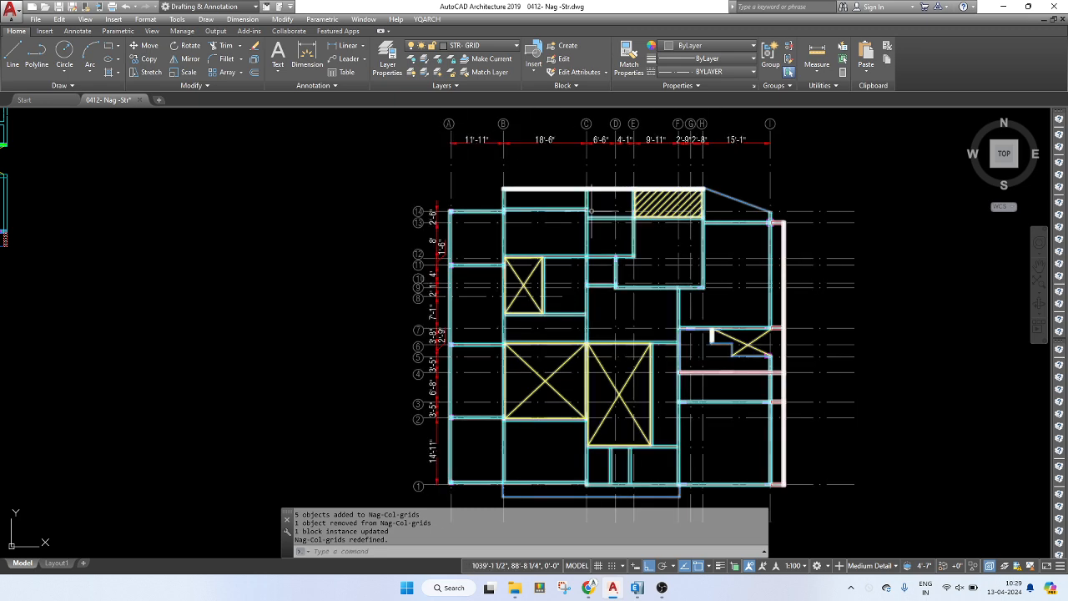
# - Switch from the AutoCAD floor plan drawing to the Nag-ETABS model in ETABS
pyautogui.scroll(-1, 739, 126)
pyautogui.scroll(1, 742, 117)
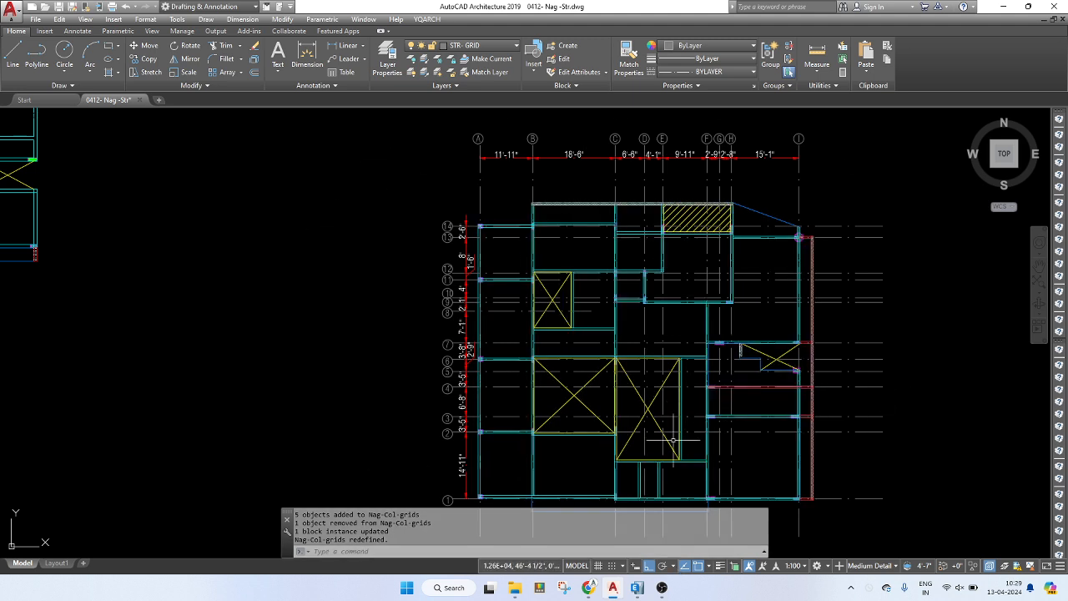
pyautogui.moveTo(637, 589)
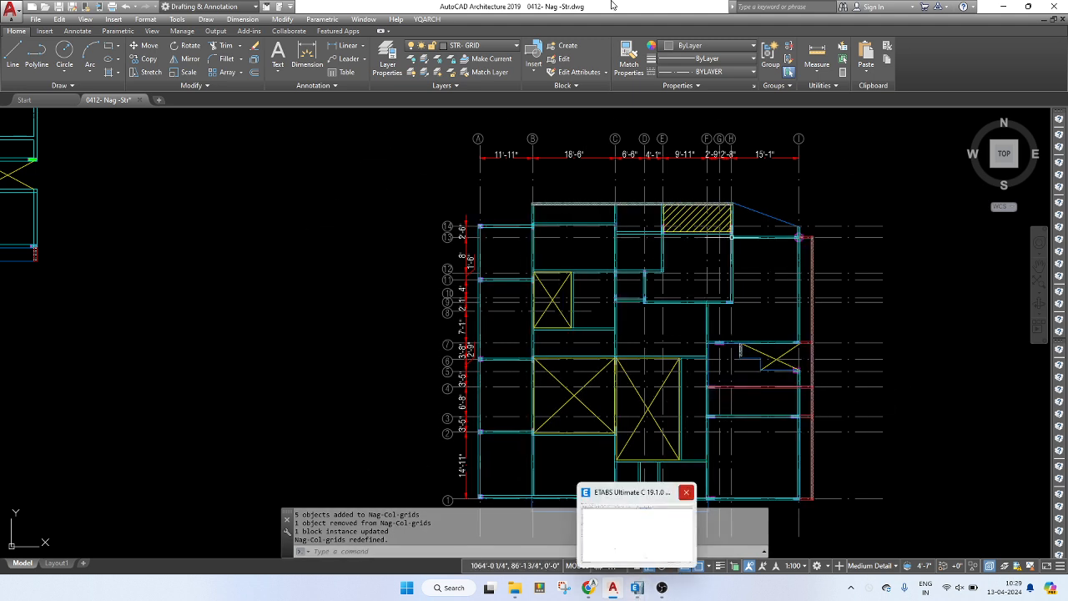
pyautogui.moveTo(566, 8); pyautogui.dragTo(0, 17)
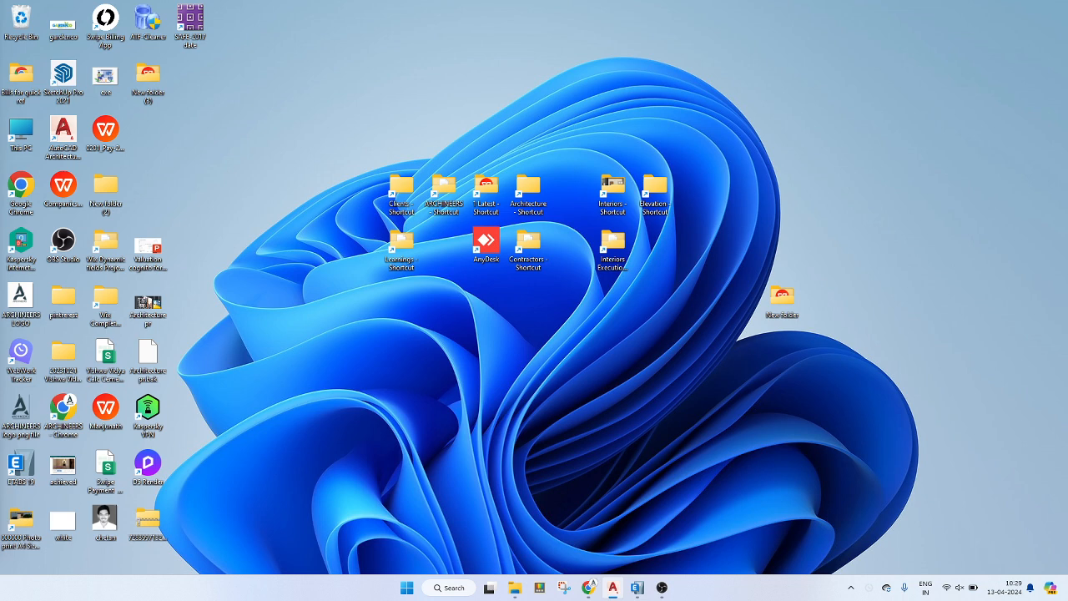
pyautogui.click(637, 587)
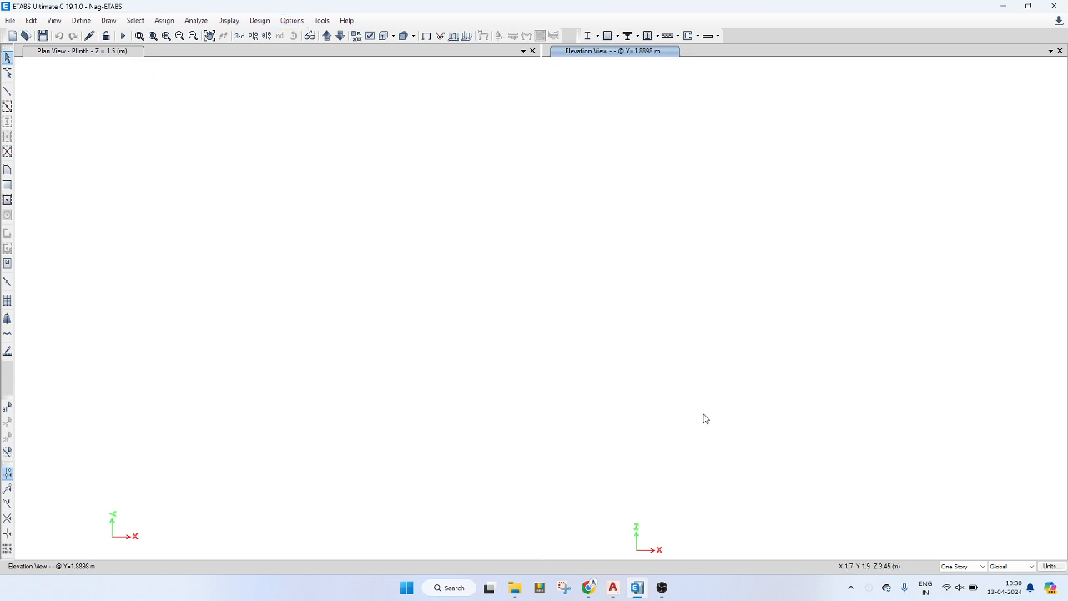
# - Set the display length unit for Absolute Distance under Structure Dimensions to ft
pyautogui.click(299, 22)
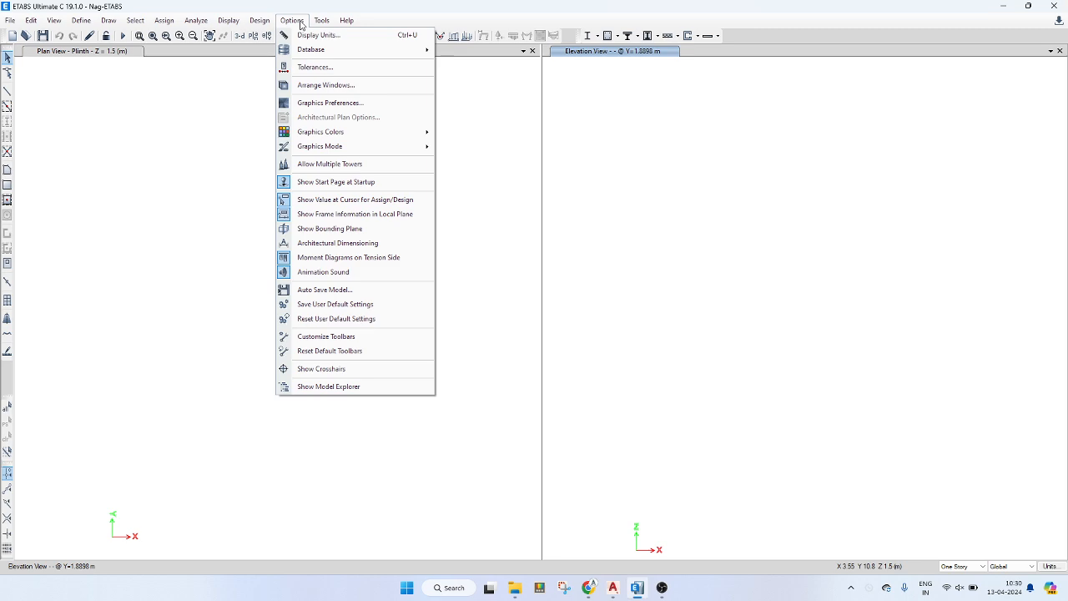
pyautogui.click(315, 35)
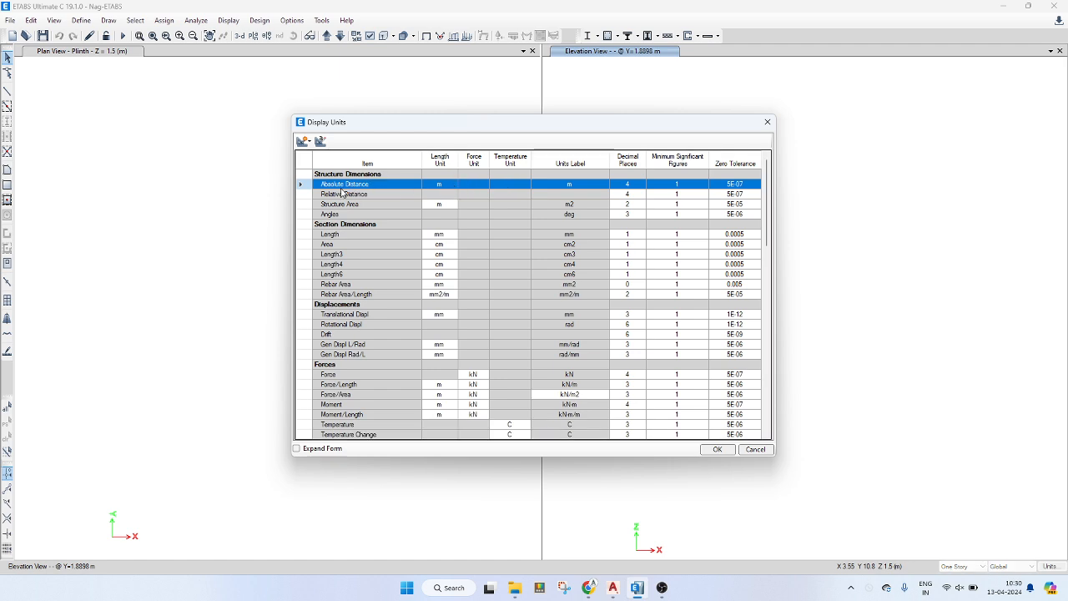
pyautogui.click(442, 184)
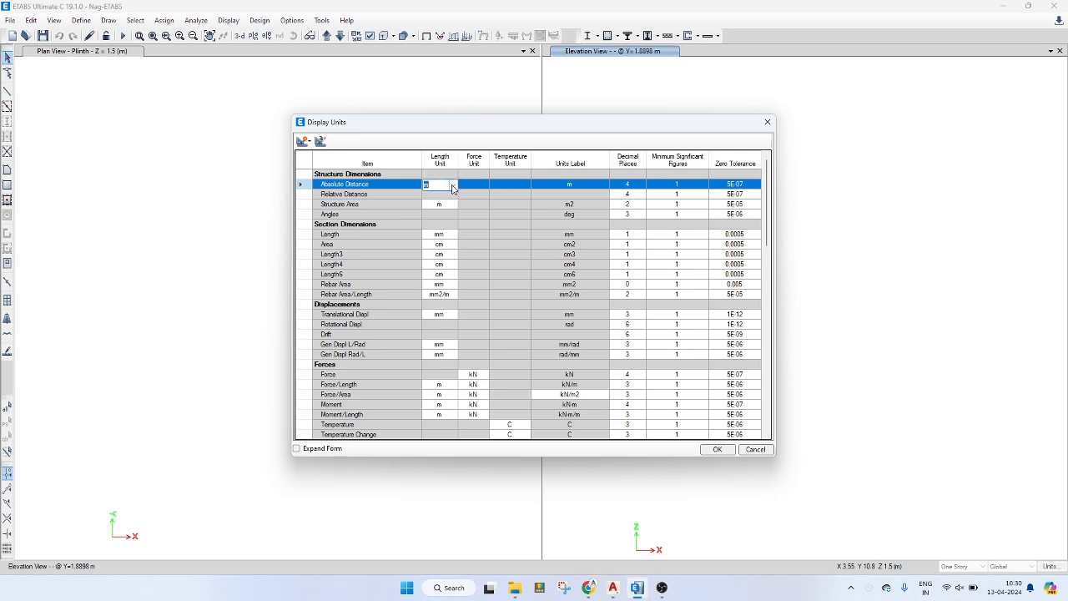
pyautogui.click(452, 186)
pyautogui.click(442, 208)
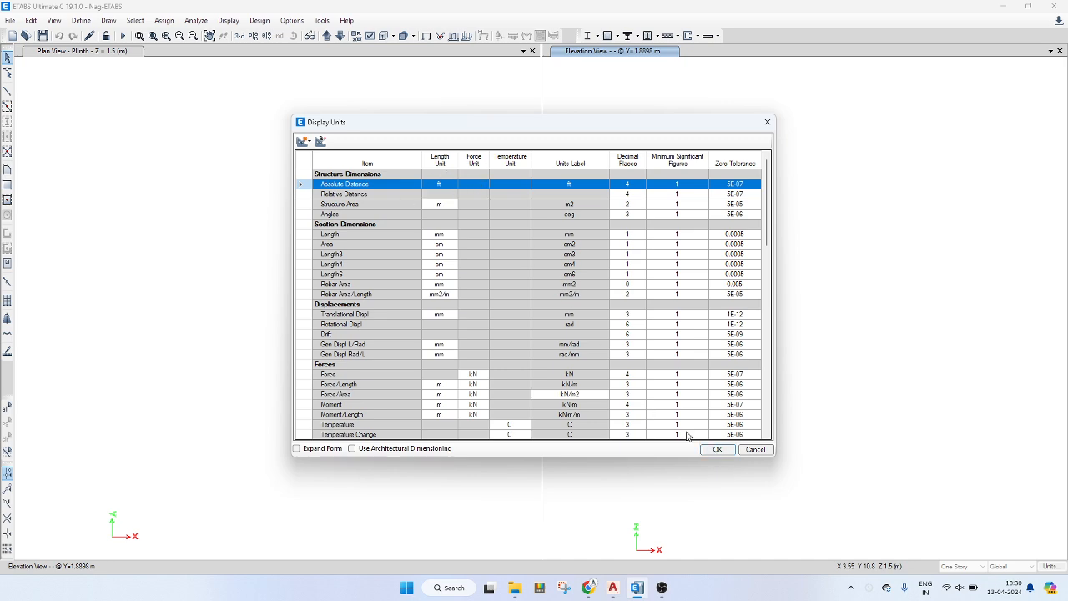
pyautogui.click(716, 450)
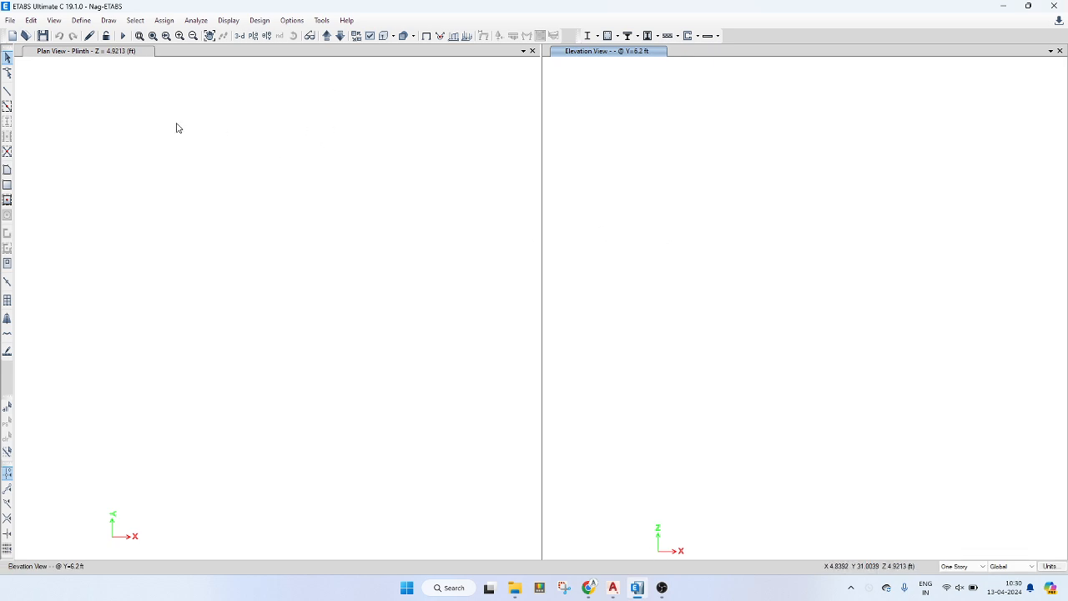
# - Review the display units settings for structure dimensions without changing them
pyautogui.click(31, 20)
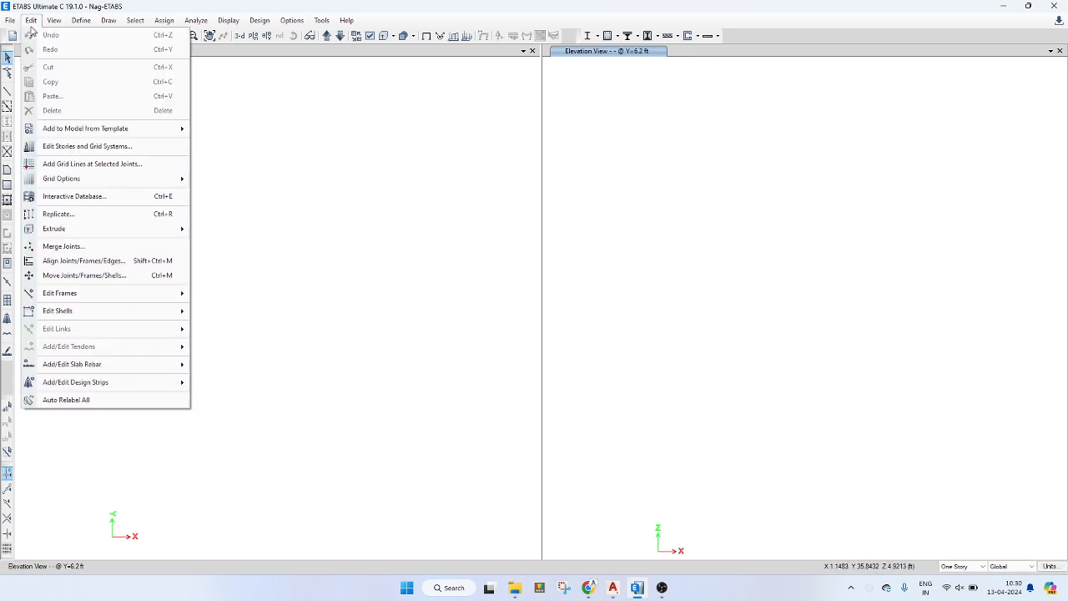
pyautogui.click(31, 20)
pyautogui.click(31, 20)
pyautogui.click(260, 20)
pyautogui.click(293, 20)
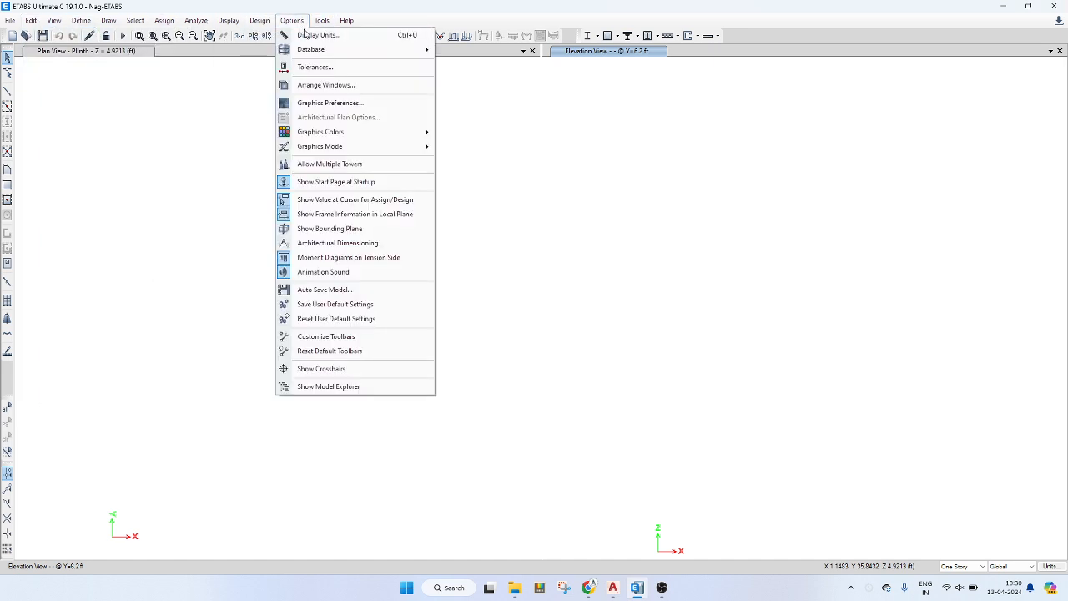
pyautogui.click(307, 34)
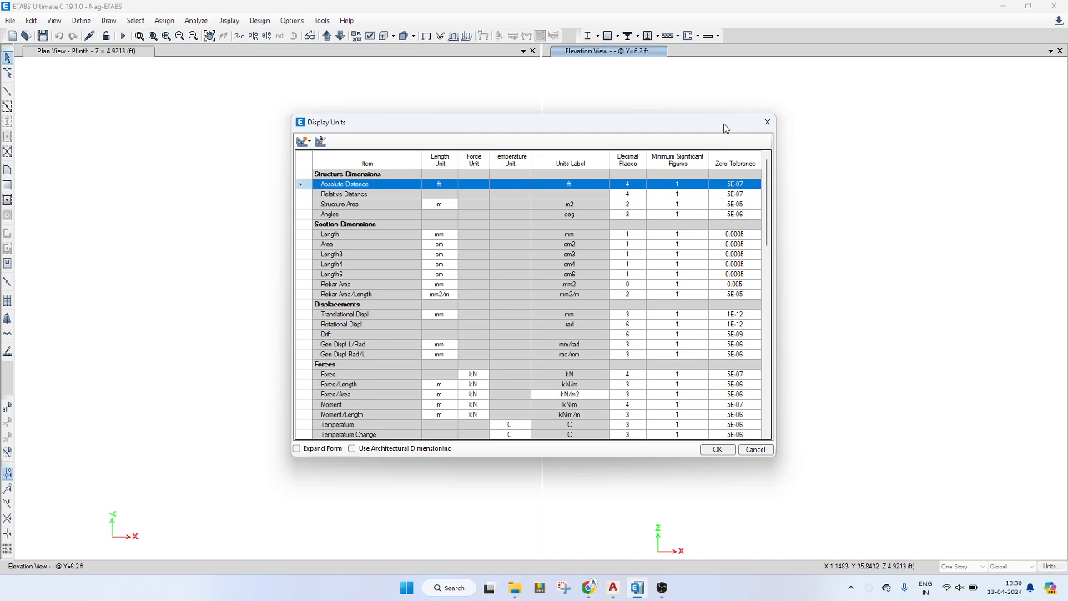
pyautogui.click(767, 122)
pyautogui.click(293, 20)
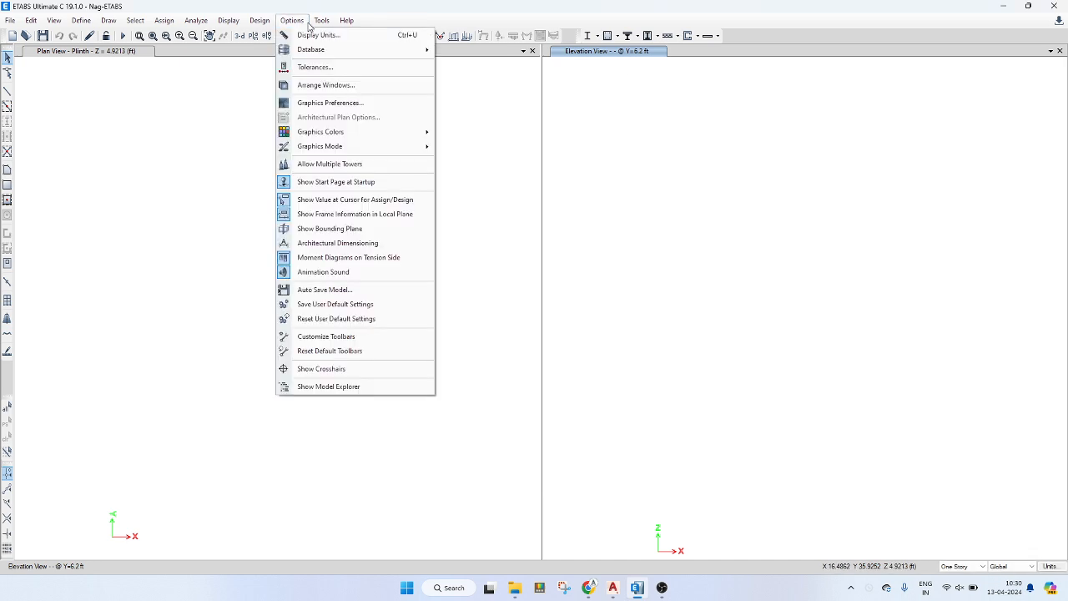
pyautogui.click(303, 22)
pyautogui.click(302, 22)
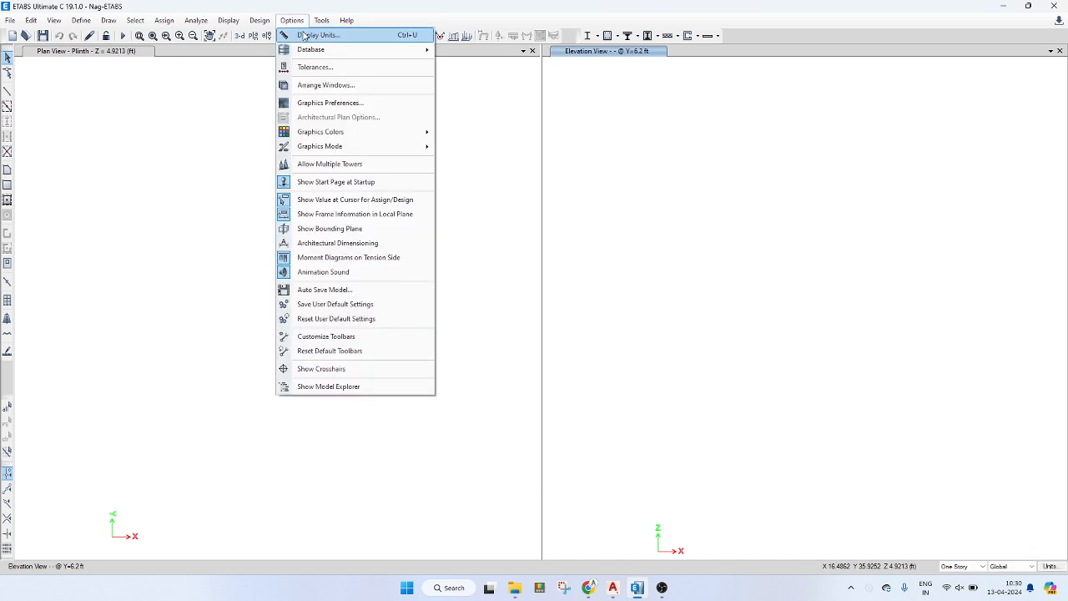
pyautogui.click(316, 35)
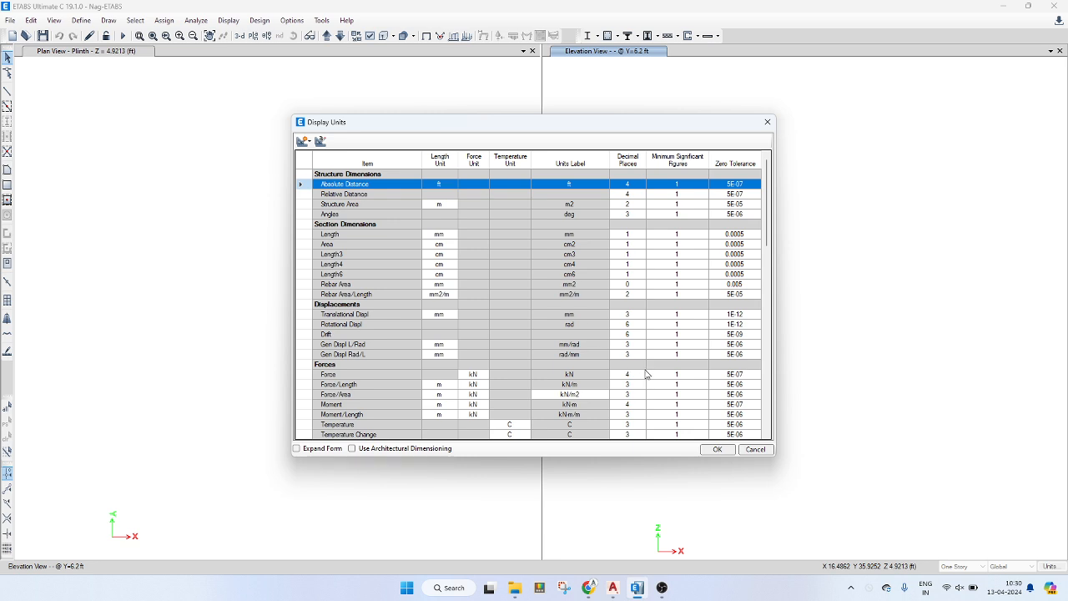
pyautogui.click(717, 450)
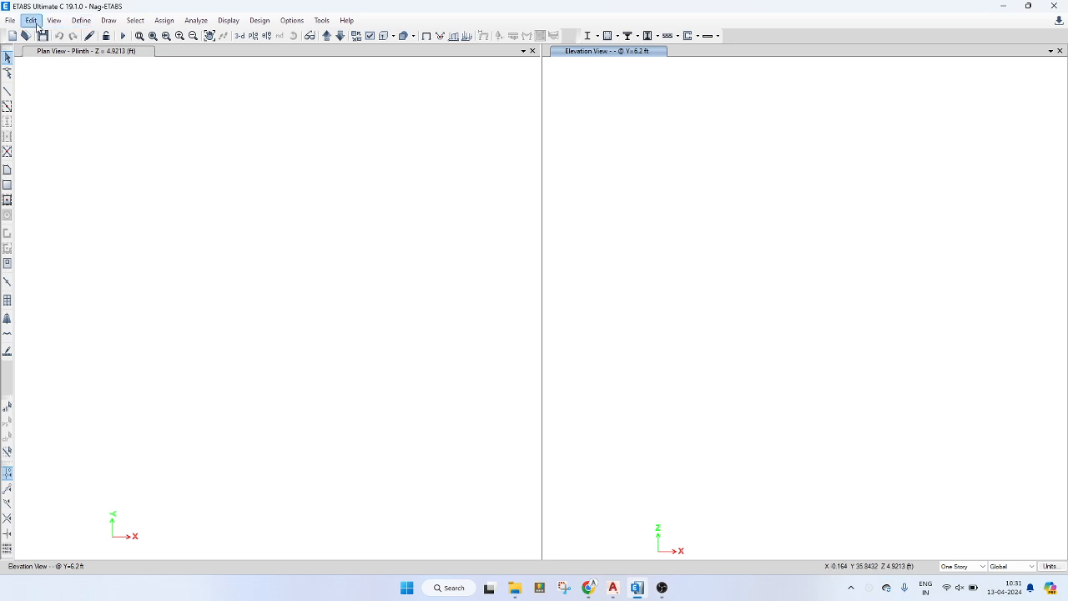
# - Set the Plinth story height to 5 ft in the model's story data
pyautogui.click(31, 20)
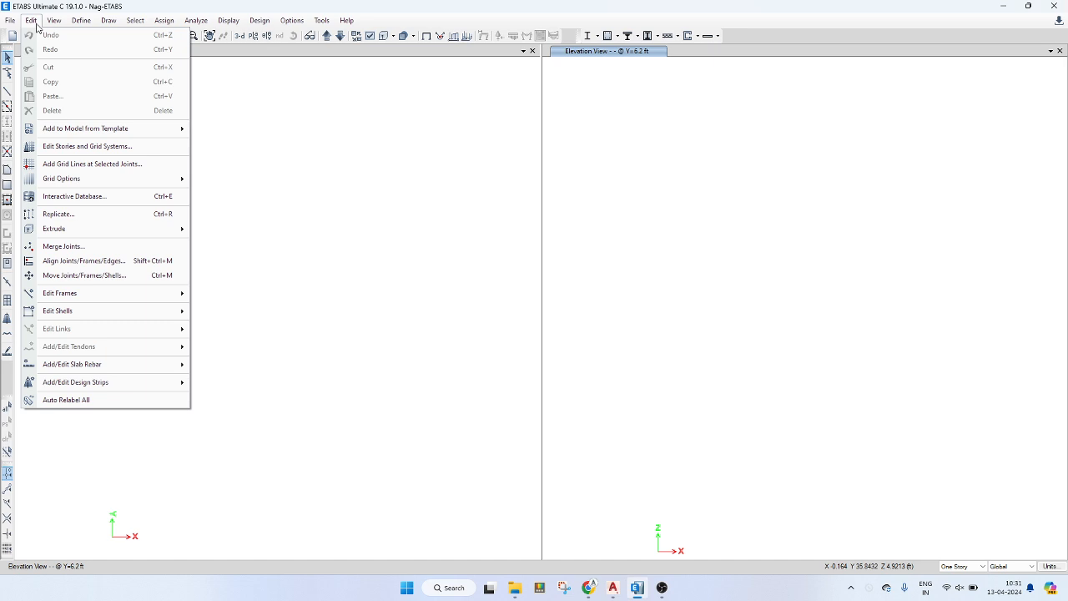
pyautogui.click(67, 147)
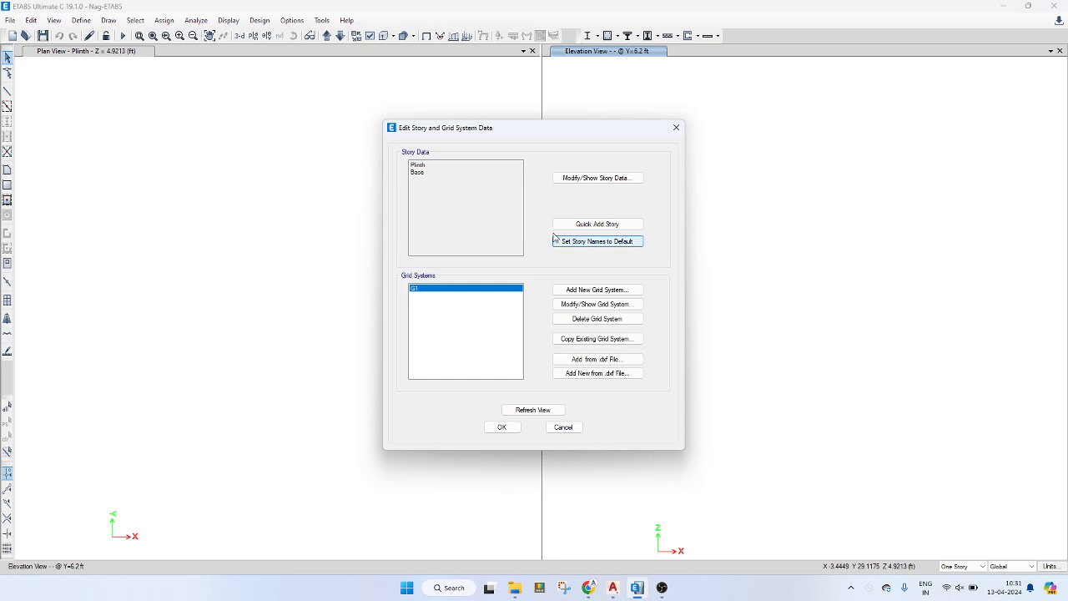
pyautogui.click(595, 179)
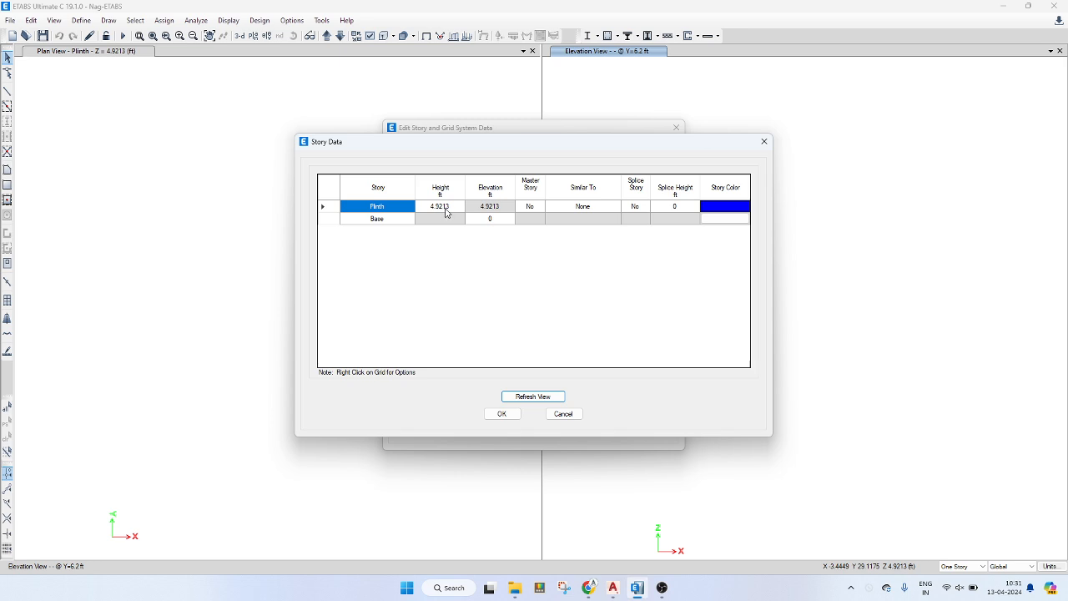
pyautogui.click(446, 209)
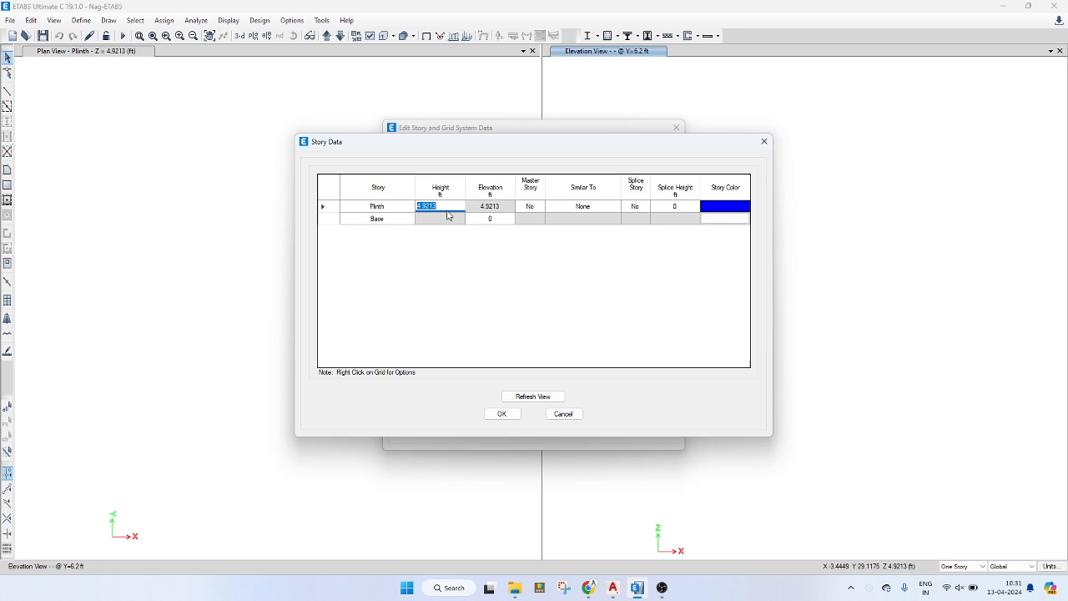
pyautogui.write('5')
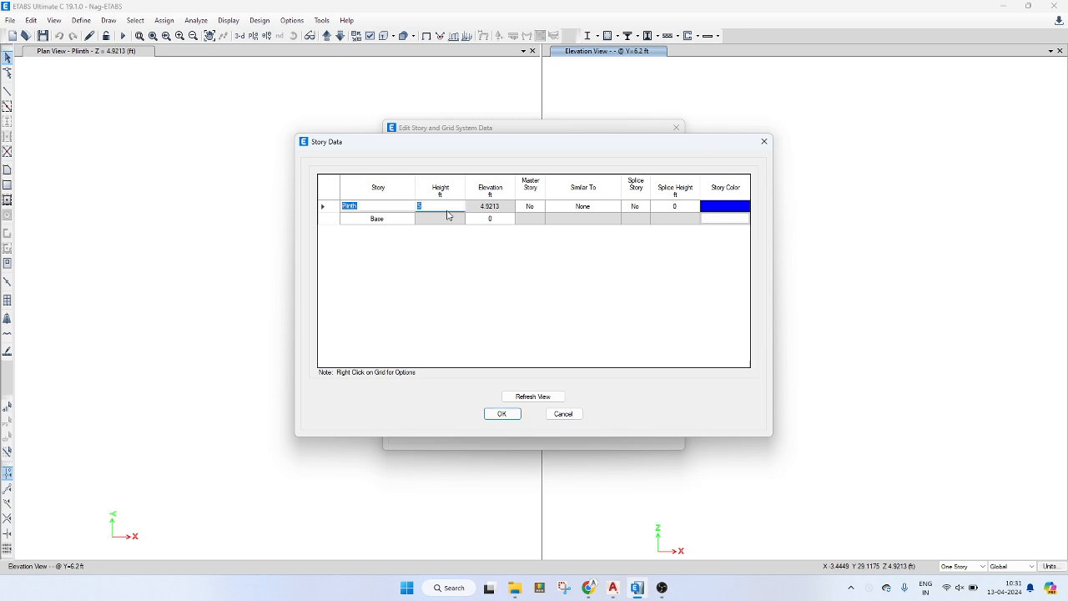
pyautogui.press('Return')
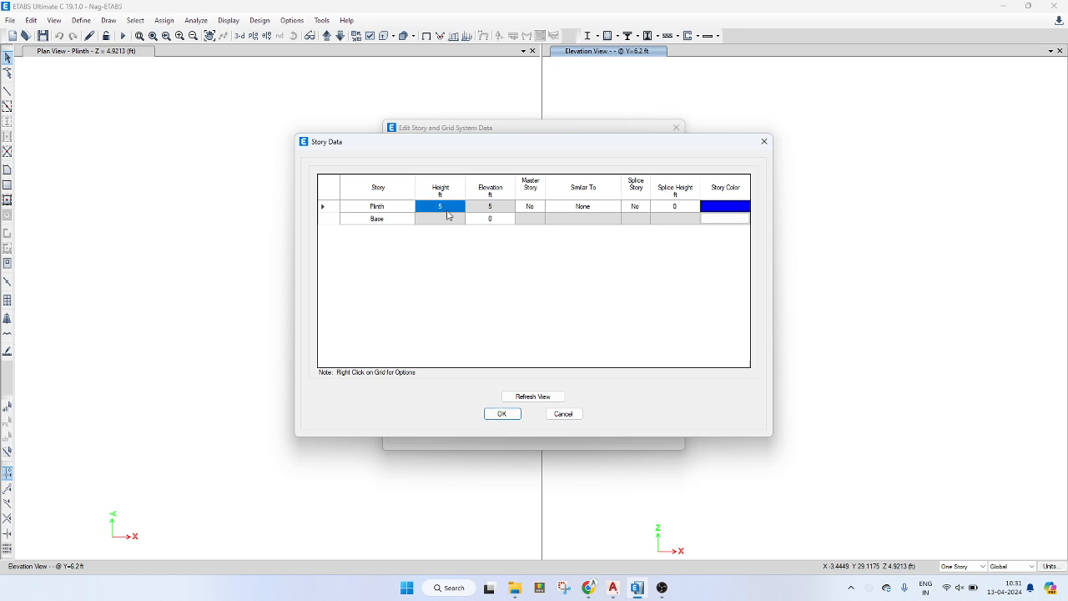
# - Add one 13 ft high story above Plinth, keeping existing story heights, and name it GF Roof
pyautogui.rightClick(334, 207)
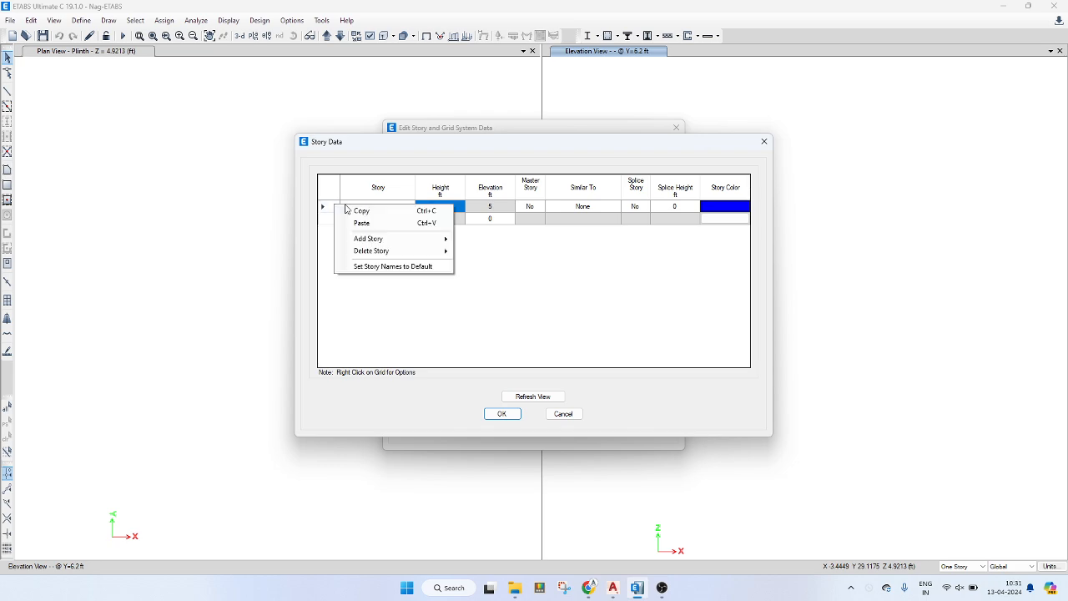
pyautogui.moveTo(376, 240)
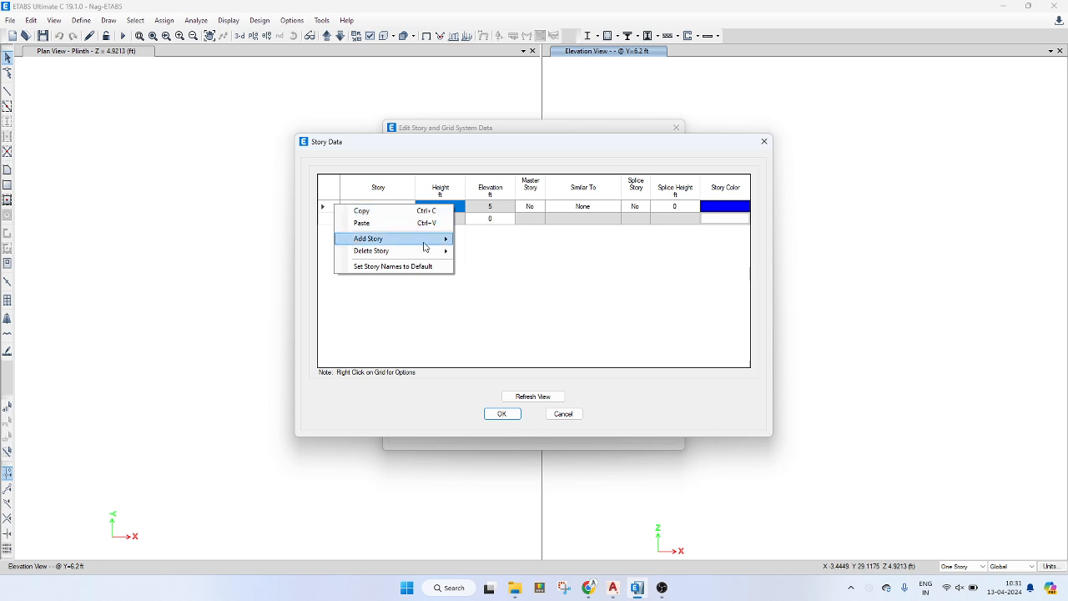
pyautogui.moveTo(424, 243)
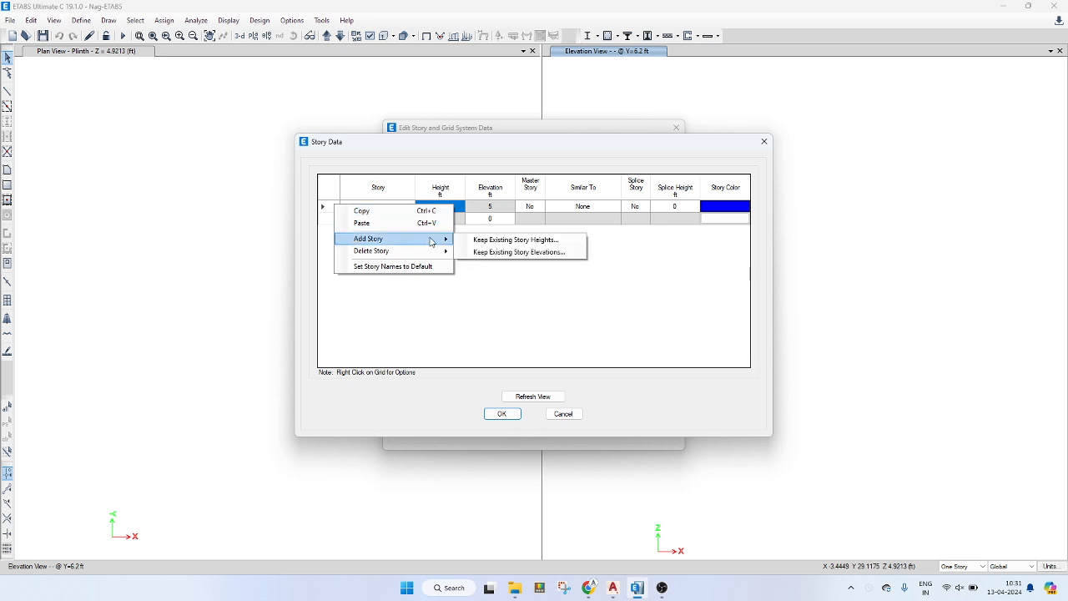
pyautogui.click(505, 242)
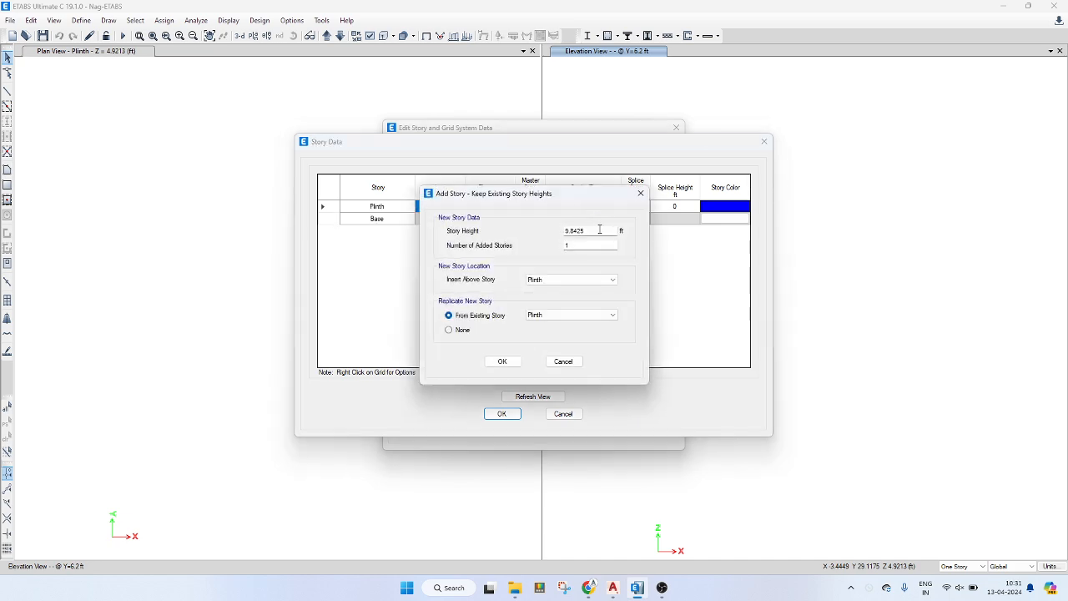
pyautogui.hotkey('alt', 'Tab')
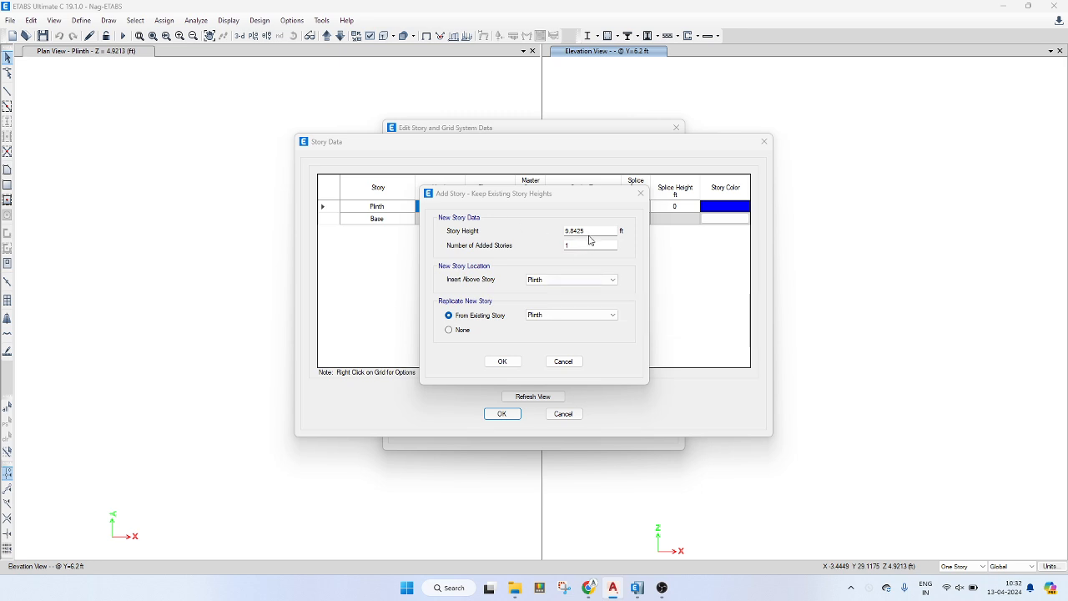
pyautogui.click(490, 238)
pyautogui.write('1')
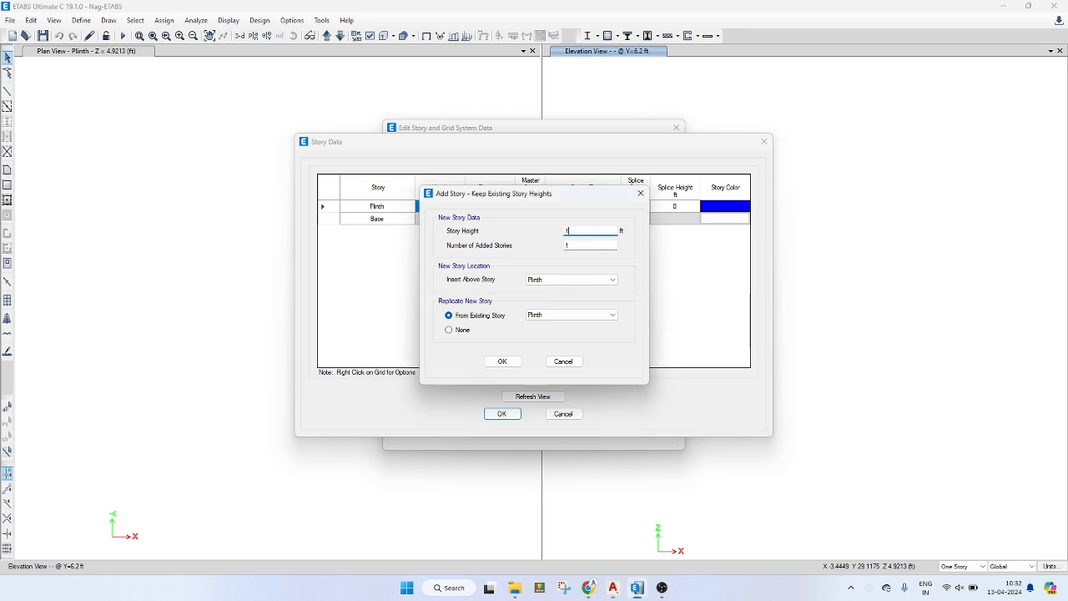
pyautogui.write('3')
pyautogui.click(503, 361)
pyautogui.doubleClick(392, 207)
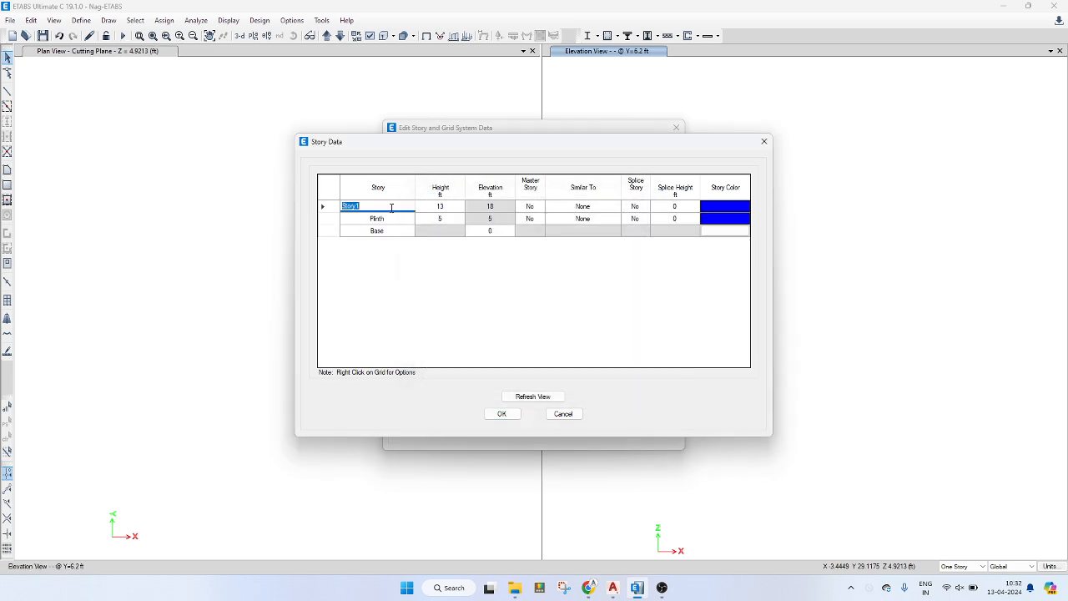
pyautogui.write('GF Roof')
pyautogui.click(385, 209)
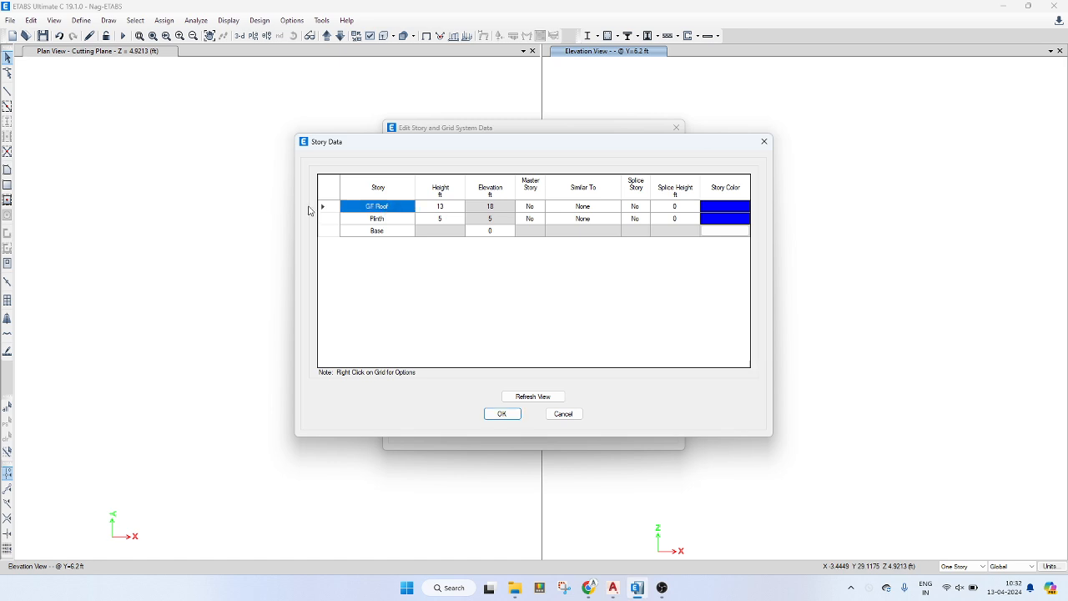
# - Add one 13 ft high story above GF Roof, keeping existing story heights, and name it FF Roof
pyautogui.rightClick(339, 207)
pyautogui.moveTo(404, 244)
pyautogui.click(499, 241)
pyautogui.doubleClick(590, 234)
pyautogui.write('13')
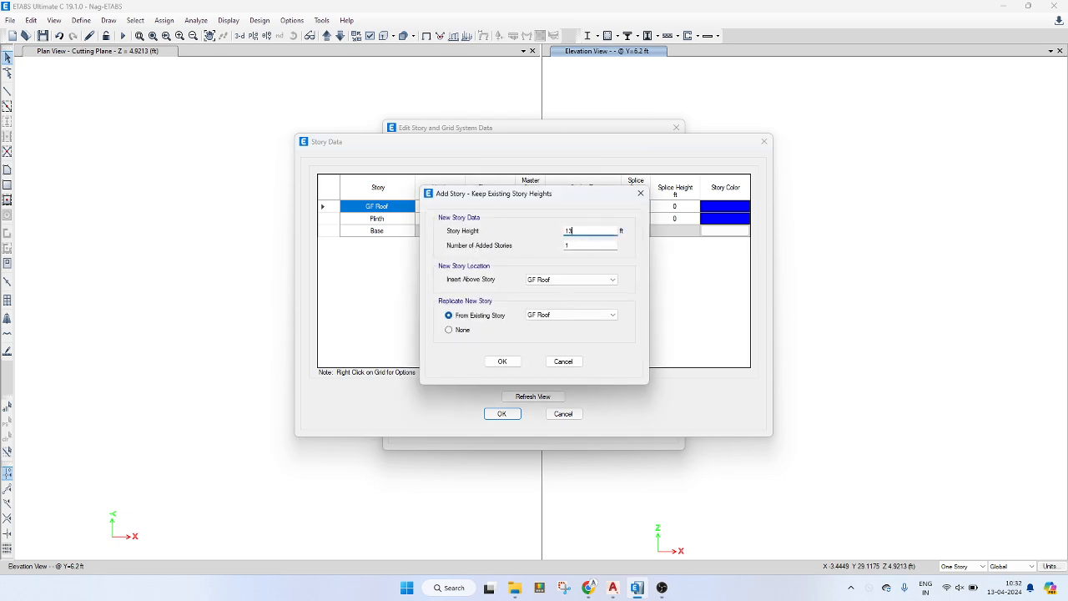
pyautogui.click(502, 361)
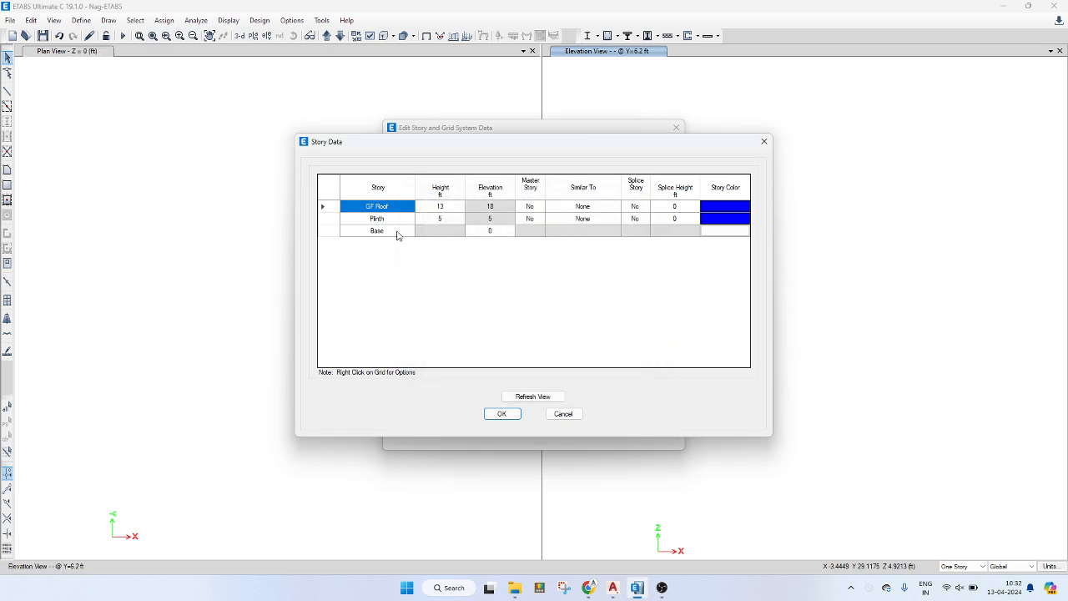
pyautogui.click(387, 207)
pyautogui.write('FF R')
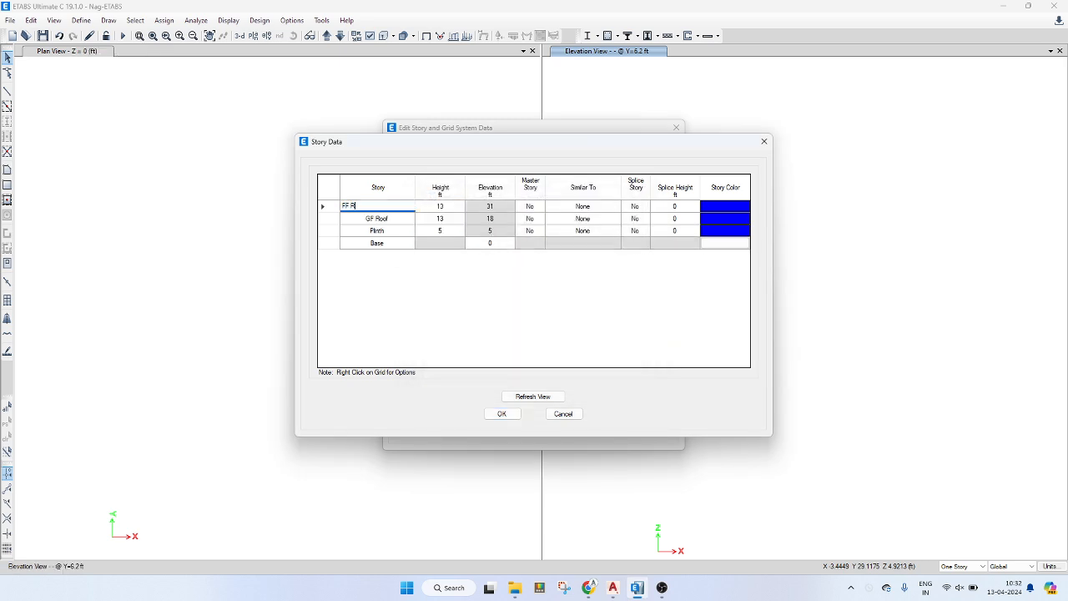
pyautogui.write('oof')
pyautogui.press('Return')
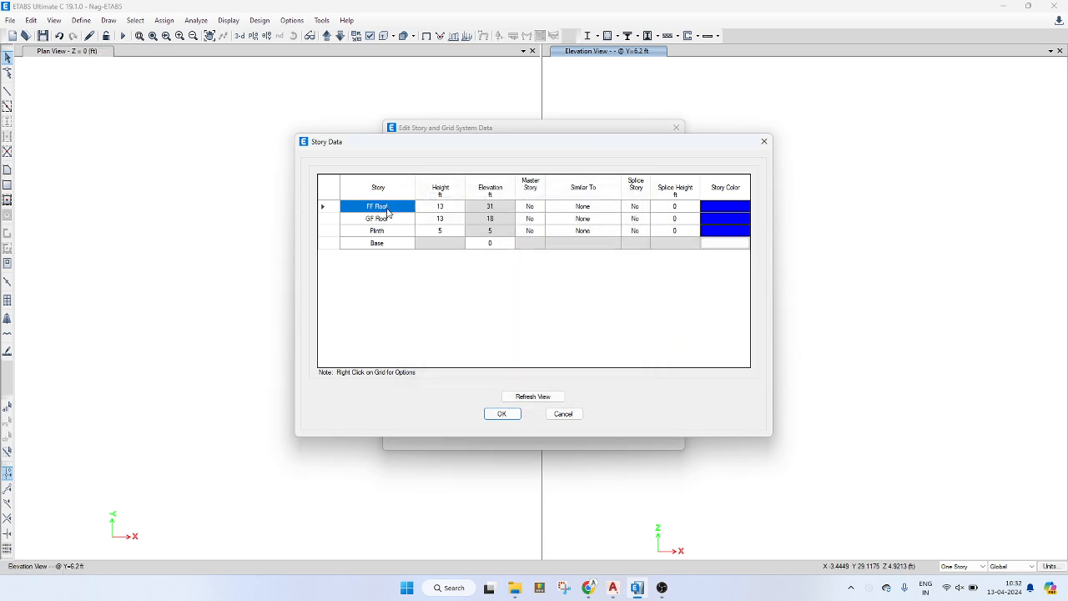
# - Add one 13 ft high story above FF Roof, keeping existing story heights, and name it SF Roof
pyautogui.rightClick(337, 208)
pyautogui.moveTo(404, 242)
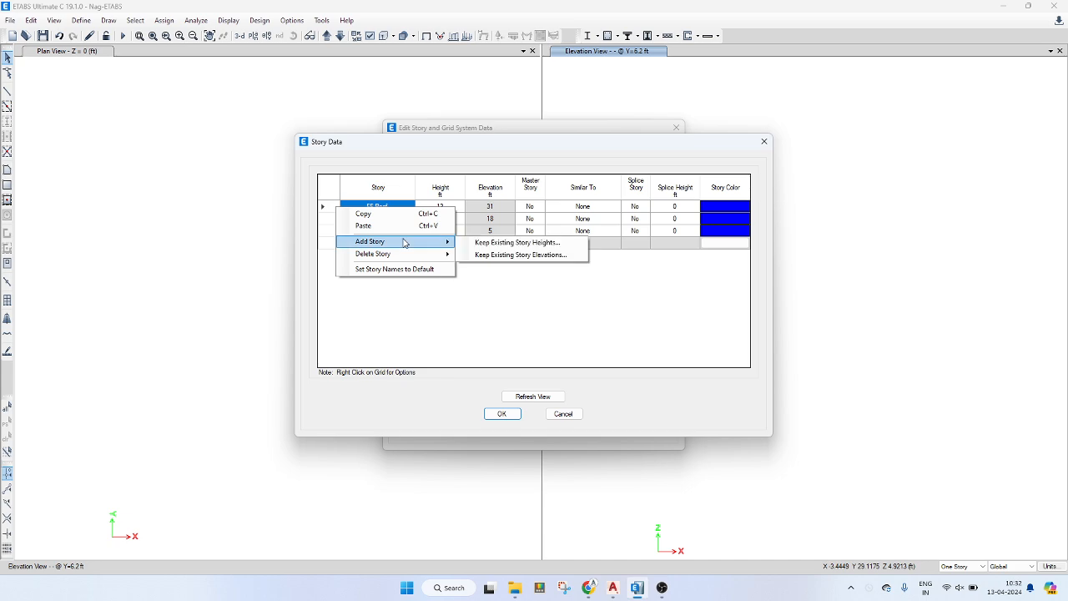
pyautogui.click(490, 245)
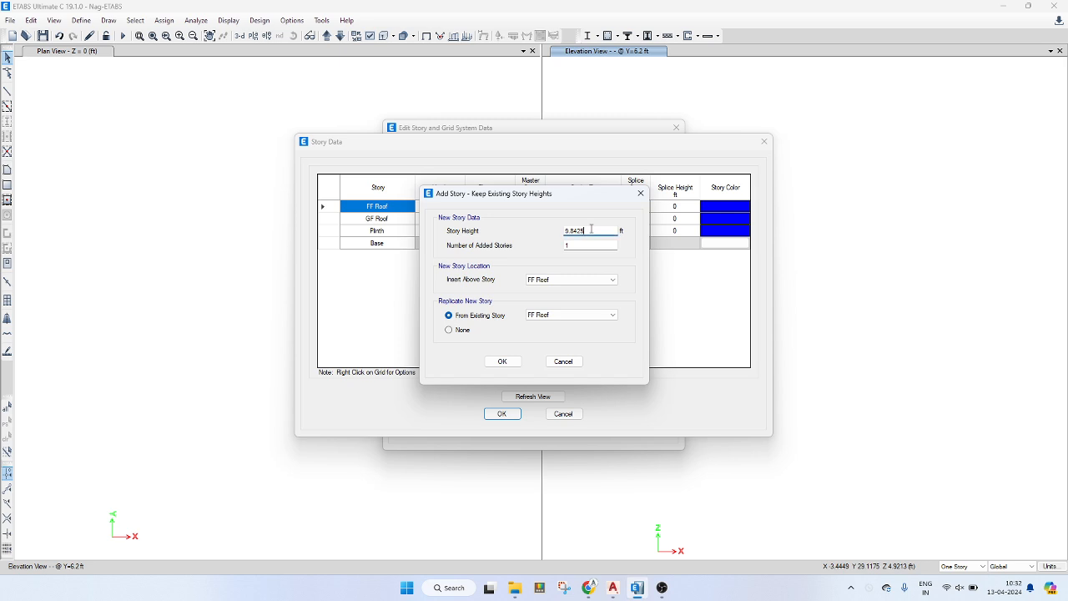
pyautogui.doubleClick(591, 229)
pyautogui.write('13')
pyautogui.click(502, 362)
pyautogui.doubleClick(394, 207)
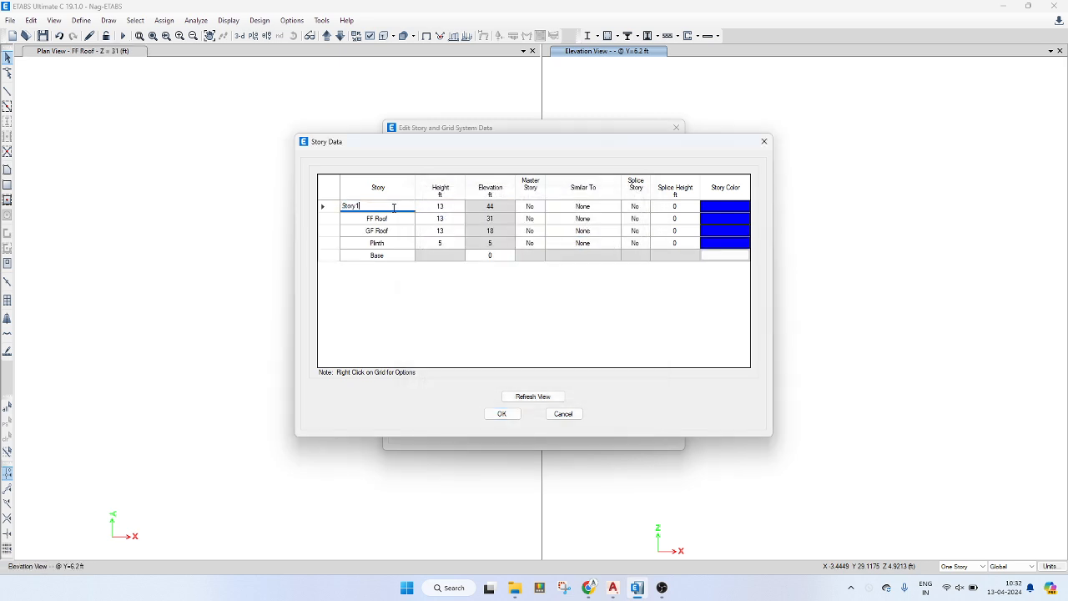
pyautogui.write('SF Roof')
pyautogui.press('Return')
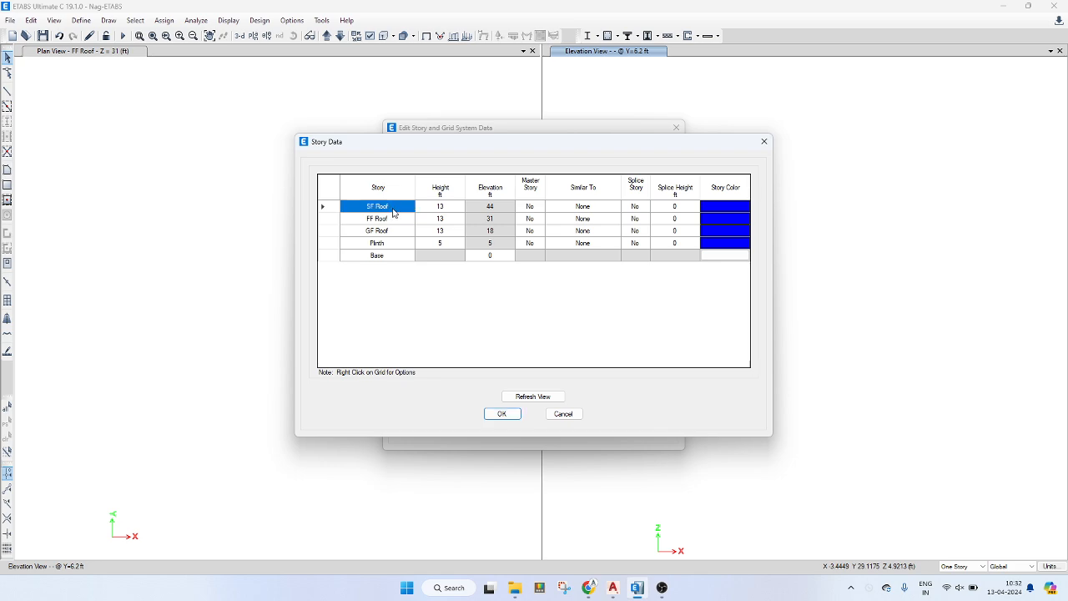
# - Apply the story data changes to the model and save it
pyautogui.click(503, 415)
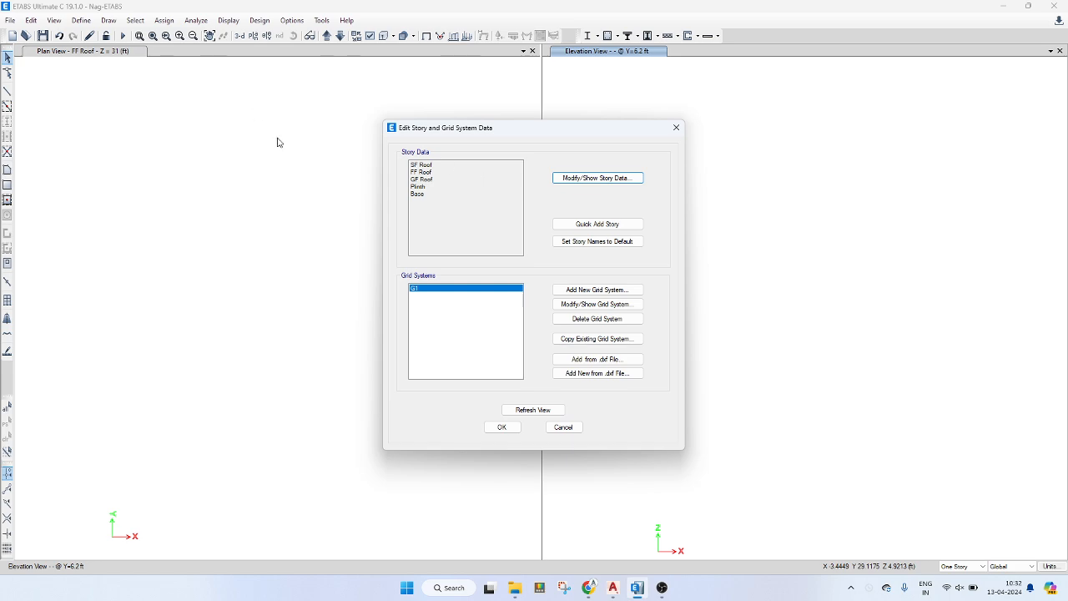
pyautogui.click(503, 427)
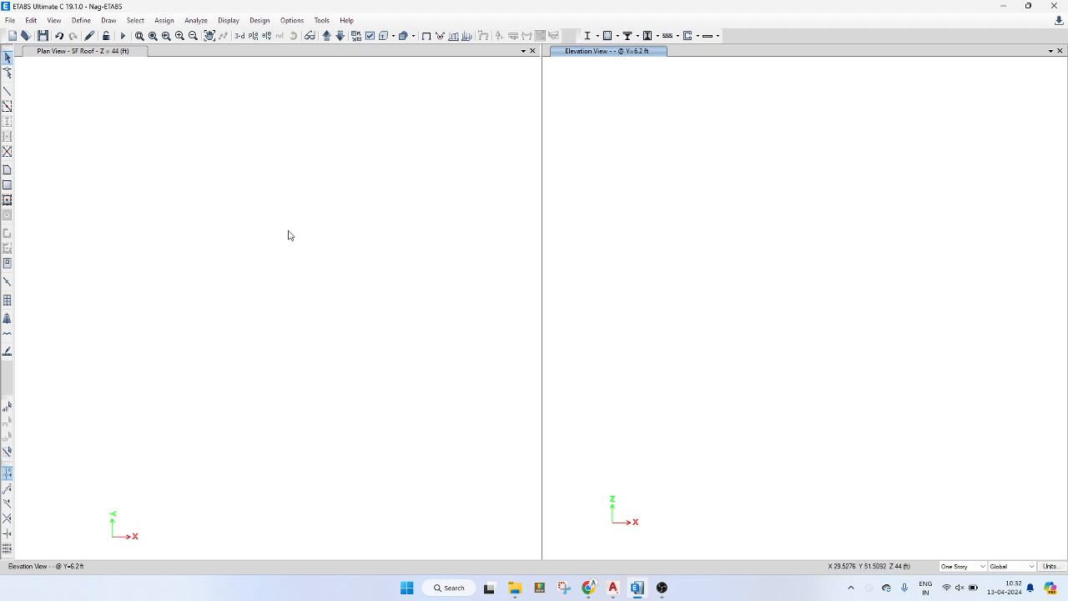
pyautogui.click(42, 34)
# - Open grid system G1 for modification with its data displayed as spacing, and add a first X grid line
pyautogui.click(33, 22)
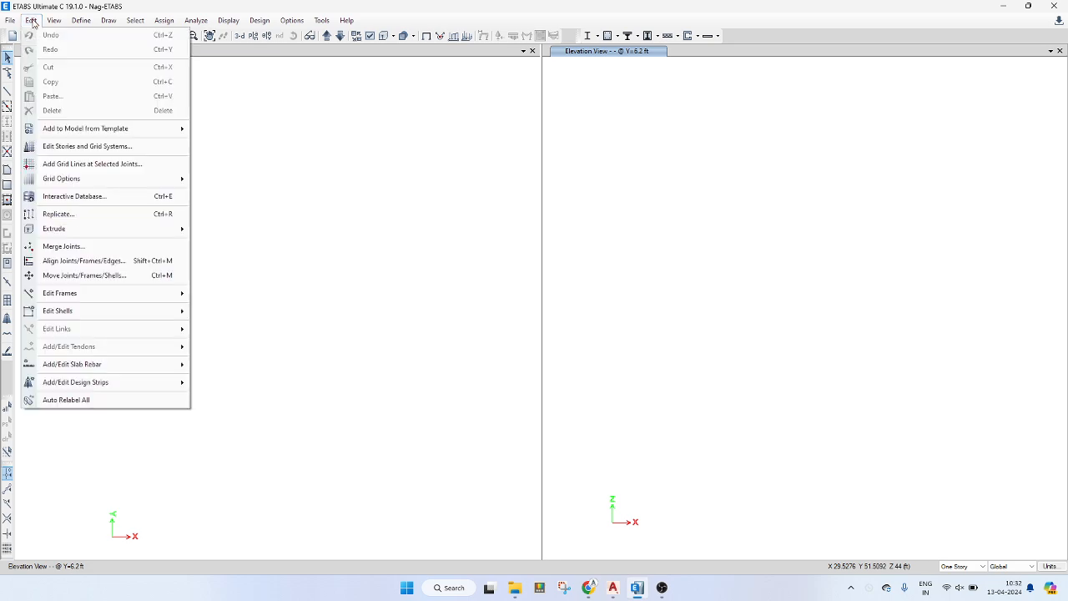
pyautogui.click(33, 22)
pyautogui.click(31, 22)
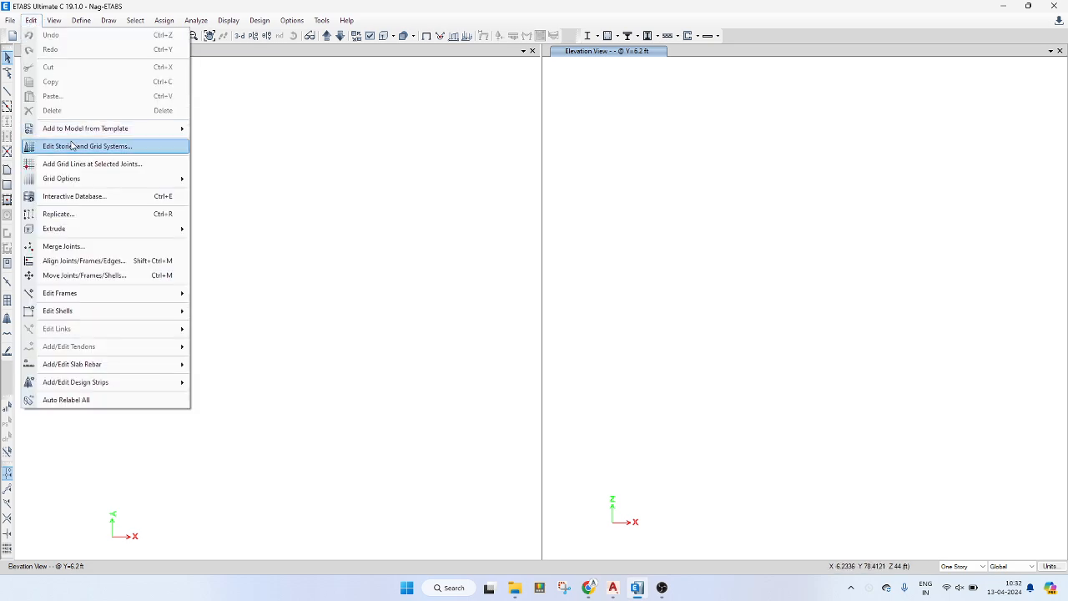
pyautogui.click(71, 146)
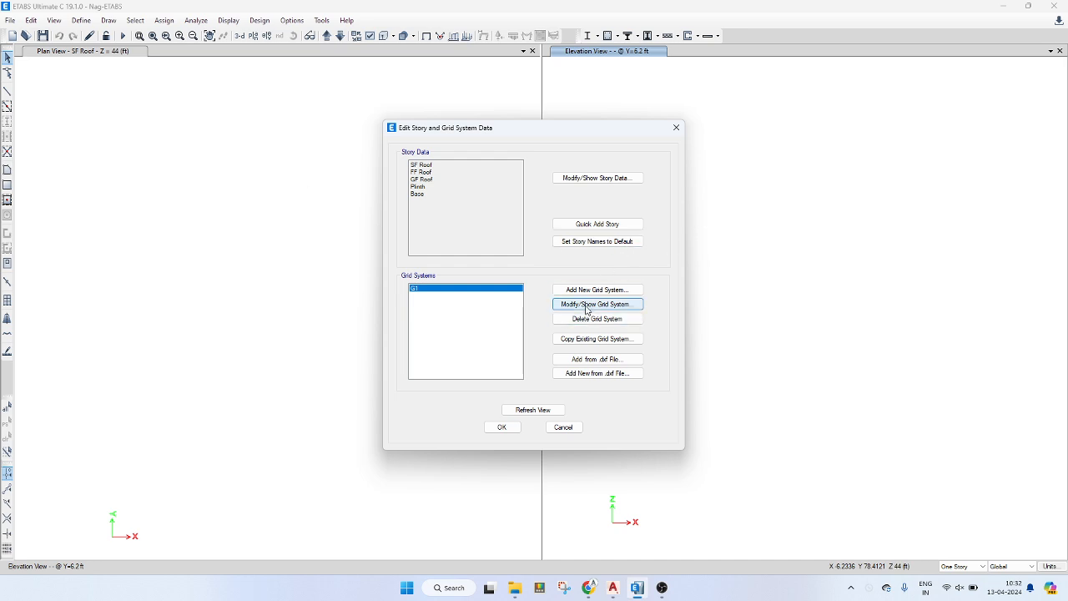
pyautogui.click(586, 305)
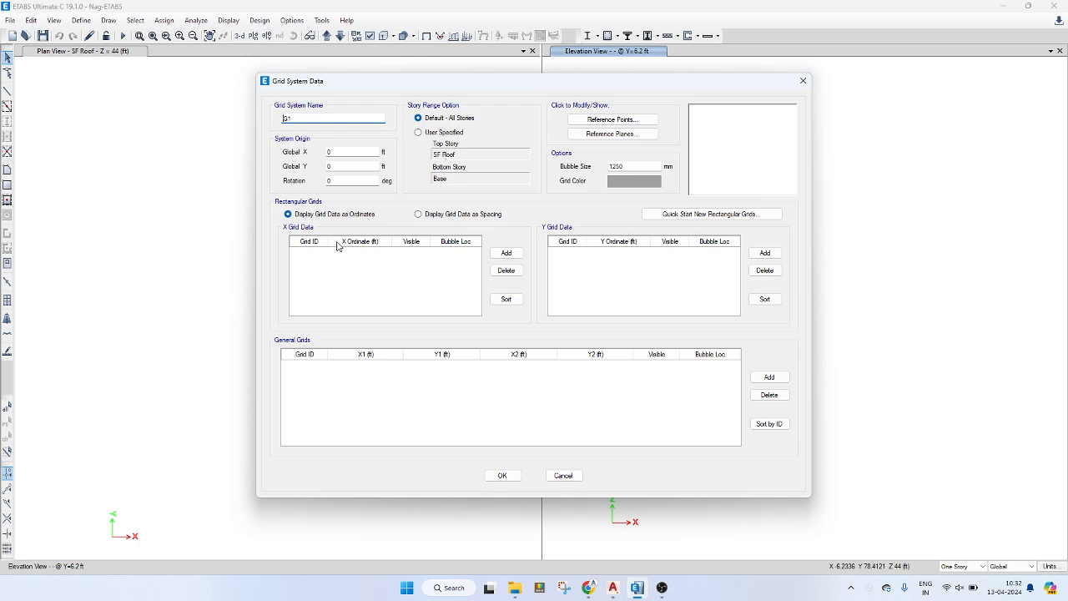
pyautogui.hotkey('alt', 'Tab')
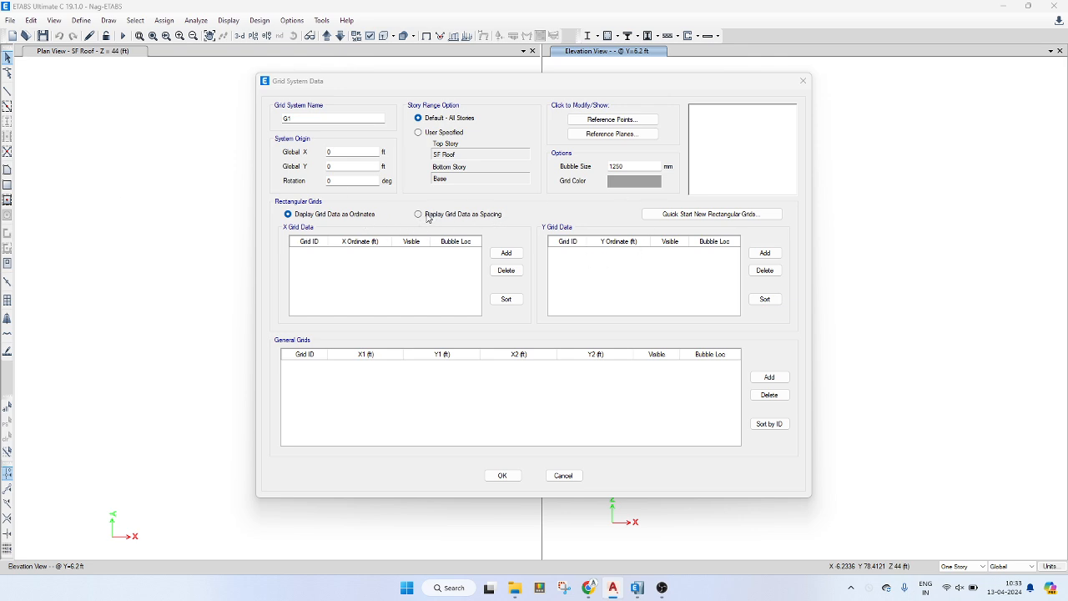
pyautogui.click(498, 217)
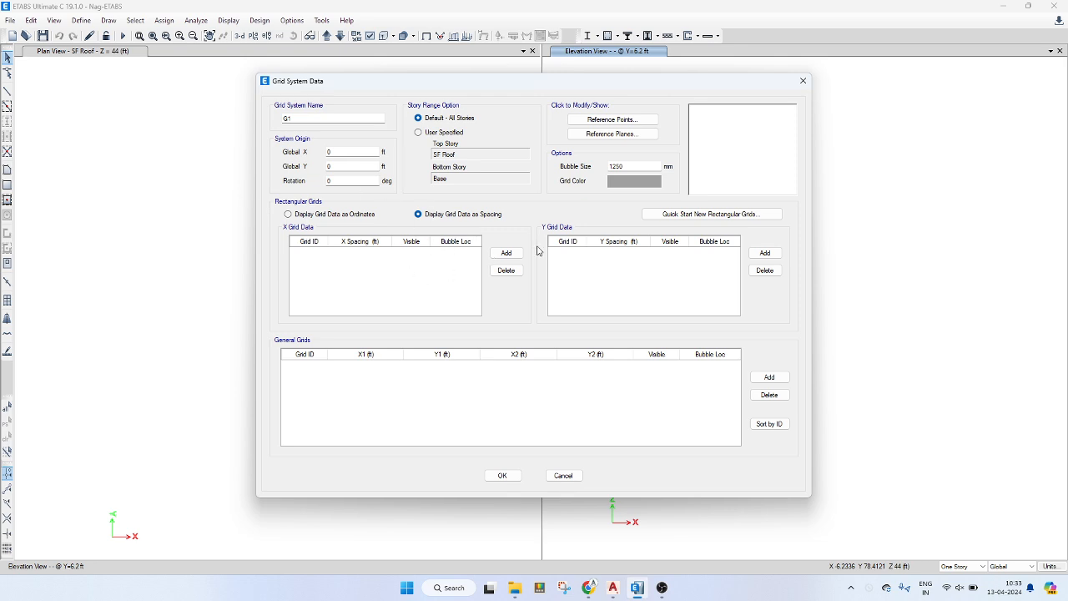
pyautogui.click(507, 253)
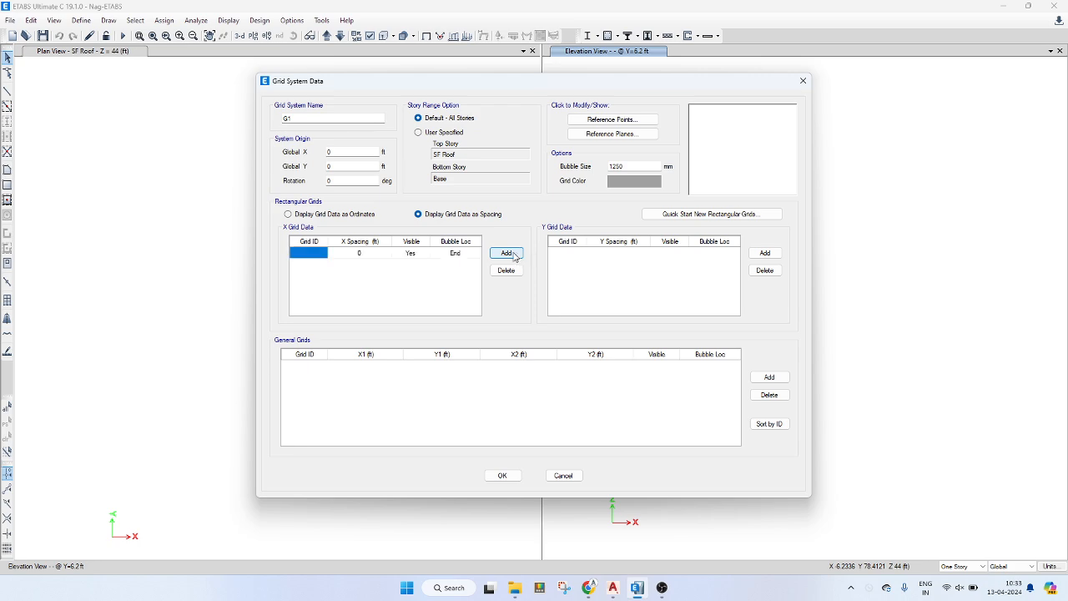
pyautogui.click(302, 255)
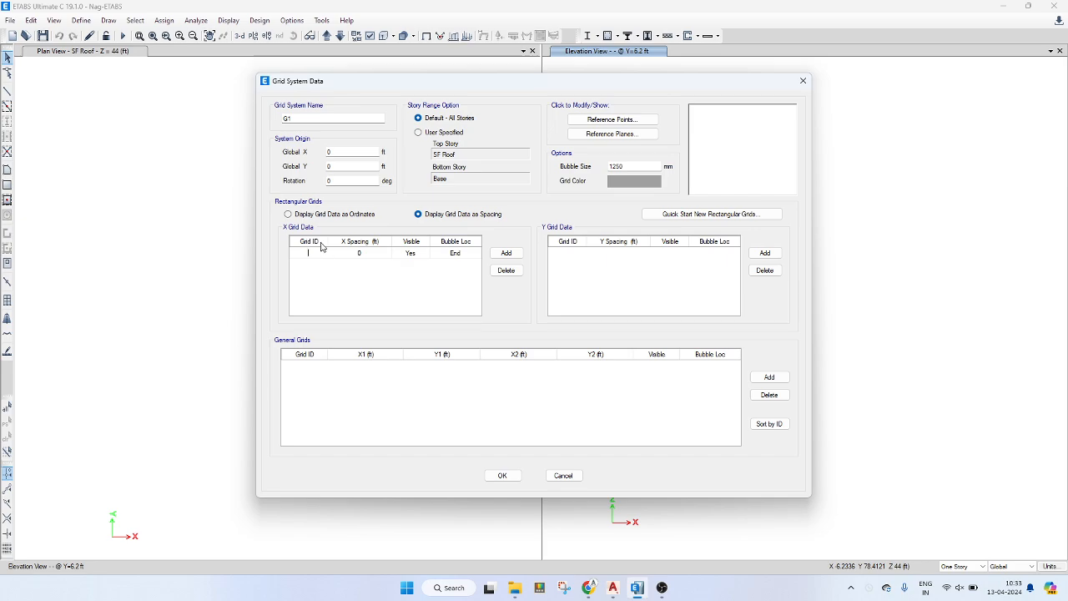
# - Switch to AutoCAD and examine the grid labels and grid spacings along both directions of the structural plan
pyautogui.hotkey('alt', 'Tab')
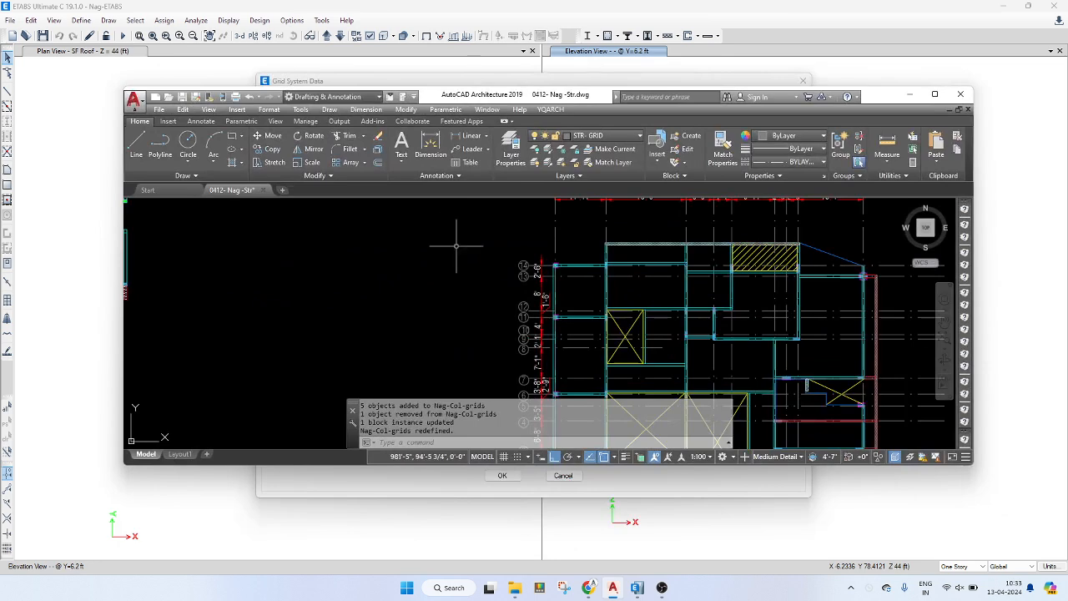
pyautogui.scroll(2, 584, 258)
pyautogui.moveTo(584, 260); pyautogui.dragTo(536, 351, button='middle')
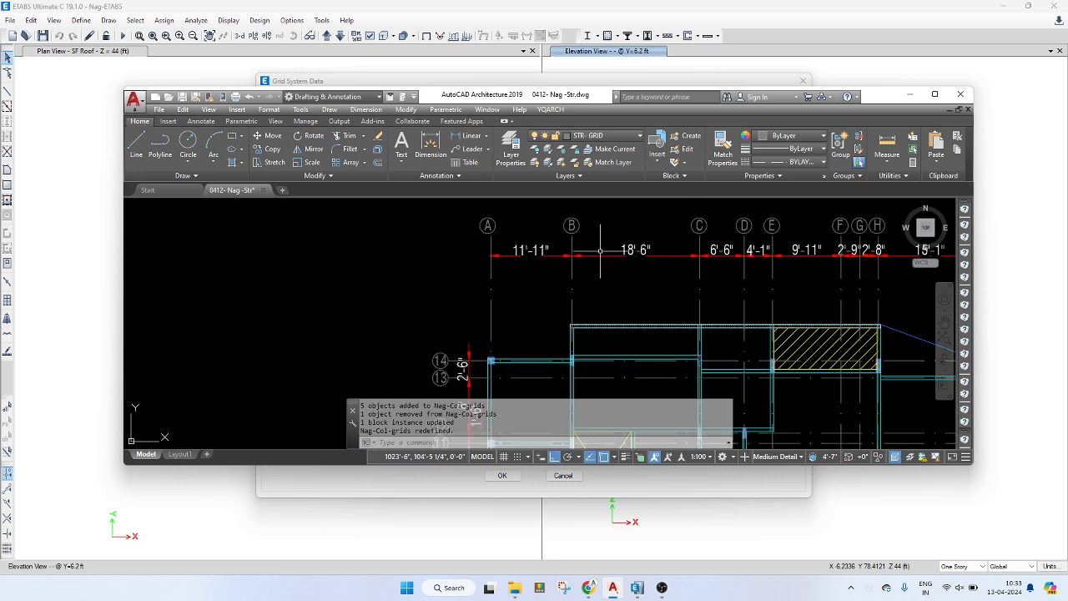
pyautogui.scroll(-2, 603, 265)
pyautogui.moveTo(609, 325); pyautogui.dragTo(609, 191, button='middle')
pyautogui.moveTo(606, 345); pyautogui.dragTo(615, 181, button='middle')
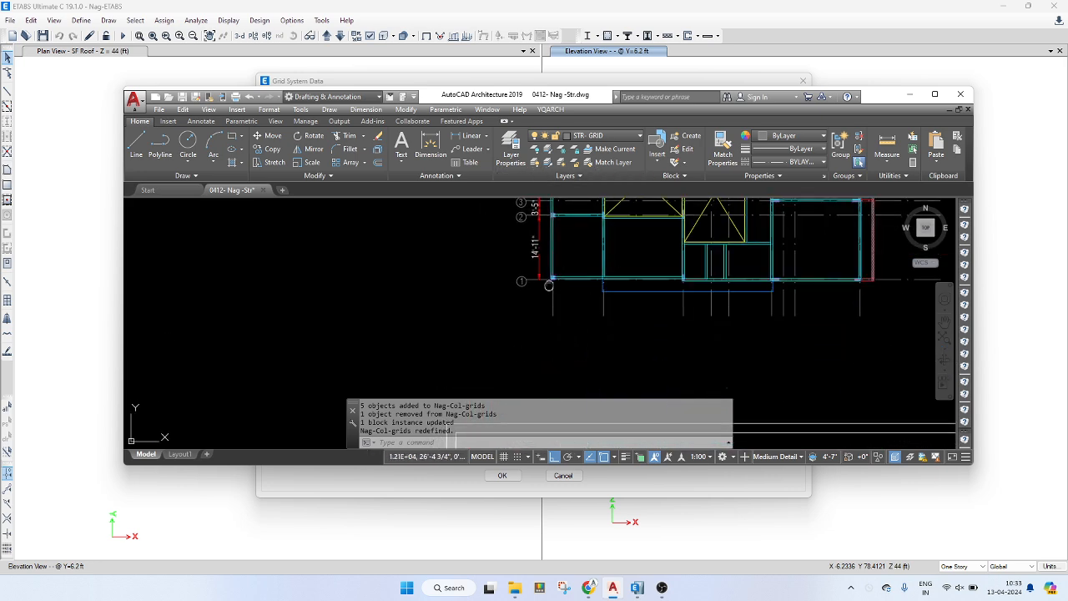
pyautogui.moveTo(547, 282); pyautogui.dragTo(549, 351, button='middle')
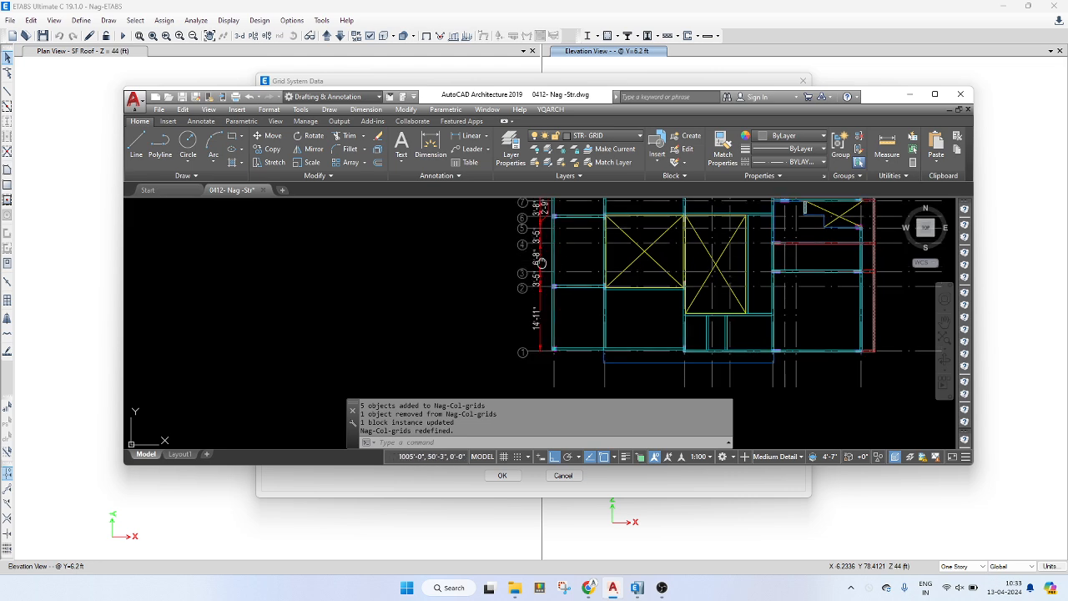
pyautogui.moveTo(546, 206); pyautogui.dragTo(522, 281, button='middle')
pyautogui.moveTo(521, 236)
pyautogui.mouseDown(button='middle')
pyautogui.moveTo(515, 315)
pyautogui.moveTo(516, 275)
pyautogui.moveTo(514, 295)
pyautogui.mouseUp(button='middle')
pyautogui.scroll(1, 506, 315)
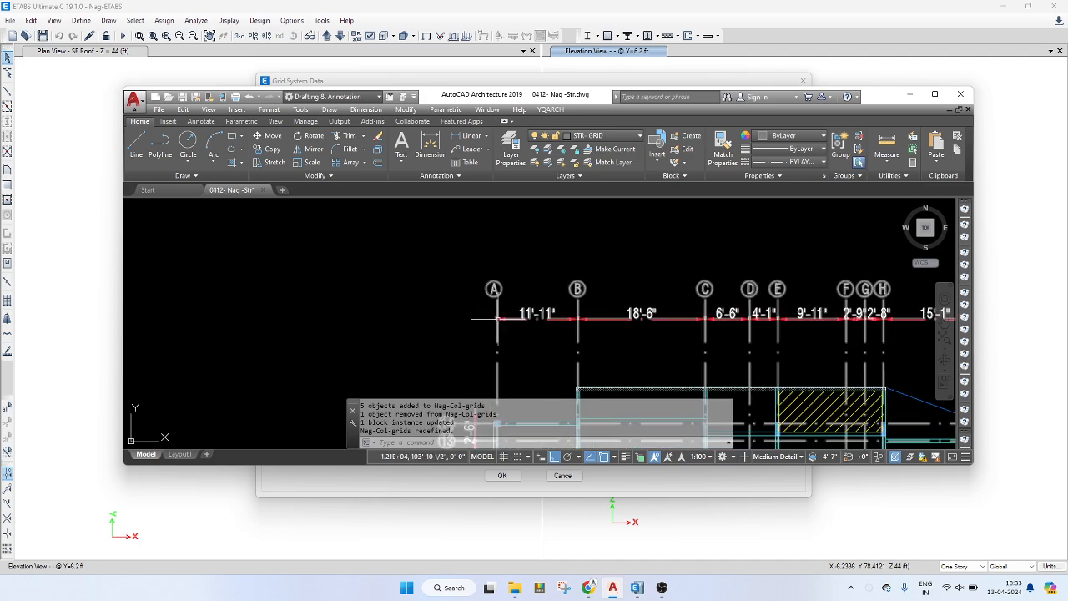
pyautogui.moveTo(499, 101)
pyautogui.mouseDown()
pyautogui.moveTo(497, 314)
pyautogui.moveTo(530, 267)
pyautogui.moveTo(532, 232)
pyautogui.moveTo(515, 51)
pyautogui.mouseUp()
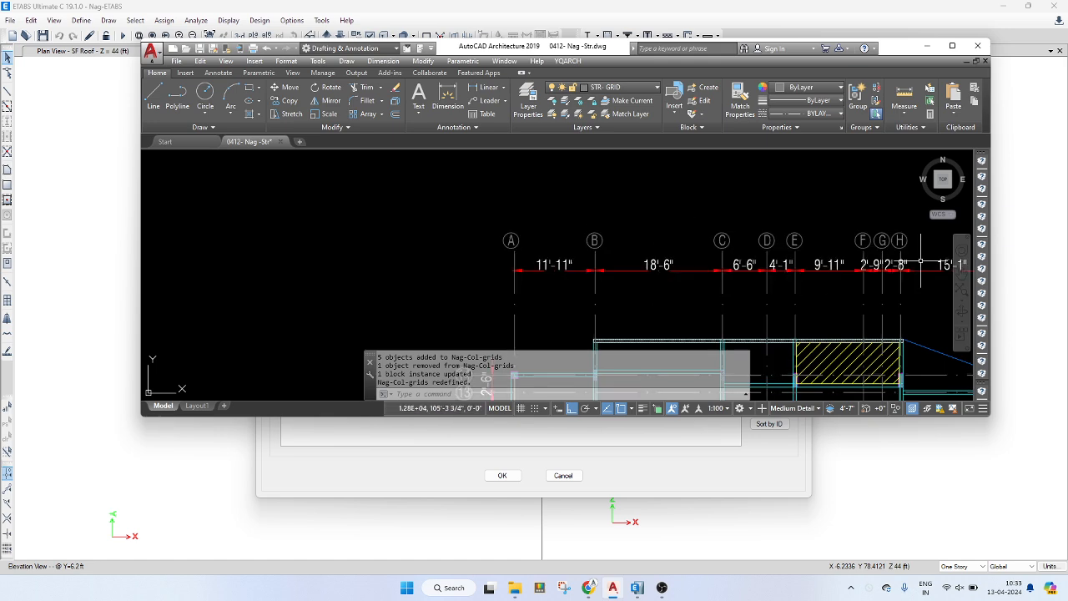
pyautogui.moveTo(583, 52); pyautogui.dragTo(2, 74)
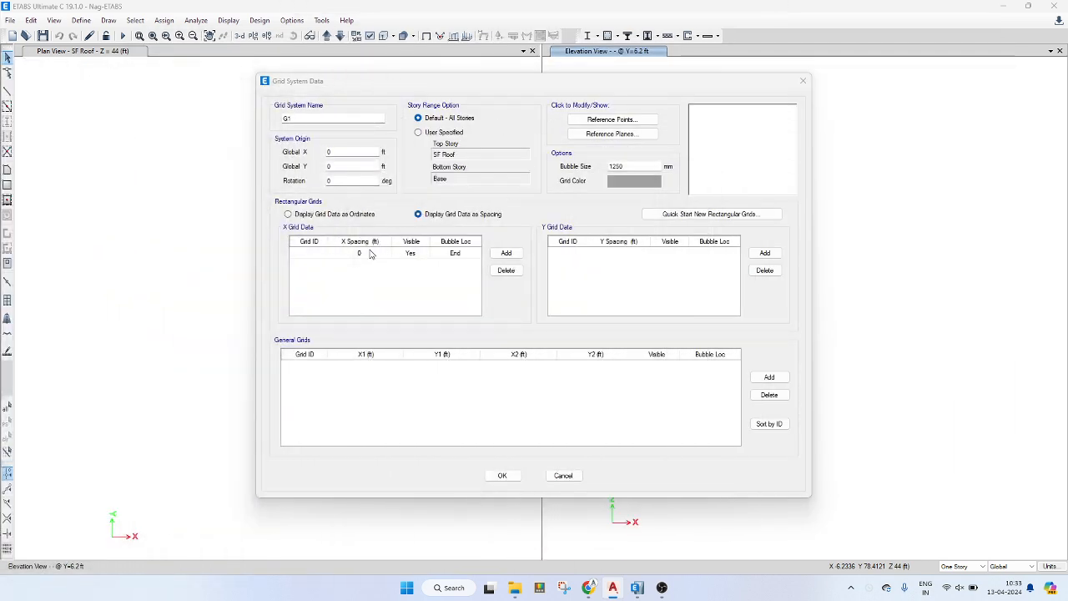
# - Back in ETABS, label the first X grid line A and add further X grid lines B through I
pyautogui.click(505, 253)
pyautogui.click(309, 253)
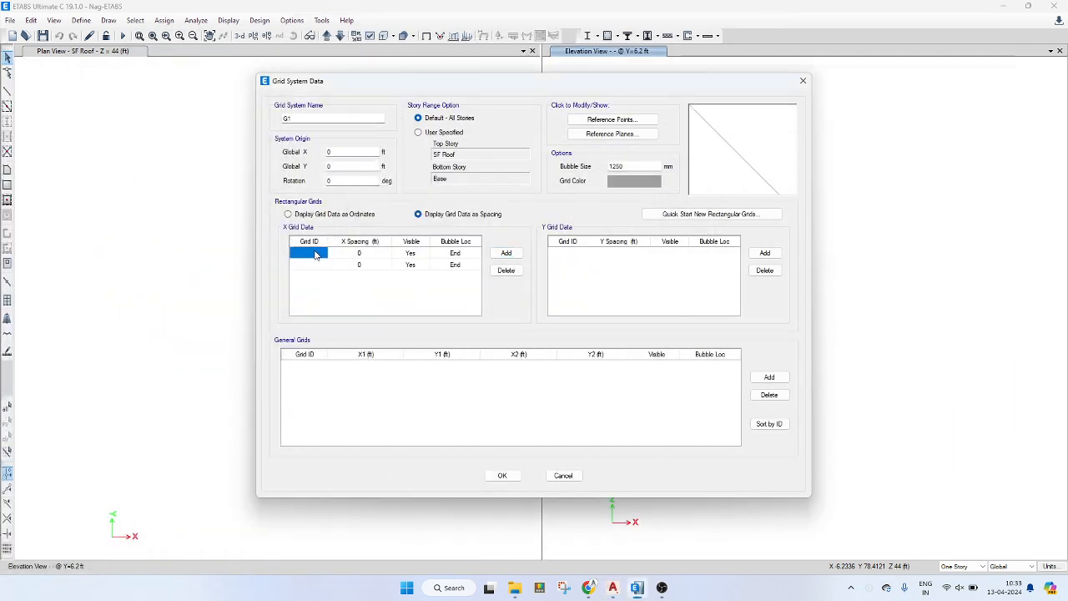
pyautogui.write('A')
pyautogui.click(315, 267)
pyautogui.click(506, 253)
pyautogui.click(506, 253)
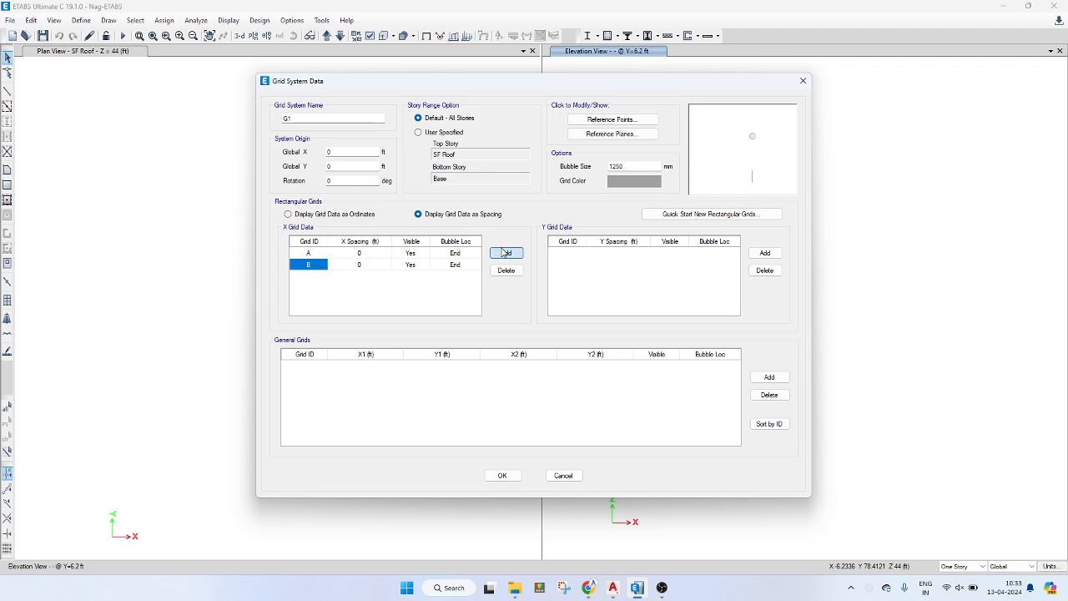
pyautogui.click(506, 253)
pyautogui.click(506, 253)
pyautogui.click(506, 253)
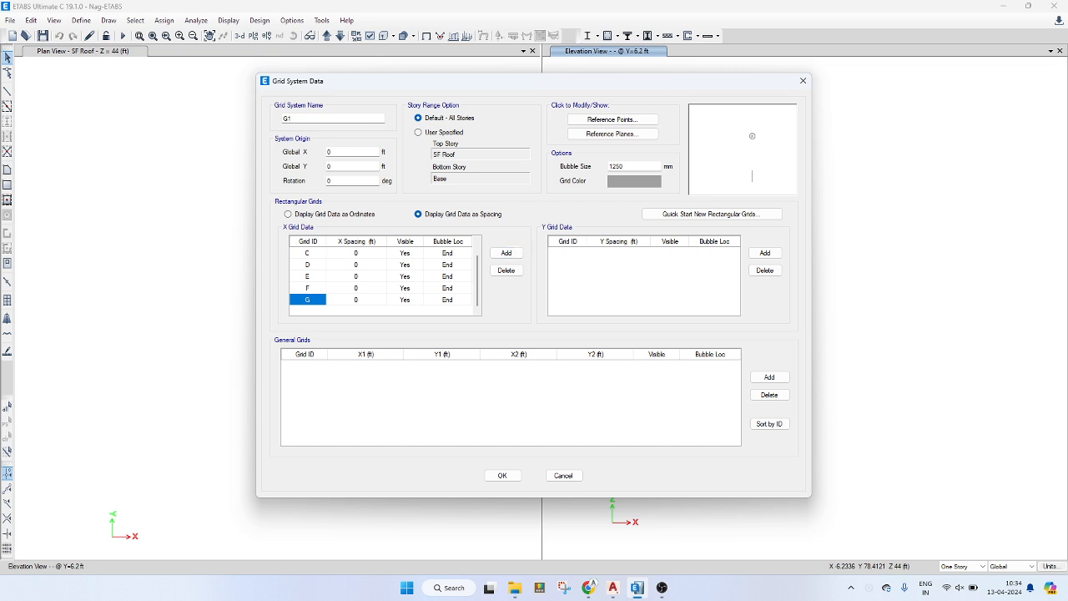
pyautogui.click(0, 250)
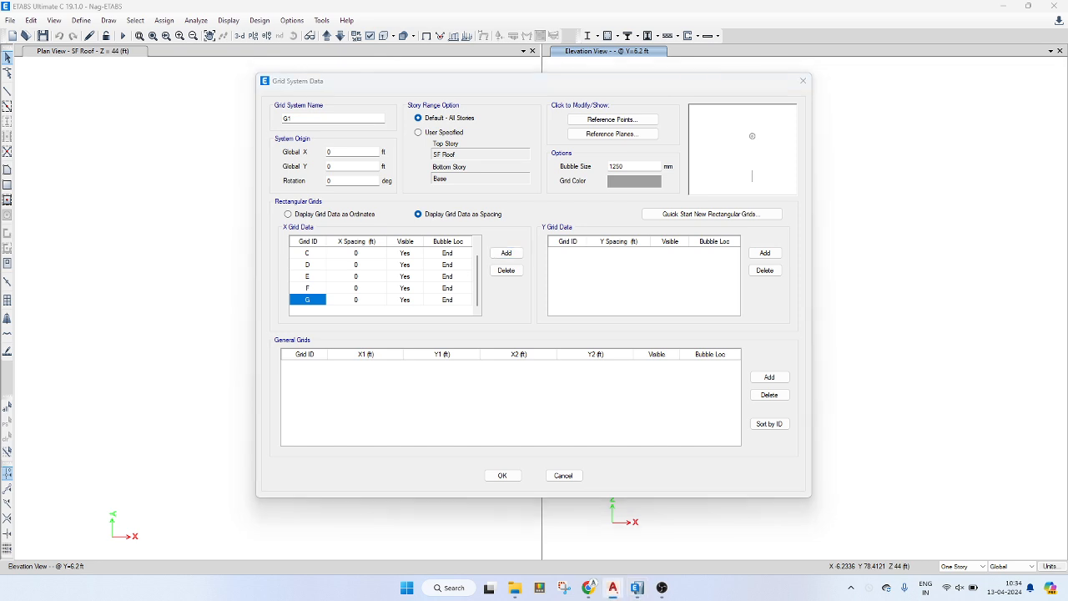
pyautogui.click(506, 253)
pyautogui.click(506, 253)
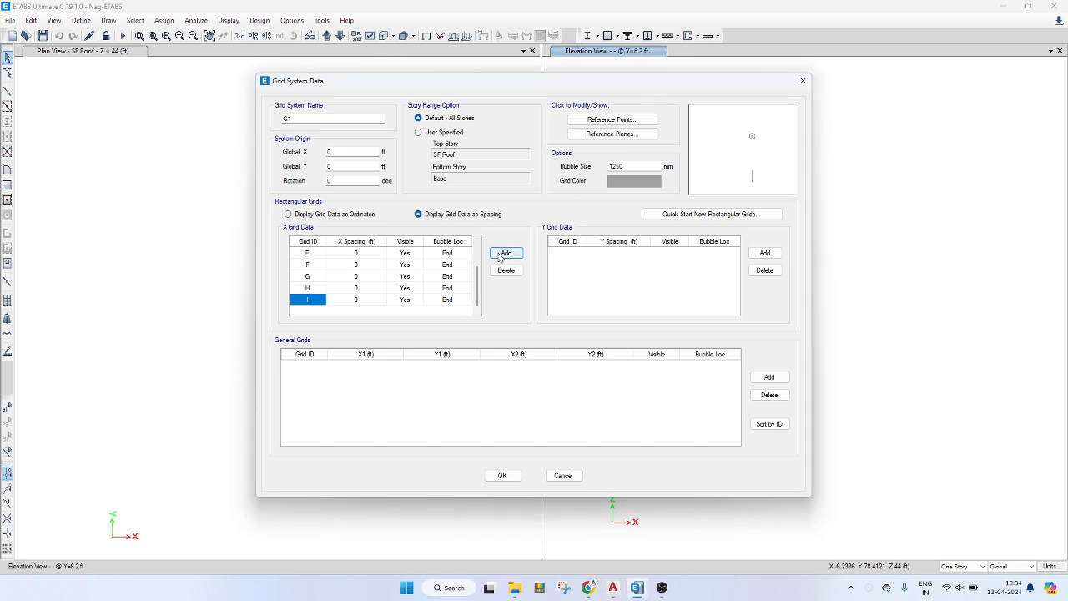
# - Set the X spacing of grid A to 11'11"
pyautogui.click(377, 290)
pyautogui.scroll(2, 380, 279)
pyautogui.click(374, 256)
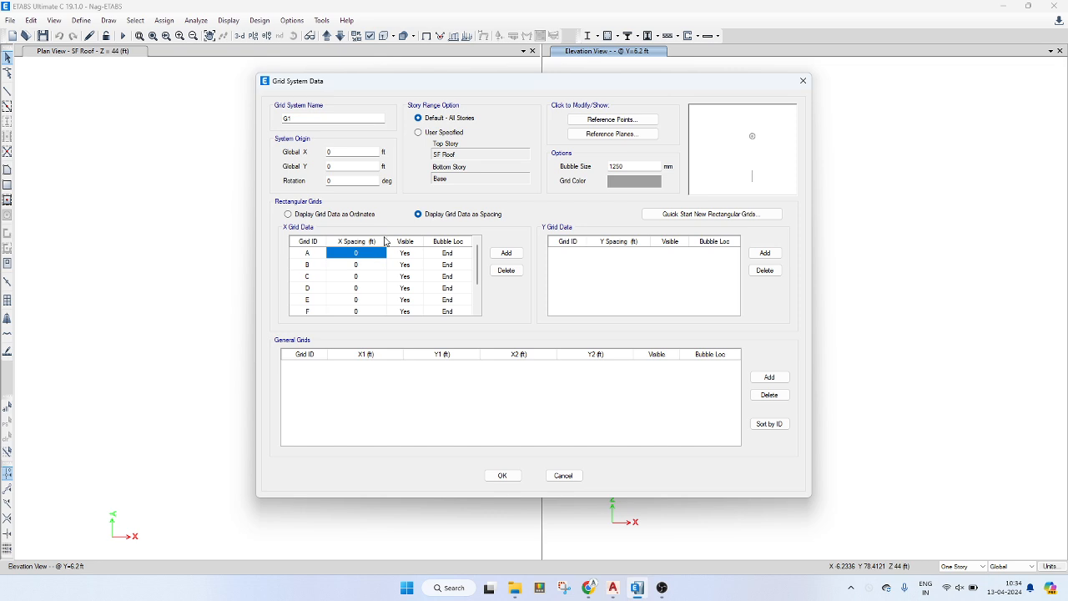
pyautogui.write('1')
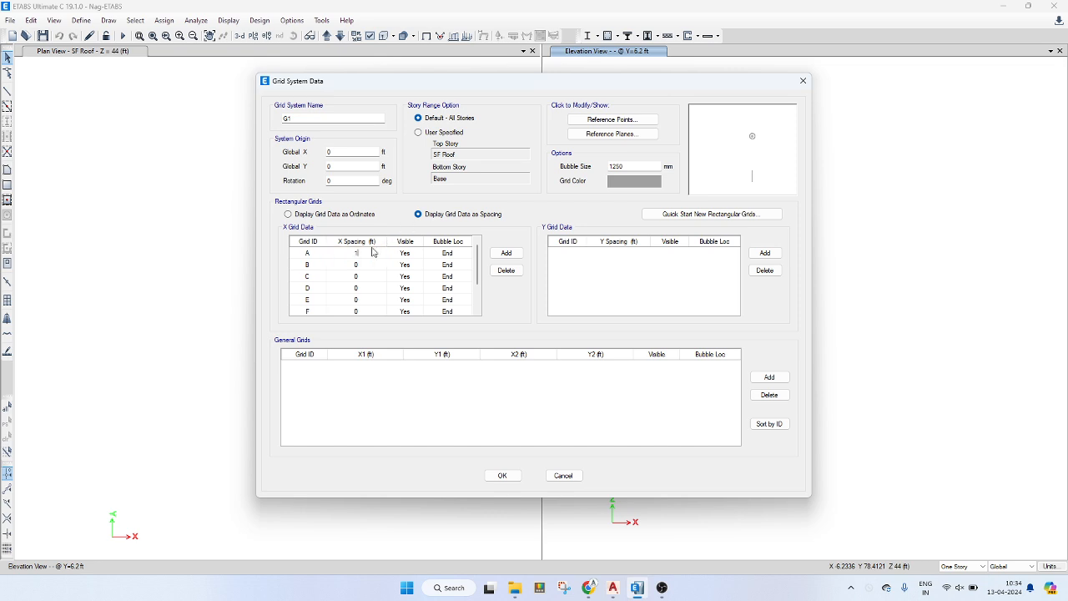
pyautogui.write('1\'11"')
pyautogui.press('Return')
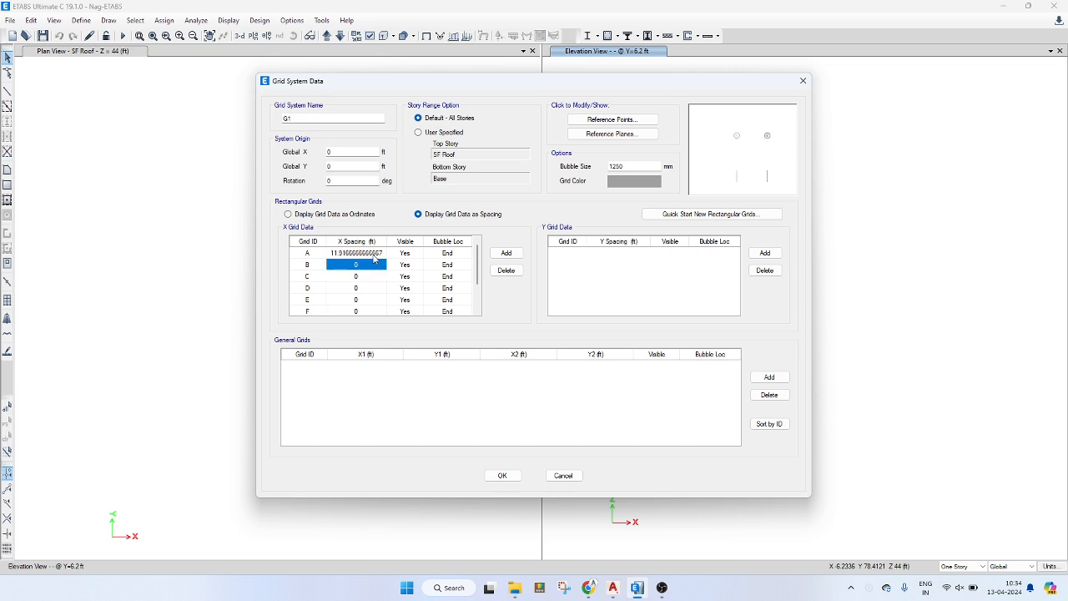
# - Set the X spacing of grid A to 11.9 ft and of grid B to 18.5 ft
pyautogui.click(374, 255)
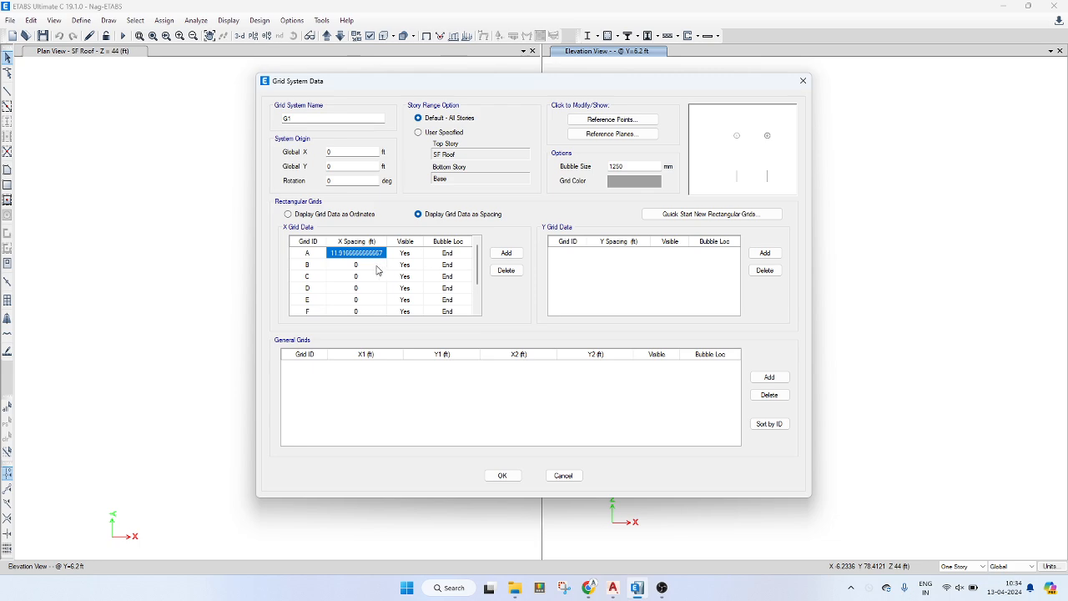
pyautogui.write('11.9')
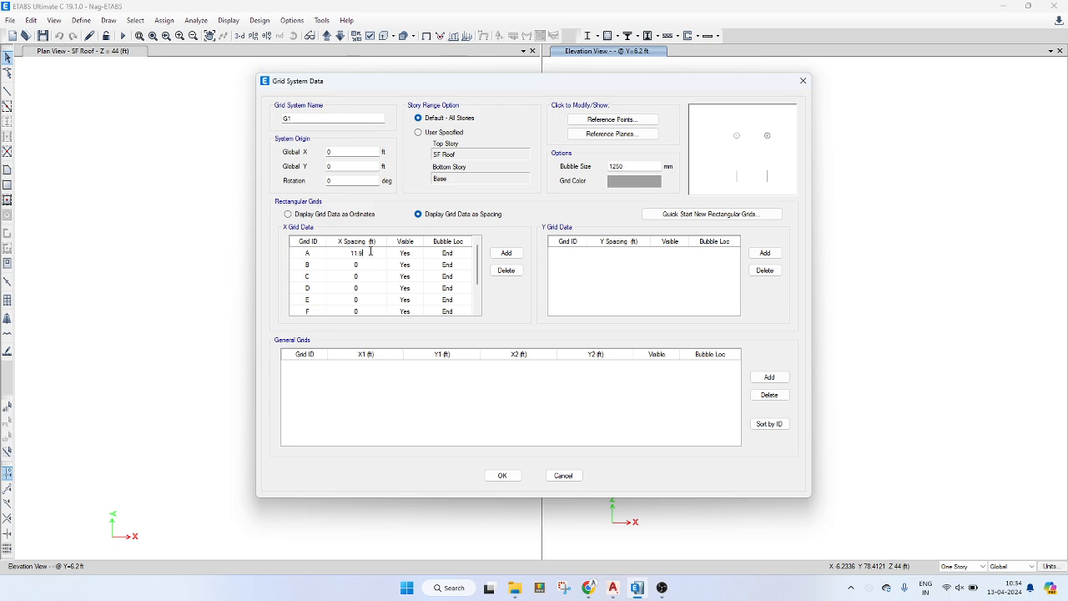
pyautogui.click(374, 265)
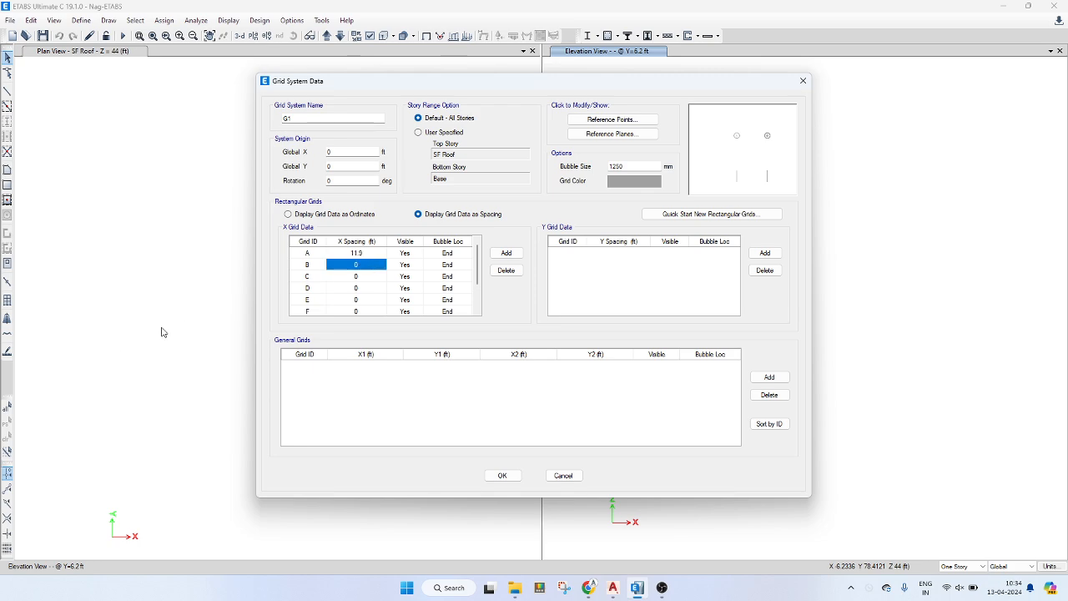
pyautogui.write('1')
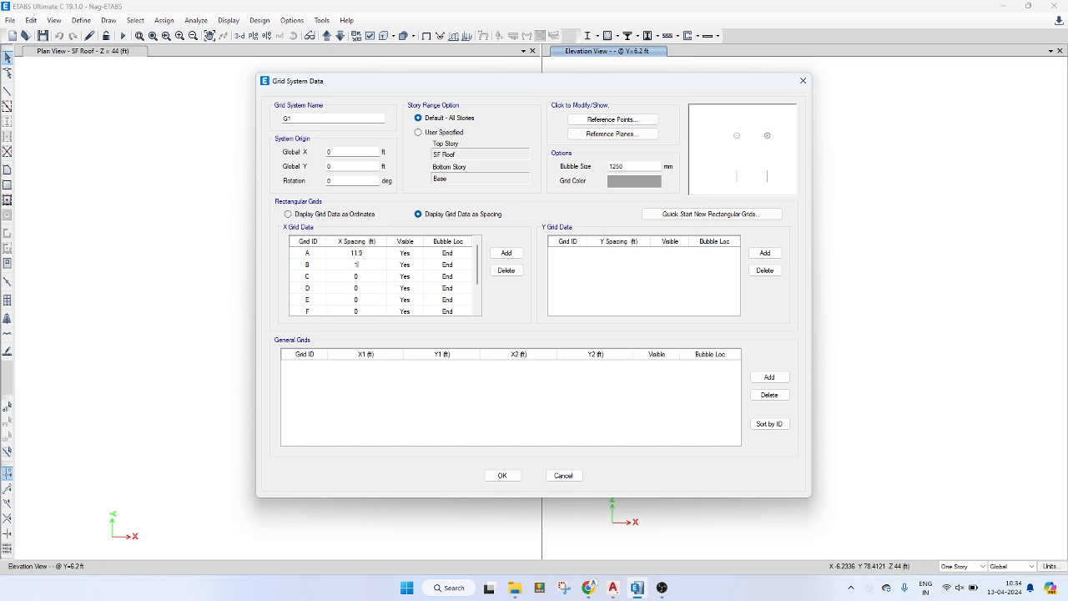
pyautogui.write('.8.5')
pyautogui.press('Return')
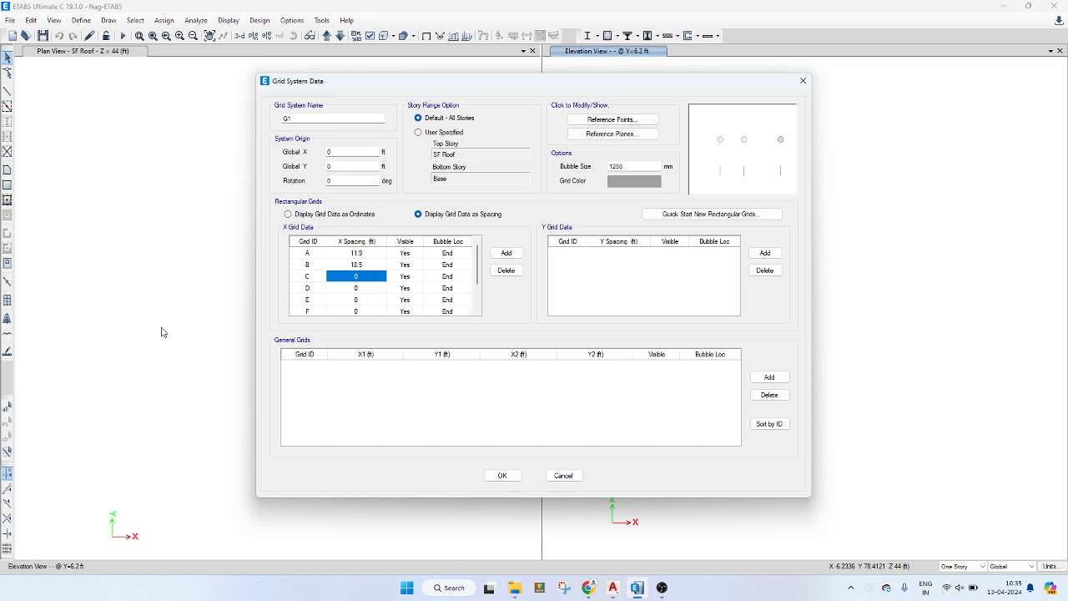
# - Set the X spacing of grid C to 6.5 ft and of grid D to 4.1 ft
pyautogui.write('6')
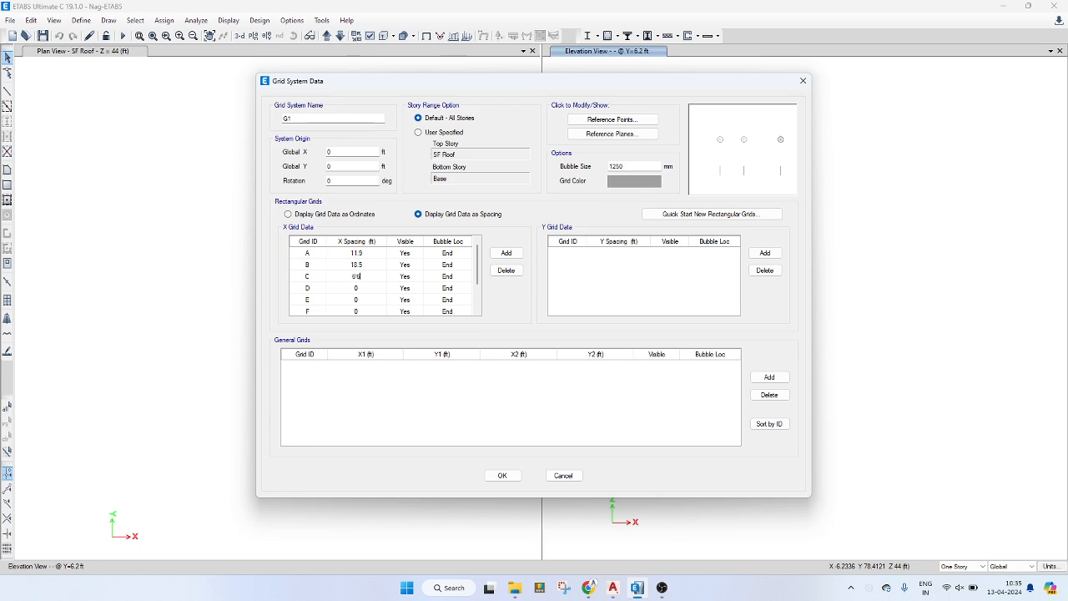
pyautogui.write('.5')
pyautogui.press('Return')
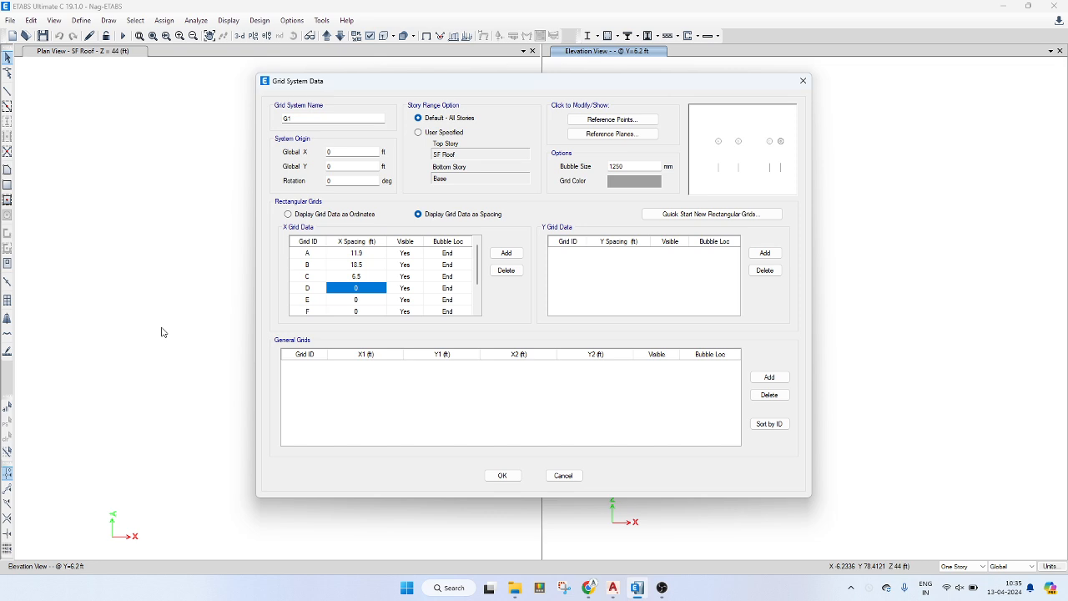
pyautogui.write('4.1')
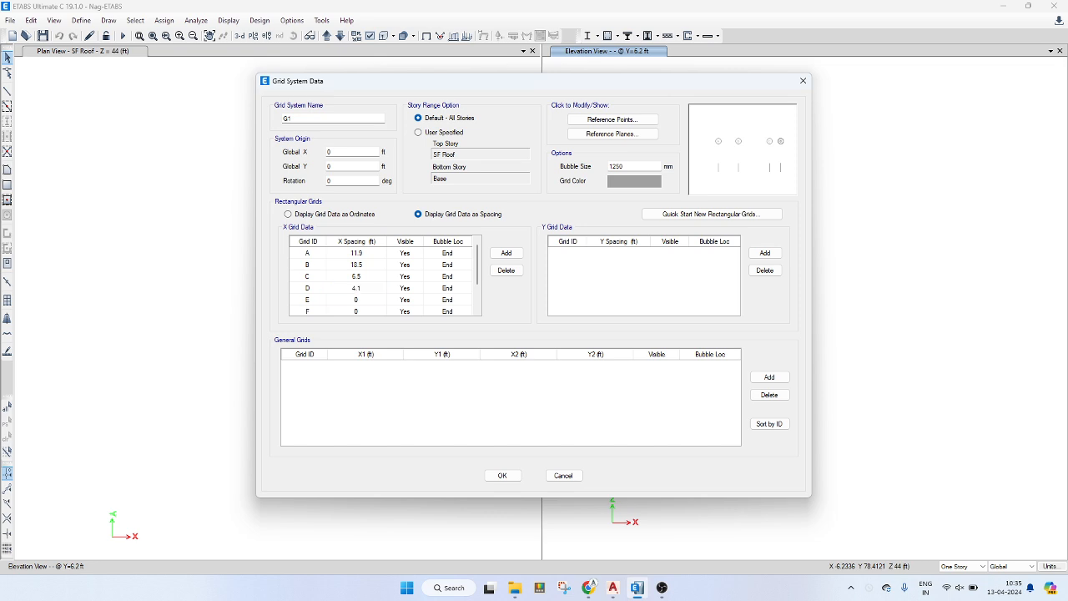
pyautogui.press('Return')
# - Try entering the X spacing of grid D in feet and inches as 4'1"
pyautogui.press('Up')
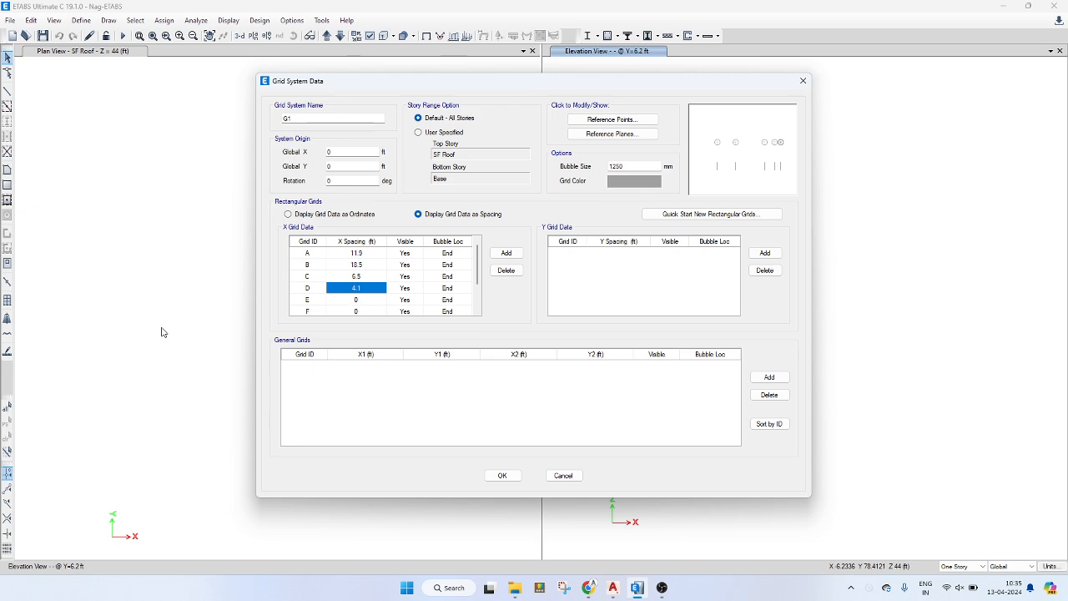
pyautogui.write("4'1")
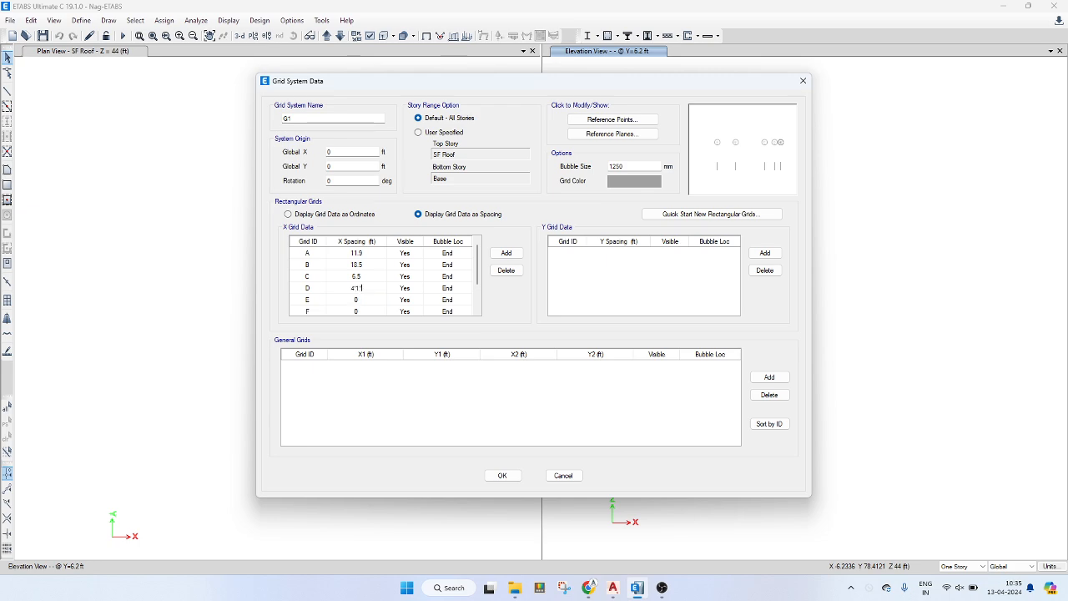
pyautogui.press('Return')
pyautogui.press('Down')
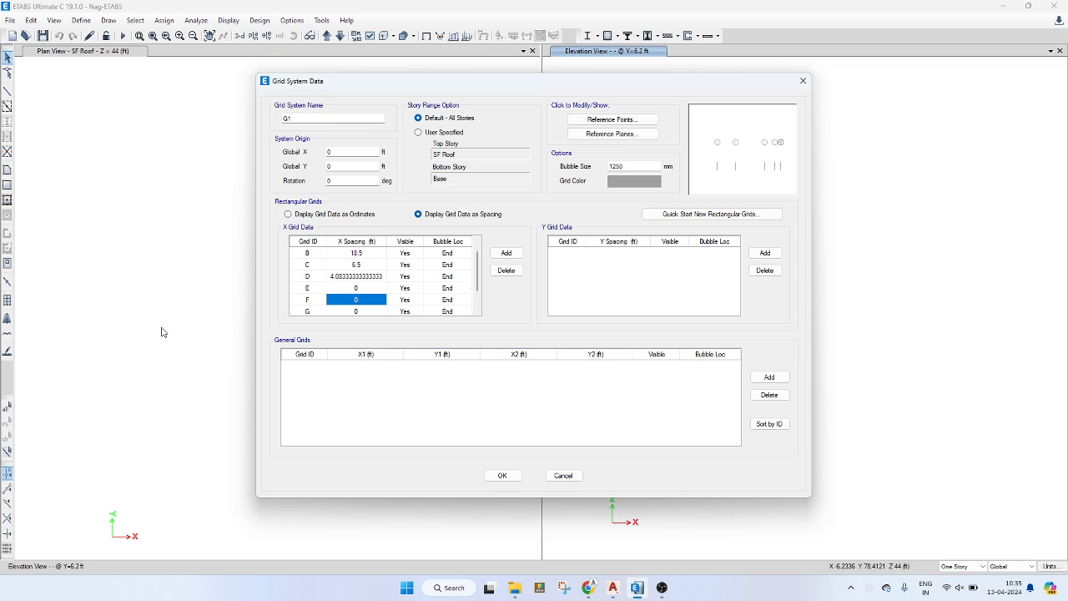
pyautogui.press('Up')
pyautogui.press('Up')
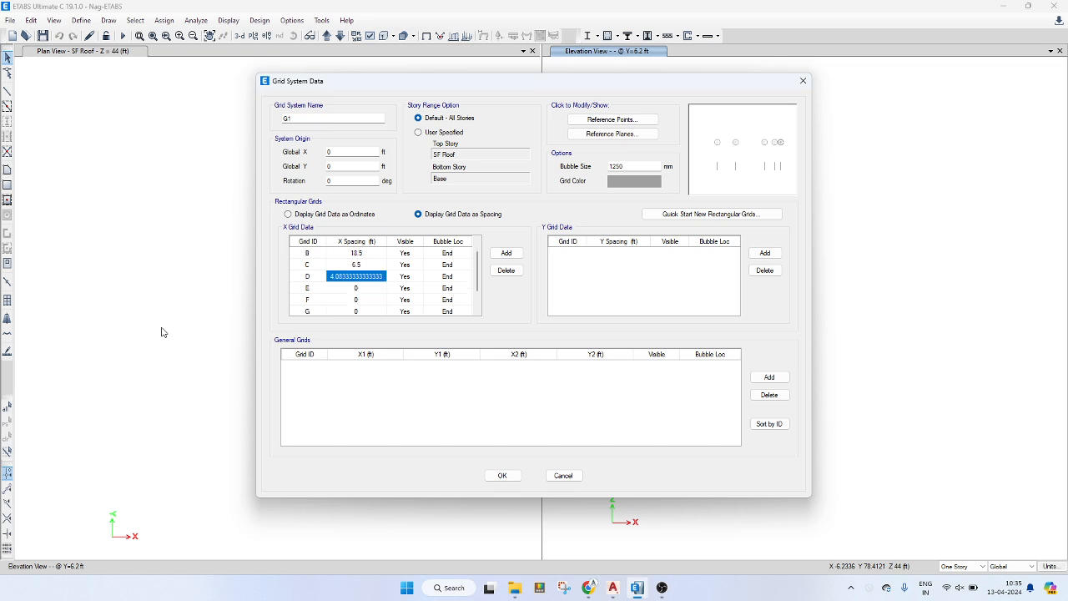
# - Enter the X spacing of grid D as decimal 4.1 ft and set grid E to 9.9 ft
pyautogui.write('4')
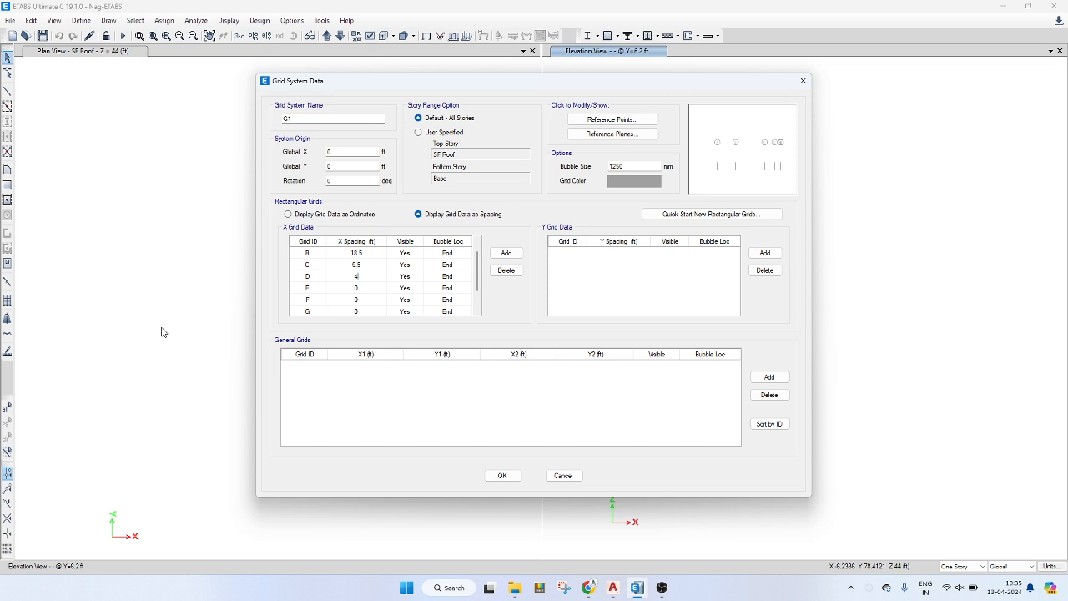
pyautogui.write('.1')
pyautogui.press('Down')
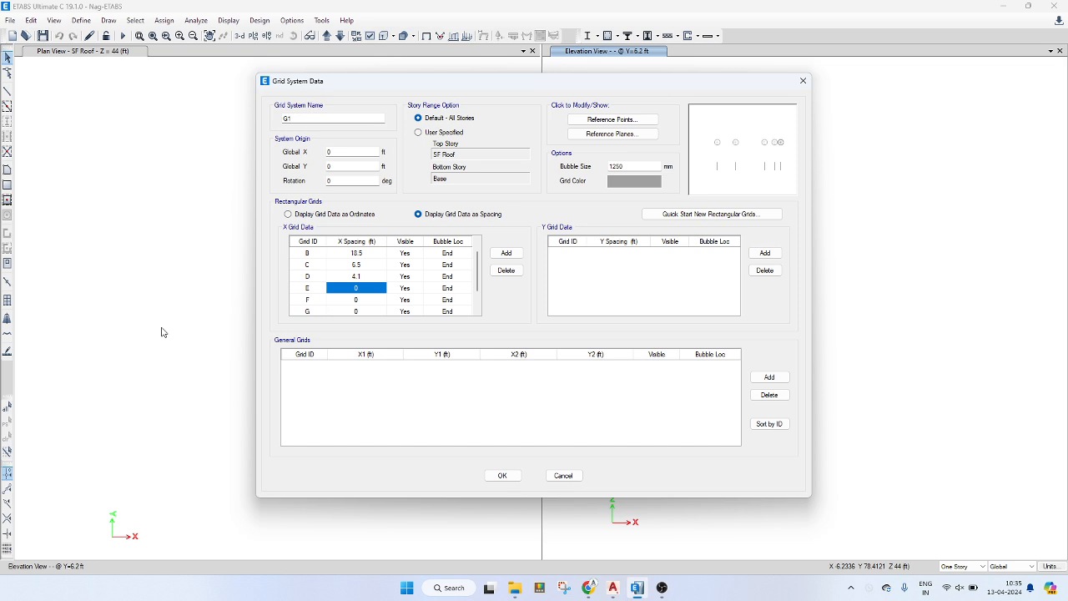
pyautogui.write('9.9')
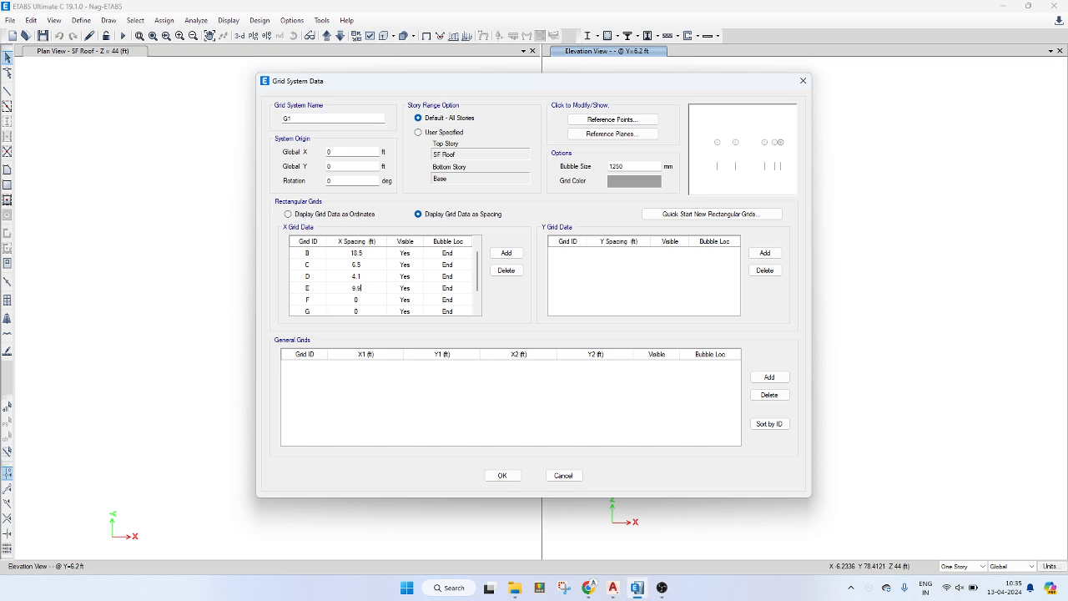
pyautogui.press('Return')
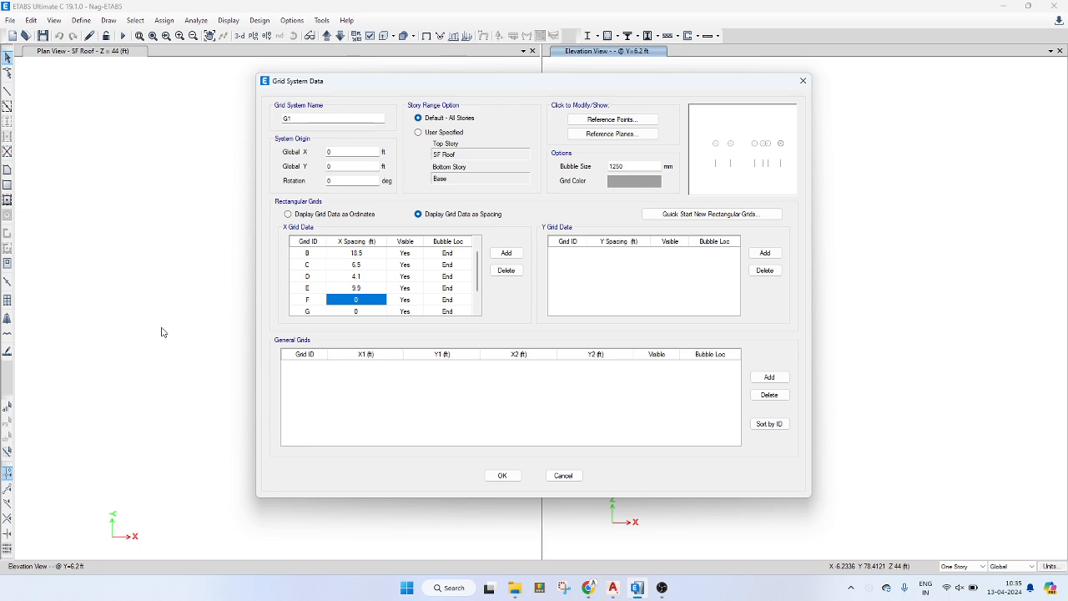
# - Set the X spacing of grids F and G to 2.75 ft each and of grid H to 15.1 ft
pyautogui.write('2')
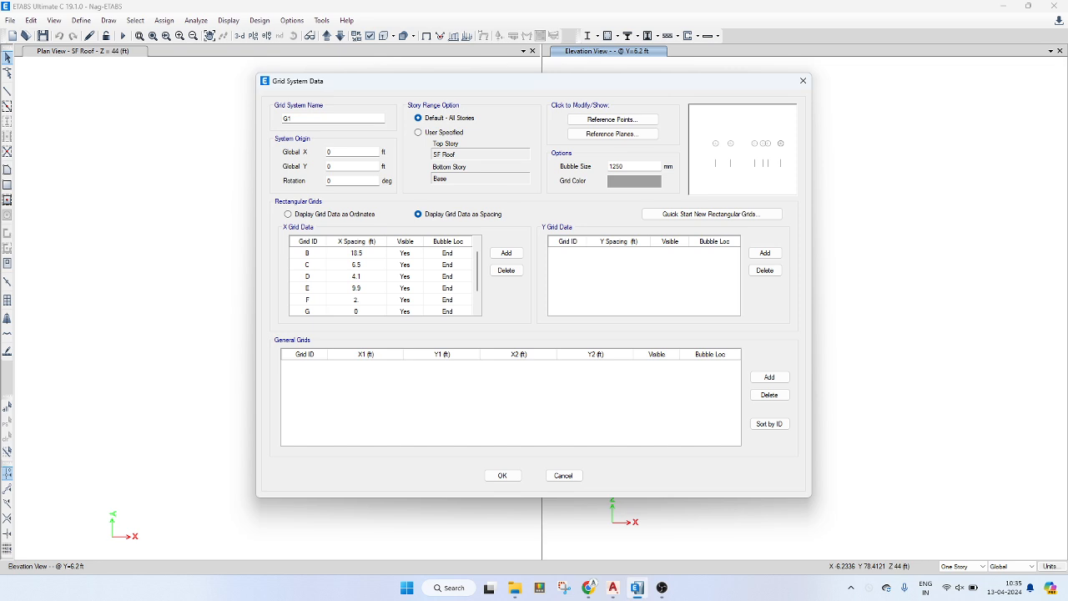
pyautogui.write('.75')
pyautogui.press('Return')
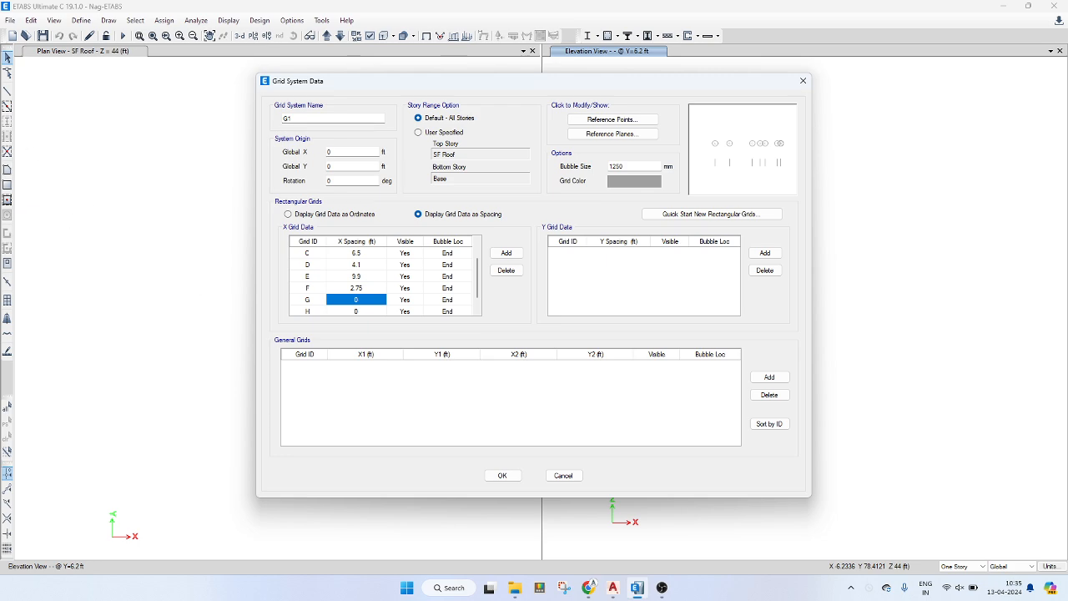
pyautogui.hotkey('alt', 'Tab')
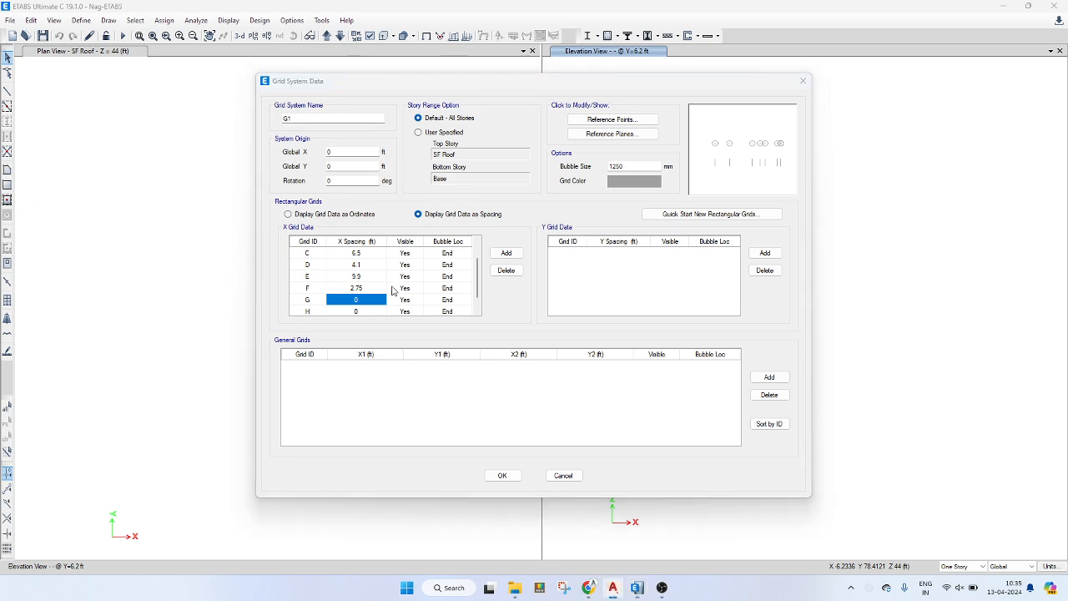
pyautogui.click(363, 302)
pyautogui.write('2.75')
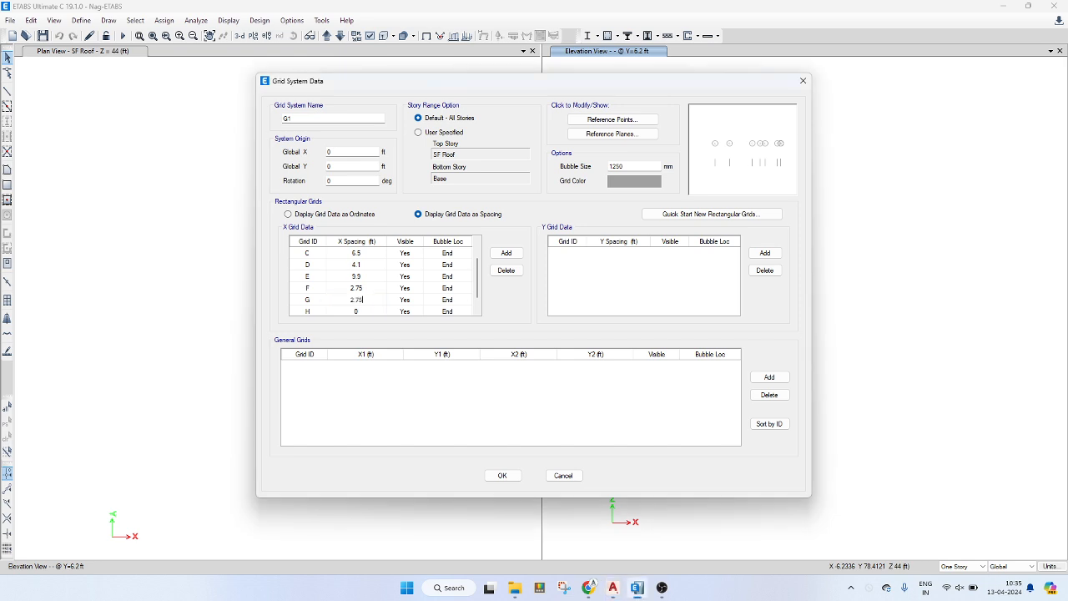
pyautogui.press('Return')
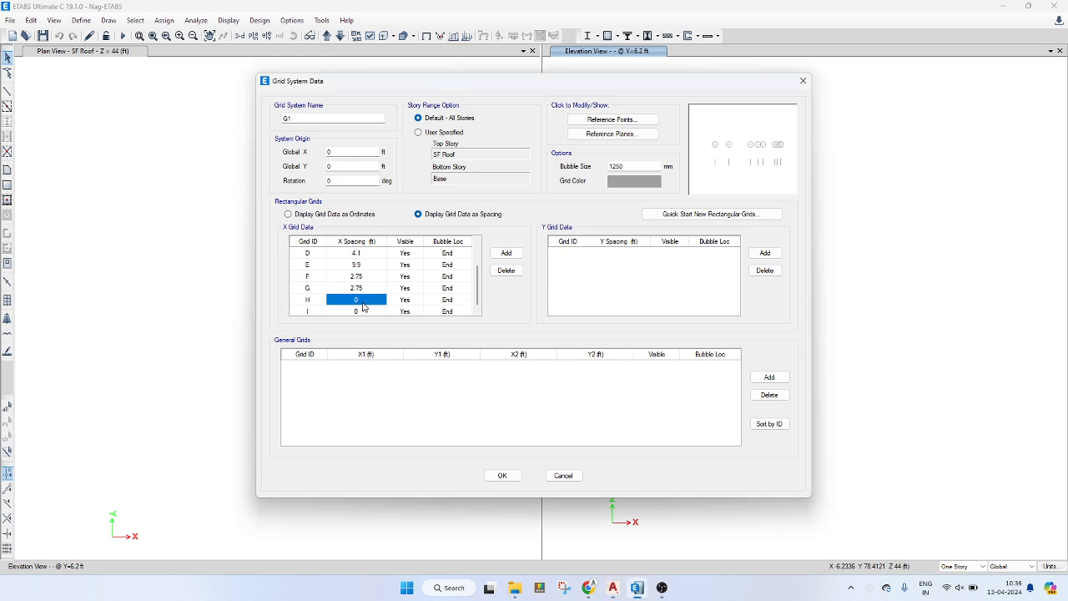
pyautogui.write('15.1')
pyautogui.press('Return')
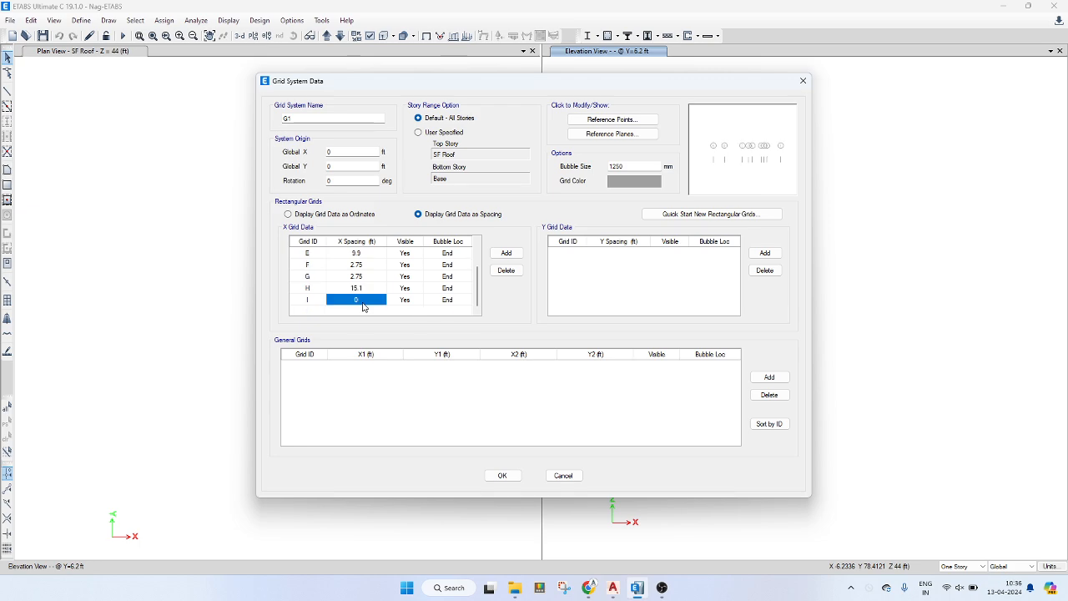
# - Add the first Y grid line with label 1, and add a second Y grid line labelled 2
pyautogui.click(758, 256)
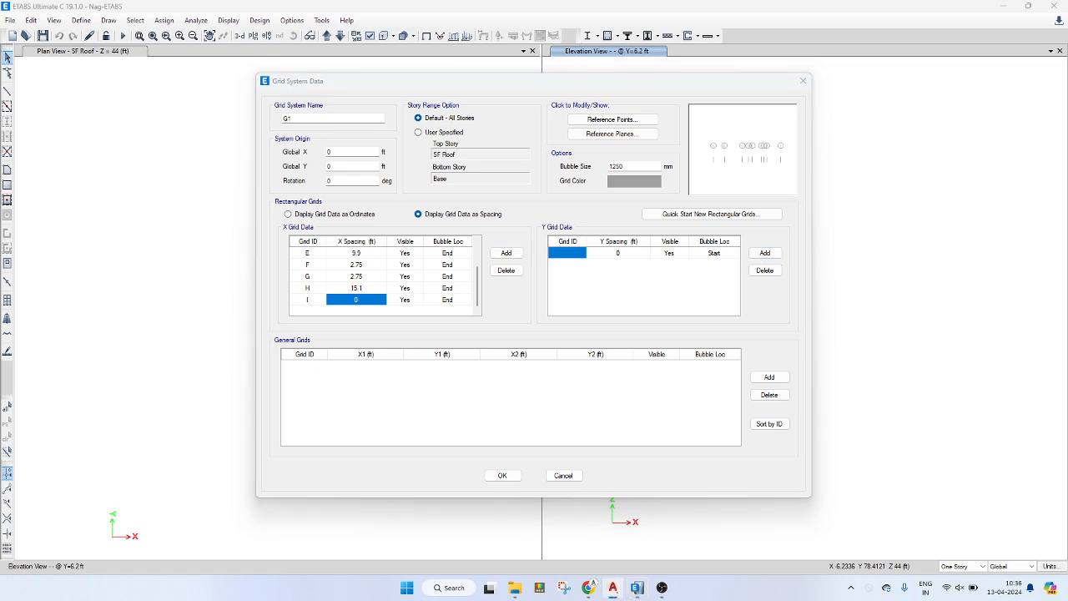
pyautogui.click(567, 254)
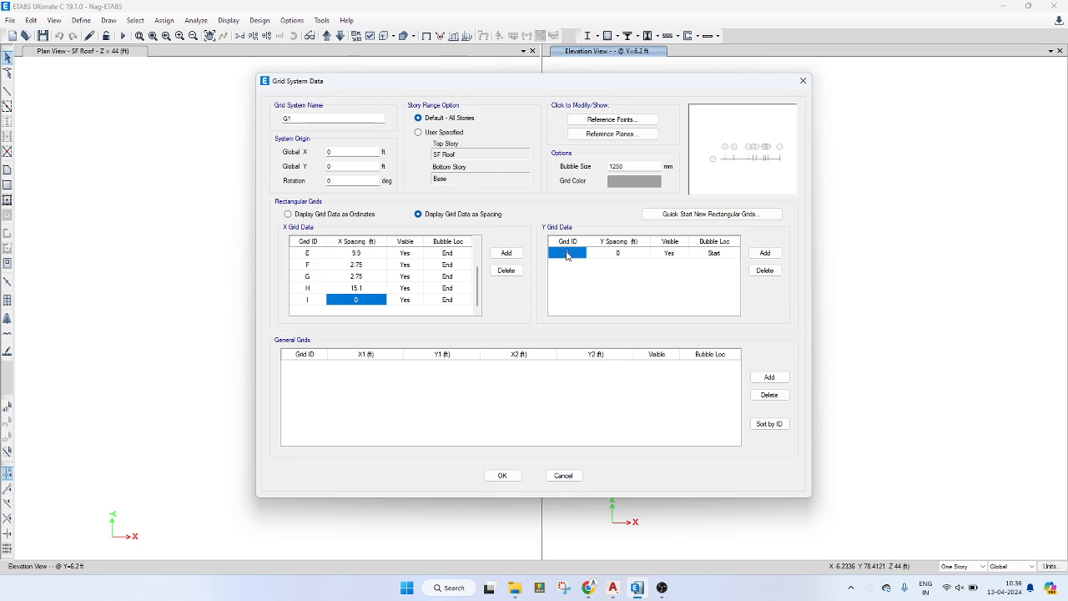
pyautogui.click(765, 253)
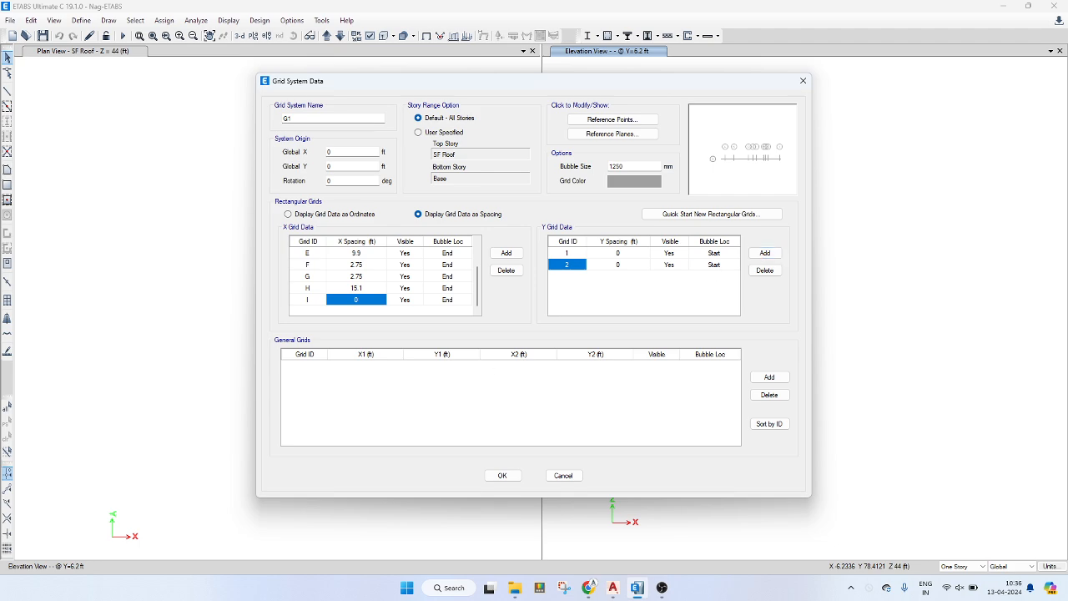
# - Check the grid numbering on the AutoCAD plan and add Y grid lines 3 through 9 plus two unlabelled ones
pyautogui.hotkey('alt', 'Tab')
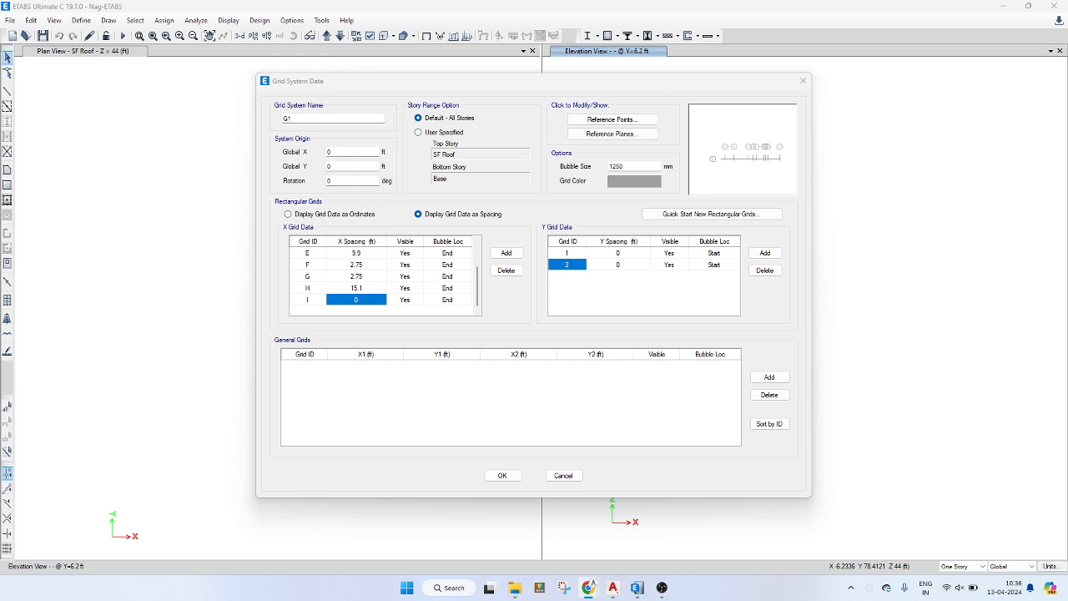
pyautogui.hotkey('alt', 'Tab')
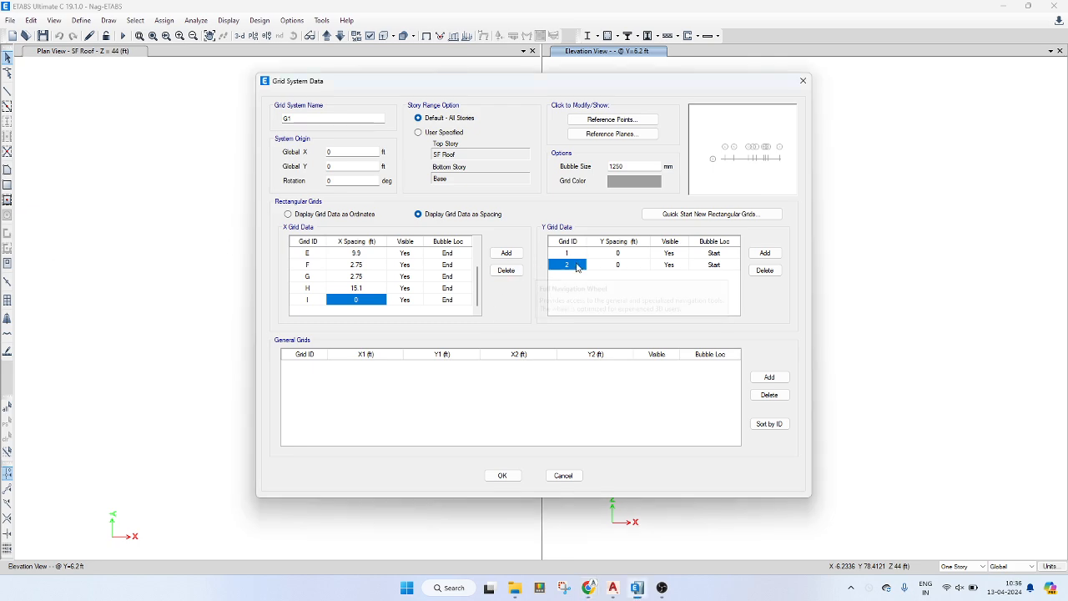
pyautogui.click(625, 254)
pyautogui.hotkey('alt', 'Tab')
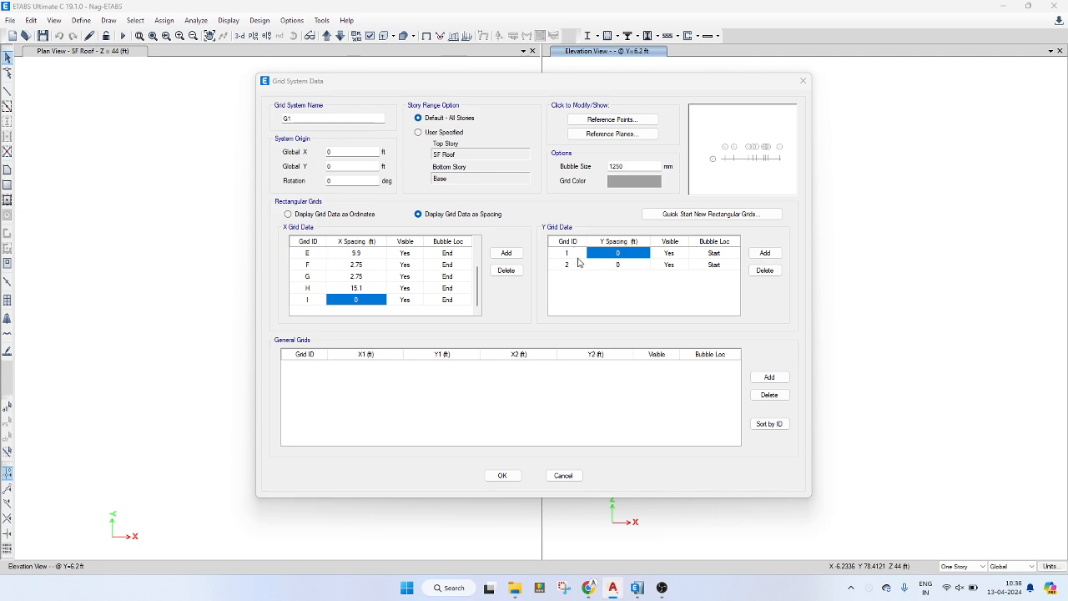
pyautogui.click(766, 254)
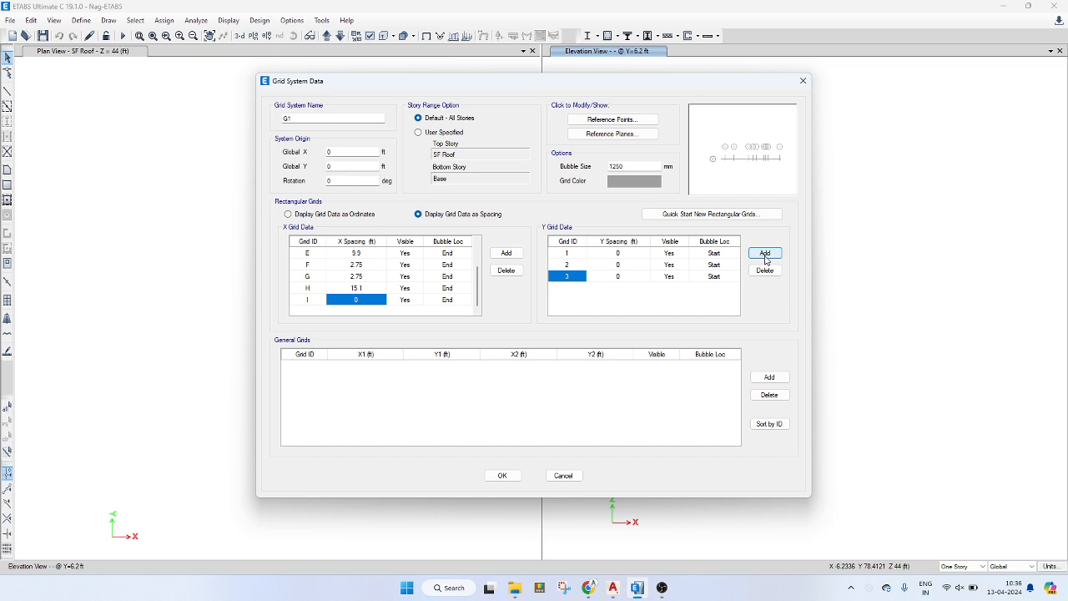
pyautogui.click(766, 256)
pyautogui.click(766, 255)
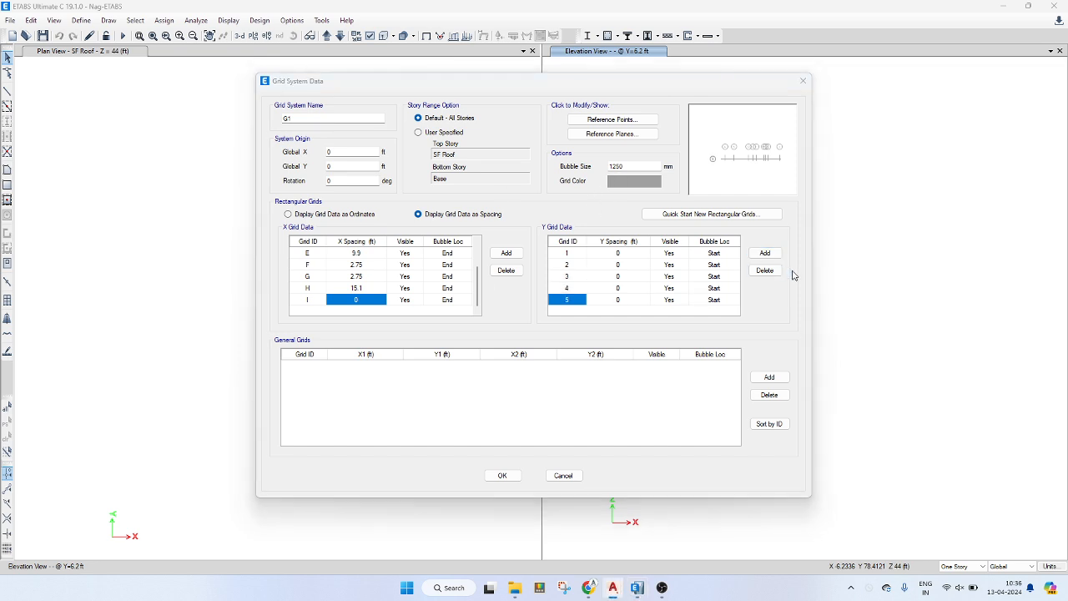
pyautogui.click(765, 254)
pyautogui.click(766, 256)
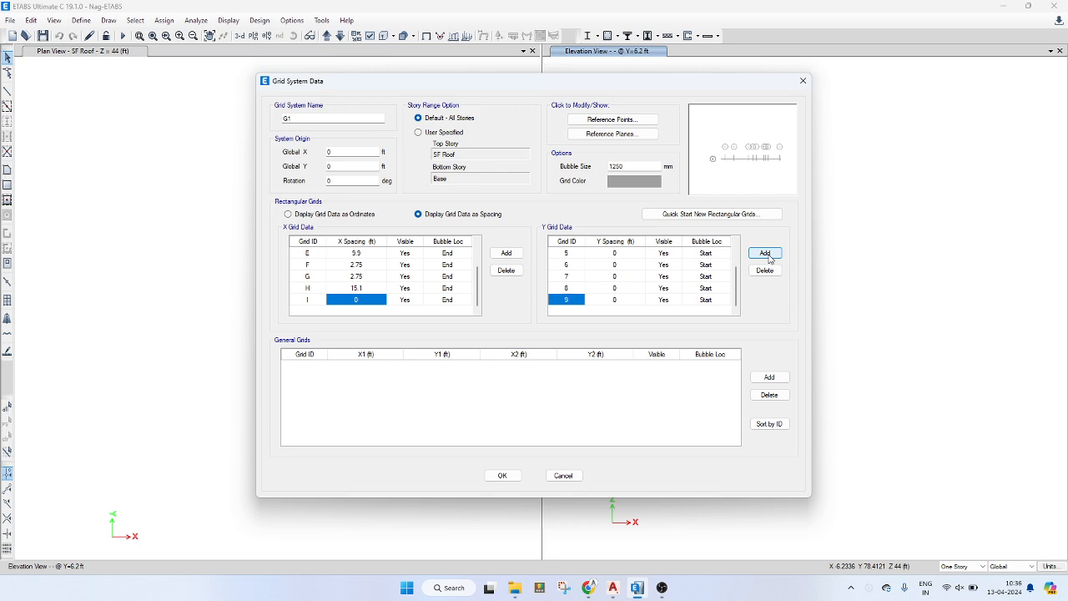
pyautogui.click(766, 254)
pyautogui.click(766, 255)
# - Label the two unlabelled Y grid lines 10 and 11
pyautogui.click(577, 288)
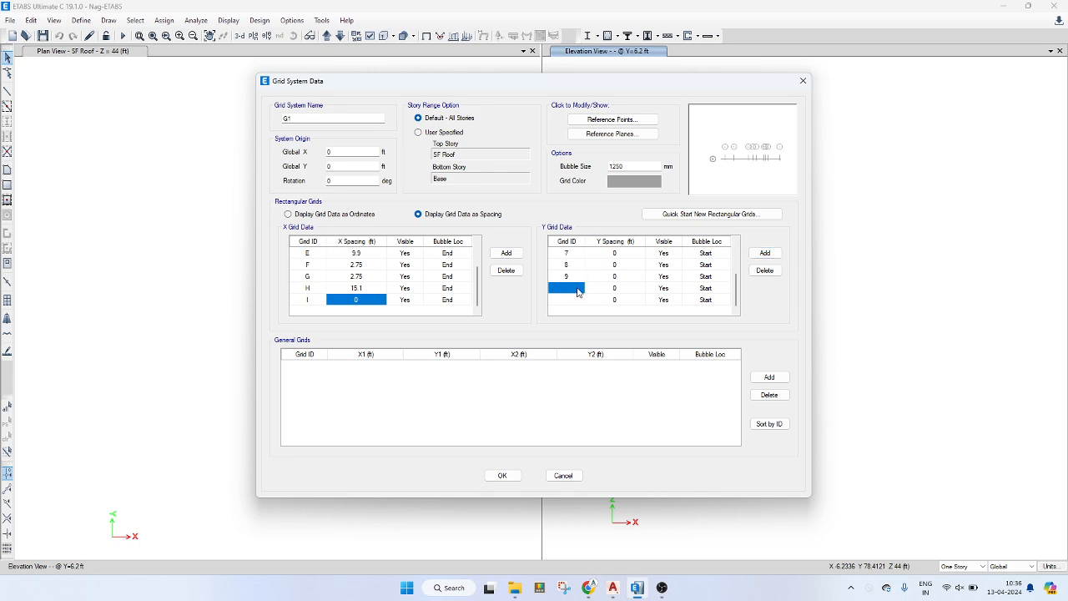
pyautogui.write('10')
pyautogui.press('Return')
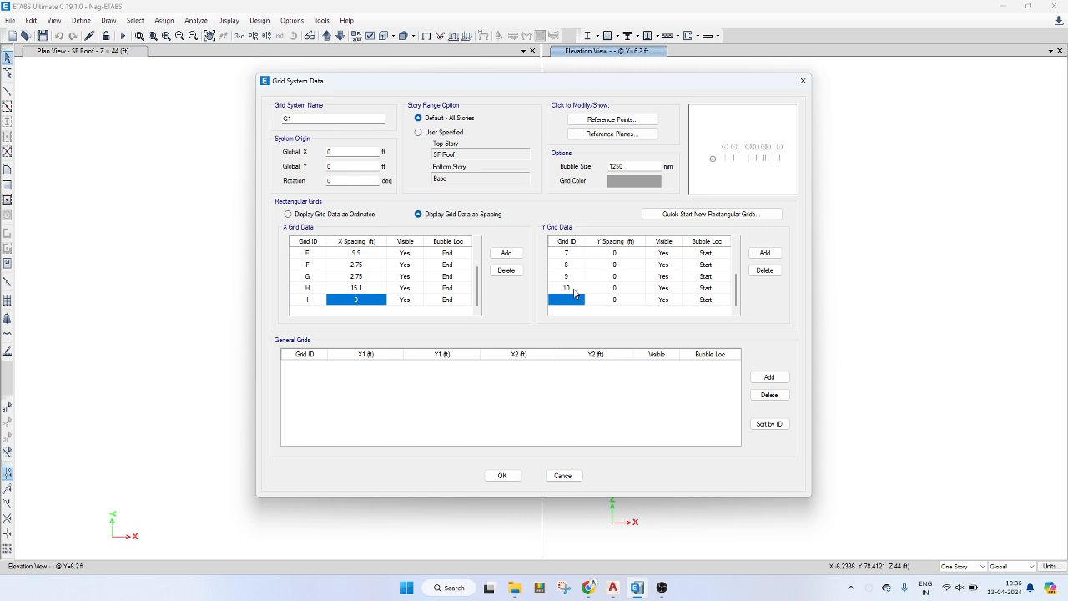
pyautogui.click(766, 269)
pyautogui.click(765, 253)
pyautogui.write('11')
pyautogui.press('Return')
# - Add three more Y grid lines and label them 12, 13 and 14
pyautogui.click(766, 253)
pyautogui.click(765, 253)
pyautogui.click(765, 252)
pyautogui.click(579, 277)
pyautogui.write('12')
pyautogui.press('Return')
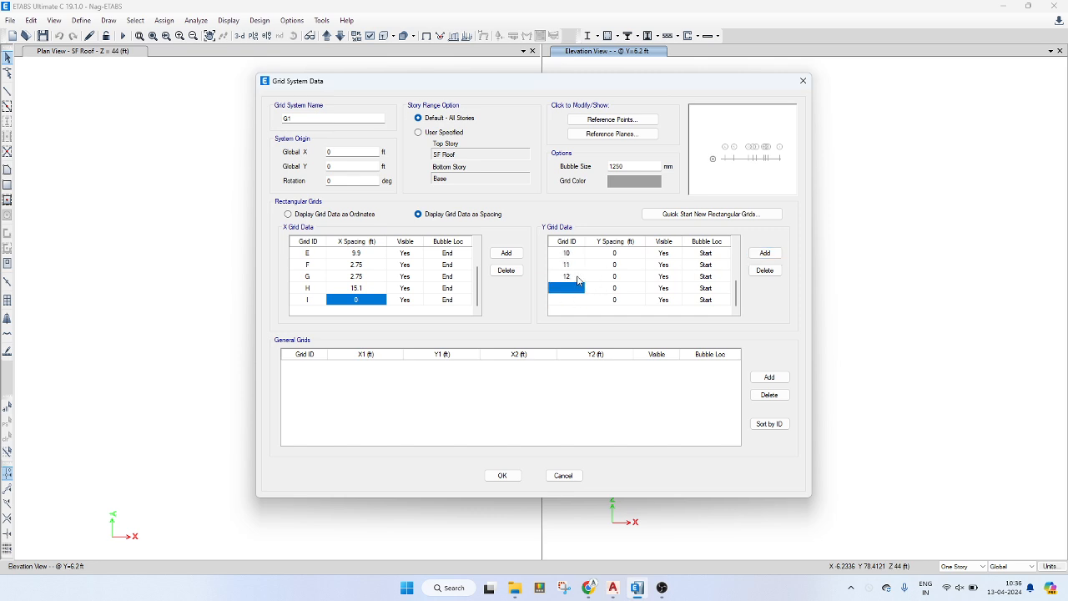
pyautogui.write('13')
pyautogui.press('Return')
pyautogui.write('14')
pyautogui.press('Return')
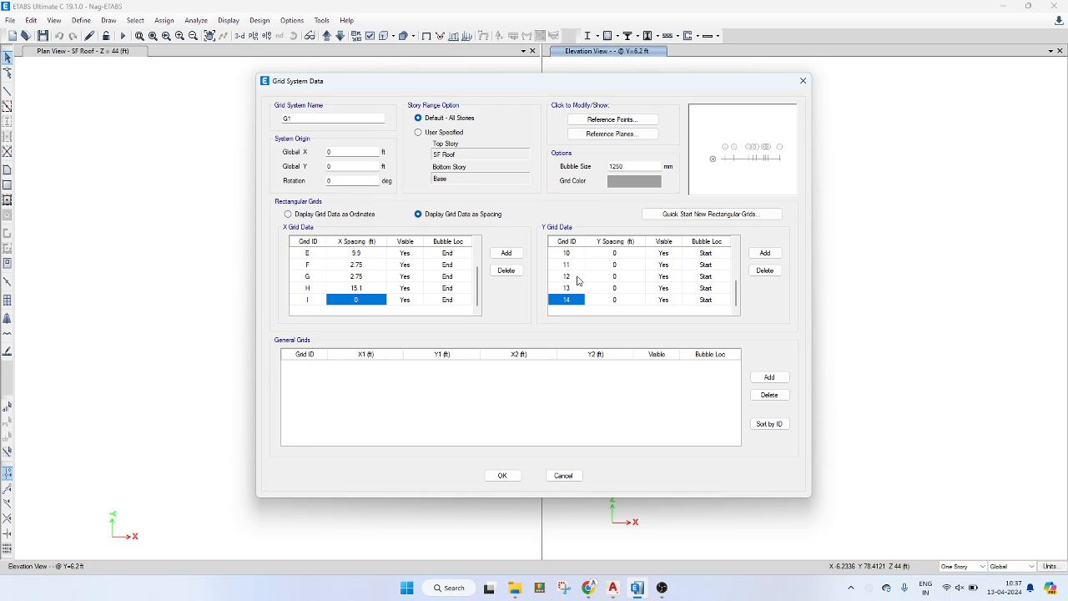
# - Check the AutoCAD plan and set the Y spacings of grid lines 1 and 2 to 14.9 and 3.4 ft
pyautogui.scroll(3, 579, 280)
pyautogui.click(624, 256)
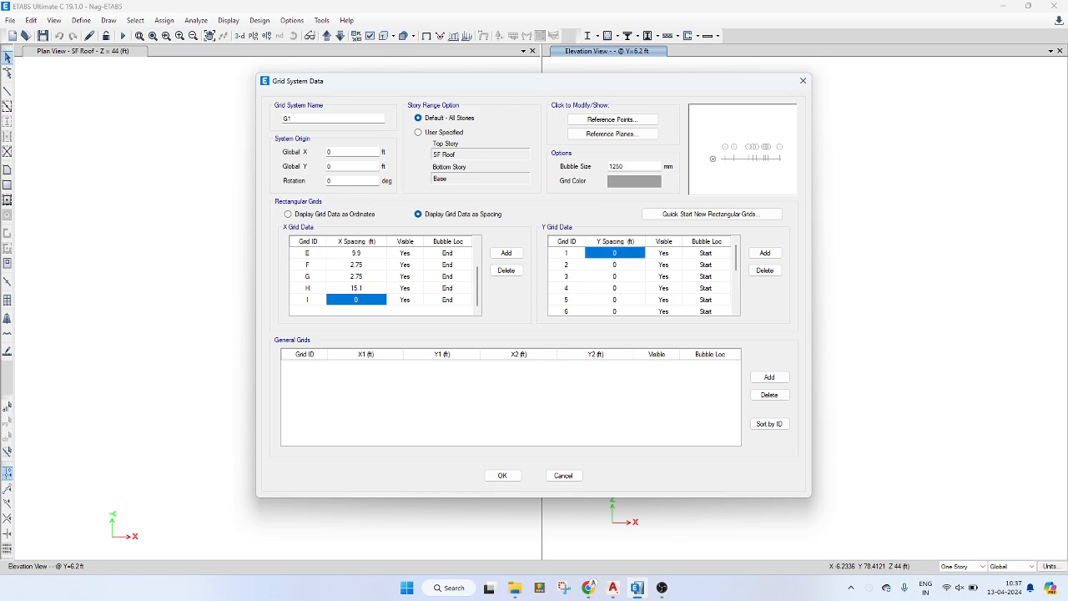
pyautogui.hotkey('alt', 'Tab')
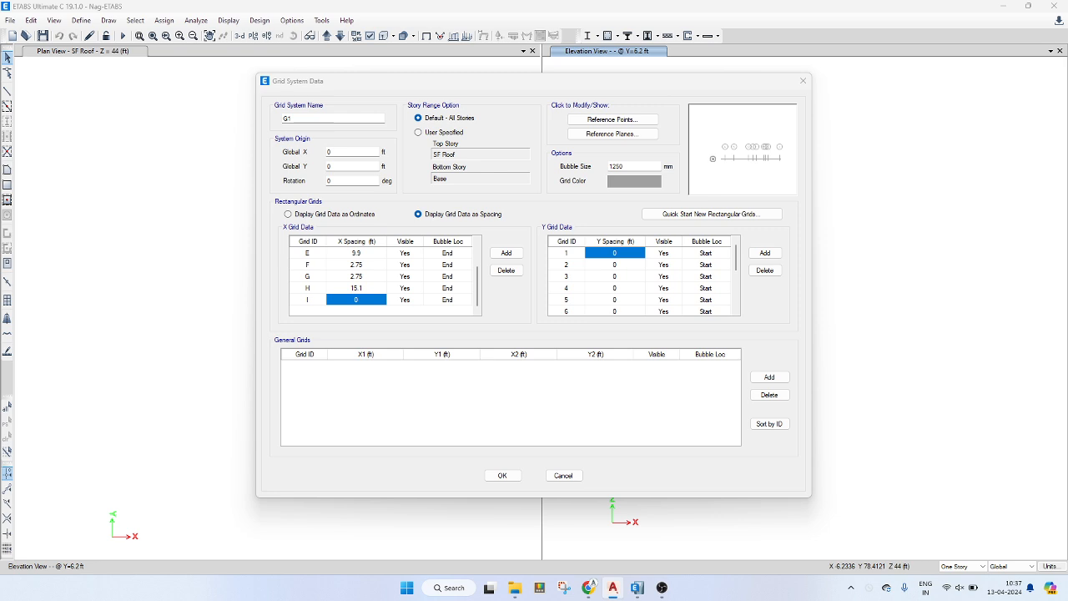
pyautogui.click(617, 253)
pyautogui.write('14.9')
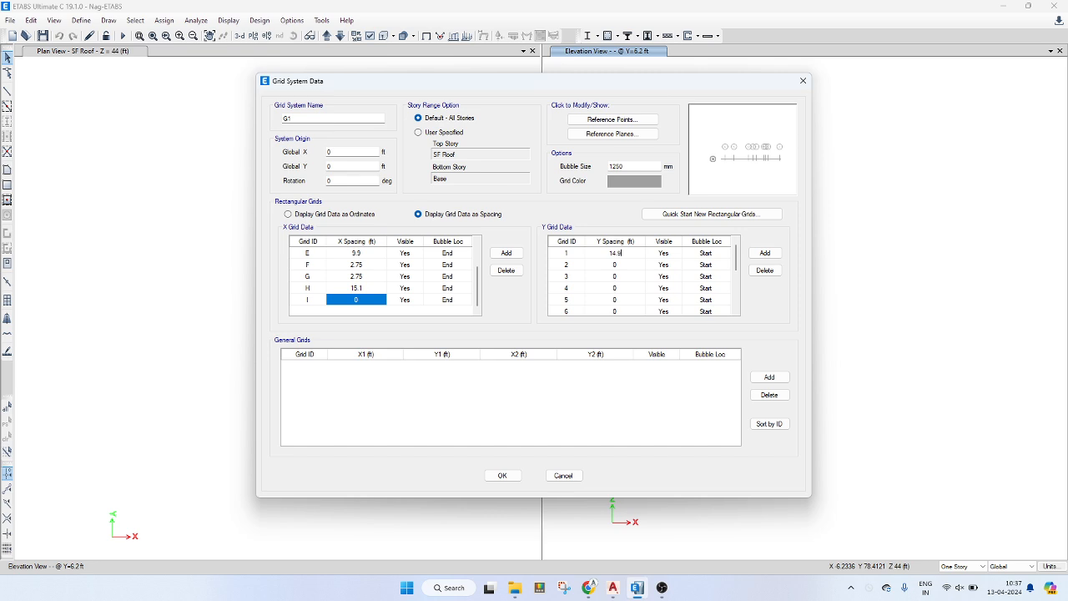
pyautogui.press('Return')
pyautogui.write('3.4')
pyautogui.press('Return')
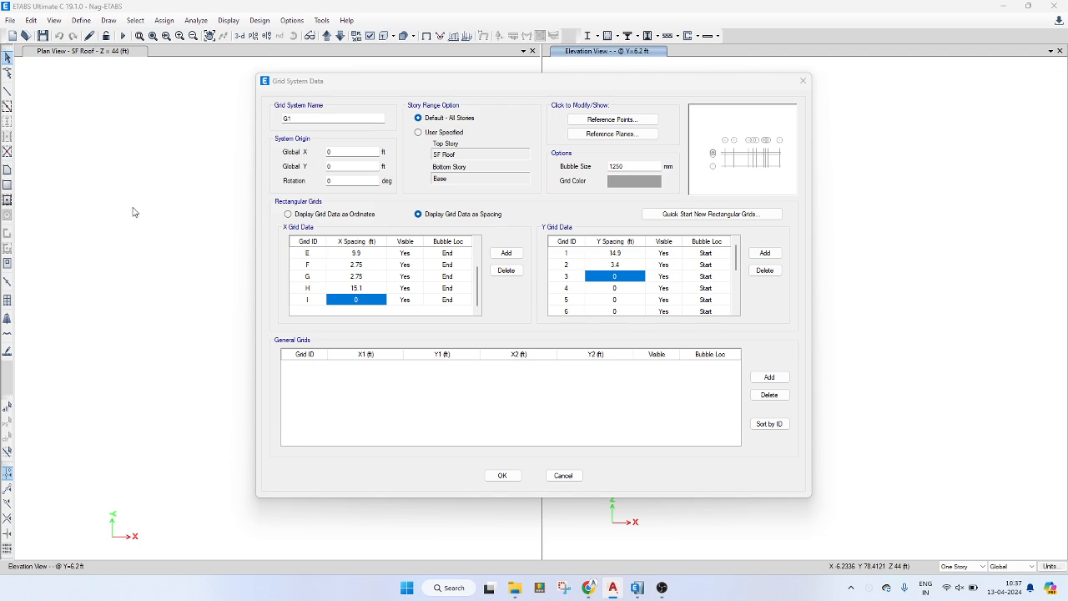
# - Set the Y spacings of grid lines 3, 4 and 5 to 6.75, 3.5 and 2.75 ft
pyautogui.click(615, 277)
pyautogui.write('6.75')
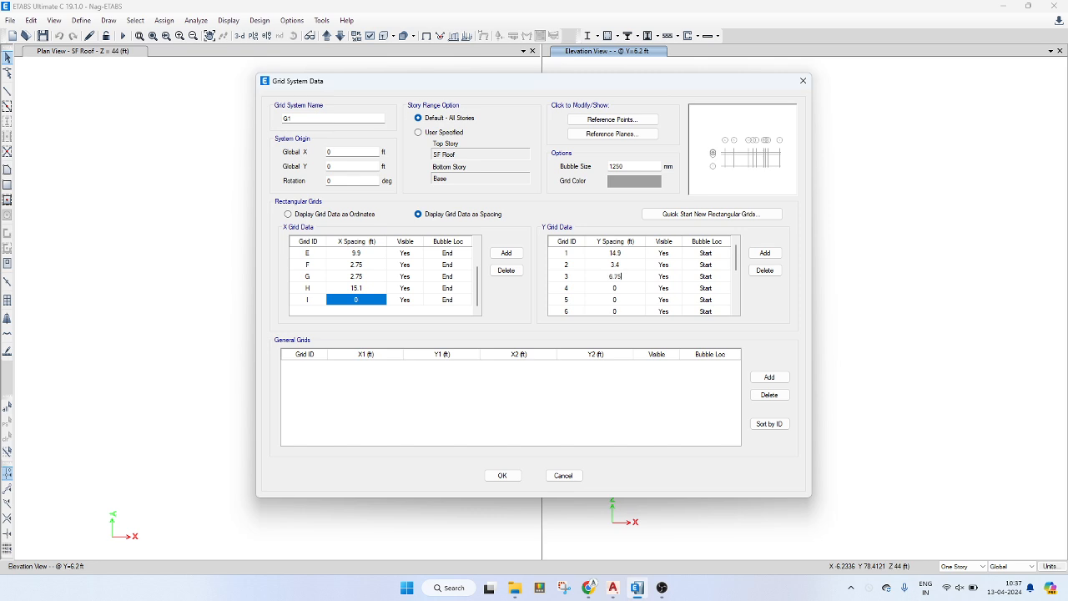
pyautogui.press('Return')
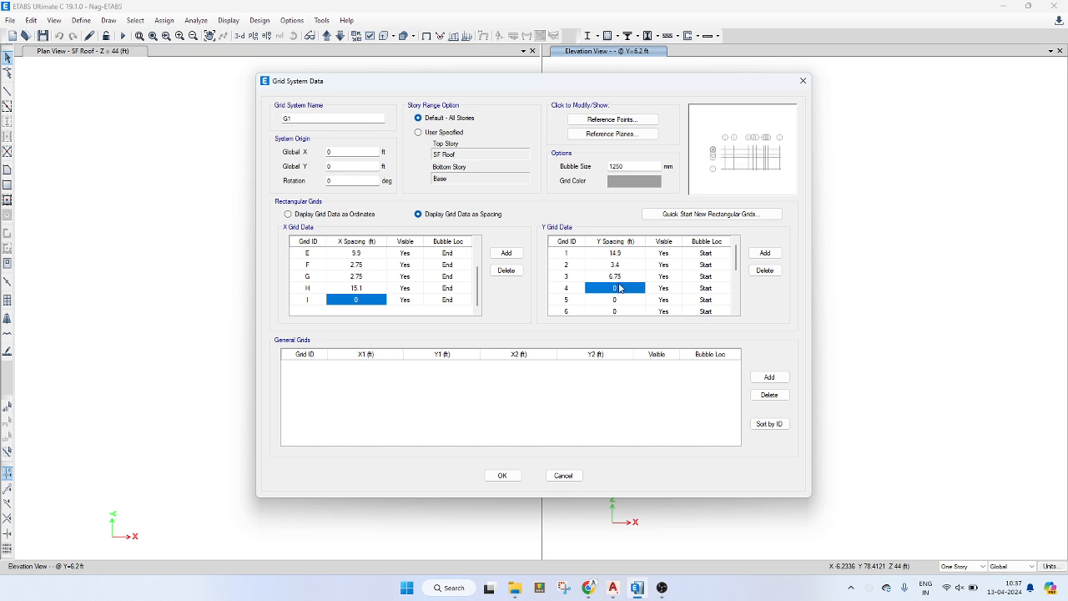
pyautogui.write('3')
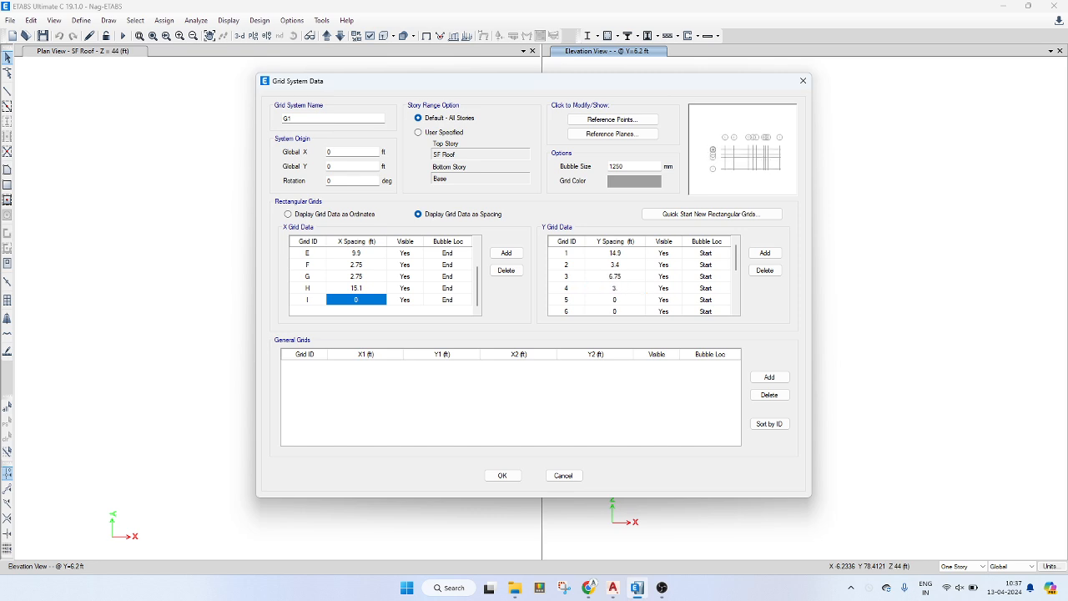
pyautogui.write('.')
pyautogui.click(625, 287)
pyautogui.write('5')
pyautogui.press('Return')
pyautogui.write('2')
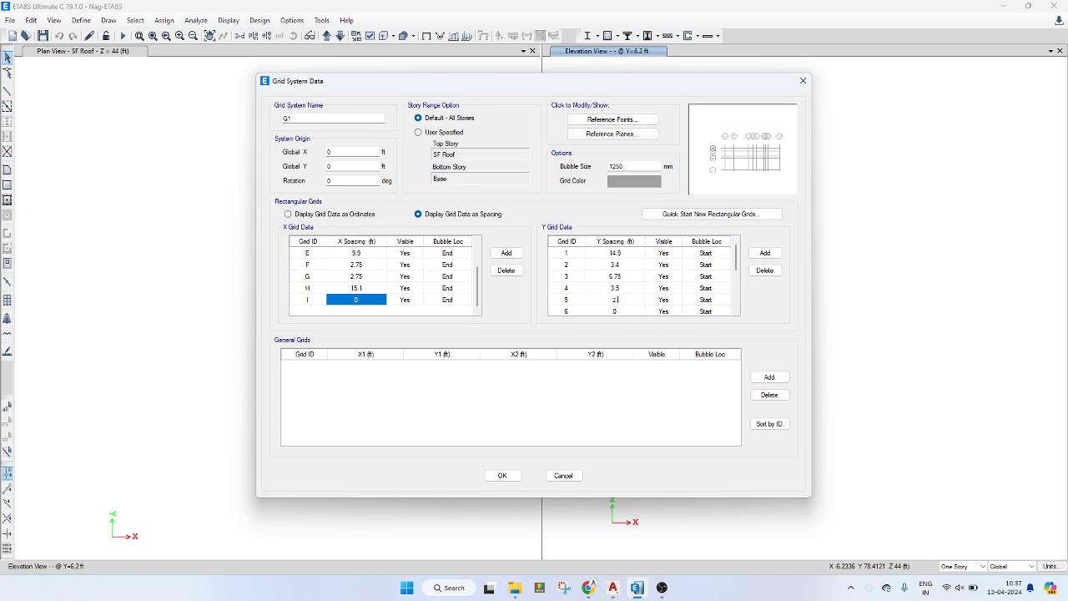
pyautogui.write('.75')
pyautogui.press('Return')
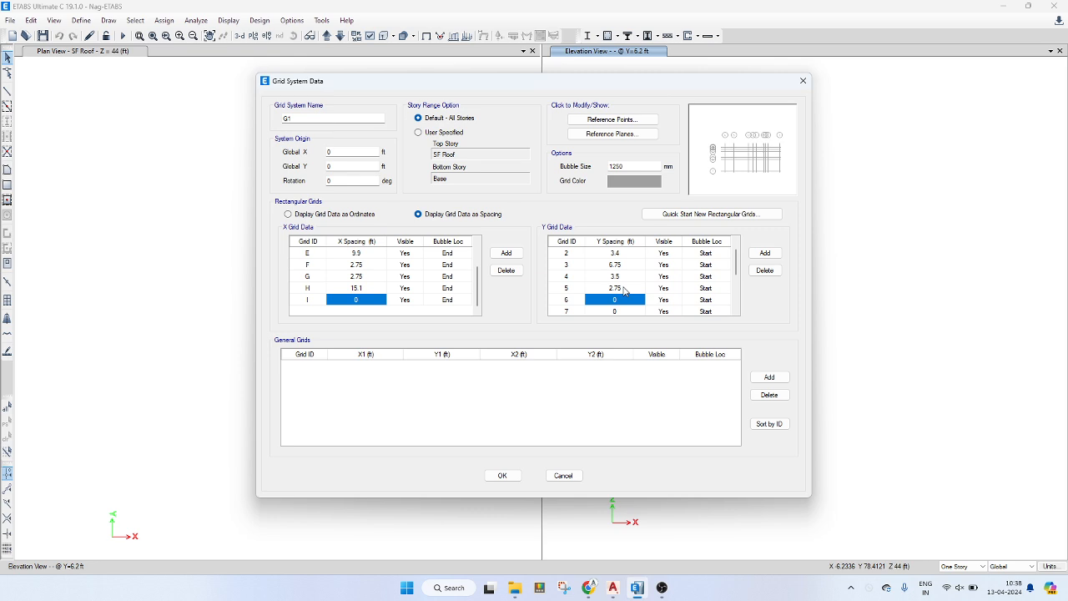
# - Set the Y spacings of grid lines 6 and 7 to 3.8 and 7.1 ft
pyautogui.write('3.8')
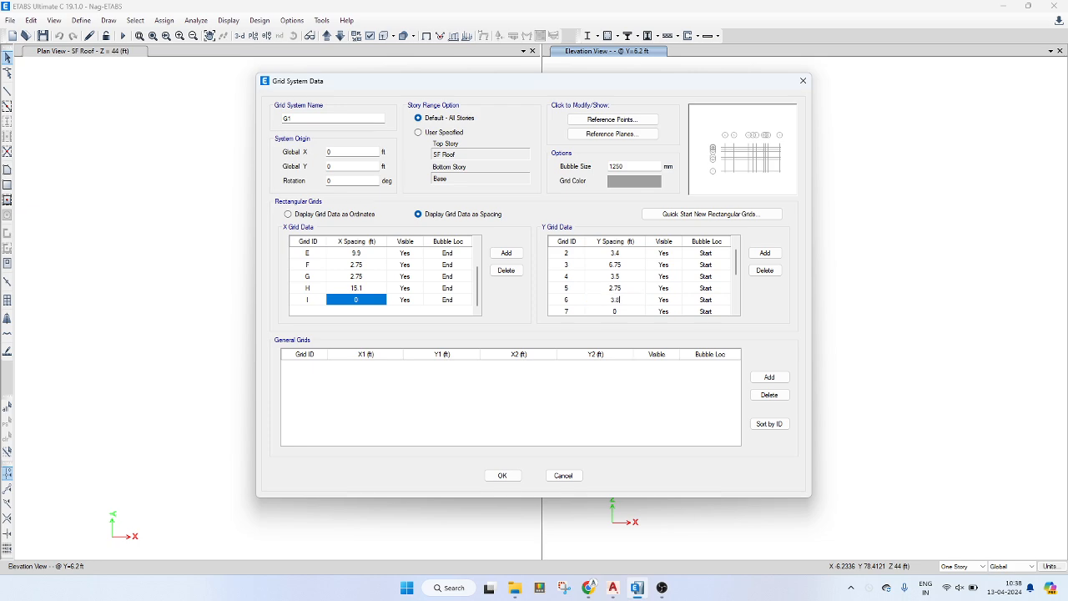
pyautogui.press('Return')
pyautogui.write('7.1')
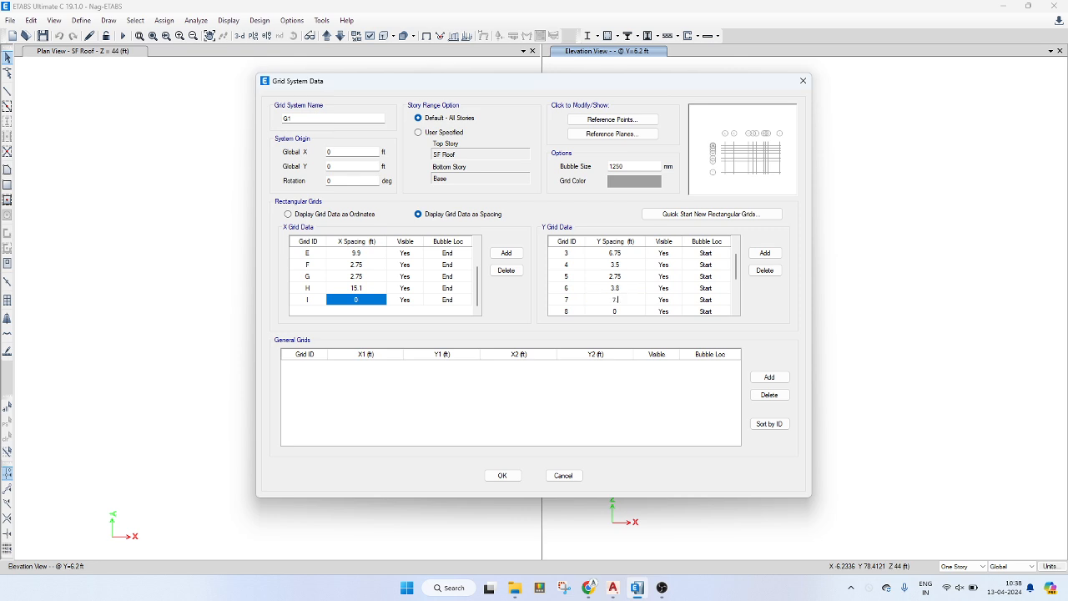
pyautogui.press('Return')
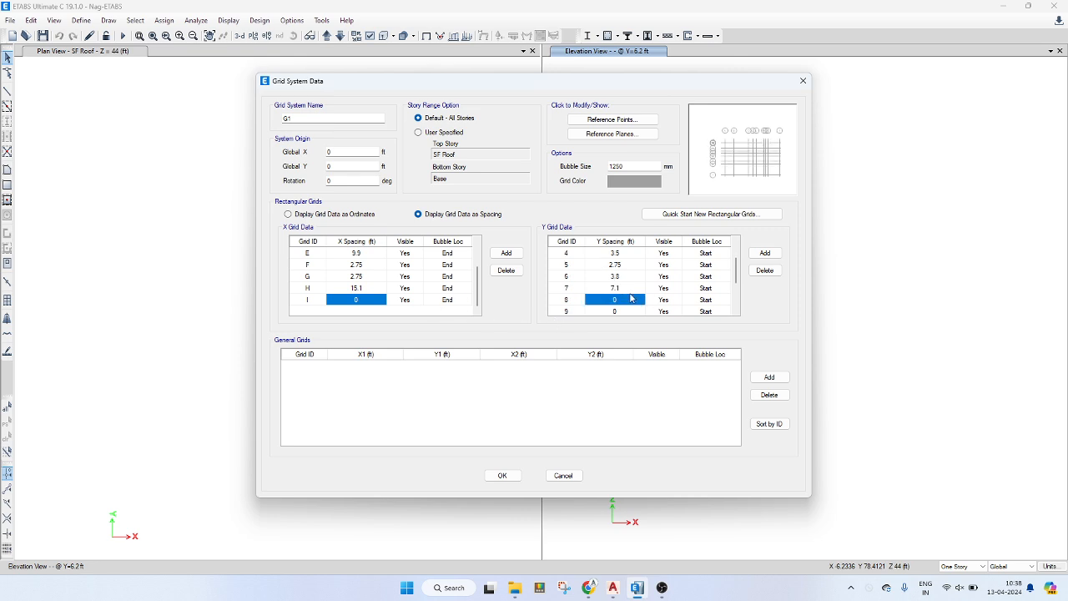
# - Check the AutoCAD plan and set the Y spacings of grid lines 8, 9 and 10 to 2.1, 4.1 and 1.5 ft
pyautogui.hotkey('alt', 'Tab')
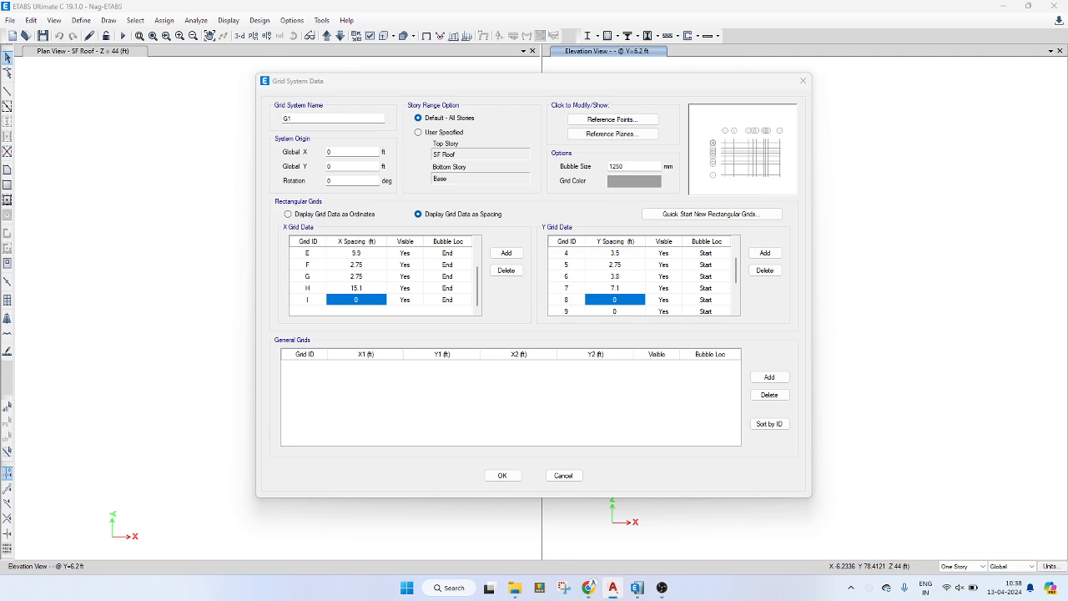
pyautogui.click(614, 300)
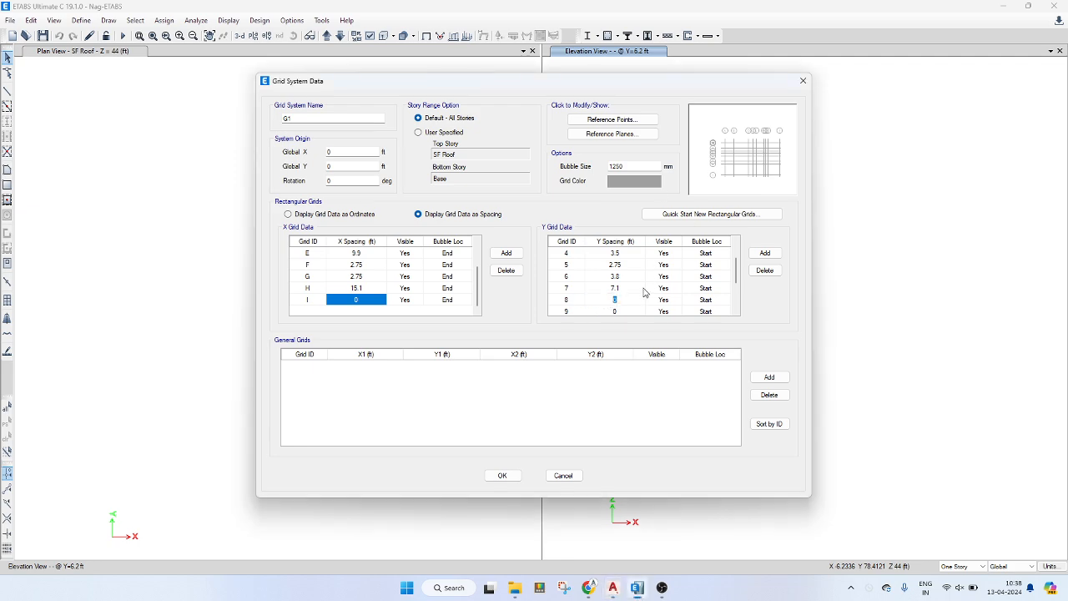
pyautogui.write('2.1')
pyautogui.press('Return')
pyautogui.write('4')
pyautogui.press('Return')
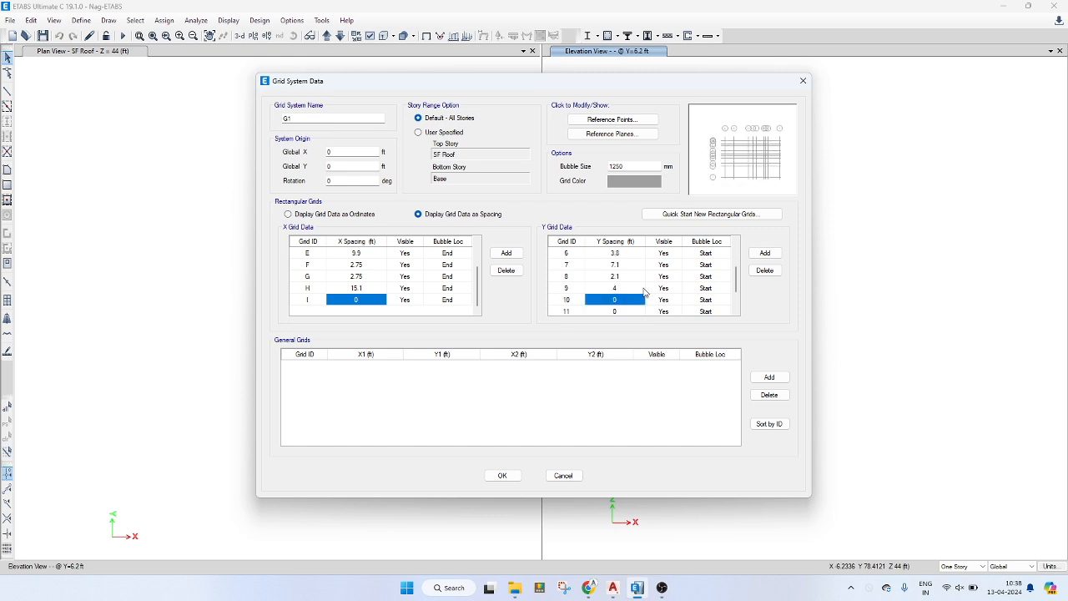
pyautogui.click(644, 288)
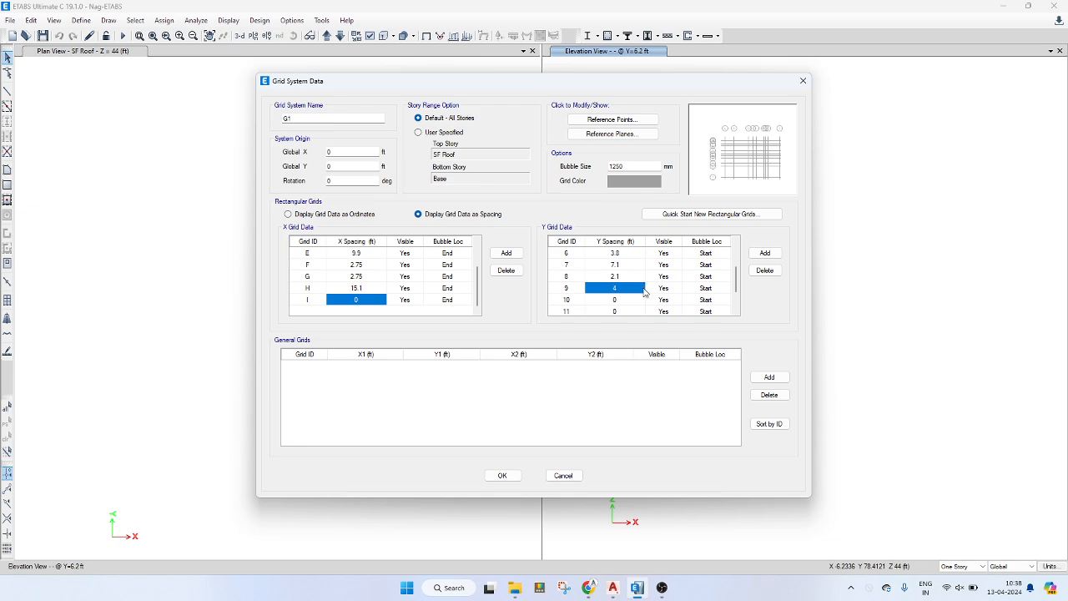
pyautogui.write('4.1')
pyautogui.press('Return')
pyautogui.write('1.5')
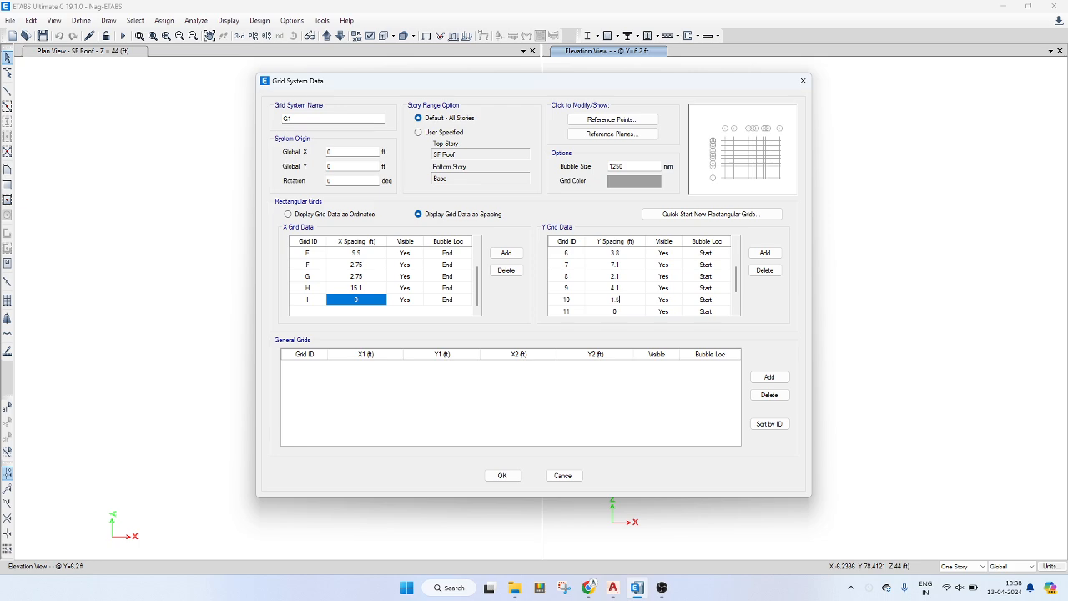
# - Open the Nag-Col-grids reference for editing in AutoCAD and set the Y spacings of grid lines 8, 9 and 10 to 2, 1 and 4 ft
pyautogui.hotkey('alt', 'Tab')
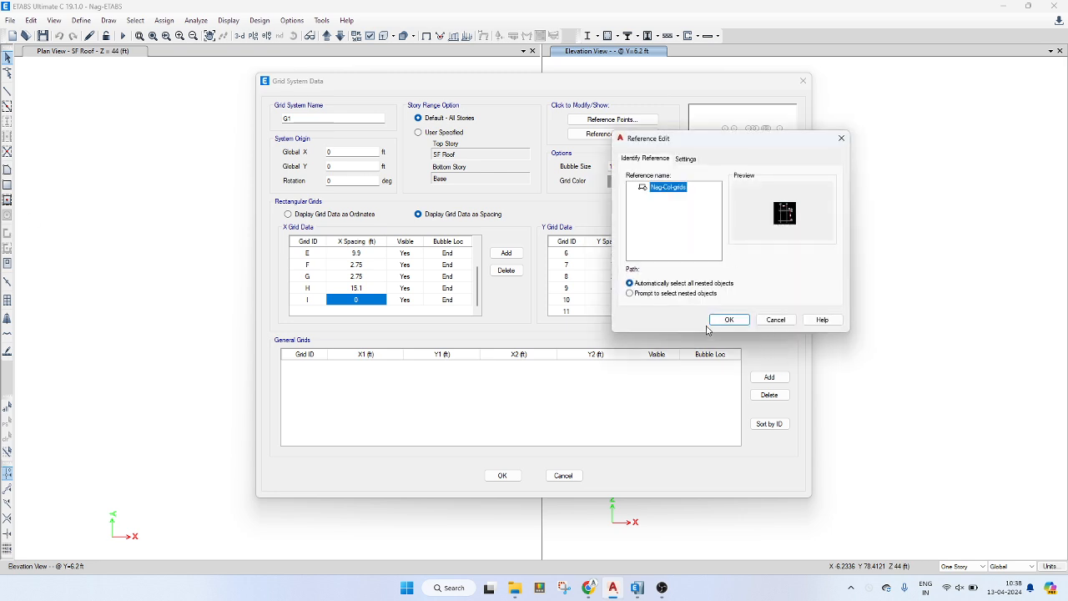
pyautogui.click(736, 315)
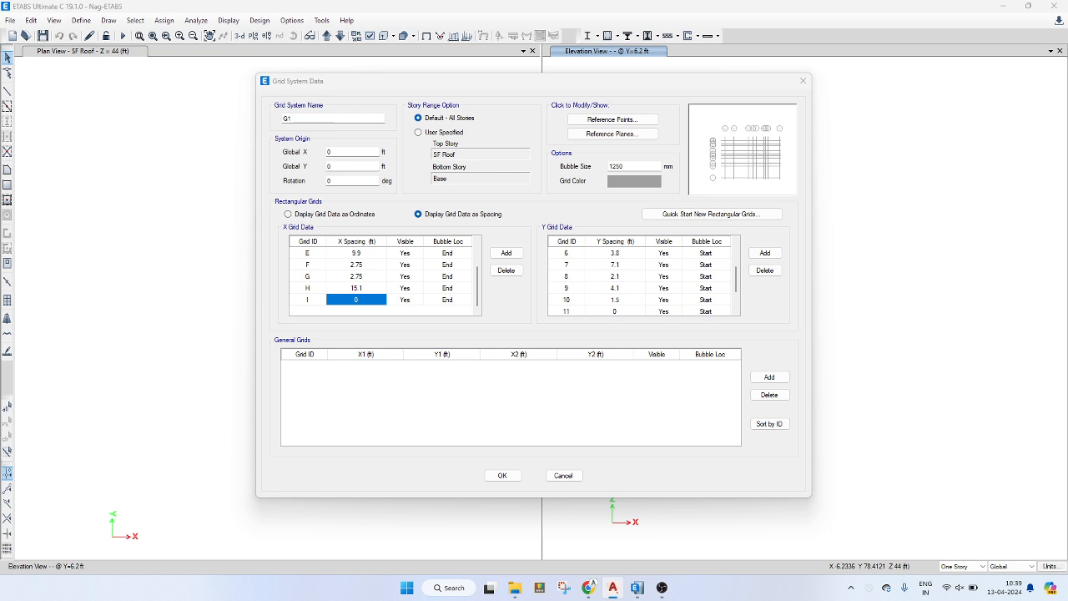
pyautogui.click(619, 276)
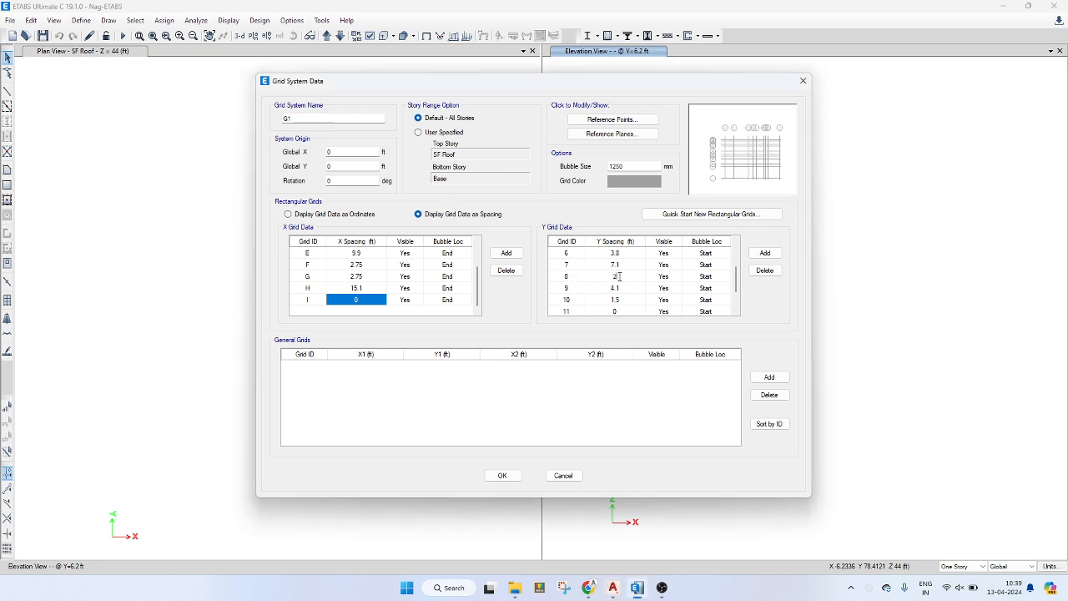
pyautogui.click(622, 288)
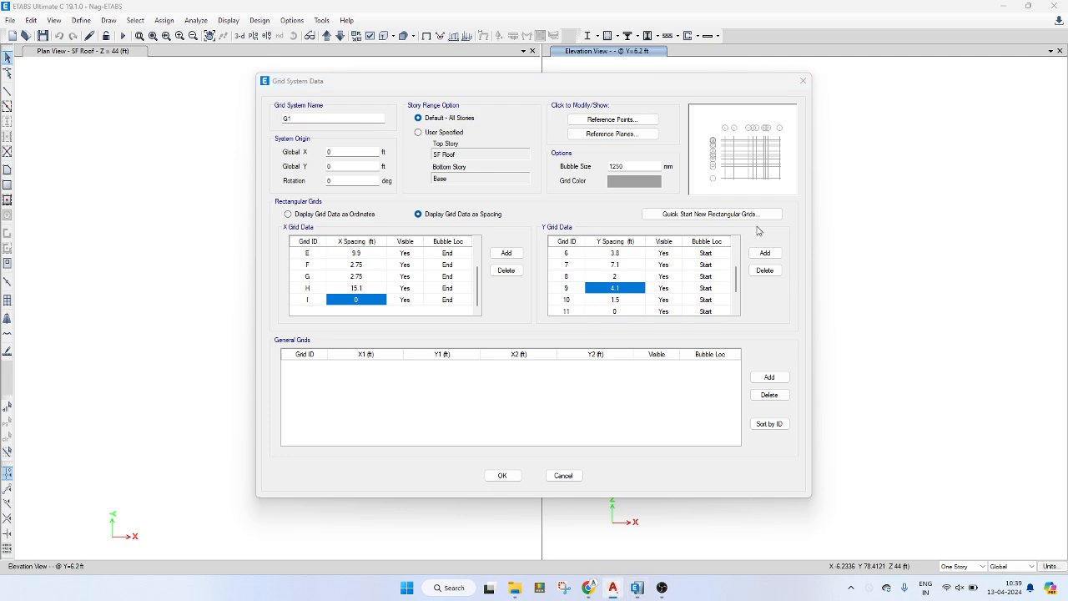
pyautogui.click(632, 288)
pyautogui.write('1')
pyautogui.click(628, 305)
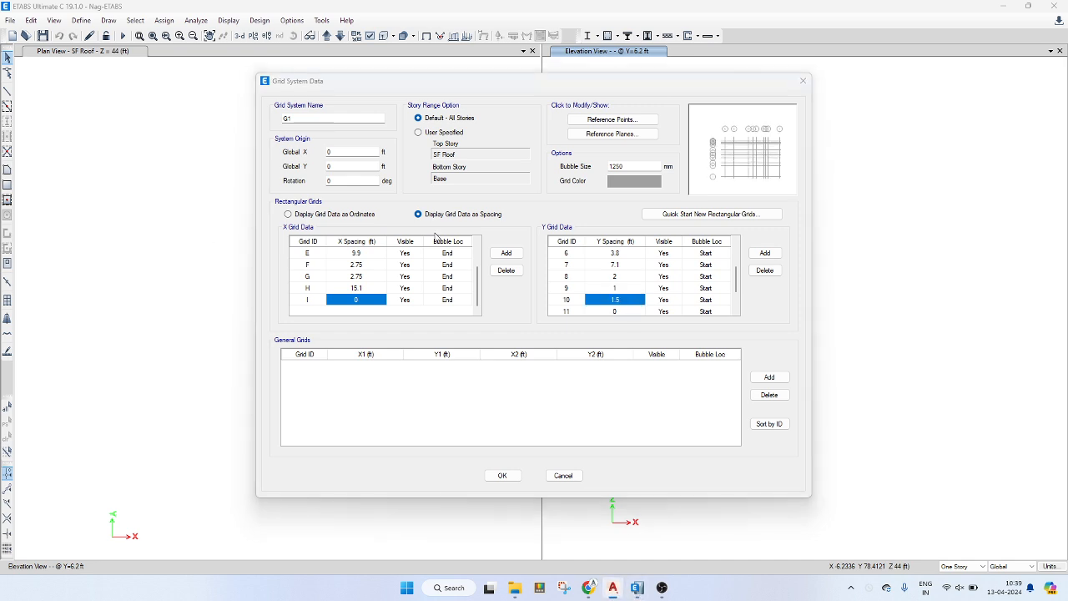
pyautogui.click(632, 301)
pyautogui.write('4')
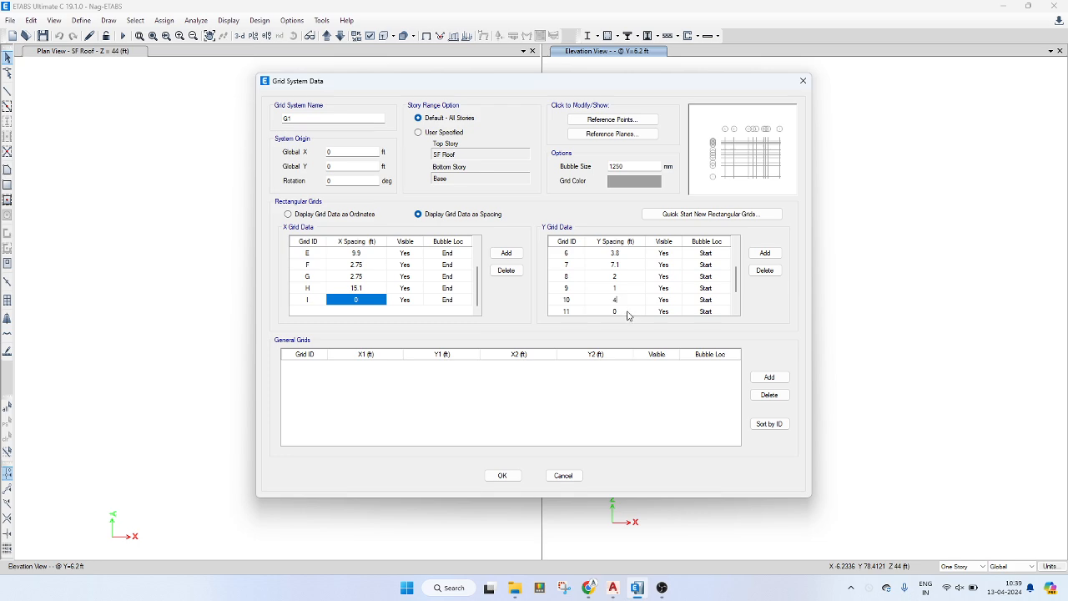
pyautogui.click(630, 314)
# - Set the Y spacings of grid lines 11, 12 and 13 to 1.5, 8 and 2.5 ft and apply the grid system to the model
pyautogui.hotkey('alt', 'Tab')
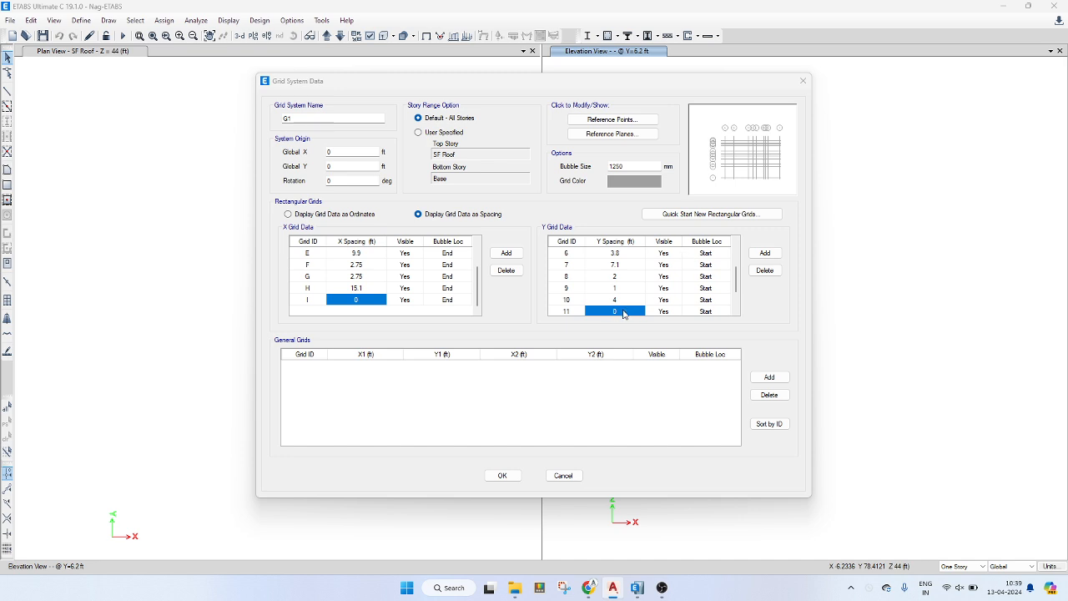
pyautogui.scroll(-1, 629, 314)
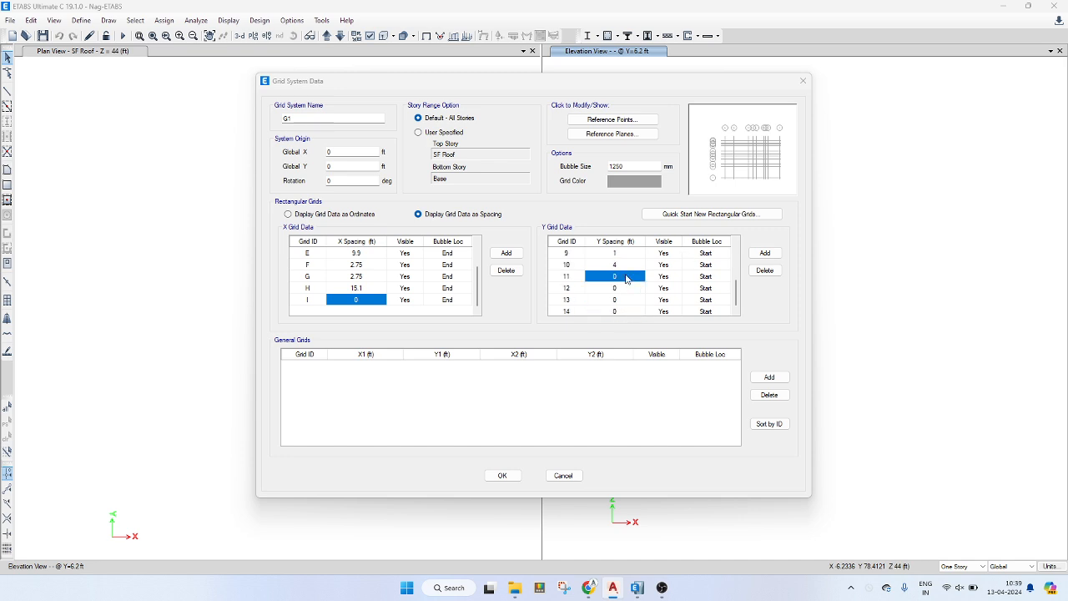
pyautogui.click(627, 276)
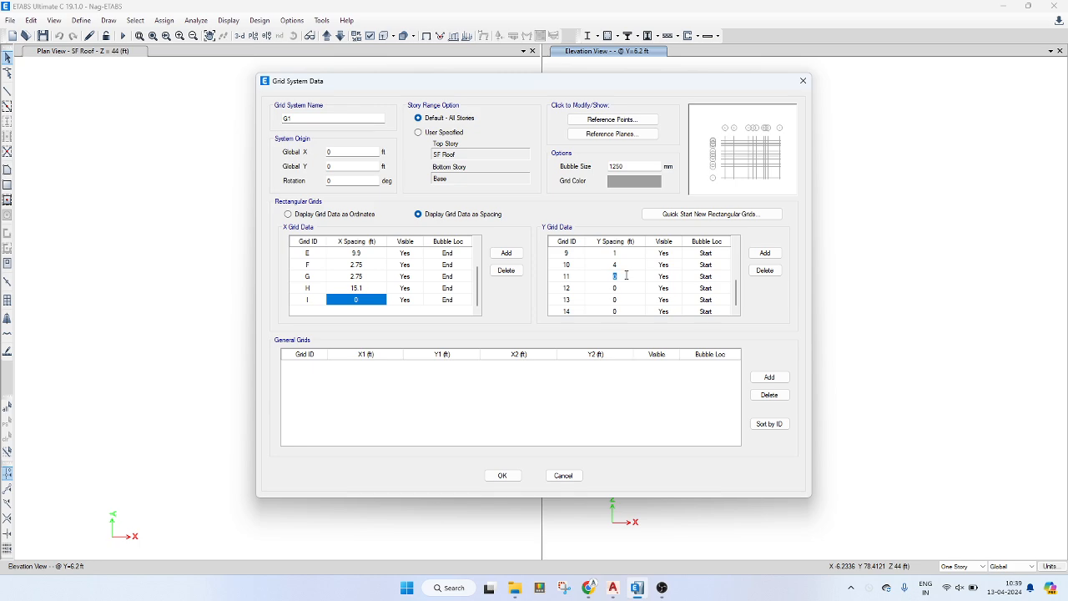
pyautogui.press('Return')
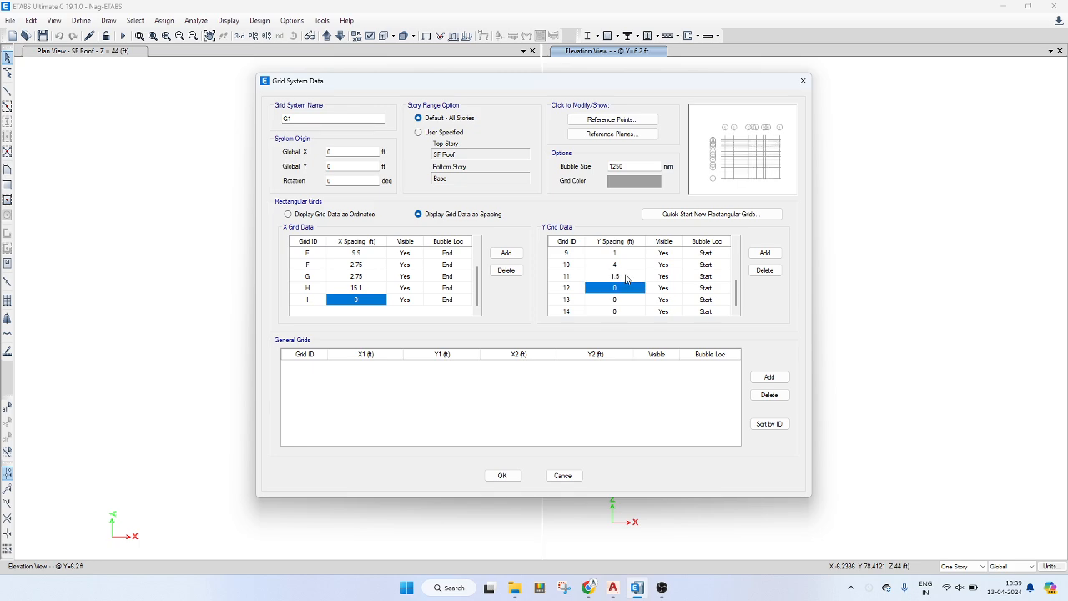
pyautogui.write('8')
pyautogui.press('Return')
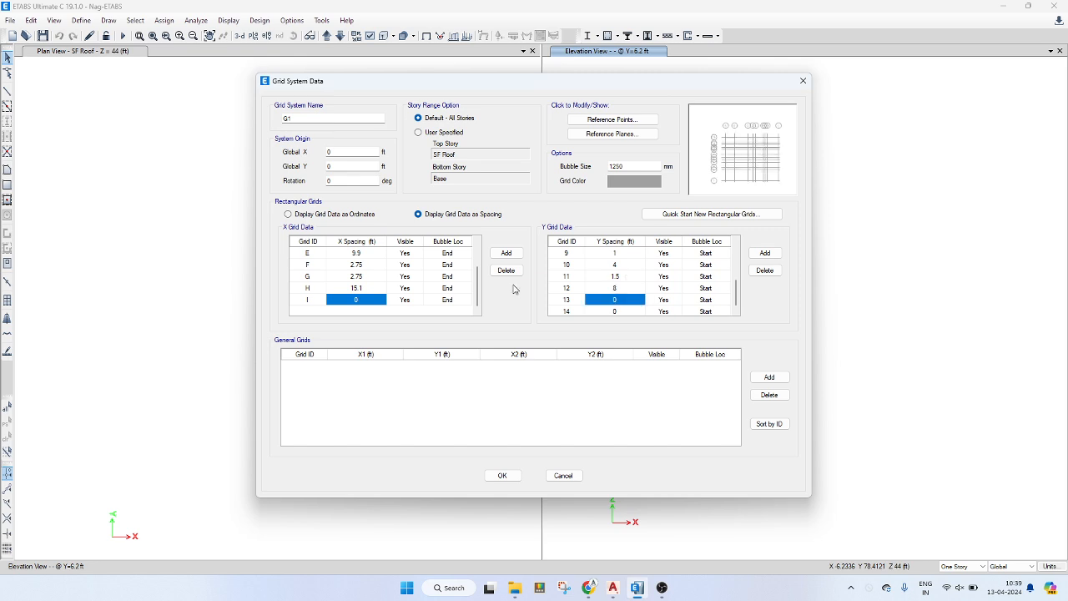
pyautogui.click(618, 299)
pyautogui.write('2.5')
pyautogui.press('Return')
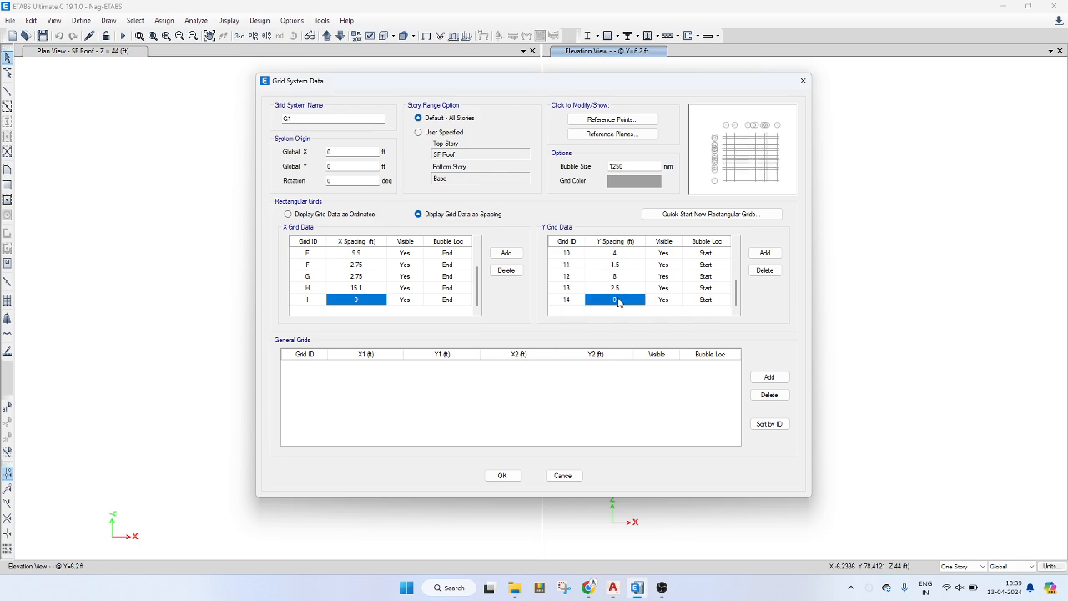
pyautogui.click(503, 475)
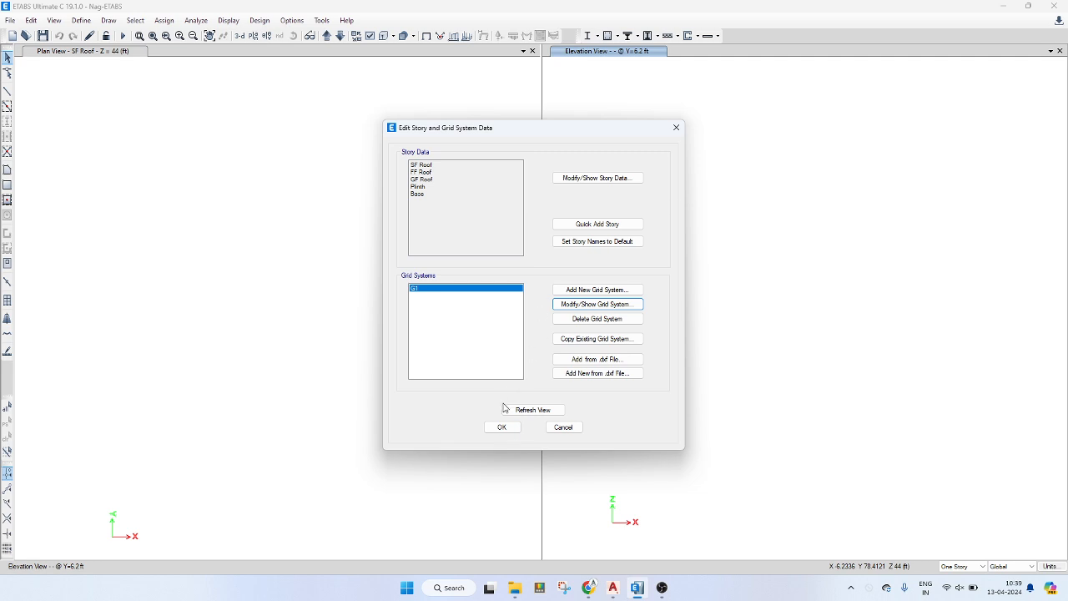
pyautogui.click(498, 428)
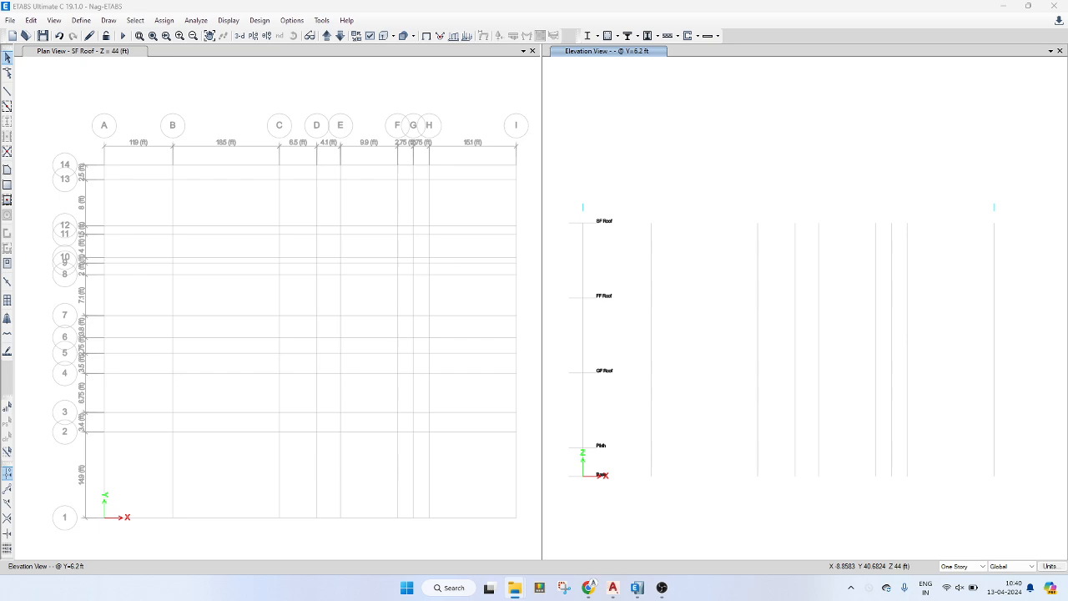
pyautogui.hotkey('alt', 'Tab')
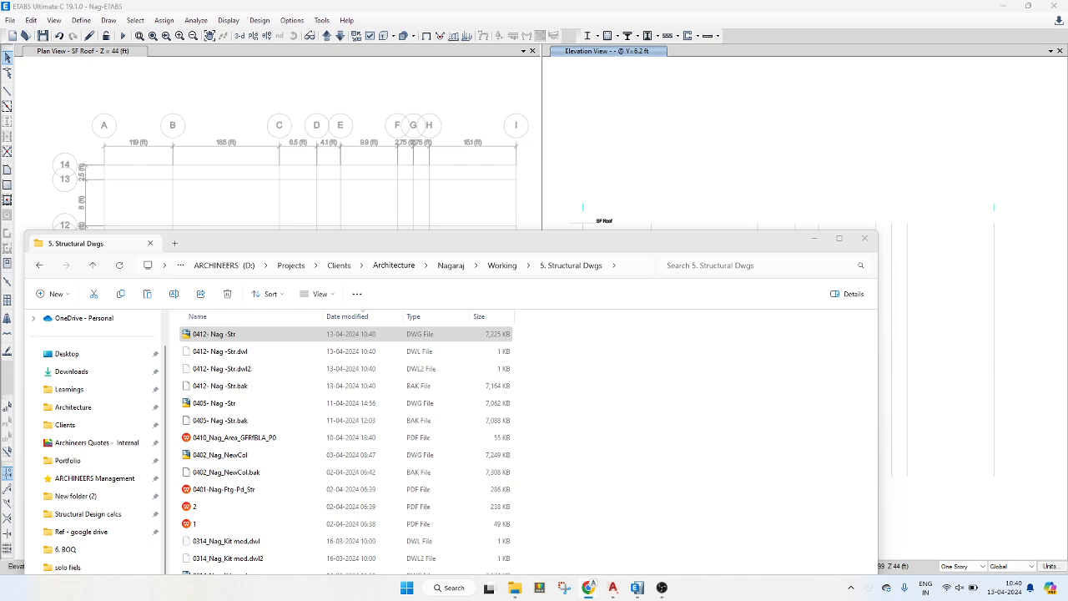
pyautogui.click(814, 239)
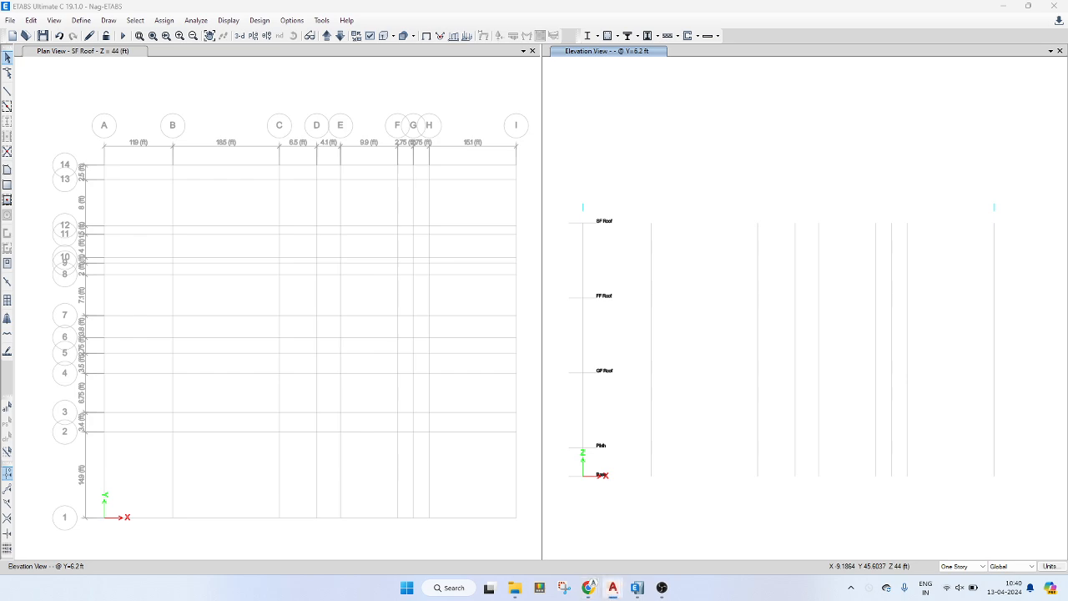
pyautogui.moveTo(301, 308); pyautogui.dragTo(322, 307, button='middle')
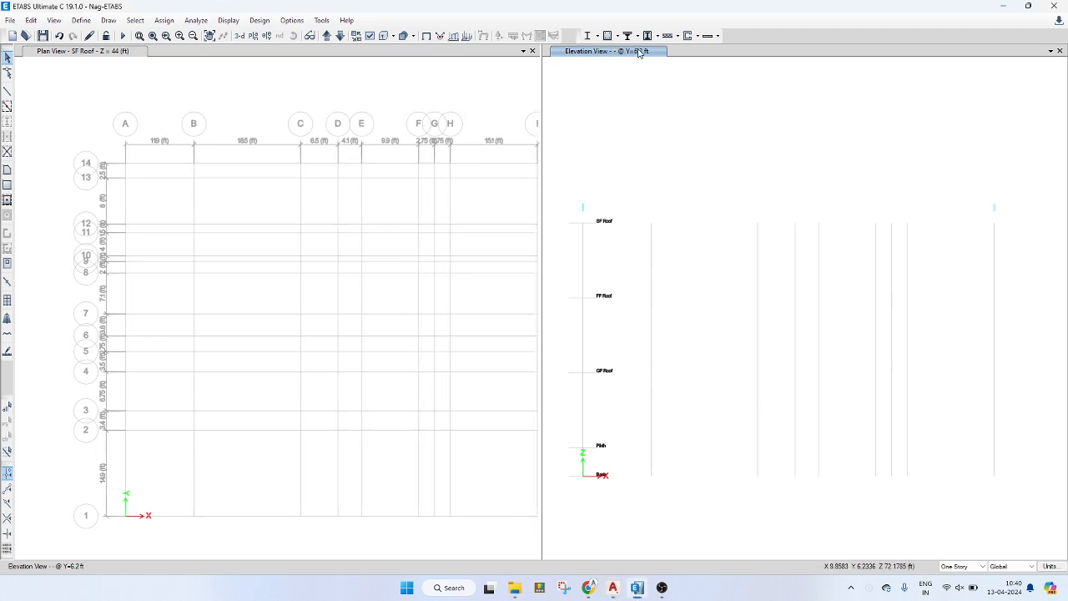
# - Set the elevation view to grid line 1
pyautogui.click(266, 35)
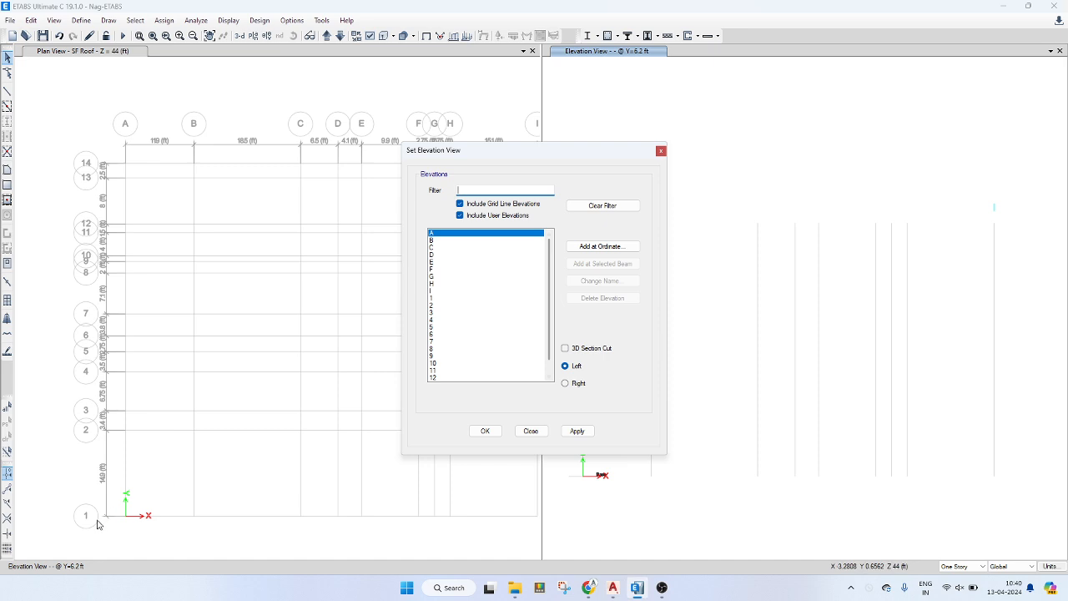
pyautogui.click(443, 298)
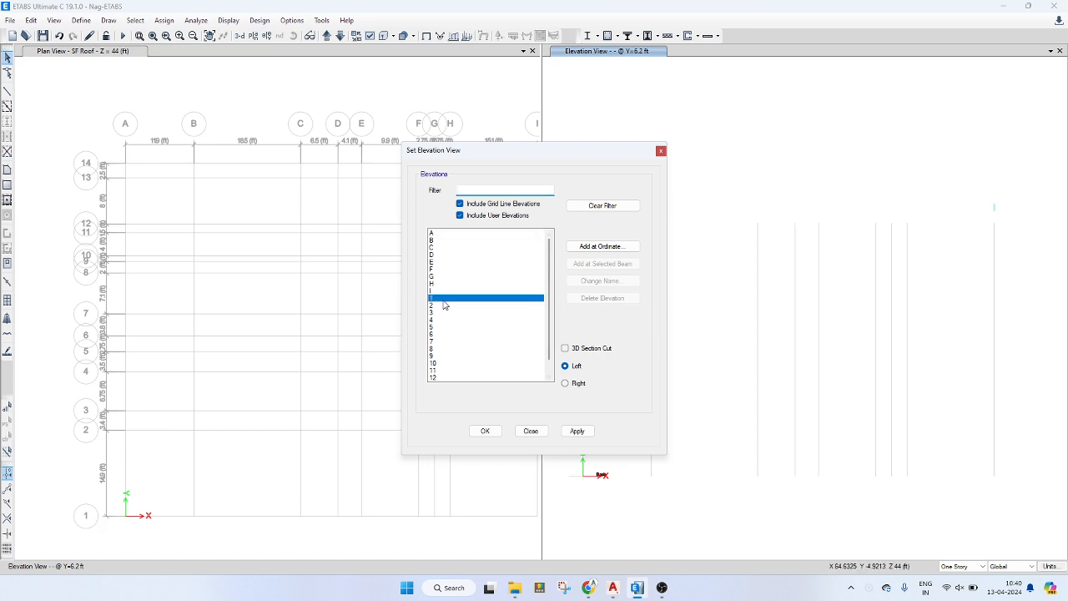
pyautogui.click(576, 431)
pyautogui.click(485, 431)
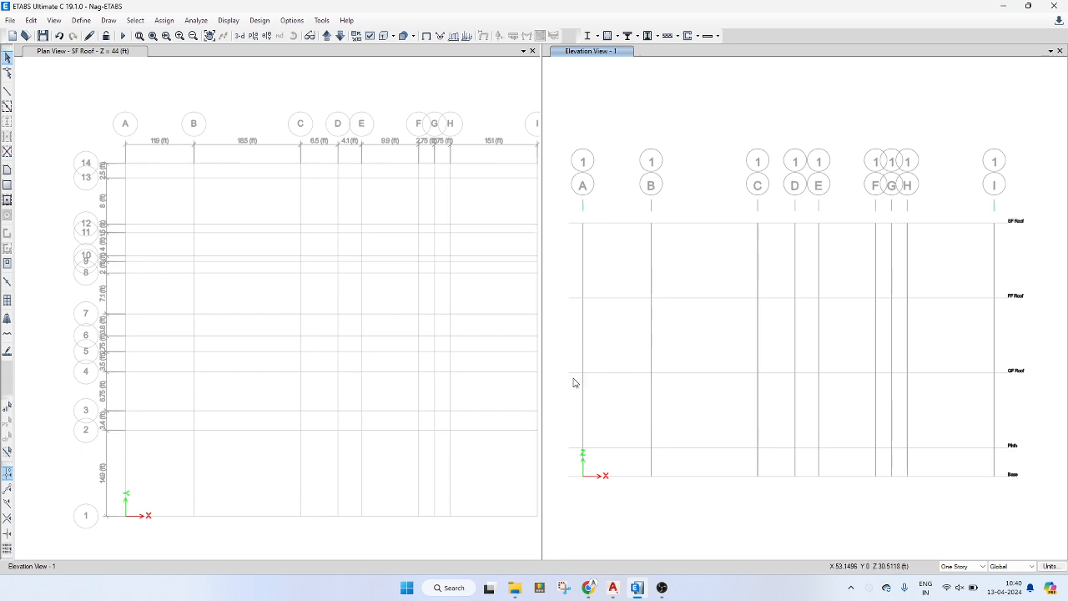
pyautogui.hotkey('alt', 'Tab')
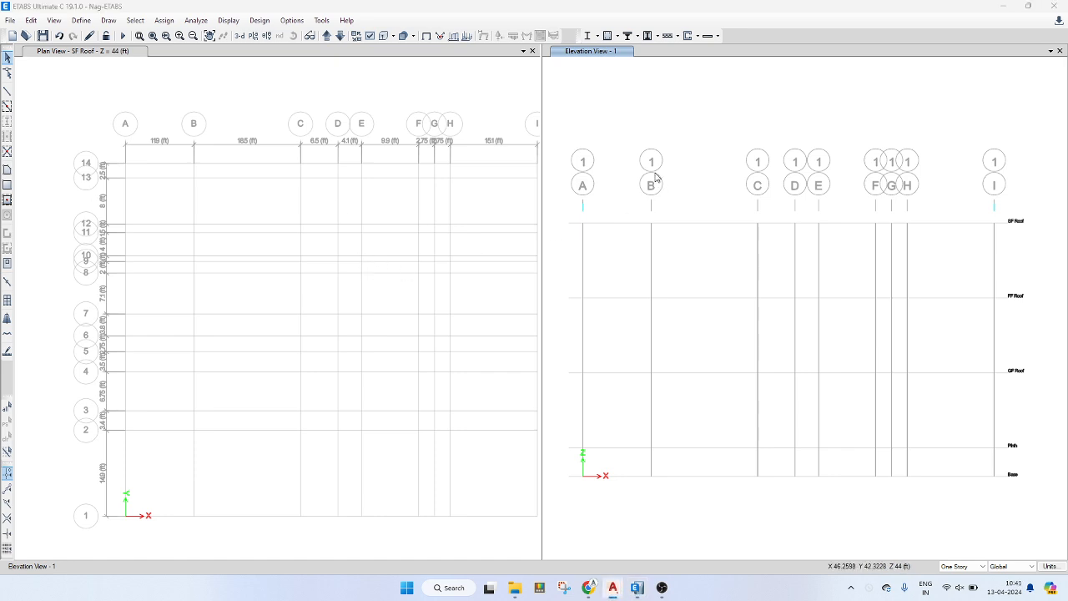
# - Add a copy of the C 150x450 frame section and name it C 300x300
pyautogui.click(80, 22)
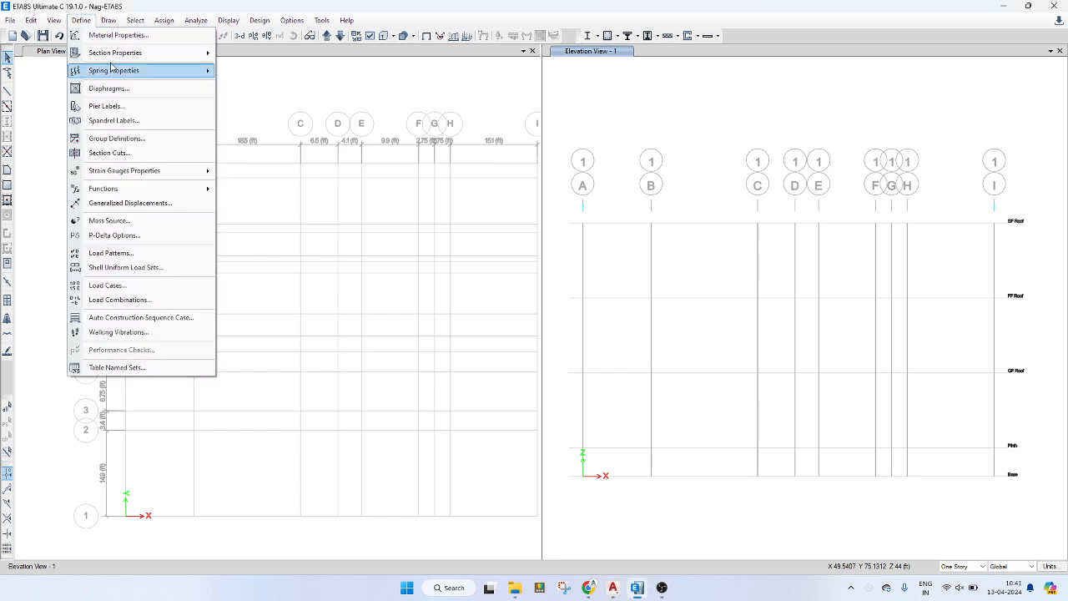
pyautogui.moveTo(113, 58)
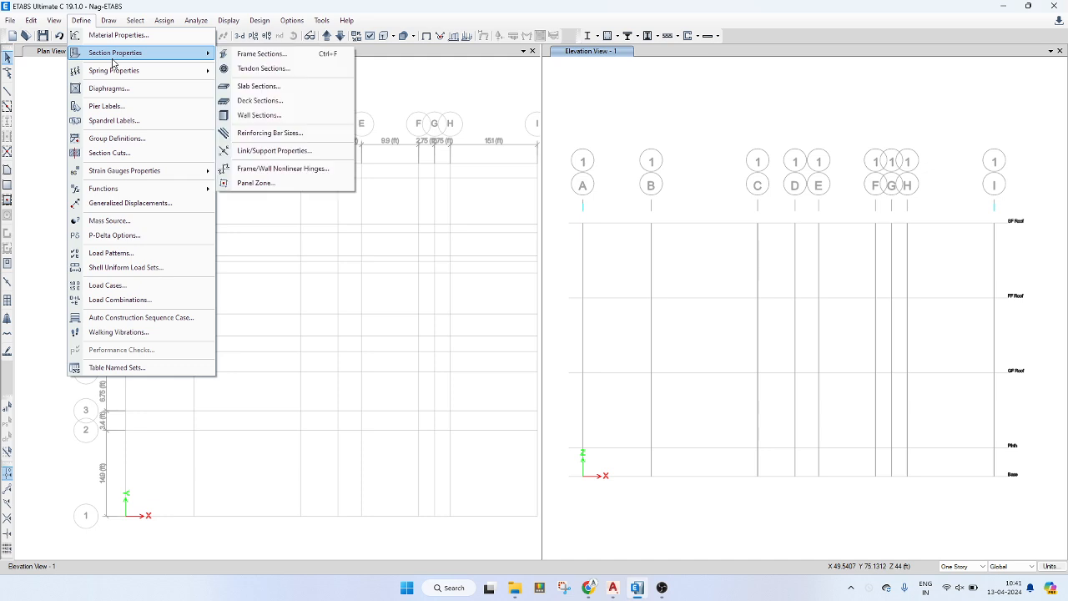
pyautogui.click(251, 54)
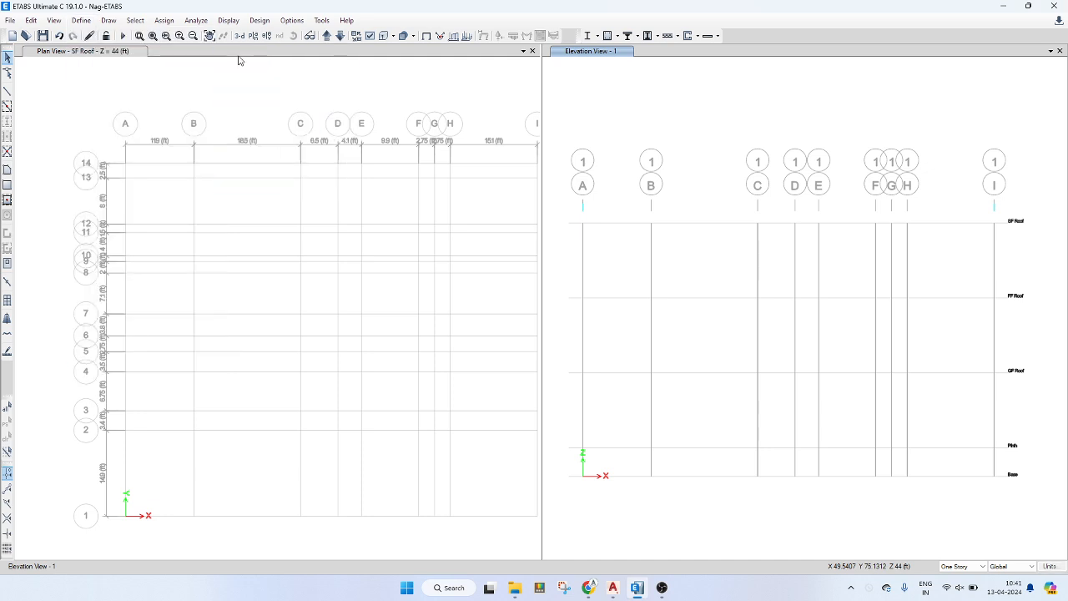
pyautogui.click(433, 288)
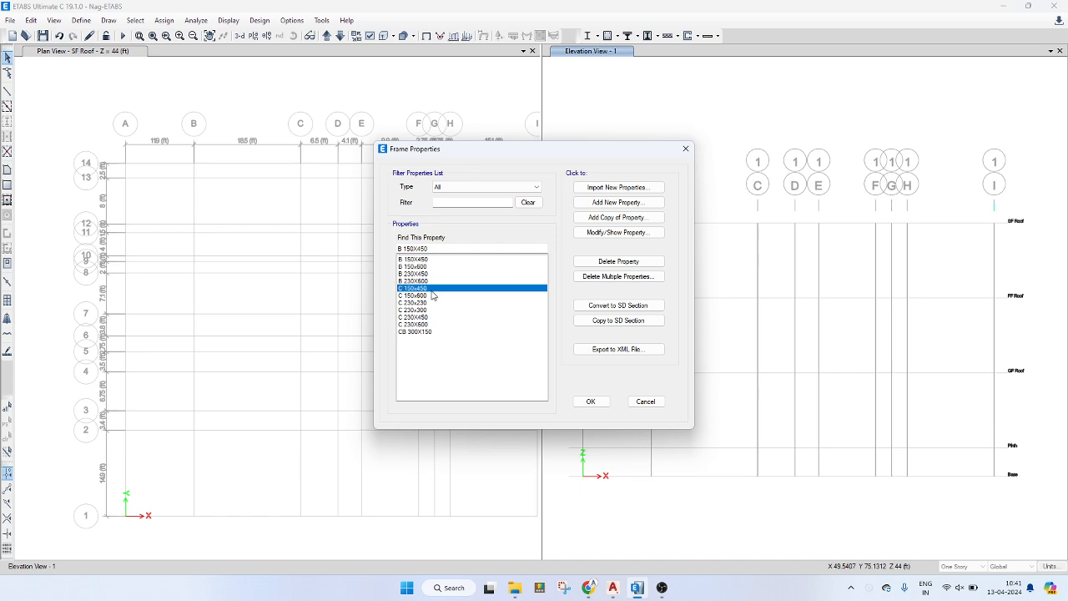
pyautogui.hotkey('alt', 'Tab')
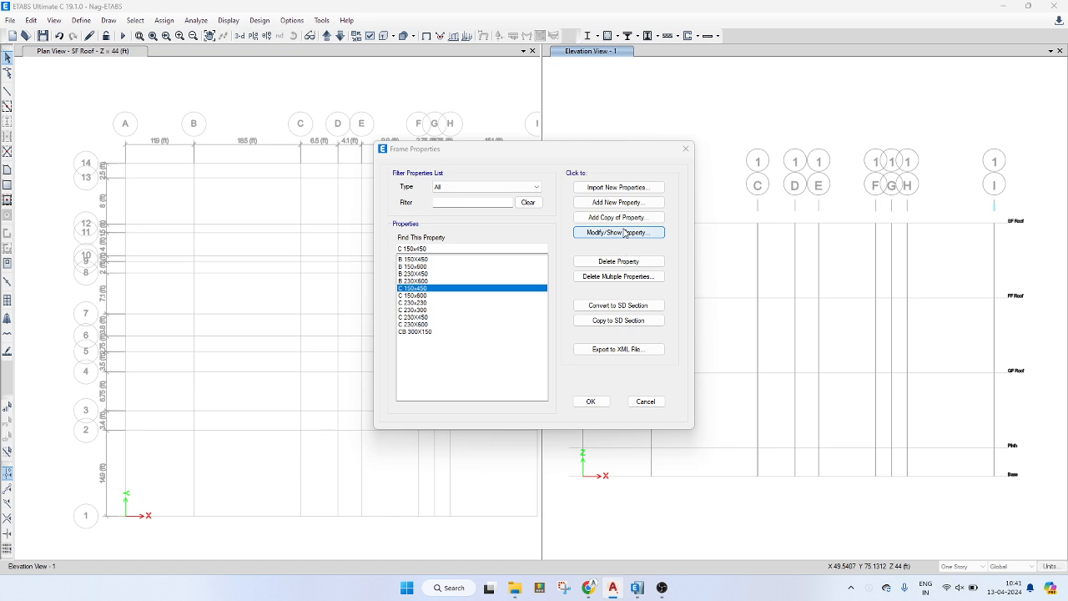
pyautogui.click(598, 217)
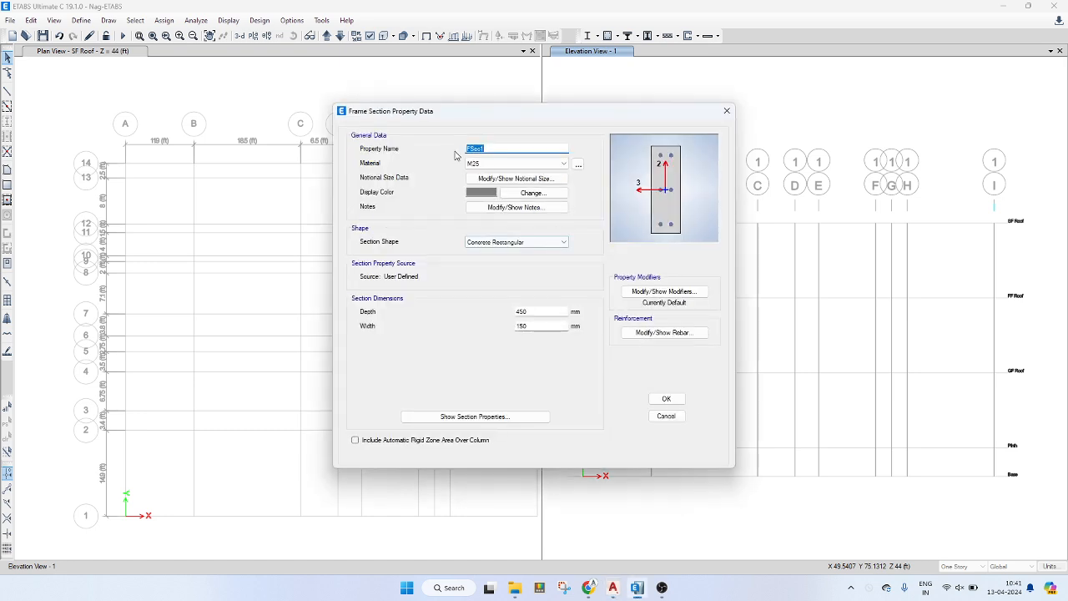
pyautogui.moveTo(598, 115); pyautogui.dragTo(956, 96)
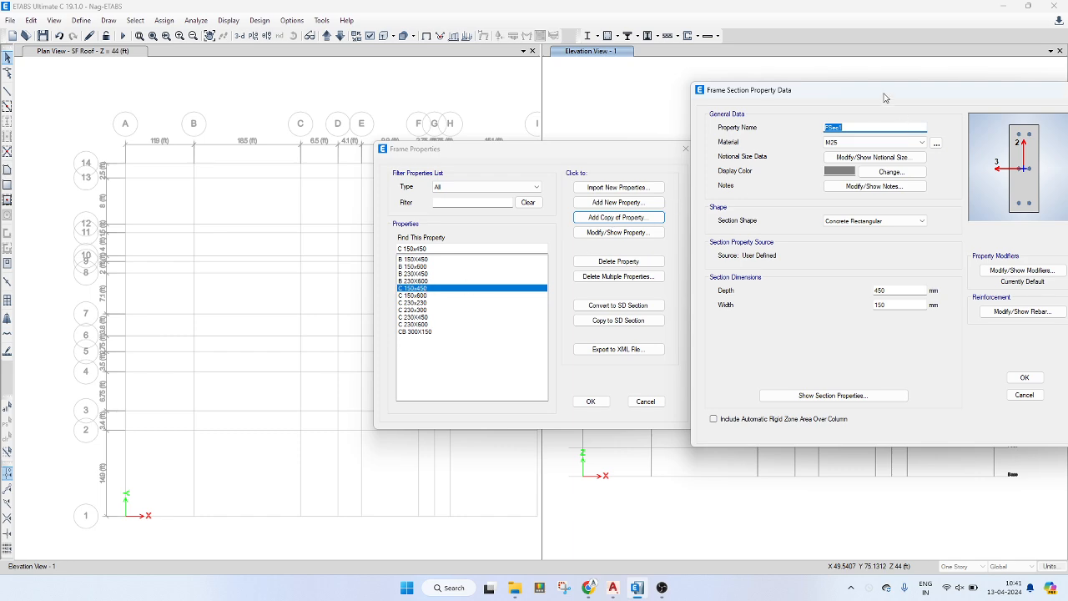
pyautogui.moveTo(869, 90); pyautogui.dragTo(607, 60)
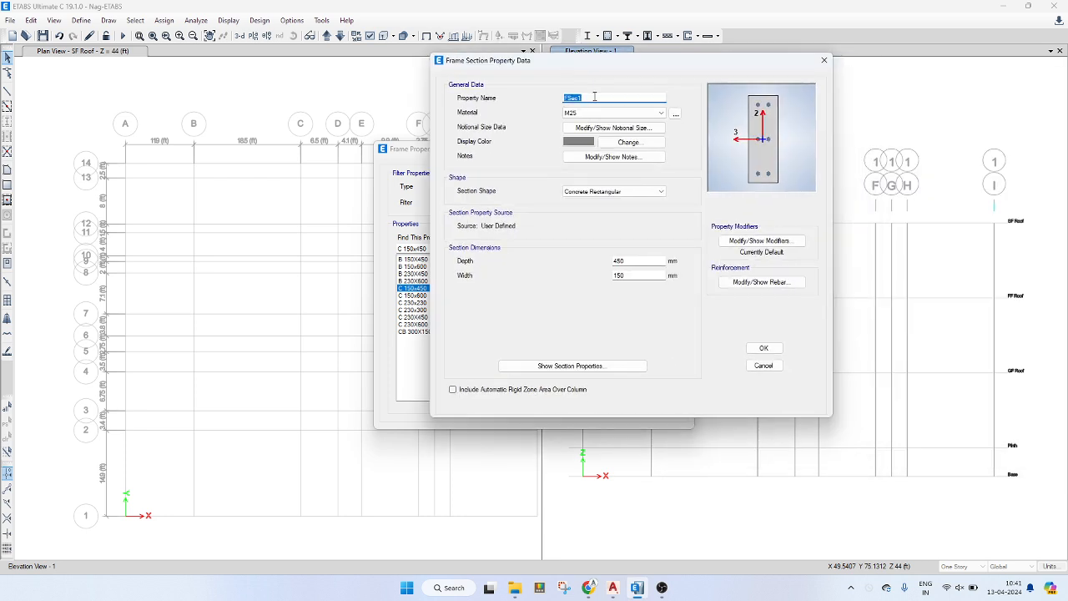
pyautogui.write('C 300x300')
pyautogui.press('Tab')
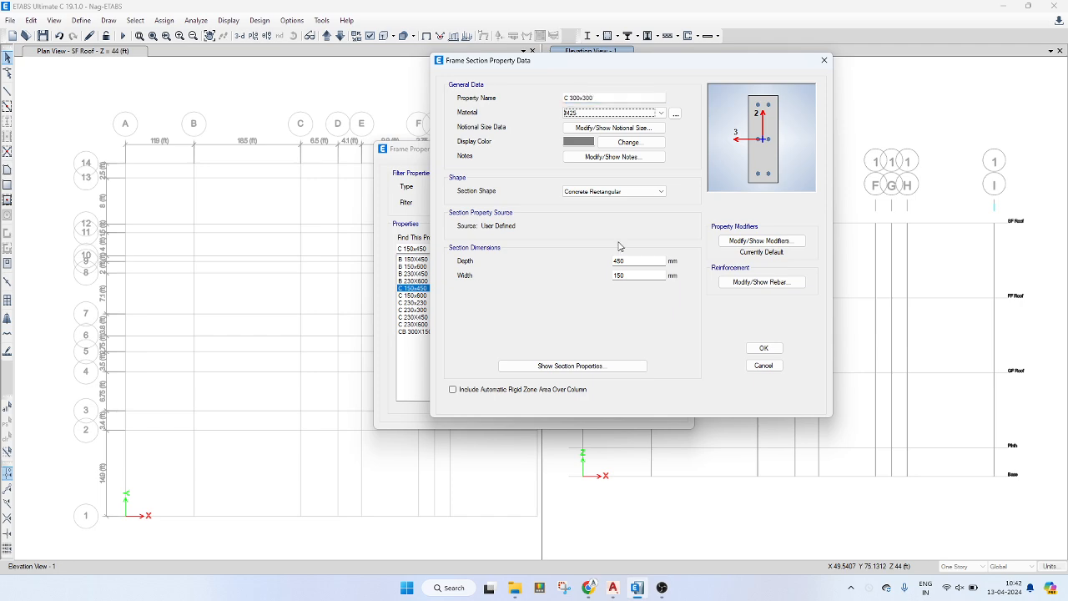
# - Keep M25 as the section's material and set its depth and width to 300 mm
pyautogui.click(645, 262)
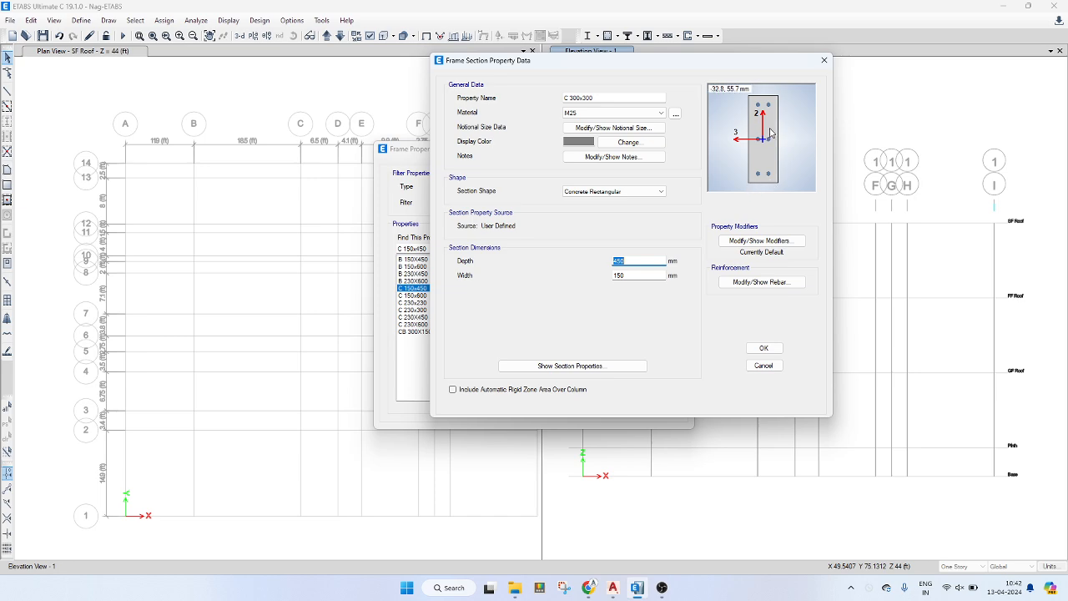
pyautogui.click(626, 113)
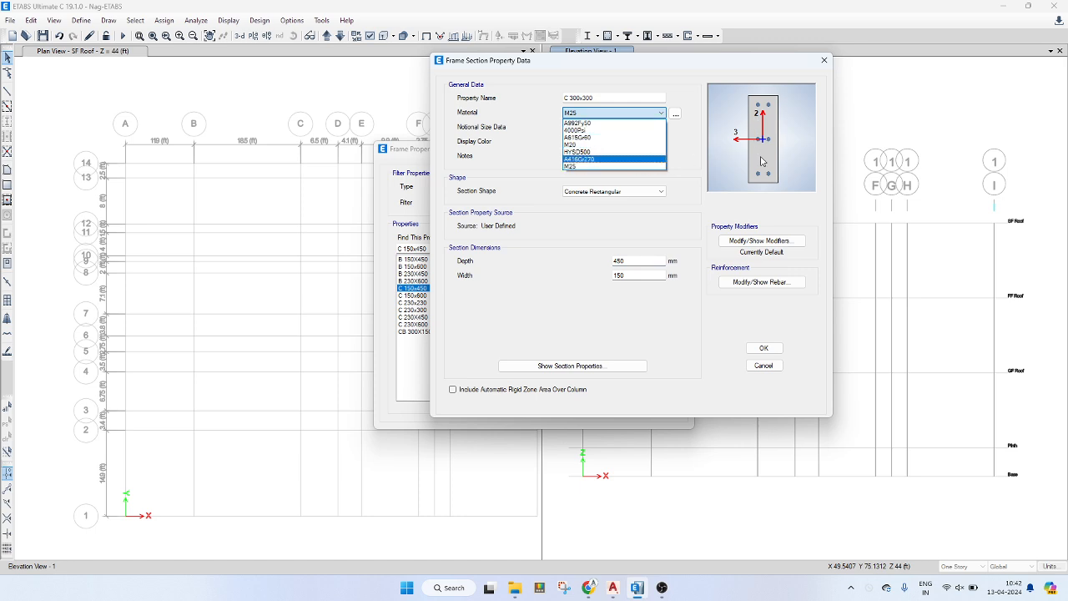
pyautogui.click(688, 153)
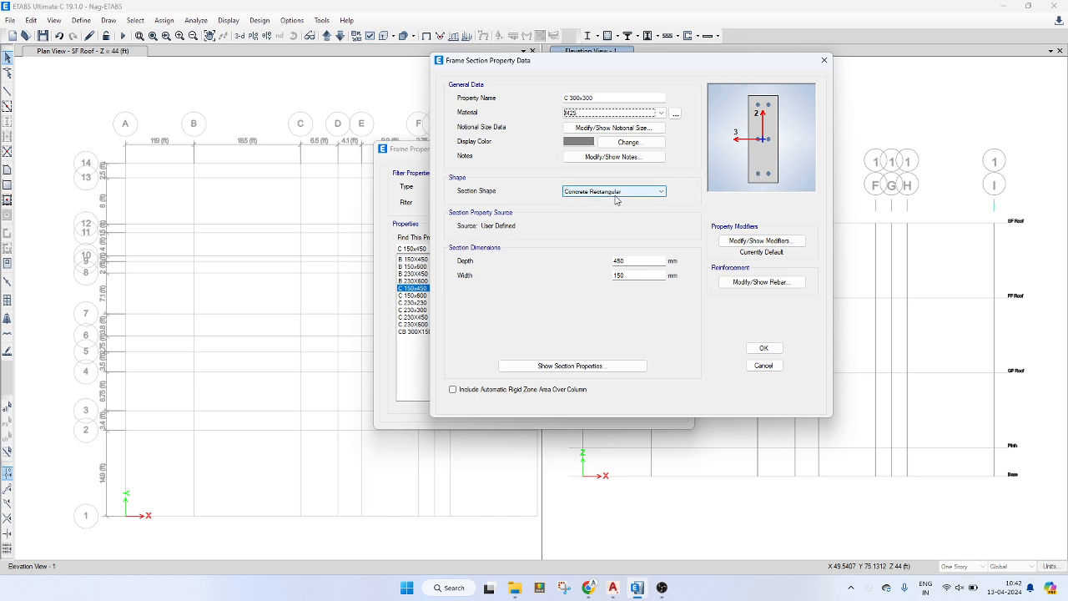
pyautogui.click(619, 261)
pyautogui.doubleClick(620, 262)
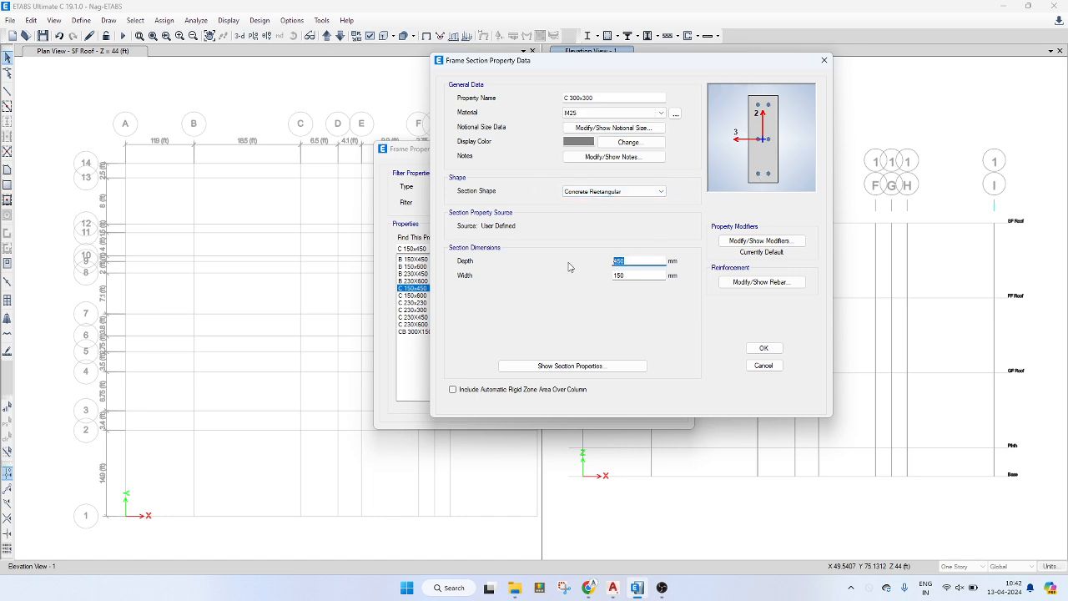
pyautogui.write('300')
pyautogui.press('Tab')
pyautogui.write('300')
pyautogui.press('Tab')
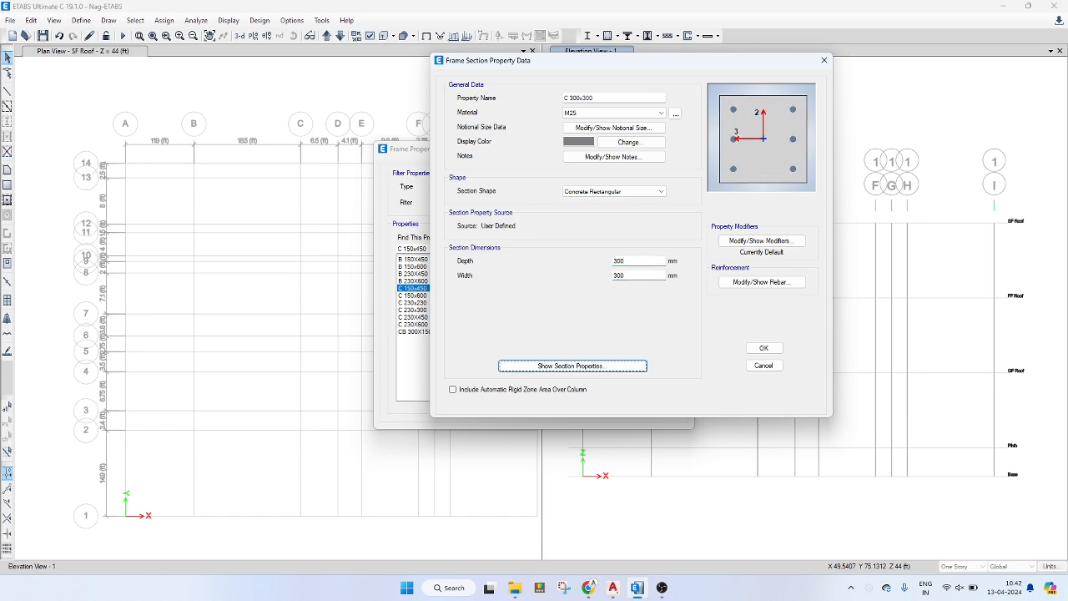
# - Review the column reinforcement data without changing it and save the C 300x300 section
pyautogui.click(757, 288)
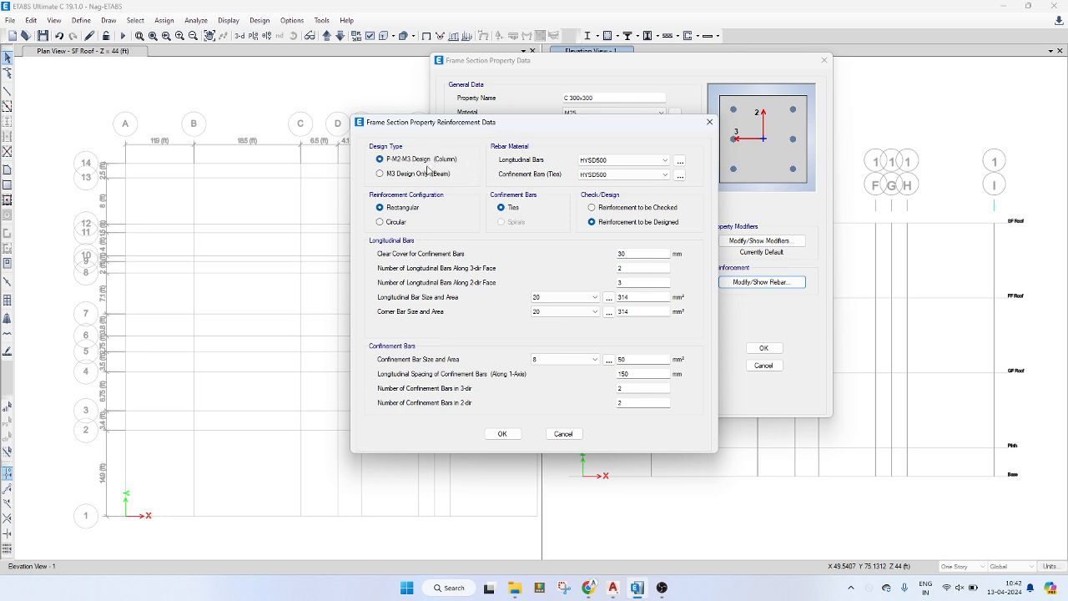
pyautogui.click(510, 438)
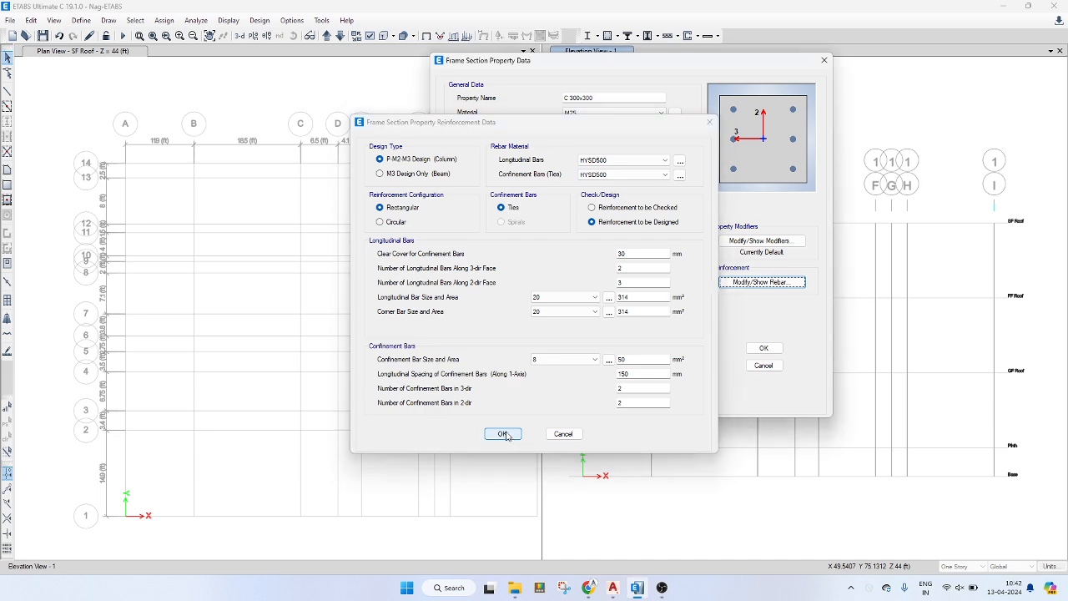
pyautogui.click(762, 349)
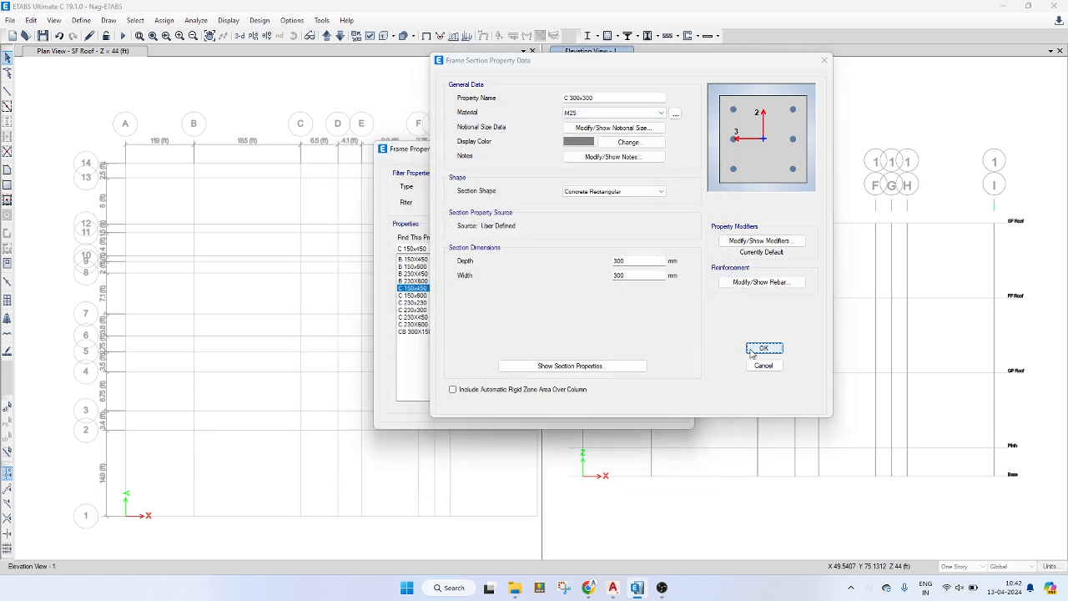
# - Check the column sizes in AutoCAD against the C 150x450 section and open the structural drawings PDF
pyautogui.click(613, 587)
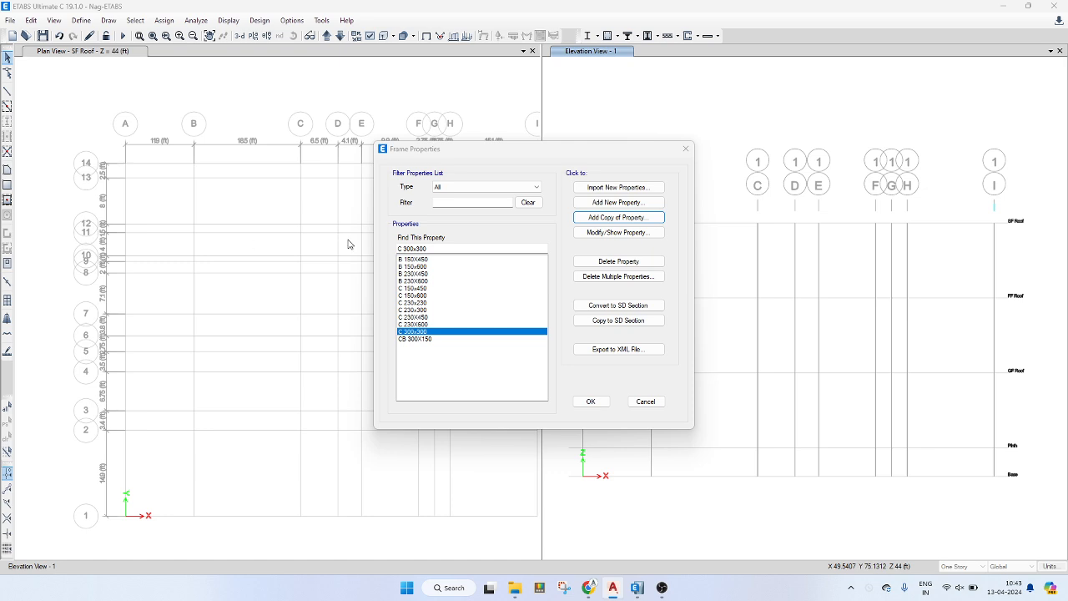
pyautogui.click(438, 288)
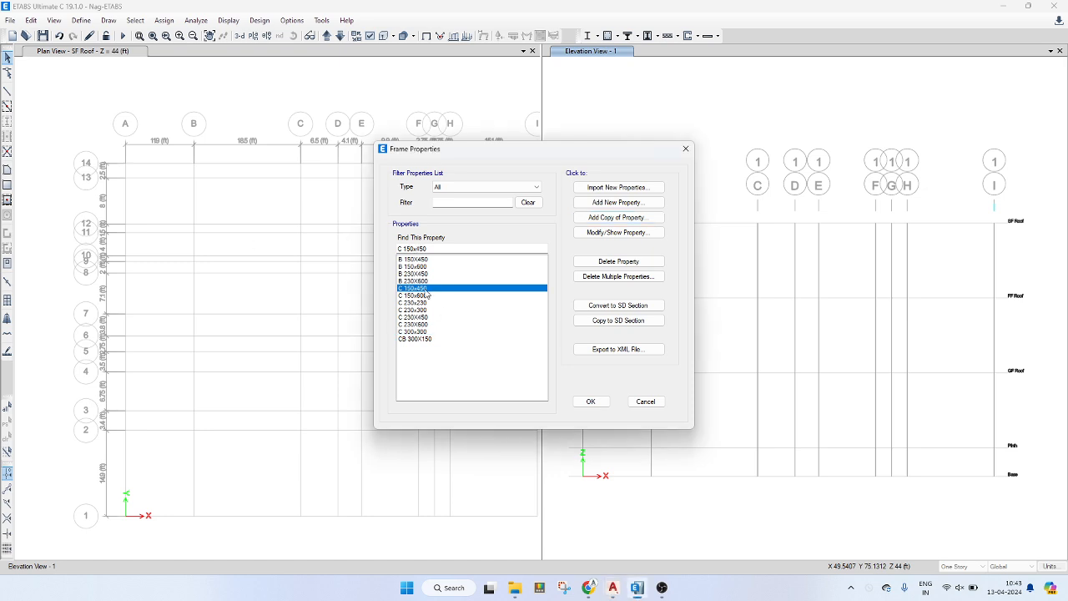
pyautogui.hotkey('alt', 'Tab')
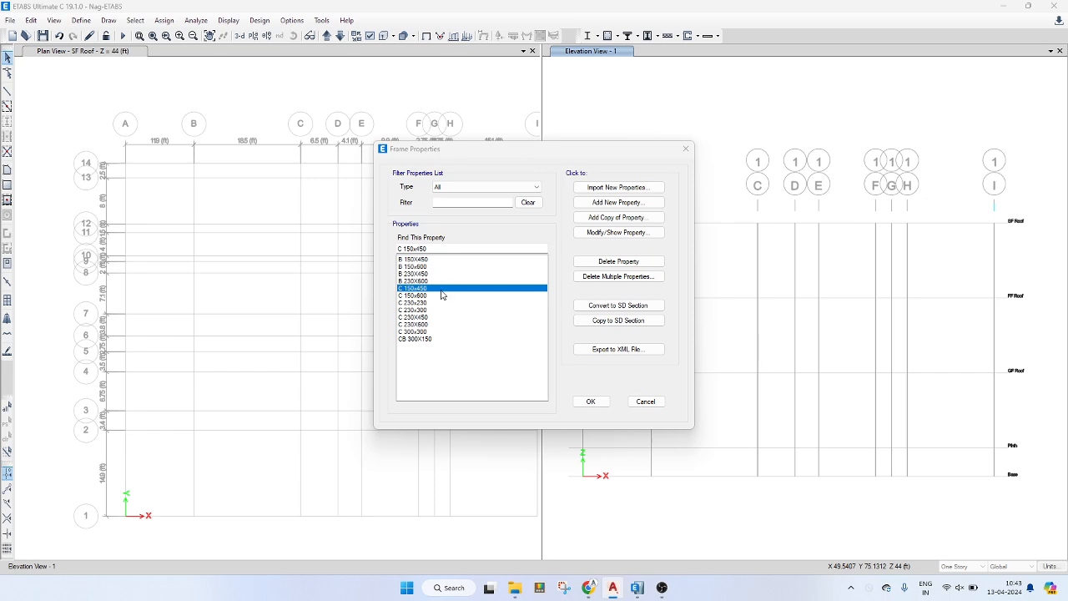
pyautogui.click(631, 232)
pyautogui.hotkey('alt', 'Tab')
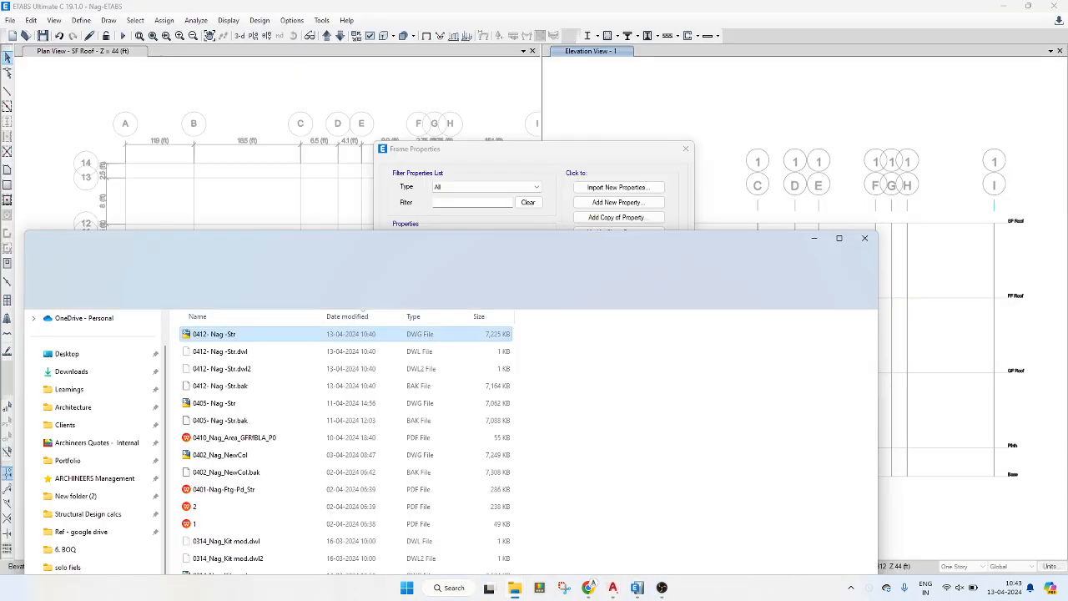
pyautogui.moveTo(402, 242); pyautogui.dragTo(0, 163)
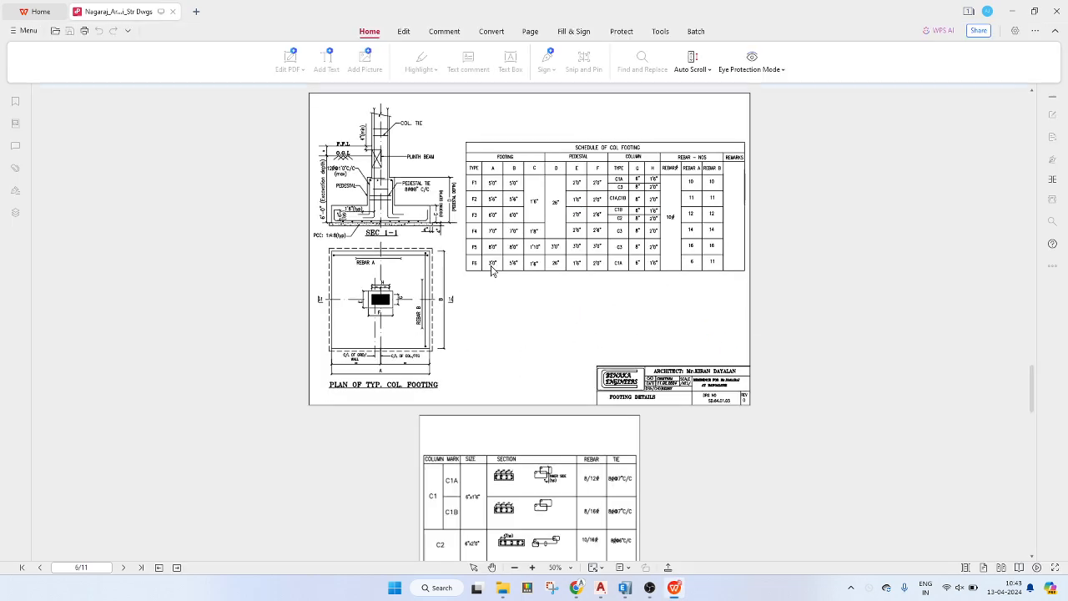
# - Find the column schedule in the structural drawings PDF and examine the sizes of columns C1, C2 and C3
pyautogui.scroll(3, 584, 350)
pyautogui.scroll(10, 589, 346)
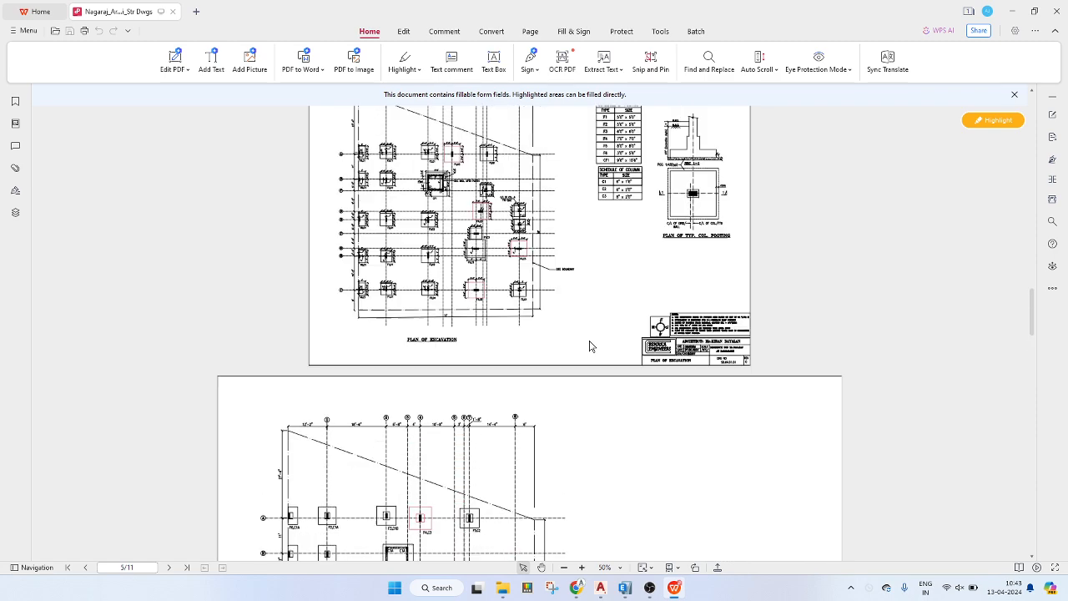
pyautogui.scroll(15, 589, 346)
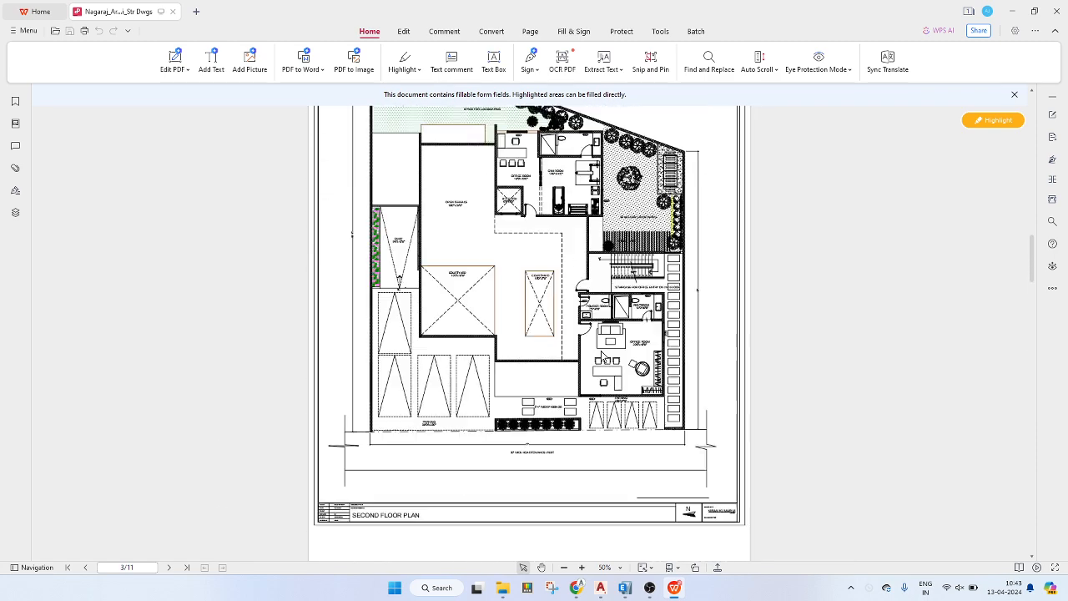
pyautogui.scroll(-4, 601, 354)
pyautogui.middleClick(724, 307)
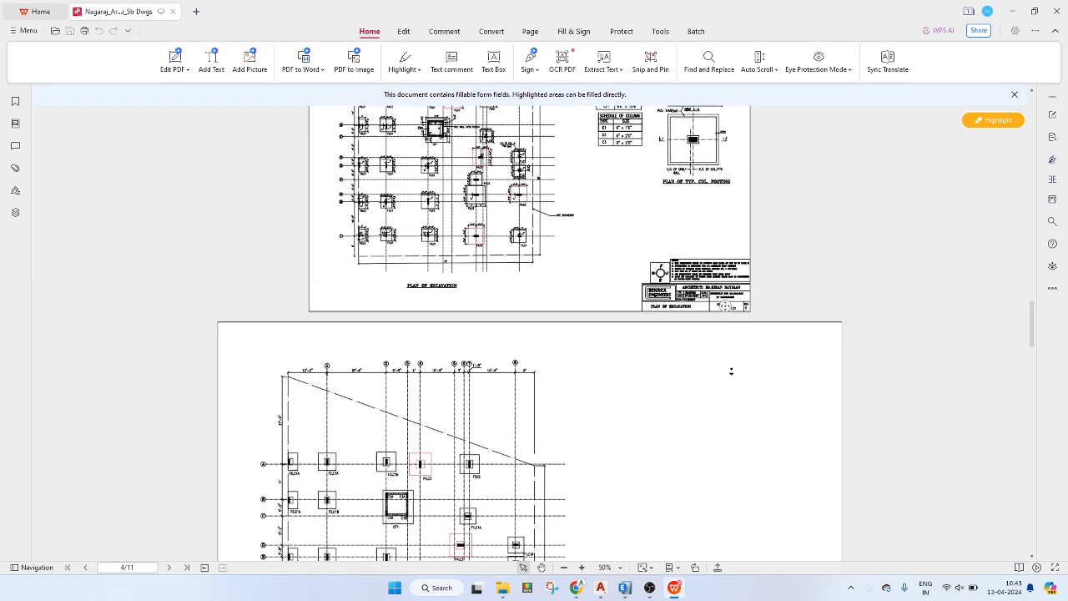
pyautogui.scroll(-5, 731, 372)
pyautogui.scroll(-3, 716, 329)
pyautogui.scroll(3, 716, 328)
pyautogui.scroll(-3, 716, 328)
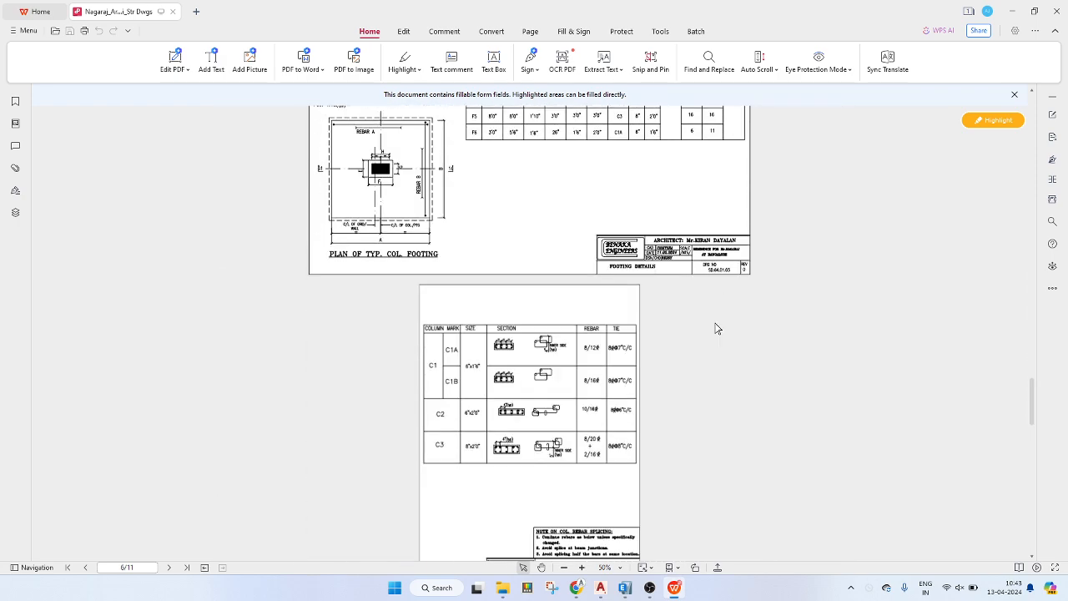
pyautogui.scroll(-2, 716, 328)
pyautogui.keyDown('ctrl'); pyautogui.scroll(4, 484, 284); pyautogui.keyUp('ctrl')
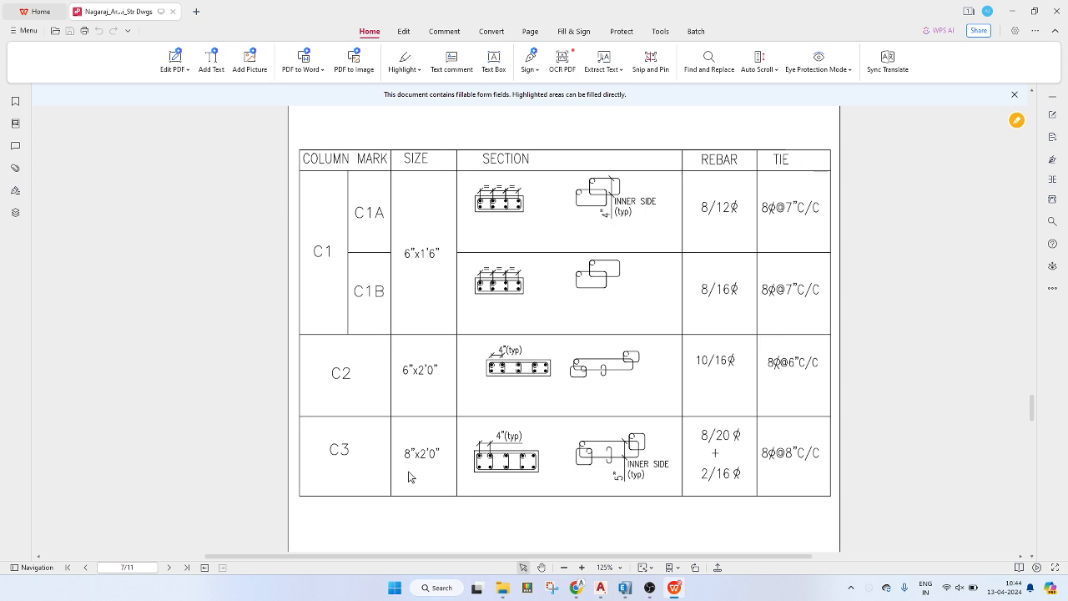
pyautogui.click(1012, 11)
# - Modify the C 150x600 frame section, renaming it C 200x600 and setting its width to 200 mm
pyautogui.click(425, 297)
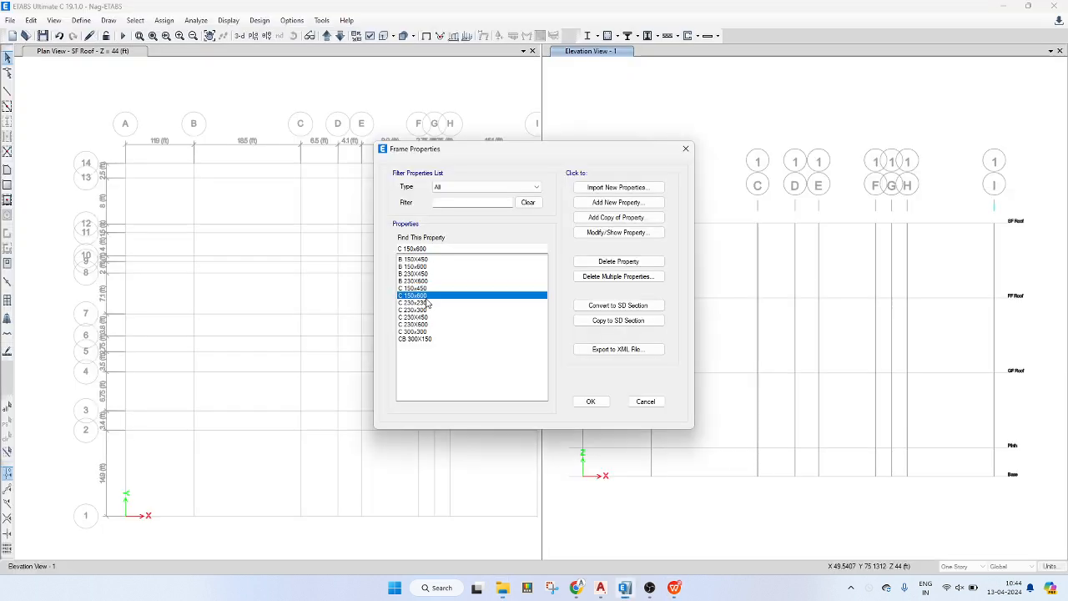
pyautogui.click(620, 238)
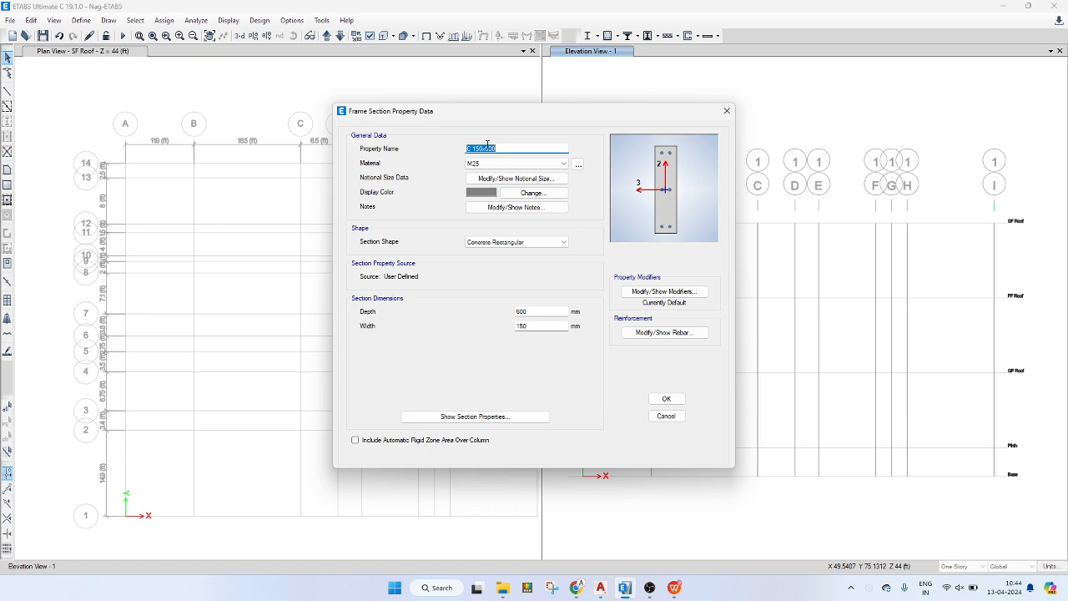
pyautogui.click(484, 148)
pyautogui.moveTo(484, 148); pyautogui.dragTo(473, 147)
pyautogui.write('200')
pyautogui.press('Tab')
pyautogui.press('Tab')
pyautogui.press('Tab')
pyautogui.doubleClick(544, 326)
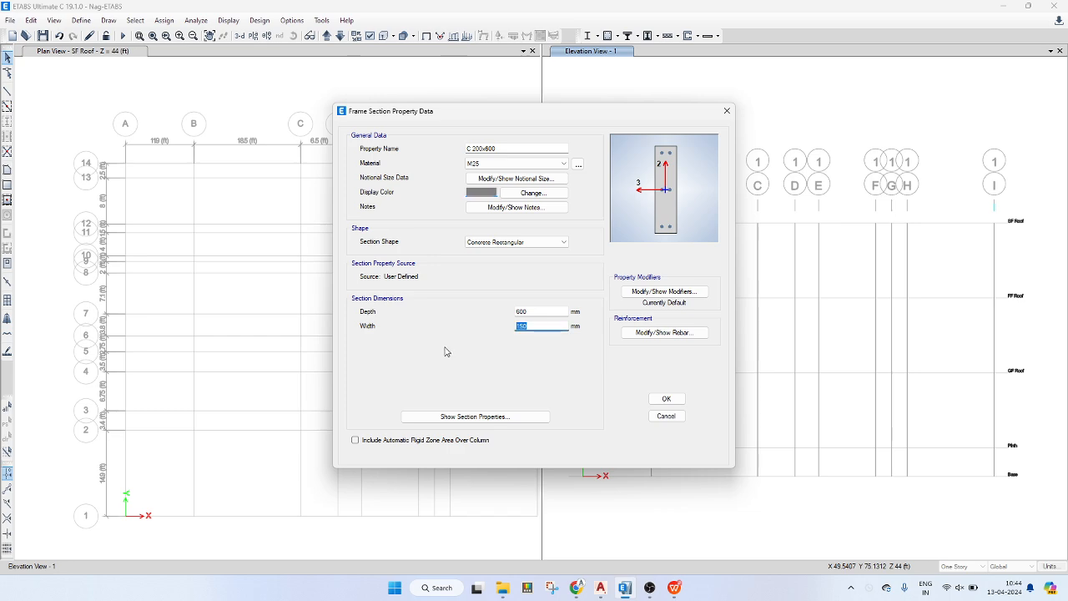
pyautogui.write('200')
pyautogui.press('Tab')
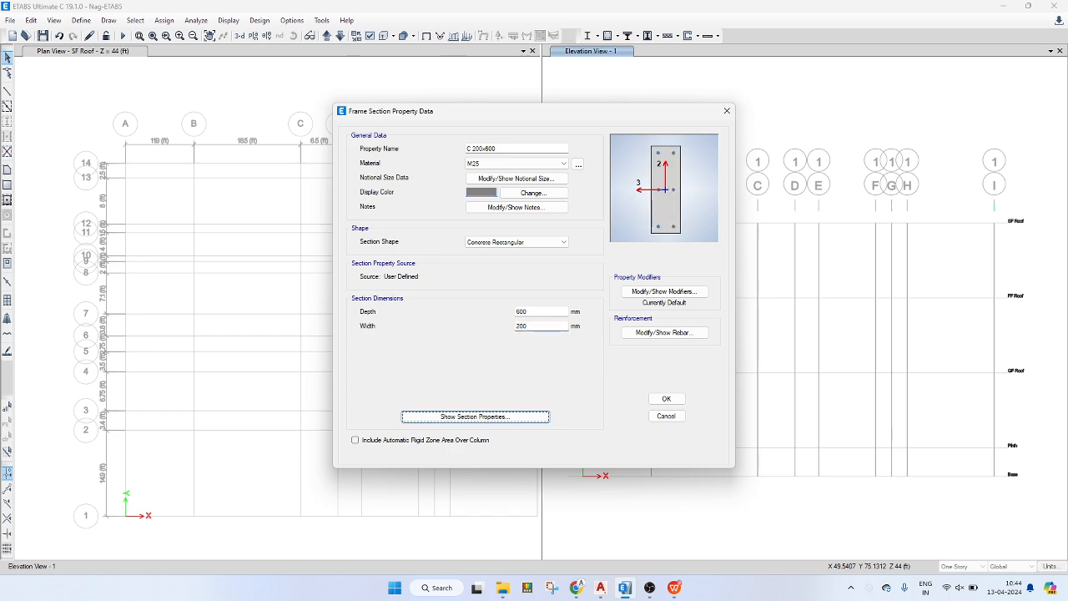
# - Save the C 200x600 section, look over the B 150X450 and B 150x600 beam sections, and accept the frame properties
pyautogui.click(668, 399)
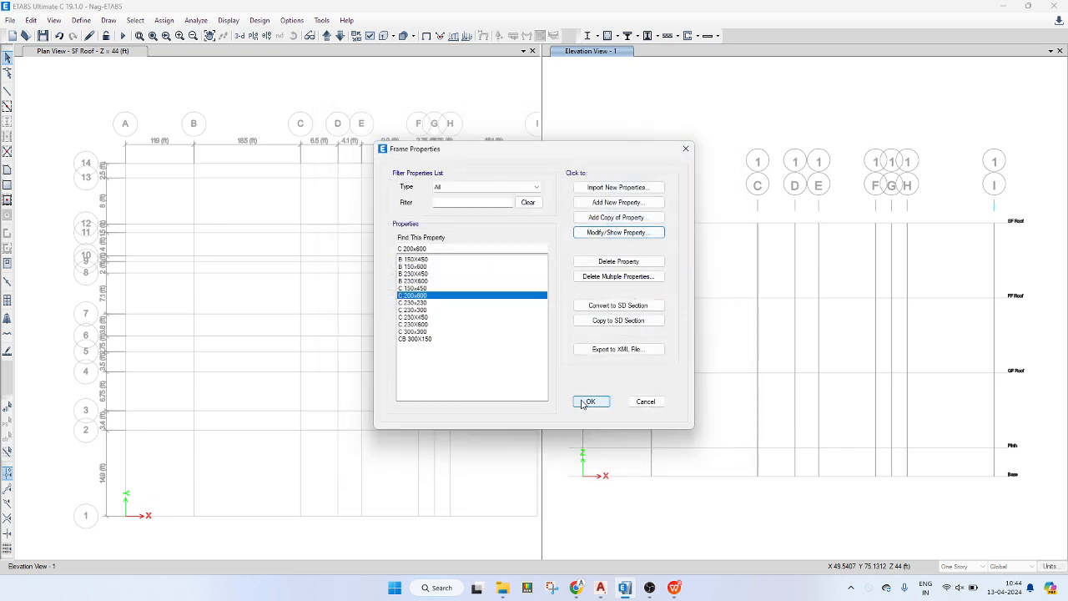
pyautogui.click(445, 260)
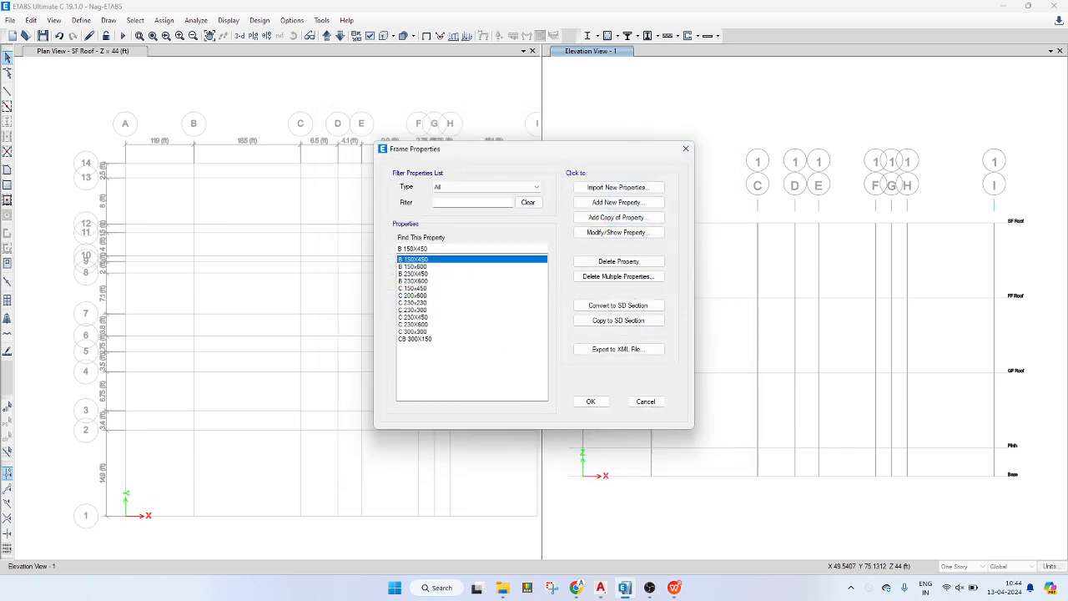
pyautogui.hotkey('alt', 'Tab')
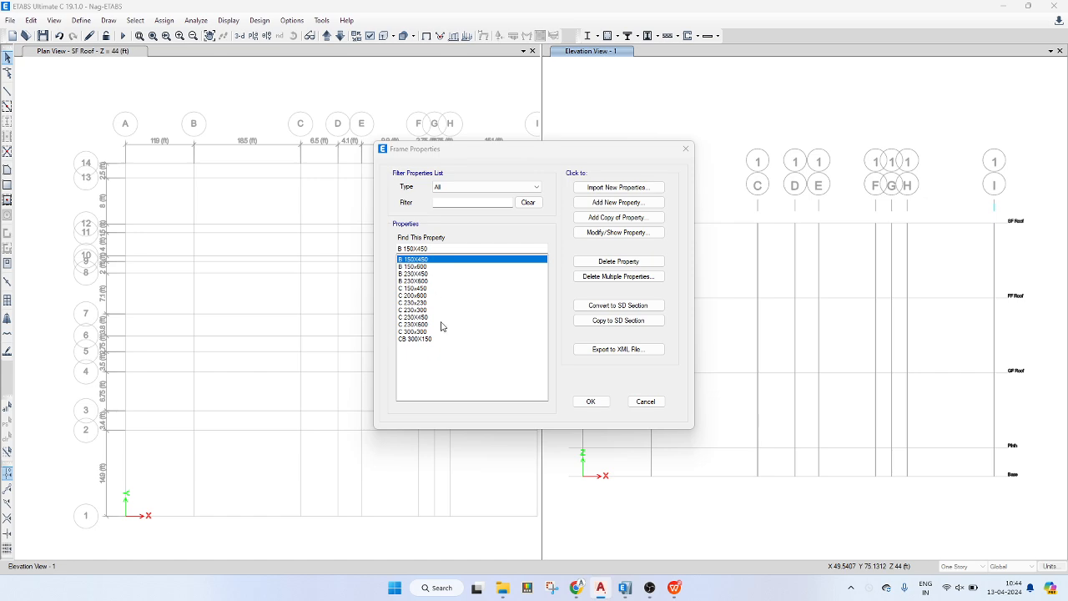
pyautogui.click(423, 261)
pyautogui.click(423, 266)
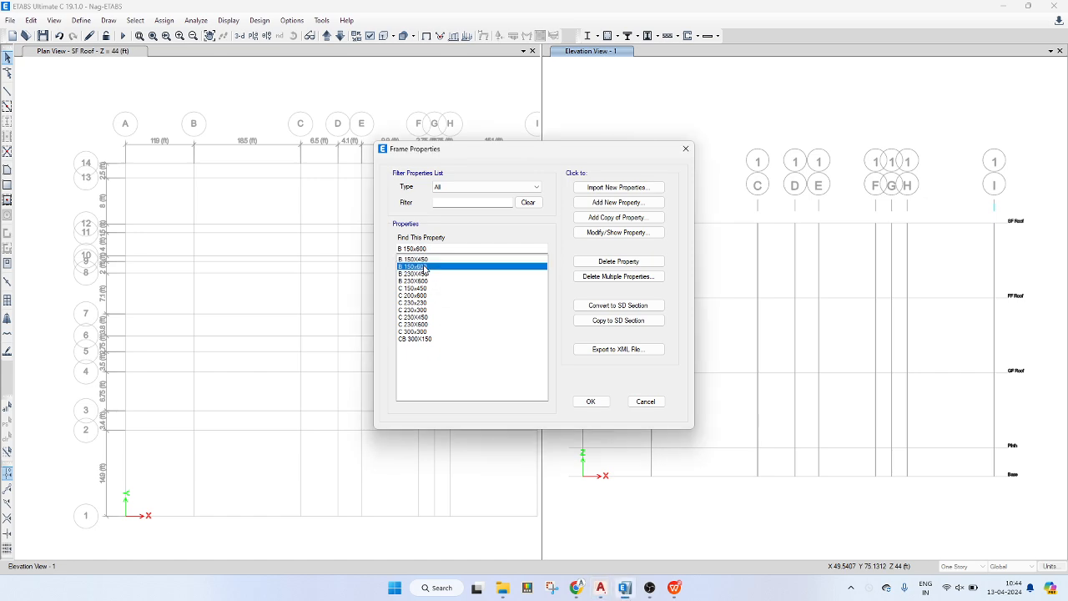
pyautogui.click(425, 260)
pyautogui.click(425, 267)
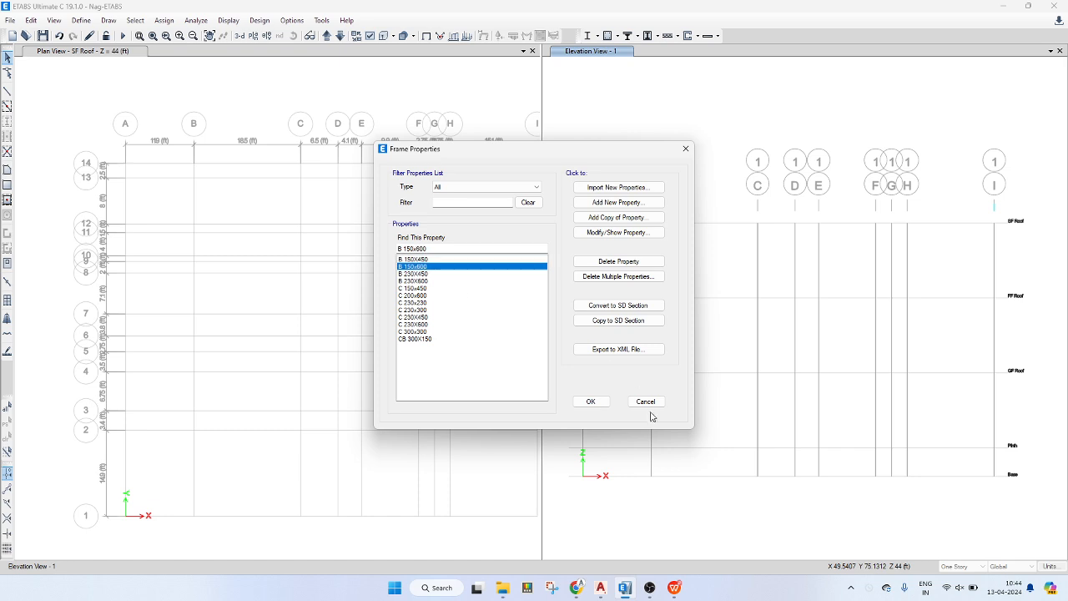
pyautogui.click(591, 402)
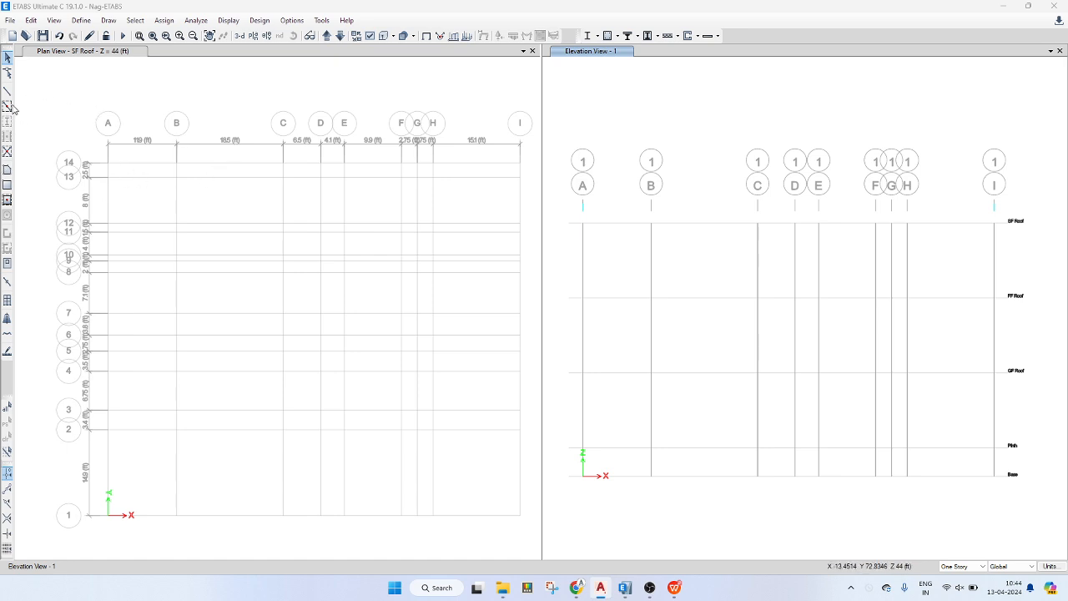
# - Switch the plan view to the Plinth story level
pyautogui.click(7, 106)
pyautogui.click(43, 95)
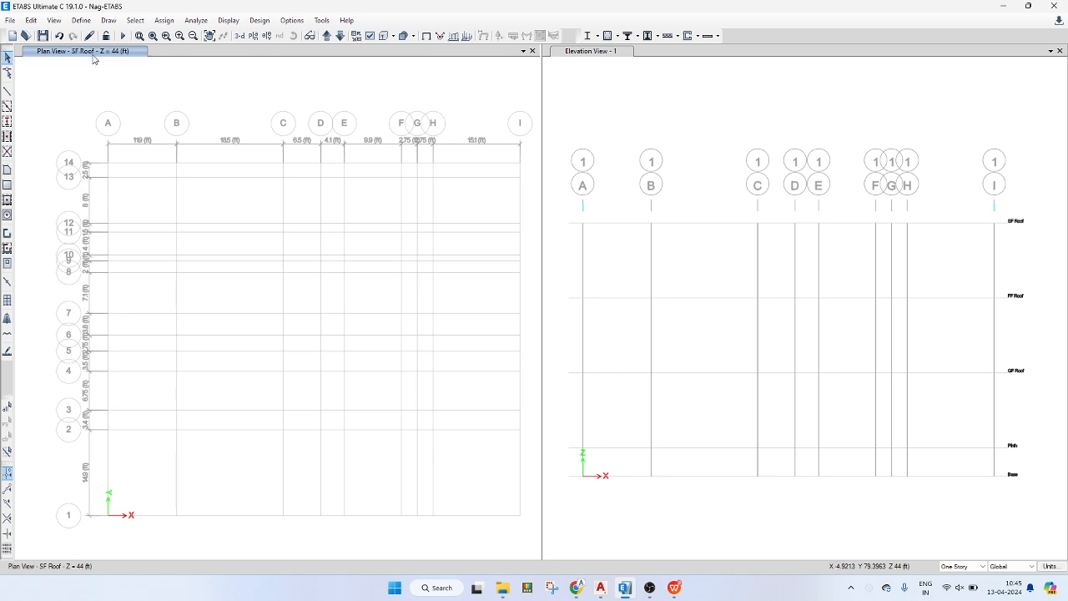
pyautogui.click(253, 36)
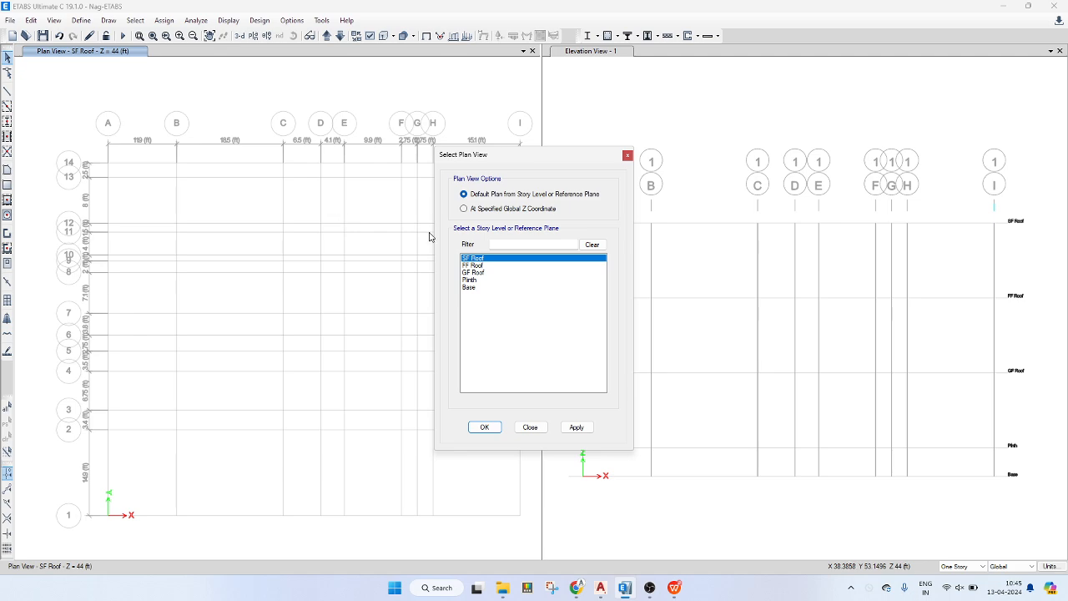
pyautogui.click(498, 279)
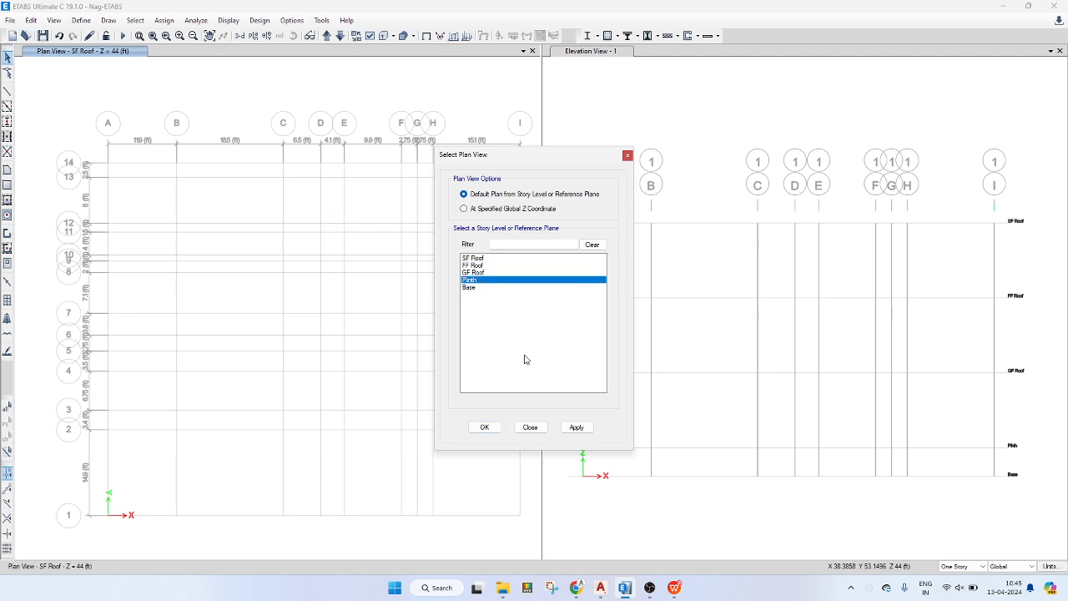
pyautogui.click(571, 429)
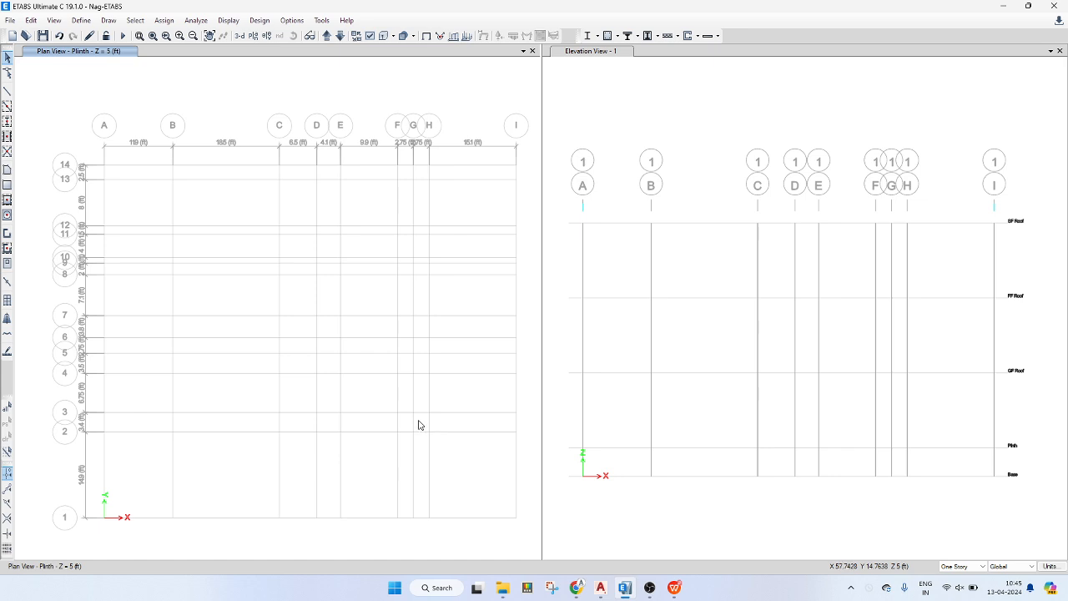
# - Start drawing columns with the C 300x300 section and place one at grid point A-14 in the Plinth plan
pyautogui.click(7, 125)
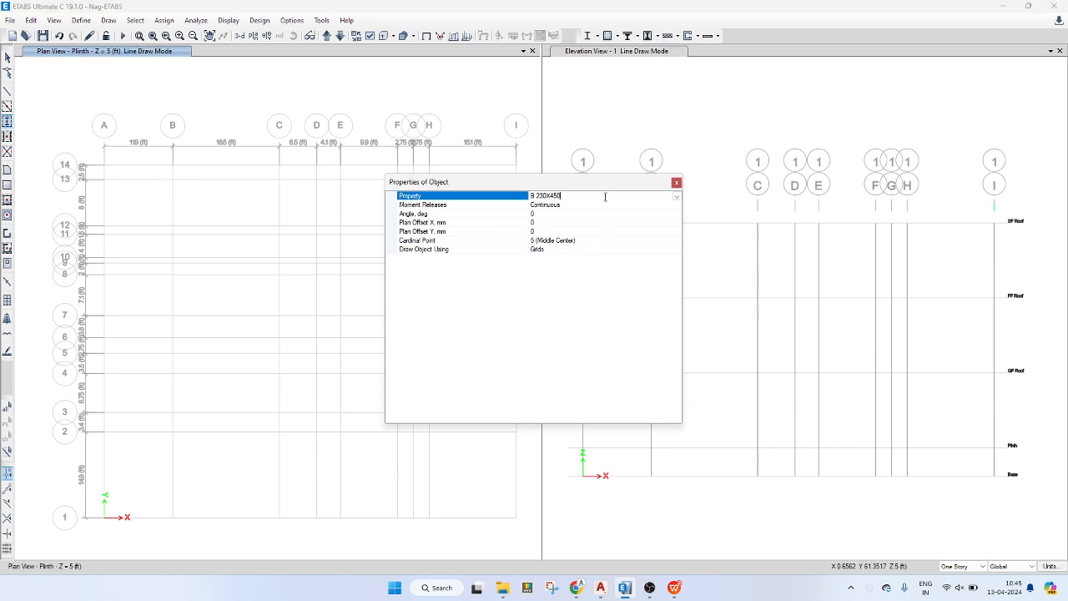
pyautogui.click(675, 196)
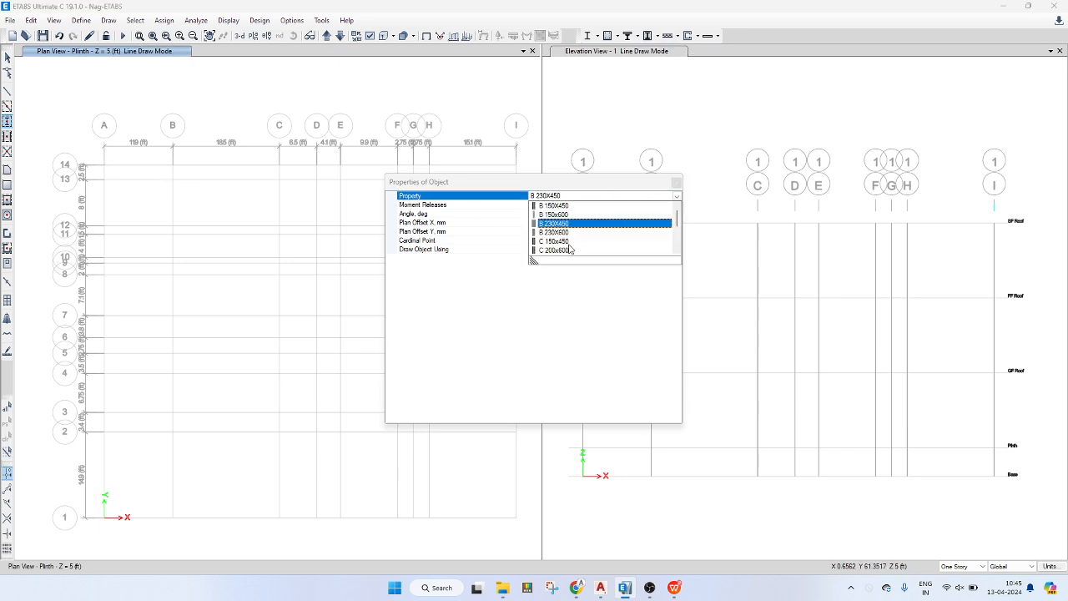
pyautogui.scroll(-1, 572, 242)
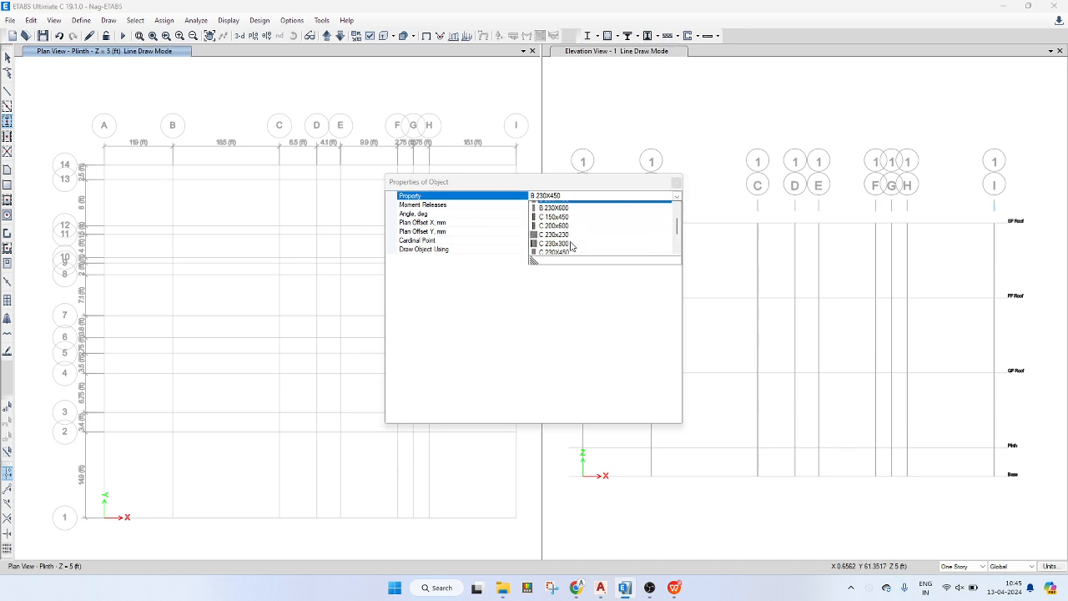
pyautogui.scroll(-2, 571, 243)
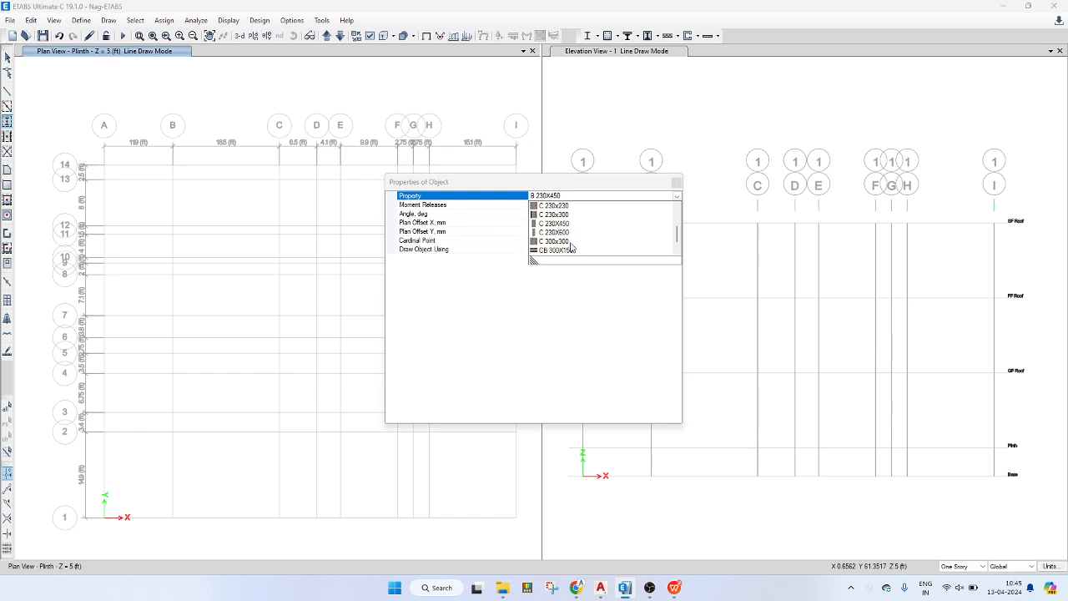
pyautogui.click(563, 250)
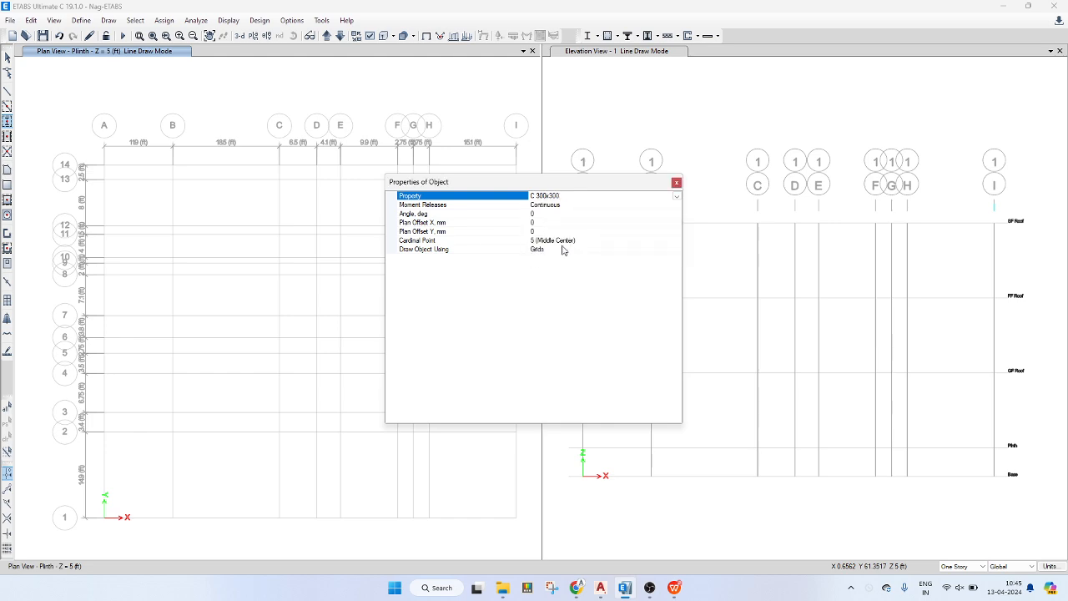
pyautogui.click(676, 182)
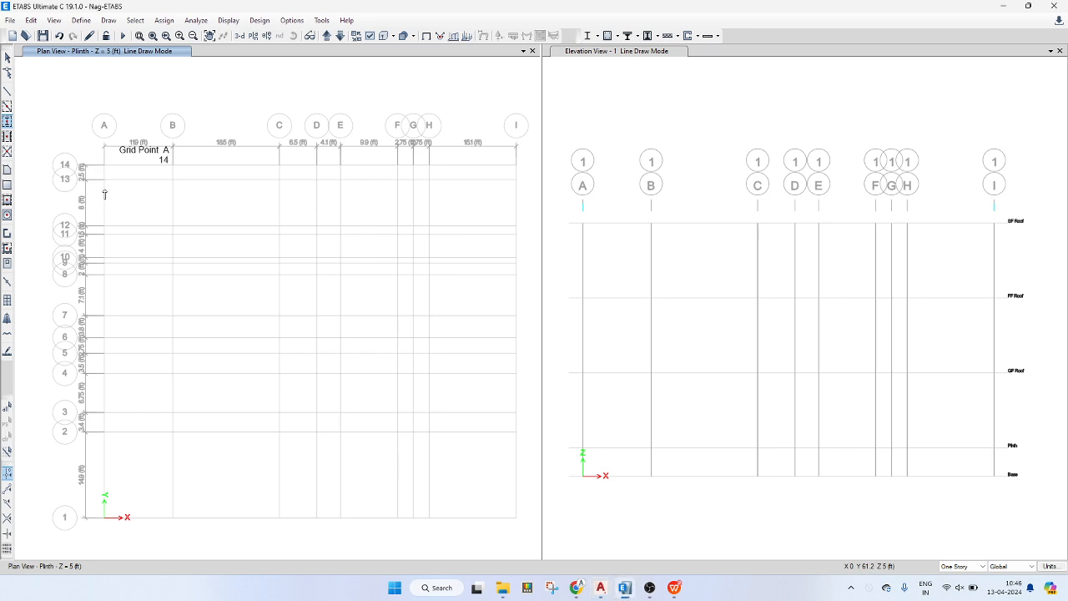
pyautogui.click(254, 36)
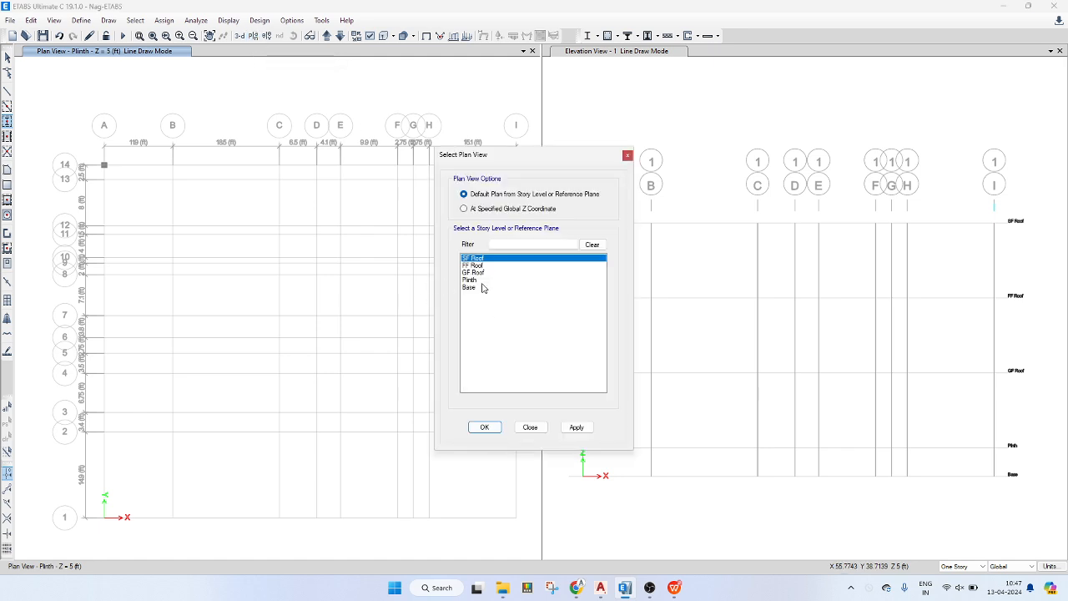
pyautogui.click(482, 280)
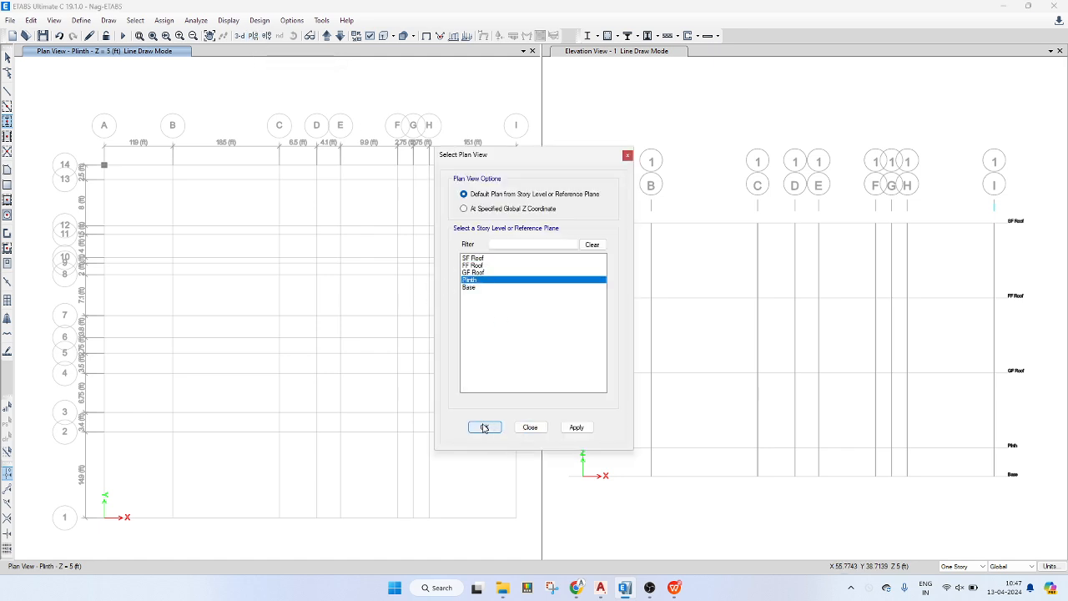
pyautogui.click(529, 427)
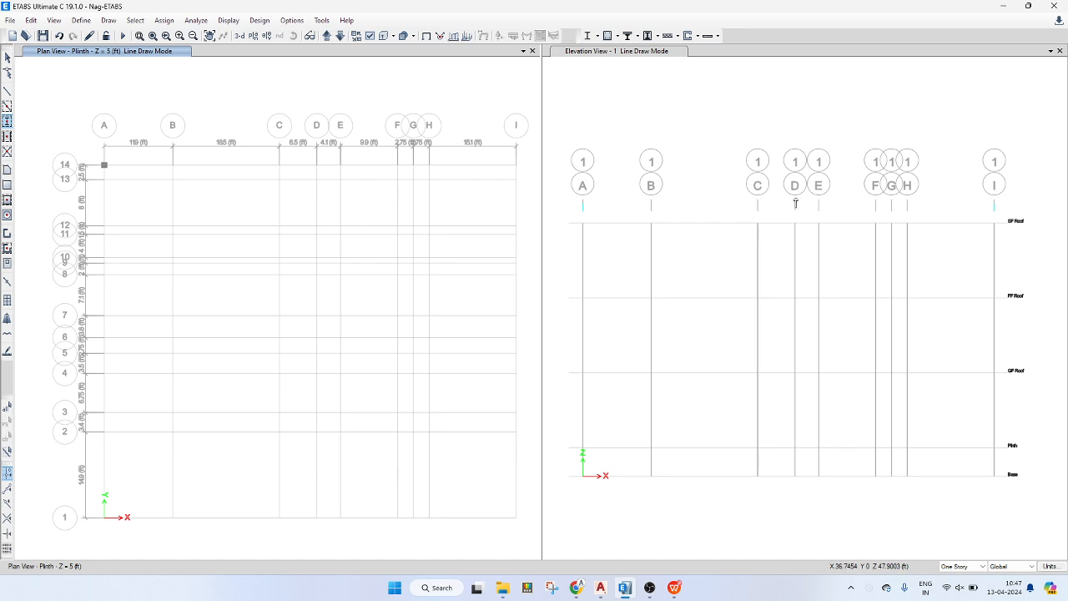
# - End column drawing, set the elevation view to grid line 14, and check the column placed at grid A
pyautogui.press('Escape')
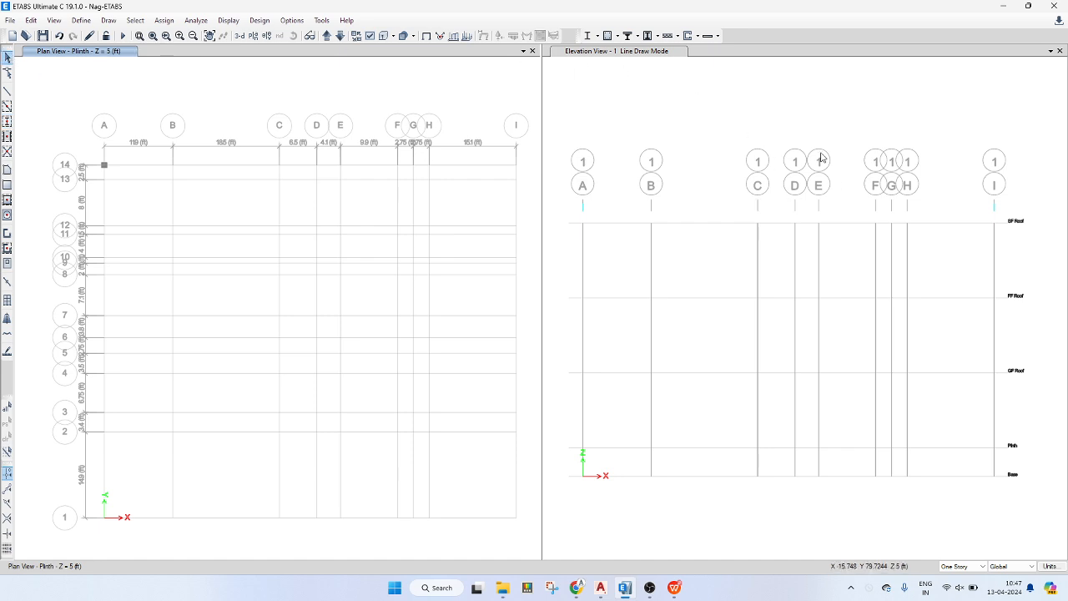
pyautogui.click(778, 125)
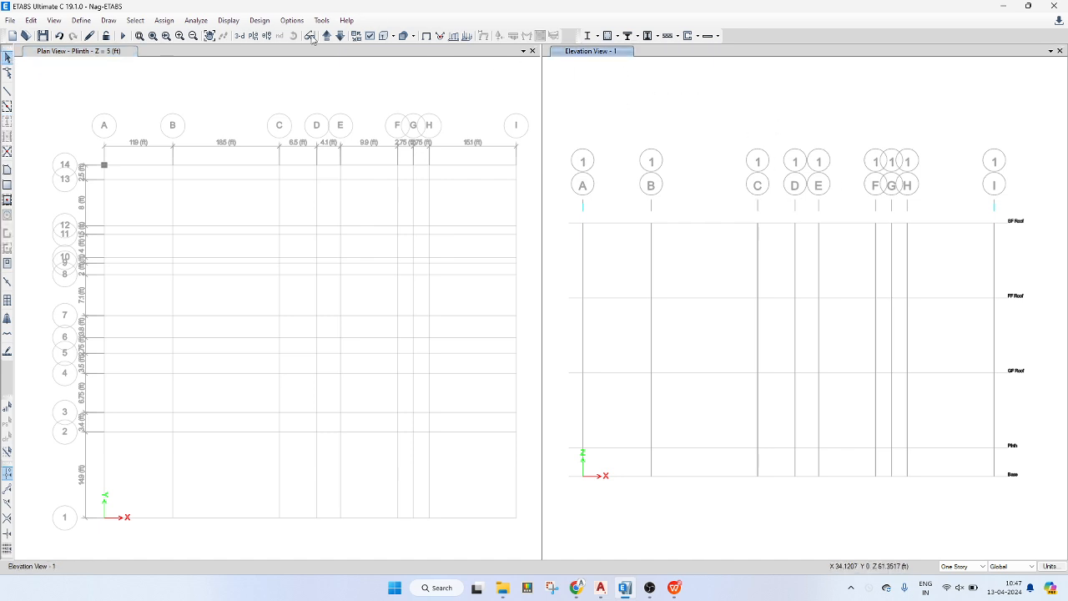
pyautogui.click(267, 36)
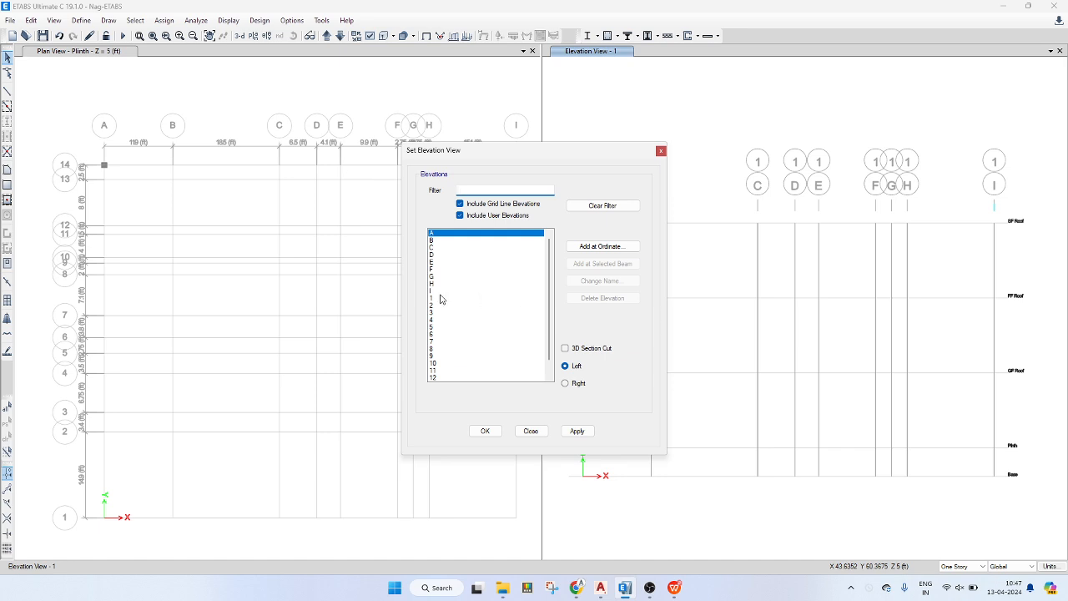
pyautogui.scroll(-1, 443, 371)
pyautogui.click(443, 378)
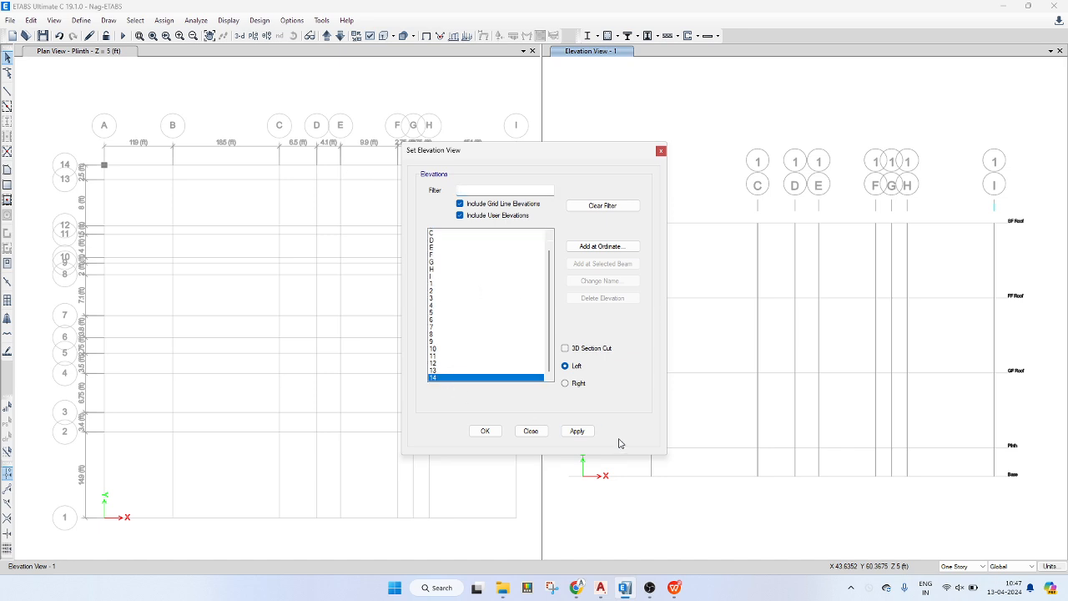
pyautogui.click(576, 431)
pyautogui.click(494, 432)
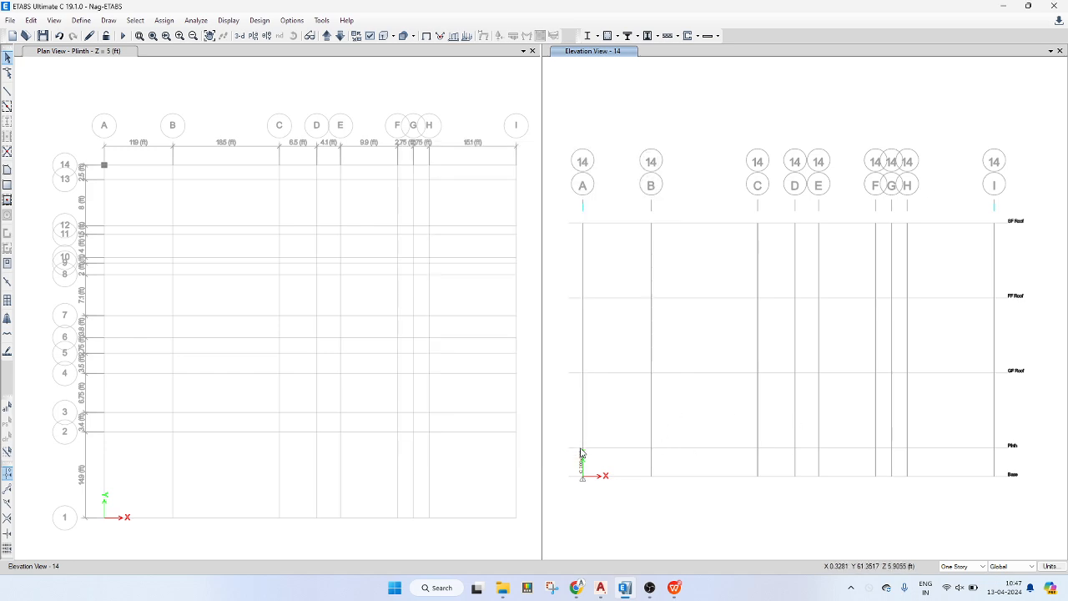
pyautogui.scroll(2, 581, 453)
pyautogui.scroll(-1, 590, 456)
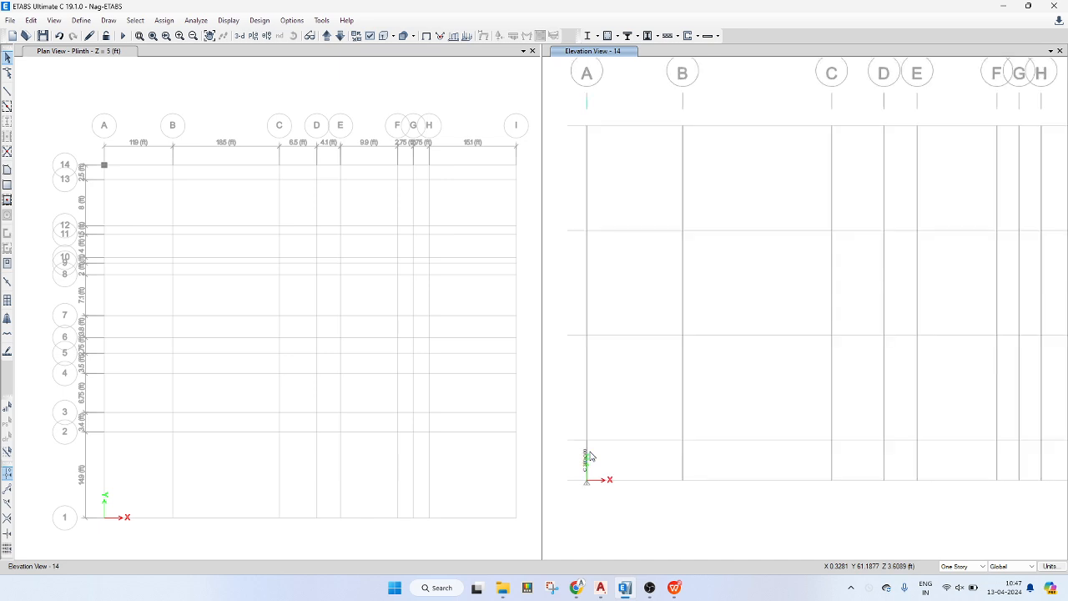
pyautogui.scroll(-1, 590, 455)
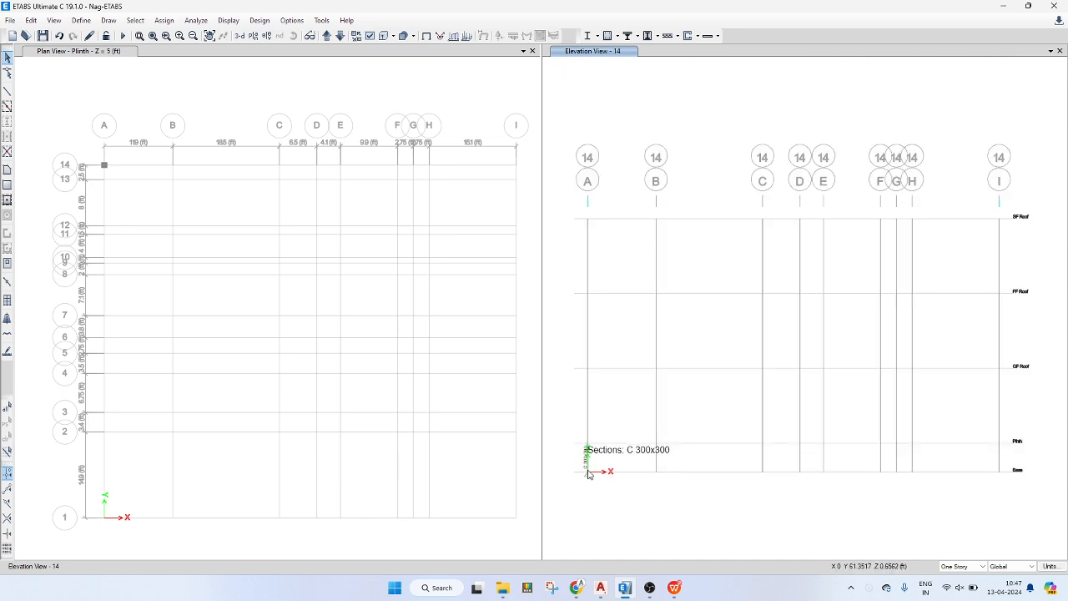
# - Draw C 300x300 columns at grid points A-11 and A-6 in the Plinth plan
pyautogui.click(173, 215)
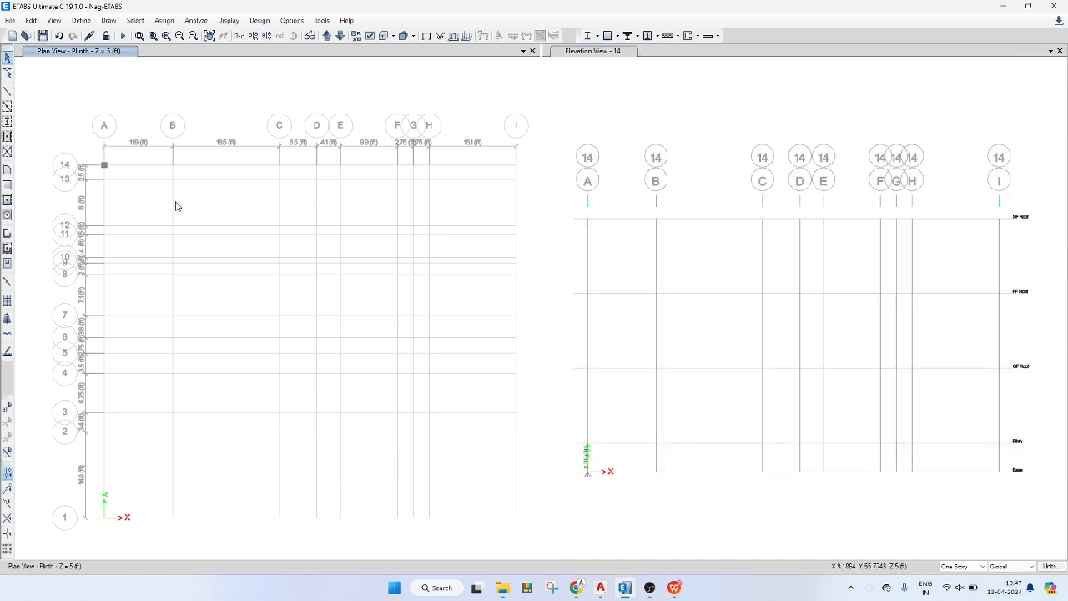
pyautogui.click(7, 122)
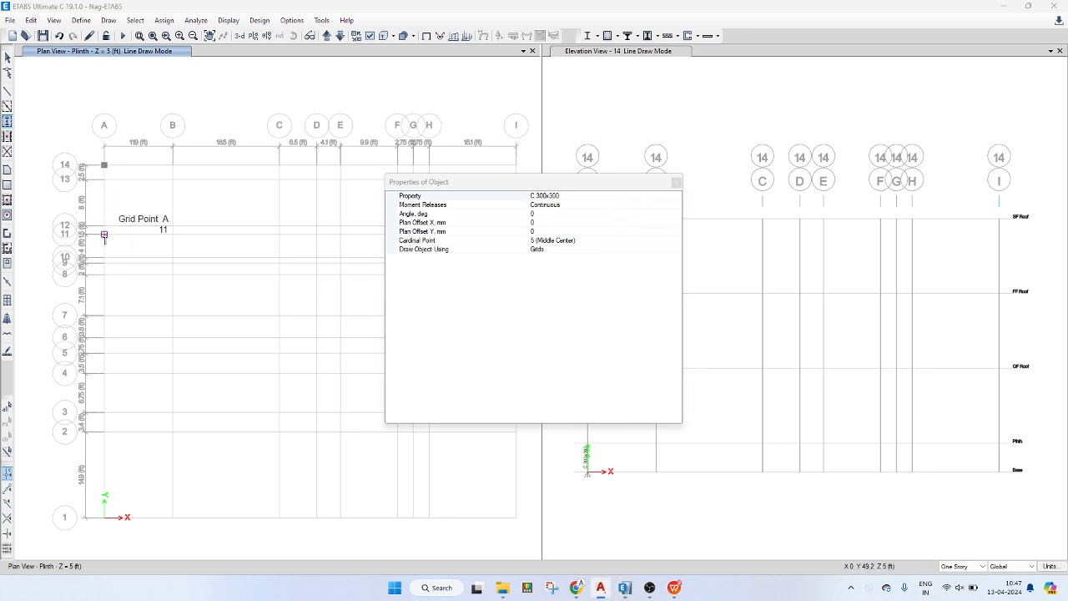
pyautogui.click(104, 234)
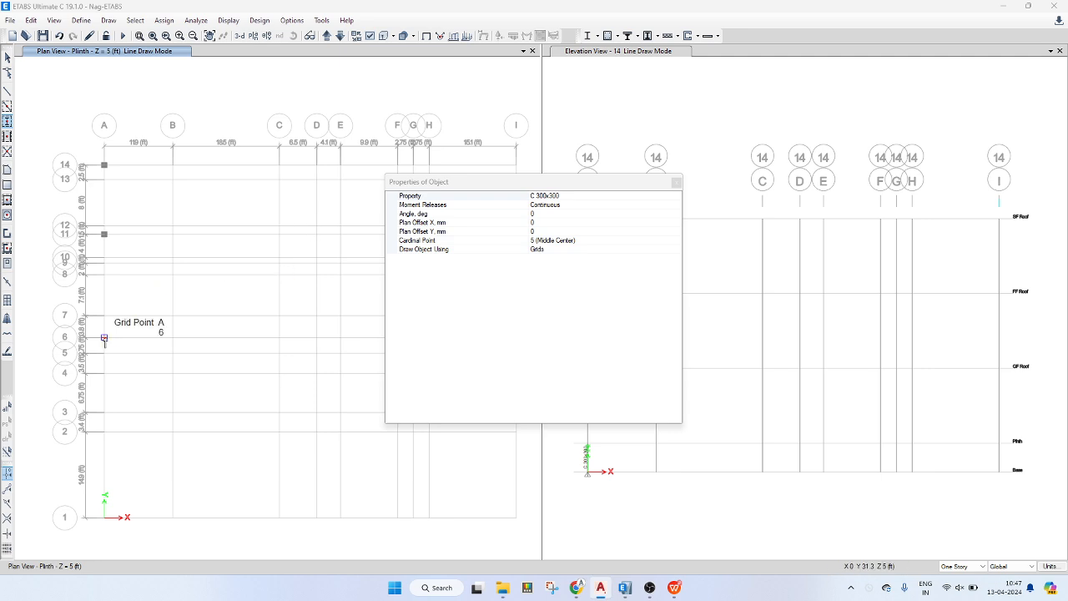
pyautogui.click(104, 338)
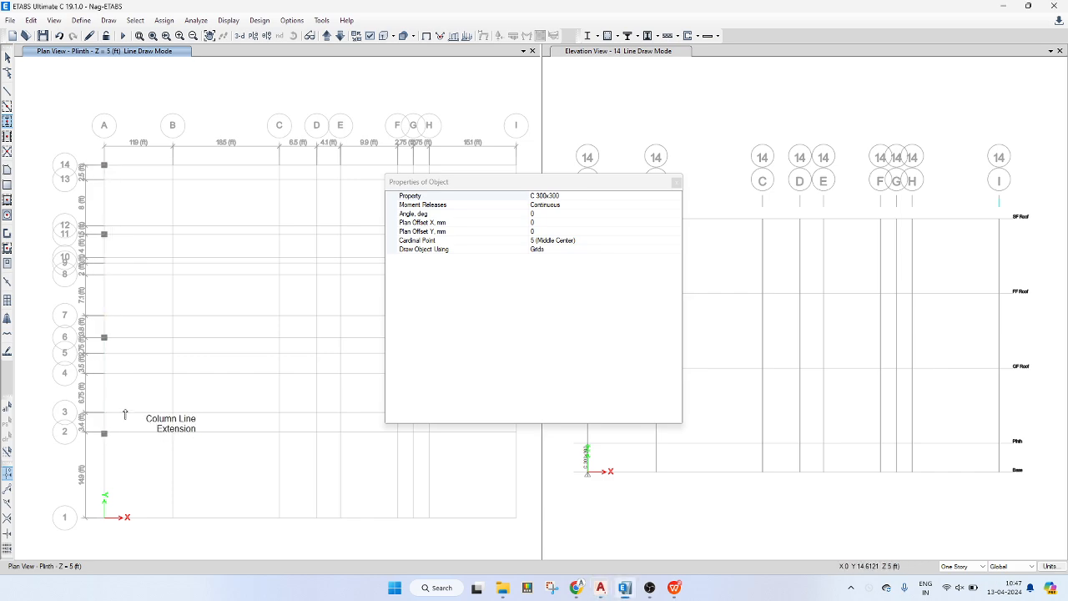
# - Try to place a C 300x300 column next to grid point A-2, undo it, and leave drawing mode
pyautogui.click(104, 433)
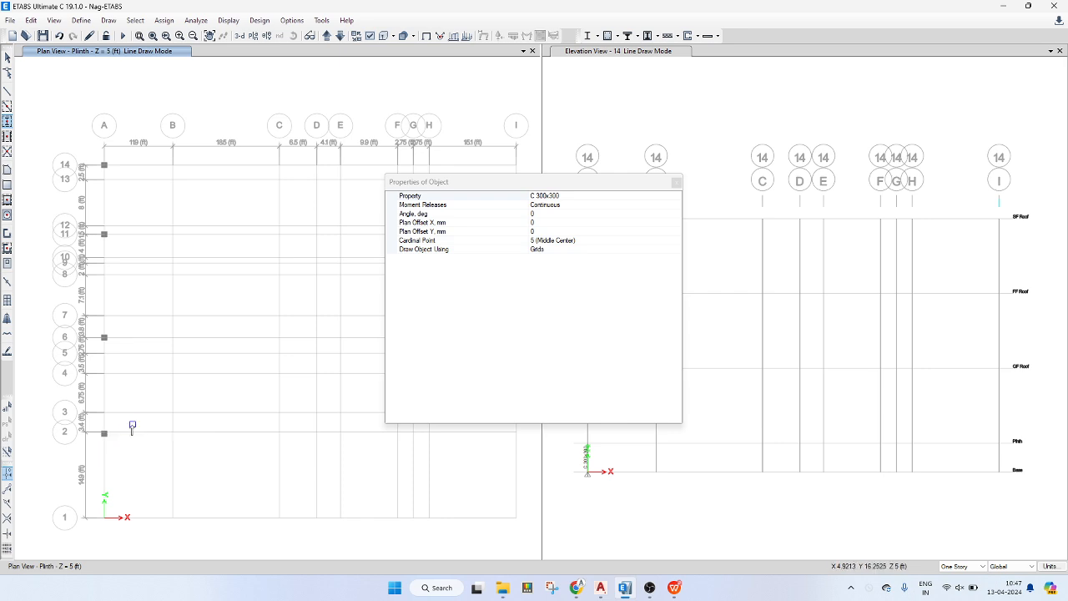
pyautogui.hotkey('ctrl', 'z')
pyautogui.click(8, 59)
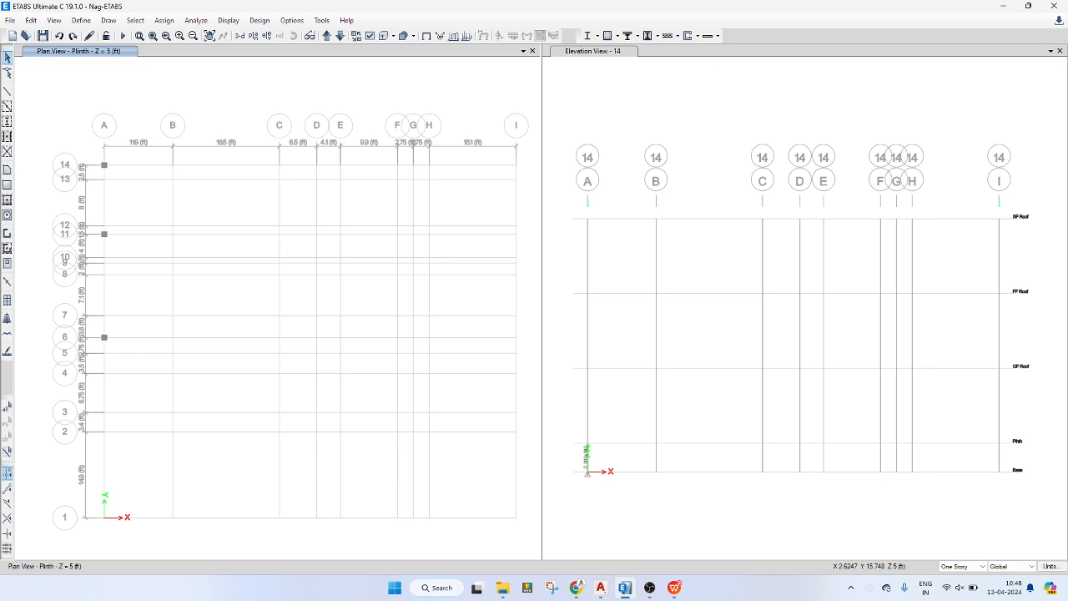
# - Draw C 300x300 columns at grid points A-2 and A-1 in the Plinth plan
pyautogui.click(8, 121)
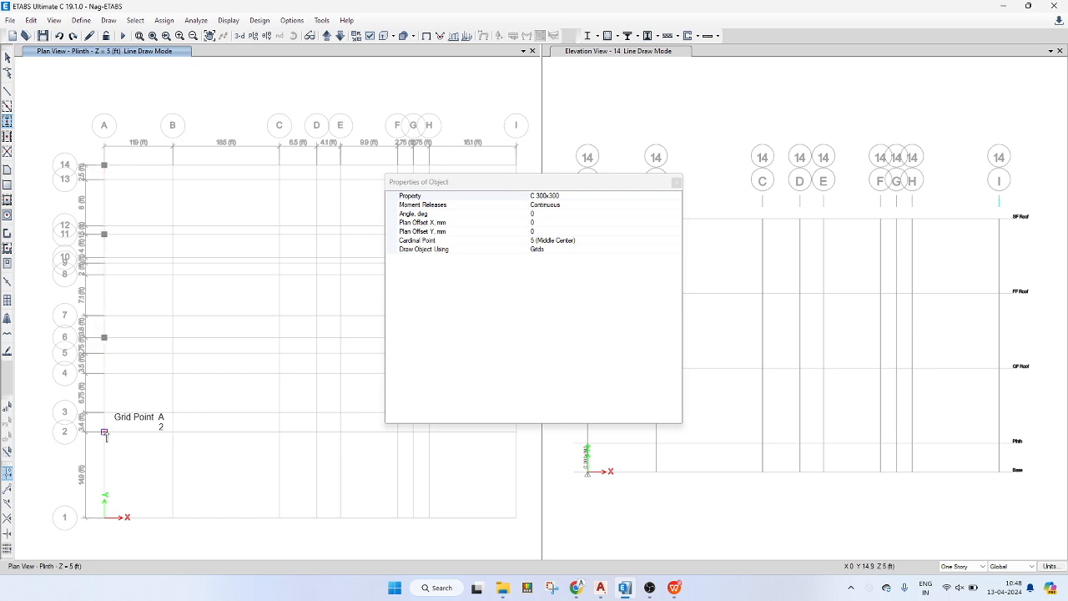
pyautogui.click(105, 432)
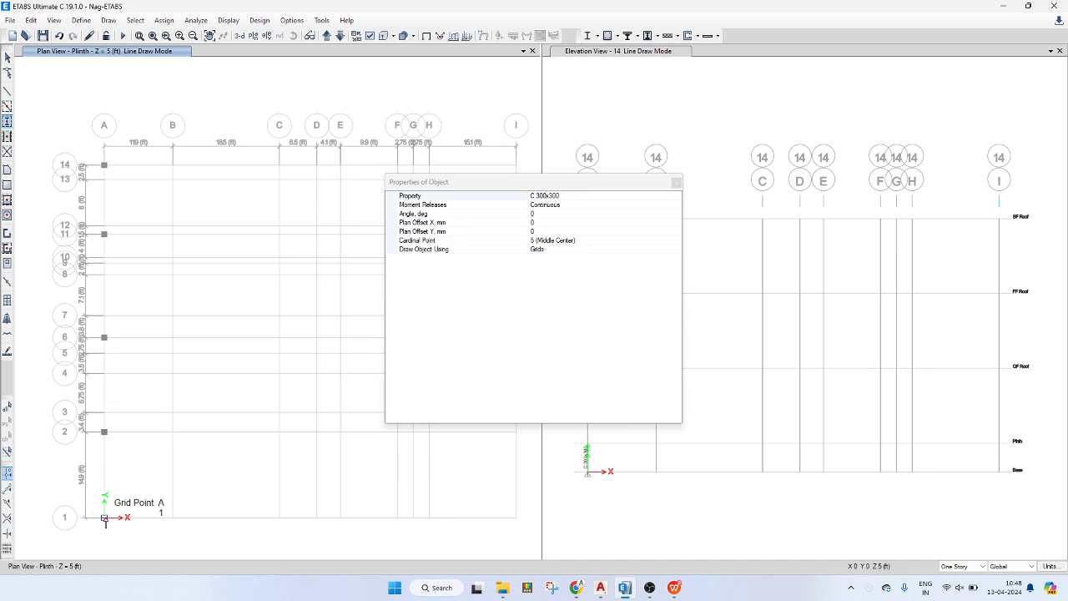
pyautogui.click(105, 518)
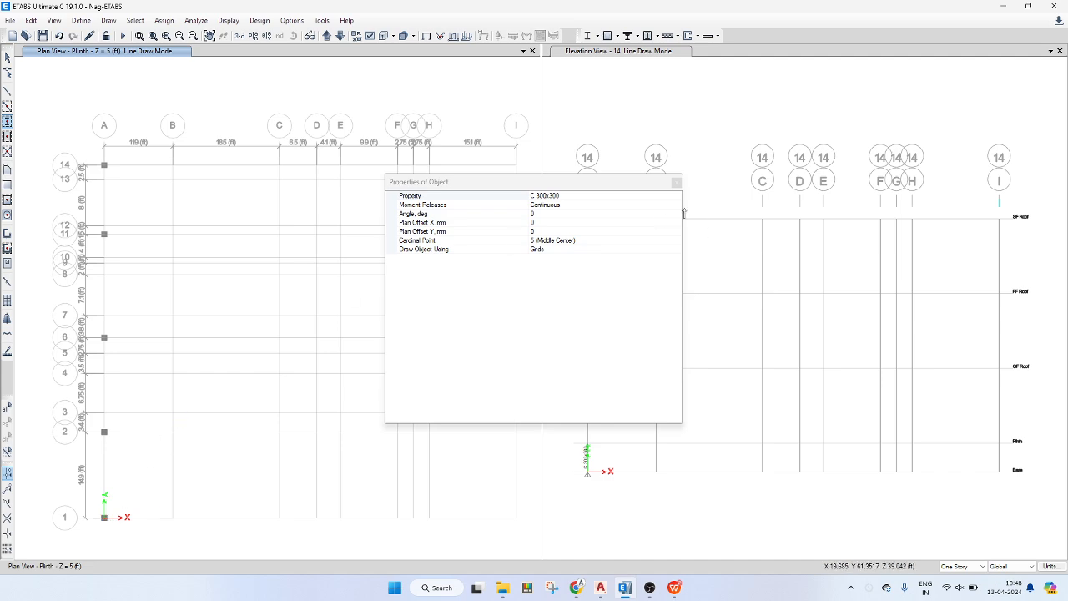
# - Close the column object properties, switch to the structural drawings PDF, and review the column size schedule
pyautogui.click(677, 182)
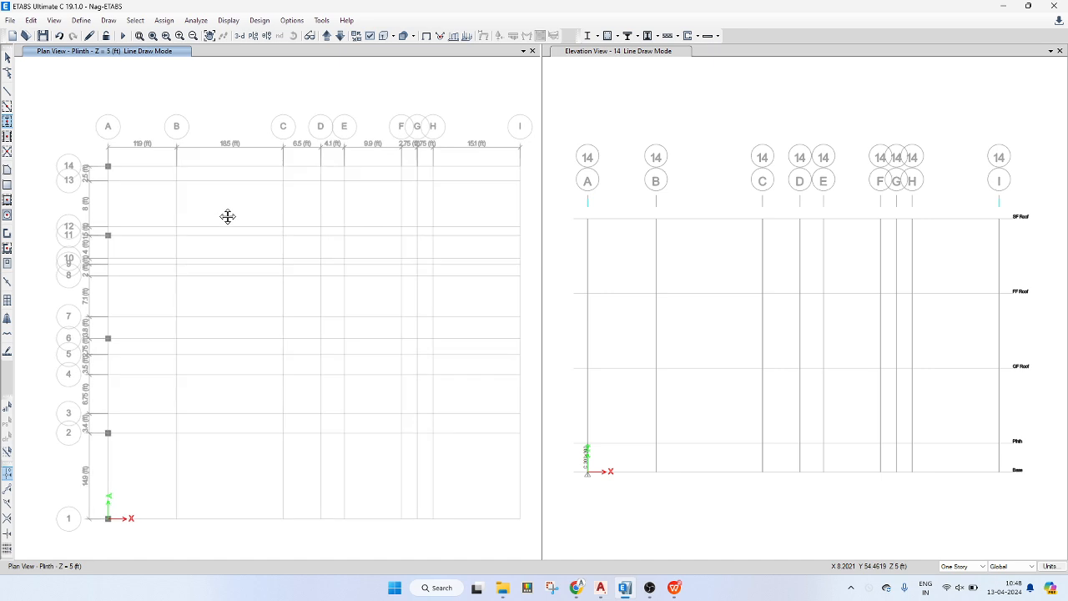
pyautogui.moveTo(150, 359); pyautogui.dragTo(226, 447, button='middle')
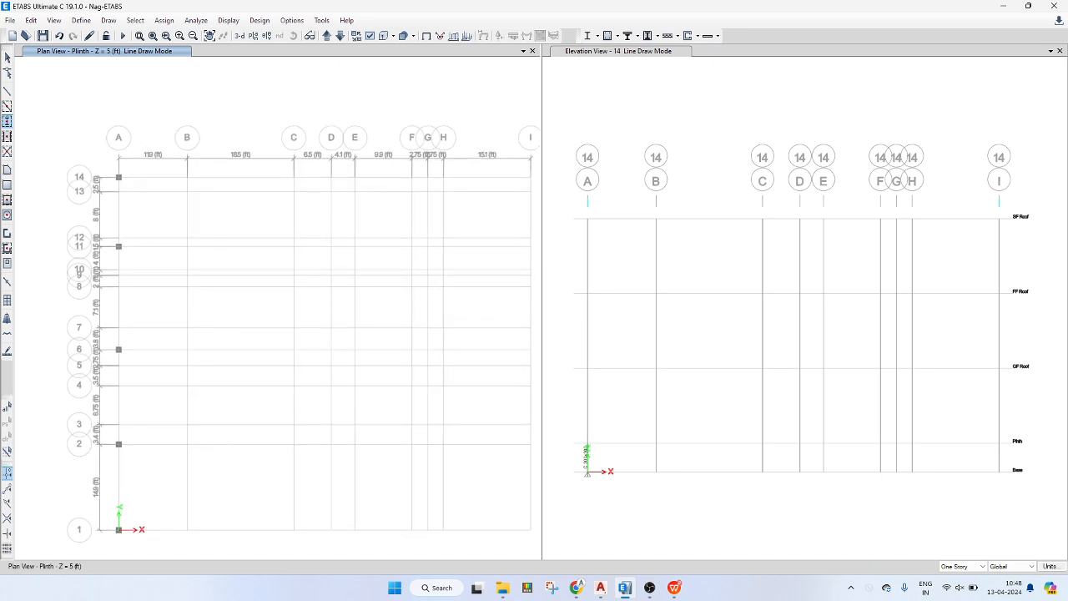
pyautogui.hotkey('alt', 'Tab')
pyautogui.hotkey('alt', 'Tab')
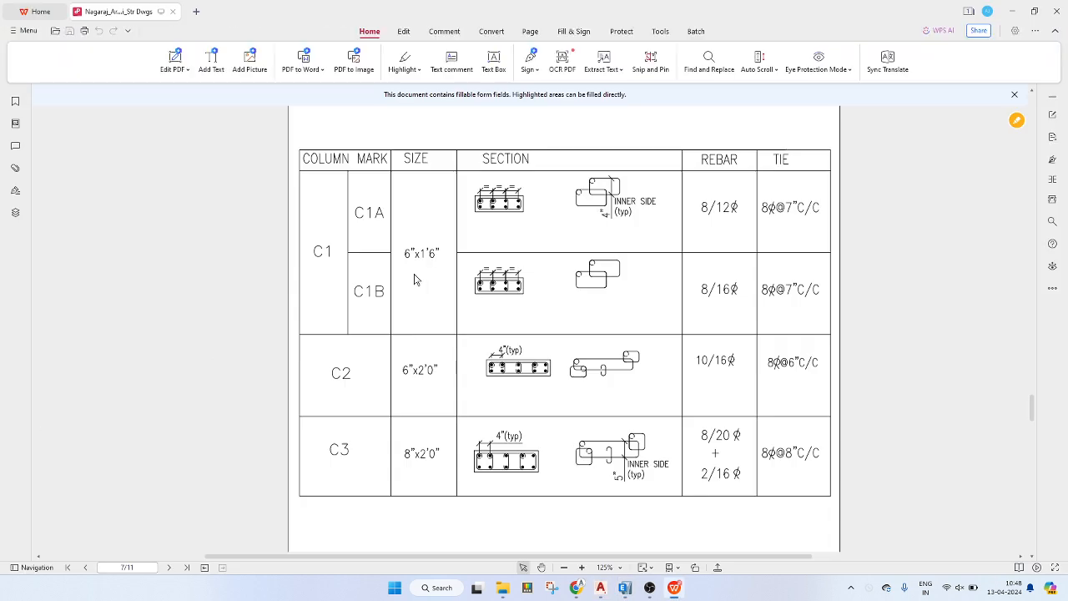
pyautogui.scroll(4, 626, 278)
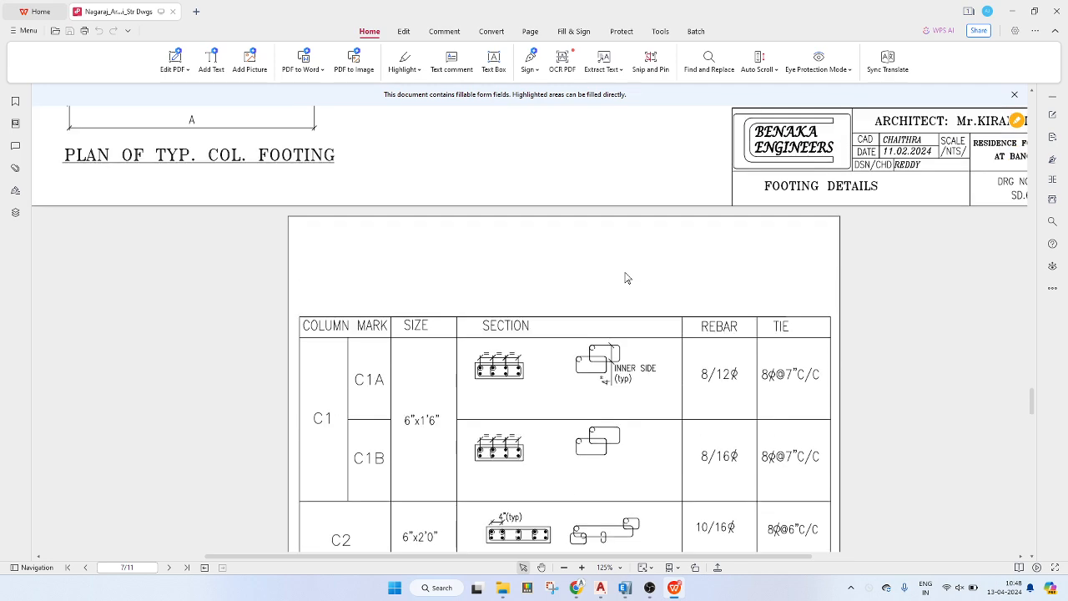
pyautogui.scroll(-2, 622, 292)
pyautogui.scroll(5, 611, 313)
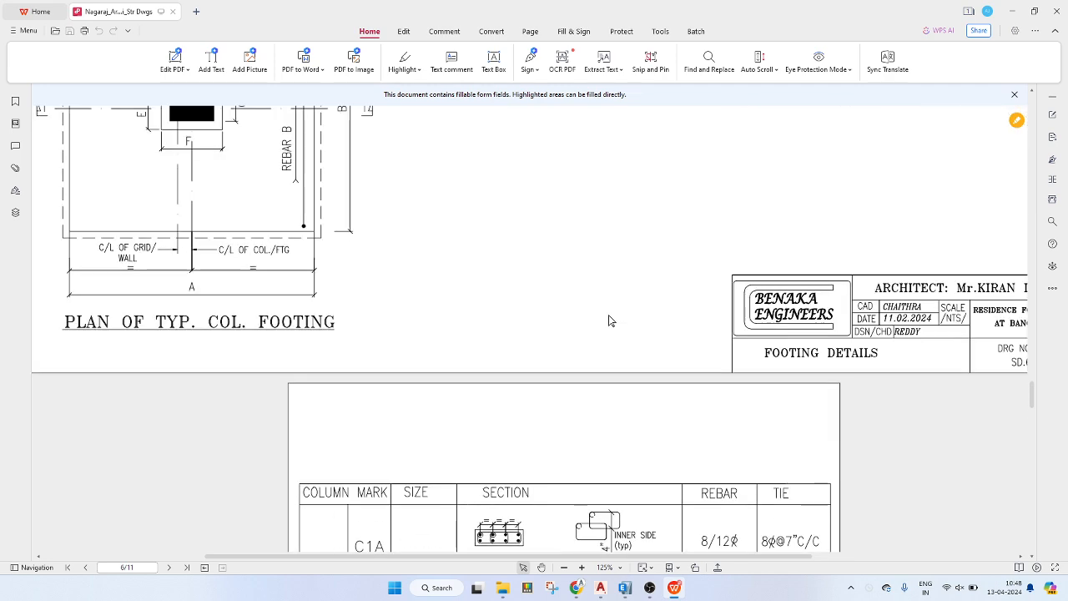
pyautogui.click(1013, 16)
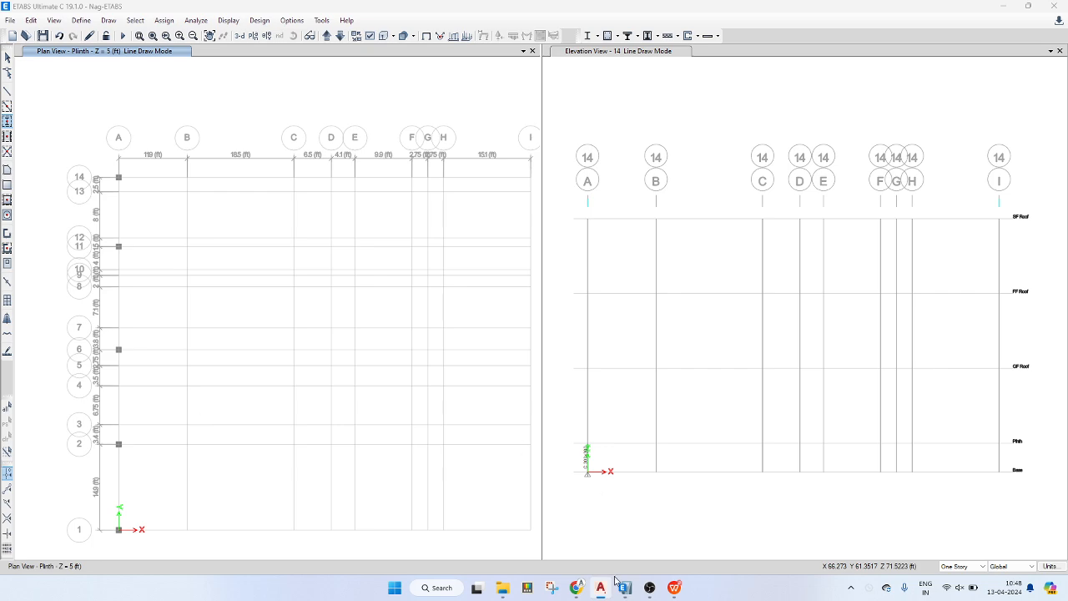
# - Return to the structural drawings PDF and examine the column marks and positions on the Plan of Excavation on page 4
pyautogui.click(675, 588)
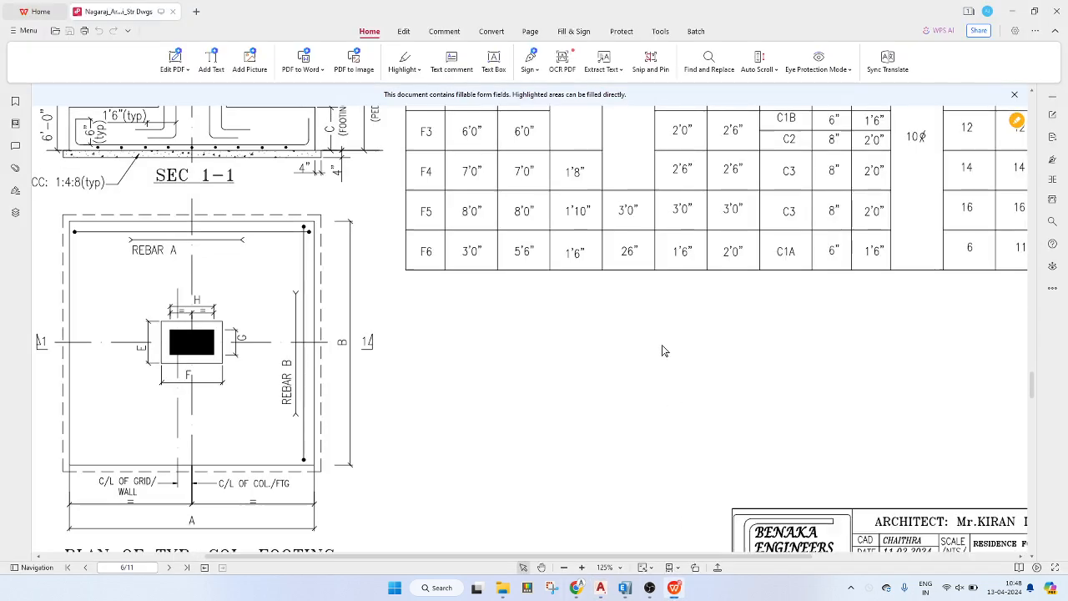
pyautogui.scroll(-4, 666, 349)
pyautogui.keyDown('ctrl'); pyautogui.scroll(-5, 662, 348); pyautogui.keyUp('ctrl')
pyautogui.scroll(2, 661, 347)
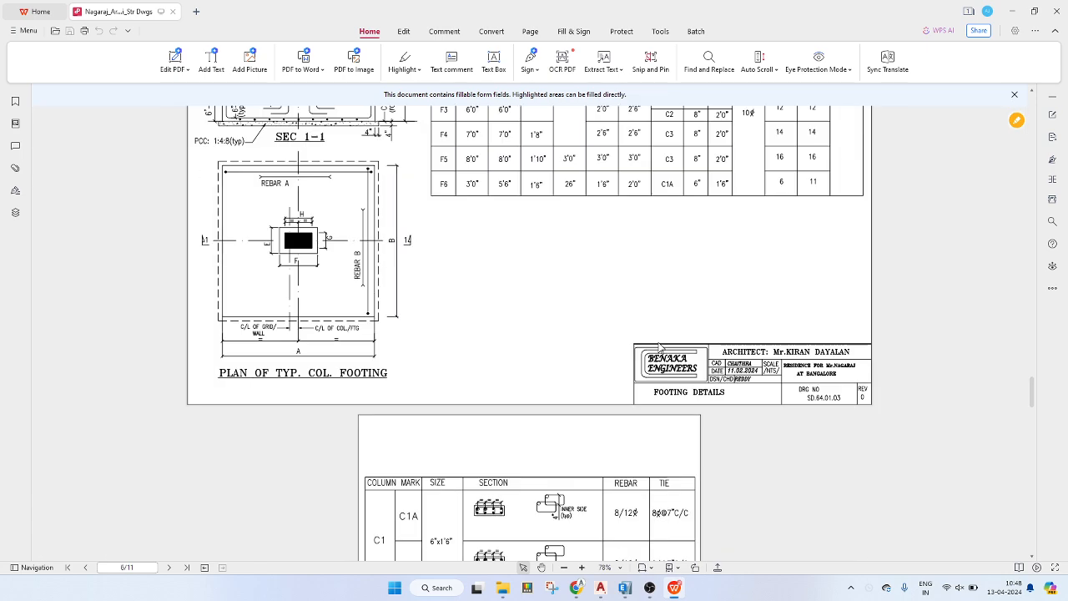
pyautogui.scroll(10, 661, 347)
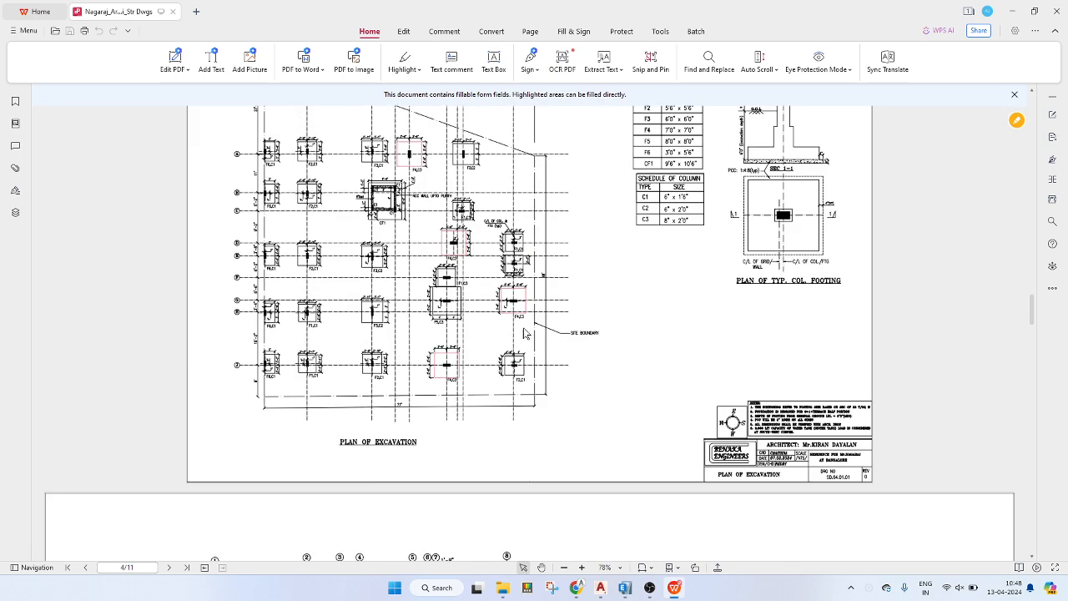
pyautogui.keyDown('ctrl'); pyautogui.scroll(5, 289, 242); pyautogui.keyUp('ctrl')
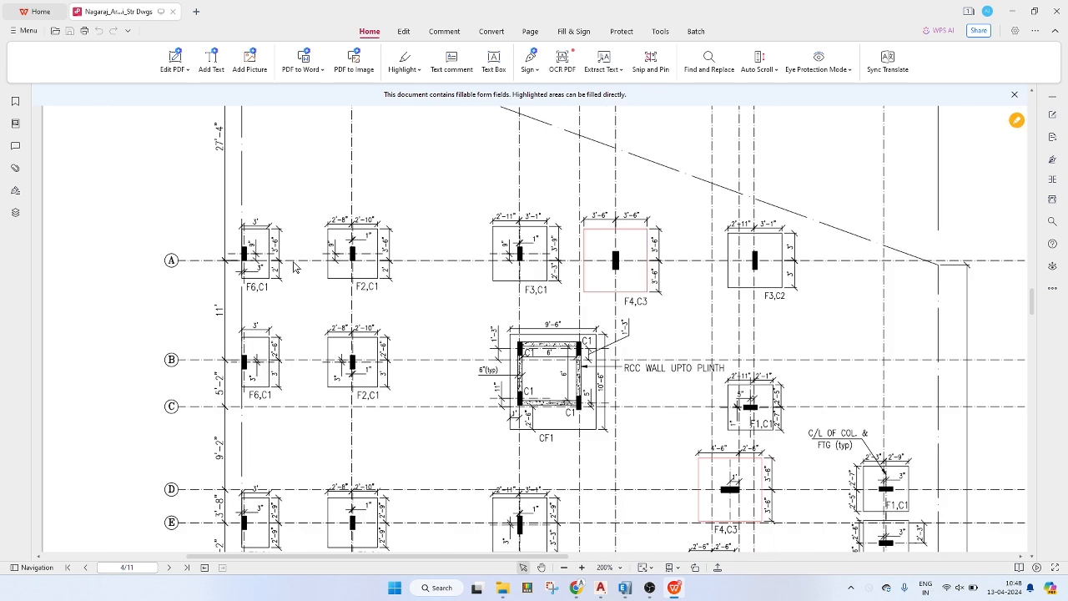
pyautogui.scroll(-1, 380, 267)
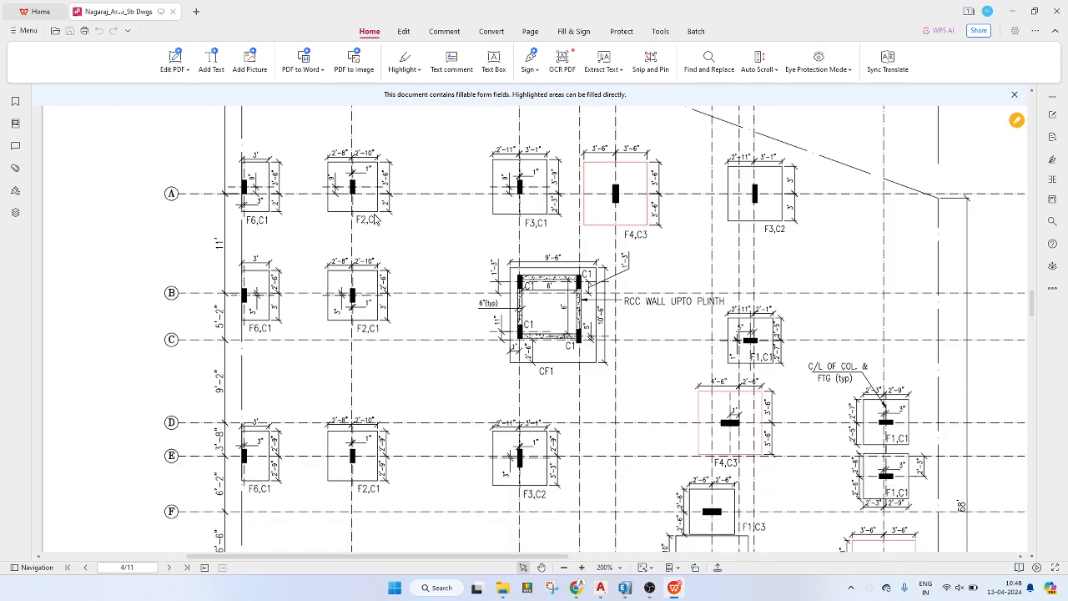
pyautogui.scroll(-1, 377, 220)
pyautogui.keyDown('ctrl'); pyautogui.scroll(-2, 425, 237); pyautogui.keyUp('ctrl')
pyautogui.moveTo(436, 246); pyautogui.dragTo(579, 323)
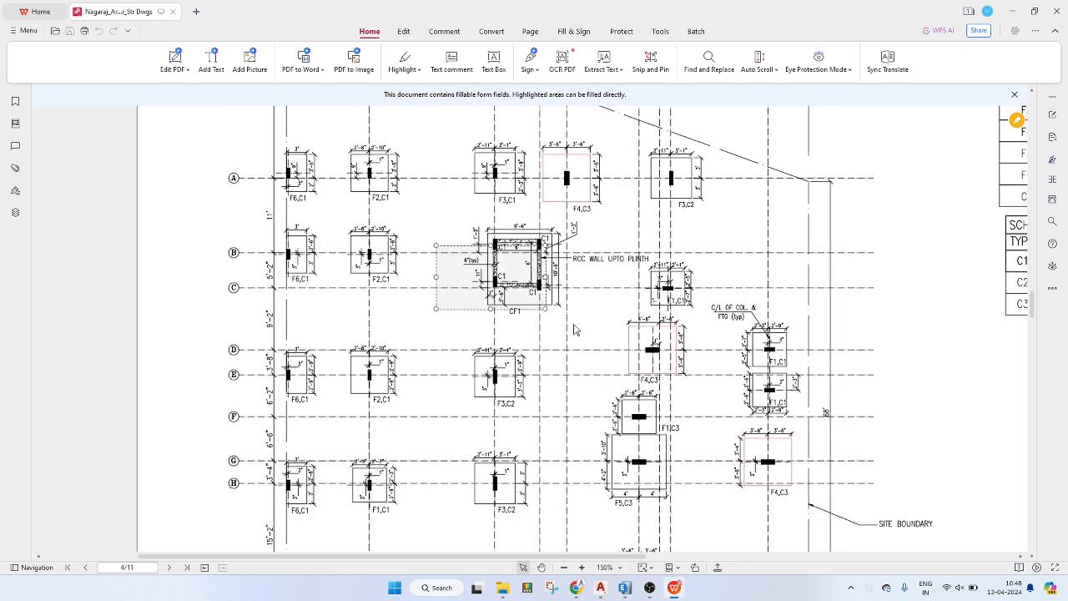
pyautogui.scroll(-3, 579, 322)
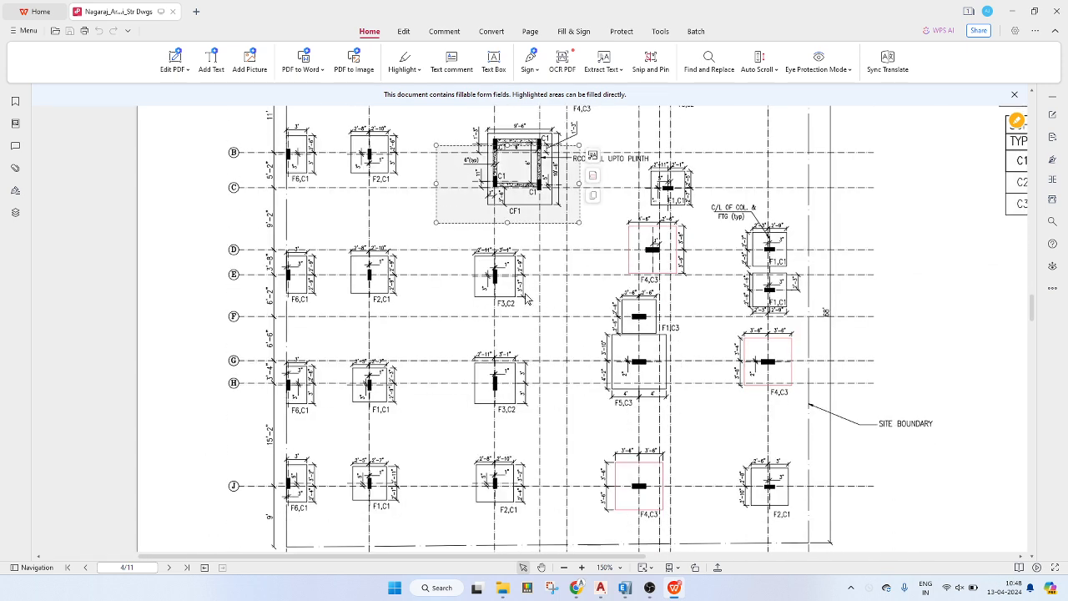
pyautogui.click(559, 316)
pyautogui.hotkey('alt', 'Tab')
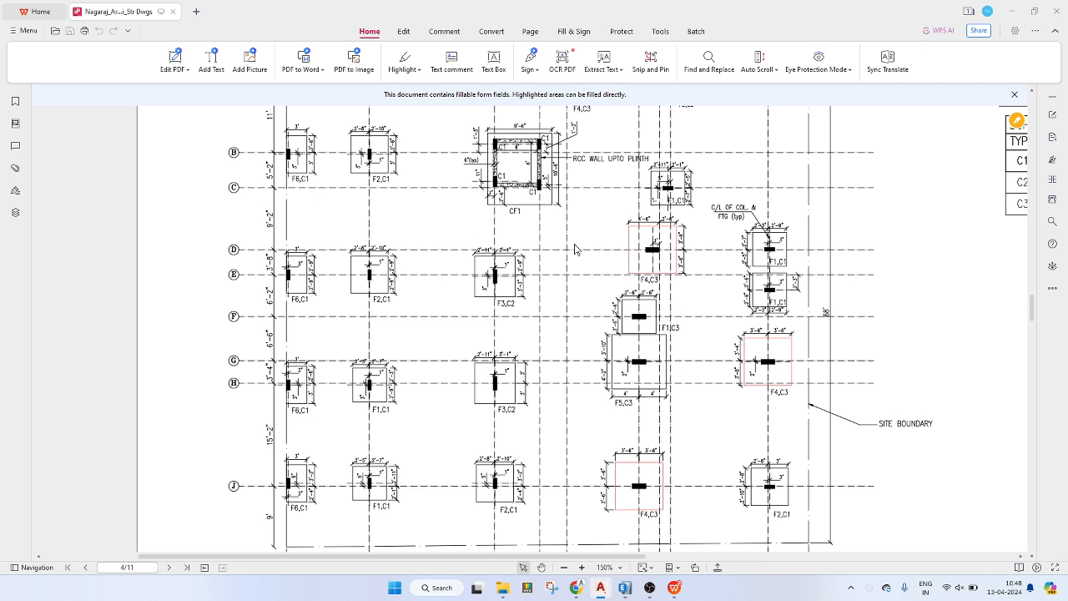
# - Examine the C1A, C1B, C2 and C3 column marks on the footing layout on page 5 of the PDF
pyautogui.scroll(10, 704, 351)
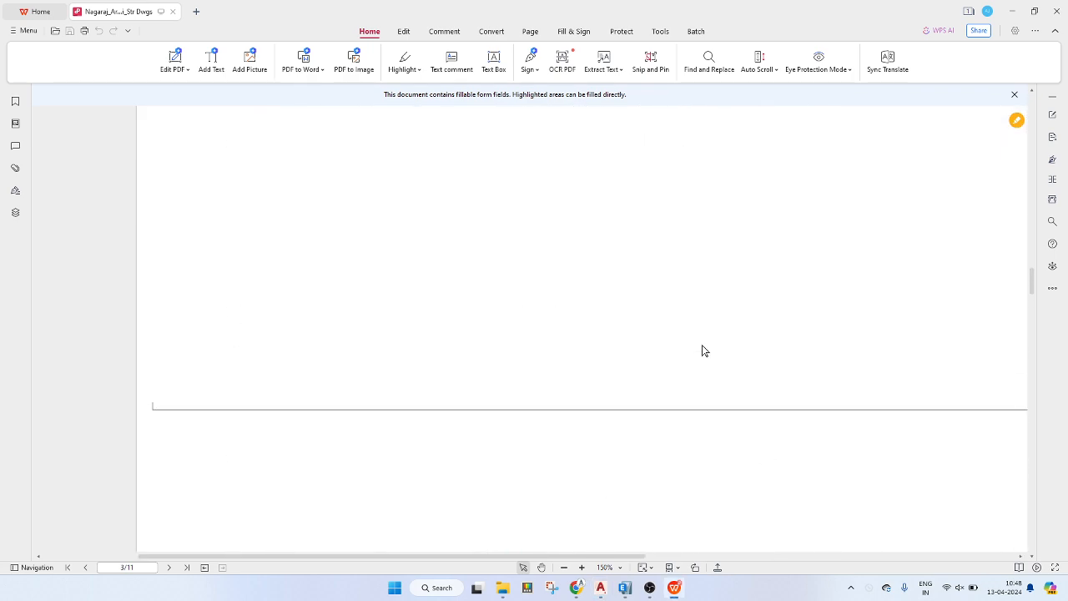
pyautogui.keyDown('ctrl'); pyautogui.scroll(-7, 702, 351); pyautogui.keyUp('ctrl')
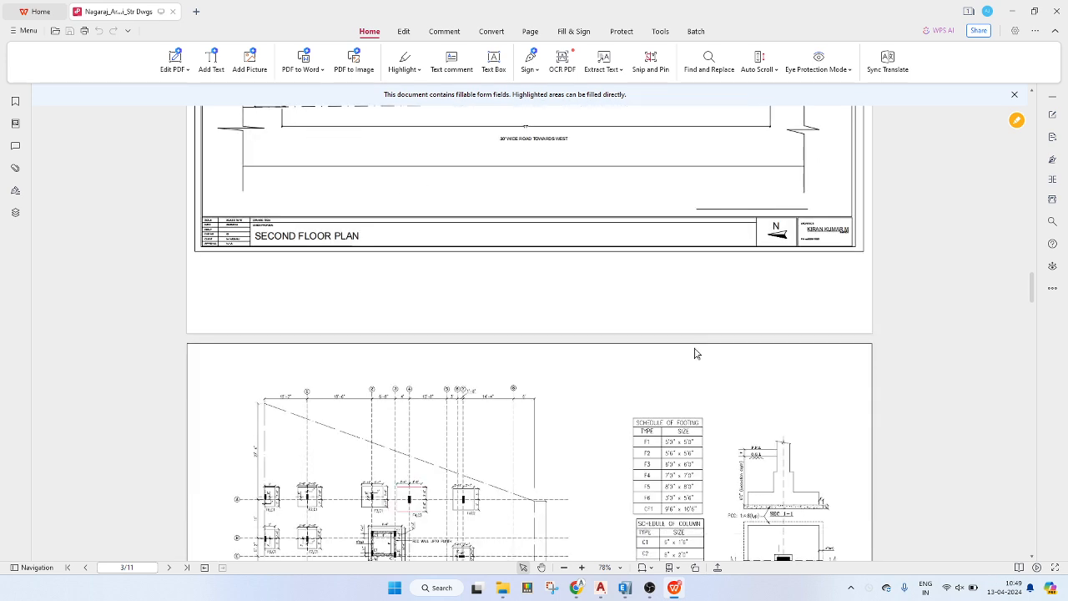
pyautogui.scroll(-12, 697, 354)
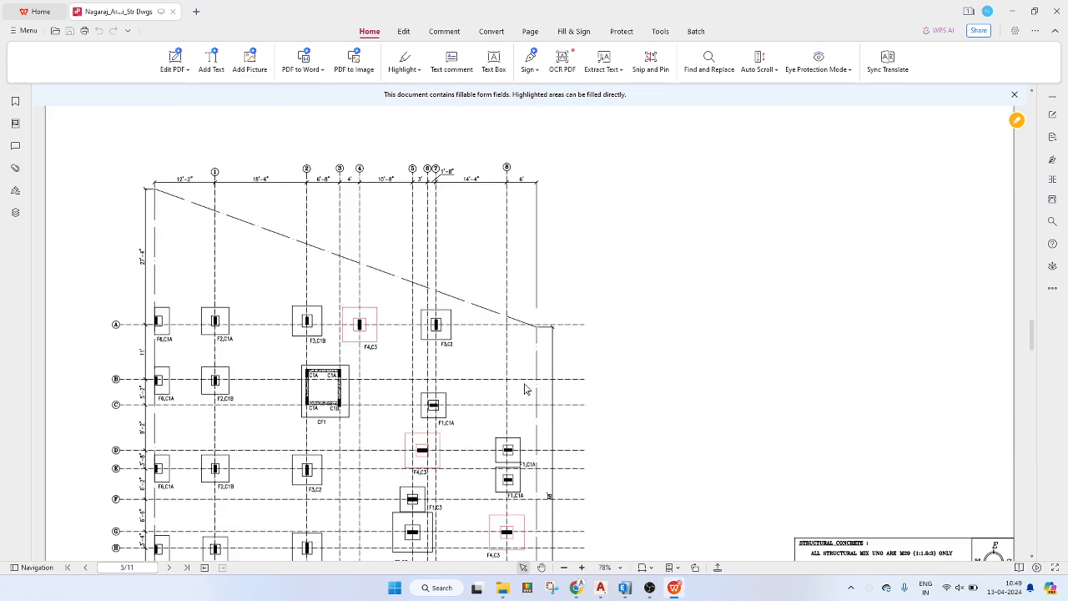
pyautogui.scroll(-4, 525, 389)
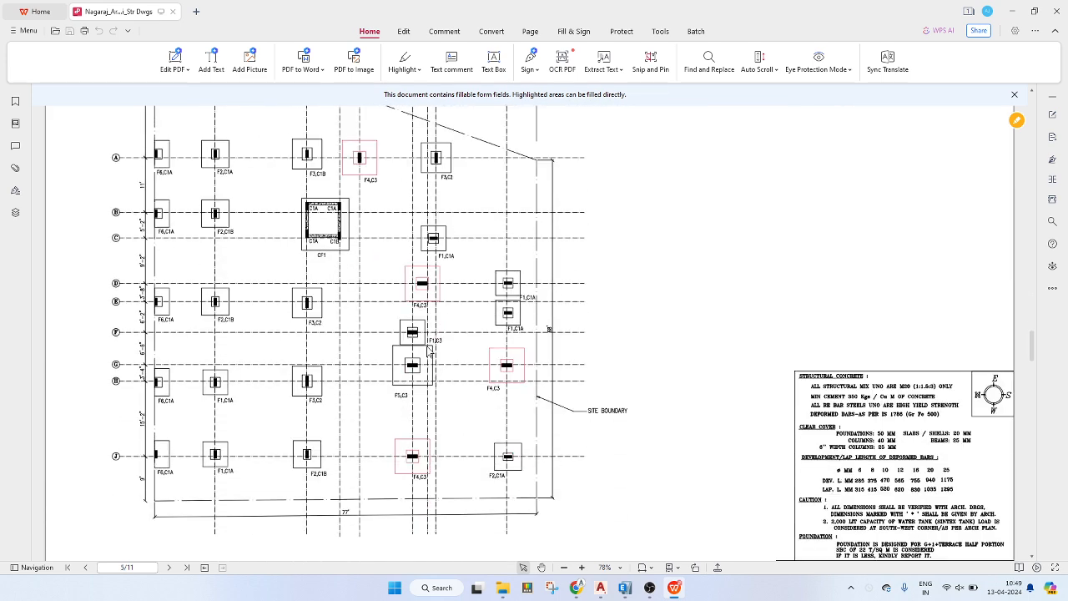
pyautogui.keyDown('ctrl'); pyautogui.scroll(3, 204, 173); pyautogui.keyUp('ctrl')
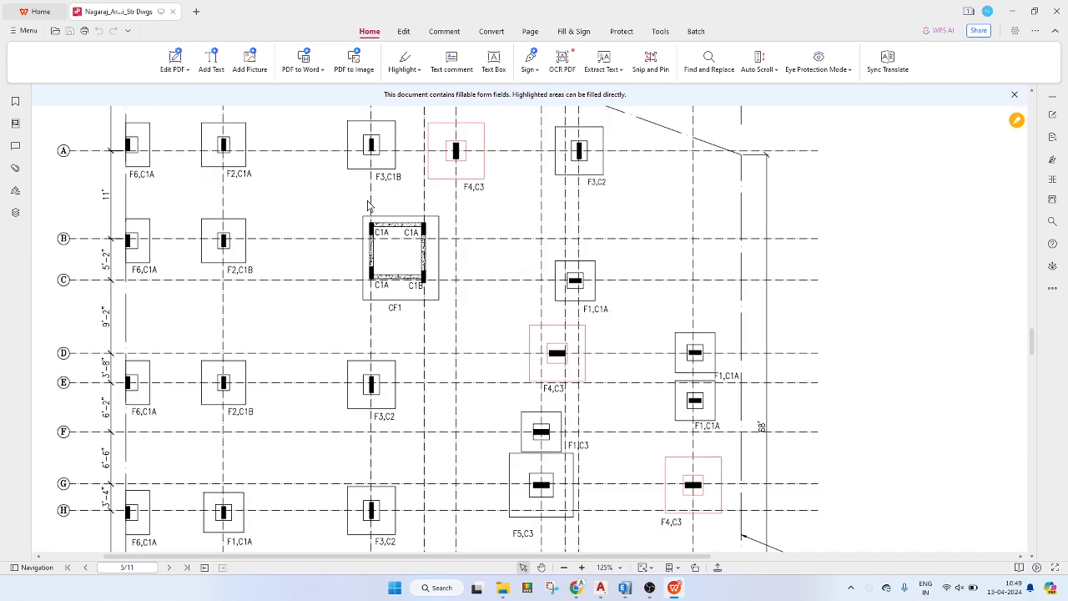
pyautogui.keyDown('ctrl'); pyautogui.scroll(-2, 589, 254); pyautogui.keyUp('ctrl')
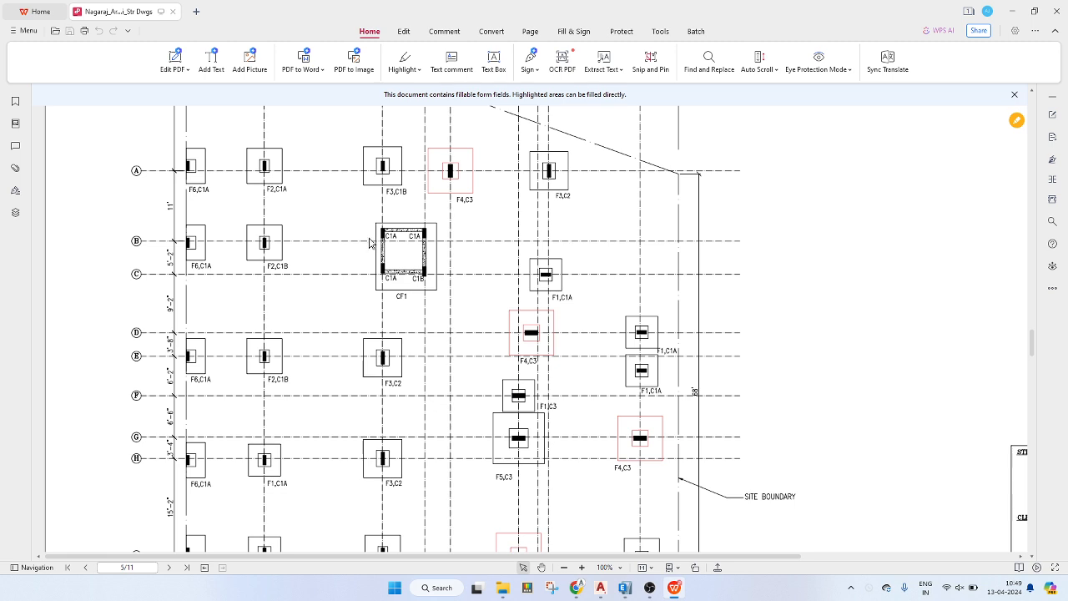
pyautogui.scroll(4, 411, 243)
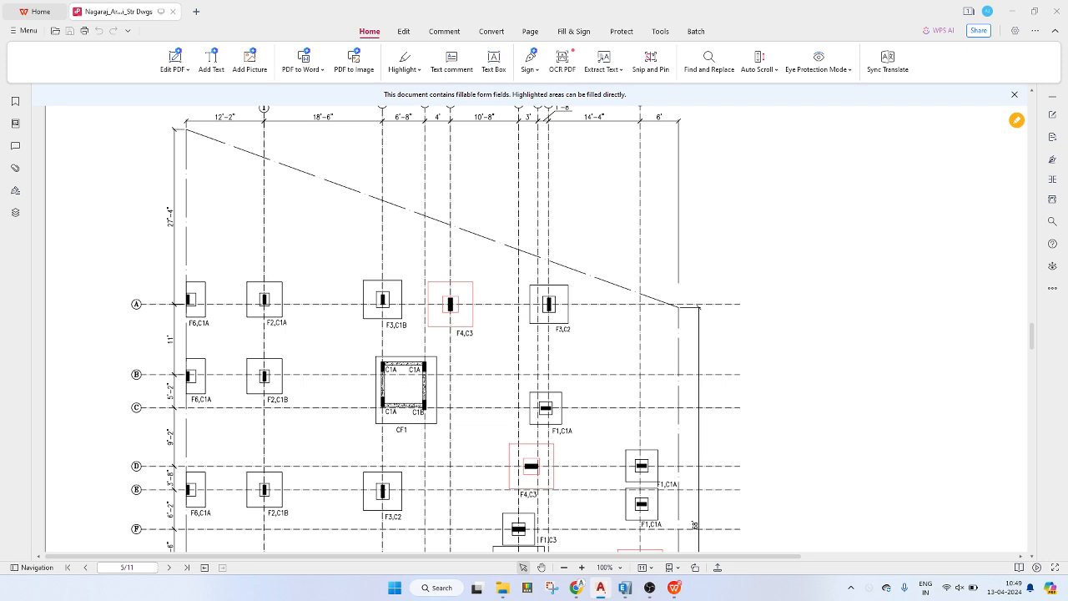
pyautogui.press('Return')
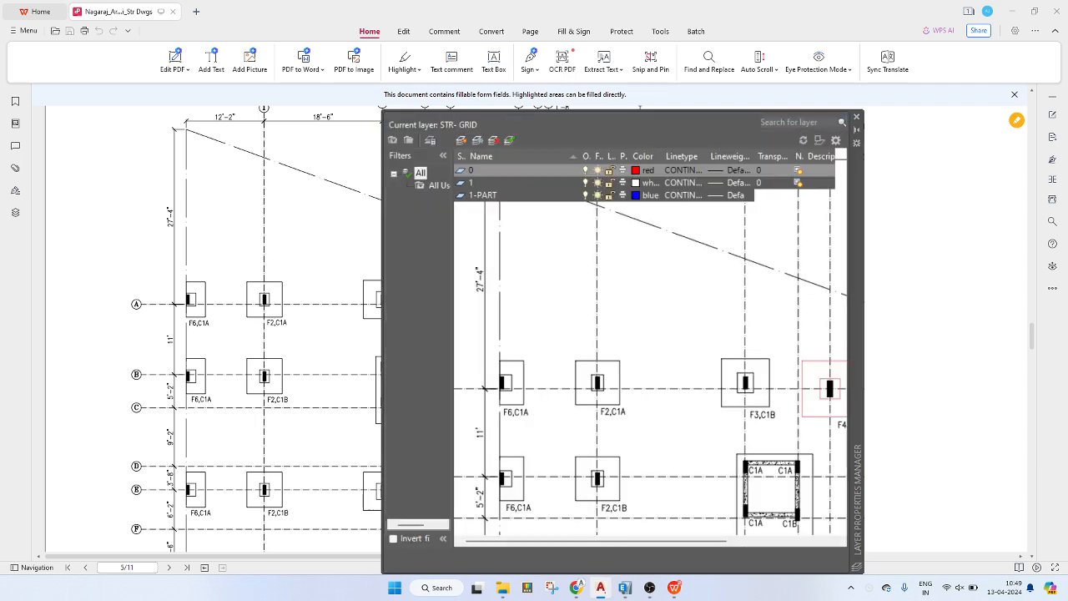
pyautogui.moveTo(109, 240); pyautogui.dragTo(361, 164)
pyautogui.doubleClick(361, 161)
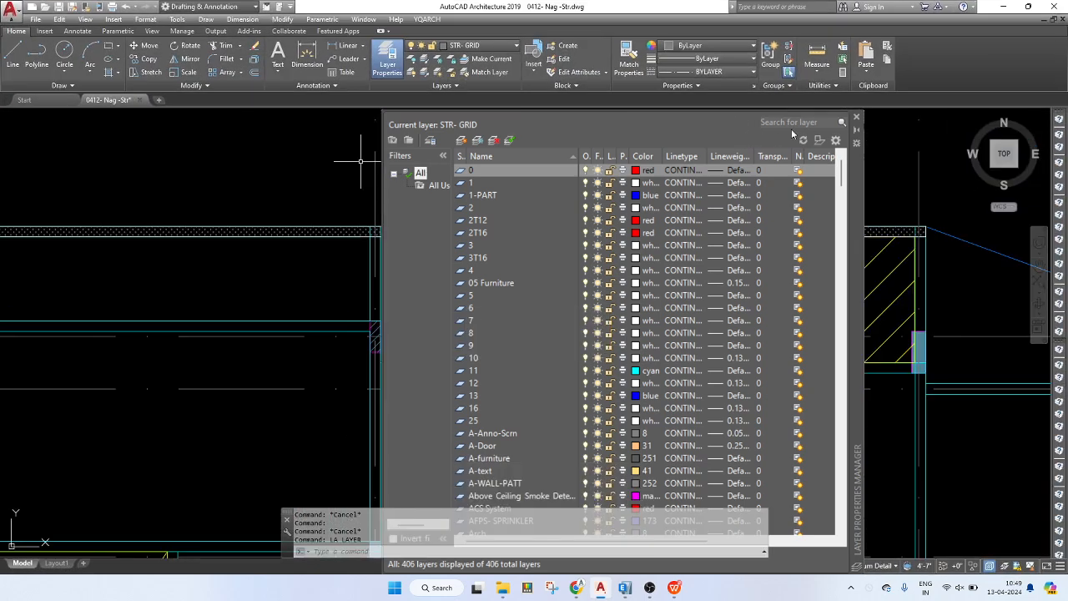
pyautogui.click(856, 118)
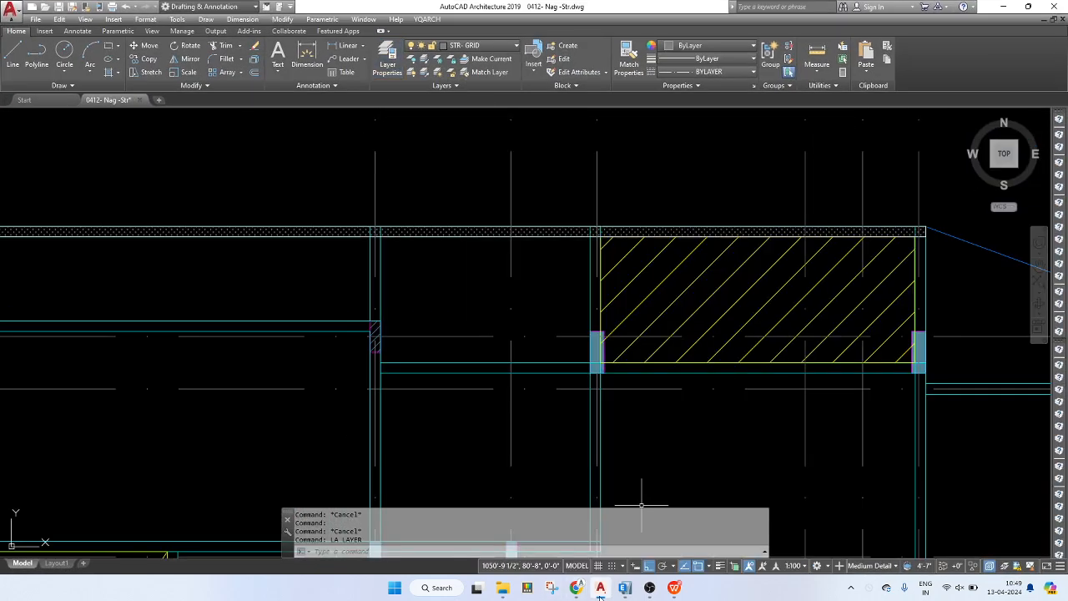
# - Look through the 1. Schematic Design Dwgs folder in File Explorer, then put its window away
pyautogui.moveTo(509, 592)
pyautogui.moveTo(446, 541)
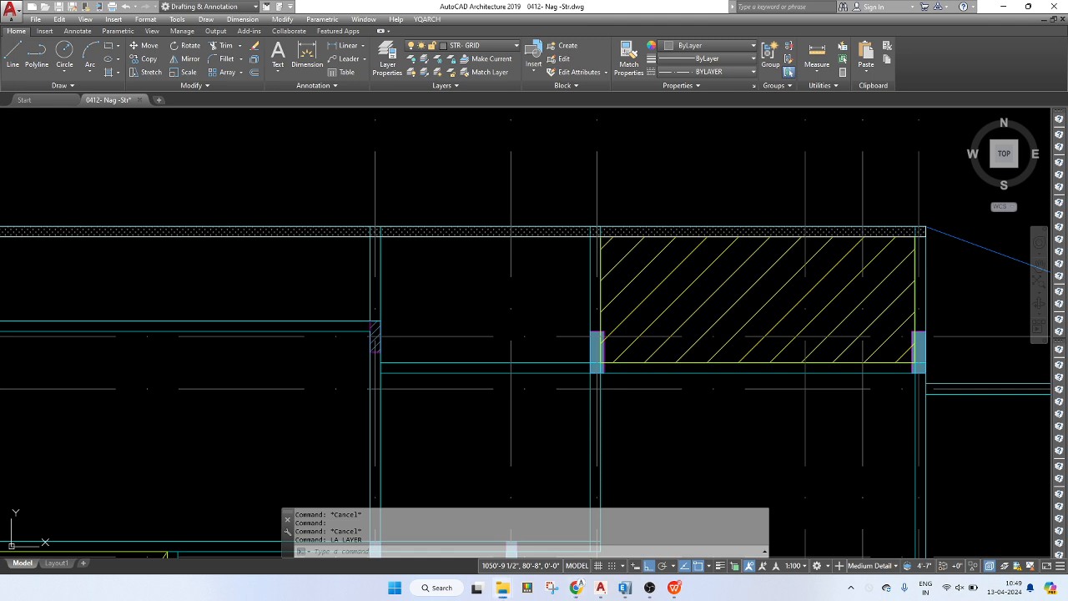
pyautogui.click(503, 588)
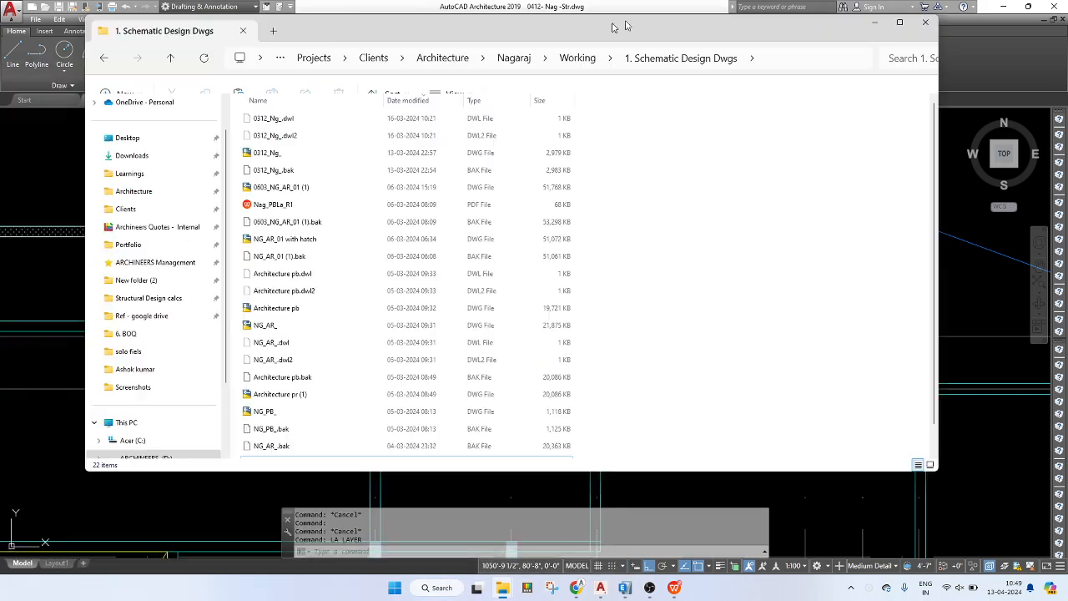
pyautogui.moveTo(634, 18); pyautogui.dragTo(659, 113)
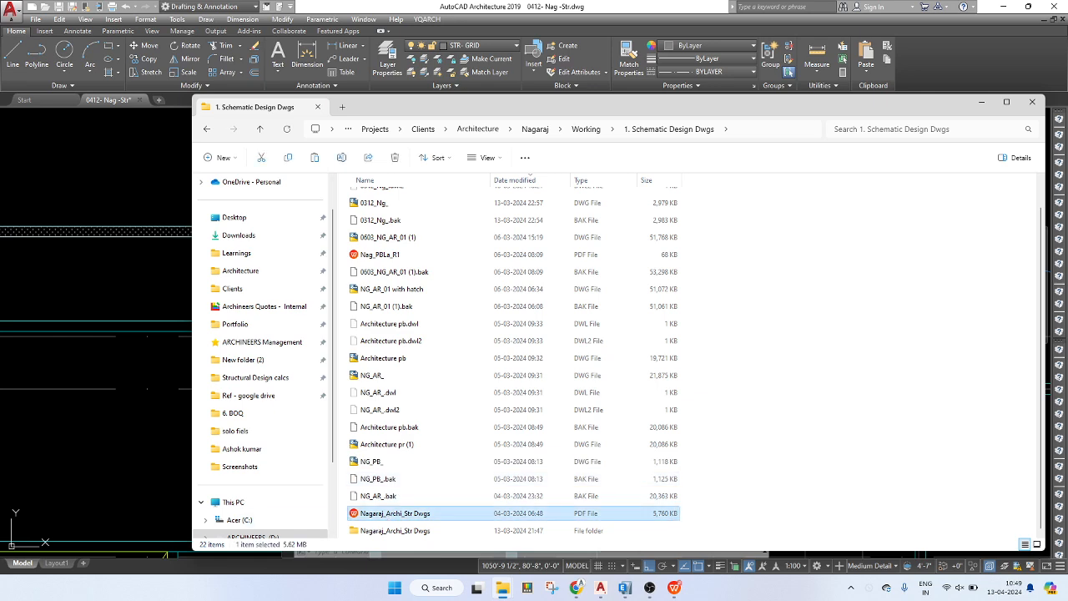
pyautogui.click(502, 590)
pyautogui.moveTo(504, 596)
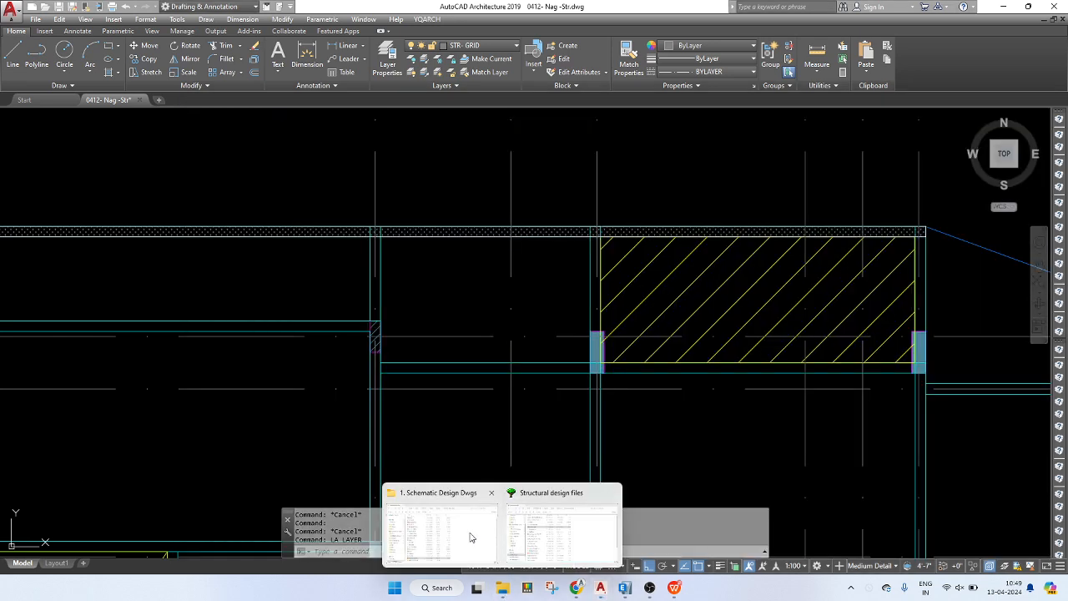
pyautogui.click(472, 537)
pyautogui.click(577, 587)
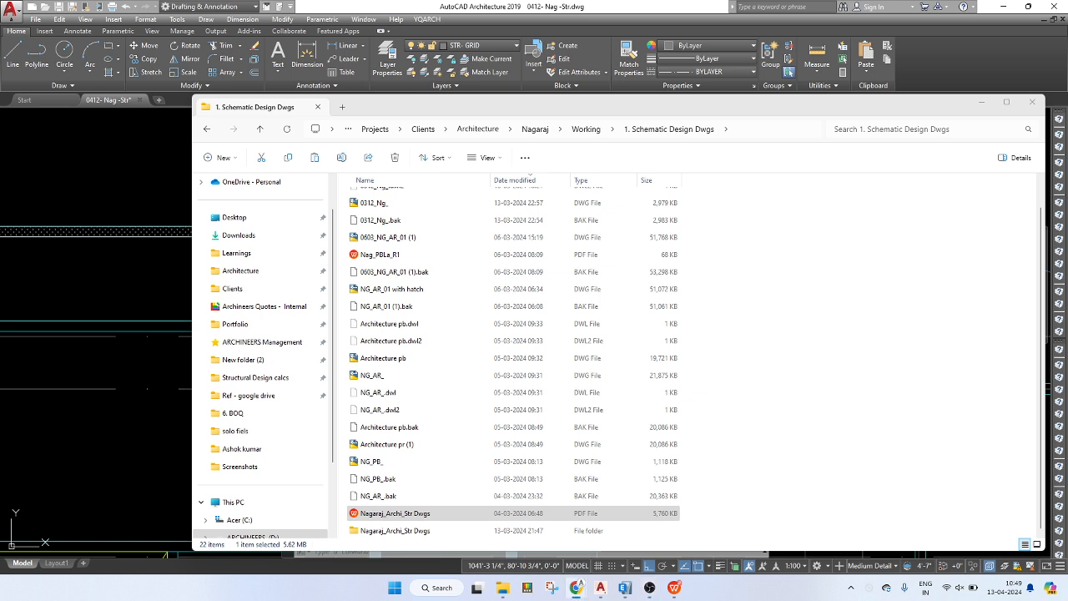
pyautogui.click(982, 101)
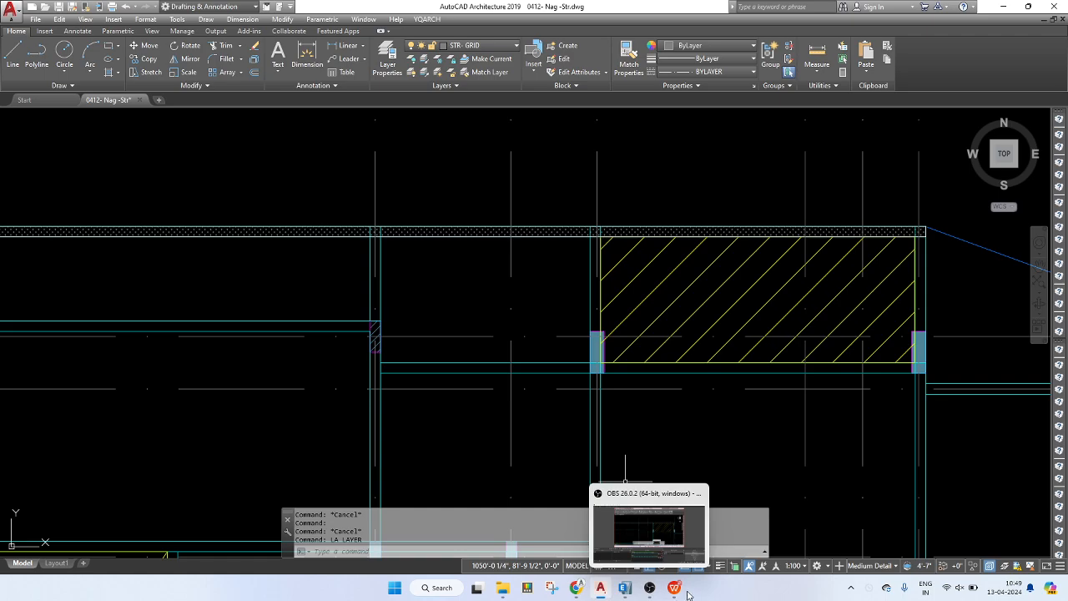
# - Check the column layout in the PDF, then switch to the AutoCAD structural plan and examine the column at grid E-14
pyautogui.moveTo(675, 587)
pyautogui.click(669, 524)
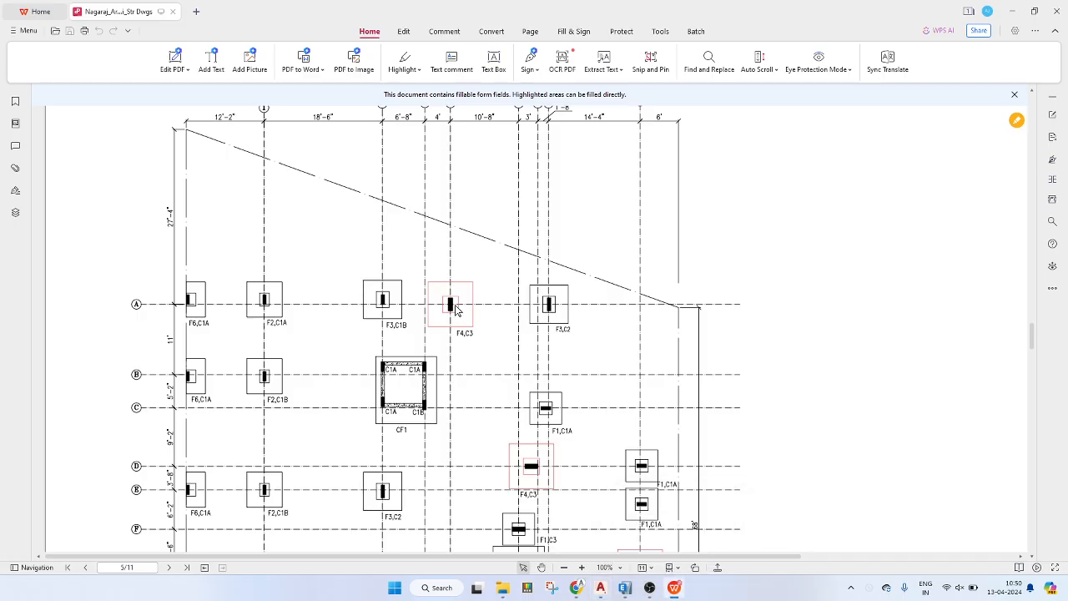
pyautogui.hotkey('alt', 'Tab')
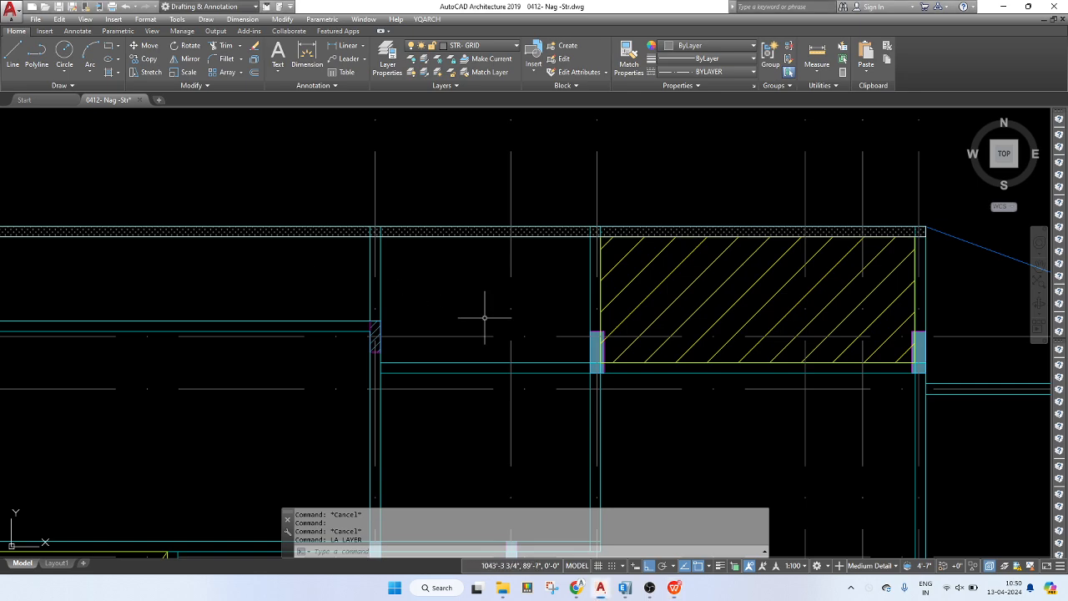
pyautogui.scroll(-5, 484, 315)
pyautogui.moveTo(455, 401); pyautogui.dragTo(475, 310, button='middle')
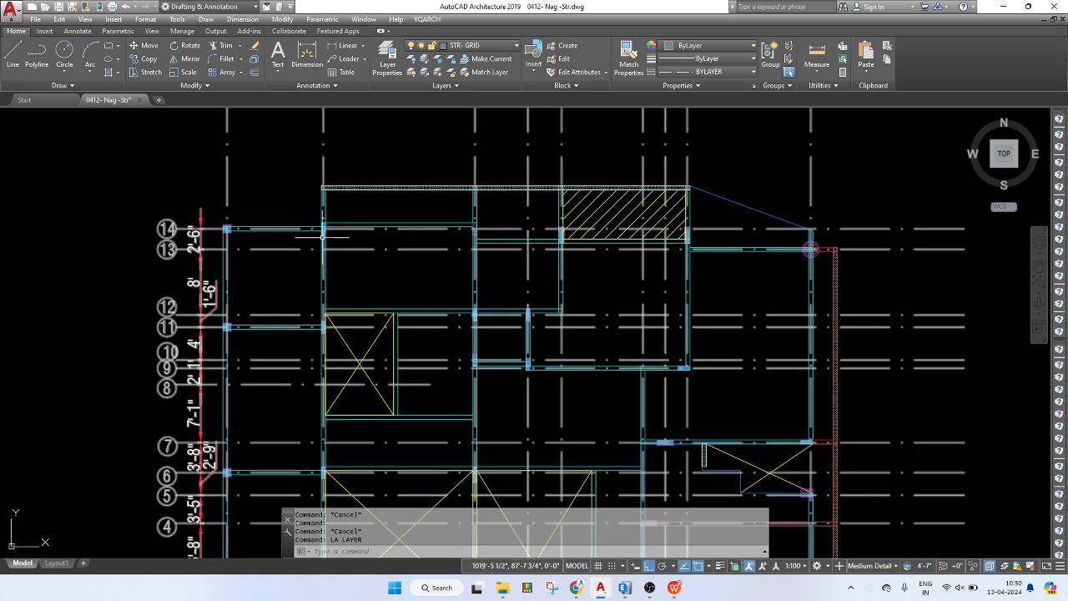
pyautogui.moveTo(322, 236); pyautogui.dragTo(328, 296, button='middle')
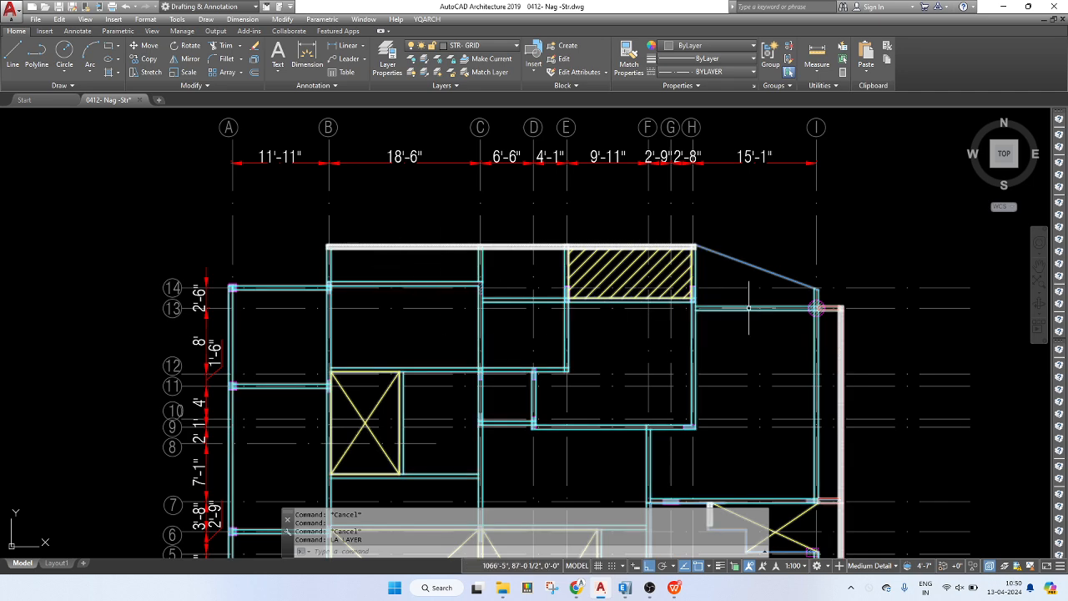
pyautogui.scroll(5, 584, 294)
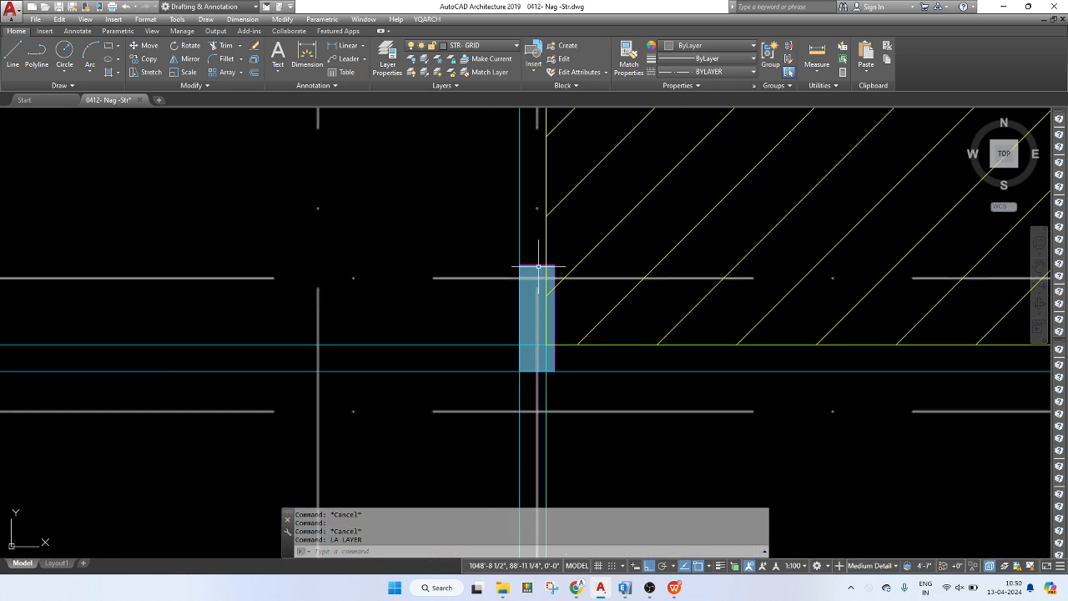
# - Look through the drawing's layers and create a new layer named C-150x450
pyautogui.write('la')
pyautogui.press('Return')
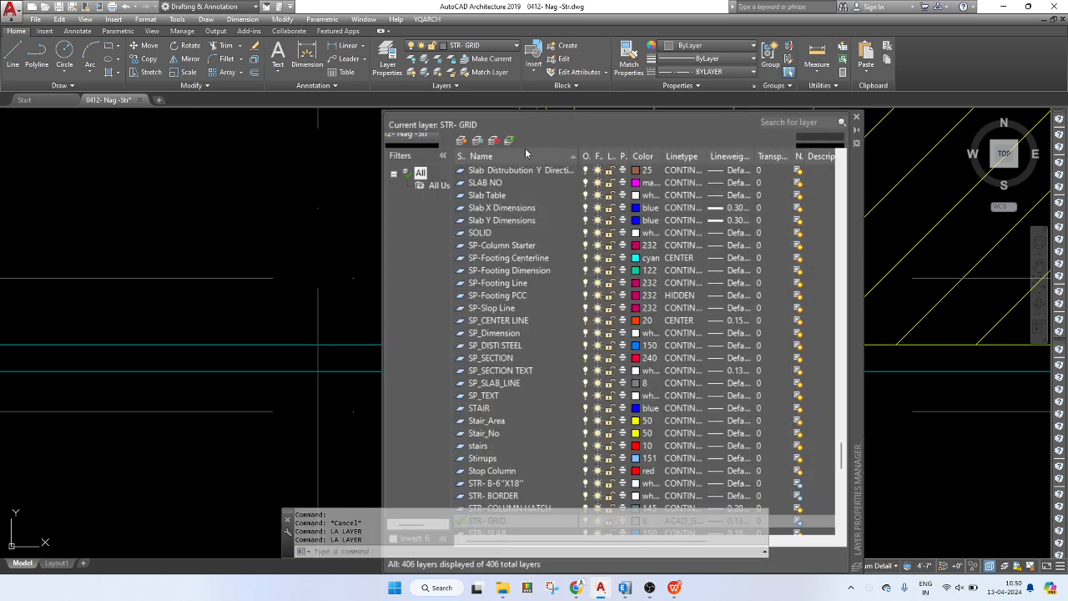
pyautogui.click(486, 232)
pyautogui.scroll(9, 501, 334)
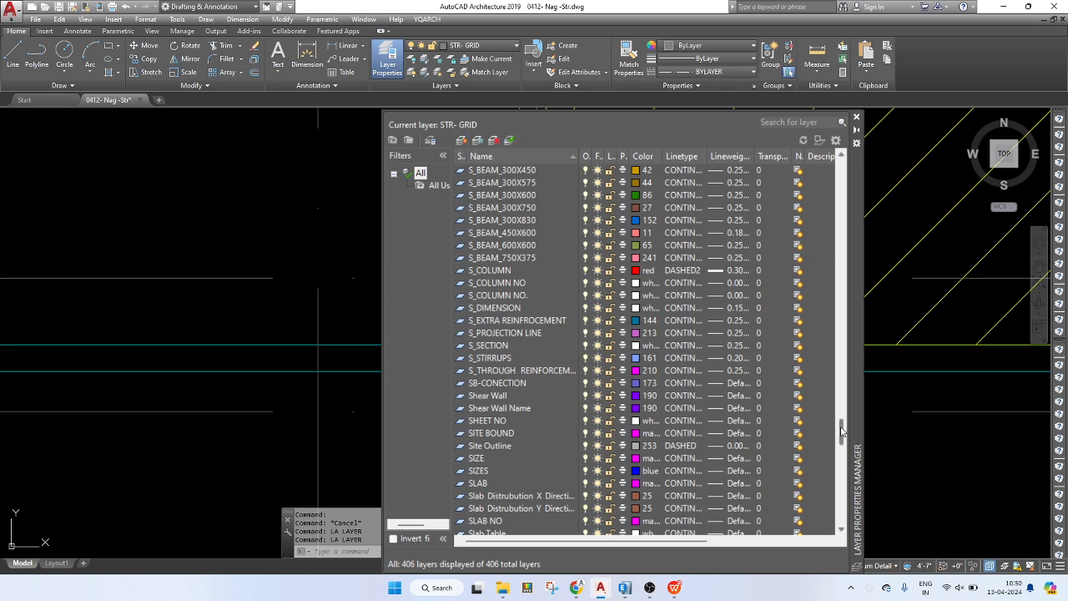
pyautogui.scroll(2, 841, 278)
pyautogui.scroll(20, 842, 278)
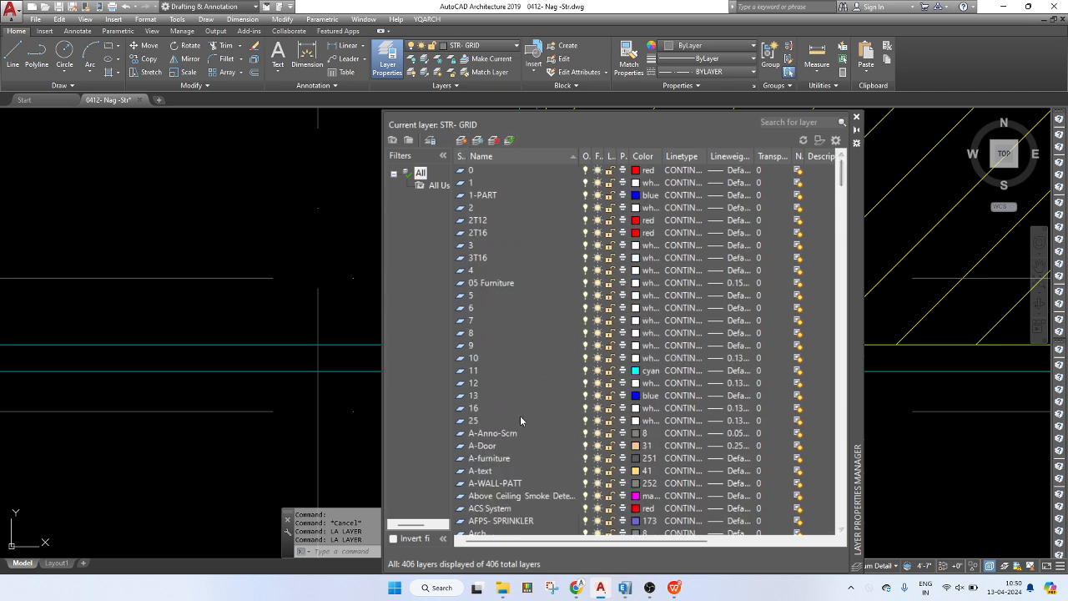
pyautogui.scroll(-13, 520, 415)
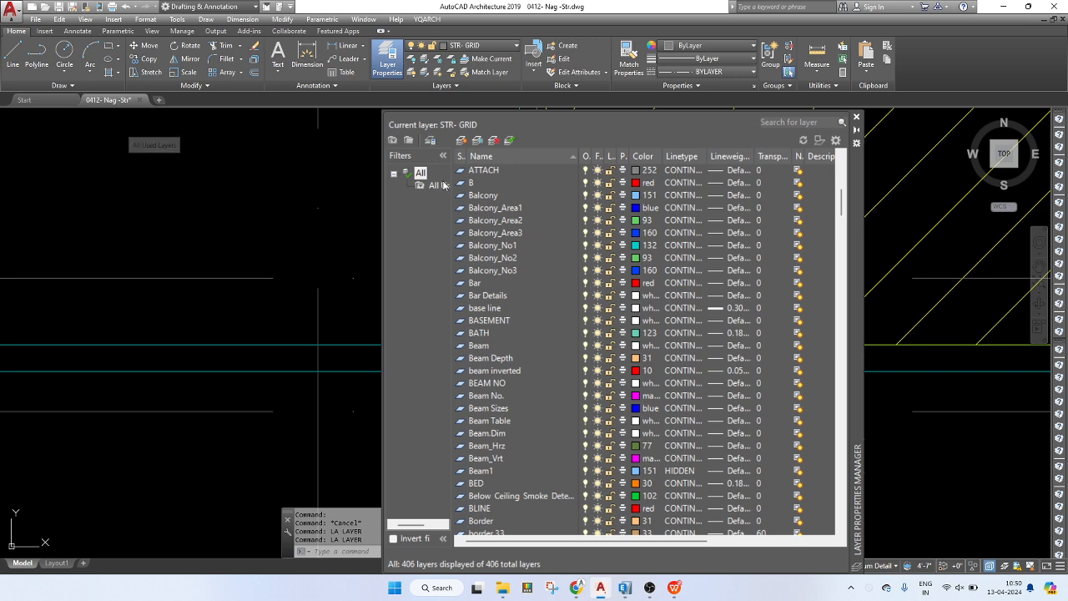
pyautogui.click(462, 139)
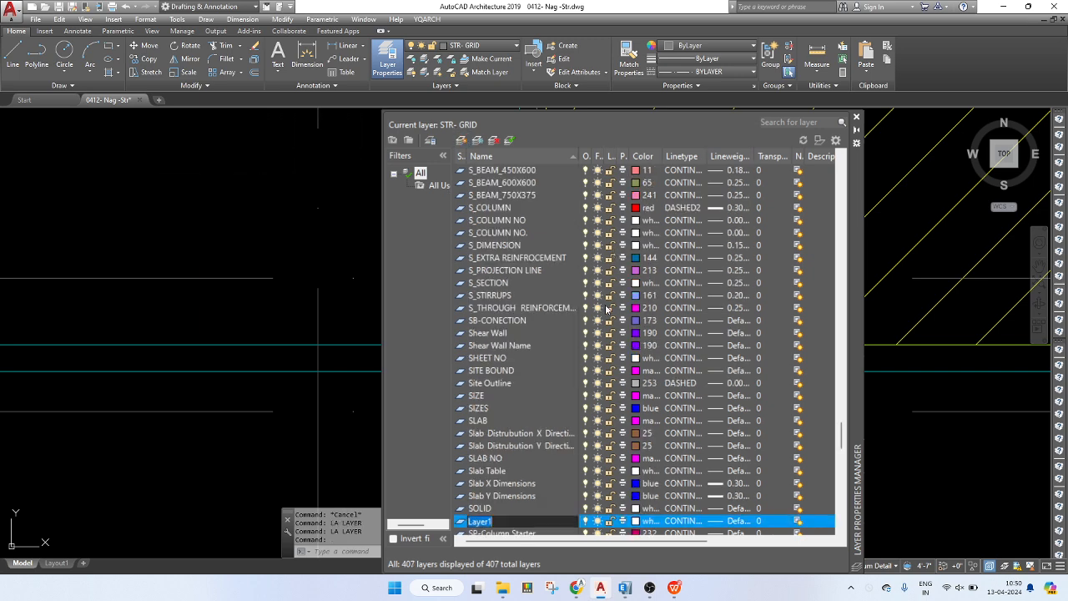
pyautogui.write('C-150x450')
pyautogui.press('Return')
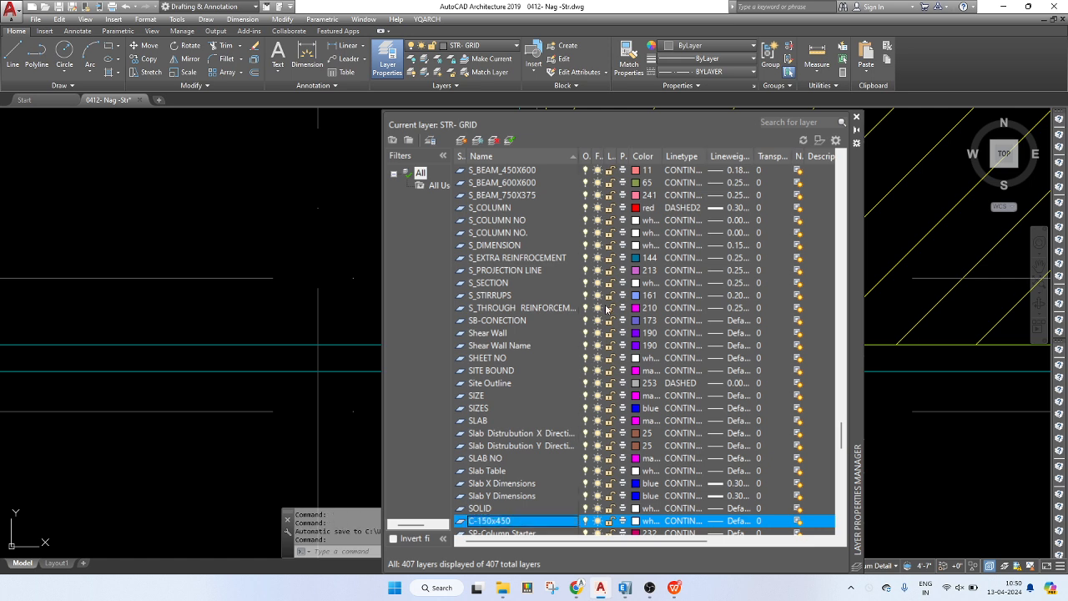
# - Set the C-150x450 layer's color to index 171 and make it the current layer
pyautogui.click(648, 521)
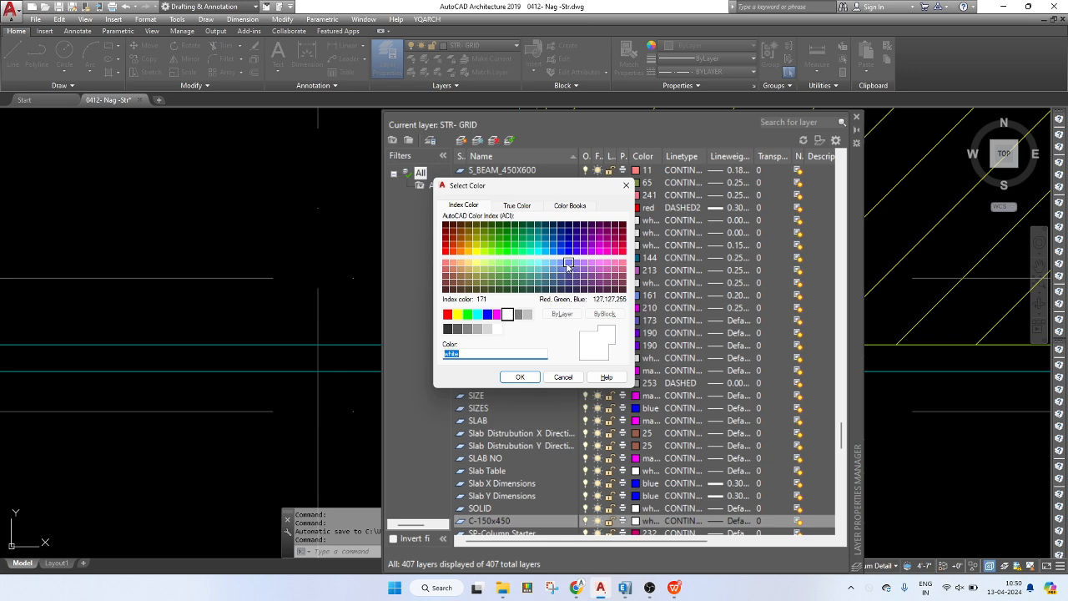
pyautogui.click(570, 266)
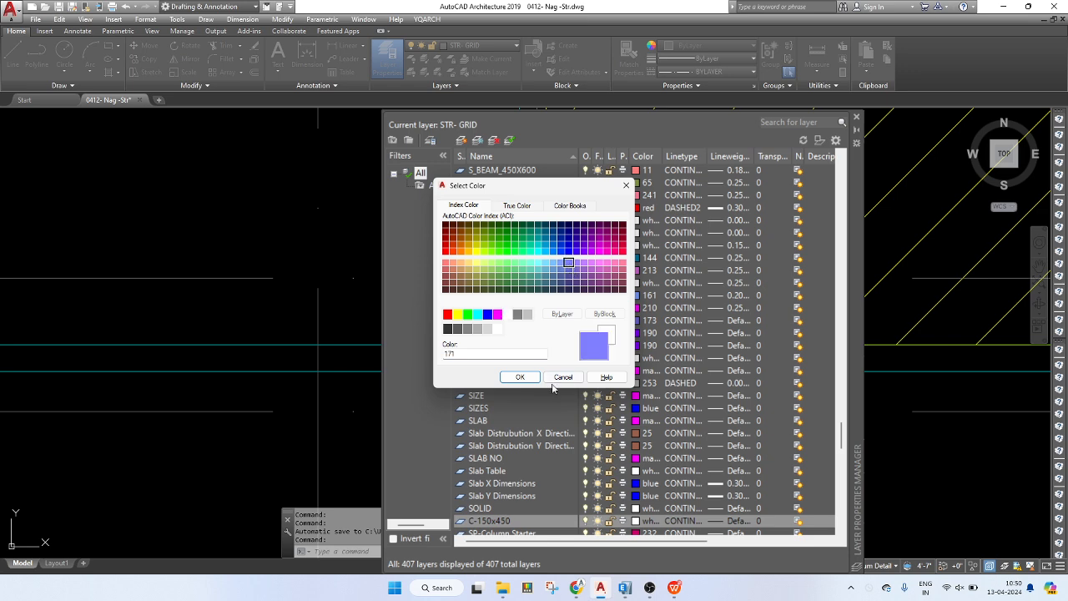
pyautogui.click(520, 377)
pyautogui.scroll(-3, 559, 448)
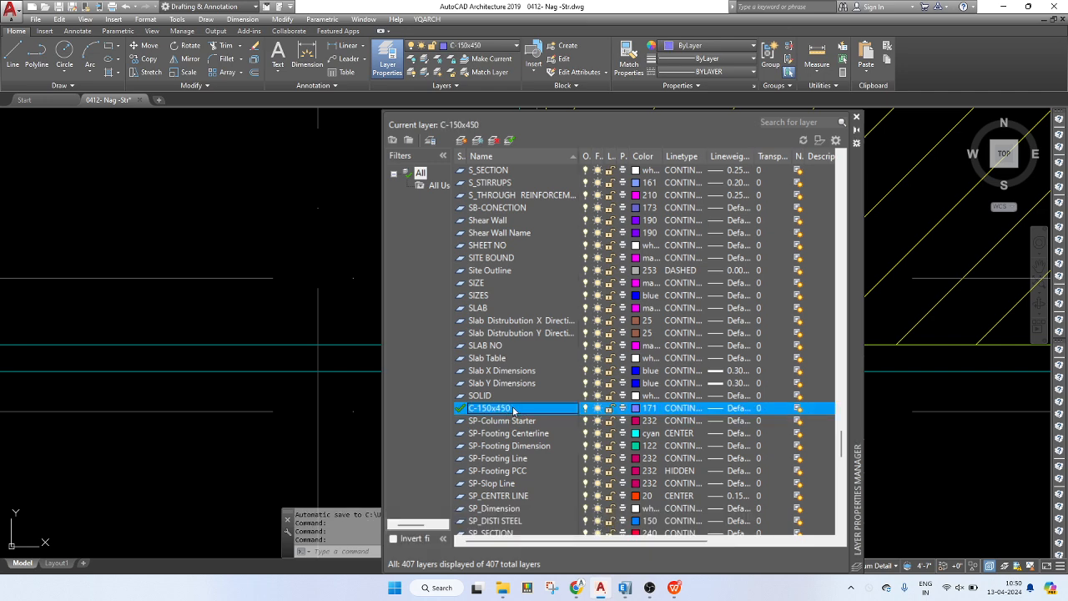
# - Rename the C-150x450 layer to C-150x600 and set its color to yellow
pyautogui.click(513, 409)
pyautogui.moveTo(510, 408); pyautogui.dragTo(501, 408)
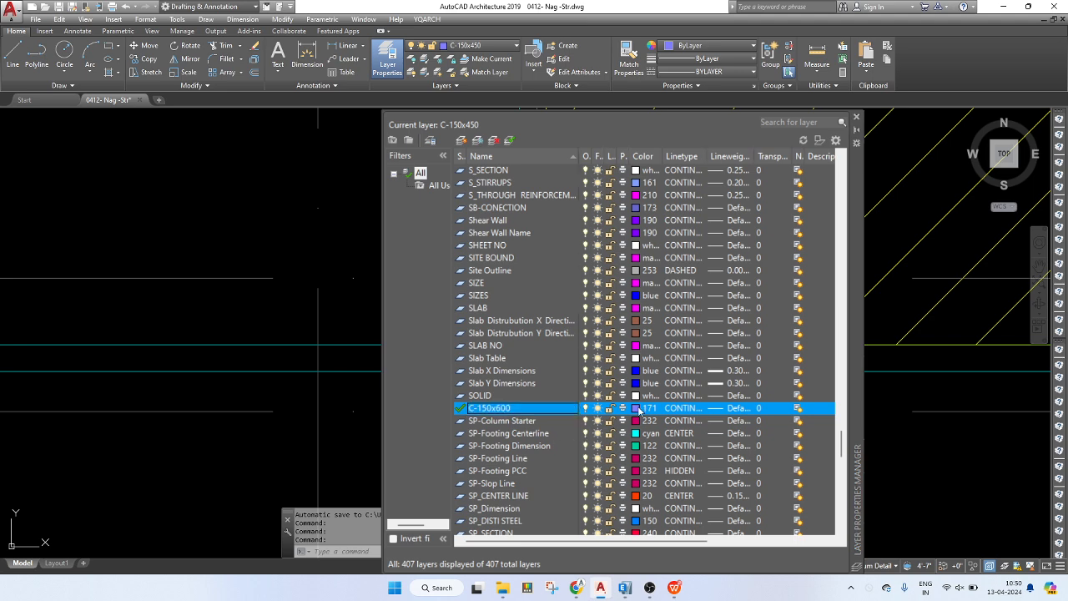
pyautogui.click(644, 408)
pyautogui.click(458, 314)
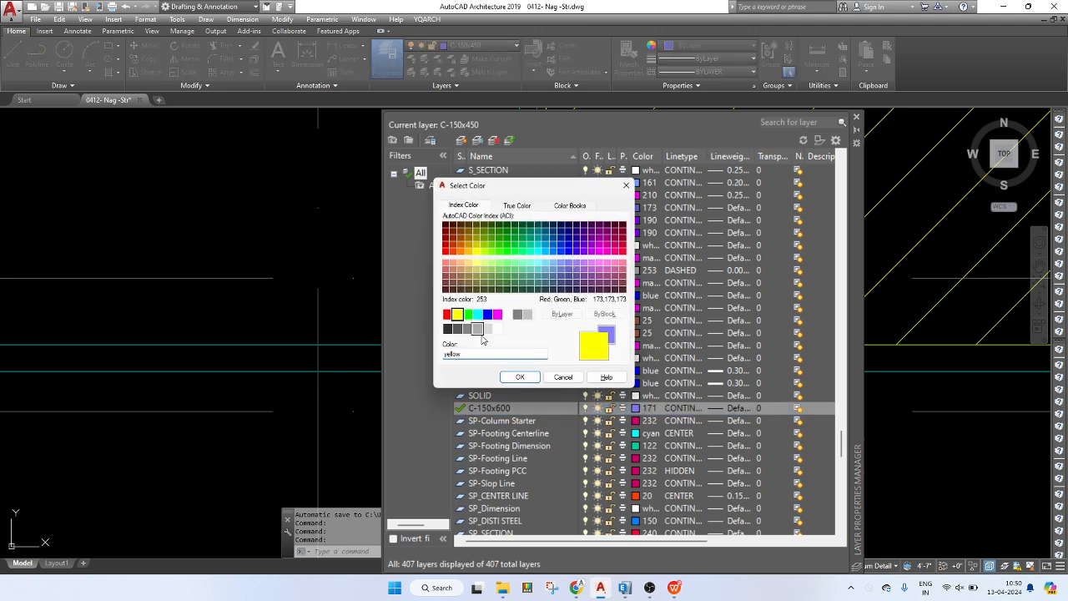
pyautogui.click(519, 376)
# - Create another new layer named C-200x600
pyautogui.click(461, 139)
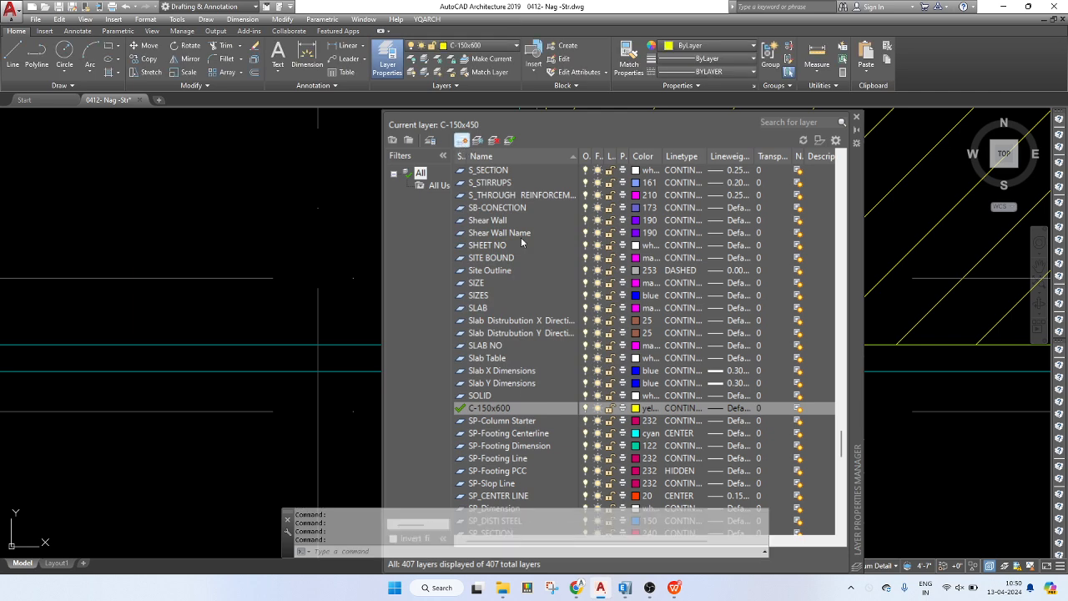
pyautogui.write('c-2')
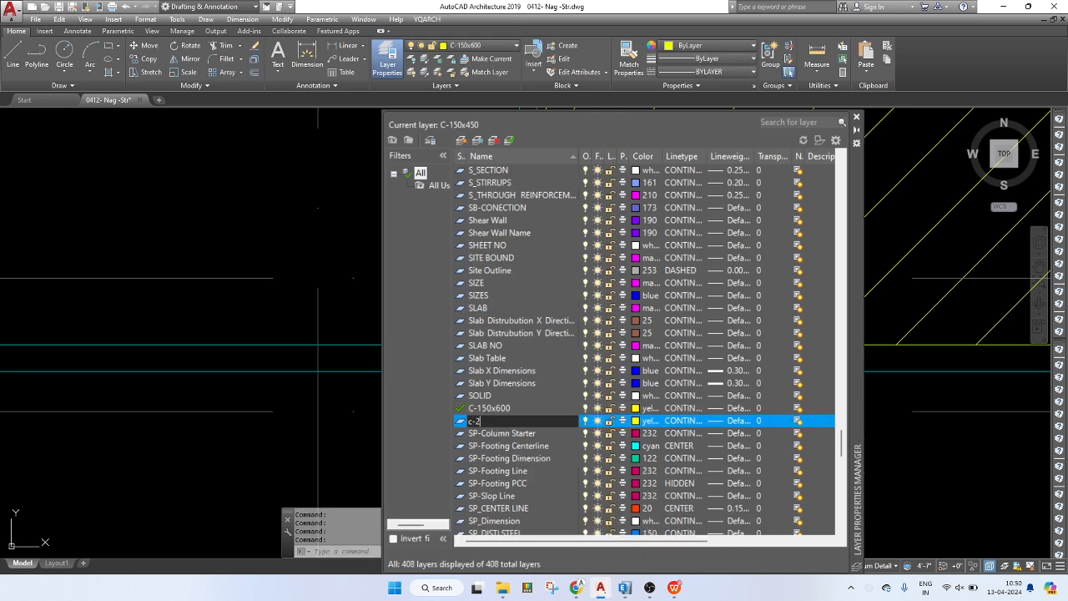
pyautogui.write('00')
pyautogui.press('capslock')
pyautogui.write('X')
pyautogui.press('capslock')
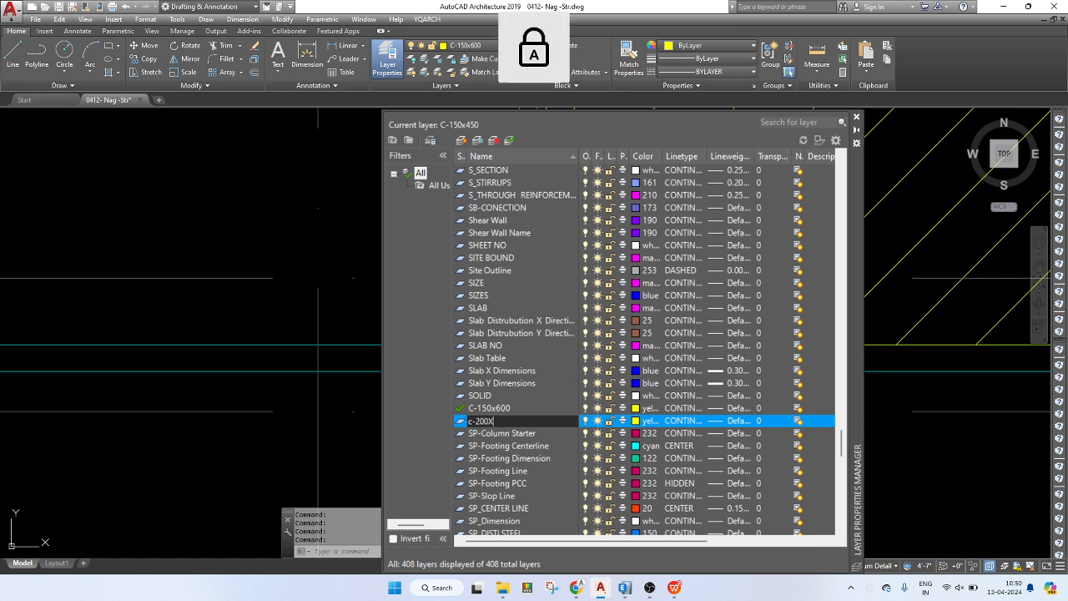
pyautogui.press('capslock')
pyautogui.press('BackSpace')
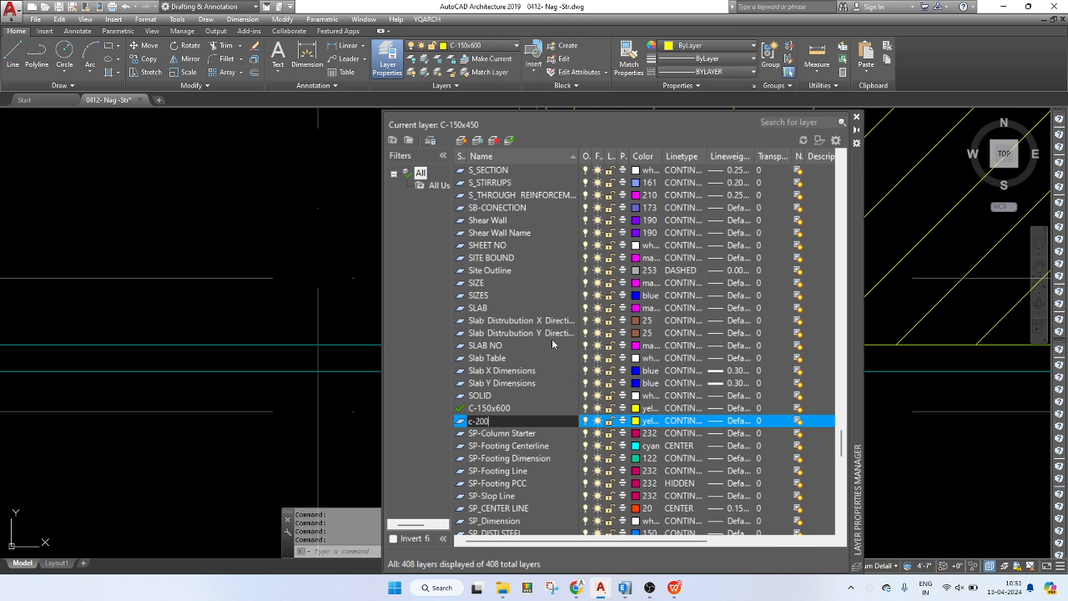
pyautogui.write('x600')
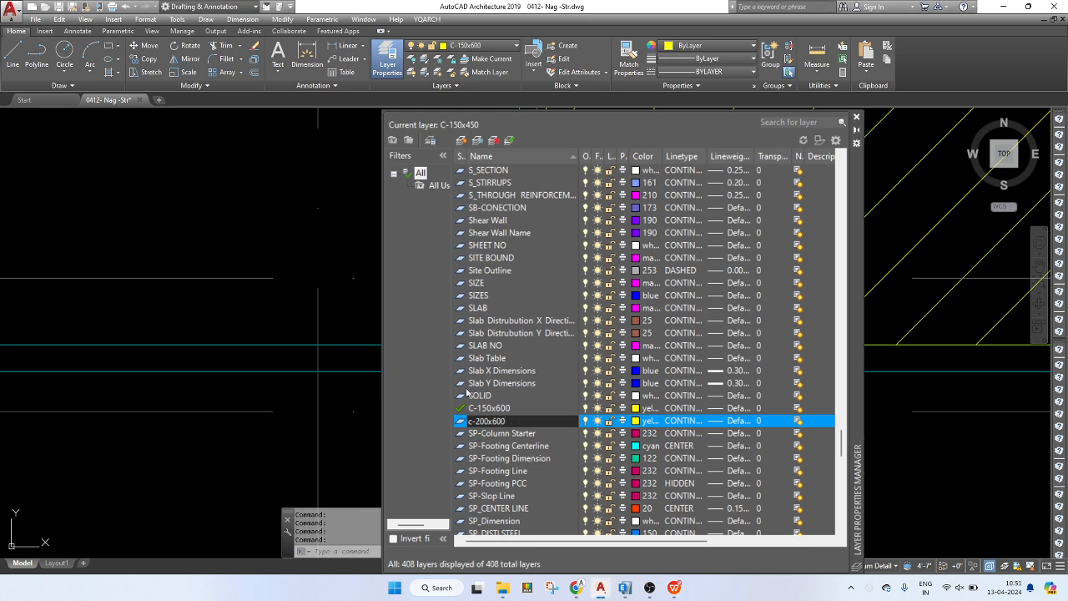
pyautogui.press('BackSpace')
pyautogui.write('C')
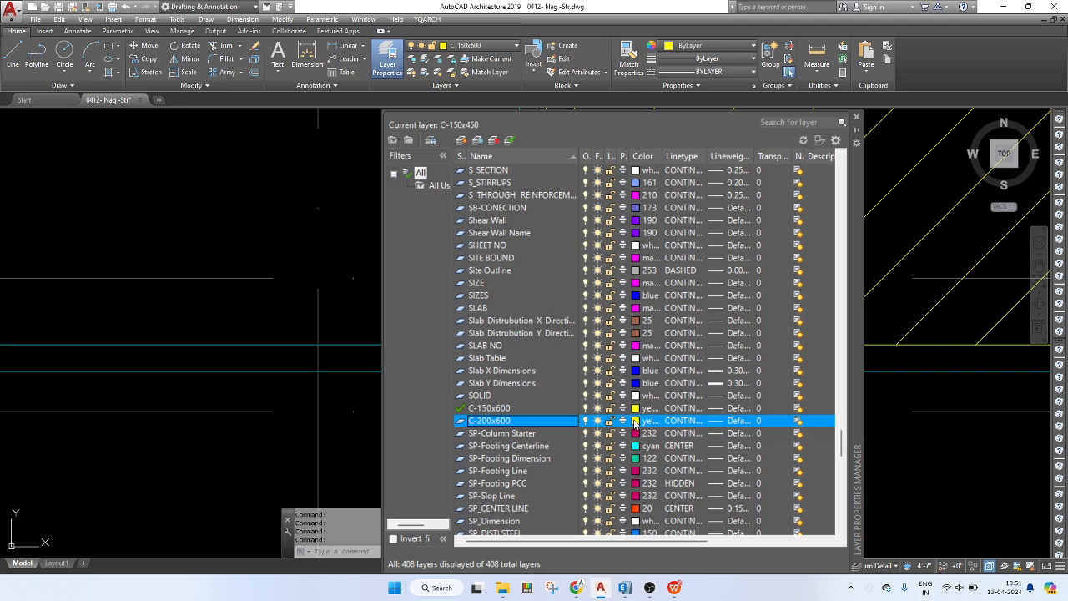
# - Set the C-200x600 layer's color to green and make it the current layer
pyautogui.click(635, 421)
pyautogui.click(468, 315)
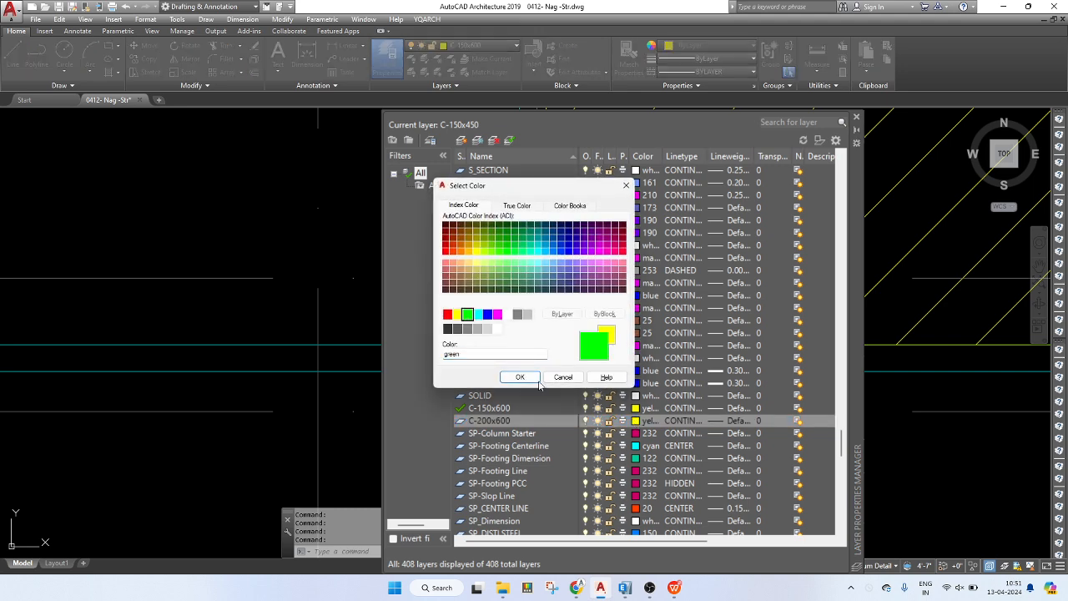
pyautogui.click(519, 376)
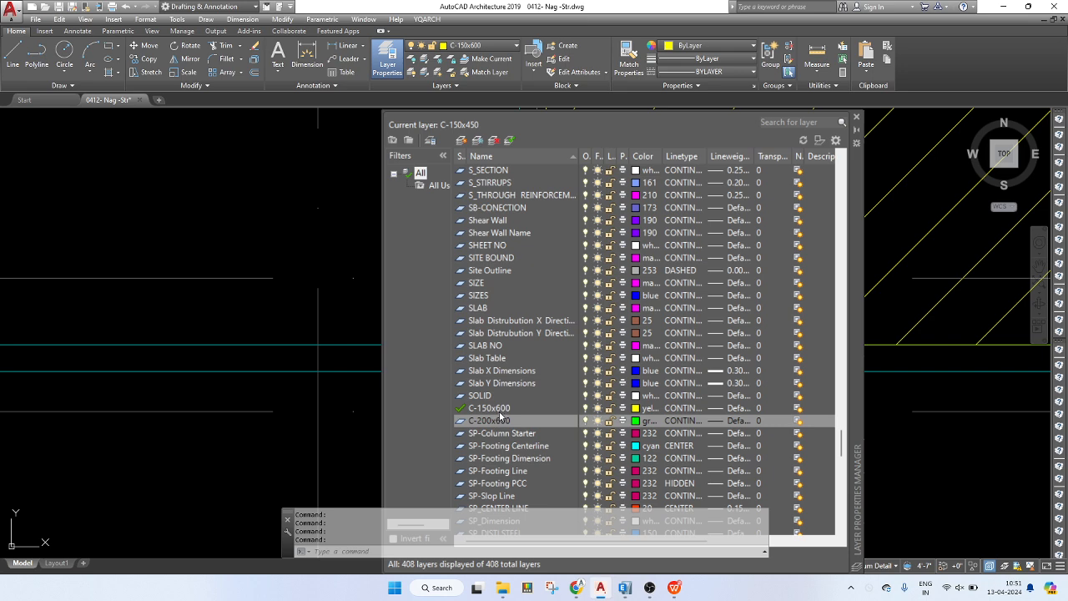
pyautogui.doubleClick(502, 422)
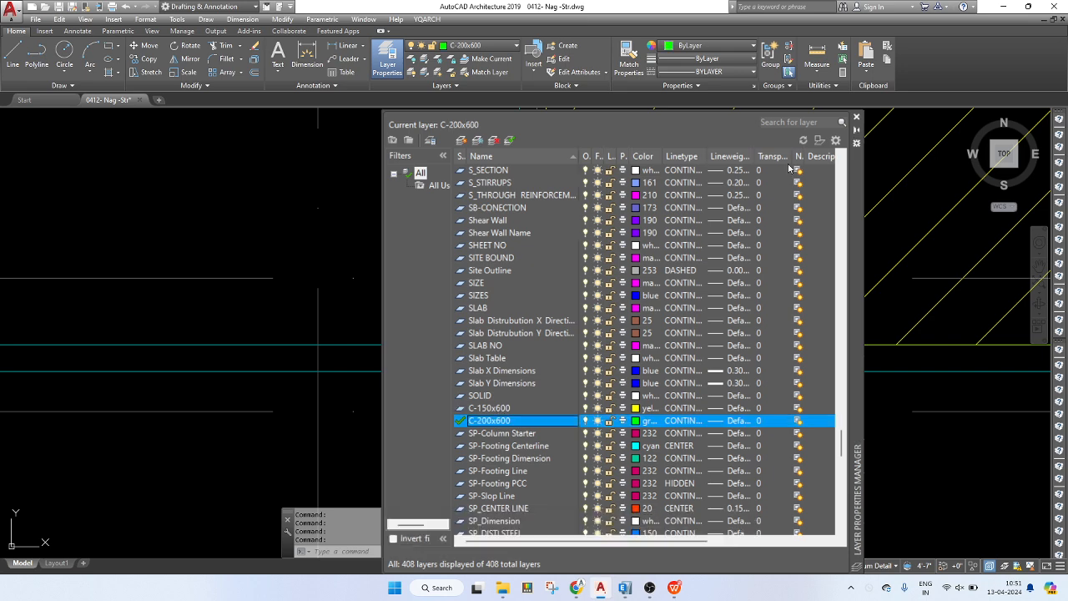
pyautogui.click(855, 121)
# - Open the Nag_Col_GF column block for in-place editing from the column at grid E-14
pyautogui.scroll(-5, 731, 239)
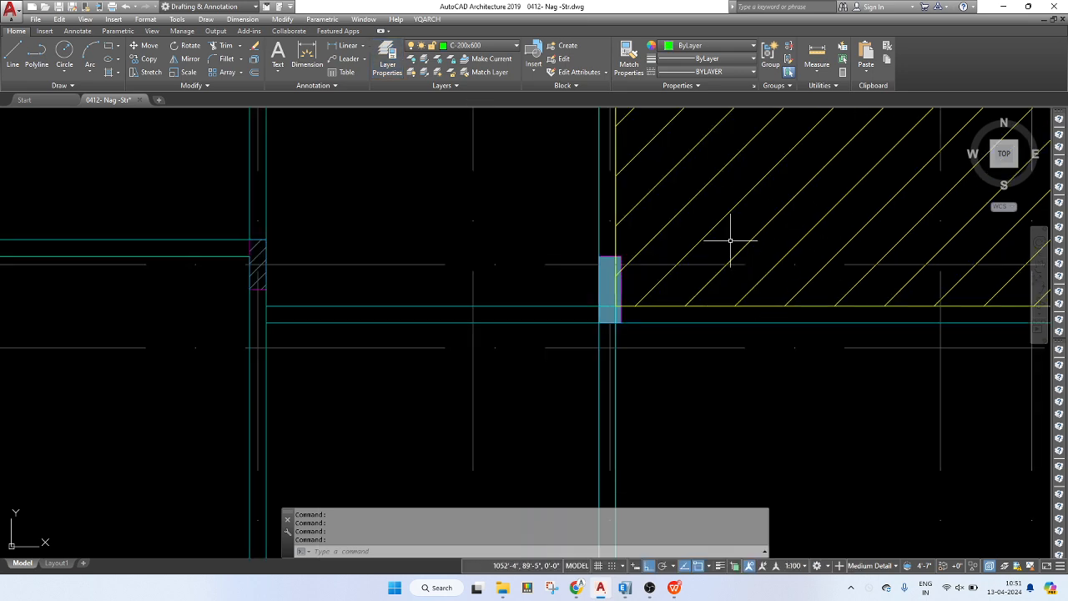
pyautogui.scroll(2, 589, 275)
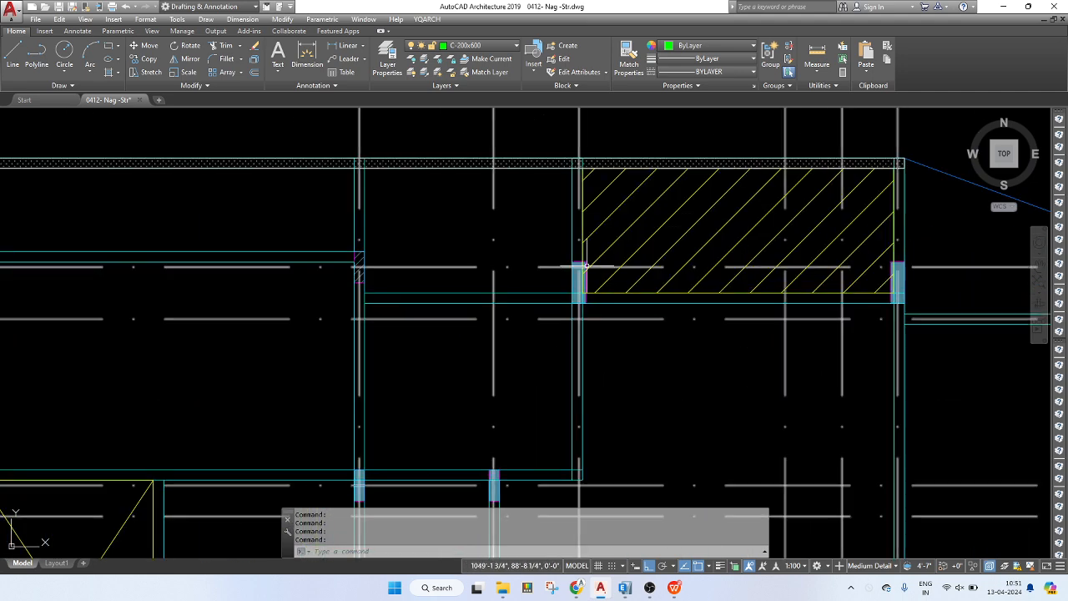
pyautogui.scroll(-4, 364, 272)
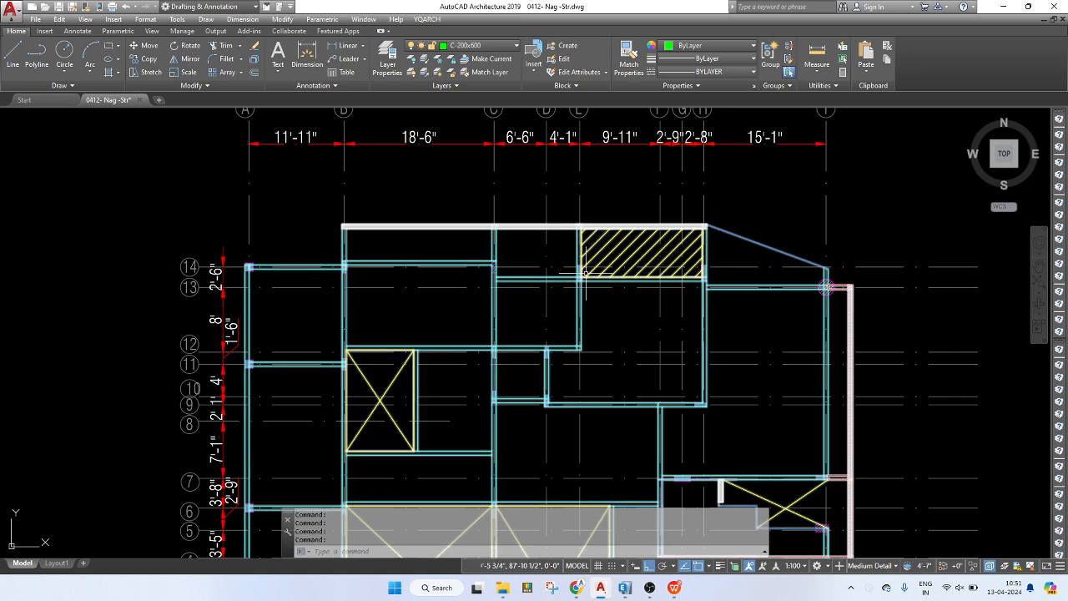
pyautogui.scroll(5, 581, 276)
pyautogui.click(563, 242)
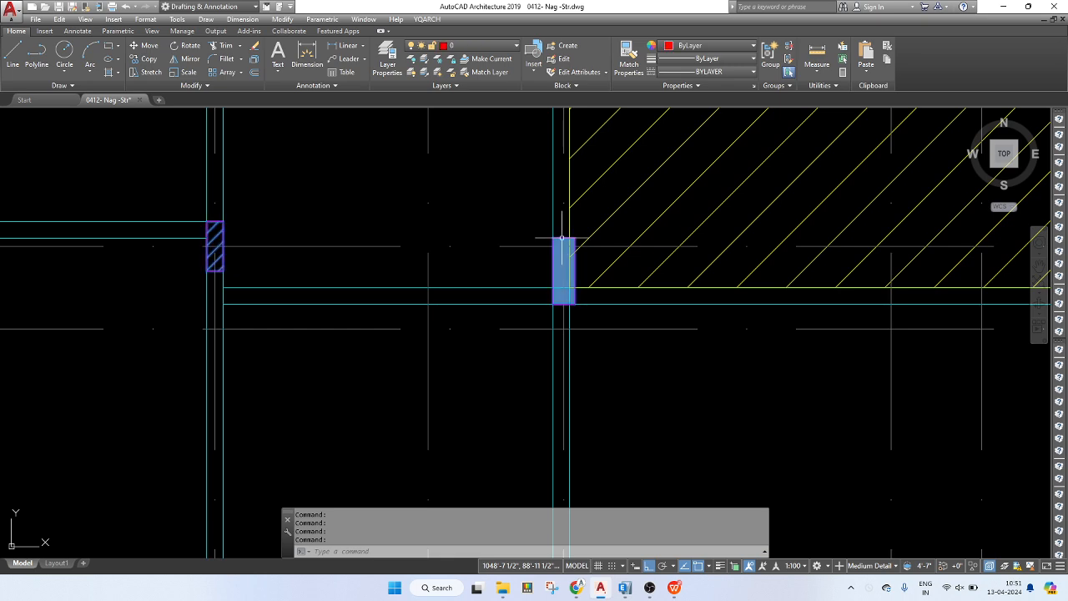
pyautogui.rightClick(563, 242)
pyautogui.click(630, 156)
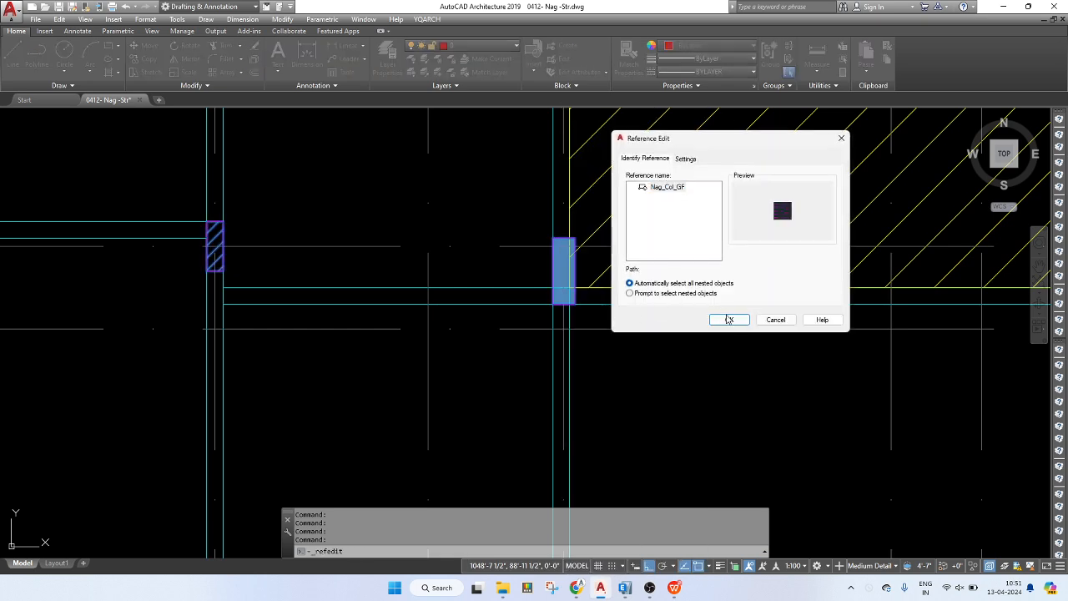
pyautogui.click(727, 318)
# - Draw a small sample rectangle on layer C-200x600 in the empty area above and beside the E-14 column
pyautogui.write('rec')
pyautogui.press('Return')
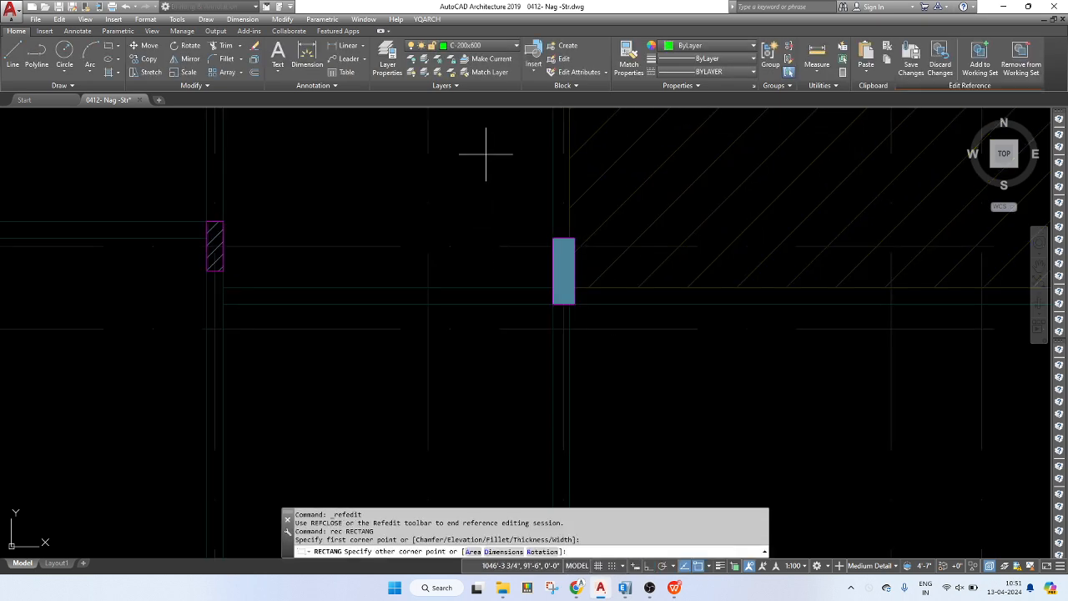
pyautogui.click(487, 154)
pyautogui.click(521, 178)
# - Match the fill of the column at grid E-14 to the properties of the green sample rectangle
pyautogui.write('ma')
pyautogui.press('Return')
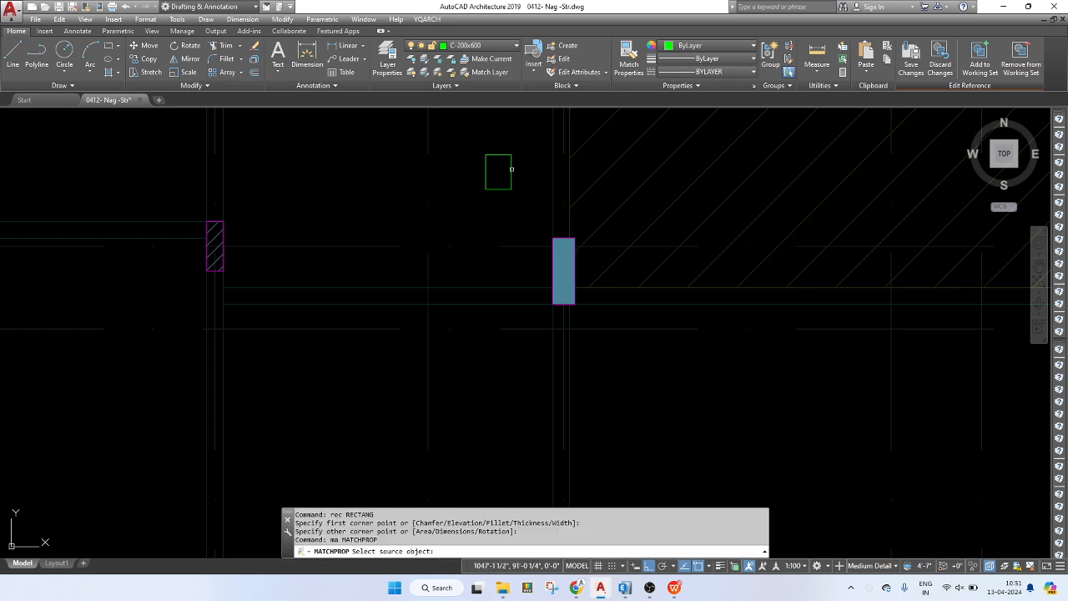
pyautogui.click(511, 175)
pyautogui.click(567, 265)
pyautogui.press('Escape')
# - Match the fill of the column at grid G-7 to the properties of the green E-14 column
pyautogui.scroll(-8, 596, 242)
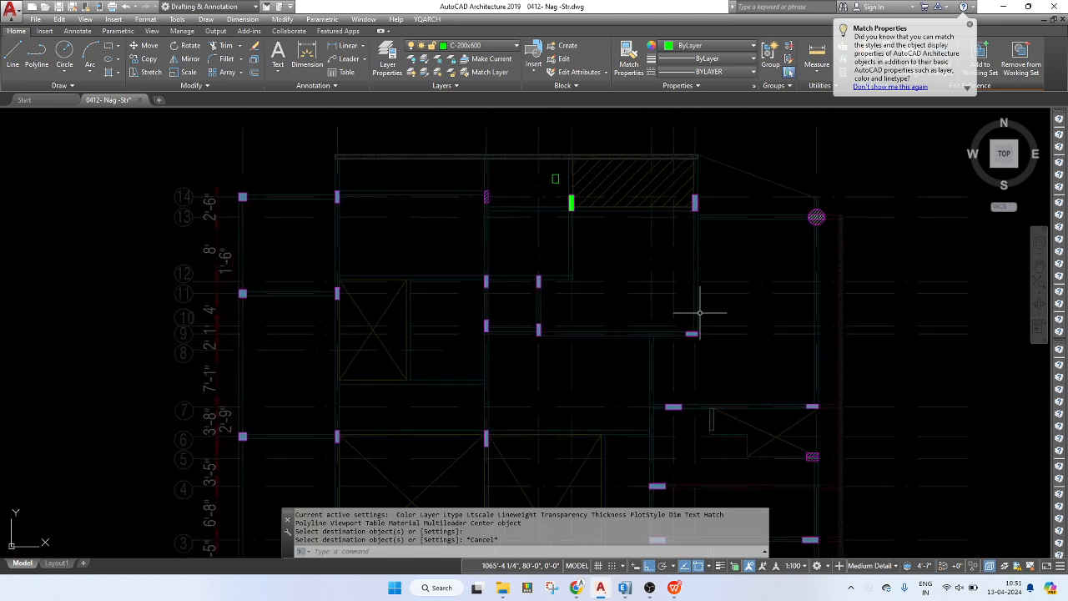
pyautogui.write('ma')
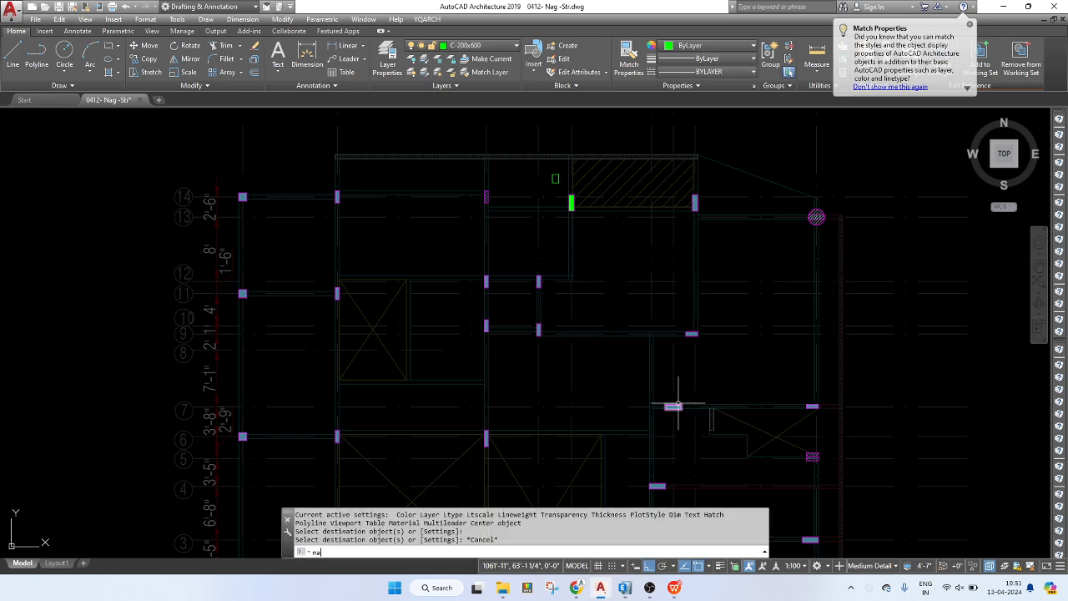
pyautogui.press('Return')
pyautogui.scroll(3, 578, 199)
pyautogui.click(564, 203)
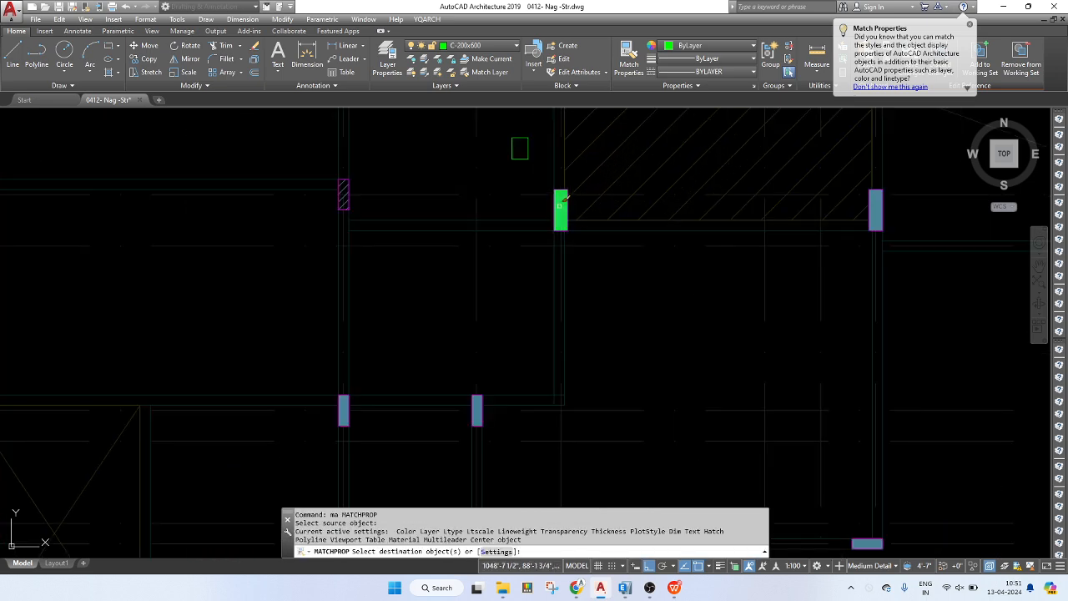
pyautogui.scroll(-3, 634, 300)
pyautogui.moveTo(633, 298); pyautogui.dragTo(626, 213, button='middle')
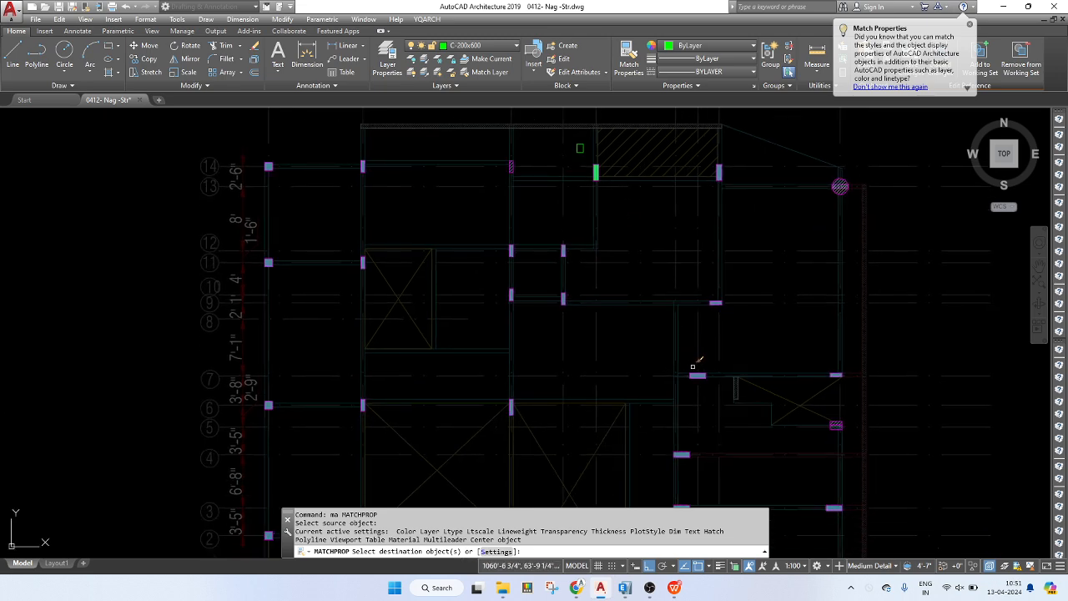
pyautogui.click(704, 370)
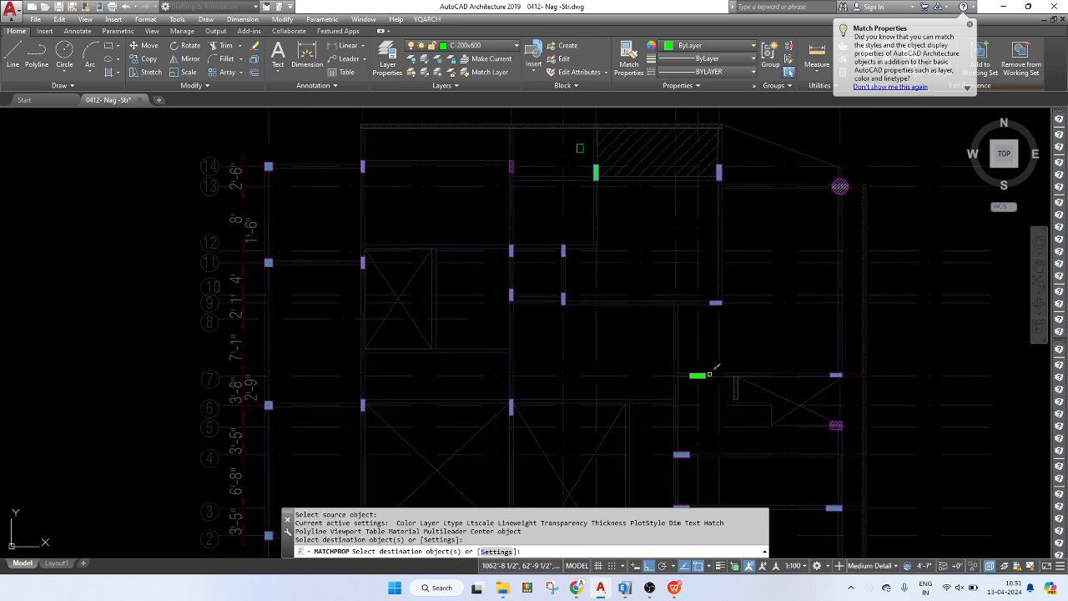
# - Match the fill of the column at grid F-4 to the properties of the green C-200x600 column
pyautogui.scroll(8, 704, 367)
pyautogui.scroll(-8, 680, 305)
pyautogui.moveTo(688, 314); pyautogui.dragTo(602, 256, button='middle')
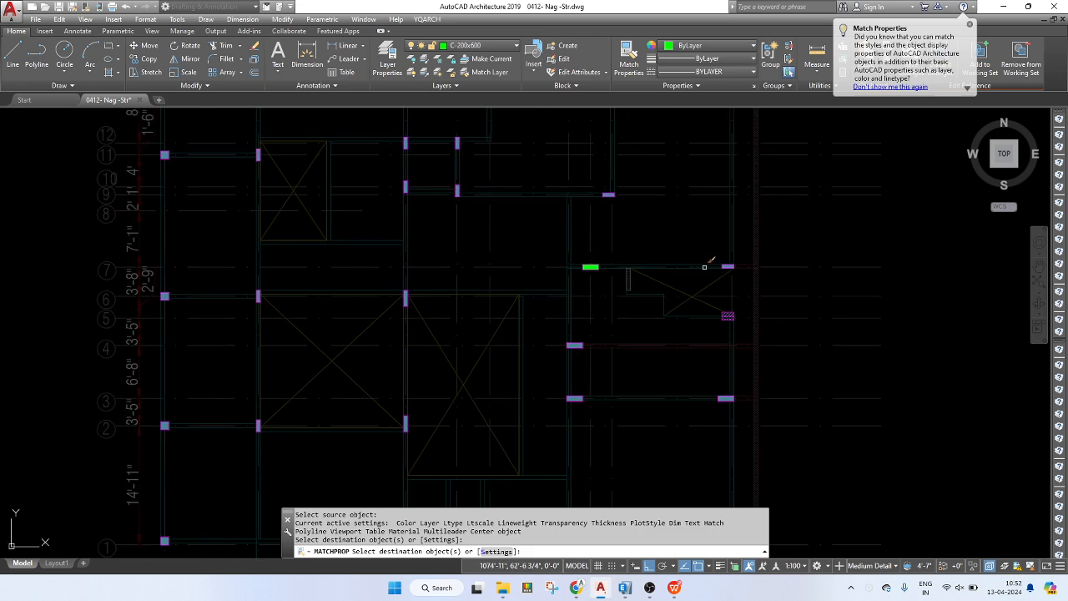
pyautogui.scroll(8, 735, 263)
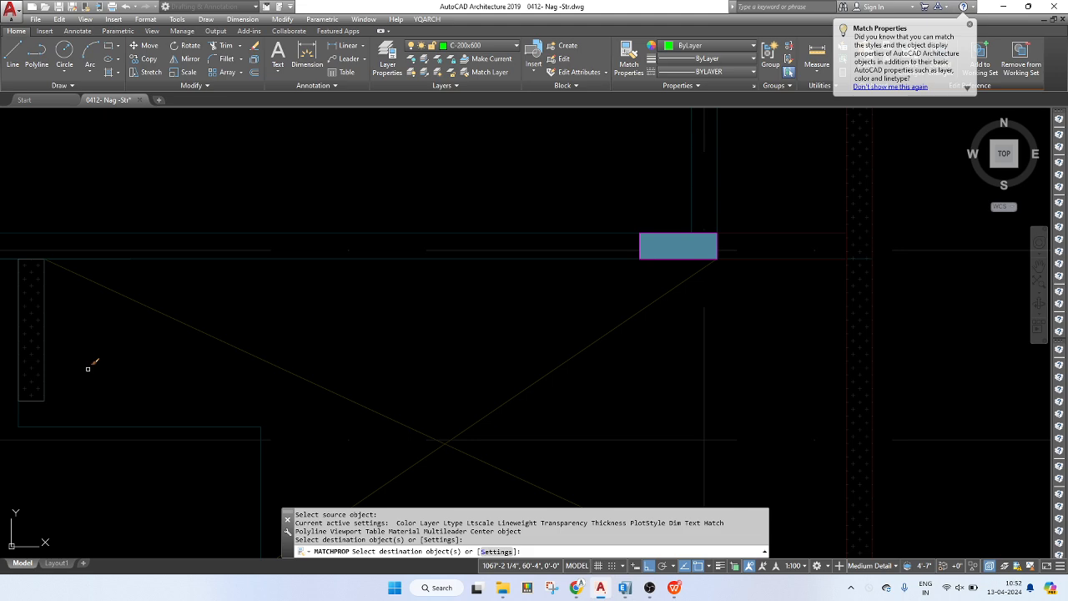
pyautogui.scroll(-4, 694, 383)
pyautogui.scroll(-4, 691, 382)
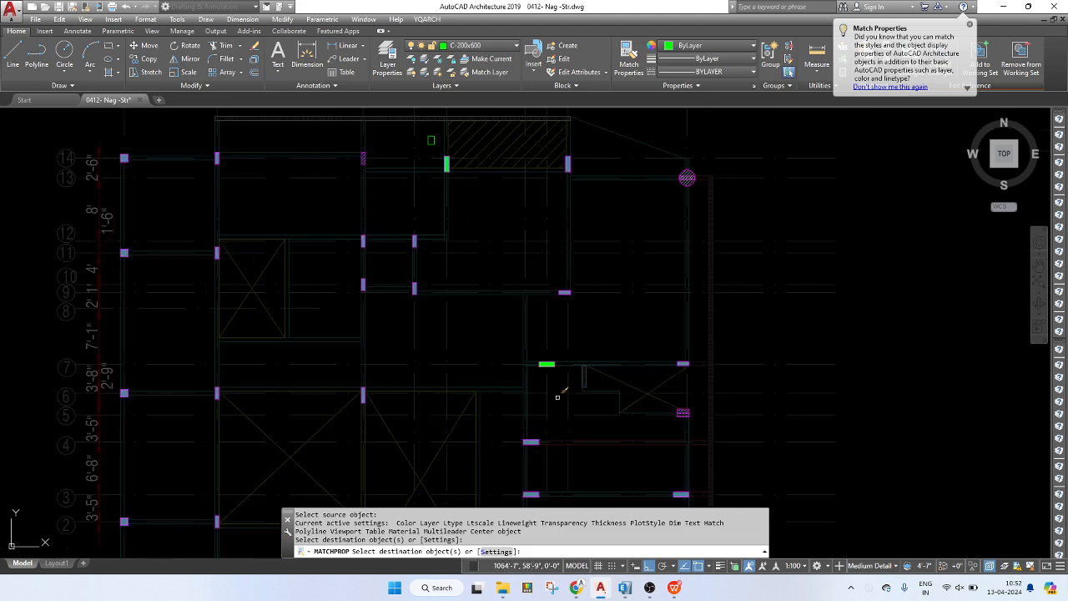
pyautogui.moveTo(557, 395); pyautogui.dragTo(596, 343, button='middle')
pyautogui.scroll(-2, 527, 333)
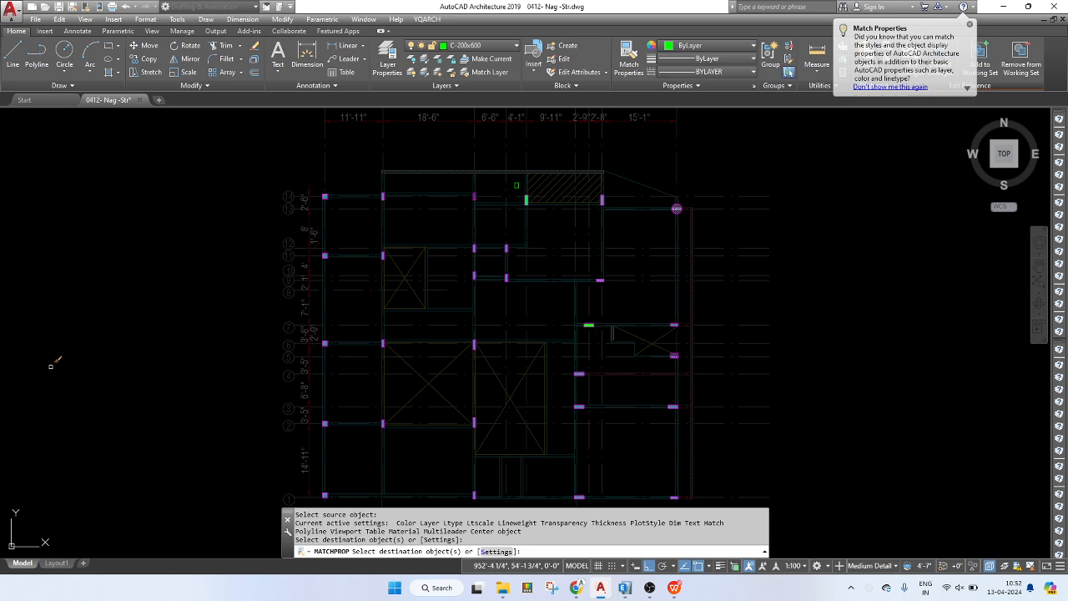
pyautogui.scroll(6, 582, 373)
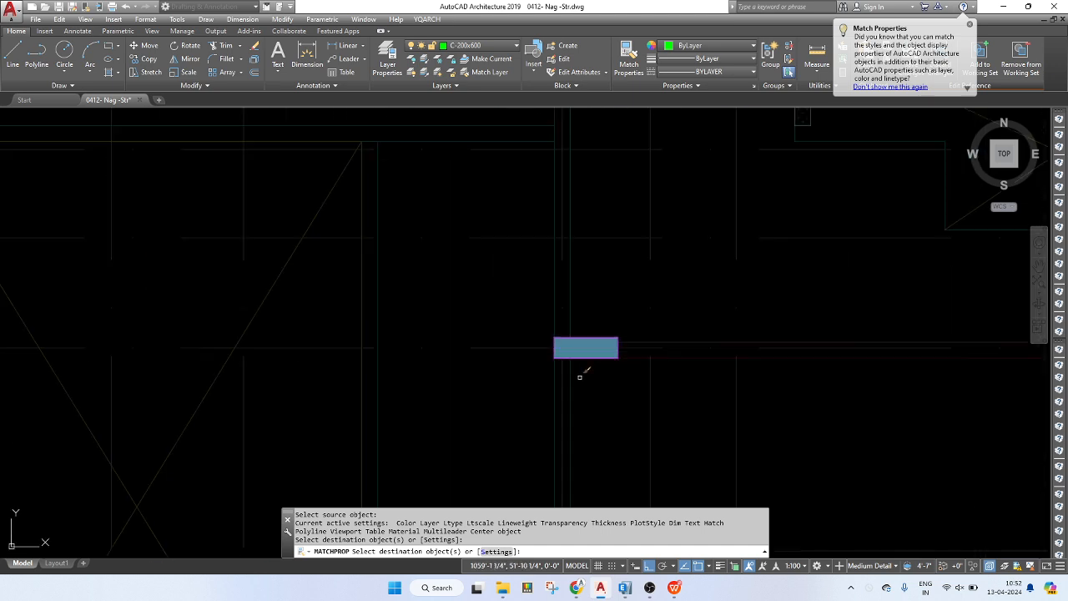
pyautogui.scroll(5, 668, 347)
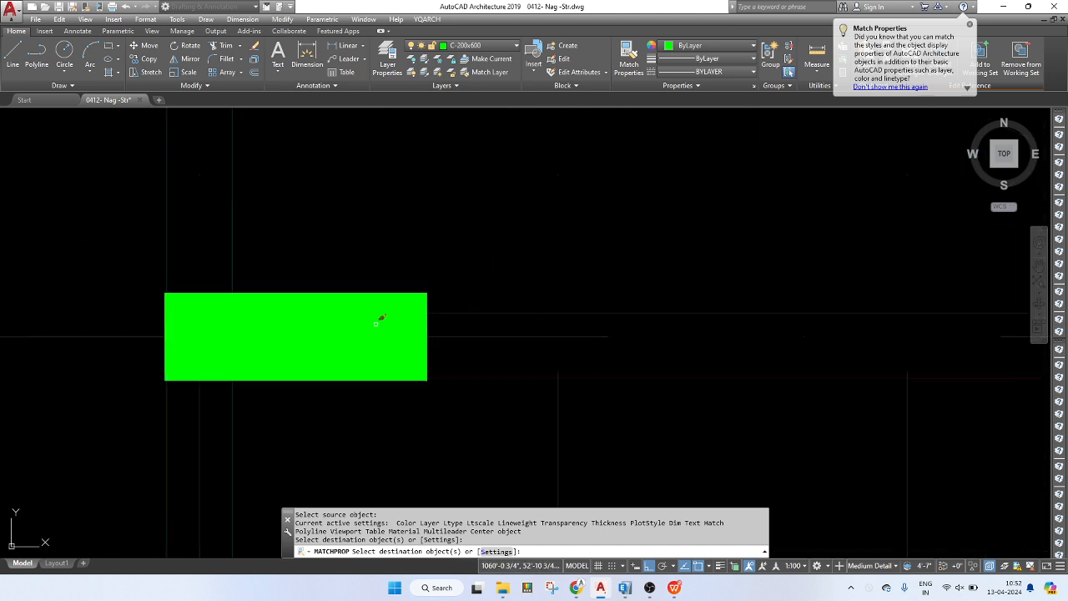
pyautogui.click(417, 327)
# - Measure the short side of the column at grid F-4 without placing a dimension
pyautogui.press('Escape')
pyautogui.write('d')
pyautogui.press('Return')
pyautogui.click(426, 379)
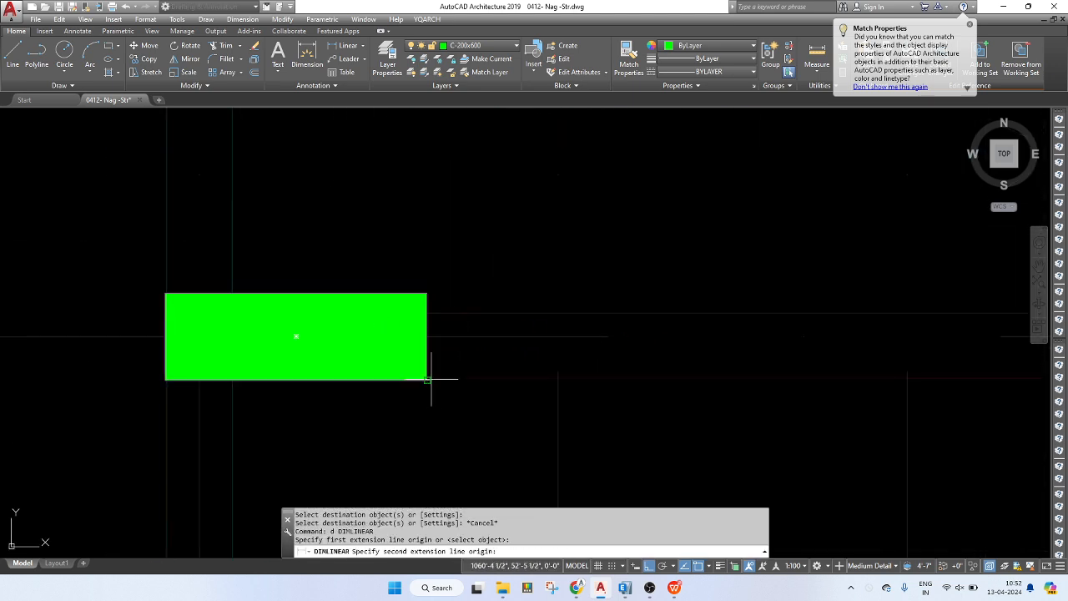
pyautogui.click(427, 294)
pyautogui.press('Escape')
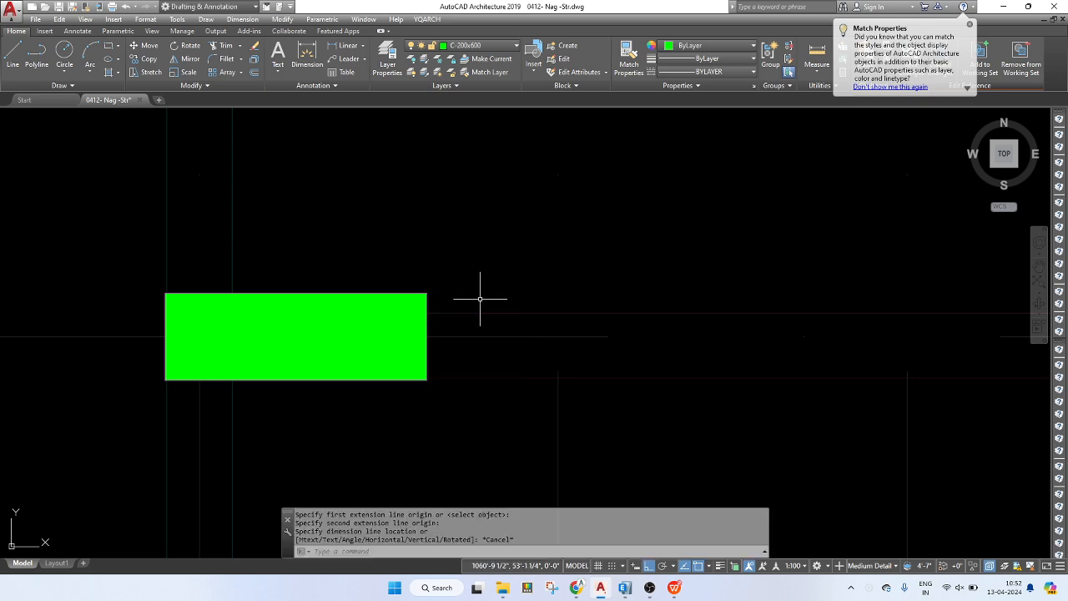
# - Match the fills of the columns at grids F-3 and I-3 to the properties of the green F-4 column
pyautogui.write('ma')
pyautogui.press('Return')
pyautogui.click(393, 308)
pyautogui.scroll(-8, 393, 308)
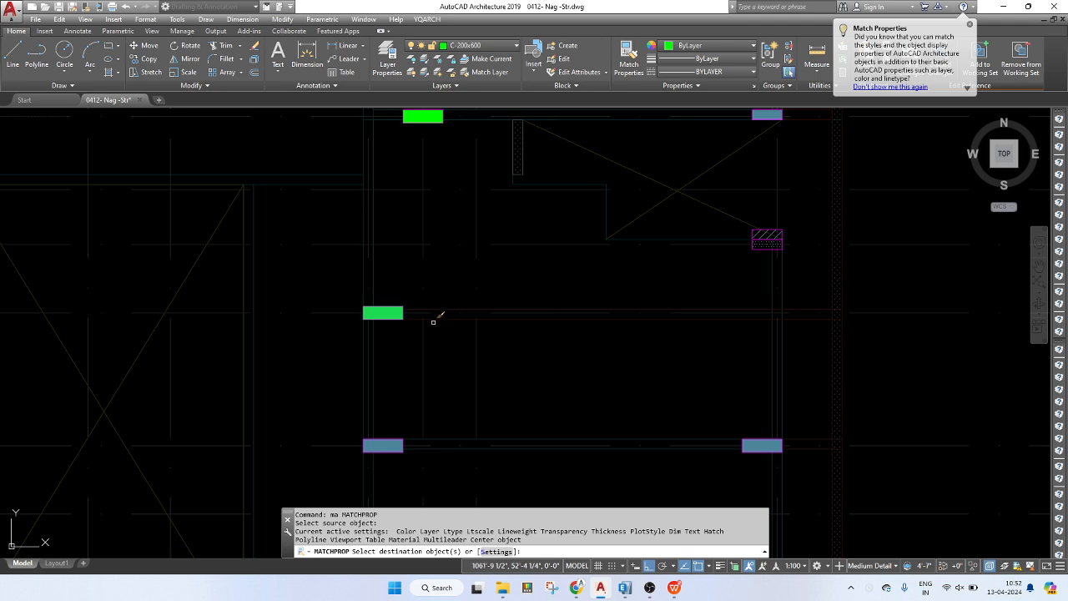
pyautogui.moveTo(437, 317); pyautogui.dragTo(473, 326, button='middle')
pyautogui.scroll(-4, 485, 351)
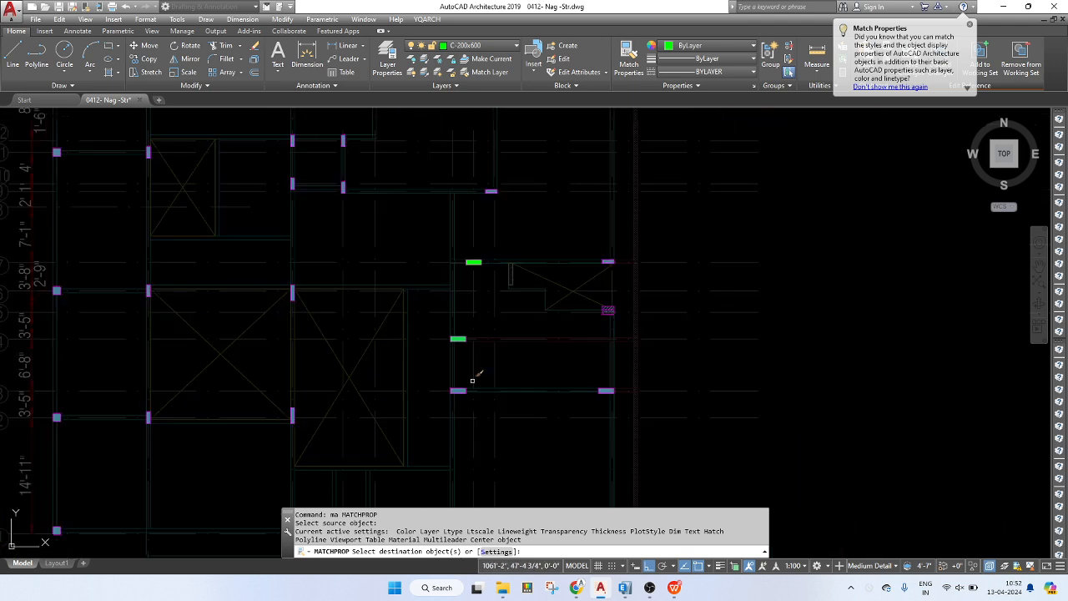
pyautogui.scroll(6, 472, 386)
pyautogui.click(456, 389)
pyautogui.scroll(-2, 662, 391)
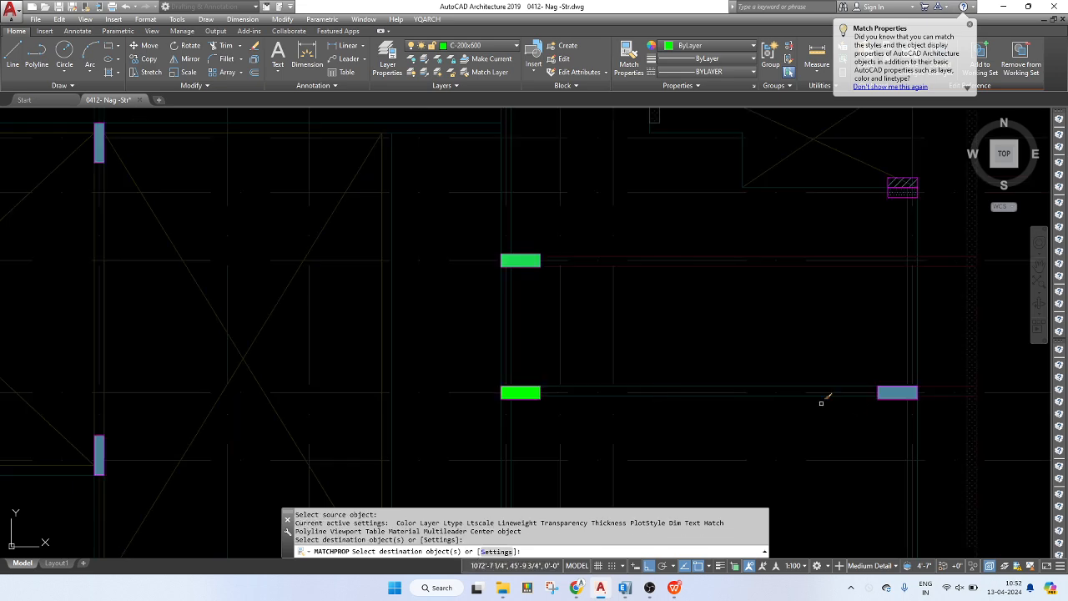
pyautogui.click(889, 396)
pyautogui.scroll(-2, 728, 406)
pyautogui.moveTo(723, 403); pyautogui.dragTo(691, 257, button='middle')
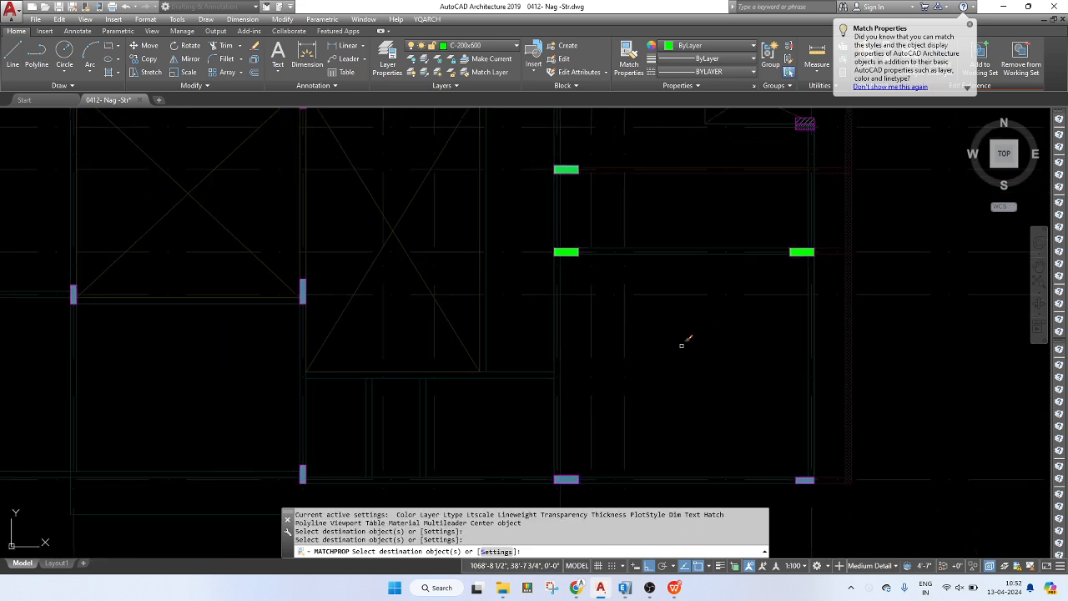
# - Match the fill of the column at grid F-1 to the same green column properties and end the matching
pyautogui.moveTo(571, 458); pyautogui.dragTo(566, 406, button='middle')
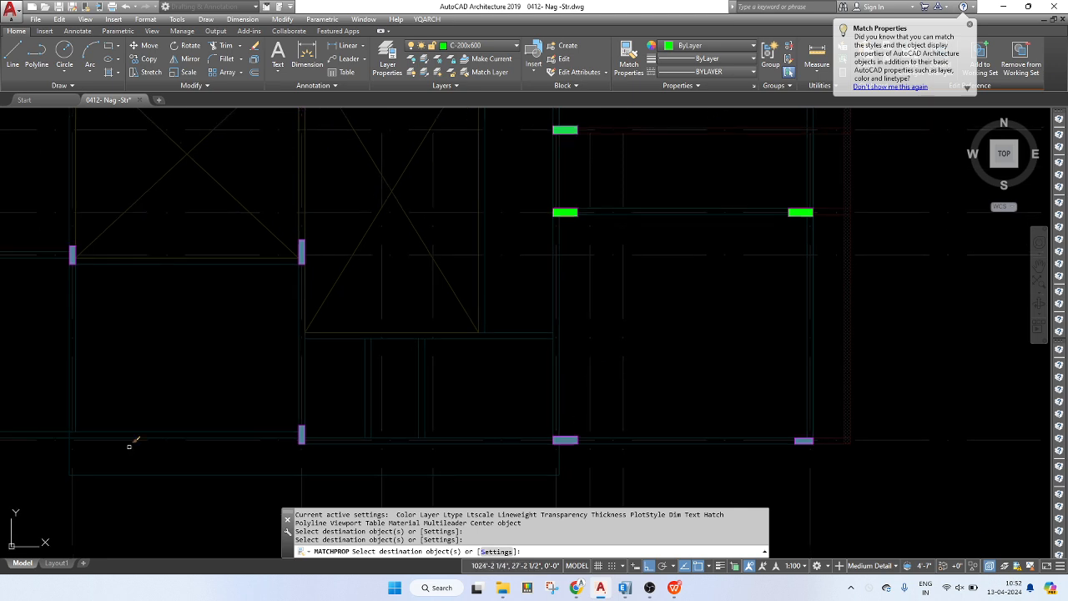
pyautogui.scroll(4, 600, 451)
pyautogui.click(565, 440)
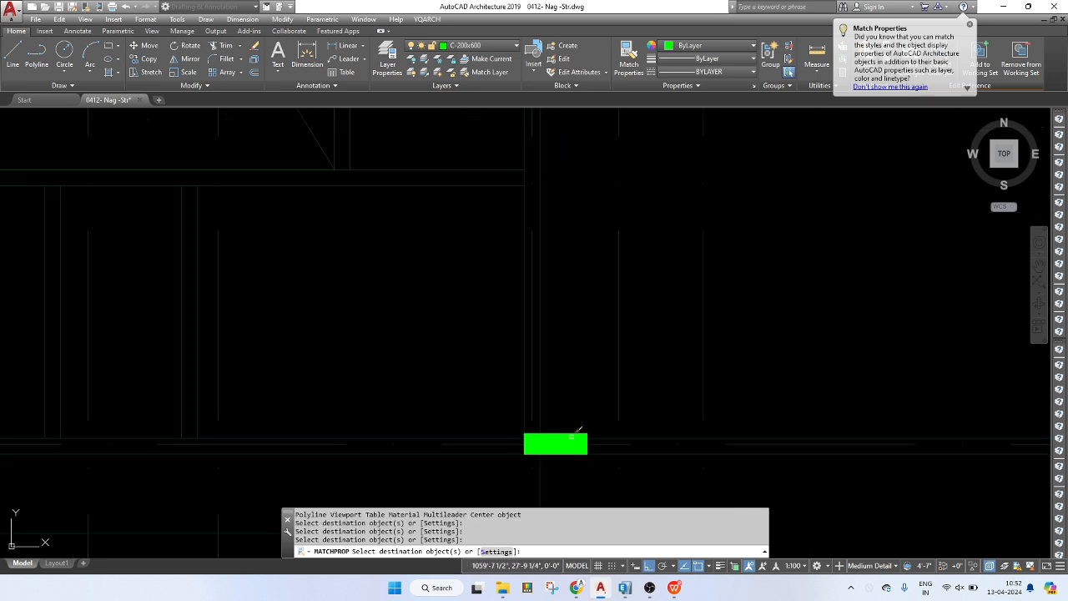
pyautogui.scroll(-6, 580, 429)
pyautogui.moveTo(607, 354)
pyautogui.mouseDown(button='middle')
pyautogui.moveTo(603, 345)
pyautogui.moveTo(603, 363)
pyautogui.mouseUp(button='middle')
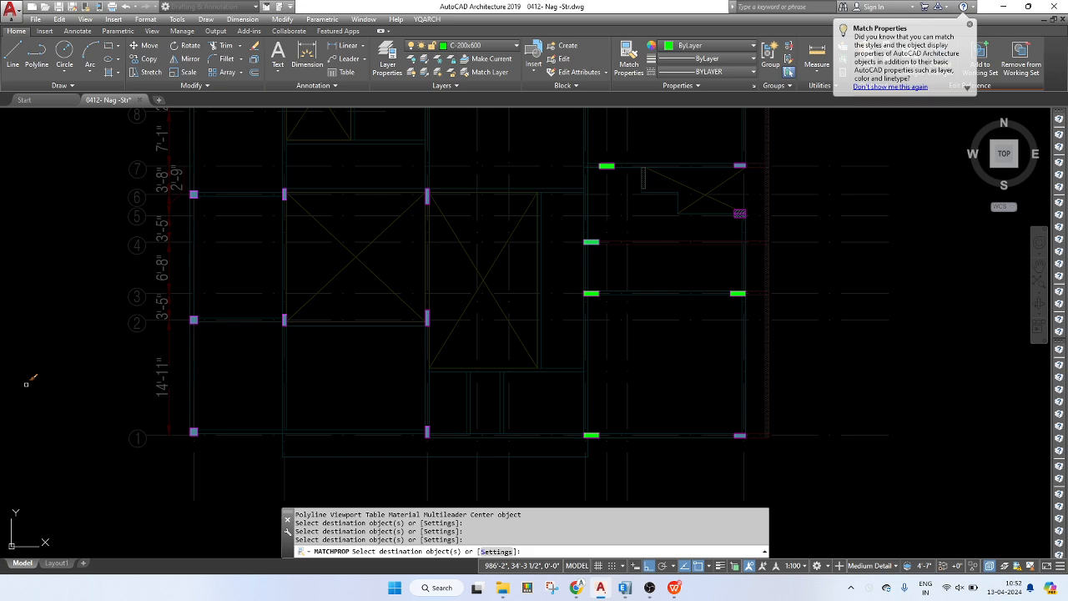
pyautogui.click(656, 327)
pyautogui.click(642, 333)
pyautogui.press('Escape')
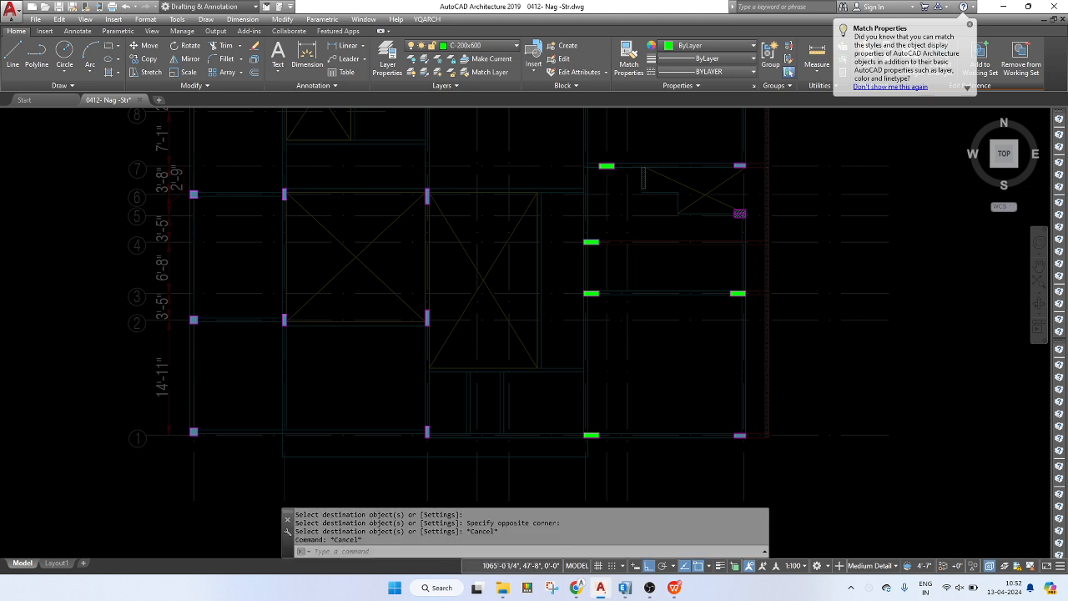
# - Erase the small green sample rectangle near the column at grid E-14
pyautogui.scroll(-4, 626, 367)
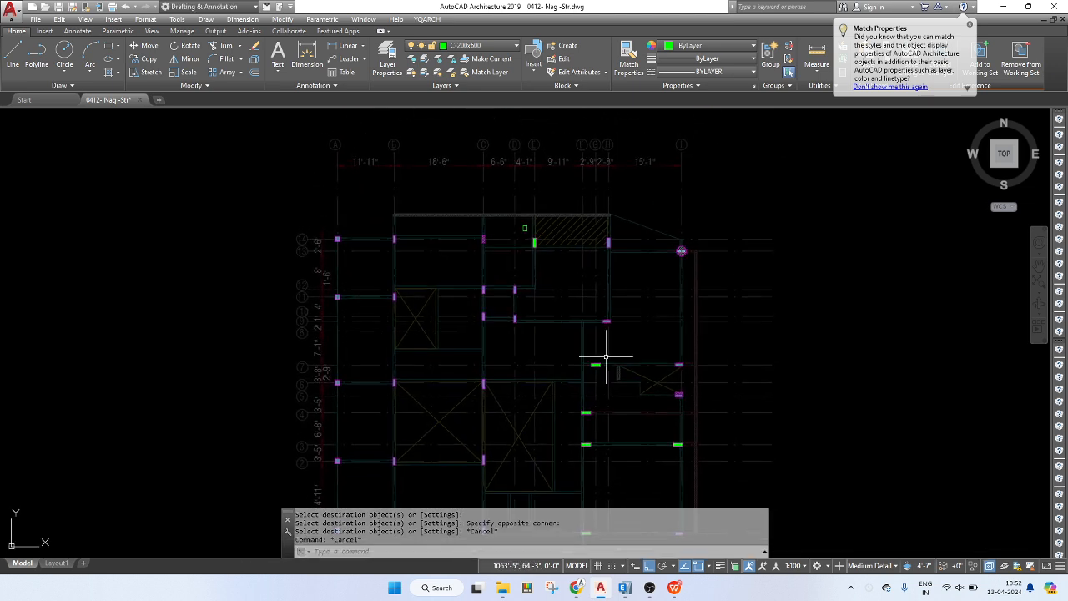
pyautogui.click(525, 228)
pyautogui.write('e')
pyautogui.press('Return')
# - Make C-150x600 the current layer
pyautogui.write('la')
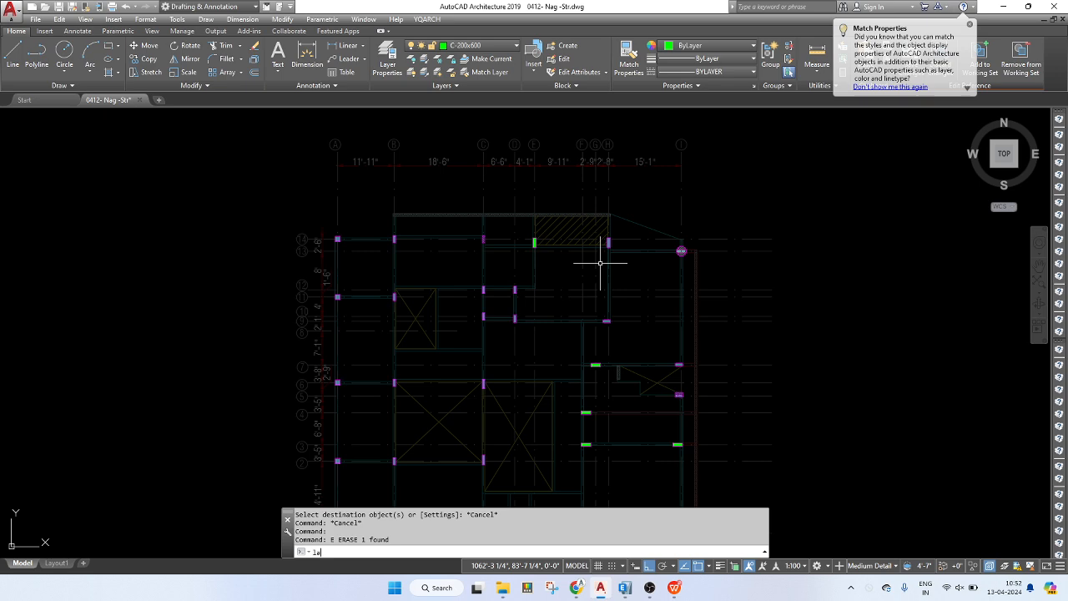
pyautogui.press('Return')
pyautogui.scroll(2, 535, 201)
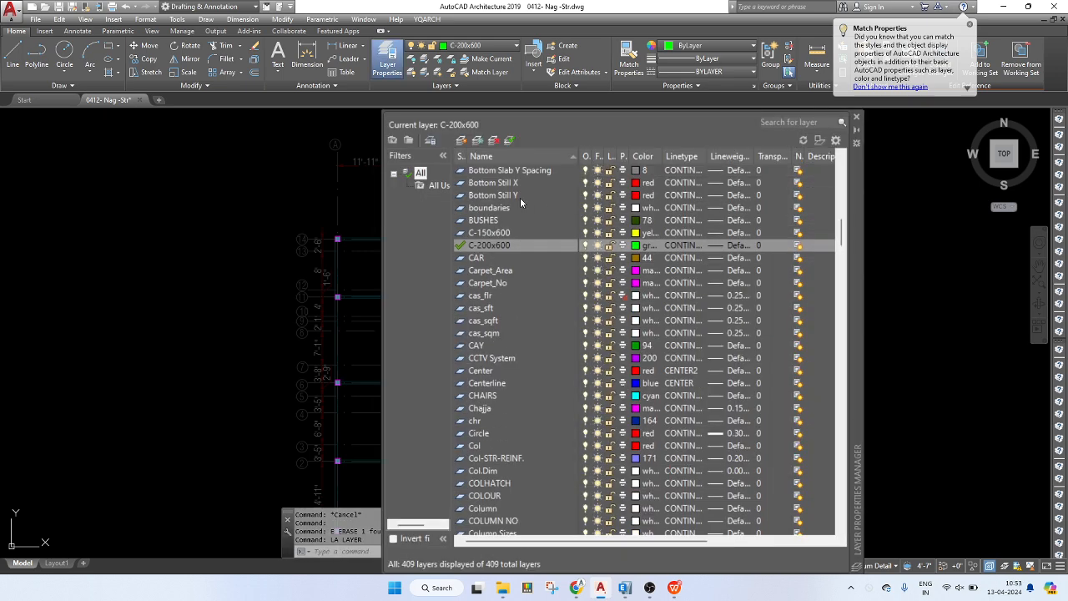
pyautogui.doubleClick(491, 233)
pyautogui.click(856, 116)
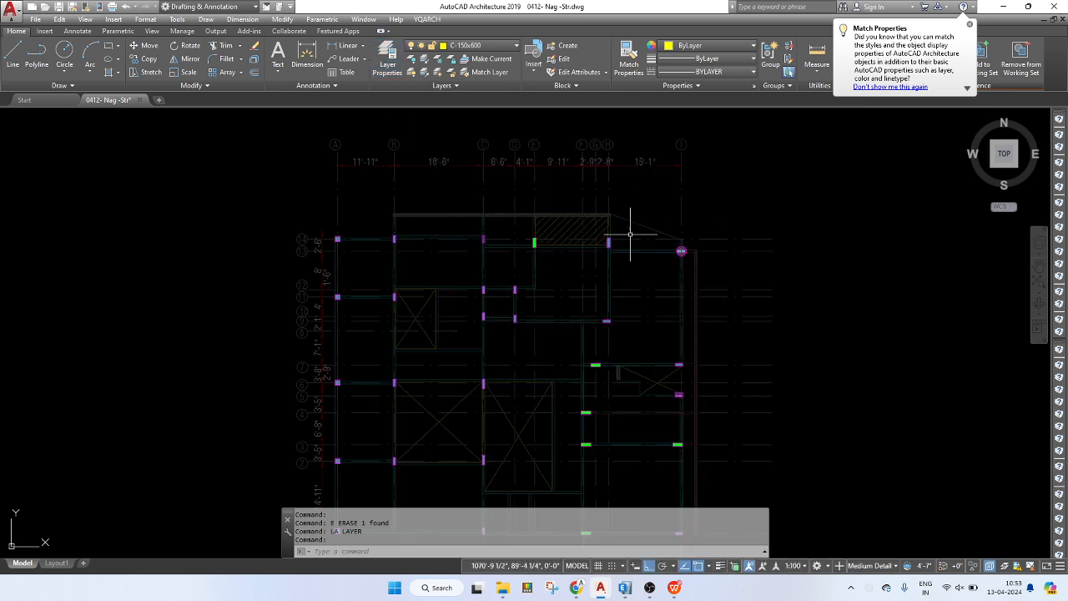
# - Draw a small sample rectangle on layer C-150x600 in the empty area beside the column at grid H-14
pyautogui.moveTo(545, 268); pyautogui.dragTo(542, 240, button='middle')
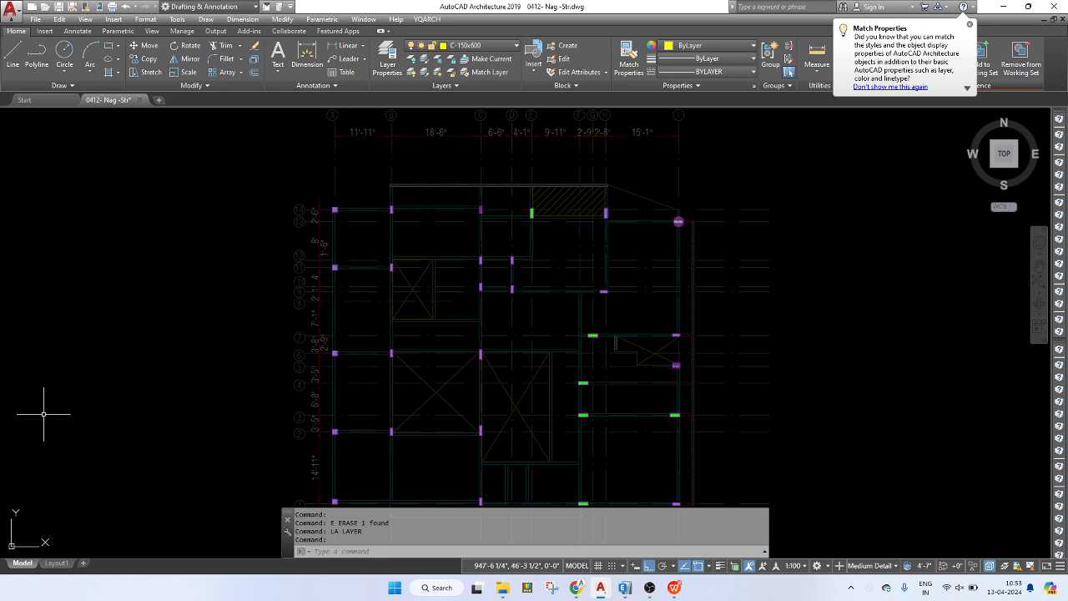
pyautogui.scroll(-2, 584, 284)
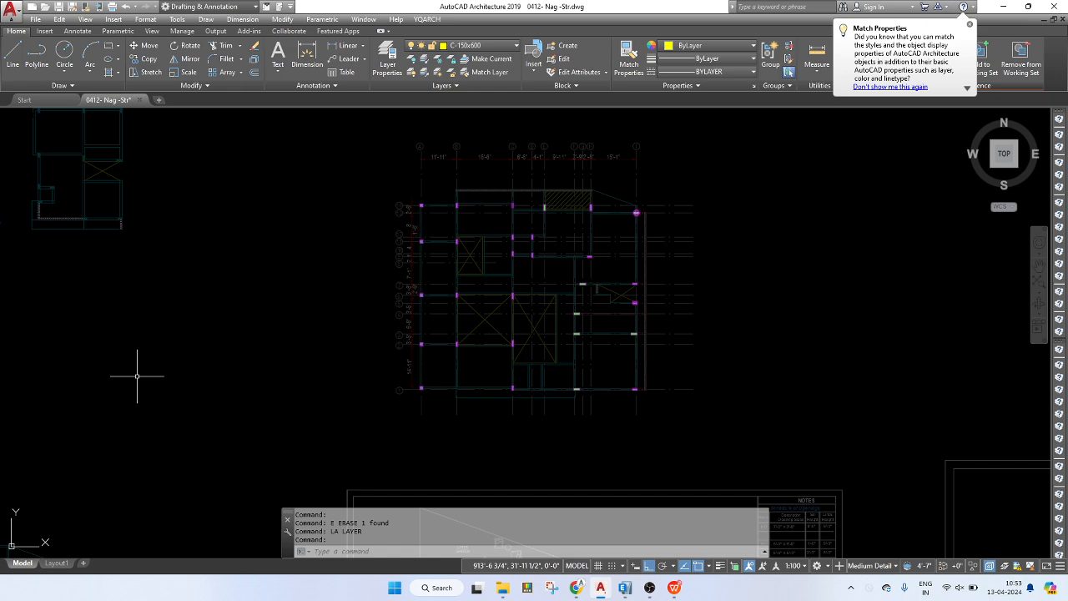
pyautogui.click(556, 201)
pyautogui.scroll(8, 571, 200)
pyautogui.press('Escape')
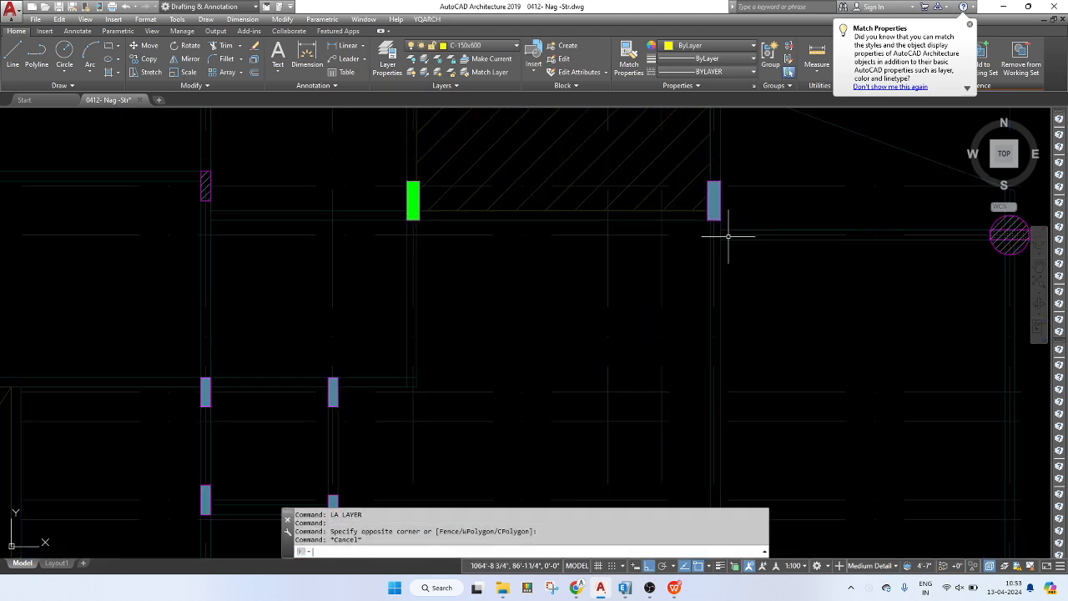
pyautogui.write('rec')
pyautogui.press('Return')
pyautogui.click(793, 145)
pyautogui.click(816, 167)
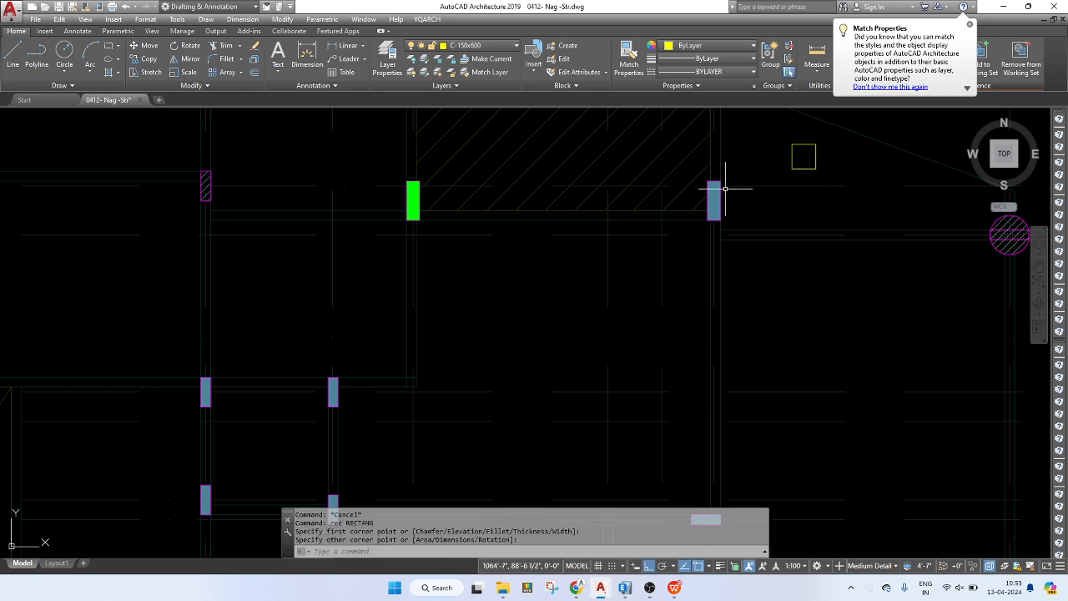
# - Measure the long side of the column at grid H-14 without placing a dimension
pyautogui.write('d')
pyautogui.press('Return')
pyautogui.click(720, 221)
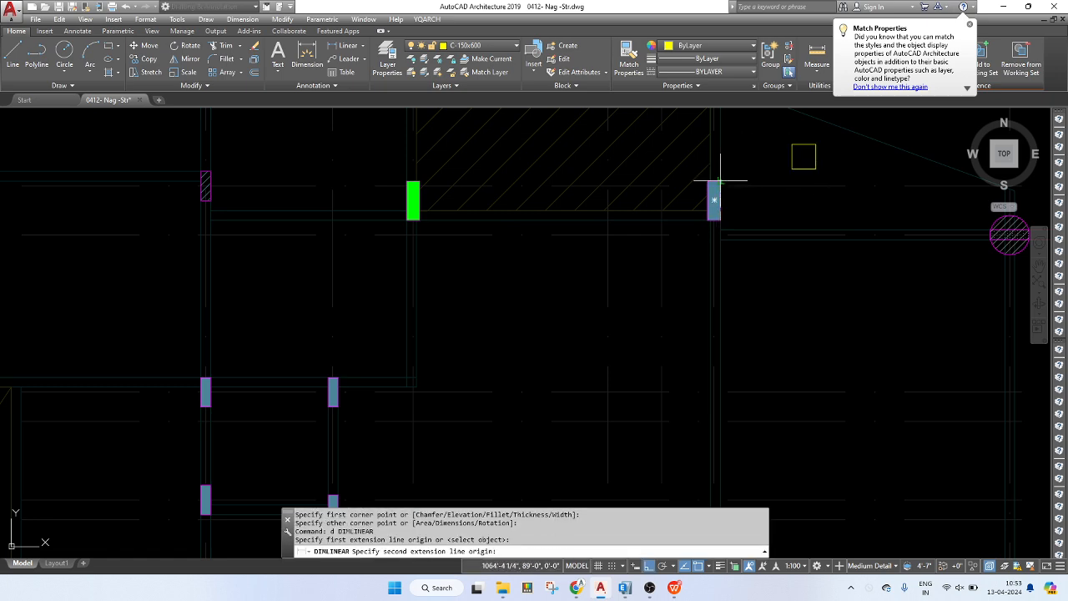
pyautogui.click(715, 180)
pyautogui.press('Escape')
# - Match the fill of the column at grid H-14 to the properties of the yellow sample rectangle
pyautogui.write('ma')
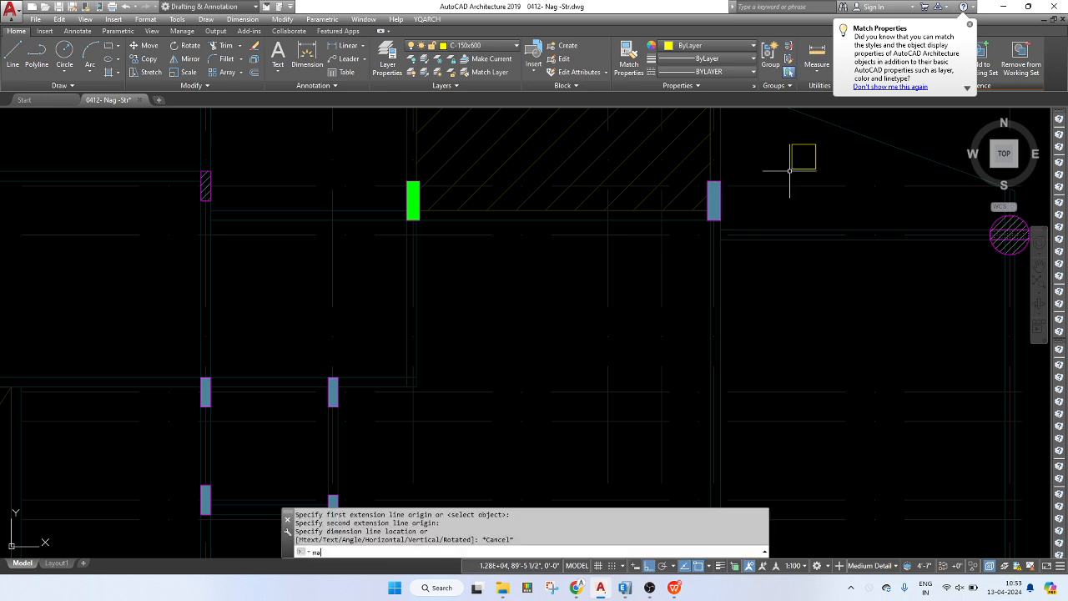
pyautogui.press('Return')
pyautogui.click(816, 165)
pyautogui.click(719, 192)
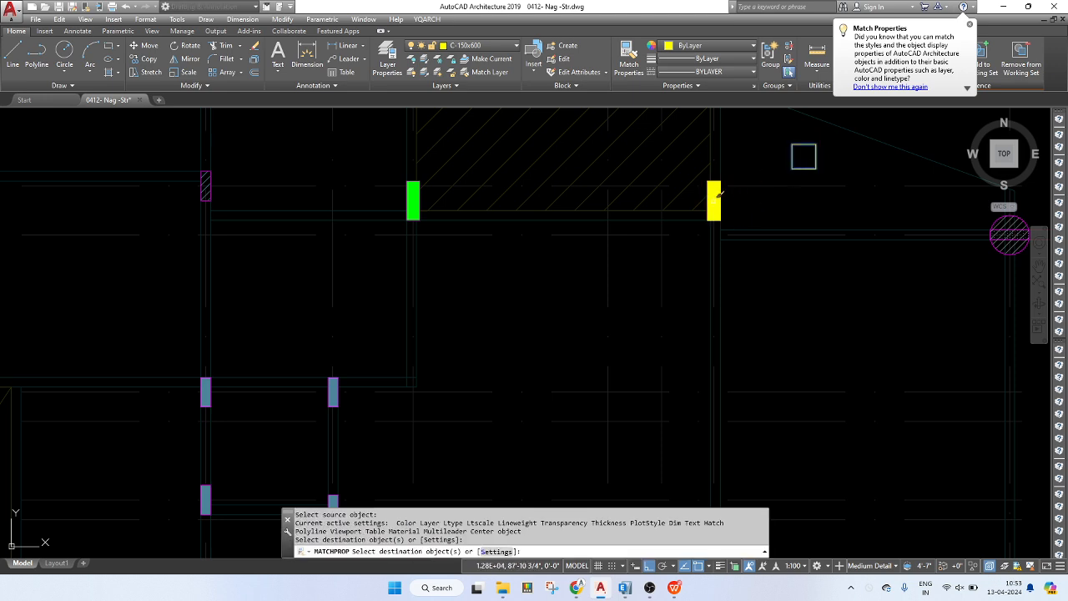
# - Match the fills of the columns at grids C-6 and C-2 to the properties of the yellow sample rectangle
pyautogui.scroll(-4, 733, 251)
pyautogui.moveTo(708, 279); pyautogui.dragTo(719, 247, button='middle')
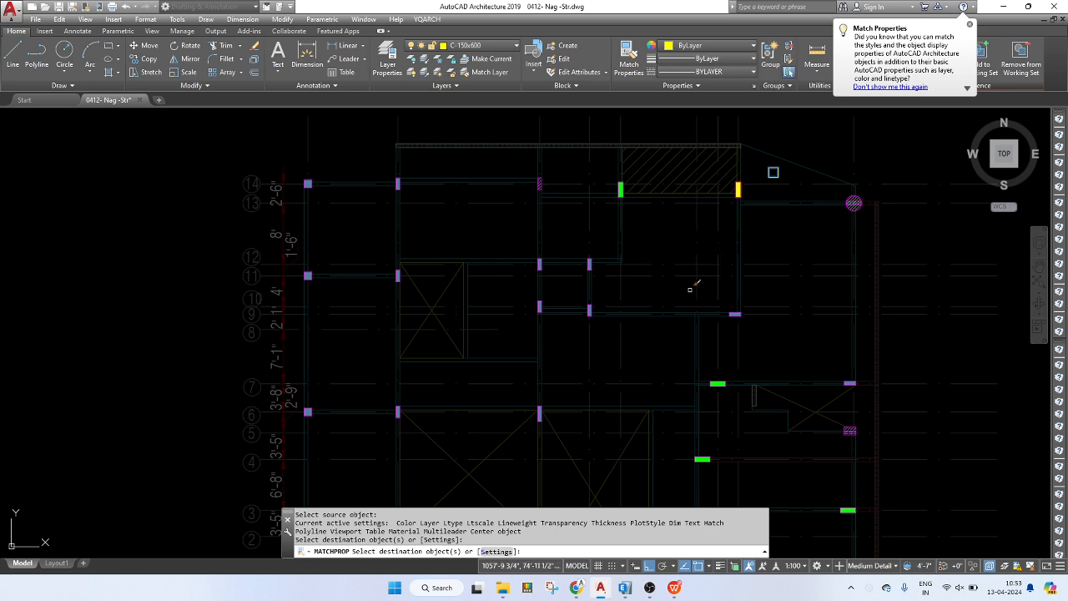
pyautogui.moveTo(682, 303)
pyautogui.mouseDown(button='middle')
pyautogui.moveTo(697, 233)
pyautogui.moveTo(670, 289)
pyautogui.moveTo(679, 270)
pyautogui.mouseUp(button='middle')
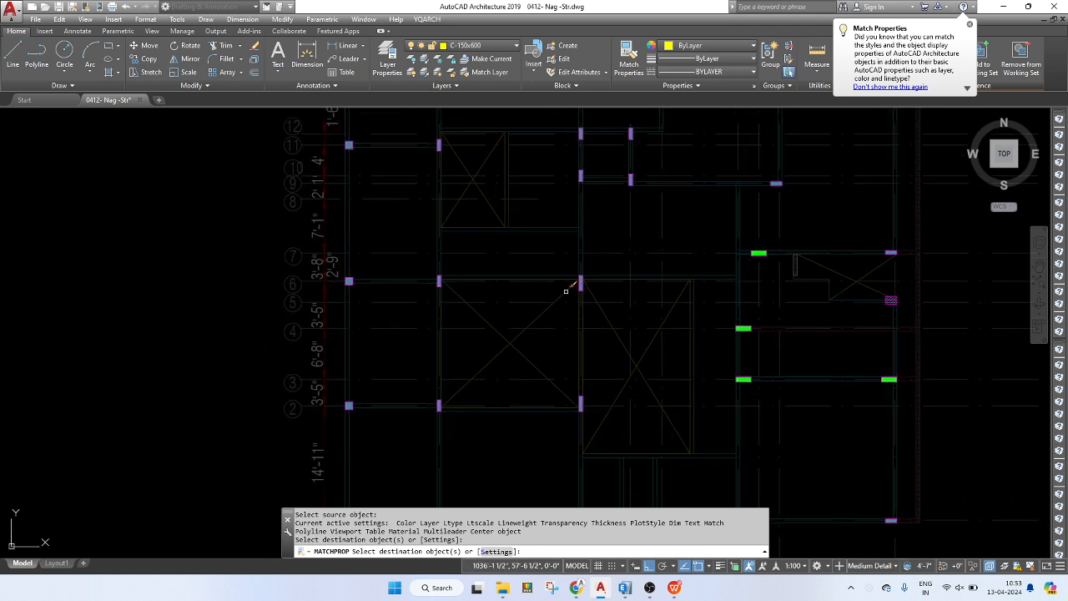
pyautogui.scroll(7, 578, 282)
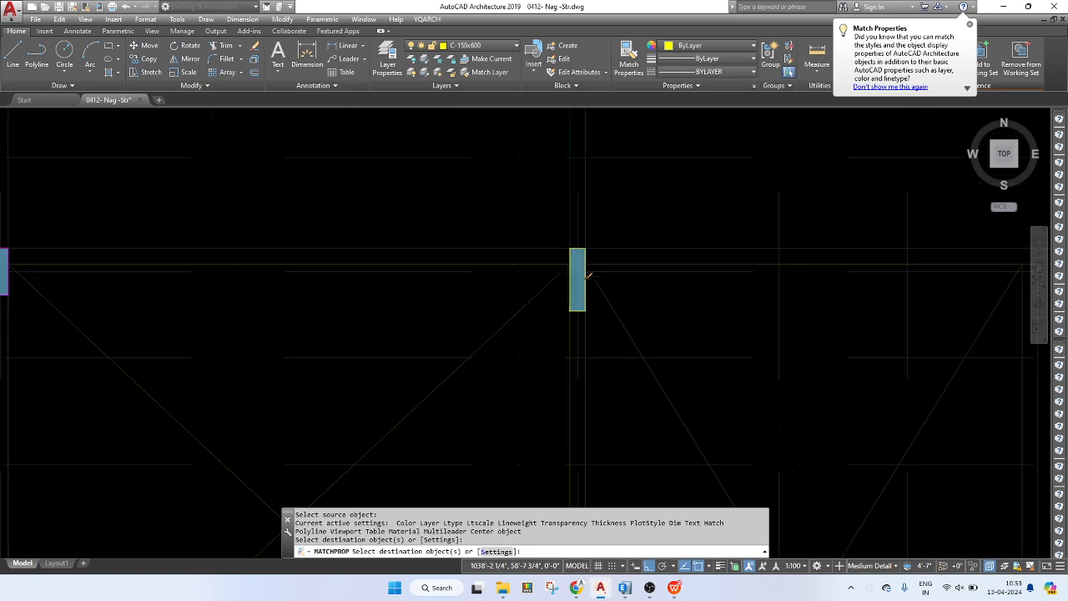
pyautogui.click(578, 277)
pyautogui.scroll(-4, 610, 242)
pyautogui.moveTo(613, 262); pyautogui.dragTo(613, 229, button='middle')
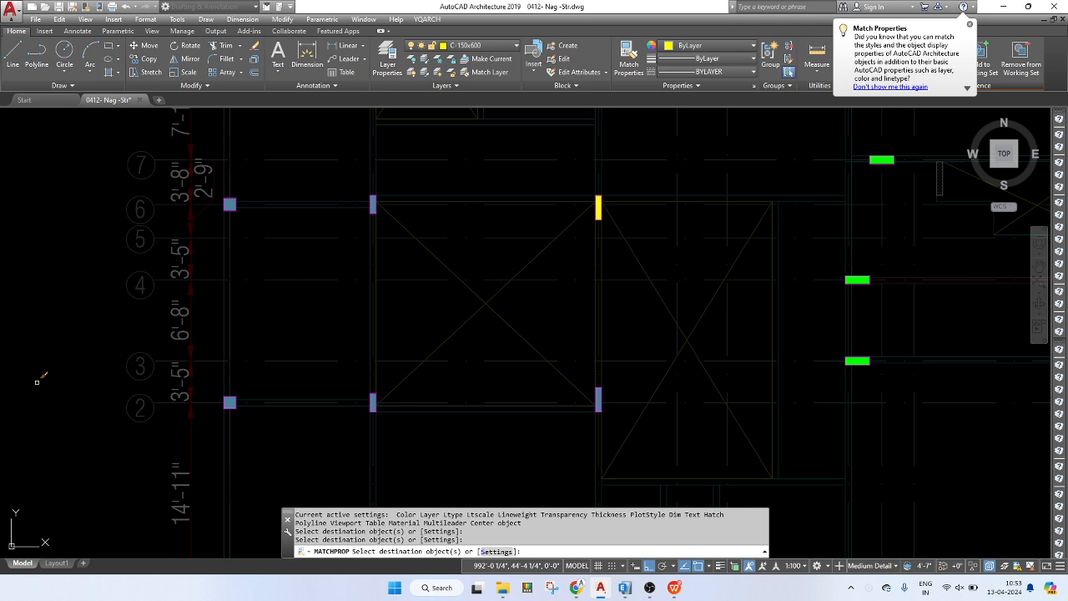
pyautogui.scroll(2, 605, 390)
pyautogui.click(604, 386)
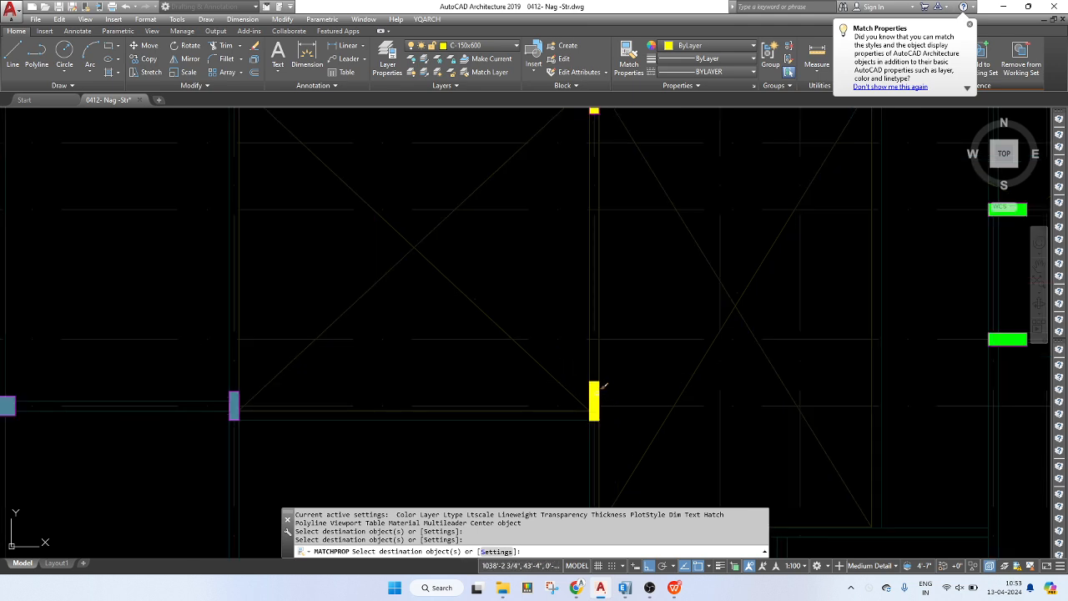
pyautogui.scroll(-4, 627, 308)
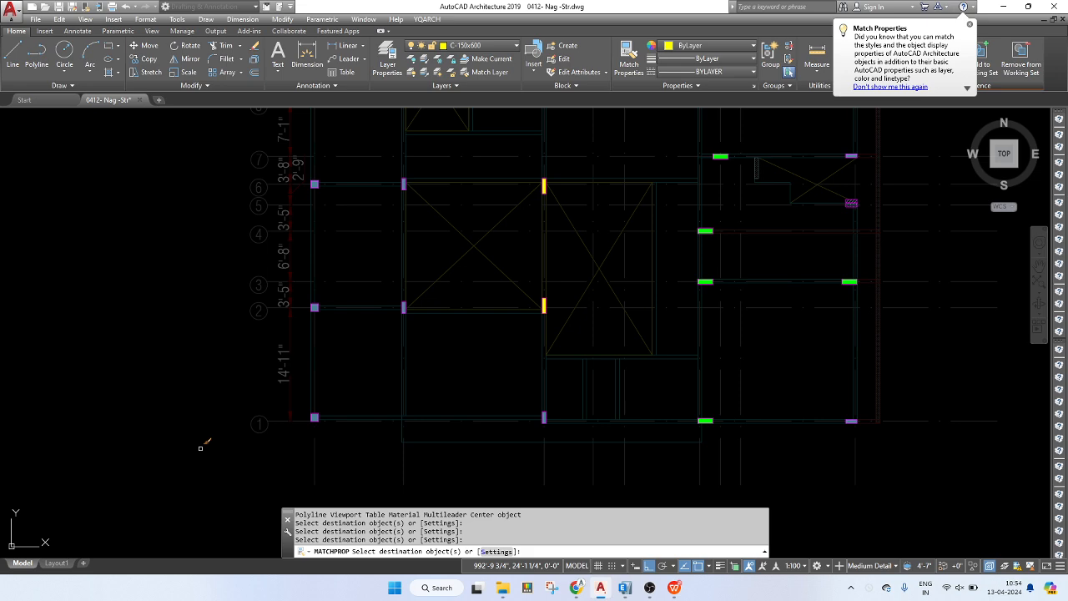
pyautogui.moveTo(754, 255)
pyautogui.mouseDown(button='middle')
pyautogui.moveTo(716, 291)
pyautogui.moveTo(610, 283)
pyautogui.mouseUp(button='middle')
pyautogui.scroll(-2, 634, 325)
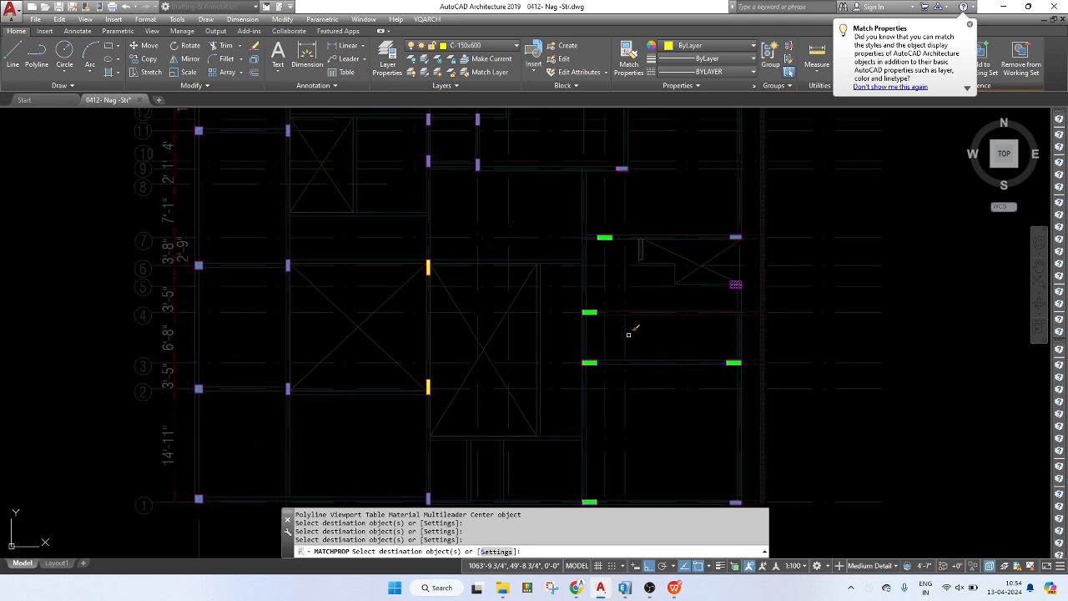
pyautogui.moveTo(638, 331); pyautogui.dragTo(636, 346, button='middle')
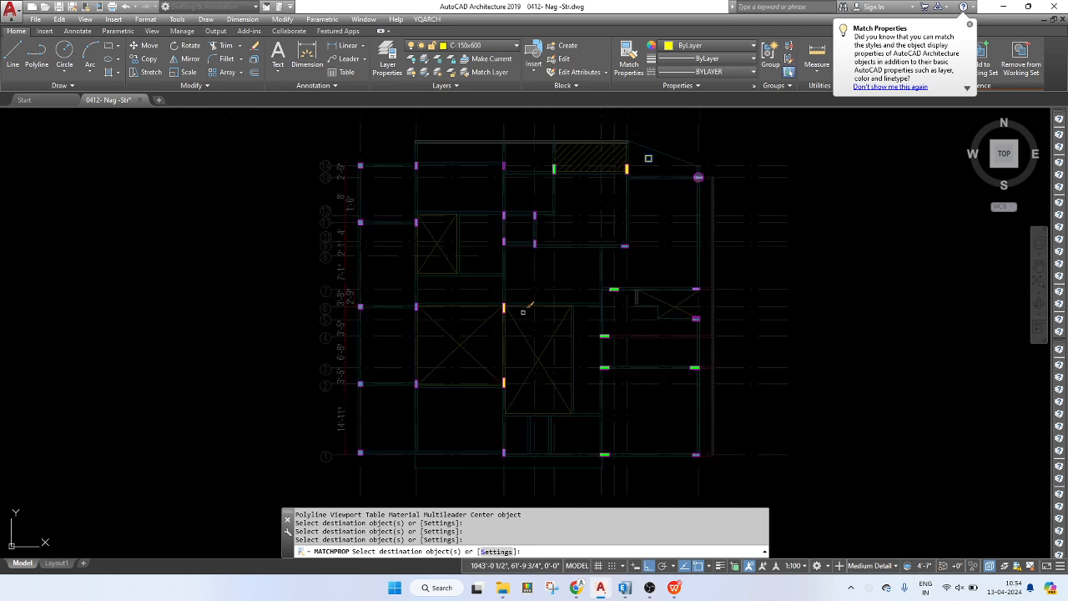
# - End property matching, save the in-place edits to the Nag_Col_GF block, and check the recolored columns in the plan
pyautogui.press('Escape')
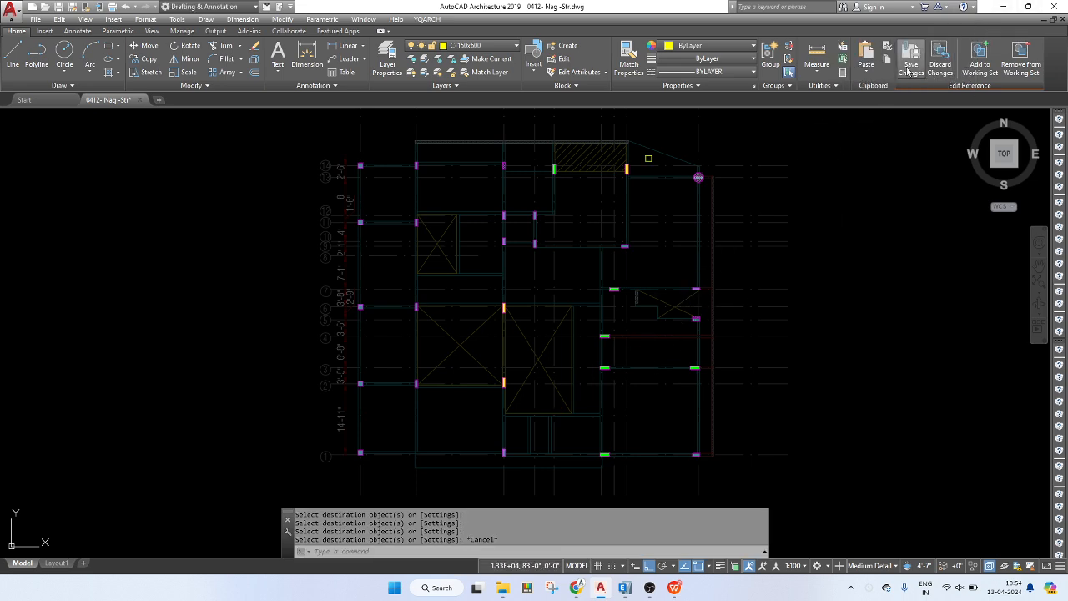
pyautogui.click(912, 62)
pyautogui.click(536, 316)
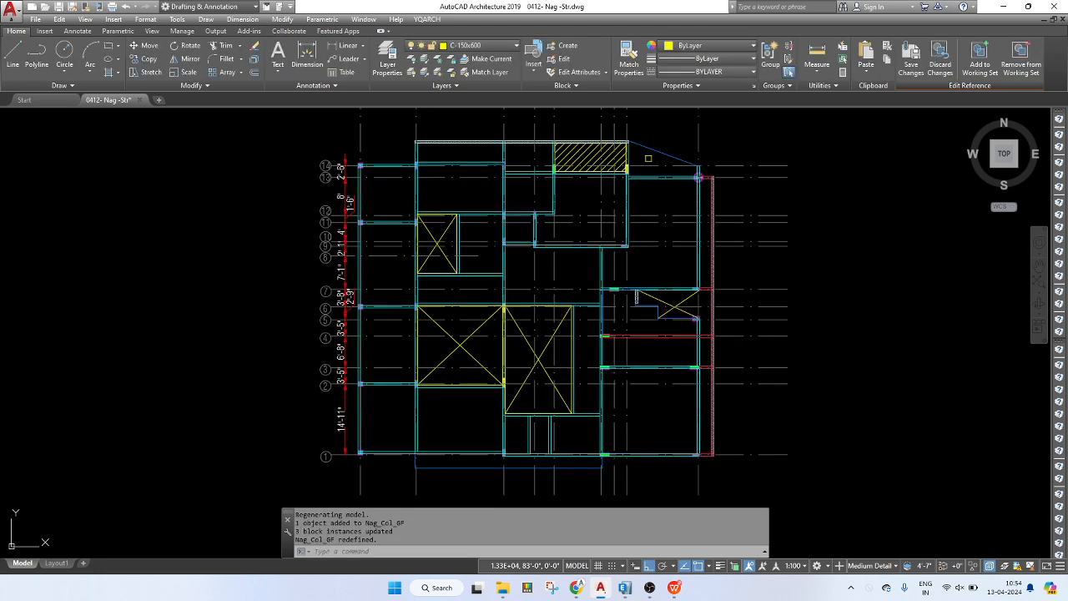
pyautogui.scroll(6, 501, 311)
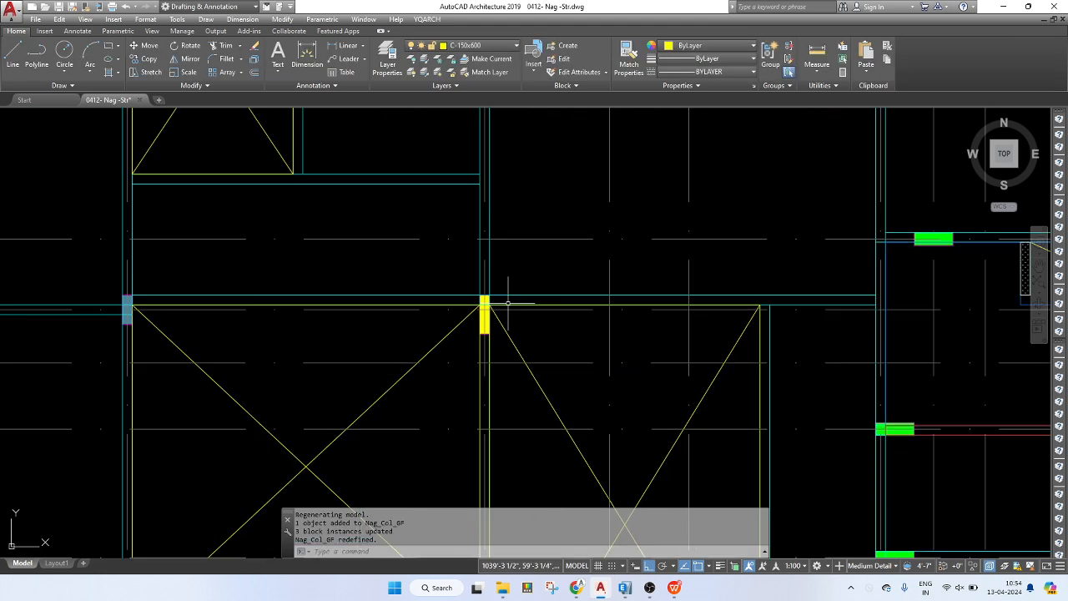
pyautogui.scroll(-4, 501, 311)
pyautogui.scroll(-5, 534, 289)
pyautogui.scroll(6, 482, 285)
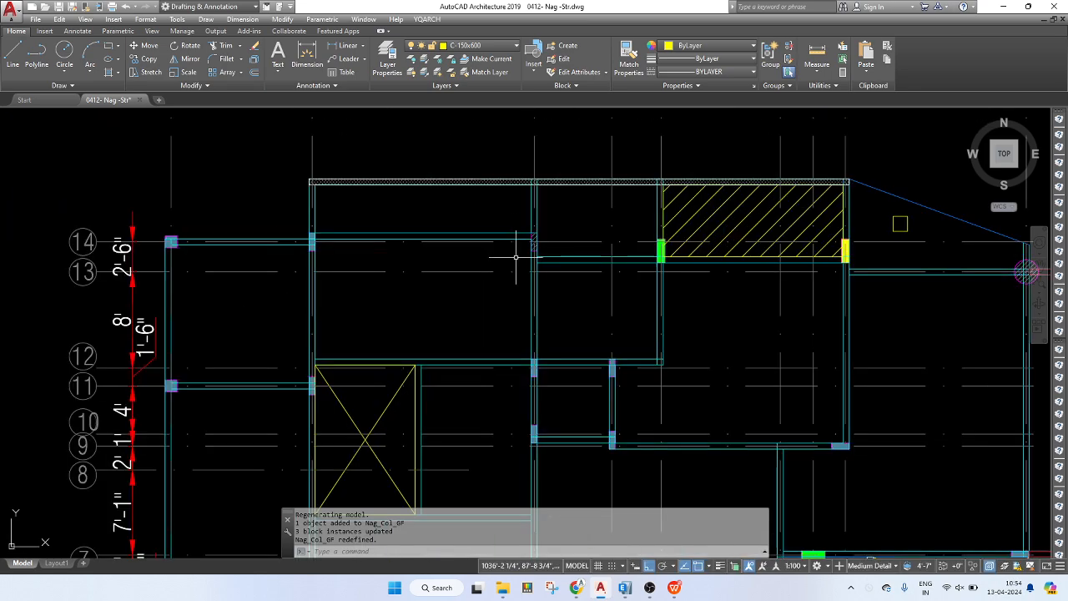
# - Switch to the Nag-ETABS model in ETABS and end the running column drawing command
pyautogui.moveTo(420, 5); pyautogui.dragTo(0, 96)
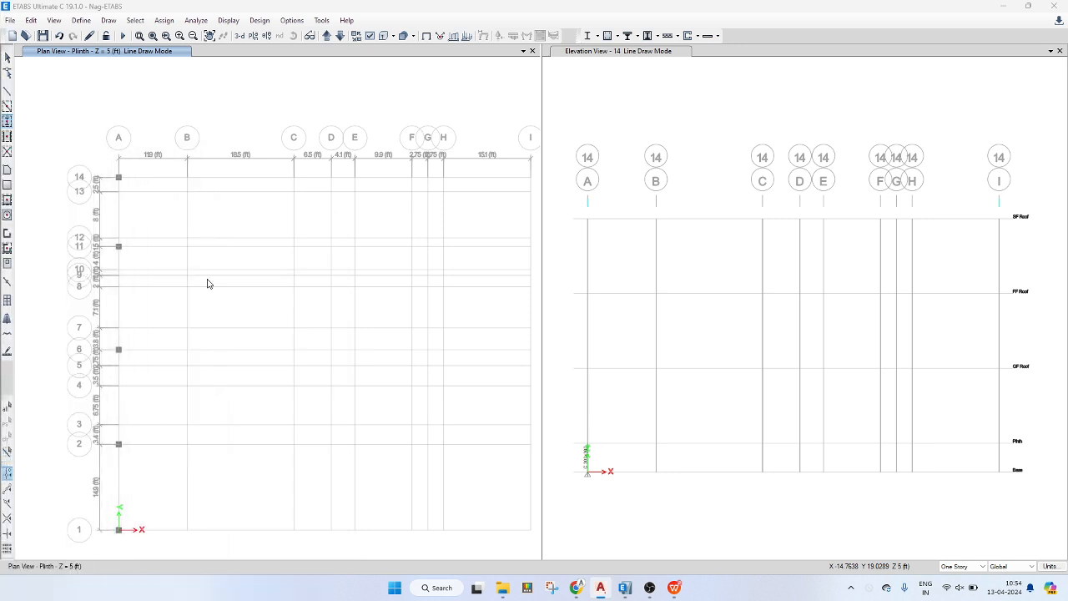
pyautogui.moveTo(239, 248)
pyautogui.mouseDown(button='middle')
pyautogui.moveTo(266, 256)
pyautogui.moveTo(247, 260)
pyautogui.mouseUp(button='middle')
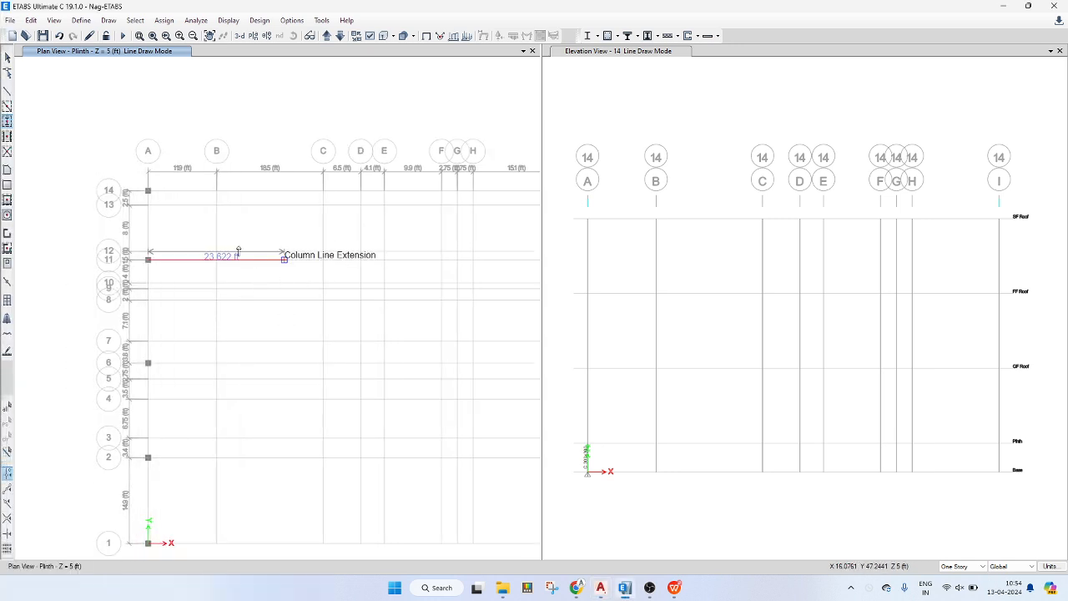
pyautogui.click(241, 271)
pyautogui.press('Escape')
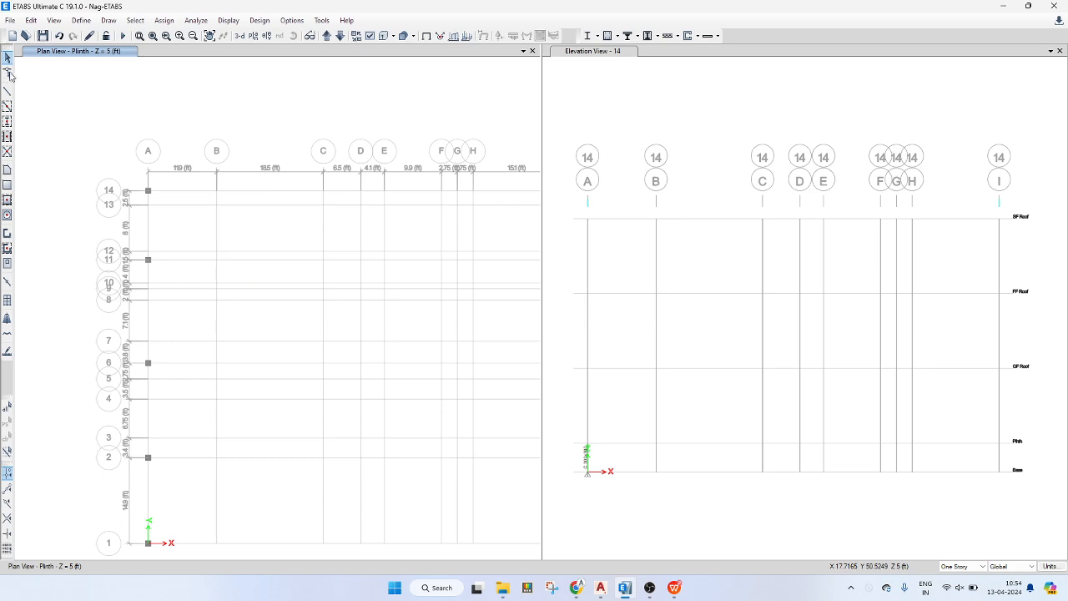
# - Change the display color of the C 150x450 frame section to purple
pyautogui.moveTo(80, 65); pyautogui.dragTo(89, 29, button='middle')
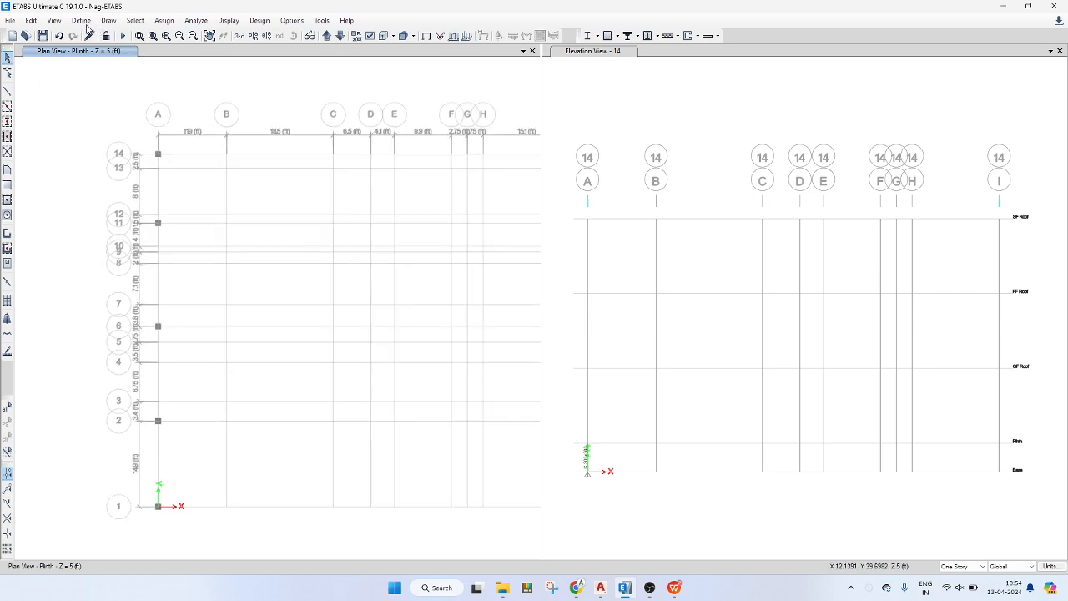
pyautogui.click(81, 21)
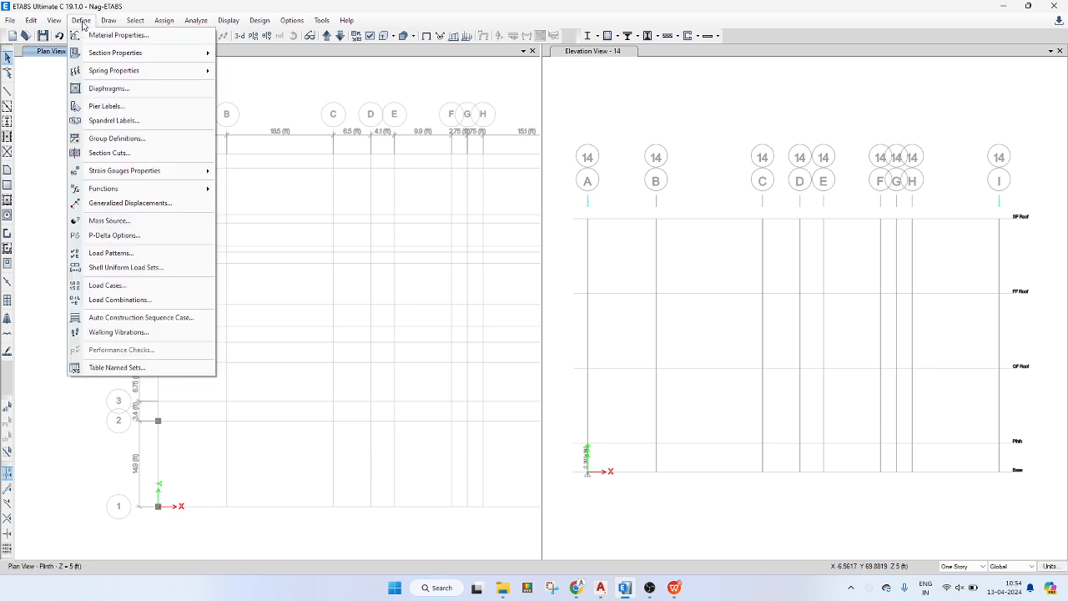
pyautogui.moveTo(125, 52)
pyautogui.click(242, 52)
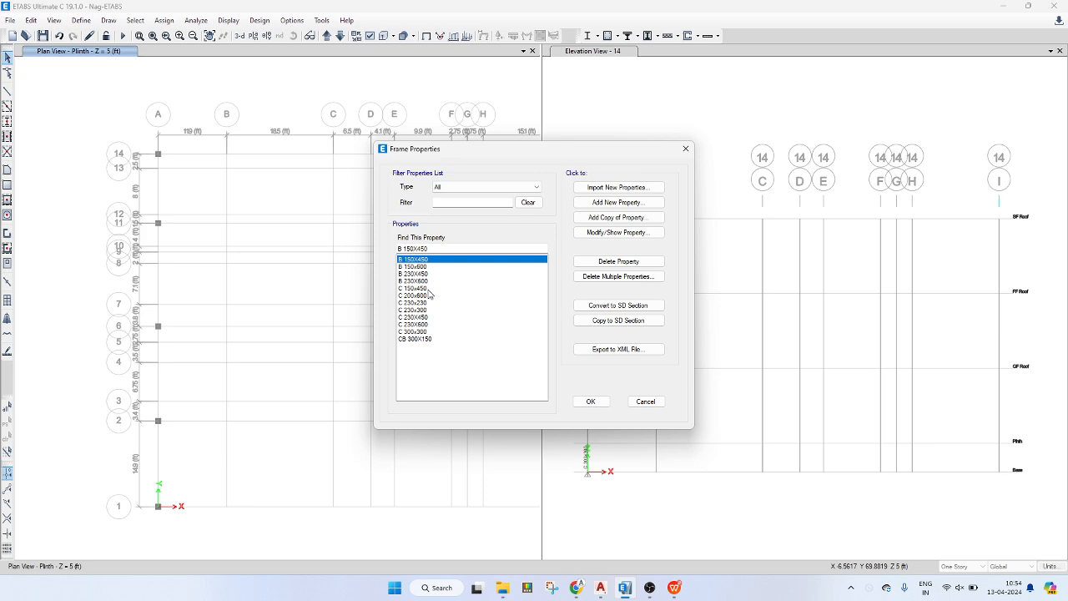
pyautogui.click(426, 289)
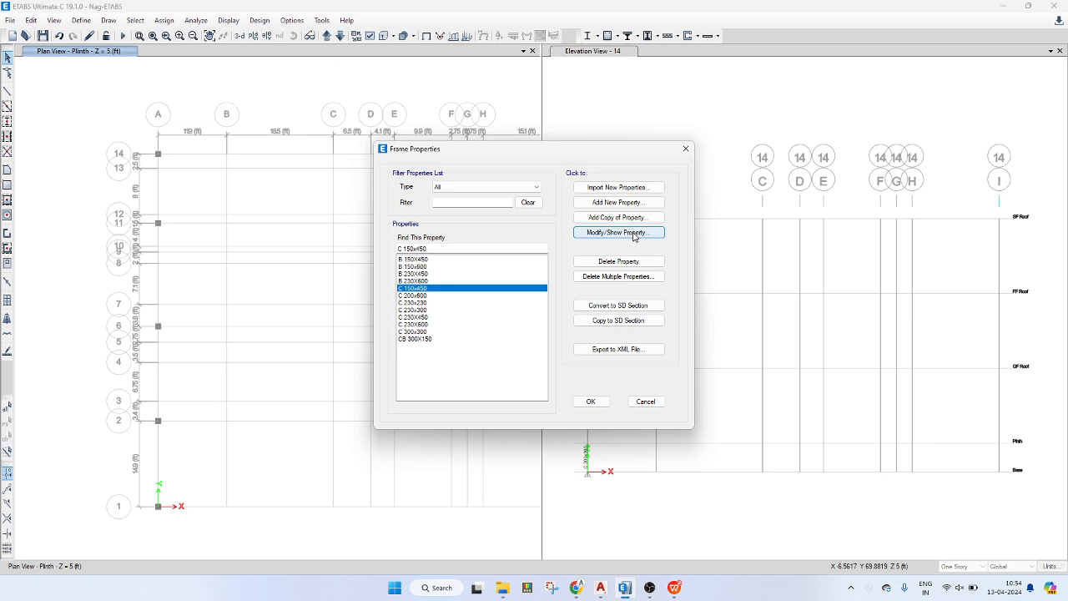
pyautogui.click(634, 233)
pyautogui.click(523, 195)
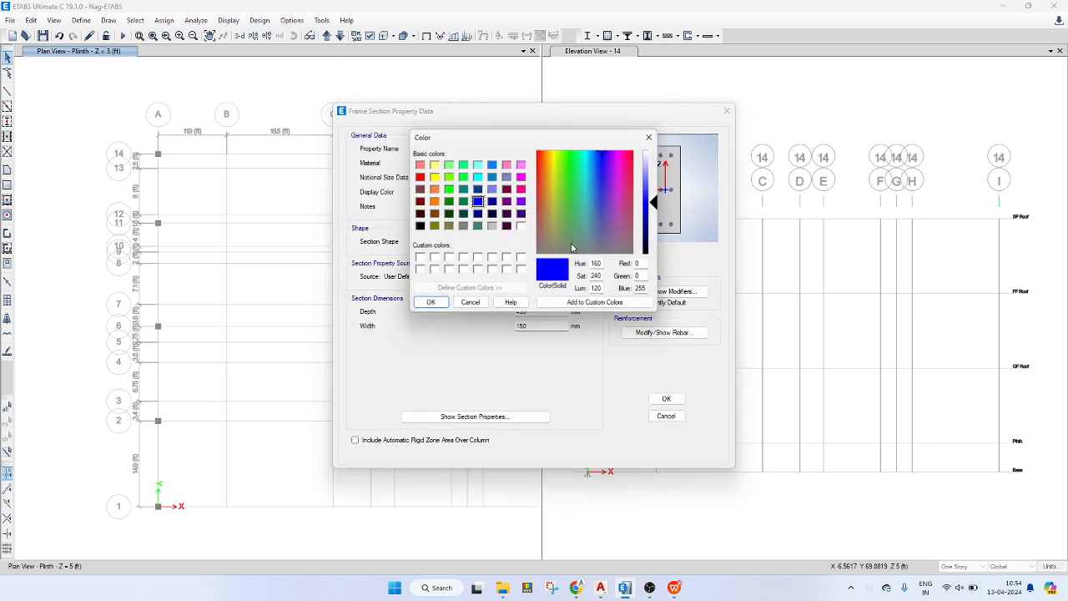
pyautogui.click(521, 201)
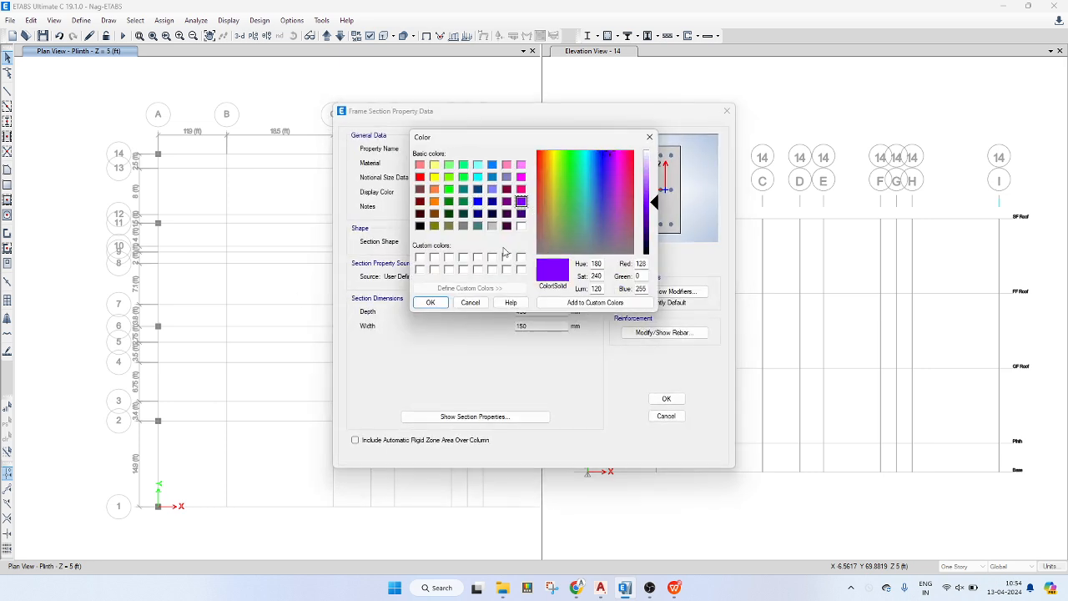
pyautogui.click(431, 303)
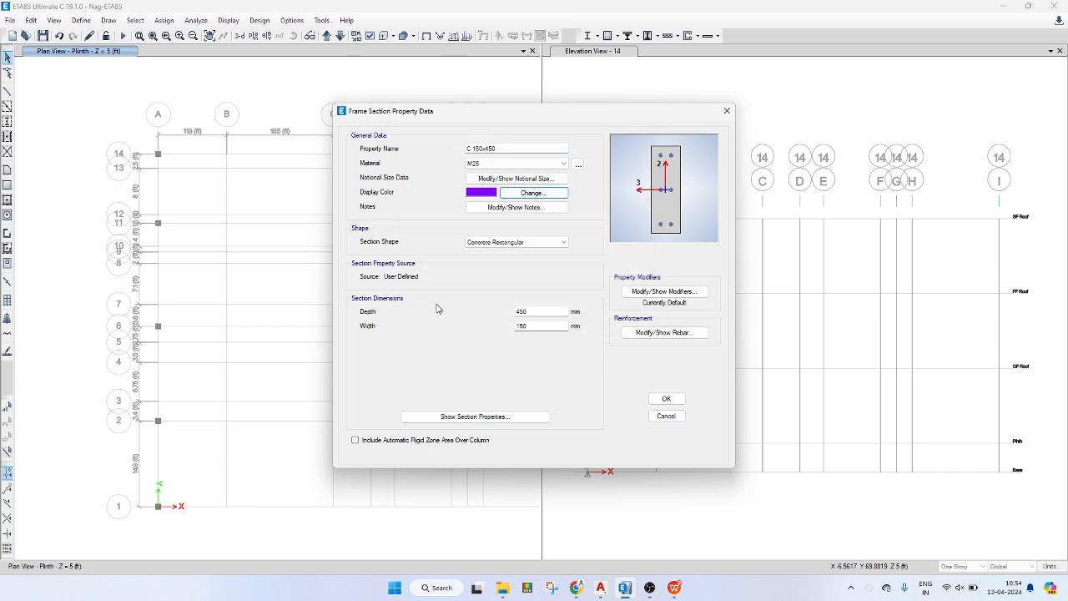
pyautogui.click(666, 399)
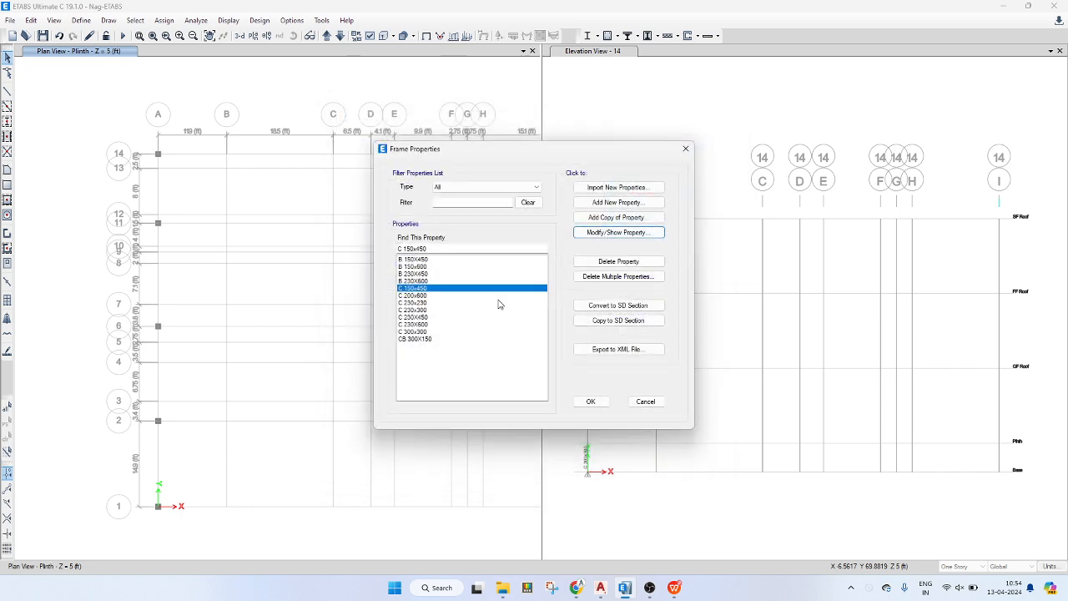
# - Add a copy of the C 200x600 frame section named C 150x600 with a width of 150 mm
pyautogui.click(440, 295)
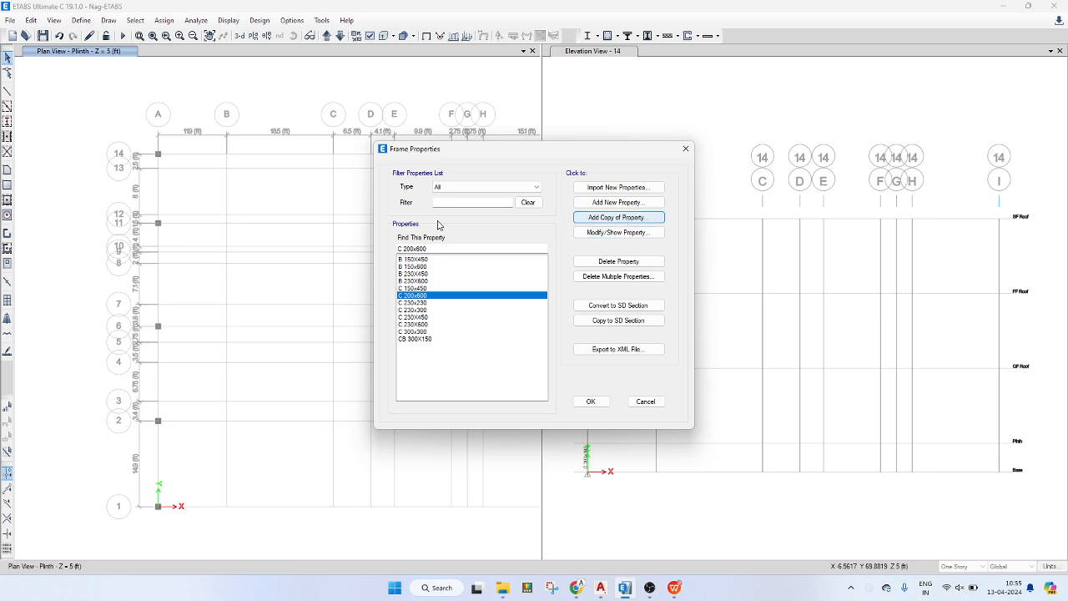
pyautogui.write('C')
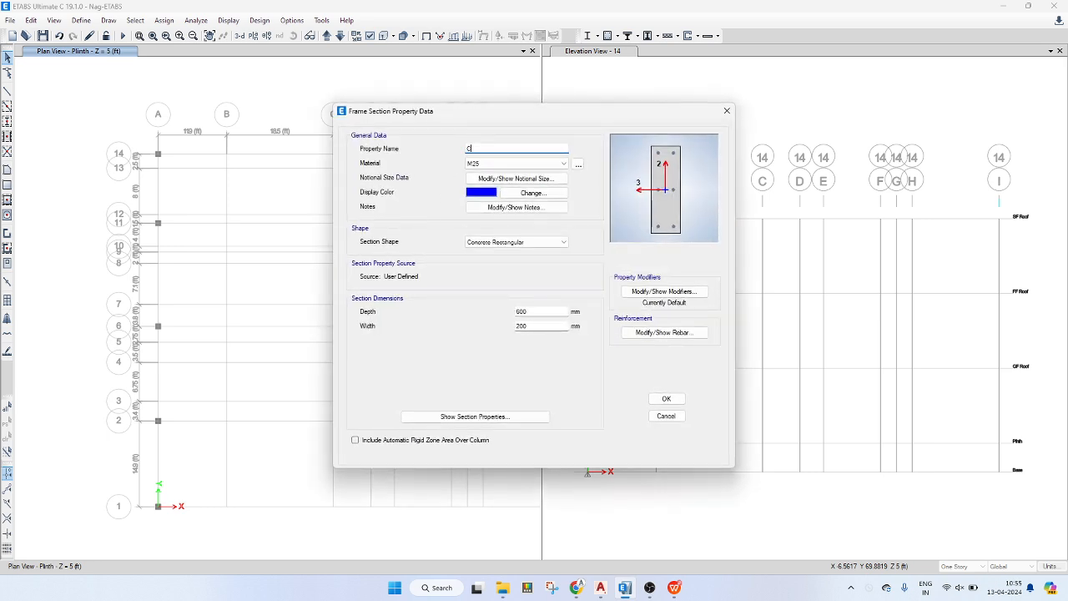
pyautogui.write(' 150x600')
pyautogui.press('Tab')
pyautogui.doubleClick(556, 326)
pyautogui.write('150')
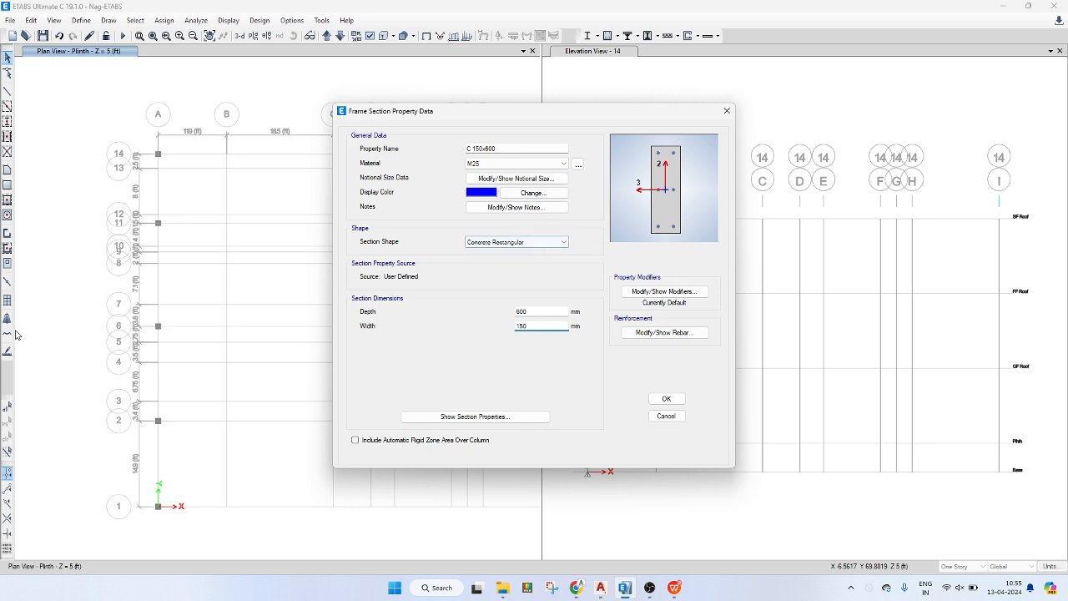
# - Set the display color of the new C 150x600 section to yellow and accept the section
pyautogui.click(529, 193)
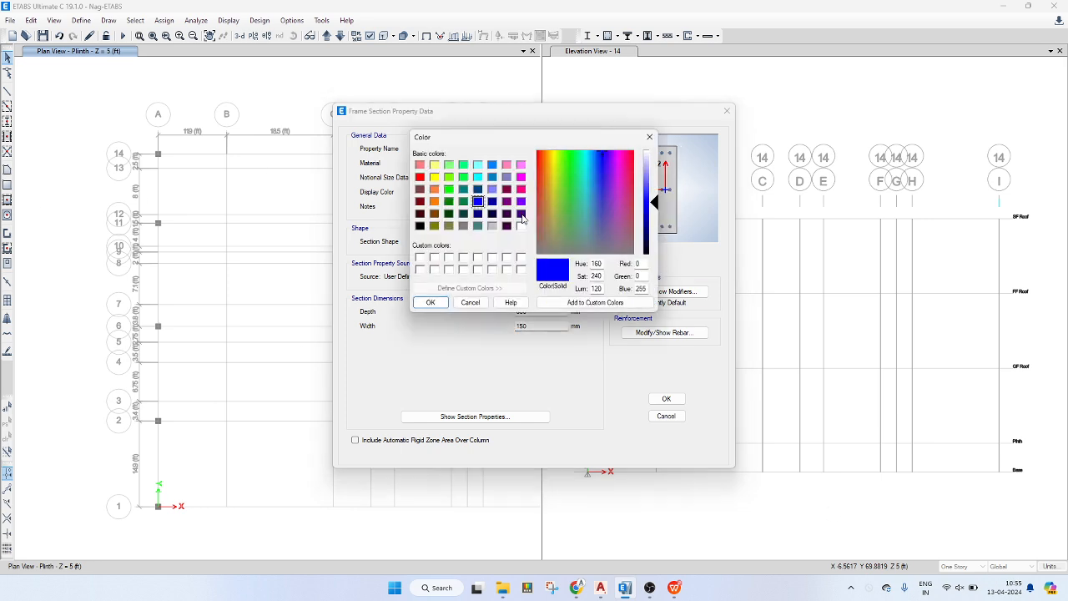
pyautogui.click(435, 177)
pyautogui.click(430, 303)
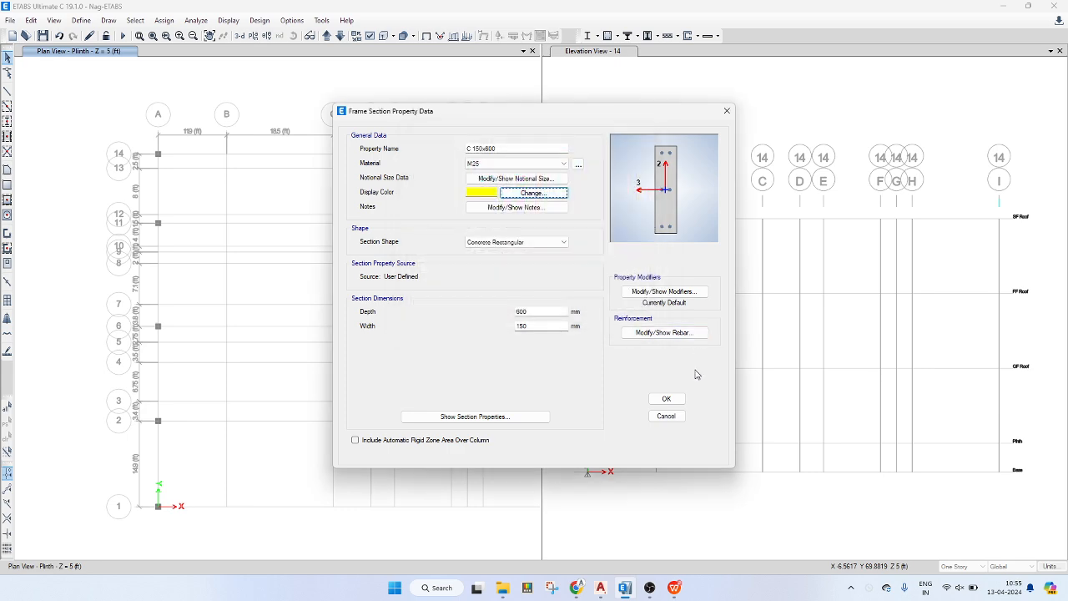
pyautogui.click(667, 399)
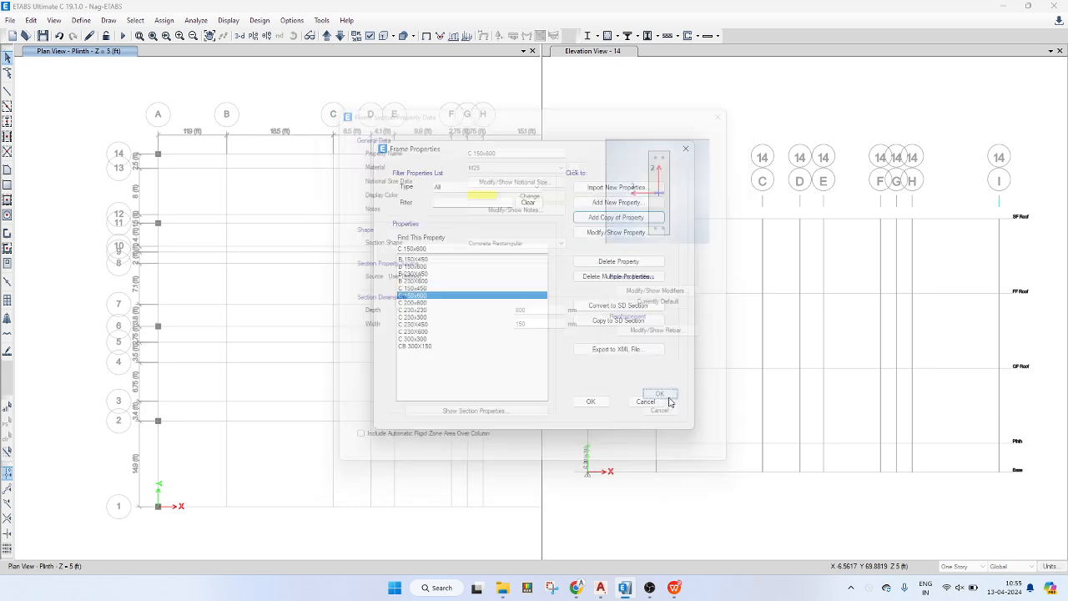
# - Change the display color of the C 200x600 section to green and accept the frame property changes
pyautogui.click(434, 303)
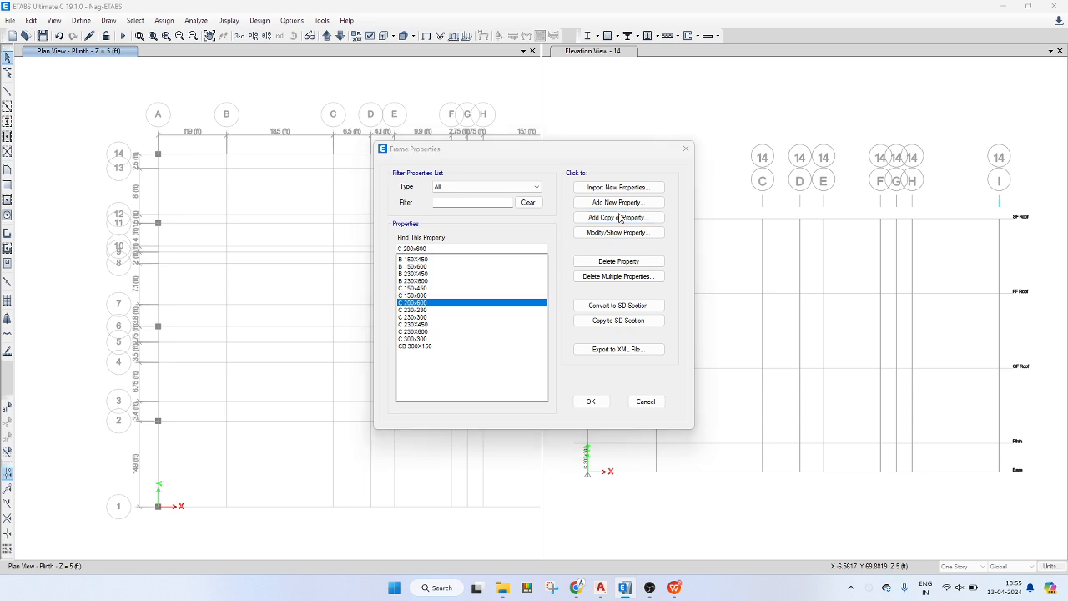
pyautogui.click(618, 232)
pyautogui.click(533, 193)
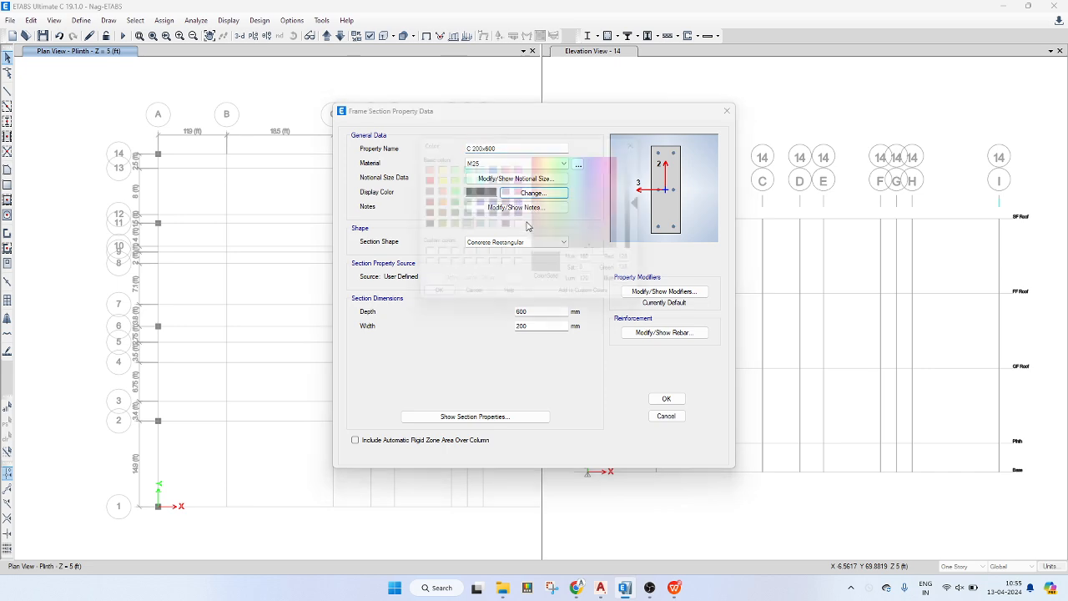
pyautogui.click(449, 190)
pyautogui.click(431, 302)
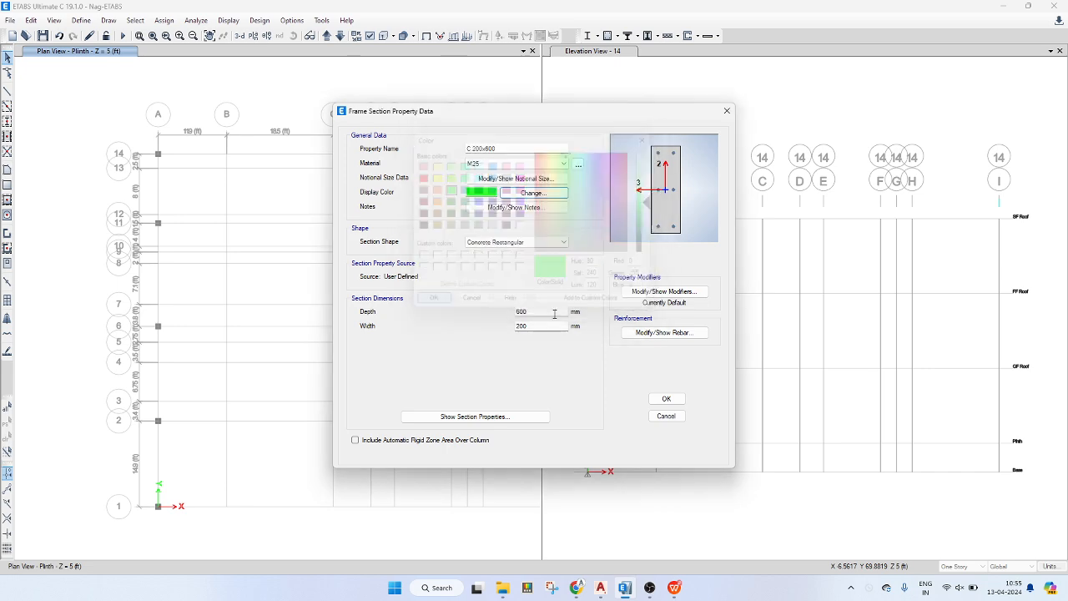
pyautogui.click(666, 399)
pyautogui.click(584, 401)
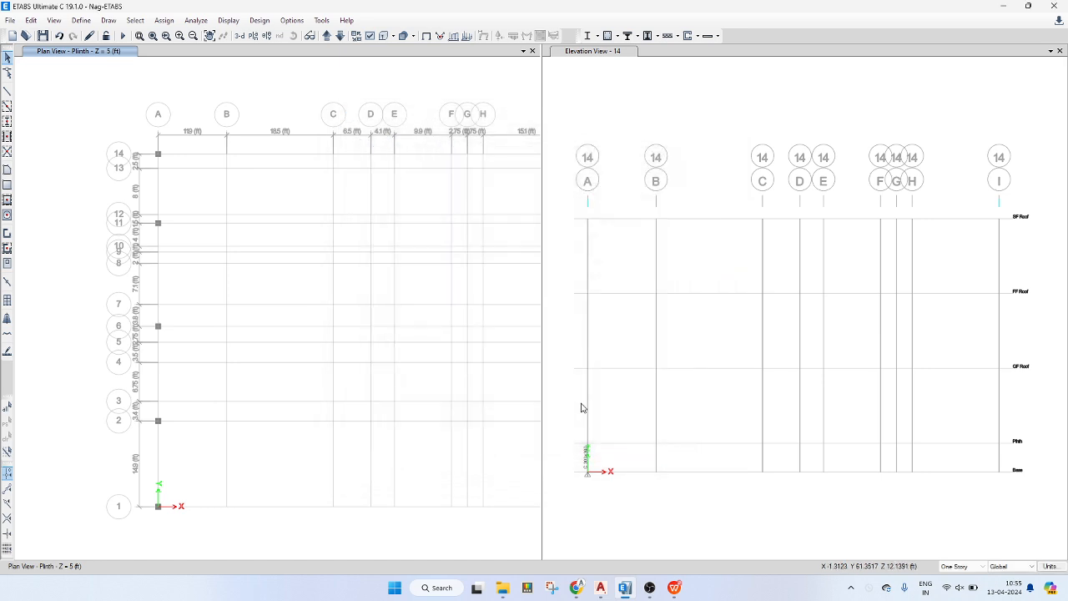
# - Start quick column drawing and choose the C 150x450 section as the column property
pyautogui.click(8, 121)
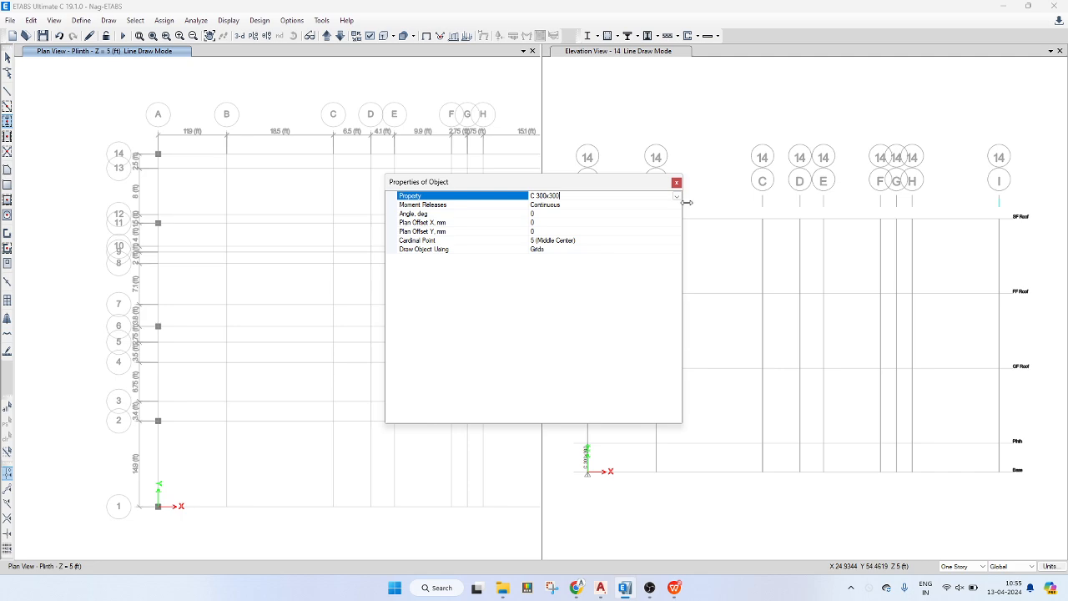
pyautogui.click(677, 195)
pyautogui.scroll(1, 597, 224)
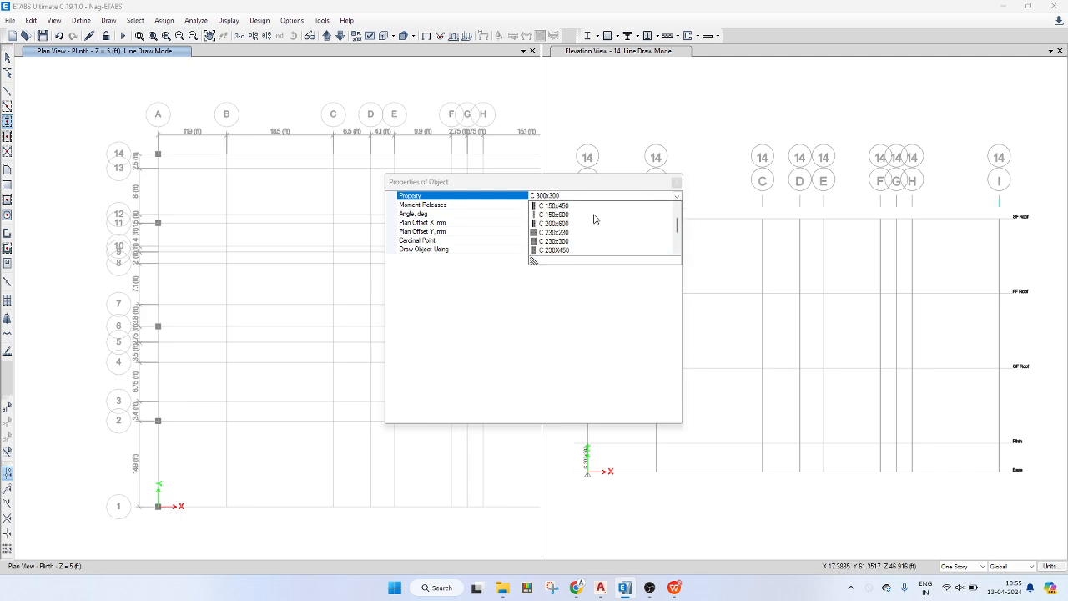
pyautogui.click(570, 215)
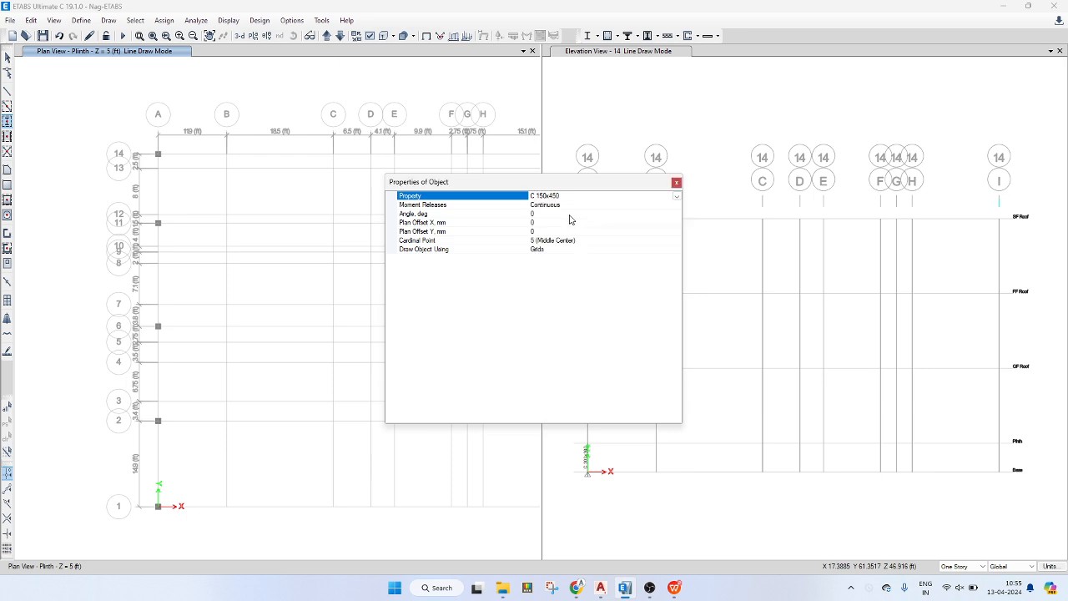
pyautogui.click(677, 182)
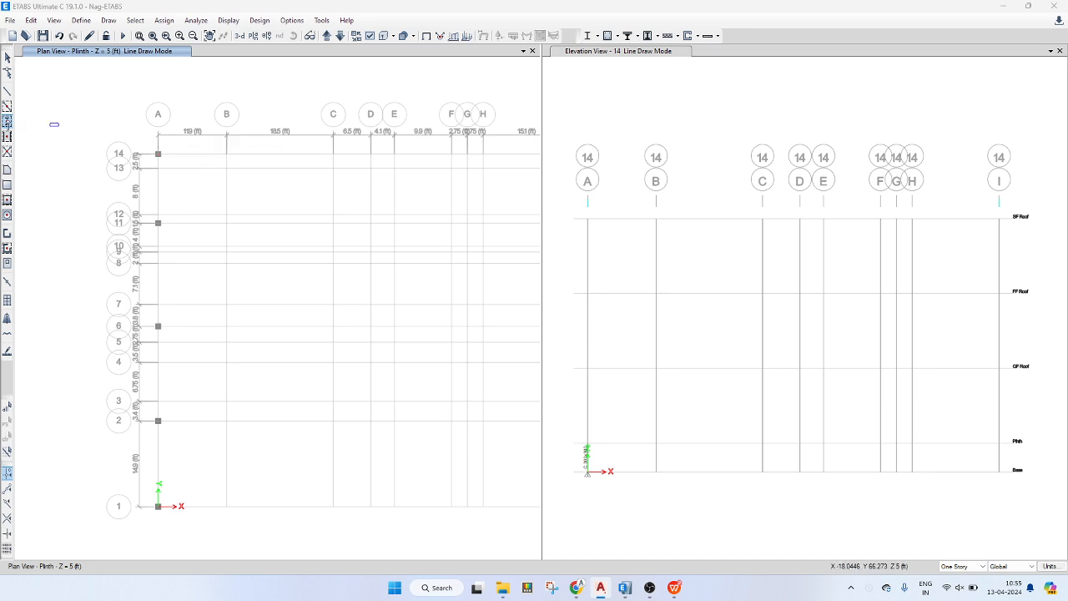
# - Place C 150x450 columns at a 90-degree angle on grid points B-14 and B-11, and move the object properties clear of the plan
pyautogui.click(7, 121)
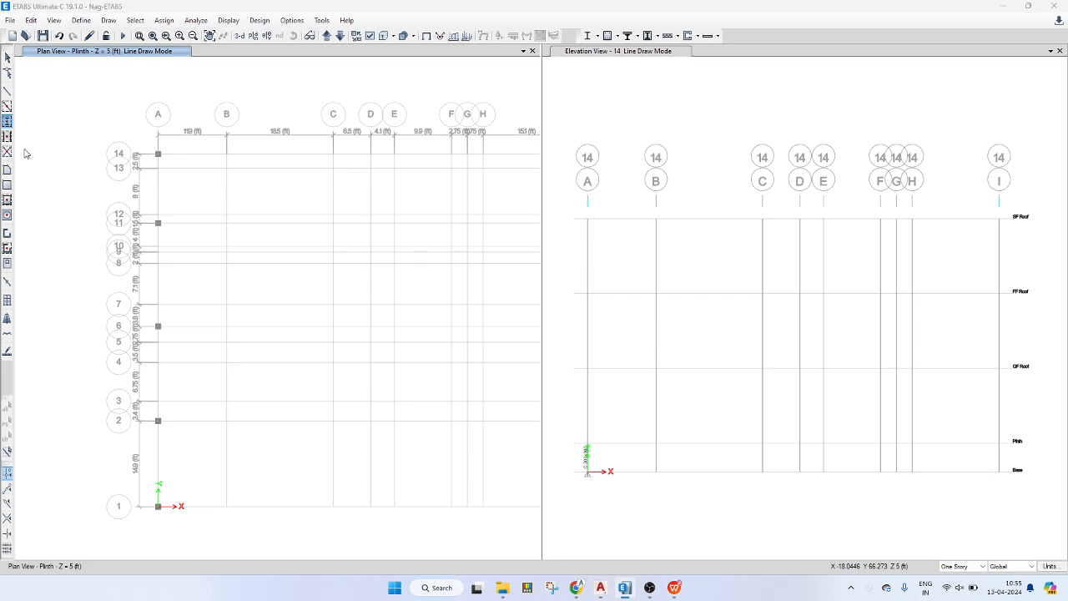
pyautogui.click(539, 215)
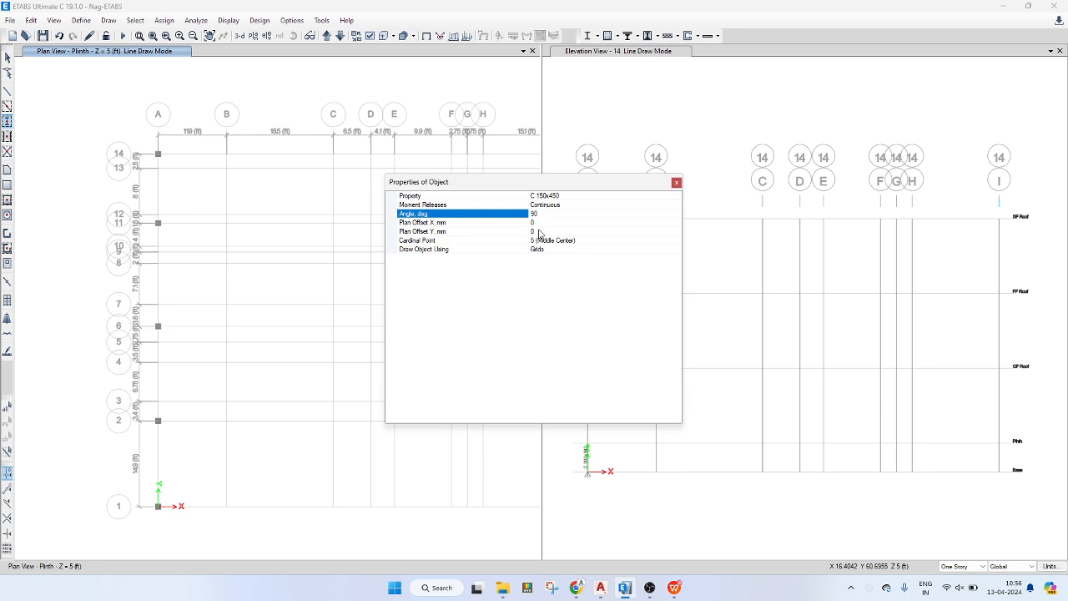
pyautogui.click(227, 154)
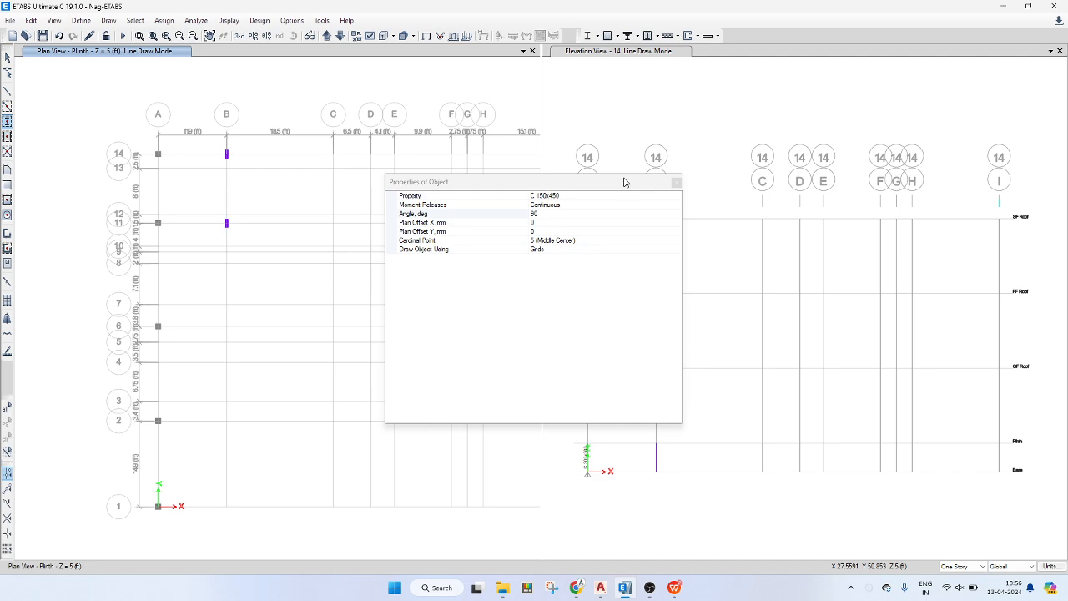
pyautogui.moveTo(627, 182); pyautogui.dragTo(843, 162)
# - Check the AutoCAD column plan, and place C 150x450 columns at 90 degrees on grid points B-6 and B-2 in ETABS
pyautogui.hotkey('alt', 'Tab')
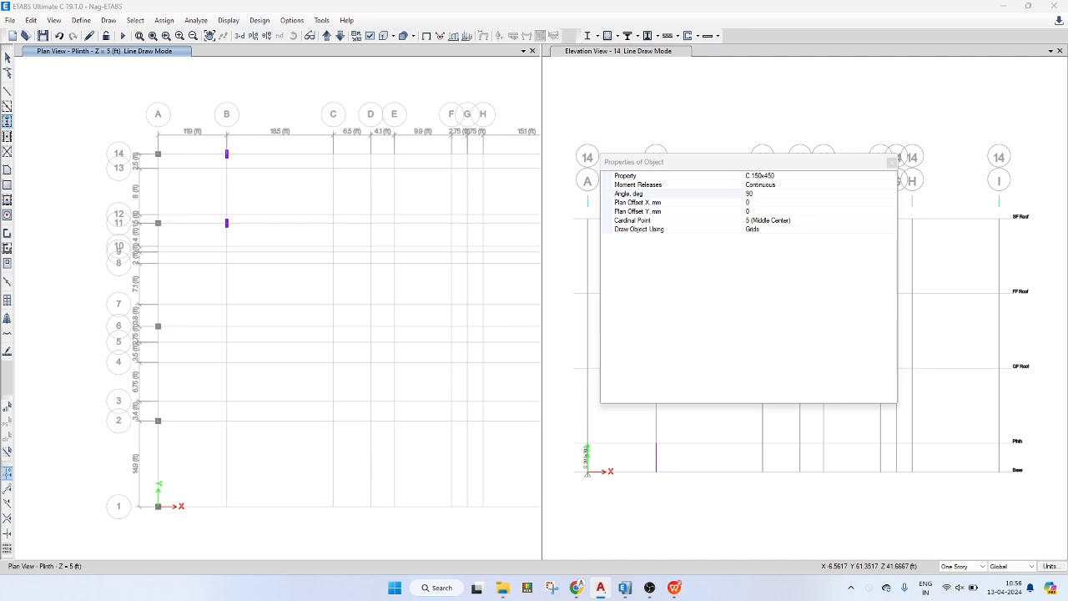
pyautogui.click(226, 327)
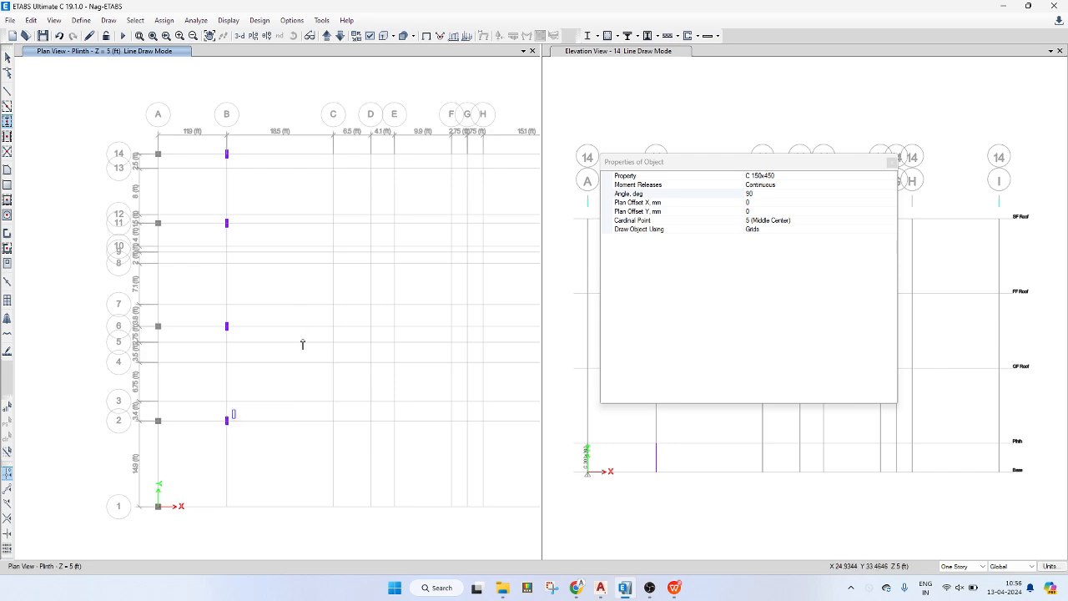
pyautogui.moveTo(284, 360); pyautogui.dragTo(293, 299, button='middle')
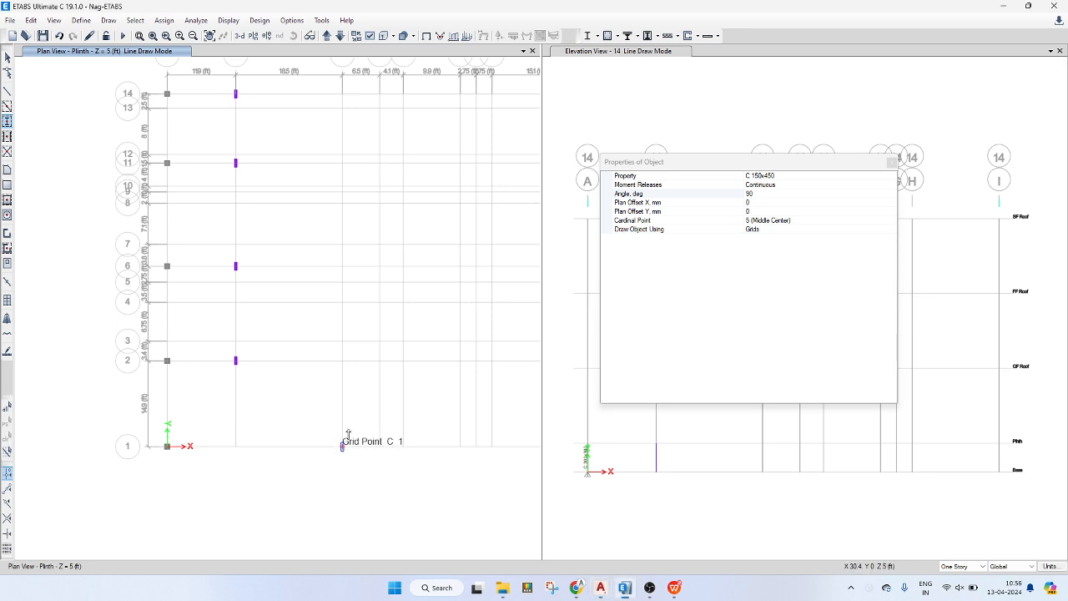
# - Place C 150x450 columns at 90 degrees on grid points C-1, C-10 and D-9, checking positions against the AutoCAD column plan
pyautogui.click(343, 446)
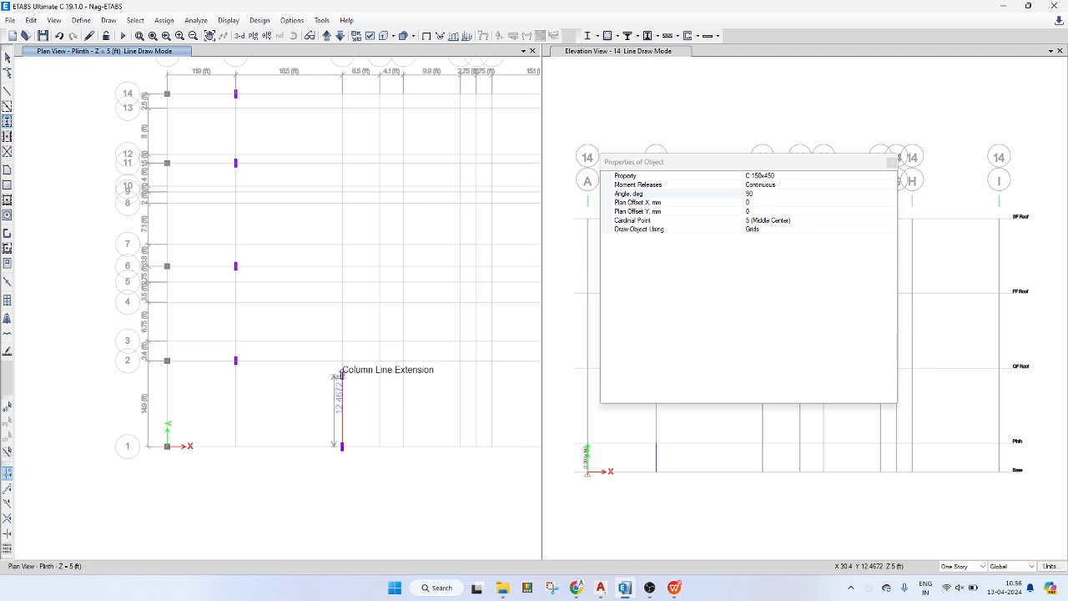
pyautogui.hotkey('alt', 'Tab')
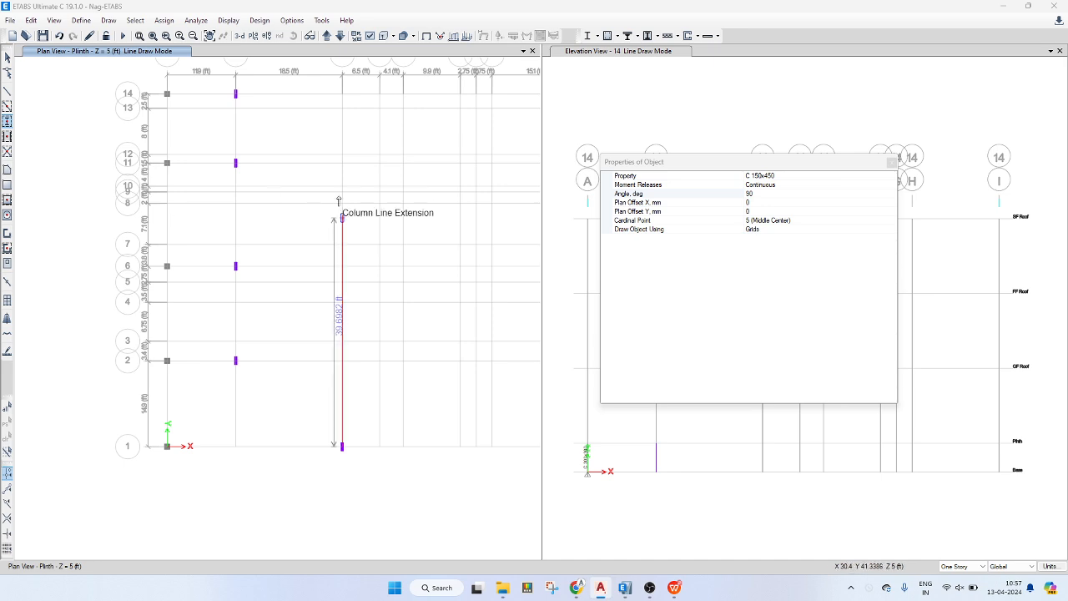
pyautogui.scroll(2, 342, 185)
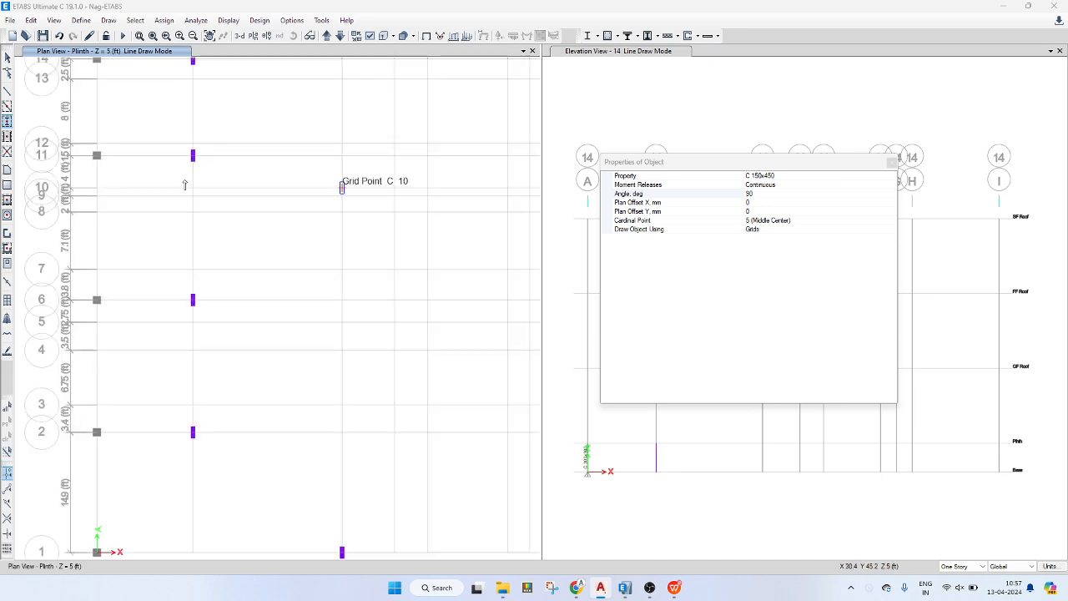
pyautogui.scroll(2, 193, 184)
pyautogui.scroll(-5, 316, 196)
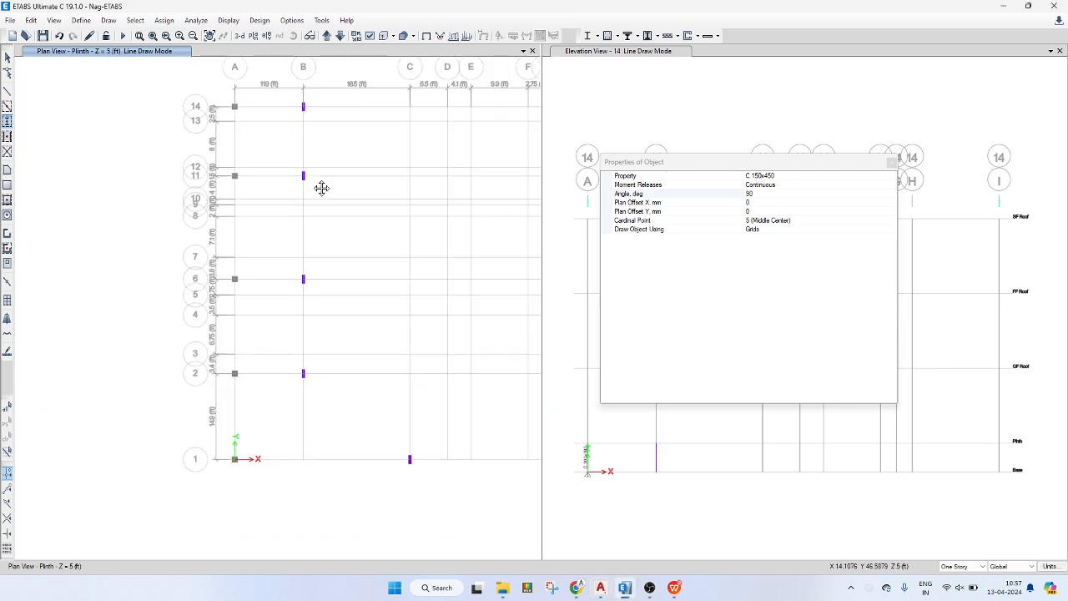
pyautogui.click(410, 199)
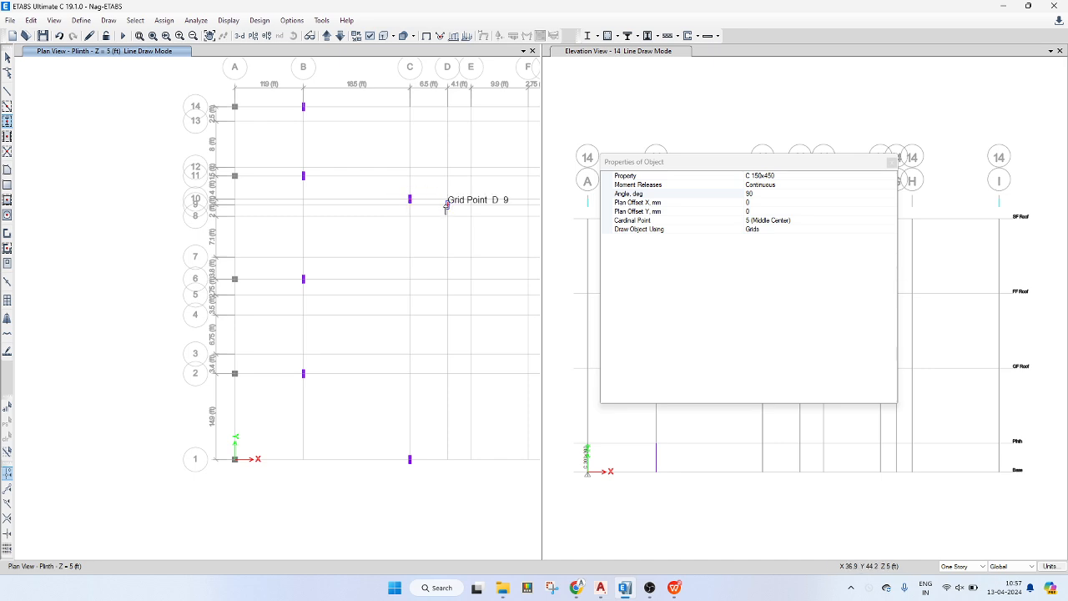
pyautogui.click(447, 207)
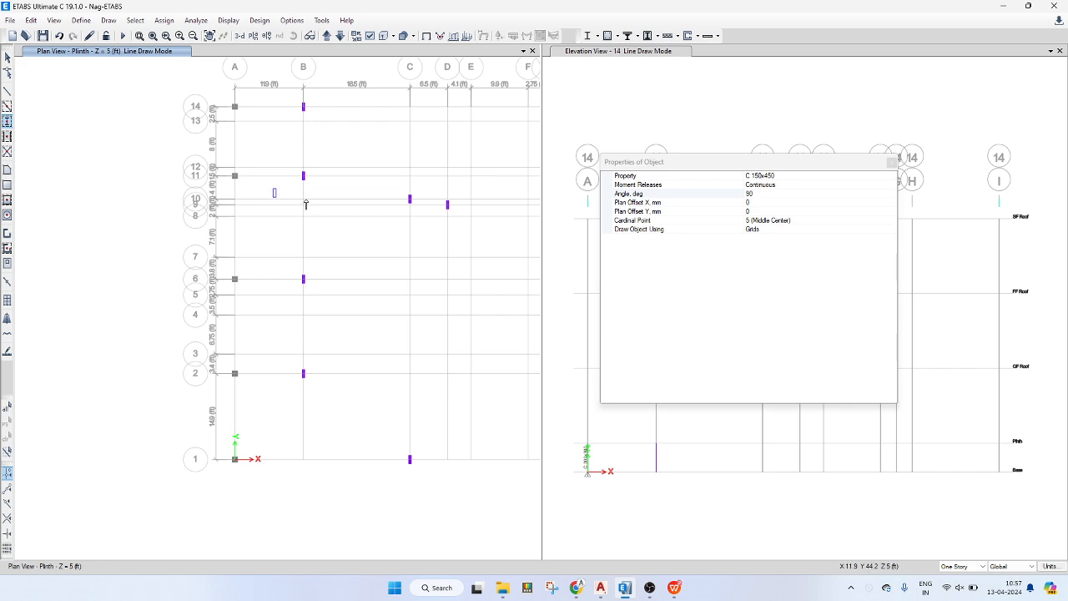
# - Place C 150x450 columns at 90 degrees on grid points C-12, D-12 and C-14
pyautogui.click(410, 167)
pyautogui.click(448, 168)
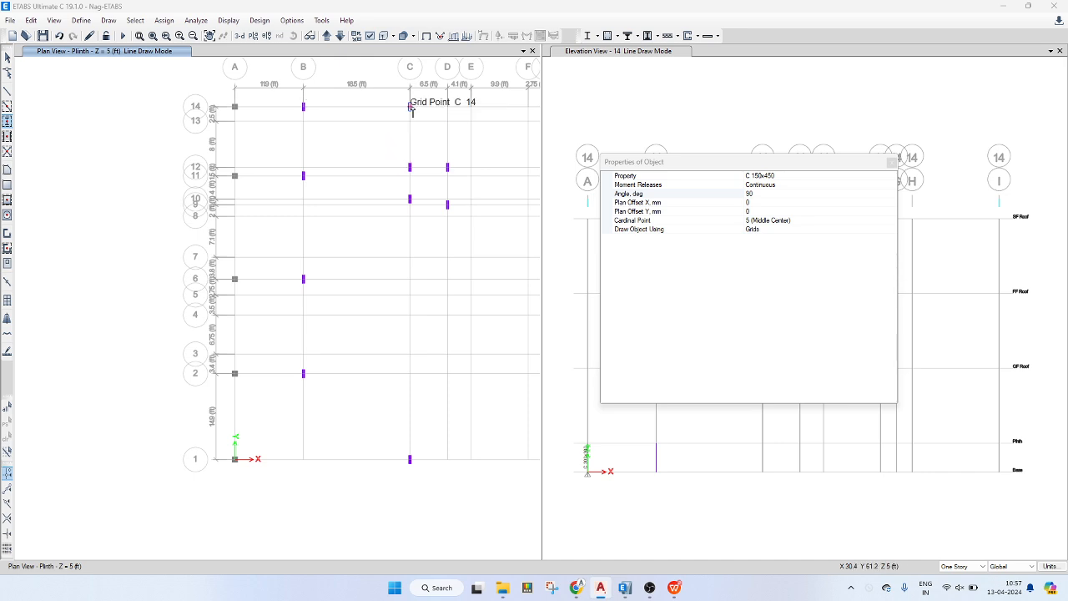
pyautogui.click(410, 106)
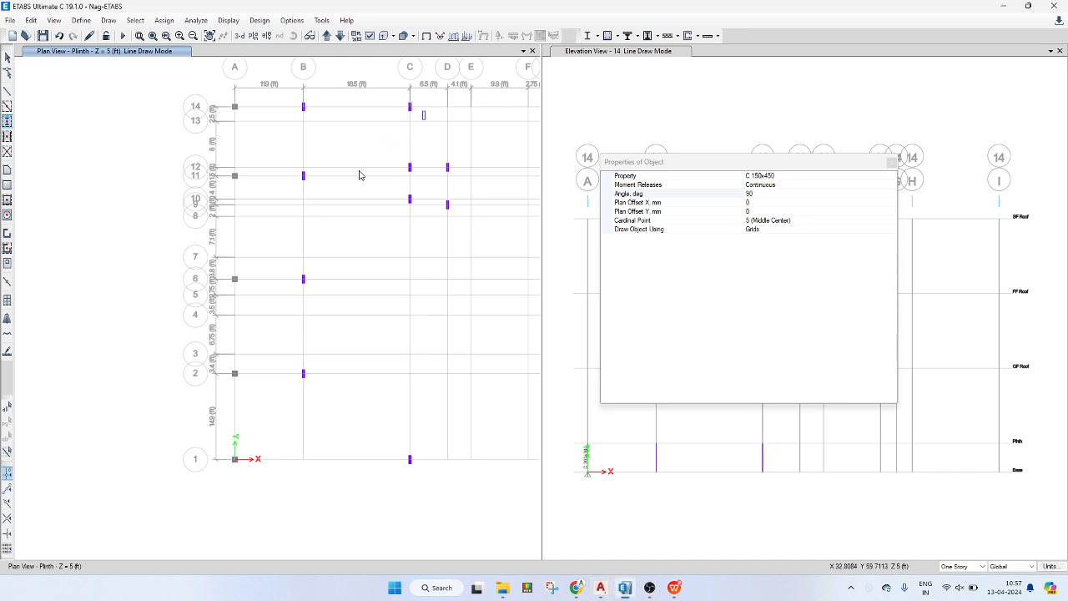
# - Set the column angle to 0 degrees, check the AutoCAD plan, and place a C 150x450 column on grid point I-13
pyautogui.moveTo(445, 101); pyautogui.dragTo(380, 157, button='middle')
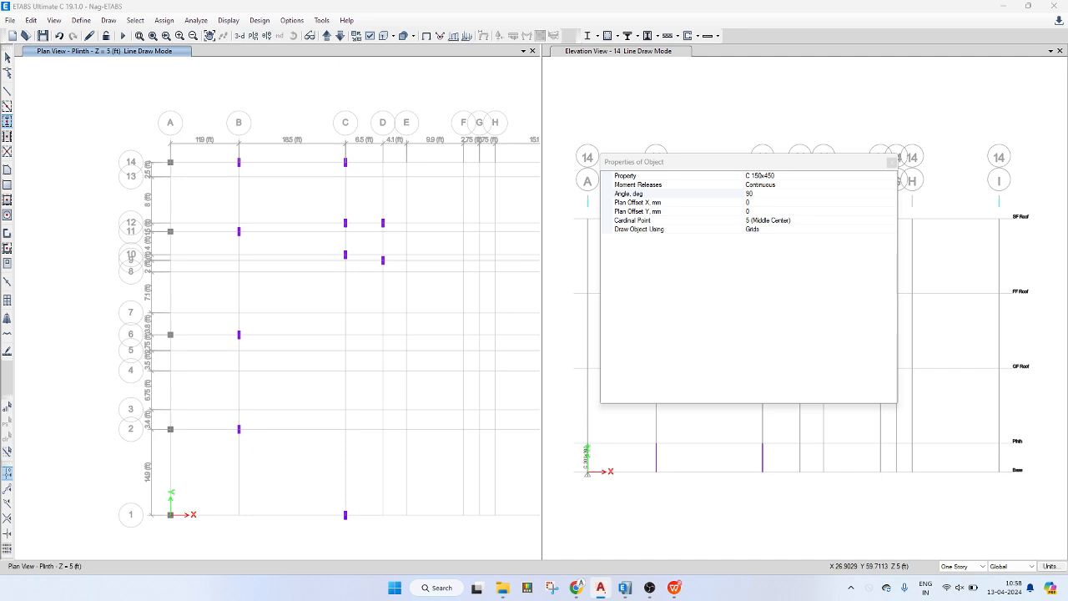
pyautogui.moveTo(464, 237); pyautogui.dragTo(375, 256, button='middle')
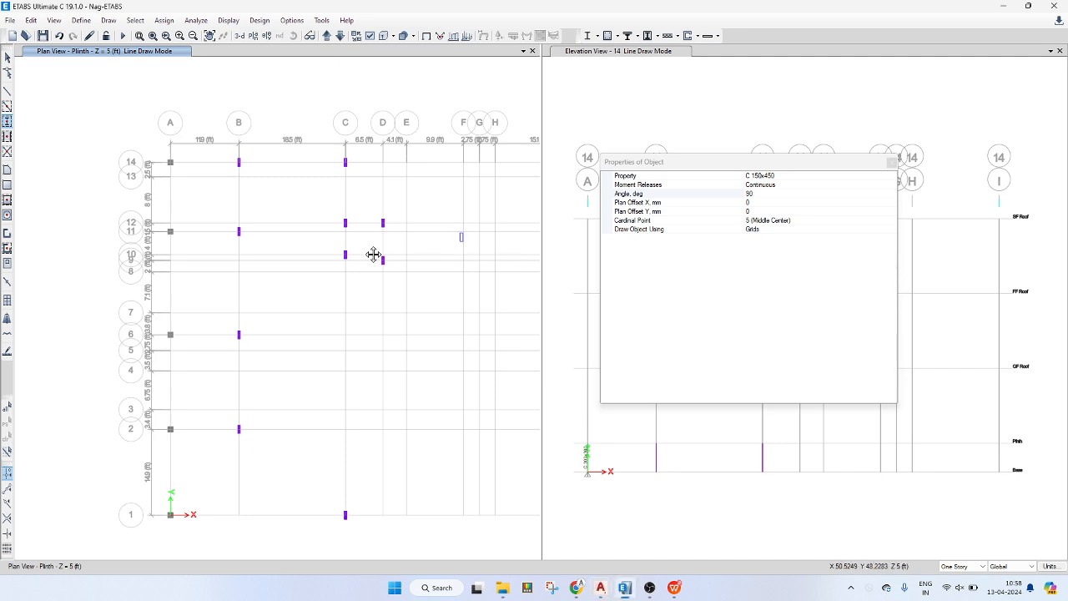
pyautogui.click(769, 186)
pyautogui.click(768, 195)
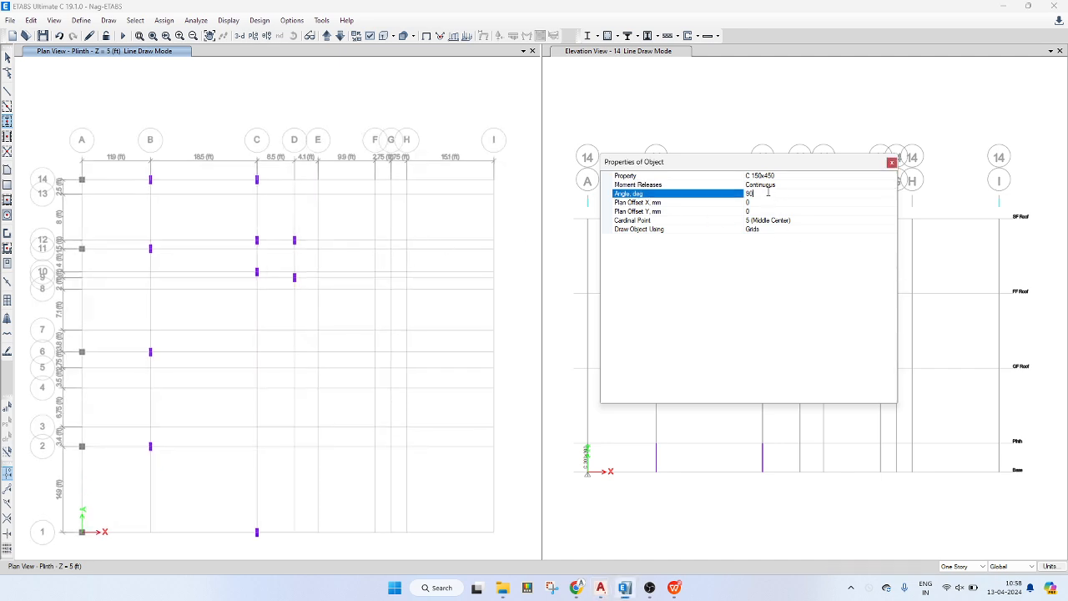
pyautogui.moveTo(767, 193); pyautogui.dragTo(730, 200)
pyautogui.write('0')
pyautogui.hotkey('alt', 'Tab')
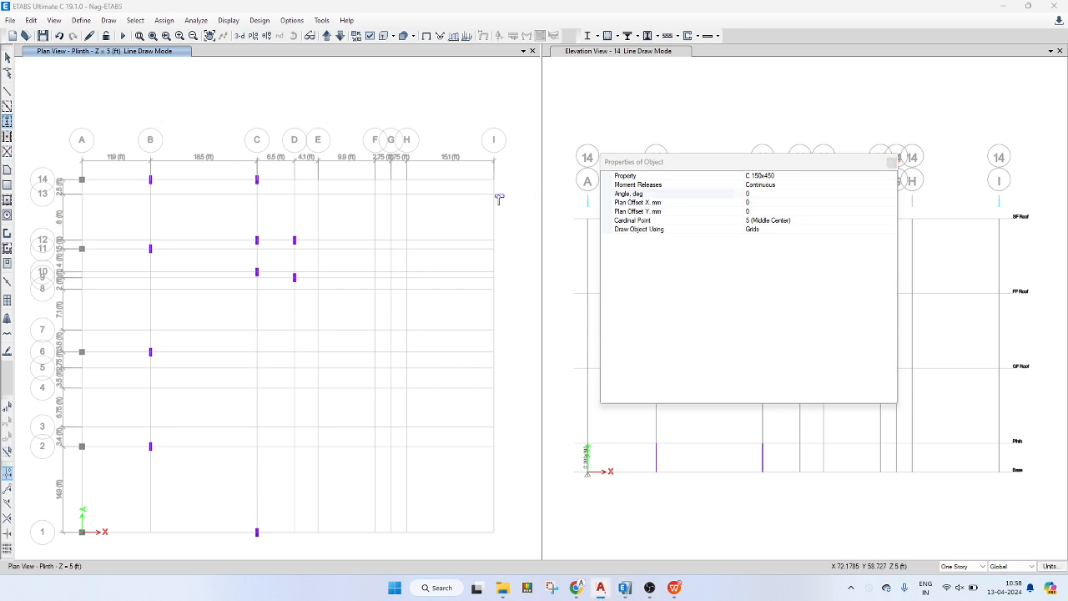
pyautogui.moveTo(494, 194); pyautogui.dragTo(473, 193, button='middle')
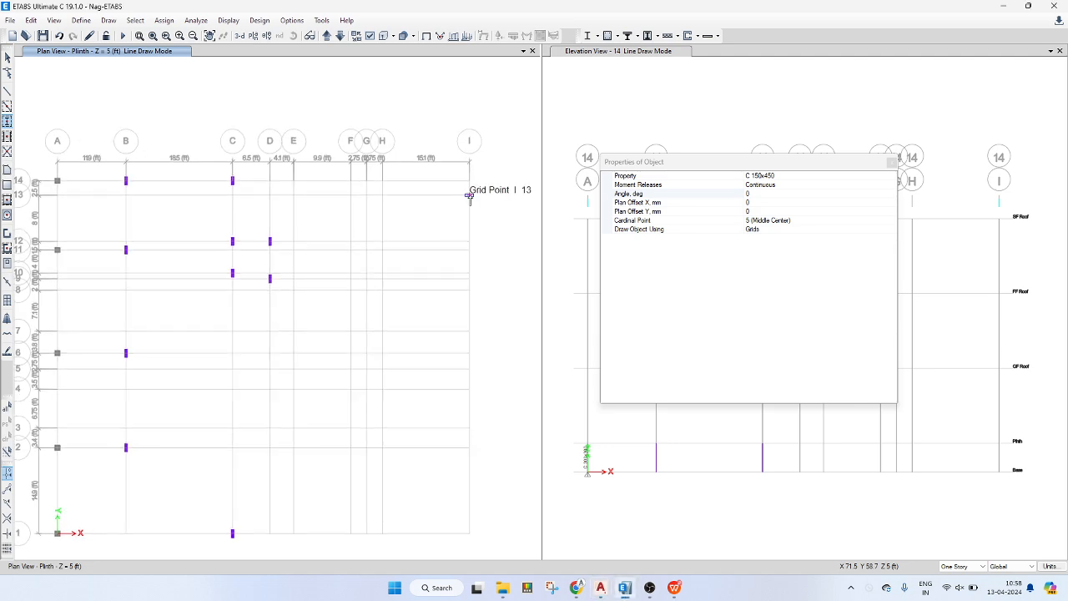
pyautogui.click(469, 195)
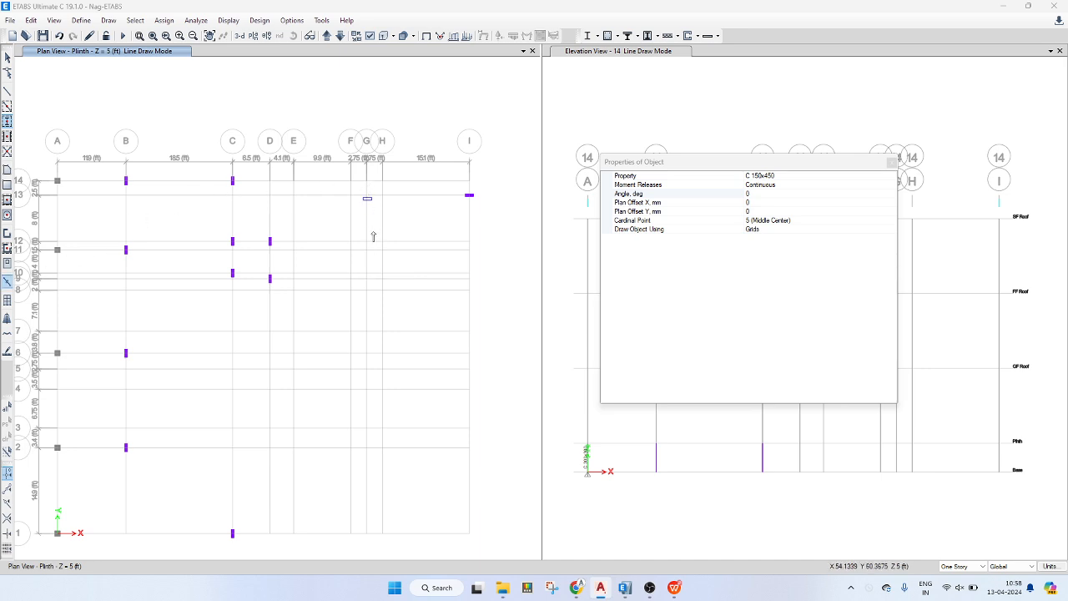
# - Place C 150x450 columns at 0 degrees on grid points H-9, I-7, I-5 and I-1
pyautogui.click(383, 278)
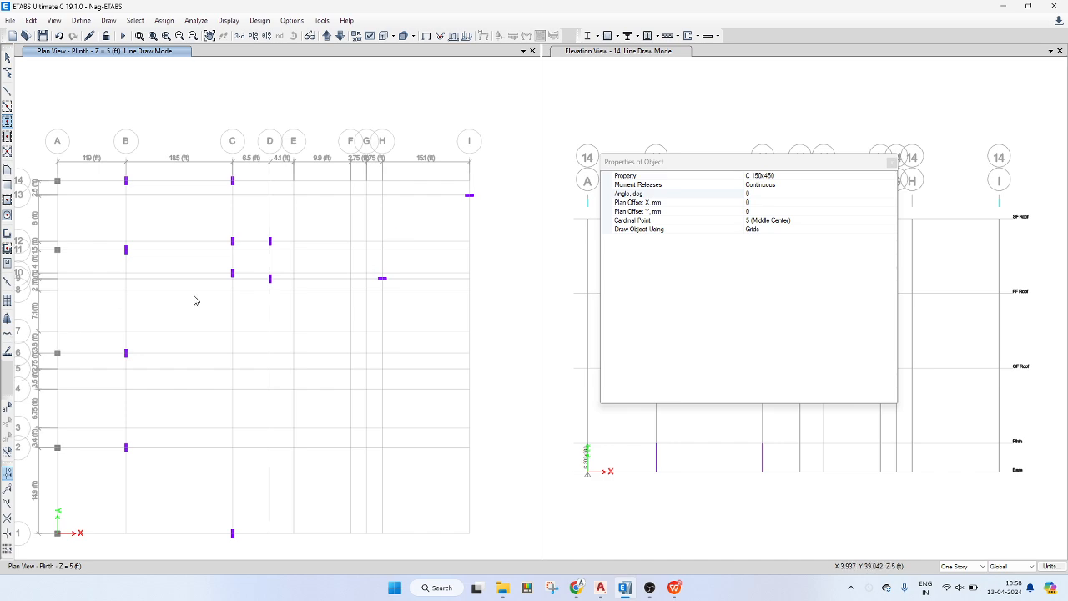
pyautogui.click(469, 331)
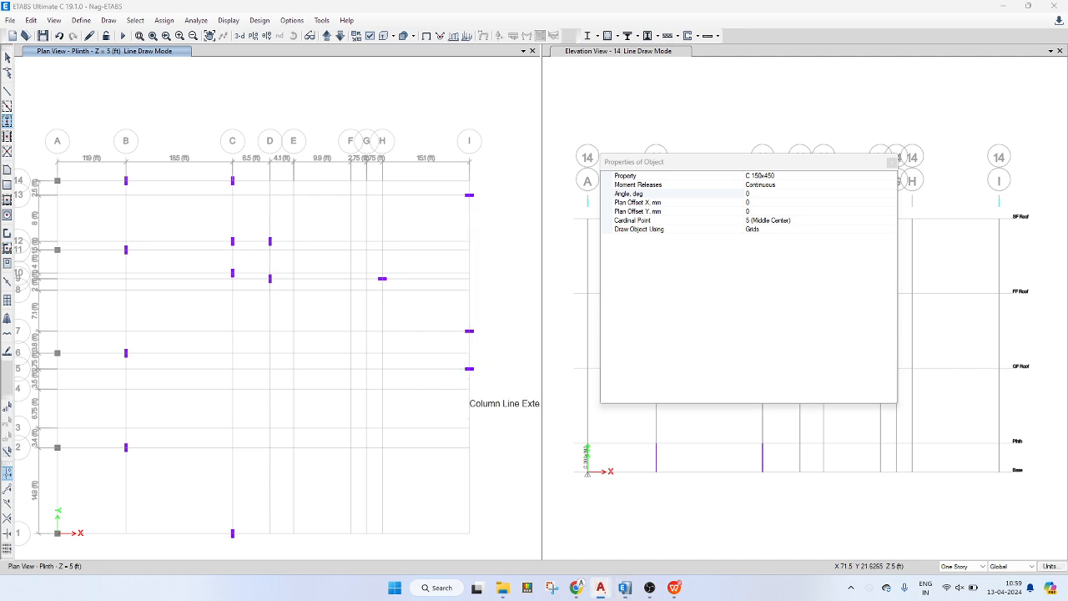
pyautogui.click(469, 535)
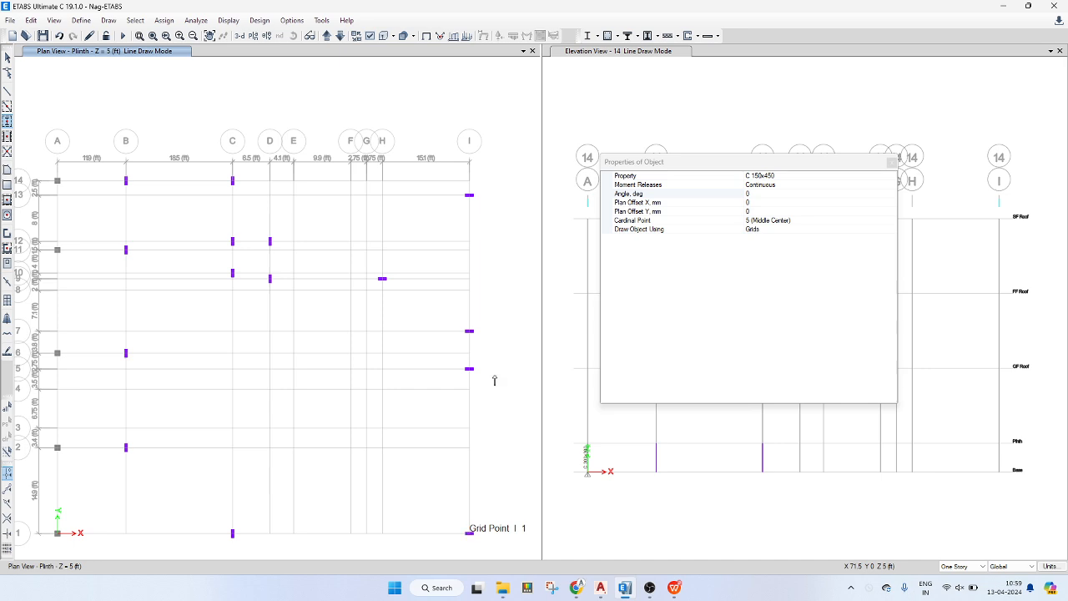
# - Switch the column property to C 200x600 with a 90-degree angle and place a column on grid point E-13
pyautogui.moveTo(343, 298); pyautogui.dragTo(349, 300, button='middle')
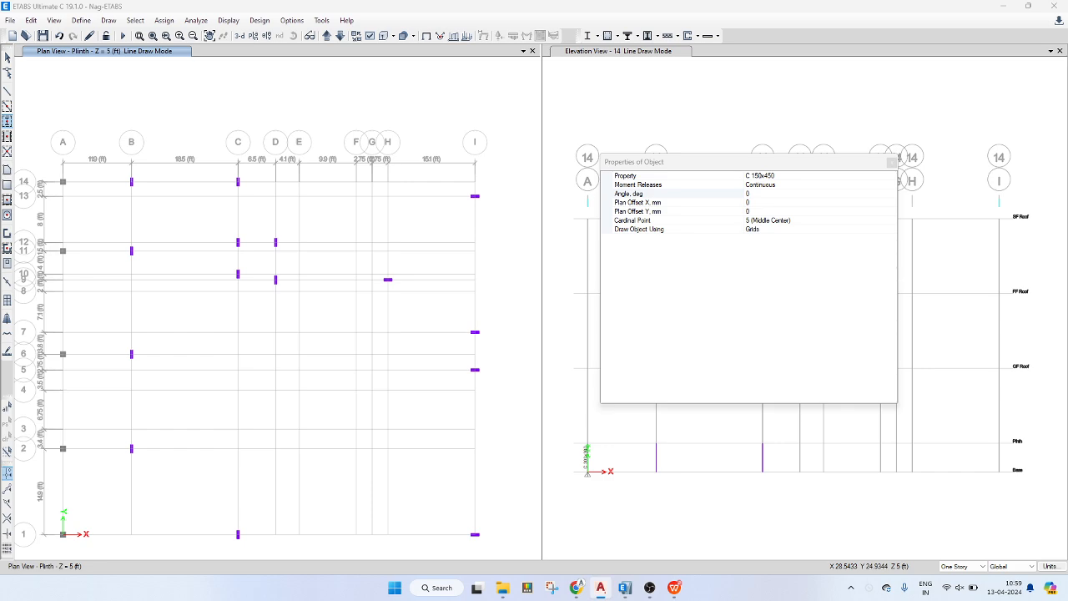
pyautogui.click(837, 176)
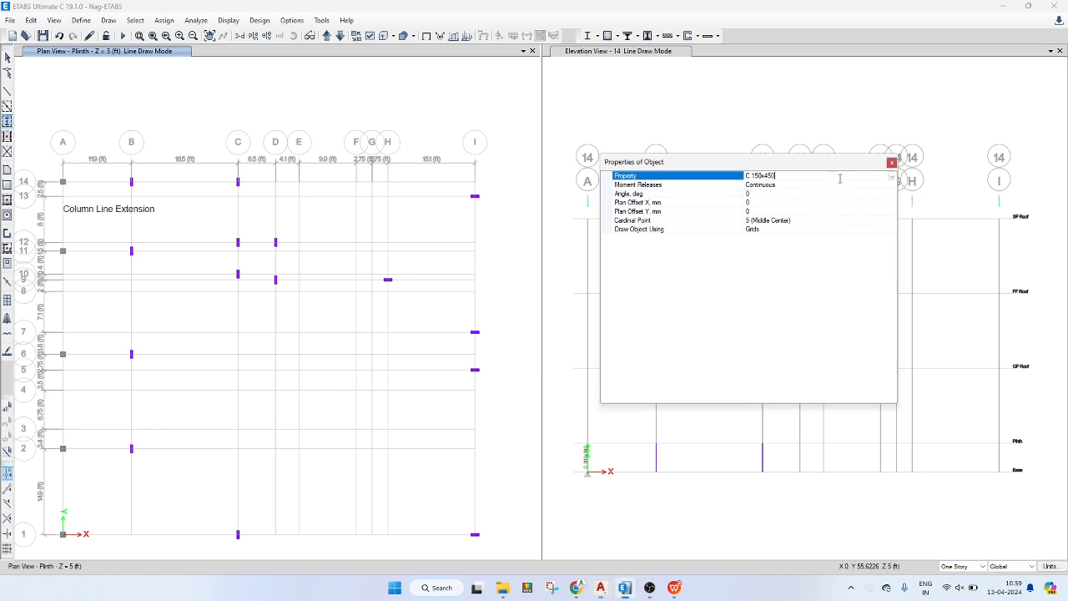
pyautogui.click(892, 176)
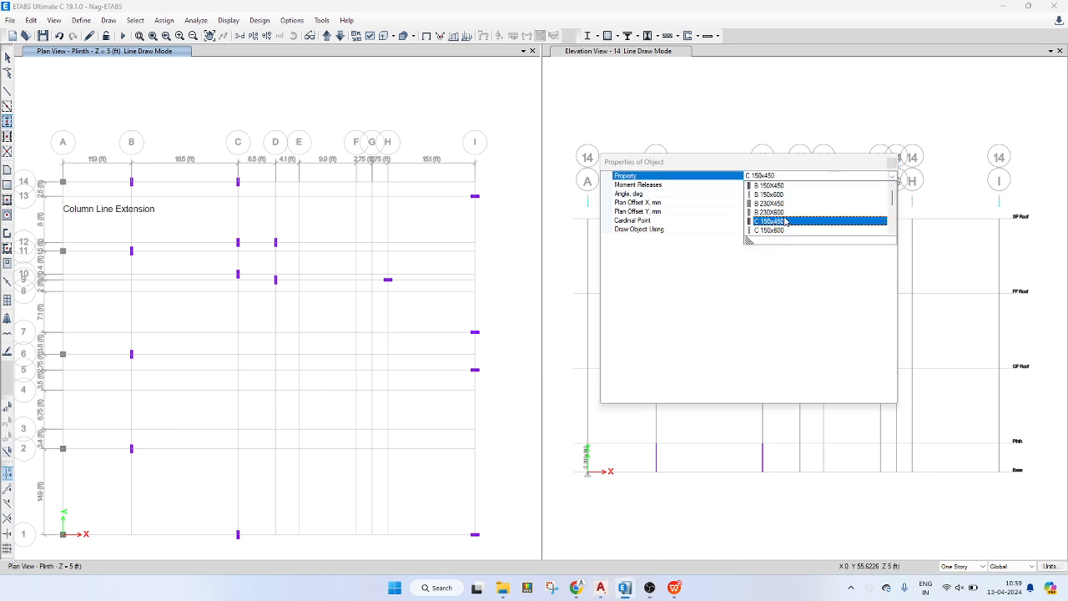
pyautogui.click(776, 220)
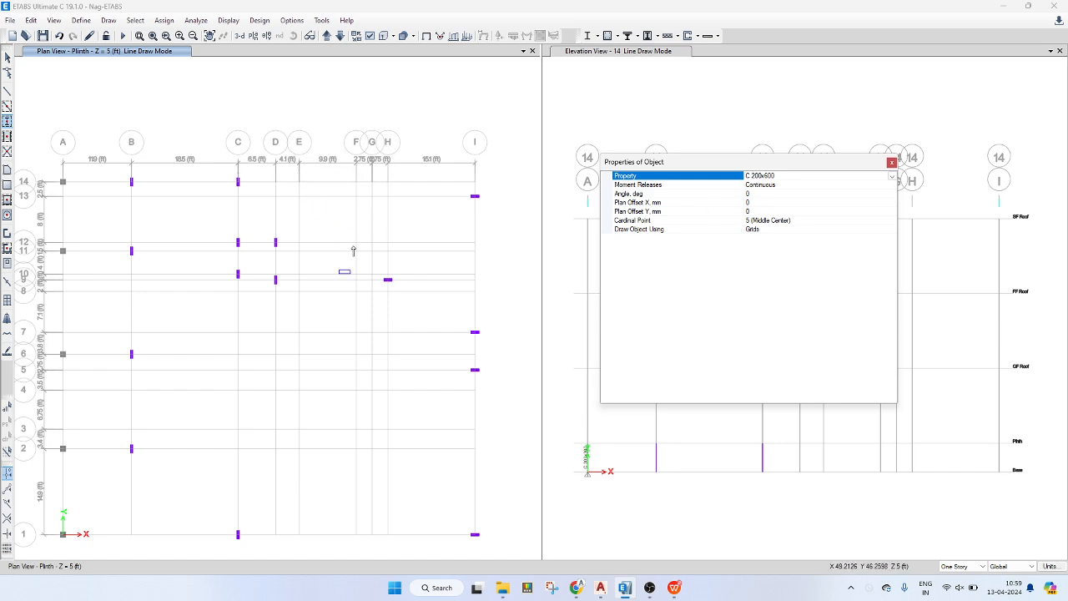
pyautogui.moveTo(348, 239); pyautogui.dragTo(350, 211, button='middle')
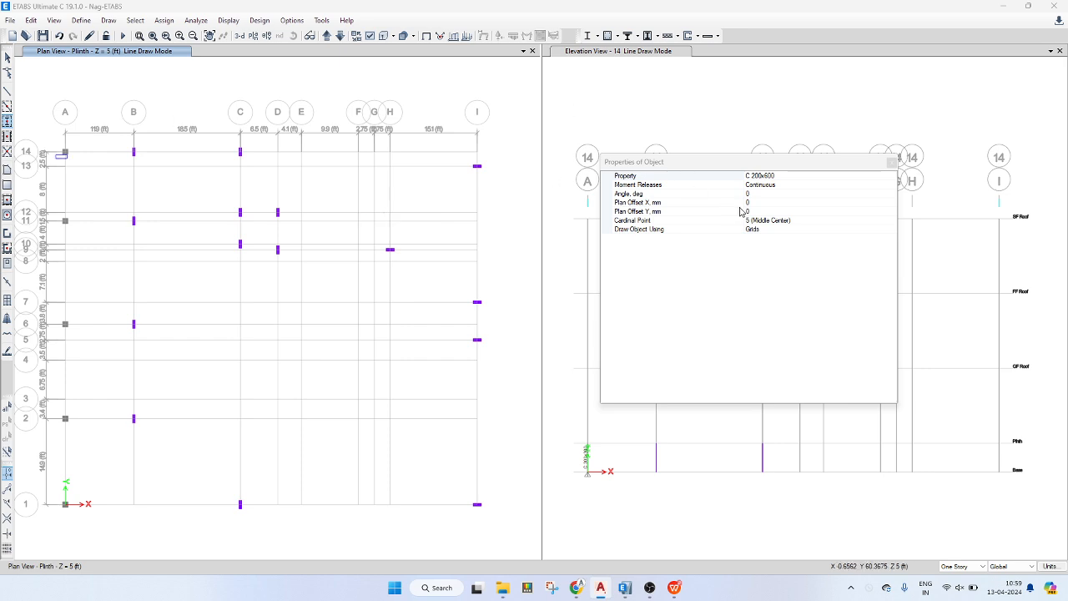
pyautogui.click(732, 193)
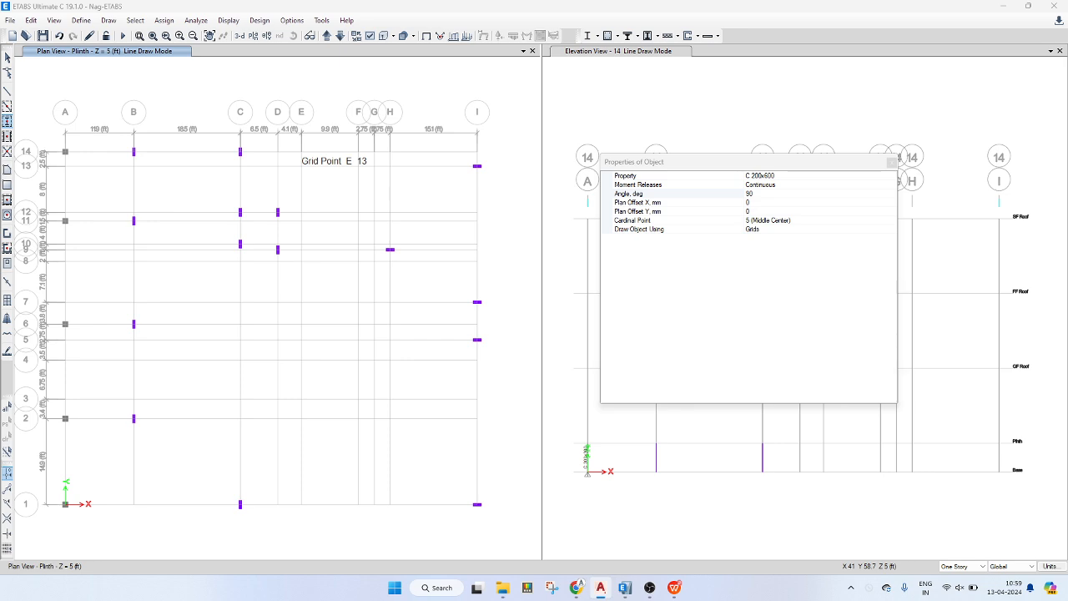
pyautogui.click(302, 166)
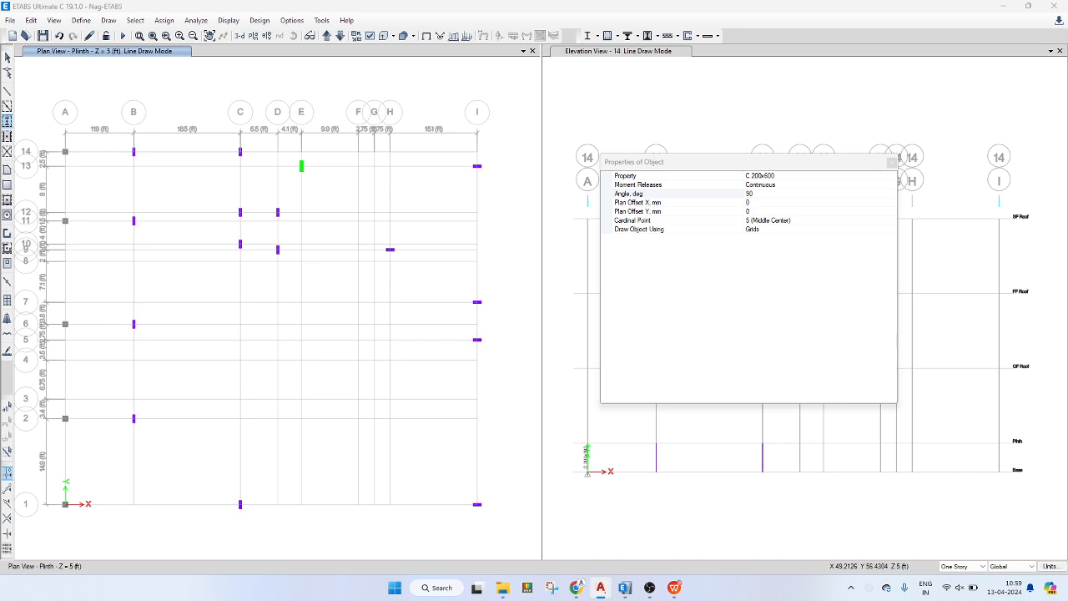
# - Set the C 200x600 column's angle to 0 degrees and place it at grid point G 7
pyautogui.click(753, 194)
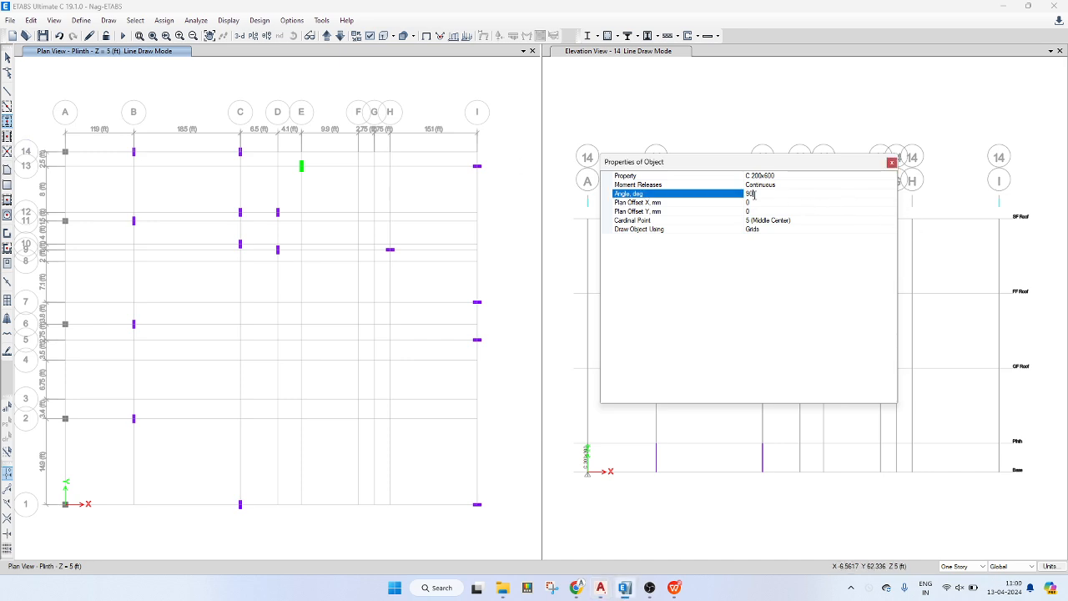
pyautogui.moveTo(760, 194); pyautogui.dragTo(733, 197)
pyautogui.write('0')
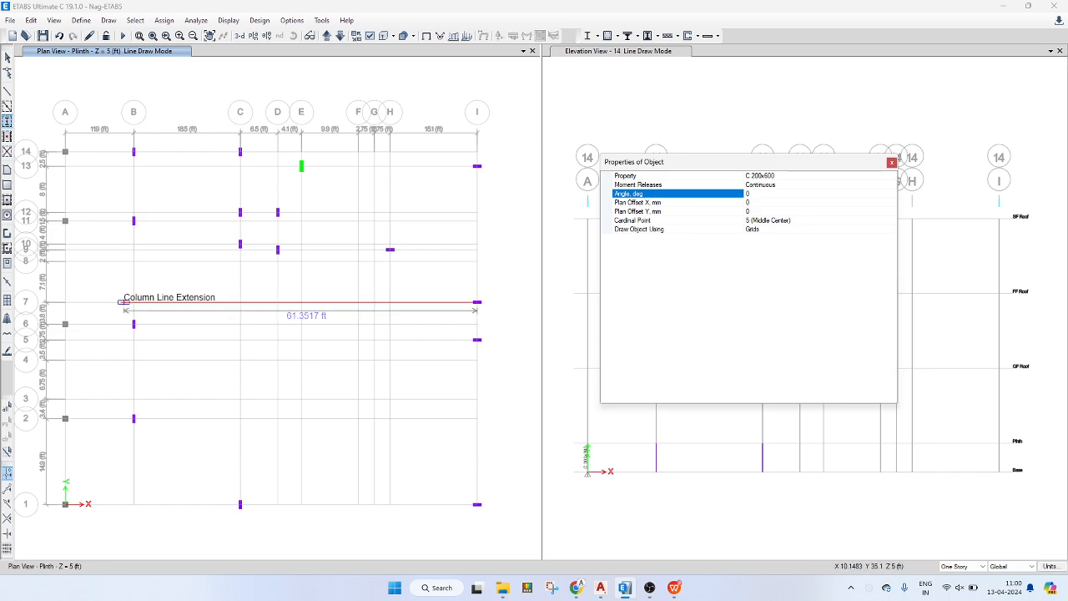
pyautogui.hotkey('alt', 'Tab')
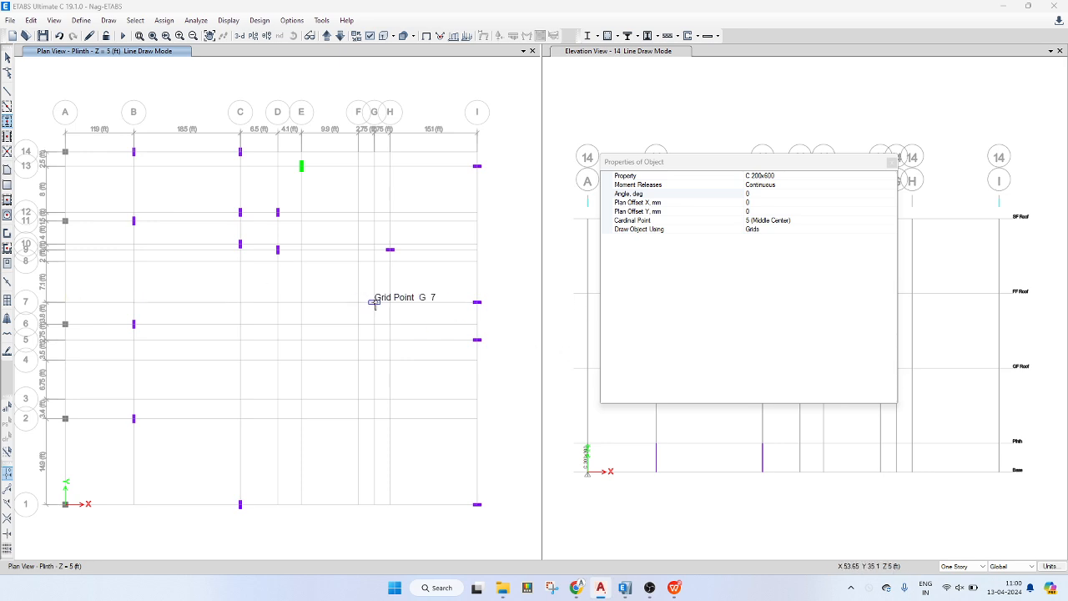
pyautogui.hotkey('alt', 'Tab')
pyautogui.click(374, 302)
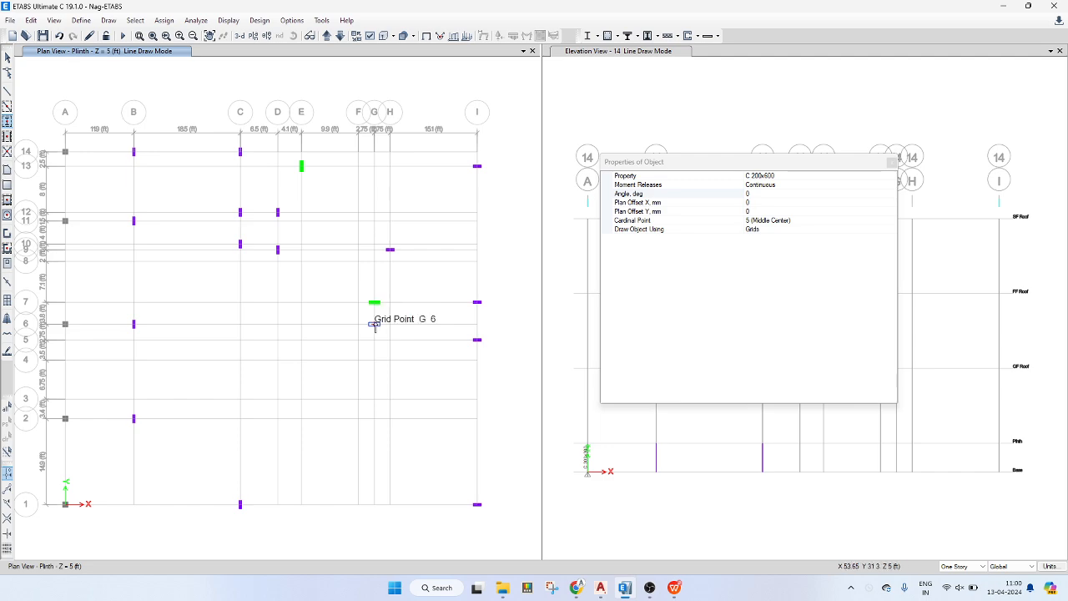
# - Place further C 200x600 columns at 0 degrees on grid points F 4, F 3, I 3 and F 1
pyautogui.hotkey('alt', 'Tab')
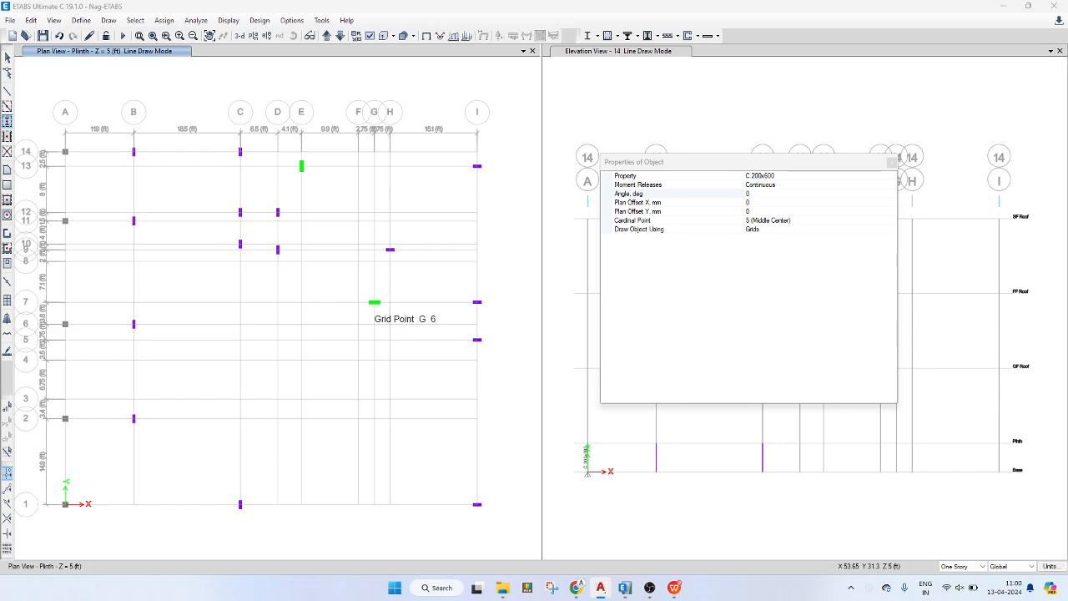
pyautogui.click(358, 360)
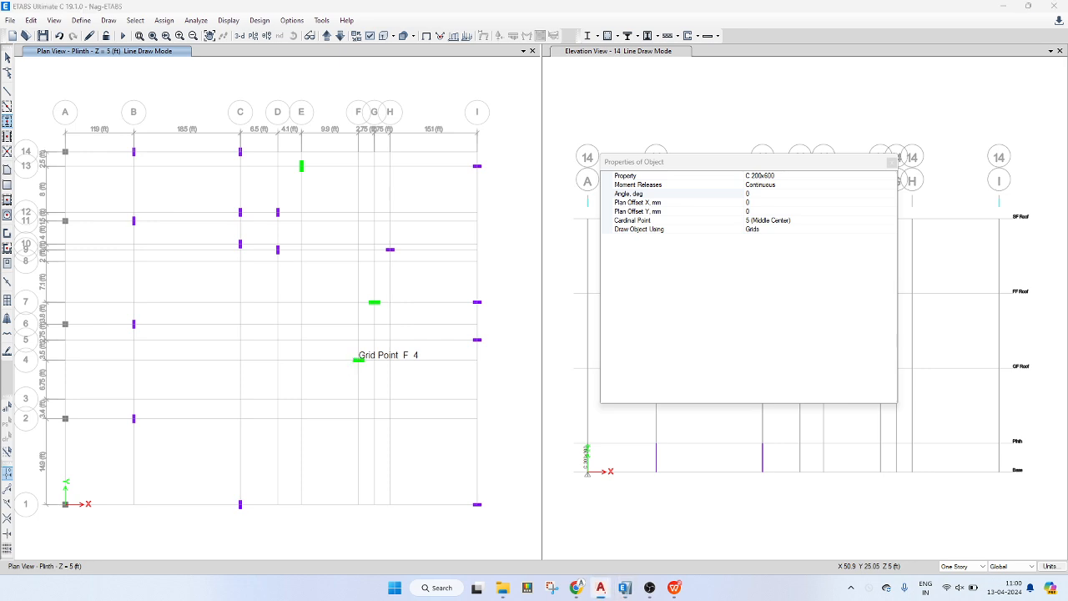
pyautogui.click(359, 399)
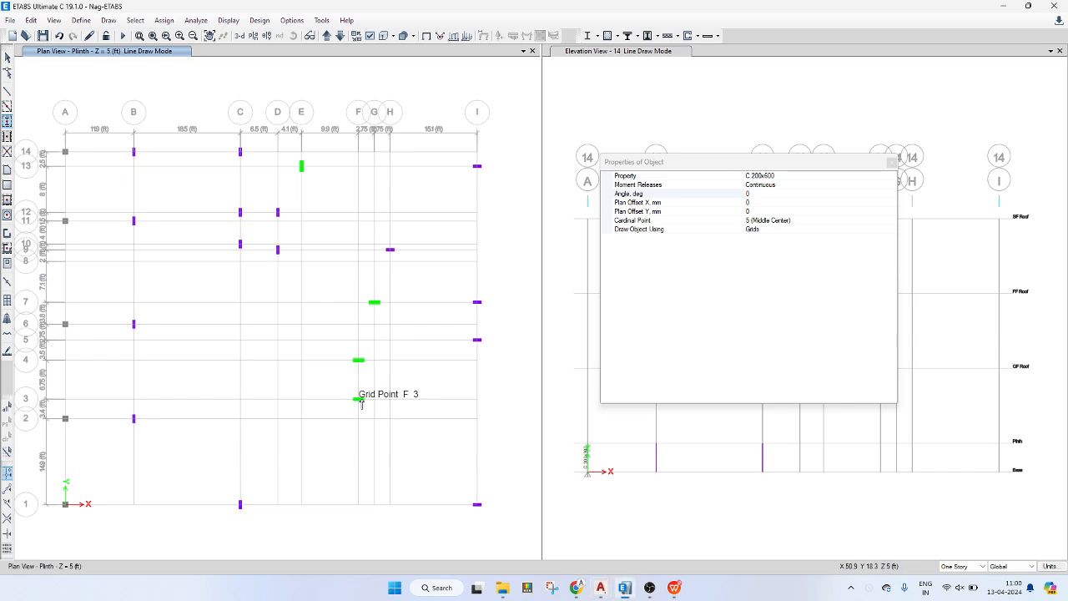
pyautogui.click(477, 399)
pyautogui.hotkey('alt', 'Tab')
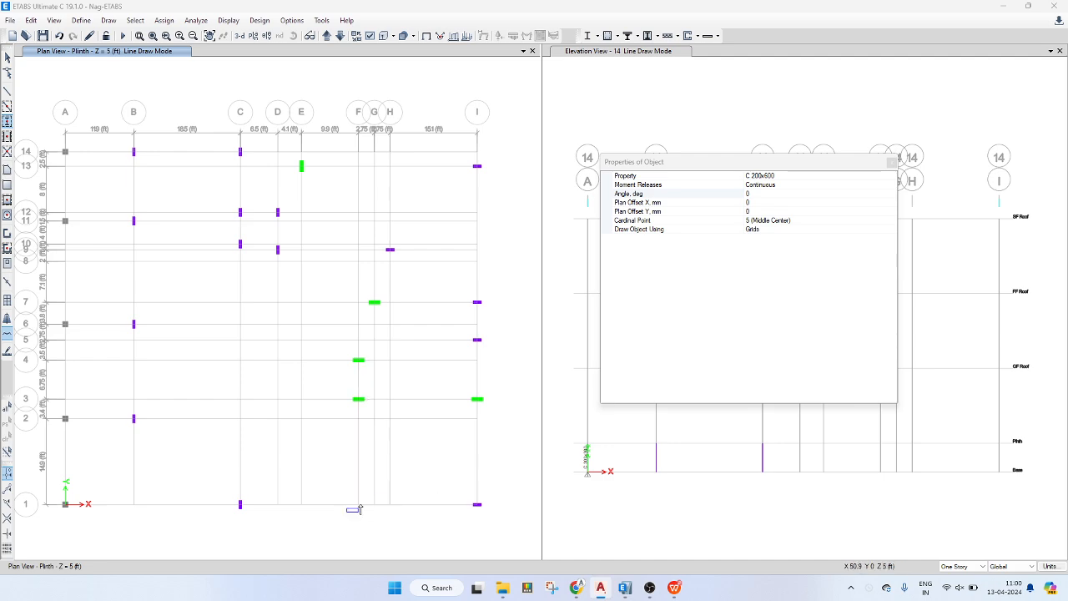
pyautogui.click(359, 505)
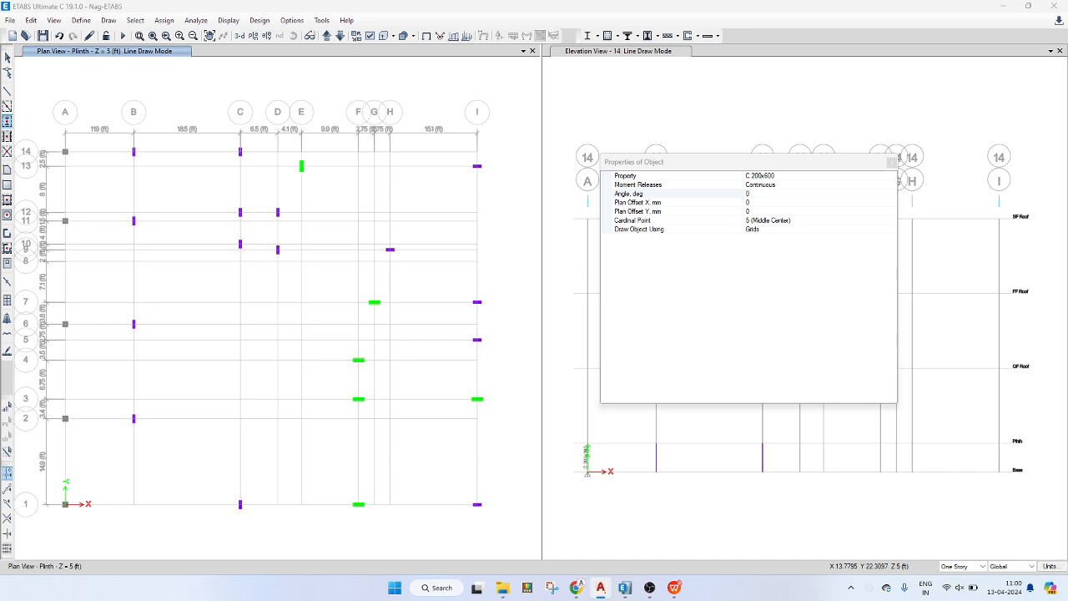
# - Change the column section to C 150x600 with a 90 degree angle and place it at grid points H 13 and H 14
pyautogui.click(780, 175)
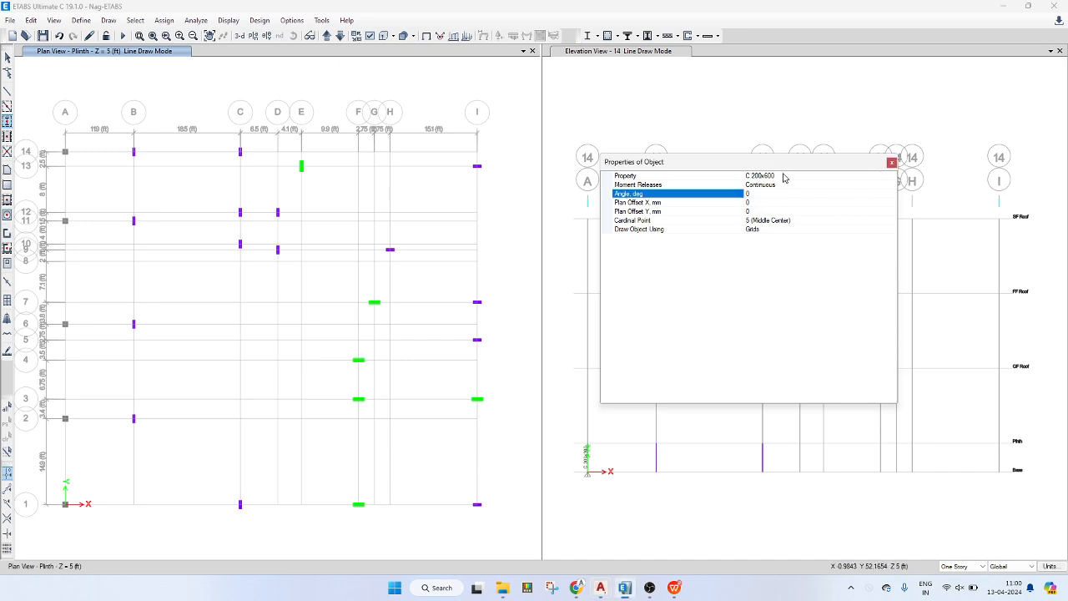
pyautogui.click(892, 176)
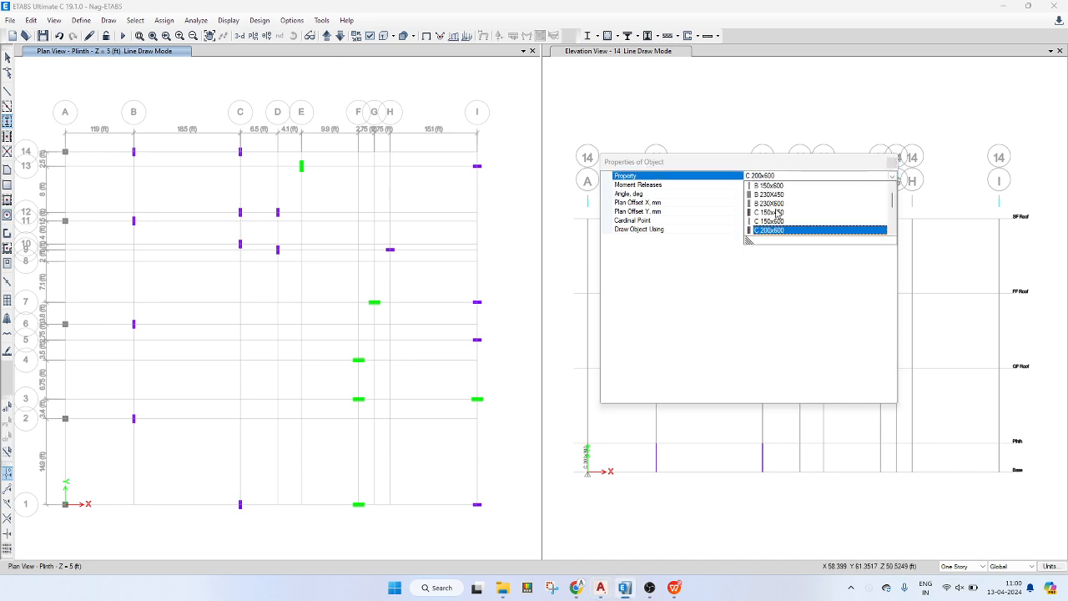
pyautogui.click(770, 221)
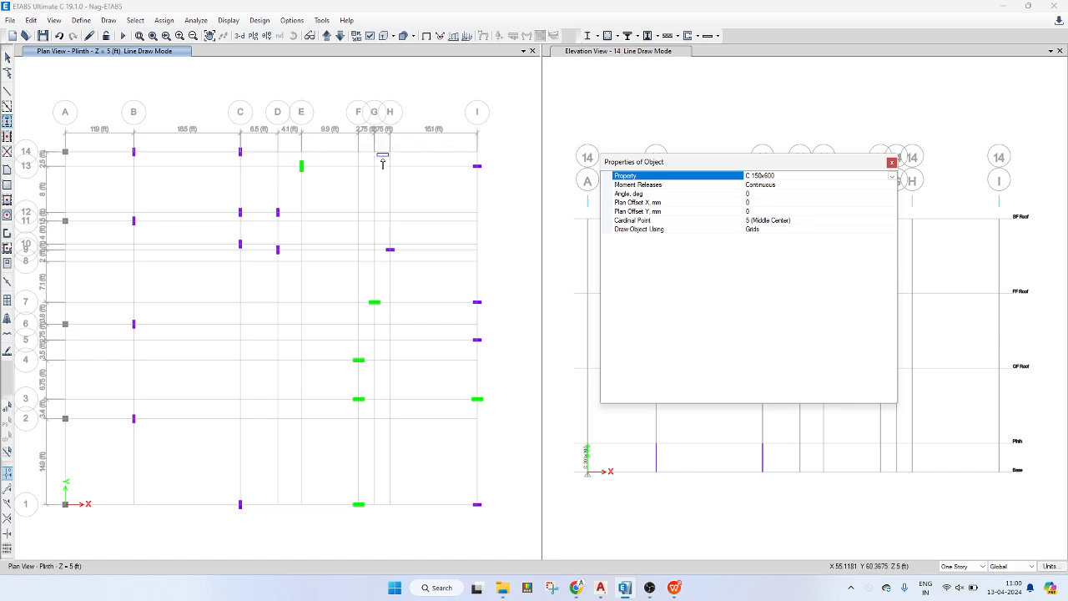
pyautogui.hotkey('alt', 'Tab')
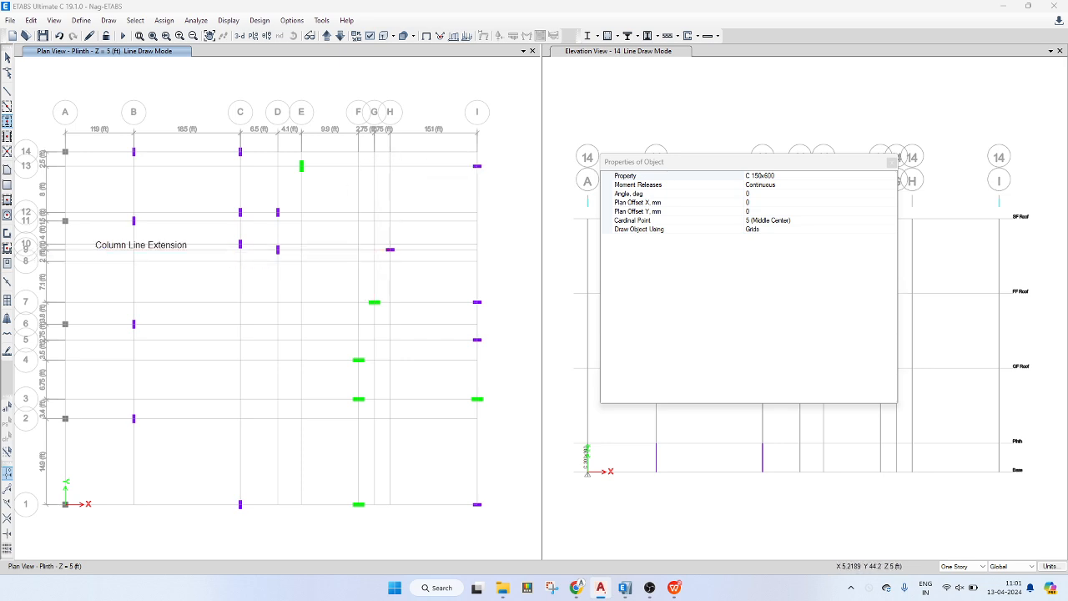
pyautogui.click(301, 166)
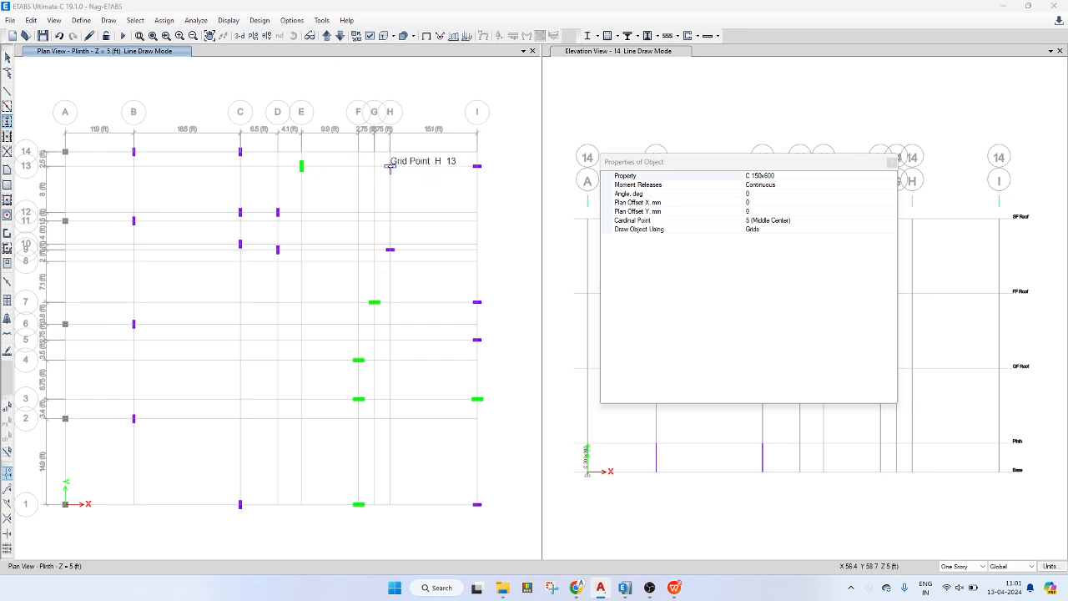
pyautogui.click(767, 195)
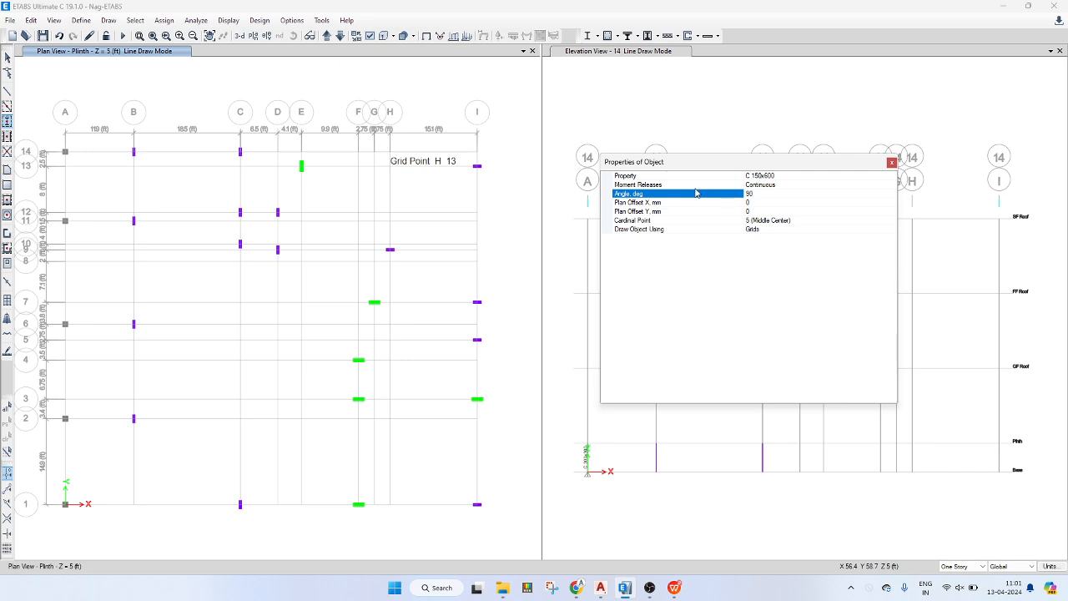
pyautogui.click(390, 166)
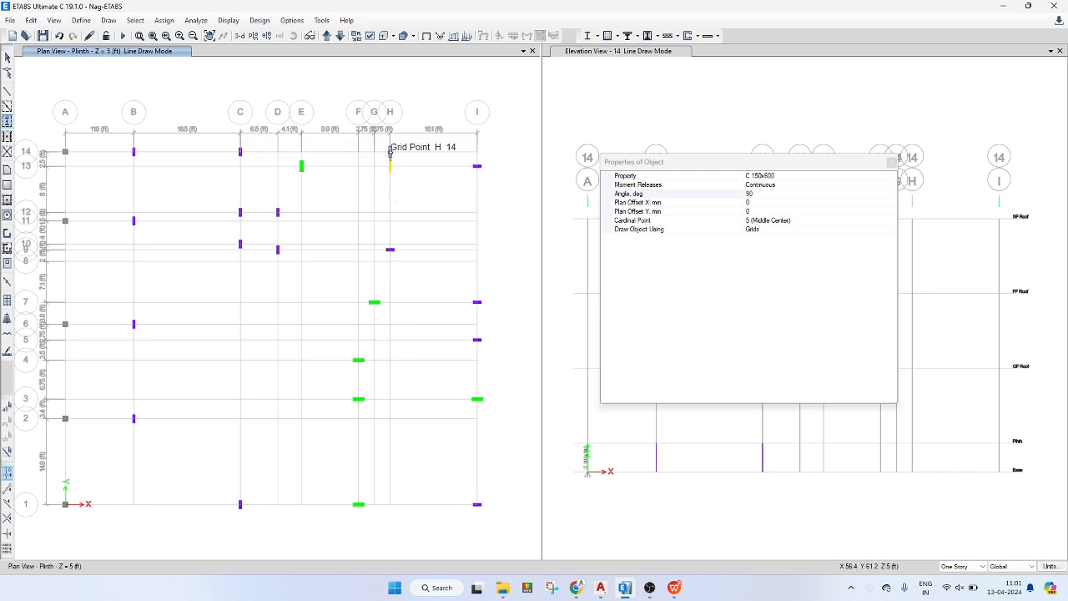
pyautogui.click(395, 156)
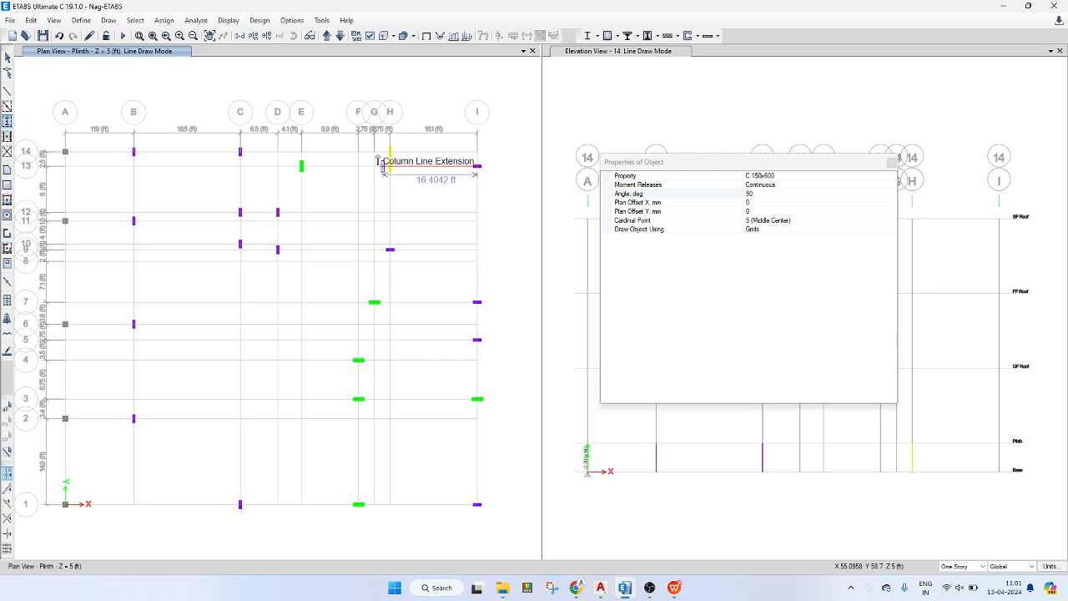
# - Delete the misplaced C 150x600 column at grid point H 13 and refresh the view
pyautogui.press('Escape')
pyautogui.moveTo(381, 157); pyautogui.dragTo(401, 181)
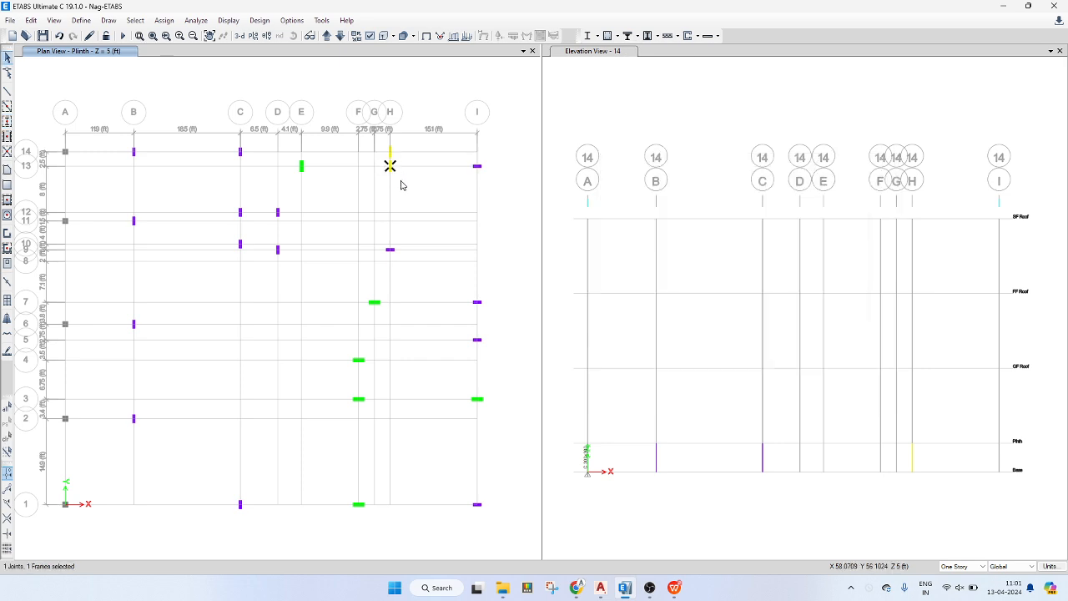
pyautogui.press('Delete')
pyautogui.hotkey('ctrl', 'w')
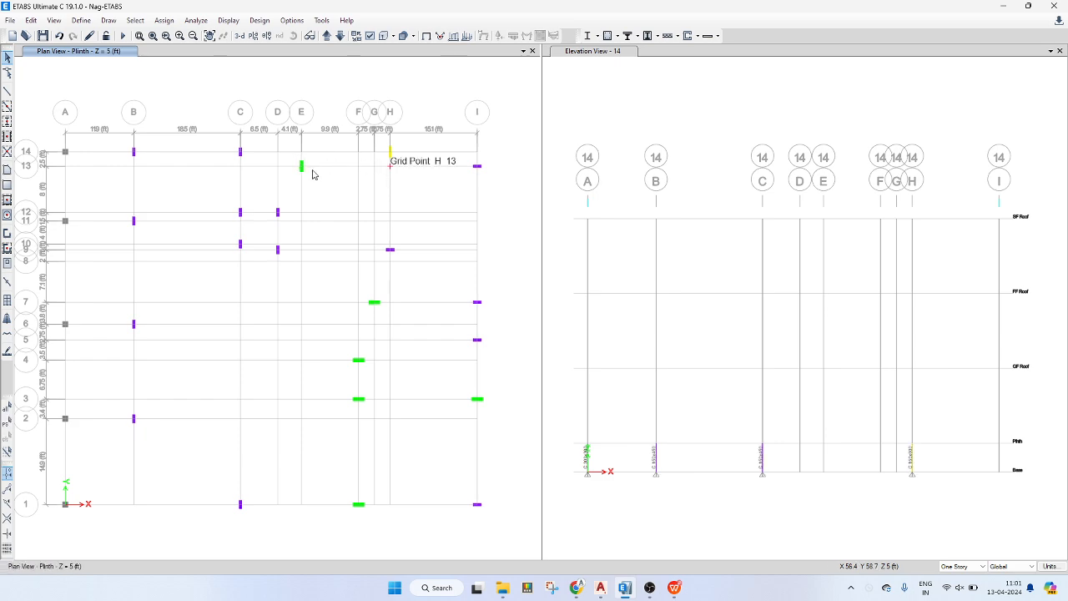
# - Select the column at grid point E 13 and define a linear Replicate increment of dx 0, dy 2.5 ft by picking E 13 and E 14
pyautogui.moveTo(294, 156); pyautogui.dragTo(315, 177)
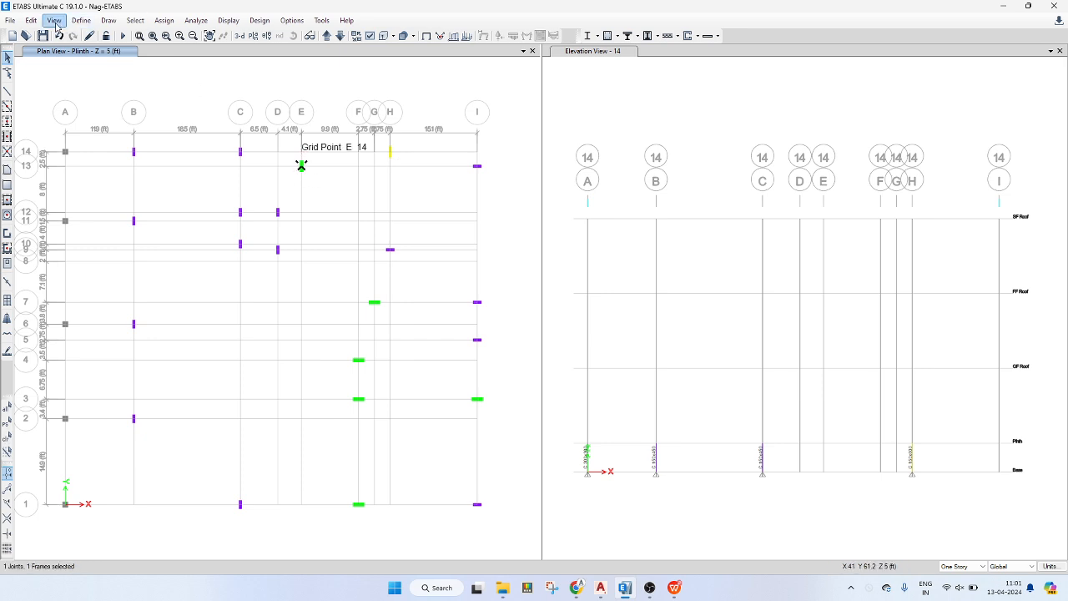
pyautogui.click(165, 21)
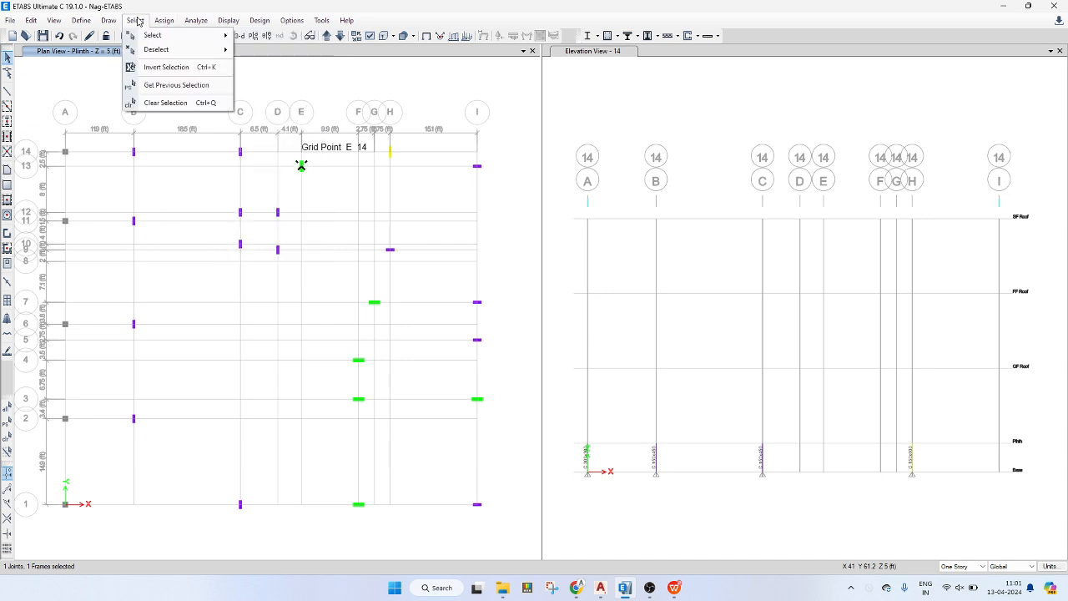
pyautogui.moveTo(52, 22)
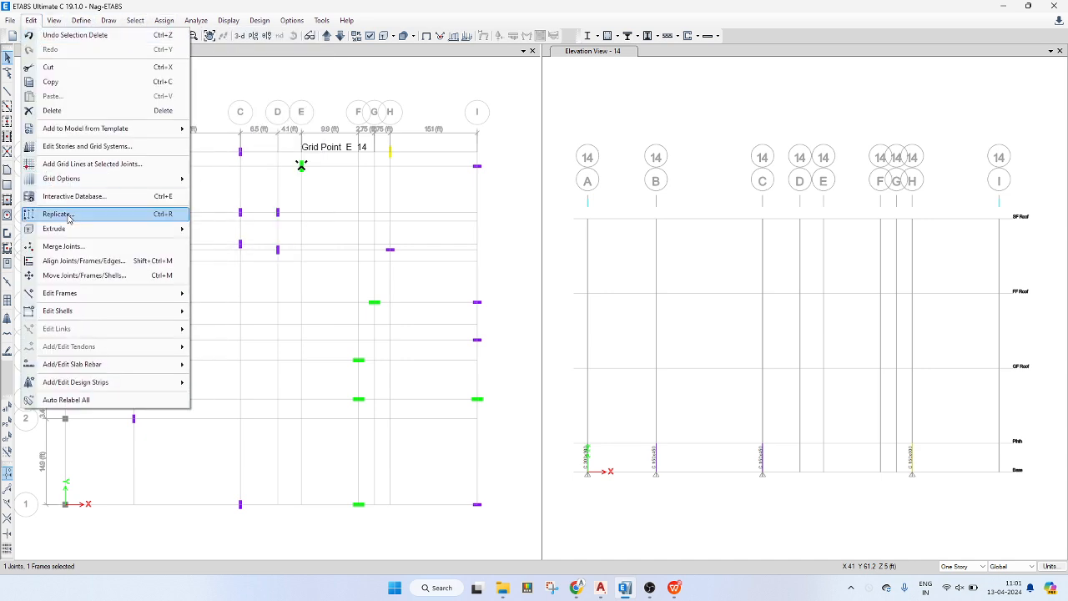
pyautogui.click(70, 215)
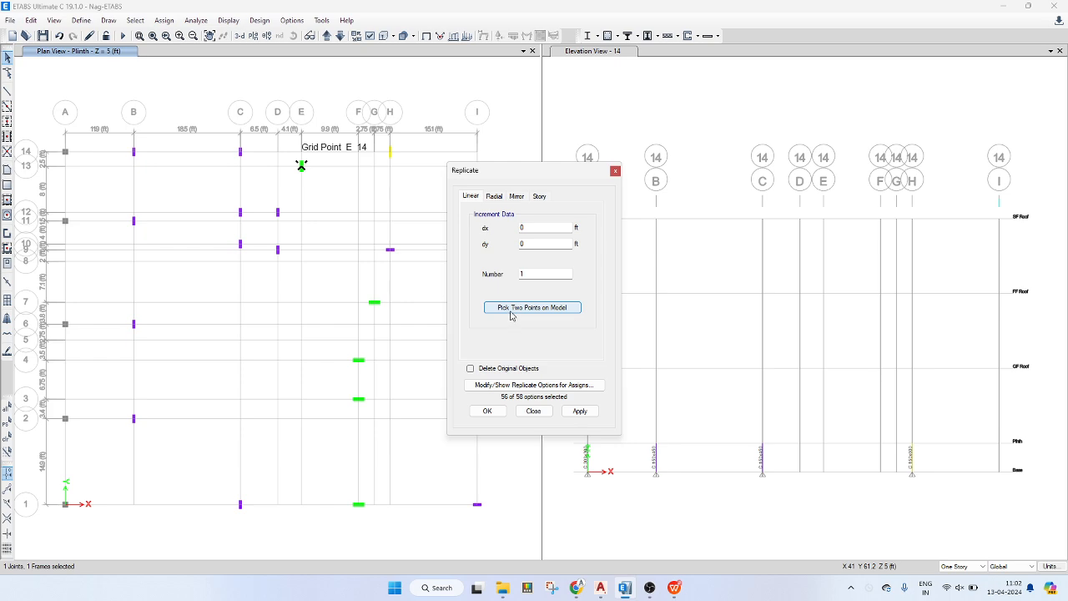
pyautogui.click(506, 309)
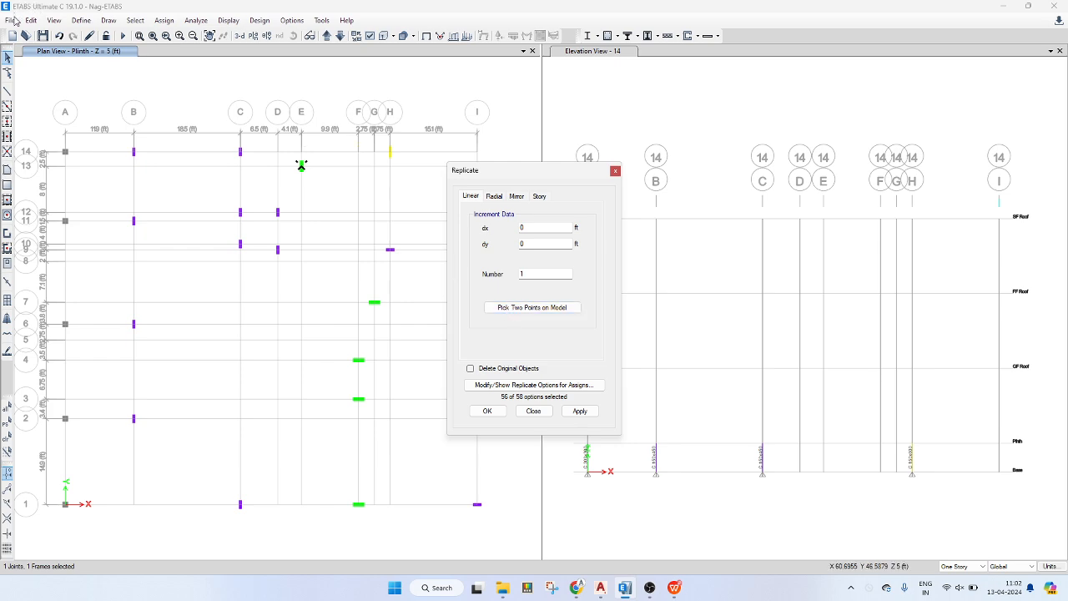
pyautogui.click(29, 20)
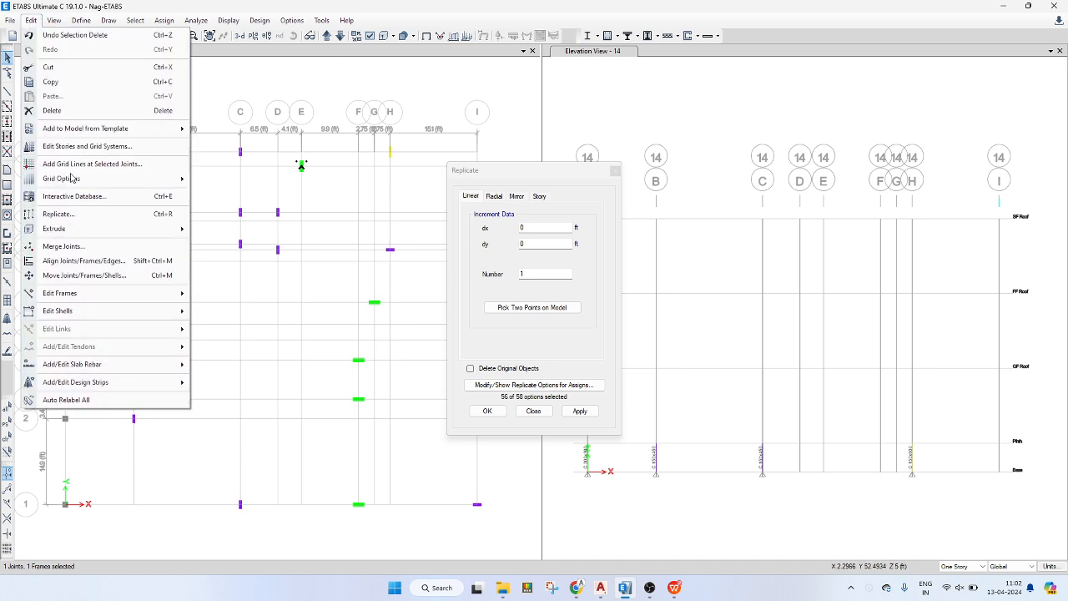
pyautogui.click(545, 311)
pyautogui.click(543, 311)
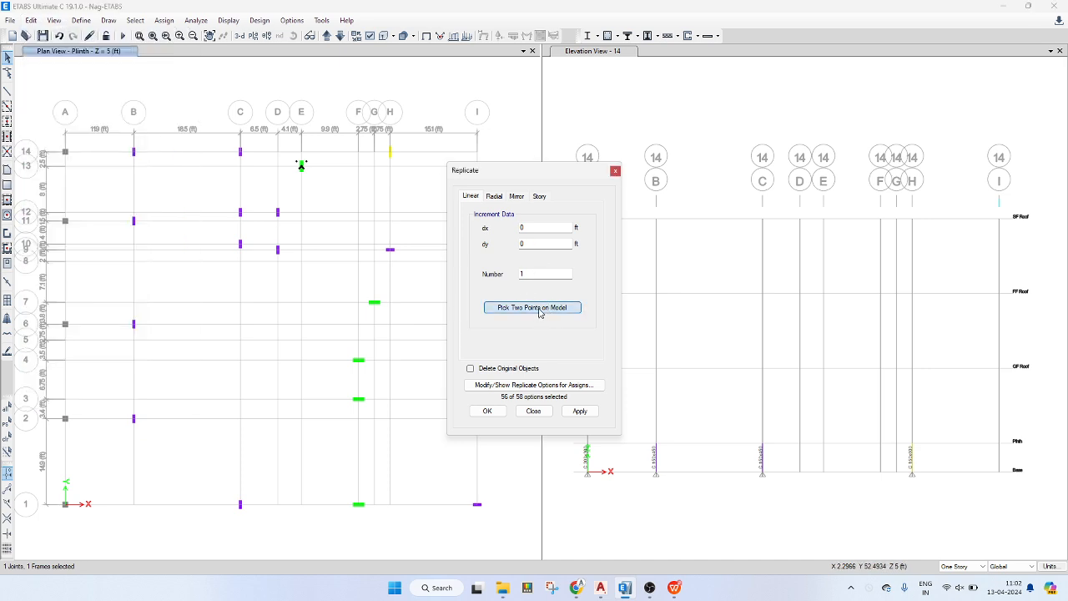
pyautogui.click(301, 166)
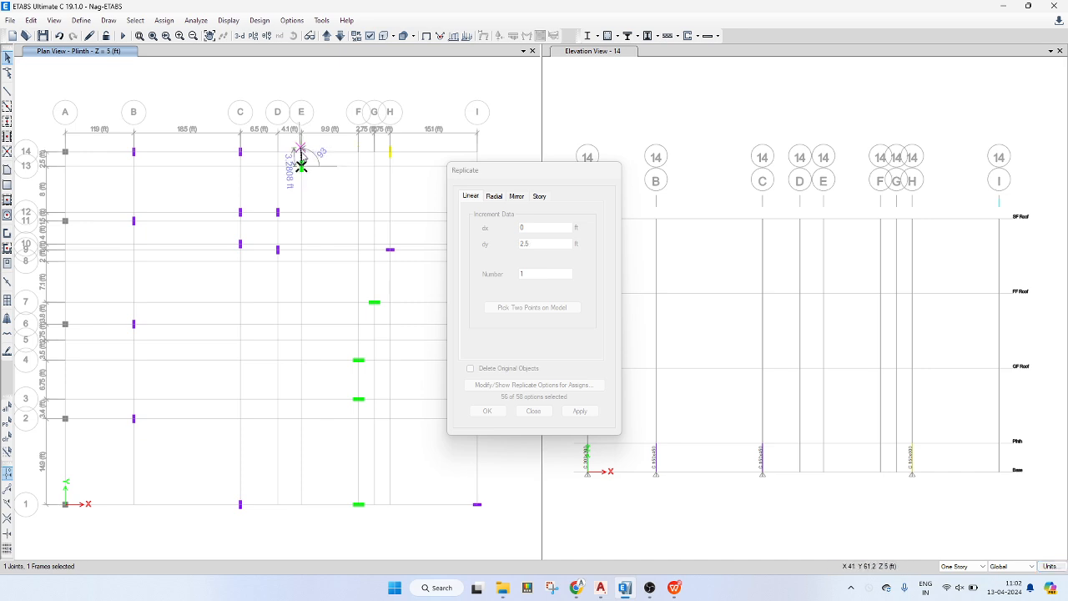
pyautogui.click(301, 153)
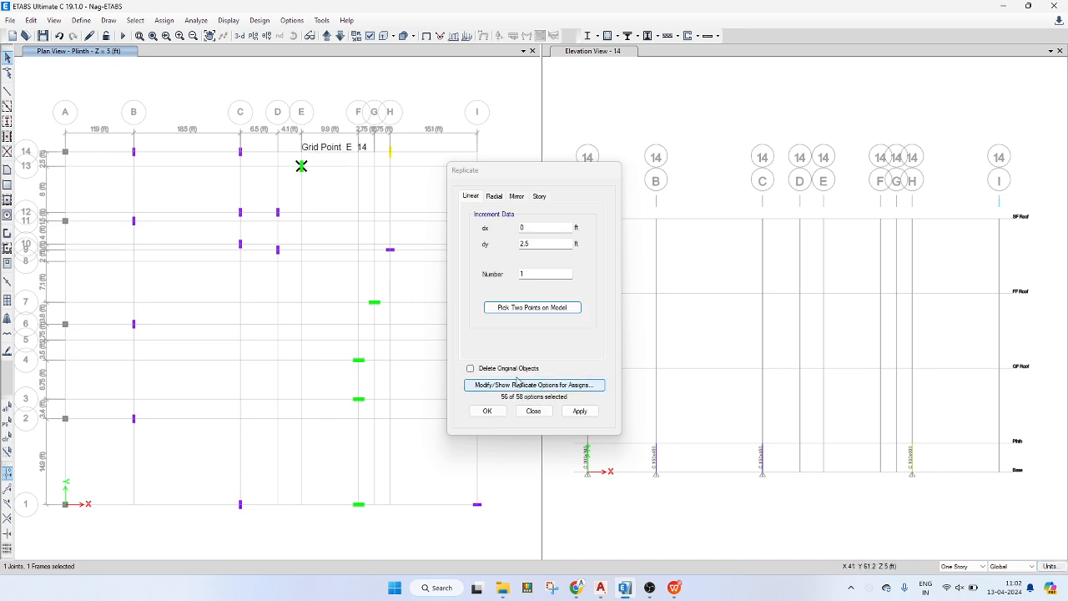
# - Apply the replication with Delete Original Objects enabled to relocate the column to grid point E 14, and close the dialog
pyautogui.click(513, 370)
pyautogui.click(580, 410)
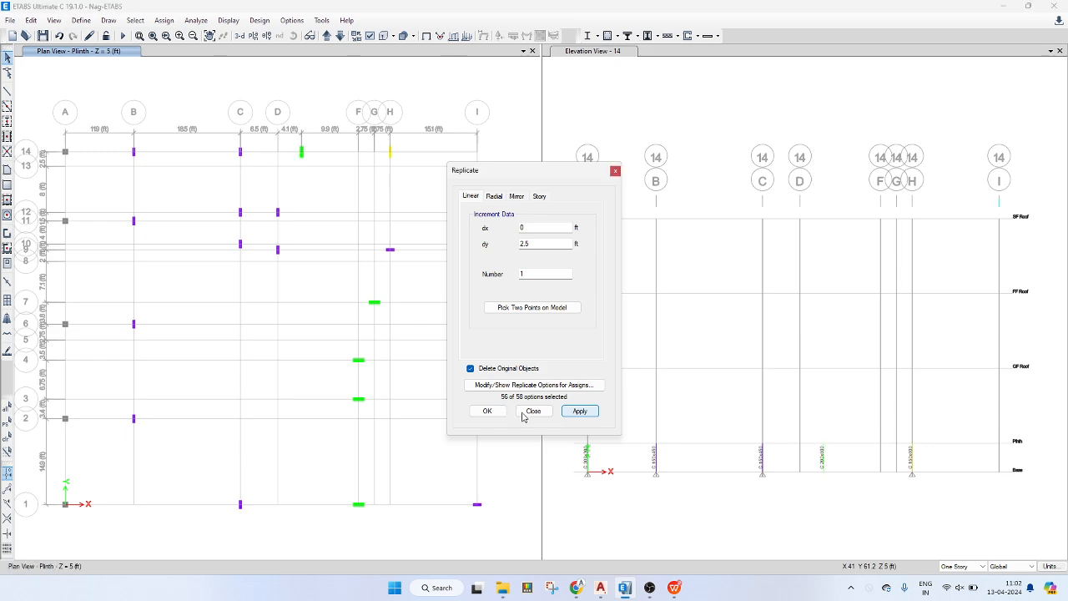
pyautogui.click(526, 413)
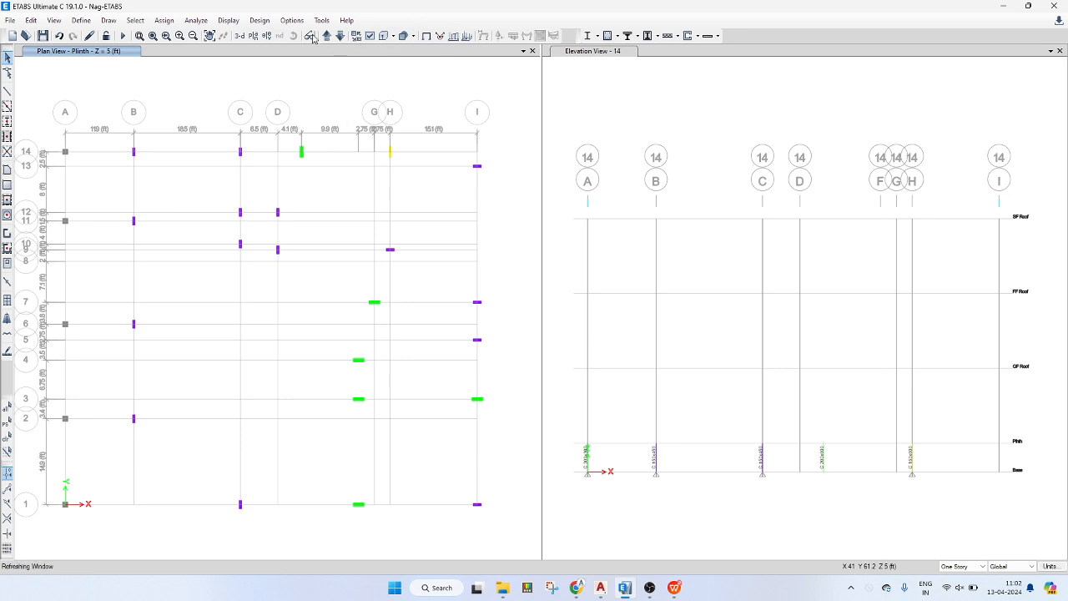
# - Save the model, dismissing the reopened Replicate dialog
pyautogui.click(45, 41)
pyautogui.hotkey('ctrl', 'r')
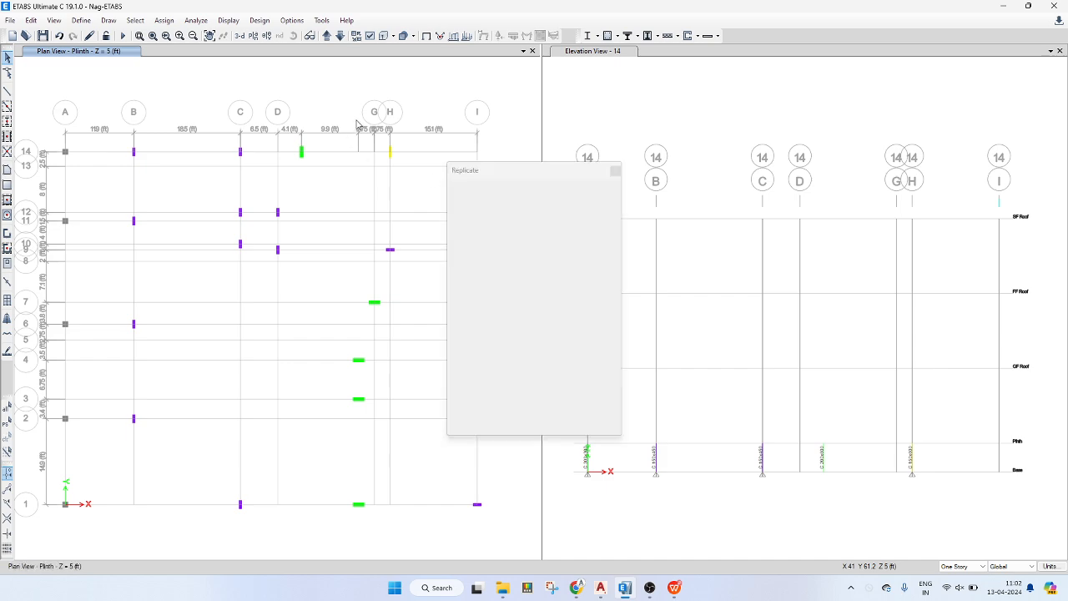
pyautogui.press('Escape')
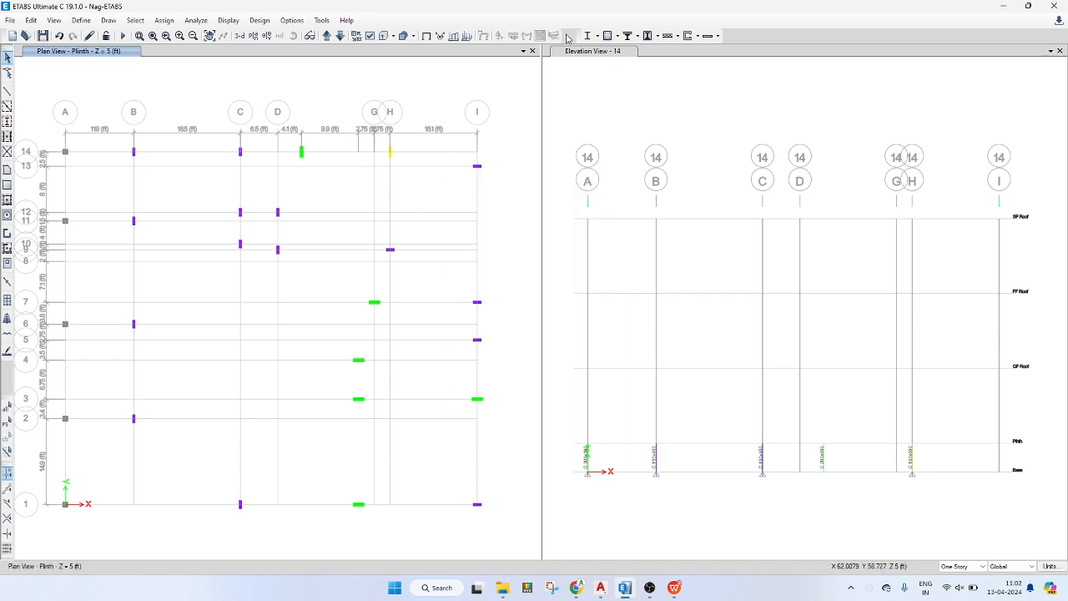
pyautogui.hotkey('ctrl', 's')
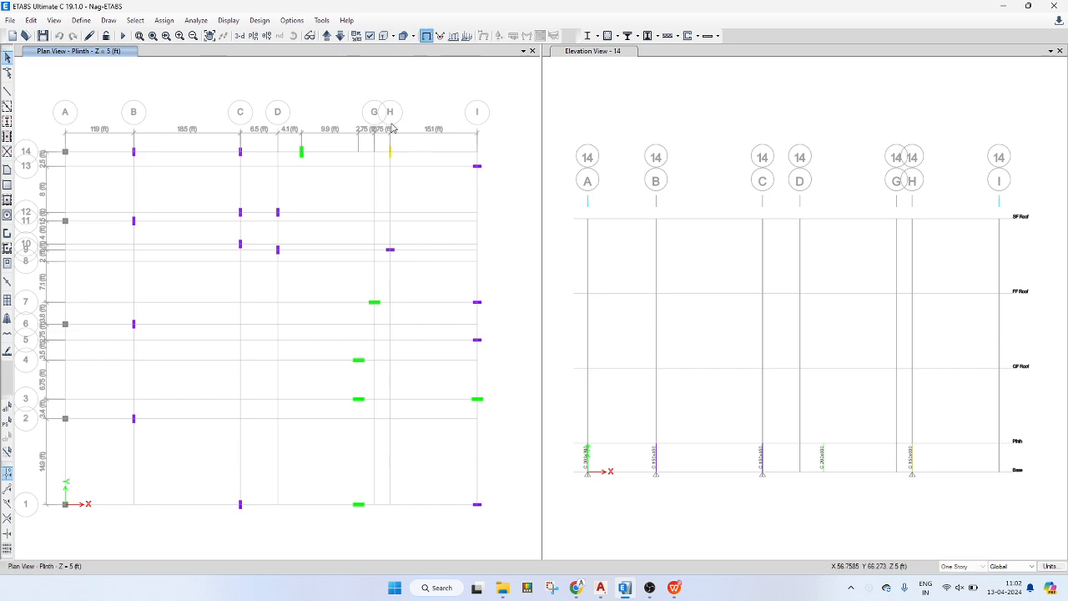
pyautogui.scroll(-2, 395, 127)
pyautogui.scroll(3, 332, 128)
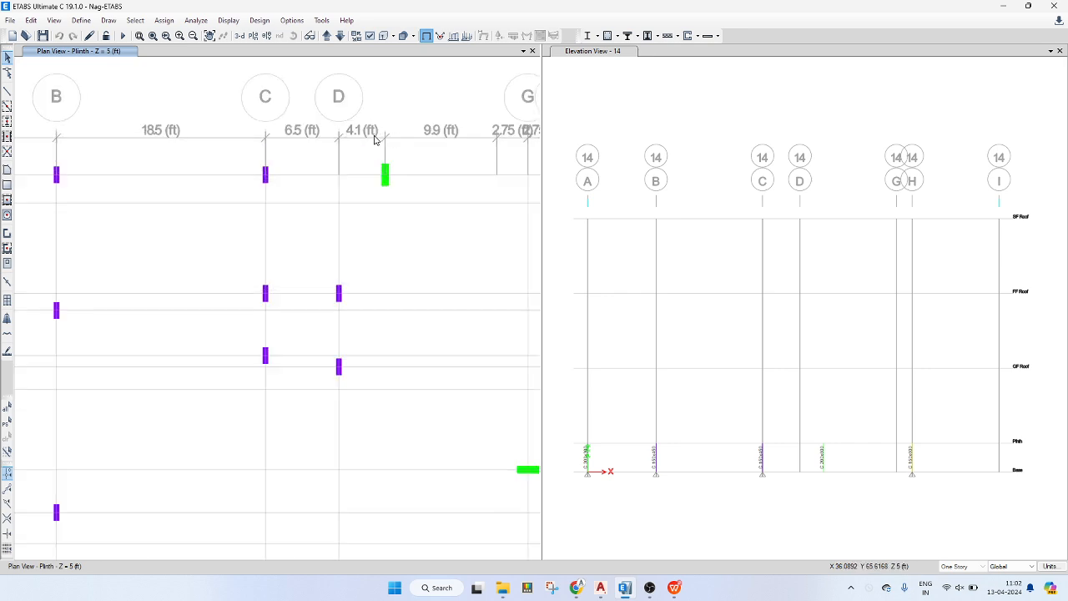
pyautogui.scroll(1, 365, 131)
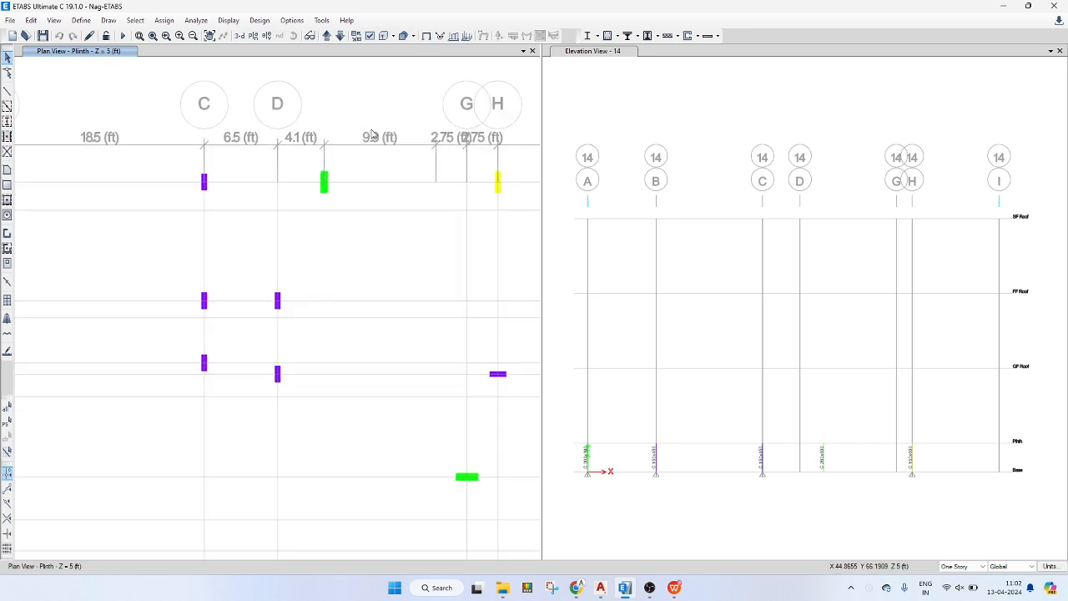
# - Open grid system G1 for modification and display its grid data as spacing
pyautogui.scroll(-2, 397, 150)
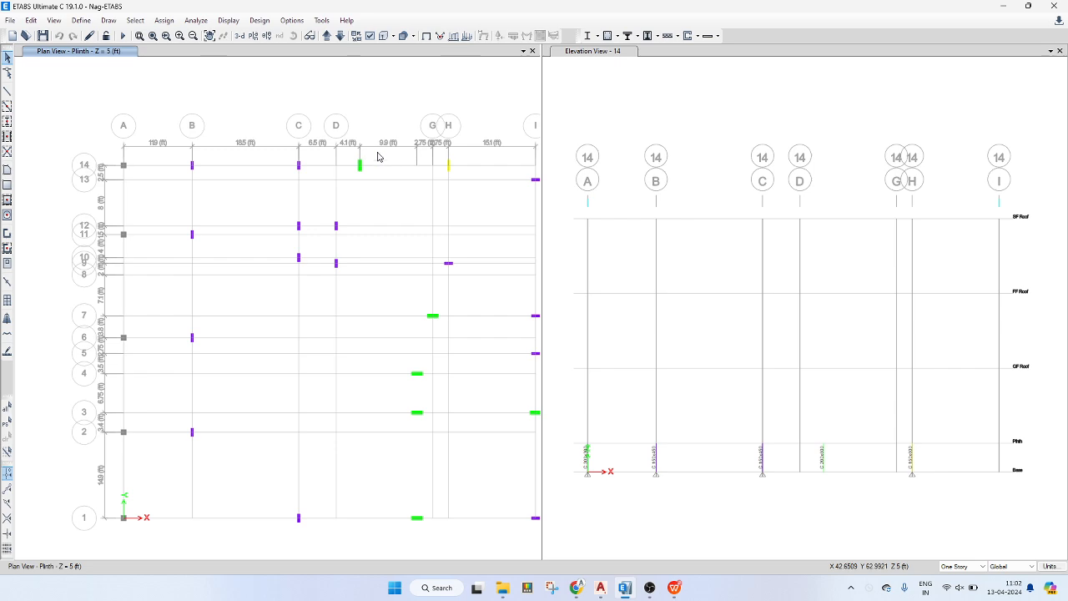
pyautogui.click(30, 20)
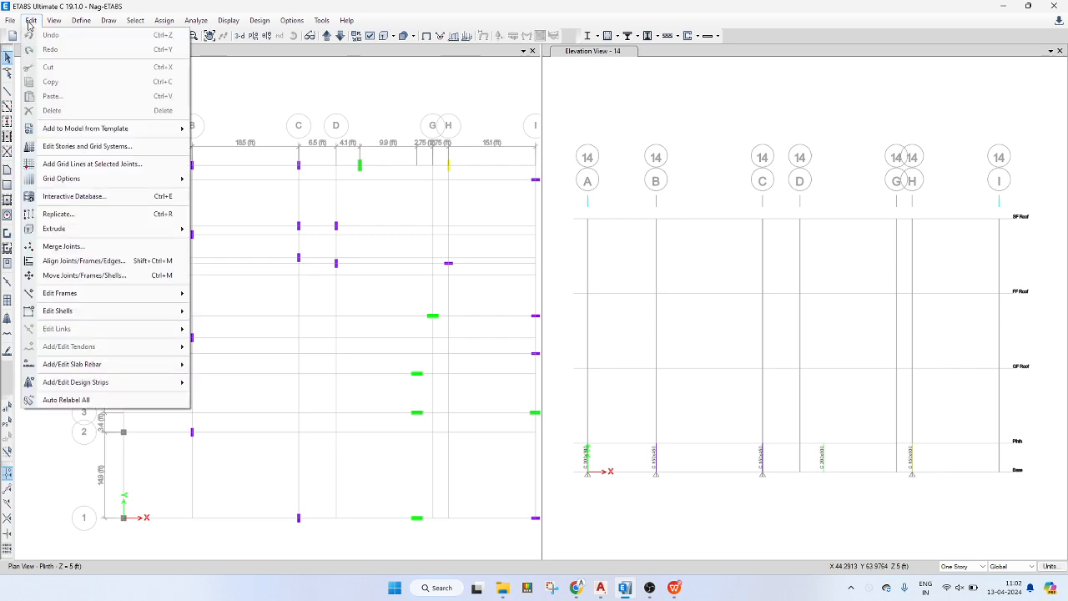
pyautogui.click(88, 143)
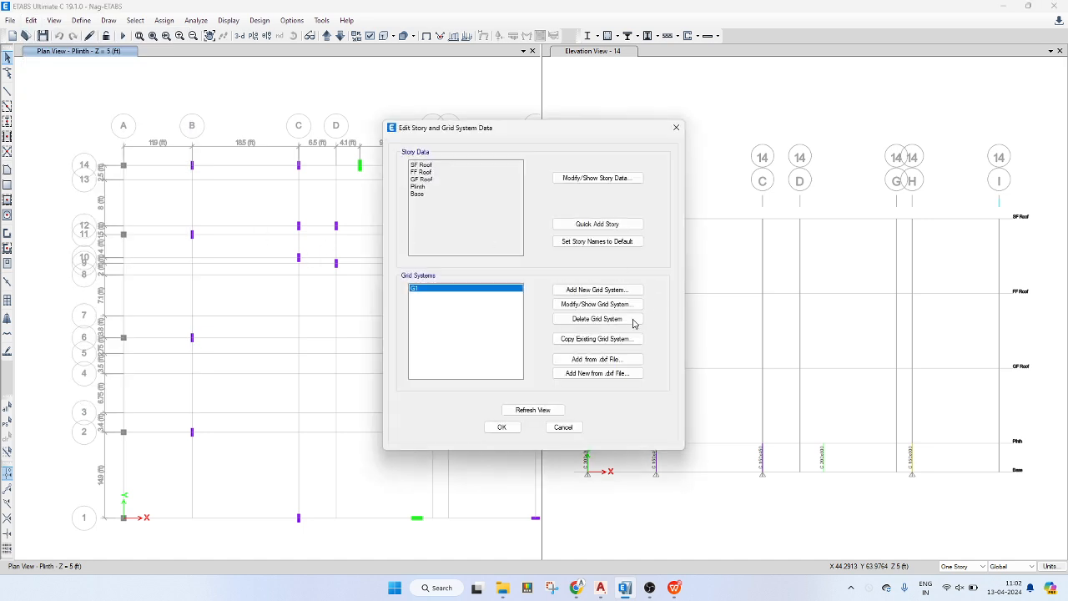
pyautogui.click(603, 305)
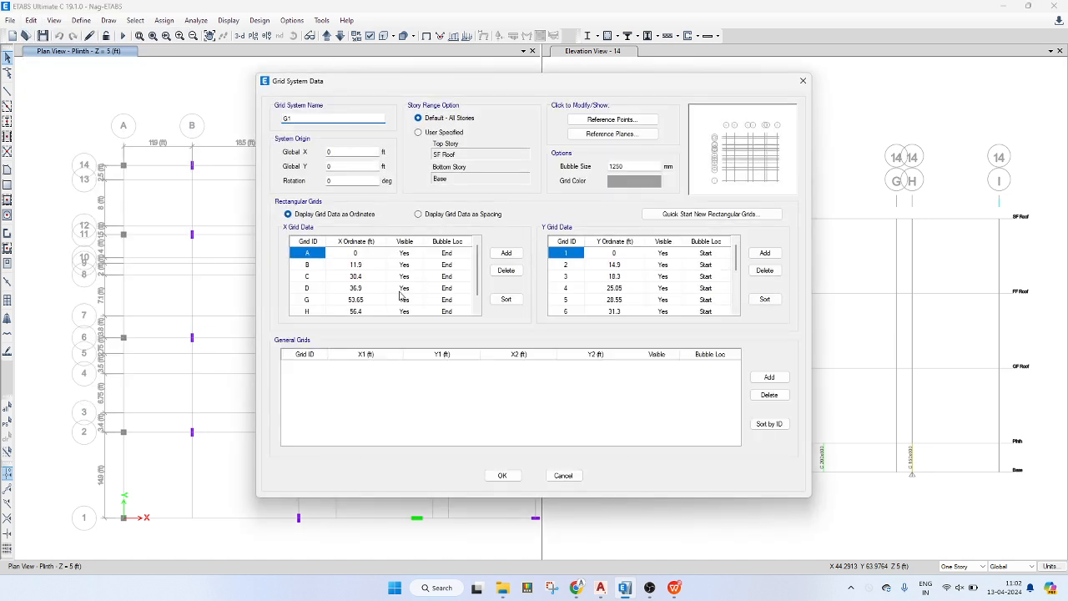
pyautogui.scroll(-1, 402, 296)
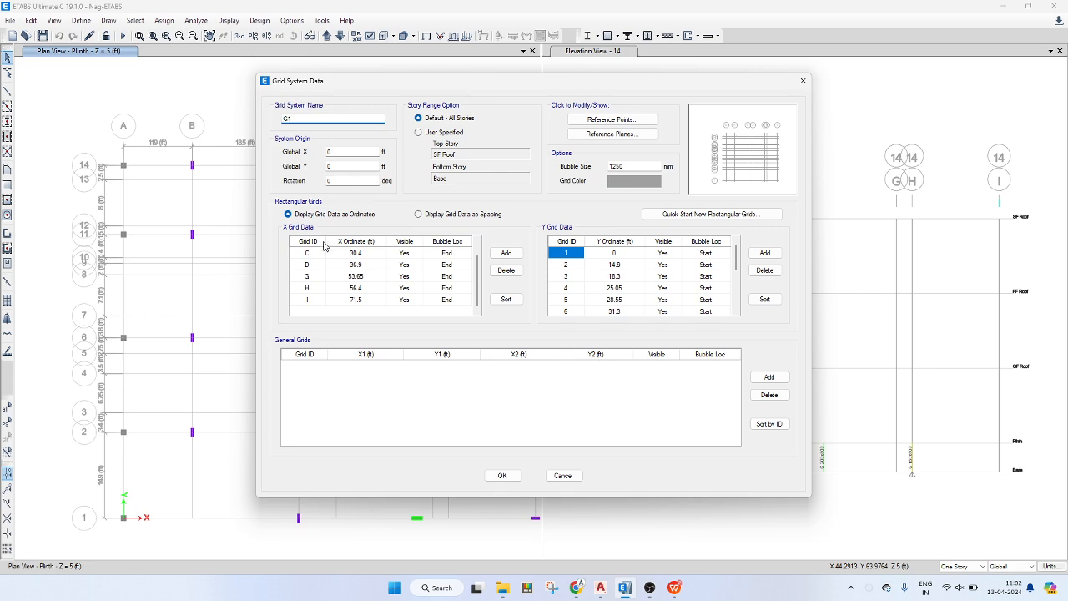
pyautogui.click(425, 216)
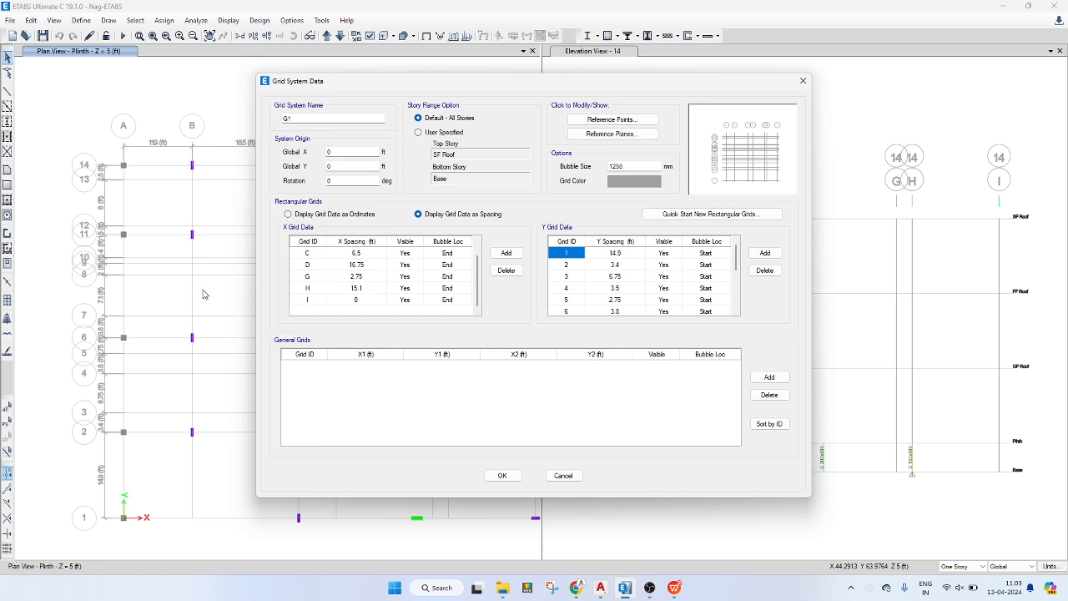
# - Add two more X grid lines to grid system G1
pyautogui.hotkey('alt', 'Tab')
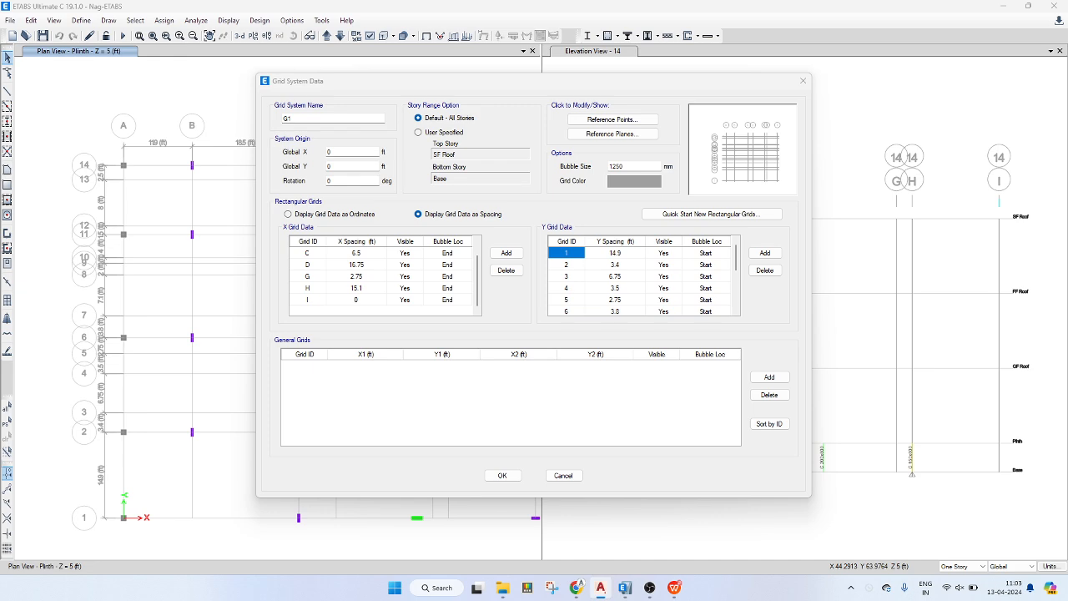
pyautogui.click(327, 278)
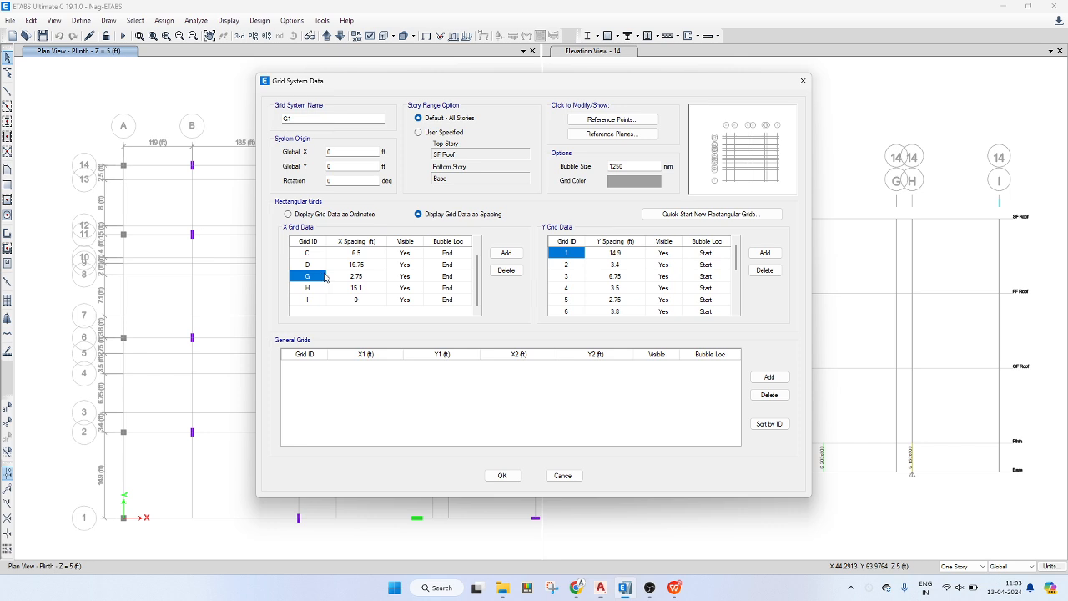
pyautogui.click(503, 253)
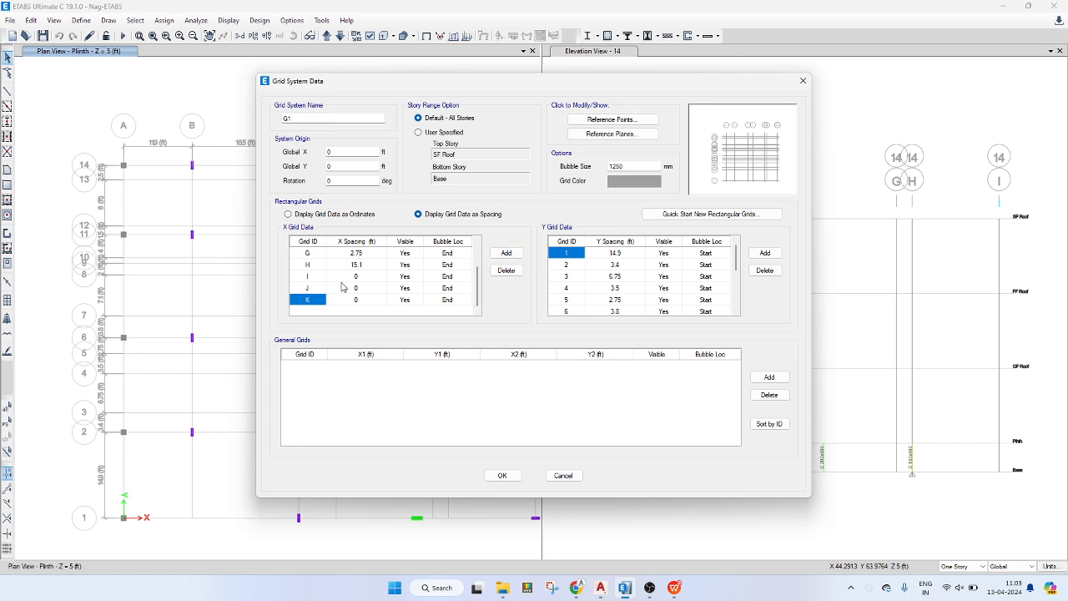
# - Relabel the X grid lines following D consecutively as E, F, G, H and I
pyautogui.scroll(1, 343, 288)
pyautogui.click(314, 291)
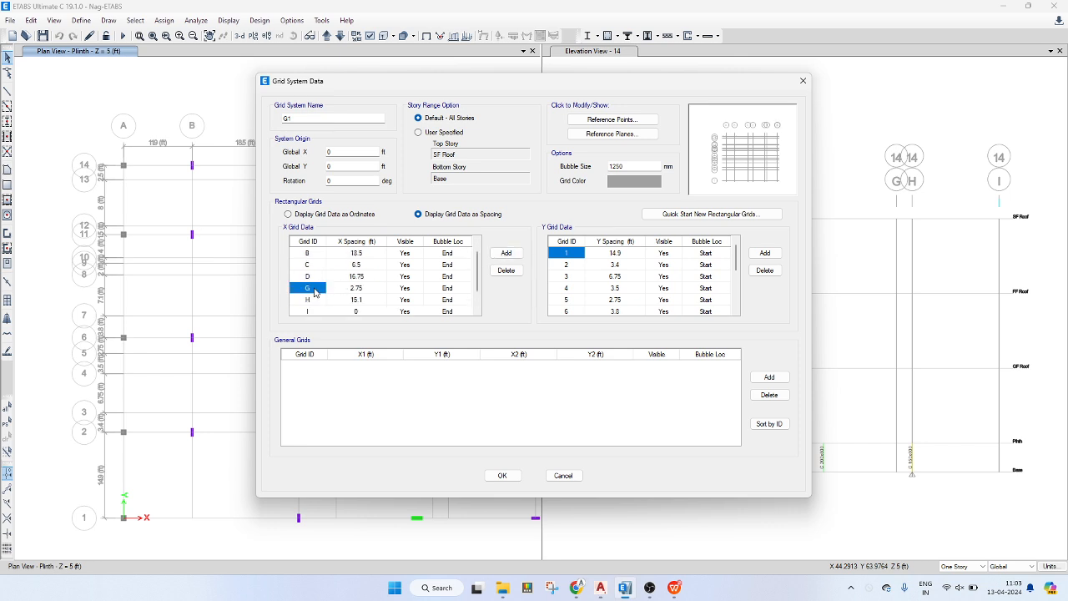
pyautogui.press('capslock')
pyautogui.write('E')
pyautogui.press('Return')
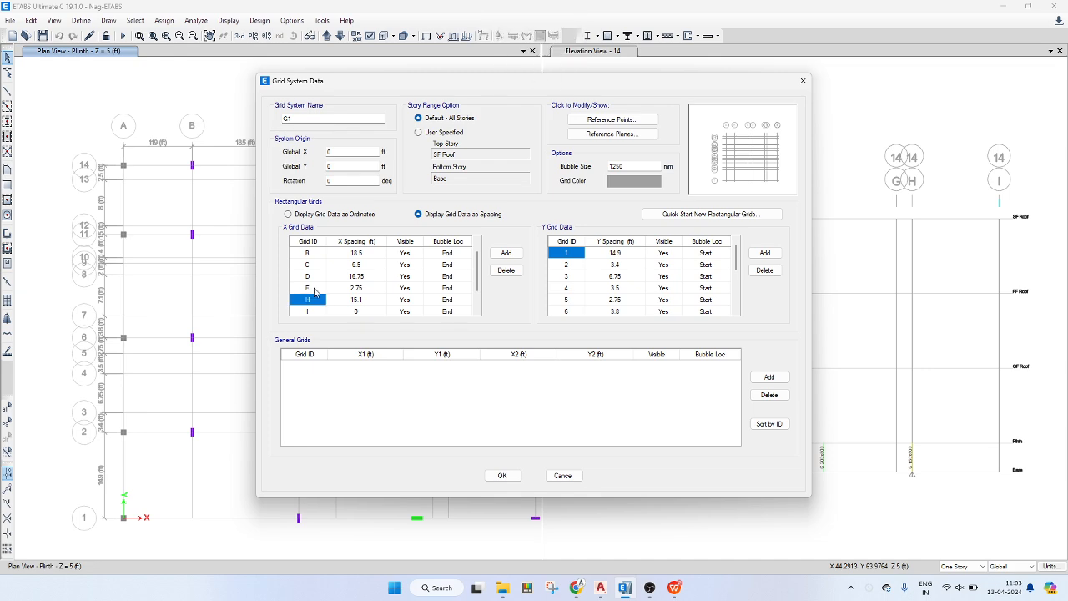
pyautogui.write('F')
pyautogui.press('Return')
pyautogui.write('G')
pyautogui.press('Return')
pyautogui.write('H')
pyautogui.press('Return')
pyautogui.write('U')
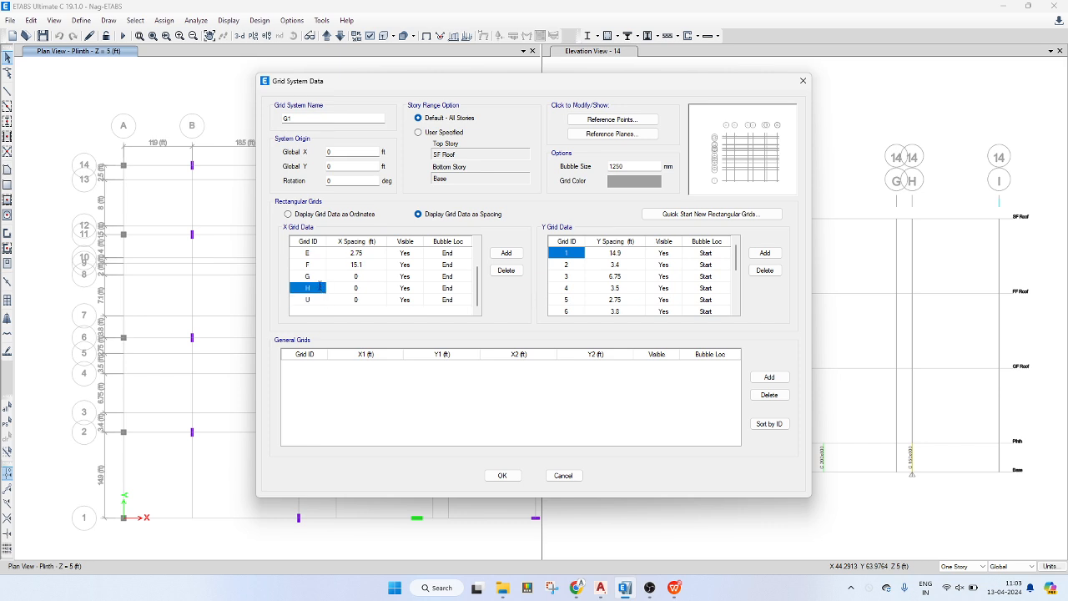
pyautogui.write('I')
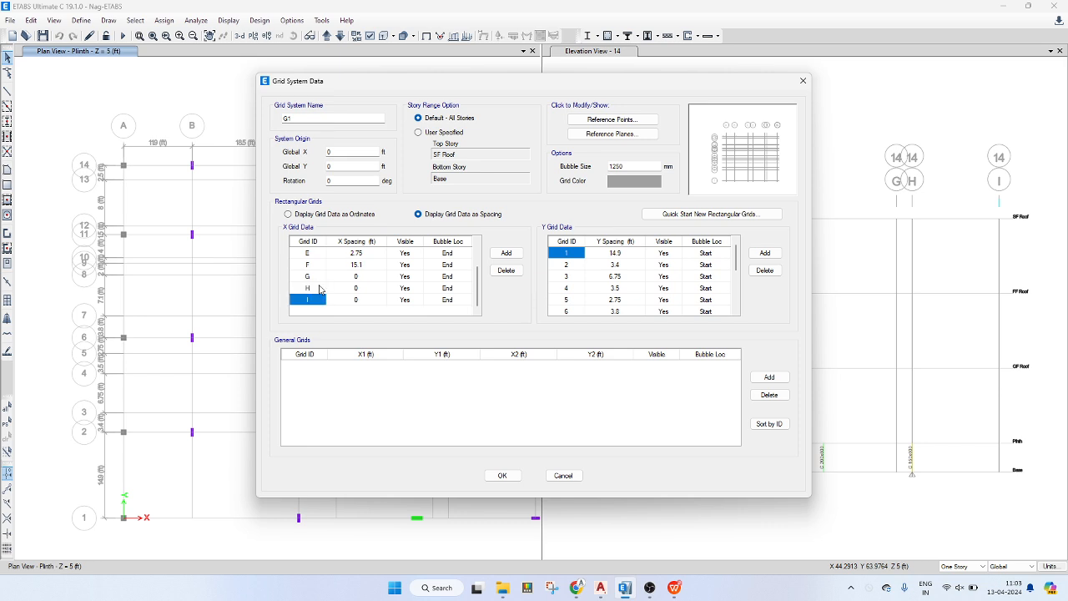
# - Set the X spacing to 4.1 ft for grid D and 9.9 ft for grid E
pyautogui.scroll(2, 320, 289)
pyautogui.click(357, 301)
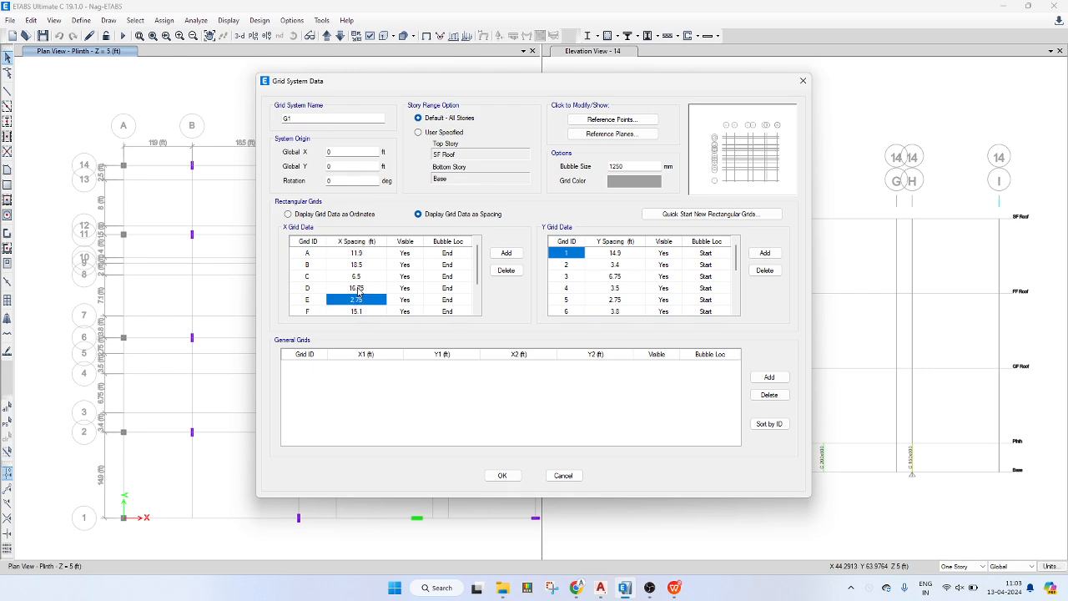
pyautogui.click(360, 289)
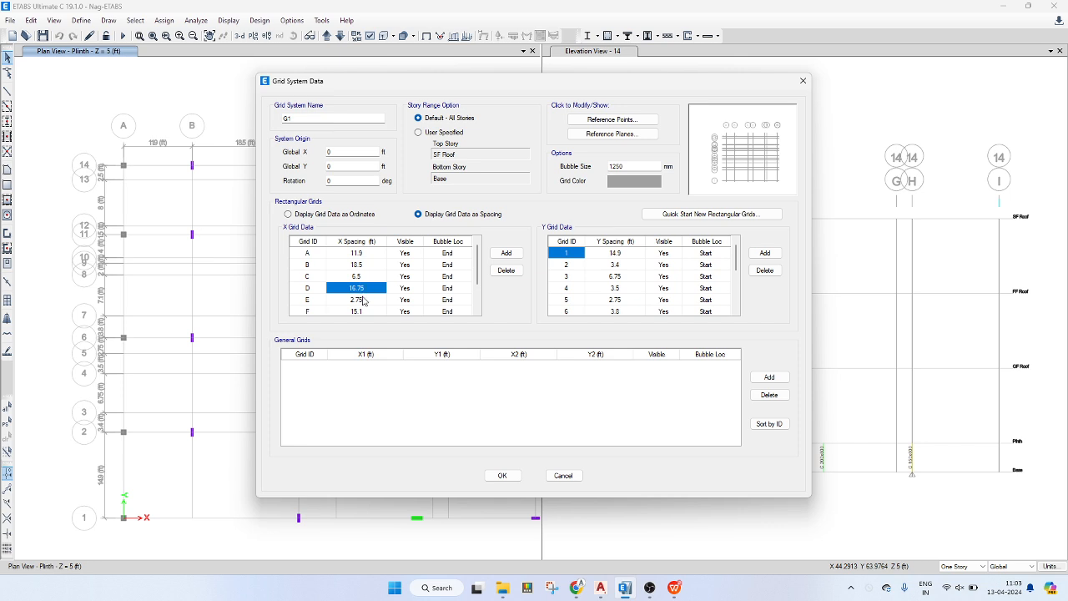
pyautogui.write('4.1')
pyautogui.click(363, 300)
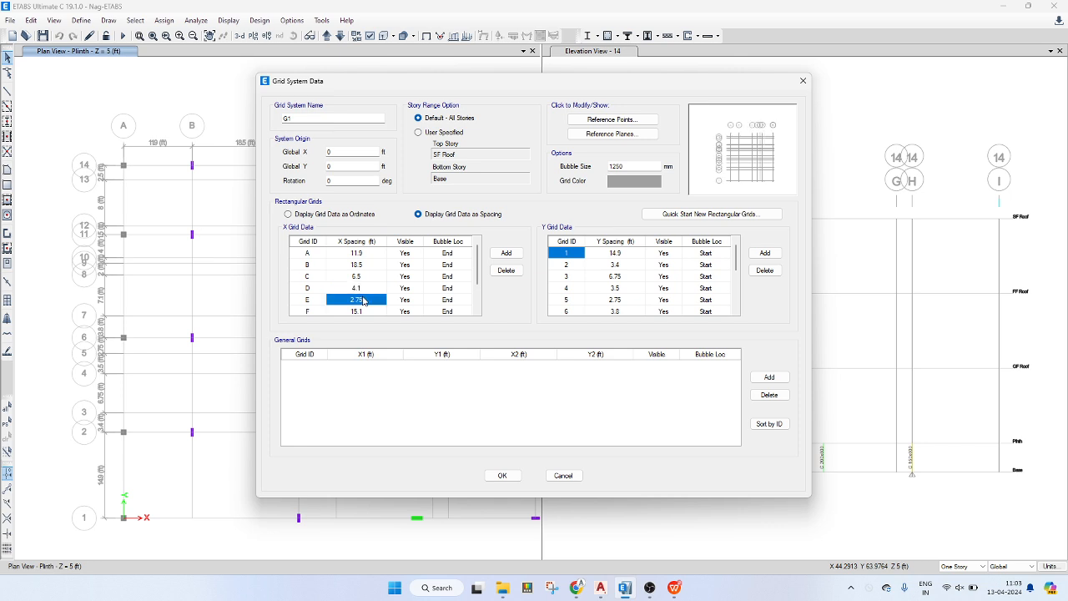
pyautogui.write('9.9')
pyautogui.press('Return')
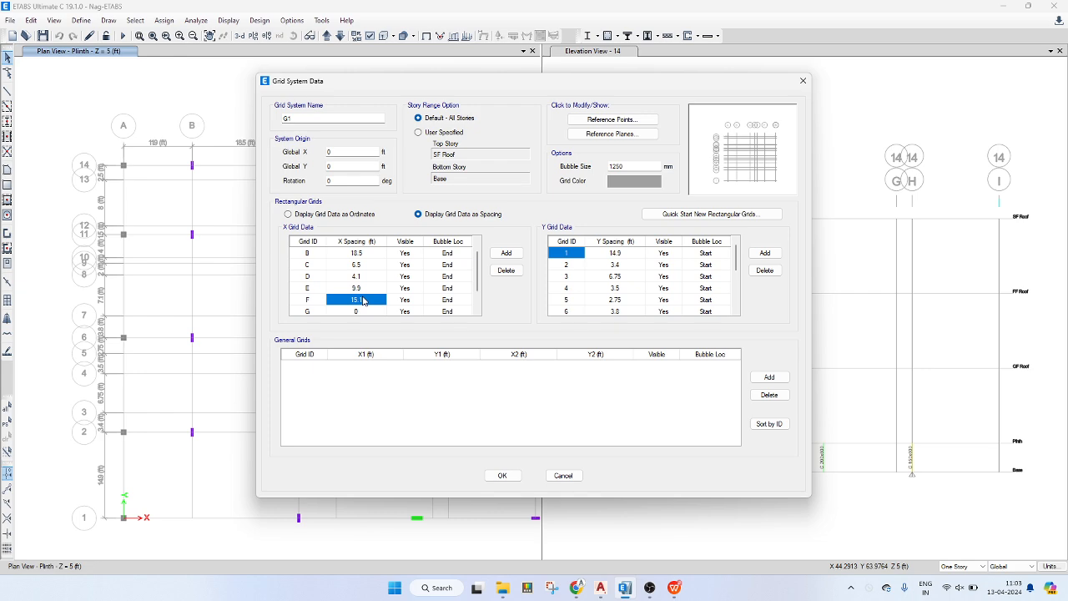
# - Set the X spacing to 2.75 ft for grids F and G and 15.1 ft for grid H, and apply the grid changes to the model
pyautogui.write('2.75')
pyautogui.press('Return')
pyautogui.write('2.75')
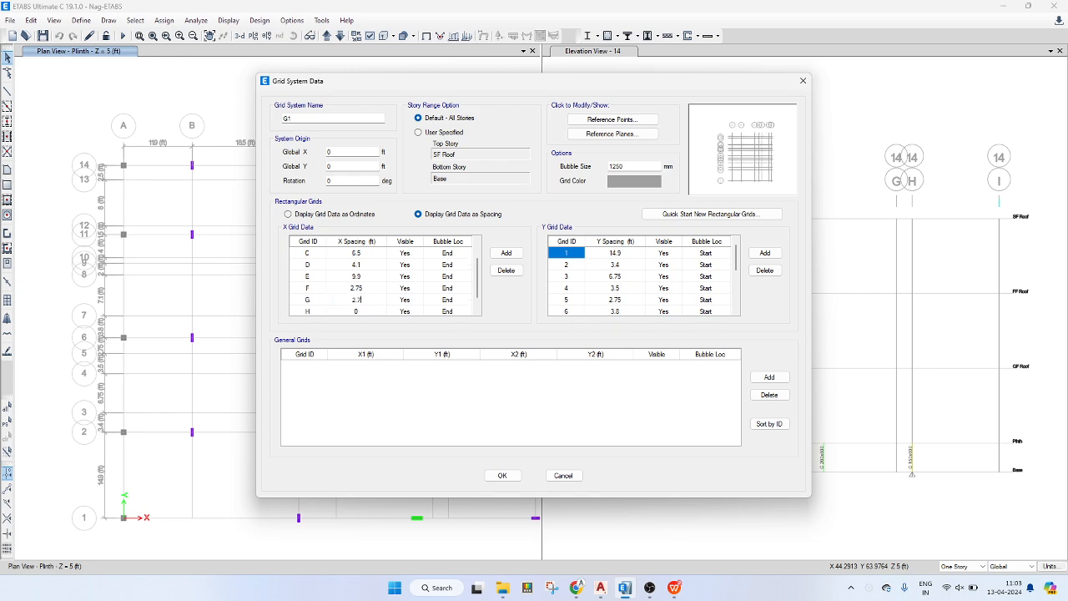
pyautogui.press('Return')
pyautogui.write('15')
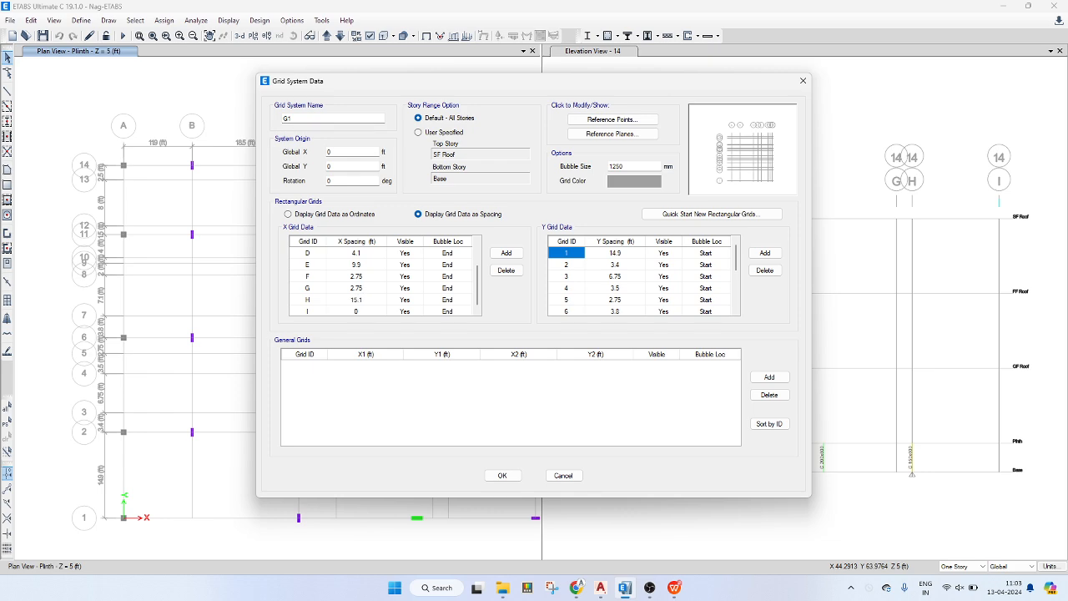
pyautogui.write('.1')
pyautogui.press('Return')
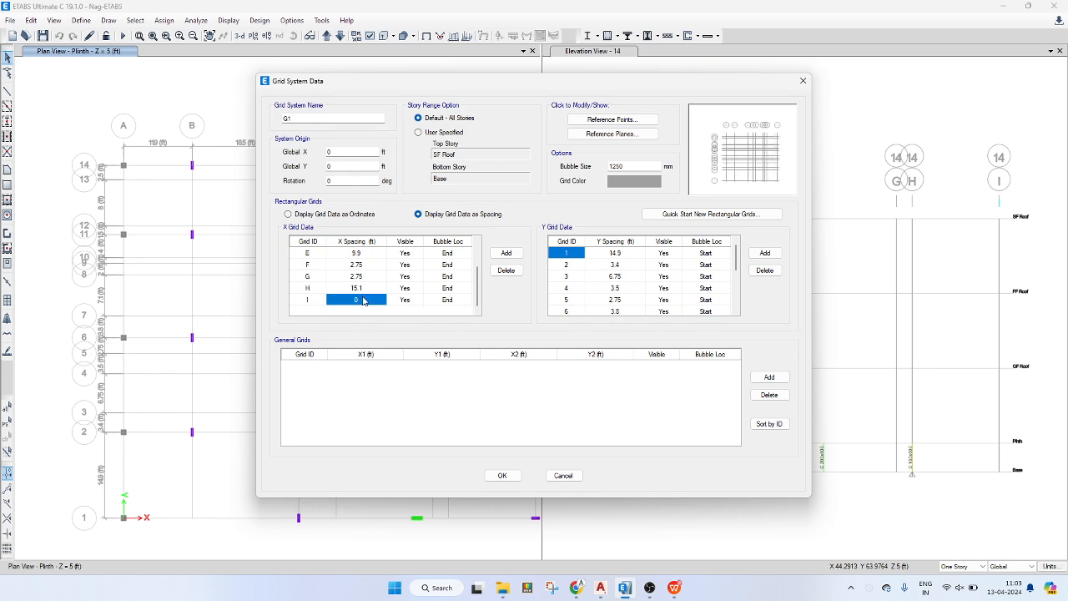
pyautogui.click(503, 475)
pyautogui.click(503, 427)
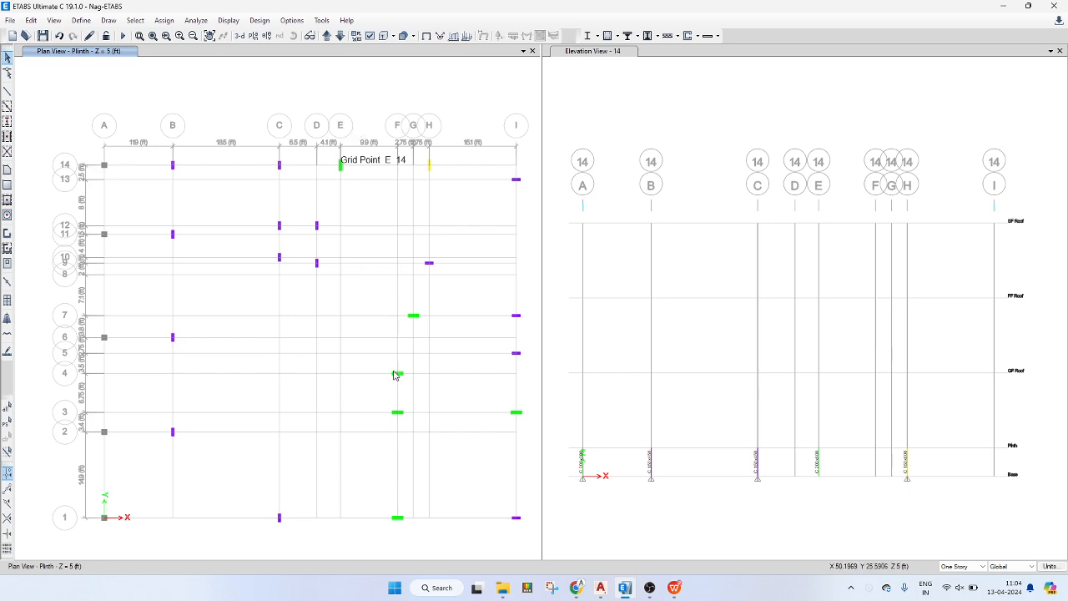
pyautogui.click(399, 412)
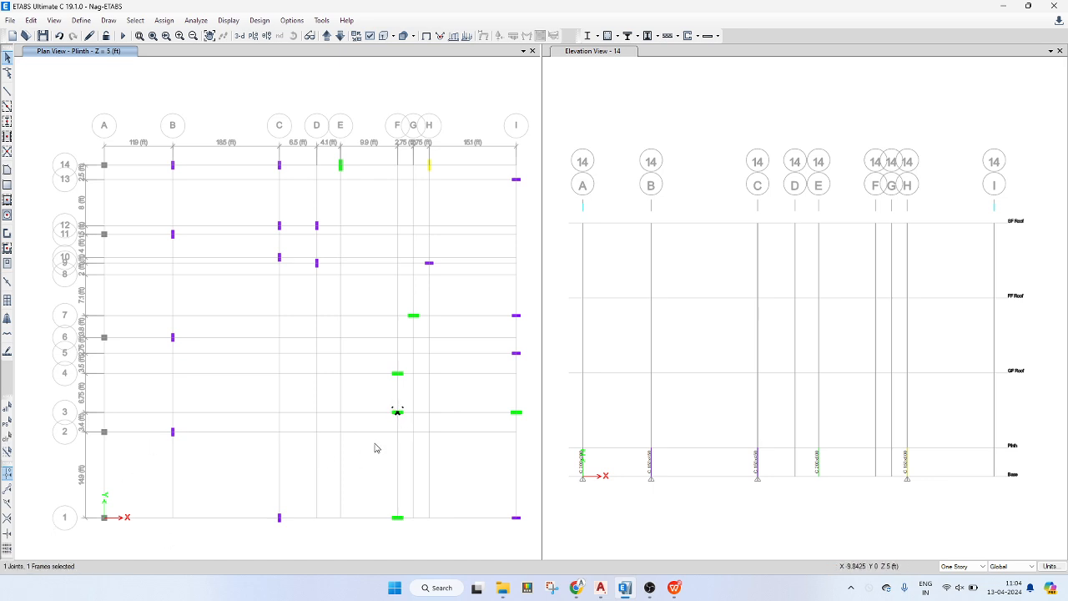
pyautogui.moveTo(390, 358); pyautogui.dragTo(410, 389)
pyautogui.press('Escape')
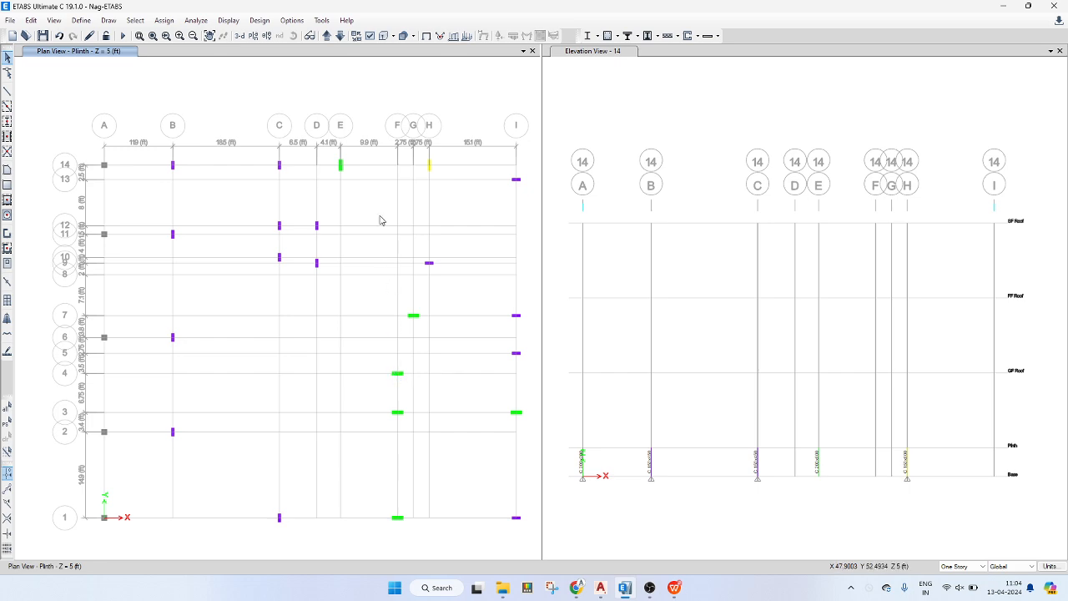
pyautogui.hotkey('alt', 'Tab')
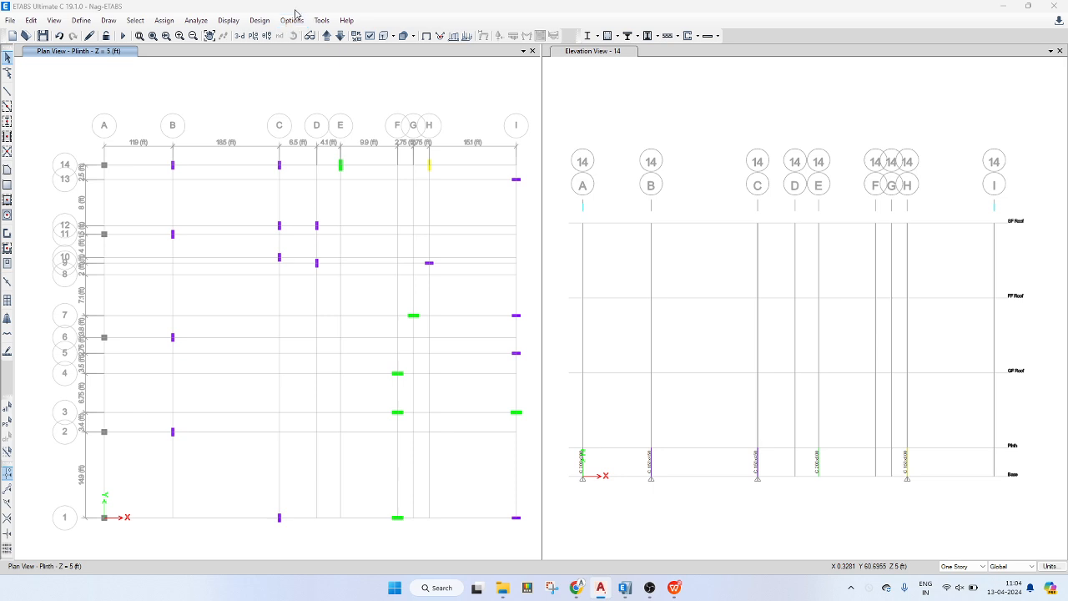
pyautogui.click(302, 24)
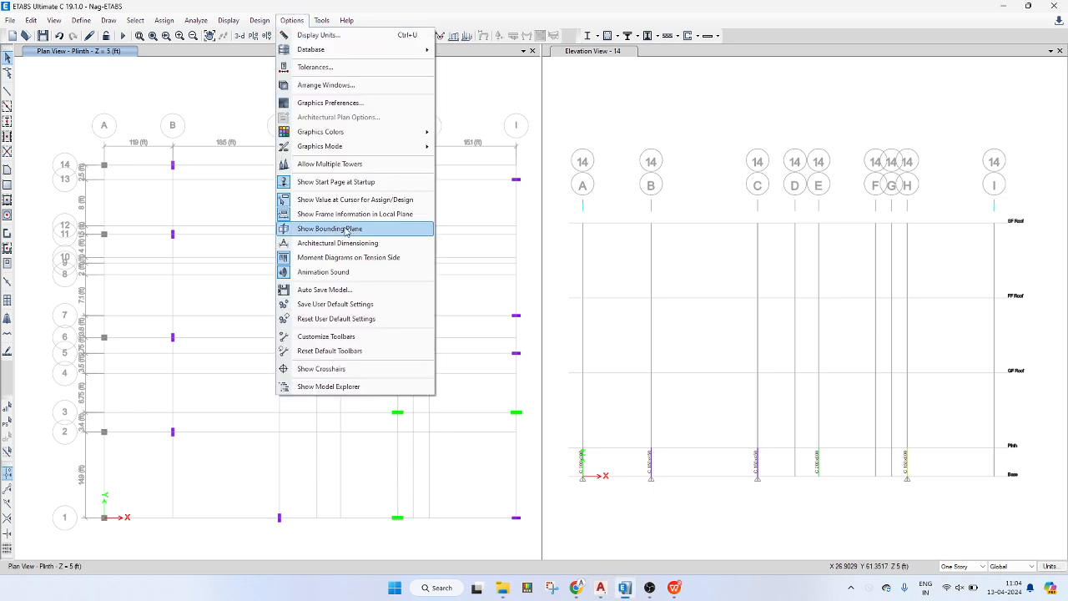
pyautogui.moveTo(366, 132)
pyautogui.click(469, 147)
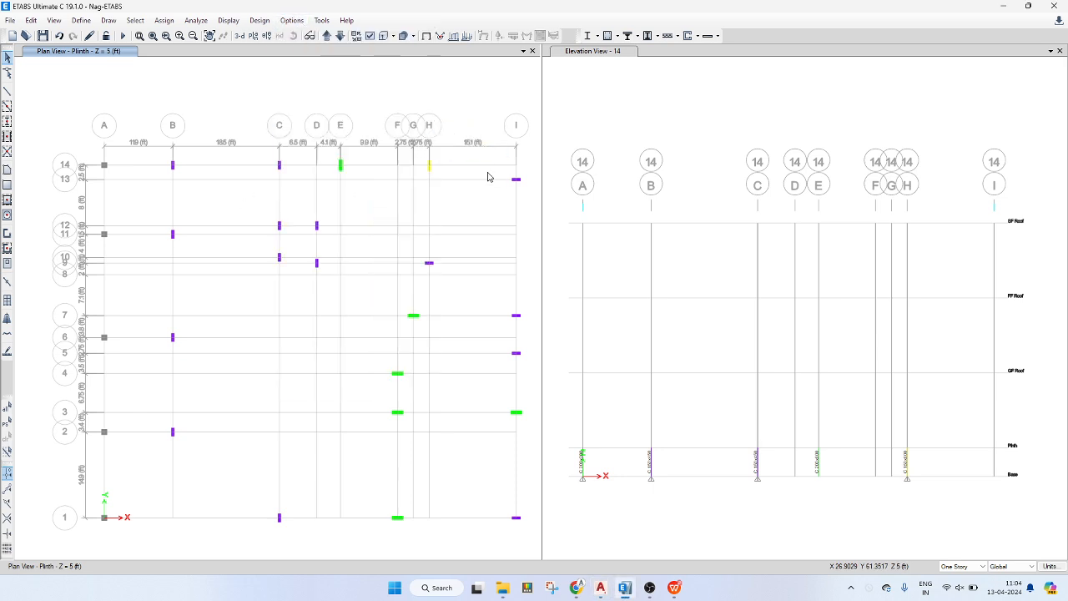
pyautogui.press('Escape')
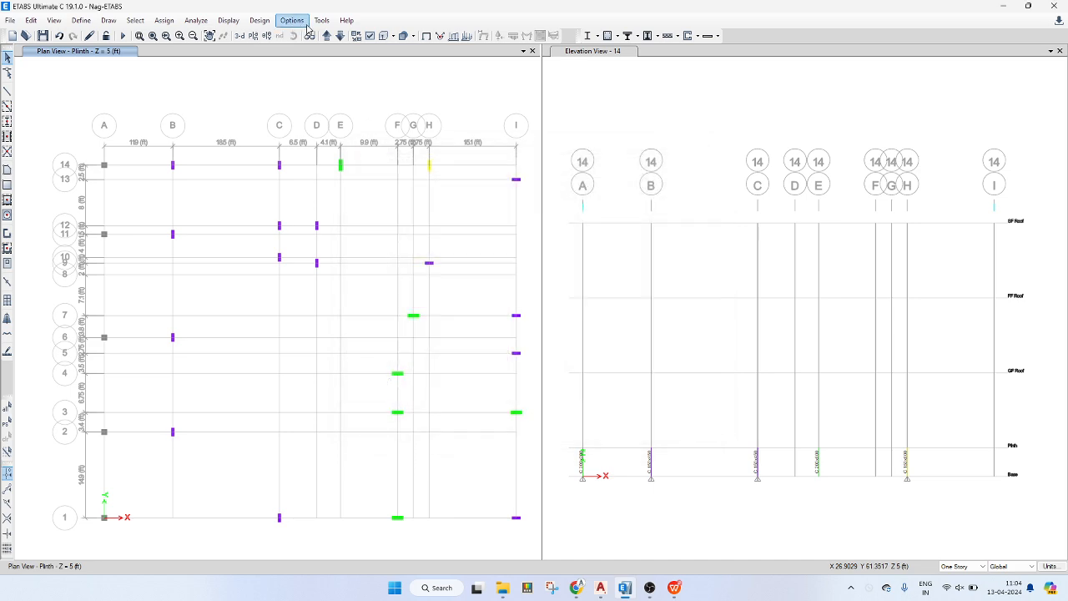
# - Change the display colour scheme for the screen to Black Background
pyautogui.click(306, 24)
pyautogui.moveTo(410, 131)
pyautogui.click(468, 133)
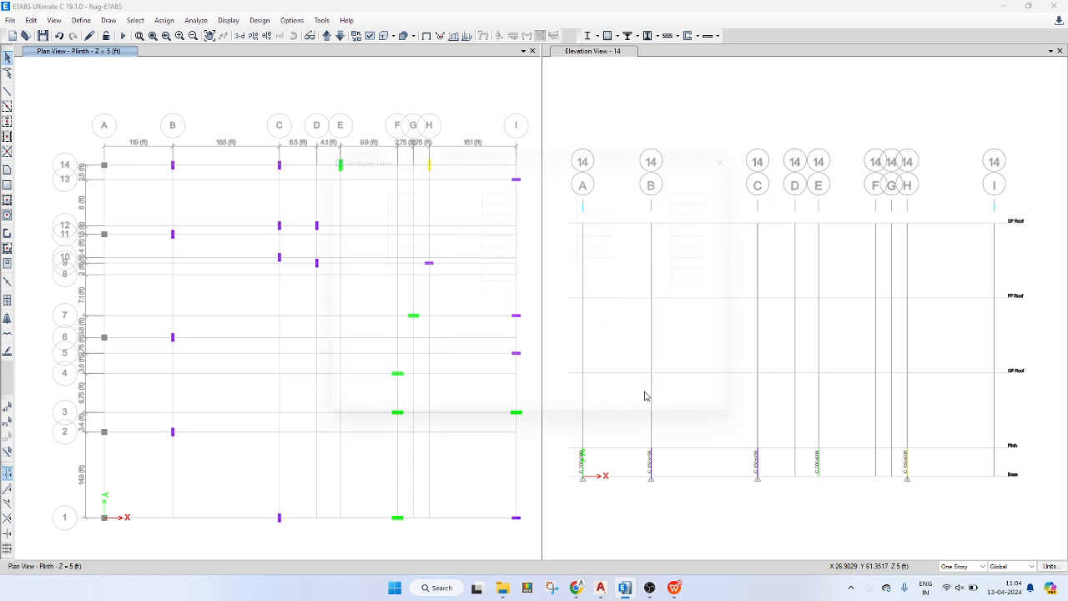
pyautogui.click(688, 319)
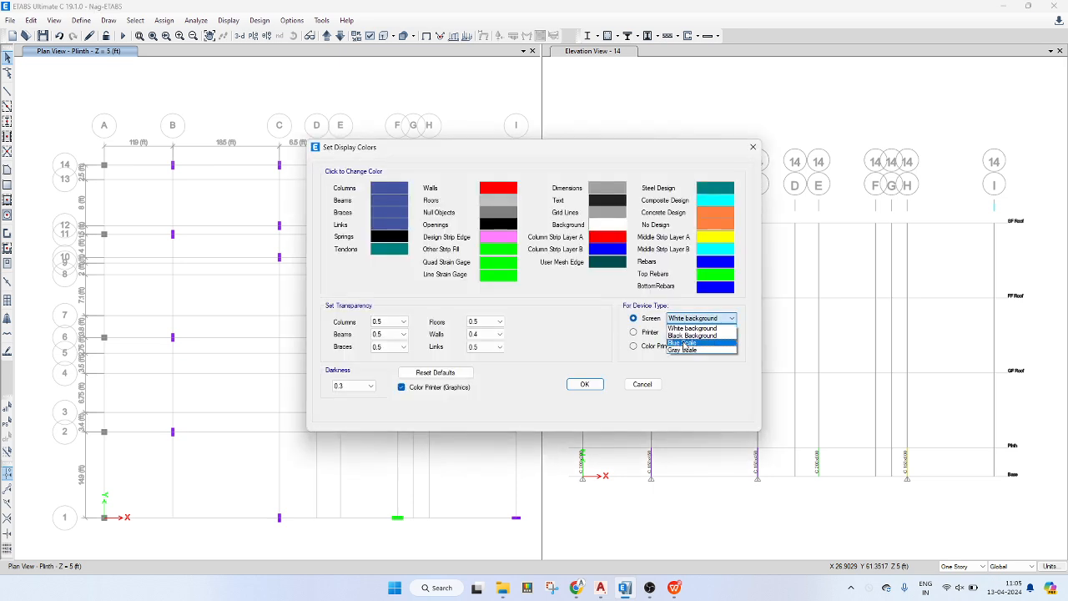
pyautogui.click(686, 341)
pyautogui.click(584, 384)
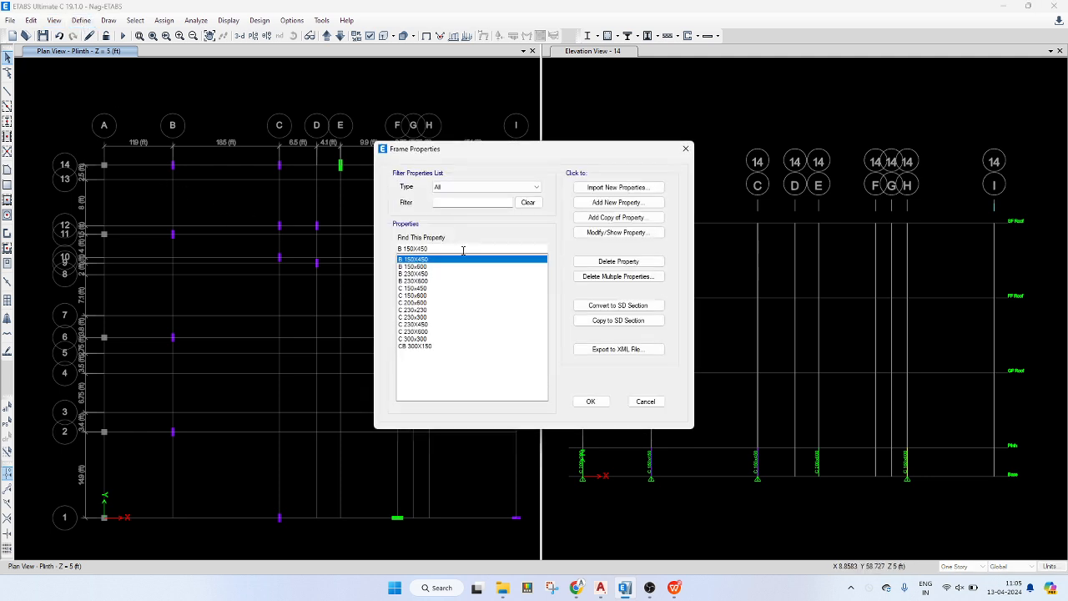
# - Change the display colour of the C 300x300 frame section to cyan and confirm the frame properties
pyautogui.click(426, 339)
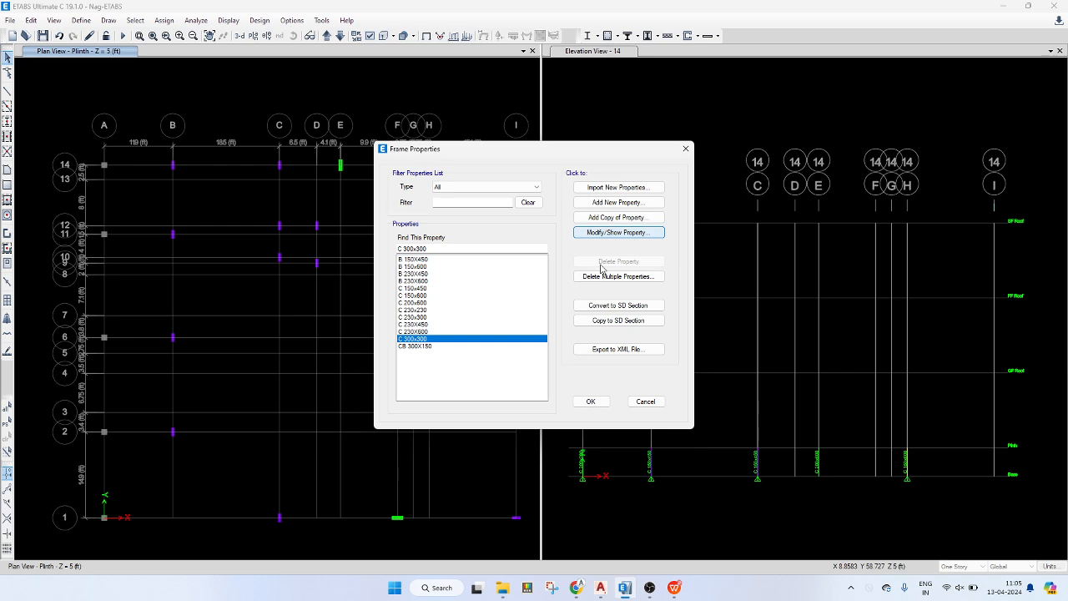
pyautogui.click(619, 232)
pyautogui.click(533, 193)
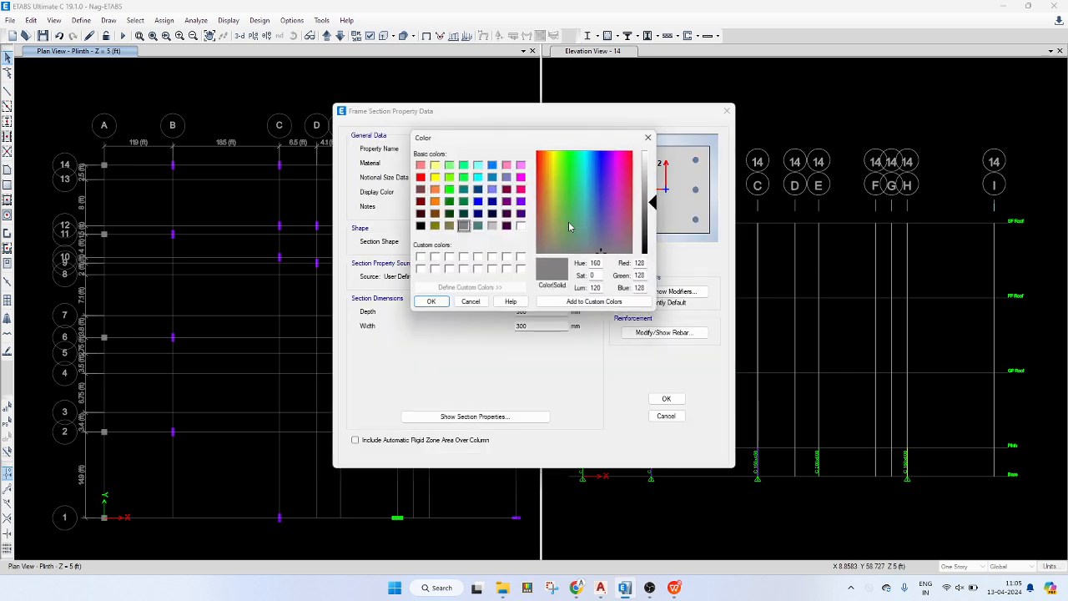
pyautogui.click(478, 177)
pyautogui.click(430, 302)
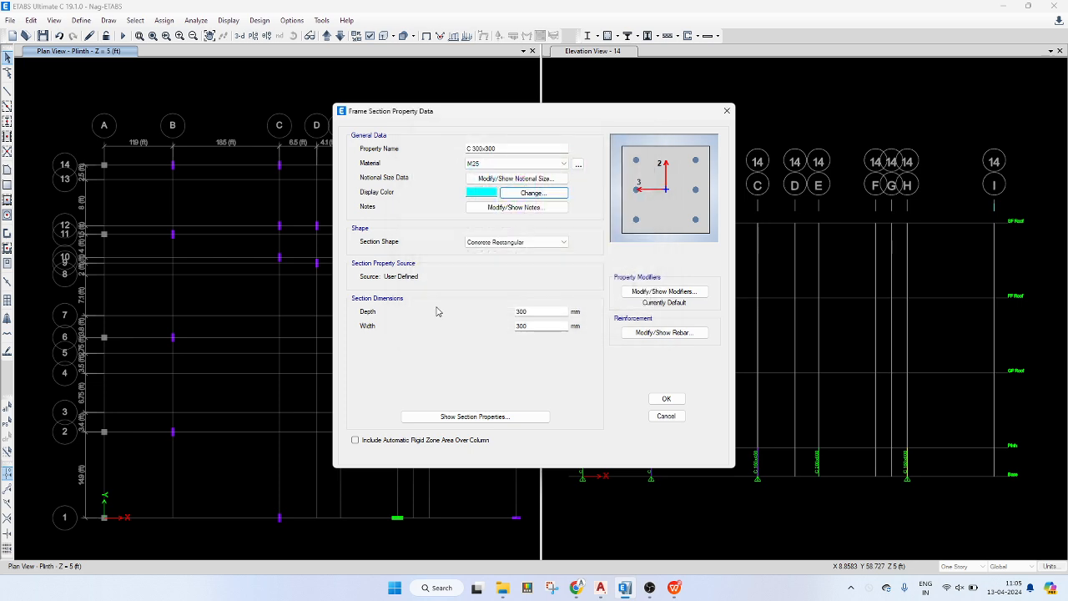
pyautogui.click(667, 399)
pyautogui.click(590, 402)
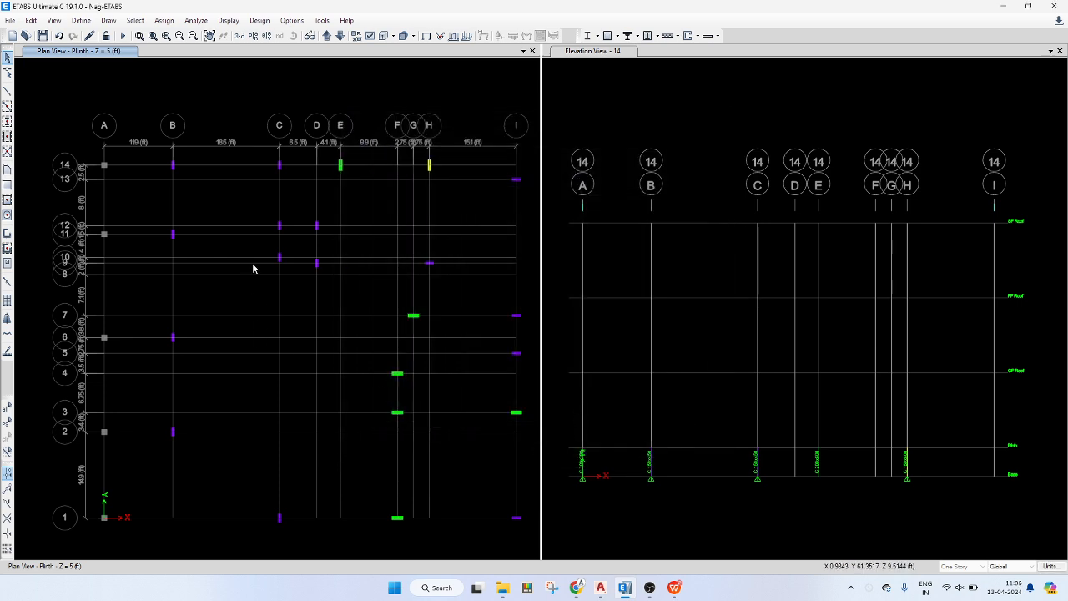
pyautogui.moveTo(305, 230); pyautogui.dragTo(318, 225, button='middle')
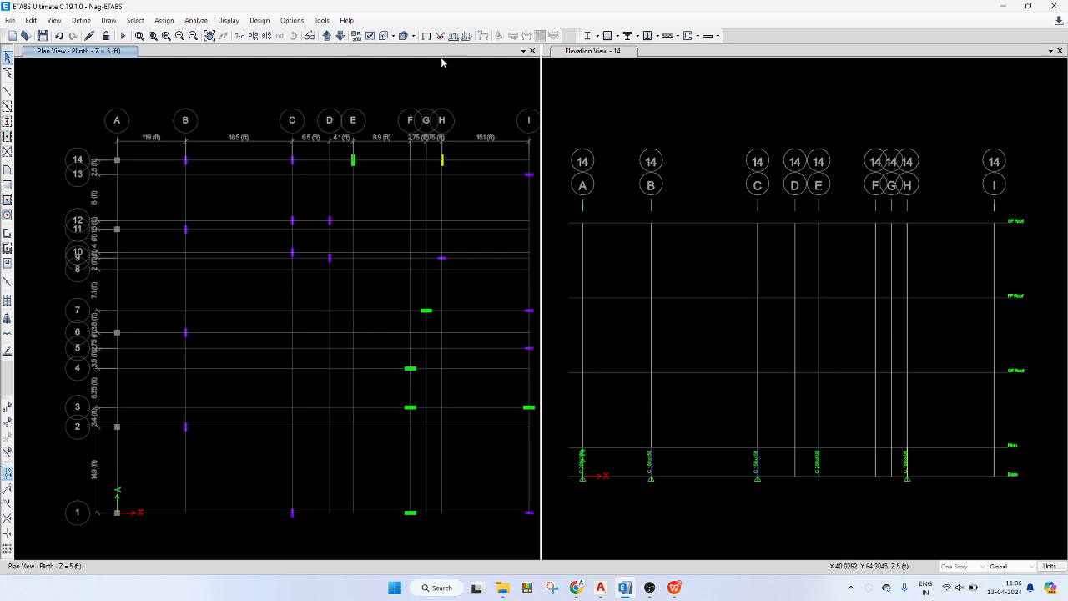
# - Refresh the undeformed shape and place C 150x600 columns at a 90-degree angle at grid points C-6 and C-2
pyautogui.click(425, 36)
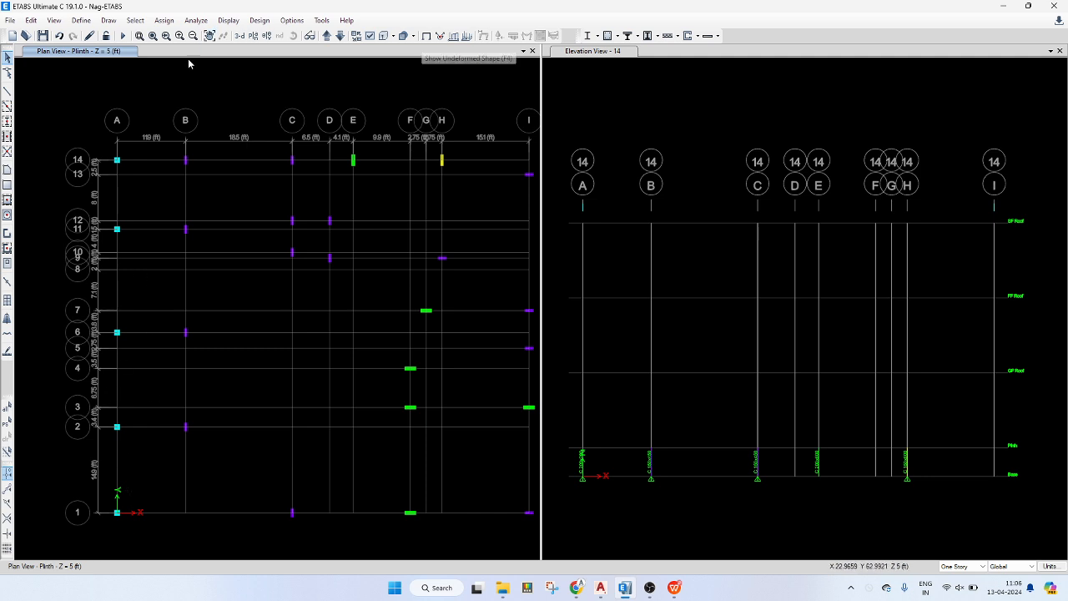
pyautogui.click(8, 121)
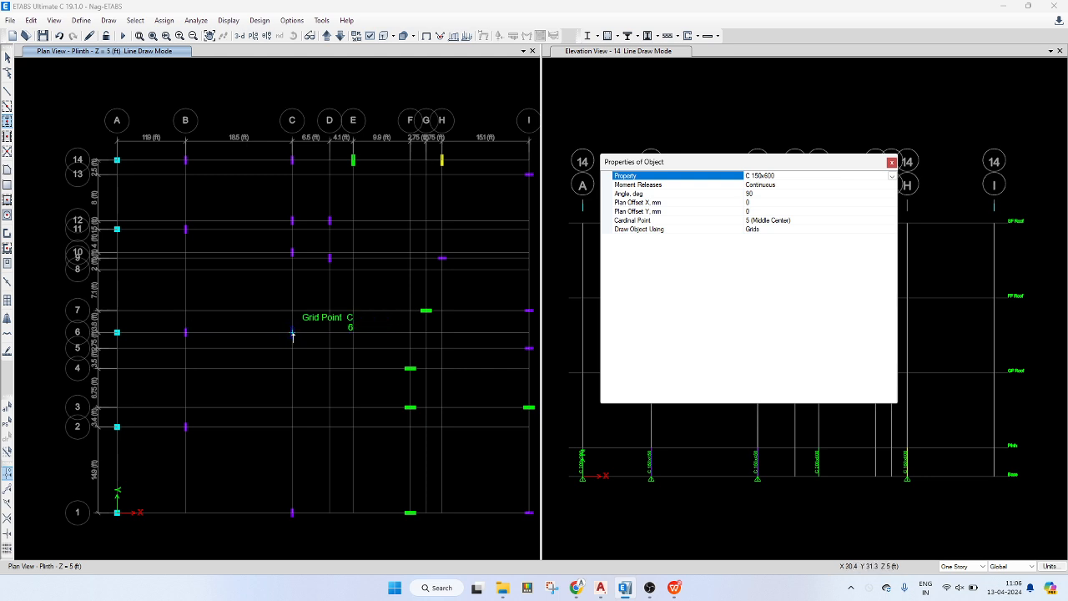
pyautogui.click(292, 333)
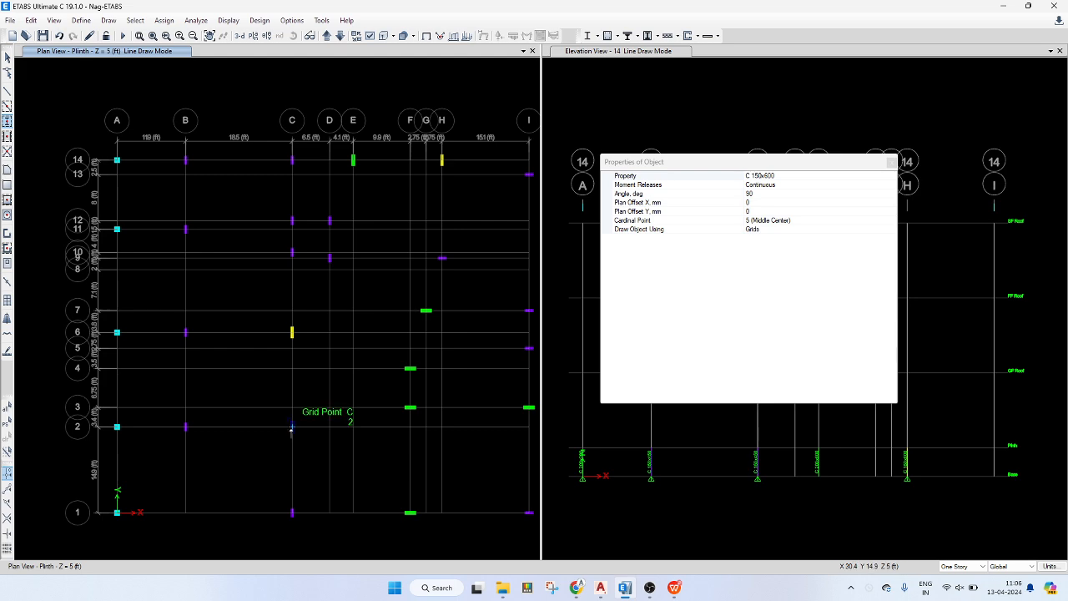
pyautogui.click(292, 427)
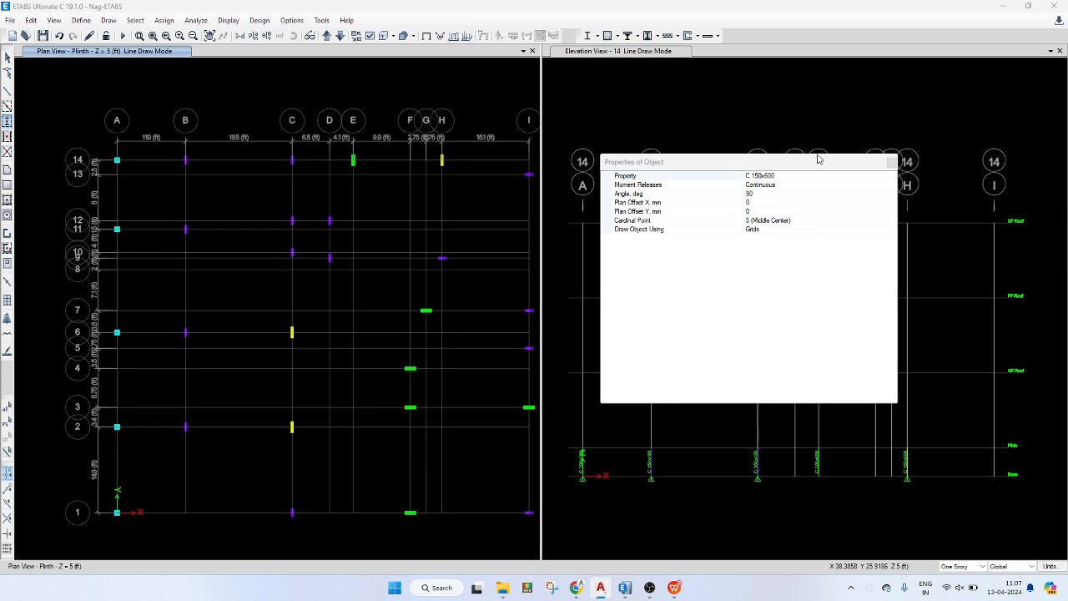
pyautogui.click(890, 164)
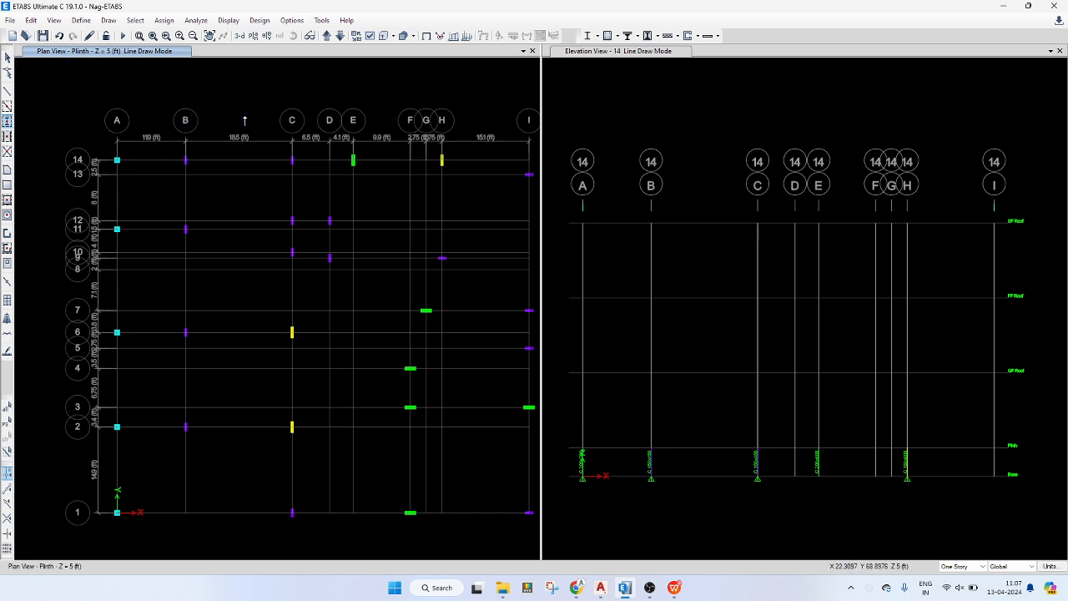
pyautogui.click(7, 57)
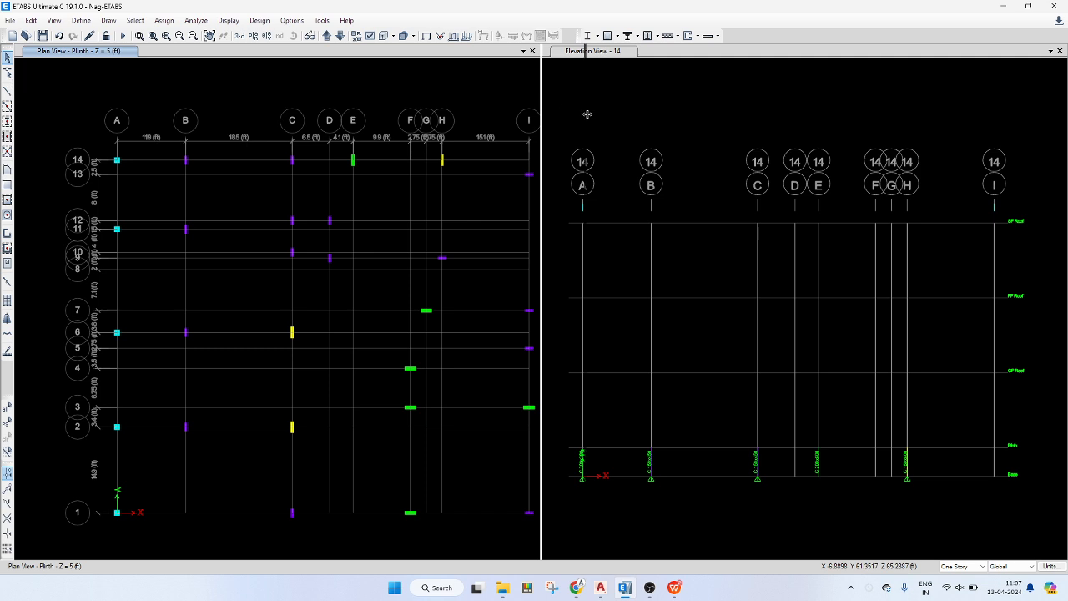
# - Widen the plan view and quick-draw plinth beams with section B 150X450 along grid 14 from A to C
pyautogui.moveTo(542, 112); pyautogui.dragTo(590, 121)
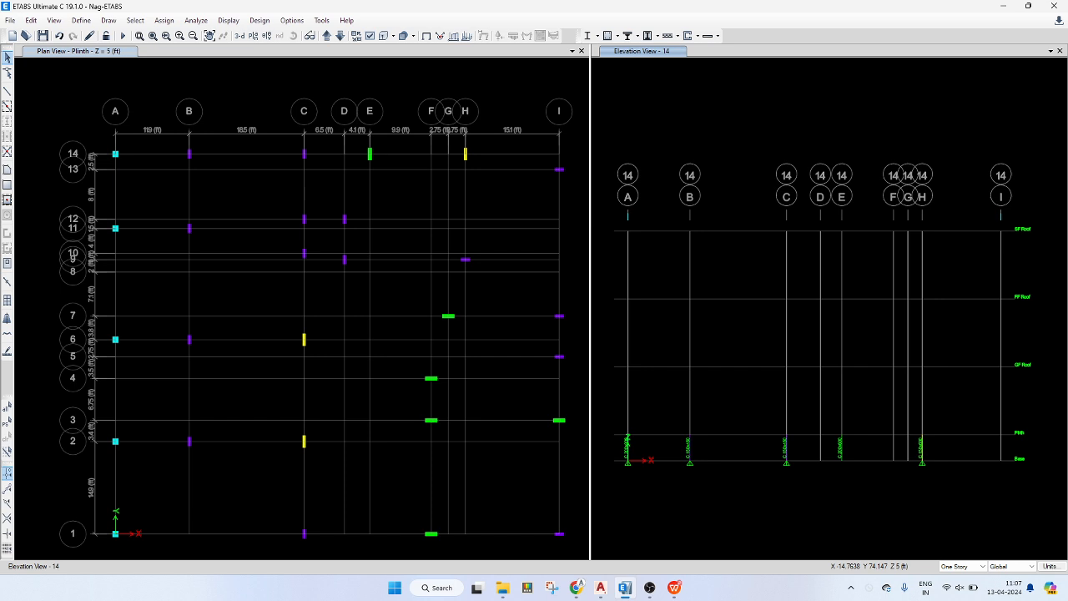
pyautogui.click(7, 106)
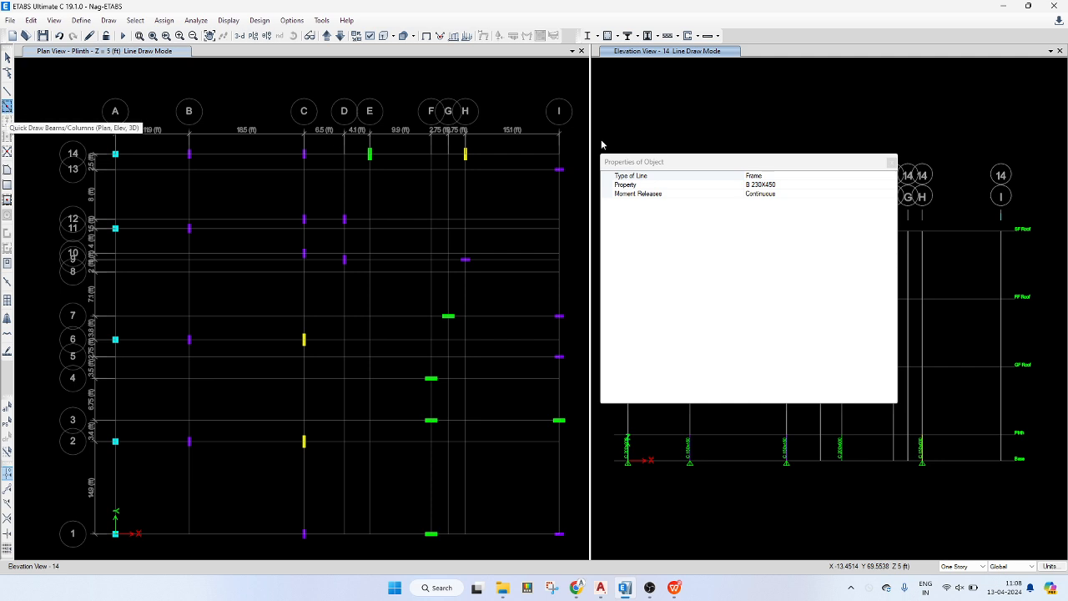
pyautogui.click(840, 184)
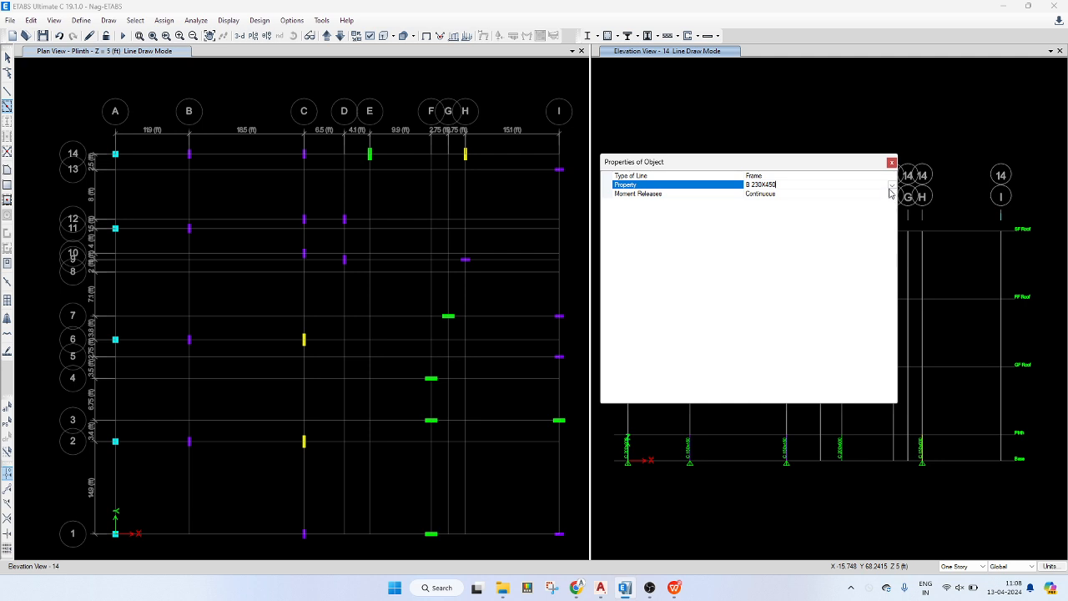
pyautogui.click(892, 186)
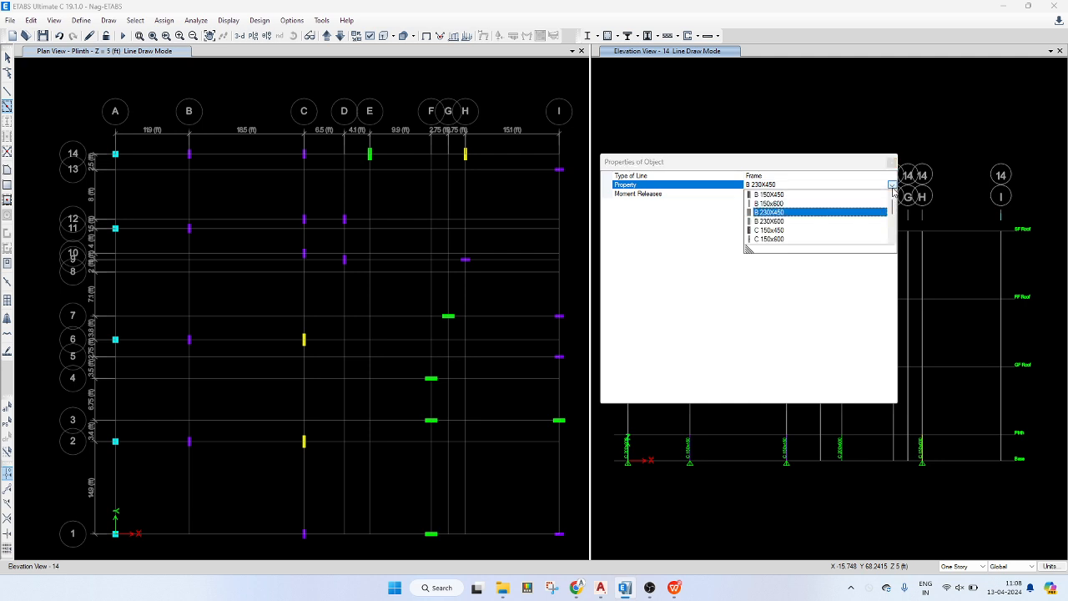
pyautogui.click(797, 204)
pyautogui.click(893, 185)
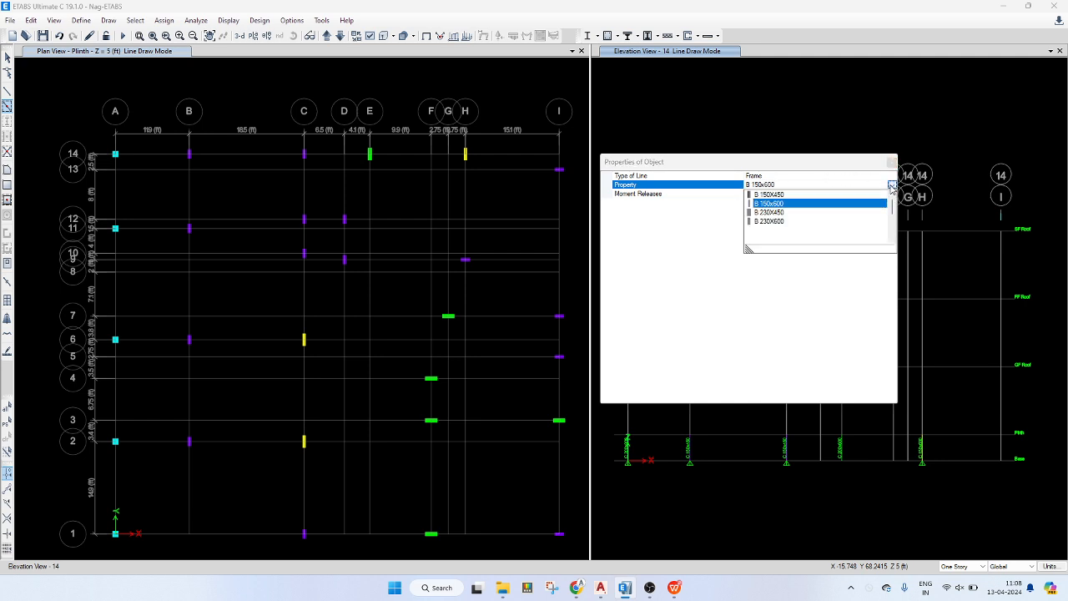
pyautogui.click(788, 197)
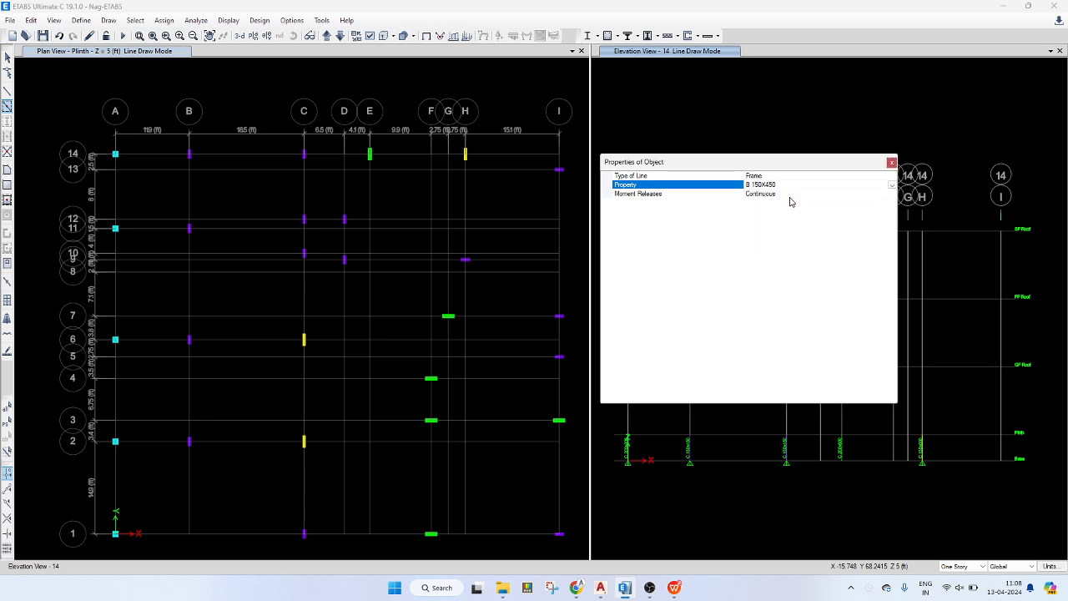
pyautogui.click(892, 163)
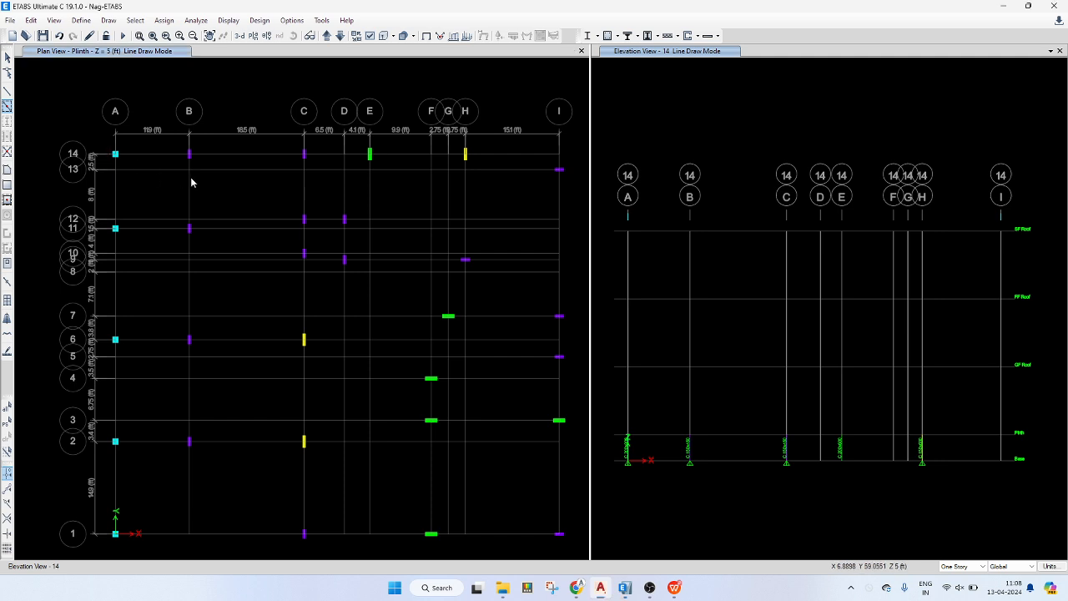
pyautogui.moveTo(191, 181); pyautogui.dragTo(225, 190, button='middle')
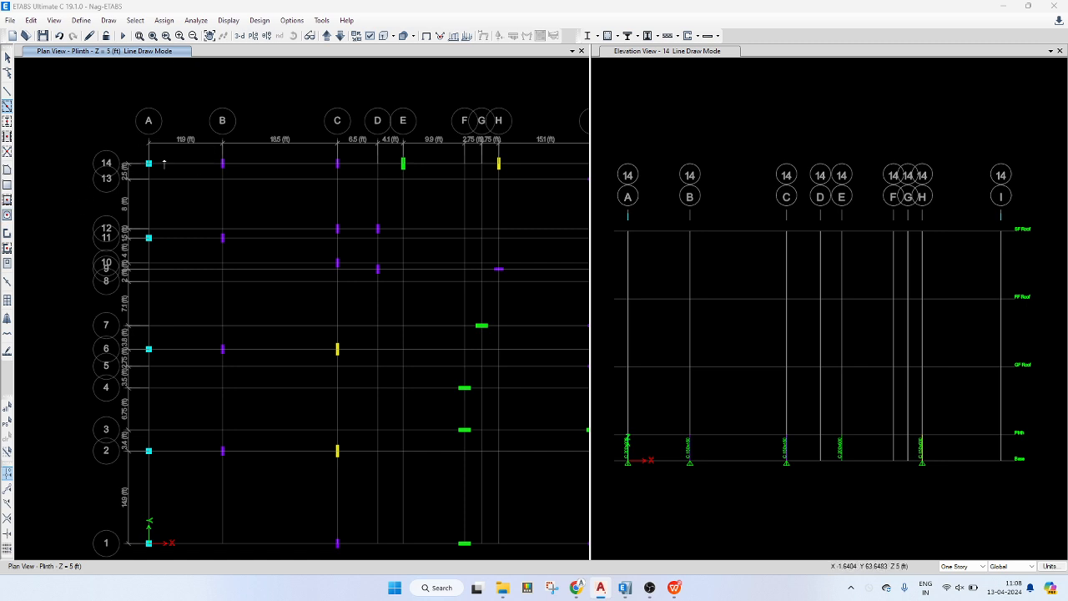
pyautogui.moveTo(139, 149); pyautogui.dragTo(338, 175)
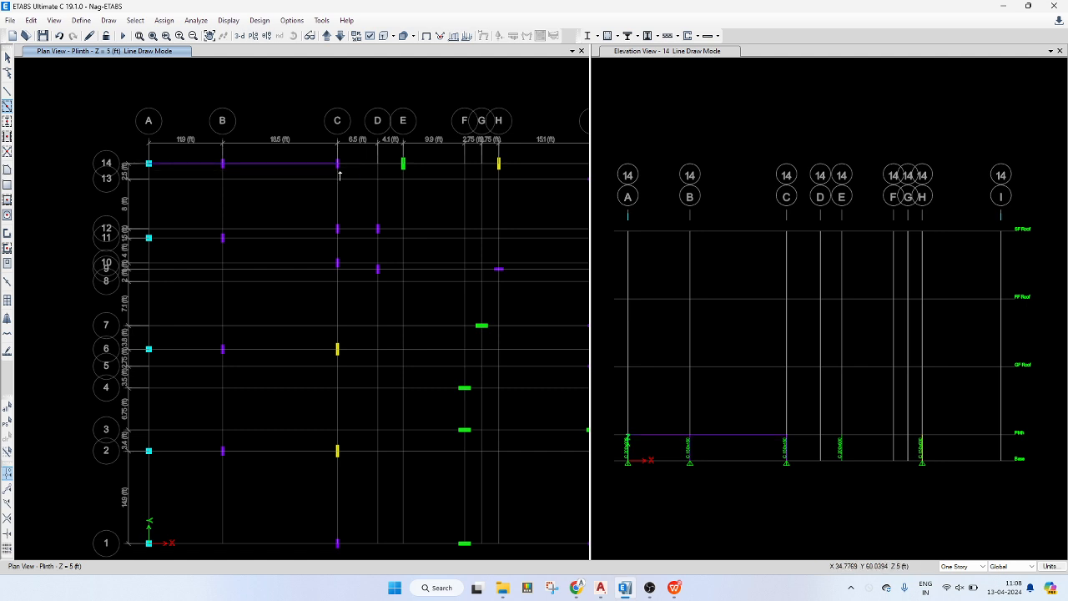
# - Continue the B 150X450 plinth beams along grid 14 from C to H and leave drawing mode
pyautogui.moveTo(292, 169)
pyautogui.mouseDown(button='middle')
pyautogui.moveTo(271, 197)
pyautogui.moveTo(251, 198)
pyautogui.mouseUp(button='middle')
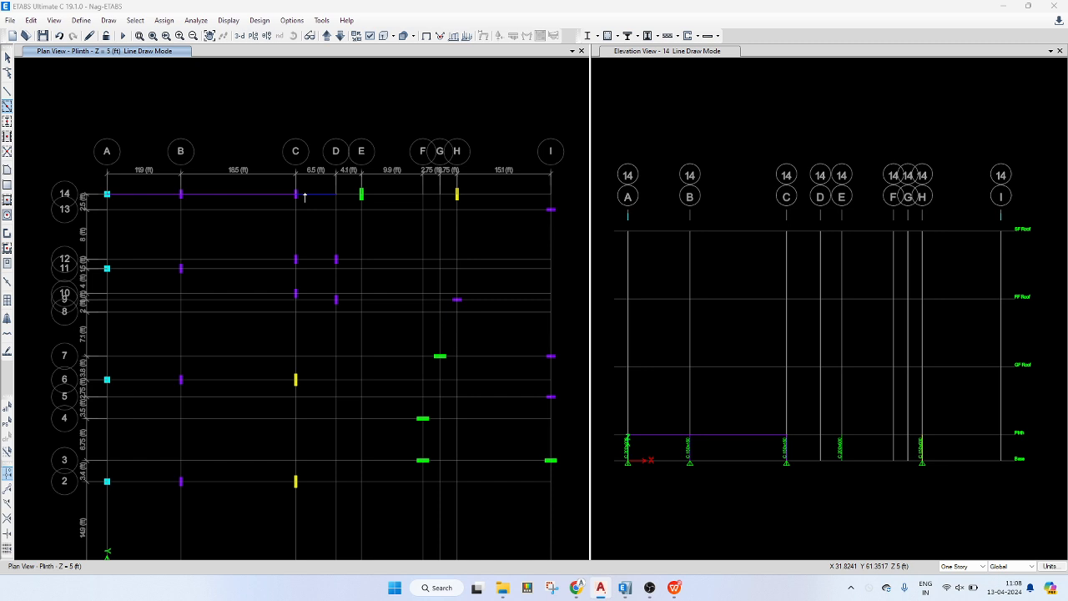
pyautogui.click(336, 194)
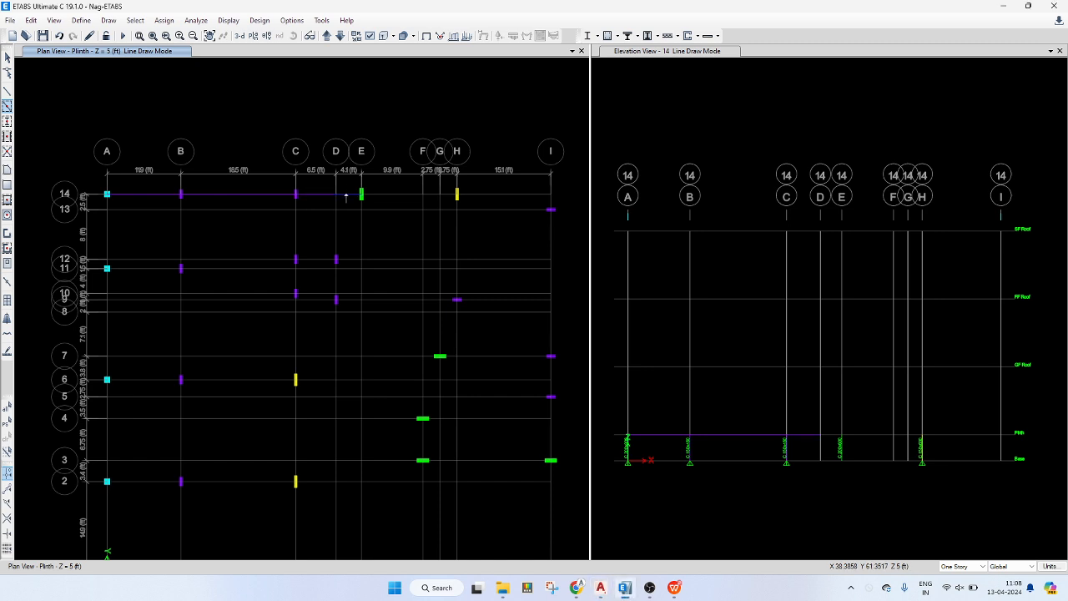
pyautogui.click(423, 194)
pyautogui.click(434, 195)
pyautogui.click(449, 195)
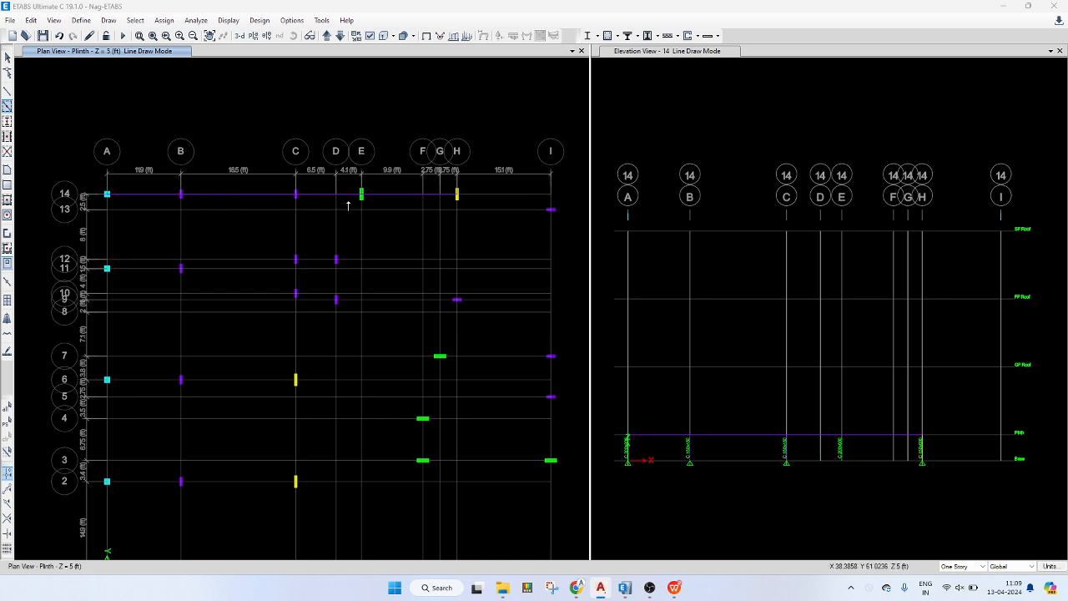
pyautogui.click(8, 57)
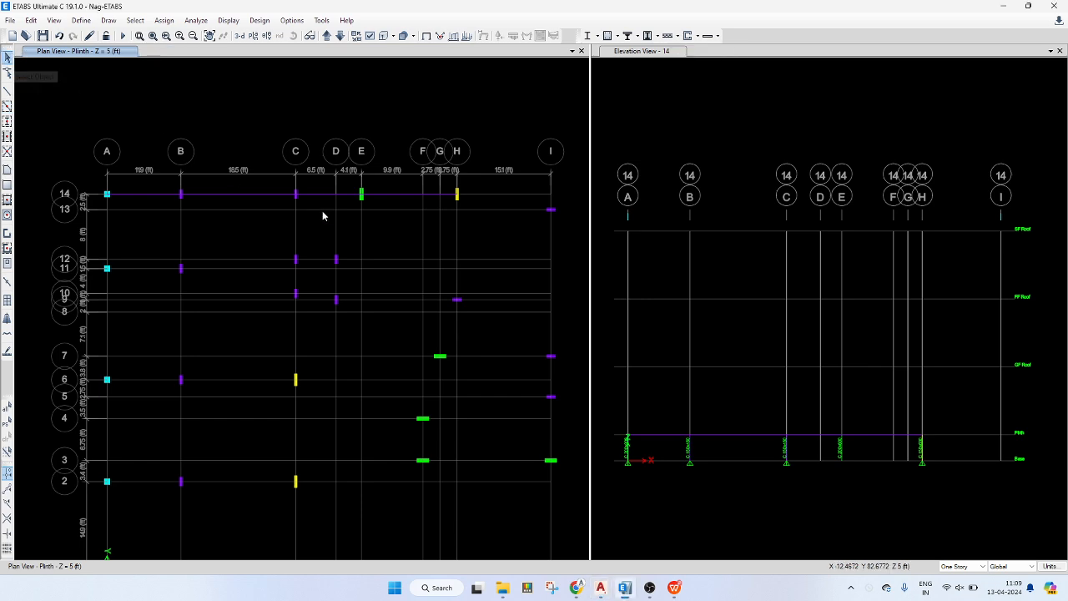
# - Join the beam segments on grid 14 into one frame from C to E and one from E to H, with section names shown
pyautogui.moveTo(350, 185); pyautogui.dragTo(329, 200)
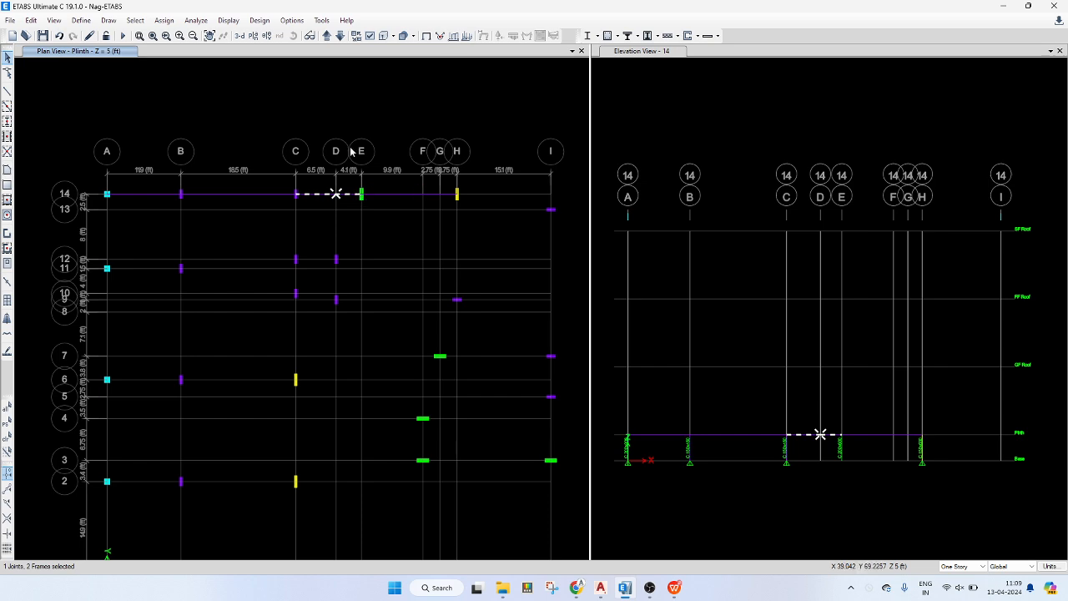
pyautogui.click(349, 198)
pyautogui.click(345, 197)
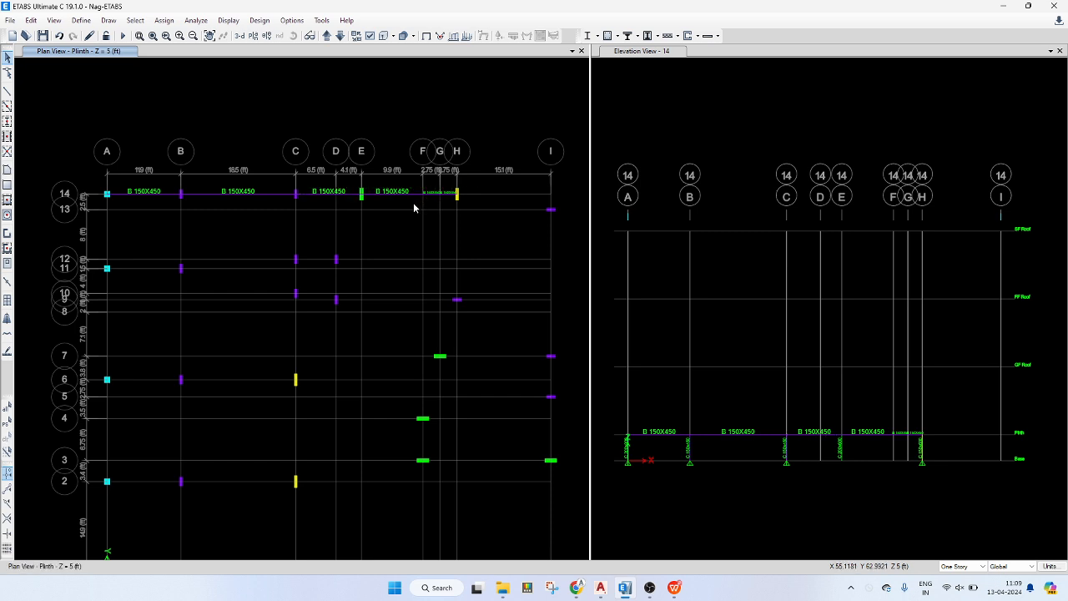
pyautogui.moveTo(408, 210); pyautogui.dragTo(407, 210)
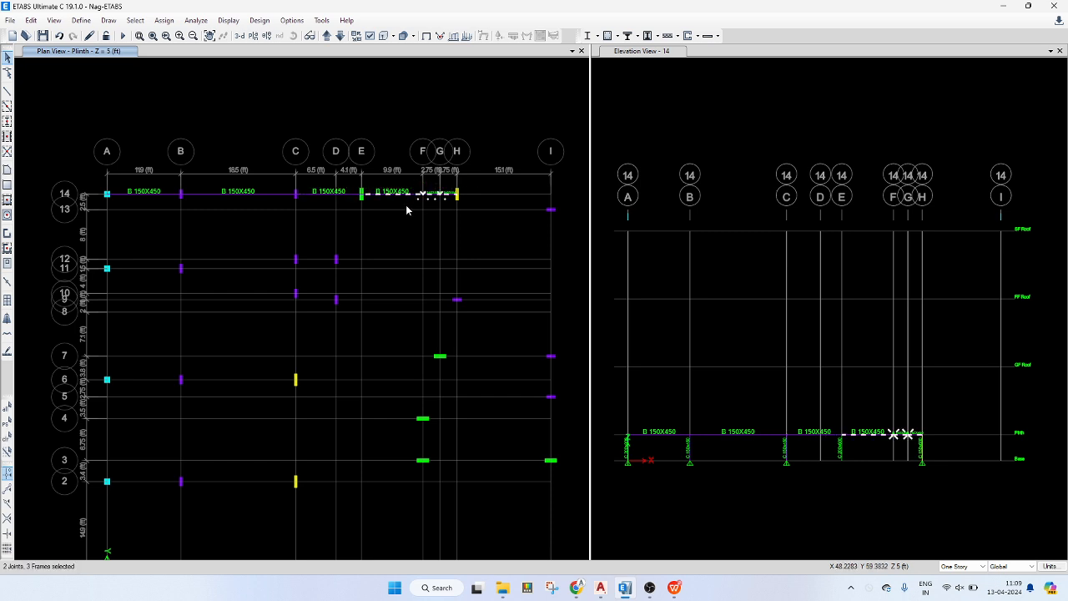
pyautogui.hotkey('ctrl', 'j')
pyautogui.hotkey('ctrl', 'w')
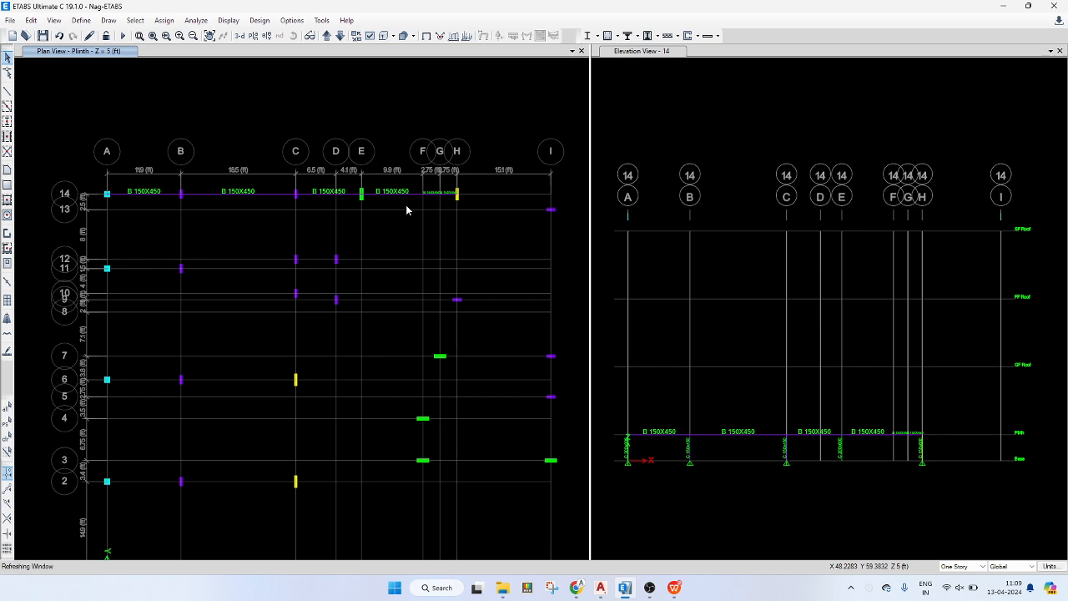
# - Replicate the two grid 14 beams between C and H linearly with dx 0 and dy -1.25 ft, deleting the originals
pyautogui.click(333, 198)
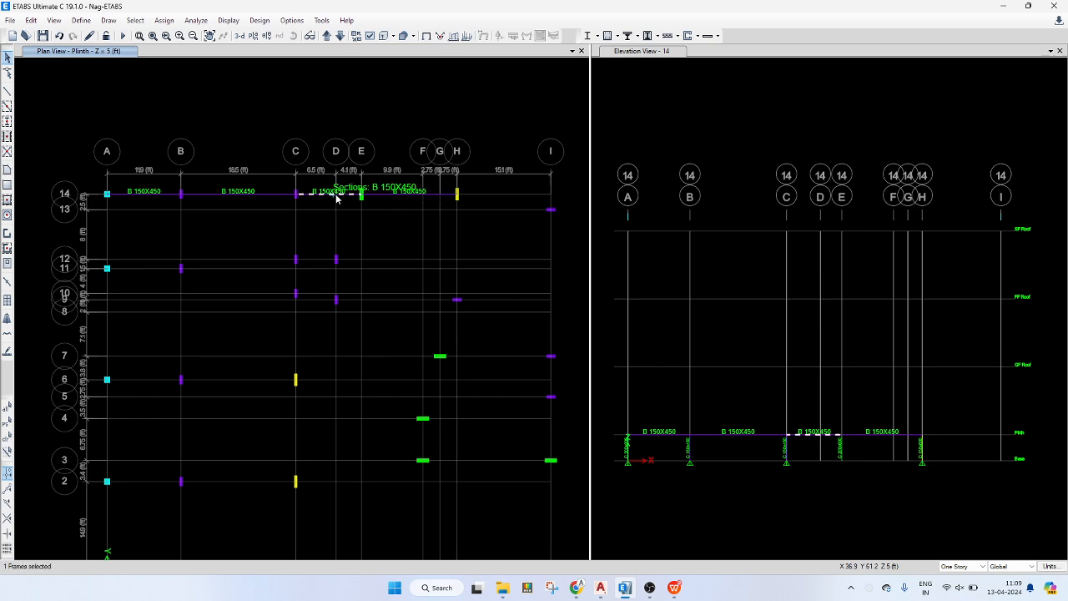
pyautogui.click(443, 194)
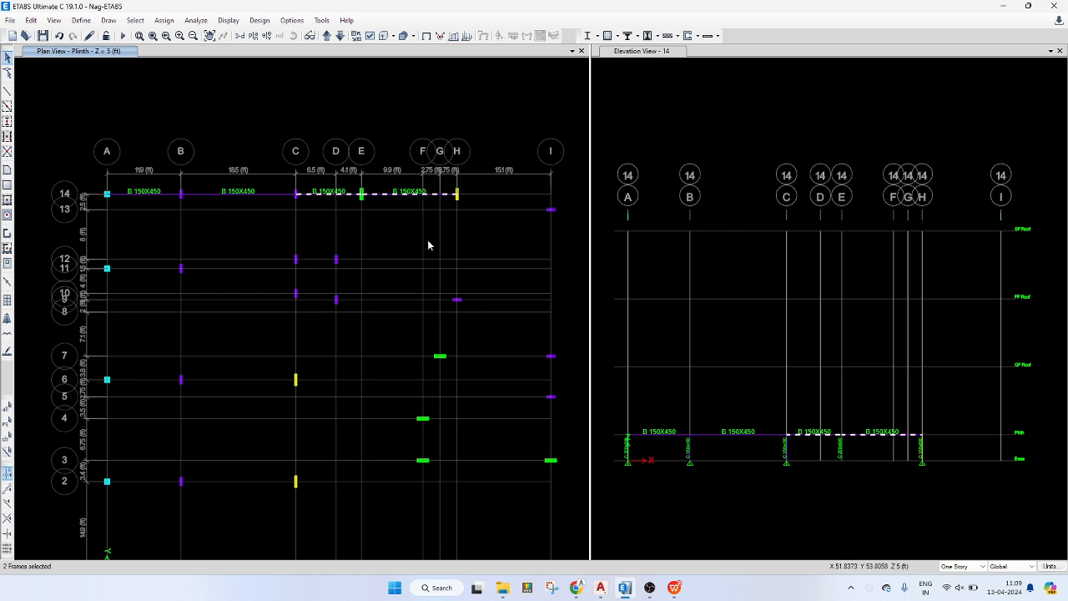
pyautogui.hotkey('ctrl', 'r')
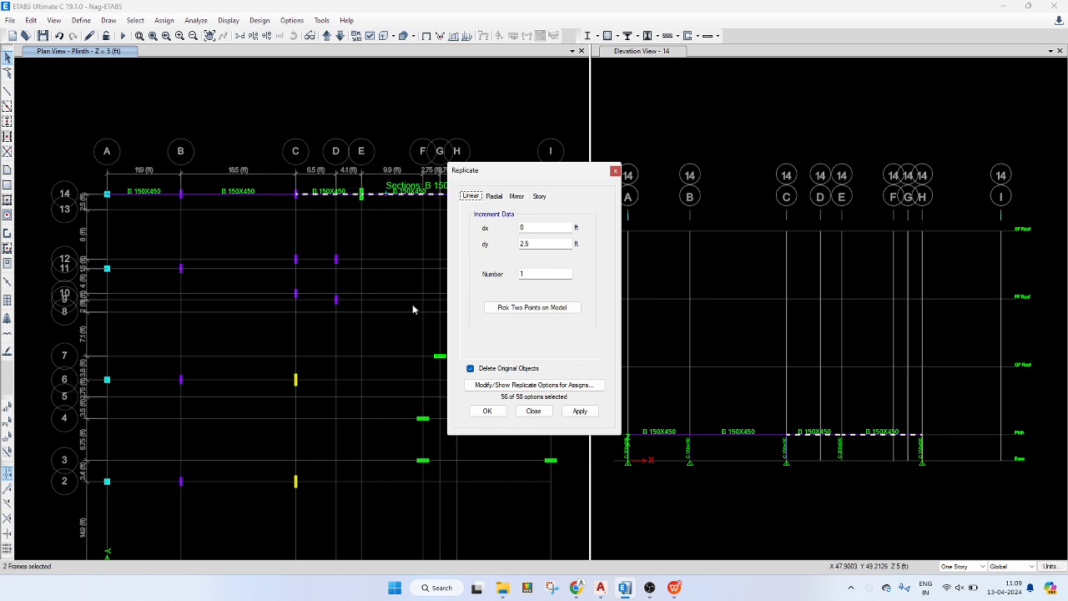
pyautogui.moveTo(548, 242); pyautogui.dragTo(523, 243)
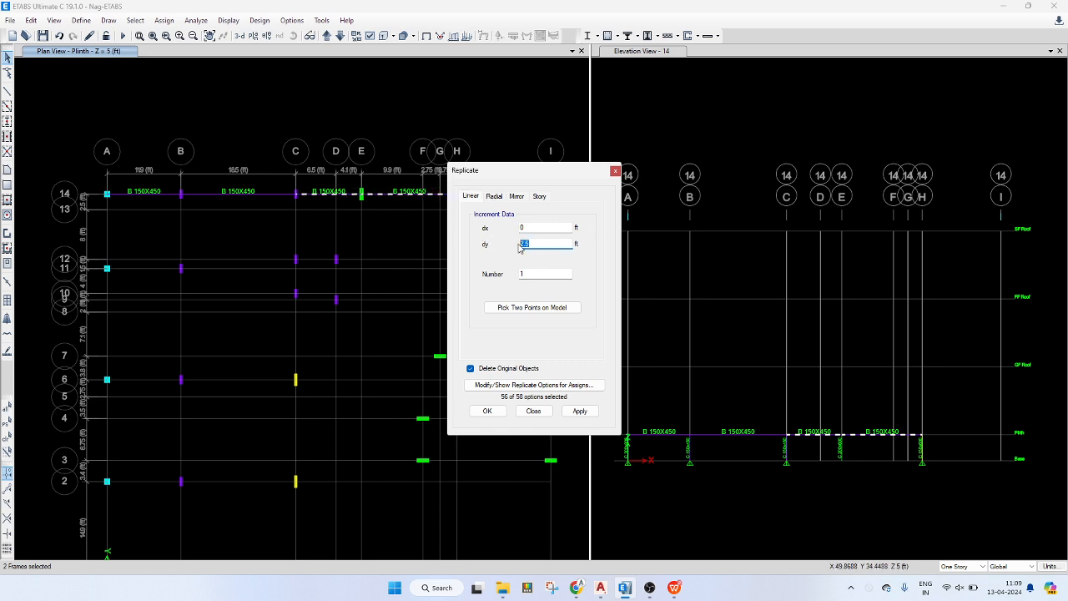
pyautogui.write('-1.')
pyautogui.click(579, 410)
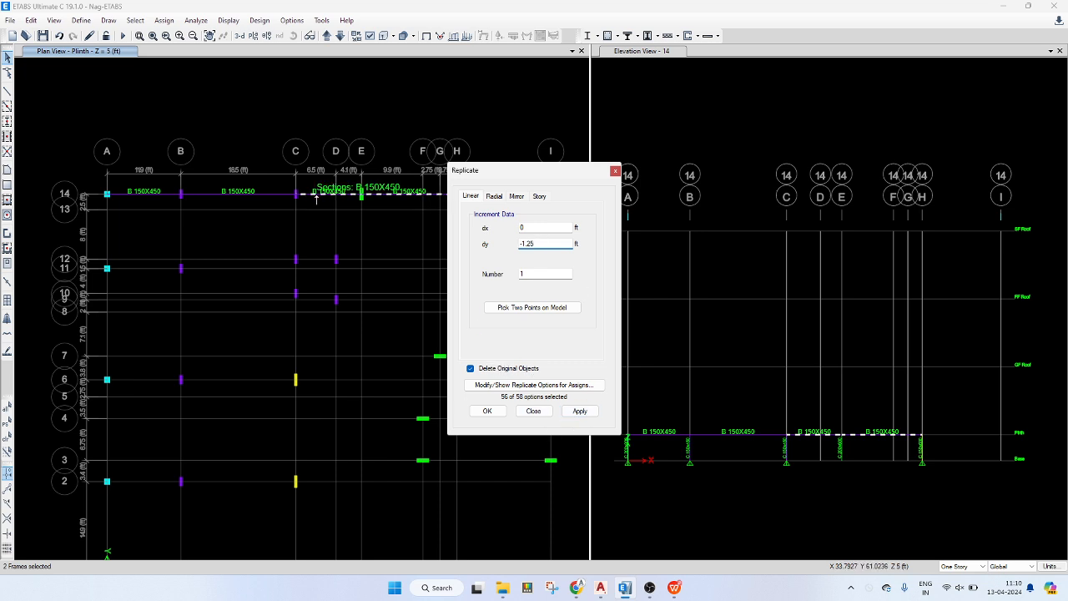
pyautogui.click(580, 411)
pyautogui.click(491, 413)
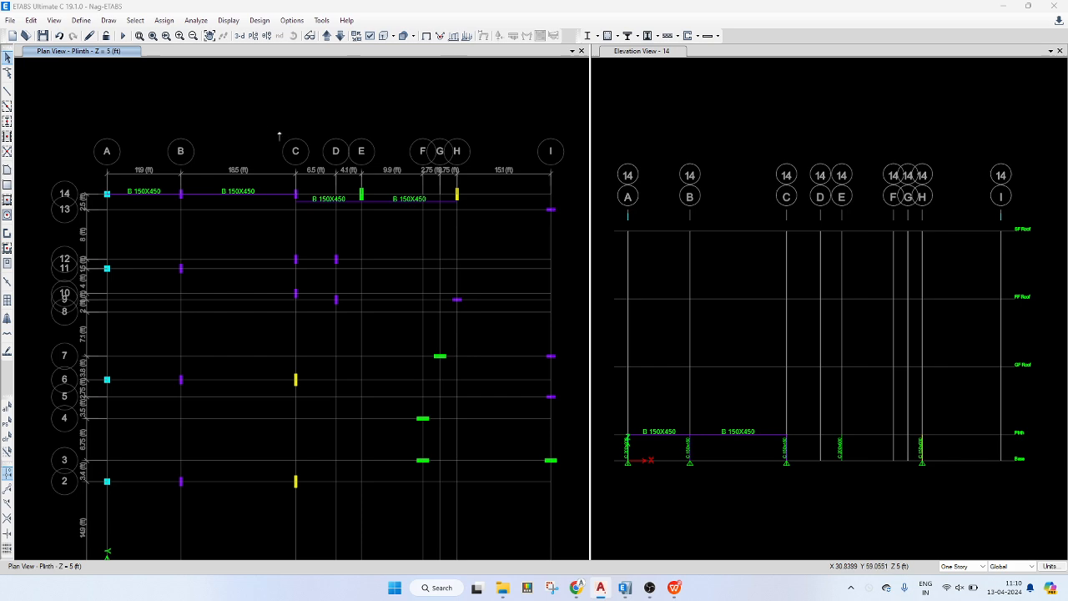
# - Quick-draw B 150X450 beams on grid 13 between H and I and on grid I between 13 and 7
pyautogui.click(6, 108)
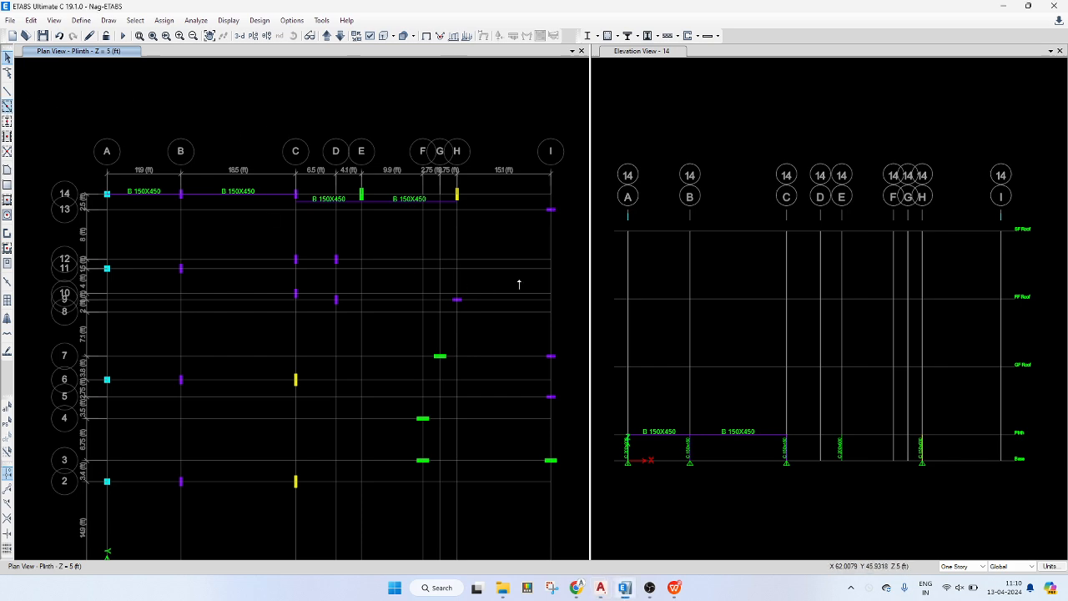
pyautogui.moveTo(454, 206); pyautogui.dragTo(567, 224)
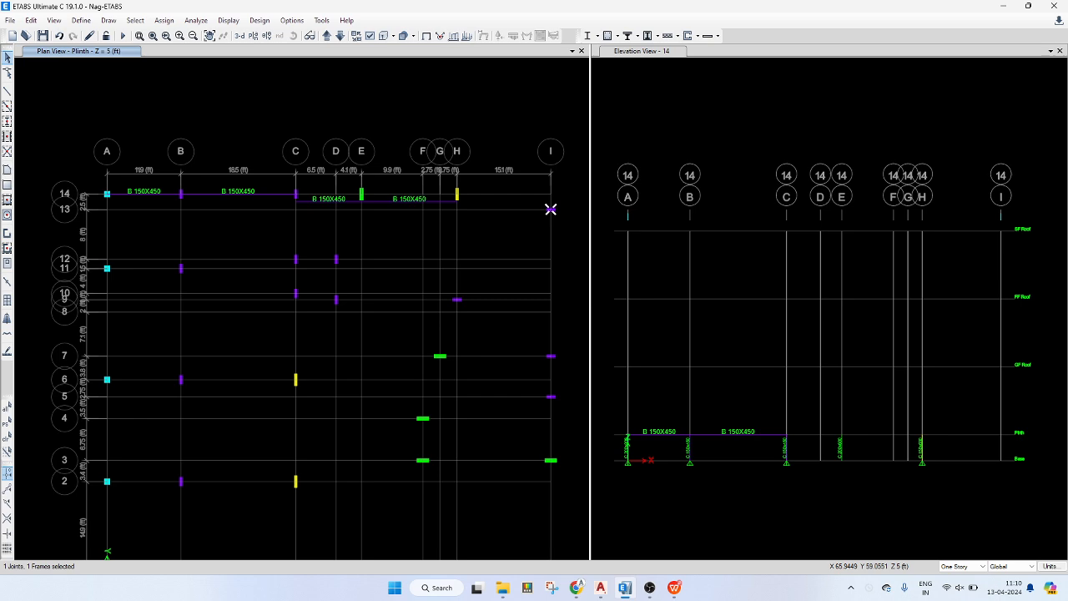
pyautogui.click(10, 108)
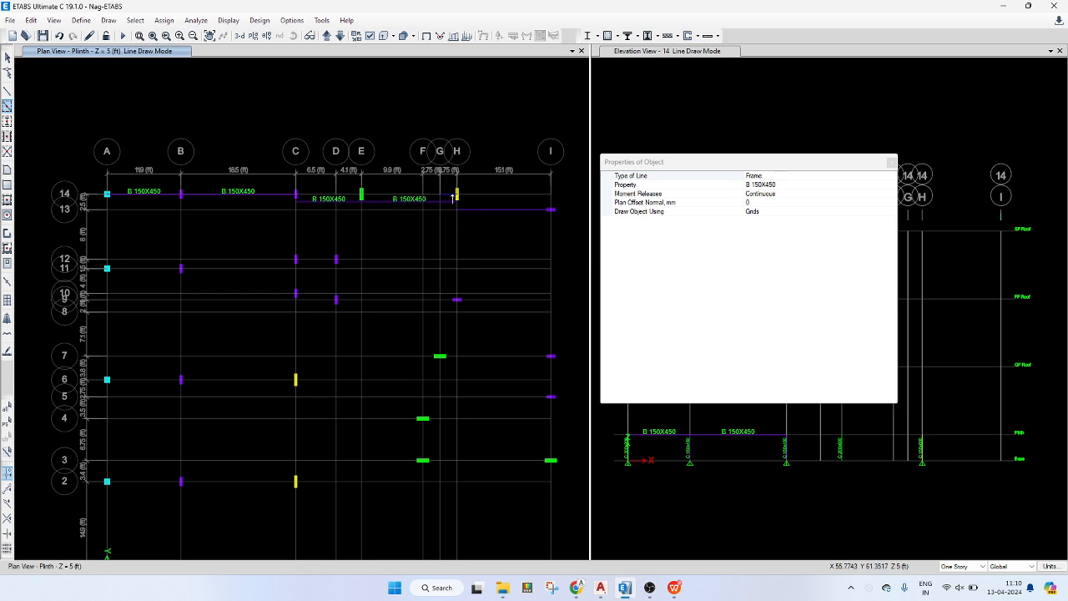
pyautogui.scroll(-3, 452, 197)
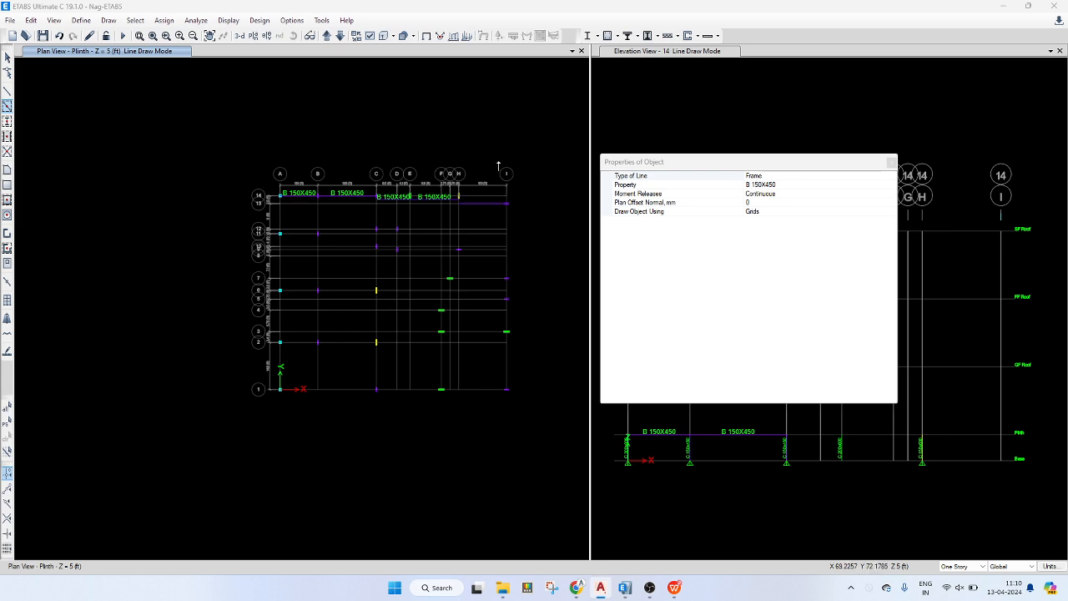
pyautogui.moveTo(496, 158); pyautogui.dragTo(529, 286)
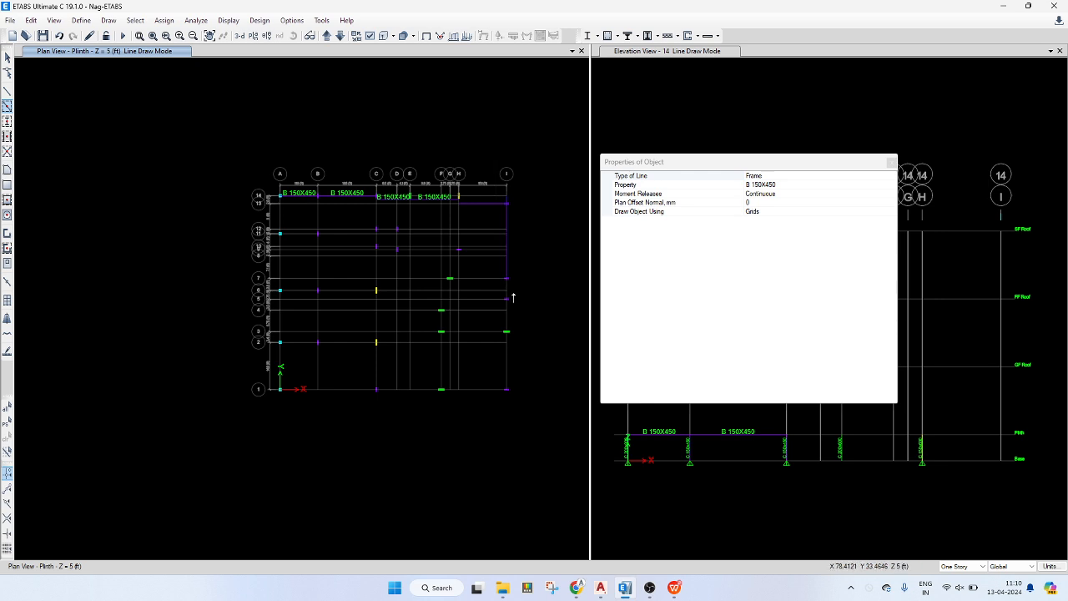
pyautogui.scroll(3, 503, 297)
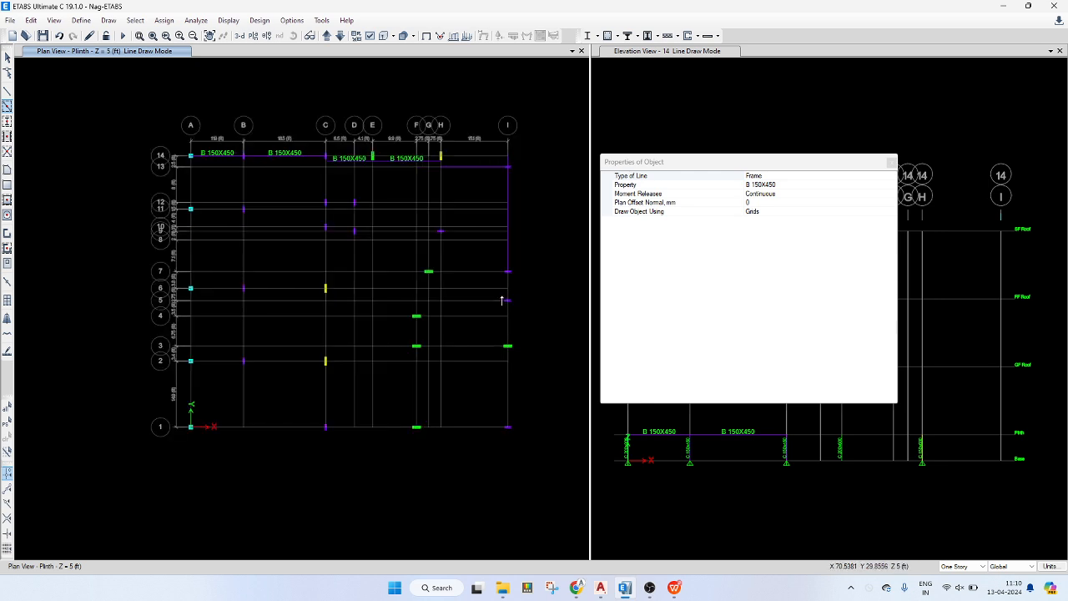
# - Continue the B 150X450 beams on grid I from 7 down to 1 and draw beams on grid H from 14 to 9
pyautogui.moveTo(504, 294); pyautogui.dragTo(457, 194, button='middle')
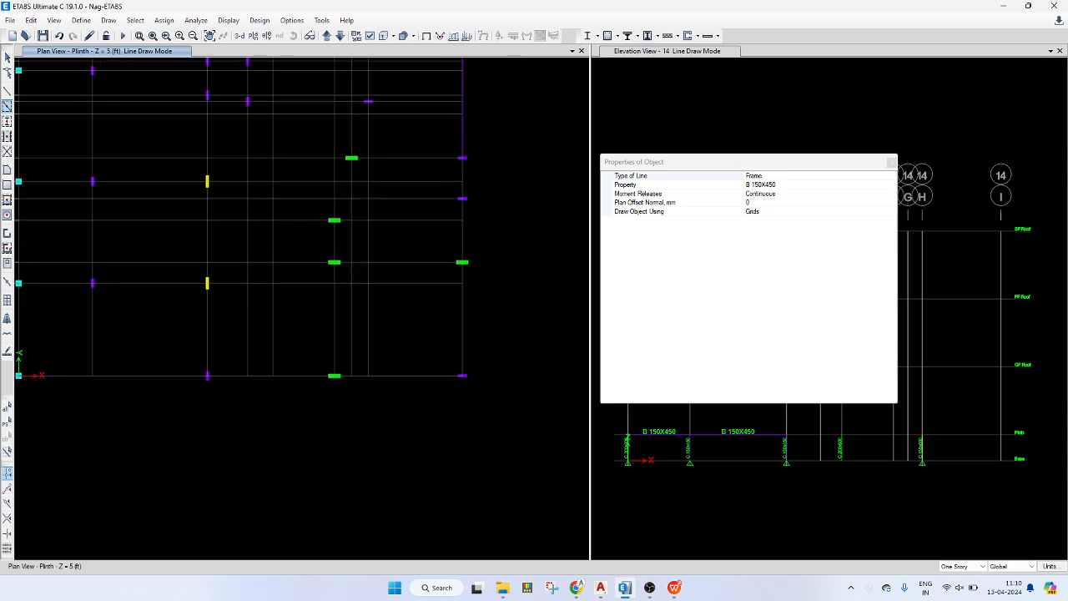
pyautogui.moveTo(457, 192)
pyautogui.mouseDown()
pyautogui.moveTo(510, 403)
pyautogui.moveTo(497, 310)
pyautogui.mouseUp()
pyautogui.hotkey('alt', 'Tab')
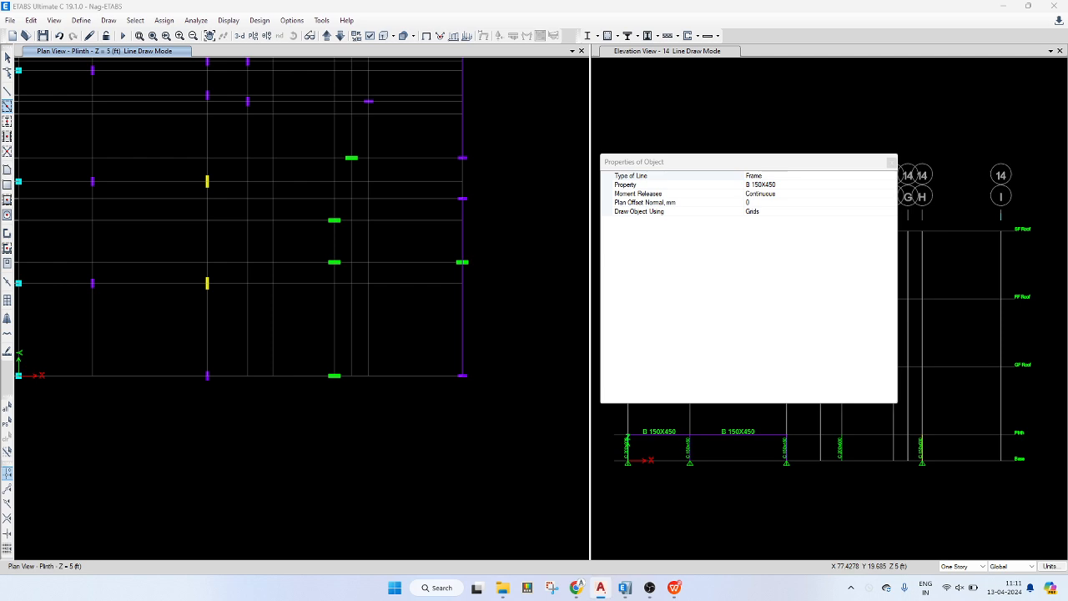
pyautogui.scroll(-3, 406, 291)
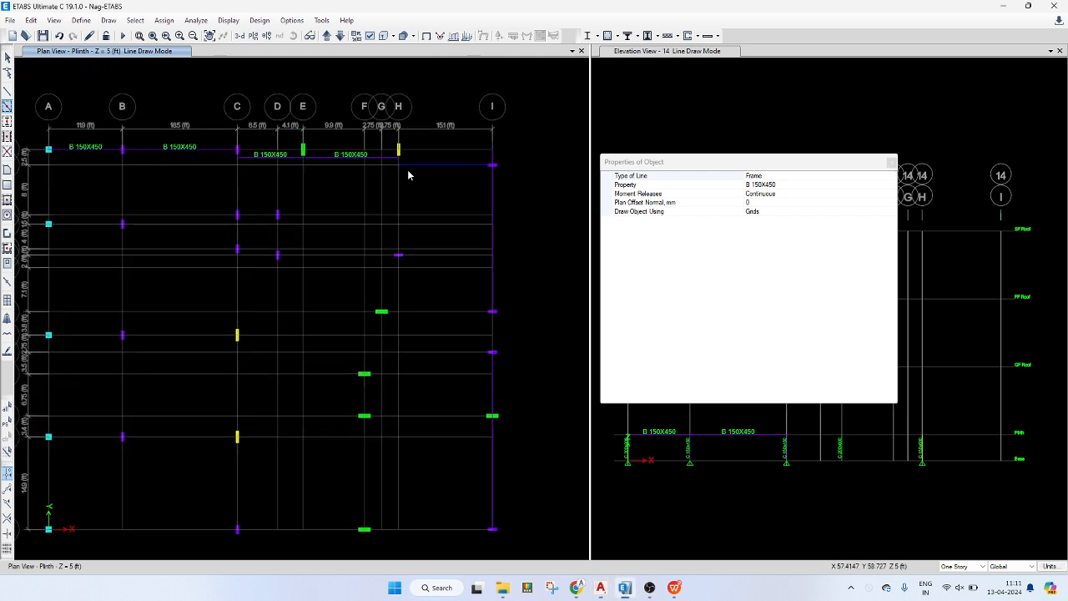
pyautogui.moveTo(395, 133); pyautogui.dragTo(406, 275)
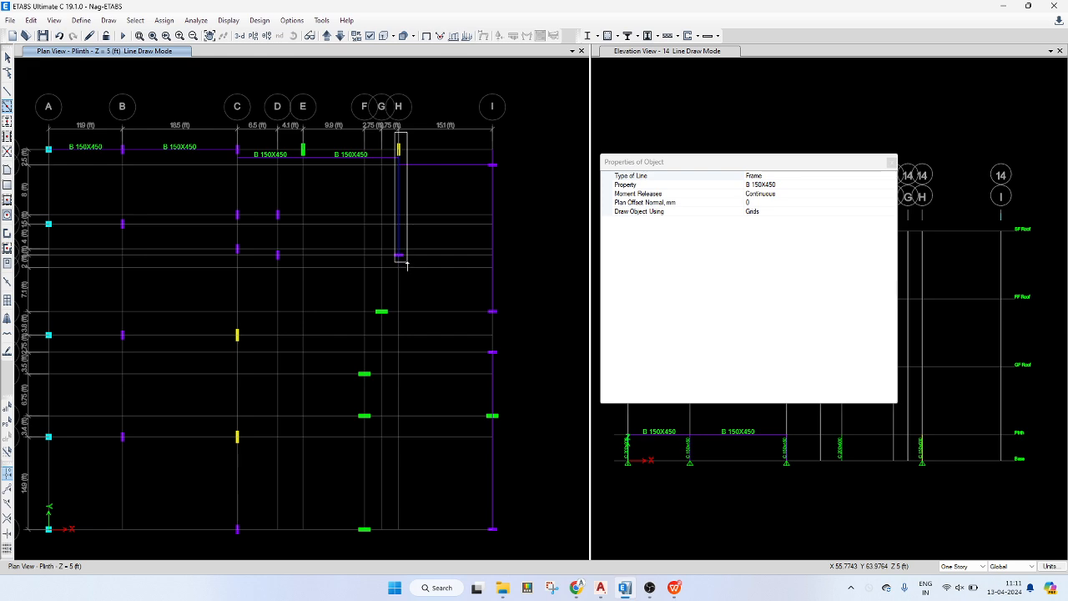
pyautogui.moveTo(407, 262); pyautogui.dragTo(404, 262)
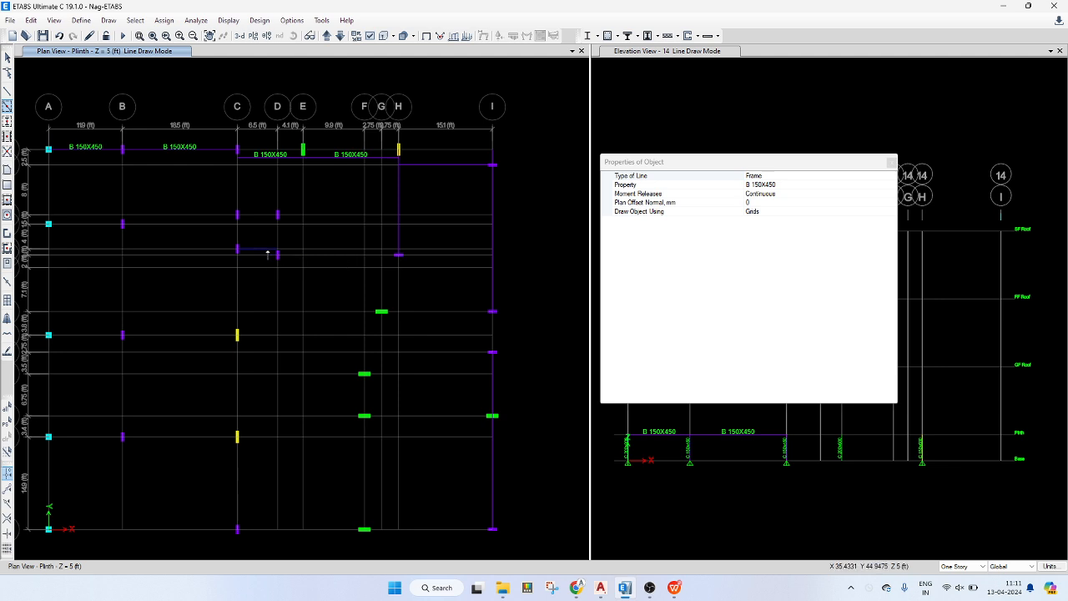
# - Draw the B 150X450 plinth beams along grid 9 from D to H
pyautogui.moveTo(266, 240)
pyautogui.mouseDown()
pyautogui.moveTo(279, 250)
pyautogui.moveTo(418, 257)
pyautogui.moveTo(269, 240)
pyautogui.mouseUp()
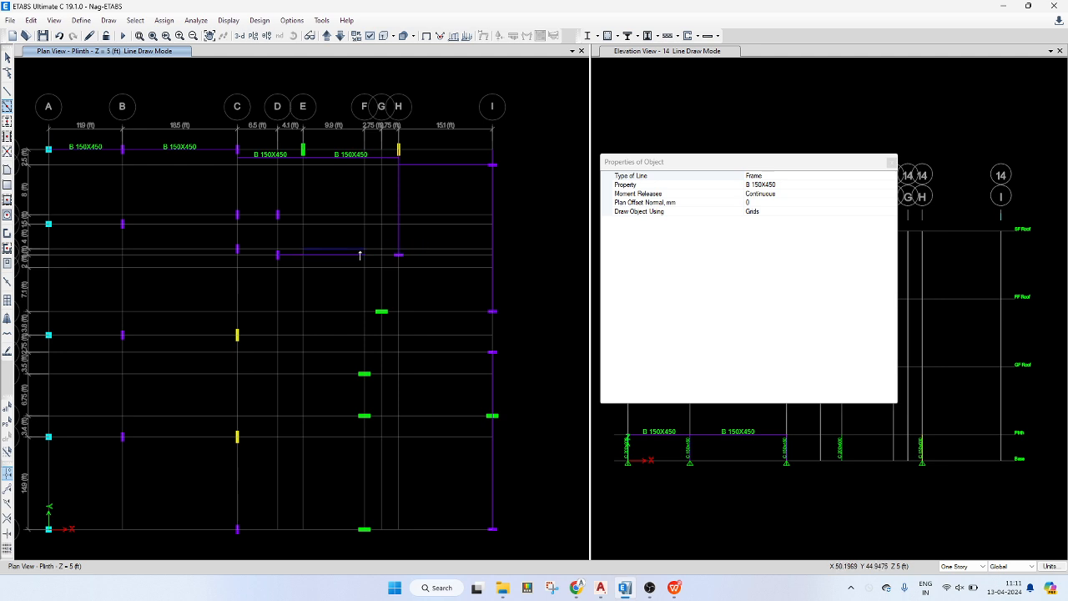
pyautogui.scroll(5, 360, 255)
pyautogui.moveTo(354, 253); pyautogui.dragTo(506, 274)
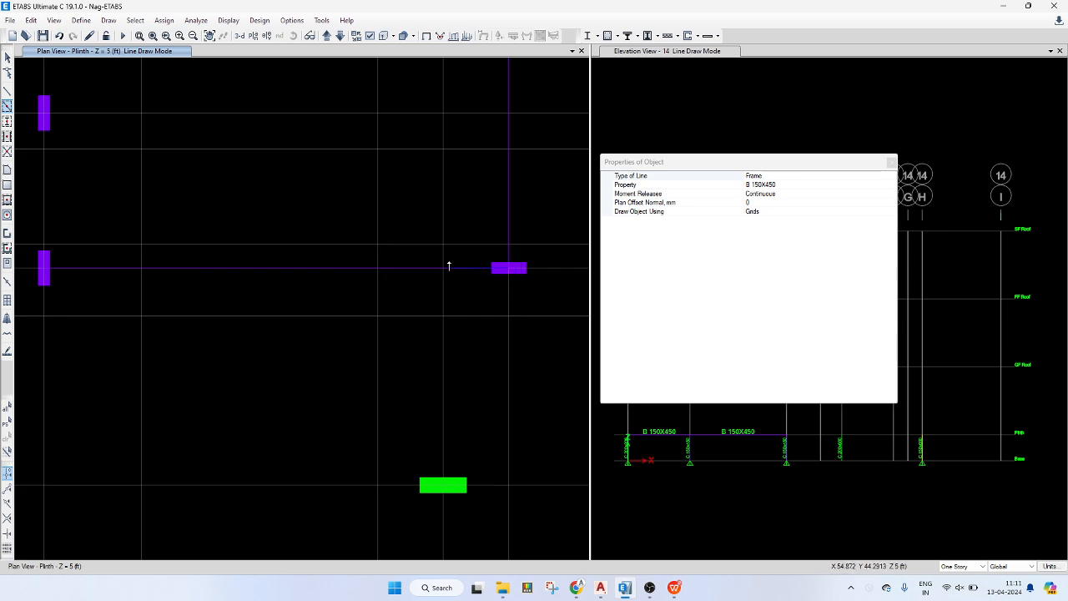
pyautogui.moveTo(324, 226); pyautogui.dragTo(483, 278, button='middle')
# - Draw B 150X450 beams around the C–D bay: grid D from 12 to 9, grid 10 from C to D, grid C from 12 to 10
pyautogui.moveTo(189, 125); pyautogui.dragTo(223, 333)
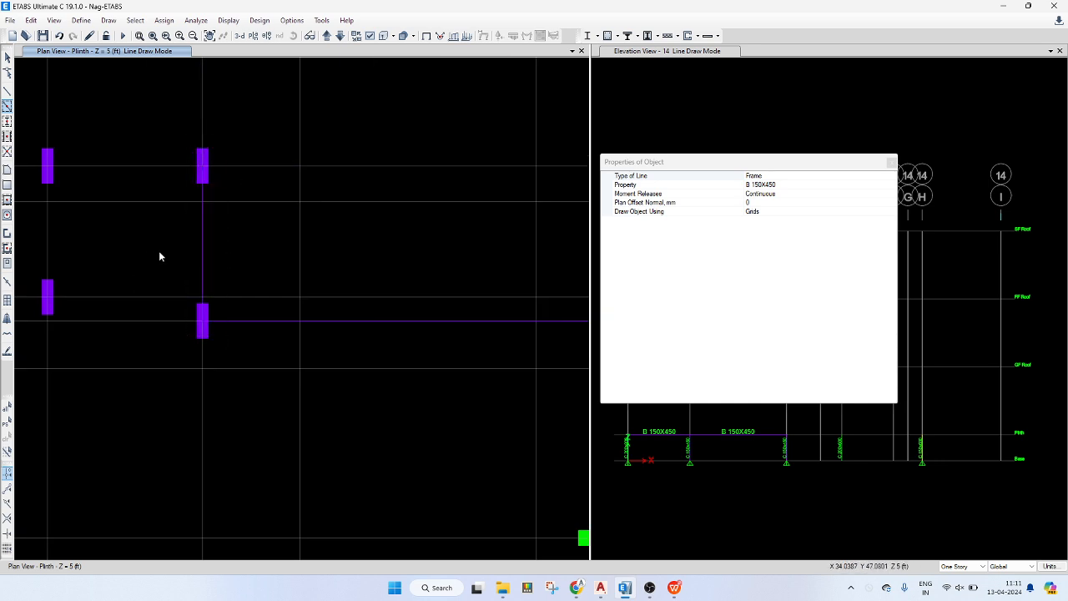
pyautogui.moveTo(160, 257); pyautogui.dragTo(184, 292, button='middle')
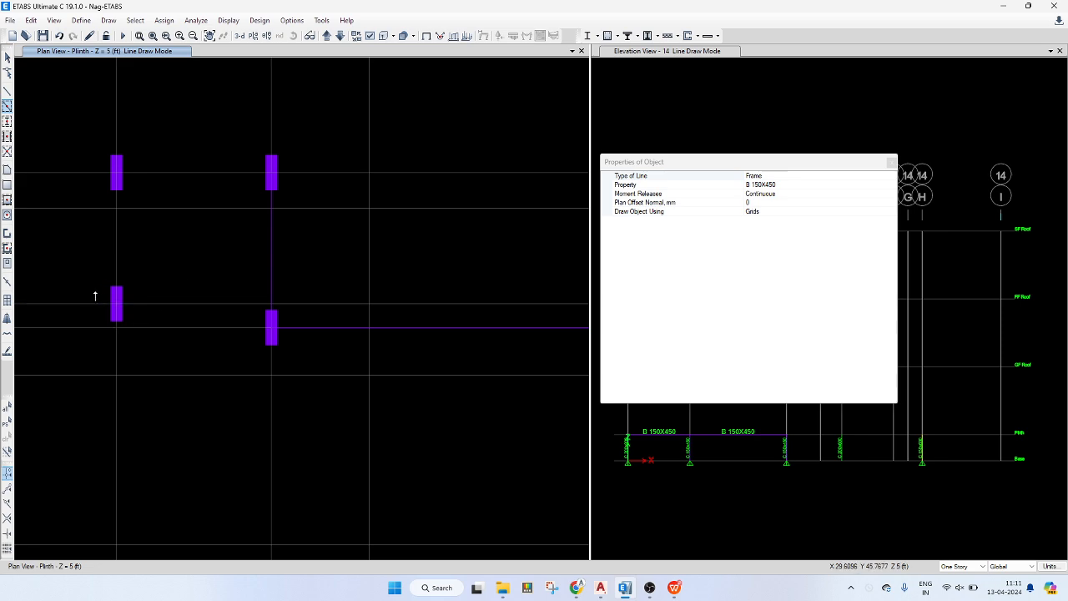
pyautogui.moveTo(94, 289); pyautogui.dragTo(304, 309)
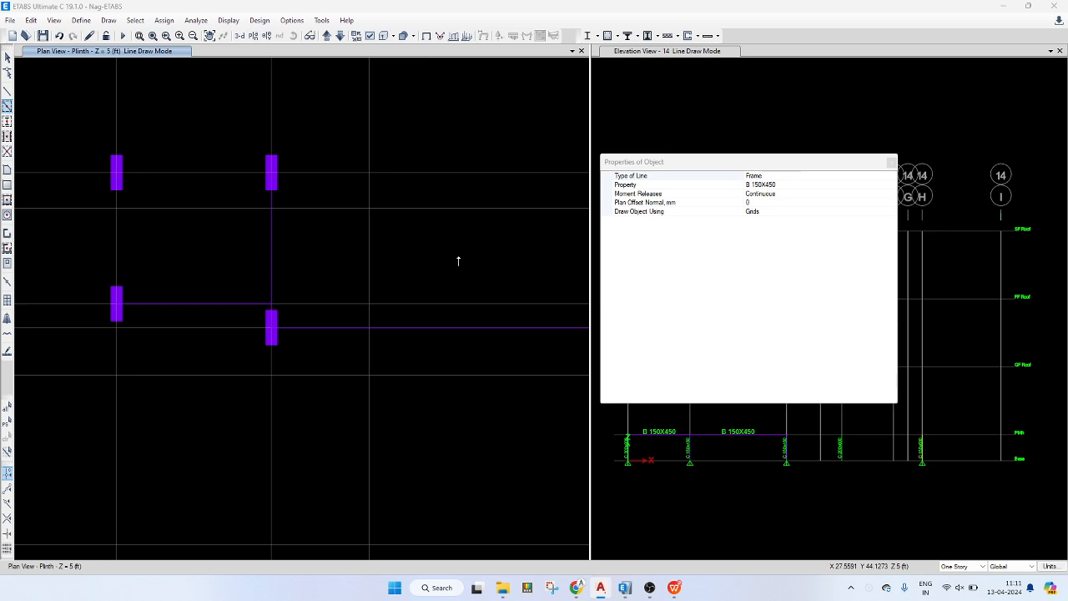
pyautogui.scroll(-2, 267, 277)
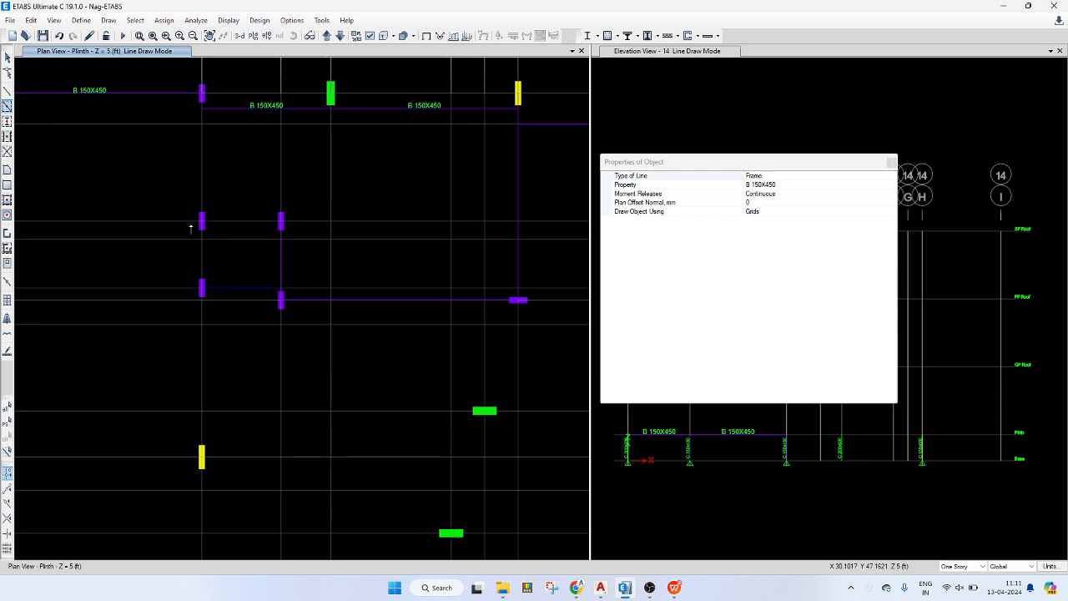
pyautogui.moveTo(181, 189); pyautogui.dragTo(221, 298)
# - Draw B 150X450 beams down from grid 14, along C and E to grid 12 and along B to grid 11
pyautogui.moveTo(257, 224); pyautogui.dragTo(308, 276, button='middle')
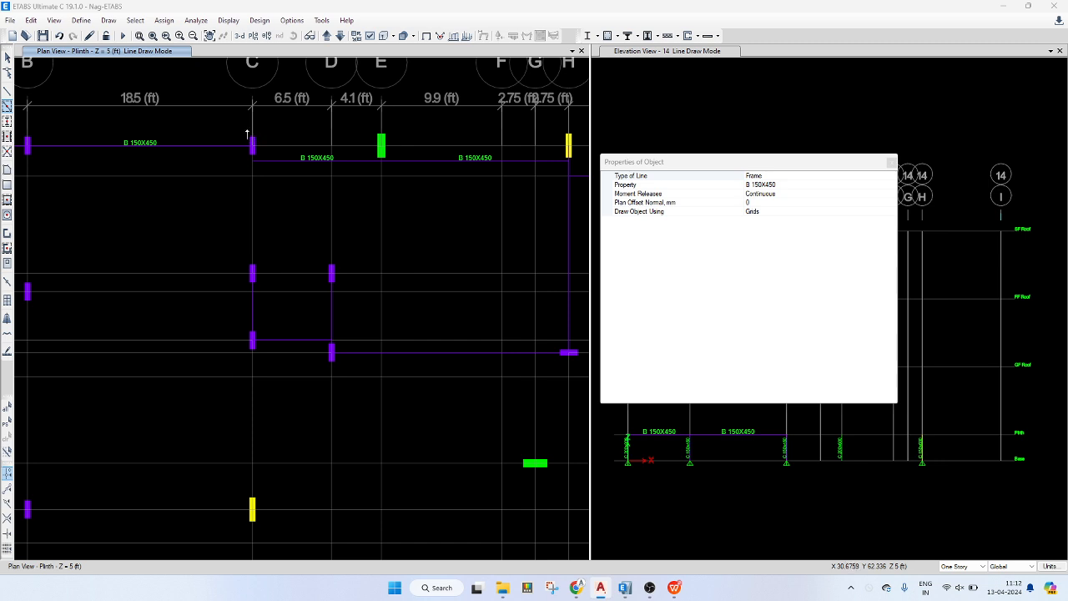
pyautogui.moveTo(242, 128); pyautogui.dragTo(264, 275)
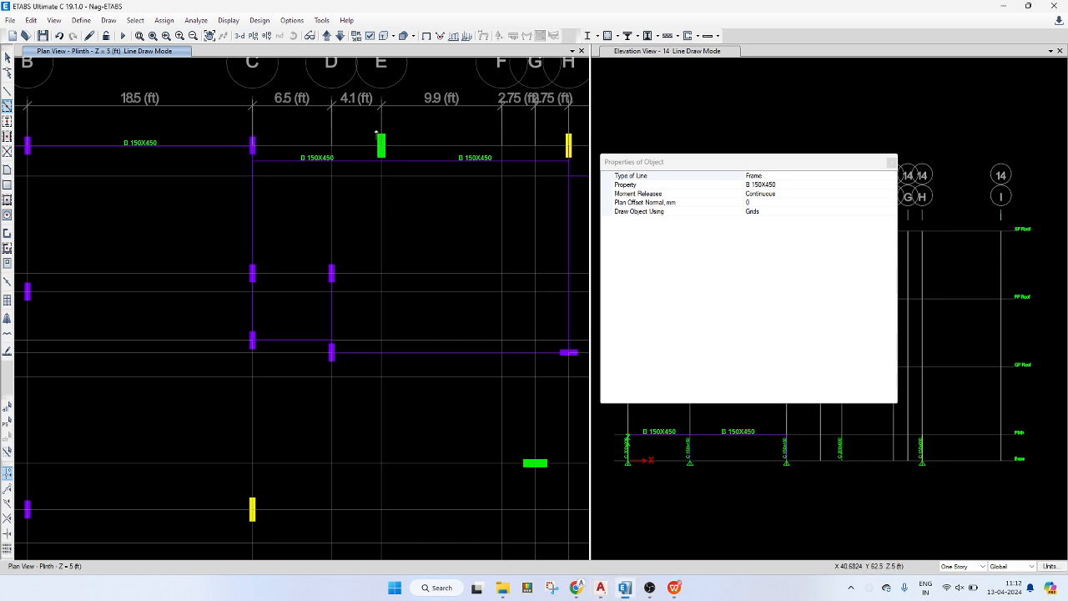
pyautogui.moveTo(373, 126); pyautogui.dragTo(399, 281)
pyautogui.moveTo(265, 287); pyautogui.dragTo(389, 284, button='middle')
pyautogui.moveTo(130, 120); pyautogui.dragTo(161, 292)
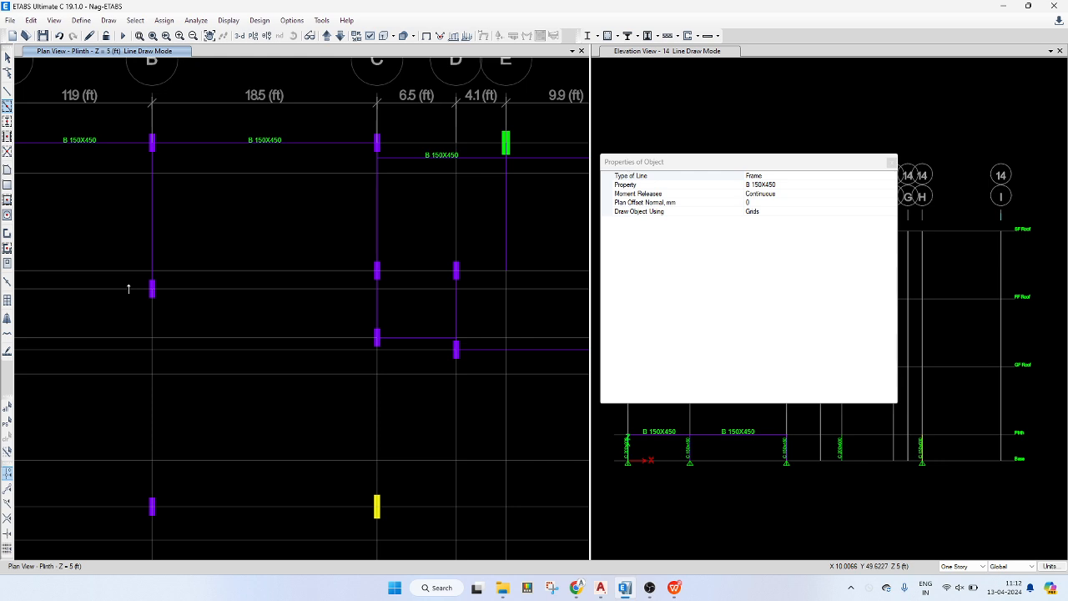
# - Draw B 150X450 beams on grid 12 from B to E, grid 11 from A to B, and grid A from 14 to 11
pyautogui.moveTo(133, 248)
pyautogui.mouseDown()
pyautogui.moveTo(198, 277)
pyautogui.moveTo(376, 284)
pyautogui.moveTo(519, 275)
pyautogui.mouseUp()
pyautogui.scroll(-4, 242, 276)
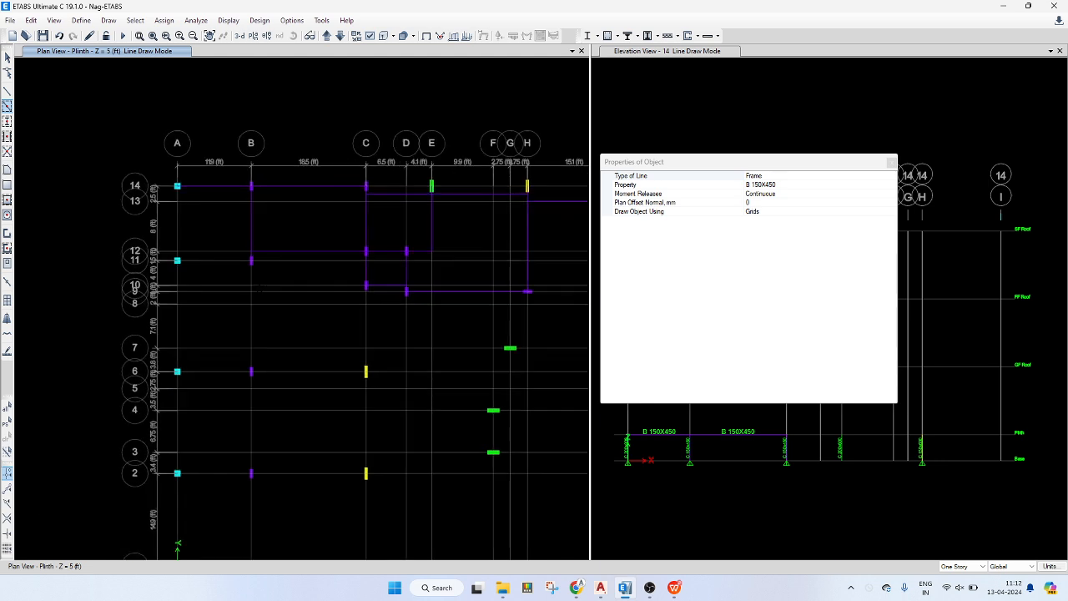
pyautogui.scroll(2, 191, 261)
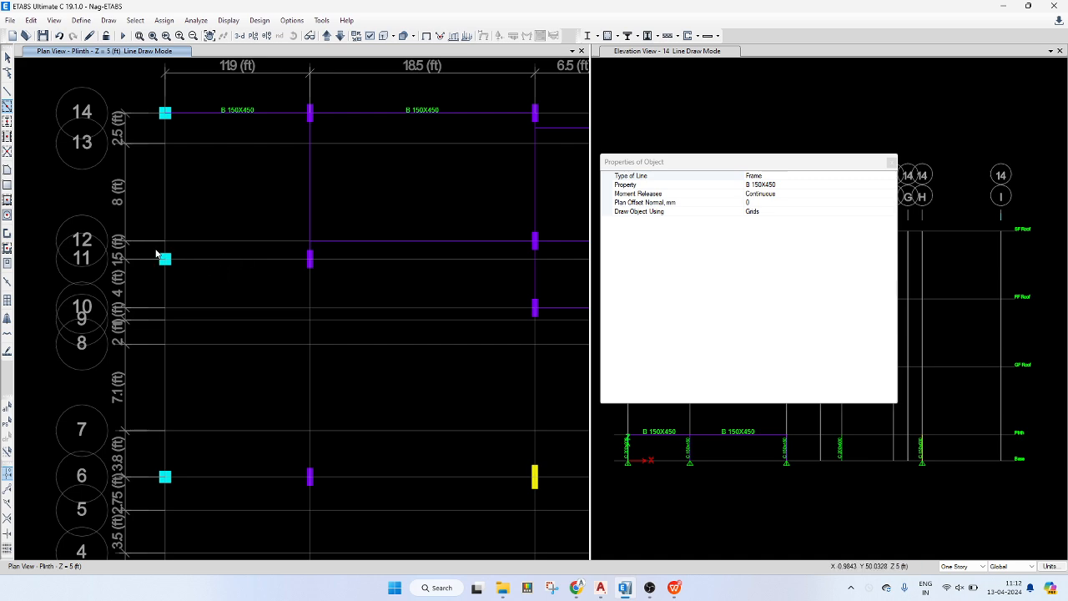
pyautogui.moveTo(154, 250); pyautogui.dragTo(354, 272)
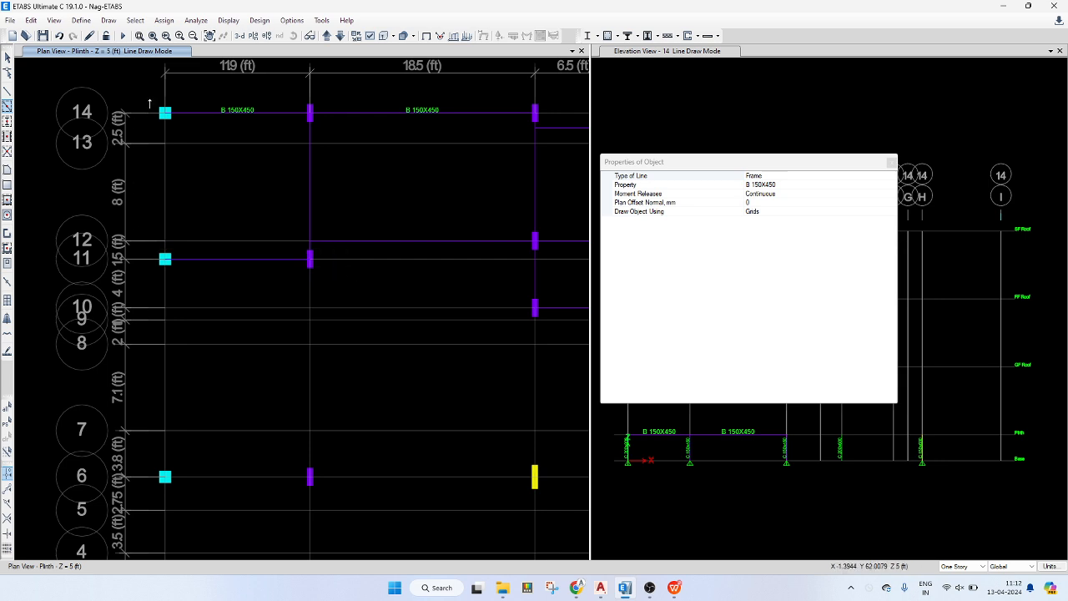
pyautogui.moveTo(151, 97); pyautogui.dragTo(173, 263)
pyautogui.moveTo(201, 188); pyautogui.dragTo(200, 69, button='middle')
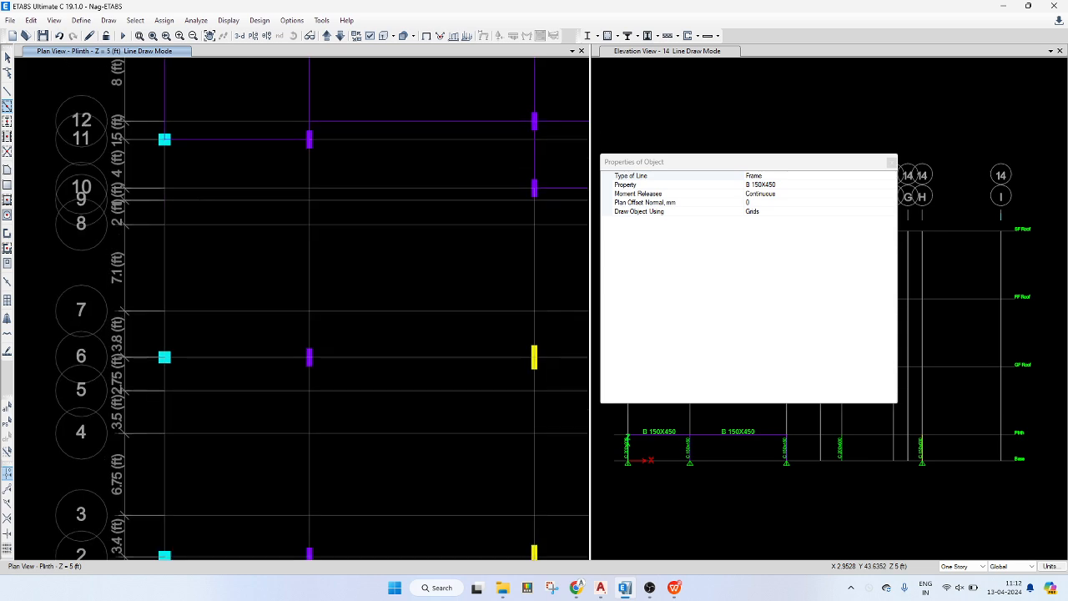
# - Extend the B 150X450 beams on grid A from 11 to 2 and add beams between A and B on grids 6 and 2
pyautogui.scroll(-3, 199, 238)
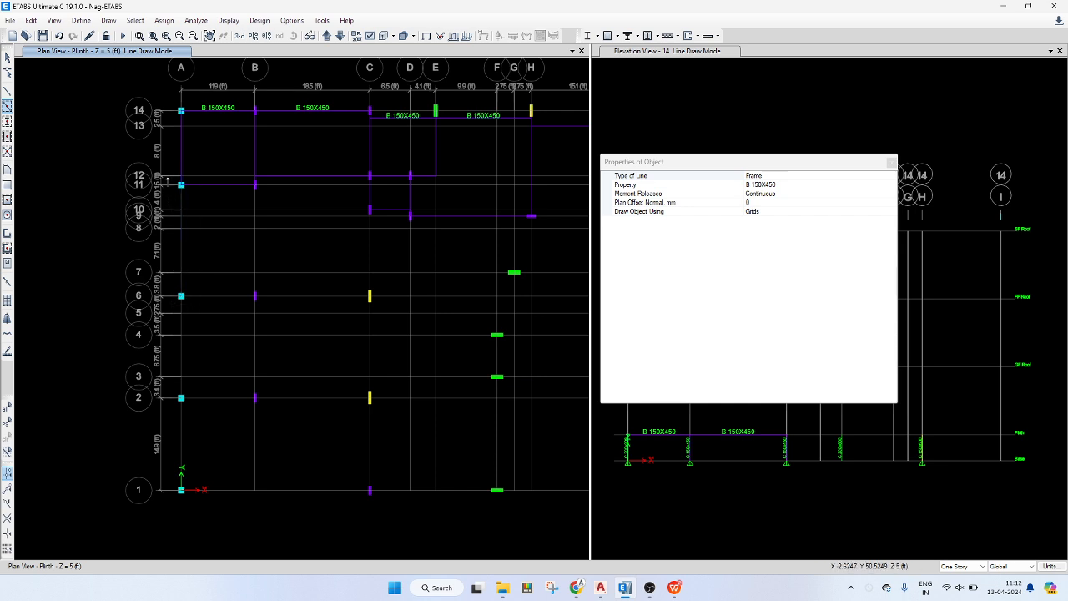
pyautogui.scroll(2, 167, 179)
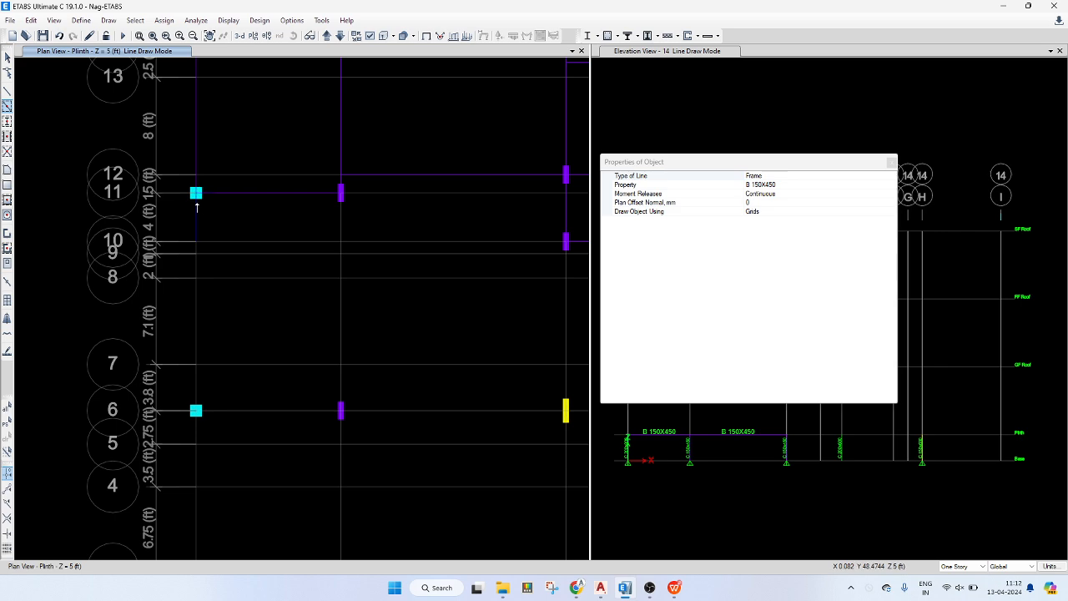
pyautogui.moveTo(182, 229); pyautogui.dragTo(214, 414)
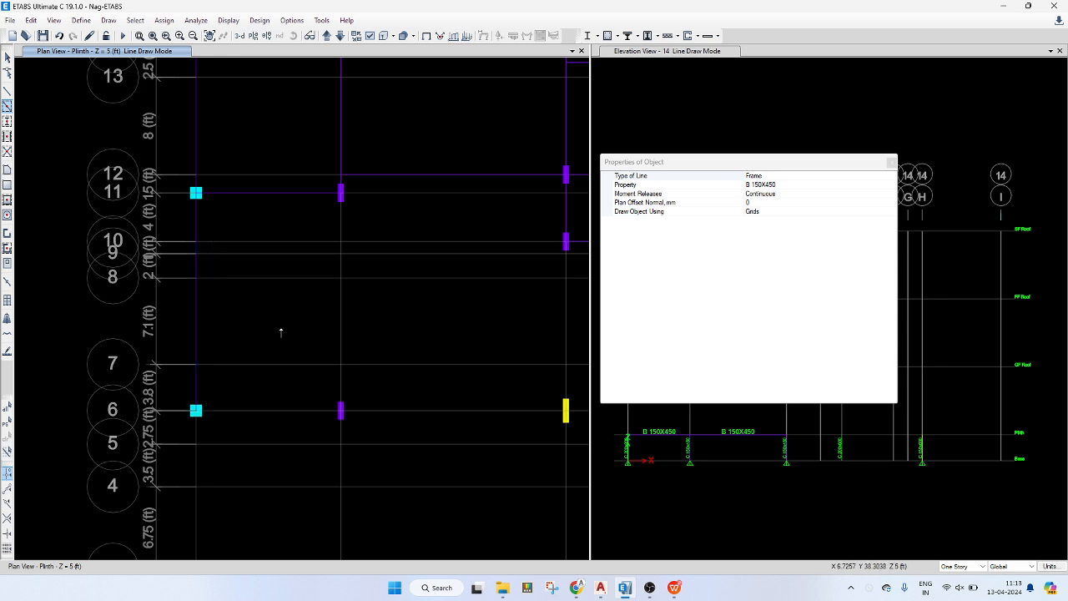
pyautogui.scroll(-3, 280, 332)
pyautogui.moveTo(233, 378); pyautogui.dragTo(219, 295, button='middle')
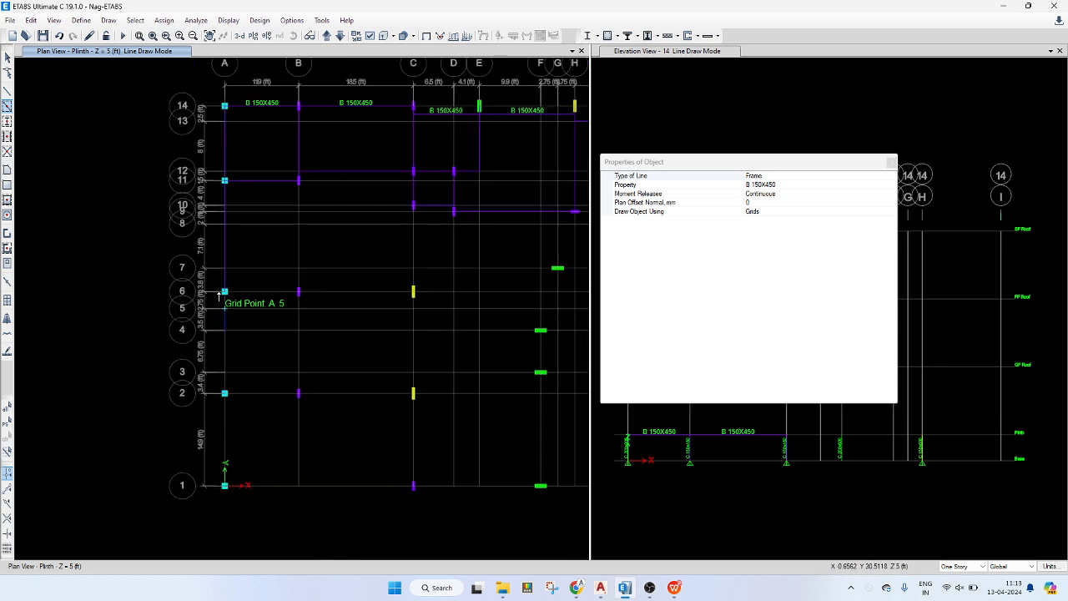
pyautogui.moveTo(217, 289); pyautogui.dragTo(236, 397)
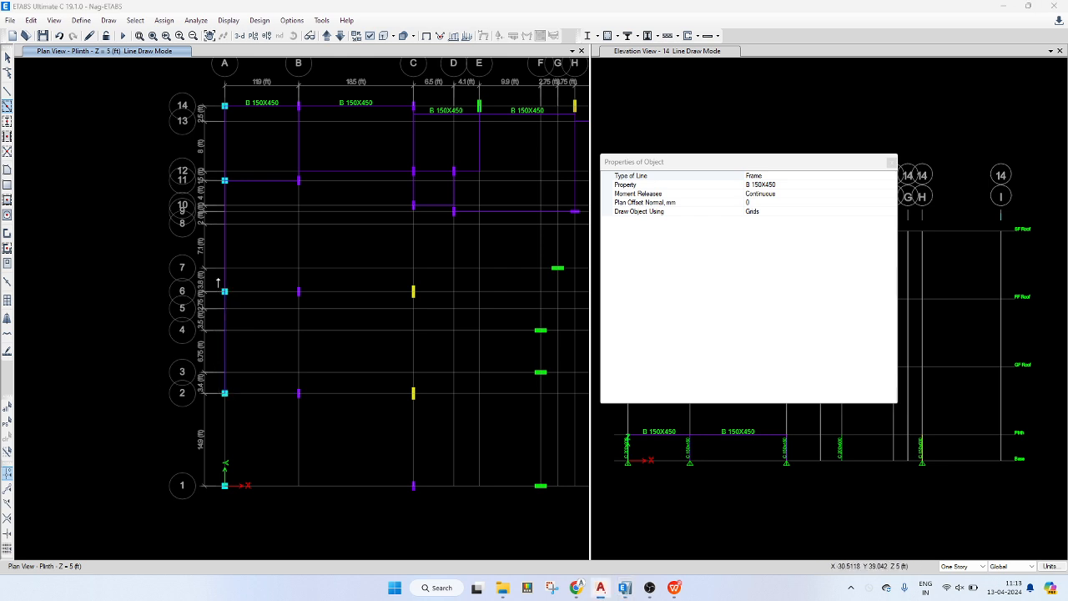
pyautogui.moveTo(210, 281); pyautogui.dragTo(307, 295)
pyautogui.moveTo(216, 381); pyautogui.dragTo(318, 404)
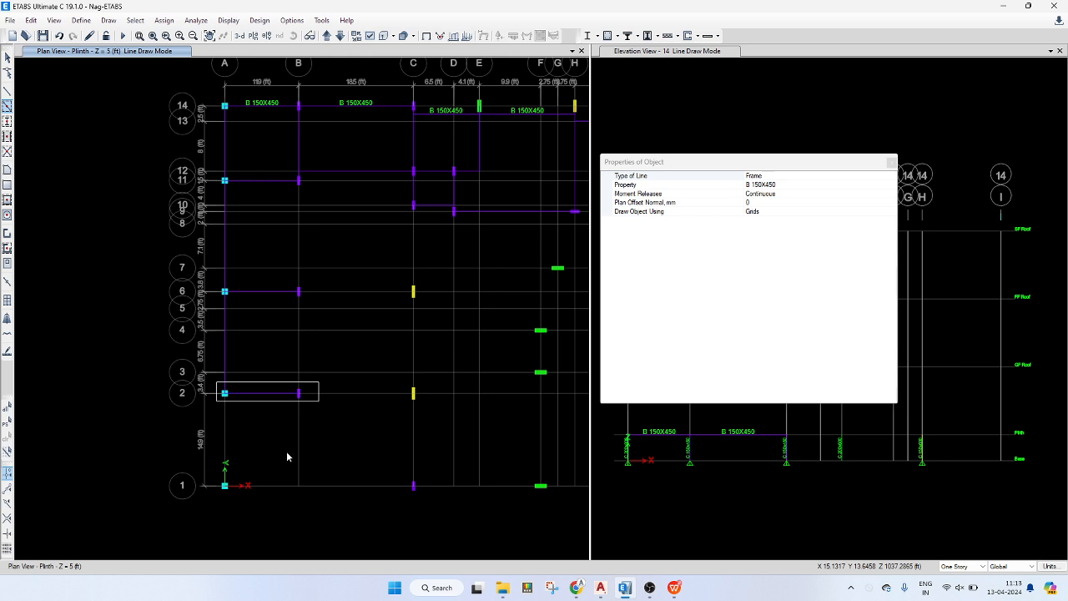
# - Draw B 150X450 beams on grids A and B from 2 to 1 and along grid 1 from A to I
pyautogui.moveTo(282, 397); pyautogui.dragTo(286, 343, button='middle')
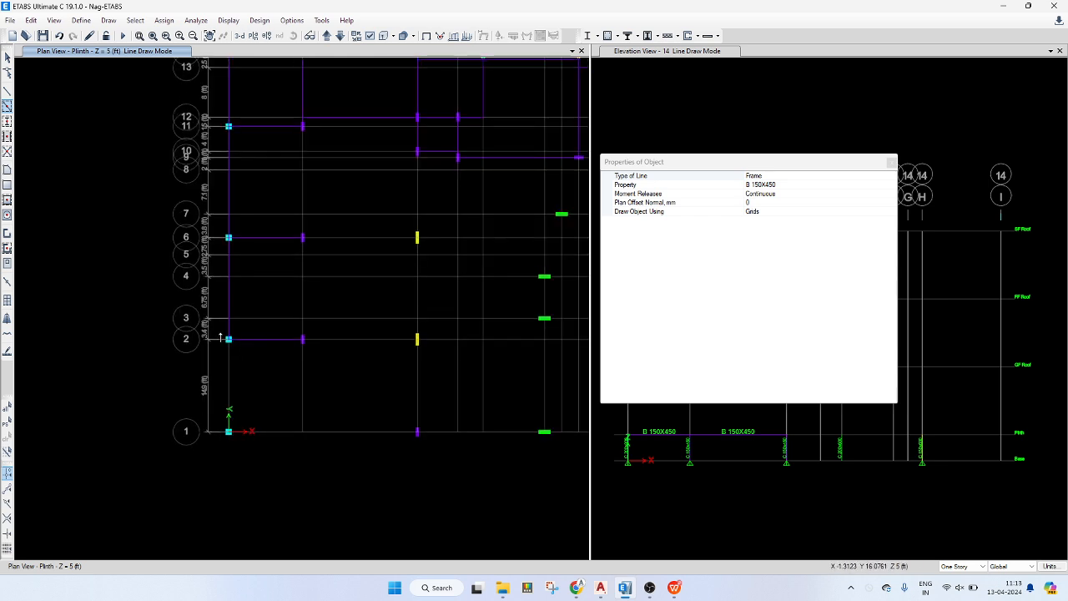
pyautogui.moveTo(224, 334); pyautogui.dragTo(307, 437)
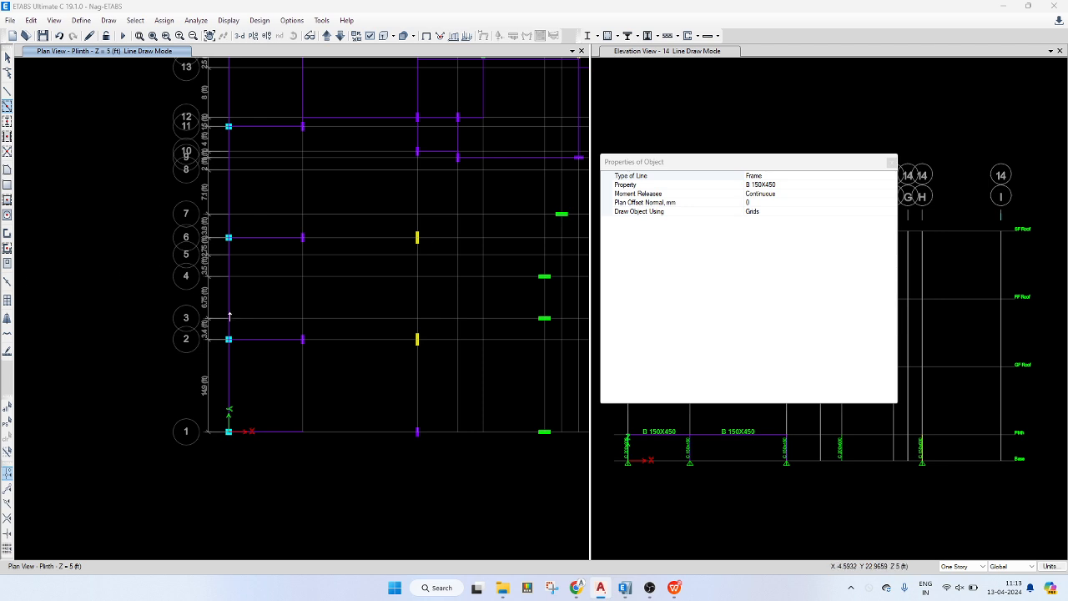
pyautogui.moveTo(321, 327); pyautogui.dragTo(435, 447)
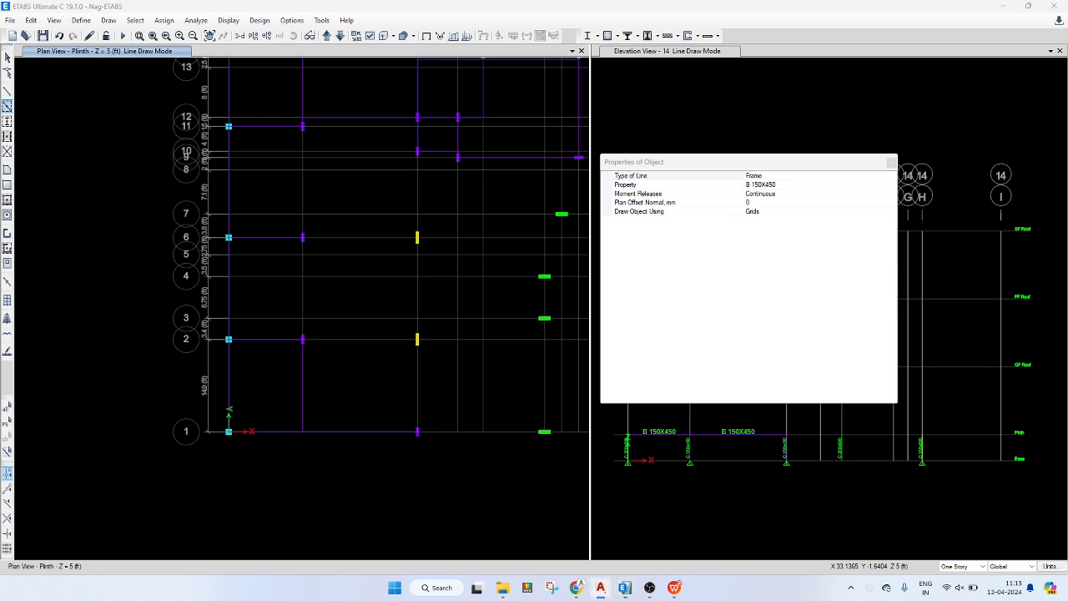
pyautogui.moveTo(393, 416); pyautogui.dragTo(151, 382, button='middle')
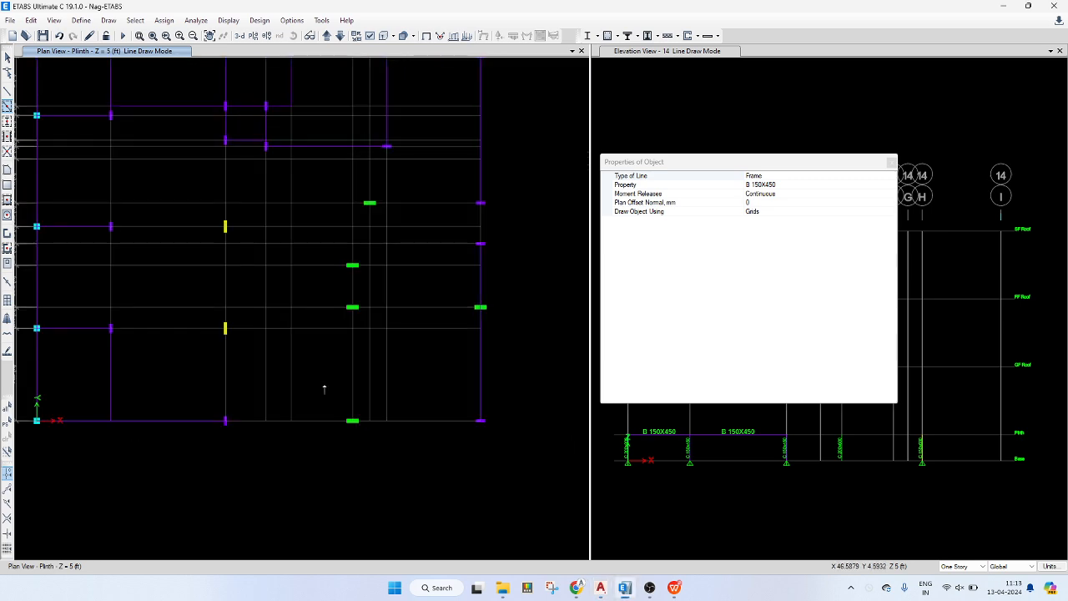
pyautogui.moveTo(213, 415); pyautogui.dragTo(482, 438)
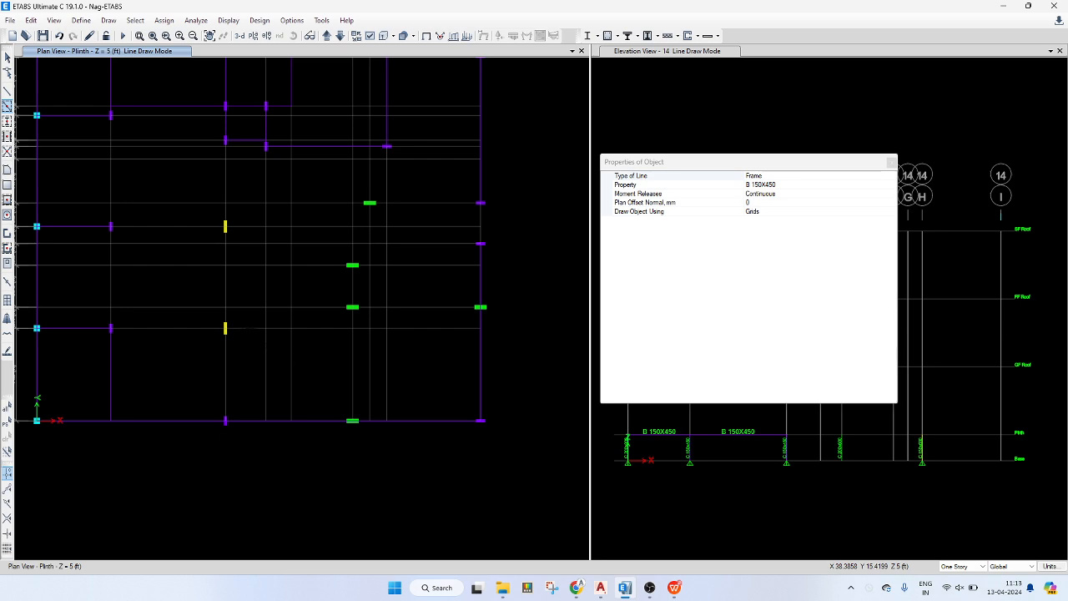
# - Draw B 150X450 beams on grid C from 2 to 1 and on grid F from 4 to 1
pyautogui.moveTo(276, 324); pyautogui.dragTo(316, 375, button='middle')
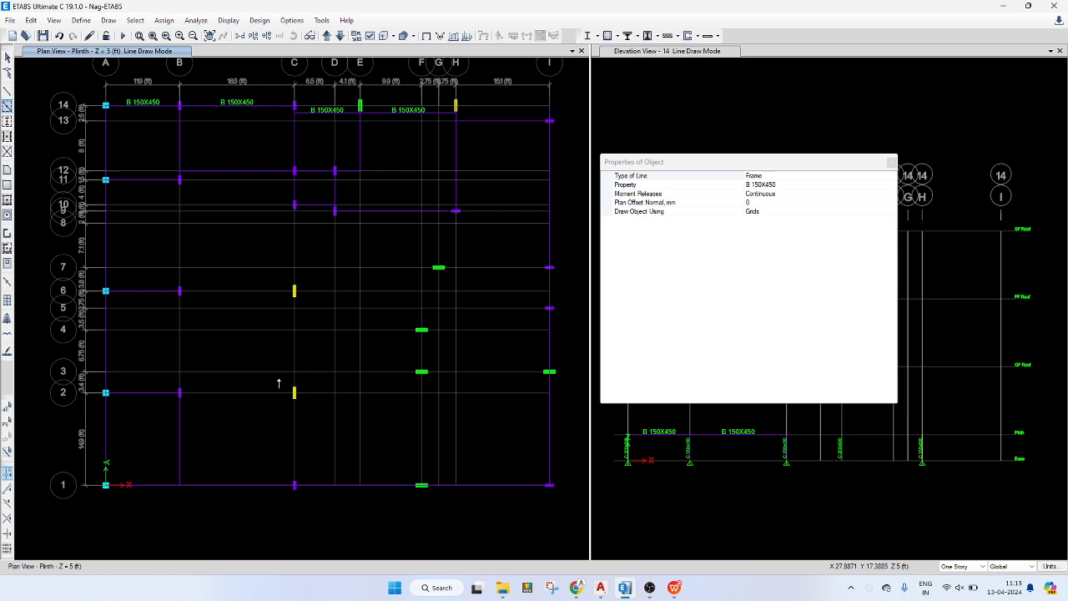
pyautogui.moveTo(279, 383)
pyautogui.mouseDown()
pyautogui.moveTo(302, 418)
pyautogui.moveTo(304, 495)
pyautogui.mouseUp()
pyautogui.moveTo(419, 325)
pyautogui.mouseDown()
pyautogui.moveTo(430, 344)
pyautogui.moveTo(431, 503)
pyautogui.mouseUp()
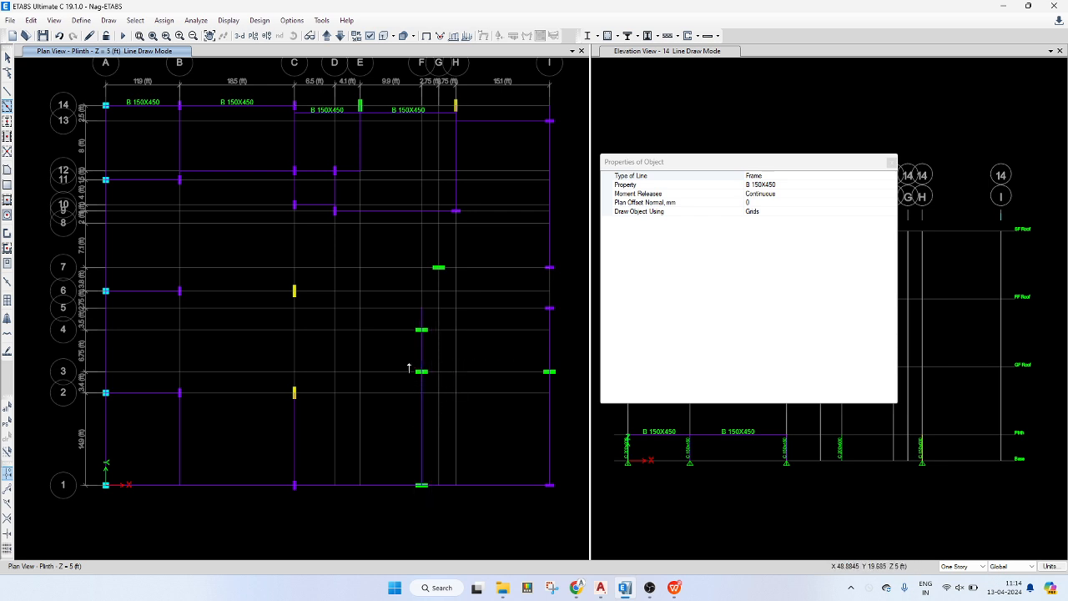
# - Draw B 150X450 beams between F and I on grids 3, 4 and 7, and on grid F between 9 and 4
pyautogui.moveTo(409, 365); pyautogui.dragTo(568, 377)
pyautogui.moveTo(405, 319); pyautogui.dragTo(554, 345)
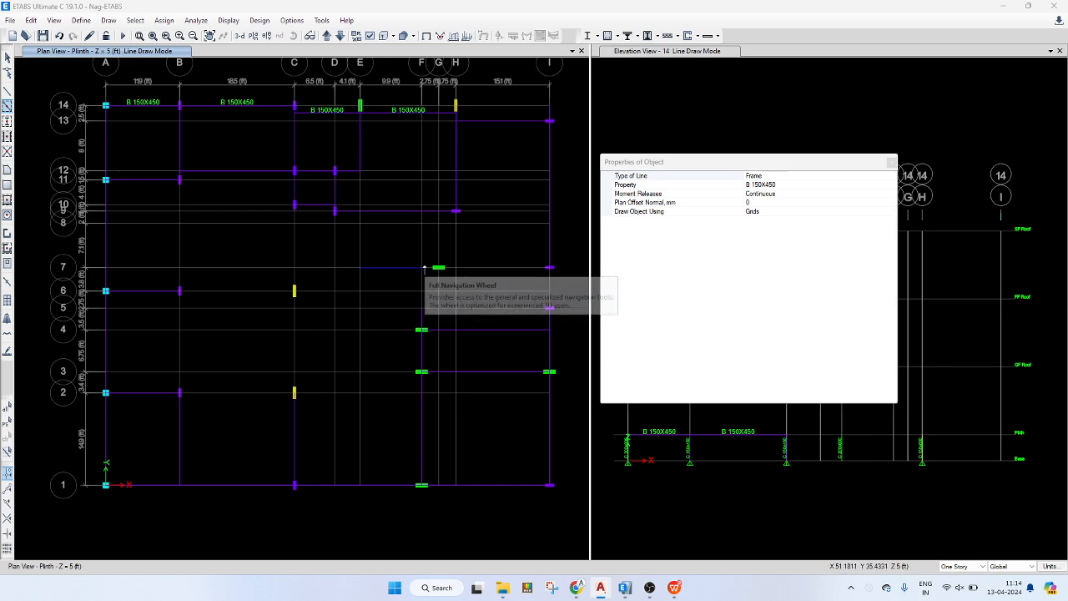
pyautogui.moveTo(409, 257); pyautogui.dragTo(562, 278)
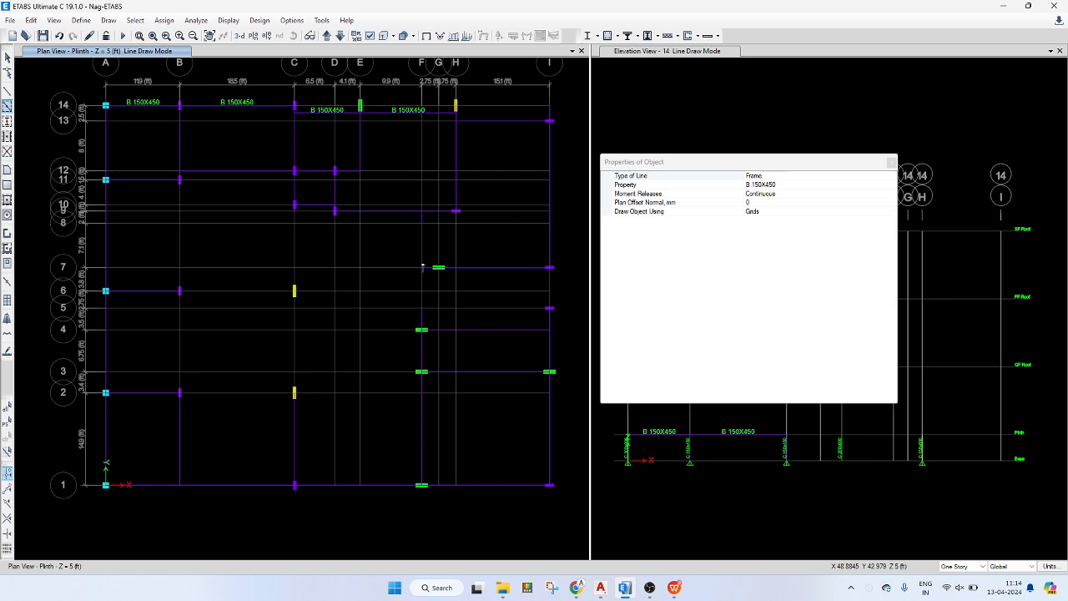
pyautogui.moveTo(409, 218); pyautogui.dragTo(431, 310)
pyautogui.moveTo(331, 399); pyautogui.dragTo(337, 349, button='middle')
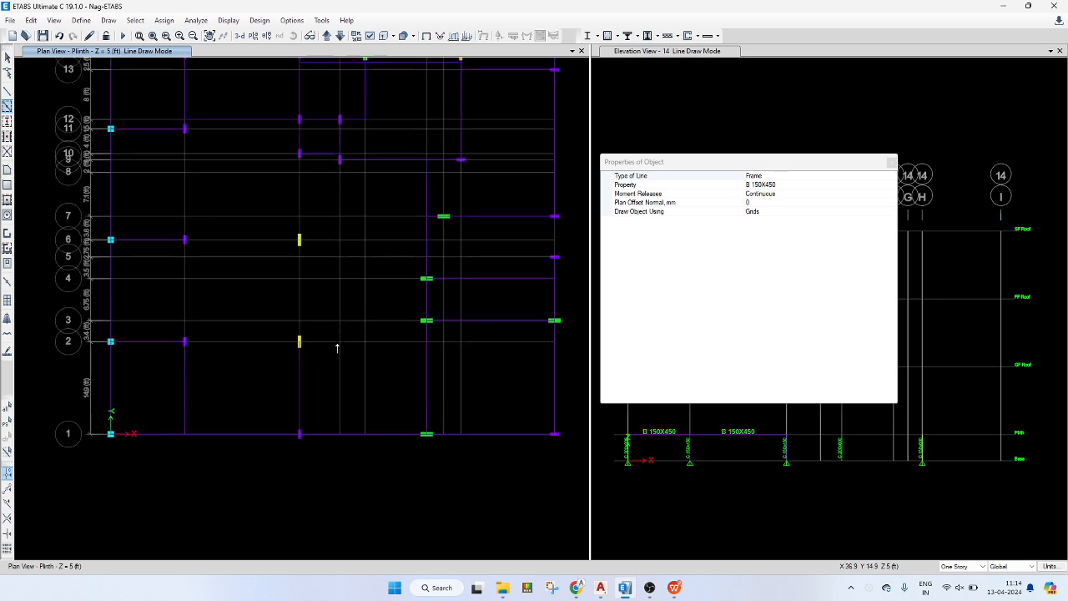
pyautogui.hotkey('alt', 'Tab')
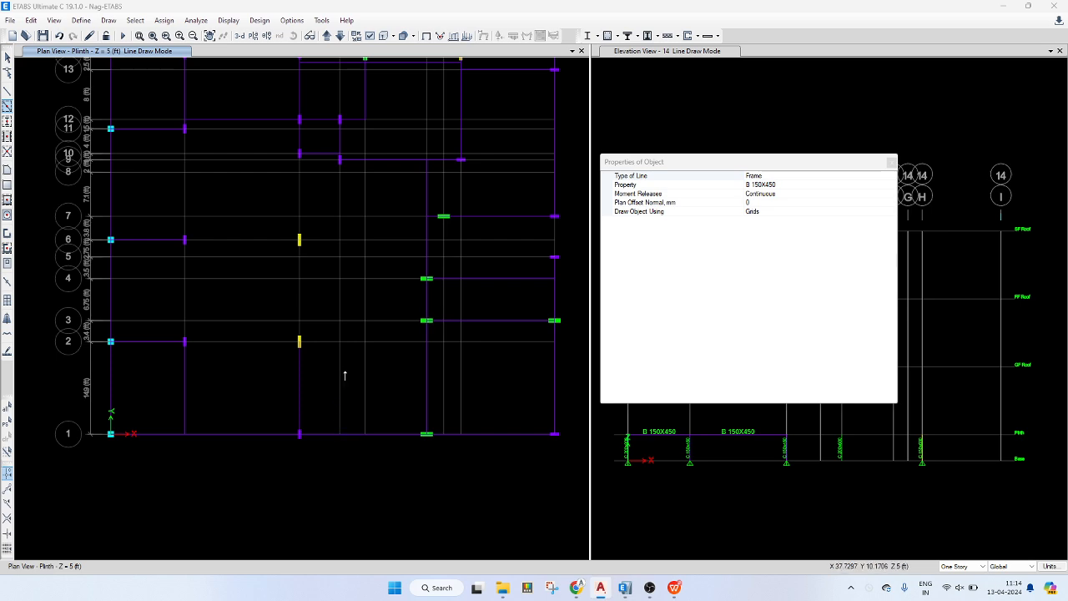
# - Draw a B 150X450 beam on grid 2 between B and C, and end the line drawing
pyautogui.click(246, 343)
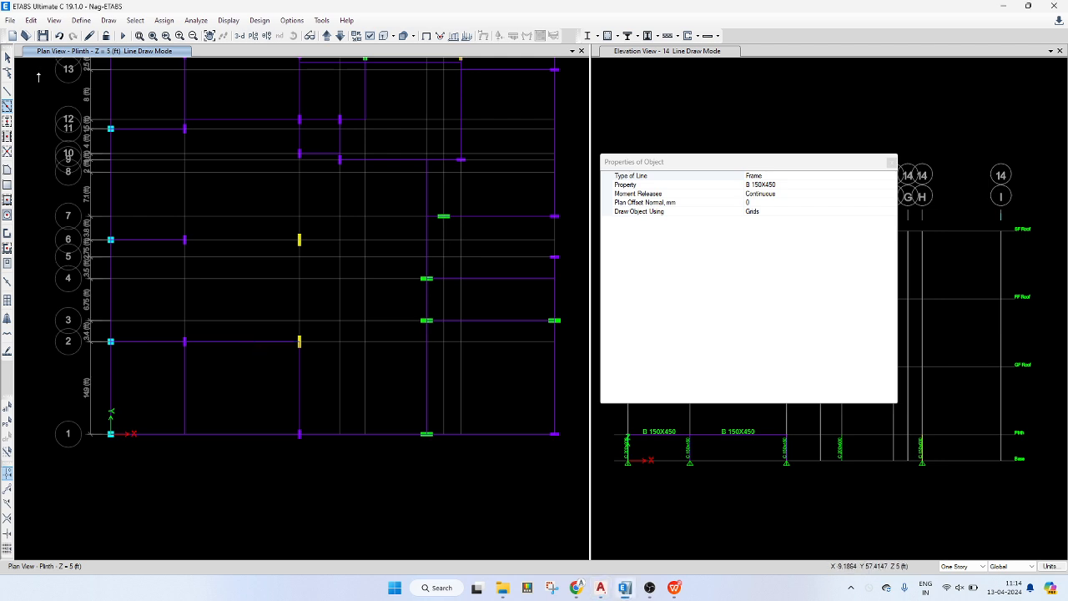
pyautogui.click(7, 56)
pyautogui.click(7, 57)
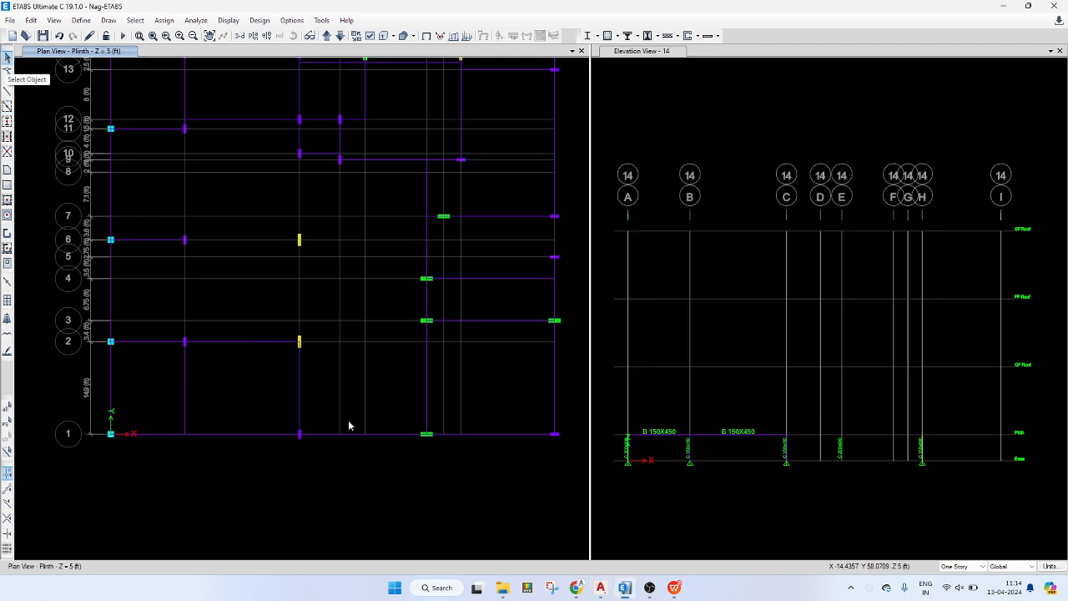
# - Join the beam segments on grid 1 between C and F into one beam and inspect its end at the F column
pyautogui.moveTo(387, 422); pyautogui.dragTo(324, 455)
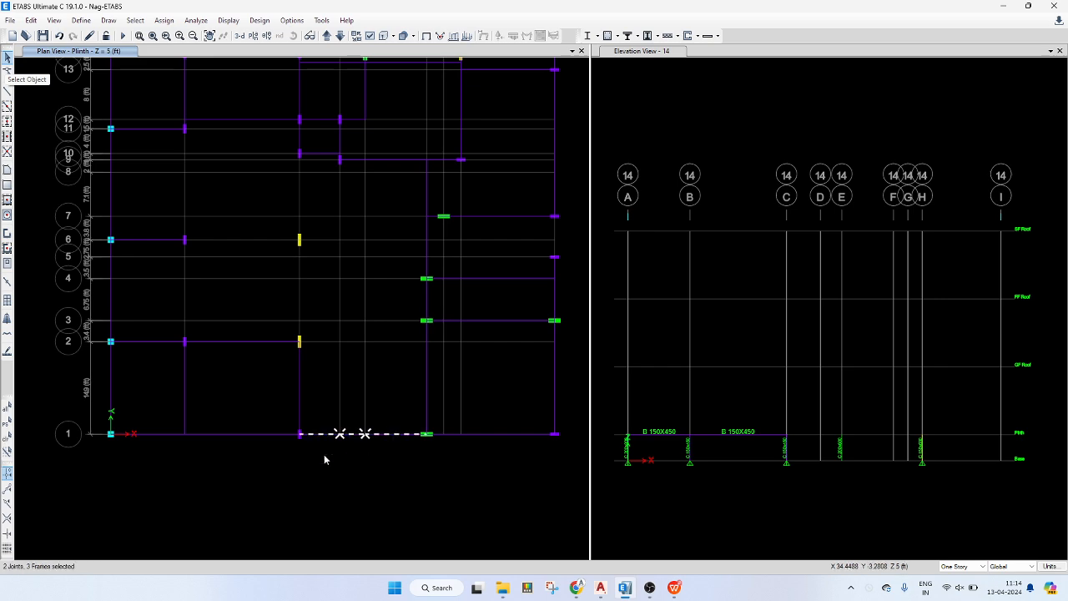
pyautogui.hotkey('ctrl', 'j')
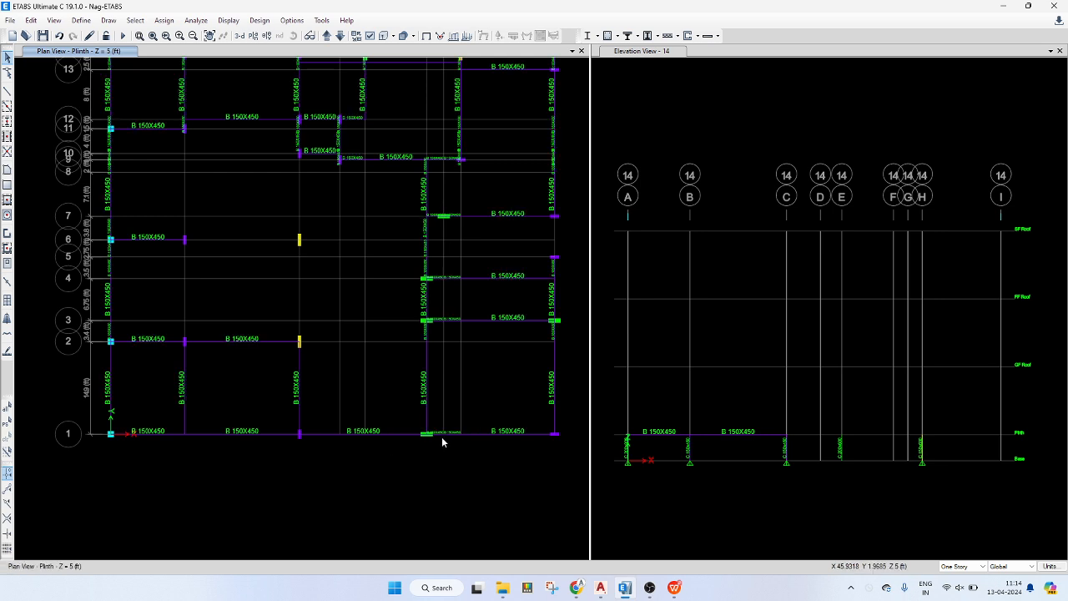
pyautogui.click(427, 439)
pyautogui.scroll(2, 427, 440)
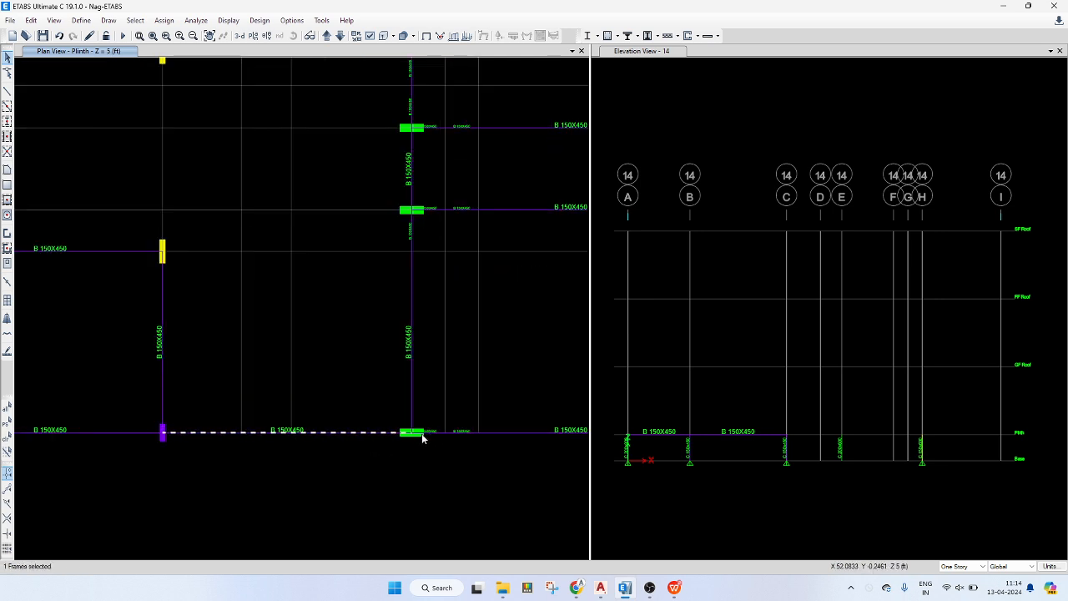
pyautogui.scroll(3, 401, 433)
pyautogui.scroll(5, 386, 429)
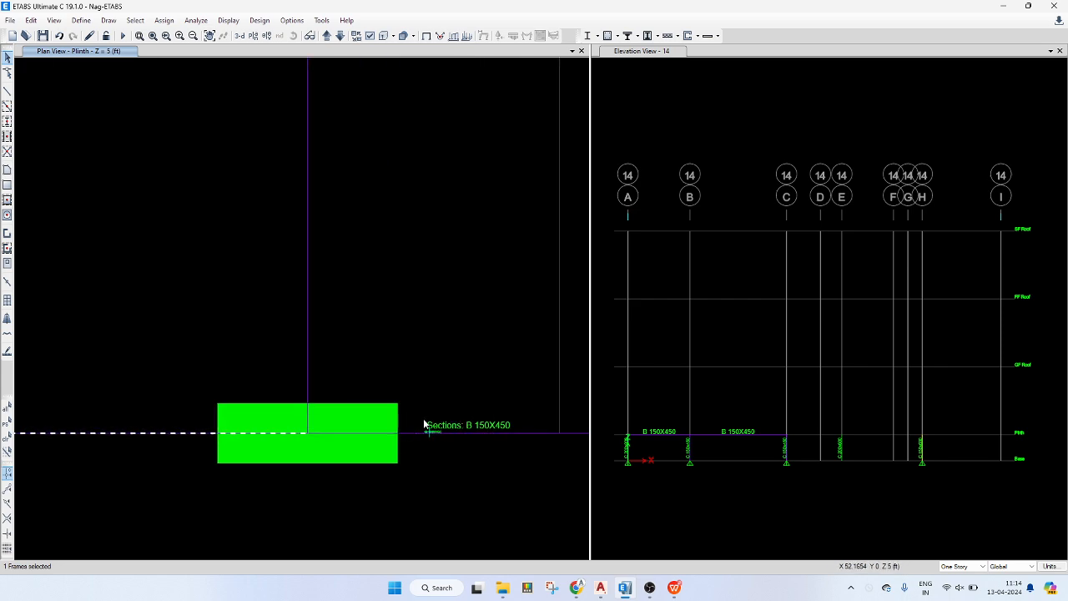
pyautogui.scroll(-5, 465, 405)
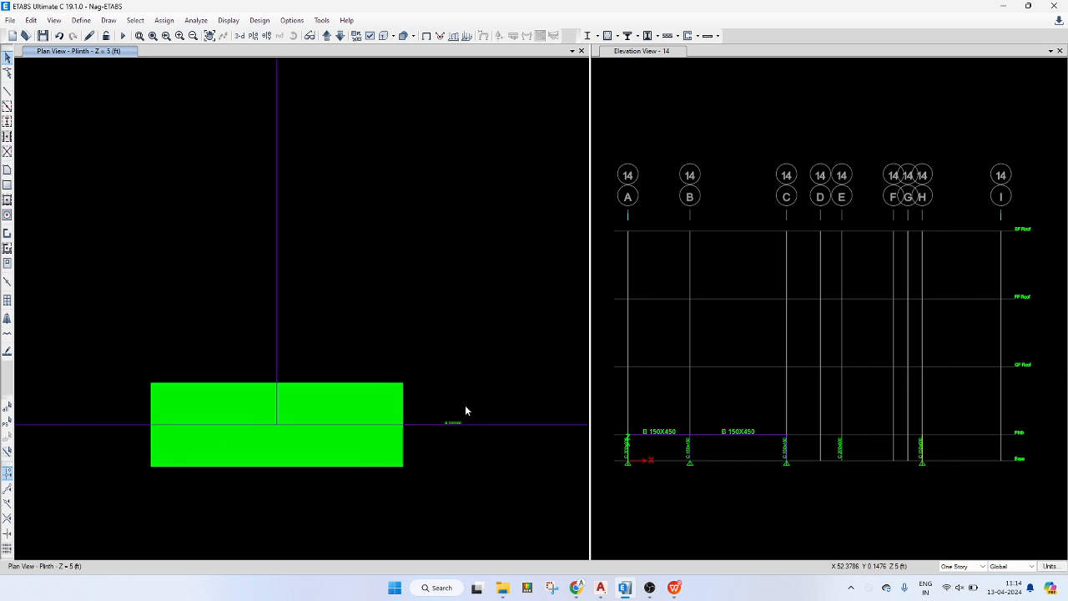
pyautogui.scroll(-5, 420, 336)
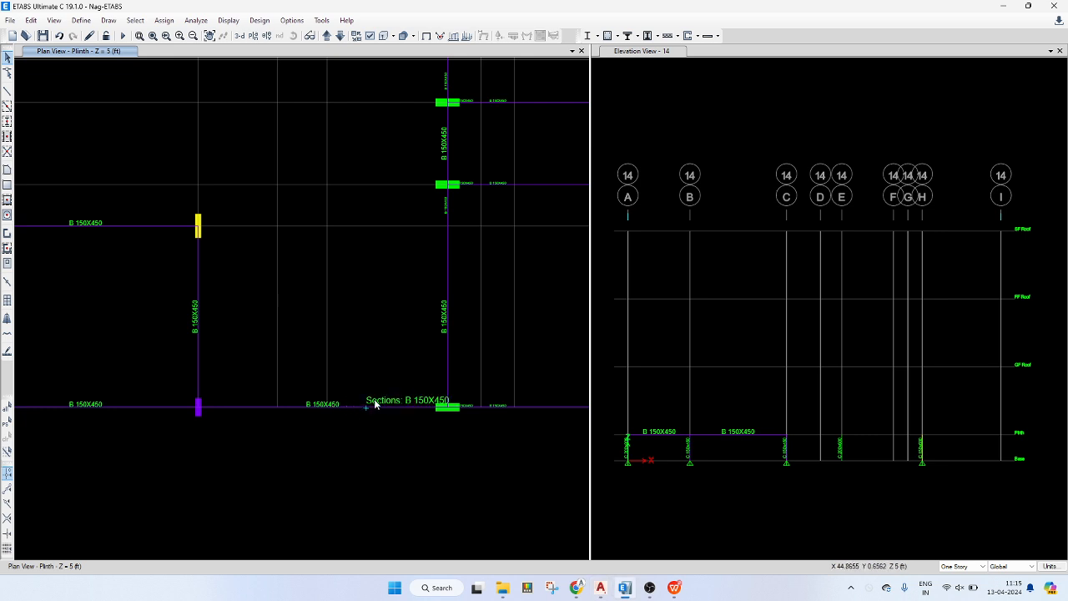
# - Replicate the grid 1 beam between C and F once by dx 0 ft and dy 8 ft, keeping the original
pyautogui.moveTo(375, 399); pyautogui.dragTo(348, 421)
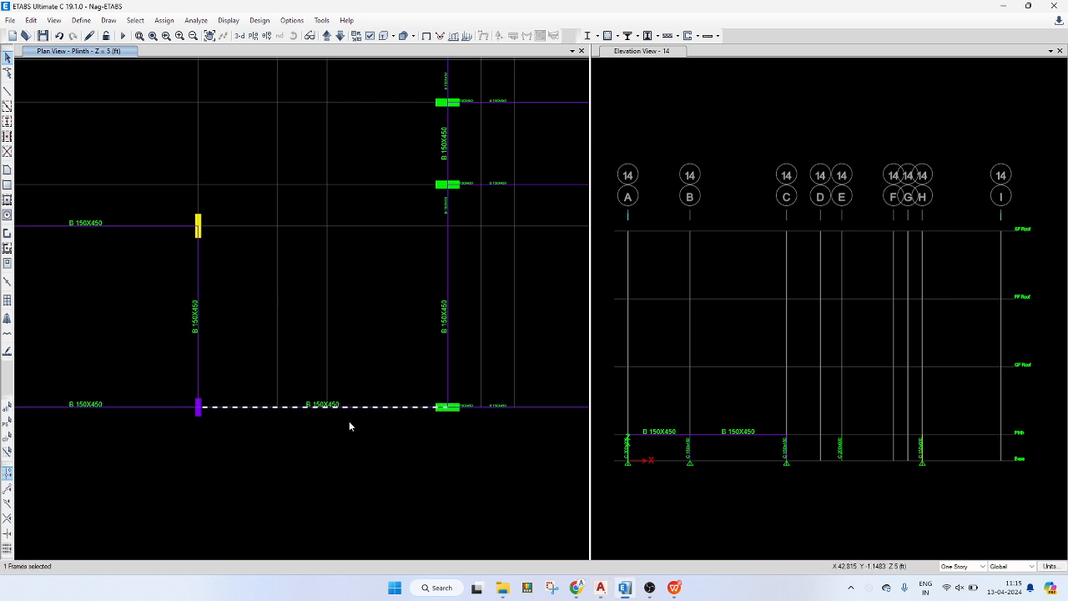
pyautogui.hotkey('ctrl', 'r')
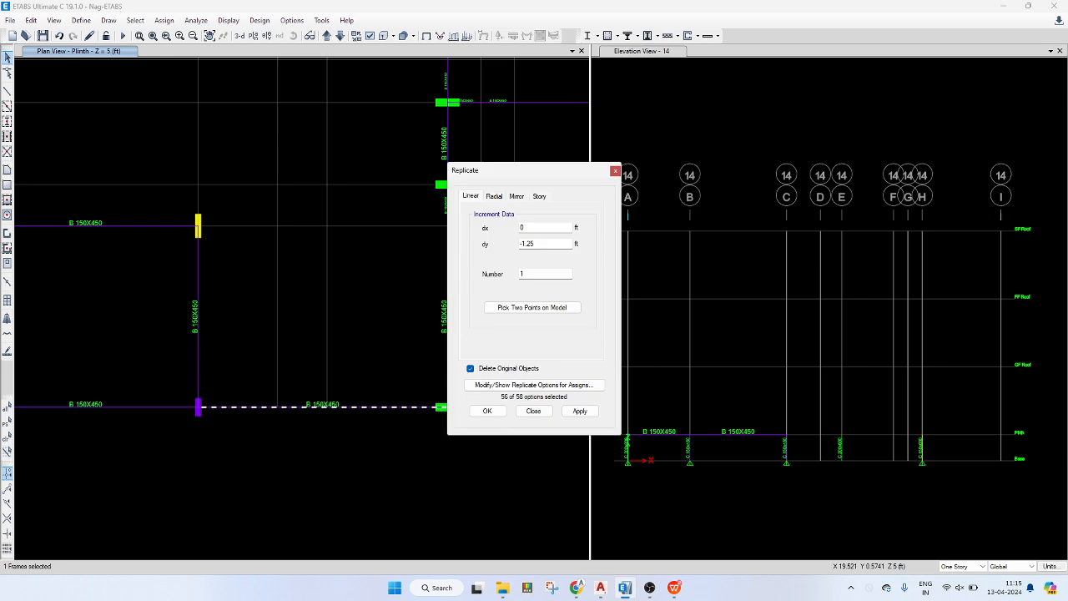
pyautogui.click(507, 369)
pyautogui.moveTo(554, 247); pyautogui.dragTo(498, 230)
pyautogui.write('0')
pyautogui.moveTo(570, 244); pyautogui.dragTo(502, 248)
pyautogui.write('8')
pyautogui.click(580, 411)
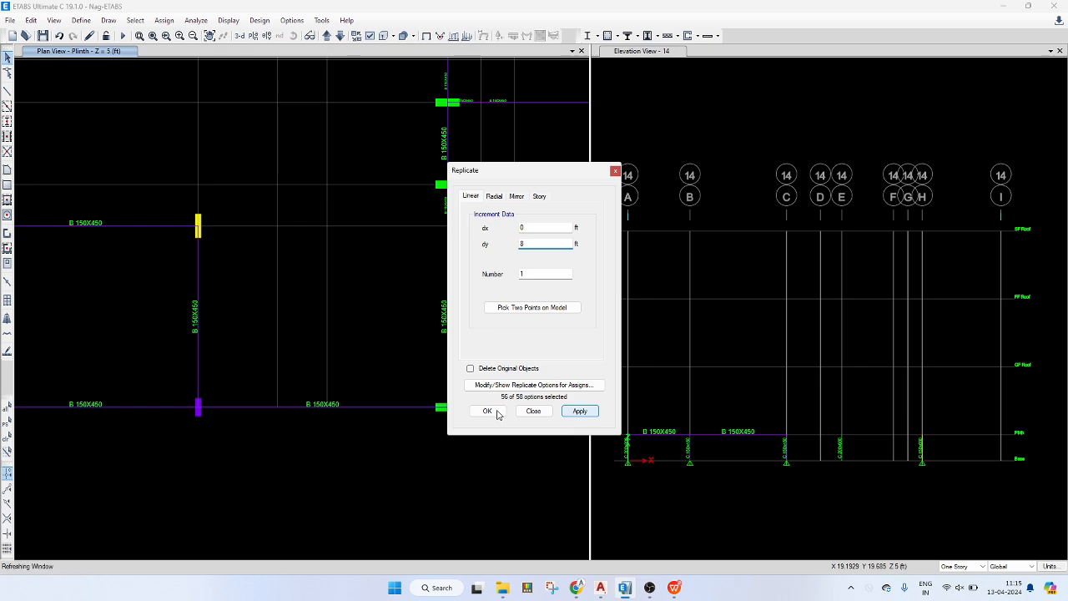
pyautogui.click(497, 414)
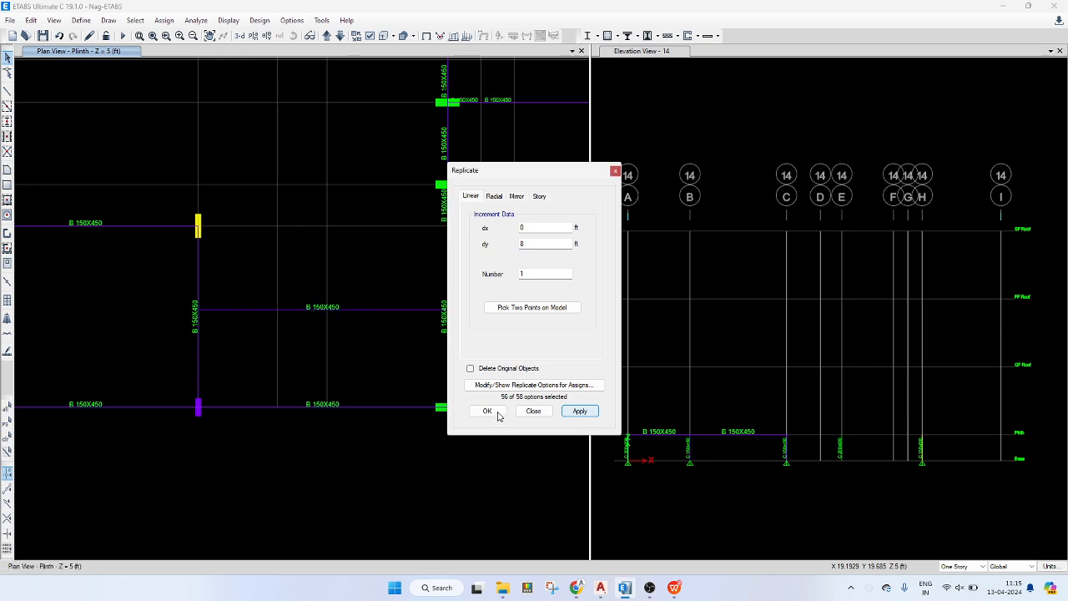
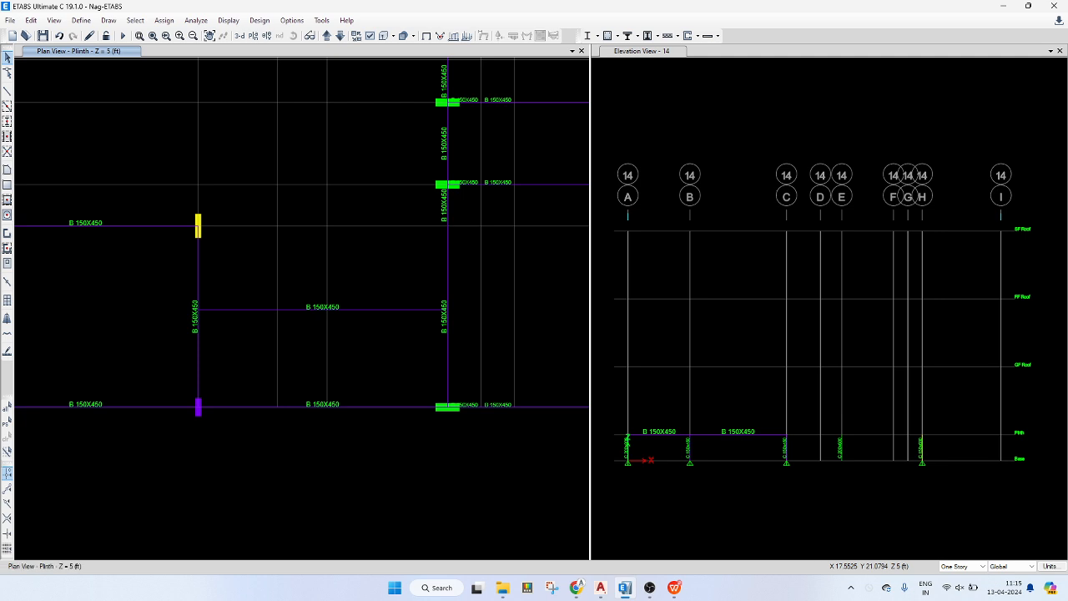
pyautogui.click(611, 324)
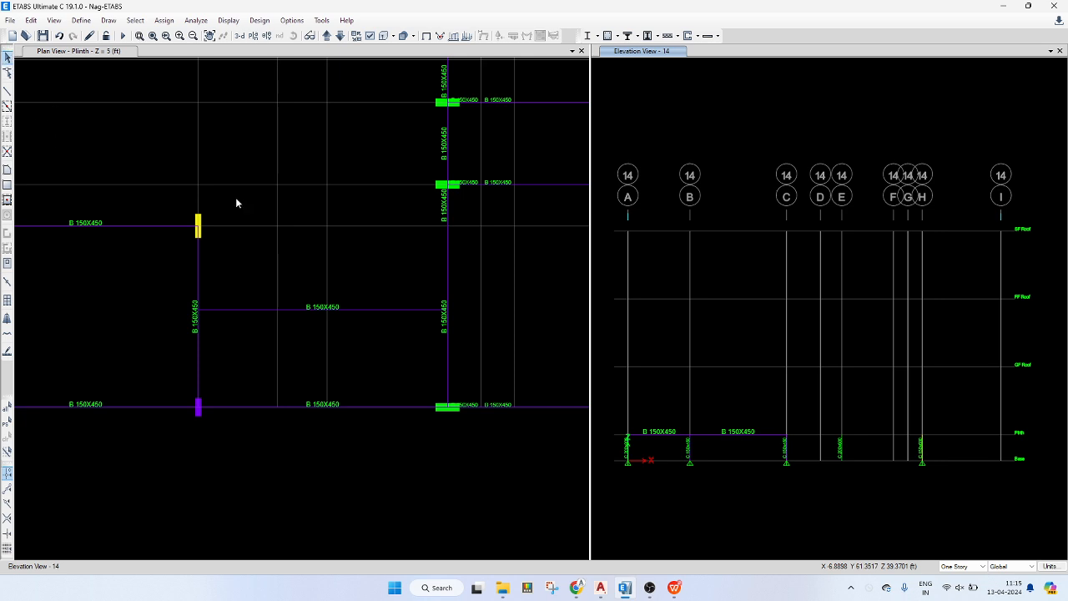
pyautogui.moveTo(387, 379); pyautogui.dragTo(419, 381, button='middle')
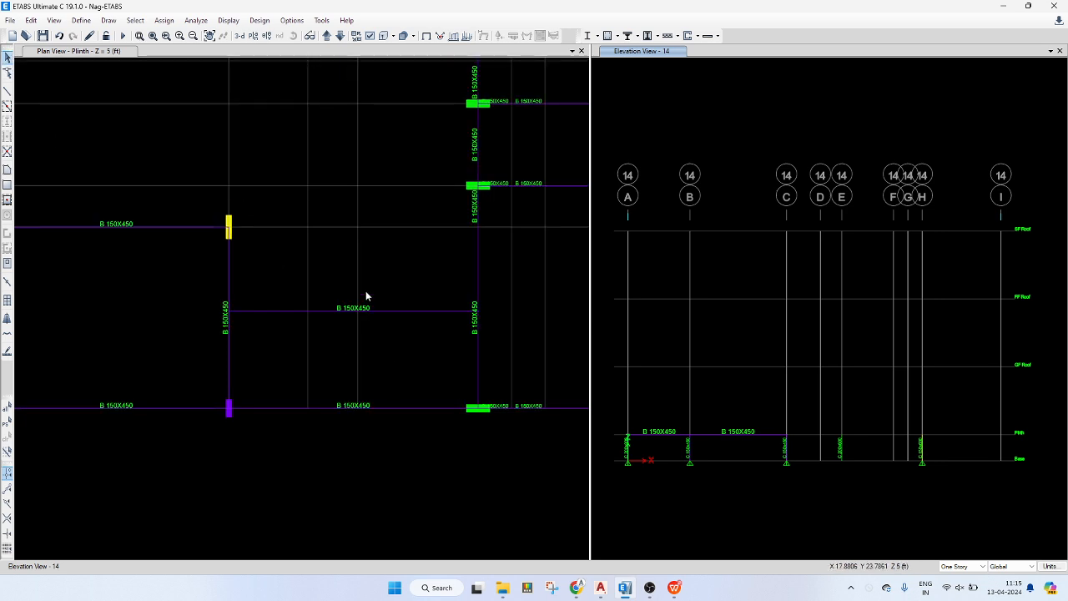
pyautogui.scroll(-5, 354, 269)
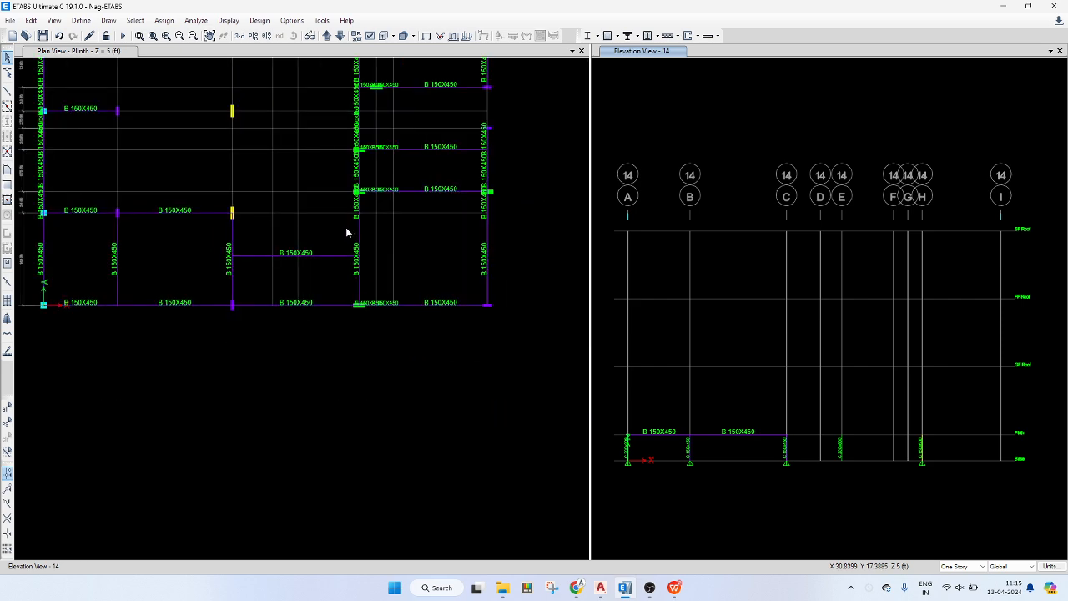
pyautogui.scroll(-6, 291, 246)
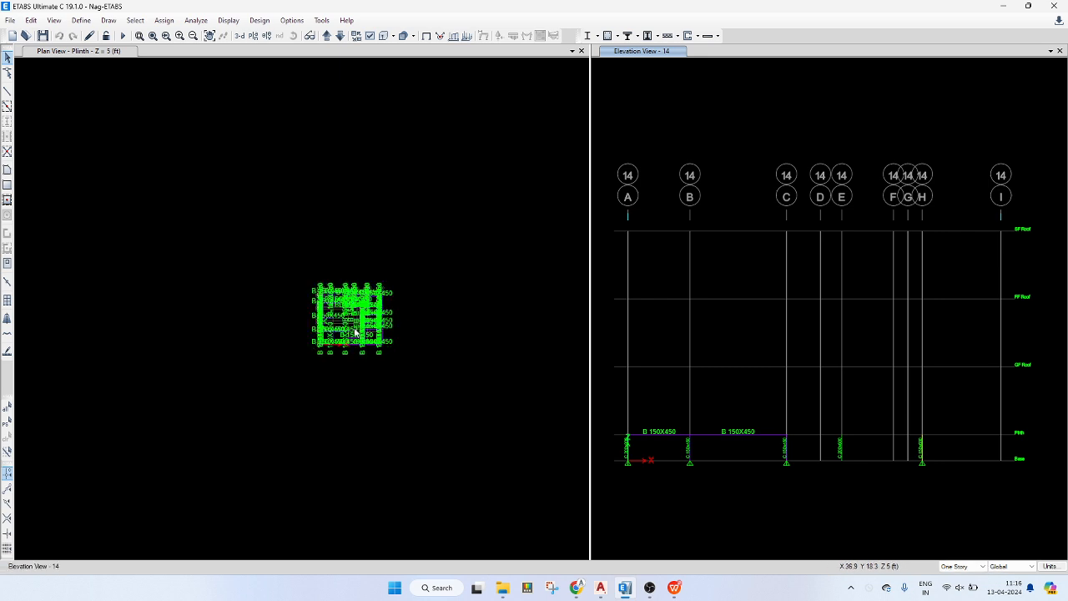
pyautogui.scroll(3, 359, 333)
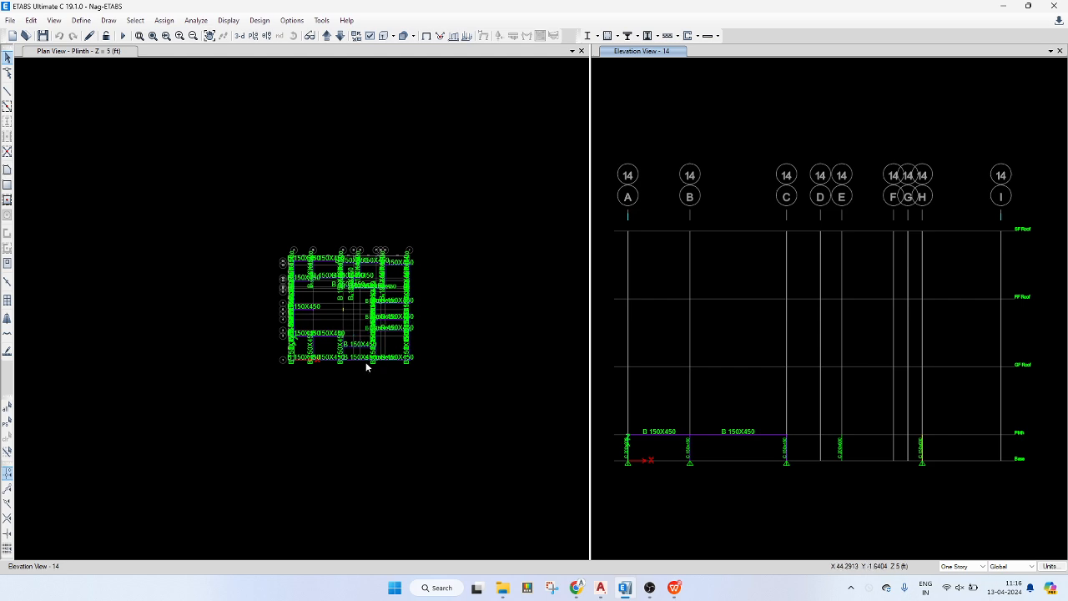
pyautogui.scroll(2, 350, 334)
pyautogui.scroll(3, 349, 333)
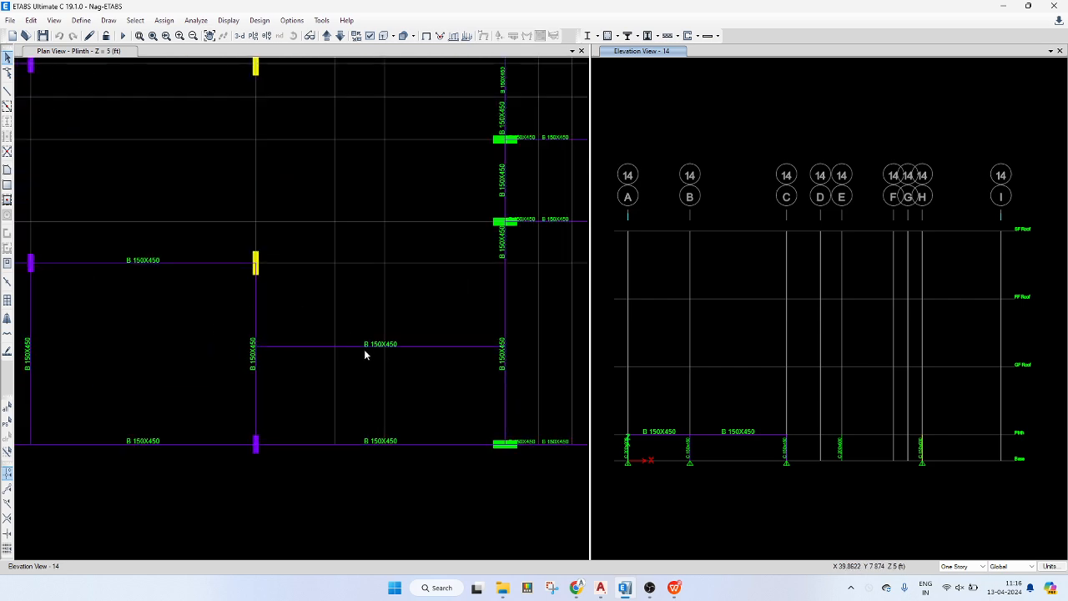
# - Replicate the grid C beam between grids 1 and 2 once by dx 4.9 ft and dy 0 ft, keeping the original
pyautogui.click(359, 352)
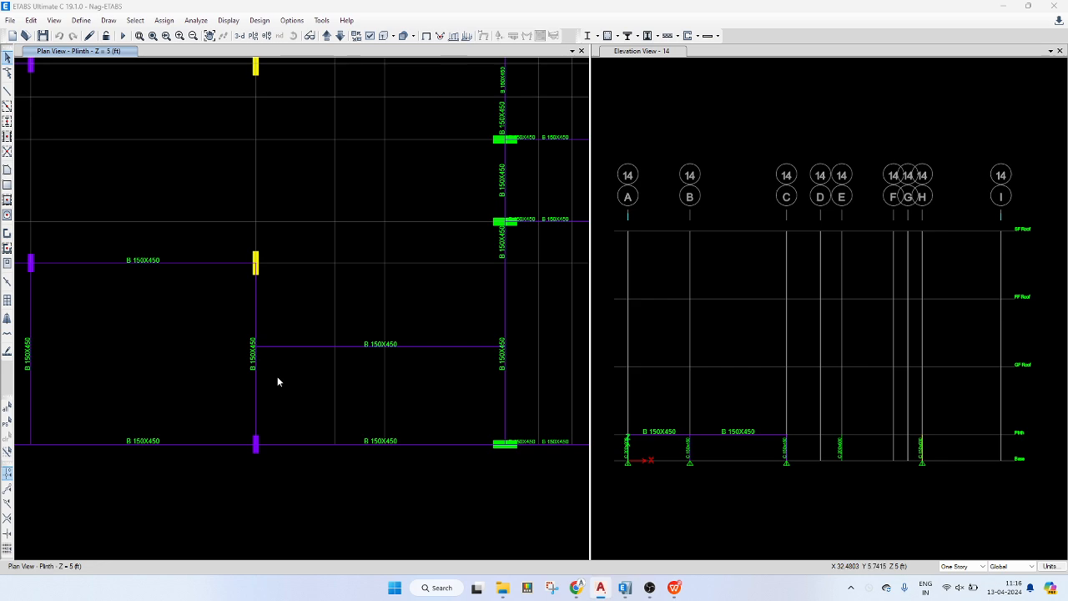
pyautogui.click(246, 386)
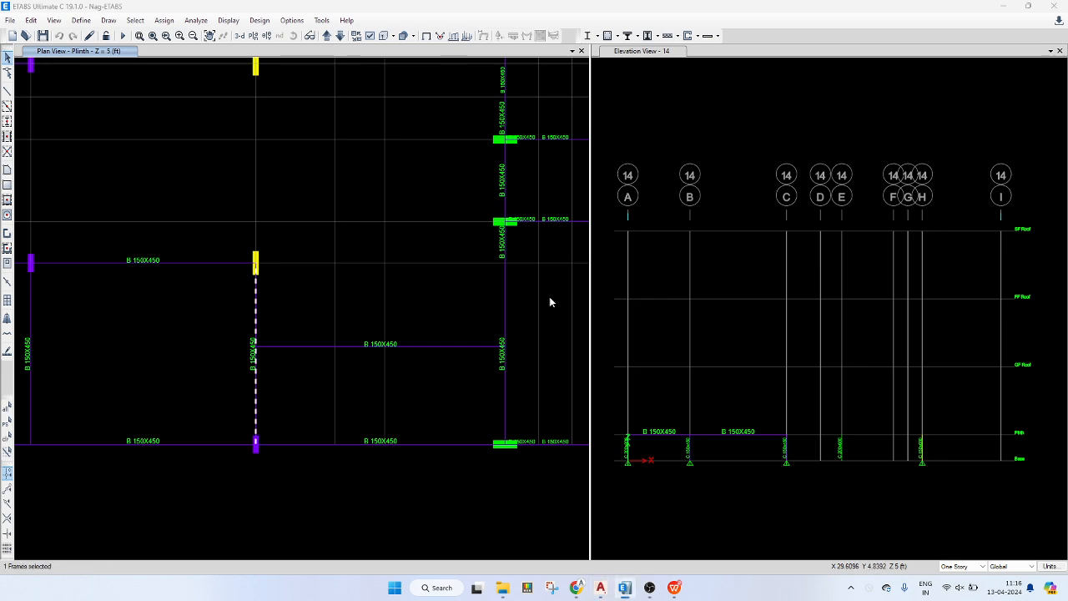
pyautogui.hotkey('ctrl', 'r')
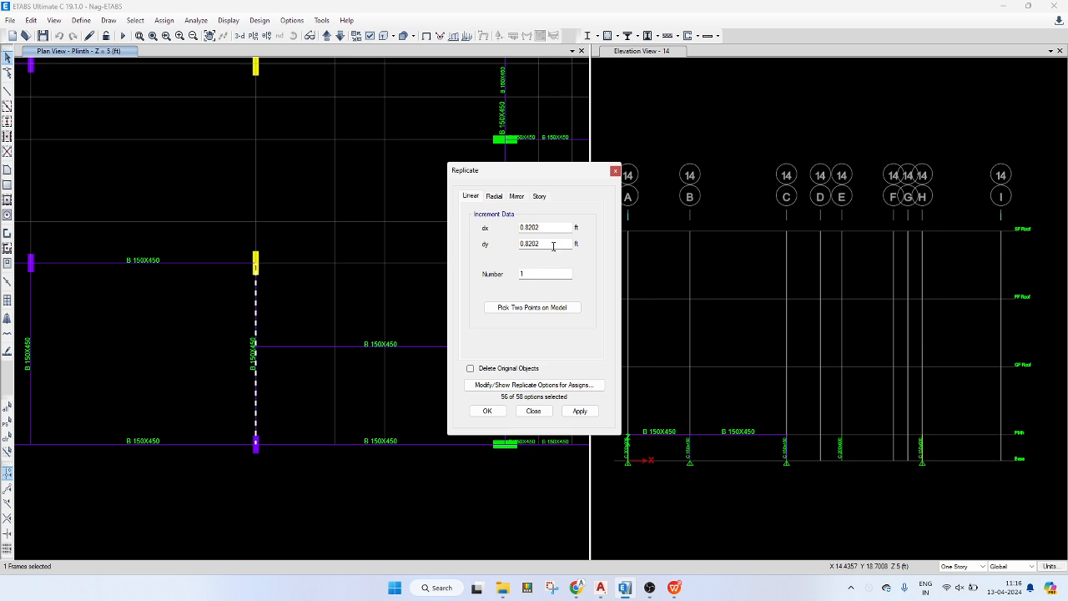
pyautogui.doubleClick(549, 232)
pyautogui.write('4.2"')
pyautogui.click(601, 587)
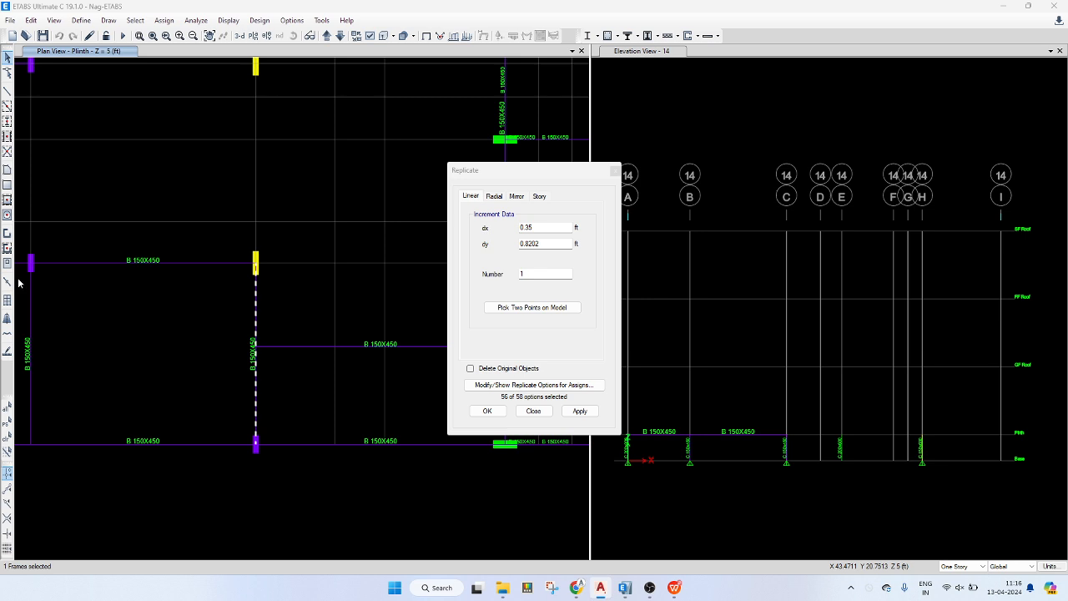
pyautogui.click(524, 228)
pyautogui.doubleClick(524, 228)
pyautogui.write('4.9')
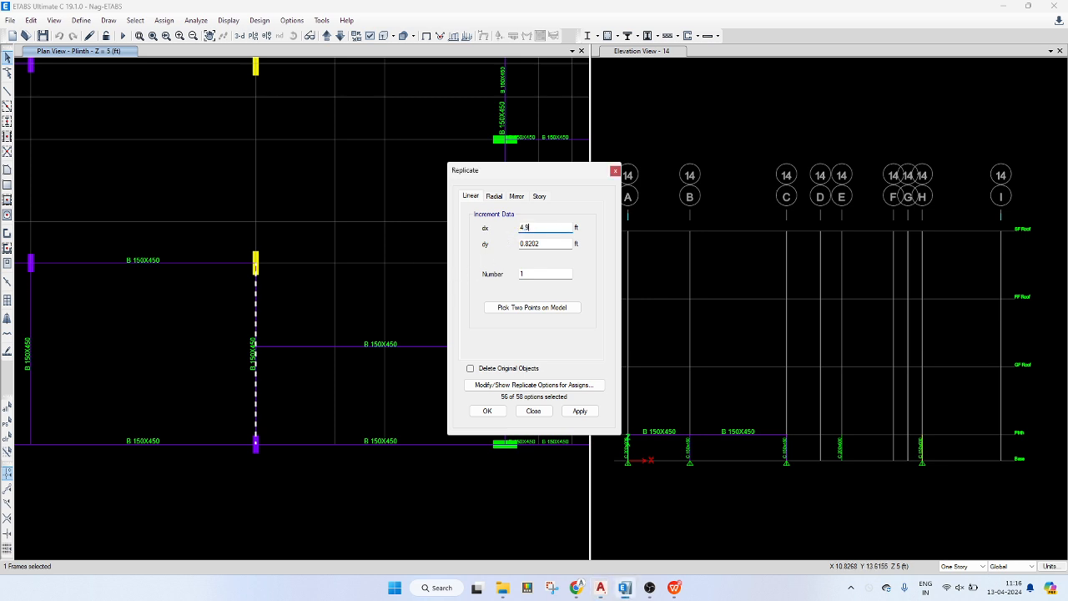
pyautogui.press('Tab')
pyautogui.write('0')
pyautogui.click(580, 411)
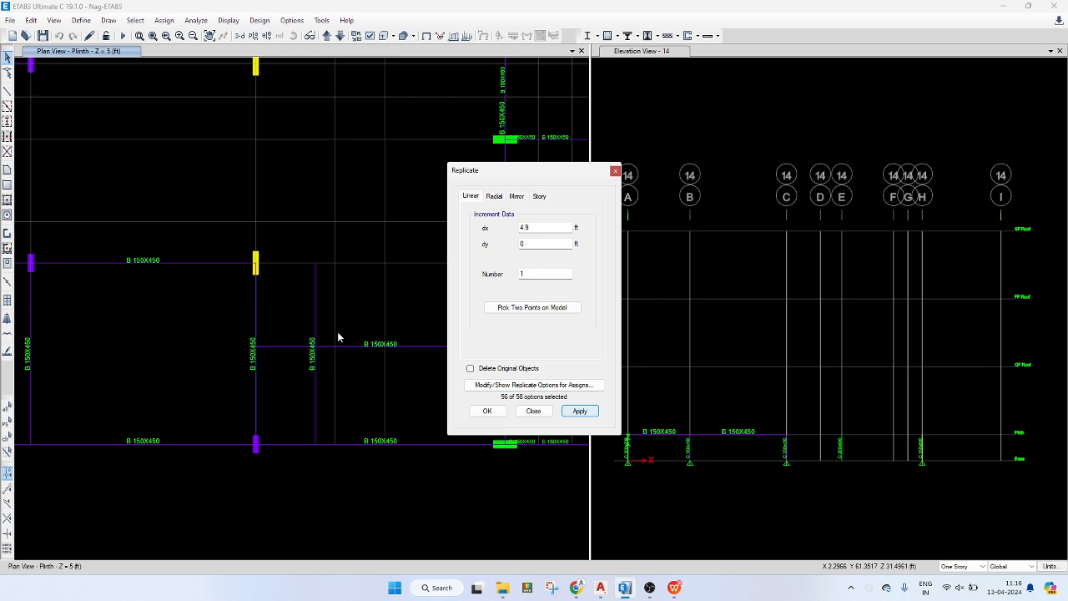
pyautogui.press('Escape')
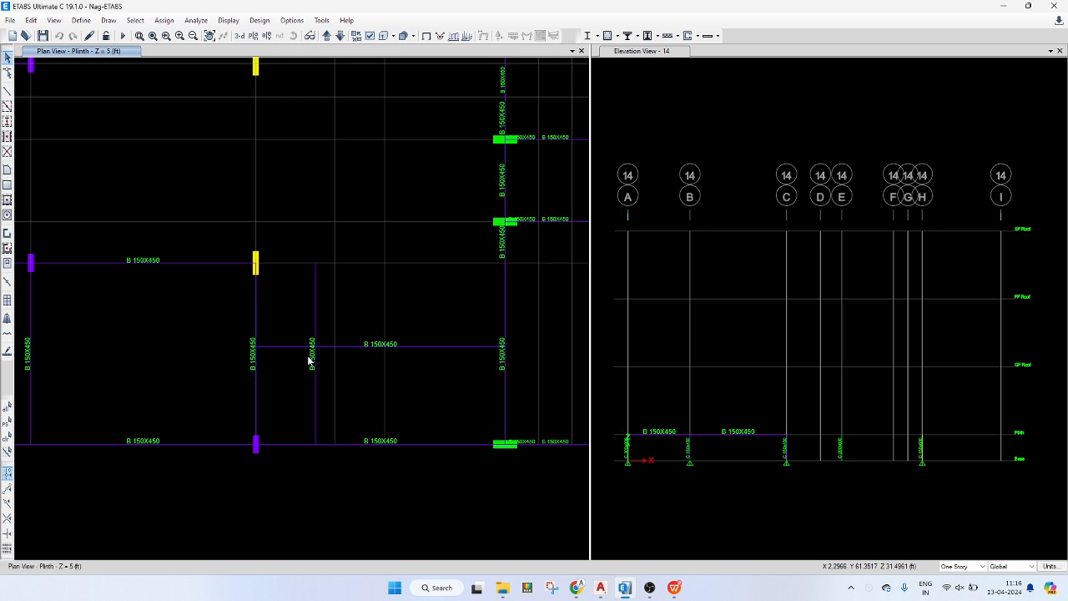
# - Break the two replicated beams at their intersection with selected frames and joints, and delete the vertical beam's segment nearer grid 2
pyautogui.moveTo(350, 306); pyautogui.dragTo(305, 357)
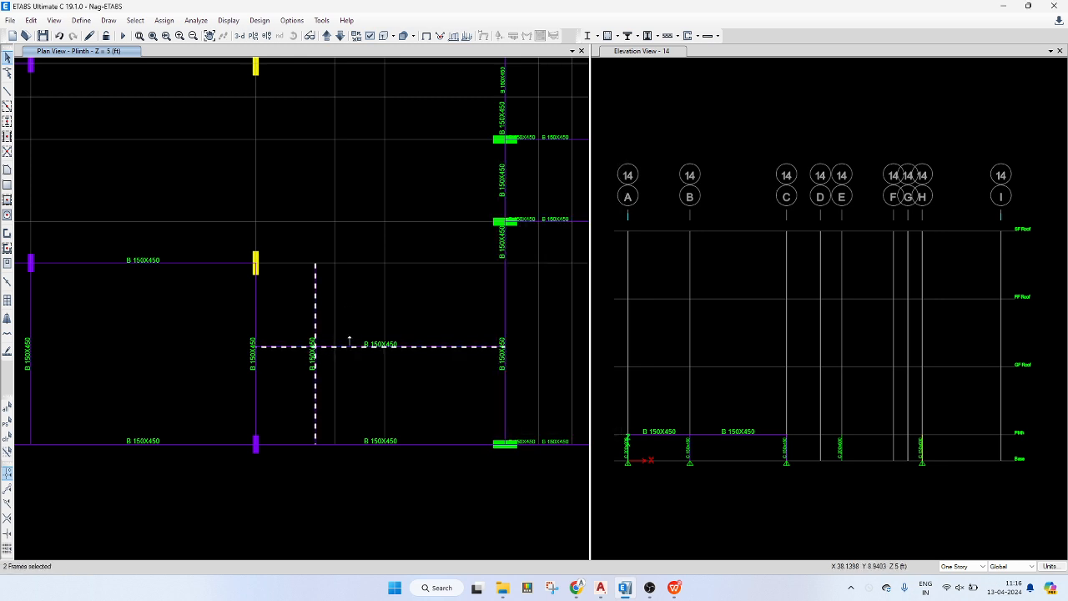
pyautogui.hotkey('ctrl', 'r')
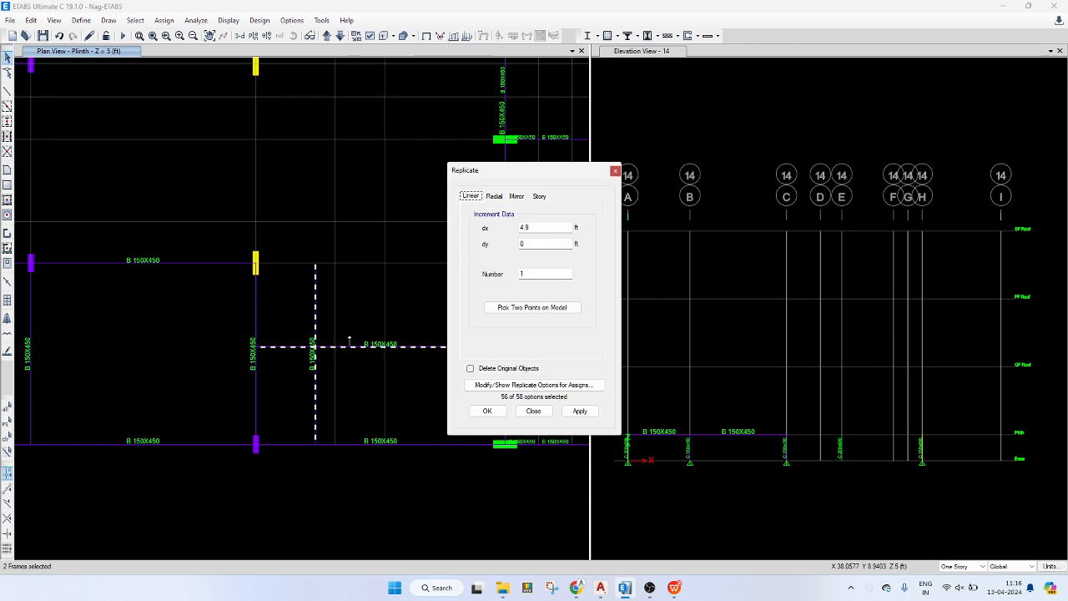
pyautogui.press('Escape')
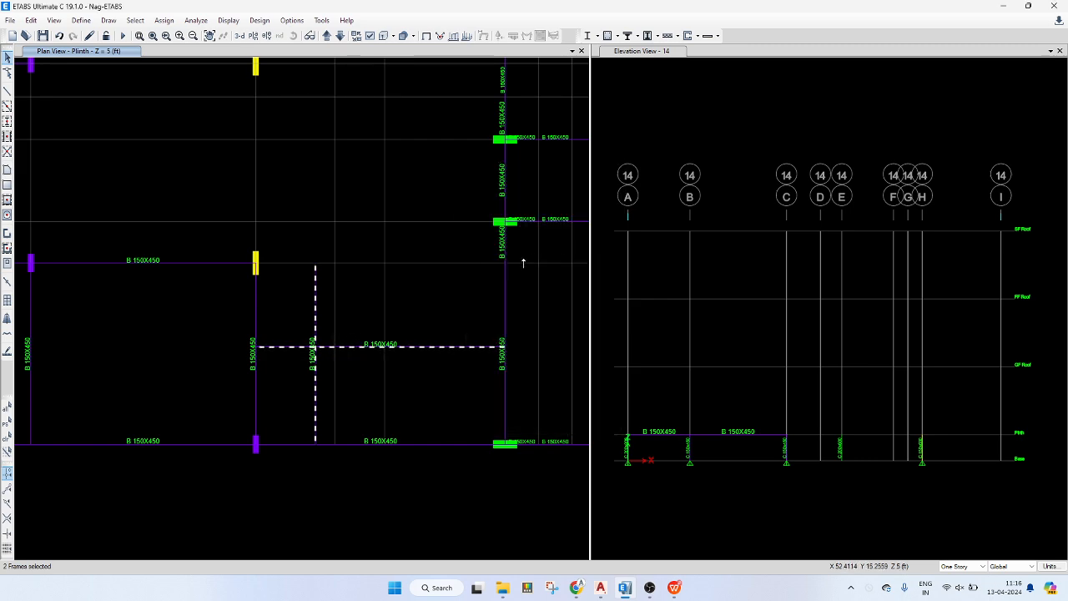
pyautogui.hotkey('ctrl', 'd')
pyautogui.click(483, 294)
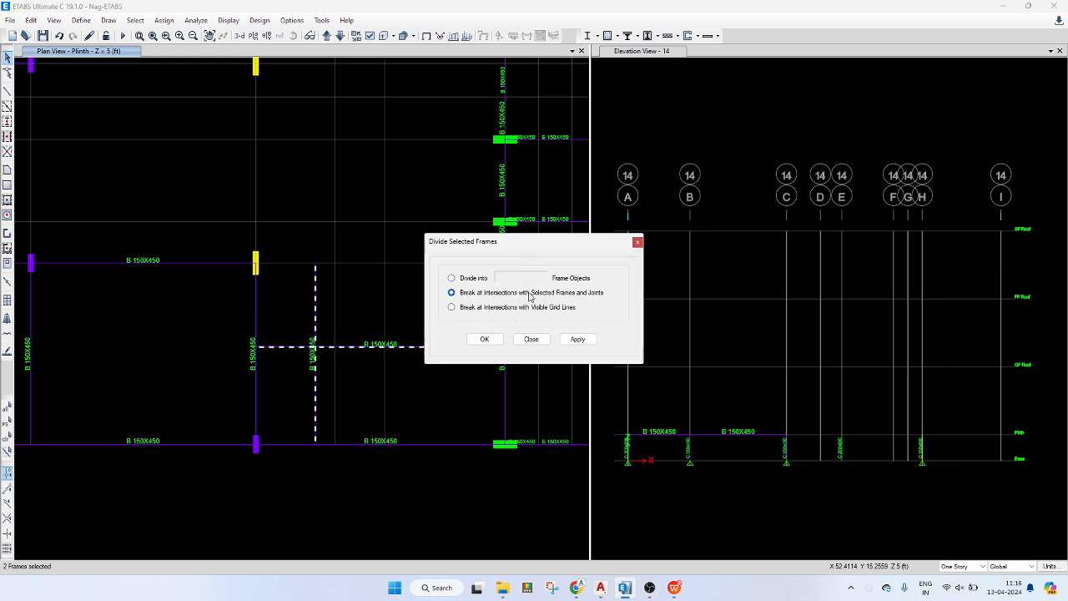
pyautogui.click(578, 339)
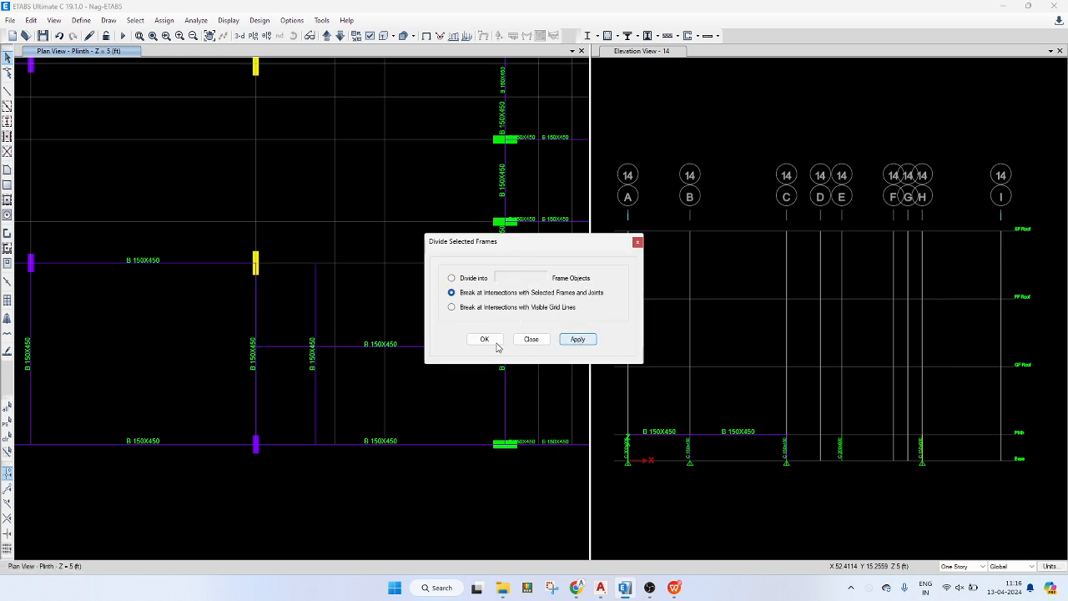
pyautogui.press('Escape')
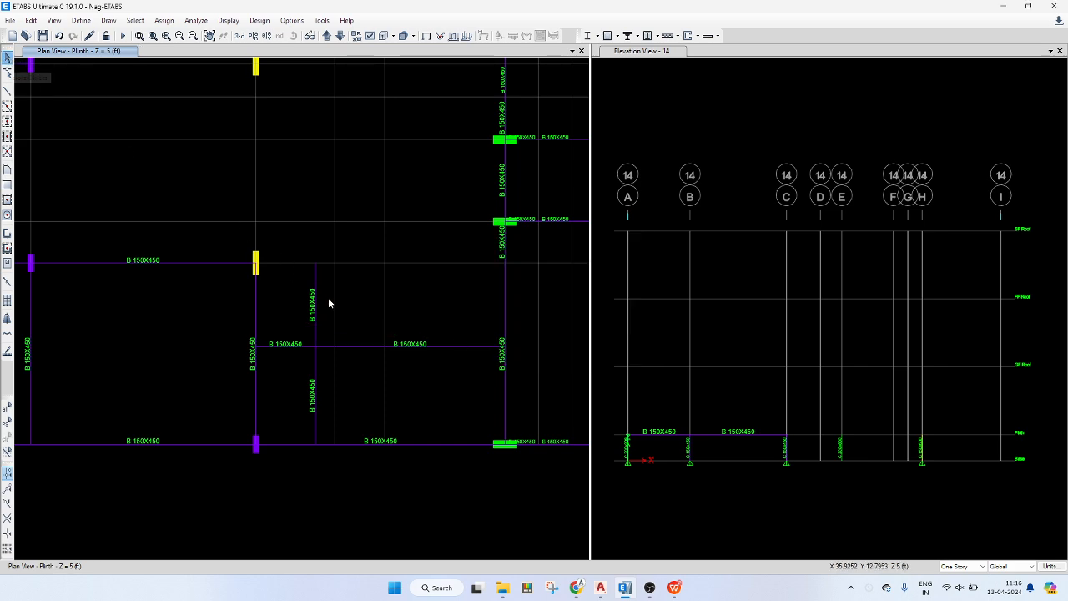
pyautogui.click(292, 299)
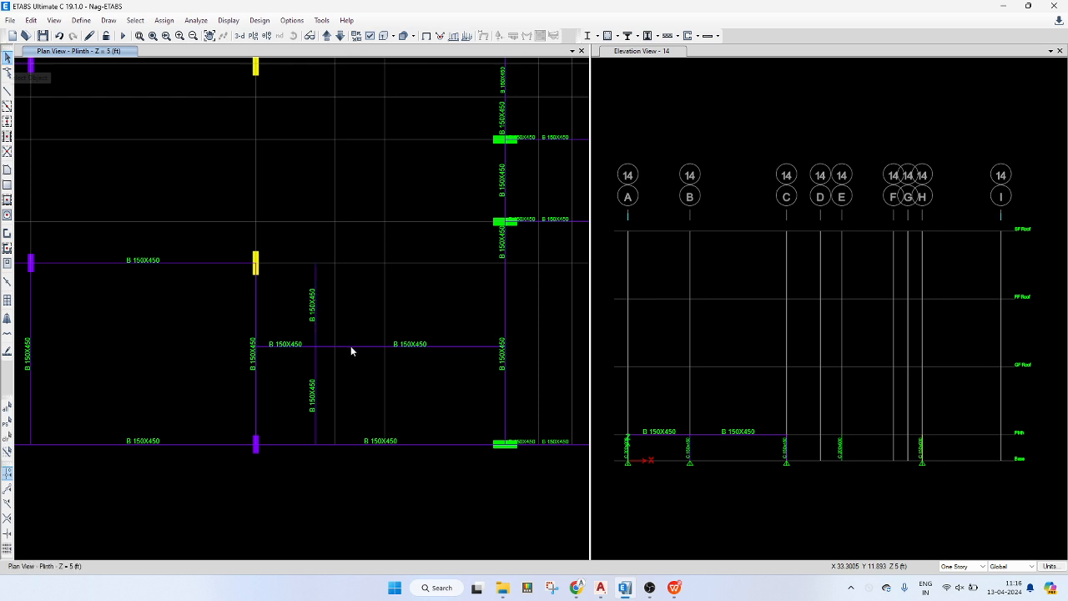
pyautogui.press('Delete')
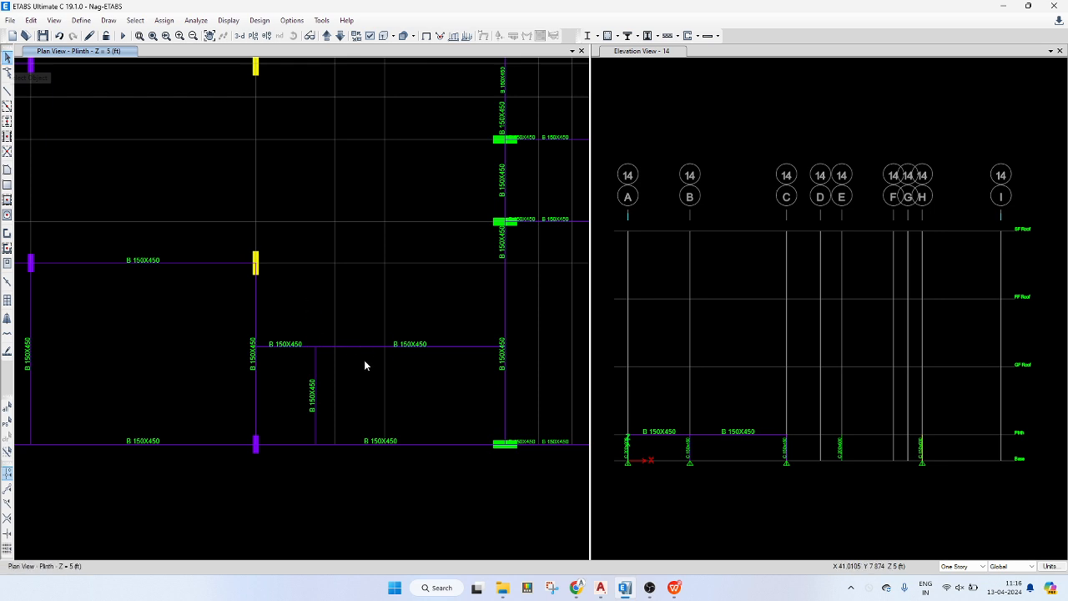
# - Join the two segments of the horizontal secondary beam between grids C and F into one beam
pyautogui.click(355, 349)
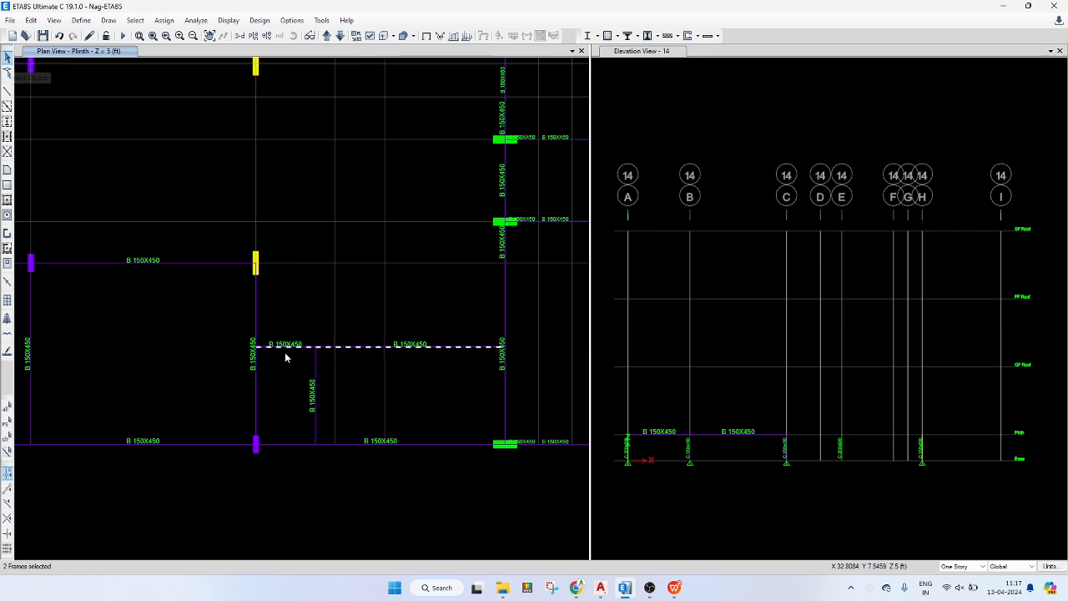
pyautogui.click(314, 347)
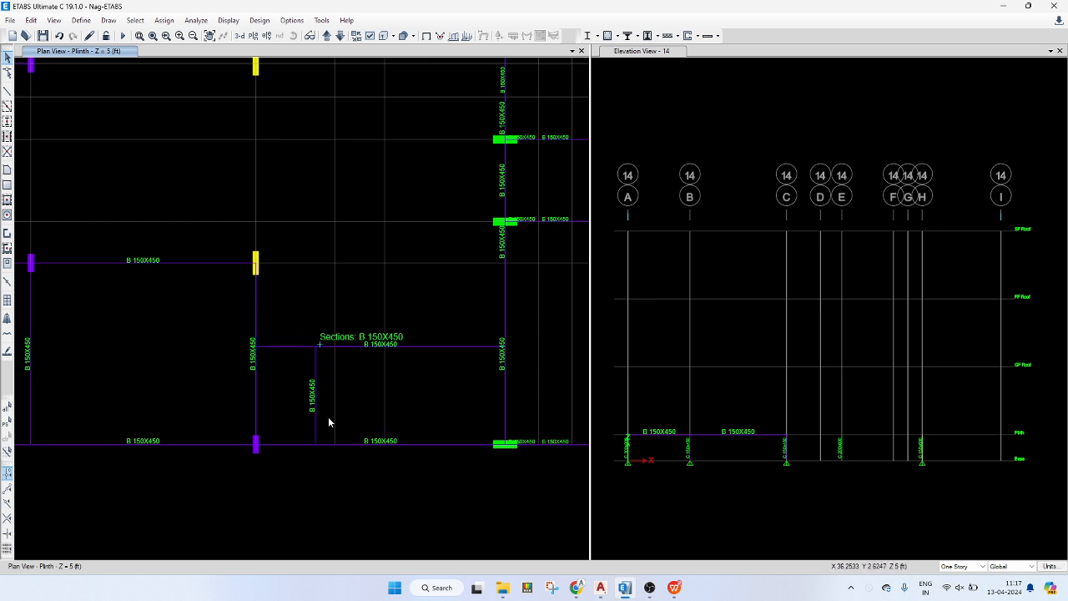
# - Replicate the short vertical secondary beam above grid 1 once by dx 3.9 ft and dy 0 ft, keeping the original
pyautogui.hotkey('alt', 'Tab')
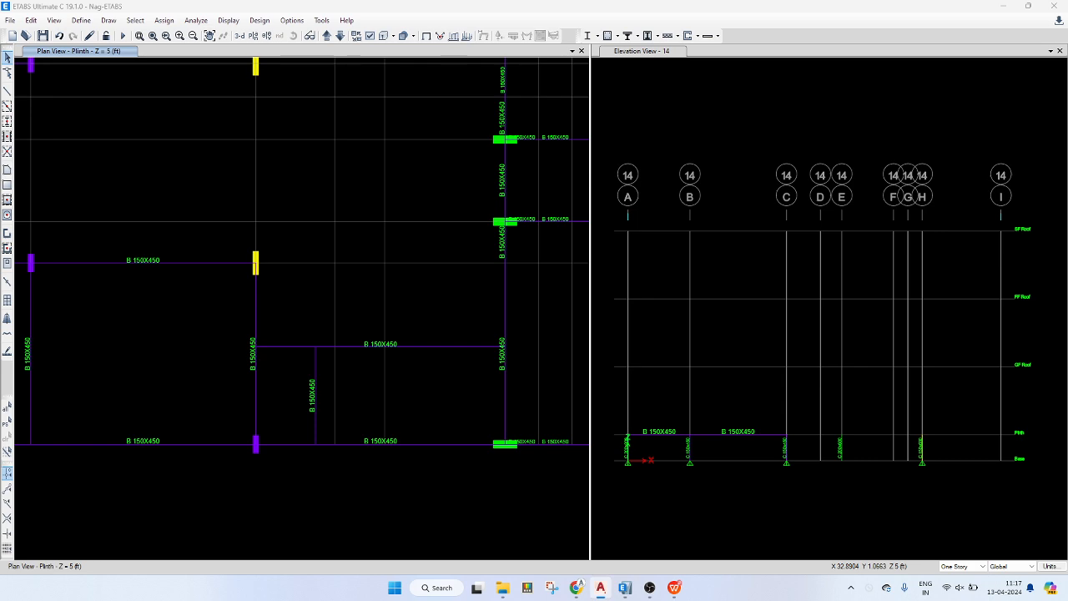
pyautogui.click(308, 376)
pyautogui.click(308, 376)
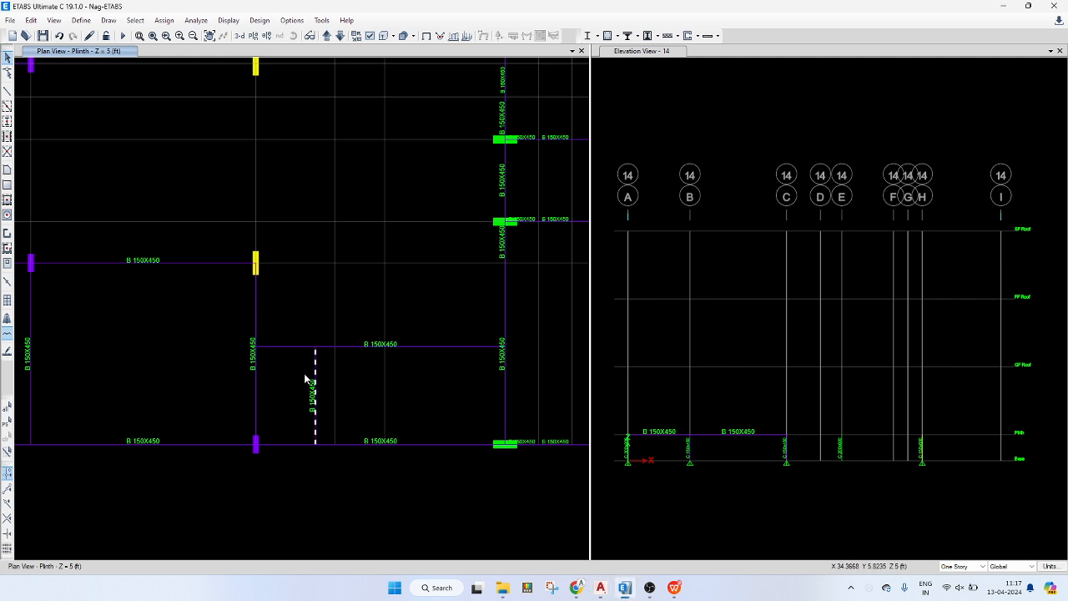
pyautogui.hotkey('ctrl', 'r')
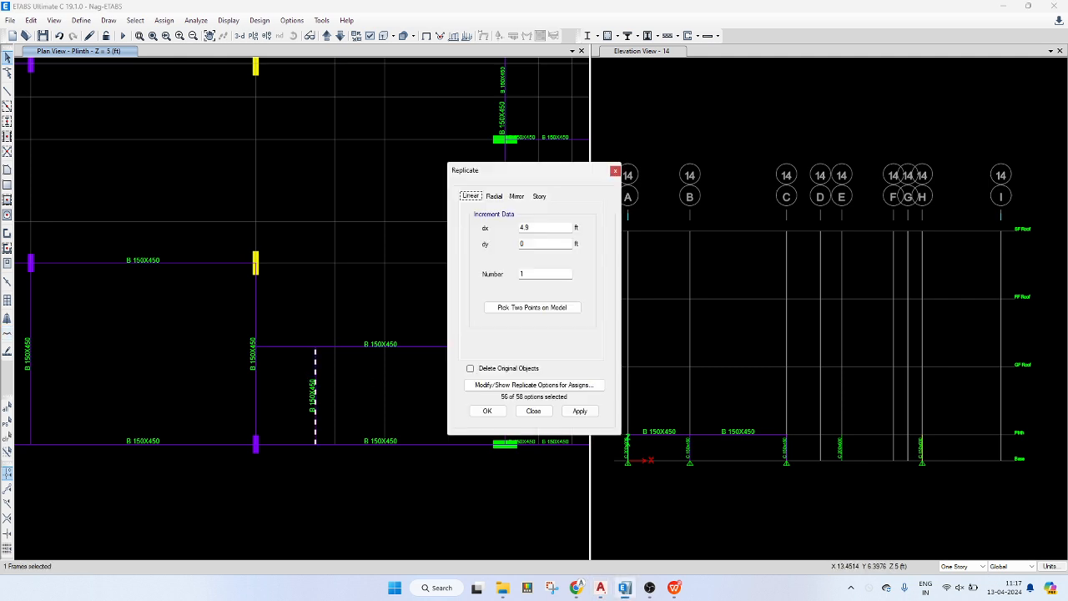
pyautogui.click(523, 228)
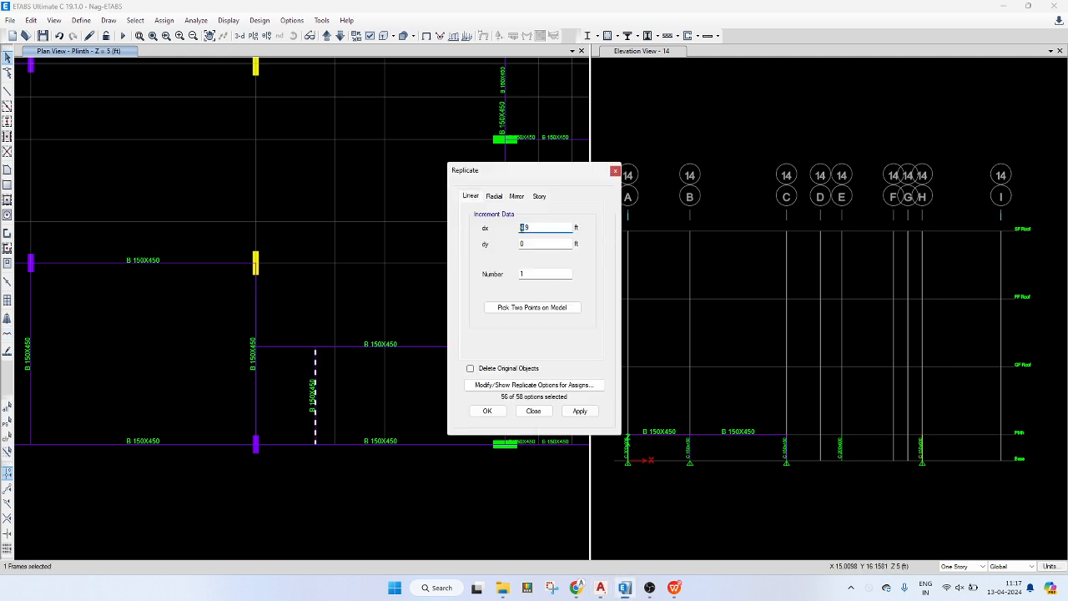
pyautogui.click(579, 411)
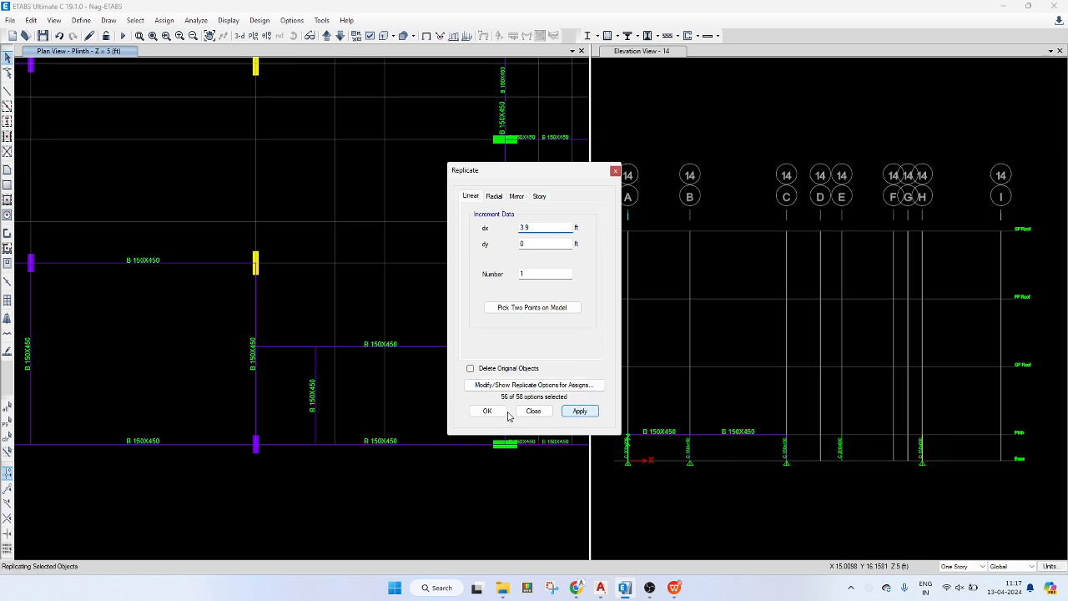
pyautogui.click(487, 410)
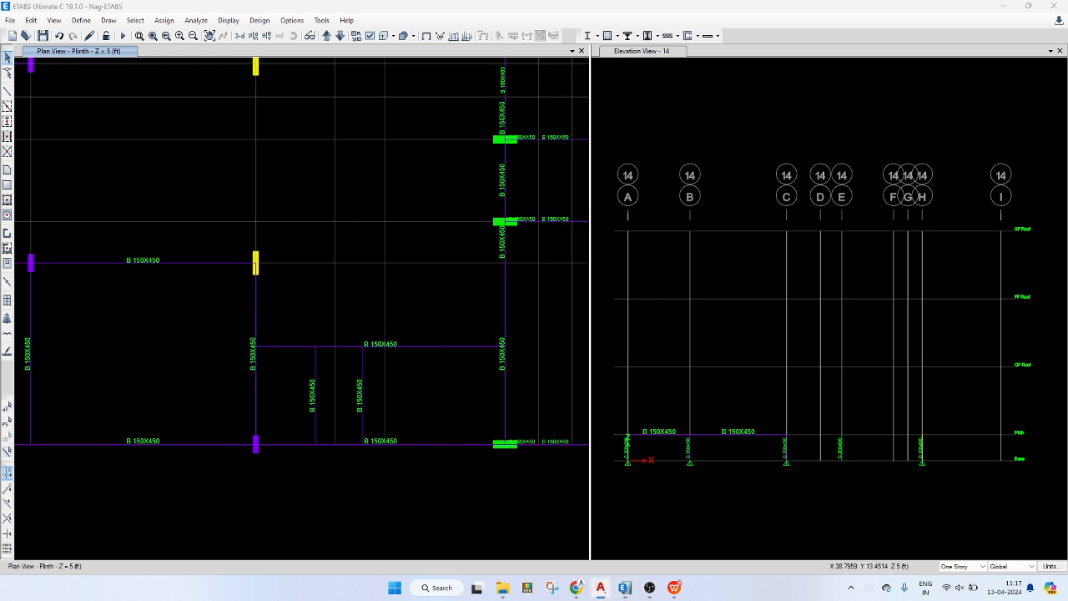
# - Draw B 150X450 beams along grids B and C between grids 2 and 6, and along grid 6 from B to F
pyautogui.moveTo(283, 208); pyautogui.dragTo(311, 372, button='middle')
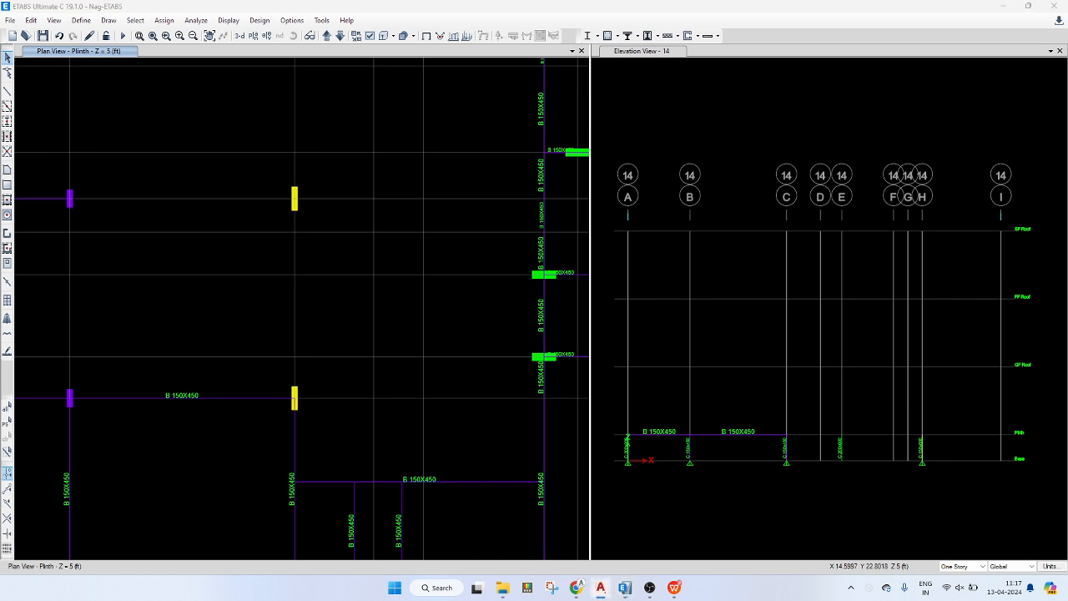
pyautogui.moveTo(57, 191); pyautogui.dragTo(88, 410)
pyautogui.click(6, 90)
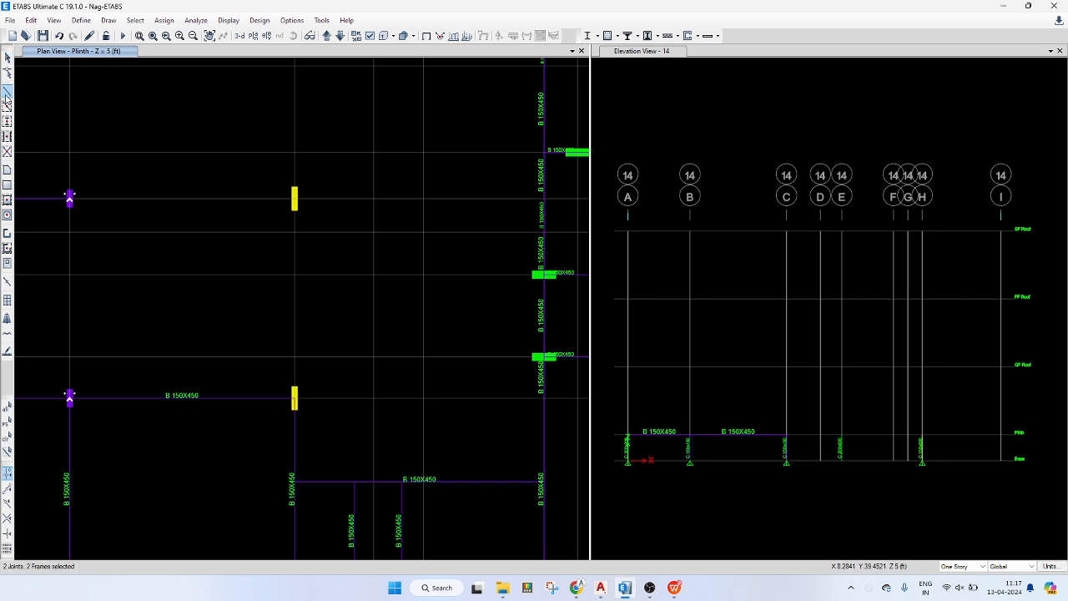
pyautogui.click(7, 107)
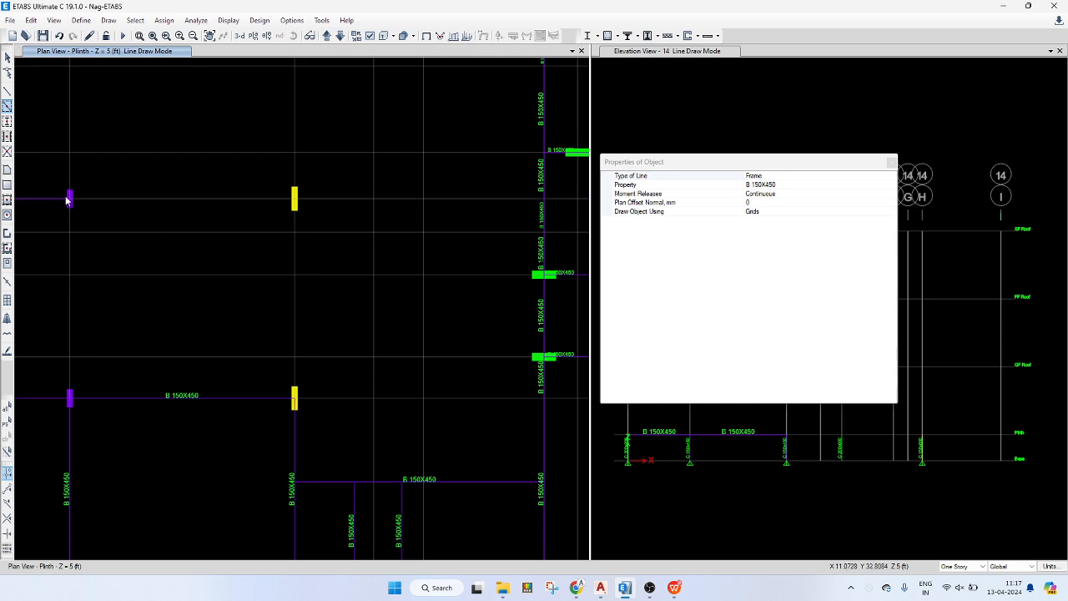
pyautogui.moveTo(59, 180); pyautogui.dragTo(90, 409)
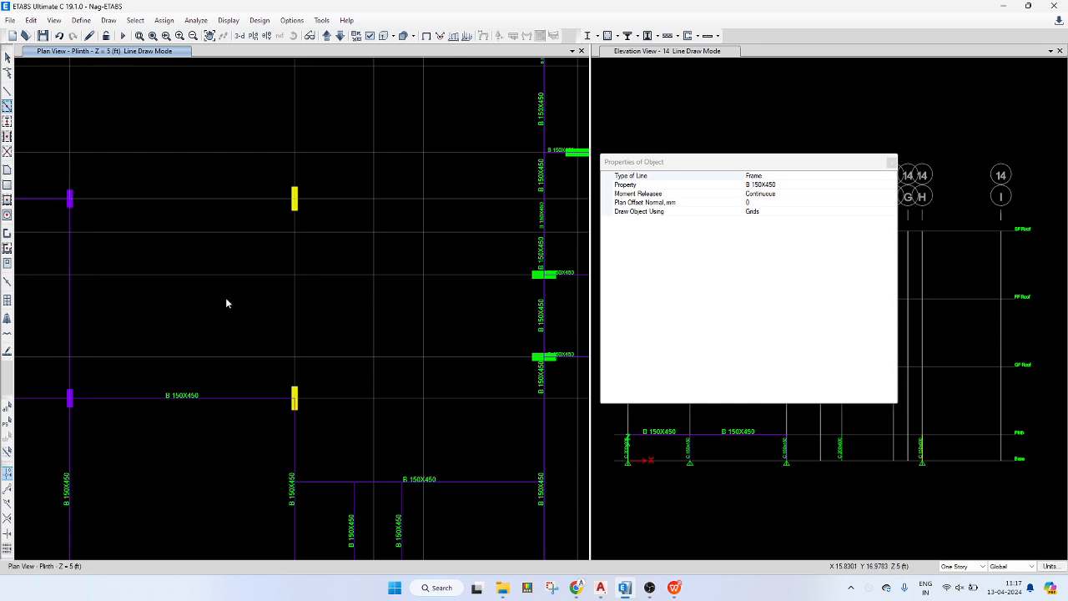
pyautogui.moveTo(305, 316); pyautogui.dragTo(313, 407)
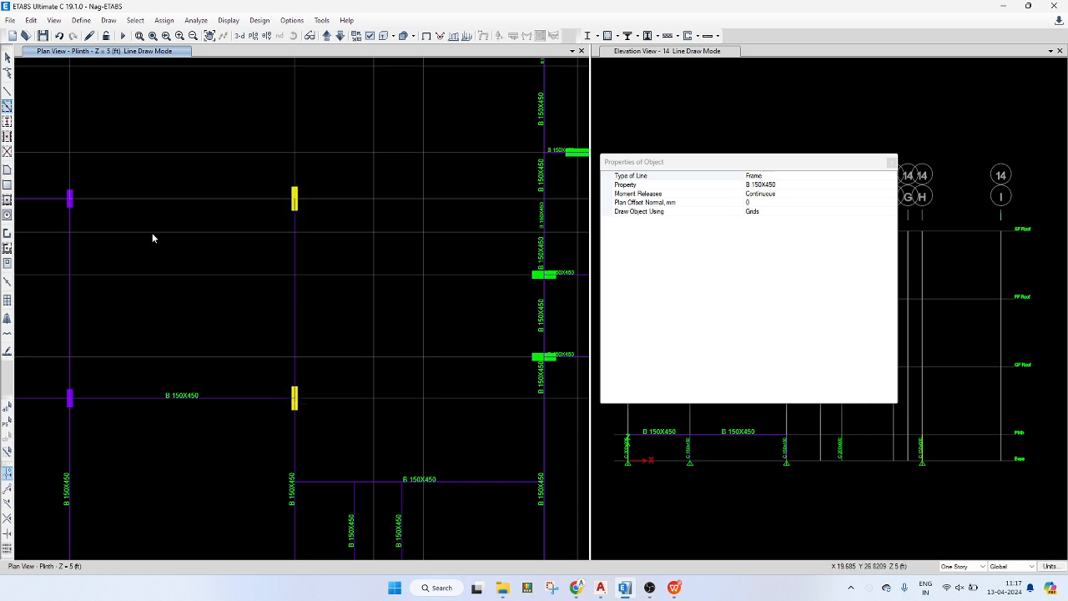
pyautogui.moveTo(41, 181)
pyautogui.mouseDown()
pyautogui.moveTo(70, 194)
pyautogui.moveTo(342, 221)
pyautogui.moveTo(561, 215)
pyautogui.mouseUp()
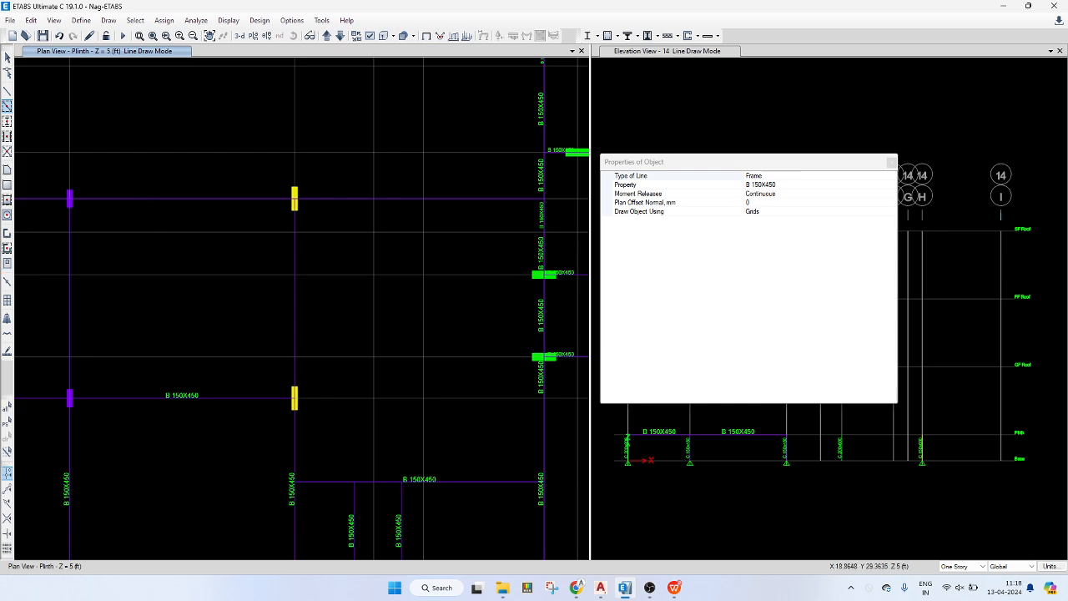
# - Replicate the grid C beams between grids 1 and 6 once by dx 14 ft and dy 0 ft, keeping the originals
pyautogui.hotkey('alt', 'Tab')
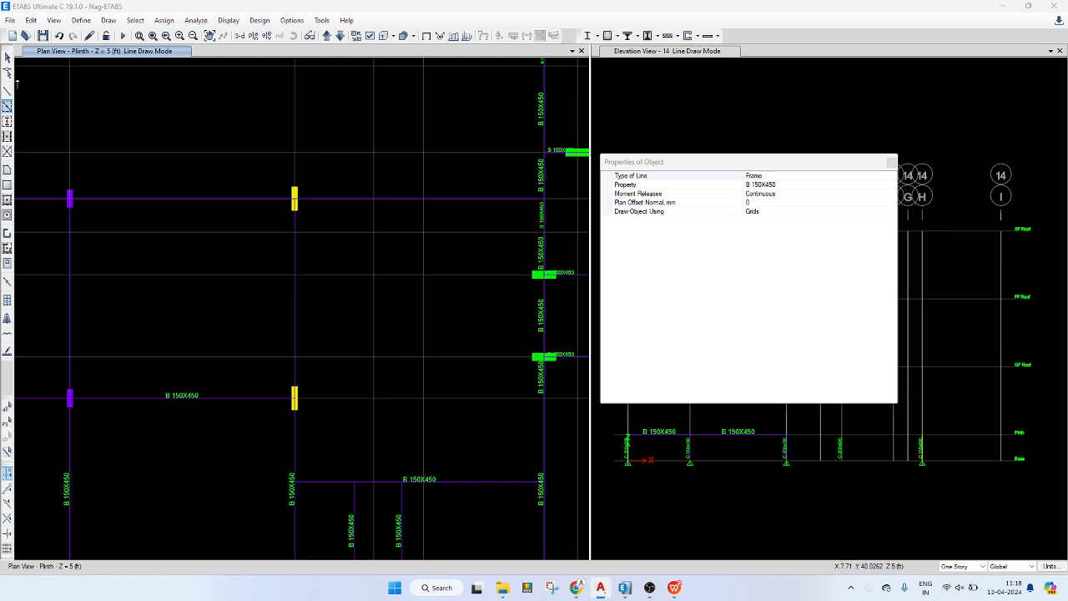
pyautogui.hotkey('alt', 'Tab')
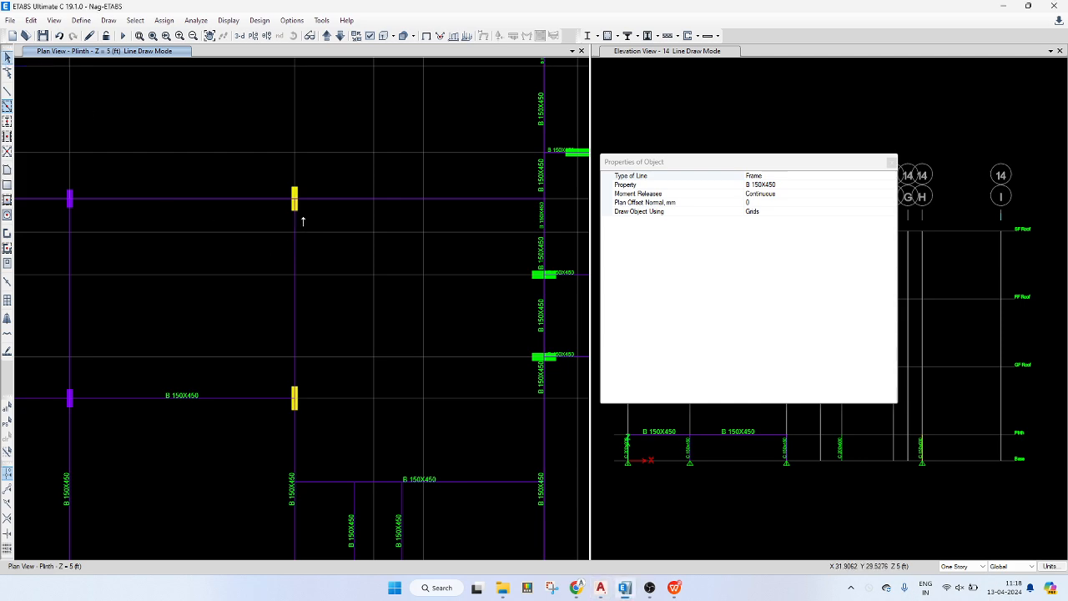
pyautogui.click(7, 60)
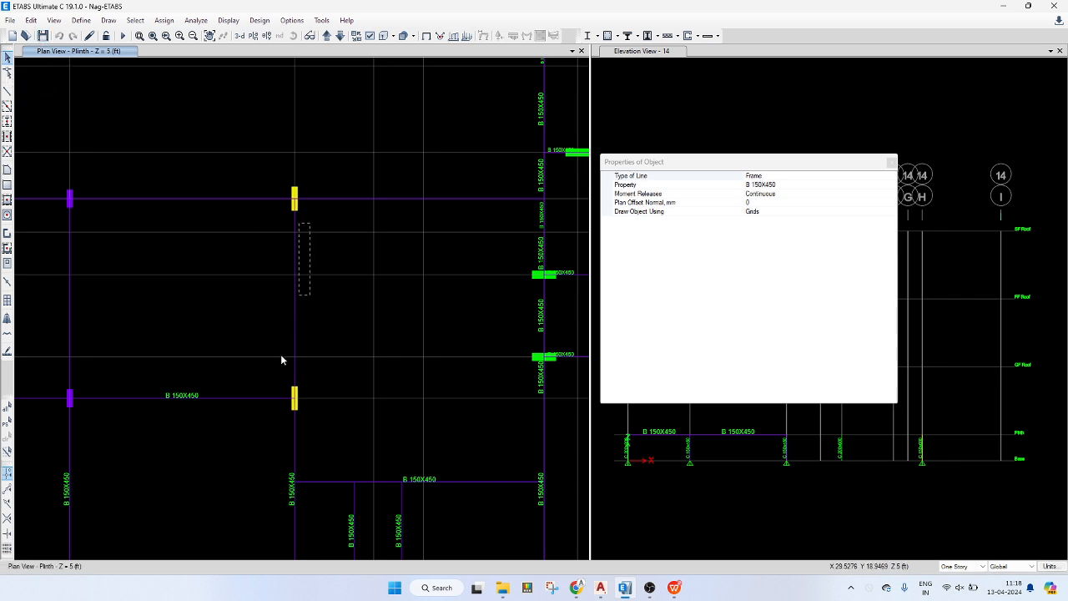
pyautogui.moveTo(281, 359); pyautogui.dragTo(276, 380)
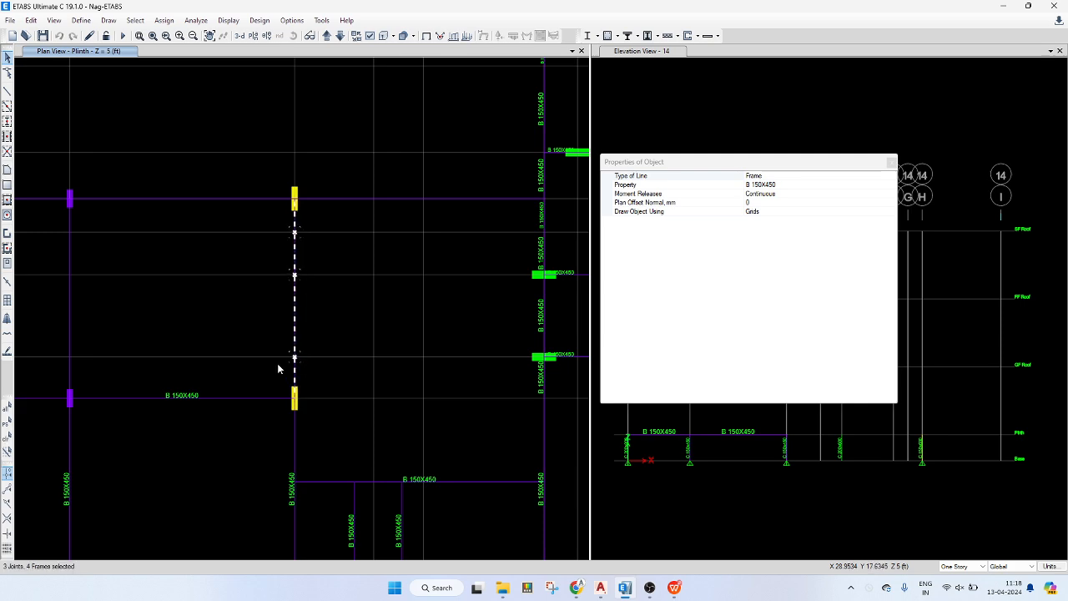
pyautogui.hotkey('ctrl', 'r')
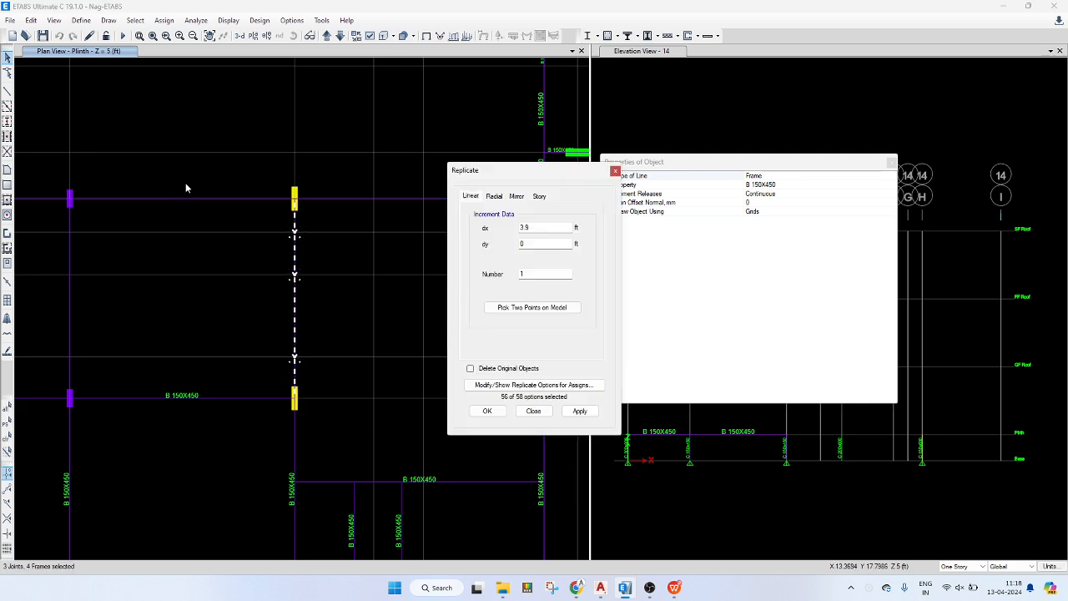
pyautogui.click(616, 173)
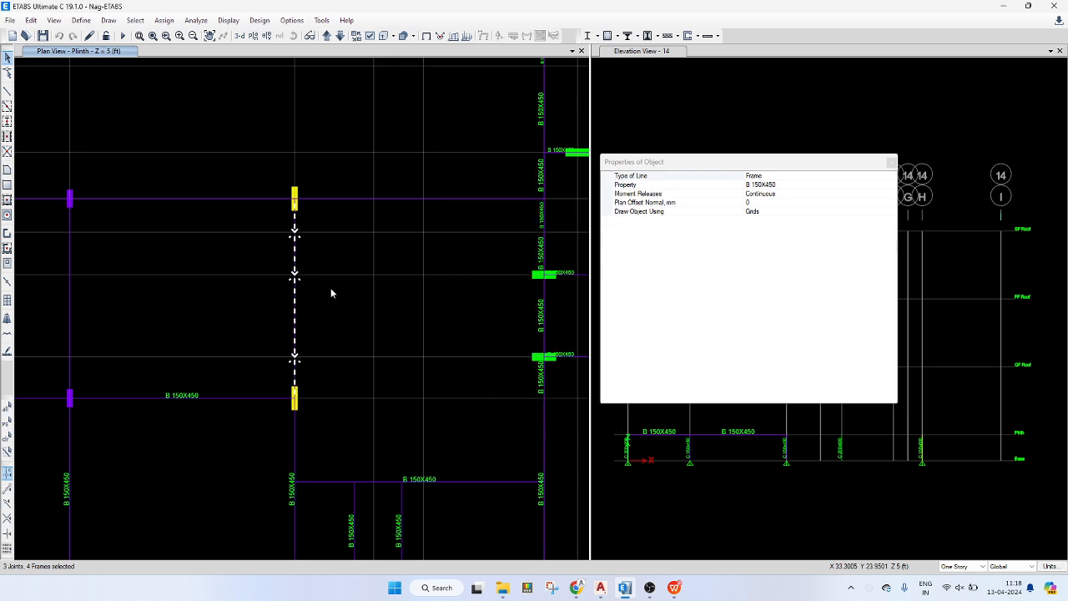
pyautogui.moveTo(310, 428)
pyautogui.mouseDown()
pyautogui.moveTo(269, 439)
pyautogui.moveTo(309, 439)
pyautogui.mouseUp()
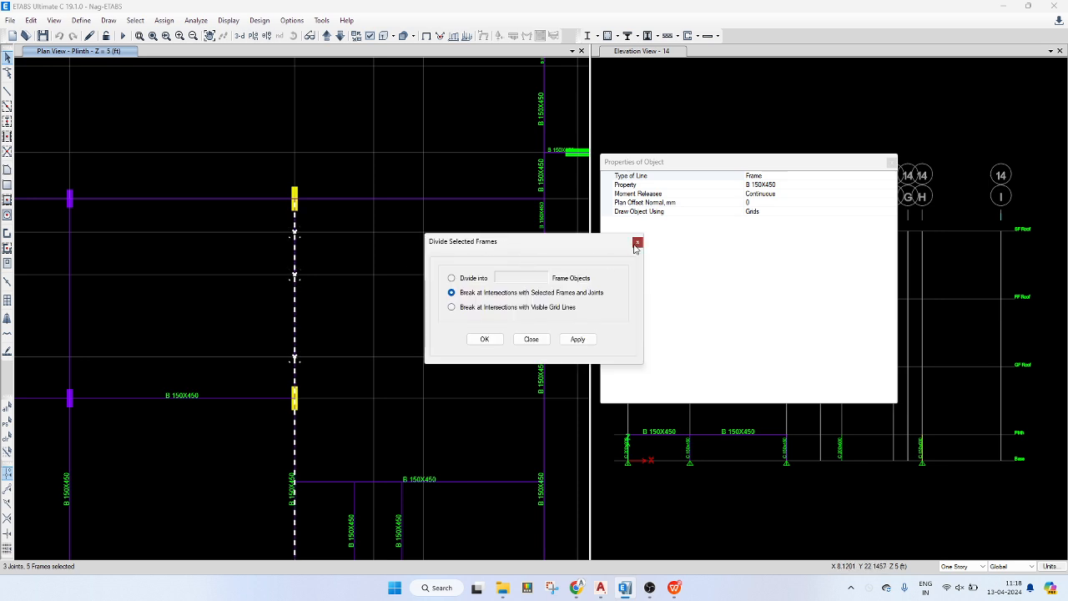
pyautogui.click(637, 245)
pyautogui.hotkey('ctrl', 'r')
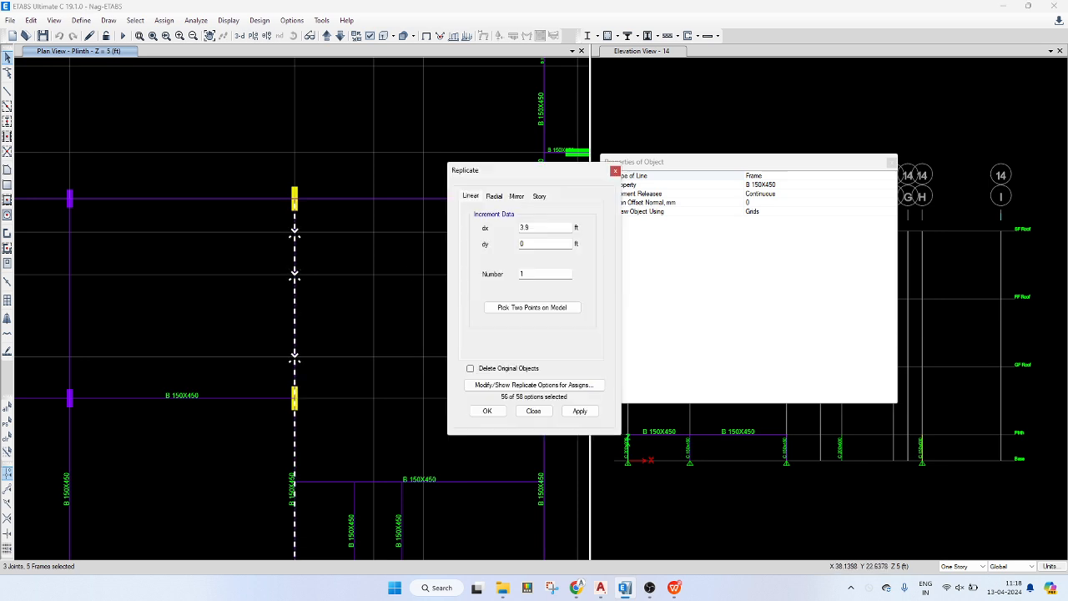
pyautogui.doubleClick(537, 227)
pyautogui.write('14')
pyautogui.click(580, 411)
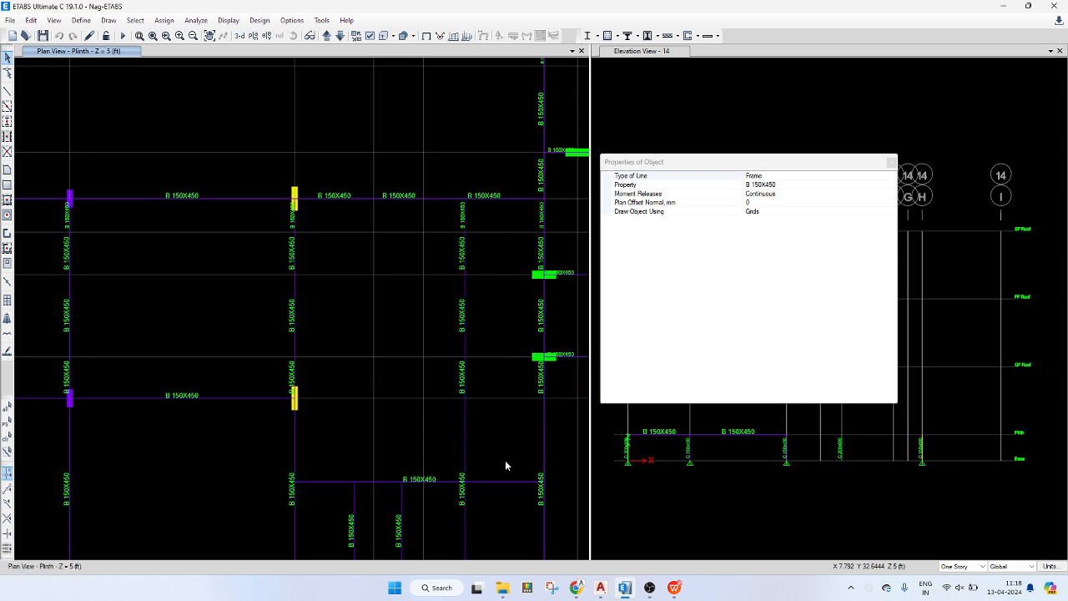
# - Break the replicated vertical beam and the horizontal secondary beam at their intersection, and delete the vertical segment nearer grid 1
pyautogui.moveTo(486, 468); pyautogui.dragTo(451, 494)
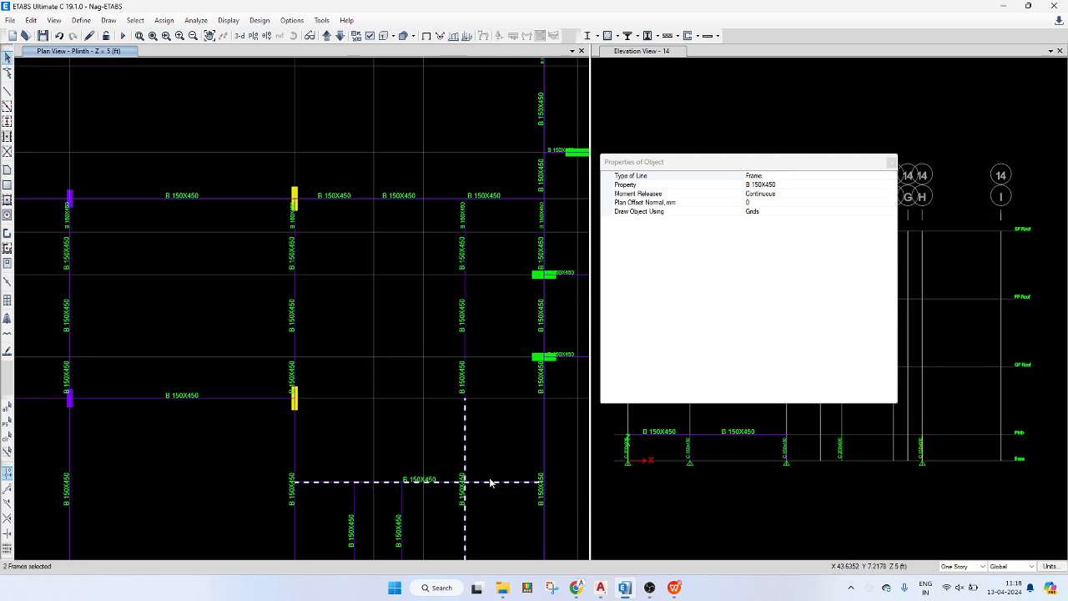
pyautogui.click(7, 351)
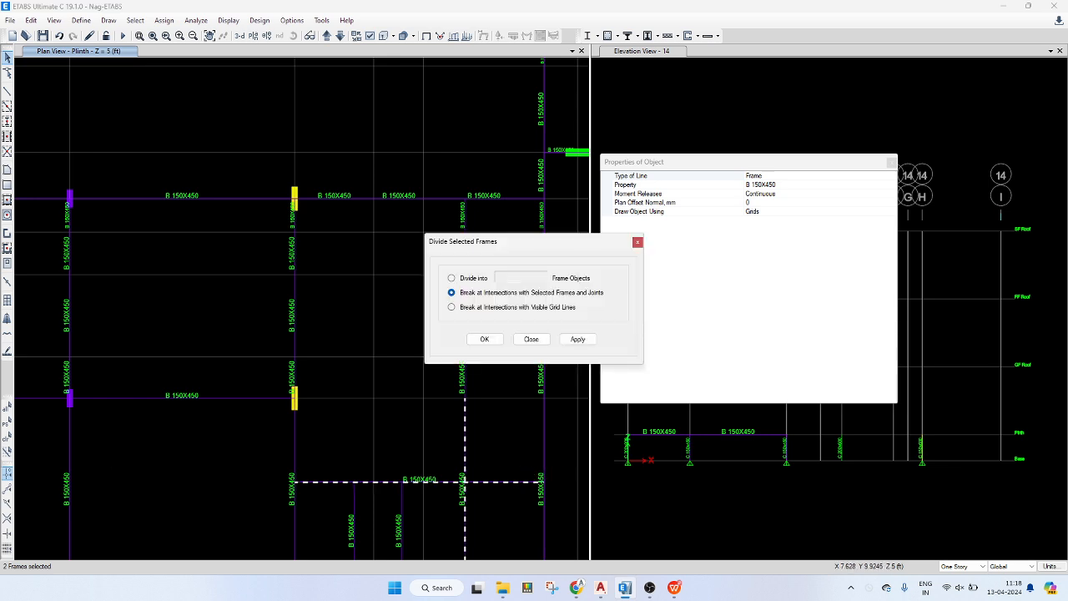
pyautogui.click(591, 339)
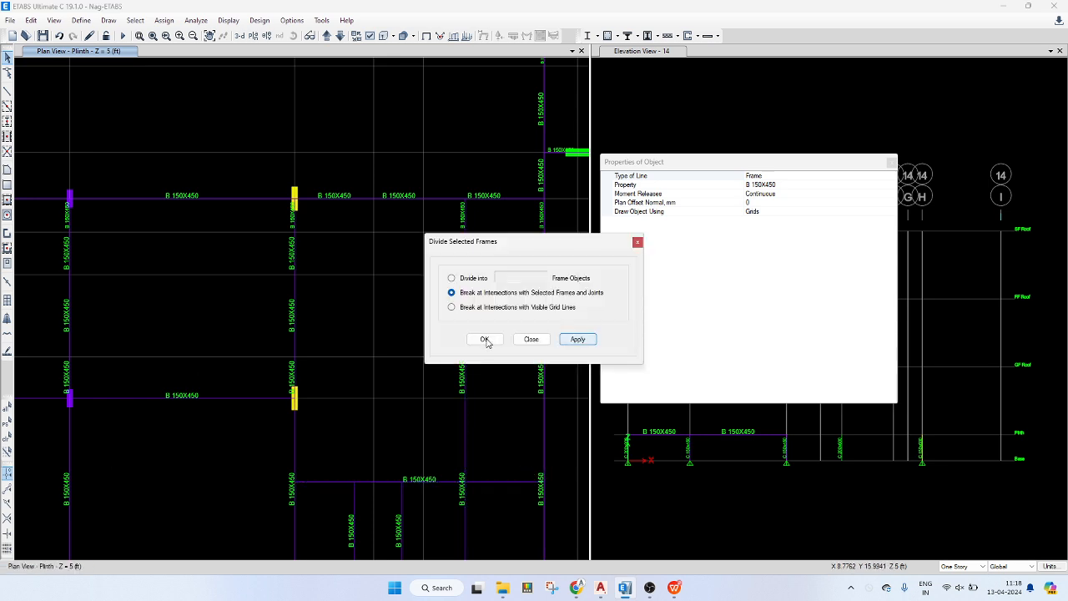
pyautogui.click(485, 340)
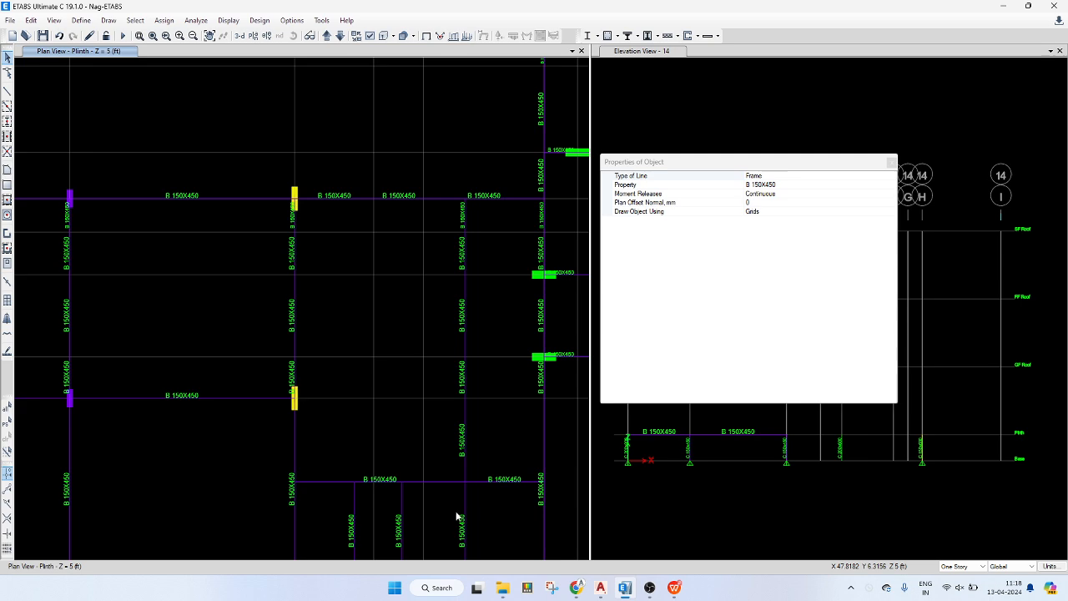
pyautogui.click(459, 517)
# - Join the segments of the horizontal secondary beam, the replicated vertical beam and the grid C beam between grids 2 and 6 into single beams
pyautogui.click(466, 484)
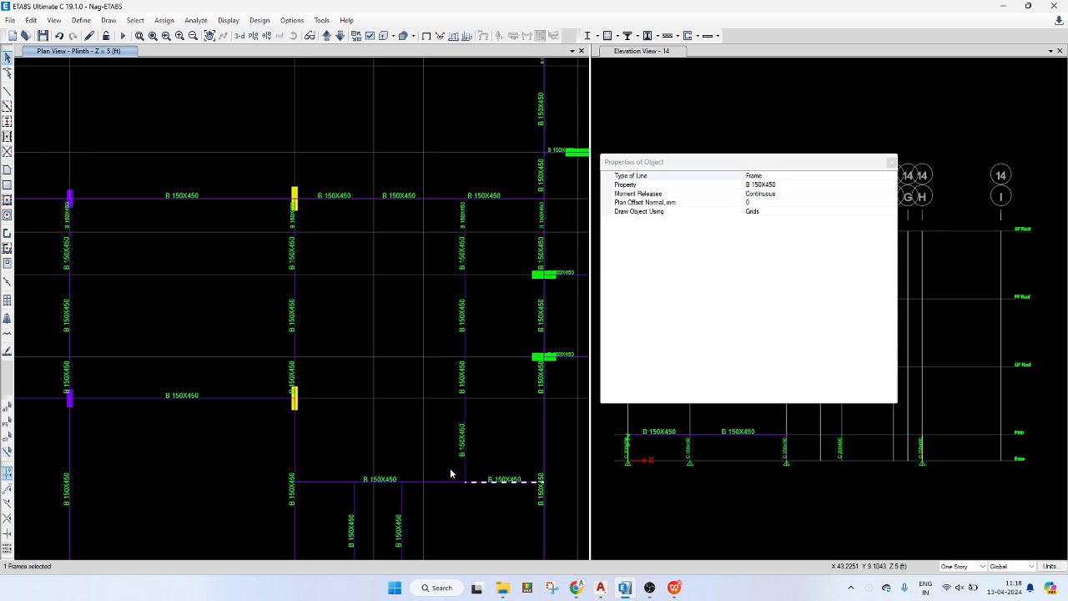
pyautogui.hotkey('ctrl', 'j')
pyautogui.moveTo(498, 448); pyautogui.dragTo(452, 213)
pyautogui.hotkey('ctrl', 'j')
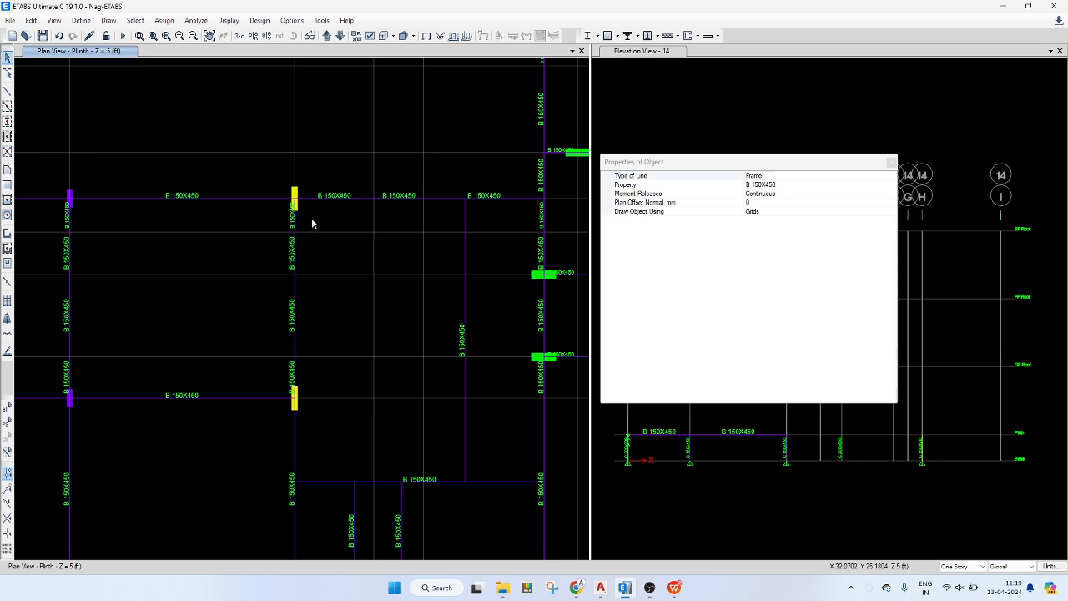
pyautogui.moveTo(312, 218); pyautogui.dragTo(282, 371)
pyautogui.hotkey('ctrl', 'j')
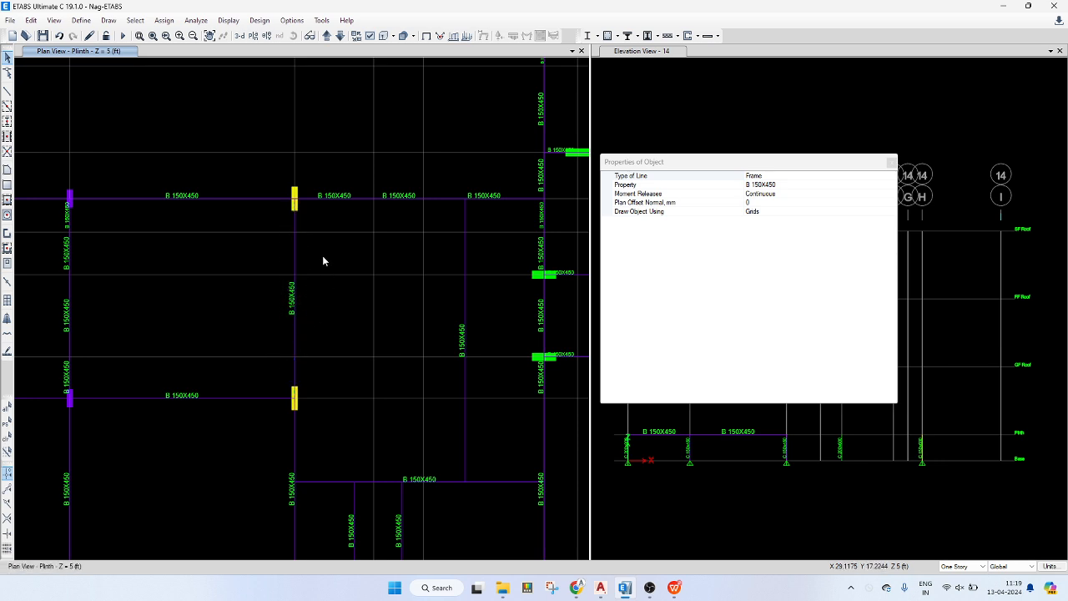
pyautogui.scroll(-2, 324, 233)
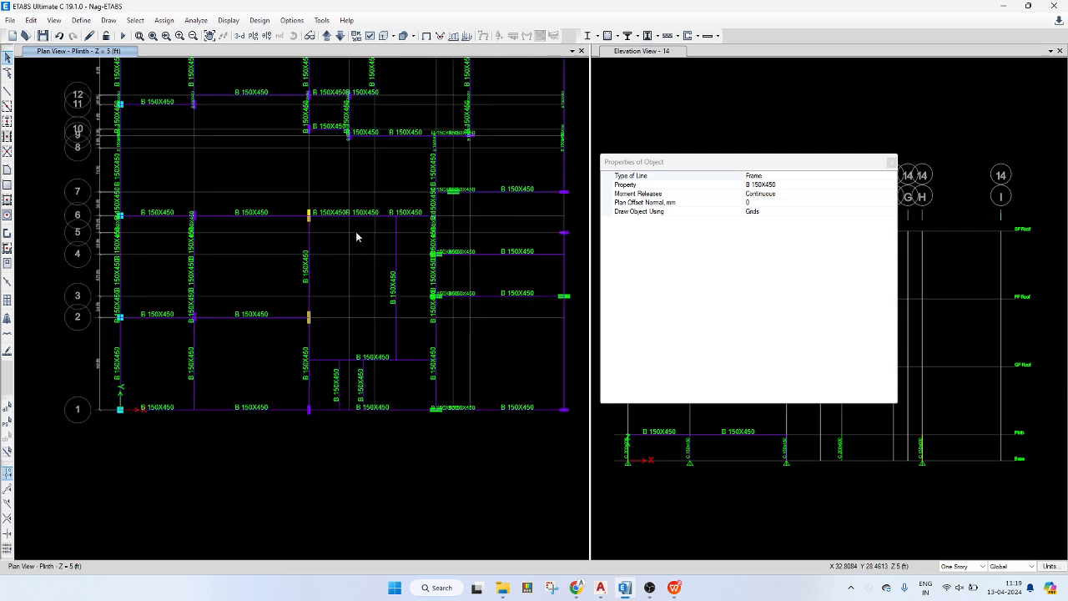
pyautogui.scroll(2, 399, 272)
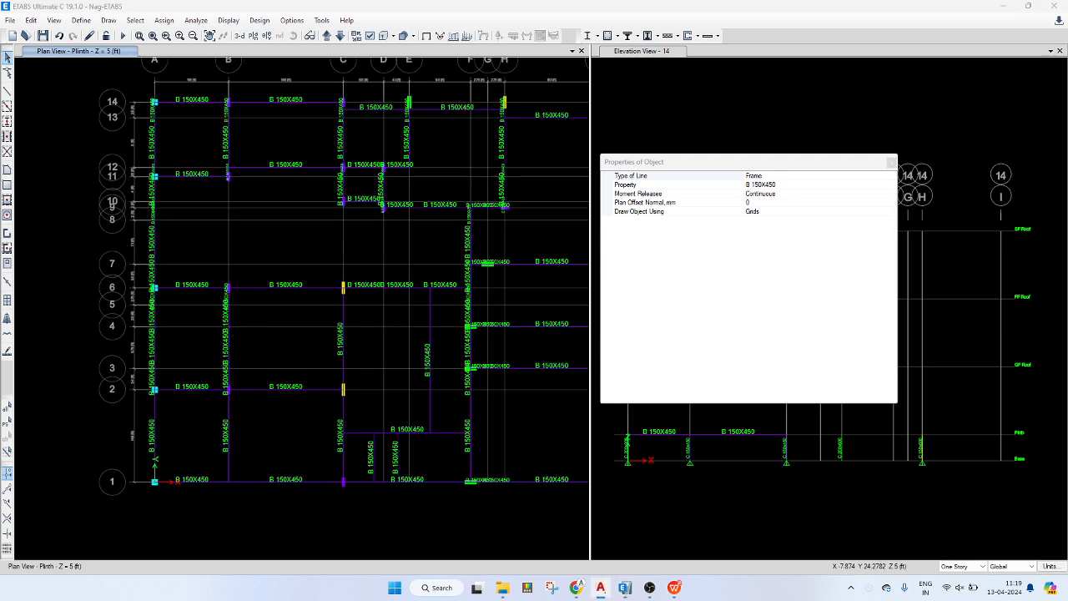
pyautogui.moveTo(332, 235); pyautogui.dragTo(348, 238, button='middle')
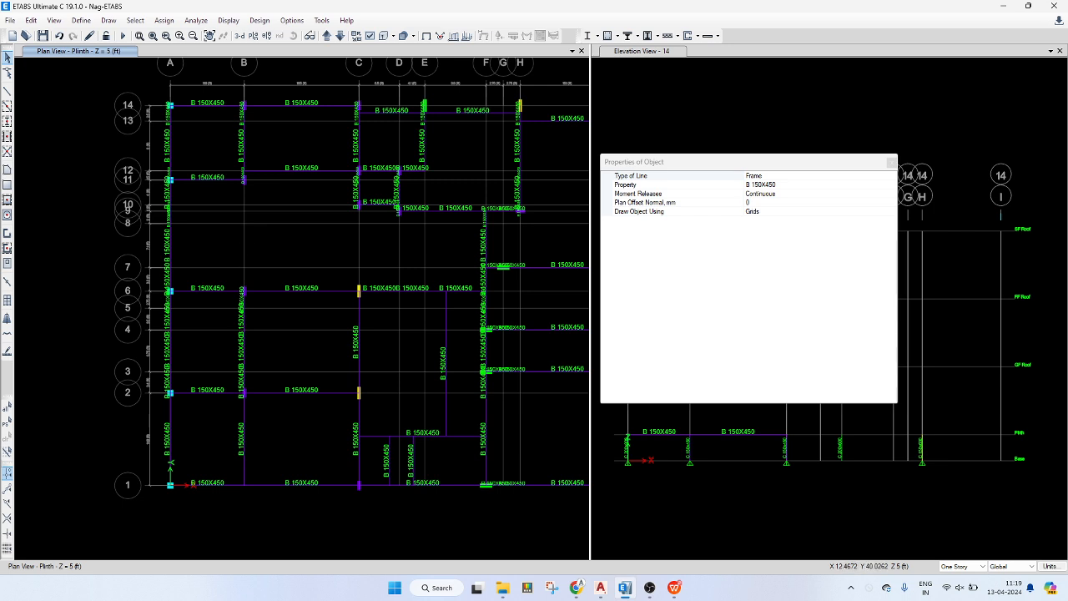
pyautogui.hotkey('alt', 'Tab')
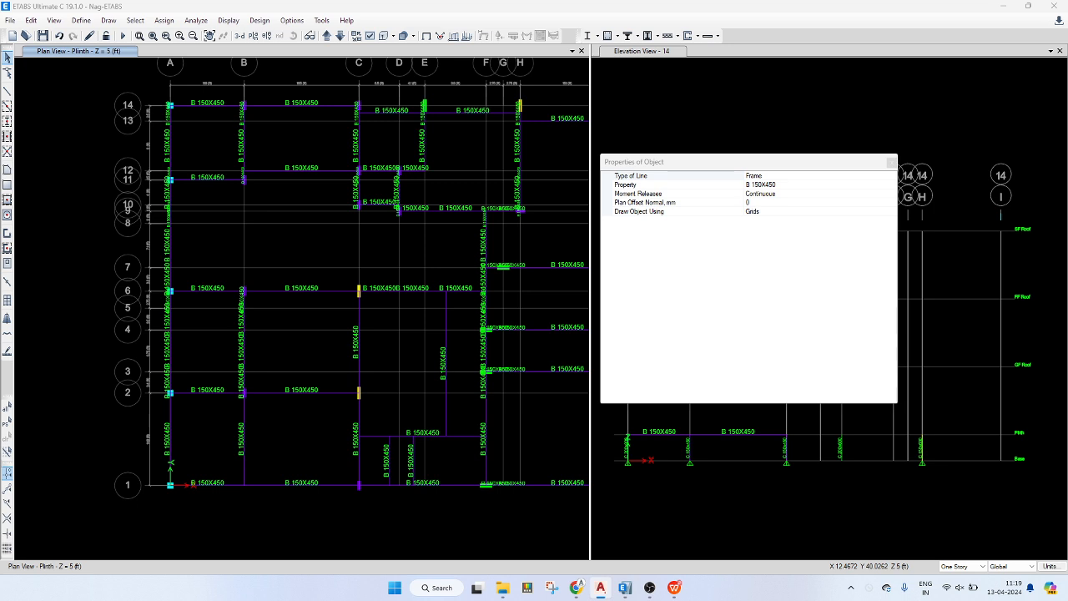
pyautogui.click(381, 237)
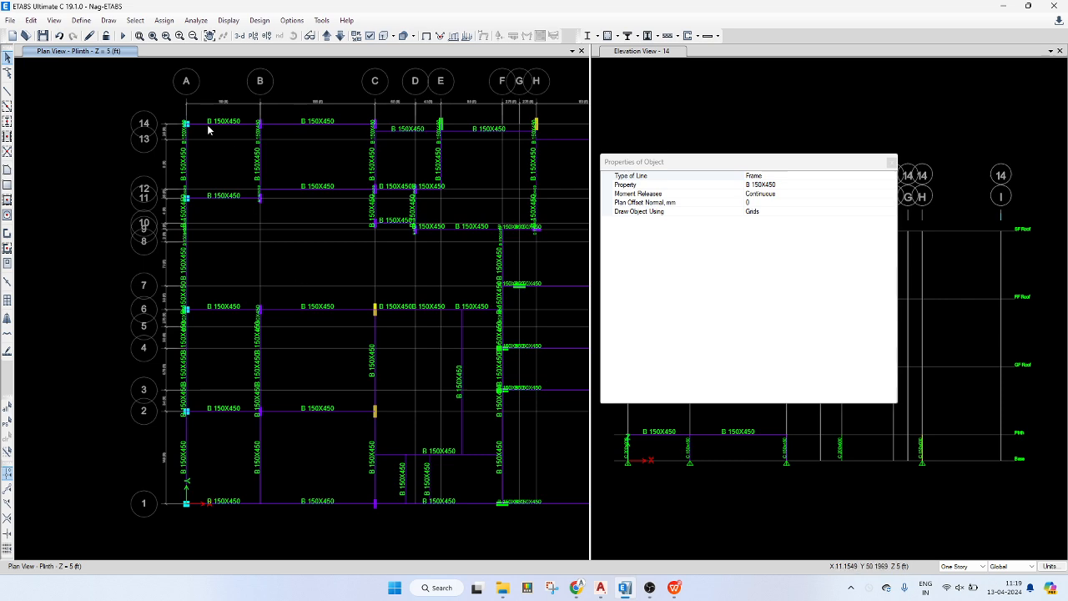
# - Draw a B 150X450 beam along grid B between grids 6 and 11 and join its segments into a single beam
pyautogui.click(7, 106)
pyautogui.moveTo(255, 195); pyautogui.dragTo(267, 315)
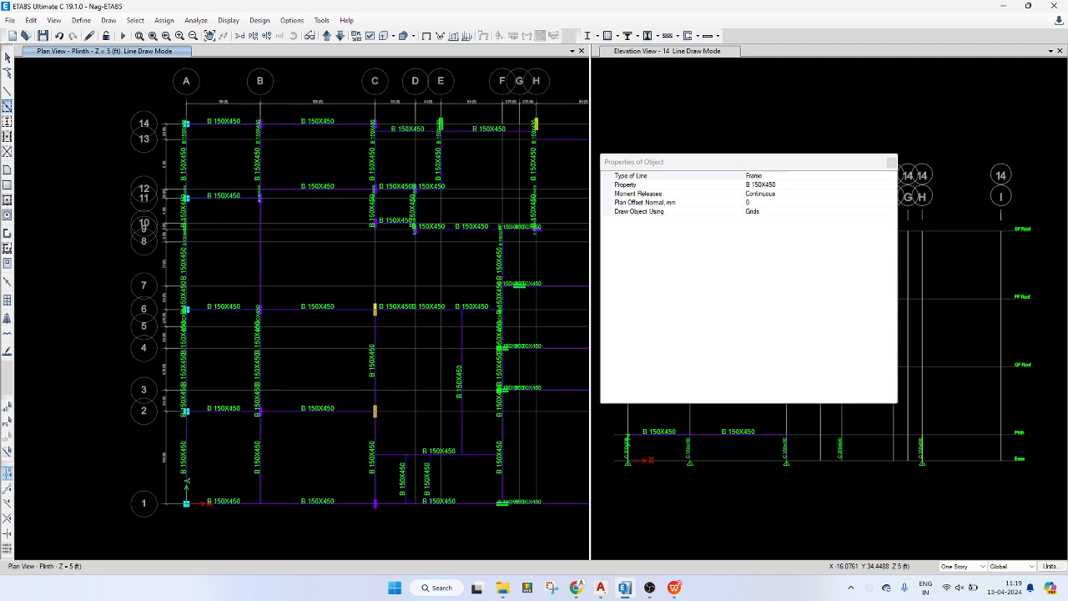
pyautogui.click(7, 56)
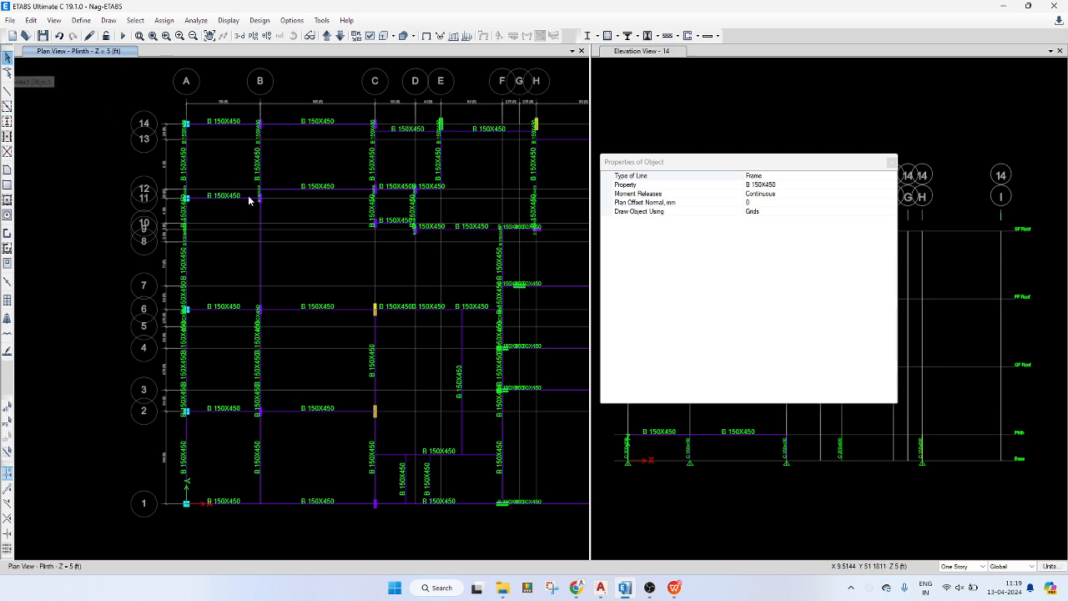
pyautogui.moveTo(267, 213); pyautogui.dragTo(238, 296)
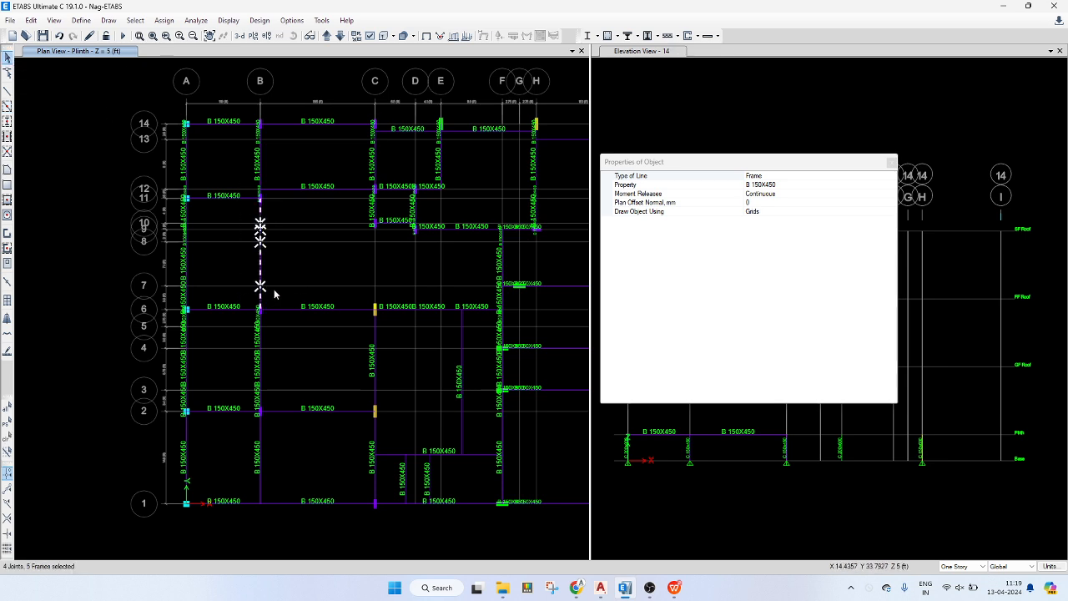
pyautogui.press('Delete')
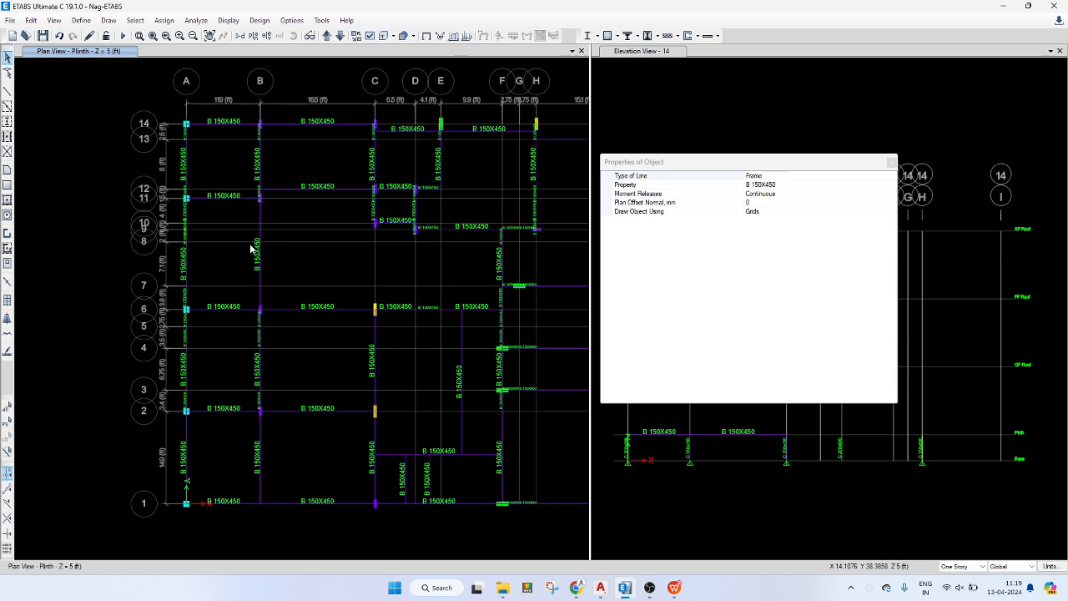
# - Replicate the grid B beam between grids 6 and 11 and the short one between 11 and 12 once by dx 5.75 ft and dy 0 ft
pyautogui.click(258, 257)
pyautogui.hotkey('ctrl', 'r')
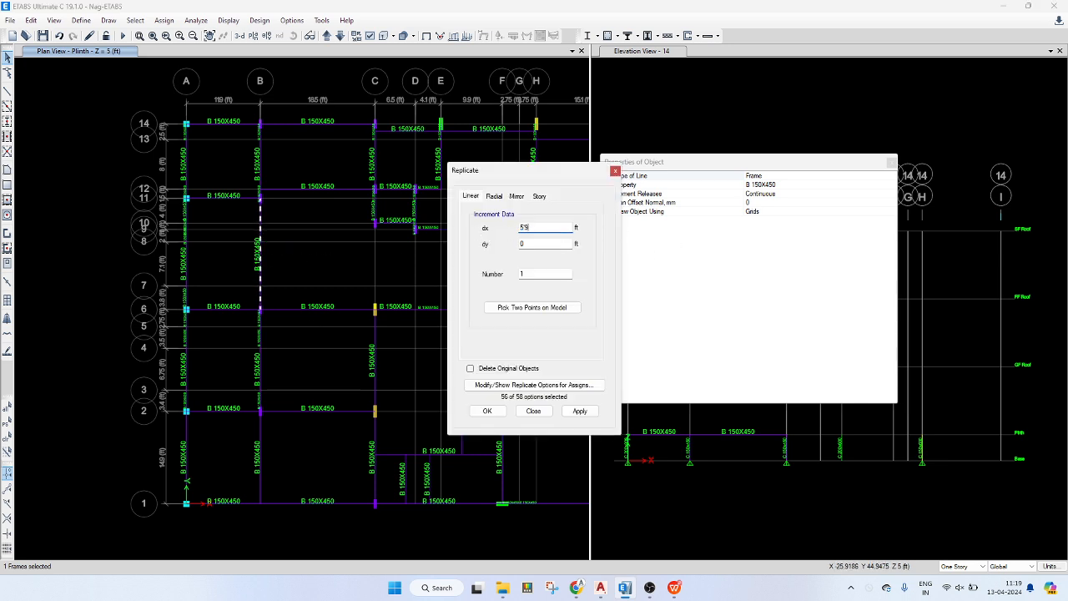
pyautogui.click(587, 409)
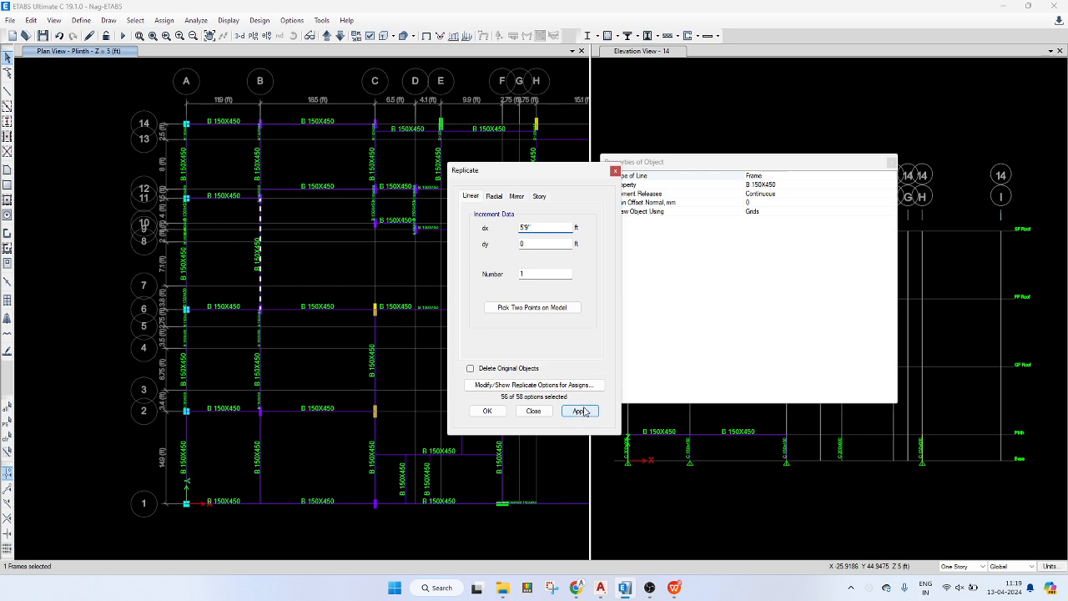
pyautogui.click(495, 411)
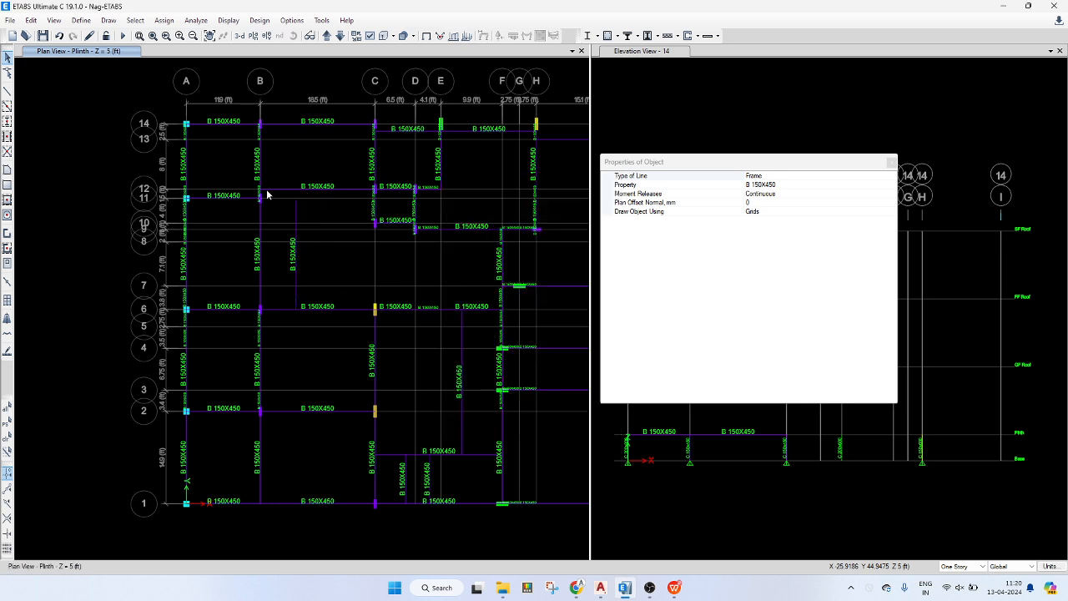
pyautogui.scroll(6, 267, 194)
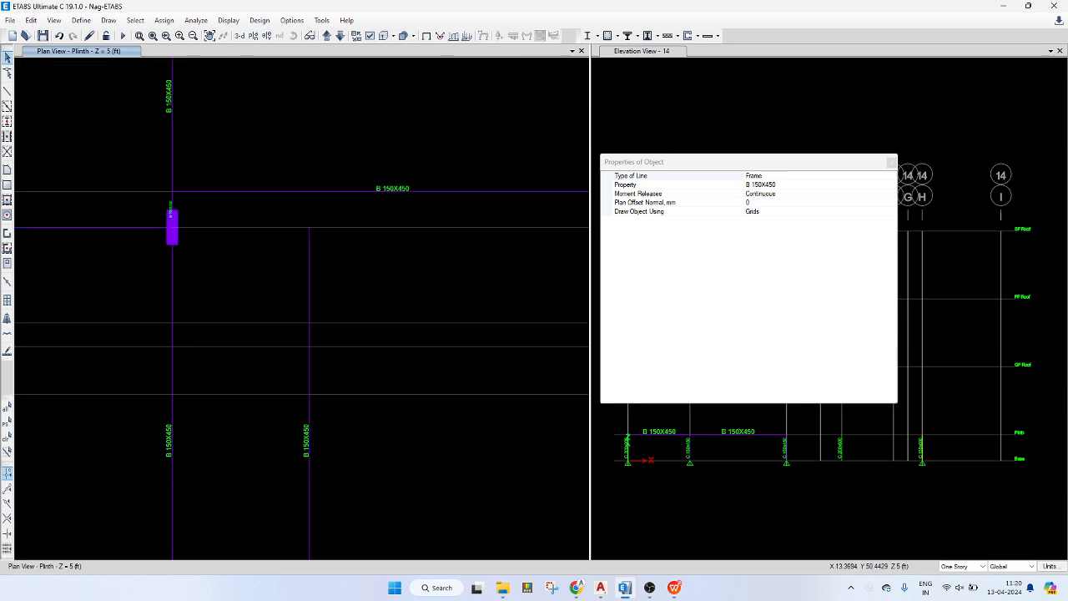
pyautogui.click(160, 206)
pyautogui.hotkey('ctrl', 'r')
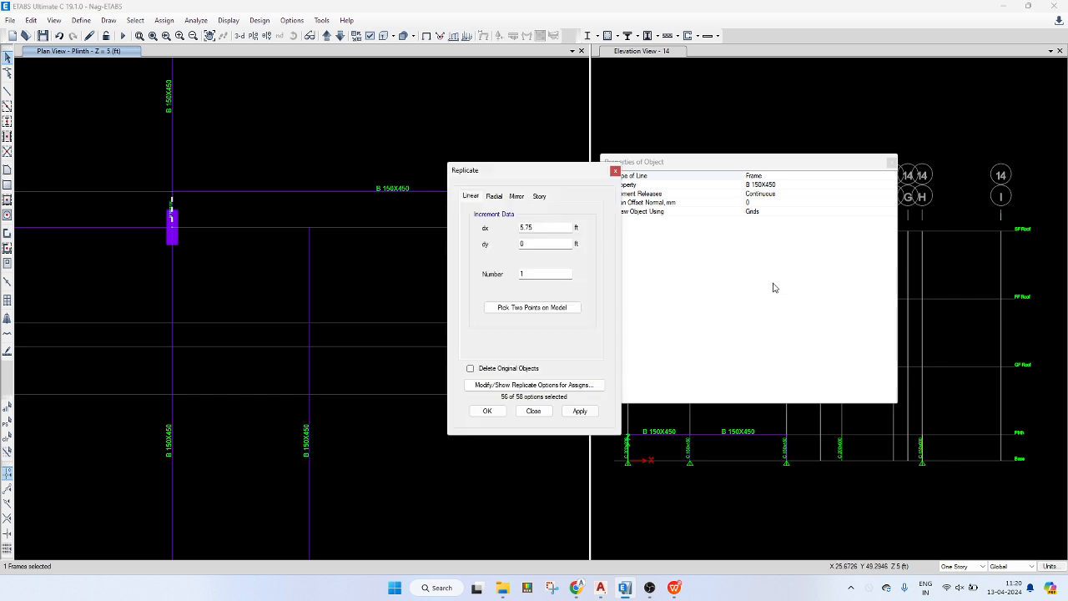
pyautogui.click(592, 410)
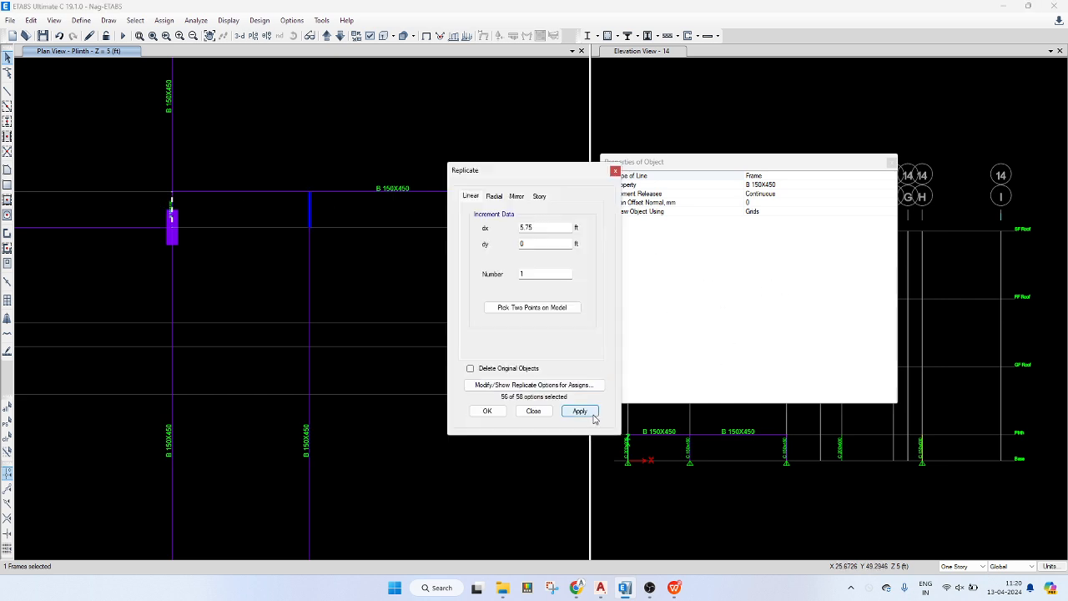
pyautogui.click(487, 411)
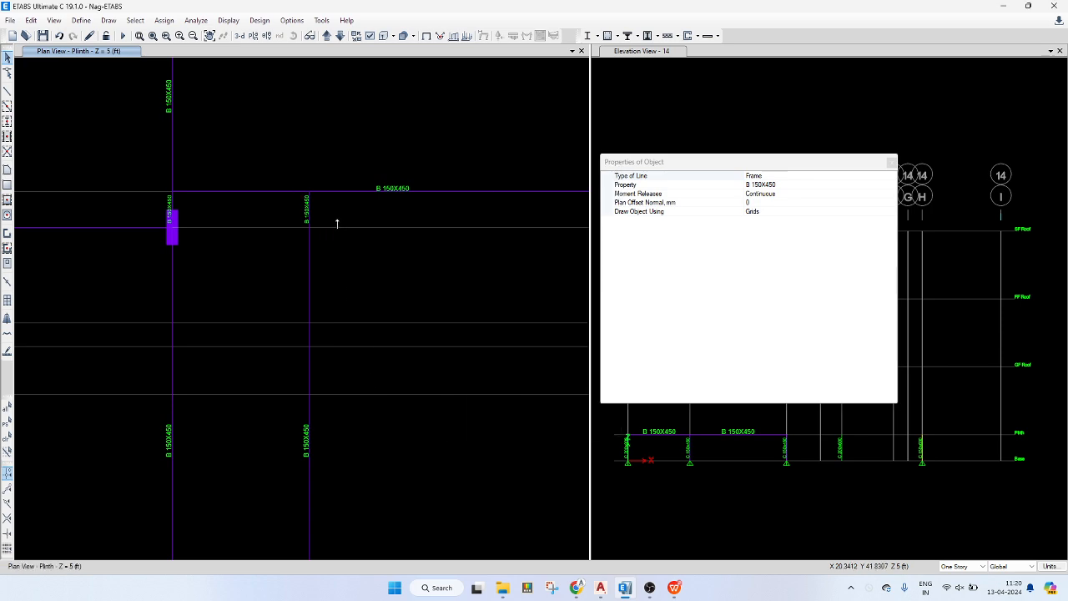
# - Delete the two replicated vertical beams between grids B and C, from grid 6 to grid 12
pyautogui.scroll(-3, 338, 224)
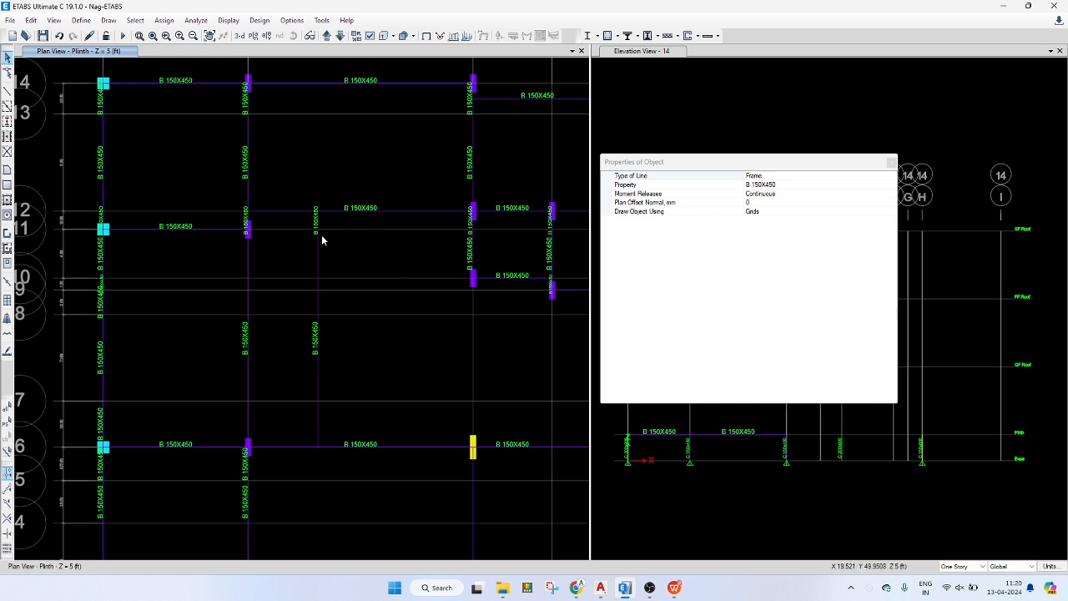
pyautogui.click(301, 410)
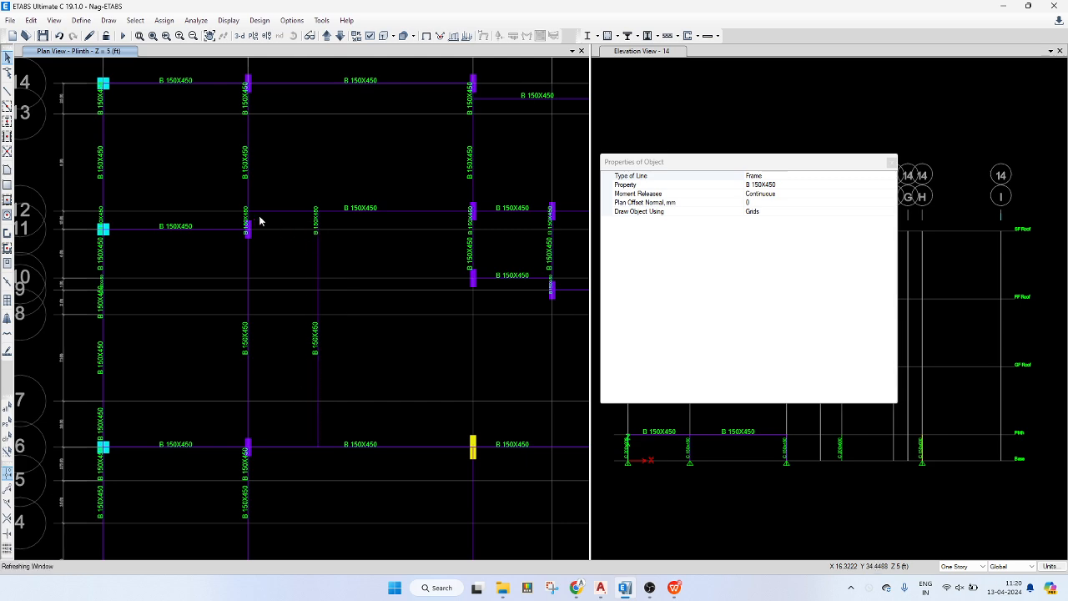
pyautogui.press('Delete')
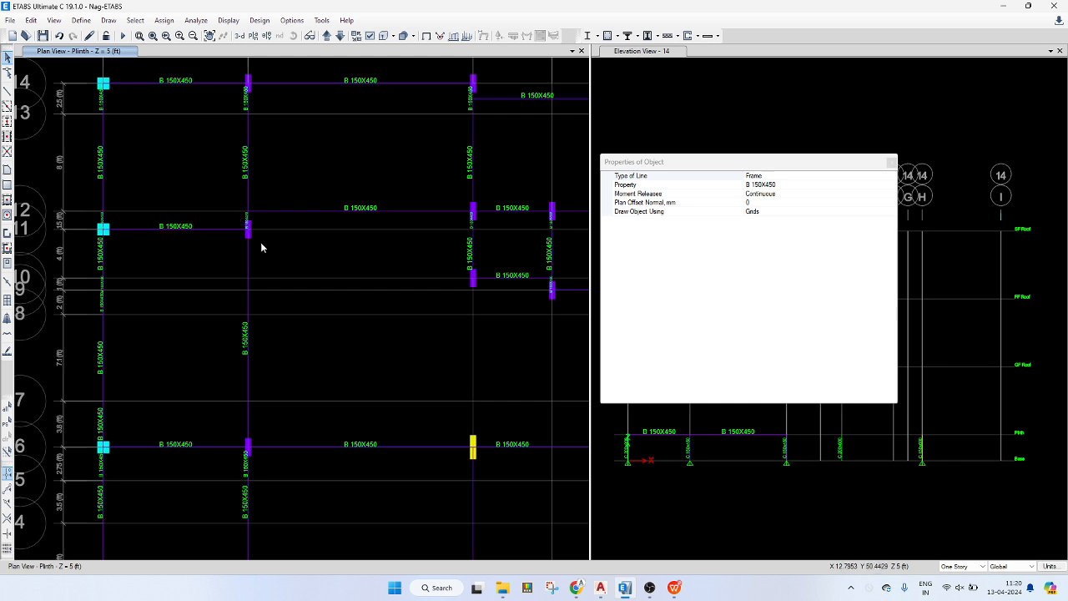
# - Replicate the grid B beams between grids 6 and 12 once by dx 8.4 ft and dy 0 ft, keeping the originals
pyautogui.click(249, 214)
pyautogui.moveTo(261, 248); pyautogui.dragTo(232, 411)
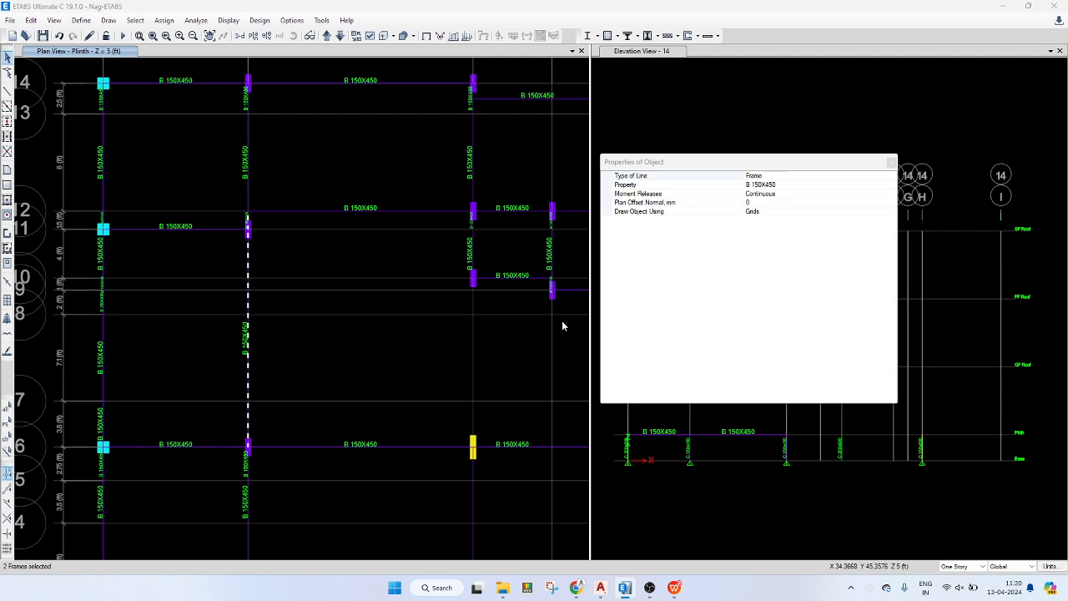
pyautogui.hotkey('ctrl', 'r')
pyautogui.doubleClick(534, 227)
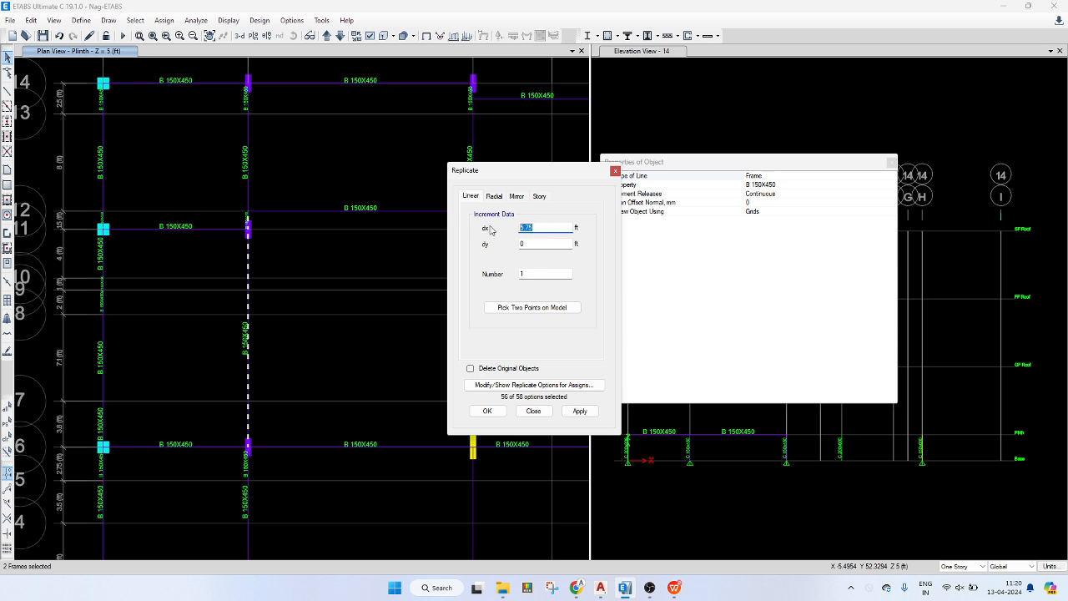
pyautogui.write('8.4')
pyautogui.click(572, 411)
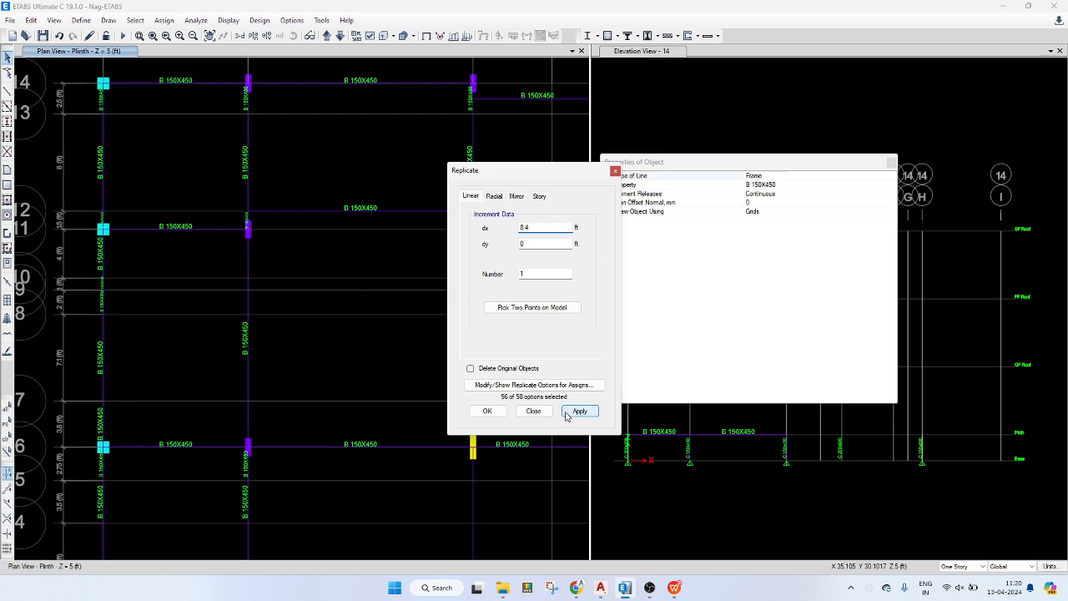
# - Replicate the grid 6 beam between grids B and C once by dx 0 ft and dy 5.75 ft, keeping the original
pyautogui.click(401, 444)
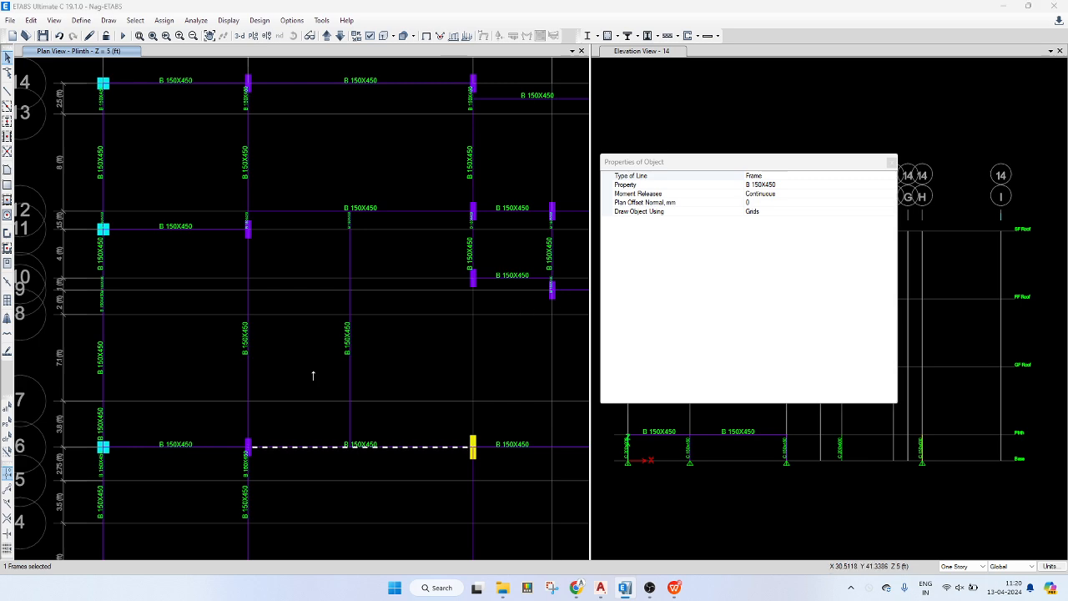
pyautogui.hotkey('ctrl', 'r')
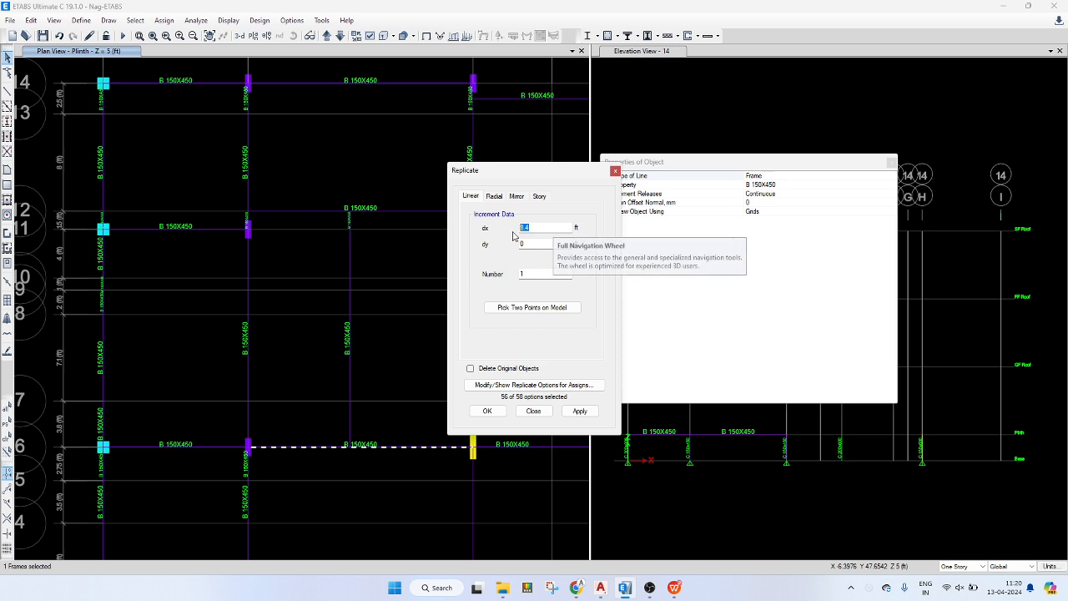
pyautogui.press('Tab')
pyautogui.write('5')
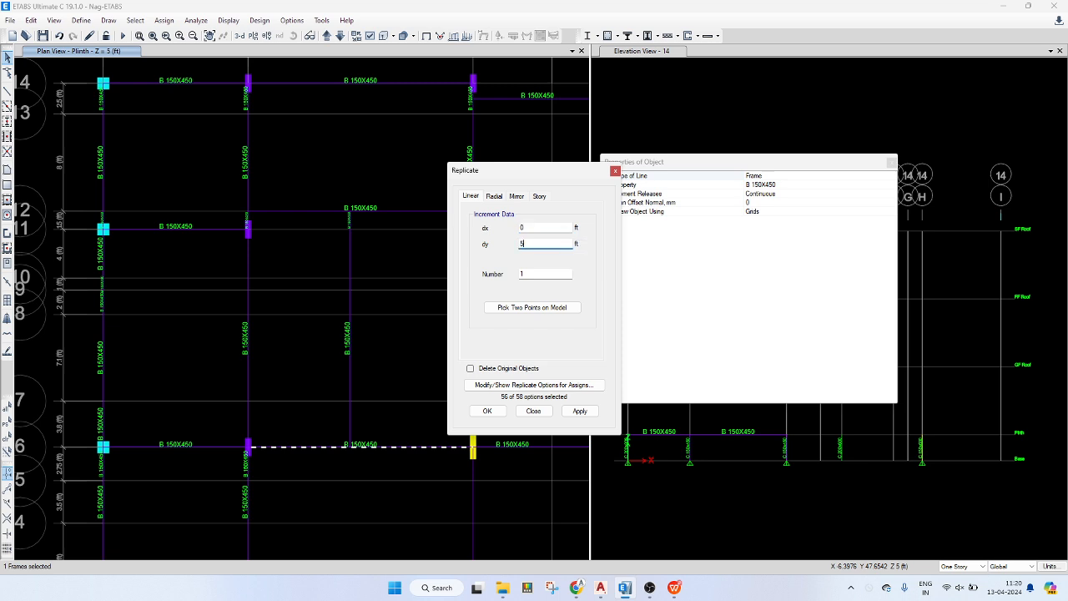
pyautogui.click(579, 412)
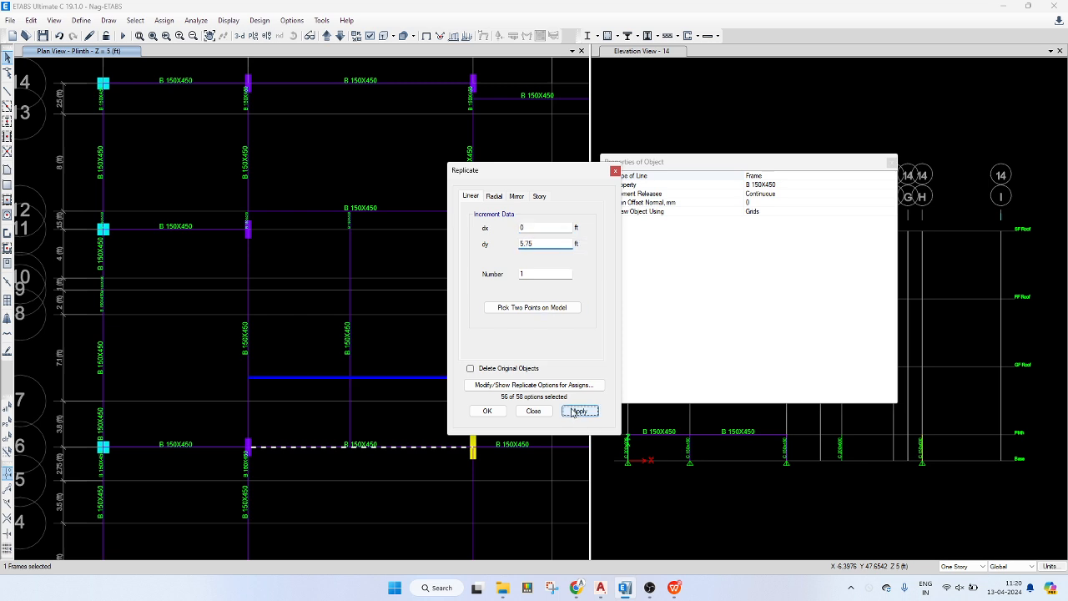
pyautogui.click(500, 411)
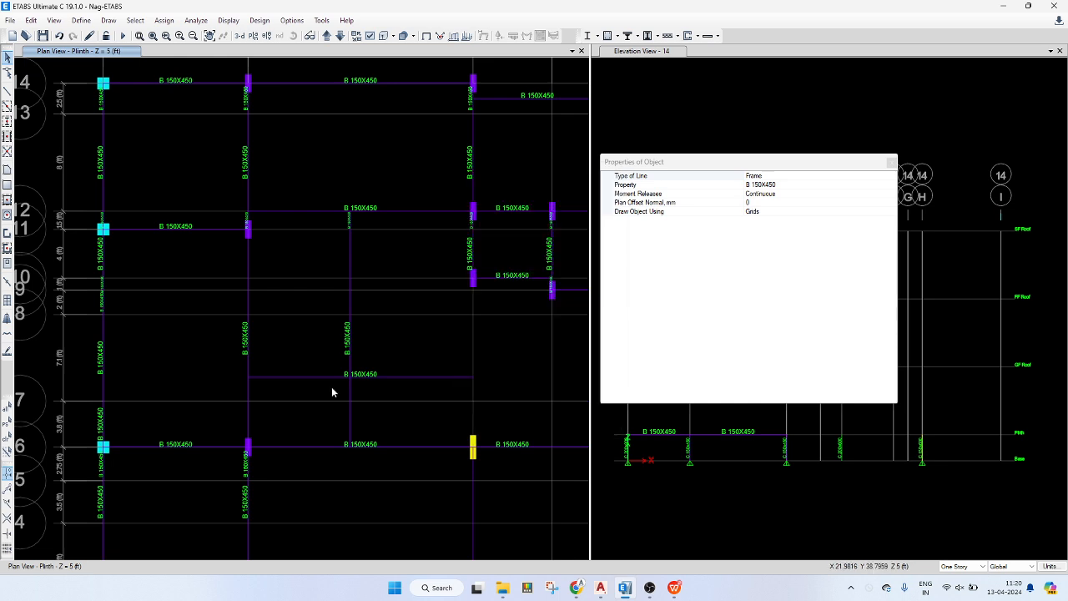
# - Break the replicated vertical and horizontal beams between grids B and C at their intersection, and delete the vertical segment nearer grid 6
pyautogui.moveTo(365, 364); pyautogui.dragTo(332, 389)
pyautogui.hotkey('ctrl', 'd')
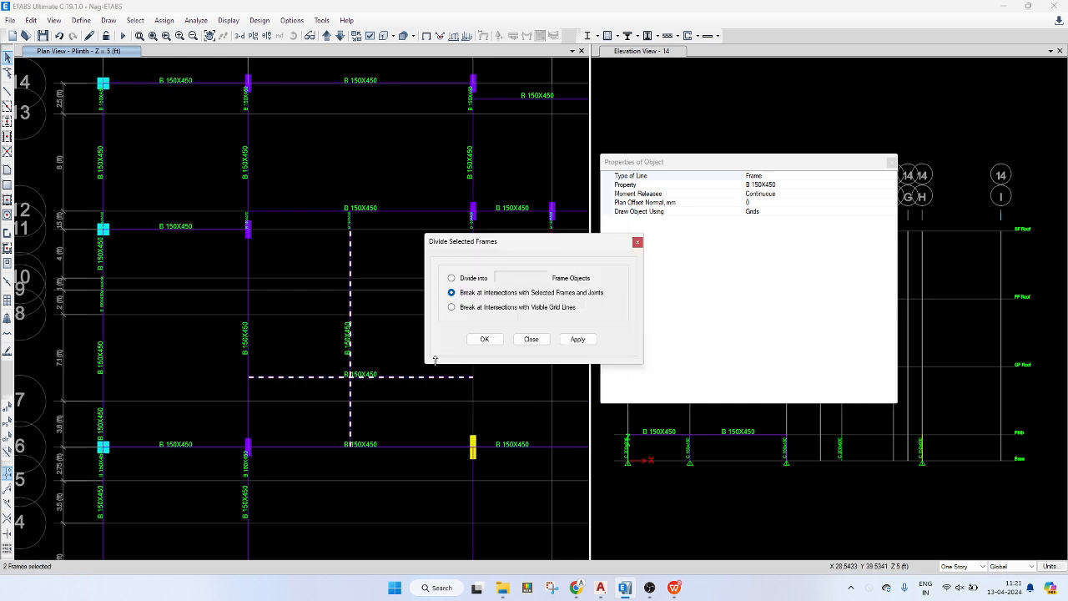
pyautogui.click(486, 340)
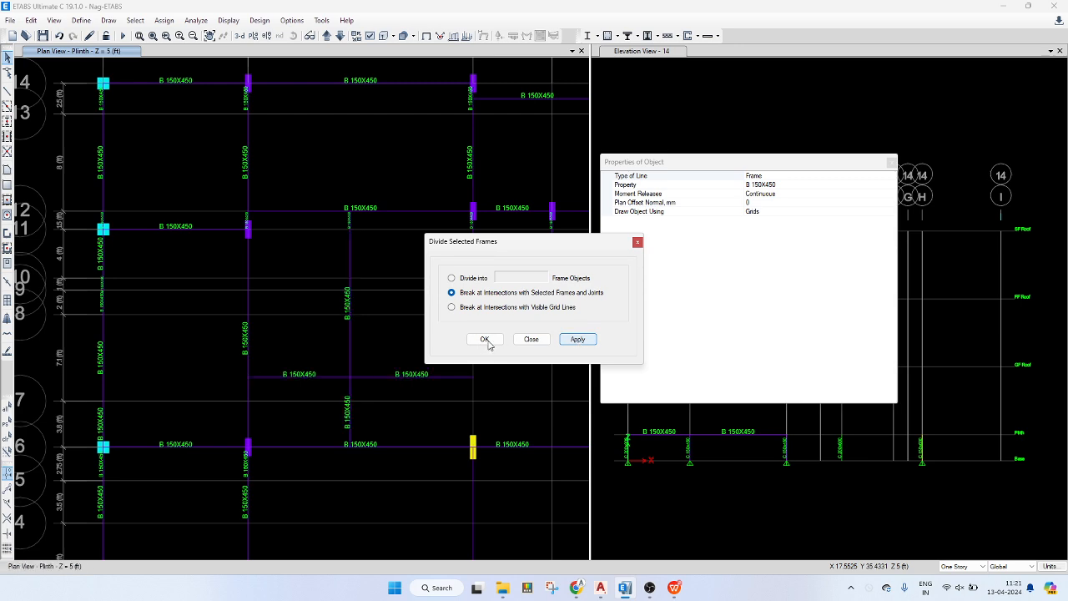
pyautogui.click(340, 405)
pyautogui.click(349, 400)
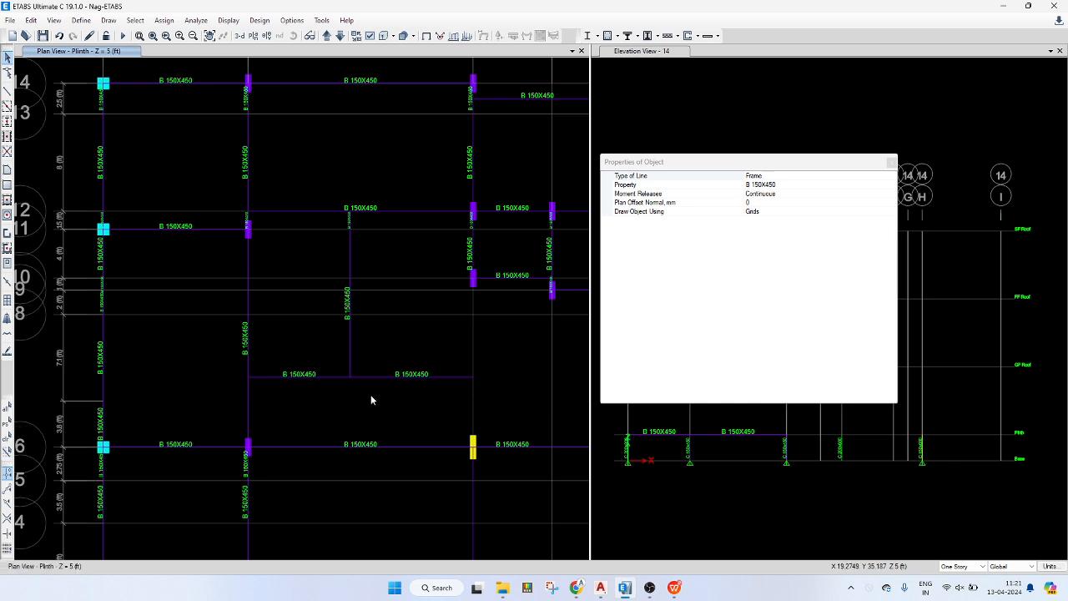
# - Undo the last deletion, and delete the vertical segment between the horizontal secondary beam and grid 6 again
pyautogui.scroll(-3, 374, 380)
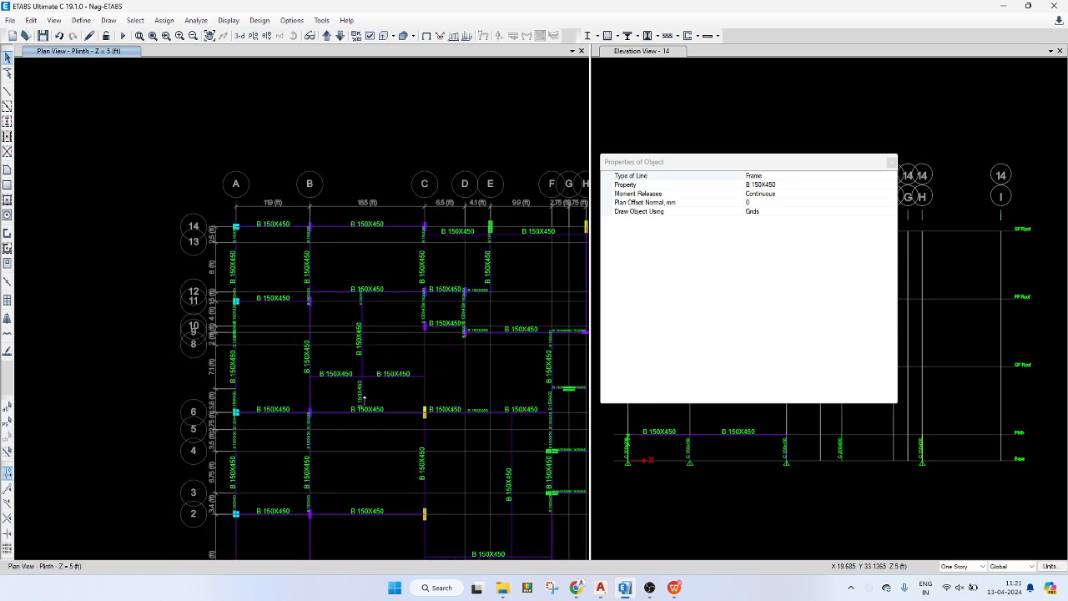
pyautogui.scroll(-1, 369, 395)
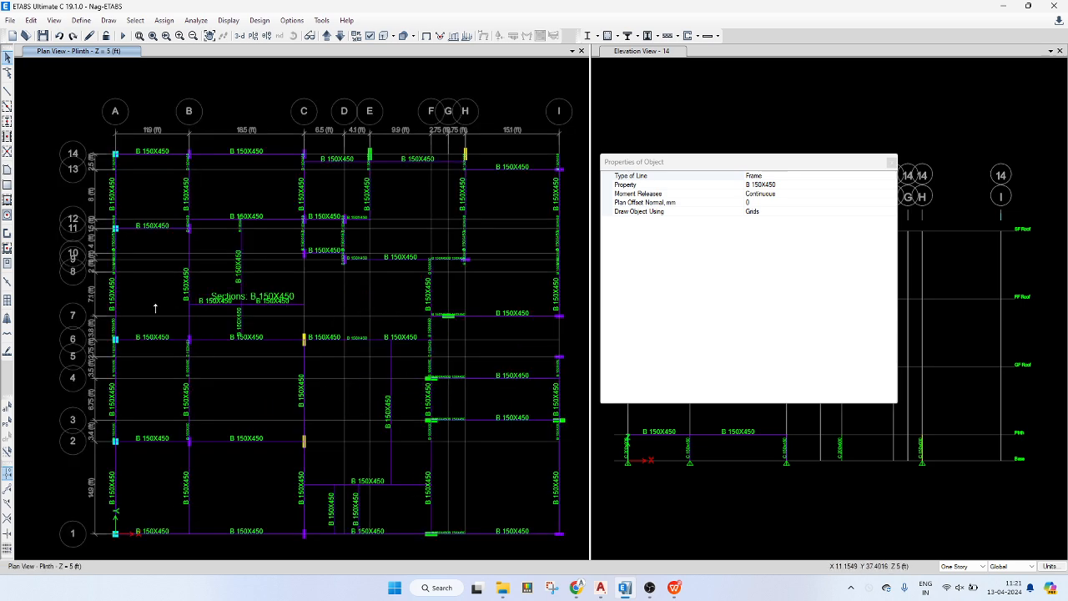
pyautogui.scroll(3, 165, 309)
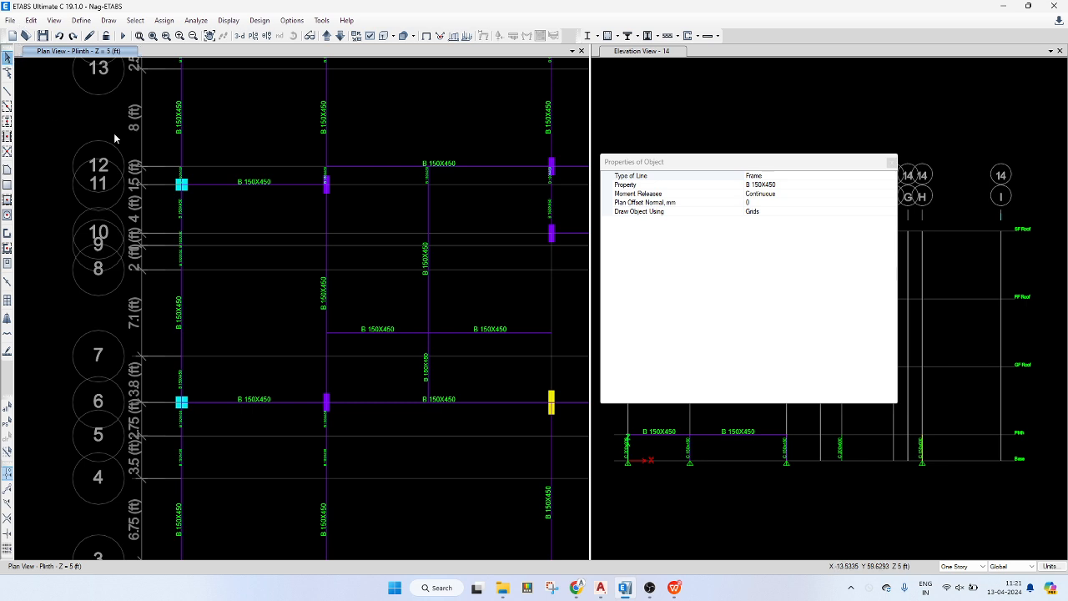
pyautogui.click(426, 357)
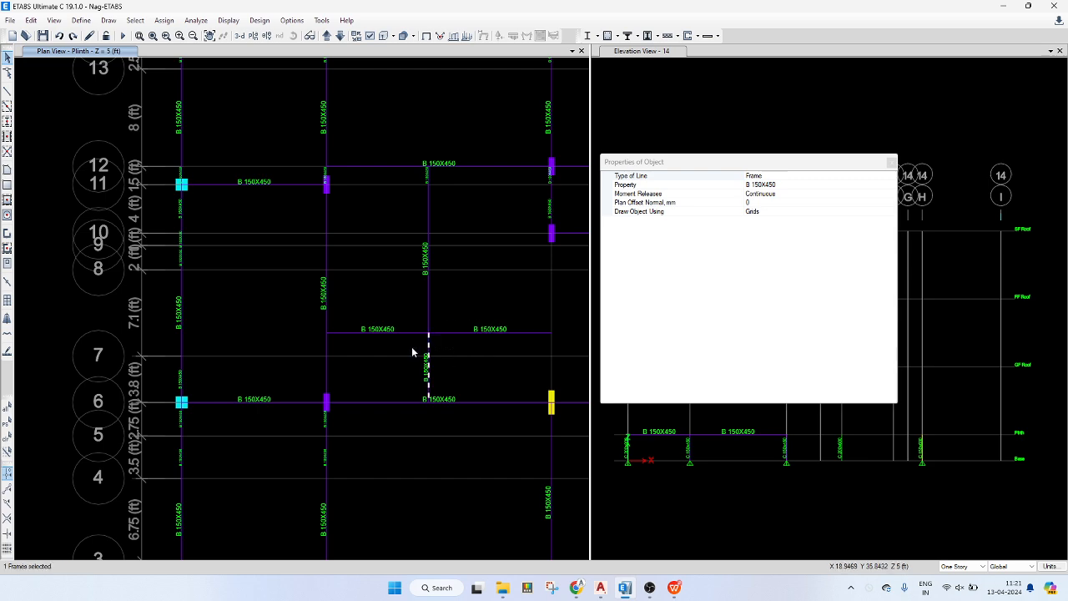
pyautogui.press('Delete')
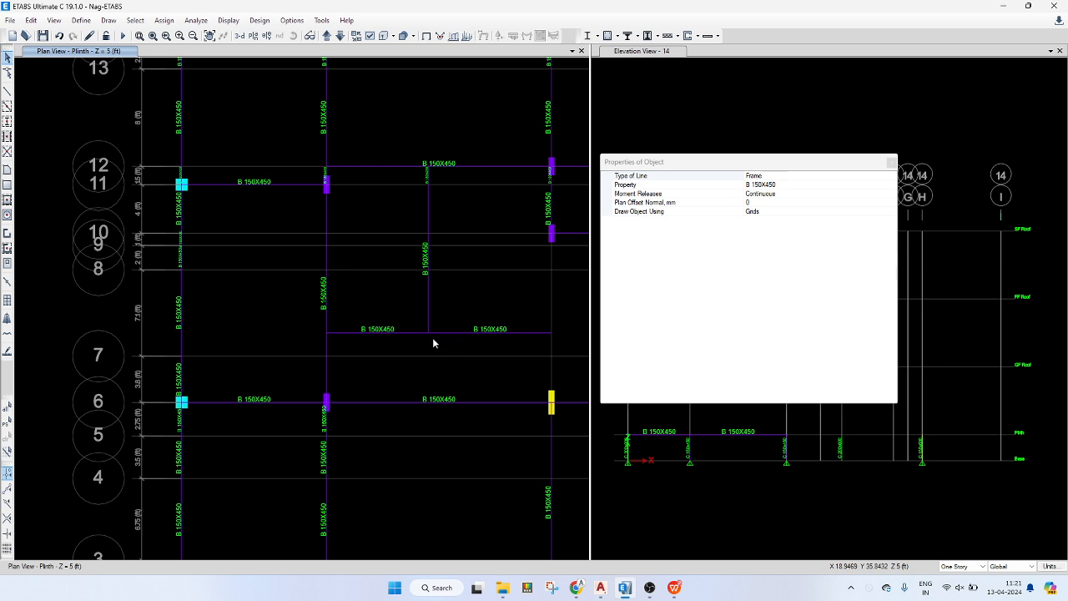
# - Join the two segments of the horizontal secondary beam between grids B and C into a single beam, and save the model
pyautogui.click(410, 332)
pyautogui.hotkey('ctrl', 'j')
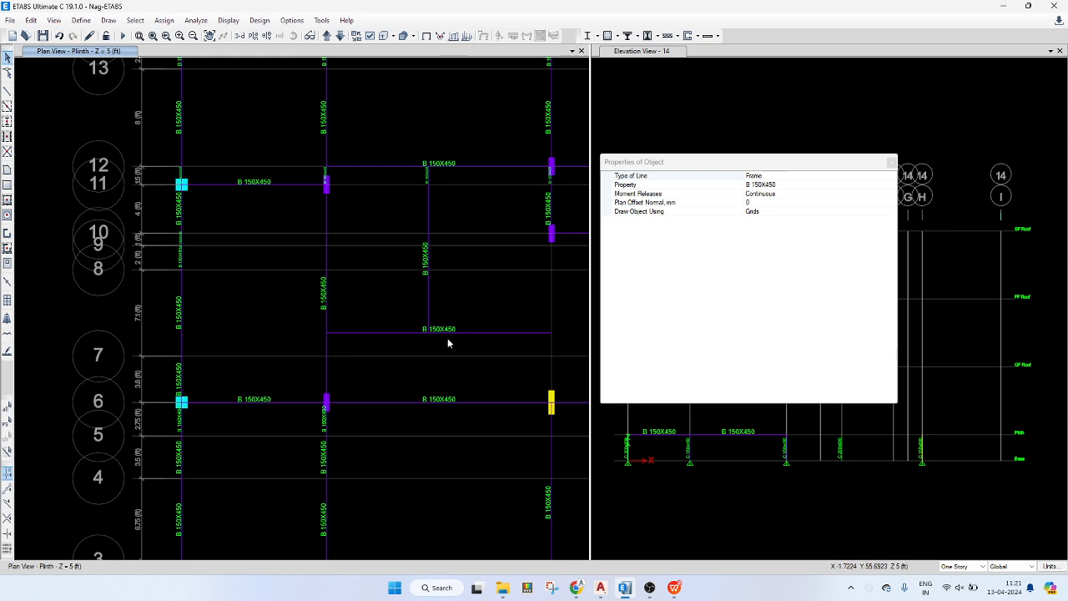
pyautogui.hotkey('ctrl', 's')
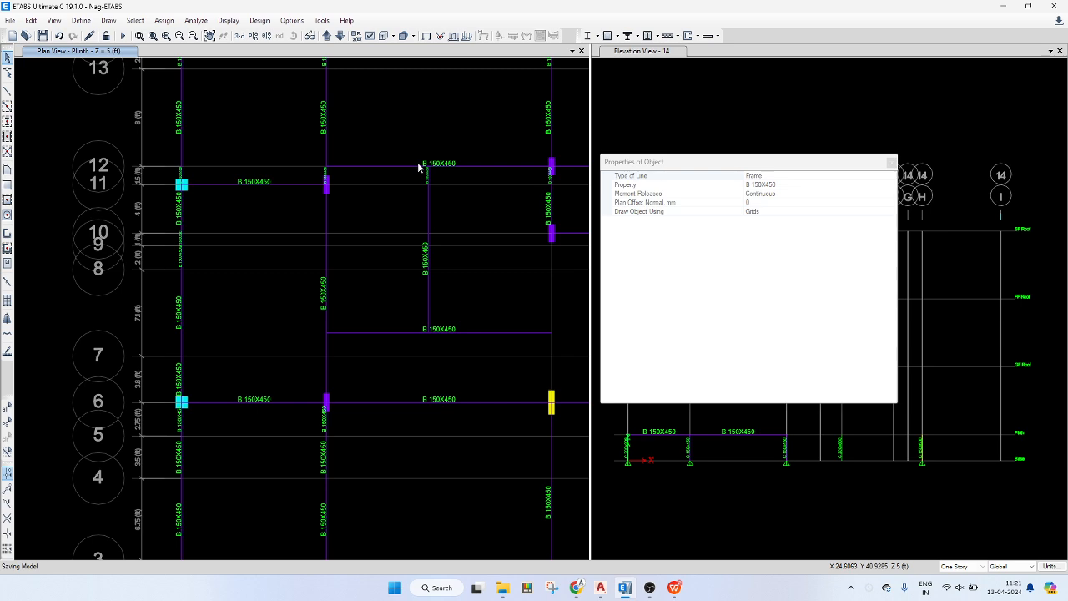
# - Draw a B 150X450 beam along grid C between grids 10 and 6 at plinth level
pyautogui.scroll(-2, 462, 210)
pyautogui.moveTo(476, 266); pyautogui.dragTo(436, 241, button='middle')
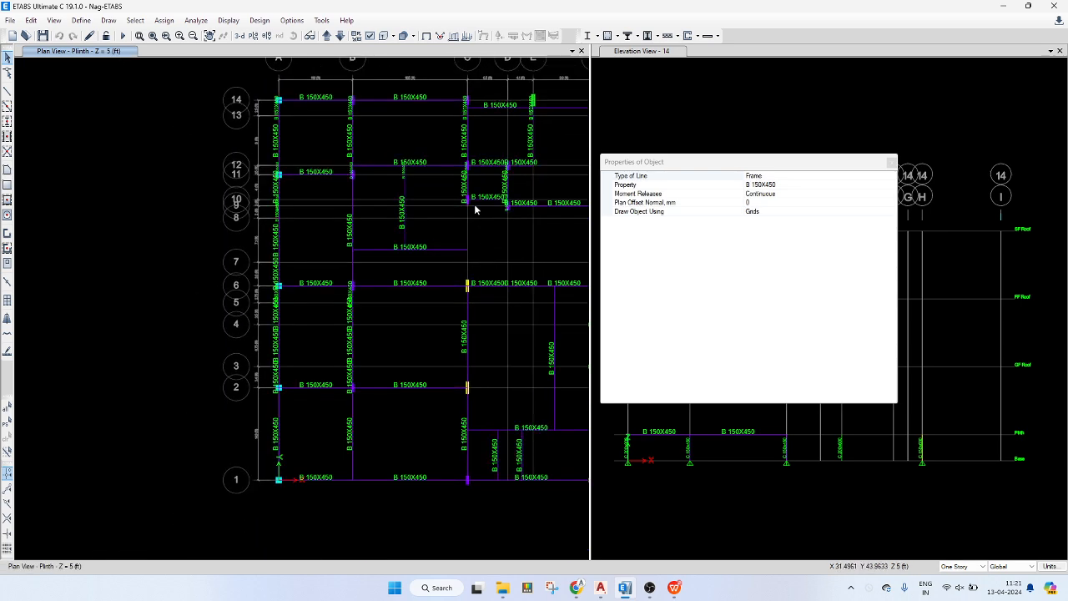
pyautogui.click(7, 106)
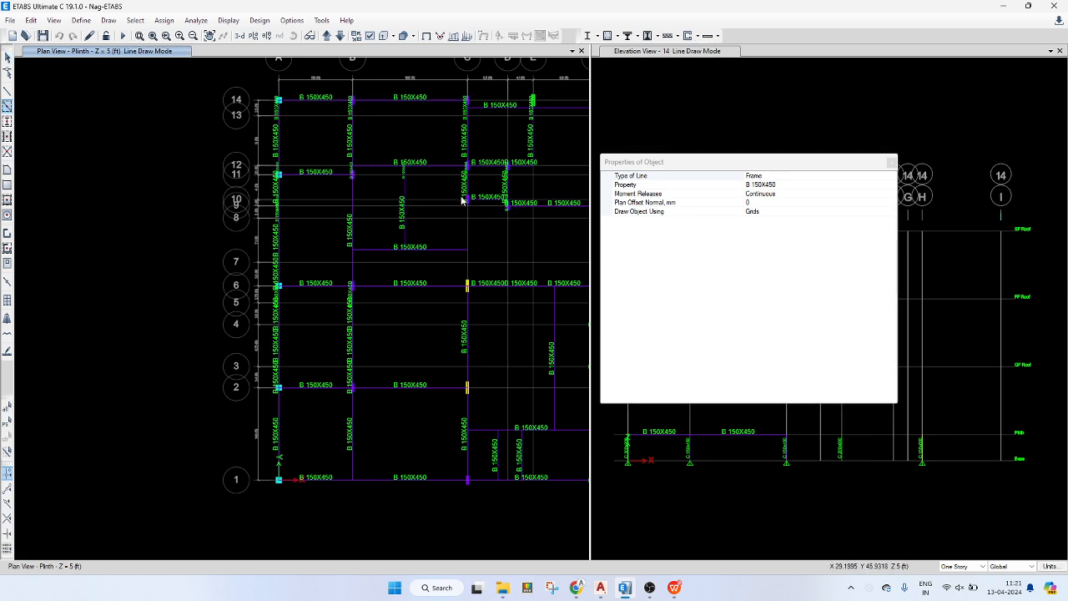
pyautogui.moveTo(460, 195); pyautogui.dragTo(472, 299)
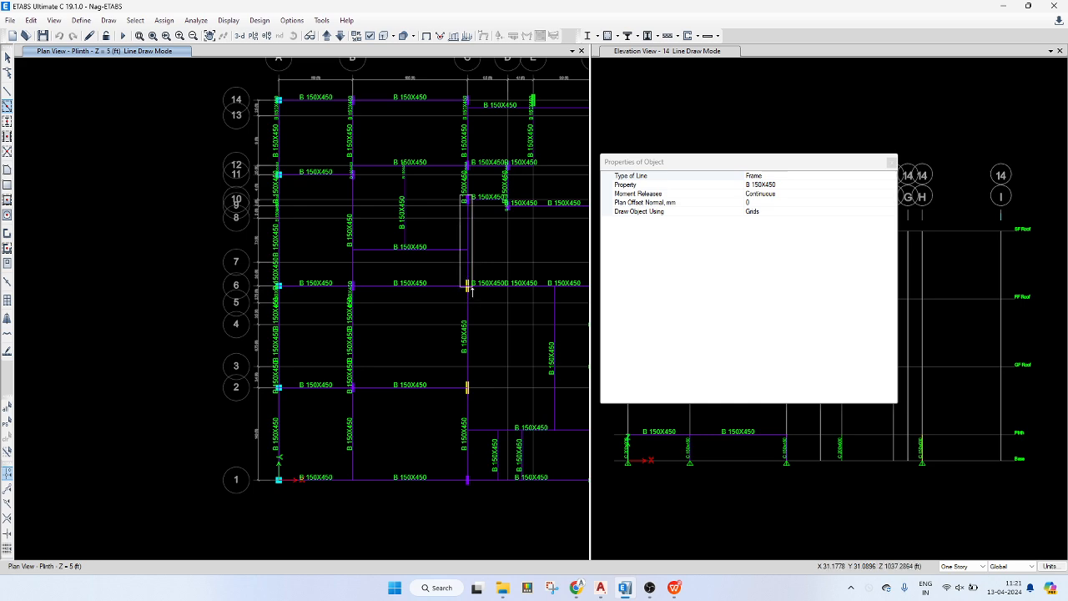
pyautogui.moveTo(482, 227); pyautogui.dragTo(367, 270, button='middle')
pyautogui.scroll(-3, 427, 266)
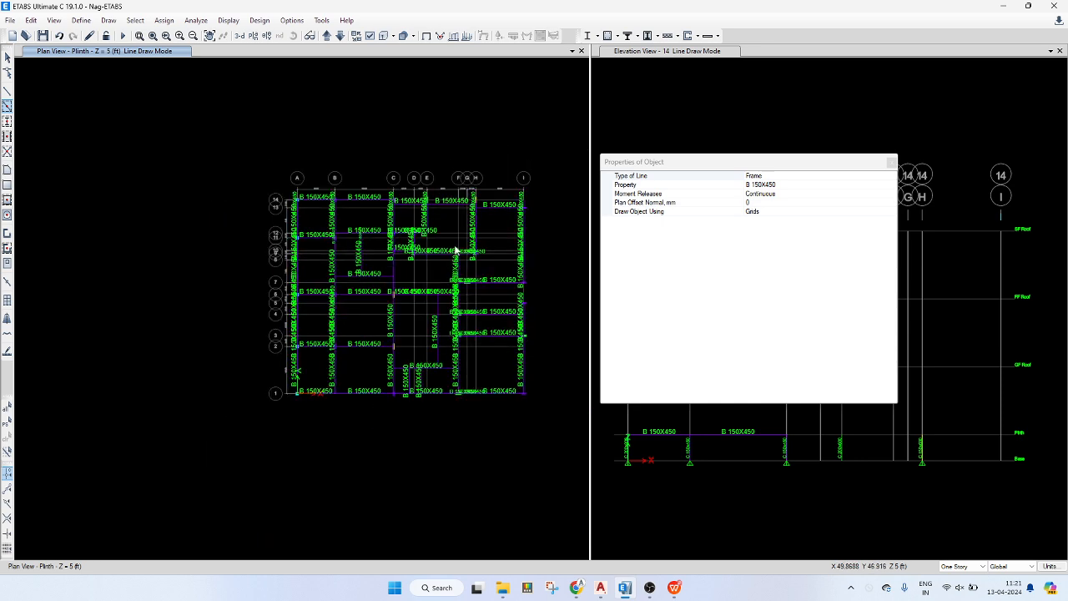
pyautogui.scroll(1, 427, 266)
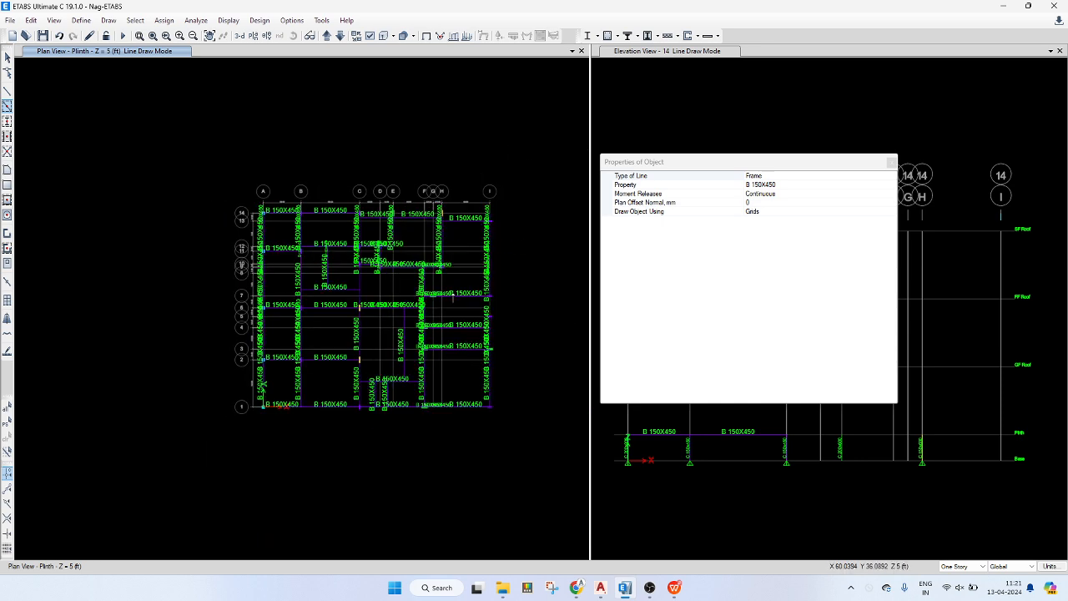
pyautogui.scroll(2, 452, 297)
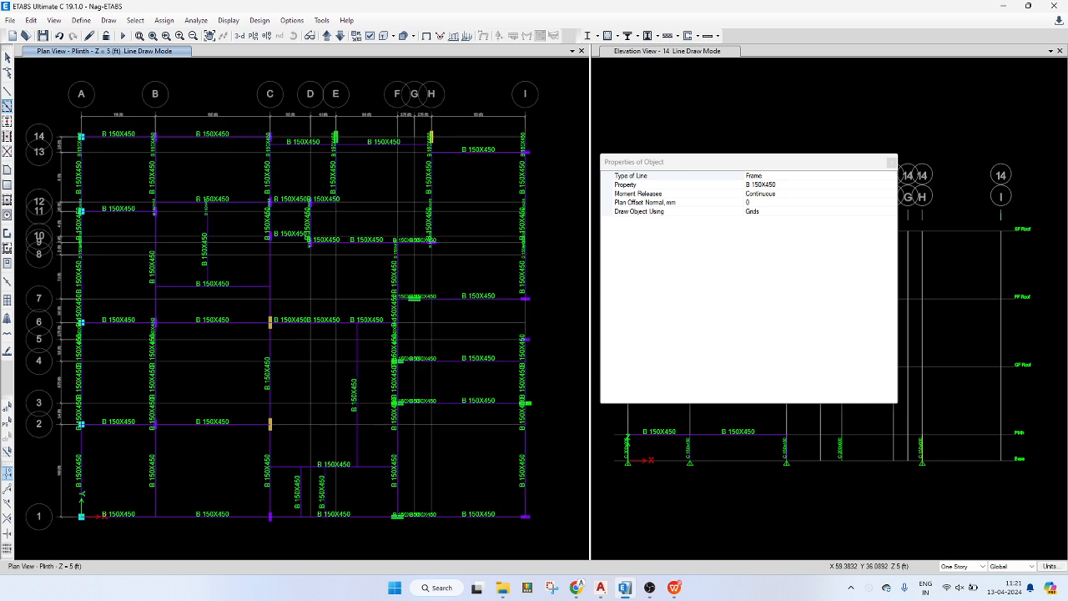
pyautogui.hotkey('alt', 'Tab')
pyautogui.moveTo(248, 195); pyautogui.dragTo(276, 238, button='middle')
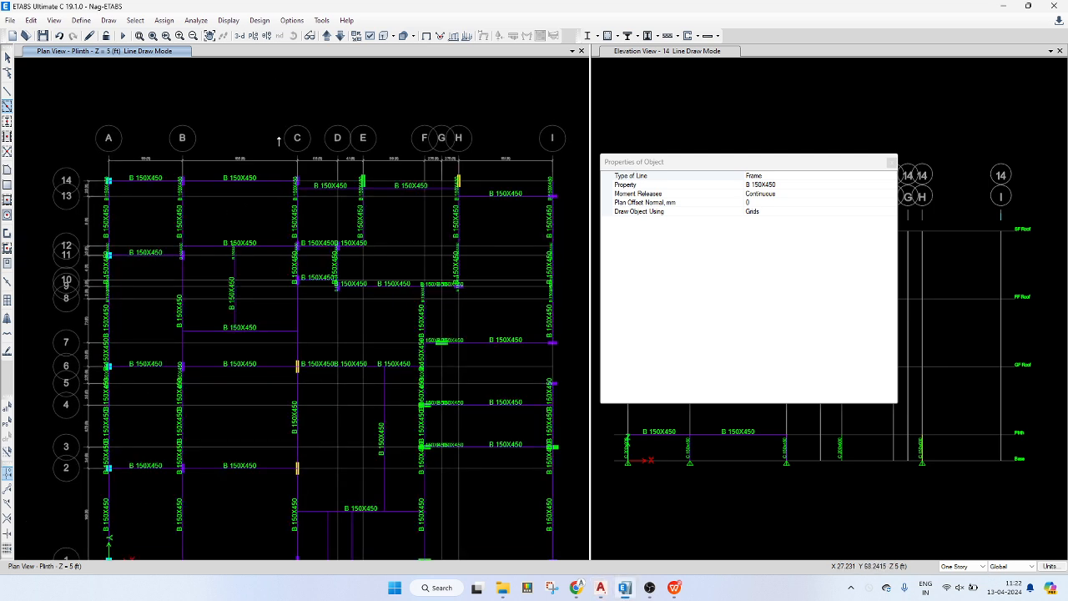
pyautogui.click(775, 197)
pyautogui.click(854, 212)
pyautogui.click(892, 213)
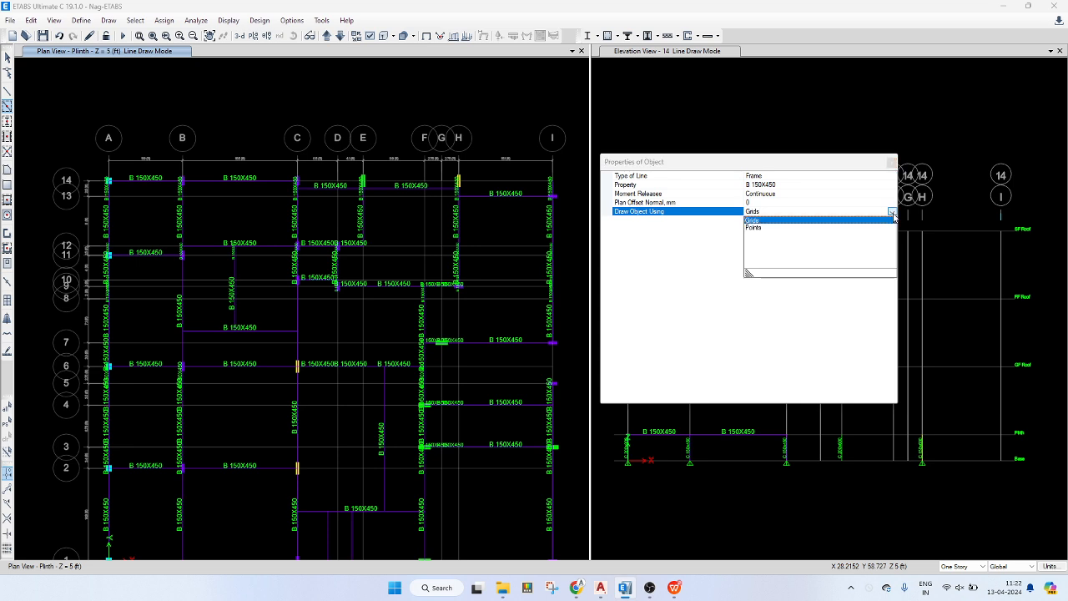
pyautogui.click(882, 198)
pyautogui.click(879, 192)
pyautogui.click(892, 193)
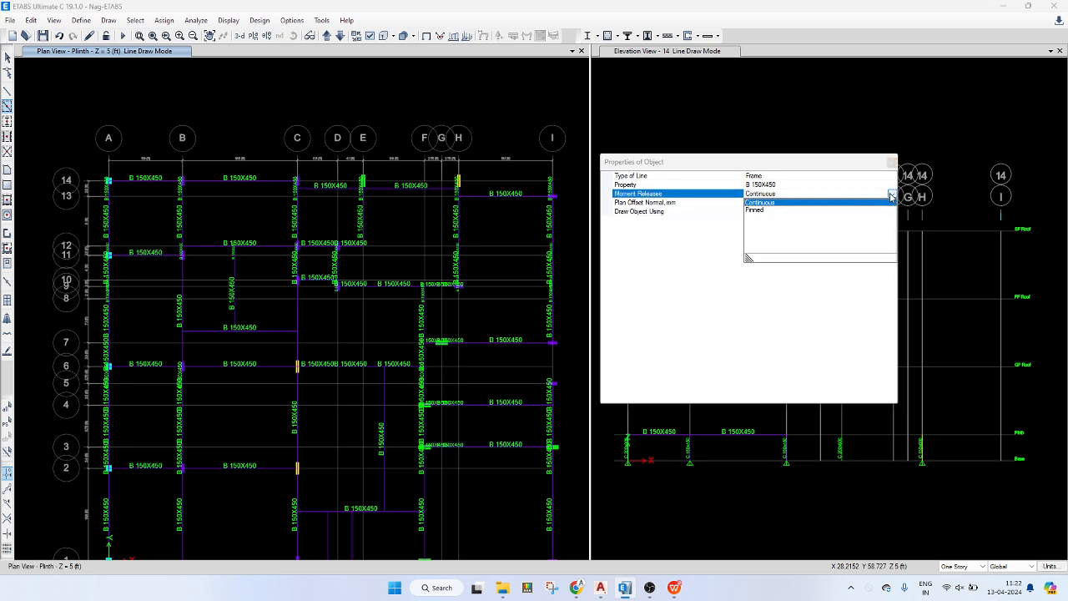
pyautogui.click(884, 164)
# - Set up straight-line drawing of B 230X450 frames parallel to X with a 1200 mm plan offset
pyautogui.click(8, 97)
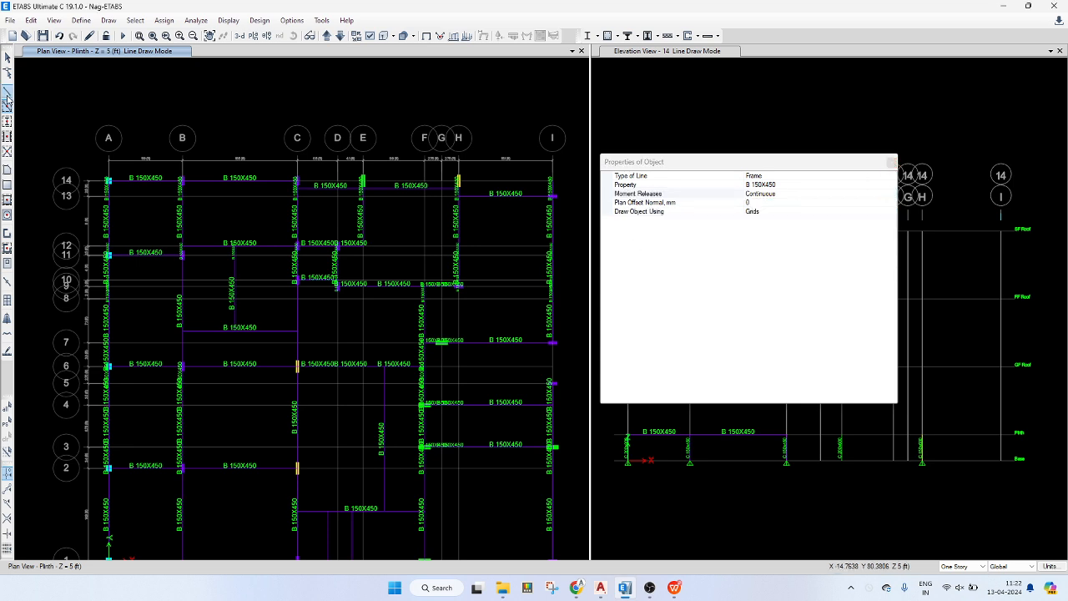
pyautogui.click(890, 162)
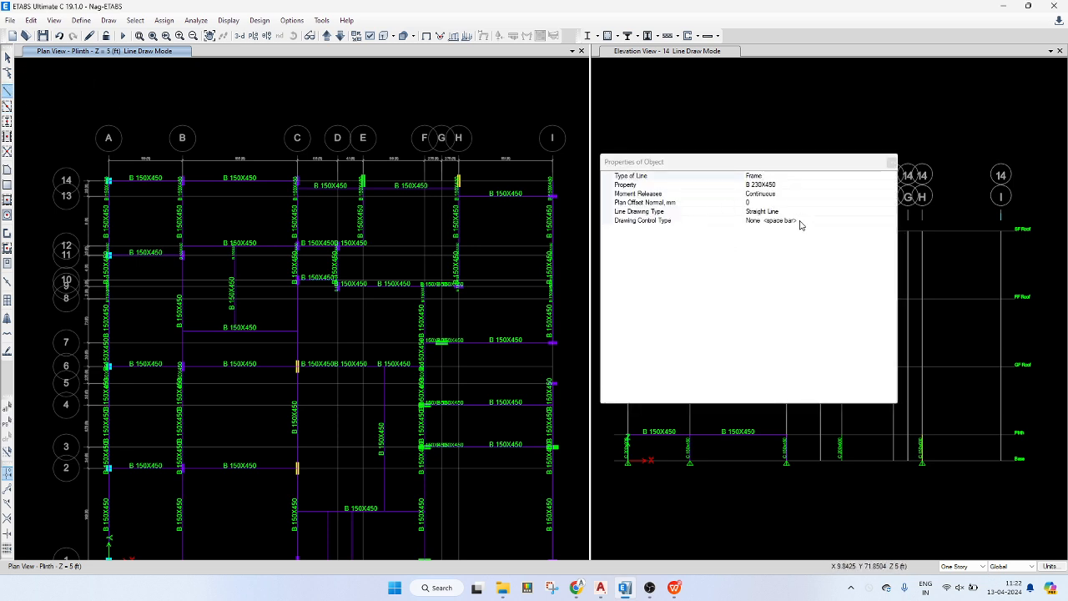
pyautogui.click(798, 220)
pyautogui.click(892, 221)
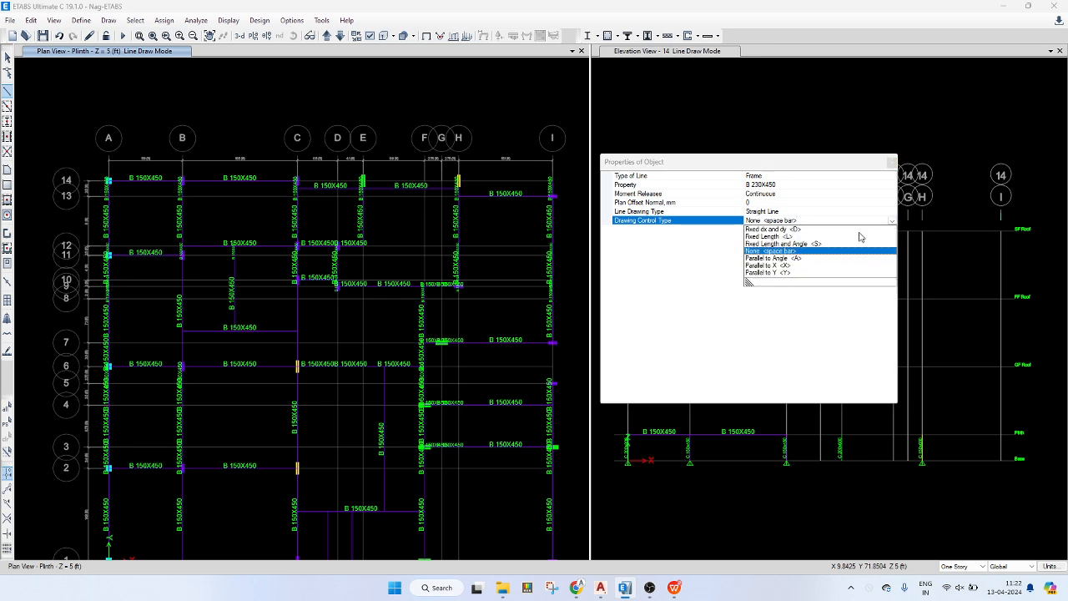
pyautogui.click(788, 265)
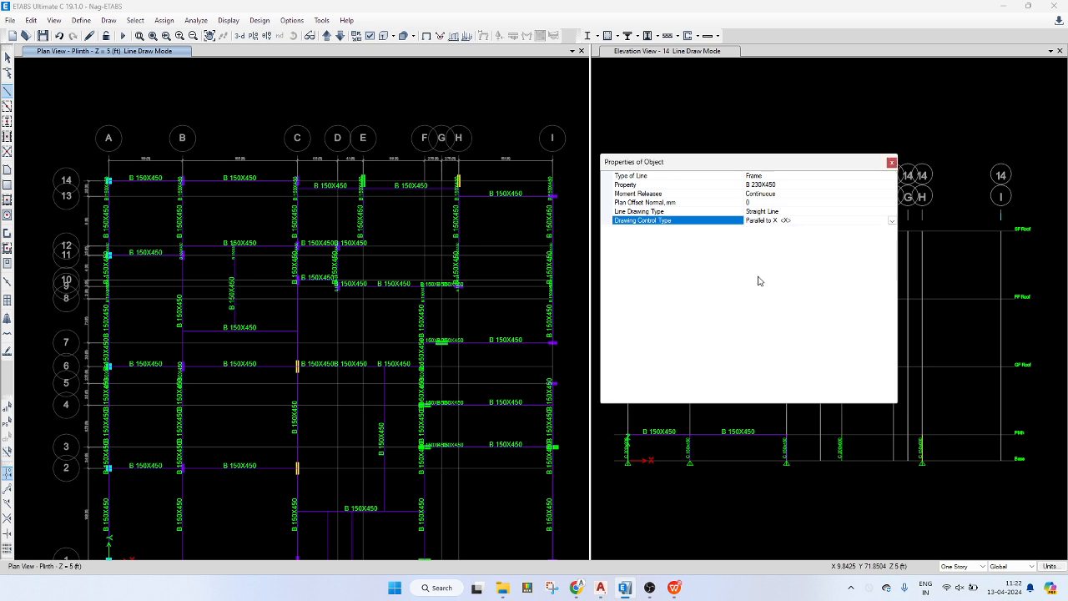
pyautogui.click(763, 201)
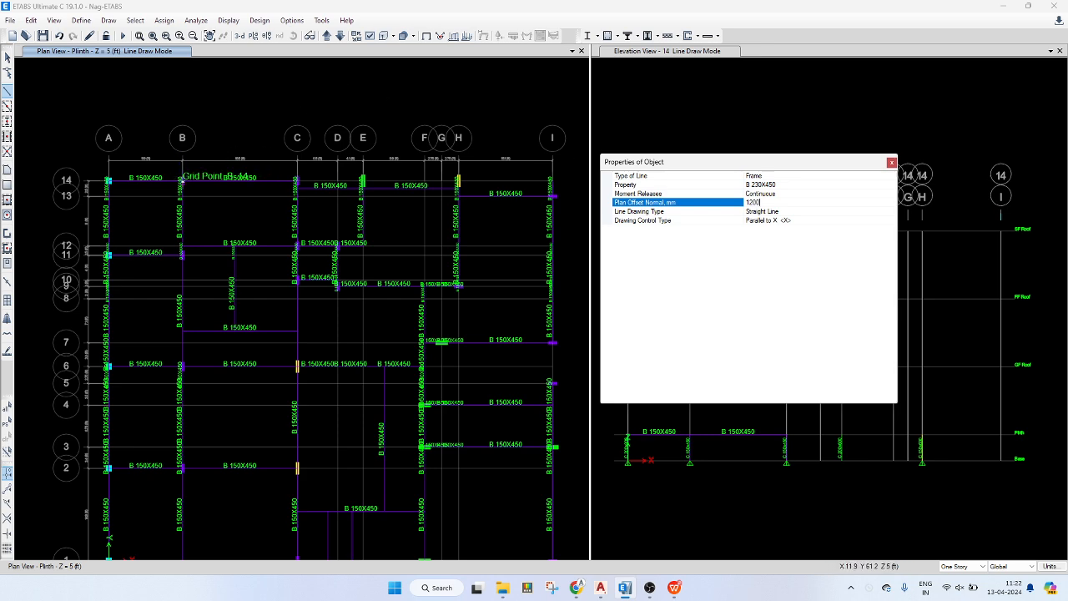
# - Draw the offset B 230X450 beam outside grid 14, from grid B to grid H, and end the drawing
pyautogui.scroll(2, 182, 179)
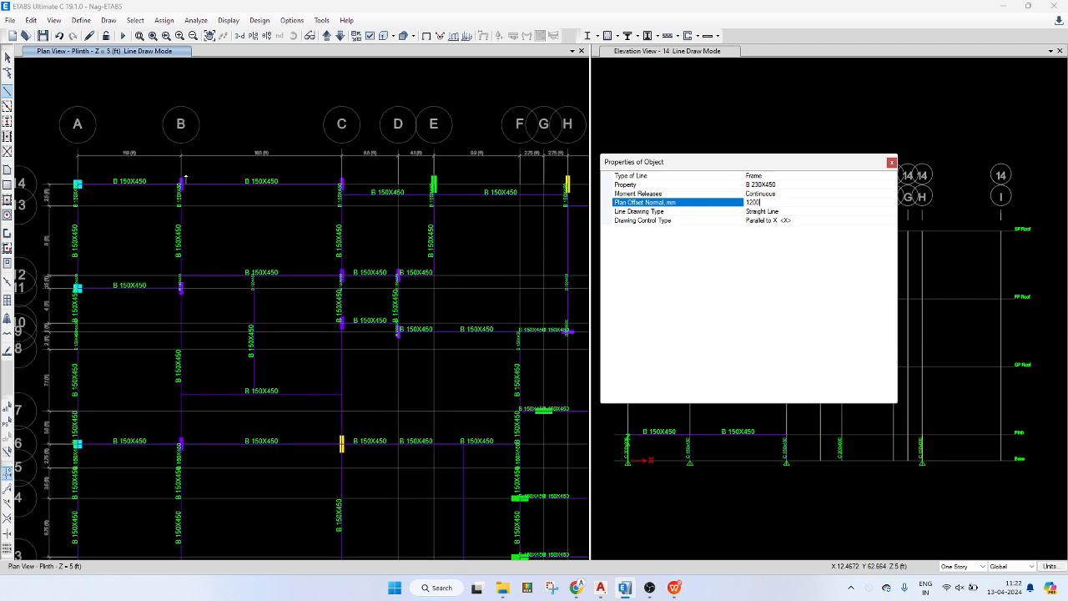
pyautogui.click(178, 188)
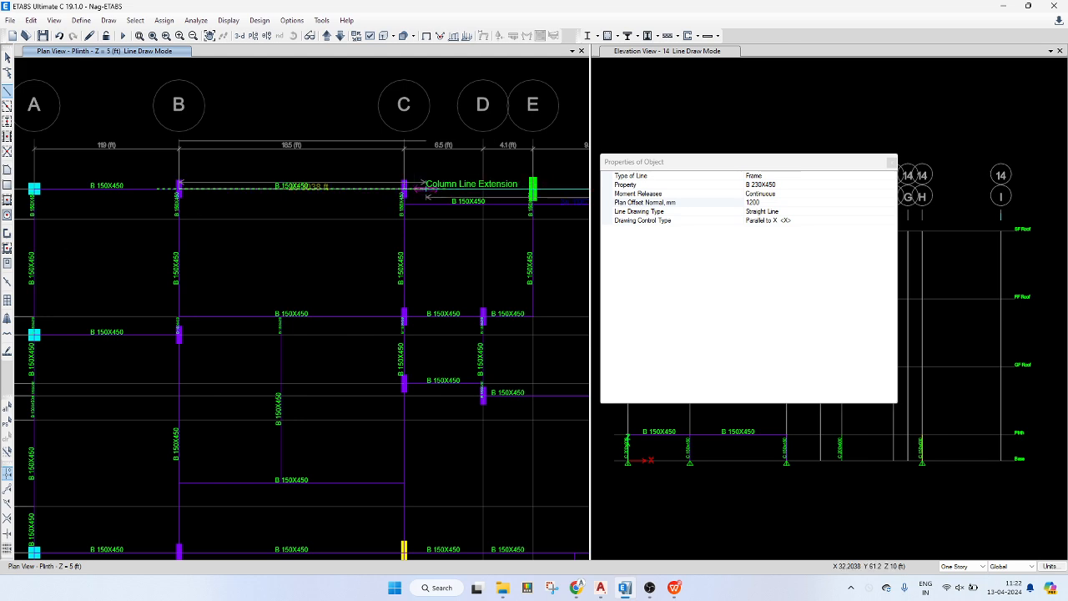
pyautogui.press('Escape')
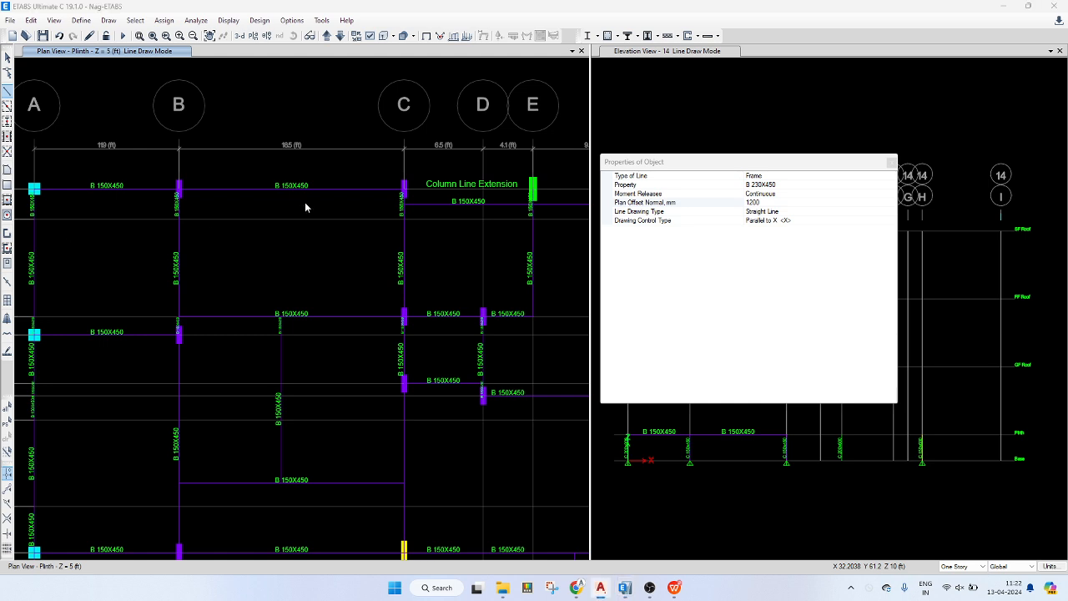
pyautogui.click(178, 189)
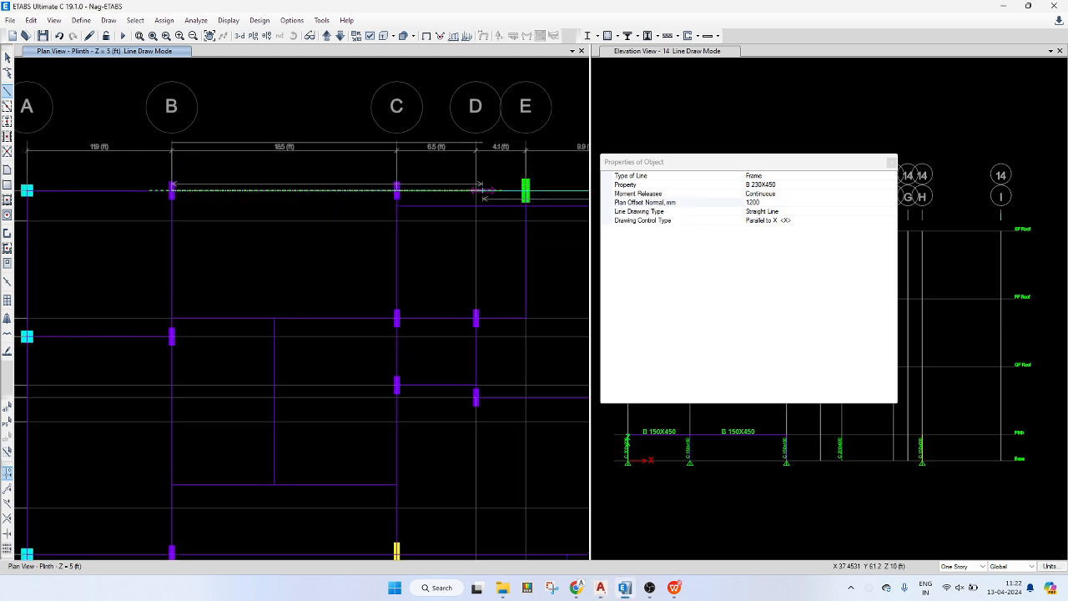
pyautogui.moveTo(483, 191); pyautogui.dragTo(338, 194, button='middle')
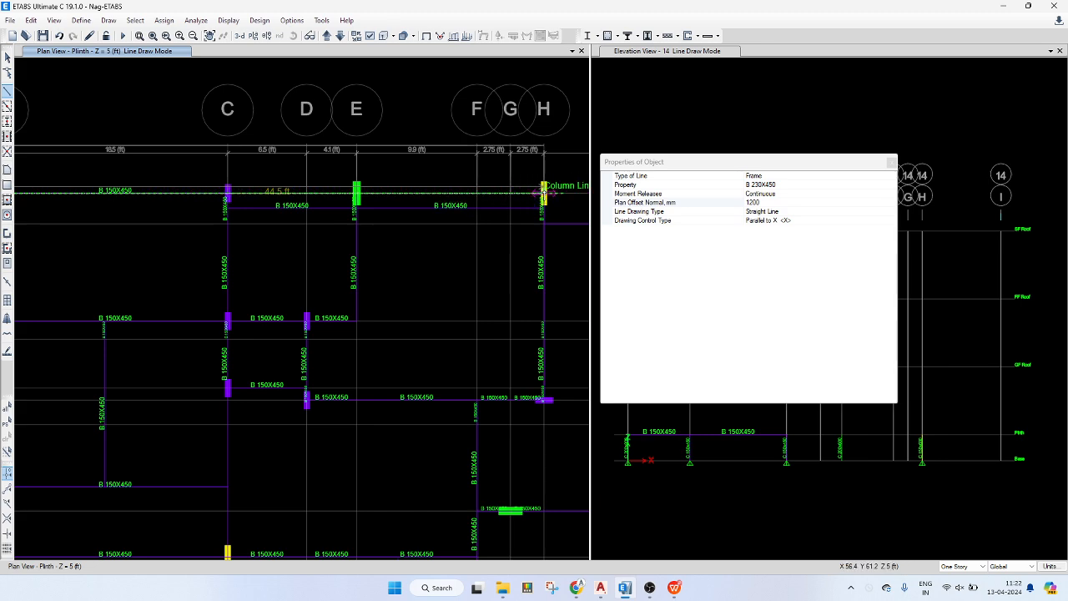
pyautogui.moveTo(531, 200); pyautogui.dragTo(443, 211, button='middle')
pyautogui.scroll(5, 443, 211)
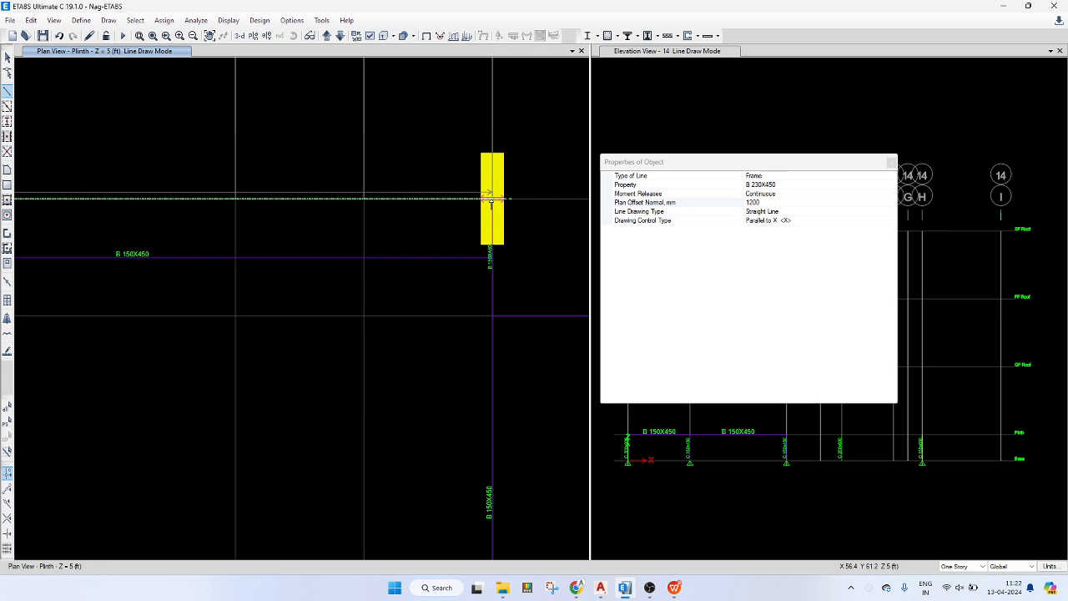
pyautogui.press('space')
pyautogui.scroll(-5, 491, 199)
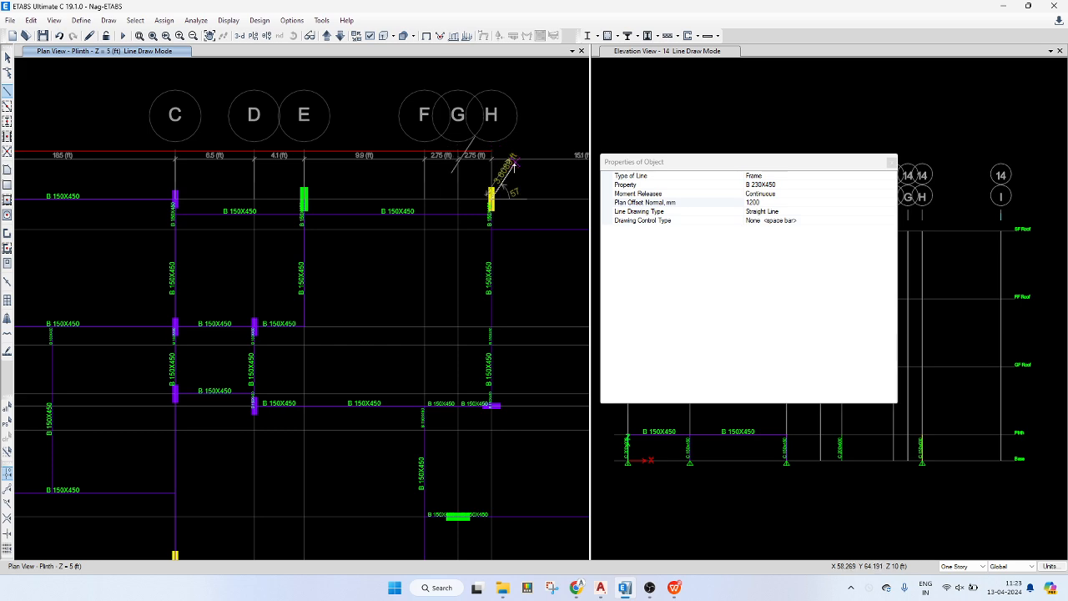
pyautogui.press('Escape')
pyautogui.scroll(-3, 327, 174)
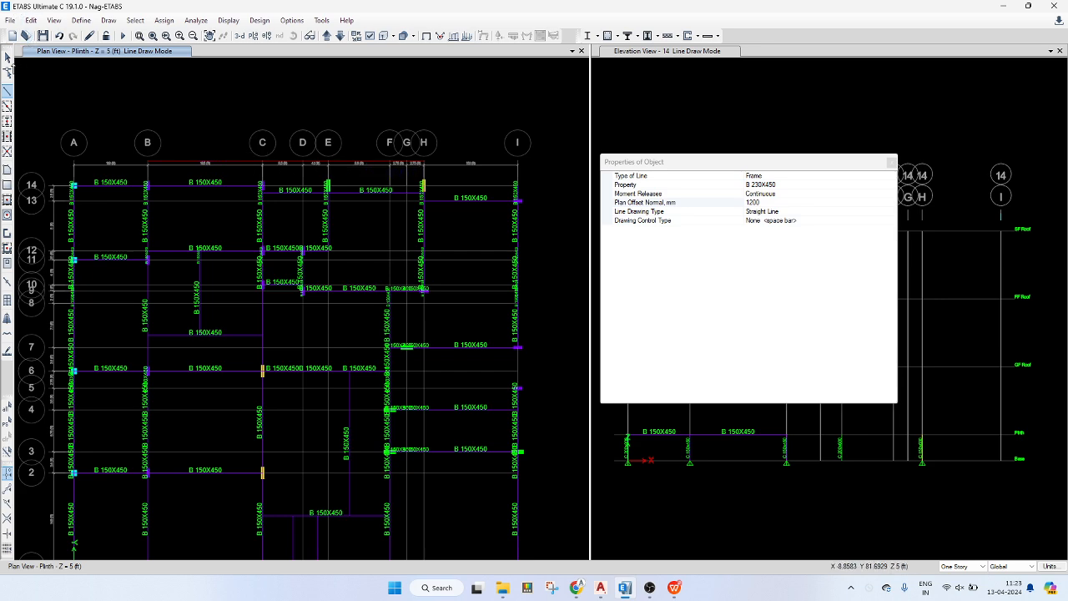
pyautogui.press('Escape')
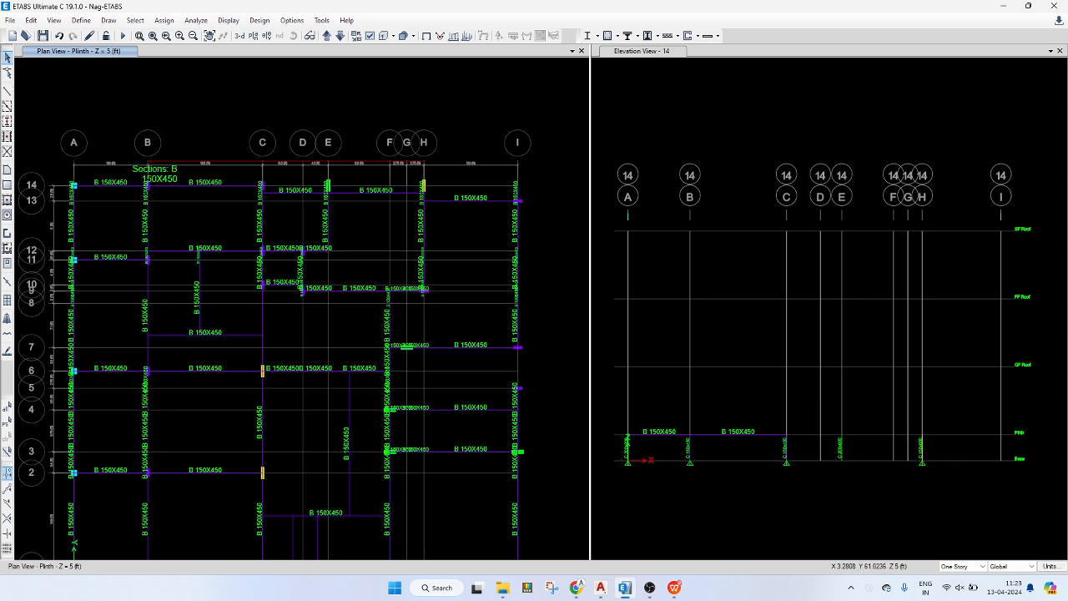
# - Draw a B 230X450 beam parallel to Y on grid B, from grid 14 out to the offset beam
pyautogui.click(8, 91)
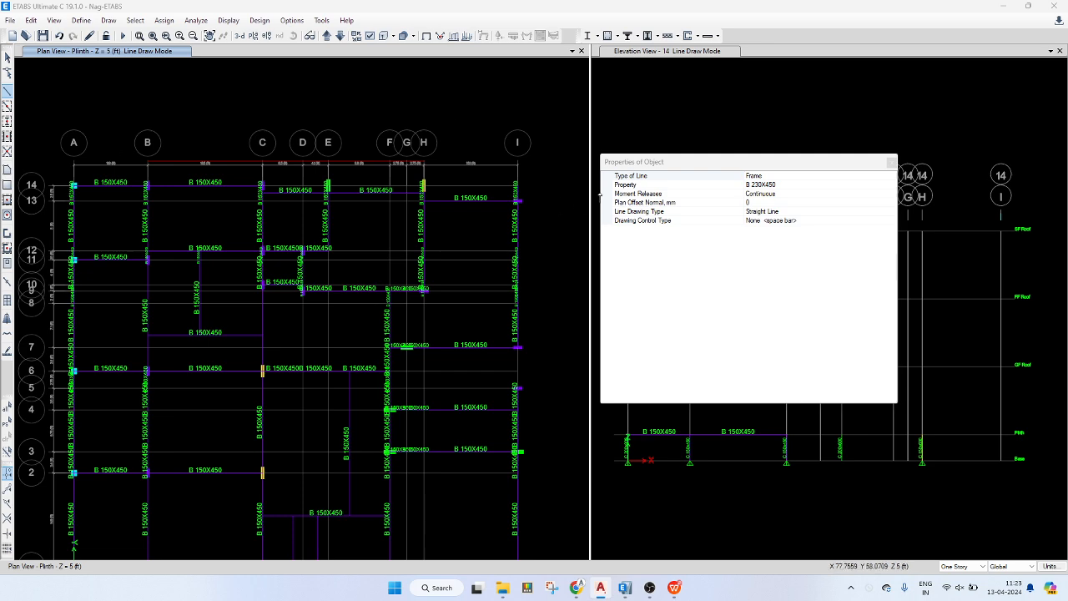
pyautogui.click(790, 222)
pyautogui.click(892, 221)
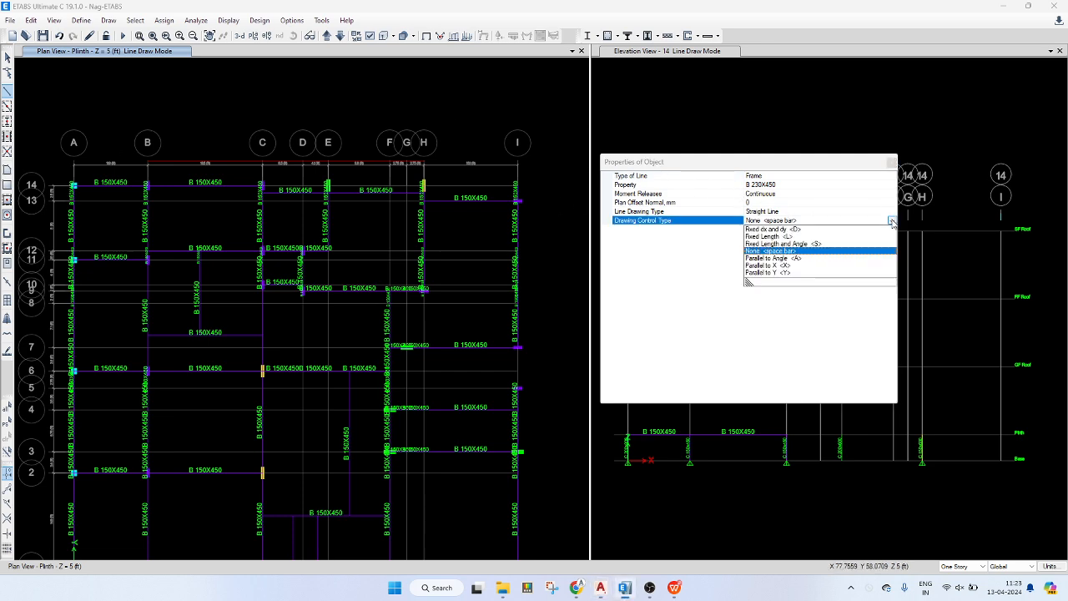
pyautogui.click(816, 273)
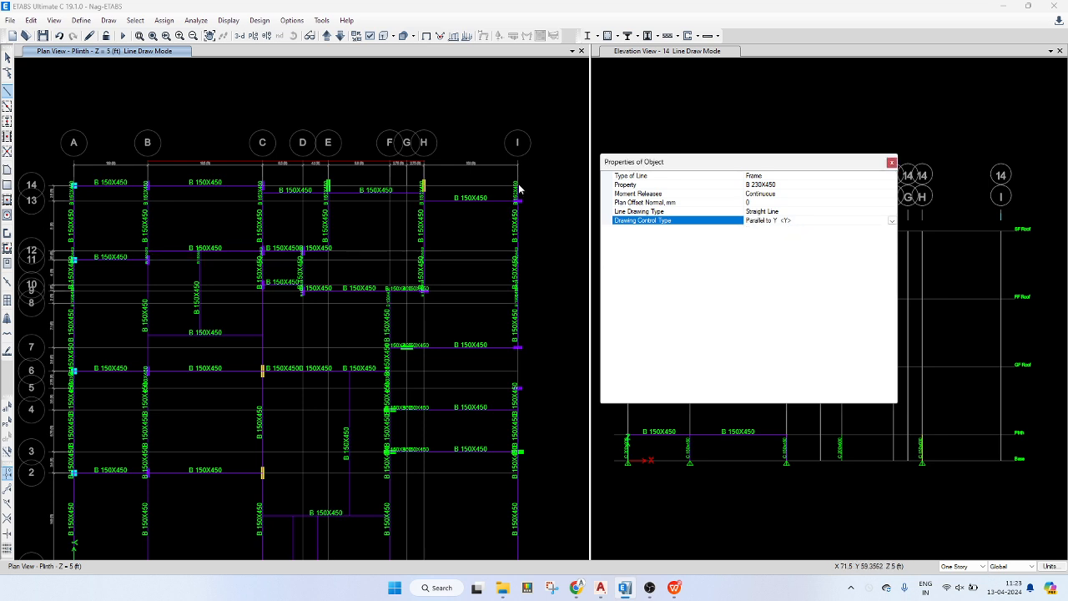
pyautogui.scroll(4, 513, 214)
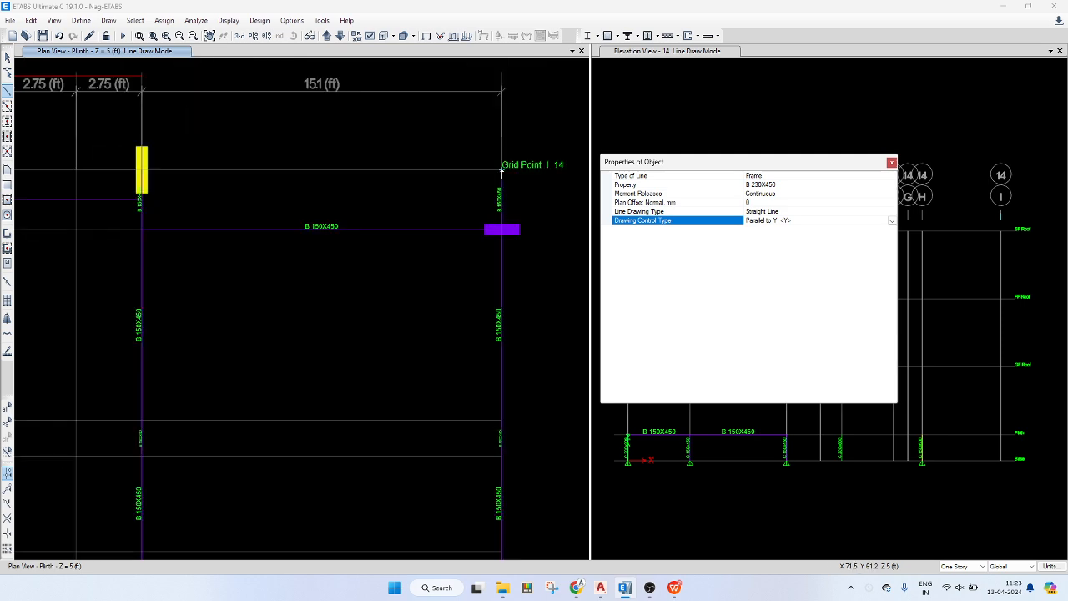
pyautogui.scroll(-4, 502, 173)
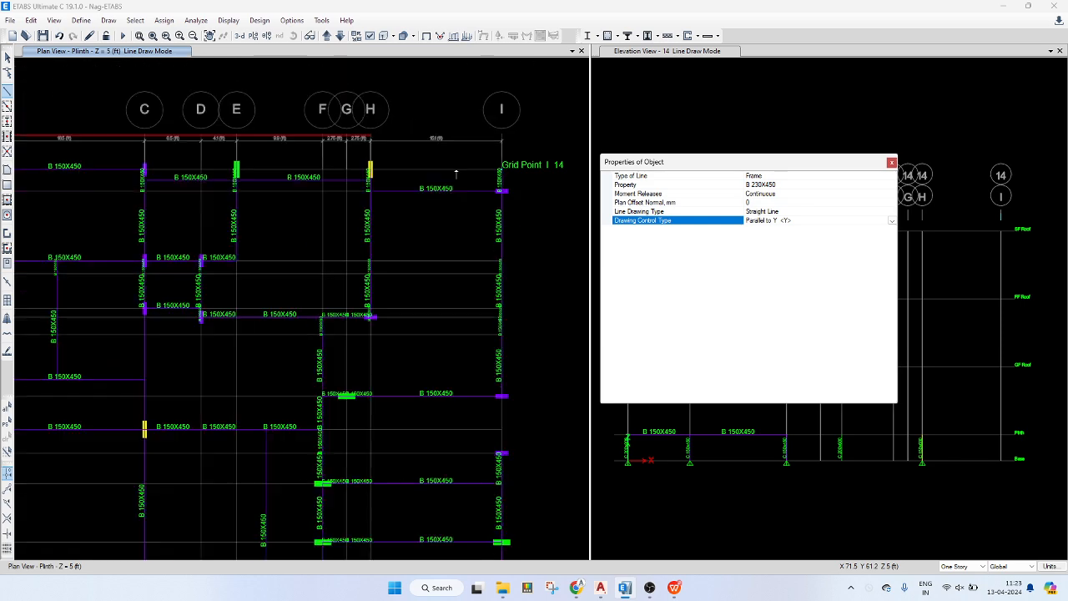
pyautogui.hotkey('alt', 'Tab')
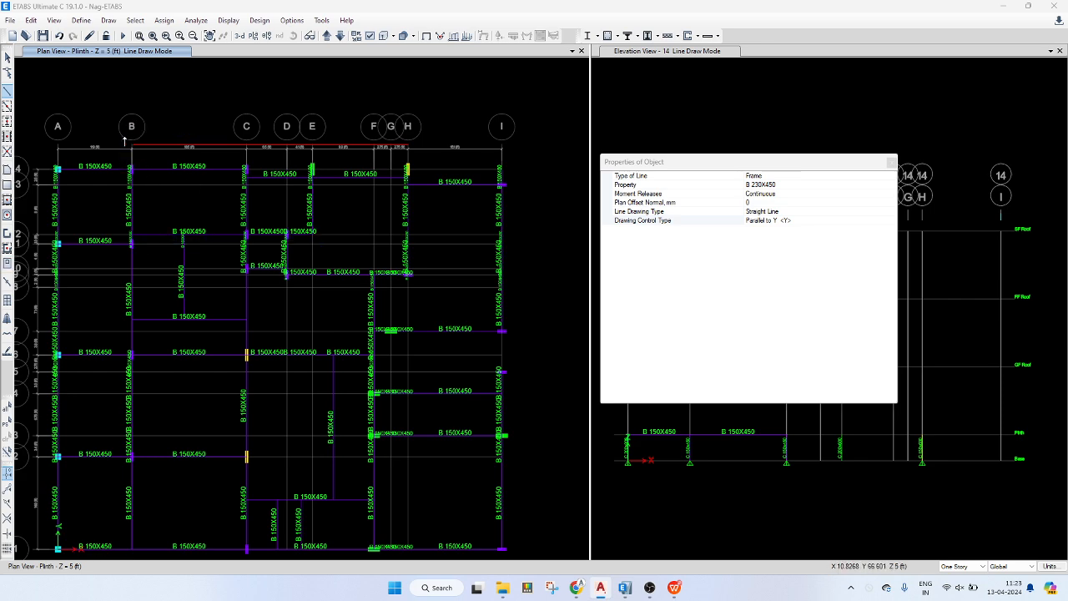
pyautogui.scroll(2, 132, 159)
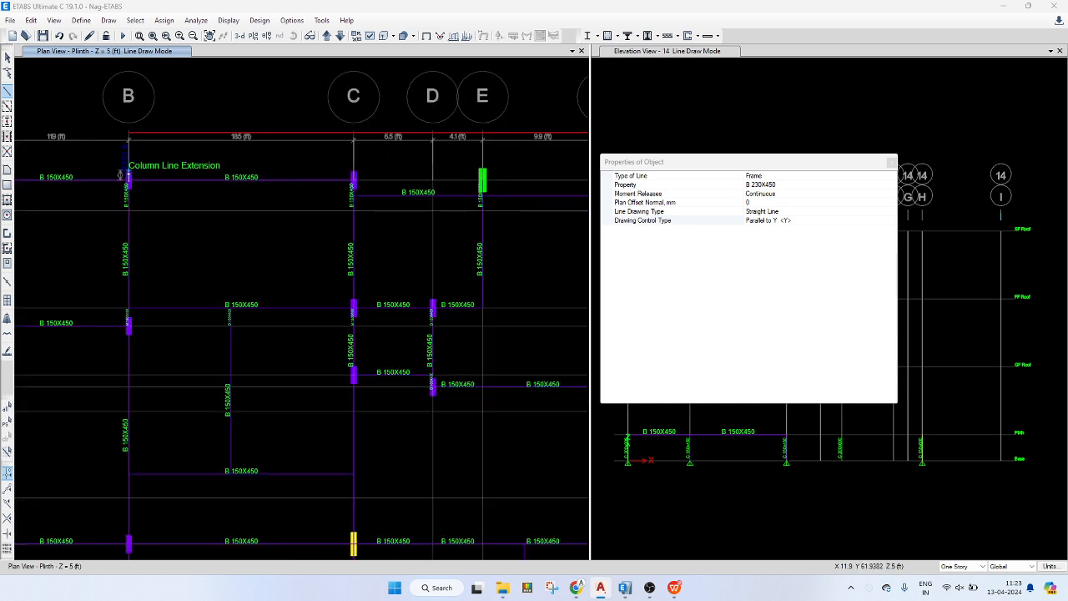
pyautogui.click(129, 178)
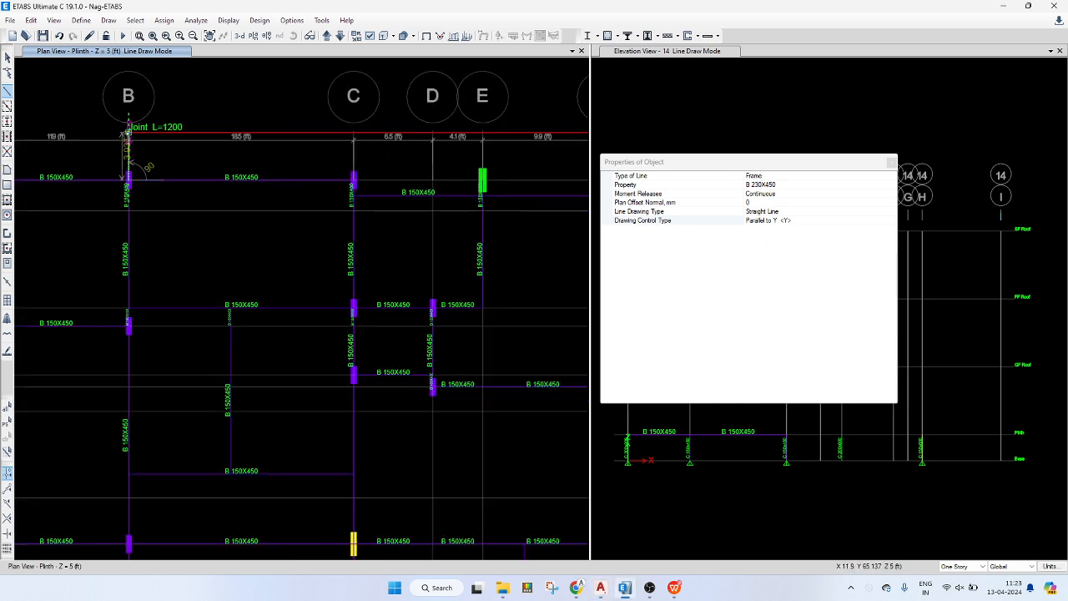
pyautogui.click(129, 133)
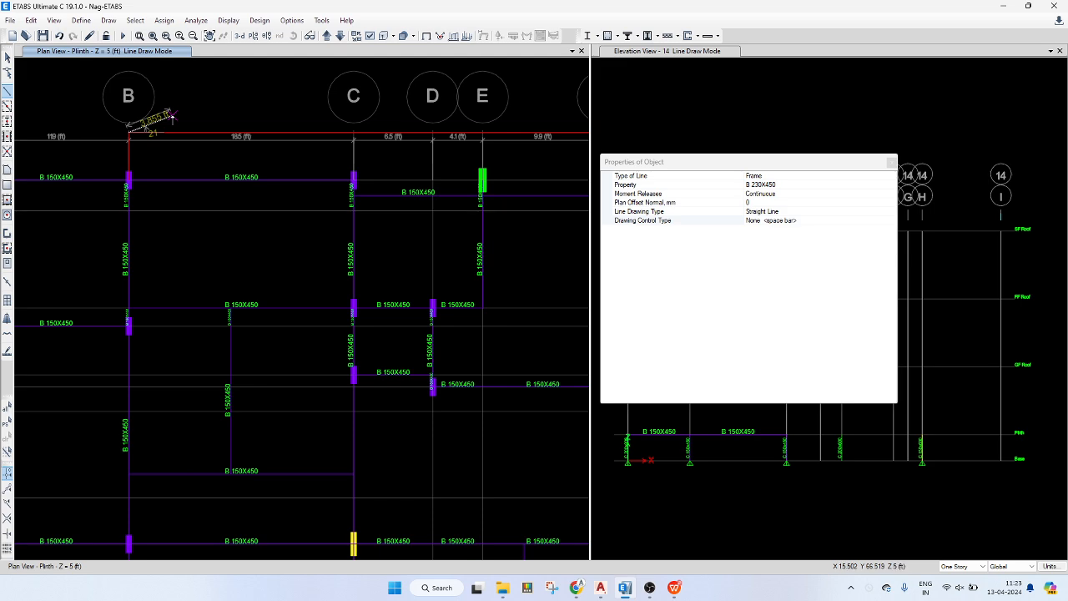
pyautogui.rightClick(175, 111)
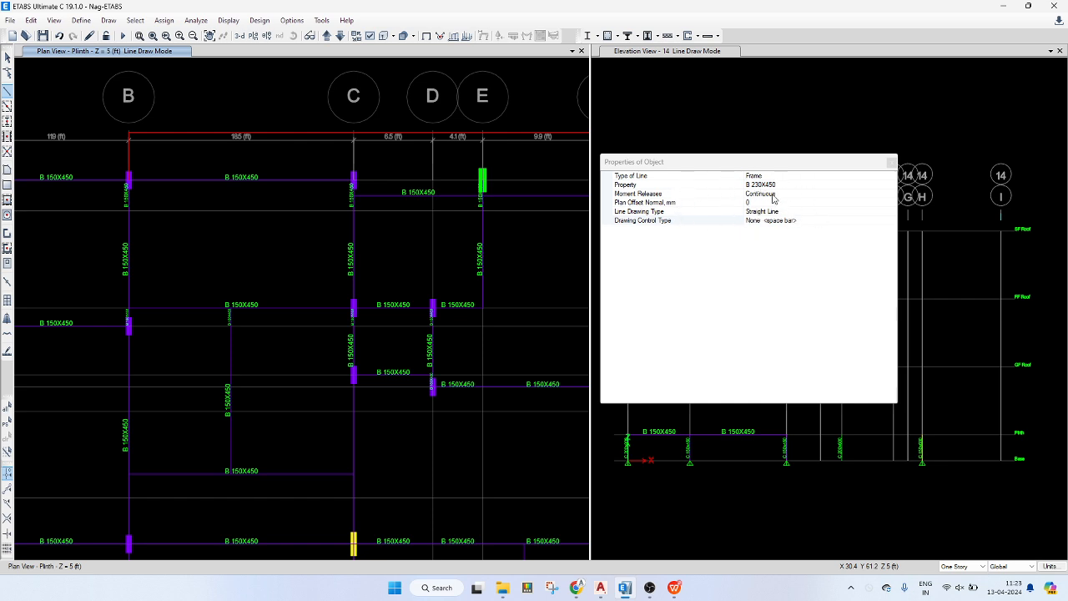
# - Draw a B 230X450 beam on grid C from grid 14 out to the offset beam
pyautogui.click(354, 176)
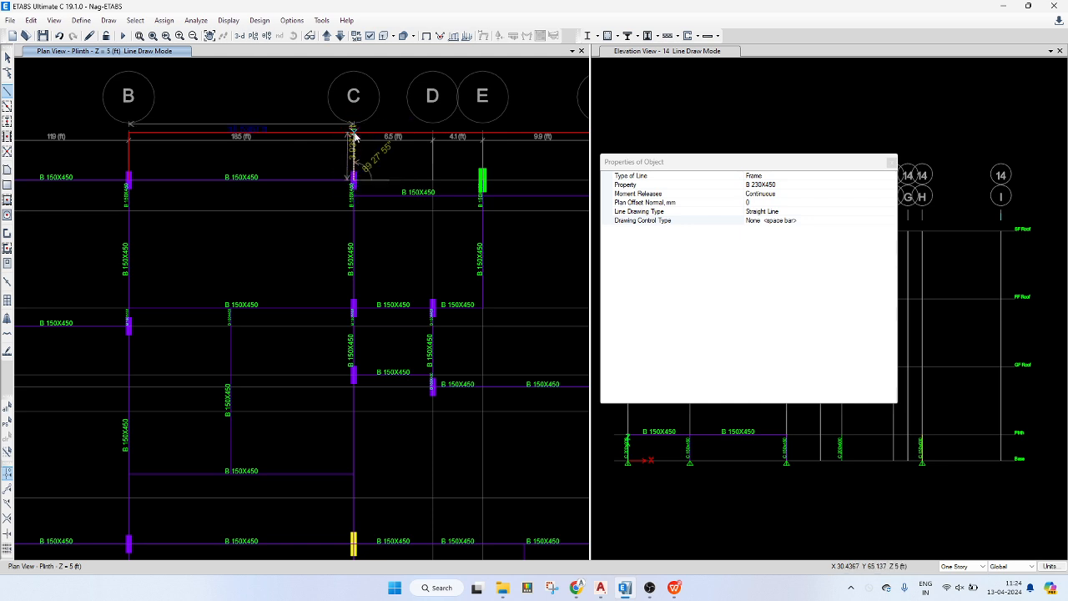
pyautogui.doubleClick(353, 134)
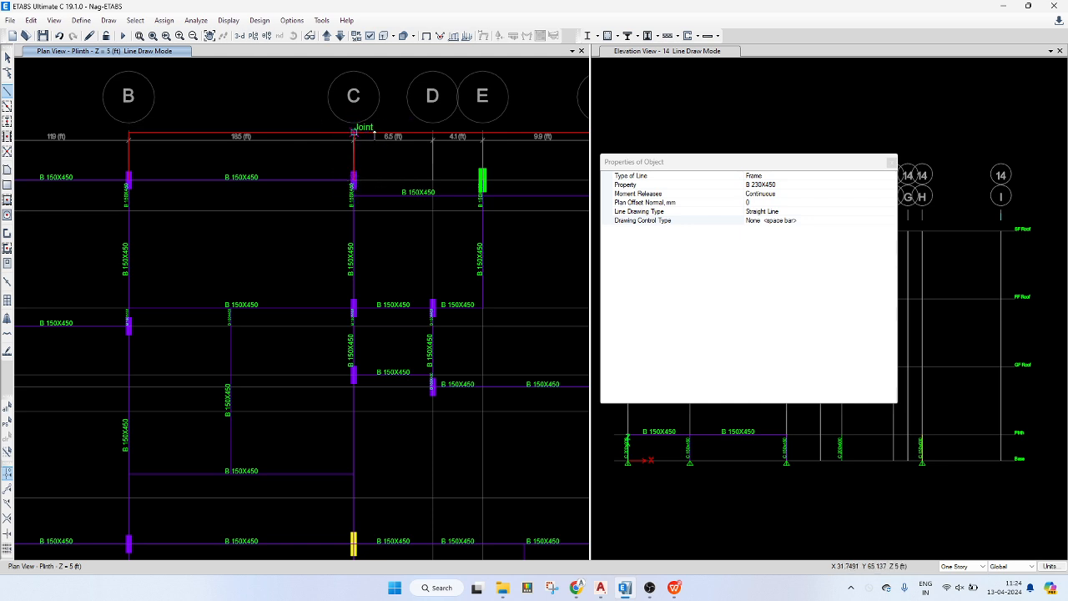
# - Draw a B 230X450 beam on grid E from the column at grid 14 out to the offset beam
pyautogui.click(483, 179)
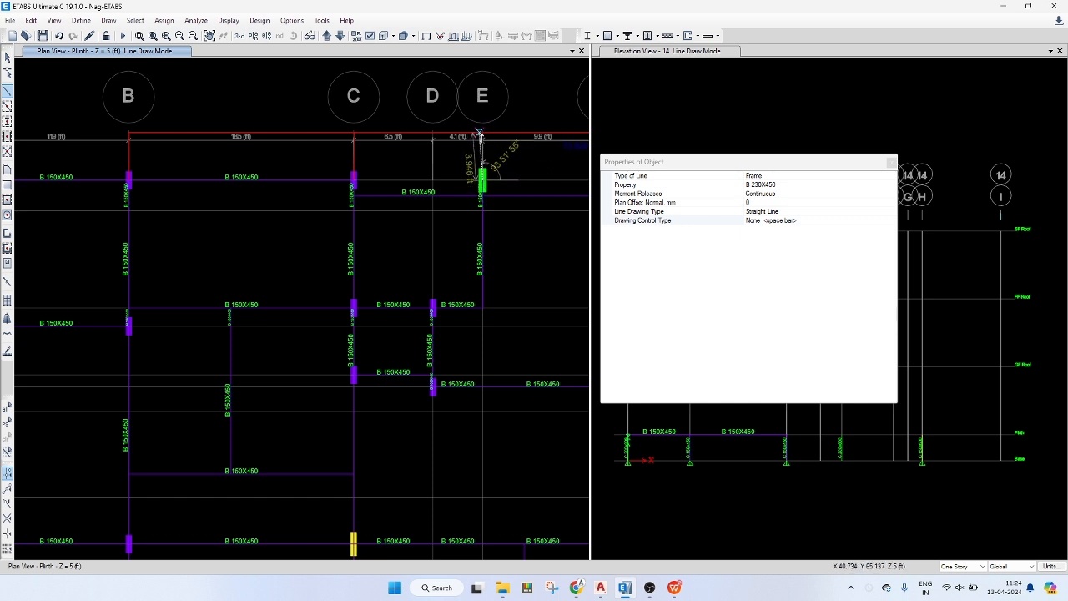
pyautogui.click(482, 132)
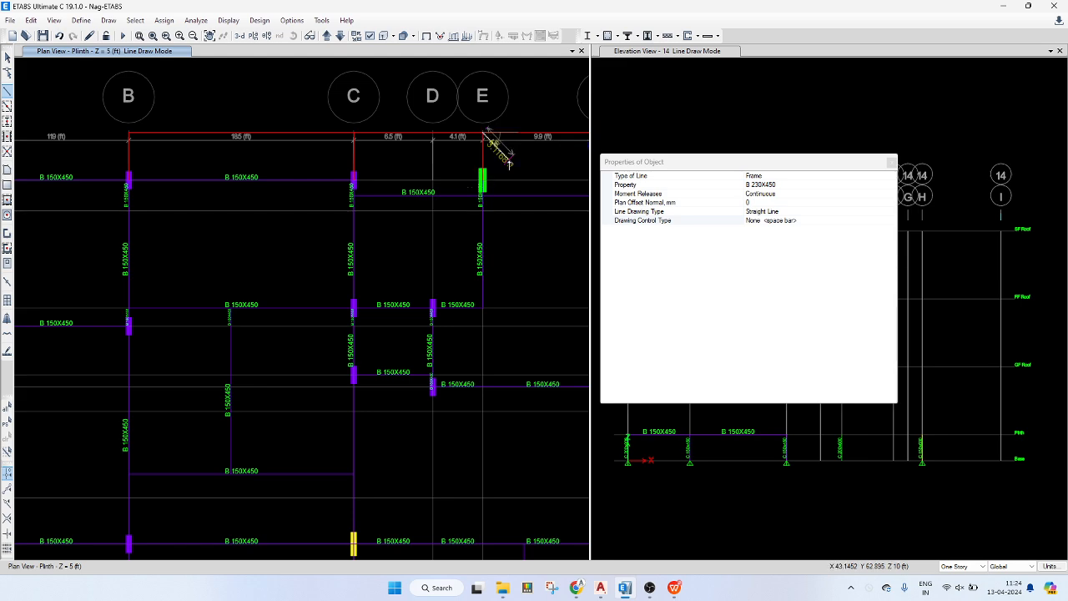
pyautogui.rightClick(508, 171)
# - Draw a B 230X450 beam on grid H from grid 14 out to the end of the offset beam
pyautogui.moveTo(499, 204); pyautogui.dragTo(295, 223, button='middle')
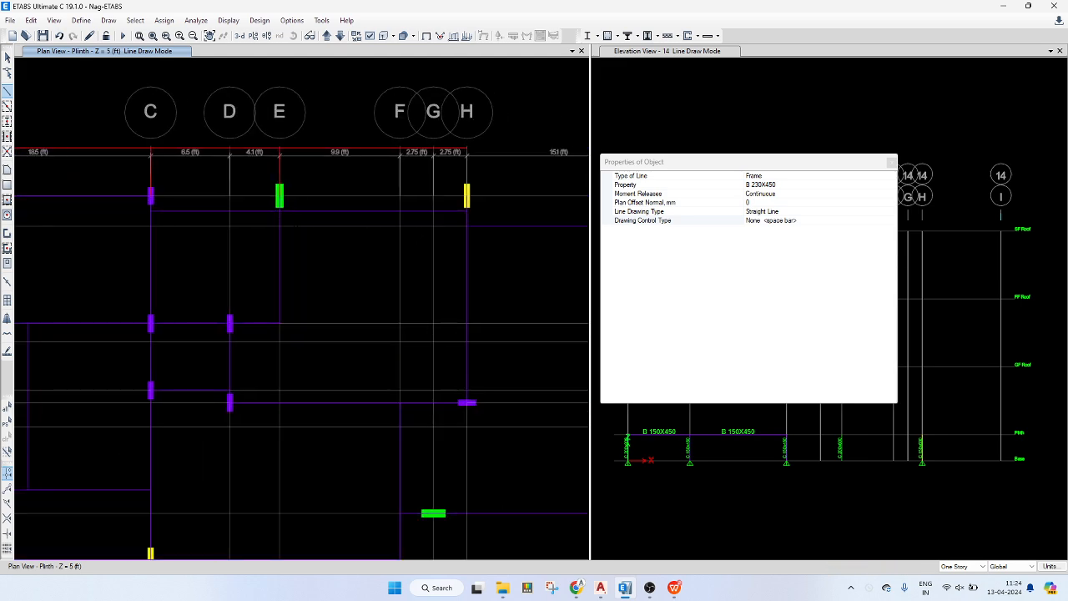
pyautogui.hotkey('alt', 'Tab')
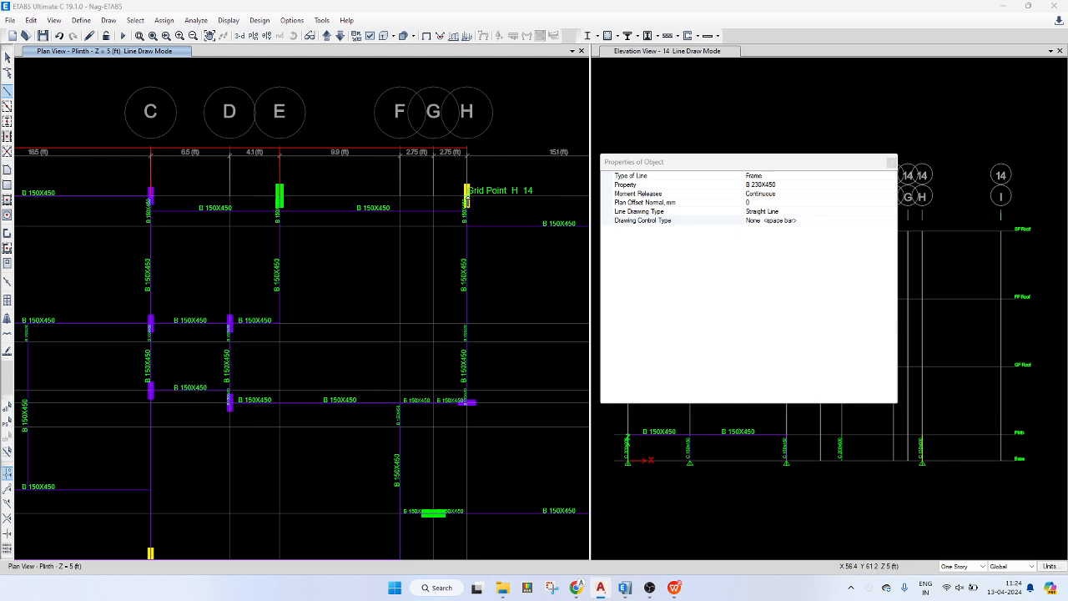
pyautogui.click(467, 191)
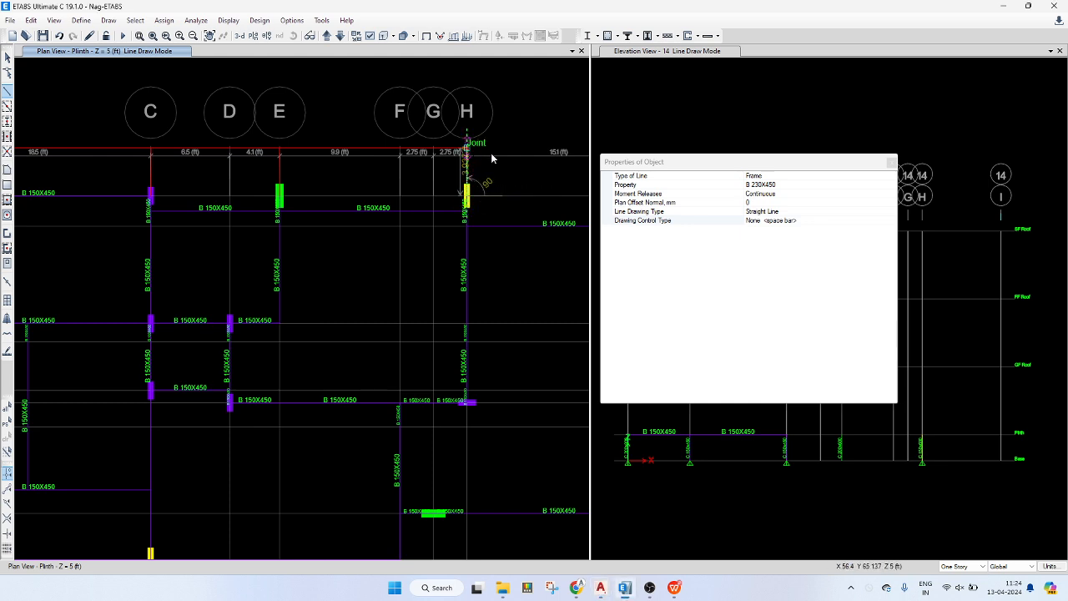
pyautogui.click(469, 149)
pyautogui.rightClick(499, 146)
# - Switch the frame section for line drawing to B 150X450
pyautogui.moveTo(499, 174); pyautogui.dragTo(363, 183, button='middle')
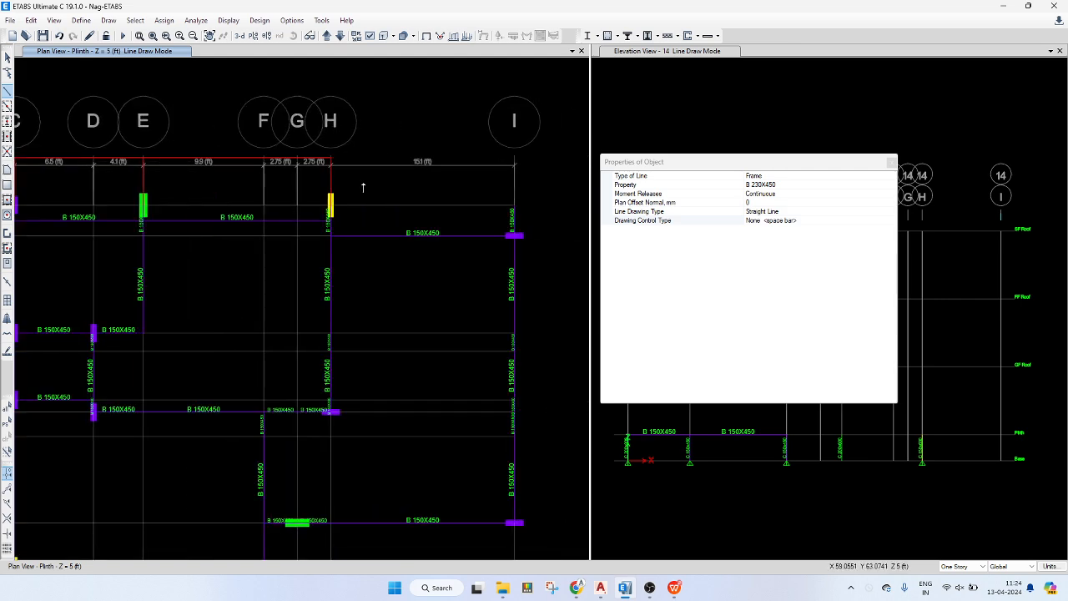
pyautogui.click(824, 182)
pyautogui.click(892, 185)
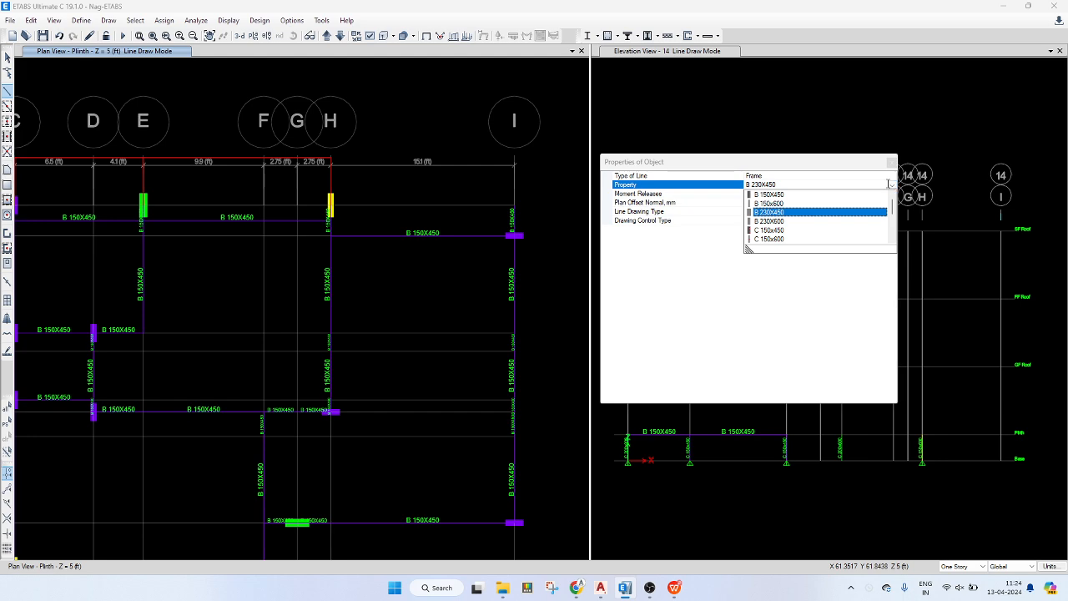
pyautogui.click(890, 184)
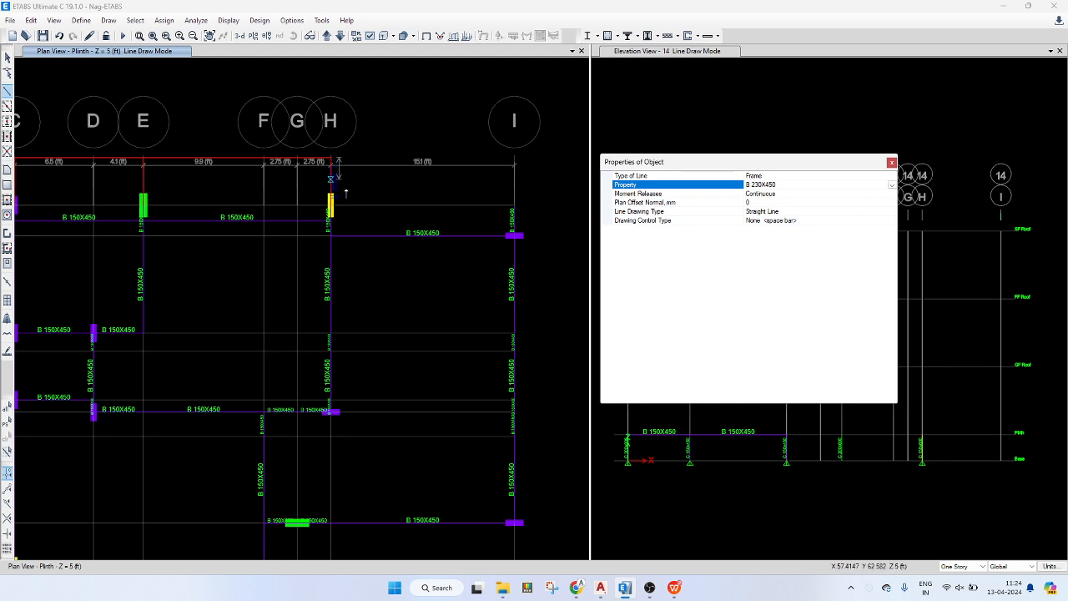
pyautogui.scroll(-2, 447, 268)
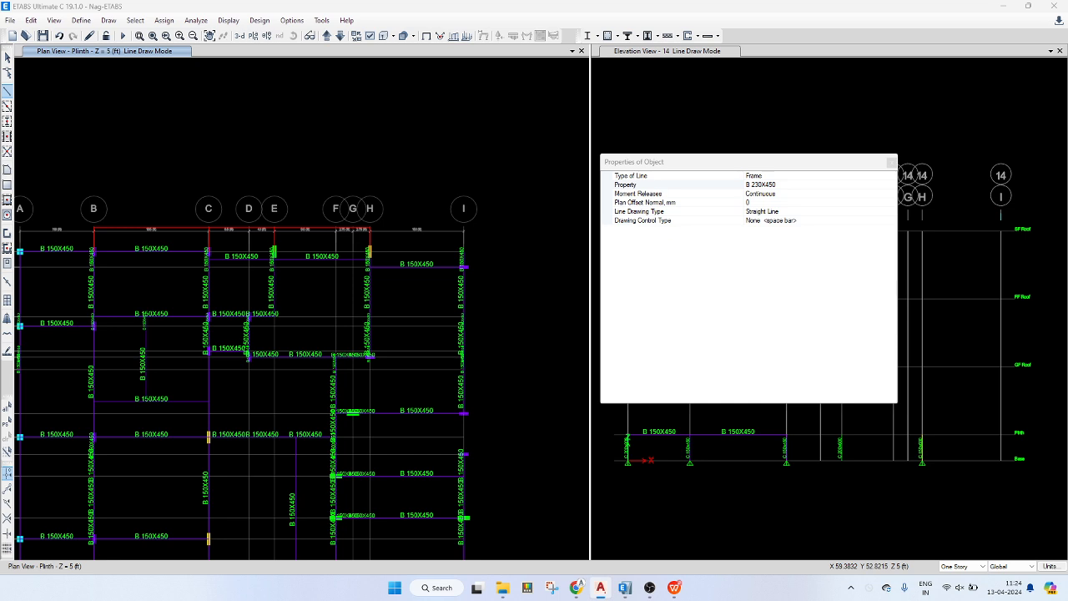
pyautogui.click(783, 185)
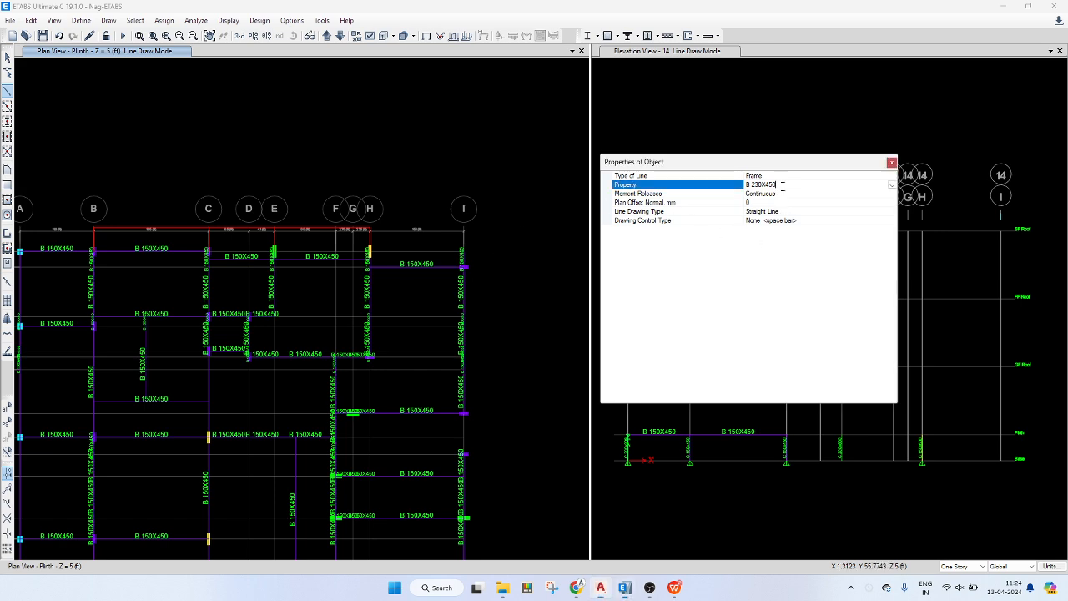
pyautogui.click(892, 185)
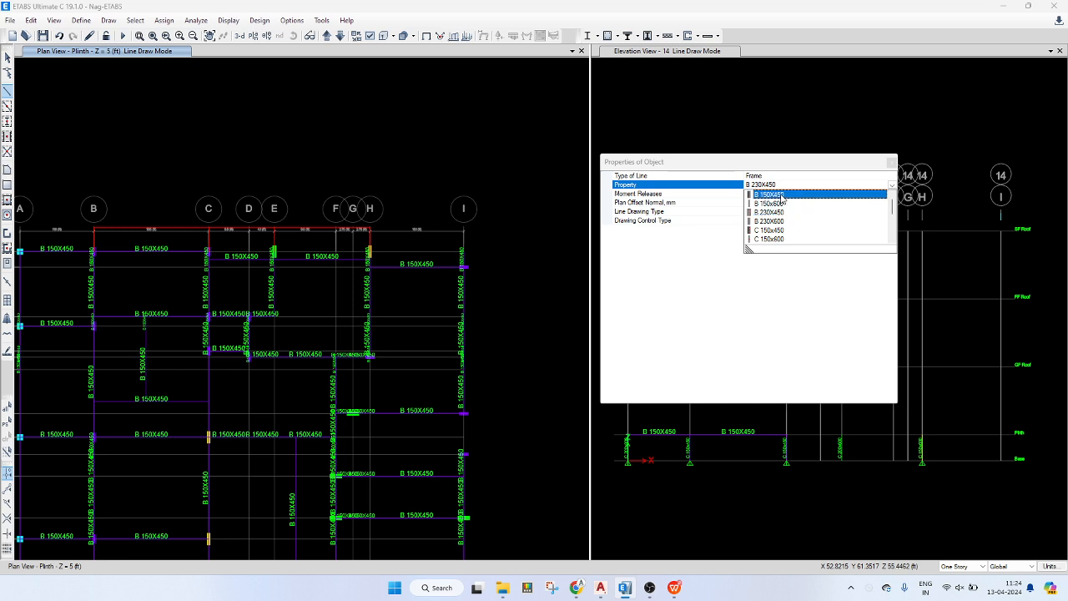
pyautogui.click(783, 194)
# - Set the line drawing control to Parallel to Y and the plan offset normal to 750 mm
pyautogui.click(783, 206)
pyautogui.click(770, 202)
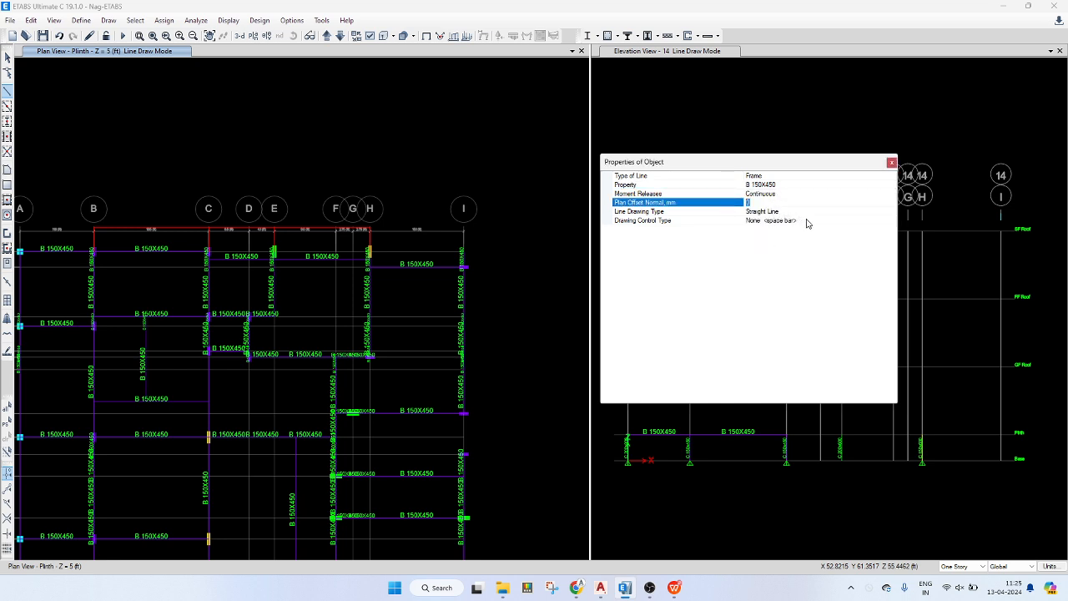
pyautogui.click(808, 221)
pyautogui.click(892, 220)
pyautogui.click(805, 280)
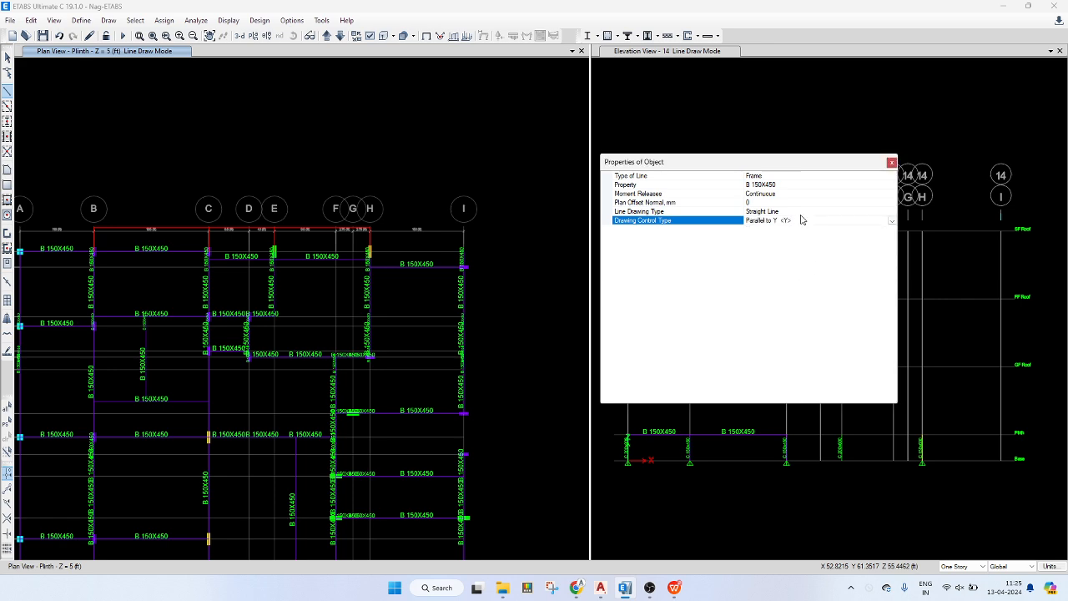
pyautogui.click(781, 202)
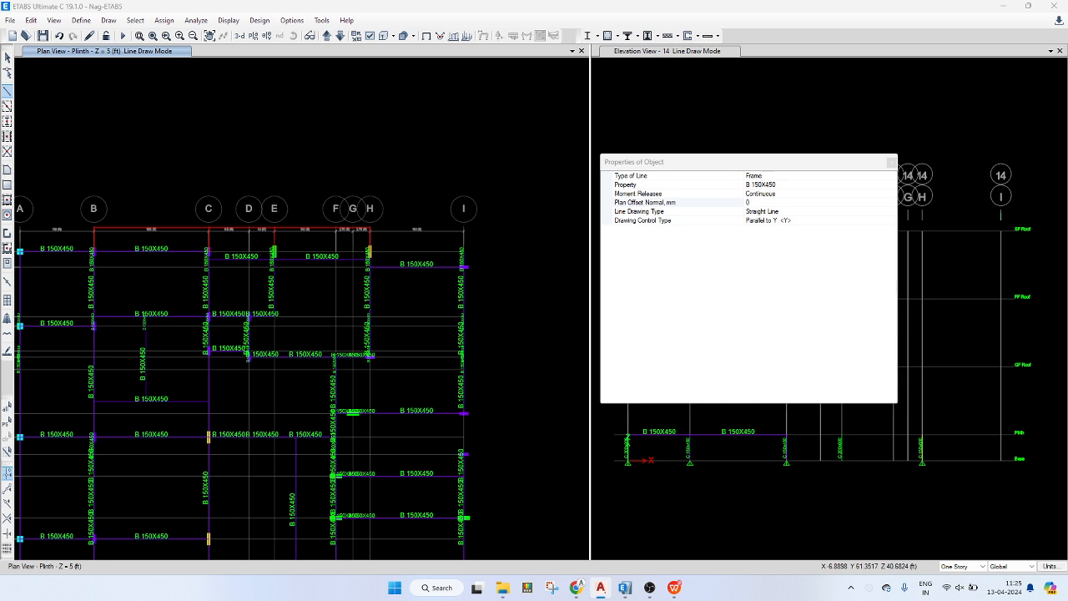
pyautogui.click(766, 204)
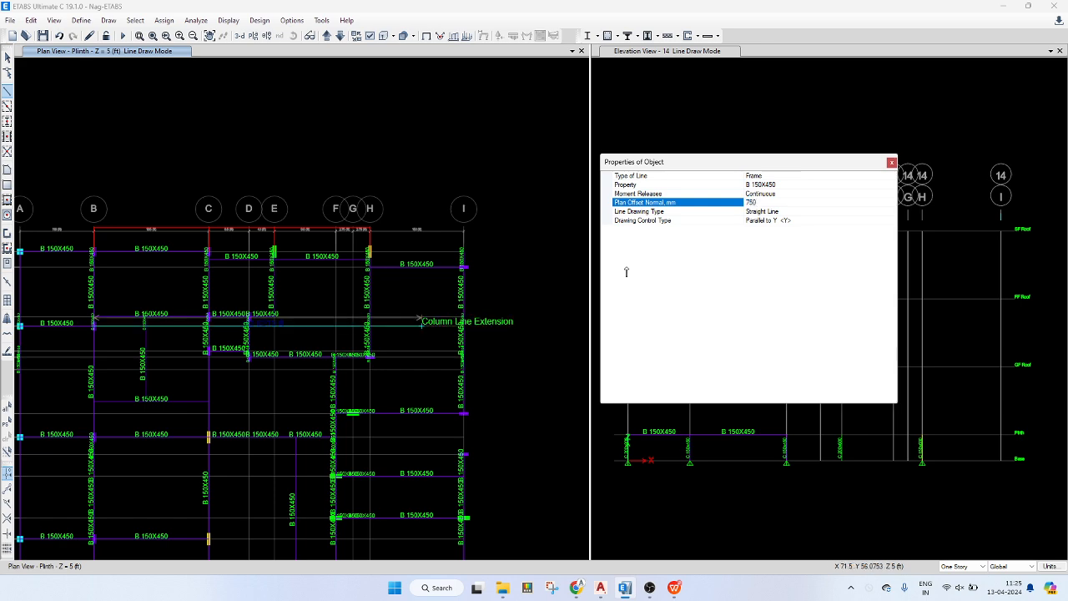
pyautogui.click(754, 215)
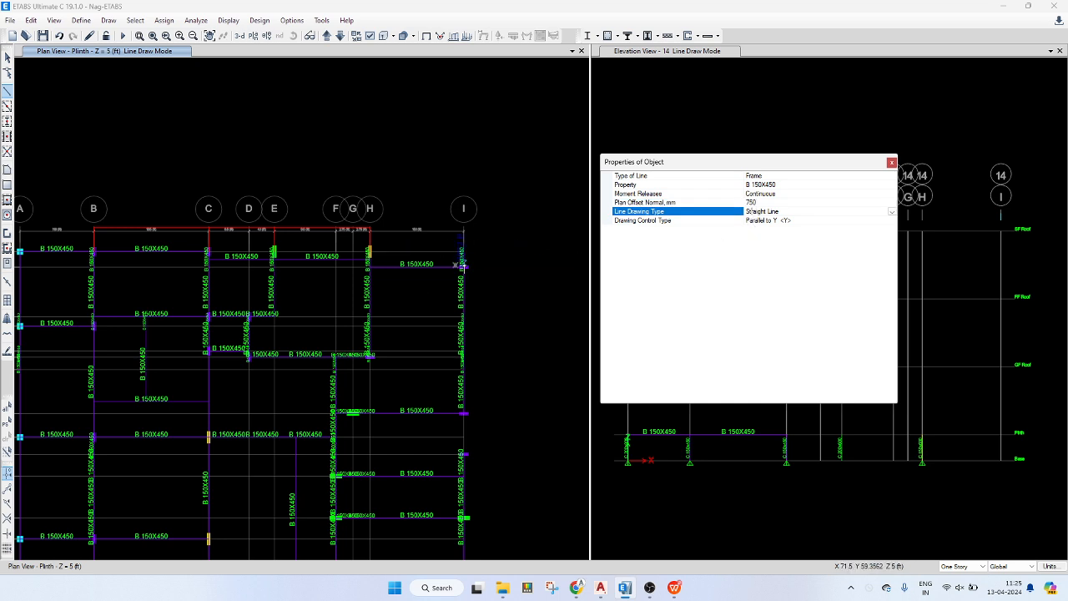
# - Draw the offset B 150X450 beam outside grid I, from grid 13 to the corner at Y = 0, and end the drawing
pyautogui.hotkey('alt', 'Tab')
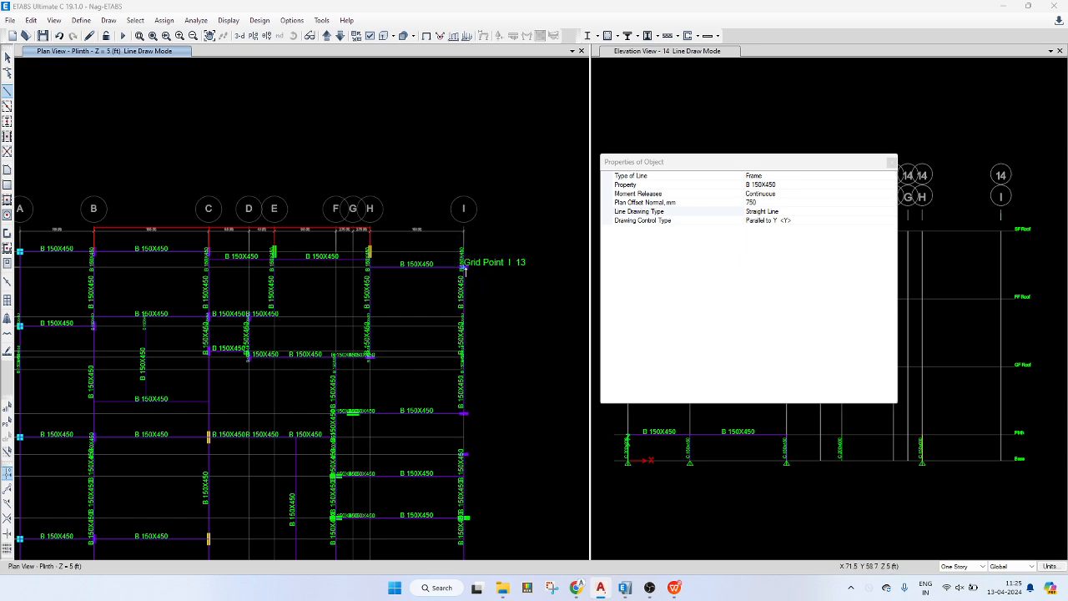
pyautogui.click(465, 267)
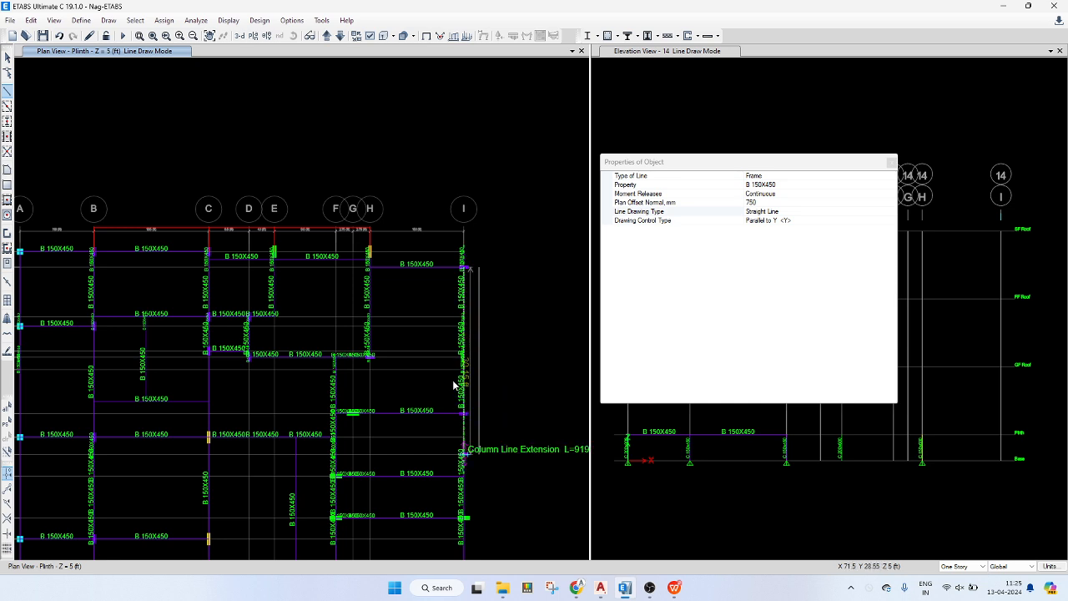
pyautogui.moveTo(468, 454); pyautogui.dragTo(440, 245, button='middle')
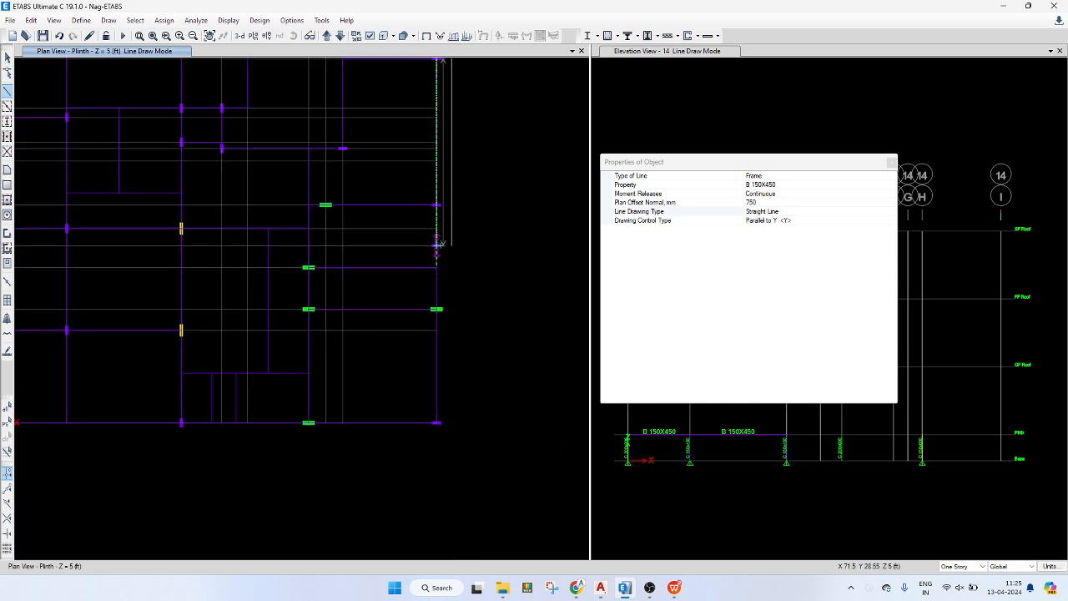
pyautogui.click(436, 422)
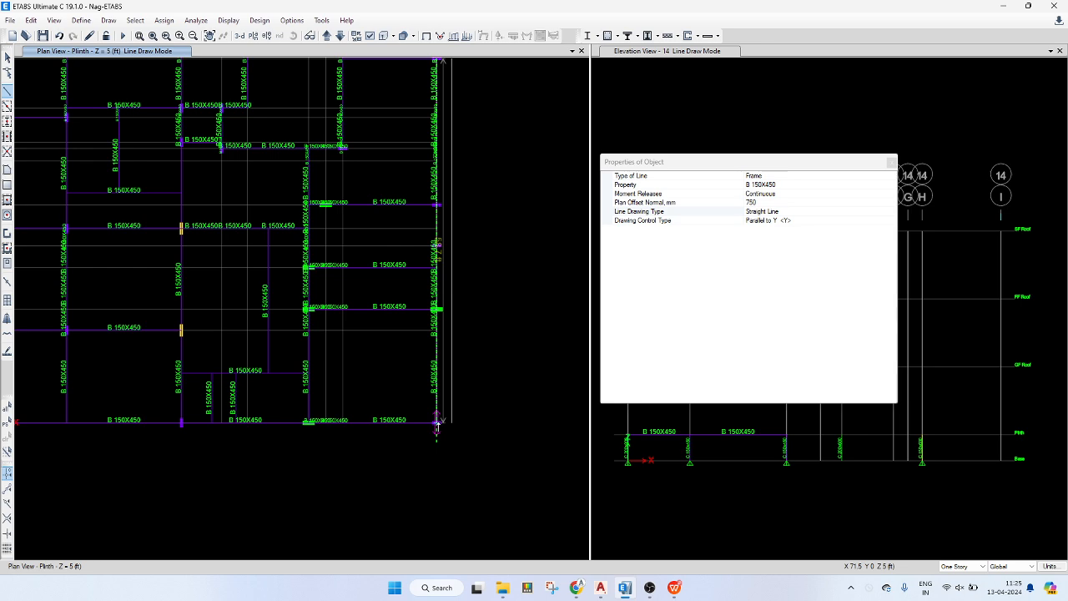
pyautogui.click(438, 424)
pyautogui.rightClick(459, 288)
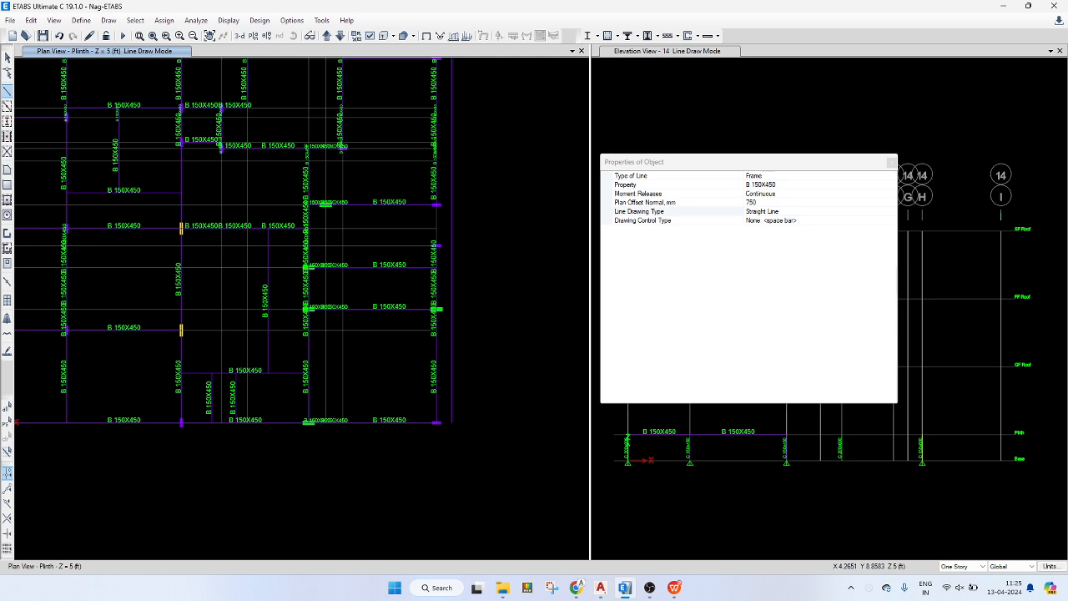
# - Try to draw a B 150X450 beam from the grid I corner at Y = 0 to the outer beam with the 750 mm plan offset active
pyautogui.hotkey('alt', 'Tab')
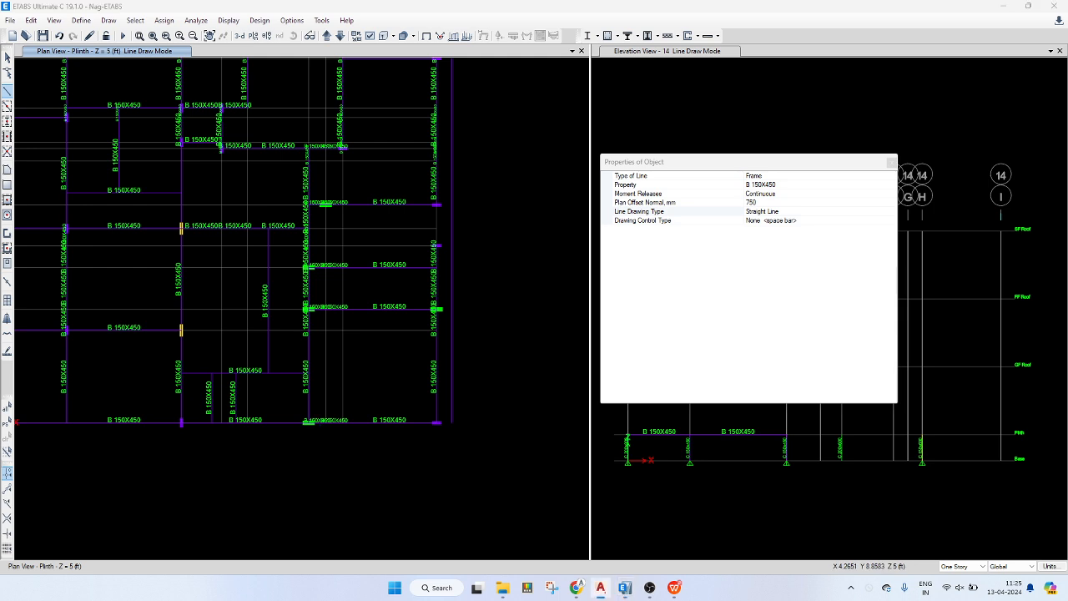
pyautogui.scroll(3, 434, 422)
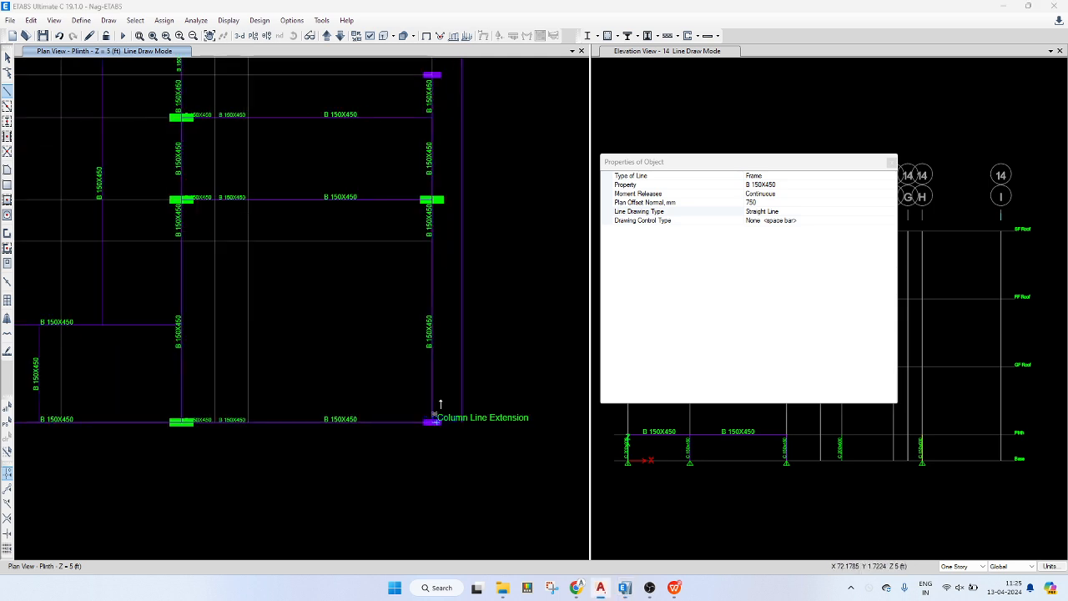
pyautogui.click(432, 422)
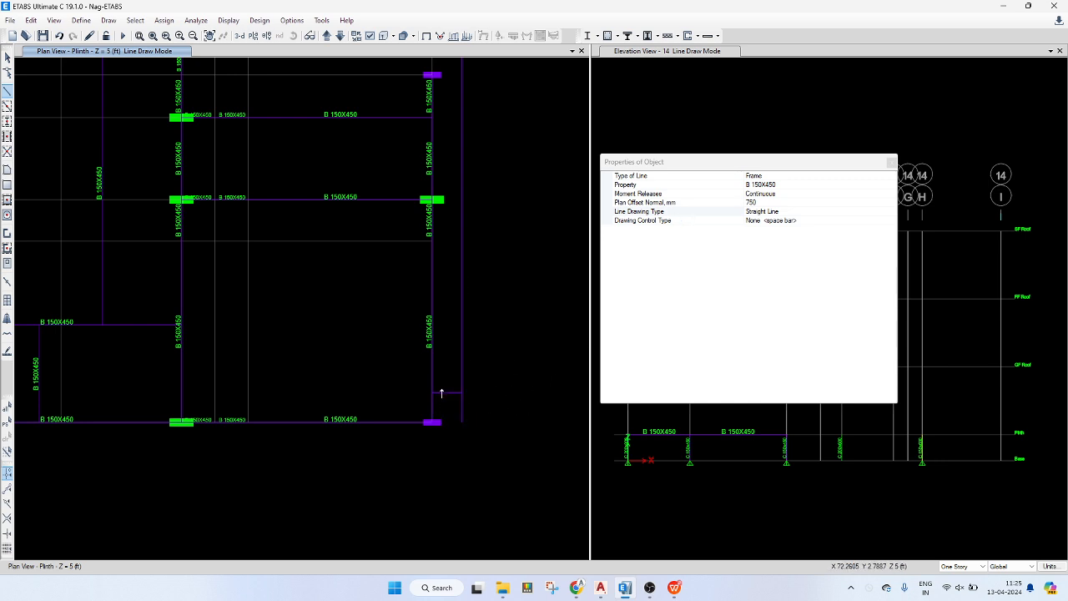
# - Draw a B 150X450 beam parallel to X with 0 plan offset, from the grid I corner at Y = 0 to the outer beam
pyautogui.click(792, 206)
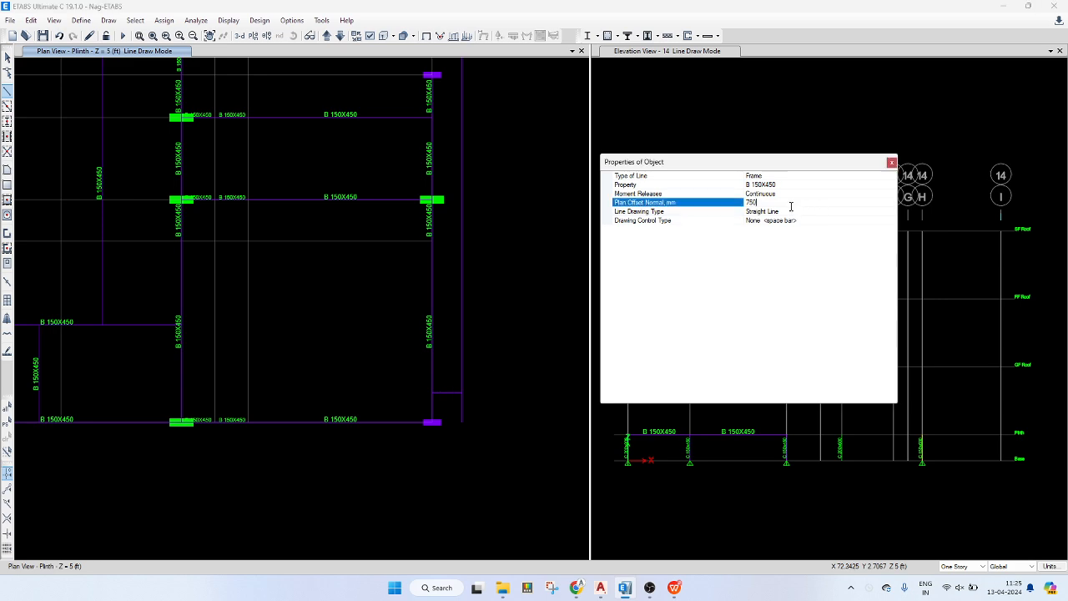
pyautogui.write('0')
pyautogui.click(743, 221)
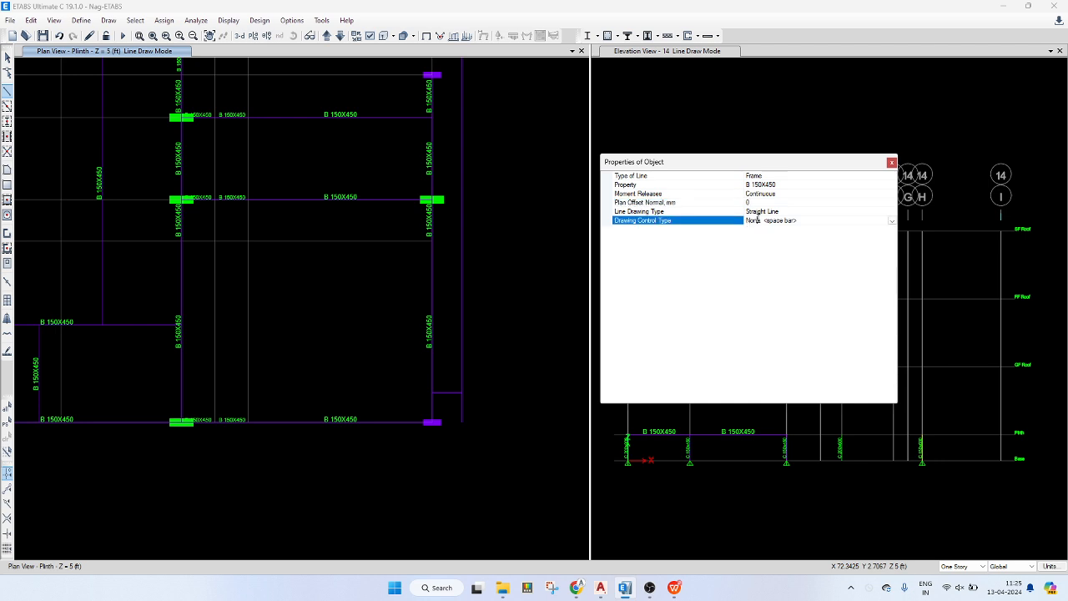
pyautogui.click(892, 221)
pyautogui.click(797, 269)
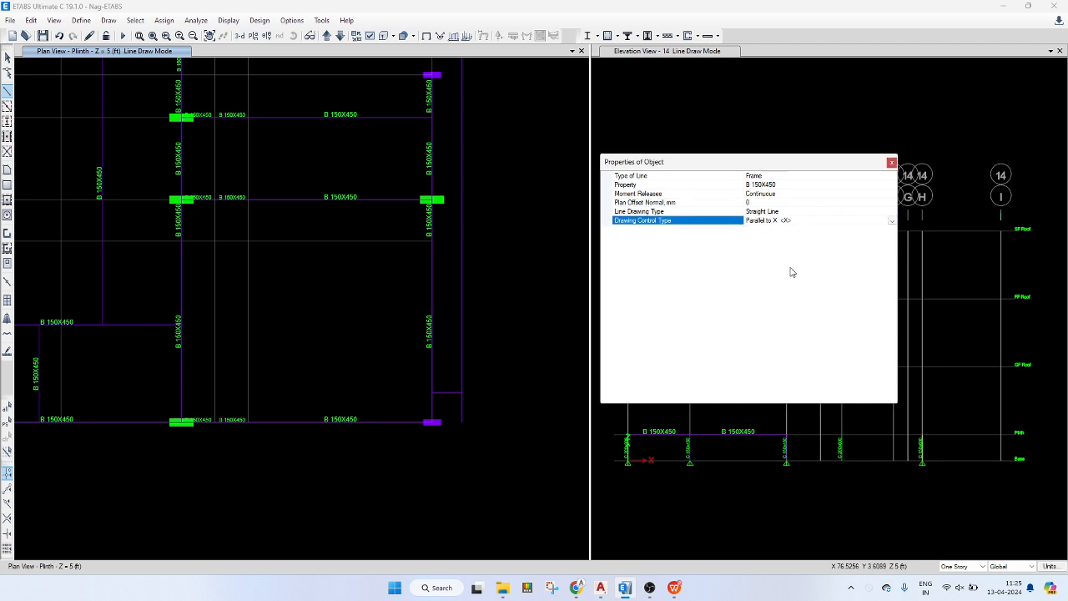
pyautogui.click(431, 422)
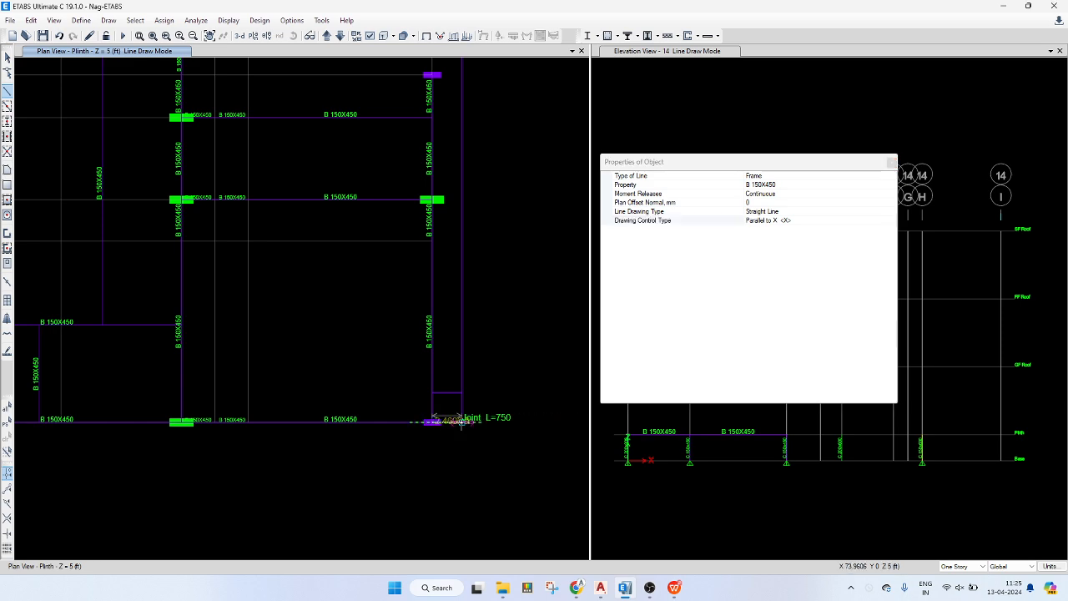
pyautogui.click(462, 423)
pyautogui.press('Escape')
pyautogui.press('Escape')
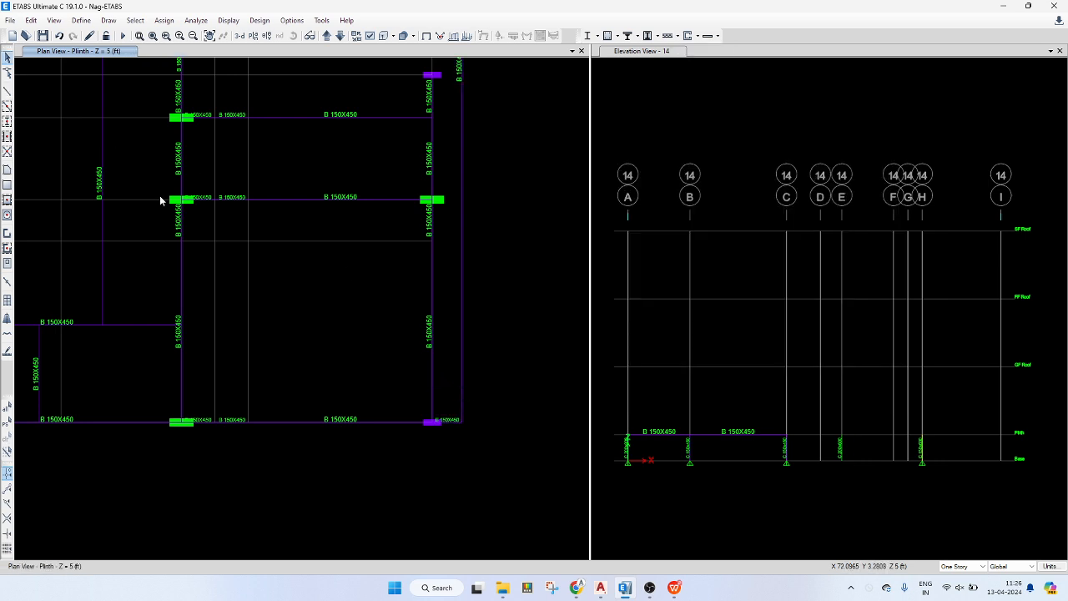
# - Restart line drawing parallel to X and draw a B 150X450 beam from the grid I column at Y = 18.29 to the outer beam
pyautogui.click(8, 89)
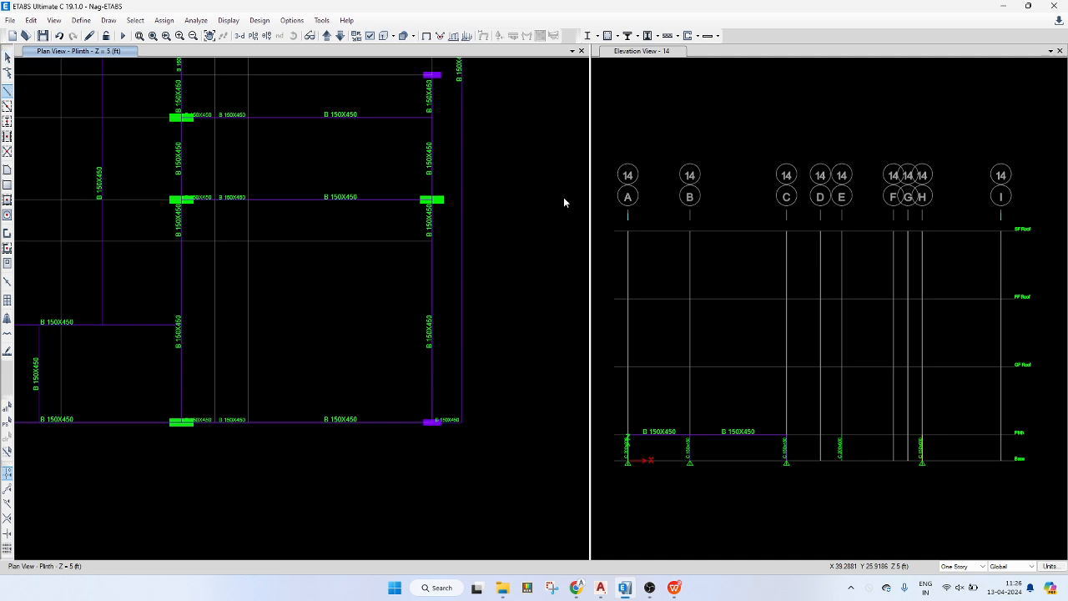
pyautogui.click(851, 222)
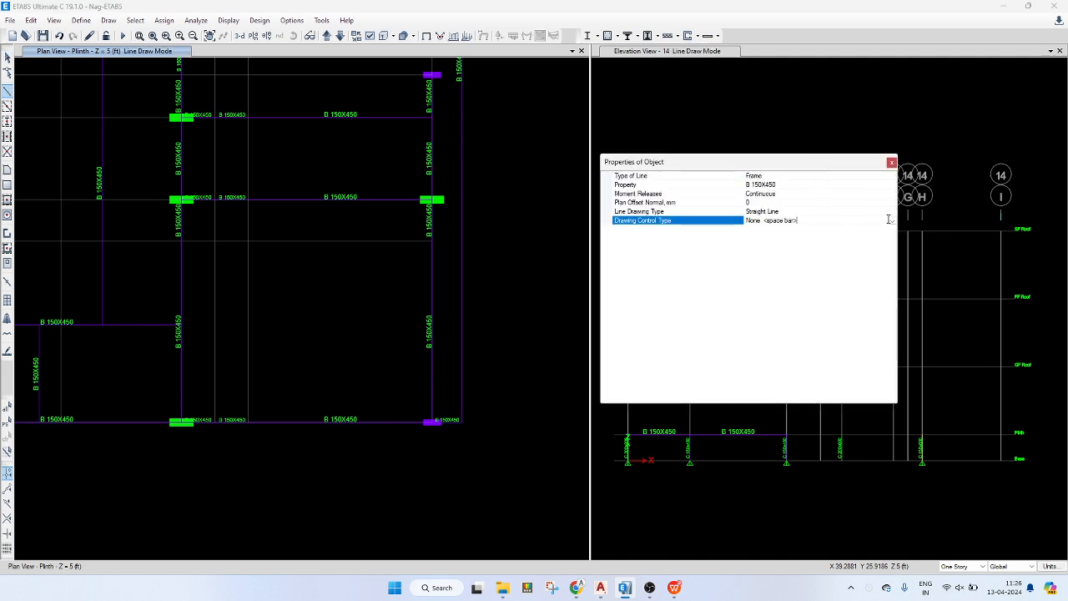
pyautogui.click(892, 221)
pyautogui.click(798, 264)
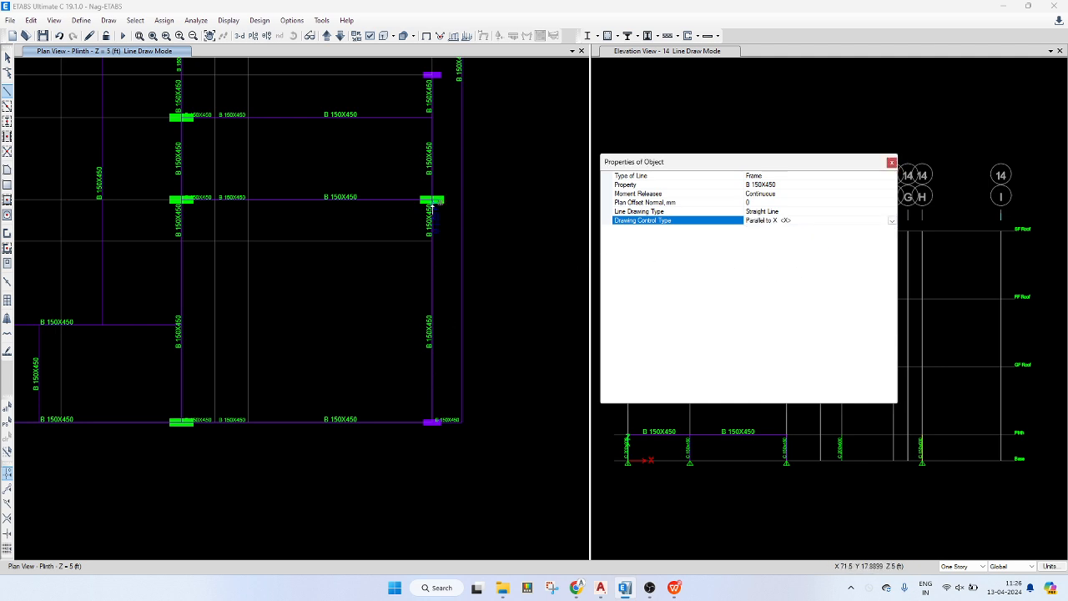
pyautogui.click(433, 199)
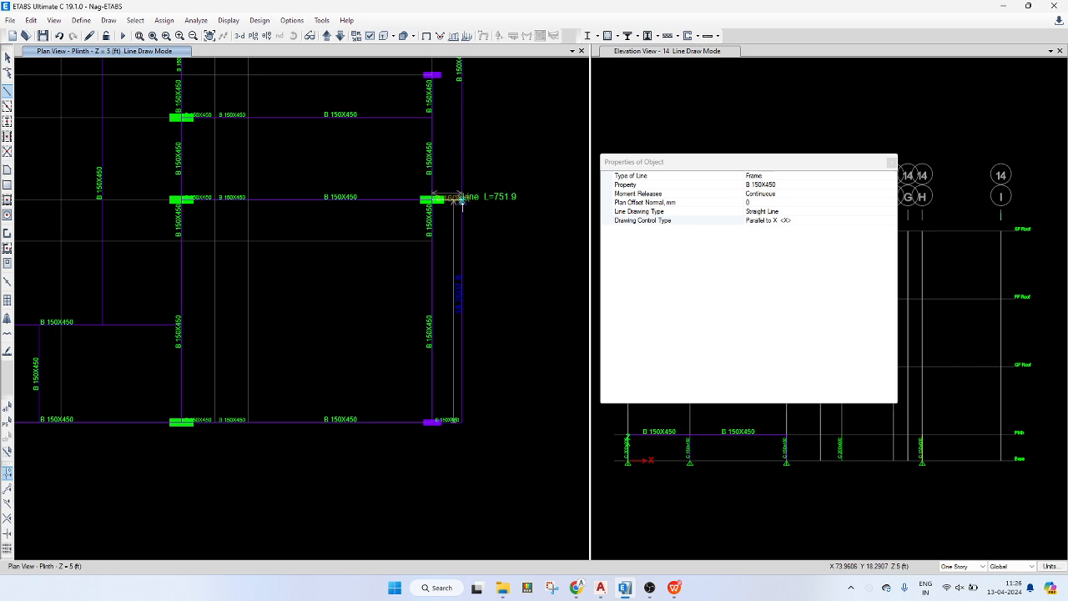
pyautogui.press('space')
pyautogui.click(461, 198)
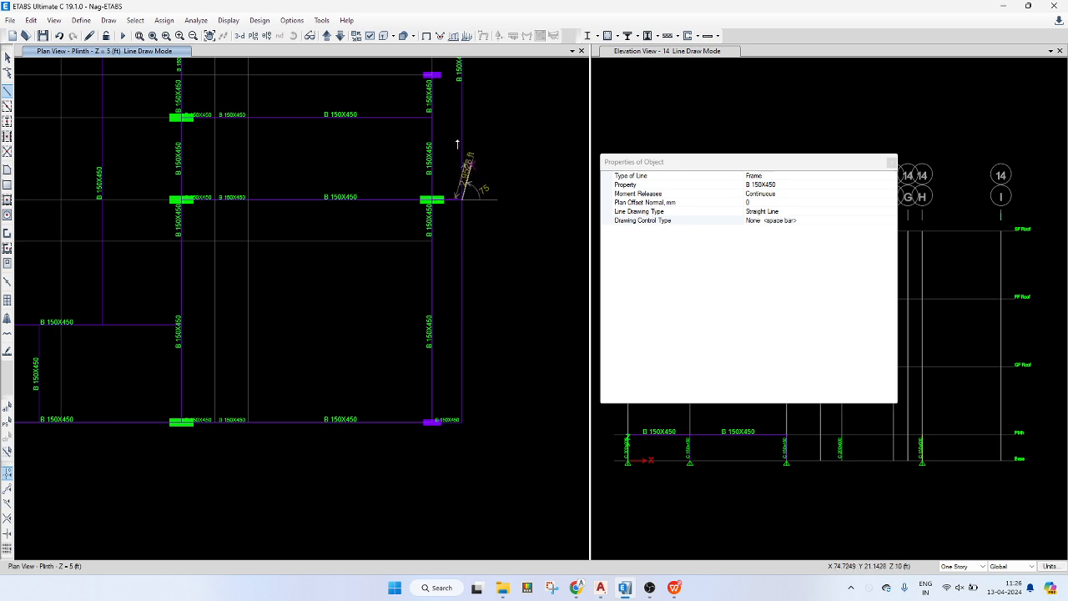
pyautogui.moveTo(469, 171); pyautogui.dragTo(445, 244, button='middle')
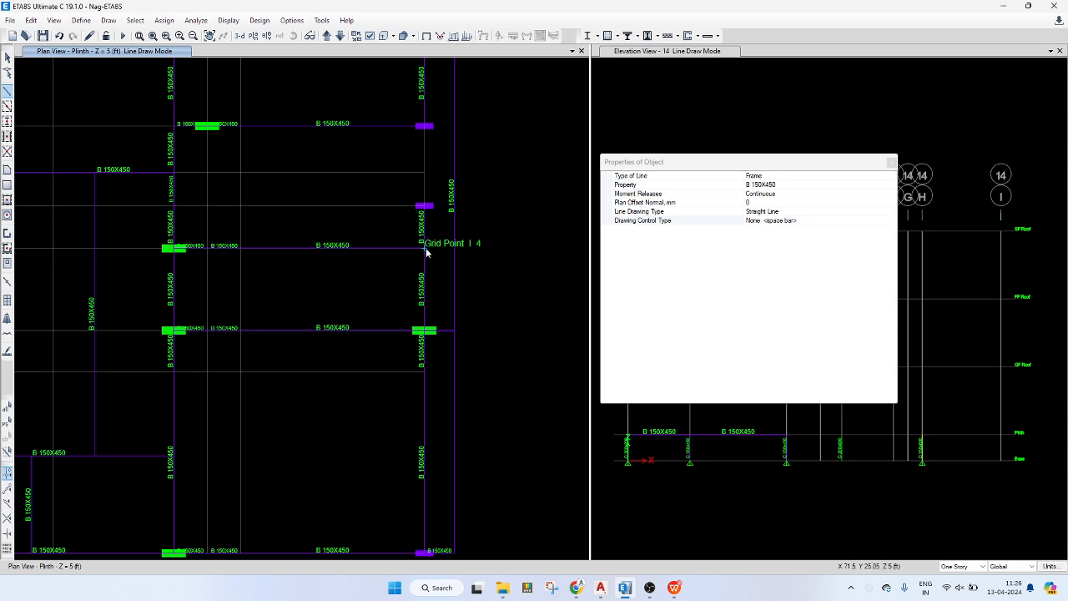
# - Draw B 150X450 connecting beams from grid I to the outer beam along grids 4 and 7, keeping the grid 7 beam parallel to X
pyautogui.click(425, 246)
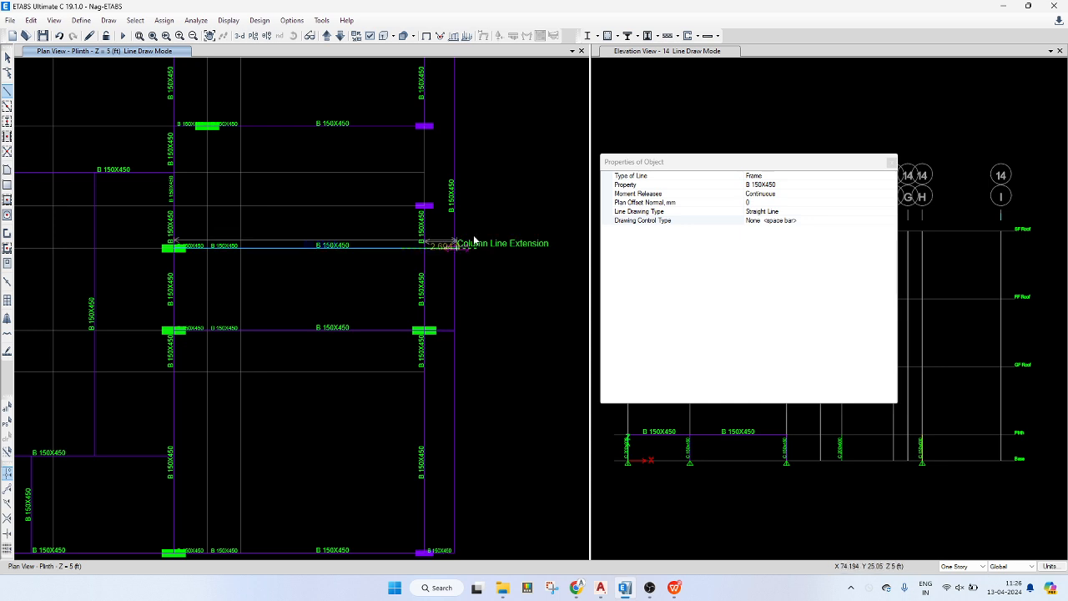
pyautogui.press('Escape')
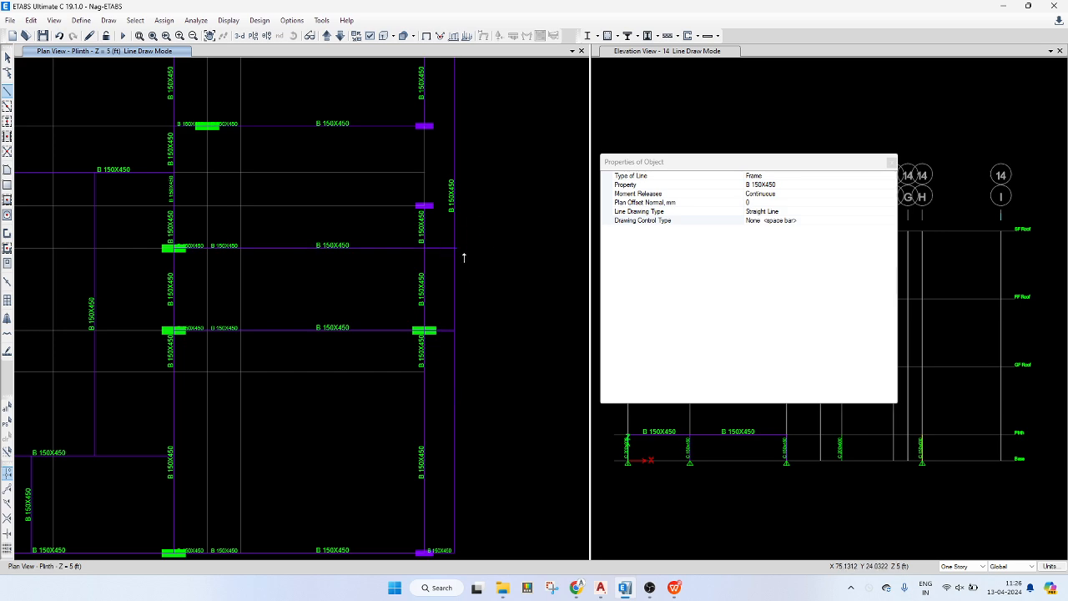
pyautogui.scroll(5, 457, 253)
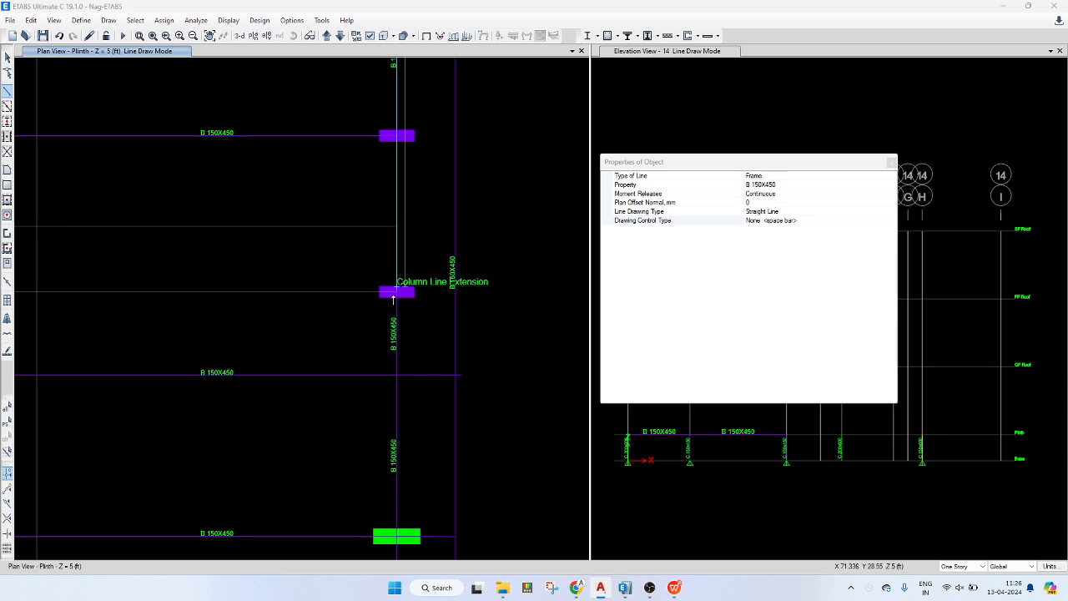
pyautogui.scroll(-2, 424, 276)
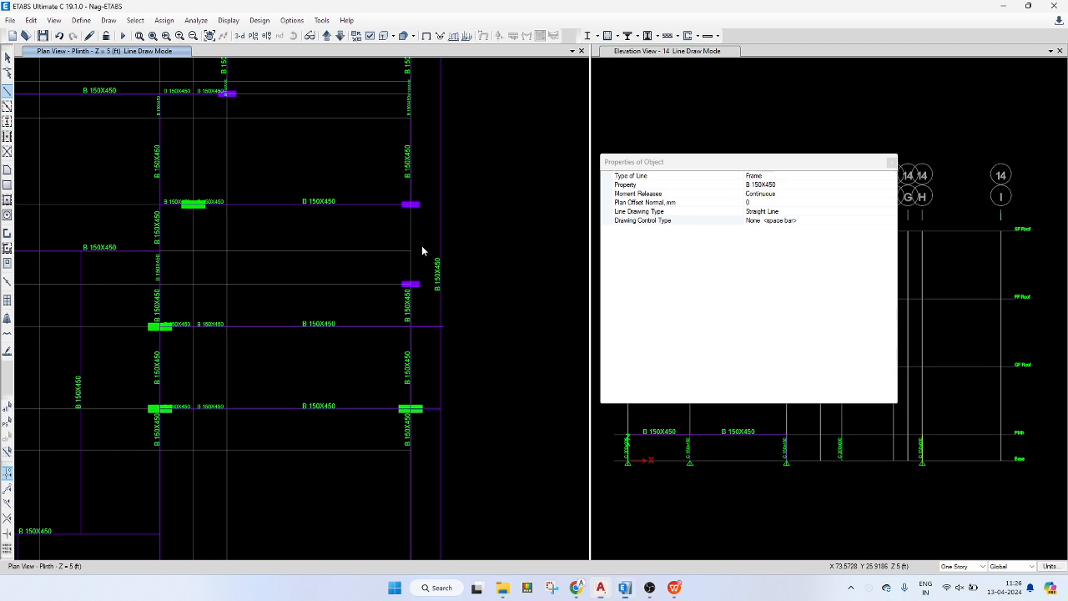
pyautogui.scroll(-2, 421, 248)
pyautogui.scroll(2, 410, 364)
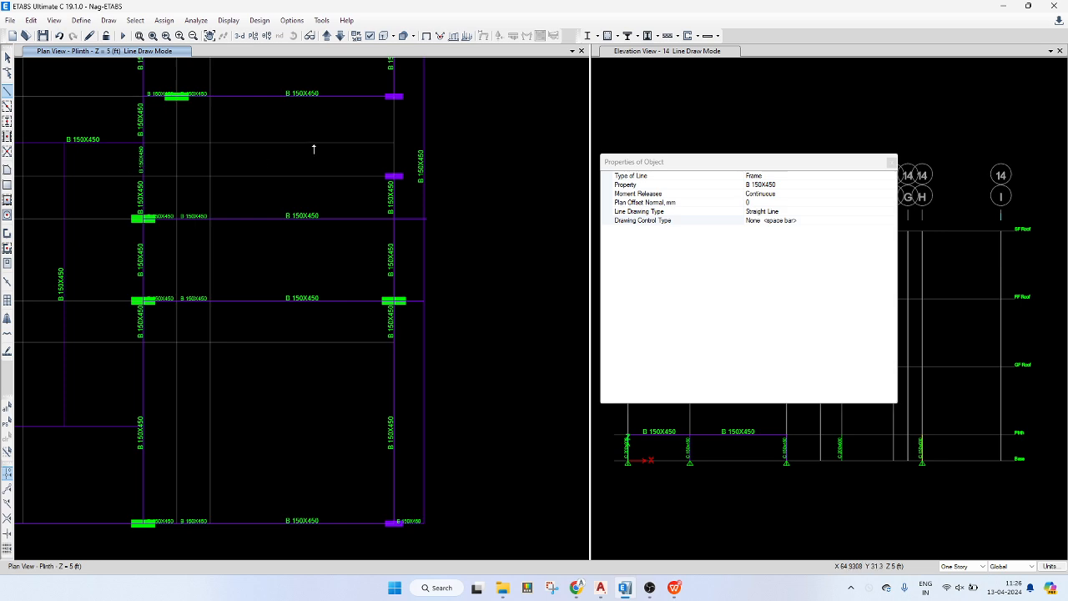
pyautogui.click(395, 97)
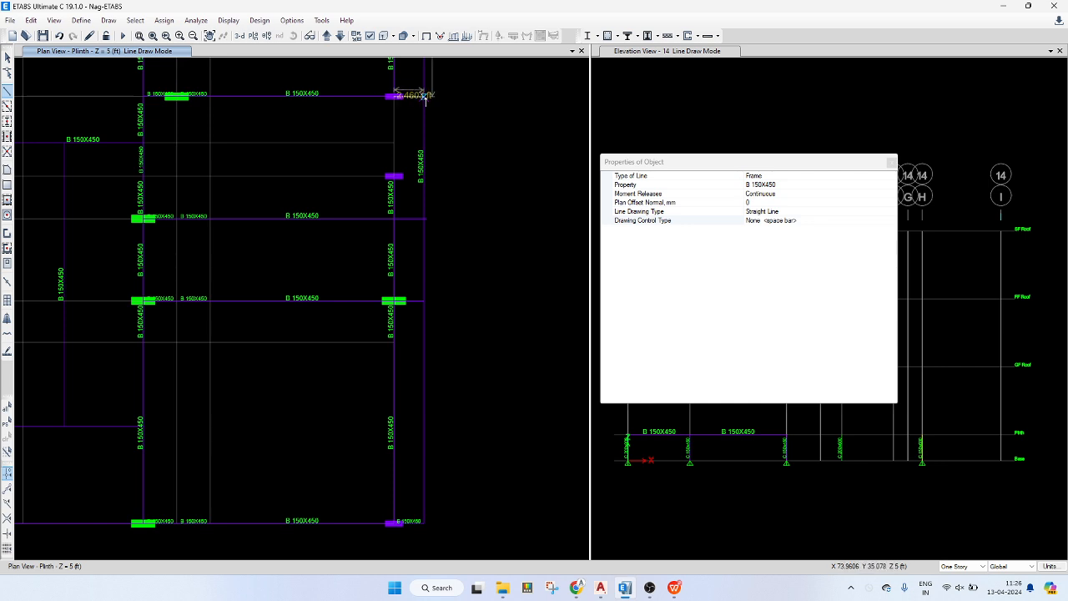
pyautogui.click(868, 231)
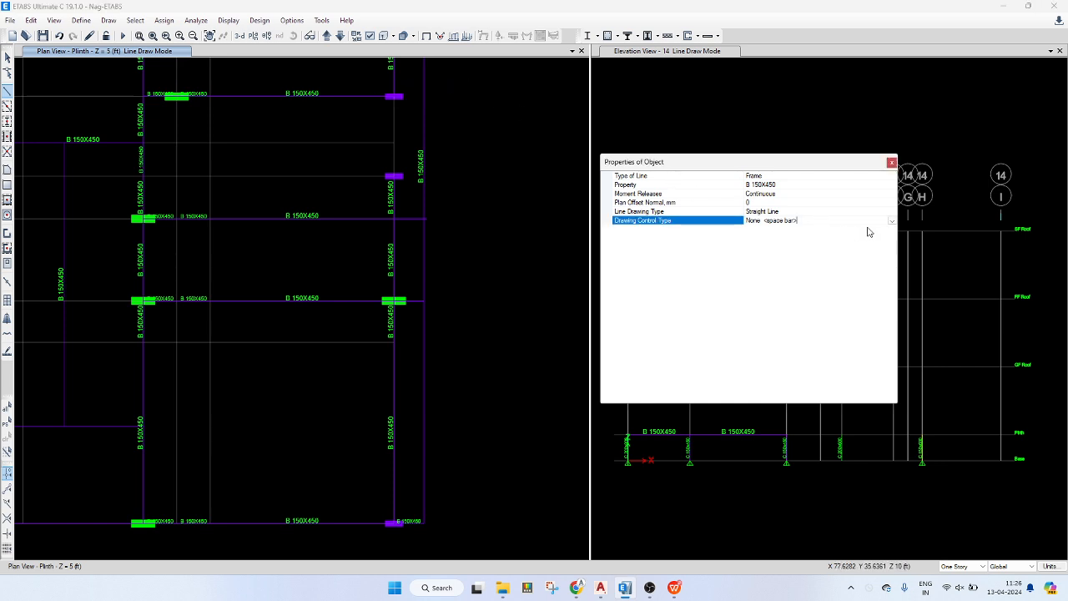
pyautogui.click(891, 221)
pyautogui.click(786, 264)
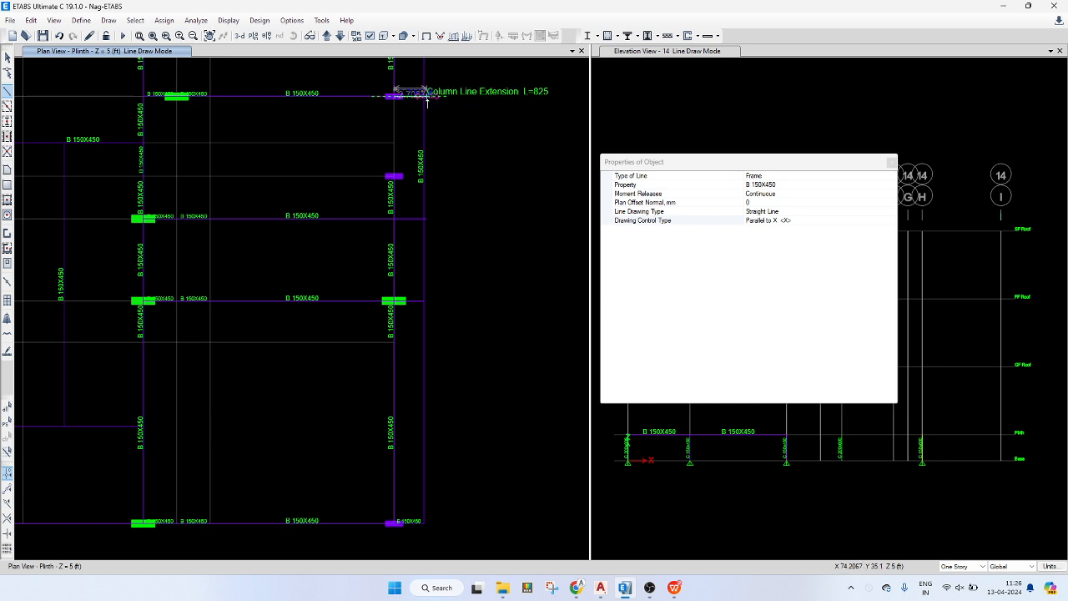
pyautogui.press('space')
pyautogui.press('Escape')
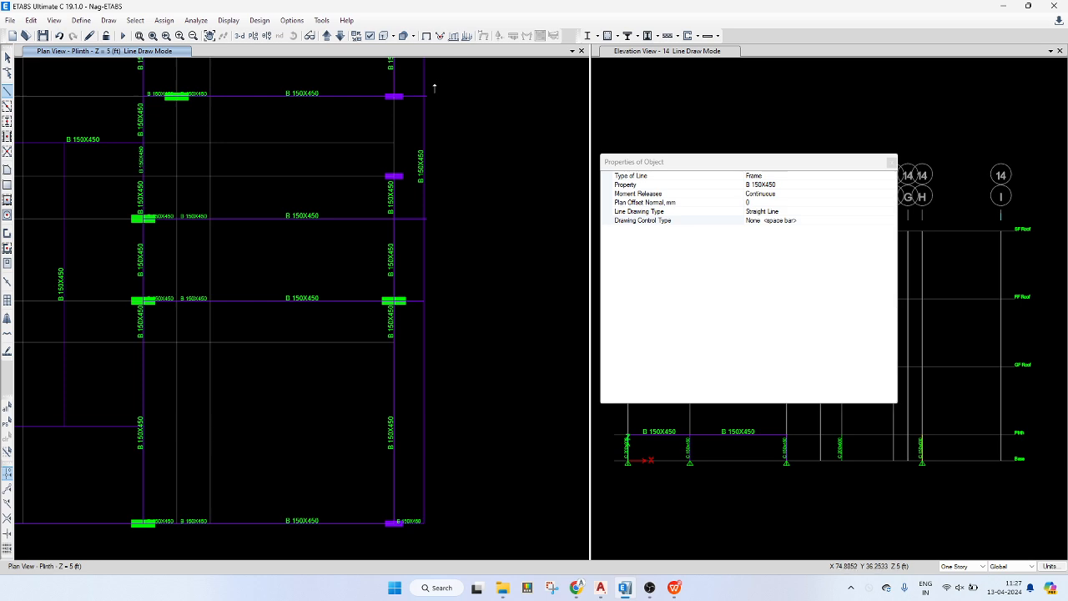
# - Draw a B 150X450 beam parallel to X from grid point I-13 to the end joint of the outer beam, and finish drawing
pyautogui.scroll(3, 434, 87)
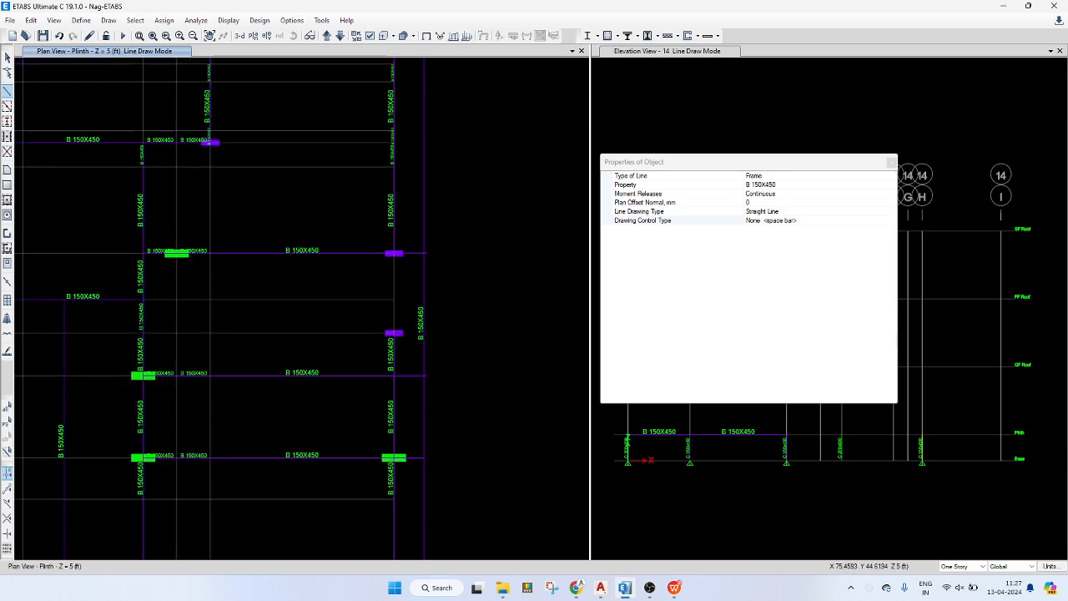
pyautogui.scroll(3, 436, 148)
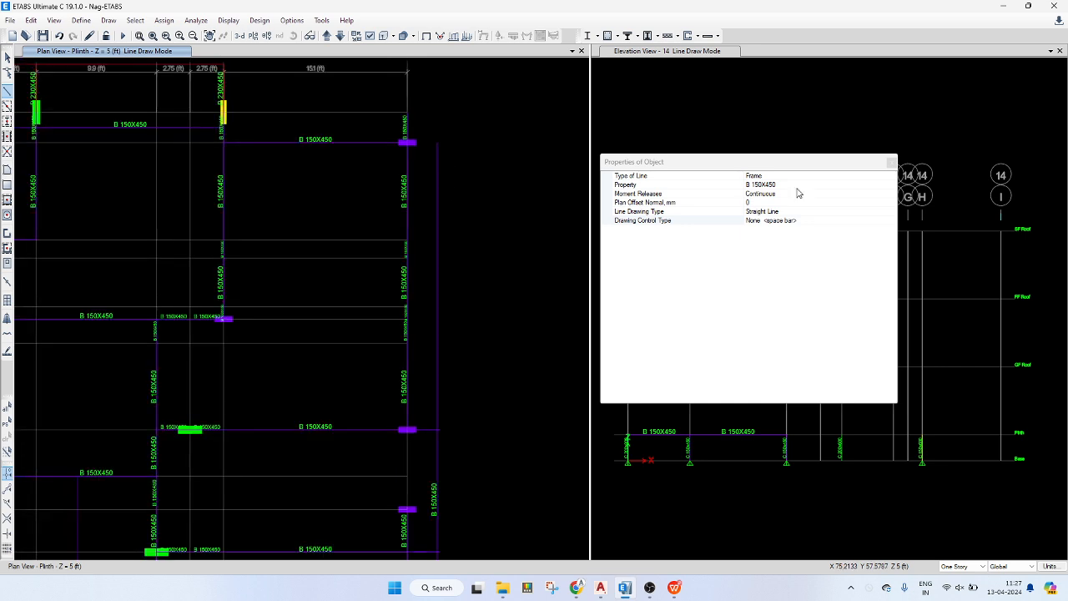
pyautogui.click(816, 221)
pyautogui.click(893, 221)
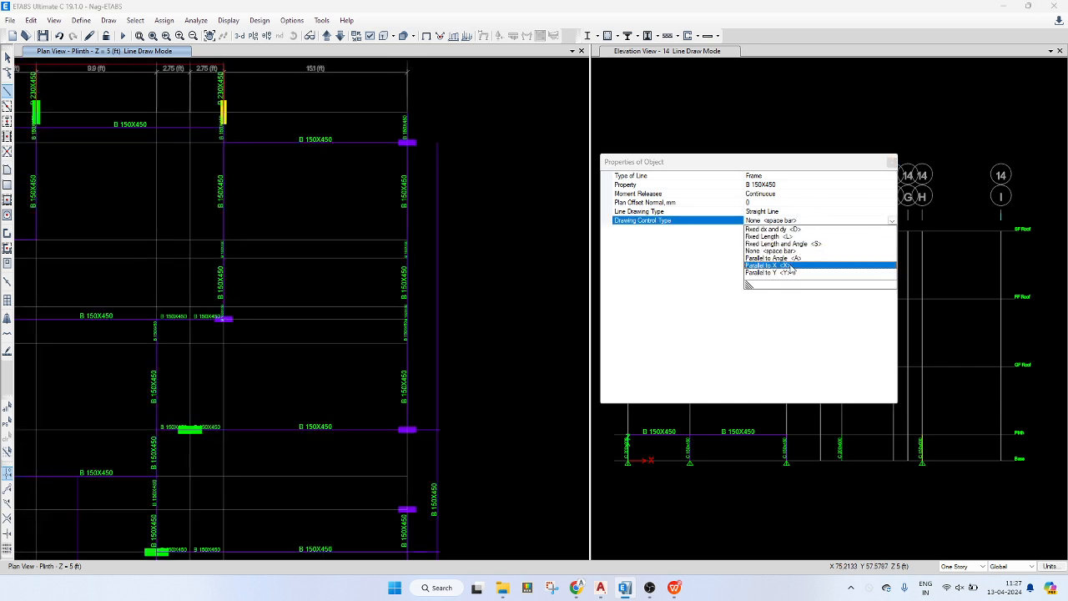
pyautogui.click(777, 265)
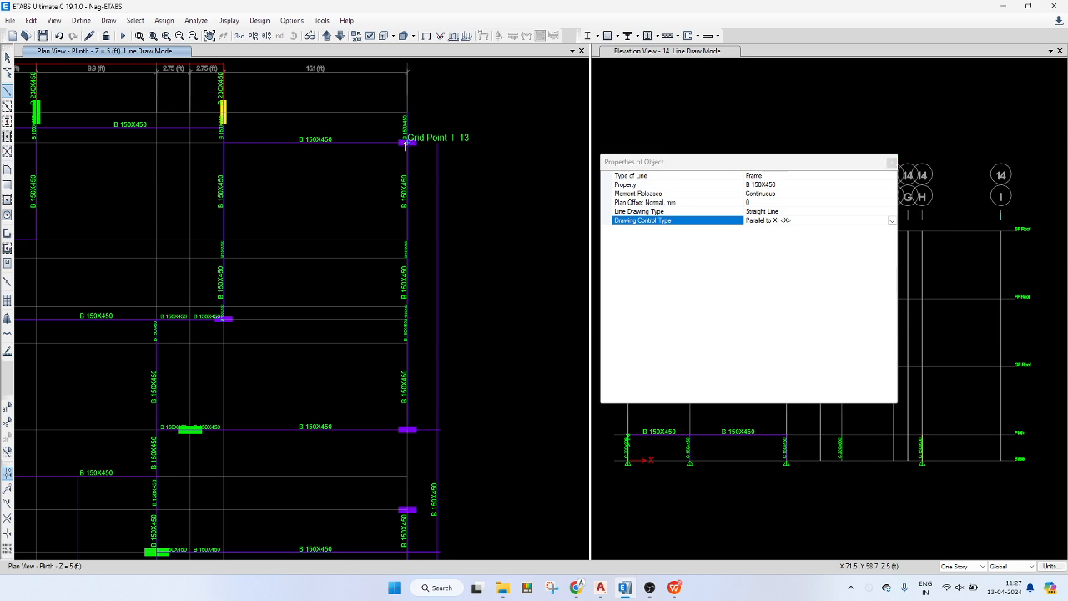
pyautogui.click(433, 142)
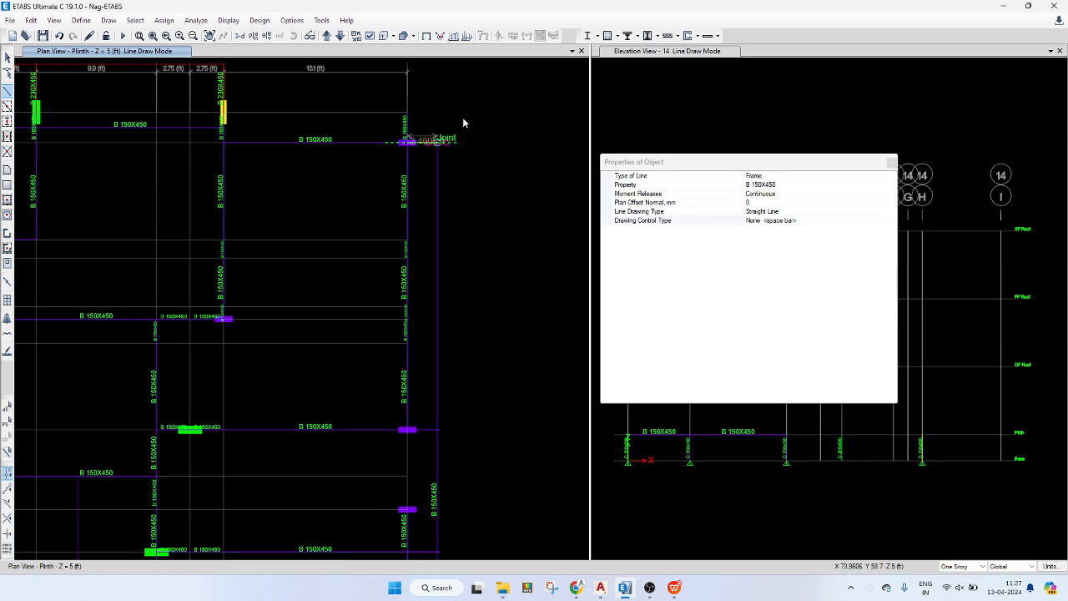
pyautogui.press('Escape')
pyautogui.press('Escape')
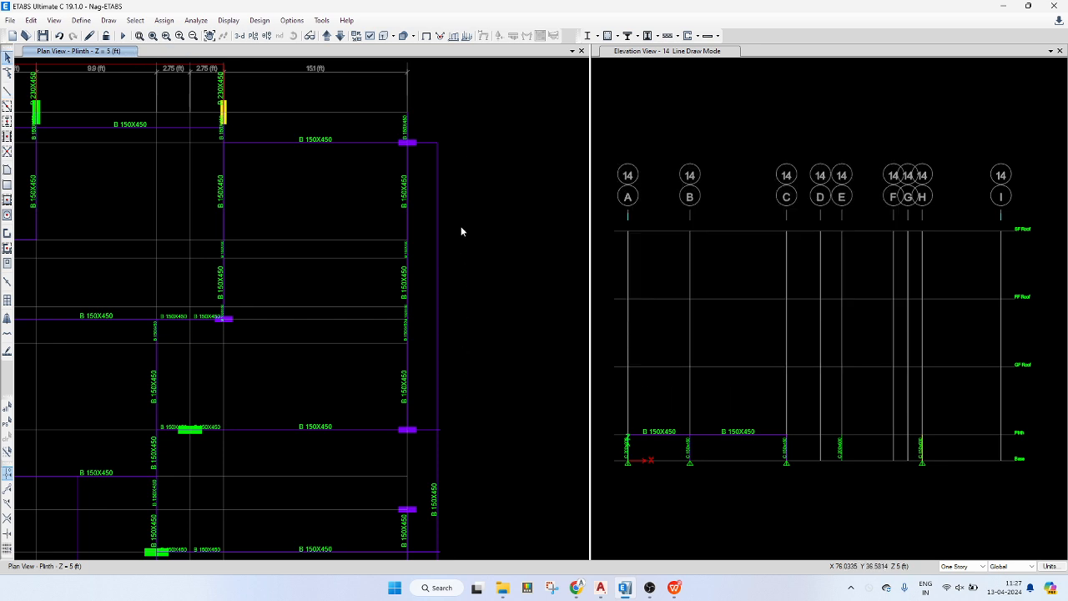
# - Divide the outer beam and its connecting beams on grids 4 and 7 at their intersections with the selected frames and joints
pyautogui.scroll(-3, 449, 361)
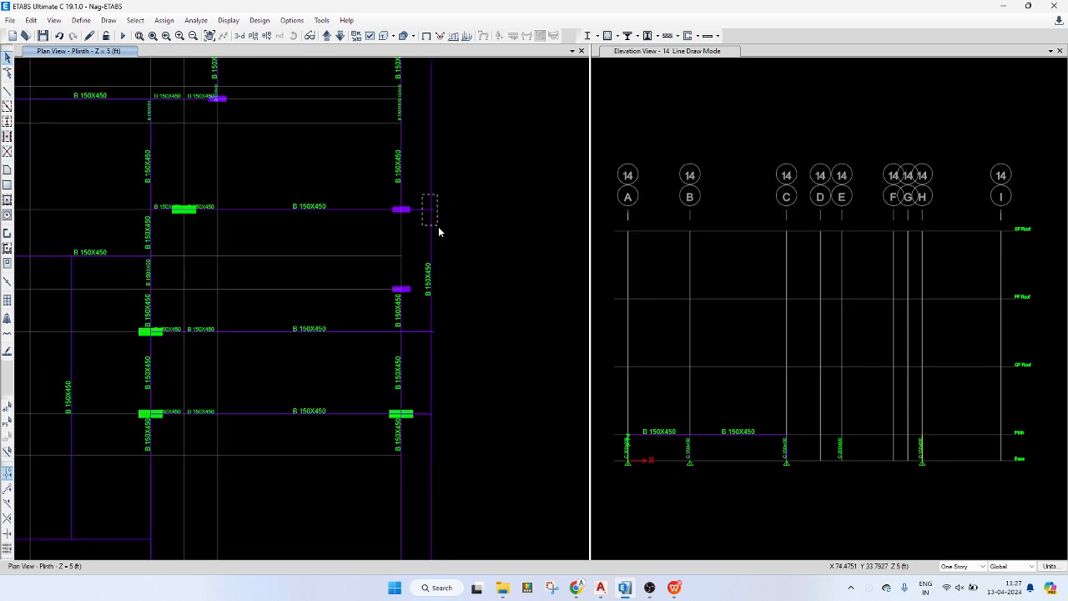
pyautogui.moveTo(438, 226); pyautogui.dragTo(438, 227)
pyautogui.click(430, 225)
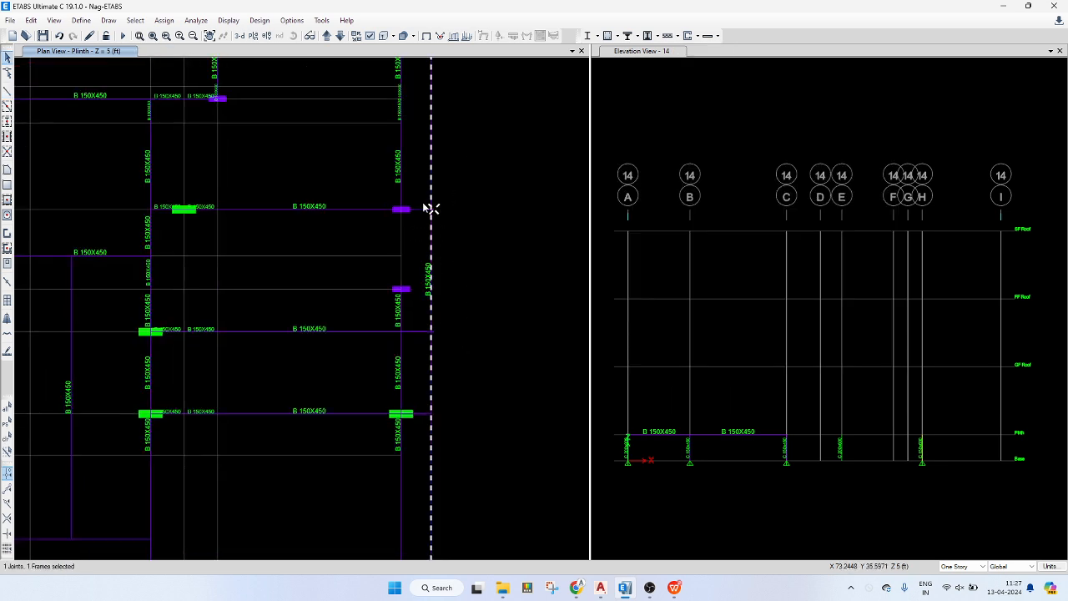
pyautogui.click(422, 209)
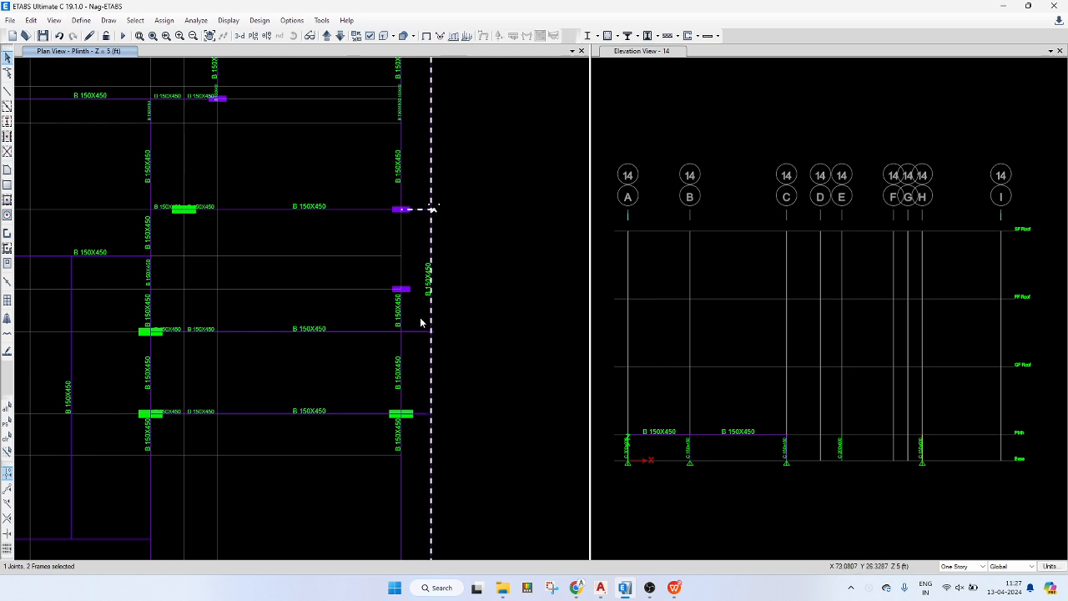
pyautogui.scroll(3, 420, 315)
pyautogui.scroll(1, 422, 319)
pyautogui.moveTo(398, 368); pyautogui.dragTo(420, 311)
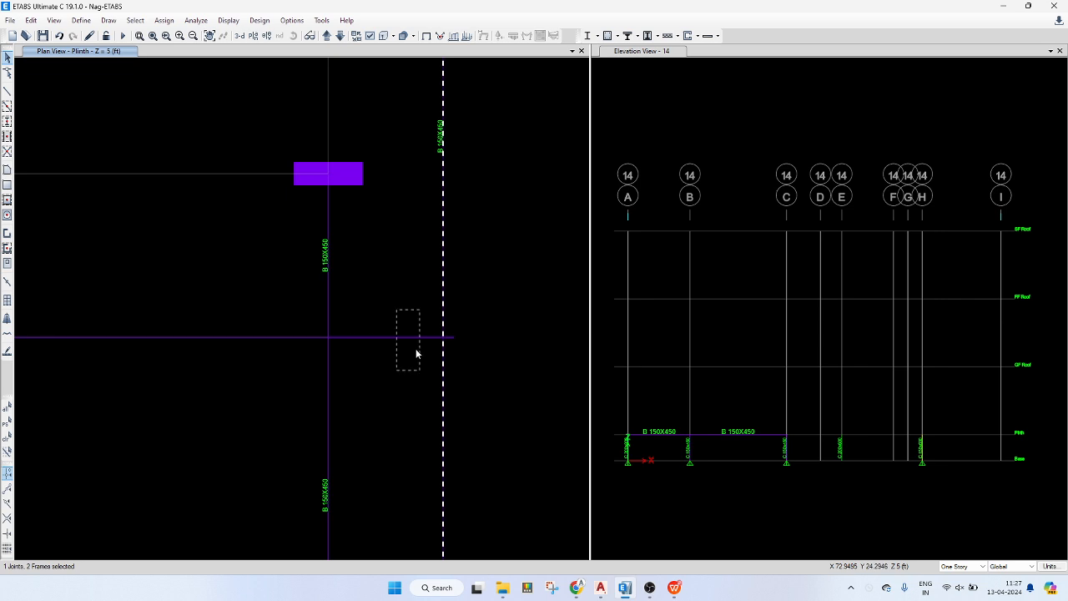
pyautogui.scroll(-3, 453, 357)
pyautogui.scroll(2, 451, 467)
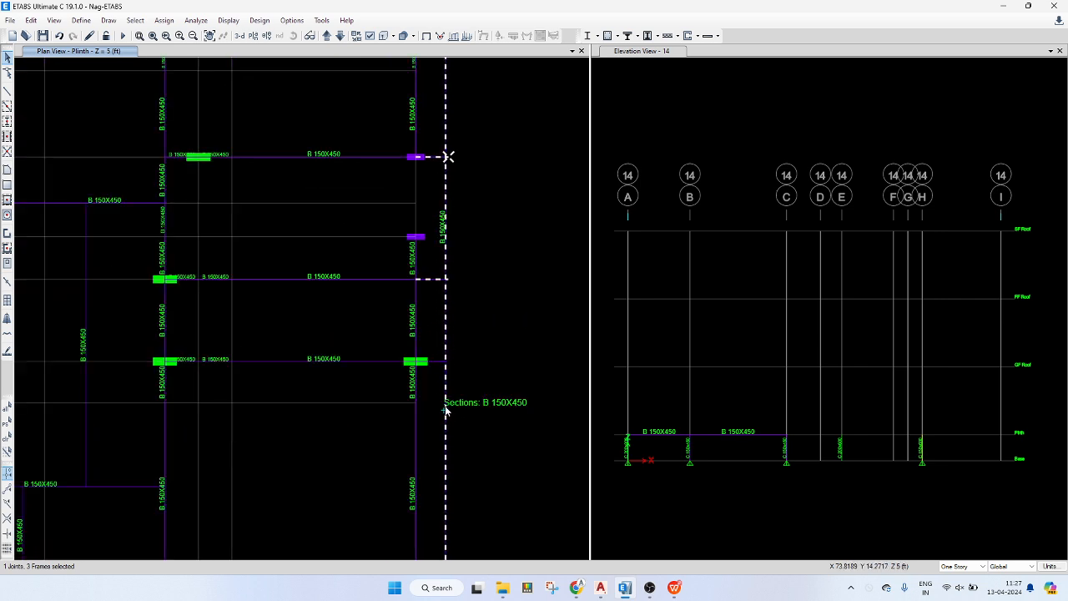
pyautogui.scroll(1, 446, 359)
pyautogui.scroll(2, 446, 350)
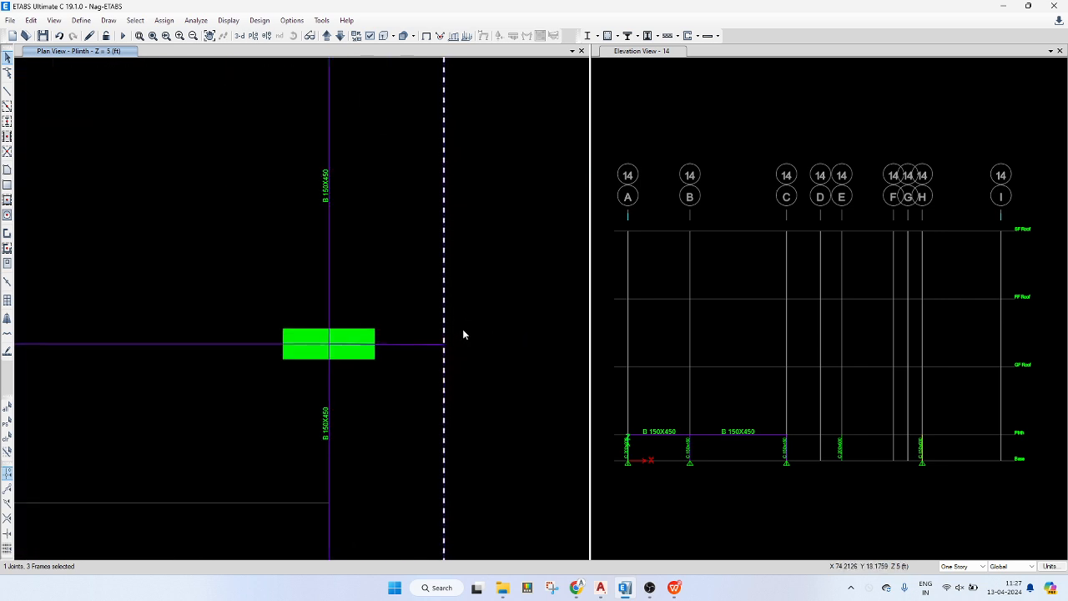
pyautogui.scroll(-2, 465, 263)
pyautogui.moveTo(471, 140); pyautogui.dragTo(476, 323, button='middle')
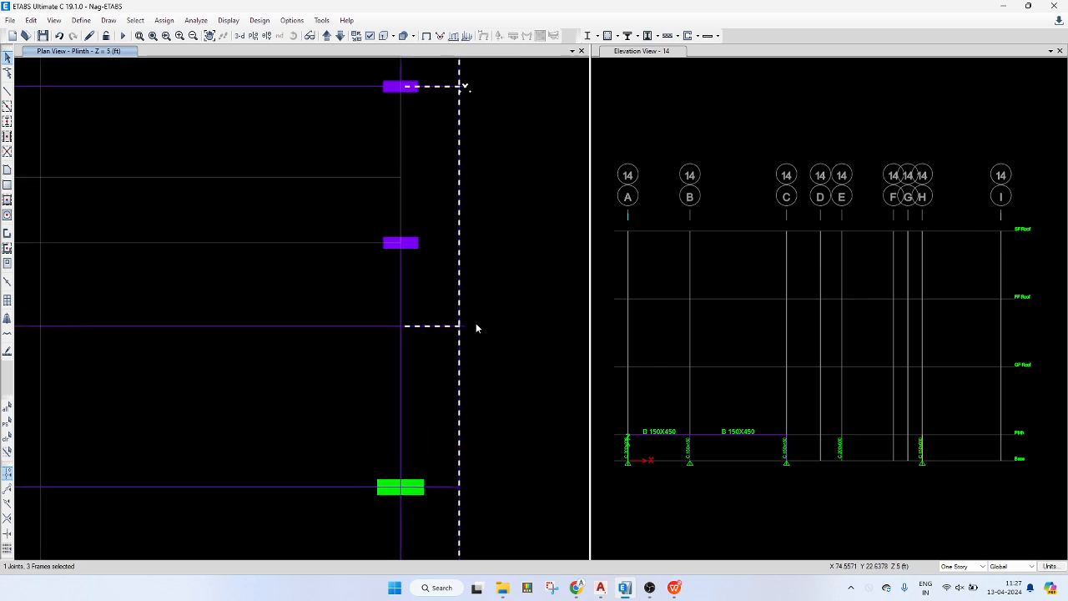
pyautogui.scroll(4, 468, 326)
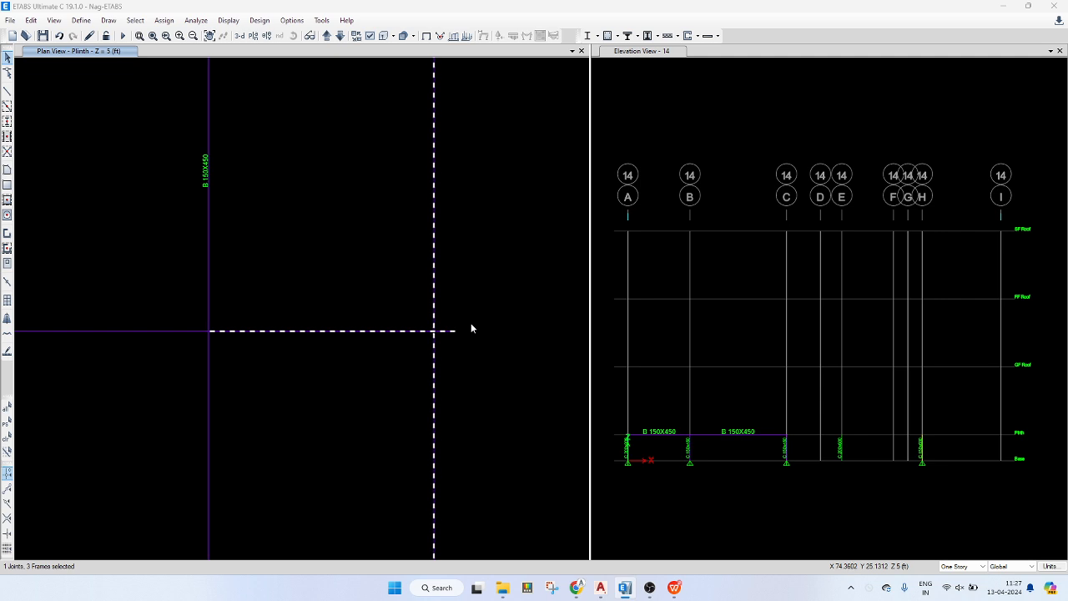
pyautogui.hotkey('ctrl', 'd')
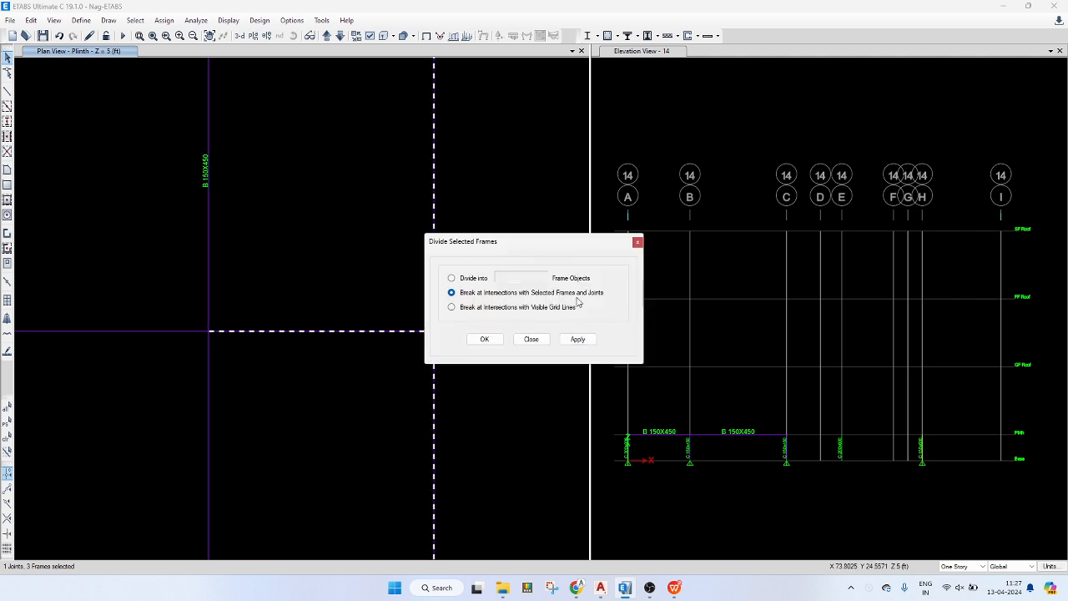
pyautogui.click(578, 339)
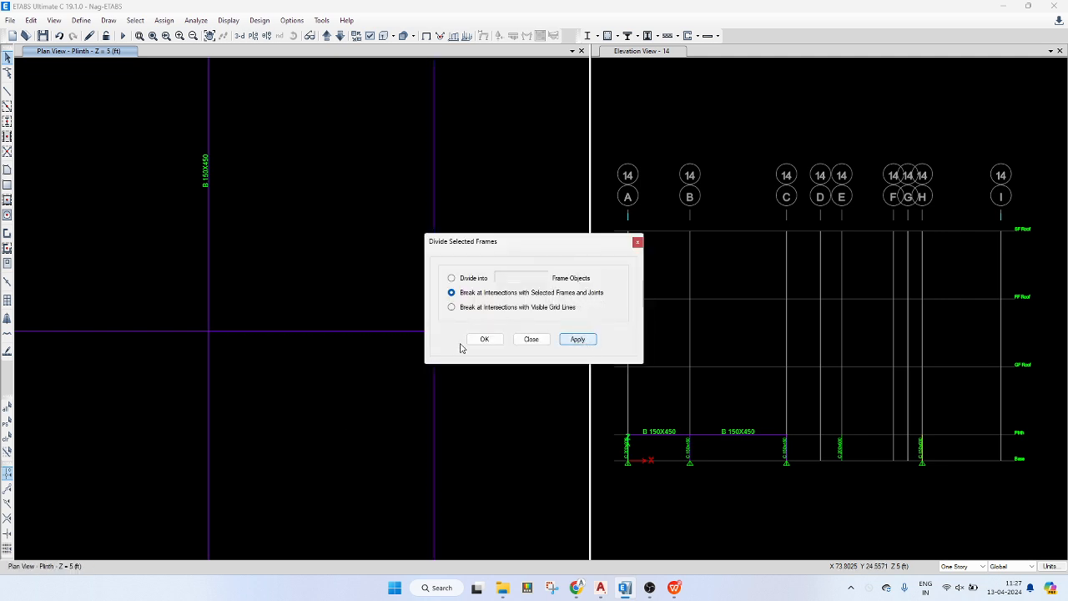
pyautogui.click(484, 339)
# - Delete the short beam pieces that overshoot the outer beam on grids 4 and 7
pyautogui.moveTo(456, 316); pyautogui.dragTo(435, 359)
pyautogui.scroll(-3, 480, 221)
pyautogui.scroll(-2, 480, 203)
pyautogui.moveTo(503, 190); pyautogui.dragTo(502, 404, button='middle')
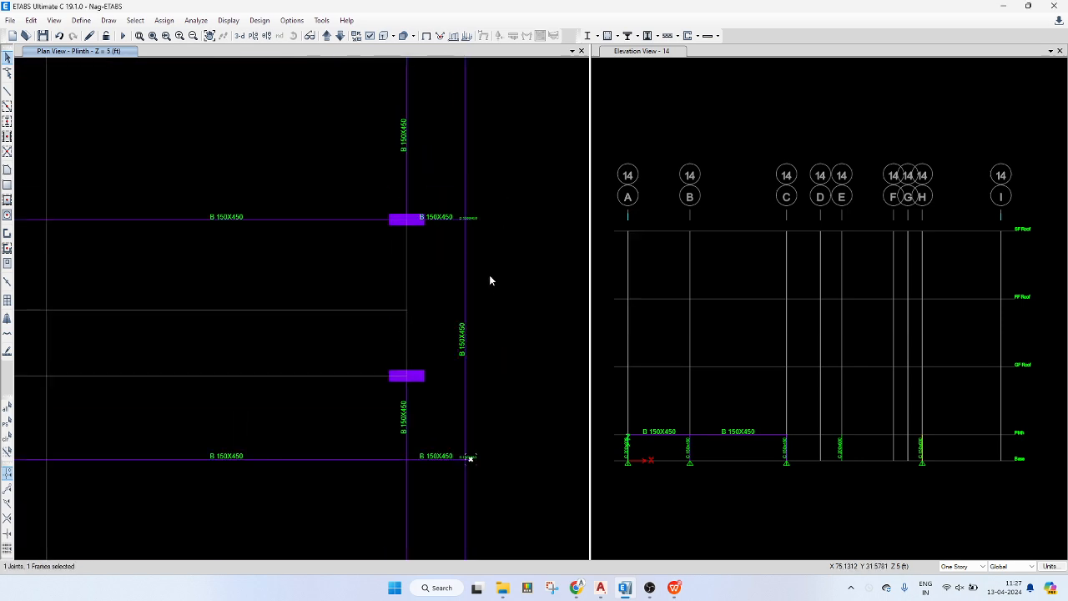
pyautogui.moveTo(492, 202); pyautogui.dragTo(471, 232)
pyautogui.press('Delete')
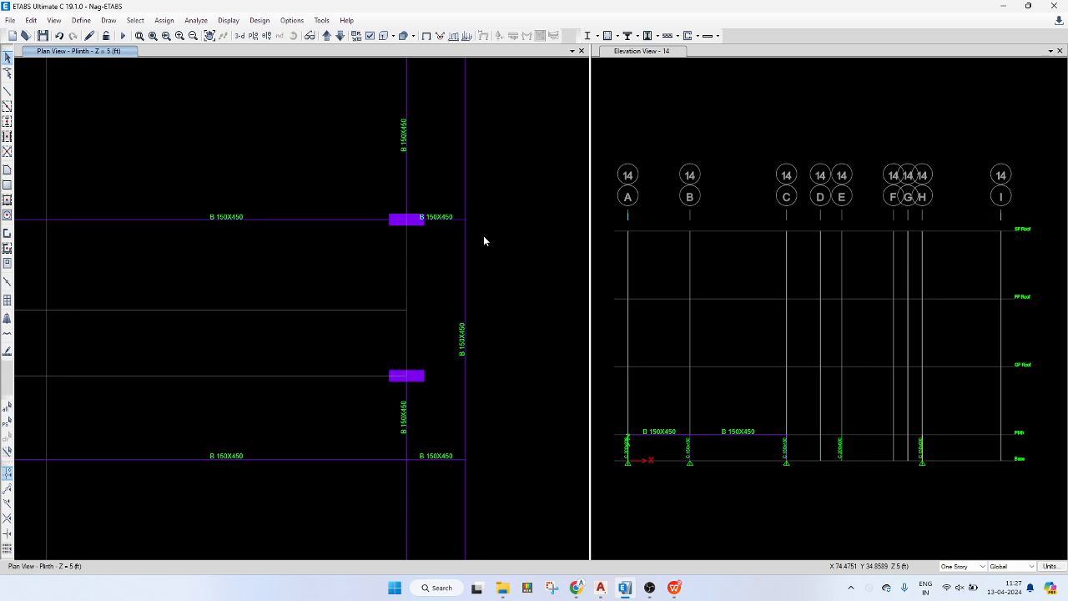
# - Save the model with the trimmed plinth beams
pyautogui.scroll(-2, 505, 192)
pyautogui.scroll(3, 509, 242)
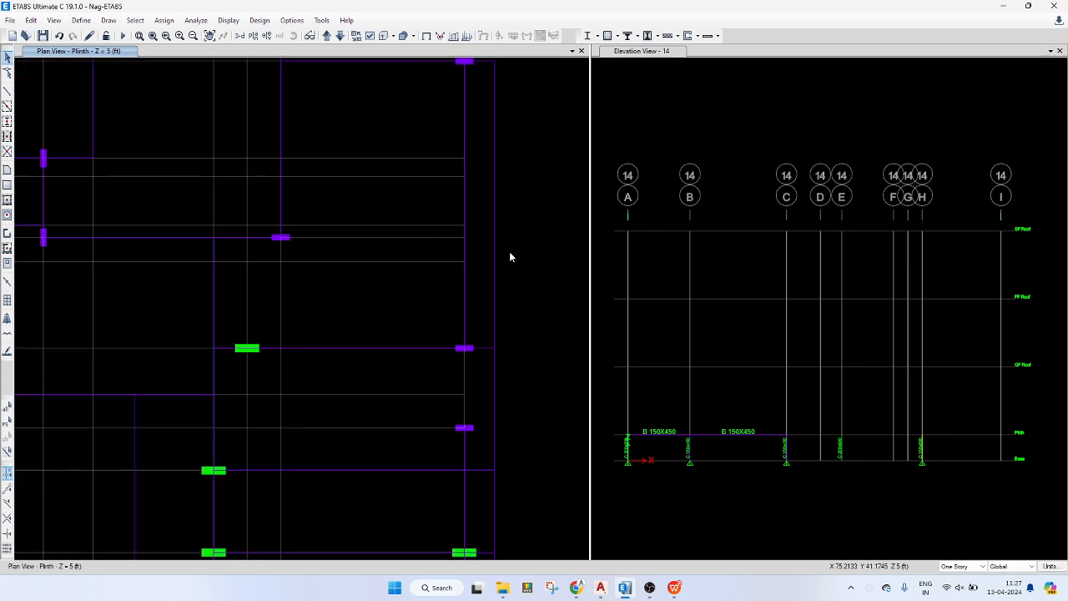
pyautogui.click(43, 36)
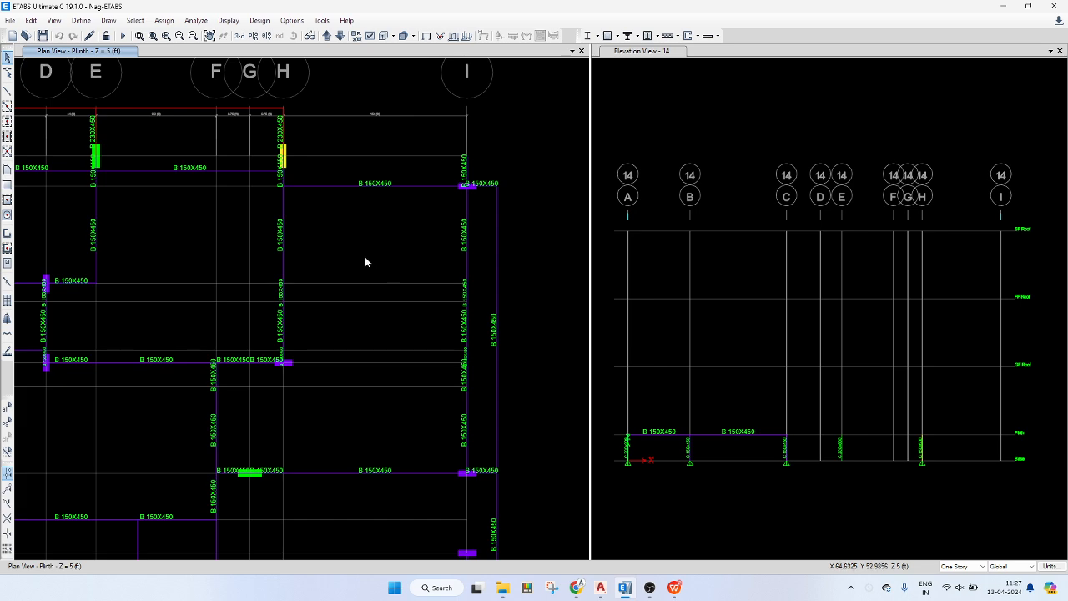
# - Select all beams on the plinth level by object type
pyautogui.moveTo(466, 283); pyautogui.dragTo(536, 256, button='middle')
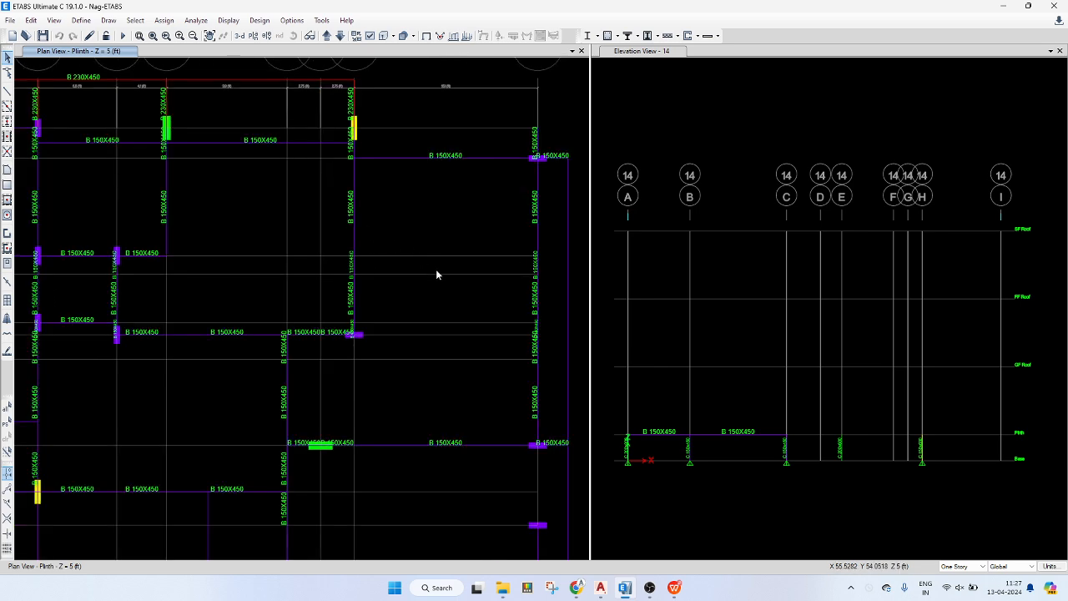
pyautogui.scroll(-4, 400, 233)
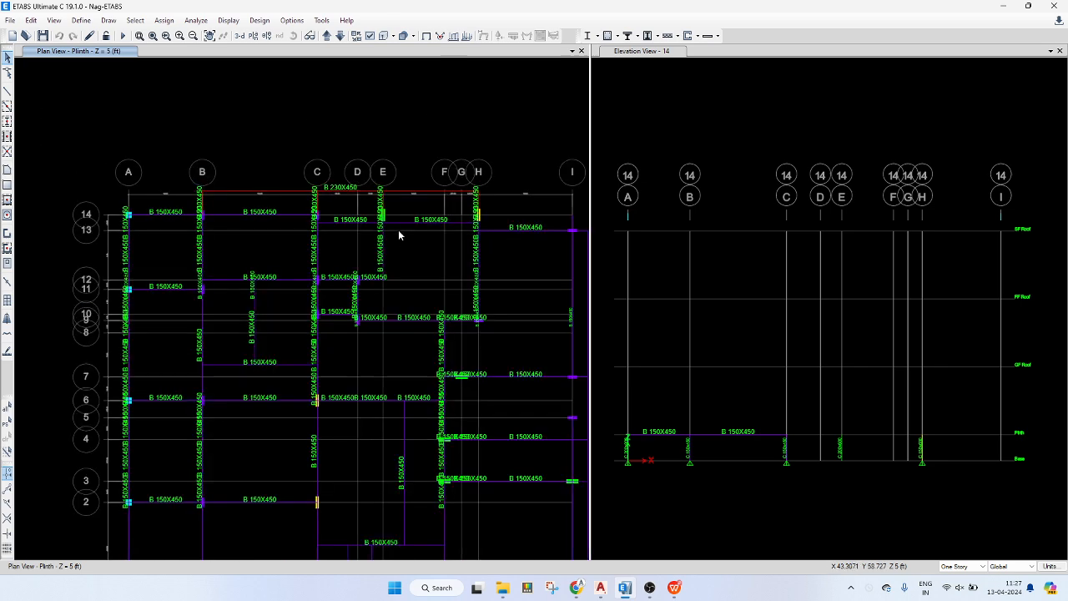
pyautogui.scroll(-2, 398, 230)
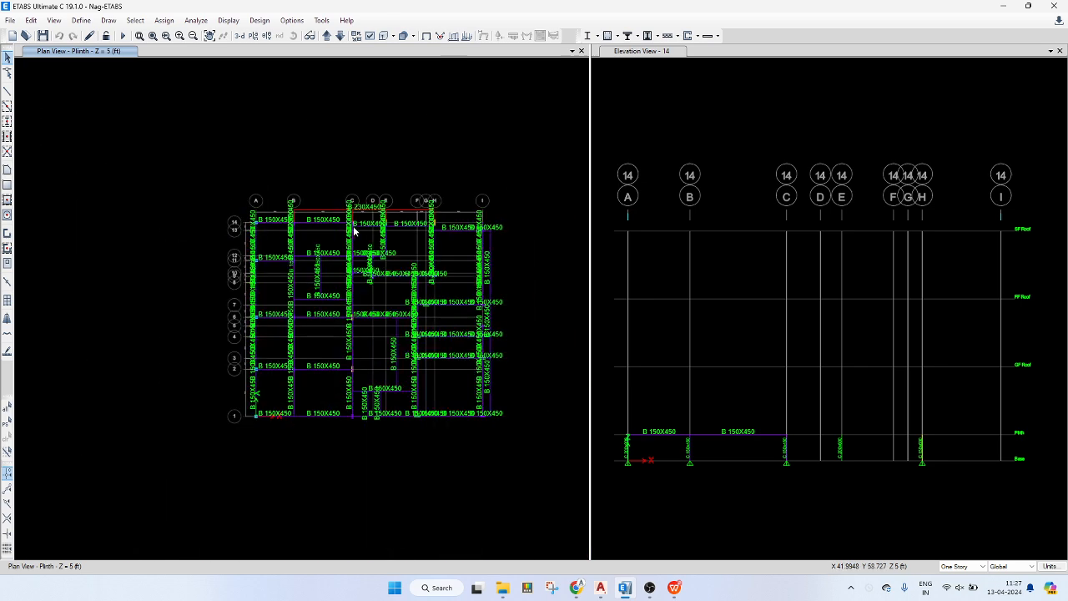
pyautogui.click(145, 21)
pyautogui.moveTo(150, 34)
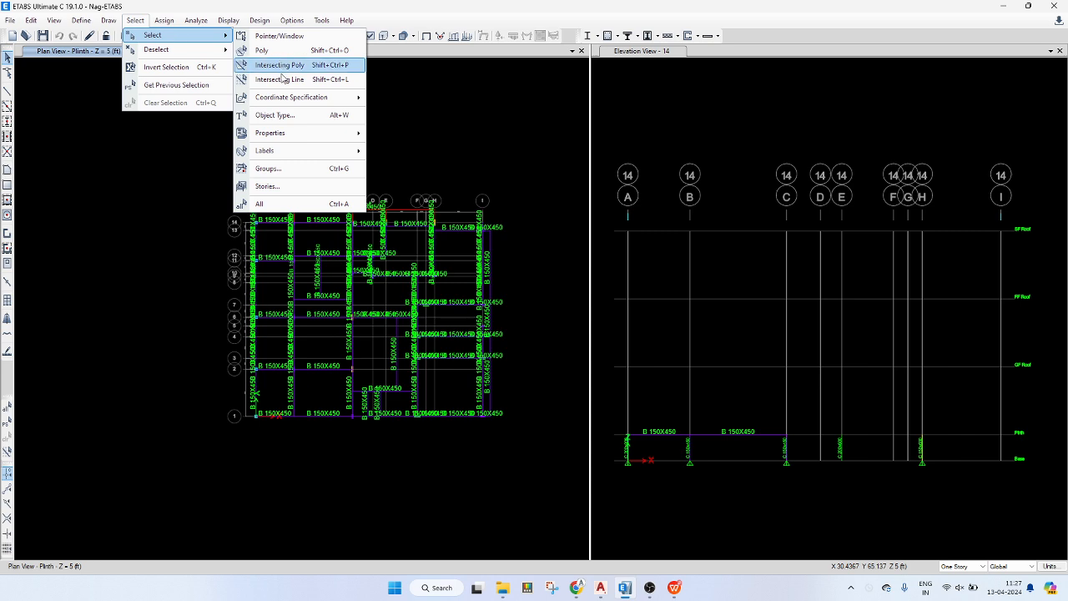
pyautogui.moveTo(284, 133)
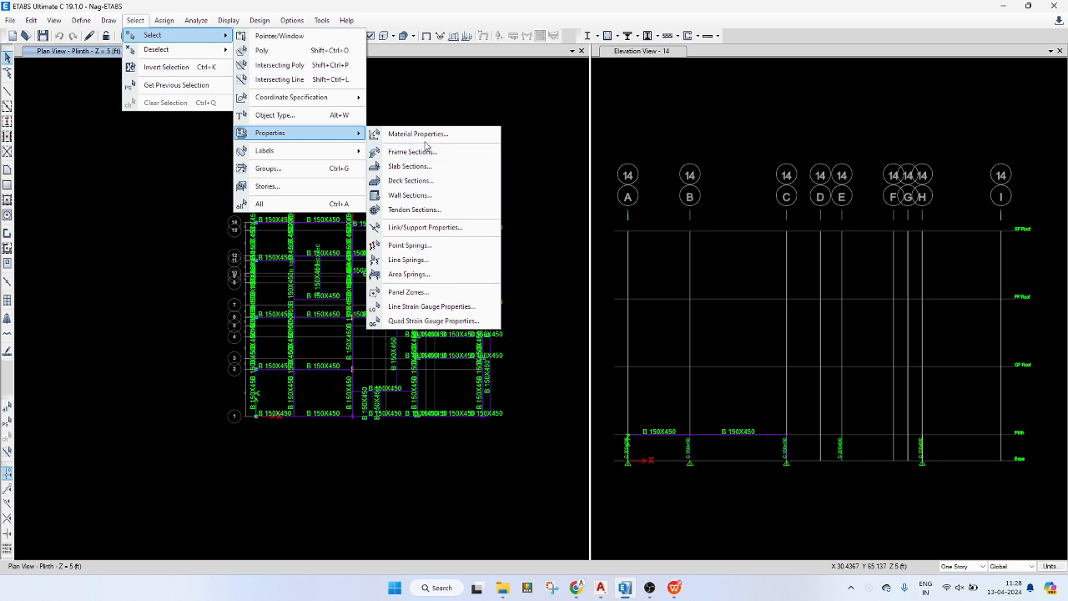
pyautogui.click(284, 115)
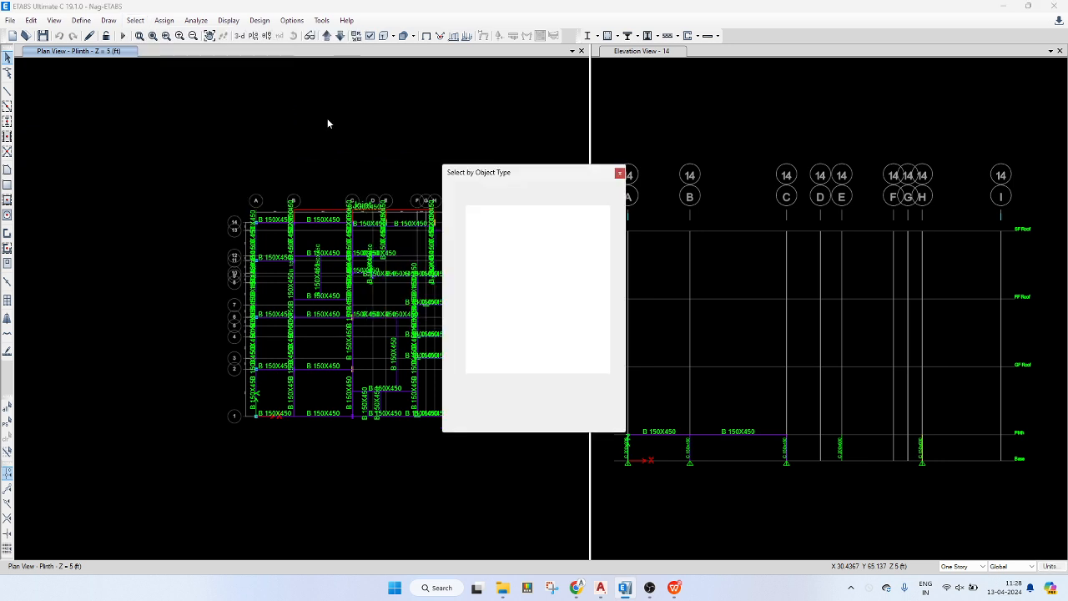
pyautogui.click(489, 223)
pyautogui.click(490, 400)
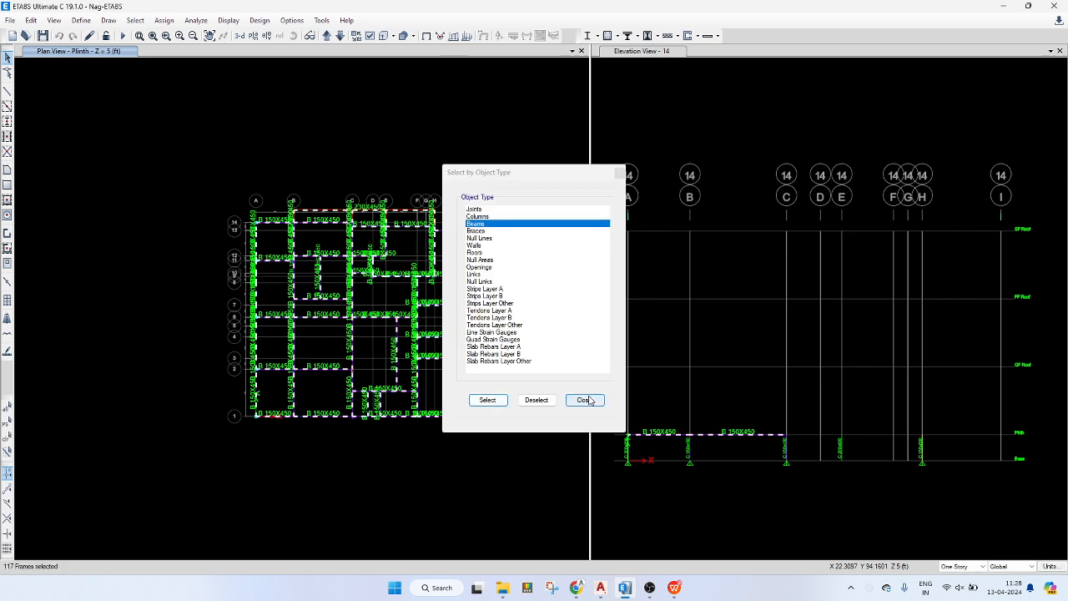
pyautogui.click(585, 399)
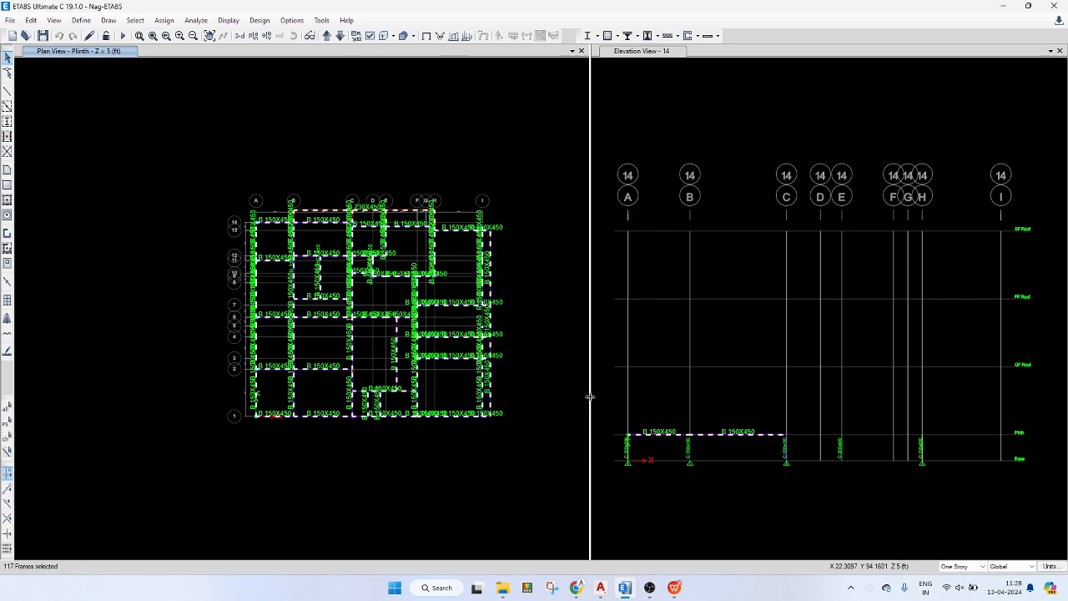
# - Assign the B 150X450 frame section to the selected plinth beams
pyautogui.click(164, 20)
pyautogui.moveTo(201, 50)
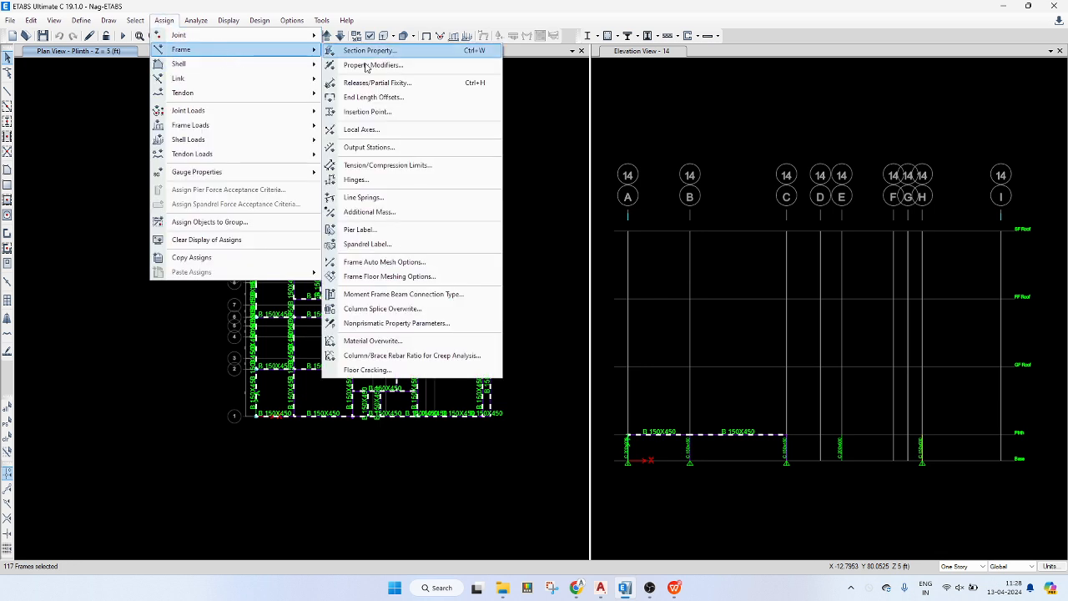
pyautogui.click(398, 55)
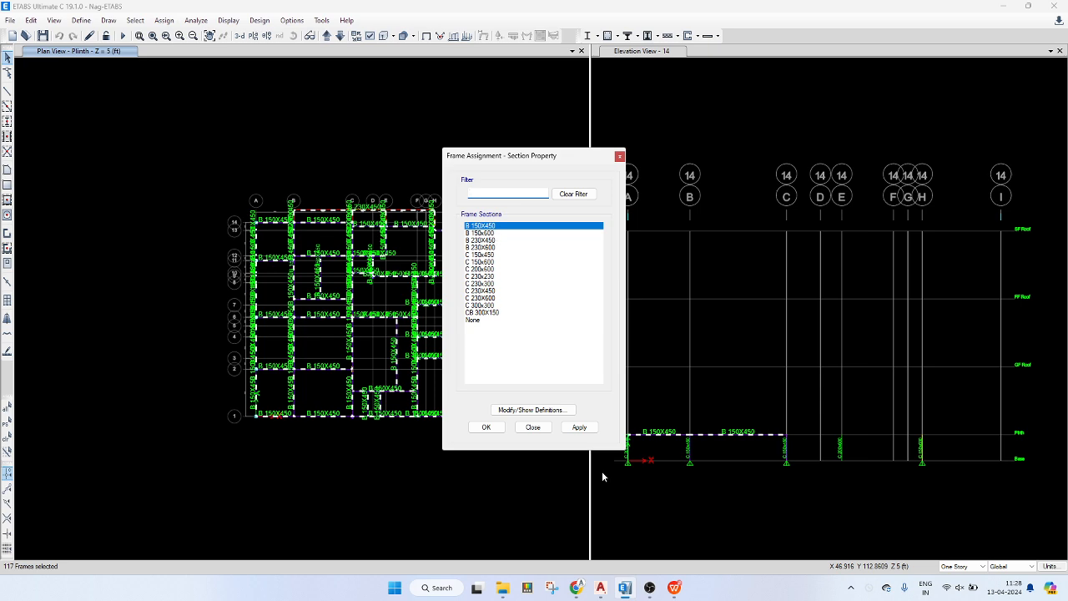
pyautogui.click(579, 428)
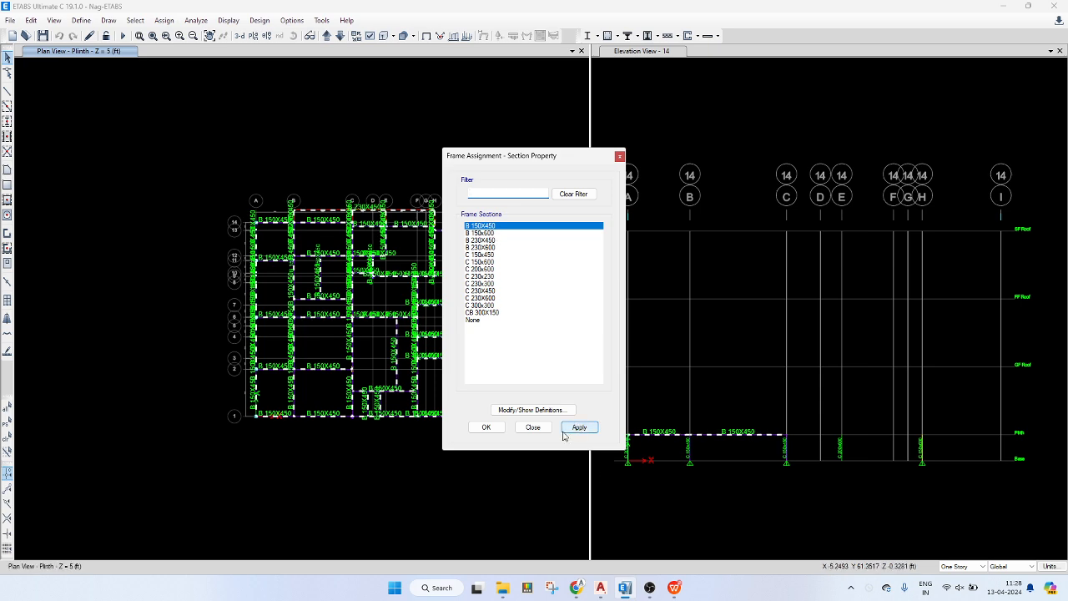
pyautogui.click(498, 429)
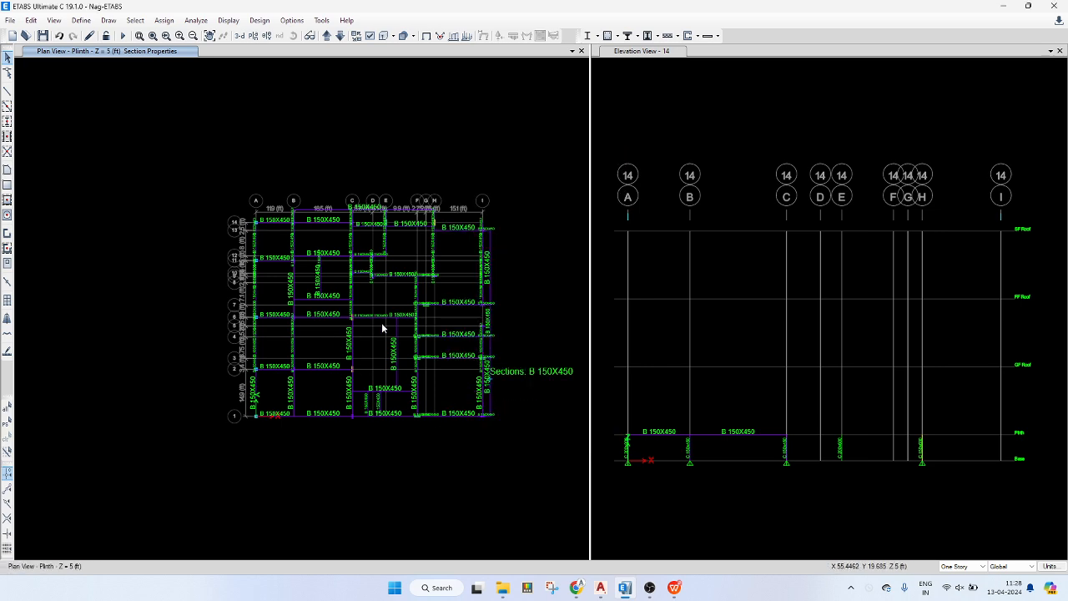
# - Join the beam segments on grid B between grids 14 and 11, and those of the intermediate beam between grids B and C
pyautogui.scroll(4, 354, 315)
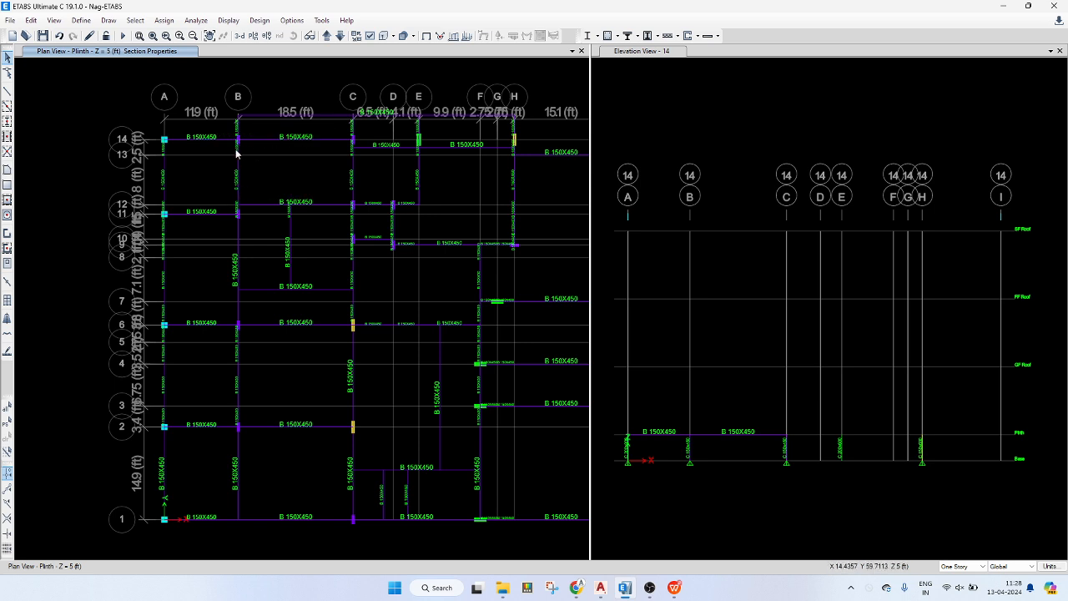
pyautogui.moveTo(242, 159); pyautogui.dragTo(225, 173)
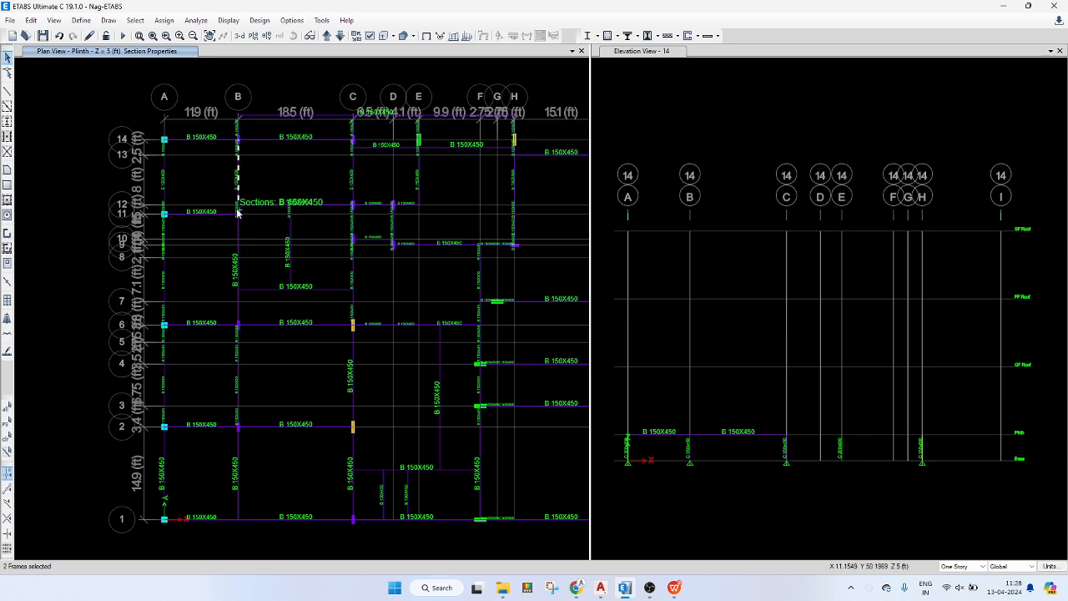
pyautogui.scroll(3, 238, 213)
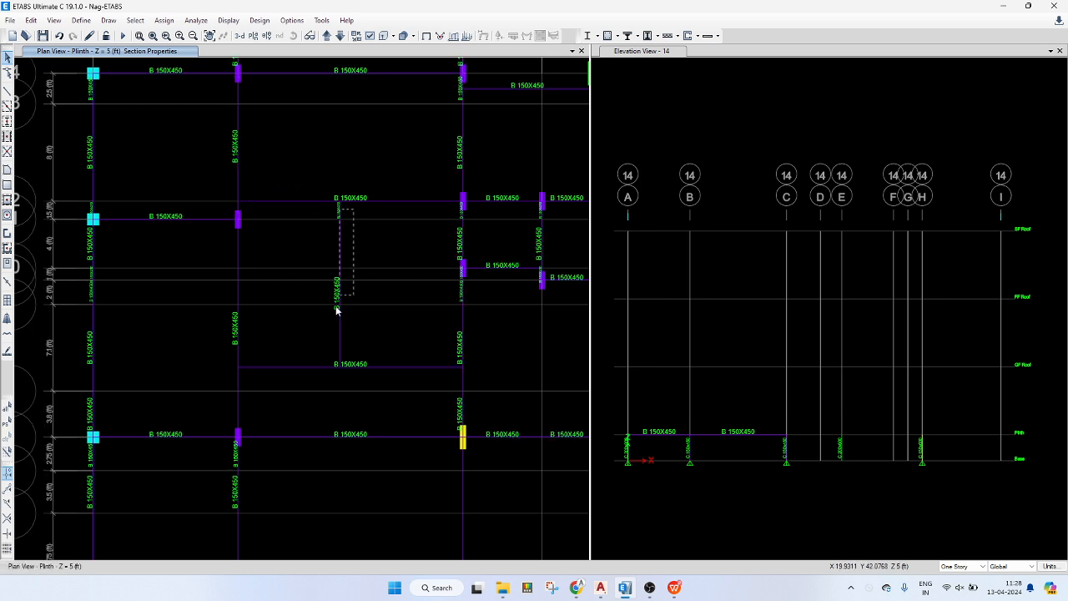
pyautogui.moveTo(337, 306); pyautogui.dragTo(338, 310)
pyautogui.hotkey('ctrl', 'q')
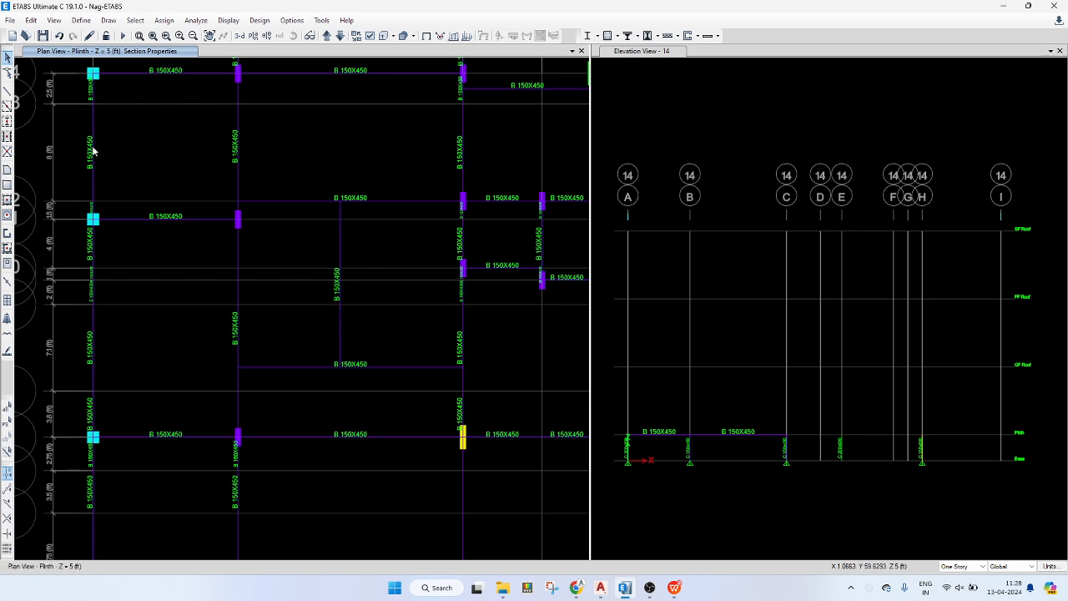
# - Join the beam segments on grid A into single members from grid 14 to 11 and from grid 11 to 6
pyautogui.click(90, 207)
pyautogui.moveTo(90, 207); pyautogui.dragTo(86, 413)
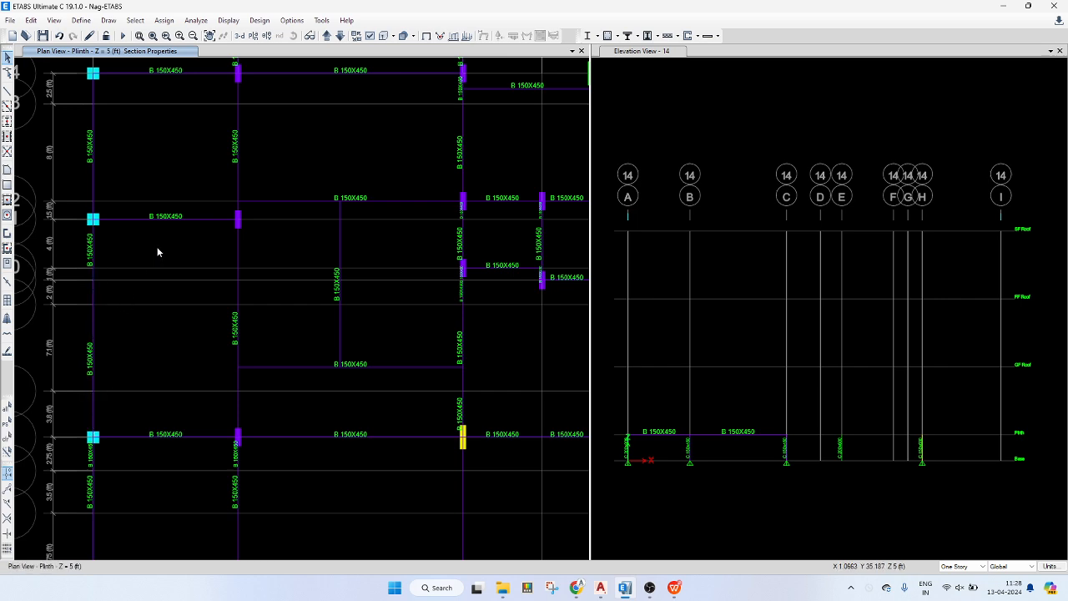
pyautogui.moveTo(106, 253); pyautogui.dragTo(90, 405)
pyautogui.hotkey('ctrl', 'j')
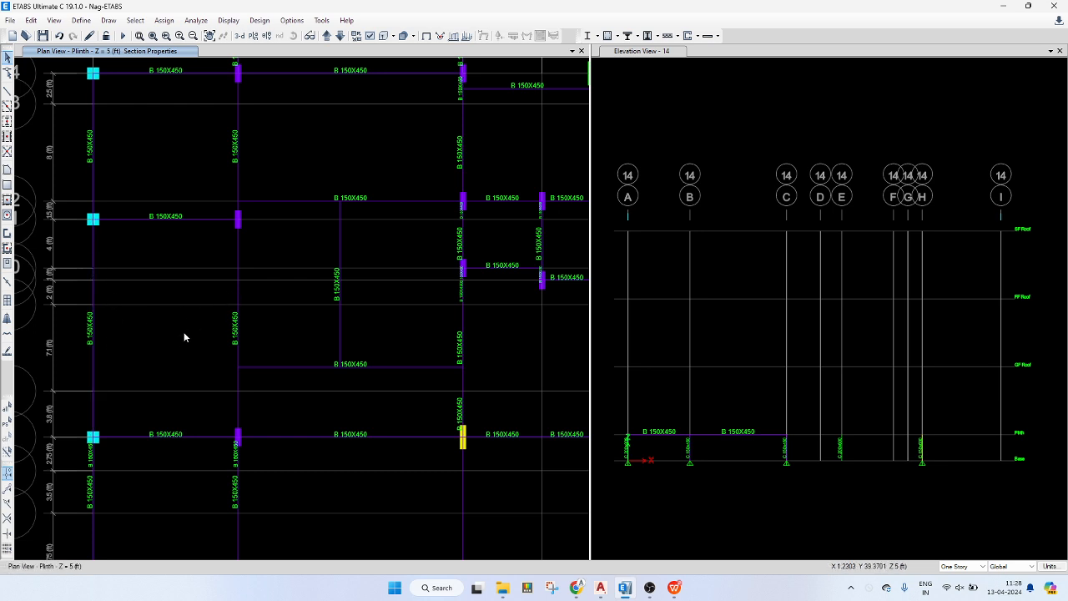
# - Join the beam segments between grids 6 and 2 into one member each on grid A and grid B
pyautogui.moveTo(182, 334); pyautogui.dragTo(195, 224, button='middle')
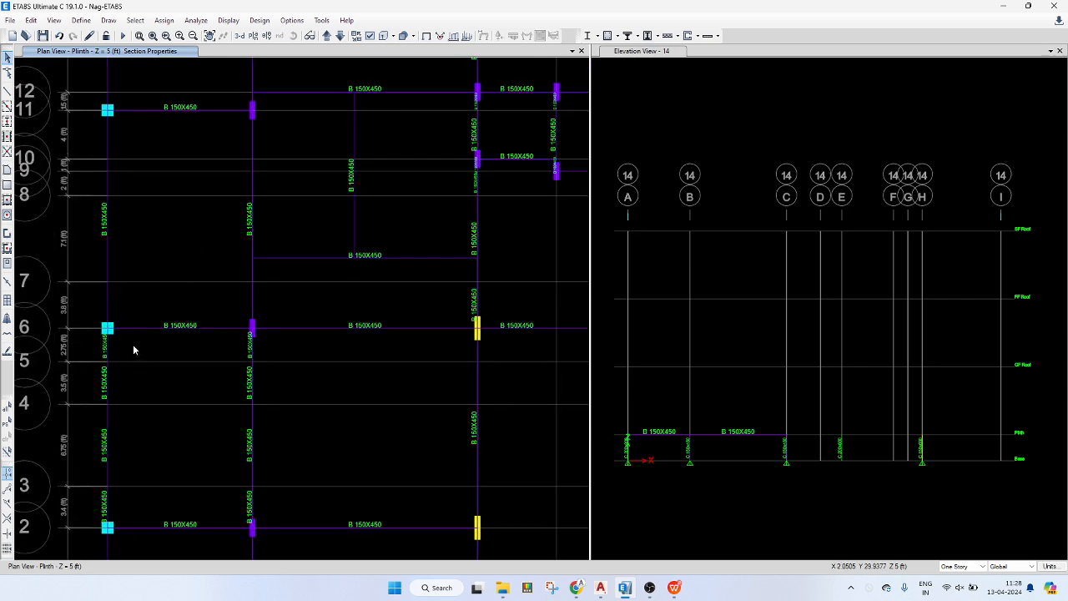
pyautogui.moveTo(131, 346); pyautogui.dragTo(101, 505)
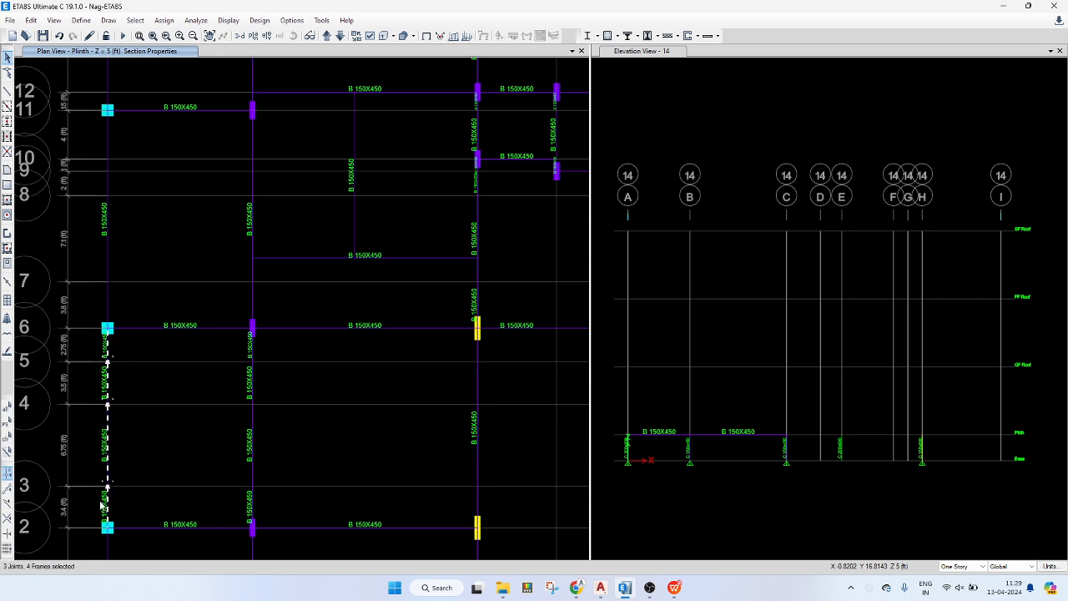
pyautogui.press('Delete')
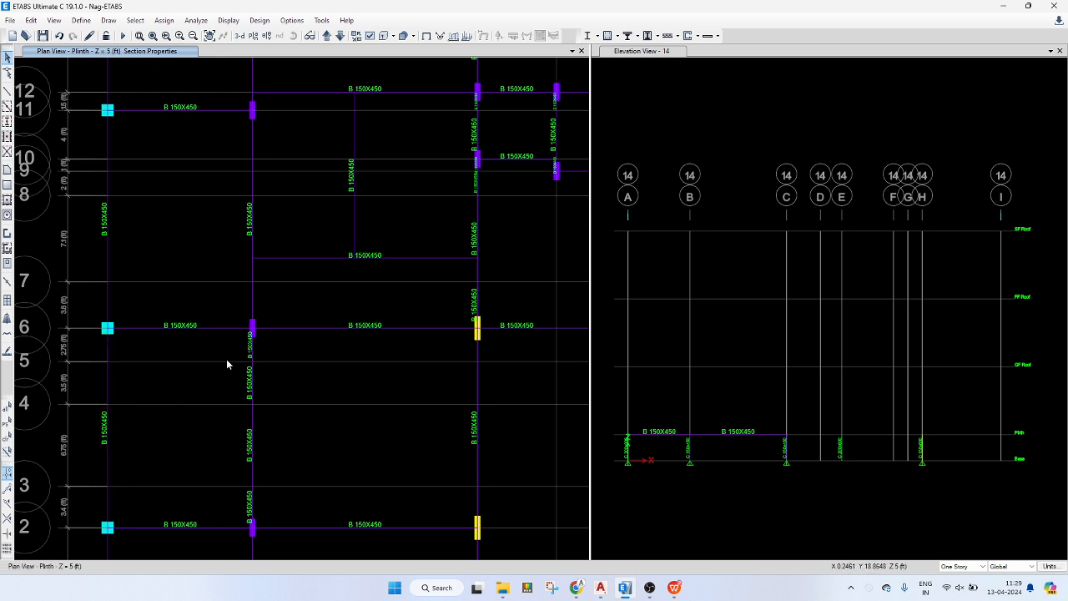
pyautogui.moveTo(224, 489); pyautogui.dragTo(222, 497)
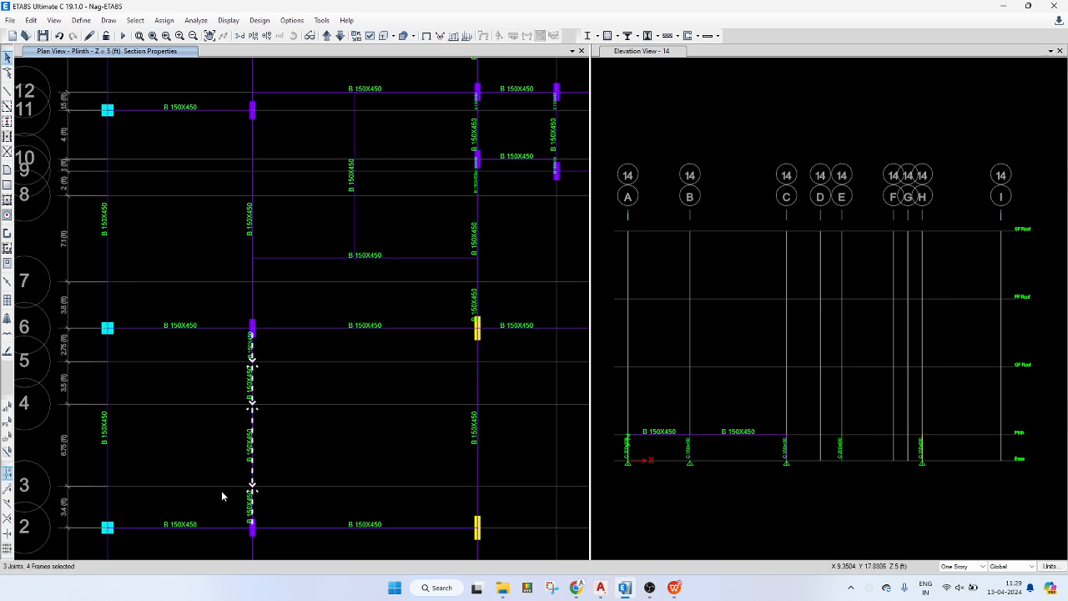
pyautogui.press('Delete')
pyautogui.moveTo(314, 418); pyautogui.dragTo(319, 298, button='middle')
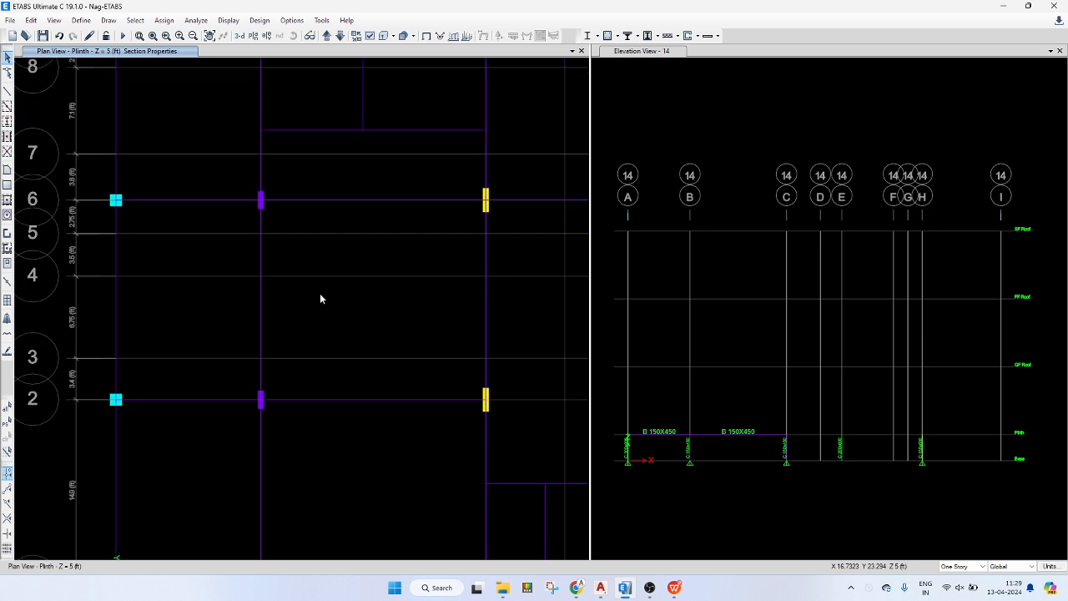
# - Join the plinth beam segments on grid 1 between grids F and I into one beam
pyautogui.moveTo(325, 432); pyautogui.dragTo(322, 280, button='middle')
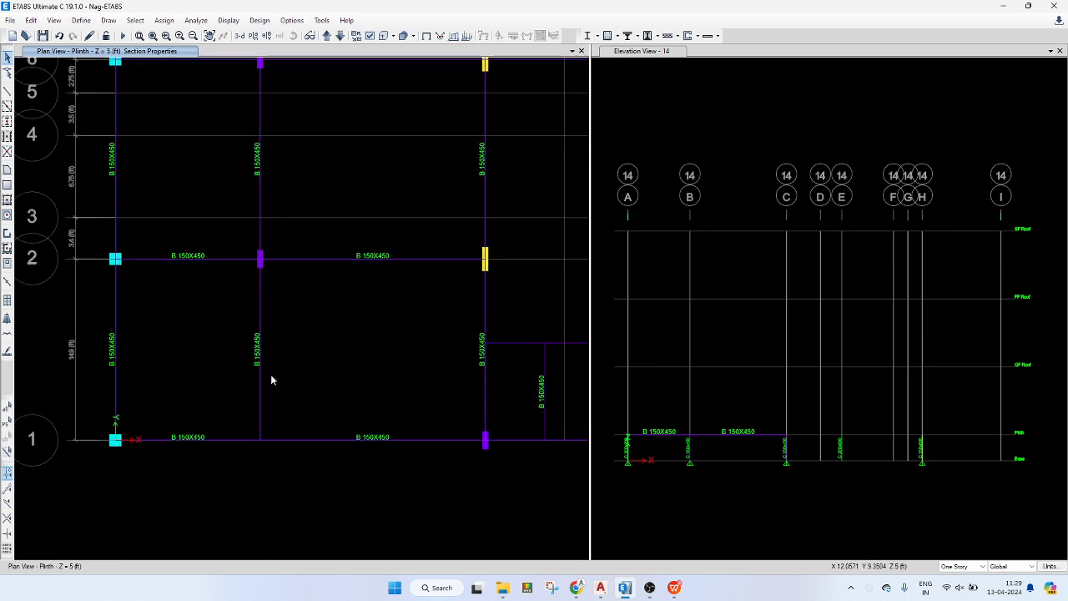
pyautogui.moveTo(458, 358); pyautogui.dragTo(288, 382, button='middle')
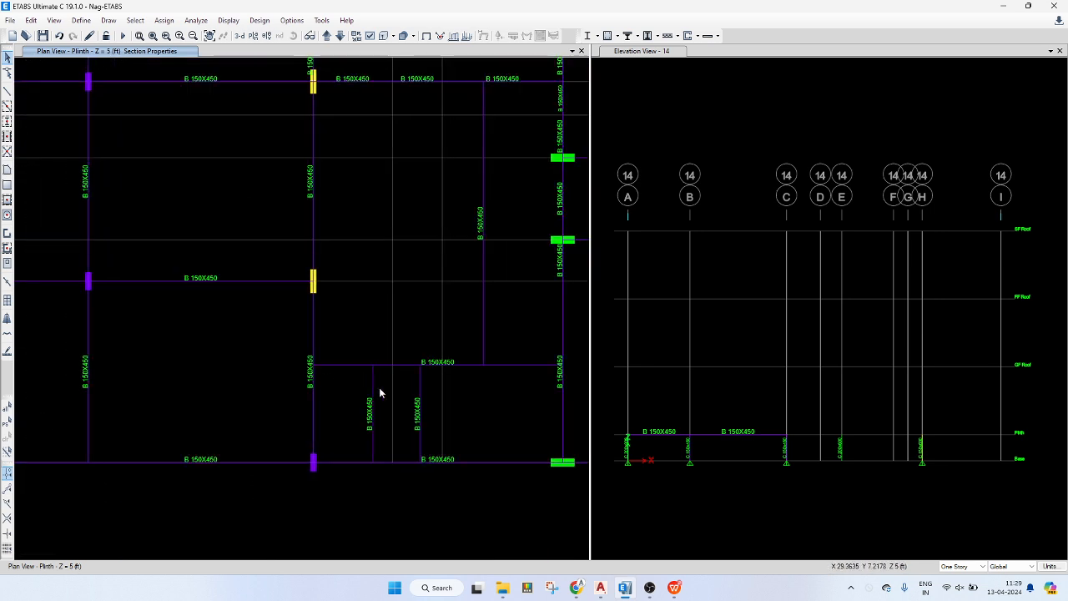
pyautogui.moveTo(503, 408); pyautogui.dragTo(346, 401, button='middle')
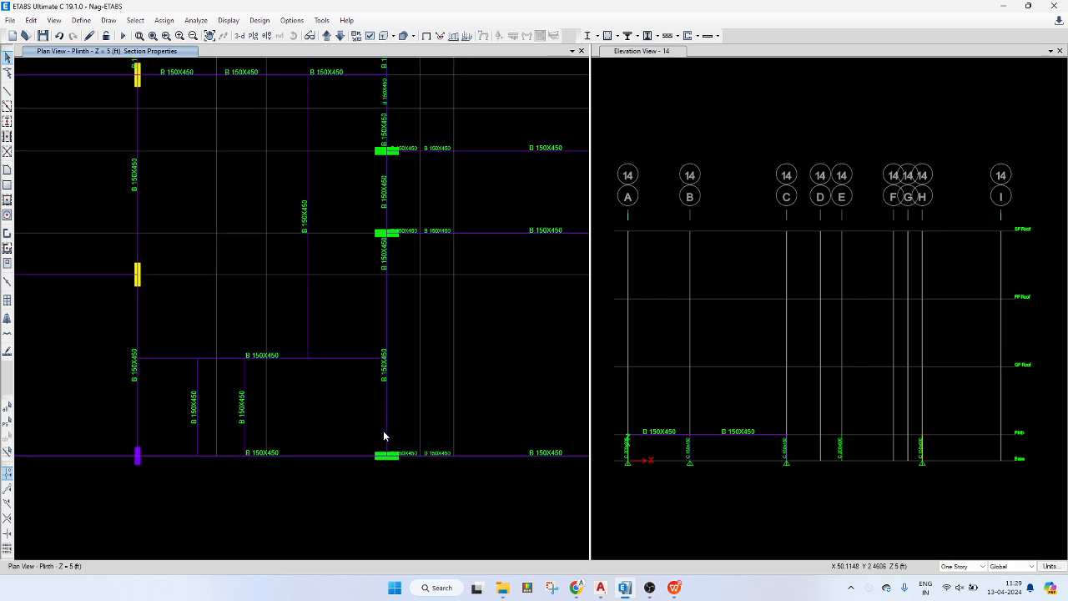
pyautogui.moveTo(469, 450); pyautogui.dragTo(322, 434, button='middle')
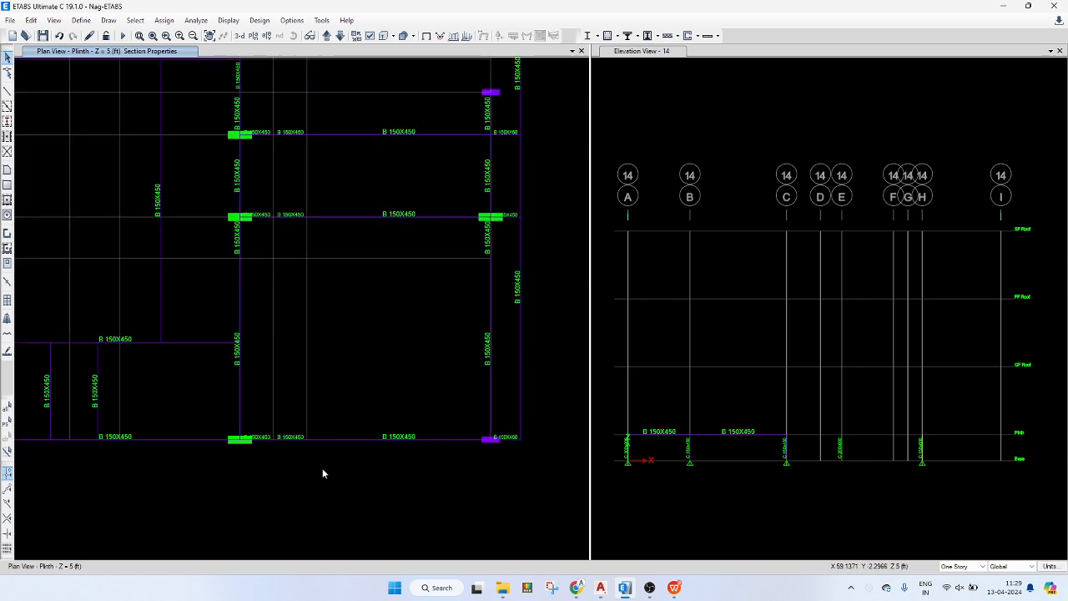
pyautogui.moveTo(462, 412); pyautogui.dragTo(272, 467)
pyautogui.press('Delete')
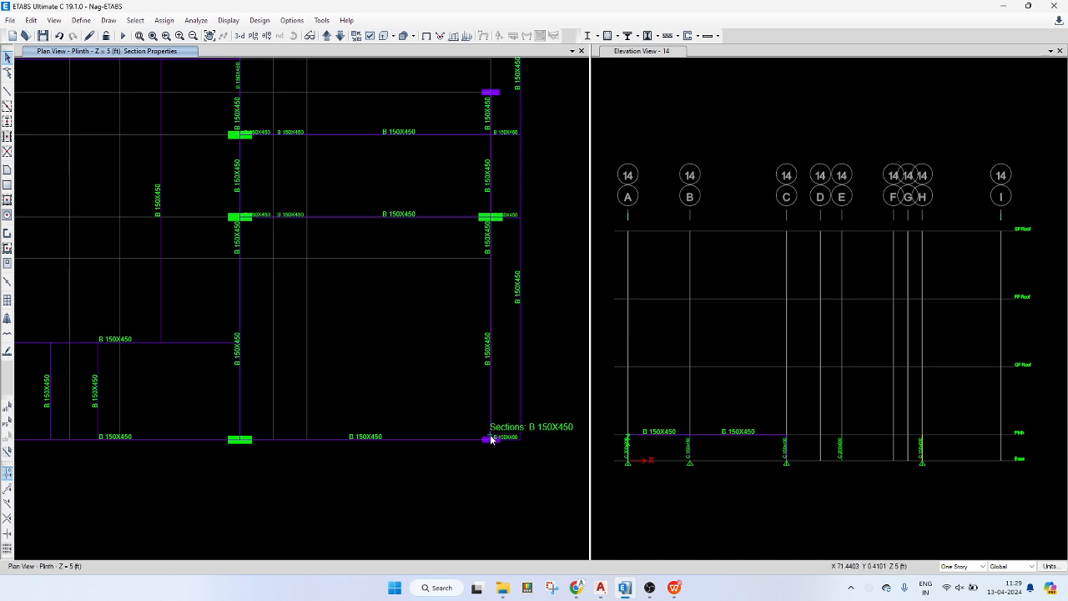
# - Join the beam segments between grids F and I into single beams on grid 3 and on grid 4
pyautogui.moveTo(516, 333); pyautogui.dragTo(485, 386, button='middle')
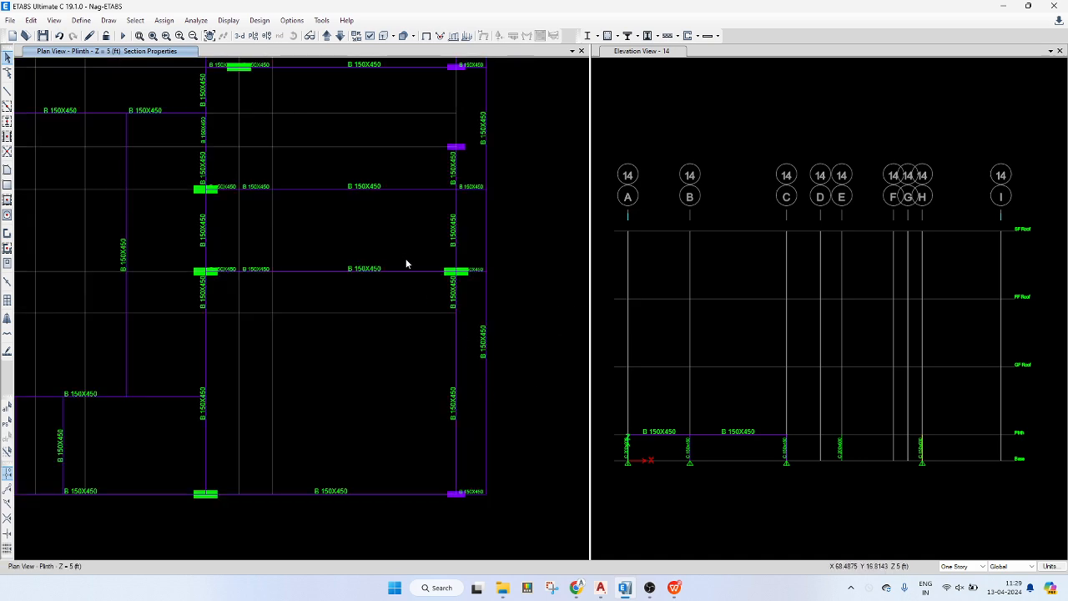
pyautogui.moveTo(405, 251); pyautogui.dragTo(234, 295)
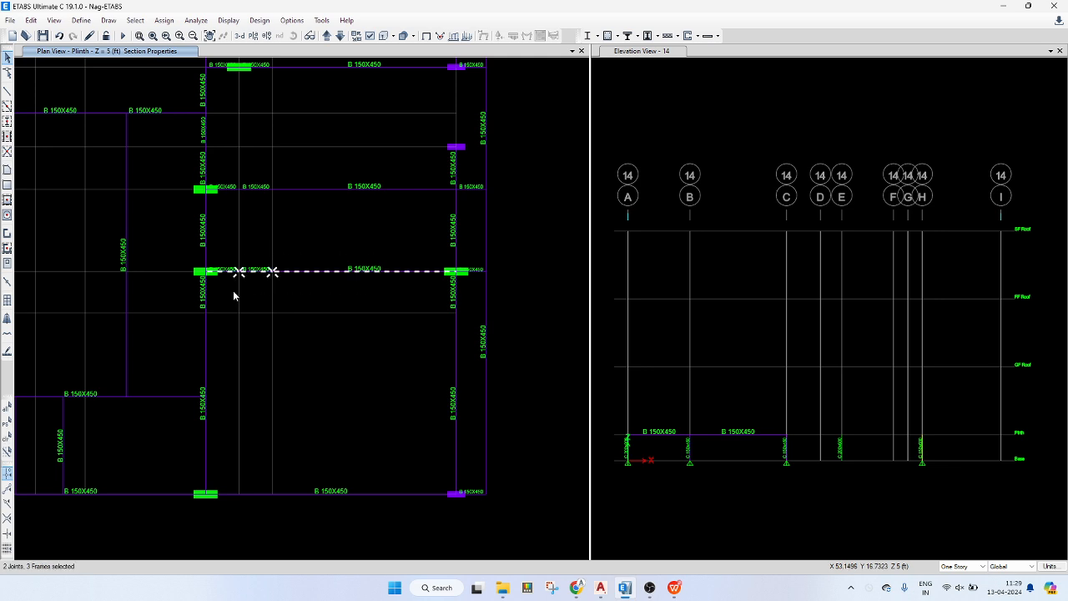
pyautogui.hotkey('ctrl', 'j')
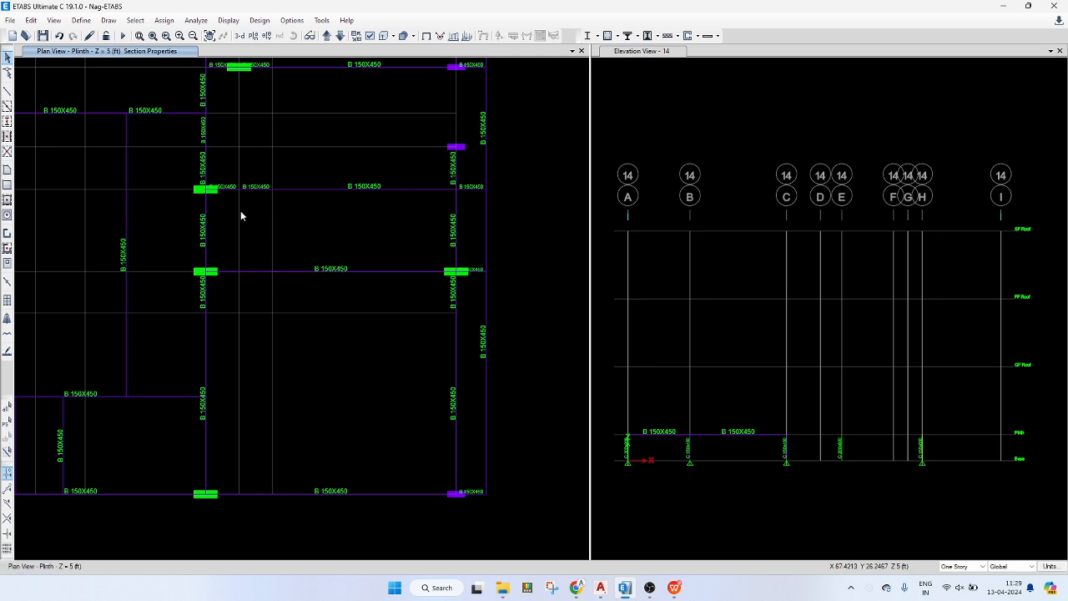
pyautogui.moveTo(236, 212); pyautogui.dragTo(236, 213)
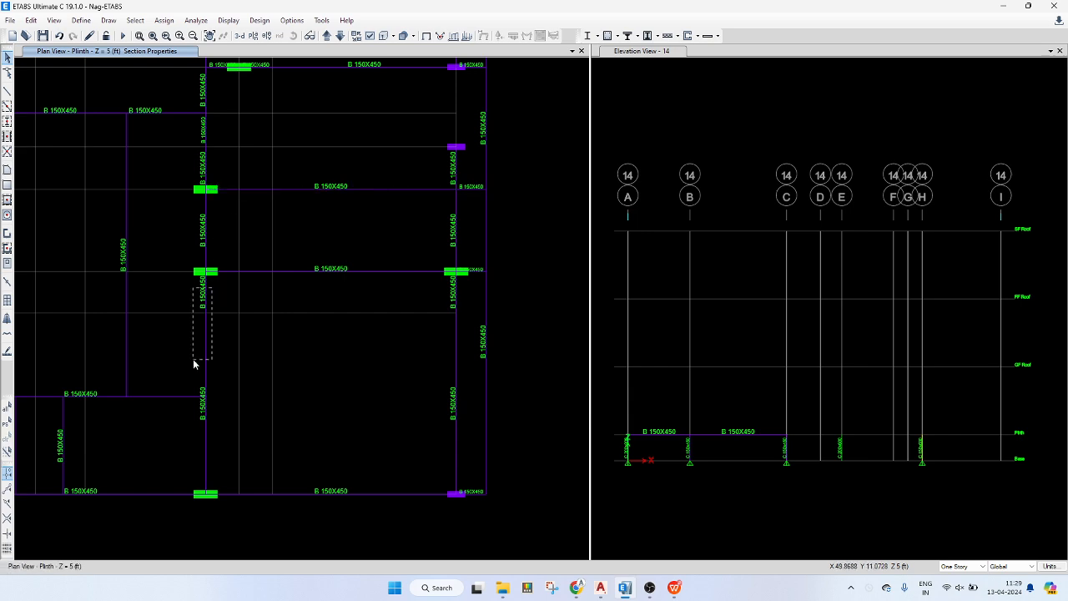
# - Join the two beam segments on grid F between grids 1 and 3 into one beam
pyautogui.moveTo(194, 361); pyautogui.dragTo(194, 360)
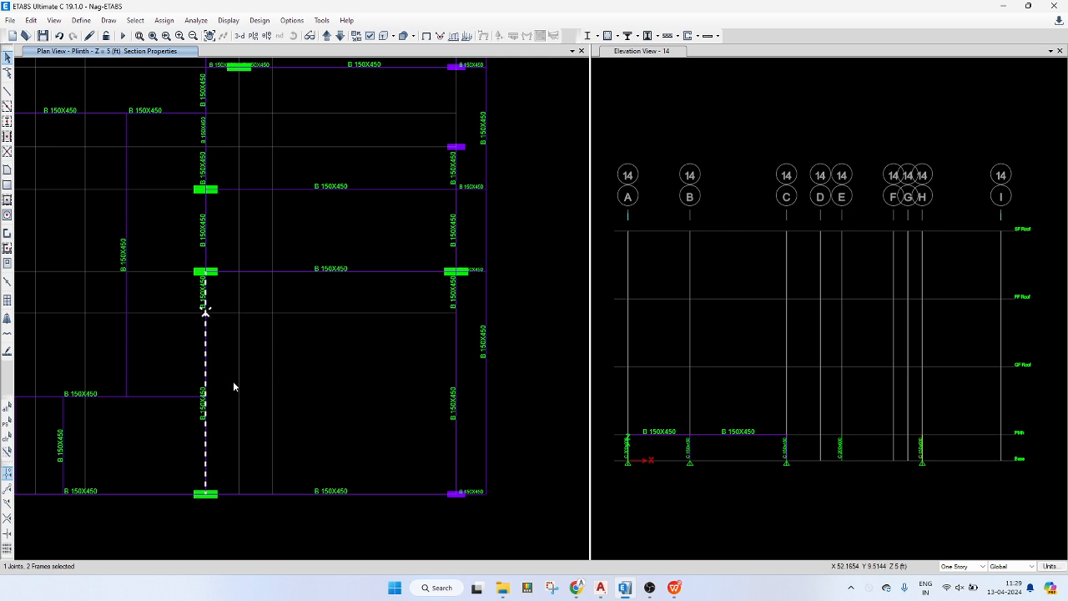
pyautogui.hotkey('ctrl', 'q')
pyautogui.click(204, 367)
pyautogui.click(201, 367)
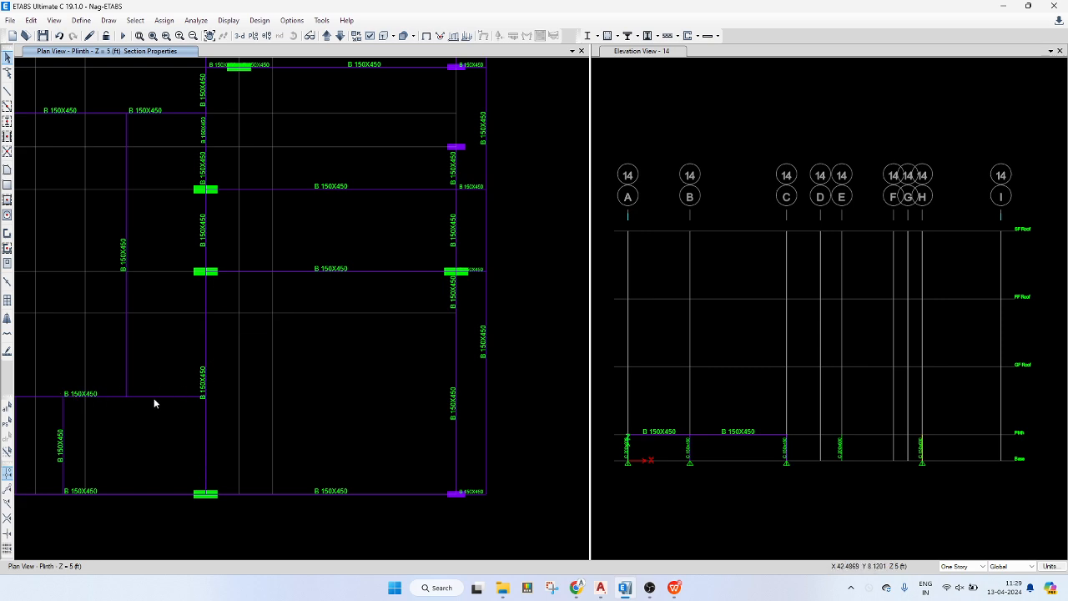
# - Join the beam segments on grid F between grids 4 and 7, leaving out the crossing grid 6 beam
pyautogui.moveTo(184, 367); pyautogui.dragTo(244, 356, button='middle')
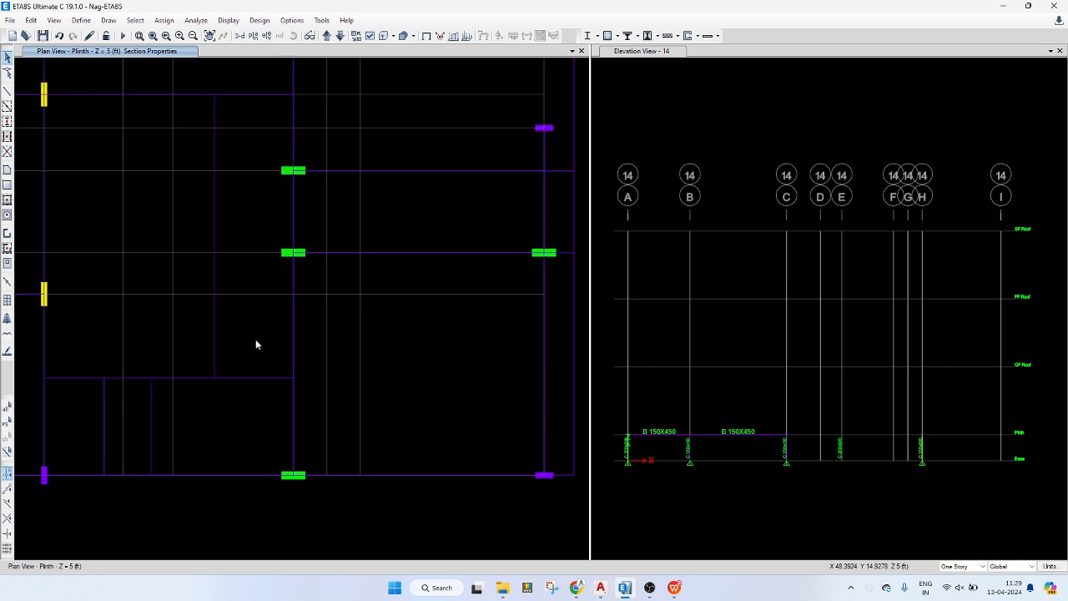
pyautogui.moveTo(289, 242); pyautogui.dragTo(293, 286, button='middle')
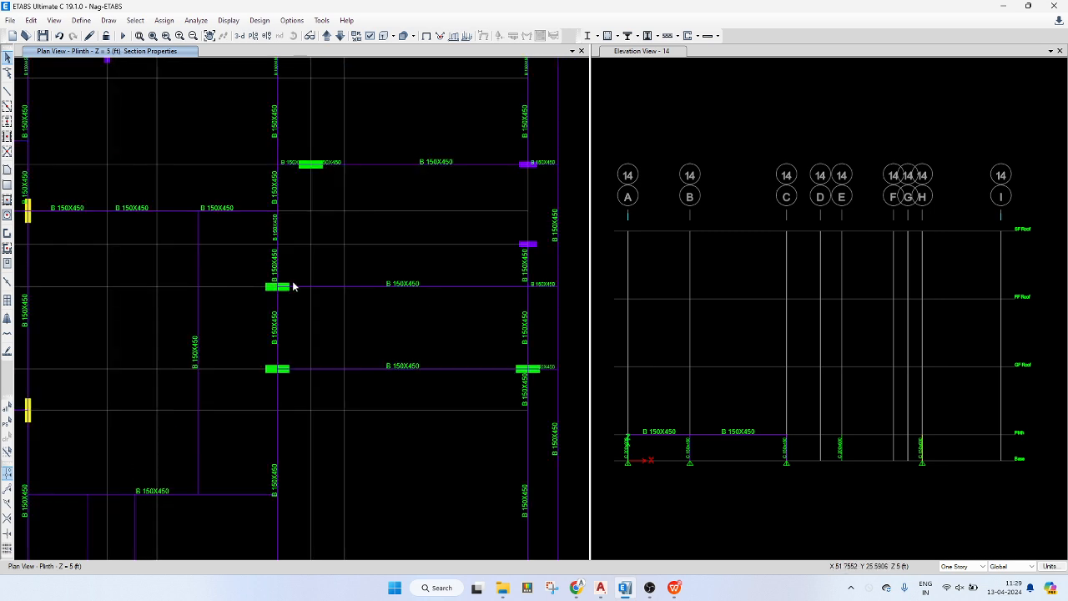
pyautogui.moveTo(388, 308); pyautogui.dragTo(401, 309, button='middle')
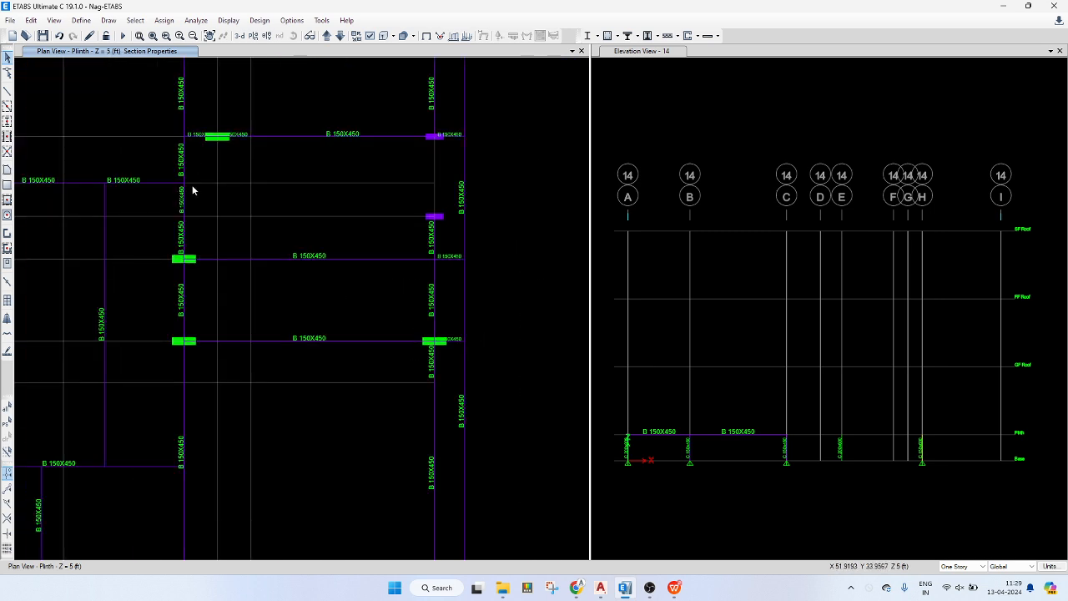
pyautogui.click(179, 247)
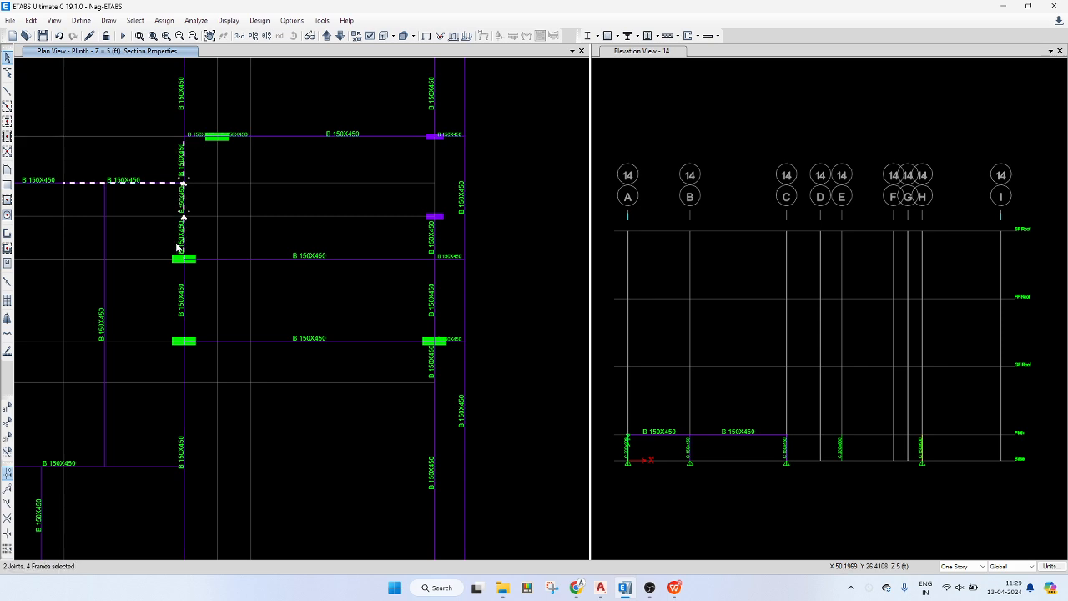
pyautogui.click(171, 182)
pyautogui.hotkey('ctrl', 'q')
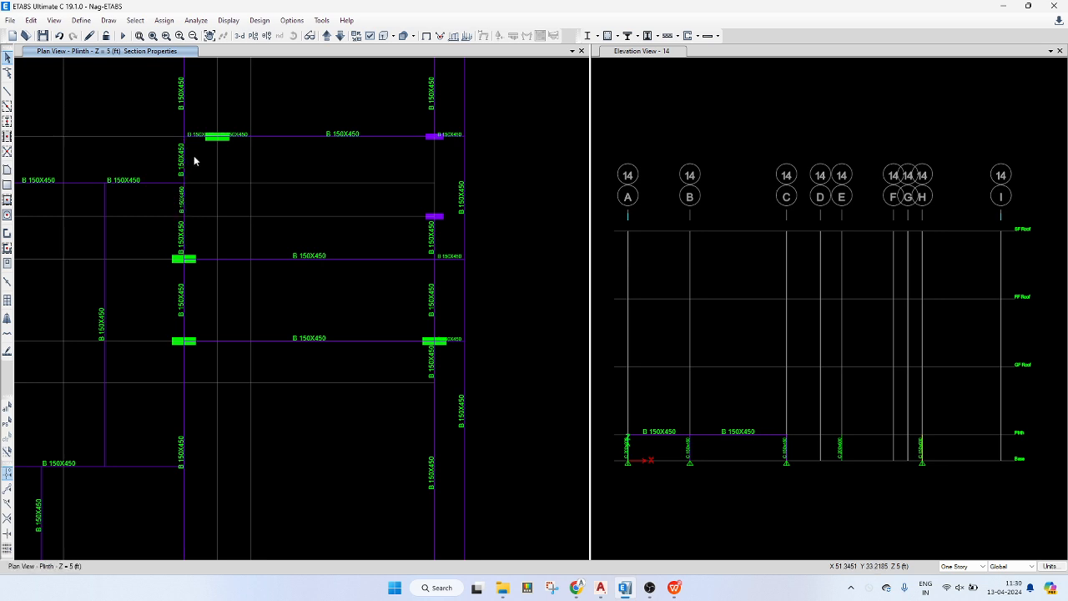
pyautogui.click(183, 159)
pyautogui.moveTo(164, 221); pyautogui.dragTo(161, 233)
pyautogui.hotkey('ctrl', 'q')
# - Join the three beam segments on grid 6 between grids C and F into one beam
pyautogui.moveTo(143, 165); pyautogui.dragTo(254, 218, button='middle')
pyautogui.moveTo(189, 219); pyautogui.dragTo(98, 268)
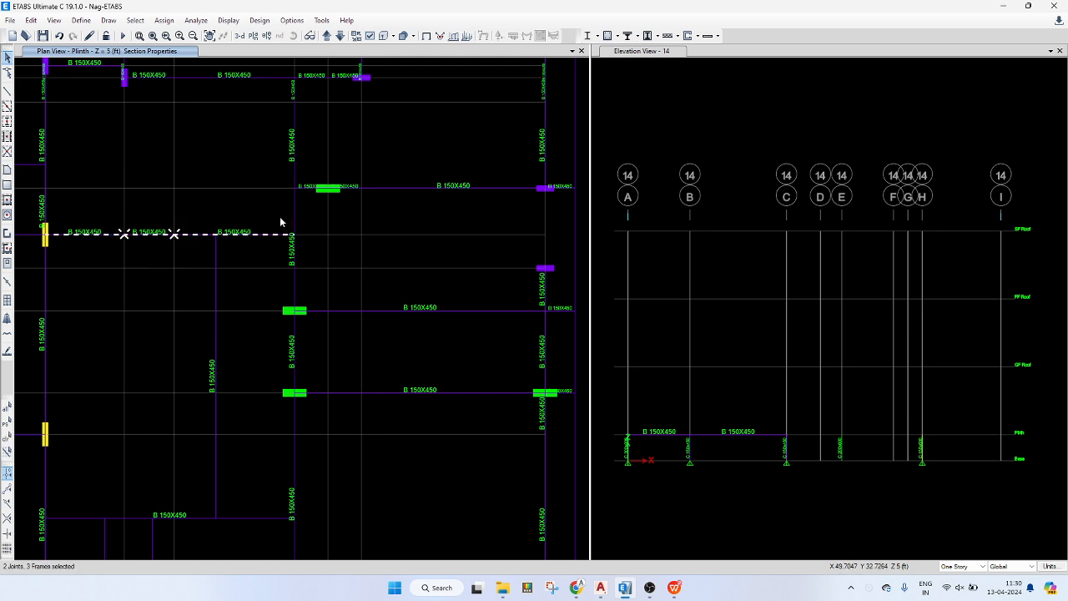
pyautogui.press('Delete')
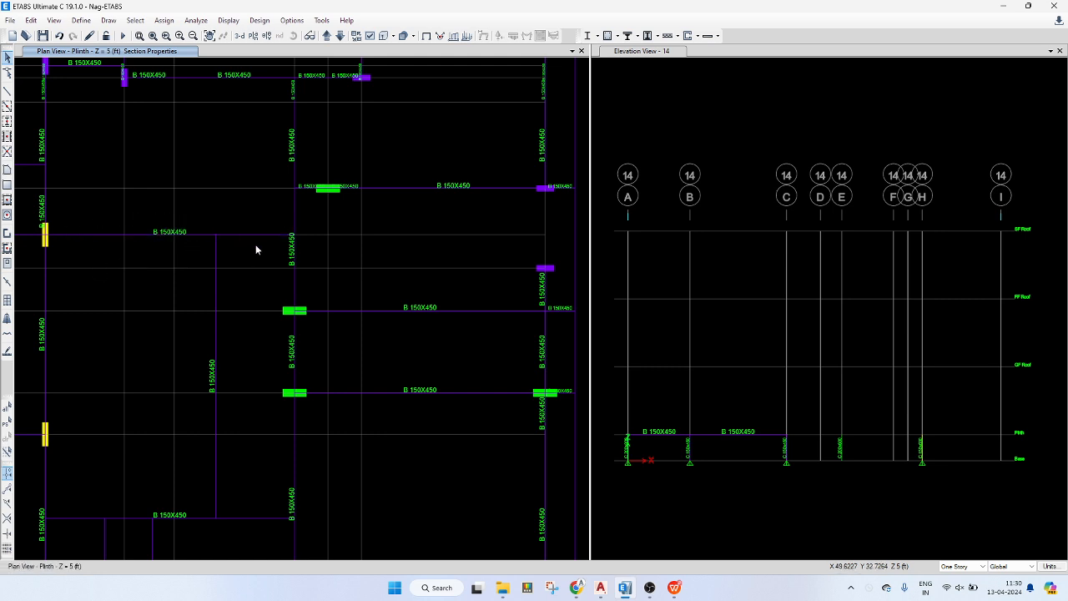
# - Join the beam segments on grid C between grids 6 and 10 into one continuous beam
pyautogui.moveTo(217, 232); pyautogui.dragTo(273, 264, button='middle')
pyautogui.moveTo(143, 222); pyautogui.dragTo(75, 233)
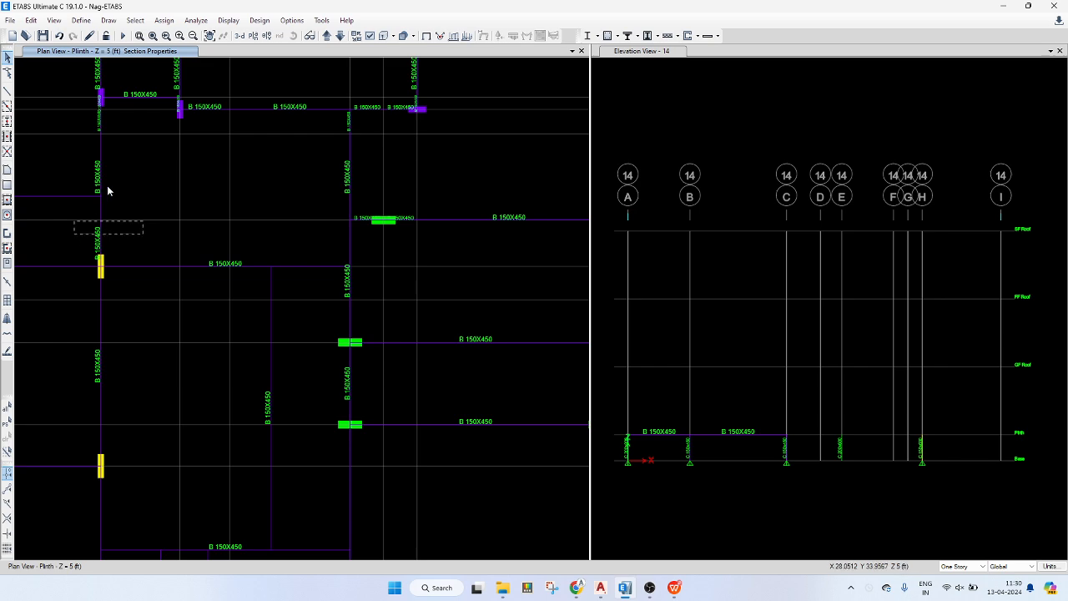
pyautogui.moveTo(121, 172); pyautogui.dragTo(83, 159)
pyautogui.moveTo(123, 125); pyautogui.dragTo(82, 119)
pyautogui.scroll(7, 102, 102)
pyautogui.scroll(1, 128, 130)
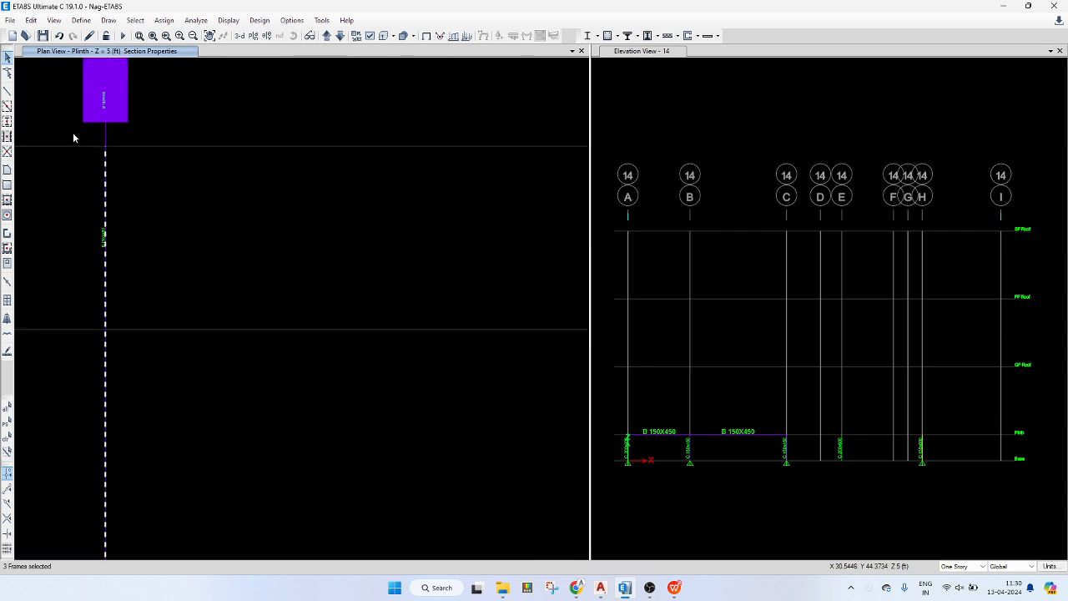
pyautogui.press('Delete')
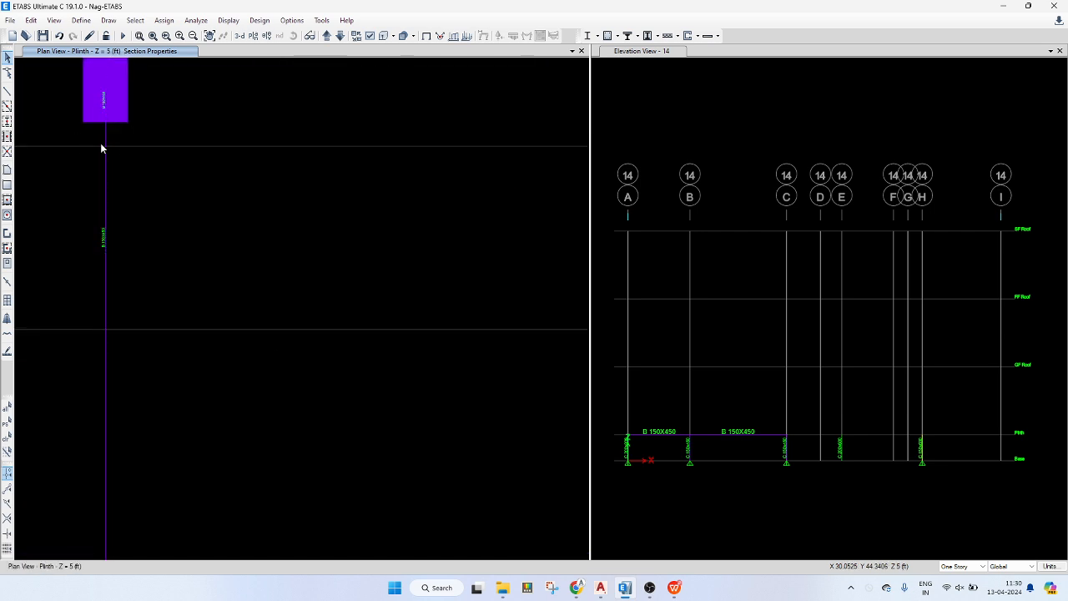
# - Join the three beam segments on grid D between grids 9 and 12 into one beam
pyautogui.scroll(-7, 177, 172)
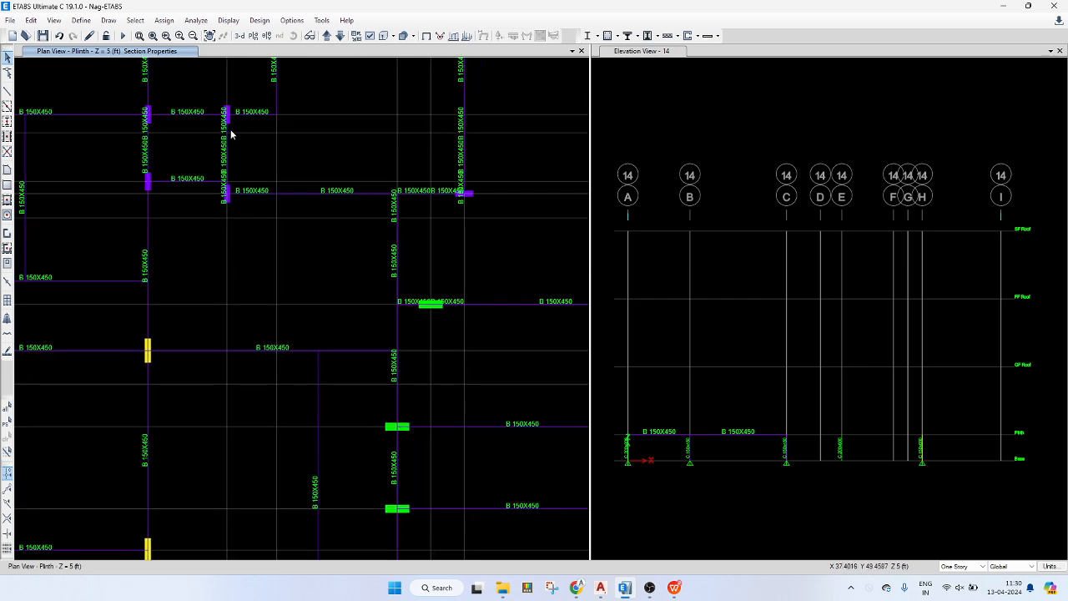
pyautogui.click(229, 136)
pyautogui.scroll(1, 227, 184)
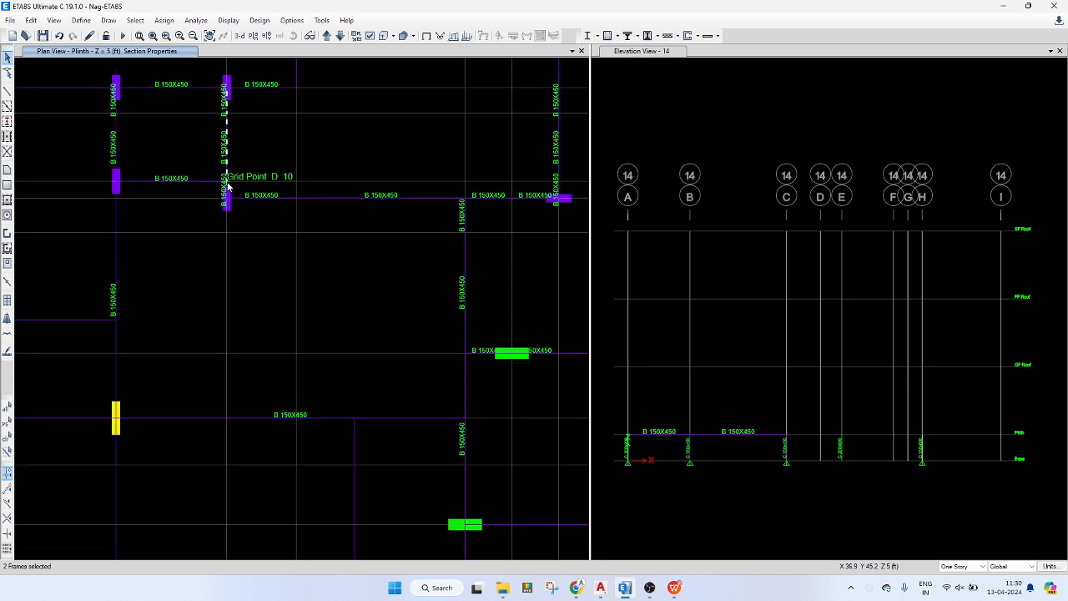
pyautogui.click(227, 185)
pyautogui.scroll(2, 227, 185)
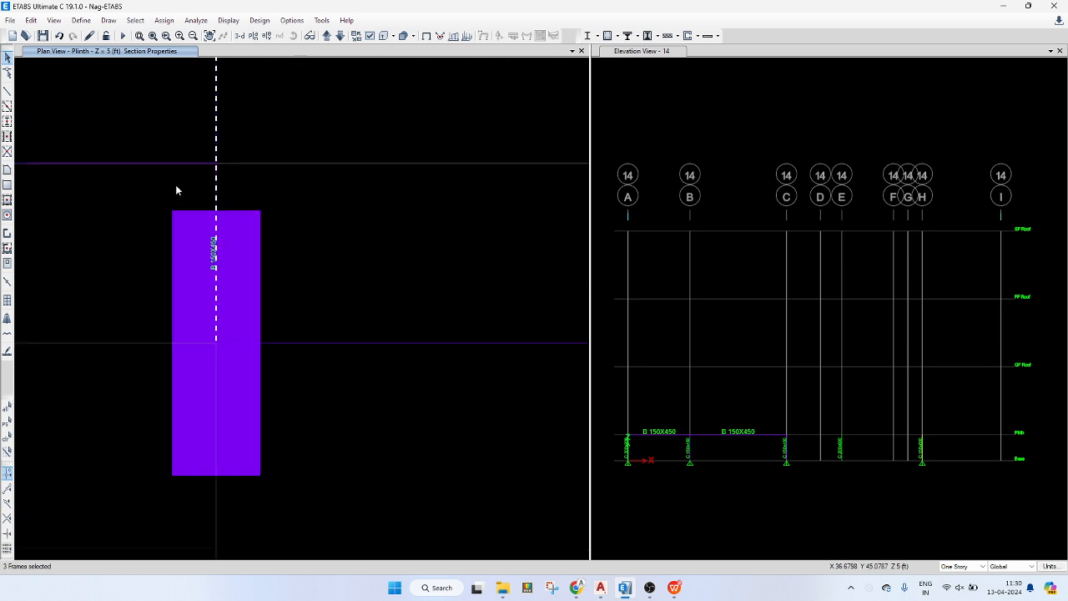
pyautogui.hotkey('ctrl', 'q')
# - Join the beam segments on grid C between grids 10 and 12 into one beam
pyautogui.scroll(-2, 250, 194)
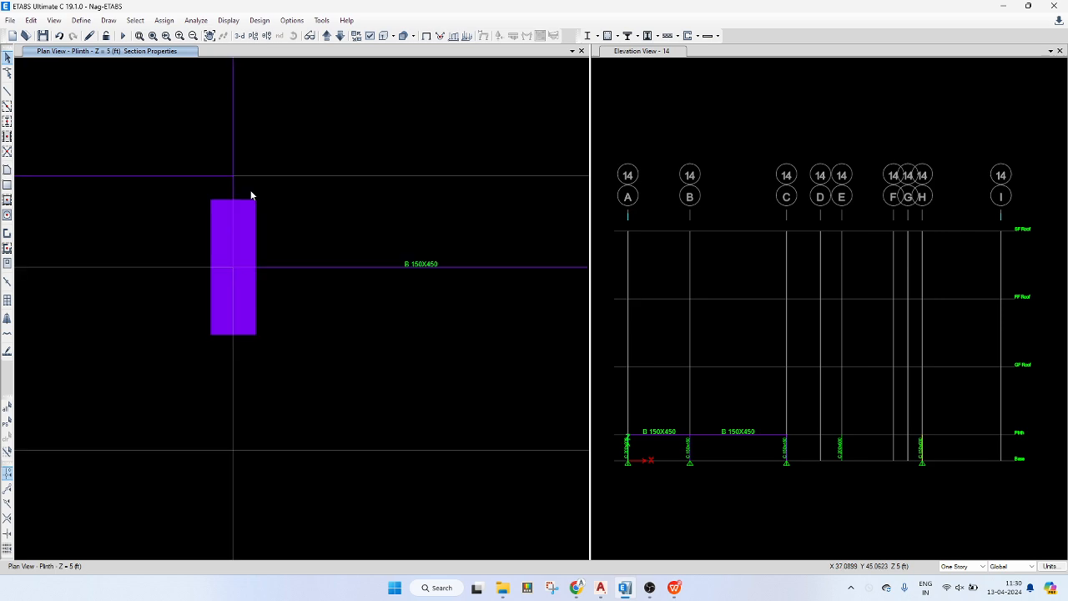
pyautogui.scroll(-3, 250, 194)
pyautogui.scroll(3, 171, 135)
pyautogui.moveTo(171, 135); pyautogui.dragTo(149, 204)
pyautogui.hotkey('ctrl', 'q')
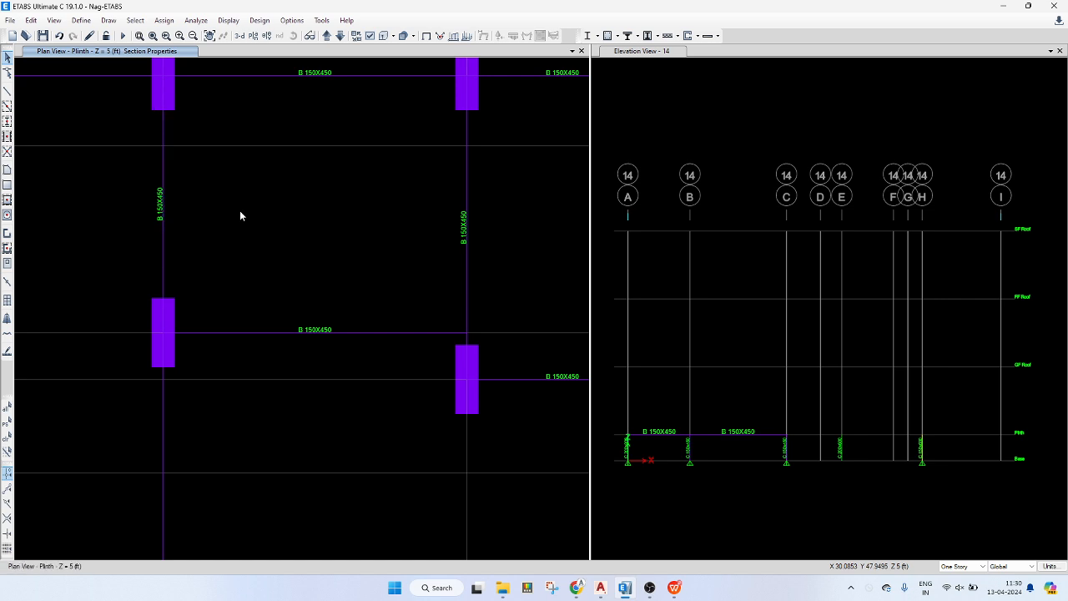
# - Join the four beam segments on grid 9 between grids D and H into one beam and refresh the plan view
pyautogui.scroll(-2, 247, 203)
pyautogui.scroll(-2, 251, 197)
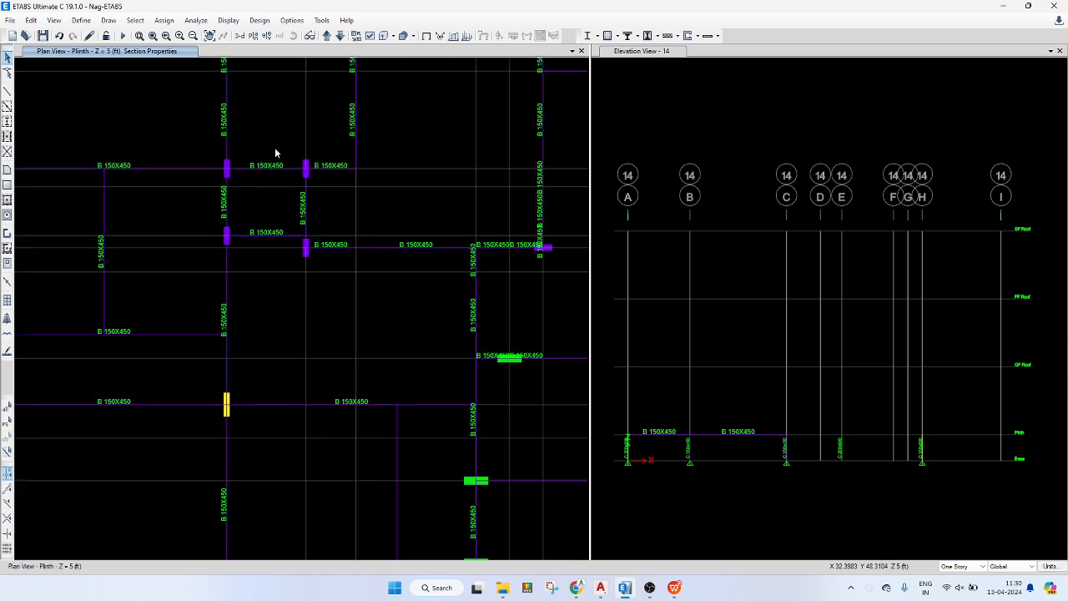
pyautogui.moveTo(275, 147); pyautogui.dragTo(235, 209, button='middle')
pyautogui.moveTo(369, 270); pyautogui.dragTo(317, 234, button='middle')
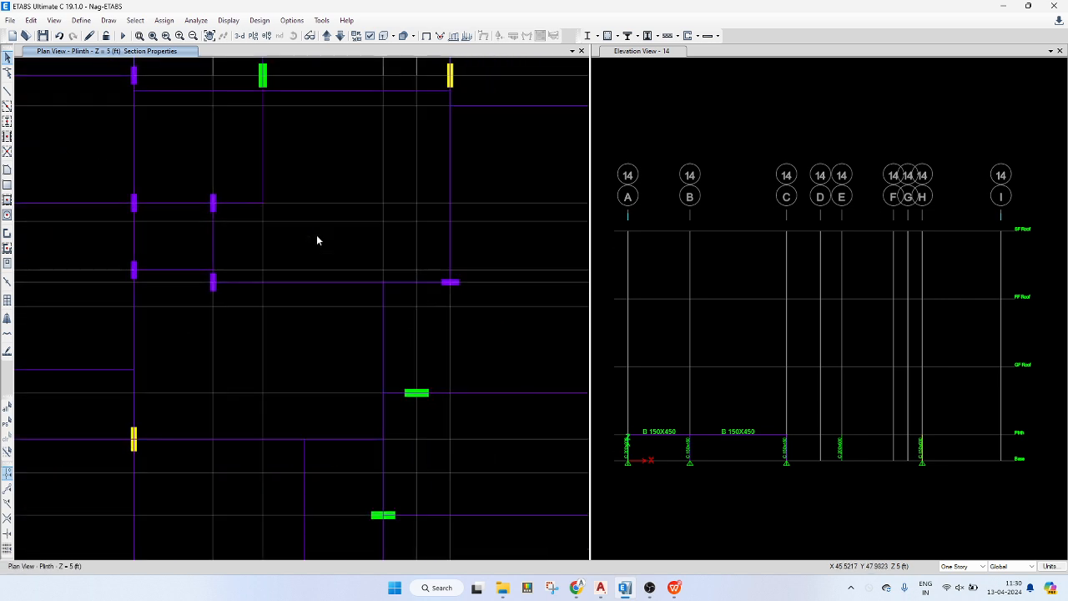
pyautogui.click(259, 281)
pyautogui.click(350, 281)
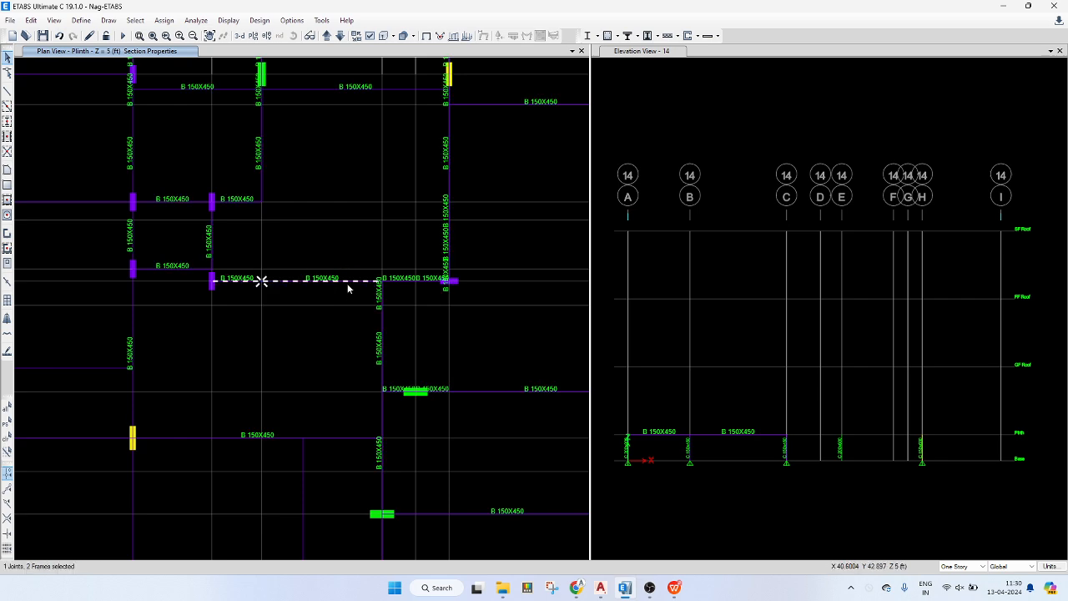
pyautogui.moveTo(404, 294); pyautogui.dragTo(406, 293)
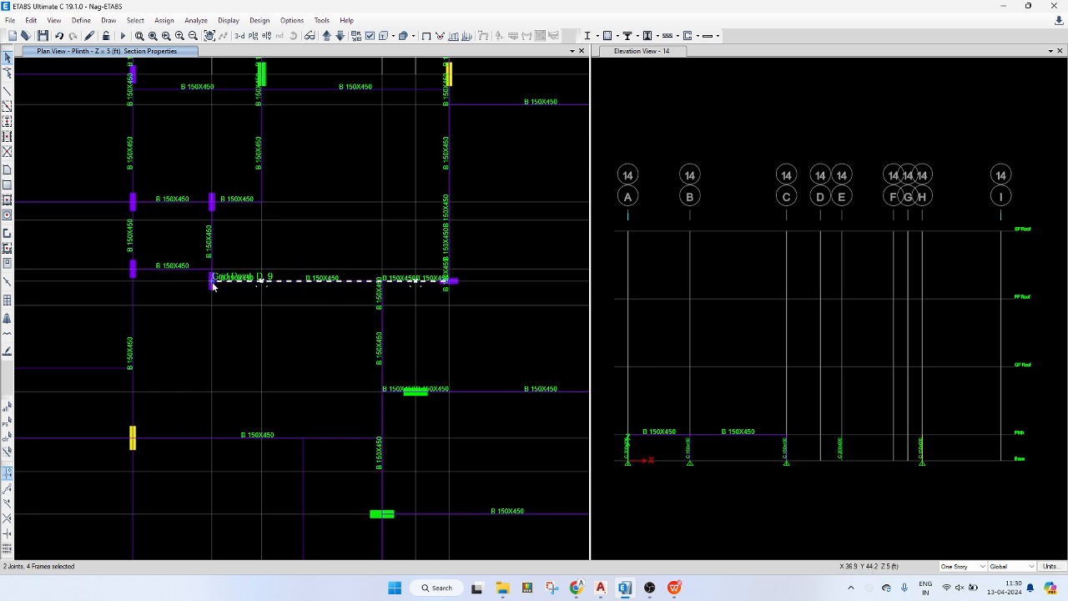
pyautogui.hotkey('ctrl', 'j')
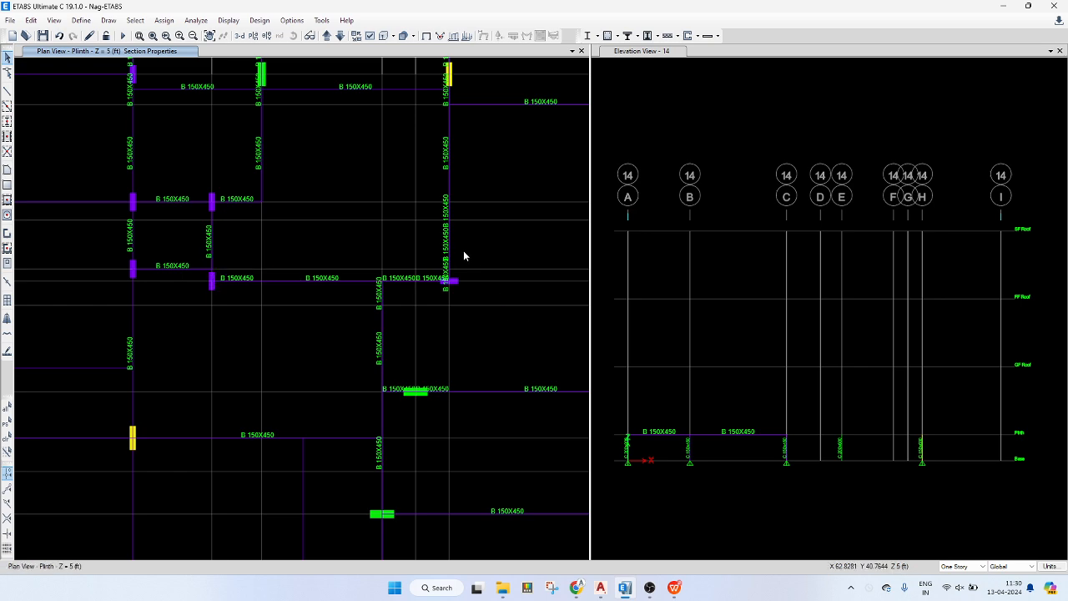
pyautogui.hotkey('ctrl', 'w')
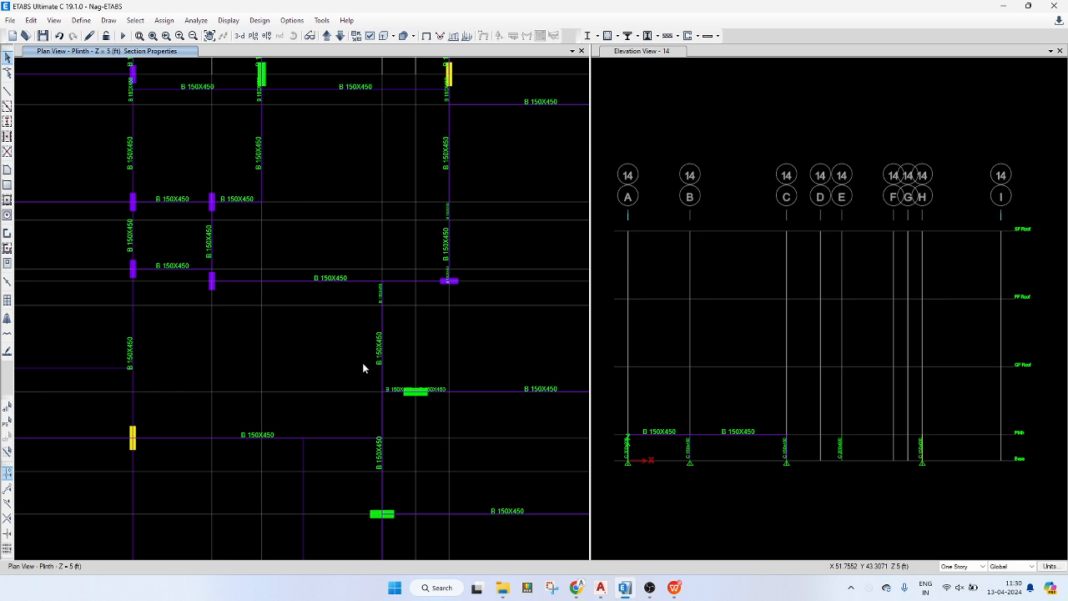
# - Join the remaining beam segments on grid F between grids 4 and 9 into one beam
pyautogui.click(362, 368)
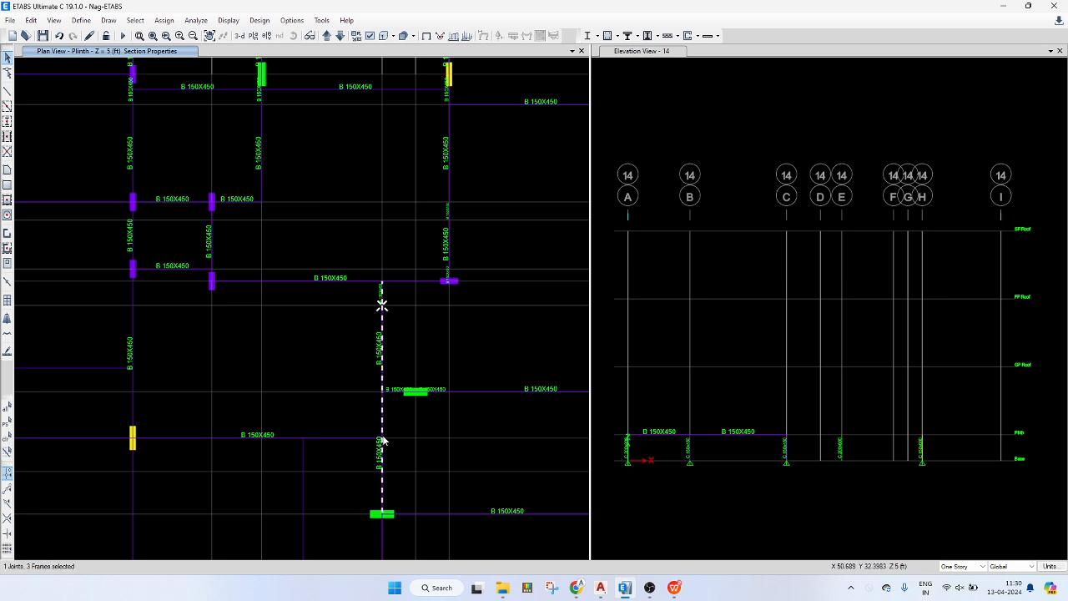
pyautogui.hotkey('ctrl', 'j')
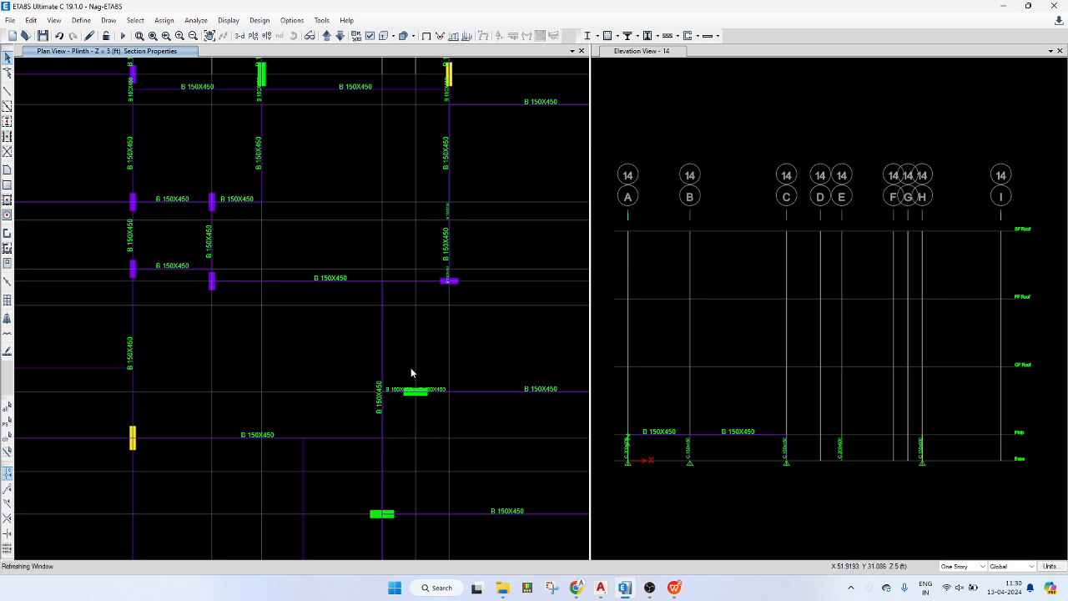
pyautogui.moveTo(543, 373); pyautogui.dragTo(444, 365, button='middle')
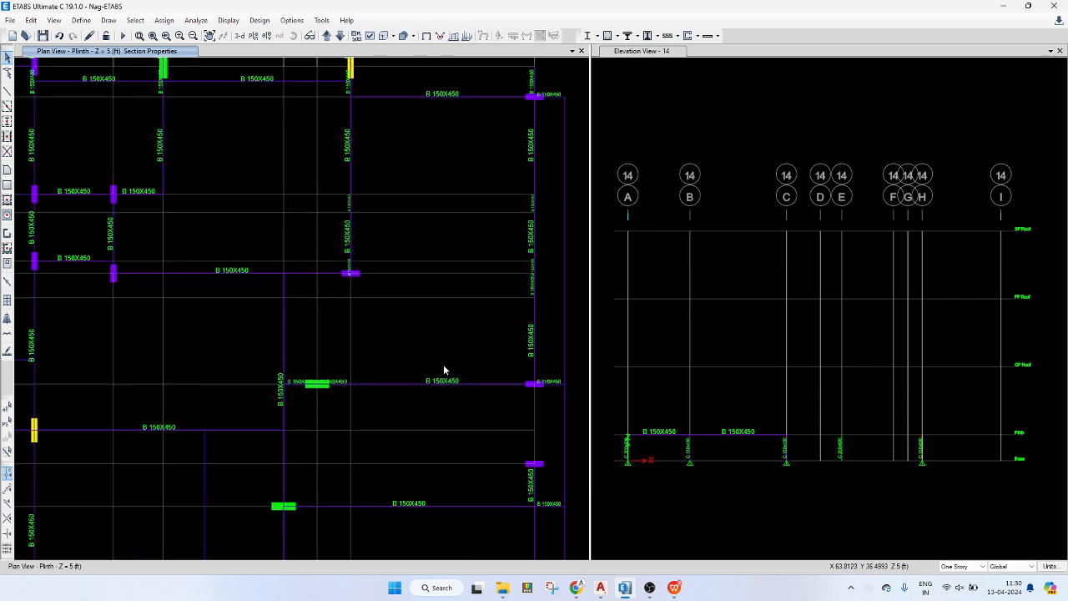
# - Join the beam segments on grid 7 between grids F and I into one beam
pyautogui.moveTo(482, 368); pyautogui.dragTo(311, 409)
pyautogui.hotkey('ctrl', 'j')
pyautogui.moveTo(327, 412); pyautogui.dragTo(326, 410)
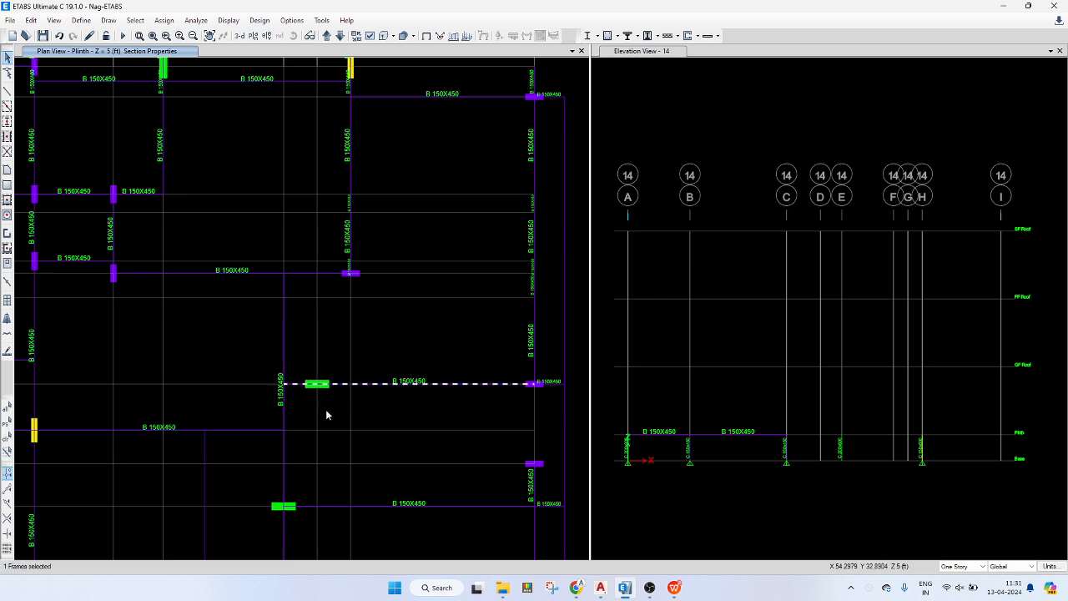
# - Divide the grid 7 beam at the column joint on grid G, breaking at intersections with selected frames and joints
pyautogui.click(345, 386)
pyautogui.click(302, 386)
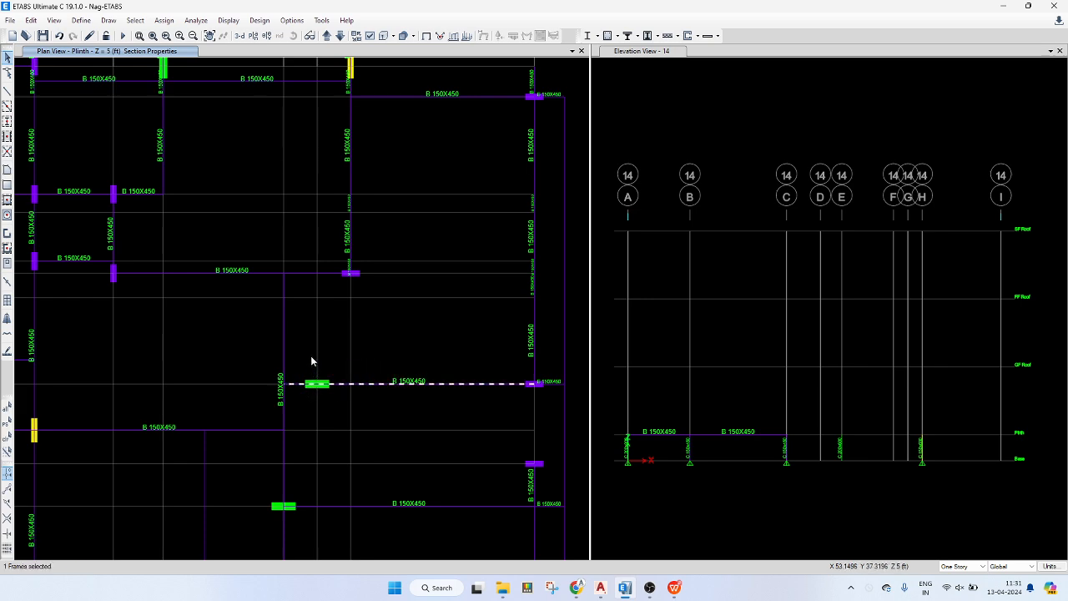
pyautogui.moveTo(334, 426); pyautogui.dragTo(334, 423)
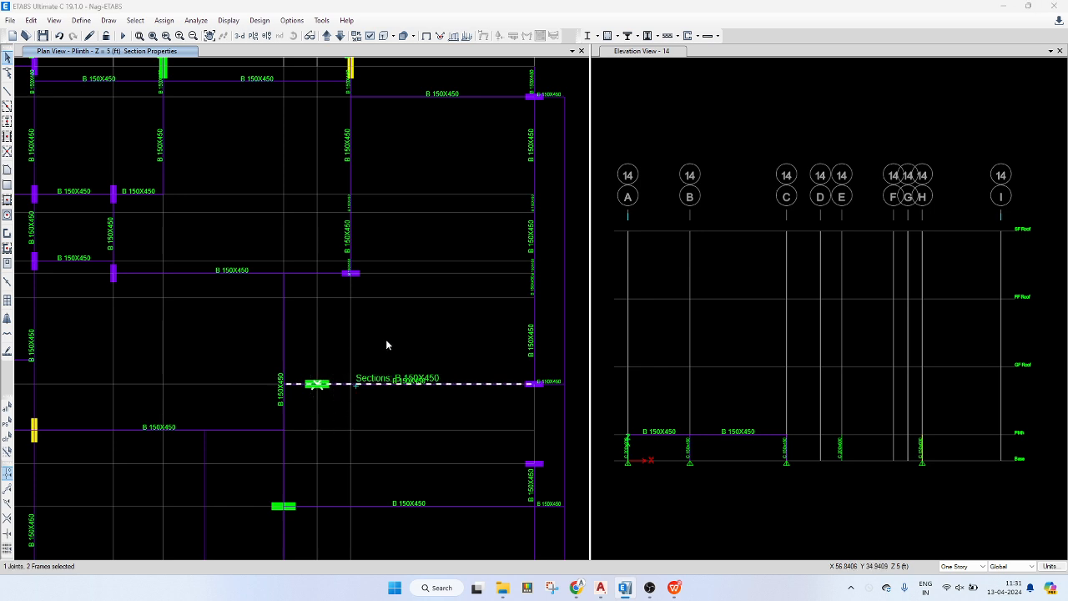
pyautogui.hotkey('ctrl', 'd')
pyautogui.click(577, 340)
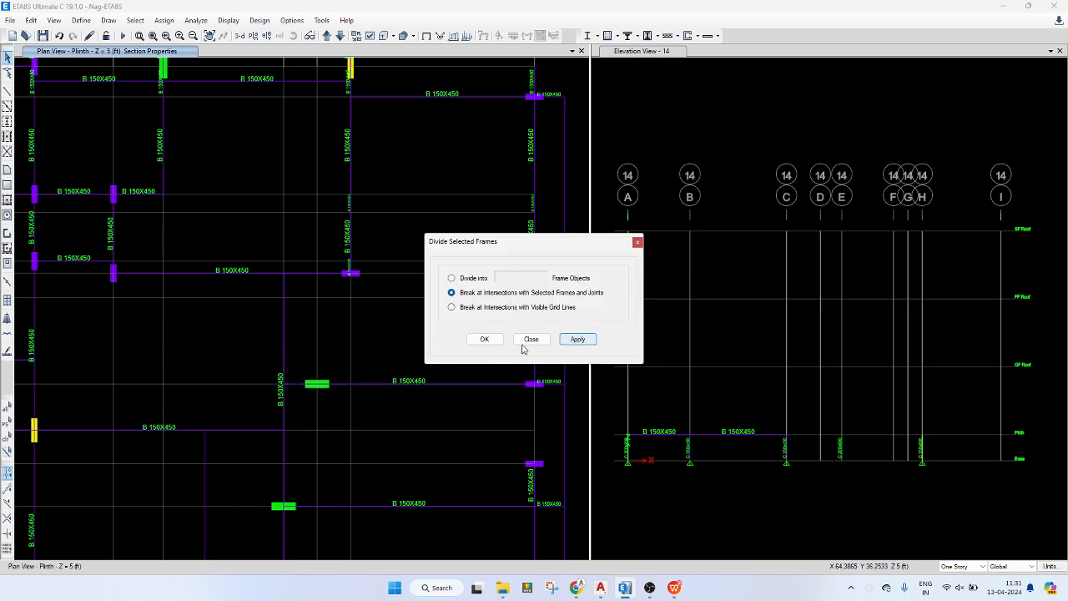
pyautogui.click(487, 341)
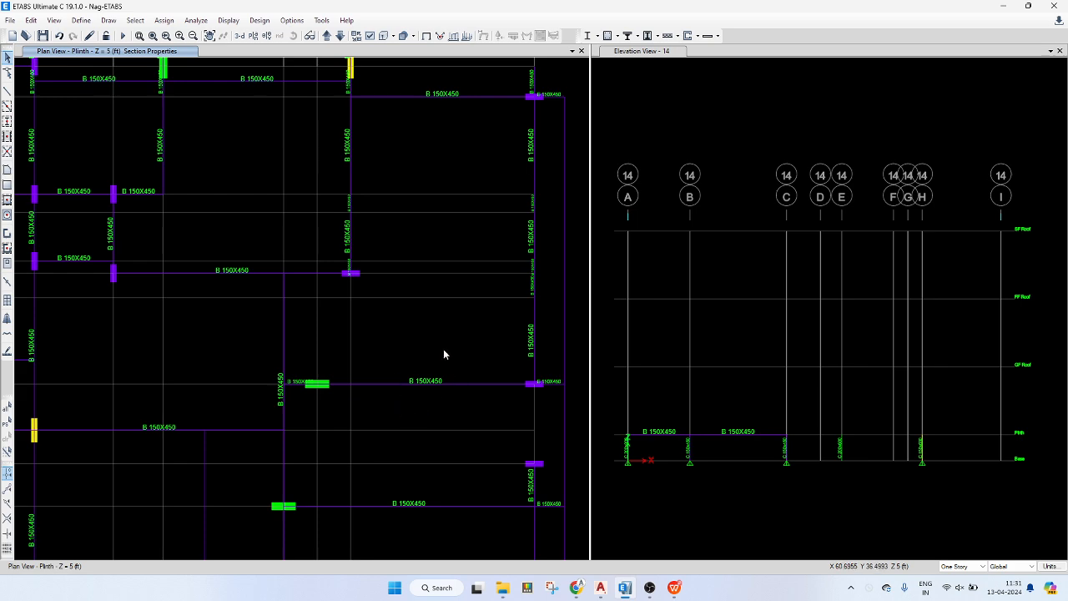
# - Join the four beam segments on grid H between grids 9 and 14 into one beam
pyautogui.moveTo(375, 398); pyautogui.dragTo(361, 398)
pyautogui.hotkey('ctrl', 'q')
pyautogui.moveTo(339, 266); pyautogui.dragTo(363, 87)
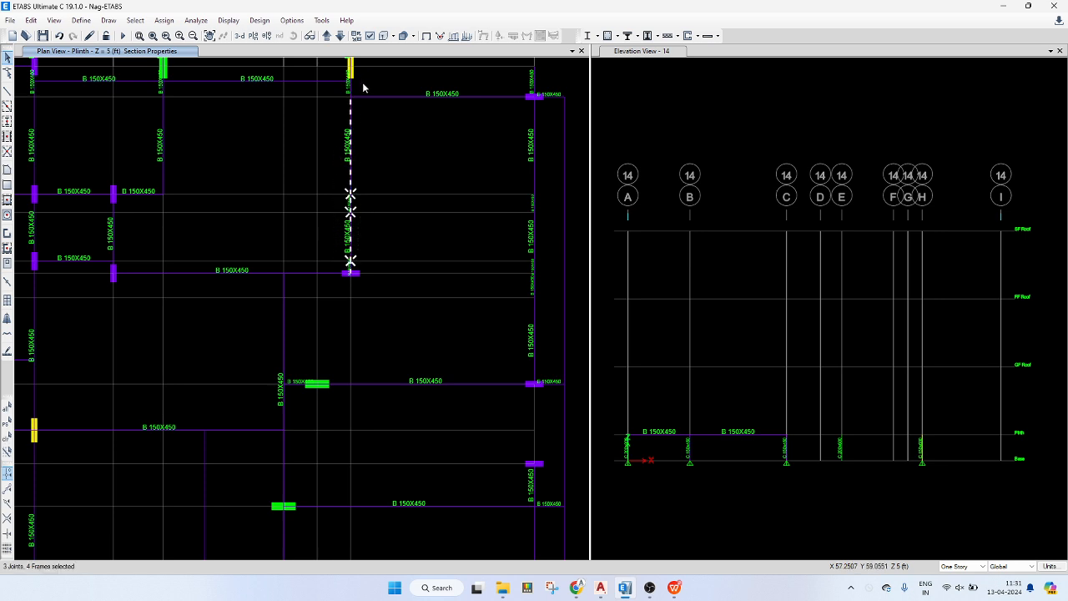
pyautogui.hotkey('ctrl', 'j')
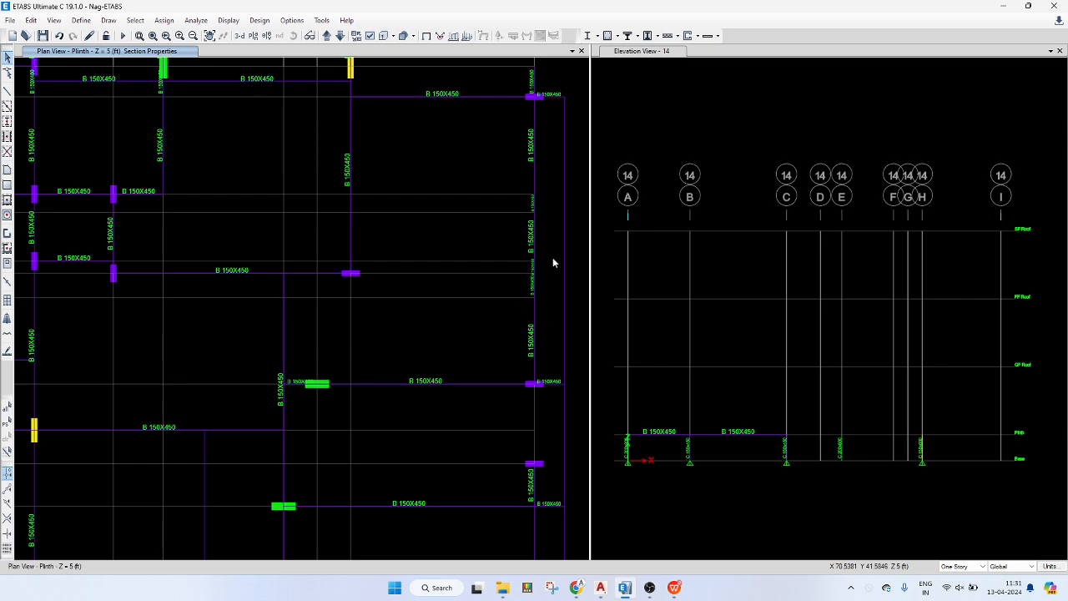
# - Join the grid I beam segments into one beam between grids 7 and 13 and another between grids 1 and 3
pyautogui.moveTo(547, 144); pyautogui.dragTo(518, 350)
pyautogui.hotkey('ctrl', 'j')
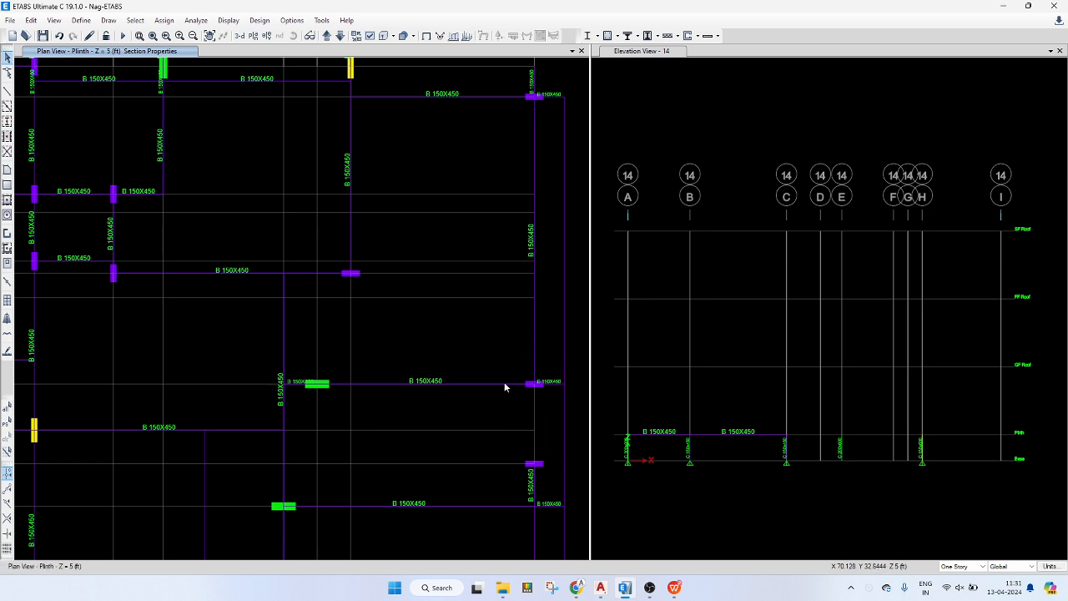
pyautogui.moveTo(518, 416); pyautogui.dragTo(489, 348, button='middle')
pyautogui.moveTo(465, 438); pyautogui.dragTo(455, 351, button='middle')
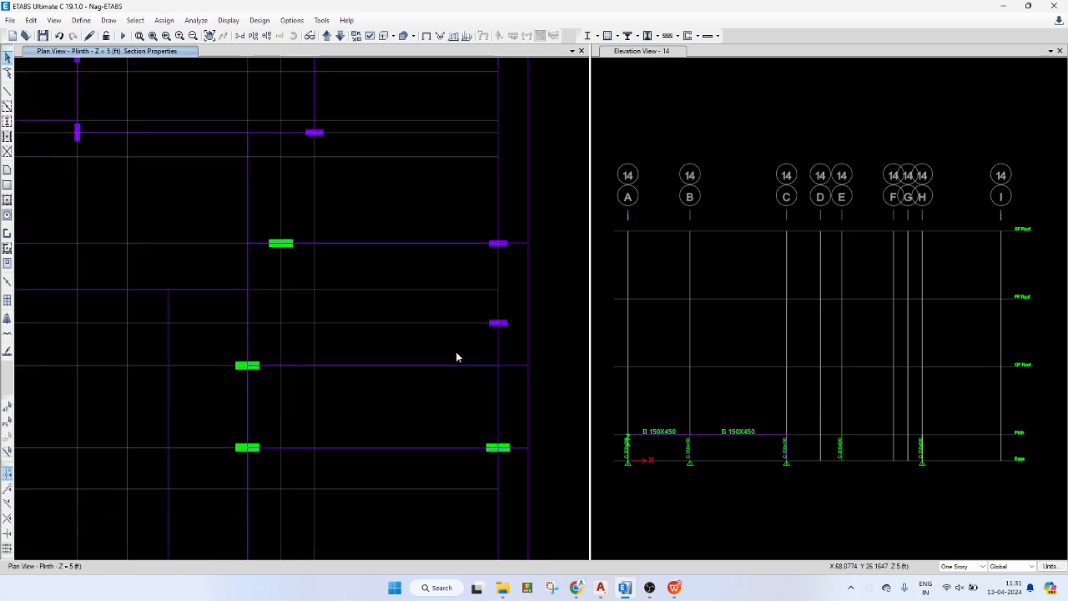
pyautogui.moveTo(365, 364); pyautogui.dragTo(337, 271, button='middle')
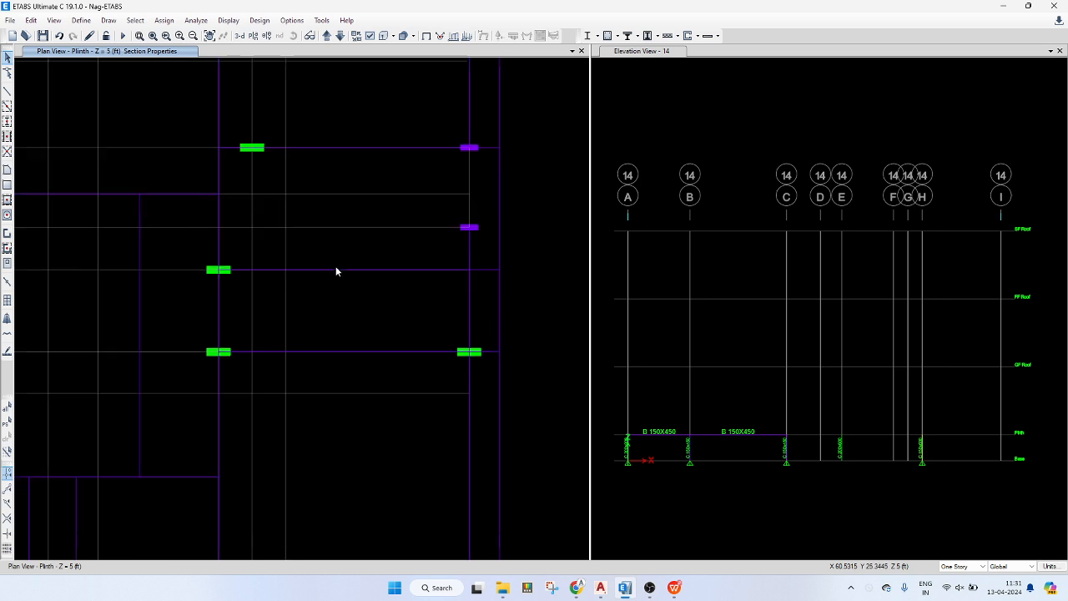
pyautogui.moveTo(442, 487); pyautogui.dragTo(442, 487)
pyautogui.moveTo(470, 453); pyautogui.dragTo(467, 309, button='middle')
pyautogui.hotkey('ctrl', 'j')
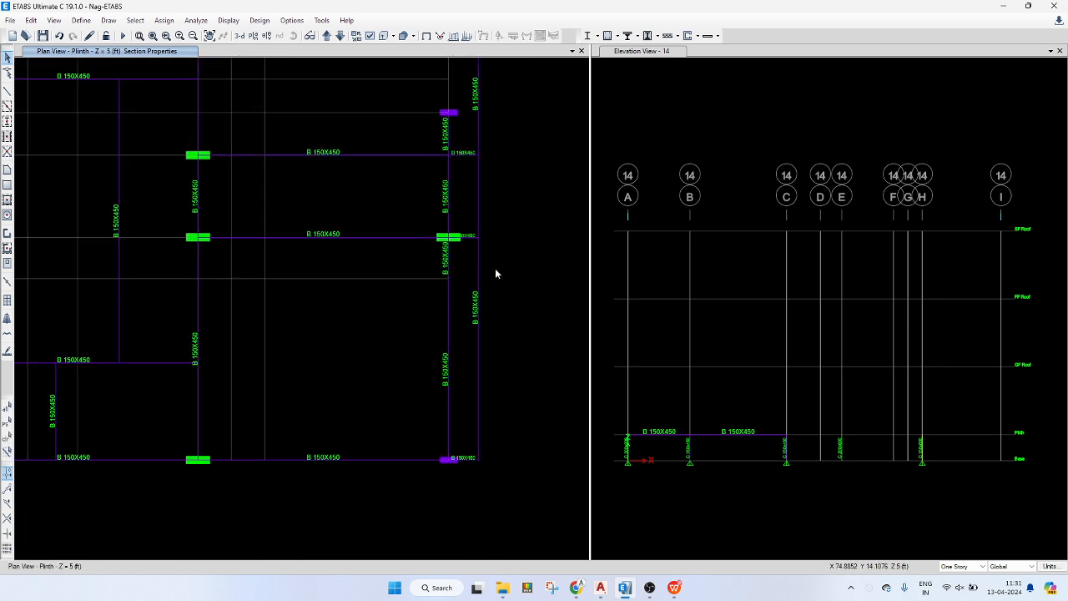
# - Join the beam segments between grids 12 and 14 into one beam on grid C and one on grid E
pyautogui.moveTo(490, 227); pyautogui.dragTo(501, 307, button='middle')
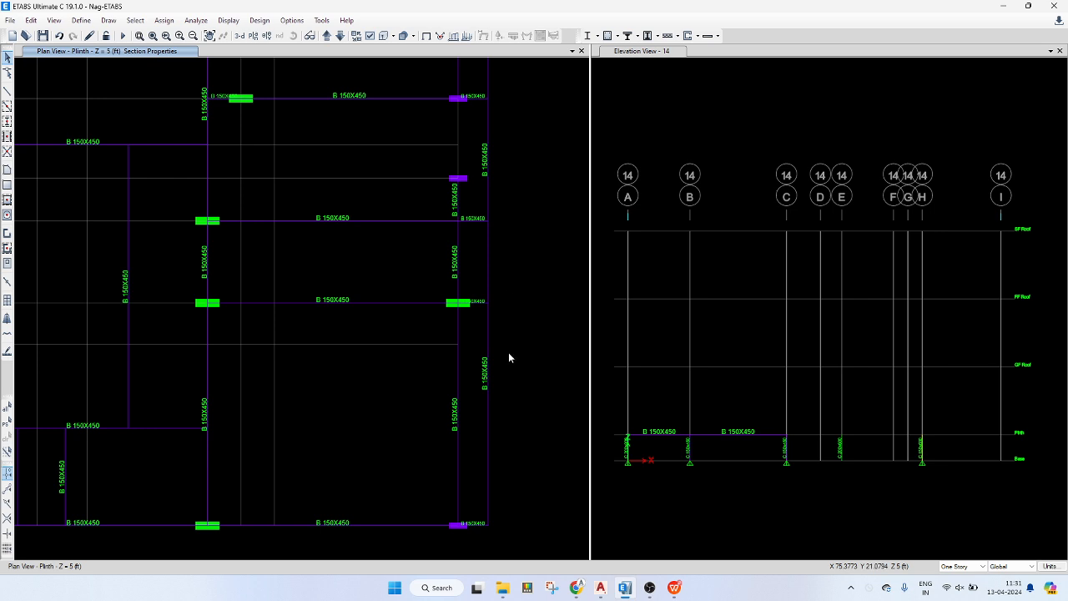
pyautogui.moveTo(509, 353); pyautogui.dragTo(516, 499, button='middle')
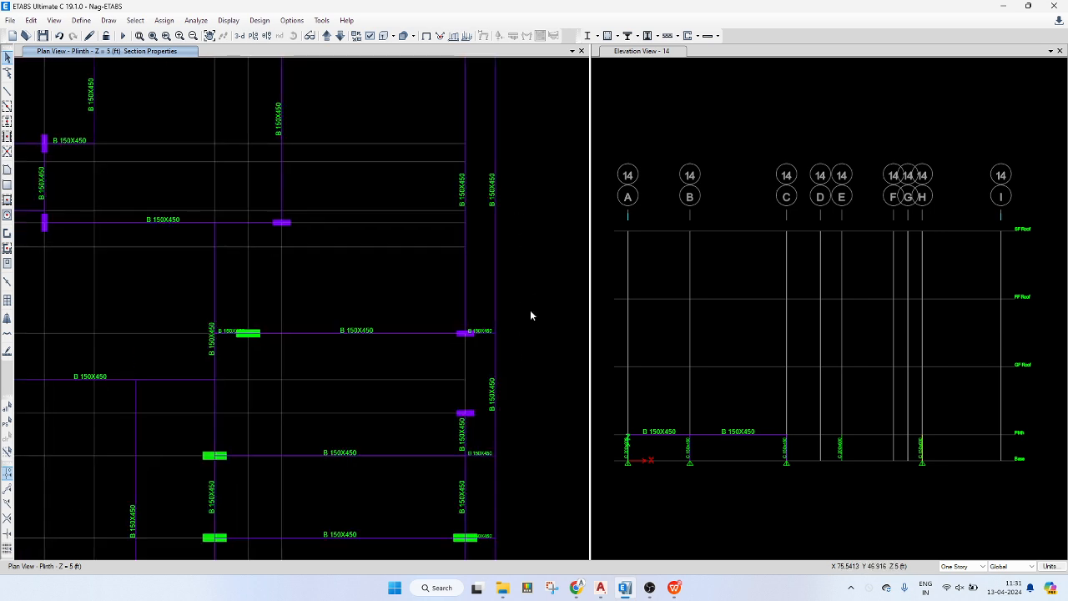
pyautogui.moveTo(493, 80); pyautogui.dragTo(510, 219, button='middle')
pyautogui.moveTo(286, 165); pyautogui.dragTo(357, 173, button='middle')
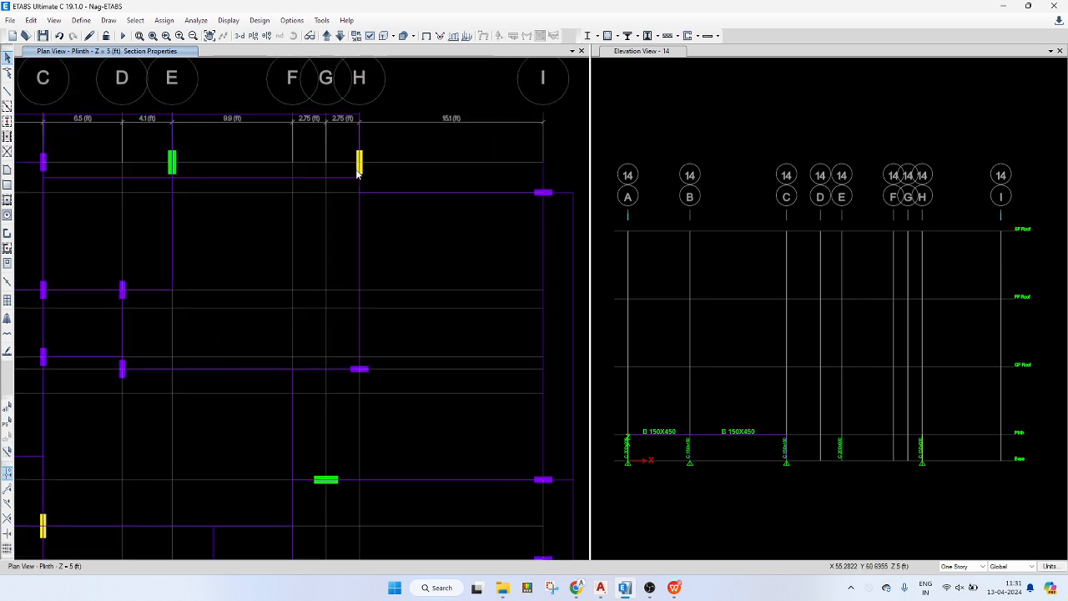
pyautogui.moveTo(239, 208); pyautogui.dragTo(354, 230, button='middle')
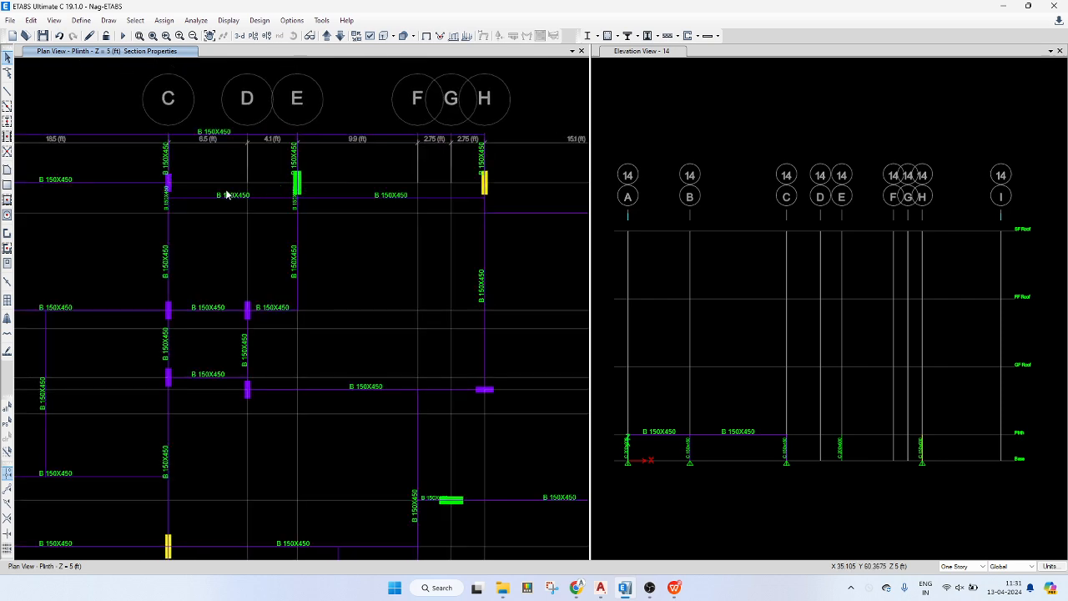
pyautogui.scroll(3, 167, 154)
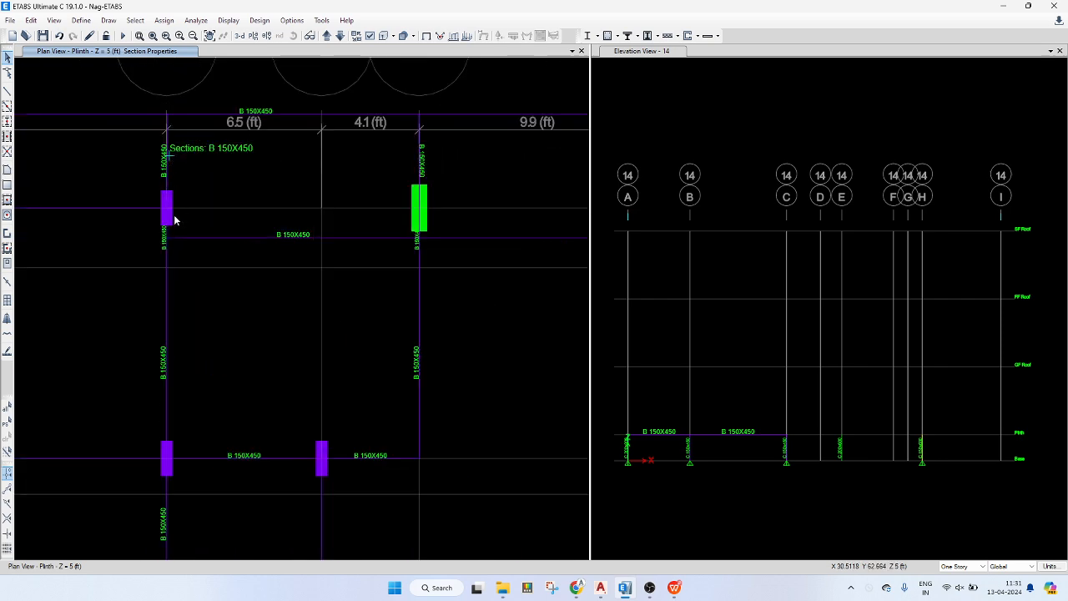
pyautogui.click(167, 264)
pyautogui.hotkey('ctrl', 'j')
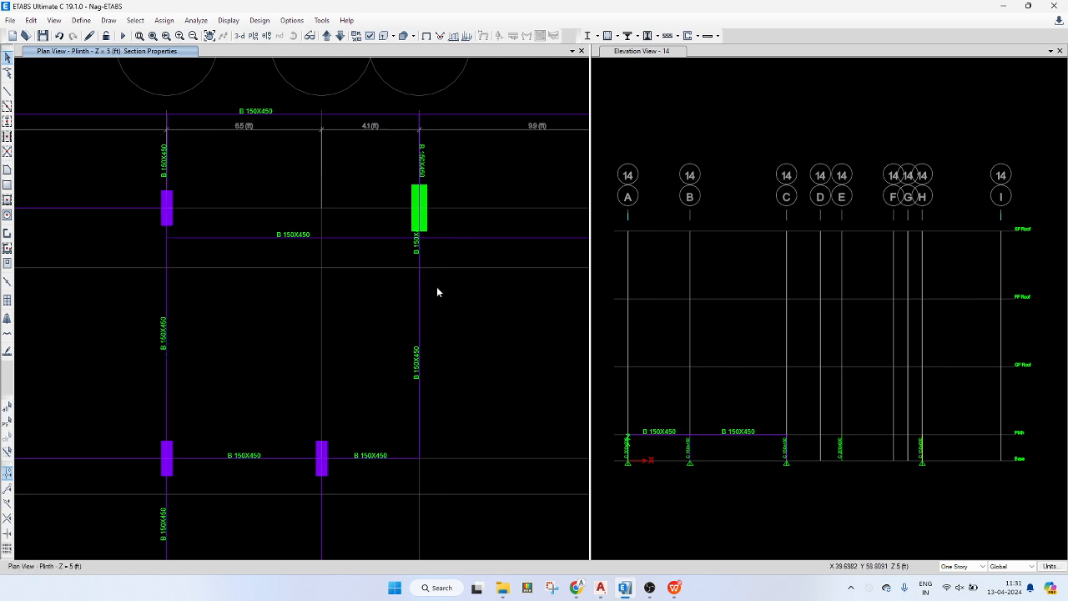
pyautogui.moveTo(456, 300); pyautogui.dragTo(386, 337)
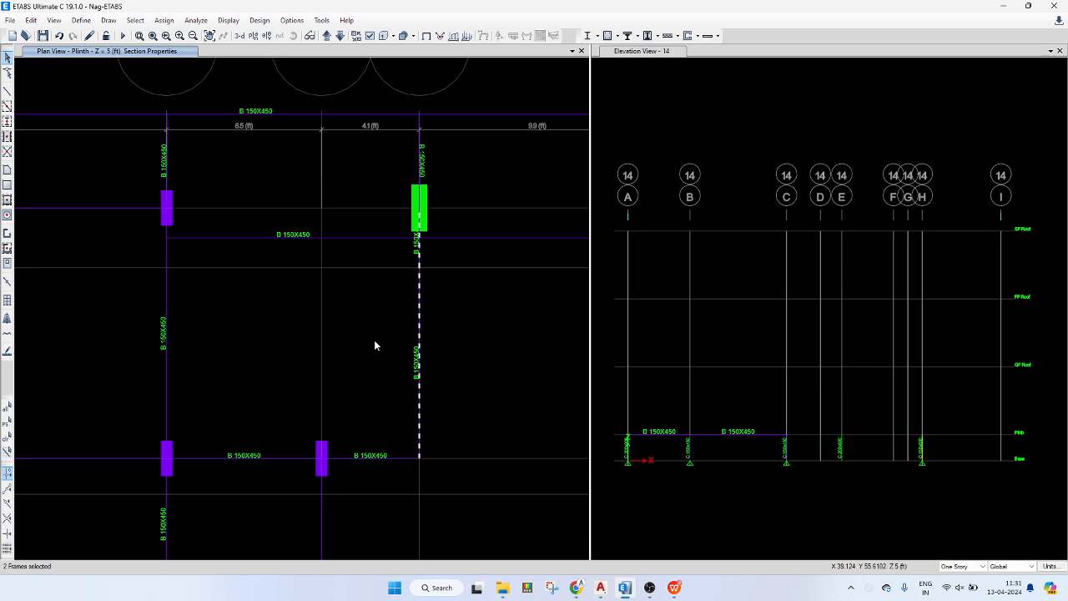
pyautogui.hotkey('ctrl', 'j')
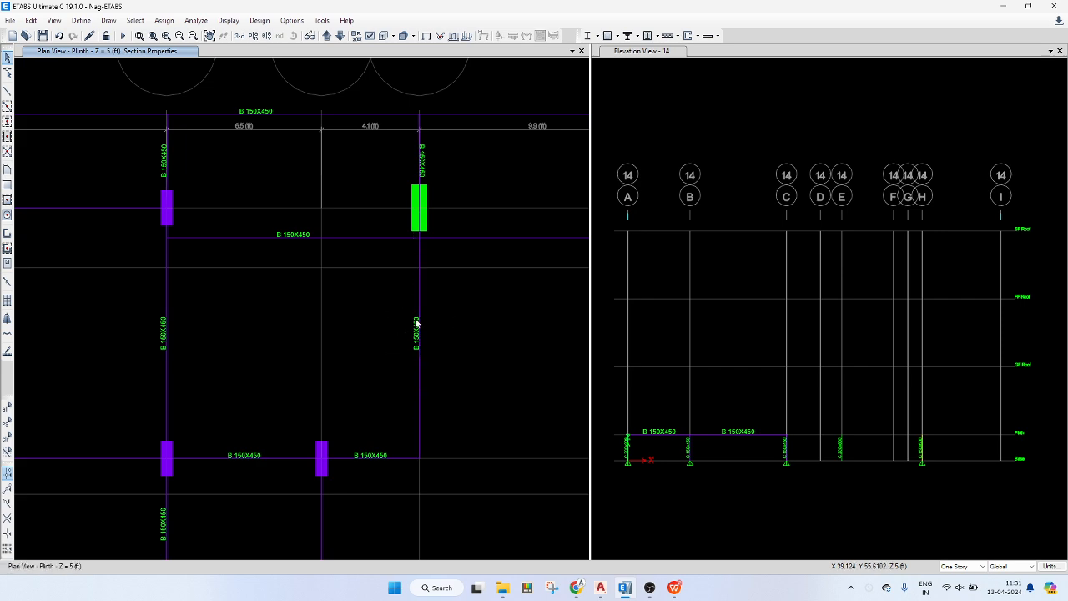
# - Examine the edge beam beyond grid 14 and how the short projecting beams on grids B, C and E meet it
pyautogui.click(398, 152)
pyautogui.scroll(-2, 397, 187)
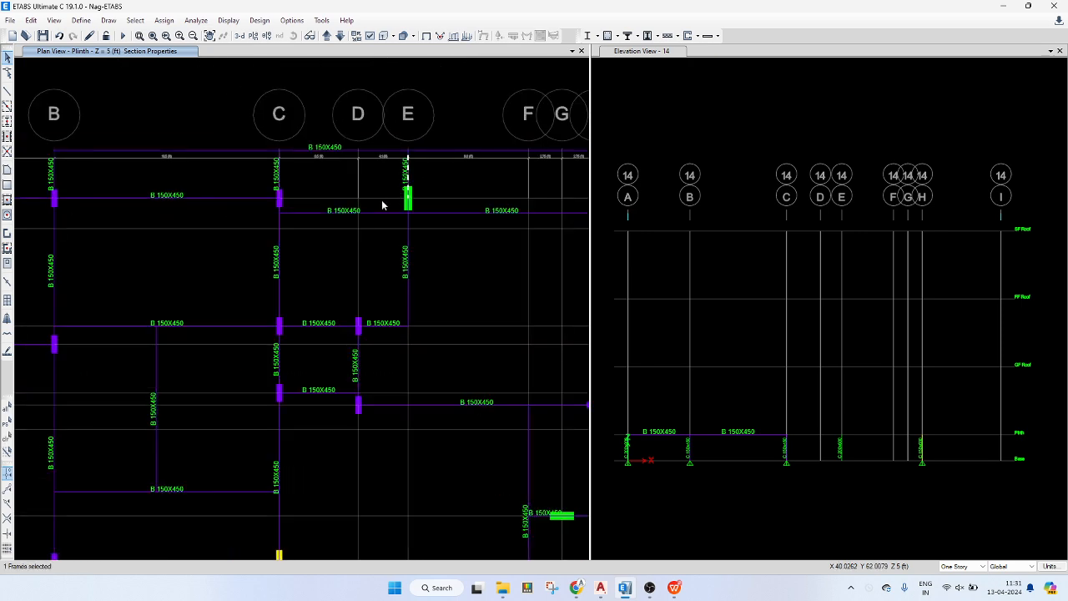
pyautogui.scroll(-2, 297, 224)
pyautogui.scroll(2, 242, 187)
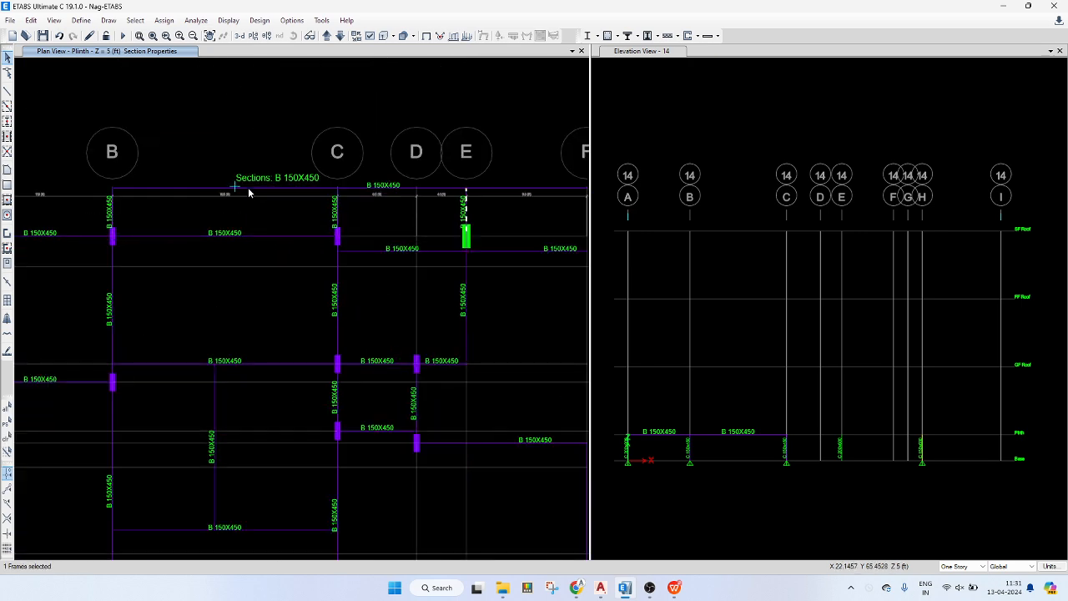
pyautogui.scroll(2, 331, 189)
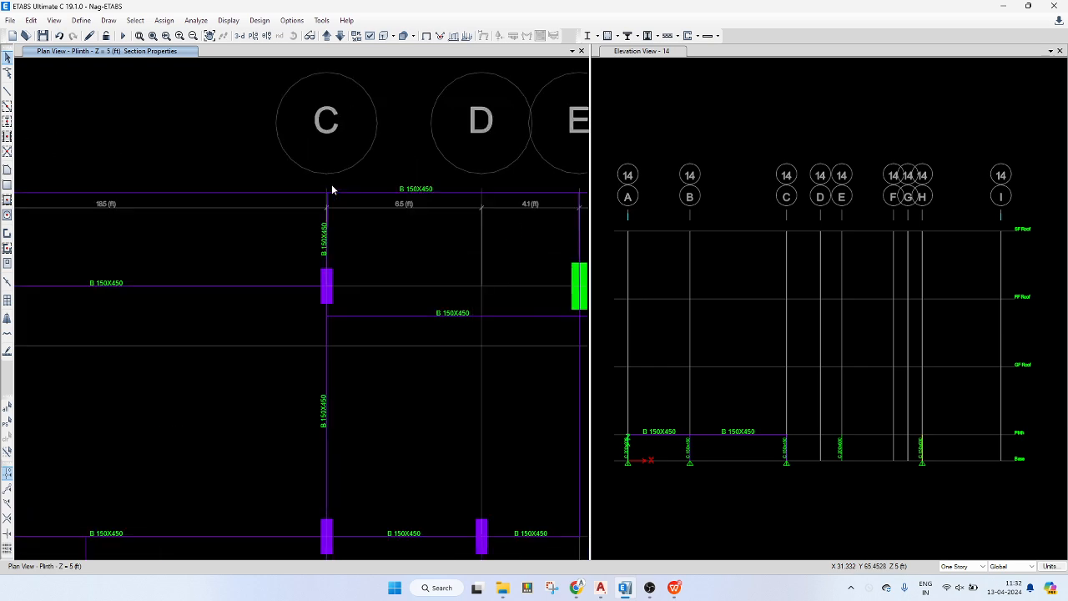
pyautogui.scroll(4, 331, 189)
pyautogui.scroll(-6, 317, 201)
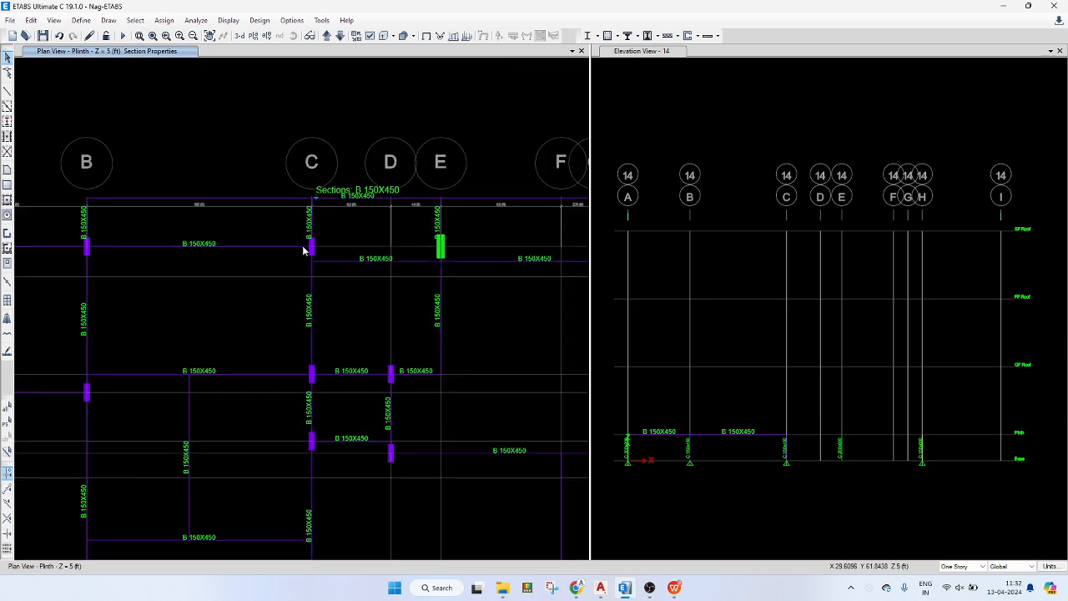
pyautogui.scroll(-4, 324, 287)
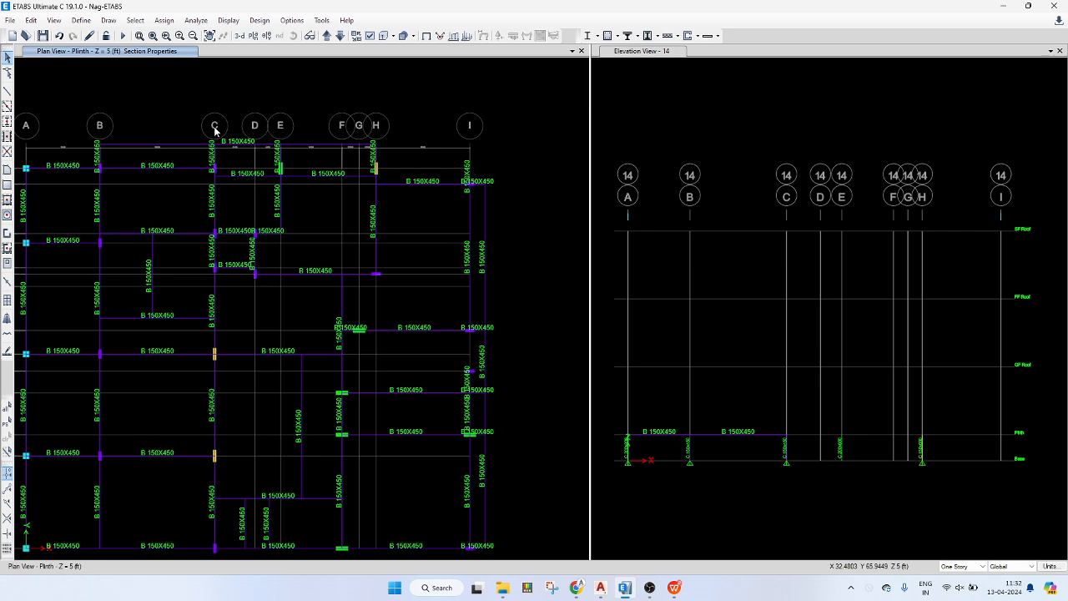
pyautogui.scroll(2, 222, 153)
pyautogui.scroll(2, 252, 190)
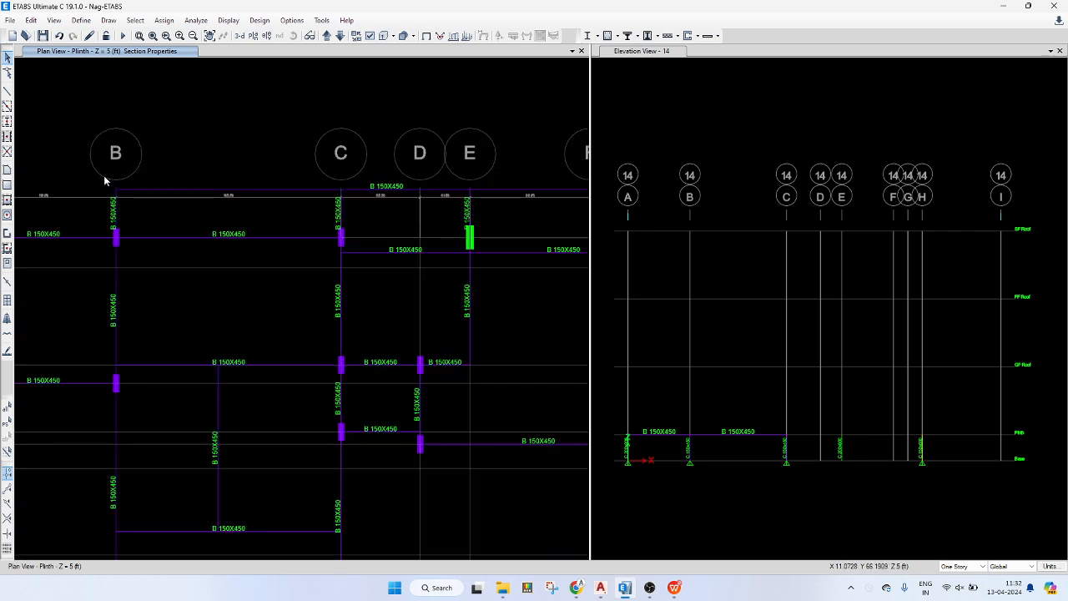
pyautogui.scroll(-3, 419, 185)
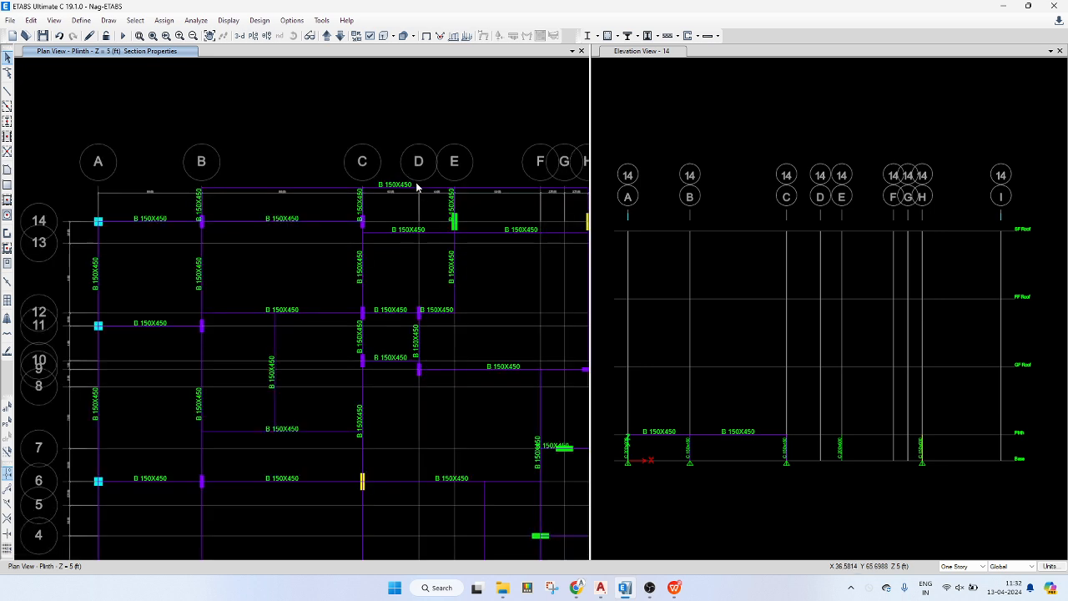
# - Divide the edge beam beyond grid 14 at its intersections with the selected projecting beams and joints on grids B, C, E and H, and save the model
pyautogui.moveTo(265, 190); pyautogui.dragTo(230, 197)
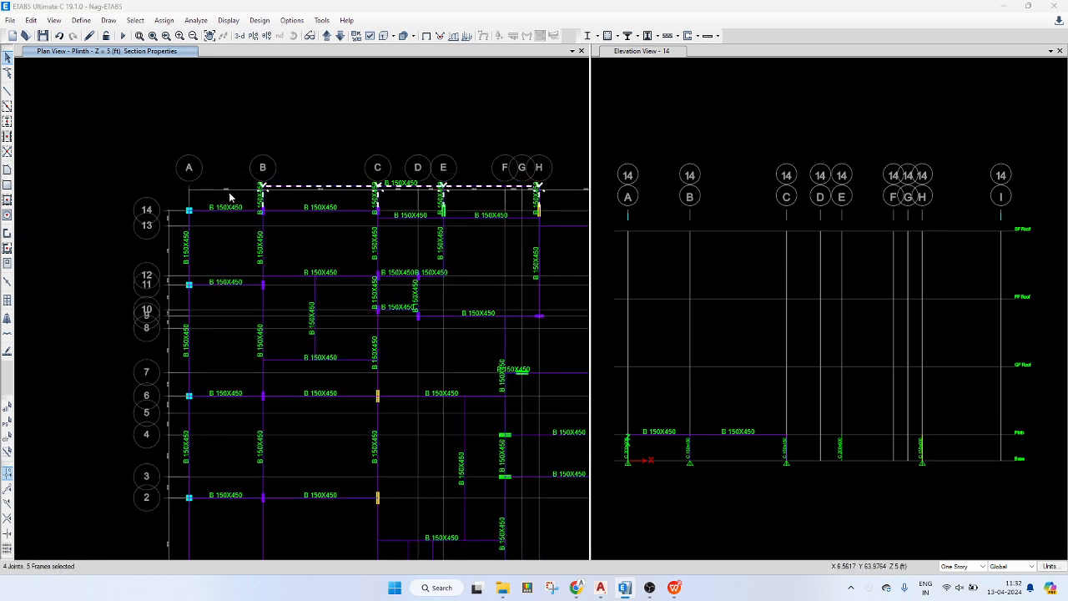
pyautogui.hotkey('ctrl', 'd')
pyautogui.click(577, 339)
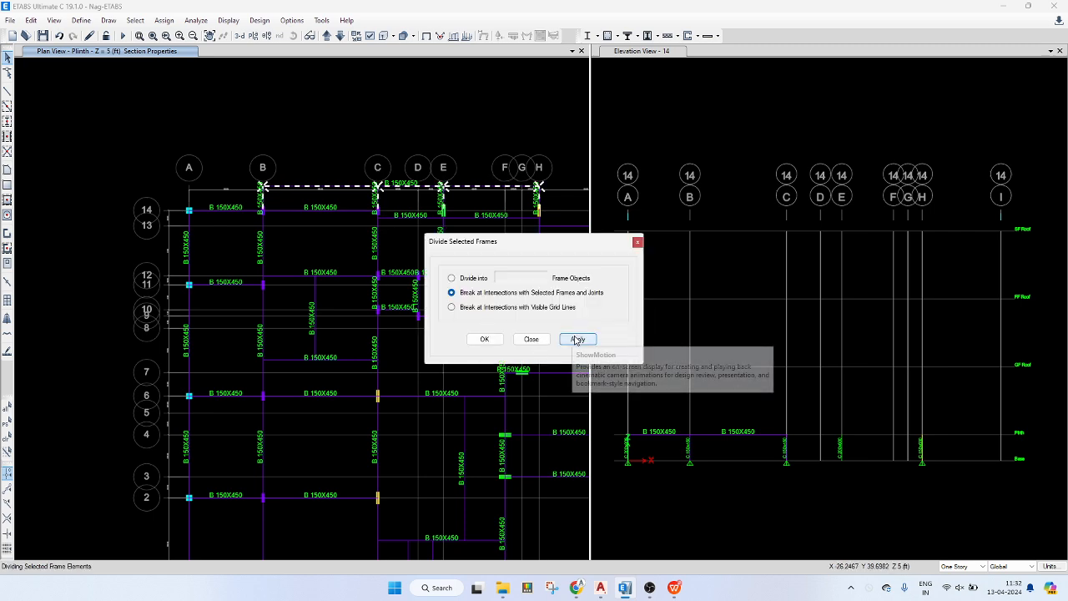
pyautogui.click(474, 338)
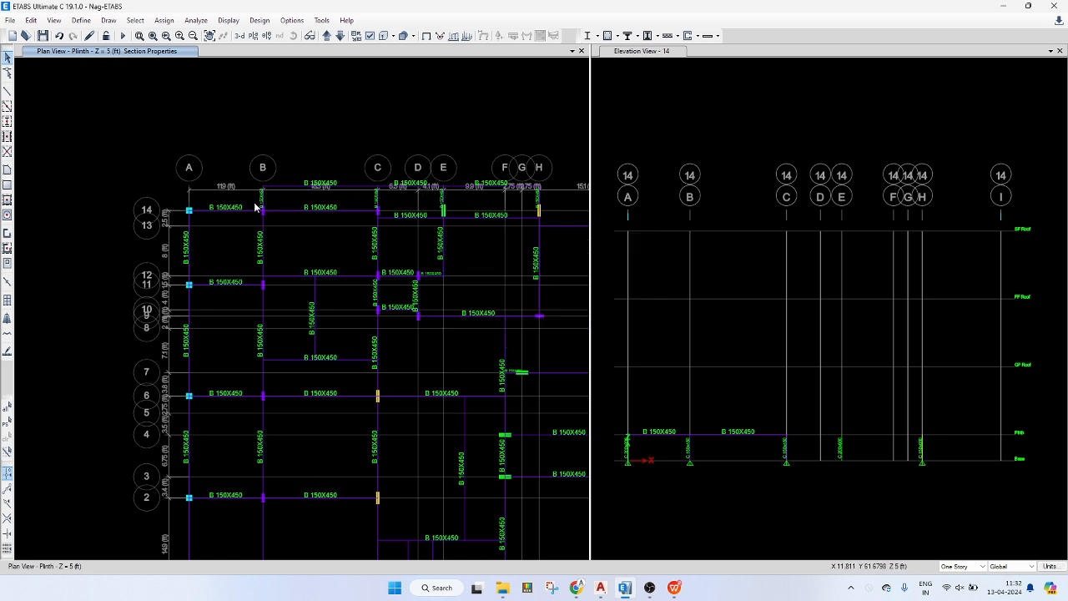
pyautogui.moveTo(373, 283); pyautogui.dragTo(329, 228, button='middle')
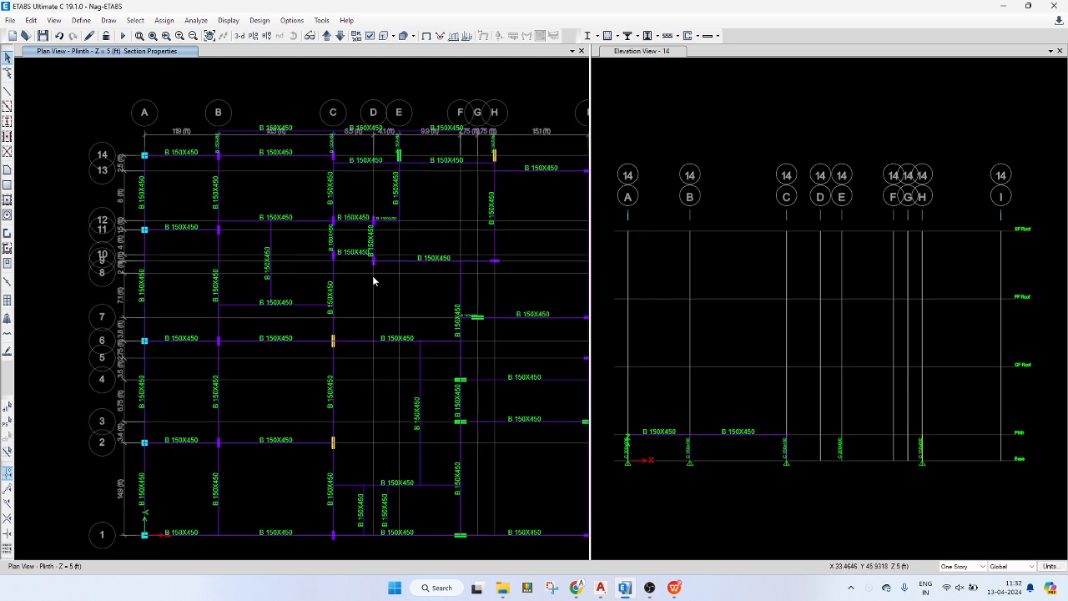
pyautogui.hotkey('ctrl', 's')
pyautogui.click(437, 587)
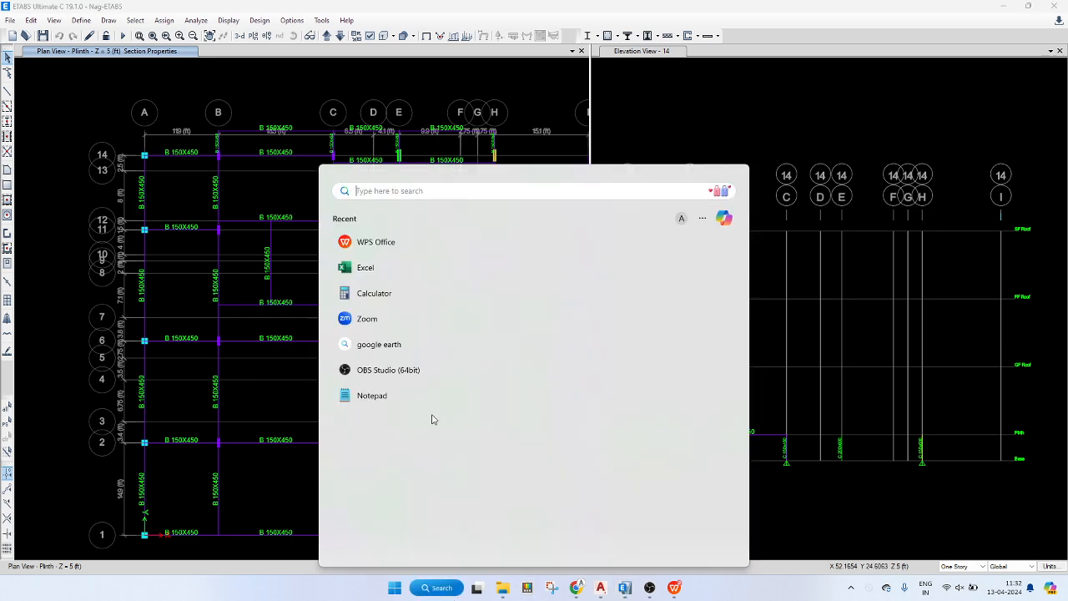
pyautogui.click(499, 111)
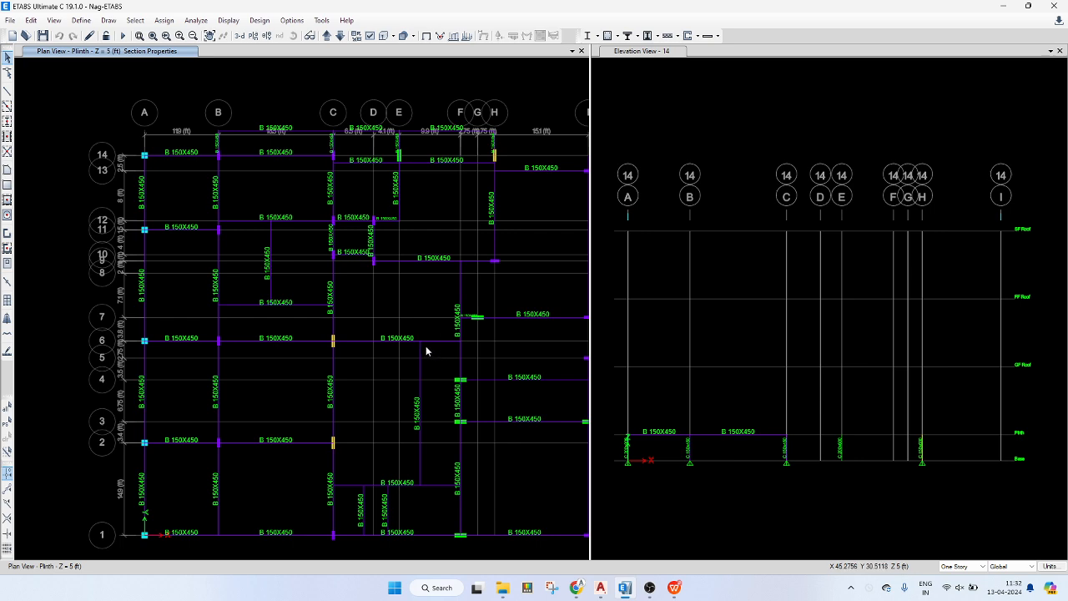
pyautogui.moveTo(425, 339)
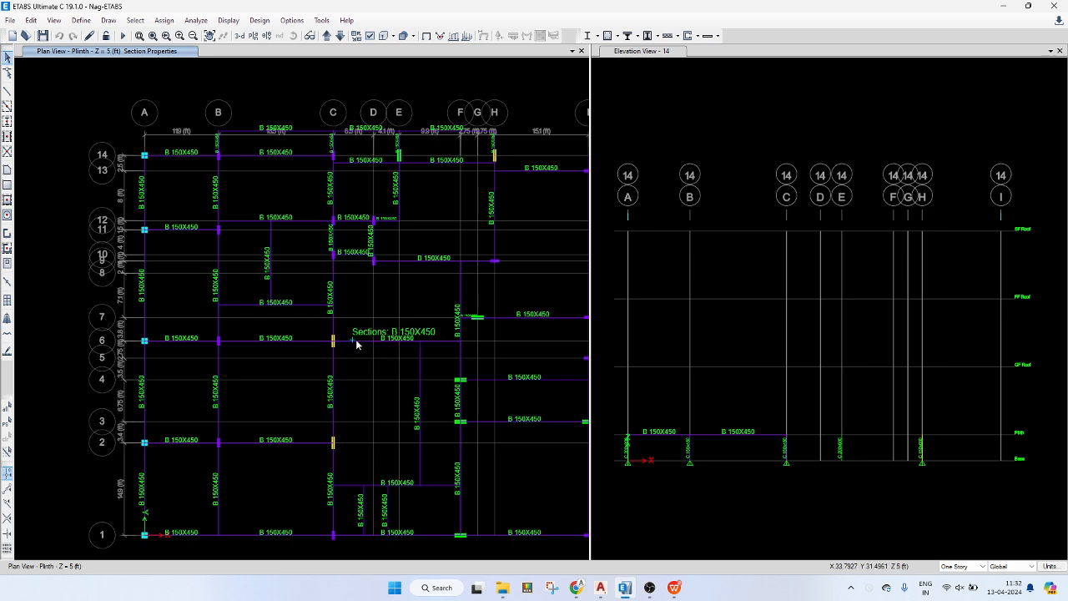
pyautogui.moveTo(453, 359); pyautogui.dragTo(335, 366, button='middle')
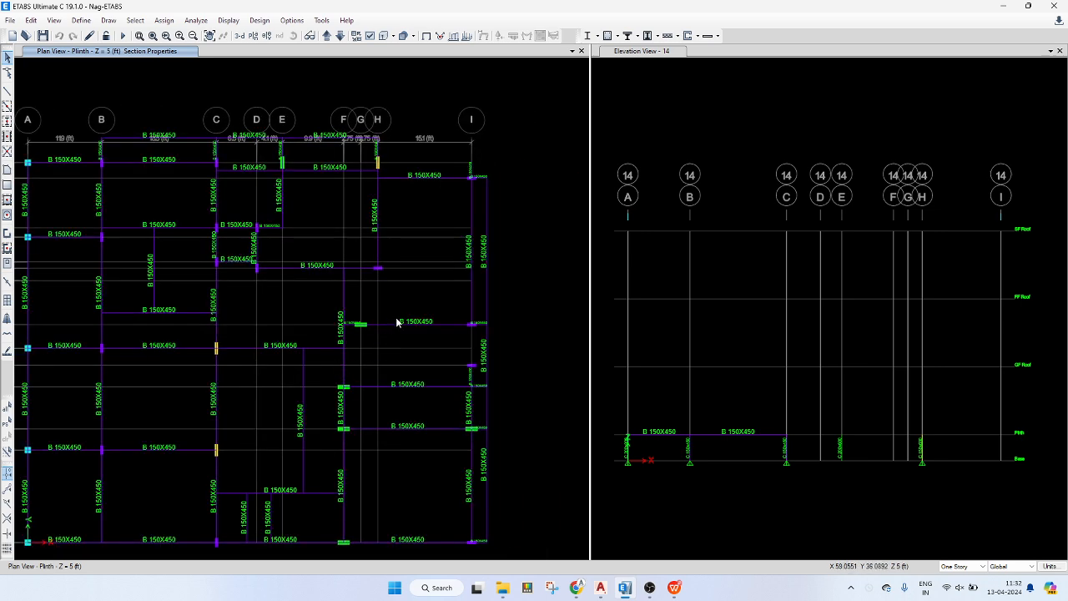
pyautogui.moveTo(396, 324); pyautogui.dragTo(410, 317, button='middle')
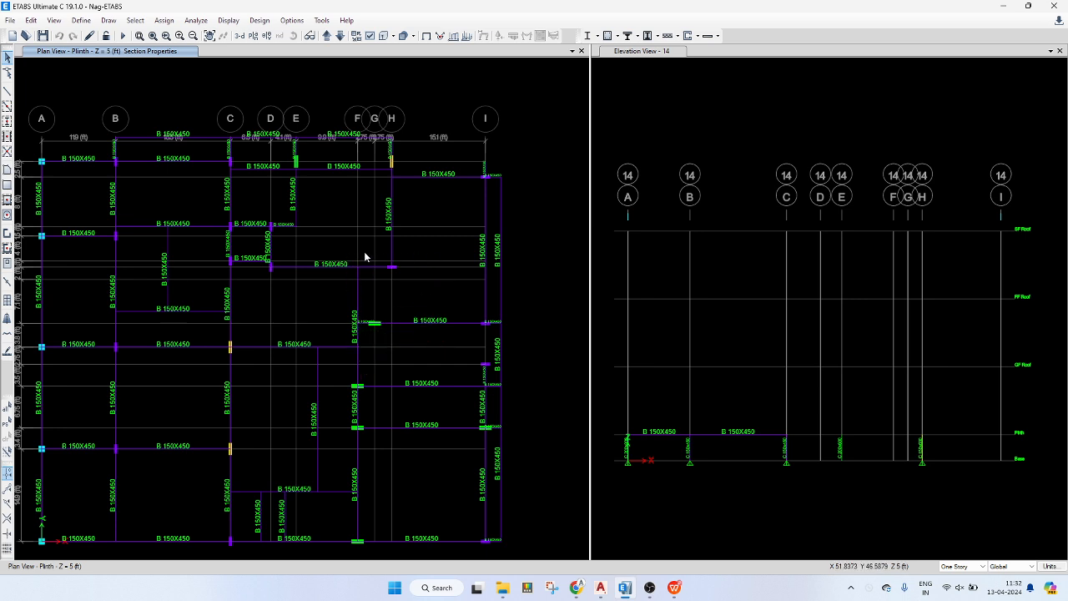
# - Release Moment 22 and Moment 33 at the start of the grid 13 beam between grids H and I
pyautogui.moveTo(375, 233); pyautogui.dragTo(383, 253, button='middle')
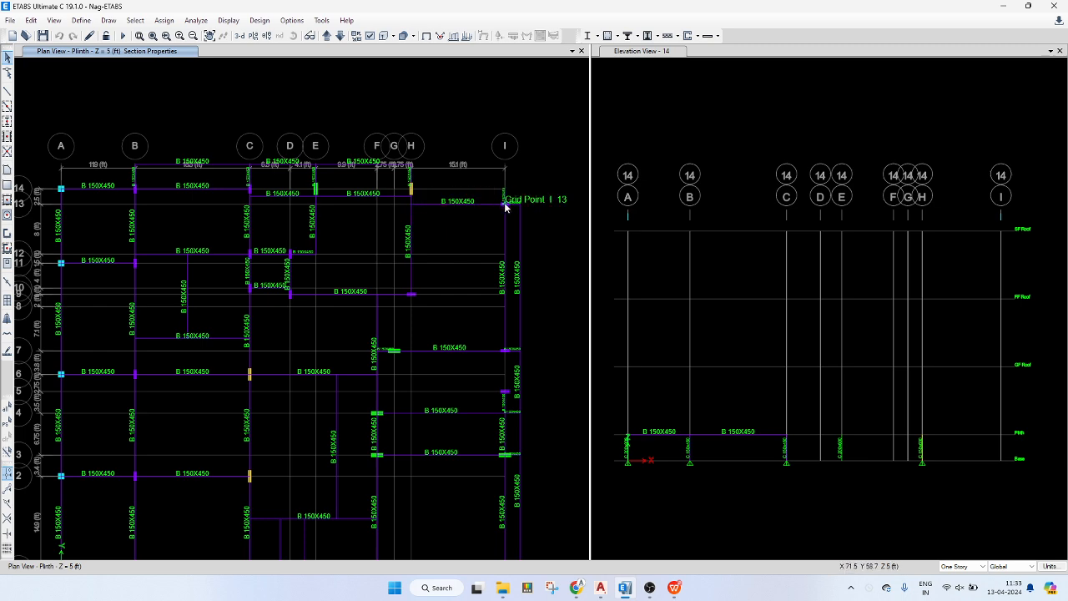
pyautogui.click(442, 206)
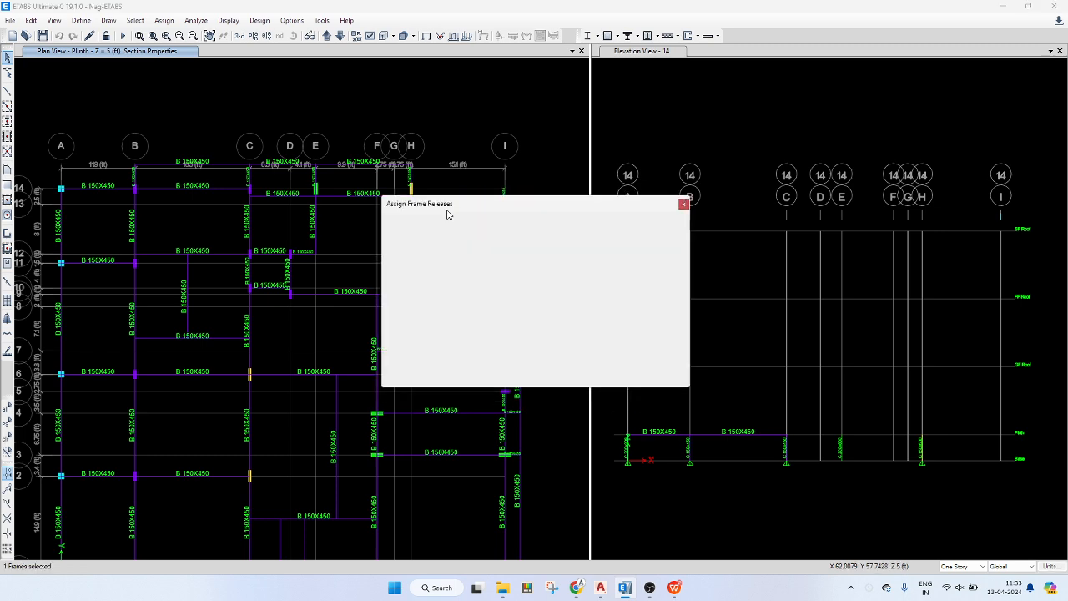
pyautogui.click(479, 315)
pyautogui.click(478, 330)
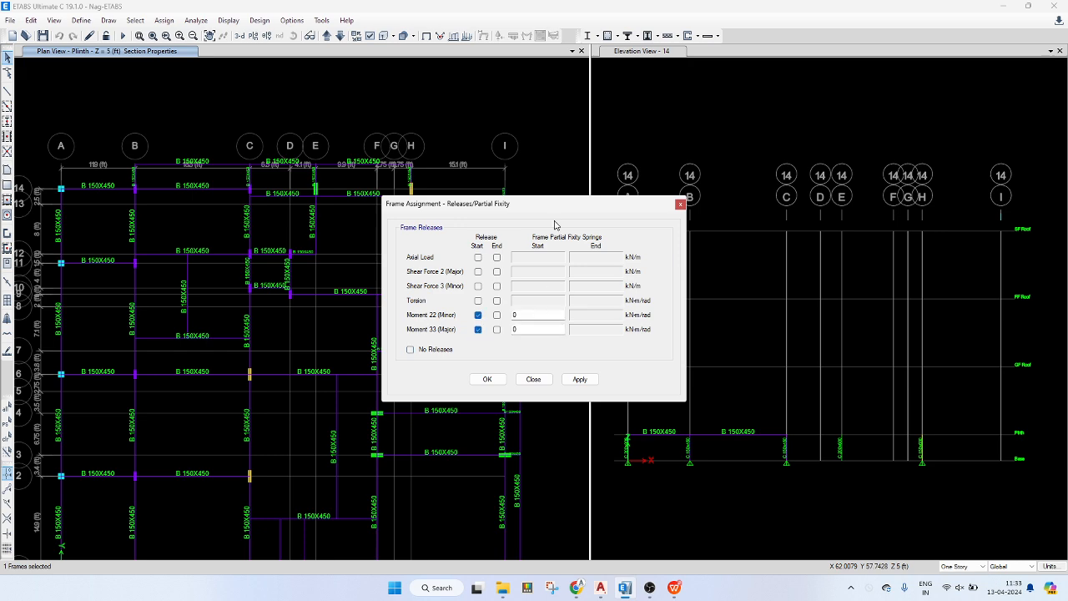
pyautogui.moveTo(538, 210); pyautogui.dragTo(821, 126)
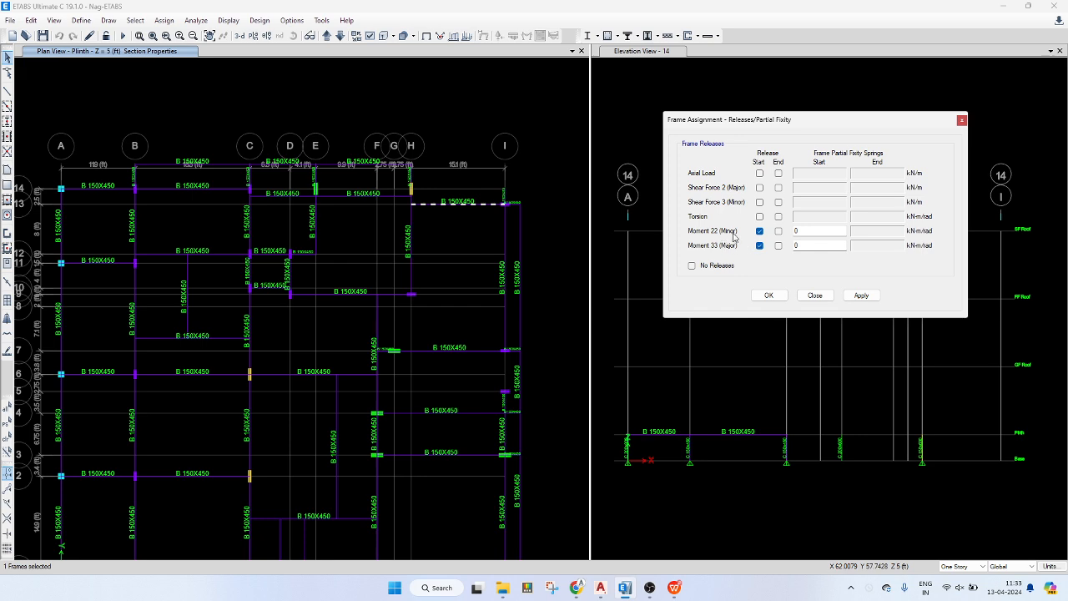
pyautogui.click(854, 298)
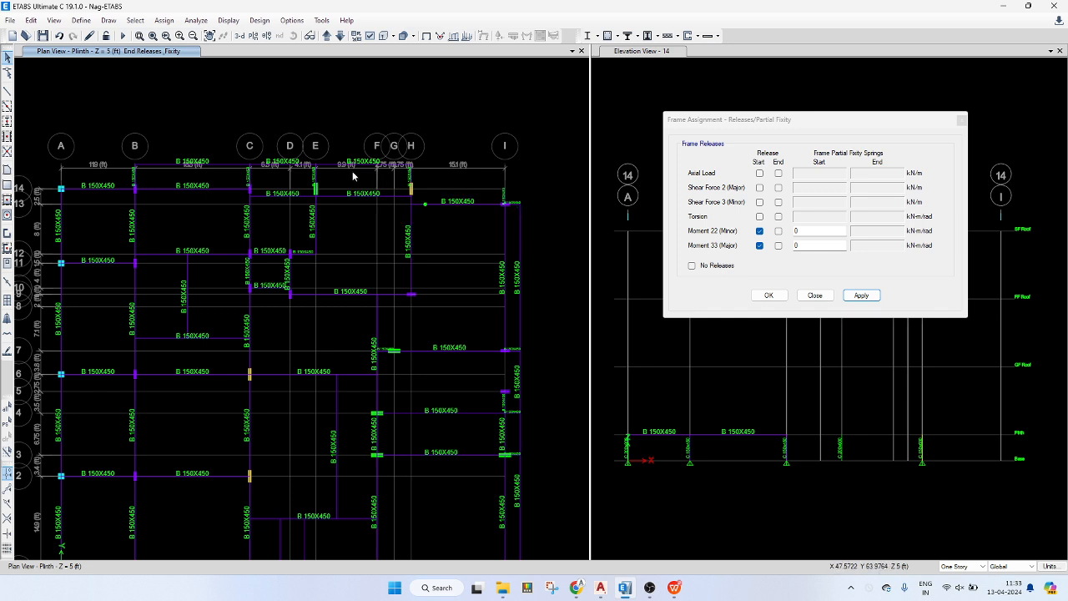
# - Release Moment 22 and Moment 33 at both ends of the secondary beam midway between grids B and C, below grid 12
pyautogui.moveTo(353, 174); pyautogui.dragTo(412, 191, button='middle')
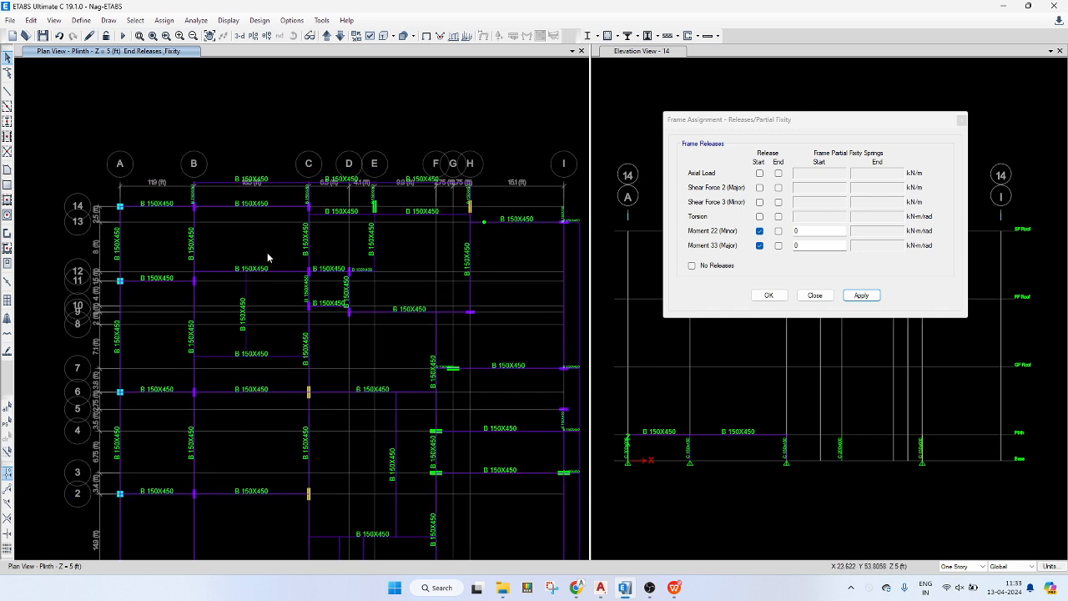
pyautogui.click(245, 301)
pyautogui.click(779, 231)
pyautogui.click(779, 245)
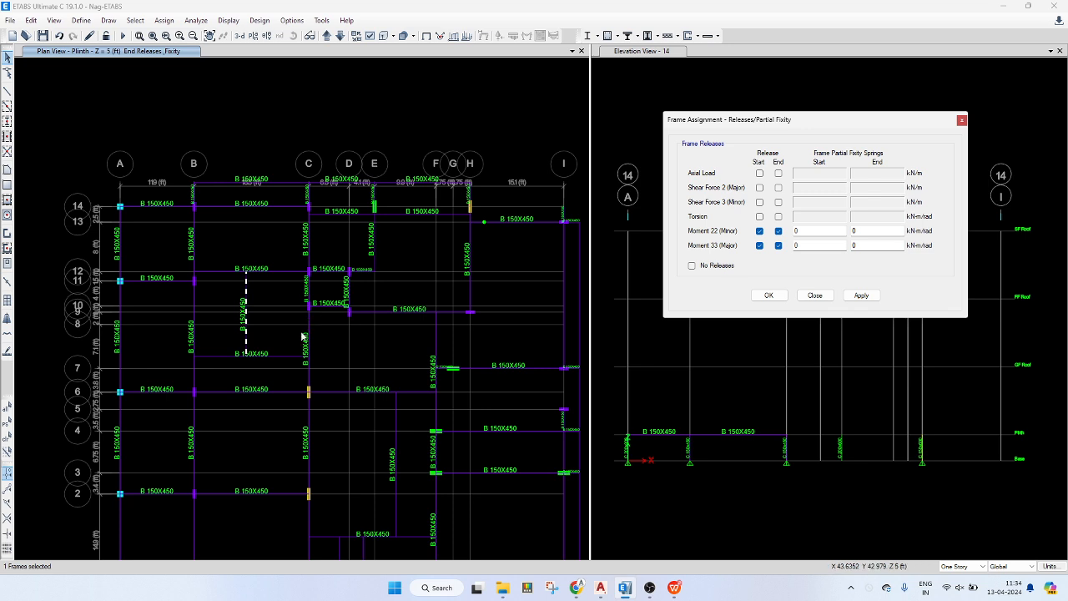
pyautogui.click(861, 295)
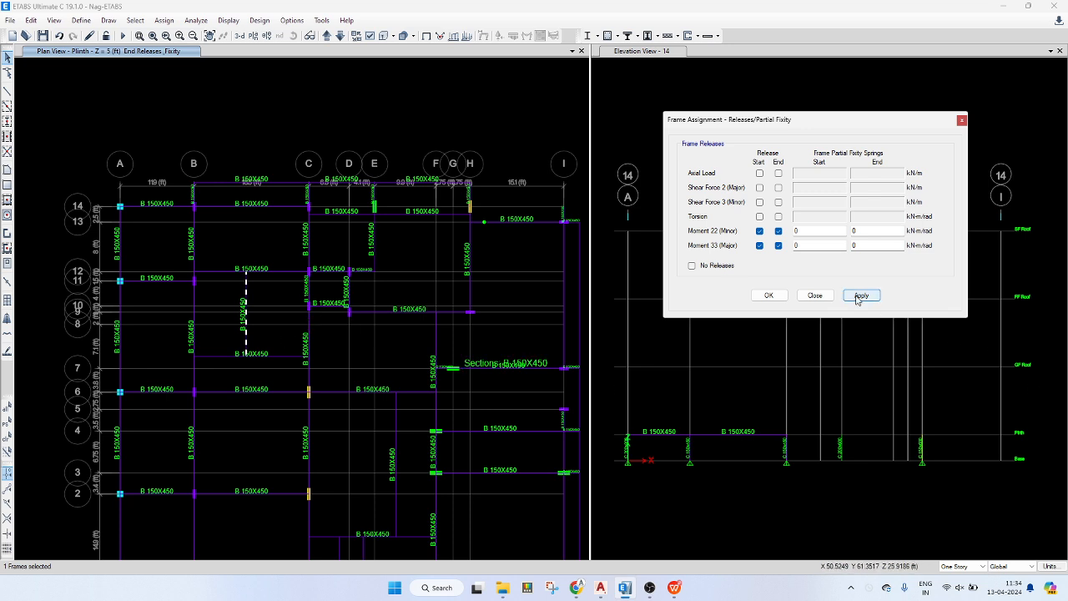
pyautogui.click(772, 296)
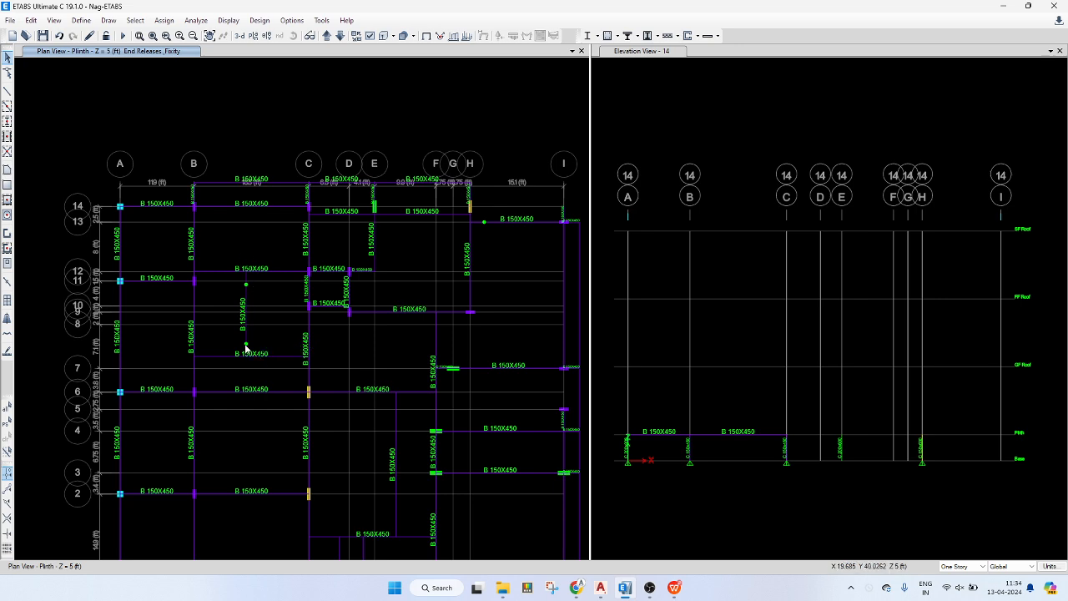
pyautogui.click(246, 323)
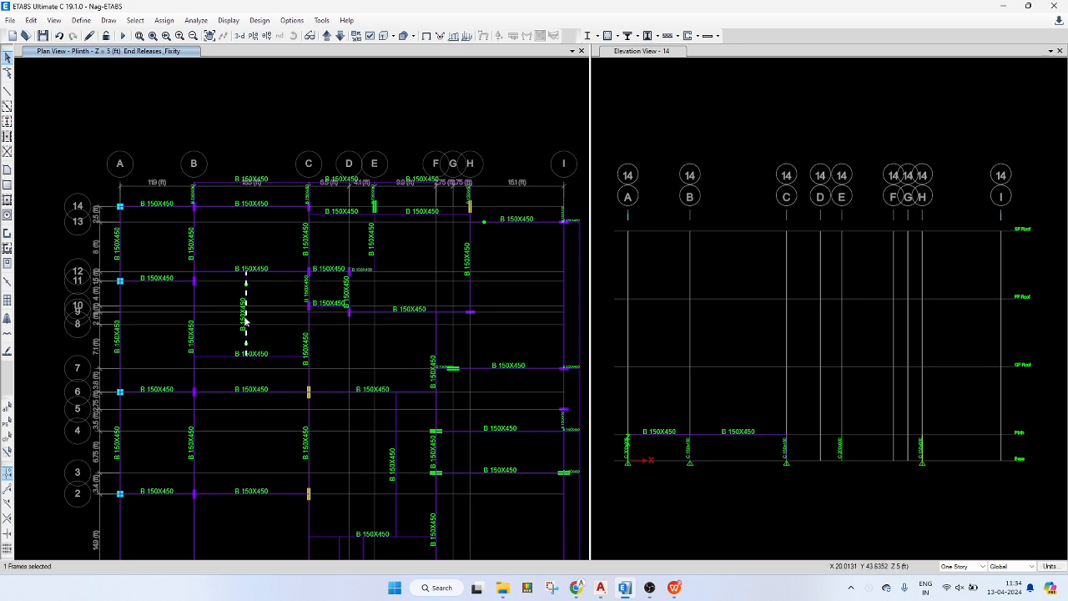
pyautogui.hotkey('ctrl', 'q')
pyautogui.moveTo(271, 279); pyautogui.dragTo(294, 274, button='middle')
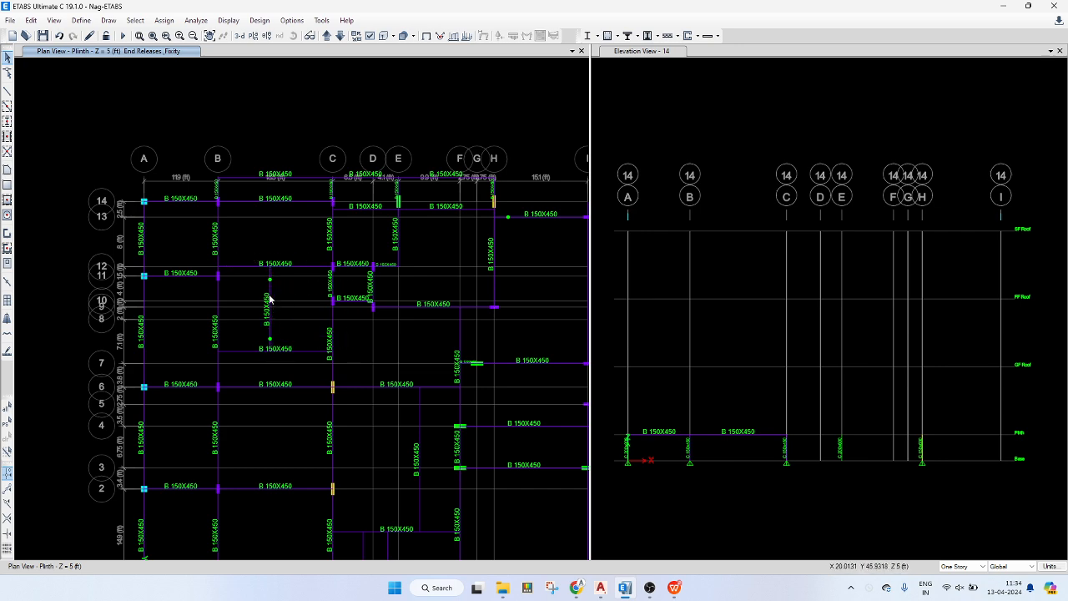
# - Release Moment 22 and Moment 33 at both ends of the beam from grid B to C just above grid 7
pyautogui.click(298, 353)
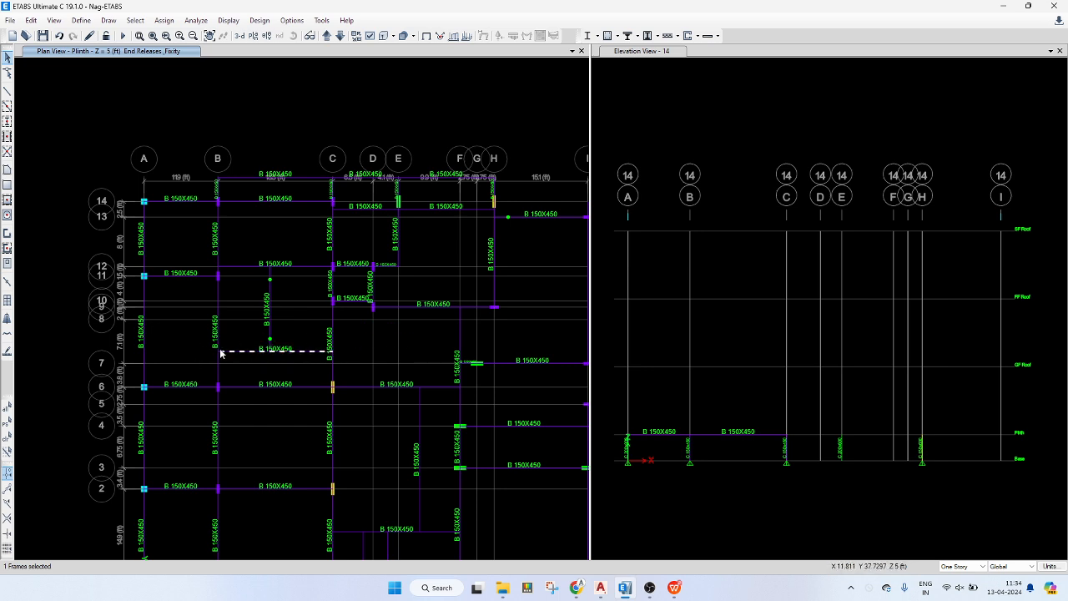
pyautogui.hotkey('ctrl', 'r')
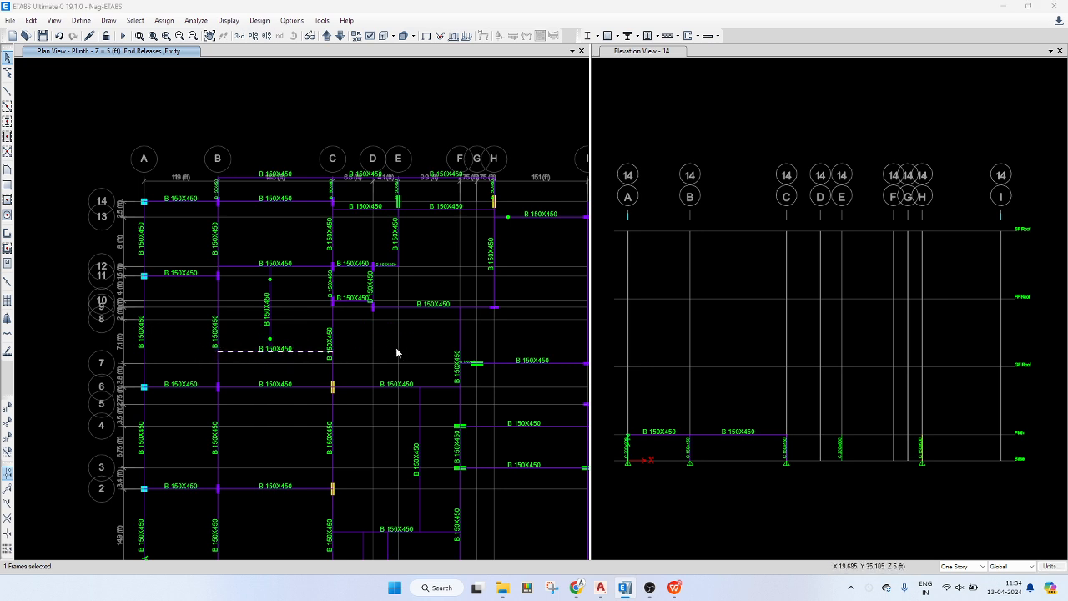
pyautogui.click(861, 295)
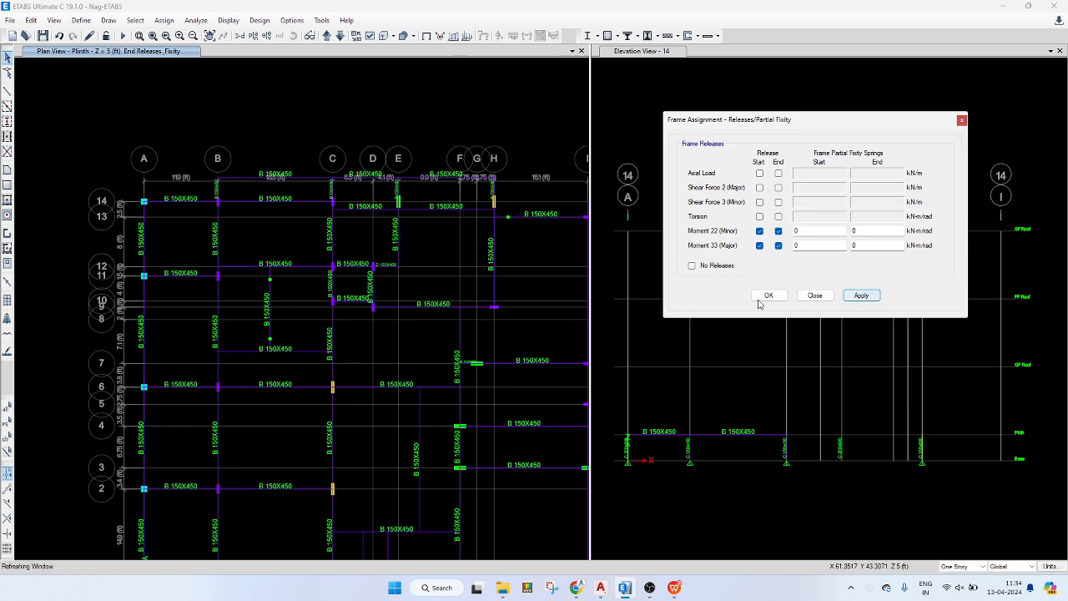
# - Release Moment 22 and Moment 33 only at the start of the grid 12 beam between grids B and C
pyautogui.click(311, 266)
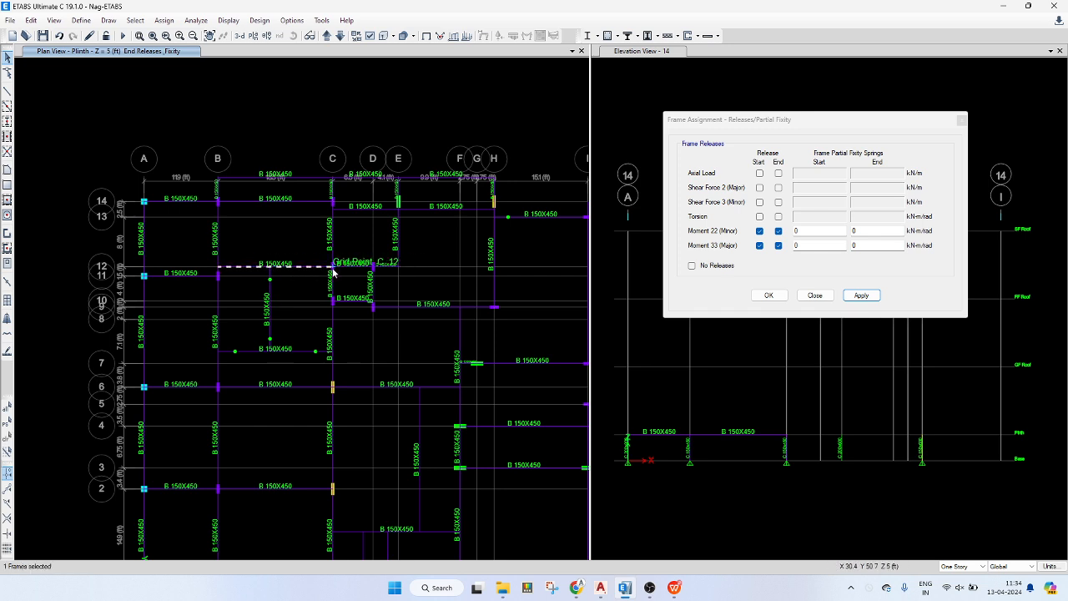
pyautogui.click(778, 234)
pyautogui.click(778, 246)
pyautogui.click(856, 296)
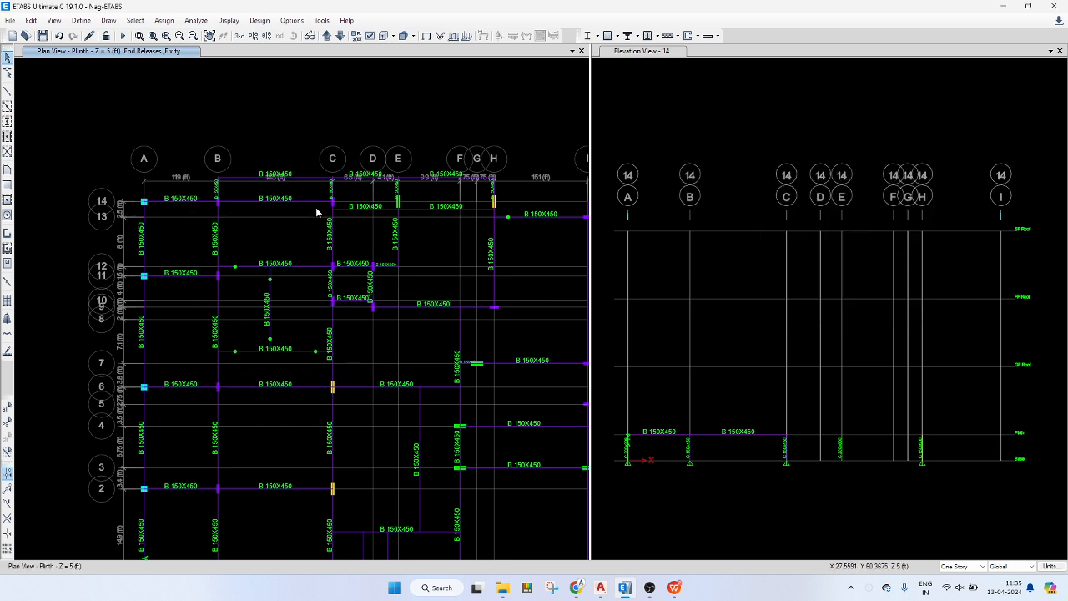
# - Try releasing Moment 22 and Moment 33 at the start of the grid F beam between grids 4 and 9
pyautogui.moveTo(419, 314); pyautogui.dragTo(384, 283, button='middle')
pyautogui.moveTo(435, 291); pyautogui.dragTo(414, 304)
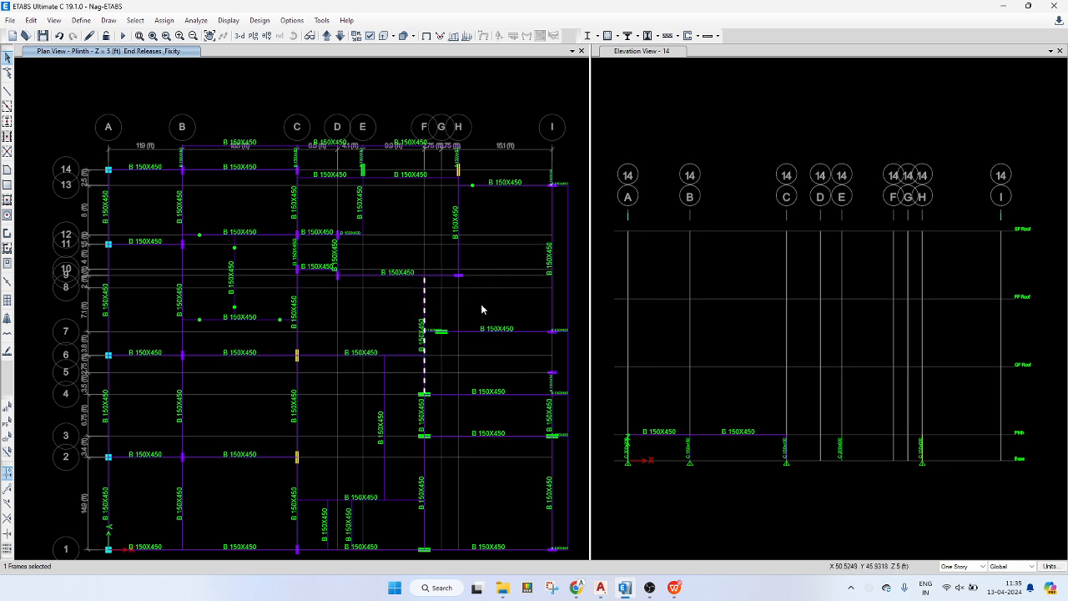
pyautogui.hotkey('ctrl', 'r')
pyautogui.click(863, 298)
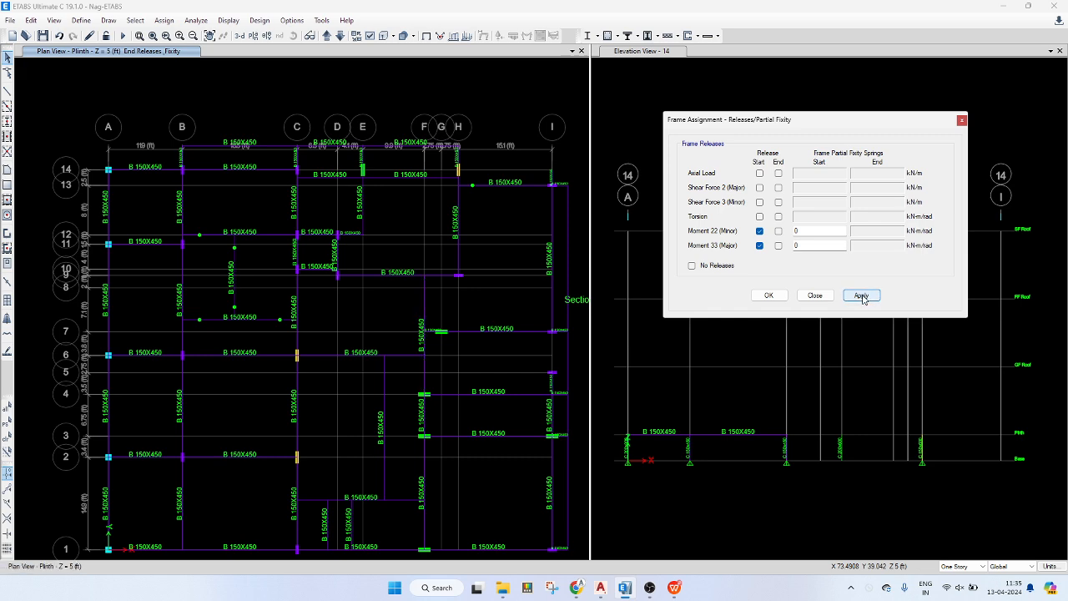
# - Release Moment 22 and Moment 33 only at the end of the grid F beam between grids 4 and 9
pyautogui.click(422, 370)
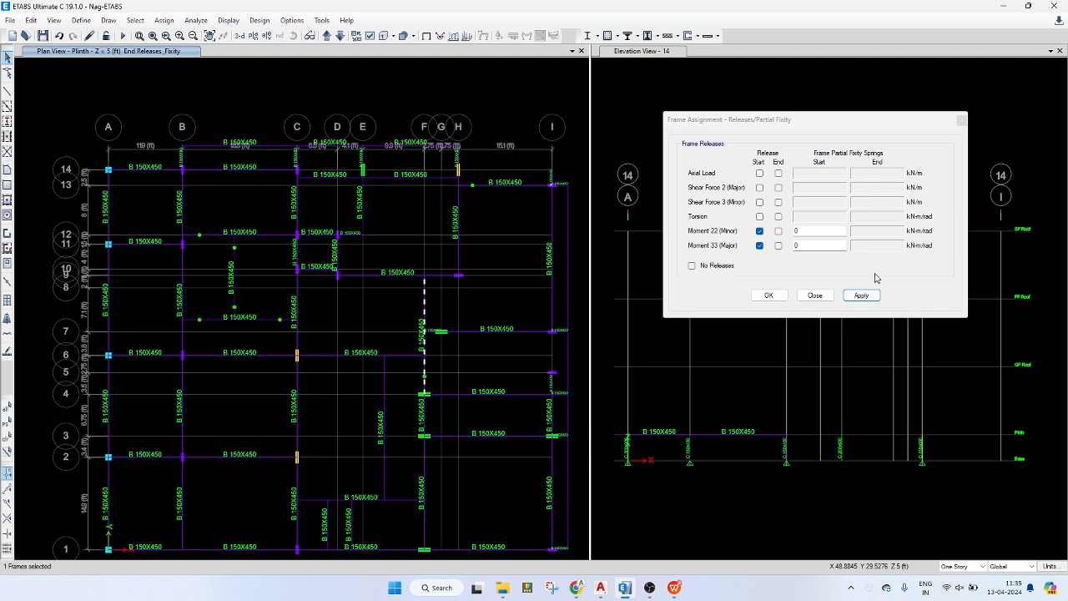
pyautogui.click(714, 266)
pyautogui.click(779, 231)
pyautogui.click(779, 245)
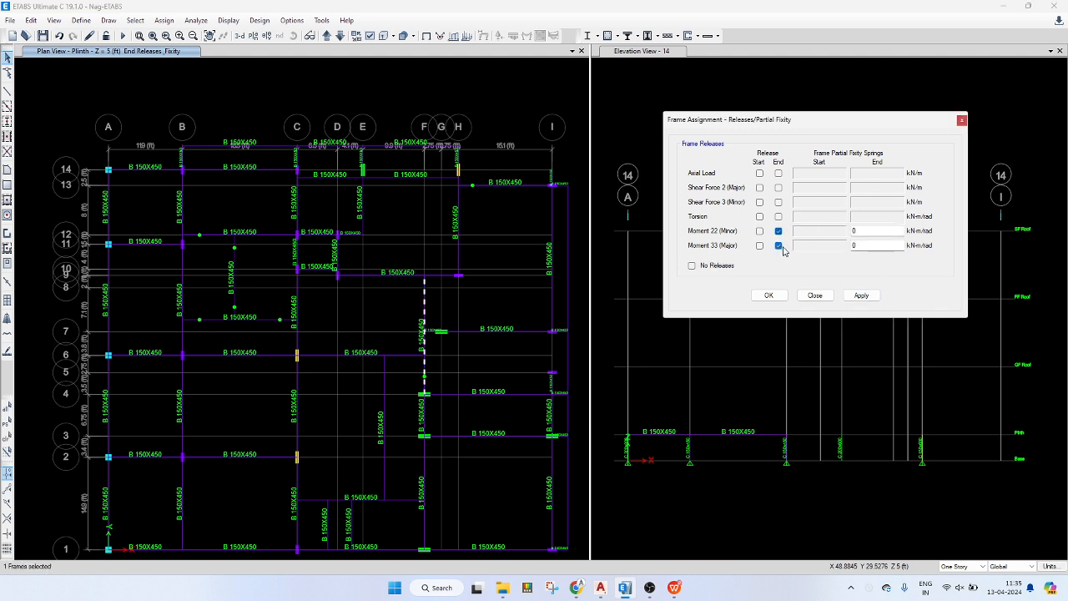
pyautogui.click(860, 296)
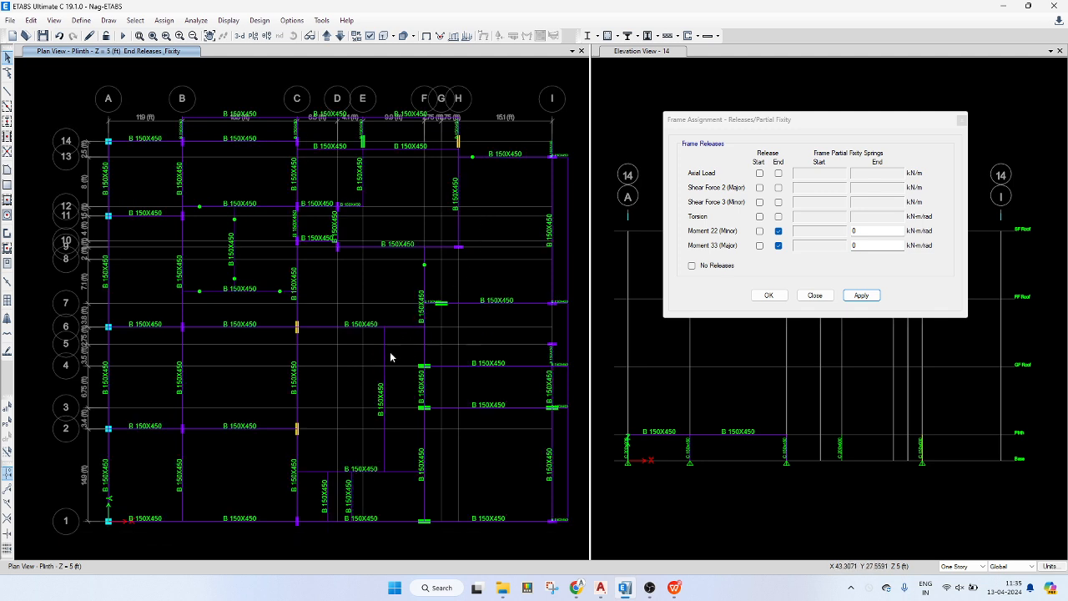
# - Release Moment 22 and Moment 33 at both ends of the secondary beam below grid 6 between E and F and the C–F beam supporting it
pyautogui.click(384, 350)
pyautogui.click(760, 234)
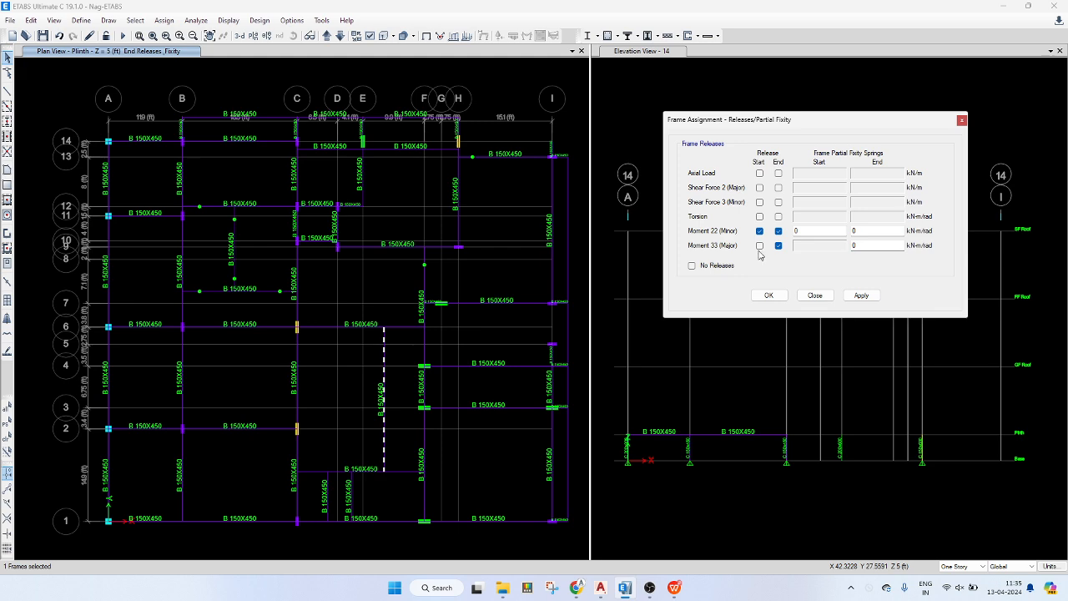
pyautogui.click(759, 245)
pyautogui.click(861, 295)
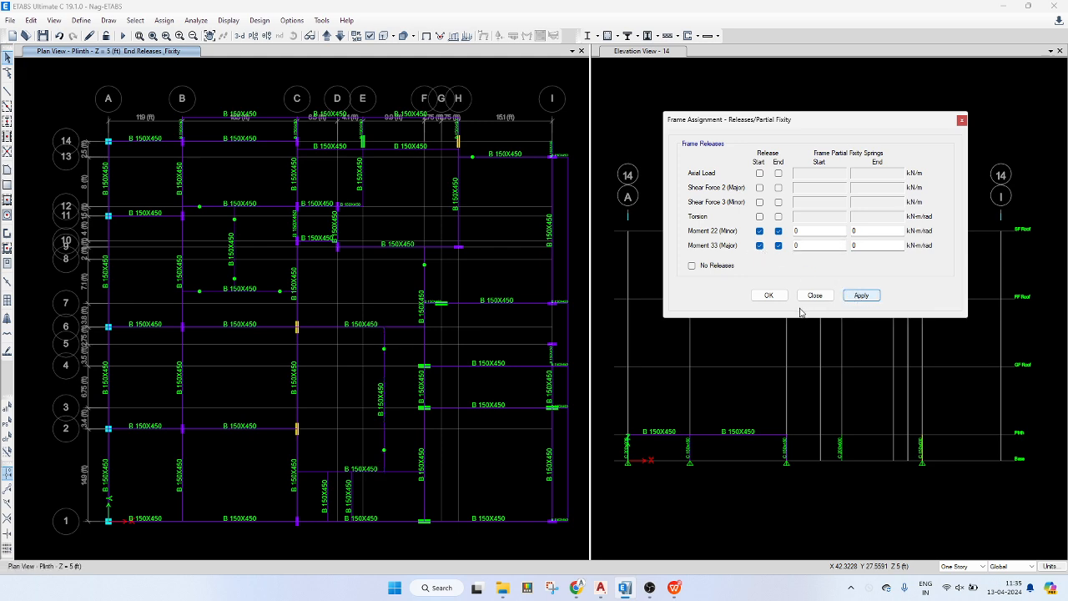
pyautogui.click(405, 475)
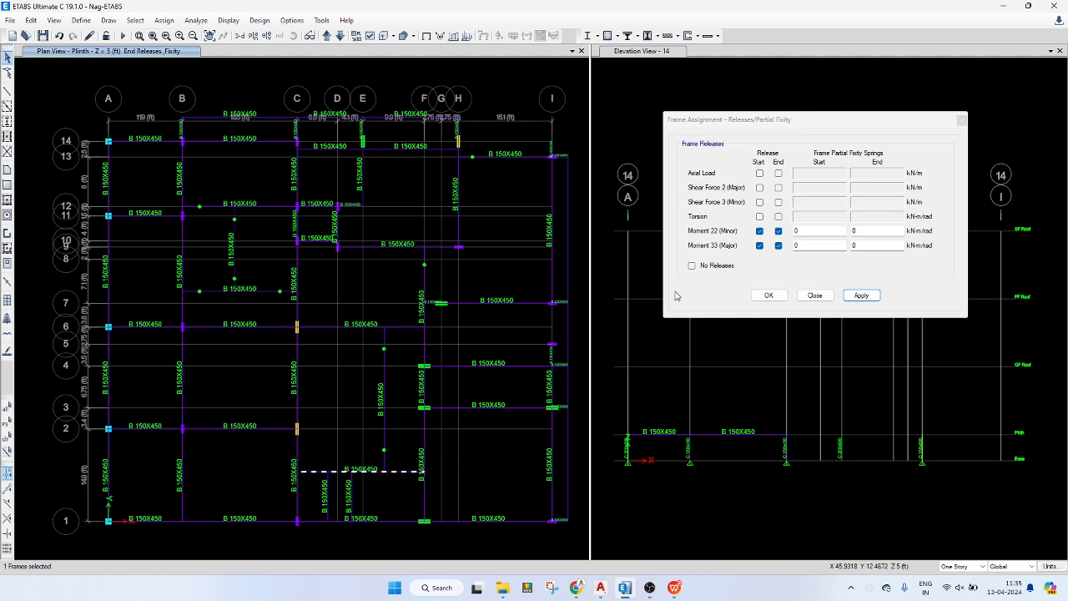
pyautogui.click(861, 296)
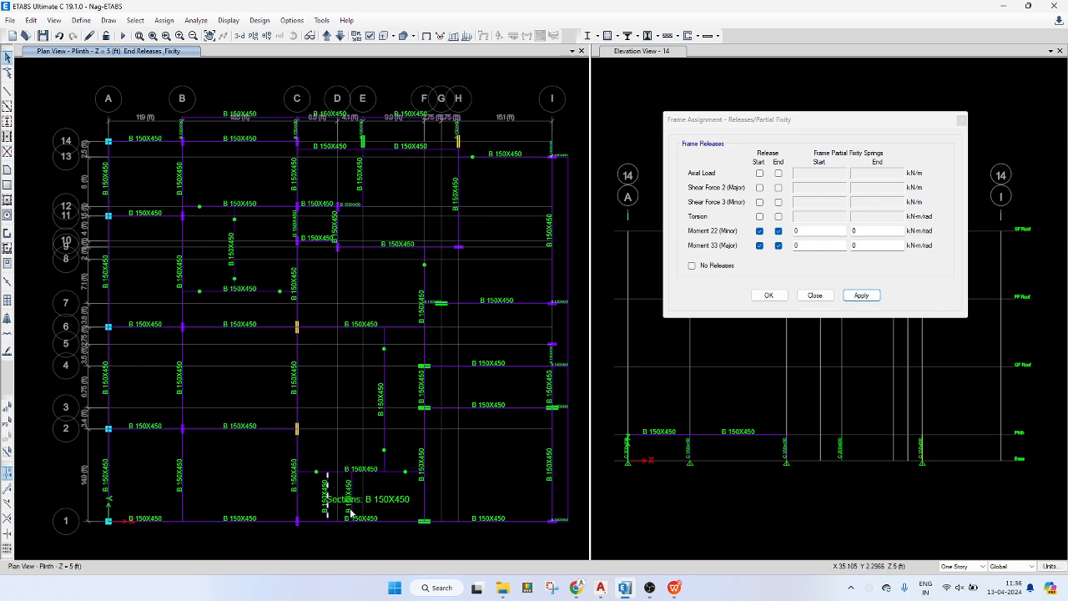
# - Release Moment 22 and Moment 33 only at the start of the two short beams above grid 1 on either side of grid D
pyautogui.click(327, 511)
pyautogui.click(351, 505)
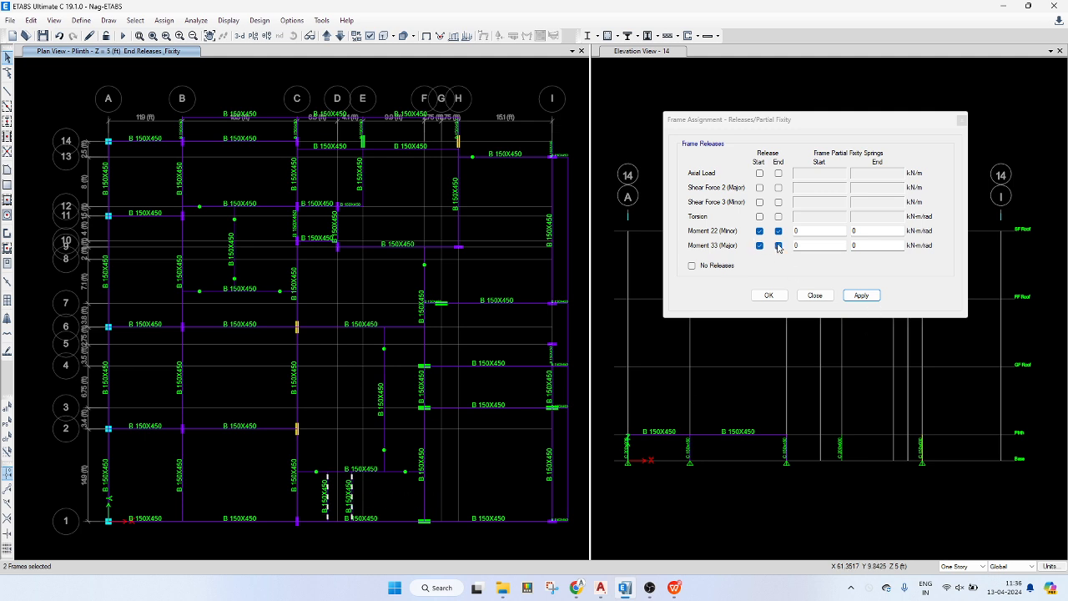
pyautogui.click(779, 246)
pyautogui.click(779, 230)
pyautogui.click(860, 295)
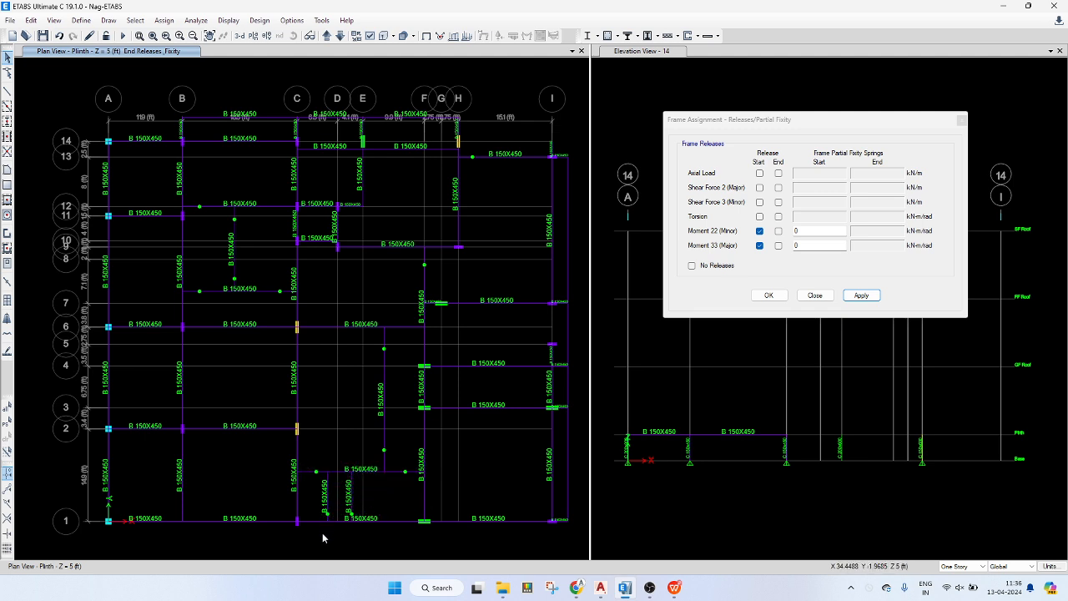
# - Apply the same start moment releases to the grid B beam between grids 1 and 2, and save the model
pyautogui.click(182, 488)
pyautogui.click(862, 295)
pyautogui.click(43, 36)
# - Release Moment 22 and Moment 33 at the start of the grid E beam between grids 12 and 14
pyautogui.scroll(2, 362, 205)
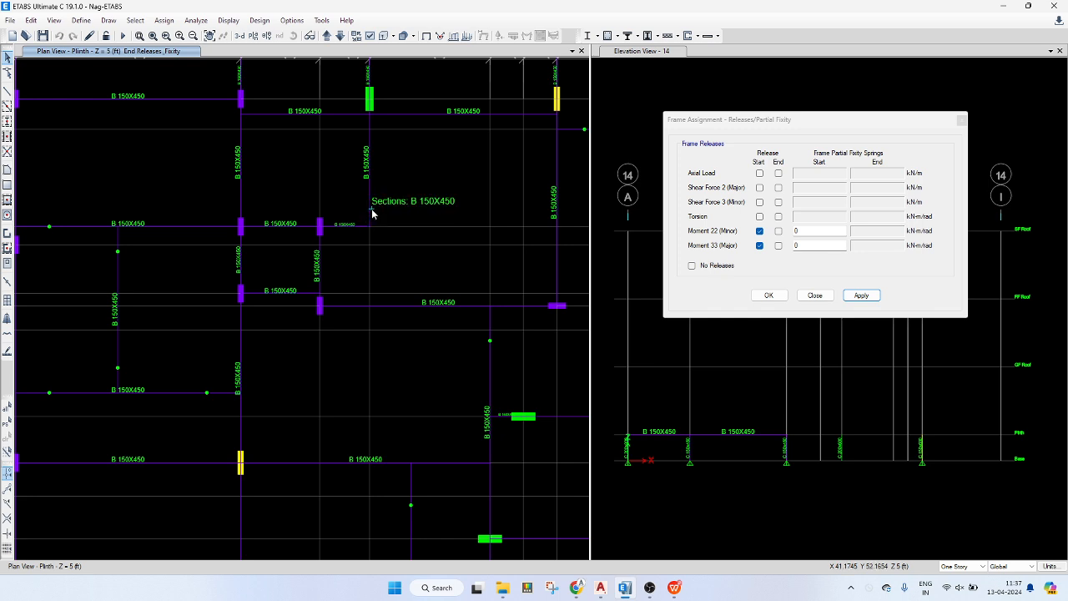
pyautogui.click(370, 204)
pyautogui.moveTo(385, 182); pyautogui.dragTo(384, 230, button='middle')
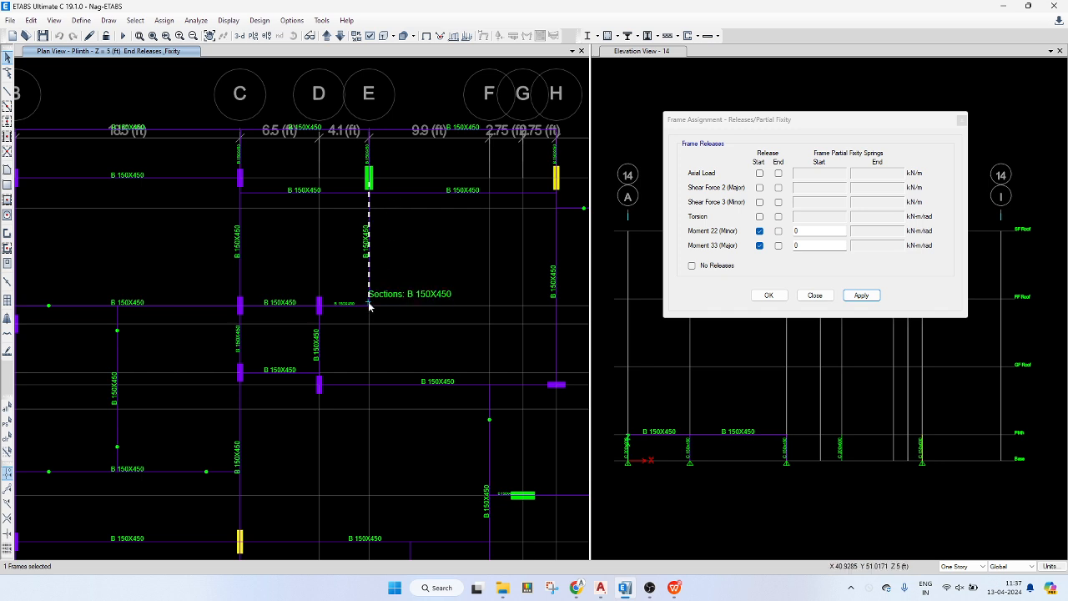
pyautogui.click(860, 296)
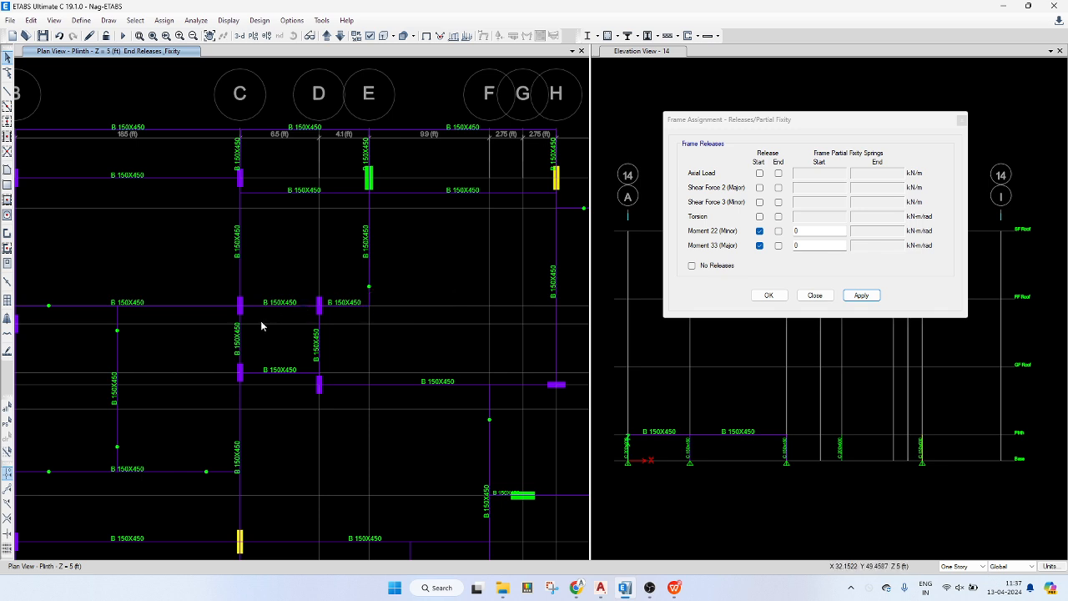
# - Release Moment 22 and Moment 33 at the start of the beam from grid C to E just below grid 14
pyautogui.moveTo(333, 223); pyautogui.dragTo(316, 270, button='middle')
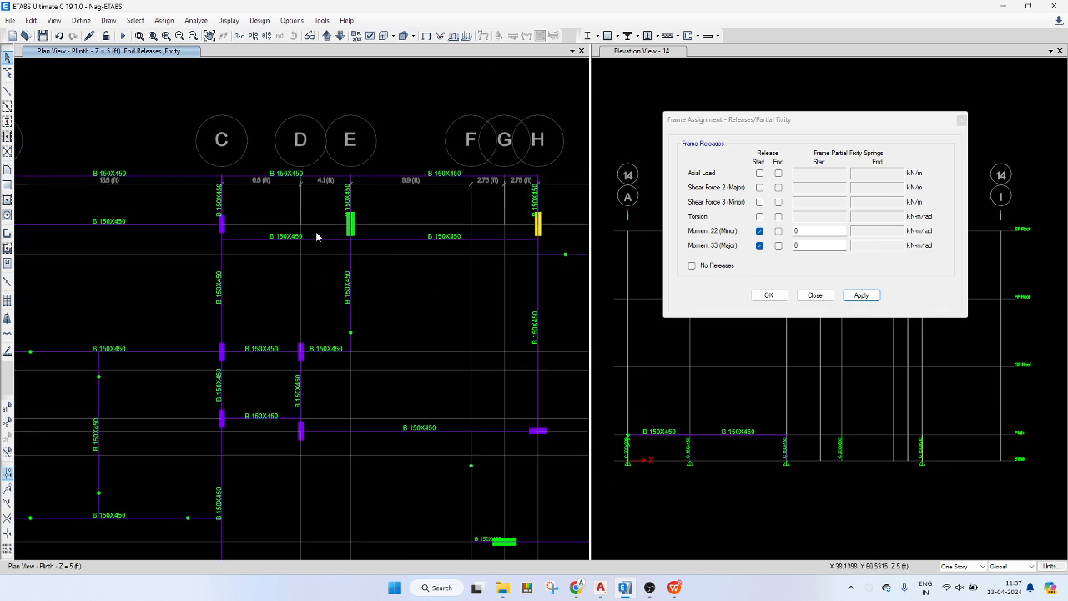
pyautogui.click(334, 239)
pyautogui.click(860, 294)
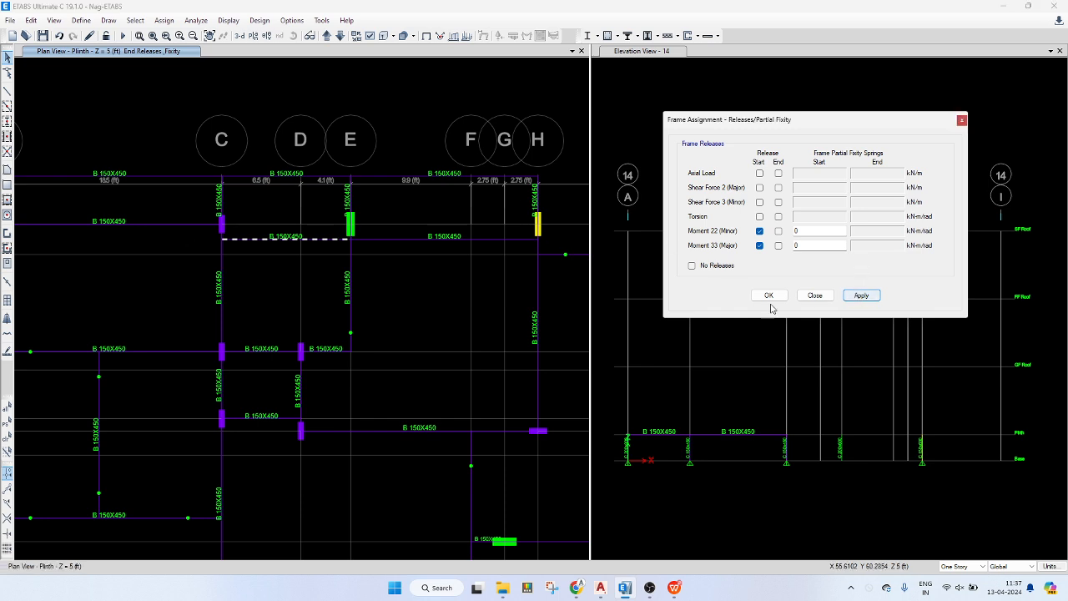
# - Release Moment 22 and Moment 33 only at the end of the beam from grid E to H just below grid 14
pyautogui.click(513, 238)
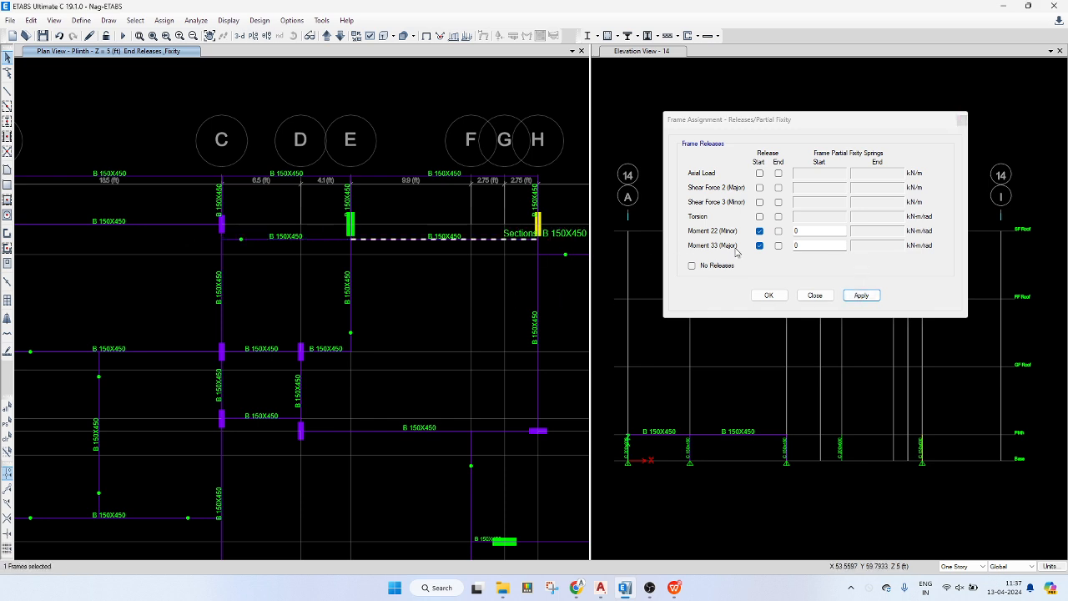
pyautogui.click(723, 267)
pyautogui.click(778, 231)
pyautogui.click(779, 245)
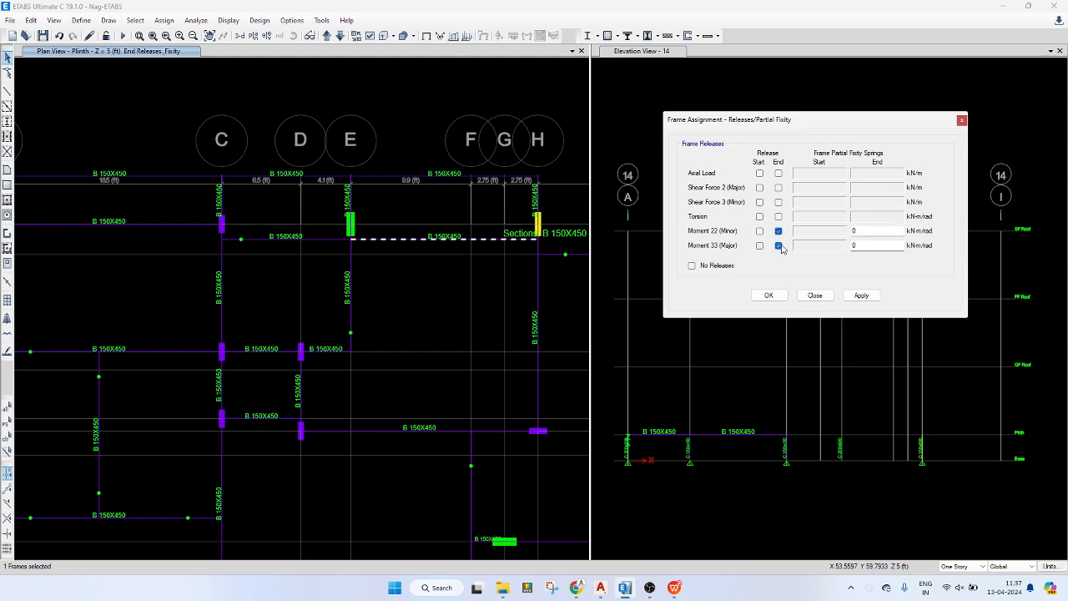
pyautogui.click(861, 296)
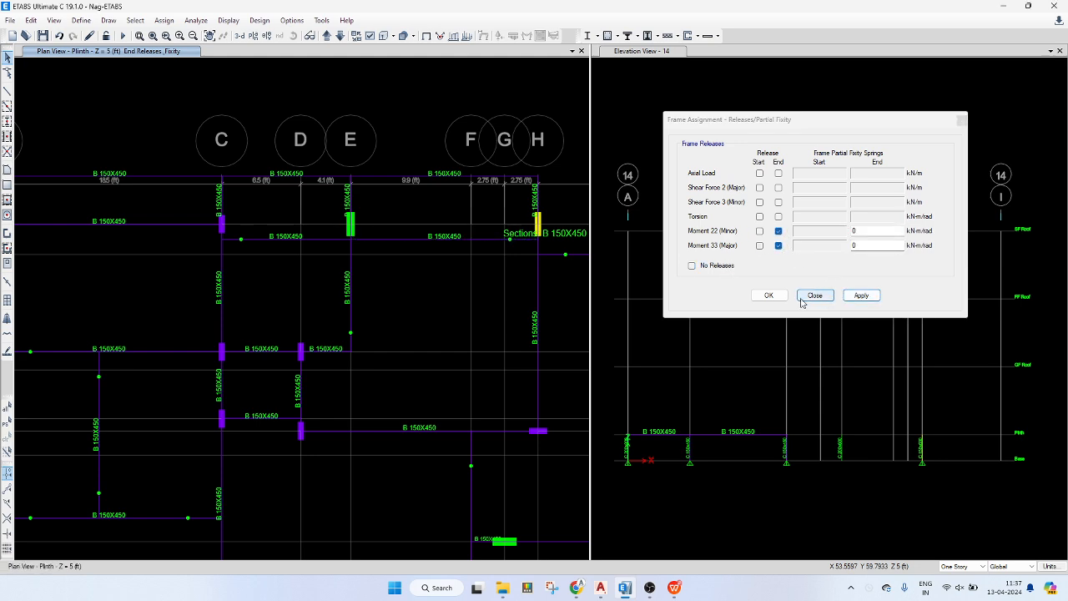
# - Finish the end moment release assignment for the beam just below grid 14 and save the model
pyautogui.click(769, 296)
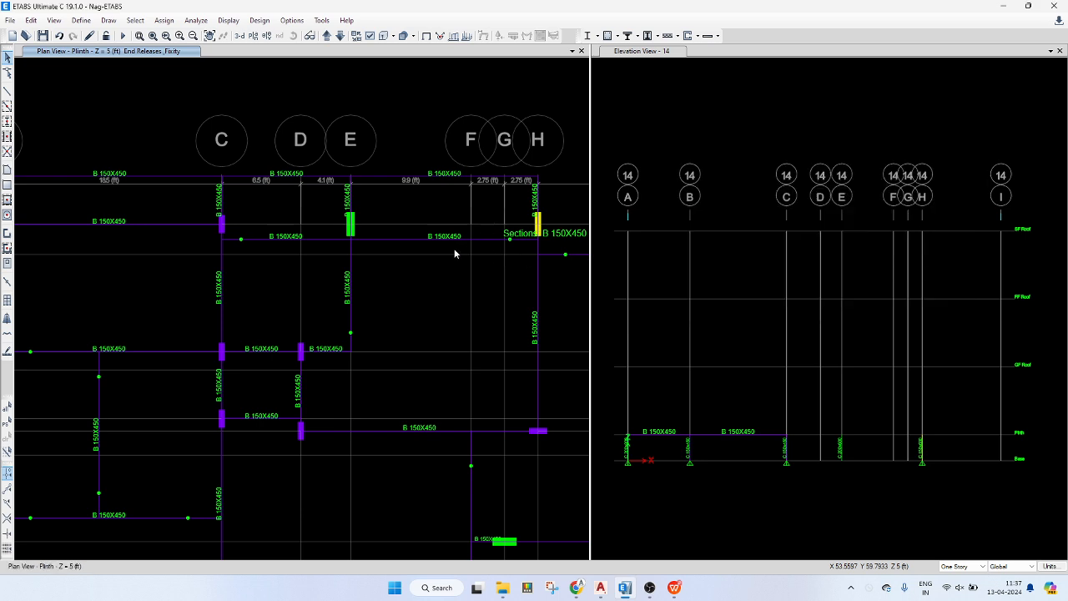
pyautogui.moveTo(462, 226); pyautogui.dragTo(430, 249, button='middle')
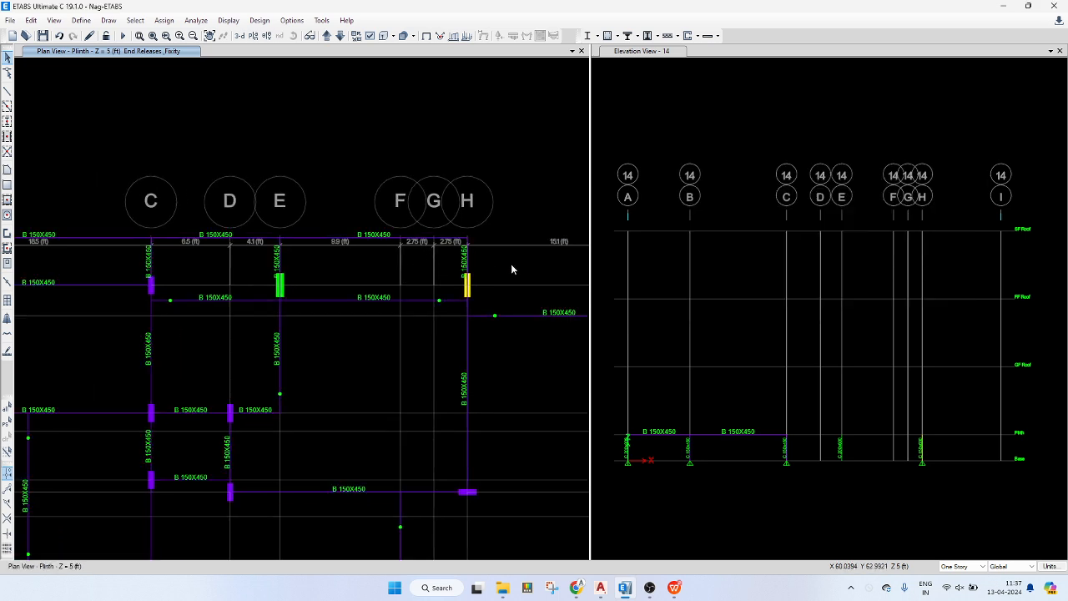
pyautogui.moveTo(511, 265); pyautogui.dragTo(401, 253, button='middle')
pyautogui.click(42, 36)
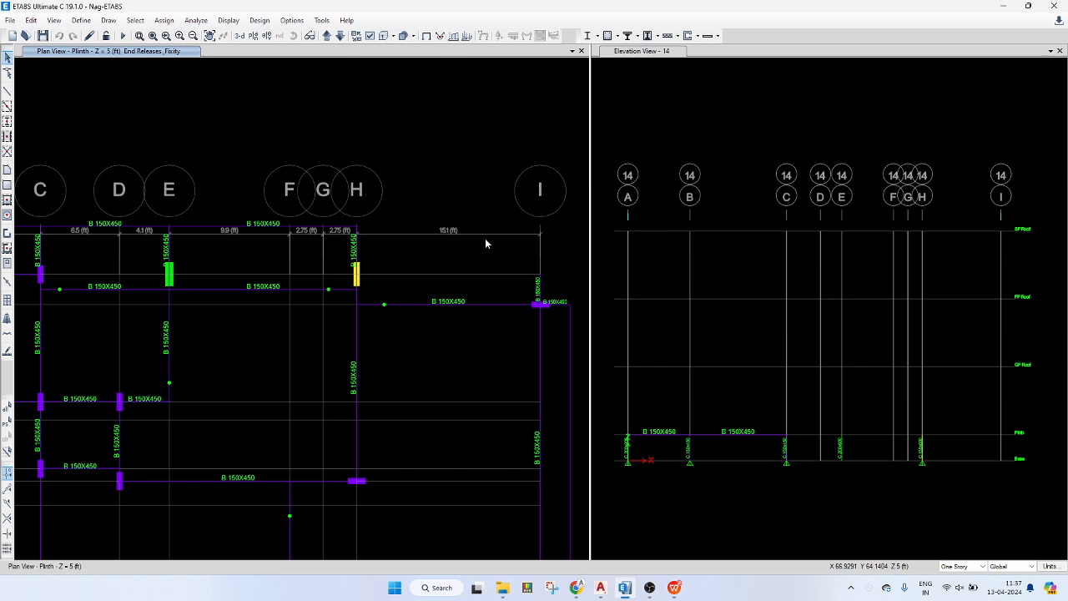
# - Run the analysis and unlock the model again, accepting deletion of the analysis results
pyautogui.scroll(-3, 485, 238)
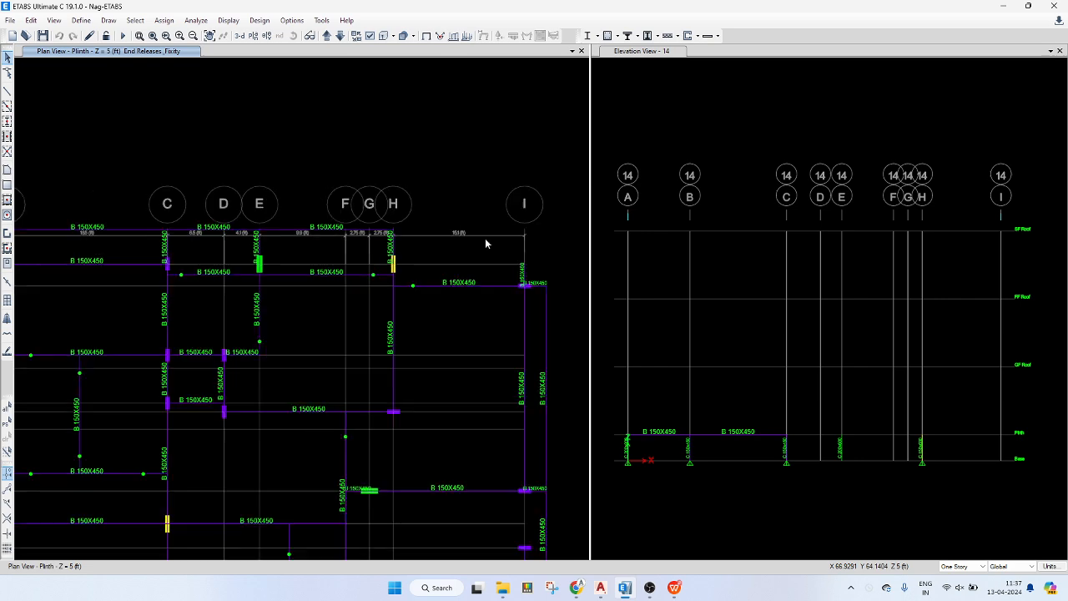
pyautogui.scroll(-3, 425, 210)
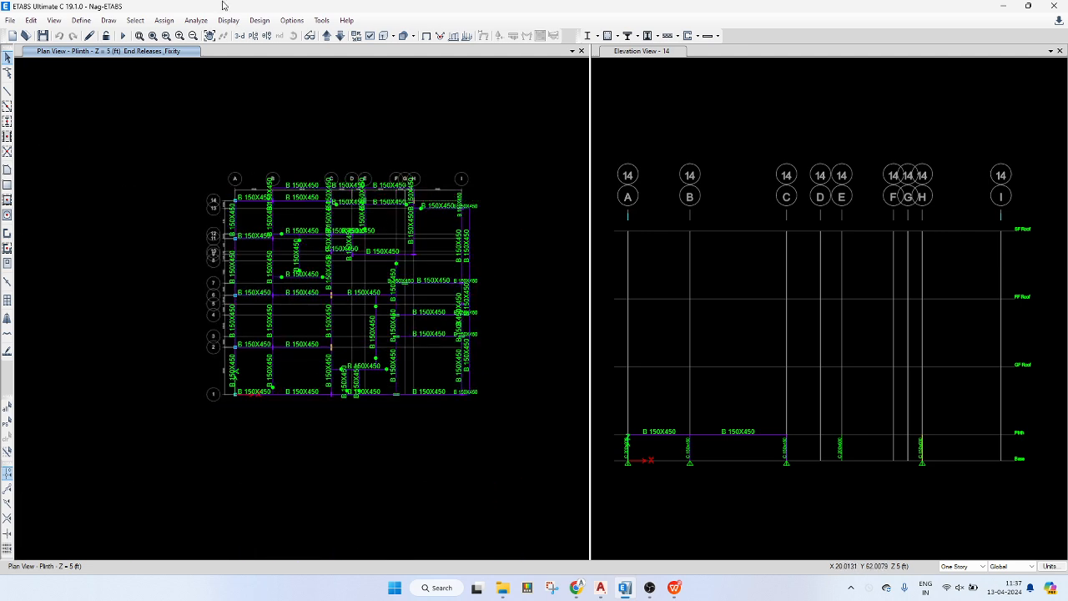
pyautogui.click(123, 36)
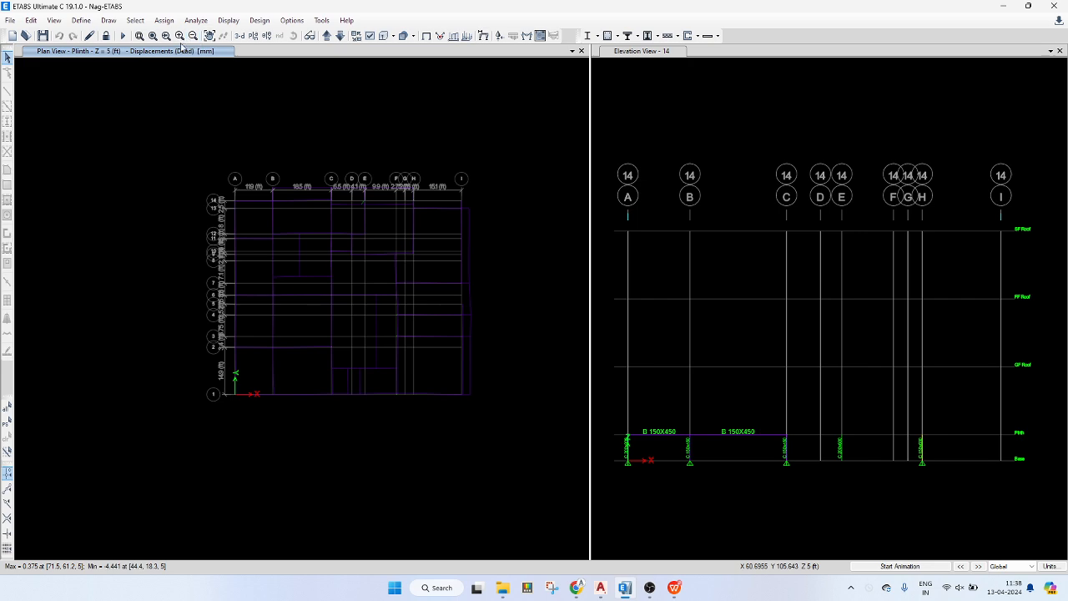
pyautogui.click(106, 36)
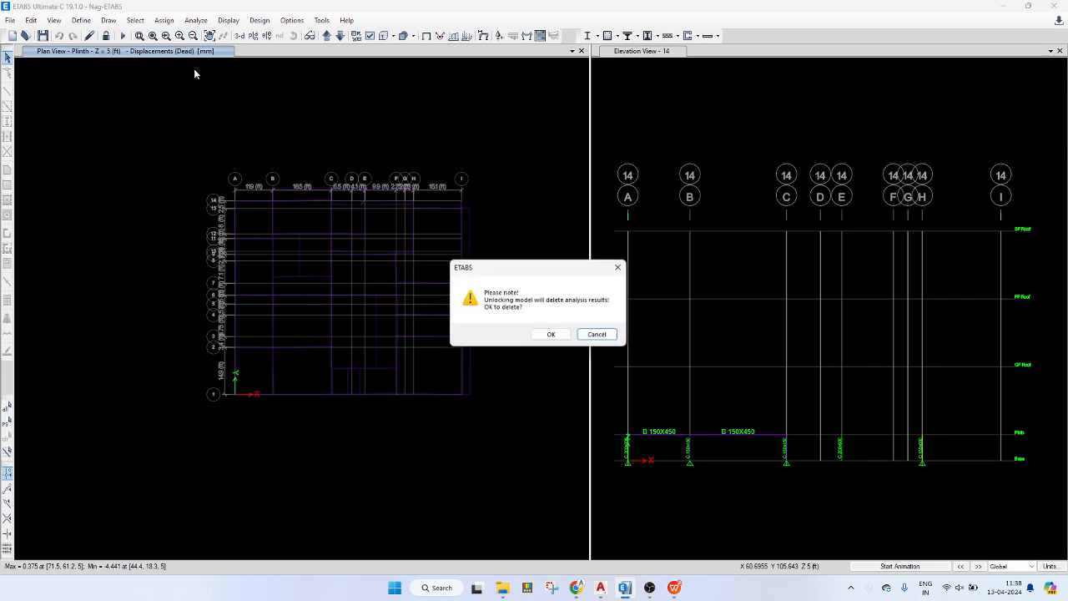
pyautogui.click(548, 334)
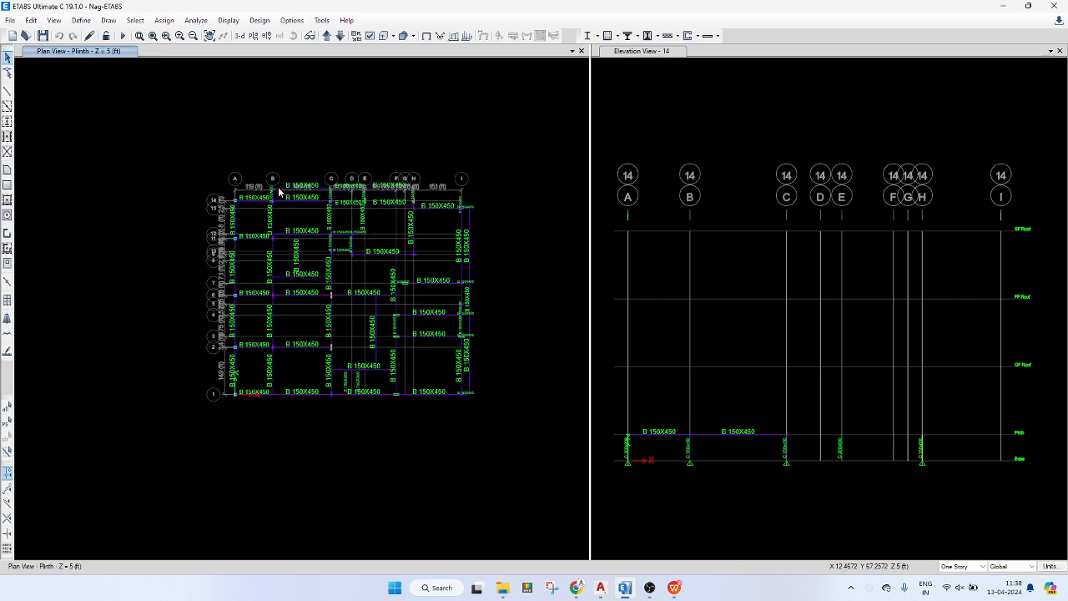
# - Release Moment 22 and Moment 33 at the end of the four short beams above grid 14 on grids B, C, E and H
pyautogui.scroll(3, 262, 184)
pyautogui.moveTo(345, 197); pyautogui.dragTo(295, 220, button='middle')
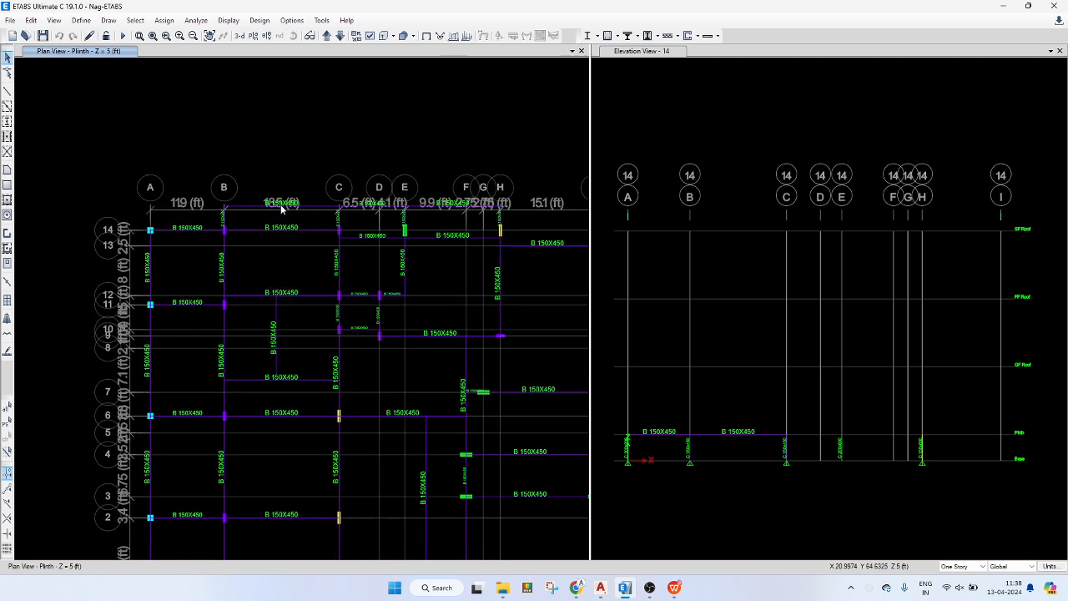
pyautogui.scroll(3, 294, 219)
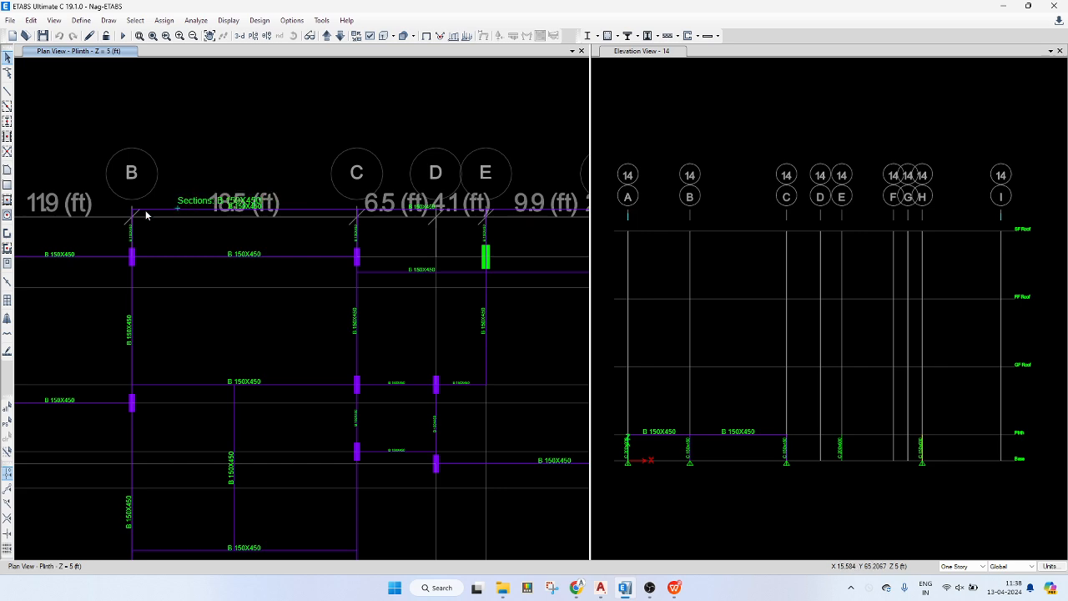
pyautogui.scroll(-3, 412, 231)
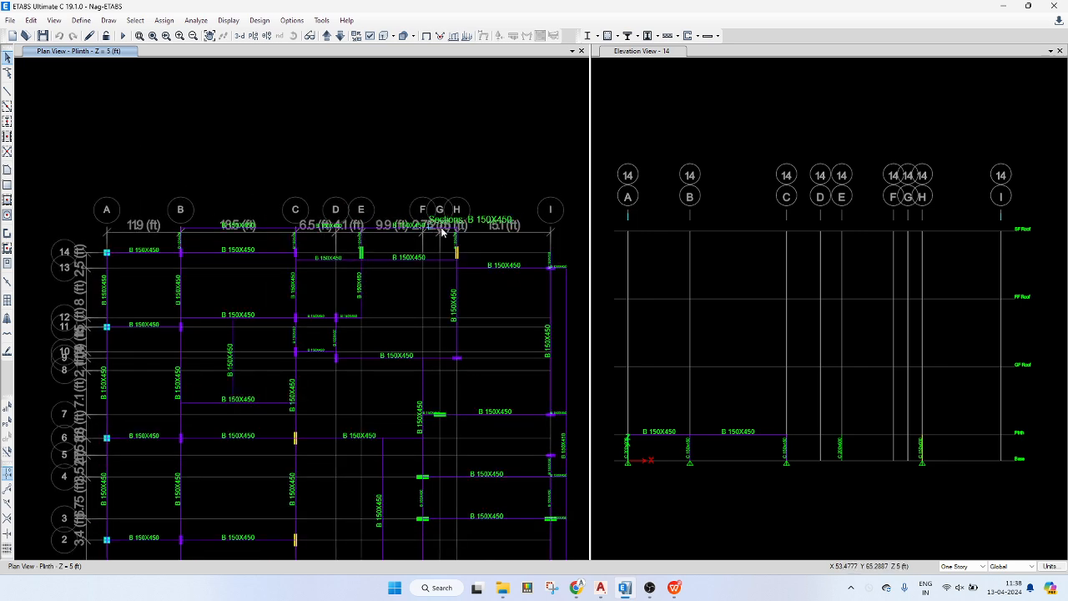
pyautogui.moveTo(462, 235); pyautogui.dragTo(171, 234)
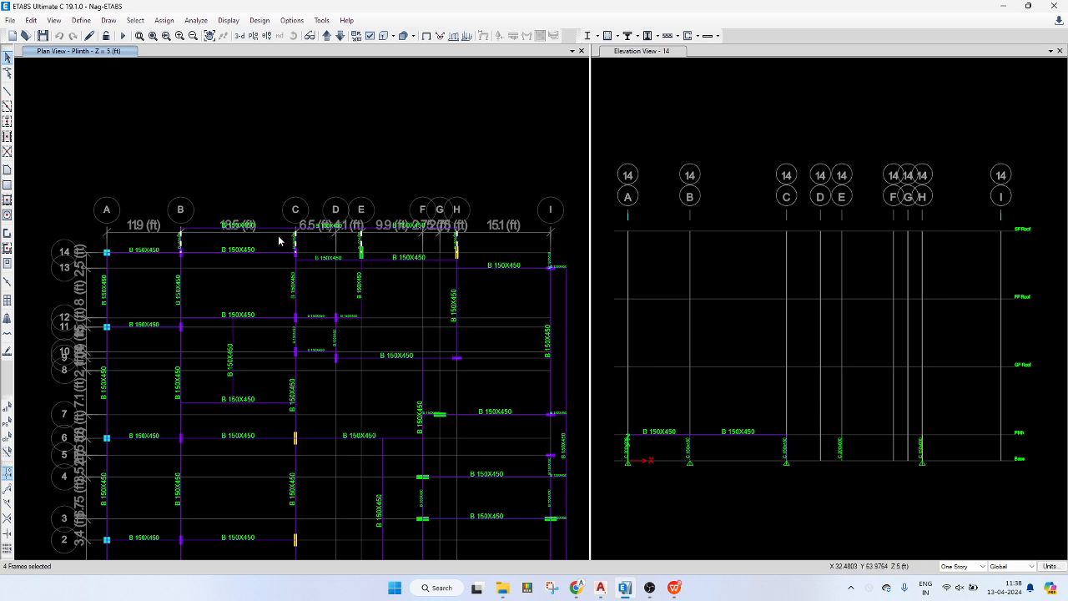
pyautogui.moveTo(531, 252); pyautogui.dragTo(463, 234, button='middle')
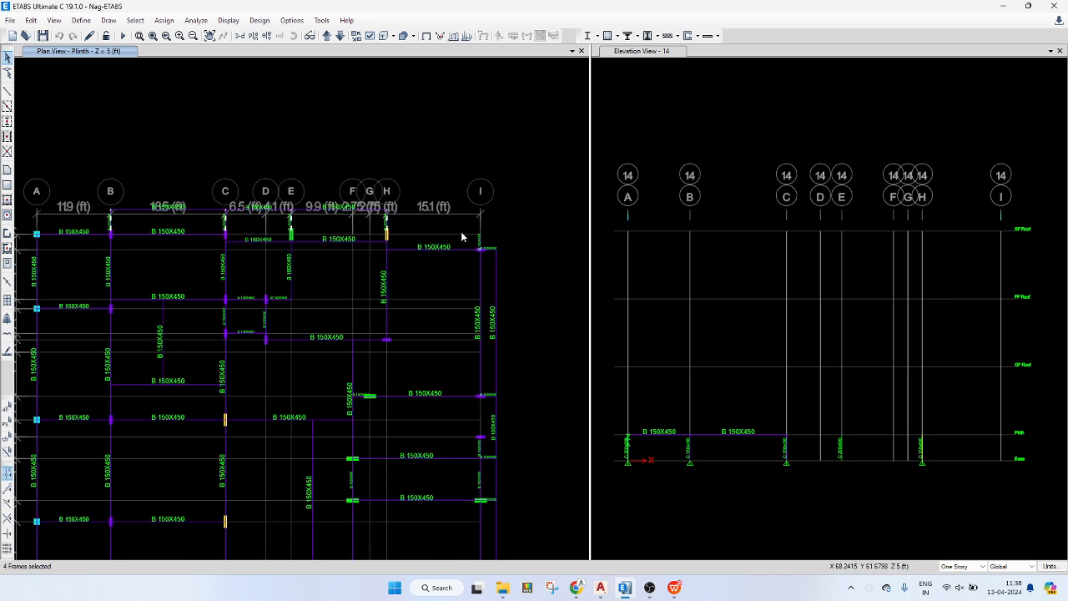
pyautogui.press('Return')
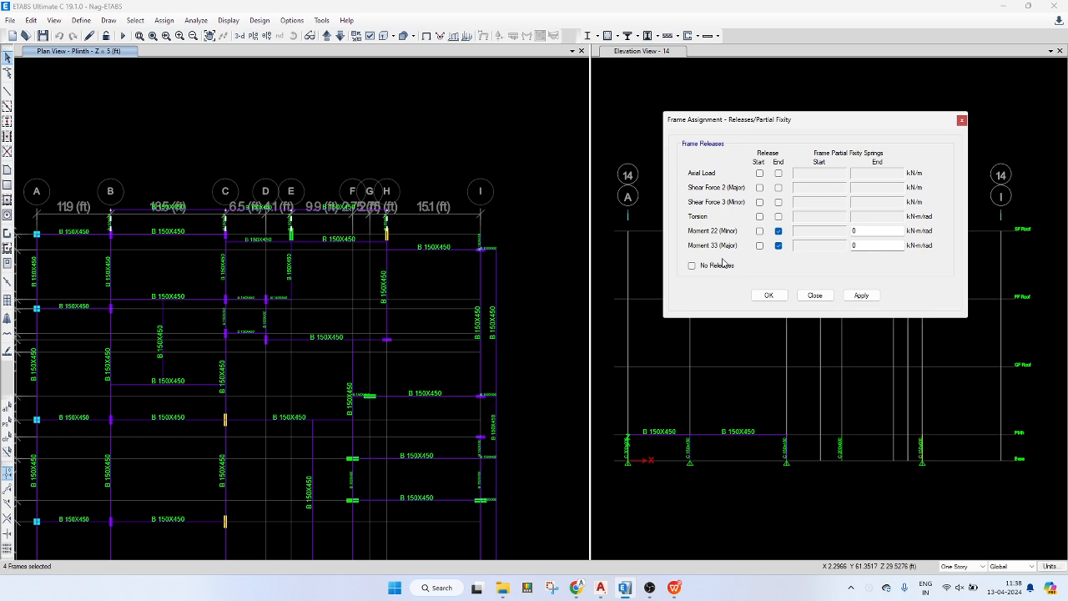
pyautogui.click(863, 294)
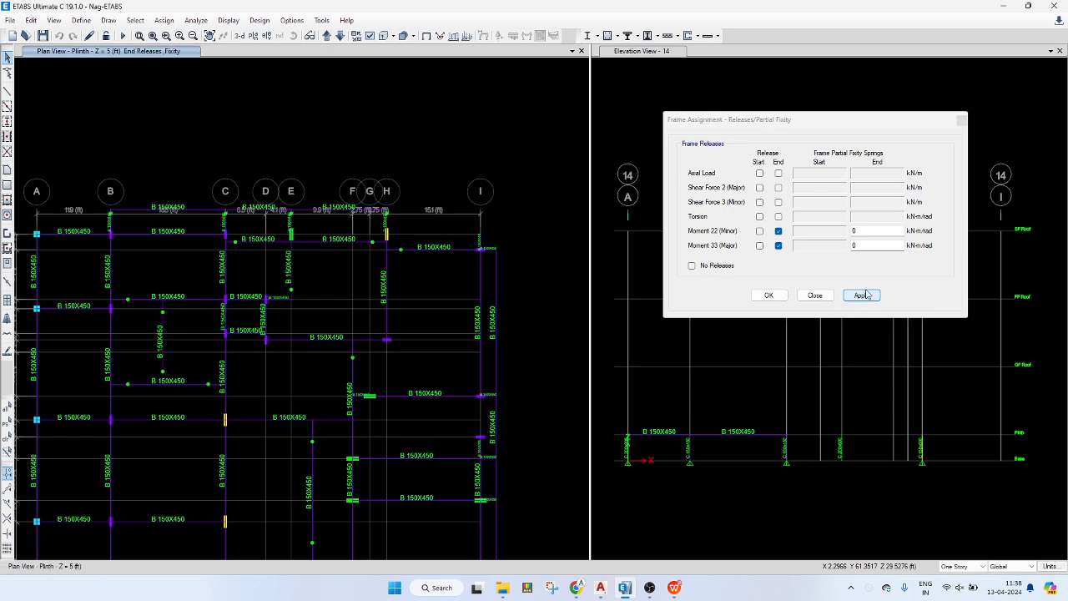
pyautogui.click(769, 296)
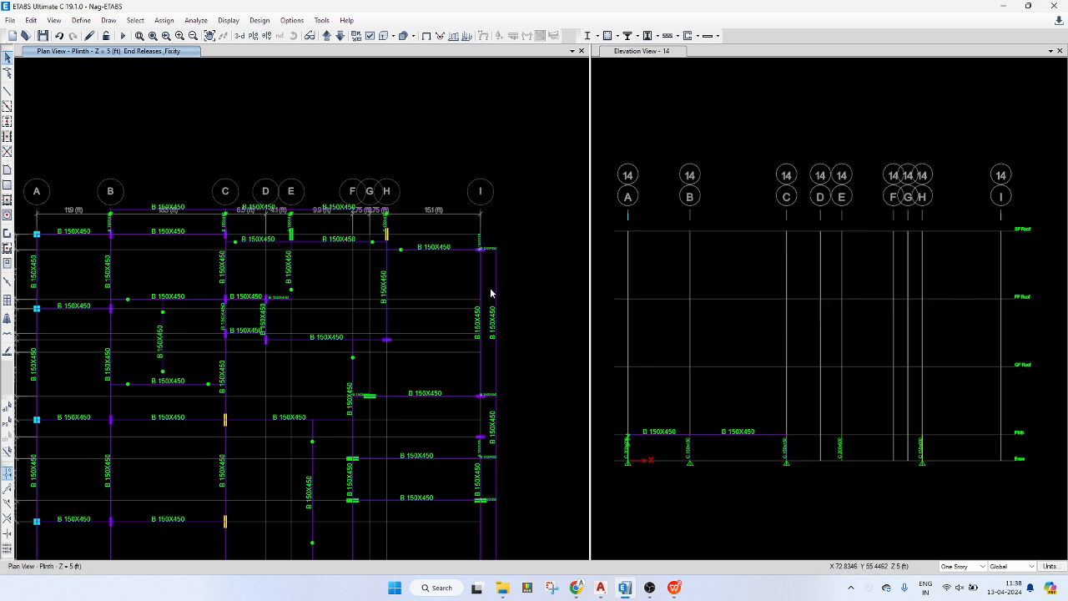
# - Release Moment 22 and Moment 33 at the end of the five short beams projecting beyond grid I at grids 13, 7, 4, 3 and 1
pyautogui.click(488, 249)
pyautogui.moveTo(549, 364); pyautogui.dragTo(537, 219, button='middle')
pyautogui.click(487, 289)
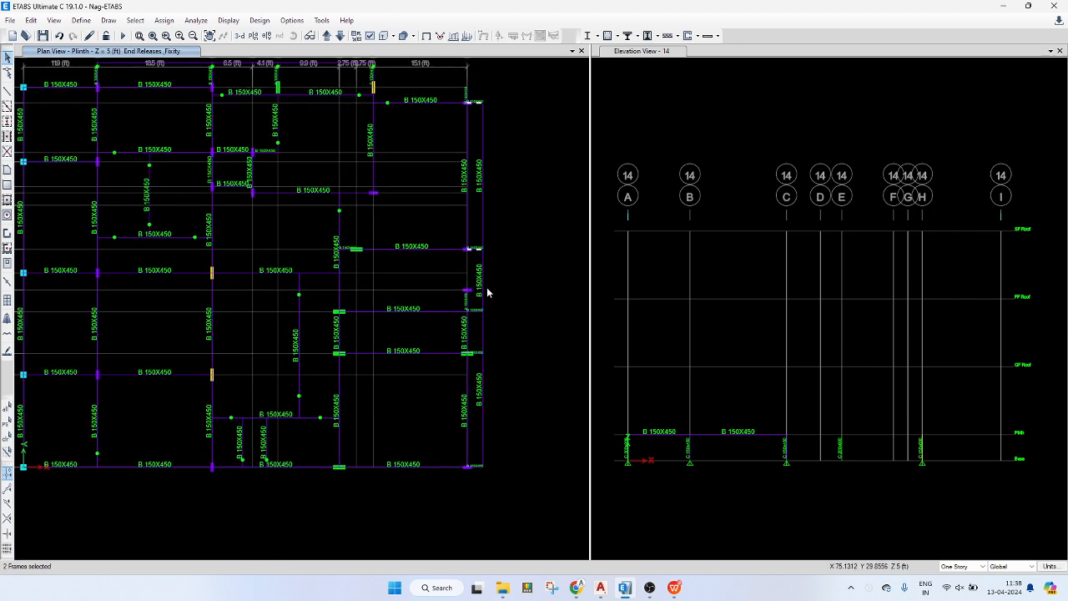
pyautogui.click(474, 311)
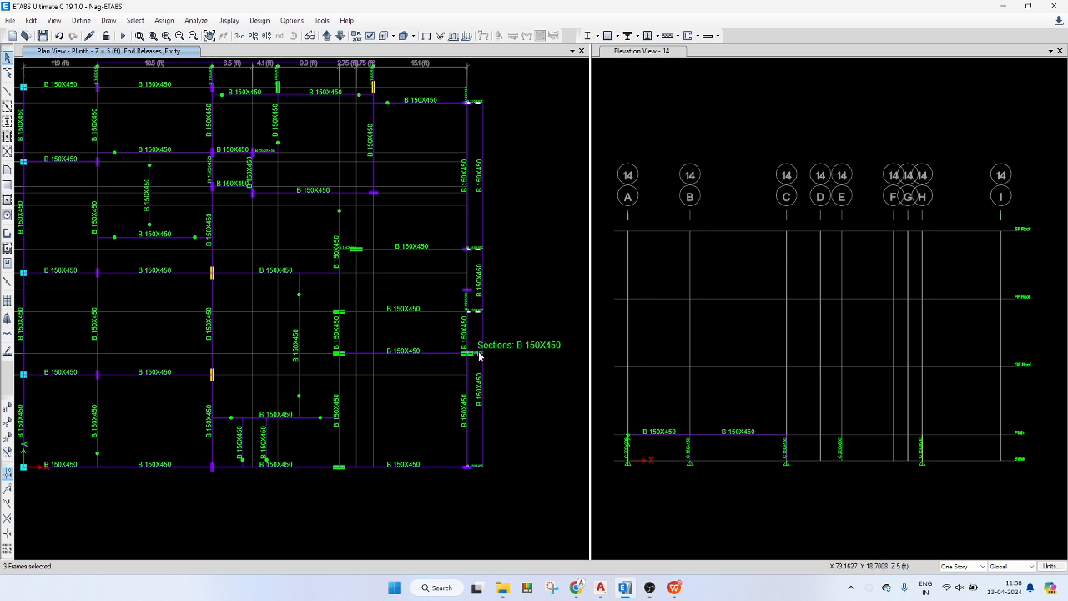
pyautogui.click(474, 353)
pyautogui.click(472, 466)
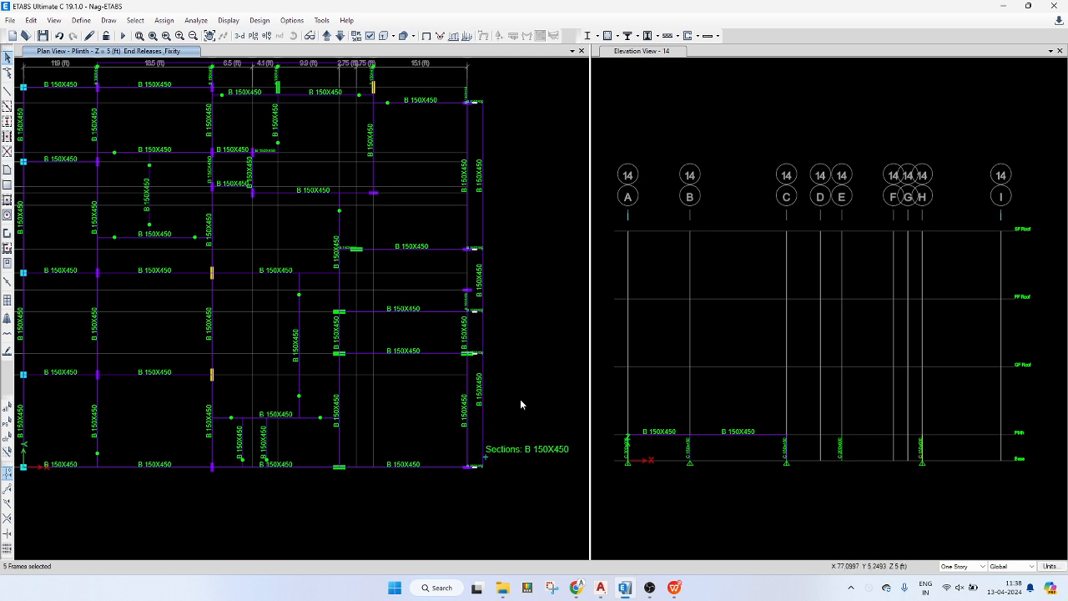
pyautogui.hotkey('alt', 'a')
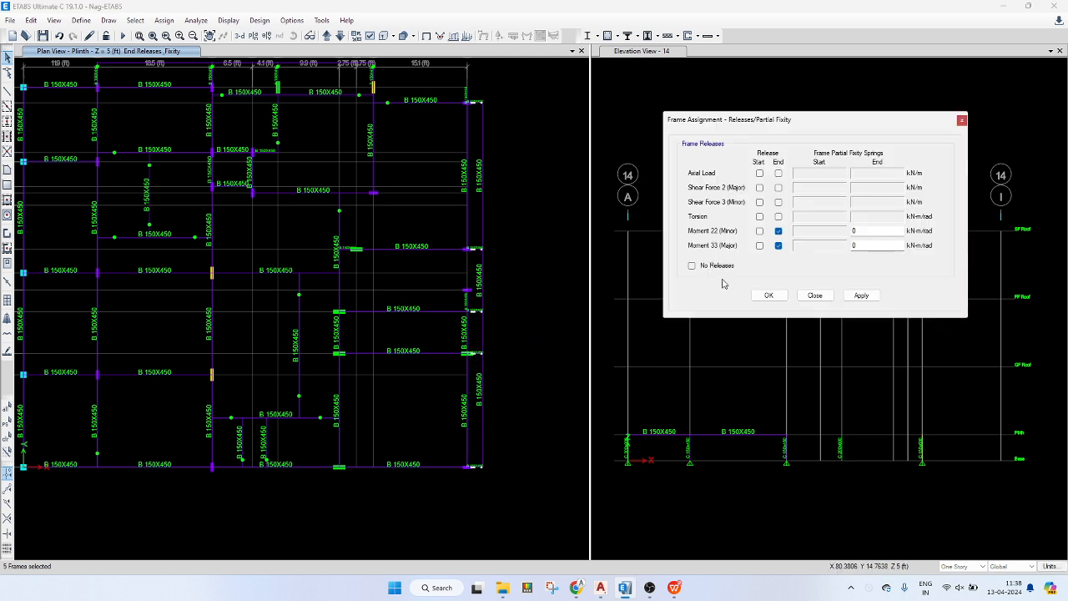
pyautogui.click(850, 294)
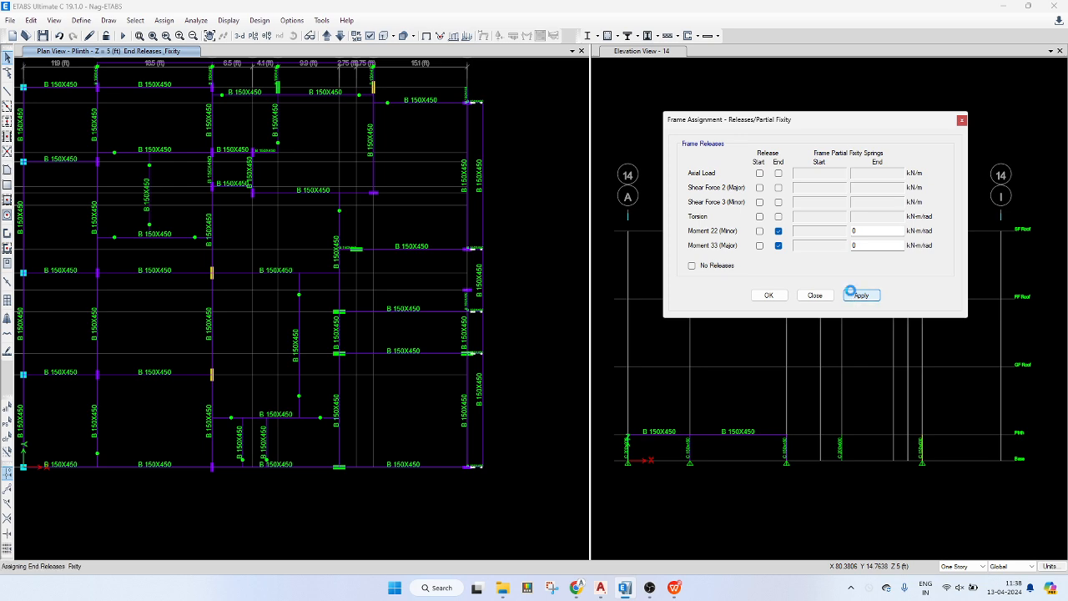
pyautogui.click(766, 294)
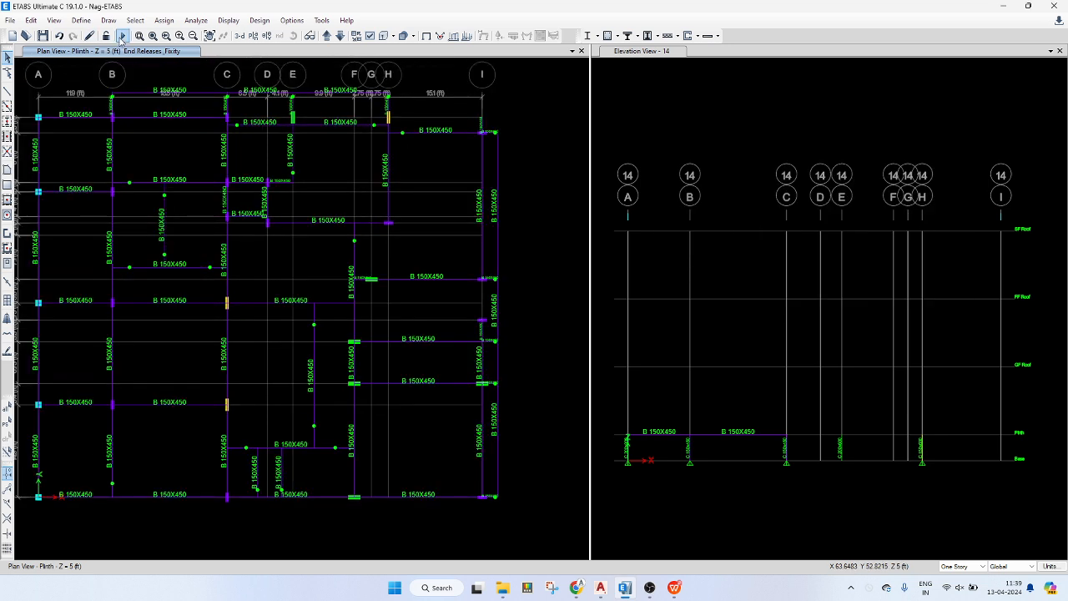
# - Rerun the analysis with the added releases and unlock the model, accepting deletion of its results
pyautogui.click(123, 37)
pyautogui.click(122, 36)
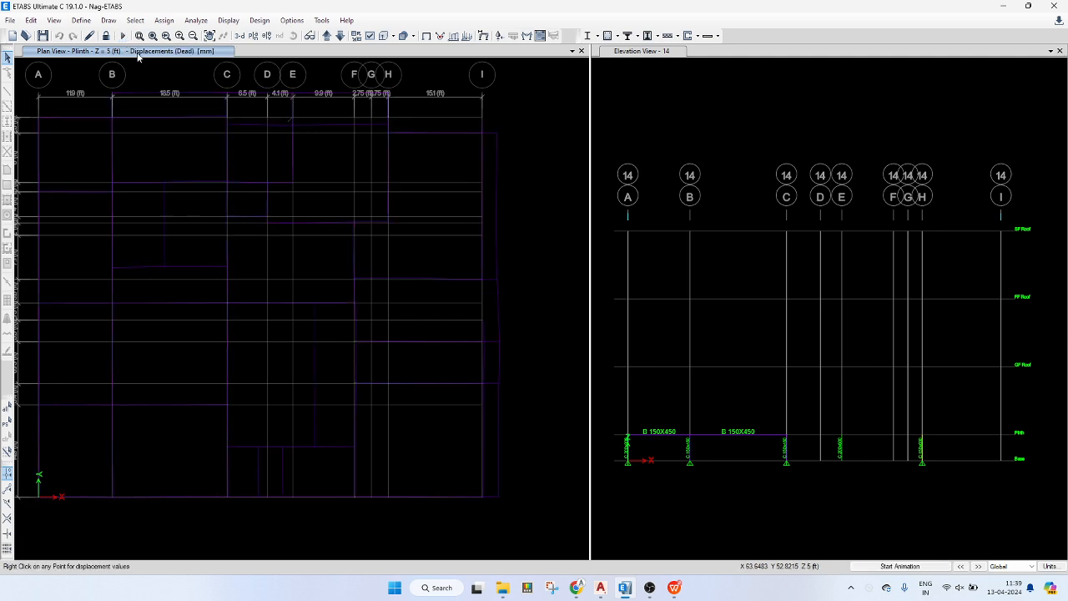
pyautogui.click(106, 36)
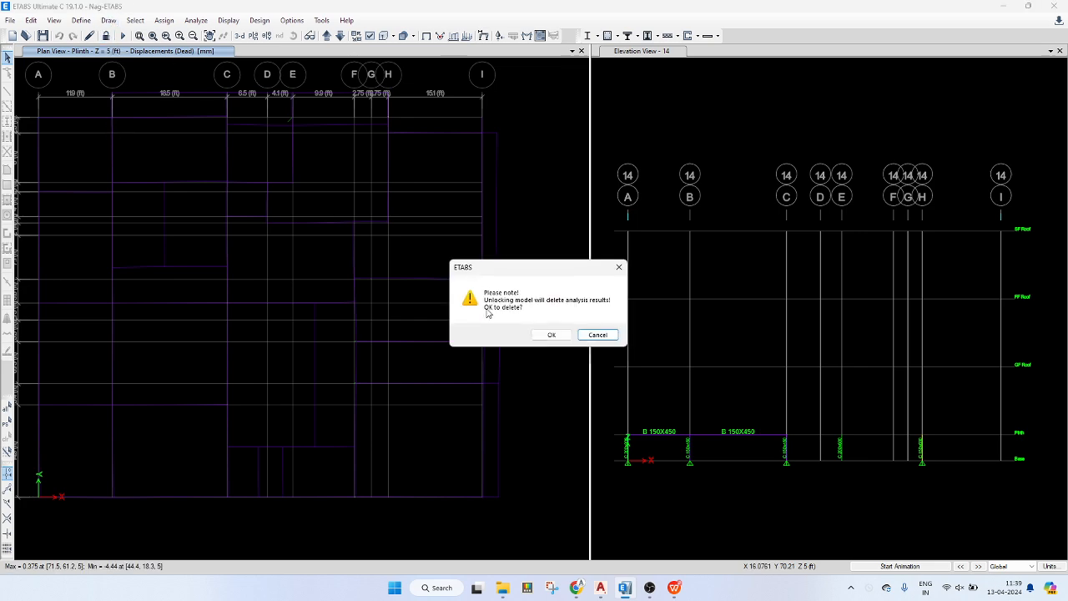
pyautogui.click(549, 334)
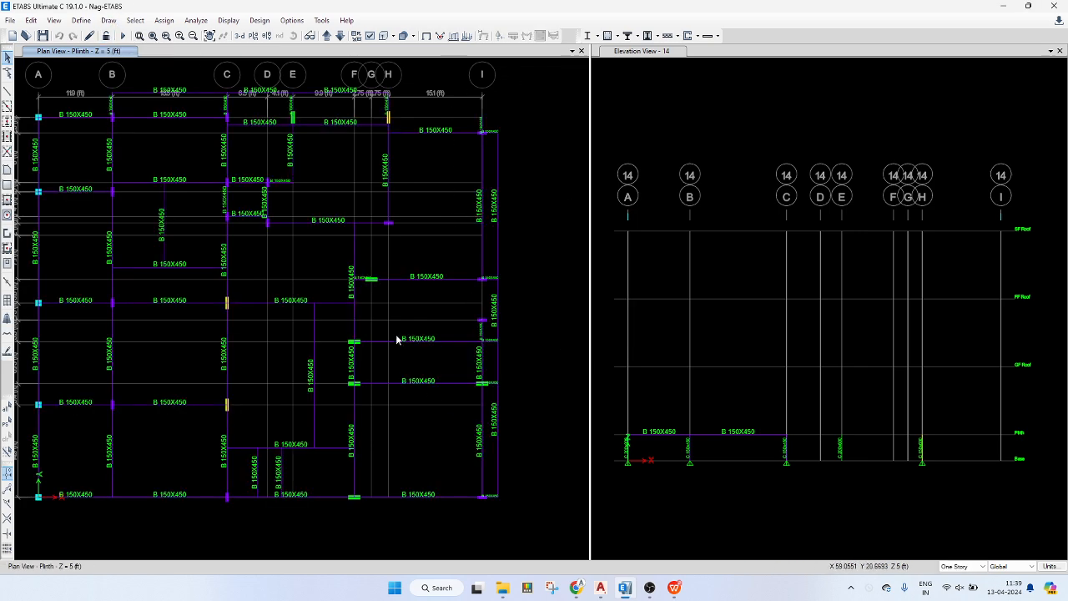
# - Redisplay the frame end releases on the plinth plan and examine which beam ends are released
pyautogui.scroll(-3, 398, 339)
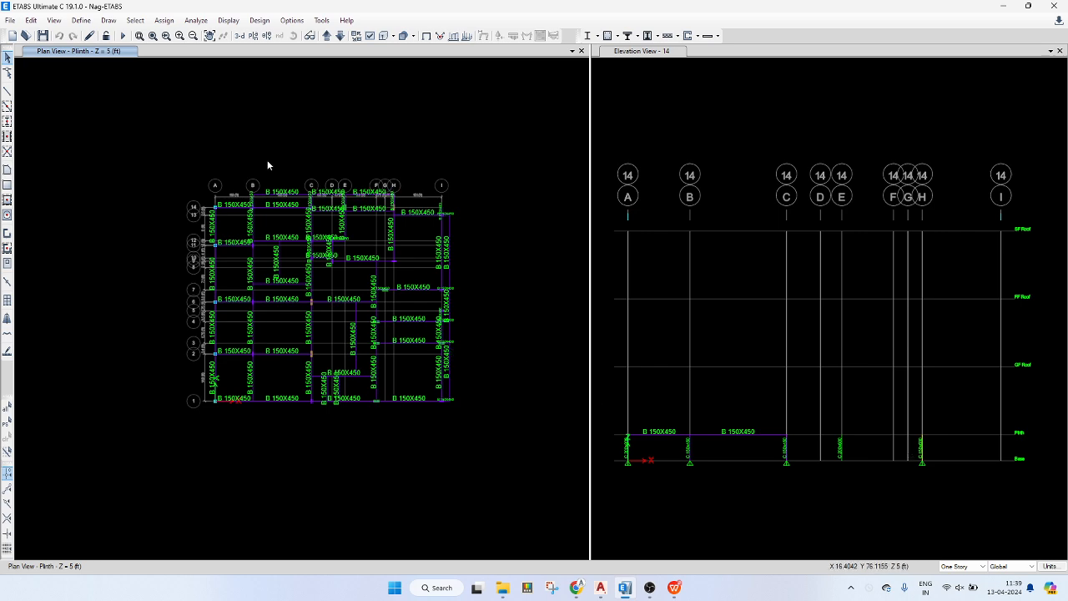
pyautogui.scroll(2, 313, 222)
pyautogui.scroll(1, 314, 225)
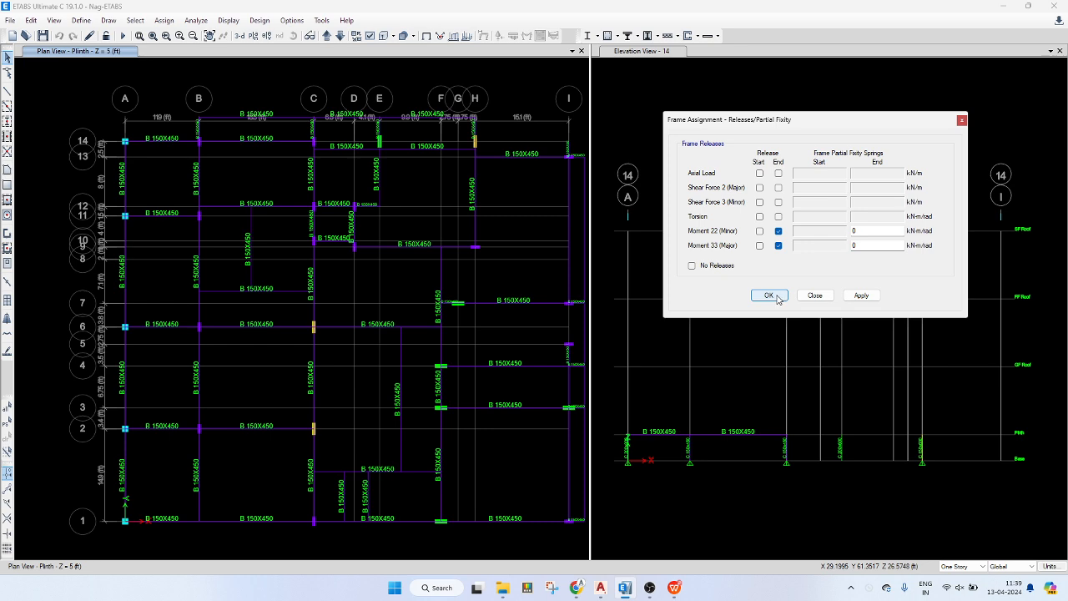
pyautogui.press('Return')
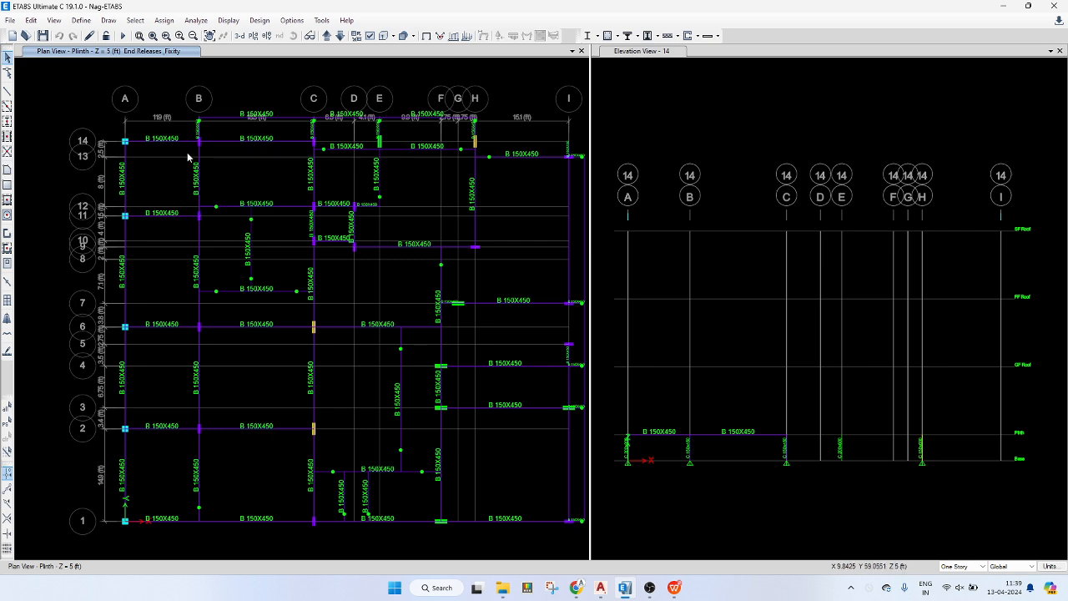
pyautogui.scroll(3, 197, 144)
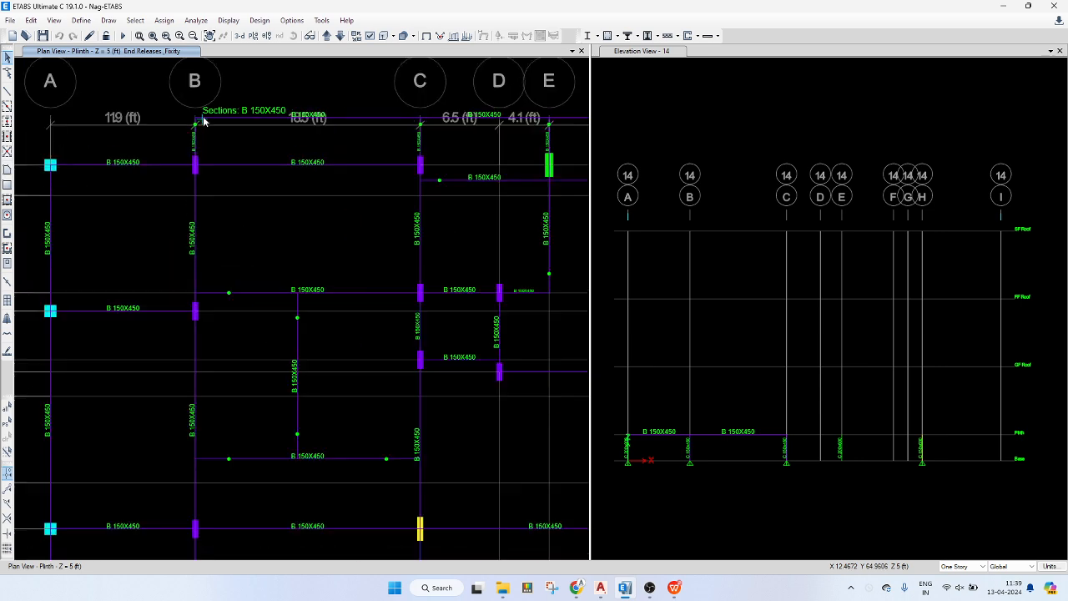
pyautogui.scroll(-3, 239, 170)
pyautogui.moveTo(257, 207); pyautogui.dragTo(221, 209, button='middle')
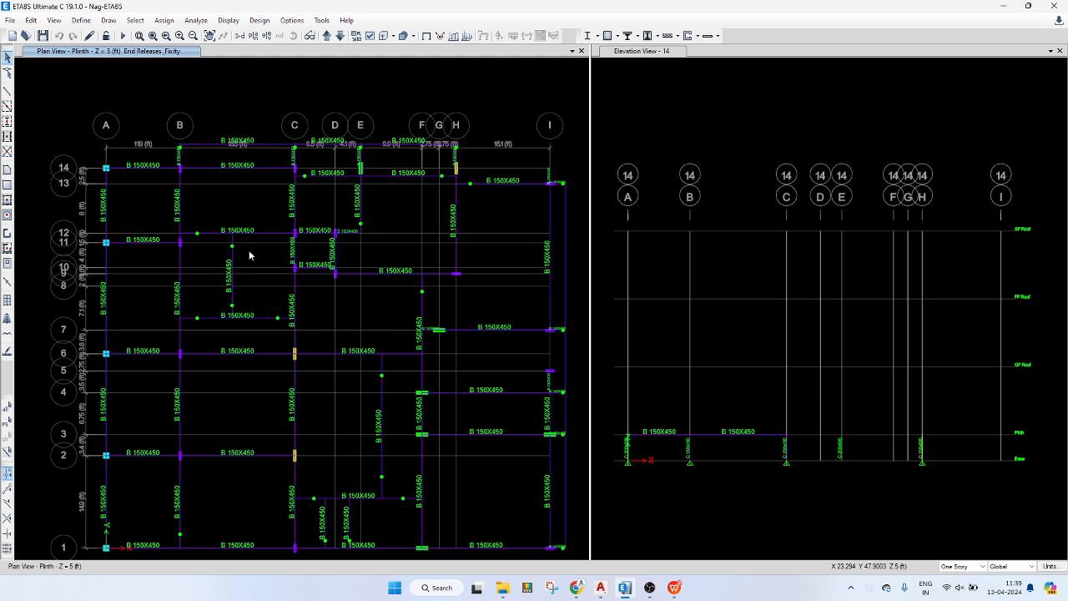
pyautogui.moveTo(263, 258); pyautogui.dragTo(258, 235, button='middle')
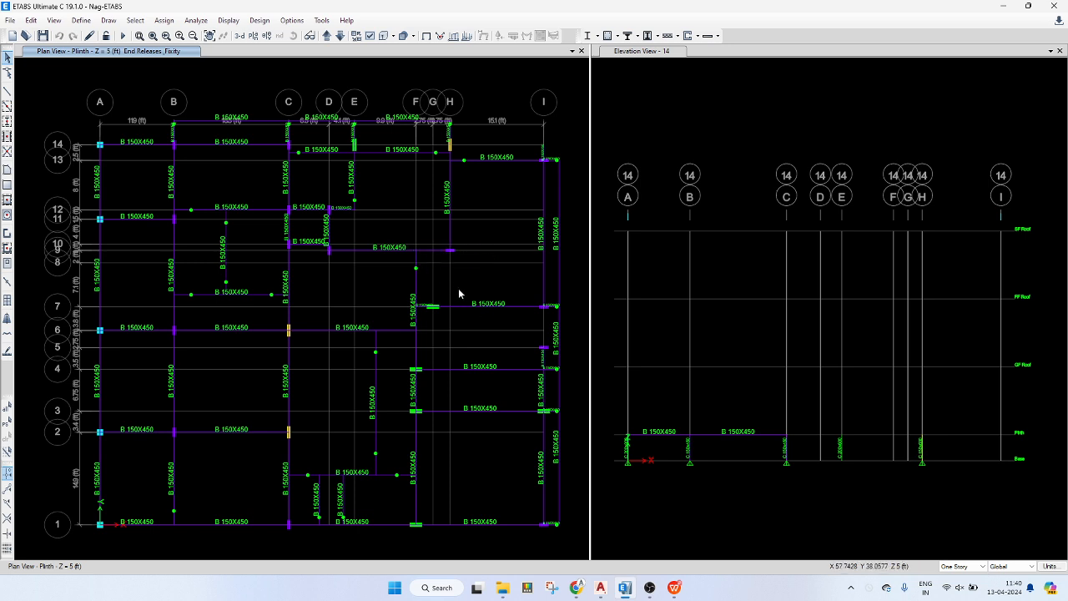
pyautogui.scroll(5, 425, 309)
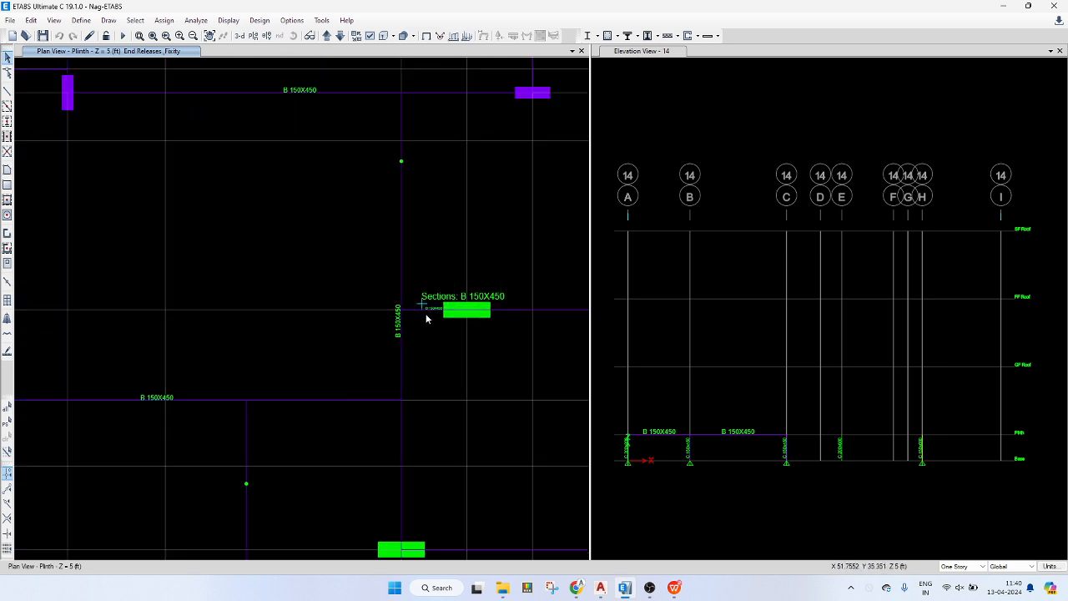
pyautogui.click(427, 309)
pyautogui.scroll(-3, 448, 249)
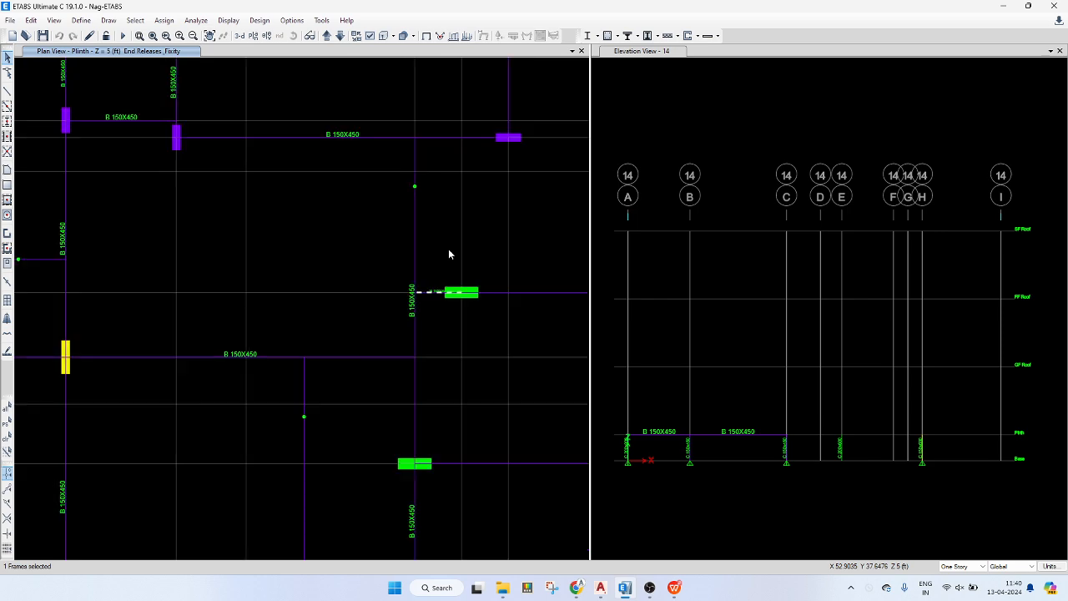
pyautogui.scroll(-3, 408, 287)
pyautogui.scroll(3, 434, 263)
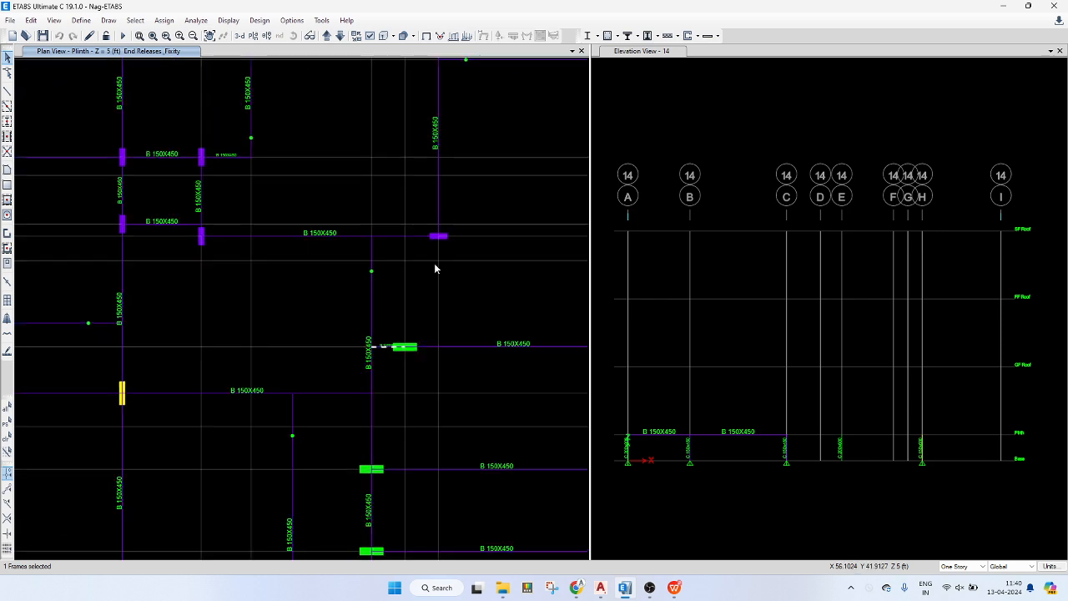
pyautogui.click(383, 351)
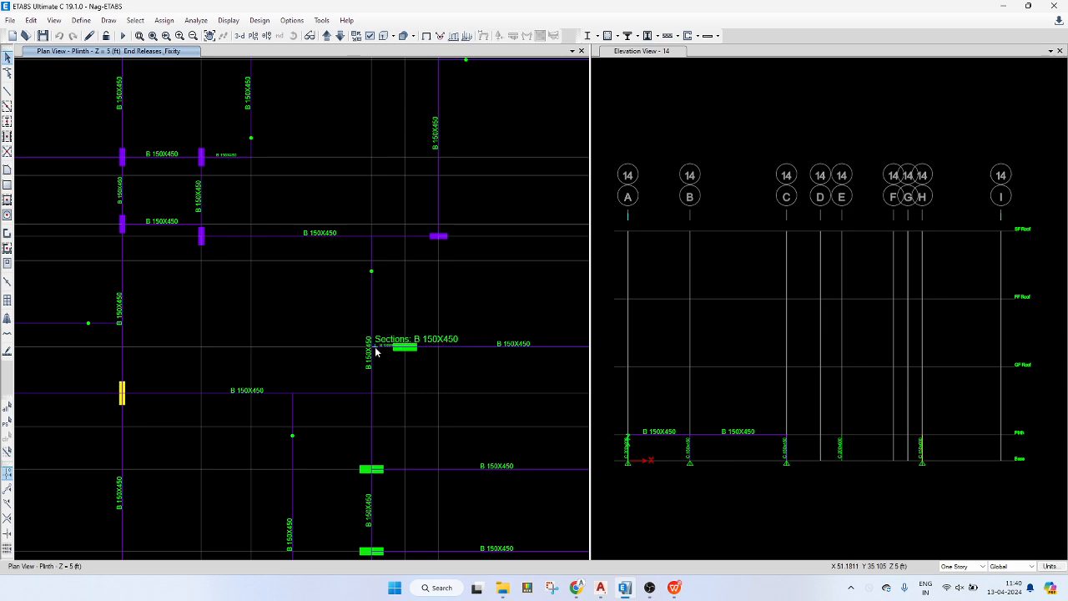
pyautogui.scroll(-3, 382, 313)
pyautogui.scroll(1, 396, 284)
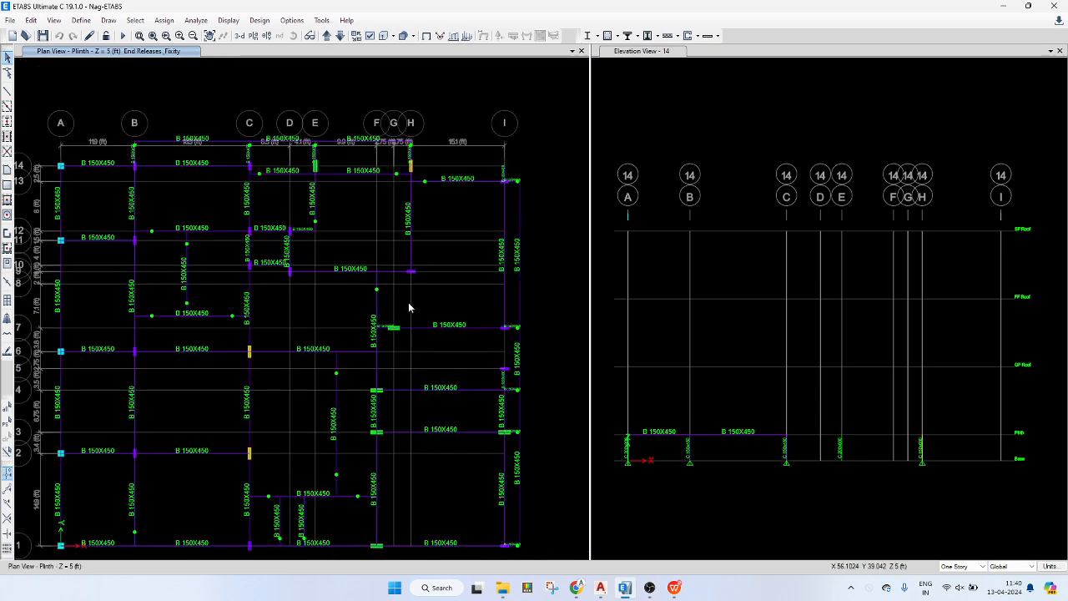
pyautogui.scroll(-2, 409, 302)
pyautogui.scroll(1, 296, 320)
pyautogui.scroll(1, 296, 319)
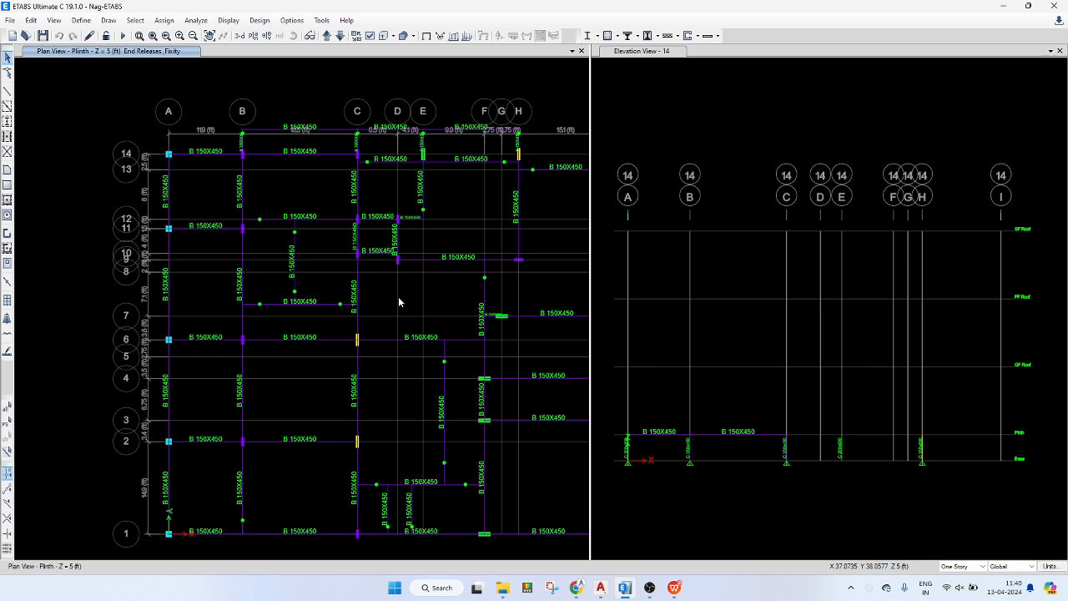
pyautogui.scroll(-2, 444, 278)
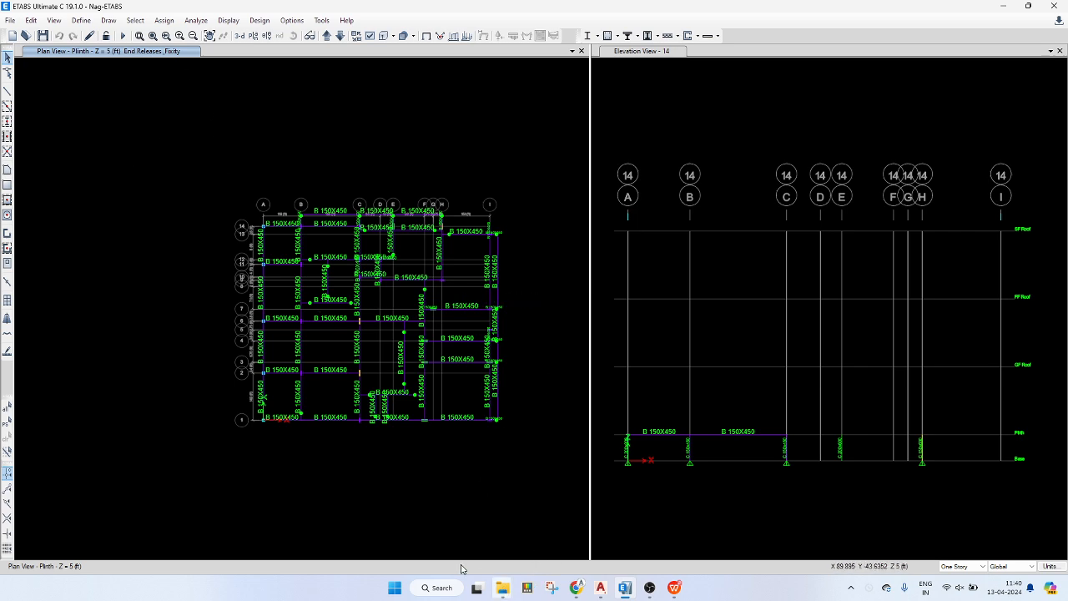
# - Find the Windows Calculator through system search and switch to it
pyautogui.click(432, 589)
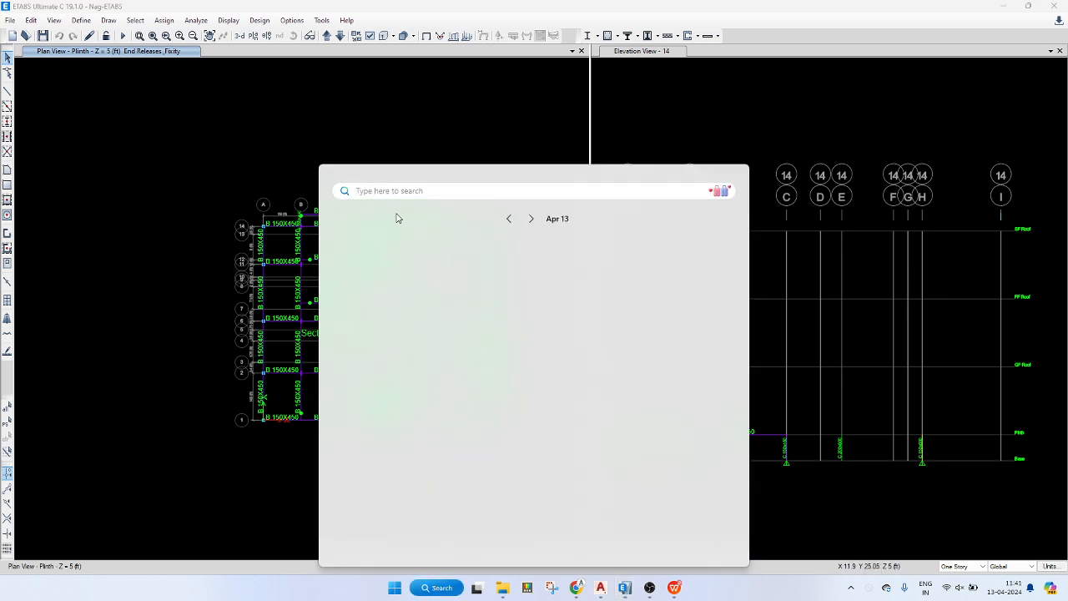
pyautogui.write('CAL')
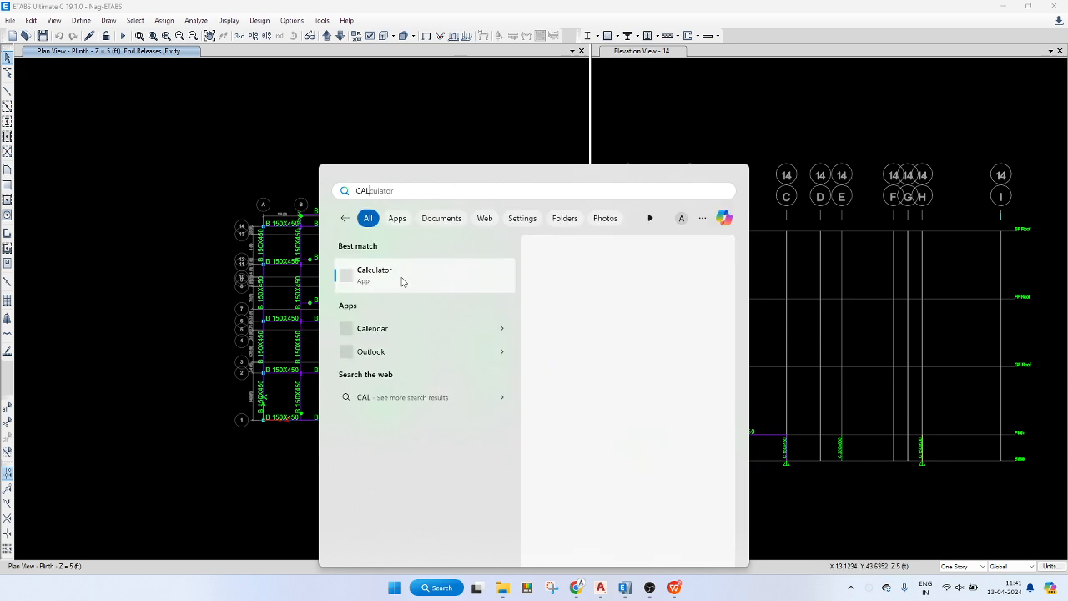
pyautogui.click(384, 161)
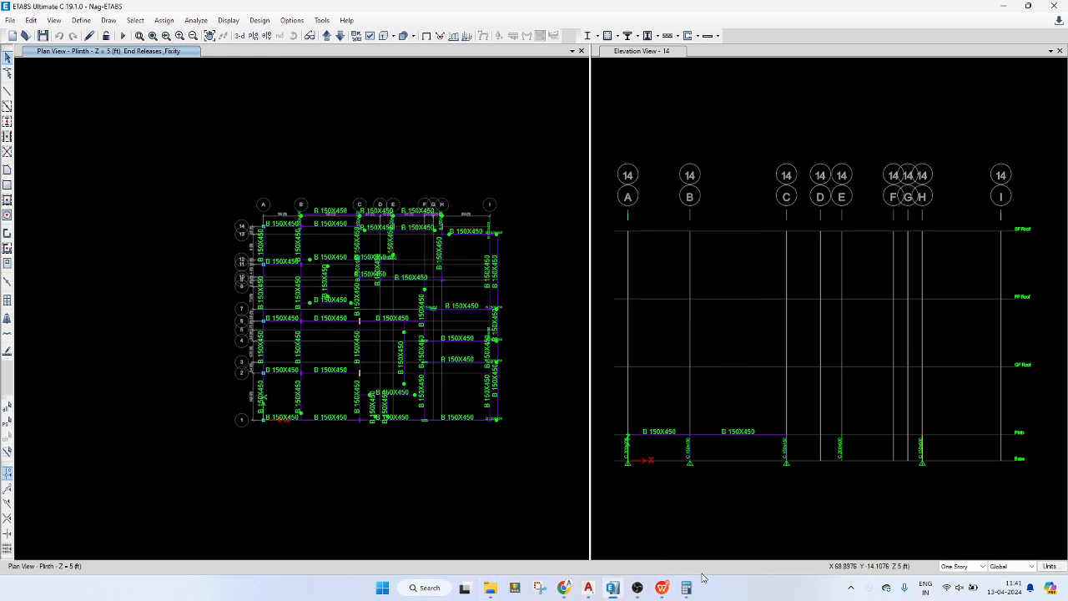
pyautogui.click(691, 588)
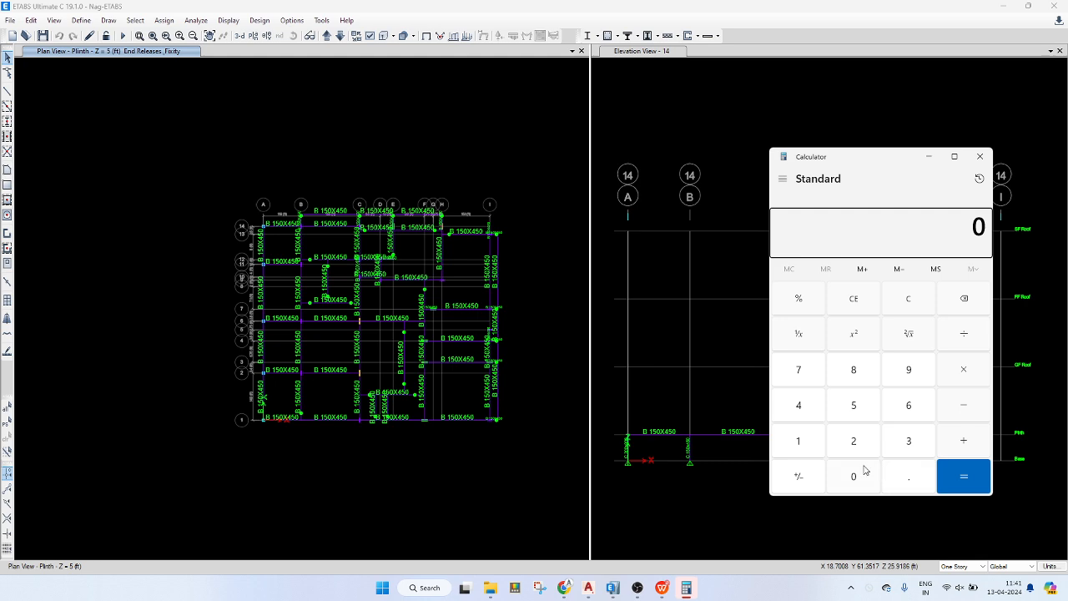
# - Calculate the wall line load as 0.15 × 22 × 4, then close the Calculator
pyautogui.click(909, 476)
pyautogui.click(798, 442)
pyautogui.click(853, 406)
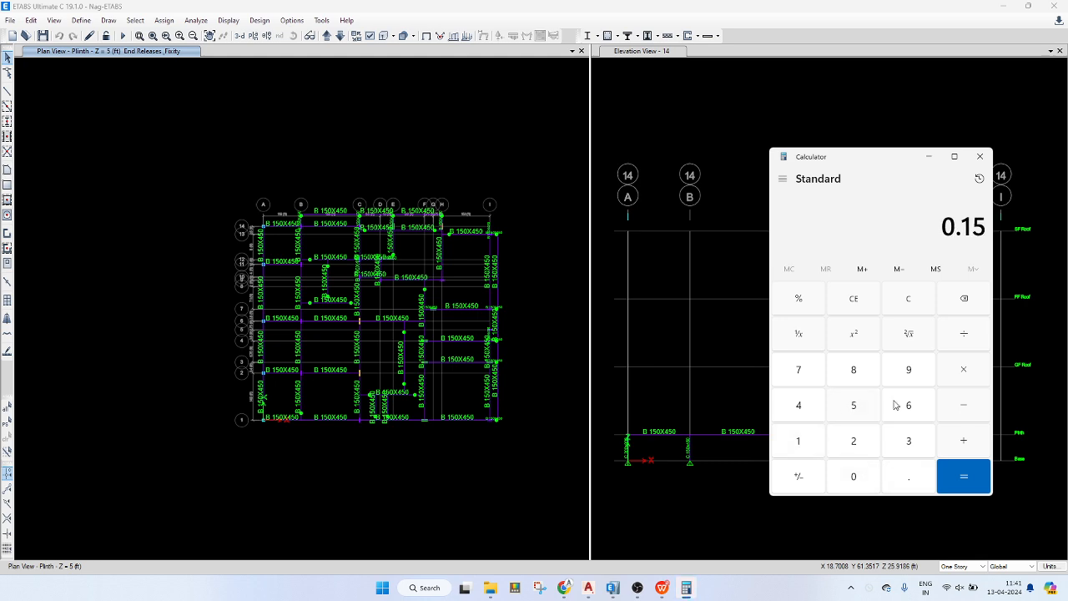
pyautogui.click(953, 375)
pyautogui.doubleClick(852, 444)
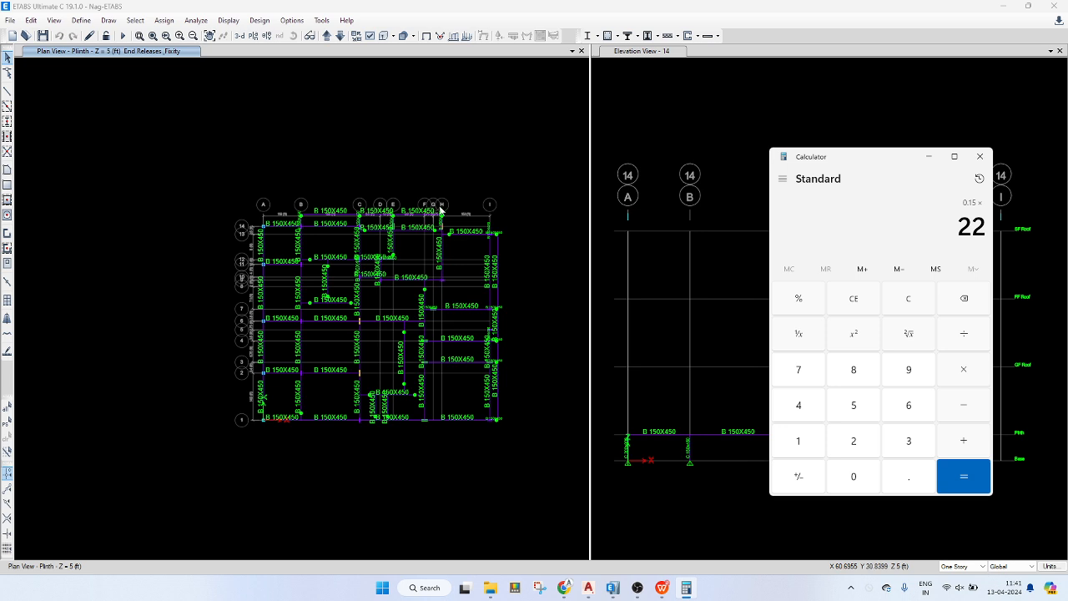
pyautogui.click(967, 370)
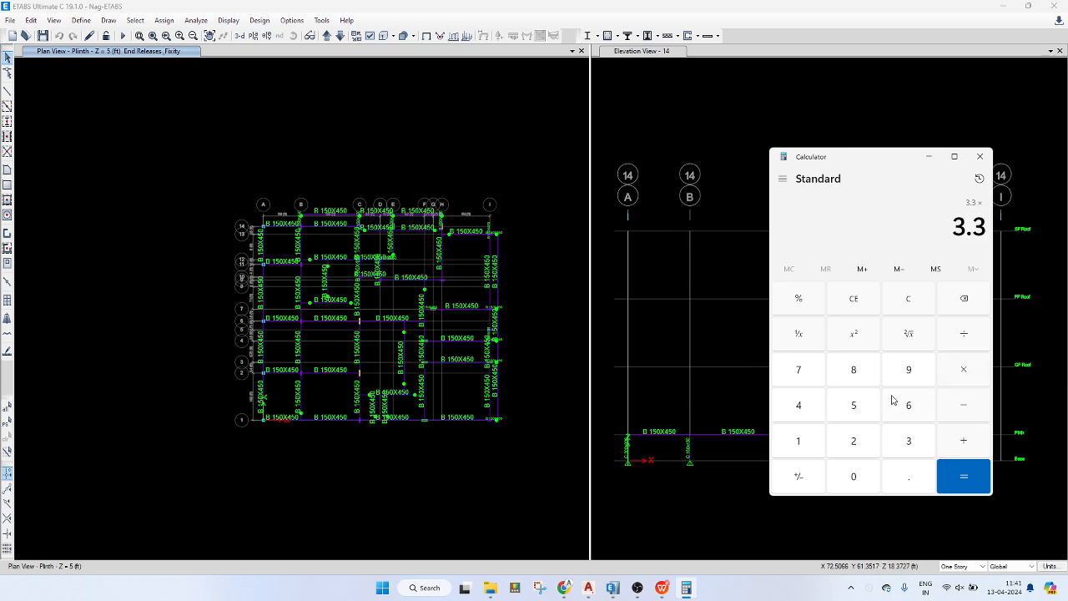
pyautogui.click(806, 402)
pyautogui.click(943, 466)
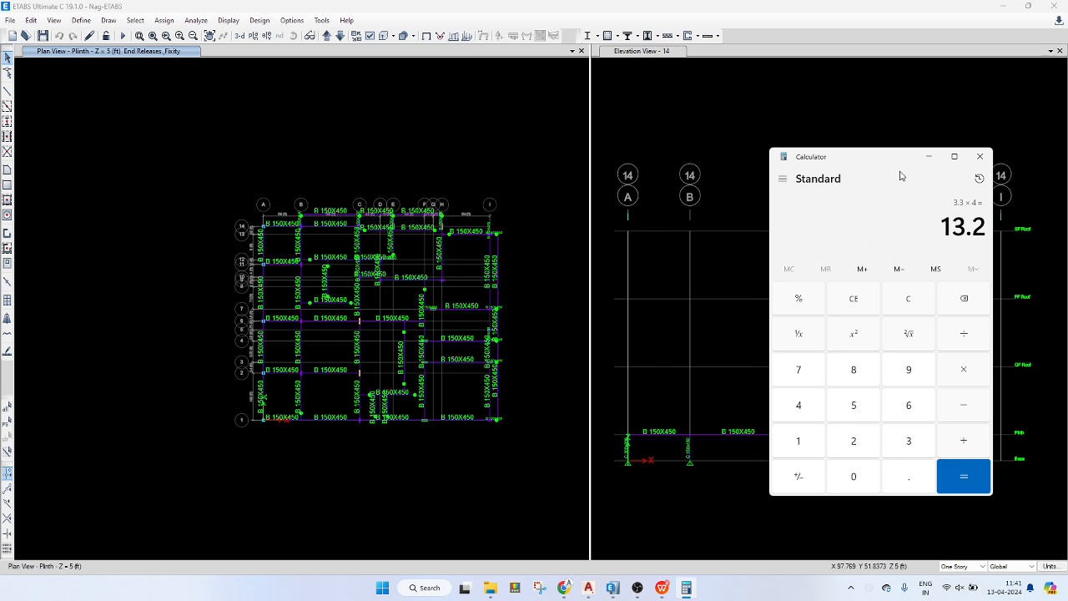
pyautogui.moveTo(942, 227); pyautogui.dragTo(990, 241)
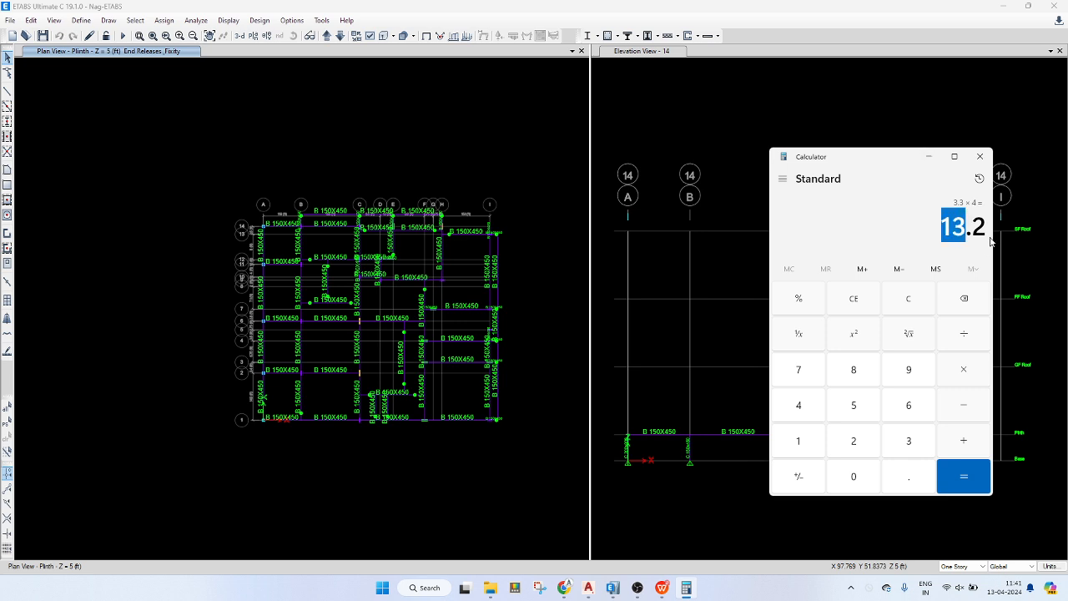
pyautogui.click(980, 156)
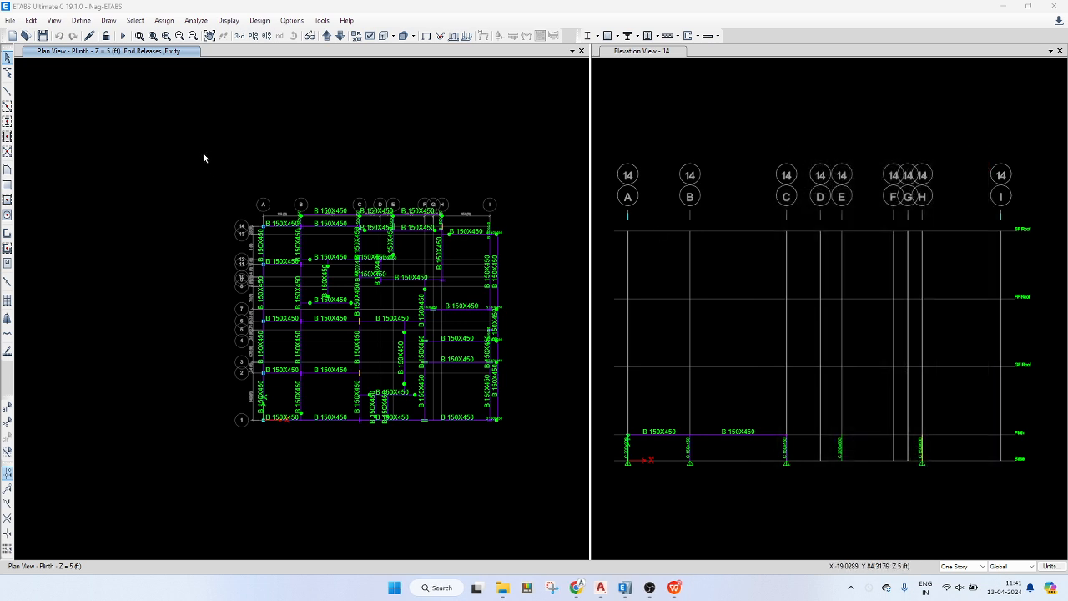
# - Select everything on the plinth plan and deselect all object types except Beams
pyautogui.moveTo(203, 153); pyautogui.dragTo(511, 437)
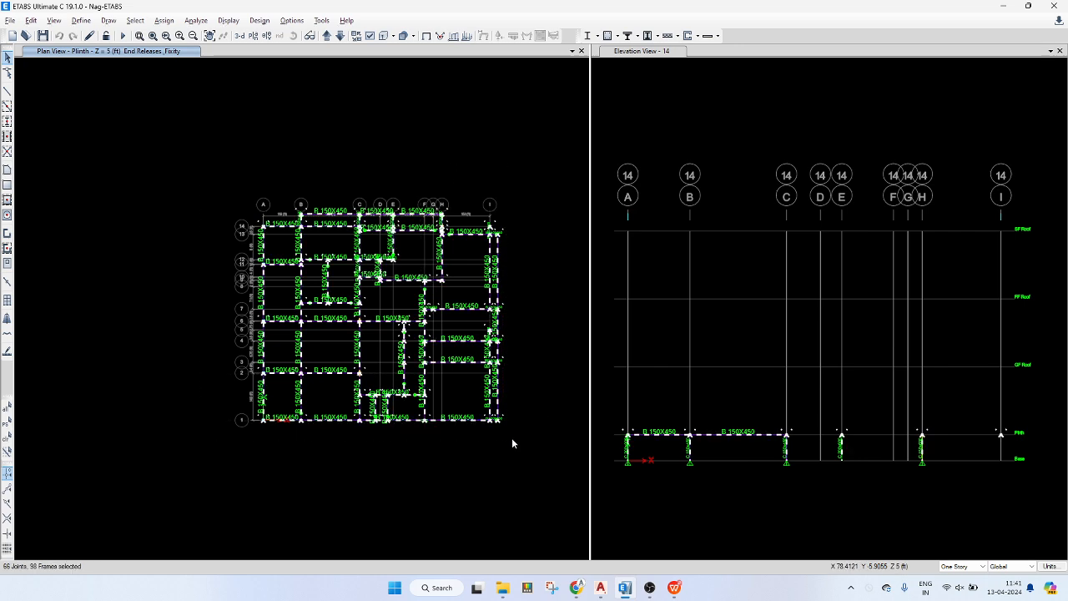
pyautogui.hotkey('ctrl', 't')
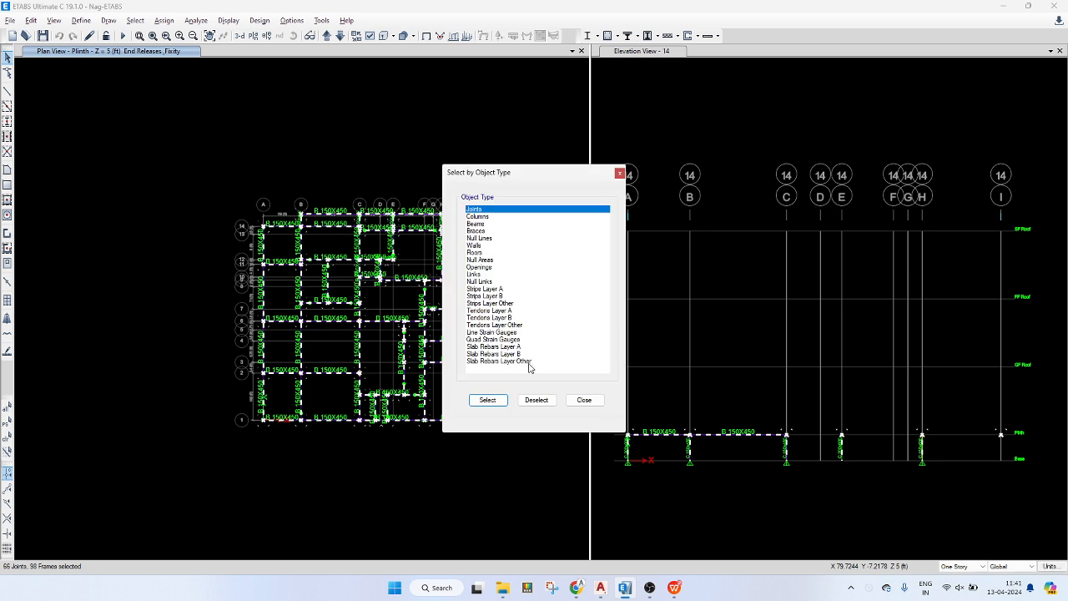
pyautogui.keyDown('shift'); pyautogui.click(526, 362); pyautogui.keyUp('shift')
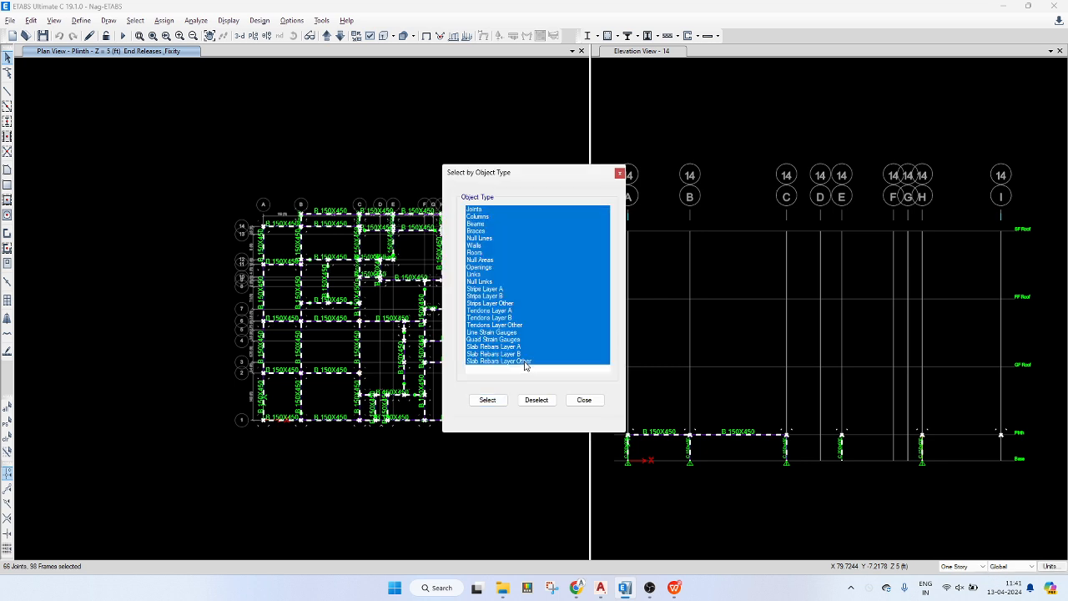
pyautogui.keyDown('ctrl'); pyautogui.click(485, 226); pyautogui.keyUp('ctrl')
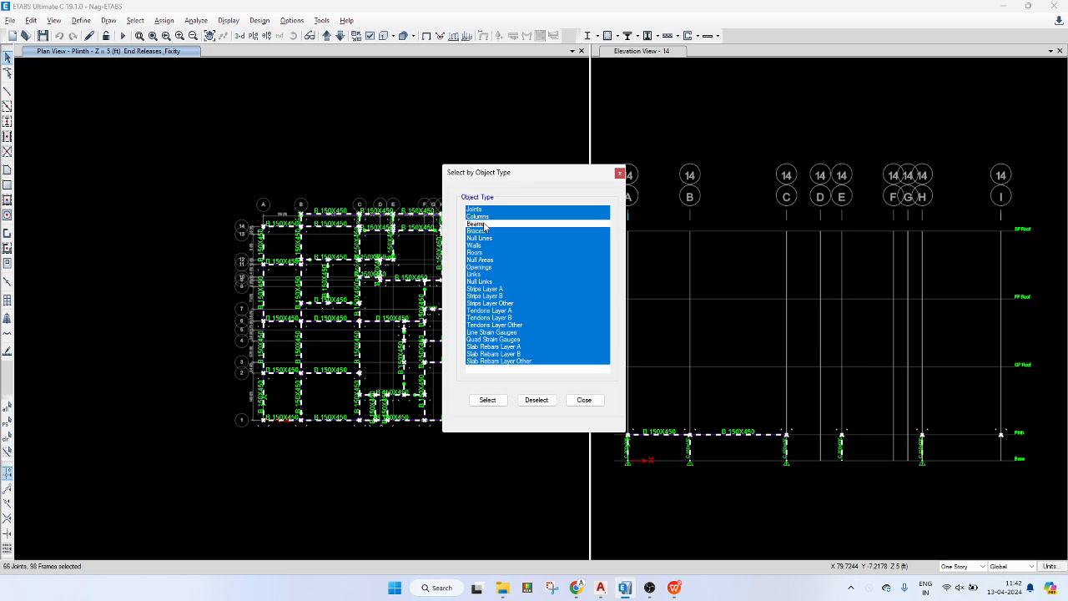
pyautogui.click(537, 400)
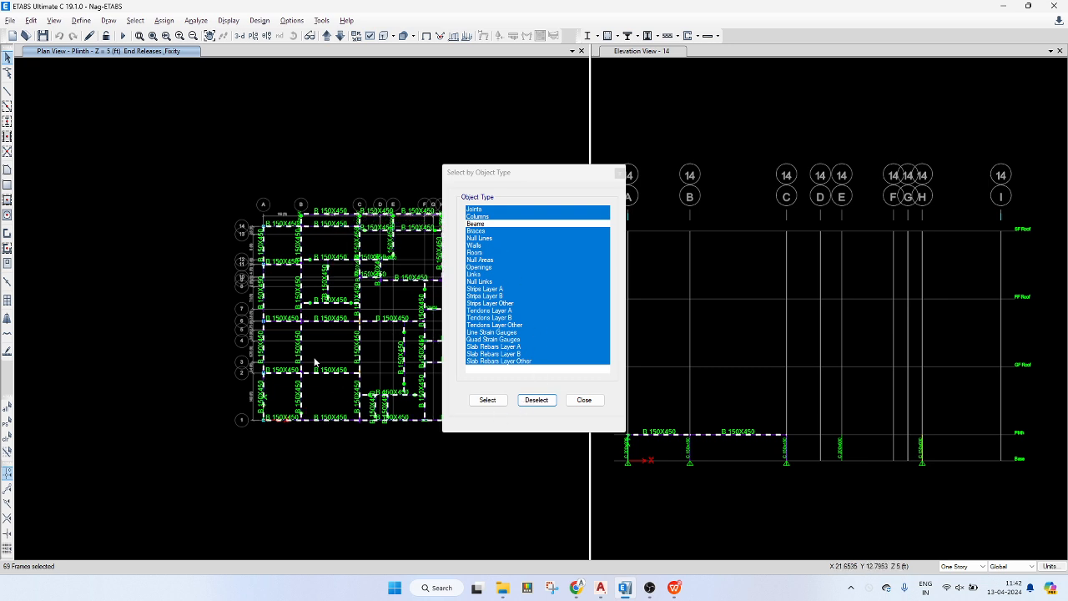
pyautogui.click(585, 400)
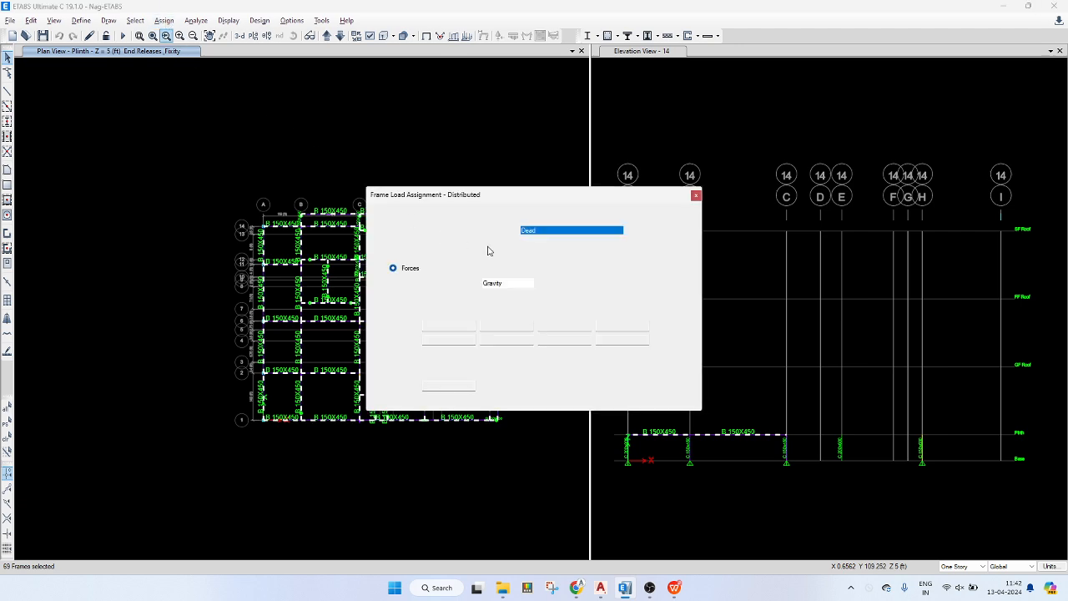
# - Assign a uniform SDL gravity load of 15 kN/m to the selected plinth beams, replacing existing loads
pyautogui.click(576, 230)
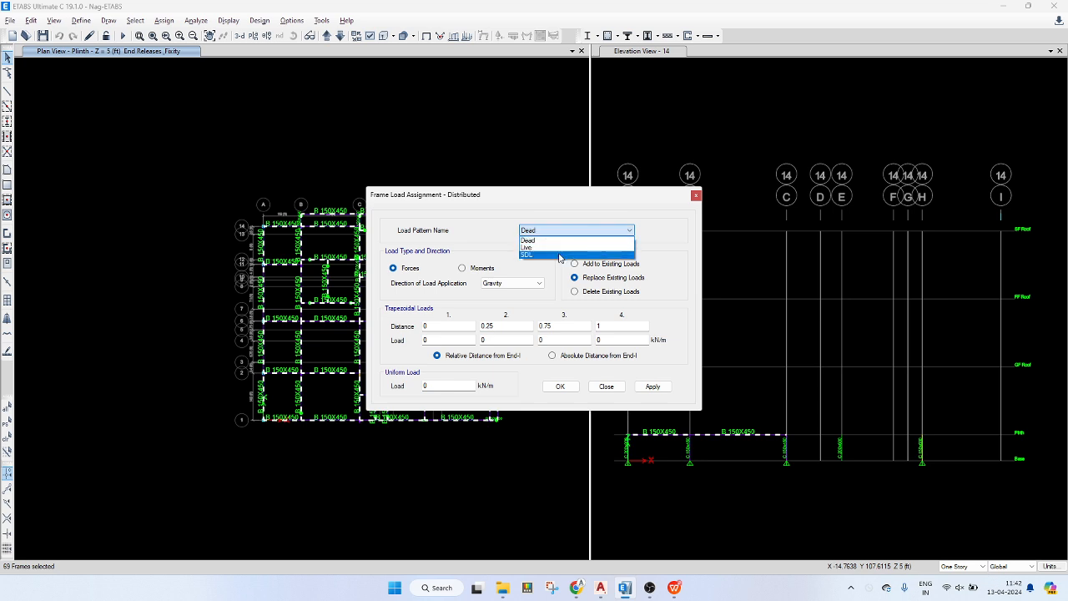
pyautogui.click(559, 255)
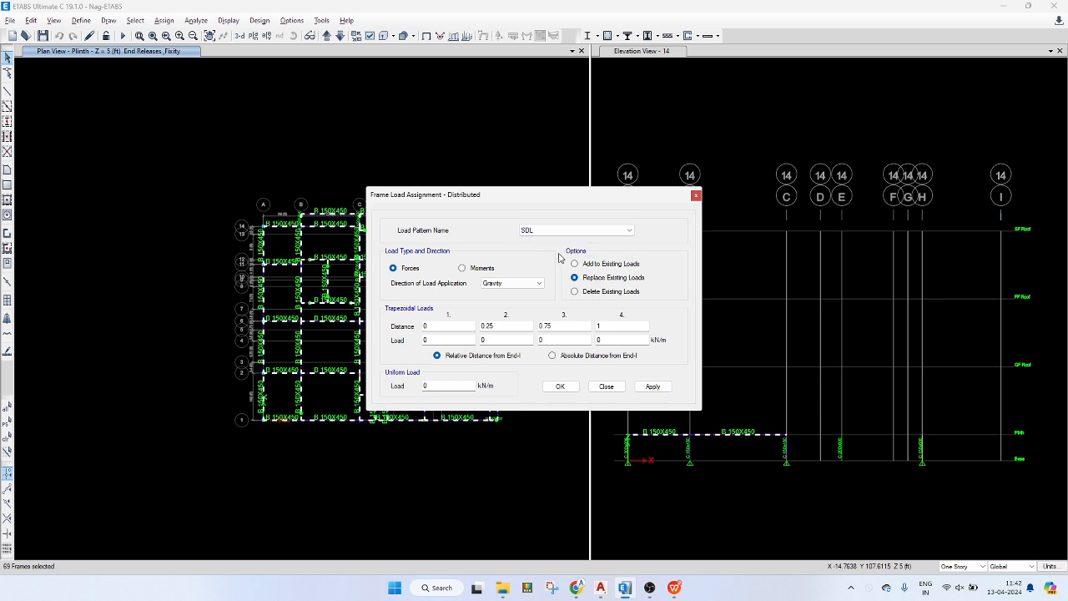
pyautogui.doubleClick(465, 385)
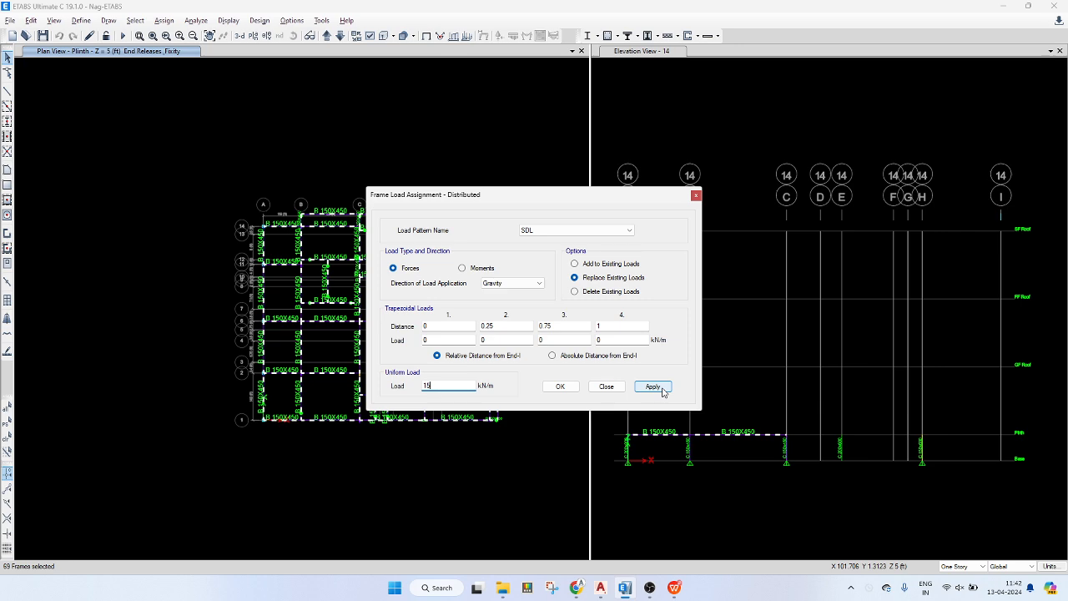
pyautogui.click(618, 230)
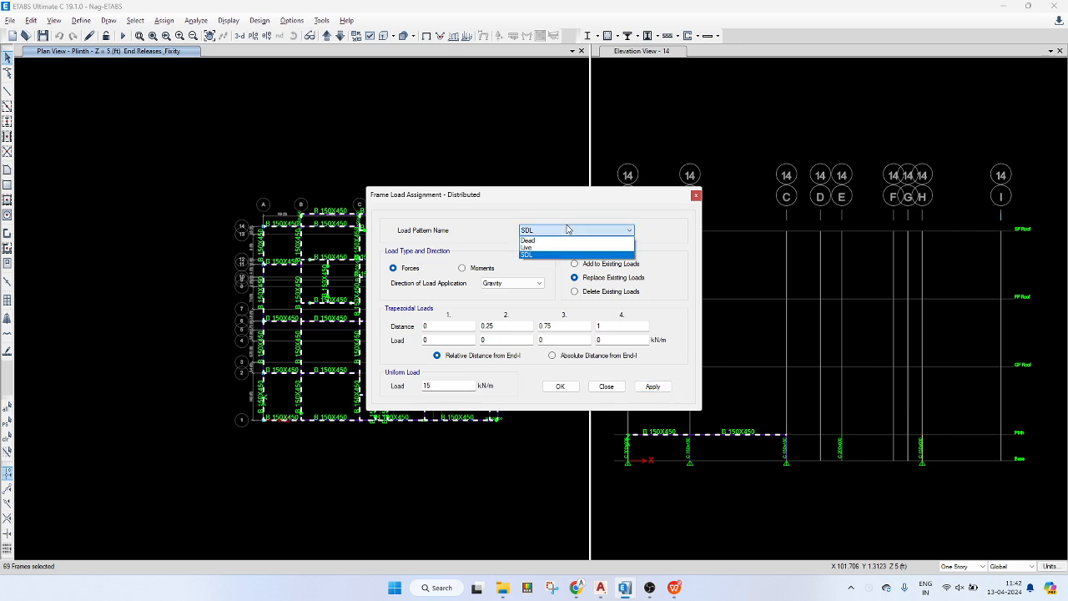
pyautogui.click(658, 228)
pyautogui.click(652, 387)
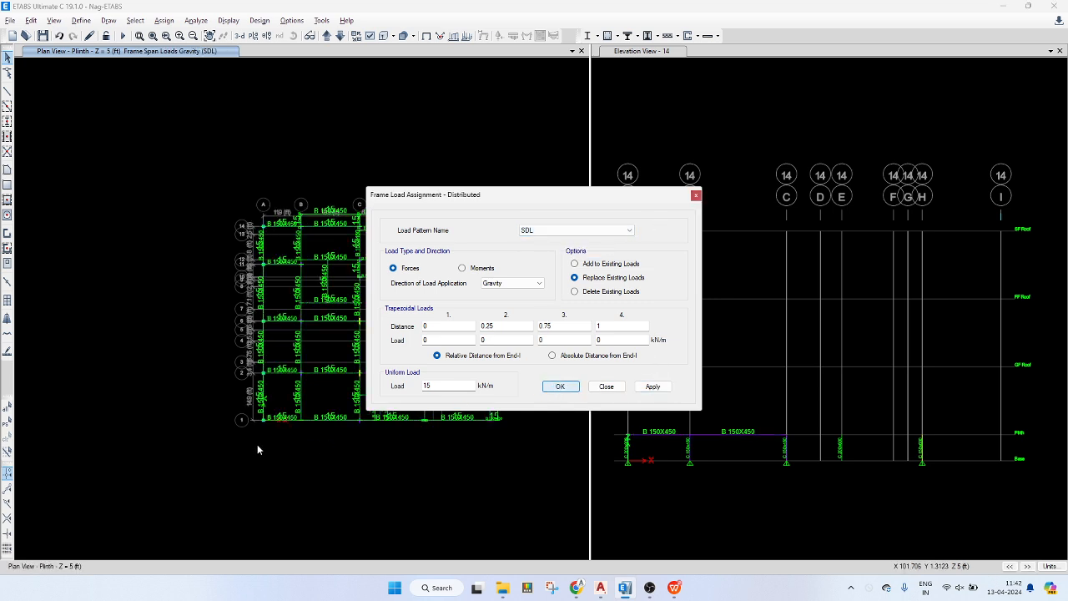
# - Check the loads assigned to the grid A beam between grids 2 and 6 in its beam information
pyautogui.scroll(7, 259, 359)
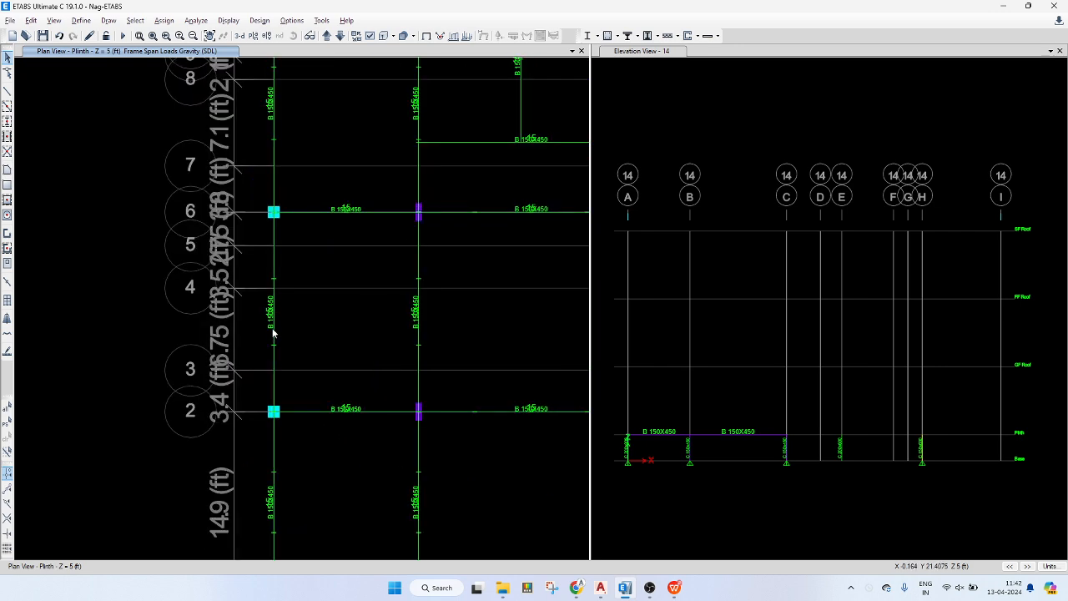
pyautogui.click(275, 308)
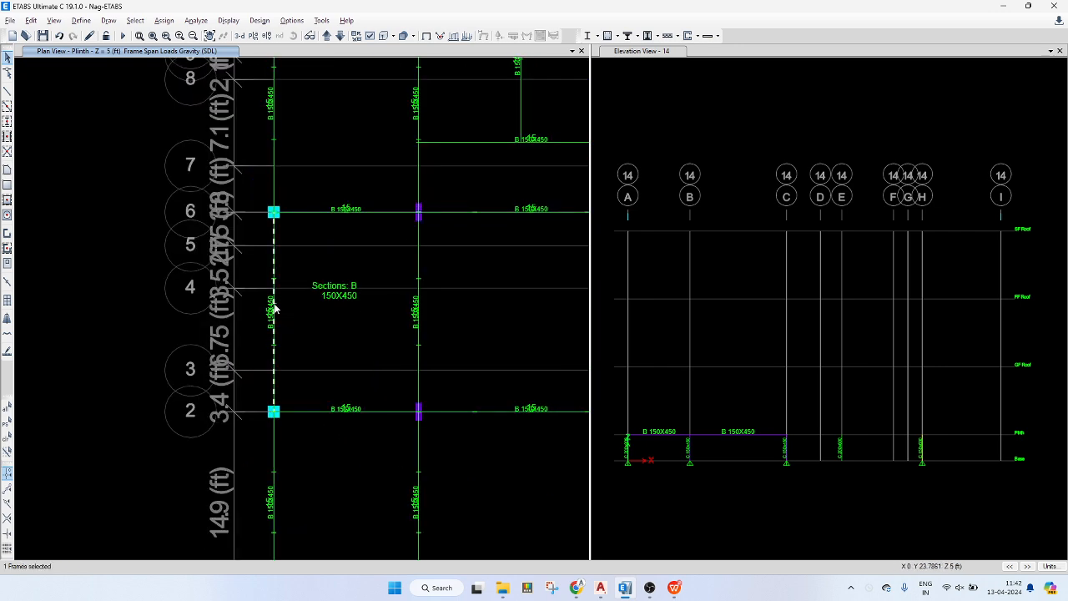
pyautogui.rightClick(276, 309)
pyautogui.click(546, 191)
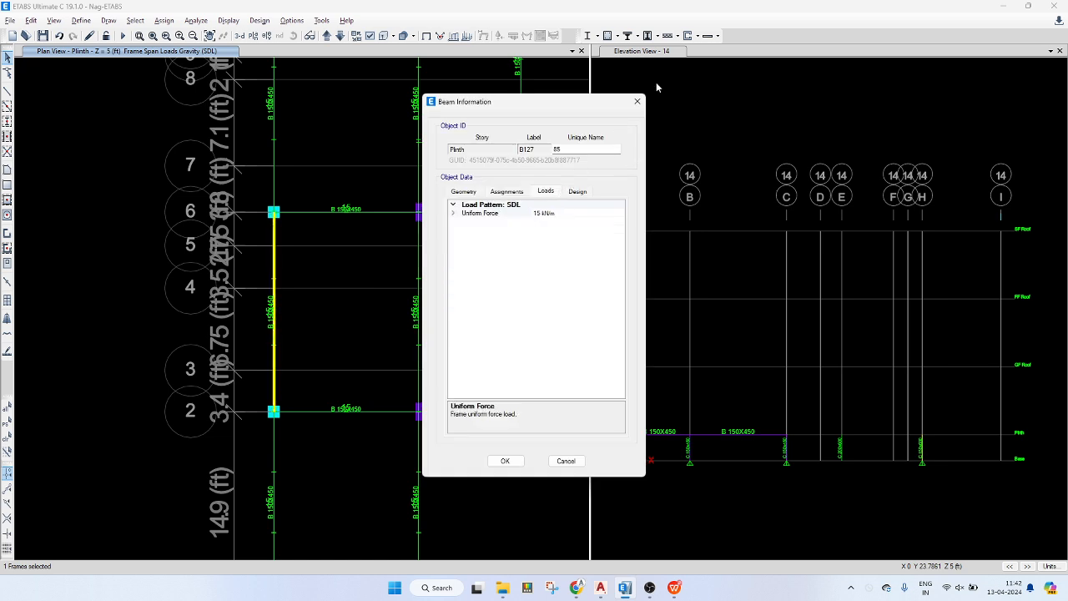
pyautogui.click(637, 101)
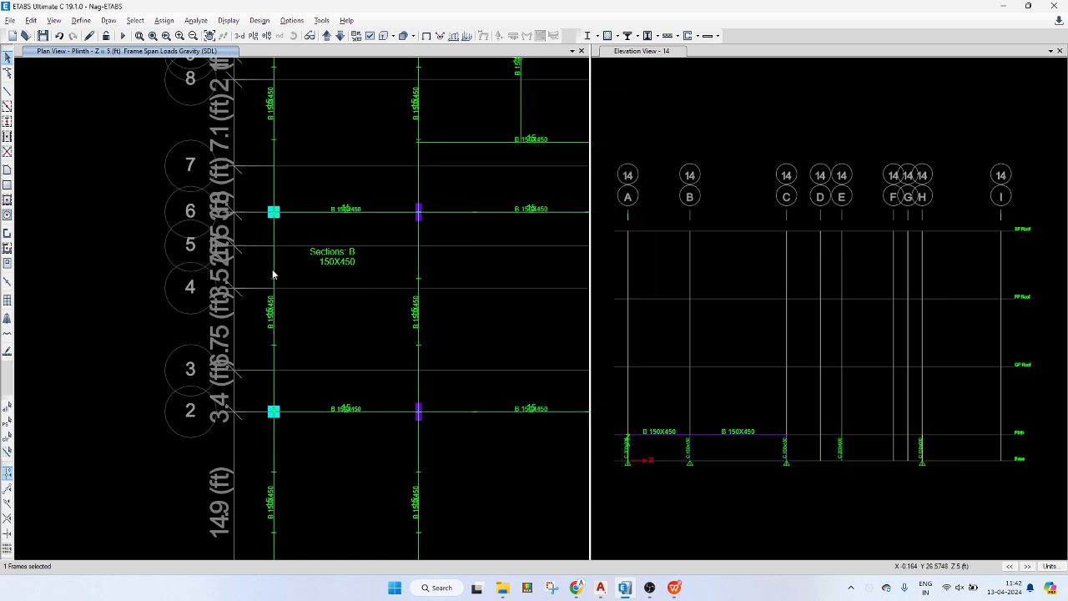
# - Replicate all joints and frames on the plinth plan to the GF Roof story, keeping the originals
pyautogui.scroll(-5, 326, 267)
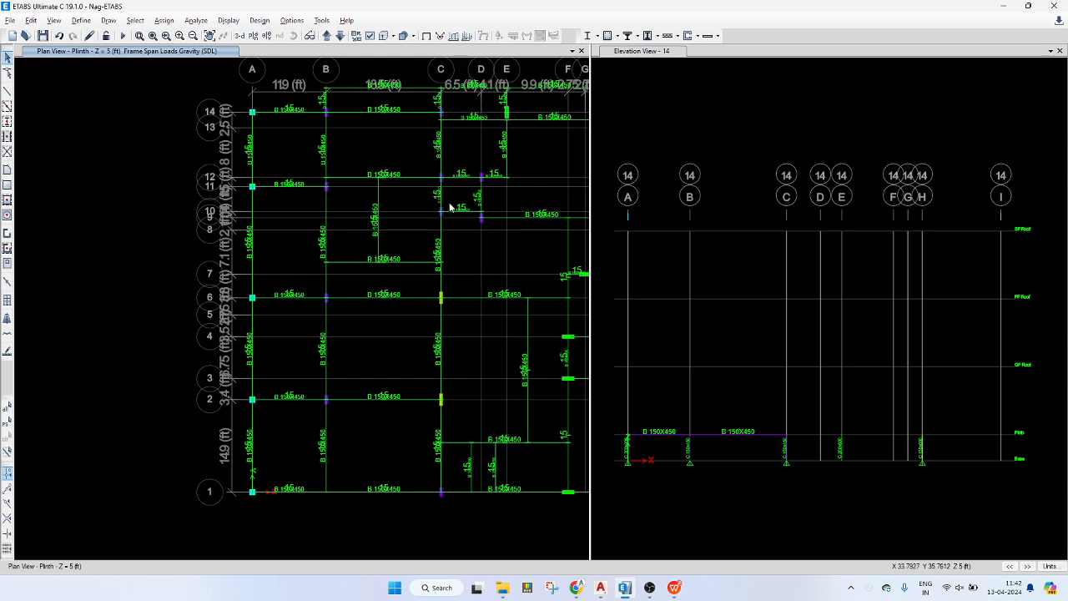
pyautogui.moveTo(424, 229); pyautogui.dragTo(389, 191, button='middle')
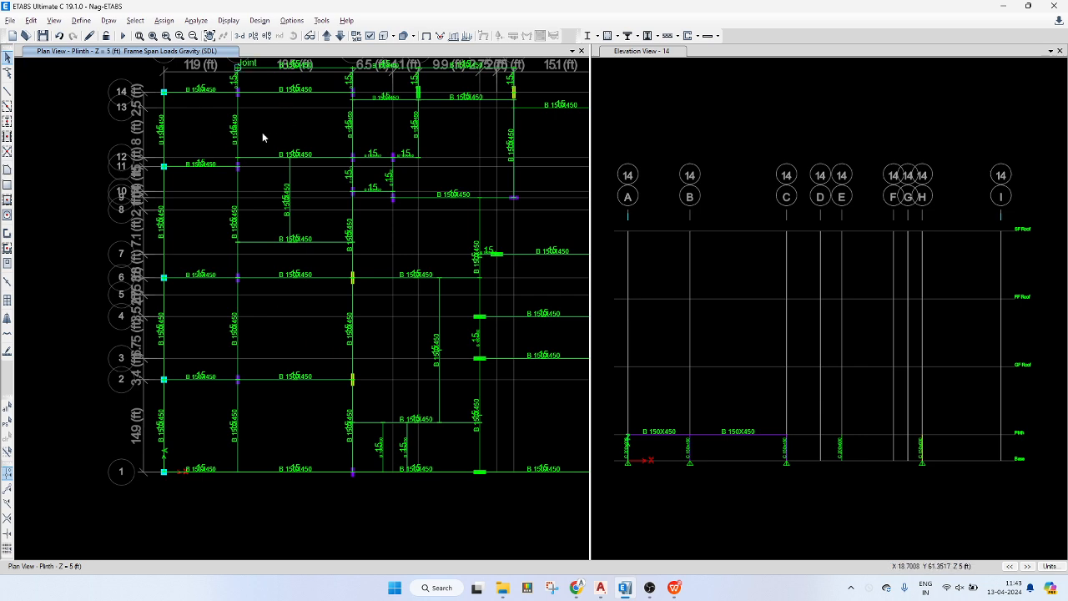
pyautogui.moveTo(370, 184); pyautogui.dragTo(336, 204, button='middle')
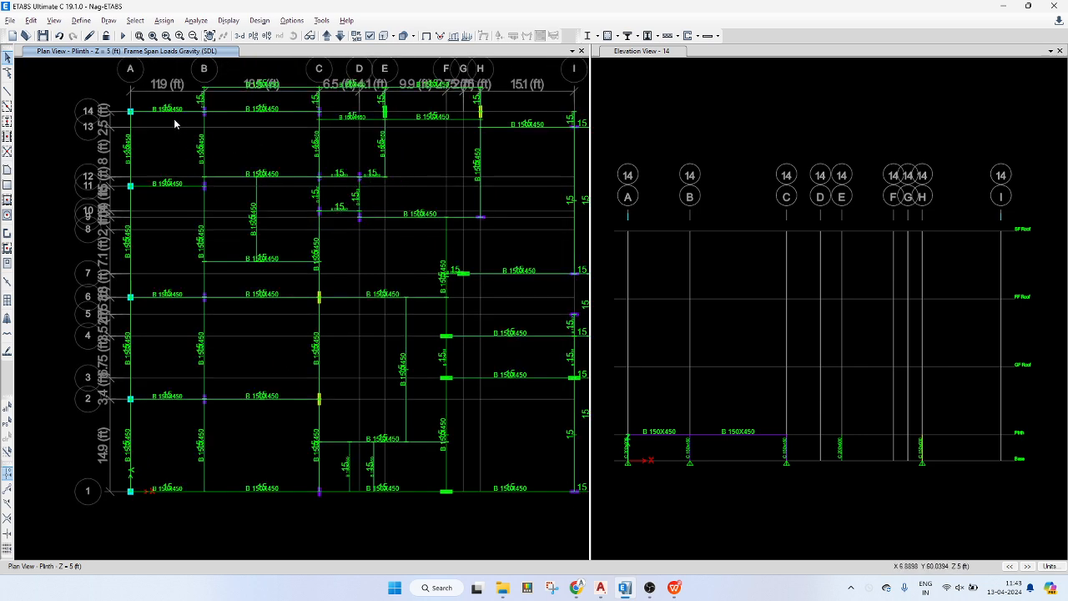
pyautogui.scroll(-2, 154, 96)
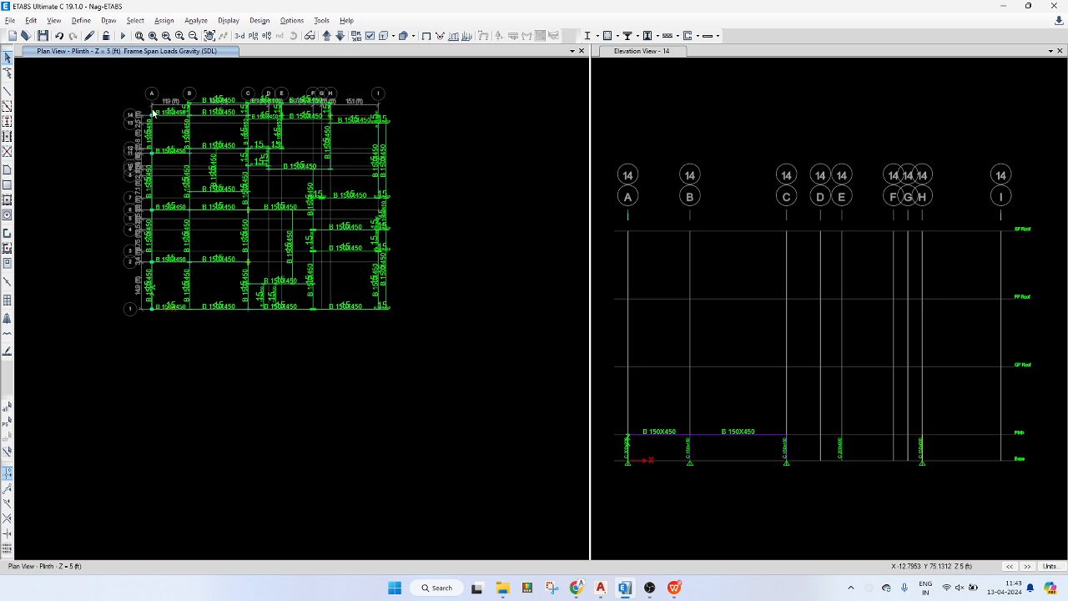
pyautogui.moveTo(117, 83); pyautogui.dragTo(415, 332)
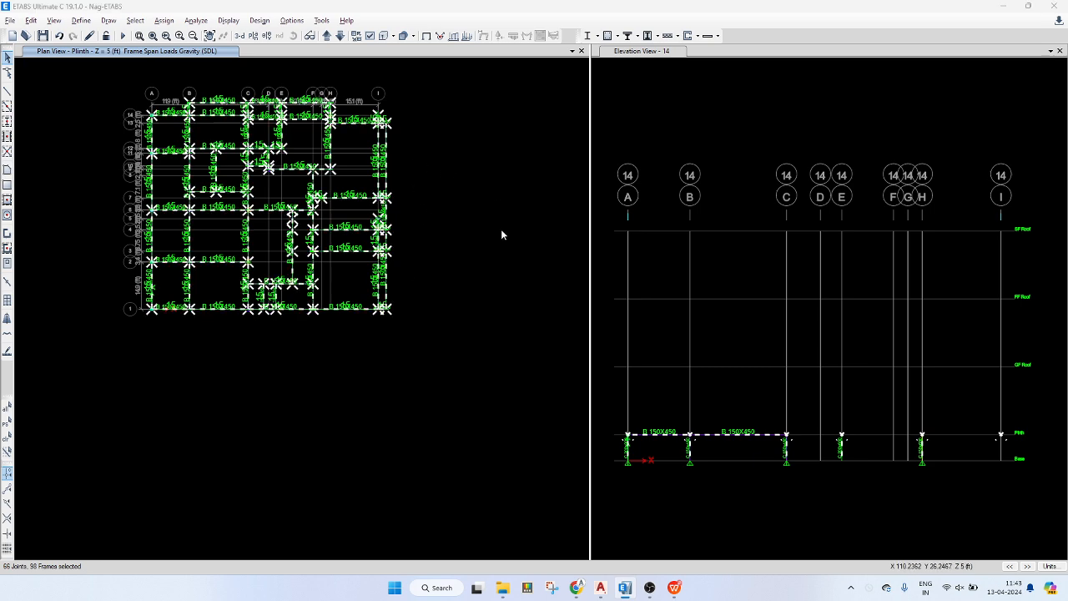
pyautogui.hotkey('ctrl', 'r')
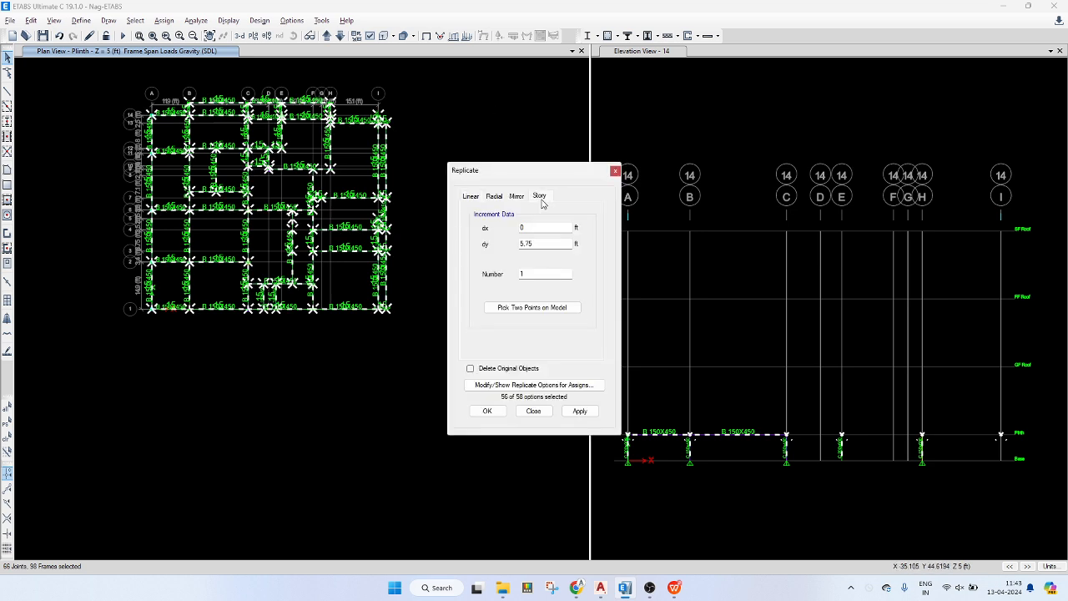
pyautogui.click(540, 197)
pyautogui.click(511, 244)
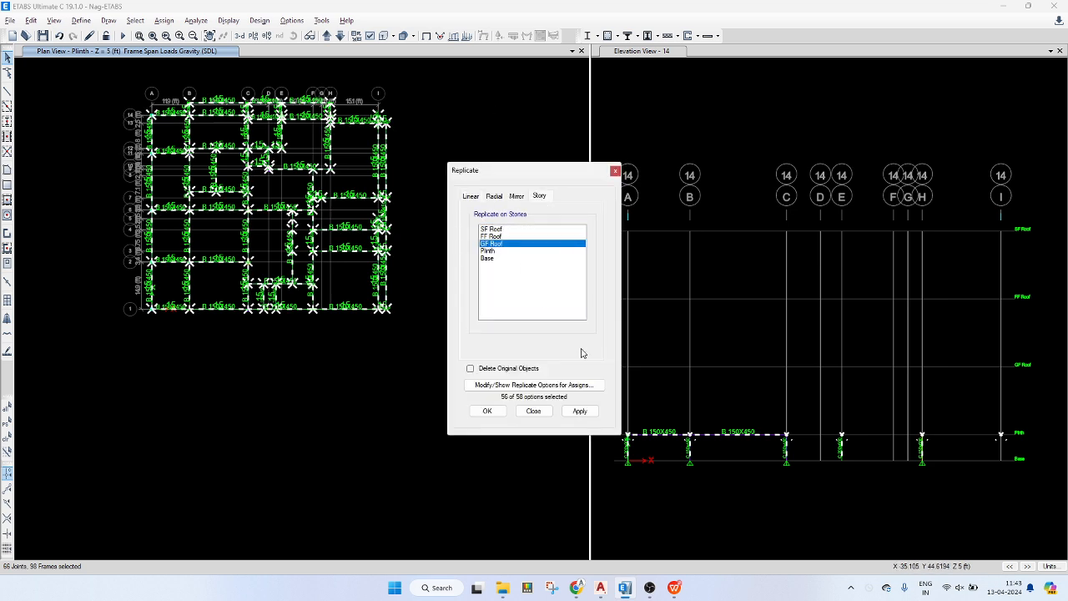
pyautogui.click(581, 411)
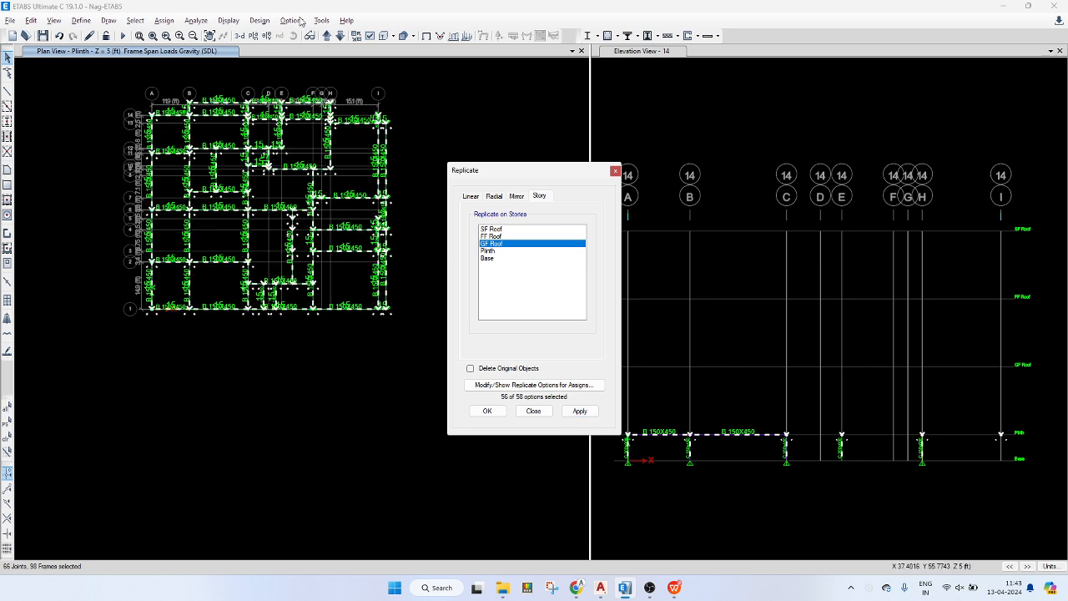
pyautogui.click(578, 411)
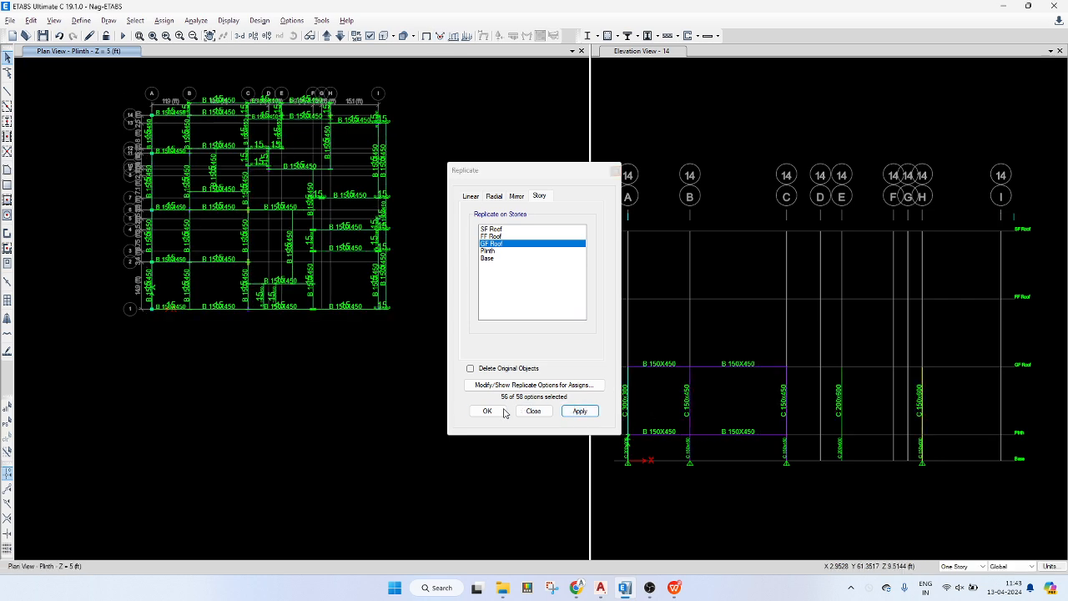
pyautogui.click(487, 411)
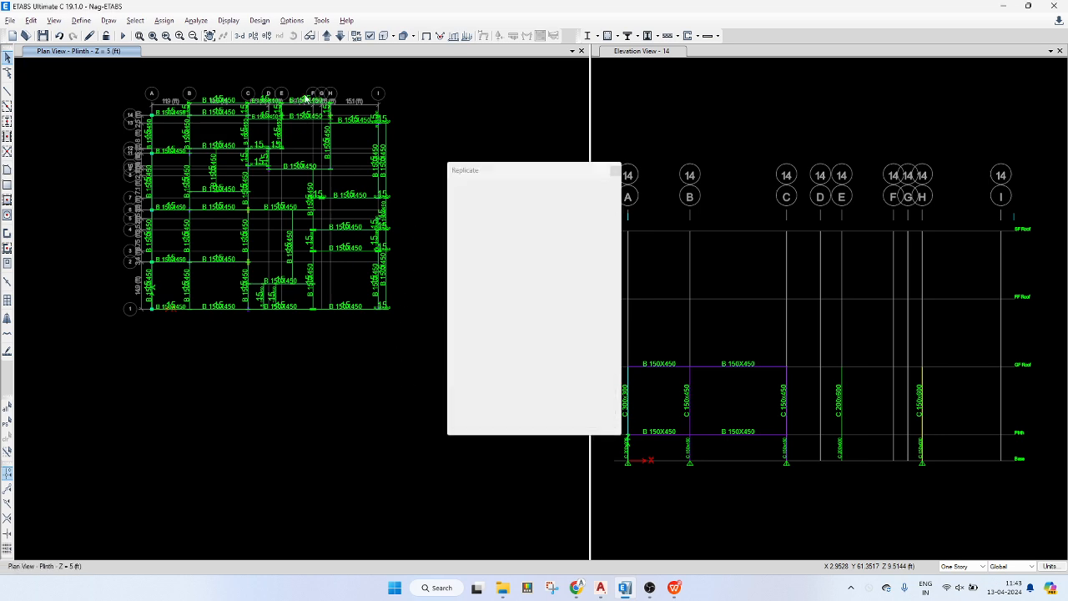
# - Look over the plinth beam layout and switch the plan view up to the GF Roof story
pyautogui.scroll(2, 303, 90)
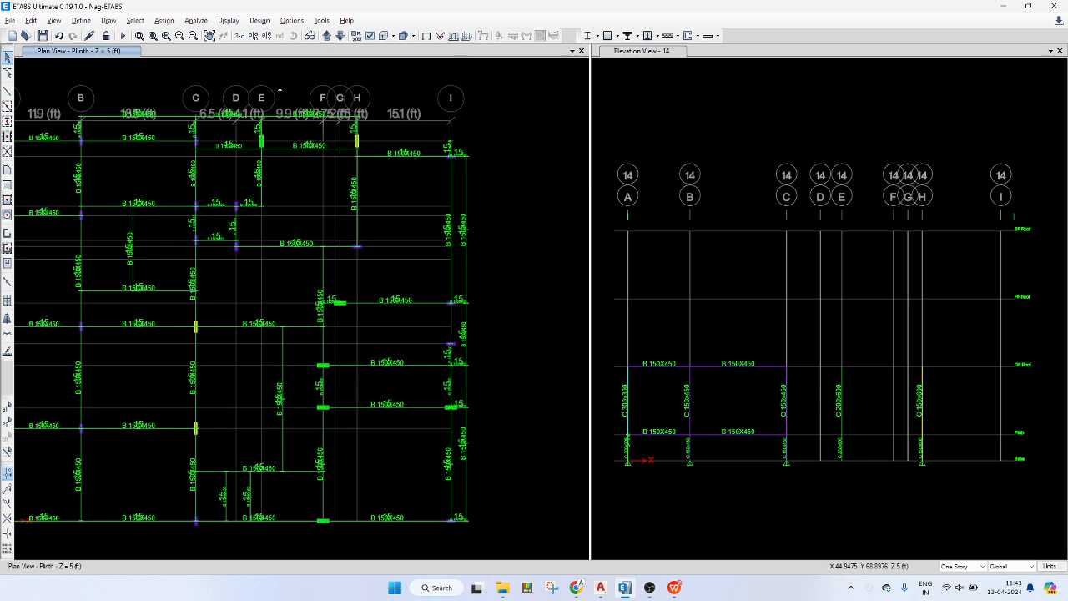
pyautogui.scroll(4, 283, 90)
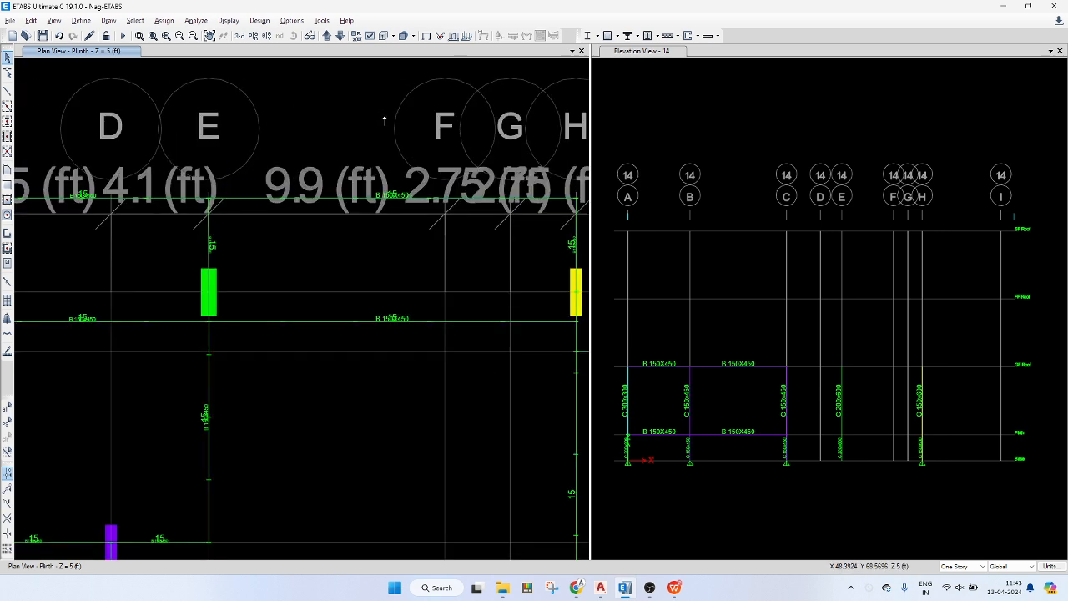
pyautogui.scroll(-2, 384, 121)
pyautogui.scroll(-2, 312, 155)
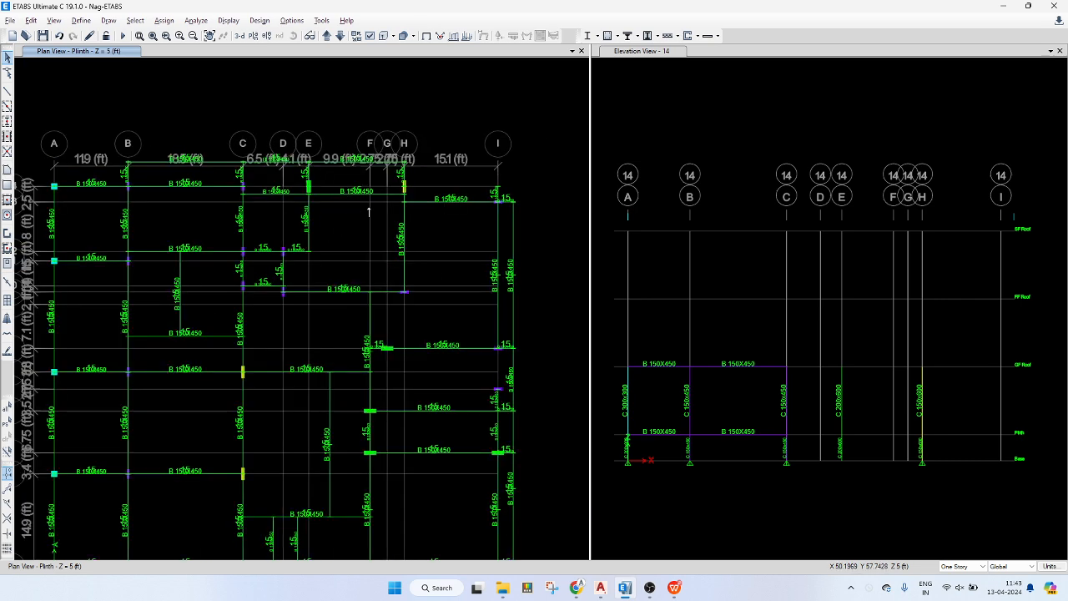
pyautogui.scroll(-1, 375, 233)
pyautogui.scroll(-1, 376, 231)
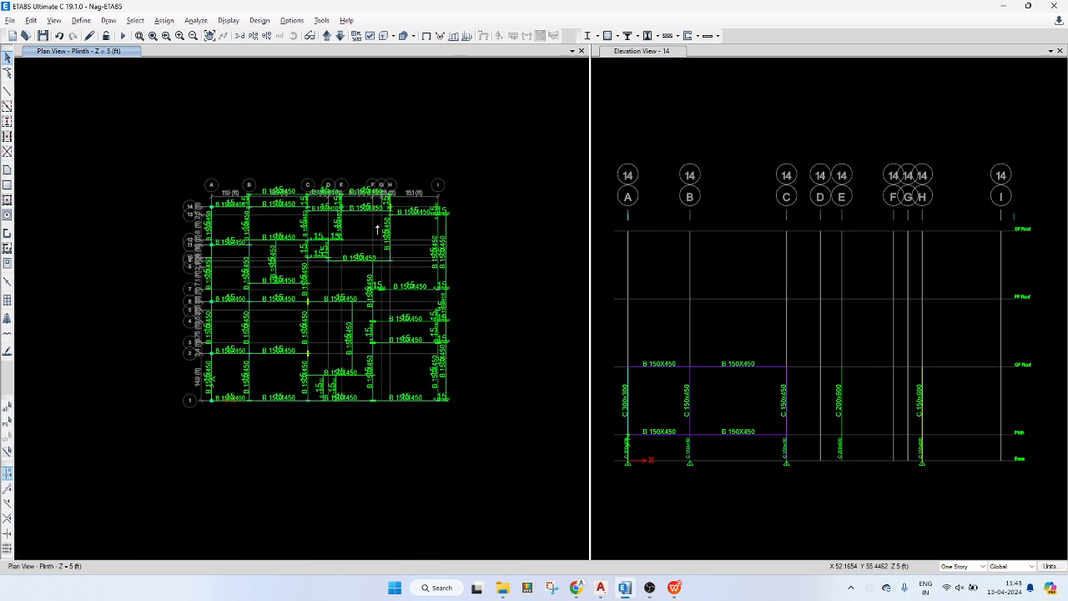
pyautogui.moveTo(364, 225); pyautogui.dragTo(369, 214, button='middle')
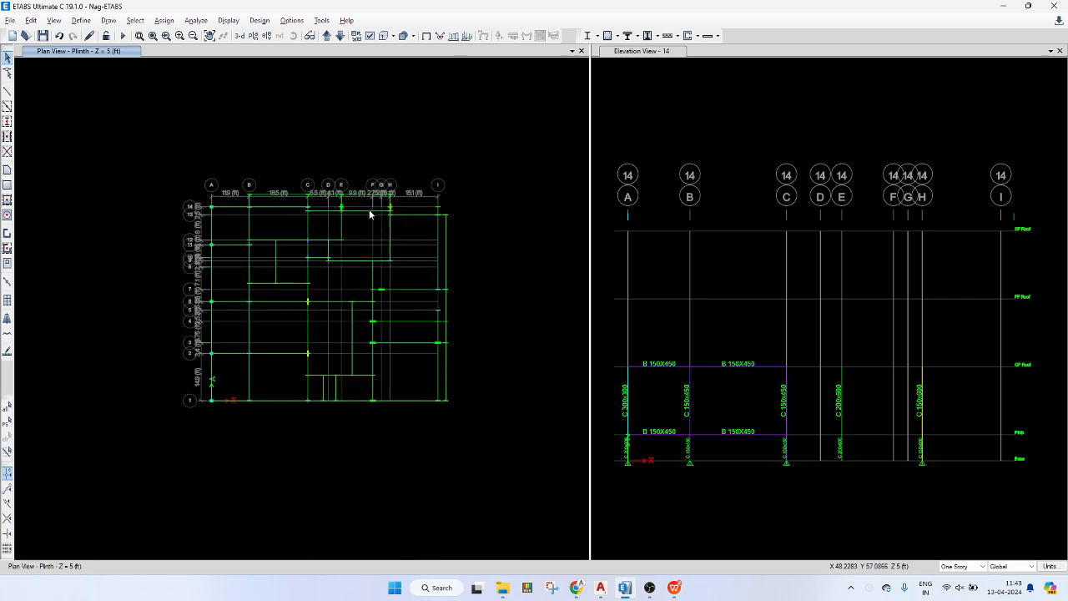
pyautogui.click(331, 38)
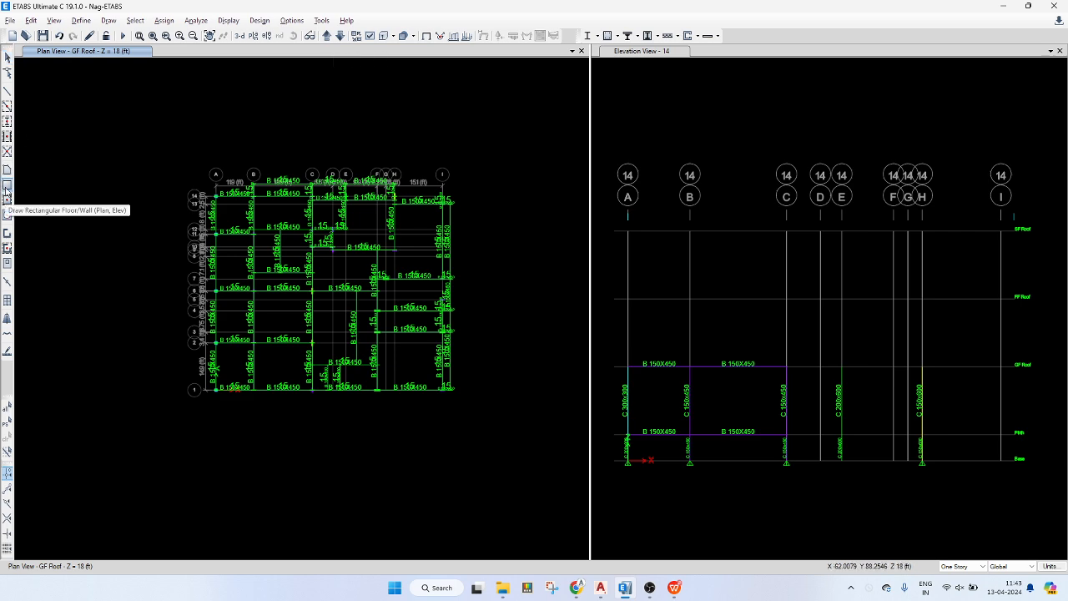
# - Draw a rectangular TW150 floor on the GF Roof plan from grid point B-14 to grid point I-1
pyautogui.click(7, 187)
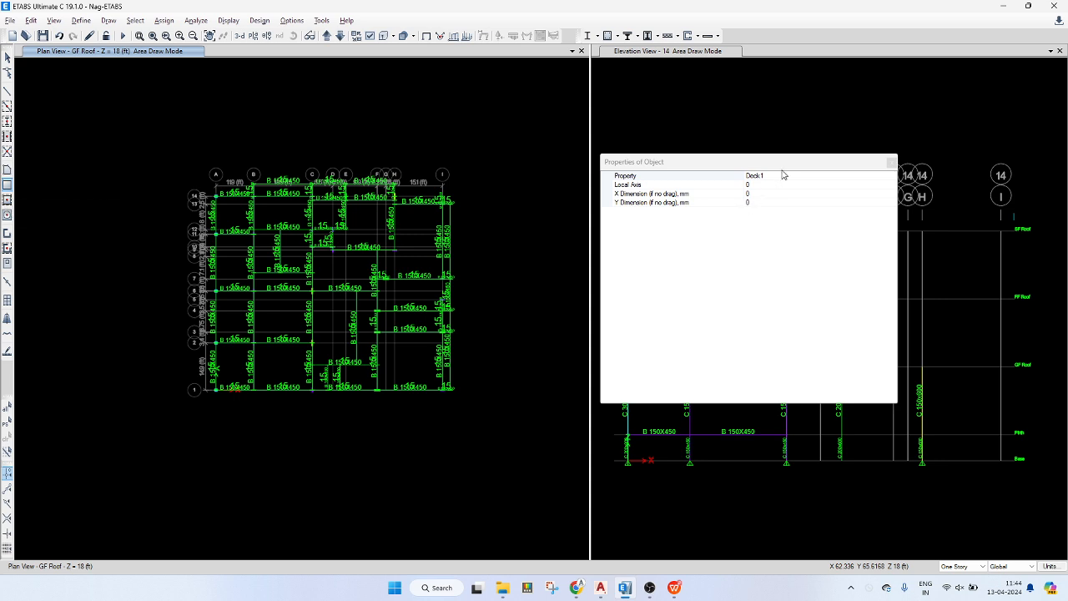
pyautogui.click(847, 176)
pyautogui.click(891, 176)
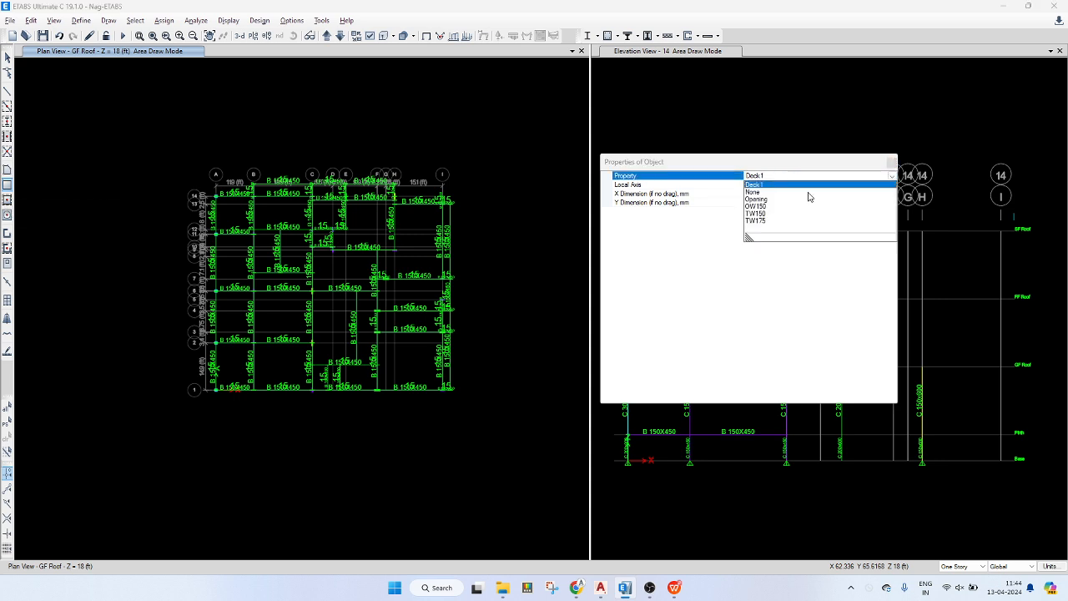
pyautogui.click(767, 214)
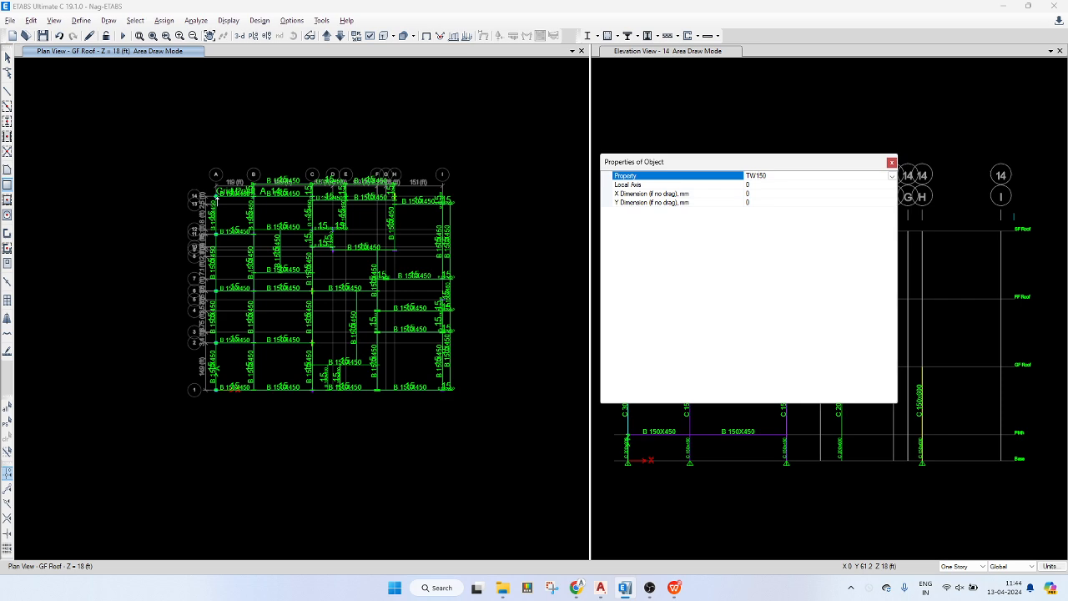
pyautogui.scroll(2, 215, 194)
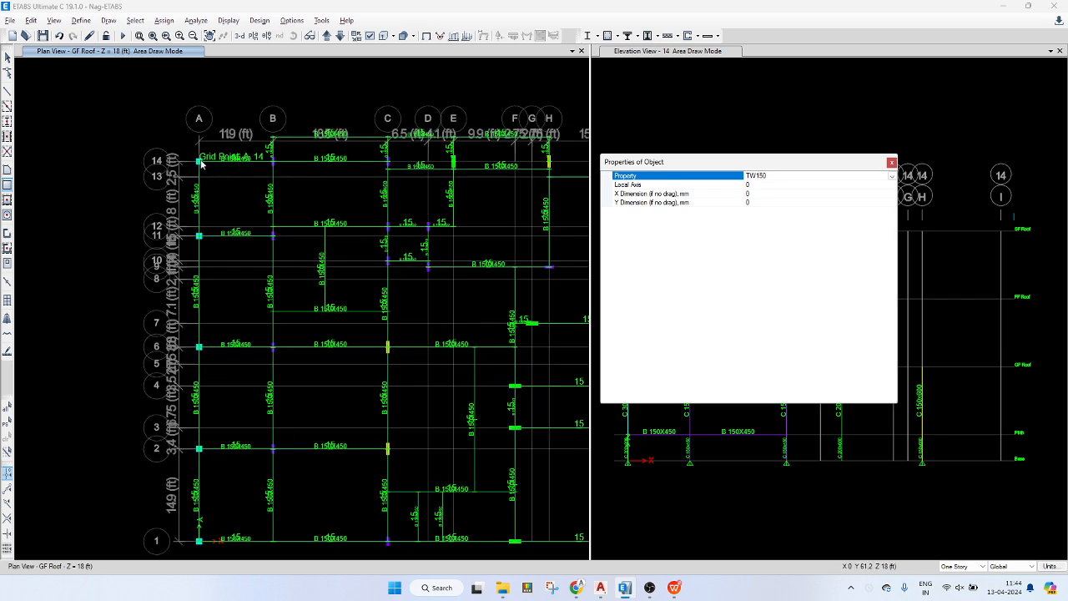
pyautogui.moveTo(274, 162); pyautogui.dragTo(515, 447)
# - Draw a second TW150 floor over the narrow projecting strip beyond grid I, between grids 13 and 1
pyautogui.scroll(-3, 383, 349)
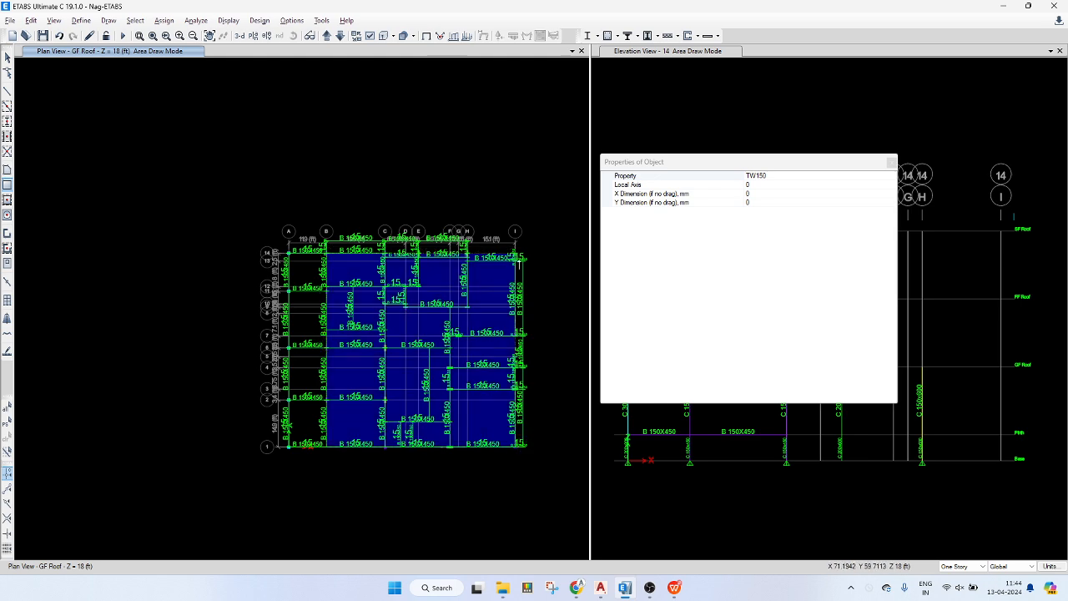
pyautogui.moveTo(522, 260); pyautogui.dragTo(517, 449)
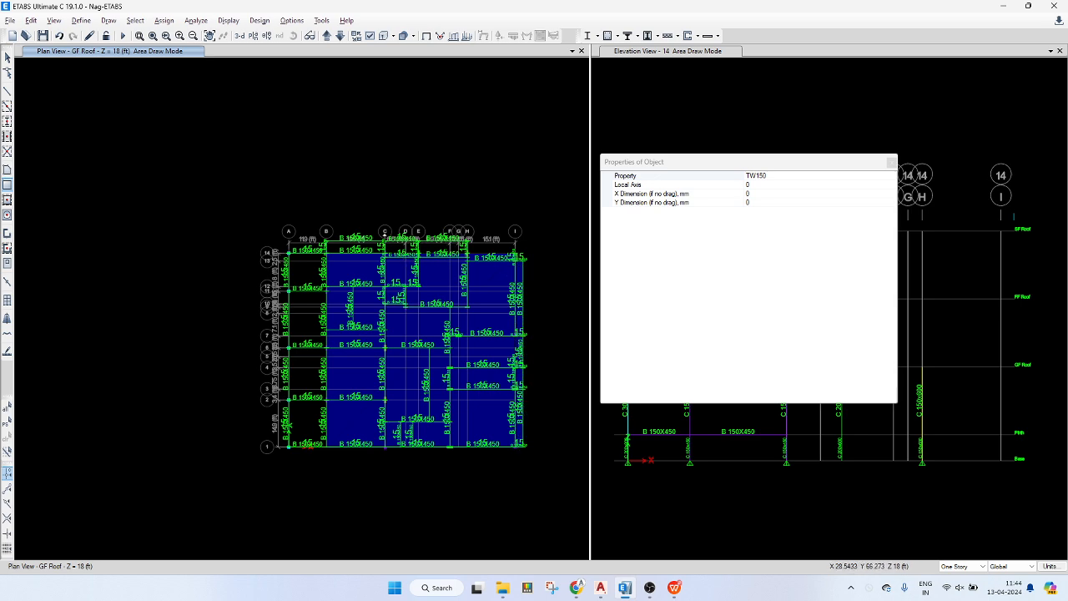
pyautogui.scroll(1, 469, 242)
pyautogui.scroll(1, 470, 263)
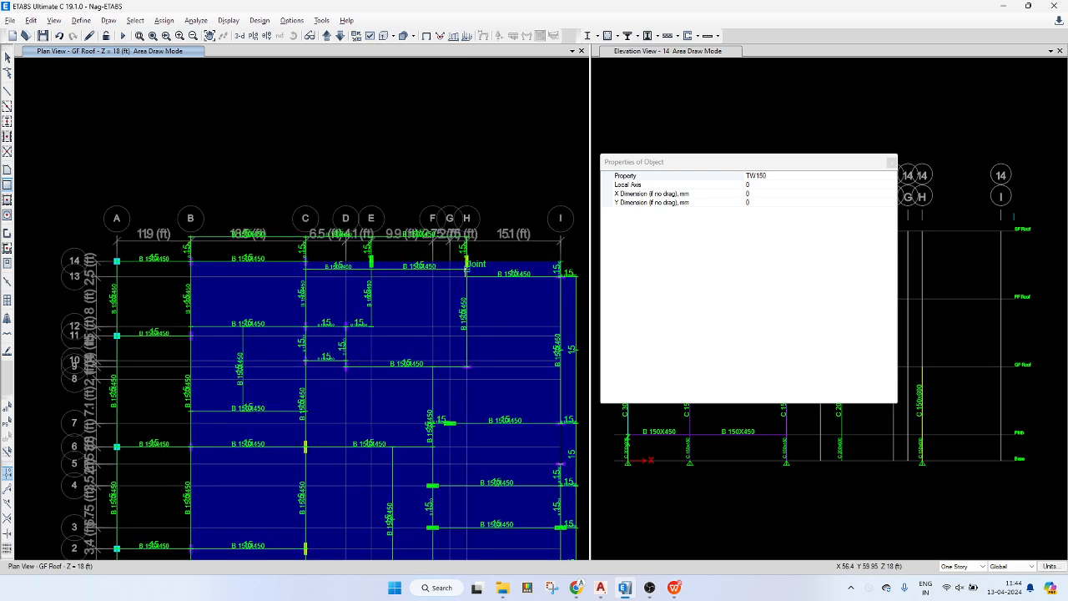
pyautogui.press('Escape')
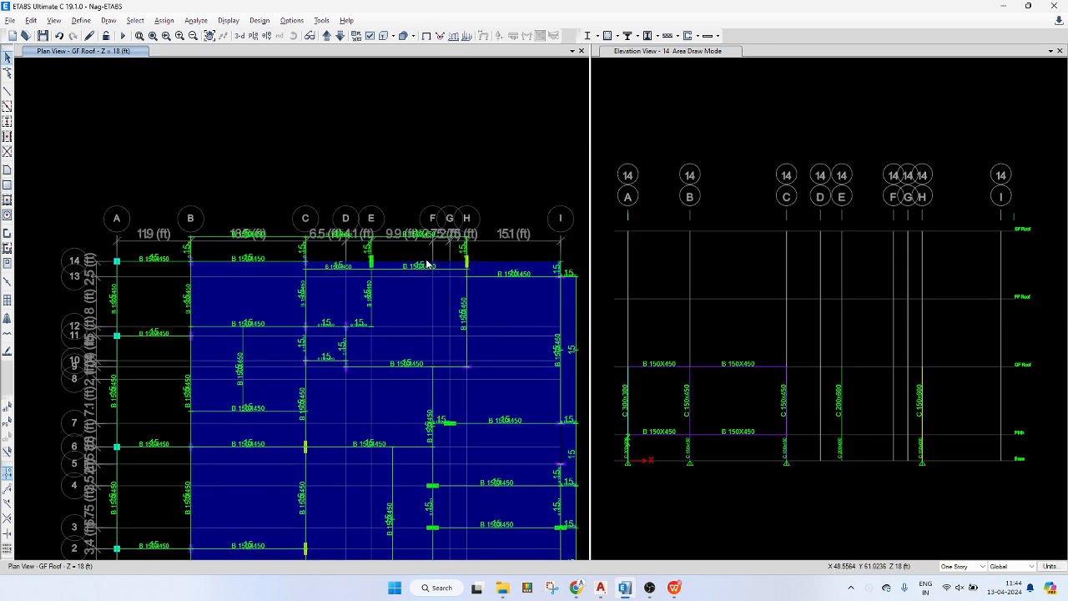
# - Select everything on the GF Roof plan and deselect all object types except Beams and Floors
pyautogui.scroll(-4, 305, 232)
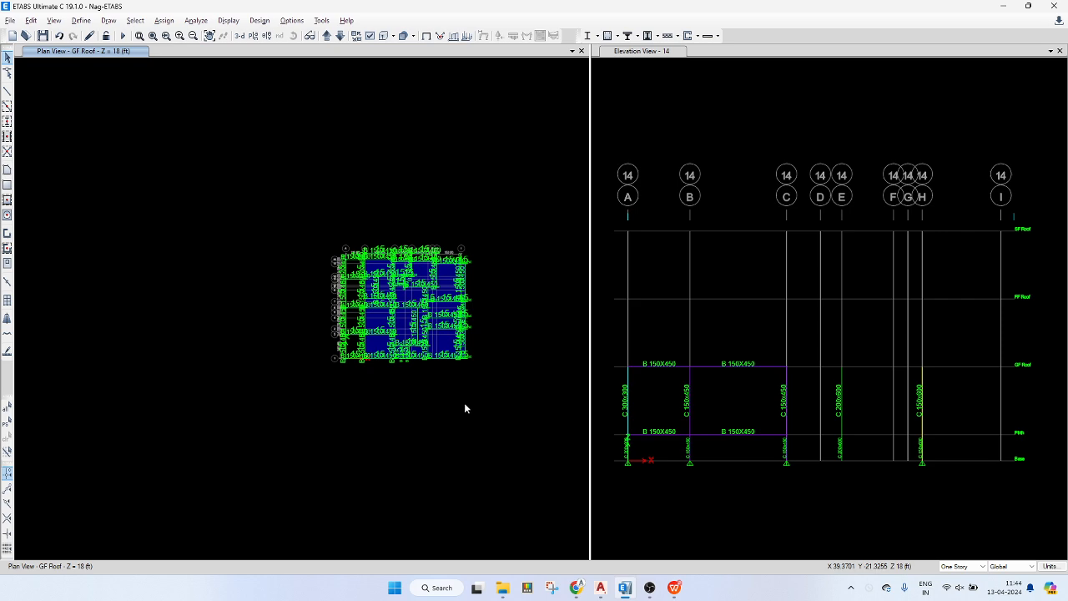
pyautogui.moveTo(274, 203); pyautogui.dragTo(505, 402)
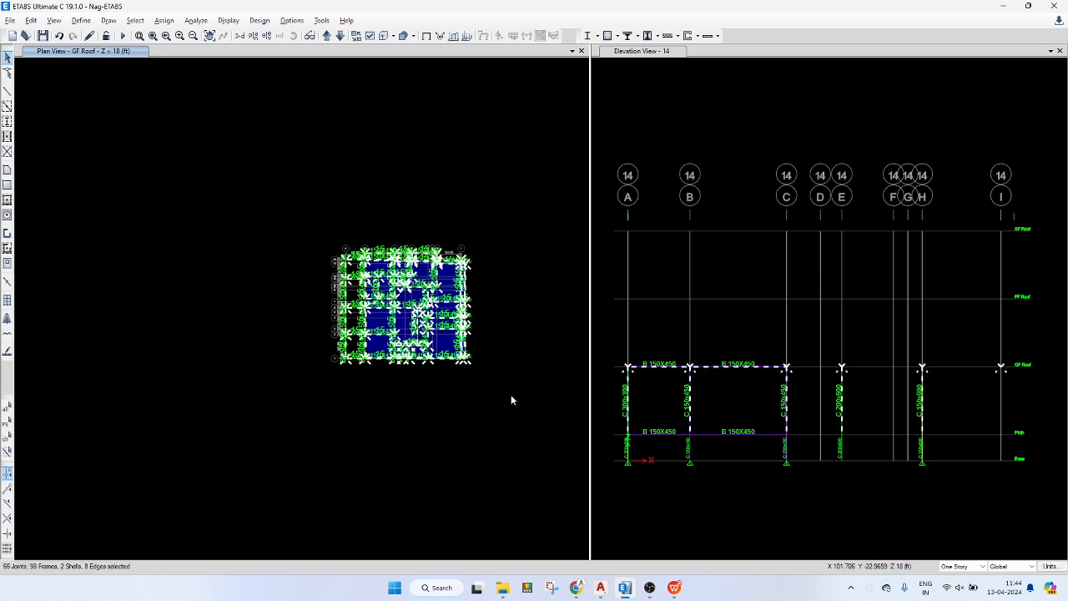
pyautogui.hotkey('ctrl', 'shift', 't')
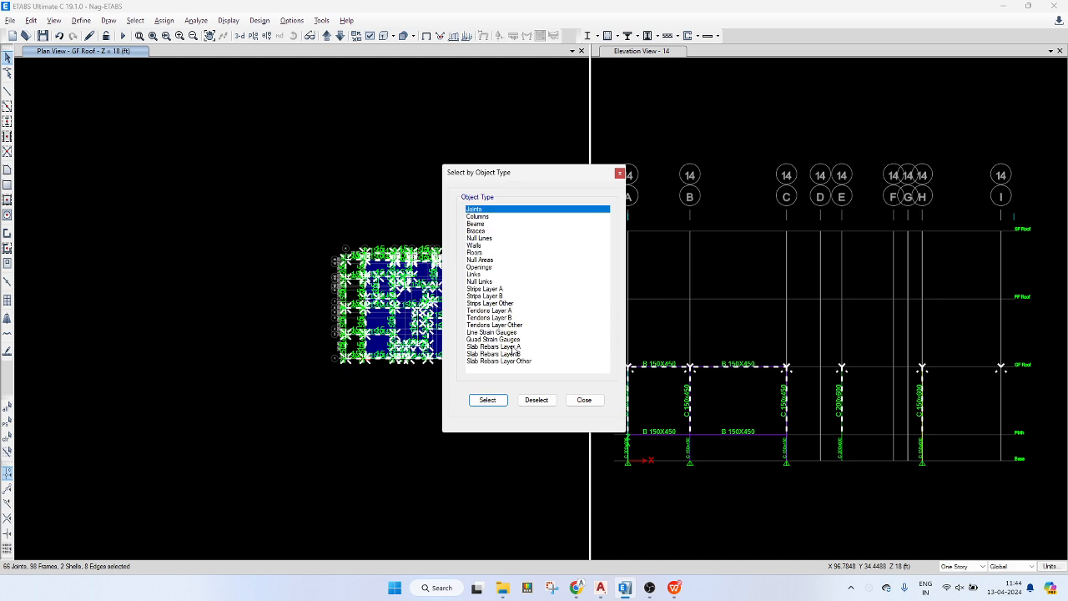
pyautogui.keyDown('shift'); pyautogui.click(523, 360); pyautogui.keyUp('shift')
pyautogui.keyDown('ctrl'); pyautogui.click(501, 224); pyautogui.keyUp('ctrl')
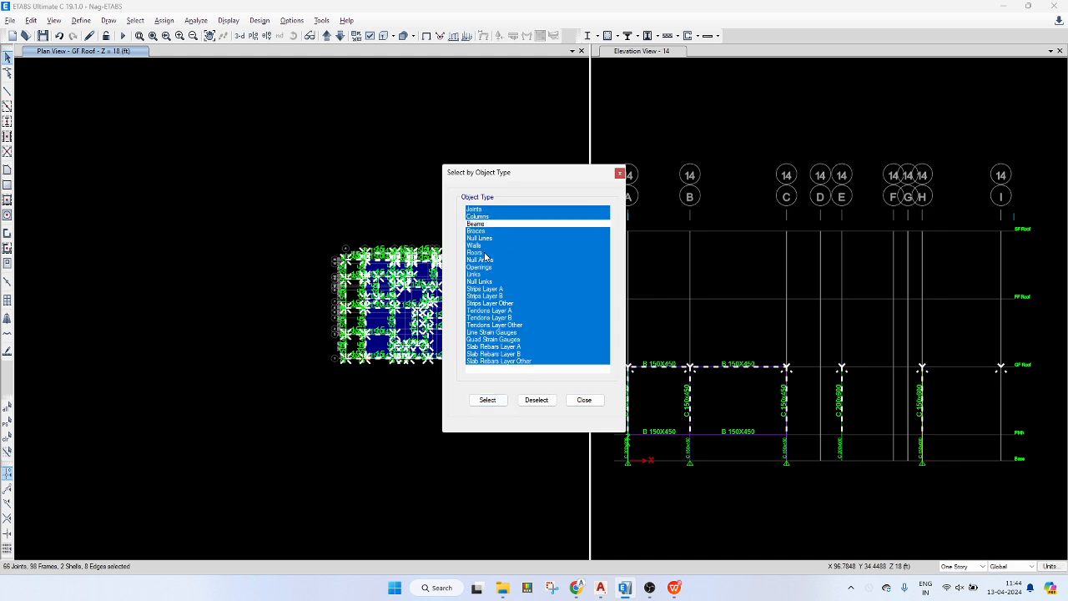
pyautogui.keyDown('ctrl'); pyautogui.click(484, 253); pyautogui.keyUp('ctrl')
pyautogui.click(536, 400)
pyautogui.click(584, 400)
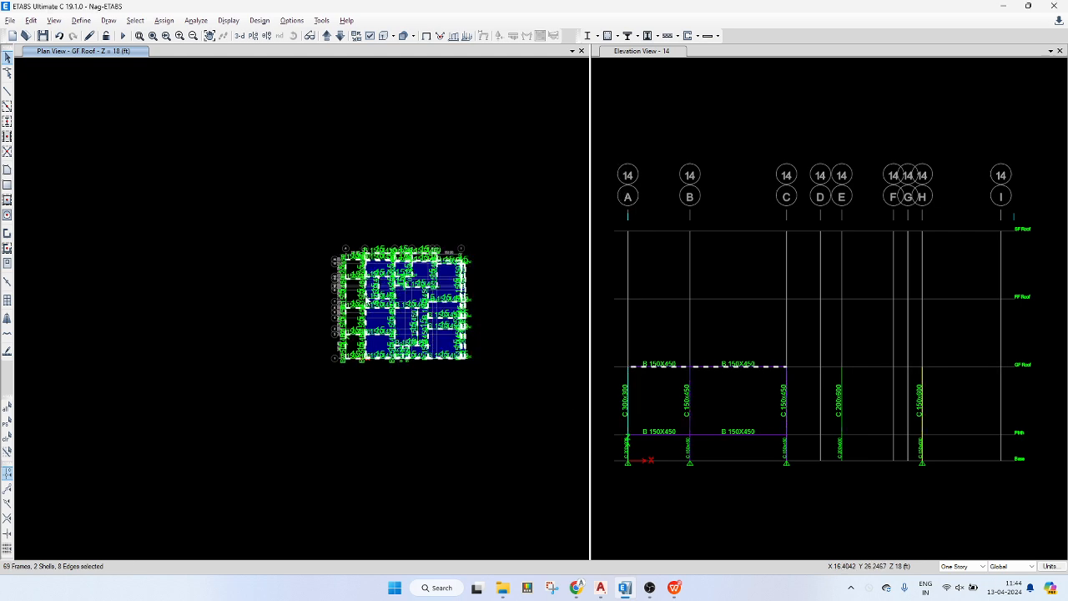
# - Divide the selected floors by cookie cutting at the selected frame objects, with Extend Frames to Shell Edges turned off
pyautogui.scroll(3, 368, 300)
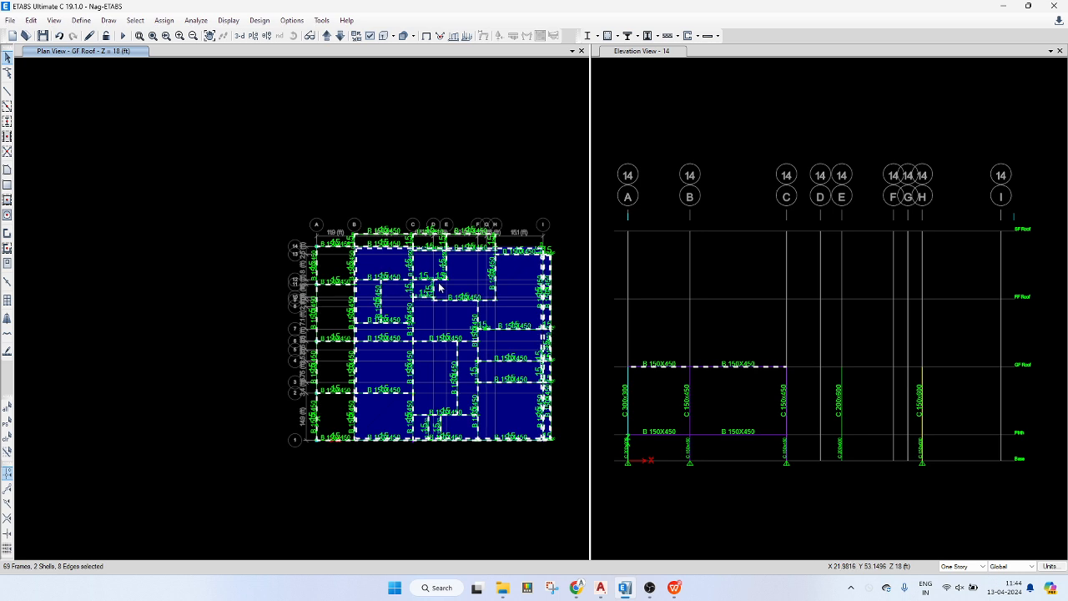
pyautogui.hotkey('ctrl', 'd')
pyautogui.click(480, 278)
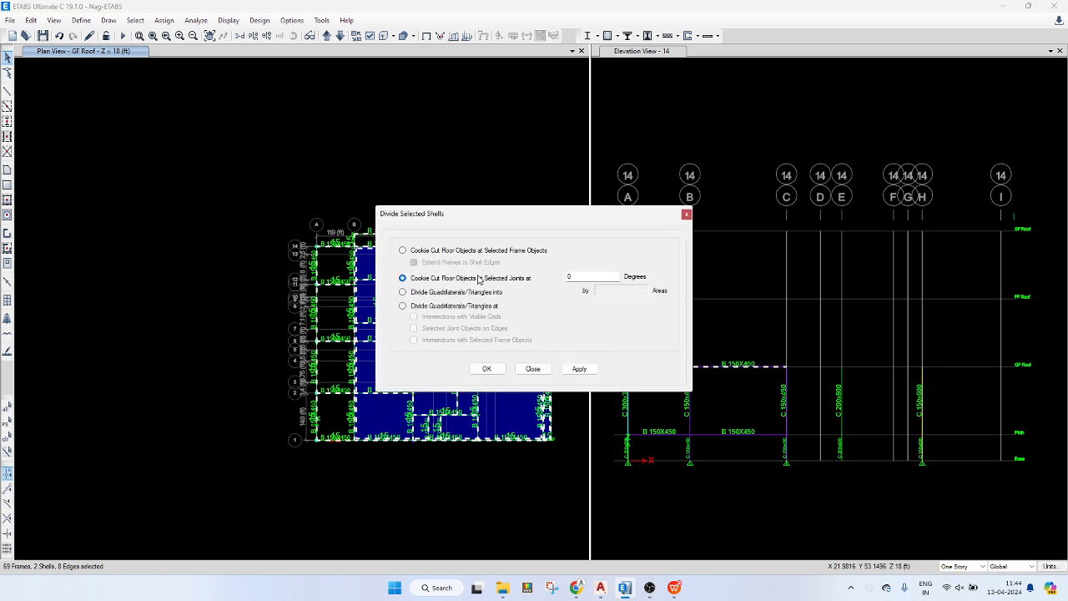
pyautogui.click(501, 252)
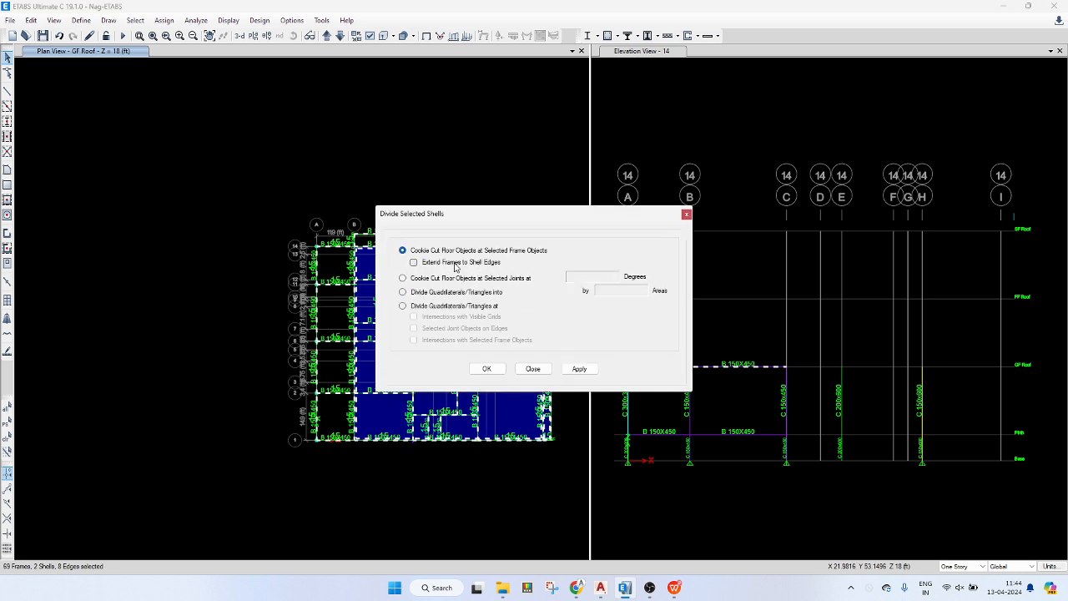
pyautogui.click(580, 369)
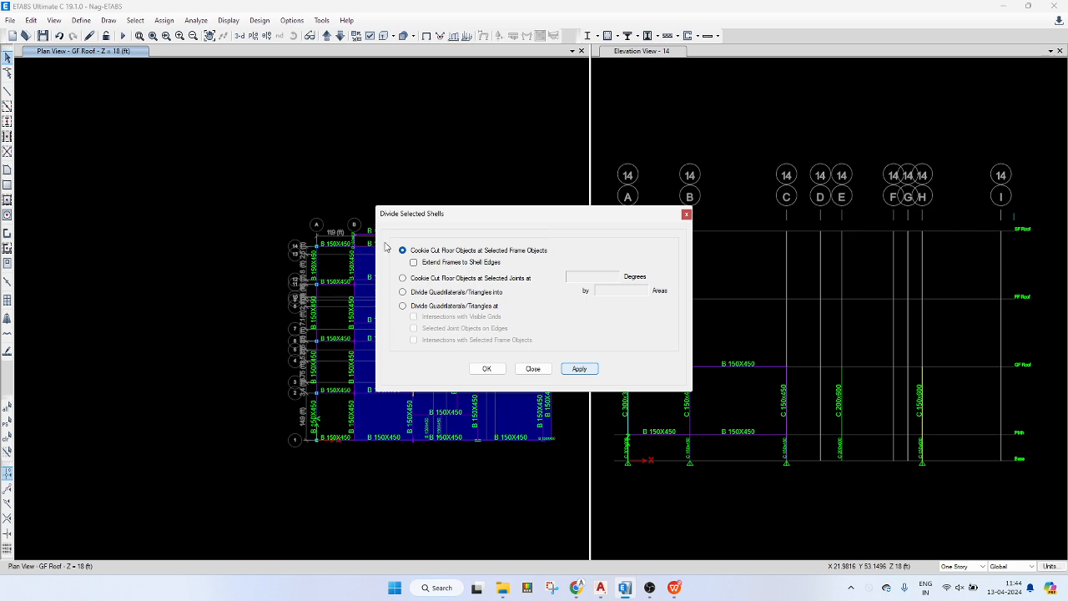
pyautogui.press('Escape')
pyautogui.scroll(2, 448, 251)
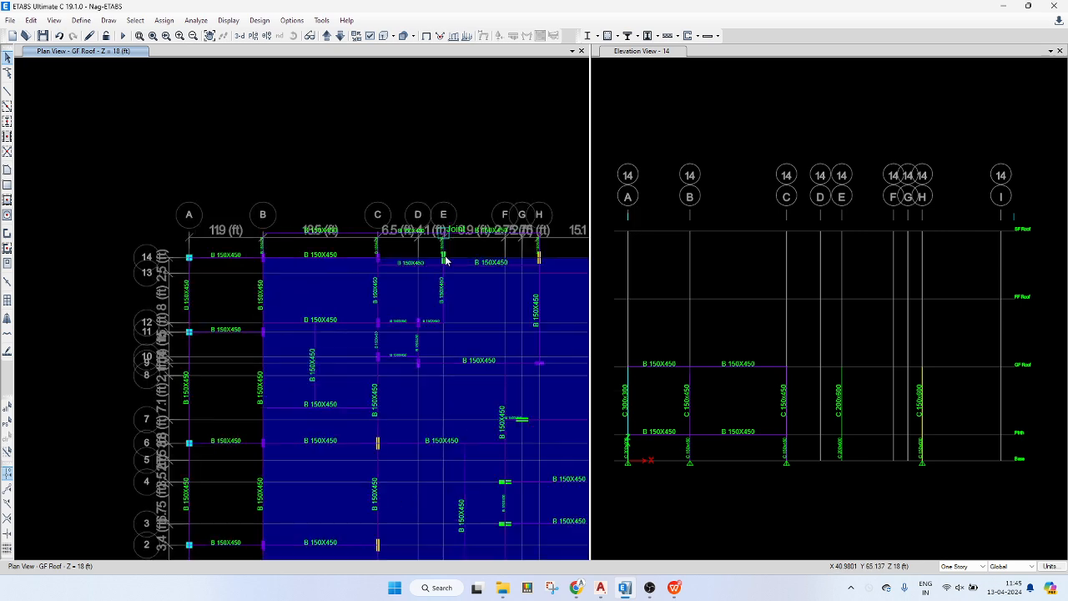
pyautogui.scroll(2, 445, 262)
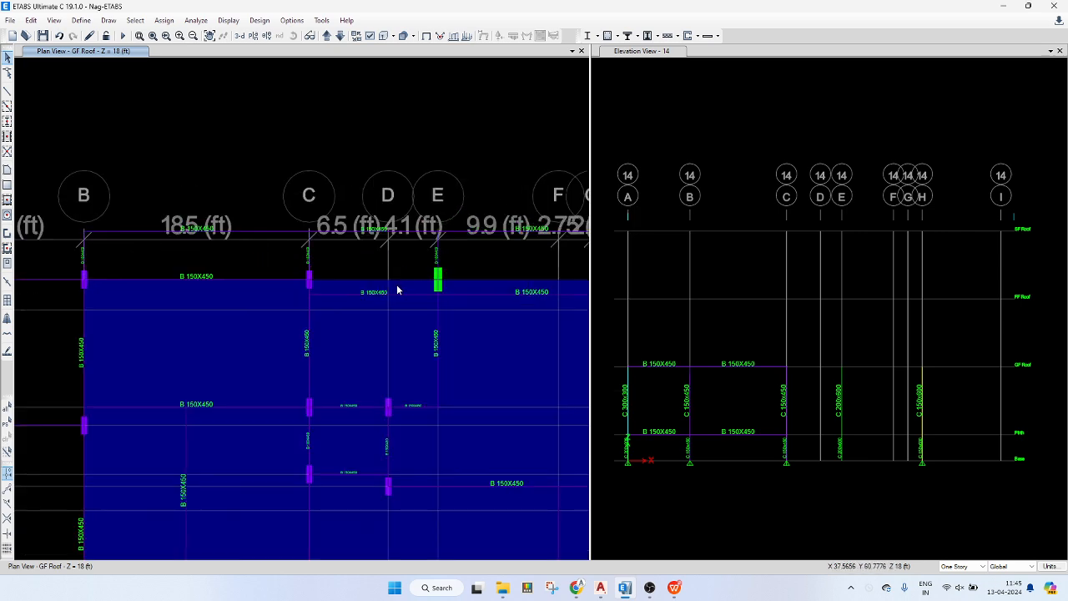
# - Delete the floor pieces along grid 14 outside the beams, from grid C to H and from grid H to I
pyautogui.click(397, 290)
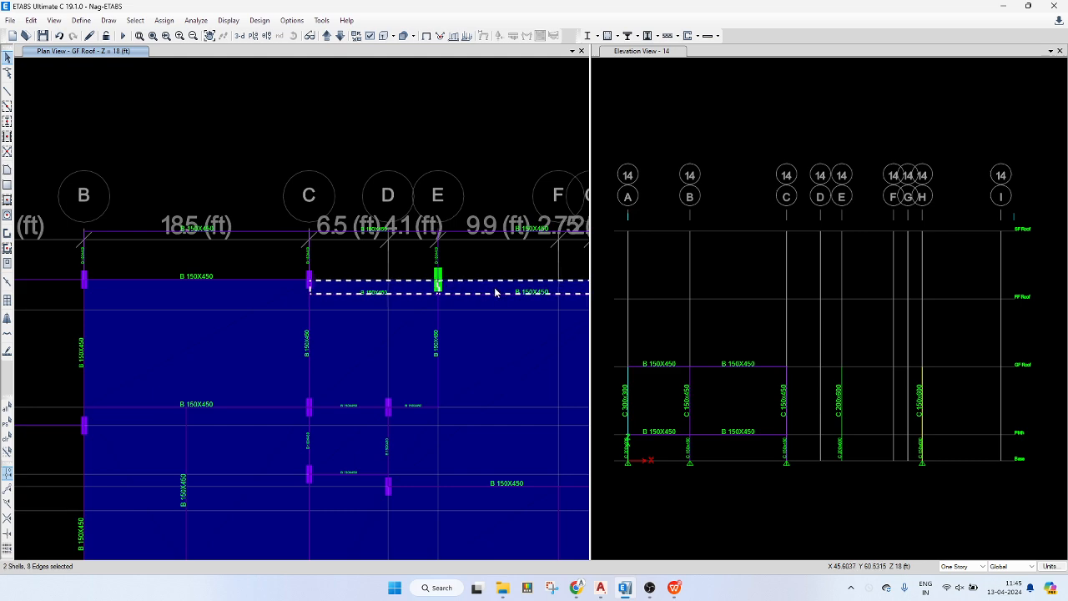
pyautogui.press('Delete')
pyautogui.scroll(-3, 441, 261)
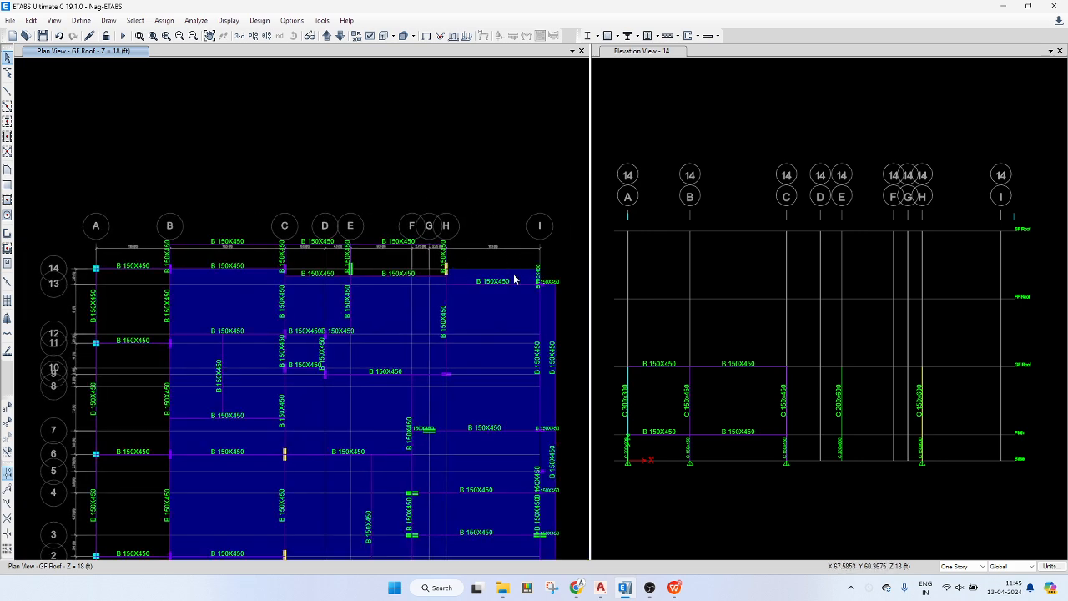
pyautogui.click(515, 280)
pyautogui.press('Delete')
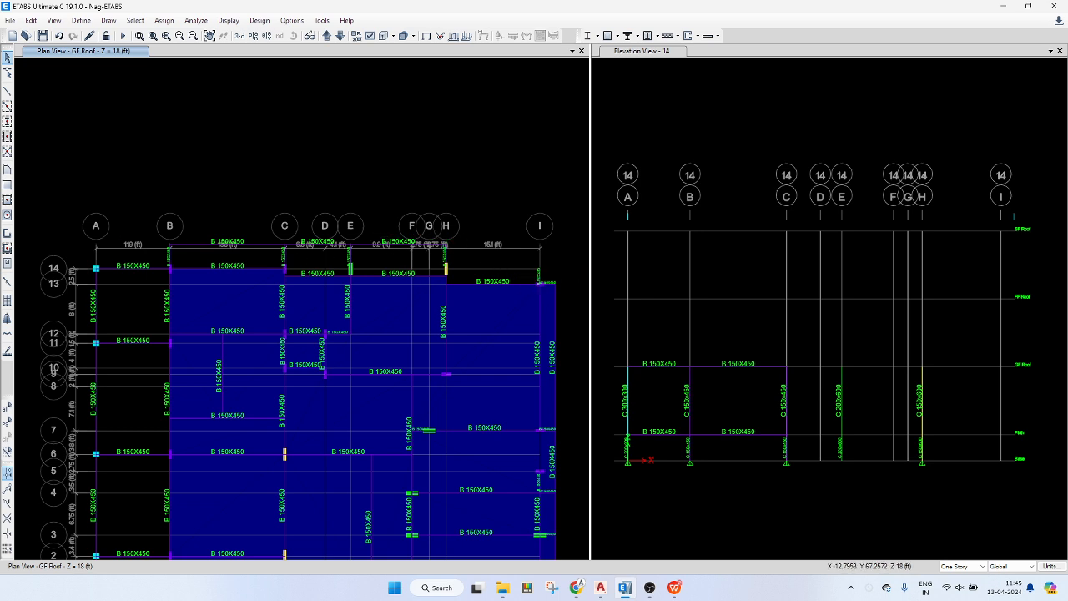
# - Draw a rectangular OW150 floor over the projection beyond grid 14, between grids B and C
pyautogui.click(7, 186)
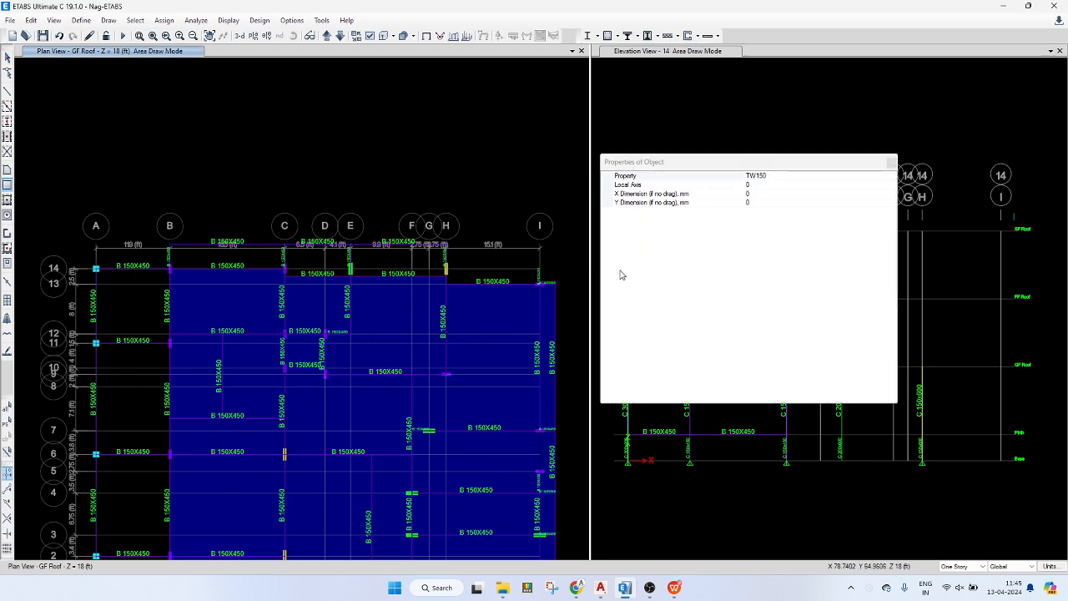
pyautogui.click(829, 175)
pyautogui.click(830, 176)
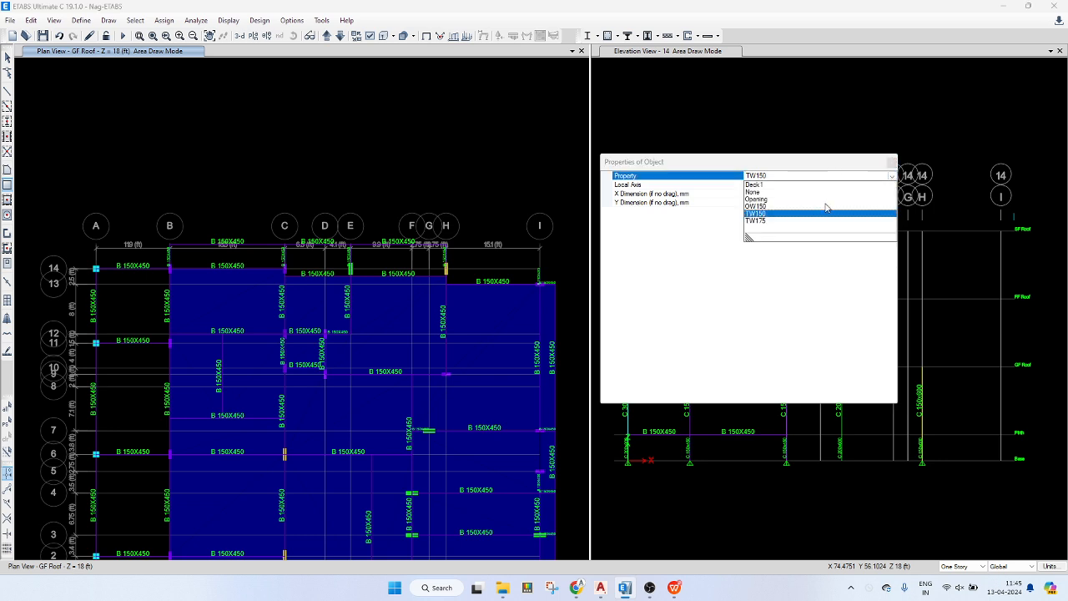
pyautogui.click(822, 206)
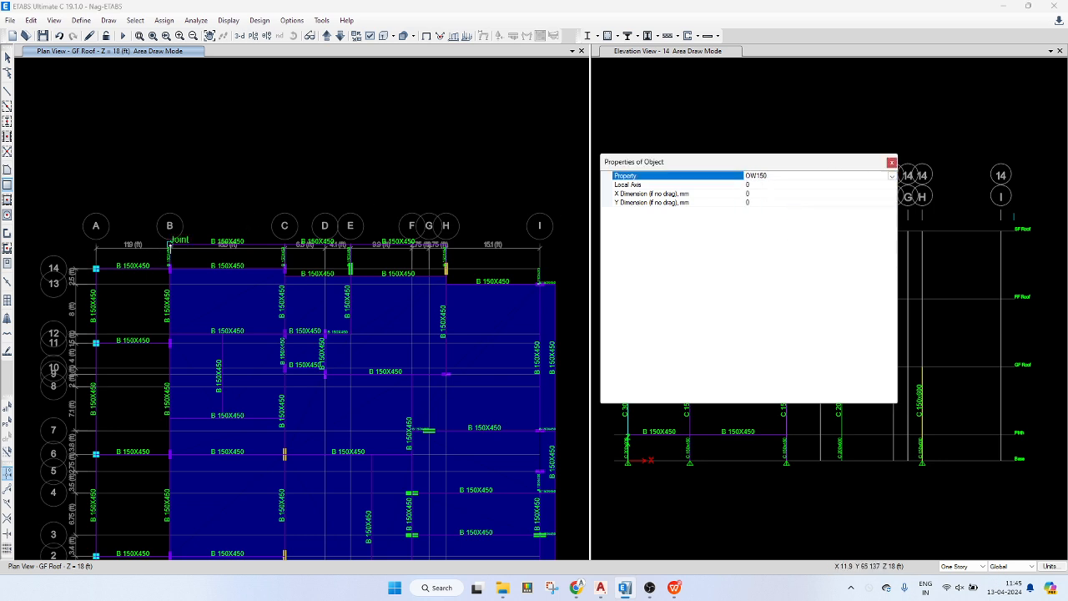
pyautogui.click(170, 245)
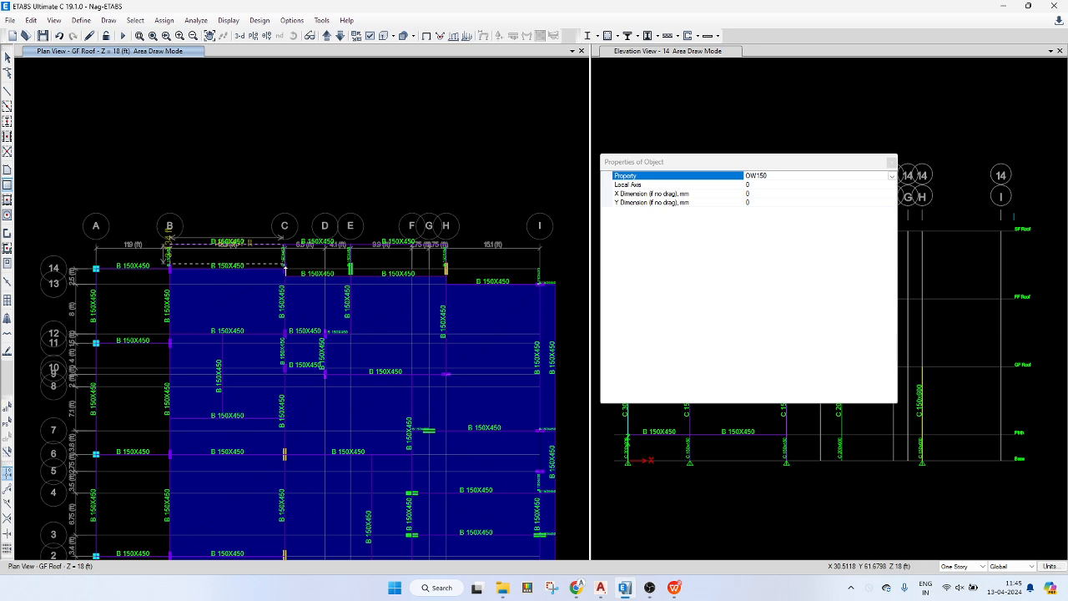
pyautogui.click(285, 270)
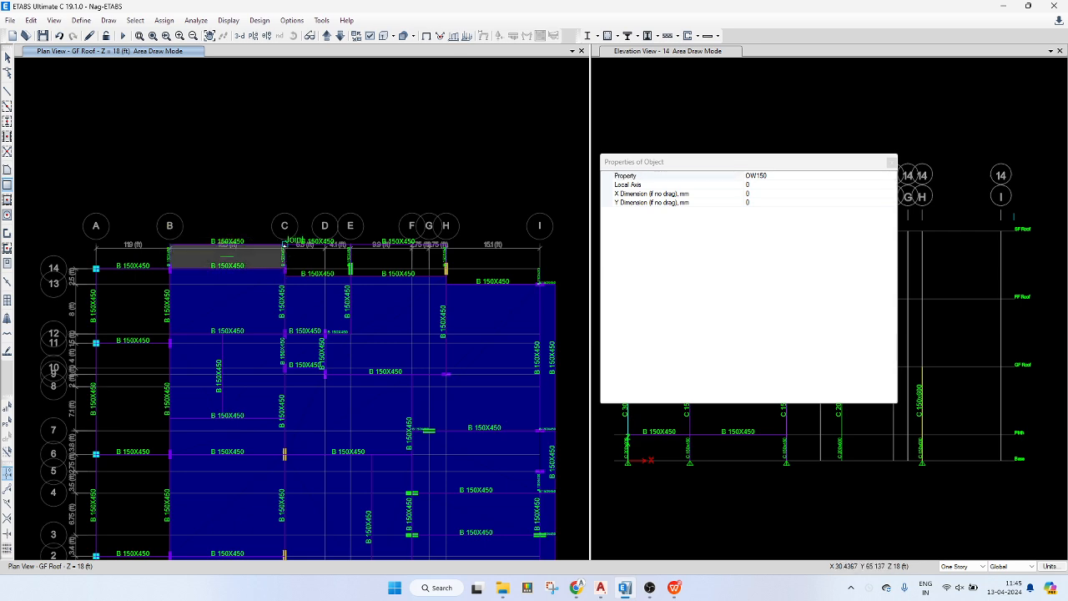
# - Draw two more rectangular OW150 floors over the projection beyond grid 14, between grids C and E and between grids E and H
pyautogui.click(285, 245)
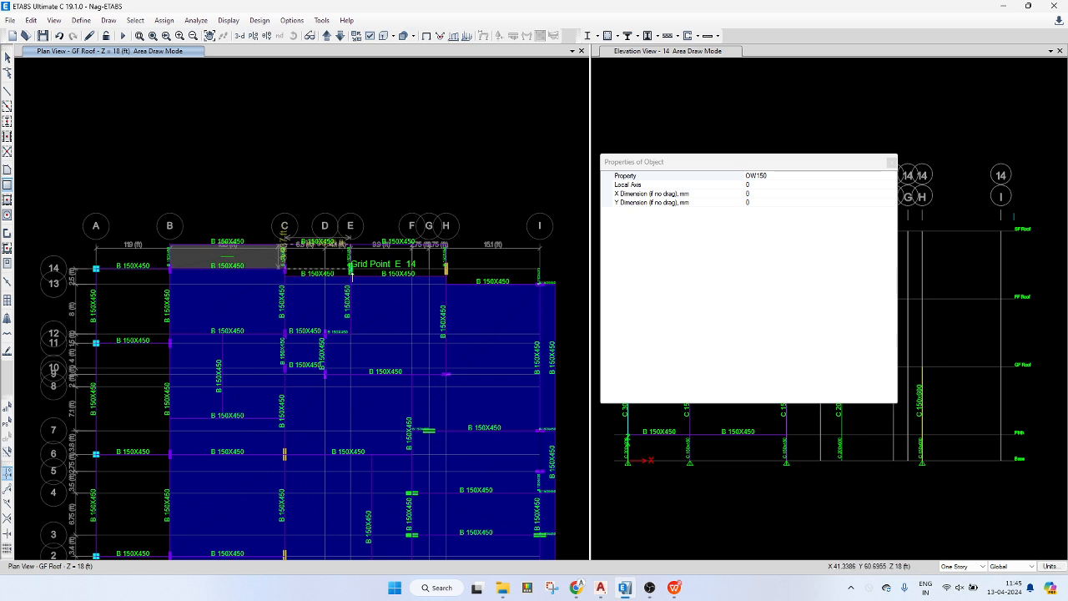
pyautogui.click(350, 278)
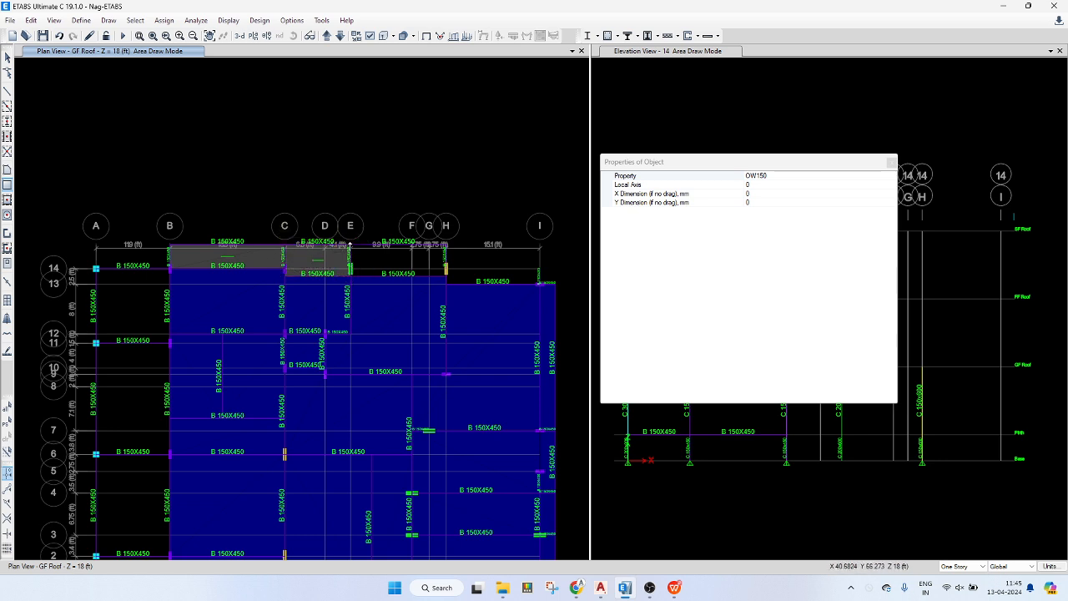
pyautogui.click(351, 245)
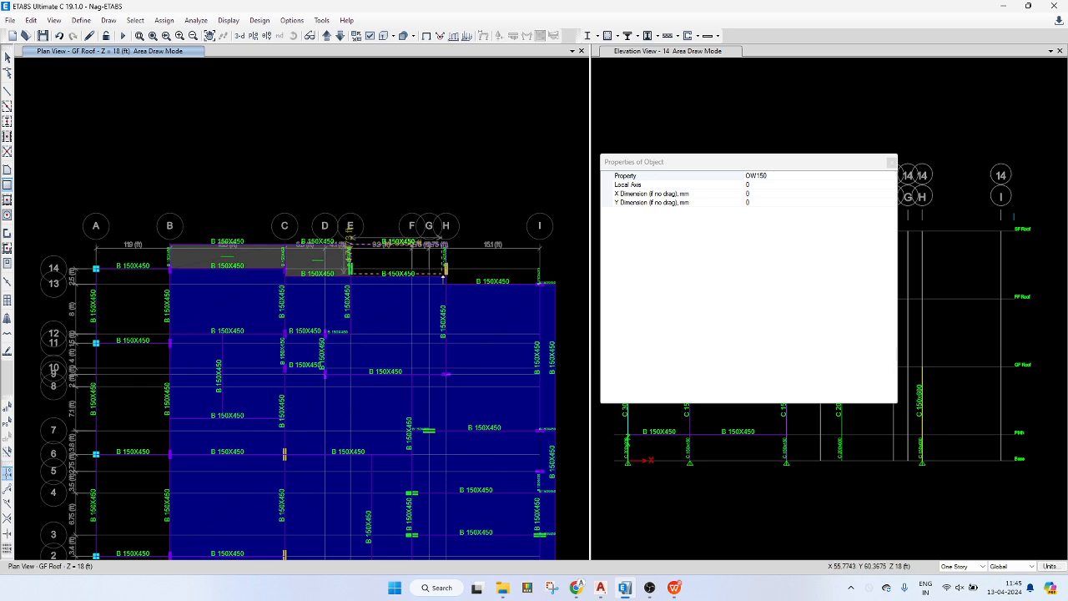
pyautogui.click(446, 275)
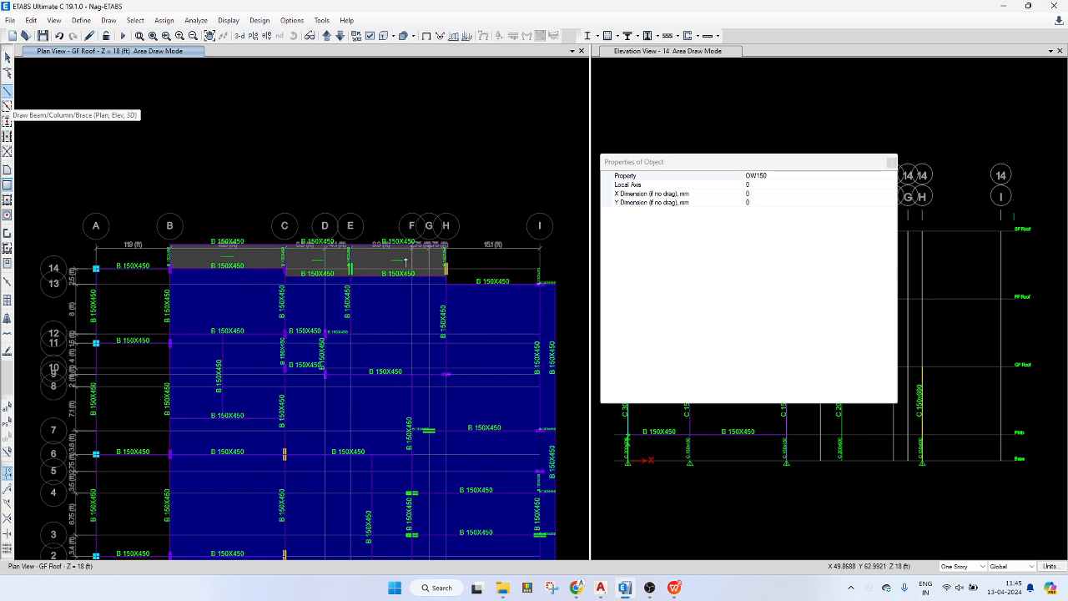
pyautogui.click(8, 58)
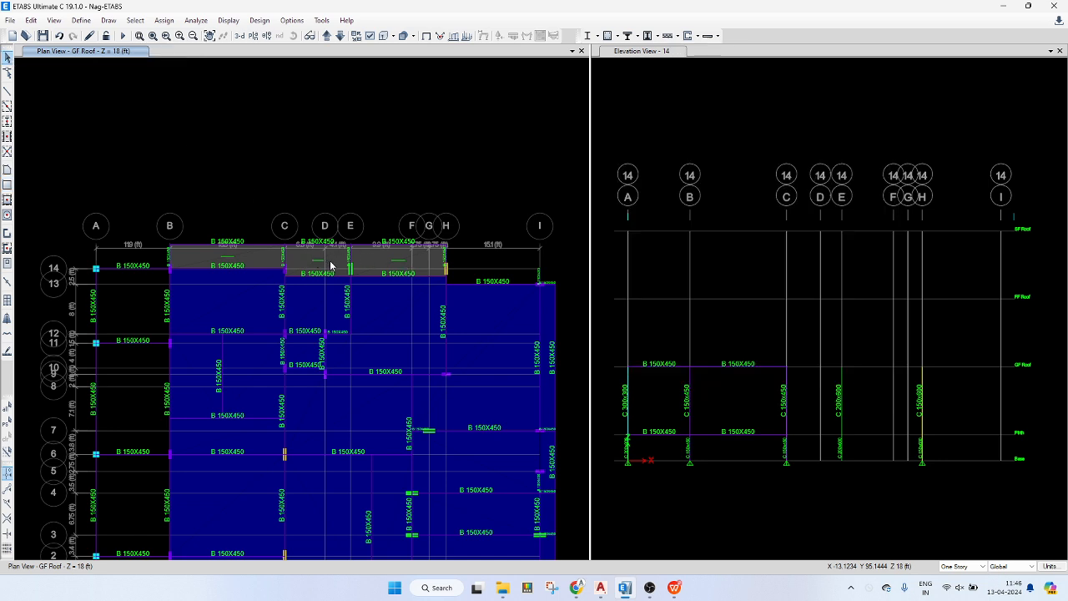
# - Try to rotate the local axes of the three OW150 floors by 90 degrees using the frame local axes assignment
pyautogui.click(261, 260)
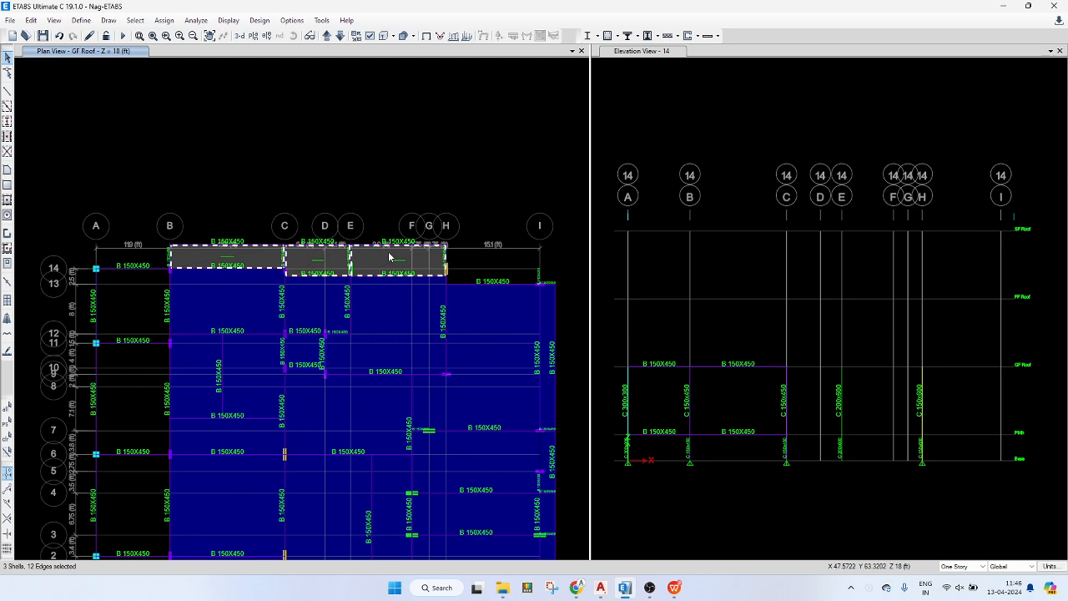
pyautogui.click(165, 21)
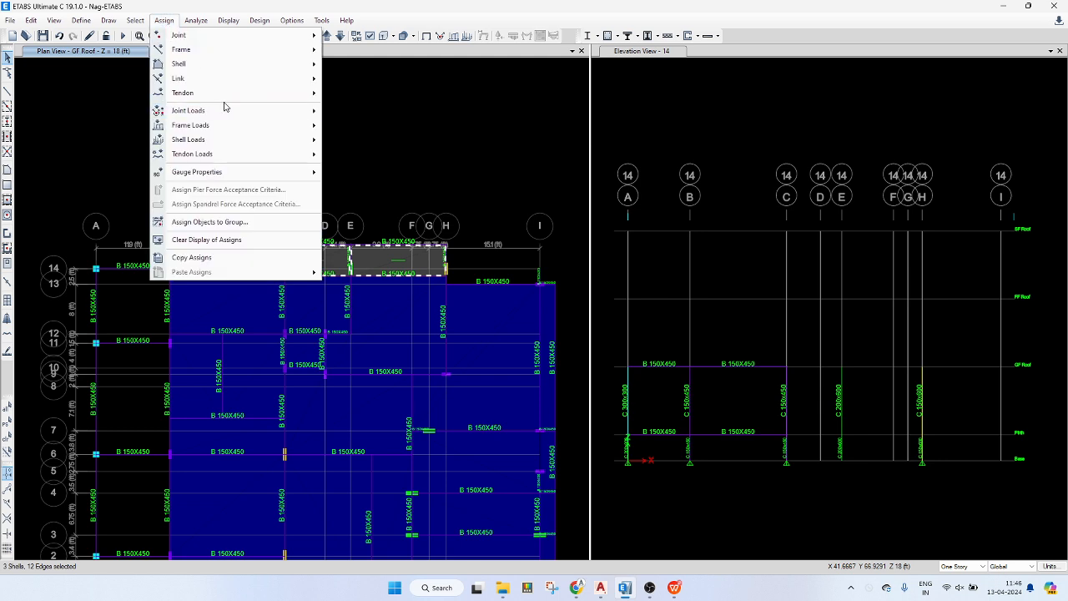
pyautogui.click(167, 23)
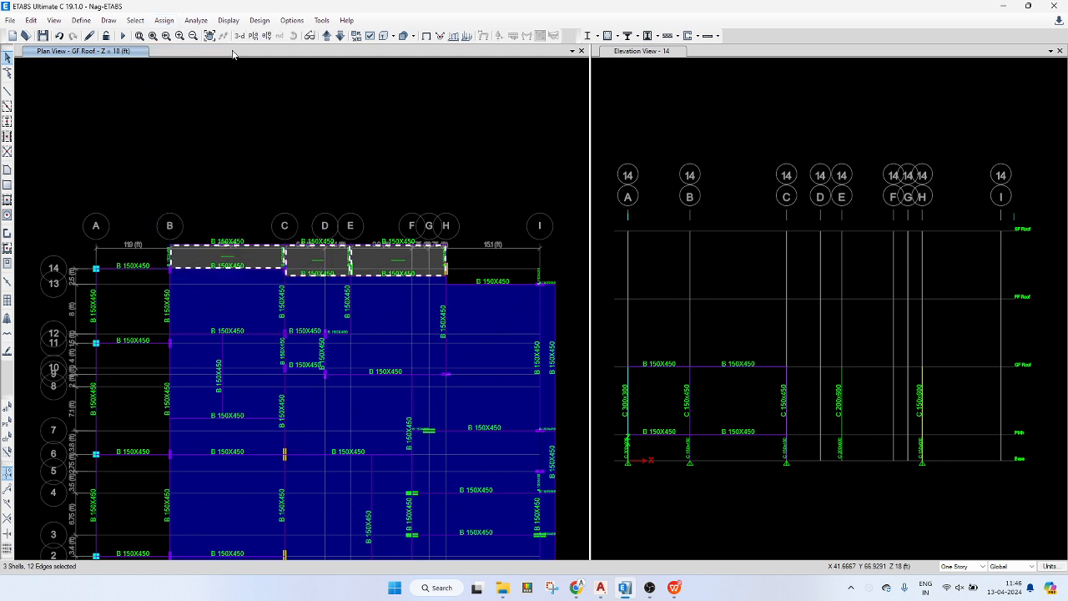
pyautogui.click(166, 21)
pyautogui.moveTo(200, 50)
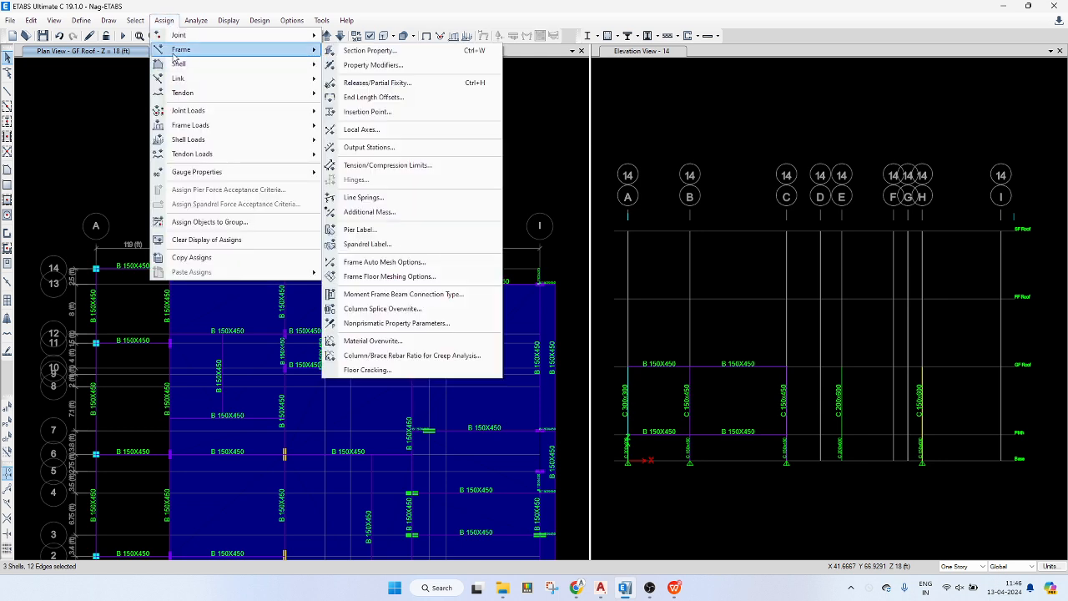
pyautogui.click(380, 131)
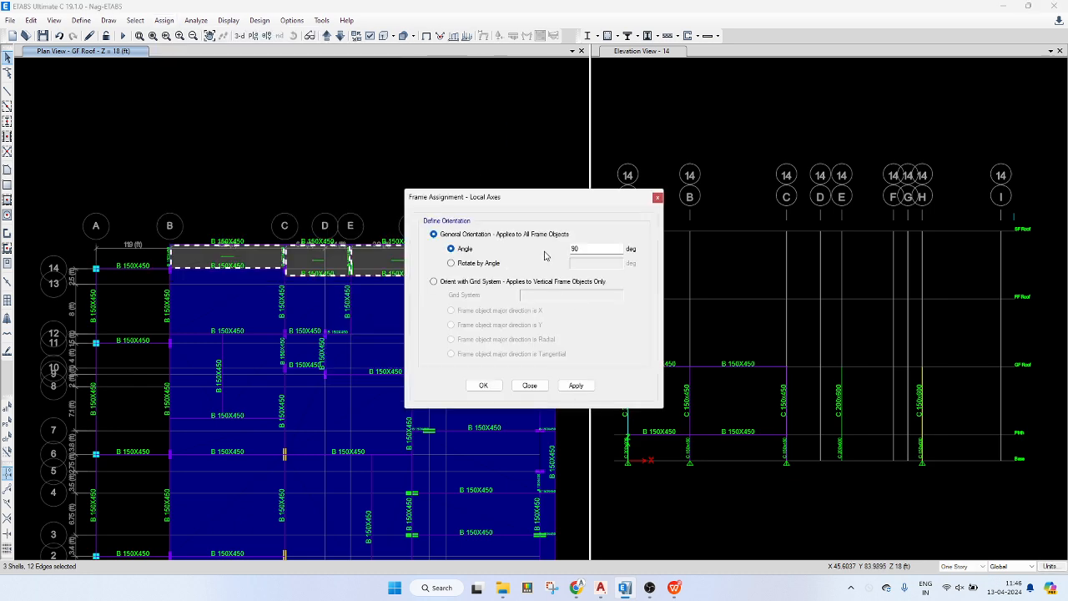
pyautogui.click(479, 264)
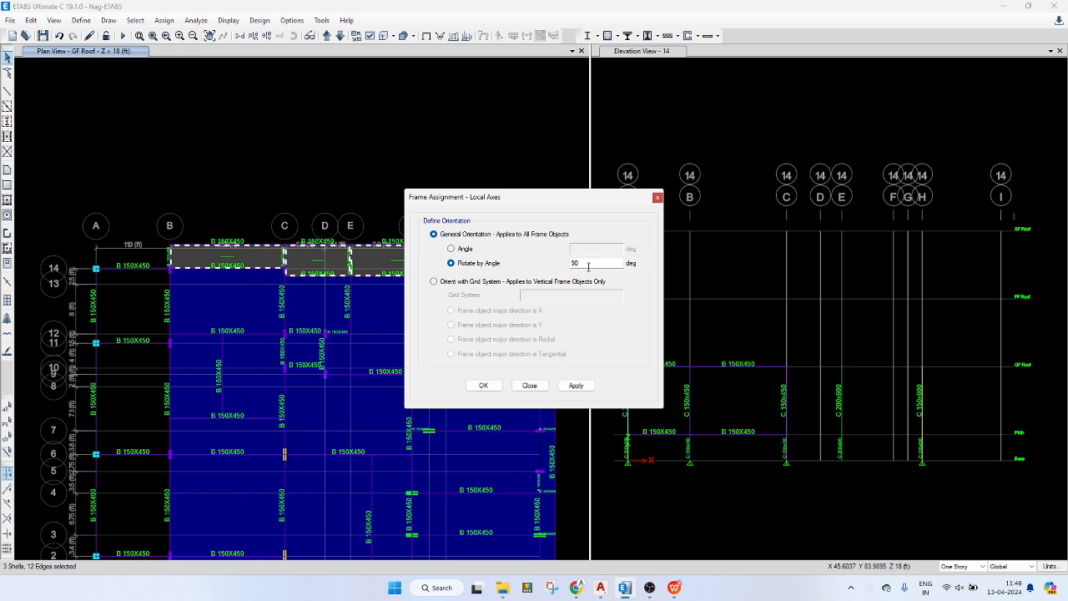
pyautogui.click(577, 386)
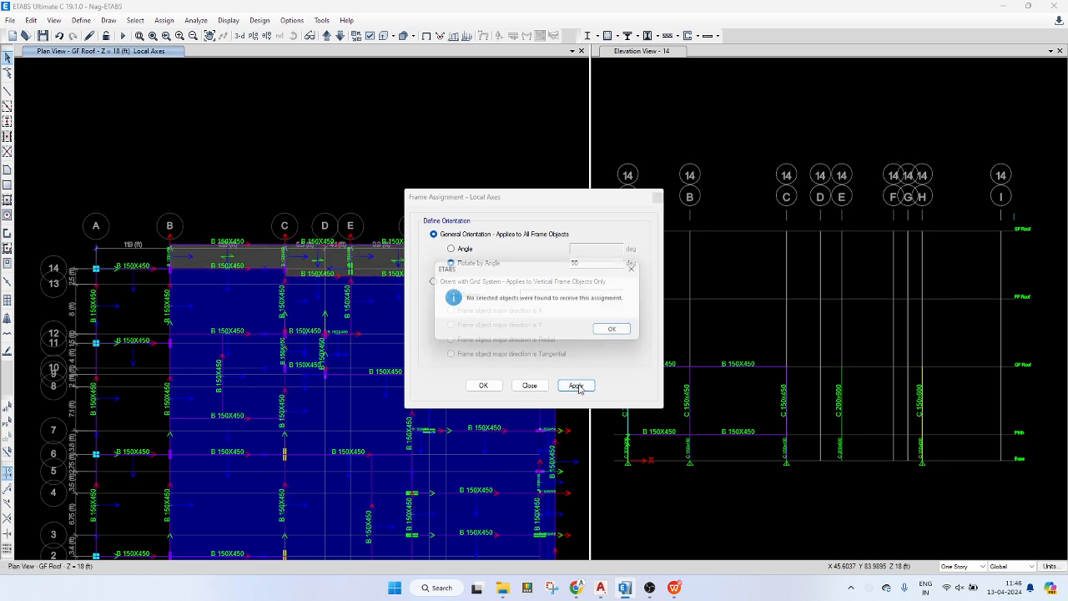
pyautogui.click(619, 332)
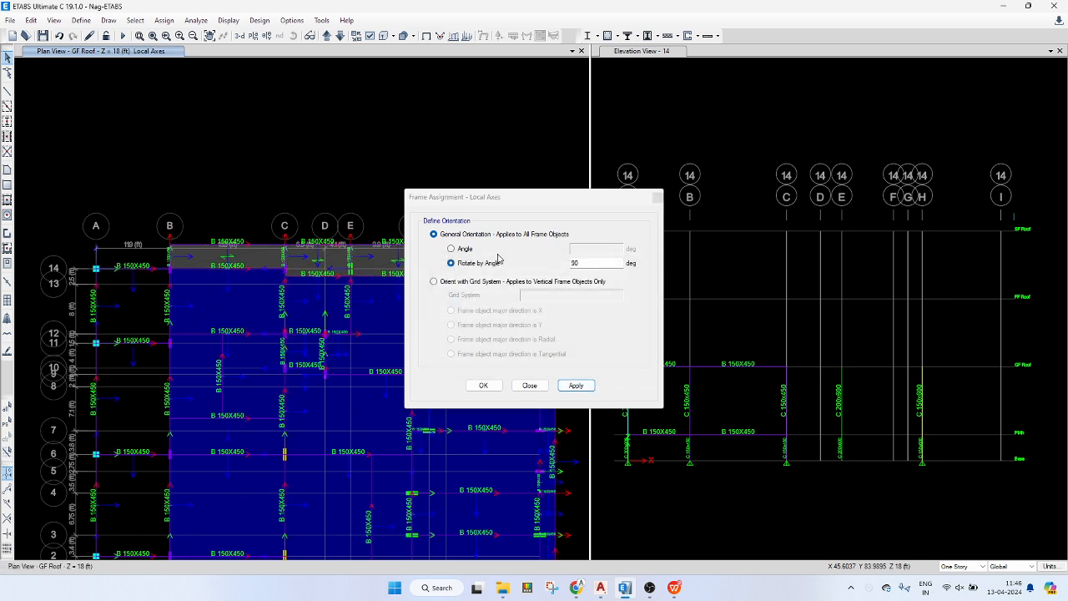
pyautogui.click(326, 262)
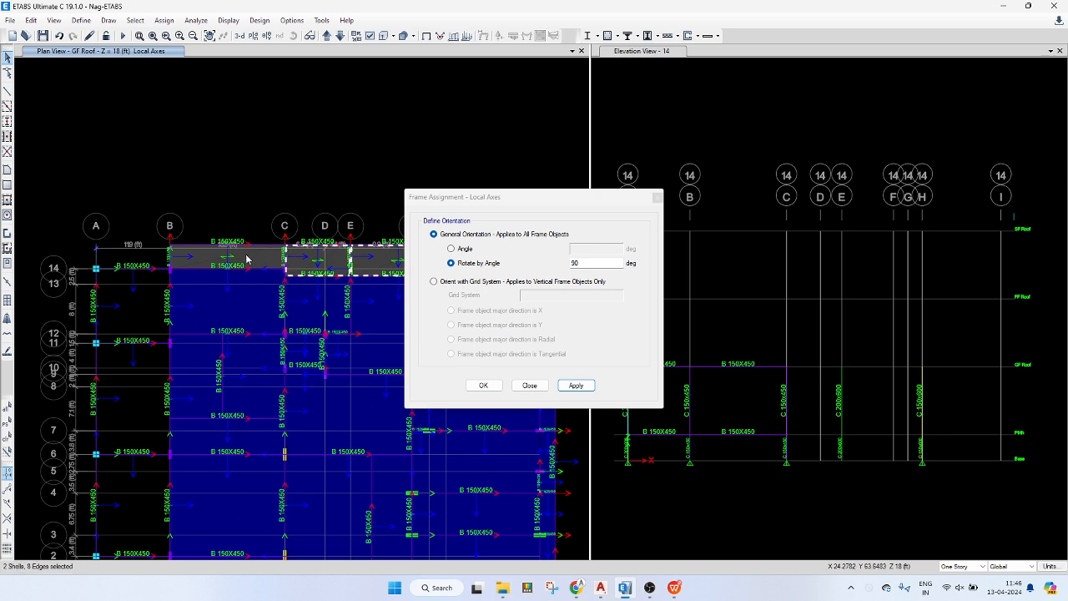
pyautogui.click(367, 250)
pyautogui.click(225, 254)
pyautogui.click(575, 385)
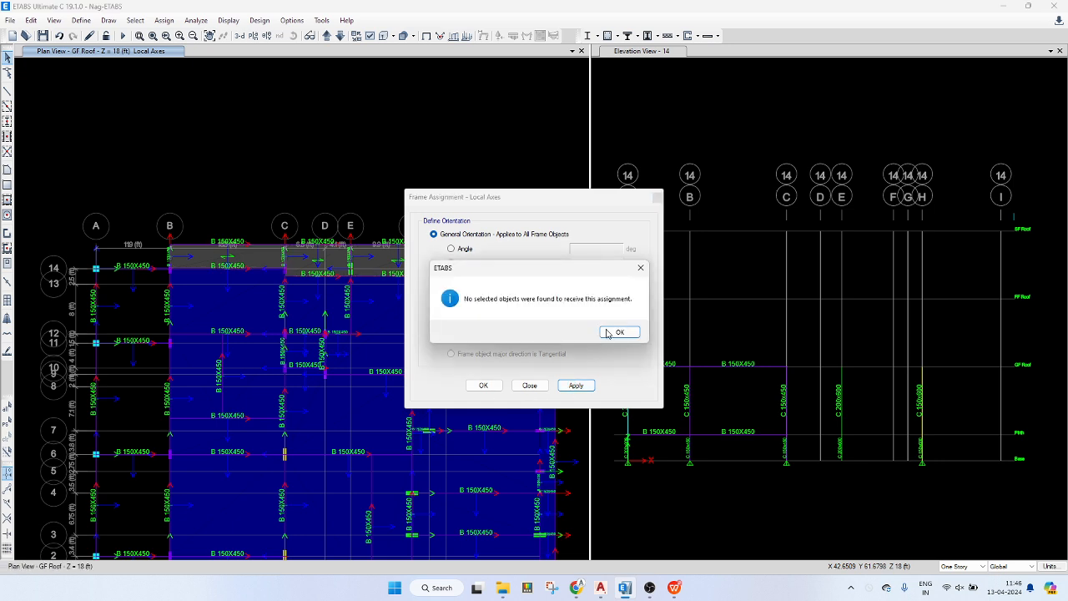
pyautogui.click(609, 333)
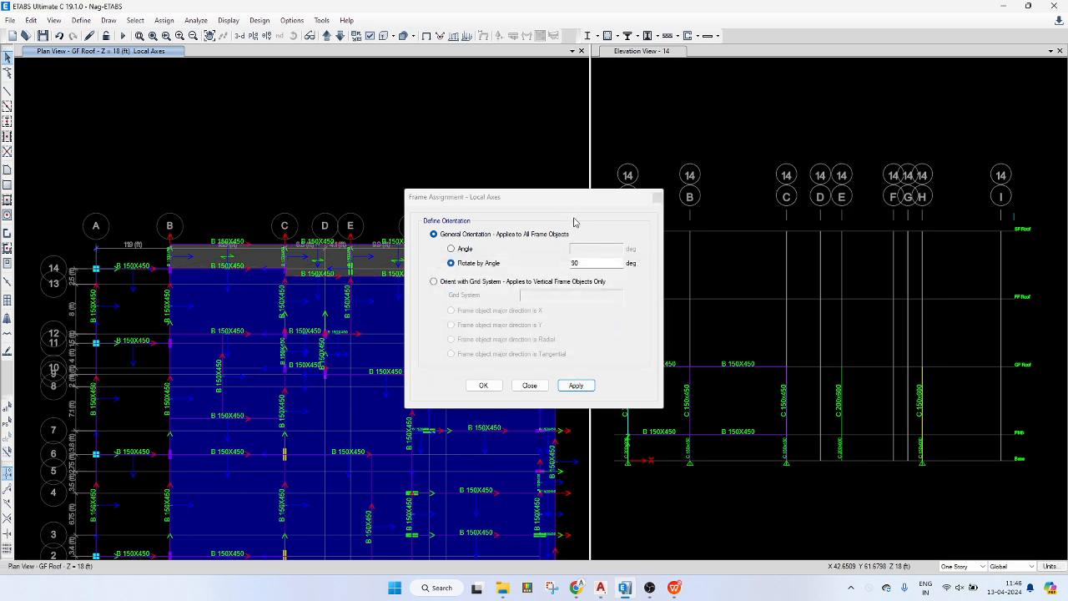
pyautogui.click(658, 199)
# - Rotate the shell local axes of the three OW150 floors by 90 degrees from their current orientation
pyautogui.click(163, 20)
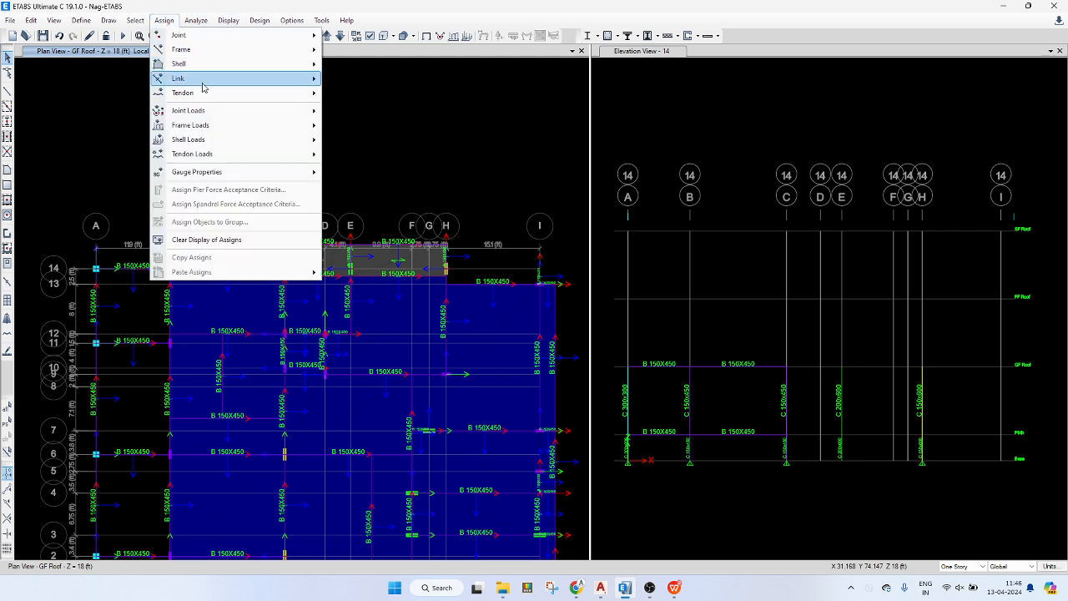
pyautogui.moveTo(205, 64)
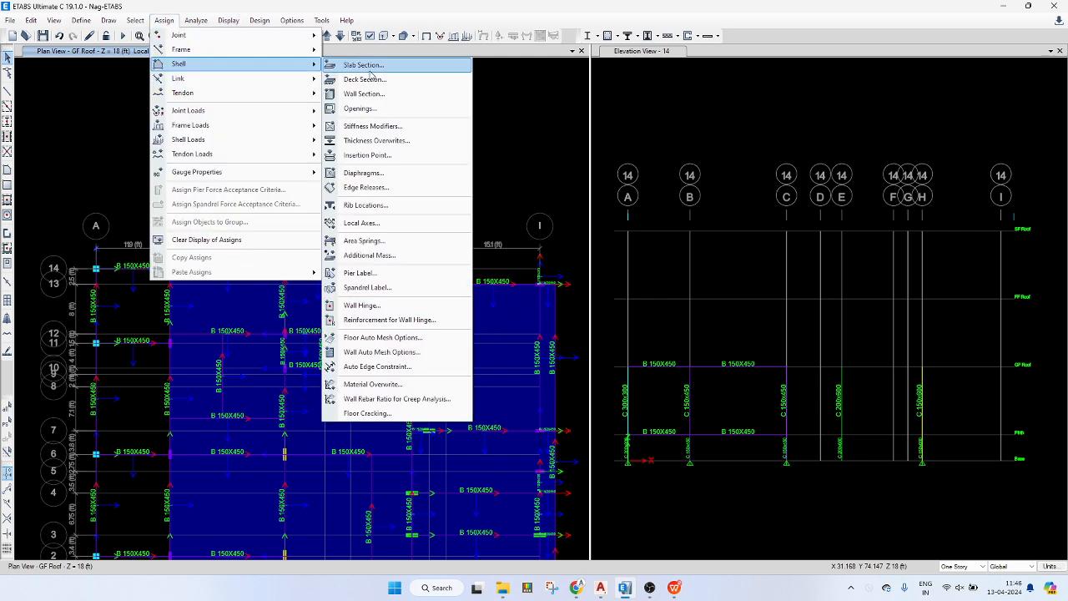
pyautogui.click(399, 233)
pyautogui.moveTo(573, 242); pyautogui.dragTo(759, 179)
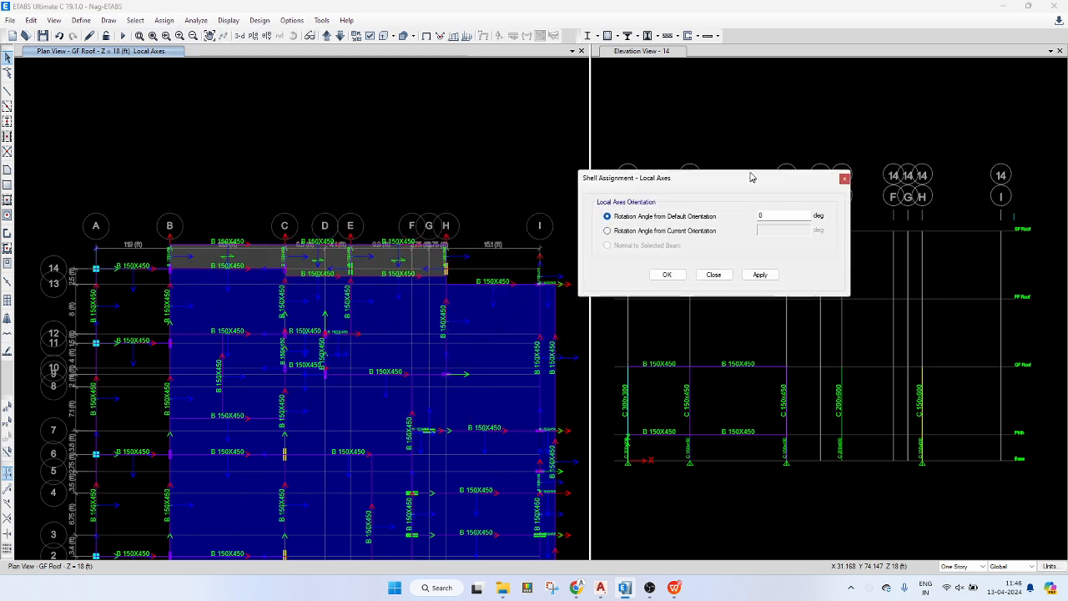
pyautogui.click(634, 232)
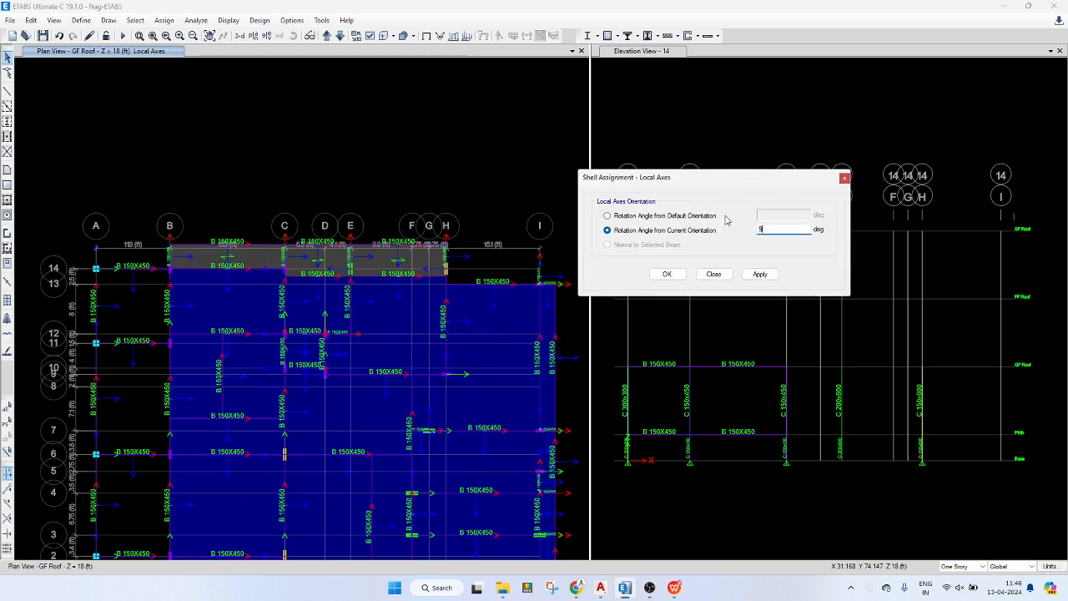
pyautogui.click(408, 246)
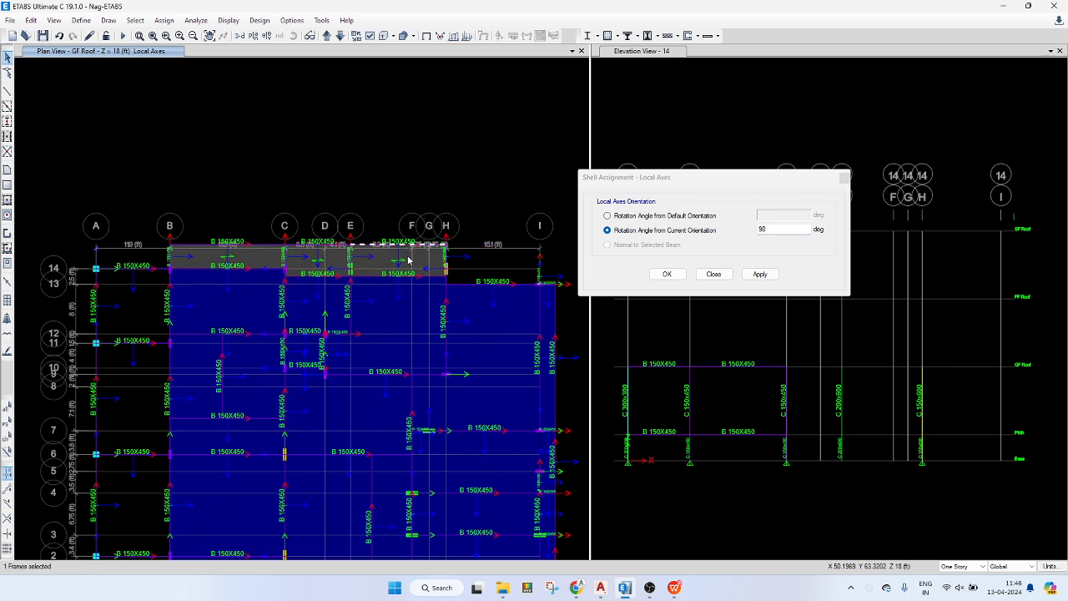
pyautogui.click(407, 245)
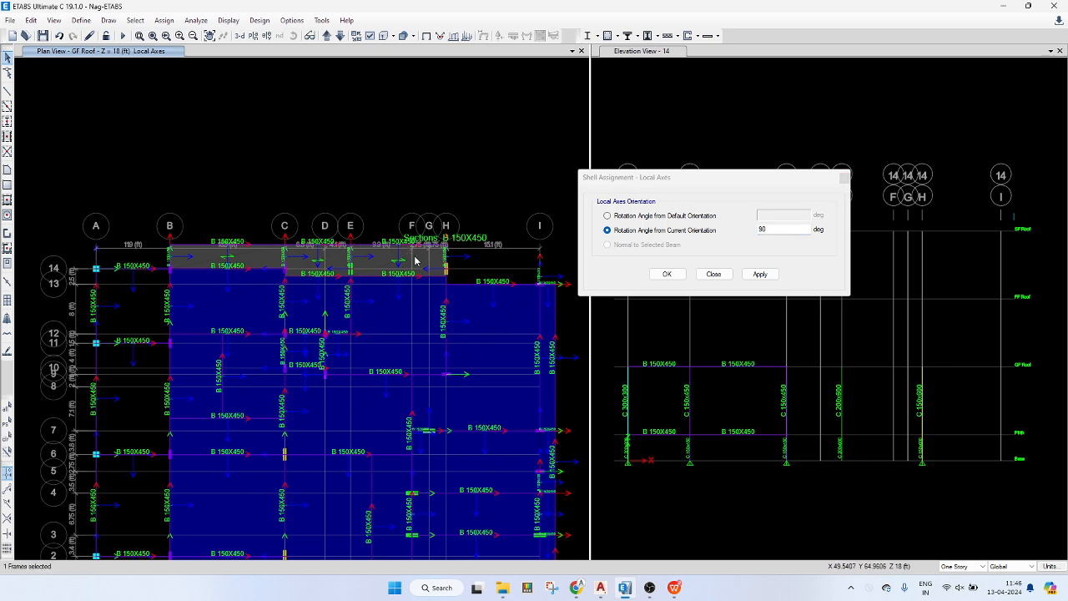
pyautogui.click(312, 265)
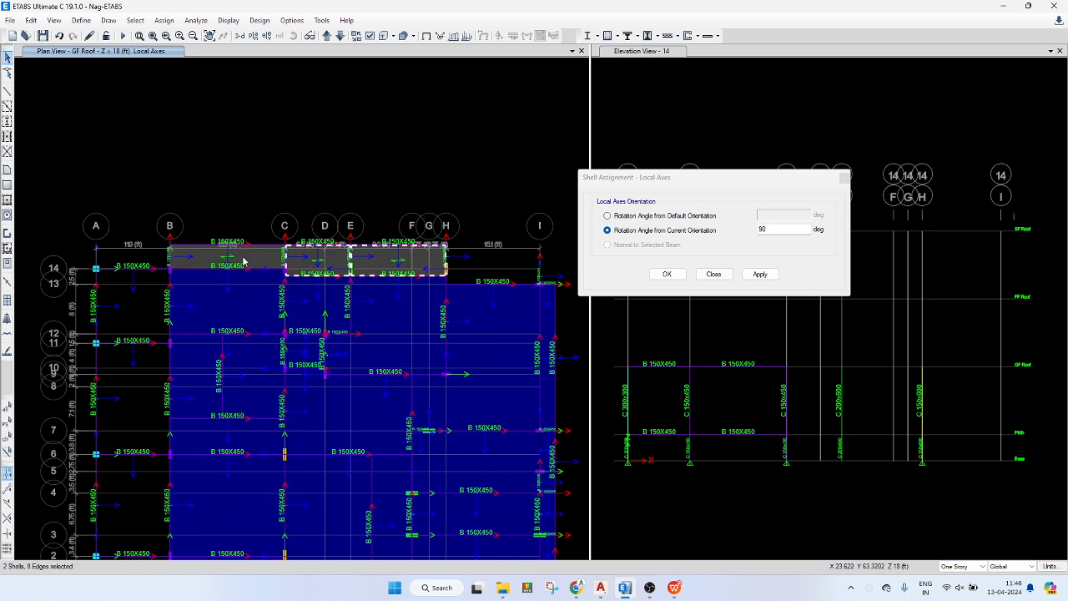
pyautogui.click(760, 275)
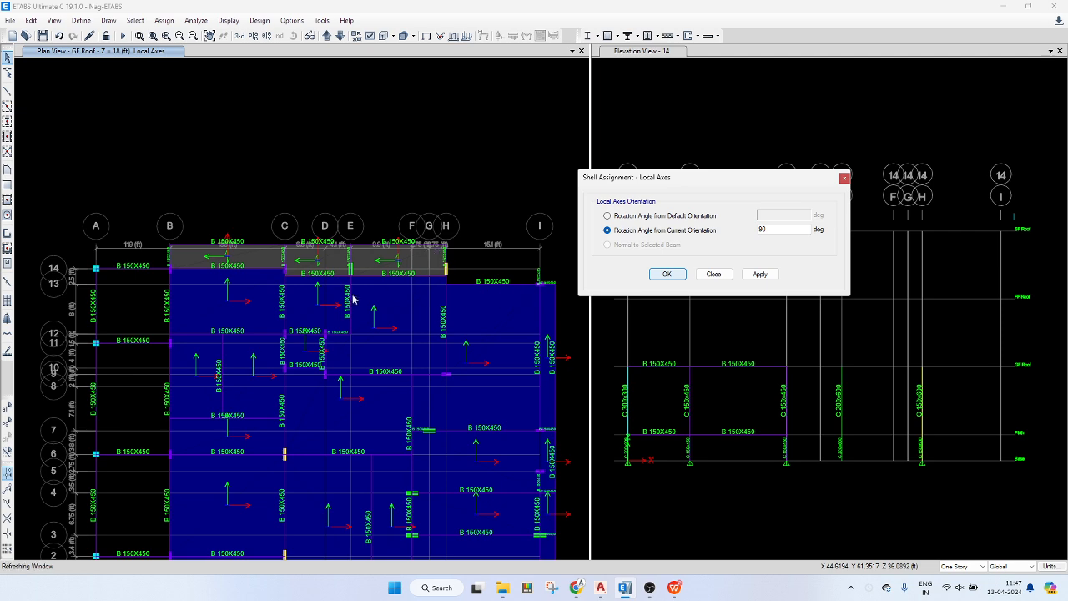
pyautogui.press('Escape')
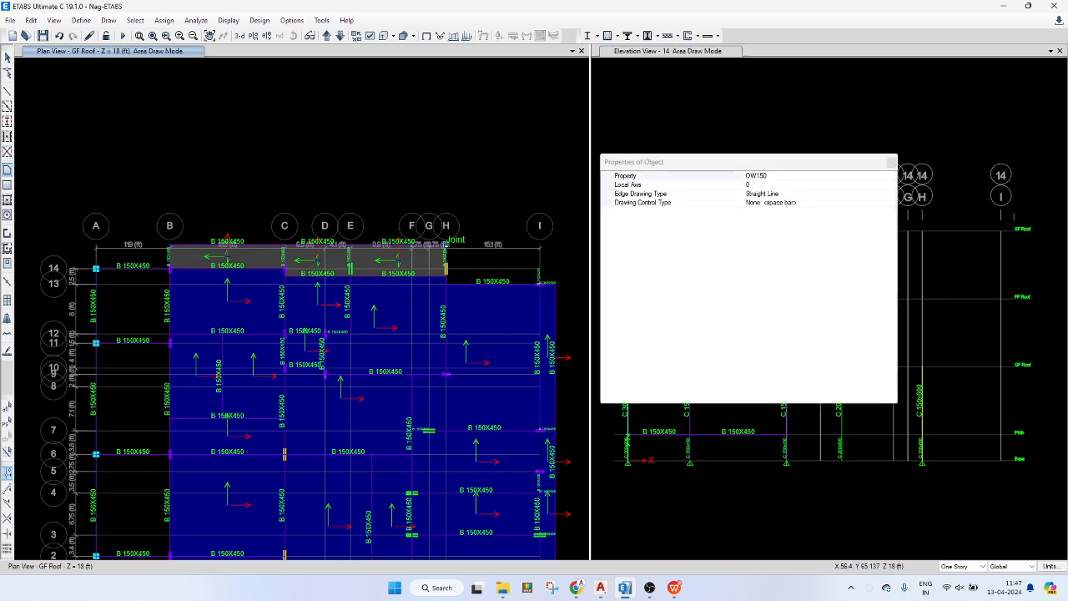
# - Draw a four-sided OW150 floor between grids H and I, with a sloping outer edge from the projection corner to grid point I-14
pyautogui.click(447, 247)
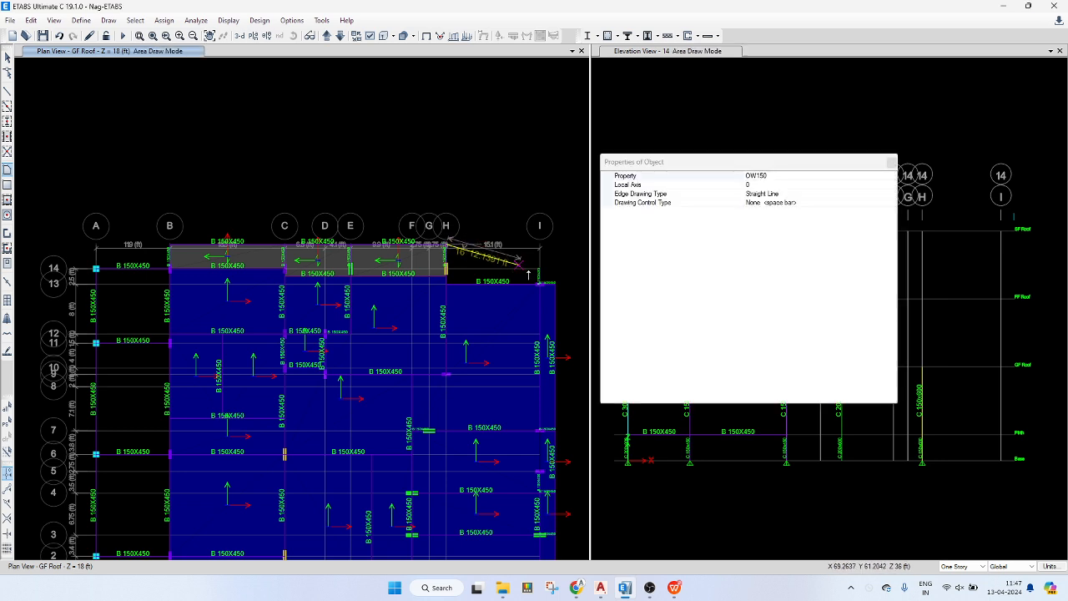
pyautogui.click(539, 269)
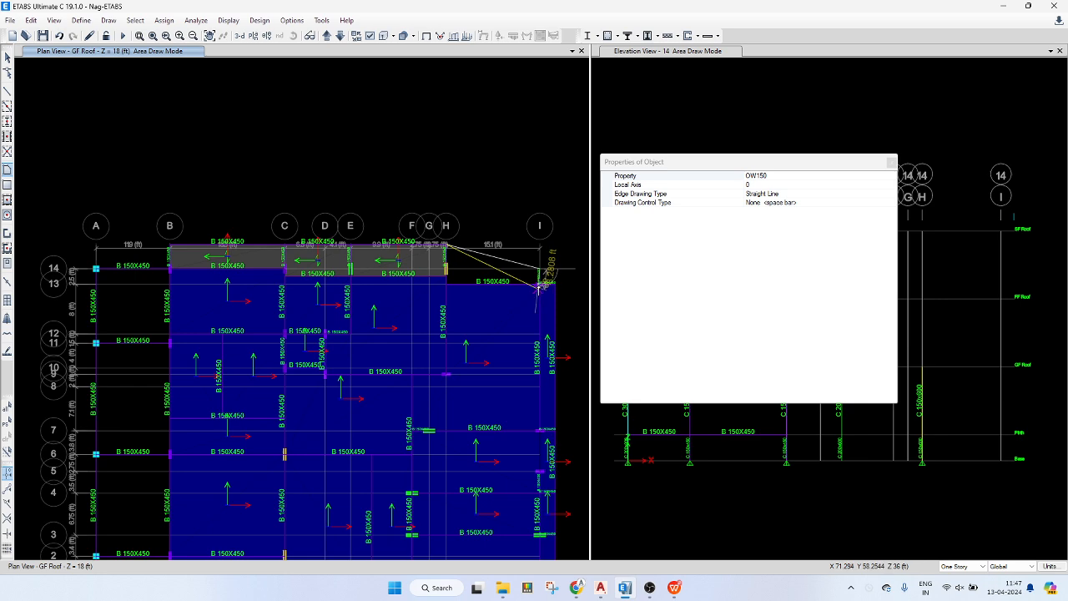
pyautogui.click(540, 284)
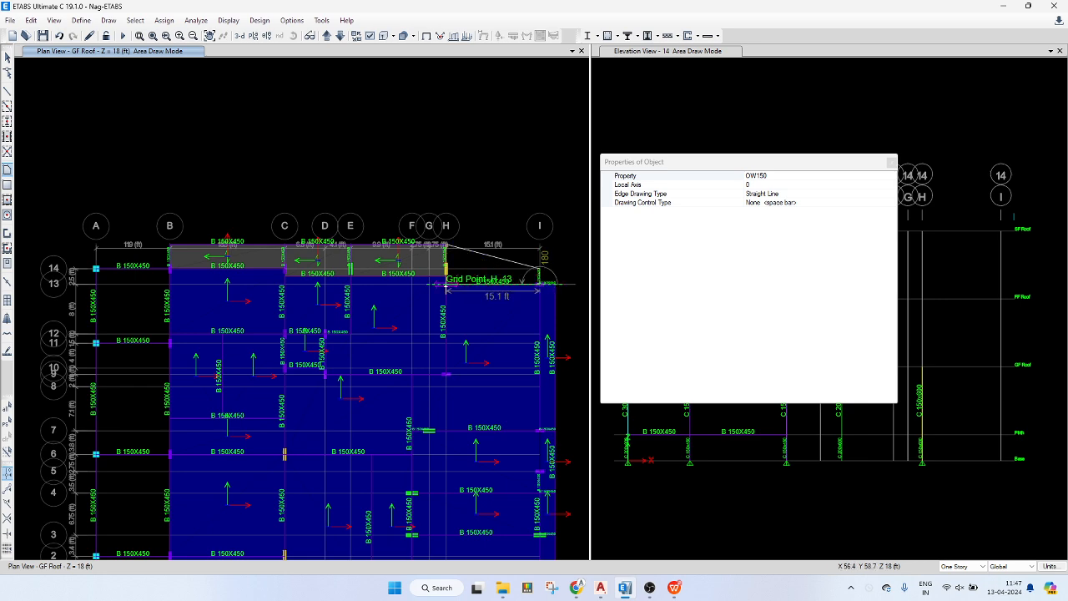
pyautogui.click(447, 285)
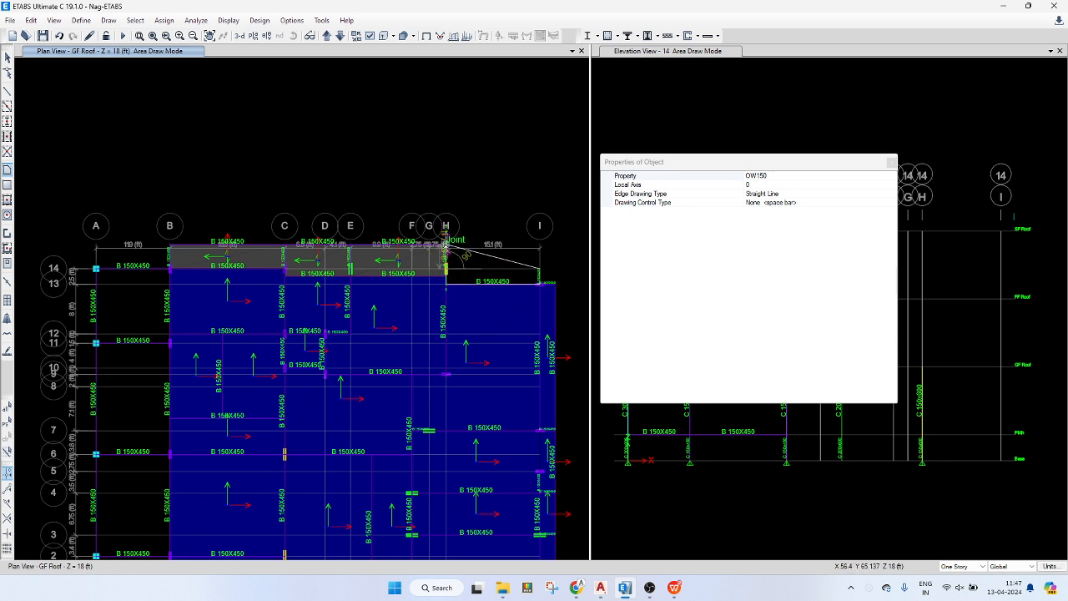
pyautogui.doubleClick(448, 249)
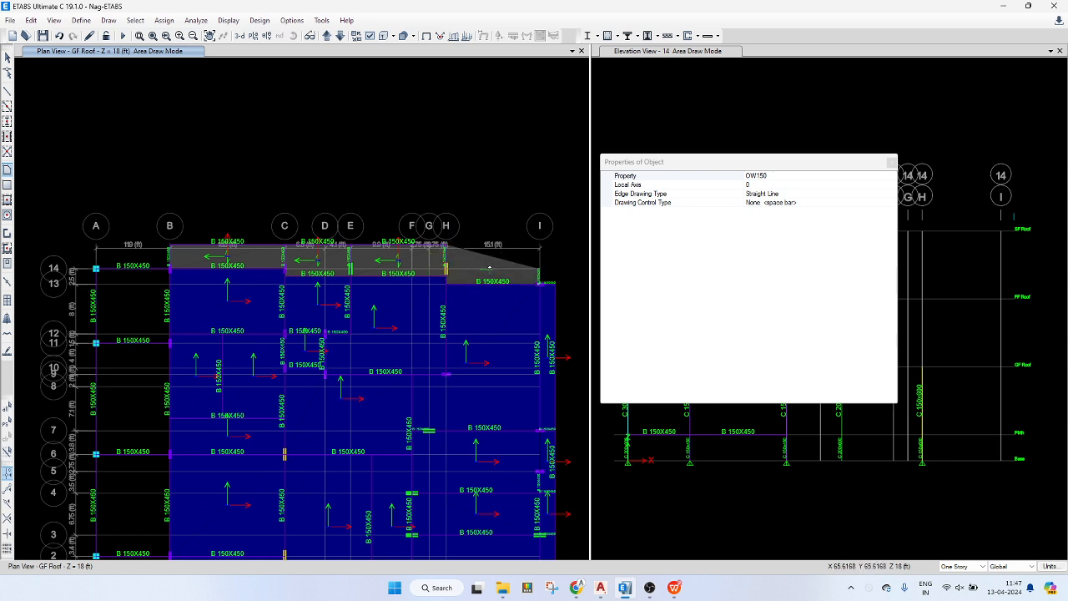
pyautogui.press('Escape')
# - Change the section property of the sloping-edged floor between grids H and I to TW150
pyautogui.click(505, 271)
pyautogui.rightClick(504, 271)
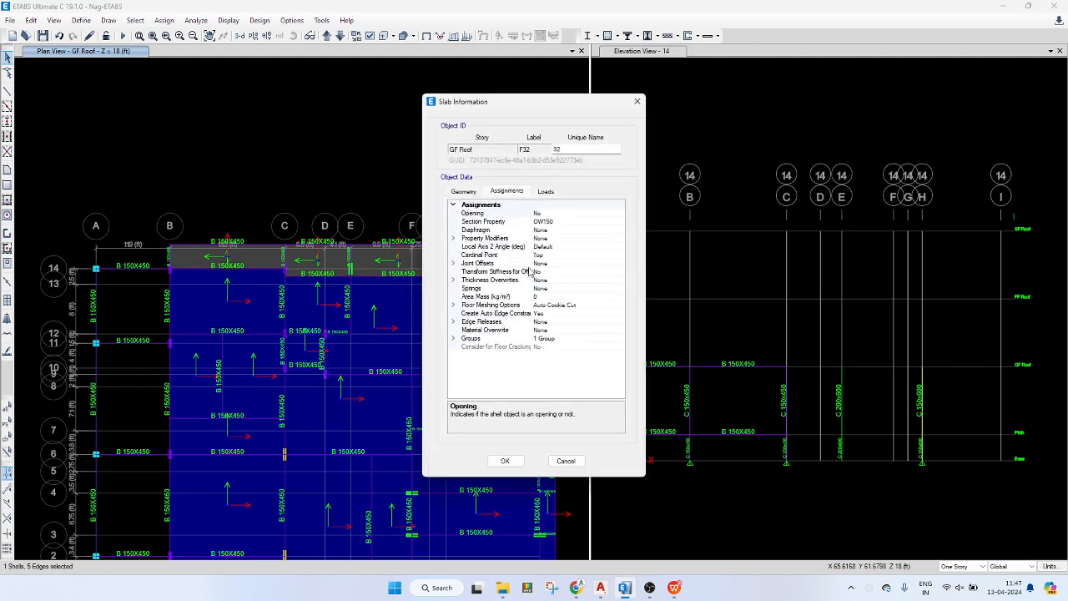
pyautogui.click(583, 222)
pyautogui.click(621, 221)
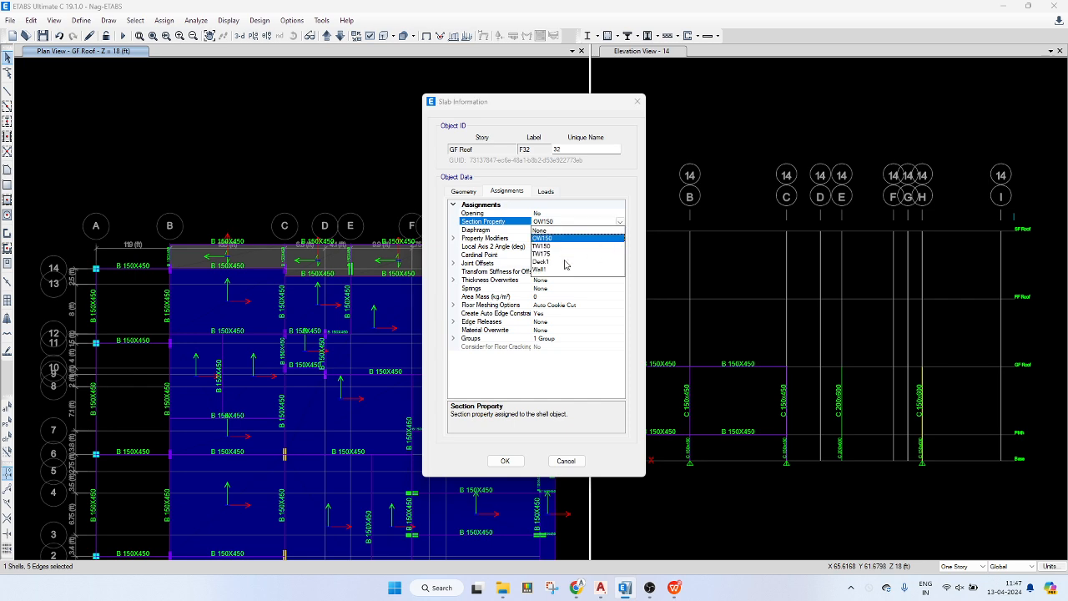
pyautogui.click(560, 251)
pyautogui.click(505, 461)
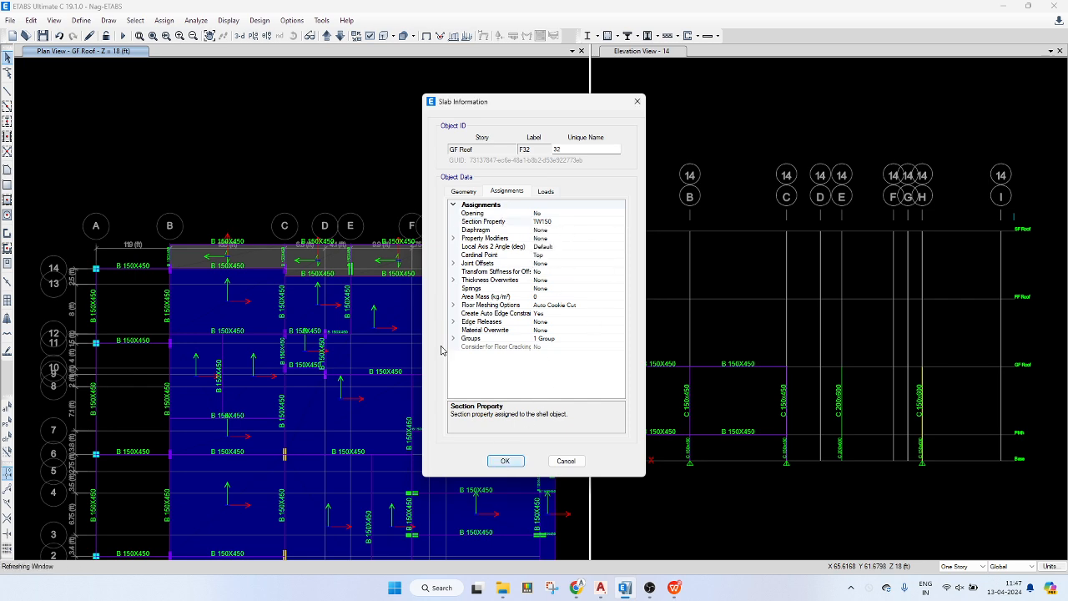
pyautogui.press('Escape')
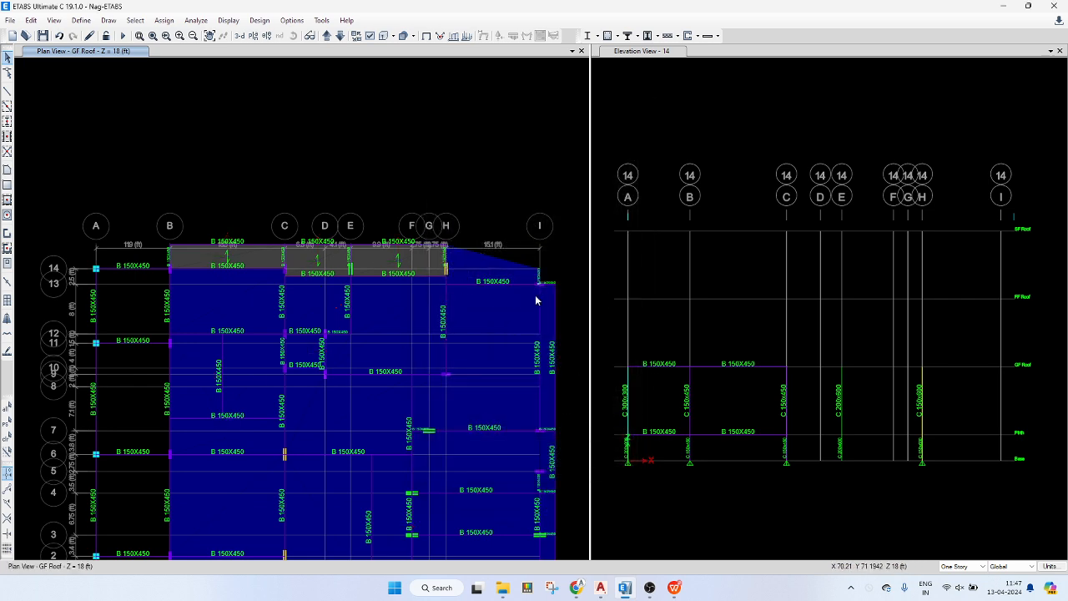
# - Check the division of the GF Roof slab panels between grids B and F, from grid 2 up to grid 14
pyautogui.moveTo(150, 295); pyautogui.dragTo(201, 226, button='middle')
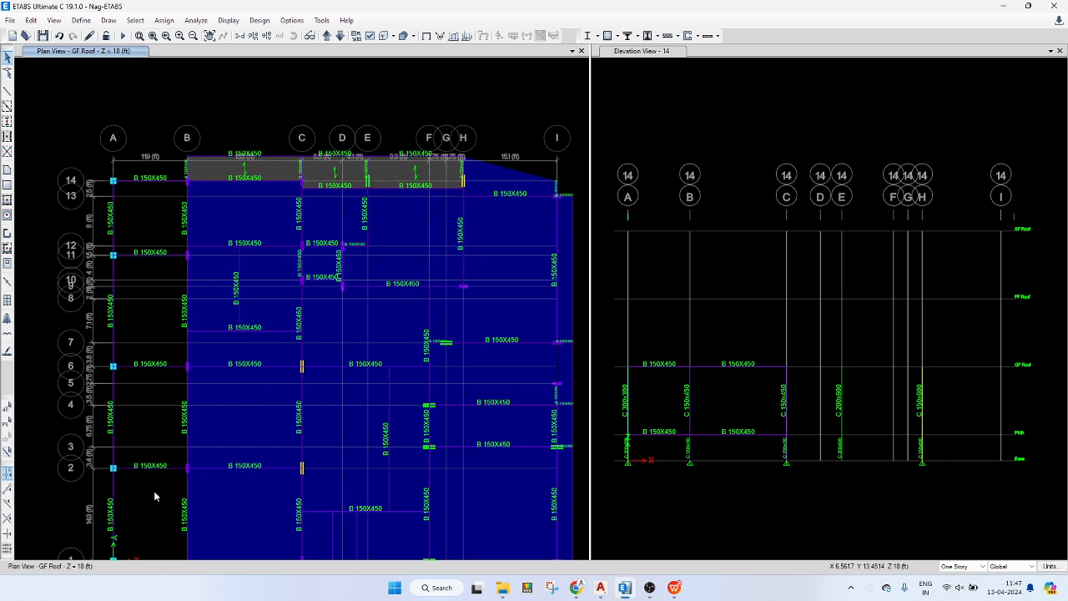
pyautogui.click(362, 499)
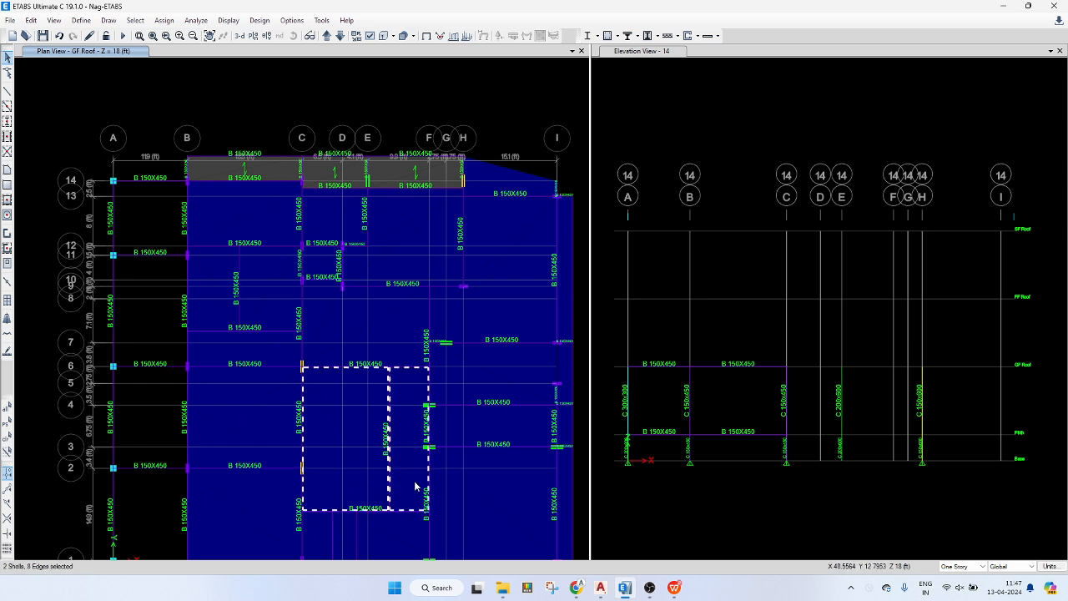
pyautogui.press('Escape')
pyautogui.click(395, 336)
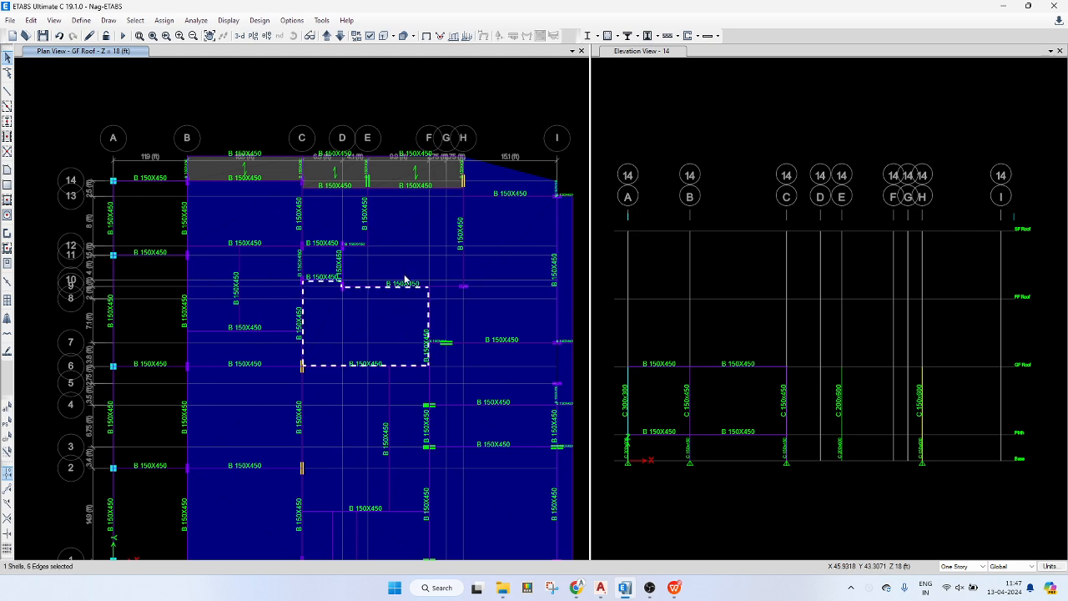
pyautogui.click(405, 272)
pyautogui.press('Escape')
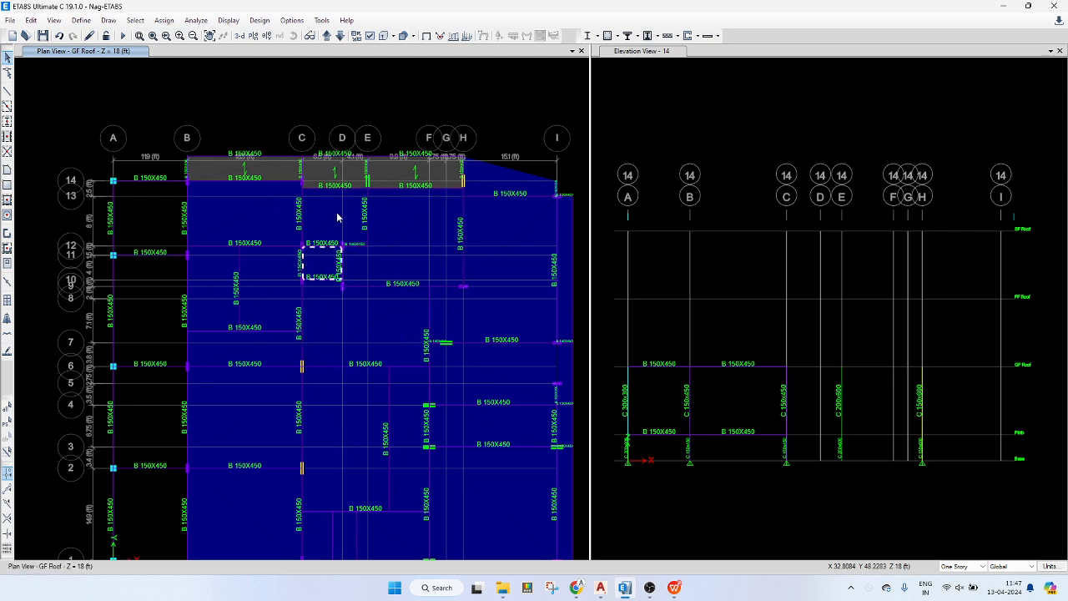
pyautogui.click(336, 217)
pyautogui.press('Escape')
pyautogui.click(242, 217)
pyautogui.click(215, 270)
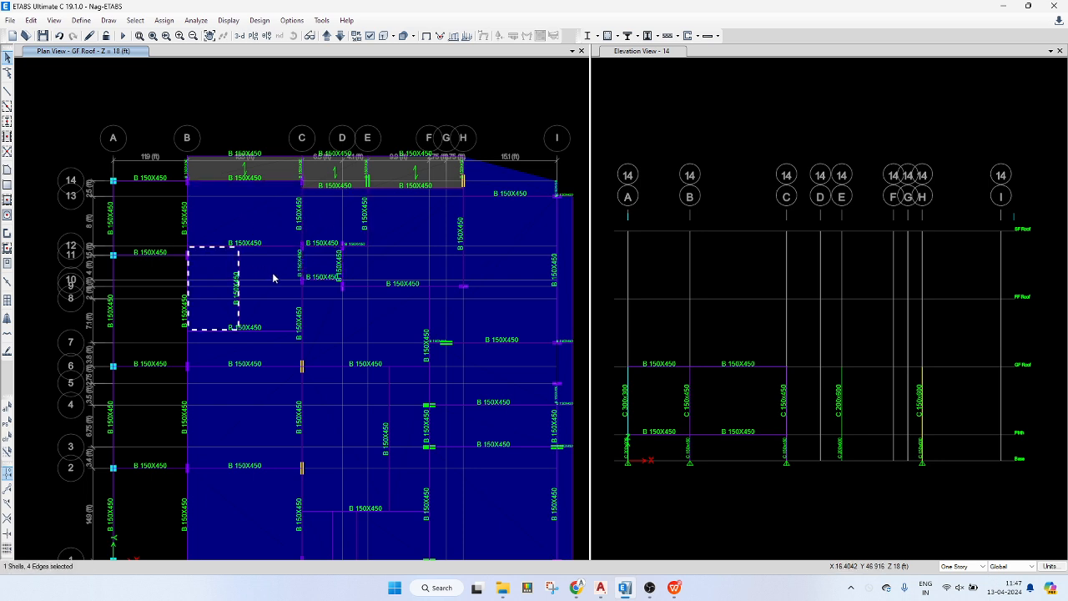
pyautogui.click(272, 273)
pyautogui.press('Escape')
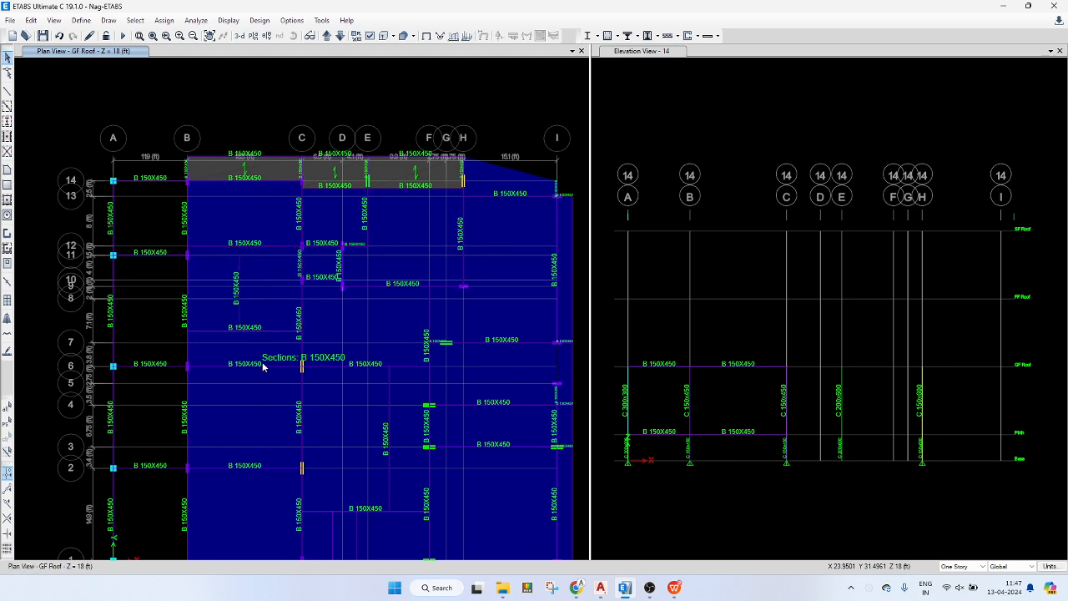
pyautogui.click(262, 361)
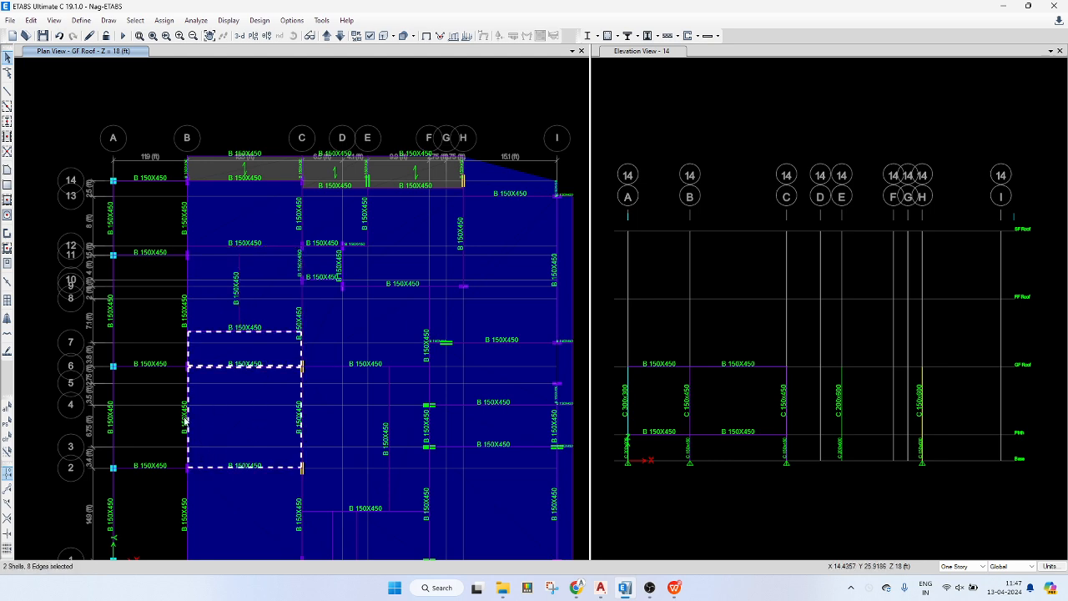
pyautogui.press('Escape')
# - Check the slab panels along grid 1, between grids F and I, and in the strip beyond grid I
pyautogui.scroll(-2, 315, 405)
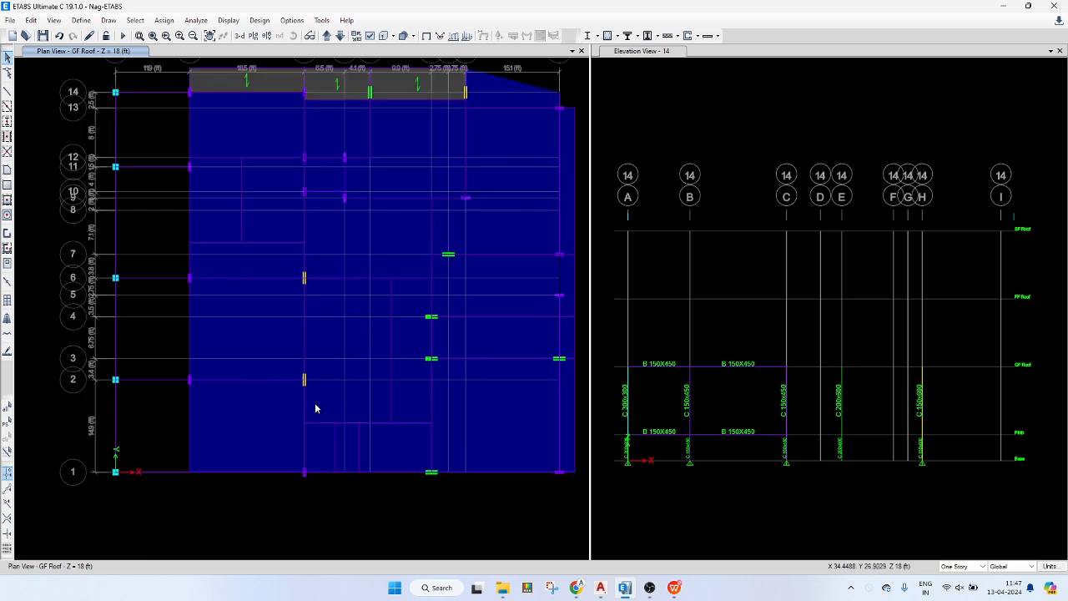
pyautogui.click(276, 435)
pyautogui.press('Escape')
pyautogui.click(333, 447)
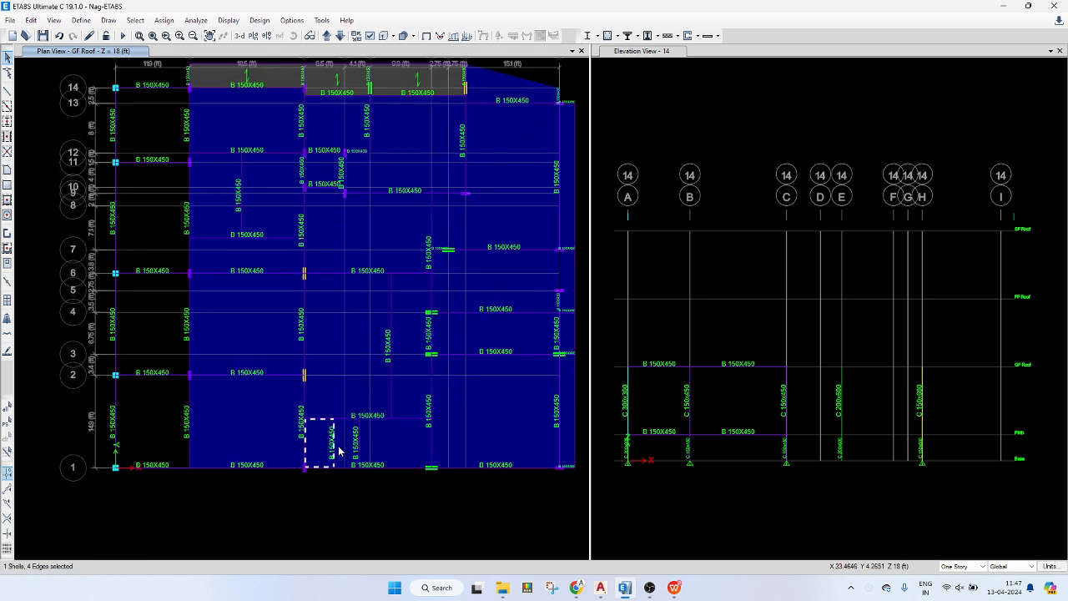
pyautogui.press('Escape')
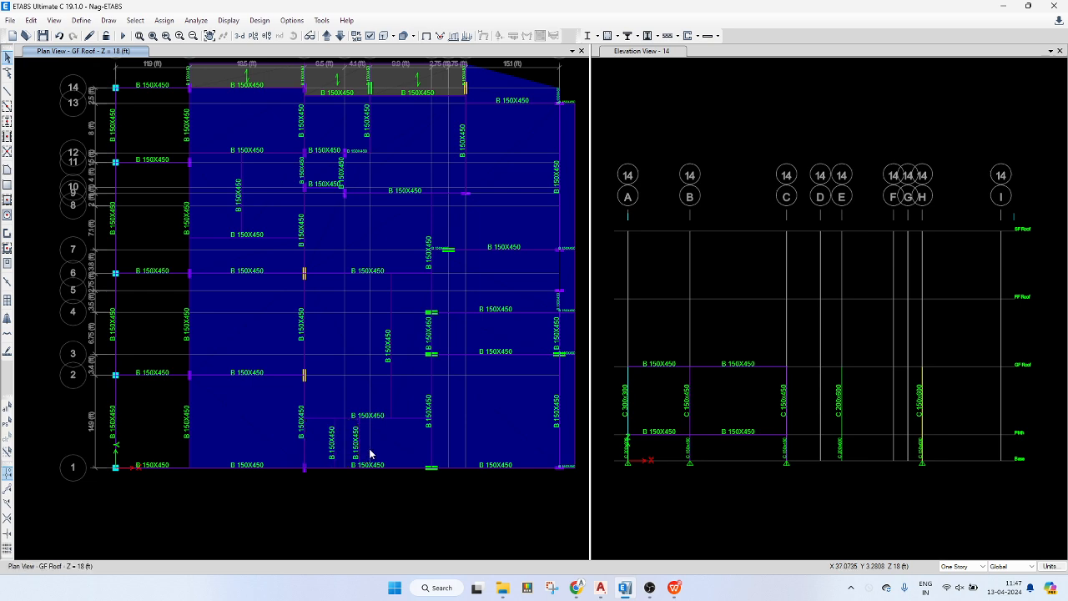
pyautogui.click(385, 449)
pyautogui.click(456, 439)
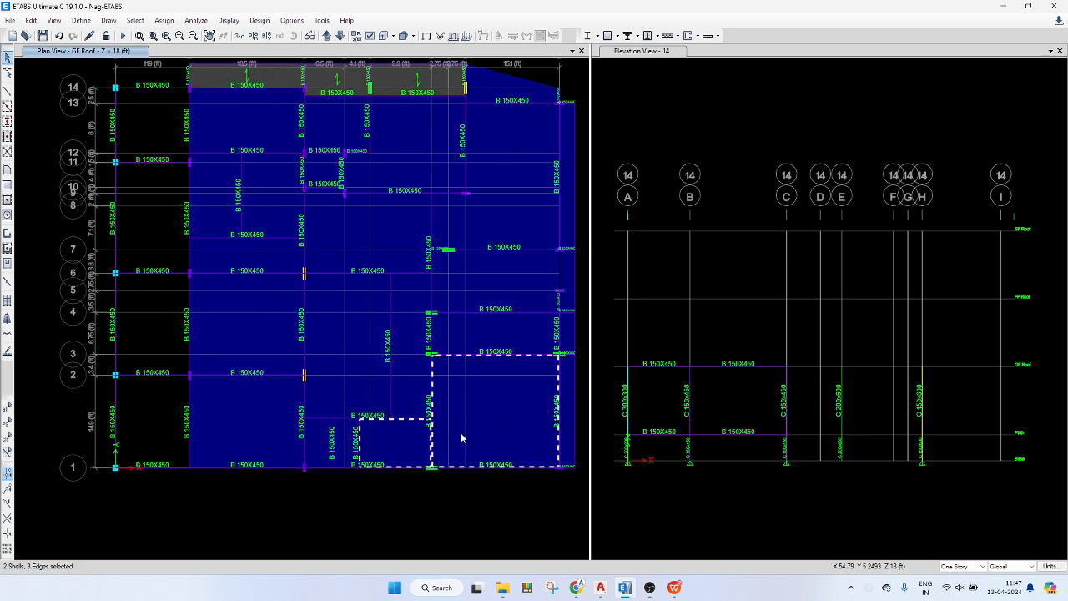
pyautogui.press('Escape')
pyautogui.click(570, 343)
pyautogui.press('Escape')
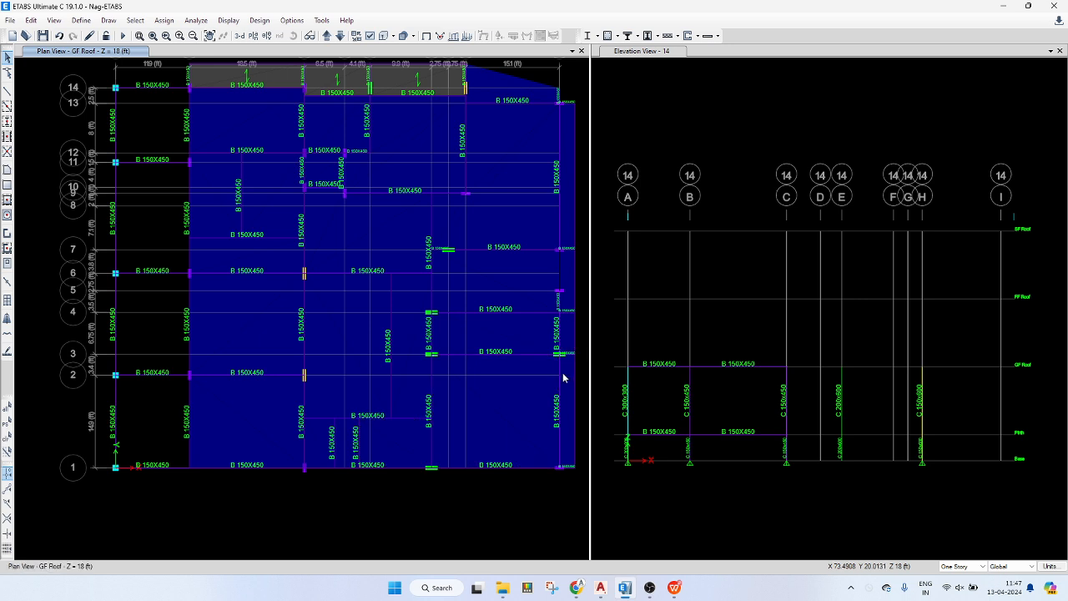
pyautogui.click(566, 377)
pyautogui.press('Escape')
pyautogui.click(571, 285)
pyautogui.click(537, 272)
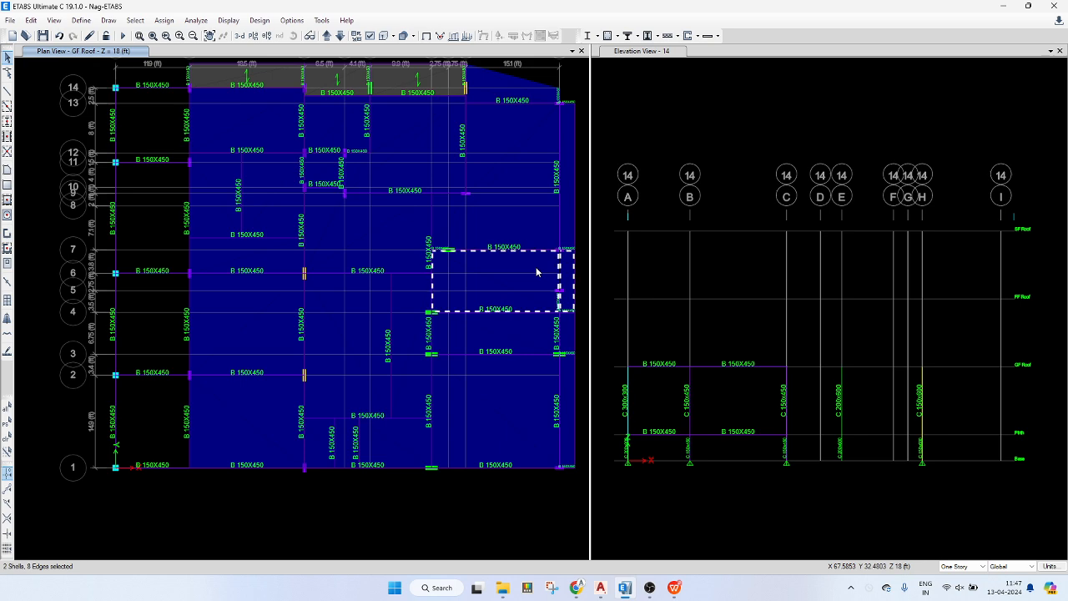
pyautogui.press('Escape')
pyautogui.click(569, 219)
pyautogui.press('Escape')
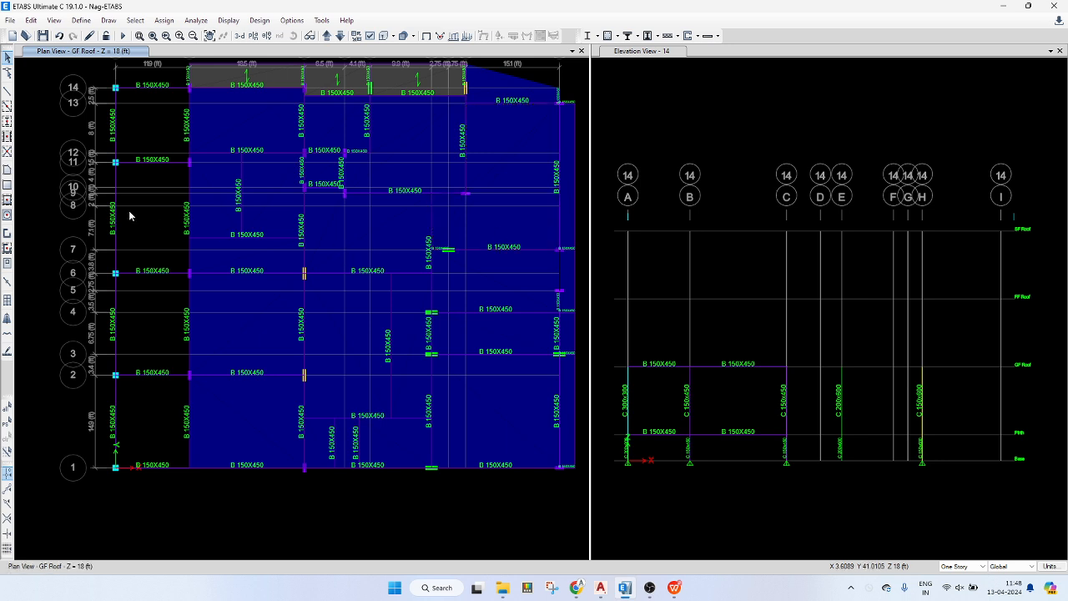
# - Draw a rectangular TW150 floor between grids A and B, from grid 14 down to grid 1
pyautogui.click(8, 186)
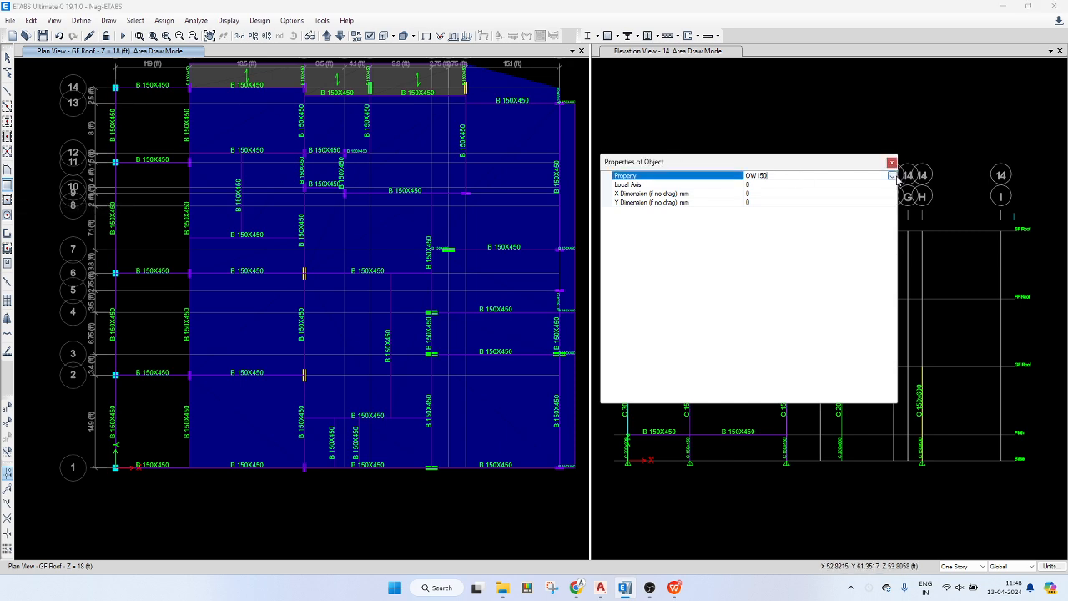
pyautogui.click(892, 176)
pyautogui.click(799, 216)
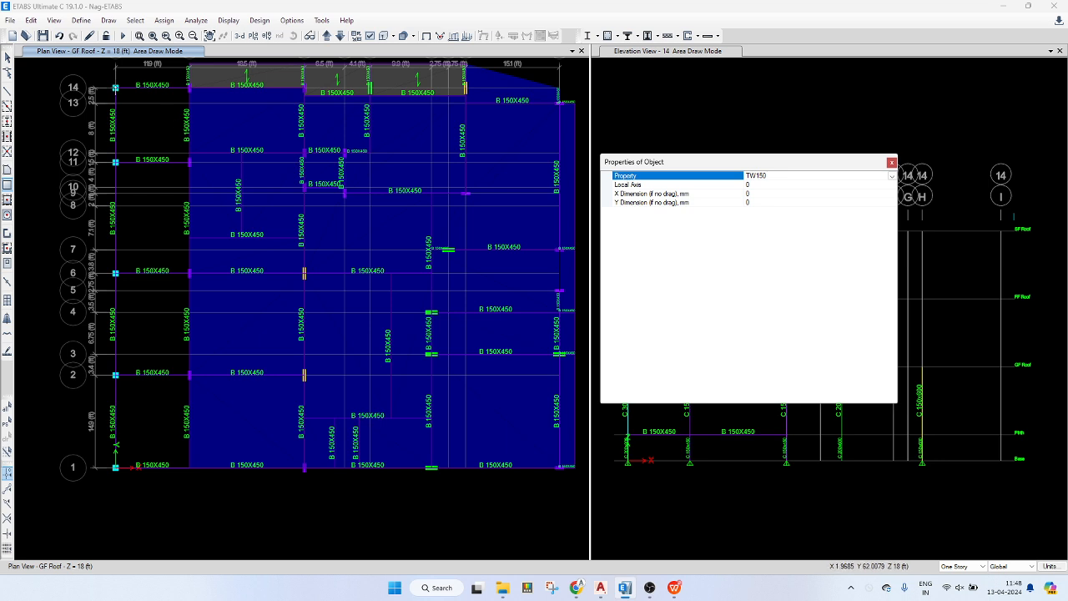
pyautogui.click(115, 87)
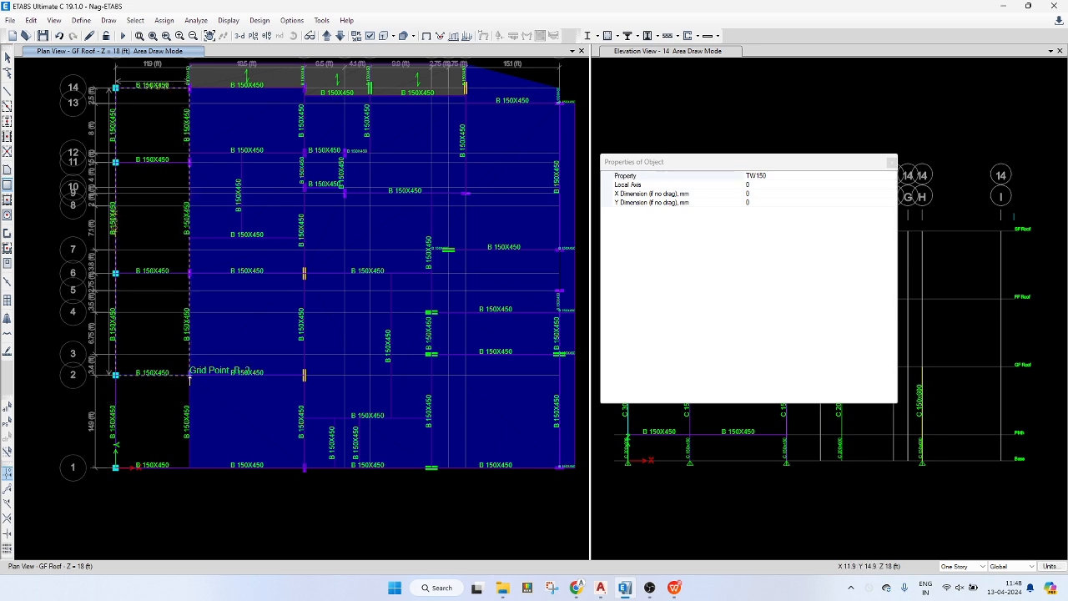
pyautogui.click(192, 468)
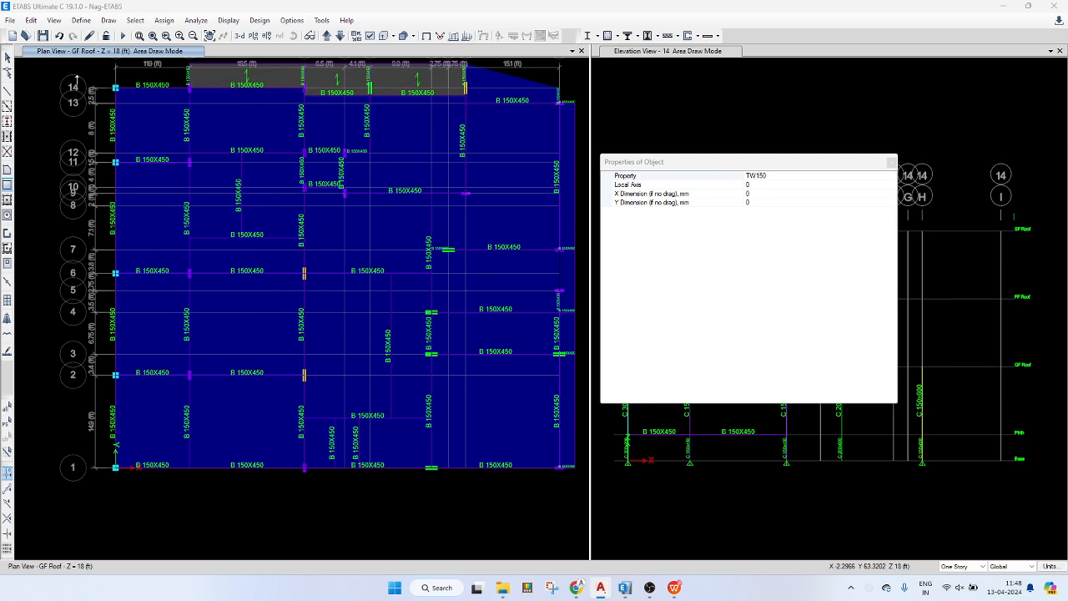
# - Divide the floor between grids A and B by cookie cutting it at the selected frame objects, and check the resulting panels
pyautogui.click(7, 57)
pyautogui.moveTo(106, 65); pyautogui.dragTo(194, 473)
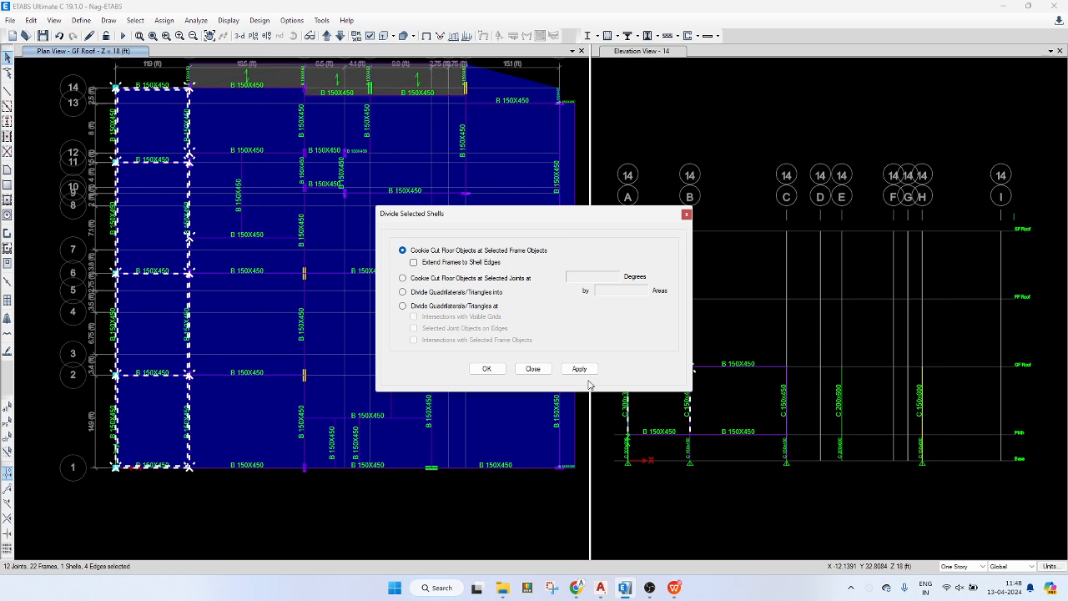
pyautogui.click(581, 369)
pyautogui.click(487, 369)
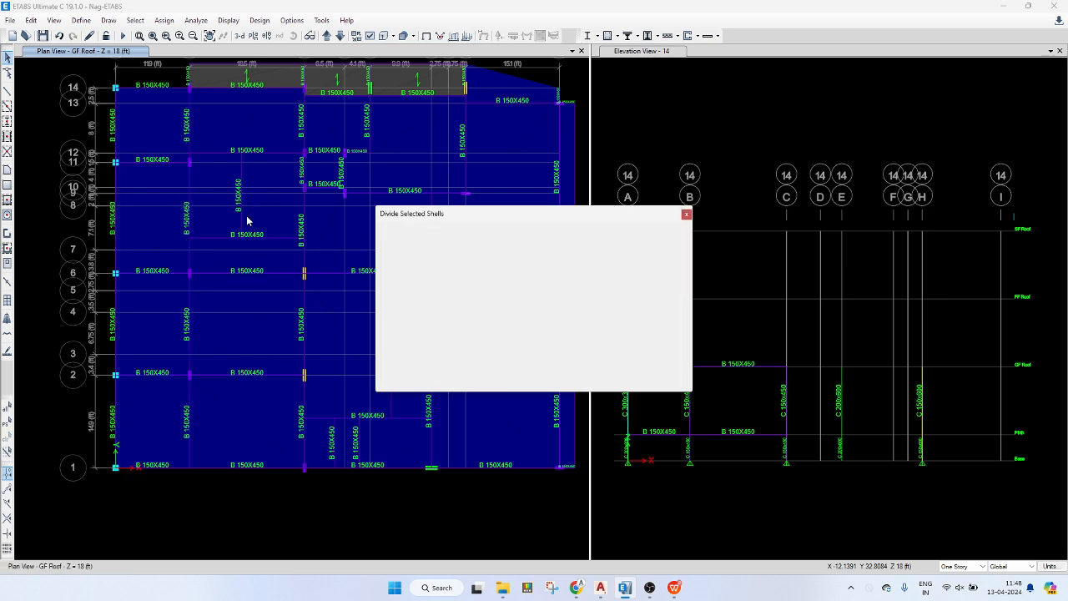
pyautogui.click(162, 293)
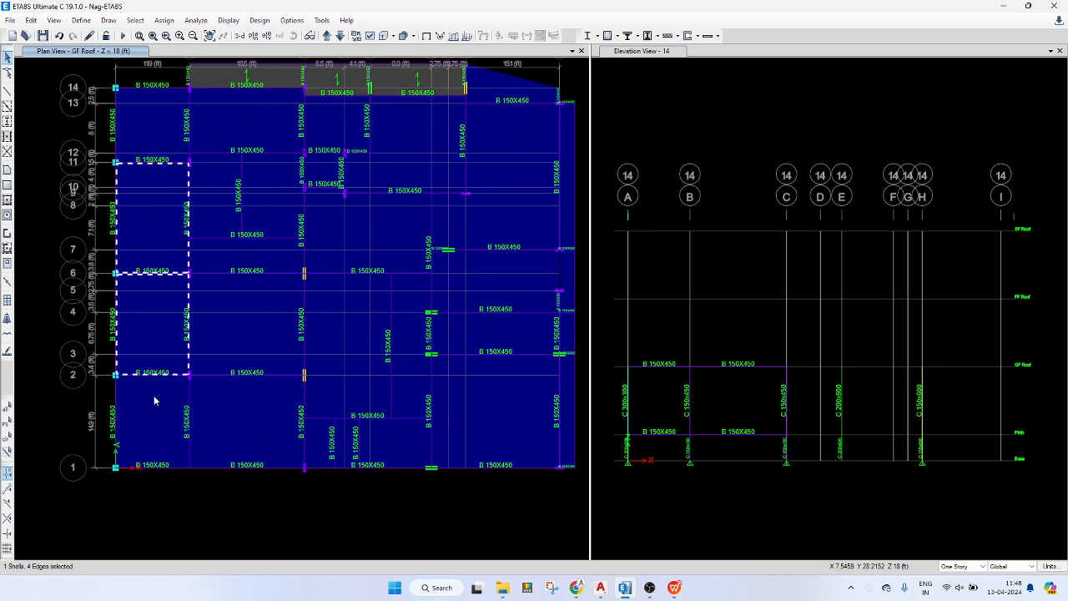
pyautogui.click(154, 403)
pyautogui.press('Escape')
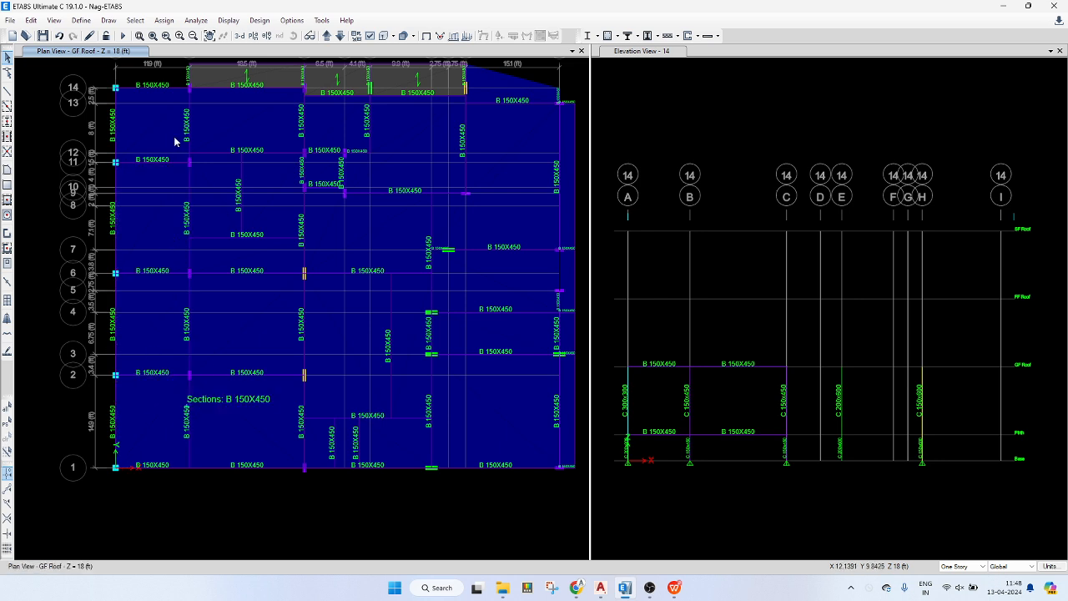
# - Open the shell uniform load set assignment and window-select the entire GF Roof plan
pyautogui.scroll(-2, 239, 142)
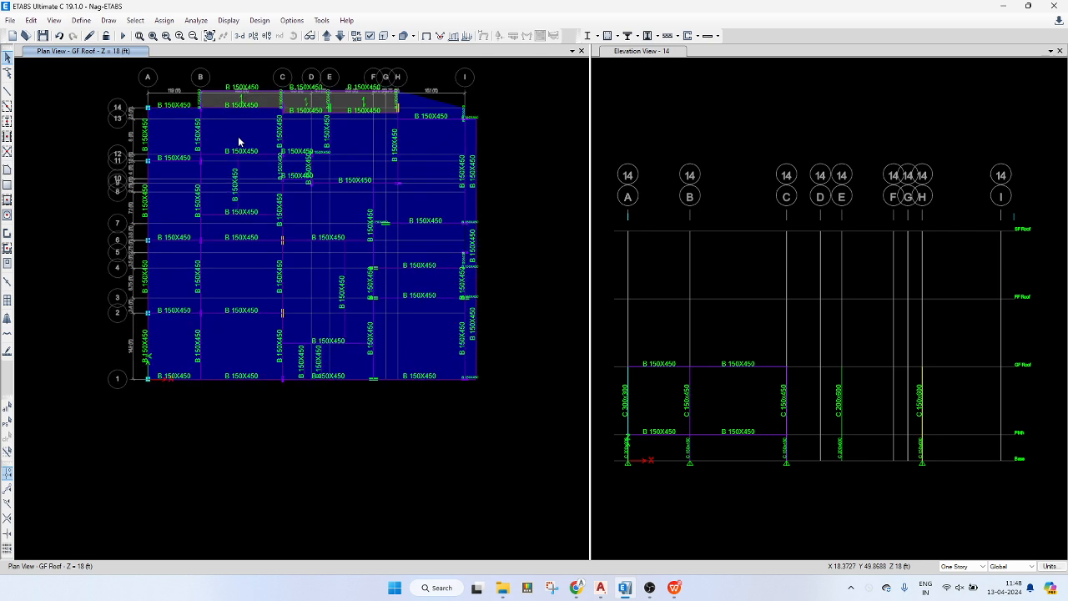
pyautogui.scroll(2, 272, 165)
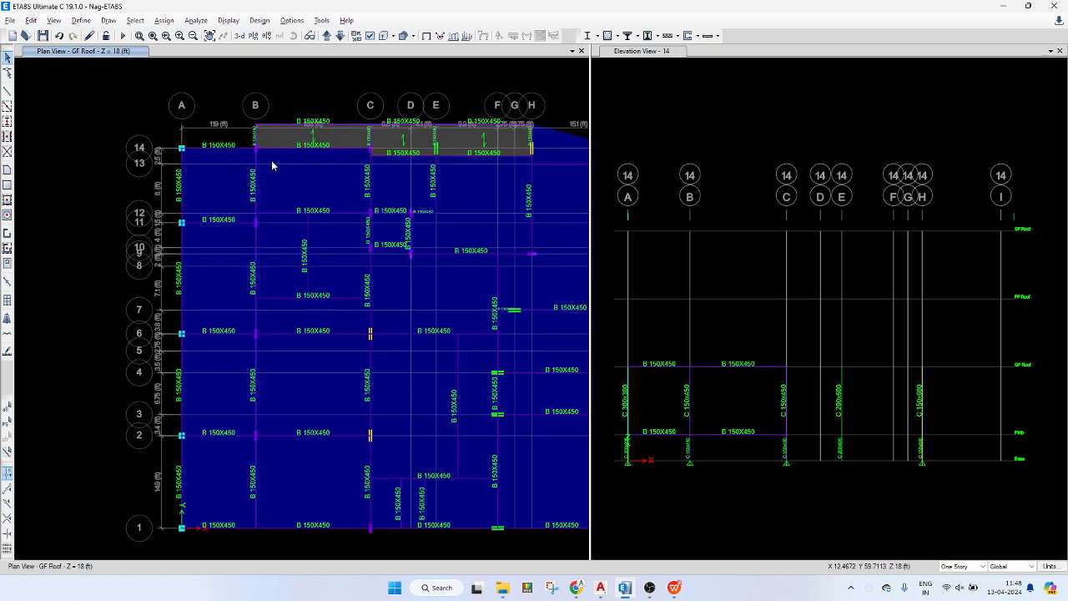
pyautogui.hotkey('ctrl', 'u')
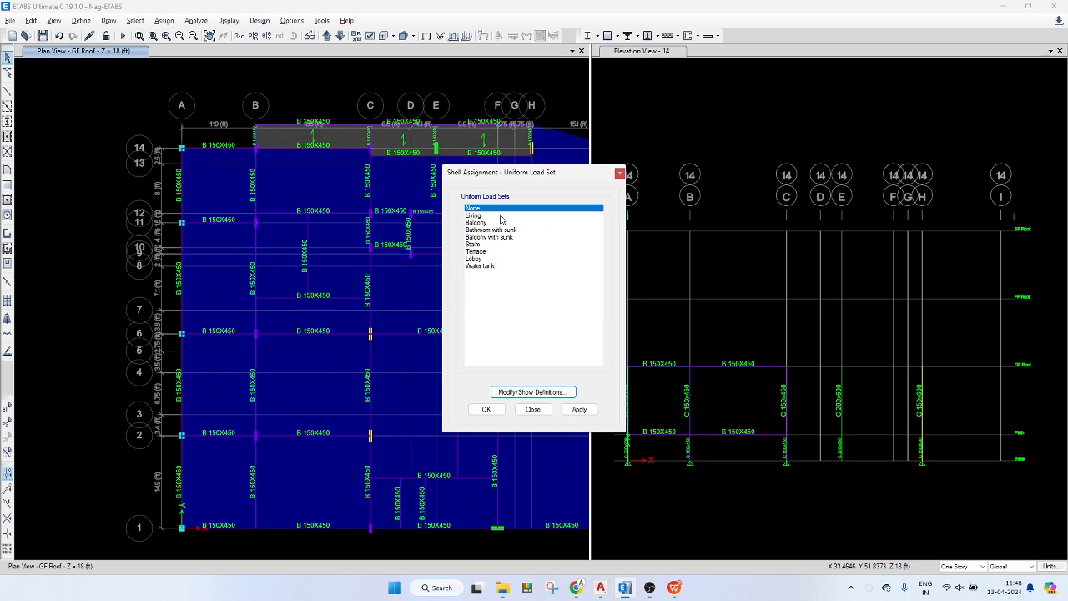
pyautogui.moveTo(543, 177); pyautogui.dragTo(778, 144)
pyautogui.scroll(-3, 253, 163)
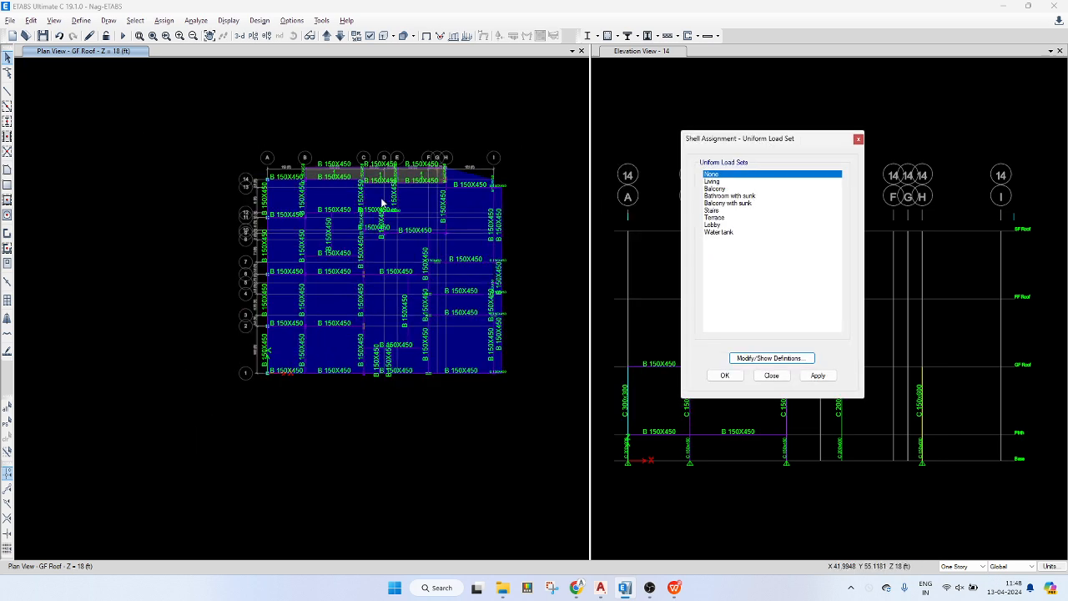
pyautogui.moveTo(211, 118); pyautogui.dragTo(502, 393)
# - Deselect every object type except floors from the GF Roof selection
pyautogui.hotkey('ctrl', 'shift', 'o')
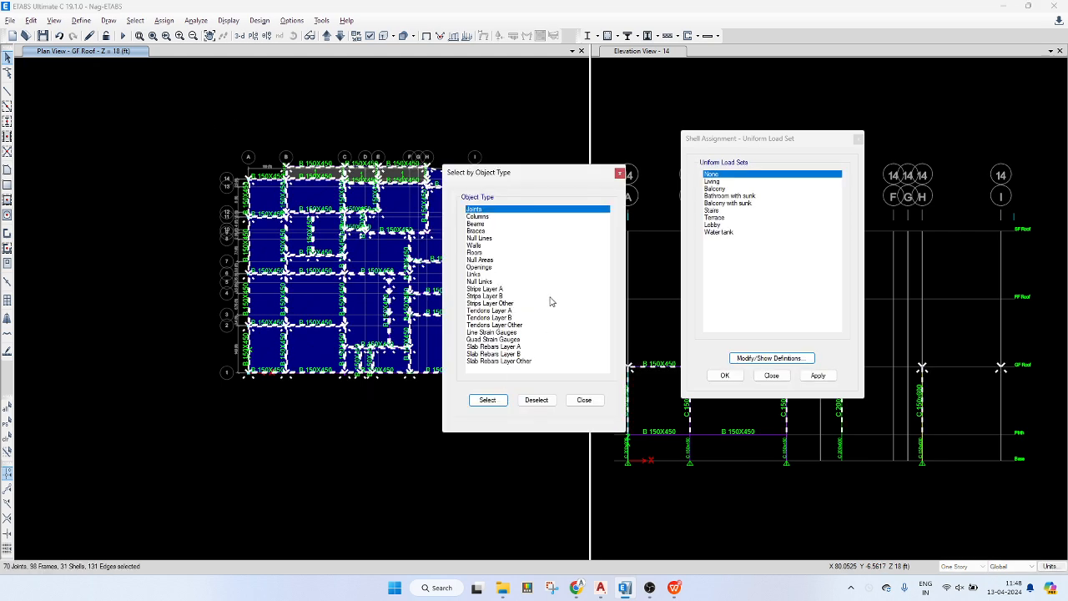
pyautogui.keyDown('shift'); pyautogui.click(537, 354); pyautogui.keyUp('shift')
pyautogui.keyDown('shift'); pyautogui.click(537, 362); pyautogui.keyUp('shift')
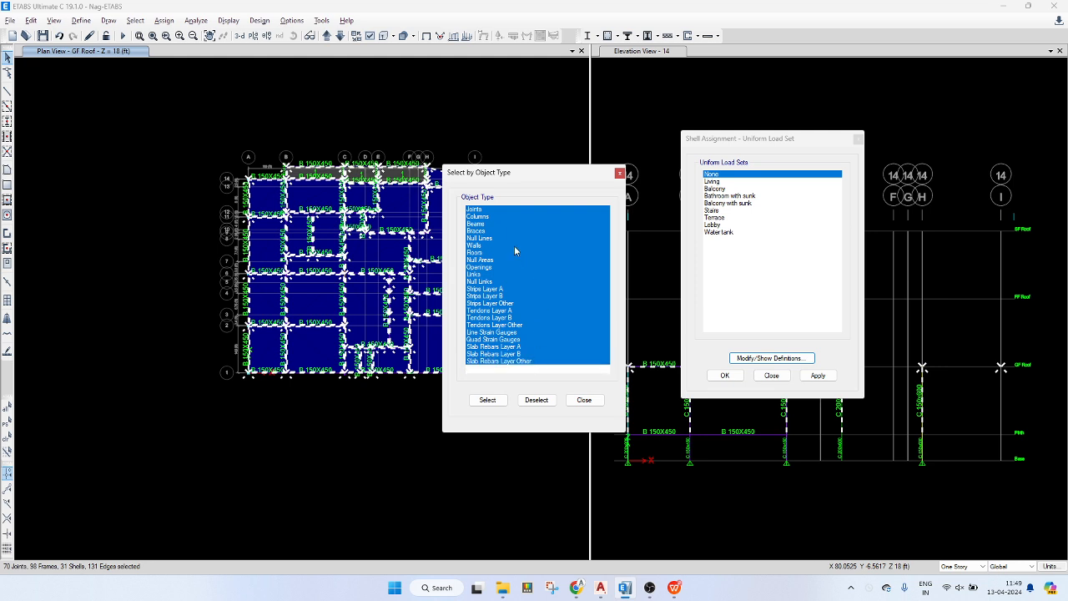
pyautogui.keyDown('ctrl'); pyautogui.click(494, 253); pyautogui.keyUp('ctrl')
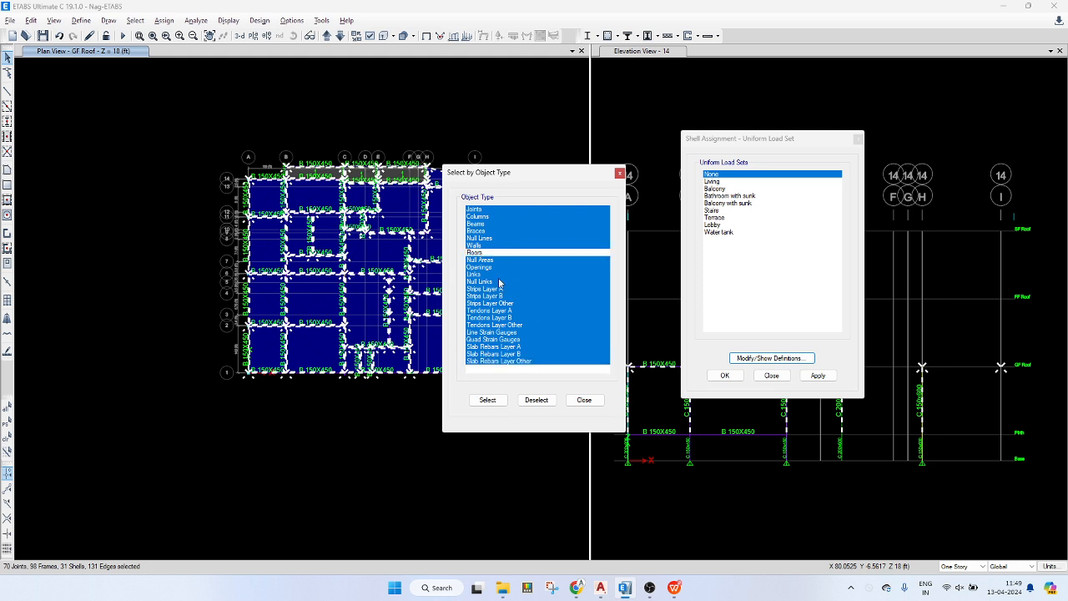
pyautogui.click(537, 399)
pyautogui.click(584, 400)
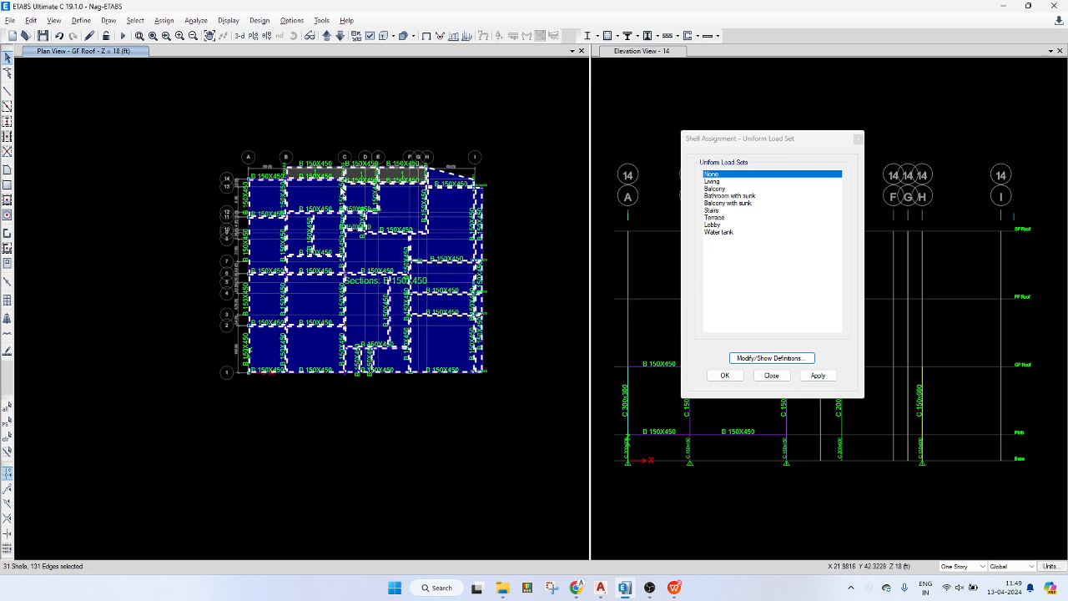
# - Assign the Living uniform load set to the selected GF Roof floors
pyautogui.click(726, 190)
pyautogui.click(725, 182)
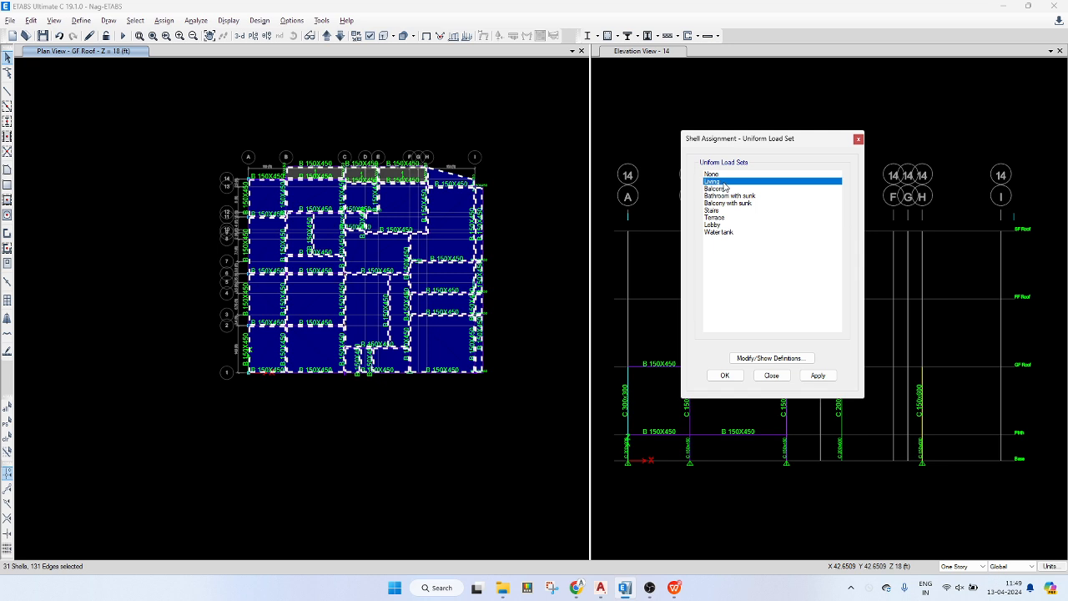
pyautogui.click(819, 377)
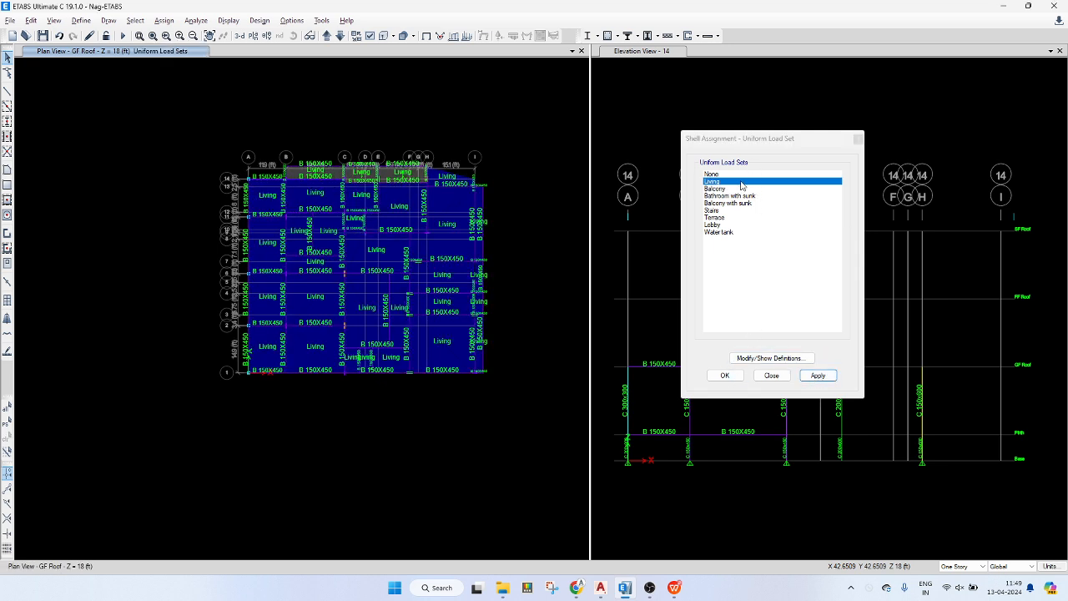
# - Review the load patterns and values defined in the Living uniform load set
pyautogui.click(766, 358)
pyautogui.click(477, 272)
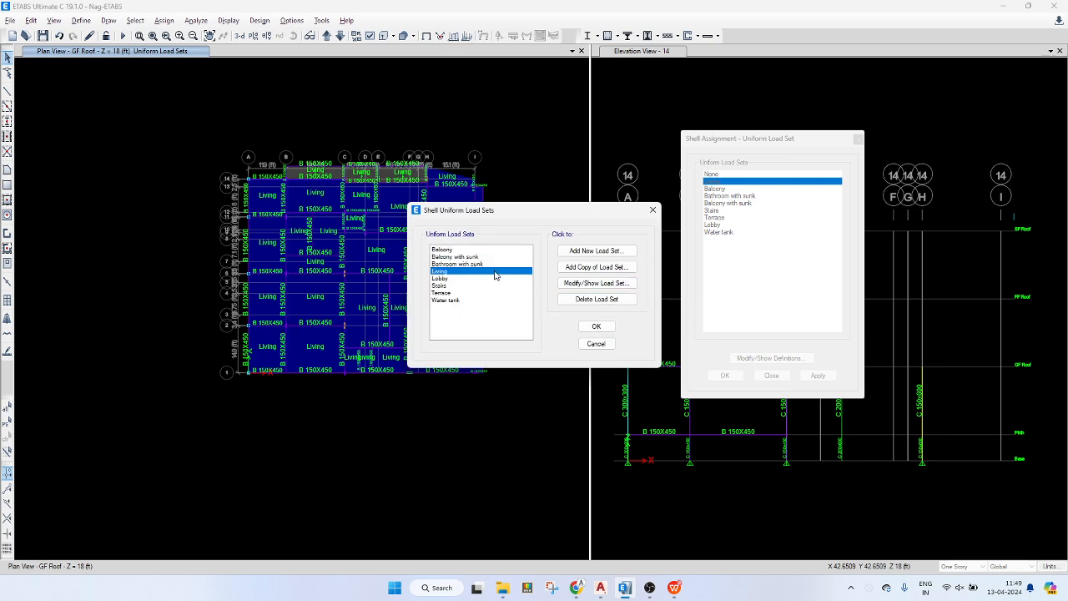
pyautogui.click(593, 287)
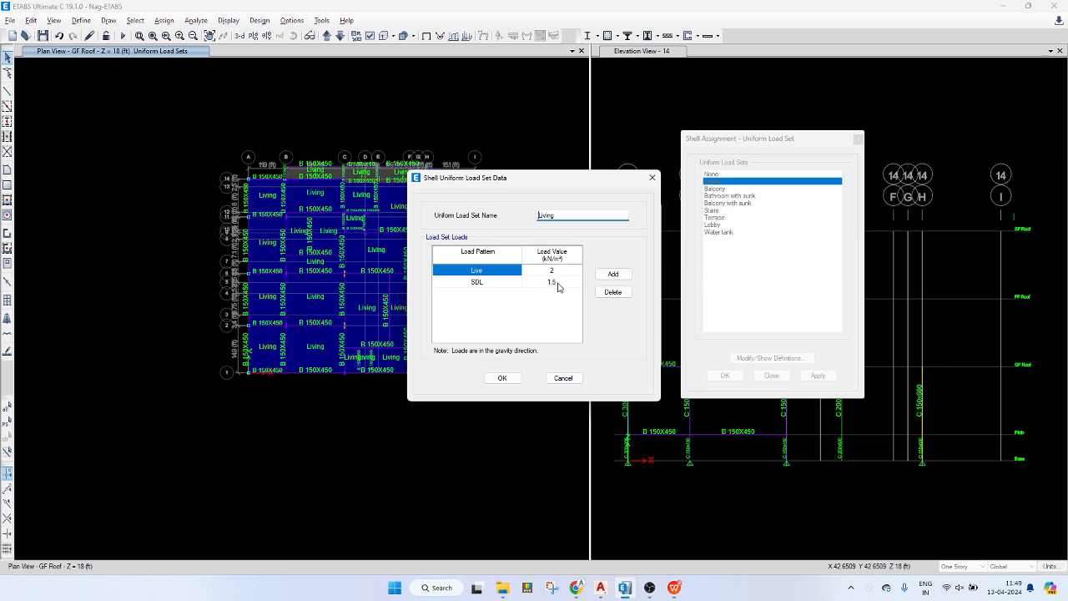
pyautogui.click(502, 378)
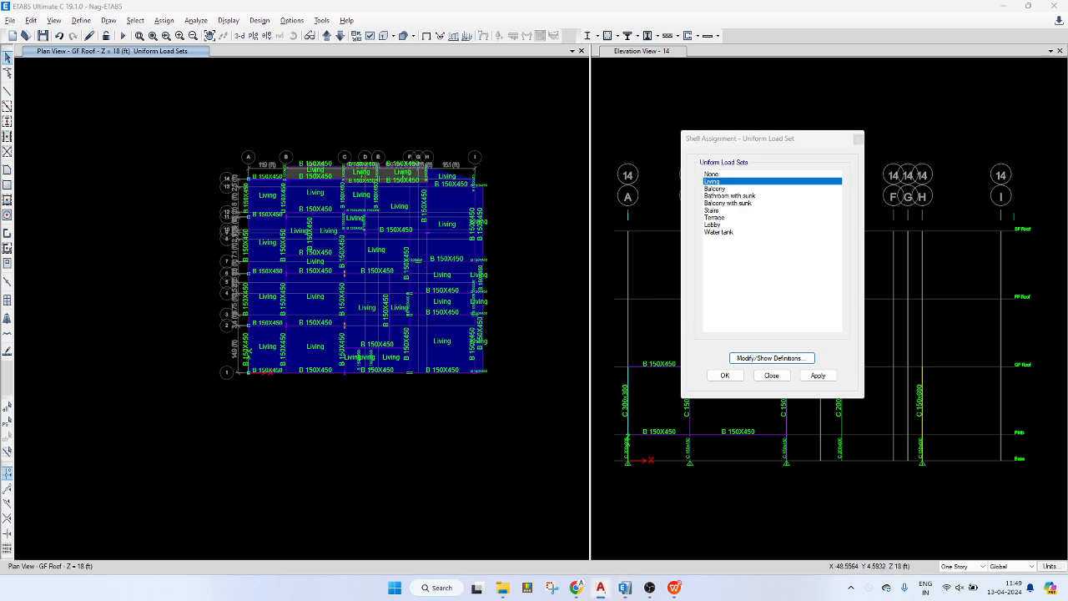
# - Assign the Balcony load set to the B–C and E–H projections, the B–C panel below grid 14, the sloped H–I panel and three grid 1 panels between C–F
pyautogui.scroll(3, 388, 174)
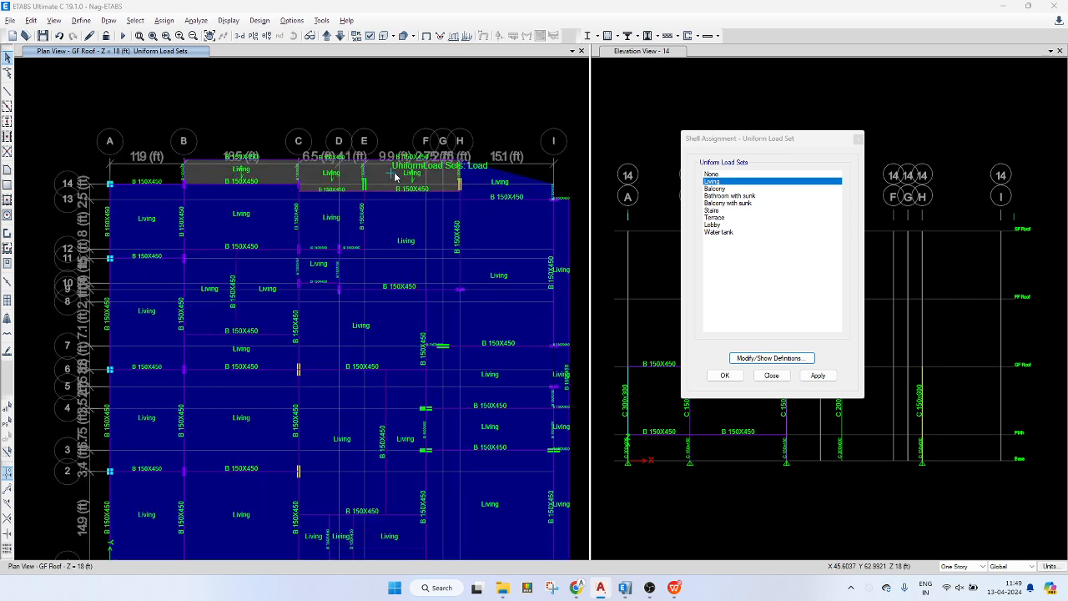
pyautogui.click(385, 179)
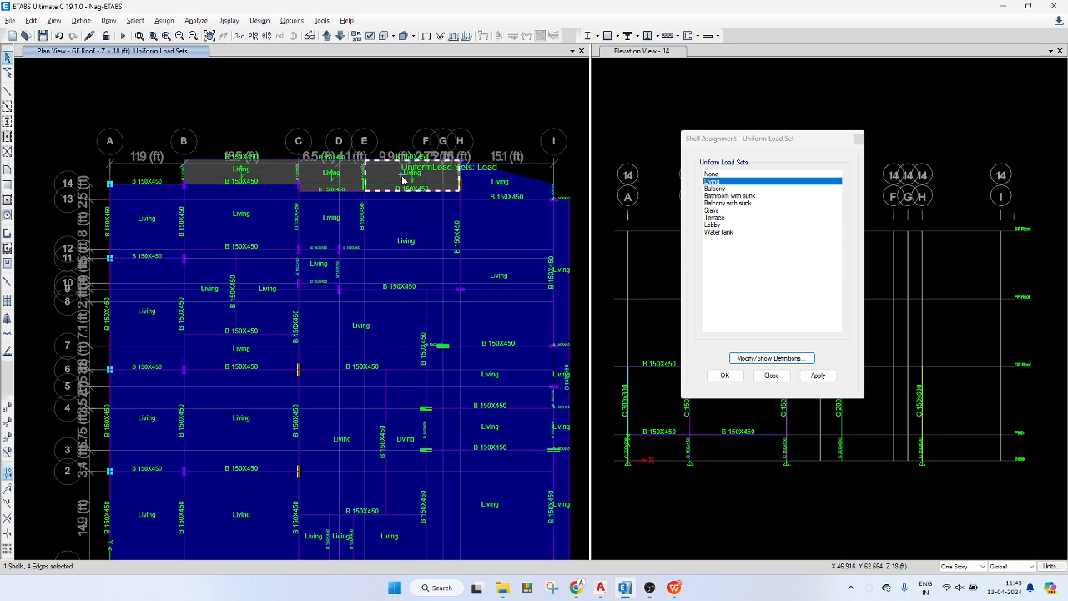
pyautogui.scroll(-3, 404, 180)
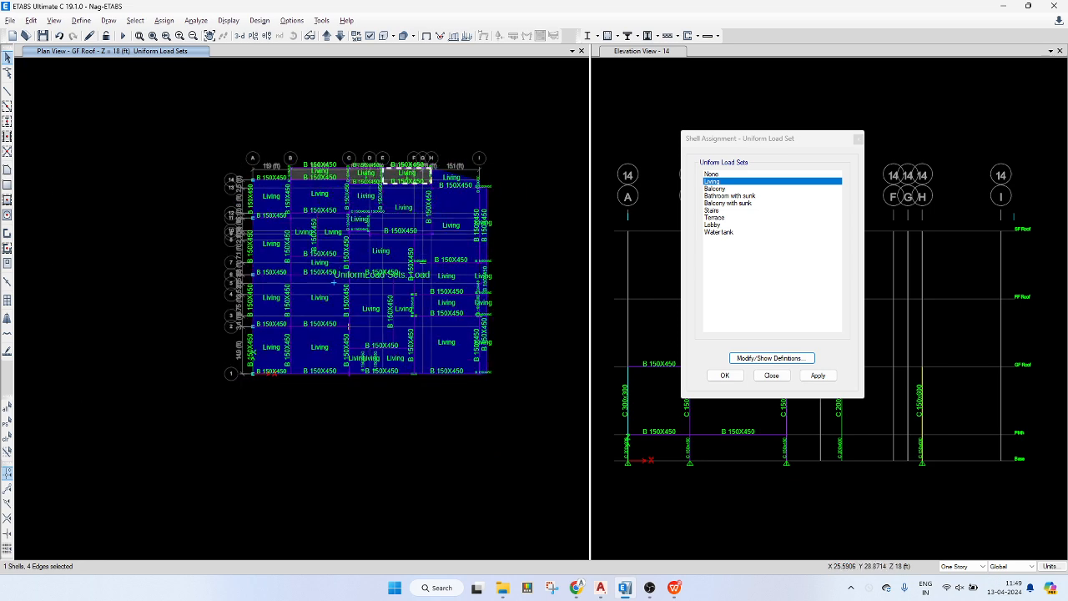
pyautogui.click(455, 178)
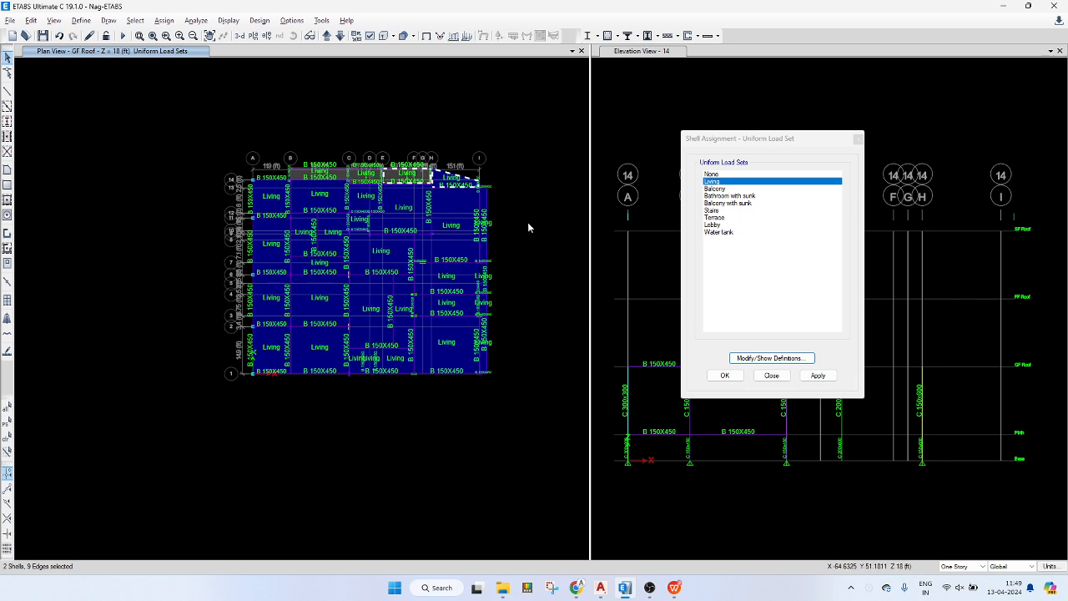
pyautogui.click(393, 367)
pyautogui.click(370, 364)
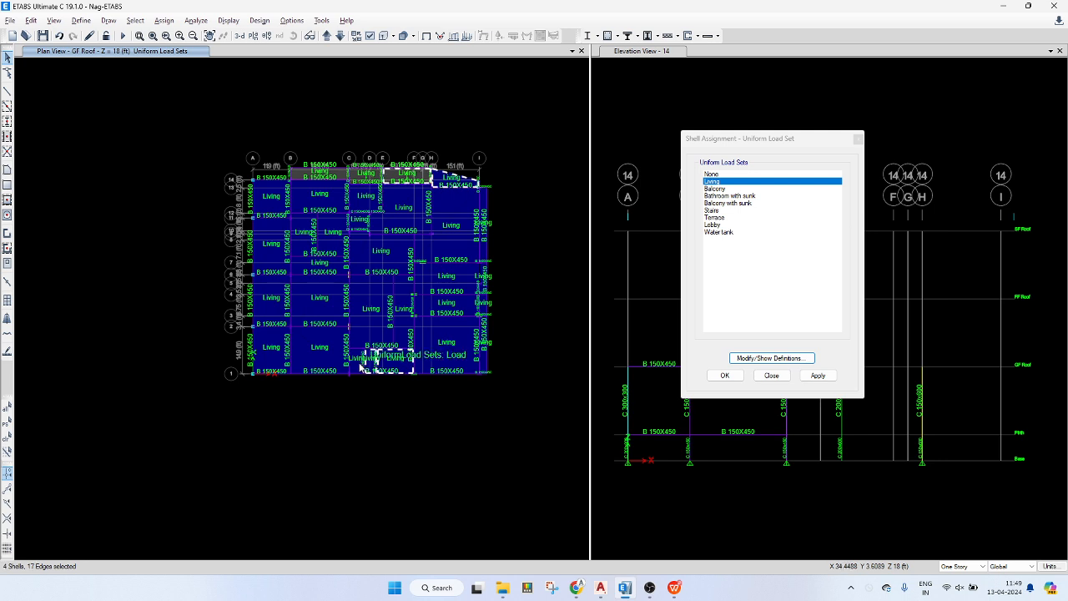
pyautogui.click(356, 364)
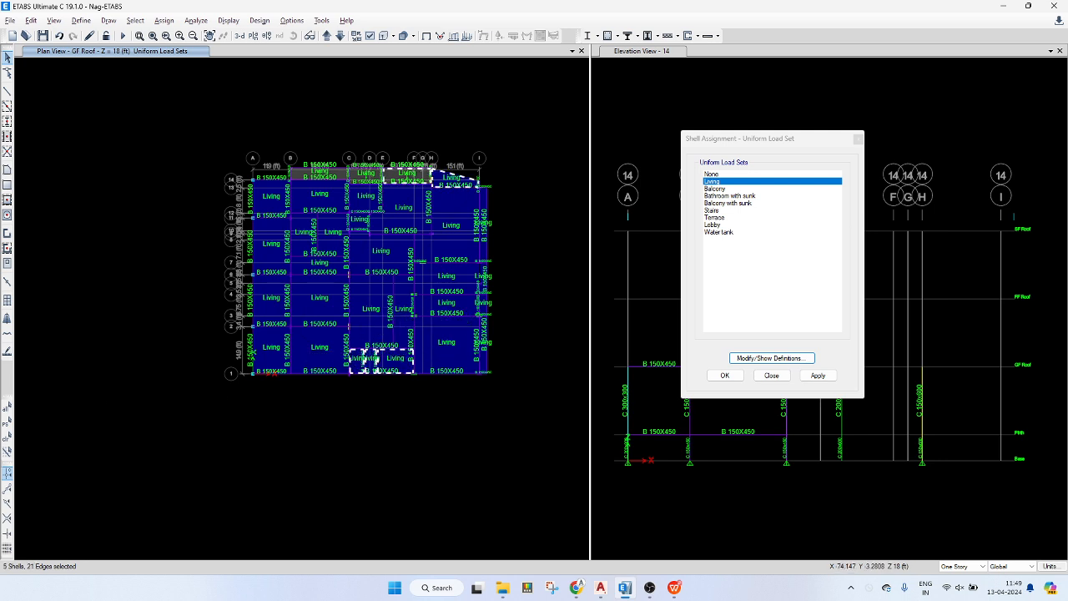
pyautogui.hotkey('alt', 'Tab')
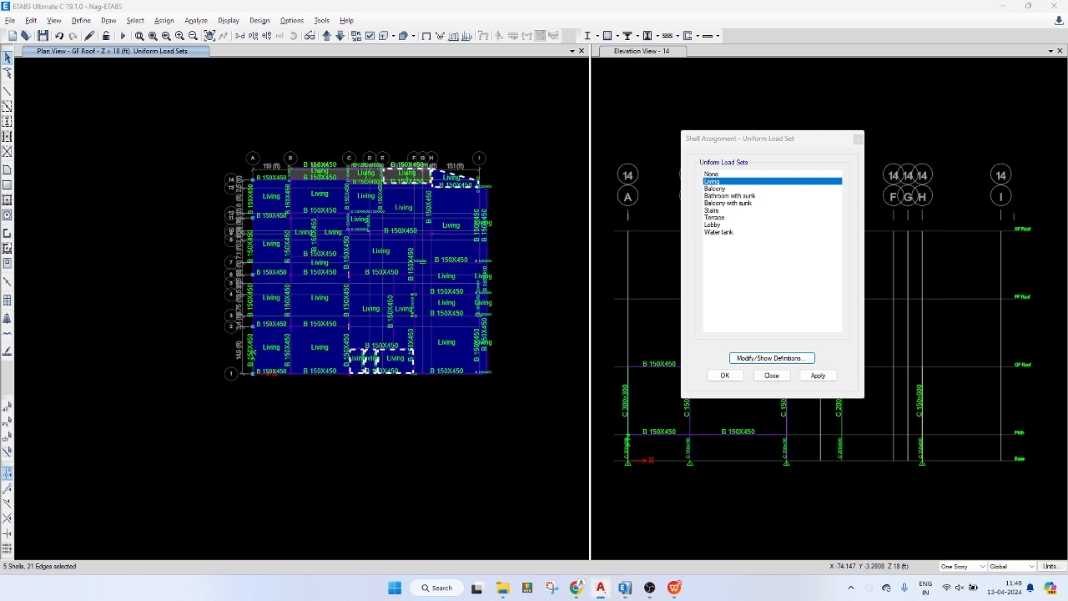
pyautogui.click(318, 179)
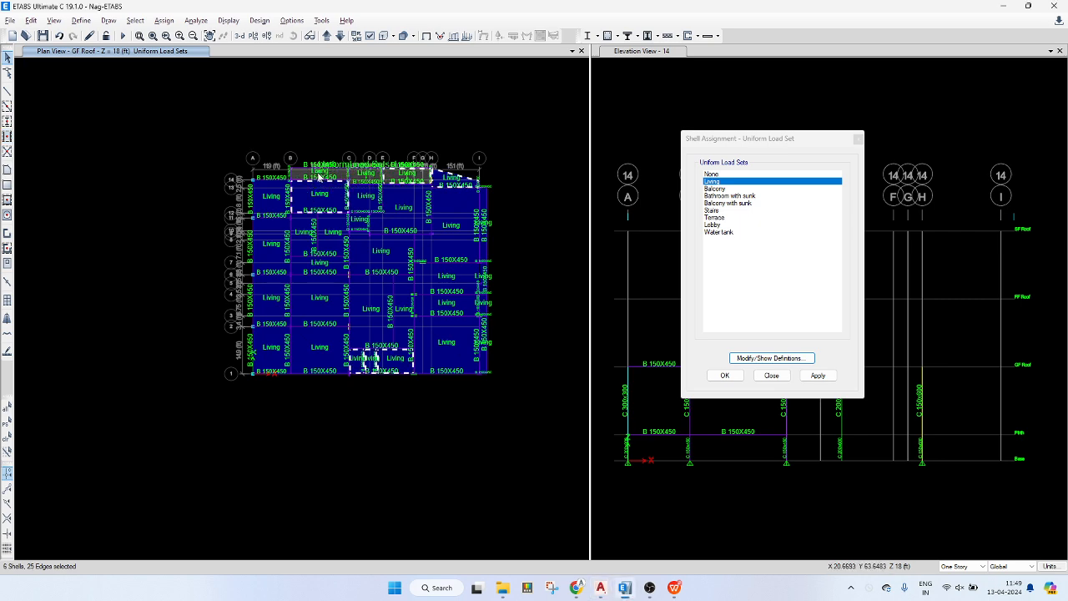
pyautogui.click(318, 175)
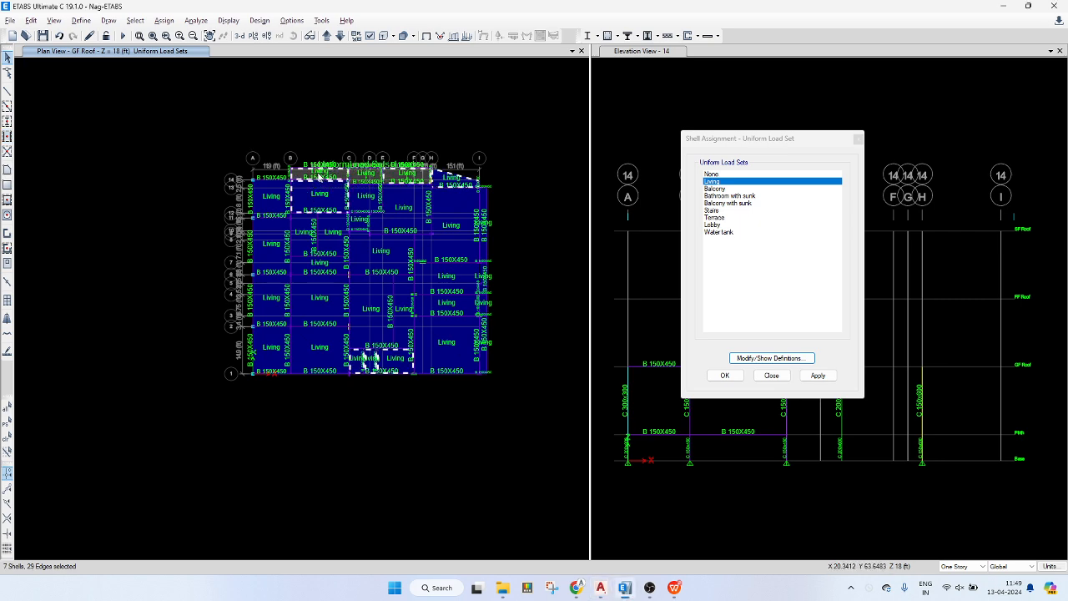
pyautogui.click(732, 189)
pyautogui.click(818, 375)
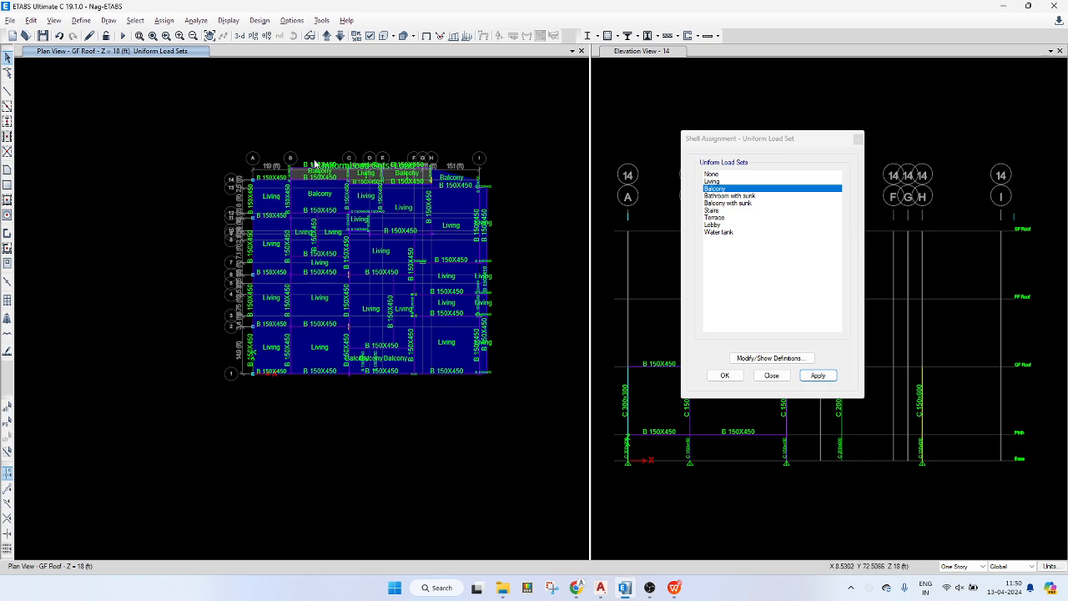
# - Compare the live and SDL values defined in the Balcony and Balcony with sunk load sets
pyautogui.scroll(3, 422, 314)
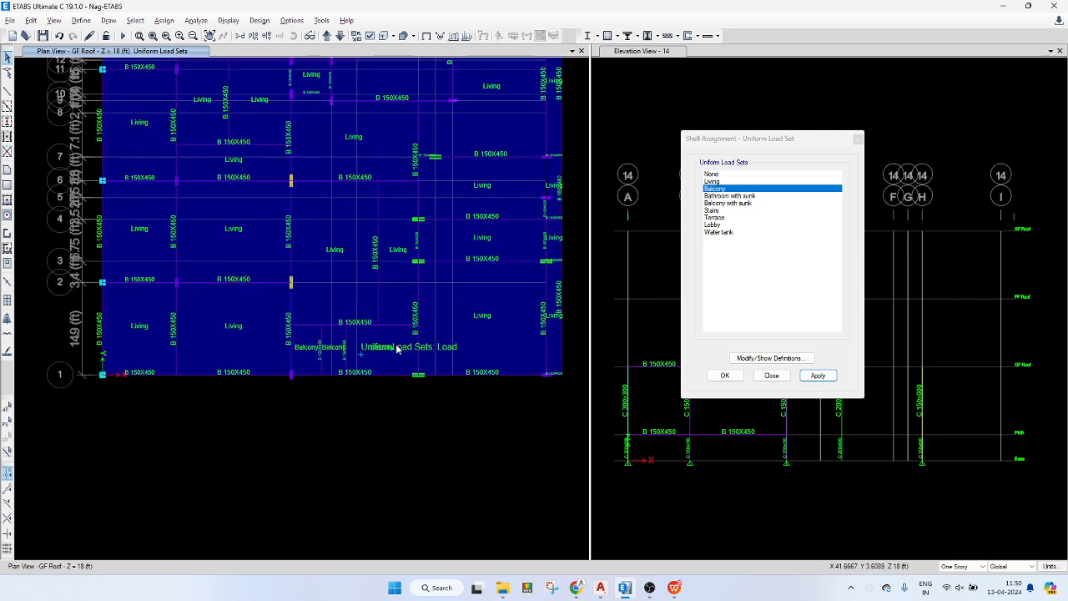
pyautogui.click(769, 358)
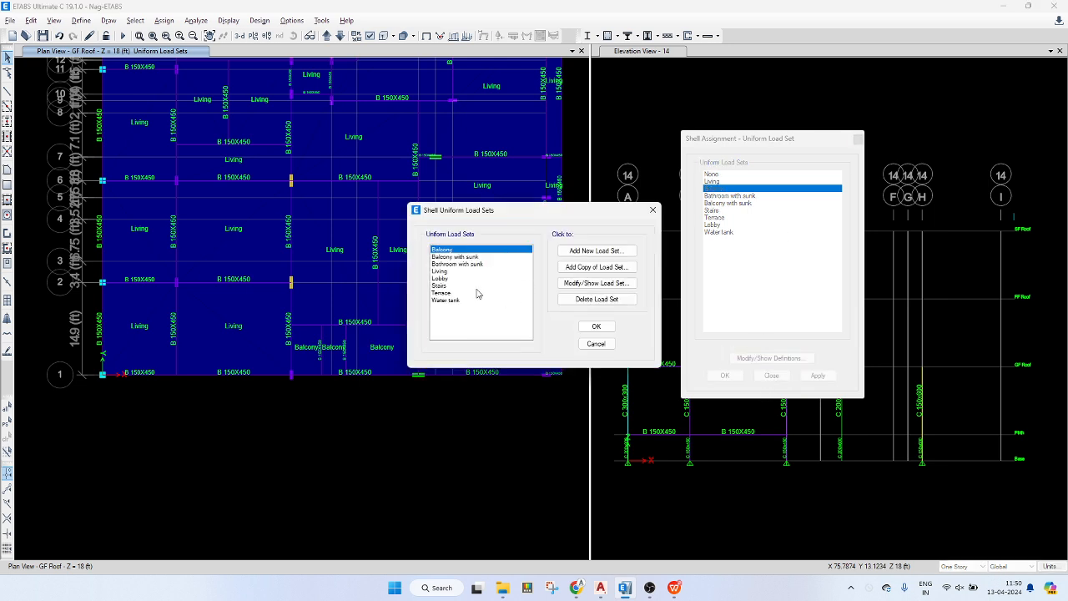
pyautogui.click(585, 284)
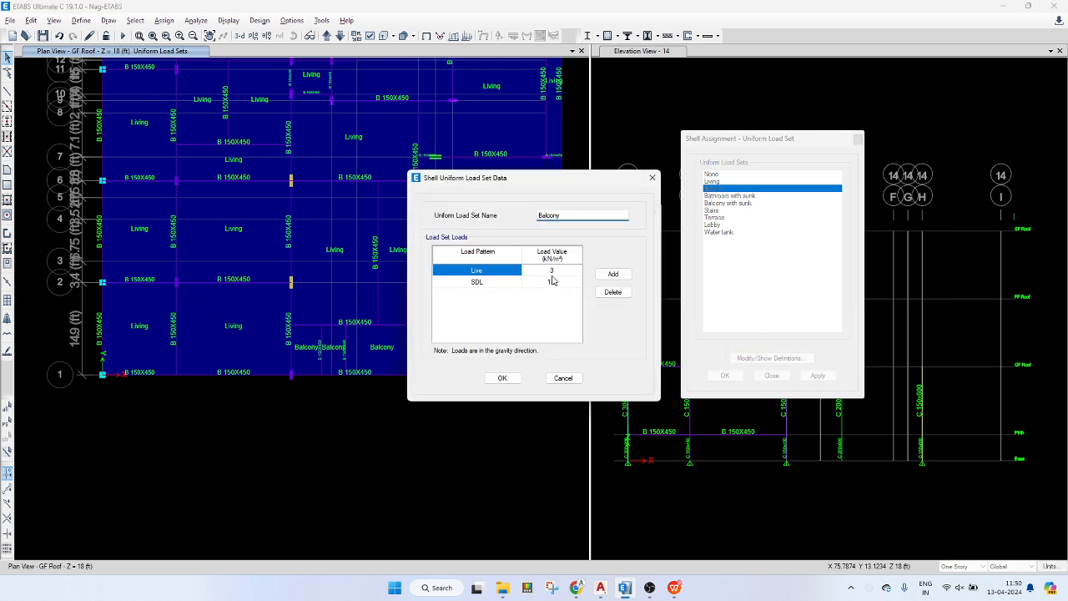
pyautogui.click(564, 379)
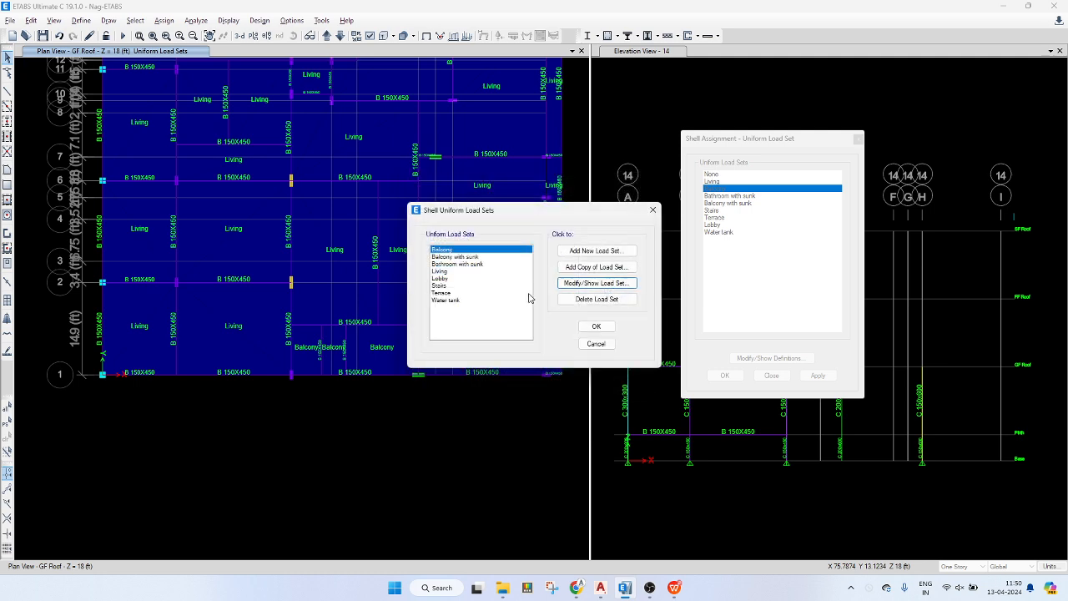
pyautogui.click(499, 257)
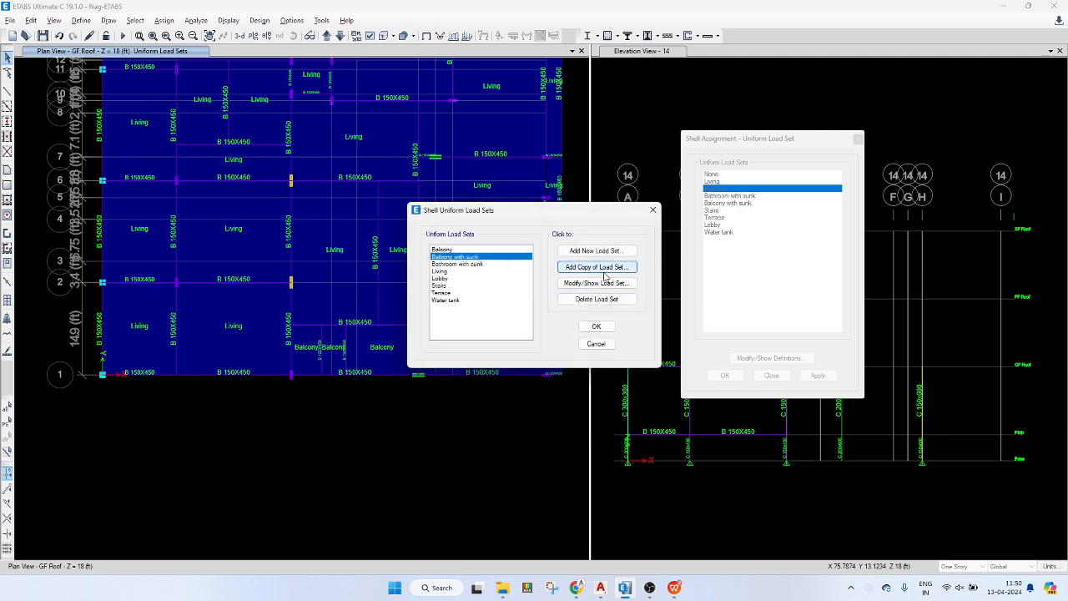
pyautogui.click(600, 285)
pyautogui.click(561, 377)
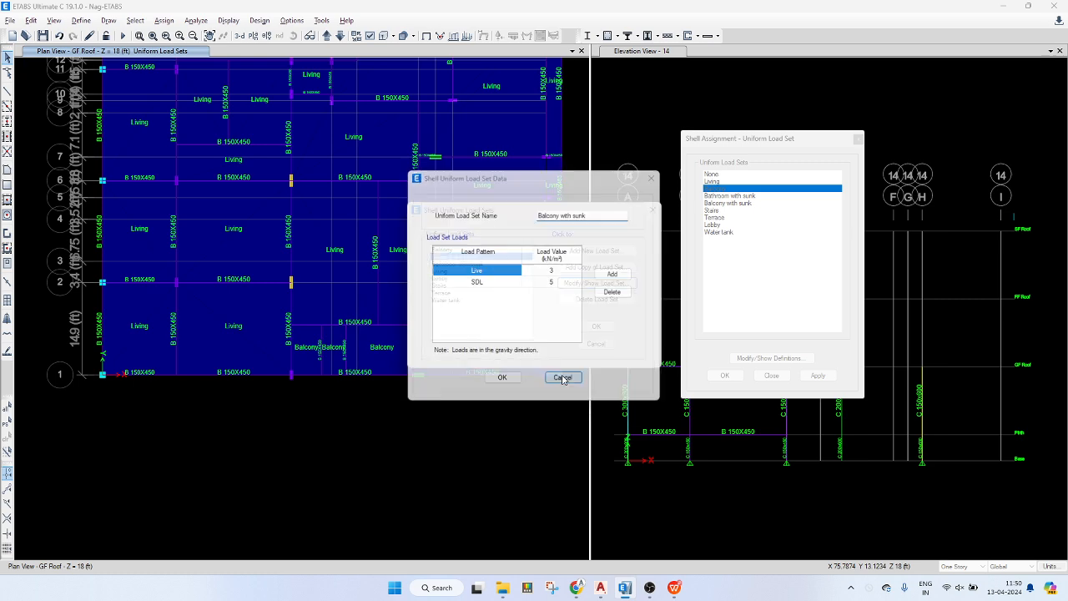
pyautogui.click(613, 285)
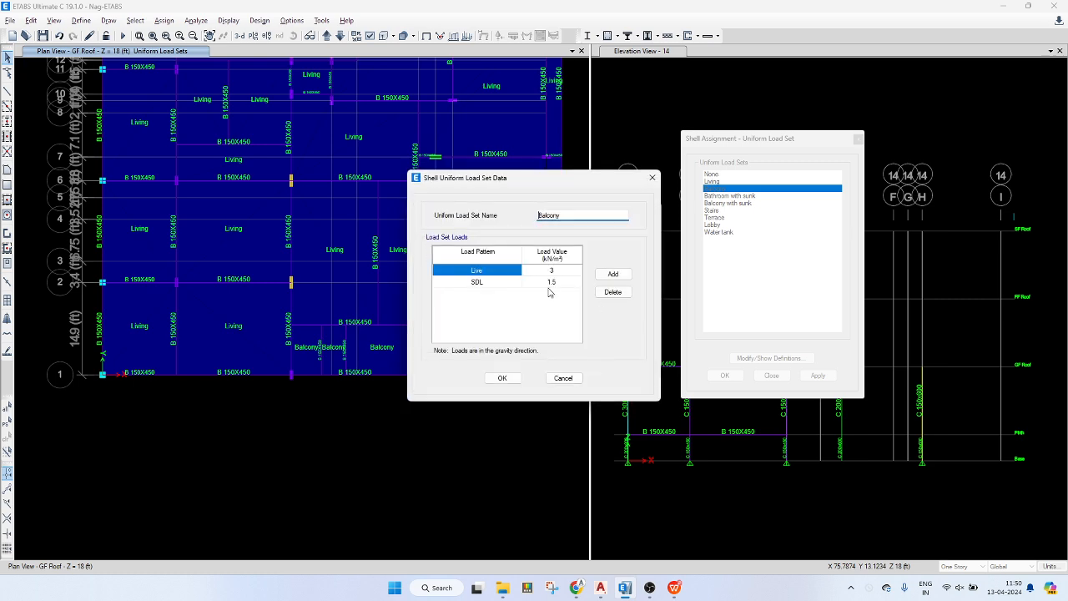
pyautogui.click(561, 377)
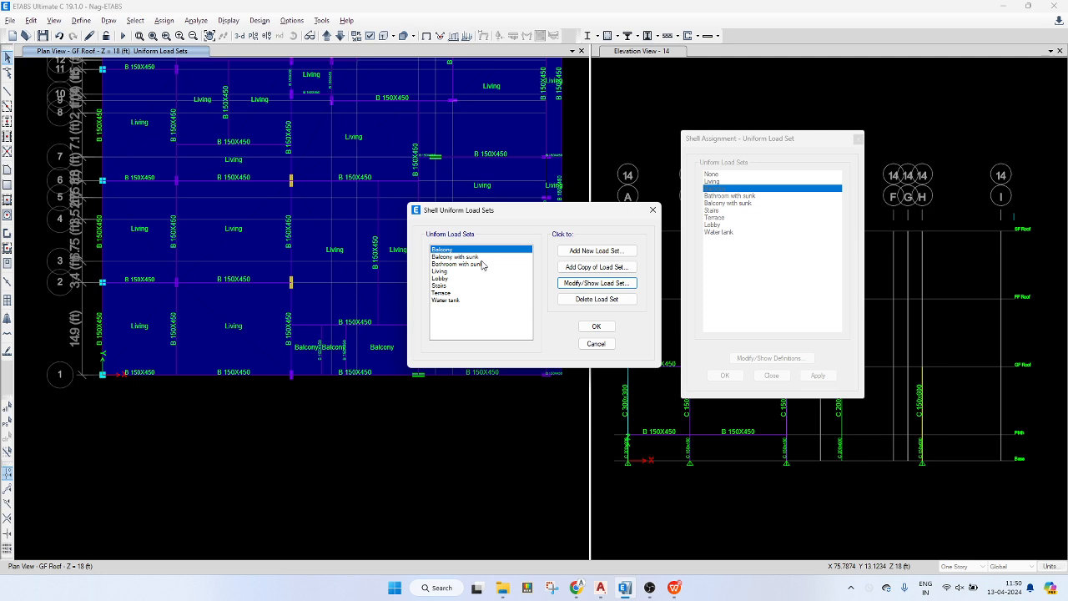
pyautogui.click(653, 210)
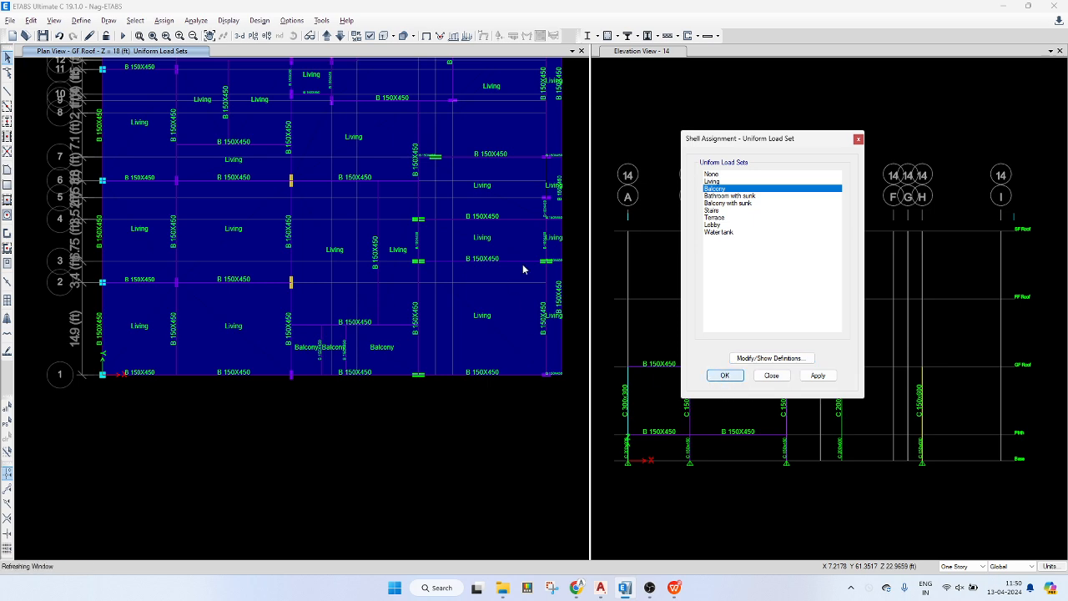
# - Close the uniform load set assignment and check the load set labels across the GF Roof plan
pyautogui.press('Escape')
pyautogui.scroll(-3, 496, 207)
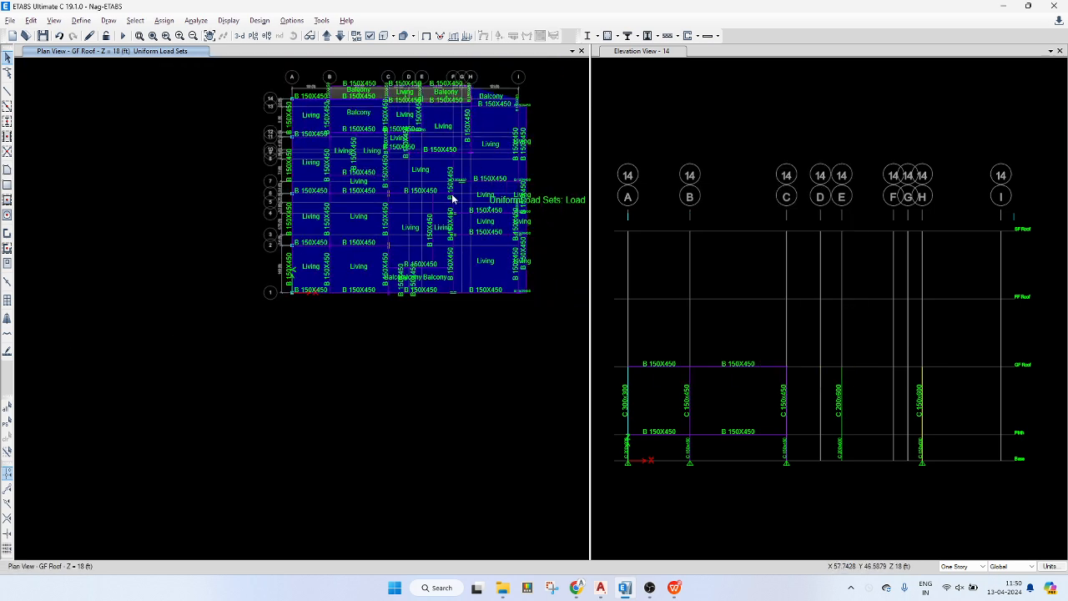
pyautogui.scroll(4, 451, 198)
pyautogui.scroll(-1, 433, 202)
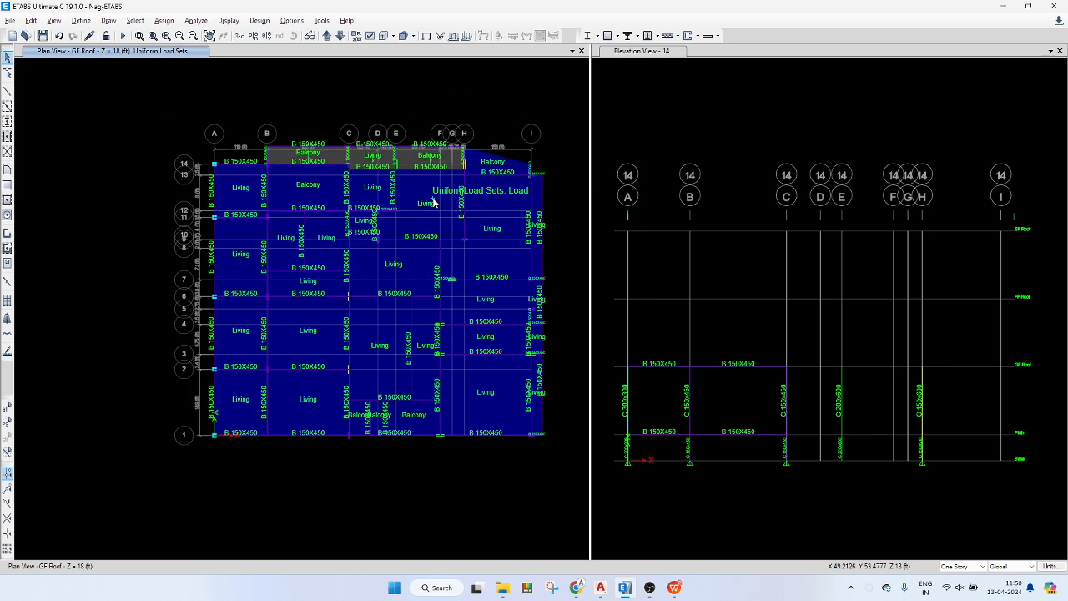
pyautogui.scroll(-2, 434, 202)
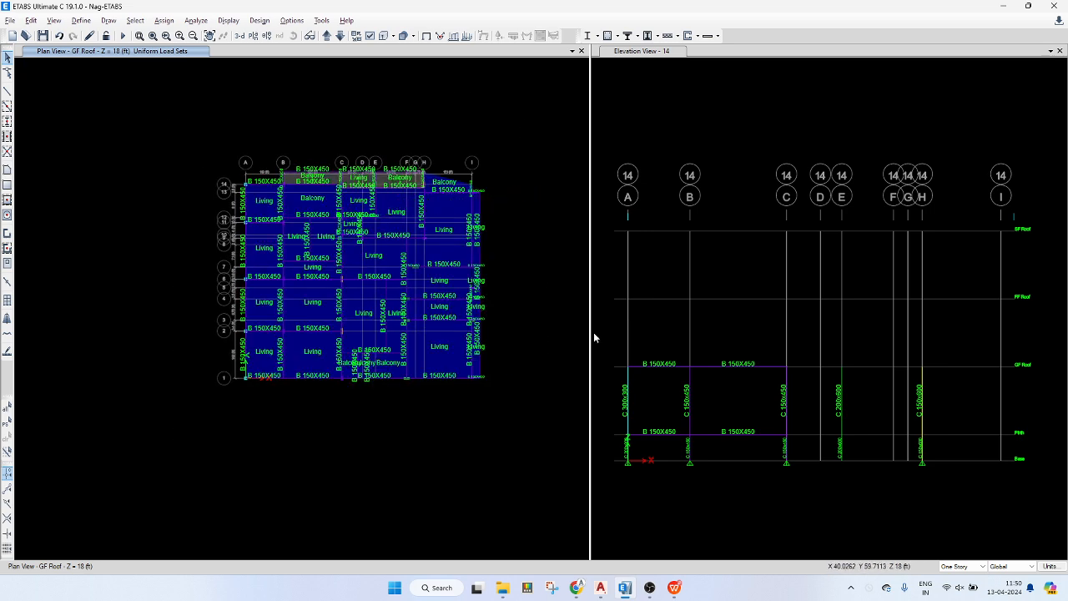
# - Save the model and inspect the loads assigned to the grid 14 beam between A and B
pyautogui.hotkey('ctrl', 's')
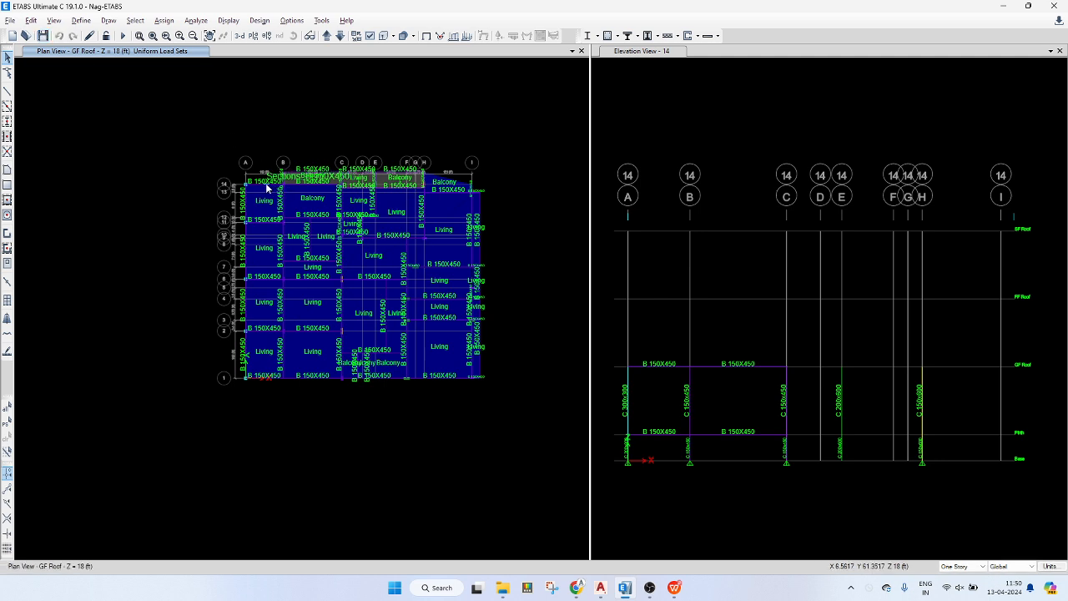
pyautogui.click(267, 187)
pyautogui.rightClick(267, 187)
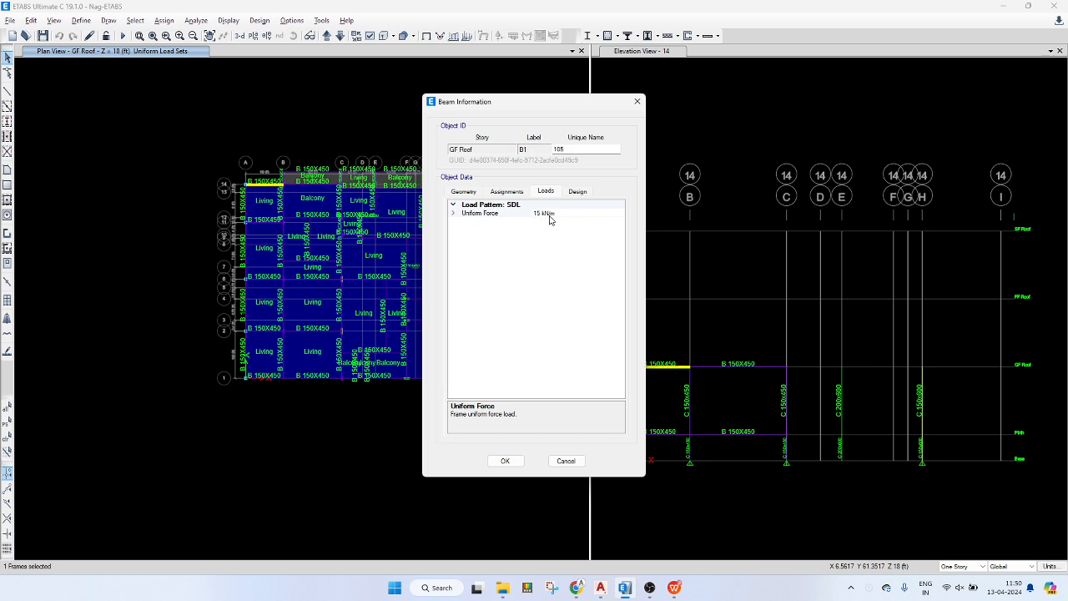
pyautogui.click(638, 101)
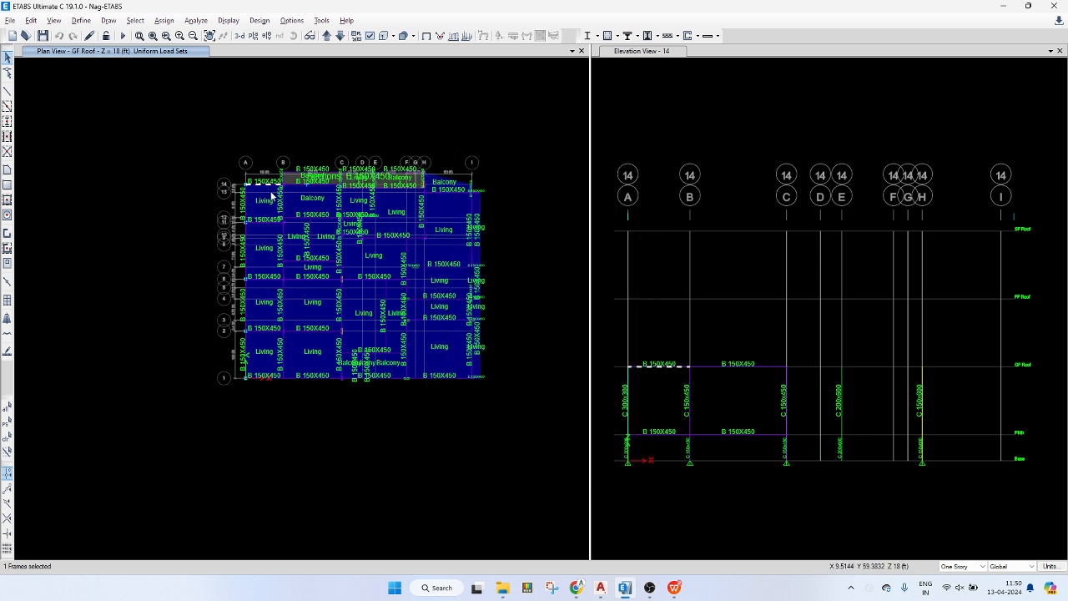
pyautogui.click(268, 186)
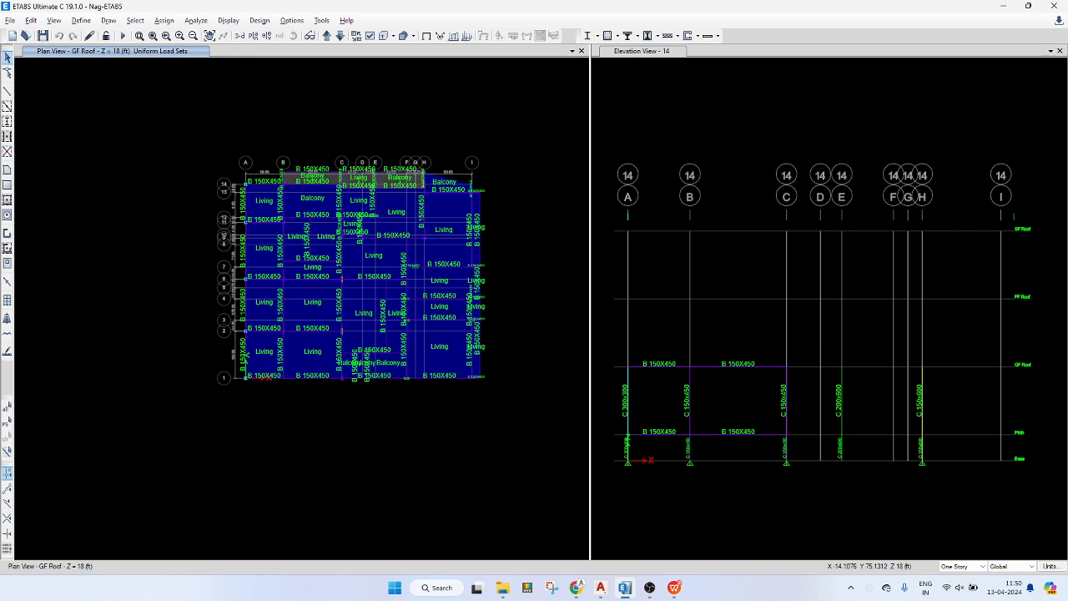
pyautogui.hotkey('alt', 'Tab')
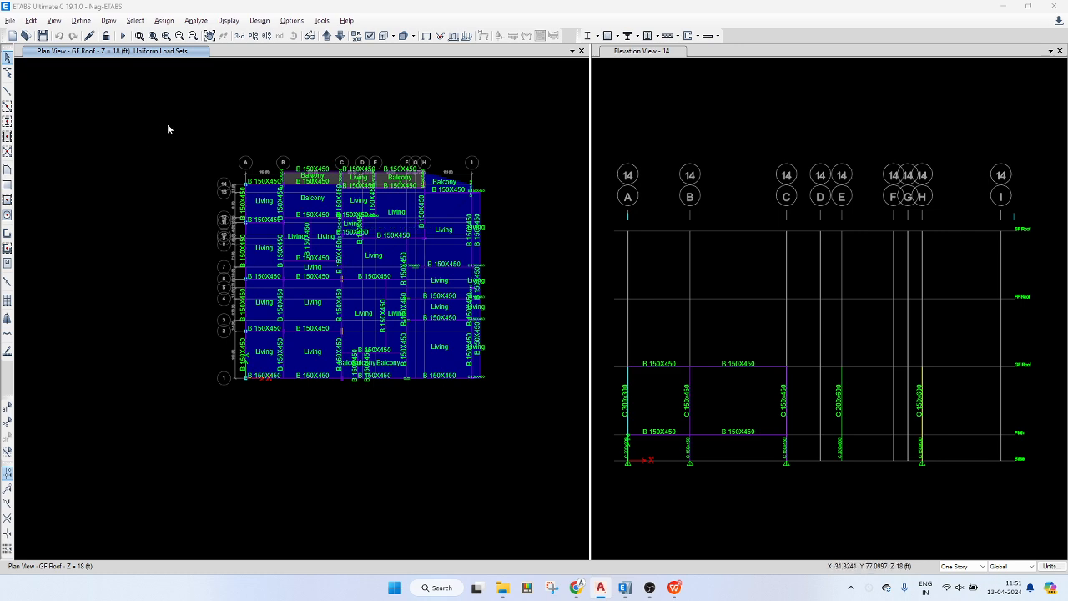
pyautogui.moveTo(167, 123); pyautogui.dragTo(510, 433)
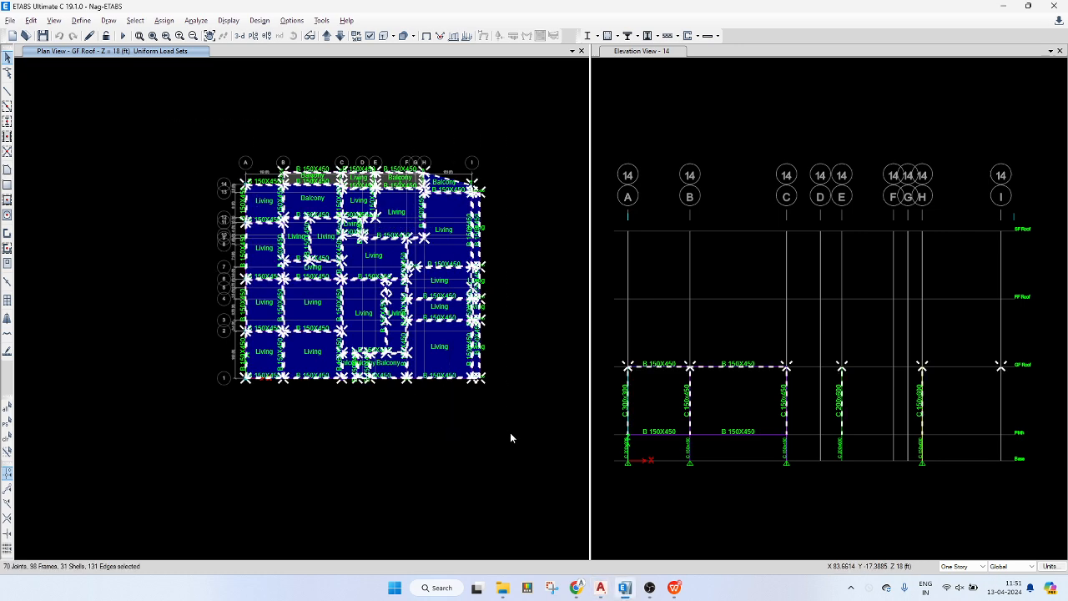
pyautogui.press('Escape')
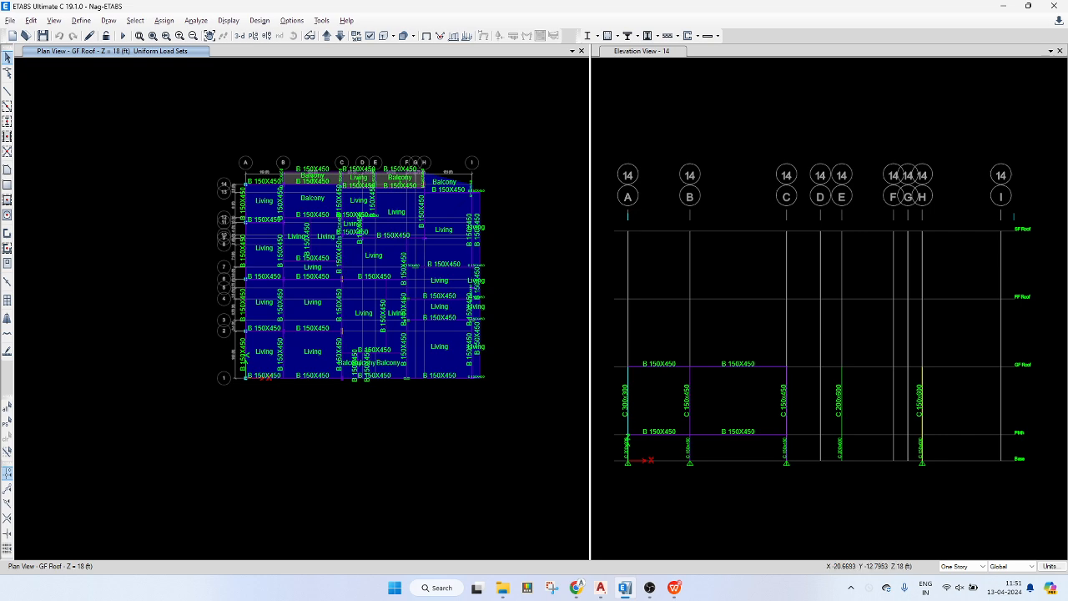
pyautogui.hotkey('alt', 'Tab')
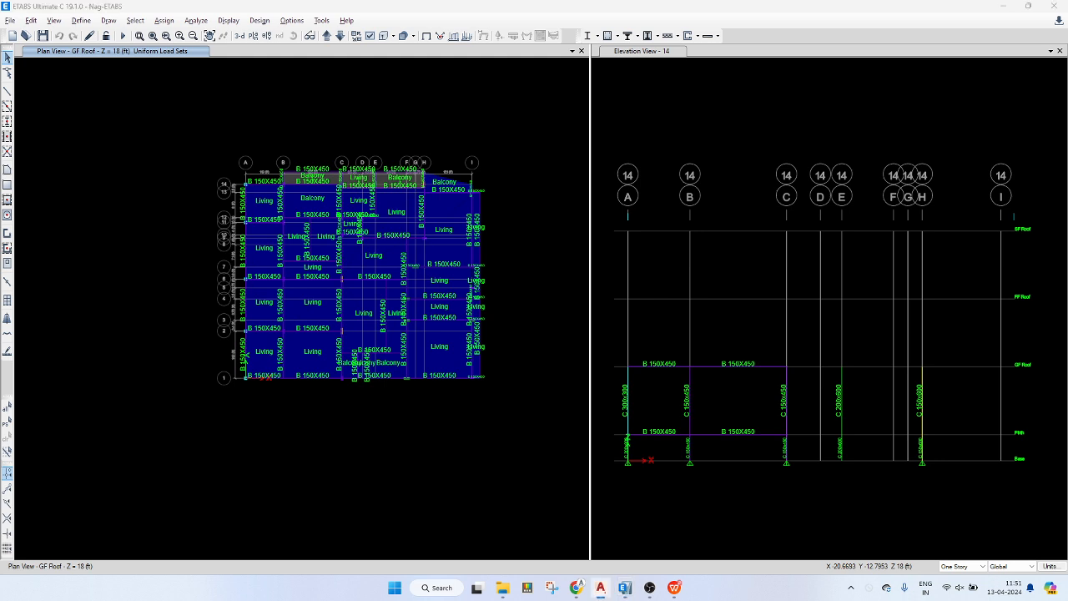
# - Replicate the two grid 1 beams between B–C and C–F linearly by dx 0 and dy 2.5 ft
pyautogui.scroll(3, 321, 371)
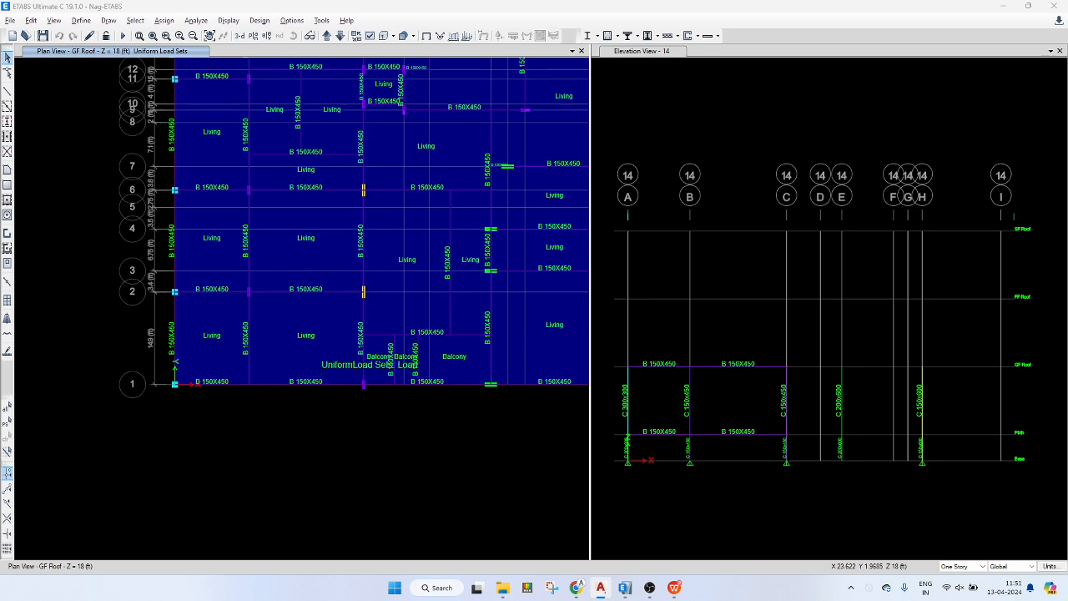
pyautogui.moveTo(381, 384); pyautogui.dragTo(355, 387, button='middle')
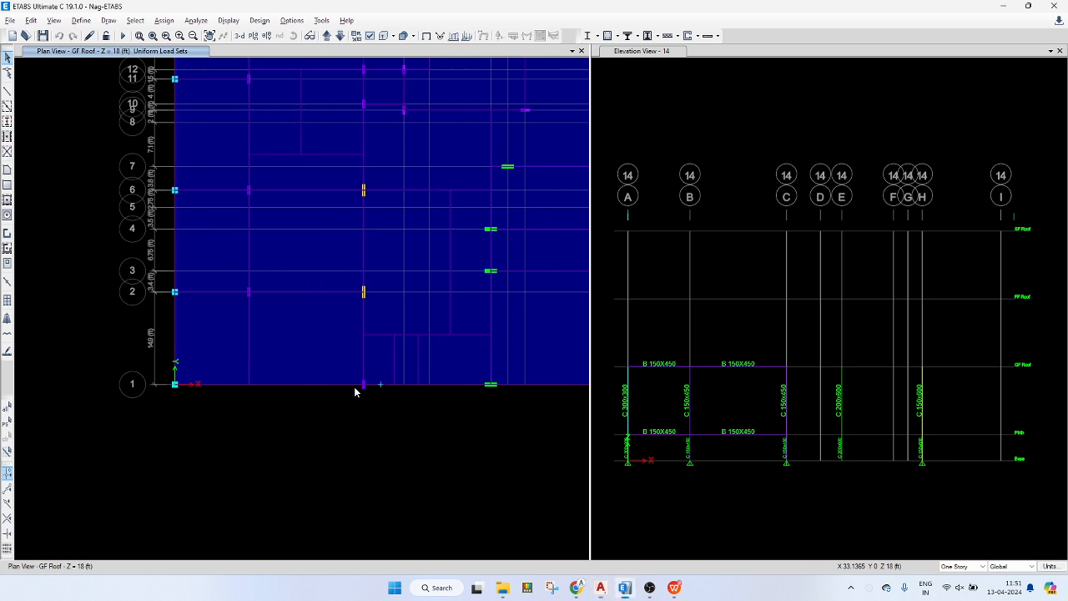
pyautogui.click(412, 389)
pyautogui.click(299, 389)
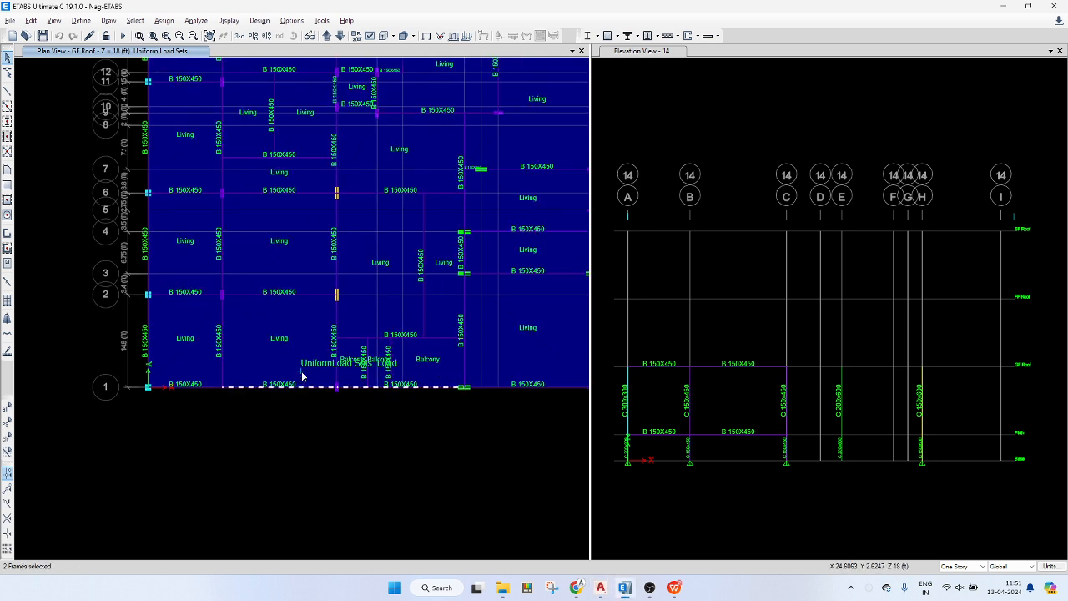
pyautogui.hotkey('ctrl', 'r')
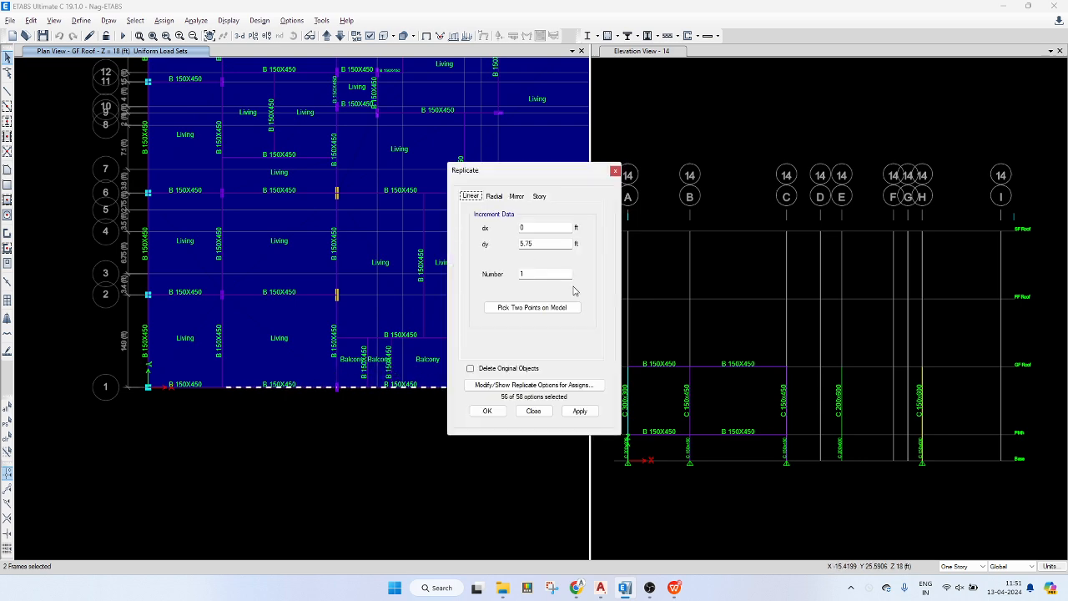
pyautogui.moveTo(550, 244); pyautogui.dragTo(517, 240)
pyautogui.click(579, 411)
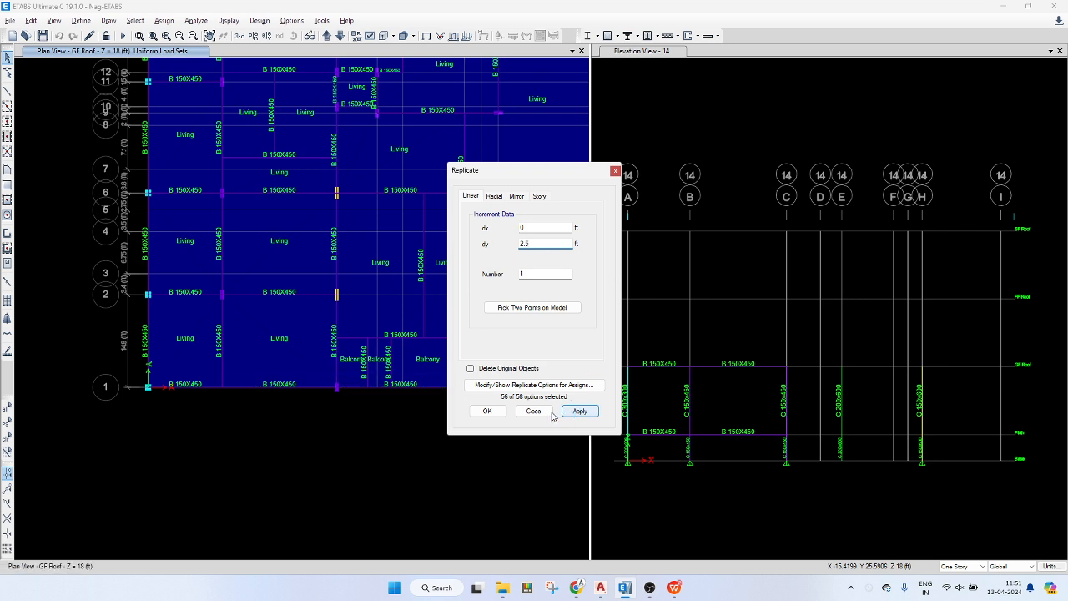
# - Replicate the grid 1 beams between B–C and C–F outward with dx 0 and dy -2.5 ft, one copy
pyautogui.click(524, 243)
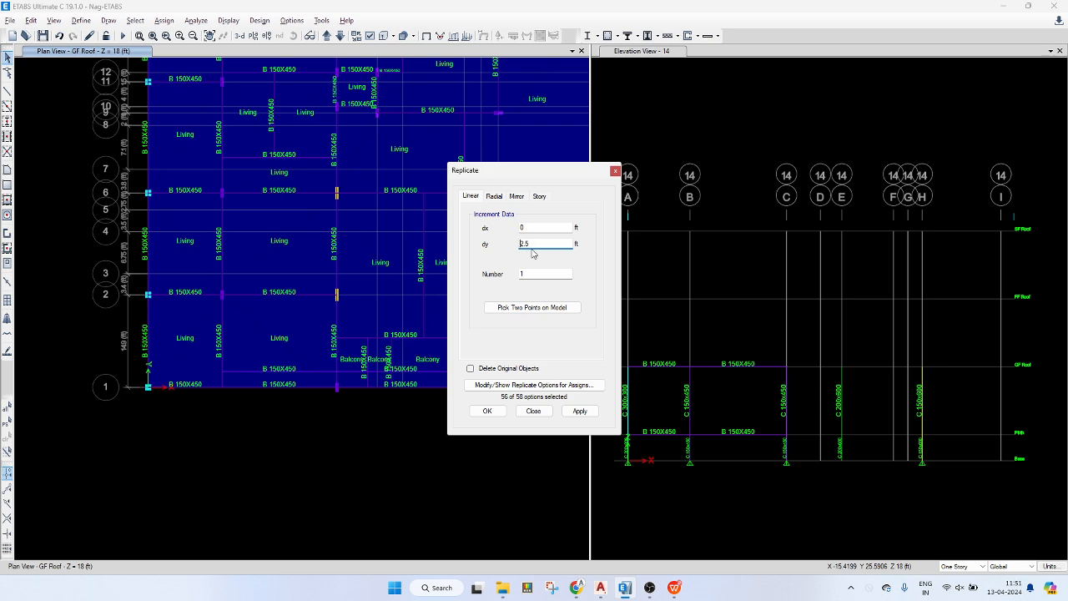
pyautogui.write('-')
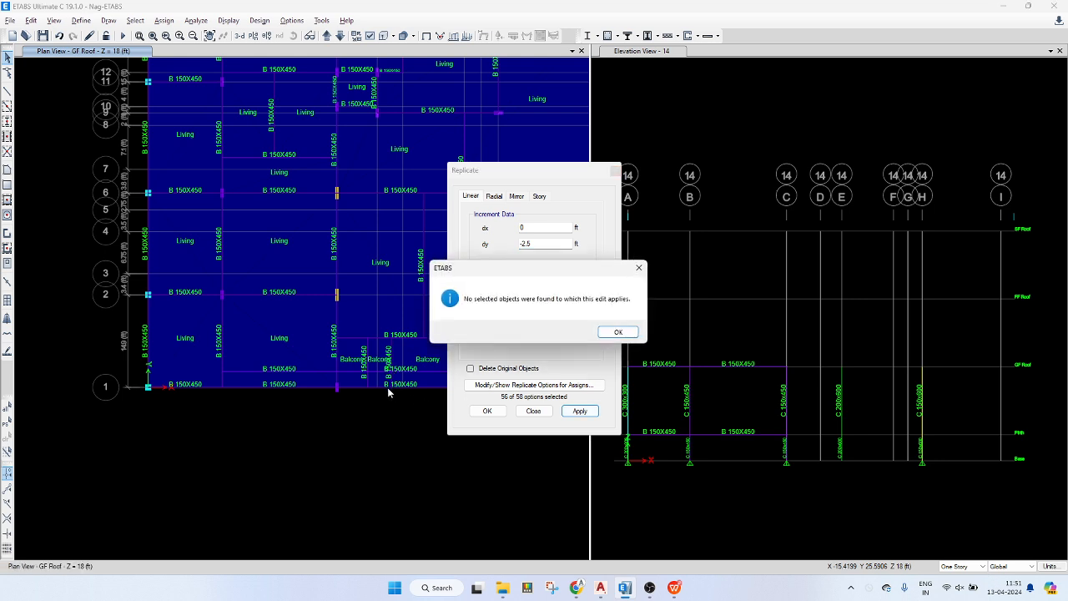
pyautogui.press('Return')
pyautogui.click(414, 387)
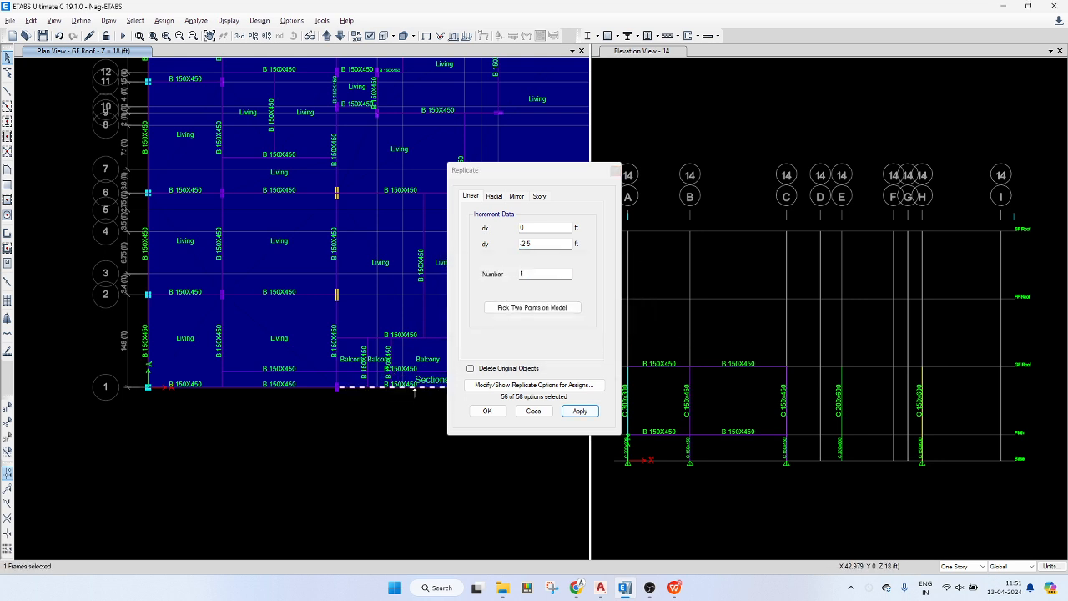
pyautogui.click(289, 388)
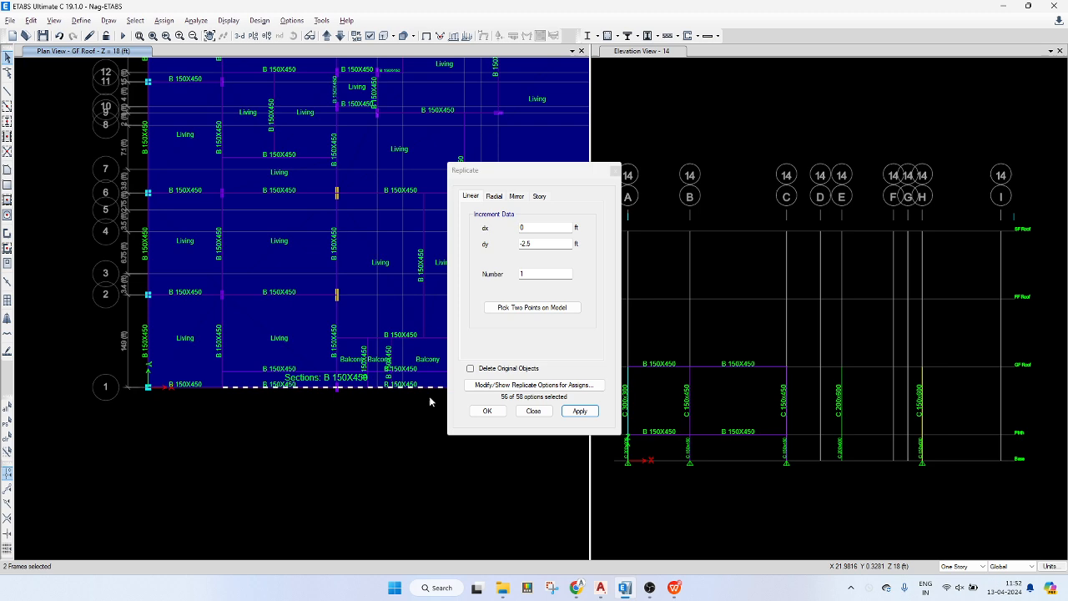
pyautogui.click(581, 412)
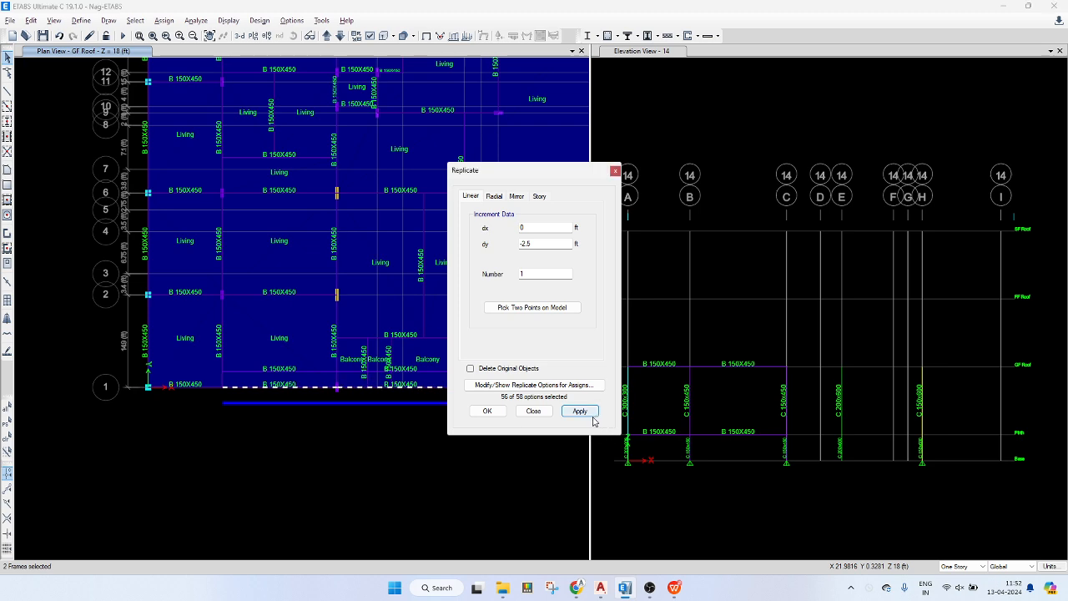
pyautogui.click(487, 412)
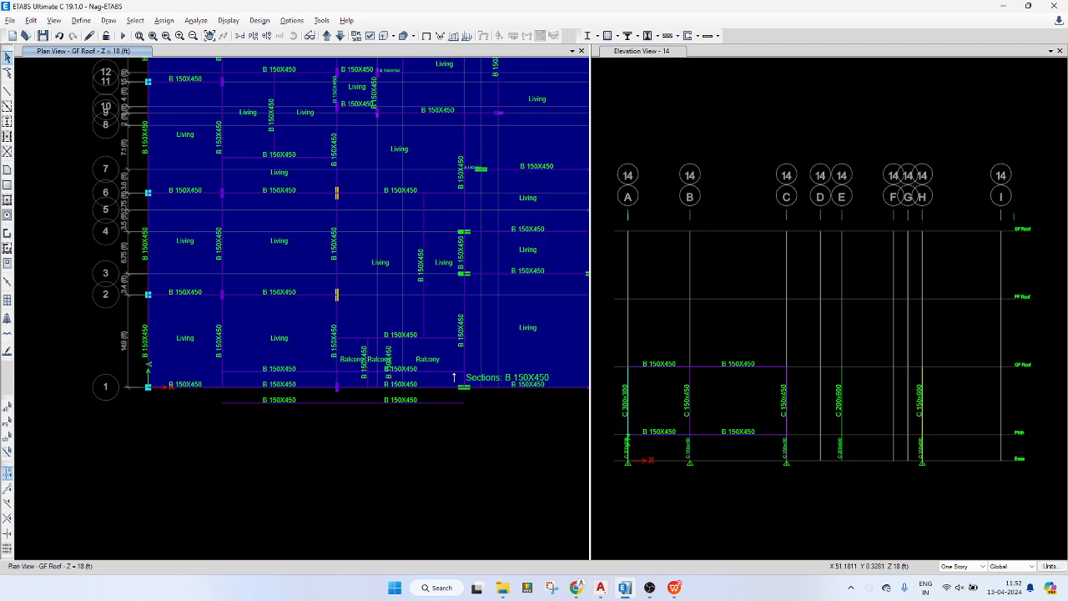
# - Delete the two wrongly offset beam copies just inside grid 1 between B–C and C–F
pyautogui.click(444, 371)
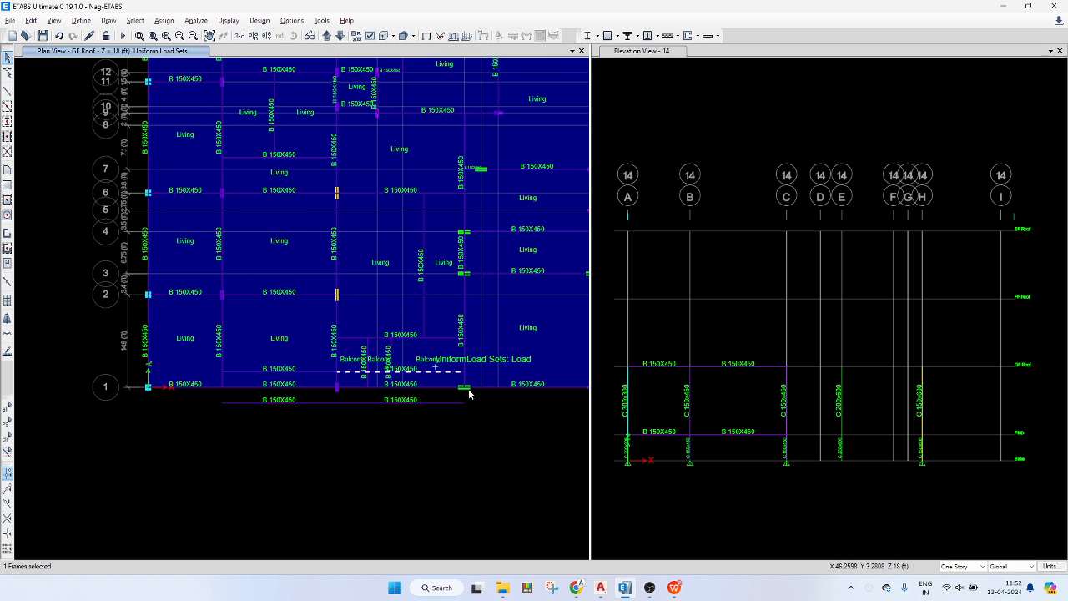
pyautogui.scroll(5, 468, 394)
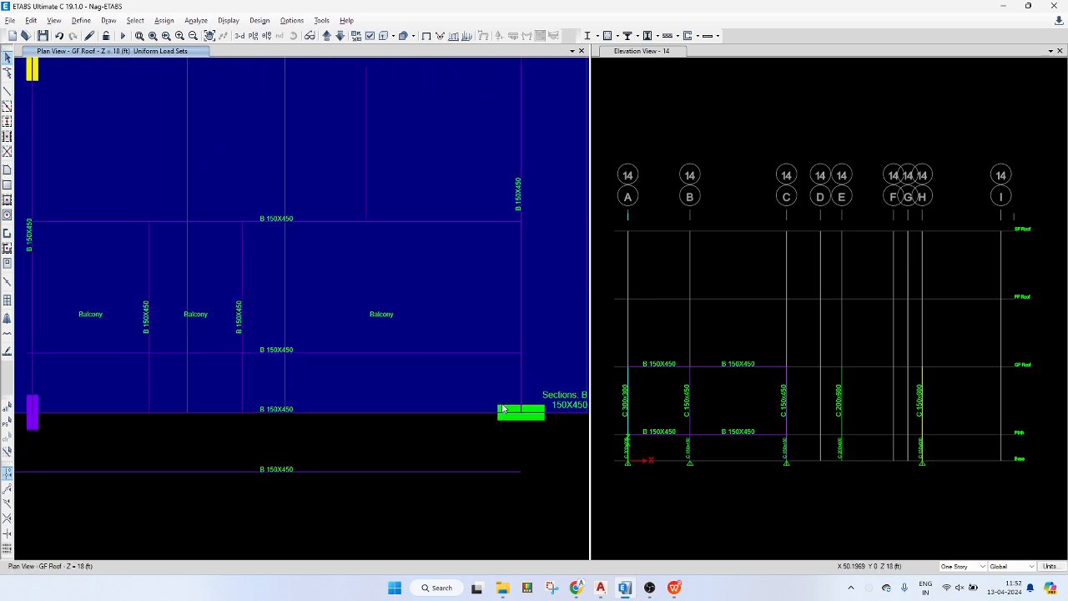
pyautogui.click(481, 354)
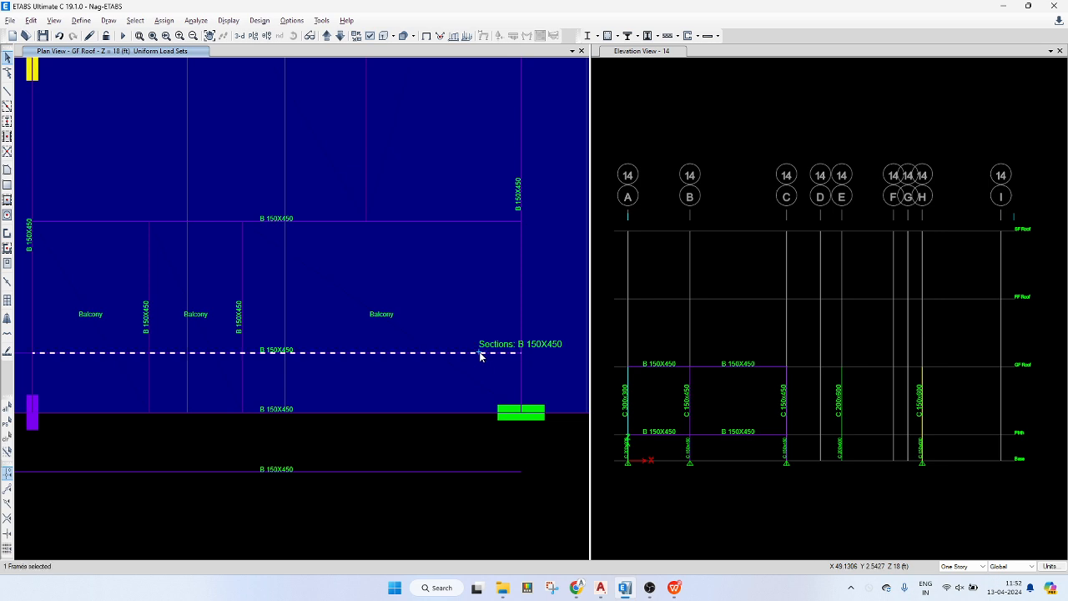
pyautogui.scroll(-2, 481, 356)
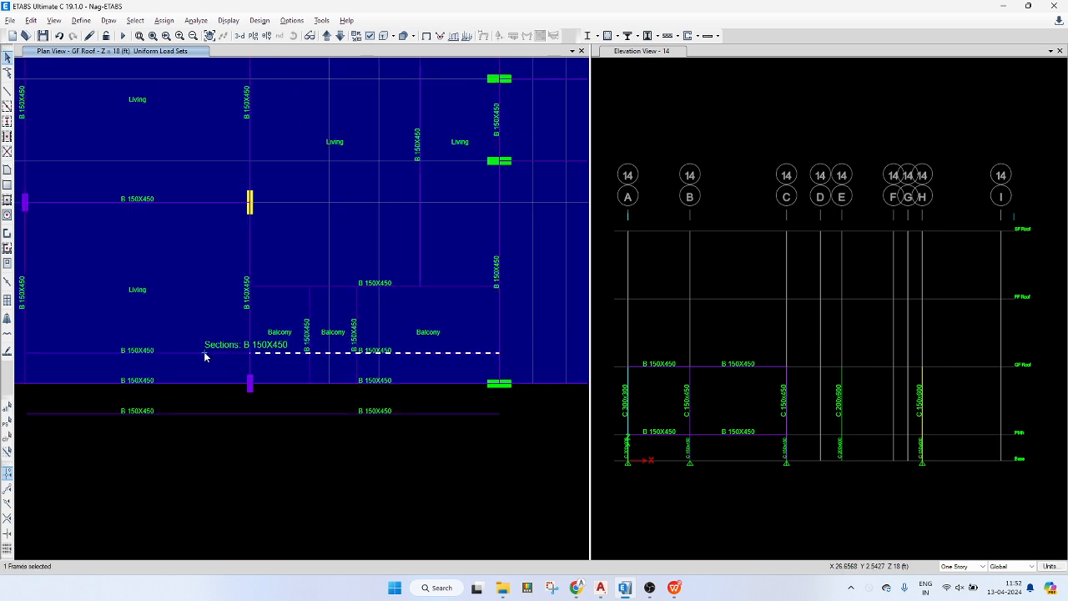
pyautogui.click(203, 352)
pyautogui.press('Delete')
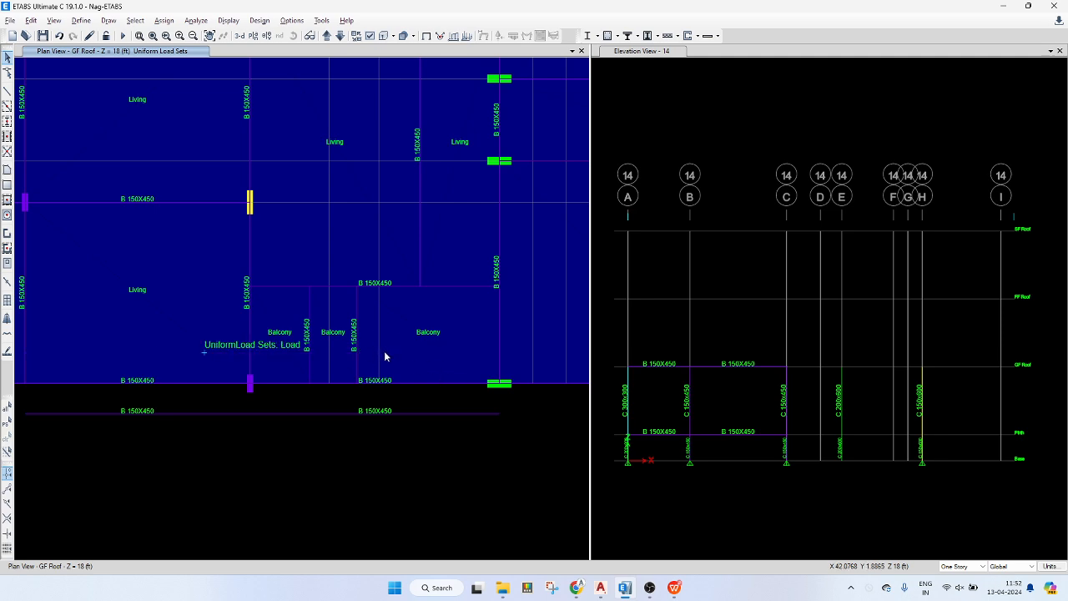
# - Draw a rectangular OW150 slab from B to F between grid 1 and the beams replicated outside it
pyautogui.scroll(-5, 384, 352)
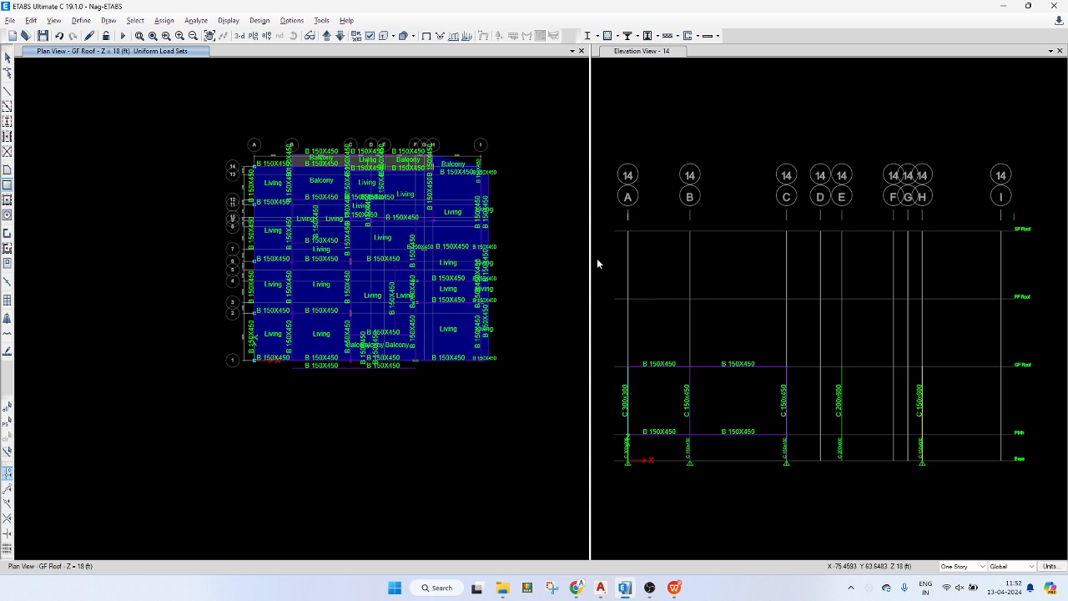
pyautogui.click(808, 176)
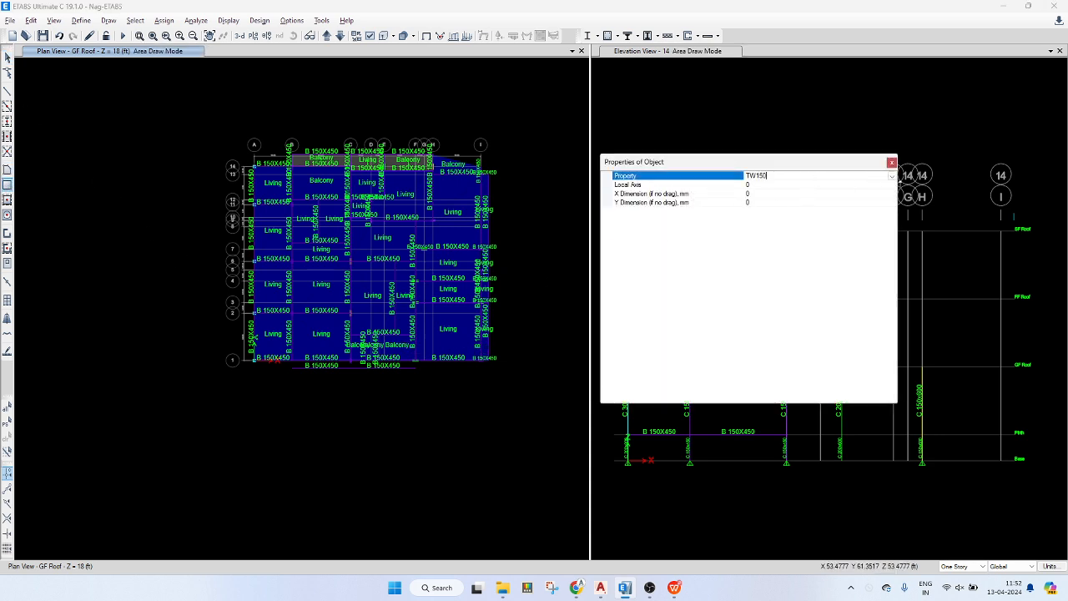
pyautogui.click(891, 176)
pyautogui.click(768, 206)
pyautogui.click(404, 370)
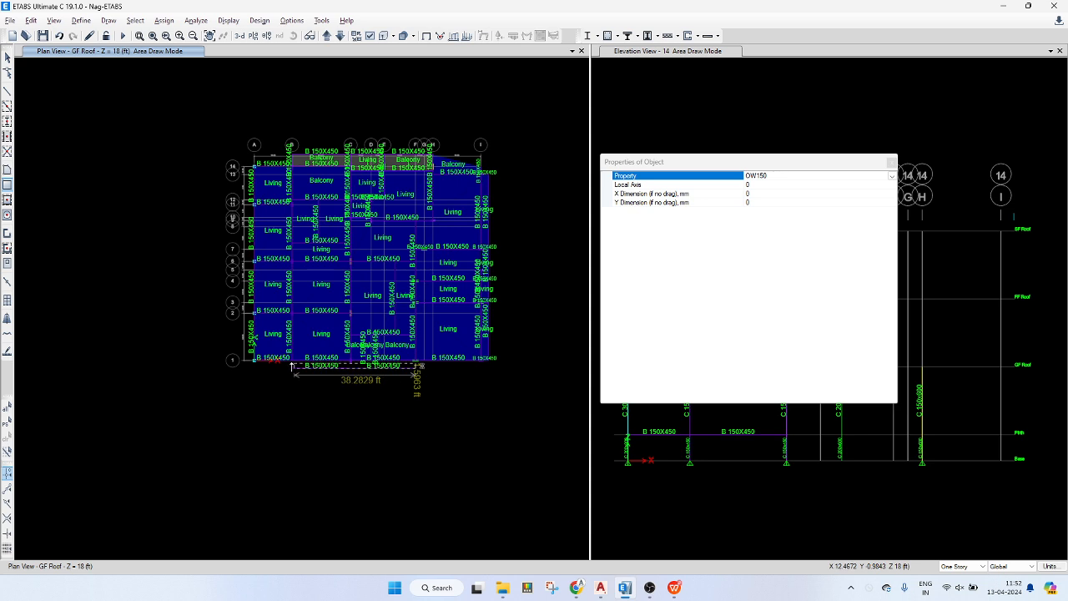
pyautogui.click(292, 364)
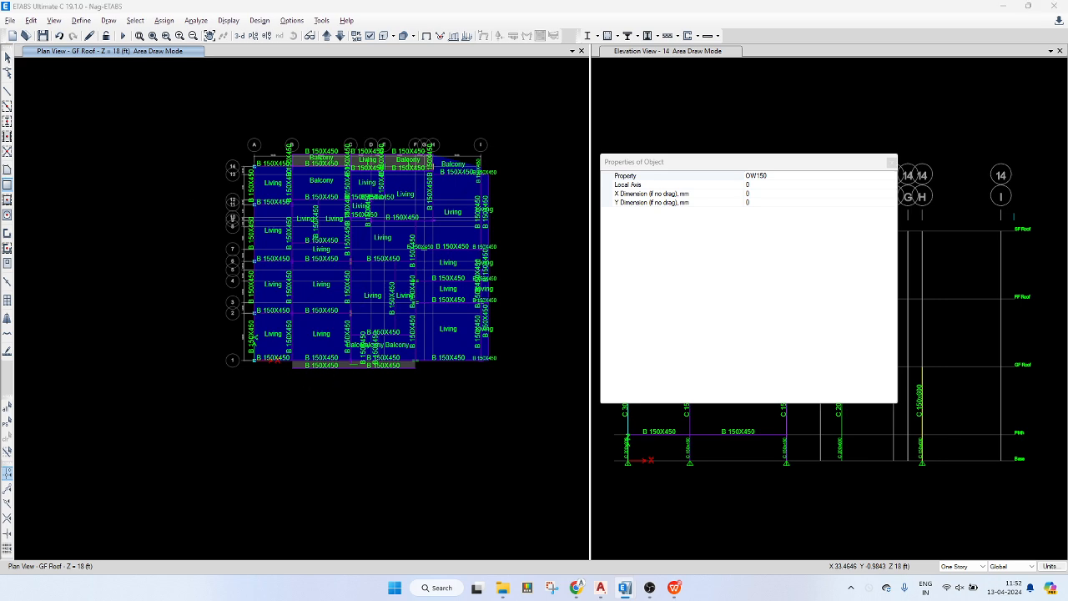
pyautogui.press('Escape')
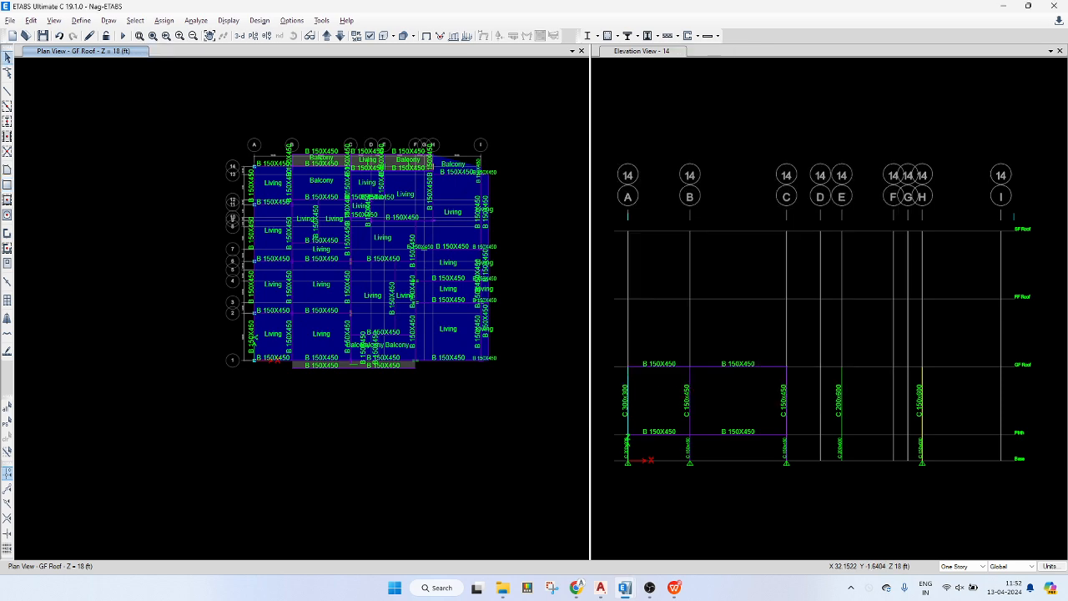
# - Set the local axis 2 angle of the OW150 projection slab outside grid 1 to 90 degrees
pyautogui.scroll(2, 350, 368)
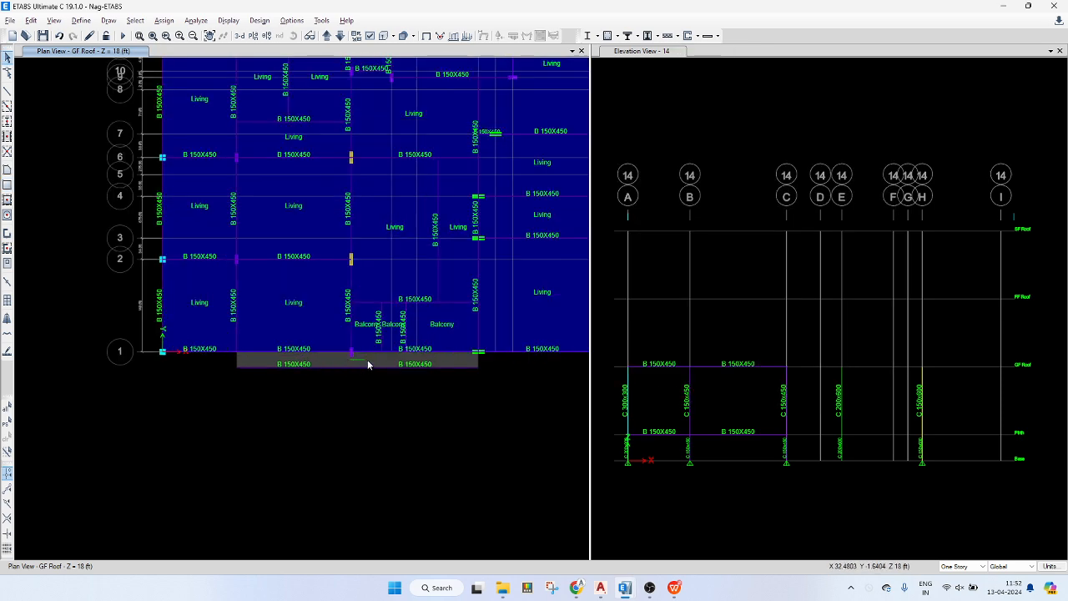
pyautogui.rightClick(364, 365)
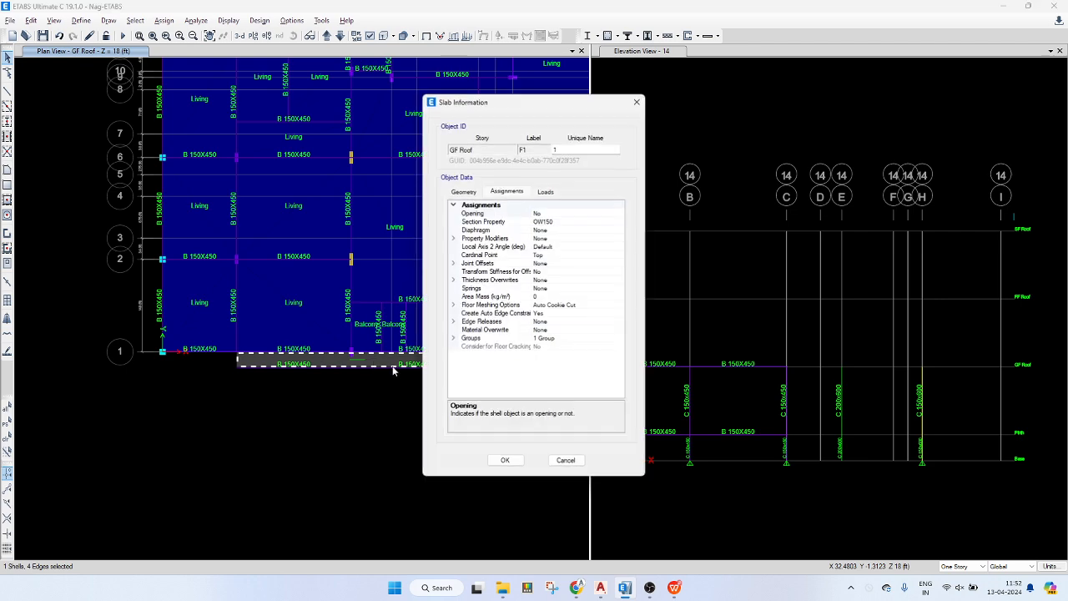
pyautogui.click(560, 247)
pyautogui.write('90')
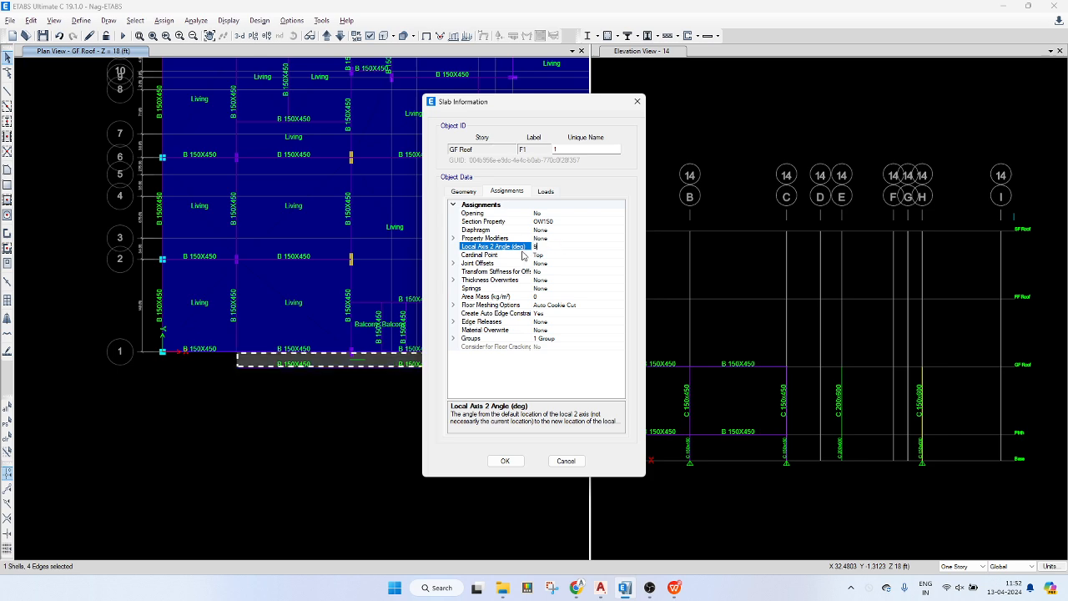
pyautogui.click(511, 460)
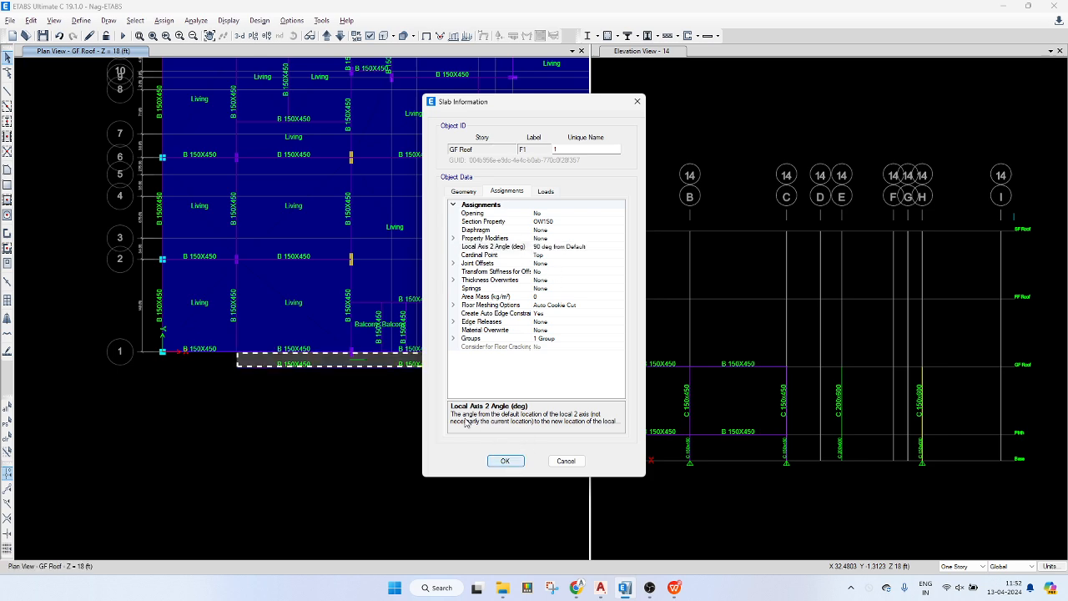
# - Delete the two beams along the outer edge of the OW150 projection slab outside grid 1
pyautogui.click(373, 366)
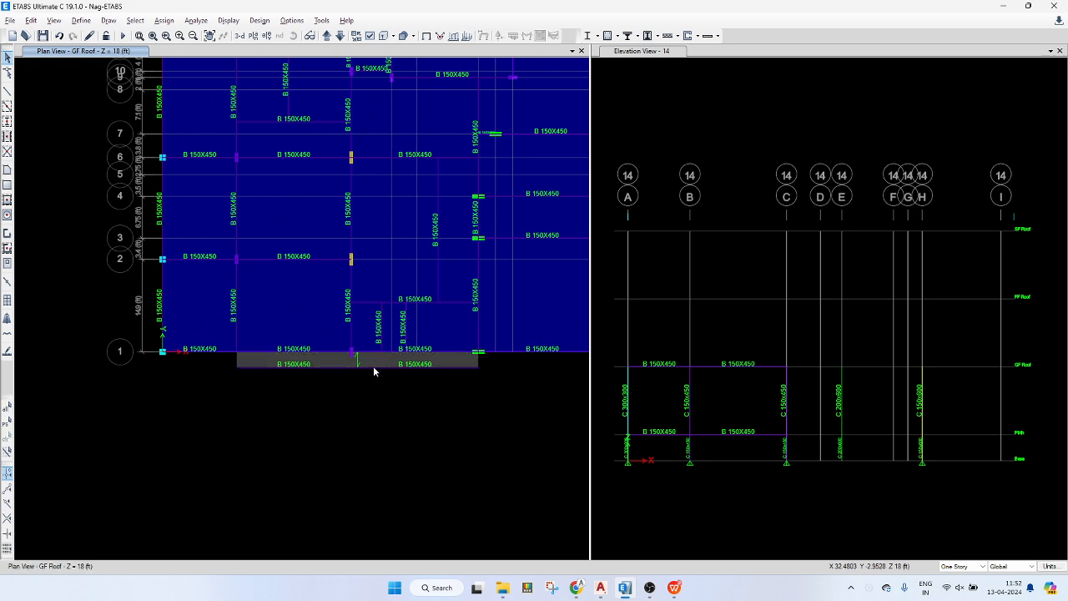
pyautogui.click(329, 367)
pyautogui.click(326, 365)
pyautogui.press('Delete')
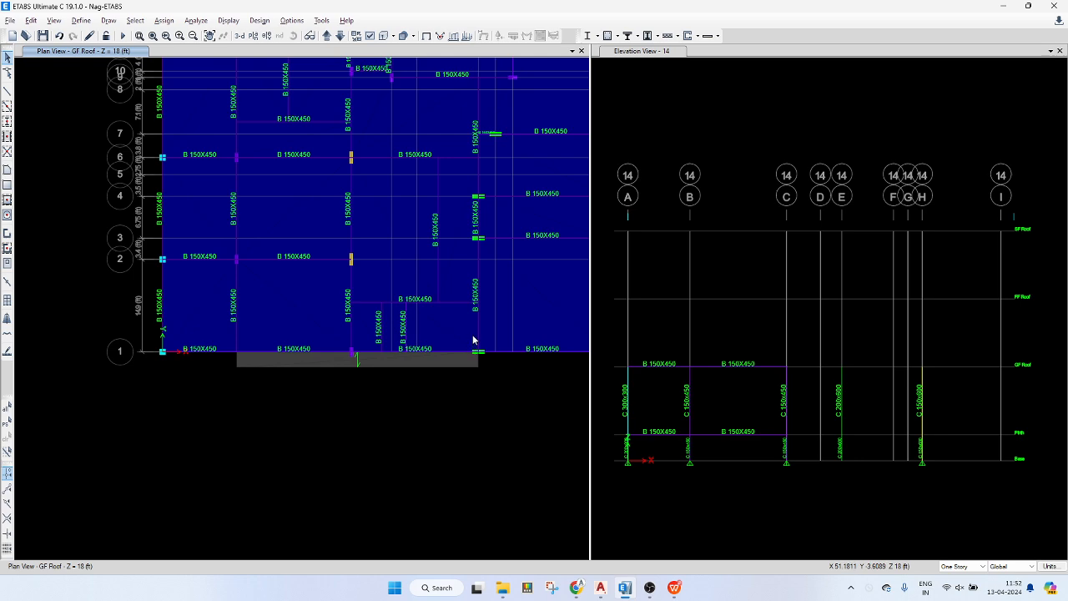
# - Replicate all GF Roof beams, columns and slabs onto the FF Roof and SF Roof stories, keeping the originals
pyautogui.moveTo(472, 207); pyautogui.dragTo(385, 283, button='middle')
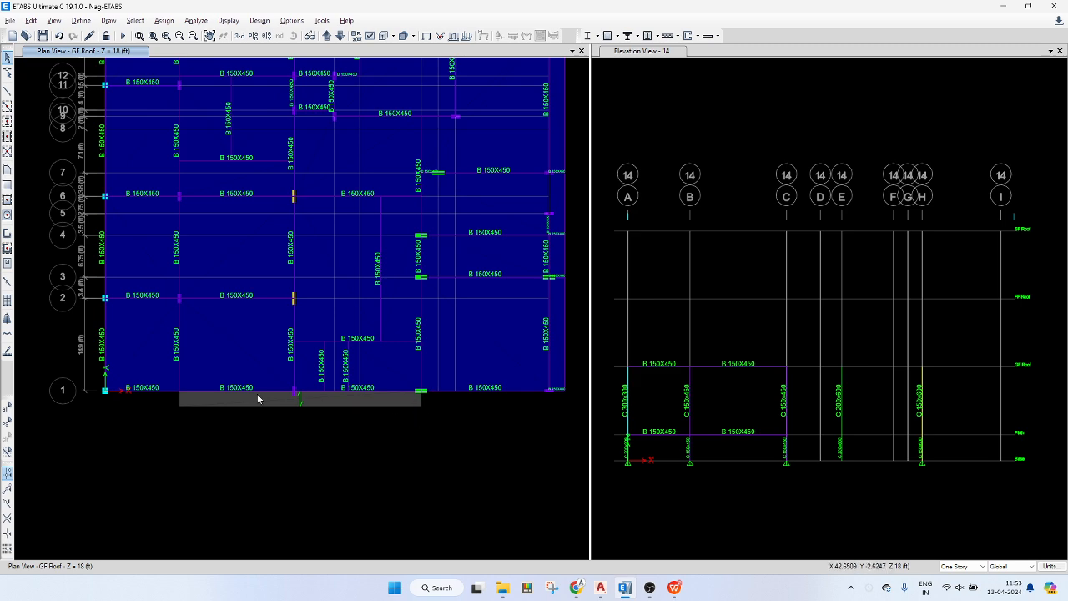
pyautogui.scroll(-3, 400, 296)
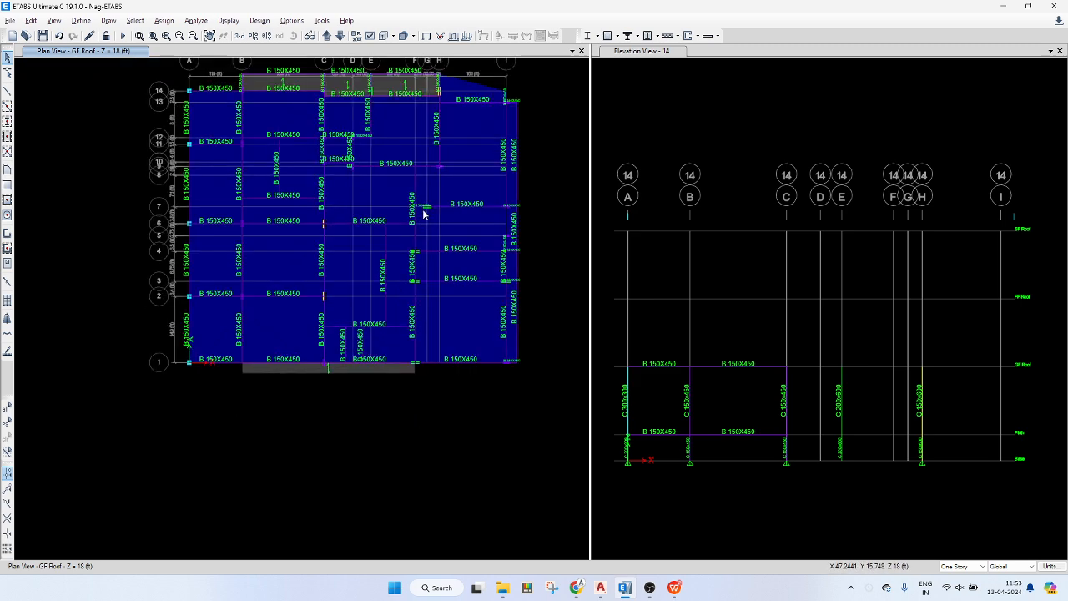
pyautogui.moveTo(200, 126); pyautogui.dragTo(501, 402)
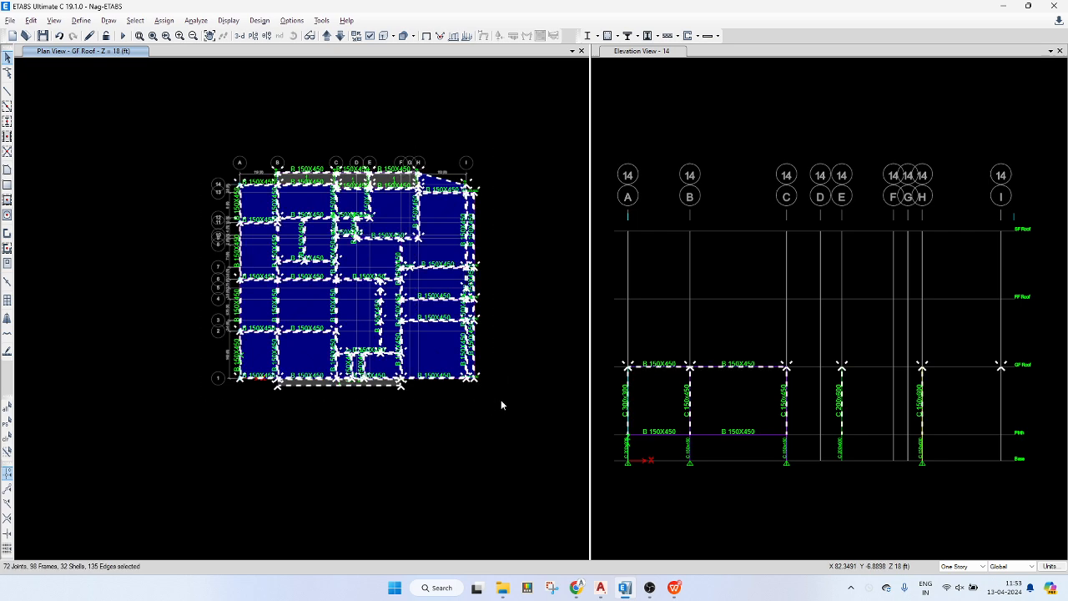
pyautogui.hotkey('ctrl', 'r')
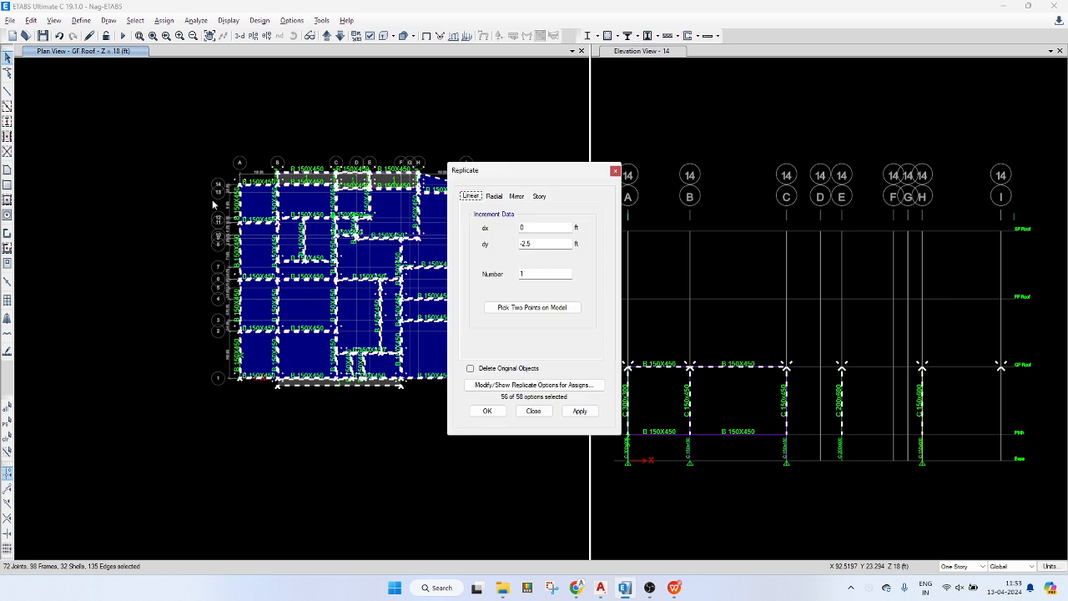
pyautogui.click(538, 196)
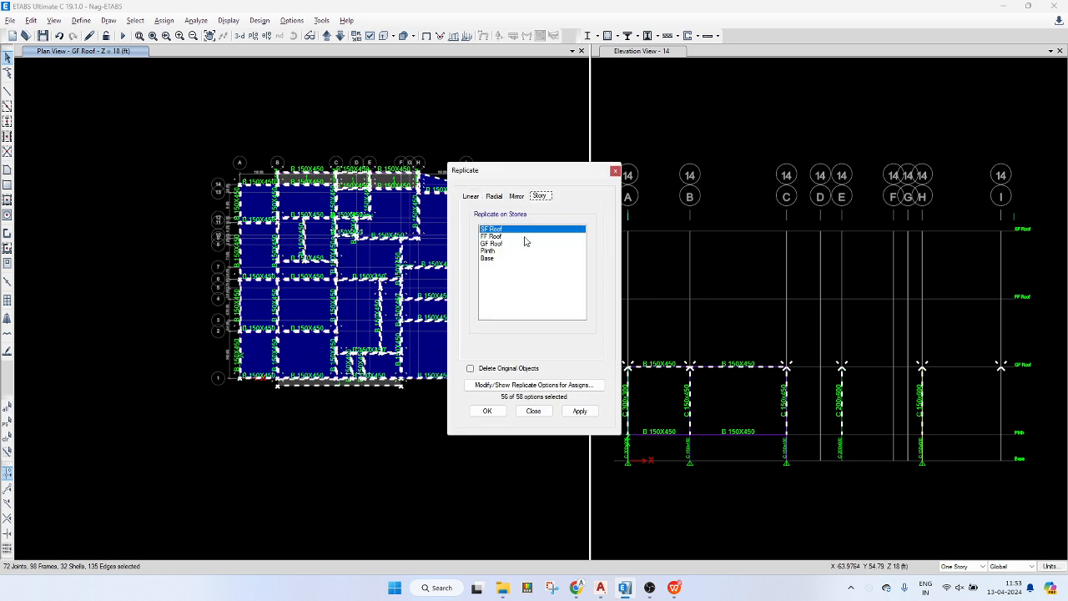
pyautogui.click(515, 238)
pyautogui.click(581, 413)
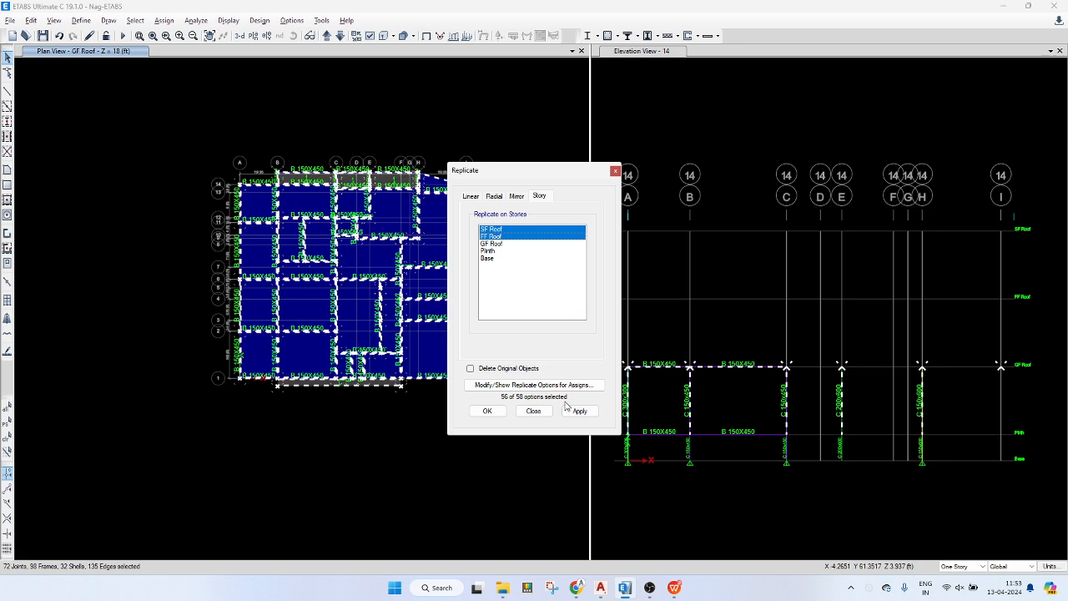
pyautogui.click(578, 411)
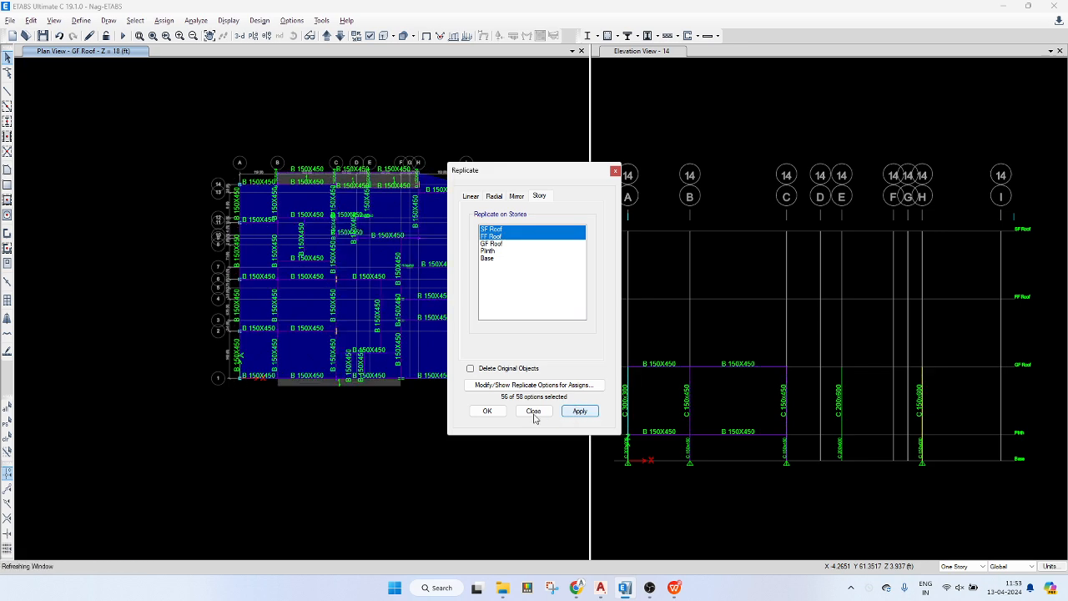
pyautogui.click(489, 412)
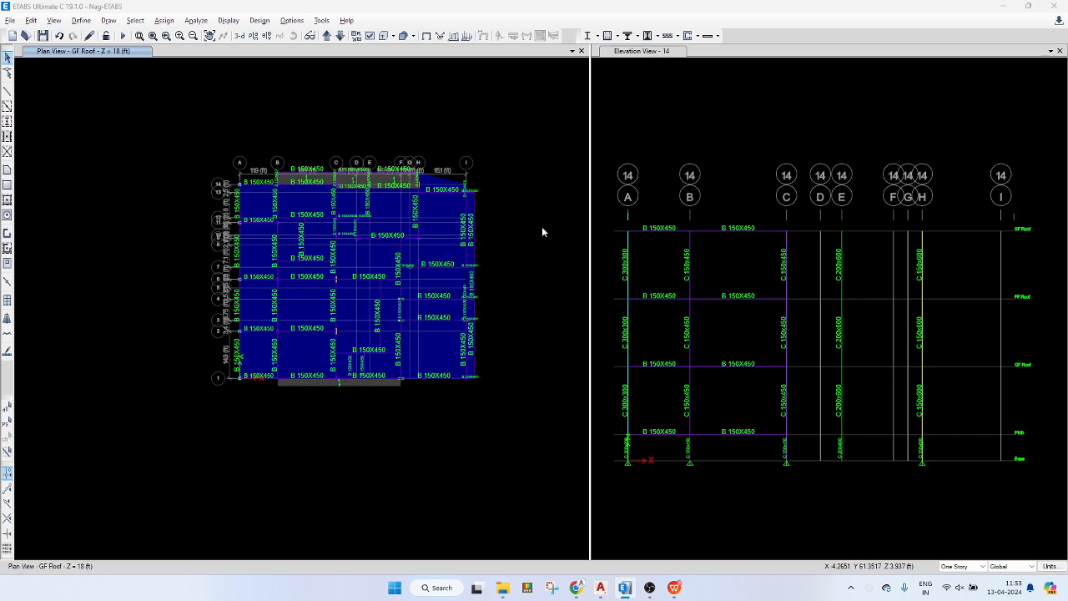
# - Check the replicated framing on the FF Roof plan, return to the GF Roof plan and save the model
pyautogui.click(327, 37)
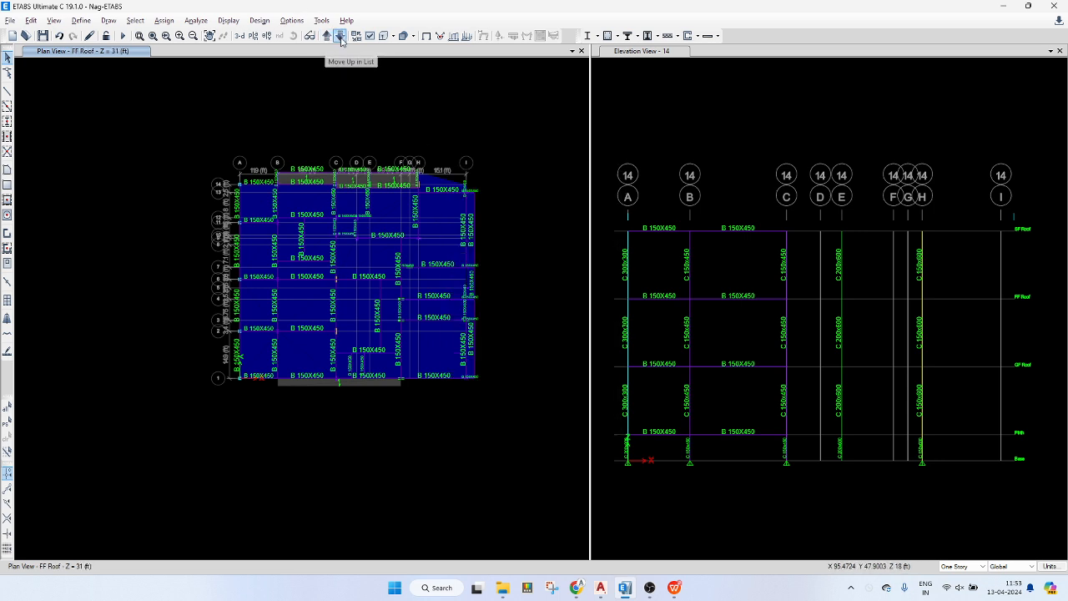
pyautogui.click(340, 37)
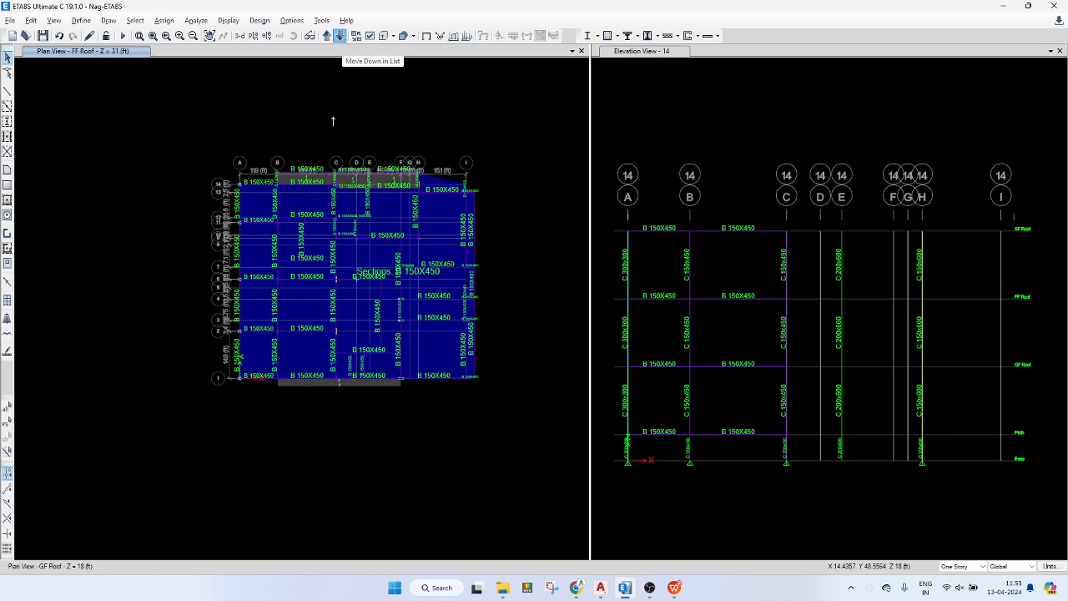
pyautogui.click(42, 36)
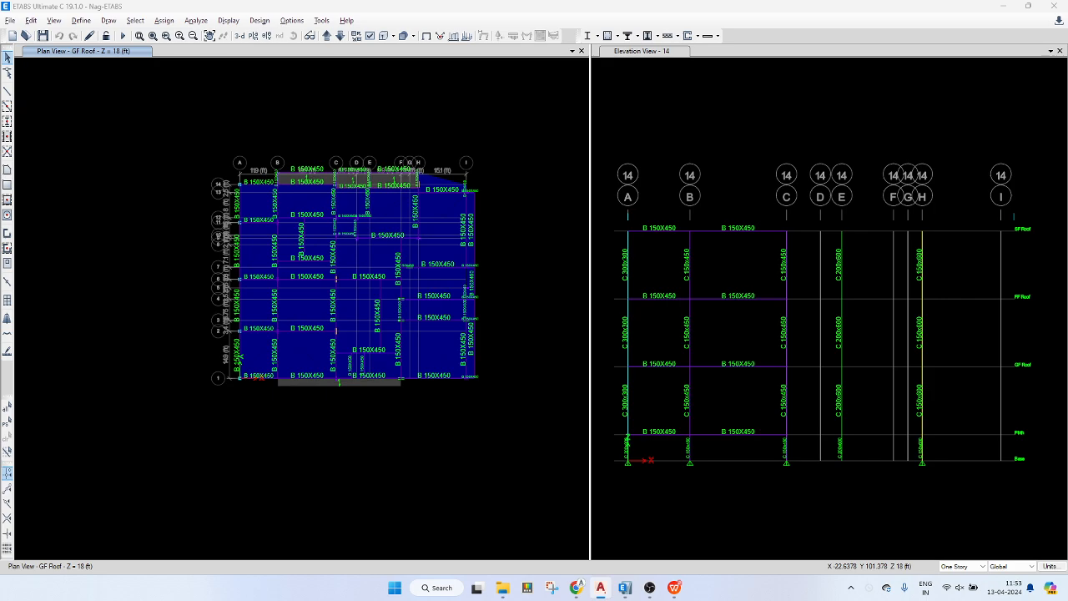
# - Switch to AutoCAD to examine the Ground Floor Beam Shuttering Layout with its beams, cut-outs and notes, and return to ETABS
pyautogui.moveTo(0, 90); pyautogui.dragTo(500, 90)
pyautogui.doubleClick(444, 90)
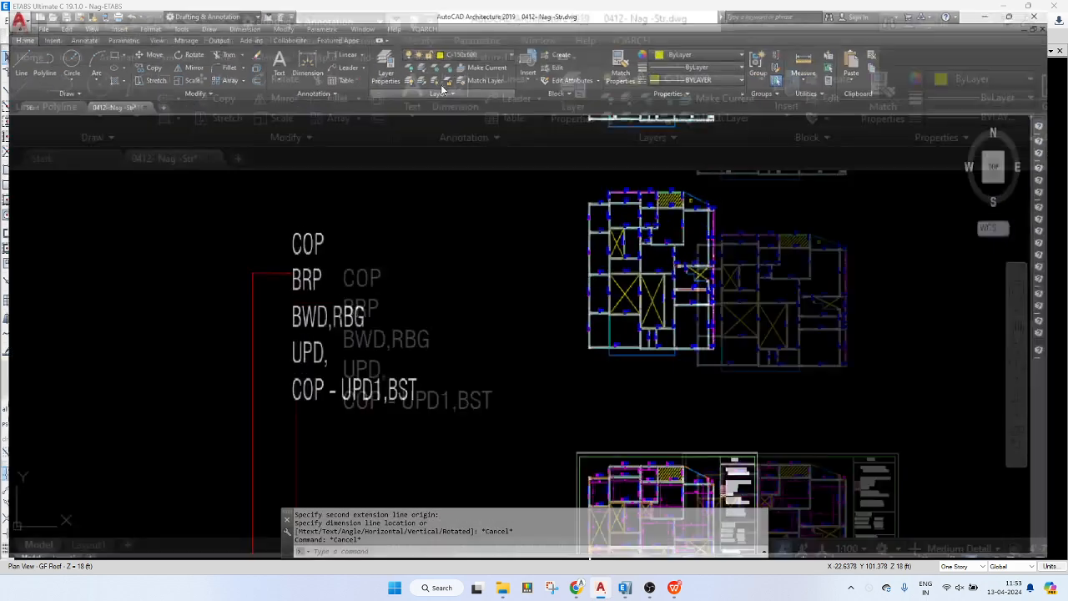
pyautogui.scroll(4, 626, 284)
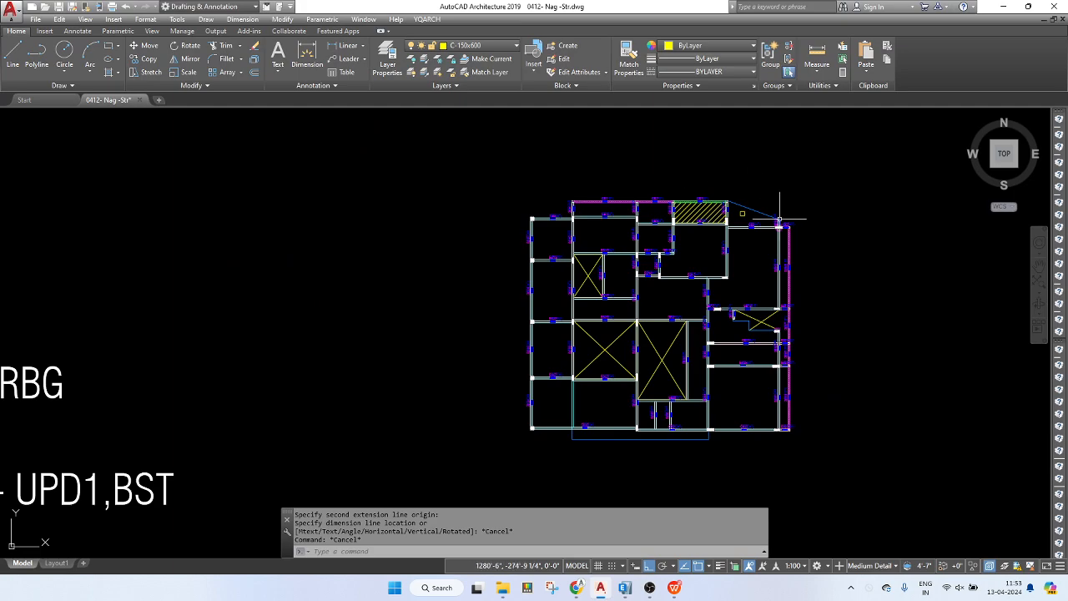
pyautogui.scroll(-2, 615, 379)
pyautogui.moveTo(615, 380); pyautogui.dragTo(509, 158, button='middle')
pyautogui.scroll(6, 525, 339)
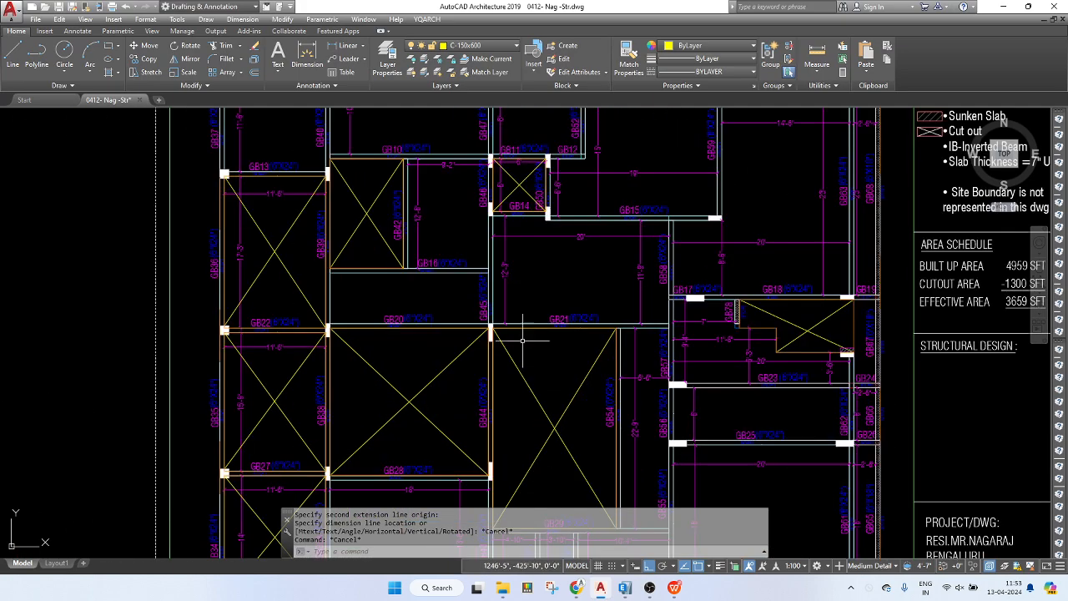
pyautogui.scroll(-4, 523, 340)
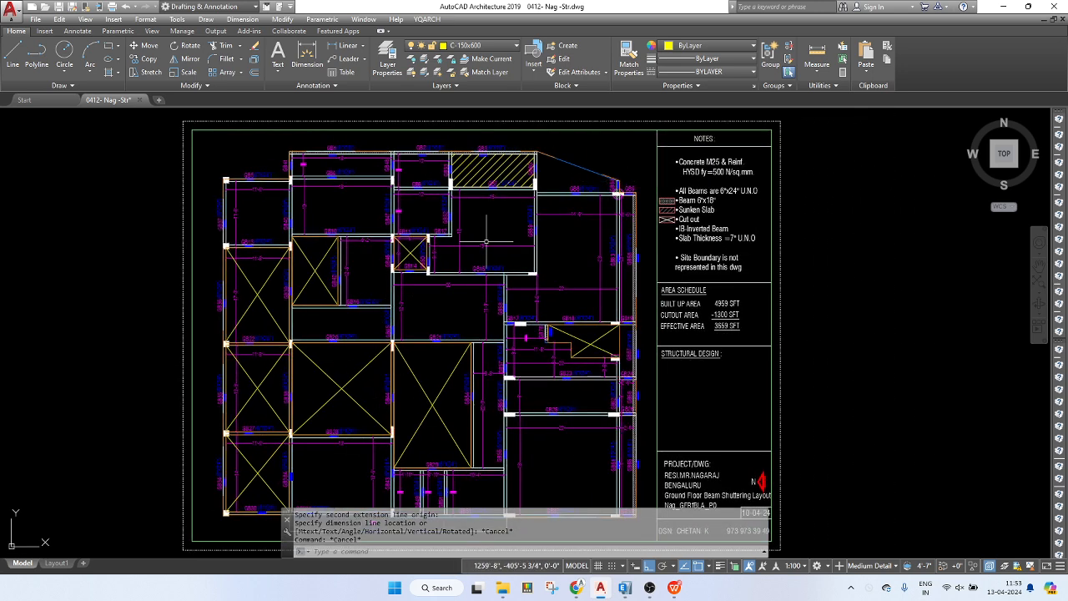
pyautogui.scroll(-2, 567, 326)
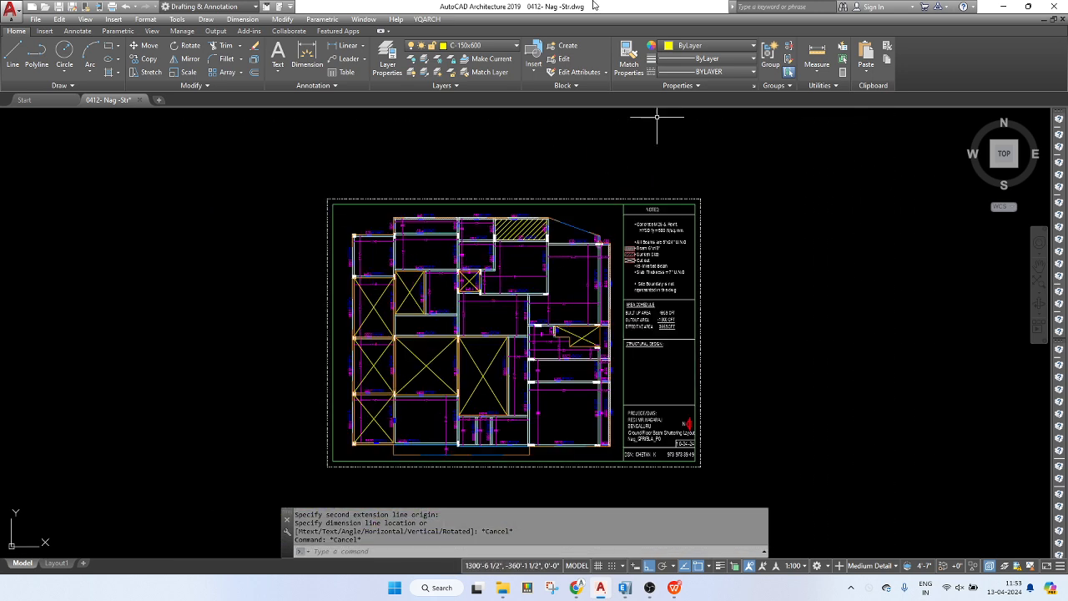
pyautogui.moveTo(593, 5); pyautogui.dragTo(0, 5)
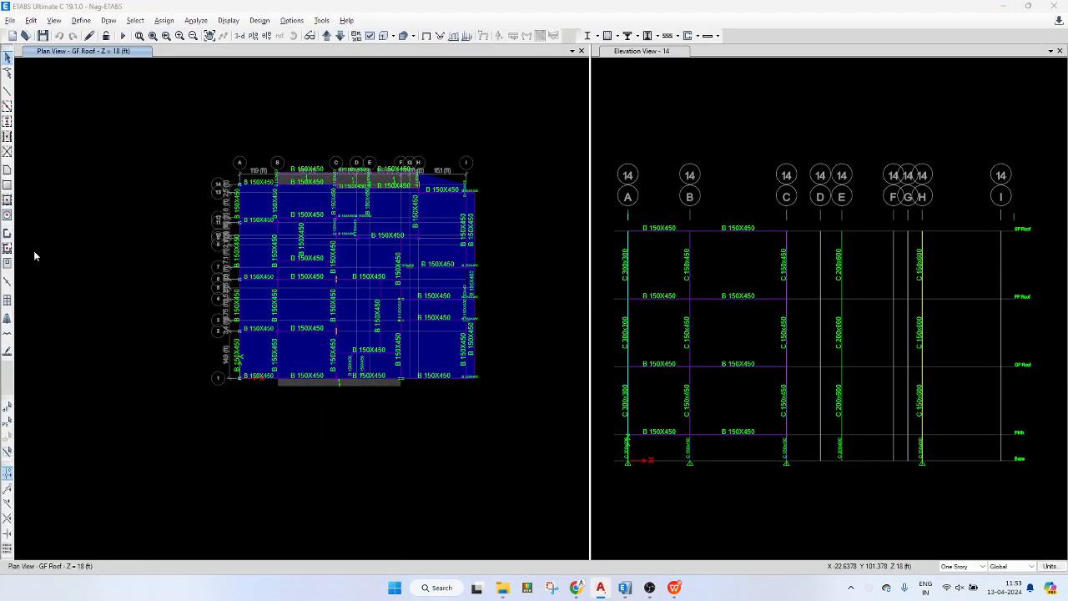
# - Run the analysis of the model and start the concrete frame design to show the longitudinal reinforcing
pyautogui.moveTo(402, 250); pyautogui.dragTo(408, 271, button='middle')
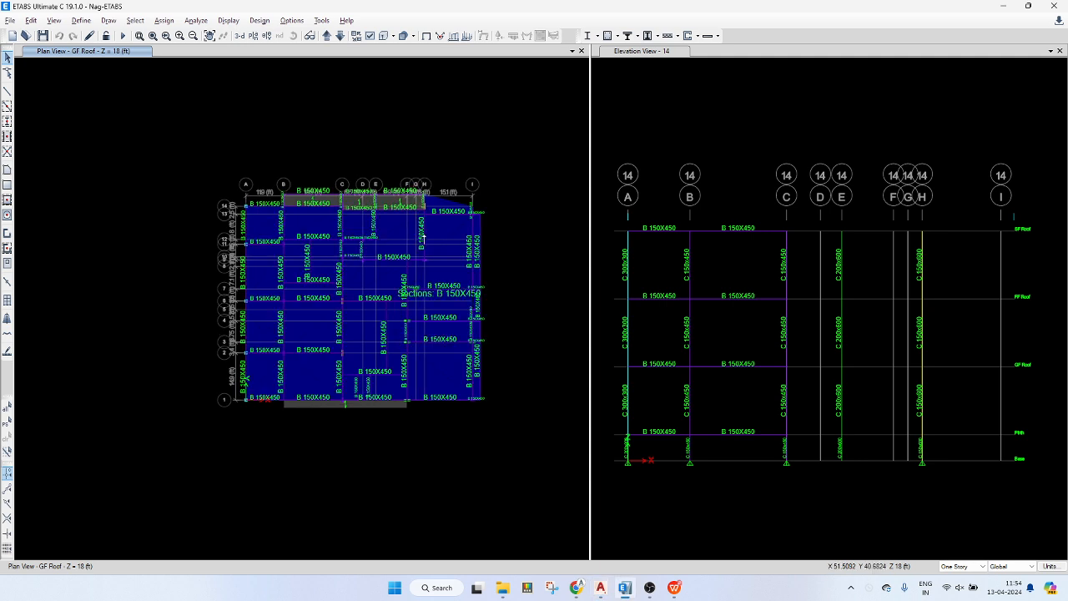
pyautogui.click(122, 36)
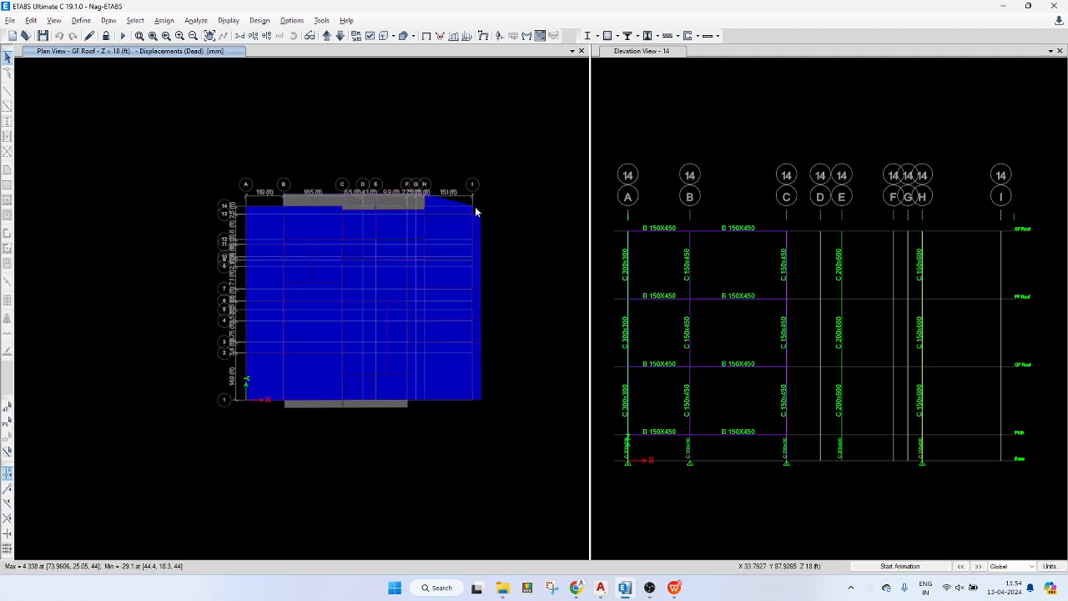
pyautogui.click(606, 37)
pyautogui.click(606, 36)
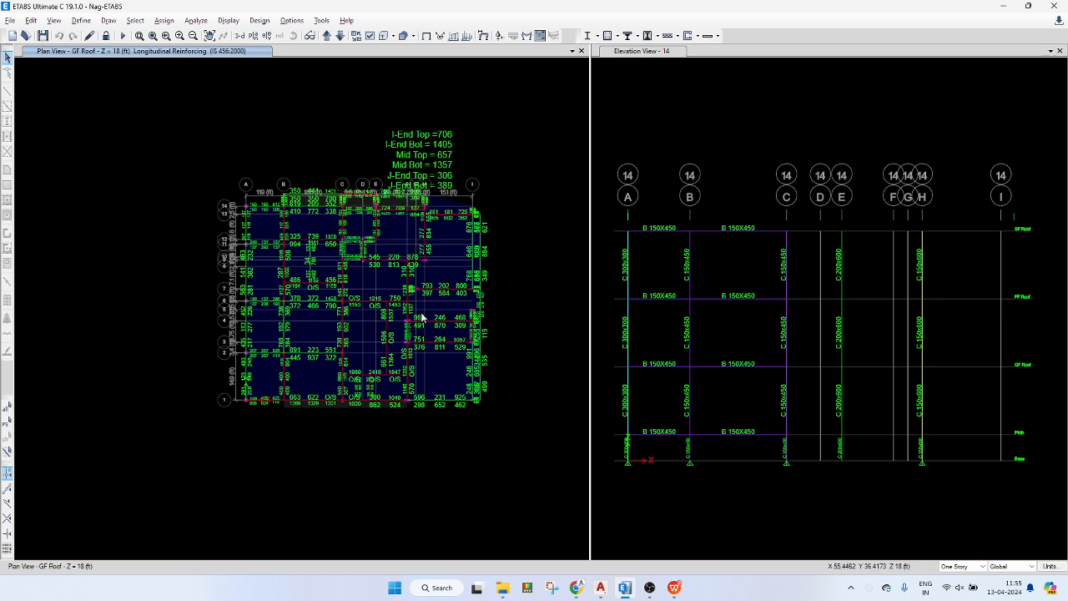
# - Examine the beams' longitudinal reinforcing on the GF Roof, SF Roof and Plinth plans, looking for overstressed members
pyautogui.scroll(3, 357, 248)
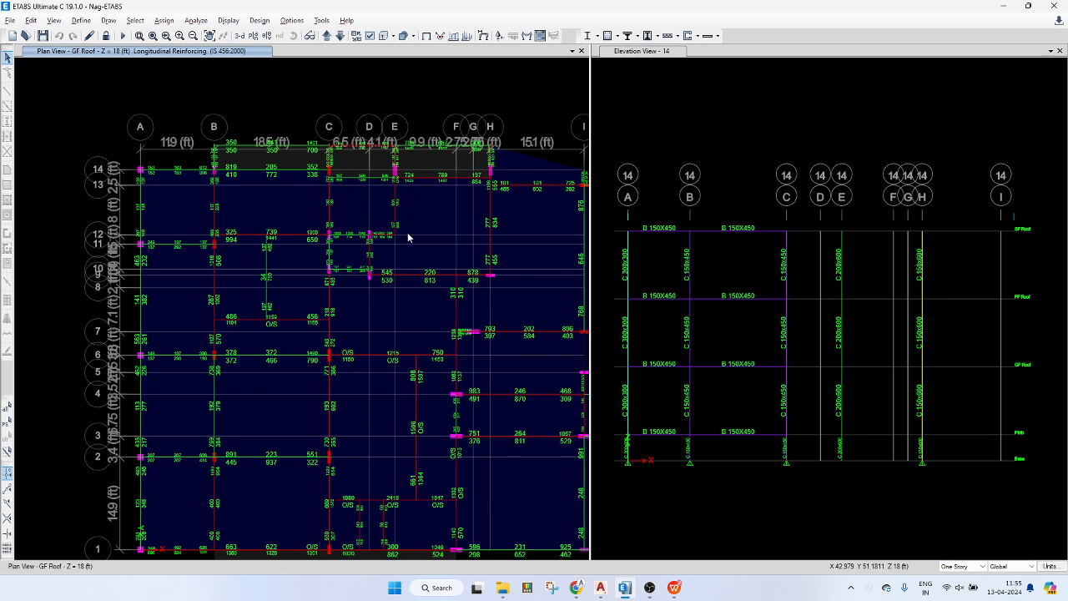
pyautogui.scroll(-3, 408, 239)
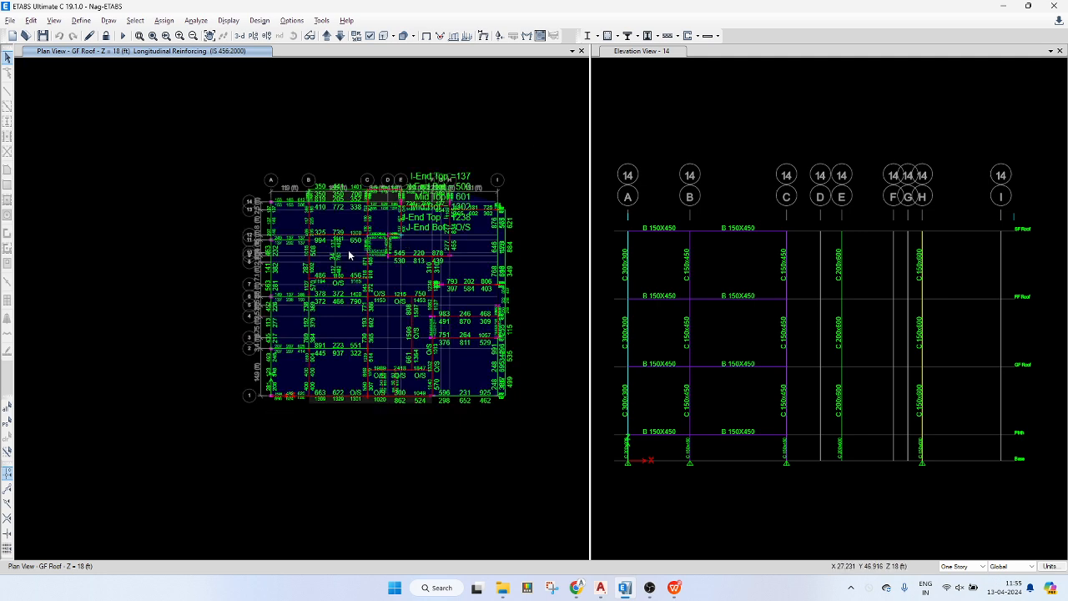
pyautogui.click(329, 36)
pyautogui.click(328, 36)
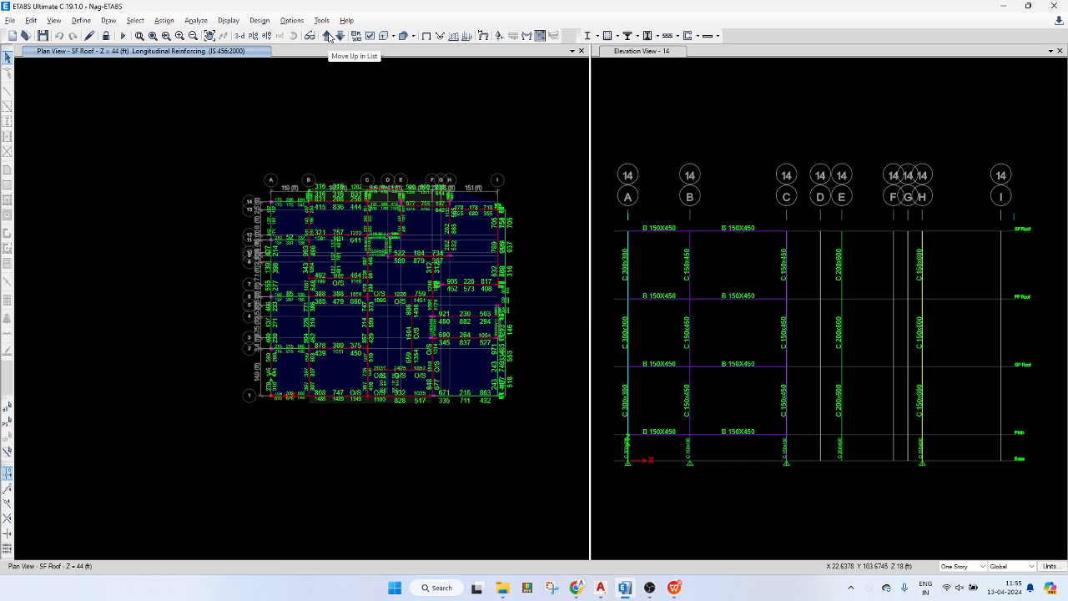
pyautogui.click(329, 35)
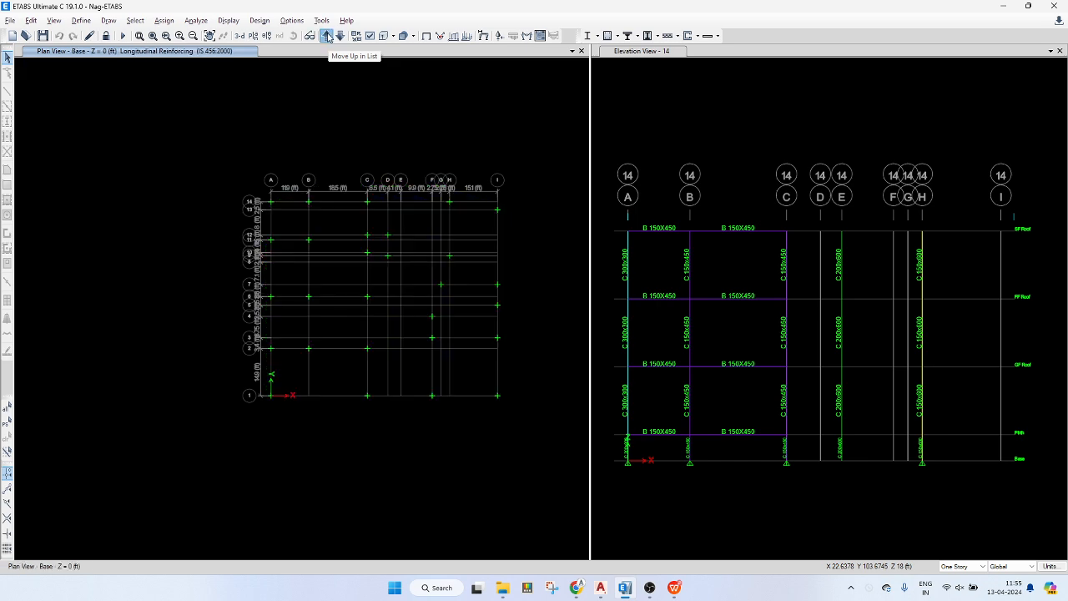
pyautogui.click(329, 36)
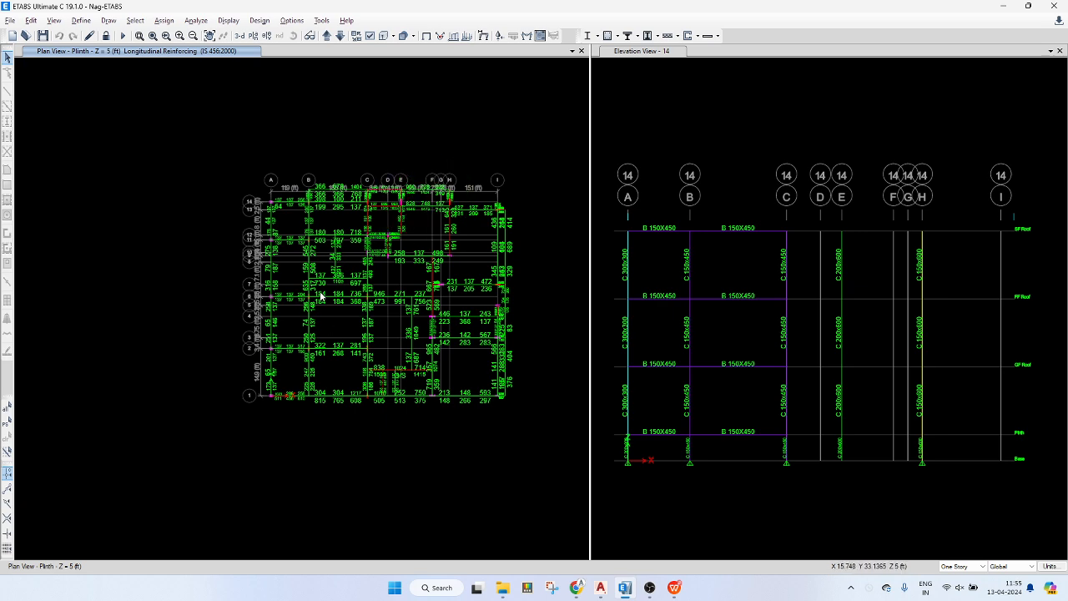
pyautogui.scroll(3, 459, 240)
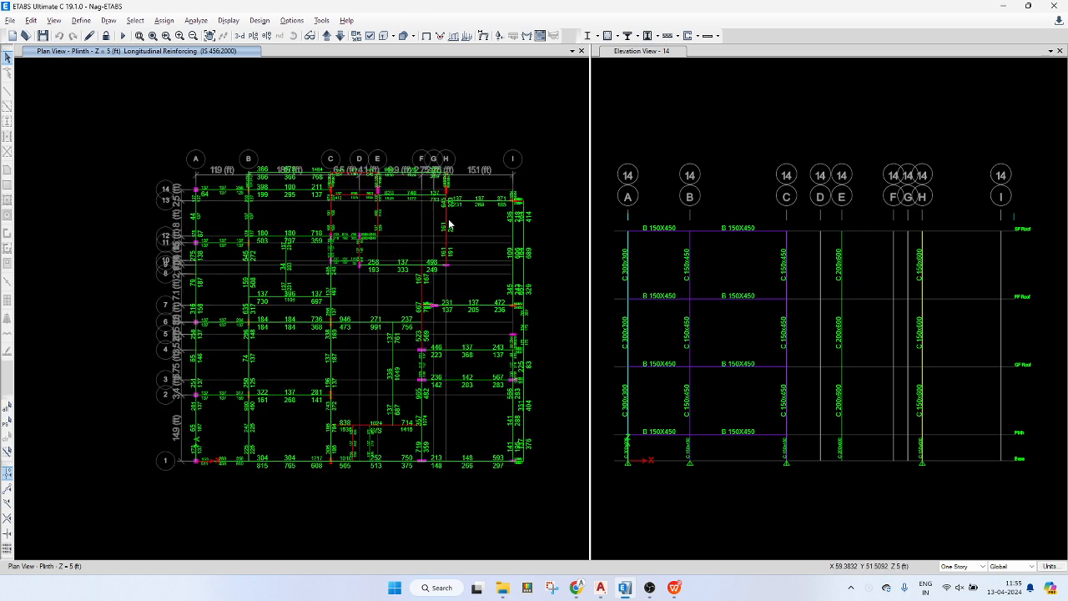
pyautogui.moveTo(444, 266)
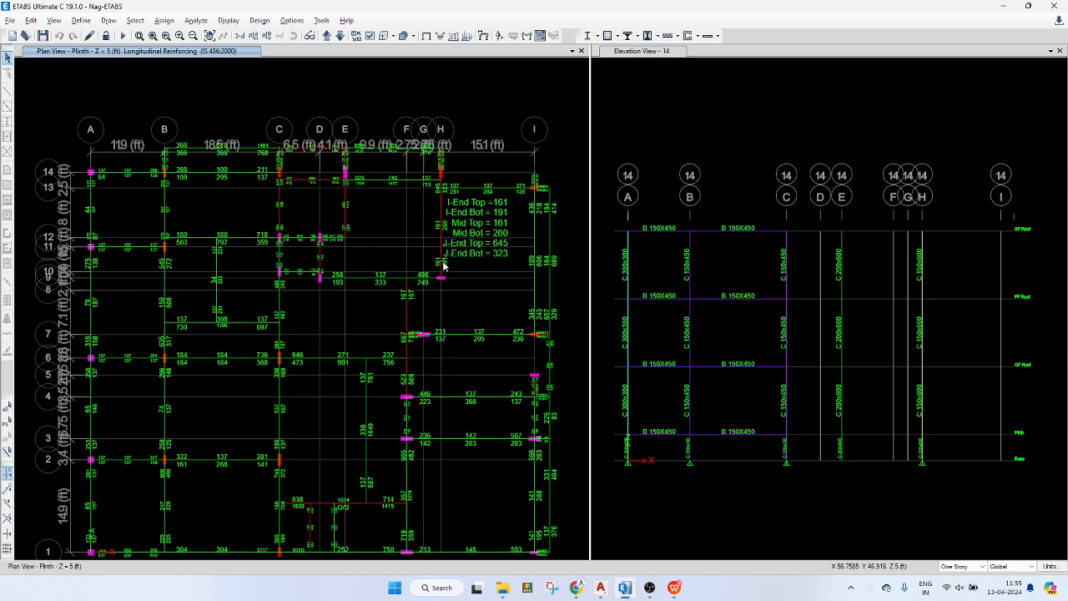
# - Check the design information of the plinth beam along grid H and move the plan view up to GF Roof
pyautogui.rightClick(442, 267)
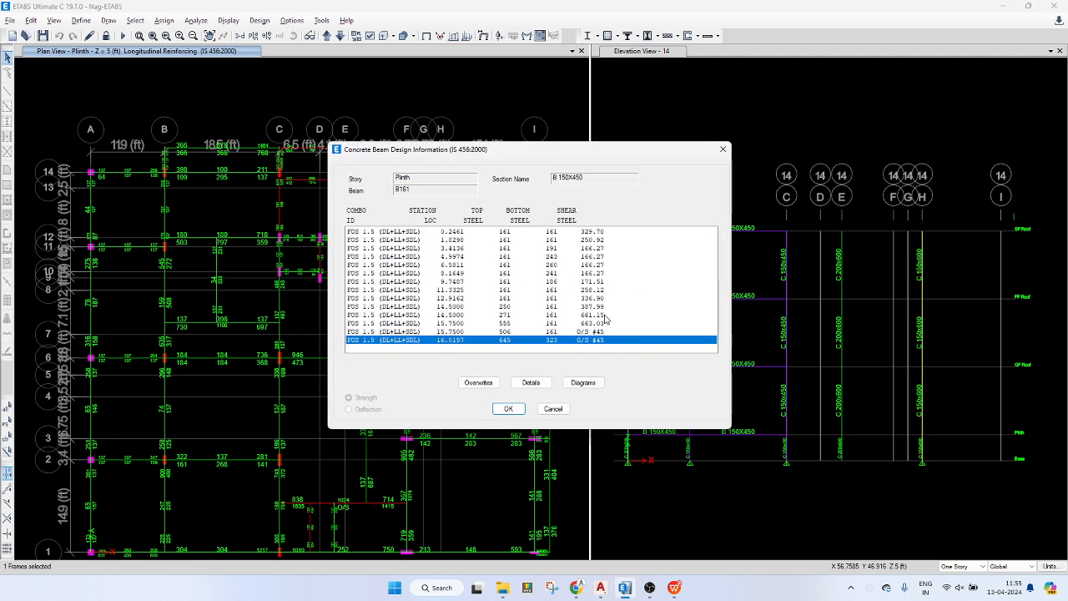
pyautogui.click(553, 409)
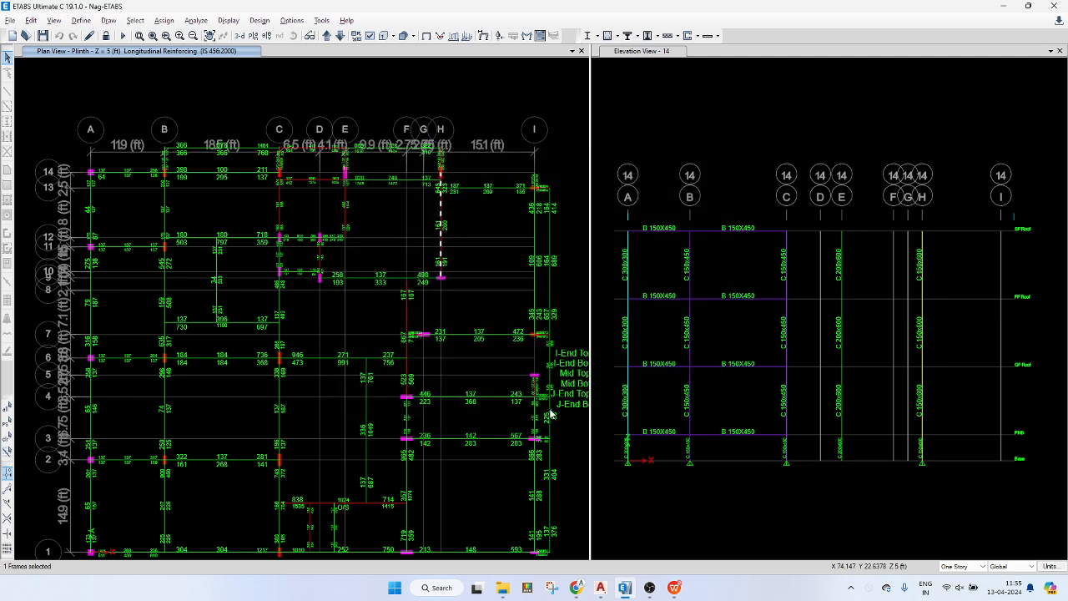
pyautogui.click(440, 246)
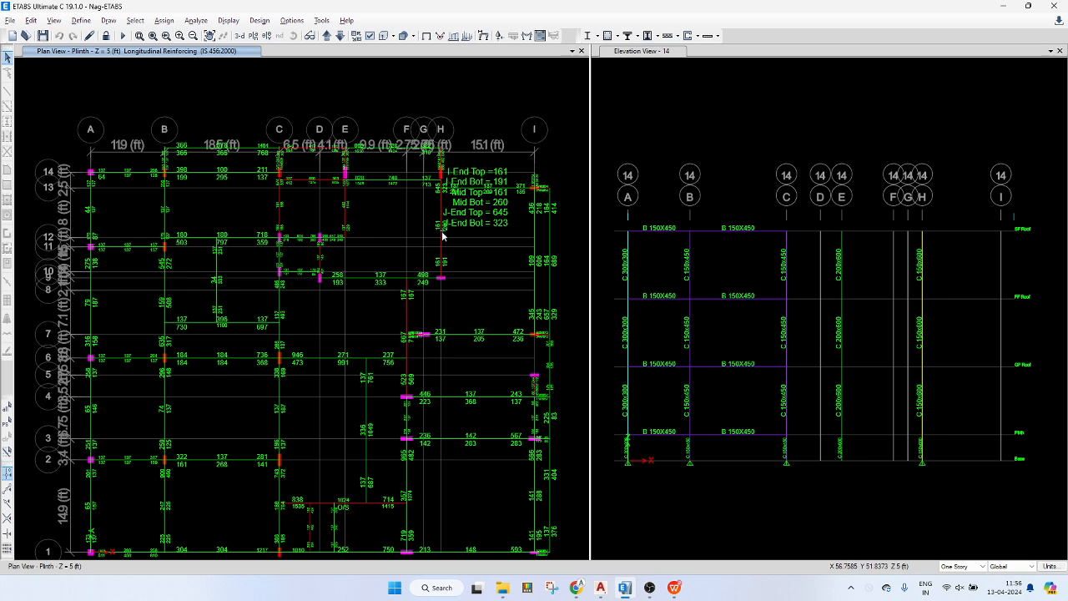
pyautogui.scroll(-1, 446, 267)
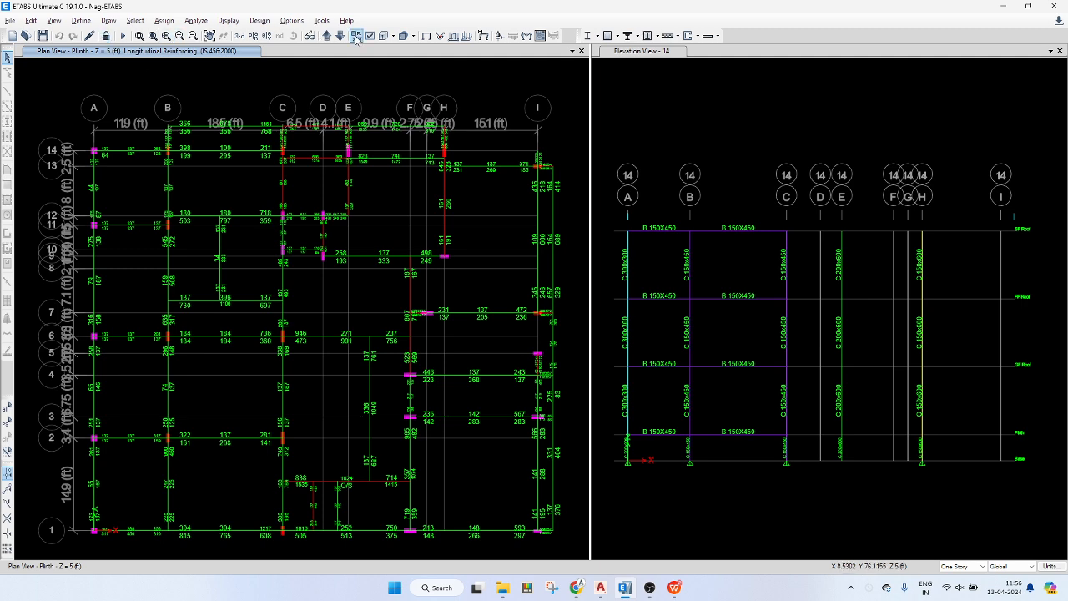
pyautogui.click(328, 36)
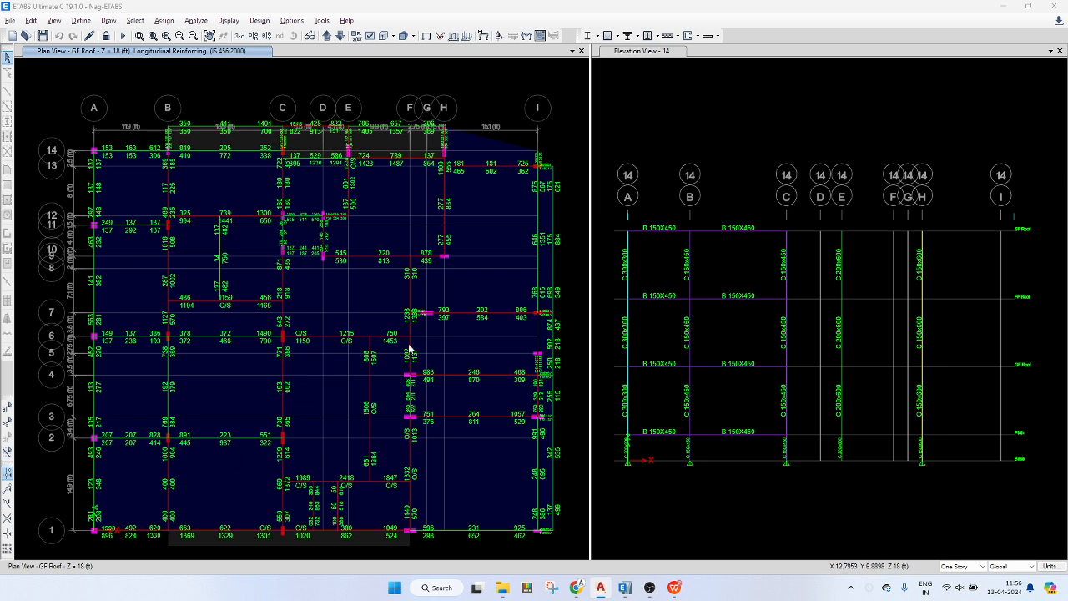
pyautogui.moveTo(261, 337)
pyautogui.click(106, 36)
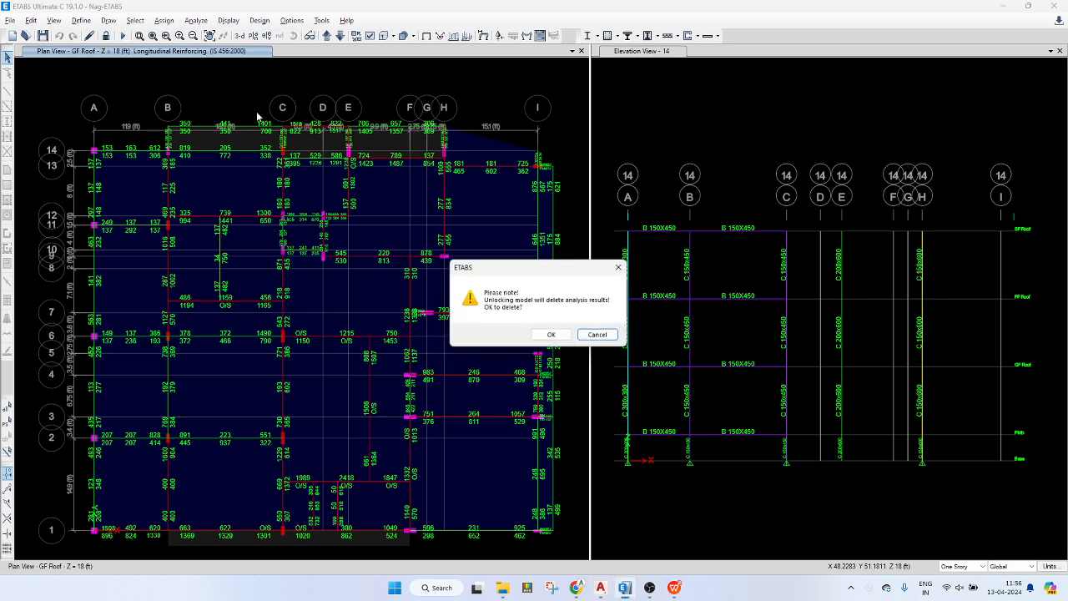
pyautogui.click(593, 335)
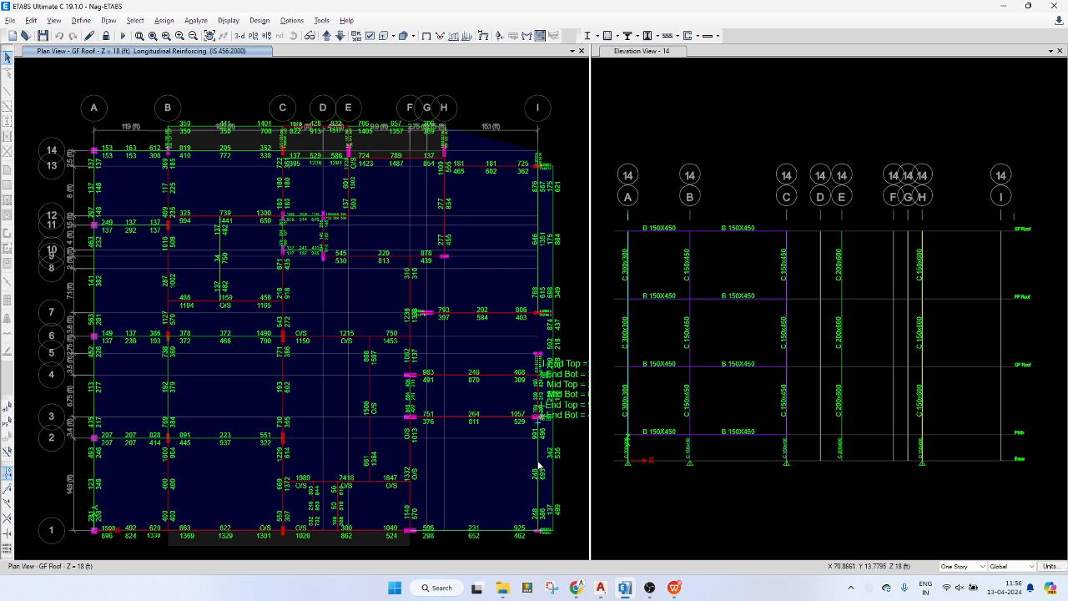
# - Unlock the model for editing and accept deleting the analysis results
pyautogui.moveTo(539, 443)
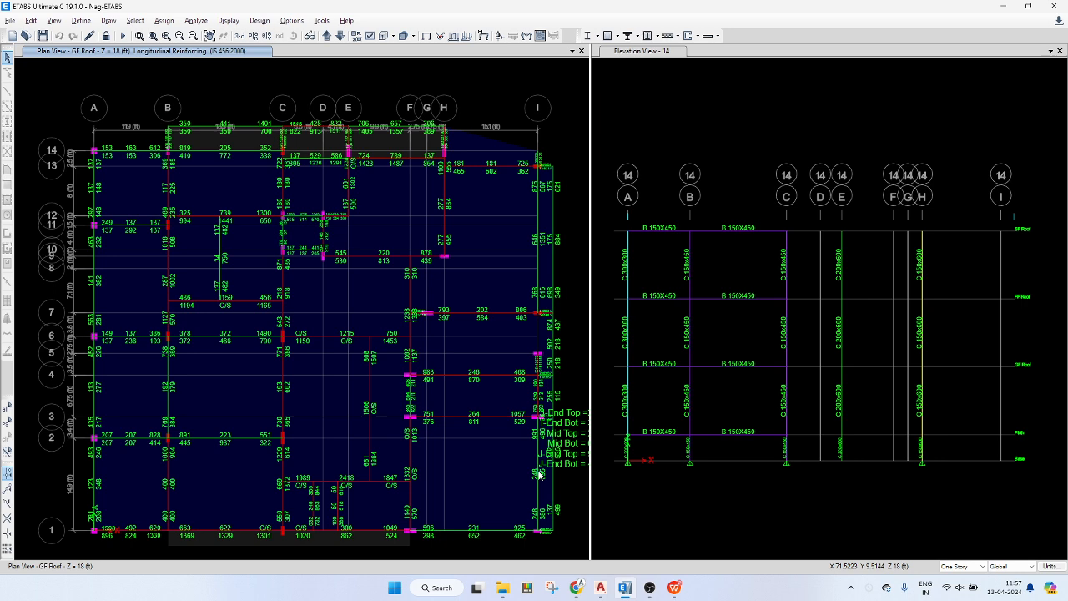
pyautogui.click(106, 35)
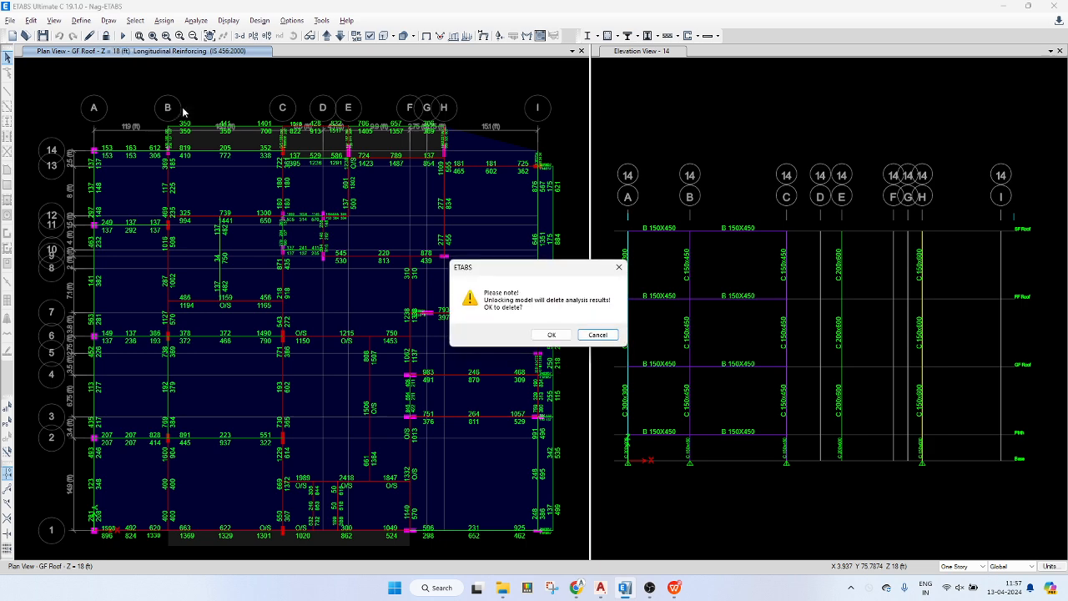
pyautogui.click(552, 334)
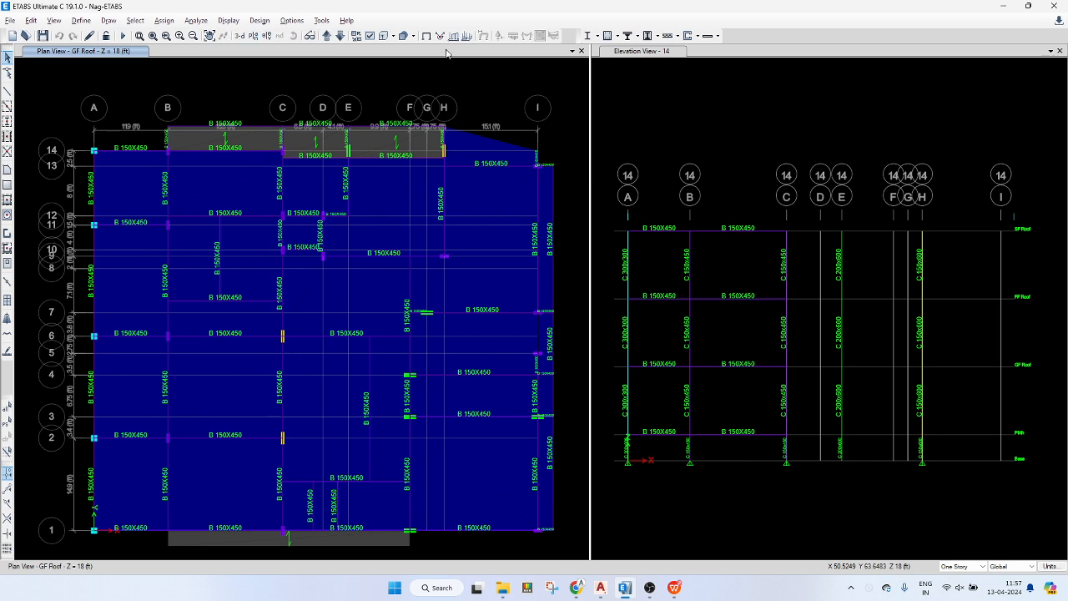
# - Hide the floor objects in the GF Roof plan view
pyautogui.click(370, 35)
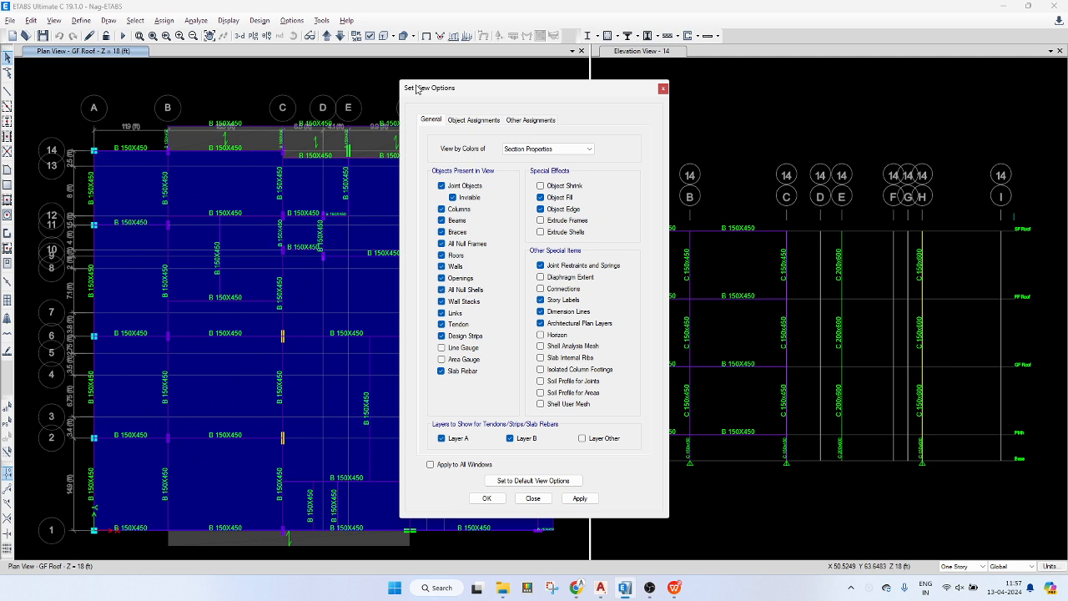
pyautogui.click(458, 257)
pyautogui.click(575, 499)
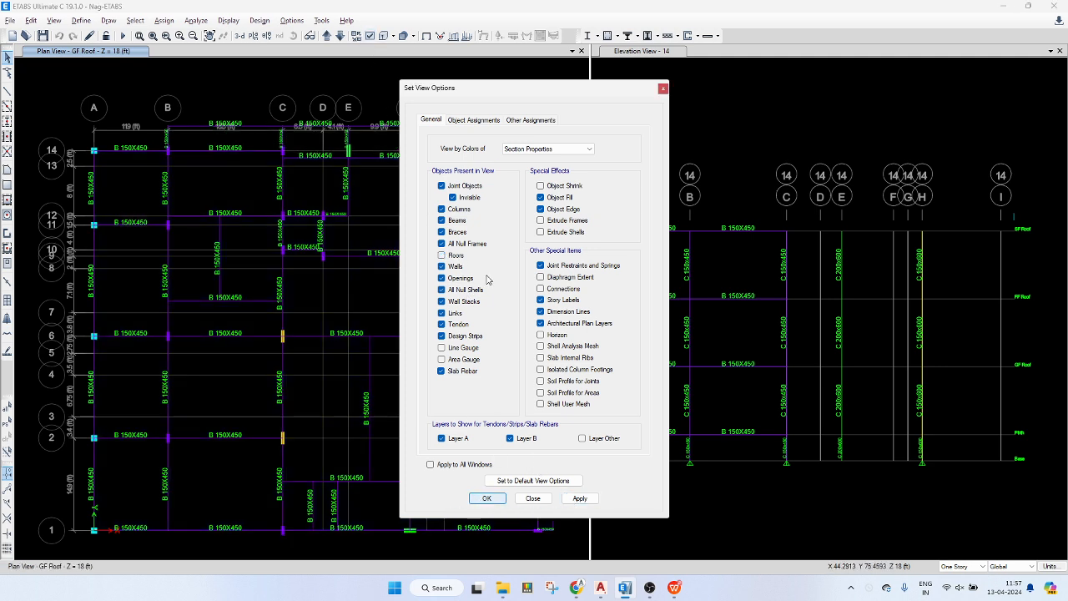
pyautogui.click(487, 499)
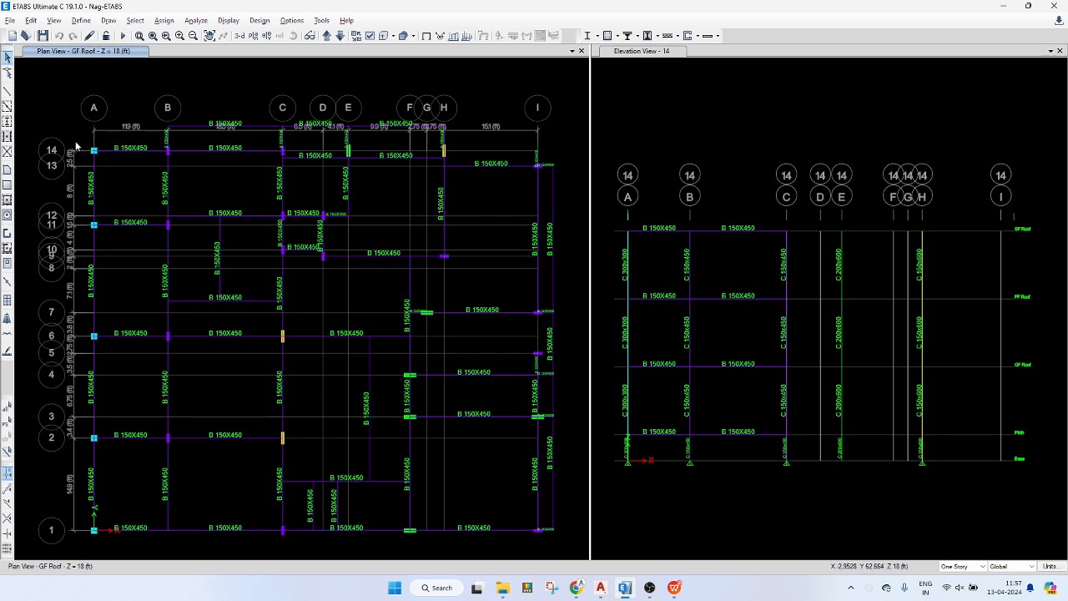
# - Set the story scope for drawing and selection to All Stories
pyautogui.moveTo(75, 143); pyautogui.dragTo(548, 552)
pyautogui.click(969, 566)
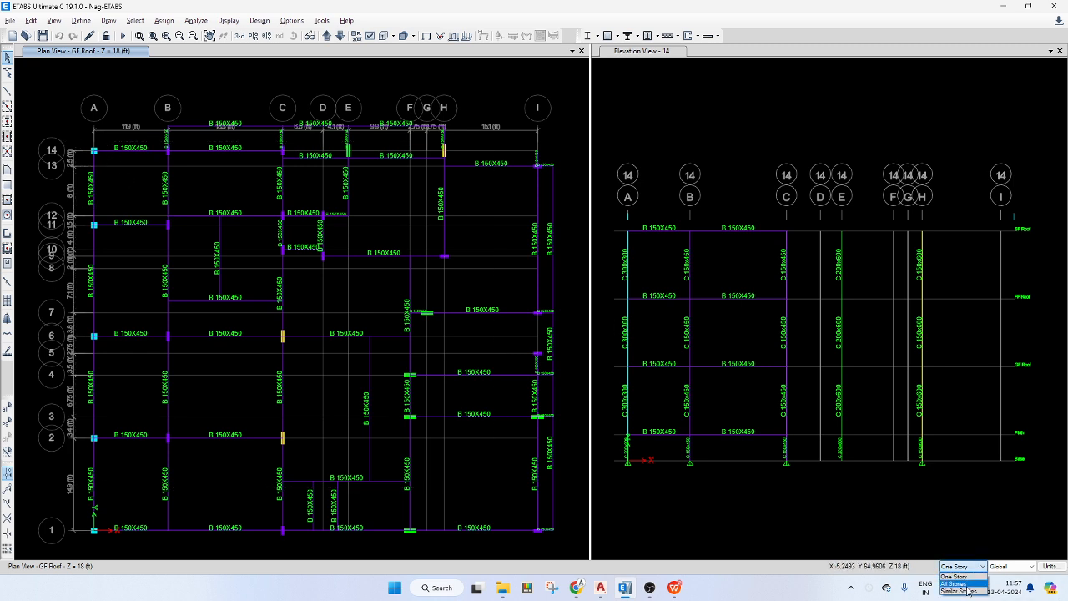
pyautogui.click(967, 586)
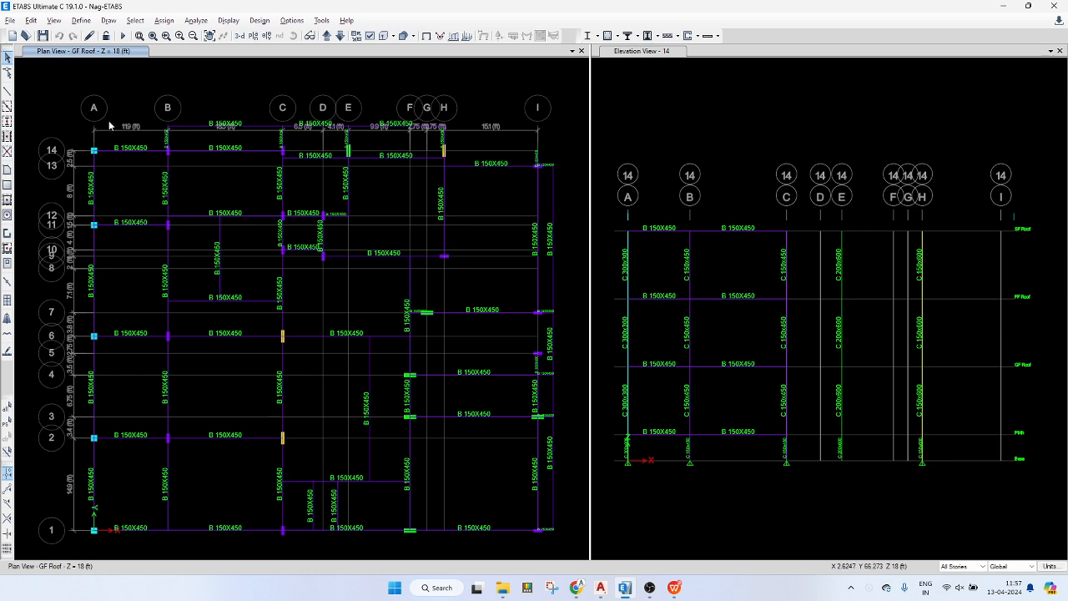
# - Make GF Roof a master story in the story data
pyautogui.click(30, 20)
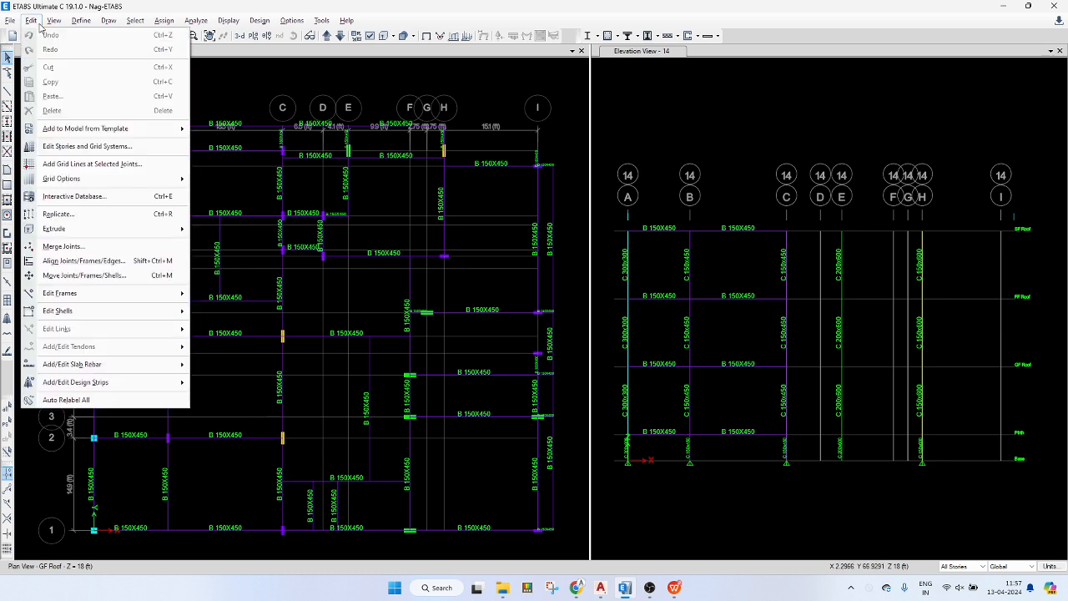
pyautogui.click(84, 149)
pyautogui.click(589, 175)
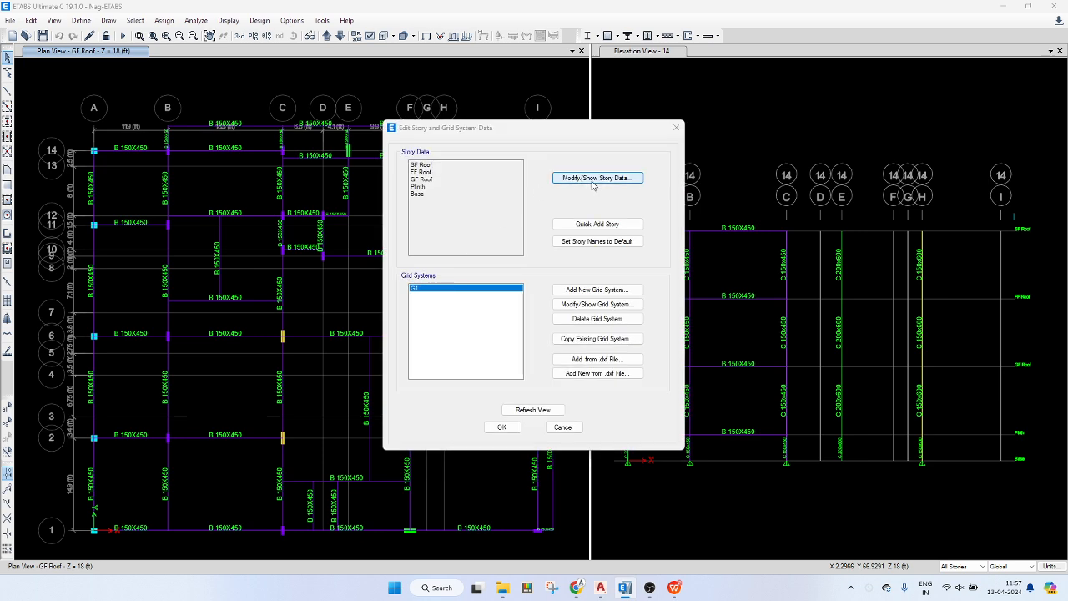
pyautogui.click(530, 230)
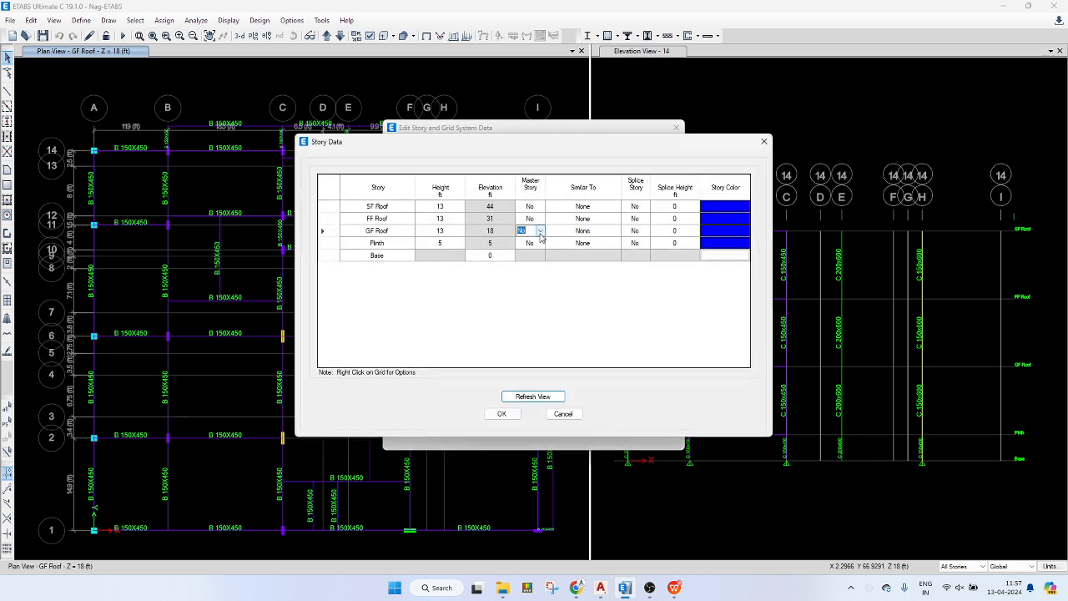
pyautogui.click(540, 230)
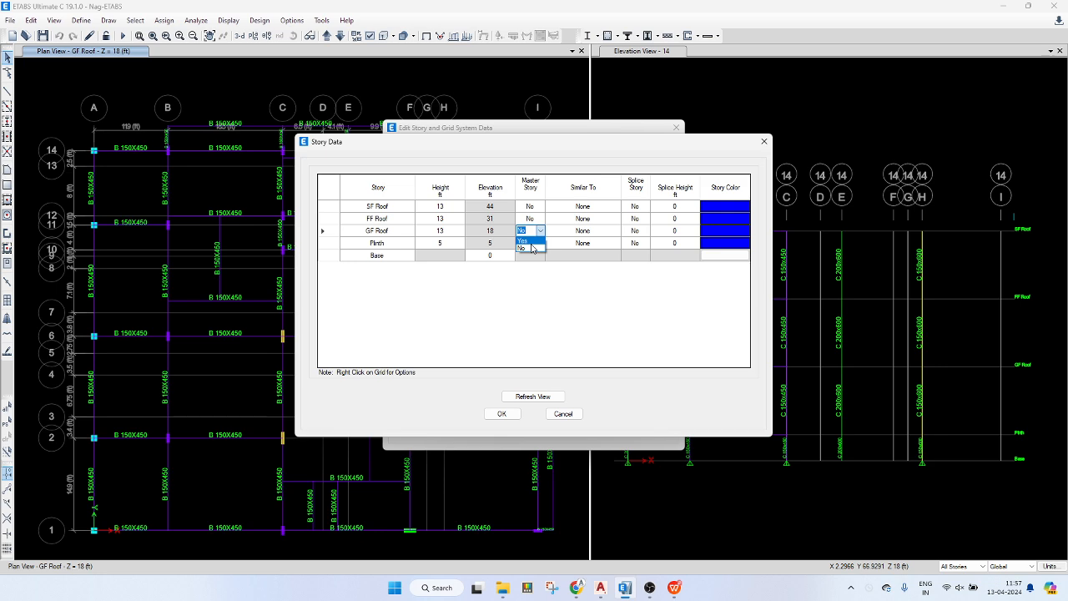
pyautogui.click(530, 240)
# - Set FF Roof and SF Roof similar to GF Roof and accept the story data
pyautogui.click(590, 220)
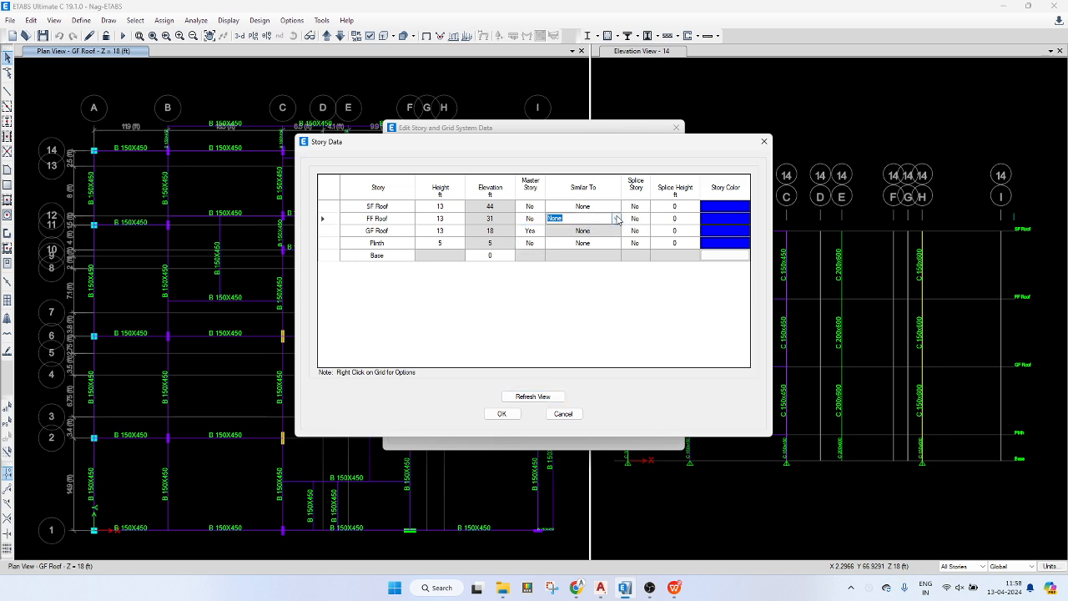
pyautogui.click(615, 218)
pyautogui.click(602, 237)
pyautogui.click(614, 208)
pyautogui.click(615, 207)
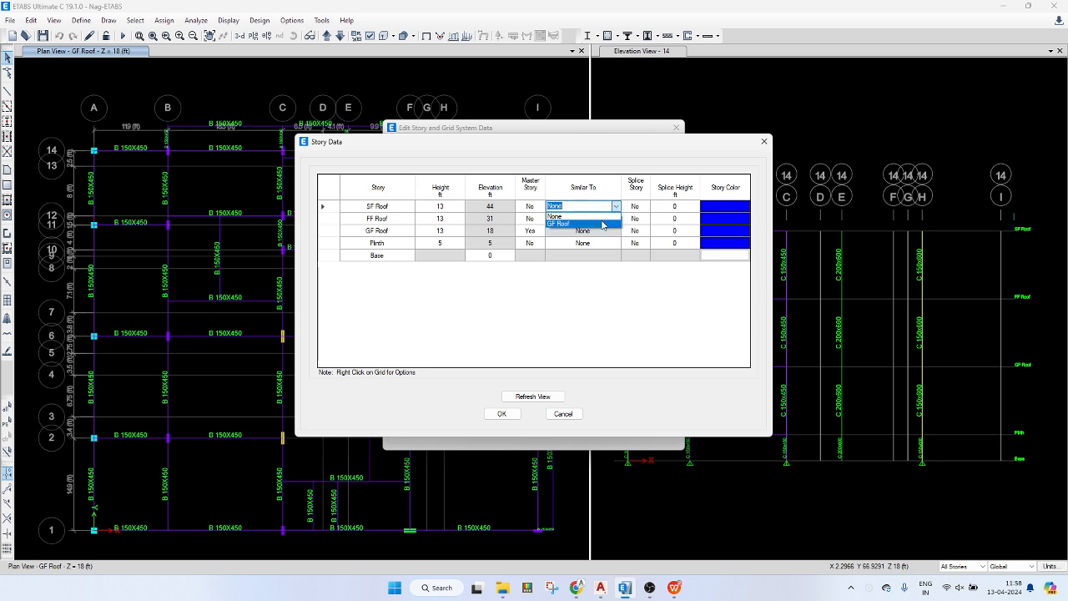
pyautogui.click(598, 225)
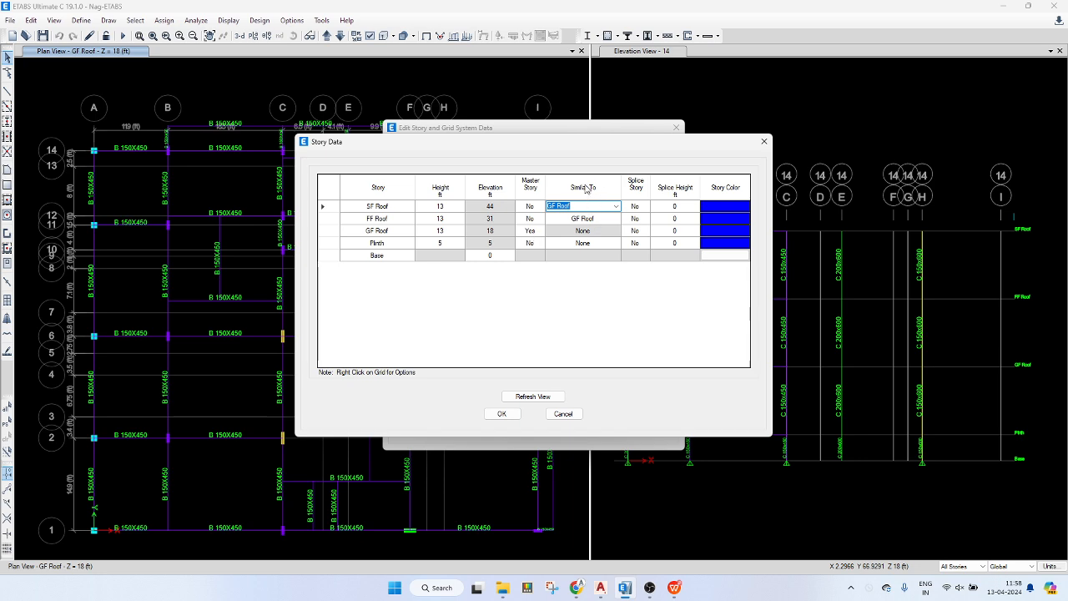
pyautogui.click(502, 413)
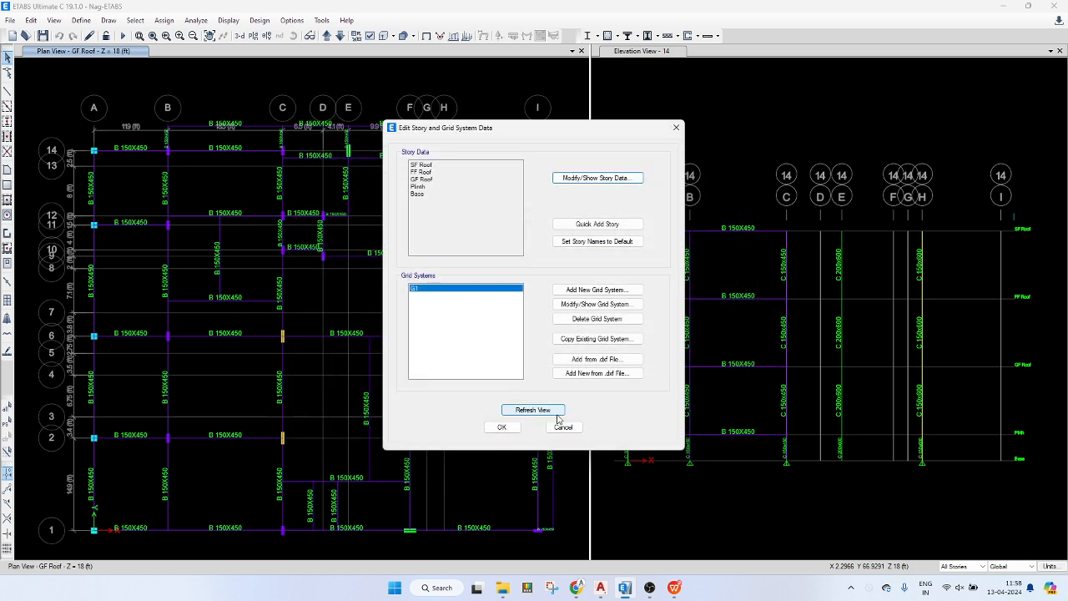
pyautogui.click(503, 430)
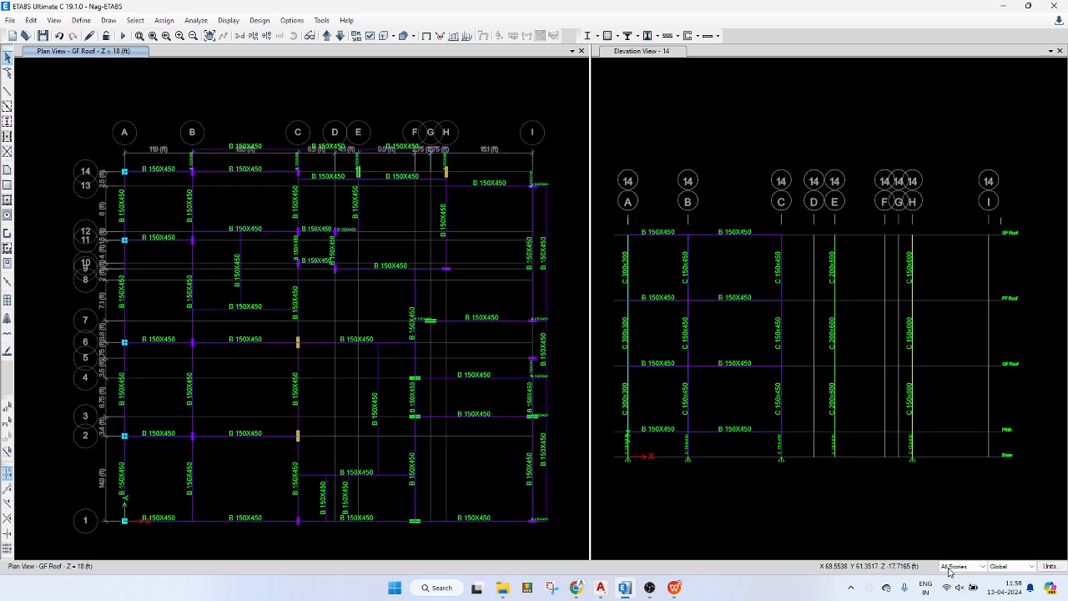
# - Set the story scope to Similar Stories and select the whole GF Roof framing, including the projecting beams beyond grids 14 and I
pyautogui.click(963, 567)
pyautogui.click(960, 591)
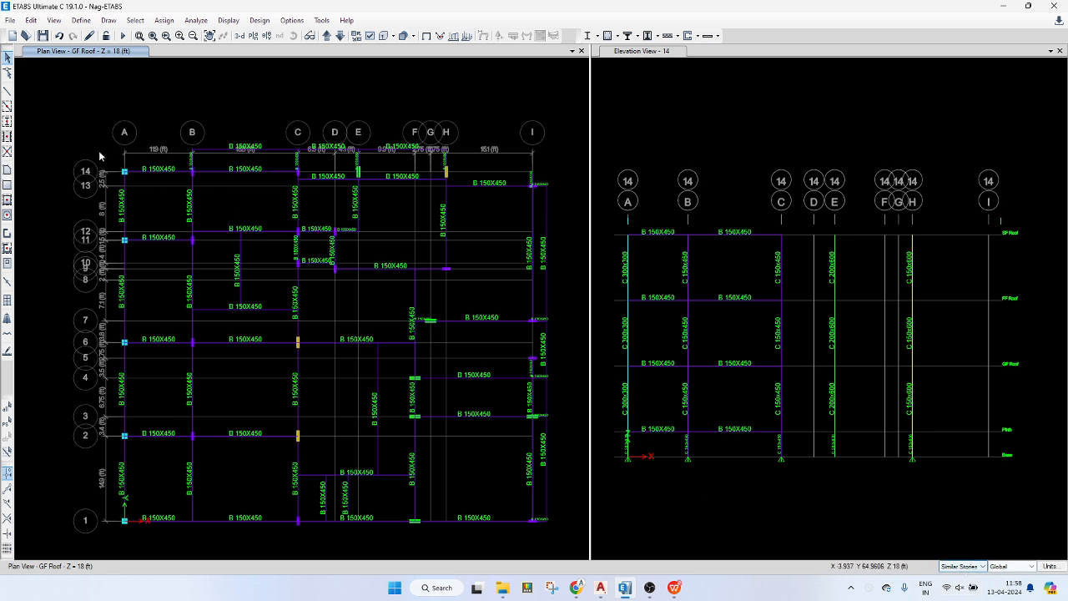
pyautogui.moveTo(99, 153); pyautogui.dragTo(538, 537)
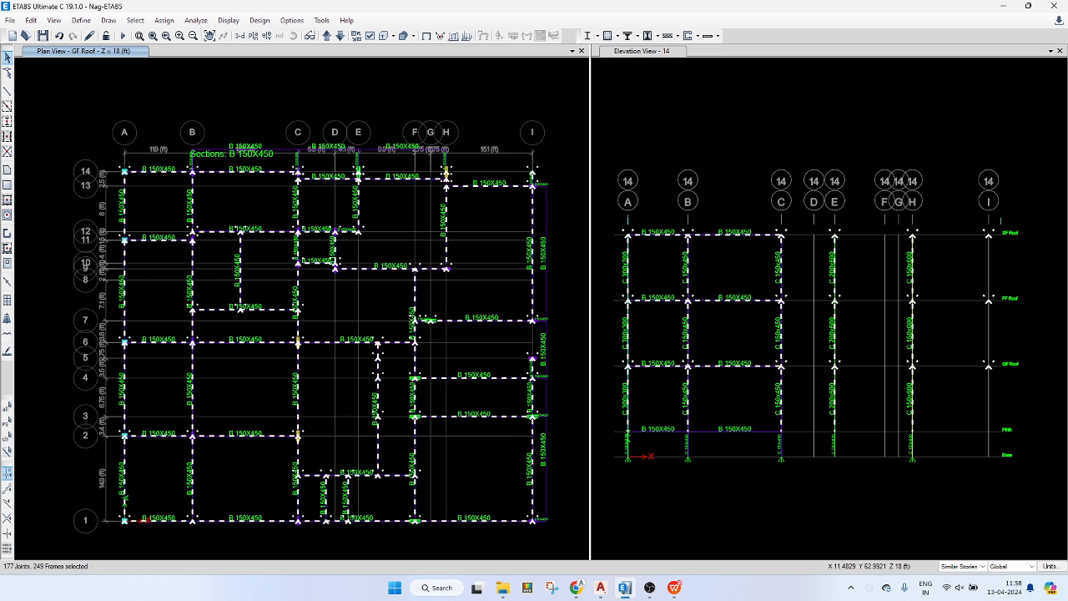
pyautogui.hotkey('alt', 'Tab')
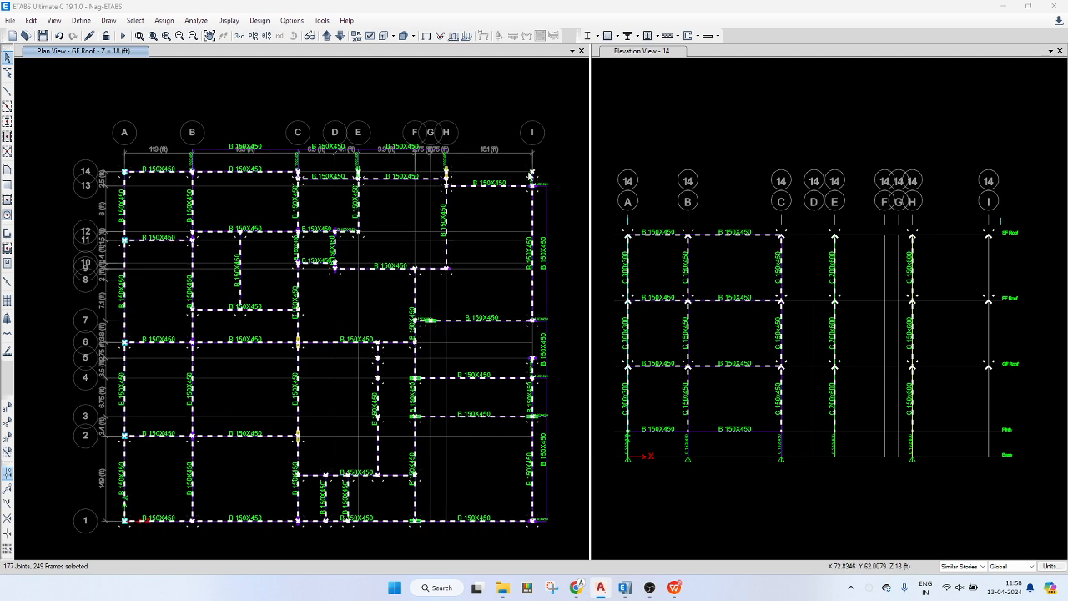
pyautogui.moveTo(74, 106); pyautogui.dragTo(583, 536)
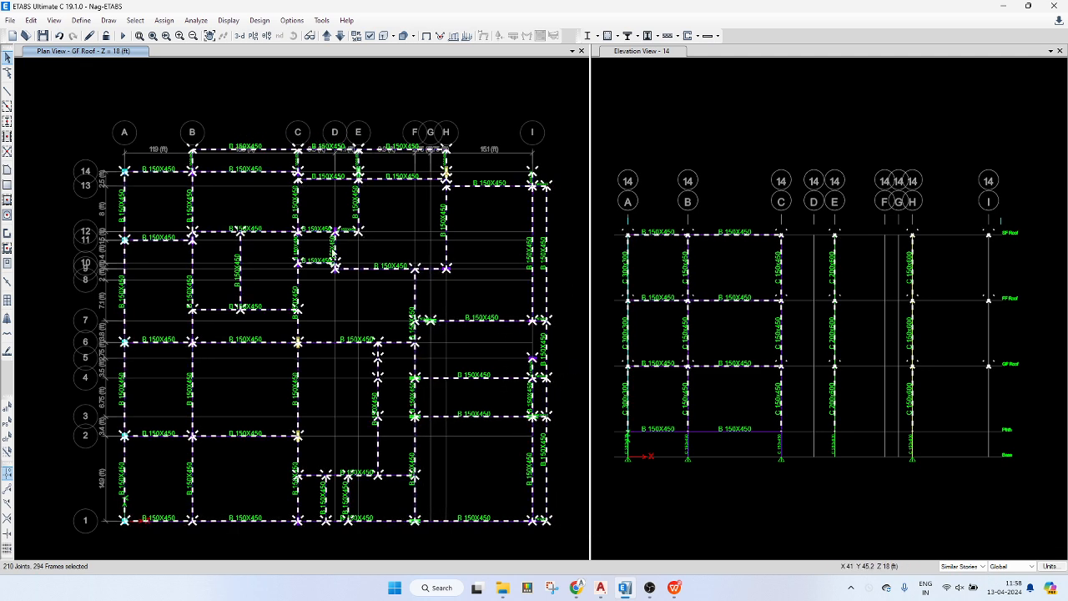
# - Deselect the outer edge beams beyond grid 14 and beyond grid I in the GF Roof plan
pyautogui.click(243, 150)
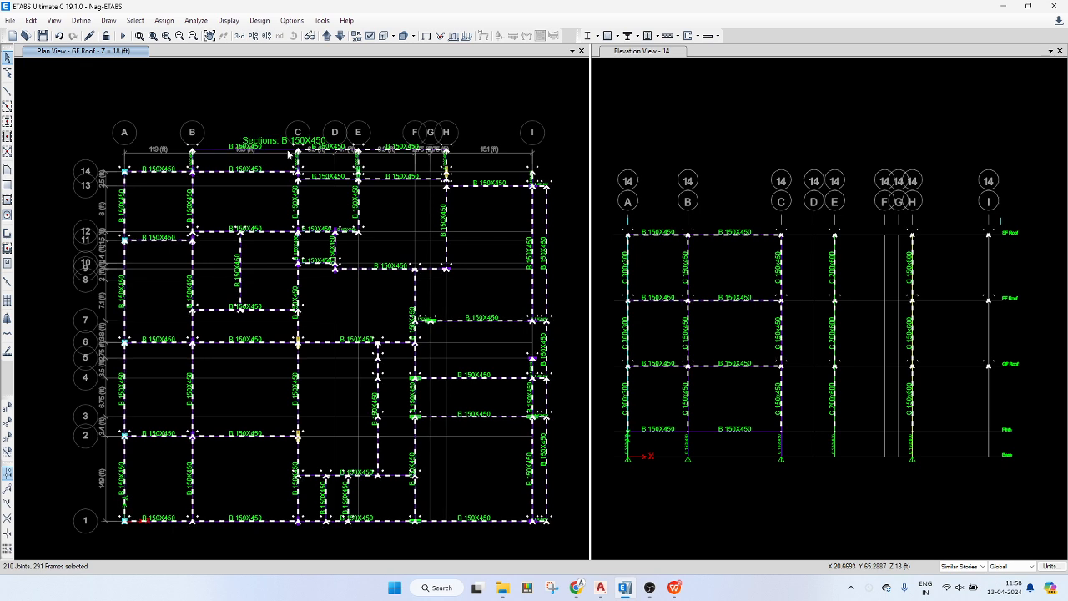
pyautogui.click(342, 151)
pyautogui.click(402, 152)
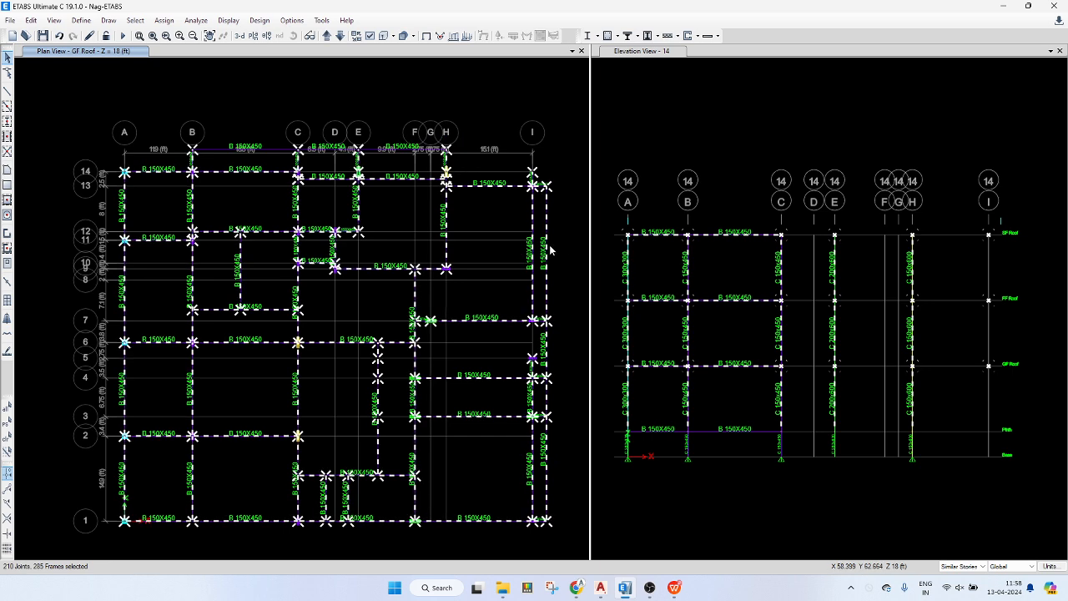
pyautogui.click(545, 294)
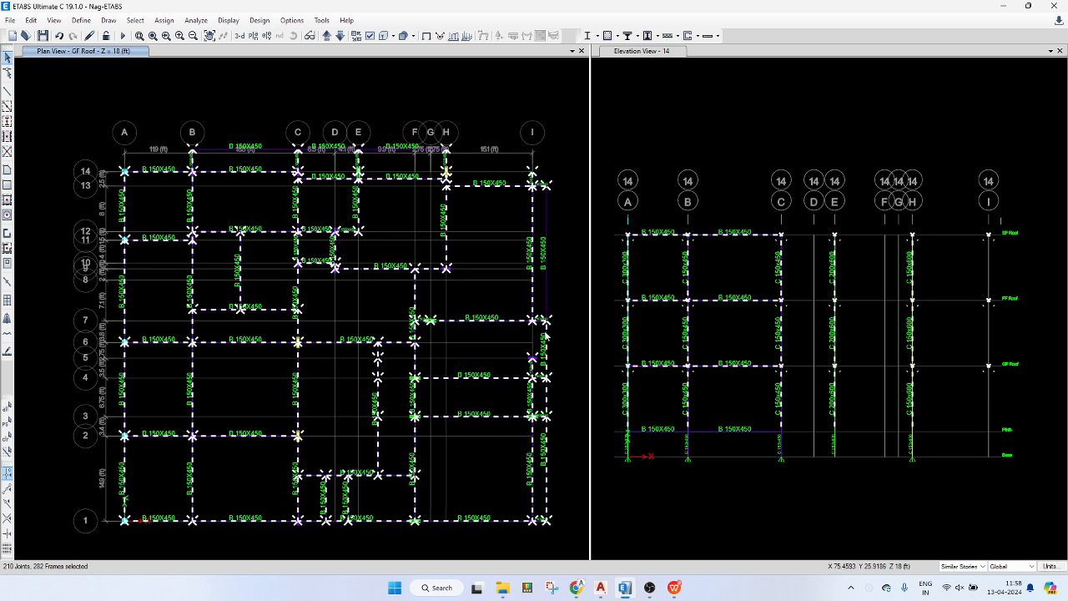
pyautogui.click(548, 398)
# - Assign the frame section B 150x600 to the selected framing
pyautogui.click(165, 20)
pyautogui.click(304, 48)
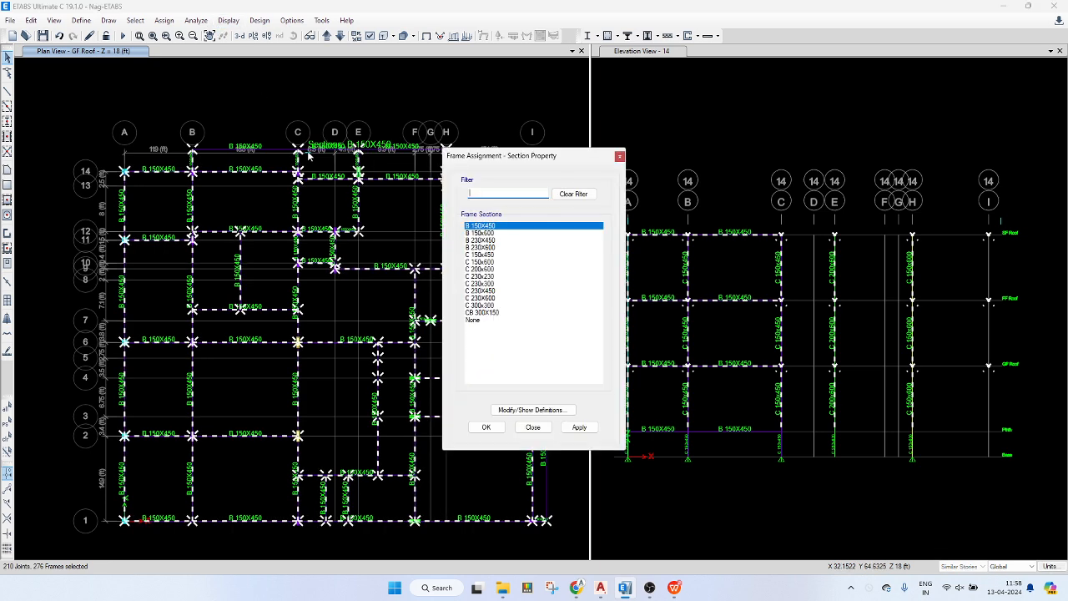
pyautogui.click(482, 233)
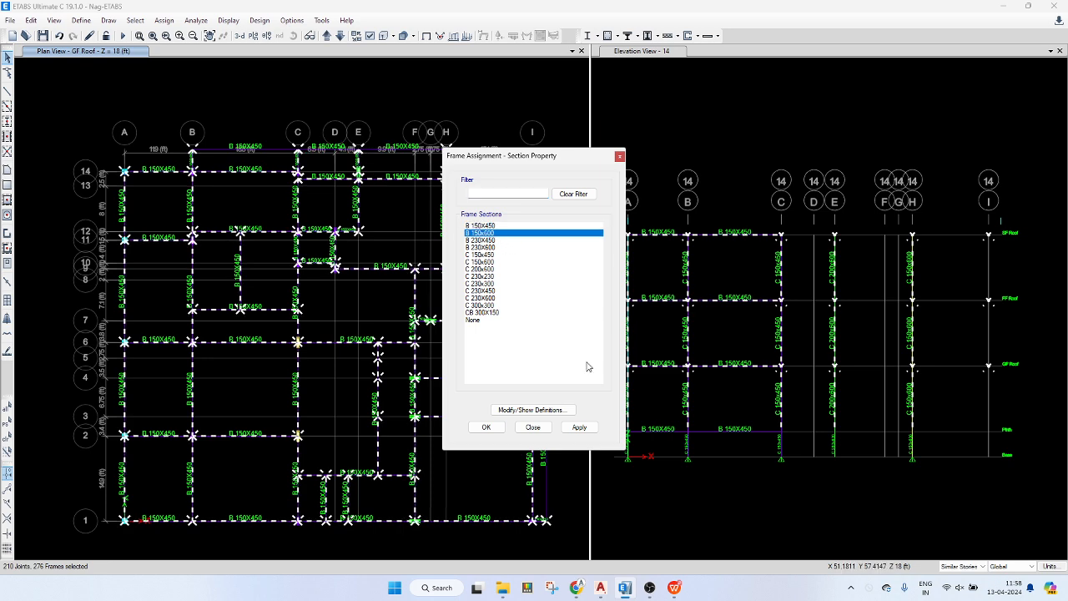
pyautogui.click(581, 428)
pyautogui.click(485, 427)
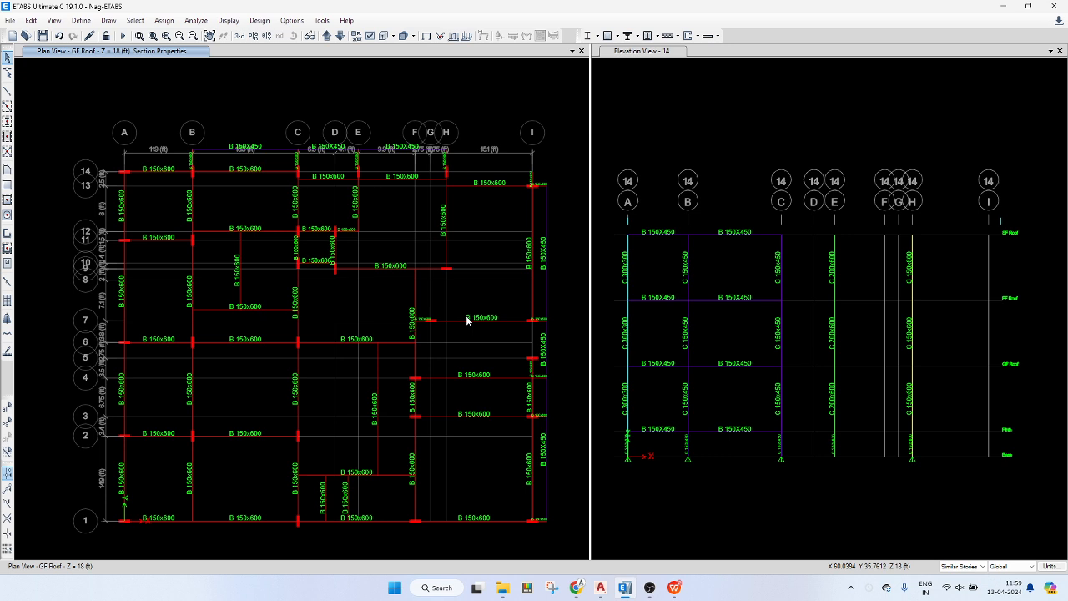
# - Save the model and undo the B 150x600 section assignment
pyautogui.hotkey('ctrl', 's')
pyautogui.hotkey('ctrl', 'z')
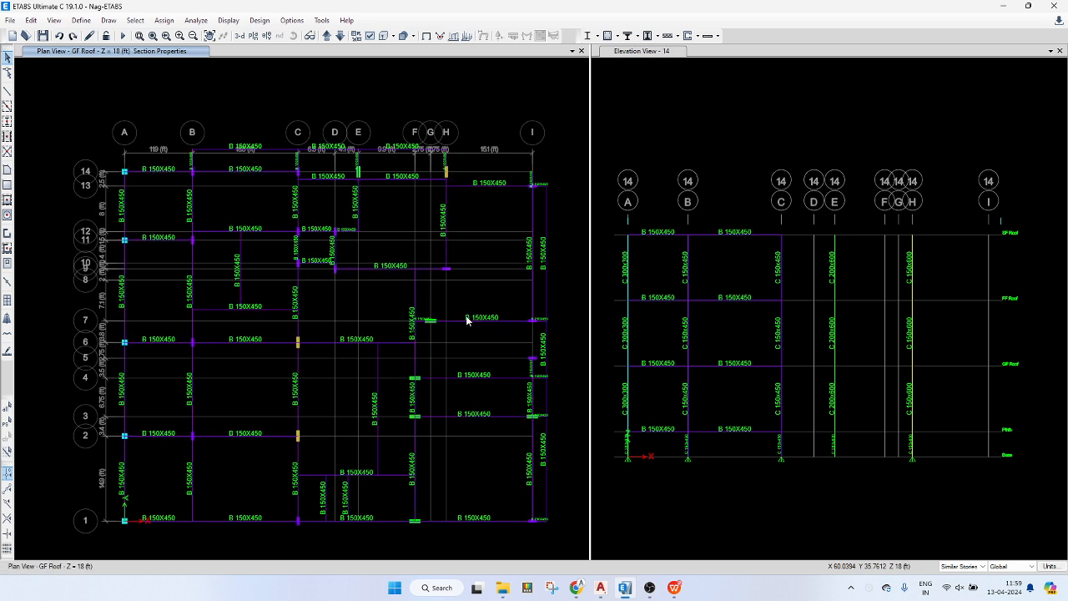
# - Select the GF Roof framing across similar stories, leaving out the outer edge beams beyond grid 14 and beyond grid I
pyautogui.moveTo(116, 162); pyautogui.dragTo(568, 533)
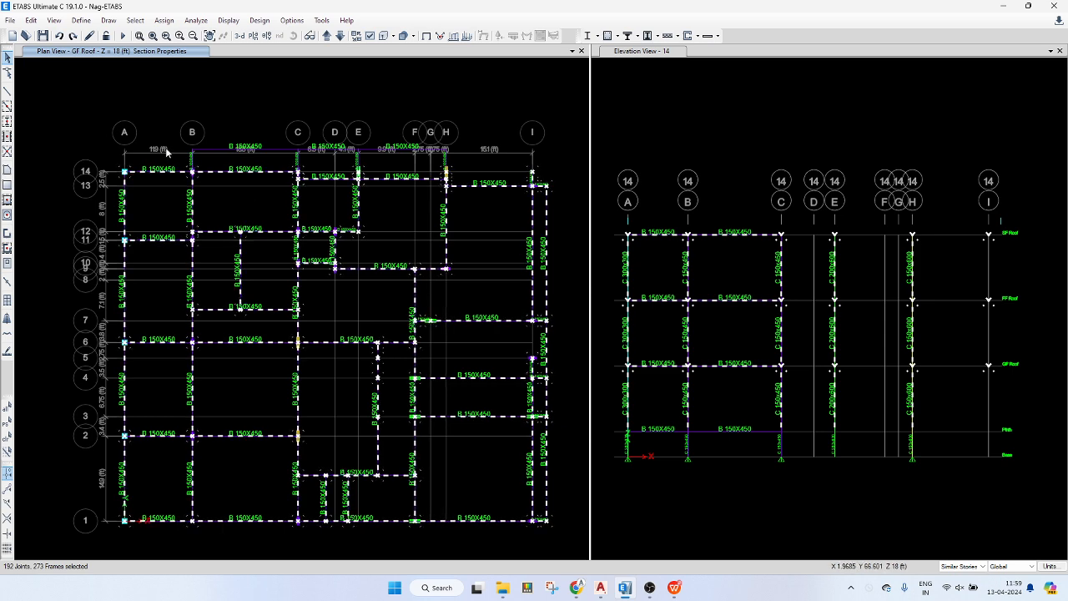
pyautogui.moveTo(234, 172); pyautogui.dragTo(453, 200)
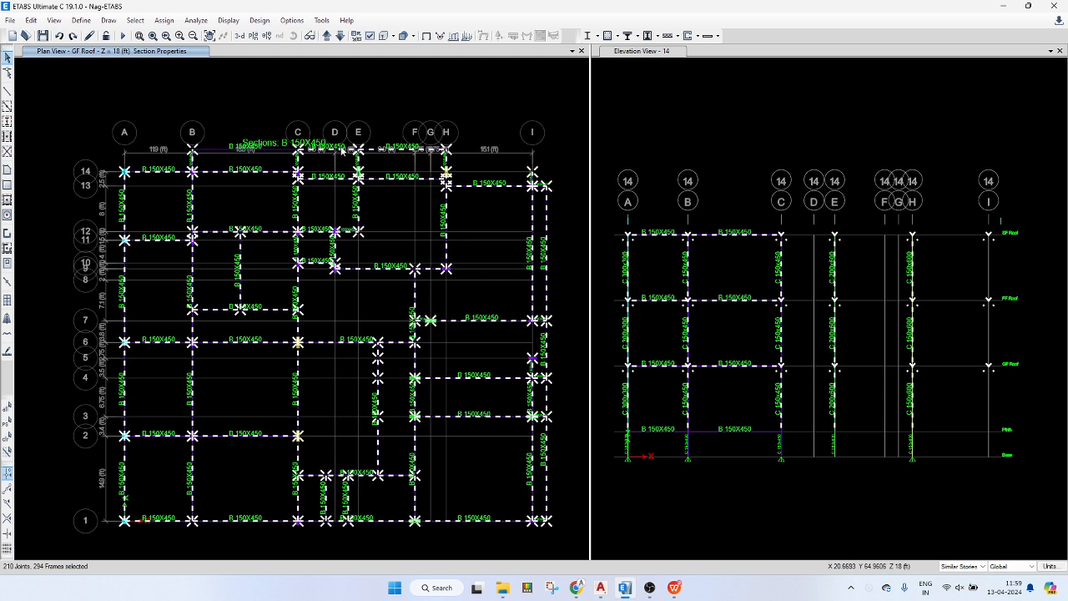
pyautogui.click(328, 152)
pyautogui.click(418, 152)
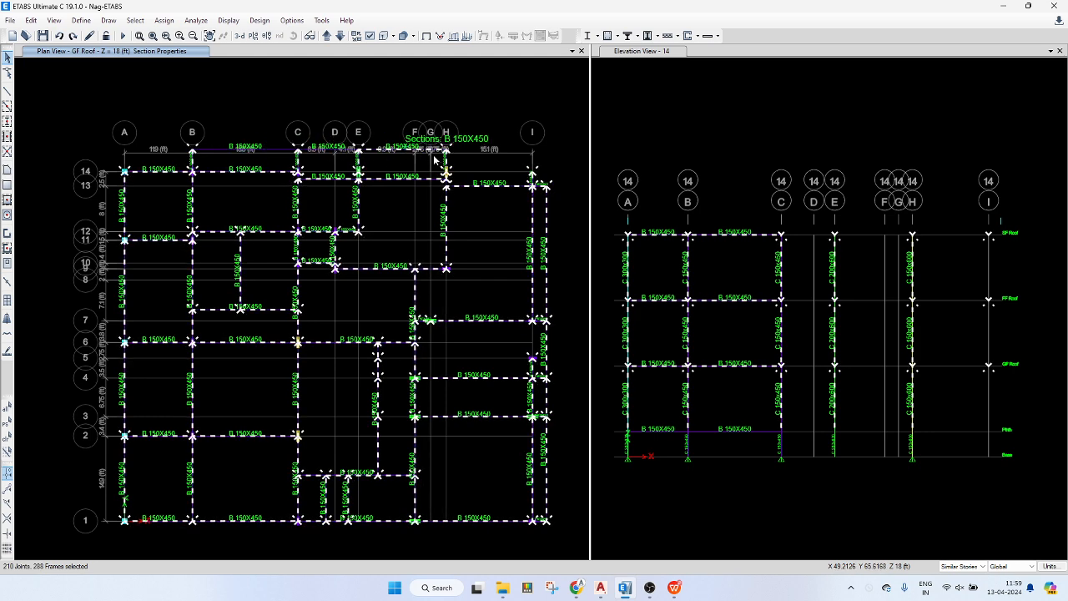
pyautogui.click(548, 237)
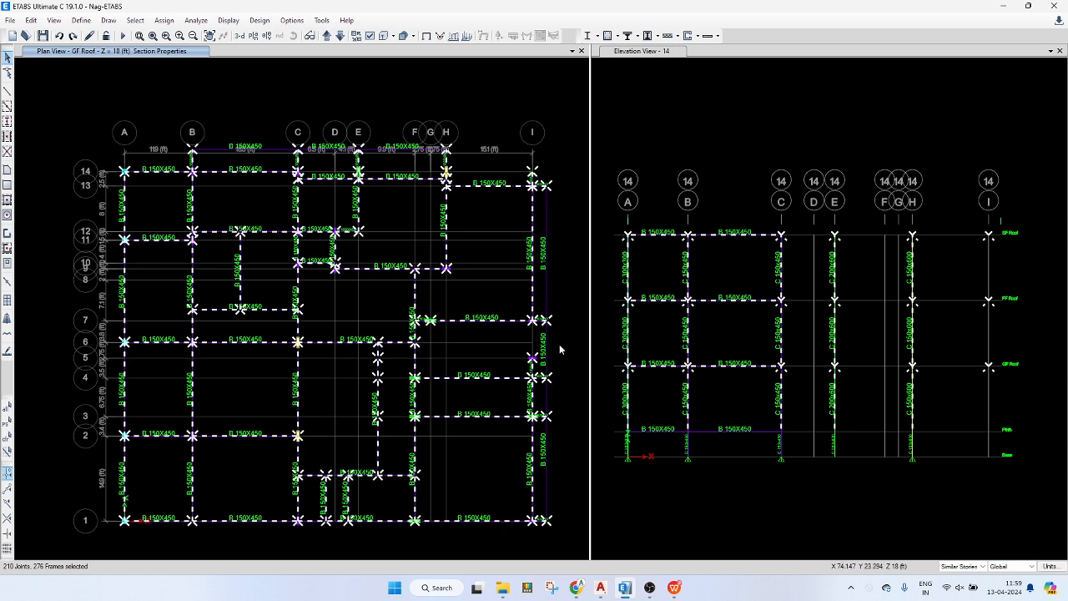
# - Deselect every object type except Beams from the current selection
pyautogui.hotkey('ctrl', 'shift', 't')
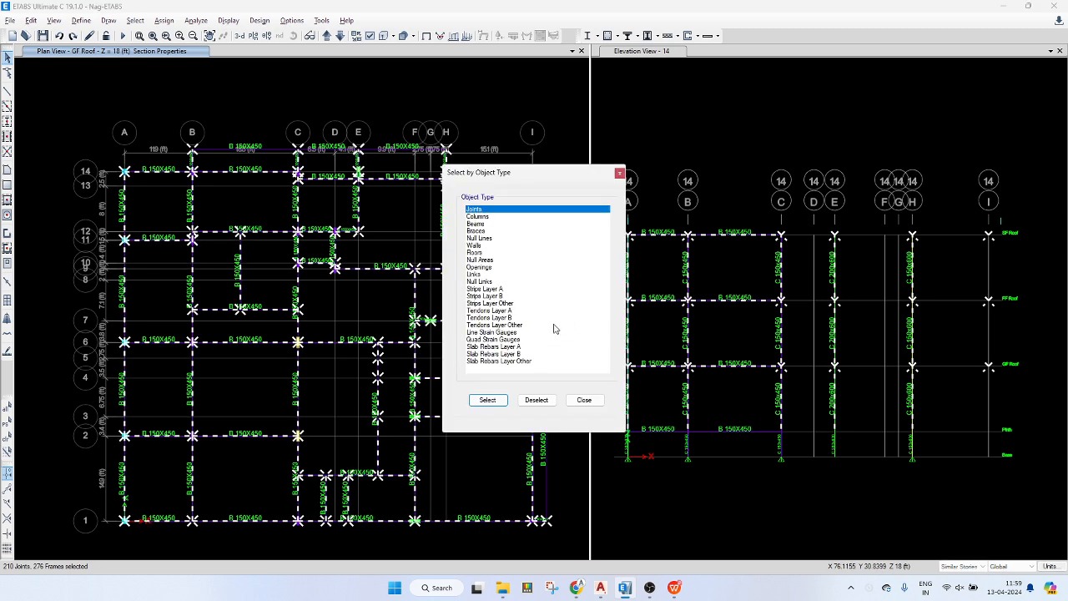
pyautogui.keyDown('shift'); pyautogui.click(525, 361); pyautogui.keyUp('shift')
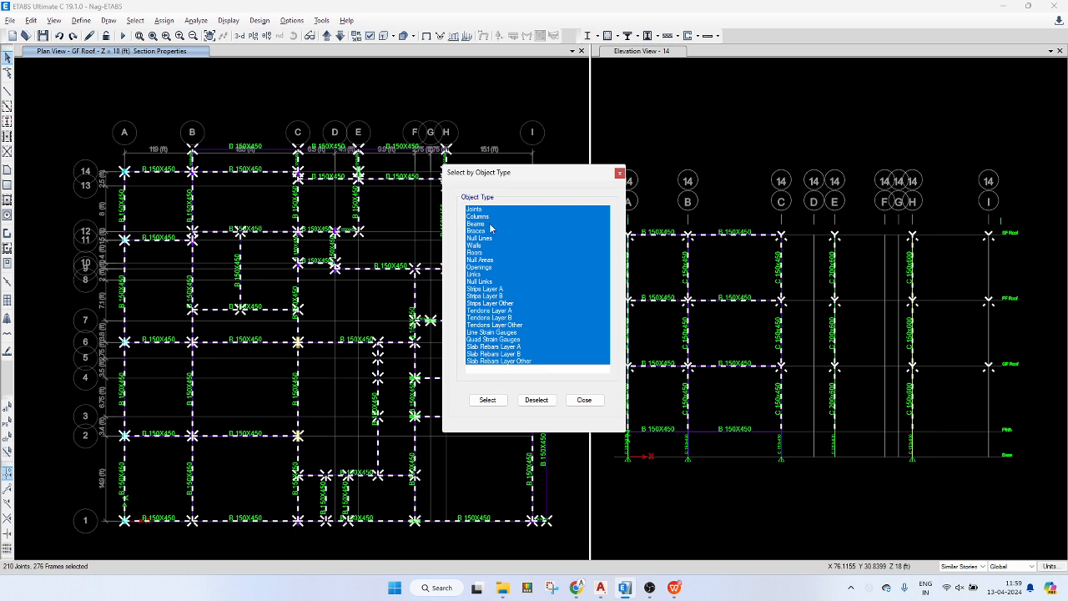
pyautogui.keyDown('ctrl'); pyautogui.click(490, 225); pyautogui.keyUp('ctrl')
pyautogui.click(539, 402)
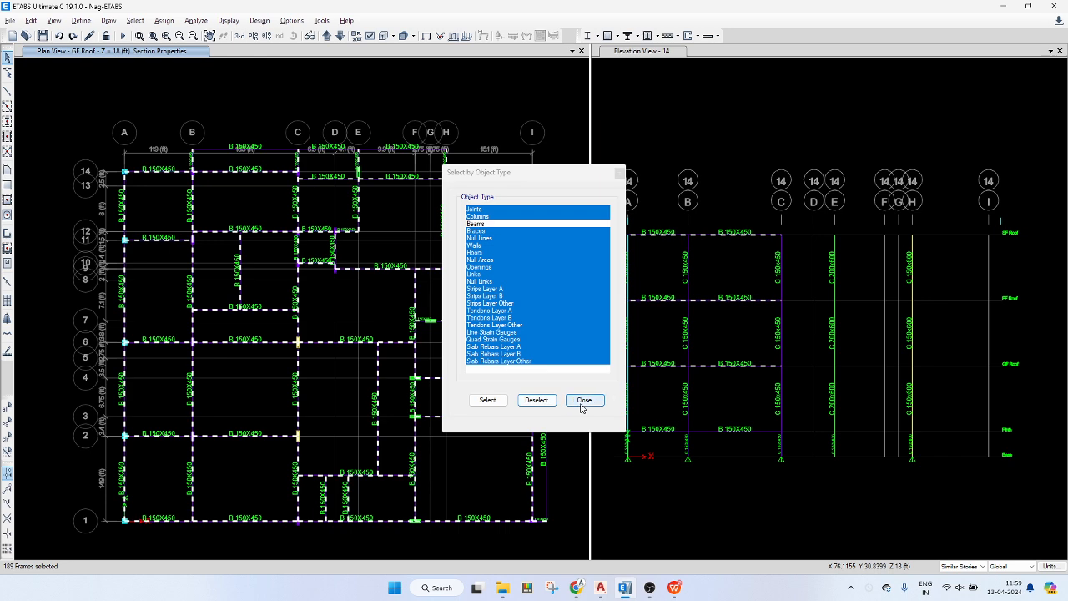
pyautogui.click(585, 402)
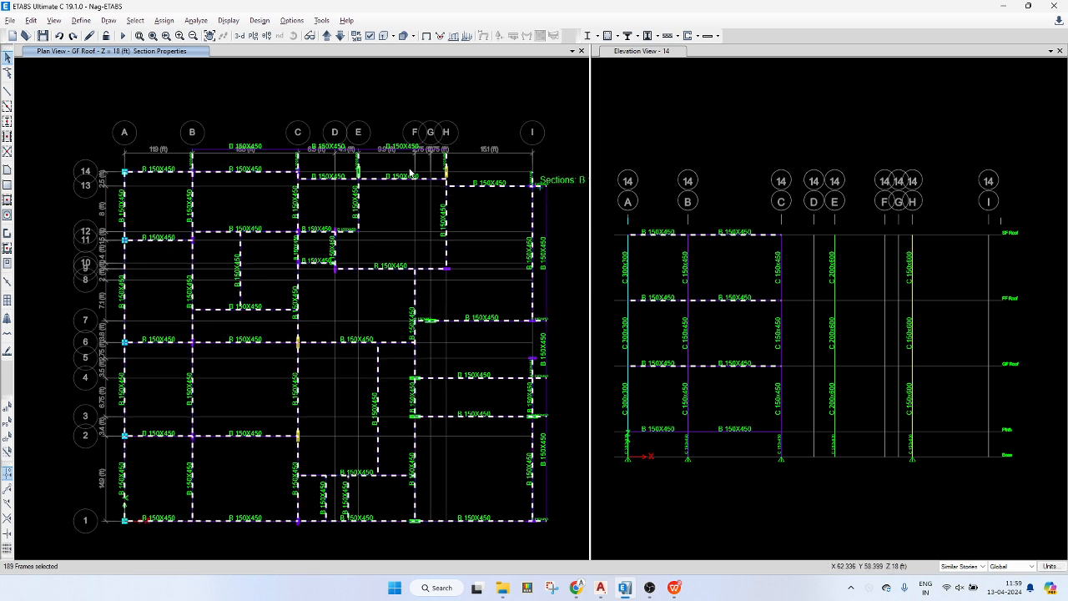
# - Assign the frame section B 150x600 to the selected beams
pyautogui.click(164, 20)
pyautogui.moveTo(191, 49)
pyautogui.click(417, 51)
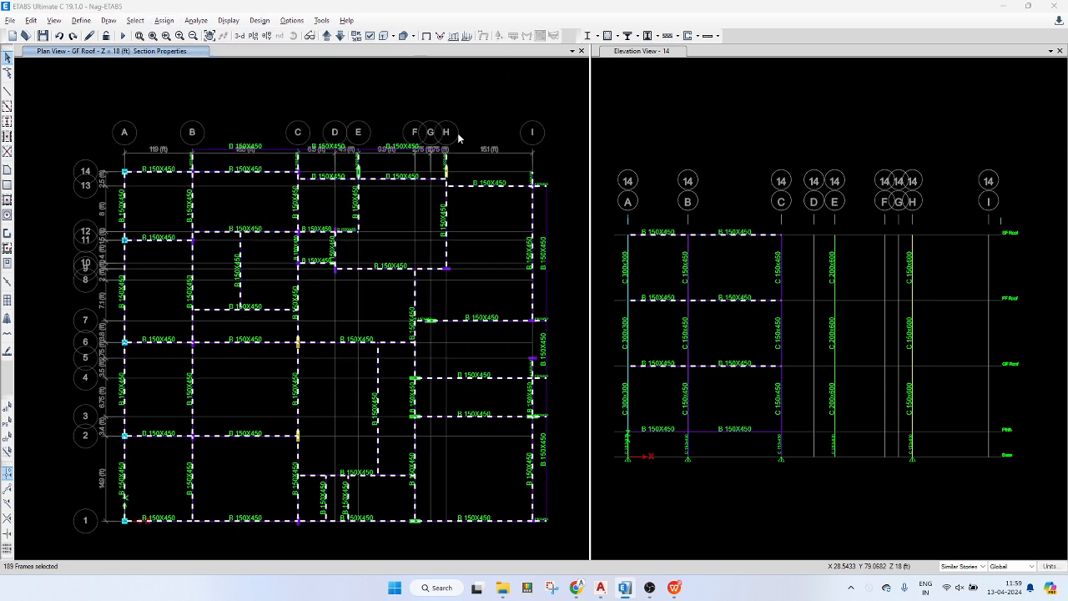
pyautogui.click(497, 234)
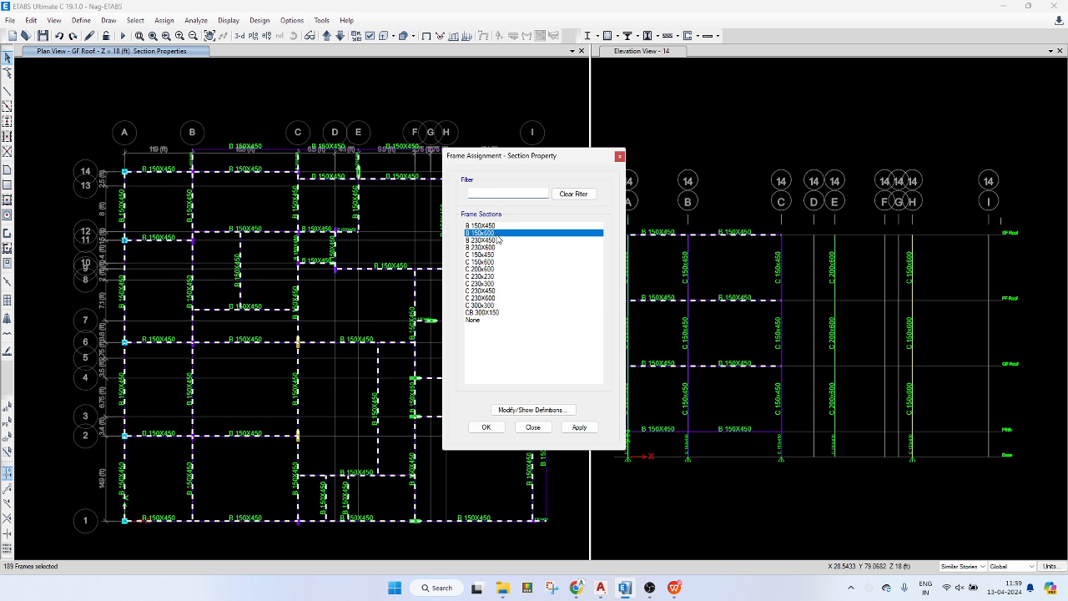
pyautogui.click(579, 427)
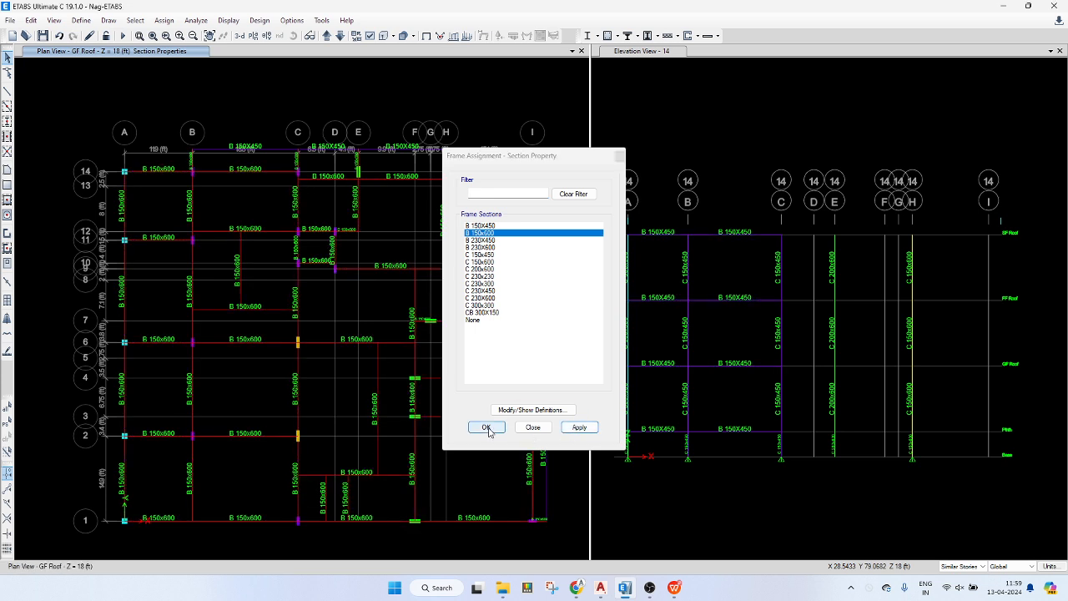
pyautogui.press('Return')
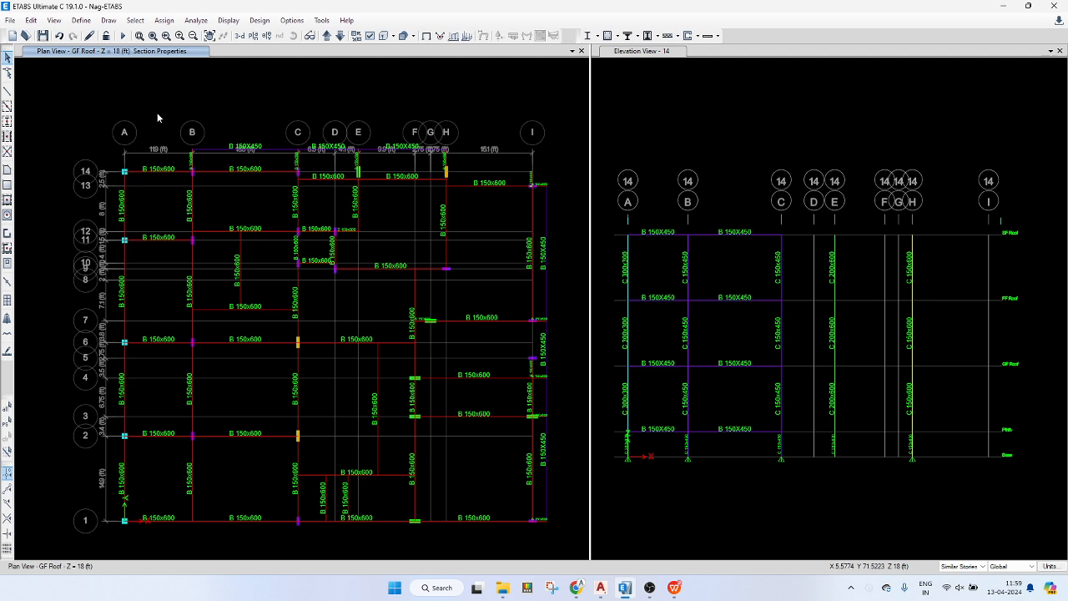
# - Change the display color of the B 150x600 frame section to orange
pyautogui.hotkey('ctrl', 'shift', 'f')
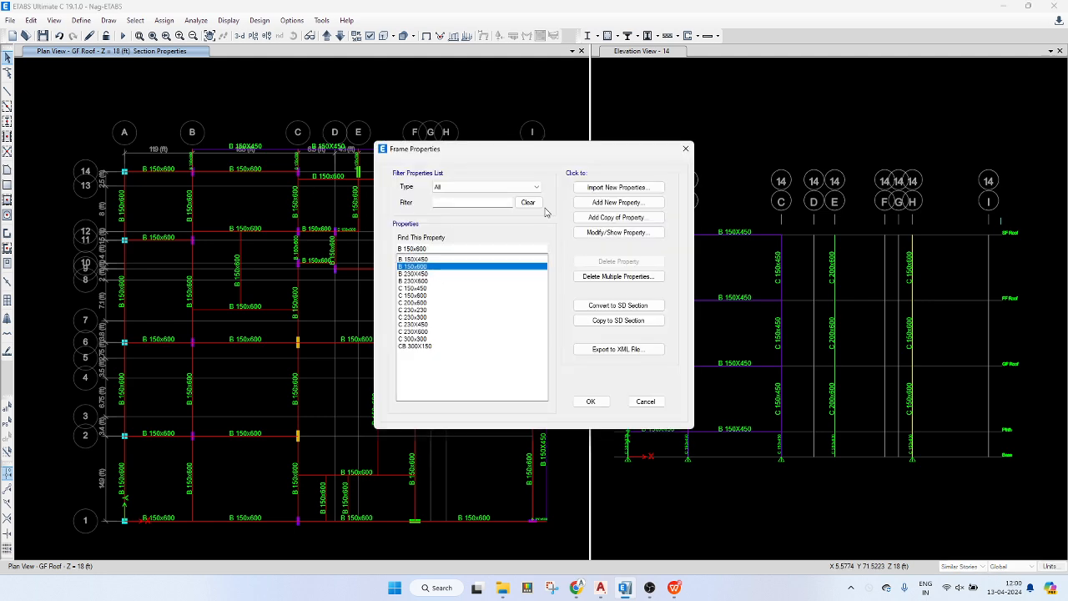
pyautogui.click(619, 220)
pyautogui.press('Escape')
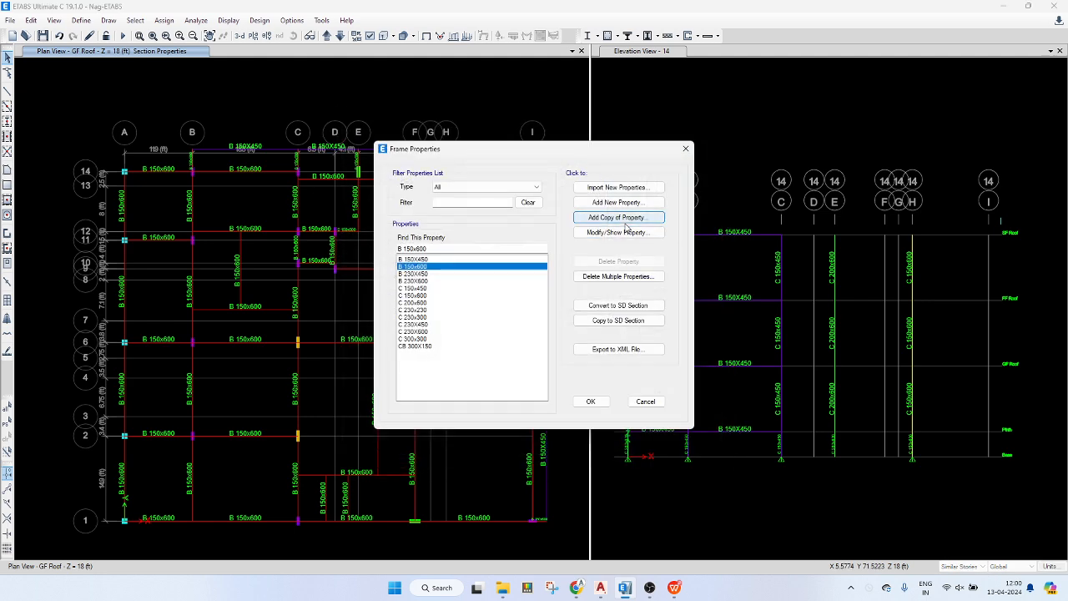
pyautogui.click(622, 231)
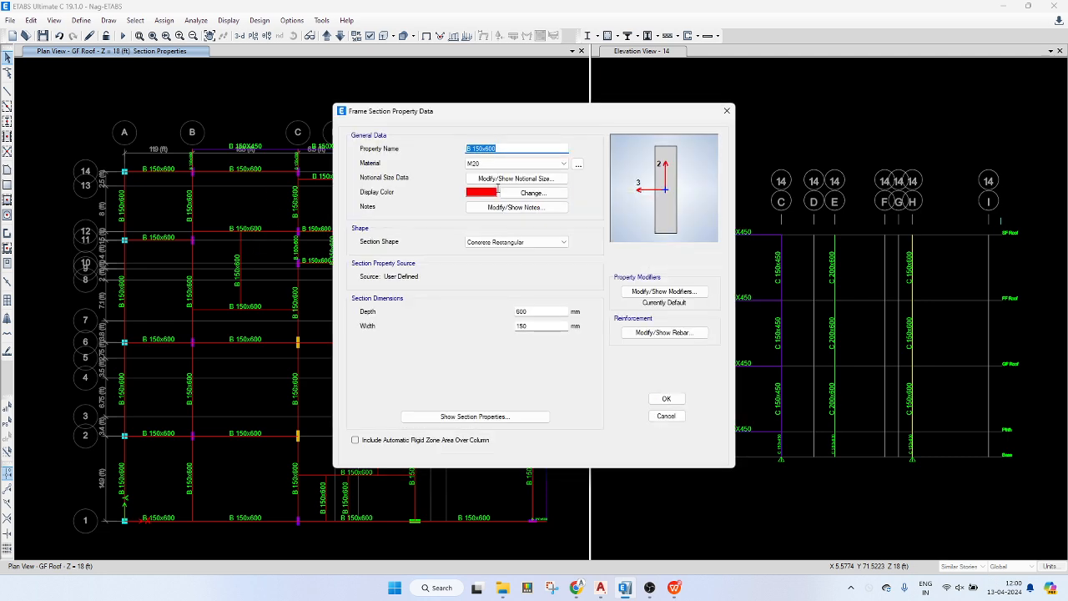
pyautogui.click(532, 193)
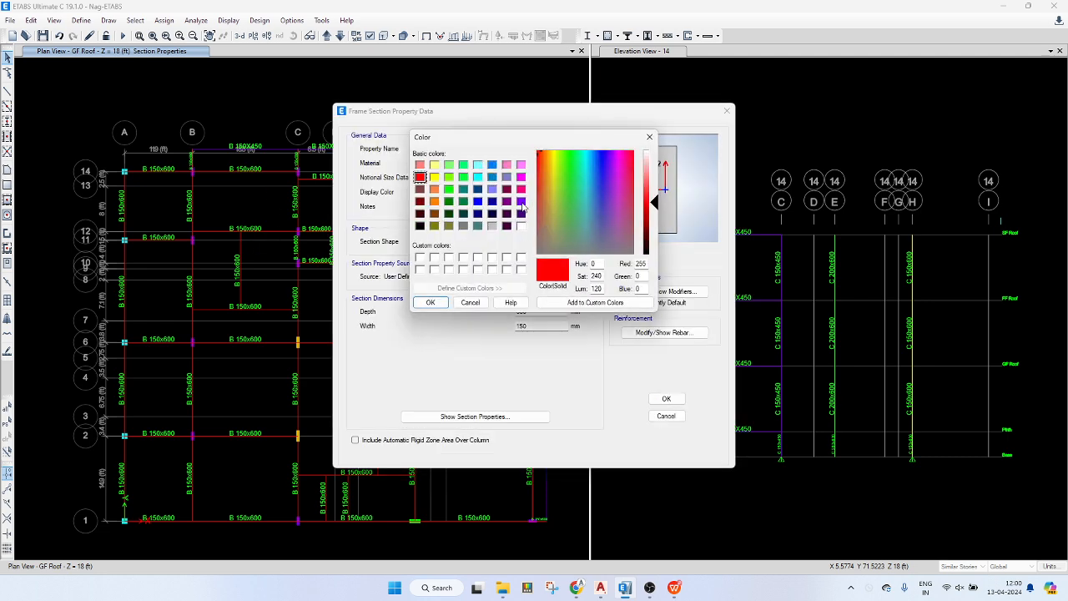
pyautogui.click(434, 201)
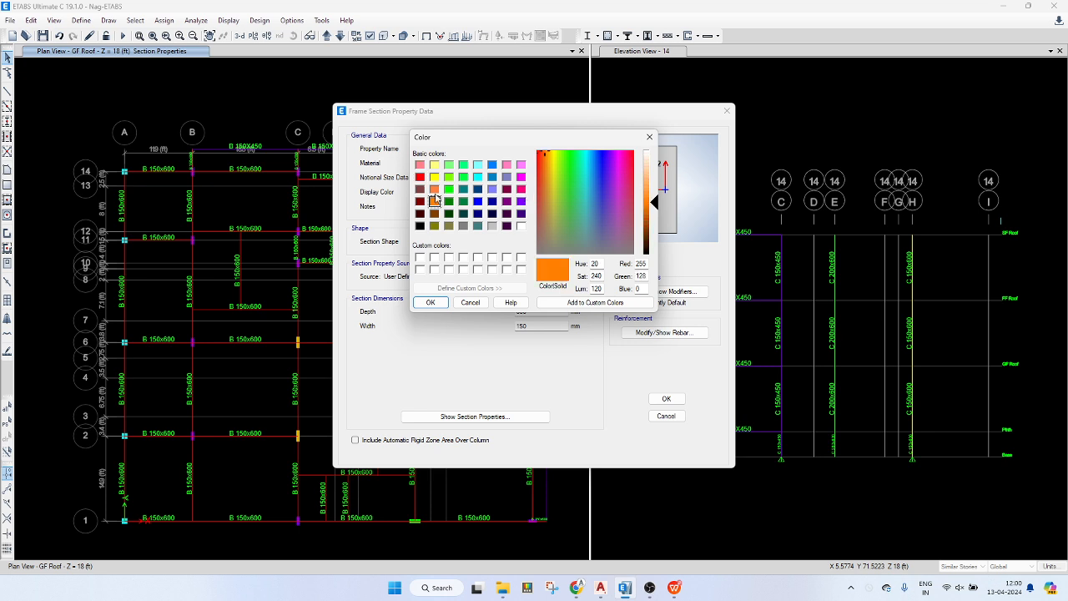
pyautogui.click(431, 302)
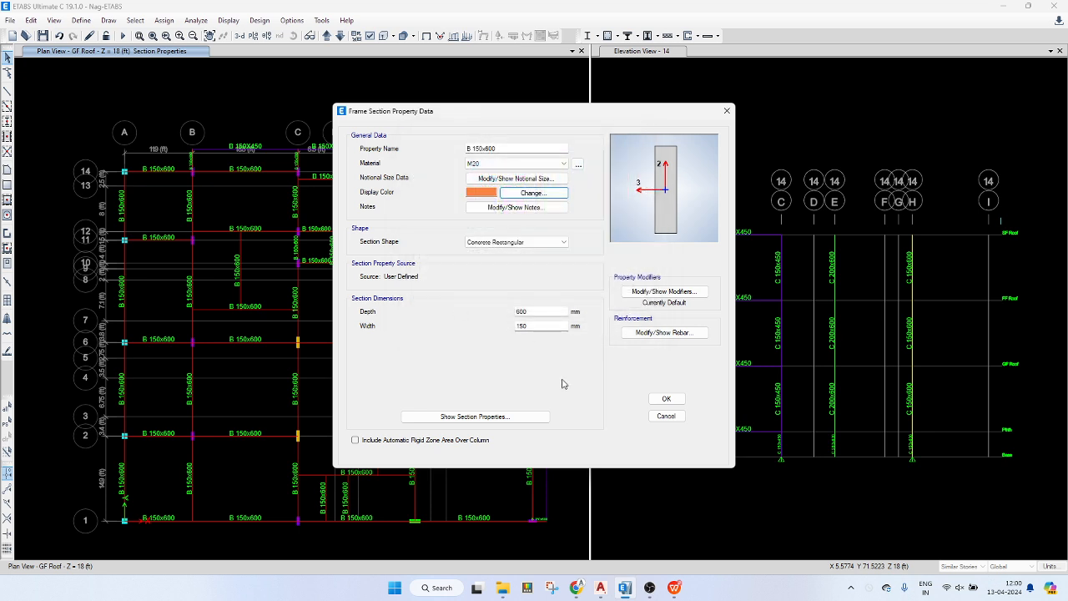
pyautogui.click(665, 399)
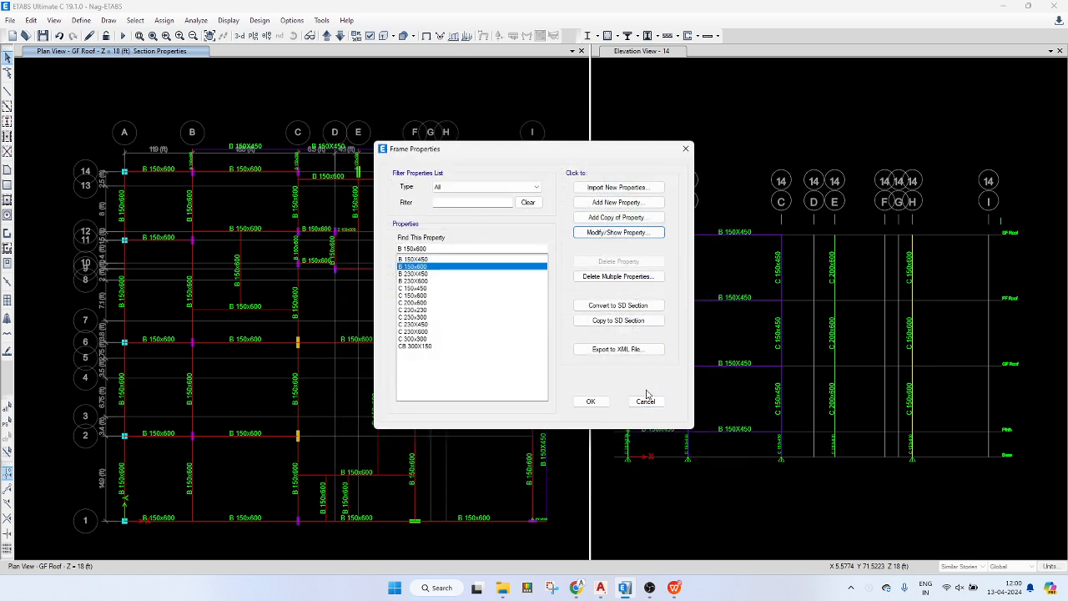
pyautogui.click(591, 402)
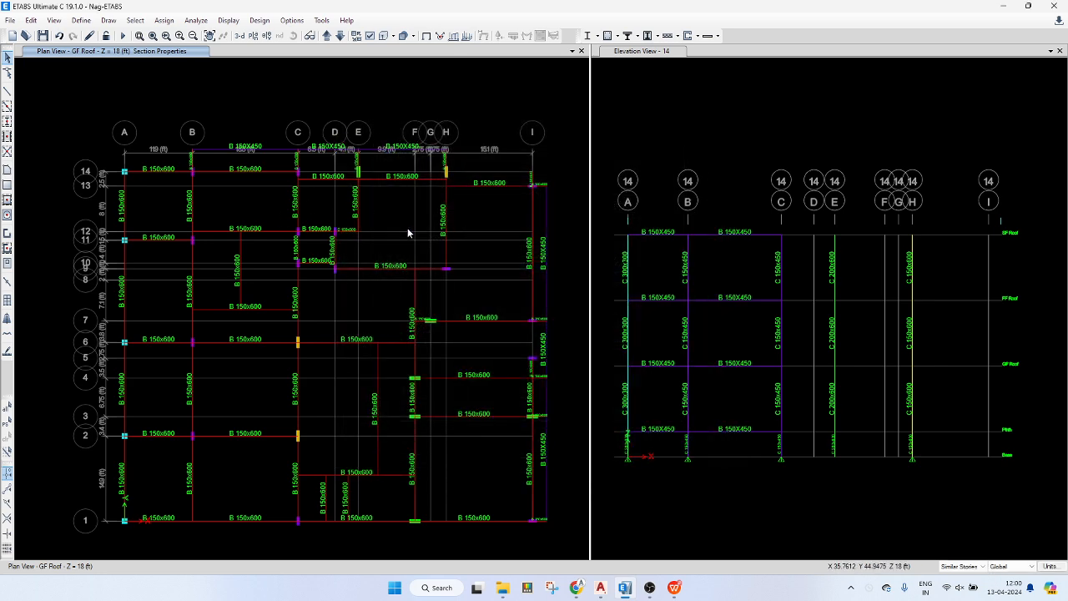
# - Run the analysis and the concrete frame design, showing the longitudinal reinforcing on the GF Roof plan
pyautogui.click(425, 37)
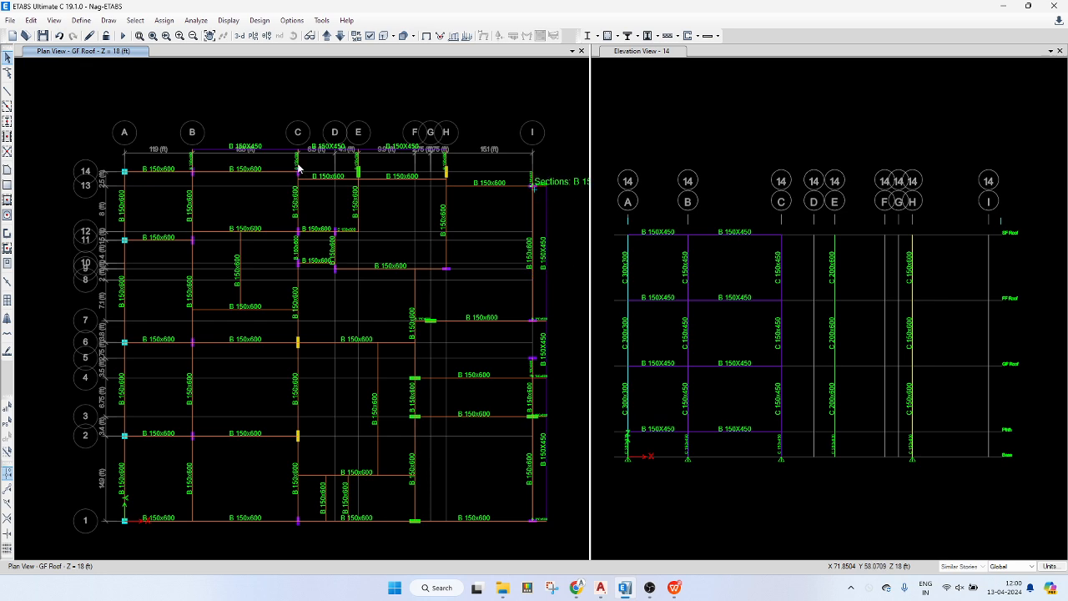
pyautogui.press('F5')
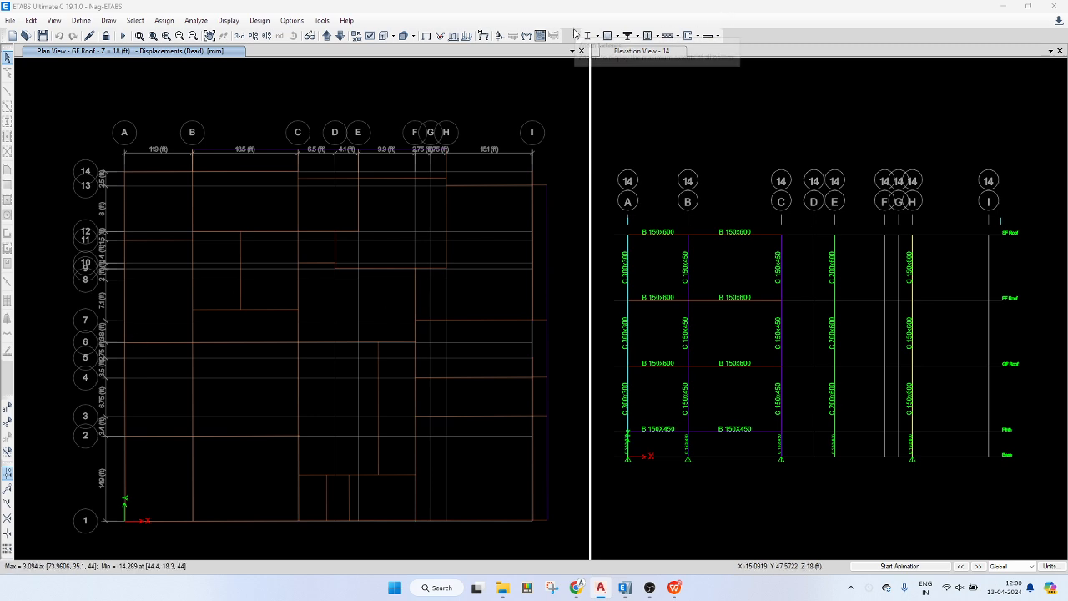
pyautogui.click(606, 36)
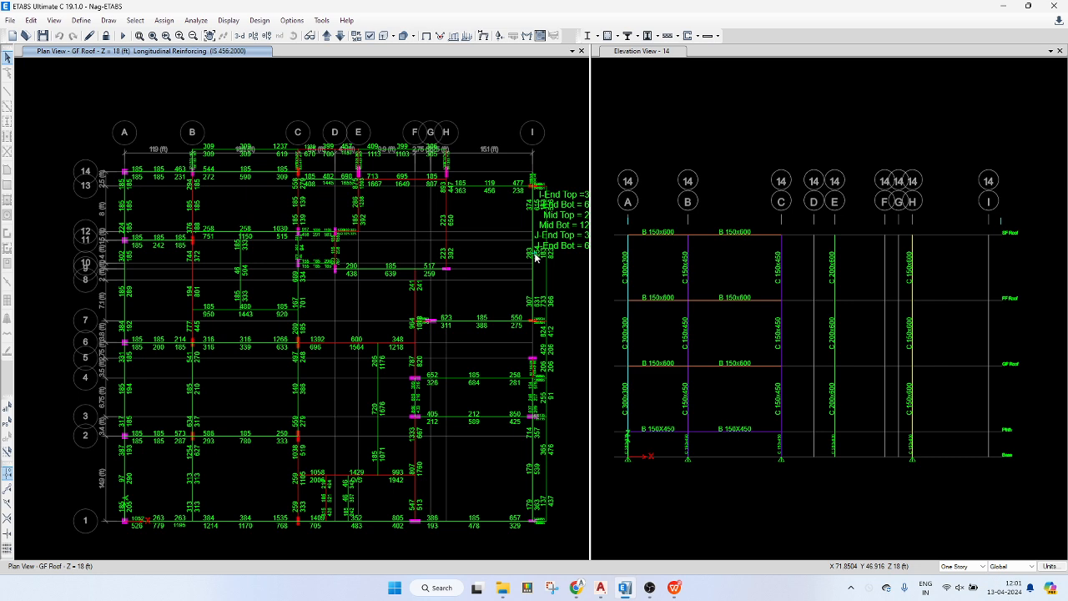
# - Review the concrete beam design information for the GF Roof beam on grid C between grids 1 and 2
pyautogui.click(298, 482)
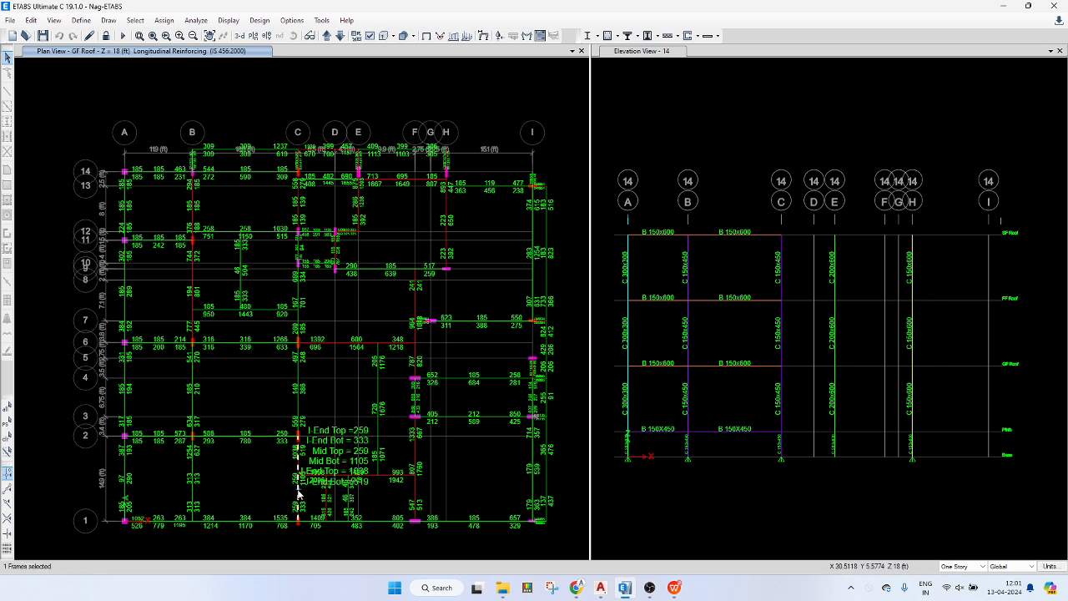
pyautogui.rightClick(298, 476)
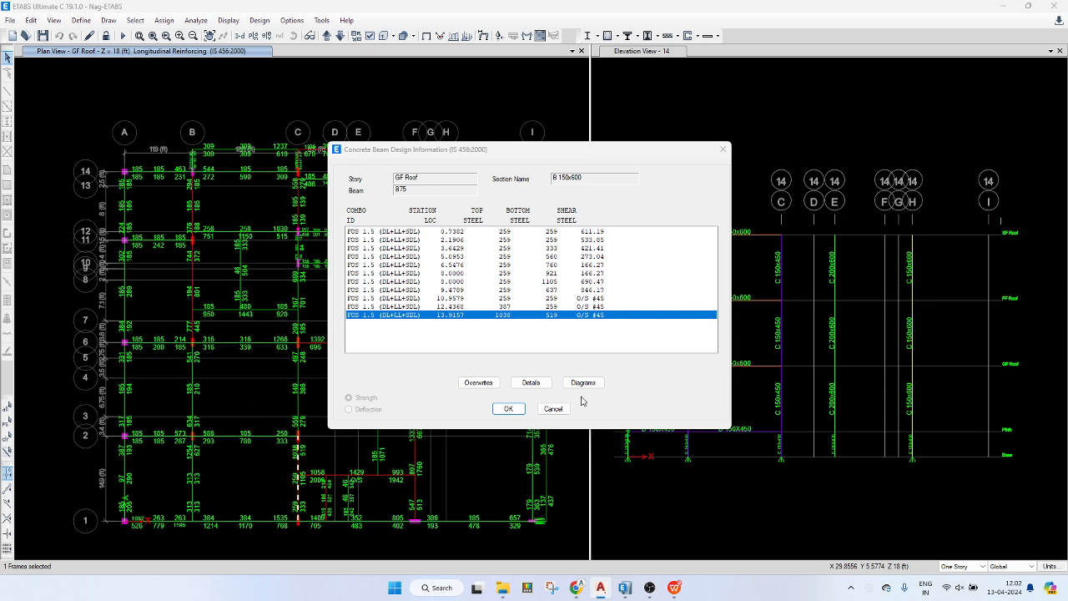
pyautogui.click(553, 409)
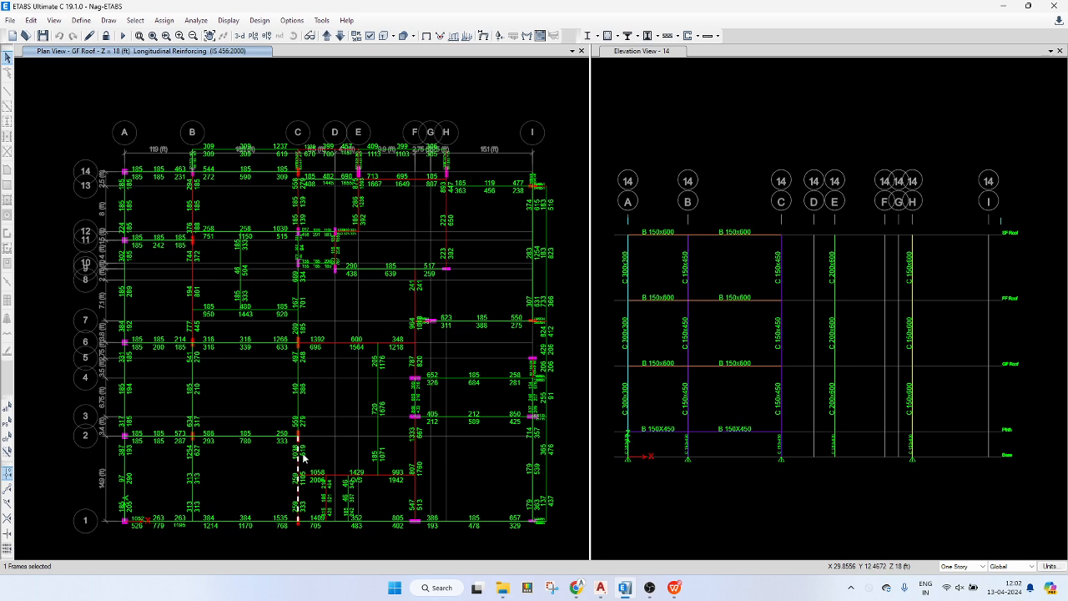
# - Examine the longitudinal reinforcement of the GF Roof beams around grids C and 6 and across the whole plan
pyautogui.moveTo(301, 317)
pyautogui.scroll(5, 301, 317)
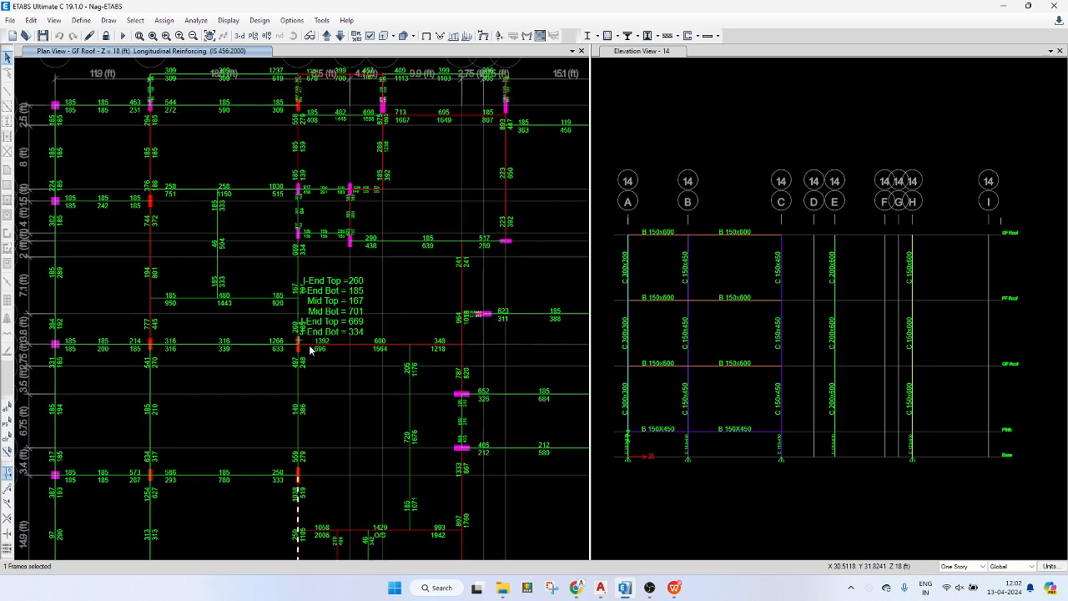
pyautogui.scroll(-2, 301, 318)
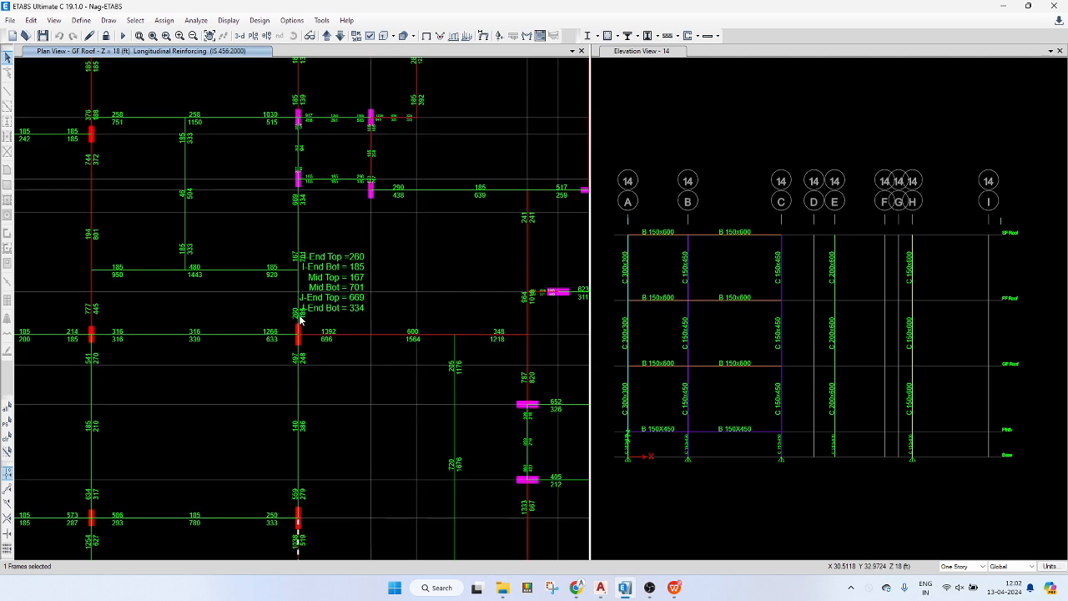
pyautogui.scroll(-3, 353, 323)
pyautogui.moveTo(379, 319); pyautogui.dragTo(369, 365, button='middle')
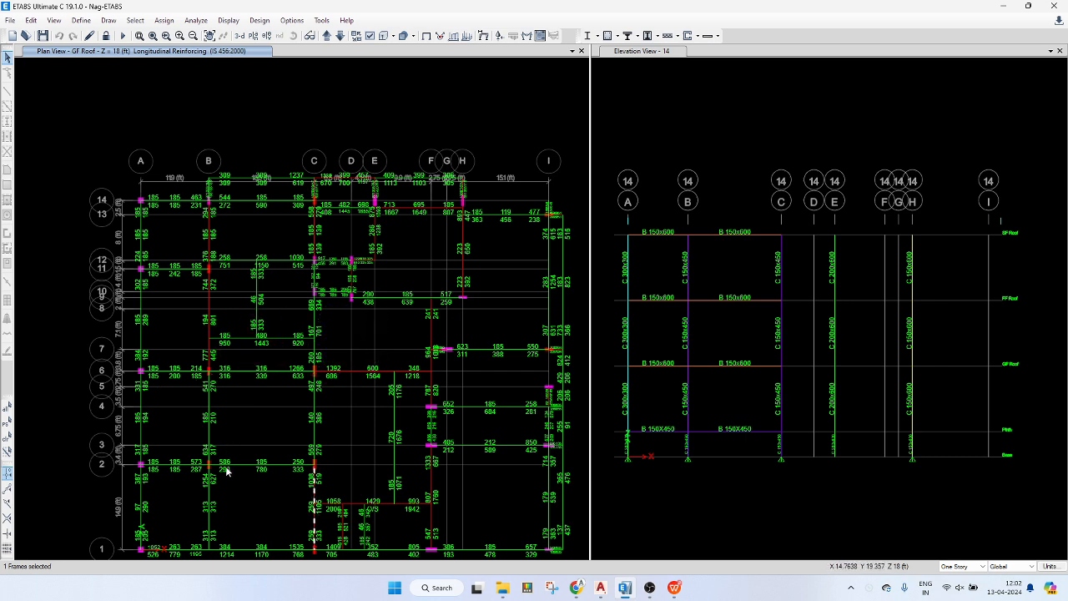
pyautogui.moveTo(315, 374); pyautogui.dragTo(341, 359, button='middle')
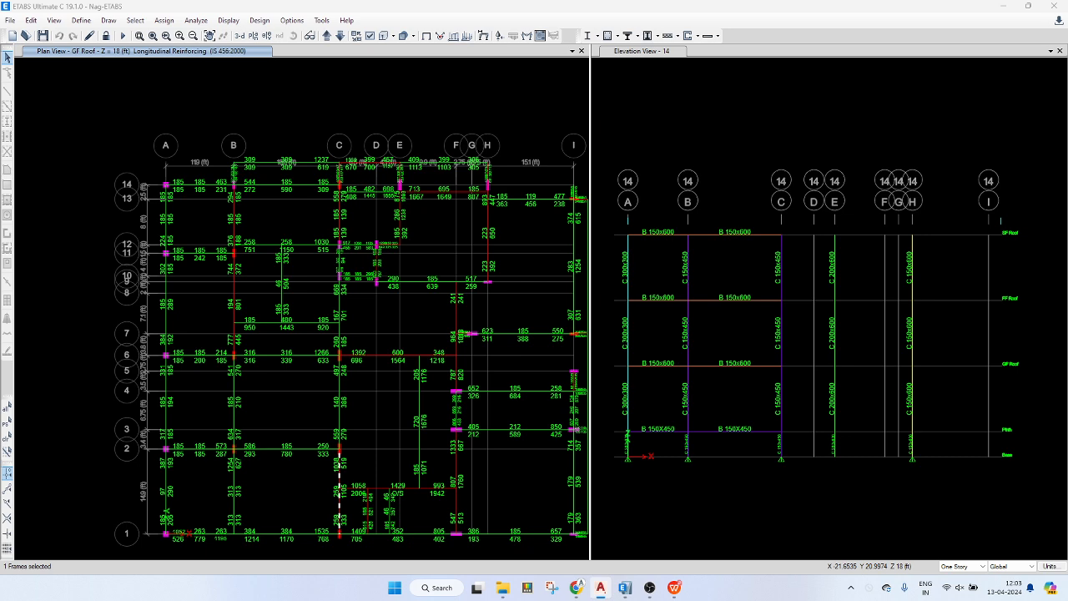
# - Check the reinforcement of the GF Roof beam on grid B between grids 11 and 14 and select that beam
pyautogui.moveTo(235, 217)
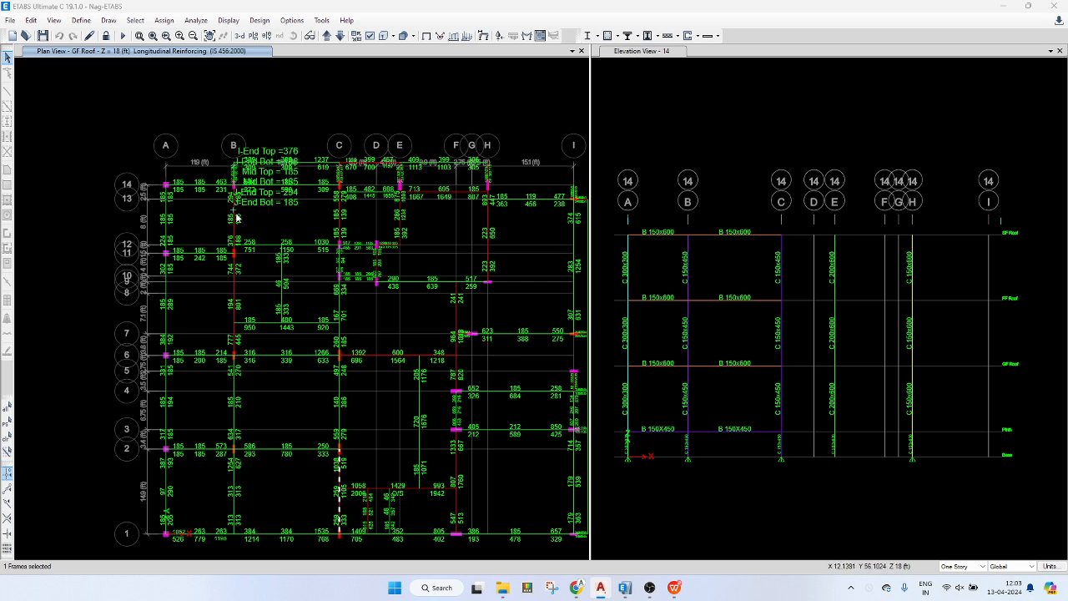
pyautogui.moveTo(258, 240)
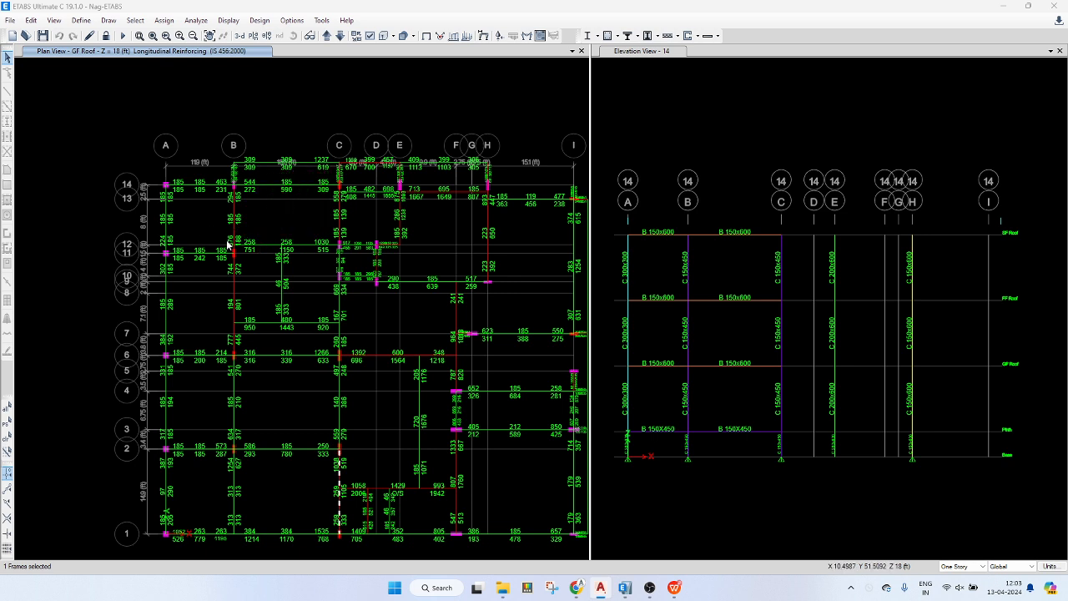
pyautogui.moveTo(234, 258)
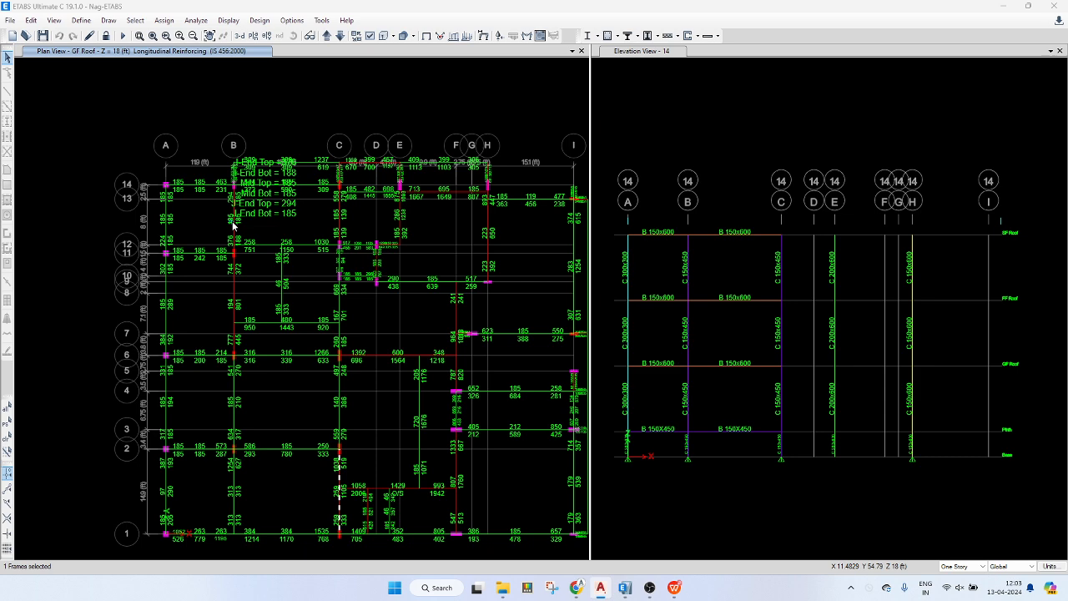
pyautogui.scroll(3, 233, 223)
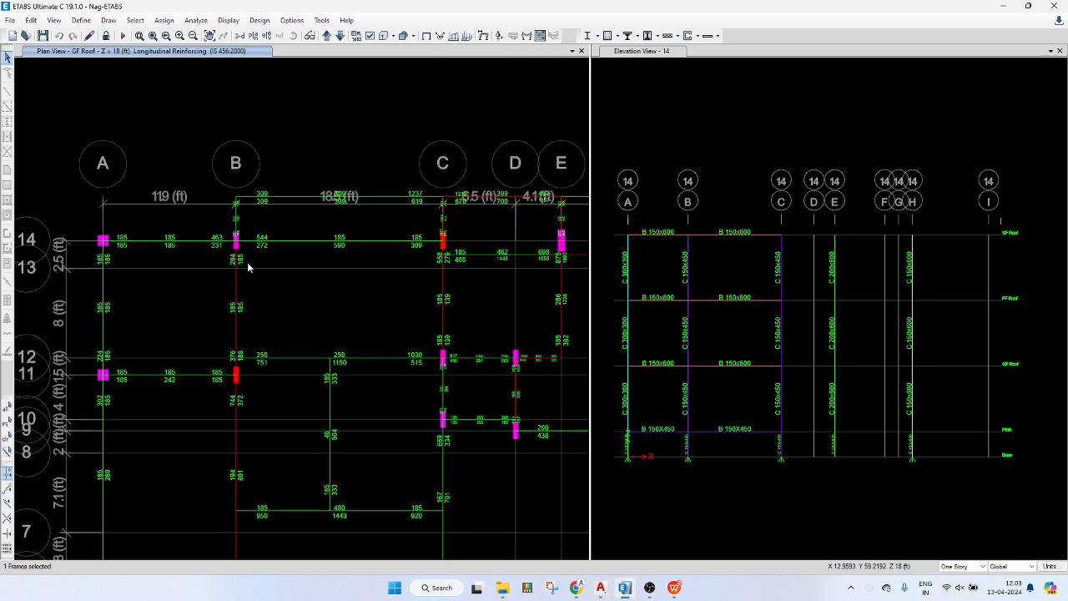
pyautogui.click(237, 300)
pyautogui.moveTo(238, 377)
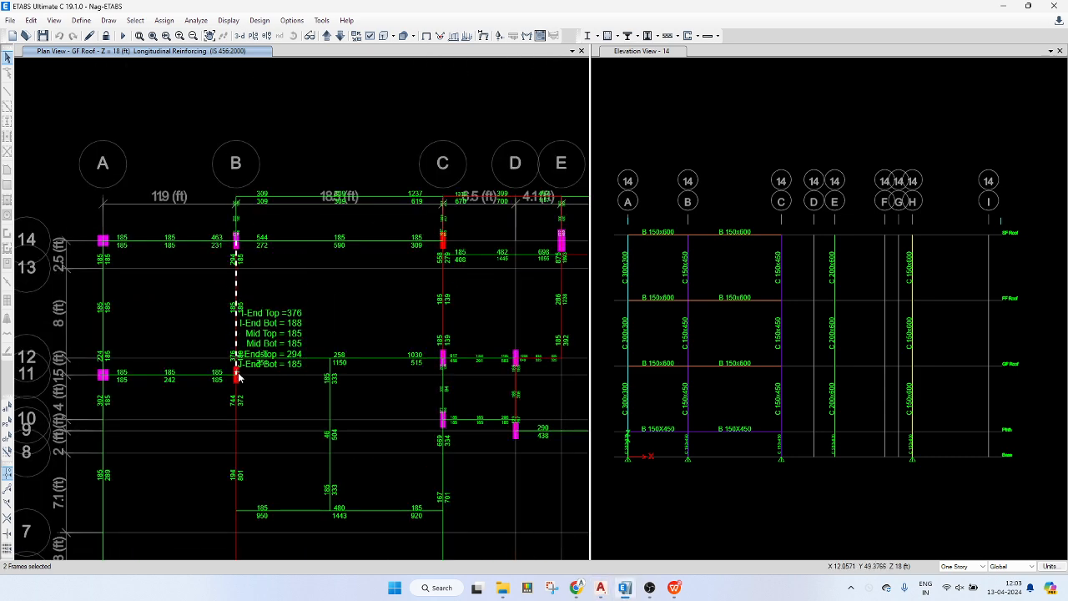
# - Check the reinforcement of the GF Roof beam on grid 12 between B and C, and deselect the grid B beam
pyautogui.moveTo(269, 363)
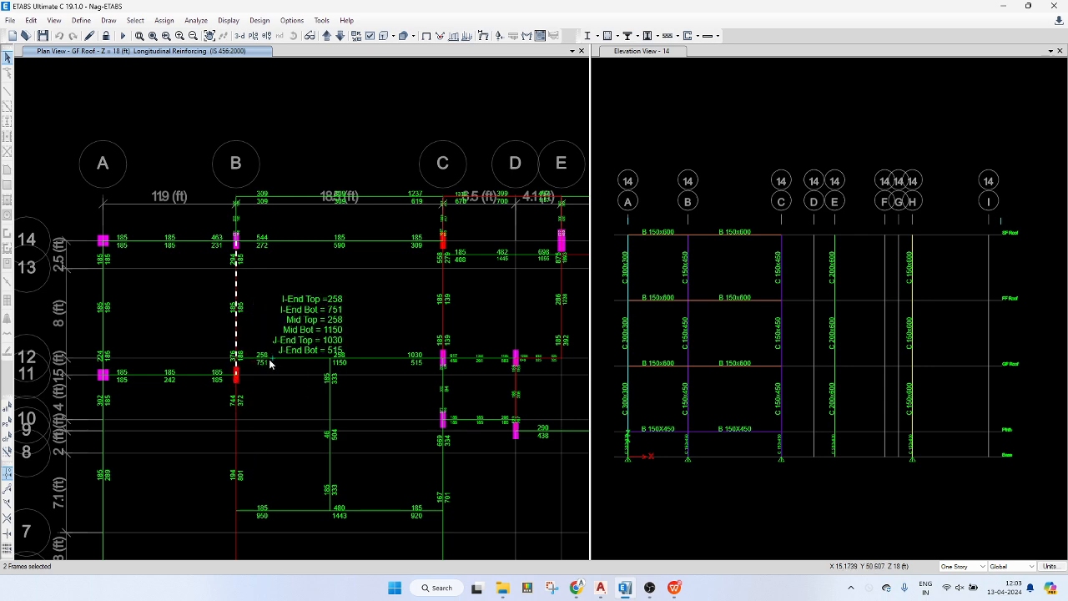
pyautogui.scroll(-4, 269, 363)
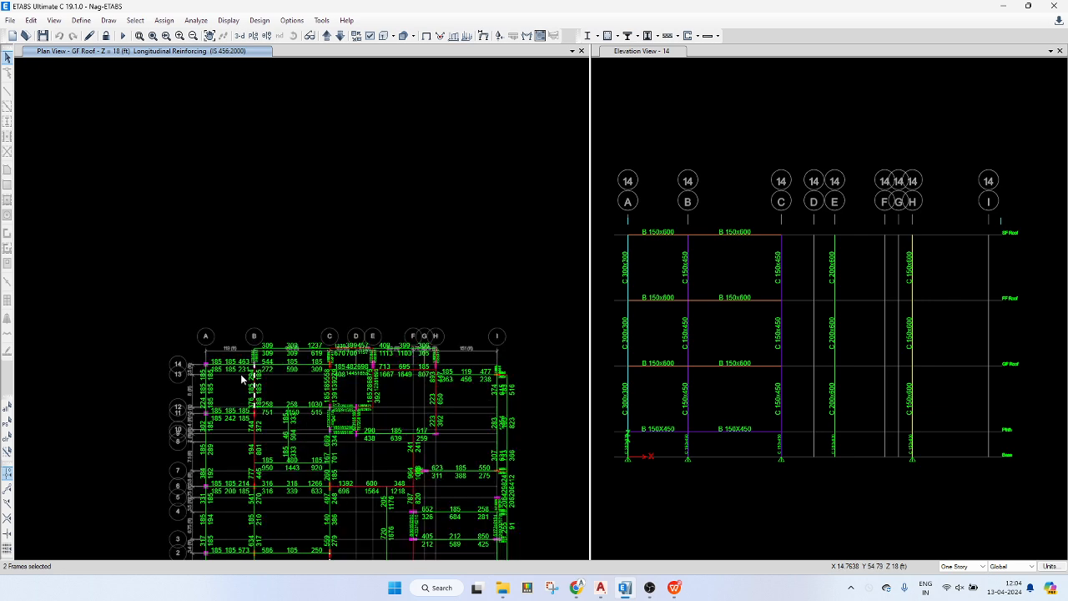
pyautogui.scroll(1, 242, 379)
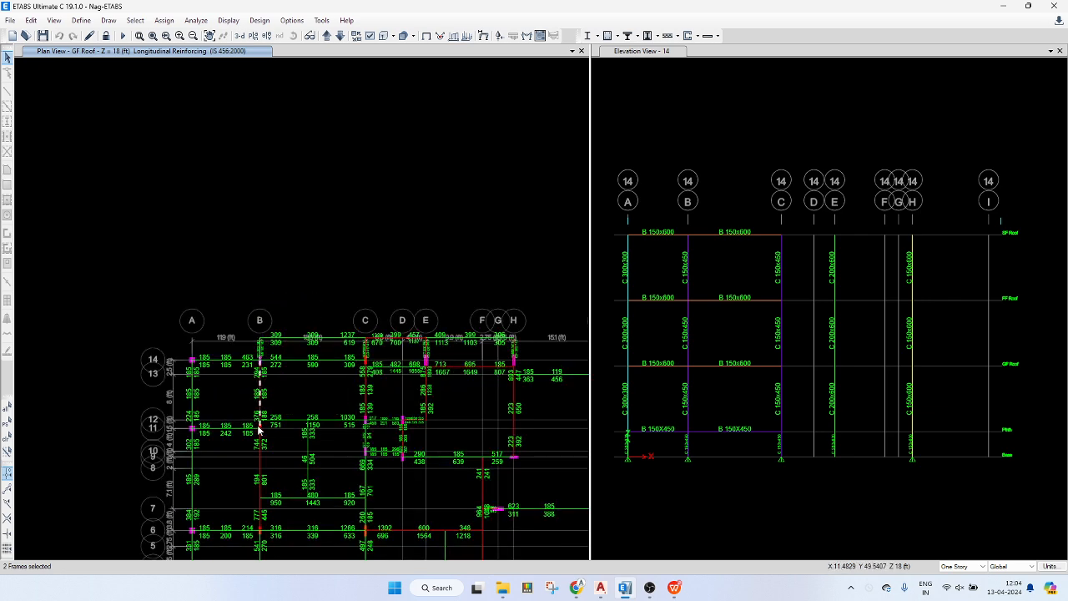
pyautogui.moveTo(260, 434)
pyautogui.click(261, 389)
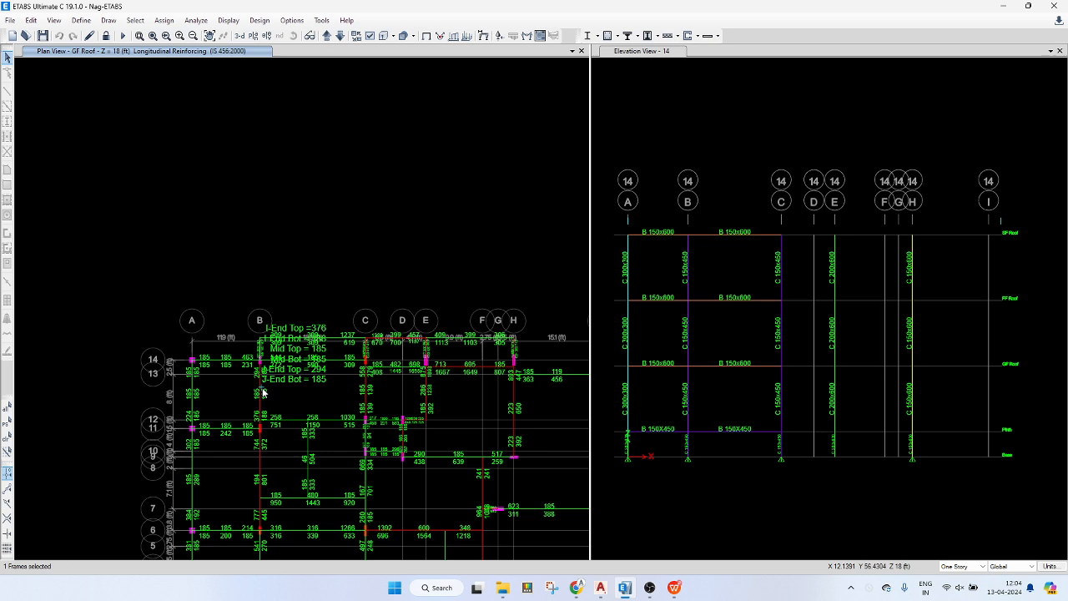
# - Review the concrete beam design information for the GF Roof beam between grids E and H, just below grid 14
pyautogui.moveTo(354, 351)
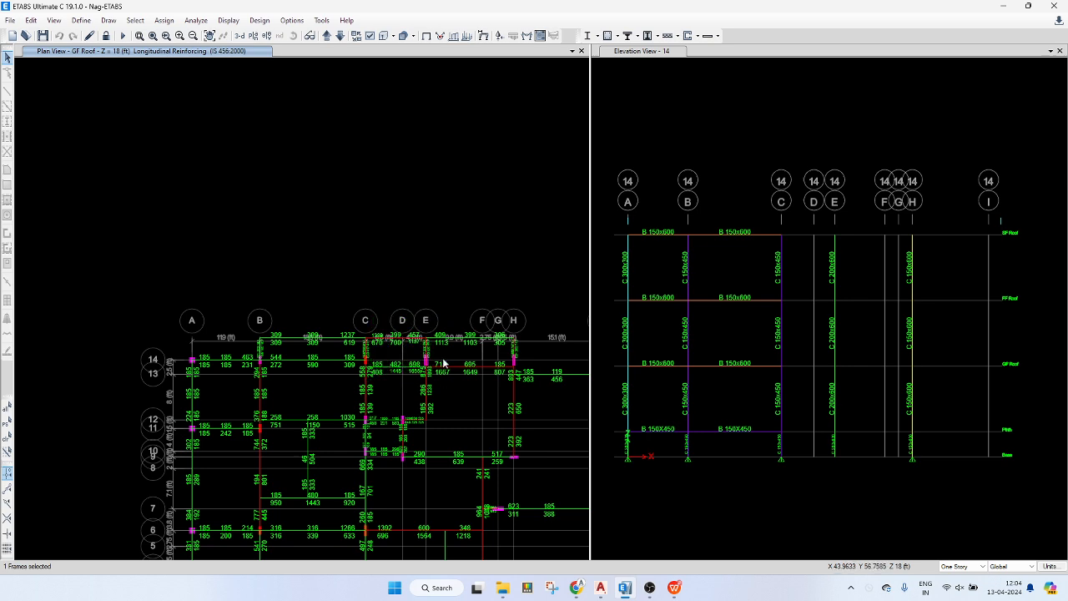
pyautogui.moveTo(481, 370)
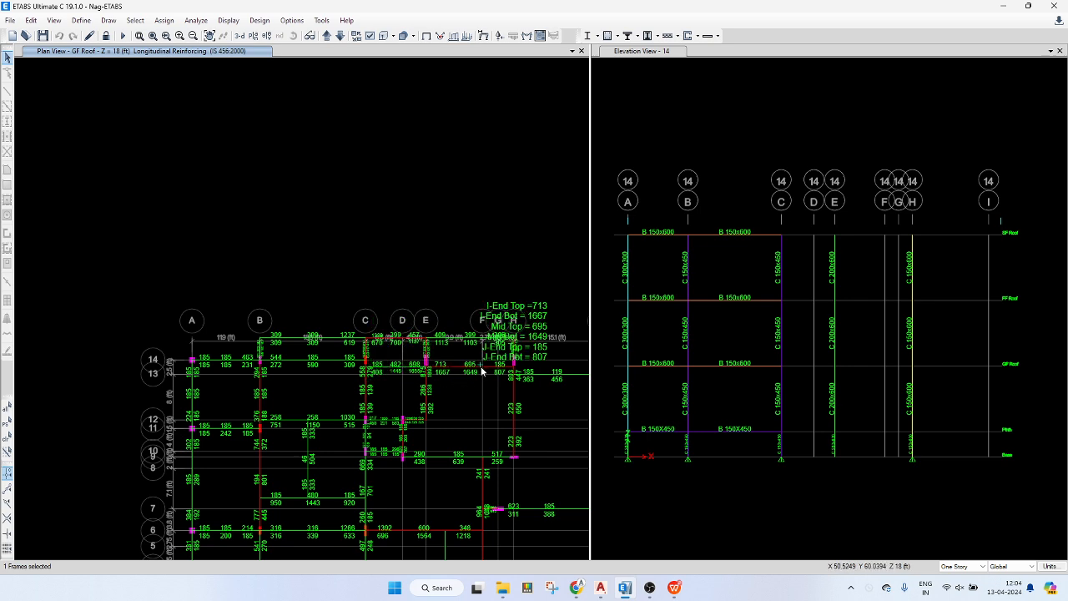
pyautogui.rightClick(482, 369)
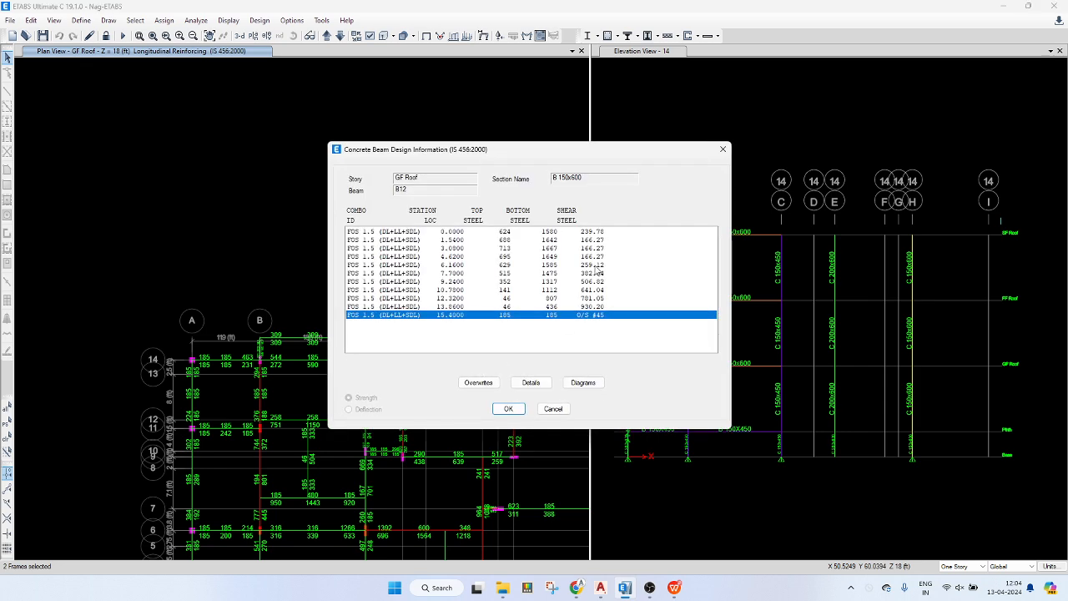
pyautogui.click(723, 150)
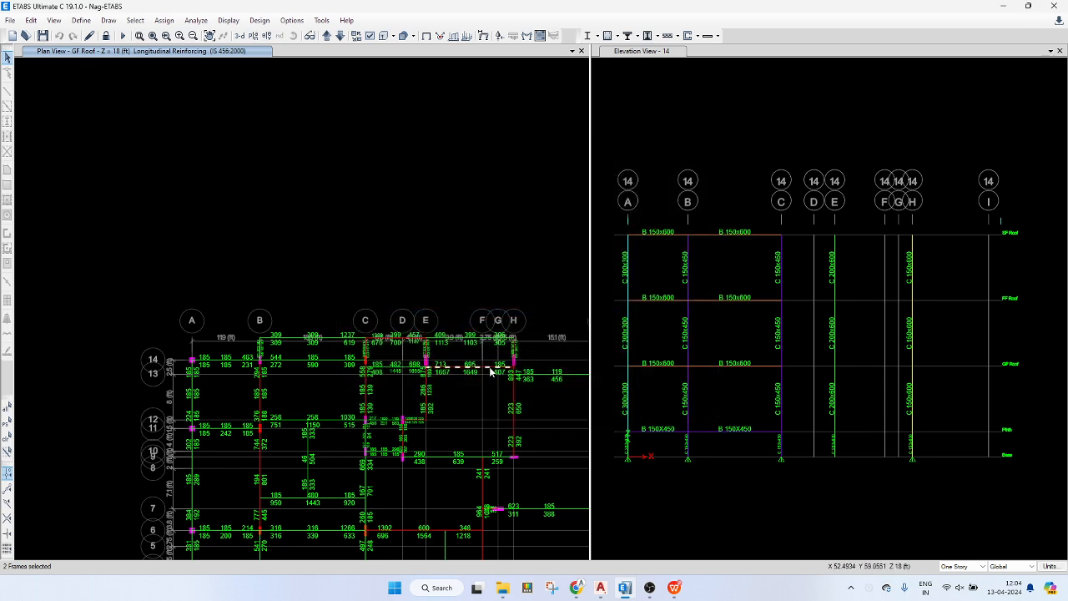
pyautogui.click(491, 372)
pyautogui.moveTo(495, 373); pyautogui.dragTo(479, 344, button='middle')
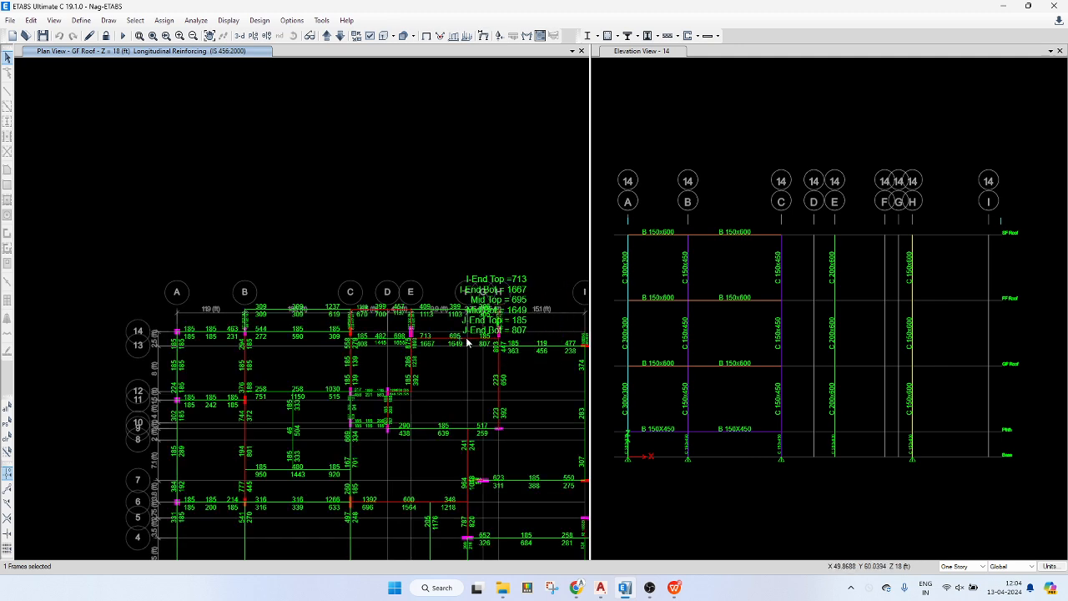
pyautogui.click(489, 343)
pyautogui.rightClick(488, 342)
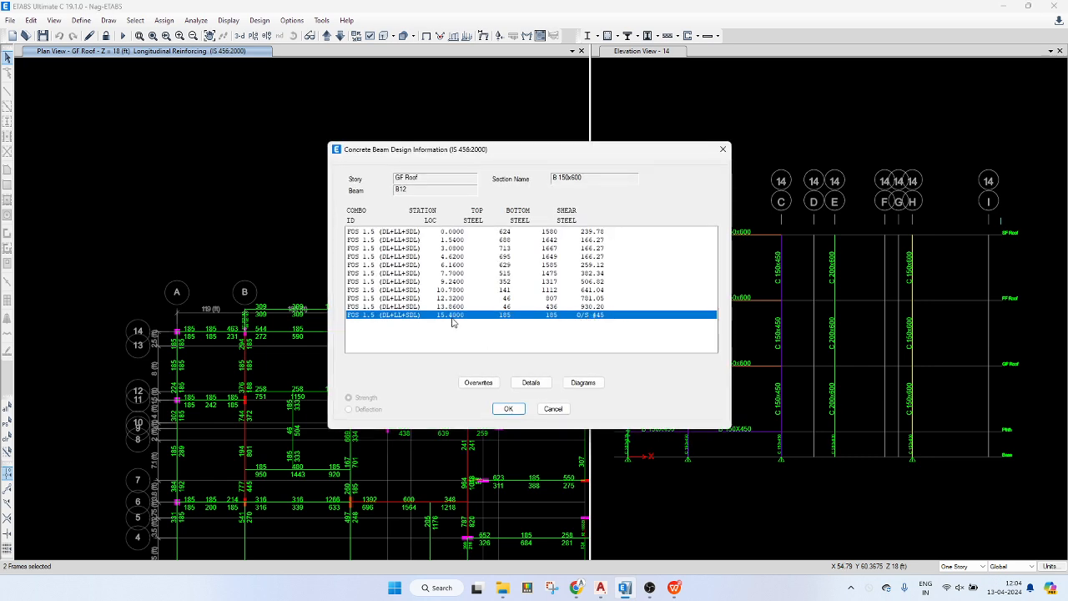
pyautogui.click(553, 409)
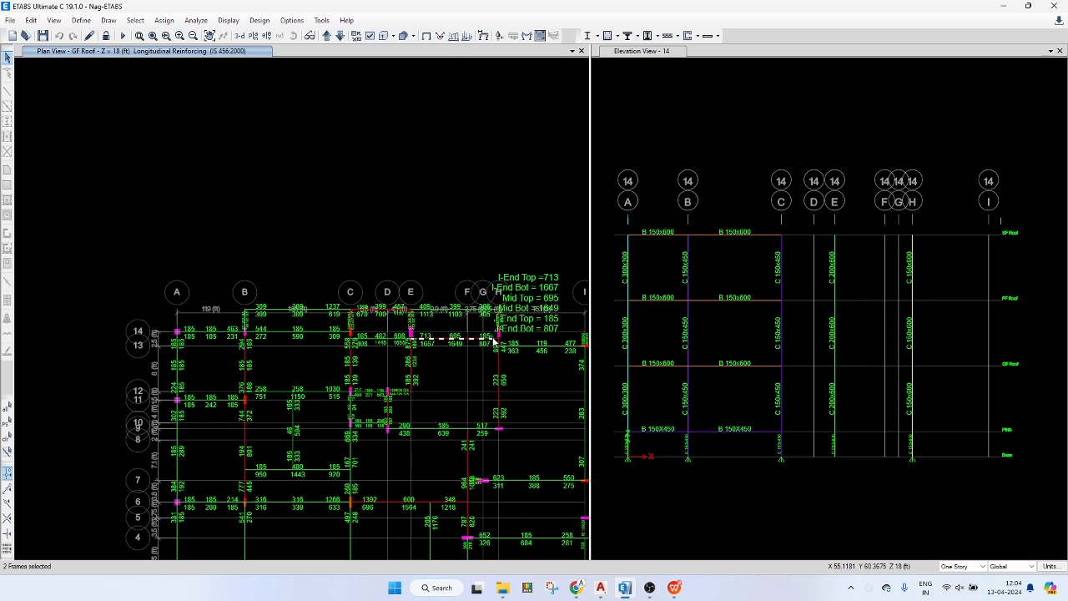
pyautogui.rightClick(494, 342)
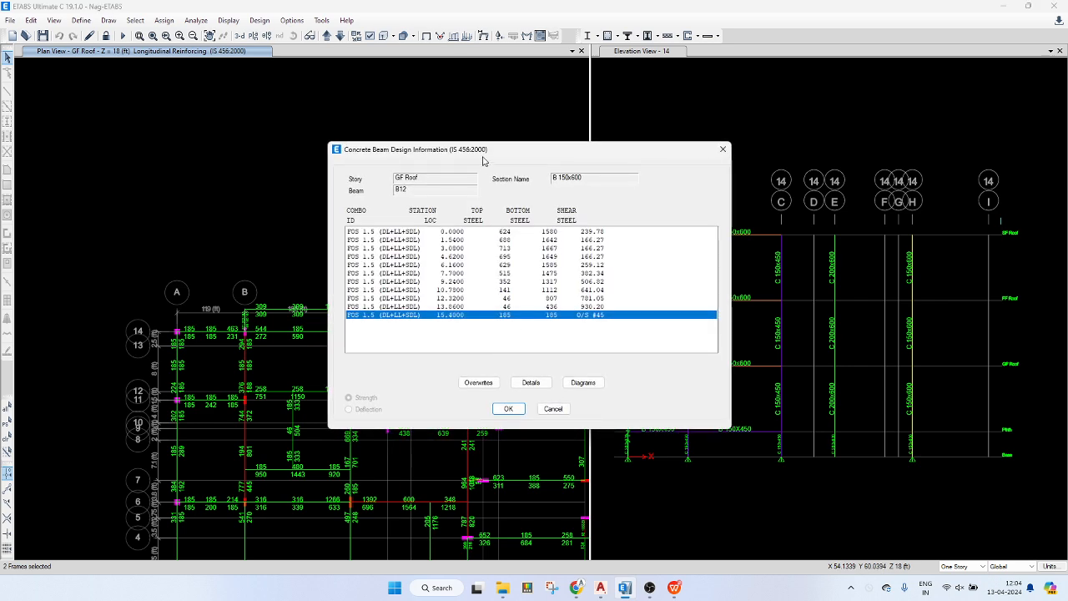
pyautogui.moveTo(483, 161); pyautogui.dragTo(759, 139)
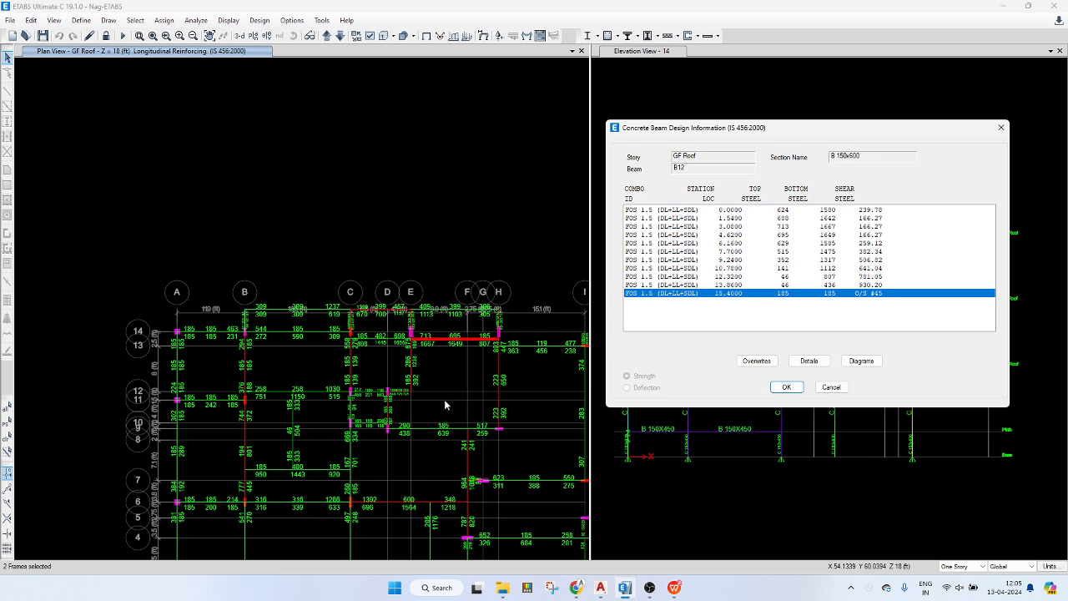
pyautogui.click(831, 387)
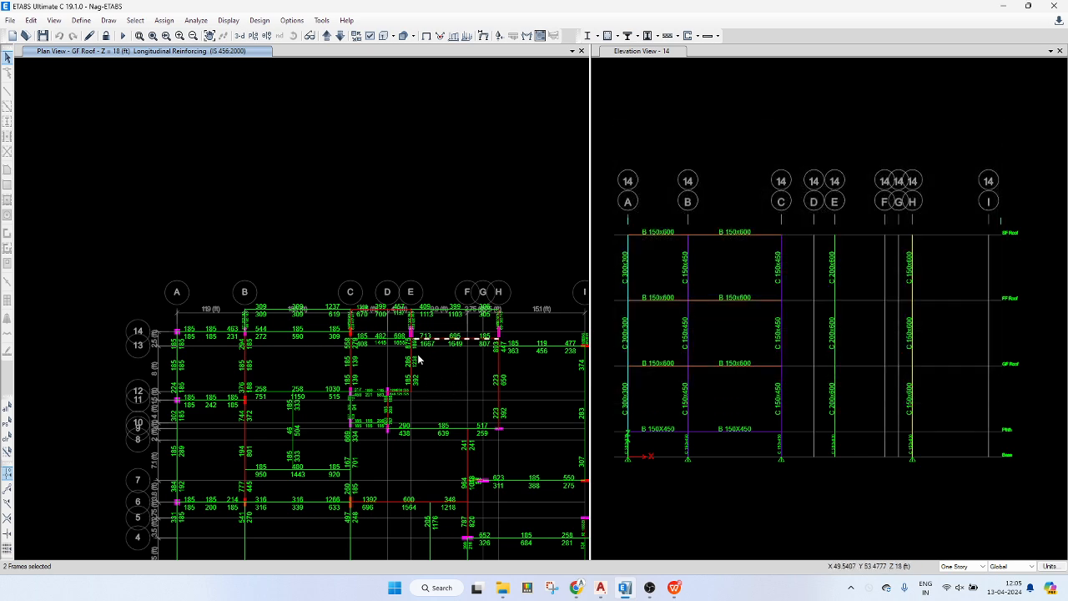
# - Look over the reinforcement across the whole GF Roof plan and clear the frame selection
pyautogui.moveTo(456, 373); pyautogui.dragTo(351, 291, button='middle')
pyautogui.moveTo(376, 333); pyautogui.dragTo(424, 299, button='middle')
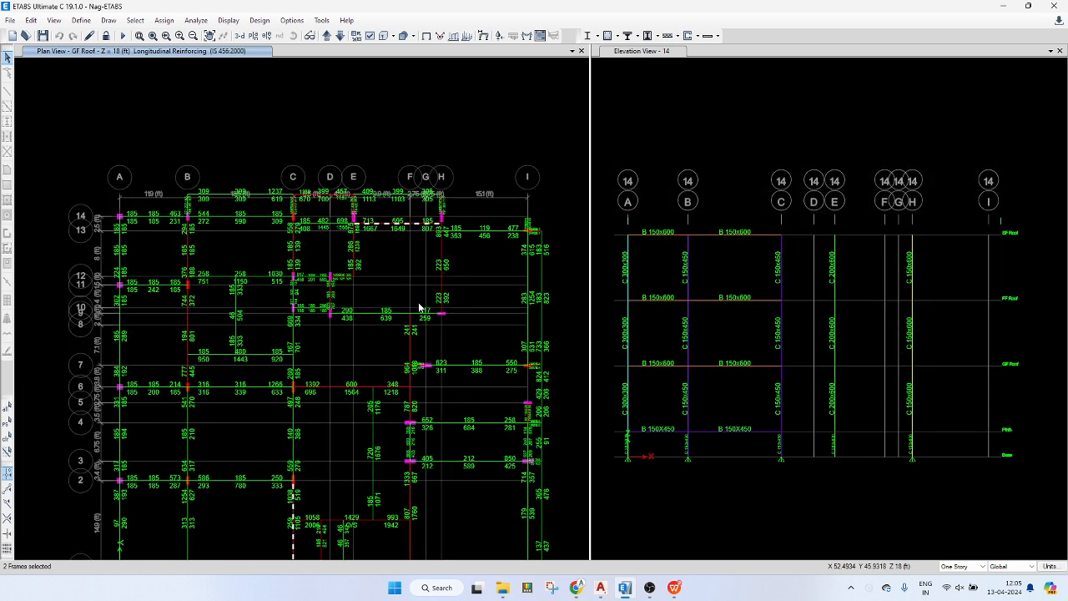
pyautogui.scroll(-2, 420, 308)
pyautogui.scroll(2, 420, 308)
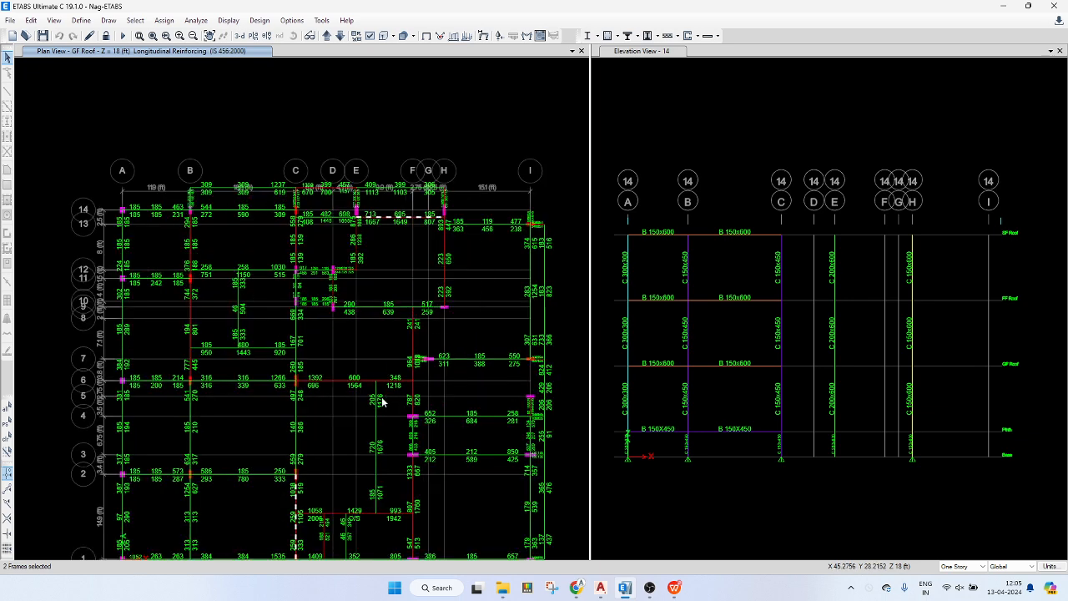
pyautogui.moveTo(378, 355); pyautogui.dragTo(385, 299, button='middle')
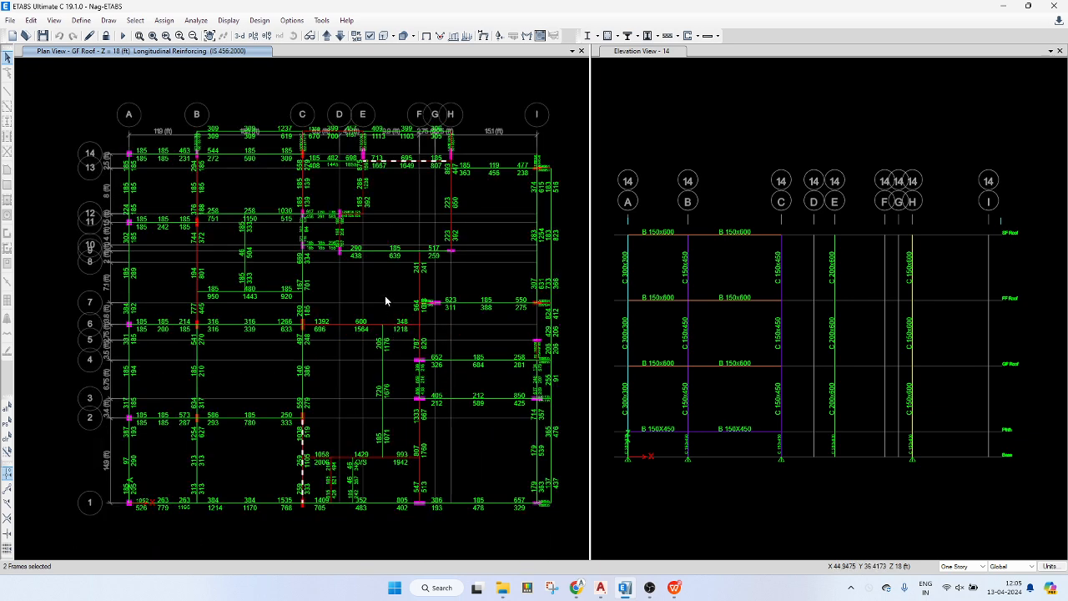
pyautogui.press('Escape')
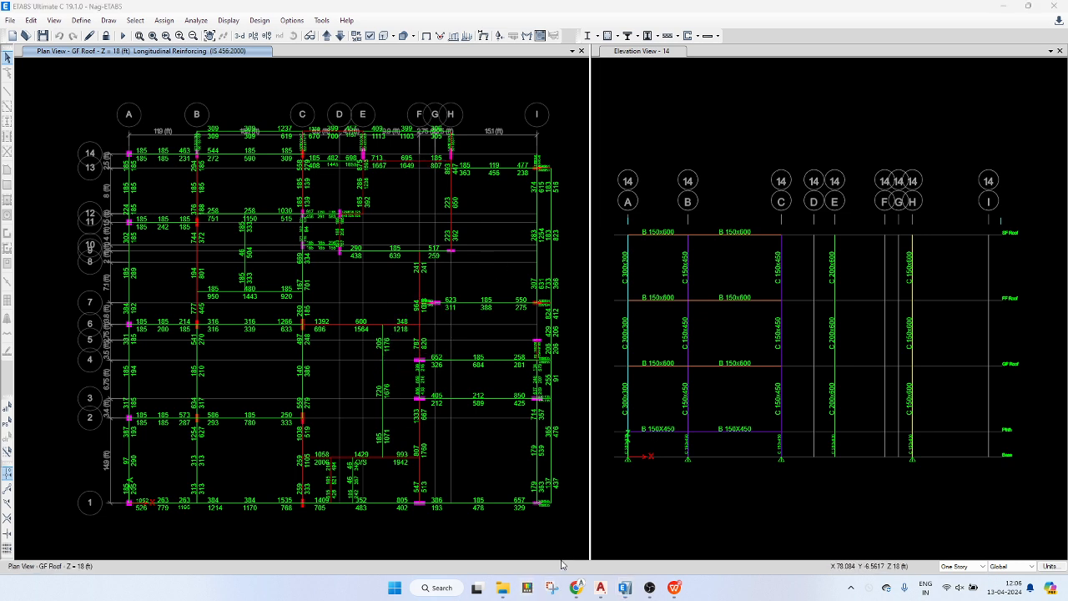
# - Capture the whole GF Roof longitudinal reinforcing plan with Snipping Tool and shrink its window beside the plan
pyautogui.click(552, 587)
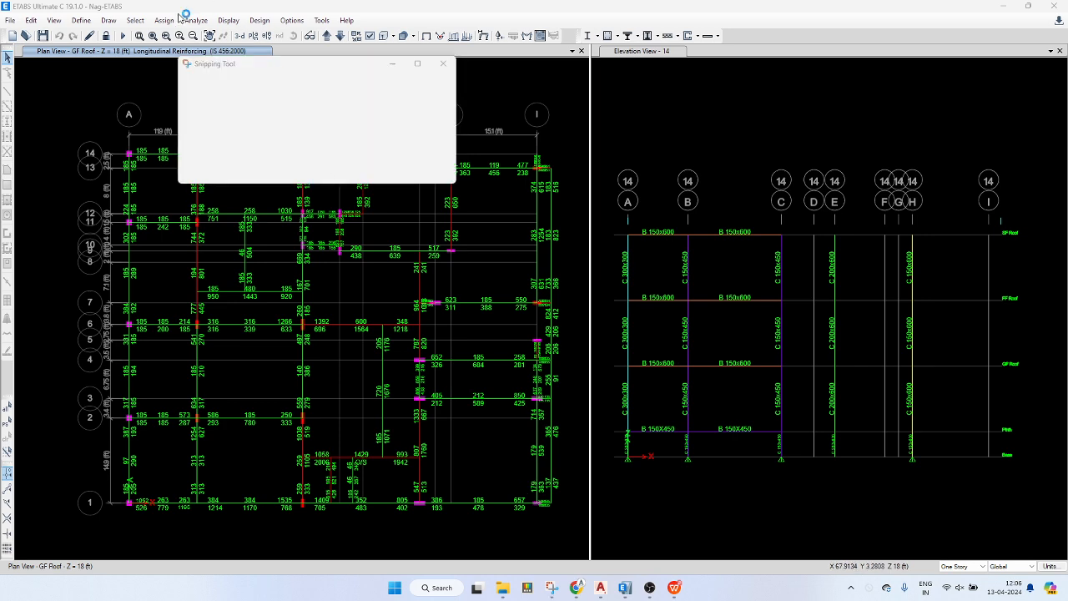
pyautogui.click(214, 84)
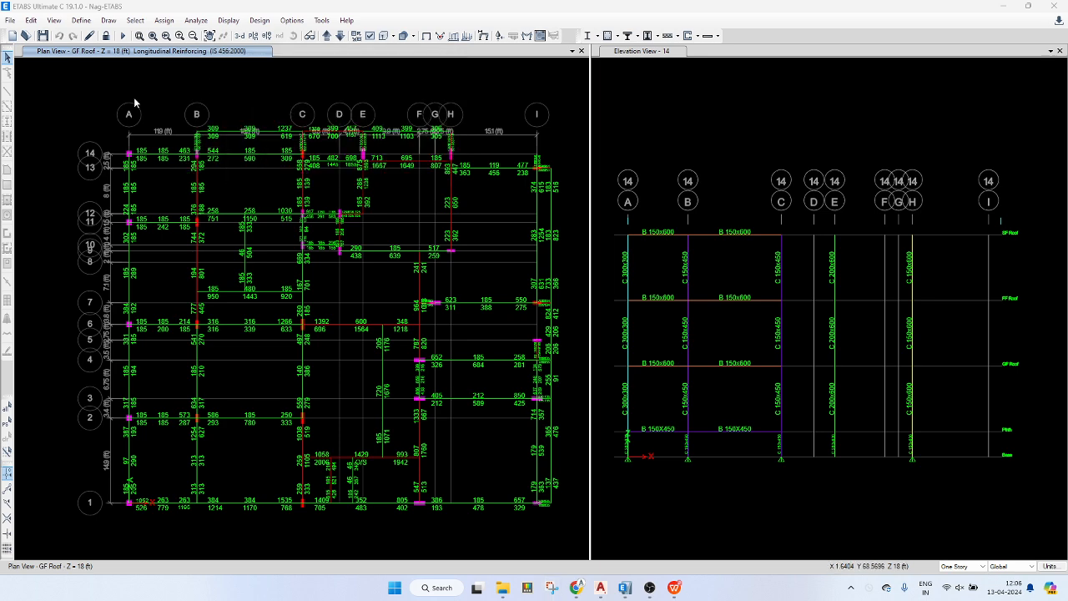
pyautogui.moveTo(61, 83); pyautogui.dragTo(576, 523)
pyautogui.moveTo(327, 53); pyautogui.dragTo(587, 63)
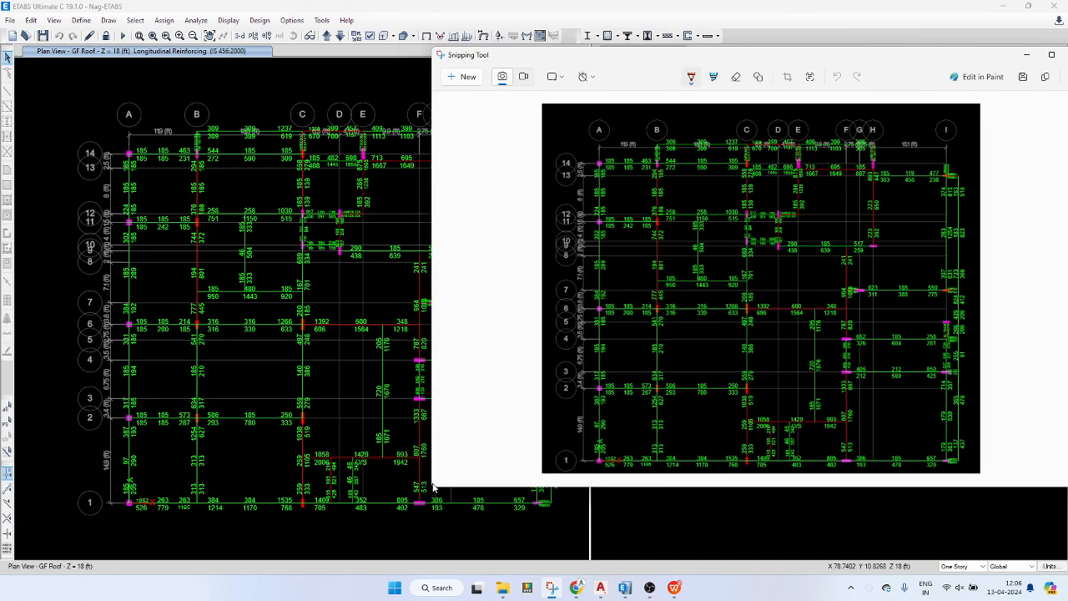
pyautogui.moveTo(434, 485); pyautogui.dragTo(628, 448)
pyautogui.scroll(-2, 847, 275)
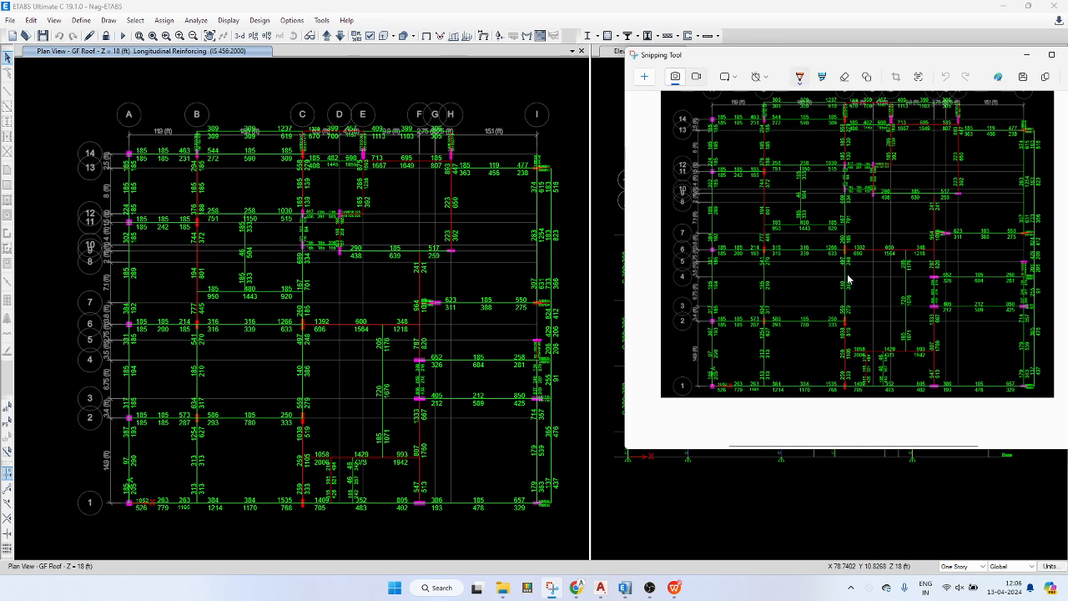
# - Tile ETABS side by side with the Snipping Tool capture and close the Elevation View - 14 window
pyautogui.click(400, 95)
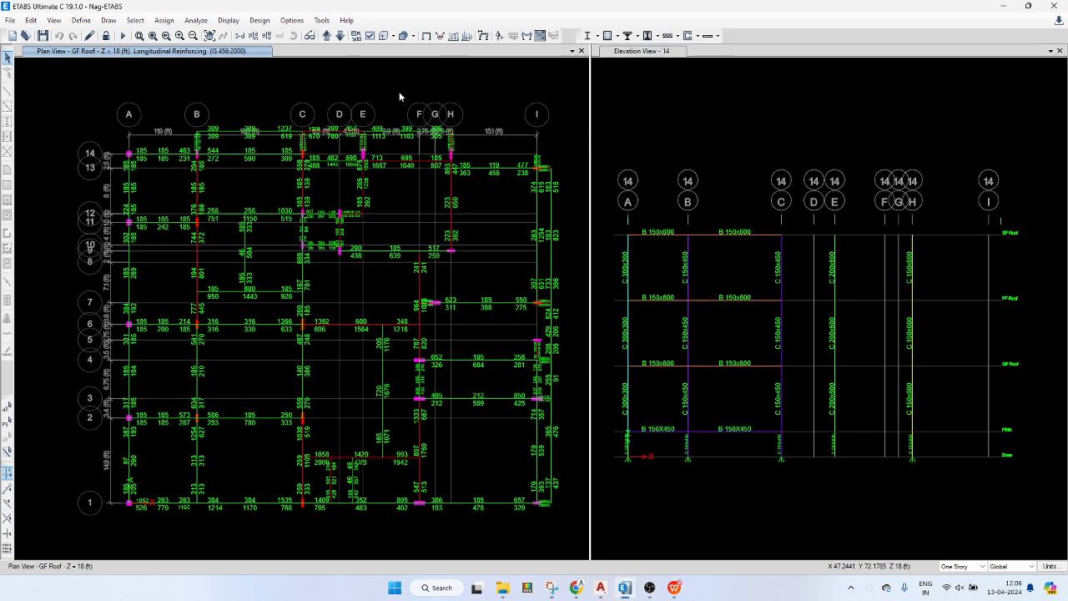
pyautogui.moveTo(636, 5); pyautogui.dragTo(1067, 280)
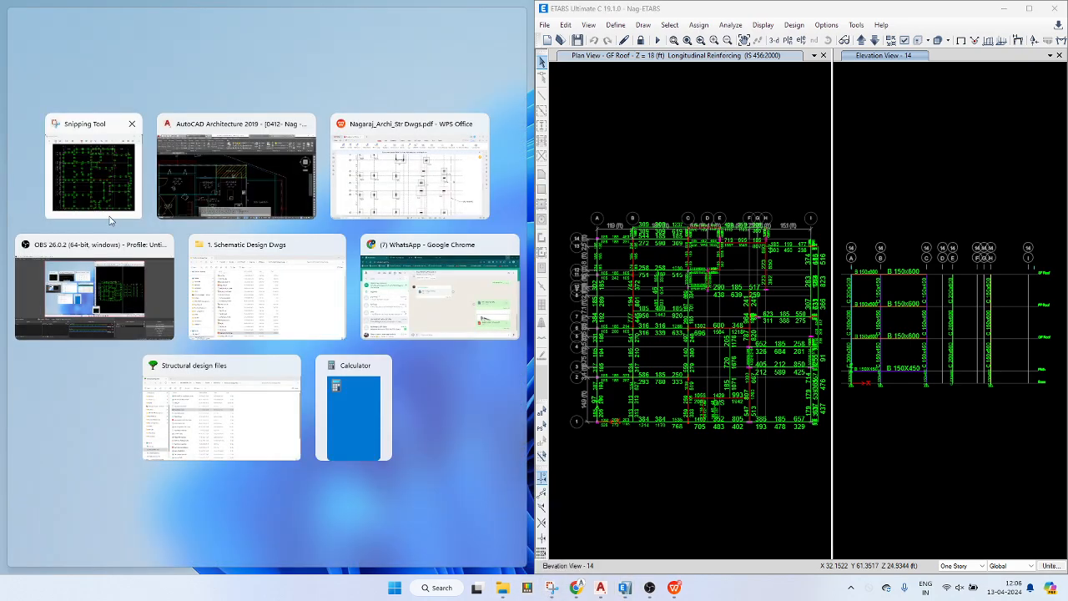
pyautogui.click(107, 179)
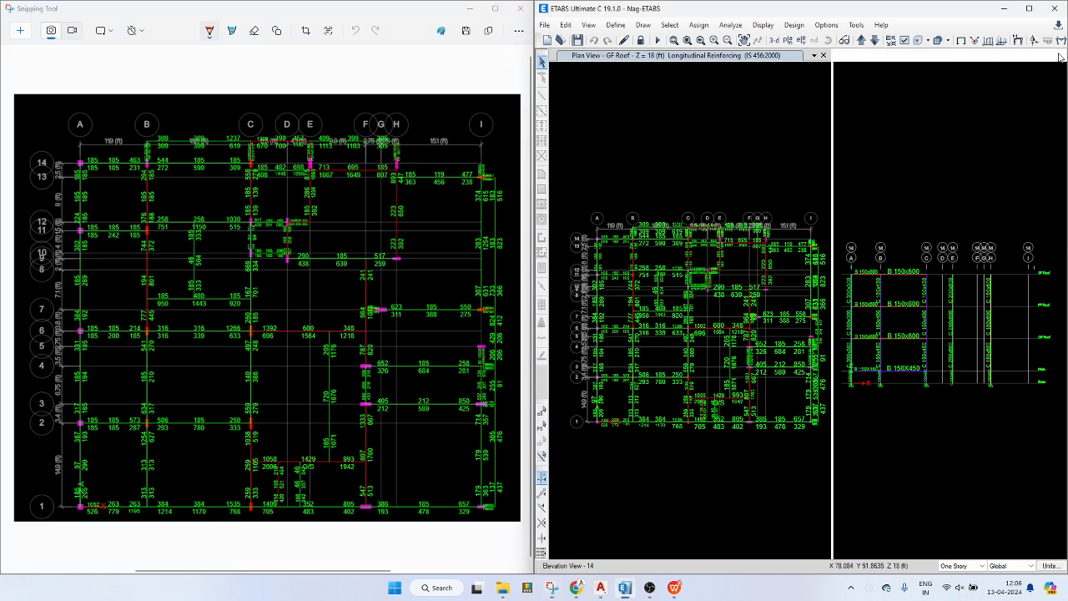
pyautogui.click(1059, 55)
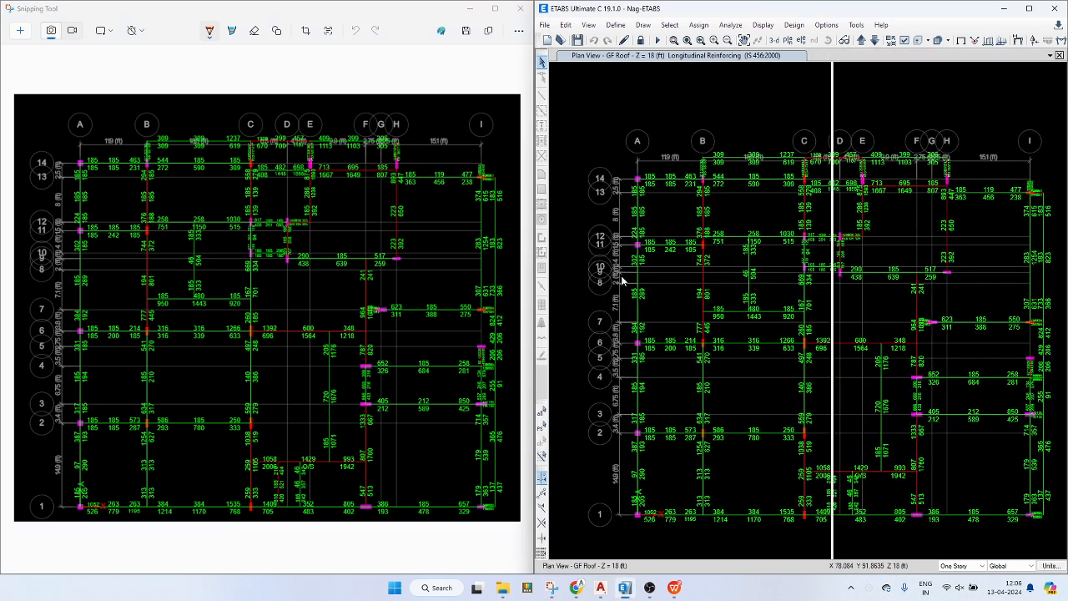
pyautogui.moveTo(765, 109); pyautogui.dragTo(727, 118, button='middle')
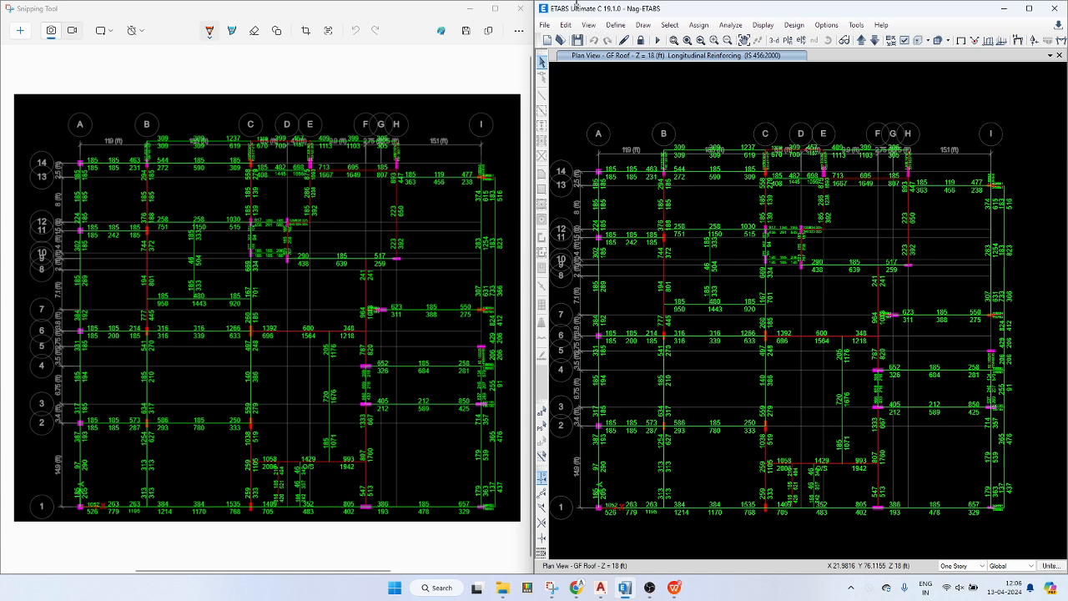
# - Save the model and unlock it for editing
pyautogui.click(577, 40)
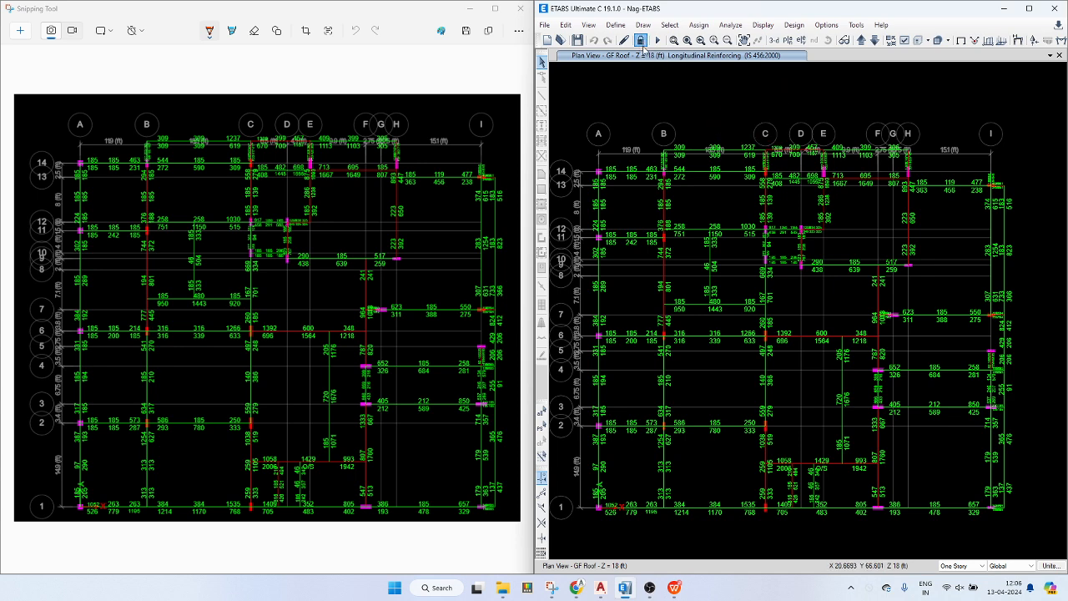
pyautogui.click(641, 41)
pyautogui.click(551, 334)
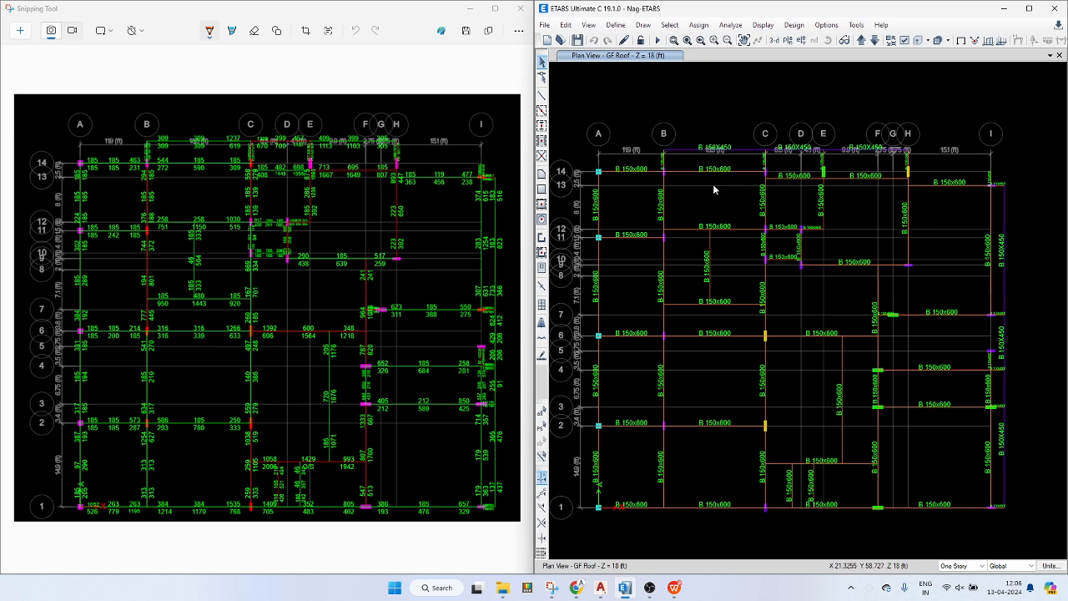
# - Apply edits to Similar Stories and select the beams on grids C and E from above grid 14 down to grid 12
pyautogui.click(983, 567)
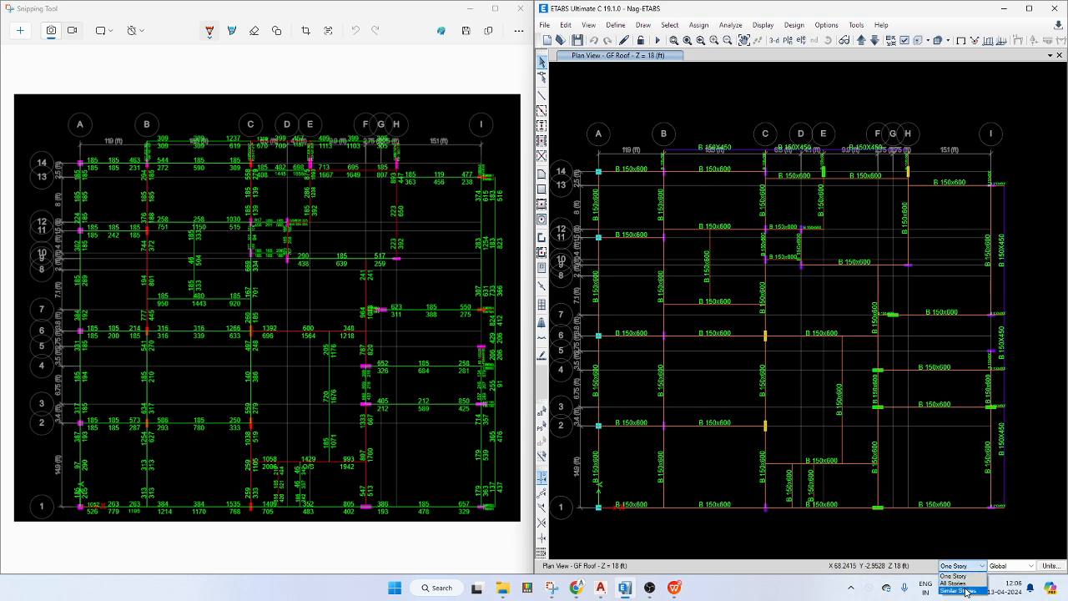
pyautogui.click(960, 590)
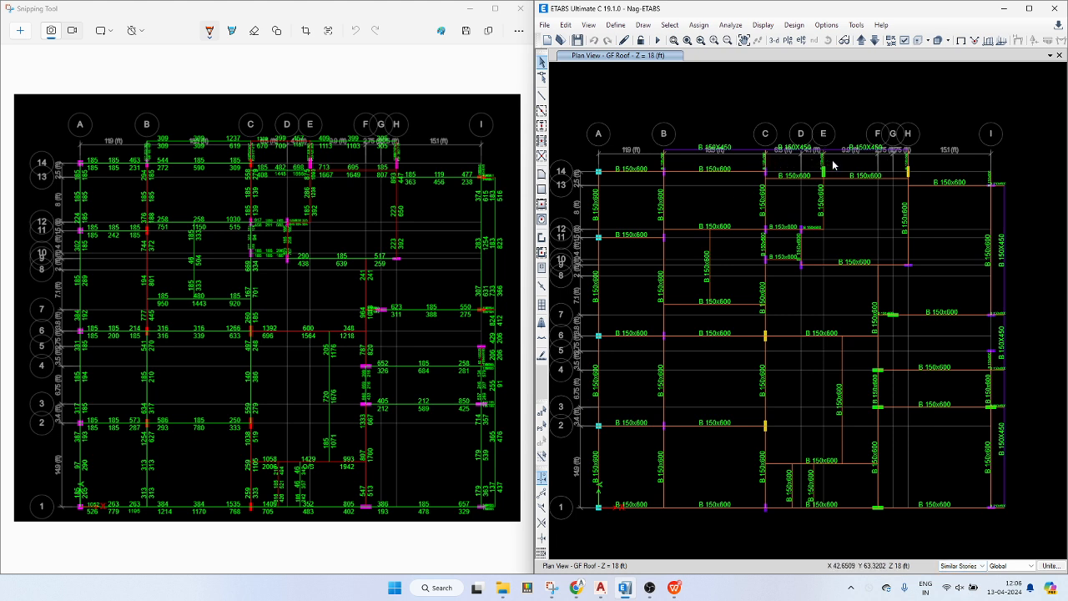
pyautogui.moveTo(833, 165); pyautogui.dragTo(760, 168)
pyautogui.moveTo(829, 200); pyautogui.dragTo(759, 205)
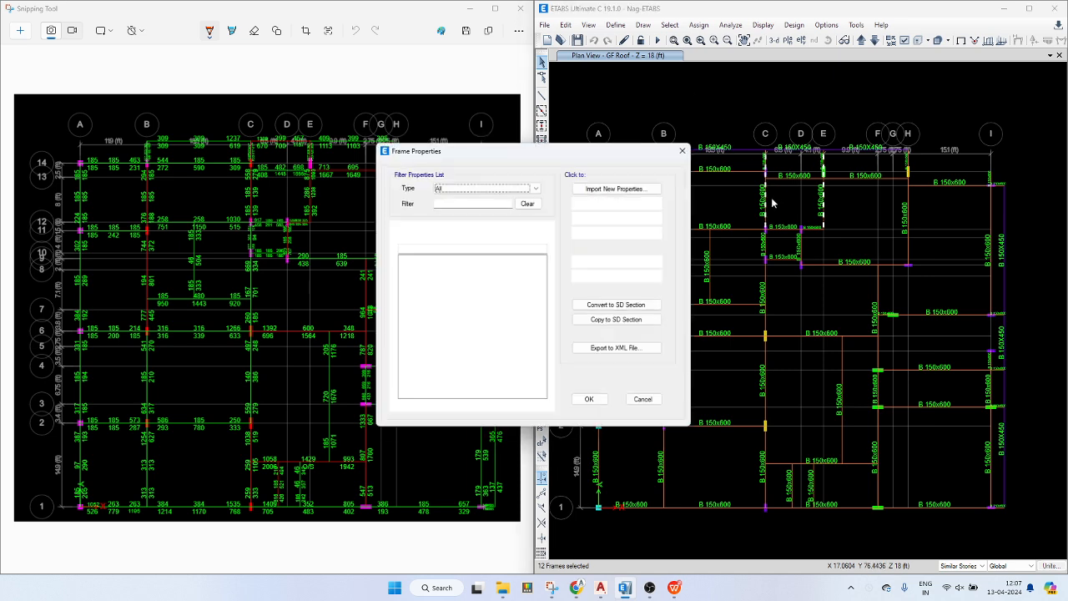
# - Add a copy of the B 150x600 frame section and name it B 150x750
pyautogui.click(439, 267)
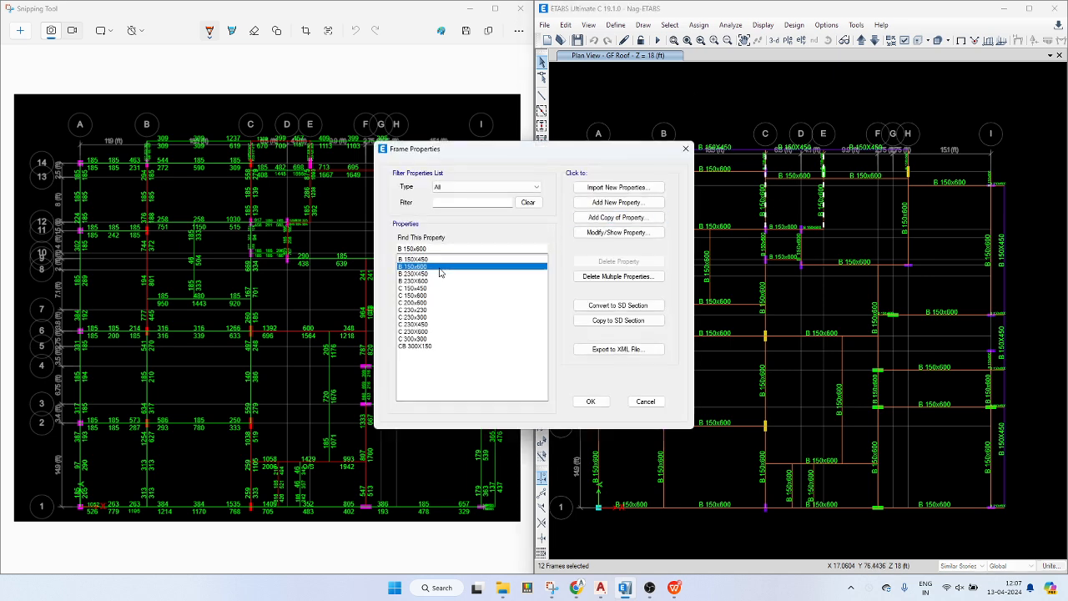
pyautogui.click(634, 218)
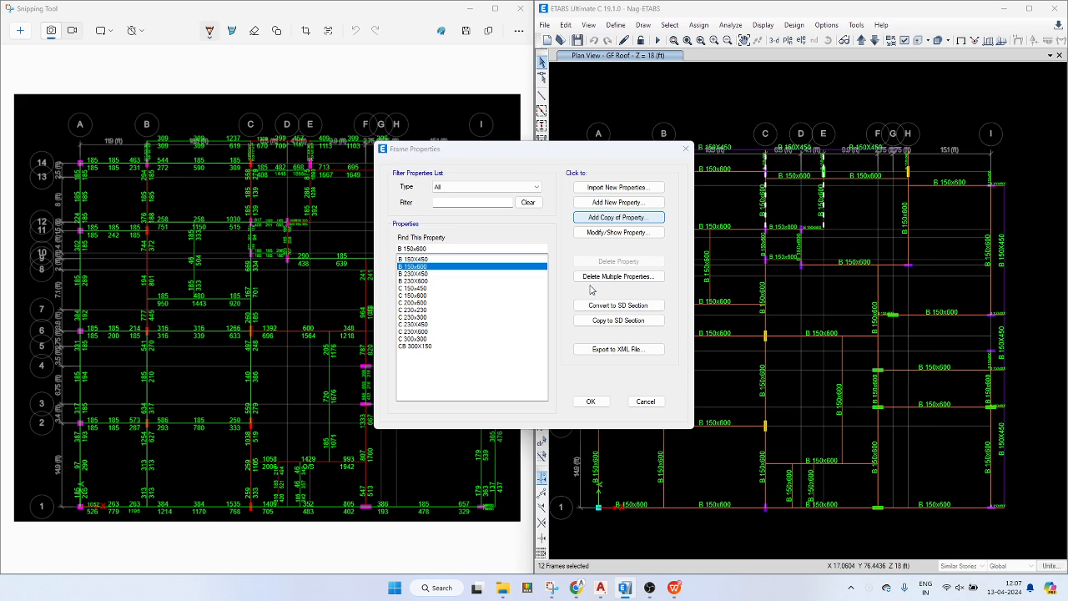
pyautogui.write('B')
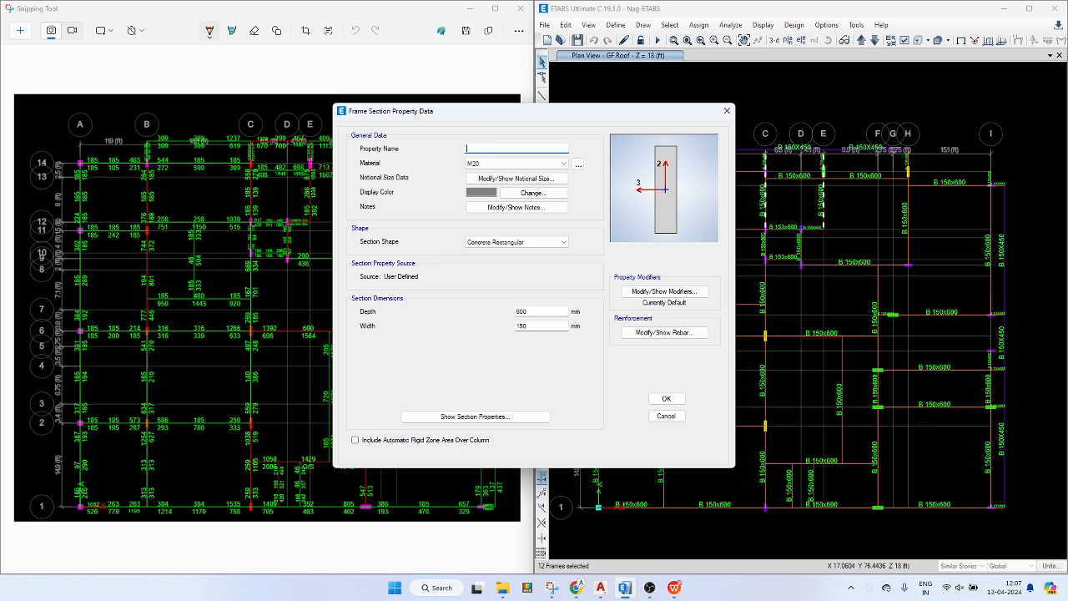
pyautogui.press('capslock')
pyautogui.write('150x750')
pyautogui.press('Tab')
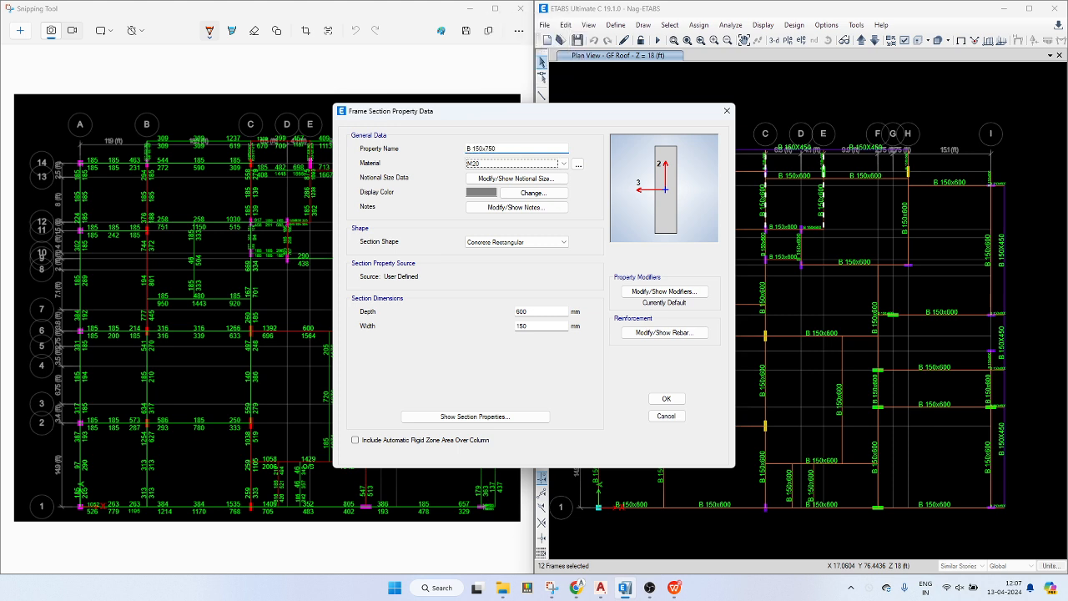
# - Give the B 150x750 section a pink display color and accept the new section
pyautogui.click(507, 194)
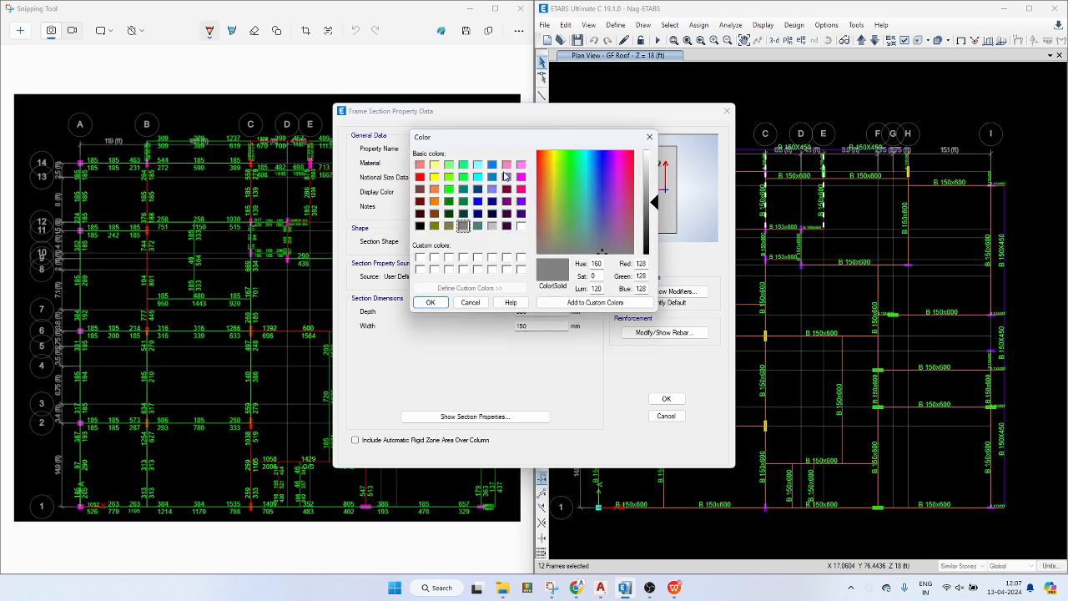
pyautogui.click(507, 164)
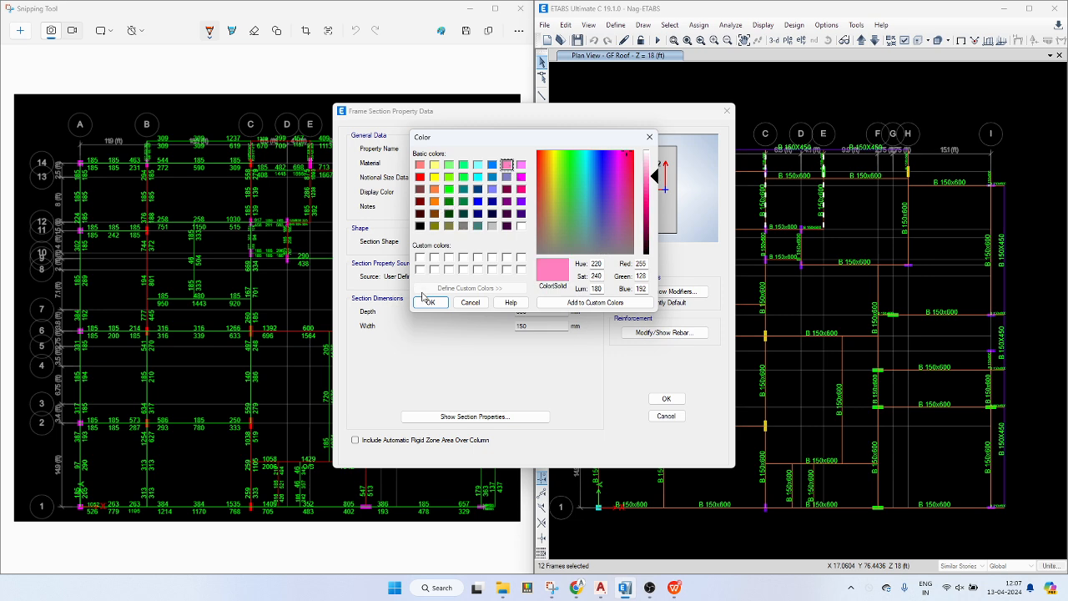
pyautogui.click(429, 301)
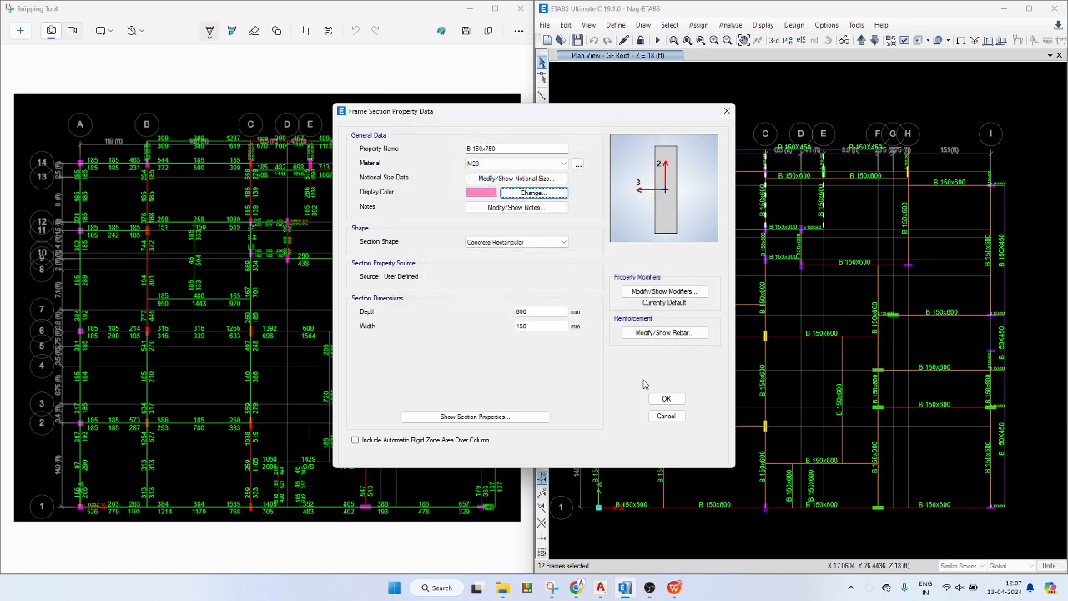
pyautogui.click(664, 397)
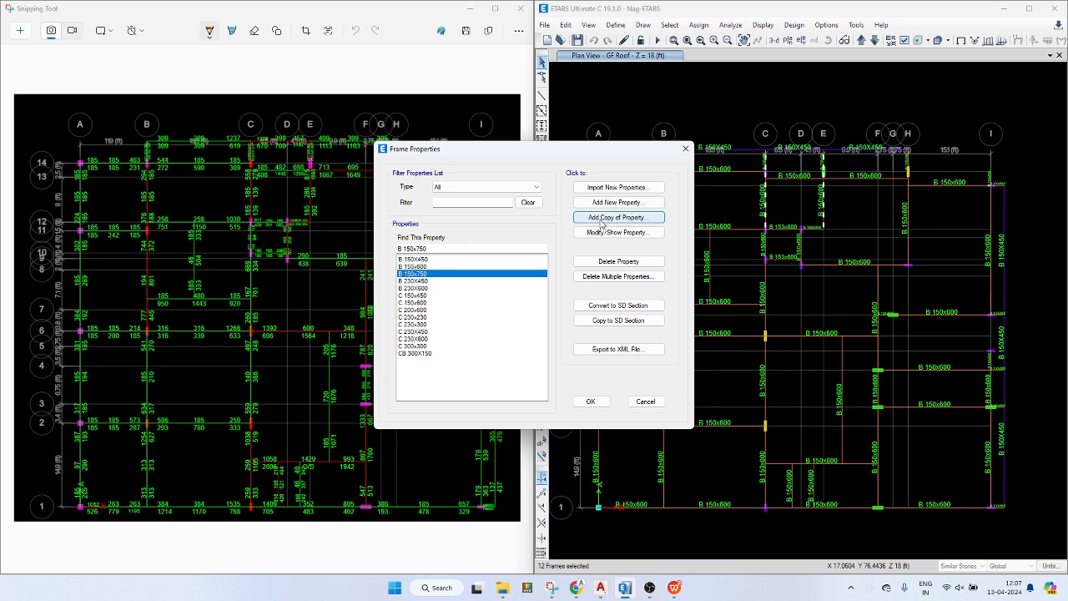
# - Set the B 150x750 section's depth to 750 mm and close the frame properties
pyautogui.click(601, 233)
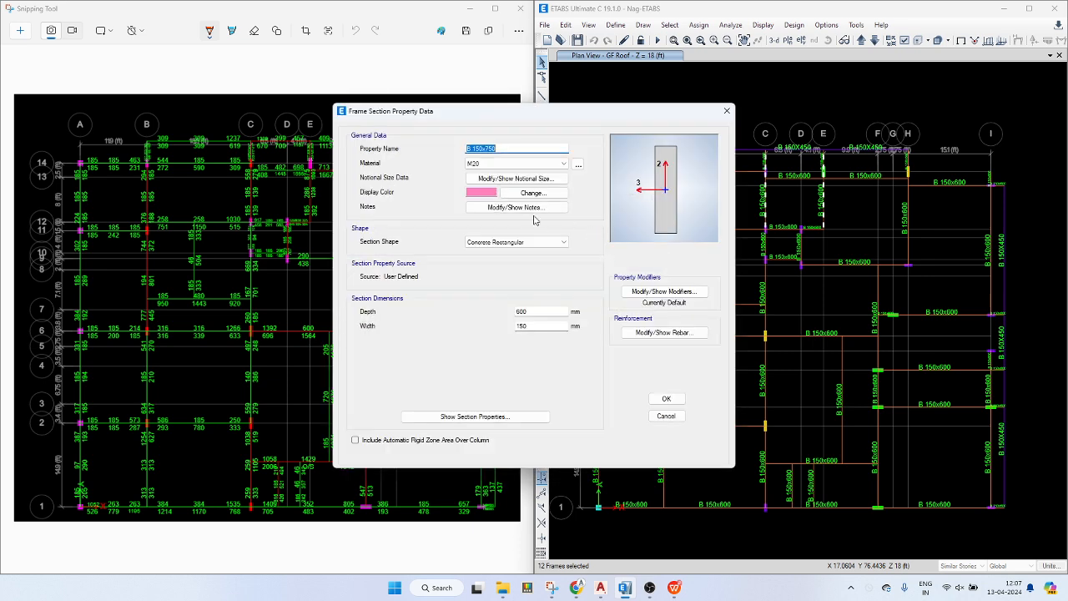
pyautogui.moveTo(536, 313); pyautogui.dragTo(494, 318)
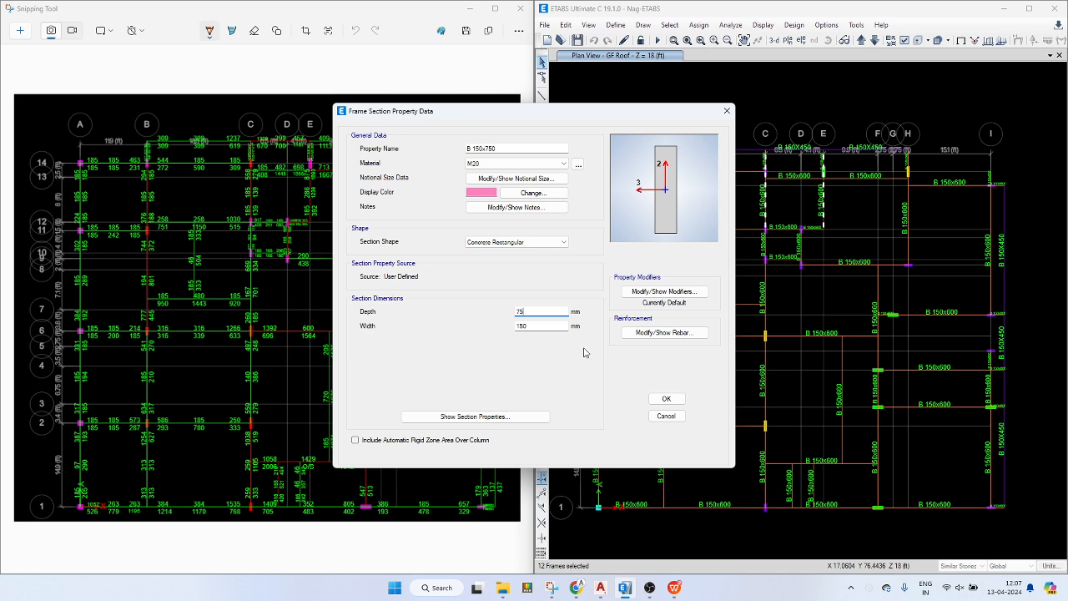
pyautogui.click(666, 398)
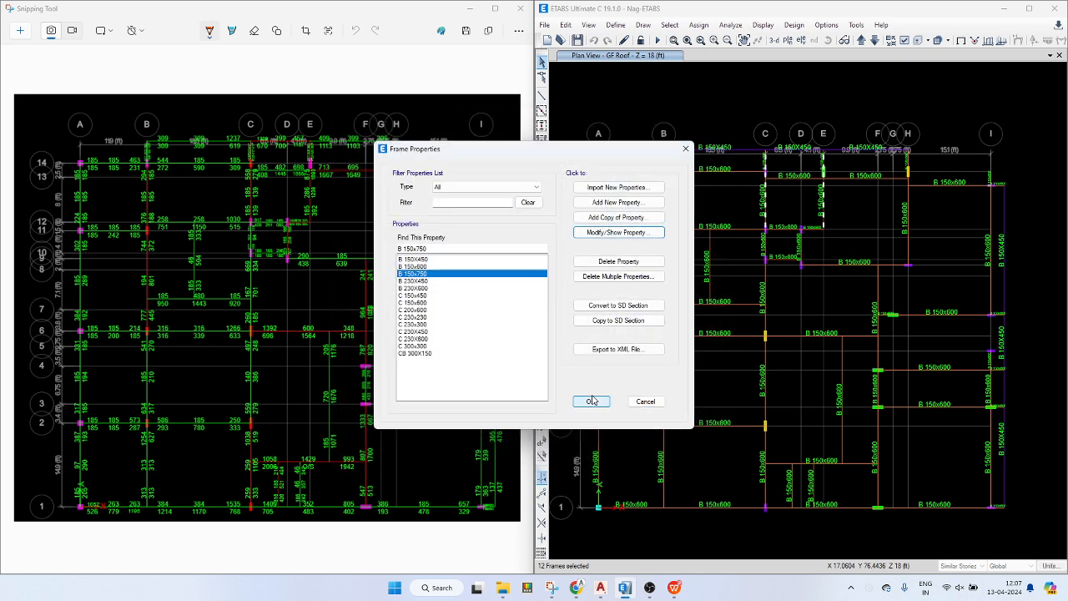
pyautogui.click(587, 449)
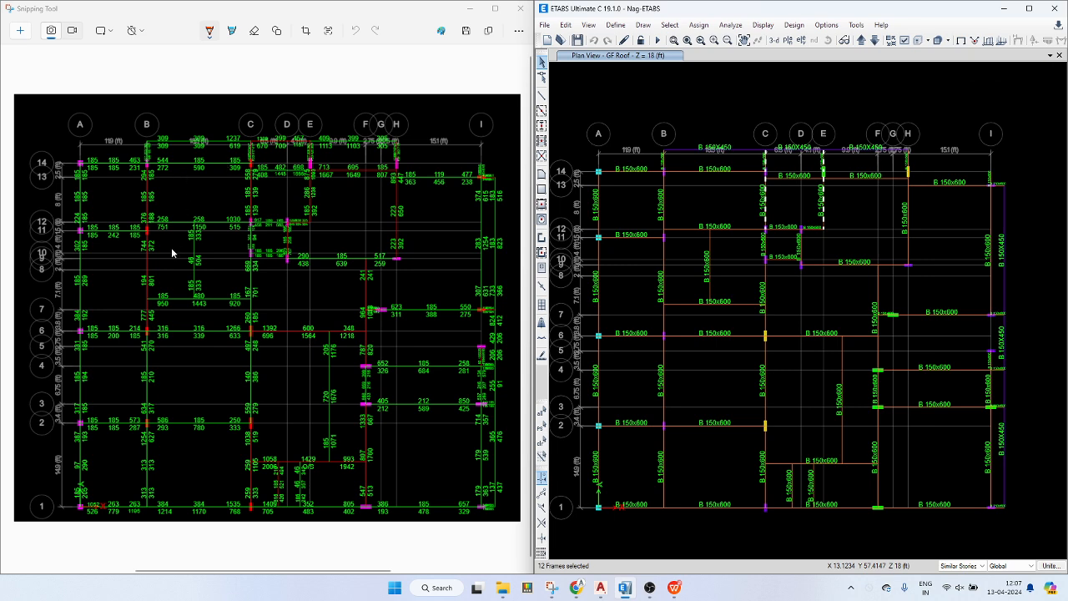
# - Add the overstressed beams on grids B, C, F, H and 6 and the C–F beam above grid 1 to the selection, and assign B 150x750
pyautogui.moveTo(675, 262); pyautogui.dragTo(643, 267)
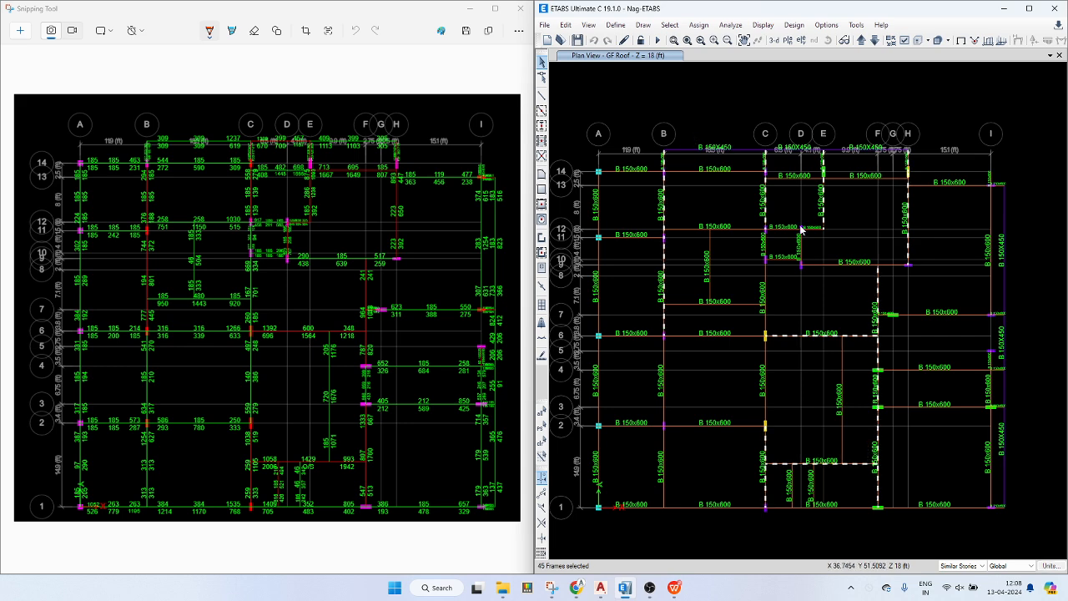
pyautogui.hotkey('ctrl', 'shift', 'f')
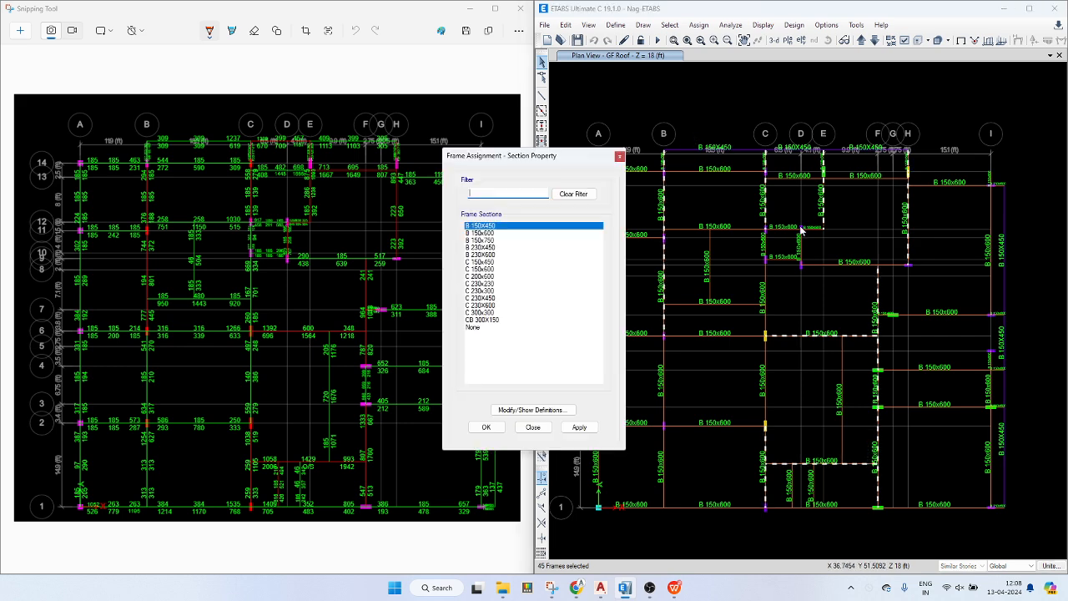
pyautogui.click(497, 242)
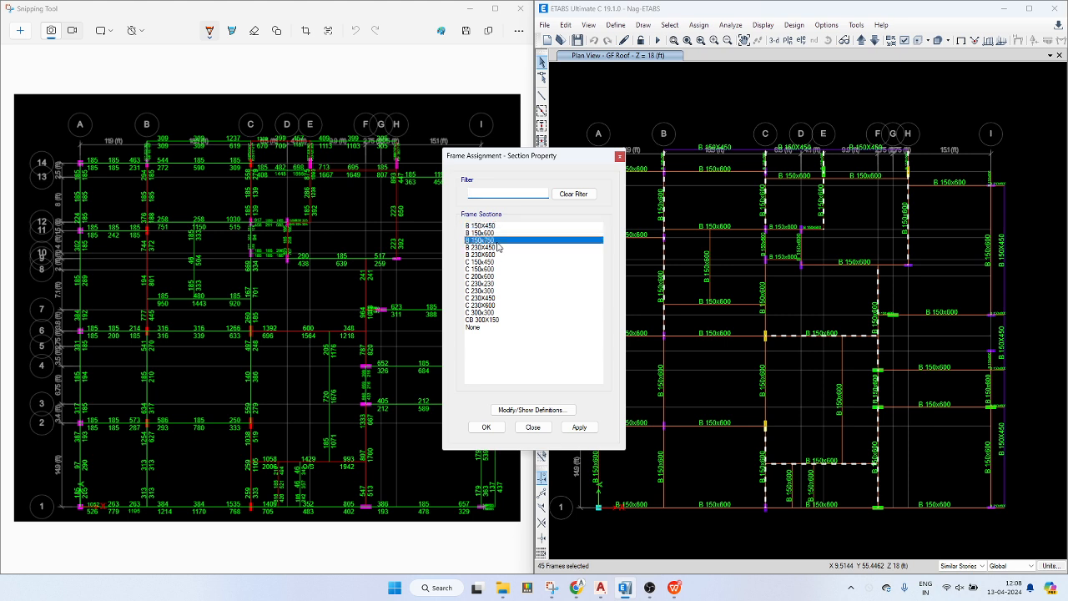
pyautogui.click(581, 428)
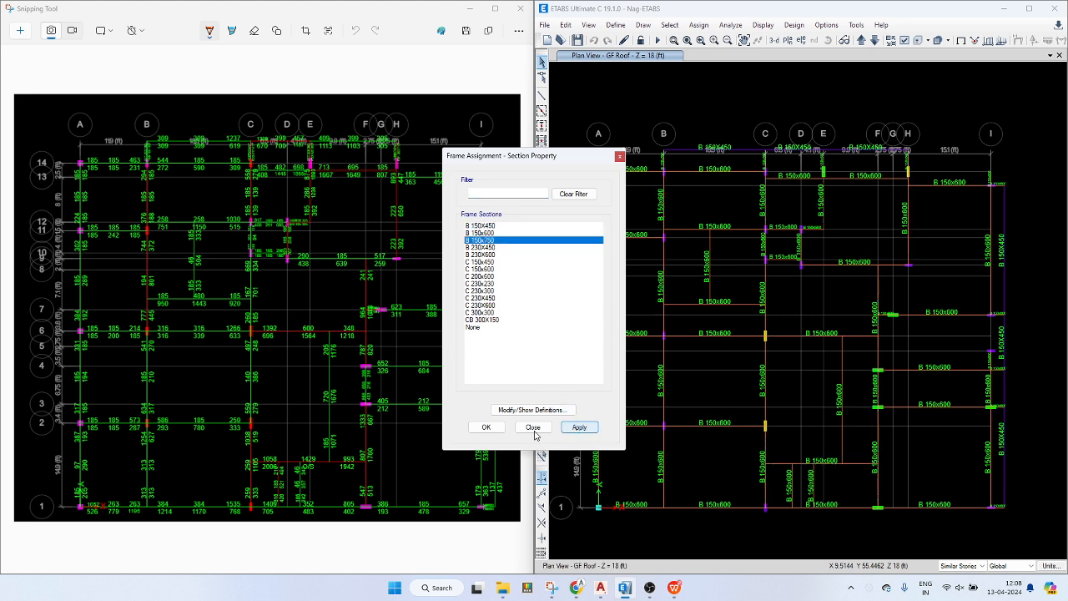
pyautogui.click(496, 428)
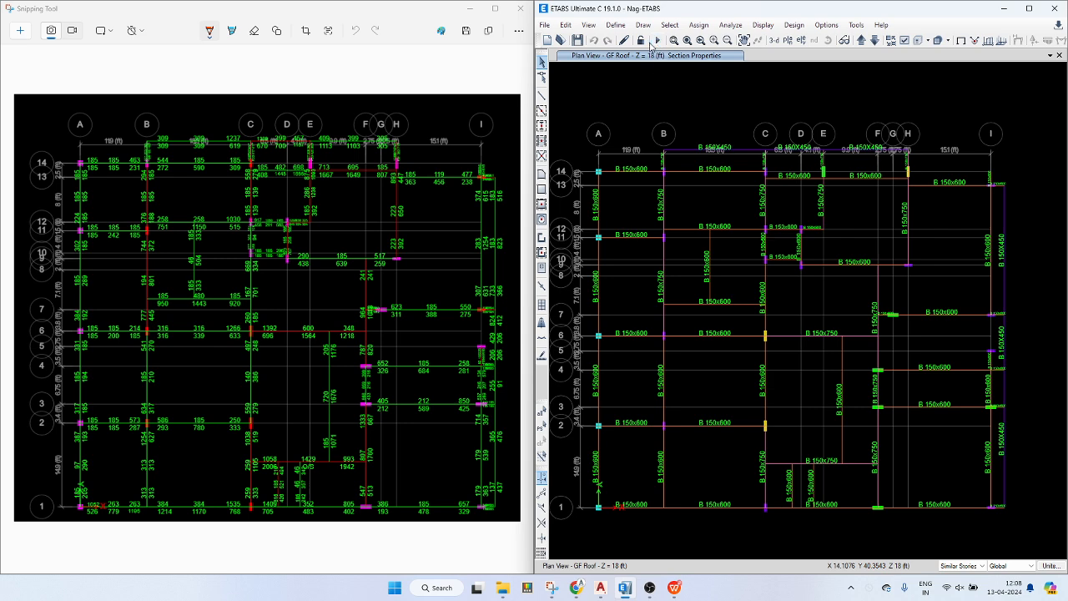
# - Run the analysis and the concrete frame design with its design combinations to get the GF Roof longitudinal reinforcing
pyautogui.click(658, 40)
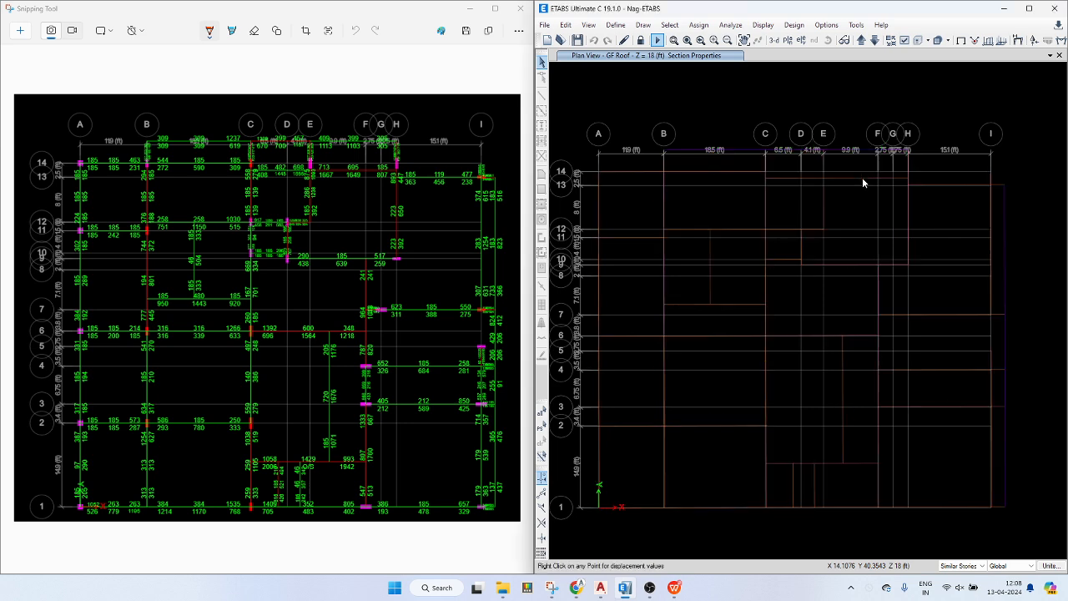
pyautogui.click(785, 28)
pyautogui.moveTo(833, 55)
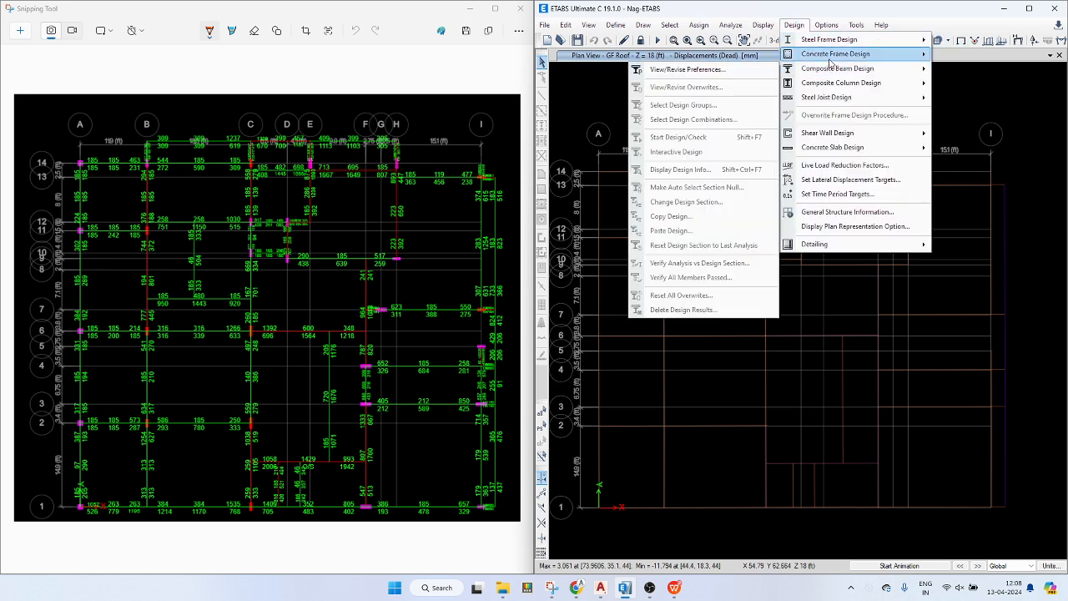
pyautogui.click(709, 121)
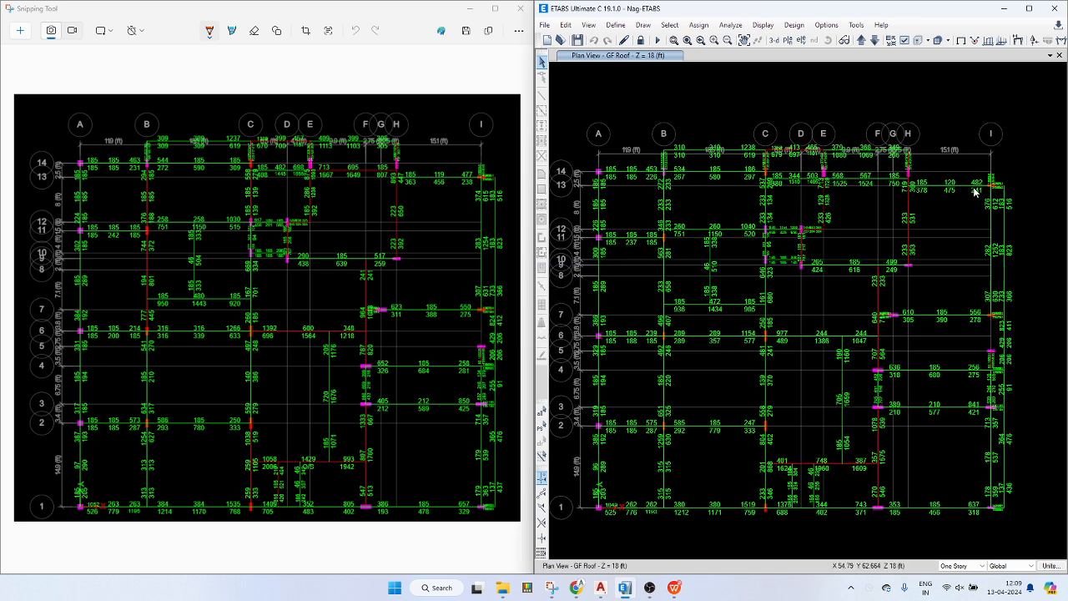
# - Examine the concrete design information of the short grid C beam near grid 14 for shear overstress
pyautogui.moveTo(975, 192)
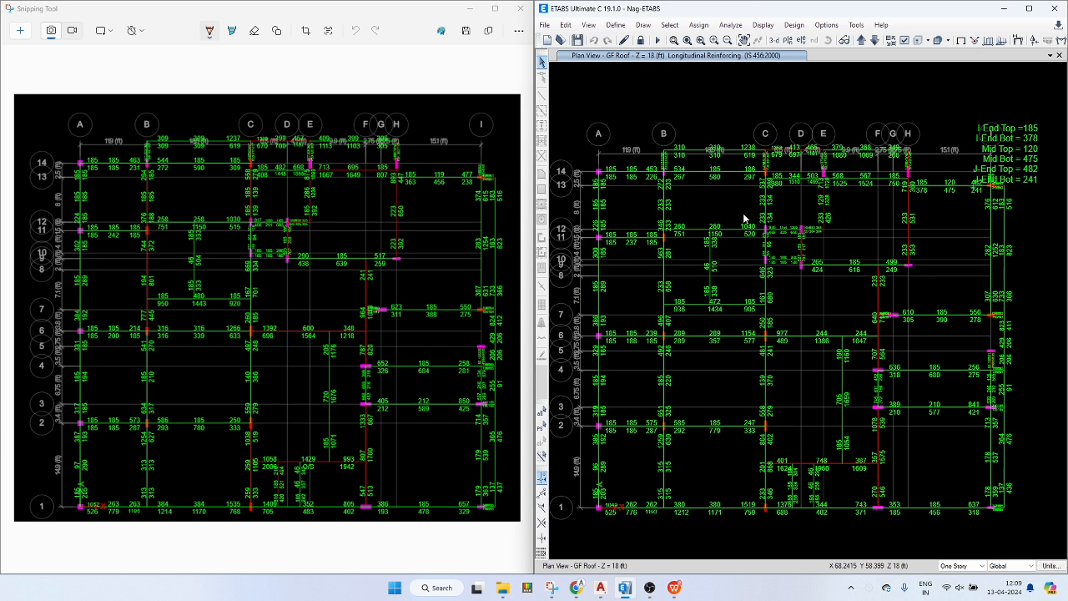
pyautogui.rightClick(767, 165)
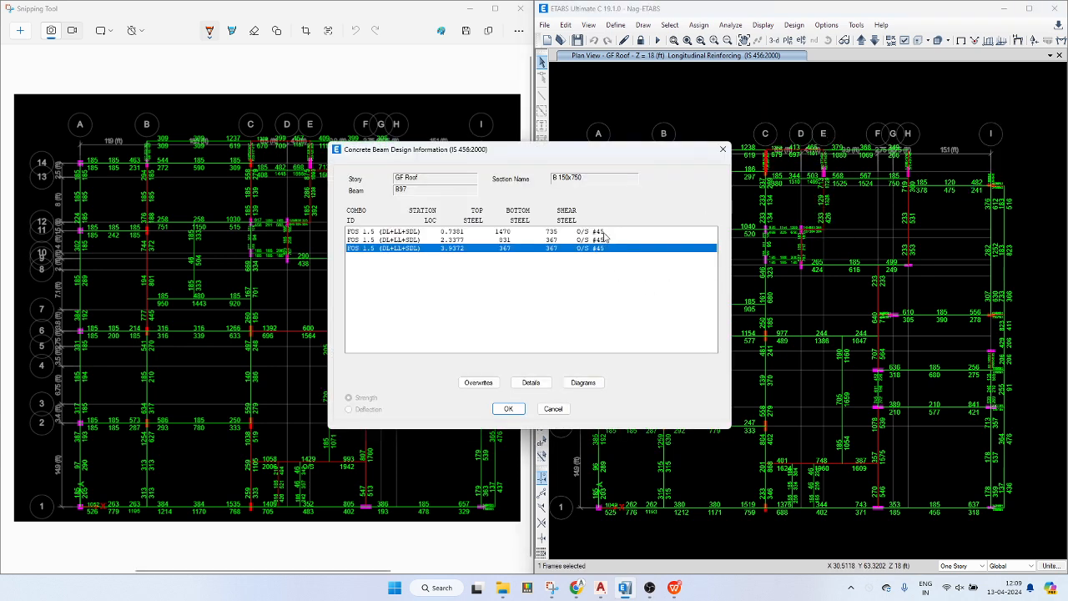
pyautogui.click(723, 150)
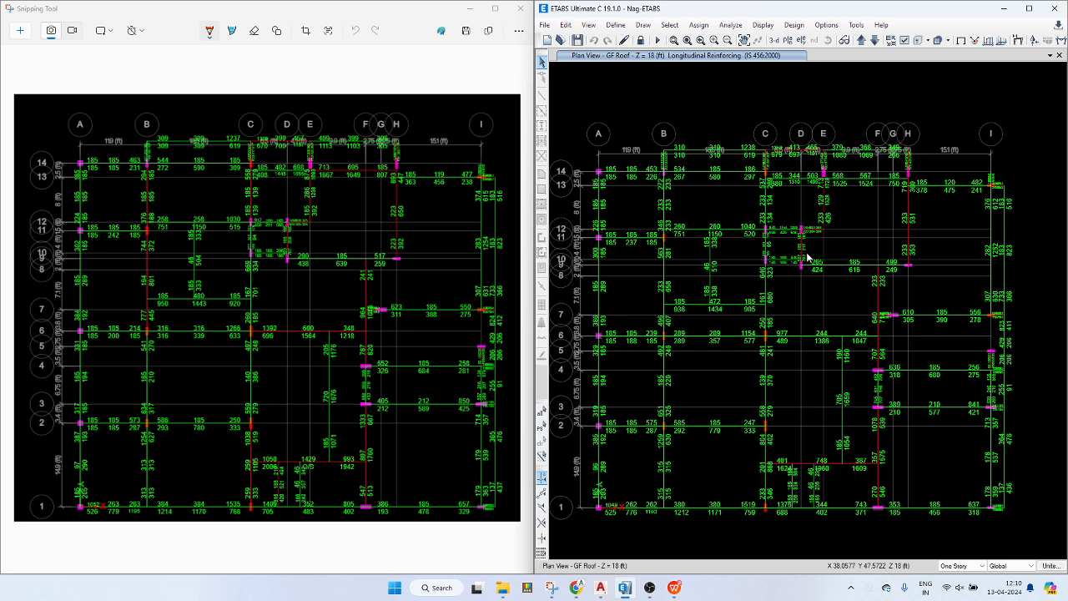
pyautogui.moveTo(803, 253)
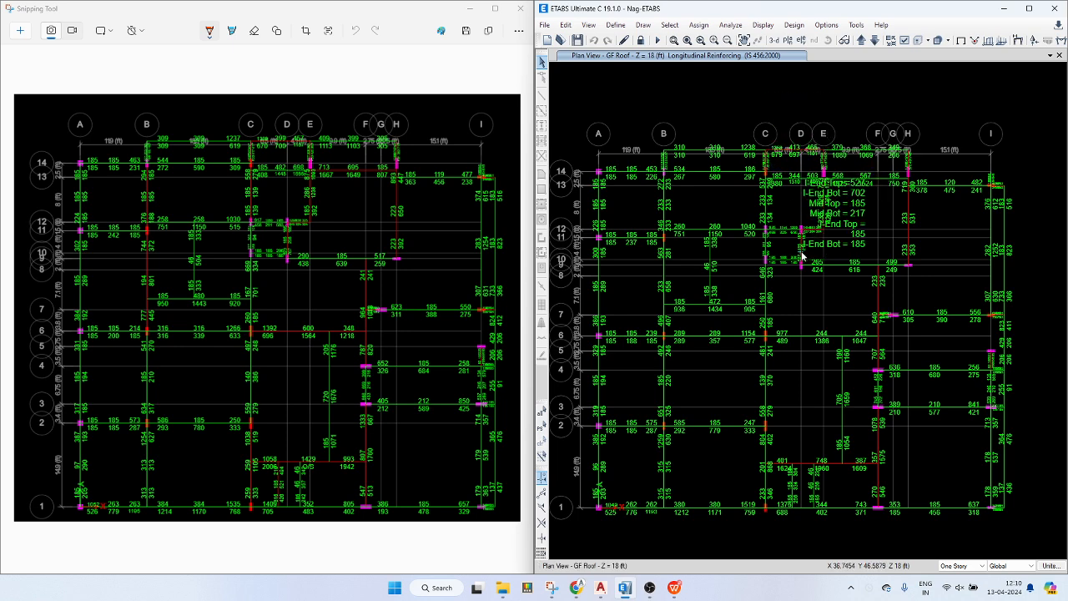
# - Check the design information of the C–F beam between grids 1 and 2 and of the grid F beam between grids 1 and 3
pyautogui.rightClick(808, 465)
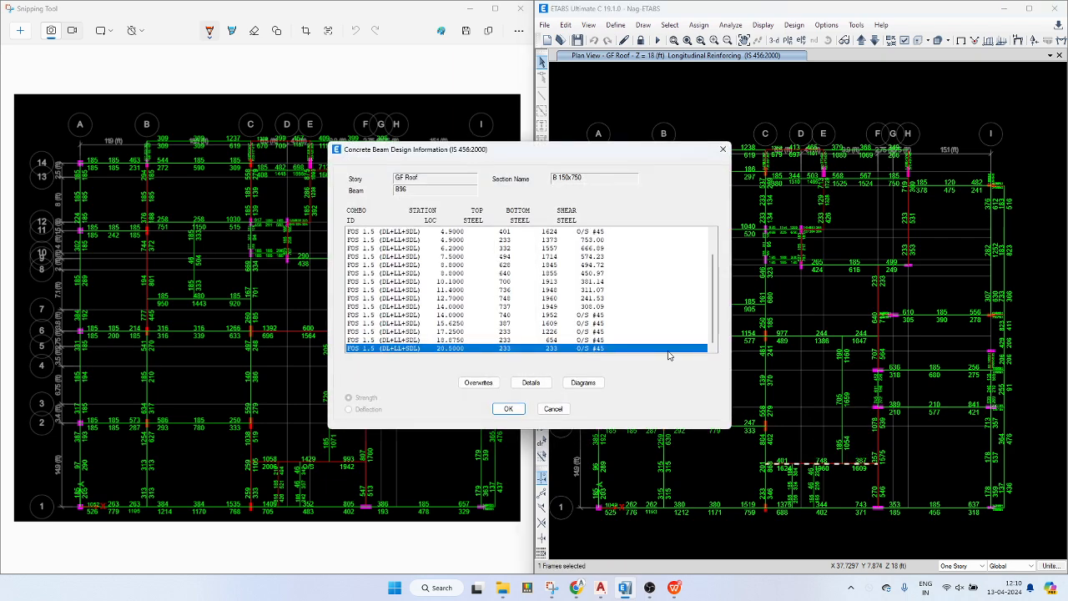
pyautogui.click(723, 150)
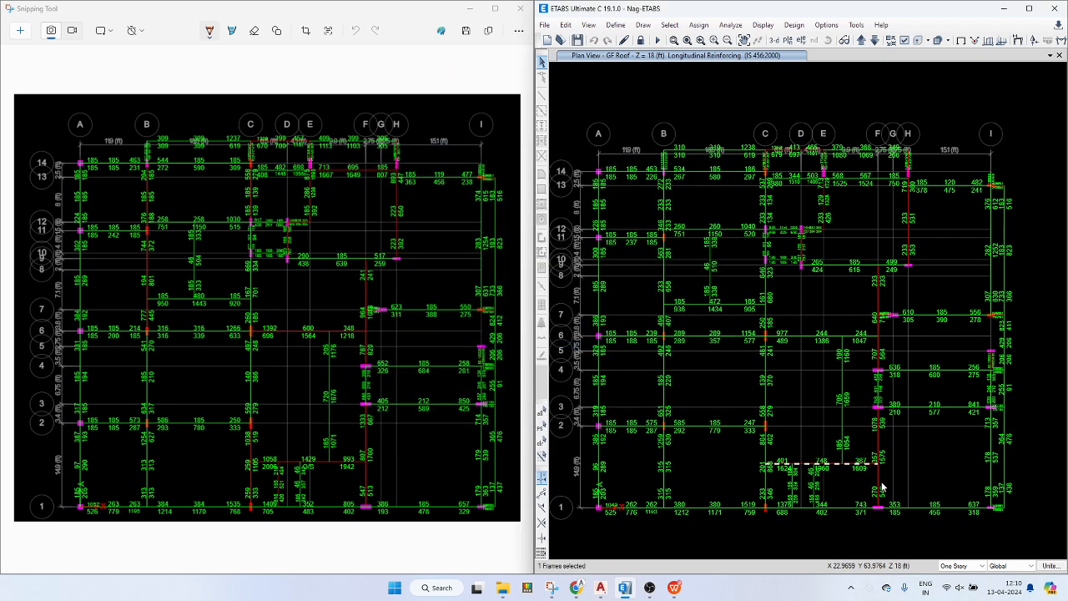
pyautogui.rightClick(881, 440)
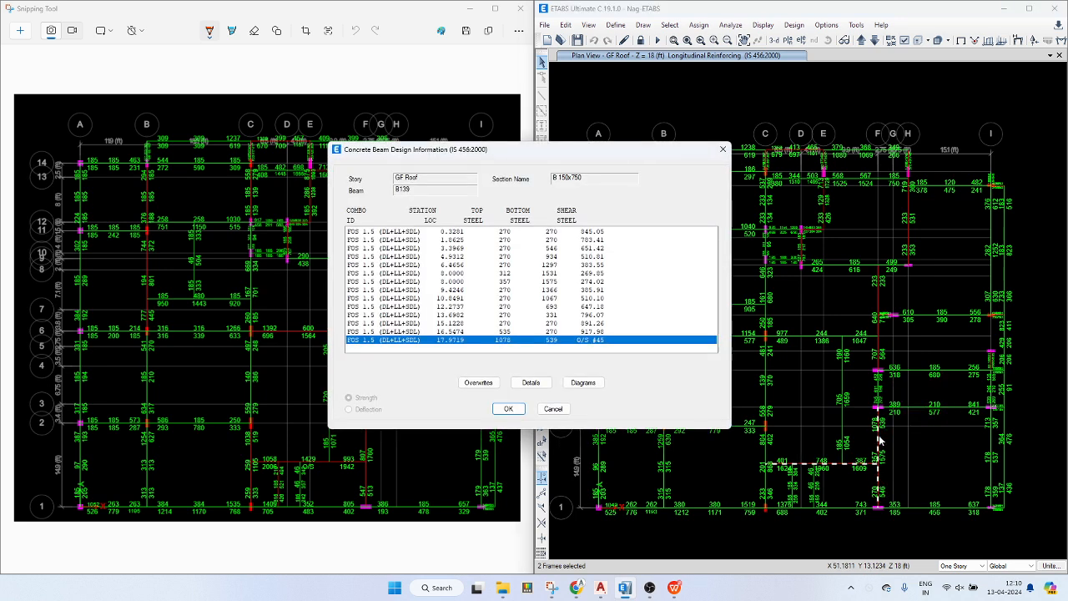
pyautogui.click(722, 155)
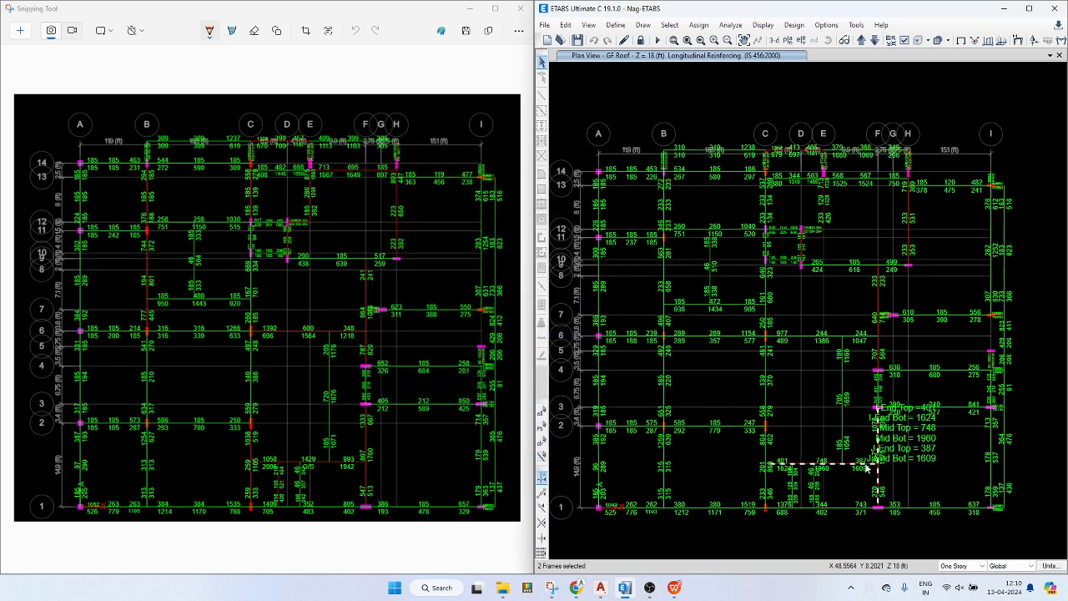
# - Clear the selection and compare the shear steel results of the C–F beam above grid 1 with those of the adjoining grid F beam
pyautogui.press('Escape')
pyautogui.click(866, 464)
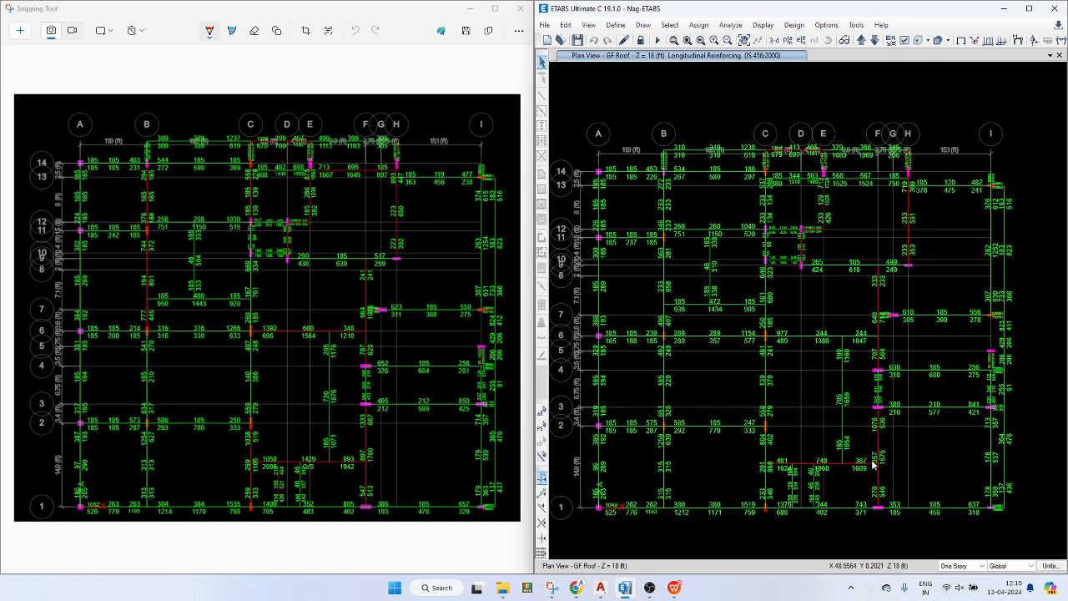
pyautogui.rightClick(868, 466)
pyautogui.press('Escape')
pyautogui.rightClick(851, 464)
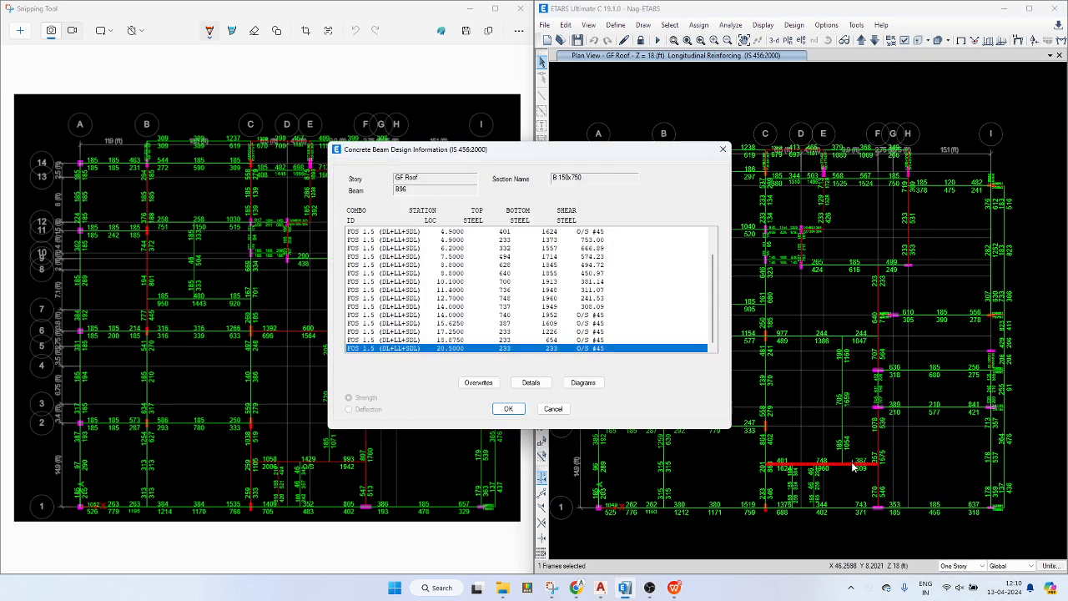
pyautogui.press('Escape')
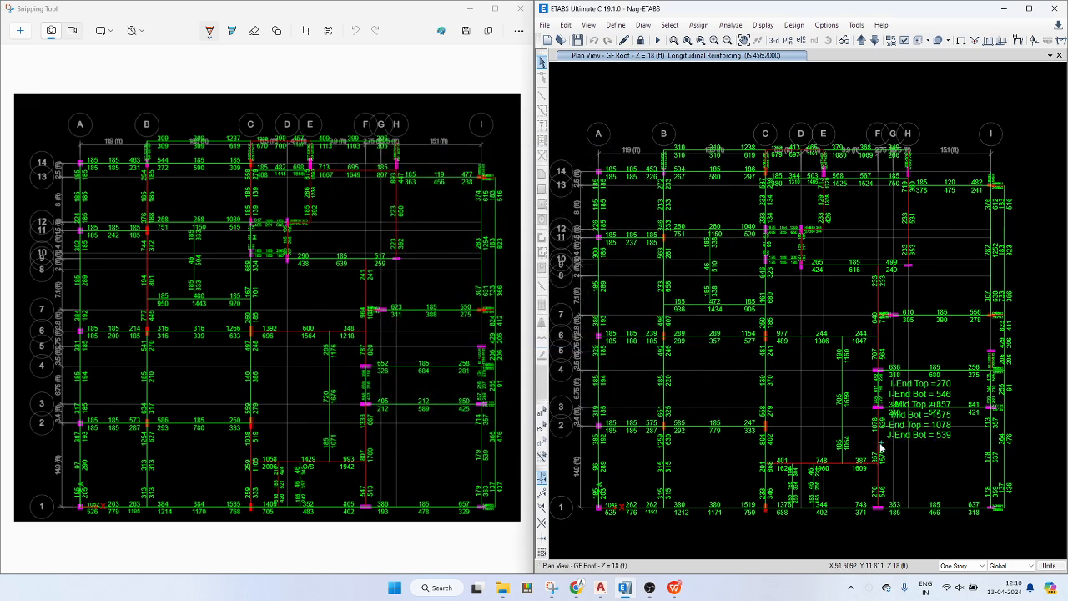
pyautogui.rightClick(879, 449)
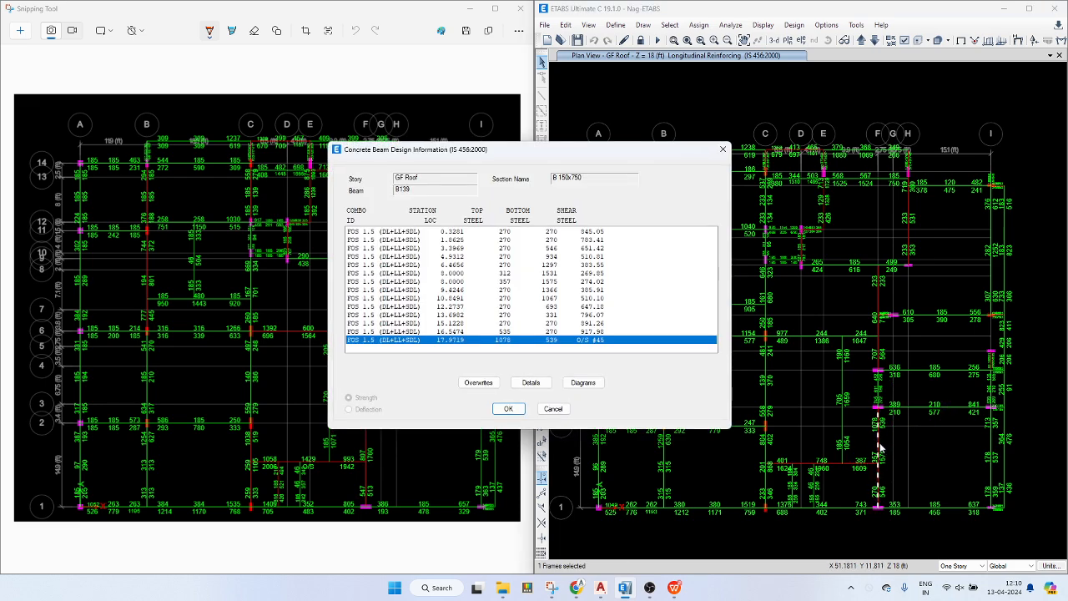
pyautogui.press('Escape')
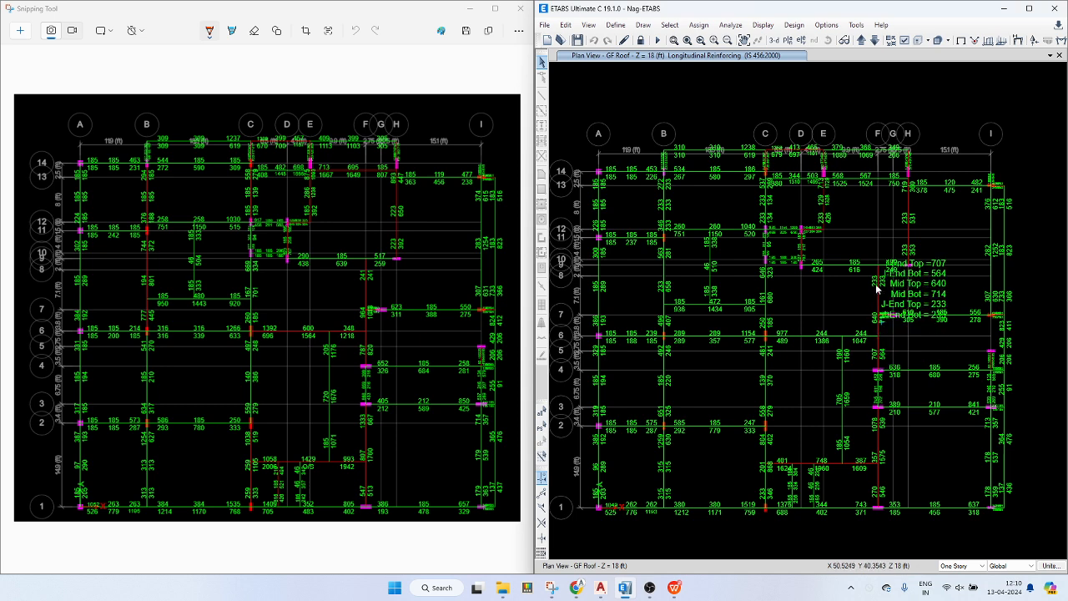
# - Reopen the design information of the C–F beam above grid 1 to review its overstressed stations
pyautogui.click(1028, 459)
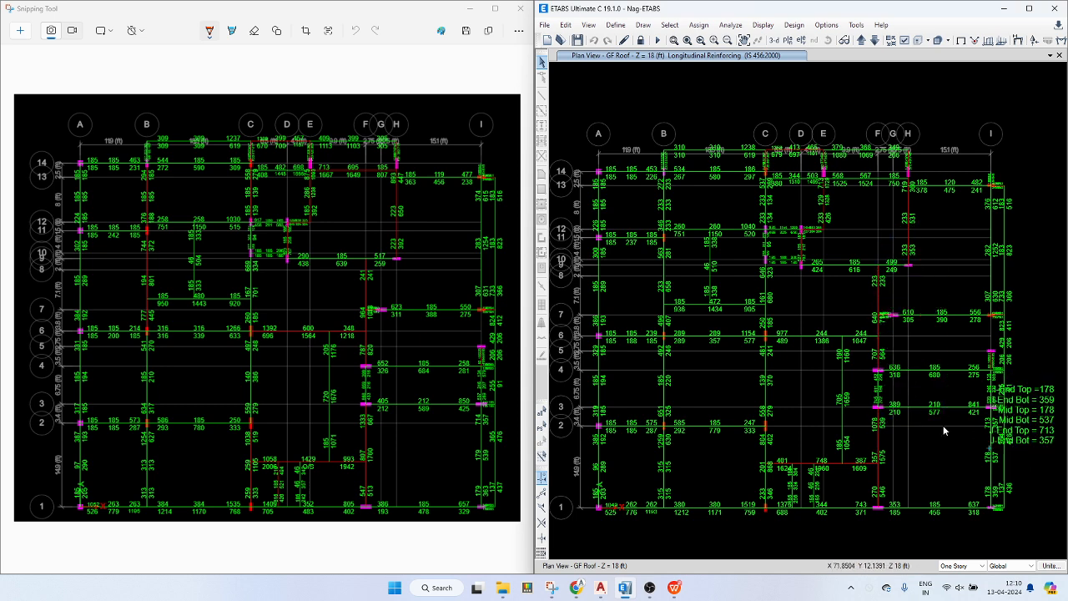
pyautogui.click(860, 467)
pyautogui.rightClick(860, 467)
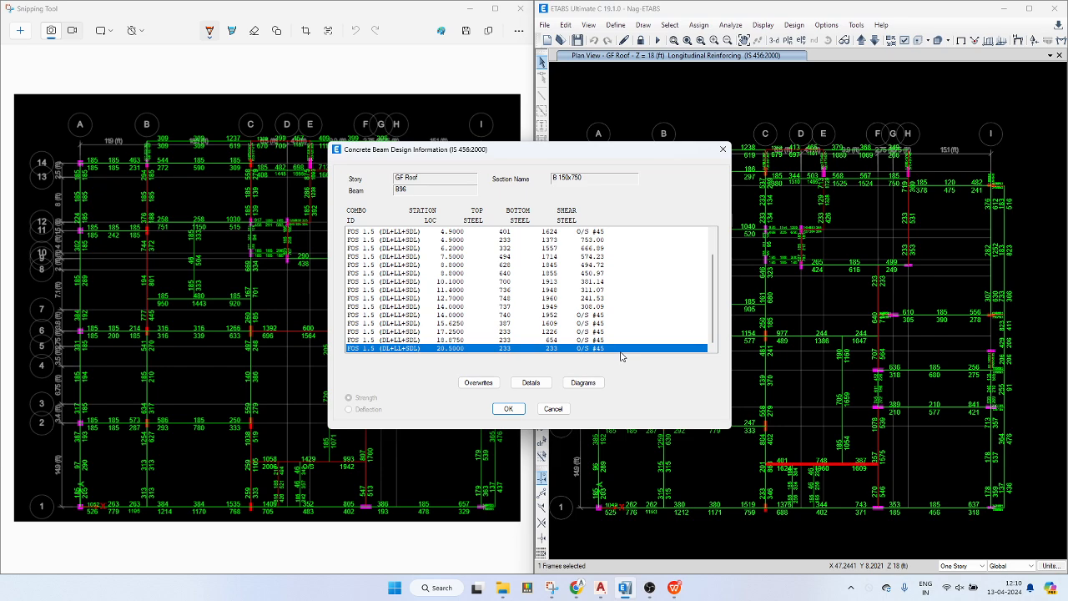
# - Close the beam design information and add the grid H beam and the grid F beams down to grid 1 to the selection
pyautogui.click(723, 150)
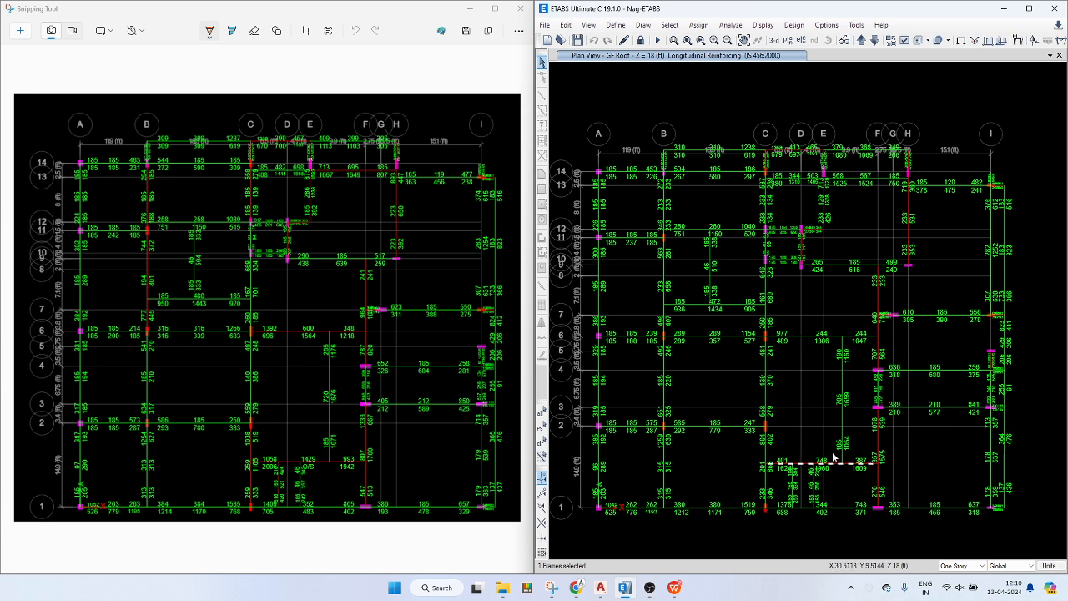
pyautogui.moveTo(883, 487)
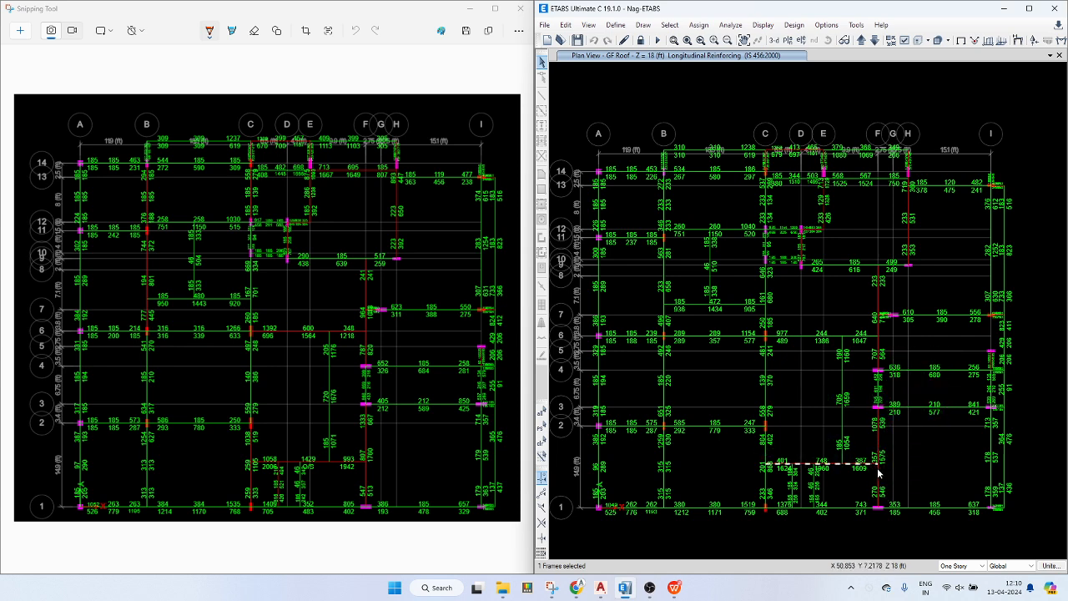
pyautogui.click(601, 587)
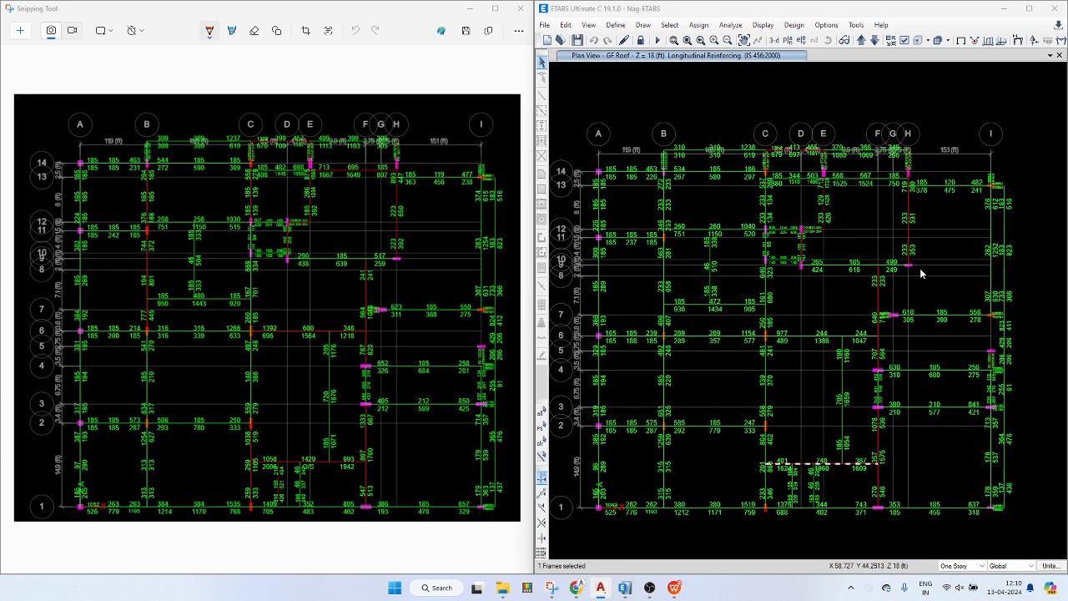
pyautogui.moveTo(914, 236)
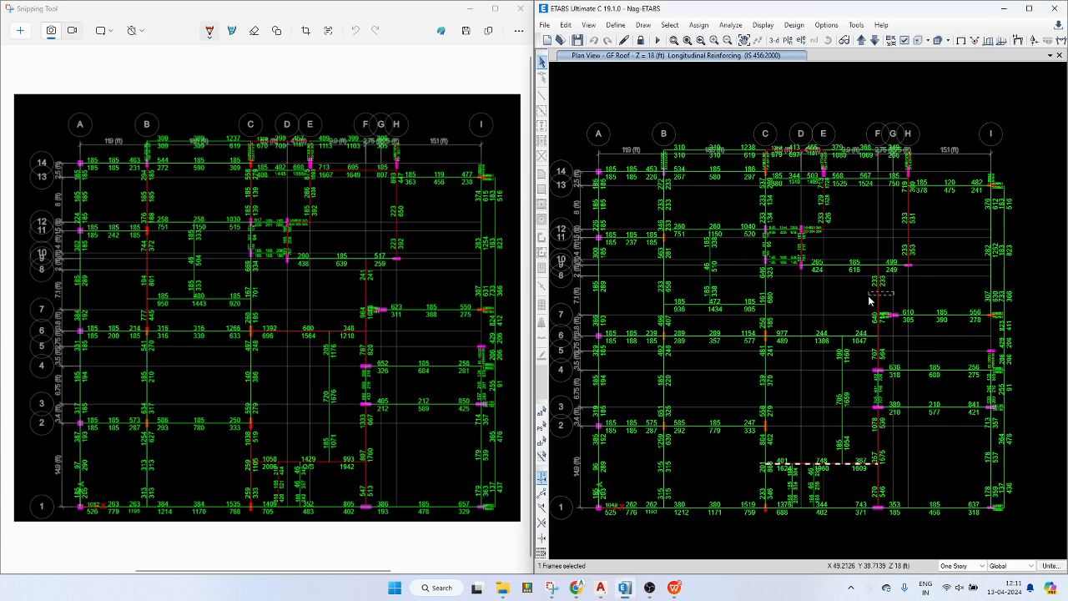
pyautogui.click(880, 324)
pyautogui.click(907, 248)
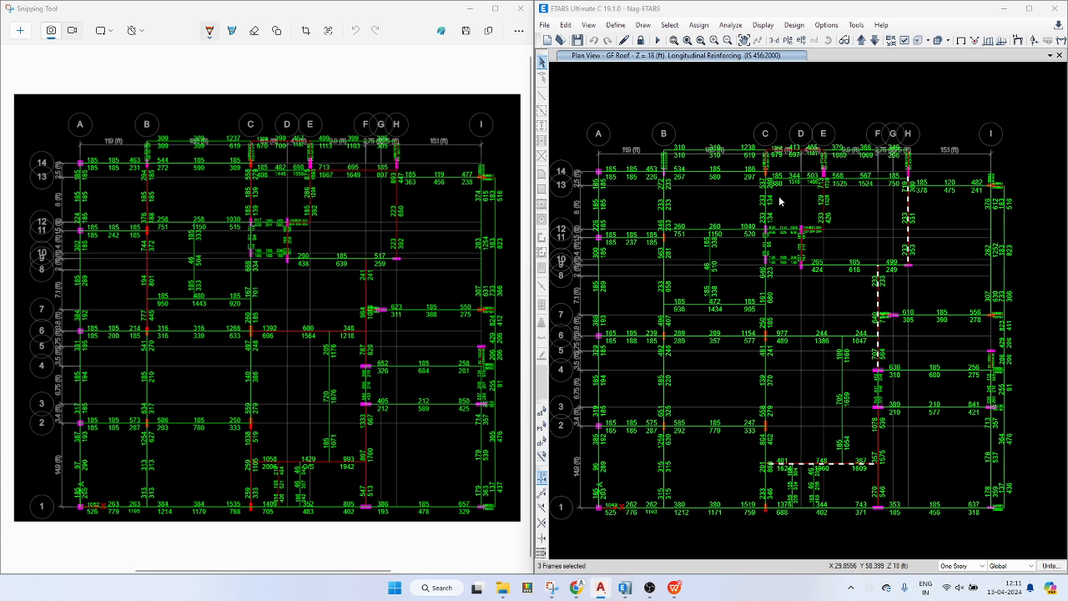
pyautogui.moveTo(804, 237)
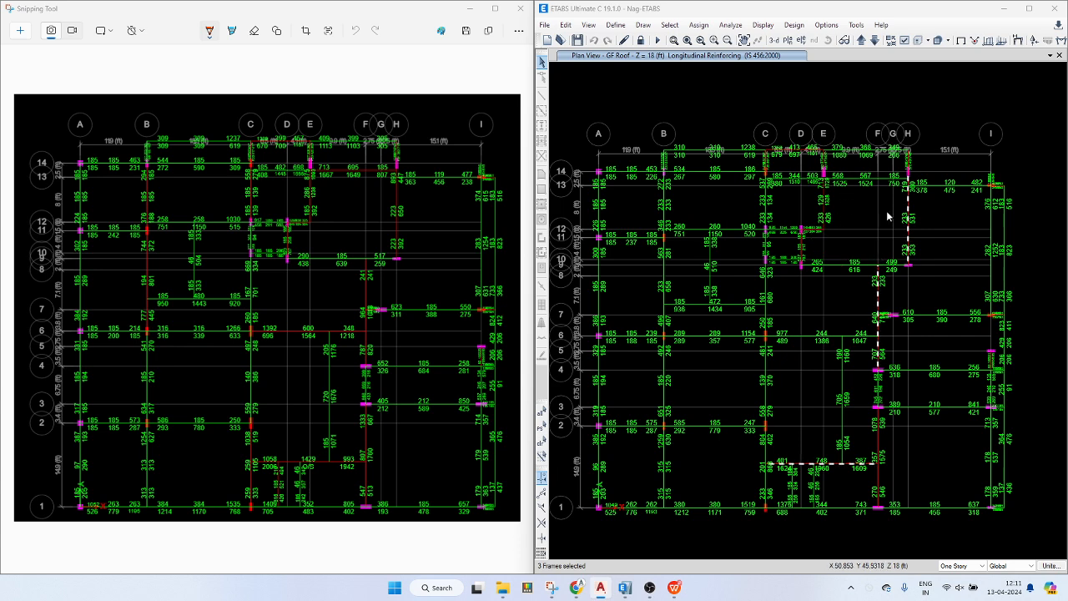
pyautogui.click(882, 440)
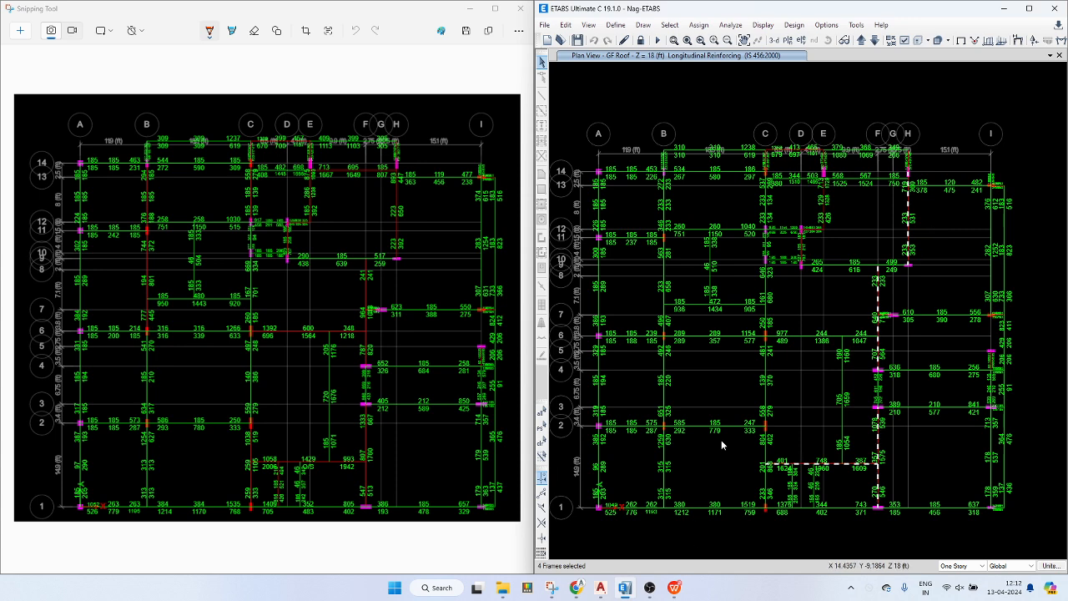
# - Capture a new snip of the GF Roof reinforcement plan with the selected beams highlighted
pyautogui.click(552, 590)
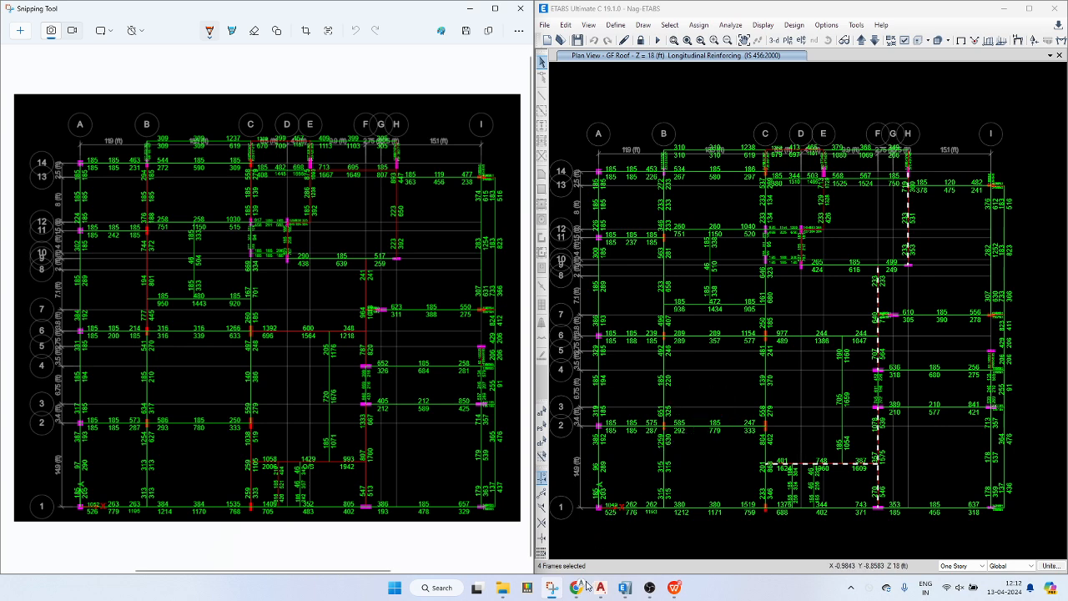
pyautogui.moveTo(558, 591)
pyautogui.click(517, 532)
pyautogui.click(20, 31)
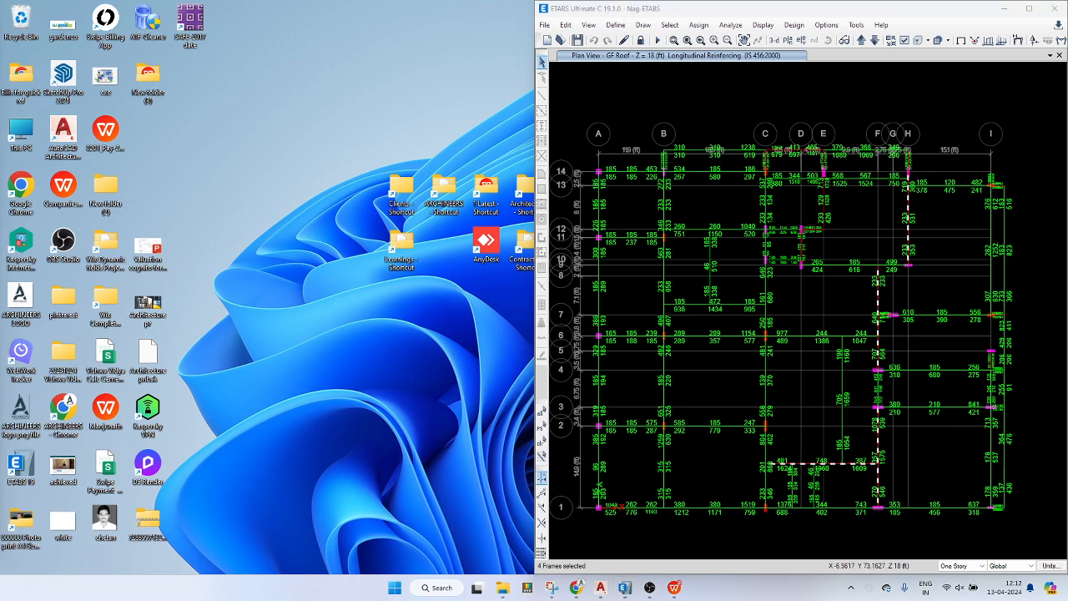
pyautogui.moveTo(560, 100); pyautogui.dragTo(1045, 512)
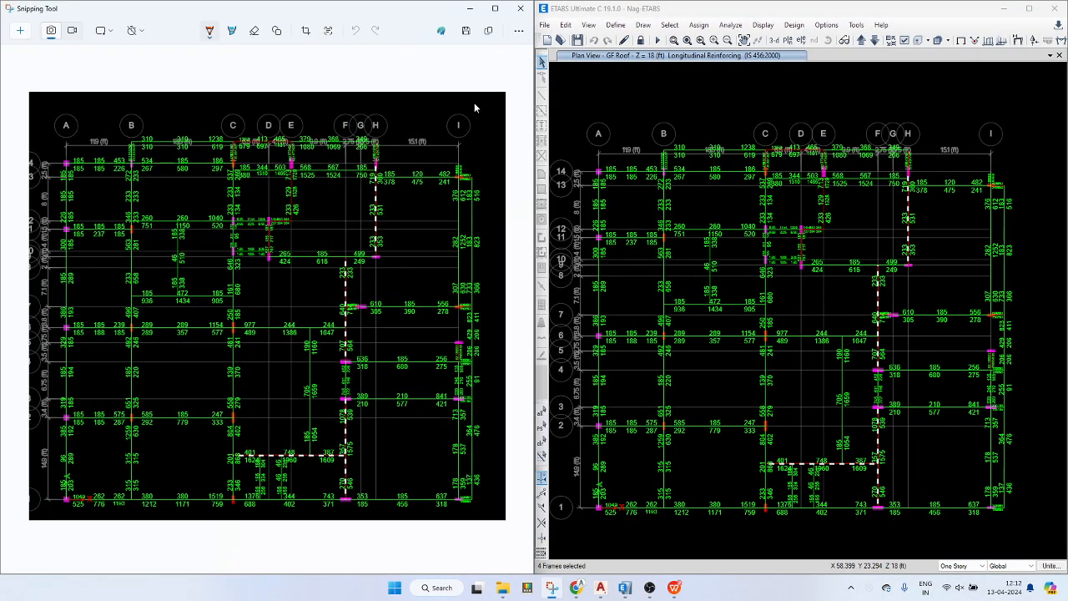
# - Mark the snip in yellow, ticking the grid H, grid F and C–F beams and crossing out the grid E and D–E beams
pyautogui.click(208, 33)
pyautogui.click(254, 110)
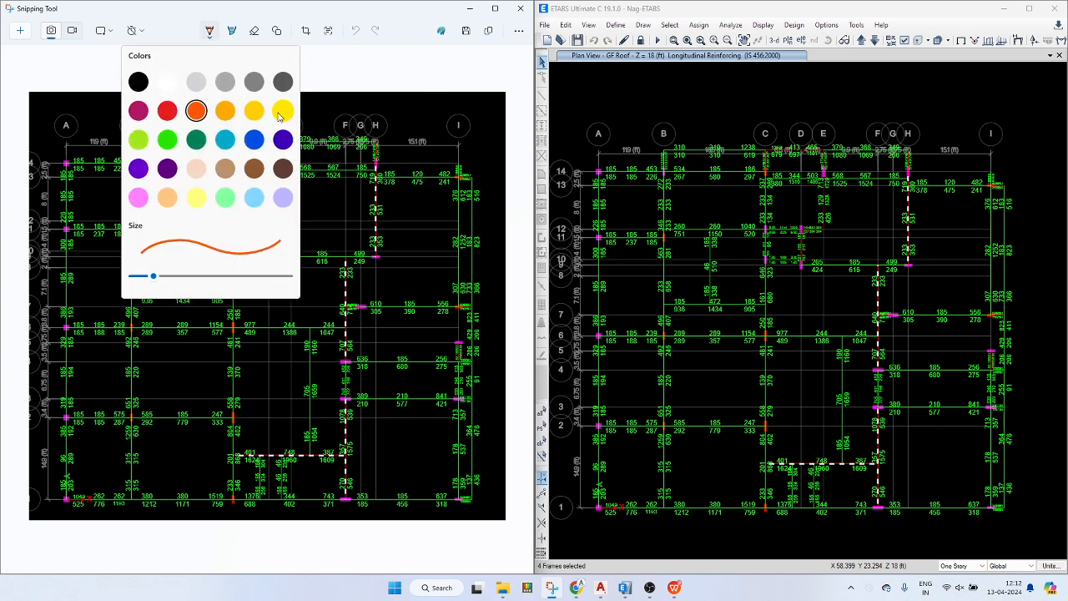
pyautogui.moveTo(376, 174)
pyautogui.mouseDown()
pyautogui.moveTo(374, 211)
pyautogui.moveTo(369, 191)
pyautogui.mouseUp()
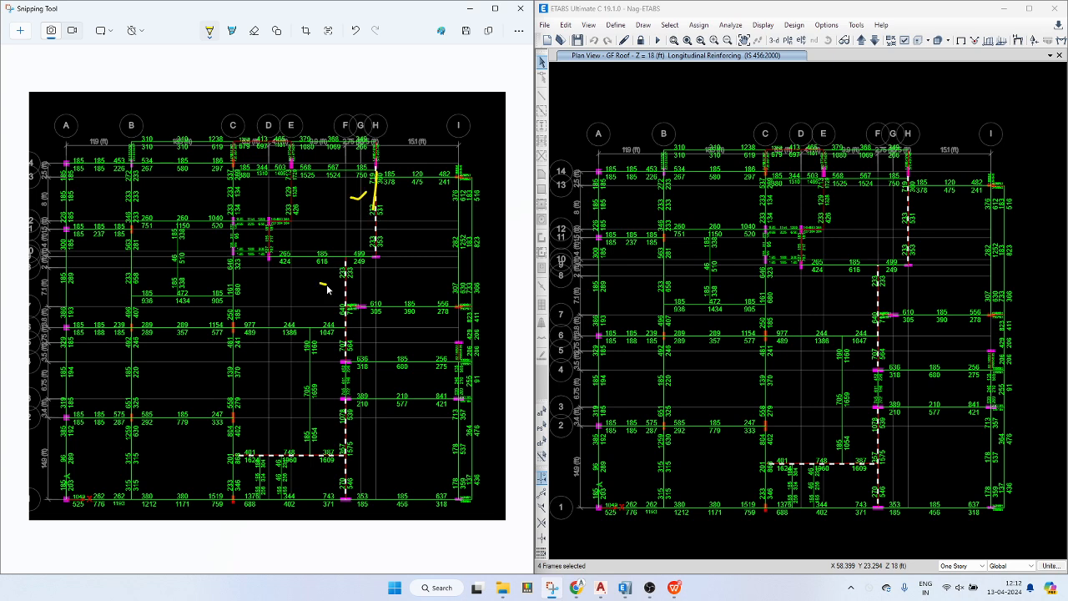
pyautogui.moveTo(327, 289); pyautogui.dragTo(341, 276)
pyautogui.moveTo(328, 424); pyautogui.dragTo(343, 414)
pyautogui.moveTo(318, 460); pyautogui.dragTo(331, 456)
pyautogui.moveTo(289, 193)
pyautogui.mouseDown()
pyautogui.moveTo(275, 203)
pyautogui.moveTo(313, 210)
pyautogui.moveTo(281, 227)
pyautogui.mouseUp()
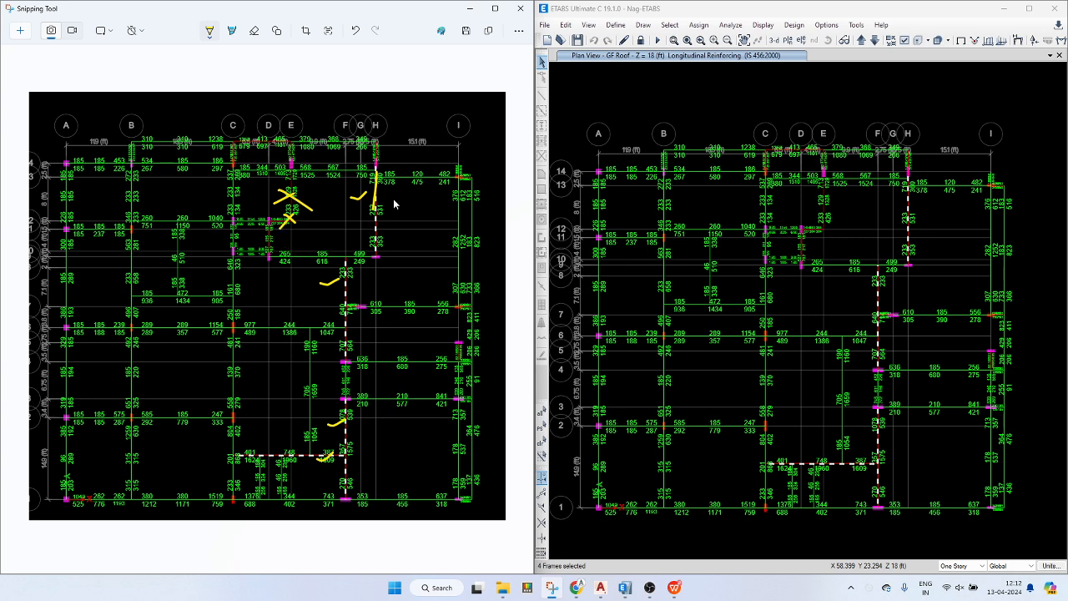
# - Unlock the model, discarding the analysis results, and clear the beam selection
pyautogui.click(641, 40)
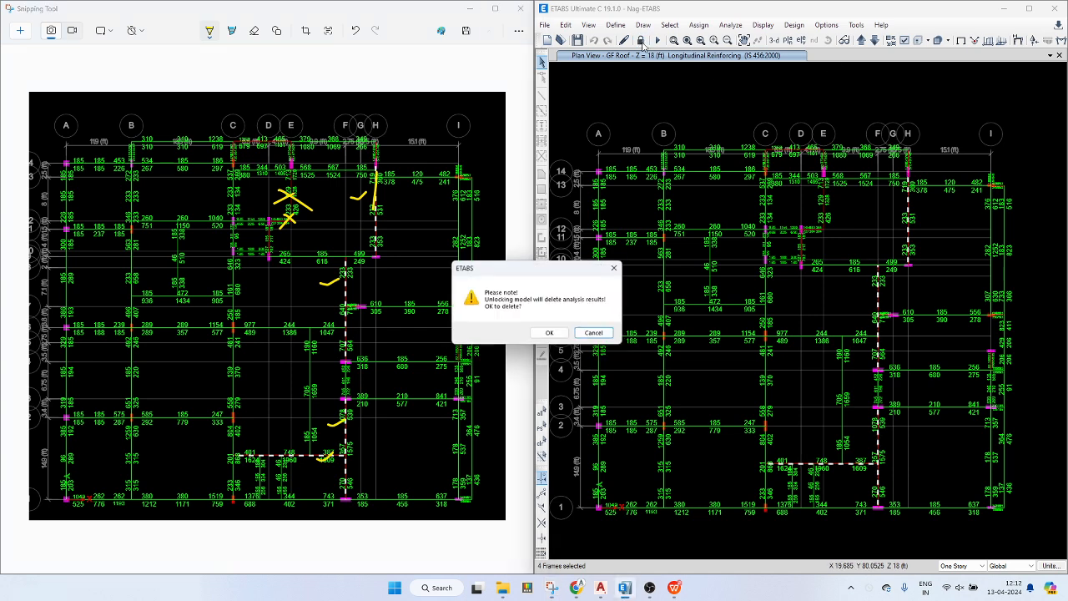
pyautogui.click(564, 338)
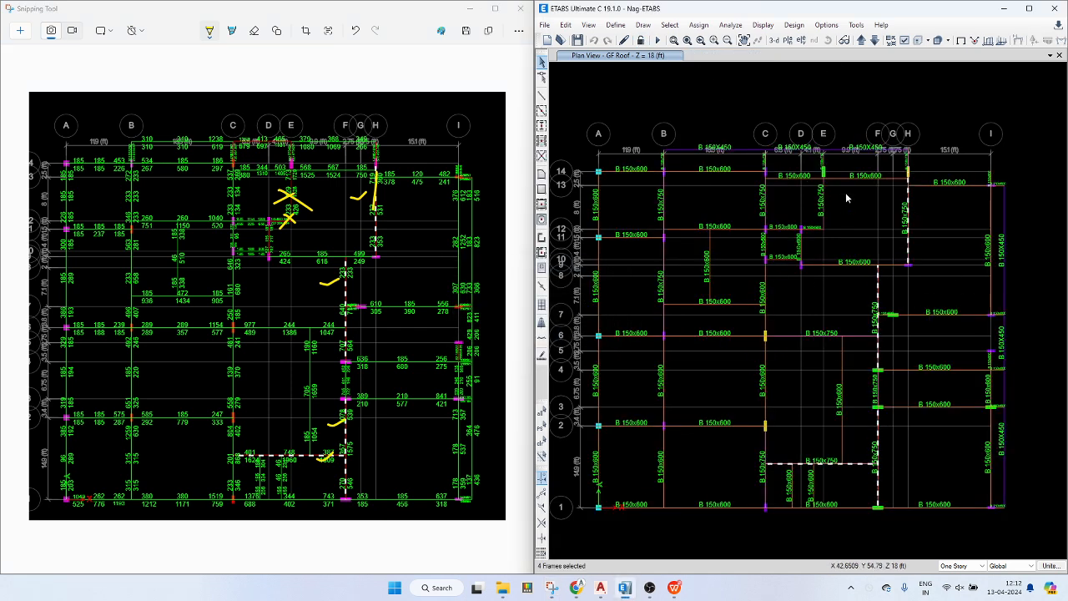
pyautogui.press('Escape')
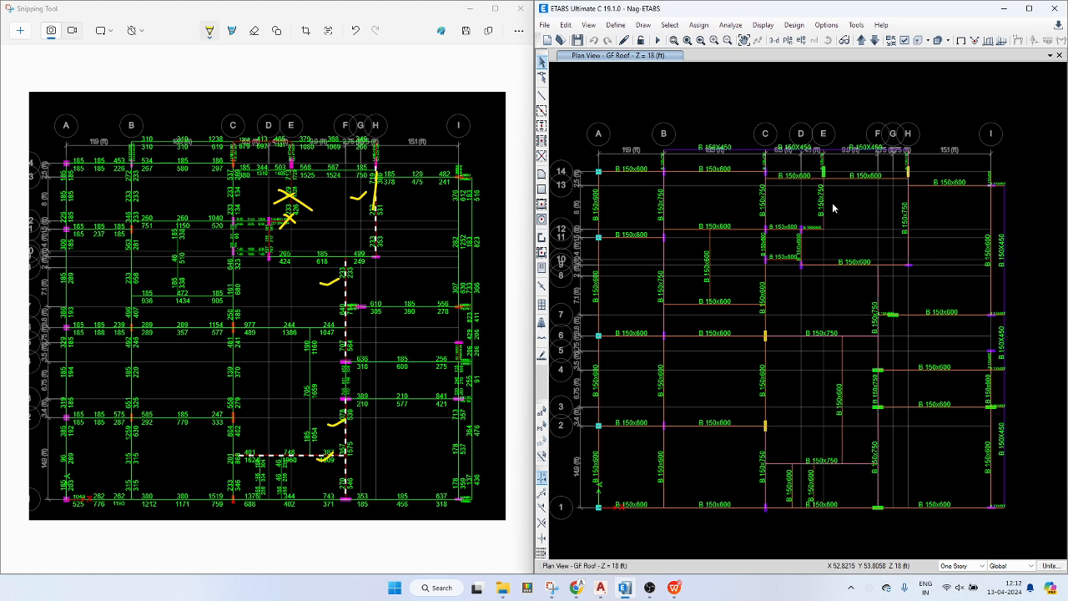
pyautogui.hotkey('ctrl', 'shift', 'f')
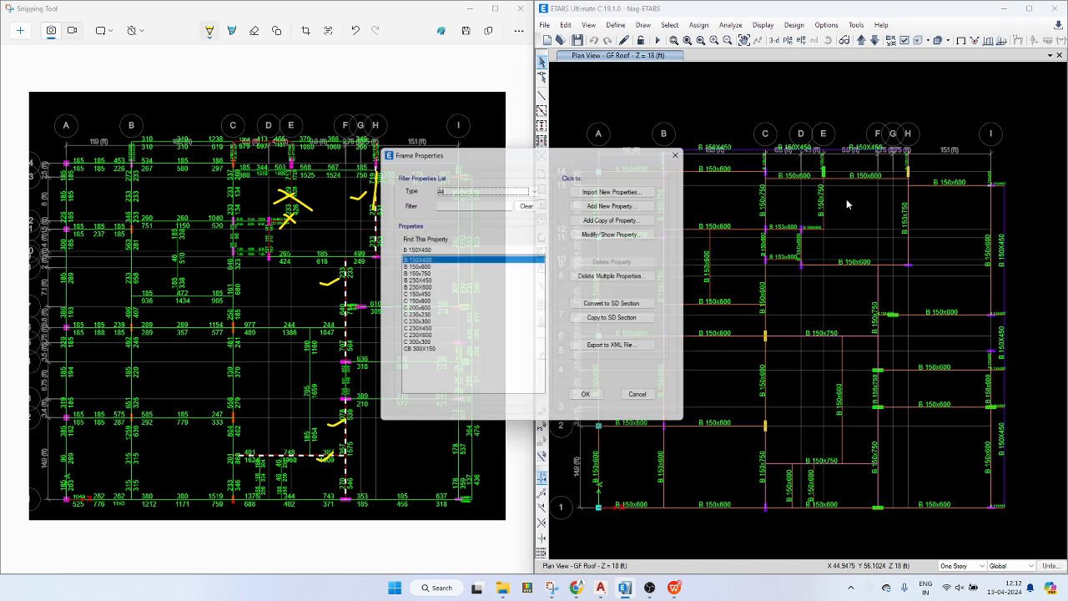
pyautogui.press('Escape')
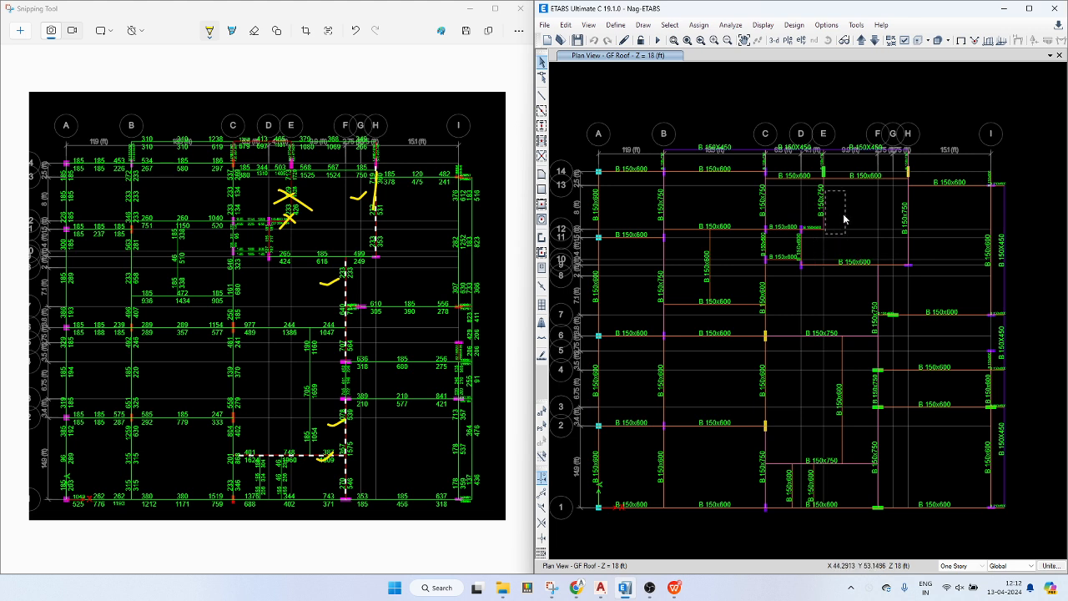
# - Delete the grid E beam and the short D–E beam on grid 12 across similar stories
pyautogui.click(971, 567)
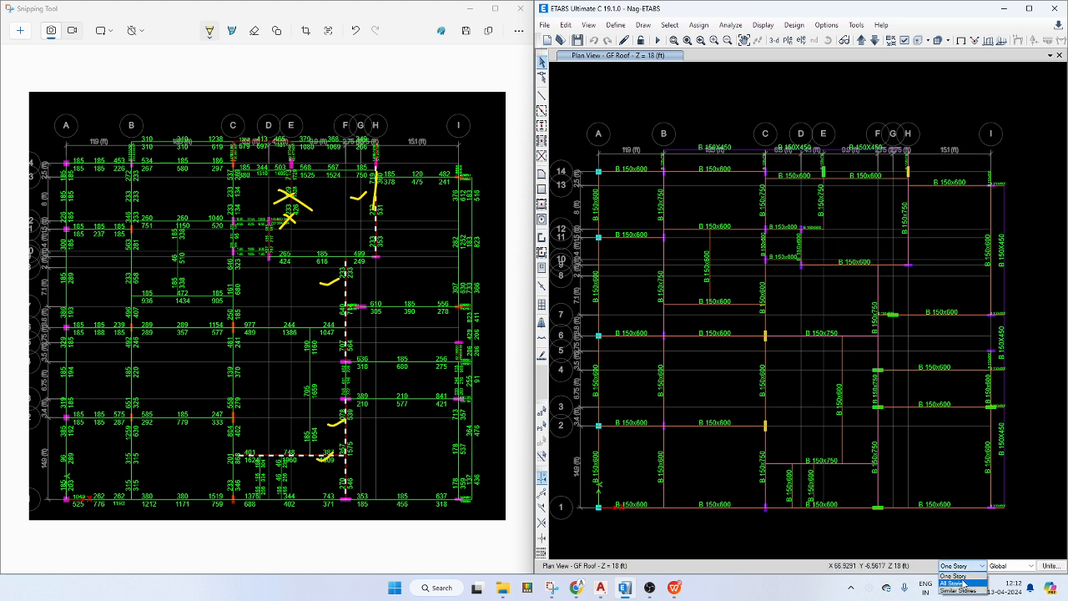
pyautogui.click(816, 240)
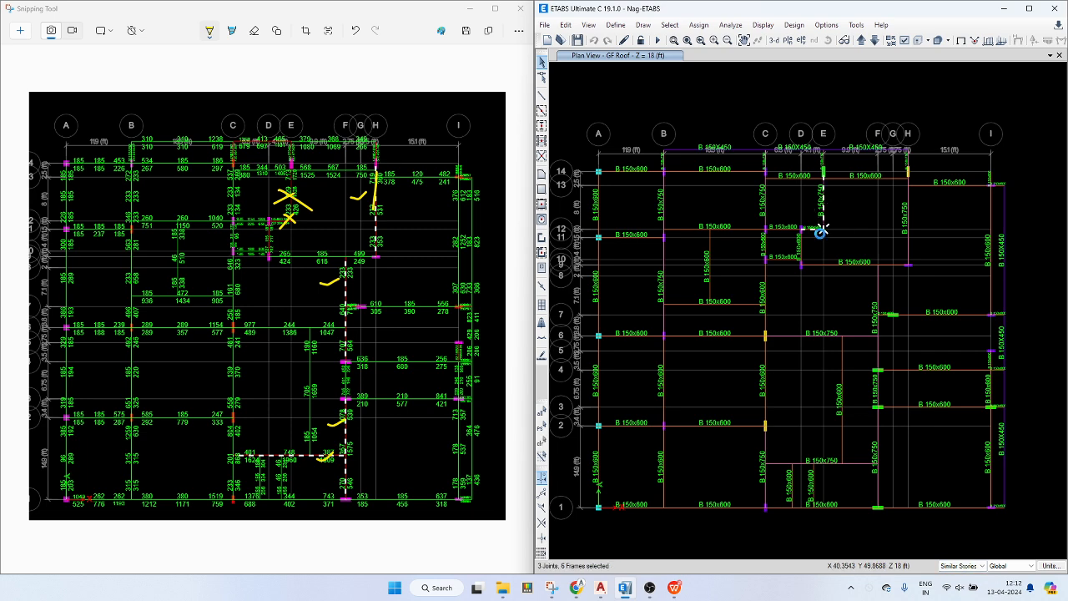
pyautogui.press('Delete')
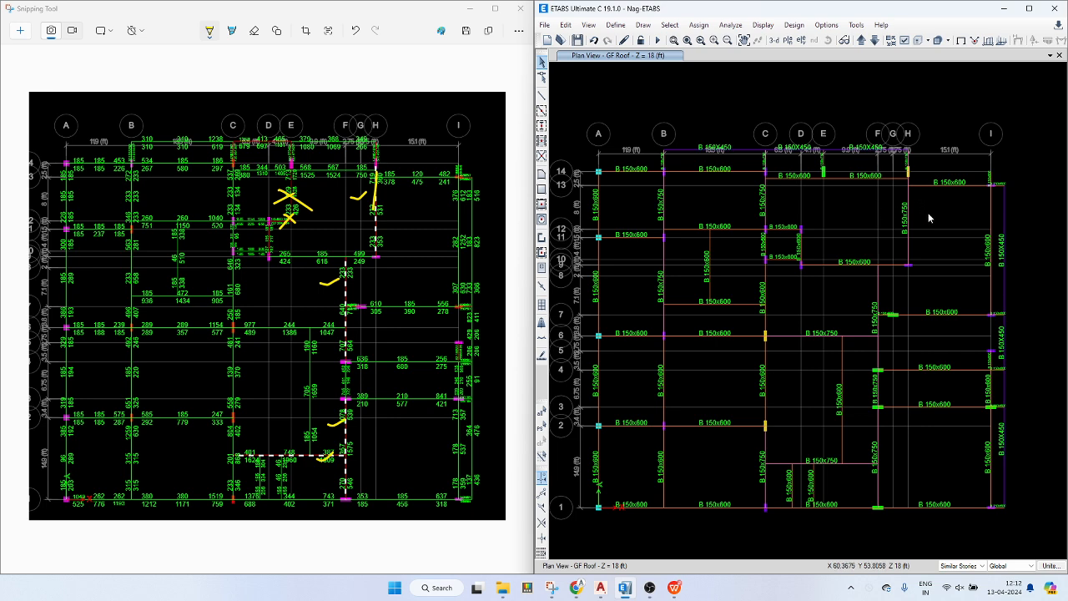
# - Select the grid H beam, the grid F beams, the C–F beam above grid 1 and the grid C beam between grids 1 and 2
pyautogui.click(905, 211)
pyautogui.scroll(3, 921, 182)
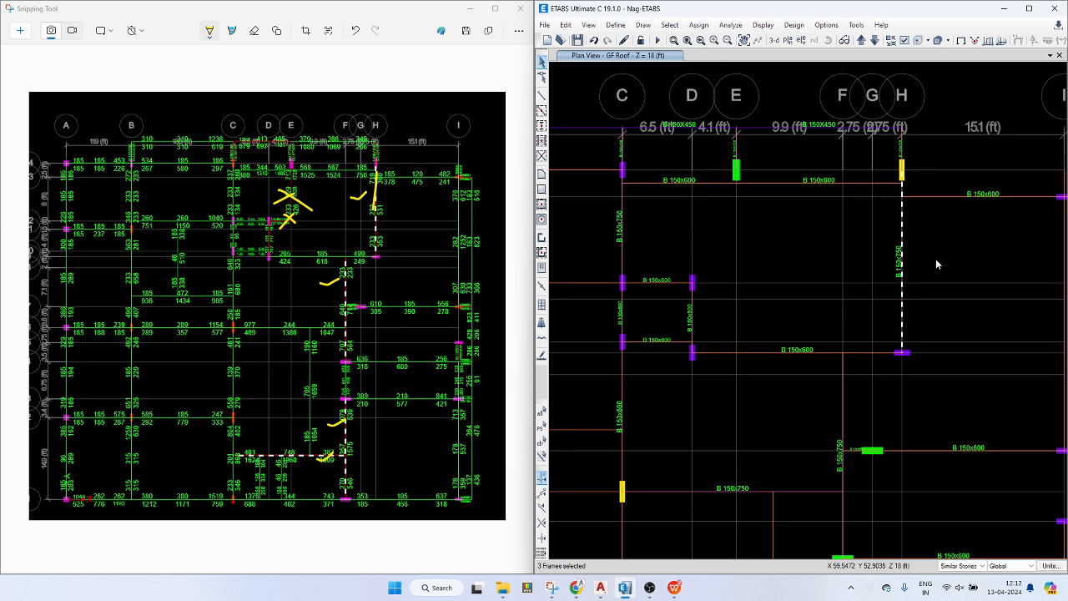
pyautogui.moveTo(936, 259)
pyautogui.mouseDown(button='middle')
pyautogui.moveTo(933, 248)
pyautogui.moveTo(935, 258)
pyautogui.mouseUp(button='middle')
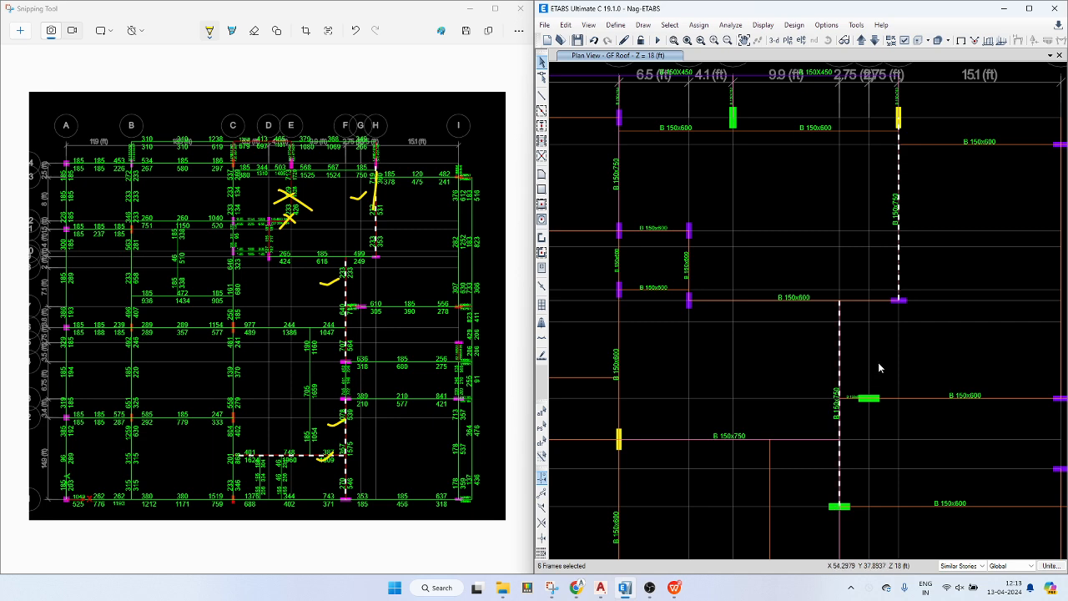
pyautogui.scroll(-3, 880, 356)
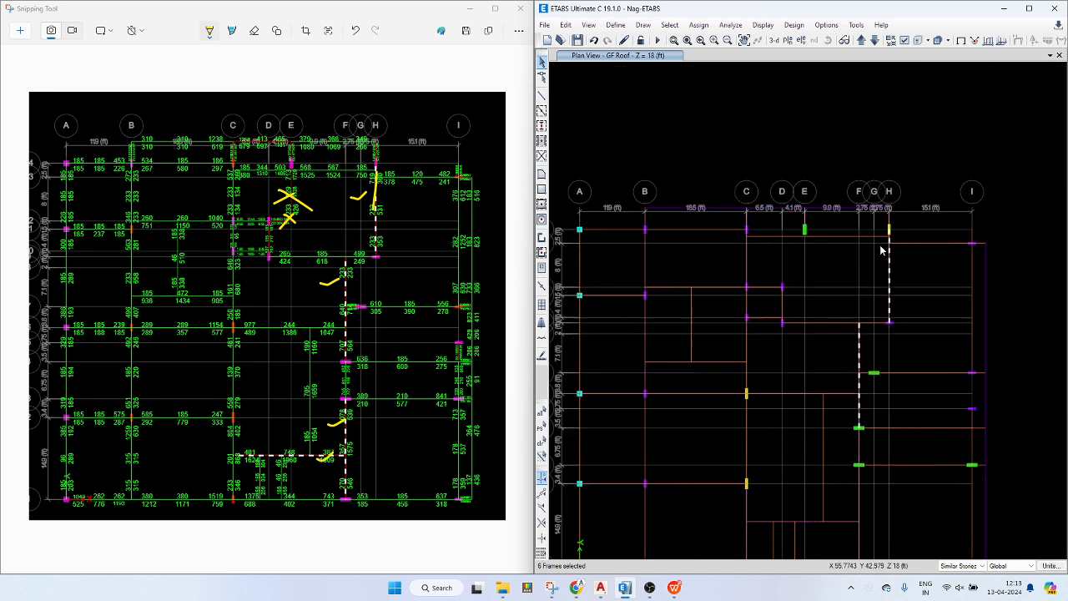
pyautogui.click(853, 358)
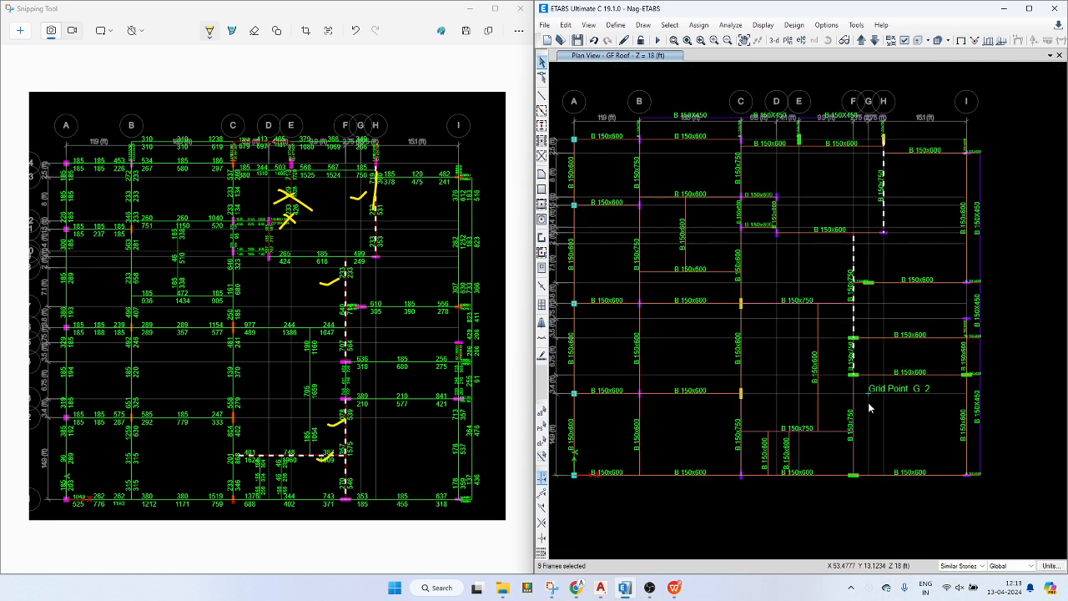
pyautogui.moveTo(868, 403); pyautogui.dragTo(840, 415)
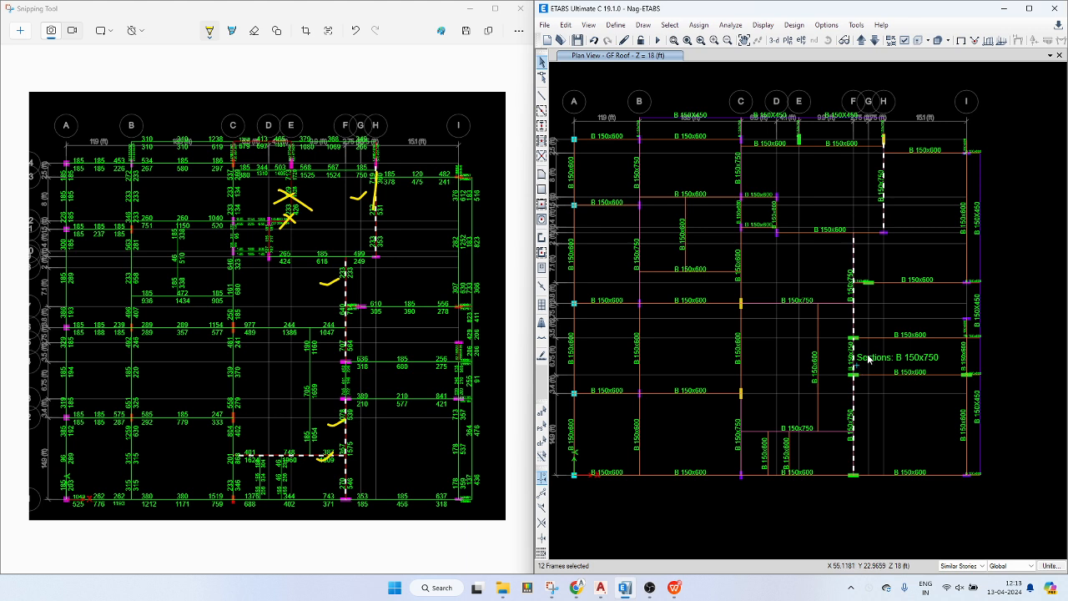
pyautogui.click(835, 431)
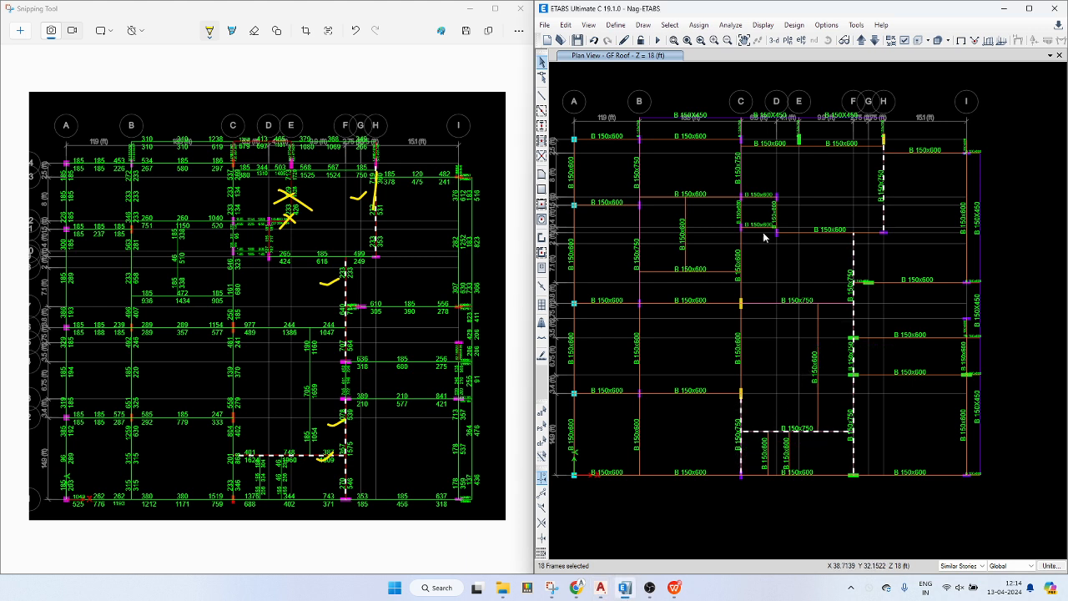
pyautogui.hotkey('alt', 'Tab')
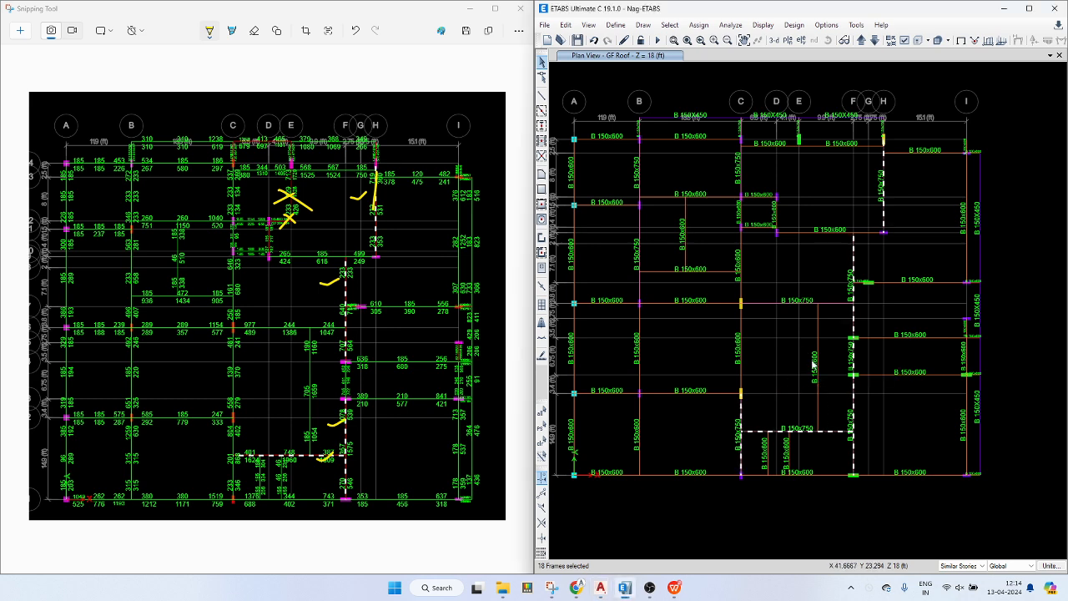
# - Assign the B 230X450 frame section to the selected beams
pyautogui.hotkey('ctrl', 'shift', 'f')
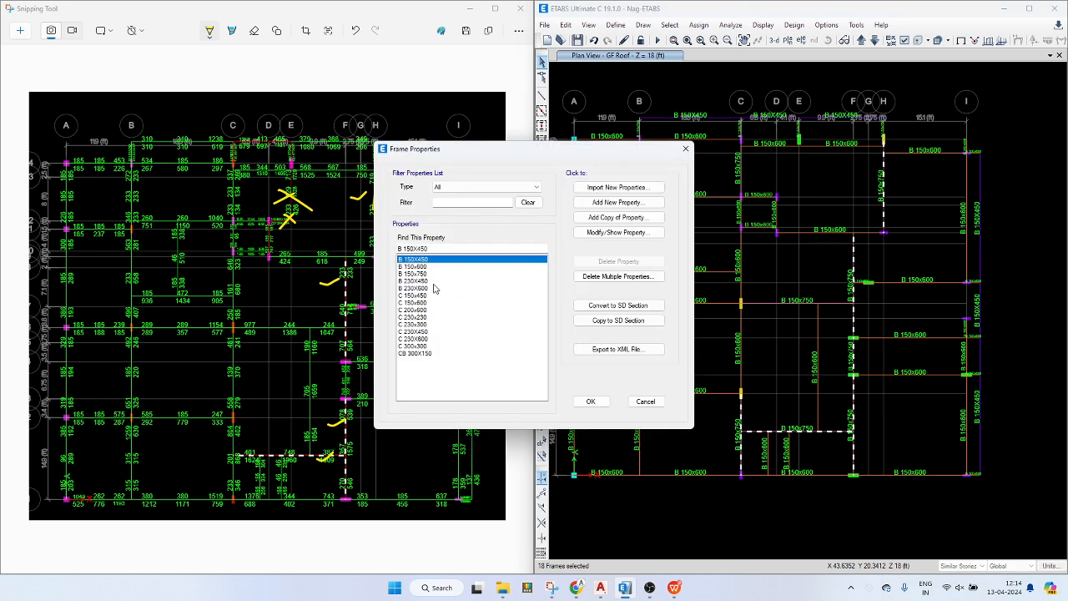
pyautogui.press('Escape')
pyautogui.hotkey('ctrl', 'f')
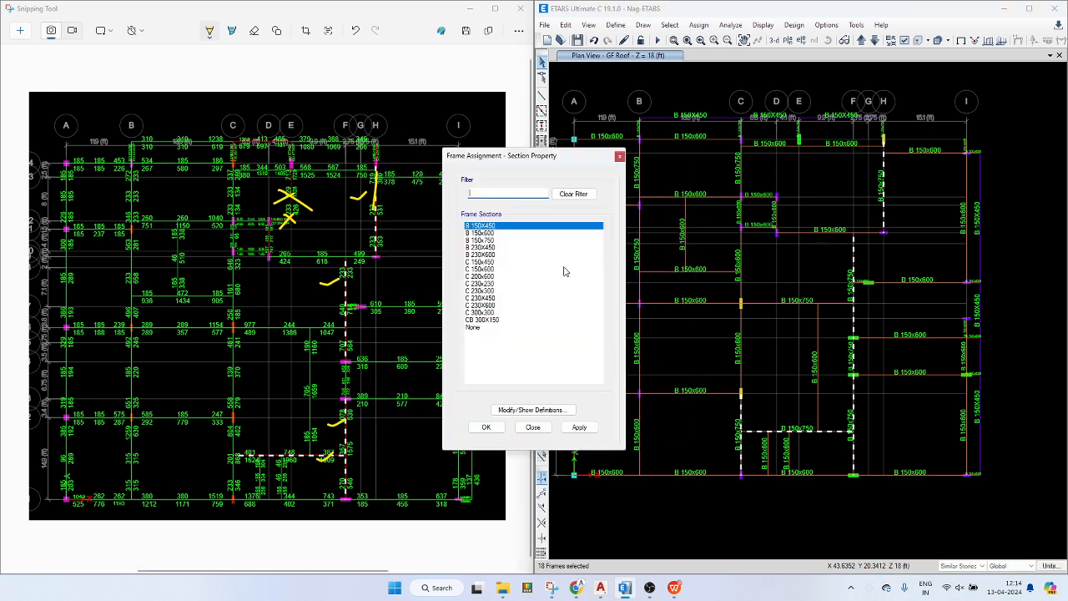
pyautogui.click(492, 248)
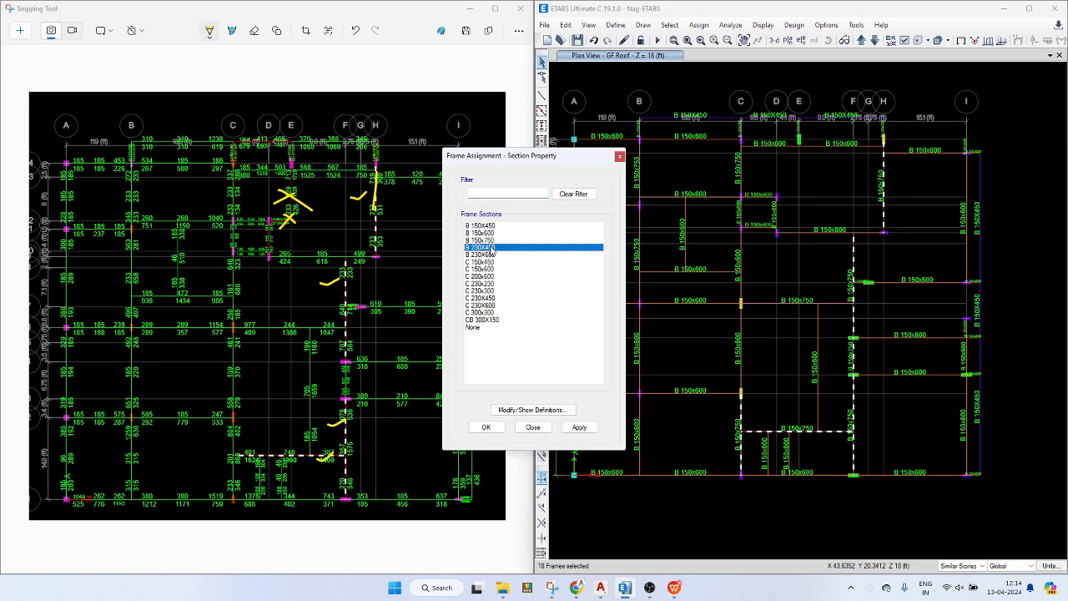
pyautogui.click(574, 430)
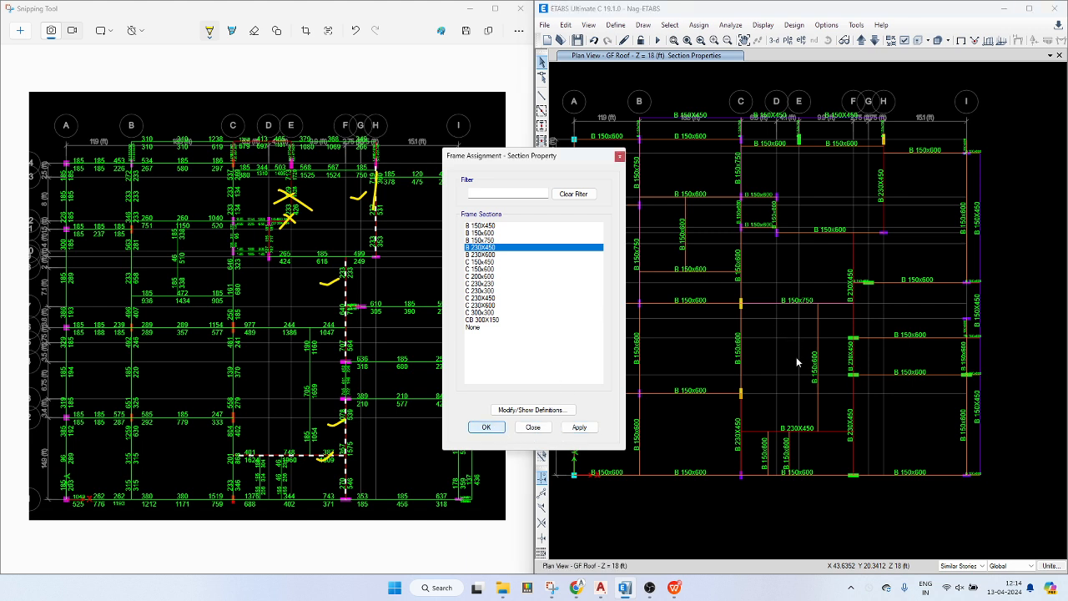
pyautogui.press('Escape')
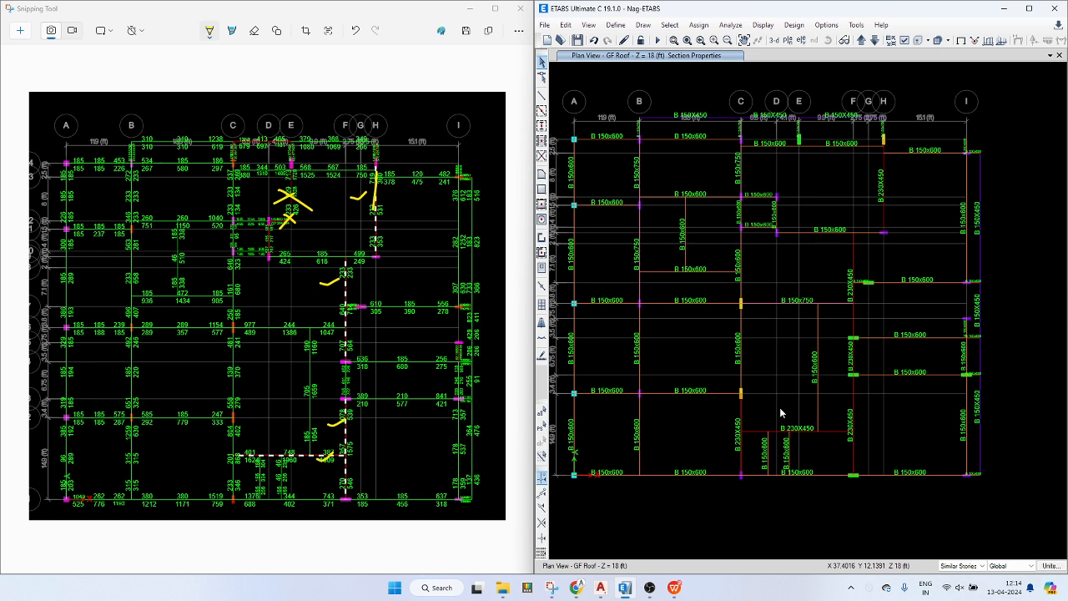
# - Change the display color of the B 230X450 frame section to cyan
pyautogui.hotkey('ctrl', 'shift', 'f')
pyautogui.click(427, 281)
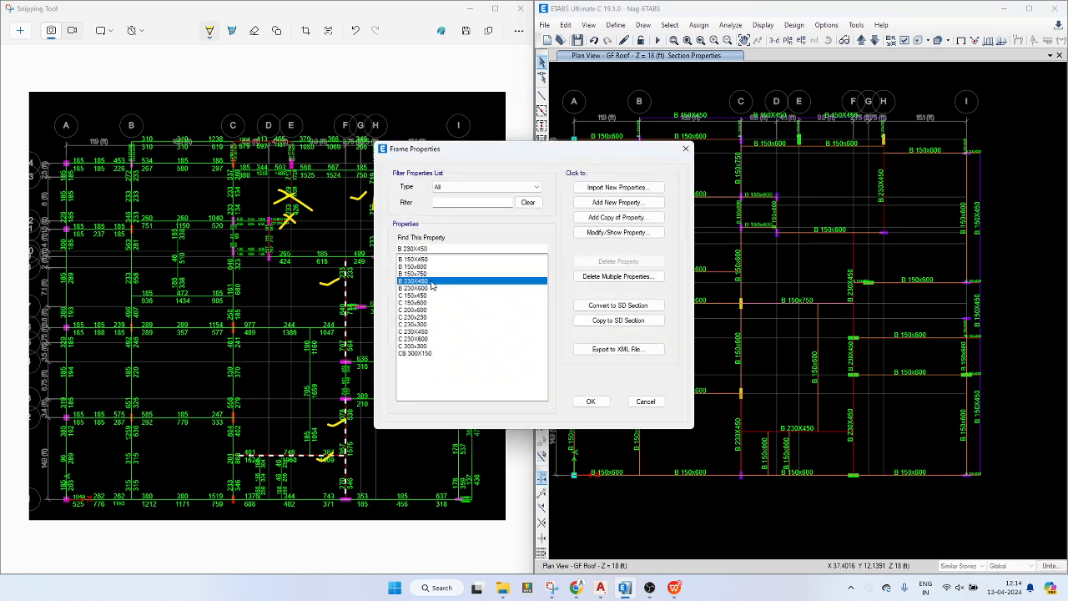
pyautogui.click(617, 232)
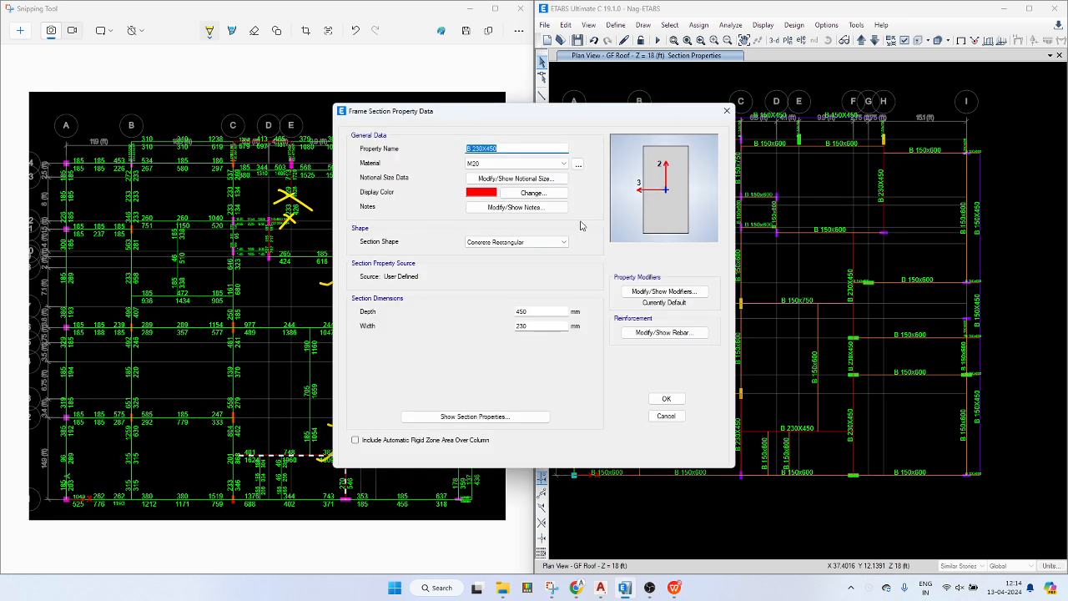
pyautogui.click(532, 194)
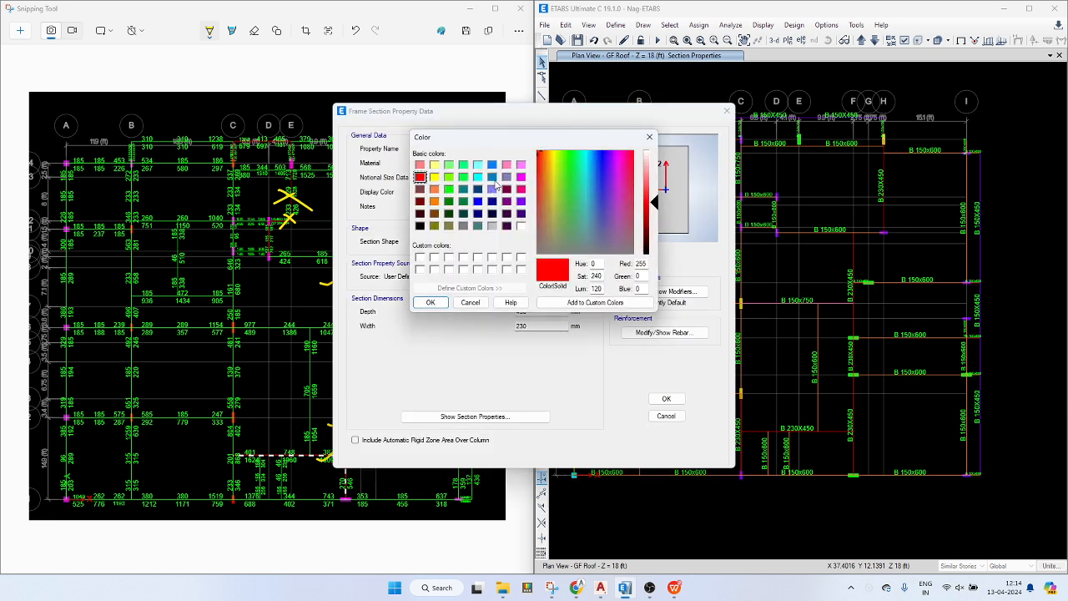
pyautogui.click(477, 177)
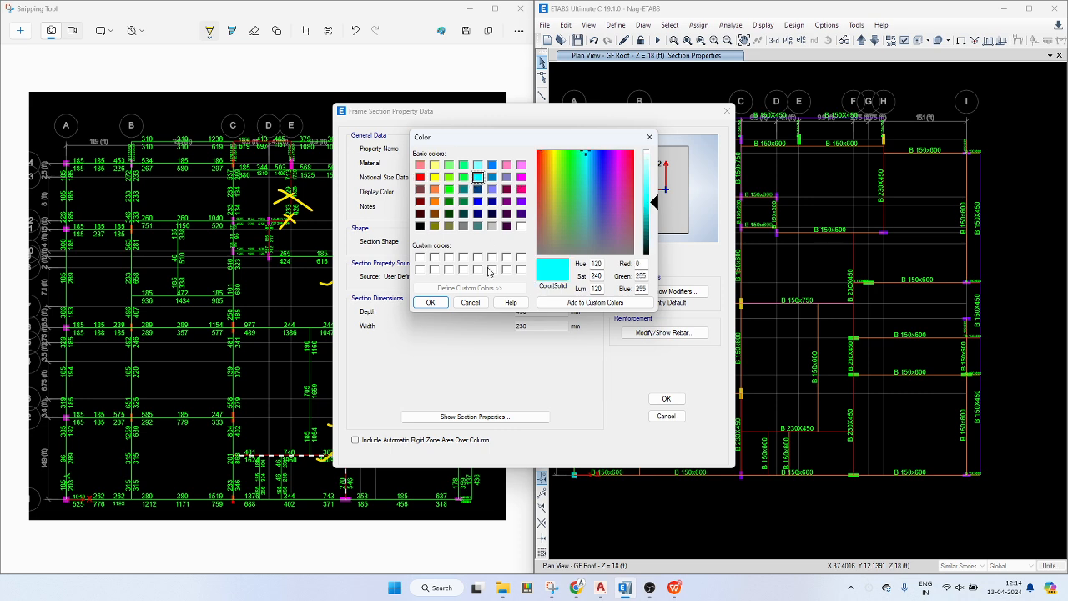
pyautogui.click(431, 302)
pyautogui.click(665, 399)
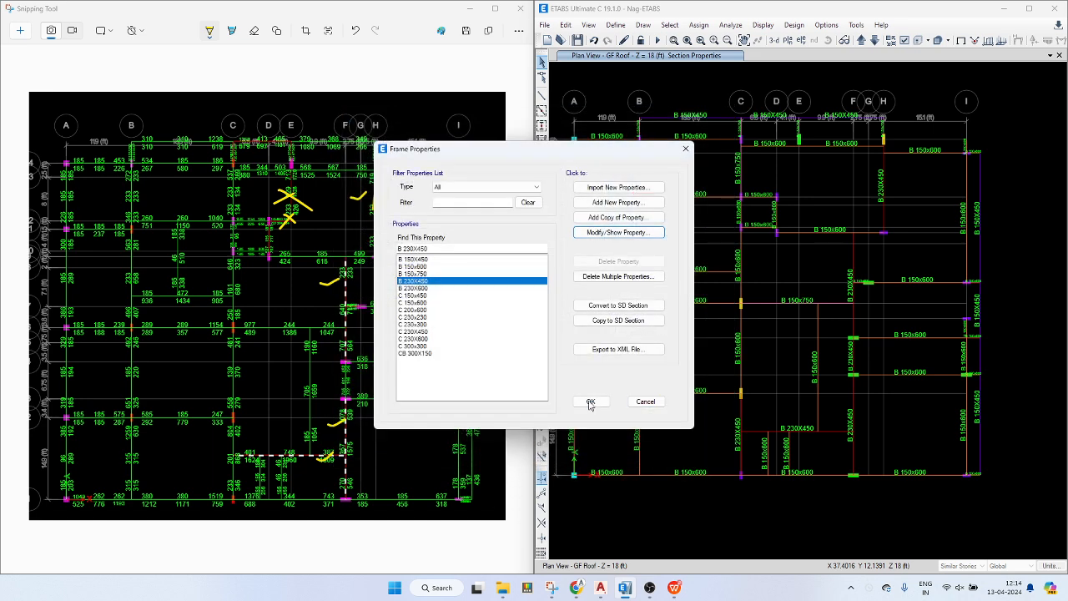
pyautogui.click(590, 402)
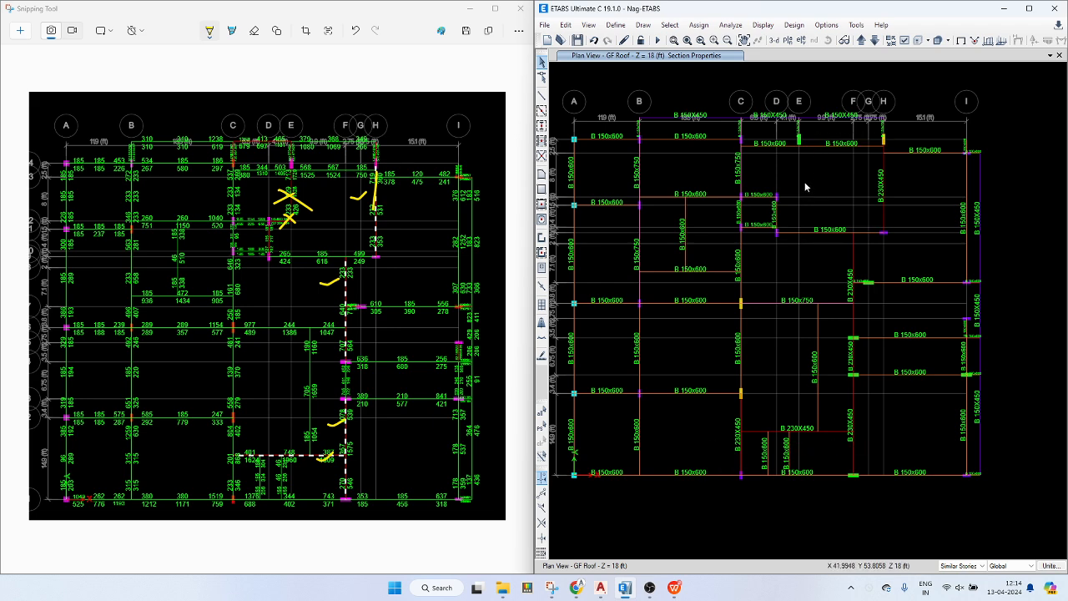
# - Save the model and run the analysis
pyautogui.click(578, 40)
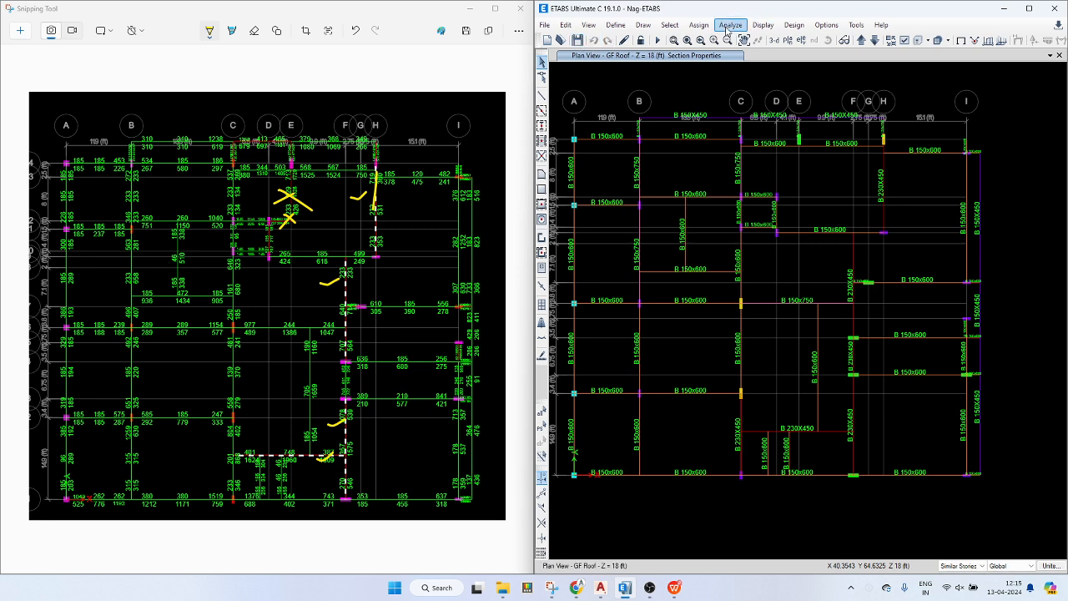
pyautogui.click(731, 24)
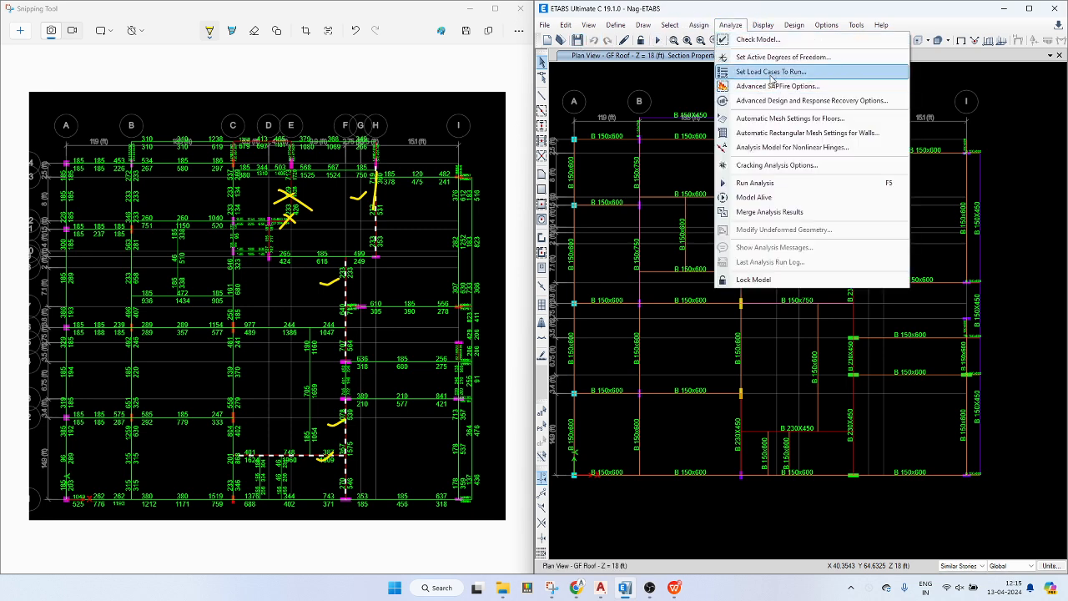
pyautogui.click(800, 181)
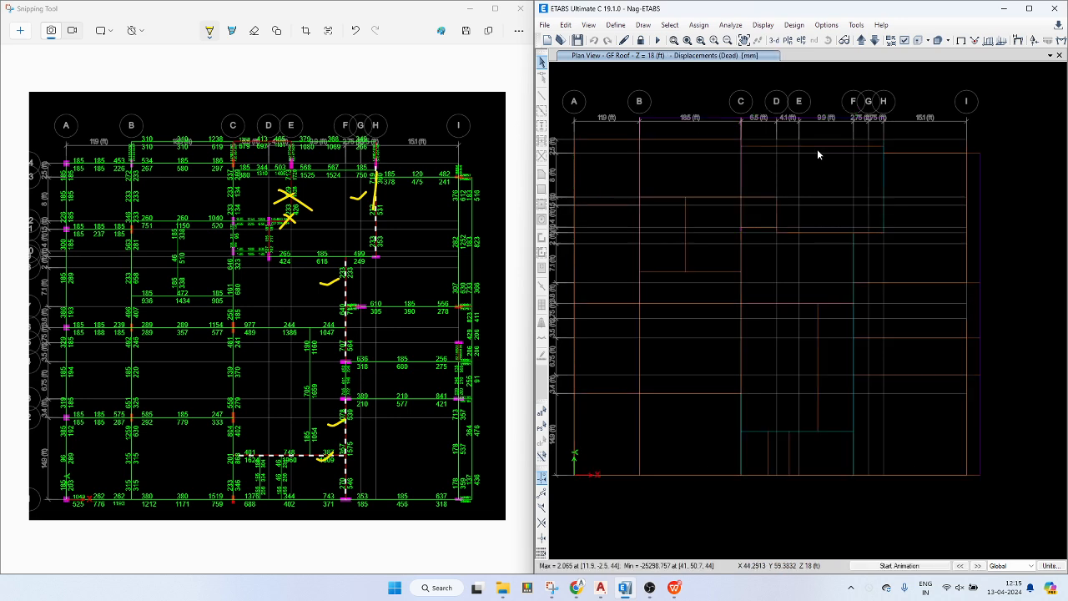
# - Run the concrete frame design check on the analyzed model
pyautogui.click(795, 25)
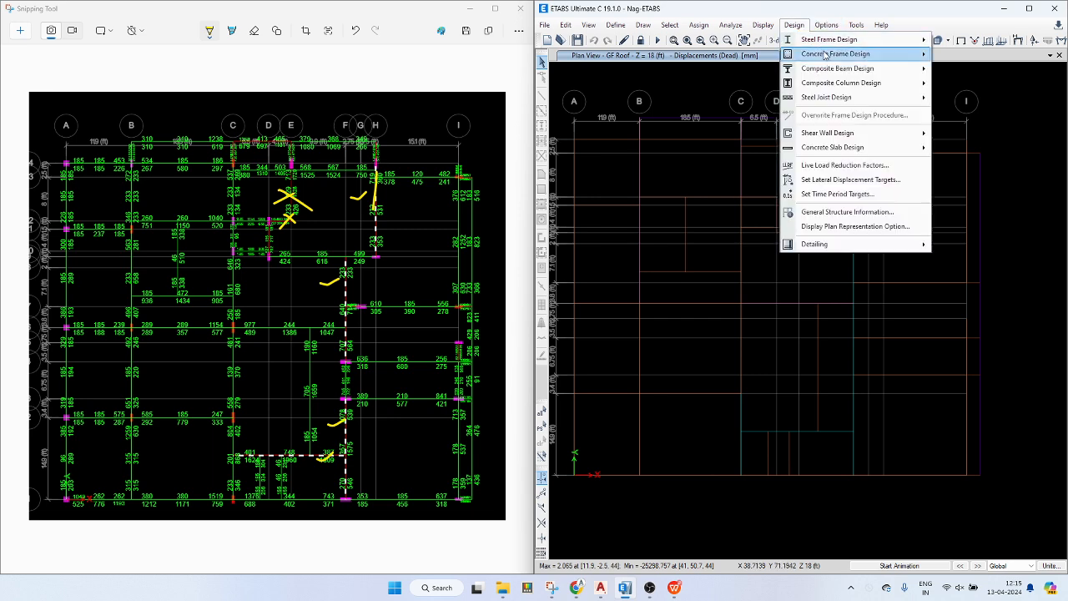
pyautogui.moveTo(825, 55)
pyautogui.click(675, 126)
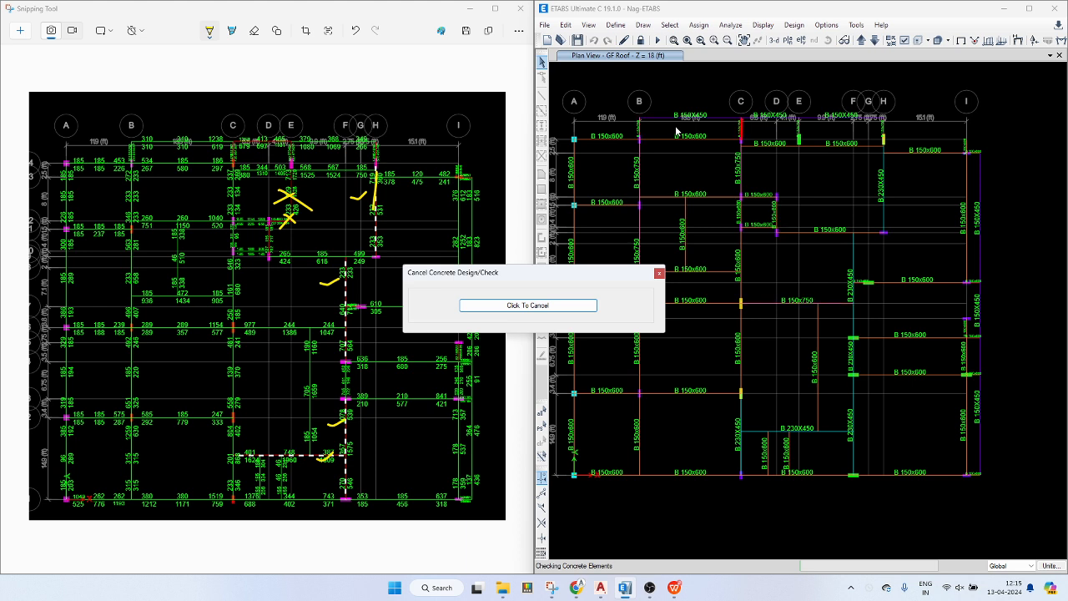
pyautogui.click(601, 588)
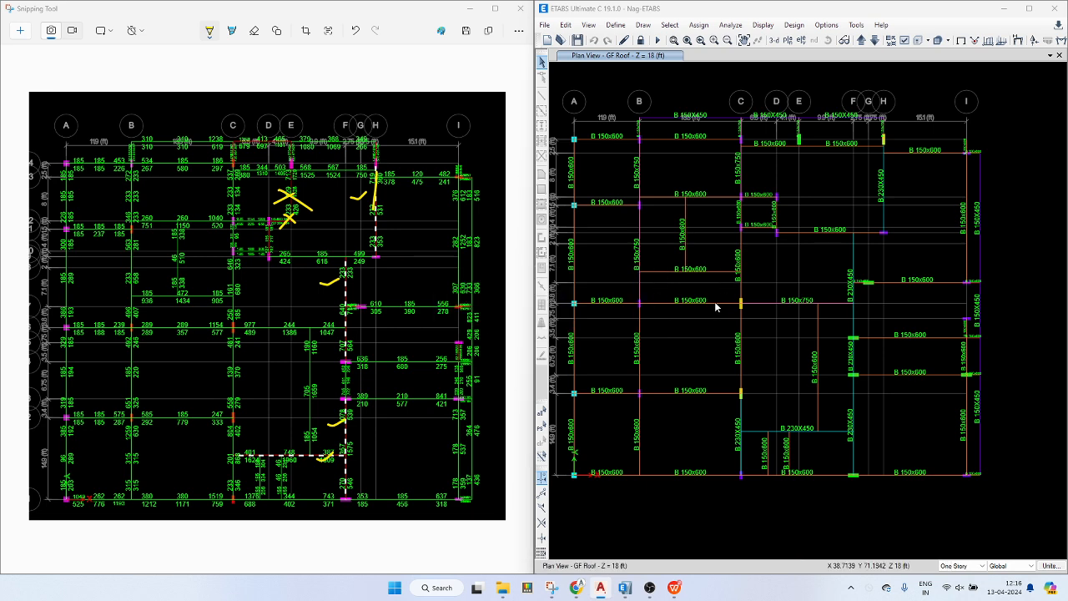
# - Examine the longitudinal reinforcing on the GF Roof beams, including the design details of the B 150x750 beam on grid C
pyautogui.moveTo(766, 308)
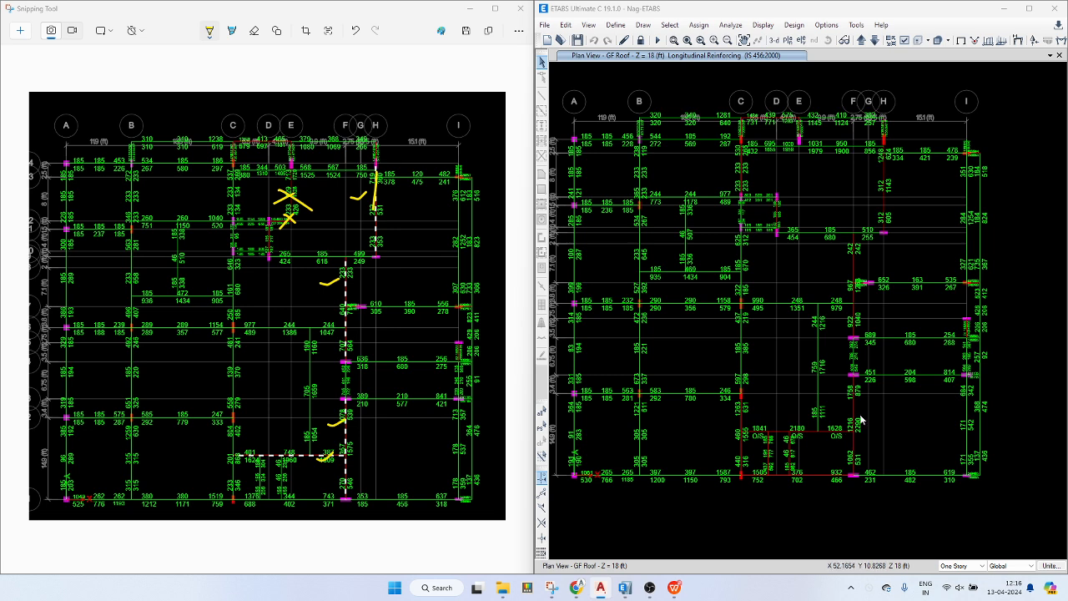
pyautogui.moveTo(855, 409)
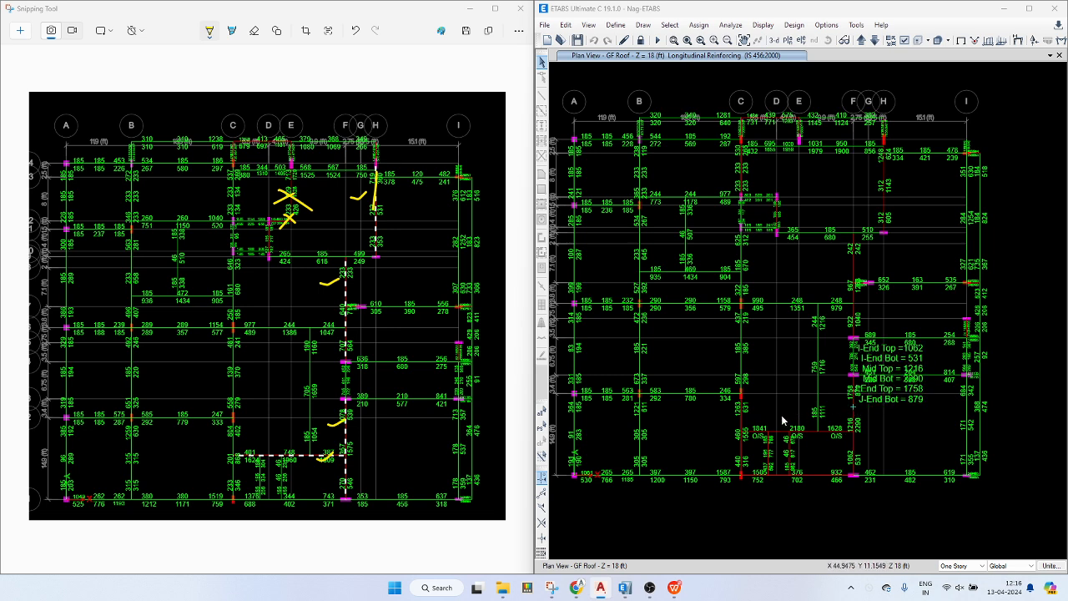
pyautogui.moveTo(846, 376); pyautogui.dragTo(844, 367, button='middle')
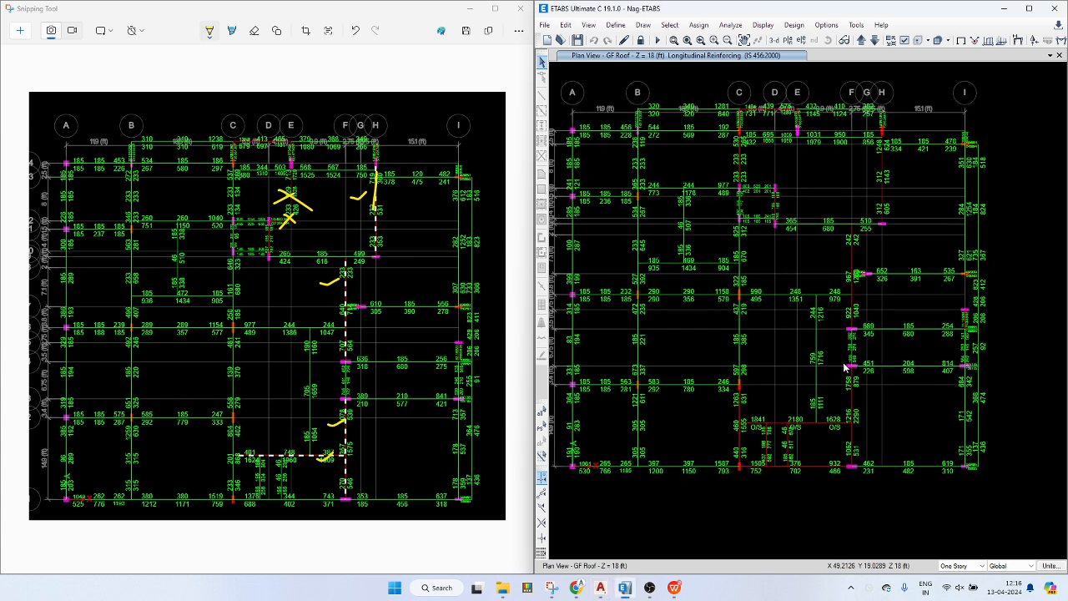
pyautogui.rightClick(743, 159)
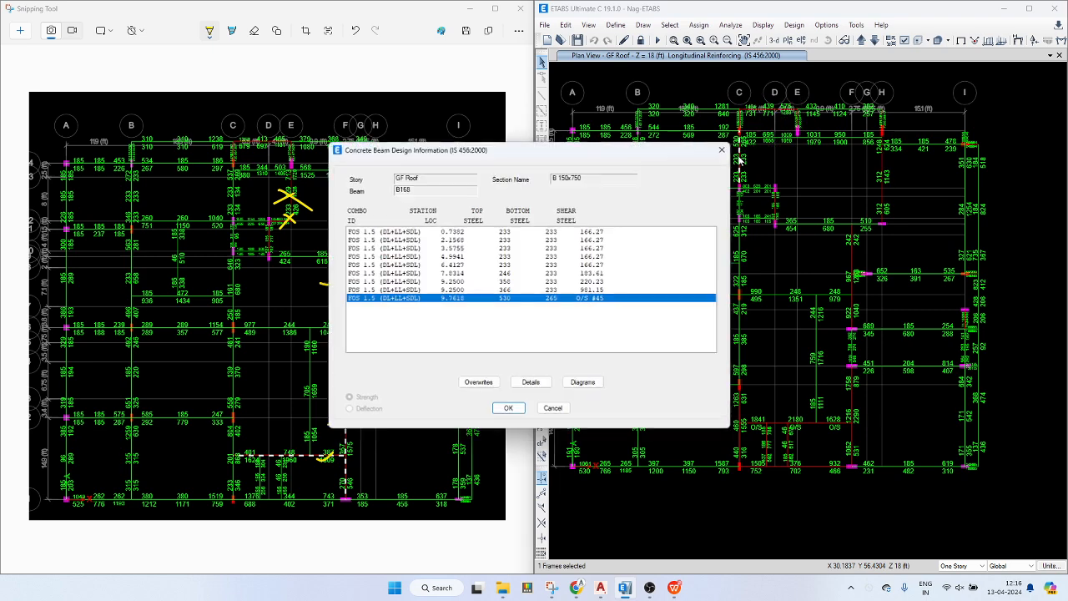
pyautogui.click(720, 152)
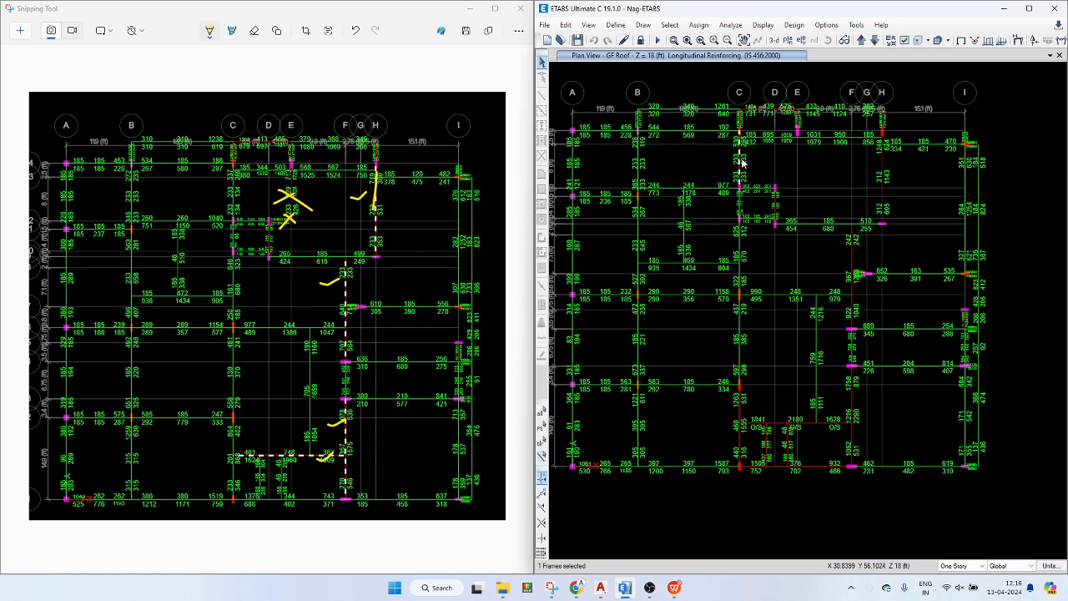
pyautogui.rightClick(743, 164)
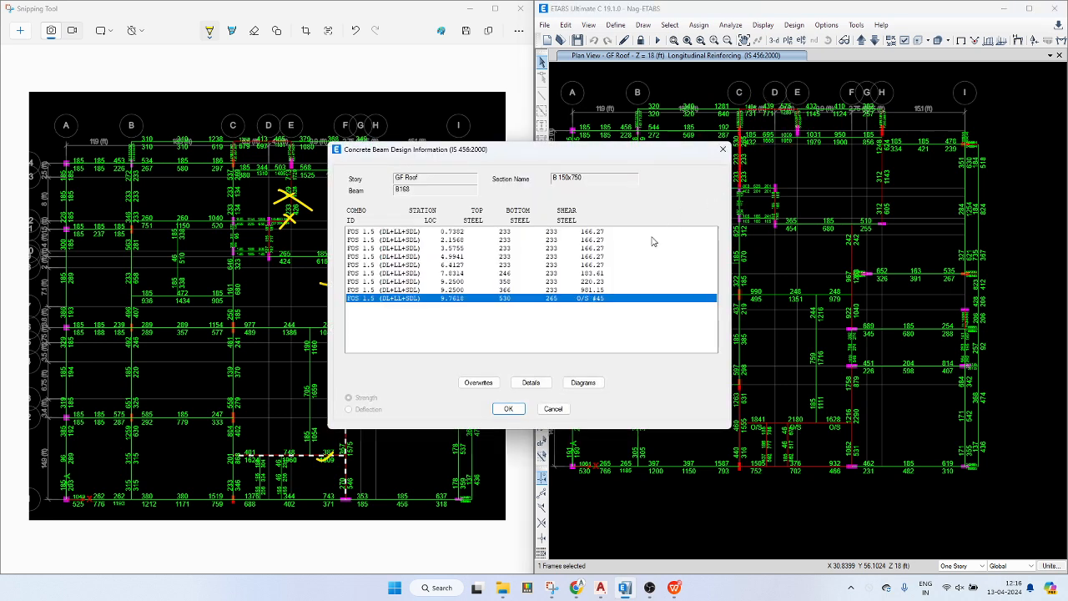
pyautogui.click(729, 141)
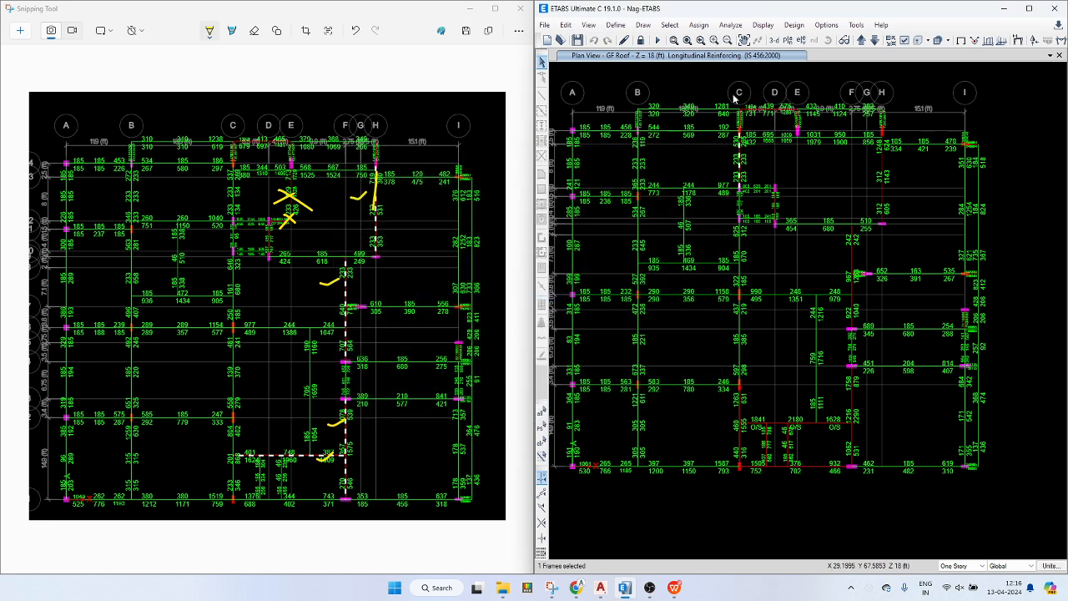
pyautogui.moveTo(736, 110)
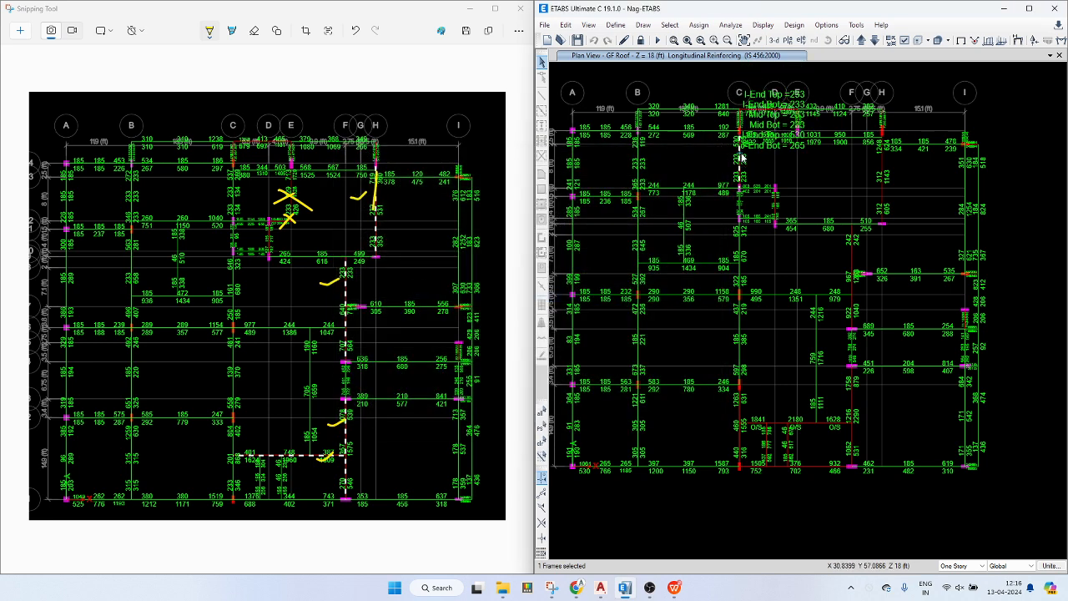
pyautogui.moveTo(881, 159)
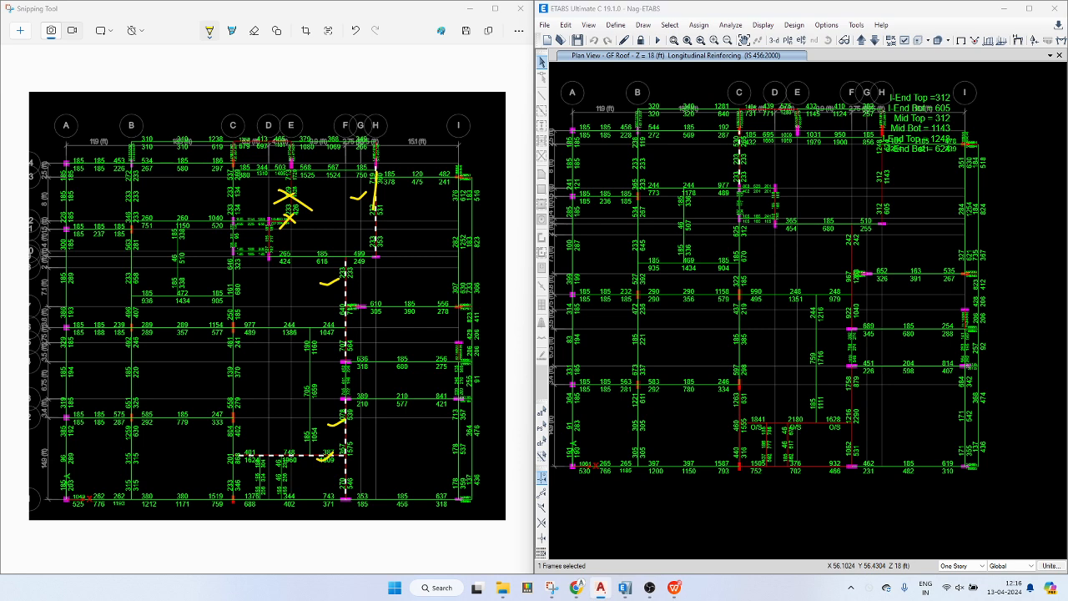
pyautogui.moveTo(768, 141)
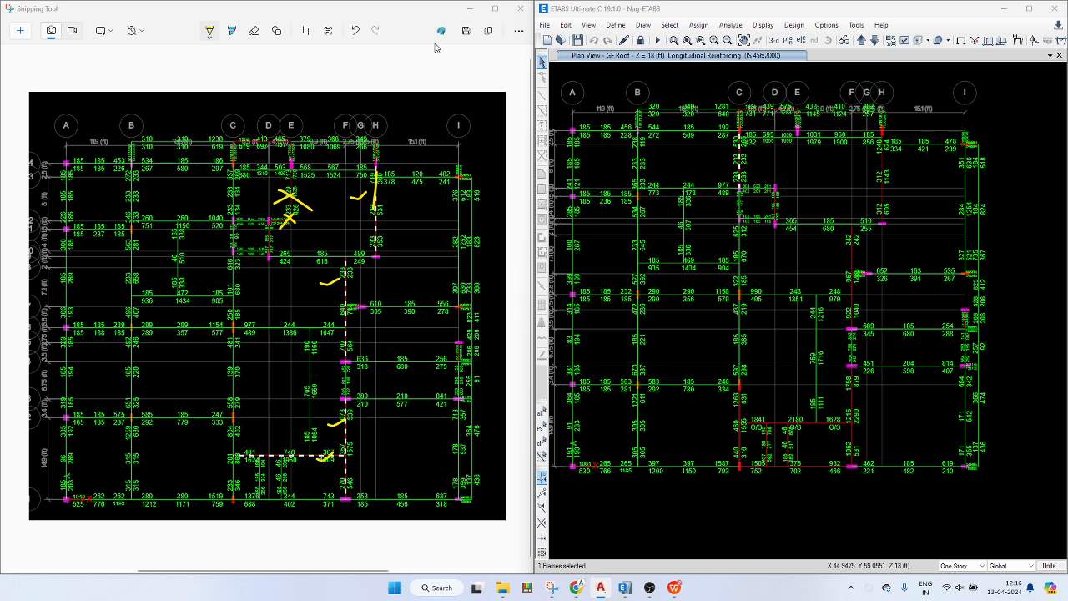
# - Check the design details of the grid 1 beam between grids C and F, and deselect that beam
pyautogui.click(640, 40)
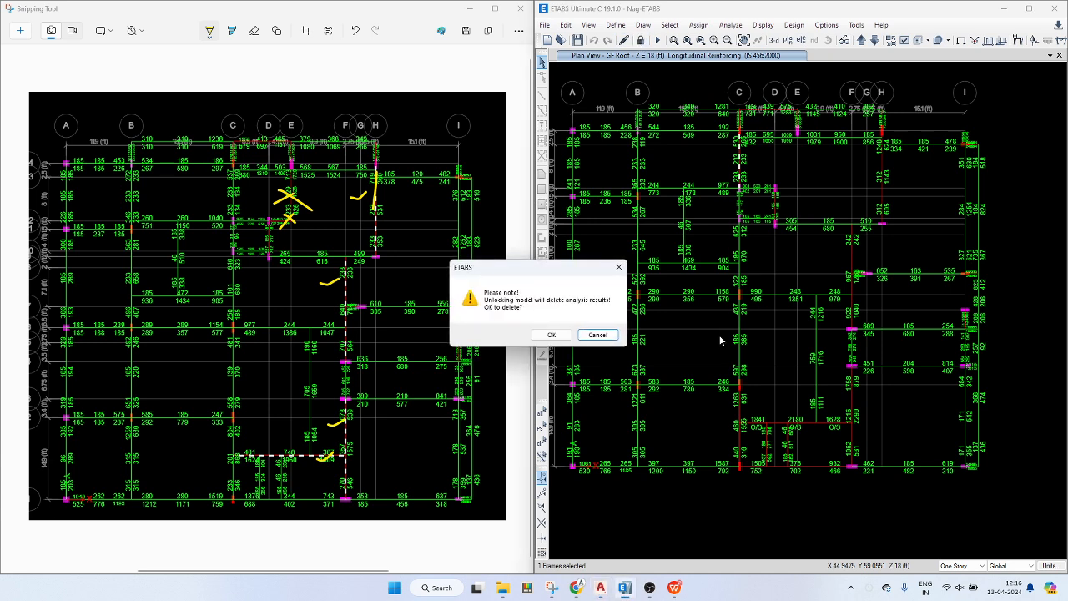
pyautogui.click(552, 334)
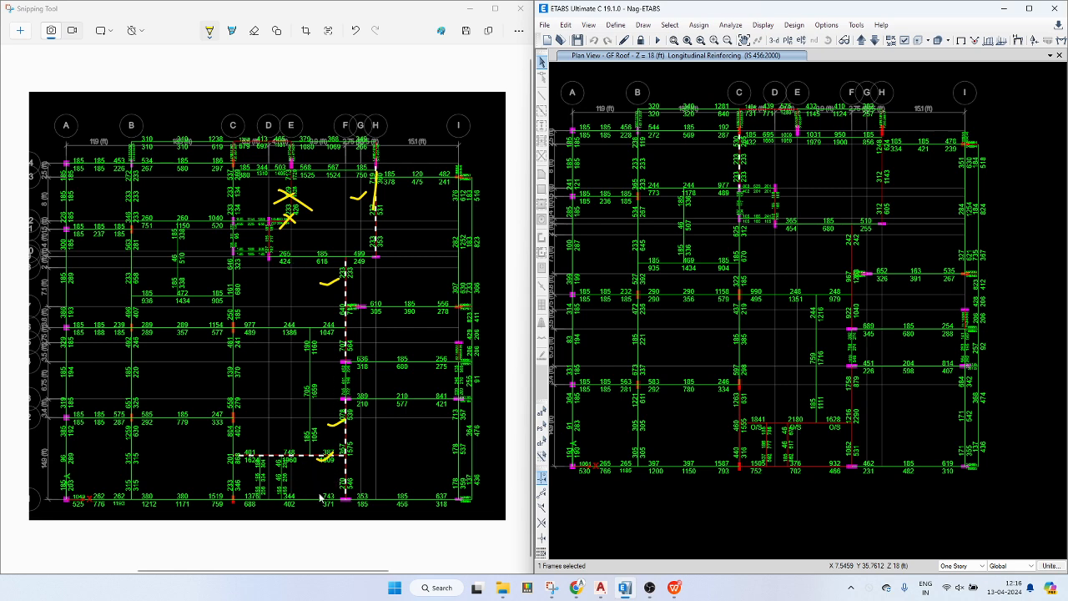
pyautogui.rightClick(822, 470)
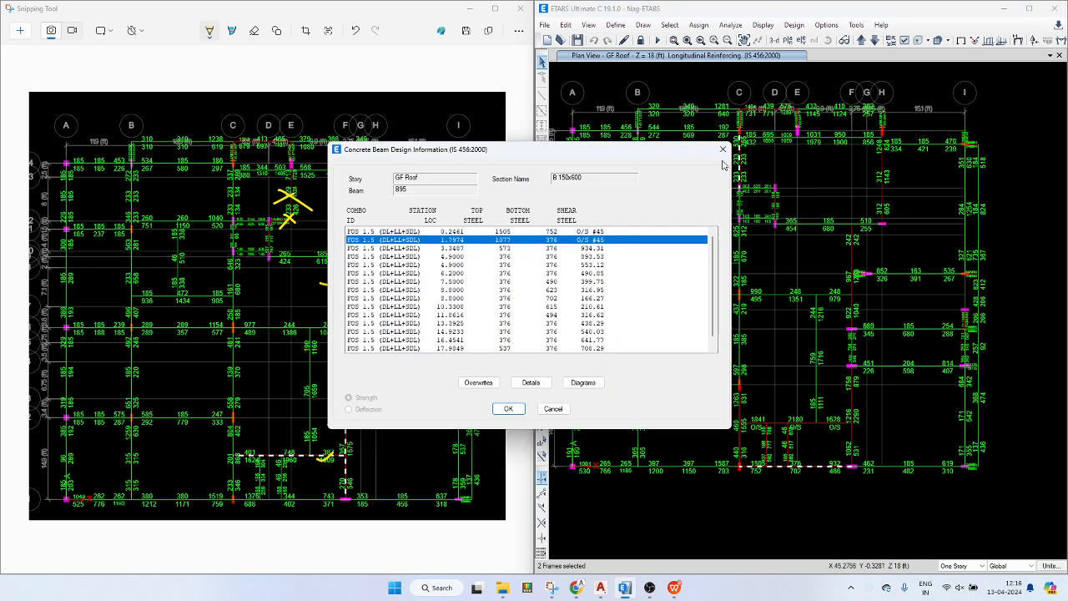
pyautogui.press('Escape')
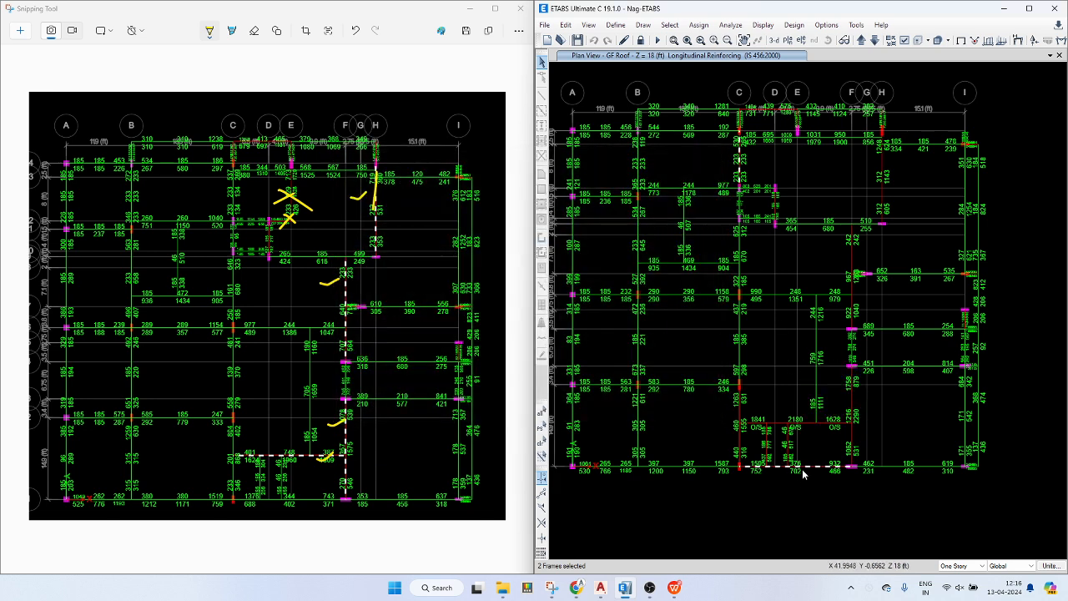
pyautogui.click(799, 465)
# - Unlock the model, discarding the analysis results, and set plan edits to apply to Similar Stories
pyautogui.click(640, 42)
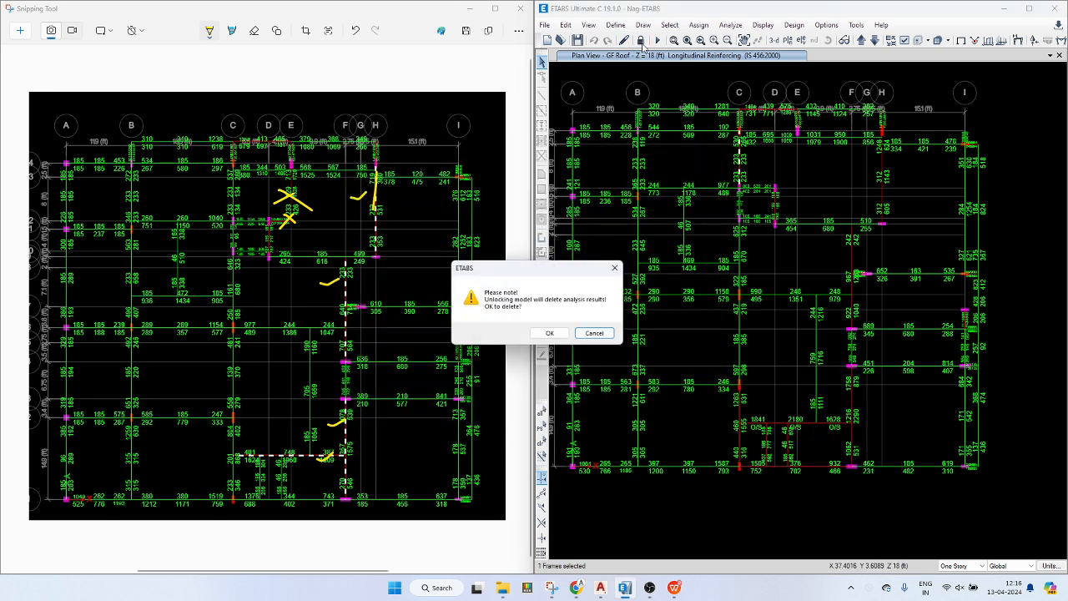
pyautogui.click(551, 334)
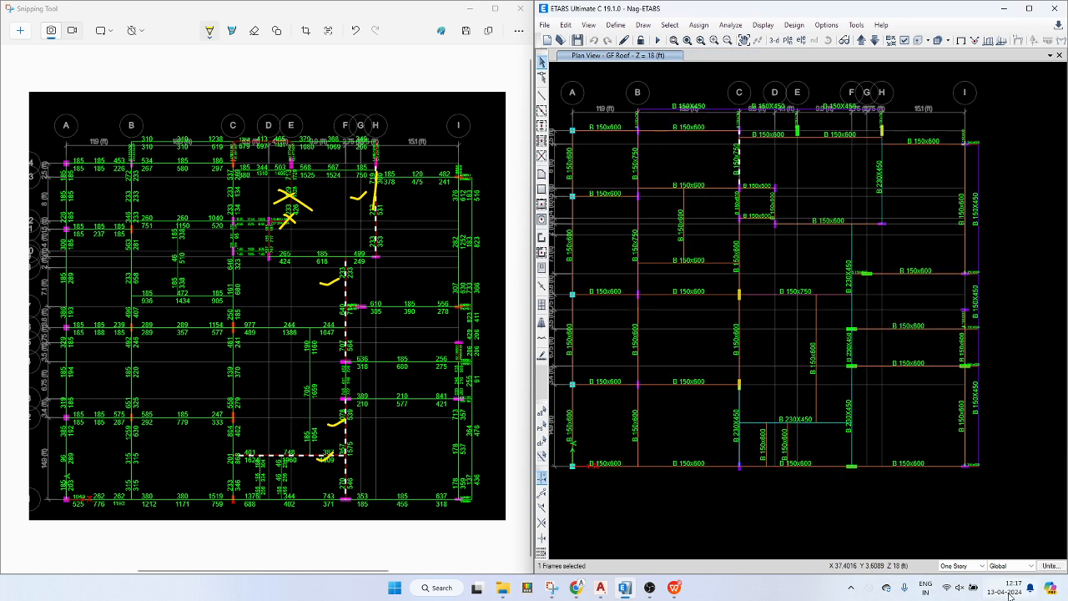
pyautogui.click(962, 566)
pyautogui.click(968, 590)
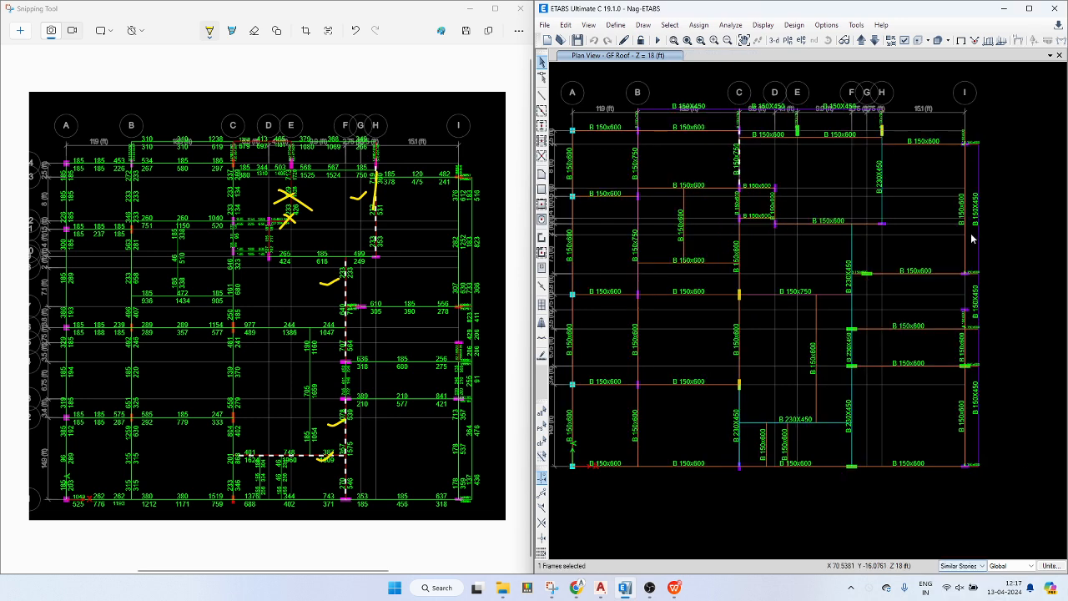
# - Replicate the beam between grids C and H, with the selected grid C beam, by dy 1.25 ft, deleting the original objects
pyautogui.click(851, 137)
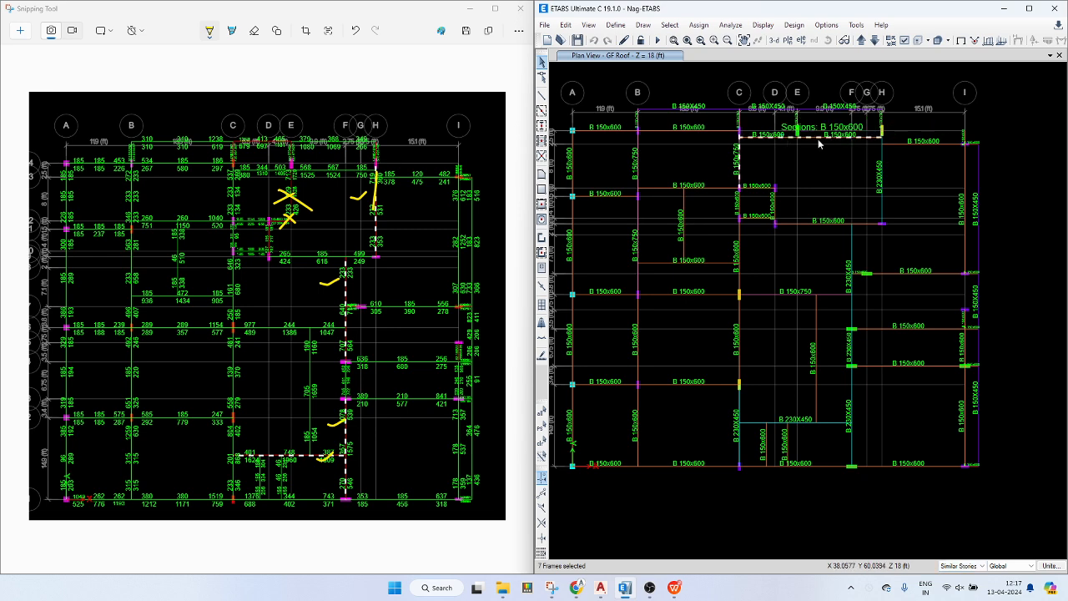
pyautogui.scroll(2, 819, 144)
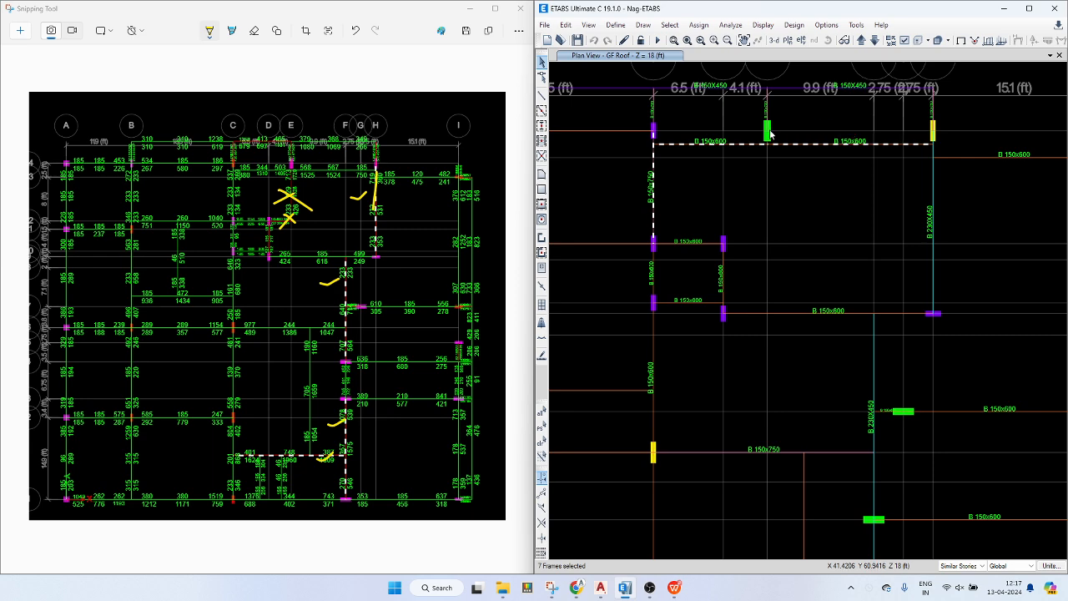
pyautogui.hotkey('ctrl', 'r')
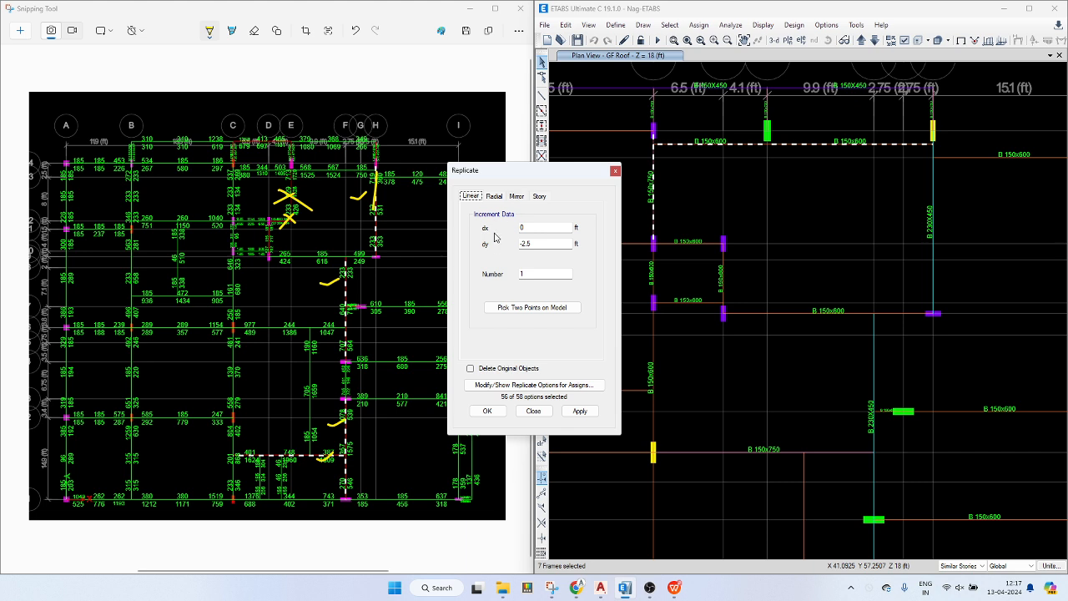
pyautogui.click(515, 307)
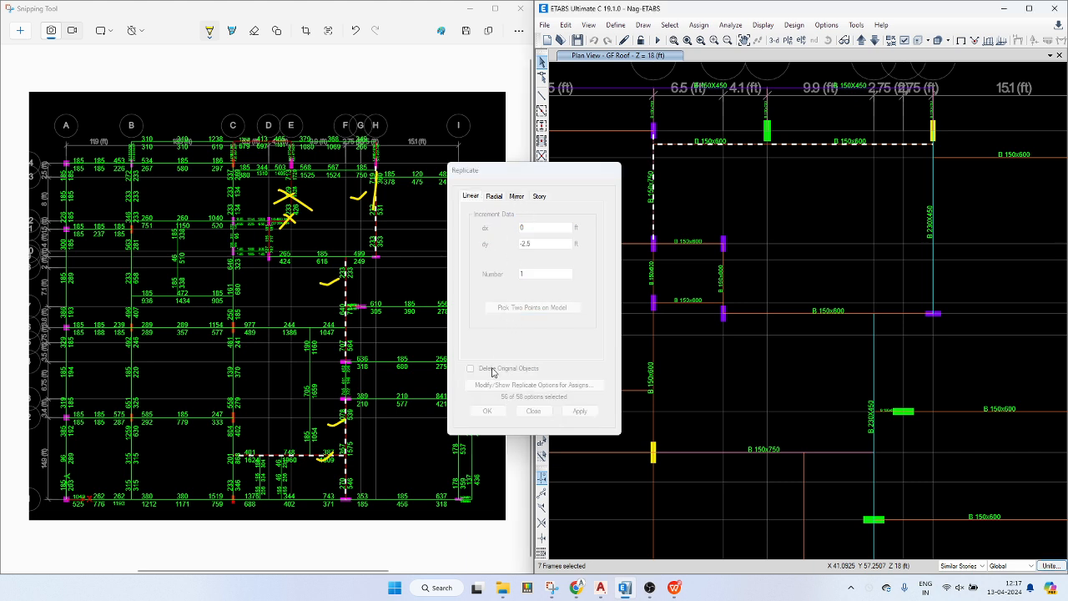
pyautogui.click(768, 145)
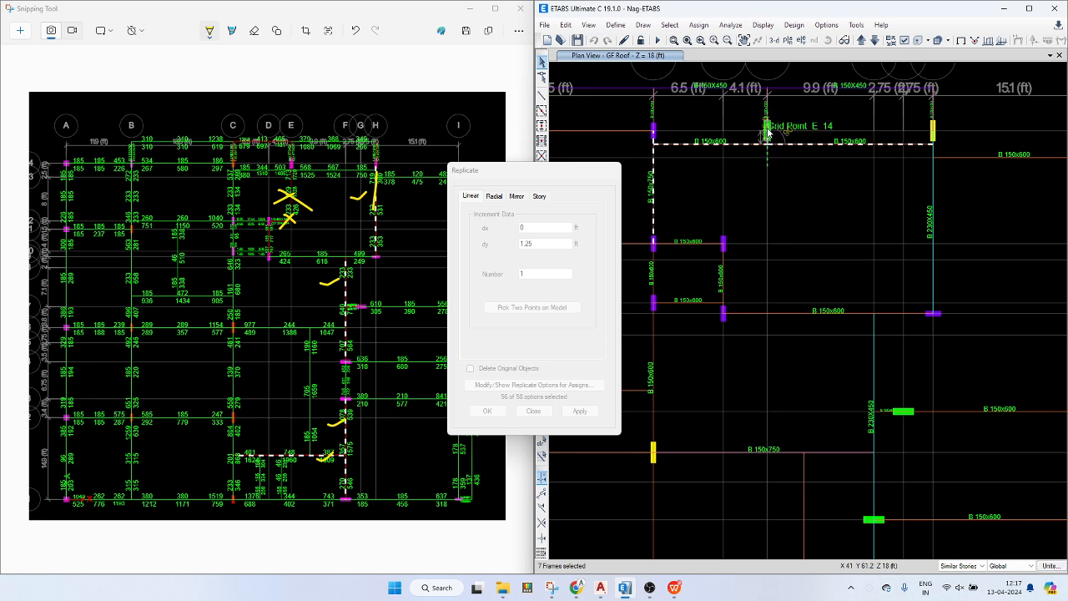
pyautogui.click(768, 131)
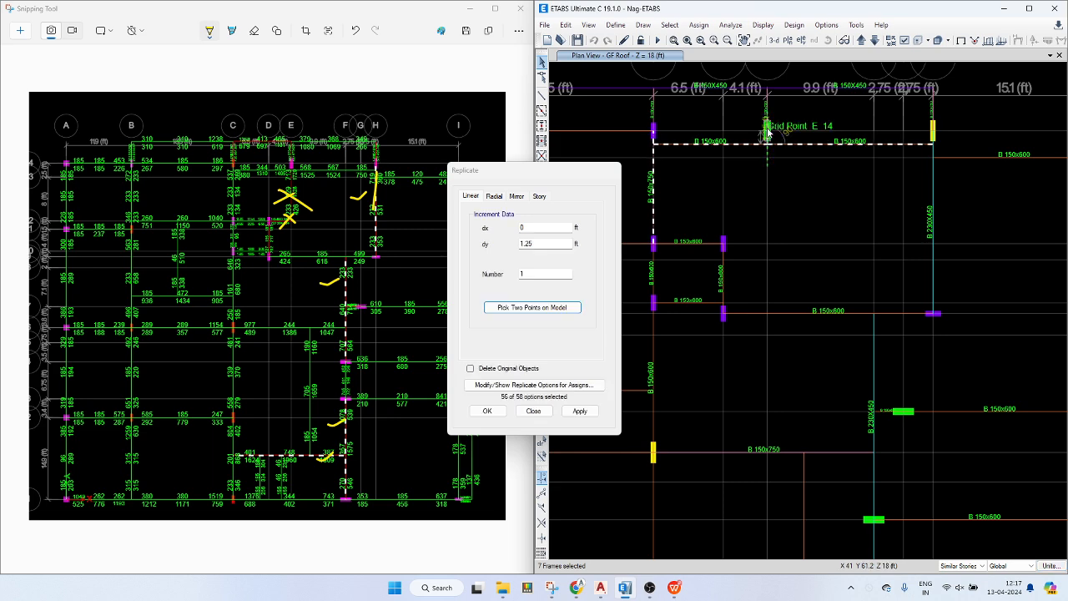
pyautogui.click(498, 371)
pyautogui.click(582, 413)
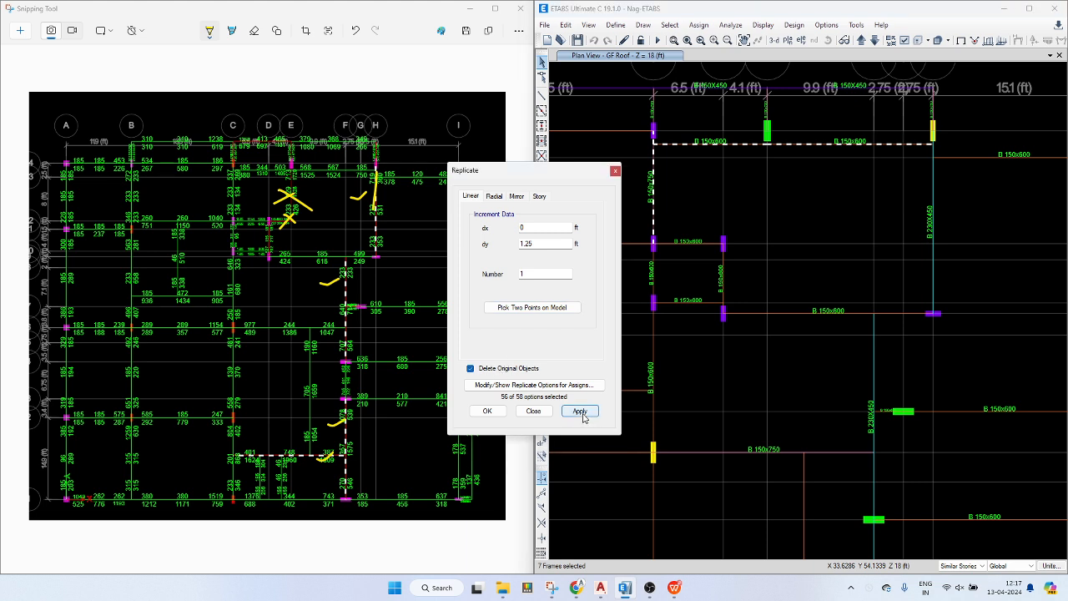
pyautogui.click(487, 413)
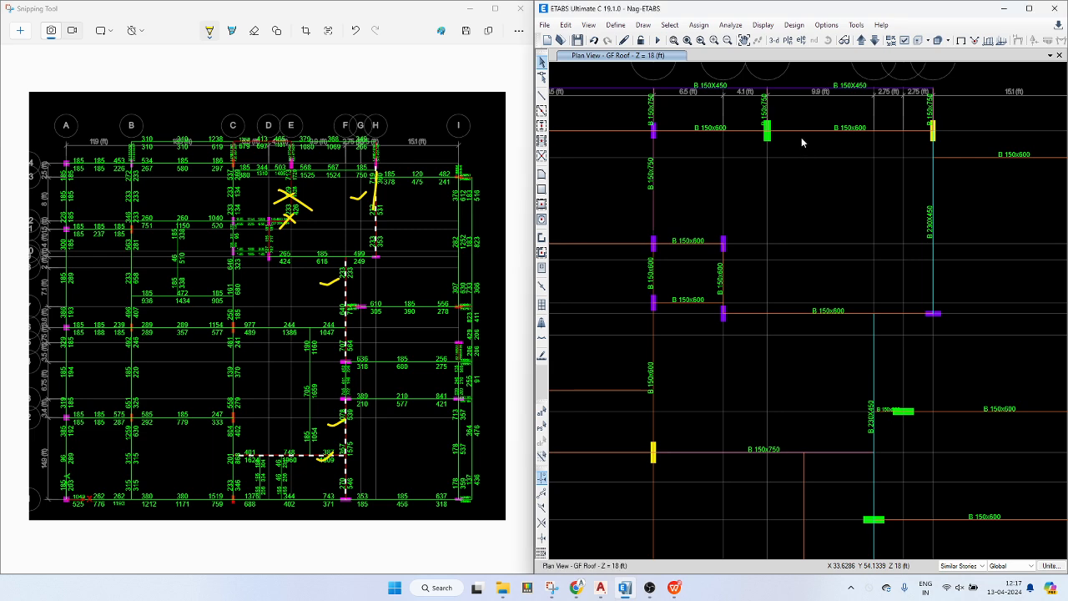
# - Assign section B 230X600 to the grid F and H beams, the grid 6 and lower C–F cross beams, and the chosen grid B, C and E segments
pyautogui.scroll(-3, 799, 151)
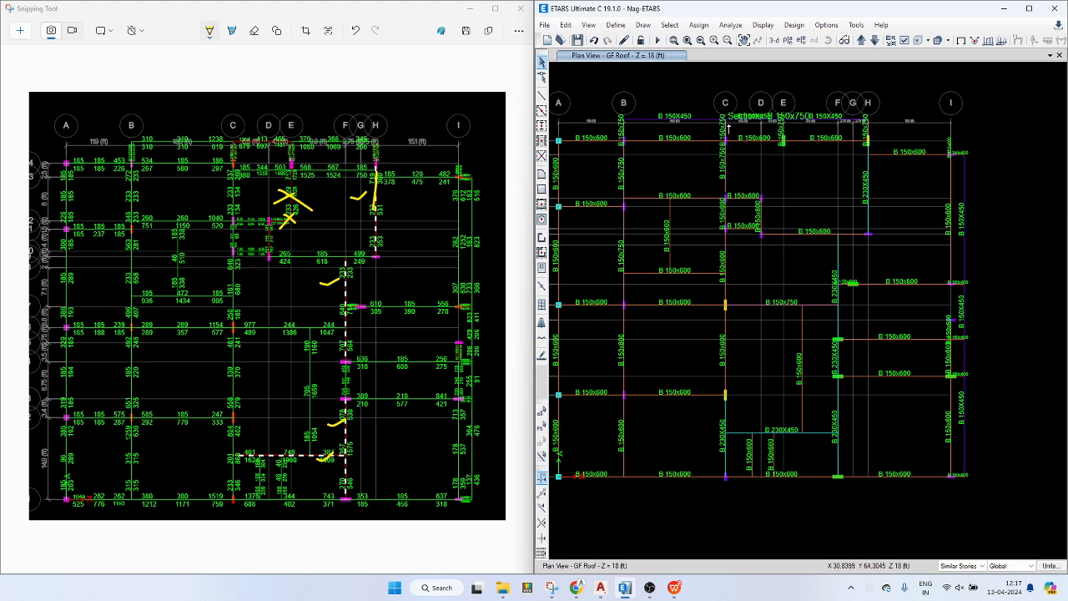
pyautogui.click(724, 138)
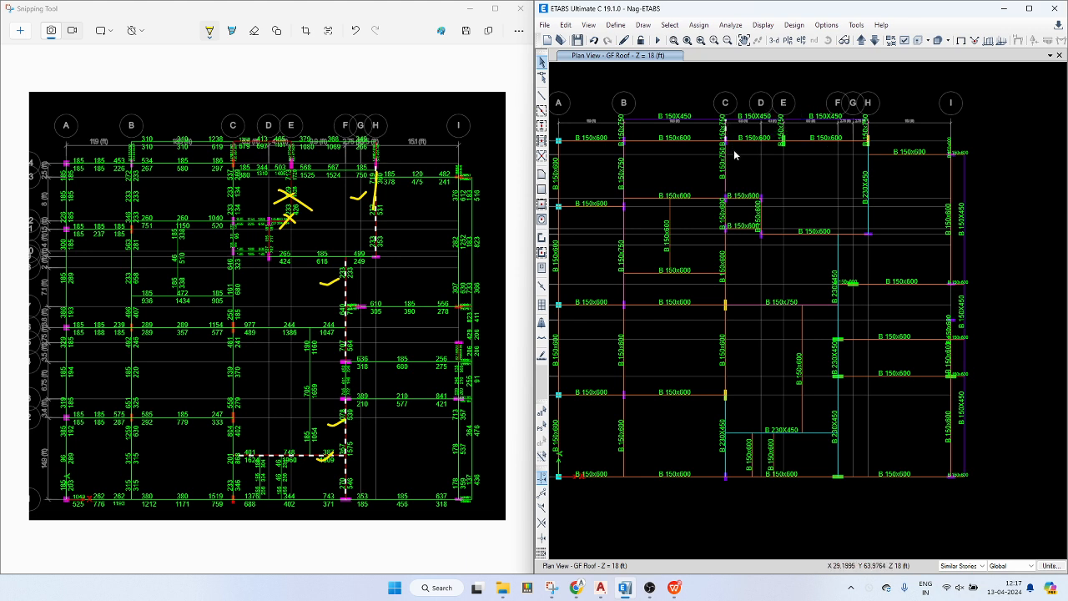
pyautogui.click(723, 160)
pyautogui.moveTo(848, 360); pyautogui.dragTo(831, 363)
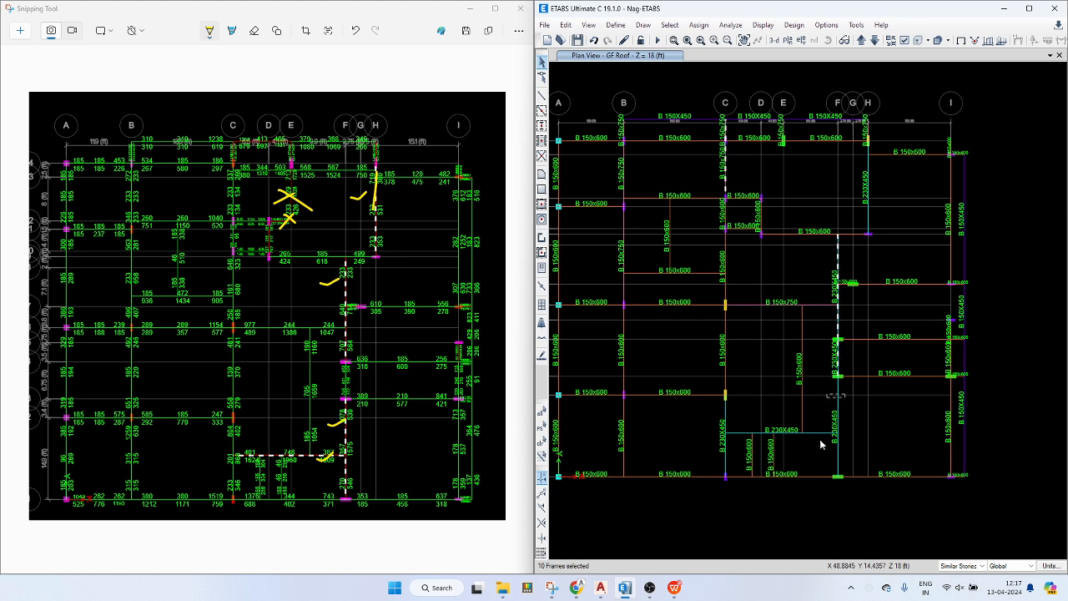
pyautogui.moveTo(799, 447); pyautogui.dragTo(814, 424)
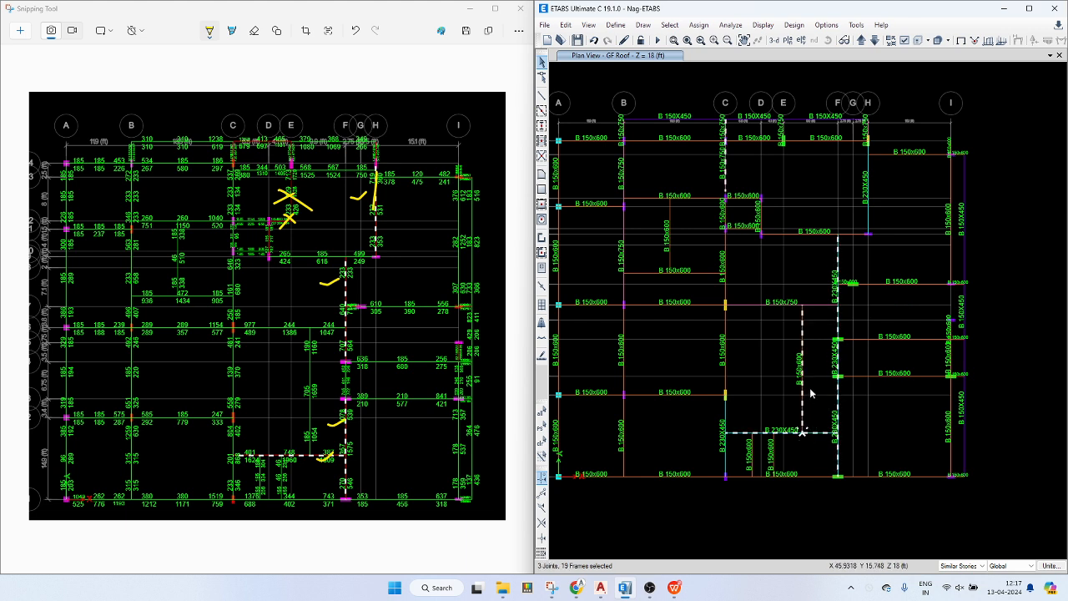
pyautogui.click(802, 389)
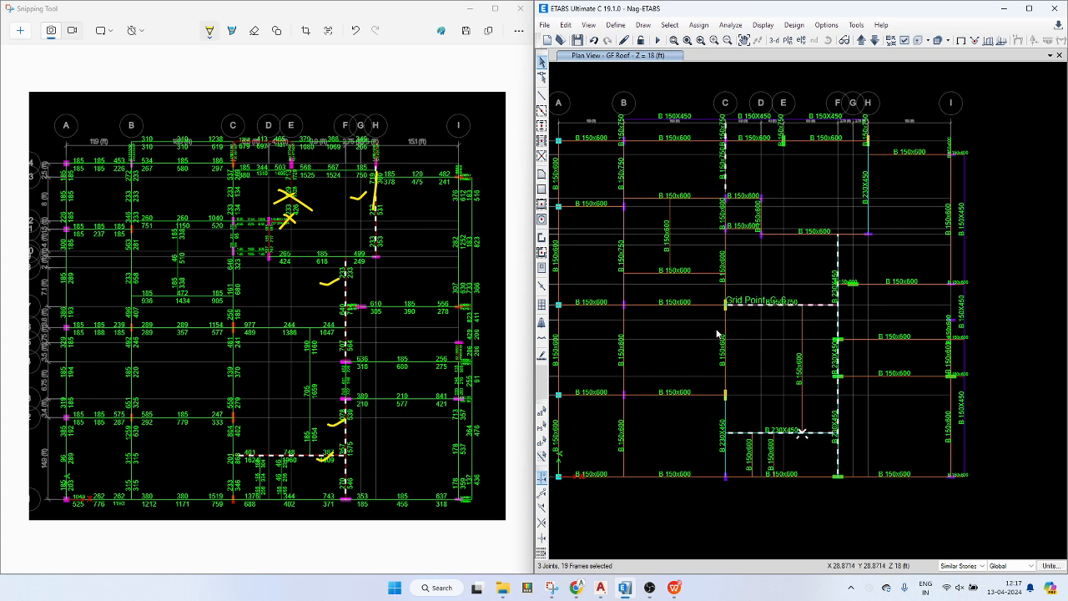
pyautogui.click(638, 306)
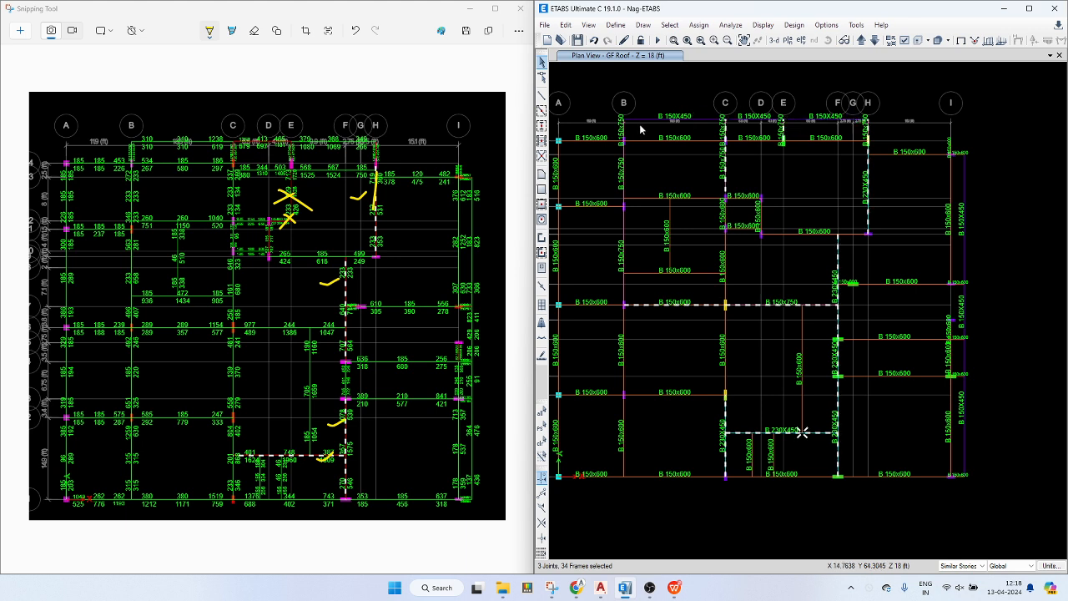
pyautogui.moveTo(632, 128); pyautogui.dragTo(615, 161)
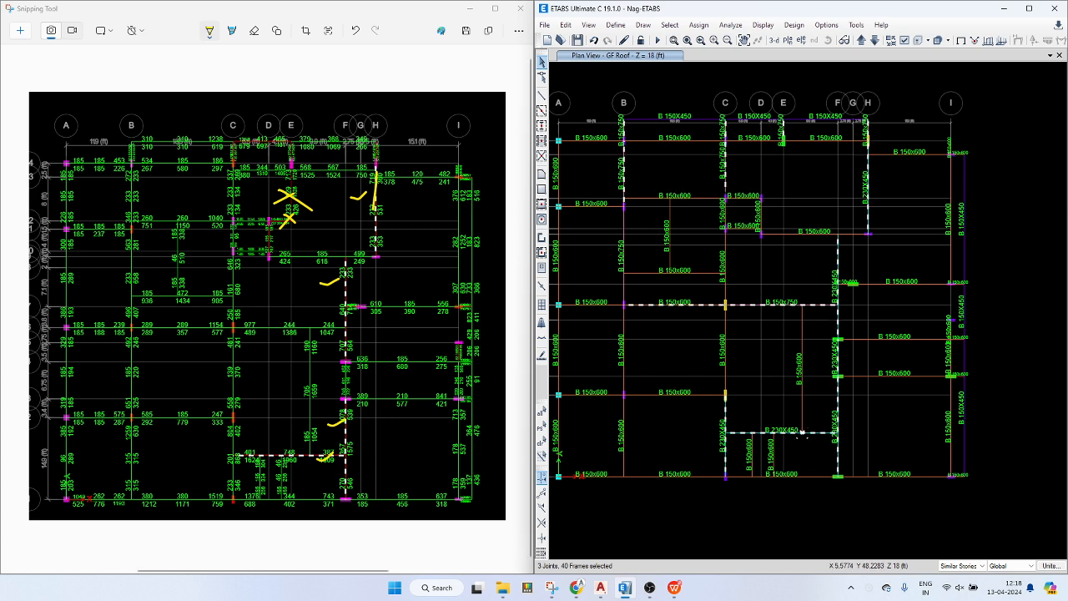
pyautogui.hotkey('alt', 'Tab')
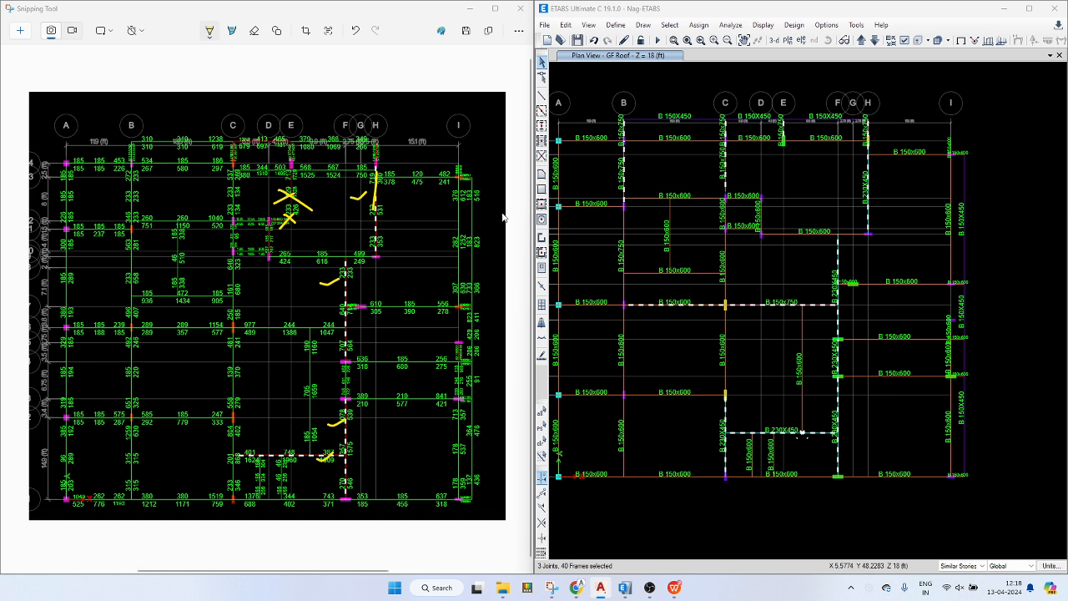
pyautogui.click(749, 177)
pyautogui.hotkey('ctrl', 'shift', 'f')
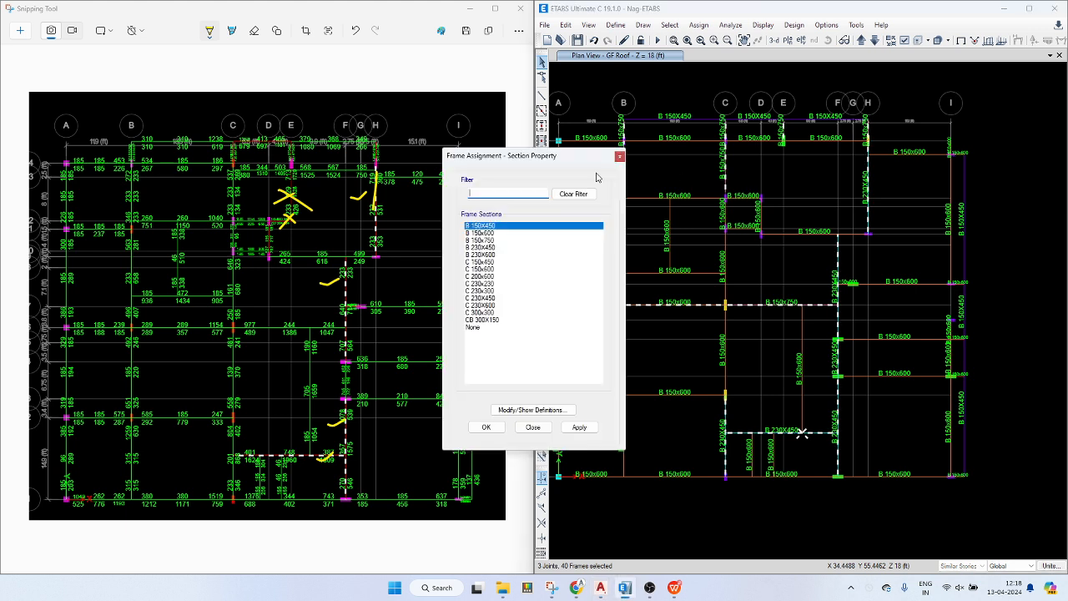
pyautogui.click(493, 254)
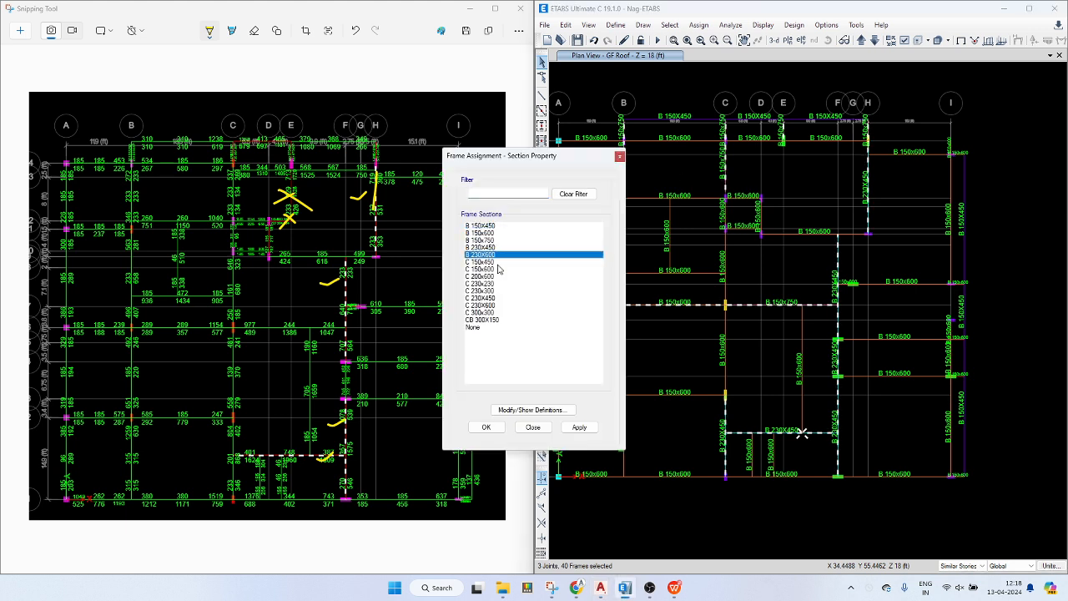
pyautogui.click(578, 427)
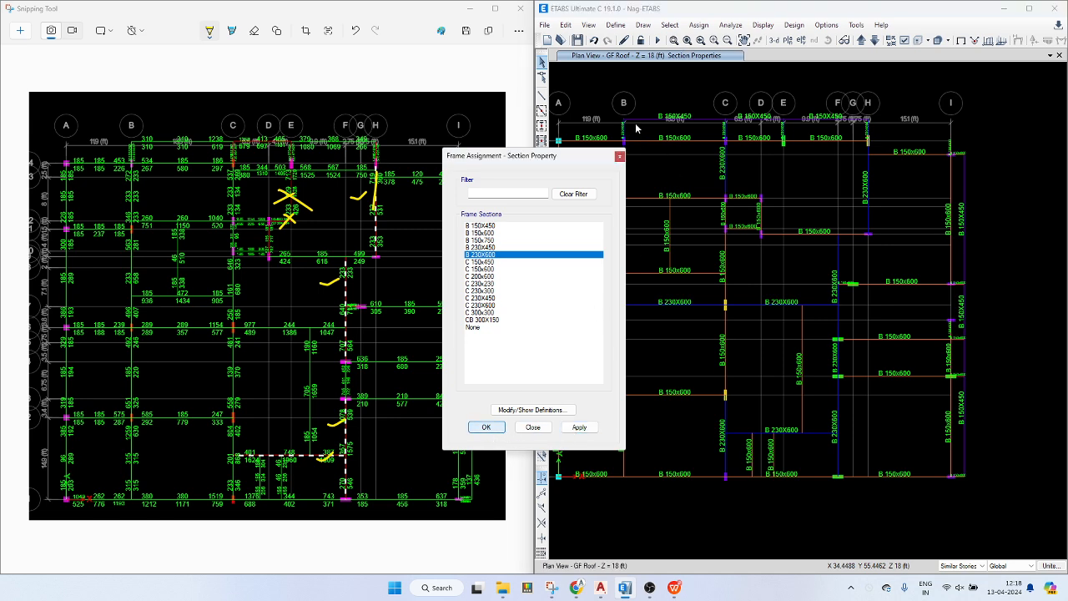
# - Run the analysis and start the concrete frame design check on the resized model
pyautogui.click(657, 40)
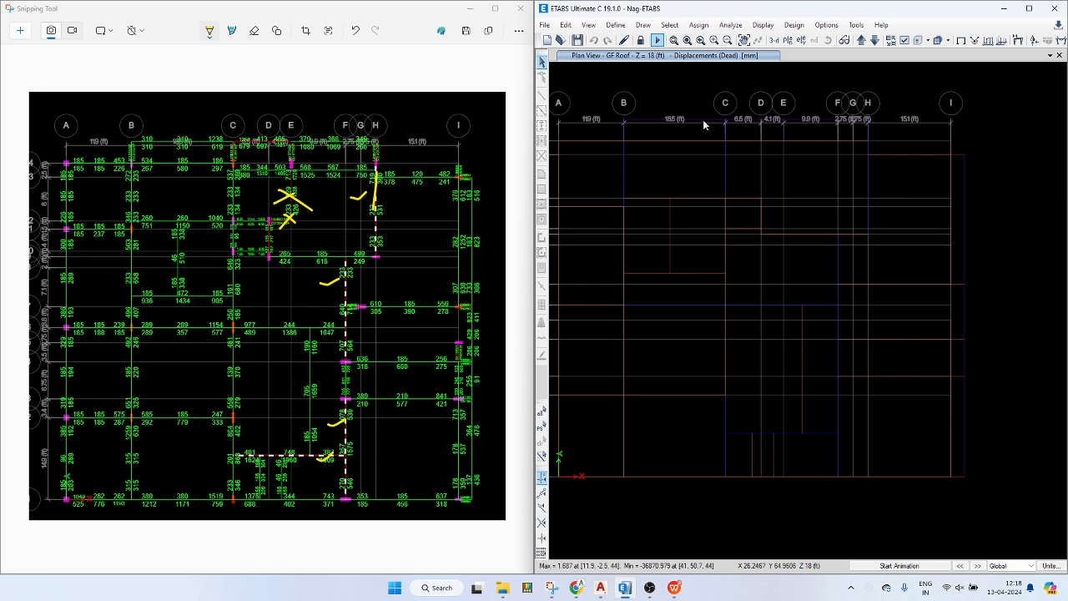
pyautogui.click(794, 25)
pyautogui.moveTo(835, 53)
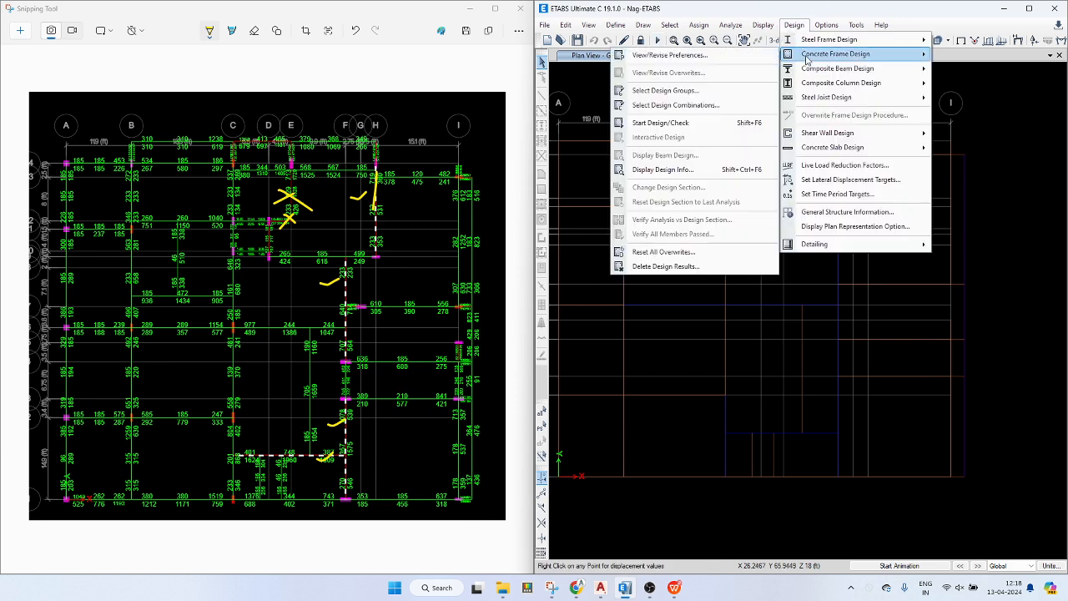
pyautogui.click(678, 124)
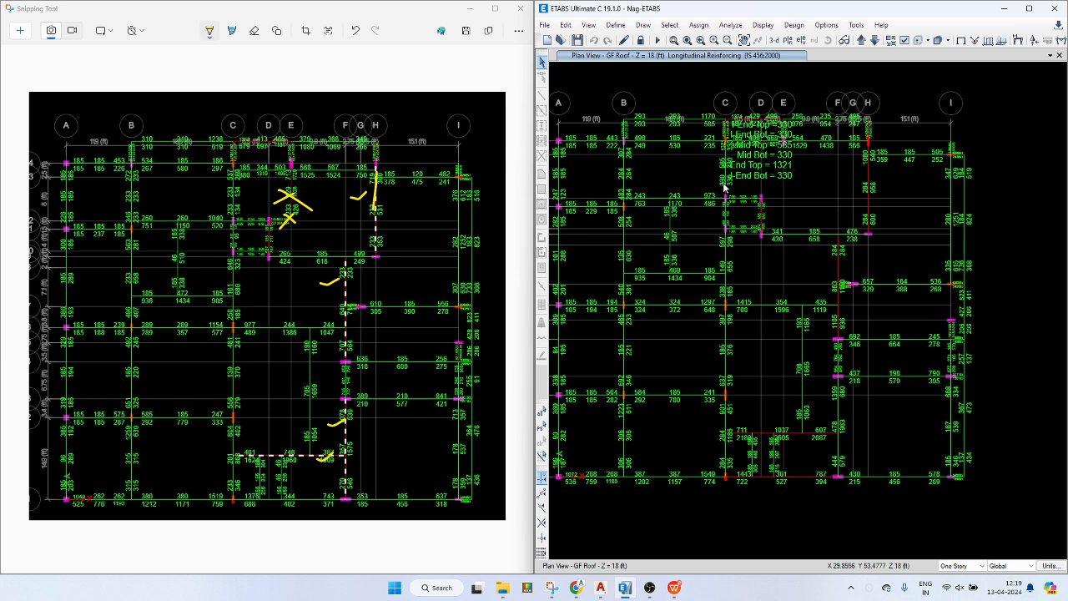
# - Examine the design details of the lower B 230X600 cross beam and the grid 1 beam between grids C and F, plus the upper grid F beam
pyautogui.rightClick(822, 435)
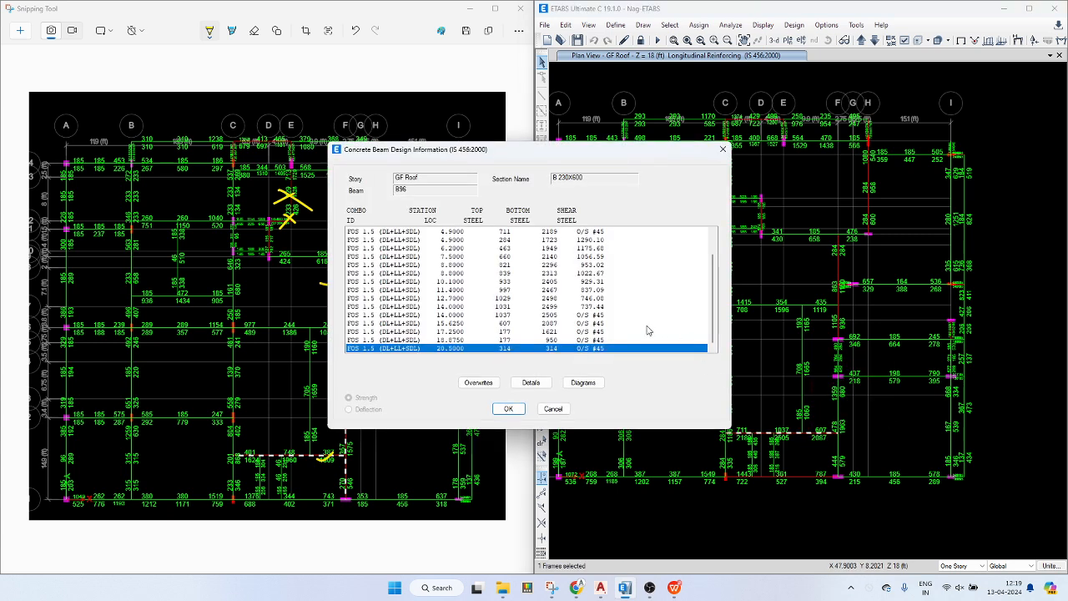
pyautogui.click(564, 409)
pyautogui.rightClick(814, 477)
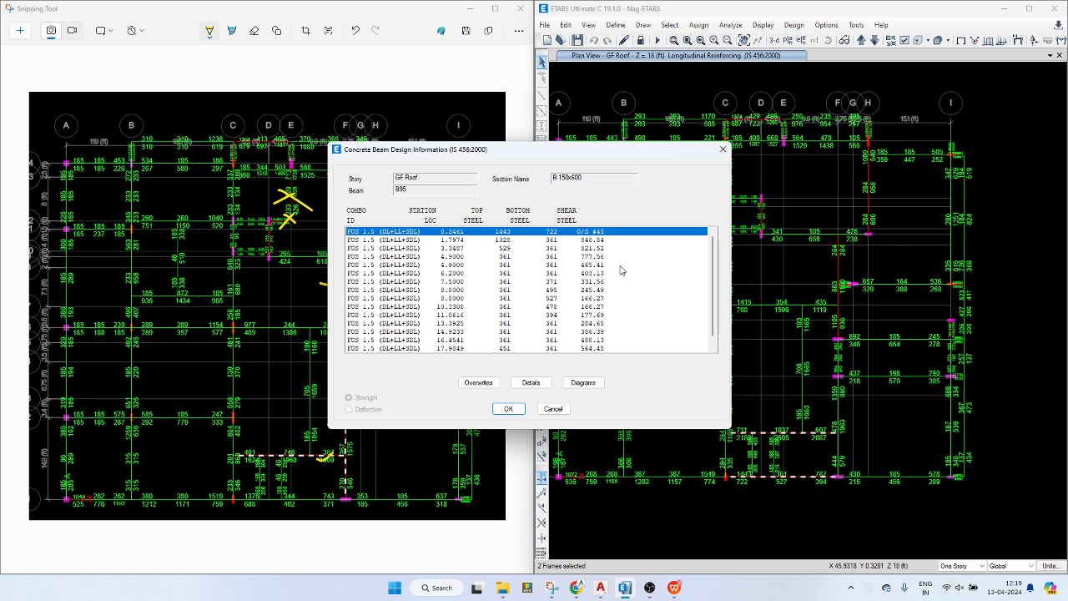
pyautogui.click(554, 409)
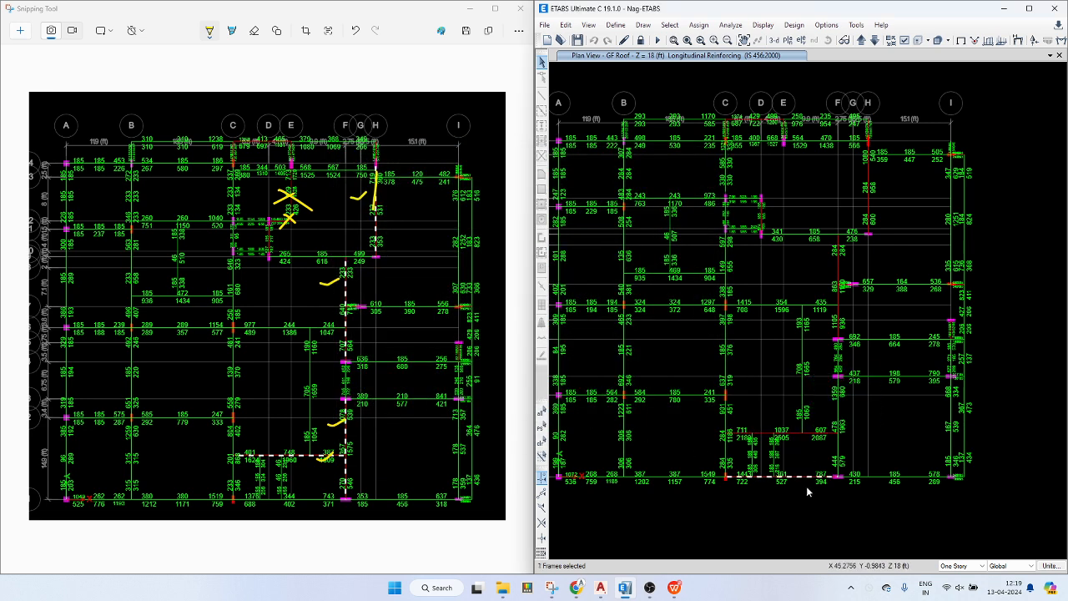
pyautogui.click(807, 492)
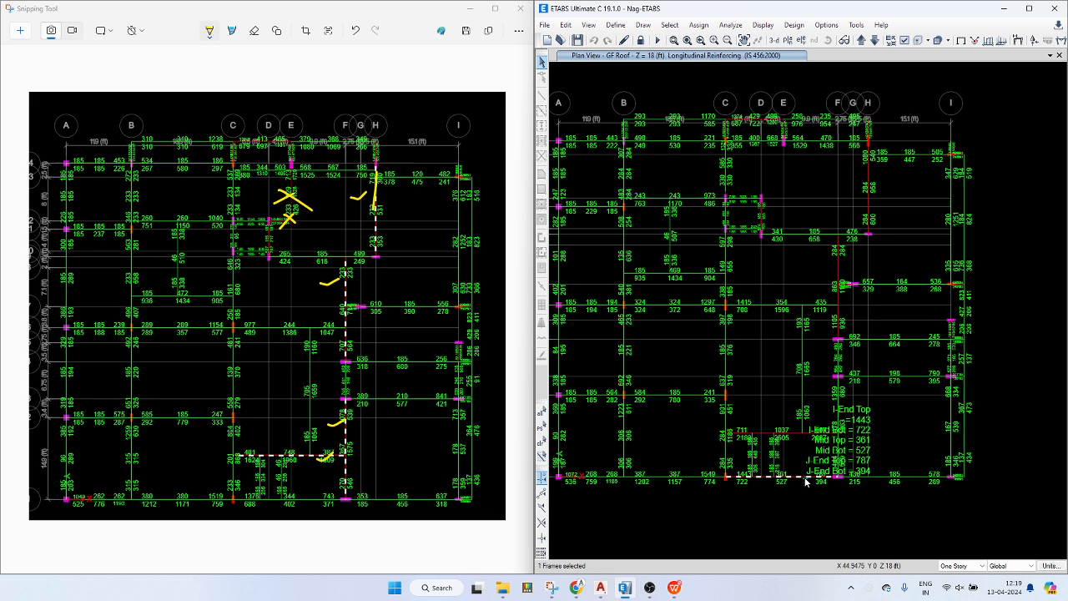
pyautogui.rightClick(839, 321)
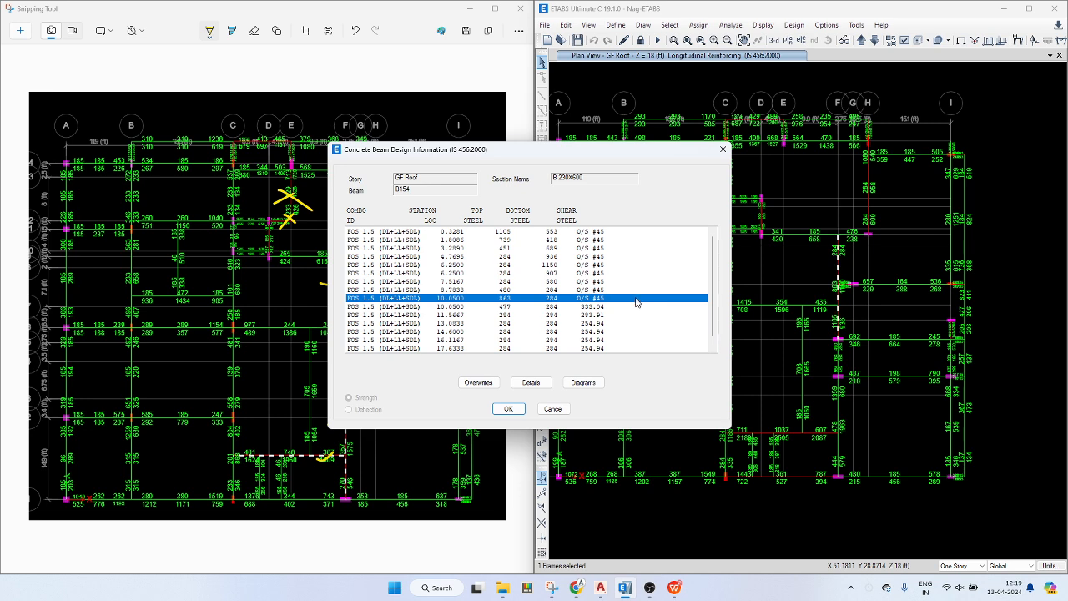
pyautogui.click(723, 149)
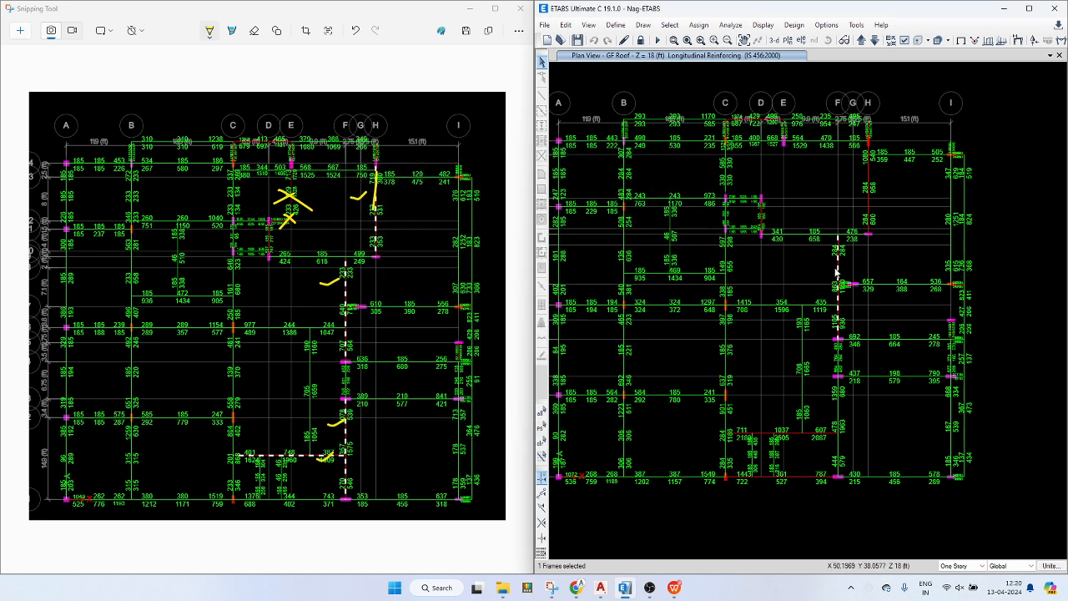
pyautogui.click(839, 276)
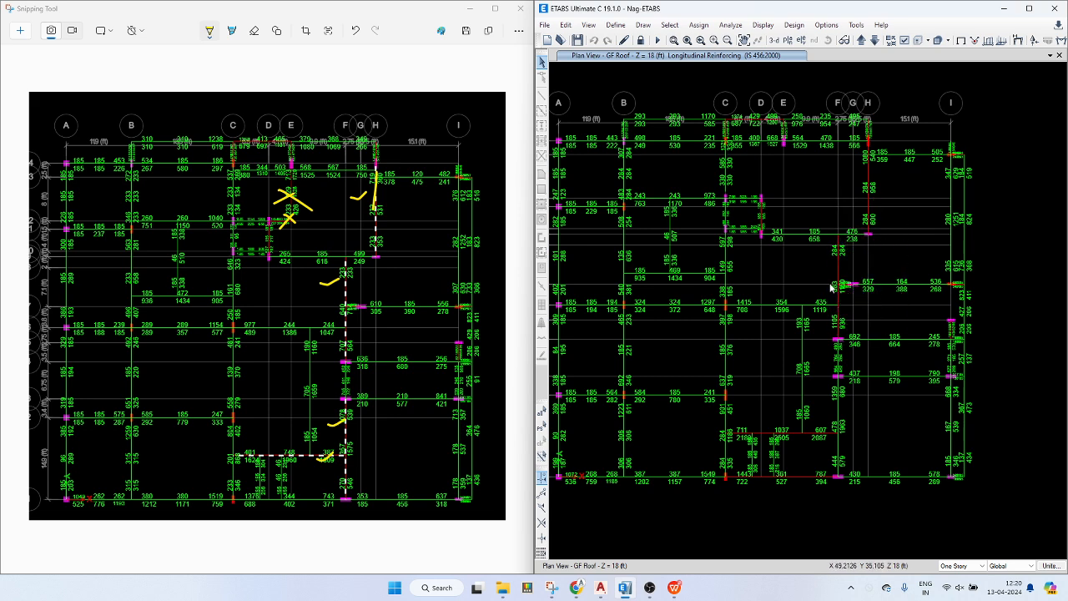
# - Inspect the reinforcing of the short grid E beam and the upper grid F beam, and recheck the lower B 230X600 cross beam's design details
pyautogui.click(785, 132)
pyautogui.rightClick(785, 132)
pyautogui.press('Escape')
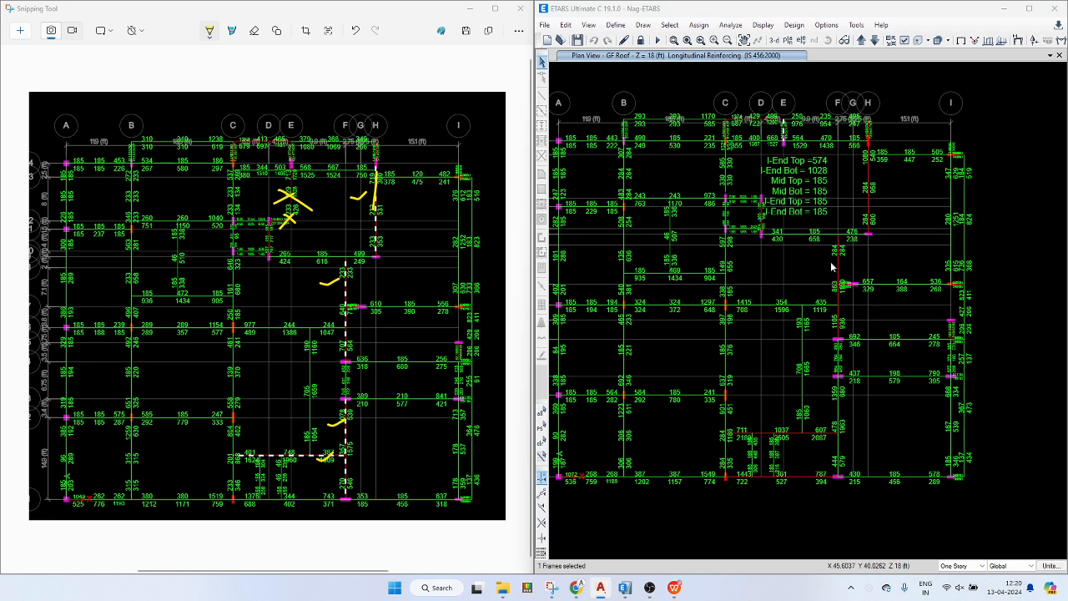
pyautogui.moveTo(837, 266)
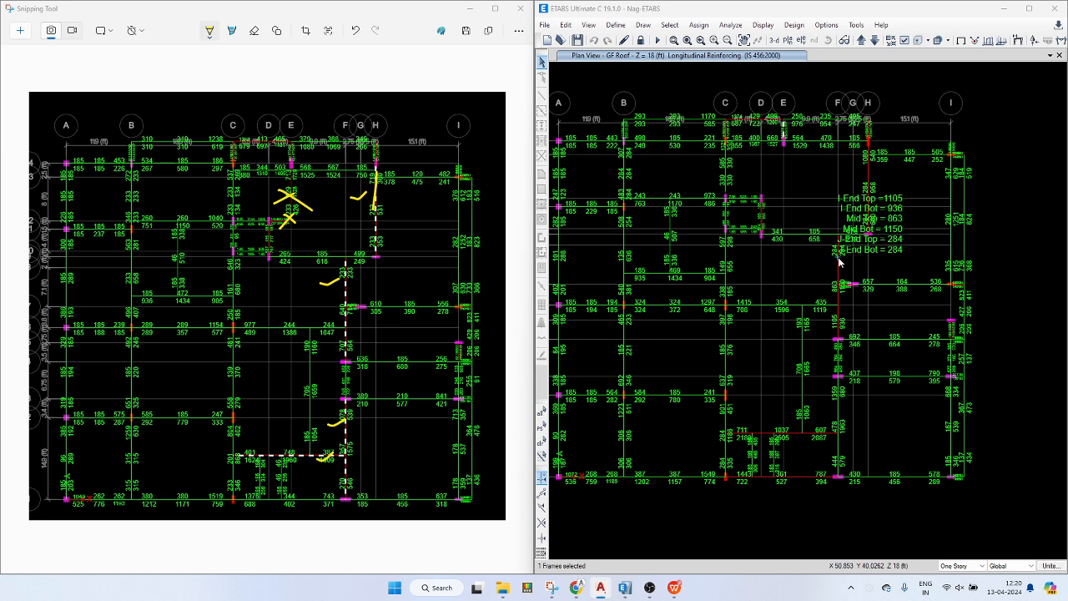
pyautogui.click(822, 435)
pyautogui.rightClick(821, 435)
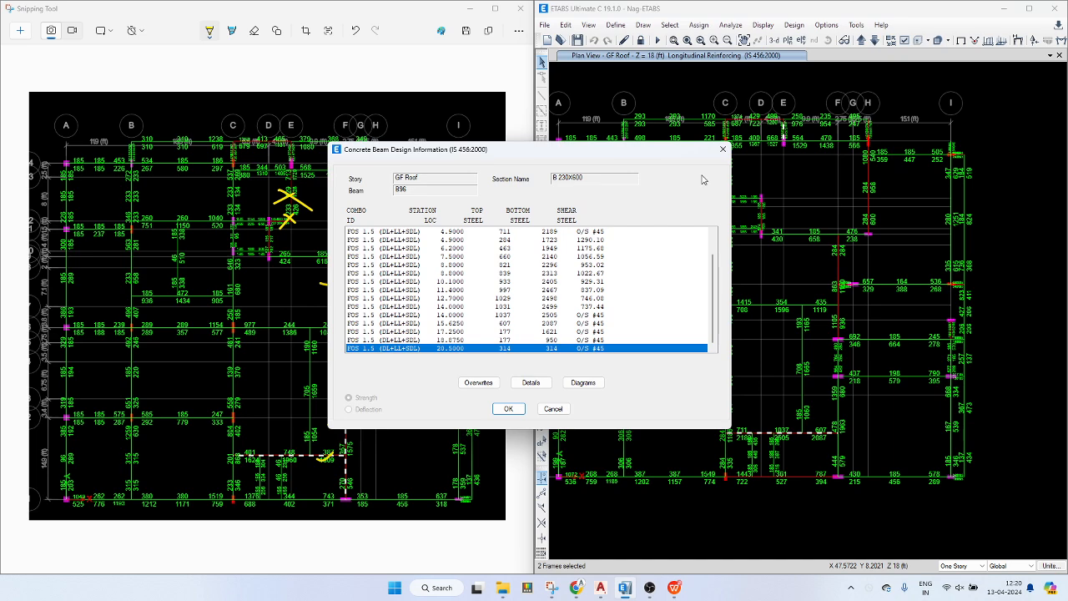
pyautogui.click(722, 150)
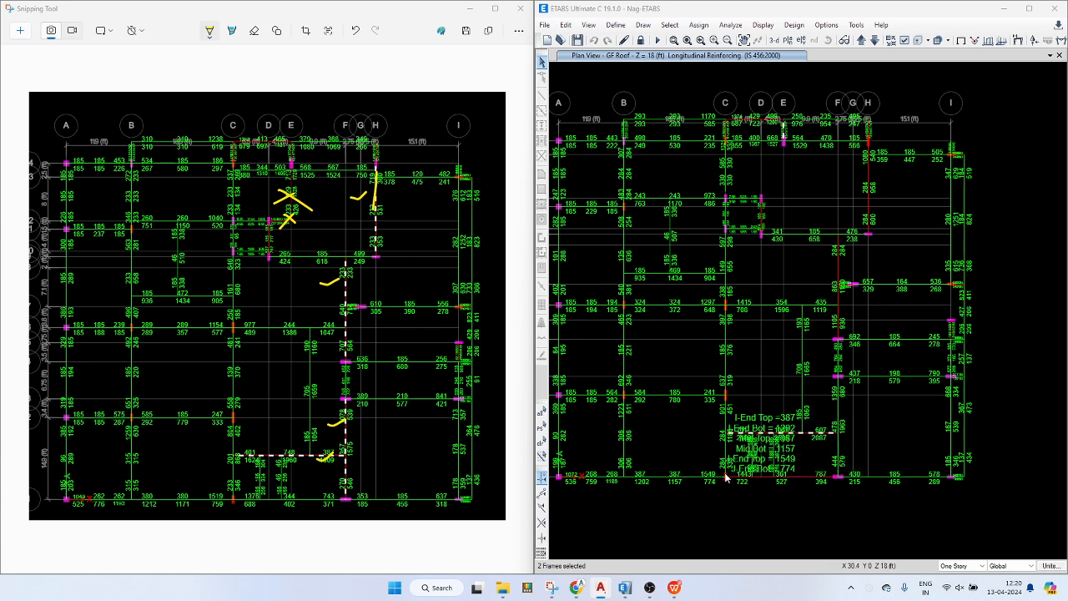
pyautogui.moveTo(729, 479)
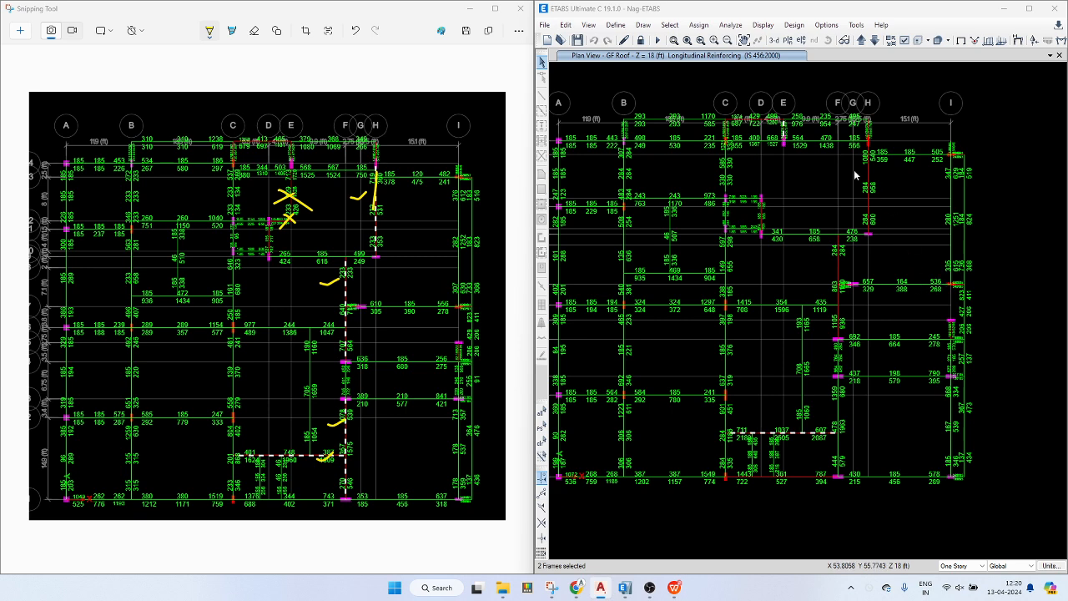
# - Capture a new snip of the GF Roof longitudinal reinforcing plan with the Snipping Tool and place it beside the model
pyautogui.click(549, 590)
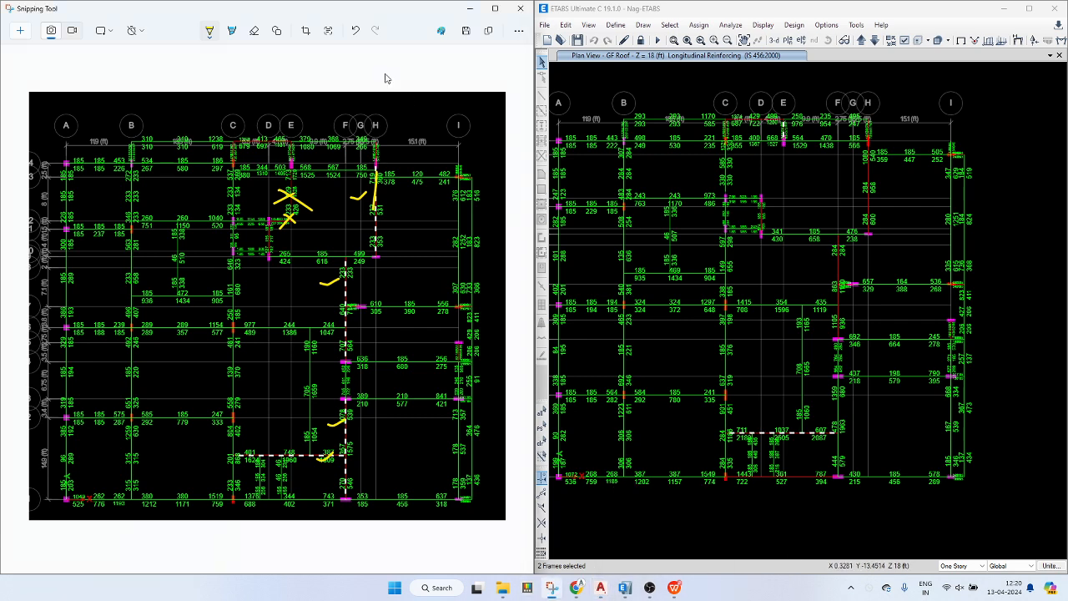
pyautogui.click(29, 32)
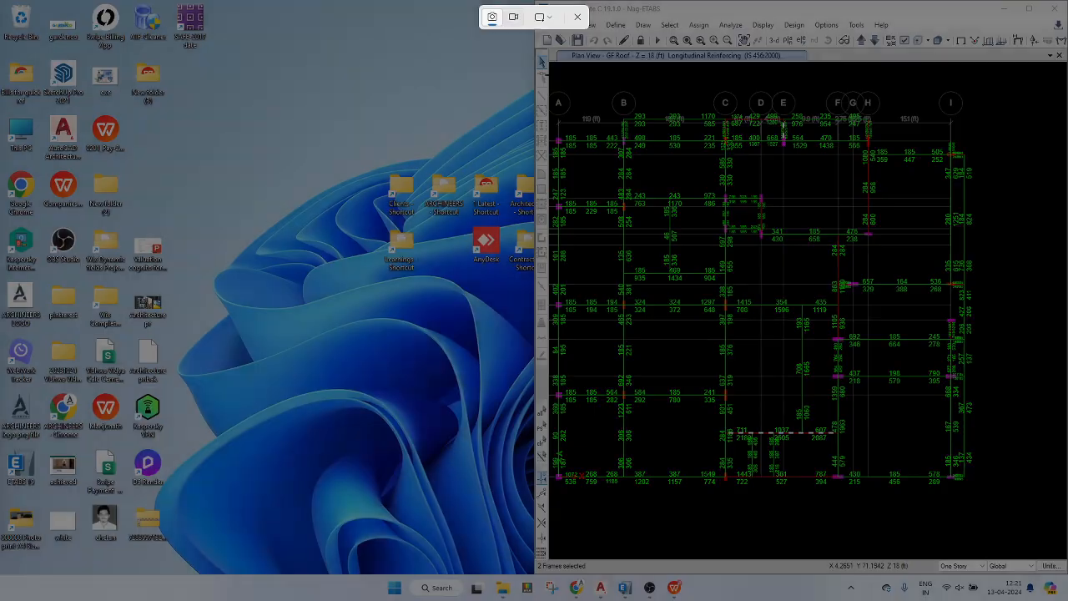
pyautogui.moveTo(553, 74); pyautogui.dragTo(1009, 513)
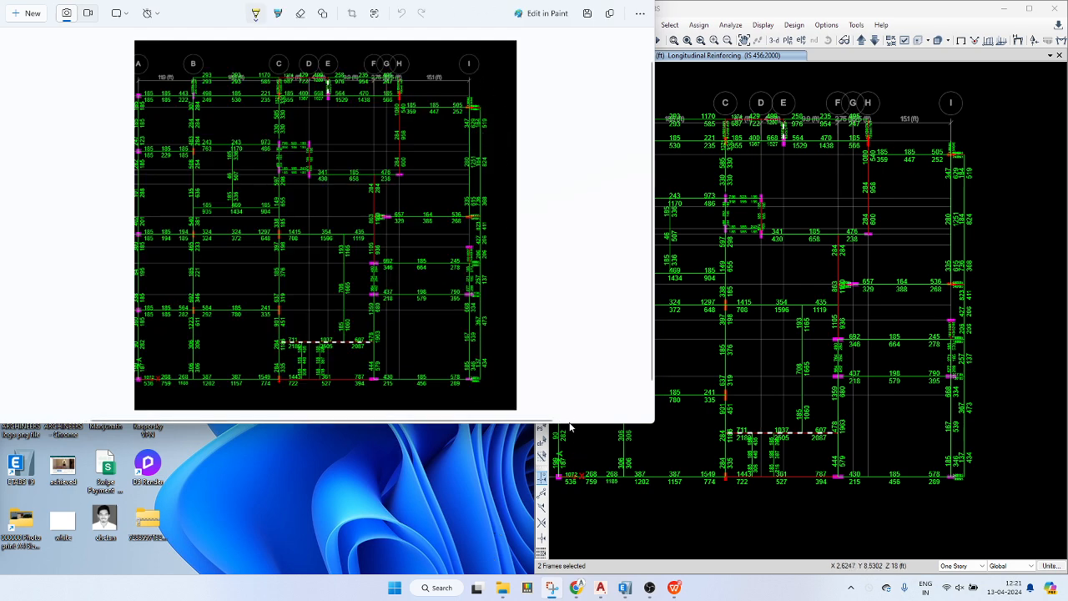
pyautogui.press('super+Left')
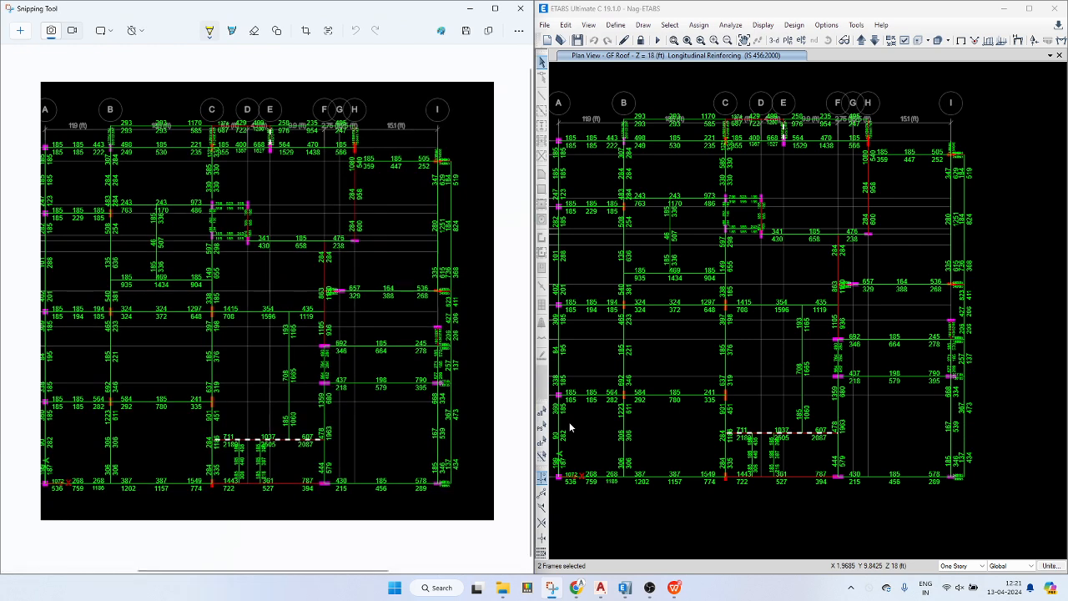
# - Mark the overstressed grid H, upper grid F, lower C–F cross and grid 1 beams in yellow on the snip
pyautogui.click(718, 104)
pyautogui.moveTo(734, 125); pyautogui.dragTo(748, 145, button='middle')
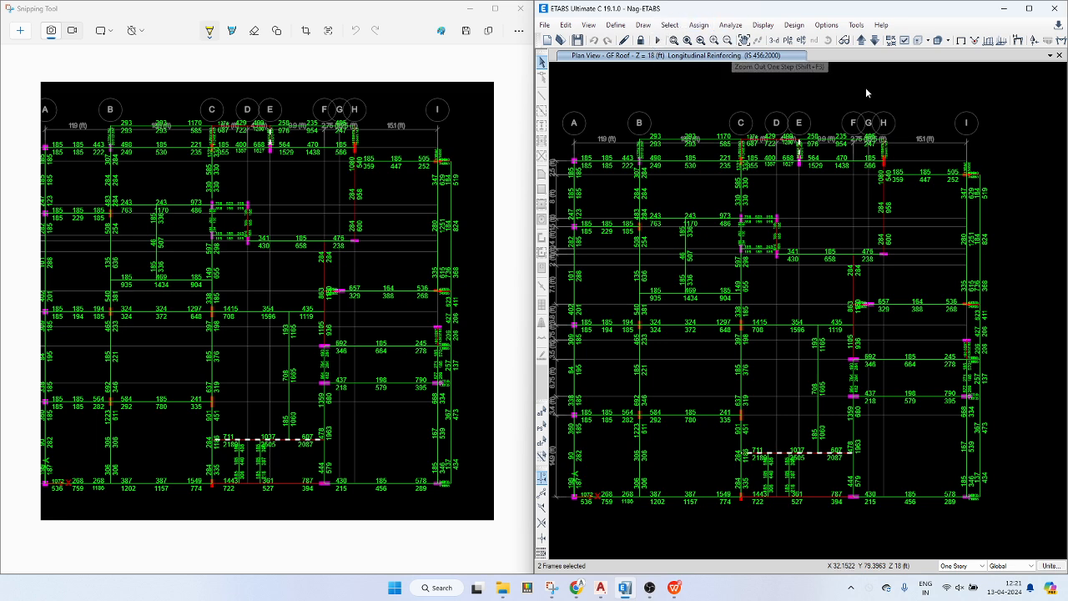
pyautogui.click(371, 193)
pyautogui.click(211, 31)
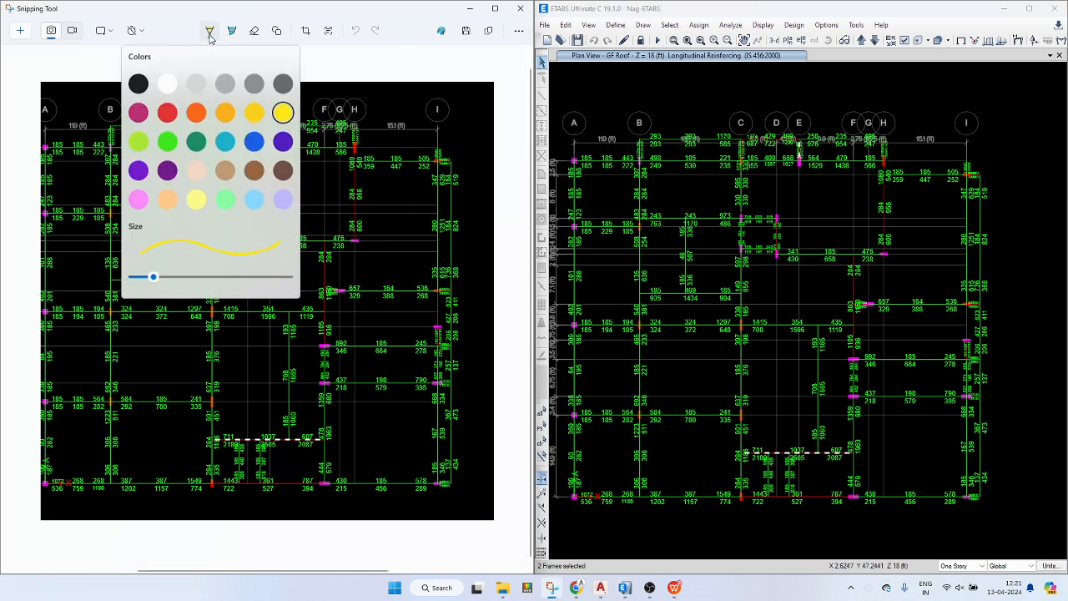
pyautogui.click(372, 218)
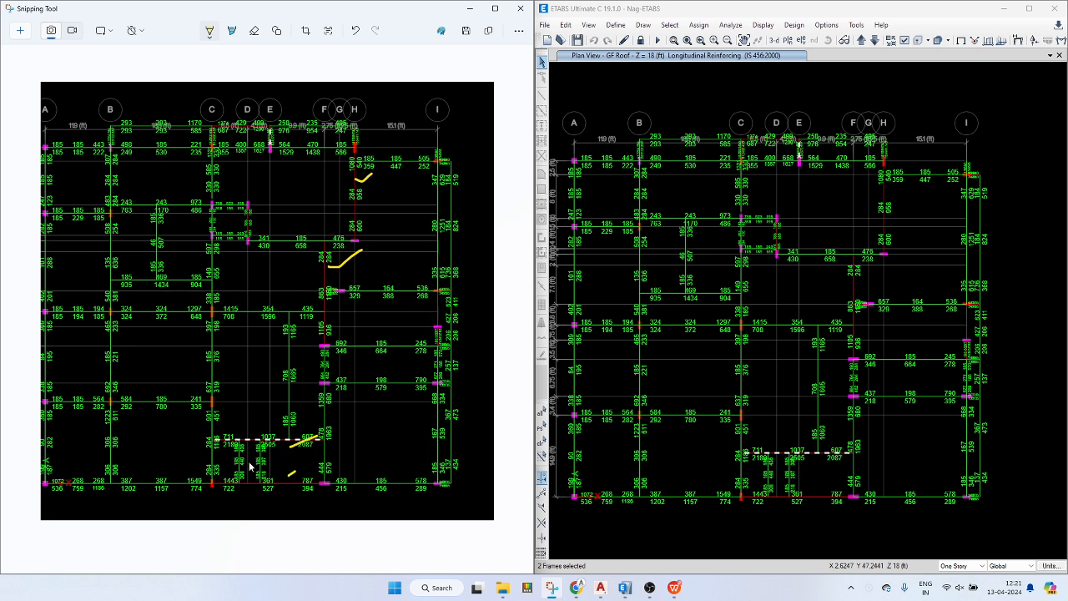
# - Check the upper grid F beam in ETABS and unlock the model, accepting deletion of the analysis results
pyautogui.click(853, 288)
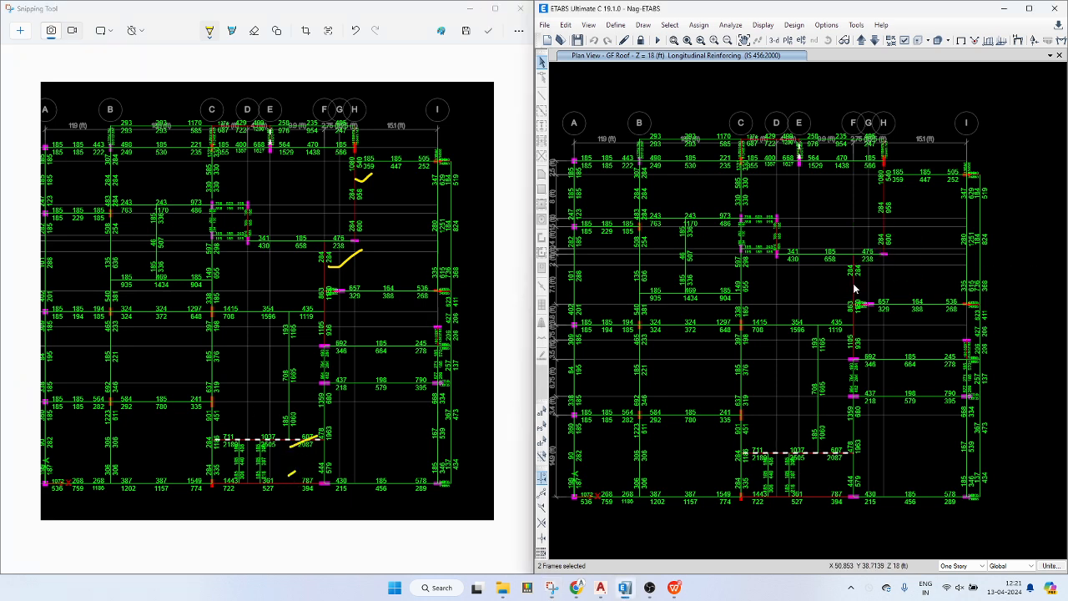
pyautogui.rightClick(853, 288)
pyautogui.press('Escape')
pyautogui.click(853, 288)
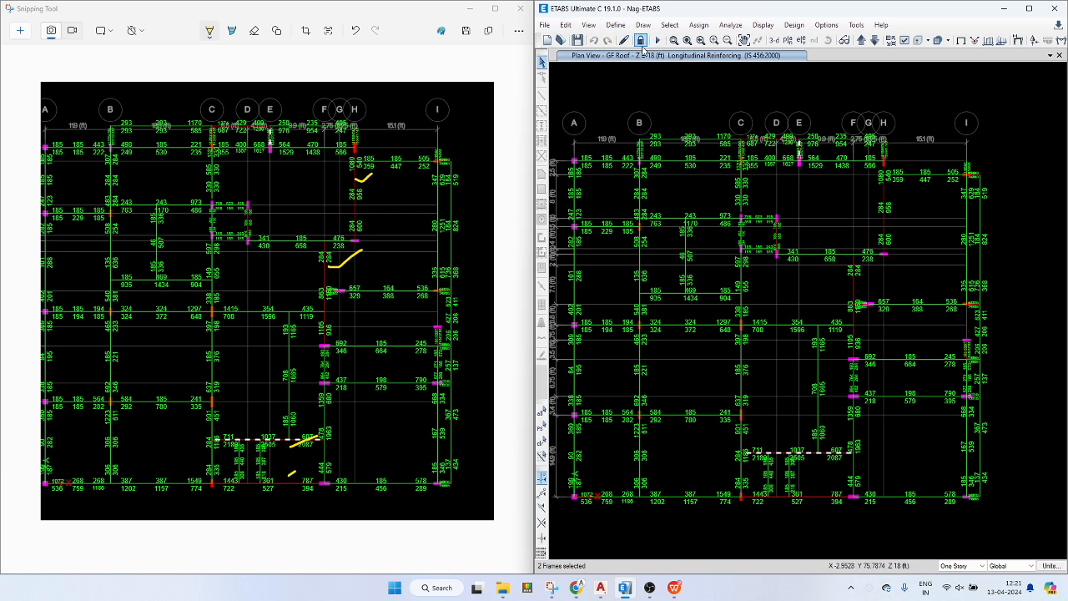
pyautogui.click(657, 42)
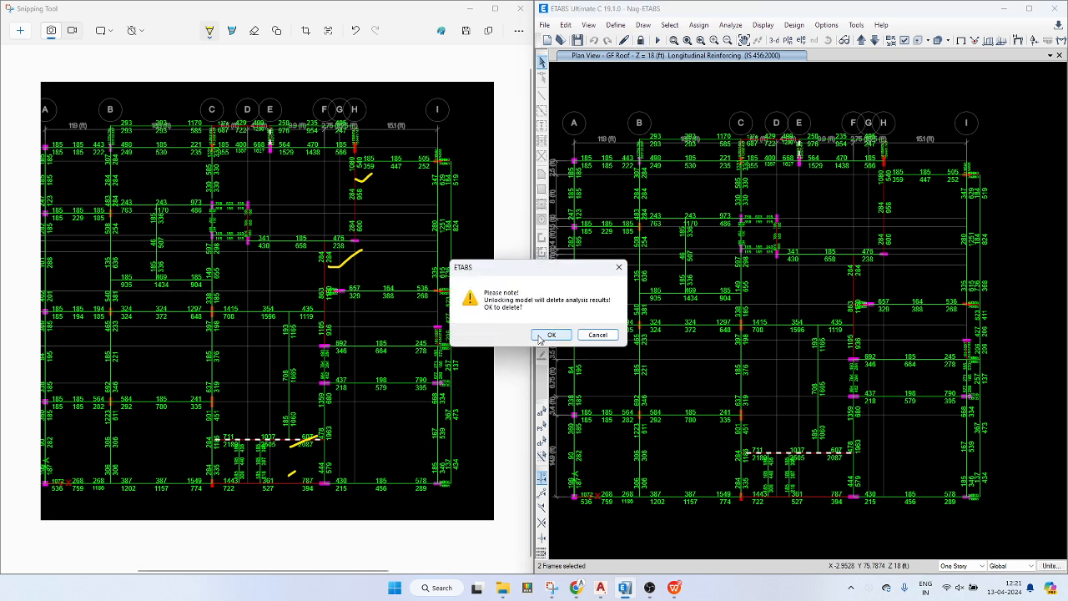
pyautogui.click(551, 335)
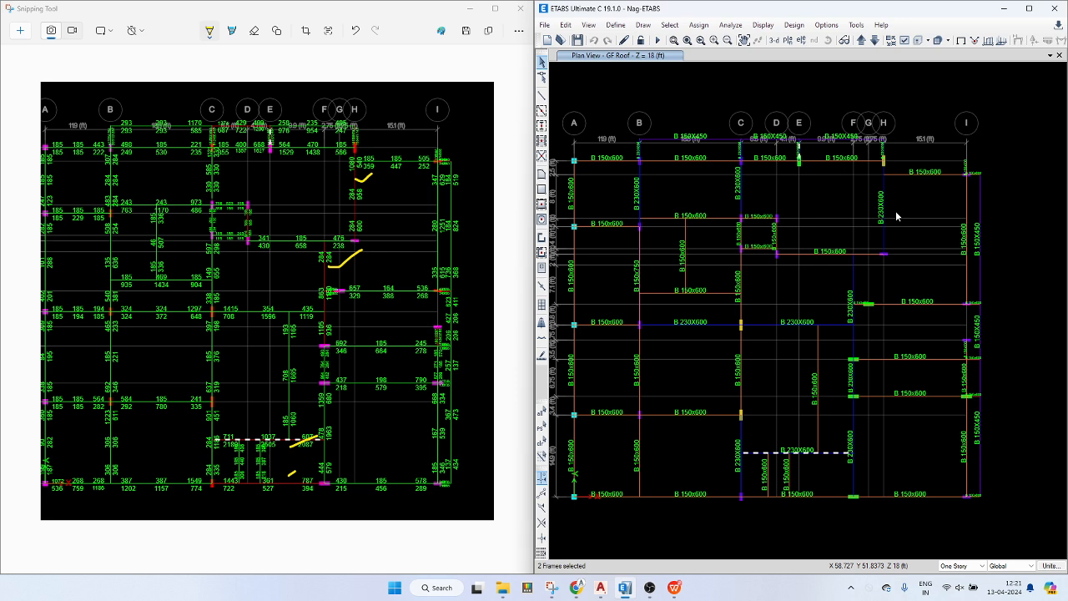
# - Apply selection to similar stories and select the grid H and grid F beams, the lower C–F cross beam and the lower grid C beam
pyautogui.click(882, 219)
pyautogui.click(964, 566)
pyautogui.click(960, 590)
pyautogui.hotkey('ctrl', 'q')
pyautogui.click(883, 201)
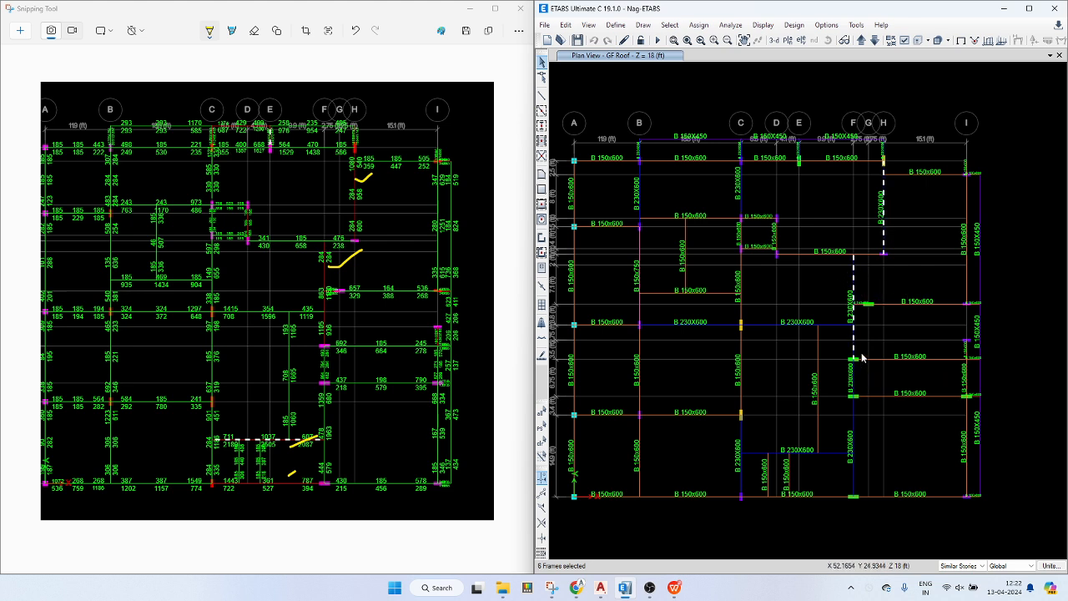
pyautogui.click(846, 444)
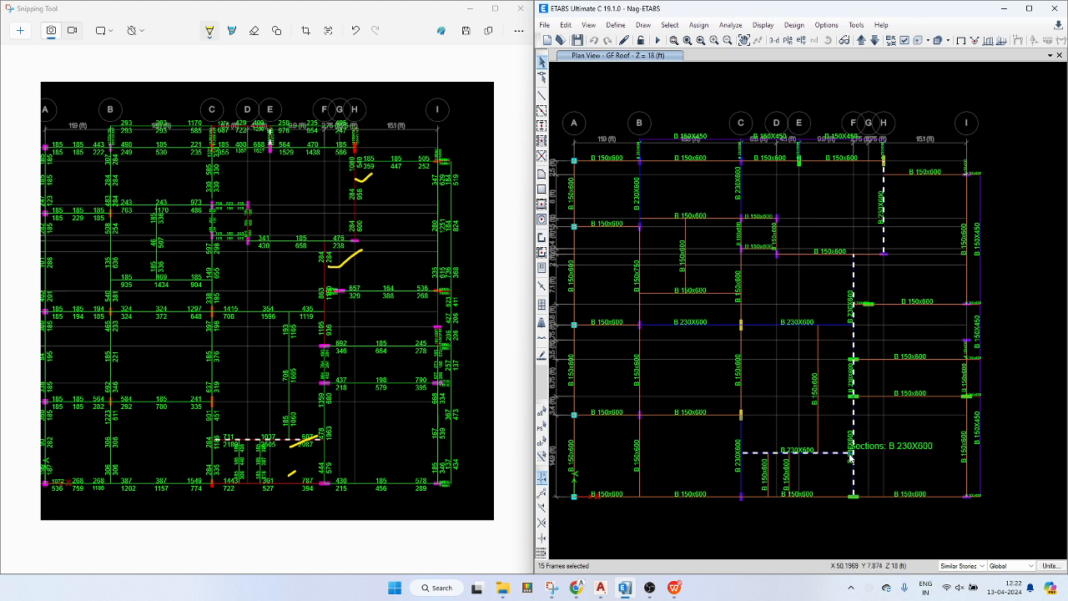
pyautogui.click(741, 437)
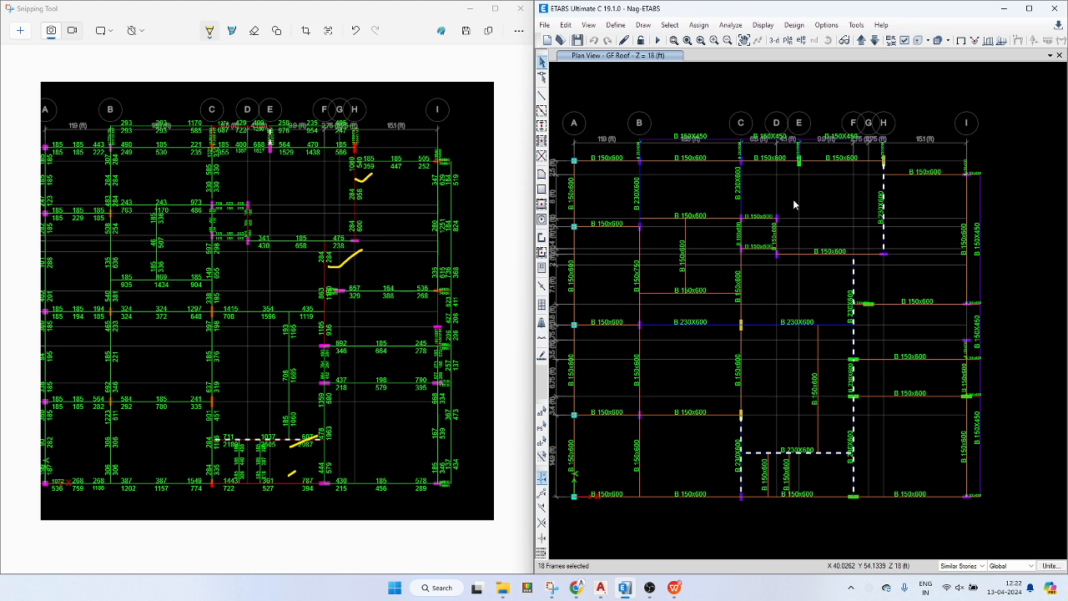
# - Create section B 230x750 from a copy of B 230X600 with 750 mm depth and assign it to the selected beams
pyautogui.hotkey('ctrl', 'shift', 'f')
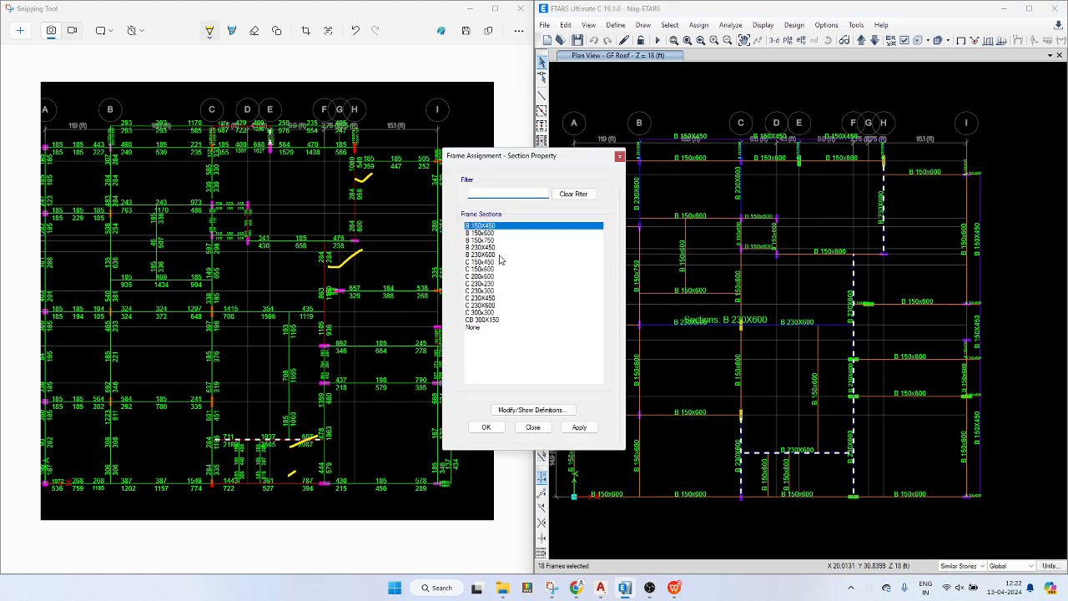
pyautogui.click(532, 410)
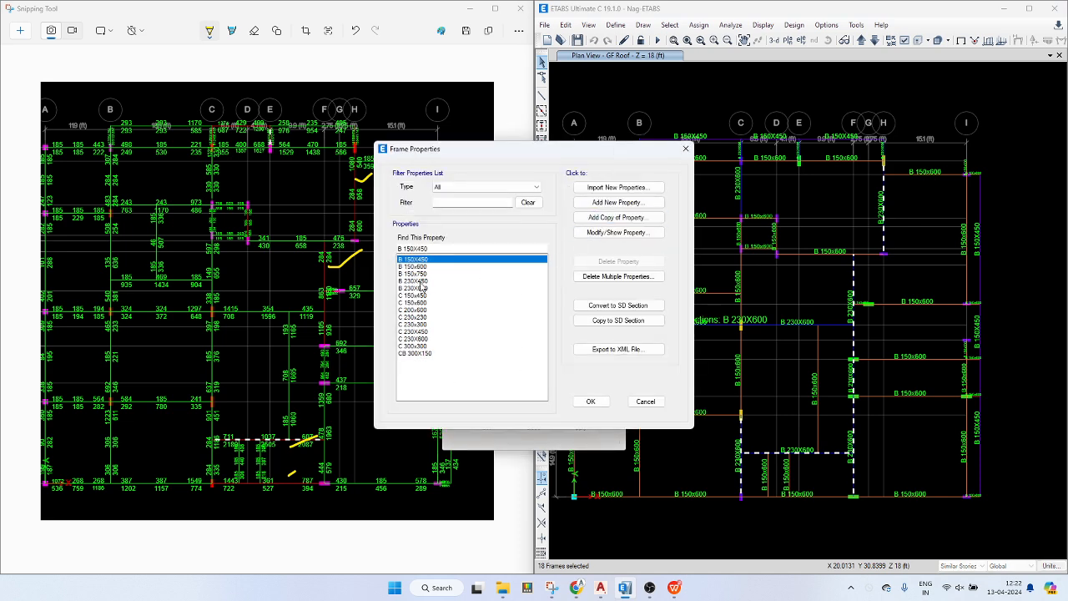
pyautogui.click(420, 281)
pyautogui.click(422, 288)
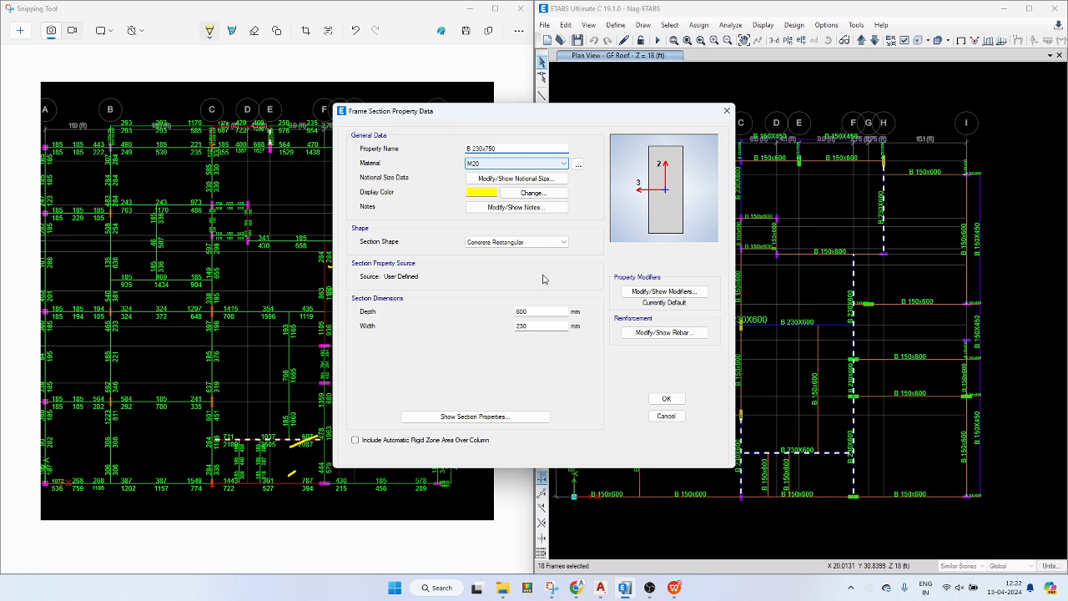
pyautogui.doubleClick(539, 311)
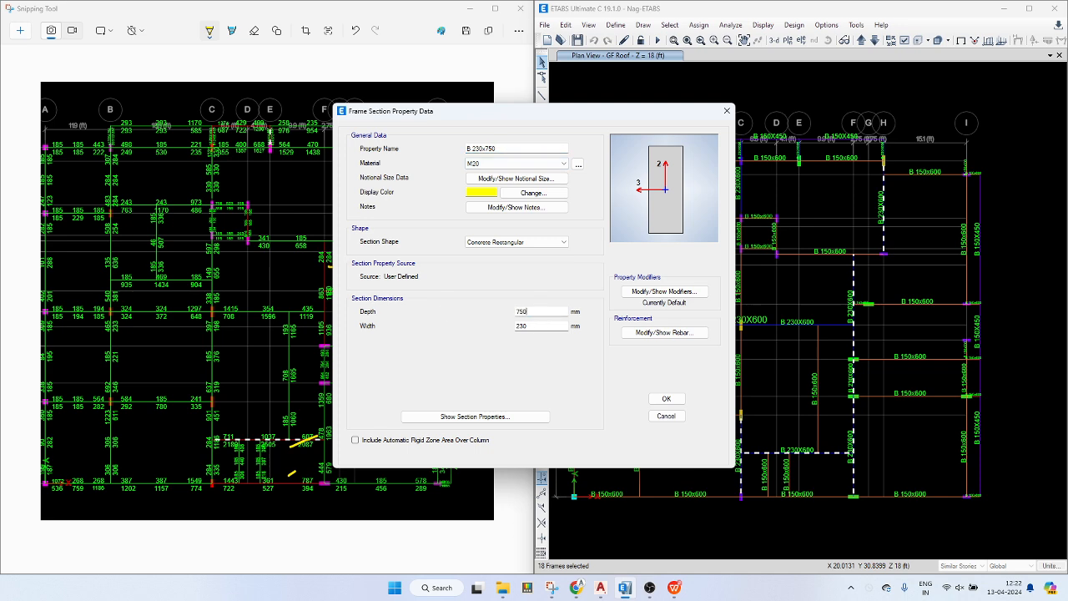
pyautogui.click(676, 400)
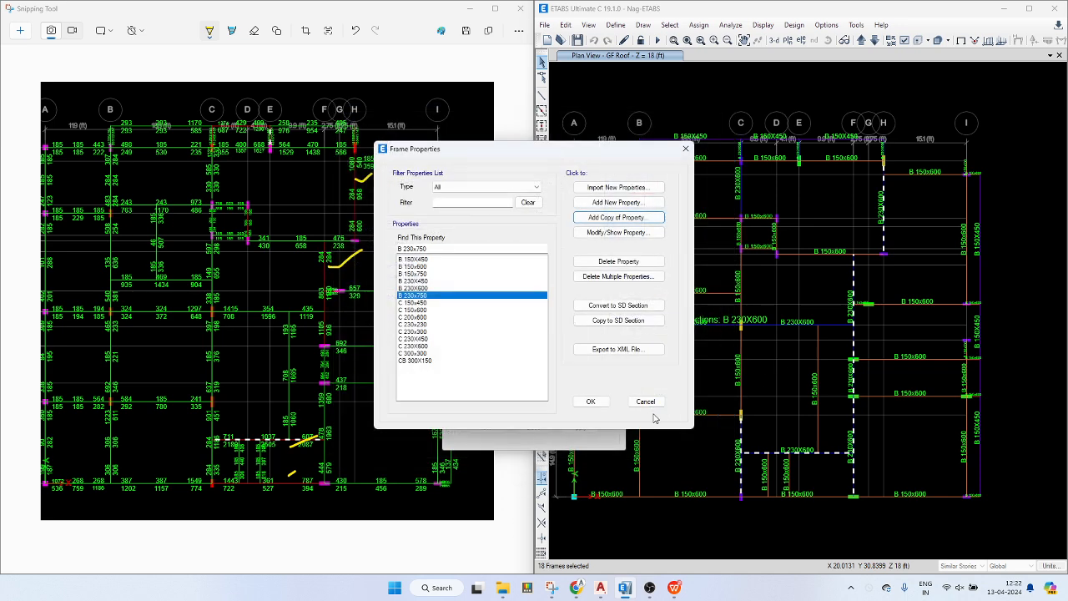
pyautogui.click(591, 401)
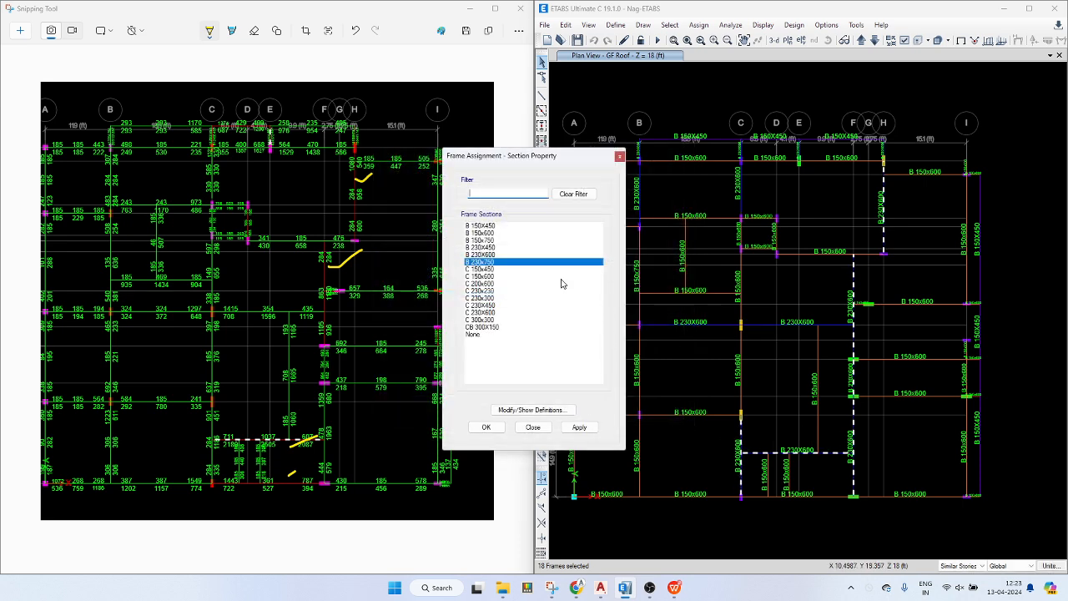
pyautogui.doubleClick(516, 263)
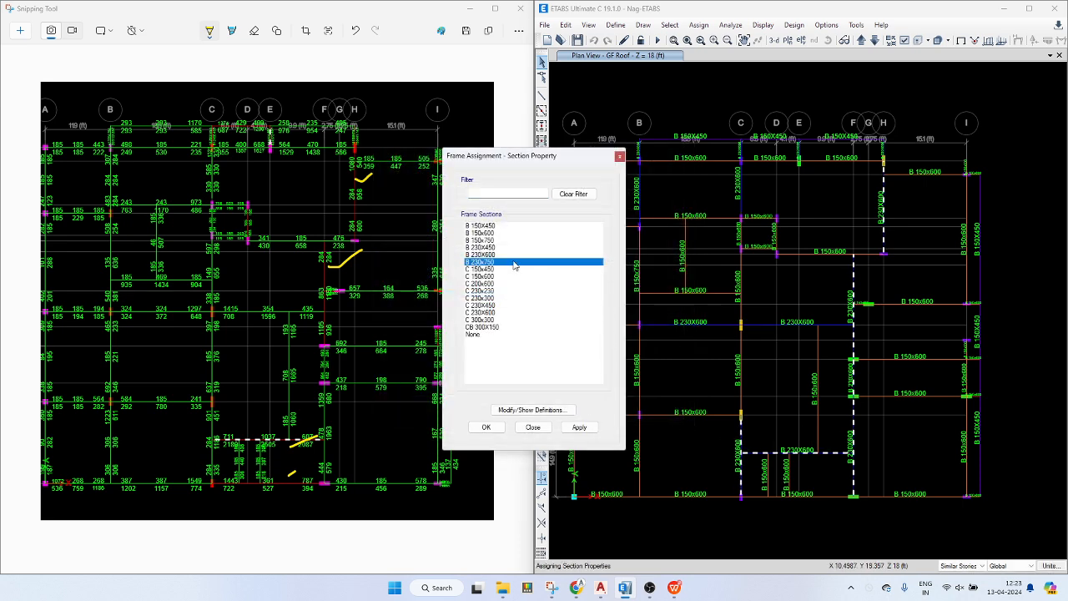
pyautogui.click(533, 426)
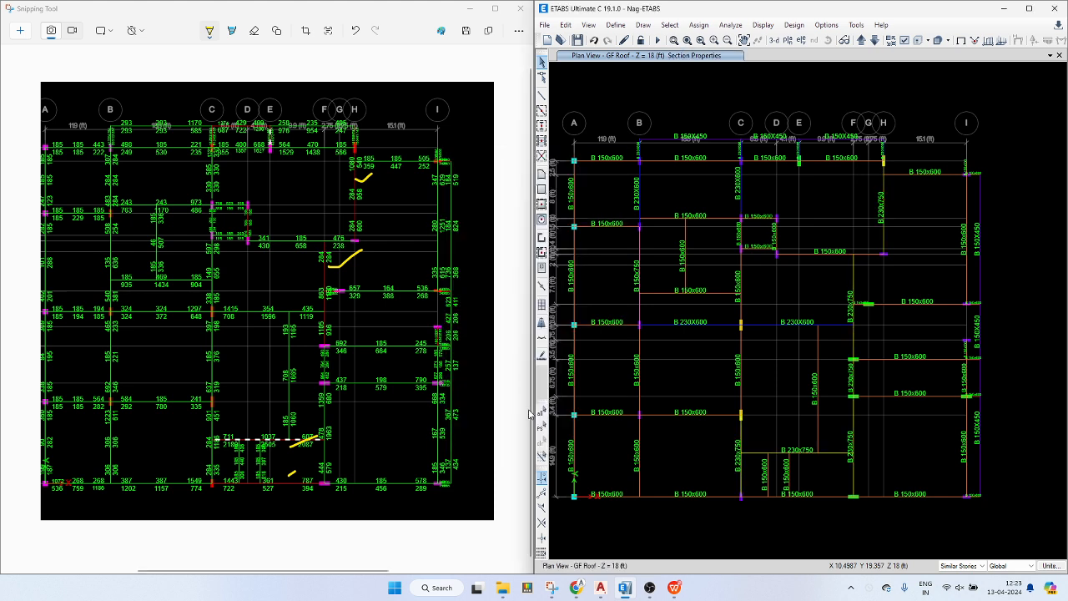
# - Assign section B 150x750 to the lower grid C beam and the grid H beam across similar stories
pyautogui.click(741, 436)
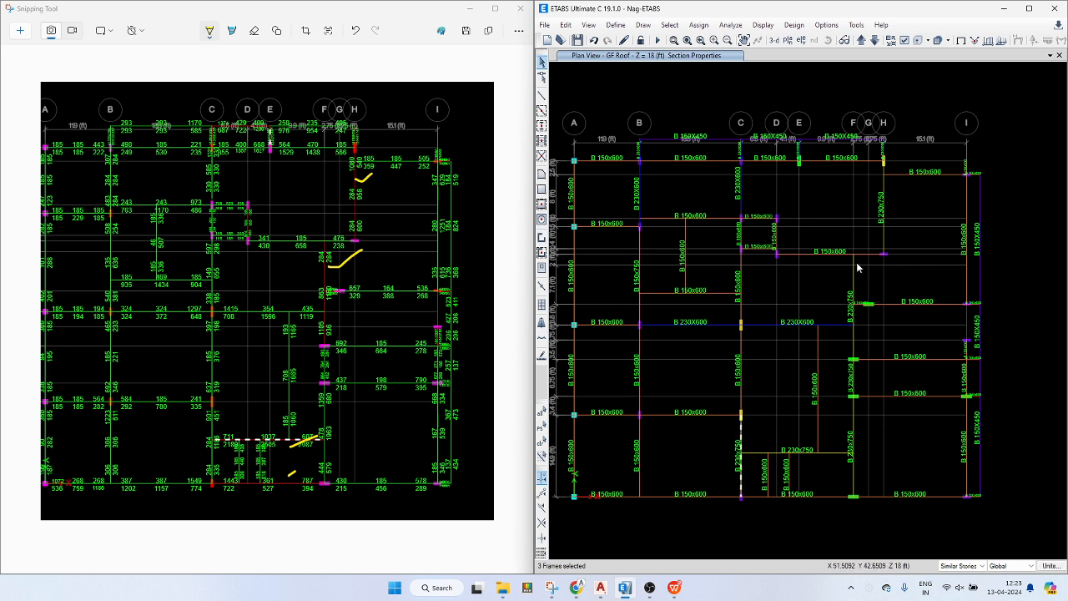
pyautogui.click(885, 197)
pyautogui.moveTo(743, 426)
pyautogui.hotkey('ctrl', 'shift', 'f')
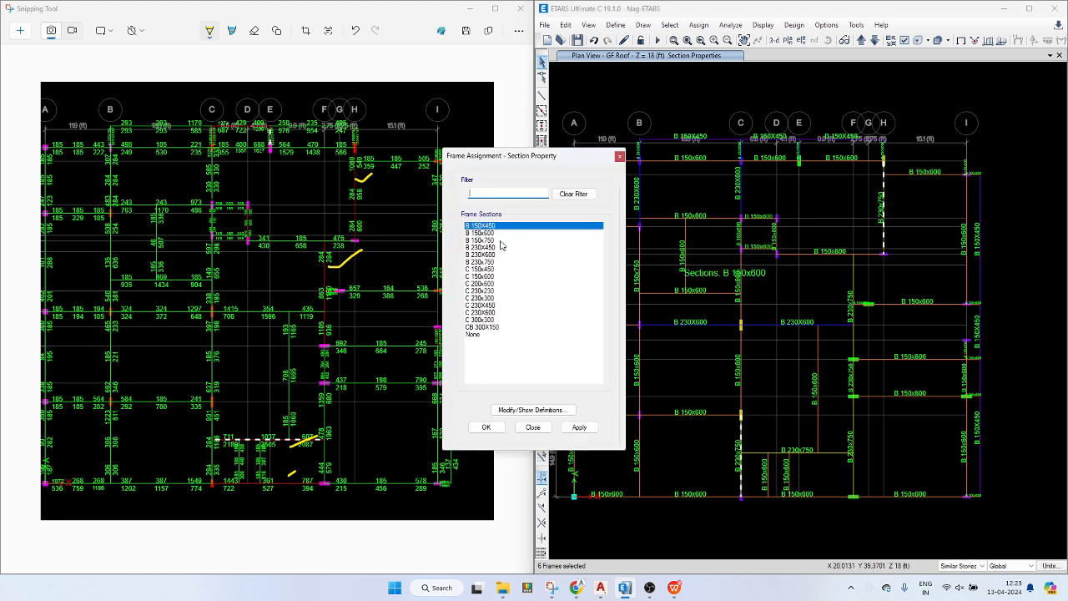
pyautogui.click(492, 240)
pyautogui.click(580, 427)
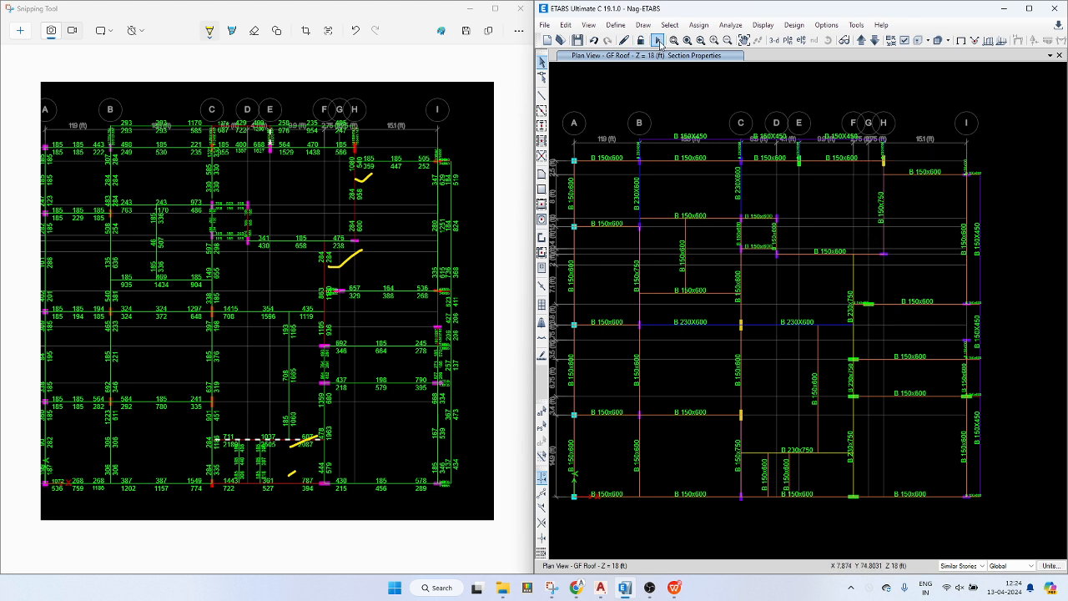
# - Rerun the analysis and start the concrete frame design check on the resized beams
pyautogui.click(659, 42)
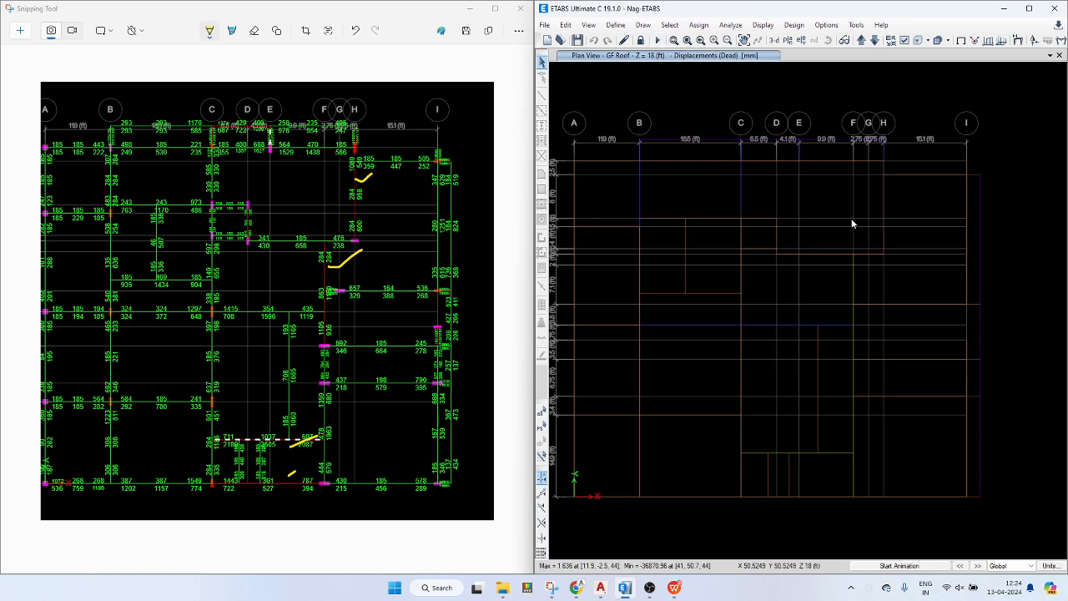
pyautogui.click(794, 24)
pyautogui.moveTo(804, 54)
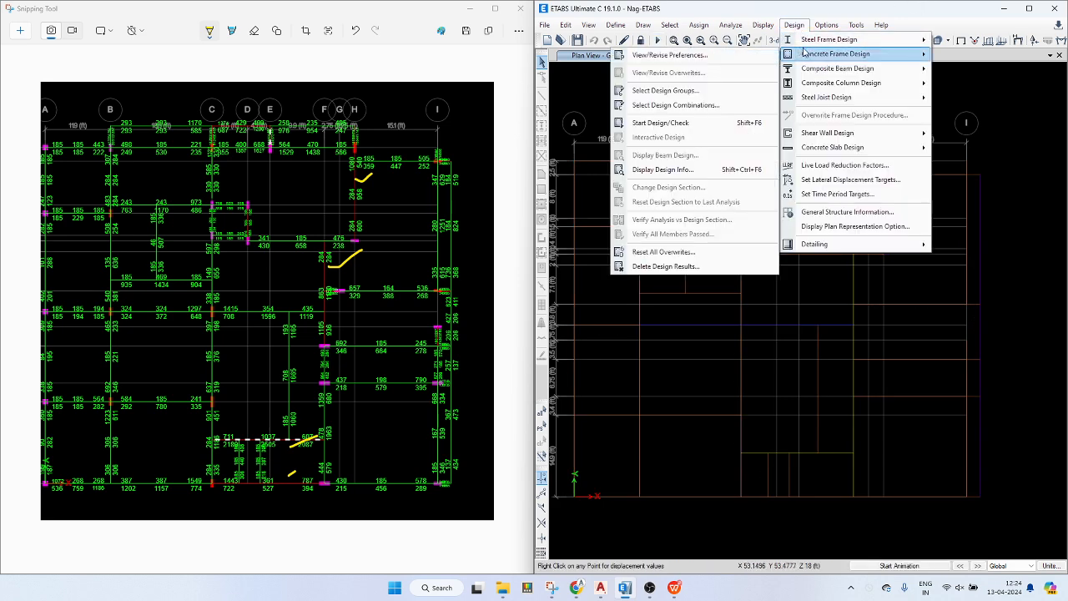
pyautogui.click(732, 123)
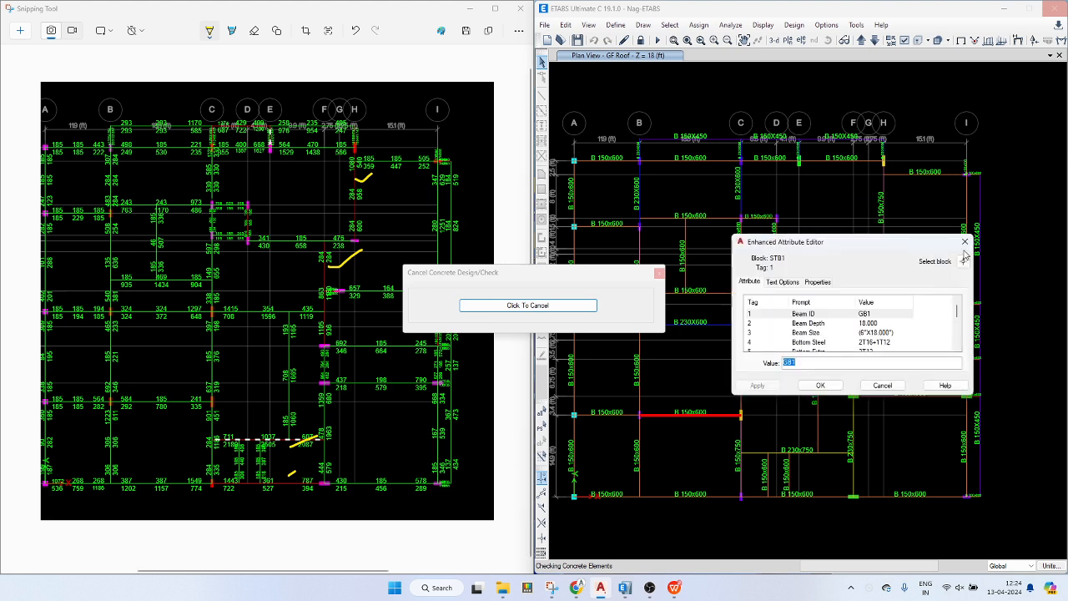
pyautogui.click(875, 324)
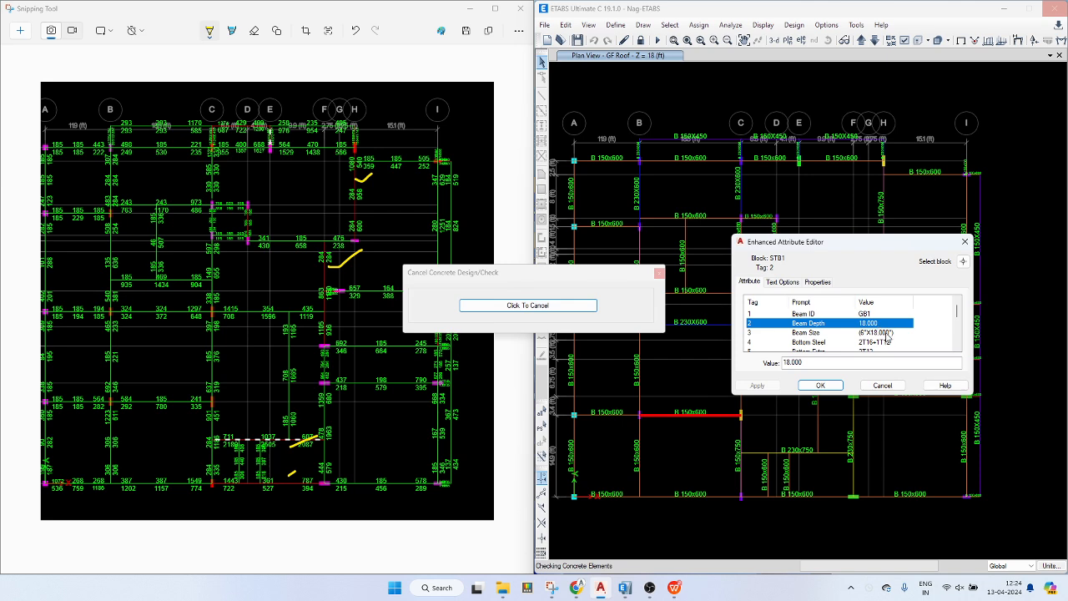
pyautogui.moveTo(806, 364); pyautogui.dragTo(780, 363)
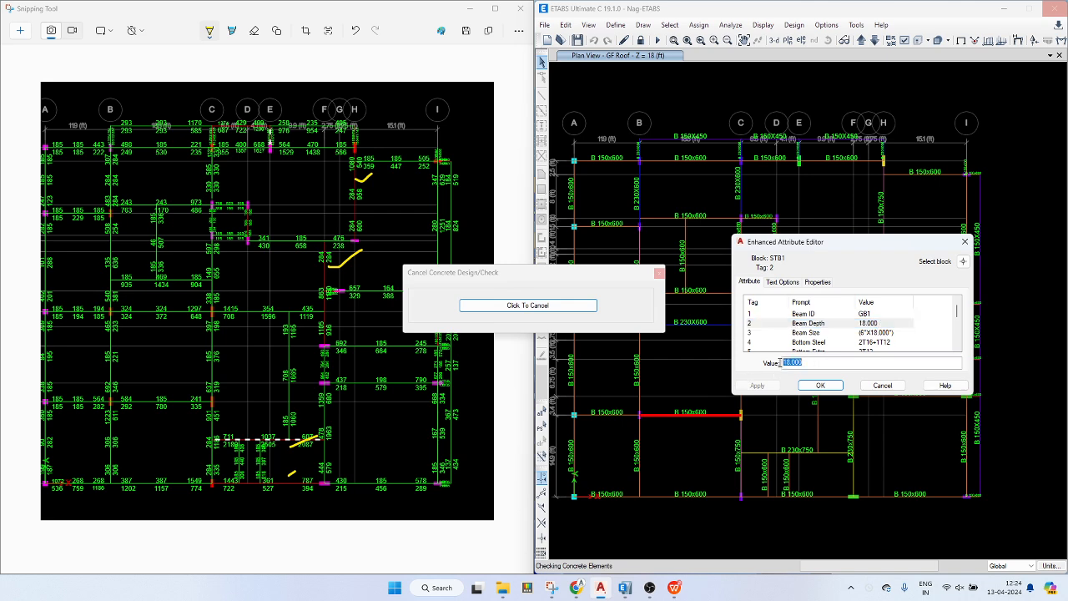
pyautogui.write('24')
pyautogui.press('Return')
pyautogui.click(799, 362)
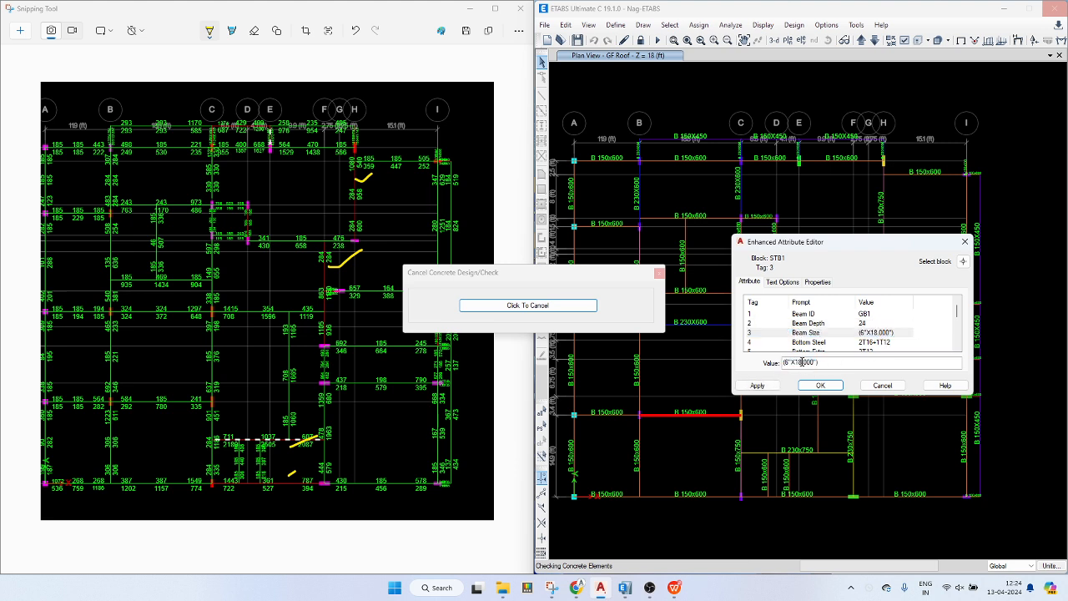
pyautogui.press('BackSpace')
pyautogui.write('2')
pyautogui.click(887, 385)
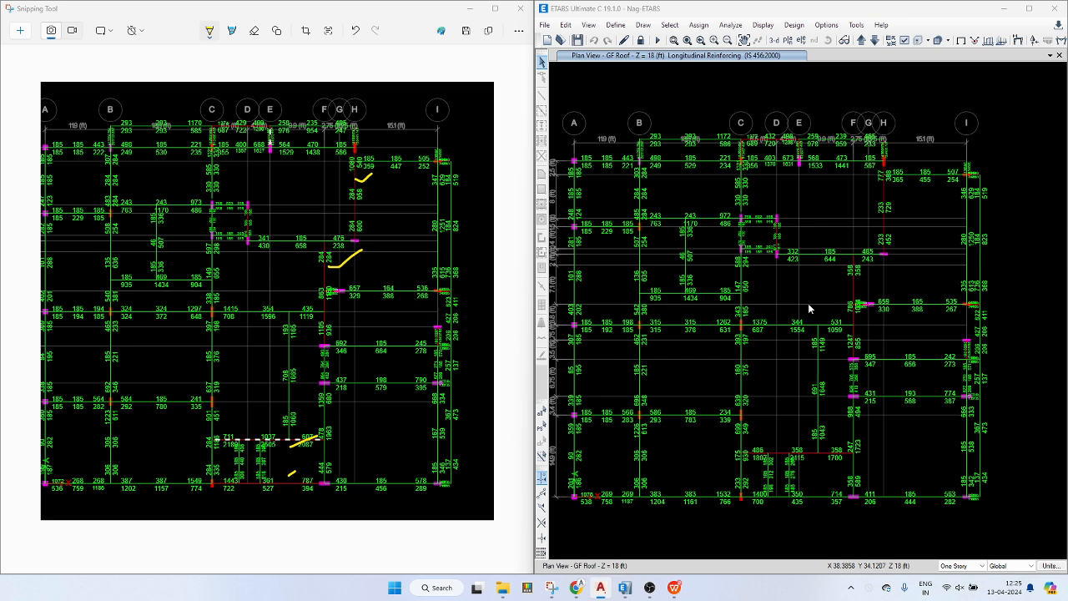
# - Inspect the concrete design information of the upper grid F beam and the short beam between grids F and G
pyautogui.rightClick(854, 279)
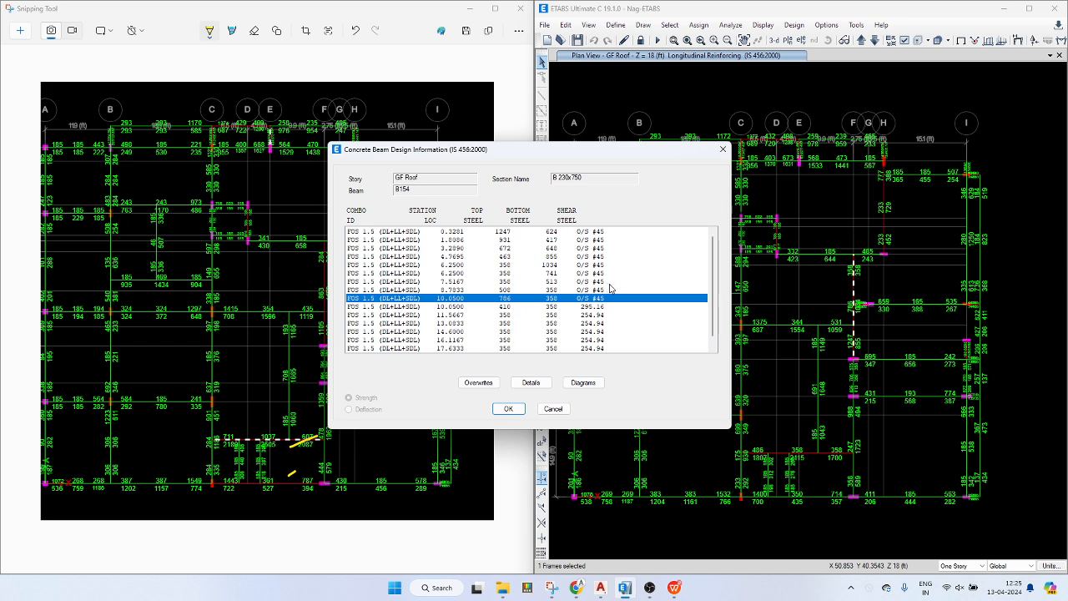
pyautogui.click(724, 149)
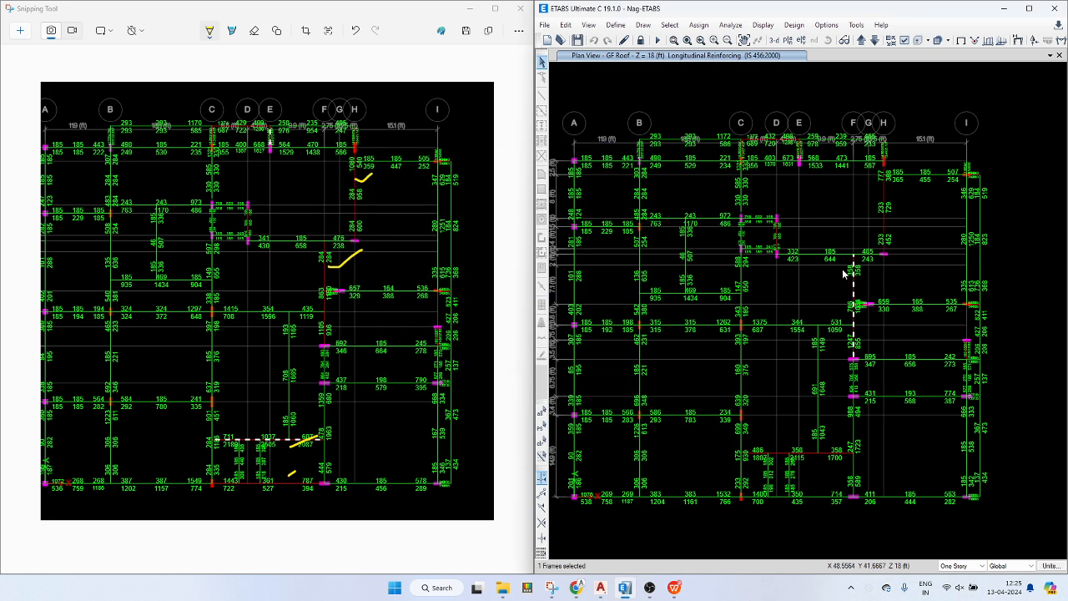
pyautogui.rightClick(862, 308)
pyautogui.press('Escape')
pyautogui.press('Escape')
pyautogui.moveTo(862, 306)
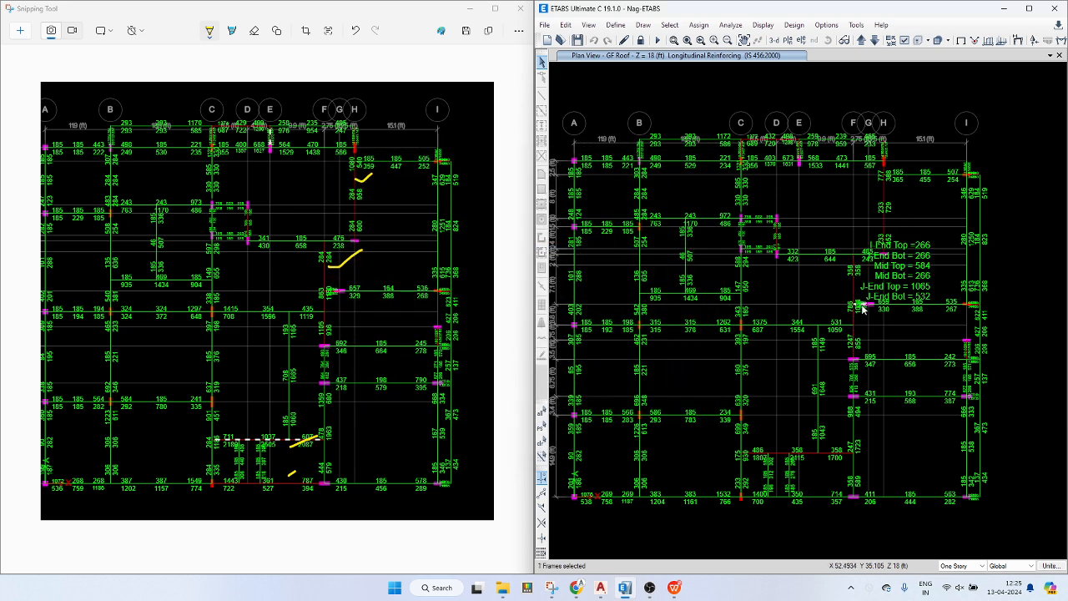
# - Inspect the concrete design information of the grid G to I beam and the lower B 230x750 beam between grids C and F
pyautogui.moveTo(871, 303); pyautogui.dragTo(866, 277, button='middle')
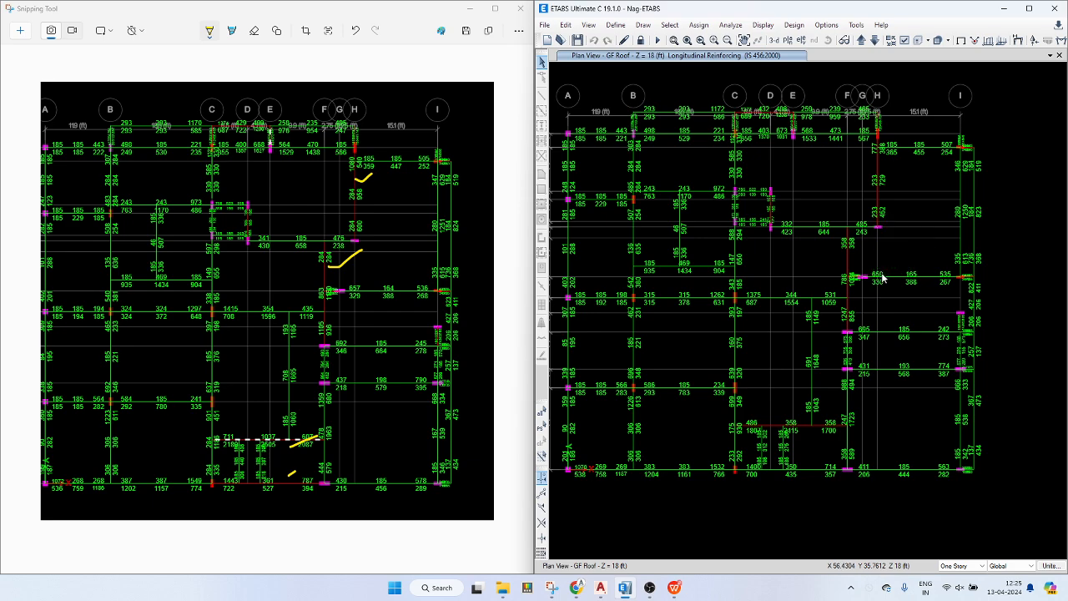
pyautogui.rightClick(886, 276)
pyautogui.click(723, 148)
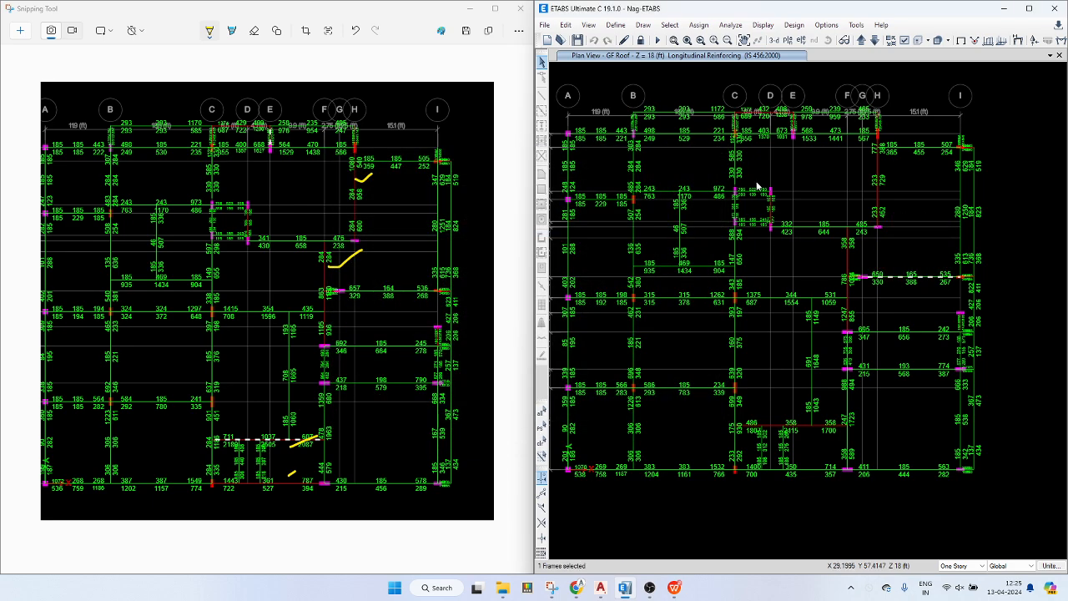
pyautogui.rightClick(824, 423)
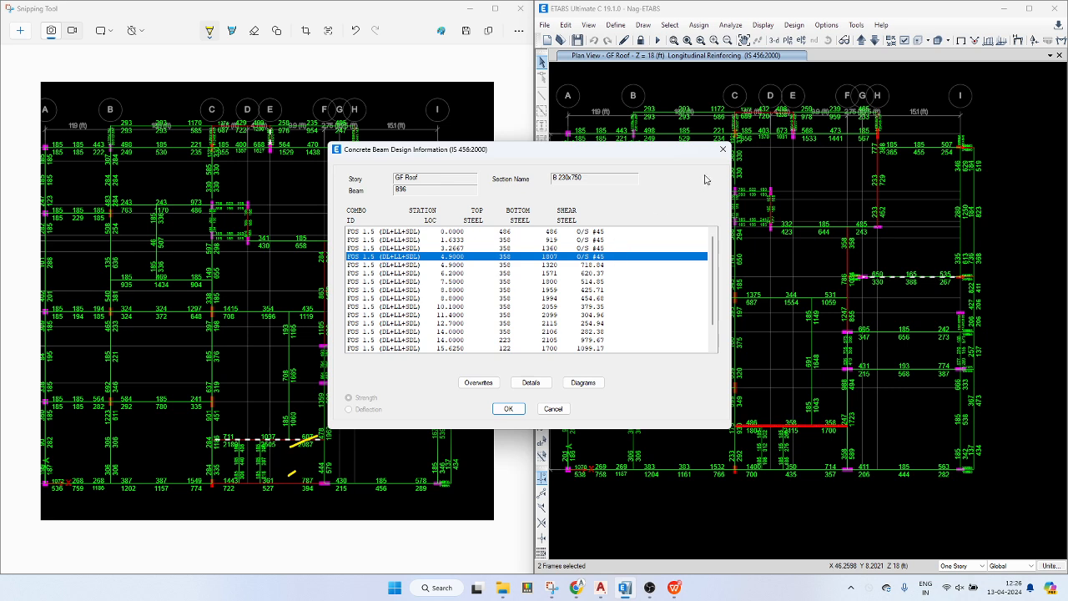
pyautogui.click(722, 150)
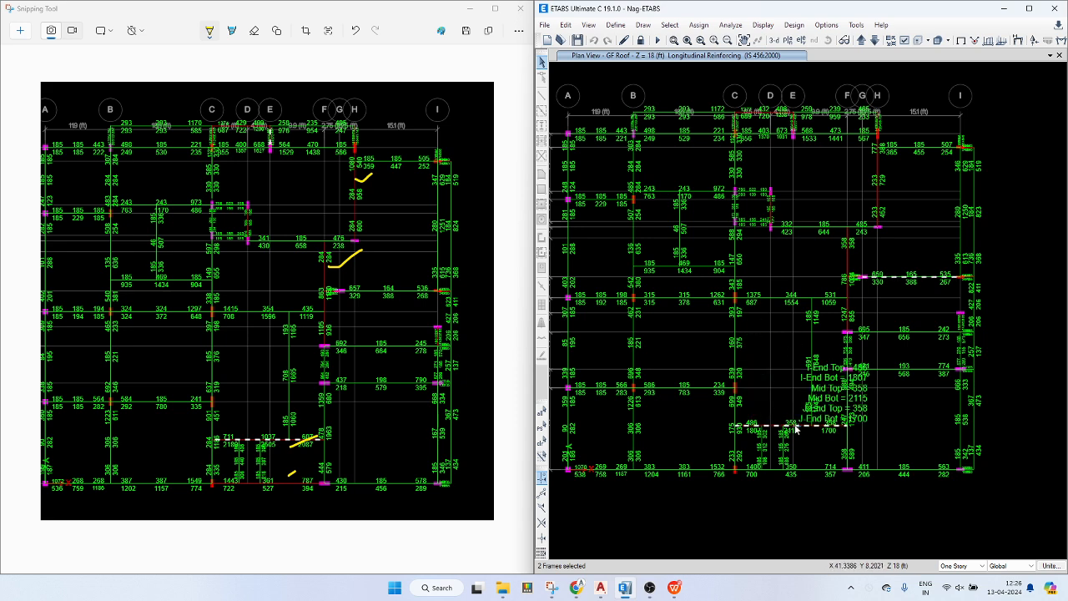
pyautogui.moveTo(803, 428)
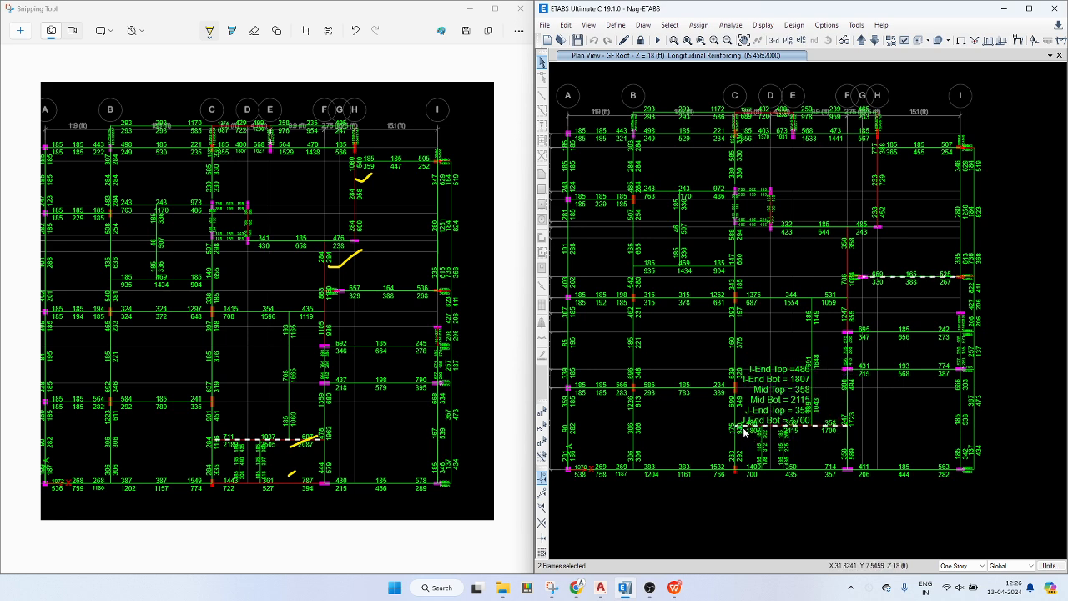
pyautogui.moveTo(763, 428)
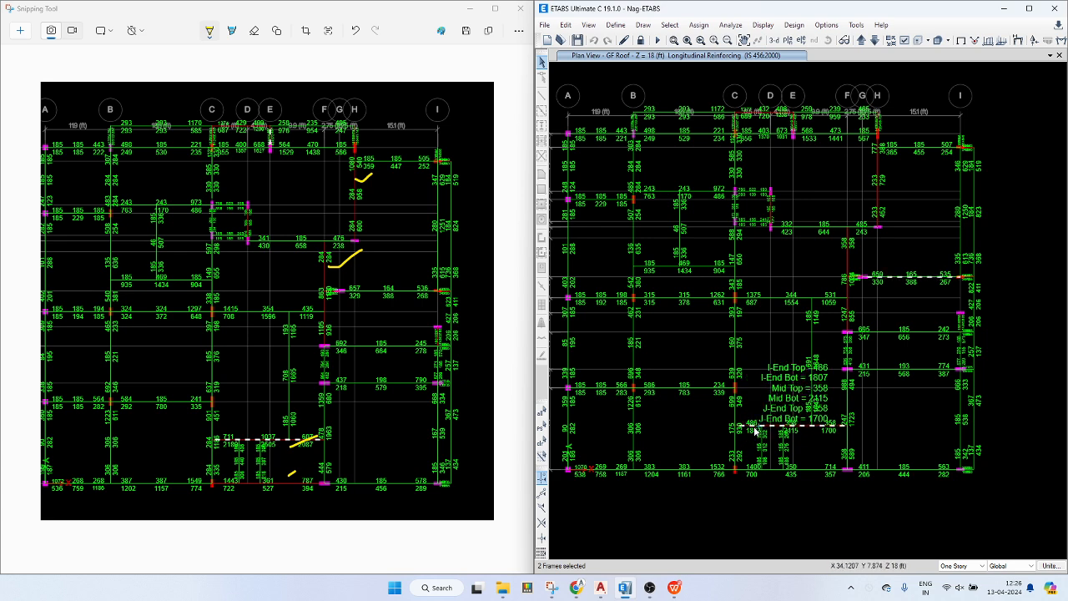
pyautogui.click(823, 427)
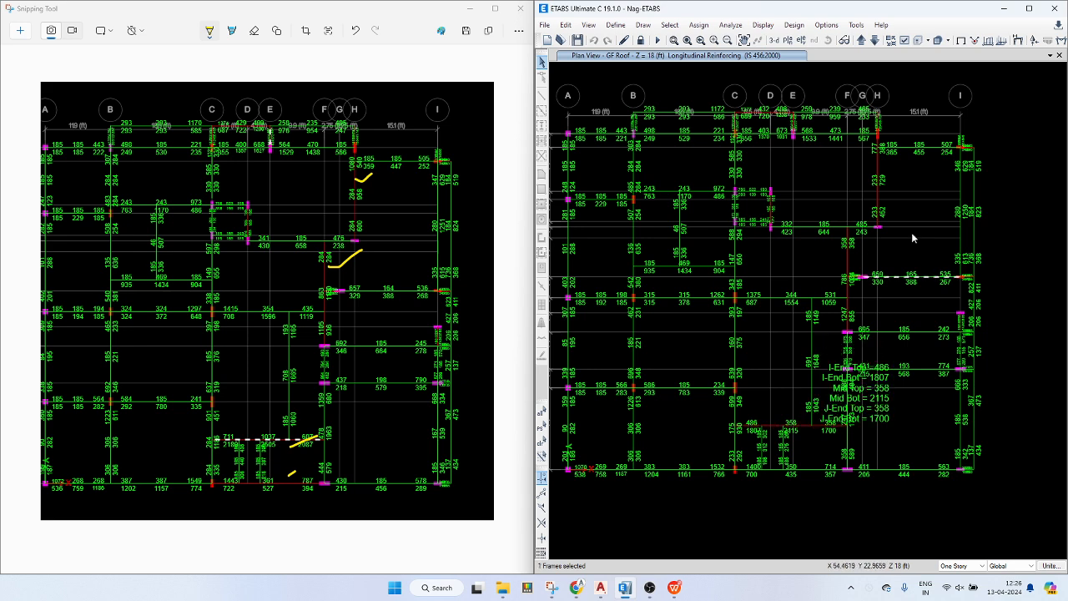
# - Check the GF Roof design information of the grid F beam and the middle and lower beams between grids C and F
pyautogui.rightClick(850, 284)
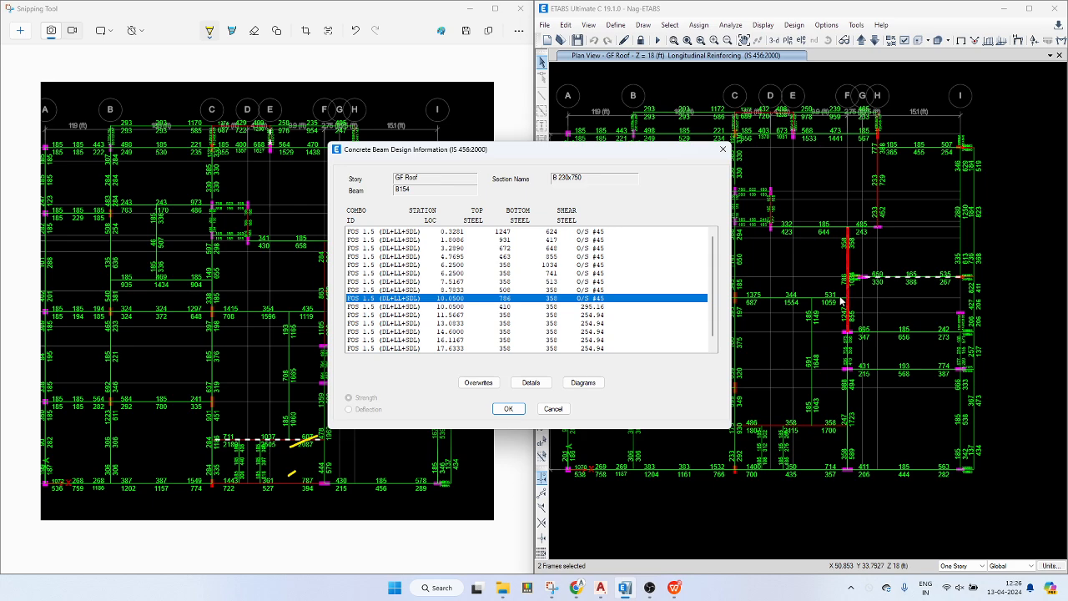
pyautogui.click(723, 148)
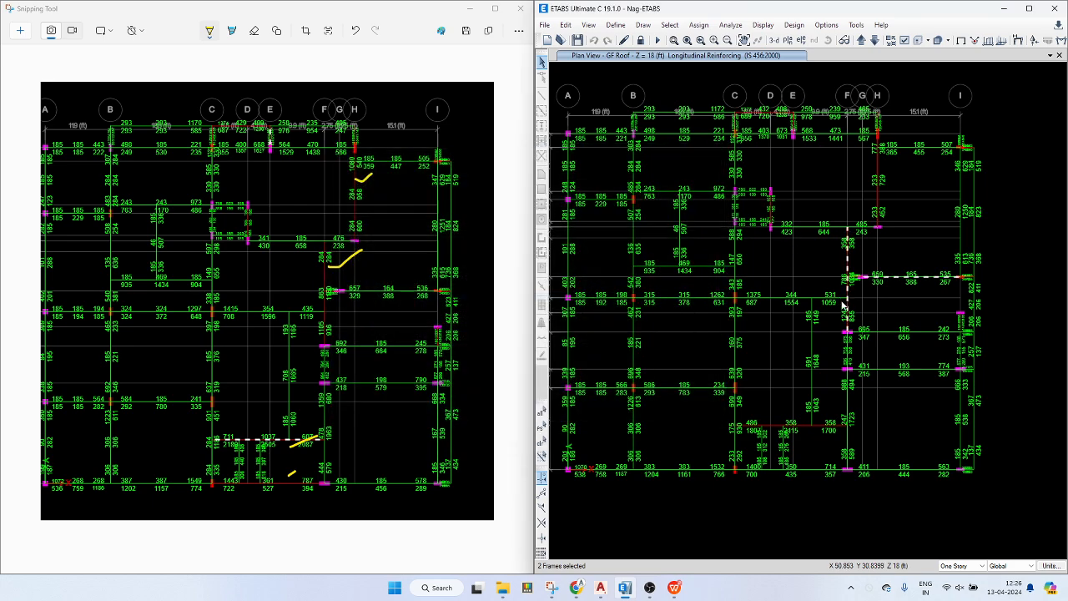
pyautogui.rightClick(843, 305)
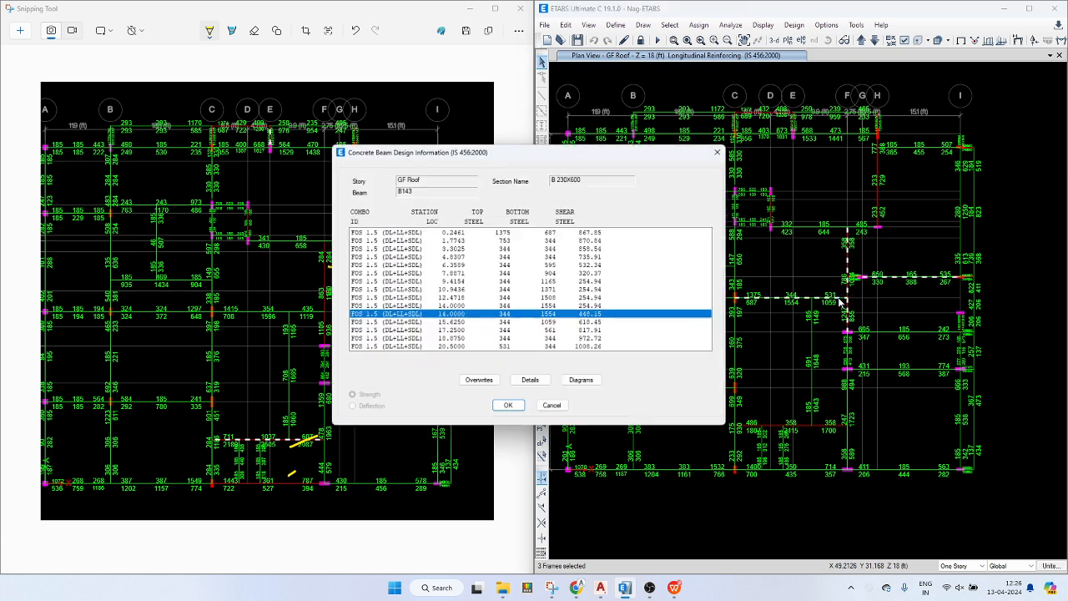
pyautogui.click(723, 149)
pyautogui.moveTo(849, 313)
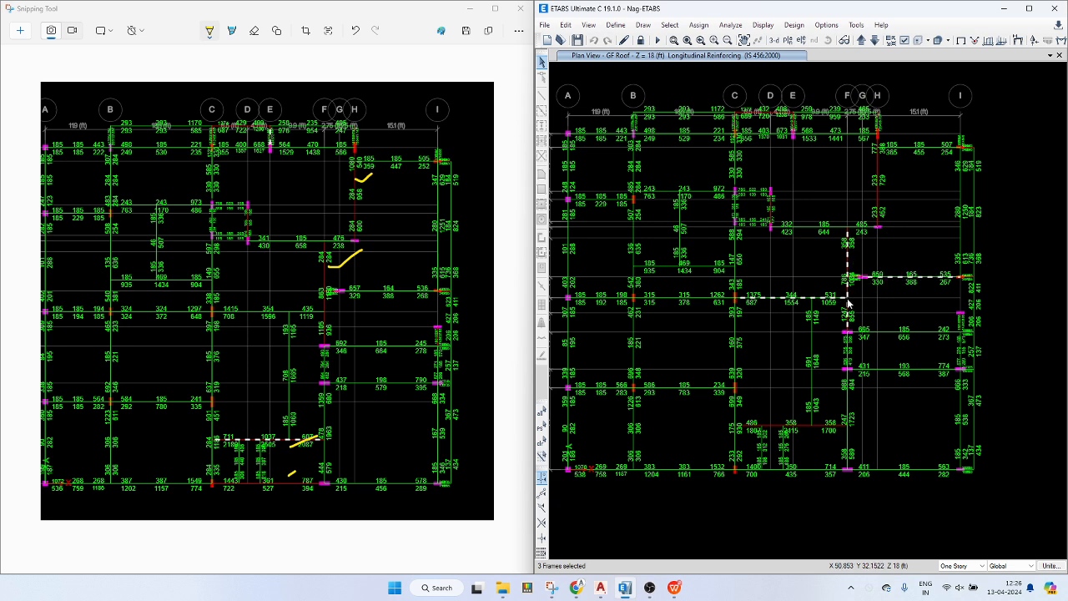
pyautogui.click(848, 300)
pyautogui.click(841, 300)
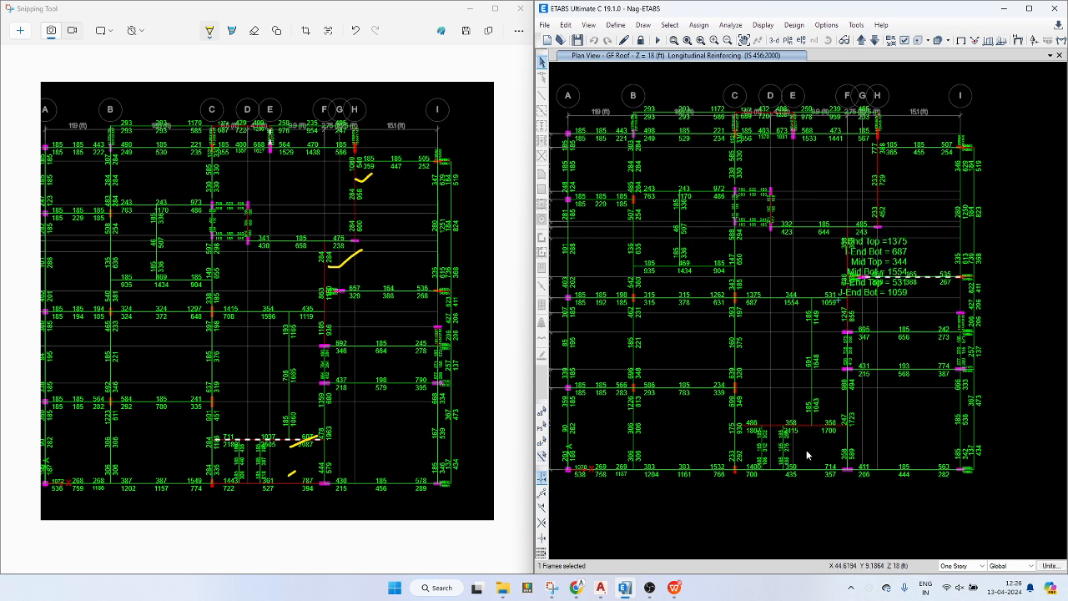
pyautogui.click(829, 428)
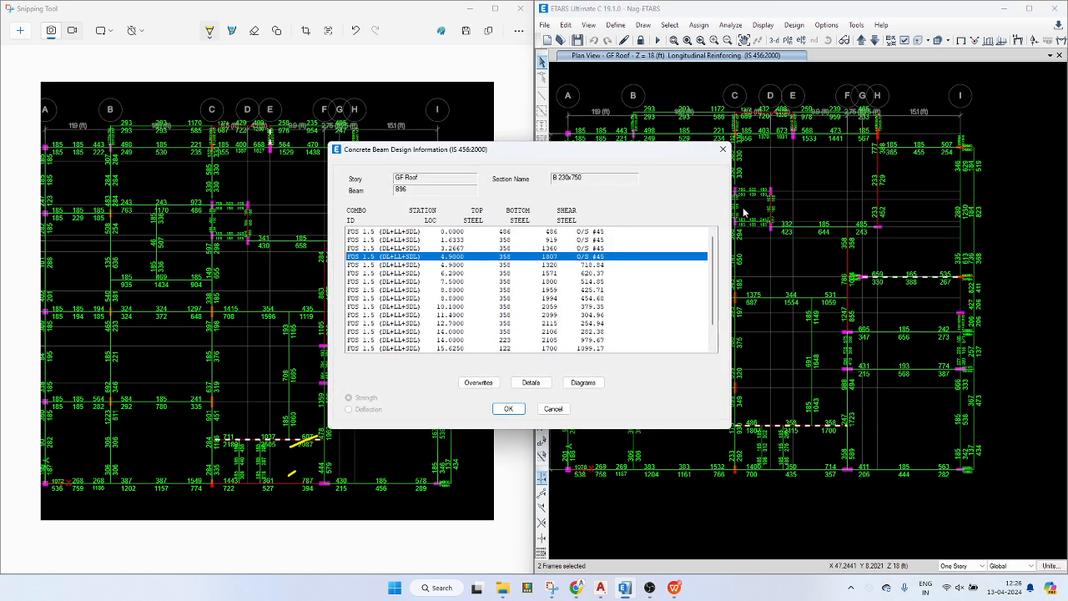
pyautogui.press('Escape')
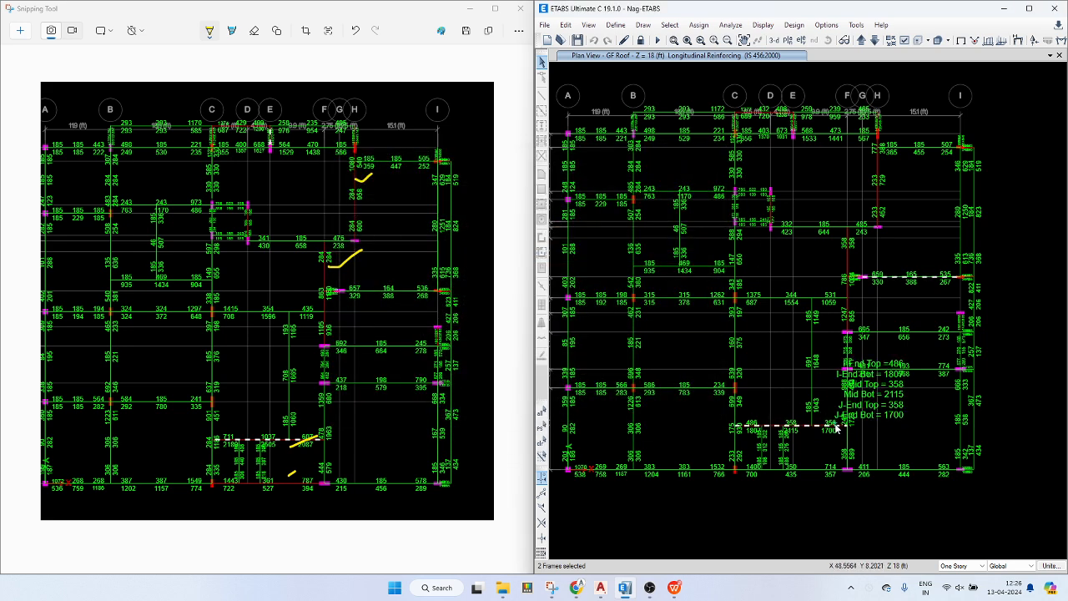
pyautogui.click(835, 426)
pyautogui.moveTo(829, 302)
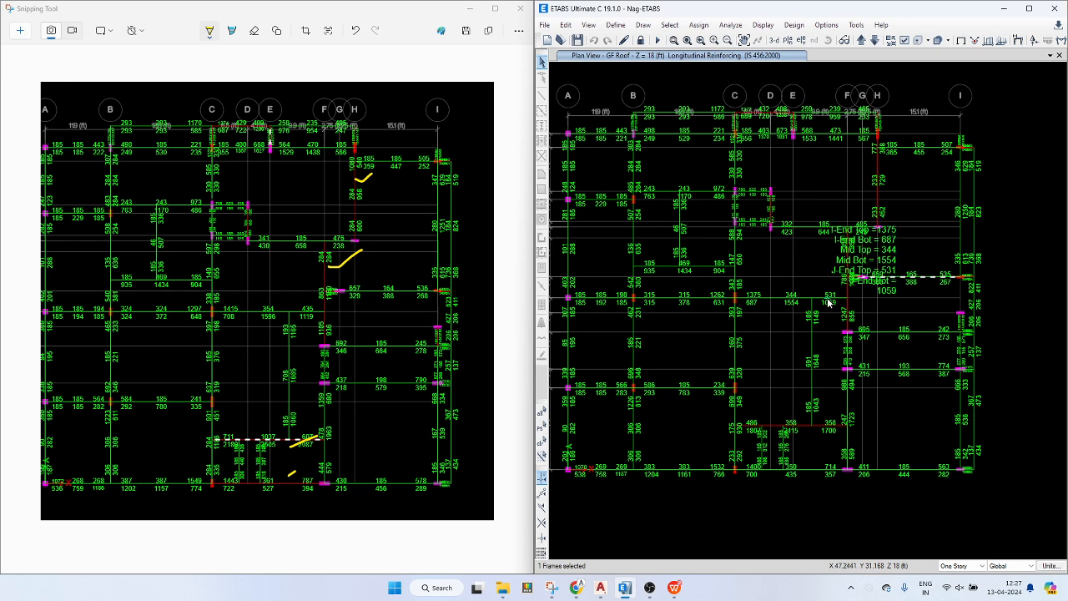
# - Save the model and switch the plan view up to the FF Roof story
pyautogui.click(584, 40)
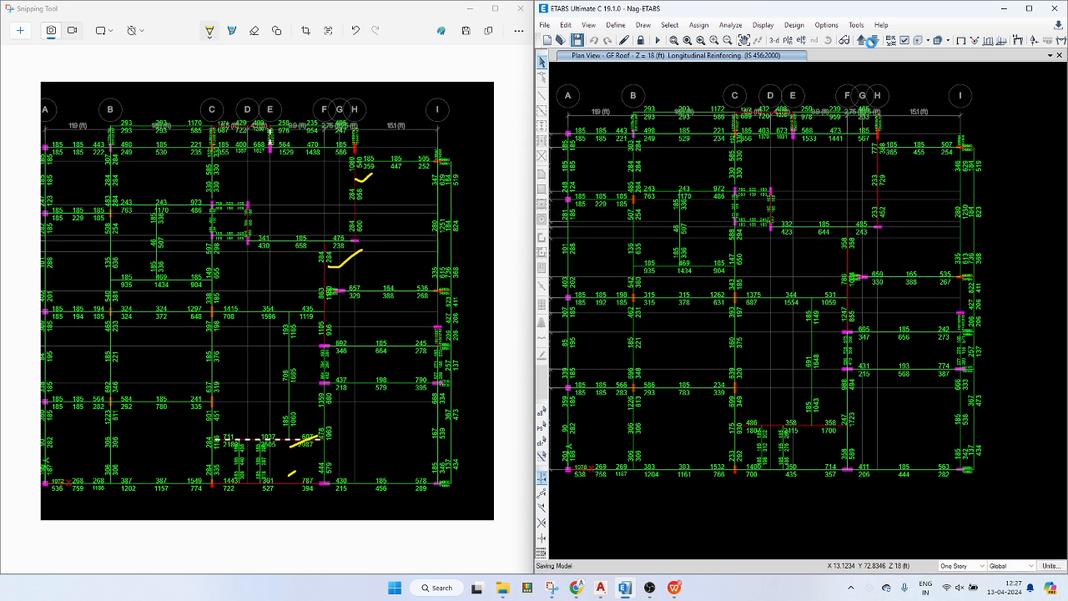
pyautogui.click(862, 41)
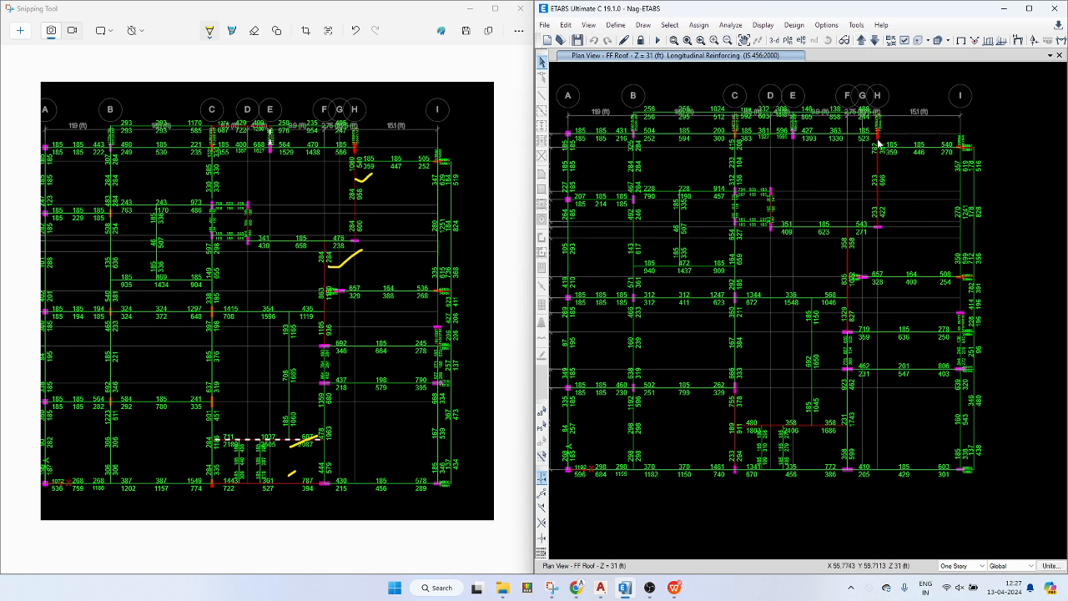
# - Inspect the concrete design information of the upper grid H beam on FF Roof for overstressed stations
pyautogui.moveTo(881, 141)
pyautogui.rightClick(877, 180)
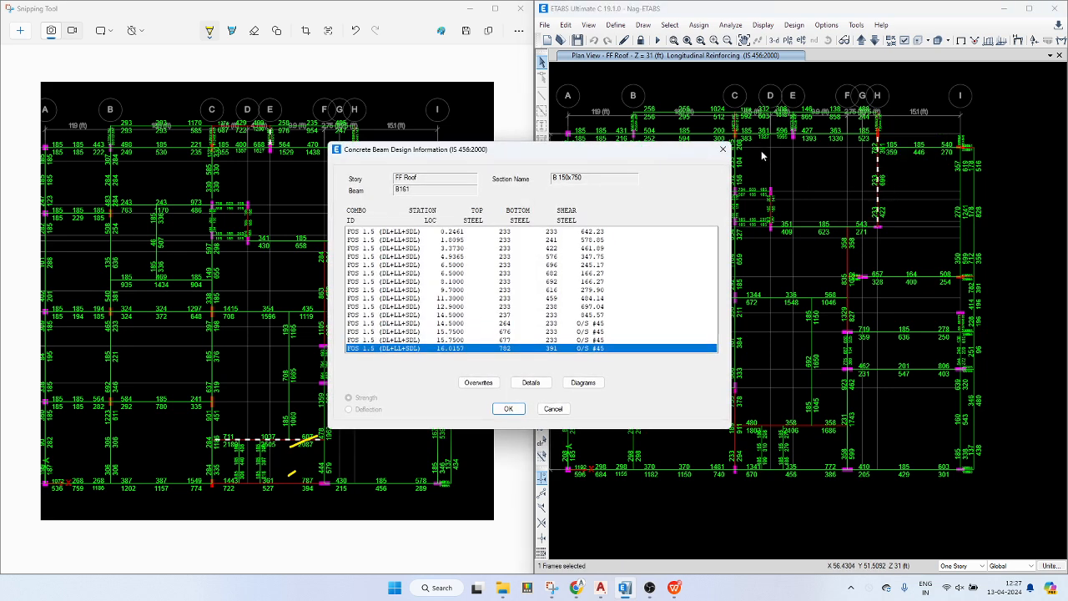
pyautogui.click(723, 150)
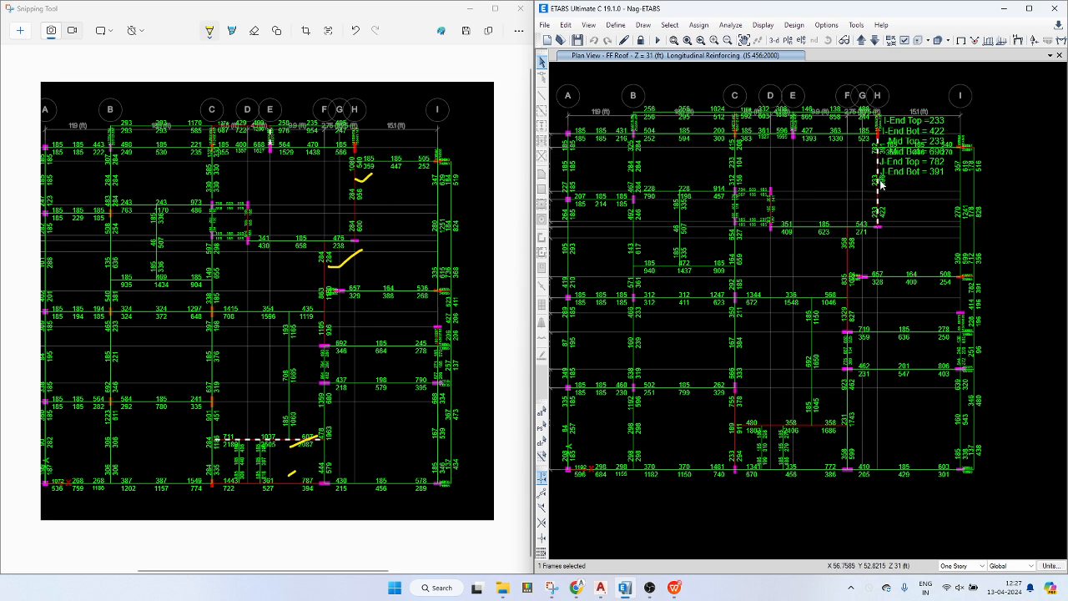
pyautogui.click(878, 180)
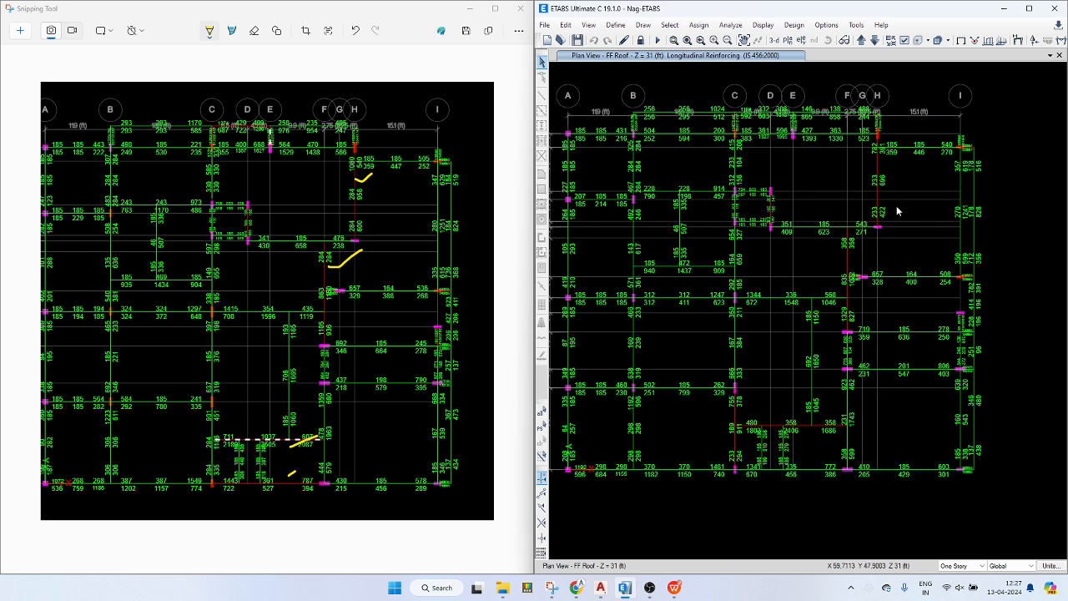
pyautogui.rightClick(878, 176)
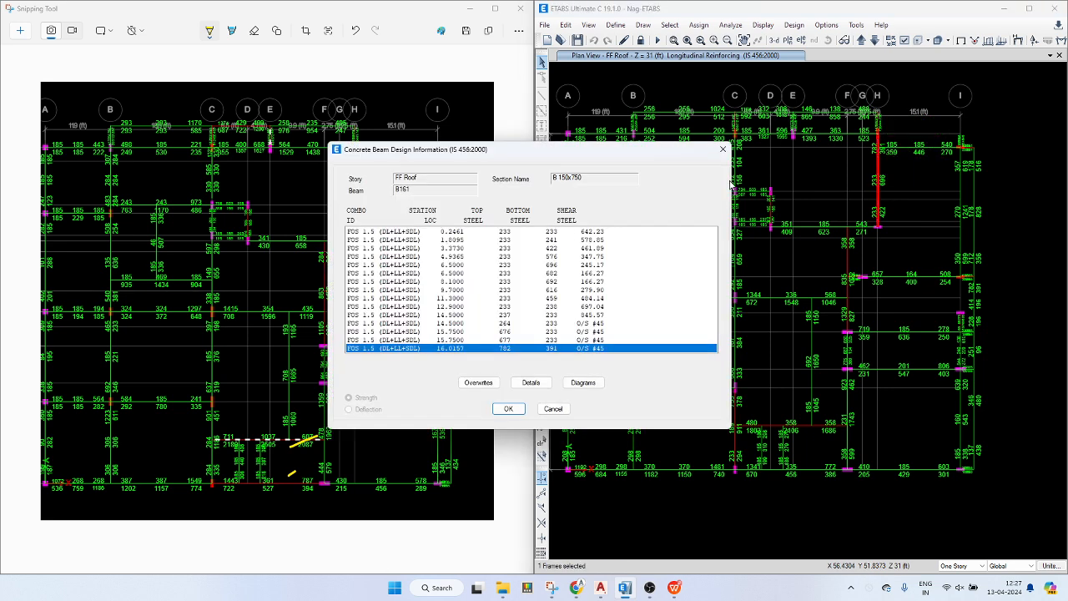
pyautogui.click(723, 149)
pyautogui.moveTo(876, 174)
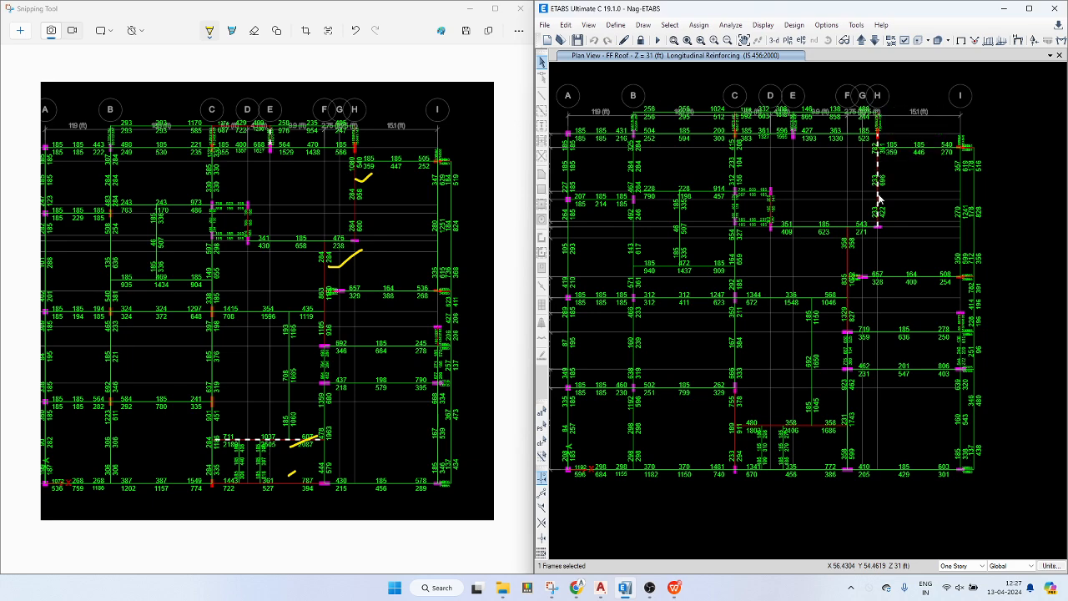
# - Compare the FF Roof design information of the grid F beam, the adjoining short beam between grids F and G, and the grid H beam
pyautogui.rightClick(848, 242)
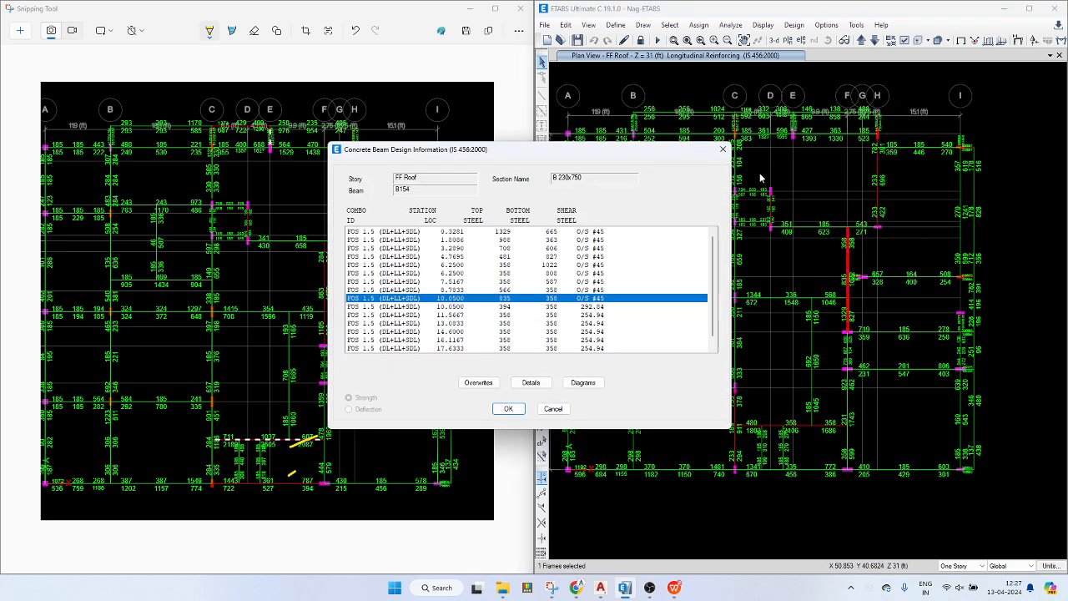
pyautogui.click(723, 150)
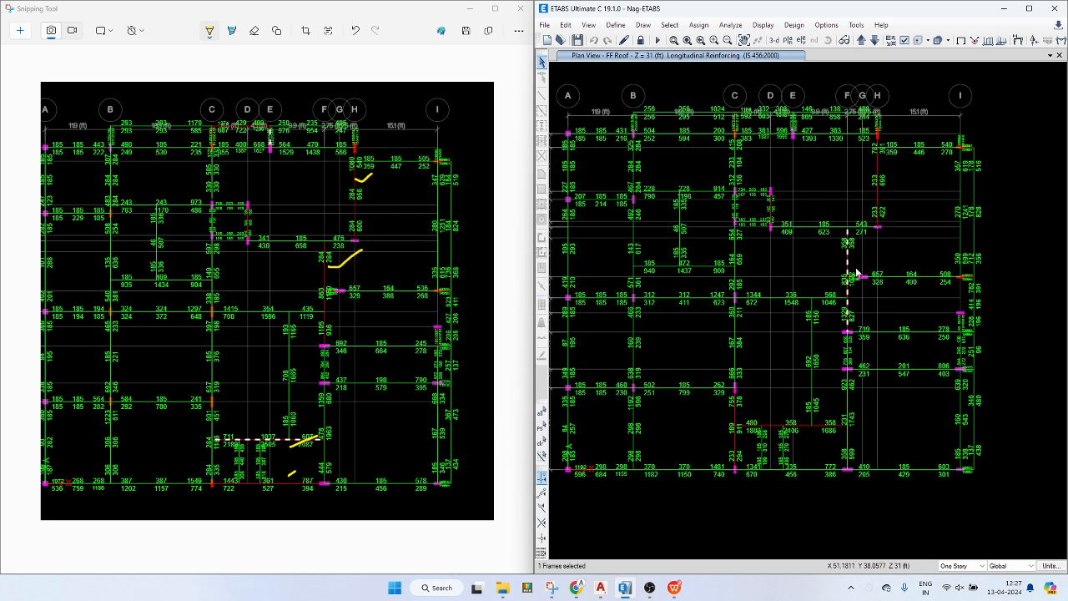
pyautogui.rightClick(849, 277)
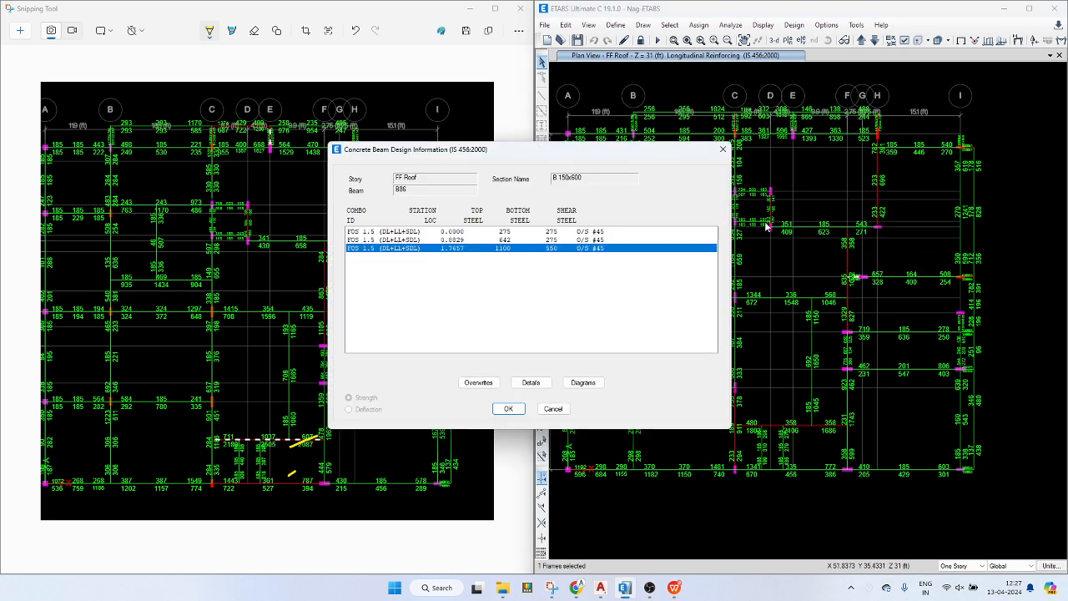
pyautogui.click(723, 149)
pyautogui.moveTo(856, 279)
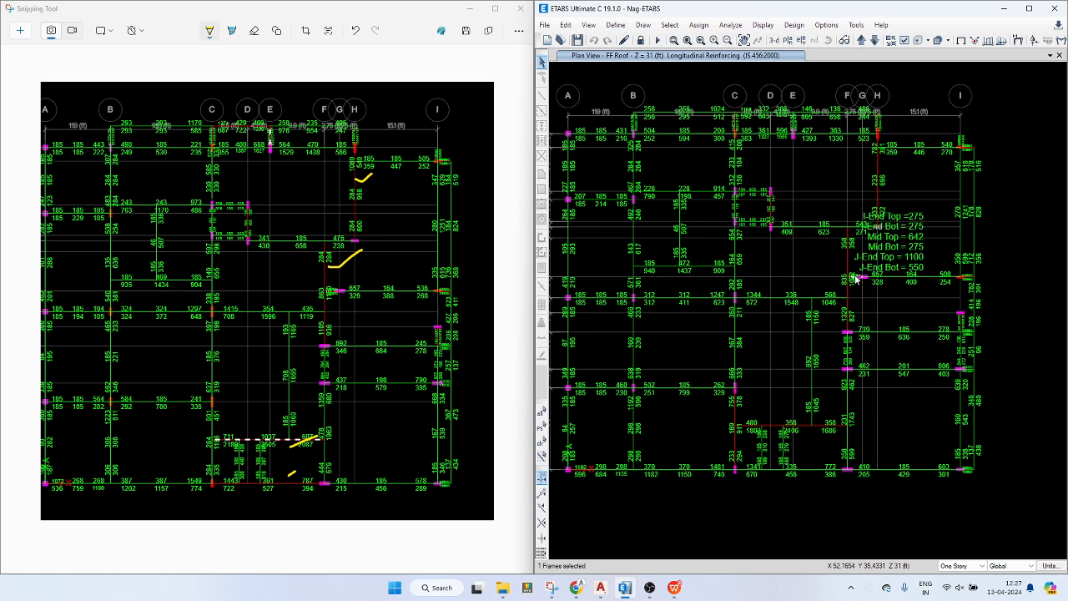
pyautogui.rightClick(878, 194)
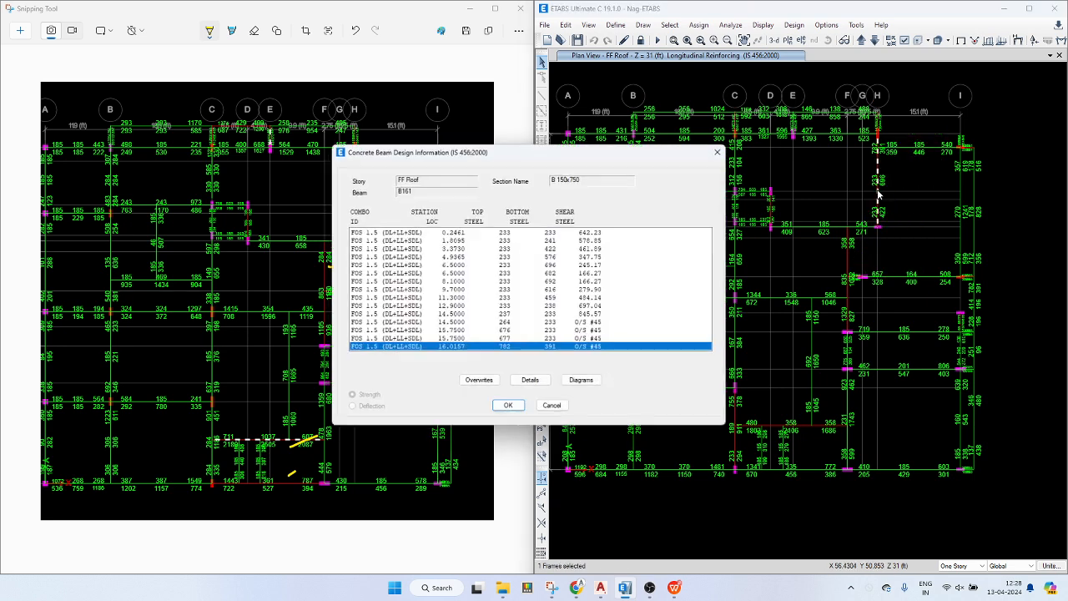
pyautogui.click(723, 149)
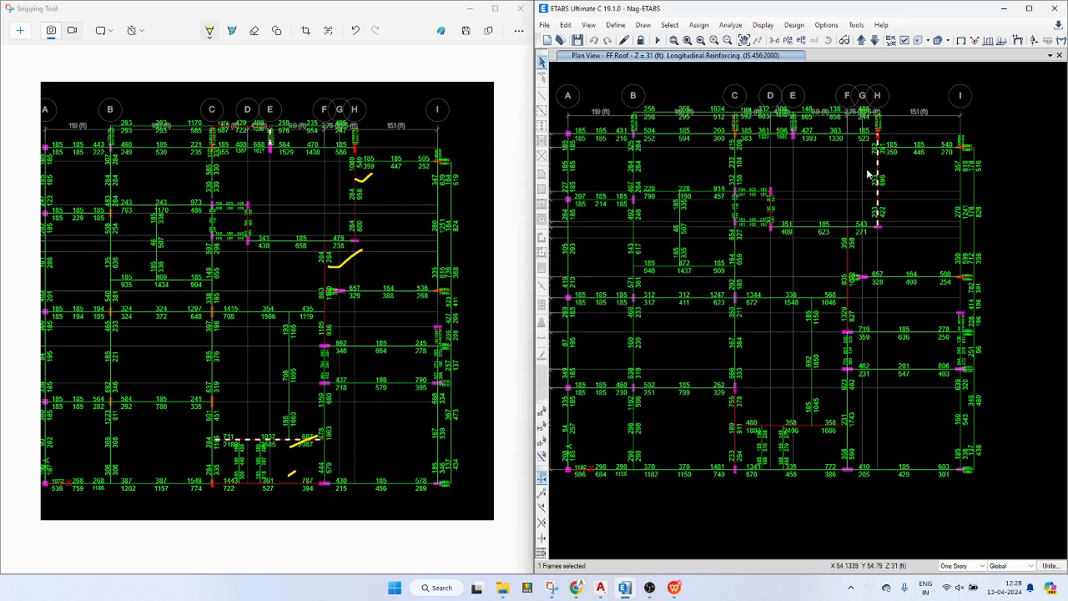
# - Switch to Snipping Tool and handwrite a yellow beam size note starting with 150 beside the upper grid H beam on the captured plan
pyautogui.moveTo(879, 180)
pyautogui.click(210, 31)
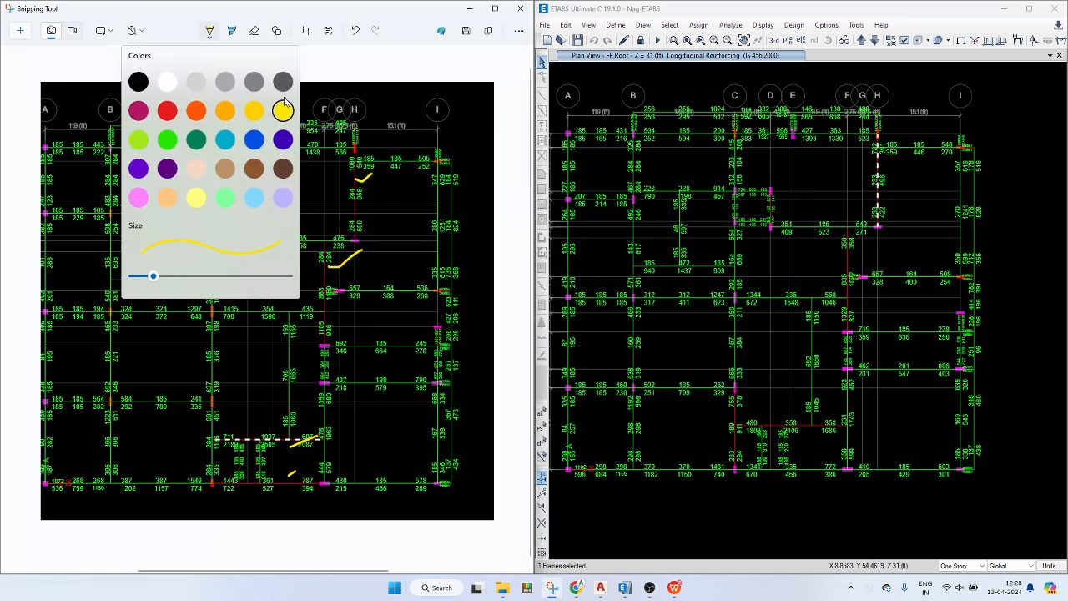
pyautogui.click(332, 134)
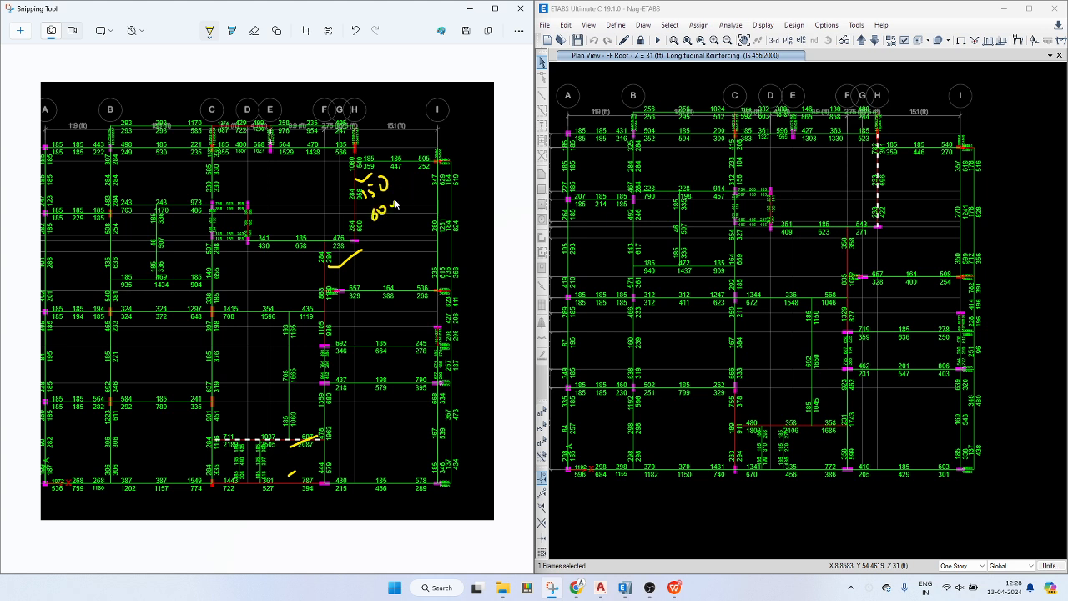
# - Recheck the FF Roof design information of the grid F beam and adjoining short beam, deselect both, and return to Snipping Tool
pyautogui.rightClick(848, 275)
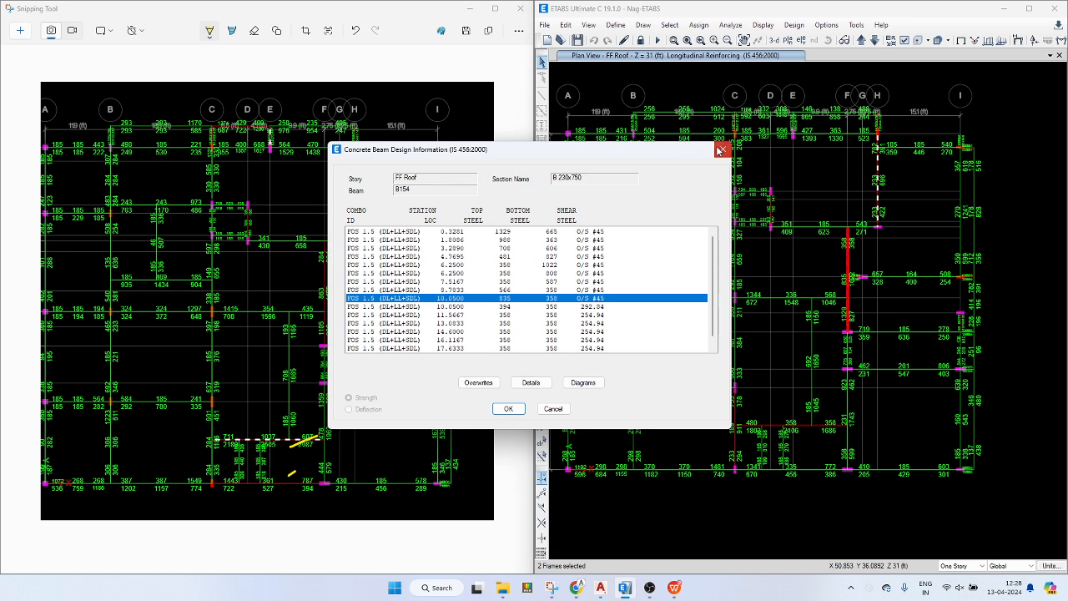
pyautogui.click(723, 149)
pyautogui.rightClick(851, 282)
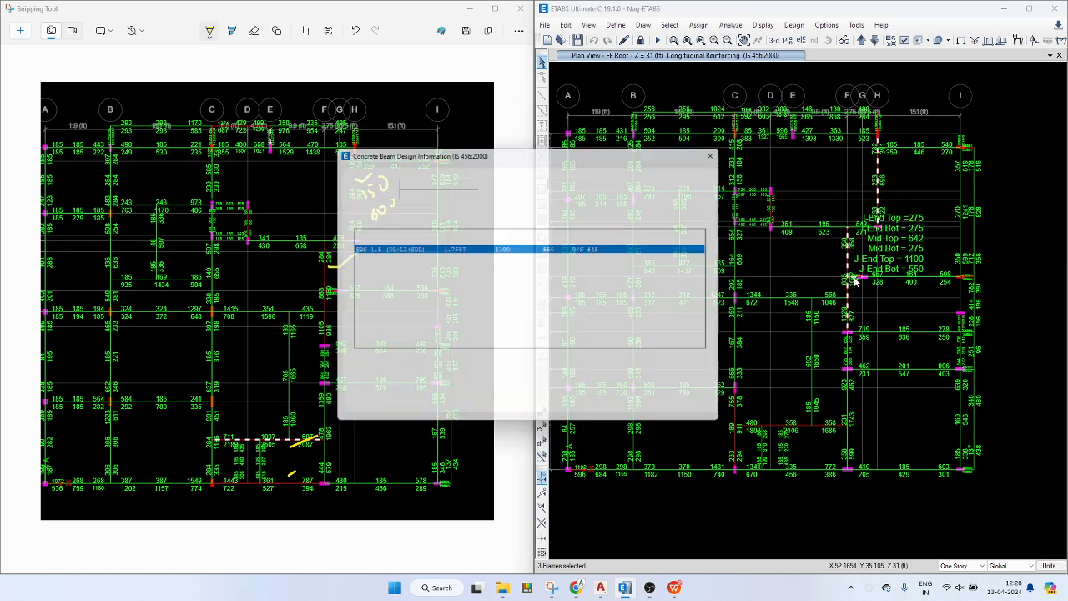
pyautogui.click(723, 150)
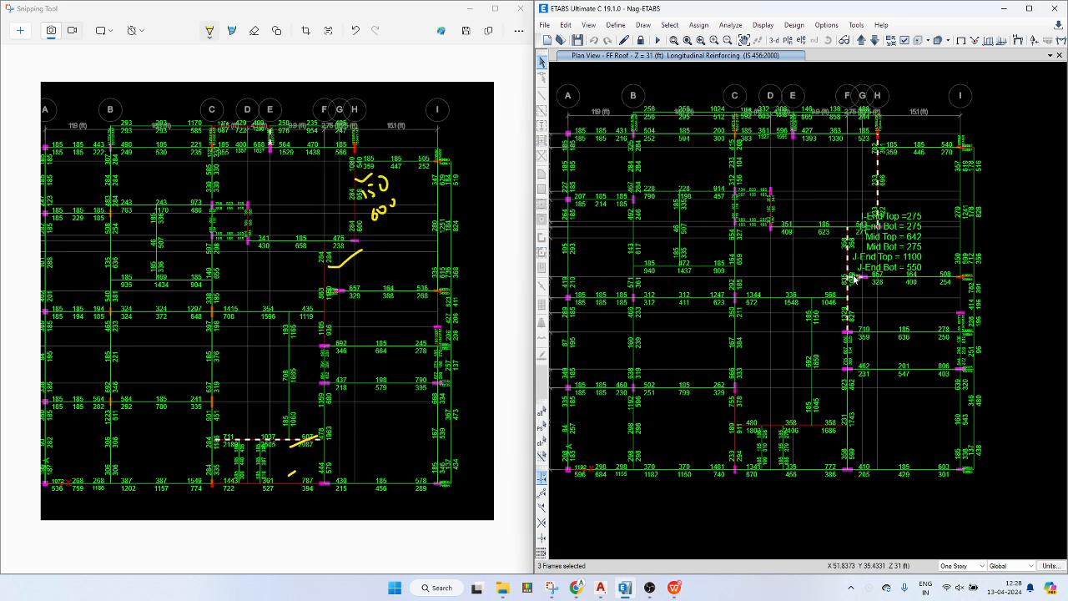
pyautogui.click(851, 278)
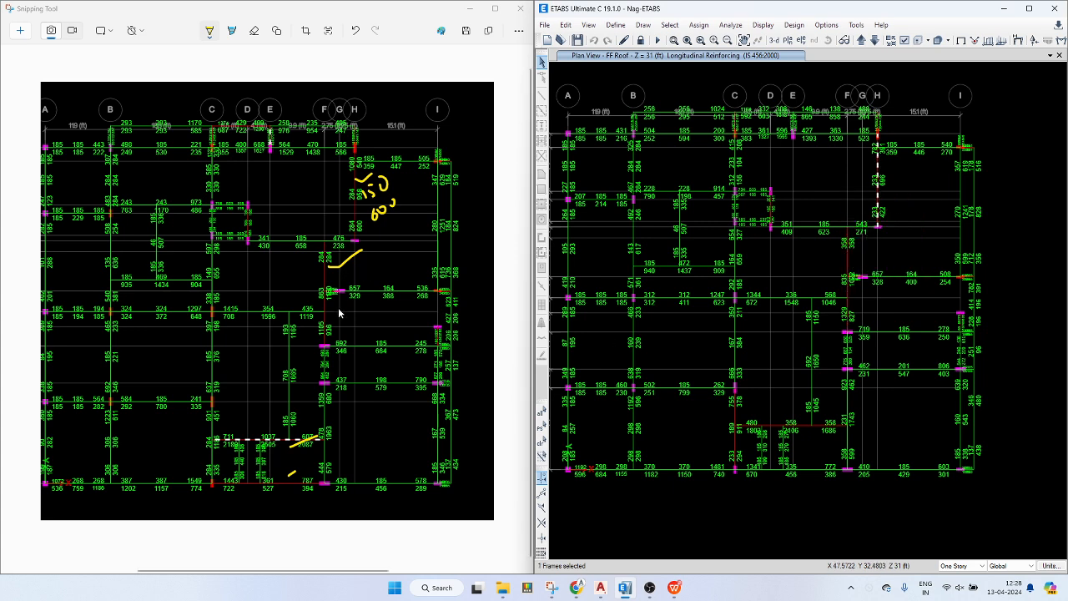
pyautogui.click(334, 313)
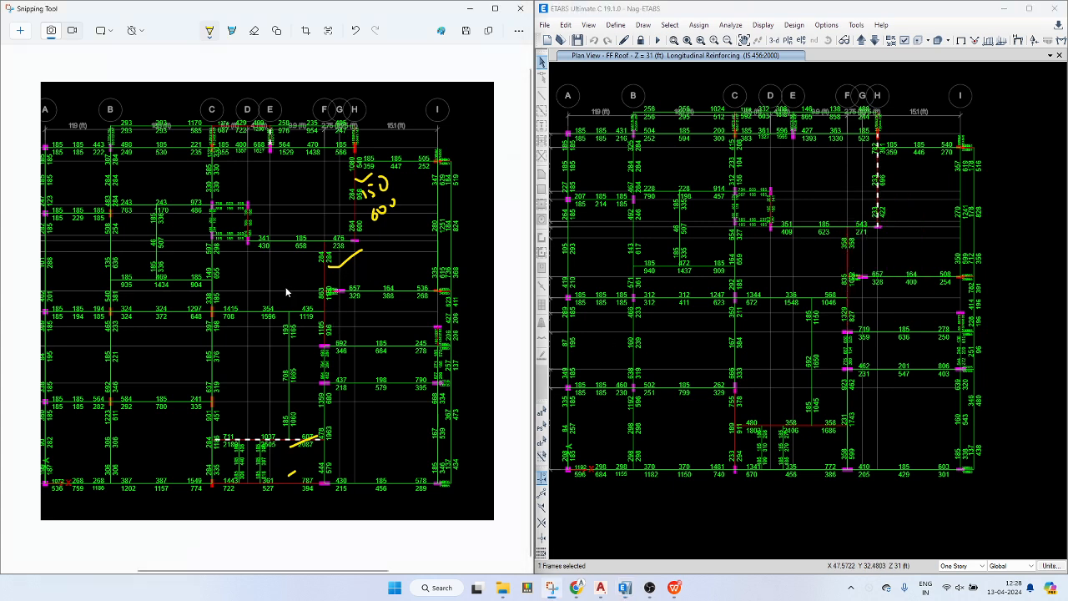
# - Handwrite a 230 by 600 note beside the grid F beam on the captured plan, and inspect the lower C–F beam and its adjoining beam
pyautogui.moveTo(285, 288); pyautogui.dragTo(303, 297)
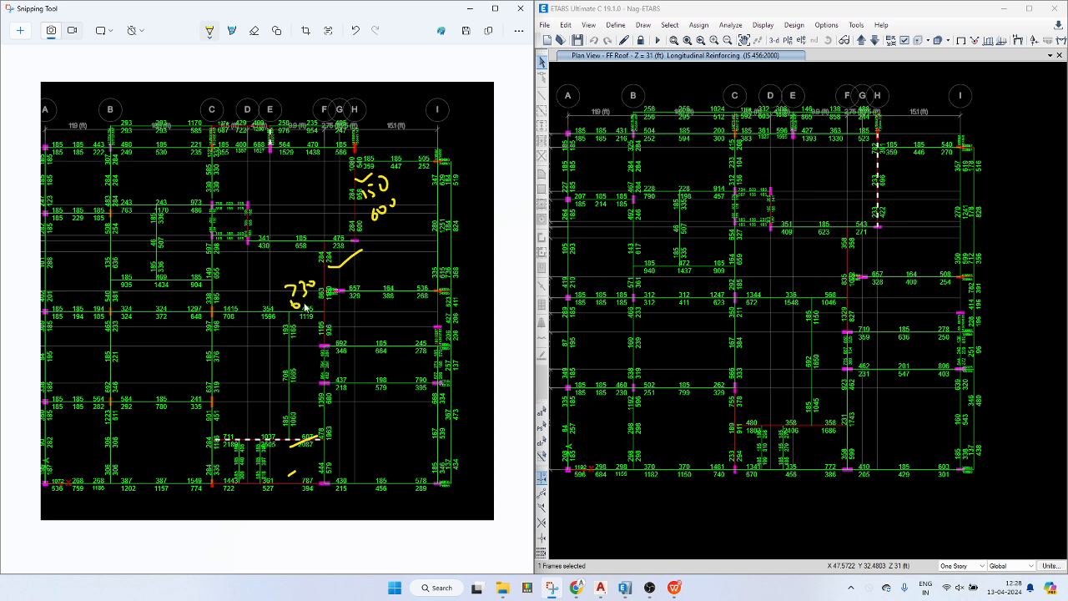
pyautogui.rightClick(785, 434)
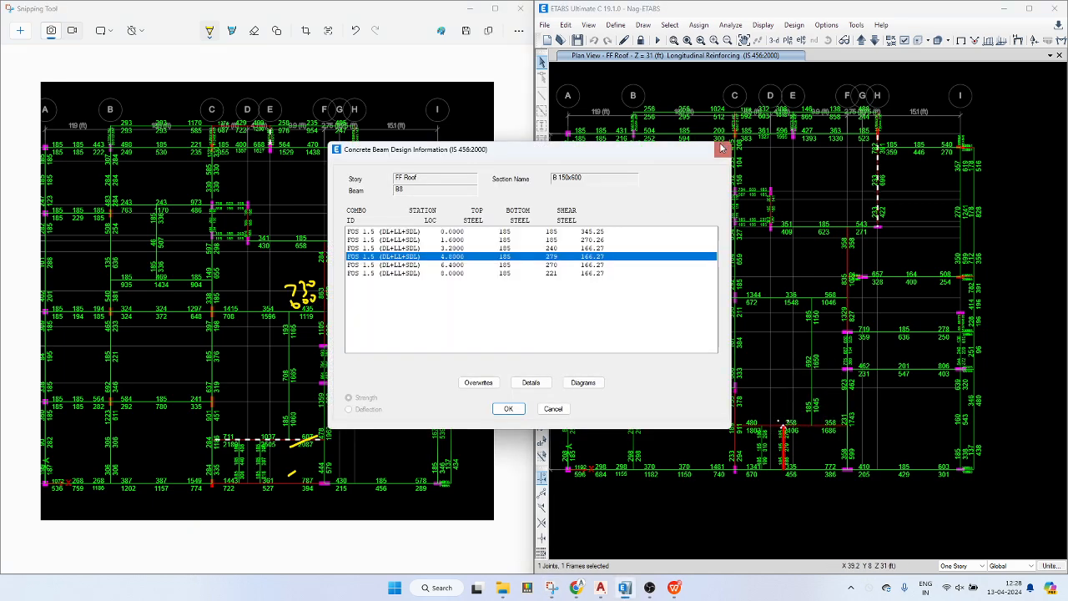
pyautogui.click(723, 149)
pyautogui.rightClick(804, 428)
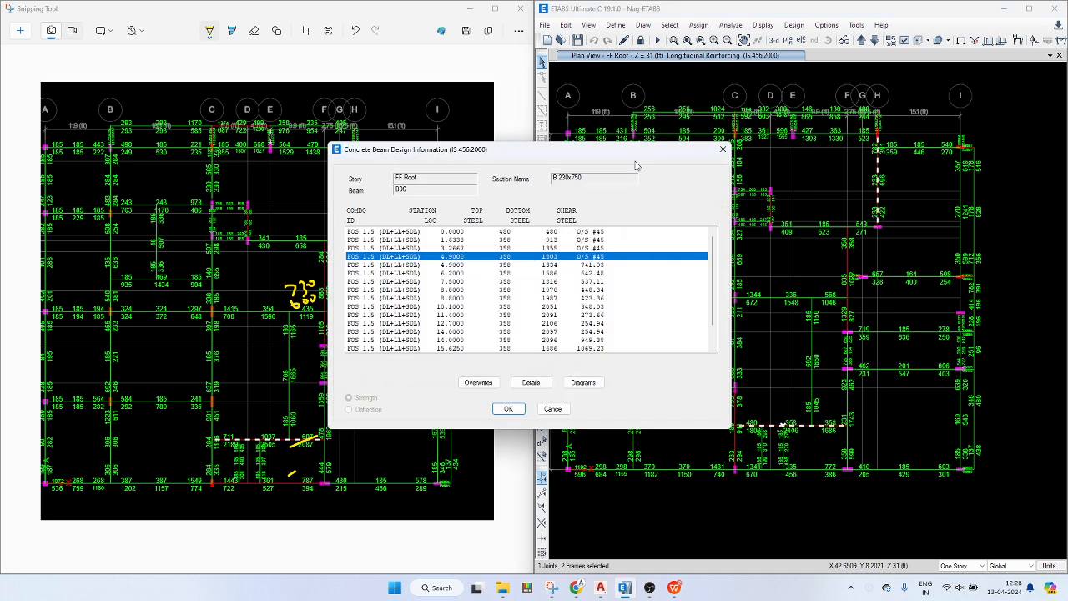
pyautogui.press('Escape')
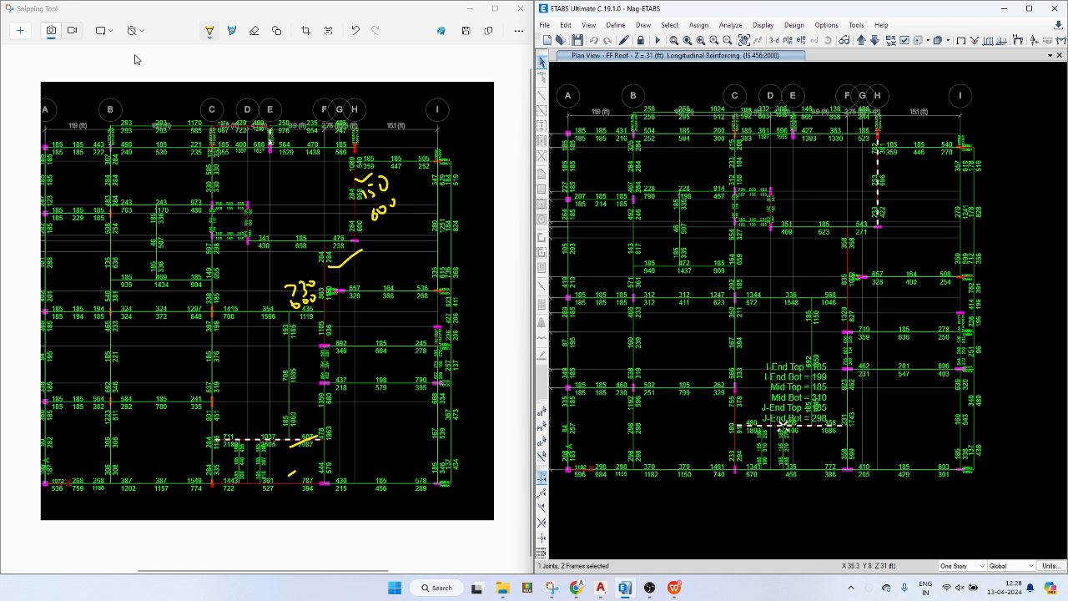
# - Capture a fresh snip of the whole FF Roof reinforcement plan and place it side by side with ETABS
pyautogui.click(21, 35)
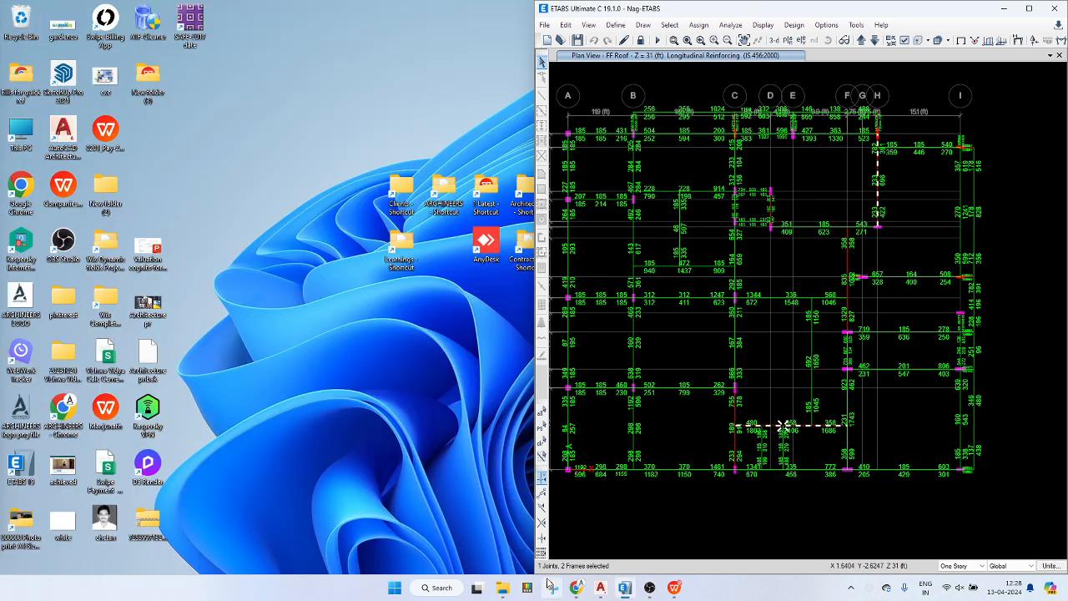
pyautogui.press('Escape')
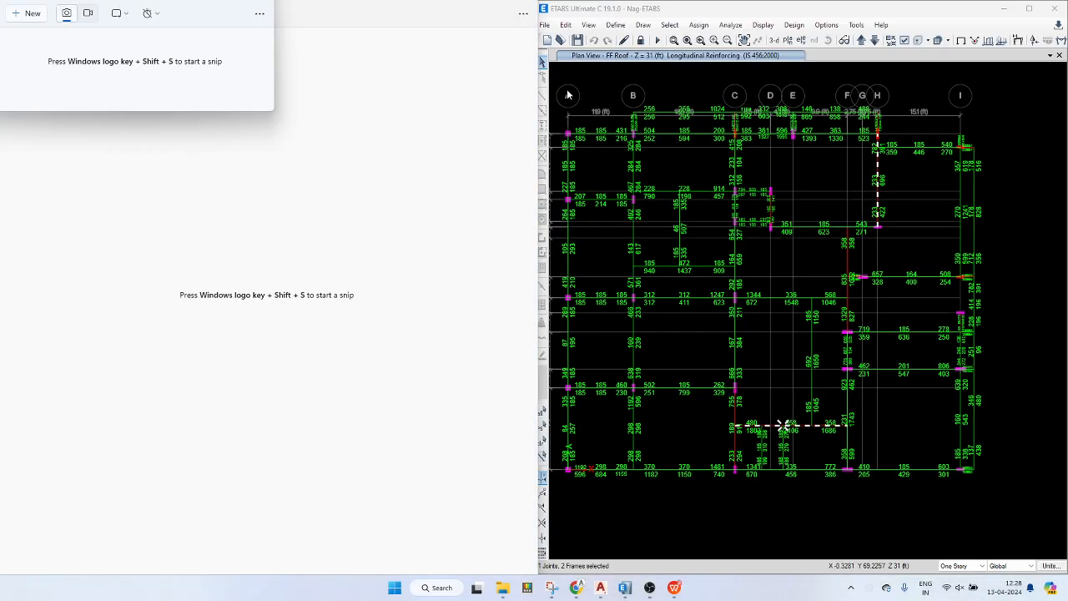
pyautogui.click(40, 13)
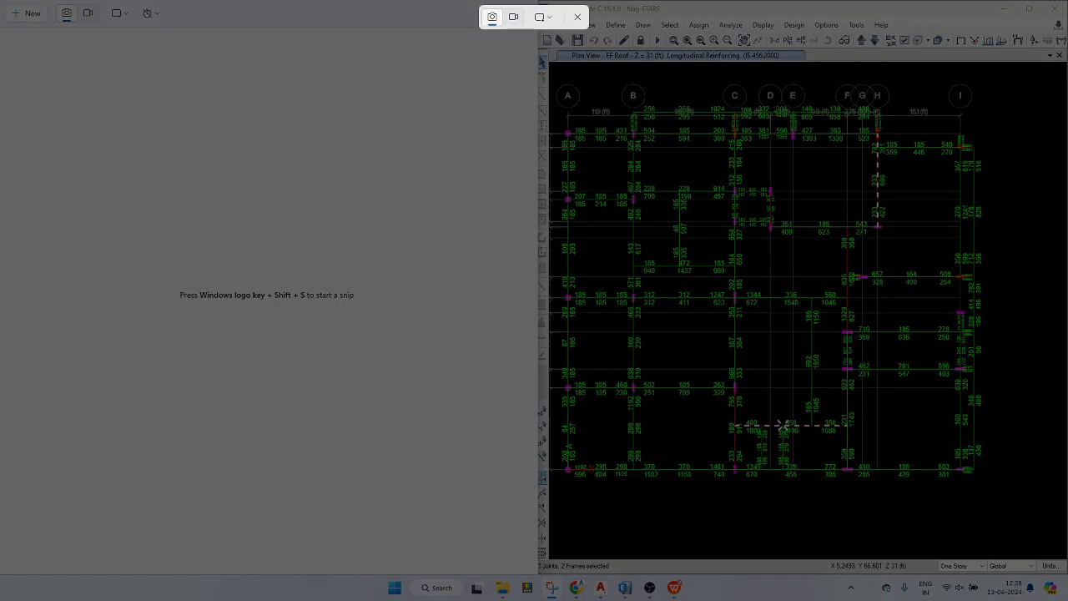
pyautogui.moveTo(556, 75); pyautogui.dragTo(995, 482)
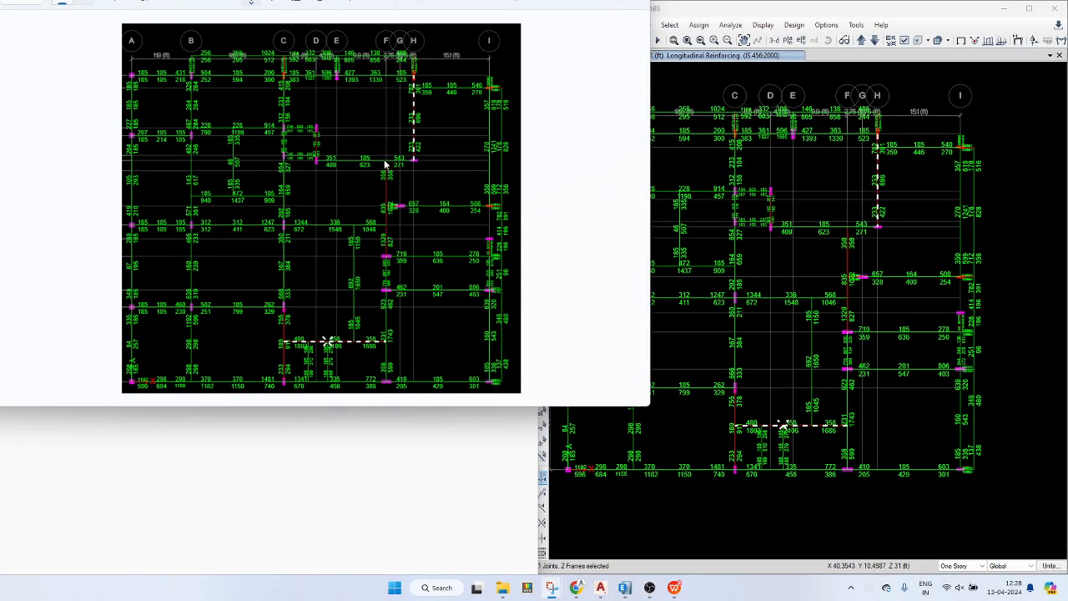
pyautogui.press('super+Left')
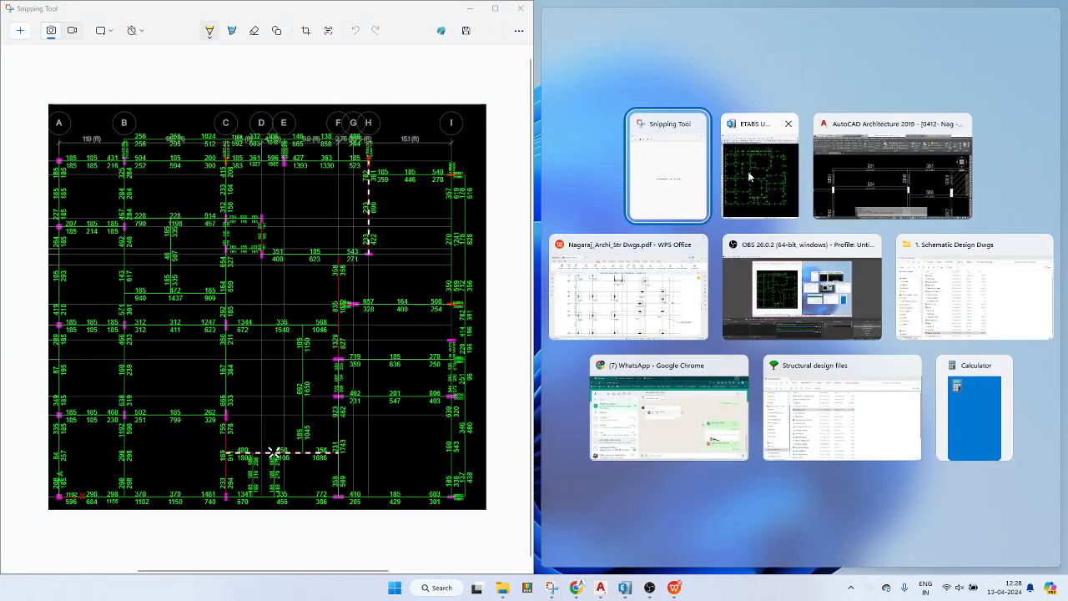
pyautogui.click(750, 176)
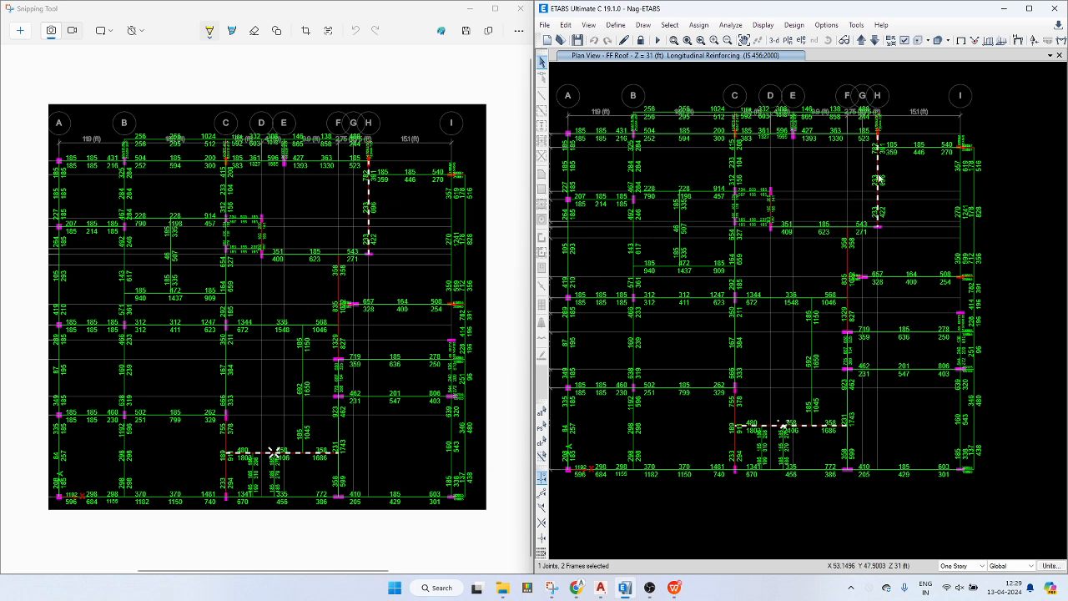
# - Check the upper grid H beam's design information and handwrite a yellow 150 by 600 note beside it on the new snip
pyautogui.rightClick(879, 178)
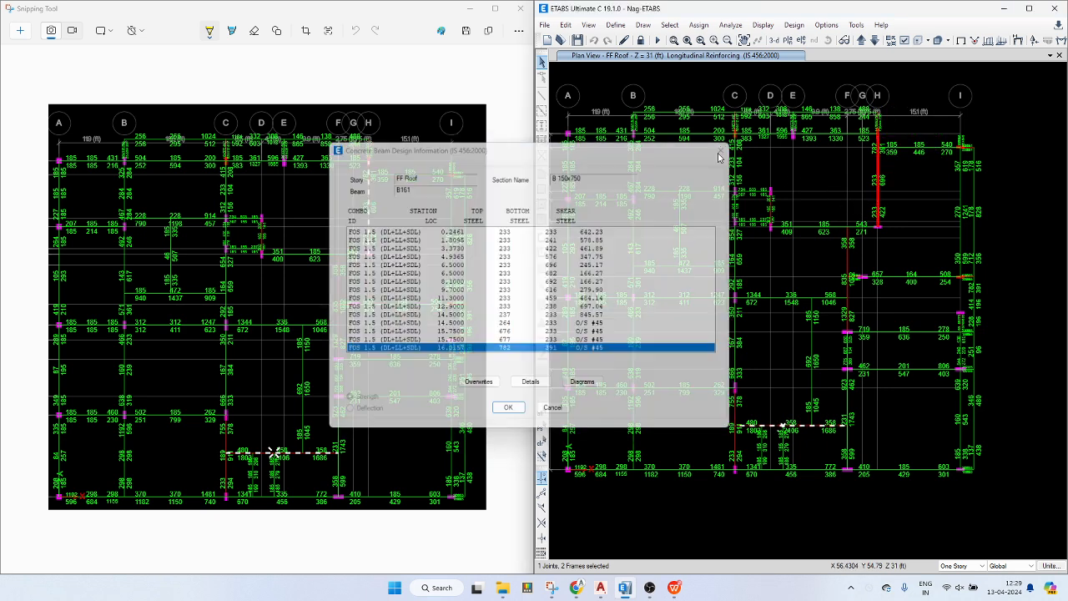
pyautogui.click(720, 154)
pyautogui.click(377, 200)
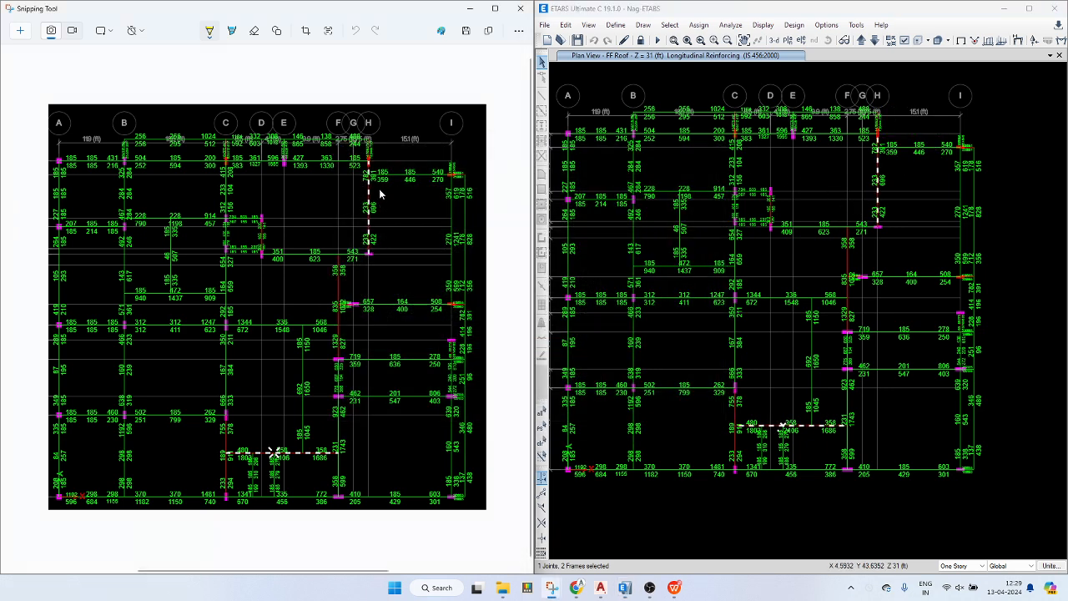
pyautogui.click(212, 30)
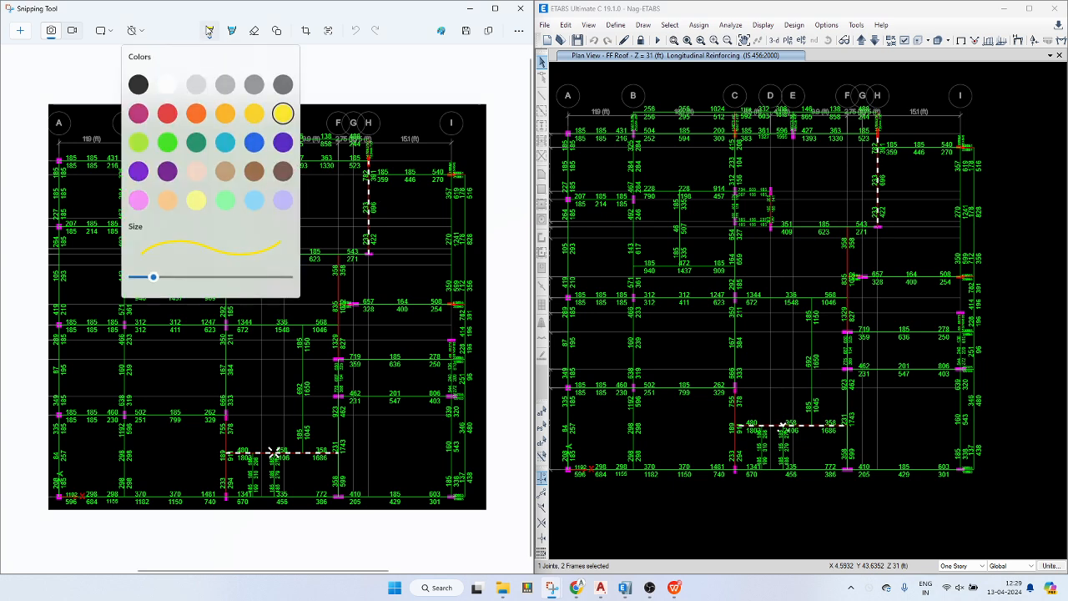
pyautogui.click(284, 109)
pyautogui.moveTo(384, 194); pyautogui.dragTo(386, 196)
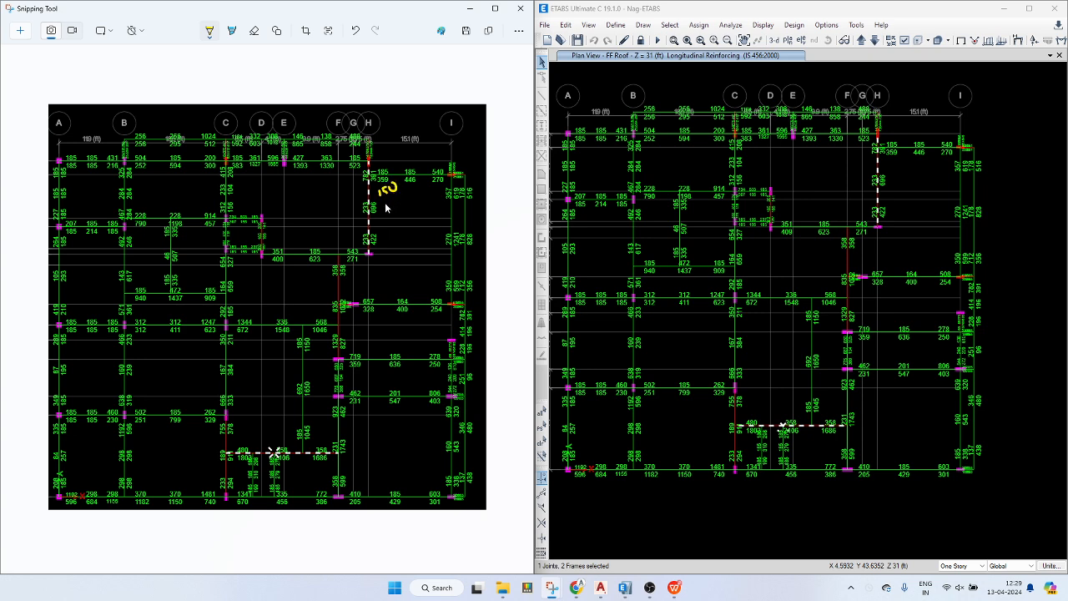
pyautogui.moveTo(405, 198); pyautogui.dragTo(411, 199)
# - Inspect the FF Roof design information of the grid F beam, the lower beam between grids C and F, and the B 150x600 beam meeting it
pyautogui.click(849, 243)
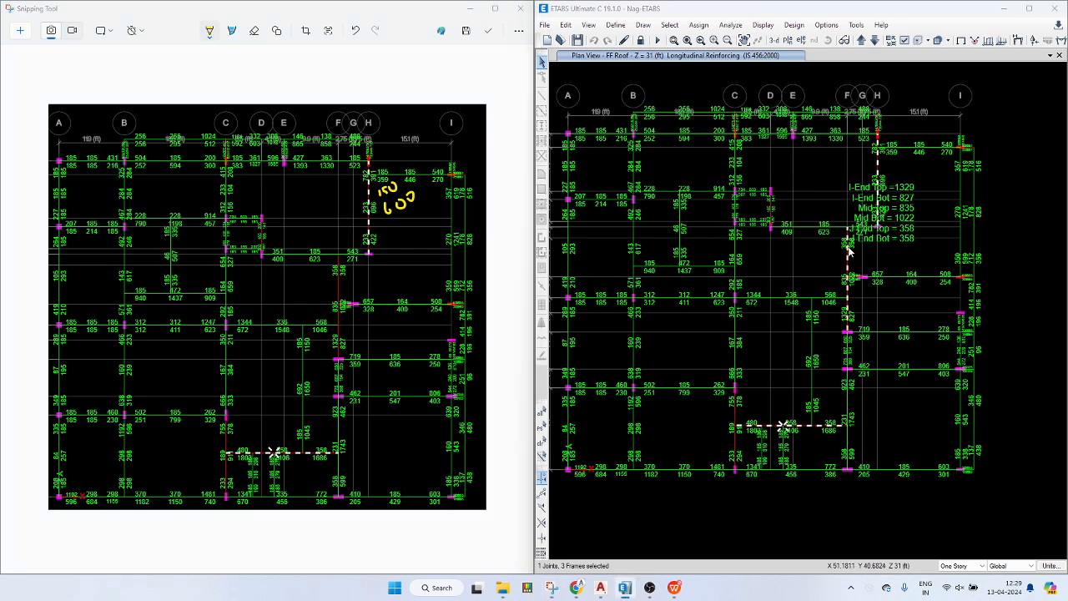
pyautogui.rightClick(851, 238)
pyautogui.click(722, 150)
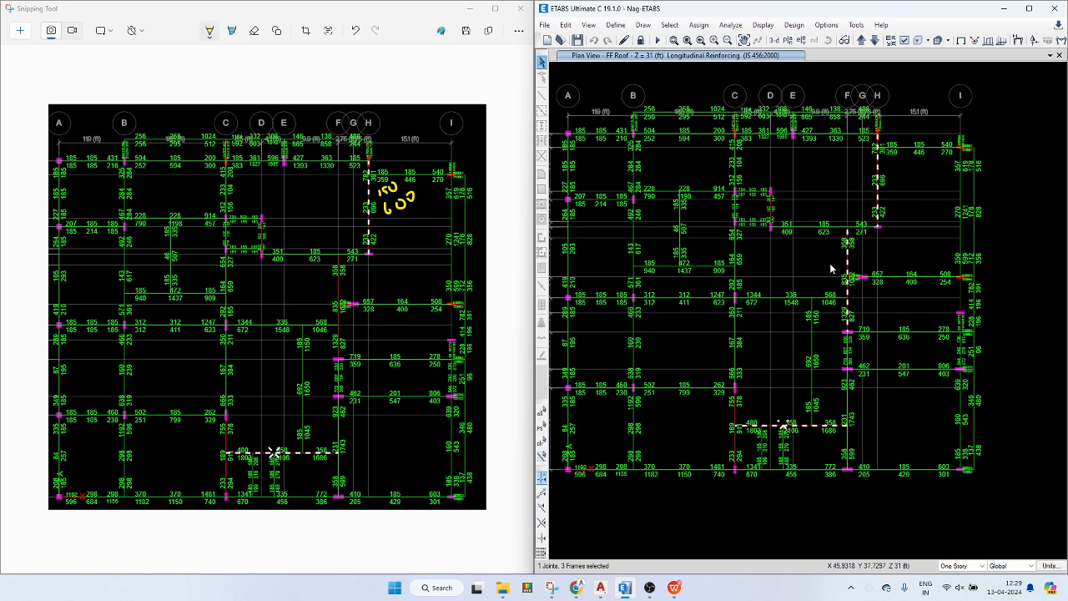
pyautogui.rightClick(808, 430)
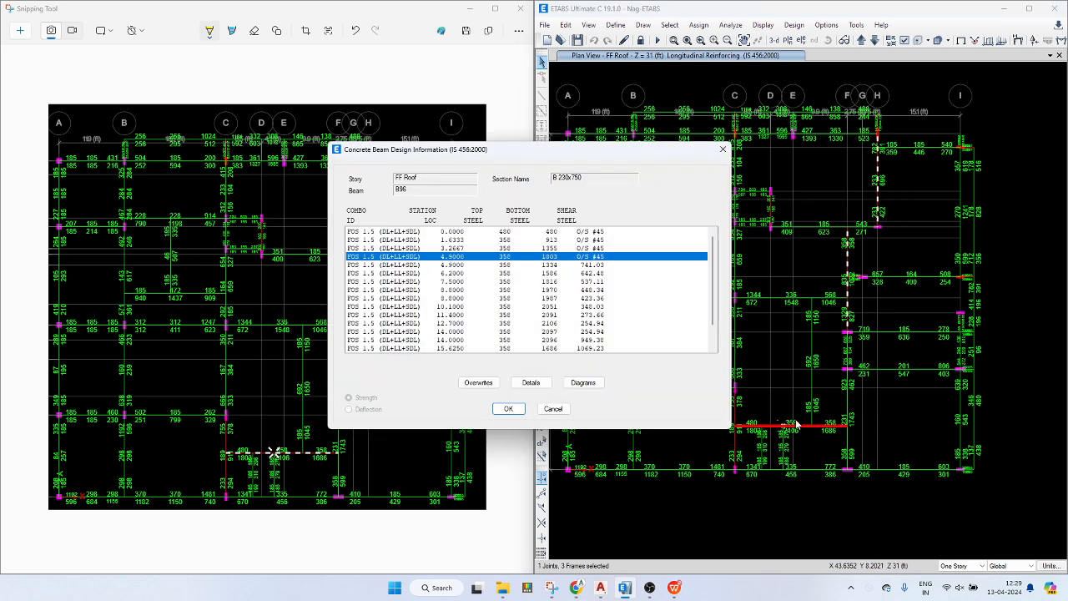
pyautogui.click(722, 150)
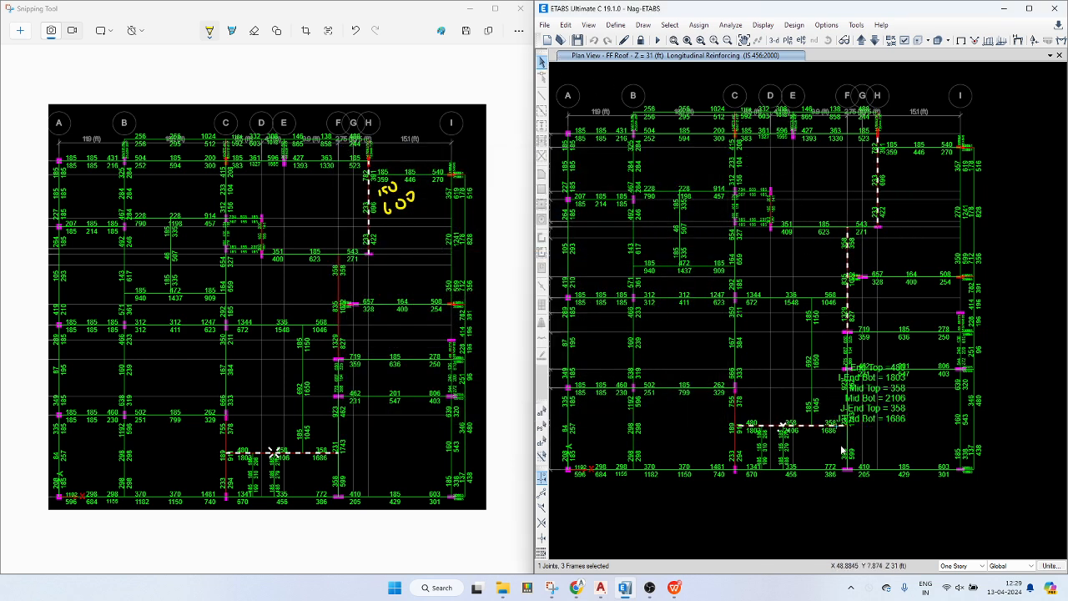
pyautogui.rightClick(812, 407)
pyautogui.click(722, 150)
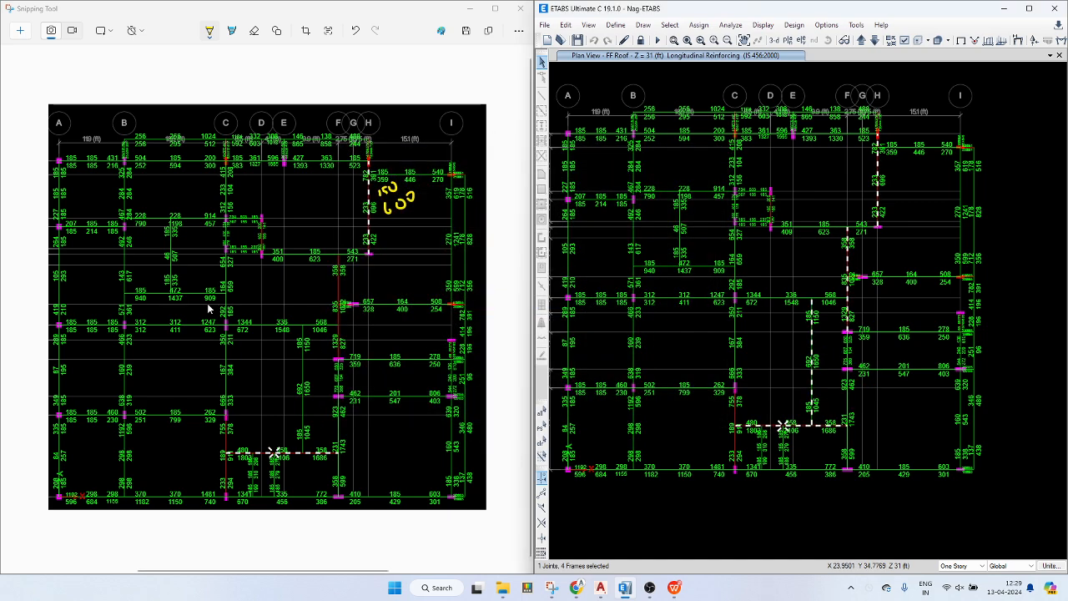
# - Handwrite size notes on the snip: 270 beside the grid F beam, one above the lower C–F beam, and 150 by 600 beside the lower grid C beam
pyautogui.click(351, 340)
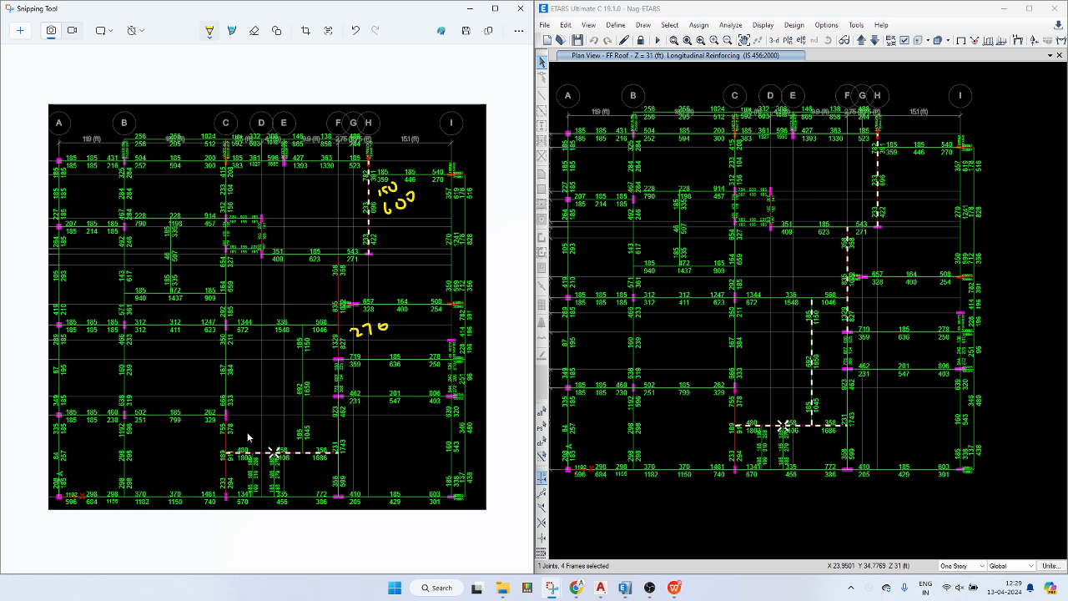
pyautogui.moveTo(257, 441); pyautogui.dragTo(259, 432)
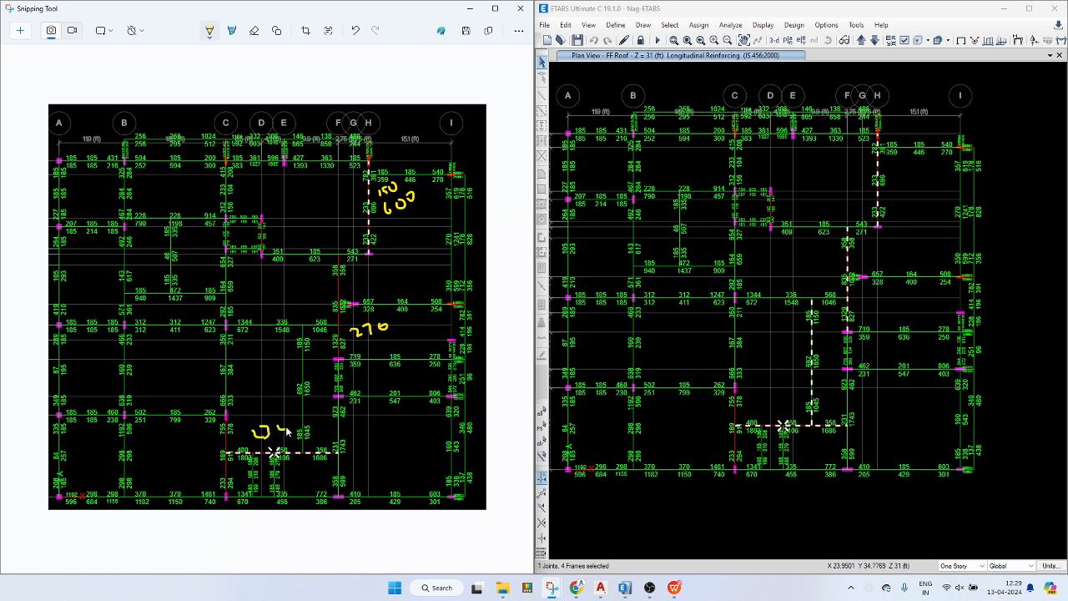
pyautogui.click(736, 444)
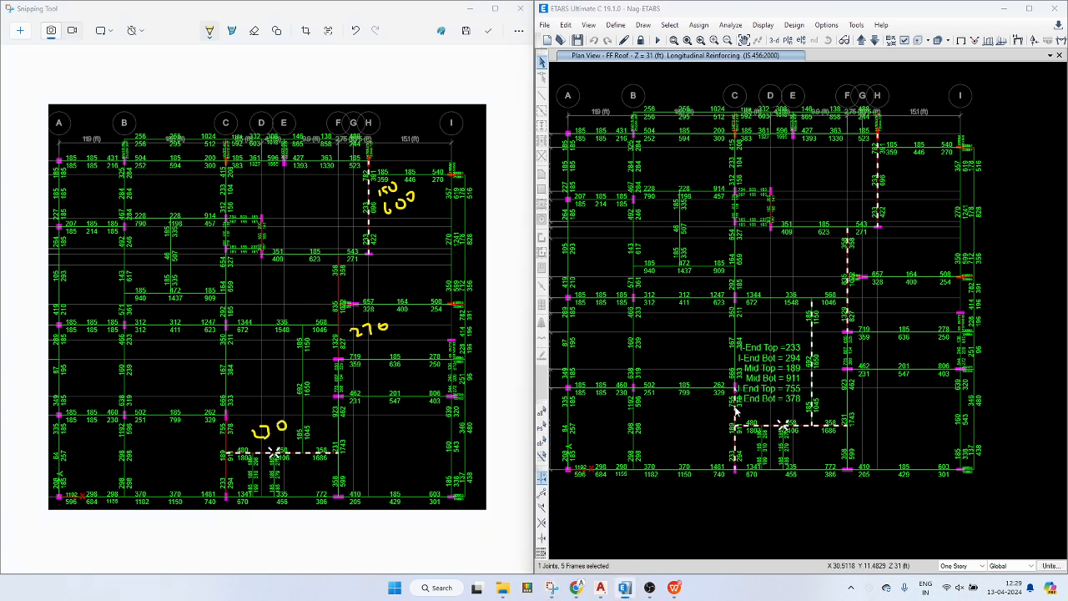
pyautogui.rightClick(736, 444)
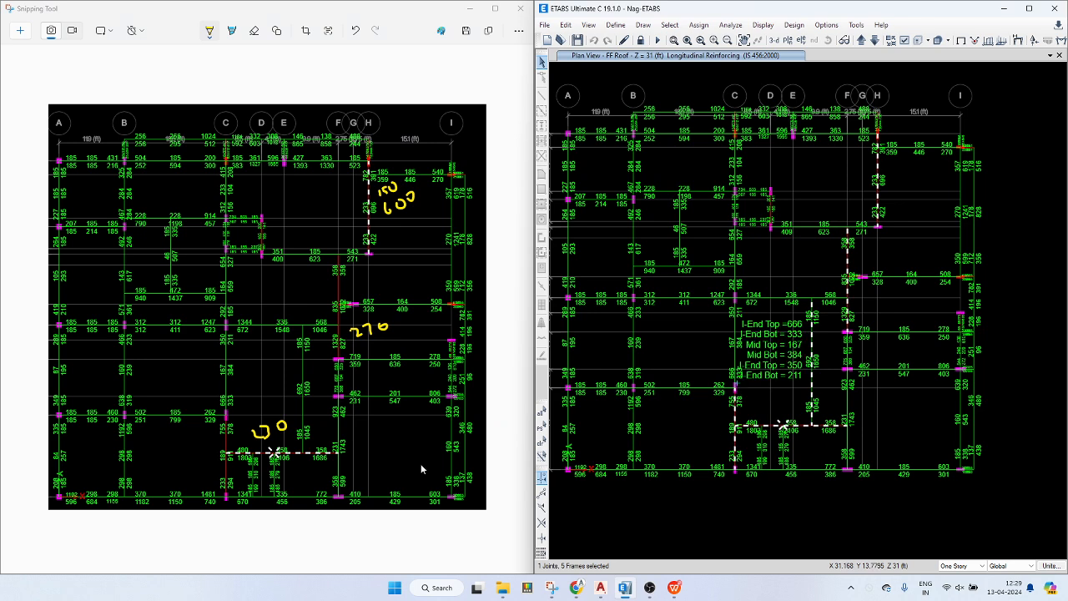
pyautogui.click(171, 455)
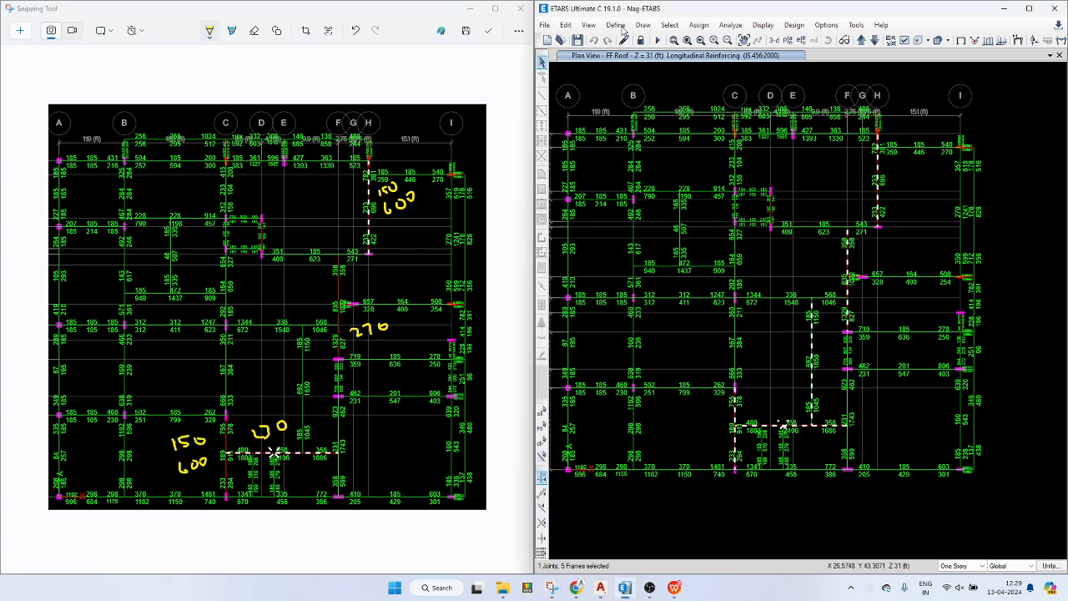
# - Unlock the model, clear the beam selection, and set the plan's story scope to Similar Stories
pyautogui.click(641, 40)
pyautogui.click(551, 335)
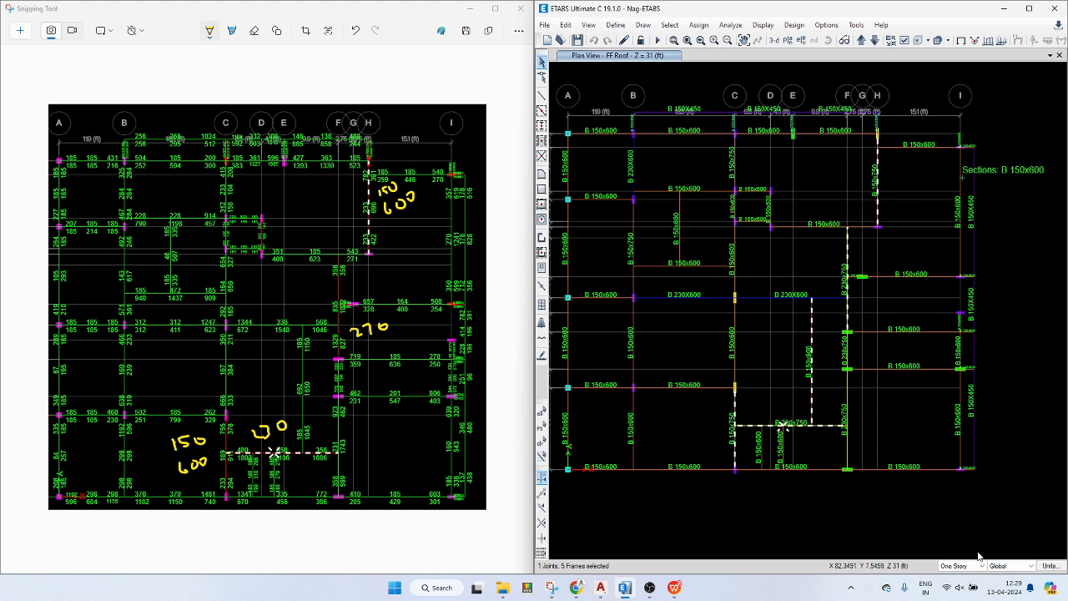
pyautogui.click(956, 566)
pyautogui.click(1004, 430)
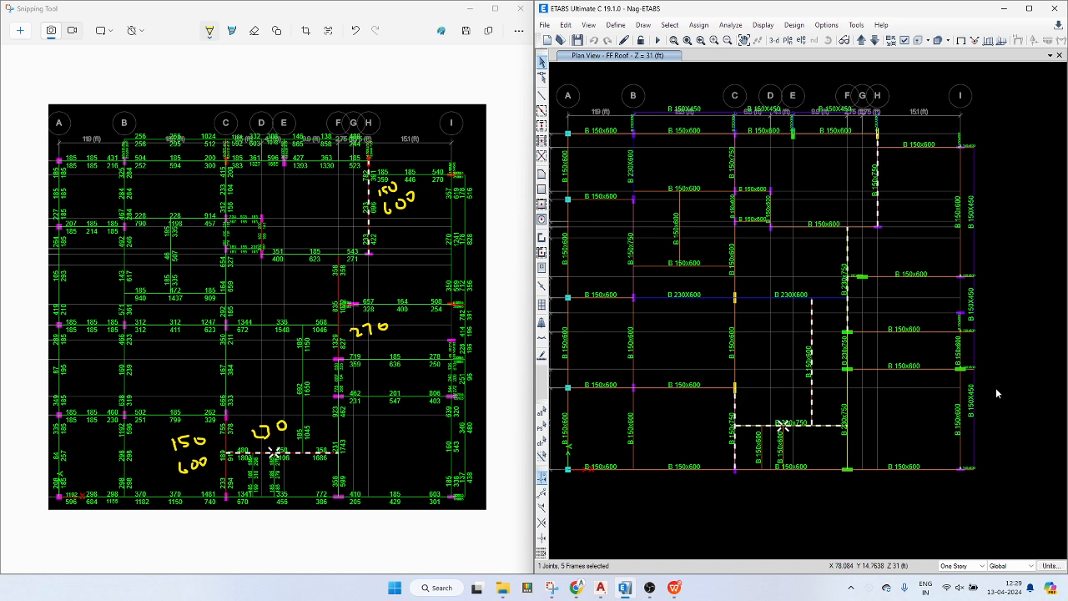
pyautogui.press('Escape')
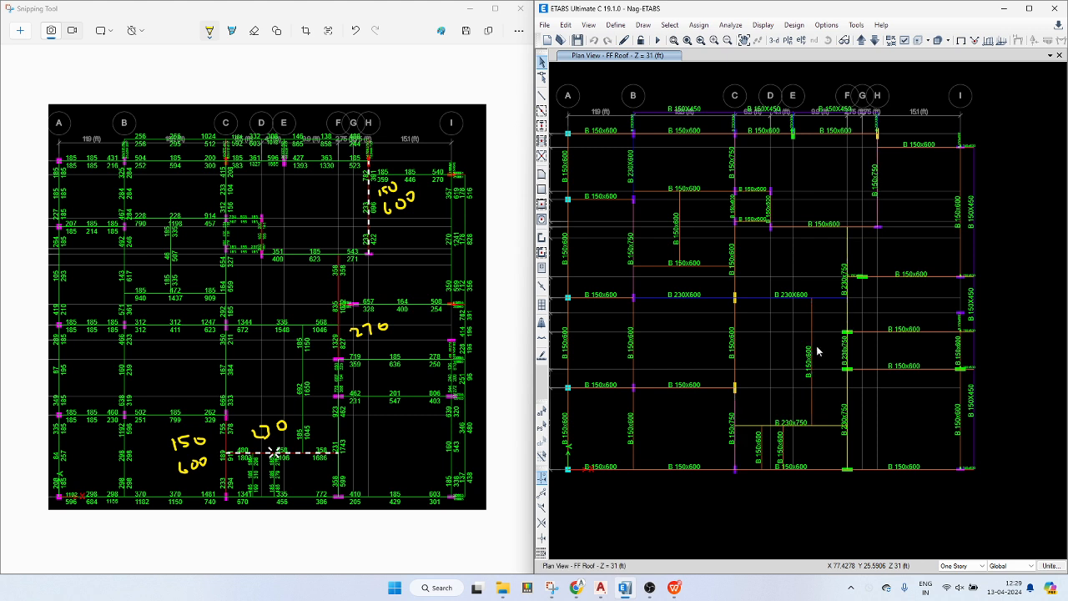
pyautogui.click(957, 566)
pyautogui.click(958, 584)
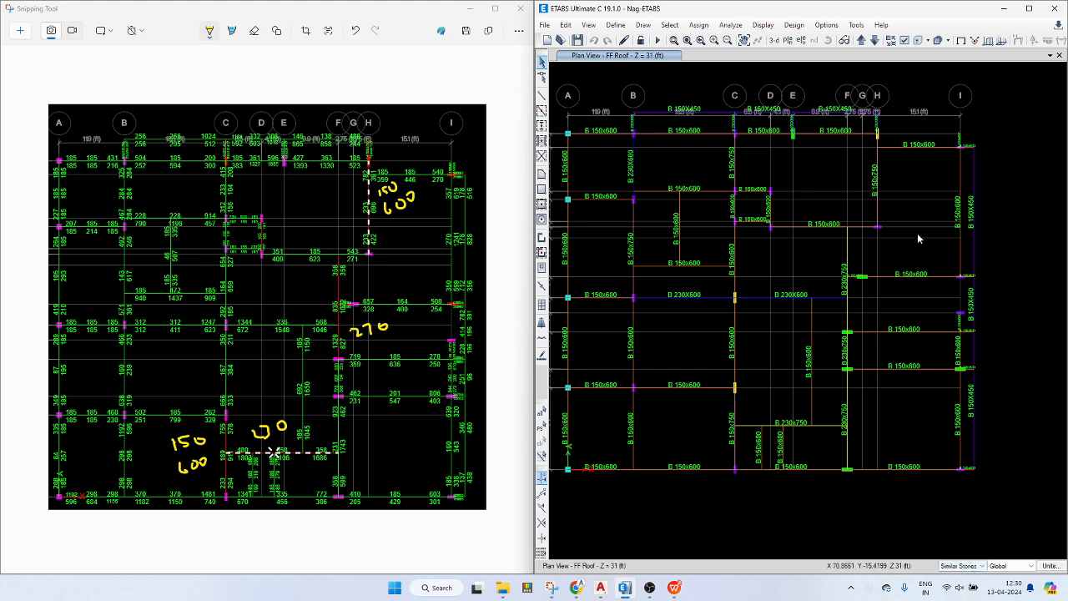
# - Assign section B 150x600 to the upper grid H beam on the similar stories
pyautogui.click(877, 172)
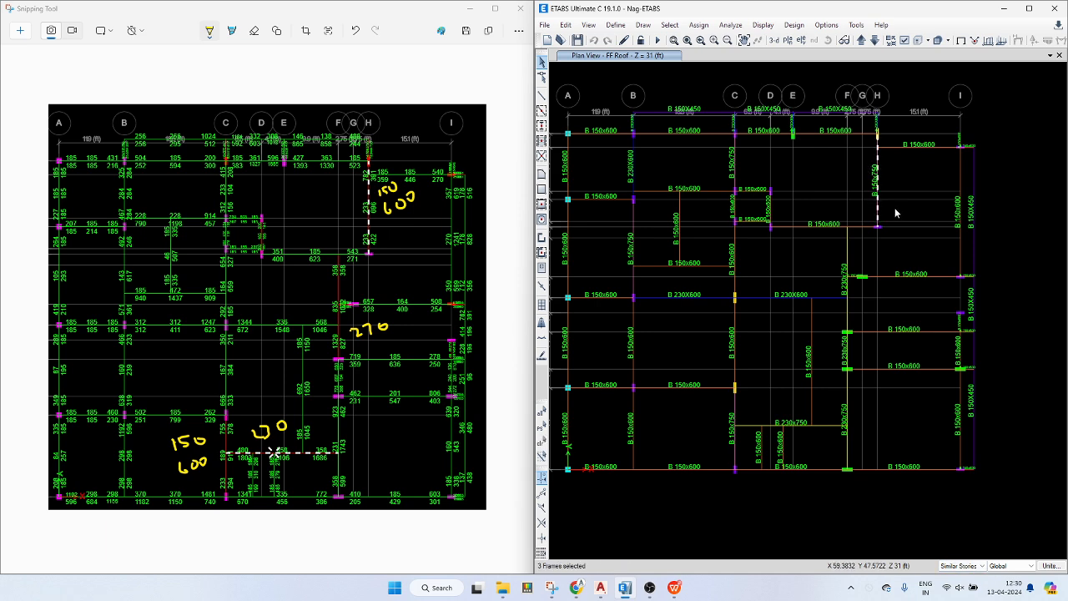
pyautogui.hotkey('ctrl', 'shift', 'f')
pyautogui.click(509, 235)
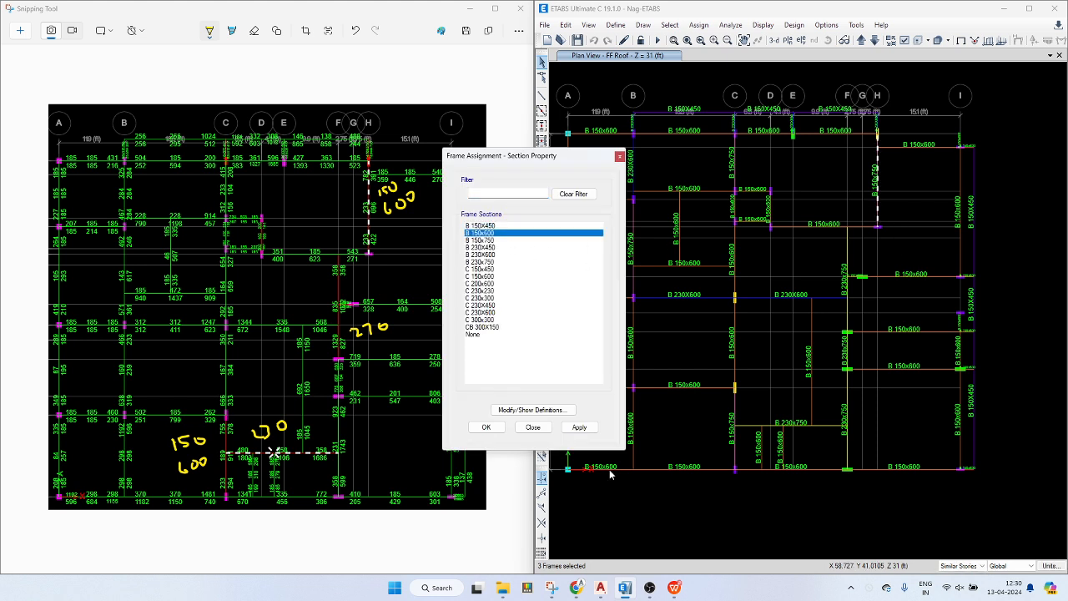
pyautogui.click(579, 427)
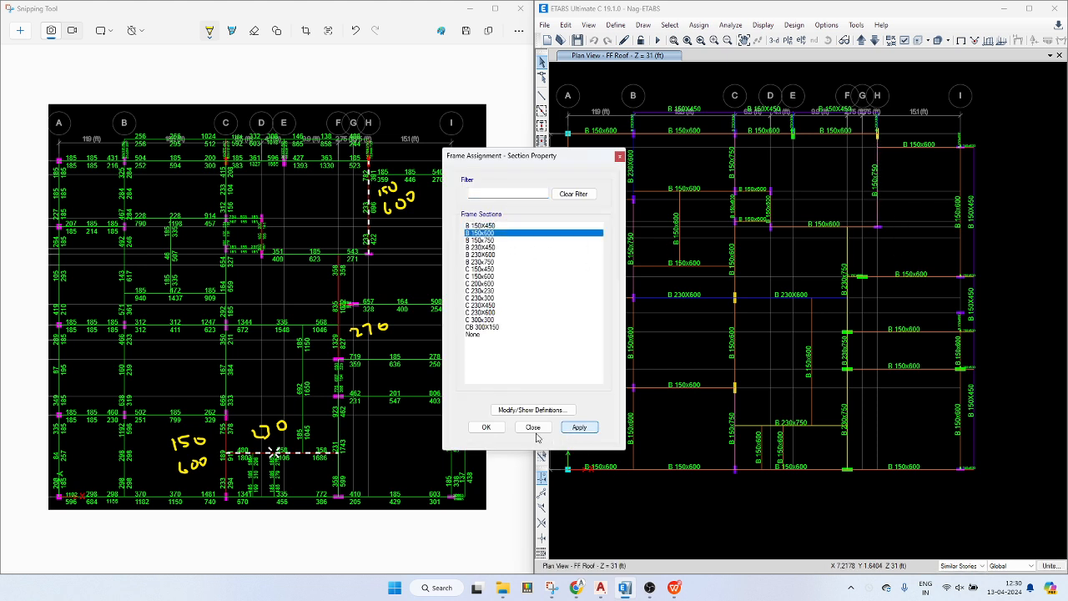
pyautogui.click(487, 428)
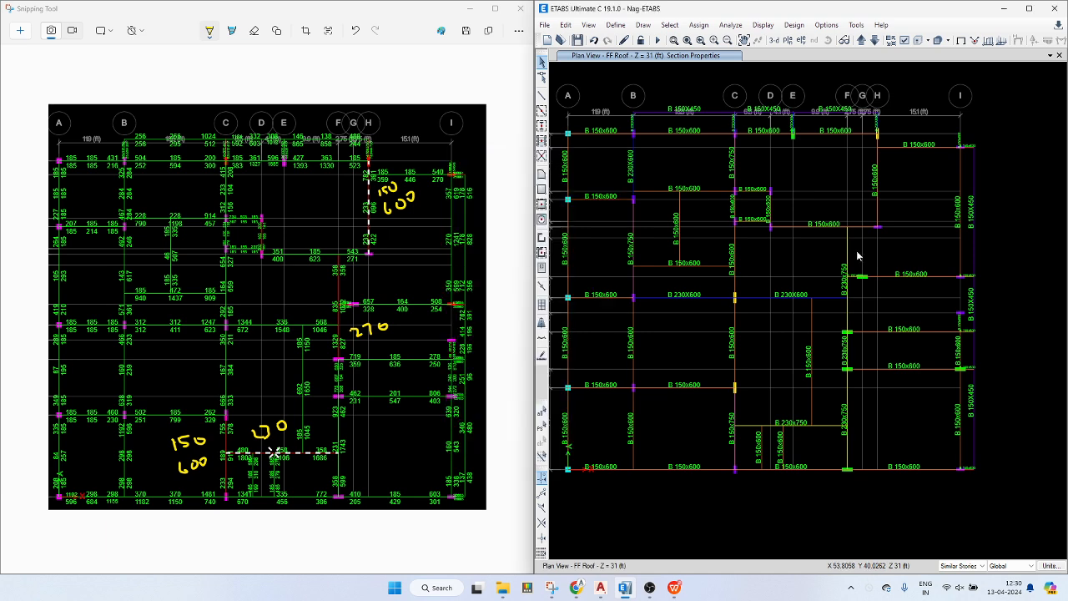
# - Assign section B 230X600 to all three grid F beams below the D–H cross beam on the similar stories
pyautogui.moveTo(861, 249); pyautogui.dragTo(829, 262)
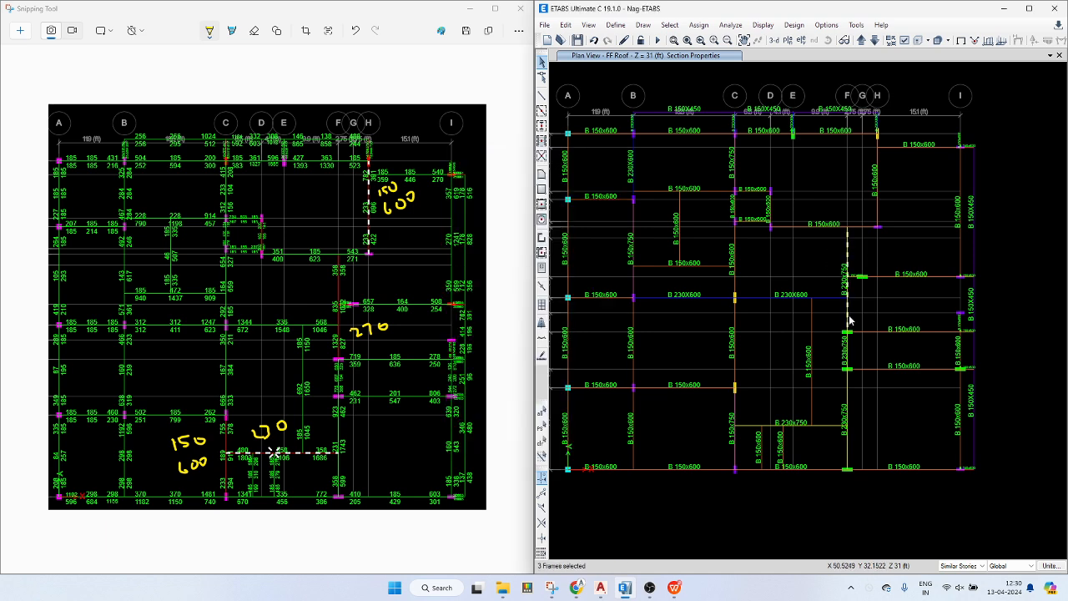
pyautogui.click(847, 359)
pyautogui.click(846, 406)
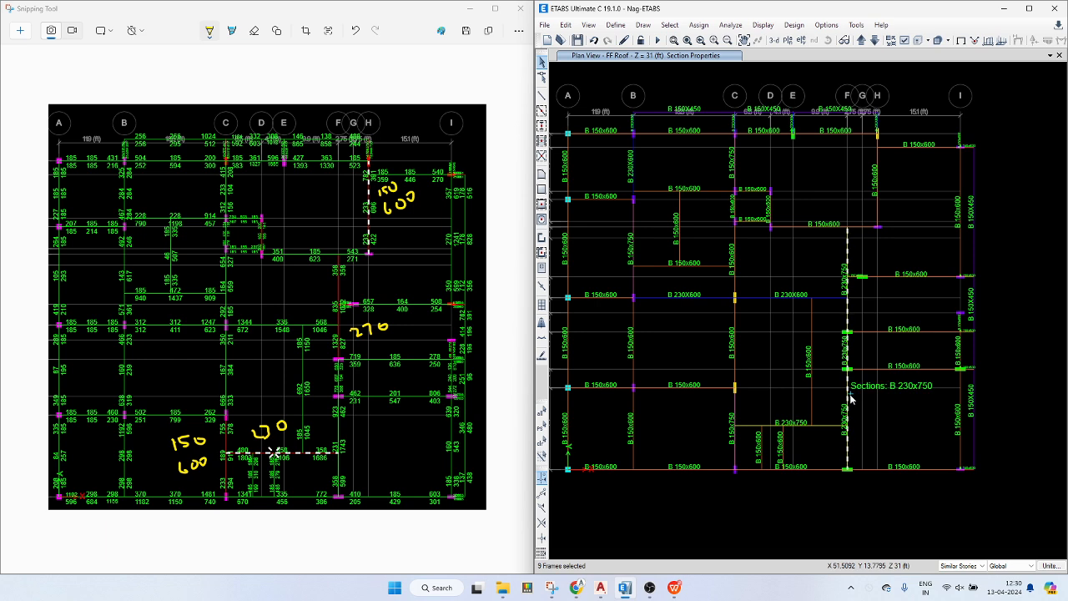
pyautogui.hotkey('ctrl', 'shift', 'f')
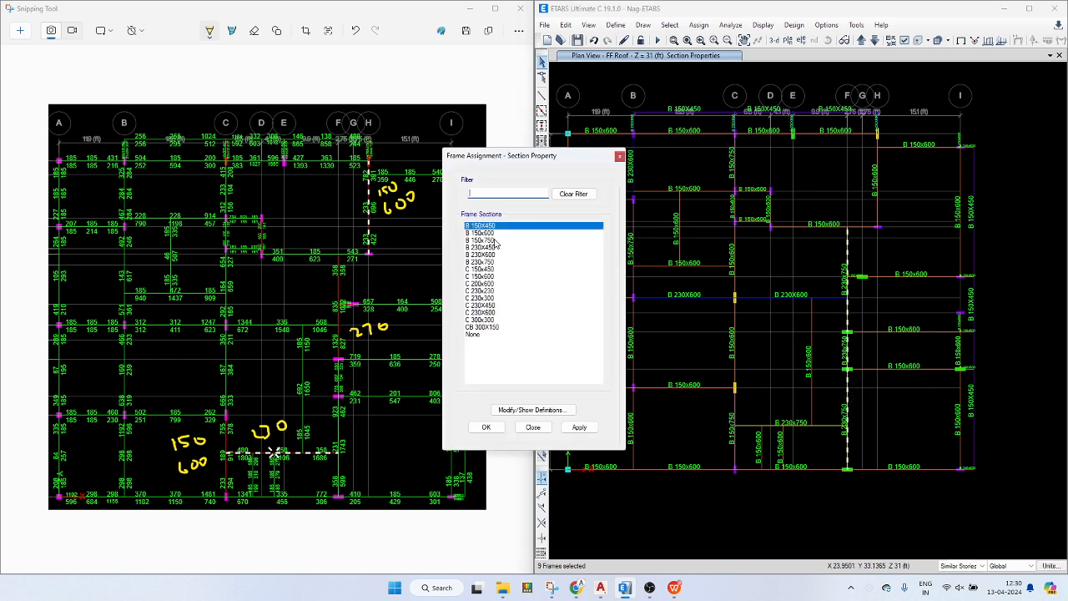
pyautogui.click(505, 254)
pyautogui.click(576, 427)
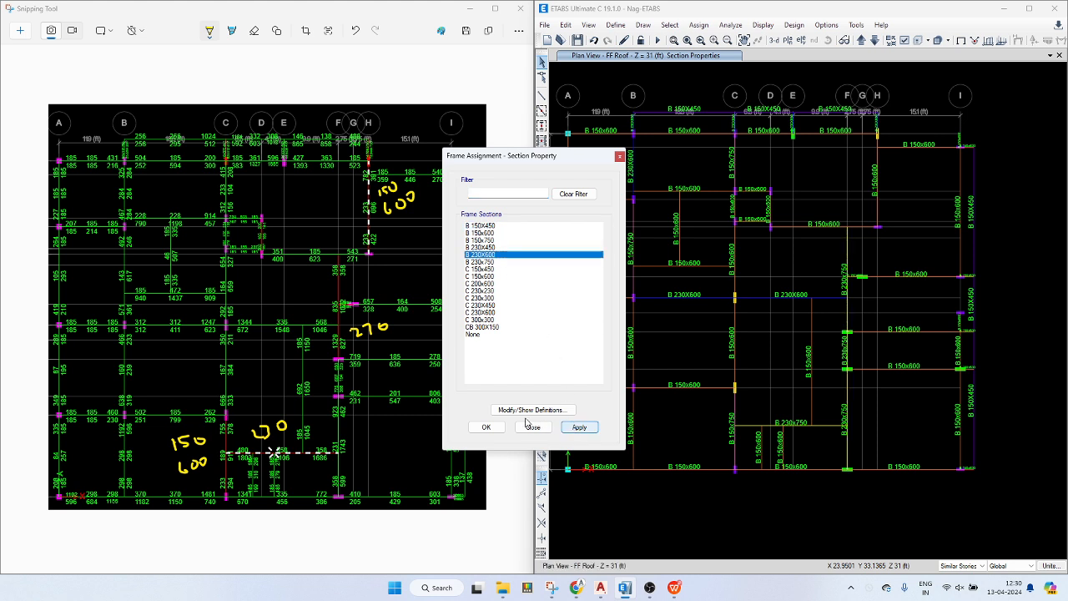
pyautogui.click(518, 427)
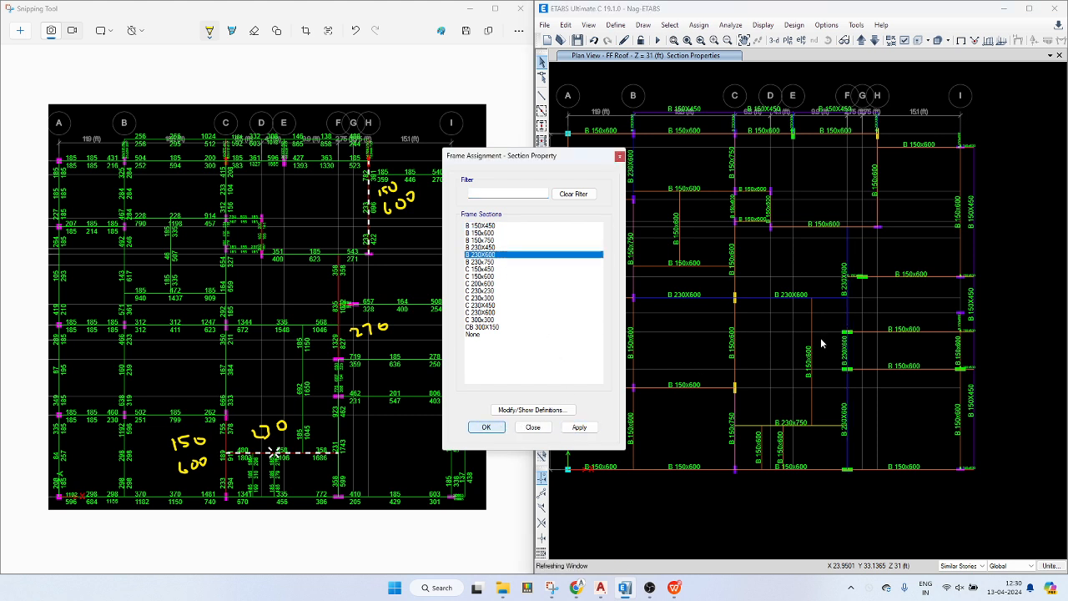
# - Assign section B 230X600 to the lower beam between grids C and F on the similar stories
pyautogui.click(823, 426)
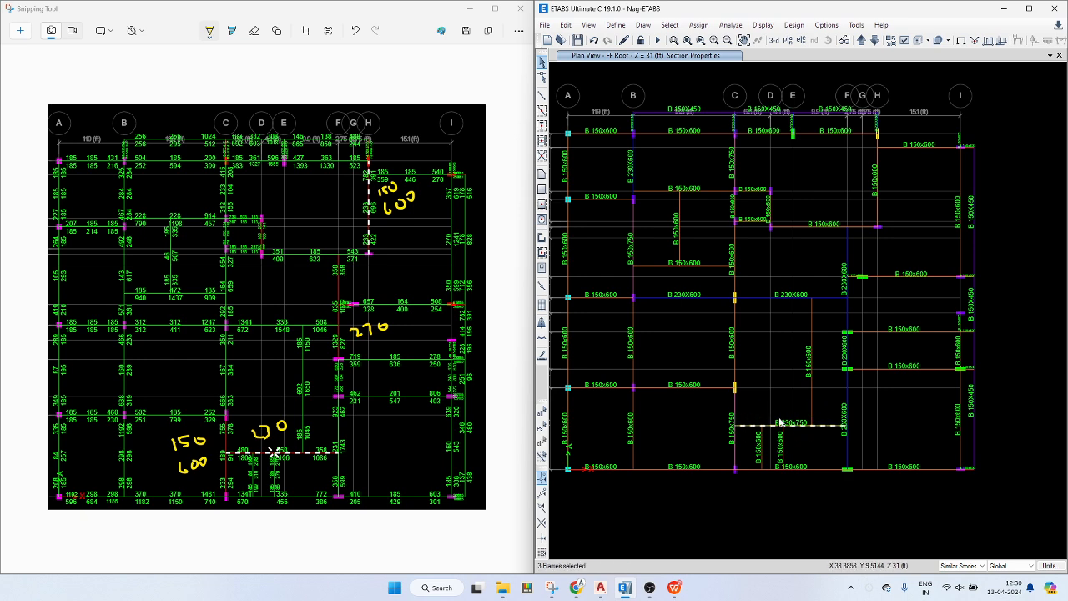
pyautogui.hotkey('ctrl', 'f')
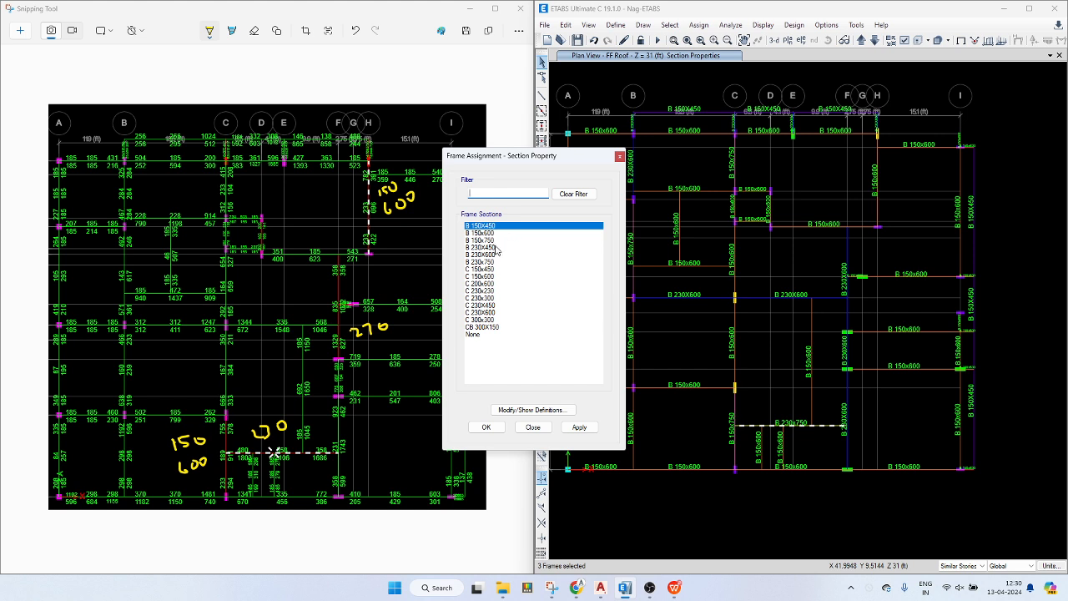
pyautogui.click(496, 253)
pyautogui.click(580, 427)
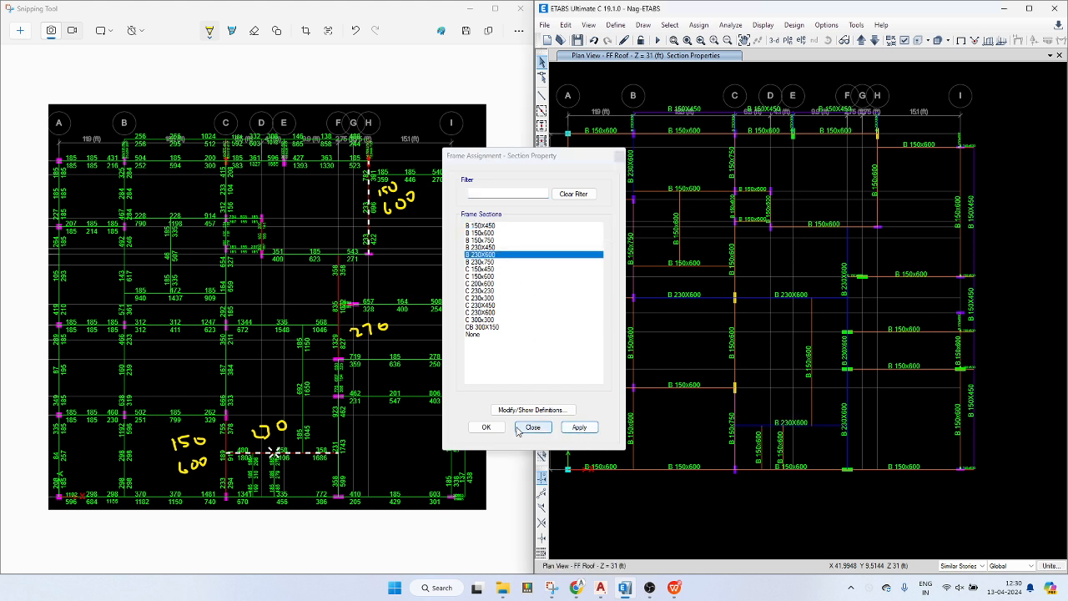
pyautogui.click(486, 427)
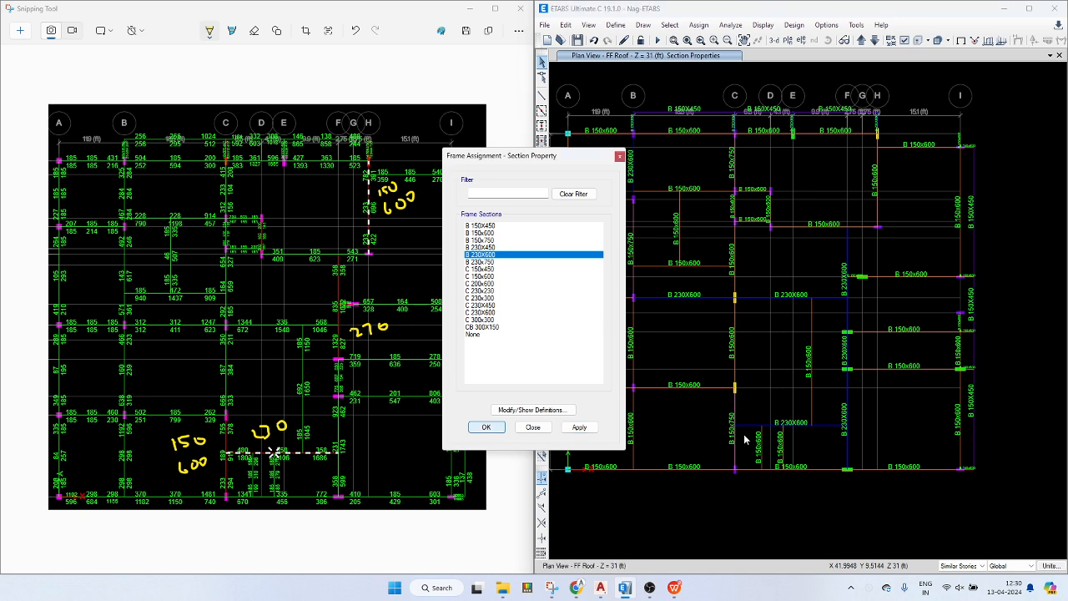
# - Assign section B 150x600 to the lowest grid C beam on the similar stories
pyautogui.moveTo(743, 433); pyautogui.dragTo(722, 439)
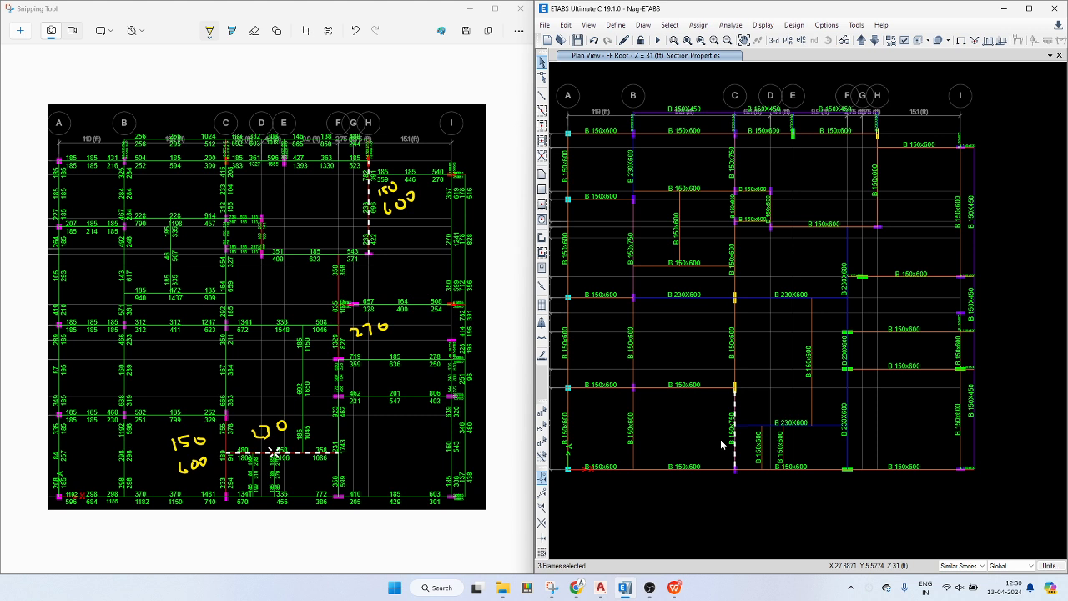
pyautogui.hotkey('ctrl', 'shift', 'f')
pyautogui.click(497, 234)
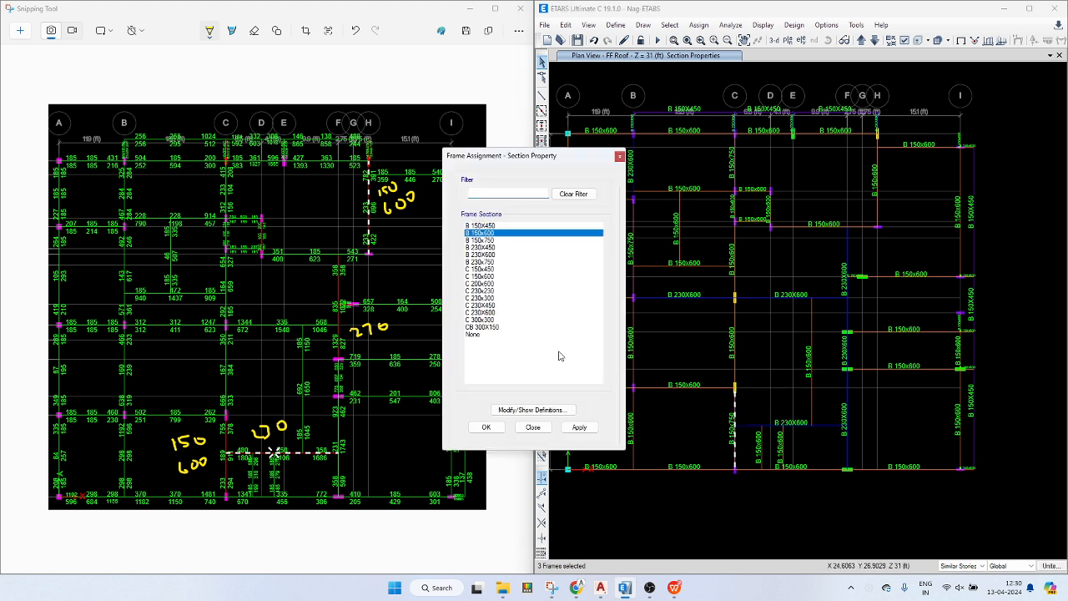
pyautogui.click(488, 429)
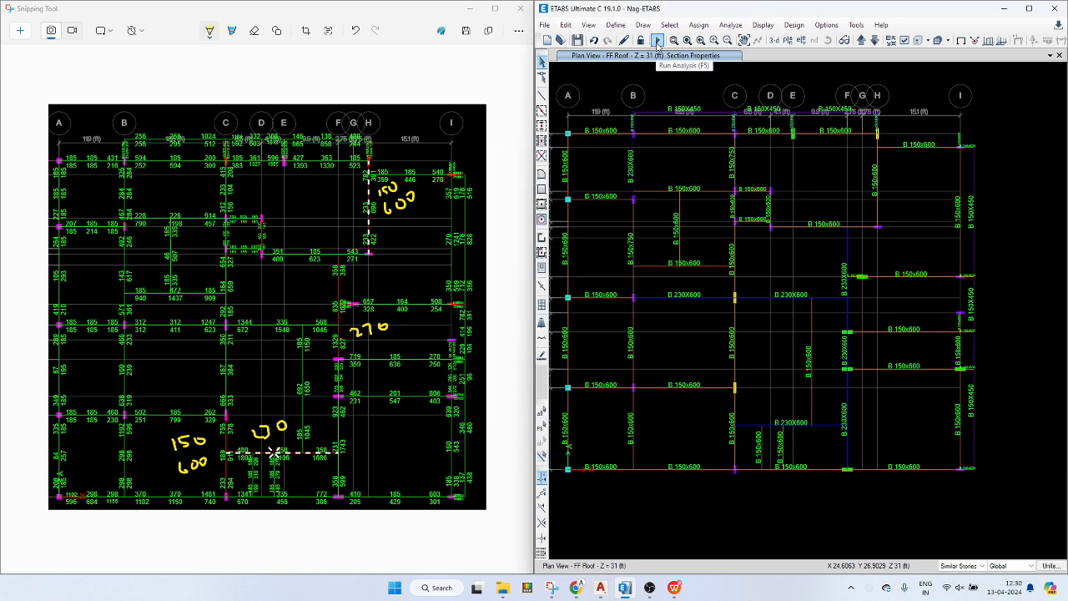
# - Run the analysis and start the concrete frame design check
pyautogui.click(657, 41)
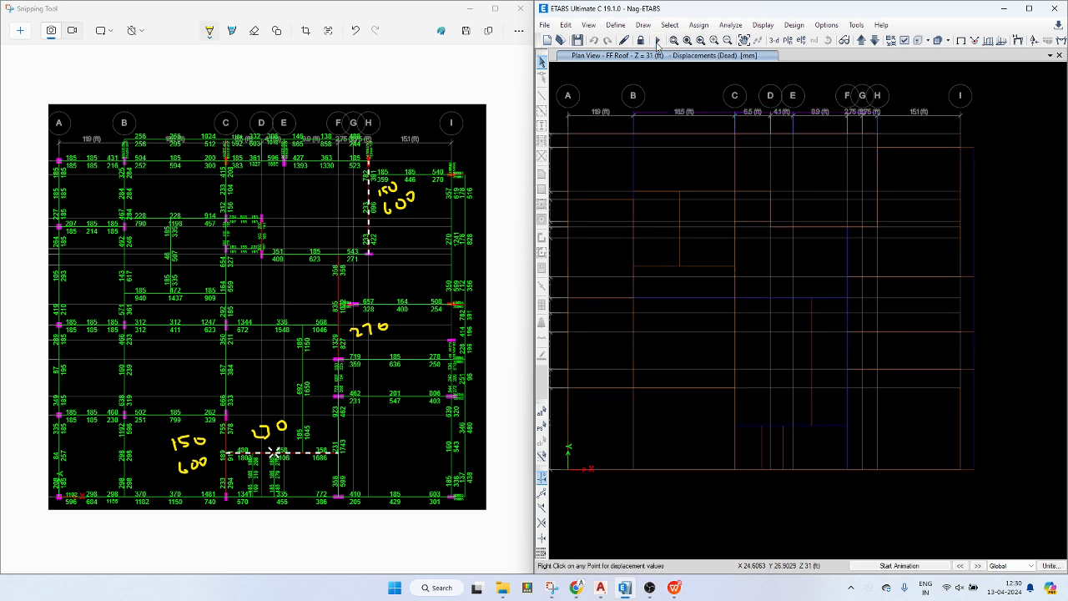
pyautogui.click(793, 24)
pyautogui.moveTo(835, 54)
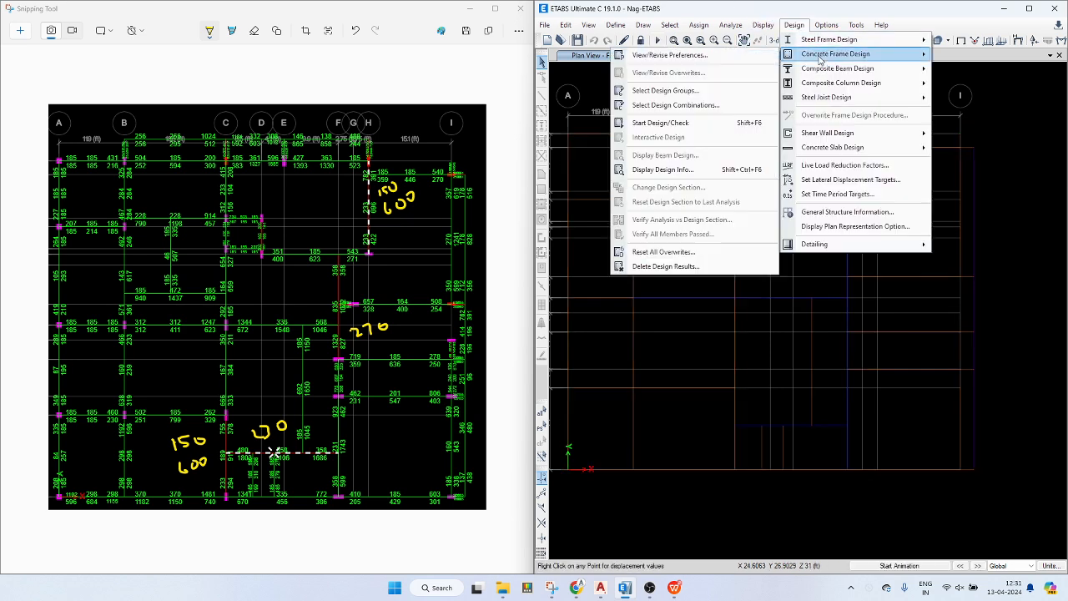
pyautogui.click(684, 125)
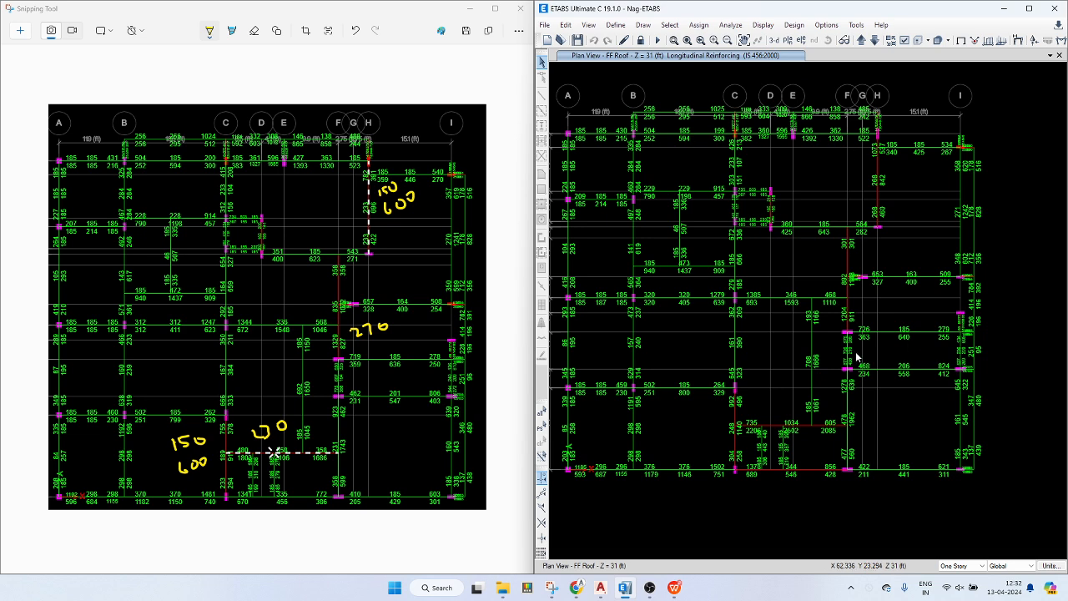
# - Inspect the FF Roof design information of the upper grid F beam and the reinforcement of the lower one
pyautogui.click(849, 314)
pyautogui.rightClick(848, 314)
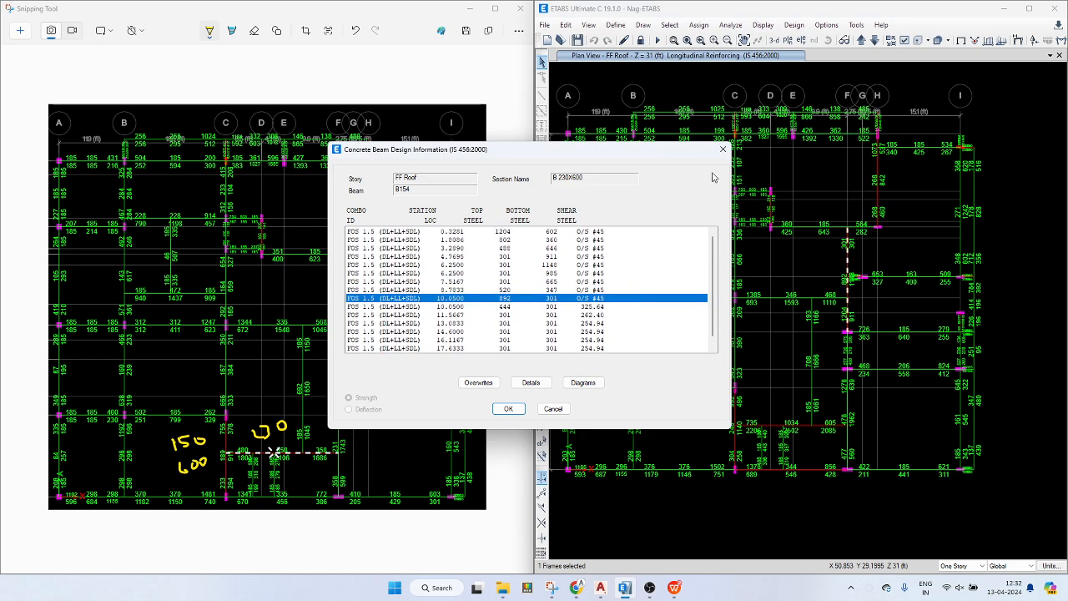
pyautogui.click(722, 149)
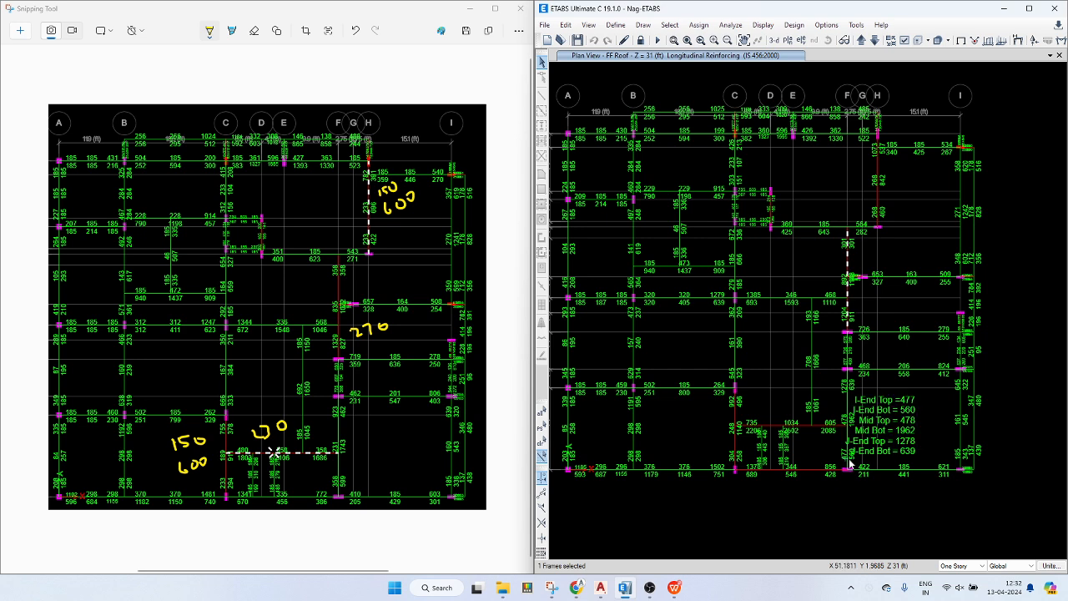
pyautogui.moveTo(852, 449)
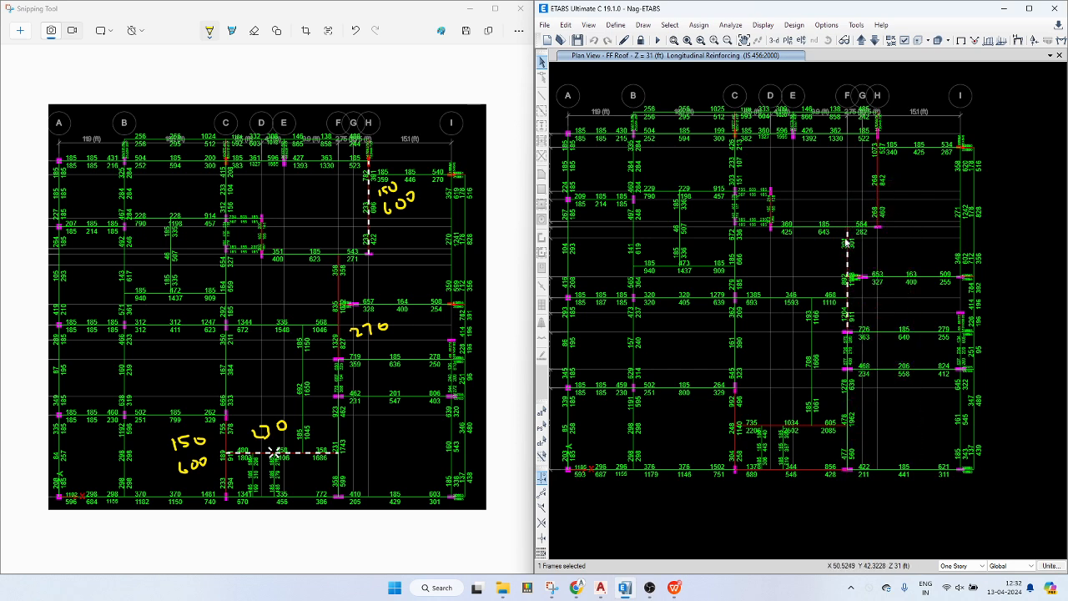
# - Inspect the design information of the B 150x600 beam between grids D and H that meets the grid F beam
pyautogui.moveTo(847, 232)
pyautogui.rightClick(839, 227)
pyautogui.click(722, 151)
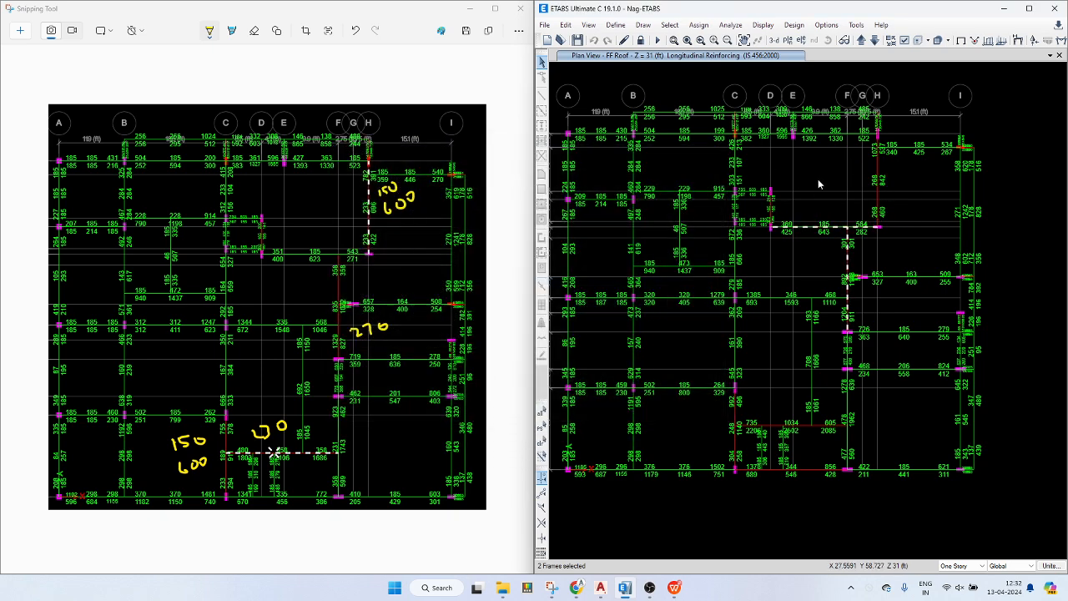
pyautogui.click(844, 230)
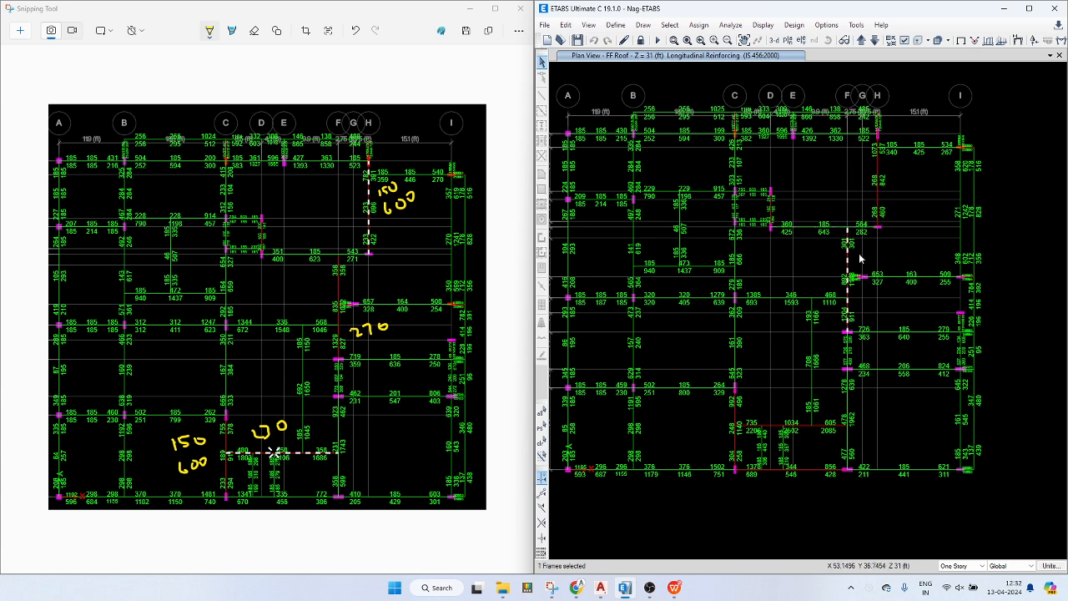
pyautogui.moveTo(835, 231)
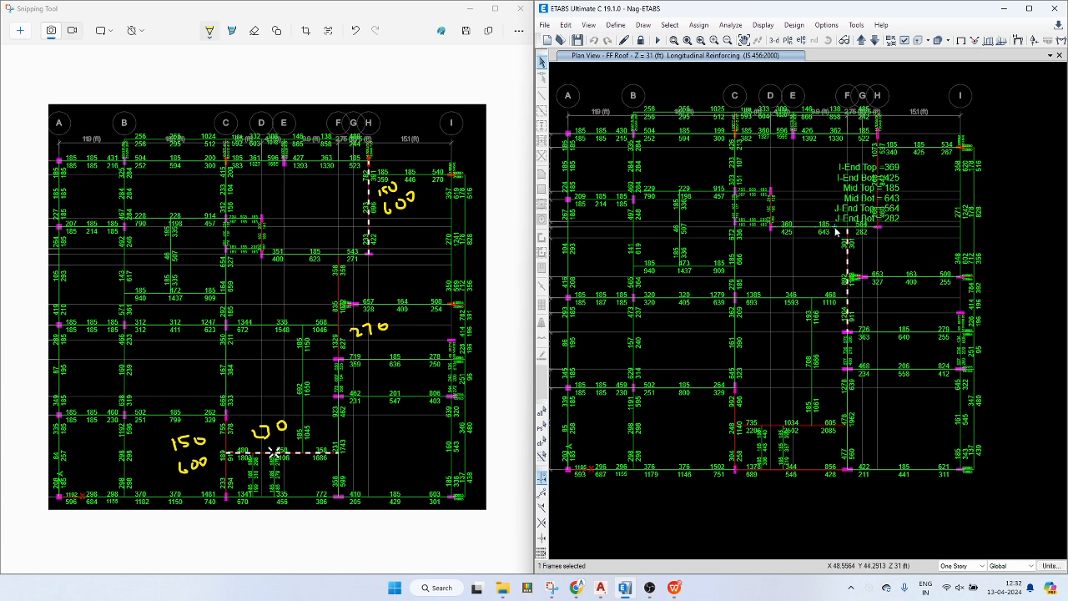
pyautogui.rightClick(835, 231)
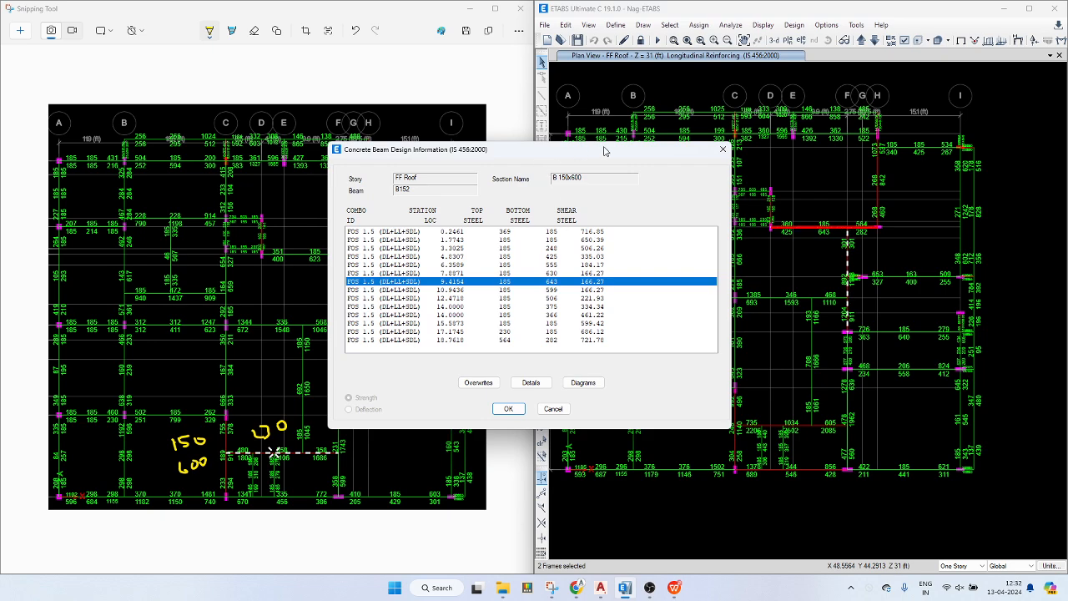
pyautogui.click(723, 150)
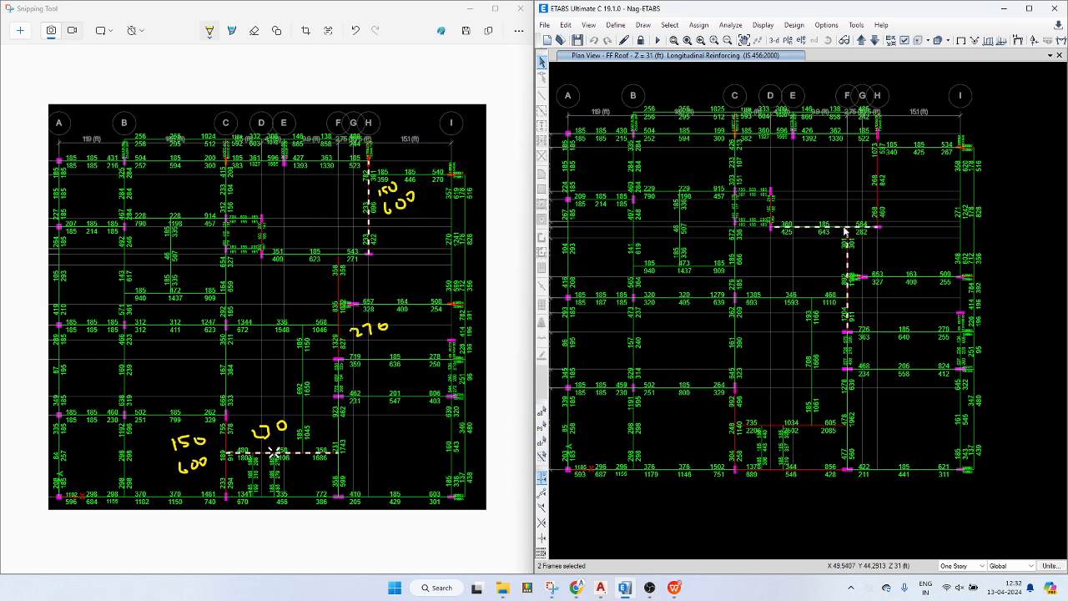
# - Clear the beam selection and check the design information of the lower beam between grids C and F
pyautogui.moveTo(848, 232)
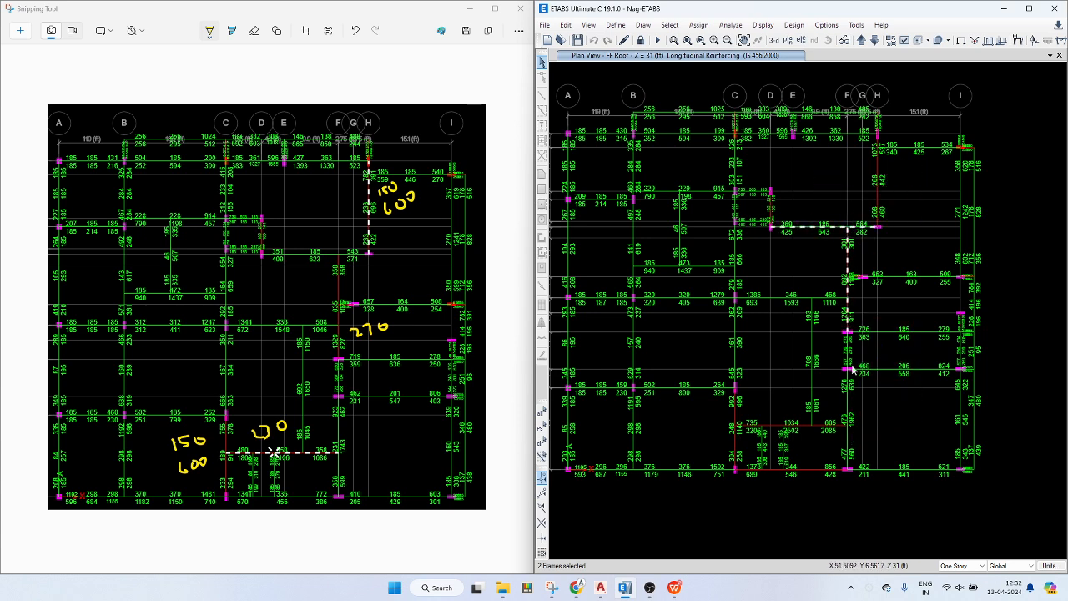
pyautogui.click(848, 253)
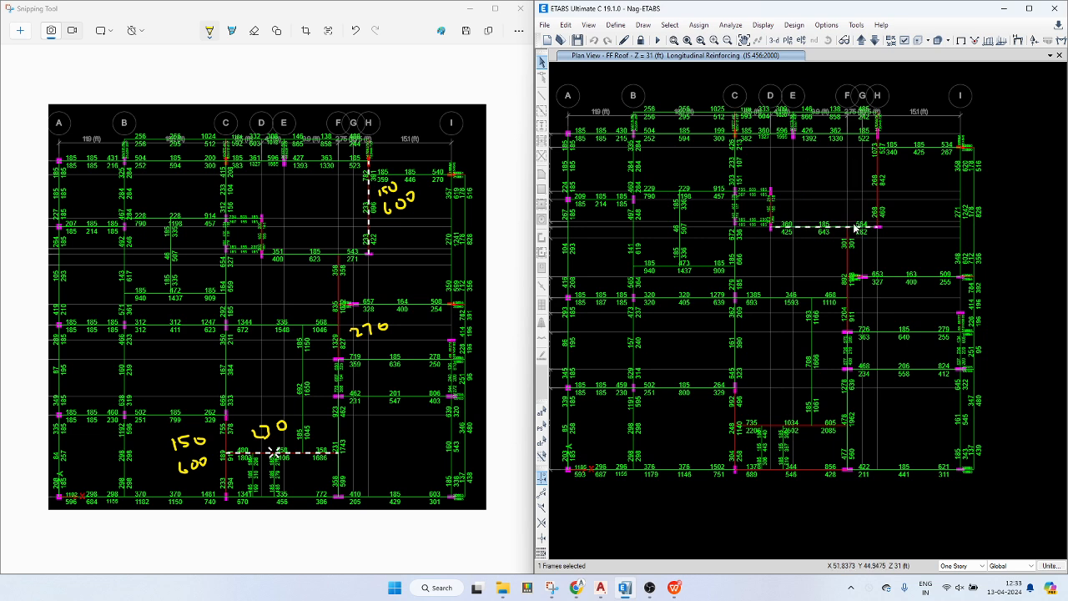
pyautogui.moveTo(848, 286)
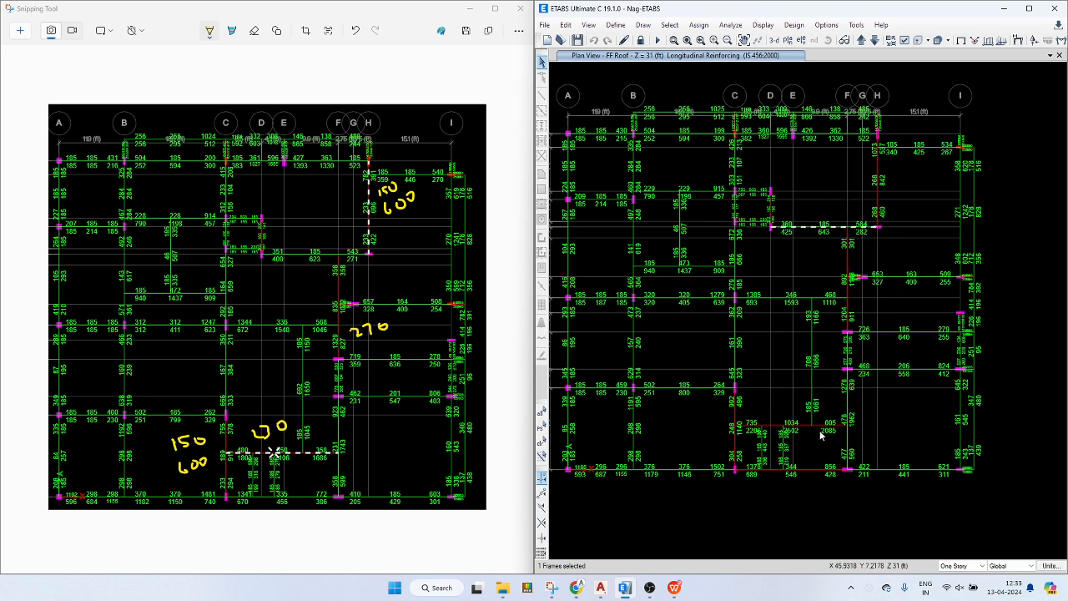
pyautogui.press('Escape')
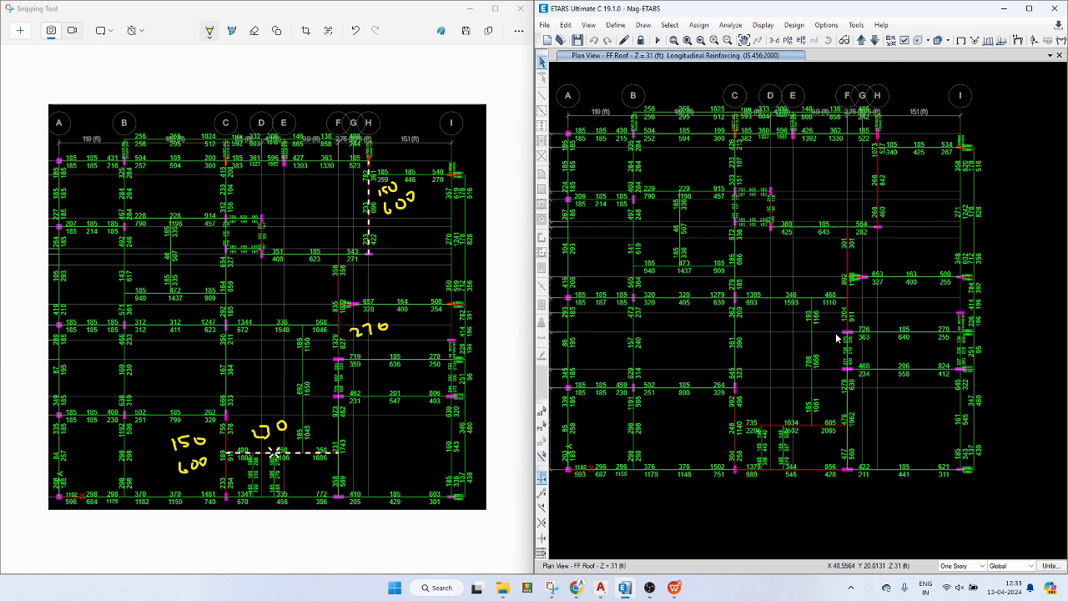
pyautogui.rightClick(824, 430)
pyautogui.press('Return')
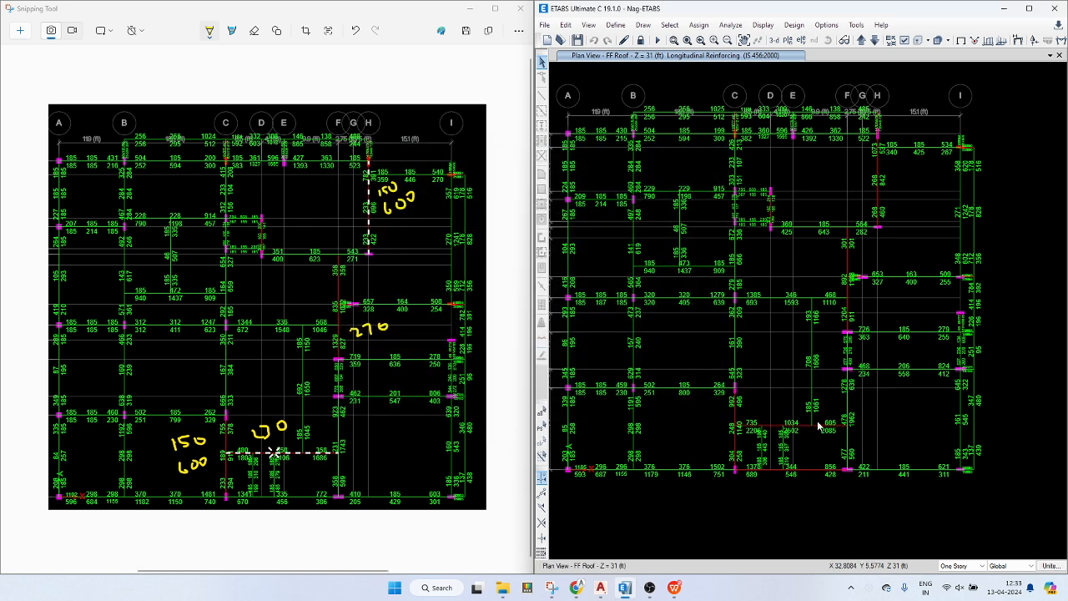
# - Check the design information of the secondary beam between grids C and F near the plan's lower edge, and read the reinforcement along grid F
pyautogui.rightClick(827, 429)
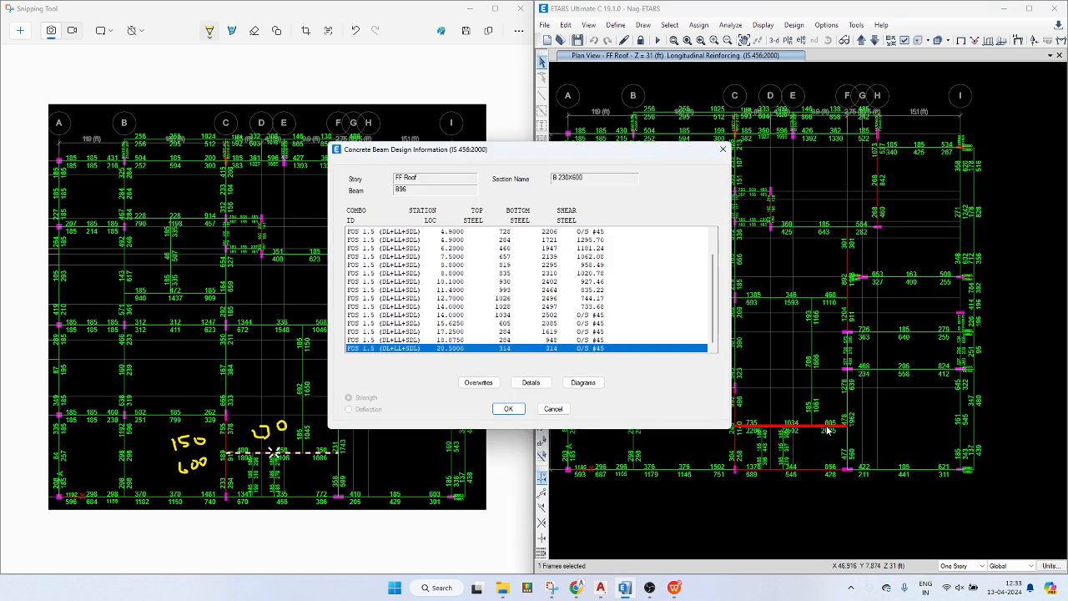
pyautogui.press('Return')
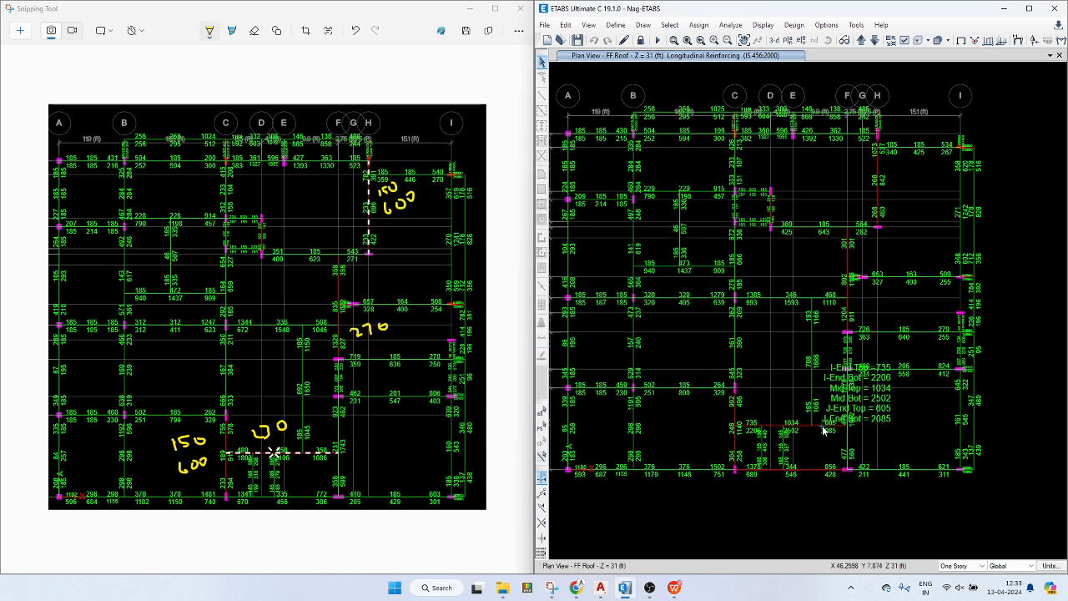
pyautogui.moveTo(849, 233)
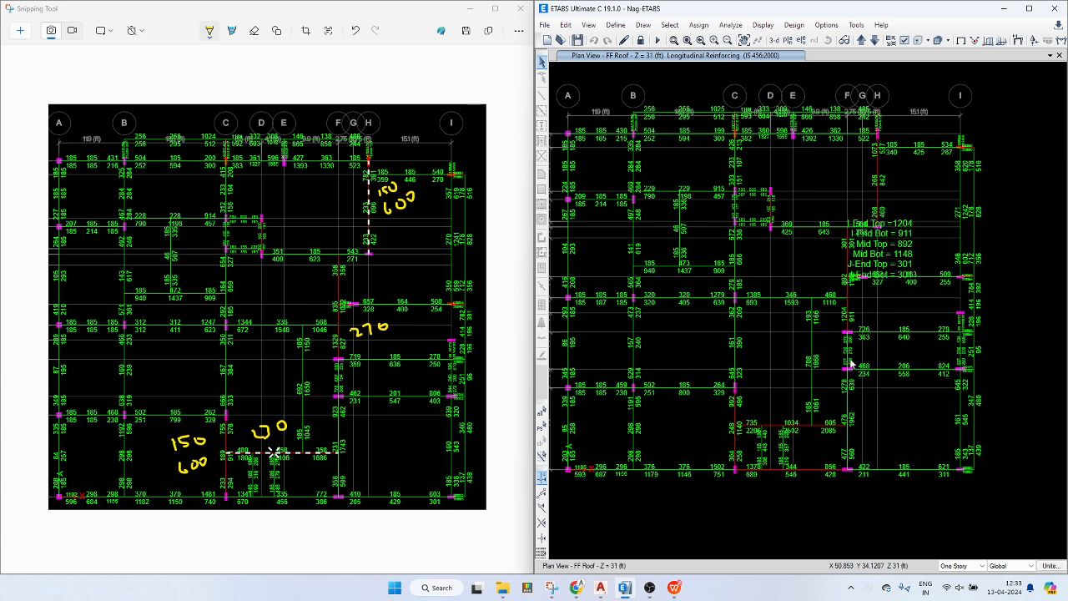
pyautogui.moveTo(848, 302)
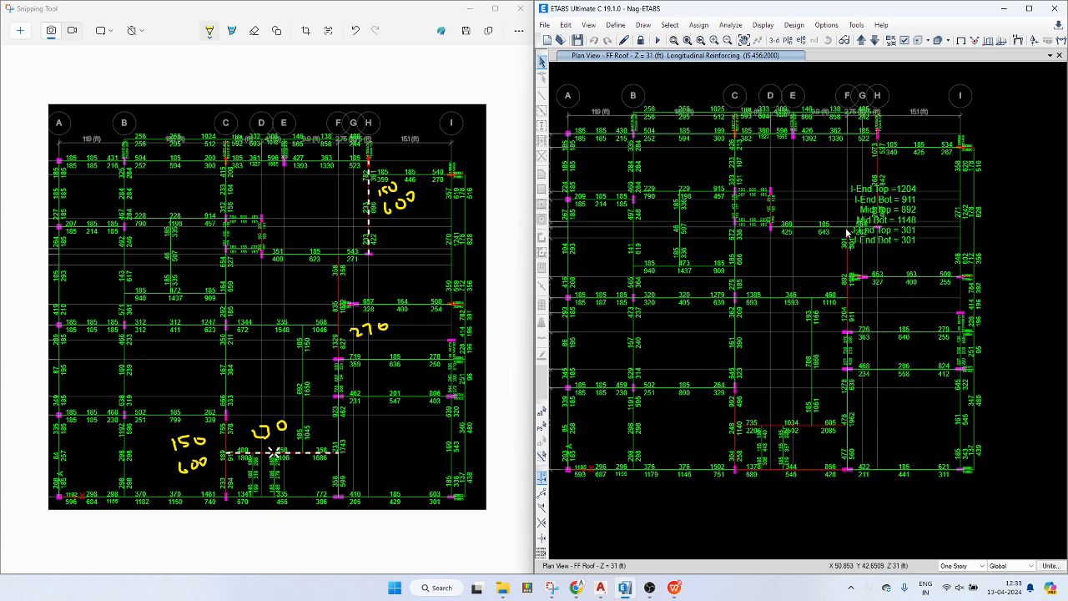
pyautogui.moveTo(852, 417)
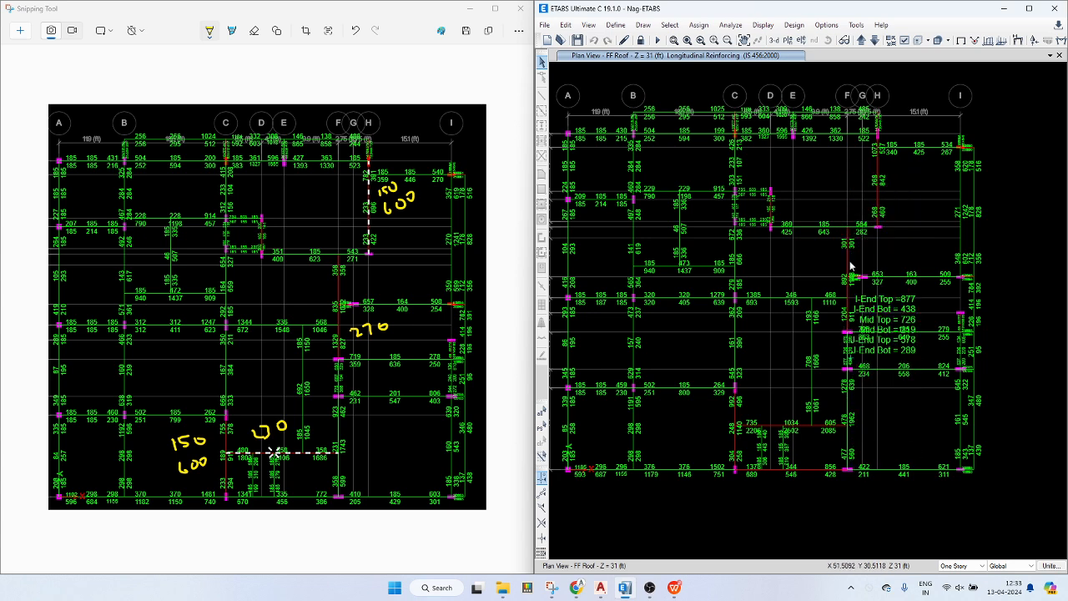
# - Review the concrete beam design information of the beam spanning from grid D to grid H
pyautogui.rightClick(813, 231)
pyautogui.press('Escape')
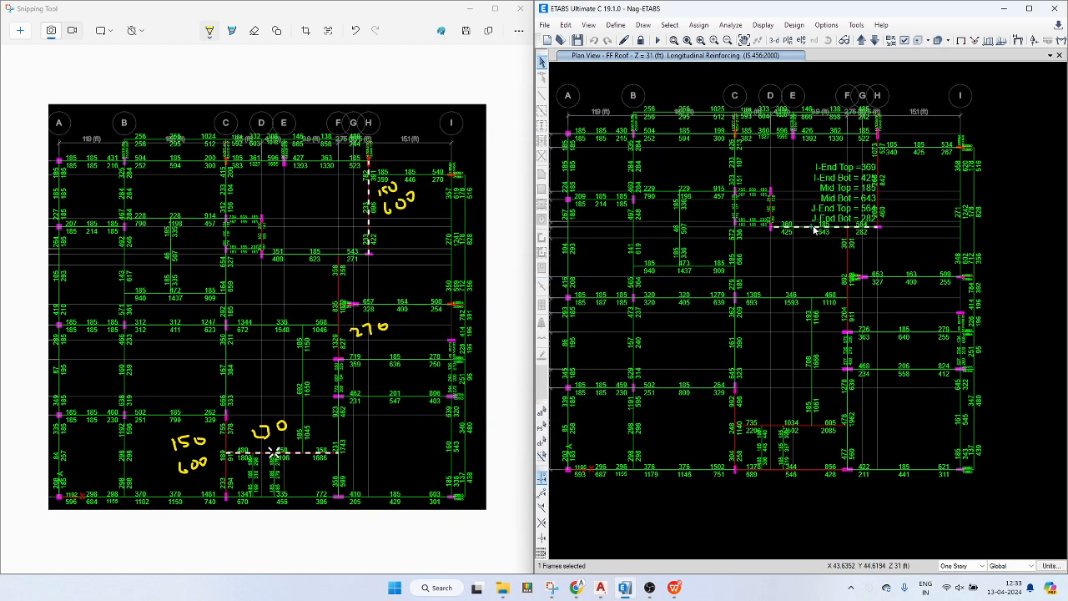
pyautogui.rightClick(821, 231)
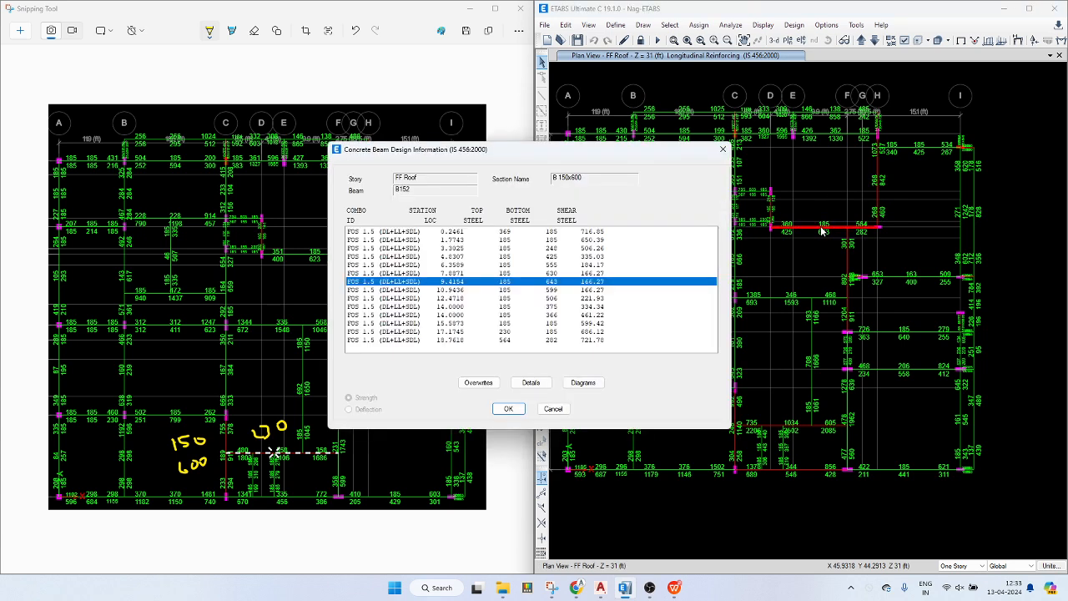
pyautogui.press('Escape')
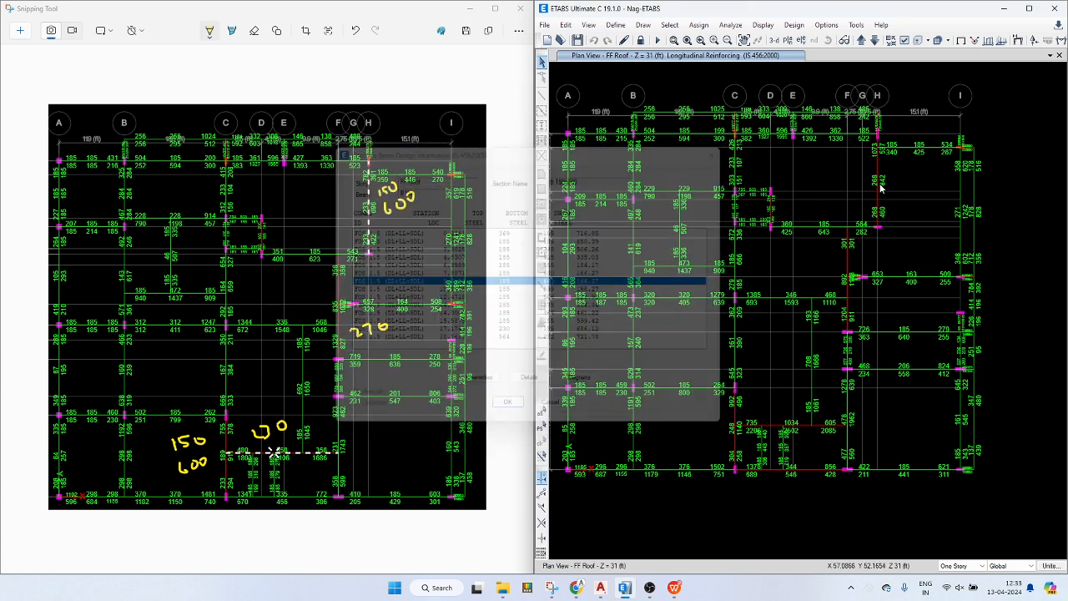
# - Inspect the design information of the long beam on grid H and the short beam continuing above it
pyautogui.rightClick(881, 188)
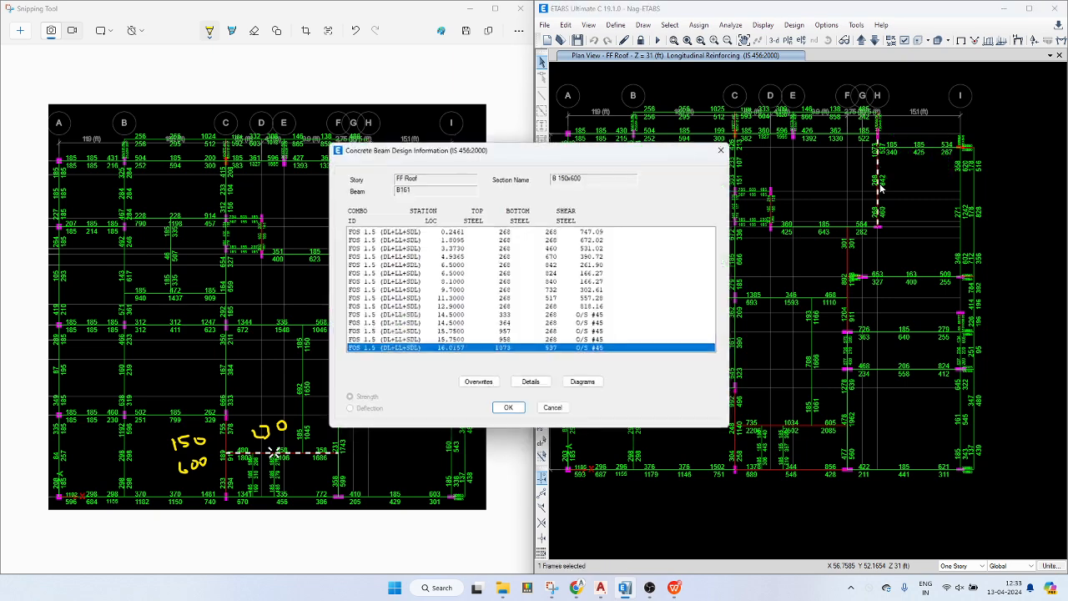
pyautogui.press('Escape')
pyautogui.click(878, 152)
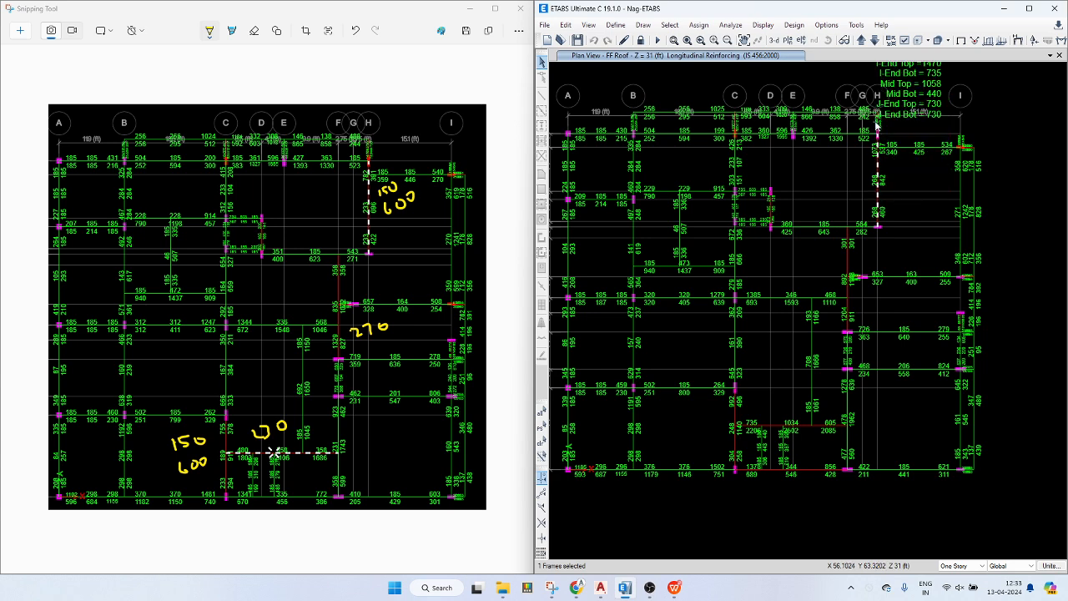
pyautogui.rightClick(877, 125)
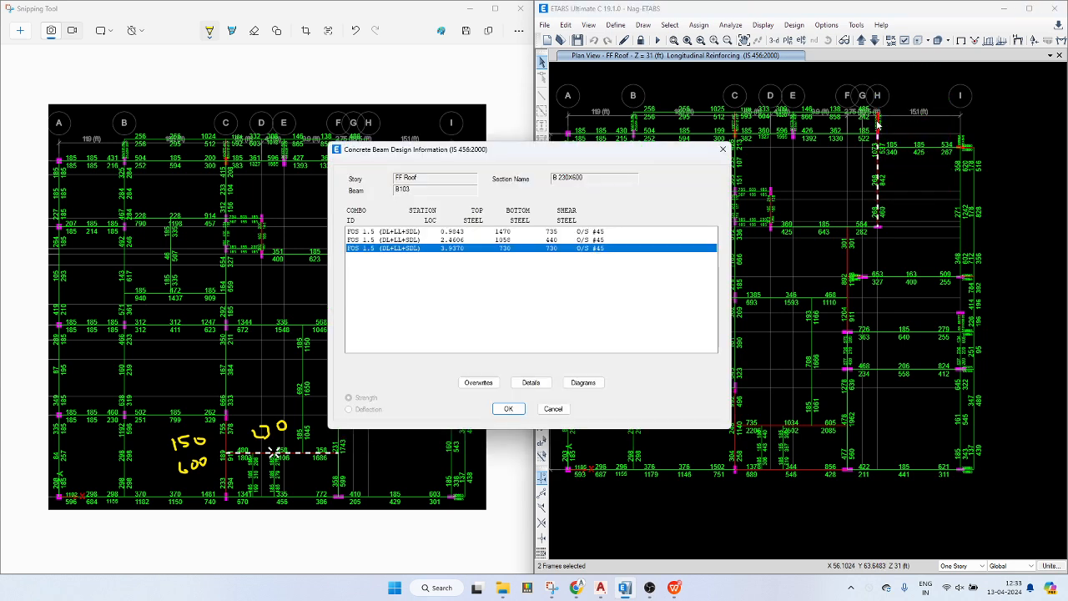
pyautogui.press('Escape')
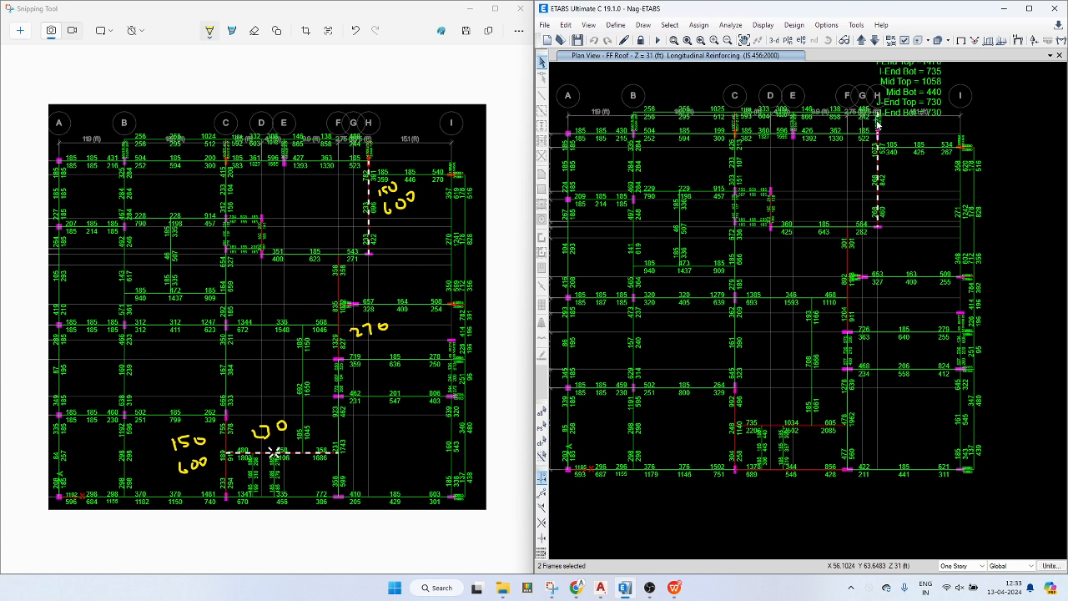
pyautogui.click(899, 188)
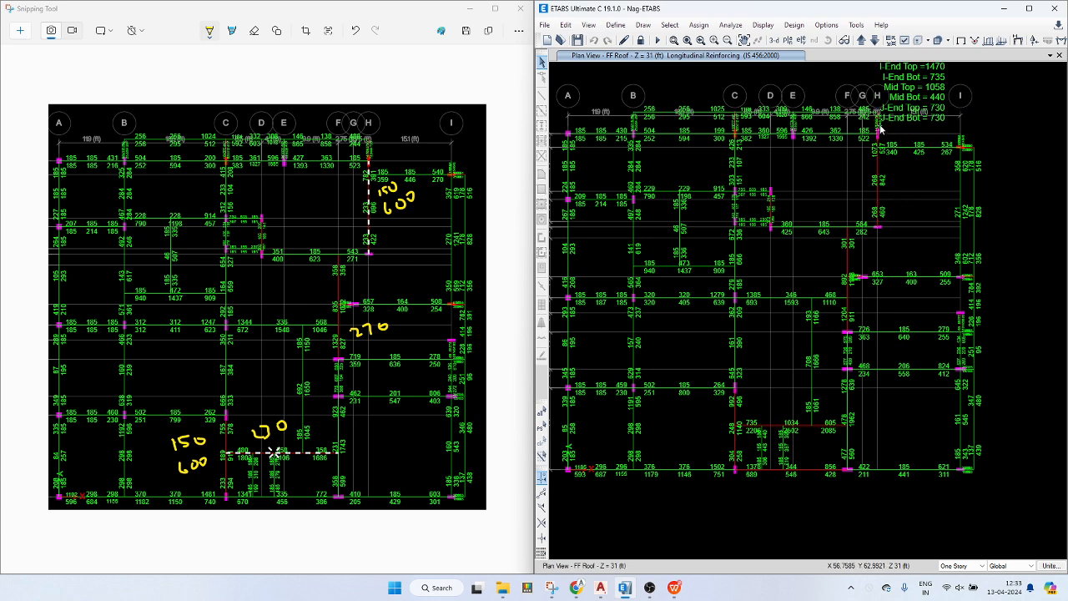
pyautogui.click(878, 131)
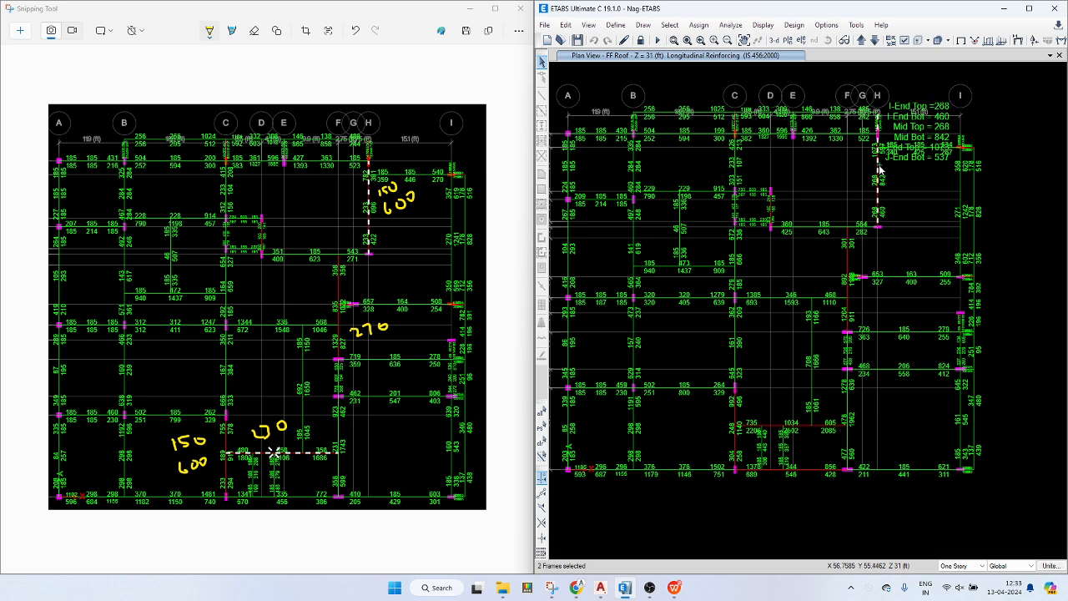
pyautogui.click(880, 170)
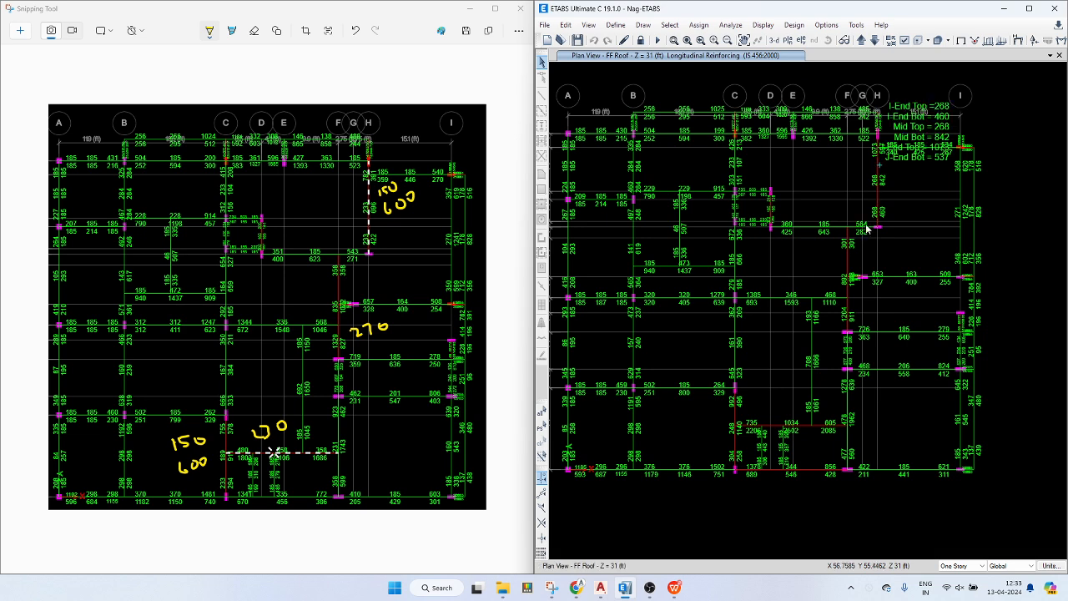
# - Examine the design information of the plan's lower-edge beams between grids C and F and between grids B and C
pyautogui.click(735, 414)
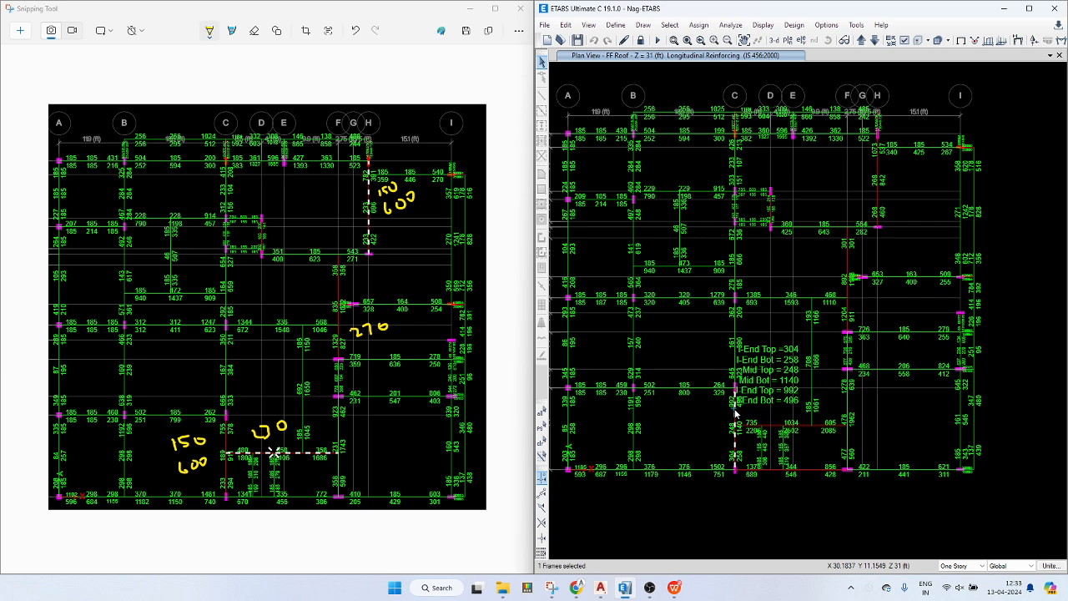
pyautogui.click(735, 414)
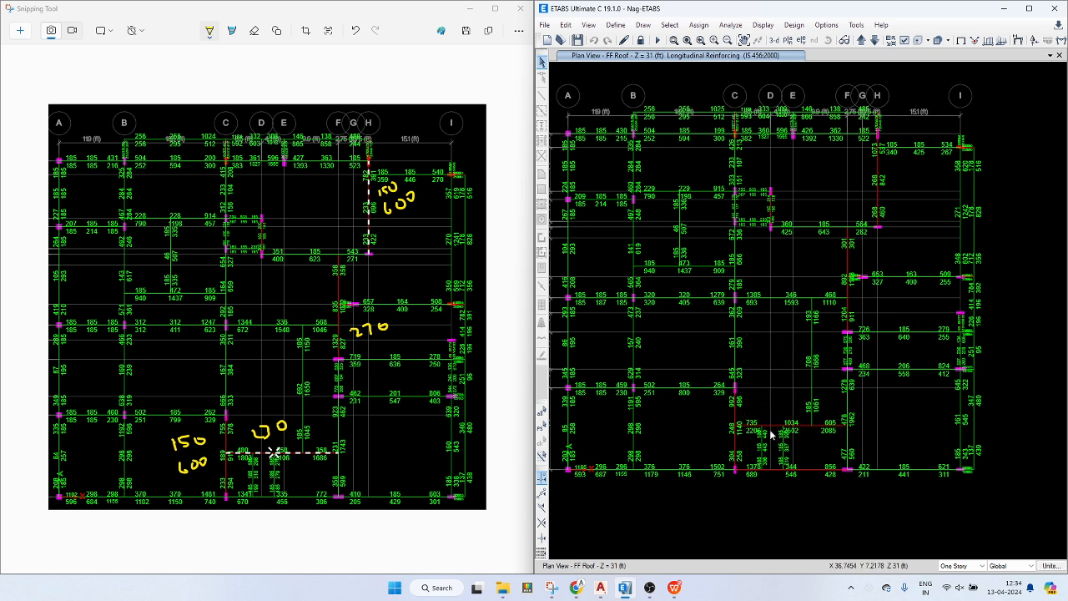
pyautogui.rightClick(803, 472)
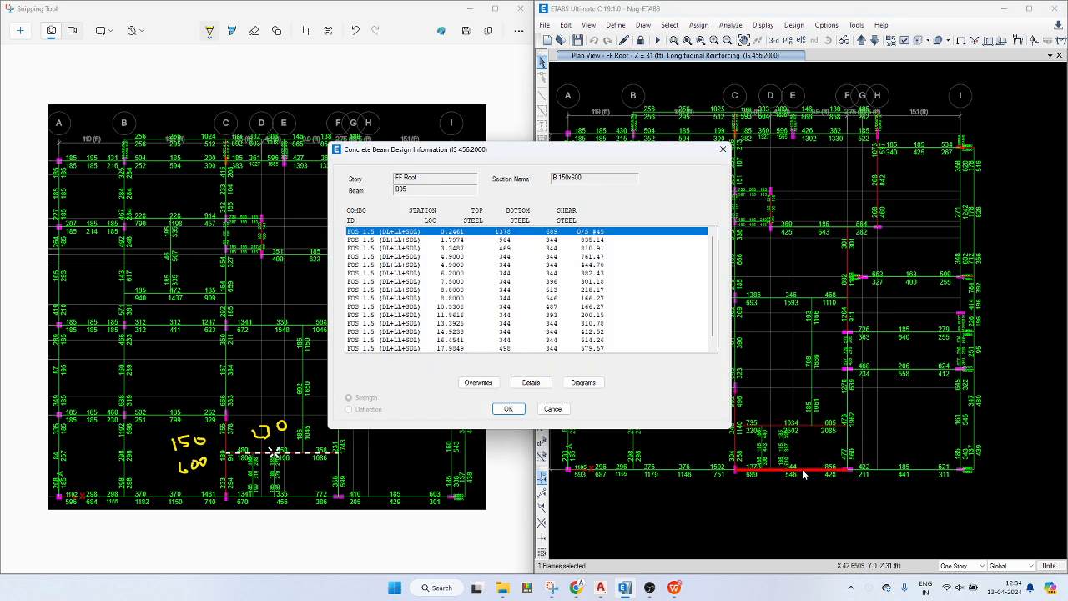
pyautogui.press('Escape')
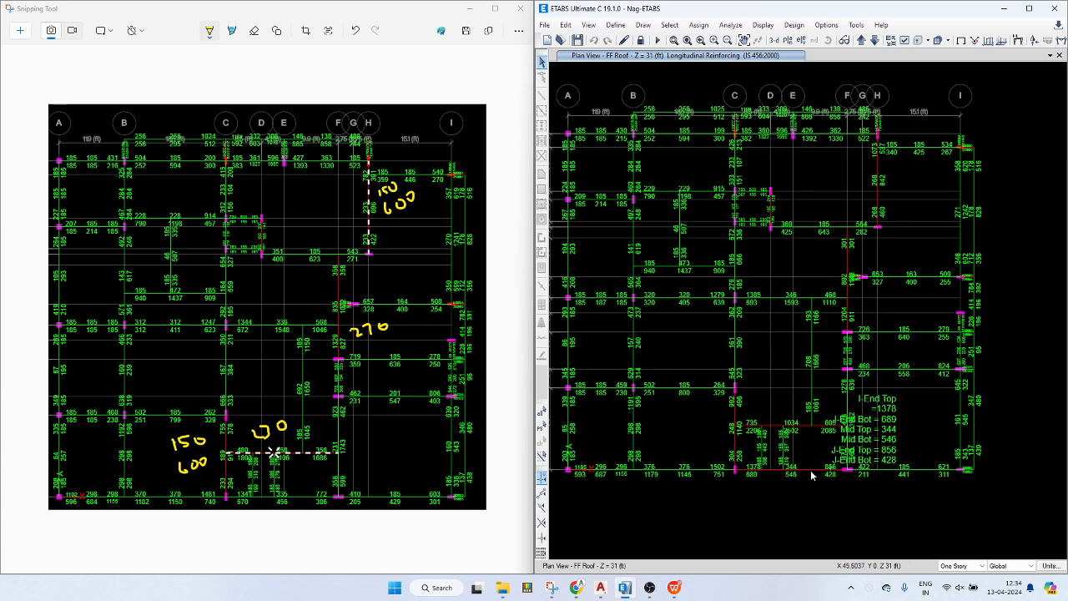
pyautogui.rightClick(698, 475)
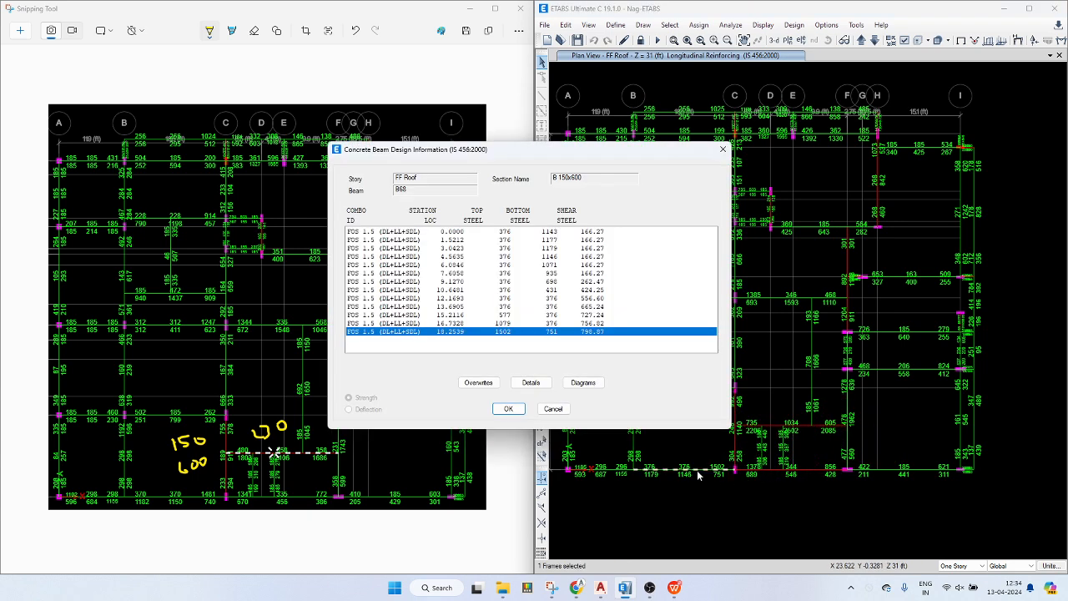
pyautogui.press('Escape')
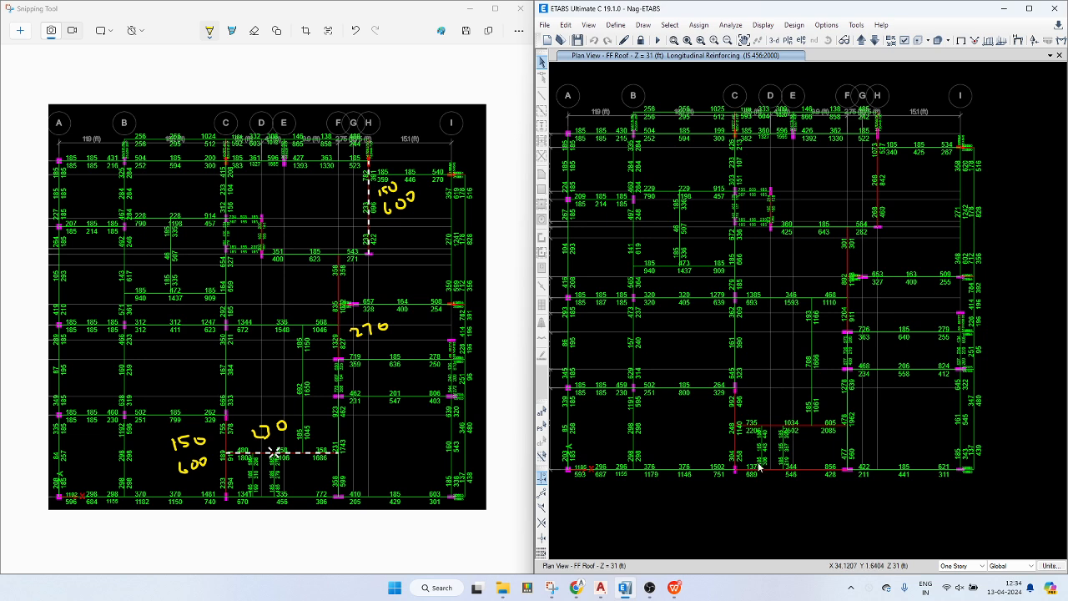
pyautogui.rightClick(797, 470)
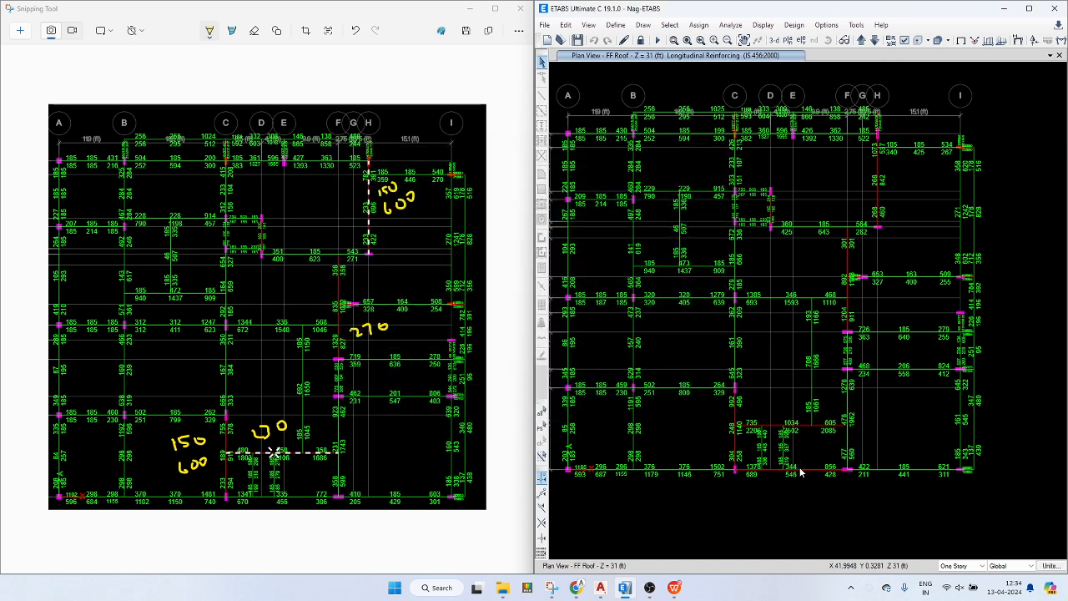
pyautogui.rightClick(800, 472)
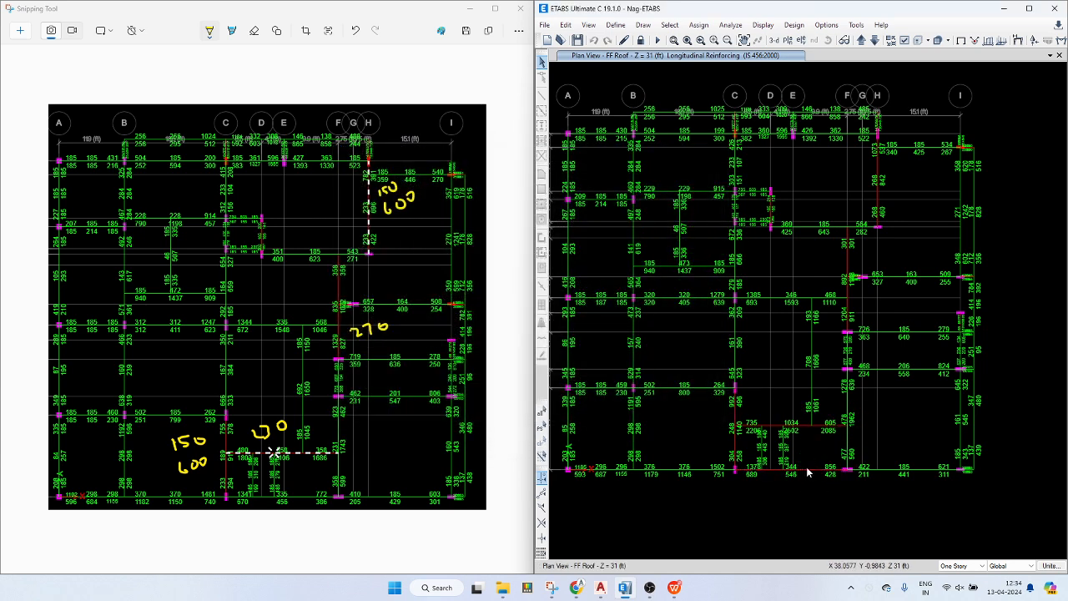
# - Check the section and design results of the lowest beam on grid C against the secondary beam framing into it
pyautogui.rightClick(734, 444)
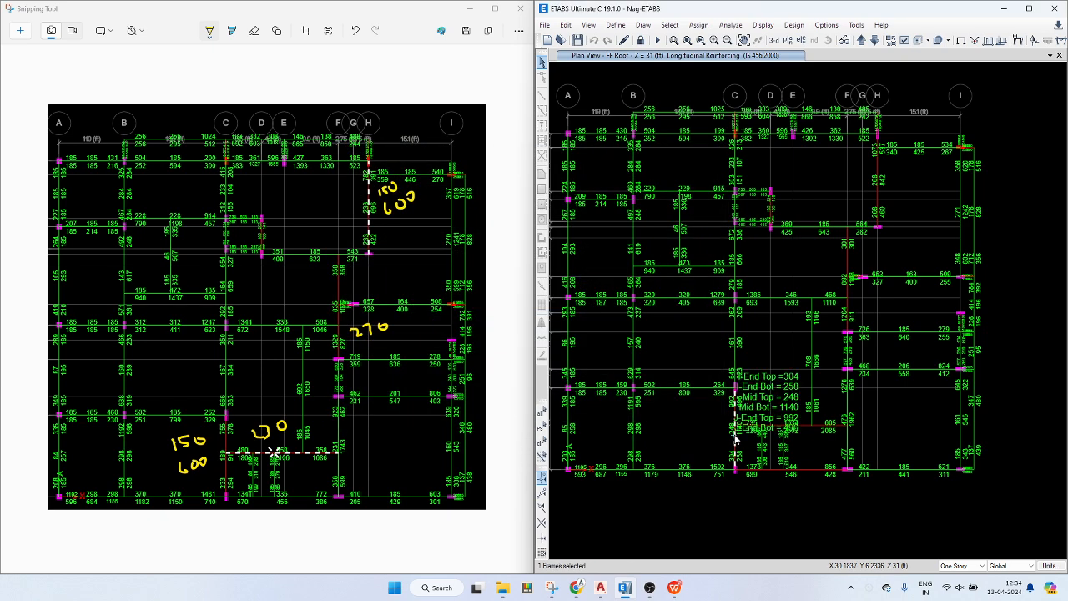
pyautogui.rightClick(822, 429)
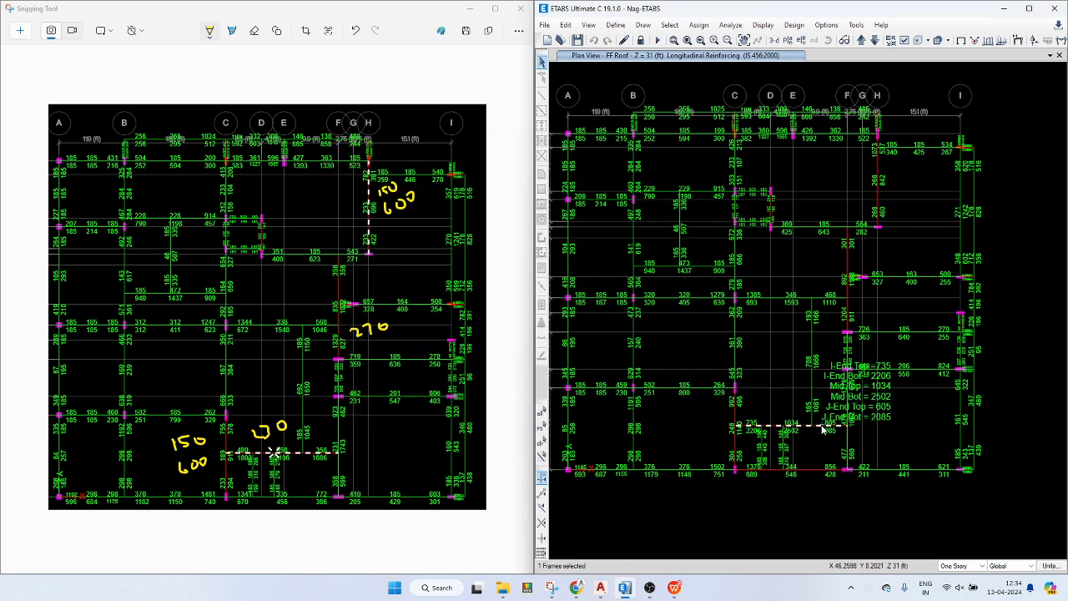
pyautogui.rightClick(737, 419)
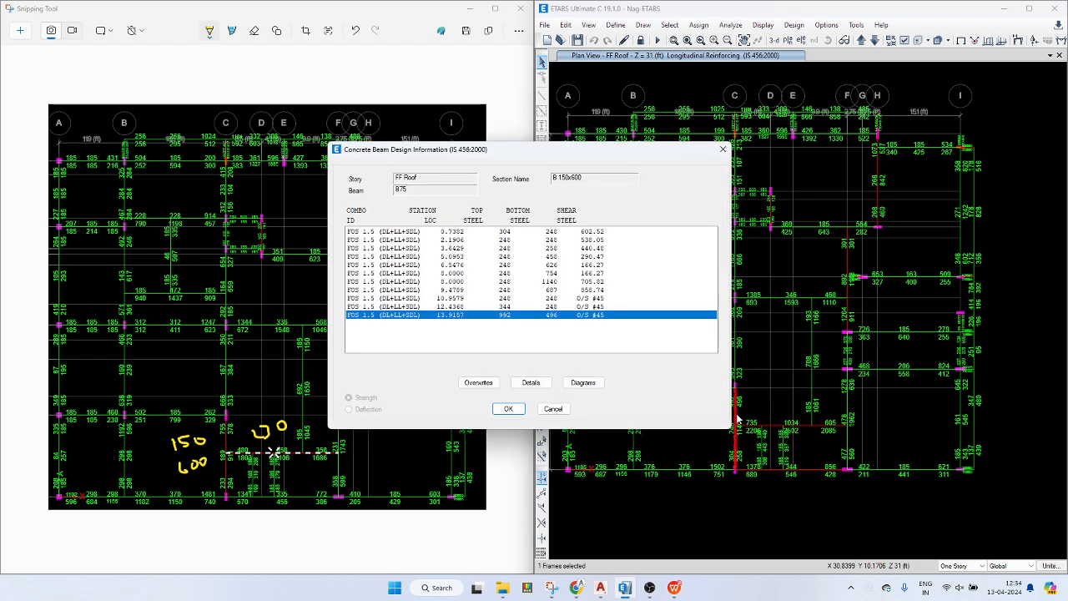
pyautogui.press('Escape')
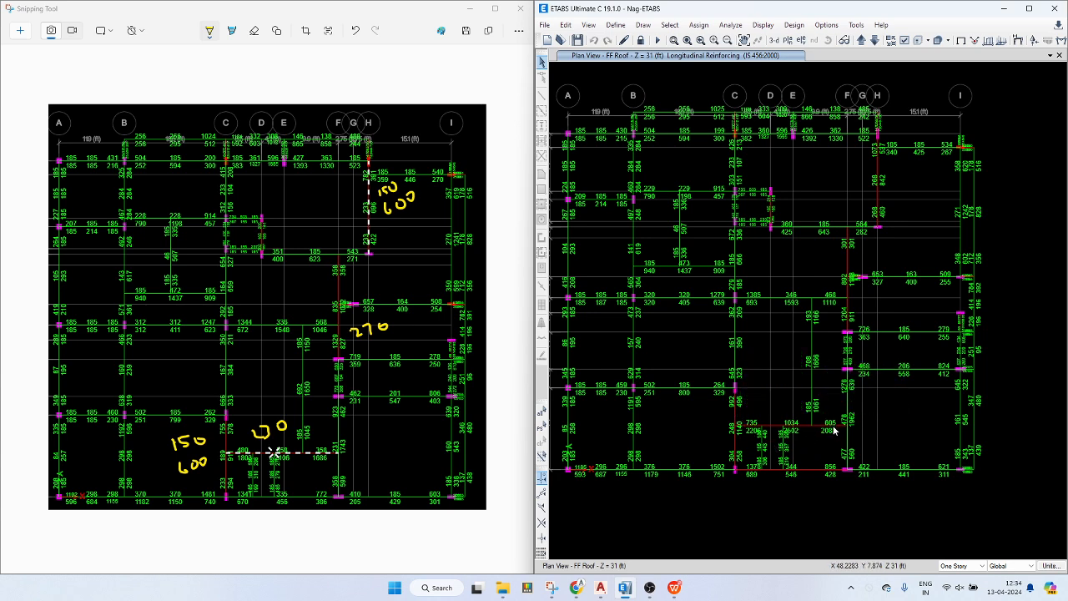
# - Compare the design information of the secondary beam between grids C and F with that of its supporting beams on grids C and F
pyautogui.rightClick(834, 429)
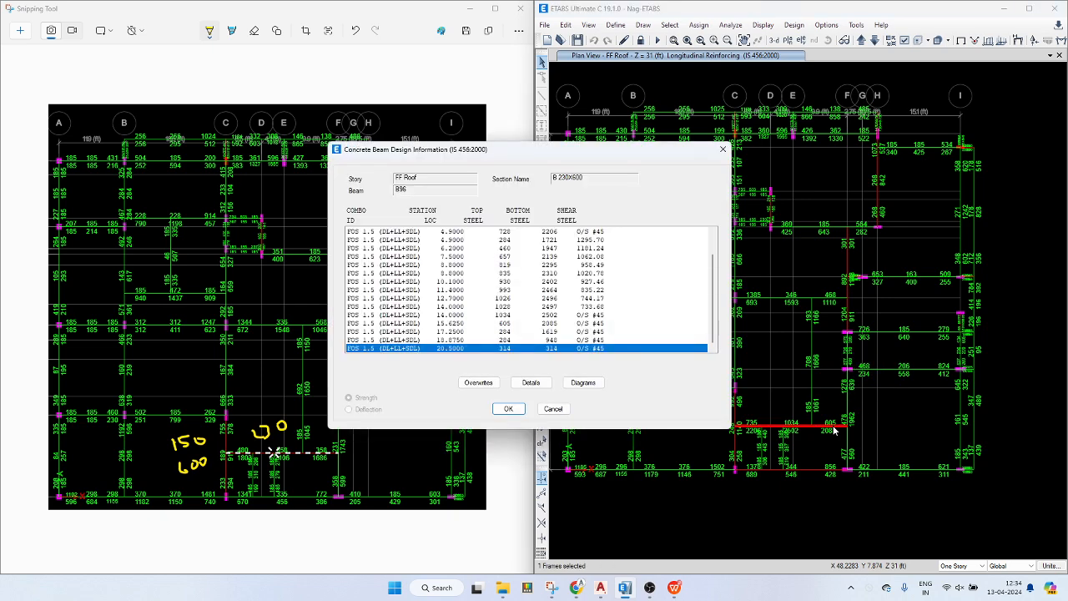
pyautogui.click(723, 149)
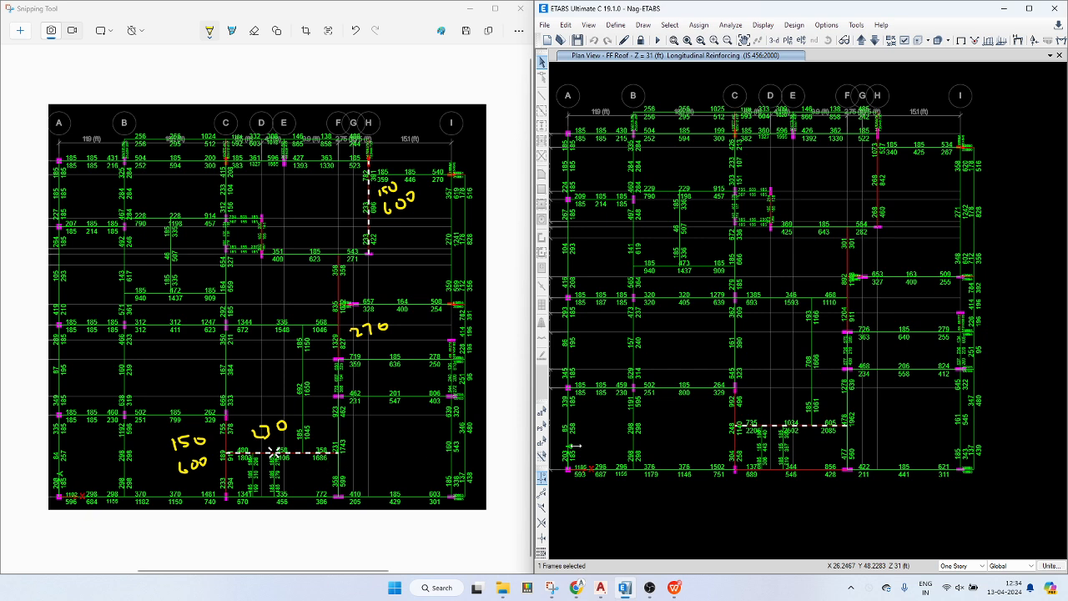
pyautogui.moveTo(829, 429)
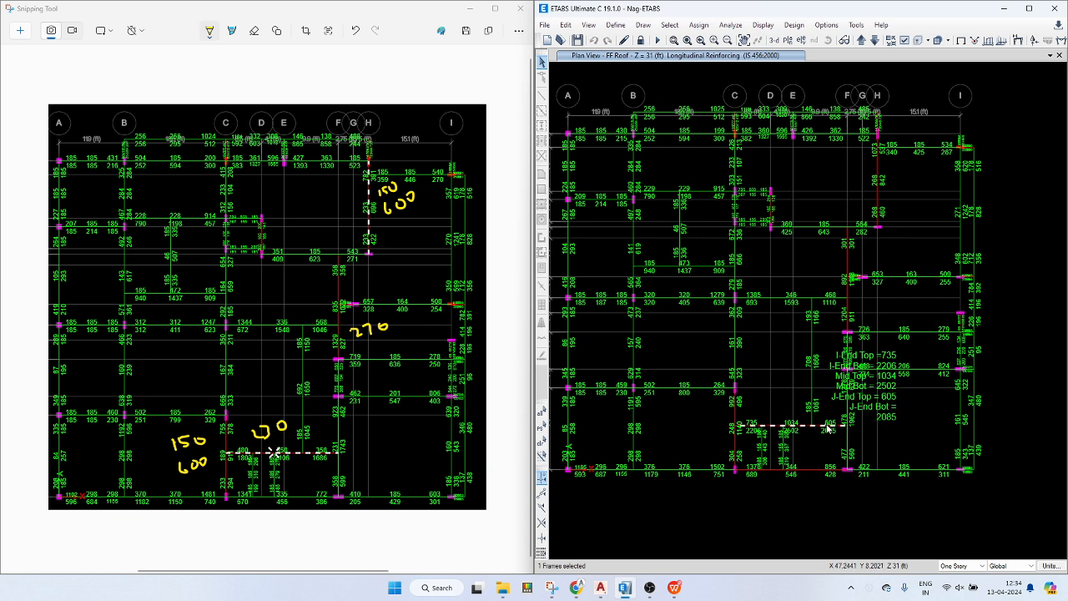
pyautogui.click(736, 422)
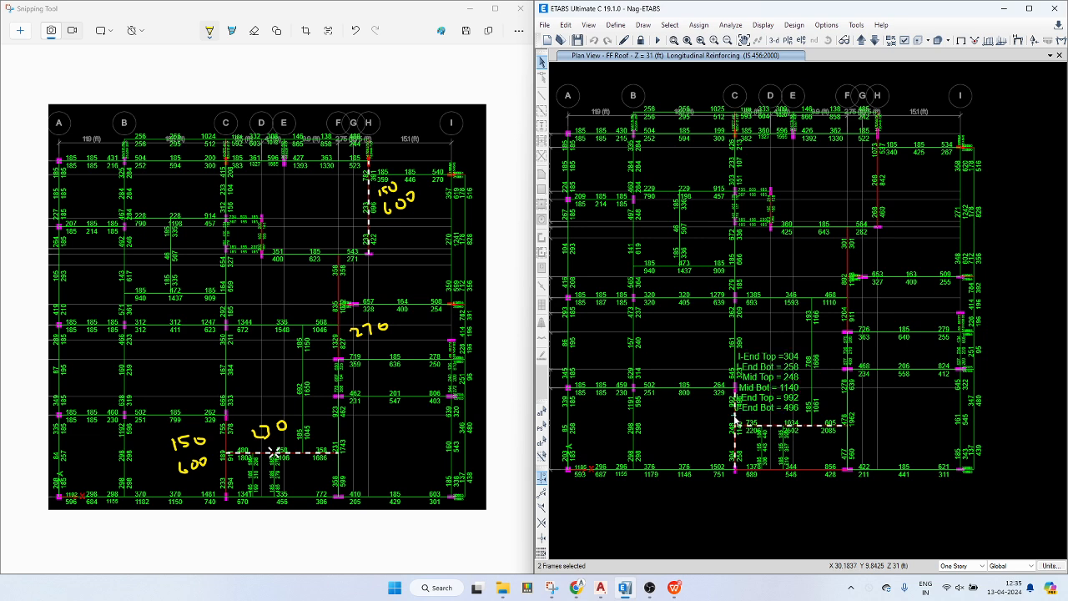
pyautogui.rightClick(736, 423)
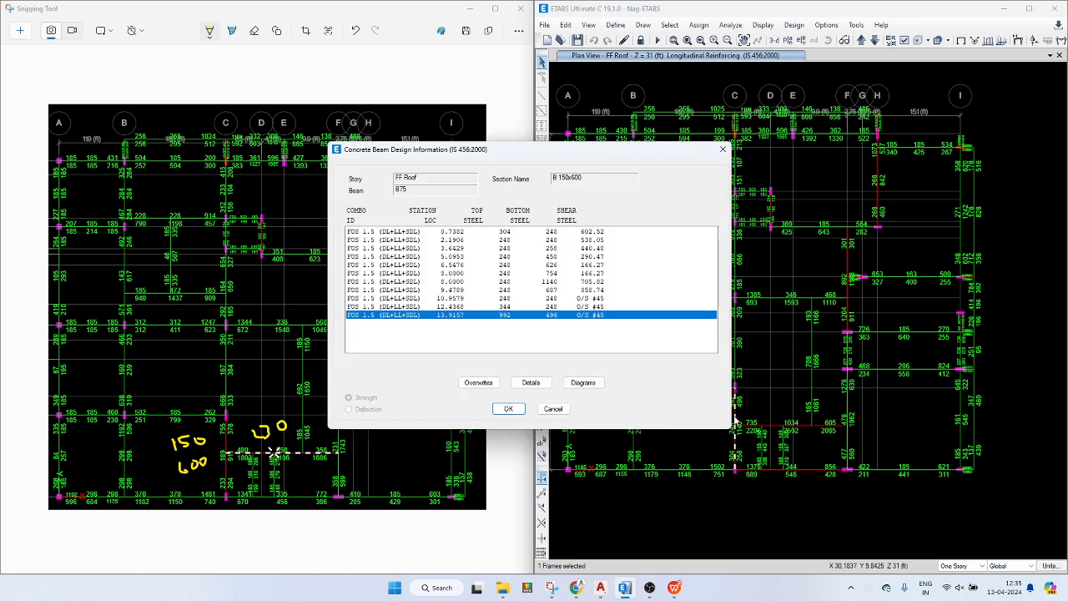
pyautogui.press('Escape')
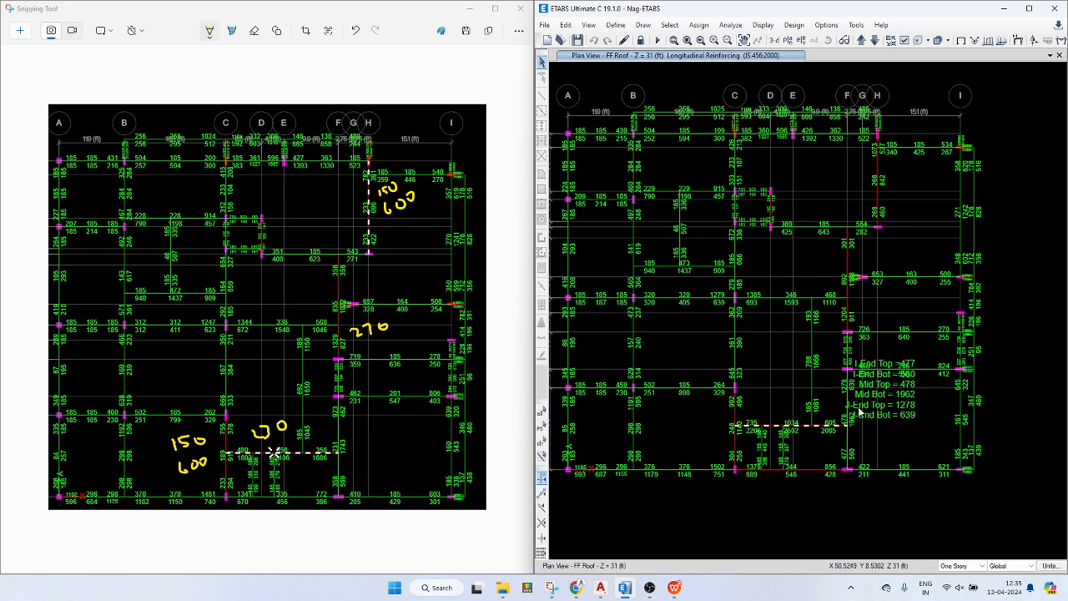
pyautogui.rightClick(849, 407)
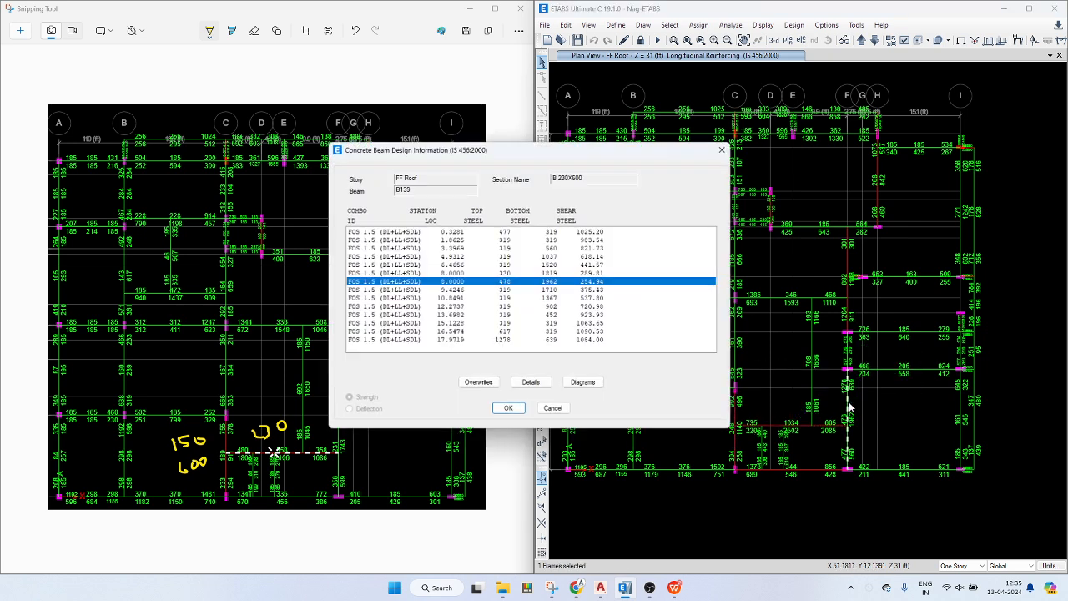
pyautogui.press('Escape')
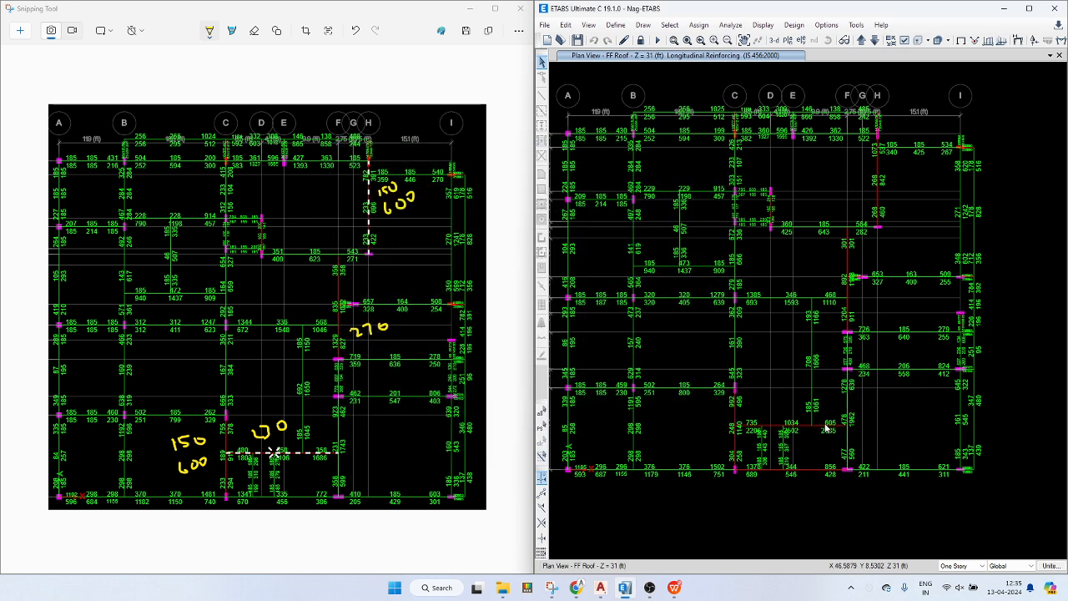
# - Inspect the section and station-by-station design results of the lowest grid C beam and the secondary beam between grids C and F
pyautogui.click(826, 426)
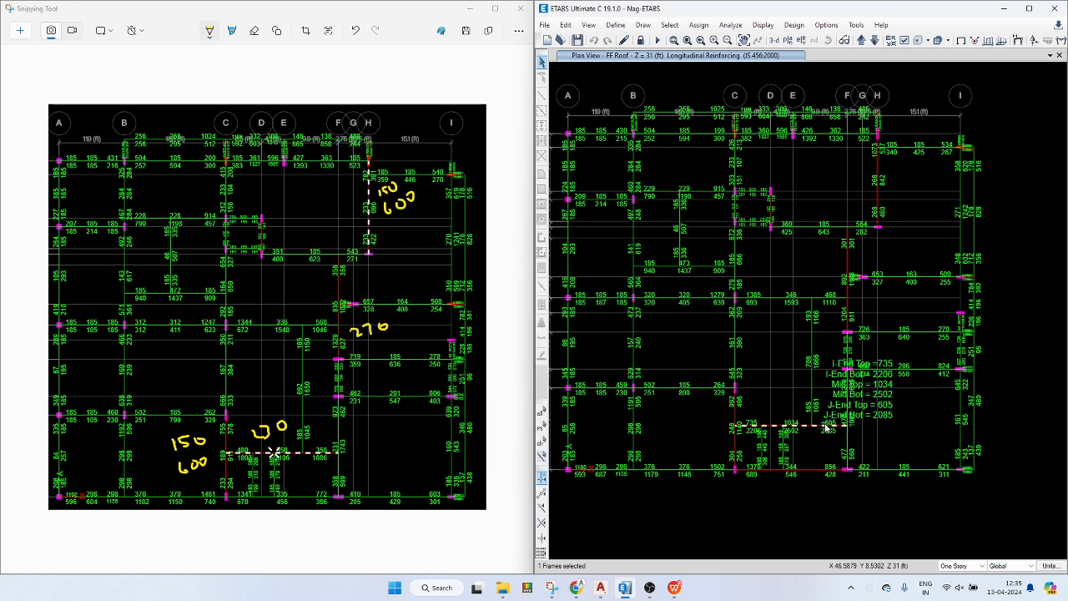
pyautogui.click(735, 417)
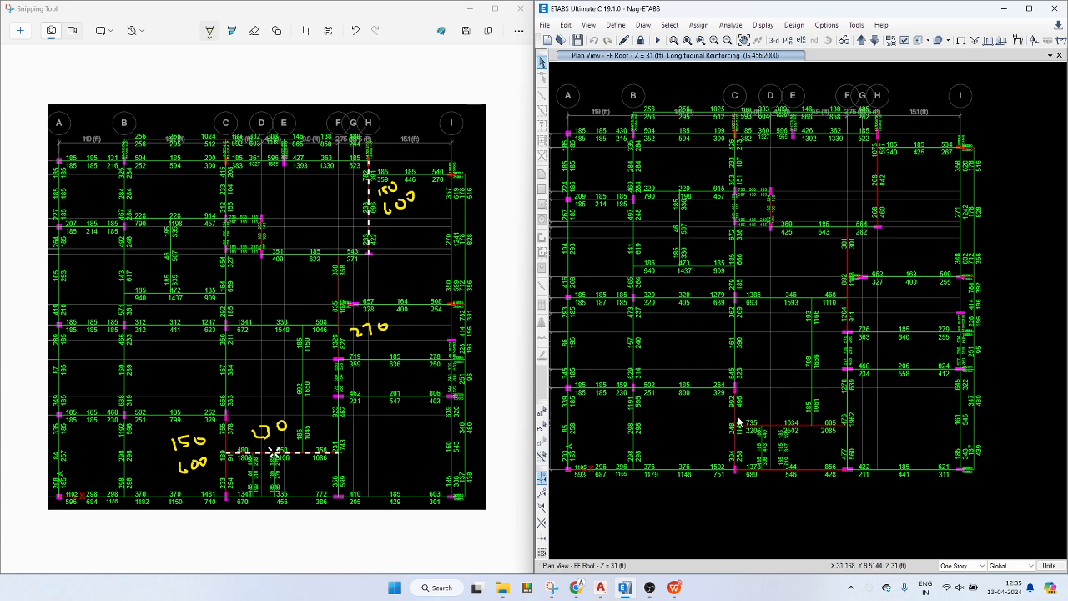
pyautogui.rightClick(735, 421)
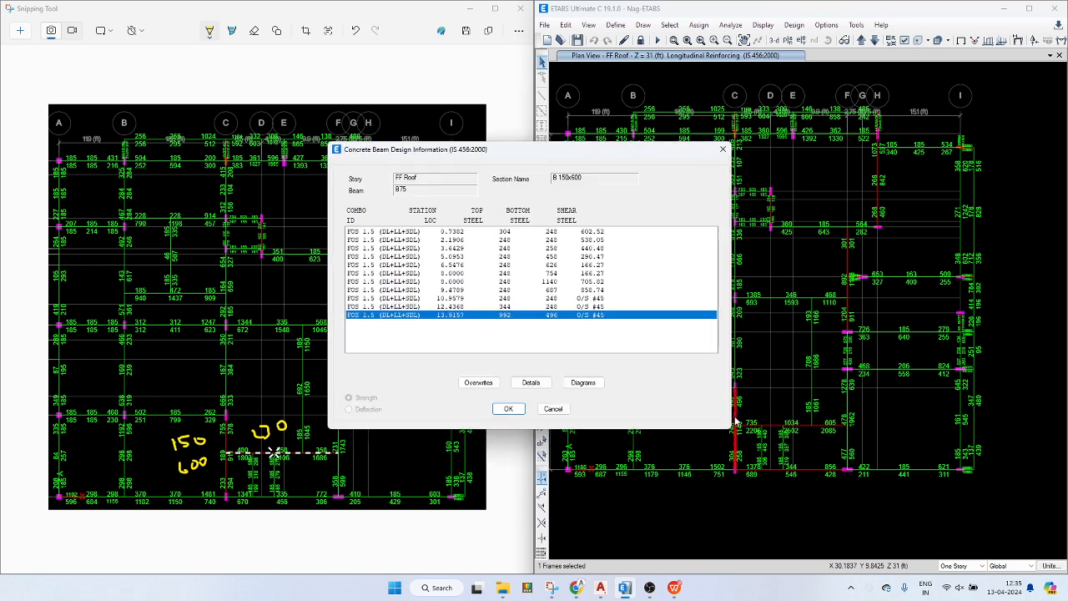
pyautogui.press('Escape')
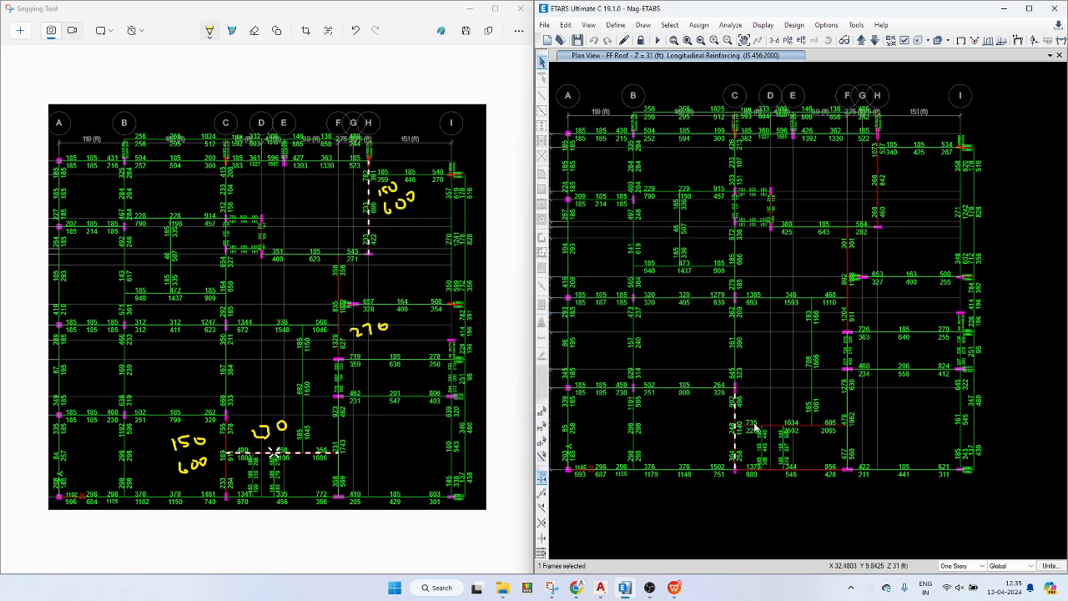
pyautogui.rightClick(807, 430)
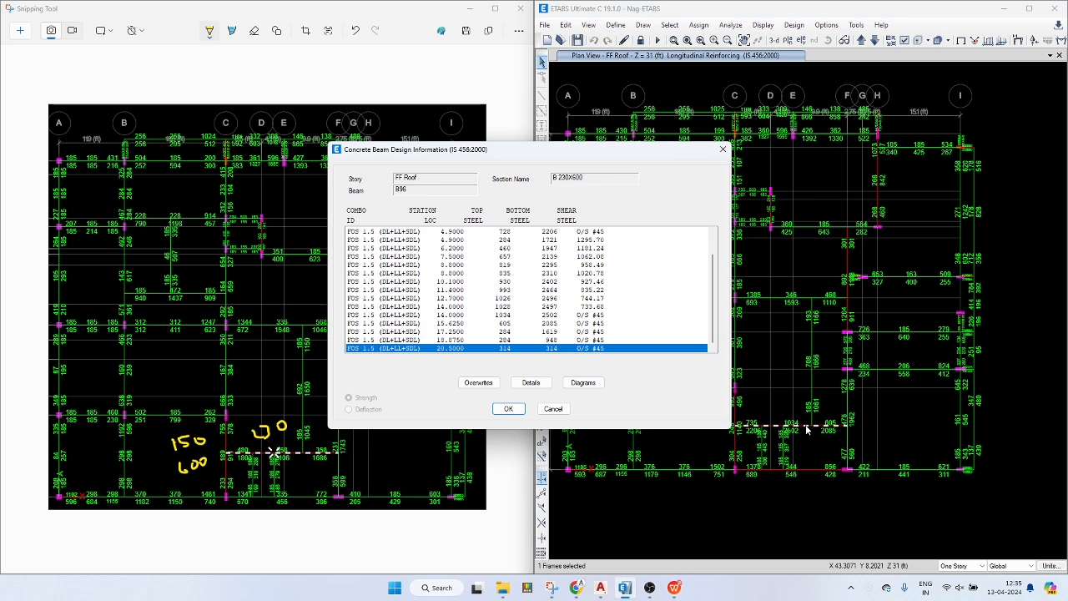
pyautogui.press('Escape')
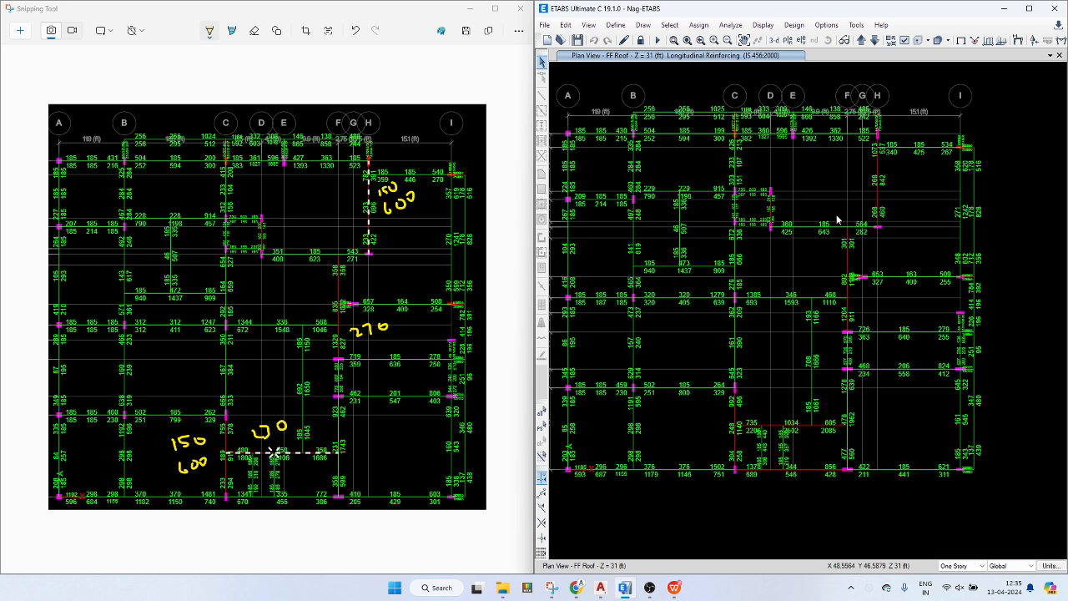
# - Check the section size and shear steel results along the long beam on grid H
pyautogui.click(879, 176)
pyautogui.rightClick(879, 175)
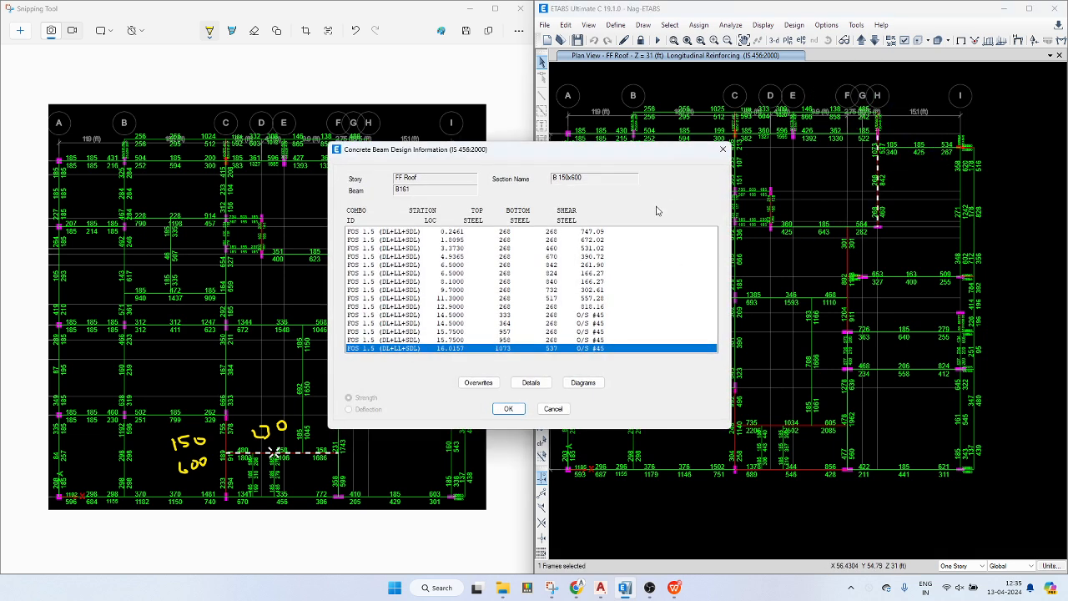
pyautogui.click(723, 149)
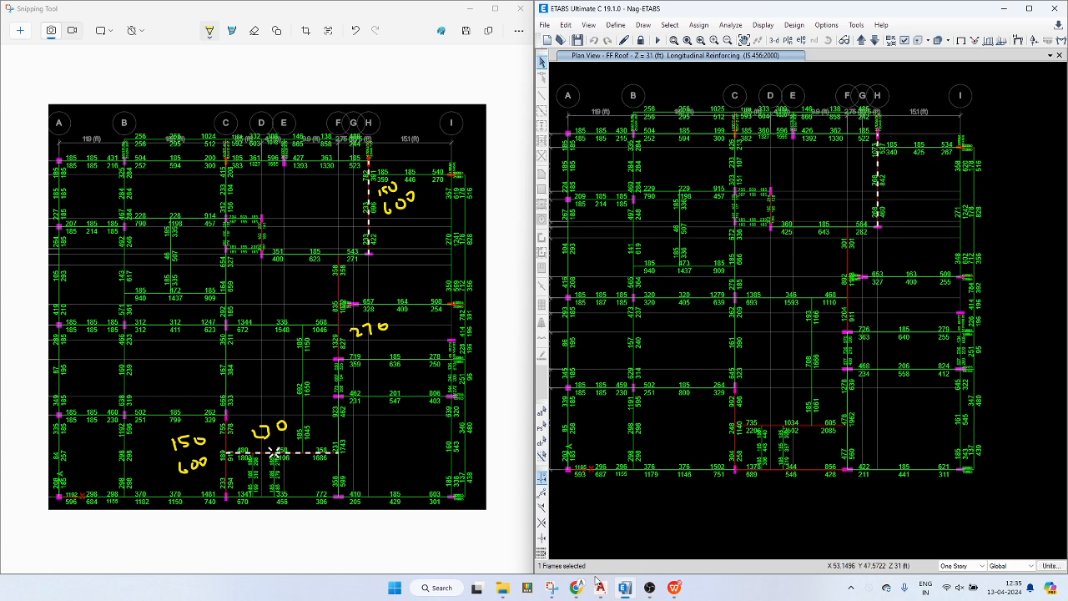
pyautogui.moveTo(563, 590)
pyautogui.rightClick(878, 163)
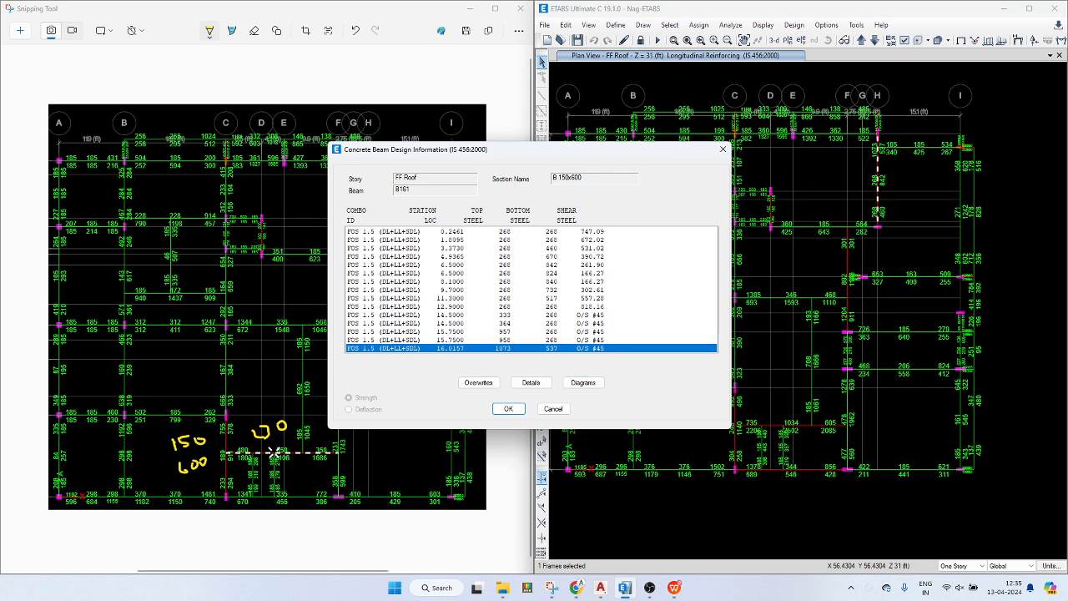
pyautogui.click(601, 587)
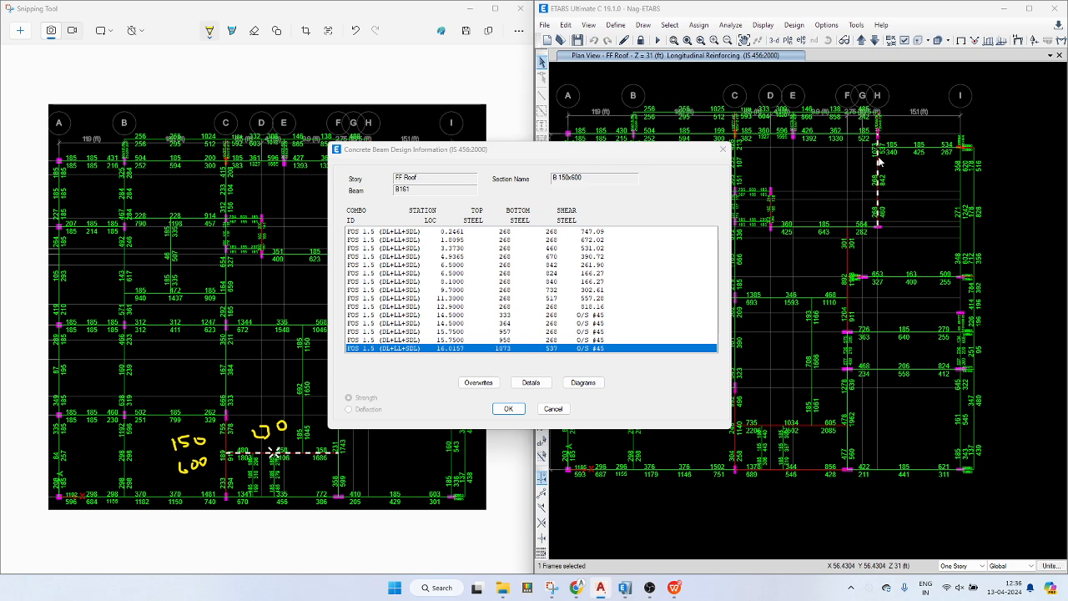
pyautogui.click(726, 149)
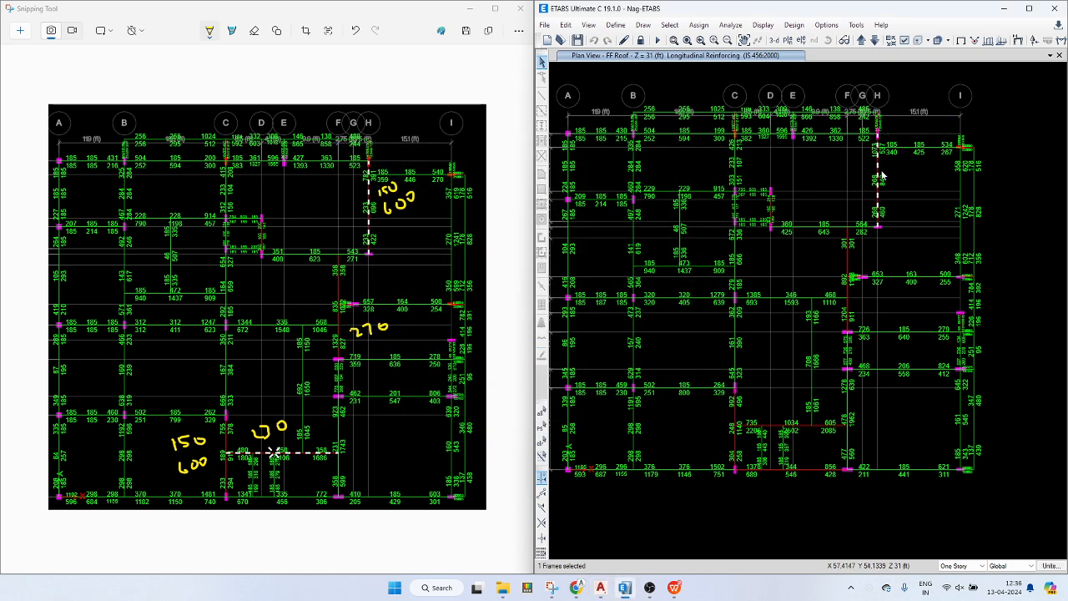
pyautogui.rightClick(877, 176)
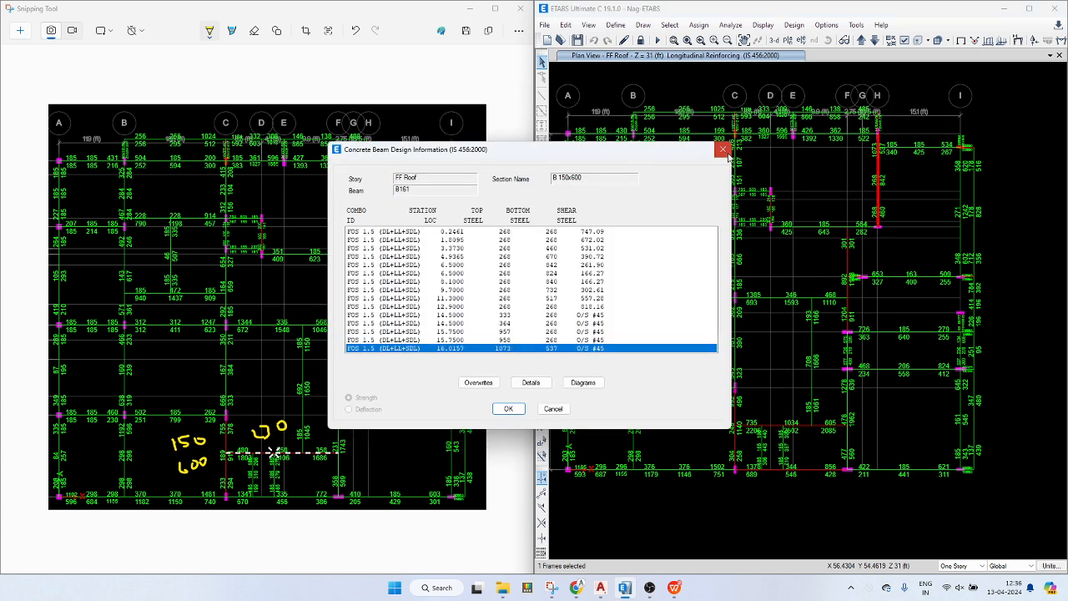
pyautogui.press('Escape')
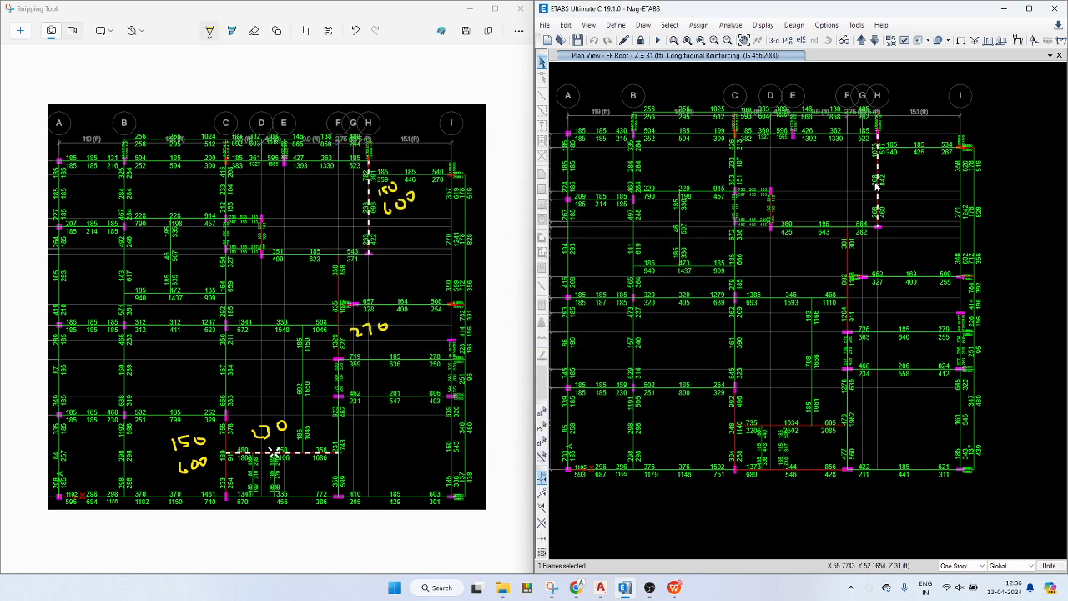
# - Review the long grid H beam's end and midspan reinforcement against its detailed design information, and clear the selection
pyautogui.moveTo(877, 185)
pyautogui.scroll(2, 879, 182)
pyautogui.scroll(-3, 876, 163)
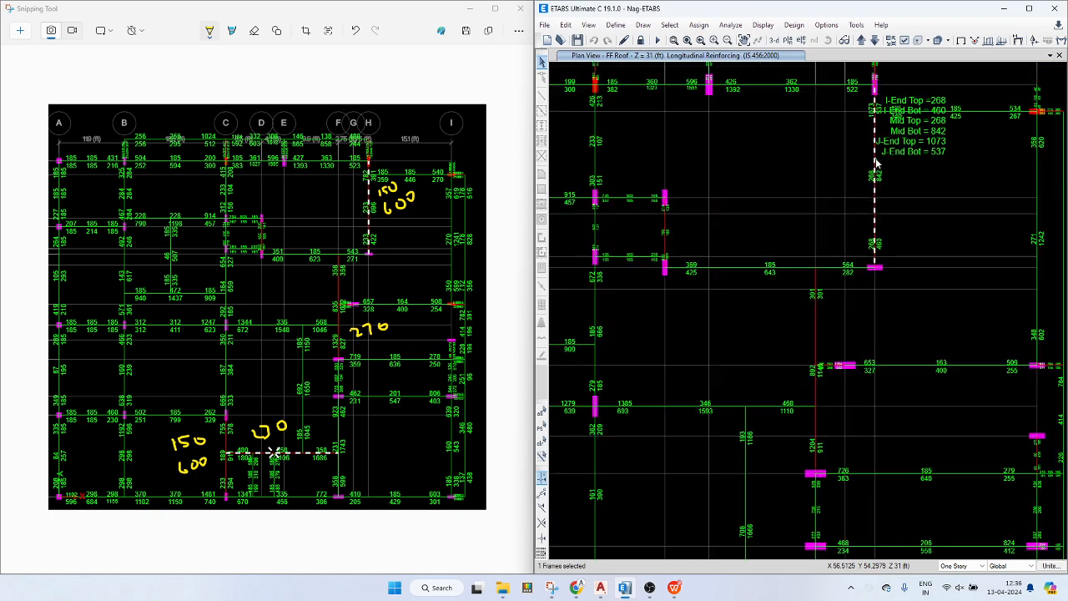
pyautogui.scroll(-2, 878, 158)
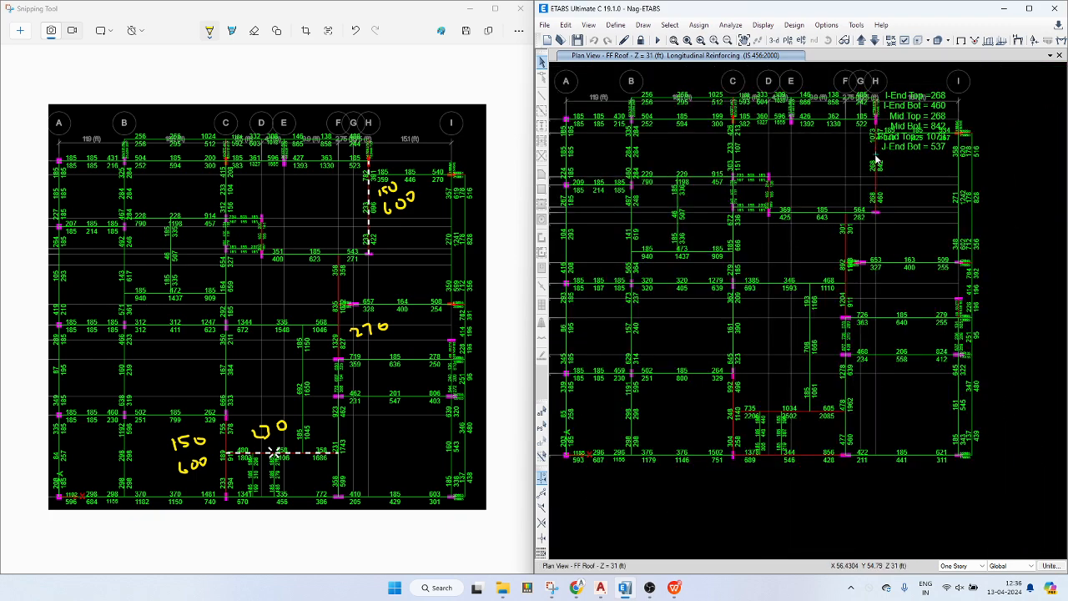
pyautogui.click(876, 158)
pyautogui.rightClick(876, 159)
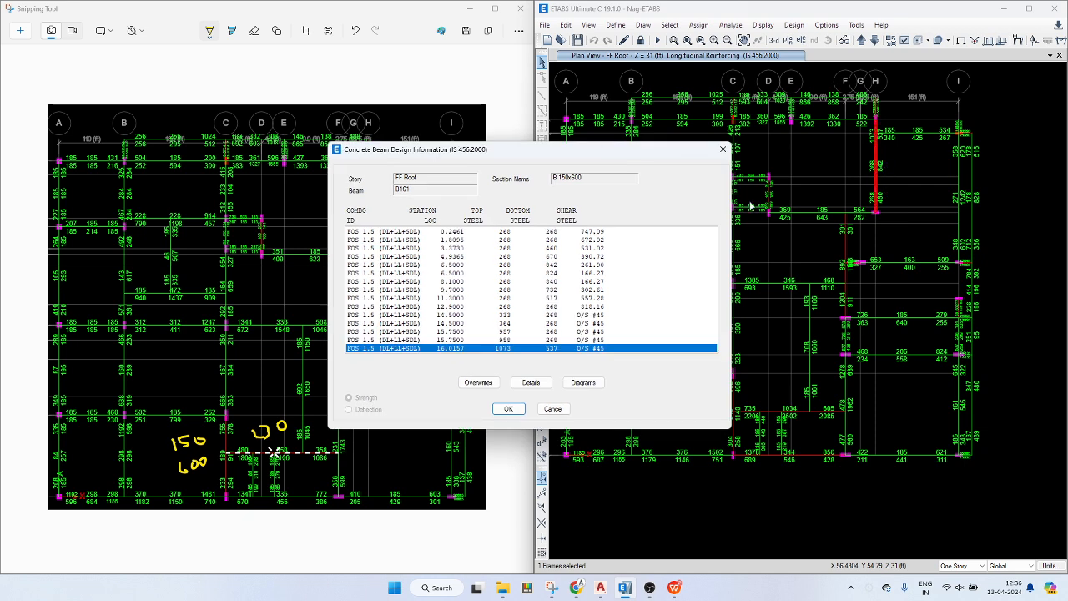
pyautogui.click(723, 149)
pyautogui.hotkey('ctrl', 'q')
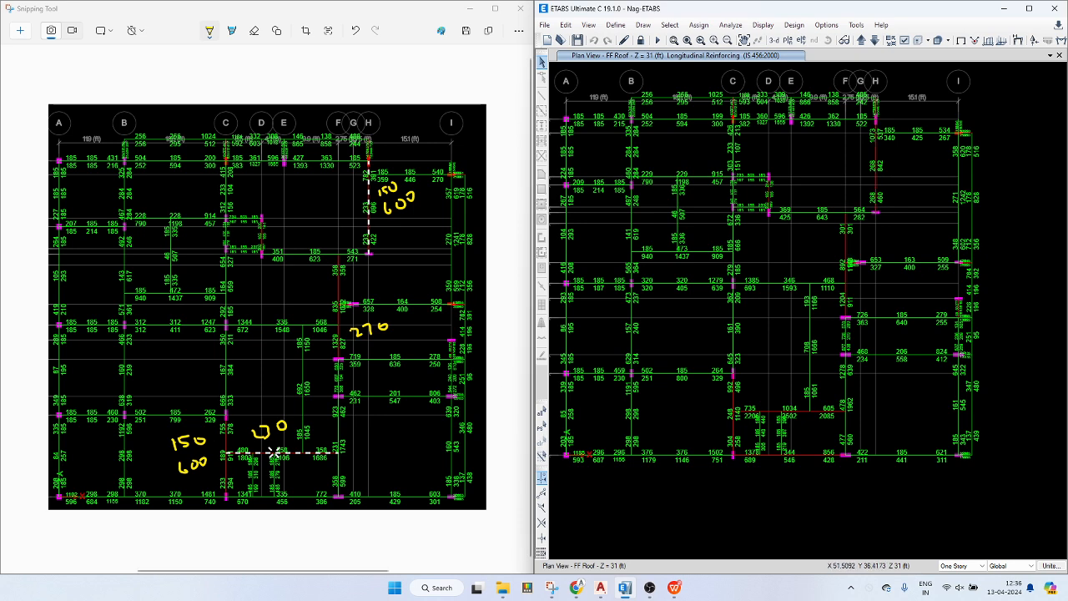
# - Compare the grid F beam and the secondary beam between grids C and F with the marked-up snapshot
pyautogui.click(351, 309)
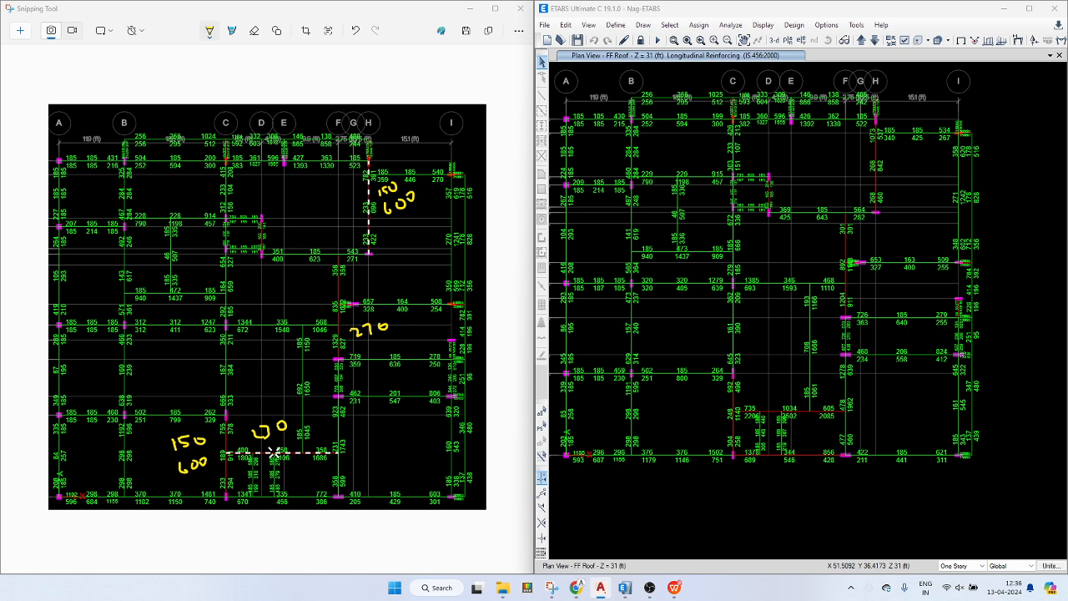
pyautogui.rightClick(845, 240)
pyautogui.press('Escape')
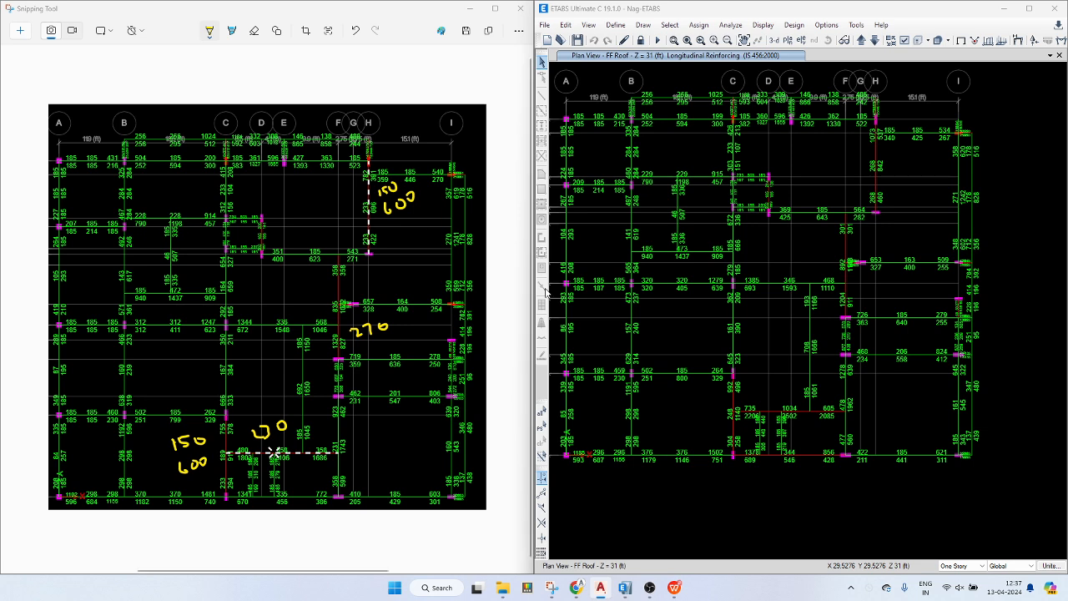
pyautogui.click(829, 413)
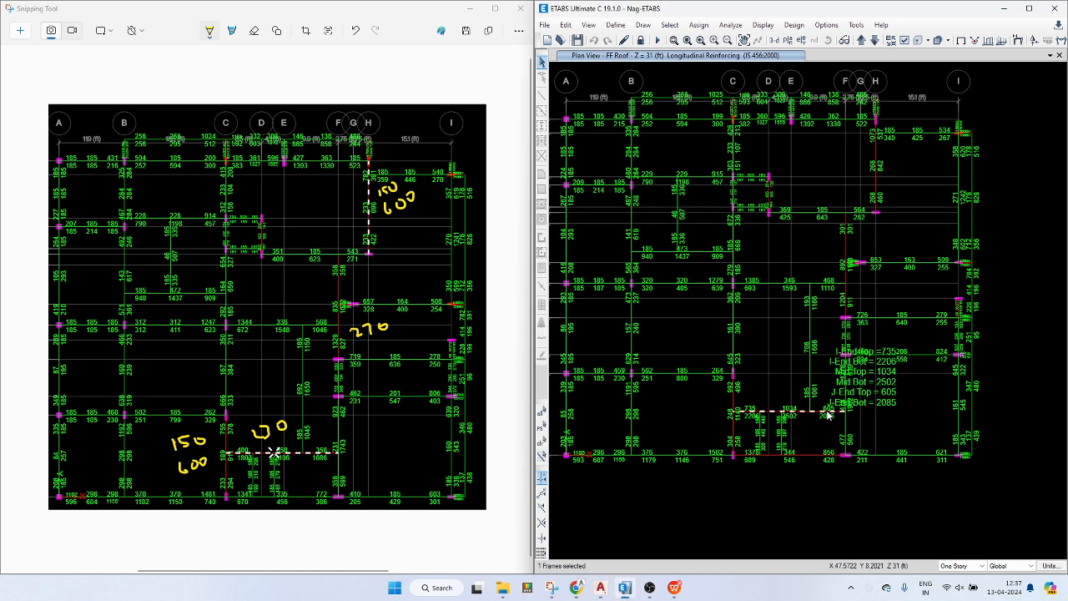
pyautogui.rightClick(829, 414)
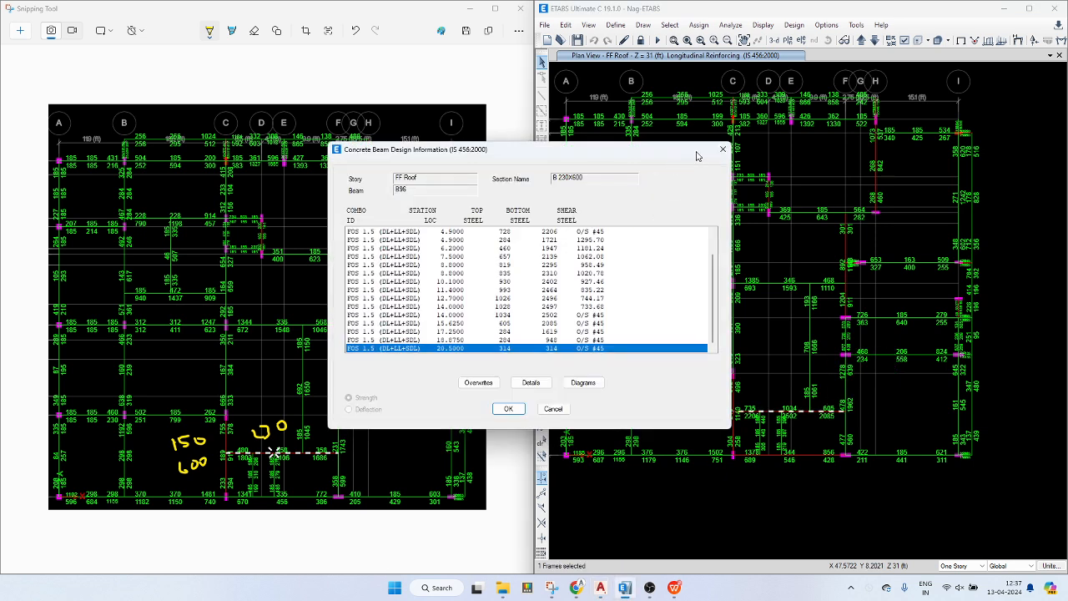
pyautogui.click(722, 150)
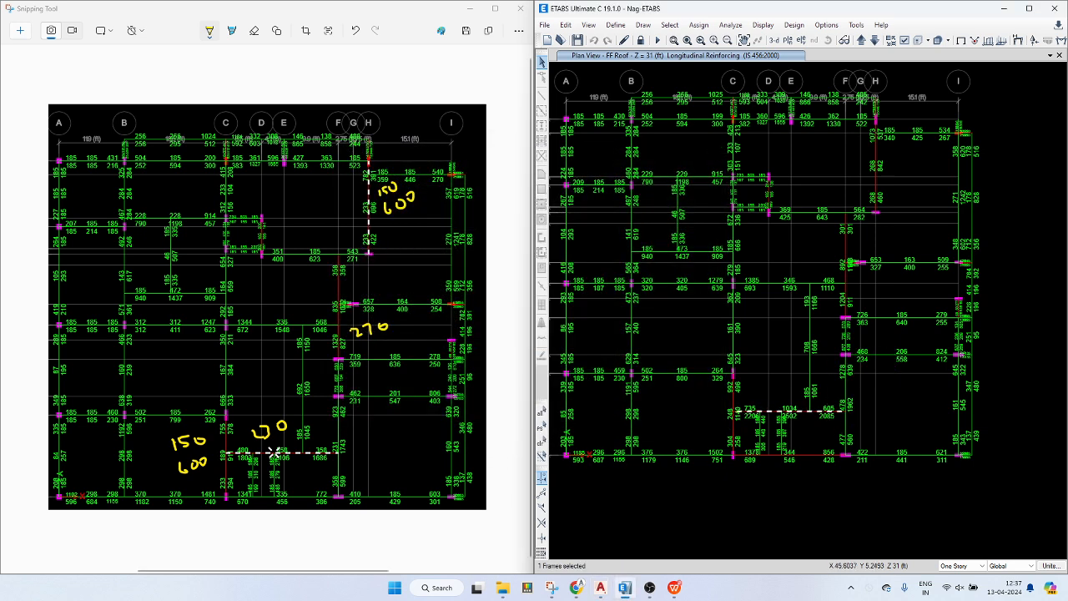
# - Examine the reinforcement values of the lowest beam on grid C against the marked-up snapshot
pyautogui.click(275, 451)
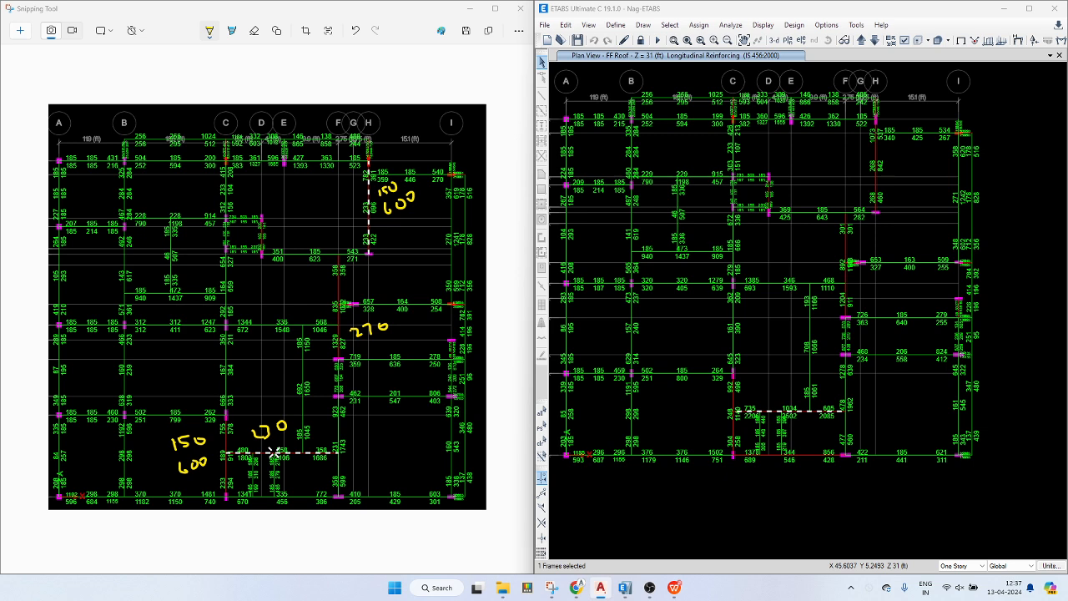
pyautogui.rightClick(736, 401)
pyautogui.press('Escape')
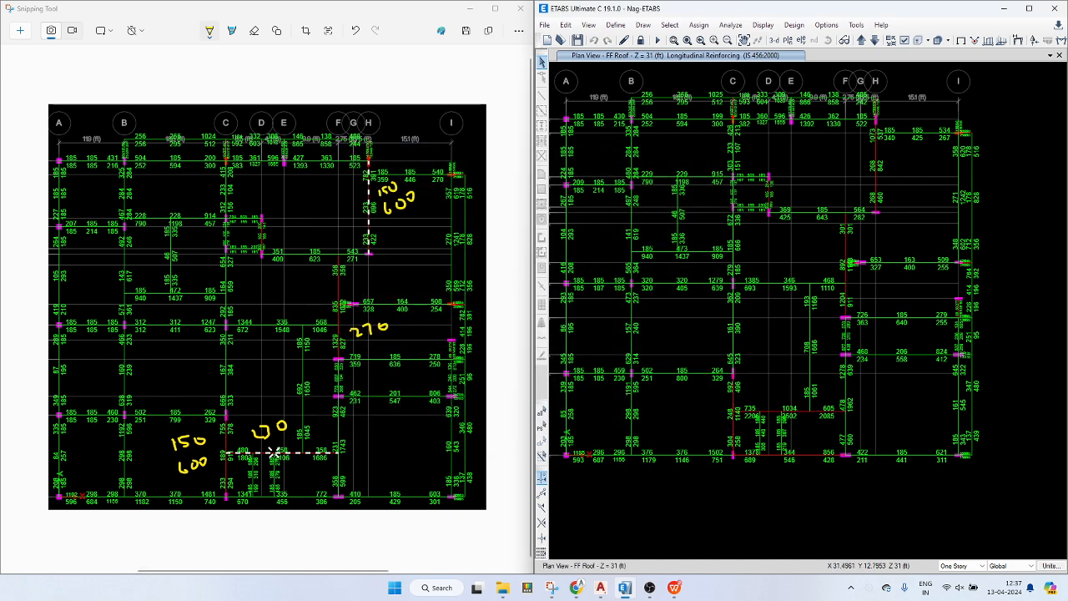
pyautogui.moveTo(733, 334)
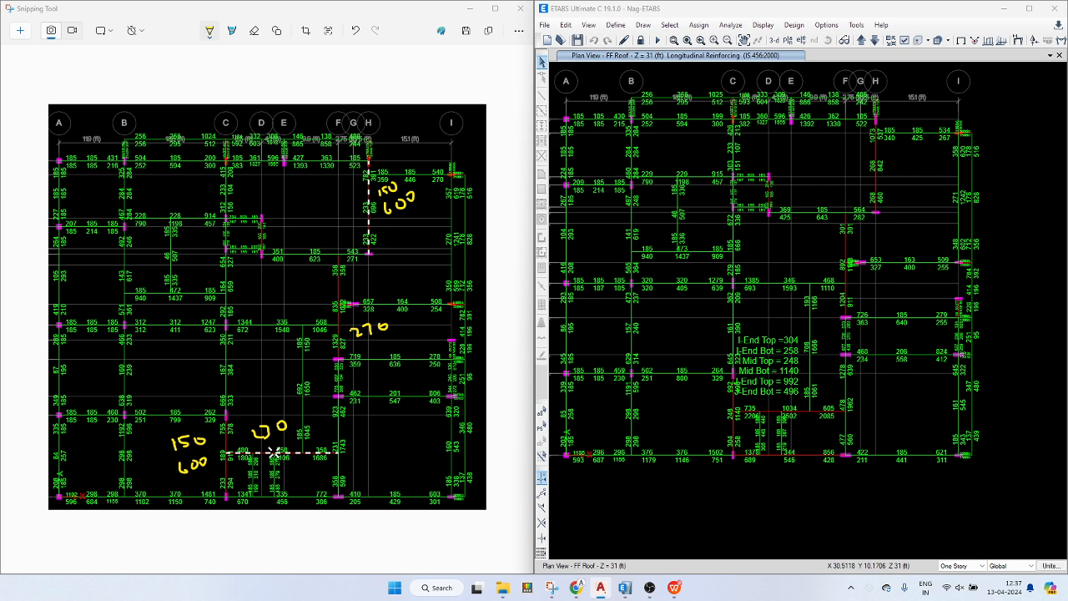
pyautogui.moveTo(808, 345)
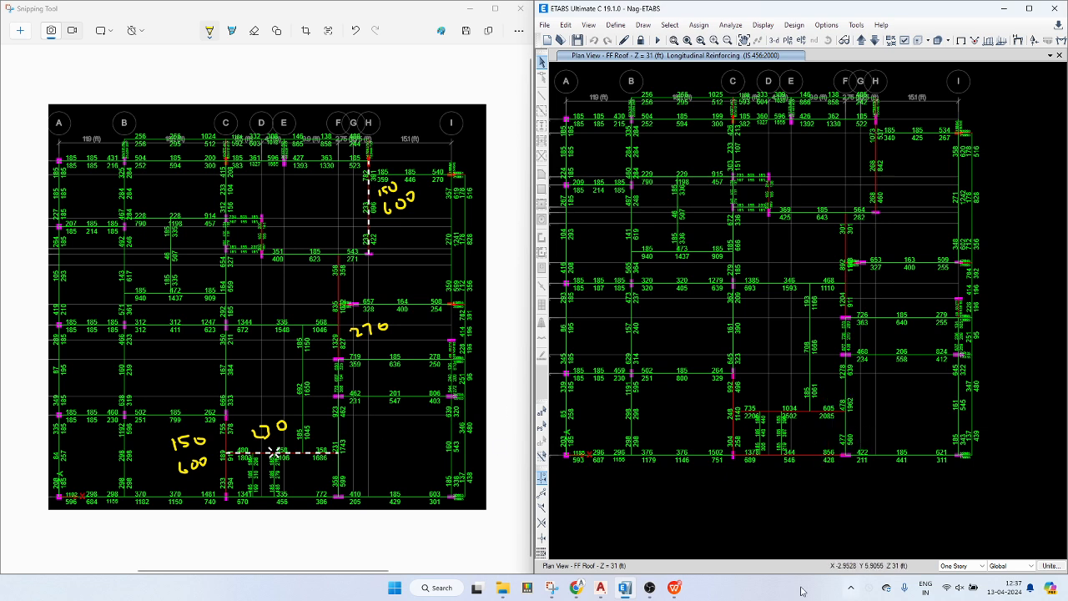
# - Unlock the model for editing and accept the deletion of its analysis results
pyautogui.click(640, 40)
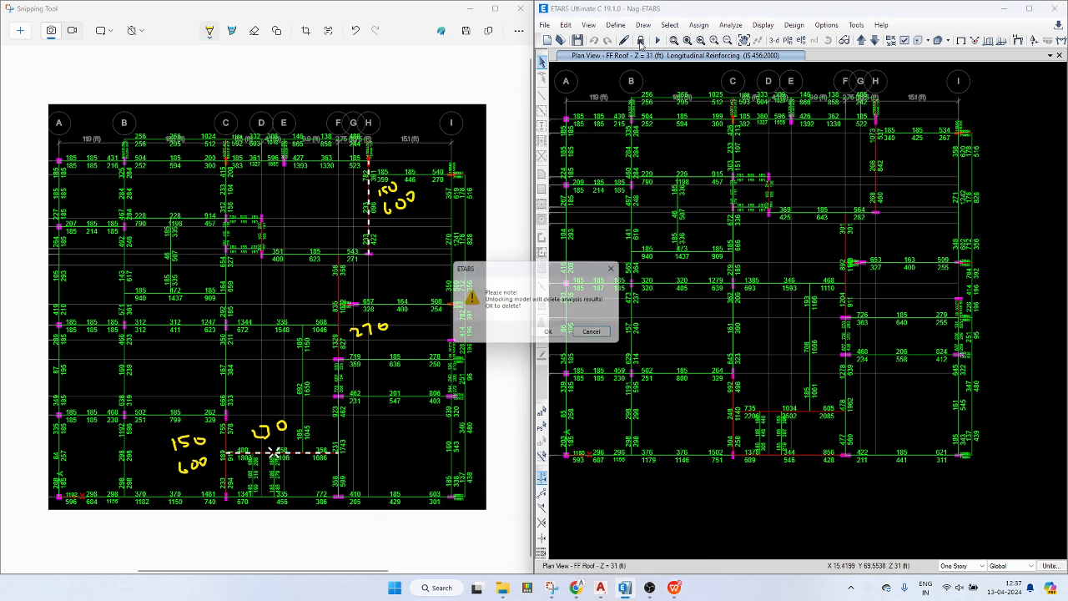
pyautogui.click(547, 332)
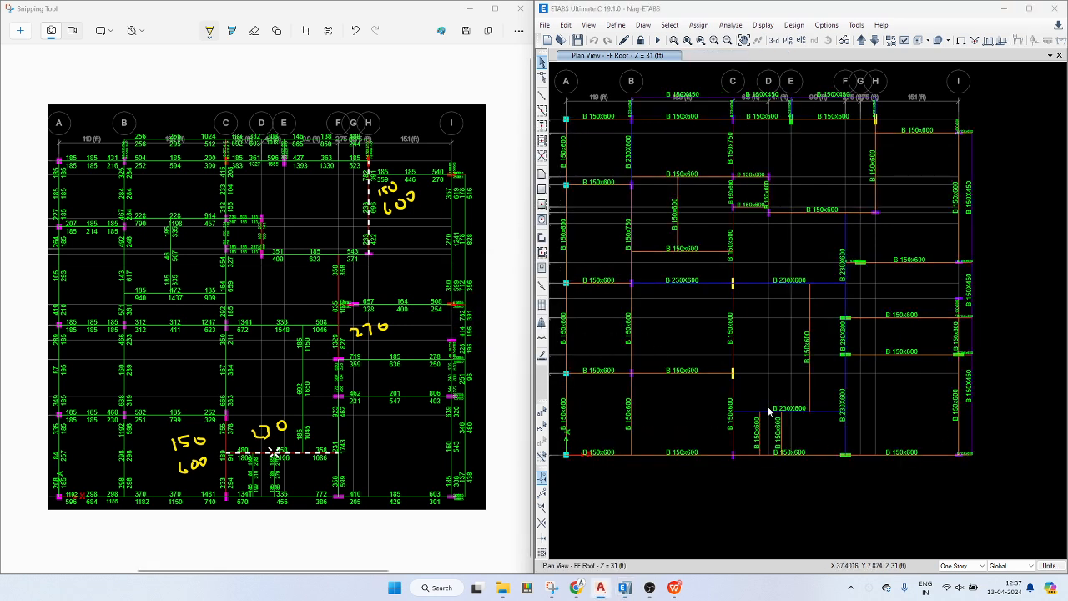
pyautogui.click(733, 405)
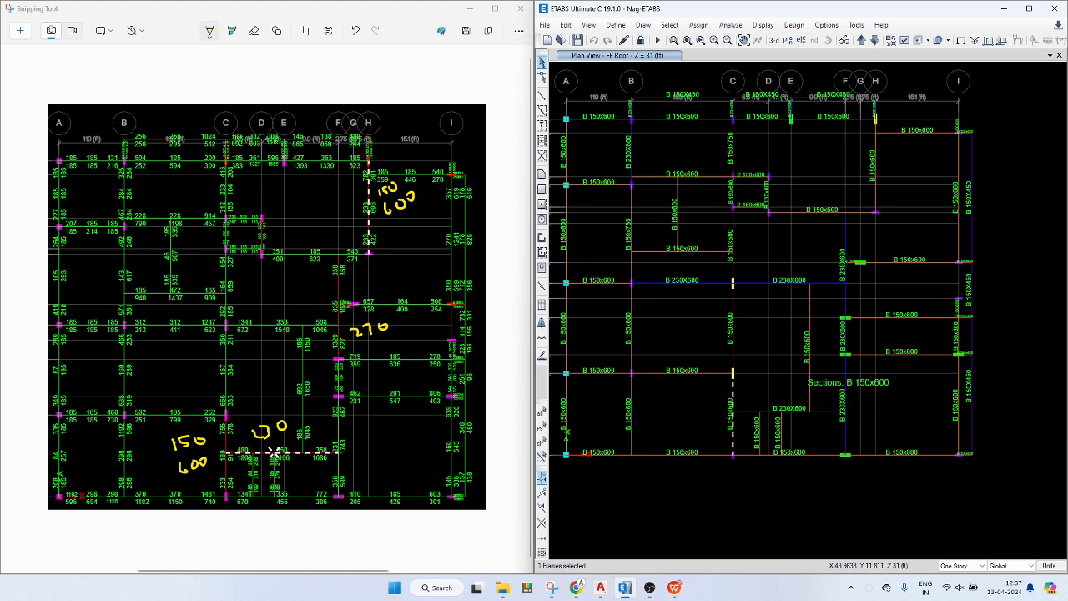
pyautogui.hotkey('alt', 'Tab')
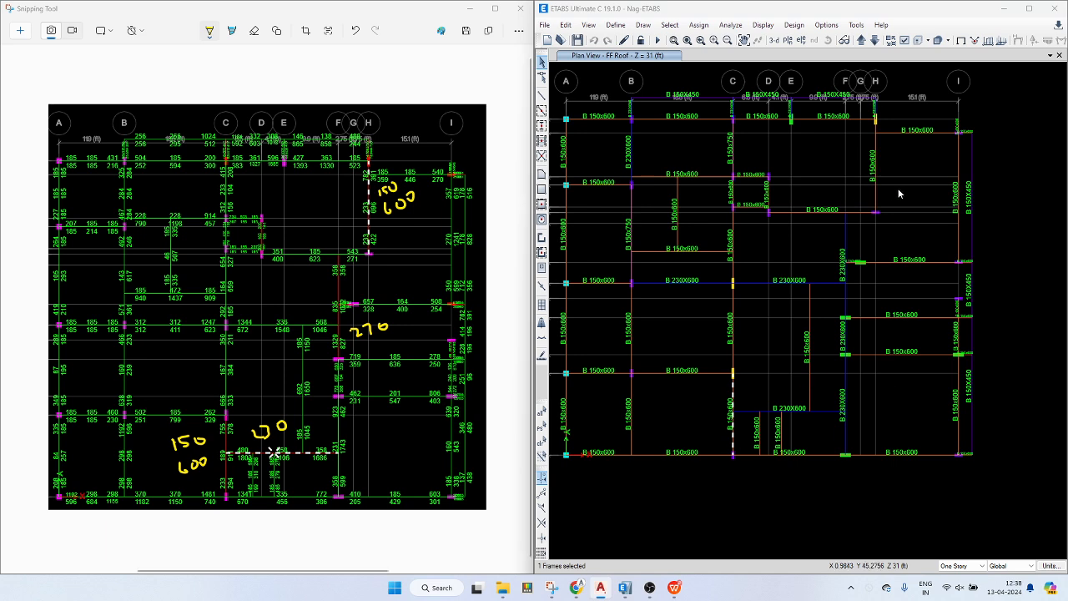
pyautogui.click(875, 173)
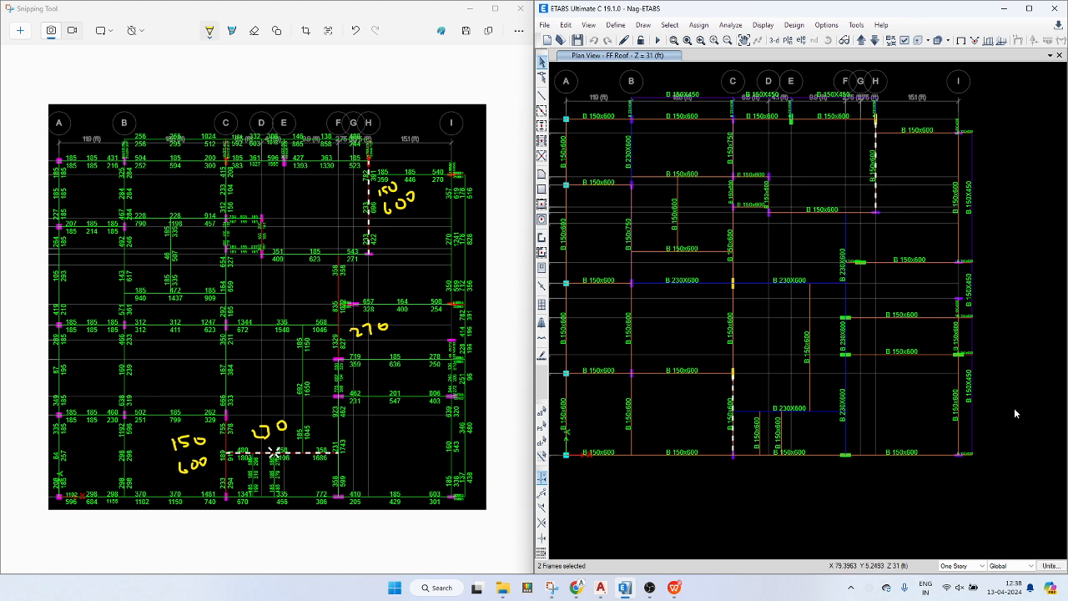
pyautogui.click(1022, 384)
# - With Similar Stories active, assign section B 150x750 to the lowest grid C beam and the long grid H beam
pyautogui.click(981, 568)
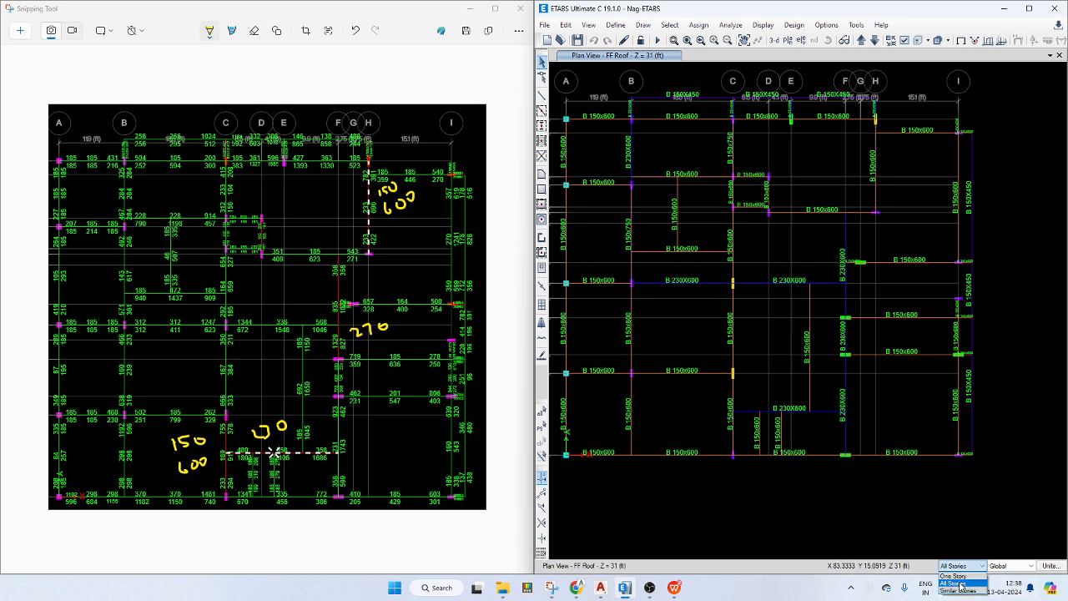
pyautogui.click(959, 593)
pyautogui.click(874, 177)
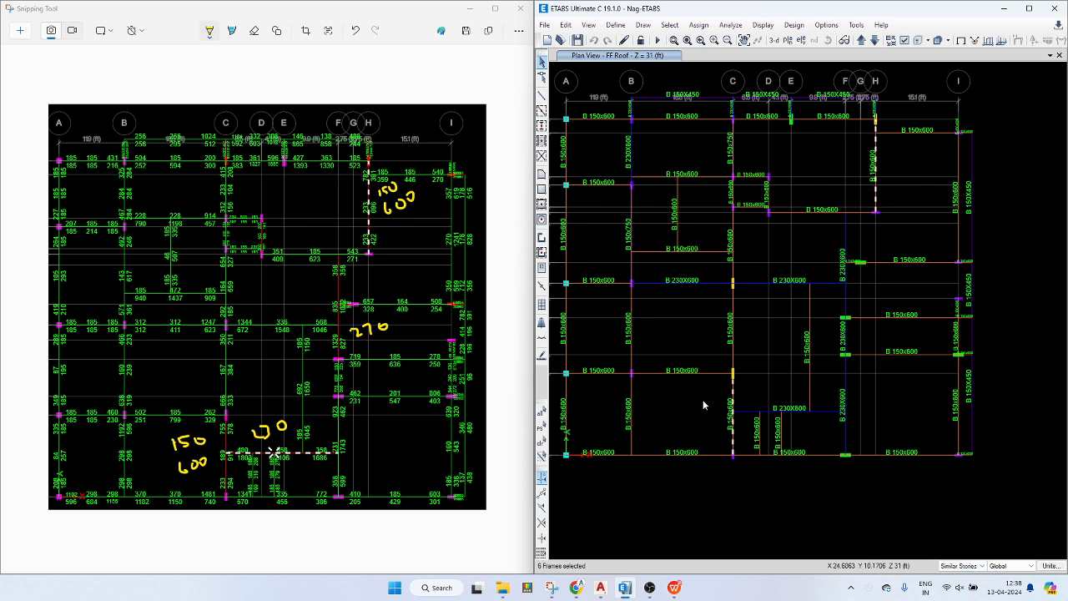
pyautogui.hotkey('ctrl', 'shift', 'f')
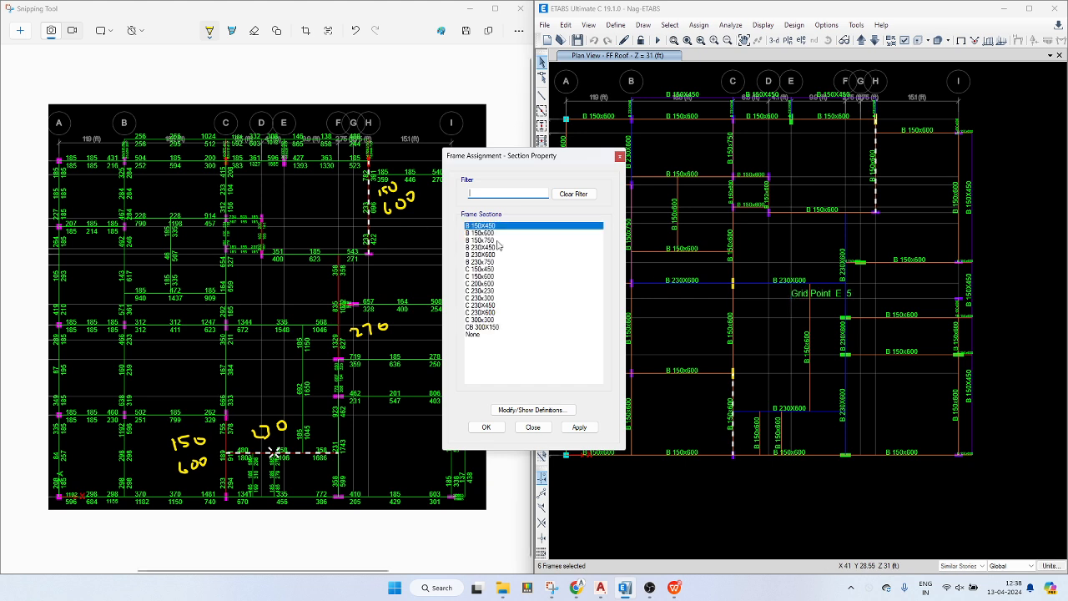
pyautogui.click(498, 240)
pyautogui.click(579, 427)
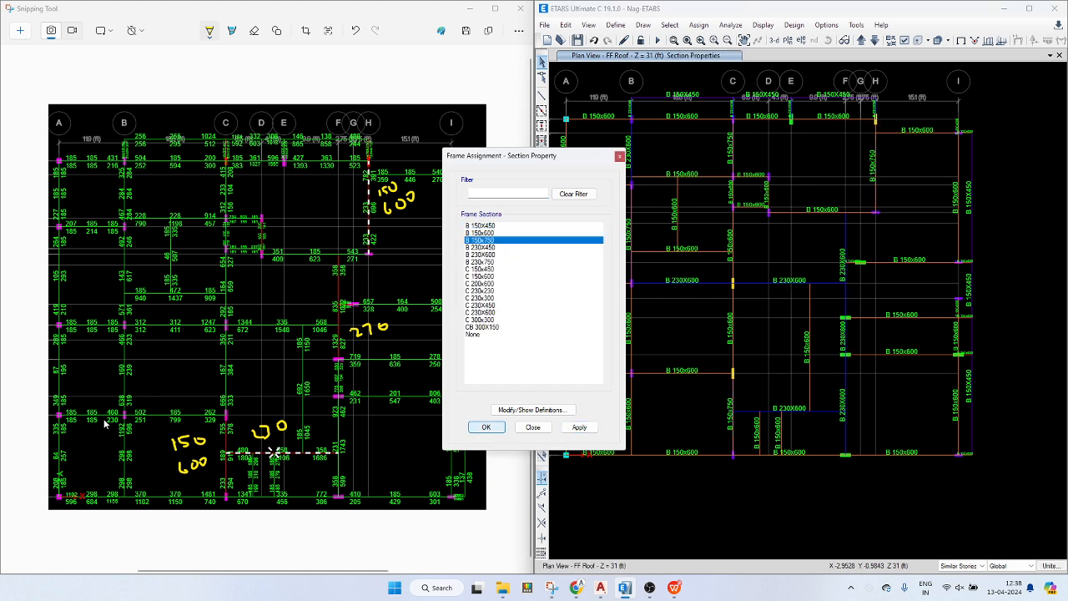
# - Assign section B 230x750 to all the B 230X600 beam segments along grid F
pyautogui.click(534, 427)
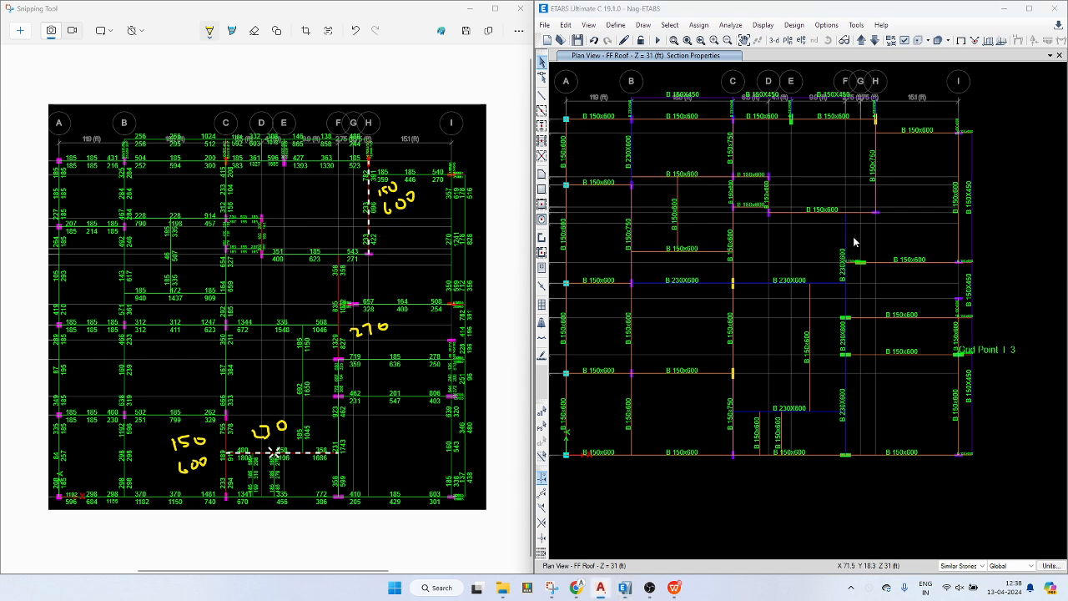
pyautogui.click(845, 305)
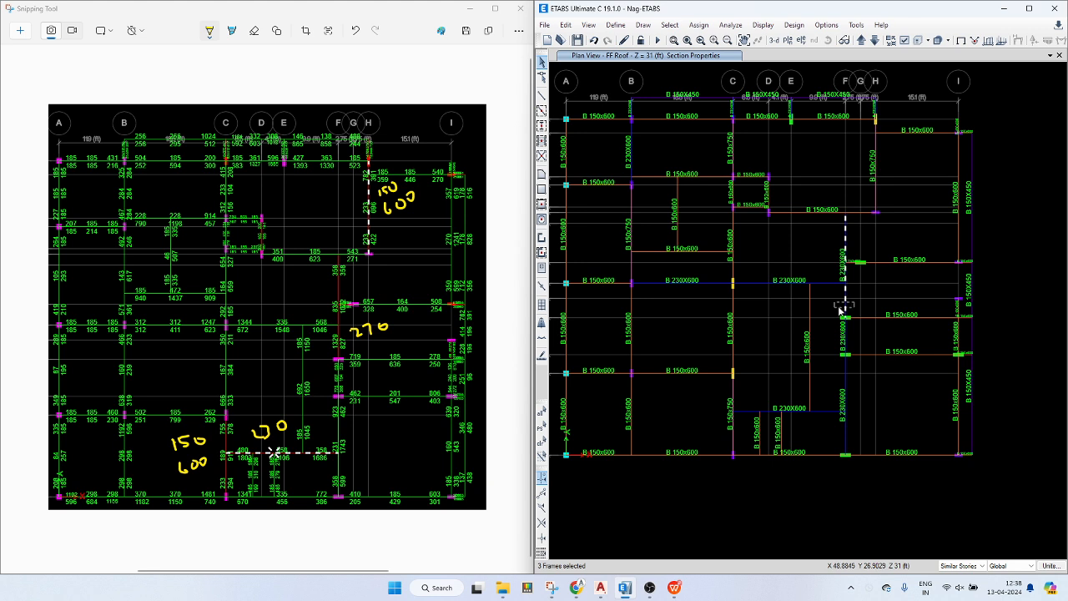
pyautogui.moveTo(852, 335); pyautogui.dragTo(837, 344)
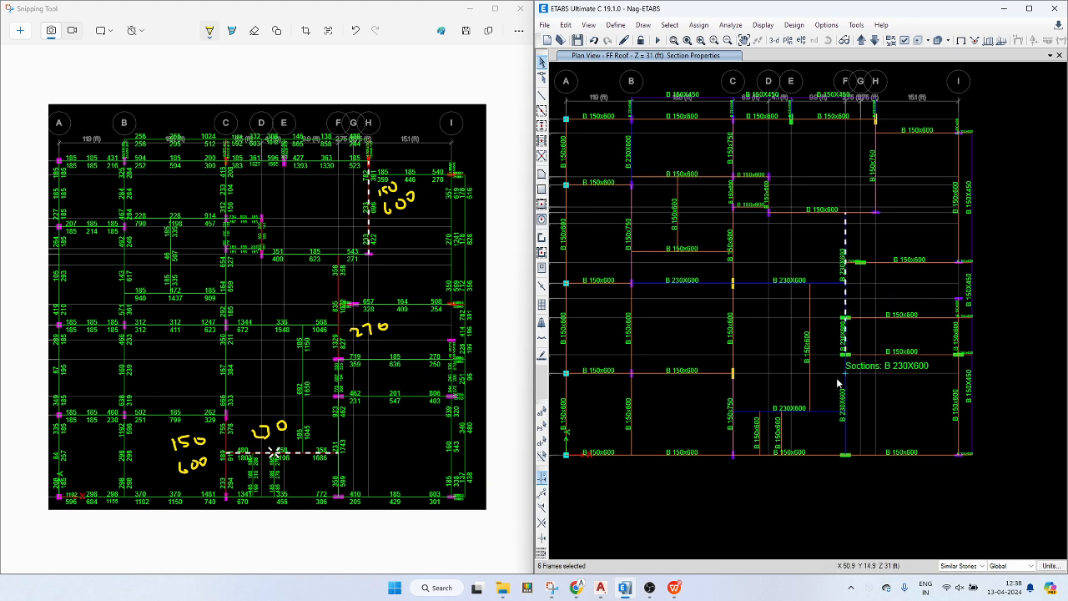
pyautogui.click(845, 385)
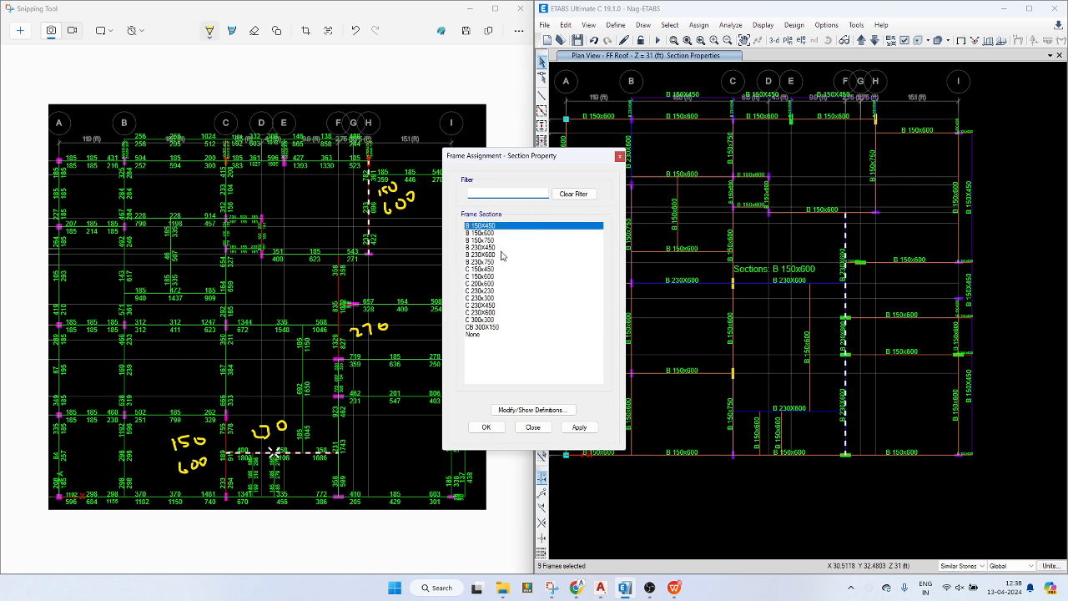
pyautogui.click(499, 262)
pyautogui.click(580, 428)
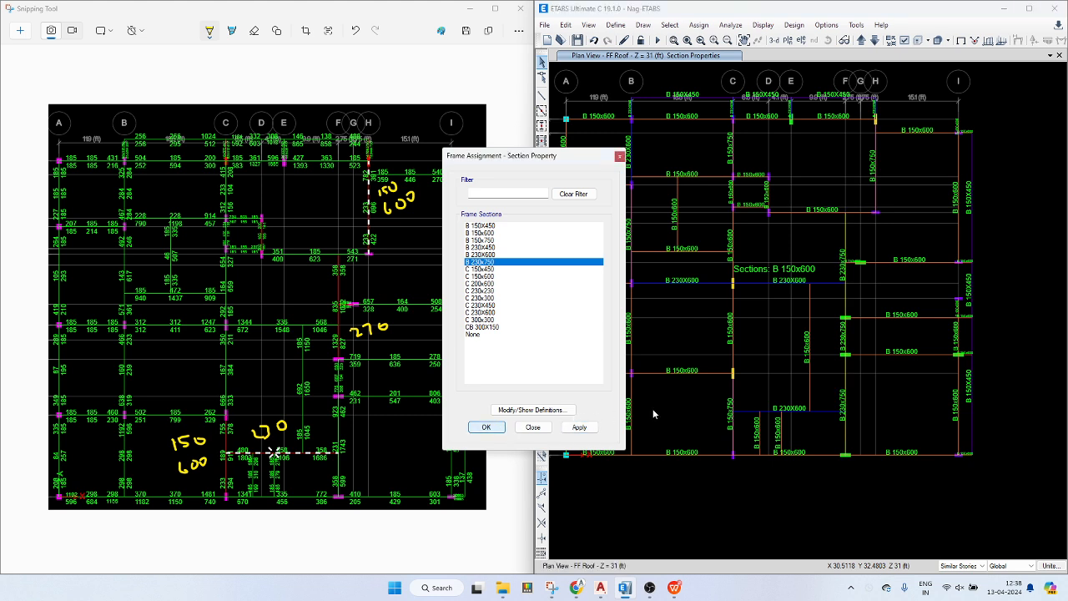
pyautogui.click(522, 428)
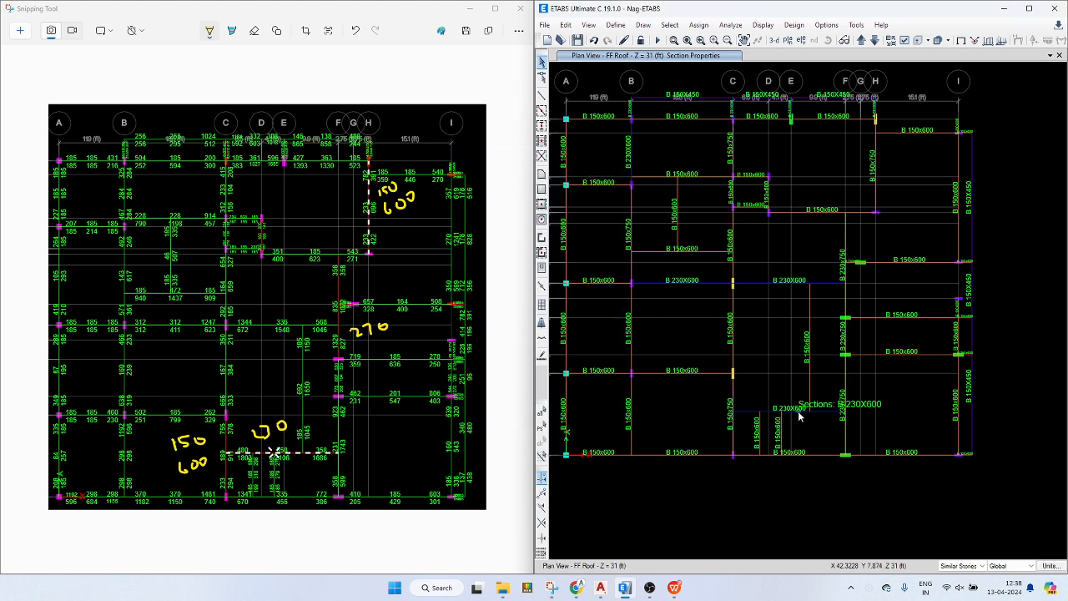
# - Assign section B 230x750 to the lower secondary beam spanning between grids C and F
pyautogui.click(799, 409)
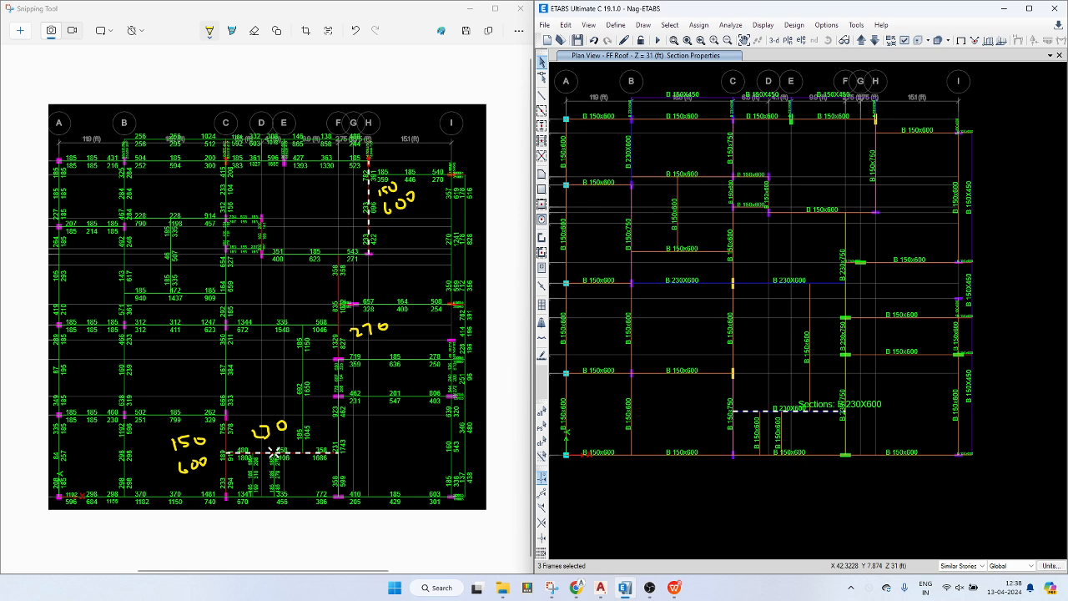
pyautogui.hotkey('ctrl', 'shift', 'f')
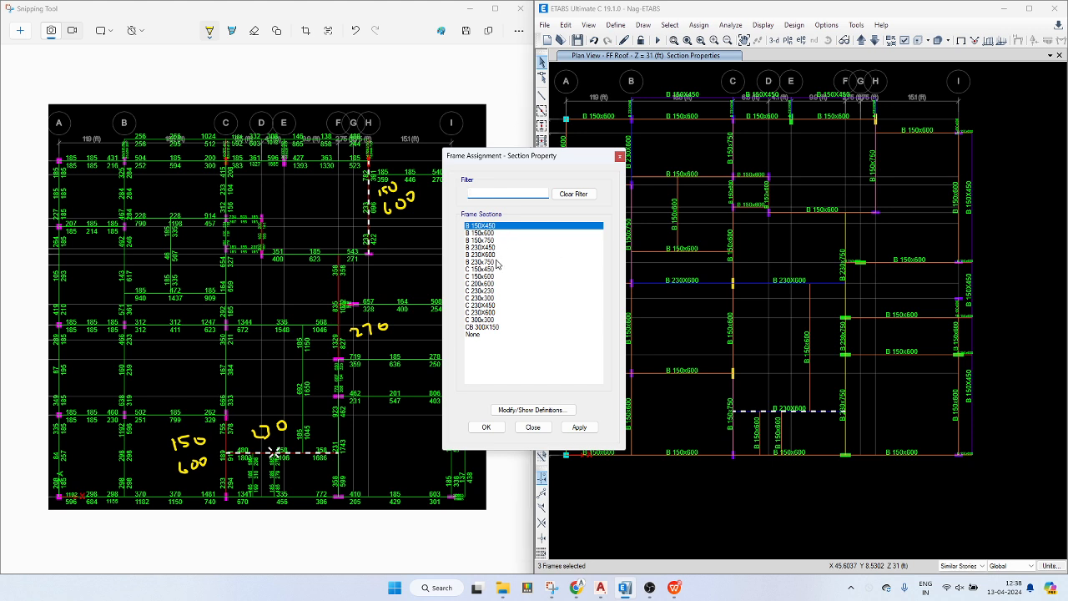
pyautogui.click(492, 262)
pyautogui.click(580, 427)
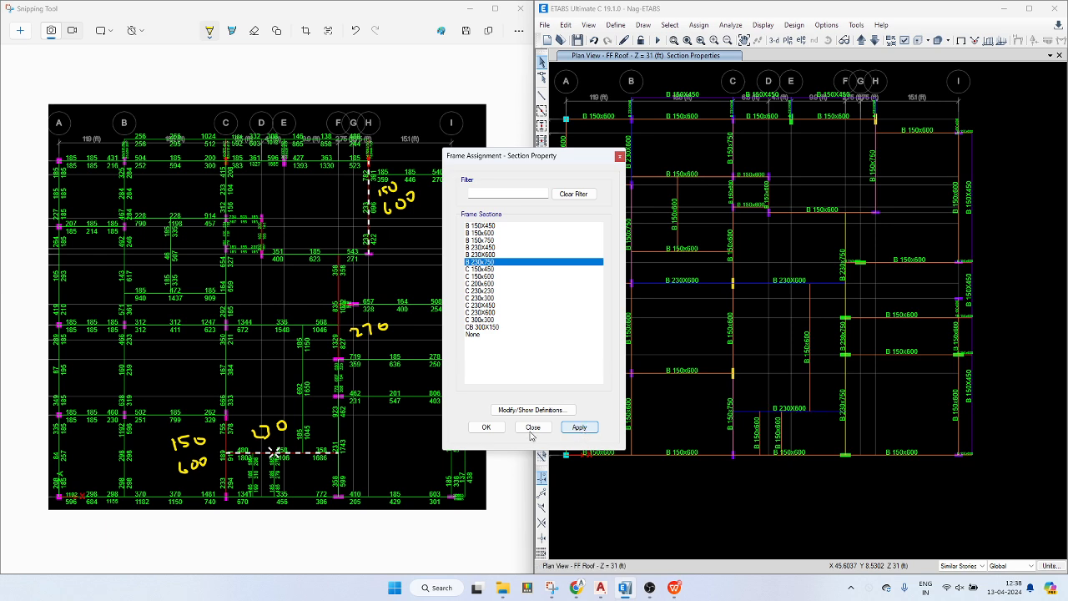
pyautogui.click(486, 427)
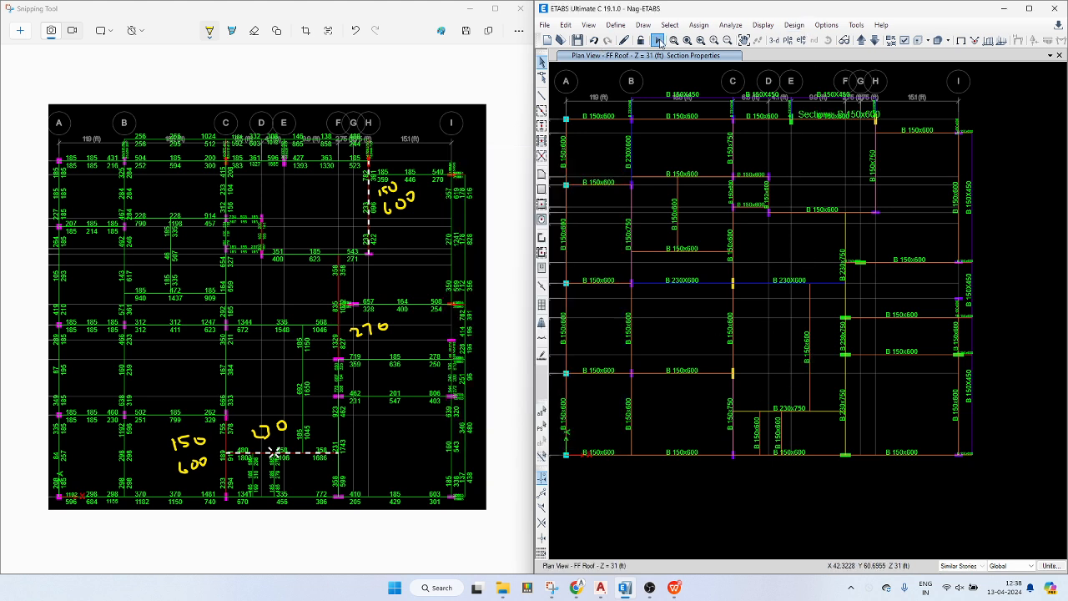
# - Run the analysis and start the concrete frame design check of the revised model
pyautogui.click(658, 40)
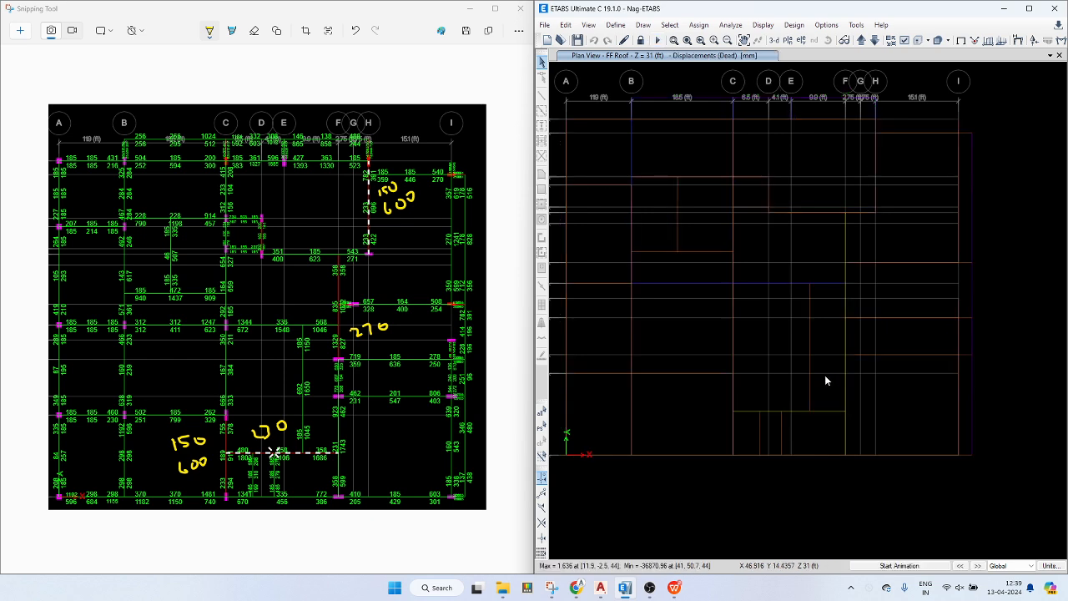
pyautogui.click(794, 24)
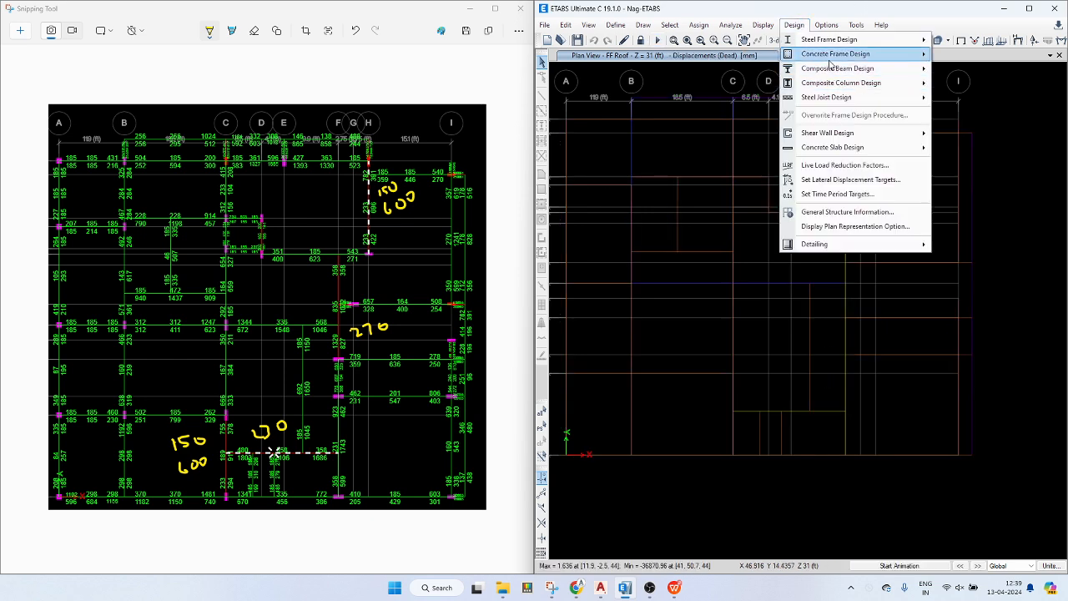
pyautogui.moveTo(830, 59)
pyautogui.click(678, 124)
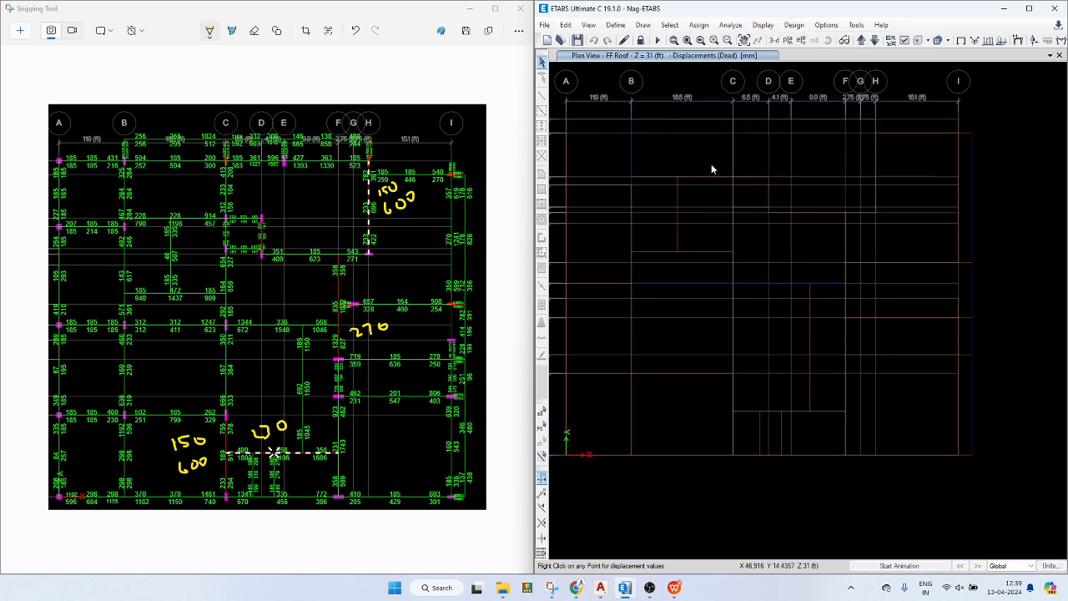
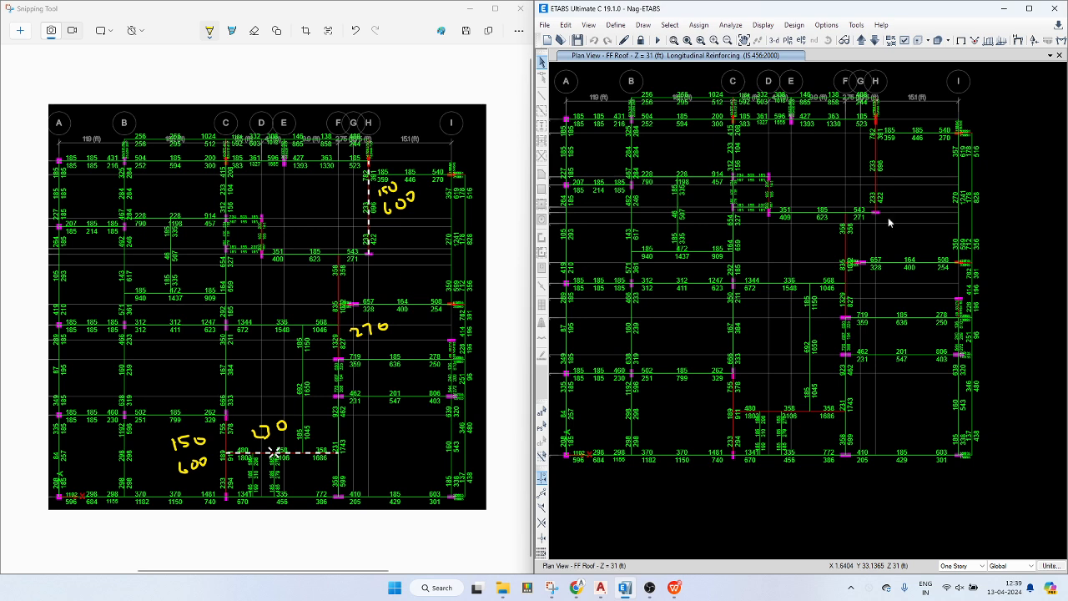
# - Review the concrete design information of the long grid H beam and the overstressed upper grid F beam
pyautogui.rightClick(878, 158)
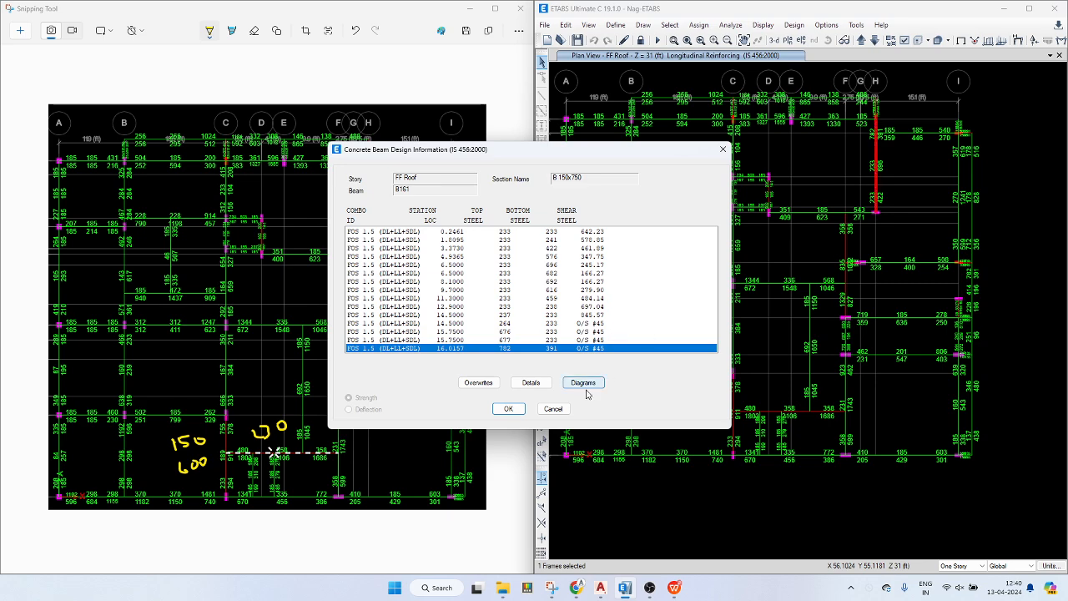
pyautogui.click(553, 408)
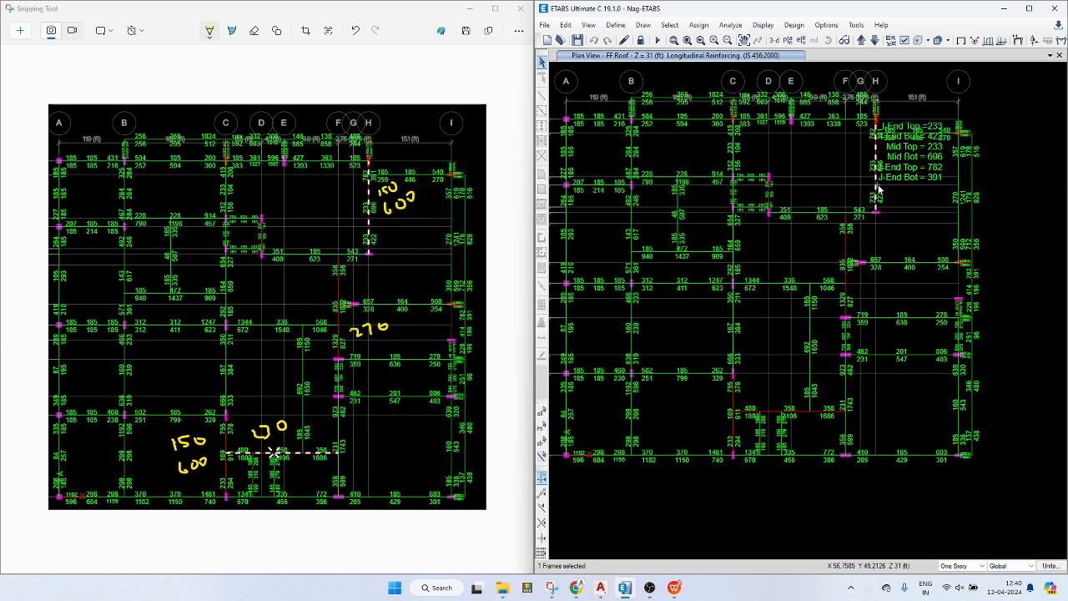
pyautogui.click(876, 203)
pyautogui.click(845, 247)
pyautogui.rightClick(845, 246)
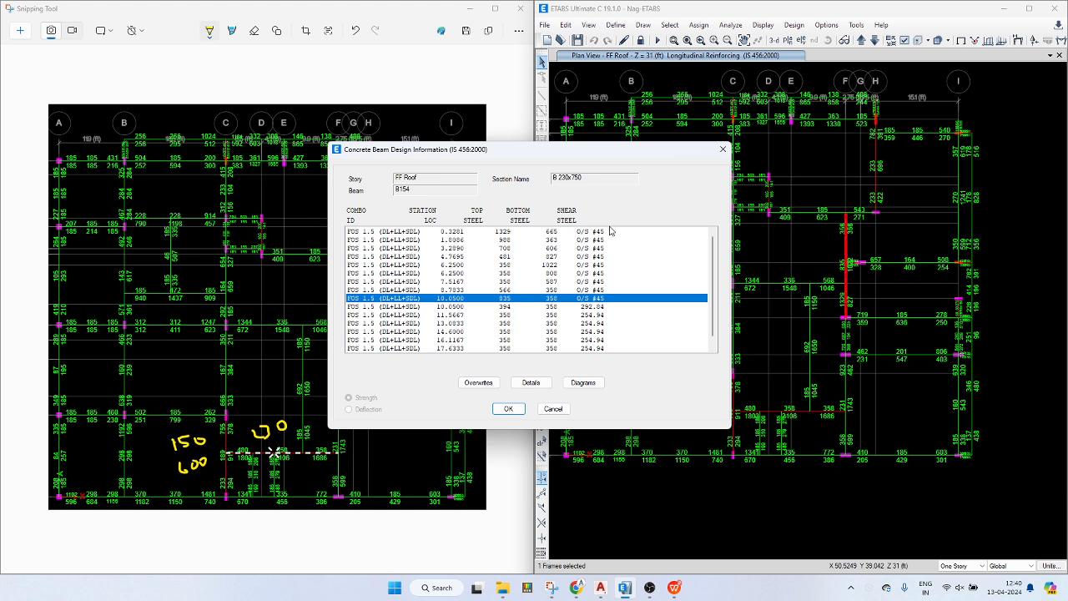
pyautogui.click(723, 149)
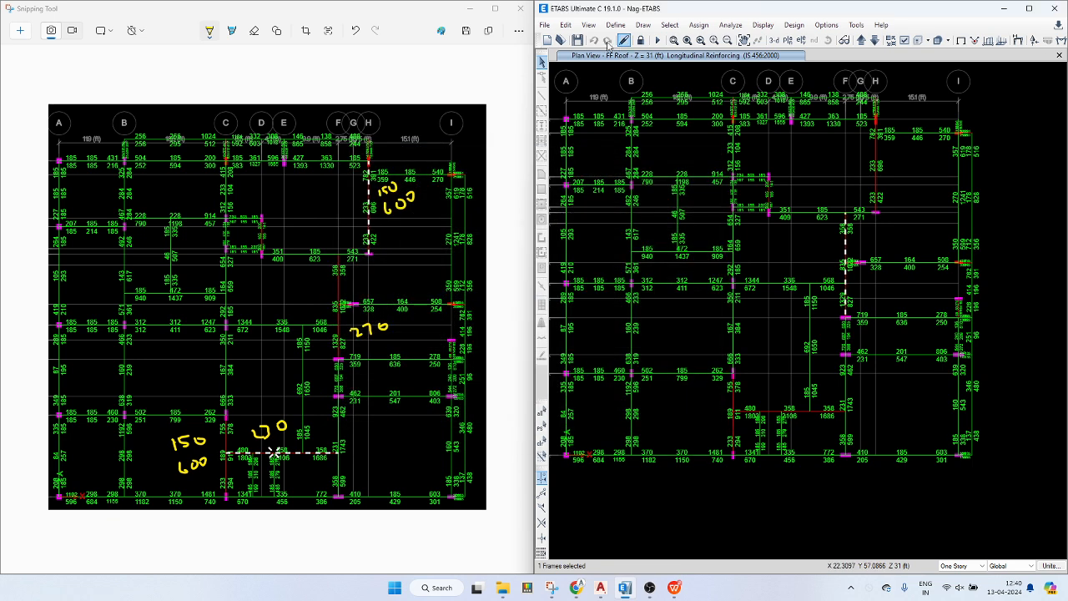
# - Save the model and return the FF Roof plan to the undeformed shape with its section labels
pyautogui.click(577, 40)
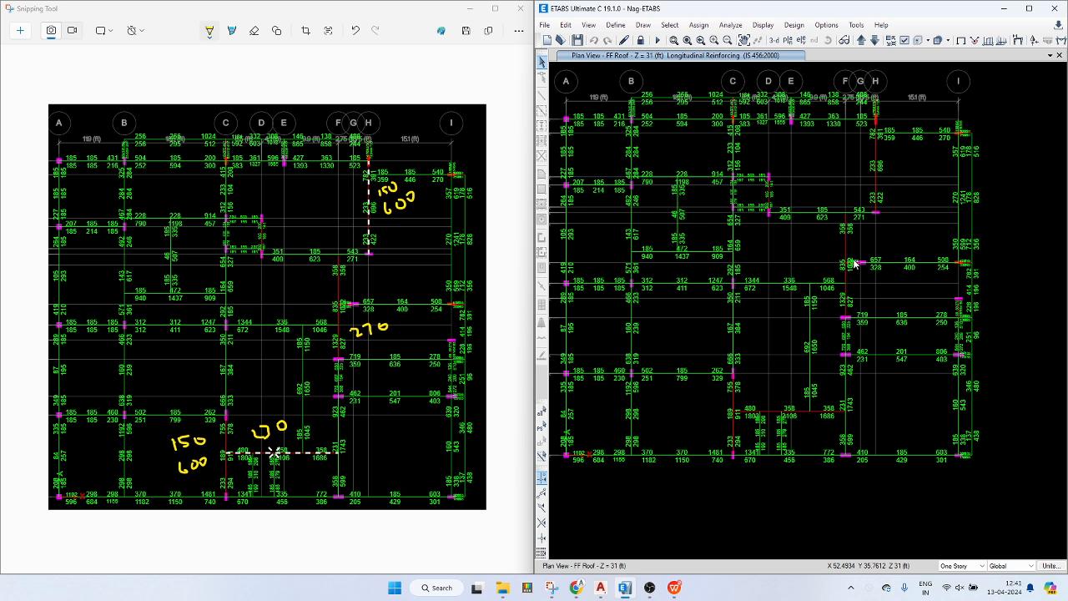
pyautogui.click(961, 42)
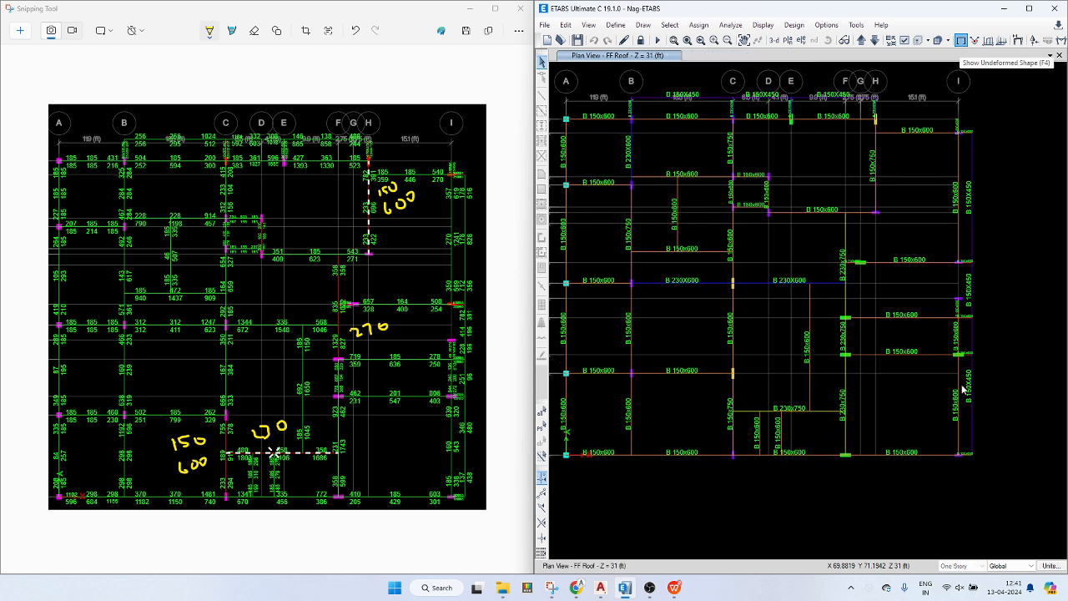
pyautogui.moveTo(717, 243); pyautogui.dragTo(744, 251, button='middle')
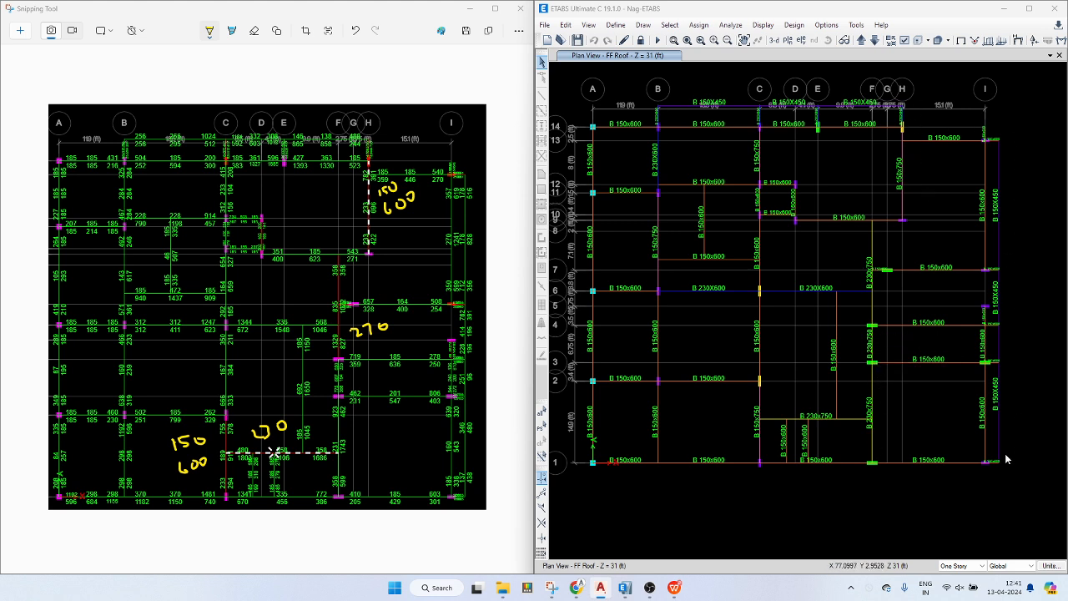
pyautogui.click(577, 40)
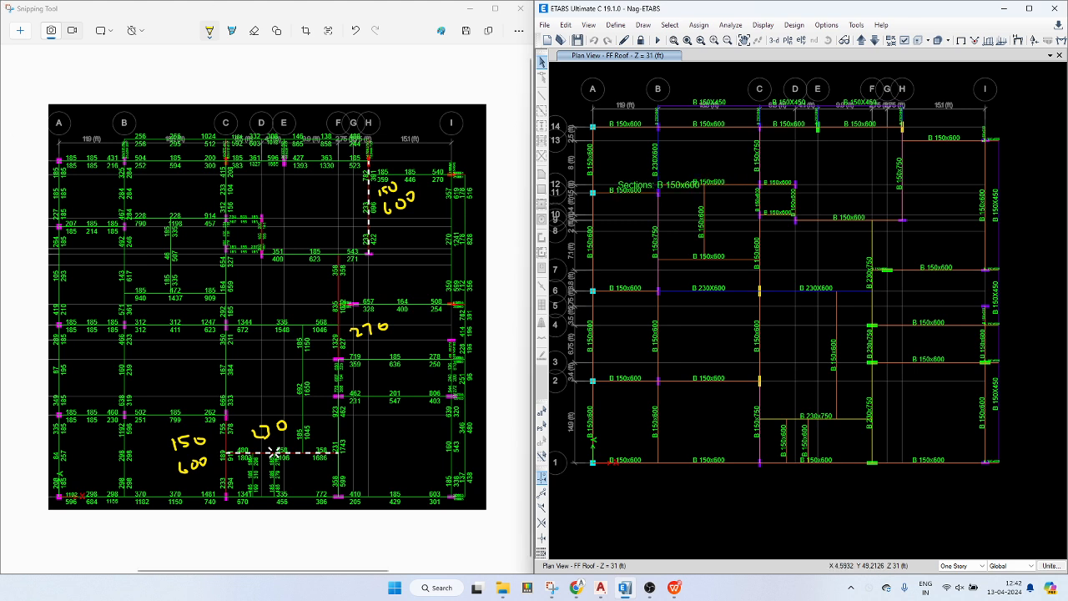
# - Switch to AutoCAD and examine the beam labels and sizes in the Ground Floor Beam Shuttering Layout, especially the upper beams GB1 to GB6
pyautogui.moveTo(0, 204); pyautogui.dragTo(404, 167)
pyautogui.doubleClick(406, 167)
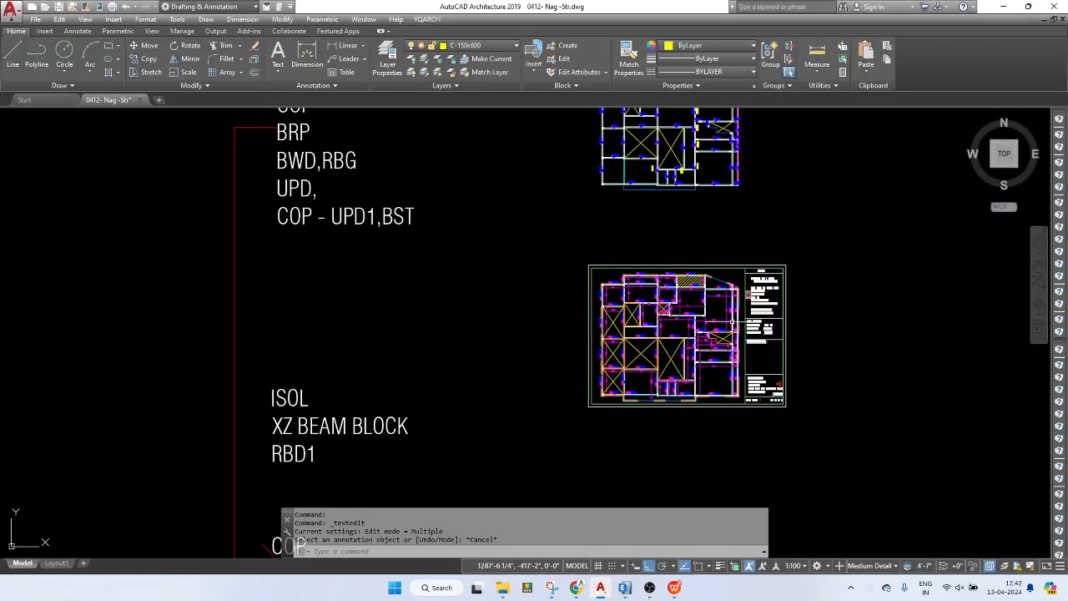
pyautogui.scroll(4, 712, 307)
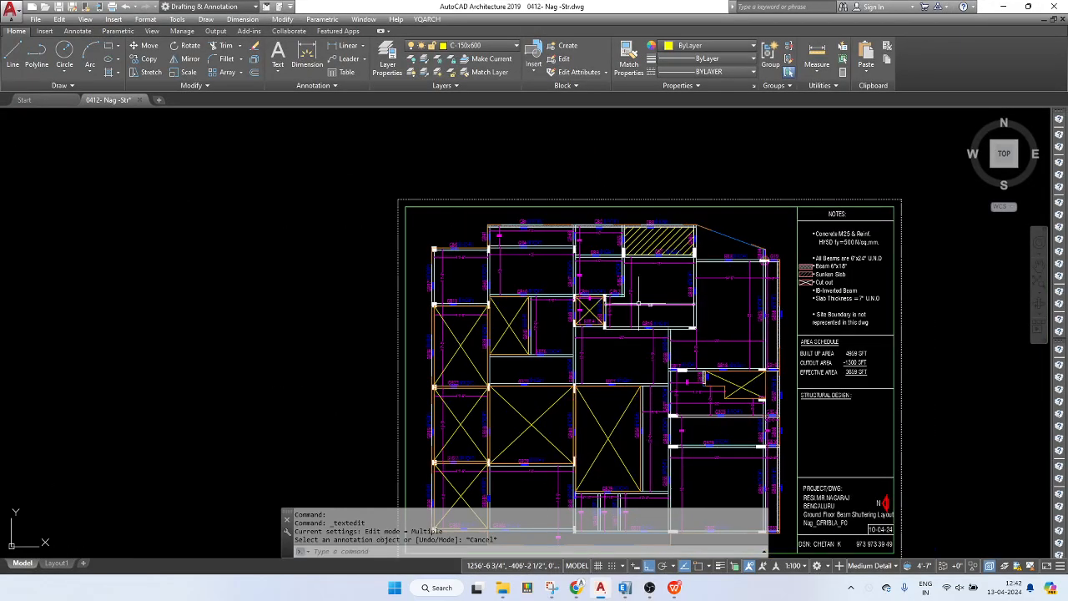
pyautogui.scroll(4, 485, 244)
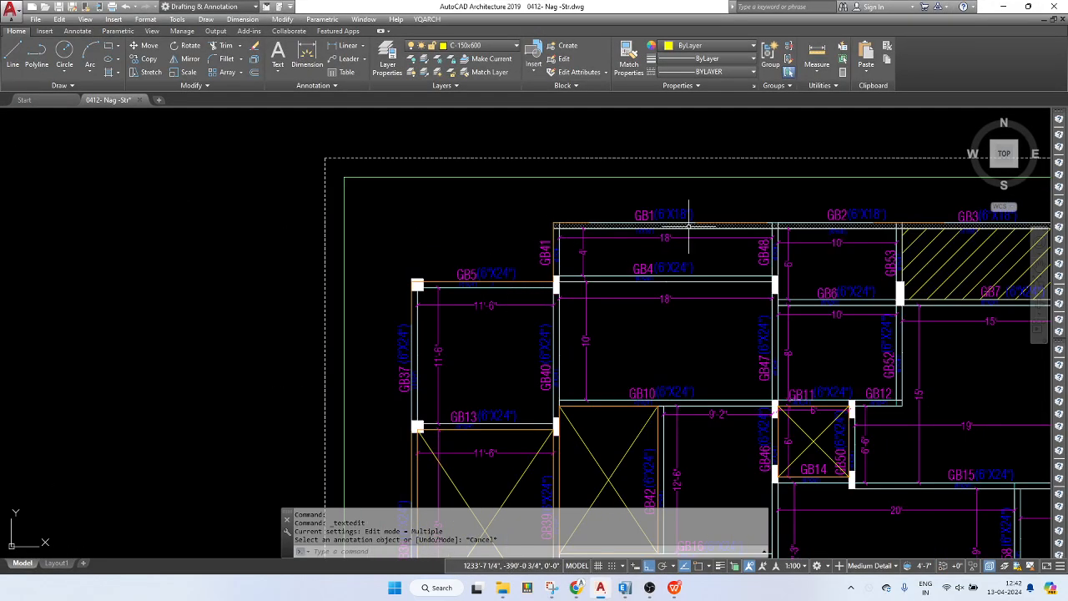
pyautogui.scroll(3, 651, 232)
pyautogui.scroll(-1, 627, 229)
pyautogui.scroll(-6, 628, 230)
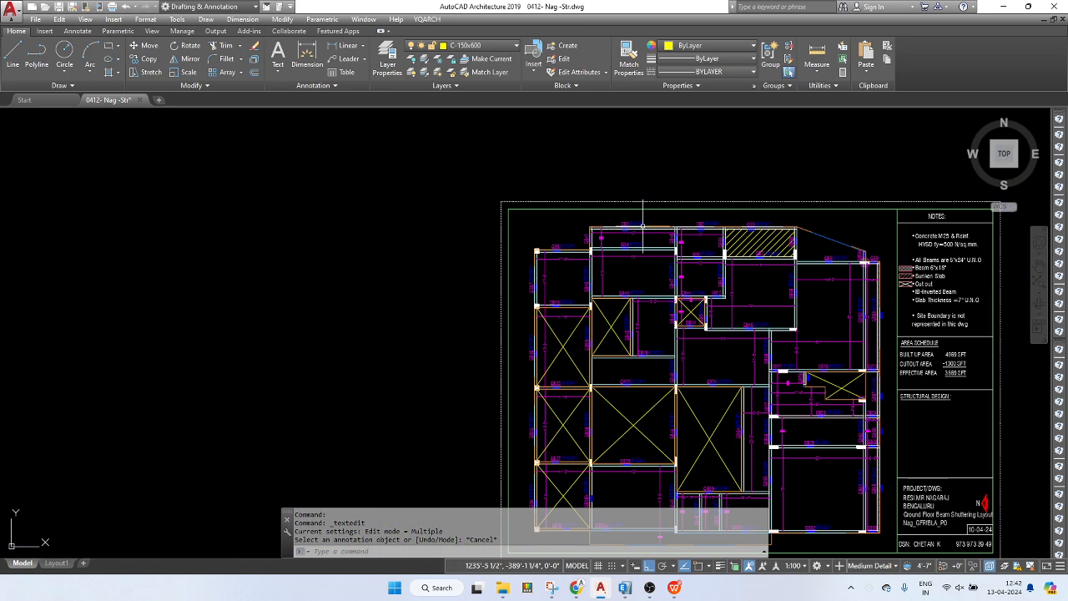
pyautogui.scroll(2, 620, 224)
pyautogui.scroll(4, 620, 224)
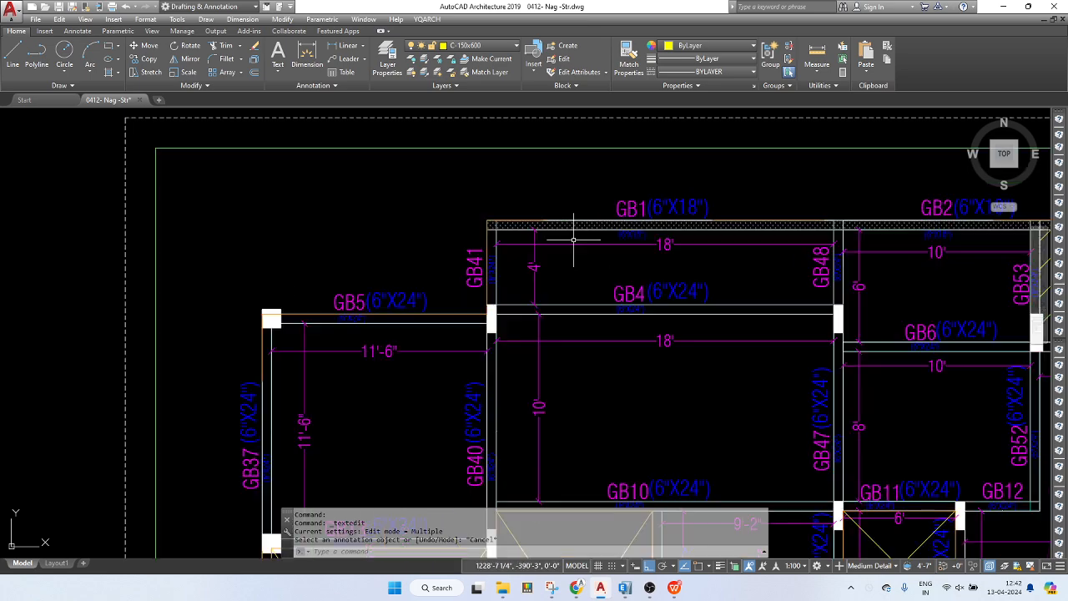
pyautogui.scroll(-4, 677, 265)
pyautogui.scroll(-3, 670, 273)
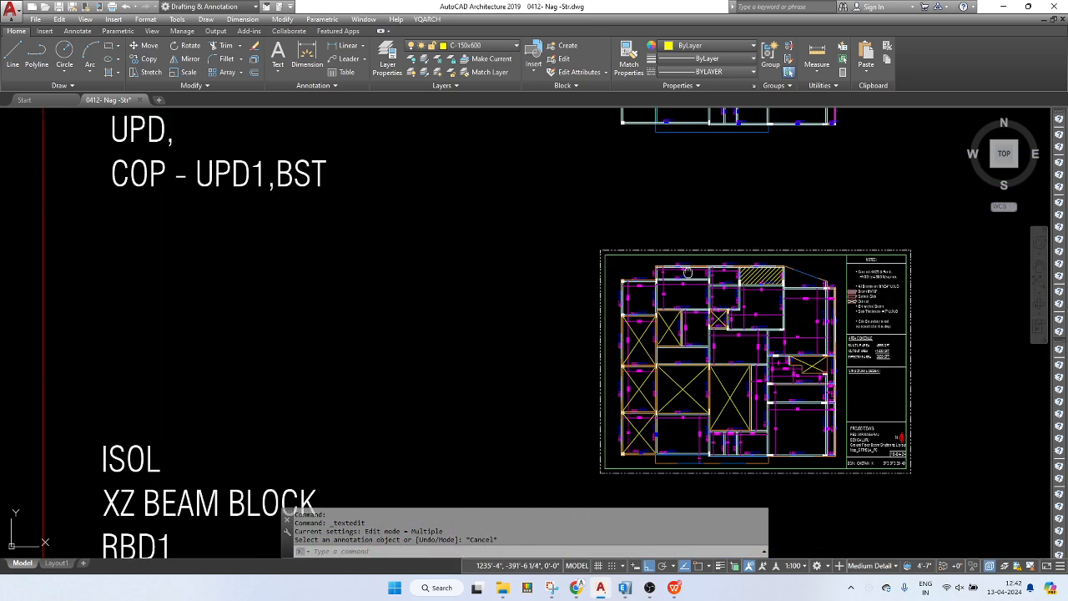
pyautogui.scroll(2, 522, 191)
# - Convert the whole ground floor beam layout inside the sheet frame into a block named Nag-GF, keeping the default attribute values, and select it
pyautogui.click(521, 190)
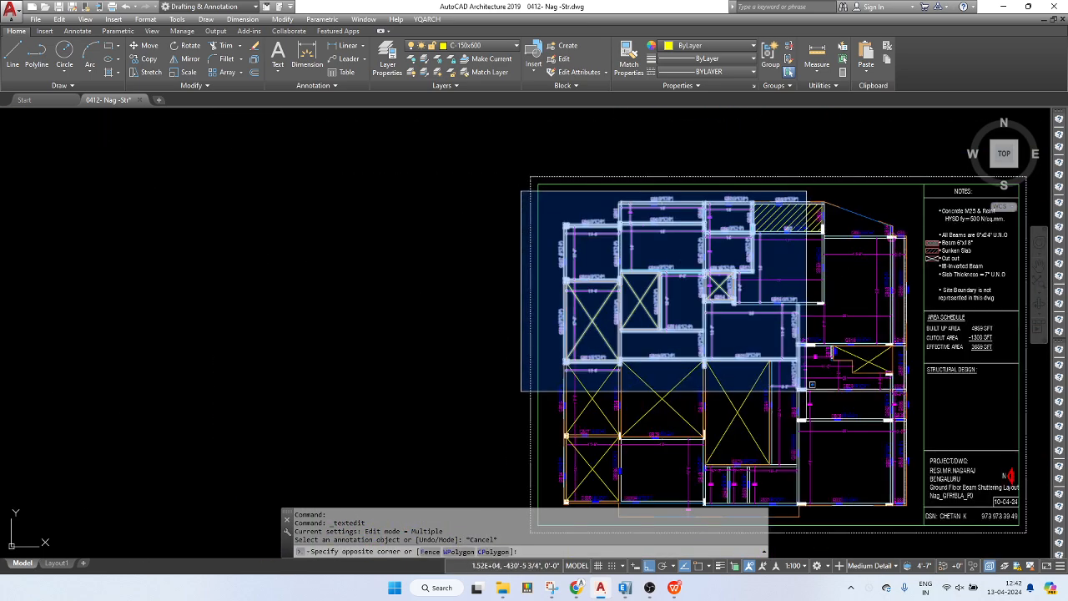
pyautogui.moveTo(814, 391); pyautogui.dragTo(767, 299, button='middle')
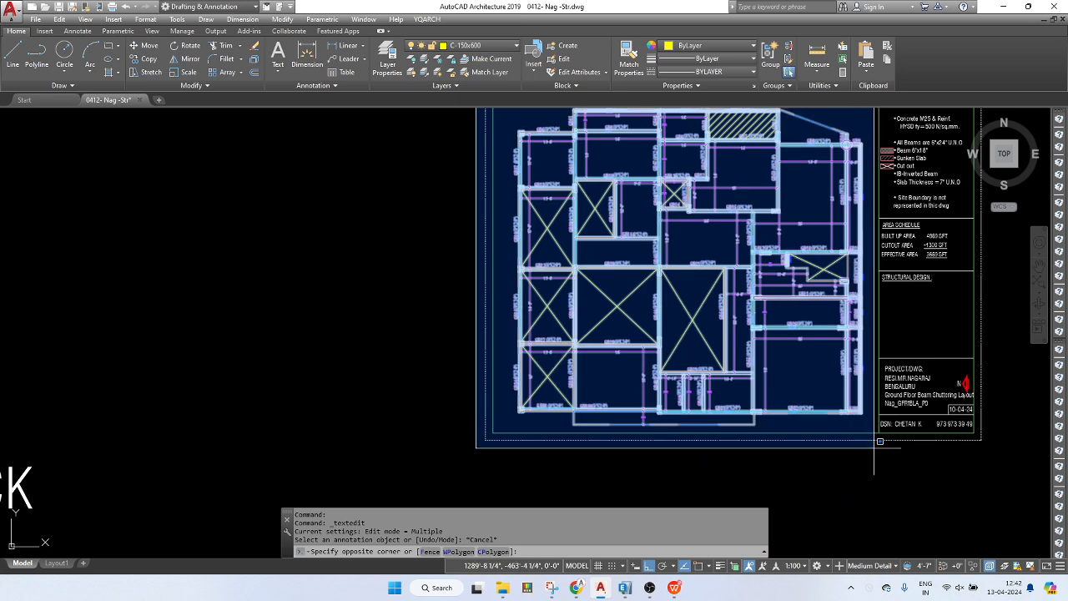
pyautogui.click(874, 434)
pyautogui.moveTo(832, 242); pyautogui.dragTo(825, 343, button='middle')
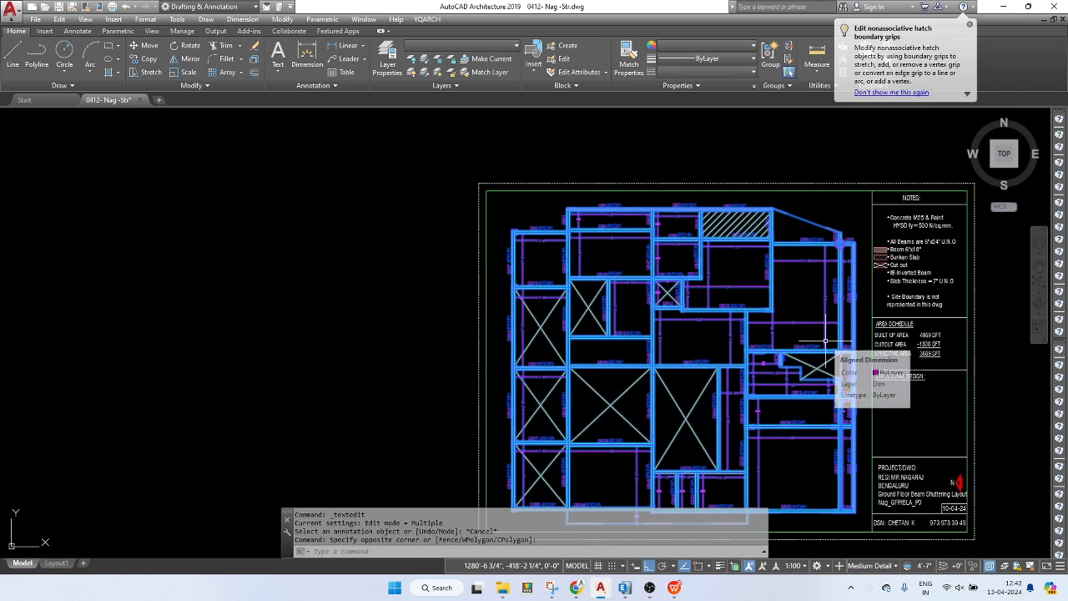
pyautogui.write('block')
pyautogui.press('Return')
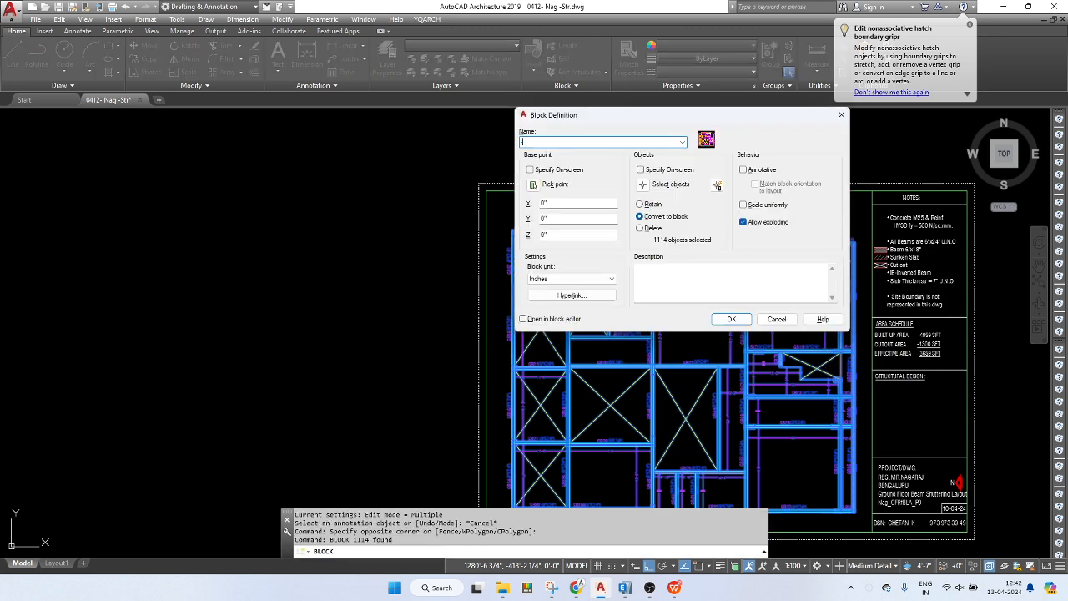
pyautogui.write('Nag-GF')
pyautogui.press('Return')
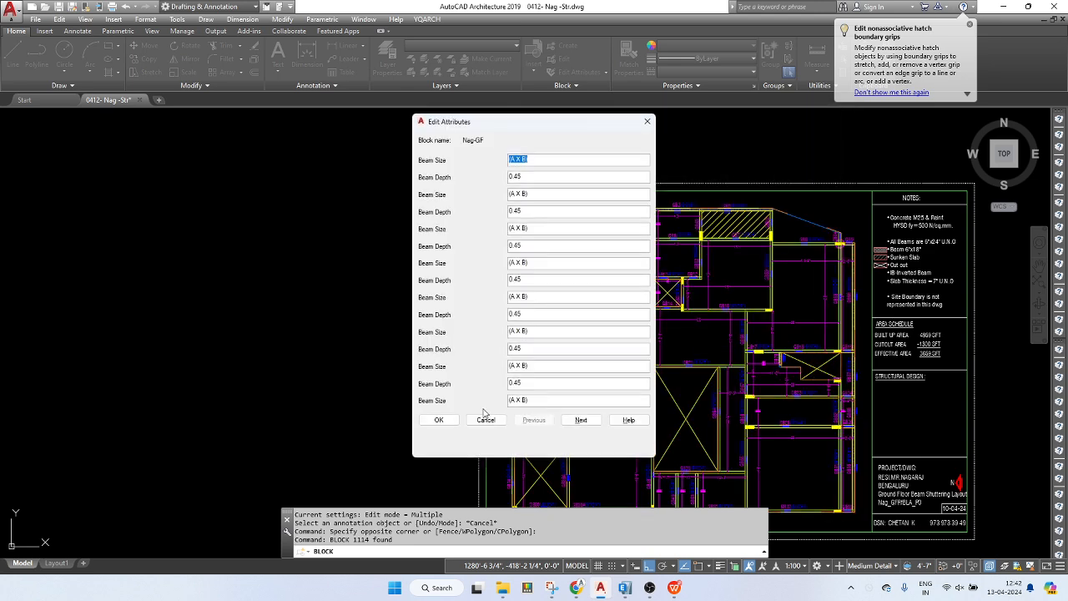
pyautogui.click(439, 420)
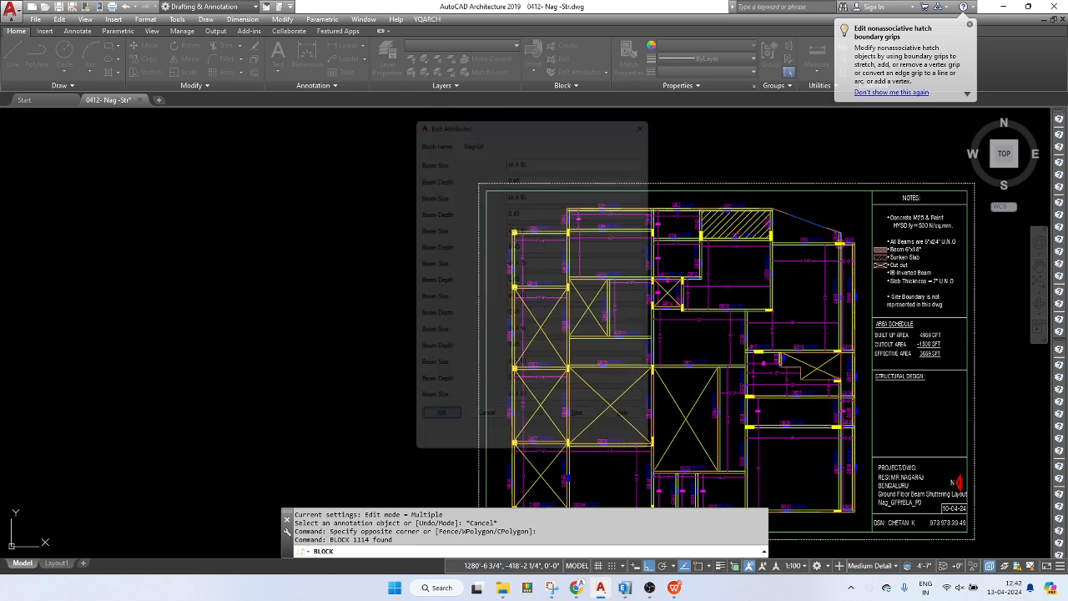
pyautogui.click(631, 226)
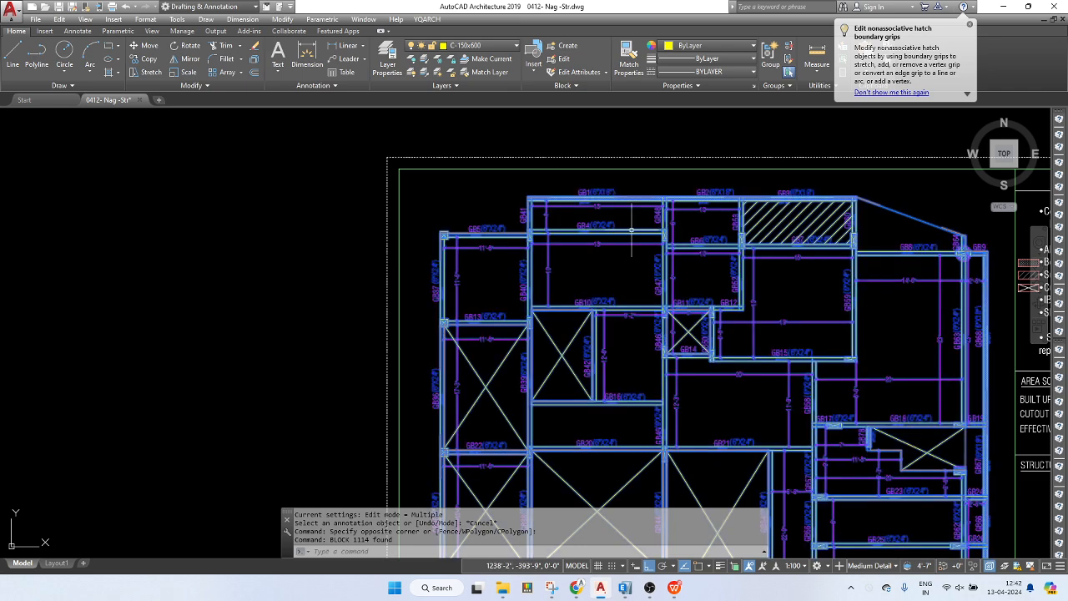
pyautogui.scroll(3, 639, 238)
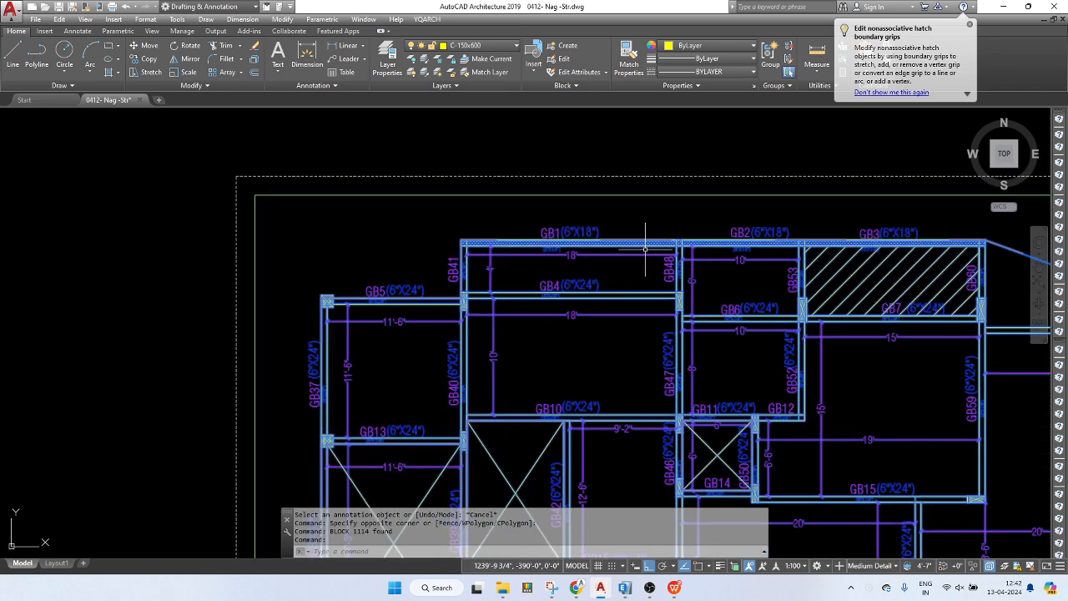
pyautogui.scroll(-4, 646, 249)
pyautogui.write('c')
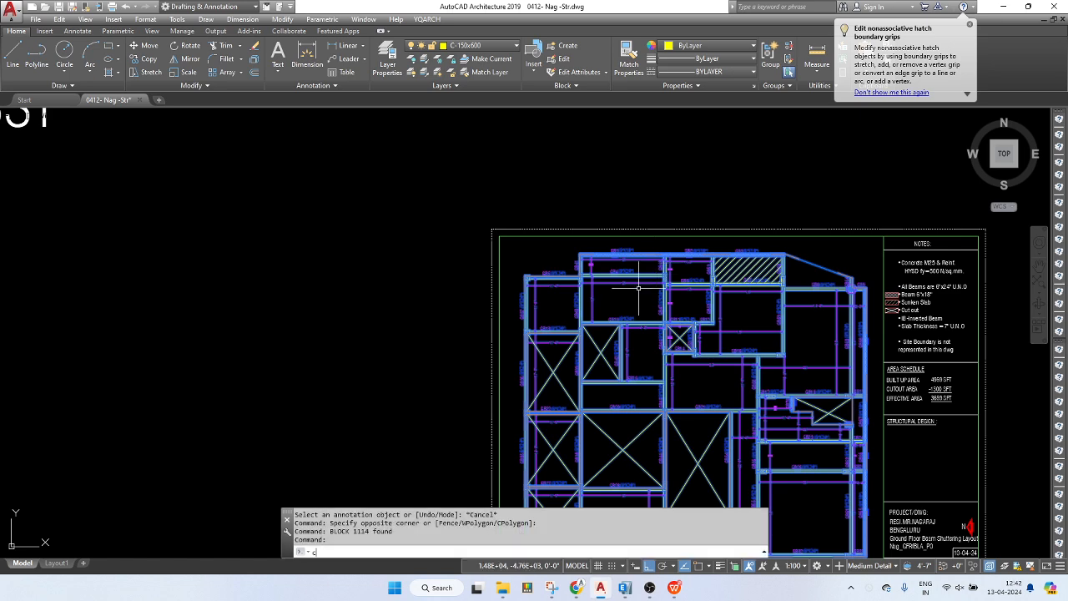
pyautogui.press('Return')
pyautogui.press('Escape')
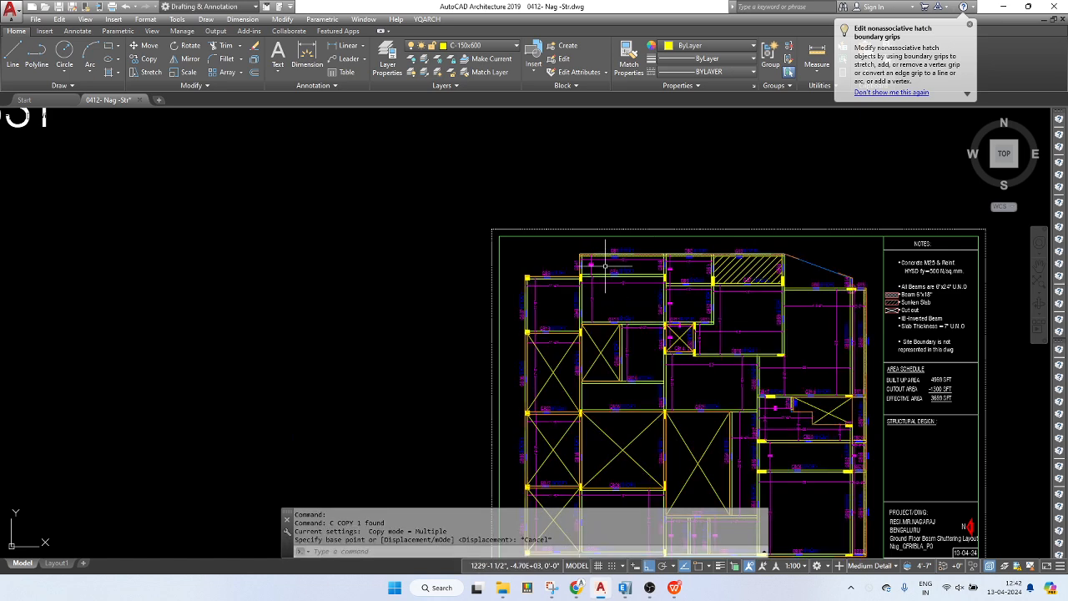
pyautogui.click(637, 275)
pyautogui.scroll(3, 639, 274)
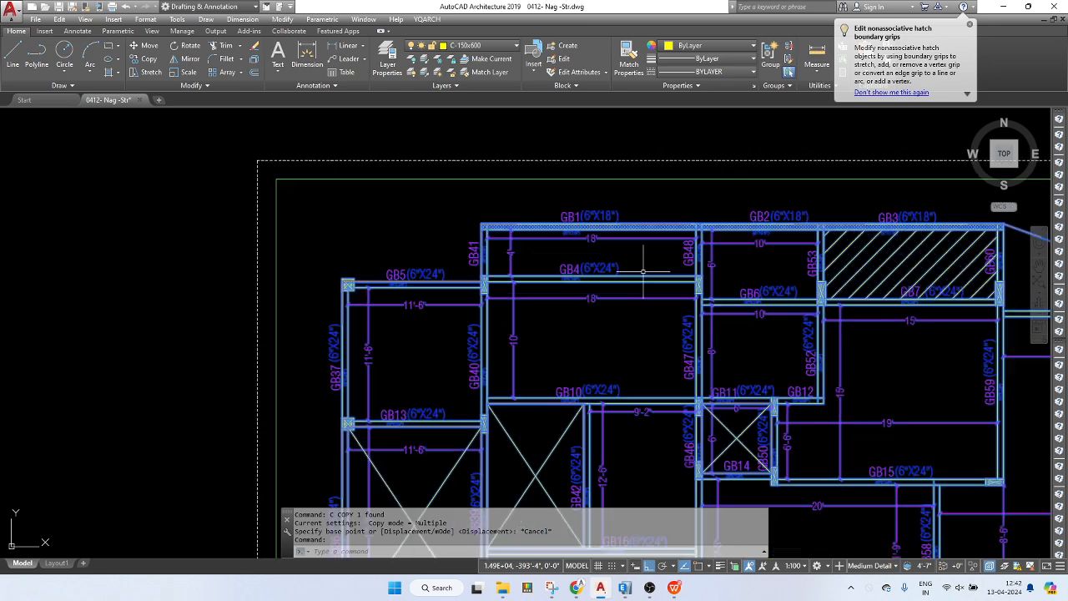
pyautogui.click(643, 271)
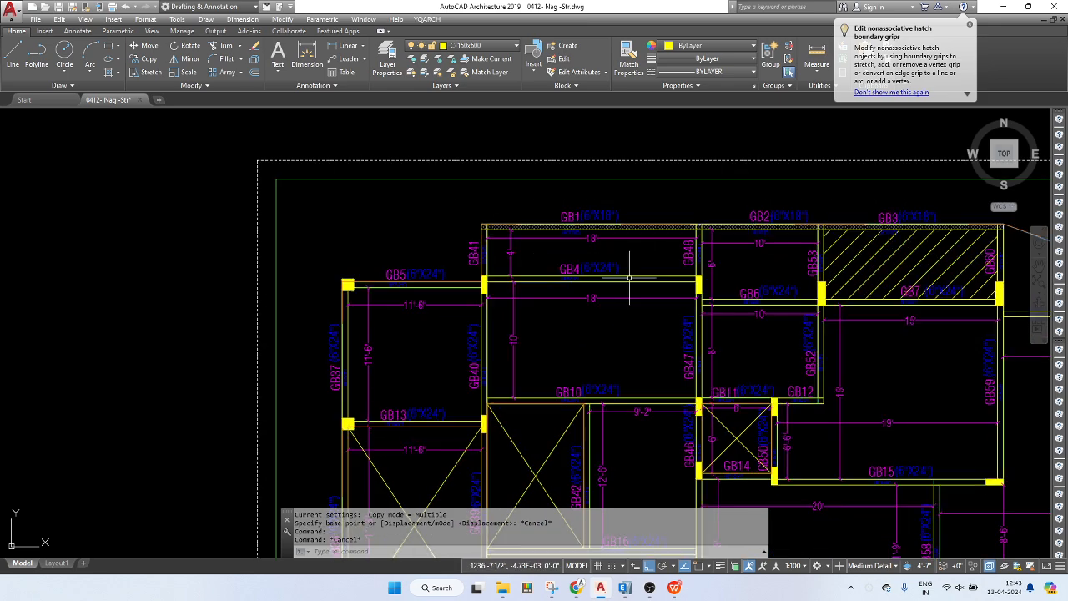
pyautogui.scroll(-6, 603, 219)
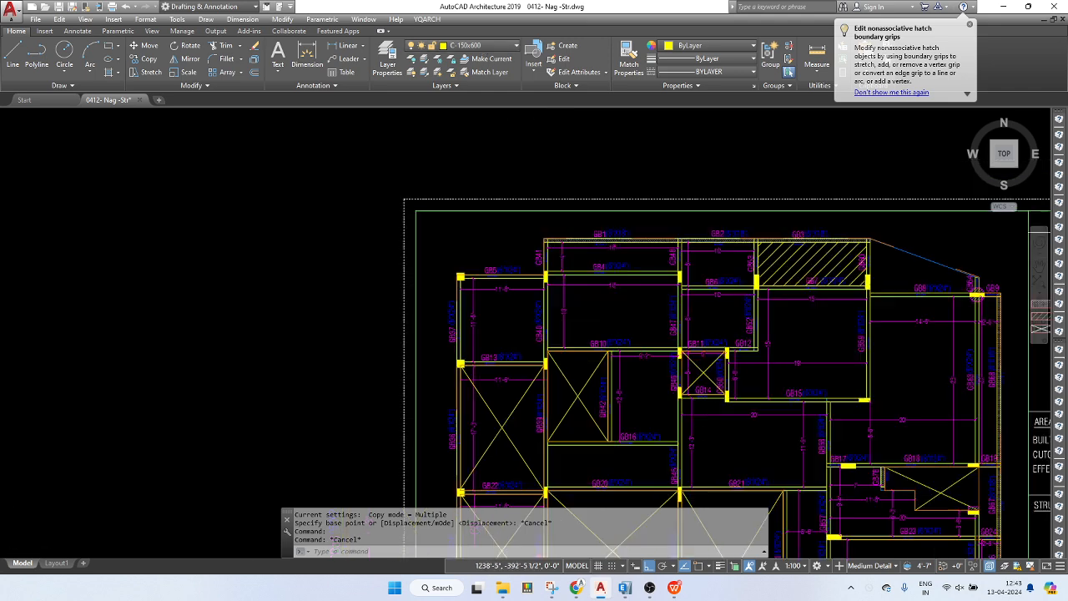
# - Match the ground floor layout block's properties to a white beam line of the beam plan above it
pyautogui.write('ma')
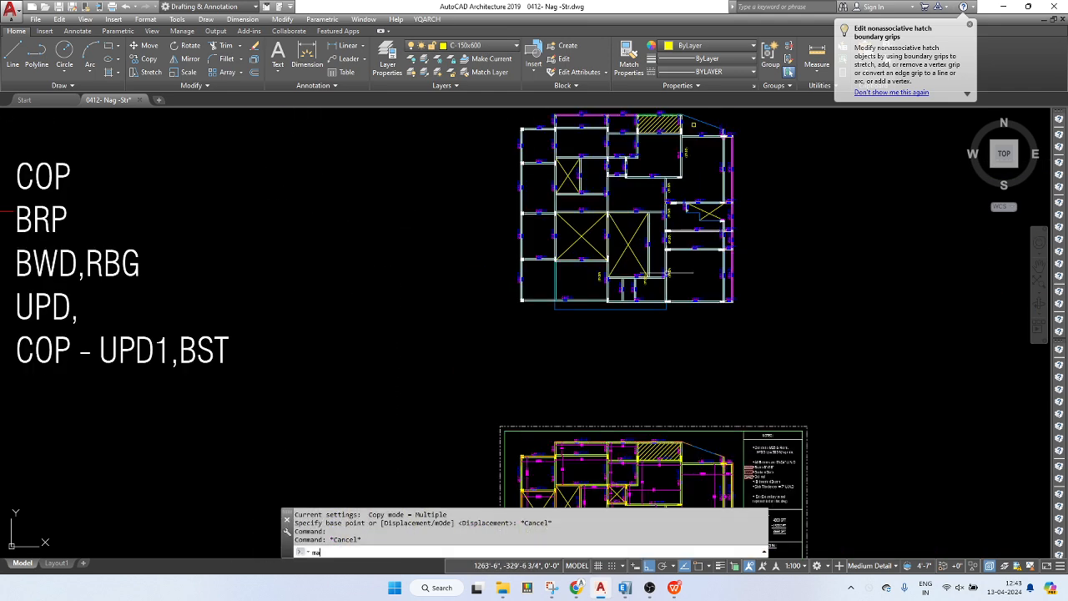
pyautogui.press('Return')
pyautogui.scroll(3, 678, 302)
pyautogui.click(676, 302)
pyautogui.scroll(-3, 676, 302)
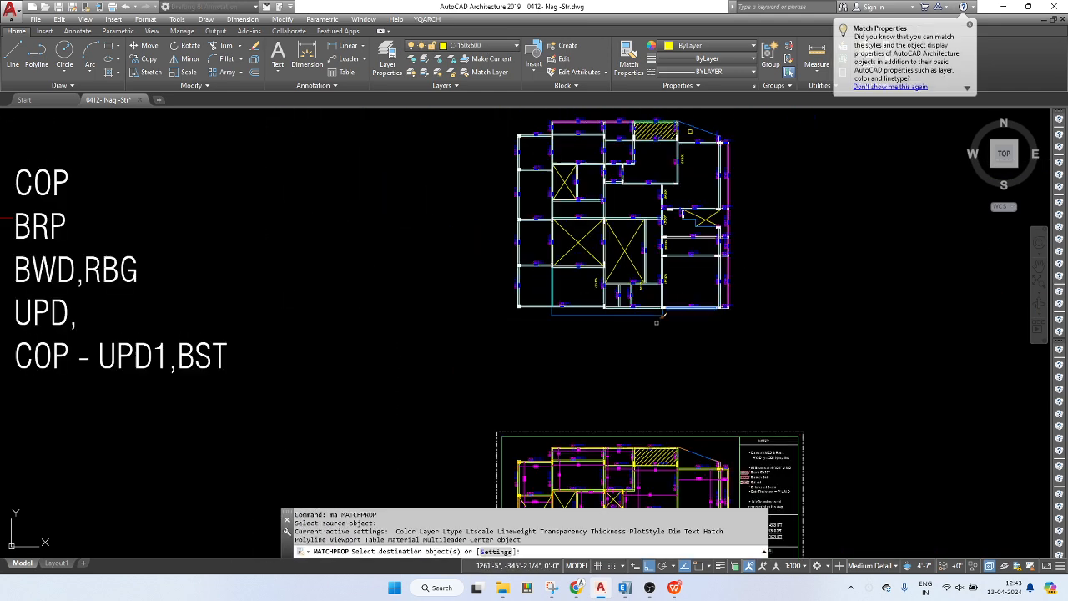
pyautogui.moveTo(589, 406); pyautogui.dragTo(590, 286, button='middle')
pyautogui.scroll(3, 615, 326)
pyautogui.scroll(4, 606, 377)
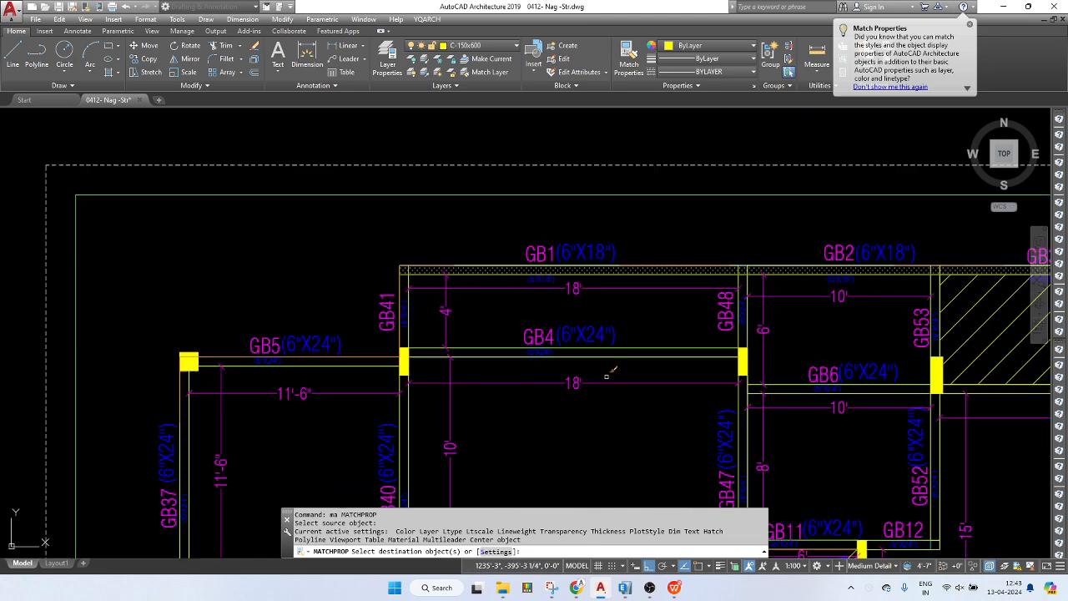
pyautogui.click(637, 359)
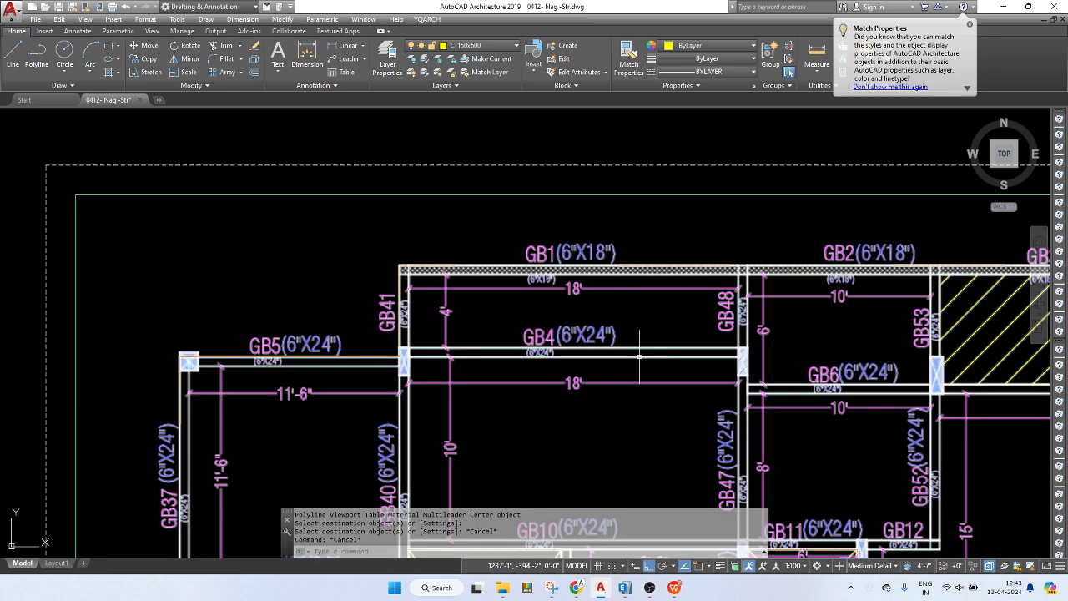
pyautogui.press('Escape')
pyautogui.press('Escape')
# - Try to move the ground floor layout block sideways, and undo the move
pyautogui.scroll(-5, 640, 357)
pyautogui.write('m')
pyautogui.press('Return')
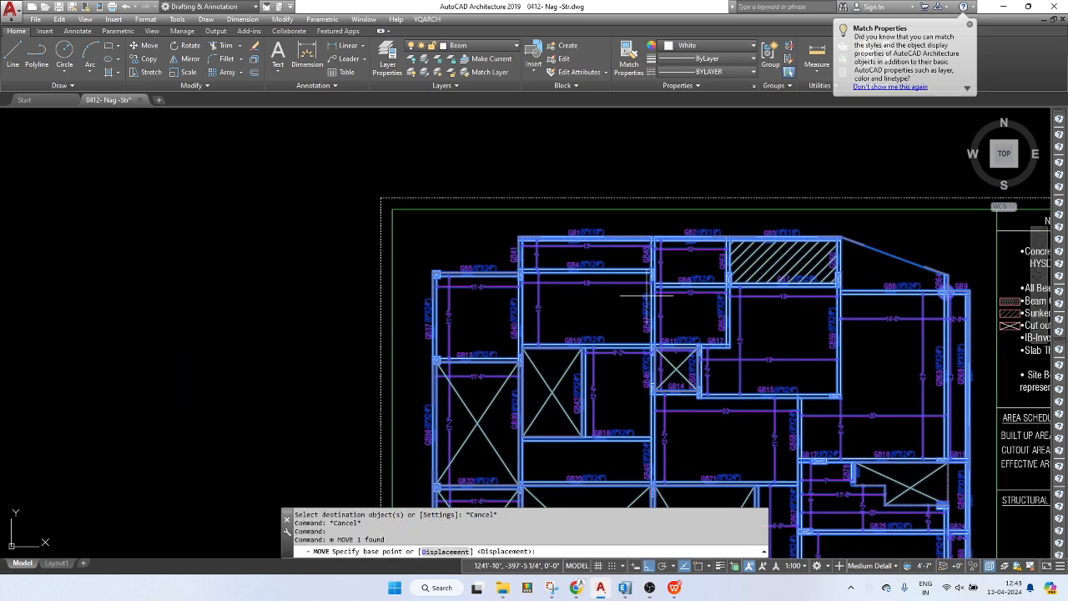
pyautogui.click(643, 286)
pyautogui.click(248, 274)
pyautogui.hotkey('ctrl', 'z')
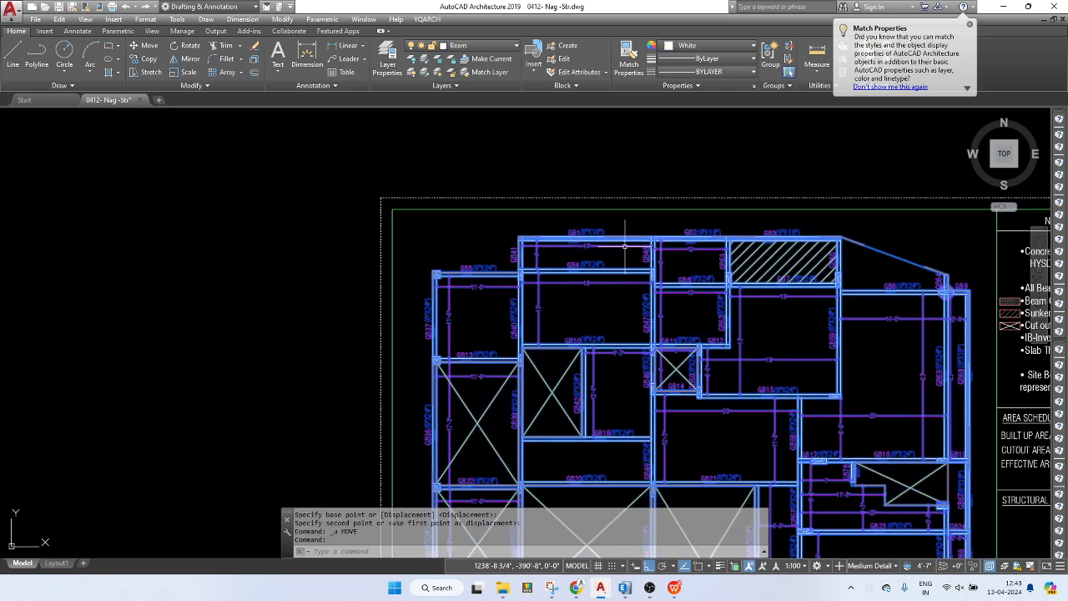
pyautogui.moveTo(625, 246); pyautogui.dragTo(559, 295, button='middle')
pyautogui.scroll(2, 555, 292)
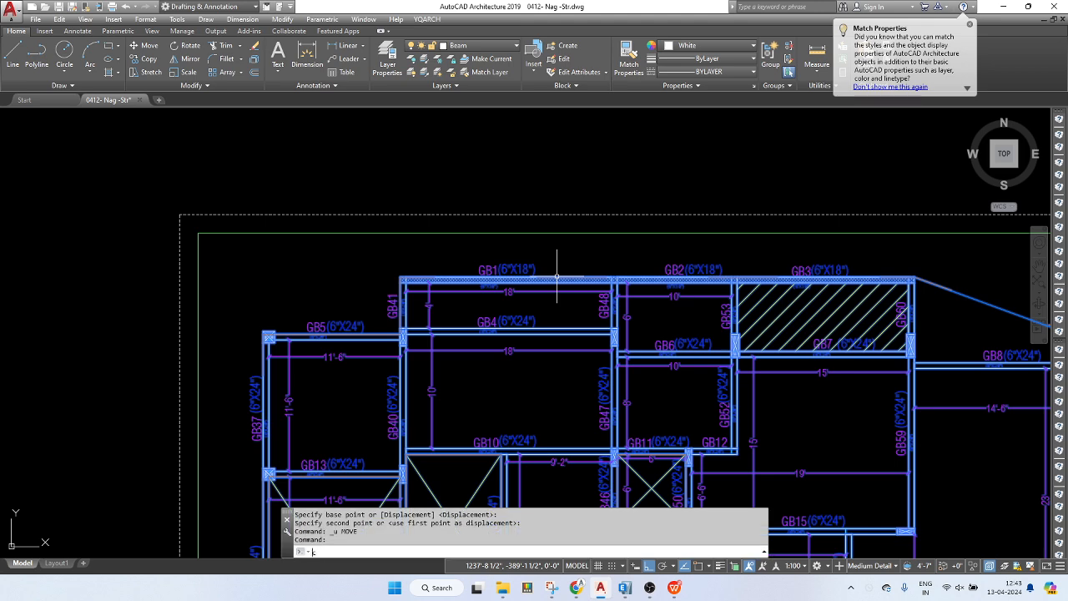
pyautogui.press('Return')
pyautogui.scroll(-4, 338, 307)
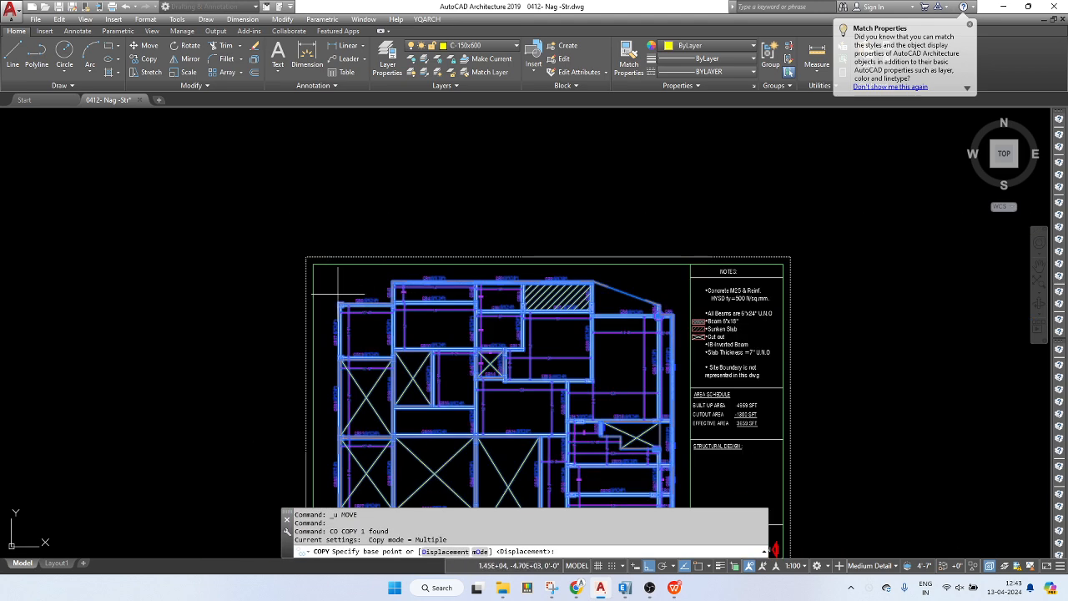
pyautogui.scroll(6, 338, 294)
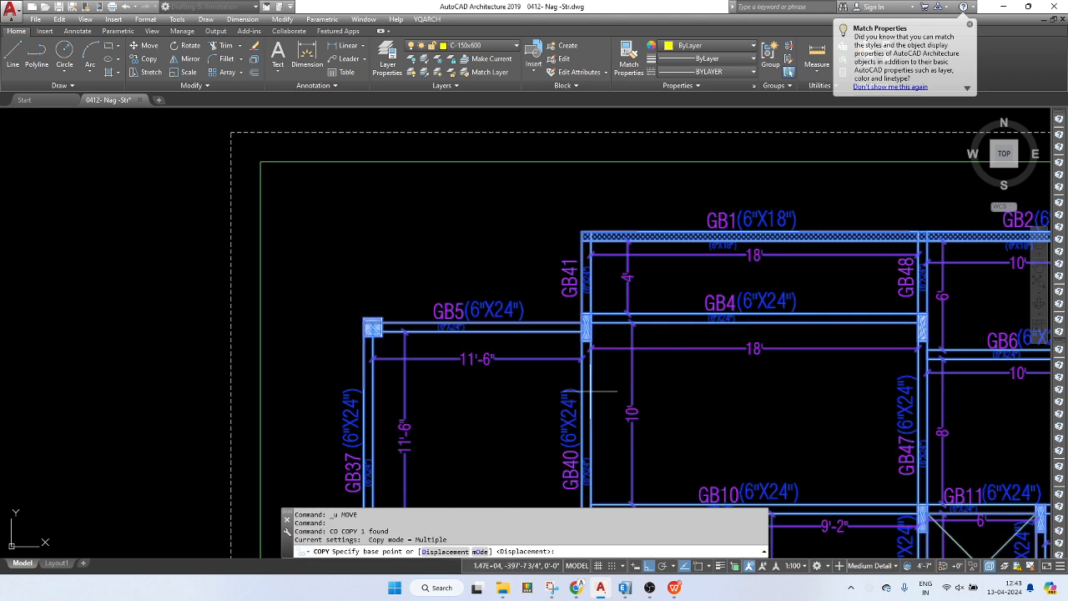
pyautogui.click(360, 317)
pyautogui.scroll(-8, 361, 317)
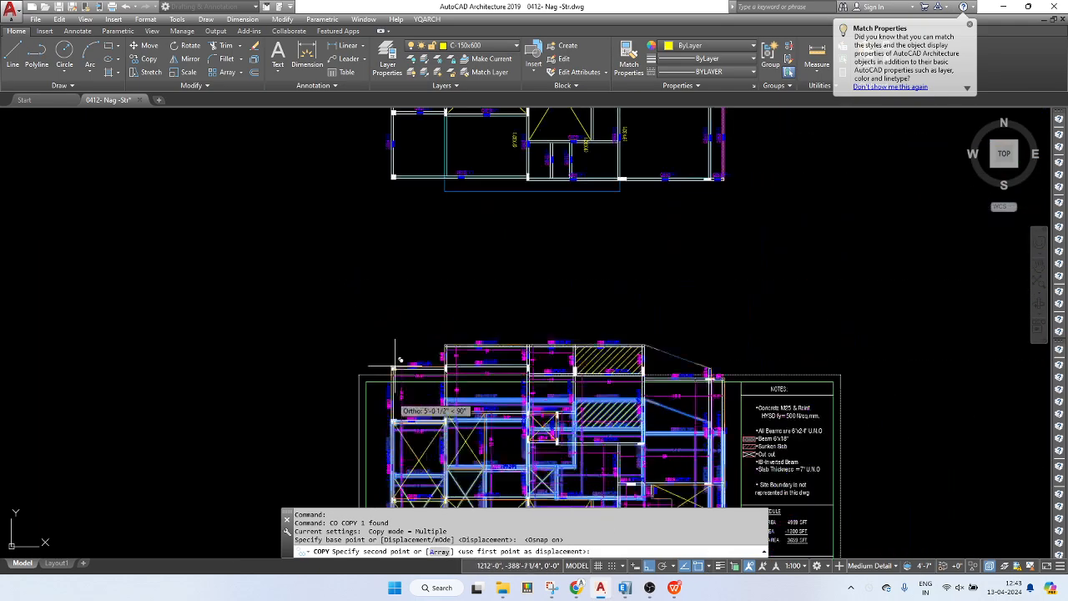
pyautogui.scroll(8, 381, 215)
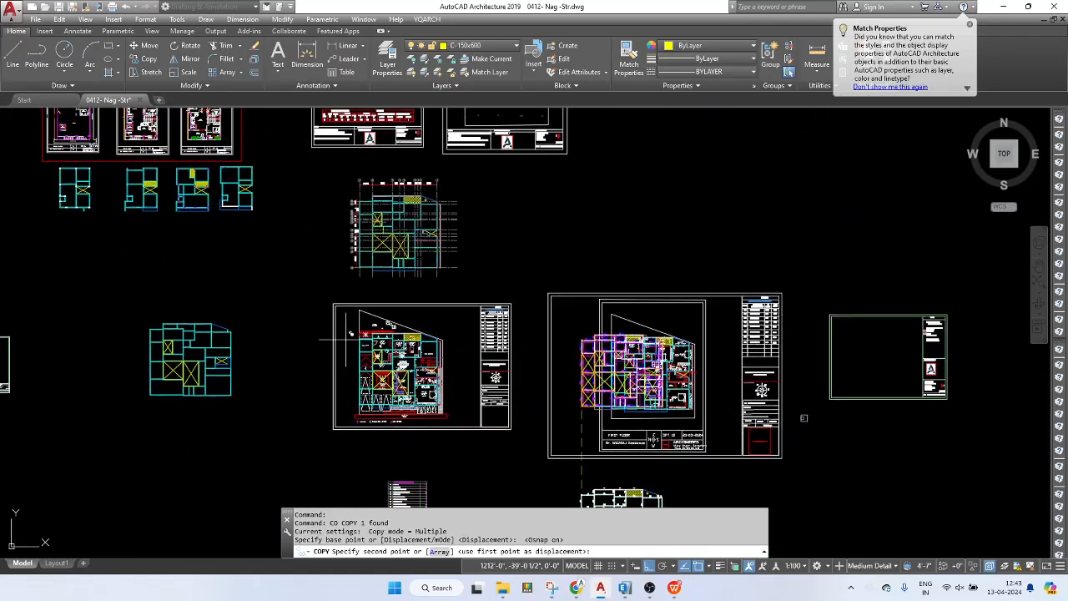
pyautogui.scroll(6, 390, 347)
pyautogui.scroll(-8, 397, 339)
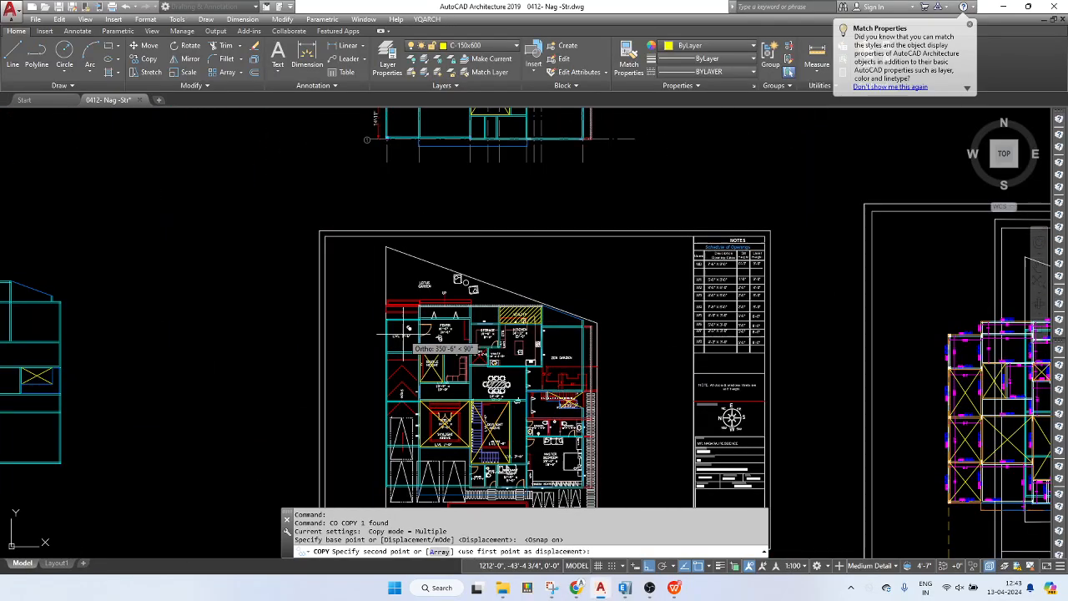
pyautogui.moveTo(388, 342); pyautogui.dragTo(63, 312, button='middle')
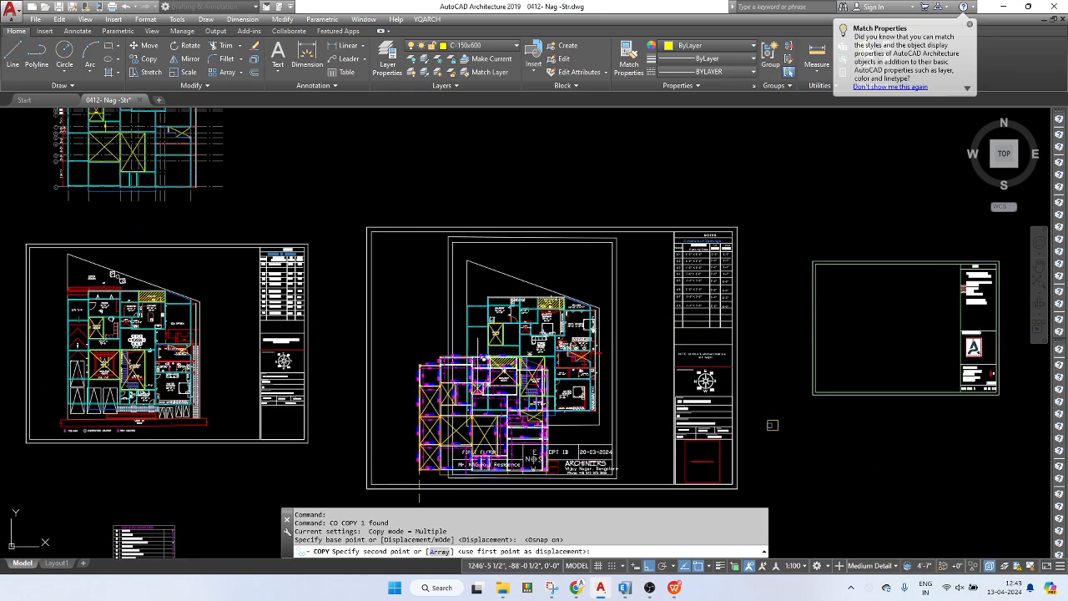
pyautogui.scroll(5, 488, 292)
pyautogui.press('Escape')
# - Erase the cyan beam framing overlaid on the first floor architectural plan
pyautogui.scroll(4, 667, 443)
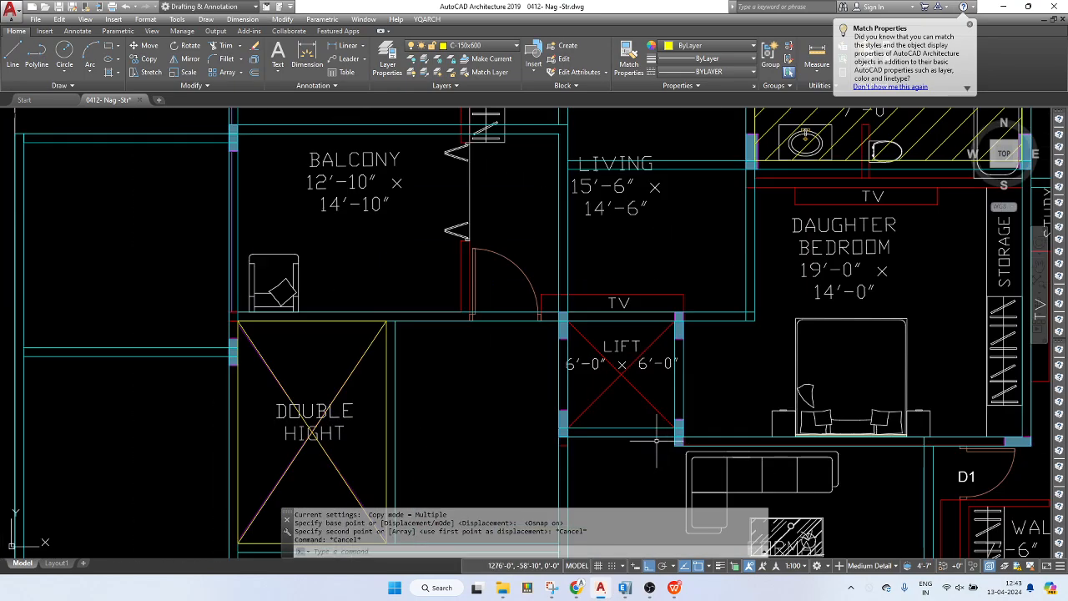
pyautogui.click(647, 436)
pyautogui.write('E')
pyautogui.press('Return')
pyautogui.scroll(-6, 847, 313)
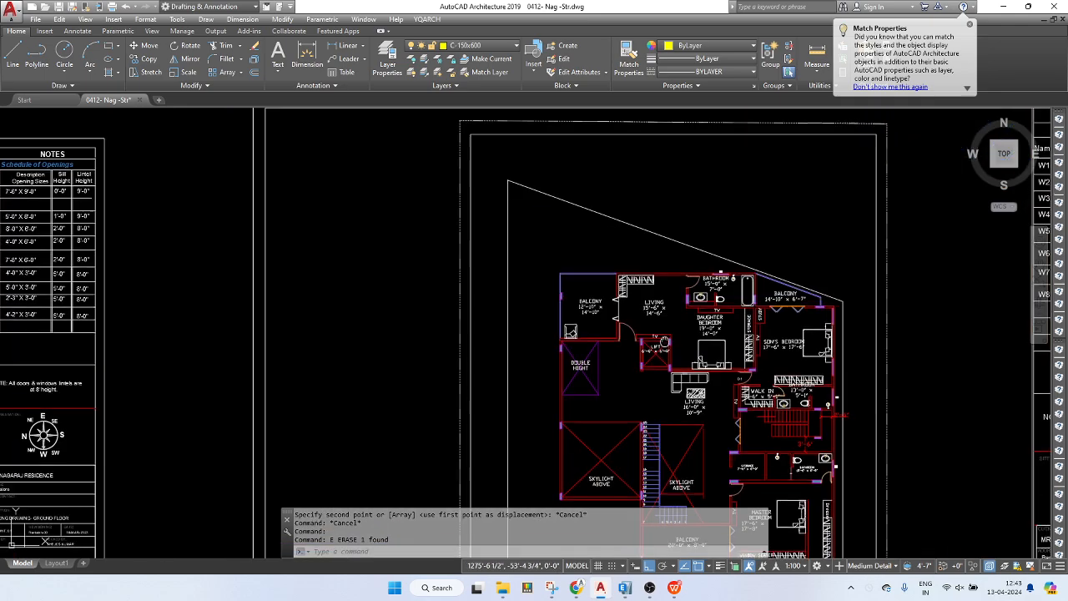
# - Erase the cyan beam framing overlaid on the ground floor working drawing
pyautogui.moveTo(265, 298); pyautogui.dragTo(881, 325, button='middle')
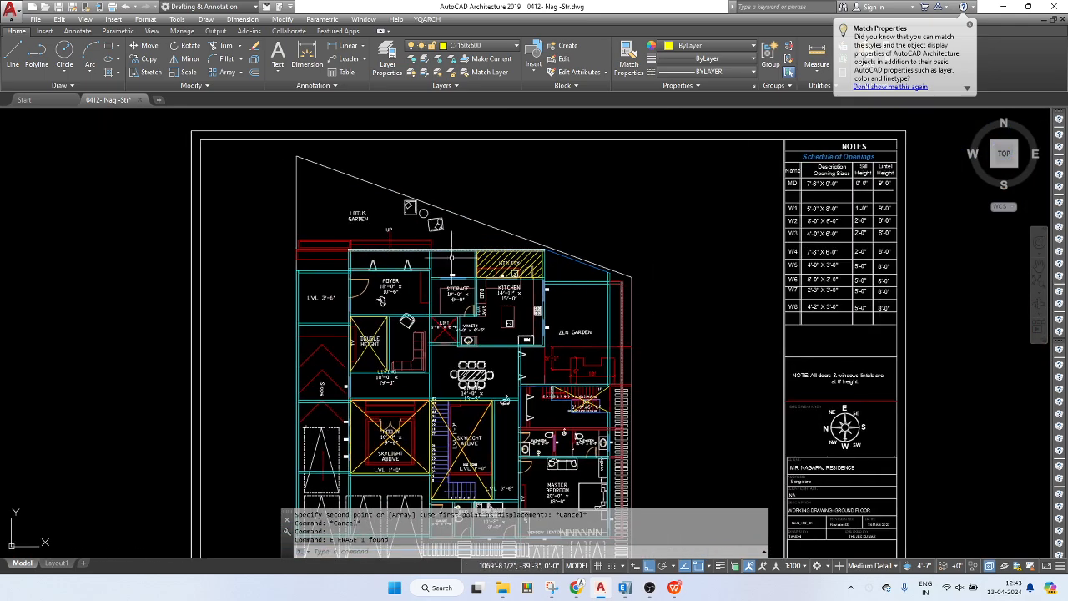
pyautogui.click(588, 285)
pyautogui.write('E')
pyautogui.press('Return')
# - Erase one leftover object in the first floor plan near the double height area
pyautogui.moveTo(693, 335)
pyautogui.mouseDown(button='middle')
pyautogui.moveTo(174, 317)
pyautogui.moveTo(451, 320)
pyautogui.moveTo(333, 311)
pyautogui.mouseUp(button='middle')
pyautogui.scroll(2, 530, 308)
pyautogui.scroll(-4, 499, 317)
pyautogui.moveTo(499, 318); pyautogui.dragTo(634, 330, button='middle')
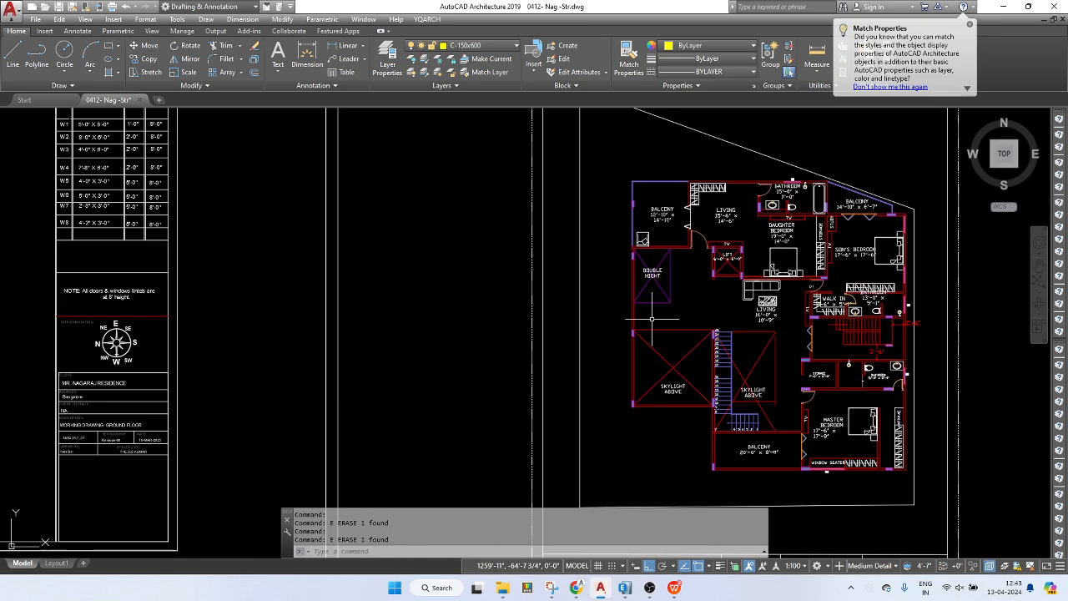
pyautogui.scroll(6, 630, 334)
pyautogui.write('e')
pyautogui.press('Return')
pyautogui.scroll(-5, 675, 291)
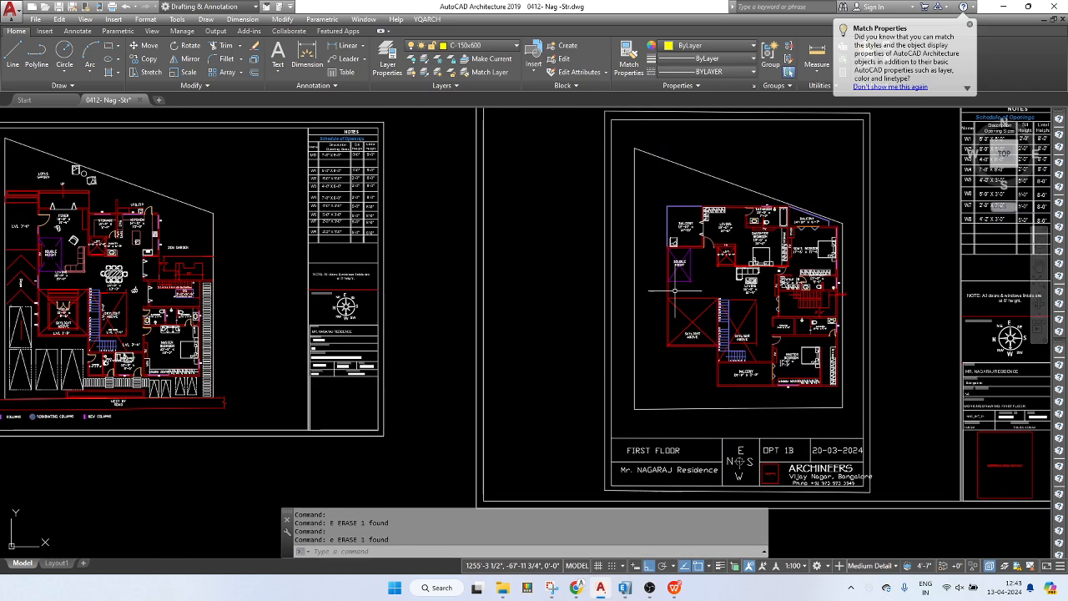
# - Look over the plan sheets and framing layouts arranged across the whole drawing
pyautogui.scroll(2, 562, 291)
pyautogui.moveTo(475, 266); pyautogui.dragTo(497, 267, button='middle')
pyautogui.scroll(-3, 508, 291)
pyautogui.moveTo(385, 296); pyautogui.dragTo(485, 310, button='middle')
pyautogui.moveTo(412, 190); pyautogui.dragTo(433, 261, button='middle')
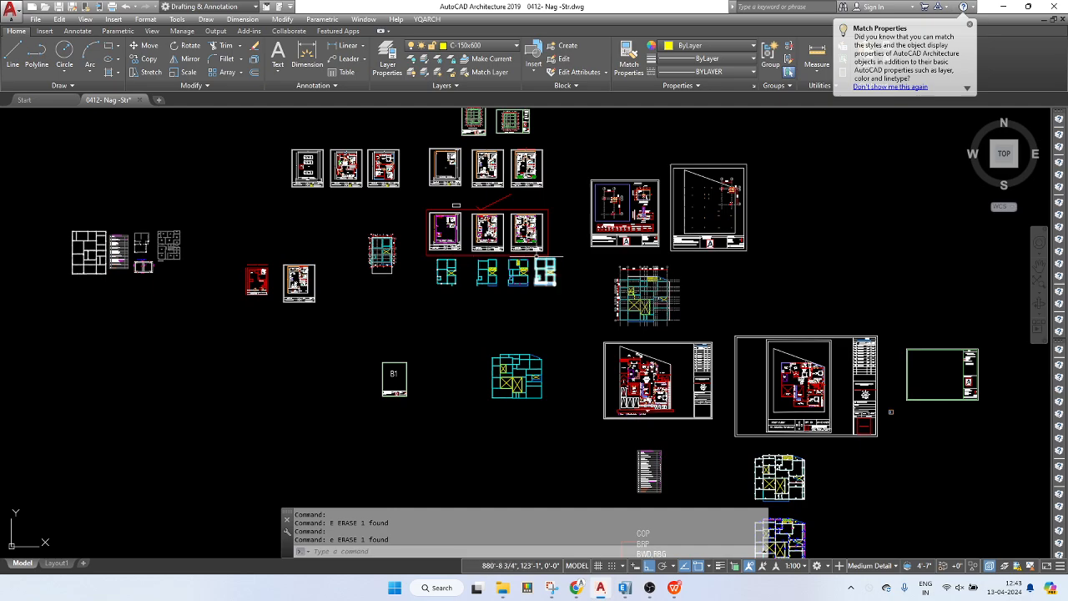
pyautogui.scroll(8, 510, 235)
pyautogui.scroll(-9, 511, 207)
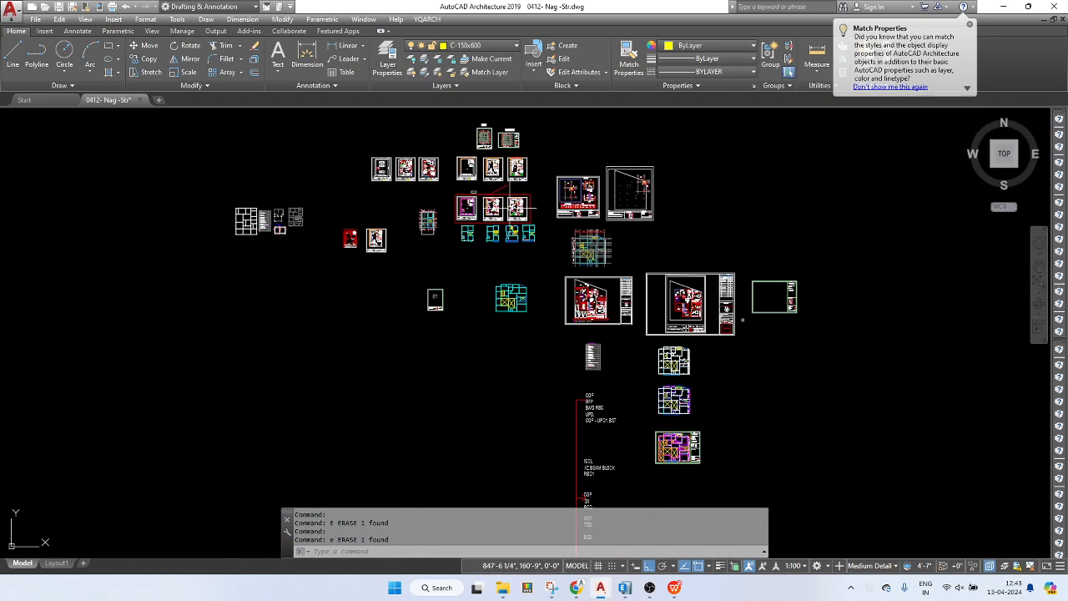
pyautogui.scroll(2, 582, 187)
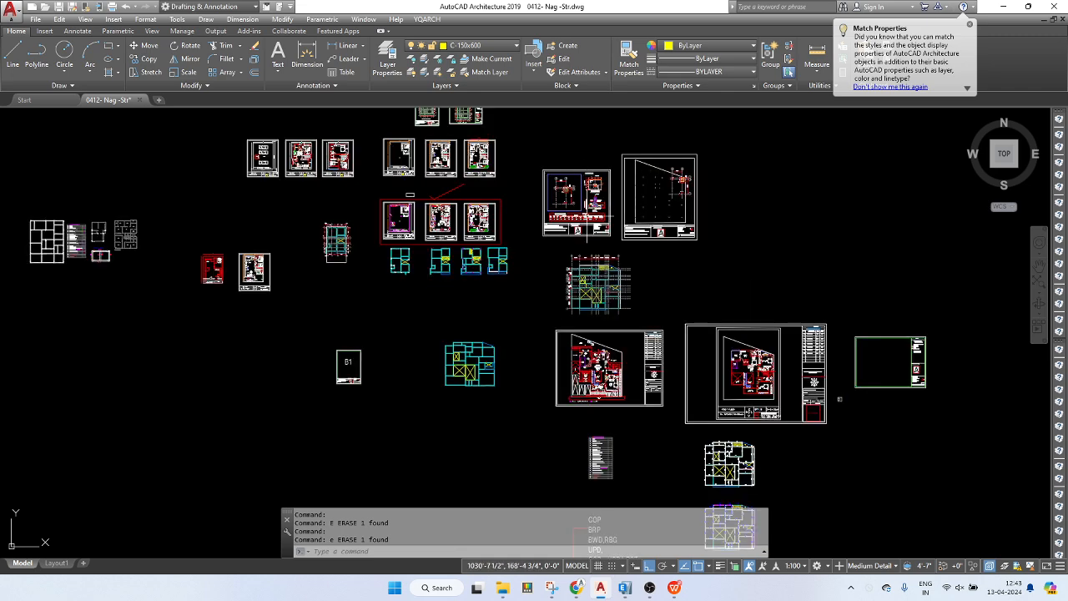
pyautogui.moveTo(652, 438); pyautogui.dragTo(589, 262, button='middle')
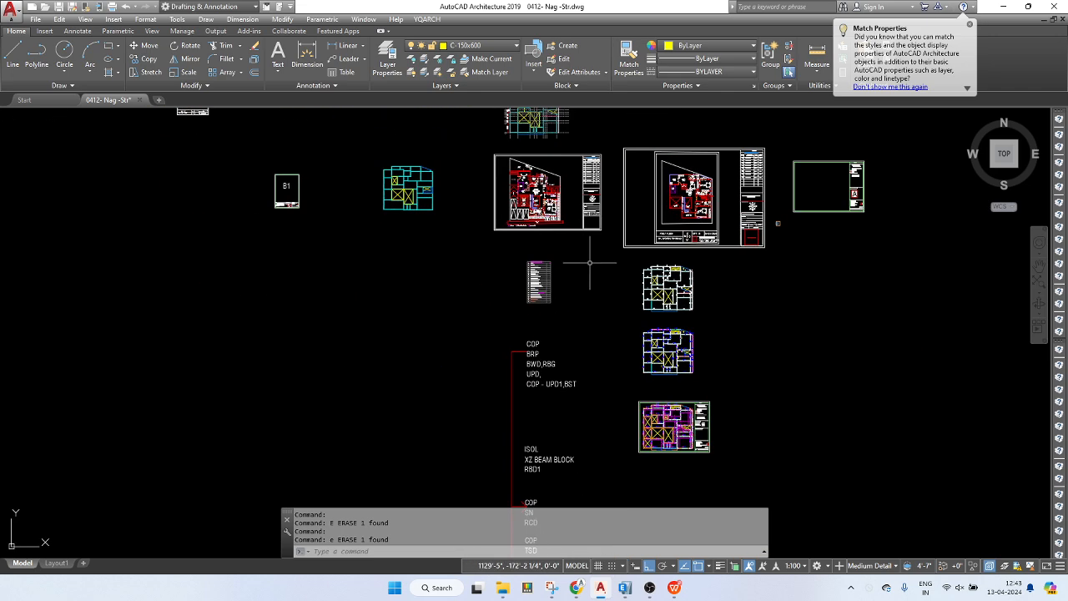
# - Examine the upper beams GB1 to GB6 of the ground floor beam layout and the beam plans above it
pyautogui.scroll(10, 641, 408)
pyautogui.scroll(2, 648, 415)
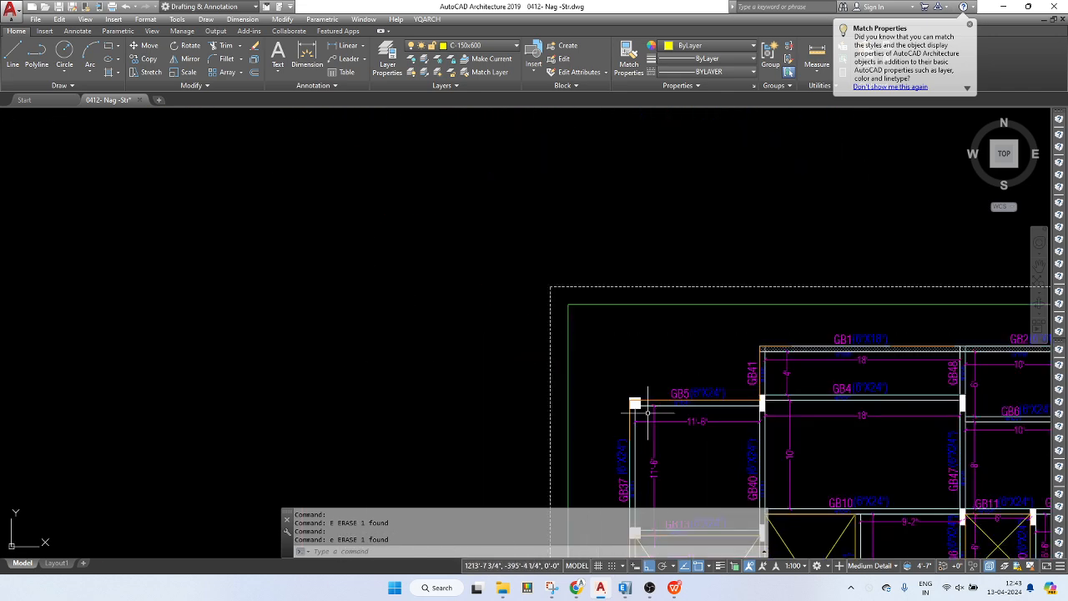
pyautogui.moveTo(722, 412); pyautogui.dragTo(529, 430, button='middle')
pyautogui.scroll(-2, 529, 431)
pyautogui.scroll(4, 547, 458)
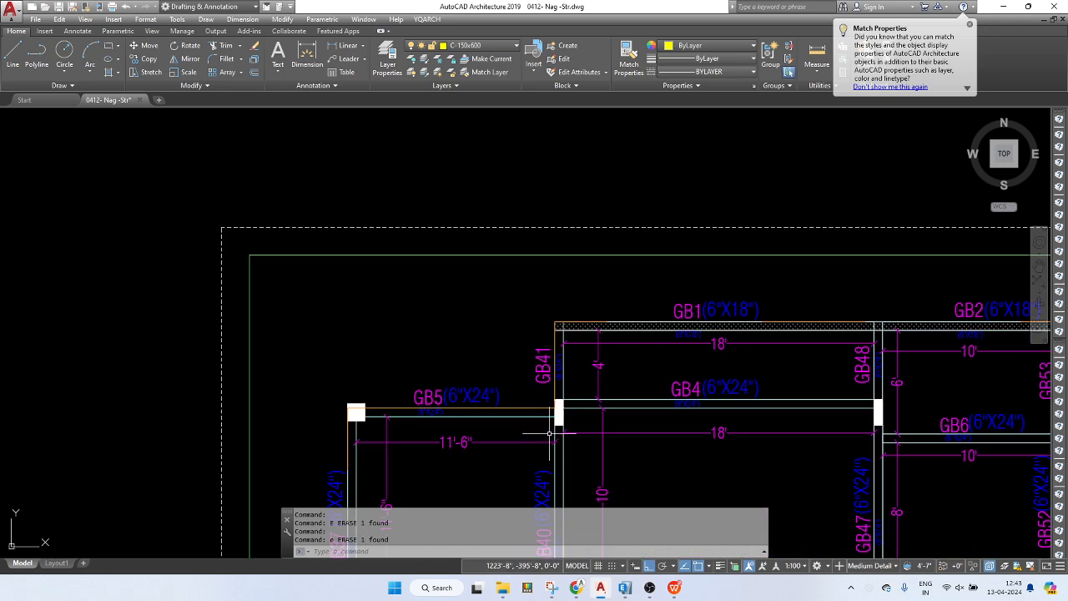
pyautogui.scroll(-10, 580, 274)
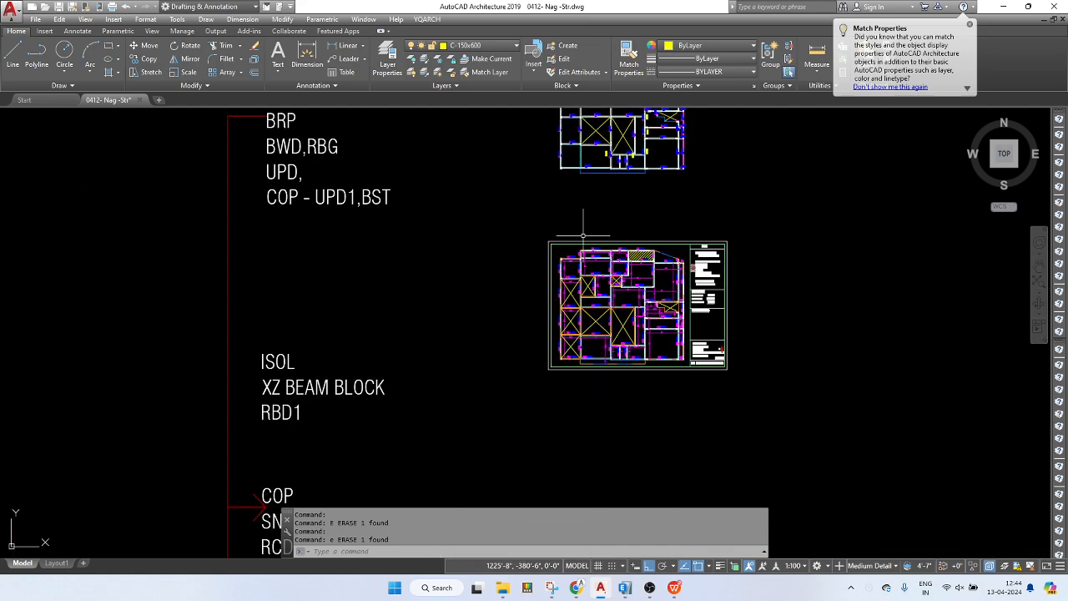
pyautogui.moveTo(579, 211); pyautogui.dragTo(567, 414, button='middle')
pyautogui.scroll(4, 557, 265)
pyautogui.scroll(4, 555, 265)
pyautogui.scroll(-10, 551, 267)
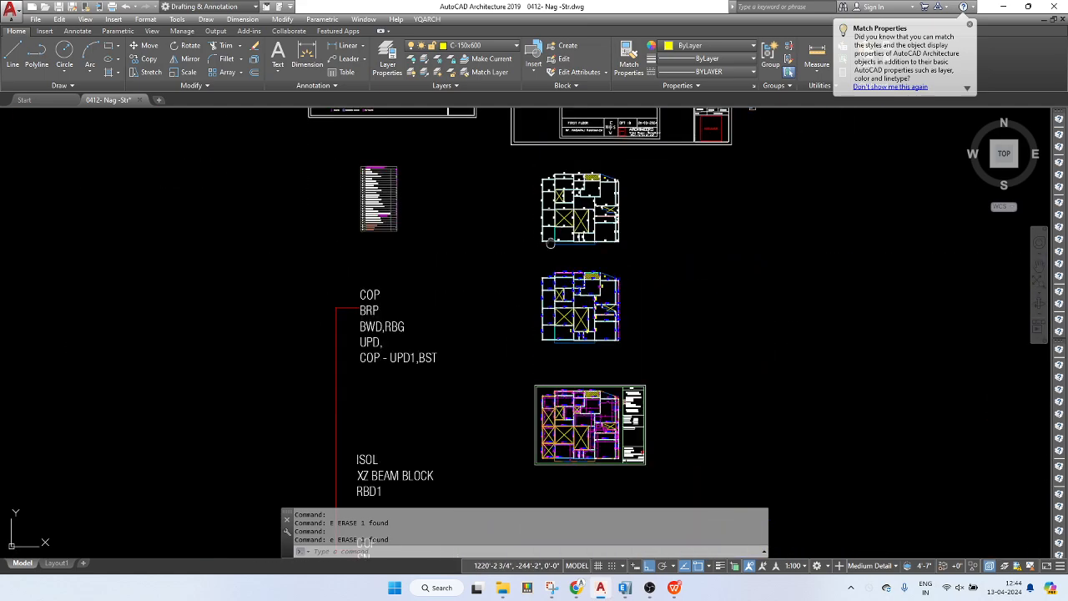
# - Look over the ground and first floor architectural plans and the sheets with the column grid layouts
pyautogui.moveTo(554, 180); pyautogui.dragTo(563, 399, button='middle')
pyautogui.scroll(6, 585, 266)
pyautogui.scroll(-4, 587, 264)
pyautogui.moveTo(580, 277); pyautogui.dragTo(900, 297, button='middle')
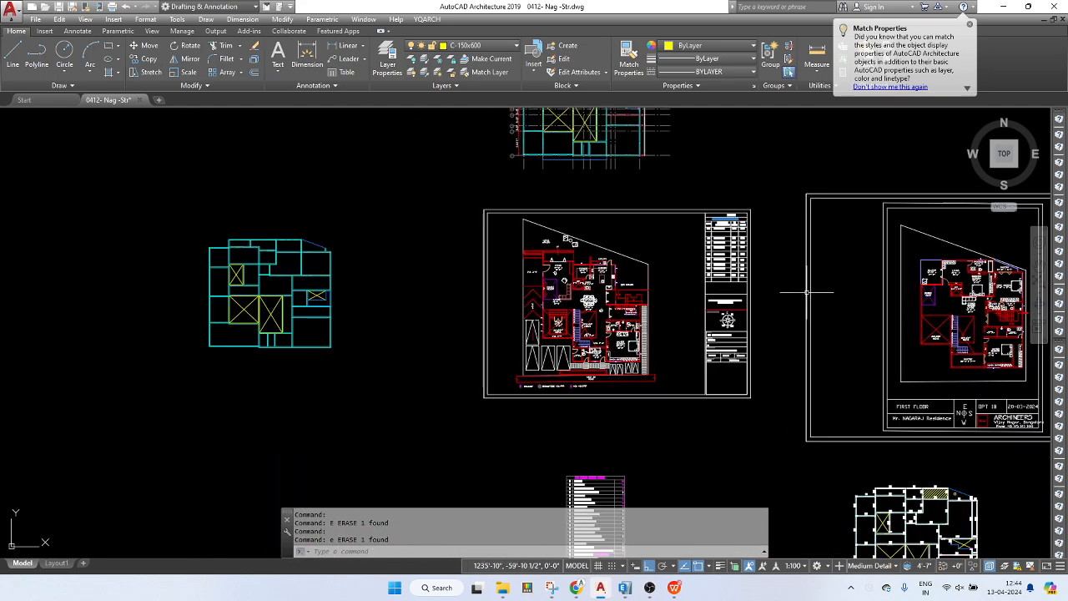
pyautogui.scroll(4, 552, 255)
pyautogui.hotkey('ctrl', 'z')
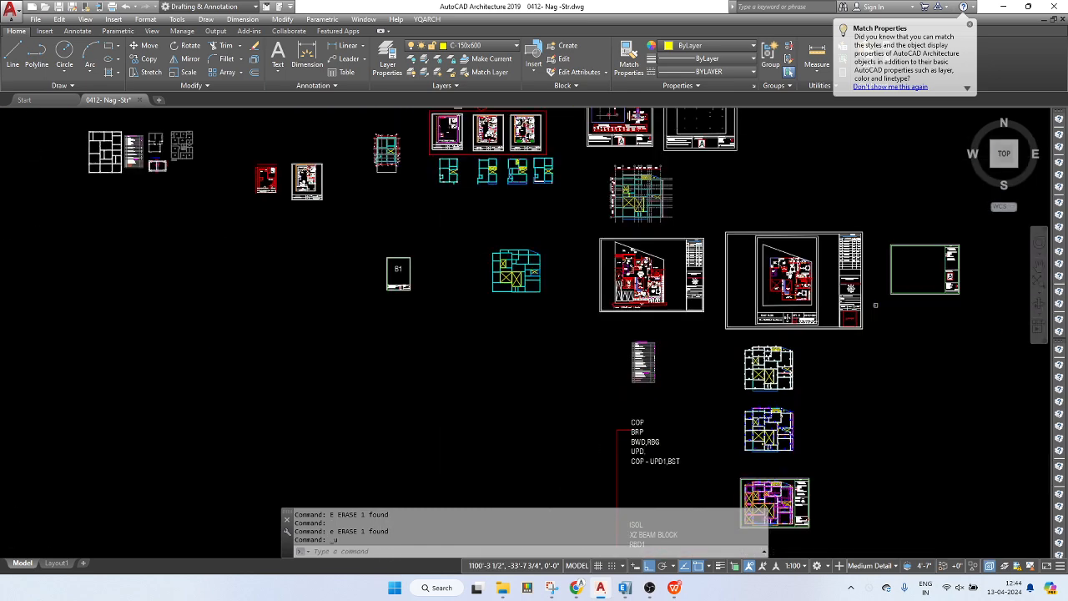
pyautogui.scroll(4, 604, 288)
pyautogui.scroll(-4, 622, 267)
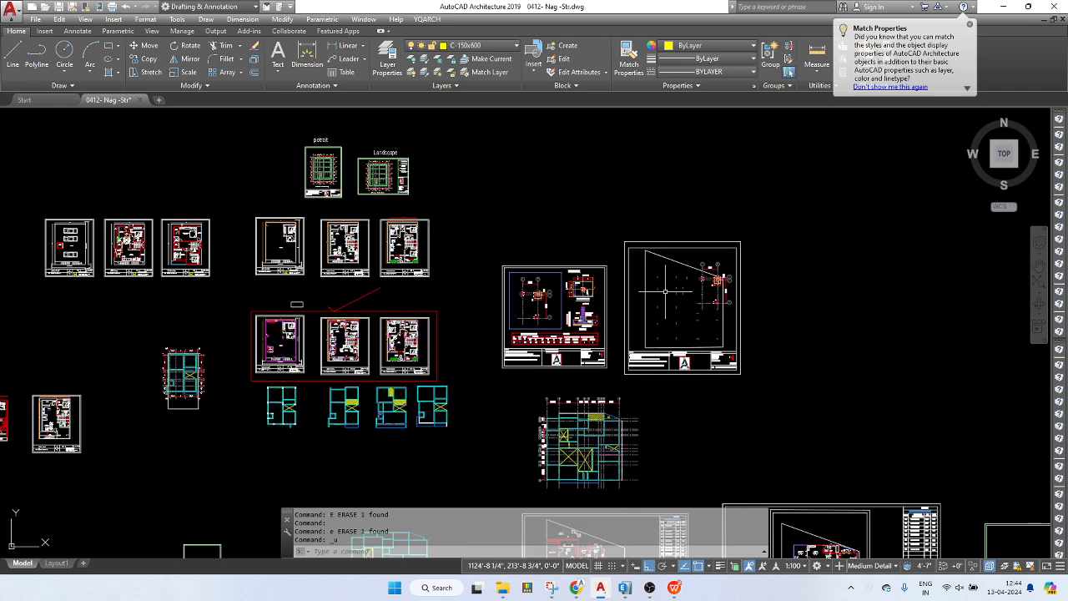
# - Copy the column block from the gridded beam plan onto the ground floor plan, placing it by the column corner at the lift
pyautogui.scroll(10, 572, 316)
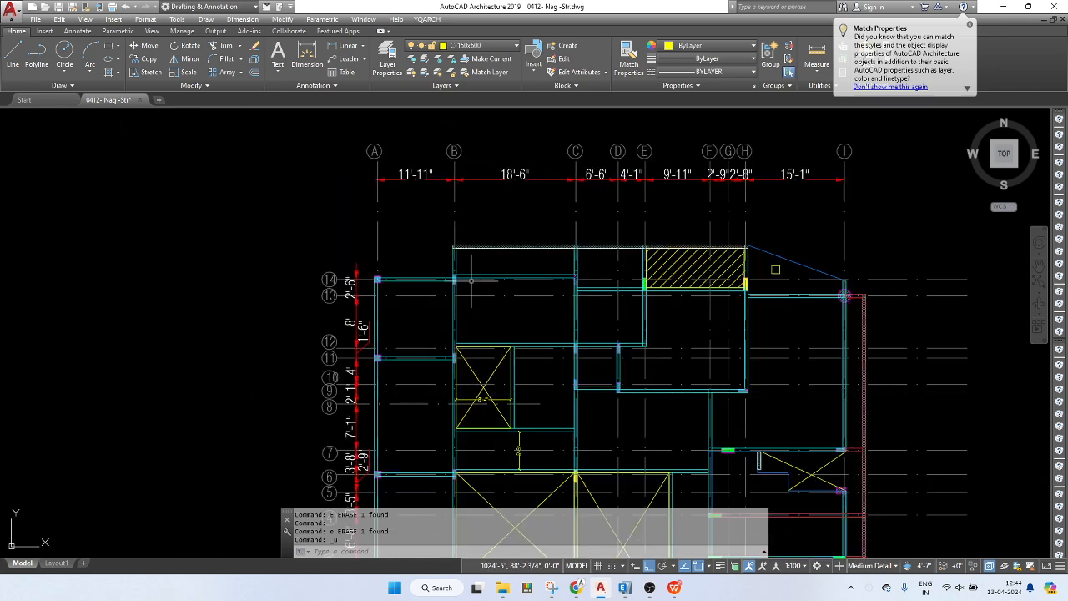
pyautogui.scroll(3, 380, 279)
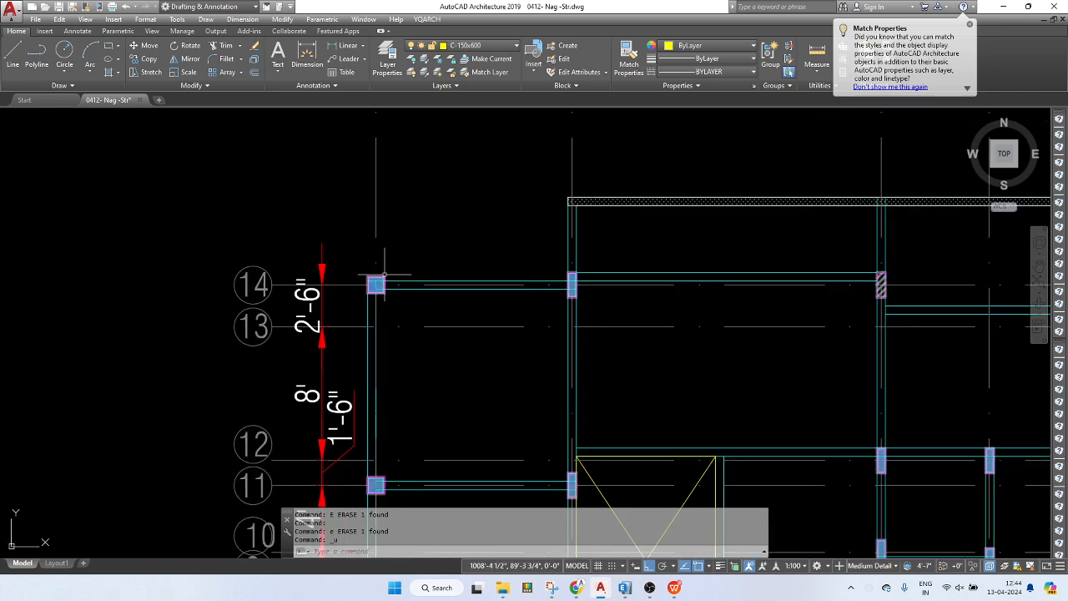
pyautogui.scroll(-3, 451, 267)
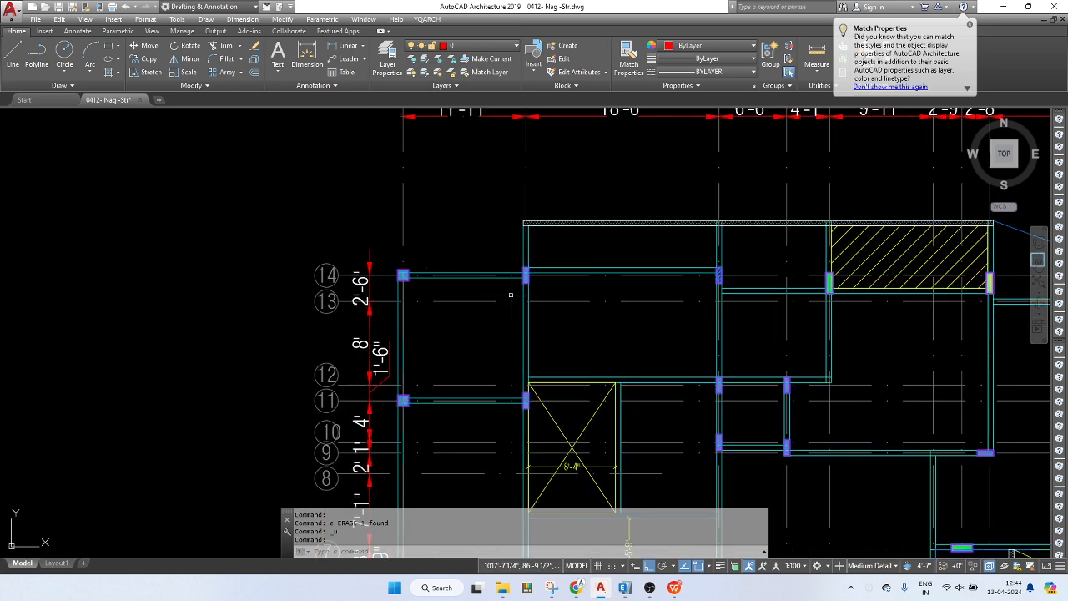
pyautogui.moveTo(685, 356); pyautogui.dragTo(437, 326, button='middle')
pyautogui.click(470, 339)
pyautogui.write('co')
pyautogui.press('Return')
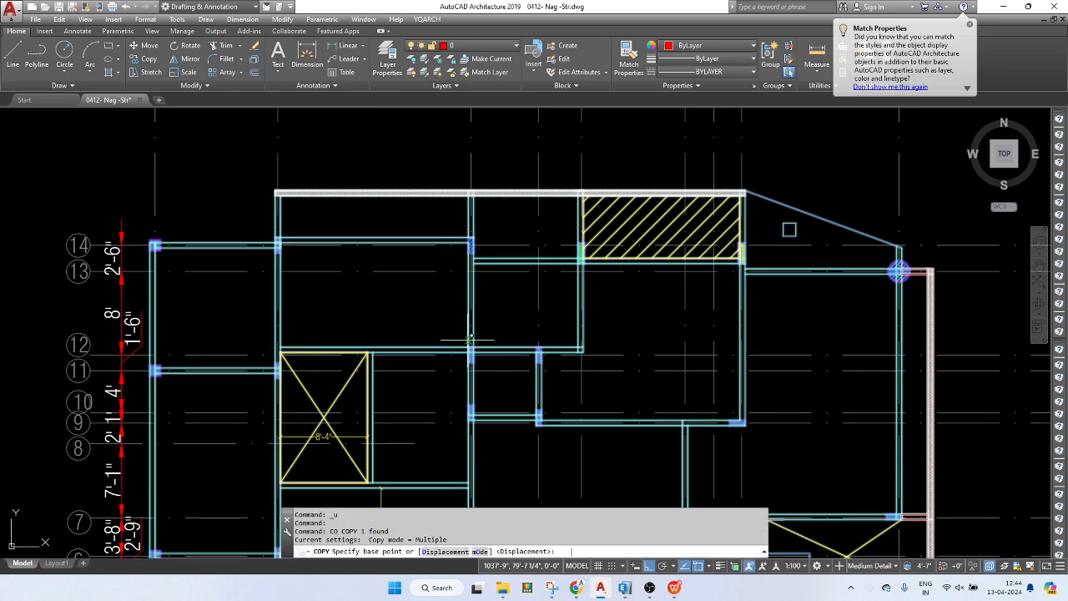
pyautogui.scroll(8, 466, 341)
pyautogui.click(474, 342)
pyautogui.scroll(-10, 474, 342)
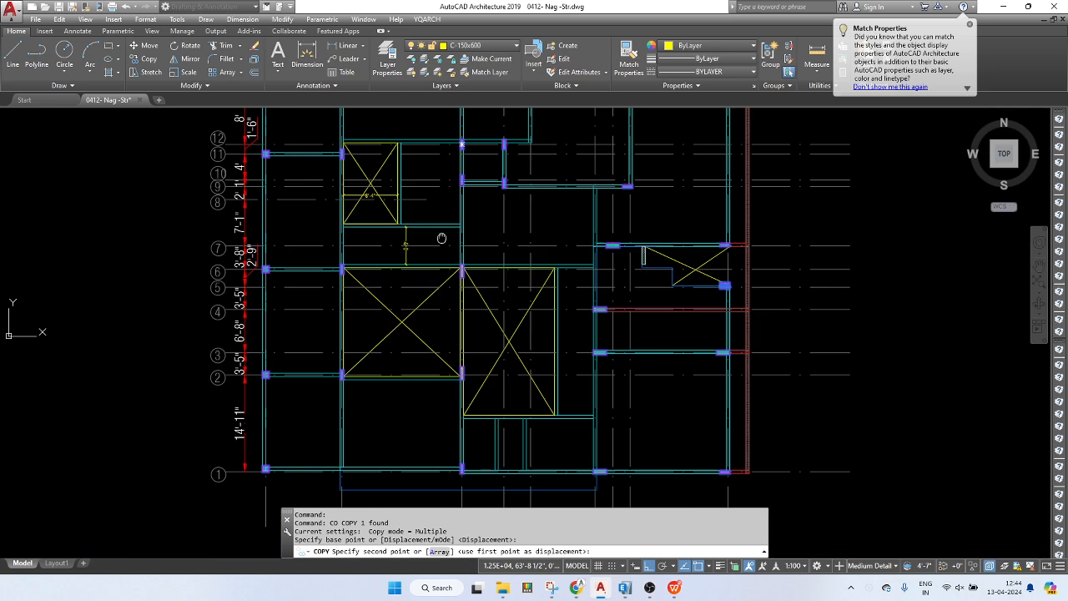
pyautogui.scroll(10, 451, 251)
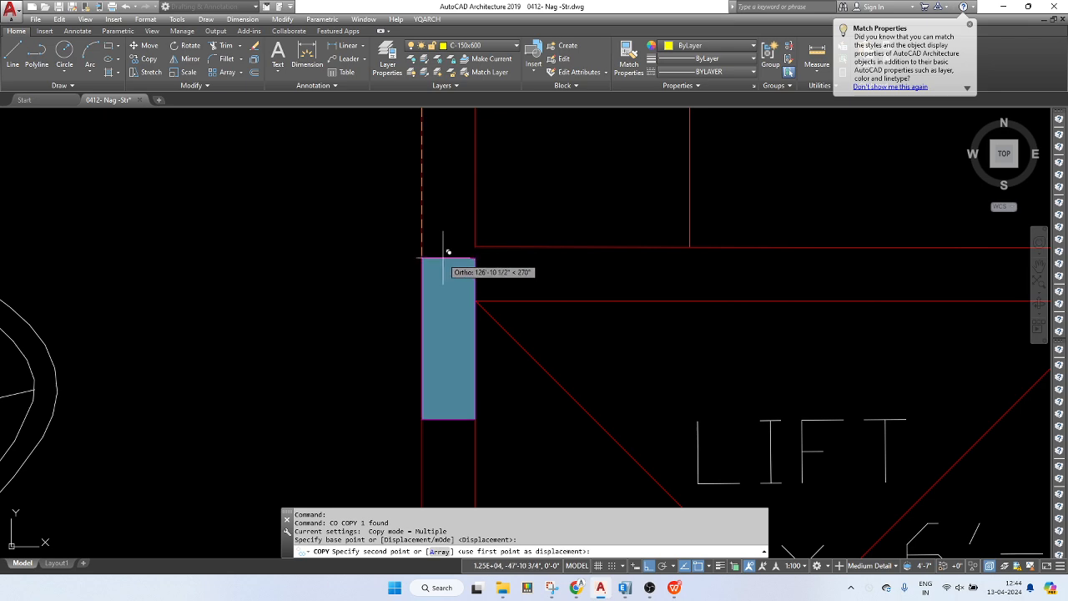
pyautogui.click(470, 250)
pyautogui.press('Escape')
# - Move the copied column block so its column corner meets the wall corner beside the lift
pyautogui.click(478, 269)
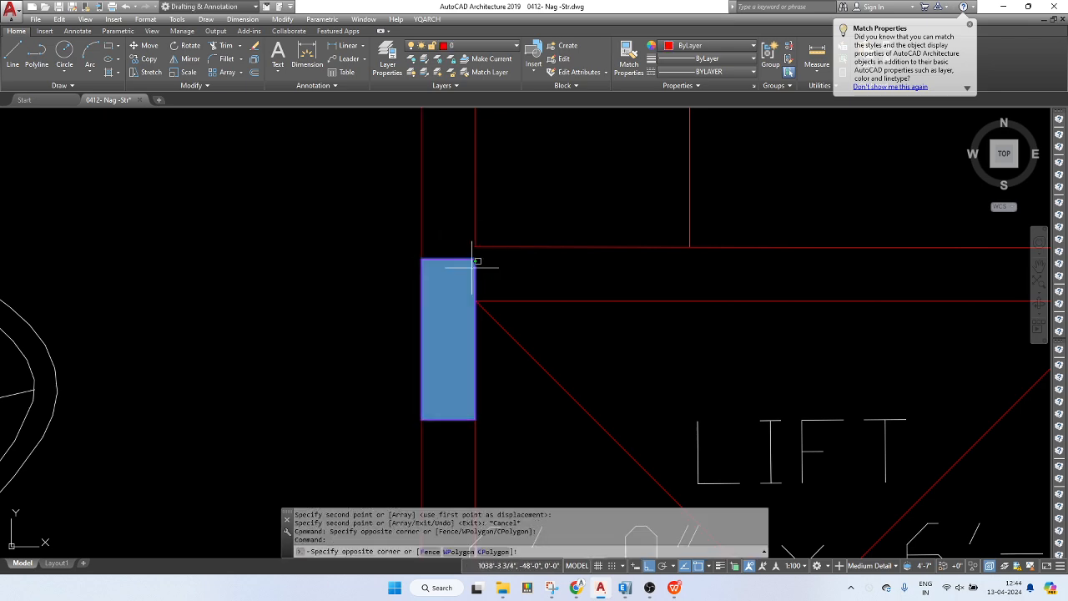
pyautogui.write('m')
pyautogui.press('Return')
pyautogui.scroll(4, 473, 263)
pyautogui.click(473, 264)
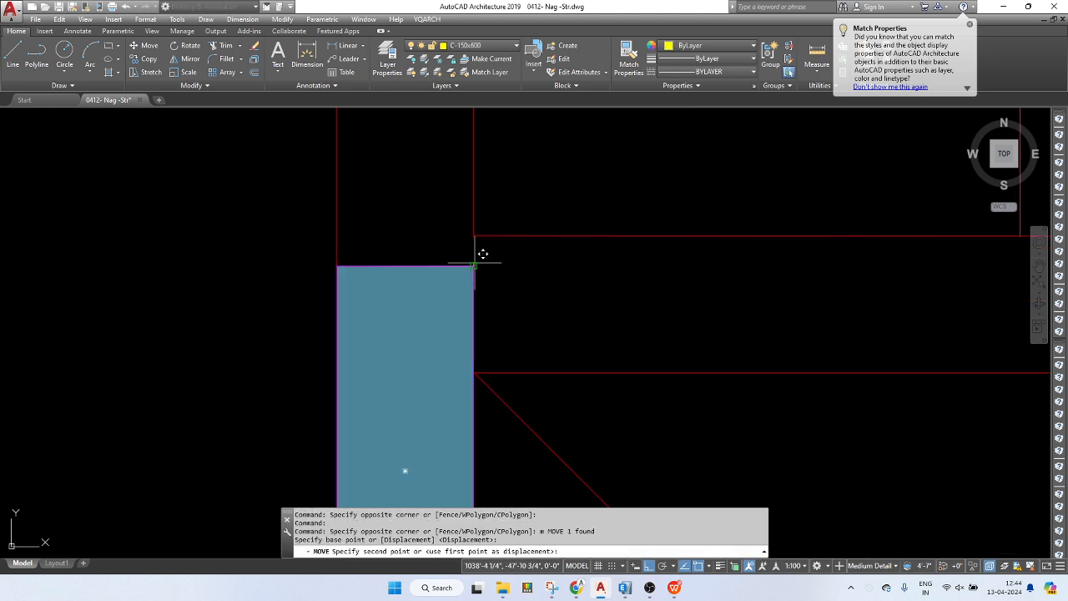
pyautogui.scroll(2, 481, 226)
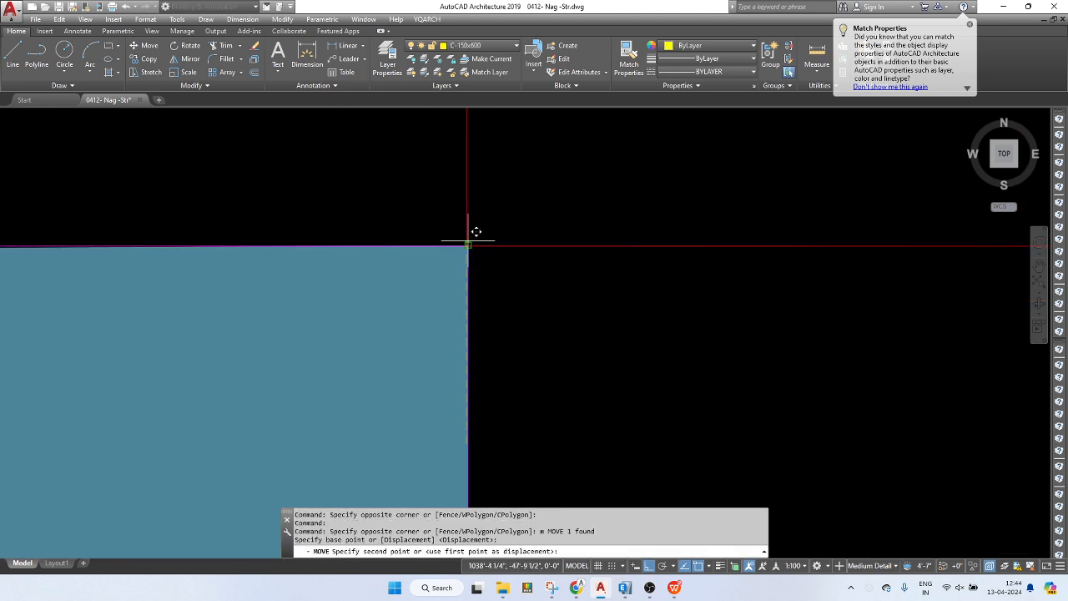
pyautogui.press('Escape')
# - Check the moved column block against the walls around the lift and across the rest of the ground floor plan
pyautogui.scroll(-2, 475, 227)
pyautogui.scroll(3, 487, 221)
pyautogui.scroll(3, 455, 265)
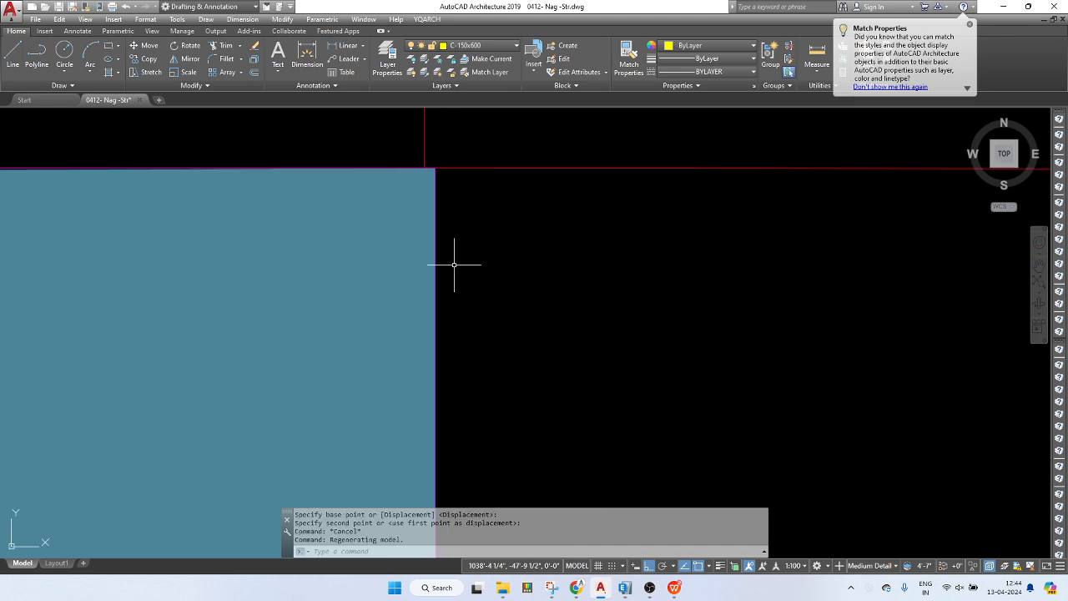
pyautogui.click(400, 273)
pyautogui.scroll(-5, 400, 274)
pyautogui.moveTo(395, 301); pyautogui.dragTo(742, 306, button='middle')
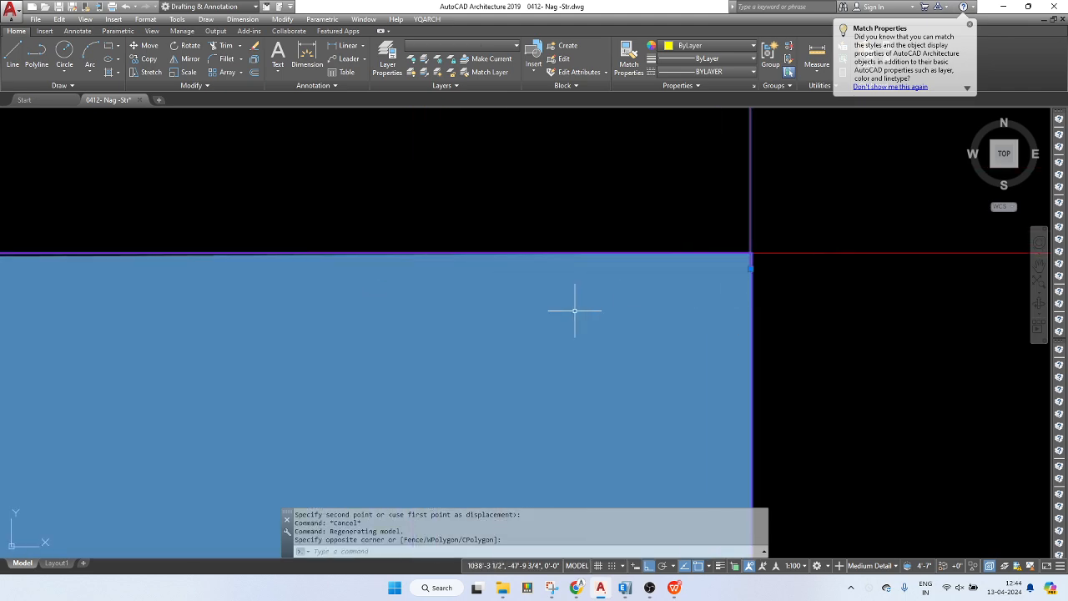
pyautogui.scroll(-5, 575, 311)
pyautogui.press('Escape')
pyautogui.press('Escape')
pyautogui.click(625, 397)
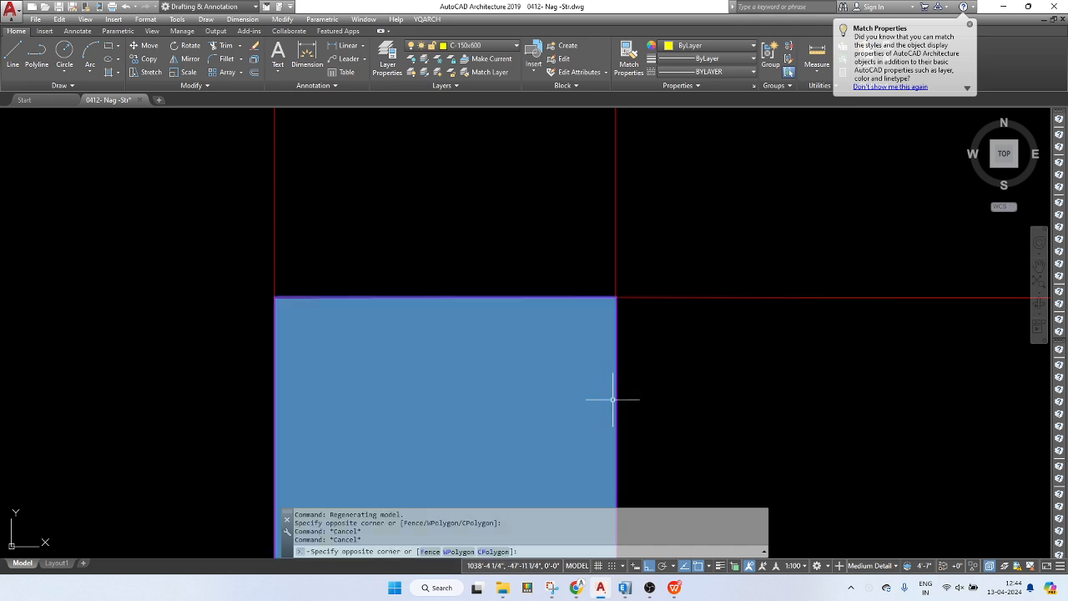
pyautogui.click(597, 399)
pyautogui.scroll(-6, 587, 328)
pyautogui.scroll(8, 596, 311)
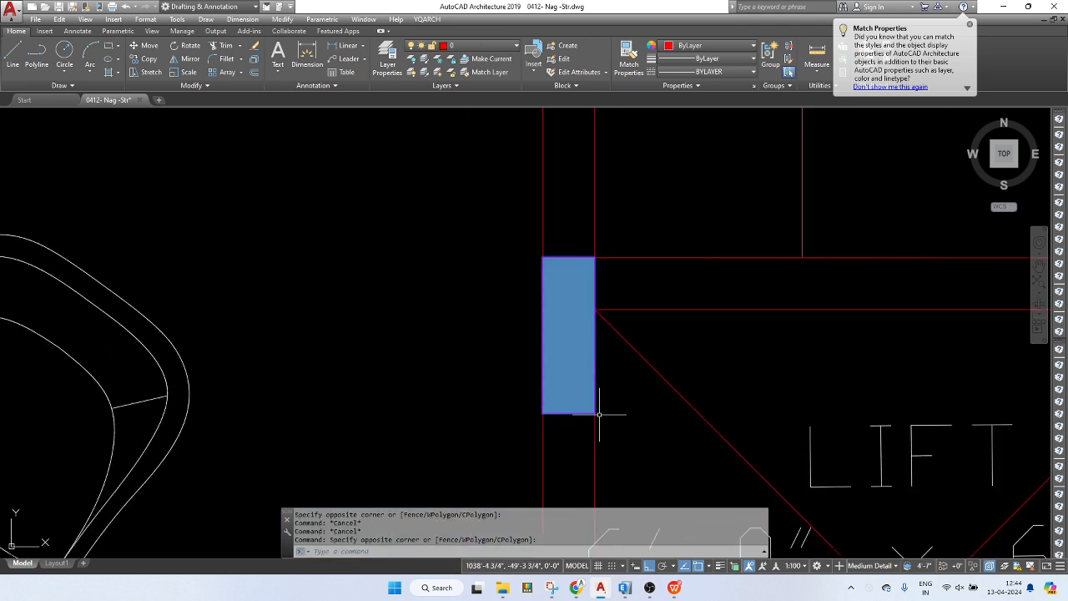
pyautogui.scroll(-10, 561, 383)
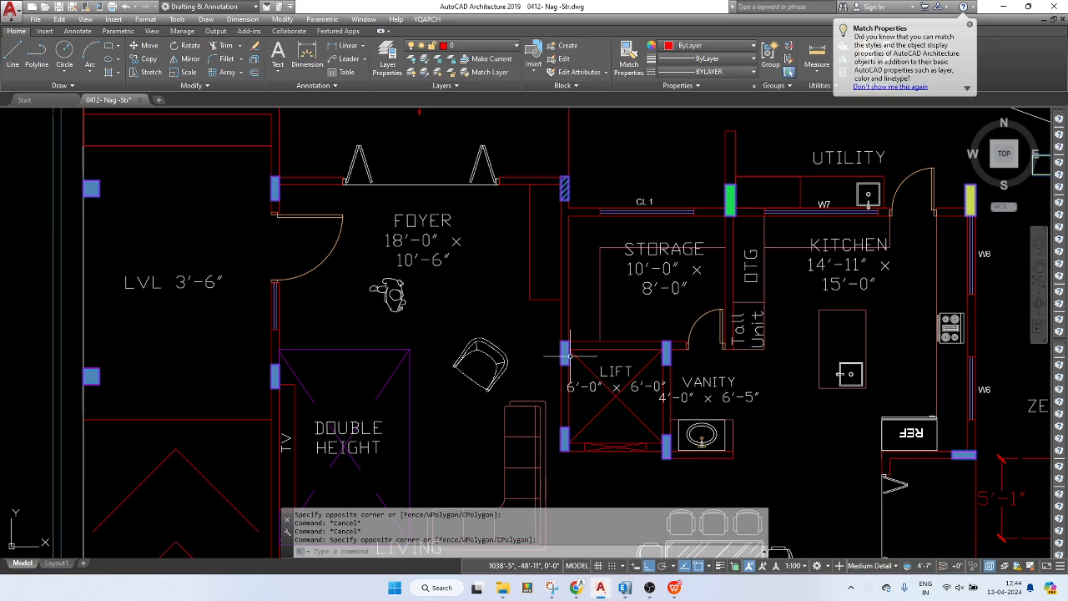
pyautogui.scroll(5, 439, 255)
pyautogui.press('Escape')
pyautogui.press('Escape')
pyautogui.scroll(-6, 513, 306)
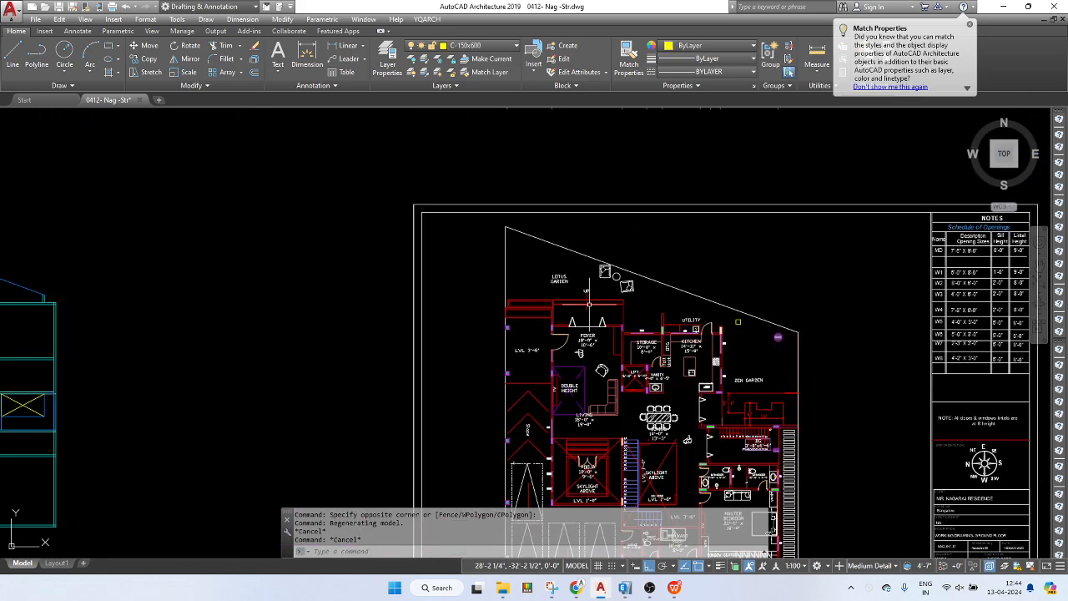
pyautogui.scroll(1, 519, 303)
pyautogui.scroll(-3, 518, 303)
pyautogui.scroll(7, 560, 300)
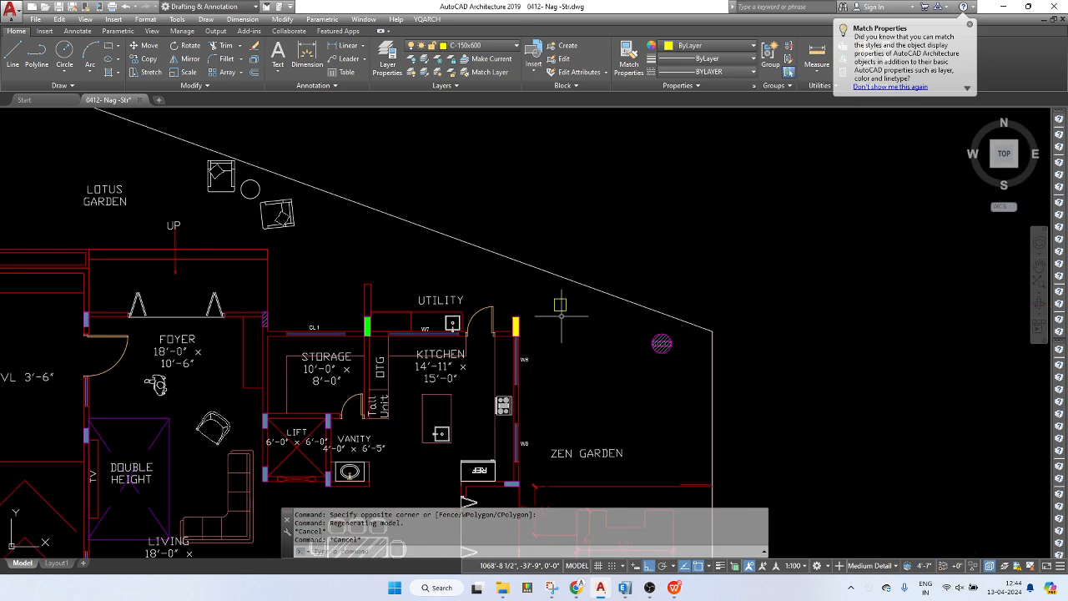
pyautogui.scroll(-5, 560, 305)
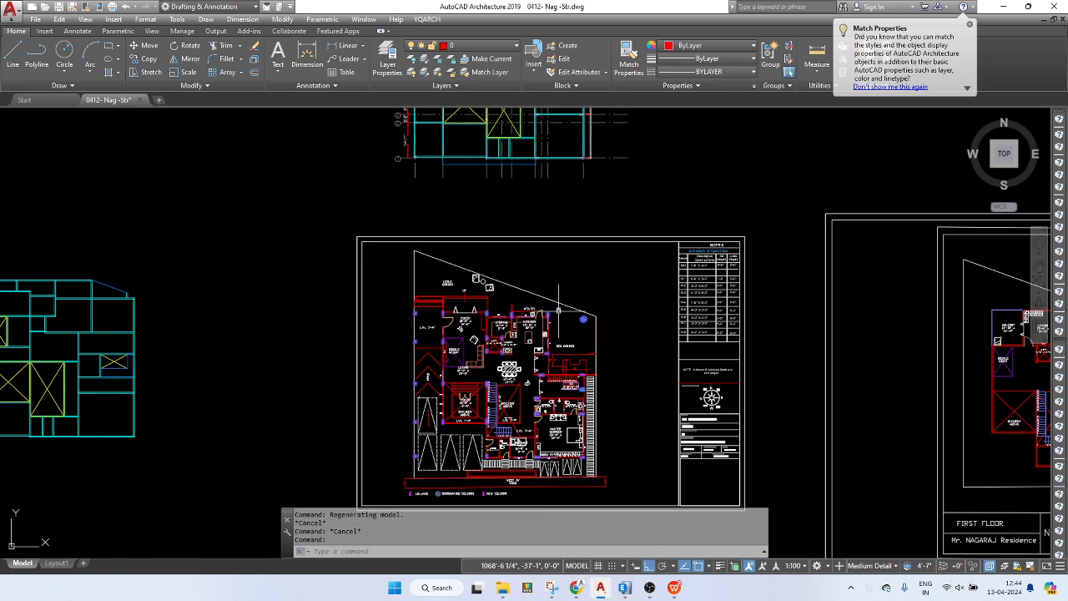
pyautogui.press('Escape')
# - Copy the ground floor plan's column block onto the first floor plan, using the site boundary's upper corner as the reference point
pyautogui.moveTo(573, 307); pyautogui.dragTo(574, 424, button='middle')
pyautogui.scroll(-2, 531, 304)
pyautogui.scroll(3, 551, 389)
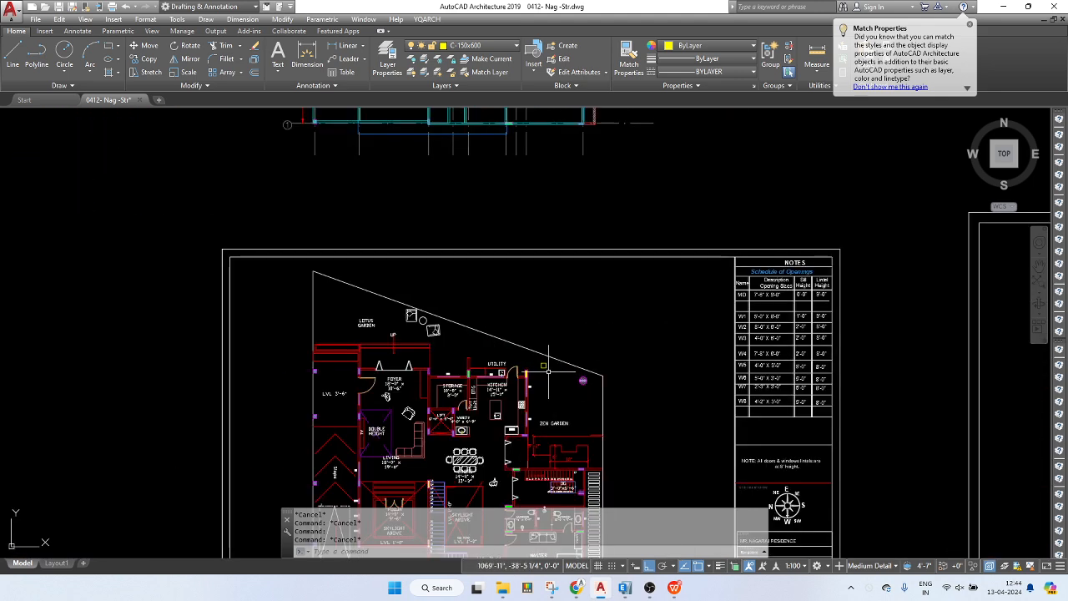
pyautogui.click(541, 367)
pyautogui.write('CP')
pyautogui.press('Return')
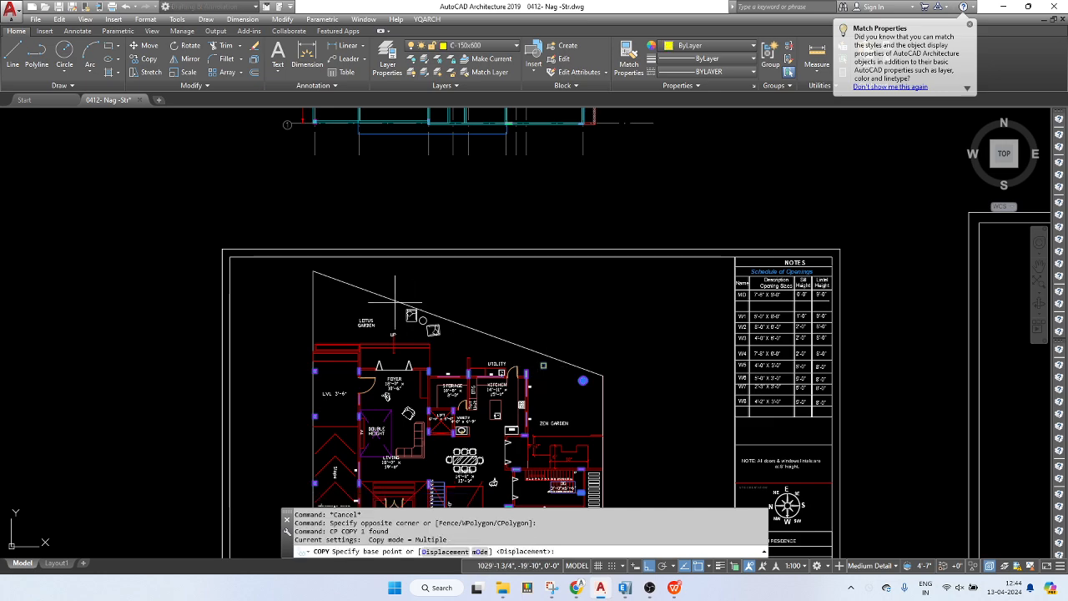
pyautogui.click(314, 271)
pyautogui.scroll(-4, 317, 274)
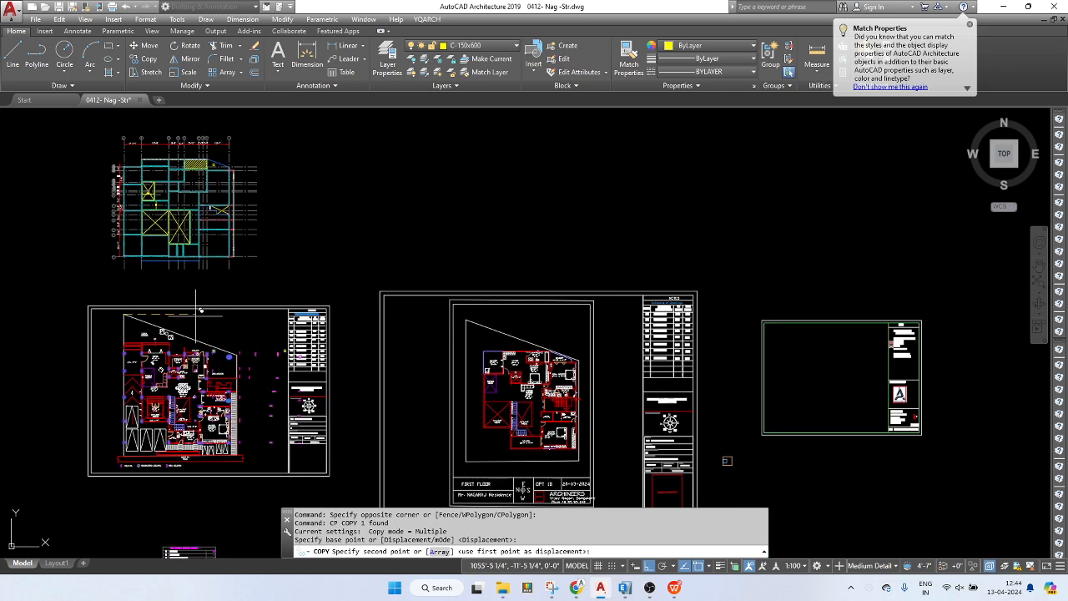
pyautogui.scroll(6, 463, 343)
pyautogui.click(463, 344)
pyautogui.scroll(-4, 460, 345)
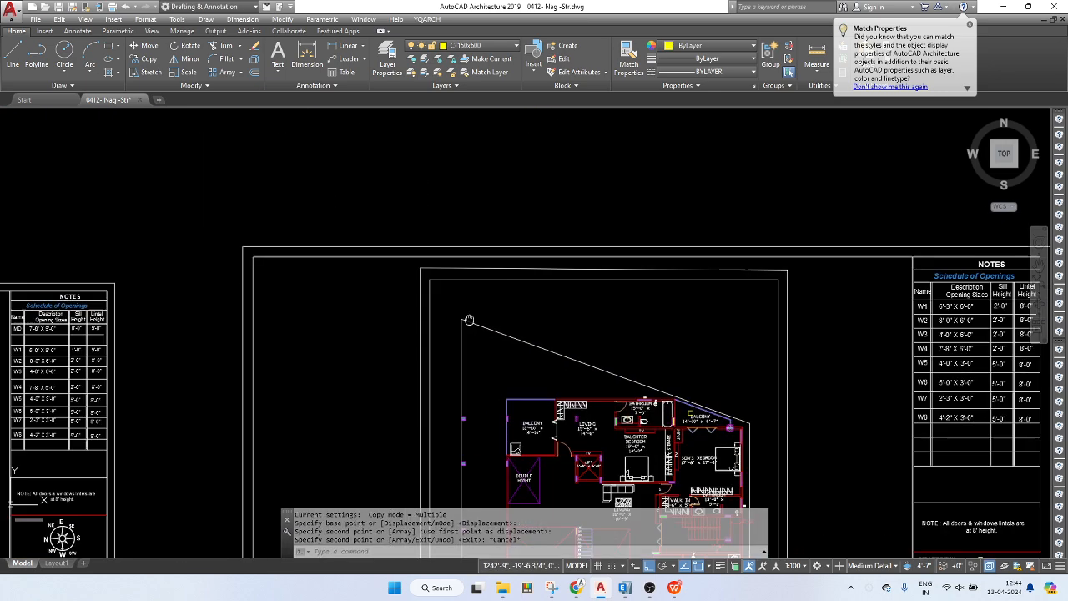
pyautogui.scroll(4, 532, 332)
pyautogui.press('Escape')
# - Edit the column block in place, erase the small yellow square by the first floor balcony, and save the reference changes
pyautogui.moveTo(769, 313); pyautogui.dragTo(759, 282, button='middle')
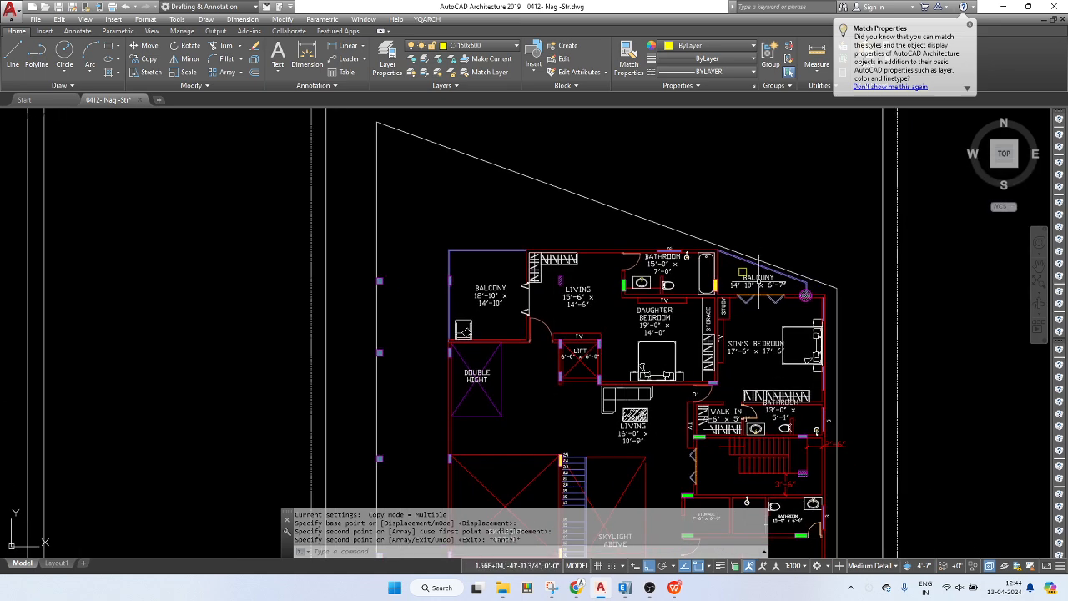
pyautogui.click(747, 265)
pyautogui.click(745, 267)
pyautogui.rightClick(744, 267)
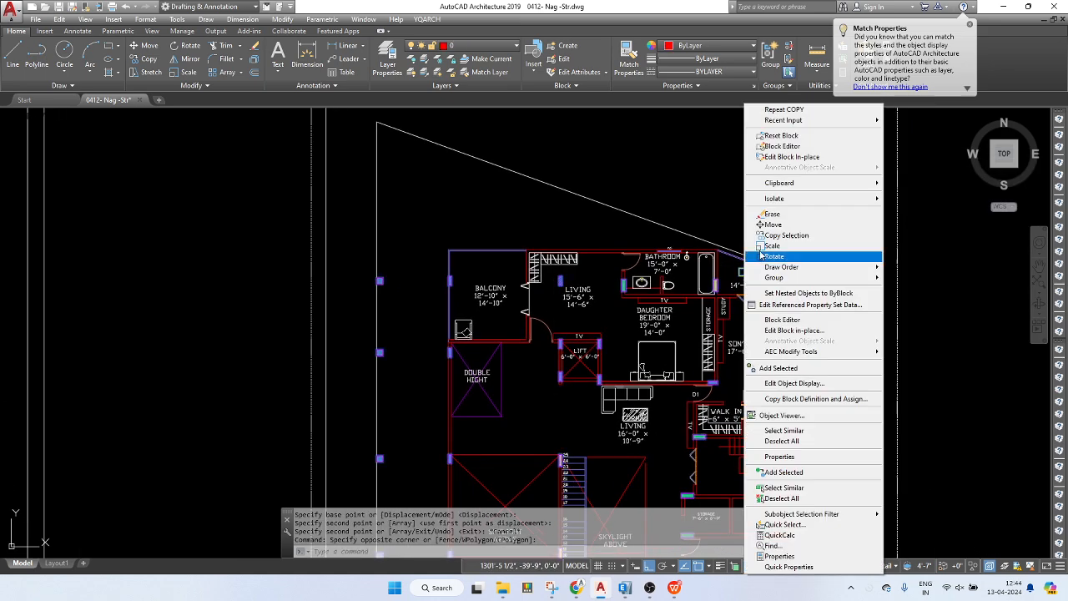
pyautogui.click(773, 158)
pyautogui.click(726, 312)
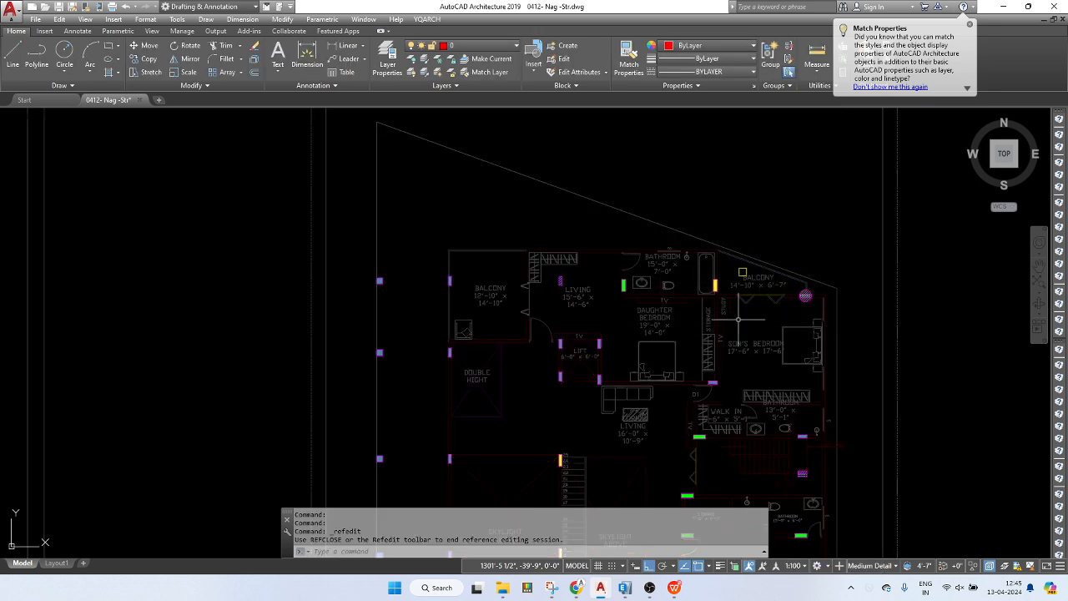
pyautogui.click(738, 221)
pyautogui.click(770, 294)
pyautogui.write('e')
pyautogui.press('Return')
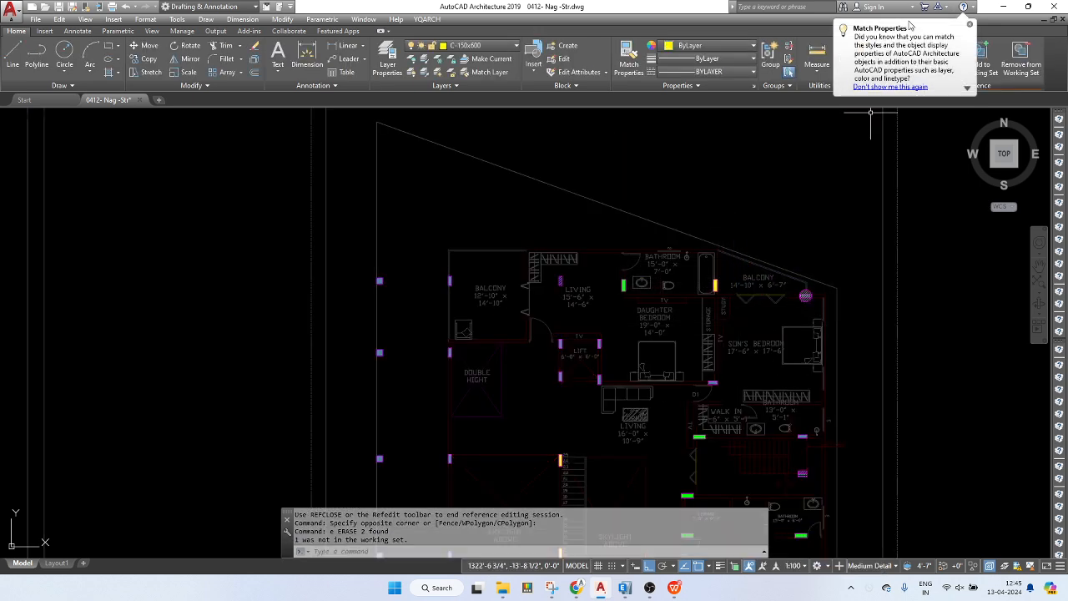
pyautogui.click(939, 57)
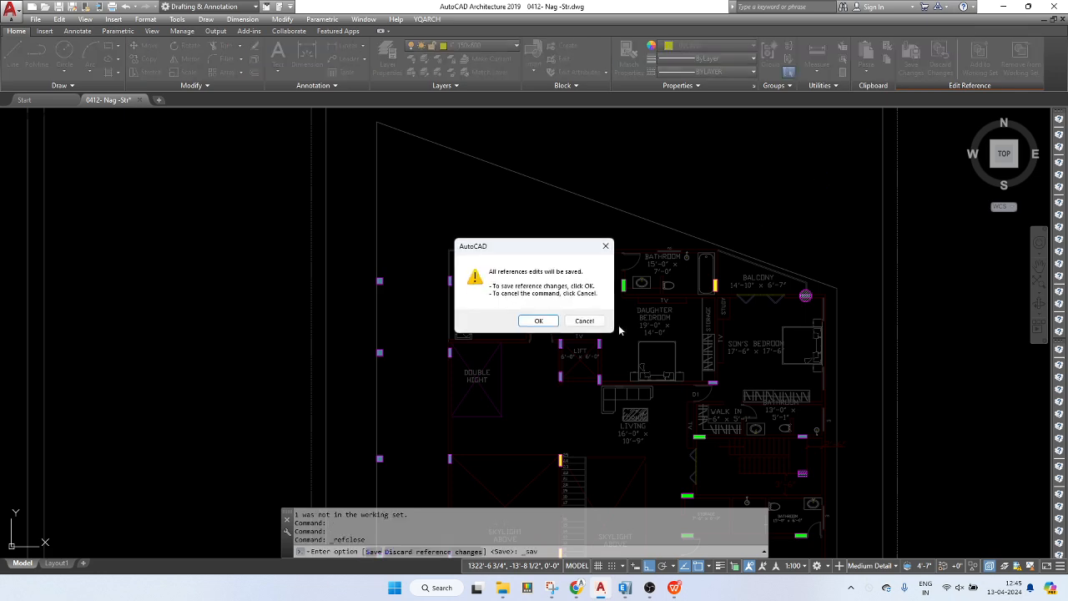
pyautogui.click(539, 321)
# - Explode the beam framing block in the Ground Floor Beam Shuttering Layout using XPLODE with the default Explode option
pyautogui.scroll(-6, 699, 357)
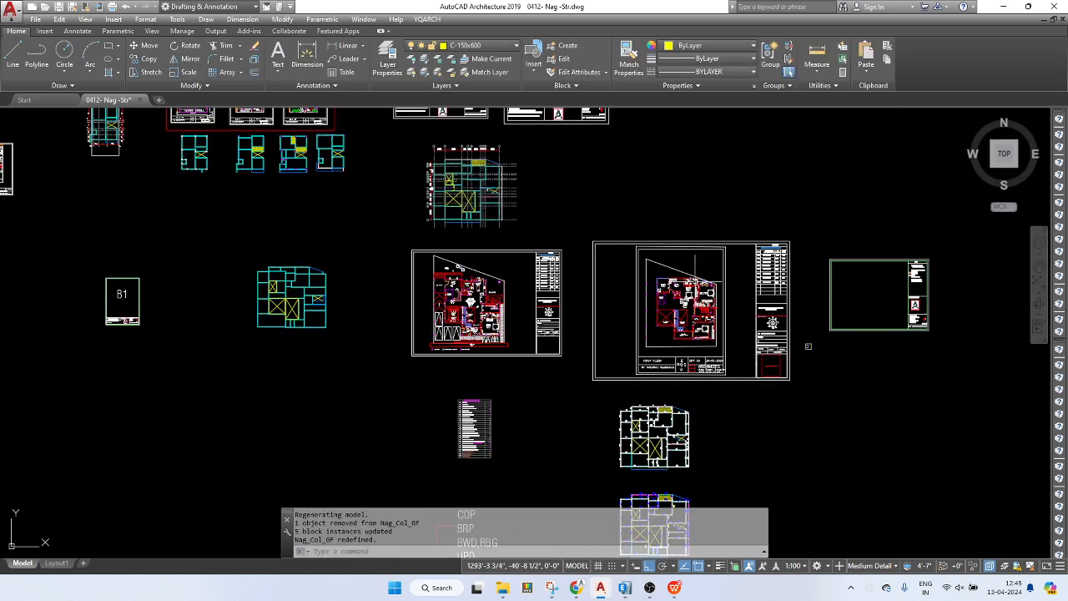
pyautogui.scroll(10, 699, 357)
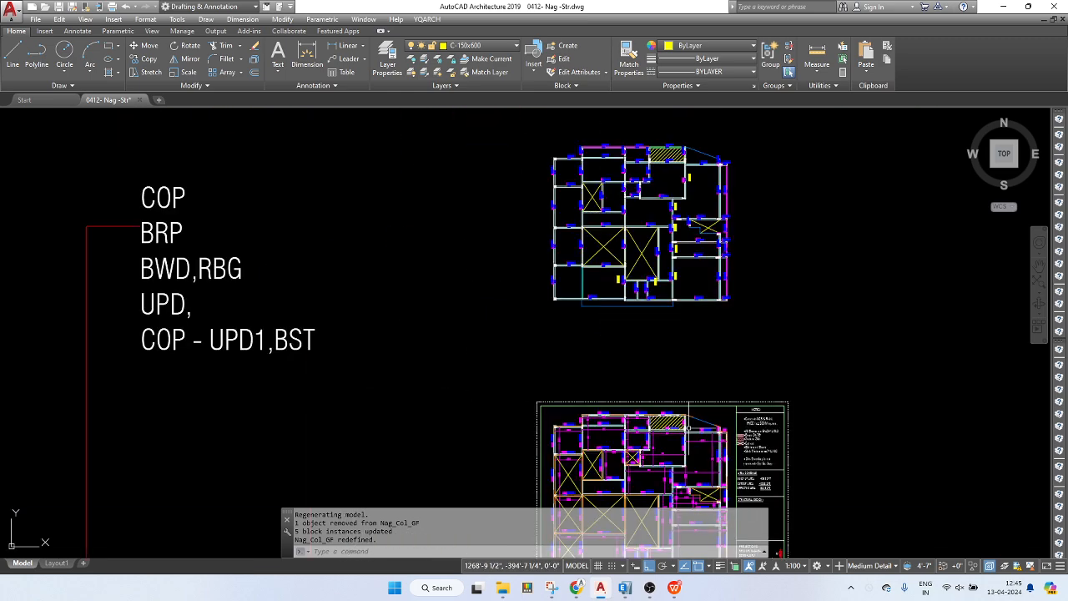
pyautogui.moveTo(689, 422); pyautogui.dragTo(690, 226, button='middle')
pyautogui.scroll(4, 689, 225)
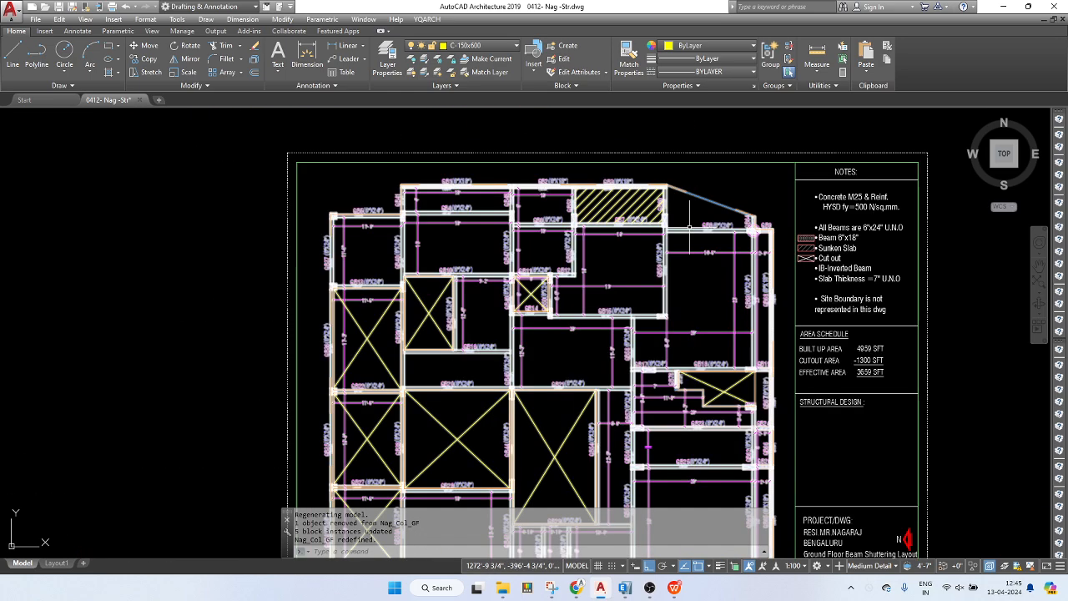
pyautogui.click(690, 226)
pyautogui.scroll(2, 572, 317)
pyautogui.press('Escape')
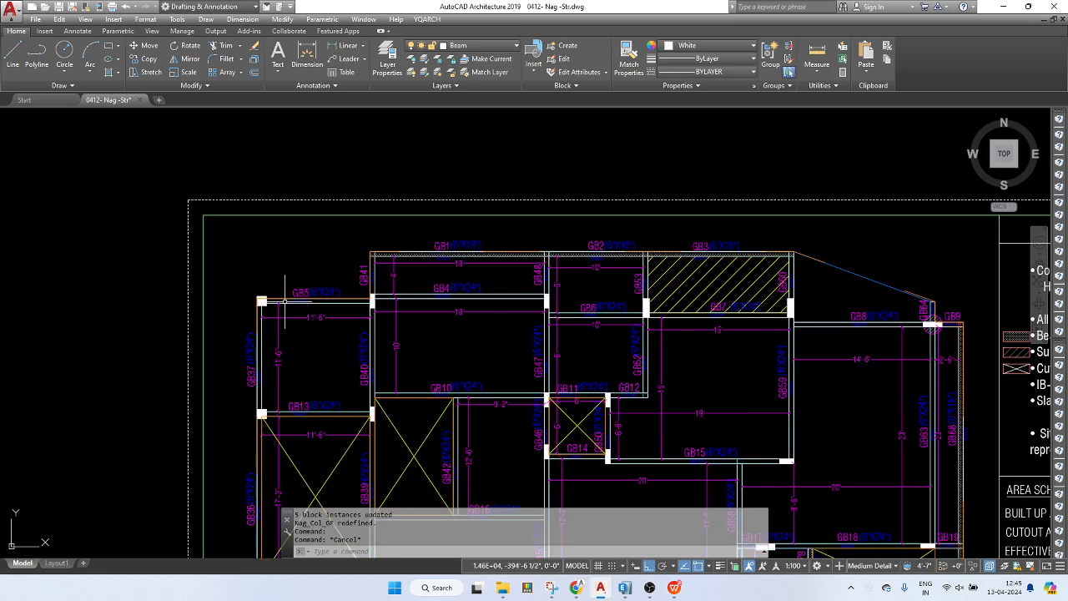
pyautogui.press('Escape')
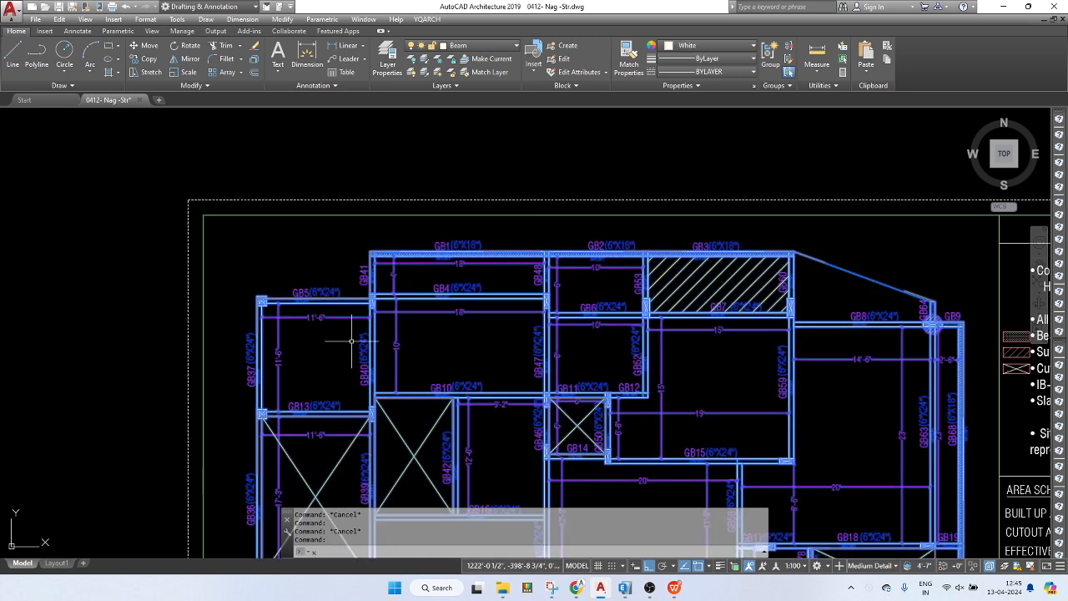
pyautogui.press('Return')
pyautogui.press('Escape')
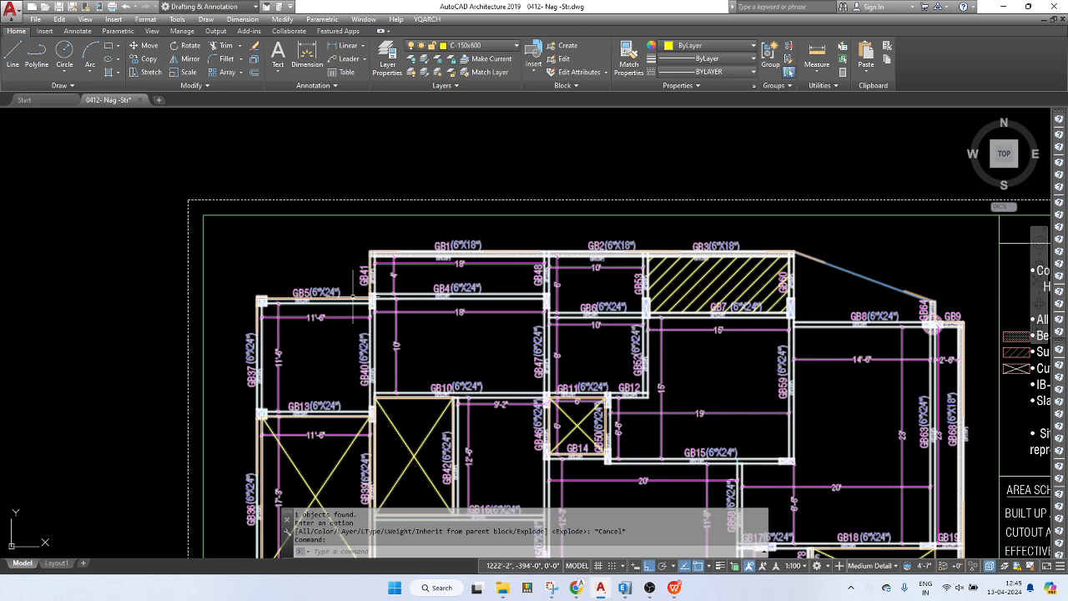
pyautogui.write('xp')
pyautogui.press('Return')
pyautogui.click(353, 298)
pyautogui.press('Return')
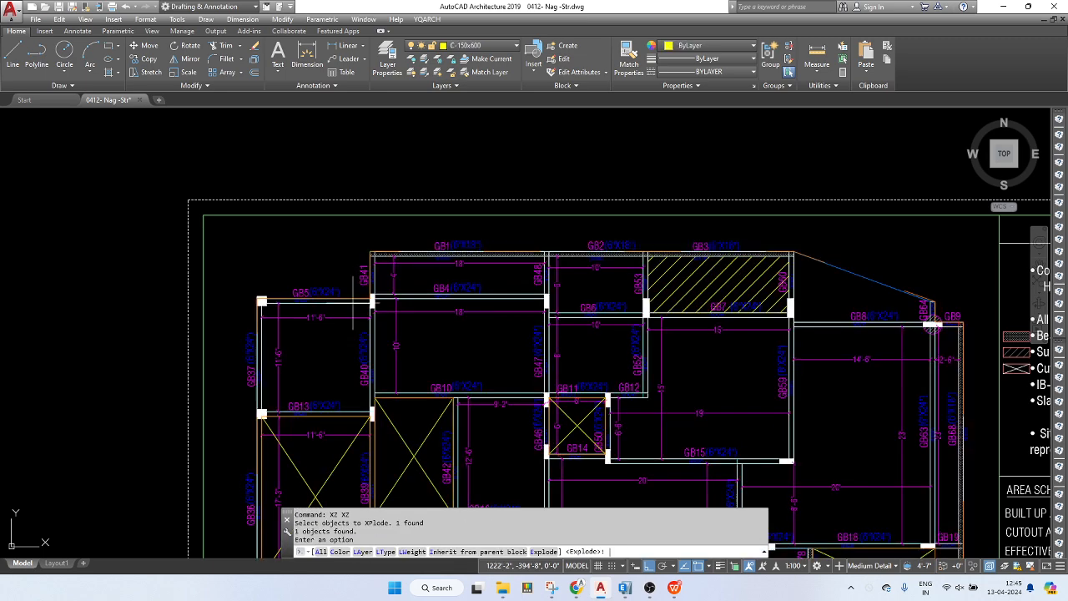
pyautogui.press('Return')
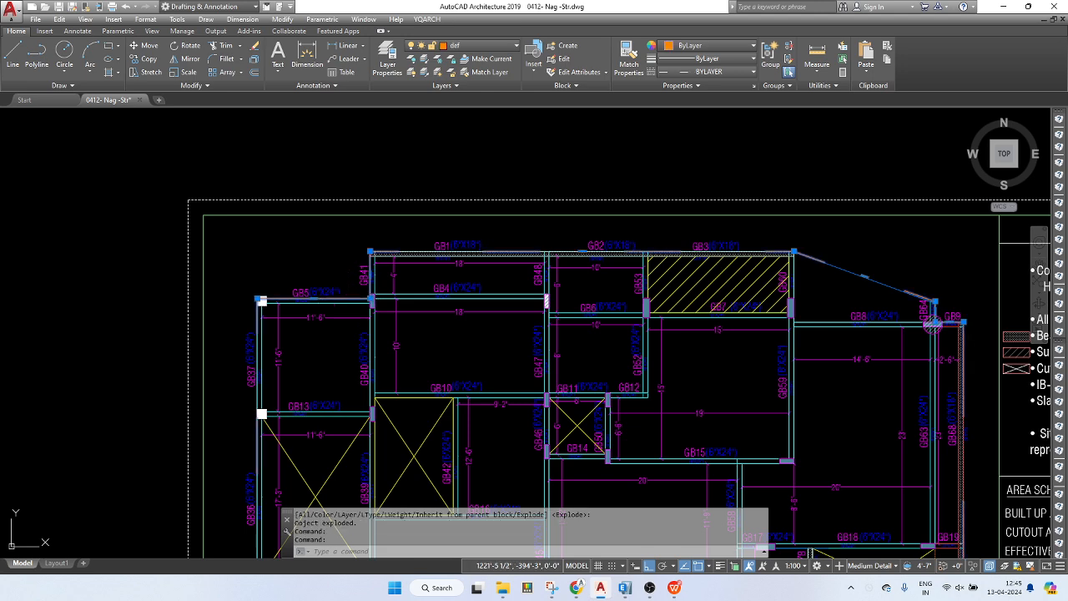
pyautogui.press('Escape')
pyautogui.scroll(5, 352, 298)
pyautogui.press('Escape')
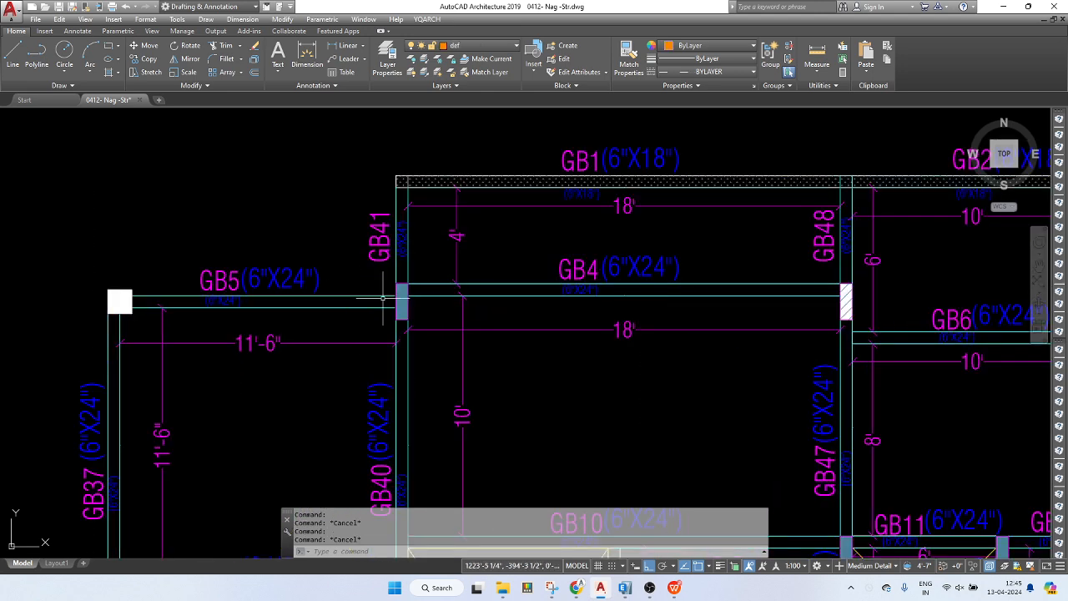
# - Try erasing the square column at the outer end of beam GB5, and undo the erasure
pyautogui.moveTo(139, 291); pyautogui.dragTo(107, 315)
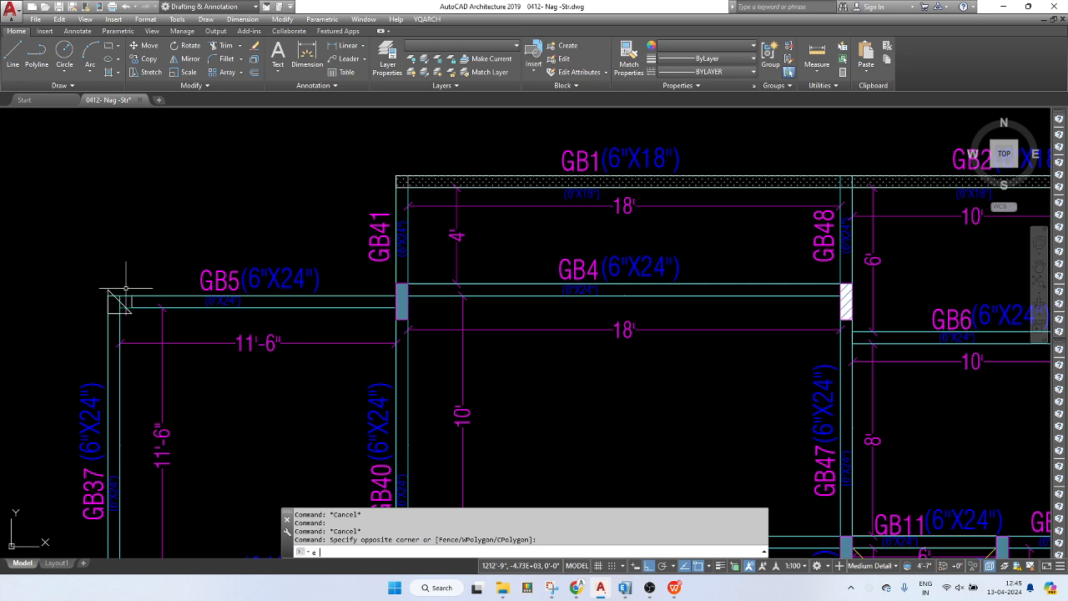
pyautogui.write('e')
pyautogui.press('Return')
pyautogui.click(164, 308)
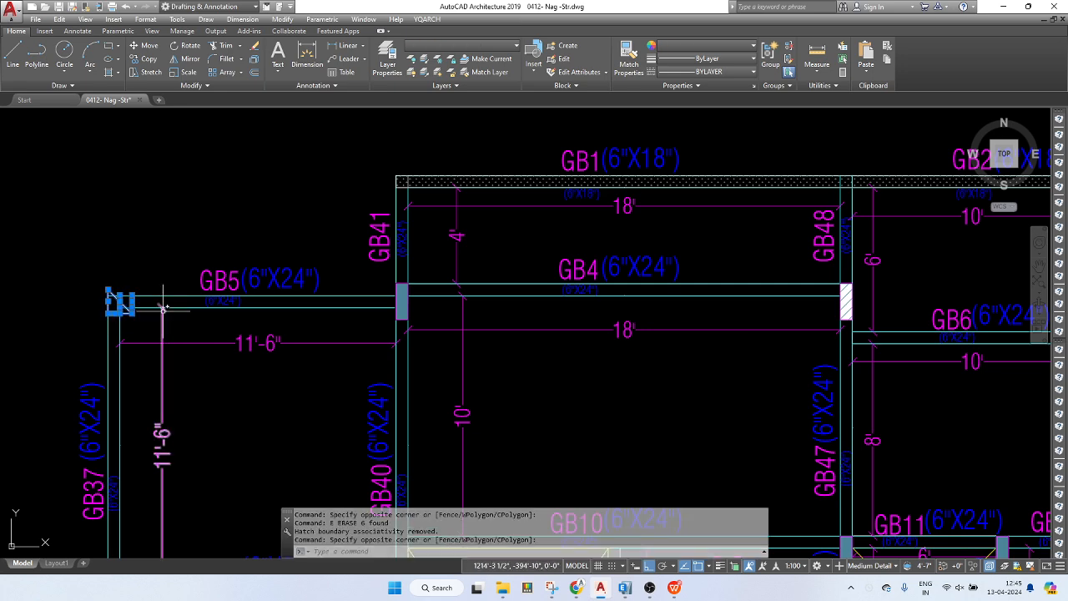
pyautogui.hotkey('ctrl', 'z')
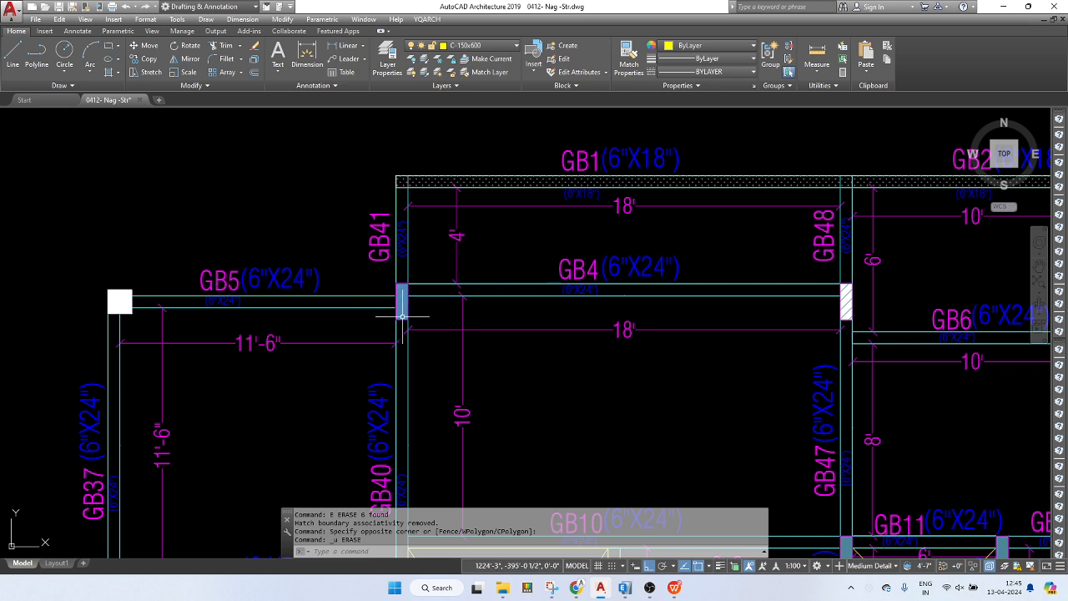
pyautogui.press('Escape')
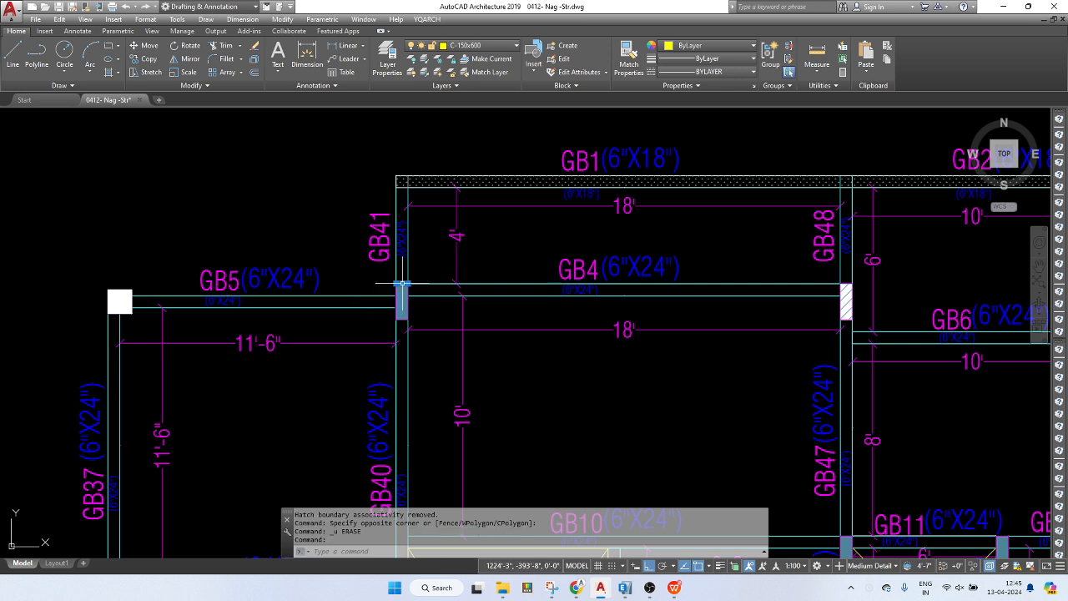
pyautogui.click(390, 283)
pyautogui.press('Escape')
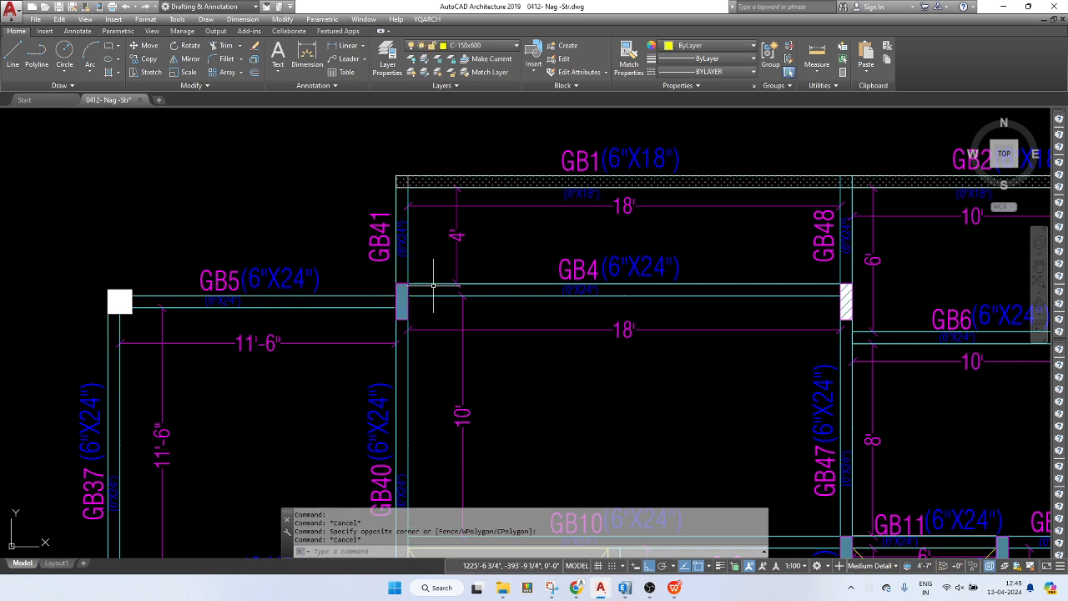
# - Examine the columns and beam lines across the Ground Floor Beam Shuttering Layout, including the edge of beam GB47
pyautogui.scroll(-2, 435, 285)
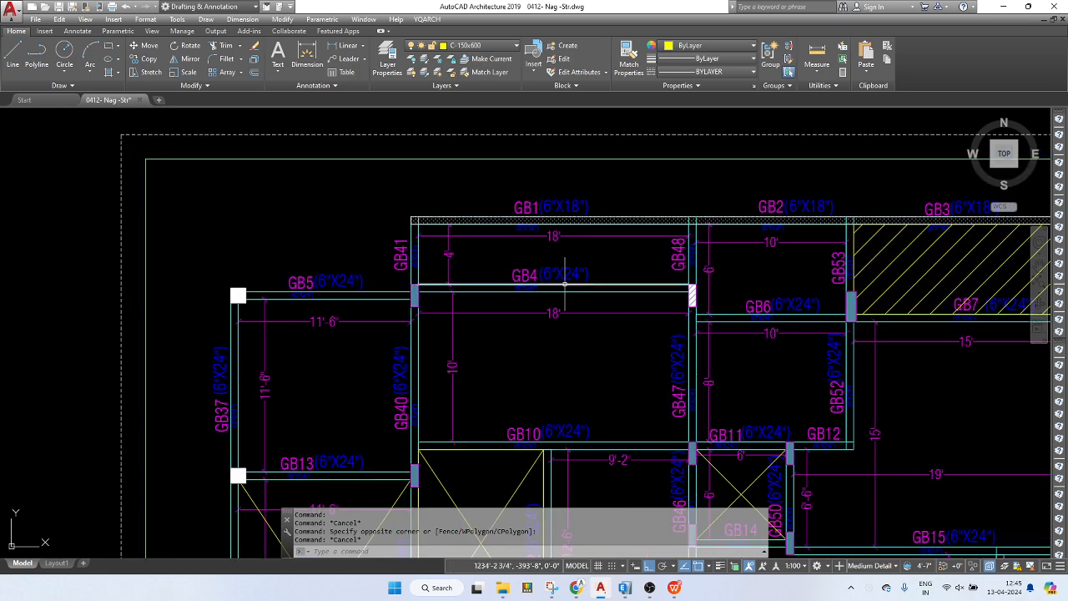
pyautogui.scroll(-4, 508, 311)
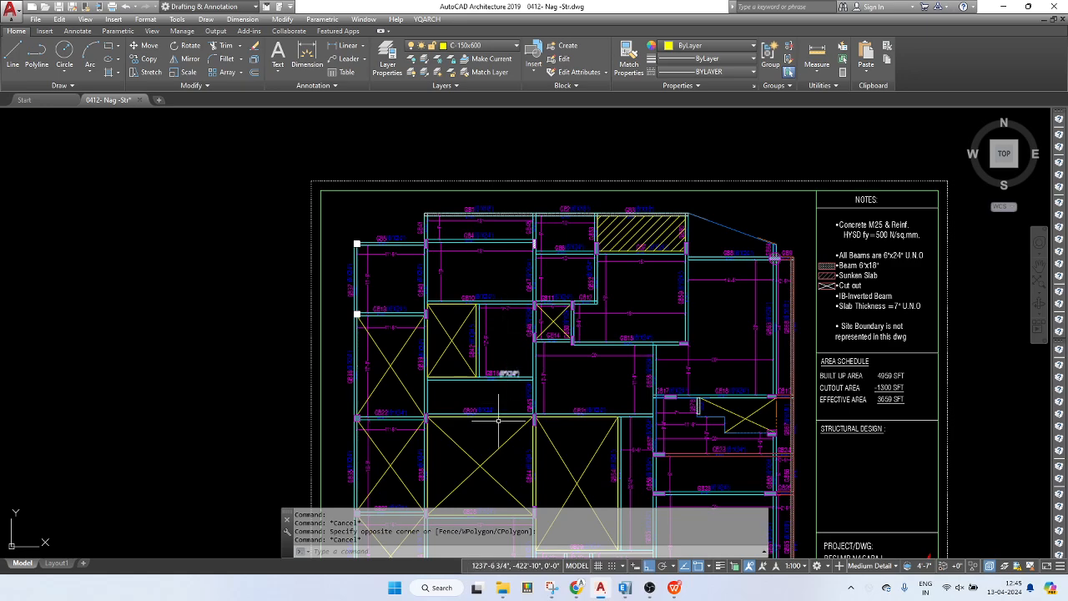
pyautogui.moveTo(498, 420); pyautogui.dragTo(522, 334, button='middle')
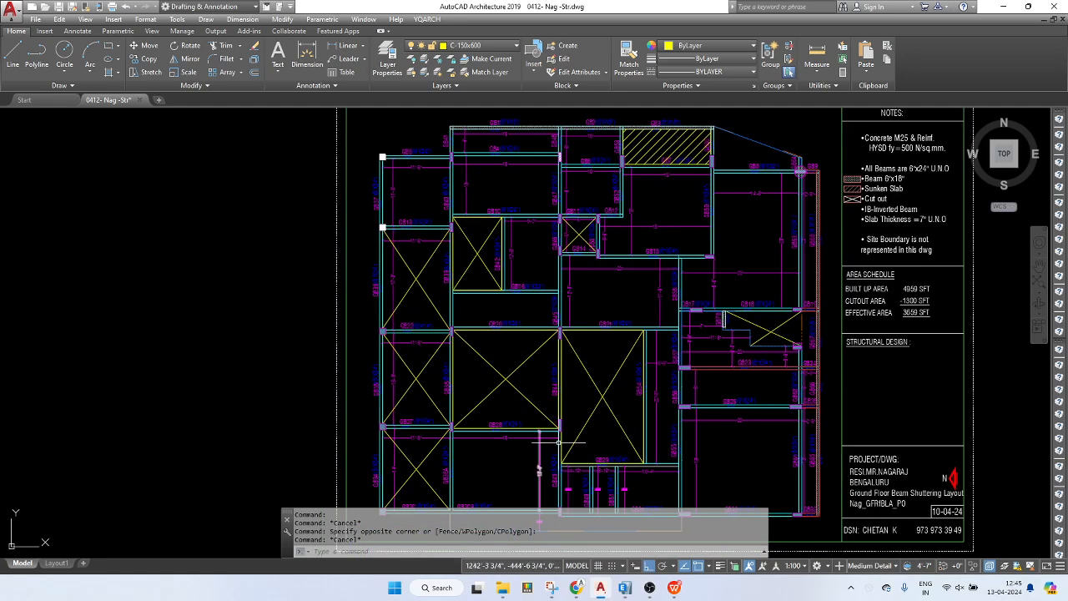
pyautogui.scroll(5, 559, 430)
pyautogui.scroll(-5, 565, 416)
pyautogui.moveTo(559, 300); pyautogui.dragTo(562, 317, button='middle')
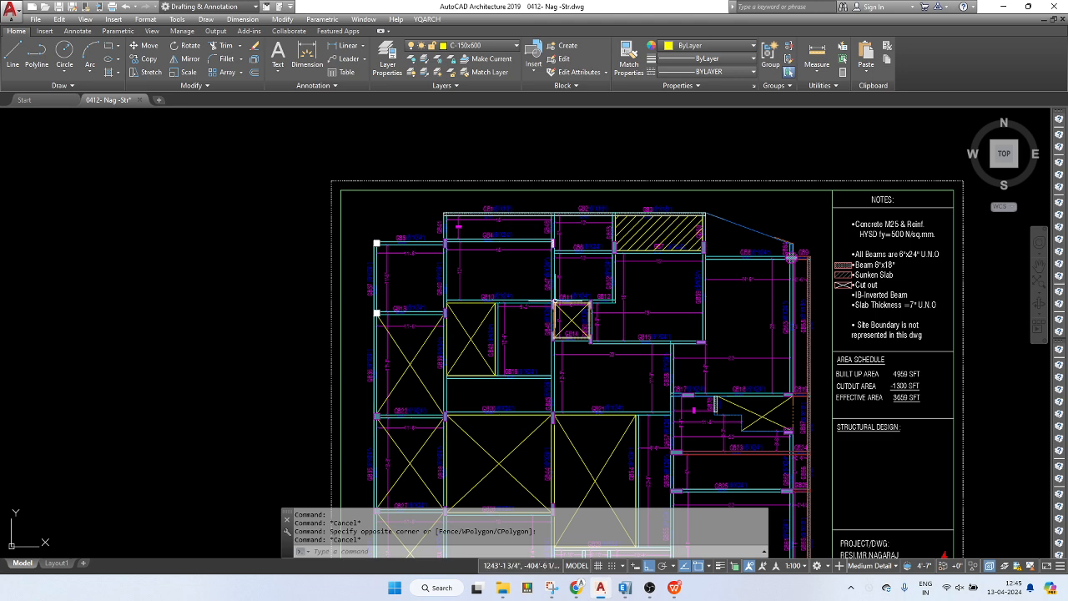
pyautogui.scroll(4, 556, 276)
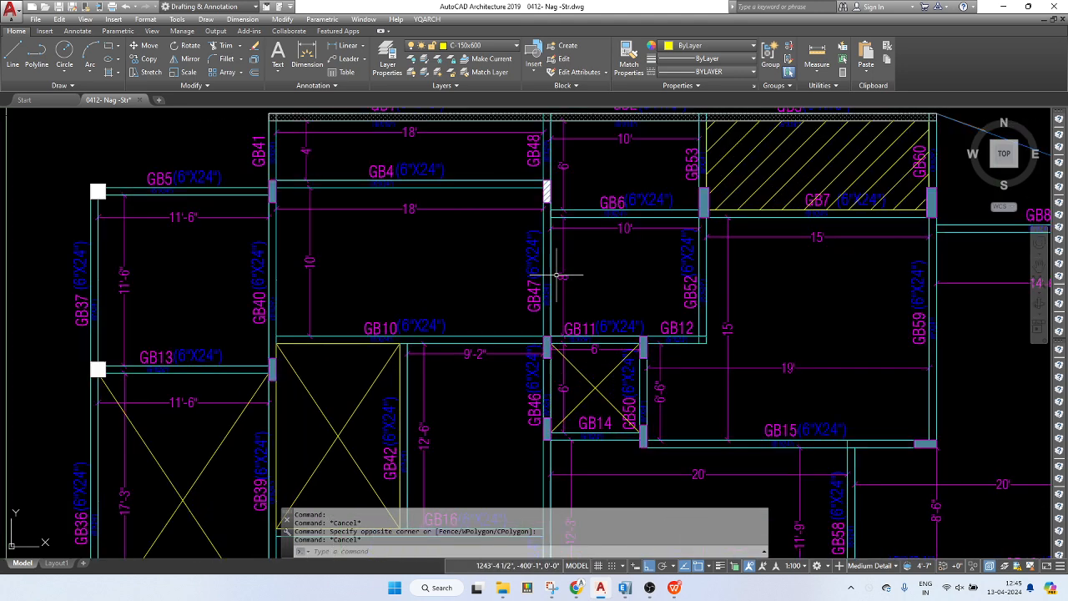
pyautogui.click(552, 260)
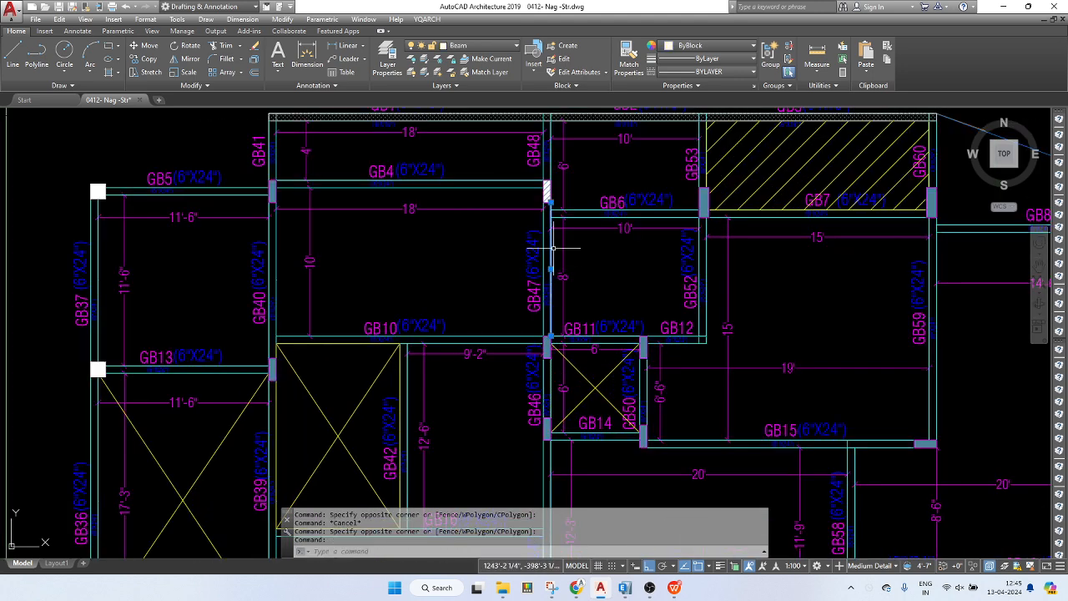
pyautogui.press('Escape')
# - Group the exploded beam framing in the Ground Floor Beam Shuttering Layout into a block named GFRFbm, accepting the default attribute values
pyautogui.scroll(-8, 553, 248)
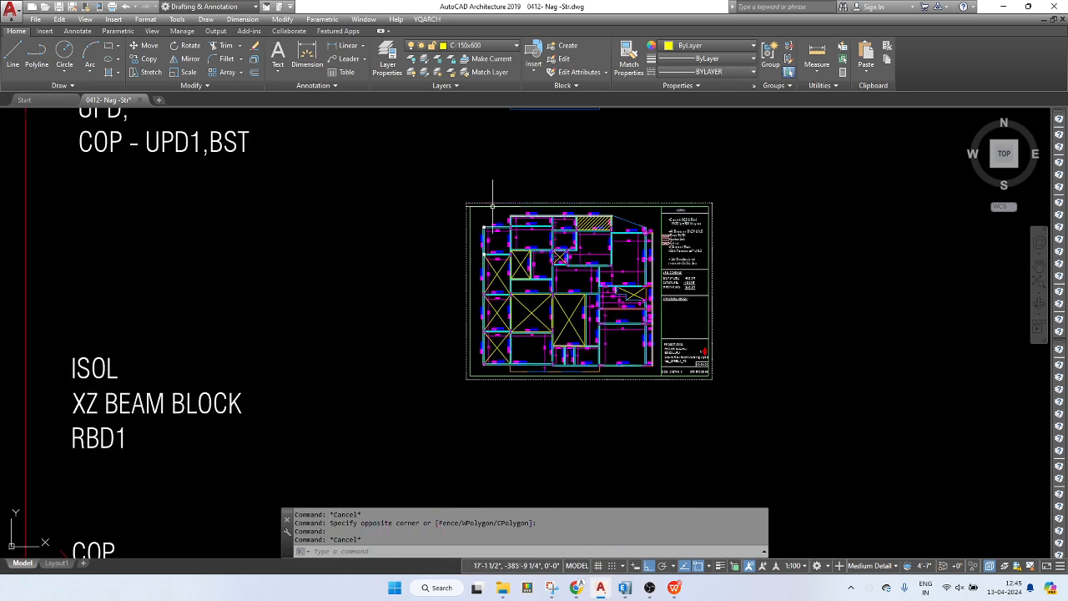
pyautogui.scroll(2, 490, 206)
pyautogui.click(449, 203)
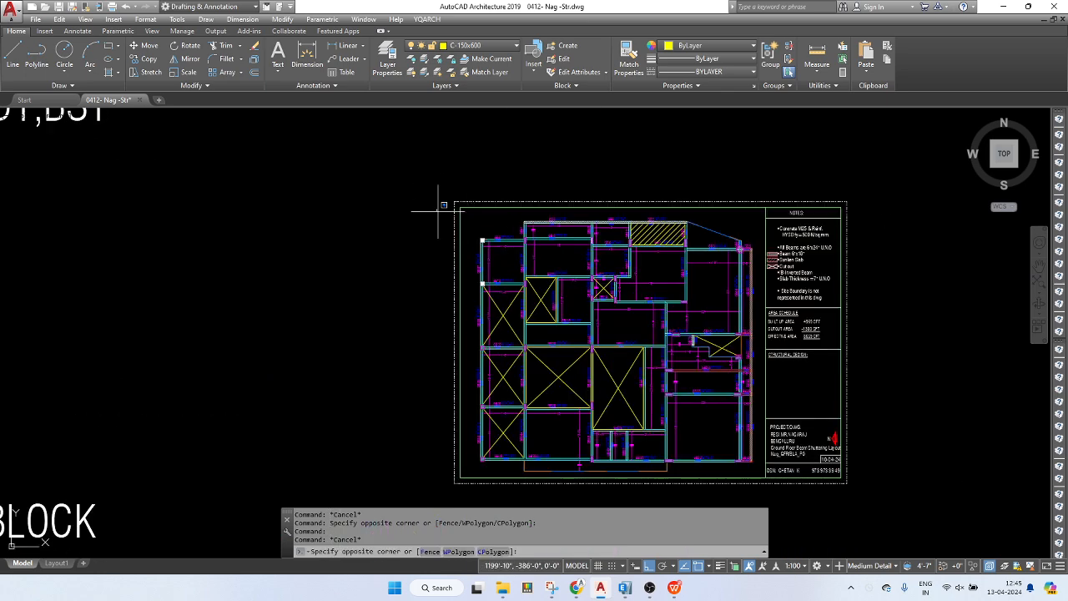
pyautogui.click(761, 480)
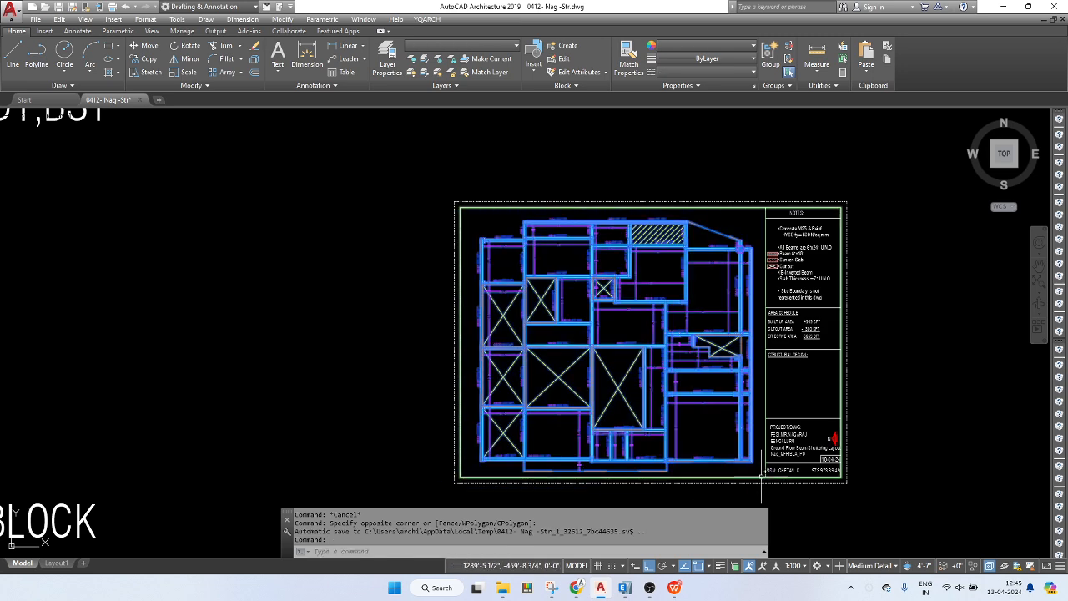
pyautogui.write('block')
pyautogui.press('Return')
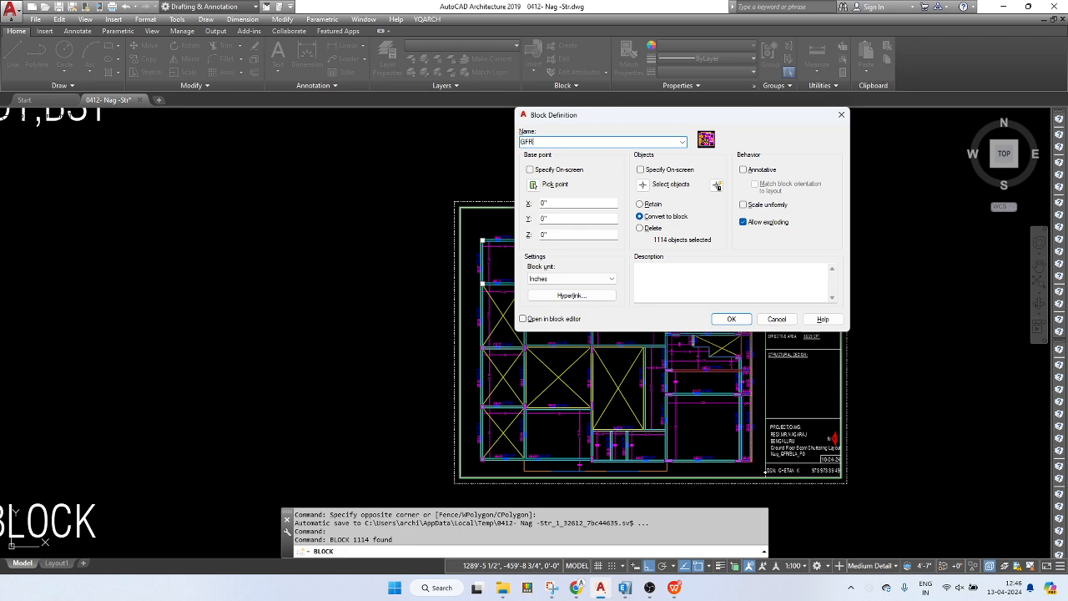
pyautogui.press('Return')
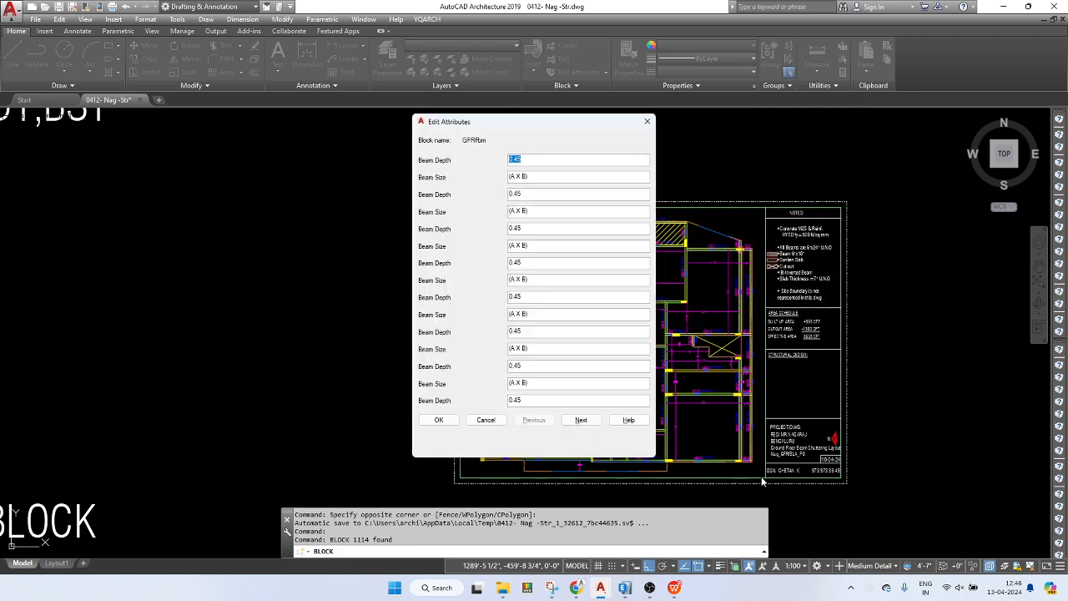
pyautogui.click(439, 420)
# - Match the properties of the GFRFbm block to those of the beam plan above the shuttering layout
pyautogui.moveTo(635, 182); pyautogui.dragTo(620, 220, button='middle')
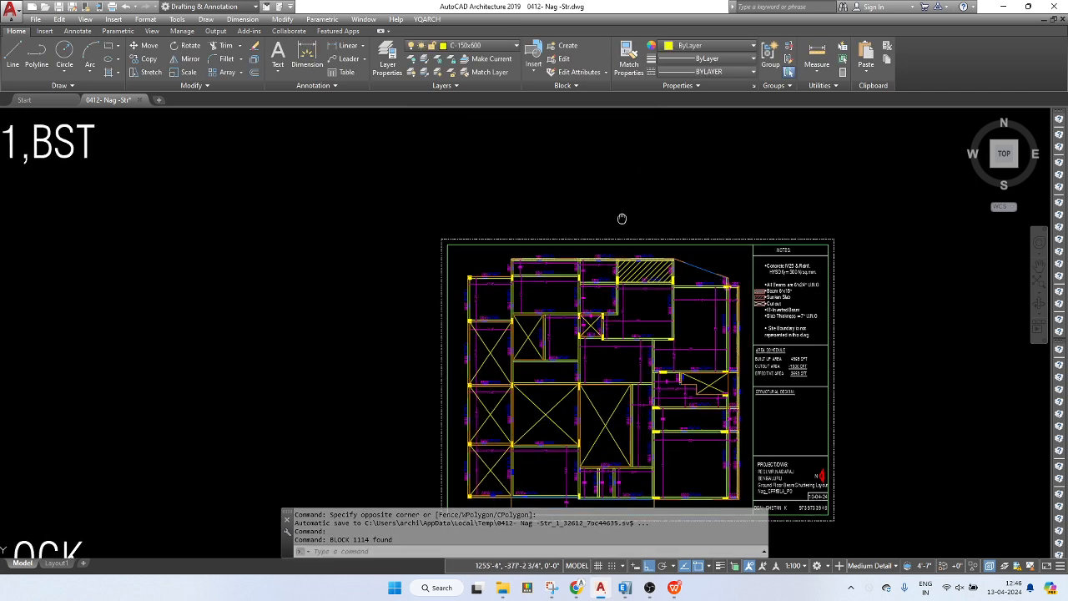
pyautogui.write('ma')
pyautogui.press('Return')
pyautogui.moveTo(553, 113); pyautogui.dragTo(565, 313, button='middle')
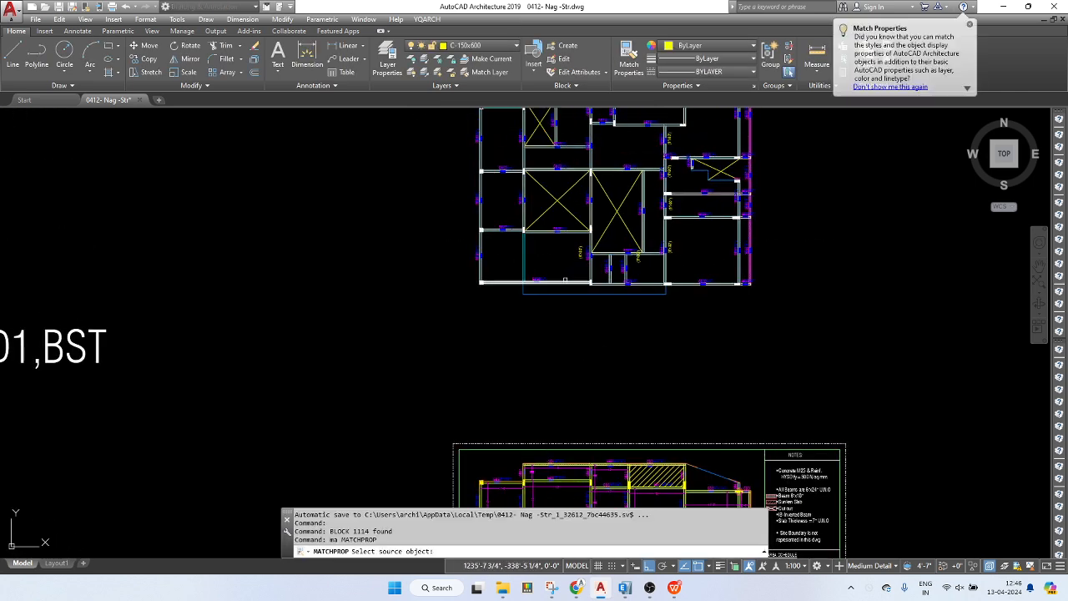
pyautogui.click(565, 282)
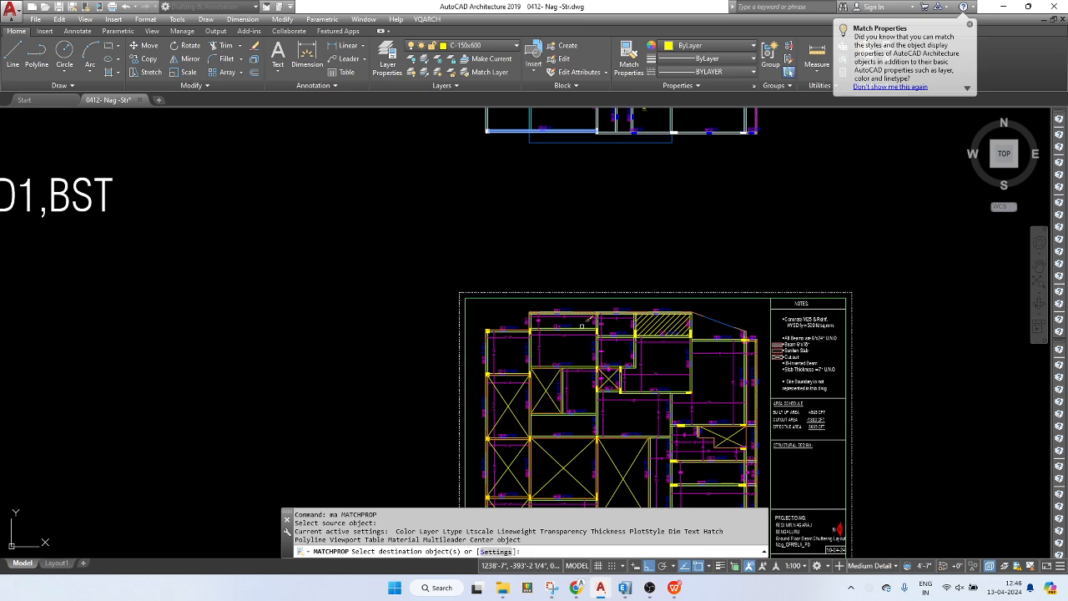
pyautogui.click(582, 326)
pyautogui.scroll(5, 585, 326)
pyautogui.press('Escape')
pyautogui.press('Escape')
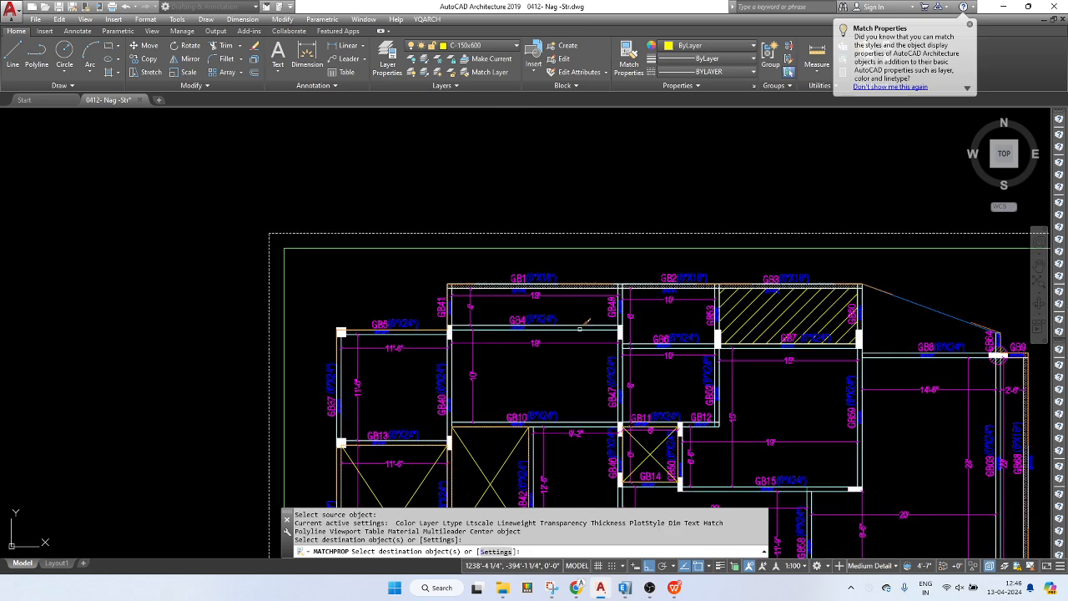
# - Open the GFRFbm block for in-place editing
pyautogui.scroll(3, 556, 324)
pyautogui.scroll(-5, 556, 324)
pyautogui.scroll(1, 593, 251)
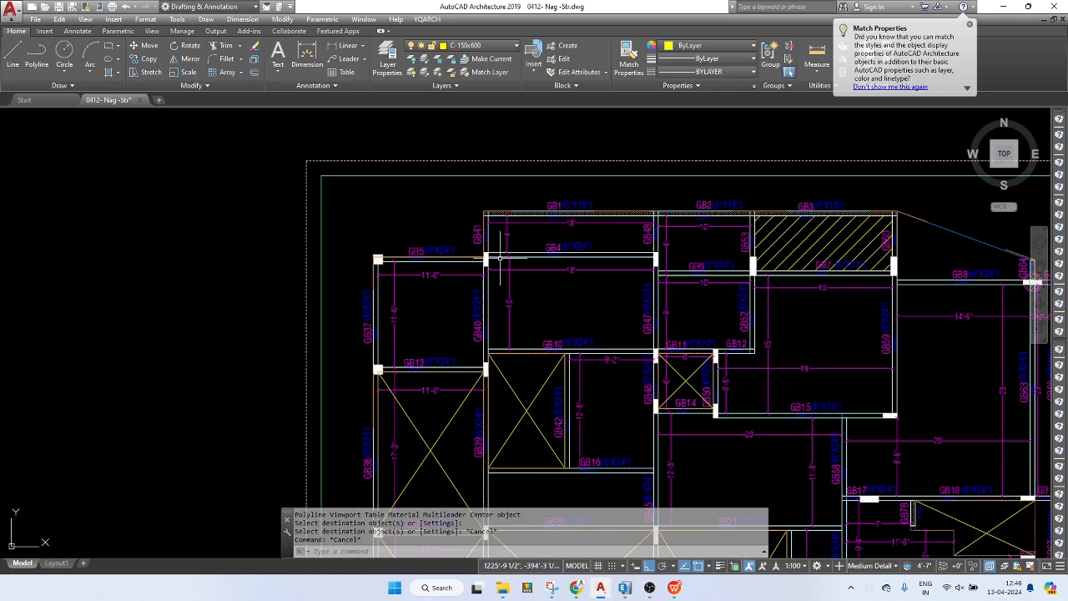
pyautogui.scroll(1, 508, 258)
pyautogui.rightClick(487, 260)
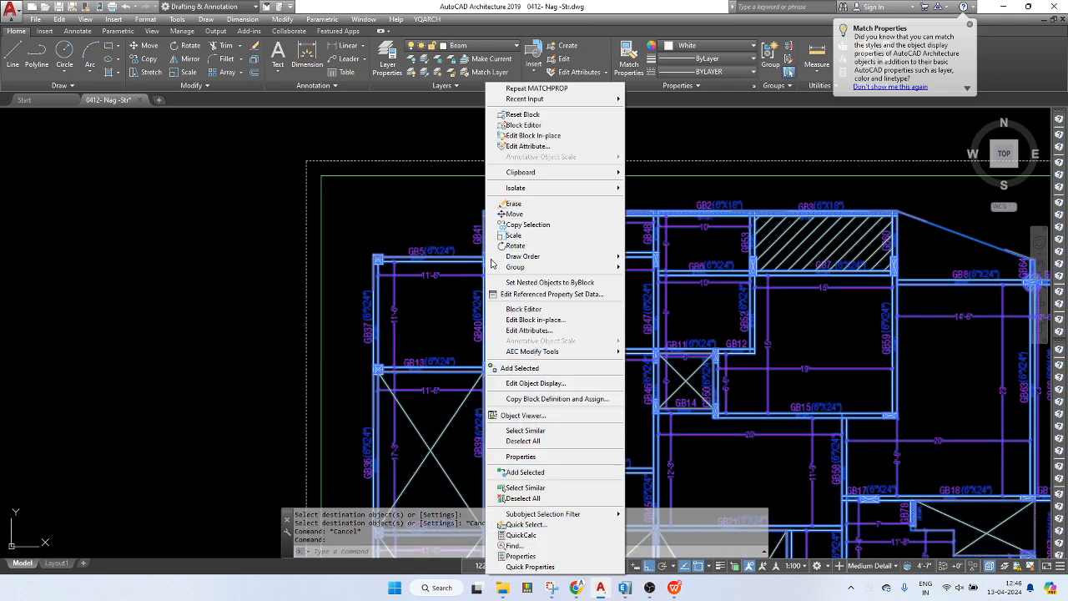
pyautogui.click(534, 136)
pyautogui.click(716, 322)
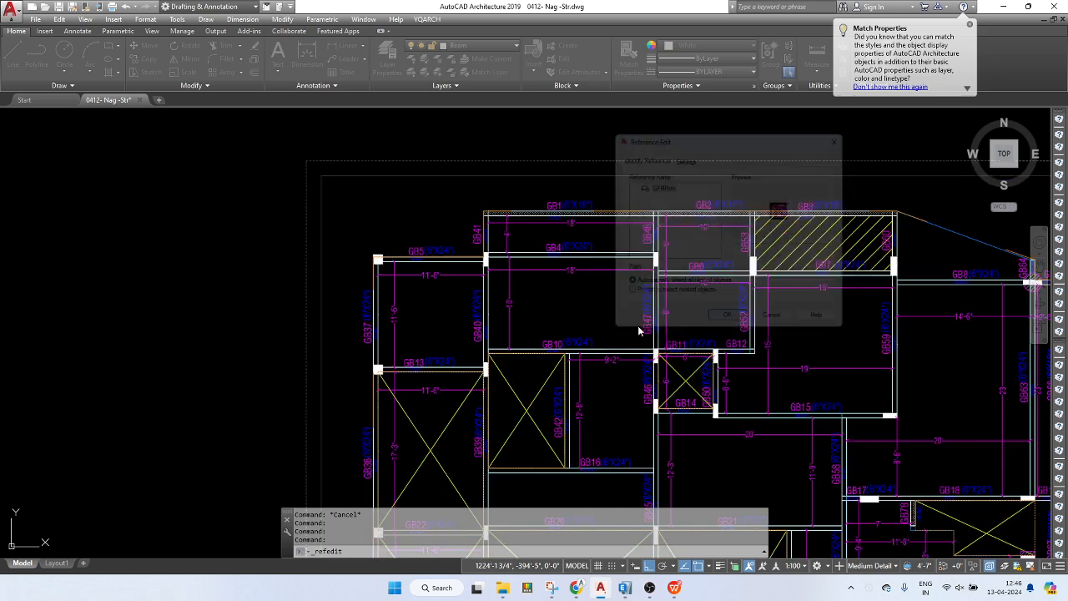
# - Erase the column at the junction of beams GB5, GB4 and GB40
pyautogui.scroll(2, 482, 249)
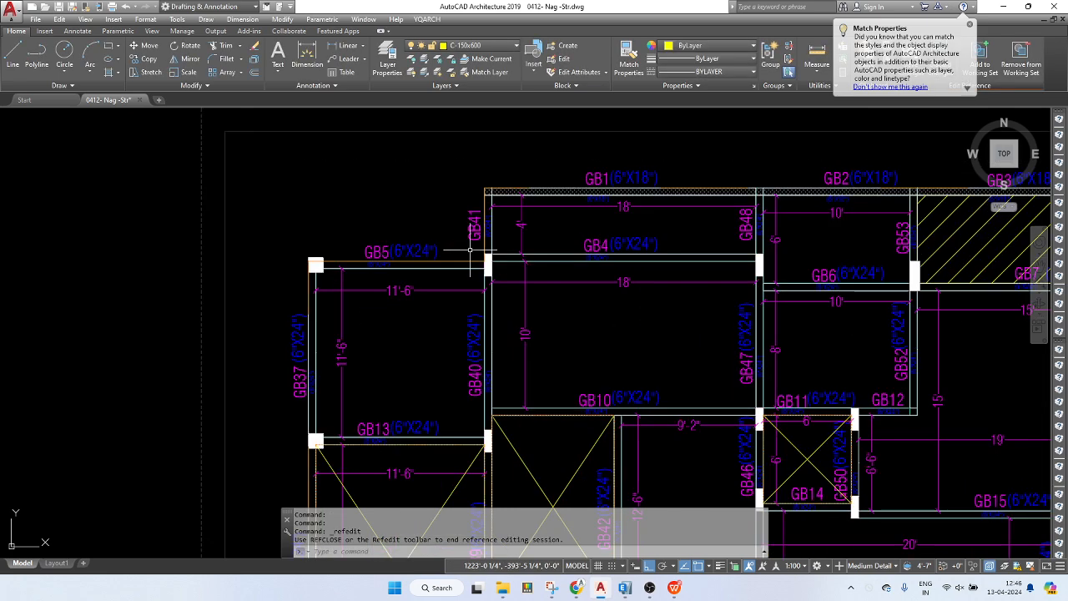
pyautogui.click(483, 251)
pyautogui.write('e')
pyautogui.press('Return')
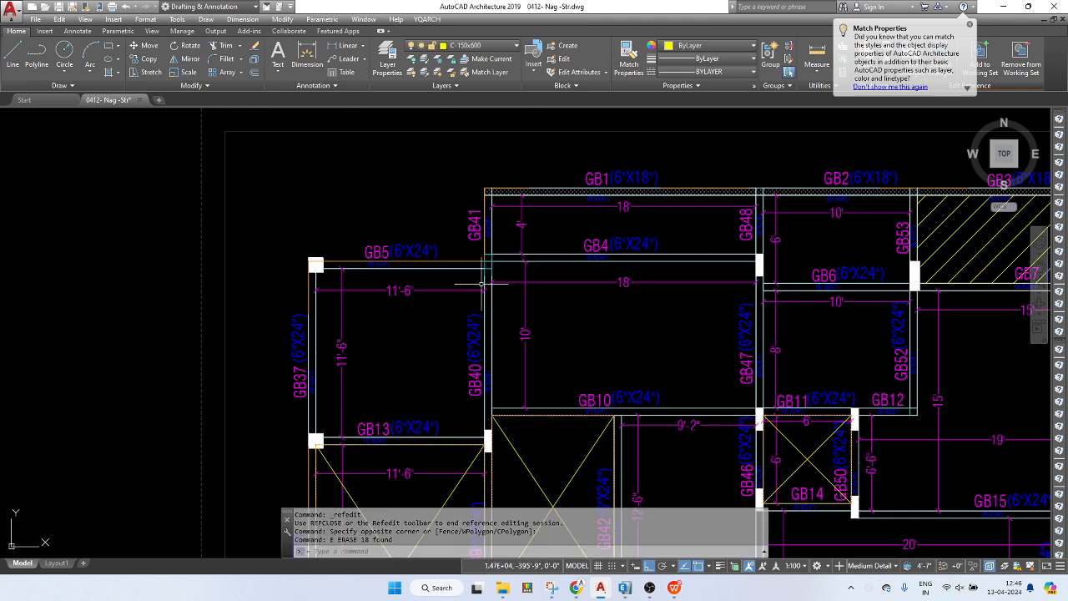
pyautogui.click(297, 242)
pyautogui.click(329, 276)
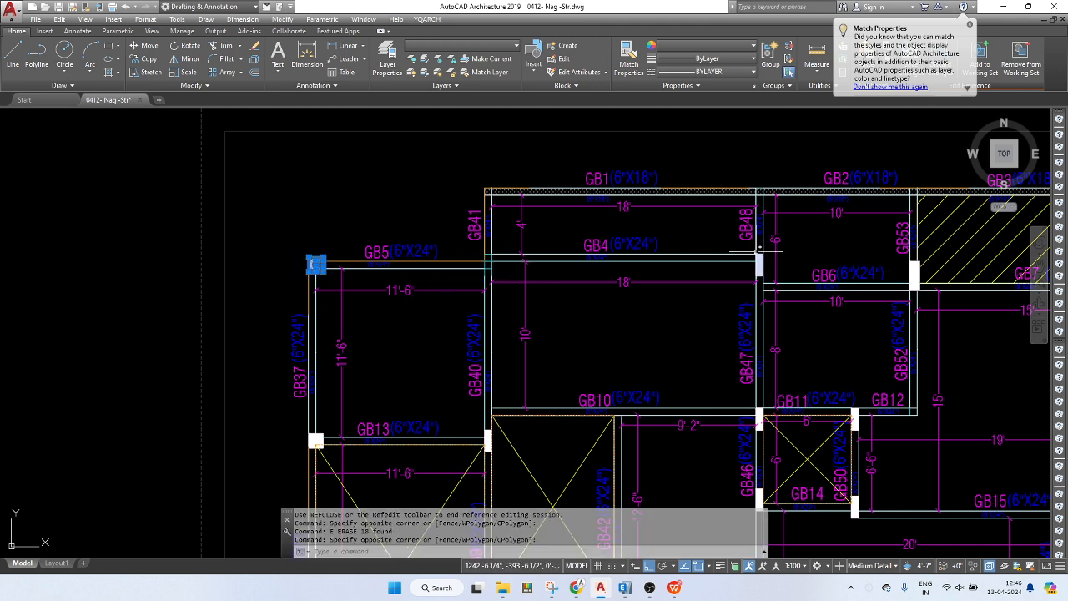
pyautogui.press('Escape')
pyautogui.click(285, 262)
pyautogui.scroll(2, 297, 254)
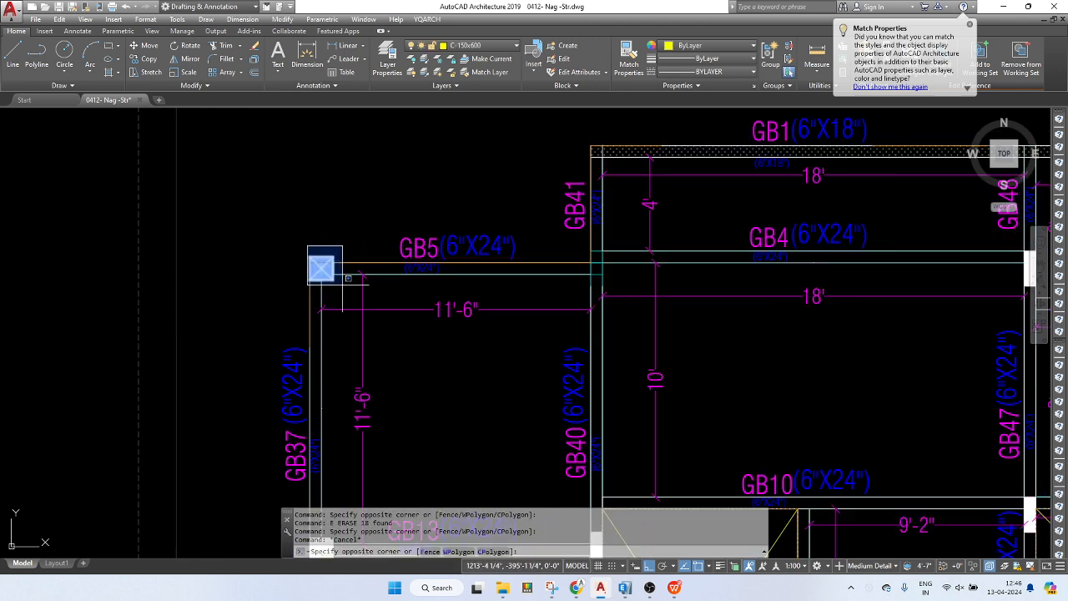
pyautogui.click(342, 279)
pyautogui.rightClick(331, 256)
pyautogui.click(385, 456)
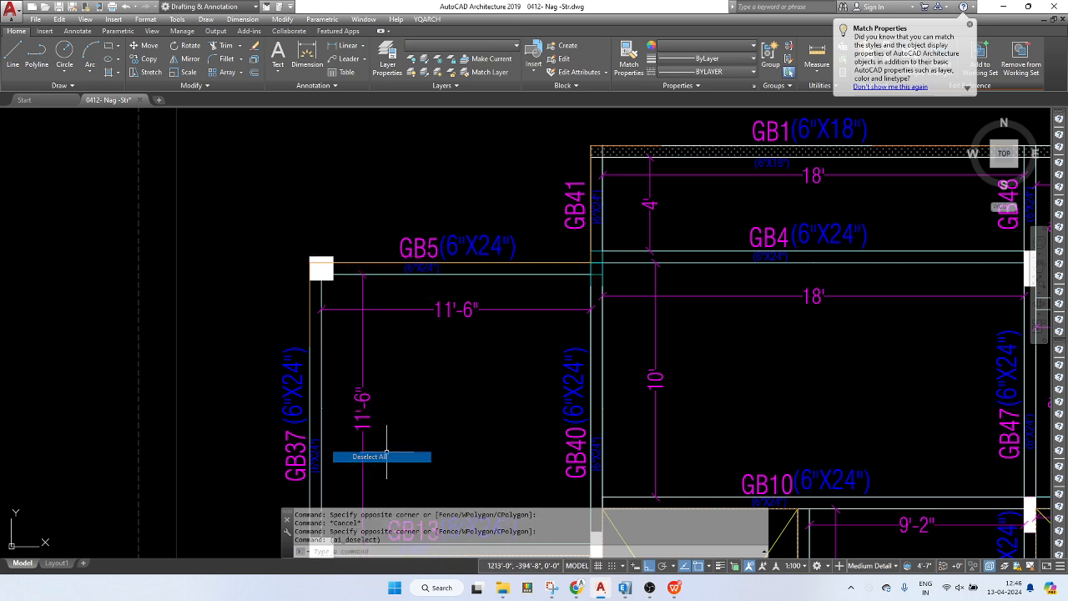
pyautogui.press('Escape')
# - Try selecting everything similar to the complete set of column objects at the outer end of beam GB5
pyautogui.click(298, 238)
pyautogui.click(342, 288)
pyautogui.rightClick(326, 262)
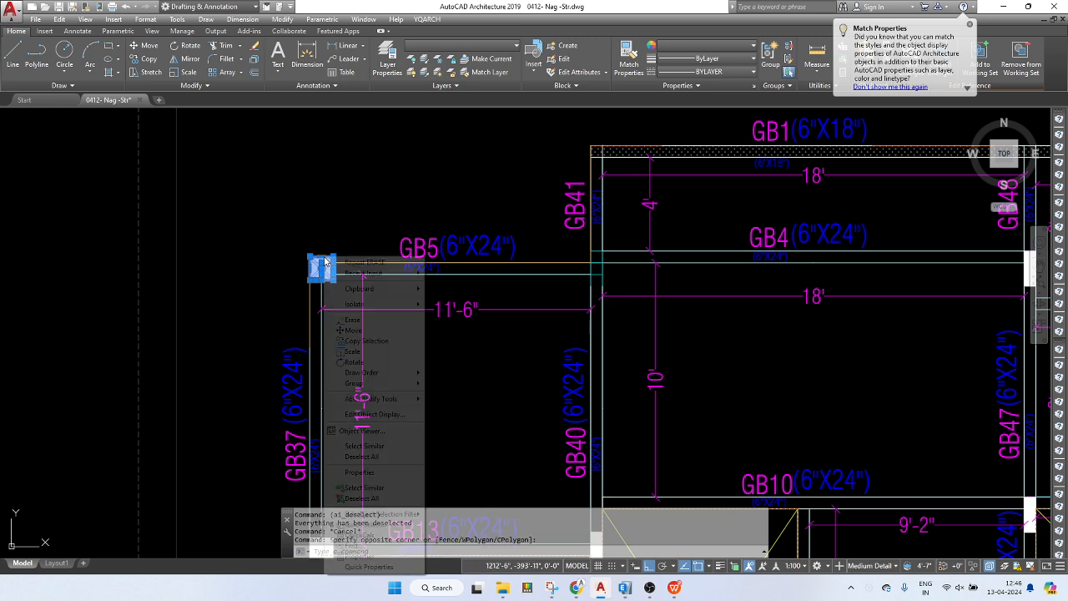
pyautogui.click(364, 446)
pyautogui.scroll(-4, 584, 280)
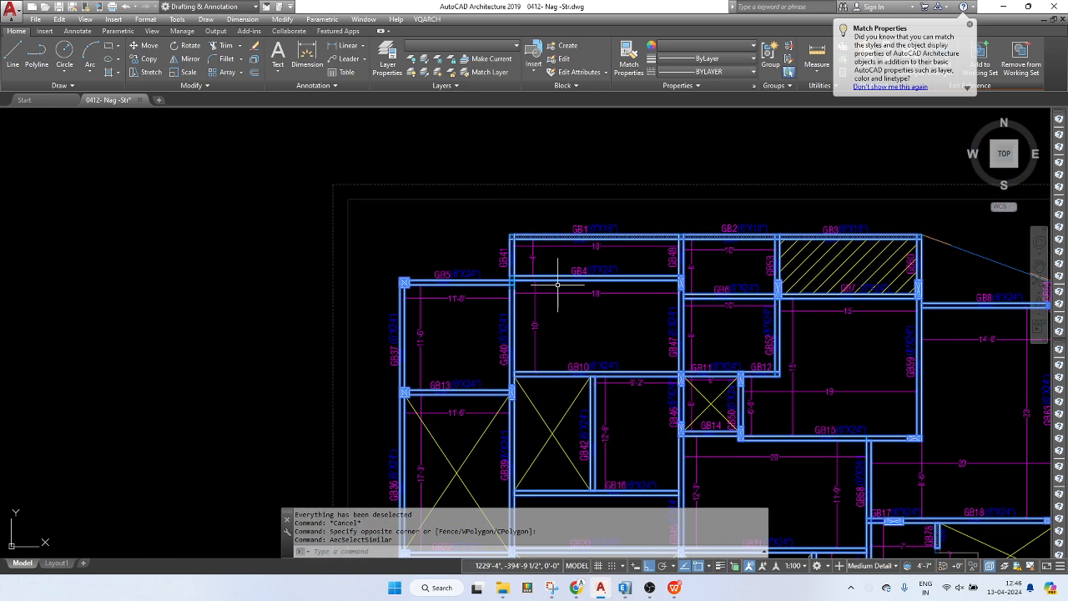
pyautogui.scroll(8, 558, 284)
pyautogui.press('Escape')
pyautogui.press('Escape')
# - Select all columns similar to the square one at the outer end of beam GB5 and erase them from the block
pyautogui.click(213, 289)
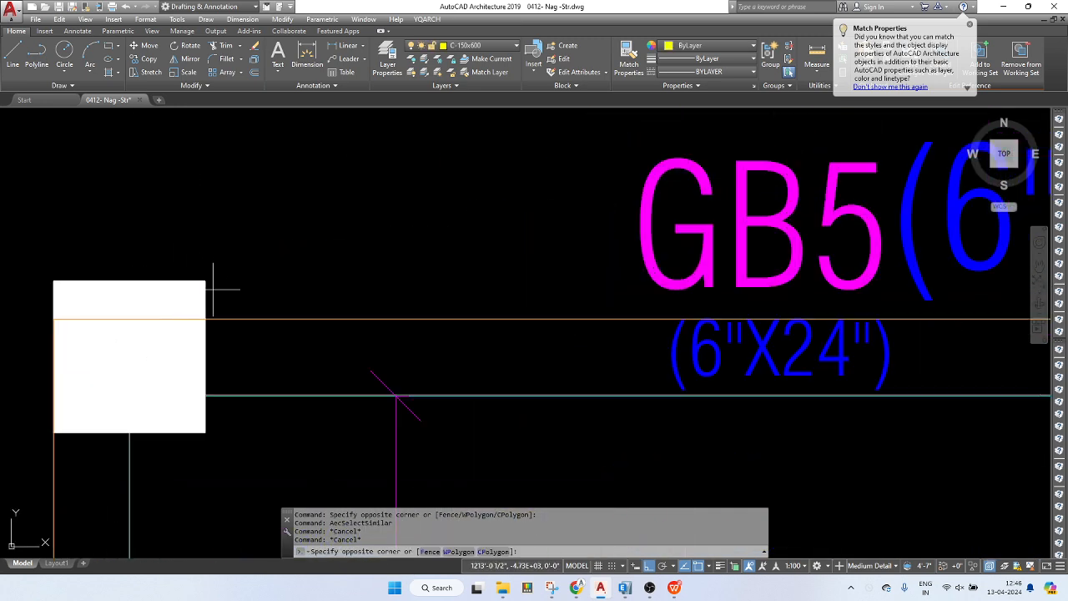
pyautogui.click(182, 279)
pyautogui.moveTo(181, 290); pyautogui.dragTo(319, 248, button='middle')
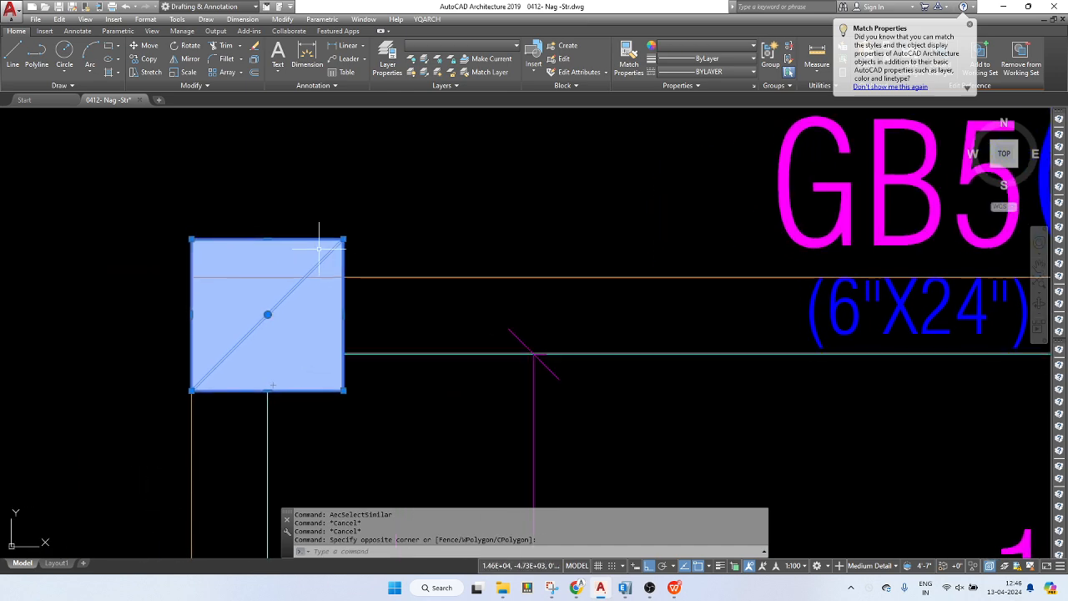
pyautogui.rightClick(317, 249)
pyautogui.click(363, 436)
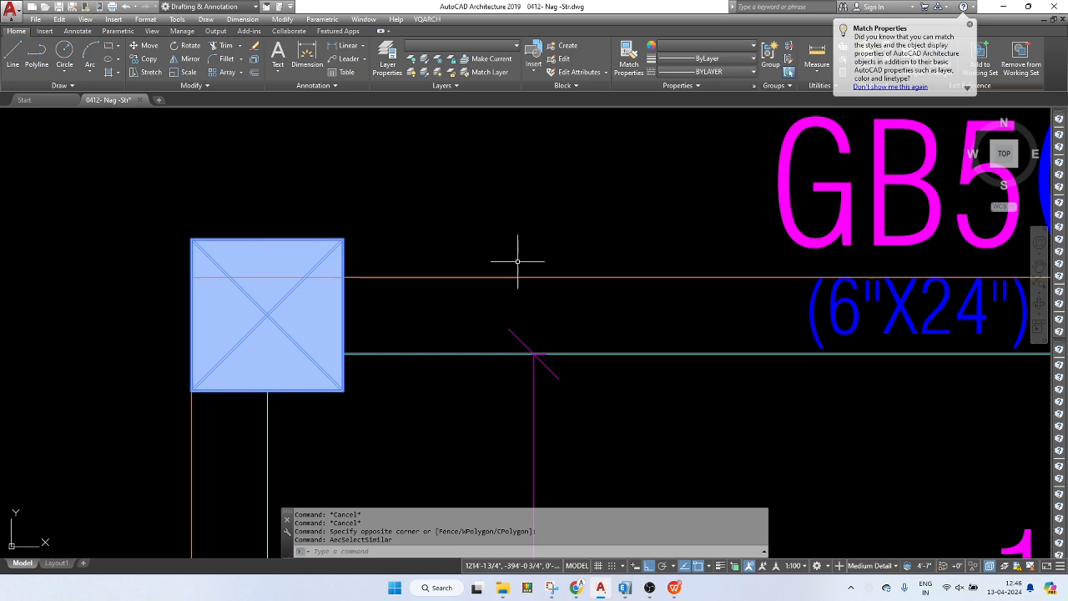
pyautogui.scroll(-6, 520, 258)
pyautogui.moveTo(599, 308); pyautogui.dragTo(553, 226, button='middle')
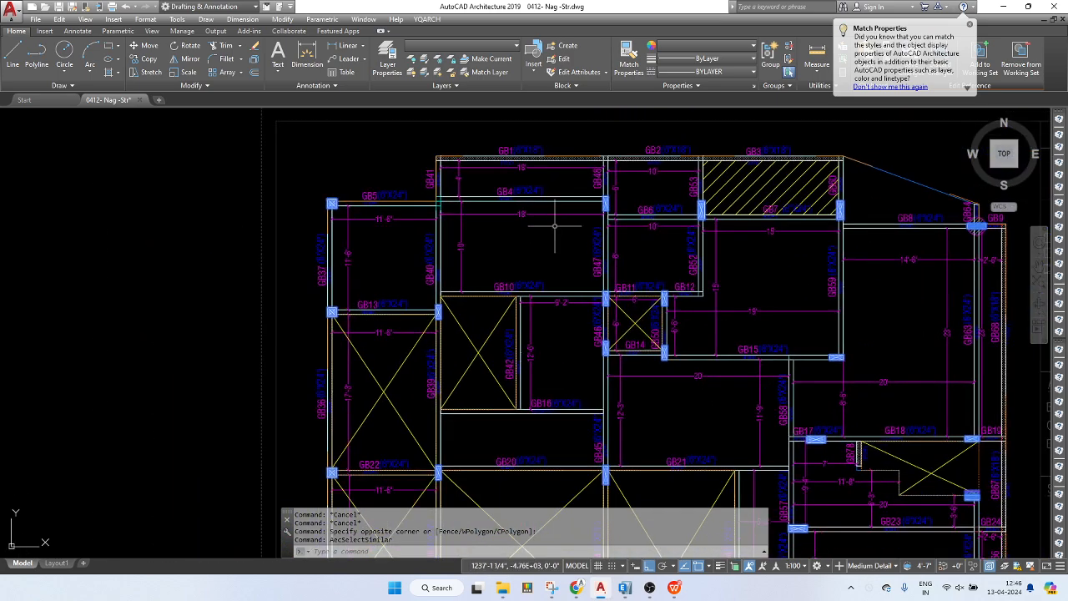
pyautogui.write('e')
pyautogui.press('Return')
pyautogui.moveTo(651, 251); pyautogui.dragTo(487, 220, button='middle')
pyautogui.scroll(-4, 601, 250)
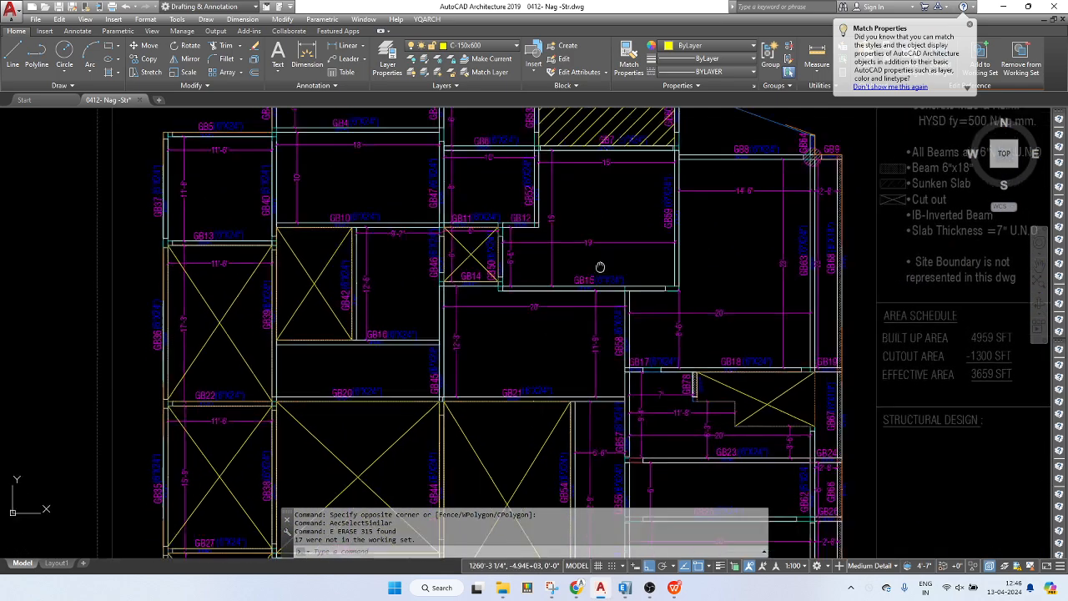
# - Save the column removals to the GFRFbm block and end the in-place editing
pyautogui.scroll(4, 659, 222)
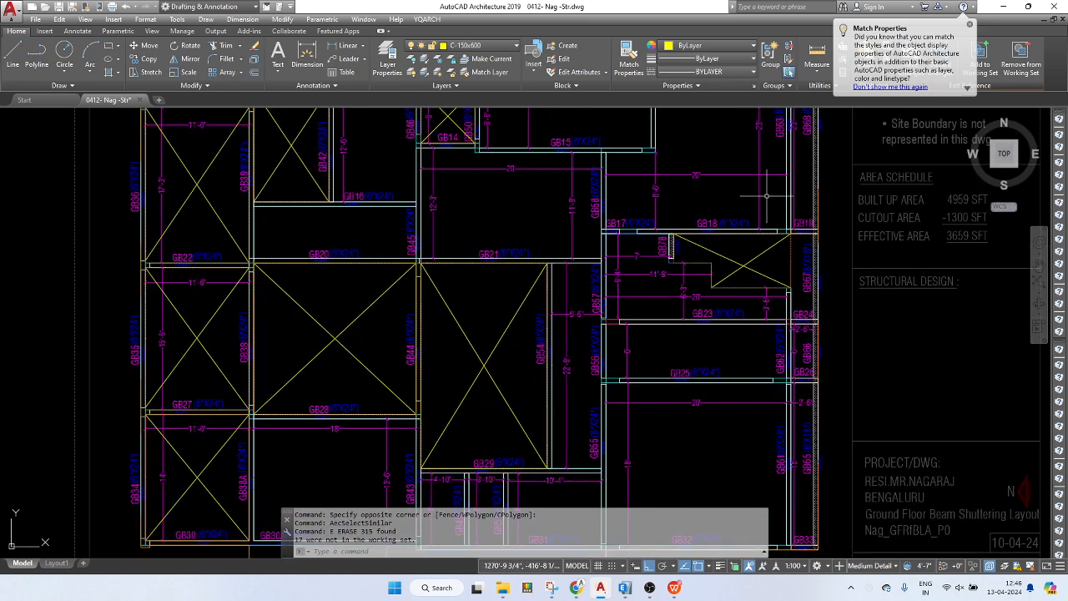
pyautogui.click(911, 66)
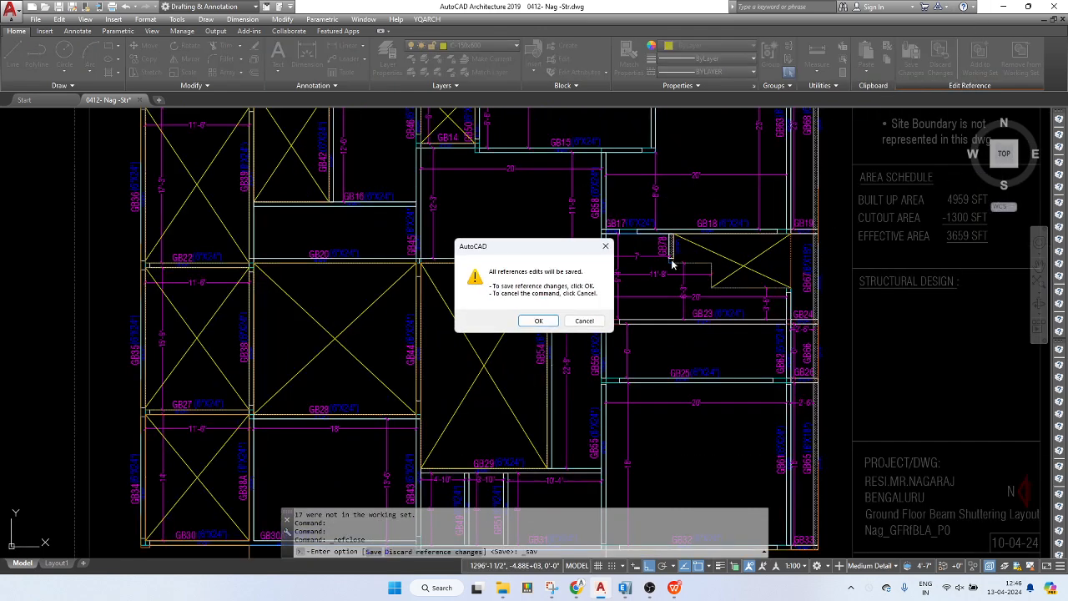
pyautogui.click(540, 321)
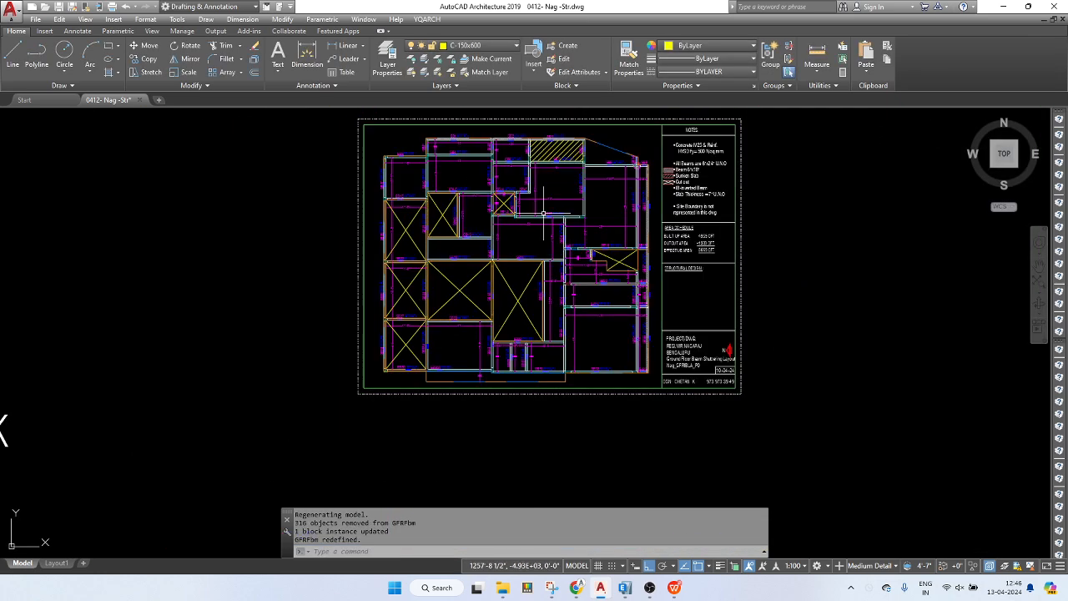
pyautogui.moveTo(543, 213); pyautogui.dragTo(554, 380, button='middle')
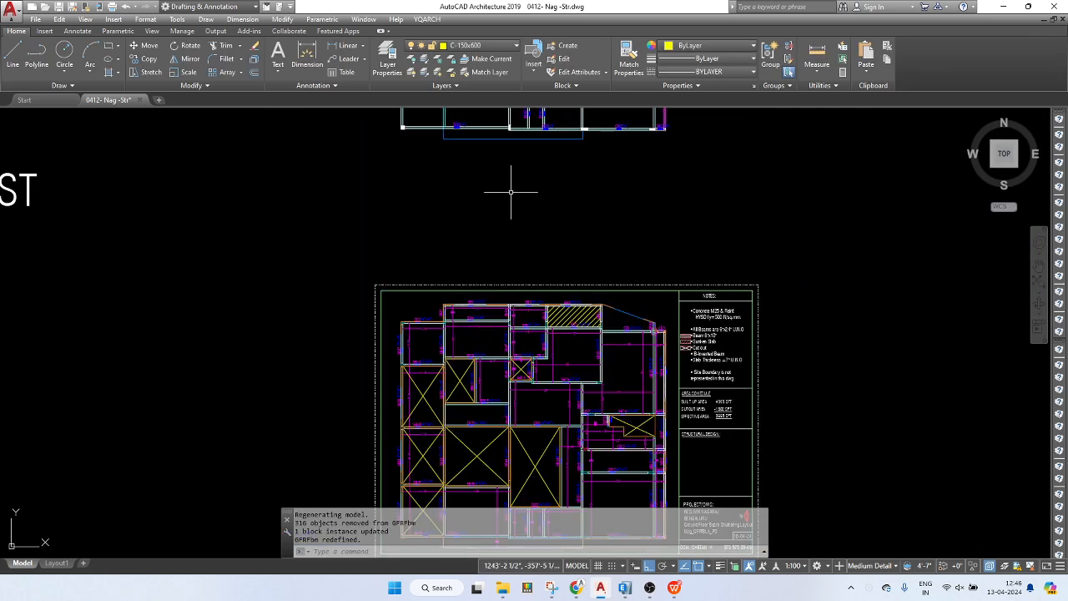
pyautogui.scroll(-3, 515, 177)
pyautogui.moveTo(515, 177); pyautogui.dragTo(601, 481, button='middle')
pyautogui.moveTo(476, 184); pyautogui.dragTo(512, 424, button='middle')
pyautogui.scroll(6, 673, 309)
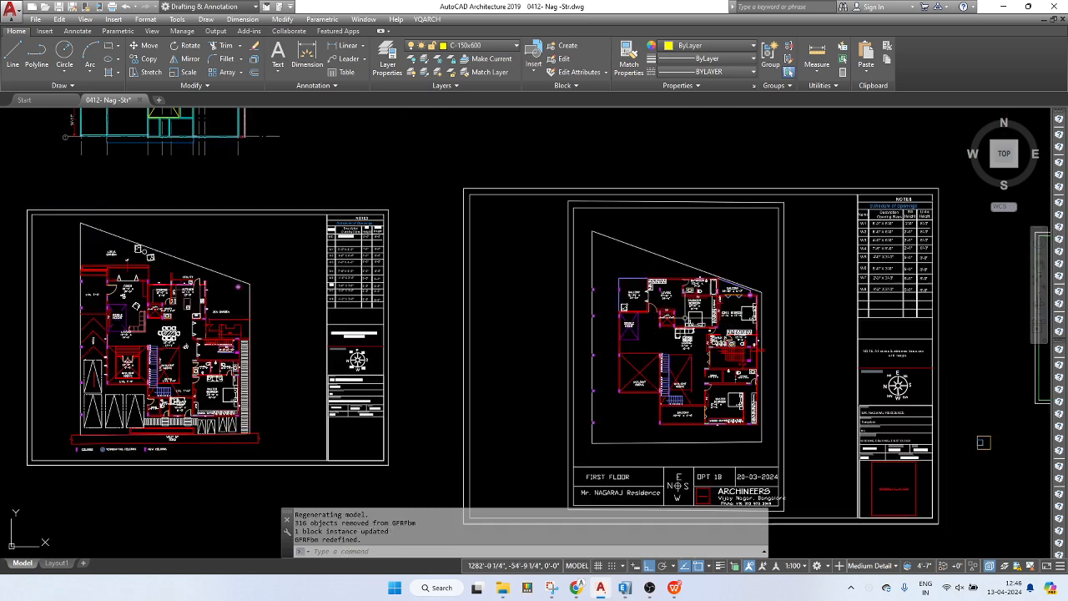
pyautogui.scroll(4, 673, 309)
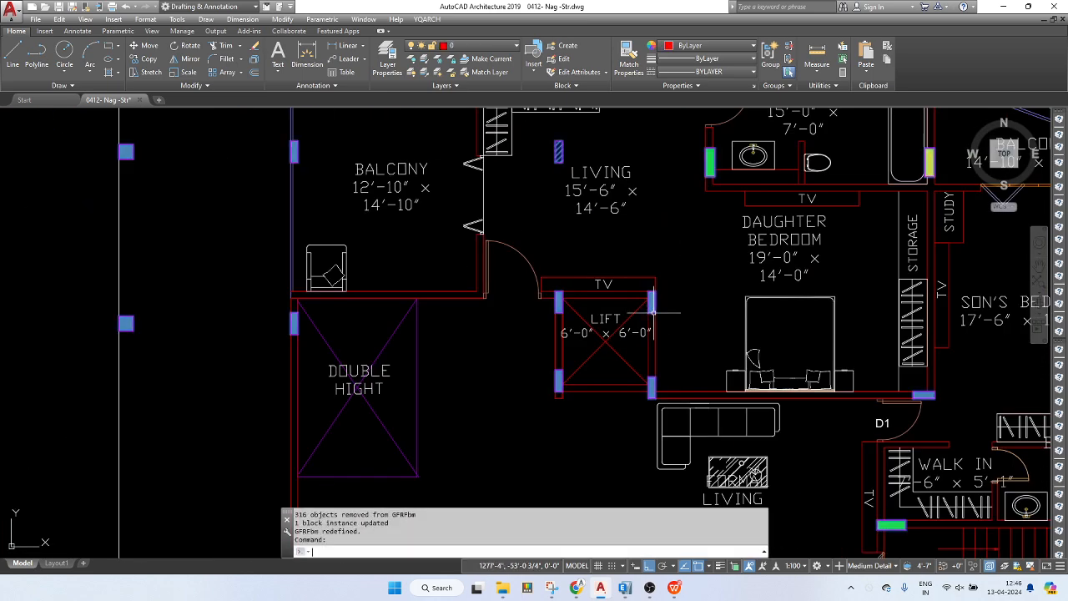
pyautogui.press('Return')
pyautogui.click(655, 292)
pyautogui.scroll(-6, 655, 292)
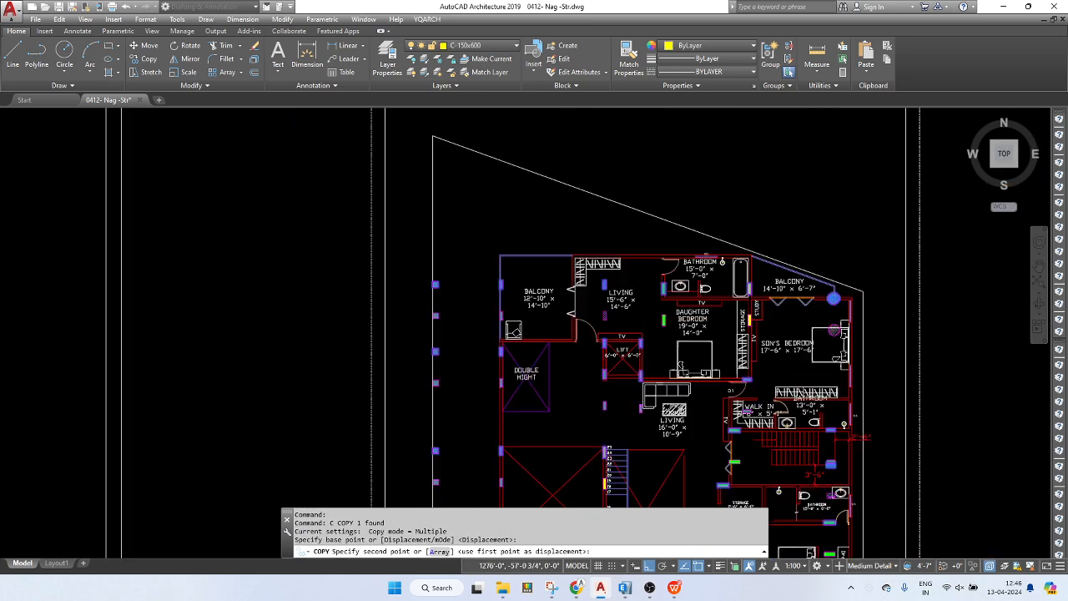
pyautogui.scroll(2, 584, 209)
pyautogui.scroll(6, 565, 120)
pyautogui.press('Escape')
# - Copy the column block from the first floor plan onto the beam shuttering layout, matching the lift's corner column to the GB11/GB12 junction
pyautogui.scroll(11, 564, 120)
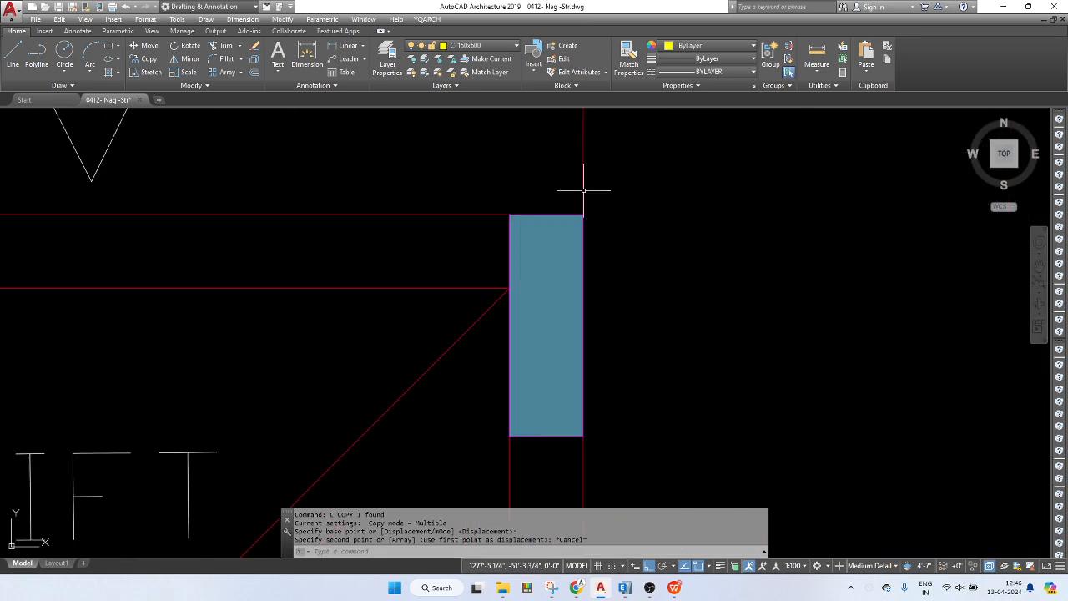
pyautogui.scroll(-9, 592, 203)
pyautogui.click(587, 269)
pyautogui.click(584, 233)
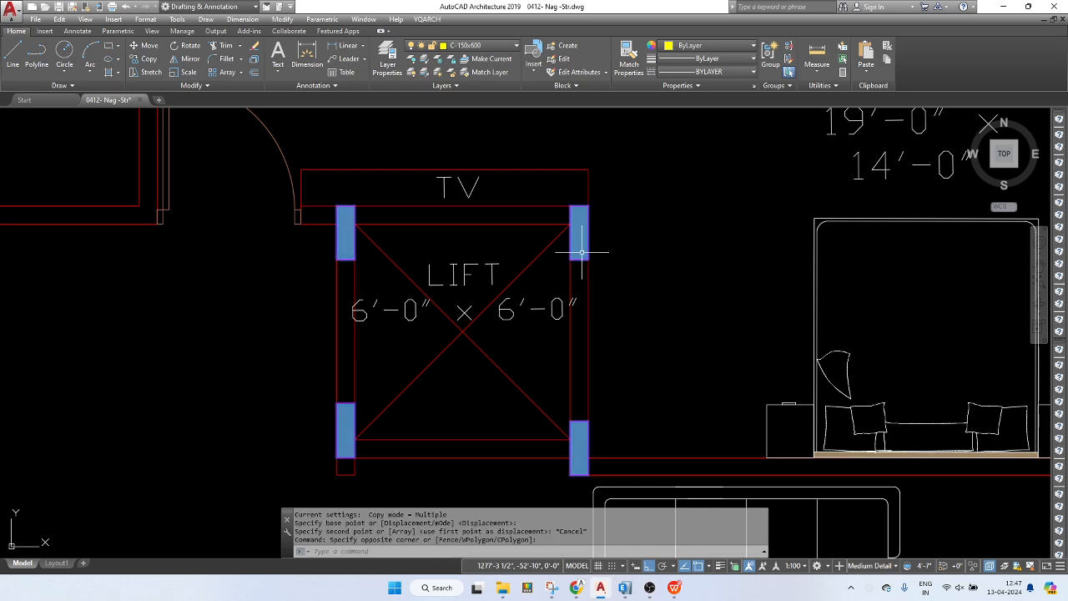
pyautogui.write('co')
pyautogui.press('Return')
pyautogui.click(588, 207)
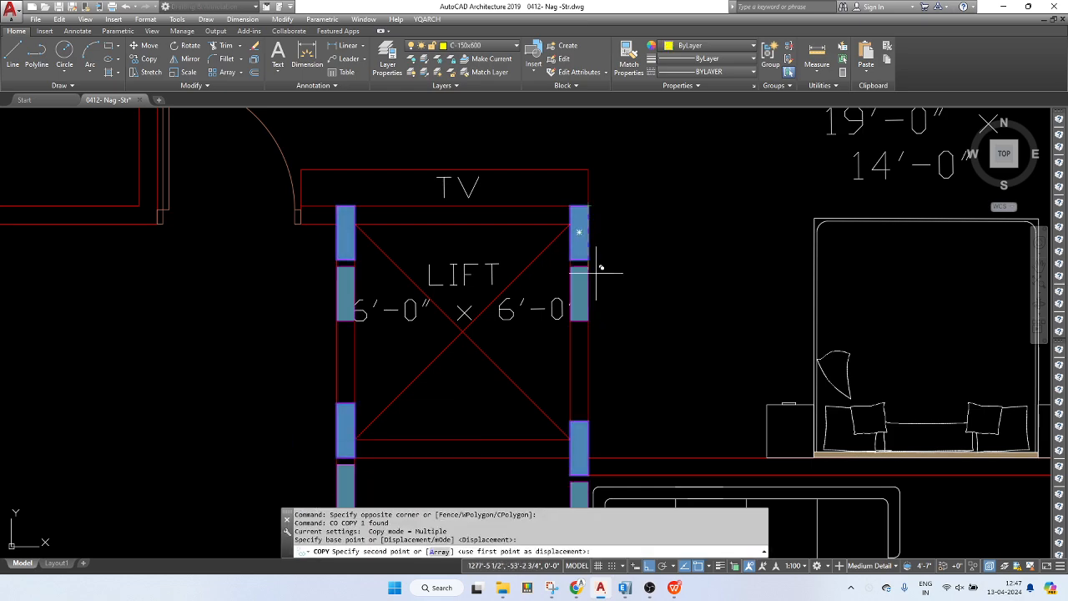
pyautogui.scroll(-10, 589, 267)
pyautogui.moveTo(544, 334); pyautogui.dragTo(542, 319, button='middle')
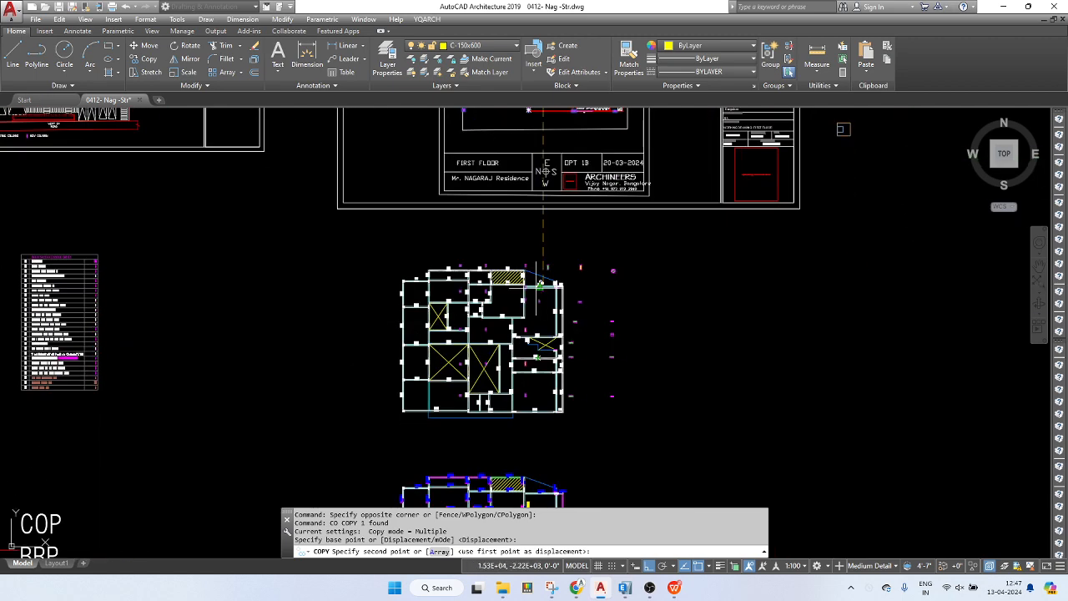
pyautogui.scroll(-2, 543, 319)
pyautogui.moveTo(542, 434); pyautogui.dragTo(547, 308, button='middle')
pyautogui.scroll(3, 551, 384)
pyautogui.scroll(10, 497, 422)
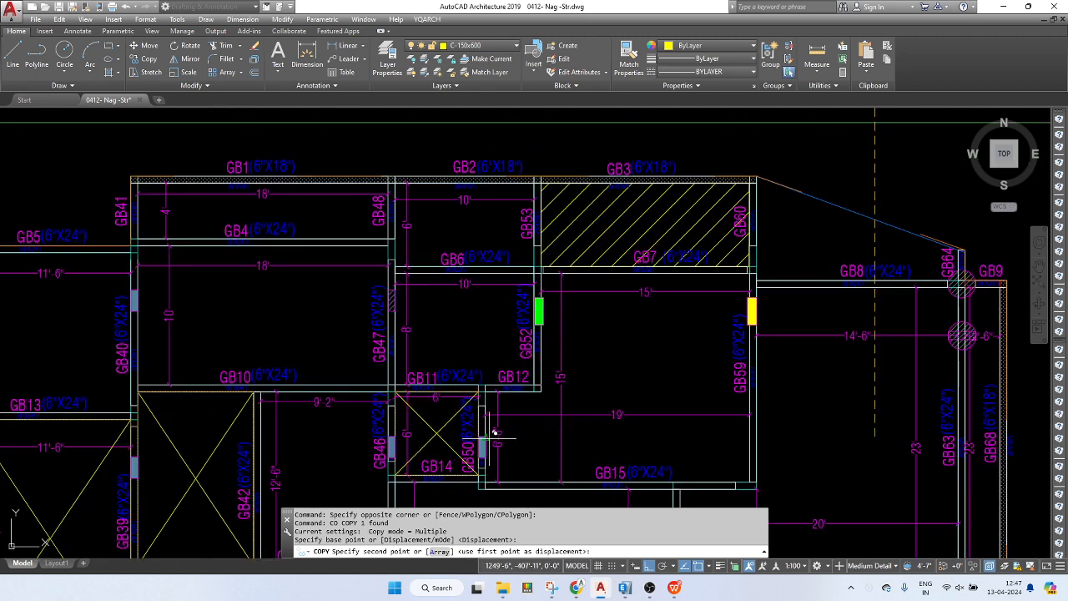
pyautogui.click(481, 272)
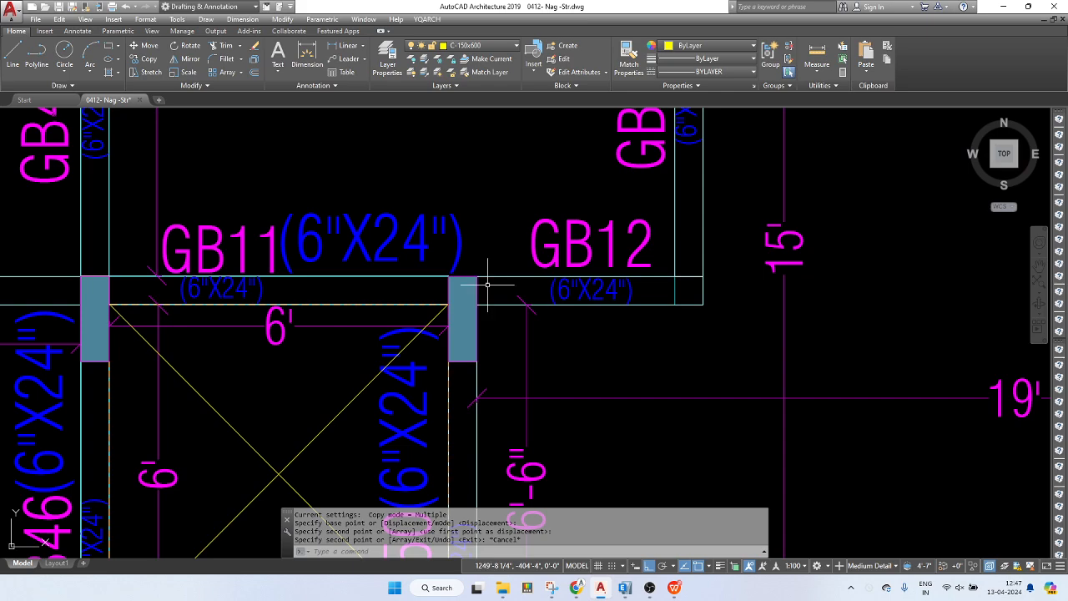
pyautogui.press('Escape')
# - Examine how the copied columns line up with the beam lines around the lift cut-out between GB11 and GB14
pyautogui.scroll(-4, 483, 275)
pyautogui.scroll(5, 483, 280)
pyautogui.scroll(-3, 483, 276)
pyautogui.scroll(-3, 481, 271)
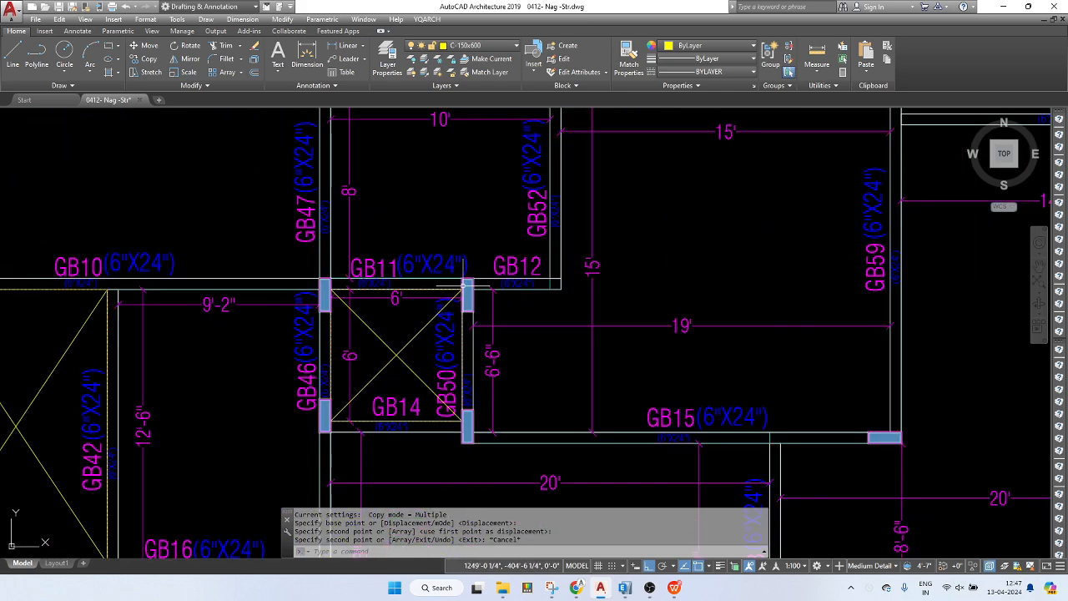
pyautogui.scroll(8, 334, 272)
pyautogui.scroll(4, 338, 280)
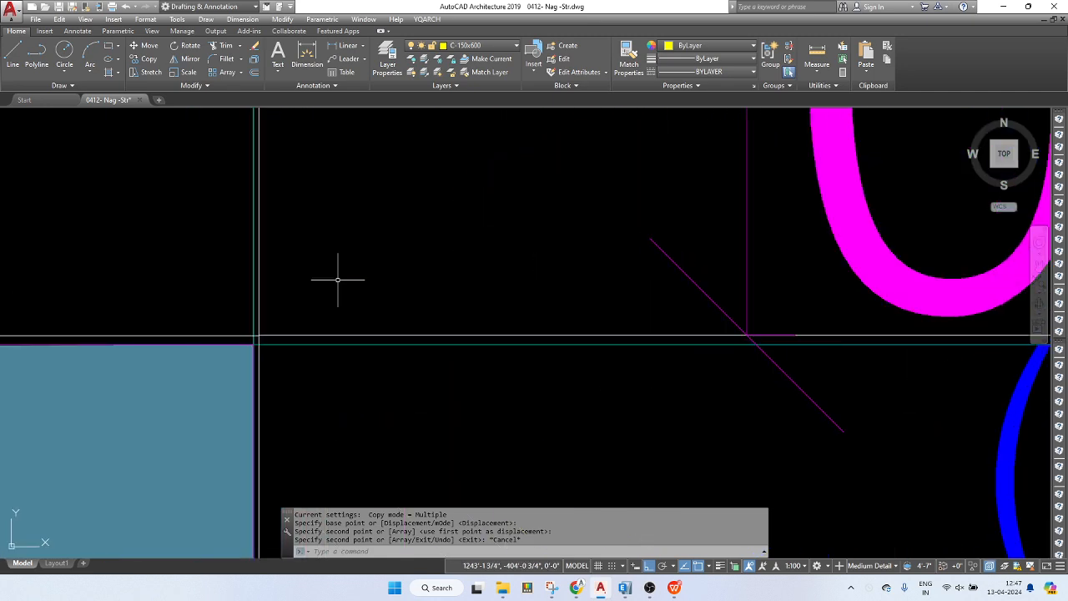
pyautogui.scroll(-5, 339, 279)
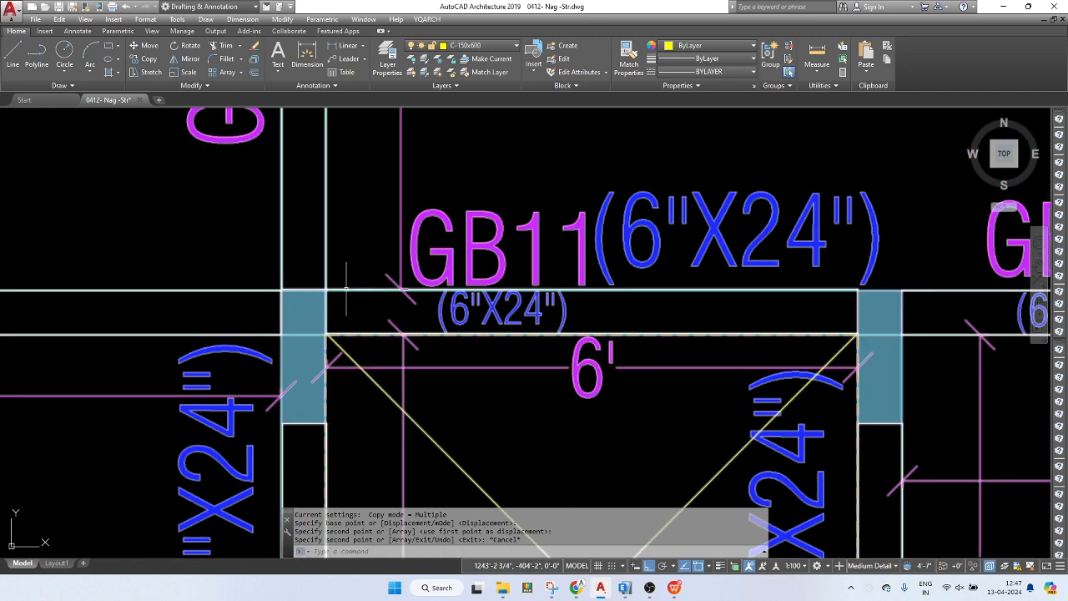
pyautogui.scroll(6, 346, 288)
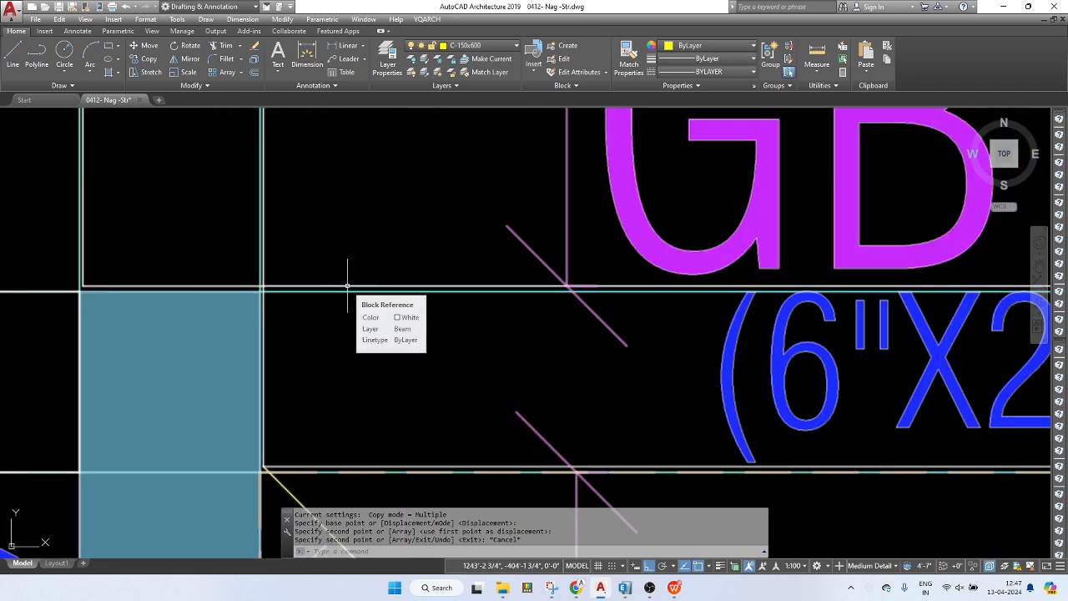
pyautogui.scroll(-8, 346, 288)
pyautogui.scroll(2, 532, 341)
pyautogui.moveTo(532, 341); pyautogui.dragTo(546, 343, button='middle')
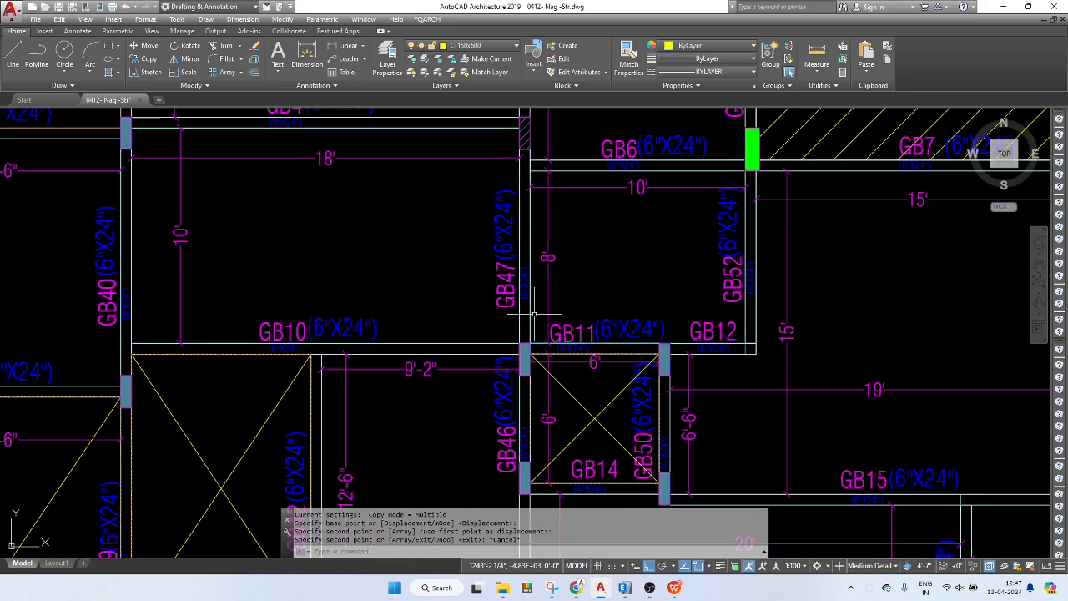
# - Open the GFRFbm beam block for in-place editing from the line beside GB47
pyautogui.click(531, 305)
pyautogui.rightClick(543, 294)
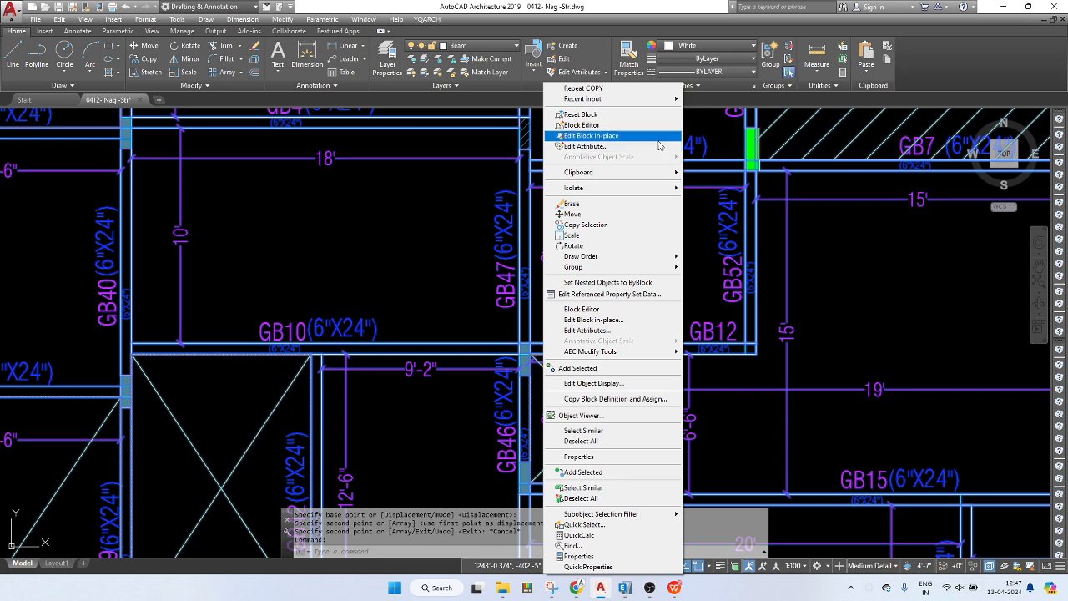
pyautogui.click(660, 136)
pyautogui.click(728, 320)
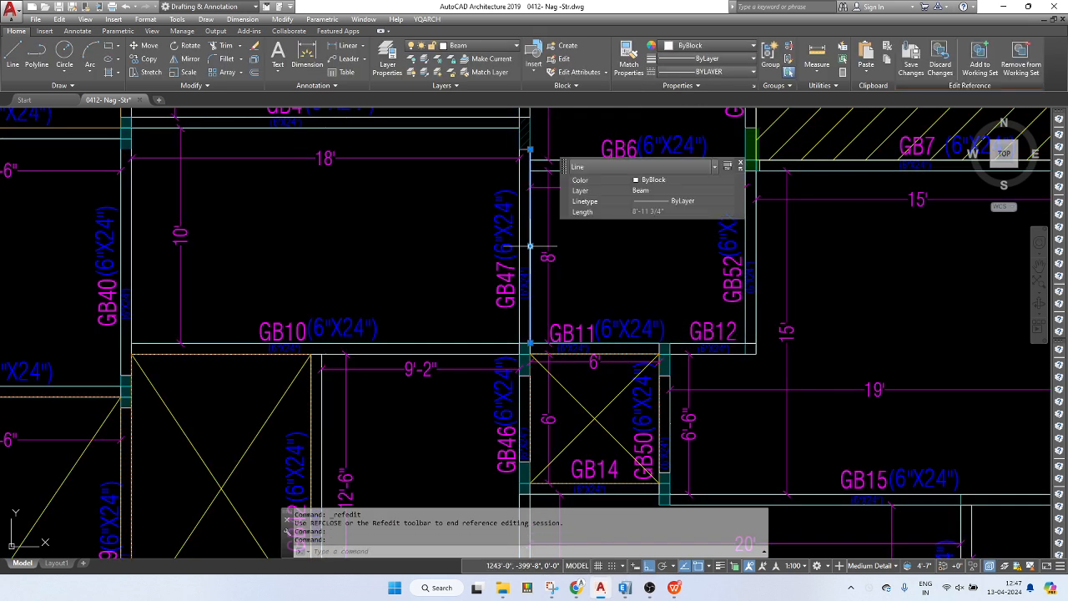
# - Select all lines similar to the Beam-layer line beside GB47 and erase them from the block
pyautogui.press('Escape')
pyautogui.click(530, 232)
pyautogui.rightClick(529, 232)
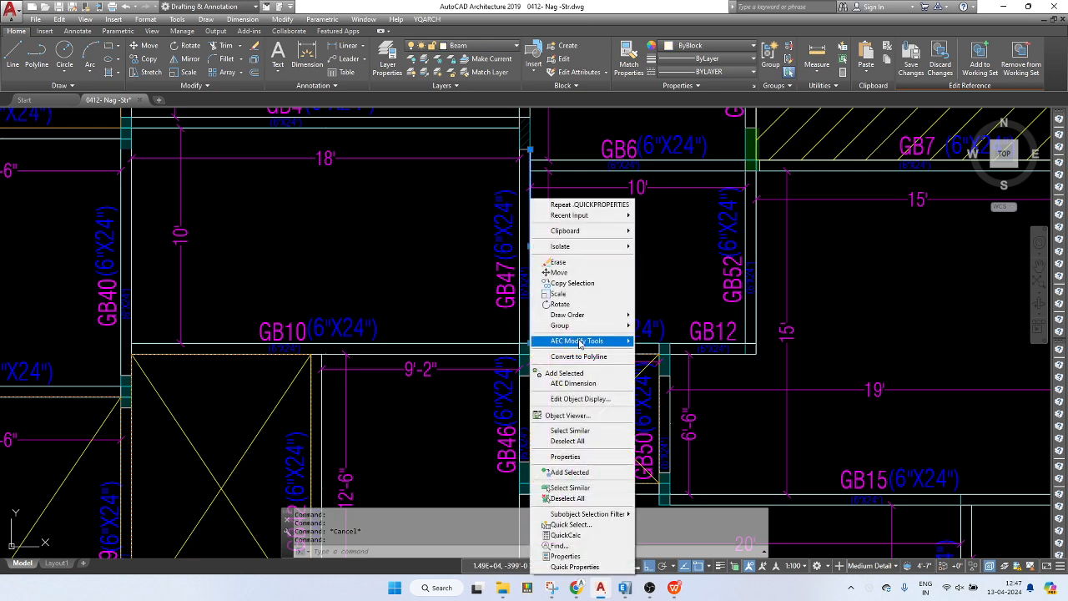
pyautogui.click(598, 432)
pyautogui.write('e')
pyautogui.press('Return')
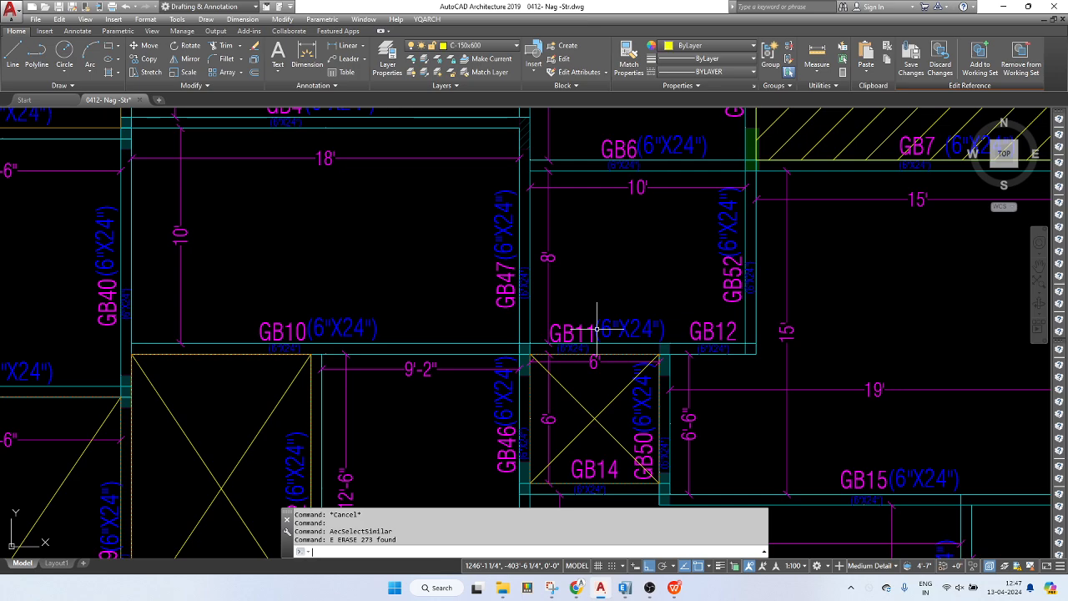
# - Look over the remaining beam lines and save the line removals to the GFRFbm block
pyautogui.moveTo(612, 308); pyautogui.dragTo(590, 444, button='middle')
pyautogui.moveTo(532, 287); pyautogui.dragTo(589, 183, button='middle')
pyautogui.moveTo(596, 293); pyautogui.dragTo(616, 159, button='middle')
pyautogui.moveTo(655, 313); pyautogui.dragTo(660, 184, button='middle')
pyautogui.moveTo(733, 384)
pyautogui.mouseDown(button='middle')
pyautogui.moveTo(643, 162)
pyautogui.moveTo(647, 113)
pyautogui.mouseUp(button='middle')
pyautogui.click(911, 58)
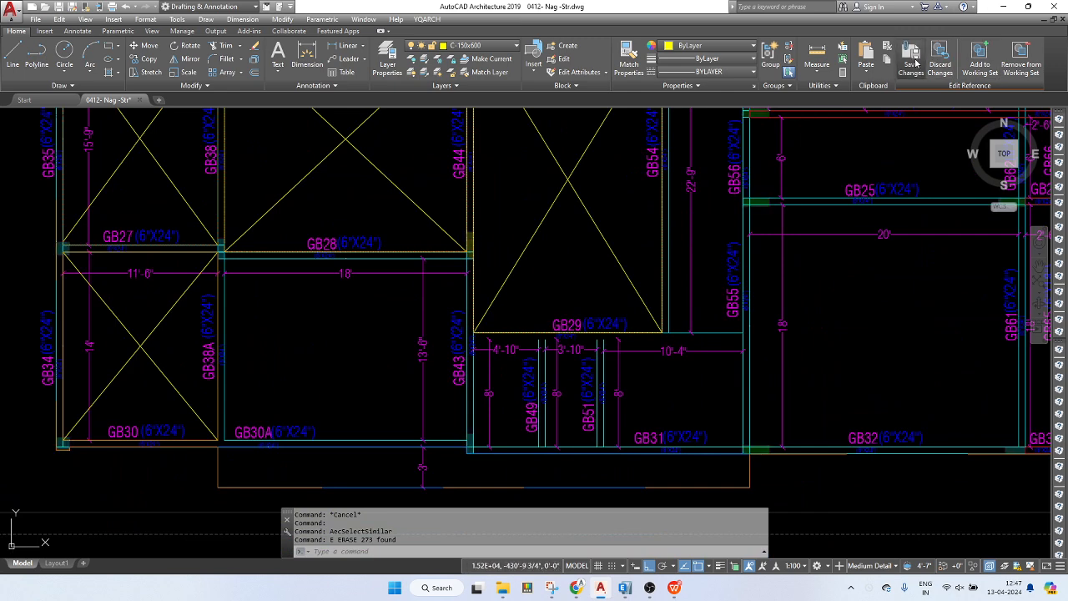
pyautogui.click(538, 322)
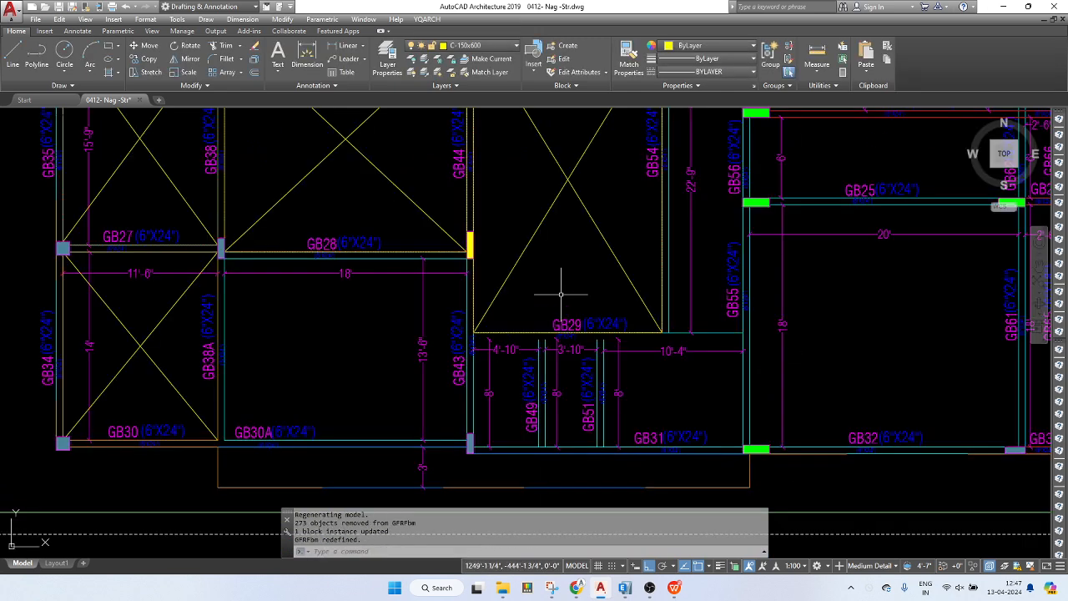
# - Copy the beam layout block onto the first floor plan, aligning the GB11/GB12 junction with the lift's corner column
pyautogui.scroll(-5, 576, 333)
pyautogui.scroll(5, 643, 315)
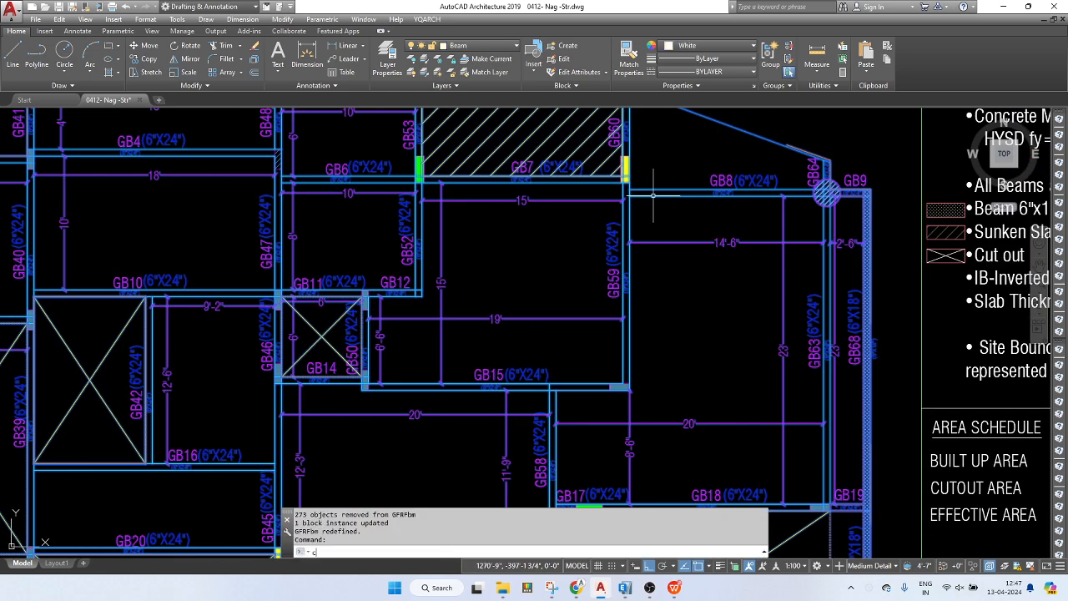
pyautogui.press('Return')
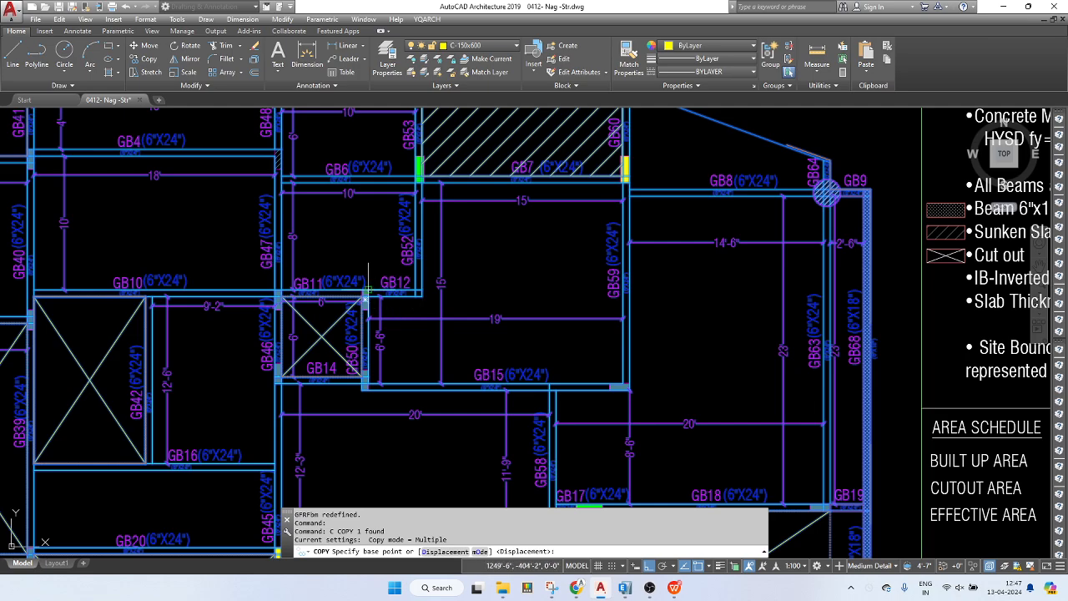
pyautogui.click(367, 288)
pyautogui.scroll(-10, 367, 288)
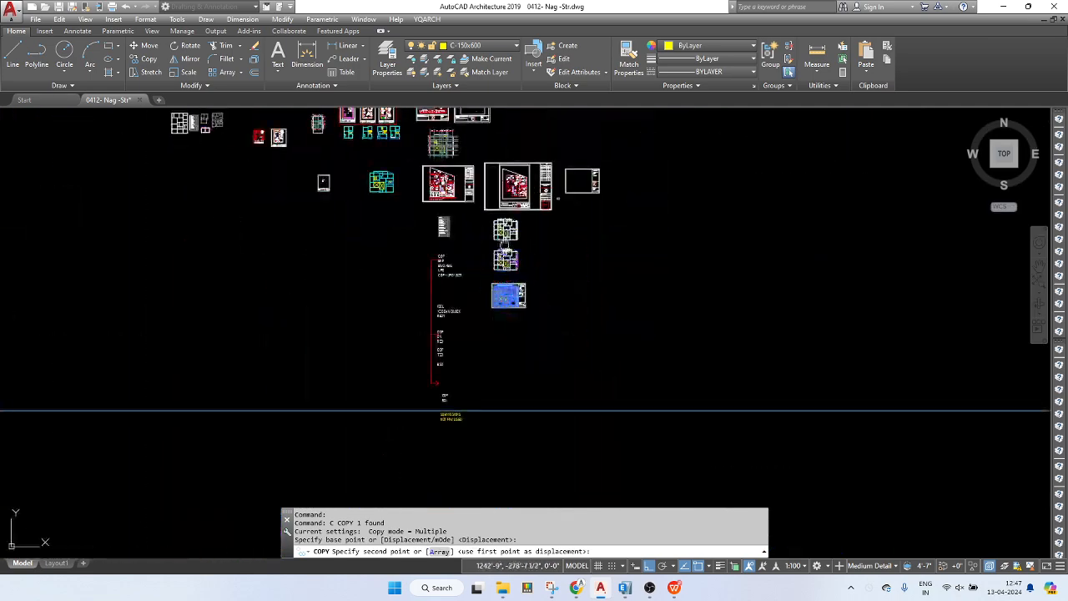
pyautogui.scroll(10, 505, 242)
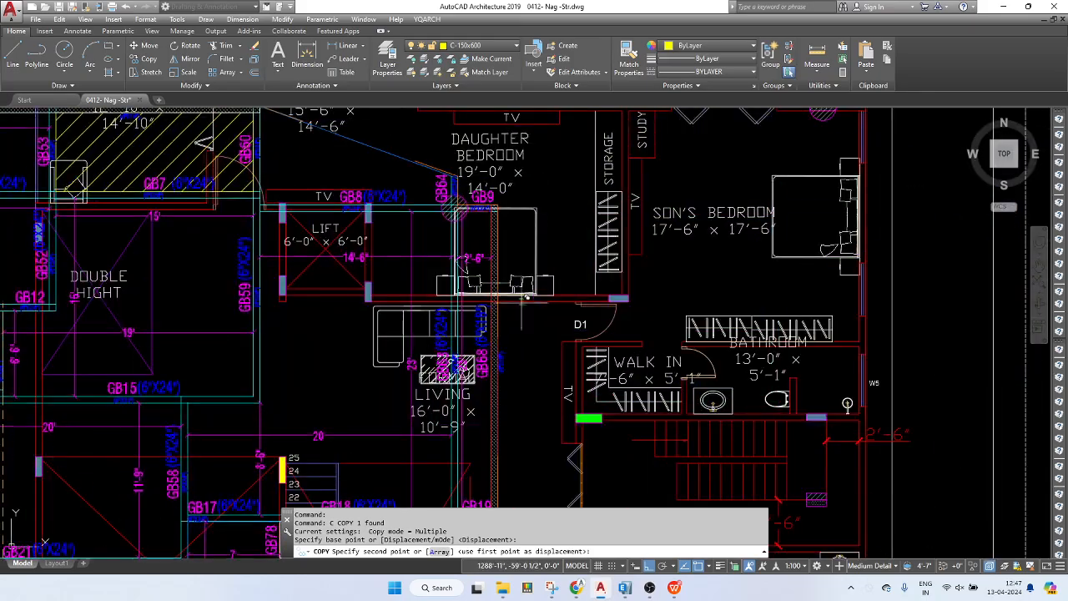
pyautogui.click(375, 197)
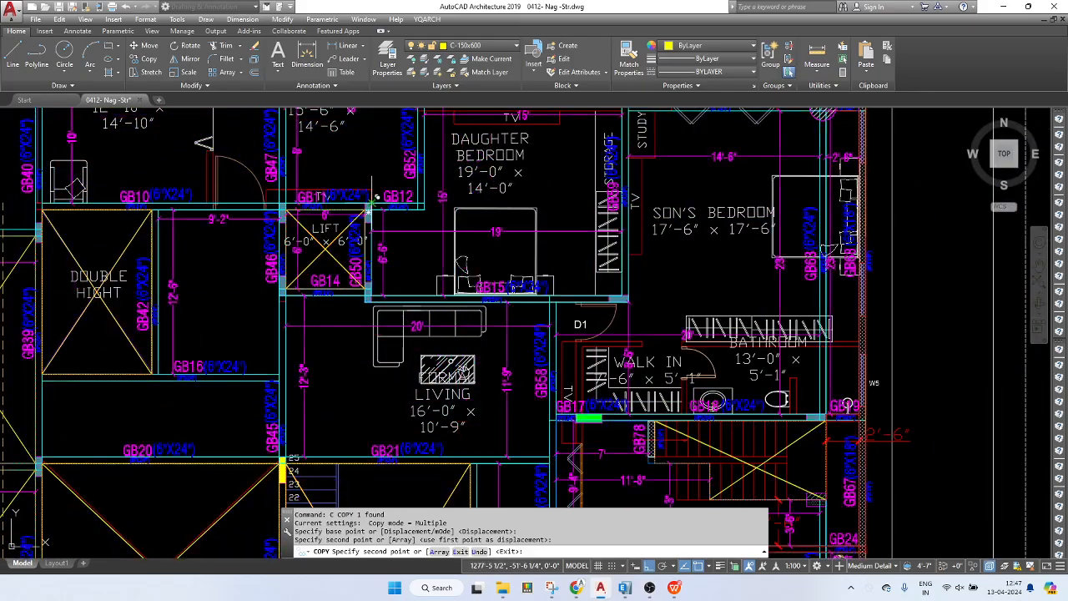
pyautogui.press('Escape')
# - Copy the beam block from the first floor plan onto the Zen Garden floor plan, aligned at the same lift column corner
pyautogui.moveTo(412, 256); pyautogui.dragTo(448, 371, button='middle')
pyautogui.moveTo(486, 220)
pyautogui.mouseDown(button='middle')
pyautogui.moveTo(501, 293)
pyautogui.moveTo(757, 173)
pyautogui.mouseUp(button='middle')
pyautogui.scroll(-2, 502, 293)
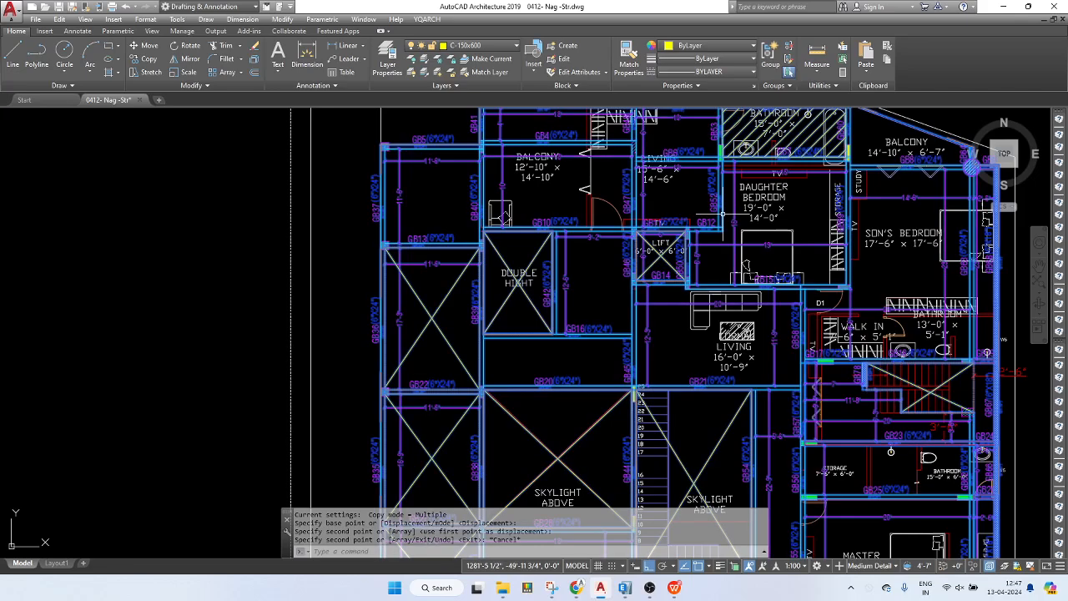
pyautogui.write('co')
pyautogui.press('Return')
pyautogui.scroll(4, 668, 225)
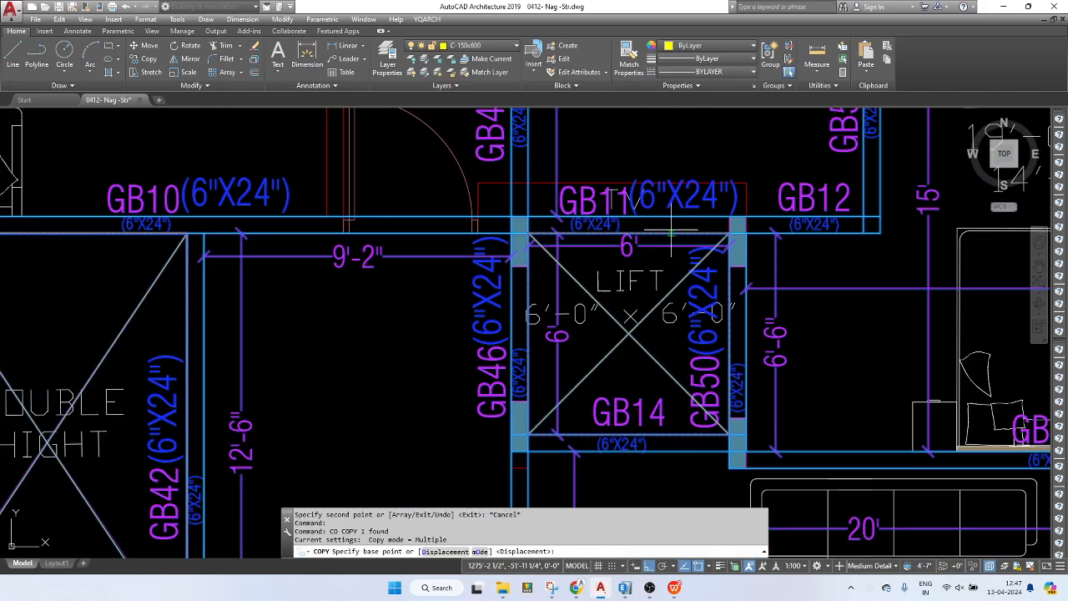
pyautogui.click(746, 216)
pyautogui.scroll(-2, 454, 250)
pyautogui.moveTo(453, 251); pyautogui.dragTo(826, 312, button='middle')
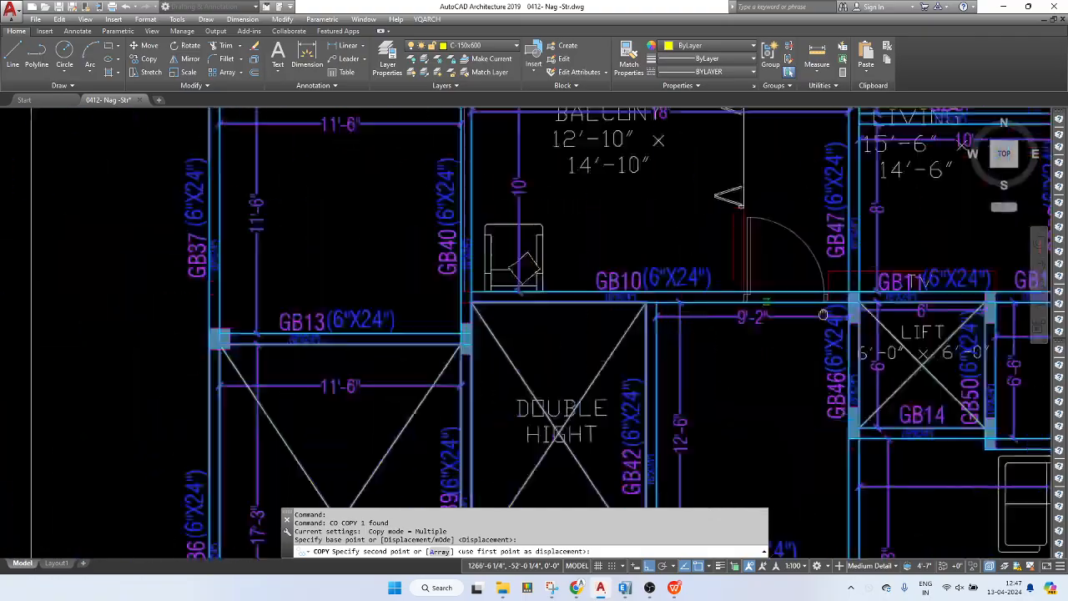
pyautogui.moveTo(219, 317)
pyautogui.mouseDown(button='middle')
pyautogui.moveTo(918, 338)
pyautogui.moveTo(1061, 327)
pyautogui.mouseUp(button='middle')
pyautogui.scroll(-3, 531, 326)
pyautogui.moveTo(334, 351); pyautogui.dragTo(980, 302, button='middle')
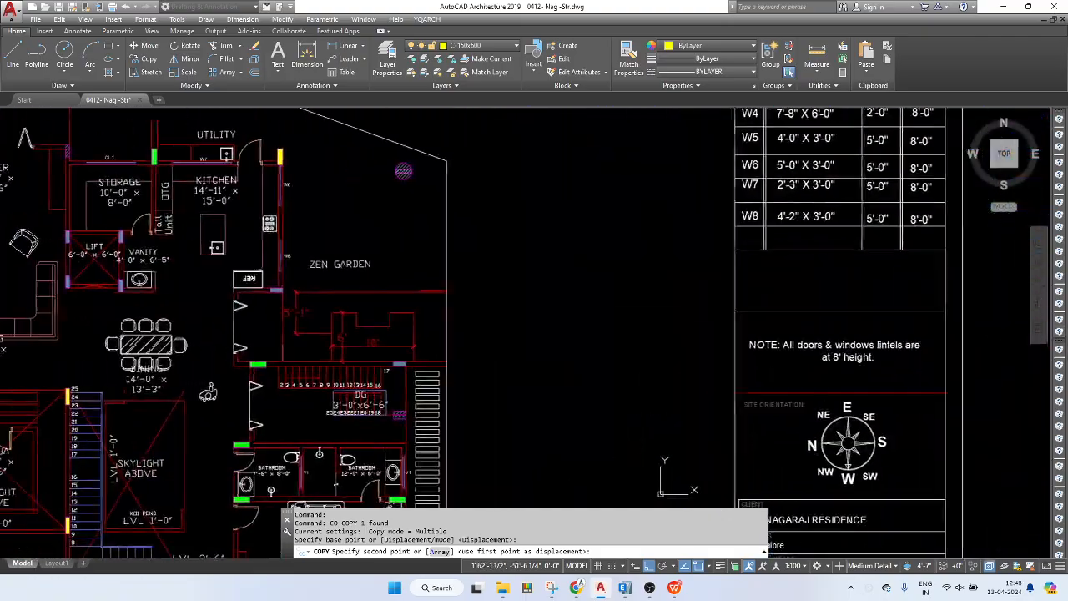
pyautogui.moveTo(511, 284); pyautogui.dragTo(903, 263, button='middle')
pyautogui.scroll(5, 507, 205)
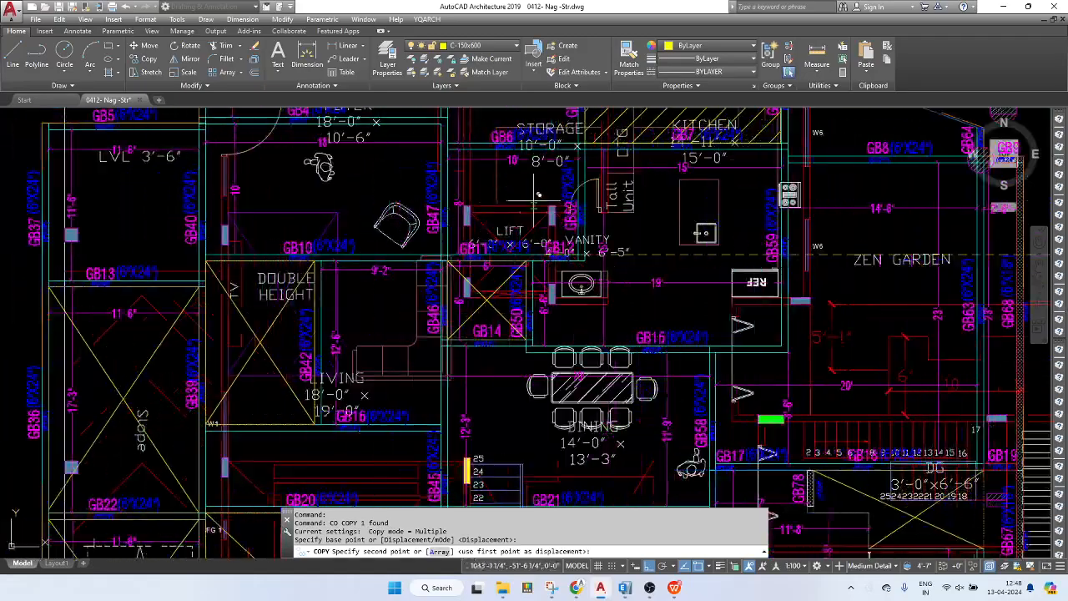
pyautogui.click(576, 218)
pyautogui.press('Escape')
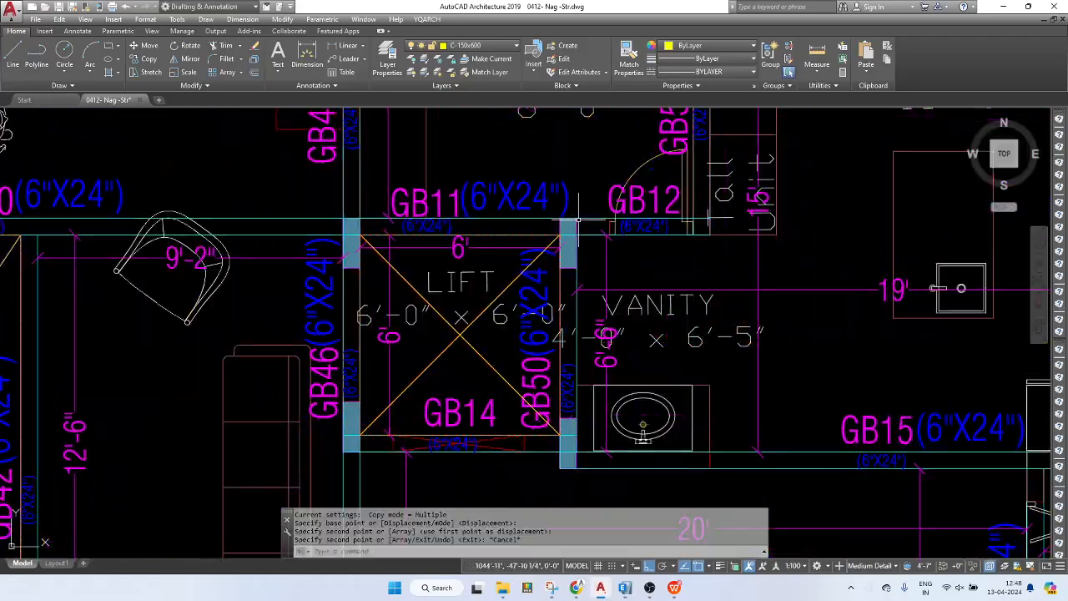
# - Save the drawing with the beam block overlaid on the ground floor plan
pyautogui.scroll(-4, 602, 281)
pyautogui.scroll(-4, 416, 316)
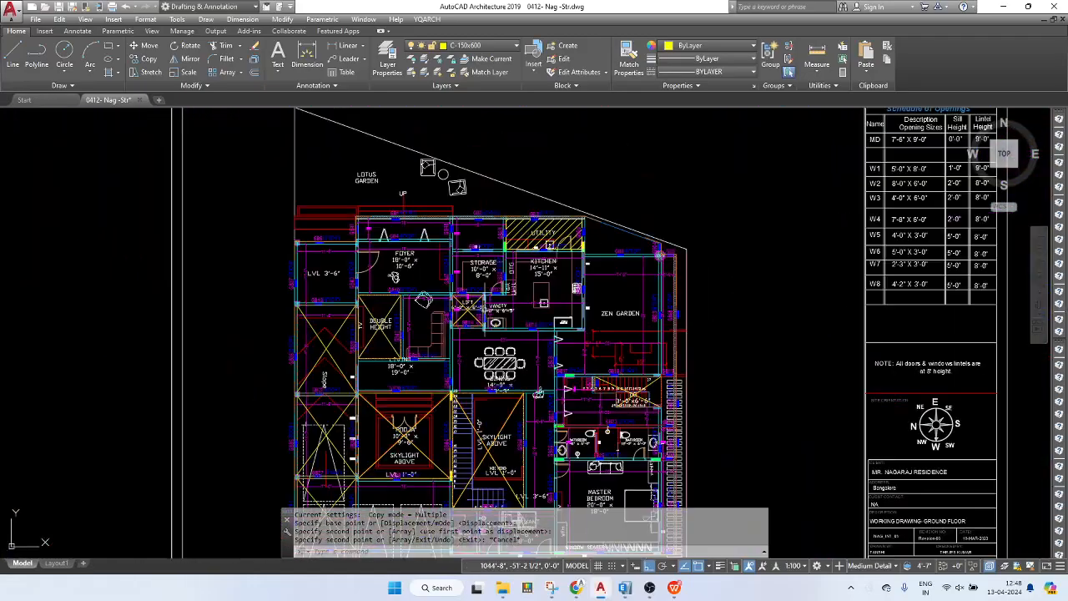
pyautogui.hotkey('ctrl', 's')
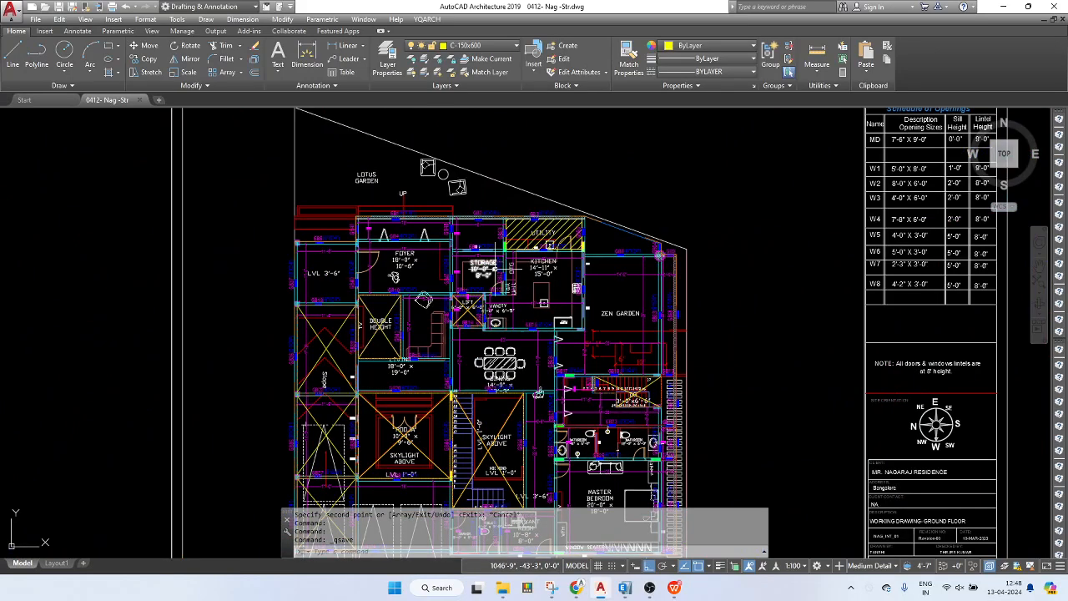
# - Open the overlaid beam layout block for in-place editing
pyautogui.scroll(2, 507, 271)
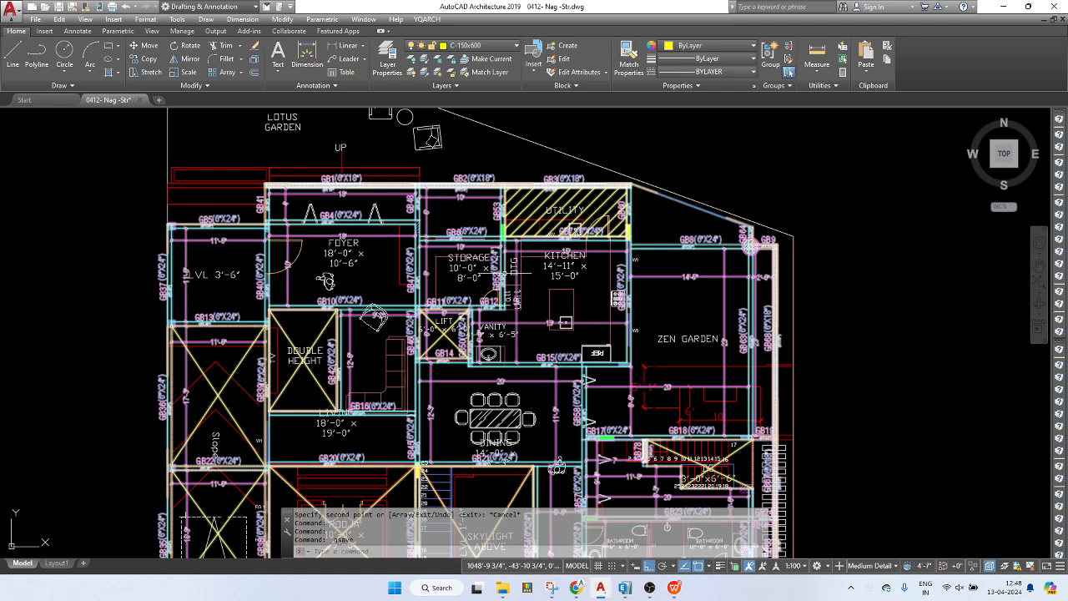
pyautogui.click(505, 266)
pyautogui.rightClick(506, 267)
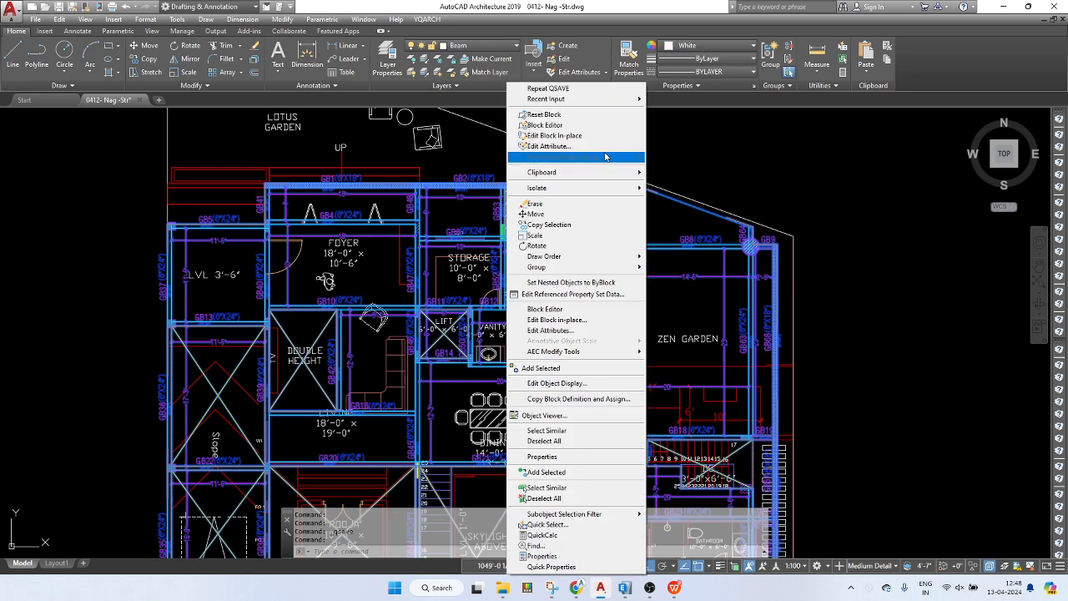
pyautogui.click(596, 141)
pyautogui.click(728, 319)
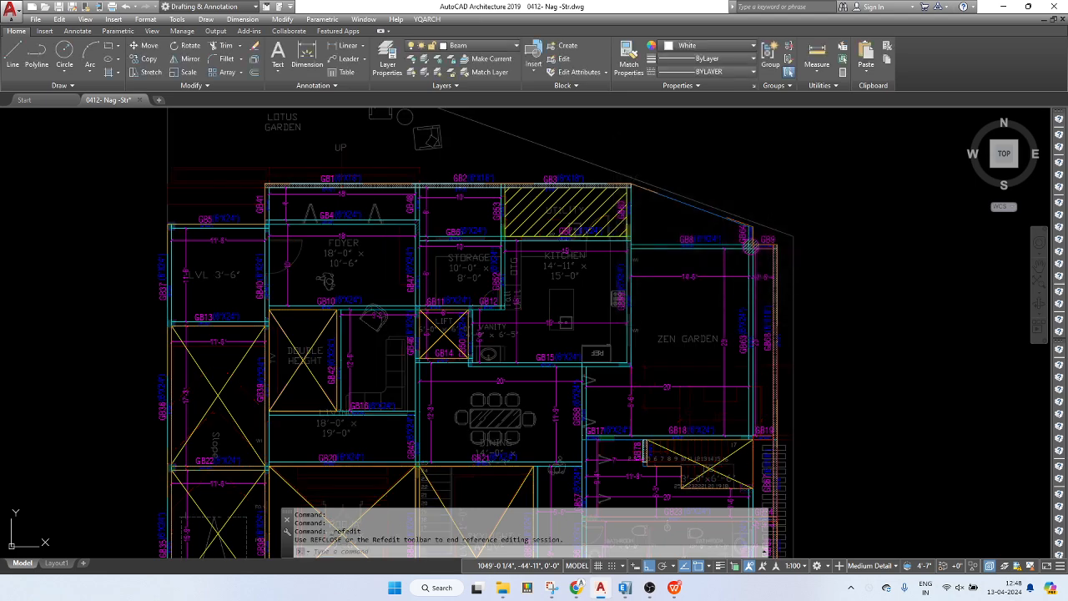
# - Erase the bathroom-side STR-BEAM line of the vertical beam run through GB55, GB56 and GB57
pyautogui.moveTo(615, 415); pyautogui.dragTo(626, 168, button='middle')
pyautogui.scroll(4, 593, 319)
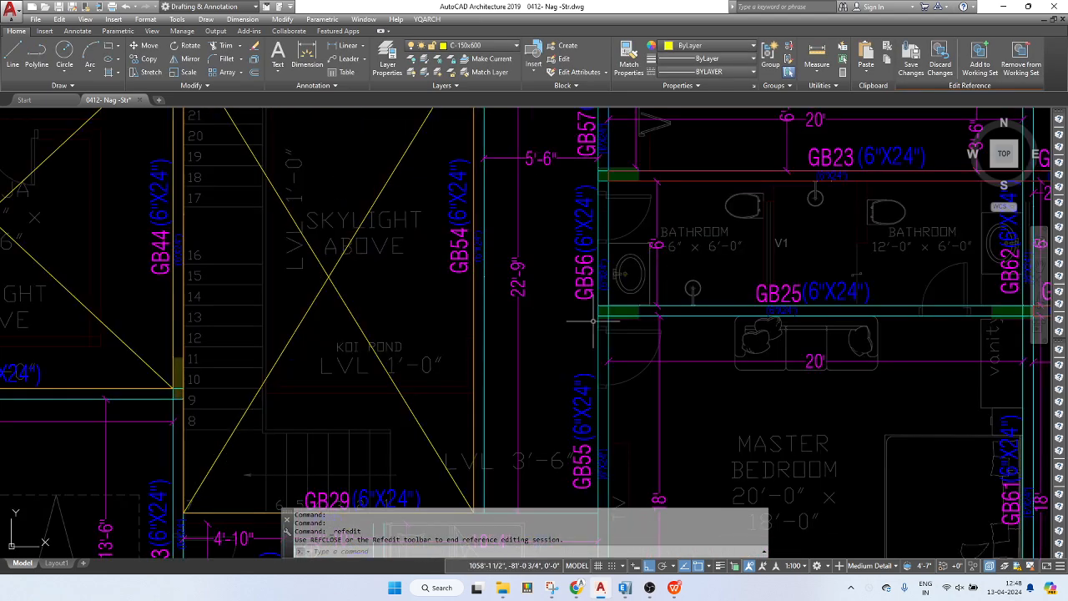
pyautogui.scroll(-2, 622, 328)
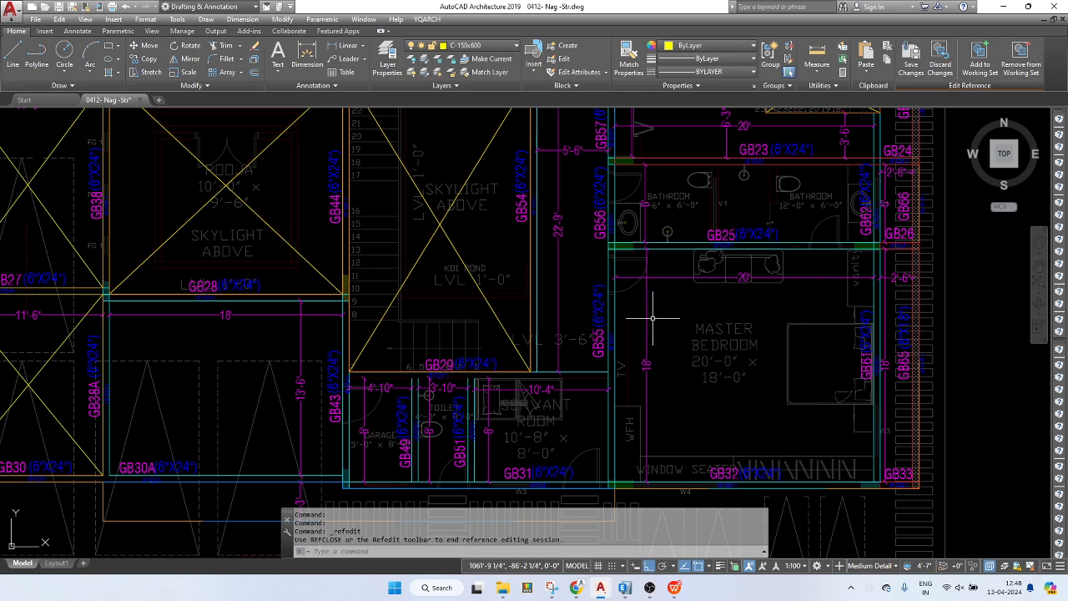
pyautogui.moveTo(652, 318); pyautogui.dragTo(638, 419, button='middle')
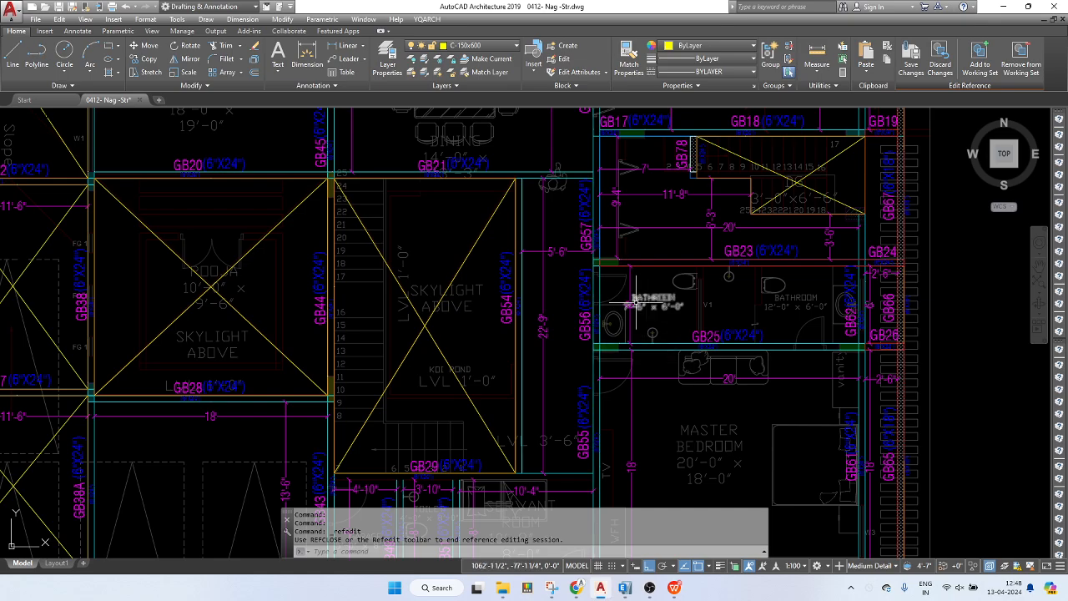
pyautogui.moveTo(623, 203); pyautogui.dragTo(627, 404, button='middle')
pyautogui.moveTo(591, 340); pyautogui.dragTo(590, 222, button='middle')
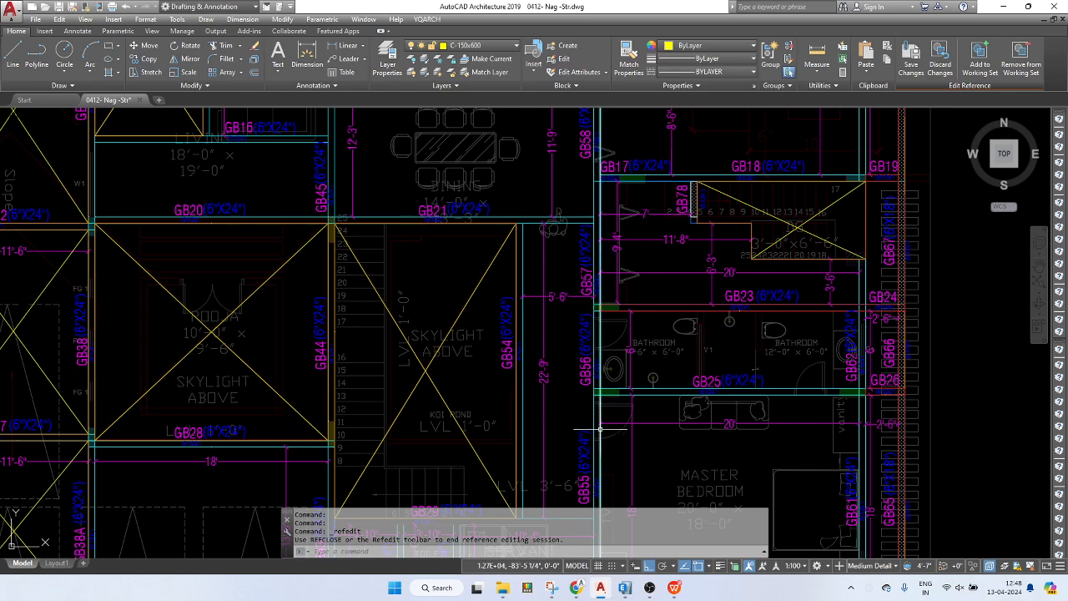
pyautogui.moveTo(597, 417); pyautogui.dragTo(598, 282, button='middle')
pyautogui.moveTo(598, 167); pyautogui.dragTo(596, 302, button='middle')
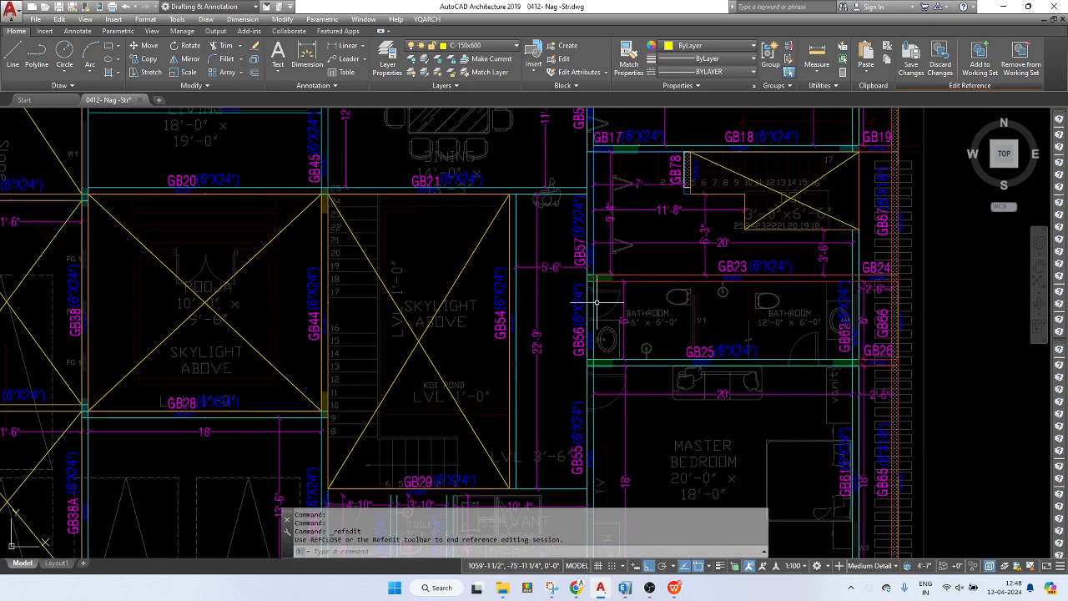
pyautogui.press('Escape')
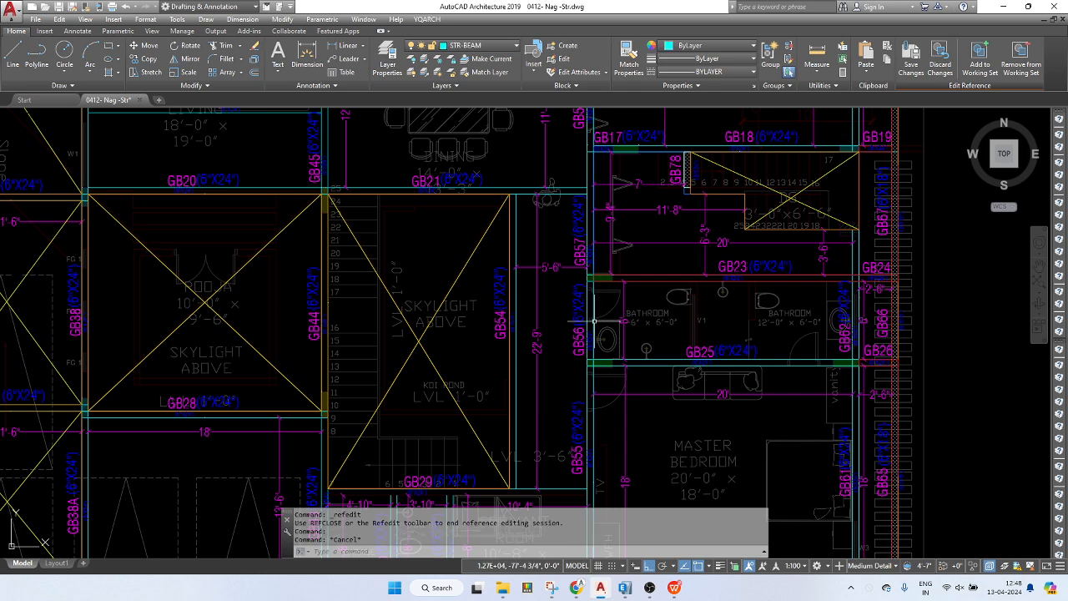
pyautogui.click(596, 305)
pyautogui.write('e')
pyautogui.press('Return')
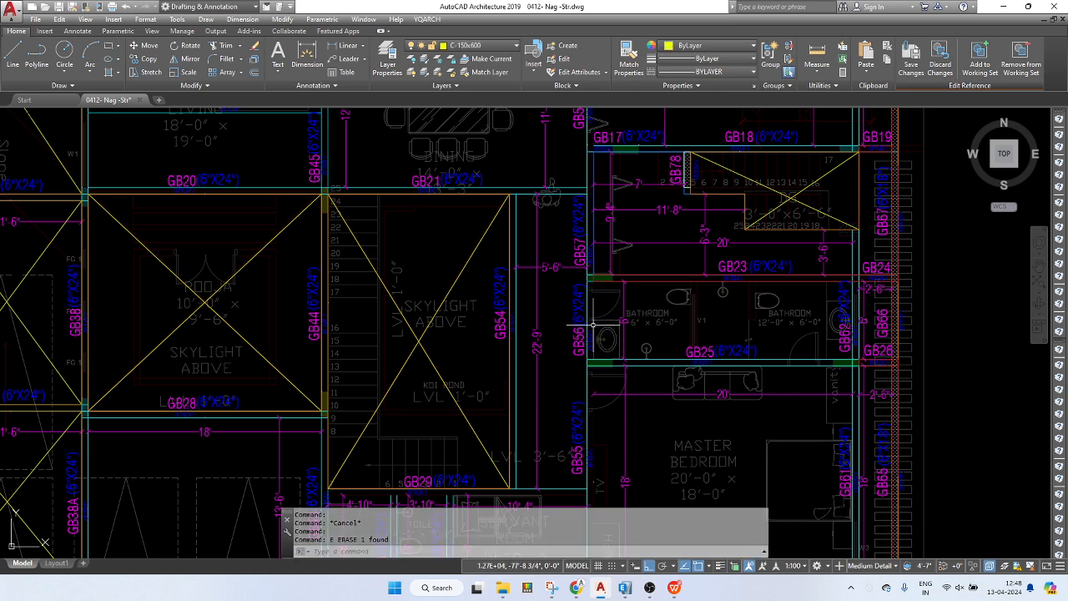
# - Offset the remaining line of the GB55–GB57 beam run by 9" towards the bathroom
pyautogui.write('o')
pyautogui.press('Return')
pyautogui.write('9')
pyautogui.press('Return')
pyautogui.click(583, 304)
pyautogui.click(583, 304)
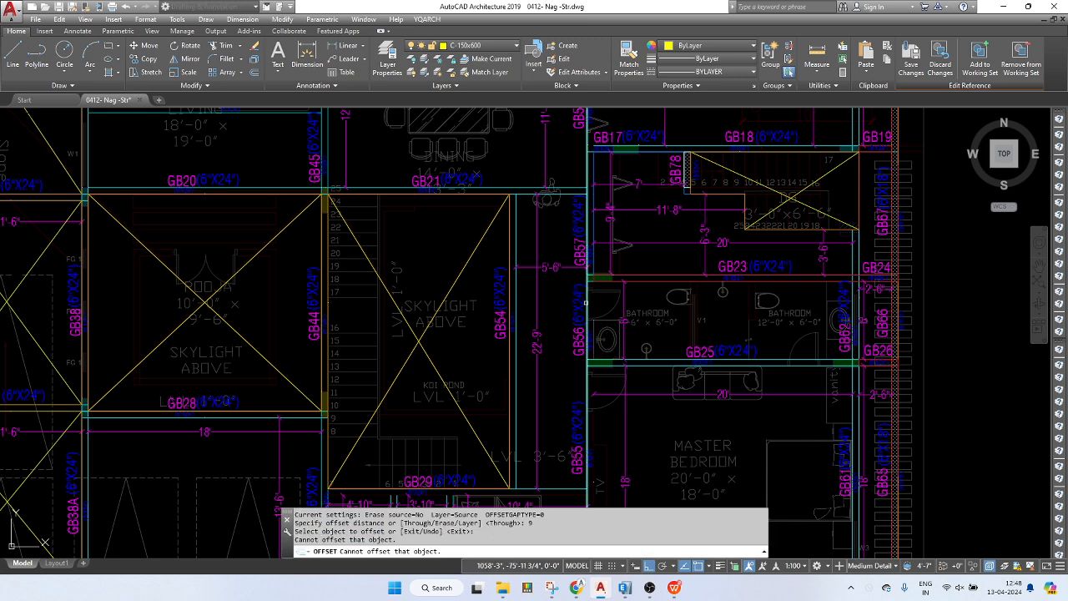
pyautogui.click(587, 303)
pyautogui.click(589, 304)
pyautogui.press('Escape')
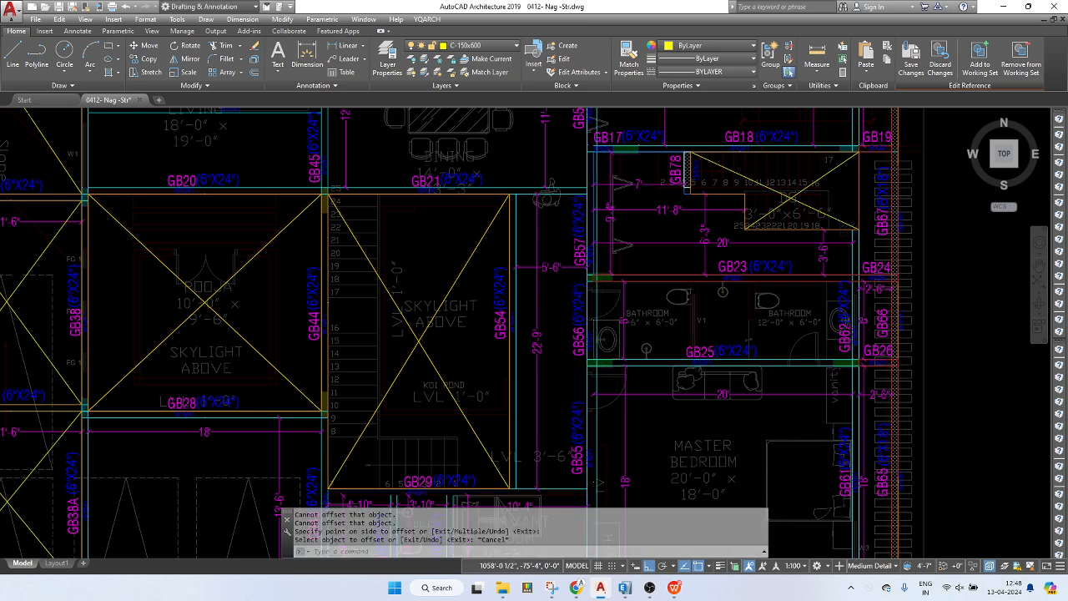
# - Set the large and small size labels of beams GB55, GB56 and GB57 to (9"X30")
pyautogui.scroll(2, 583, 302)
pyautogui.doubleClick(573, 321)
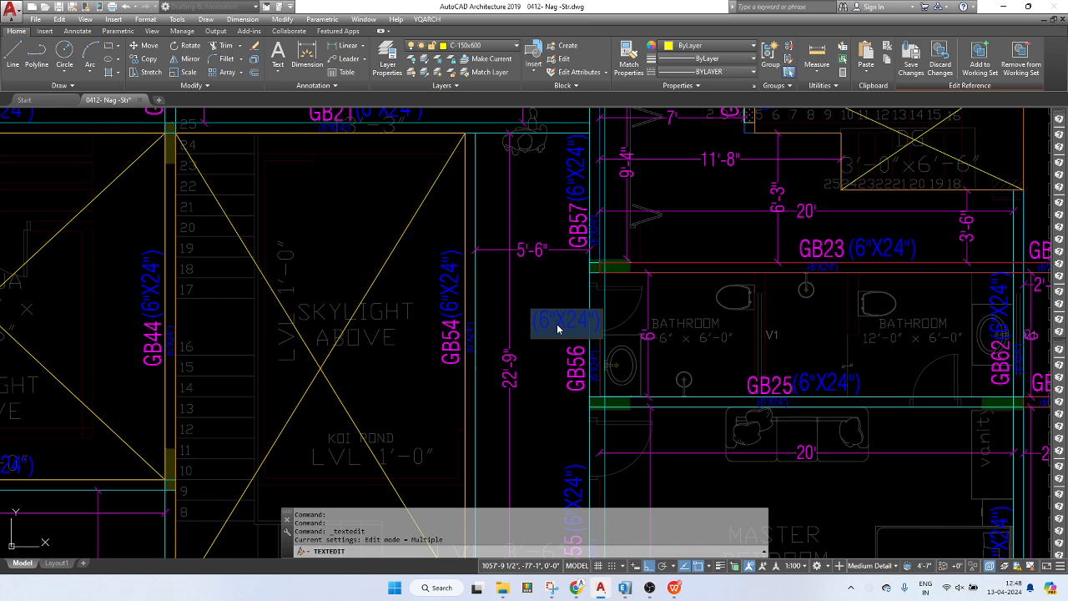
pyautogui.press('Escape')
pyautogui.press('Escape')
pyautogui.moveTo(583, 402); pyautogui.dragTo(585, 309, button='middle')
pyautogui.click(619, 430)
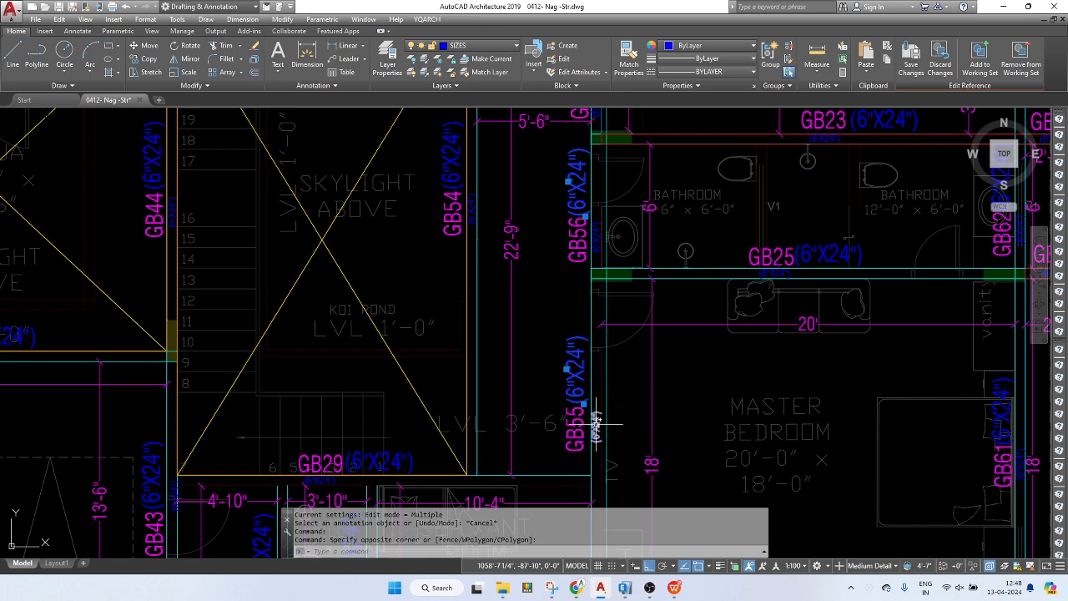
pyautogui.moveTo(587, 250); pyautogui.dragTo(592, 462, button='middle')
pyautogui.click(600, 449)
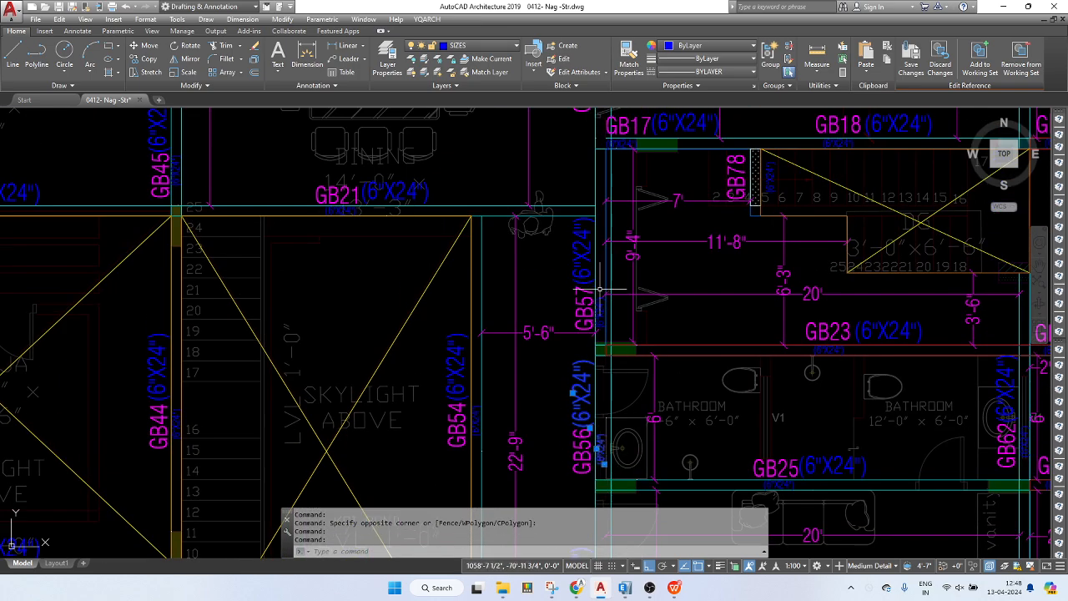
pyautogui.click(600, 310)
pyautogui.scroll(-5, 581, 252)
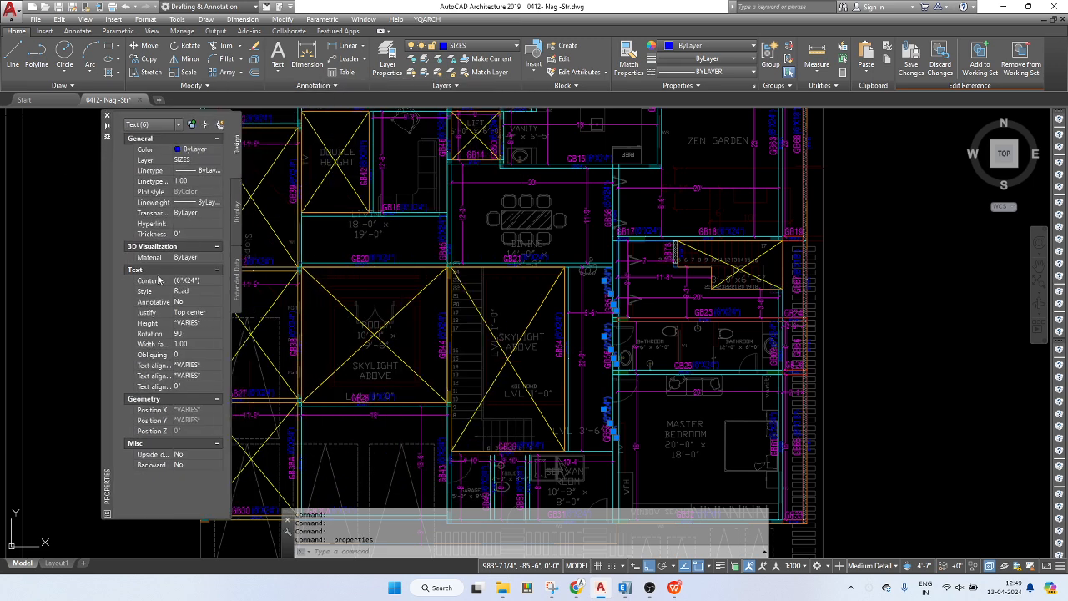
pyautogui.click(183, 282)
pyautogui.press('Escape')
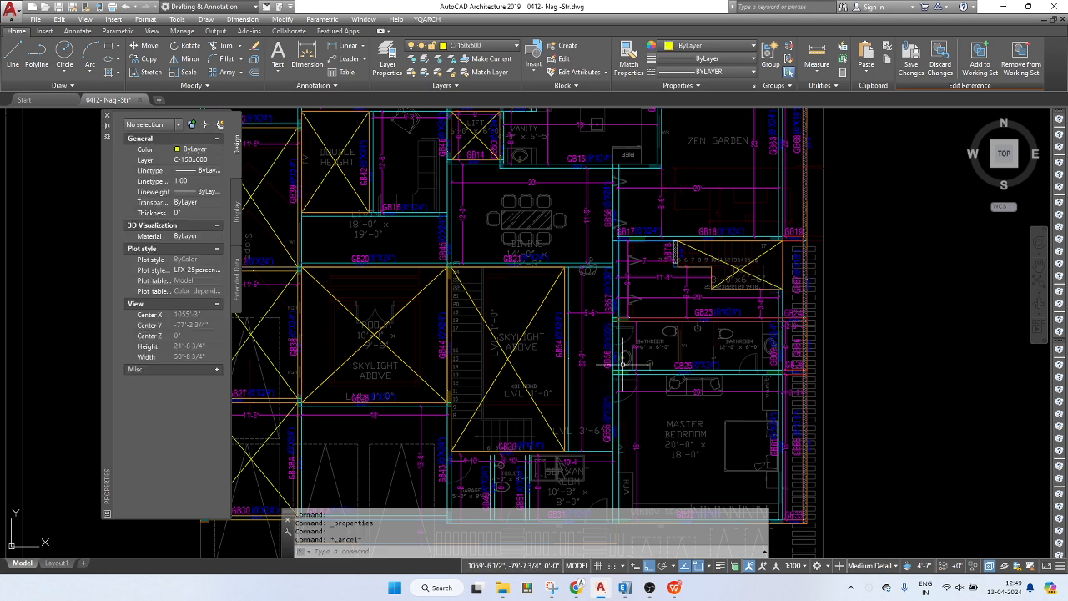
# - Check the beam sections in the ETABS FF Roof plan and set both GB58 size labels in AutoCAD to (9"X30")
pyautogui.click(625, 588)
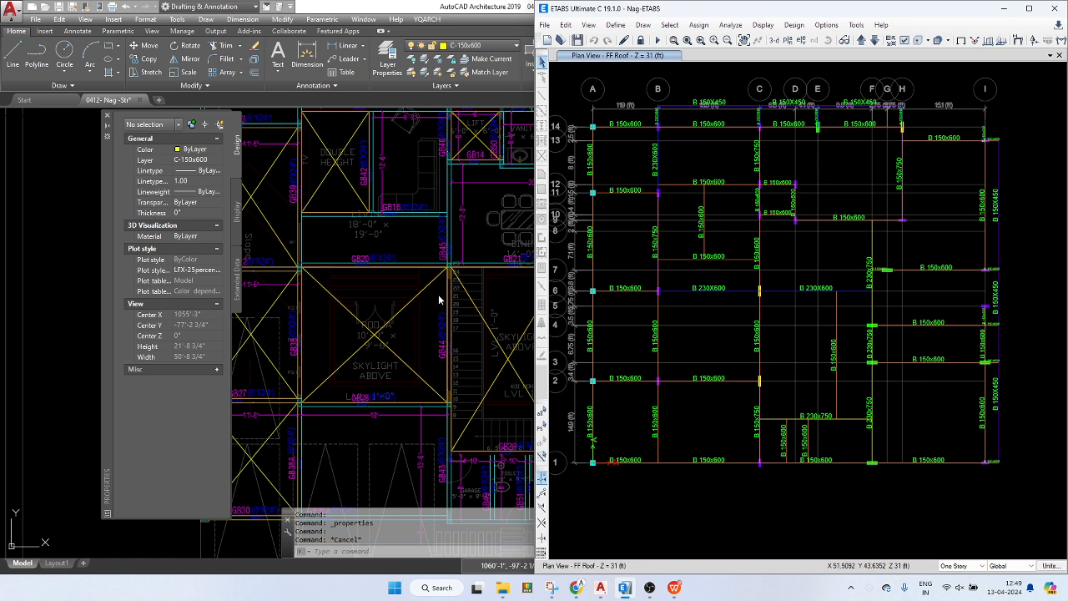
pyautogui.click(484, 297)
pyautogui.press('Escape')
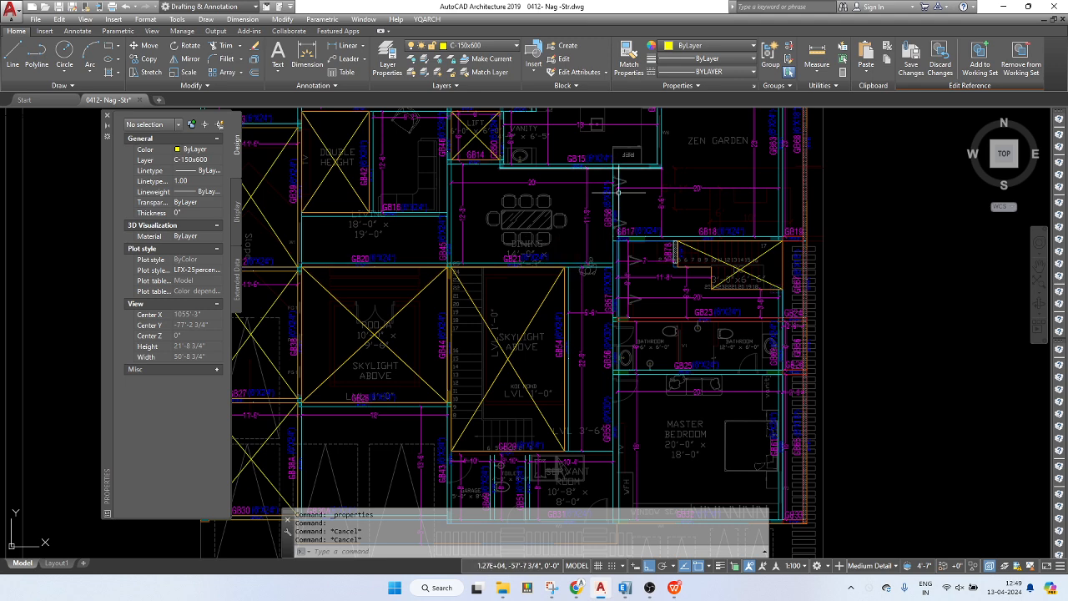
pyautogui.click(628, 589)
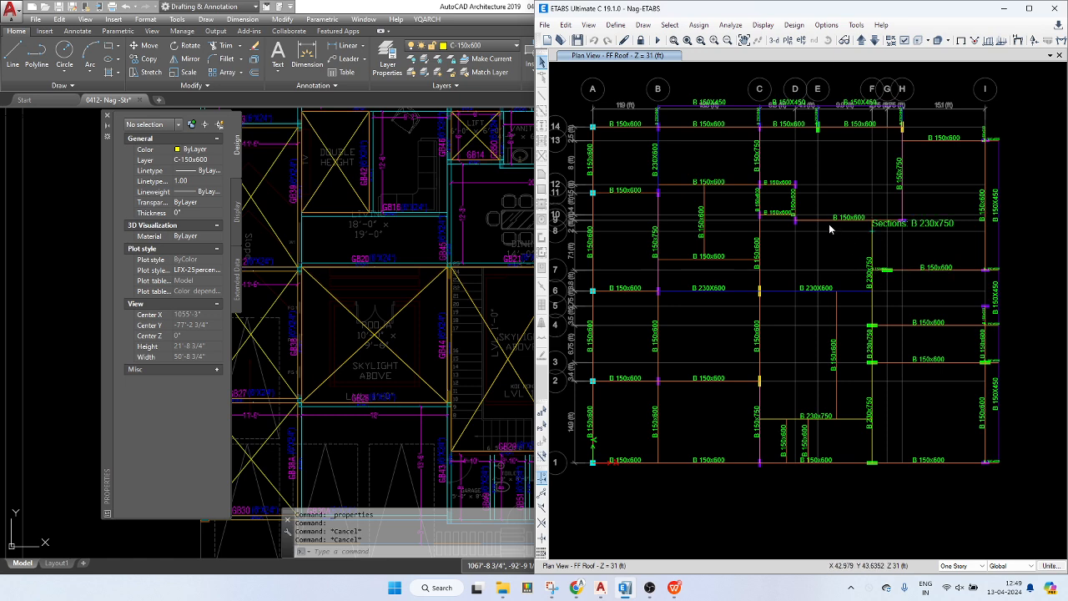
pyautogui.click(519, 213)
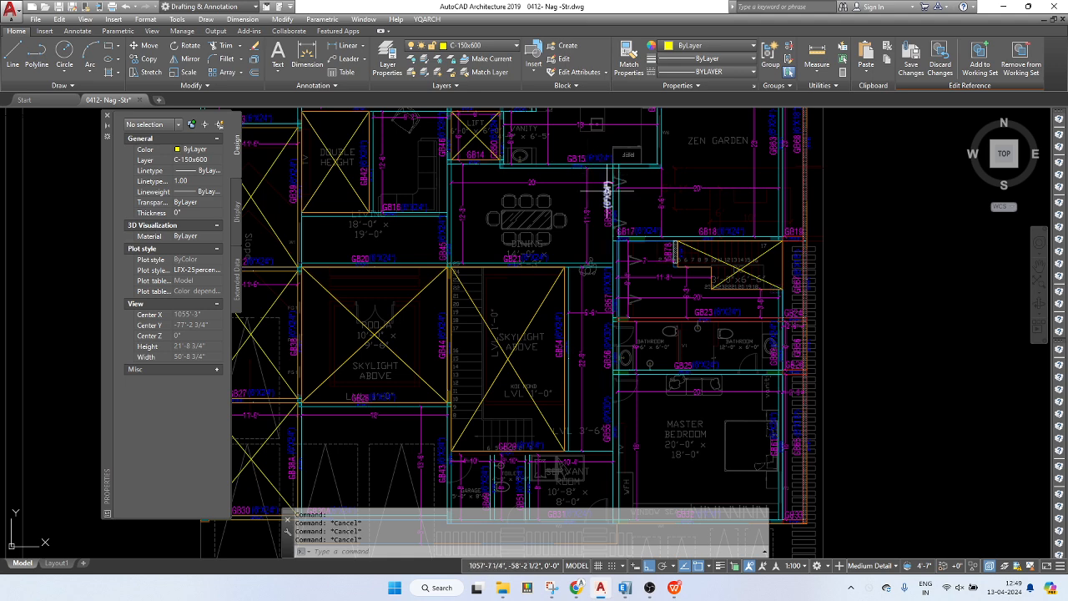
pyautogui.click(608, 193)
pyautogui.scroll(4, 613, 204)
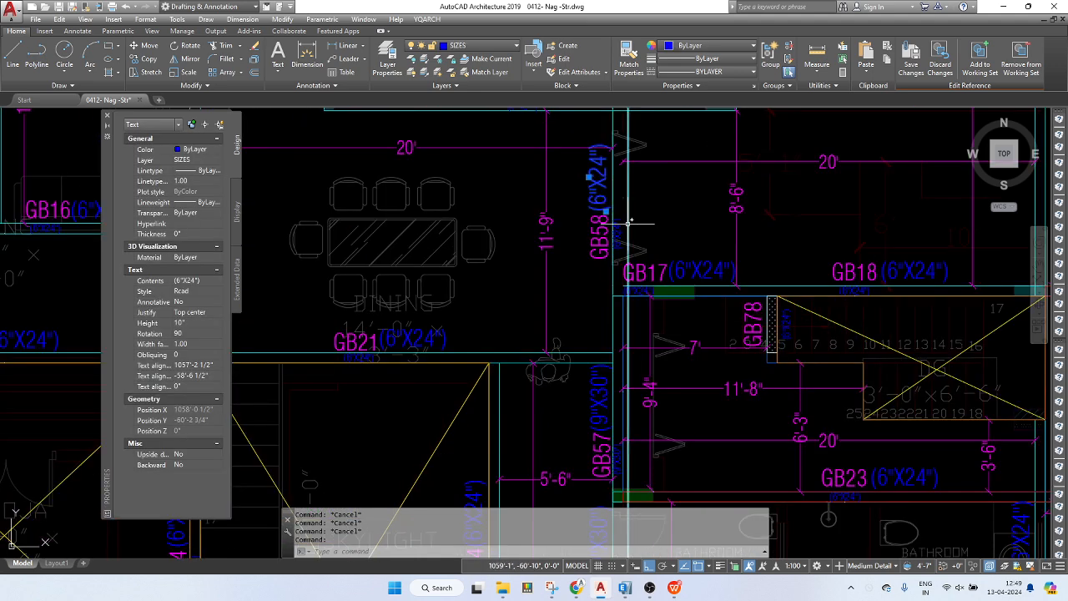
pyautogui.click(614, 213)
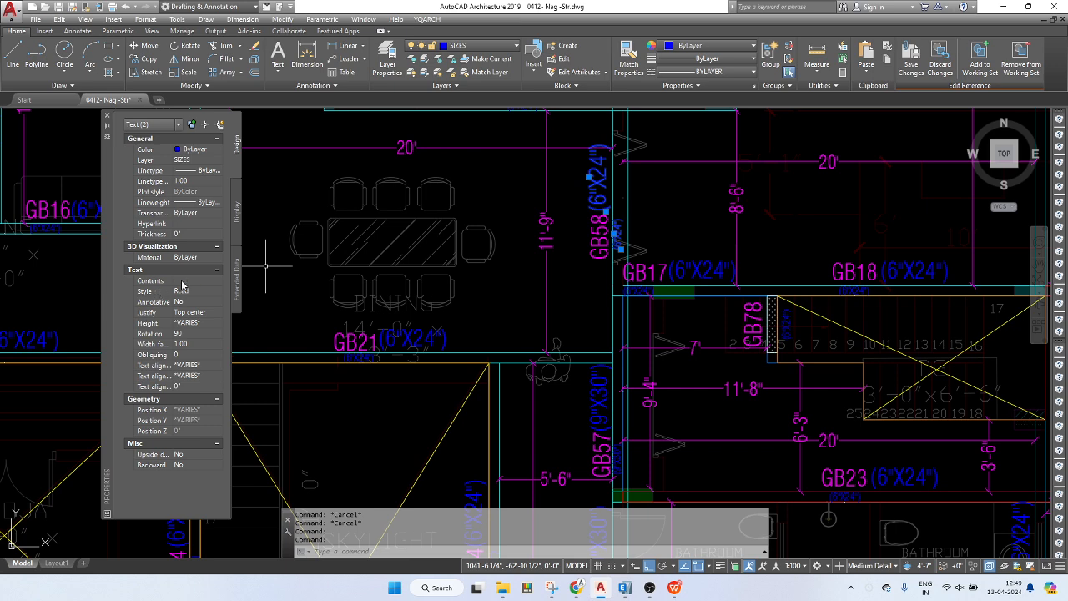
pyautogui.click(182, 282)
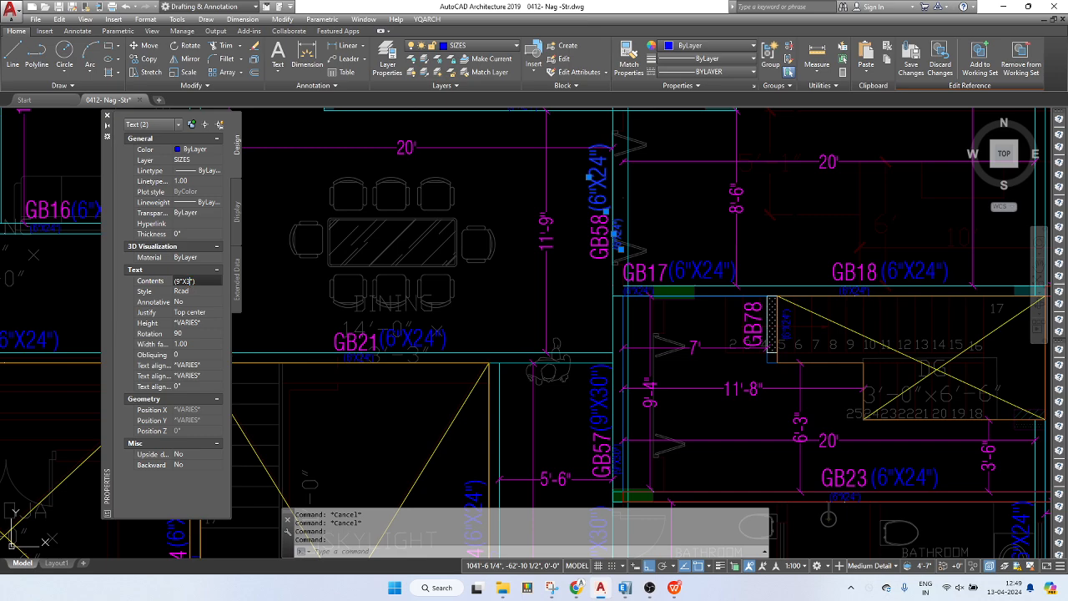
pyautogui.press('Return')
pyautogui.press('Escape')
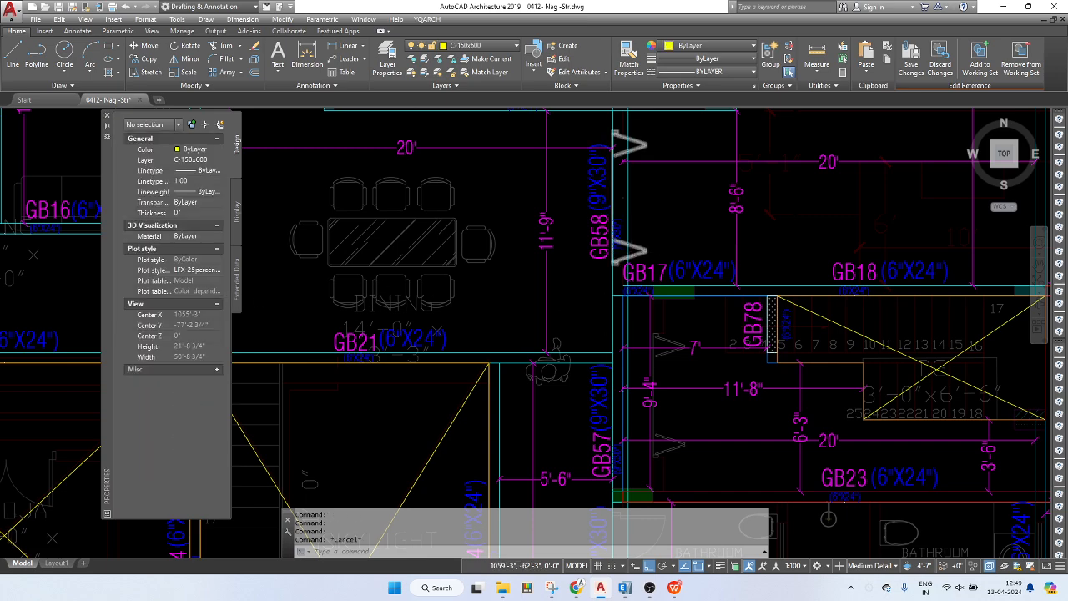
# - Compare the block's other beam sizes with the ETABS FF Roof plan, and close the object properties display
pyautogui.scroll(-3, 584, 301)
pyautogui.moveTo(563, 238); pyautogui.dragTo(603, 263, button='middle')
pyautogui.scroll(-3, 602, 263)
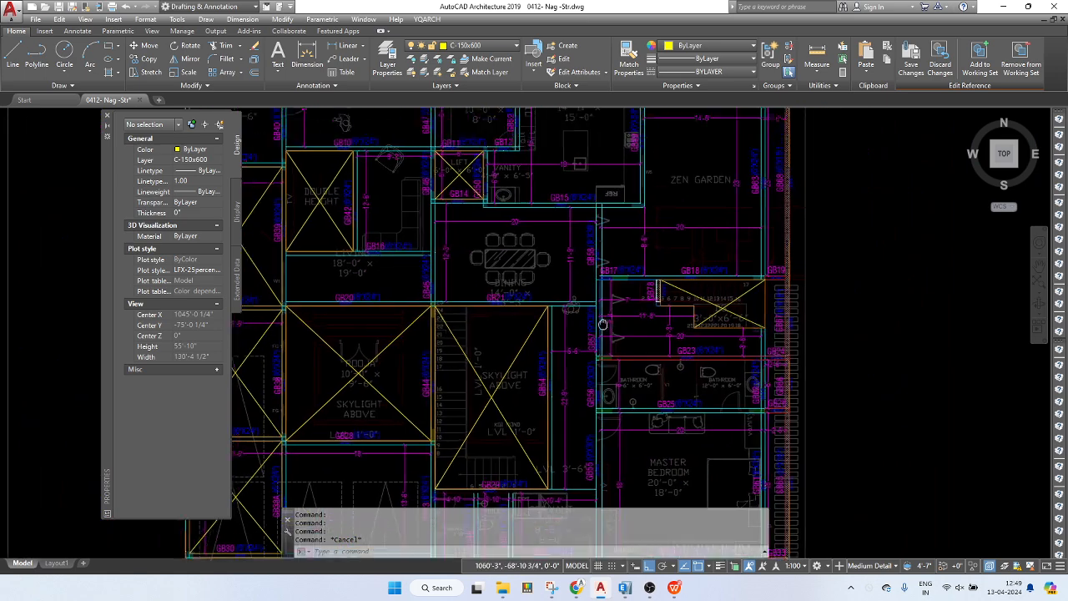
pyautogui.scroll(2, 574, 215)
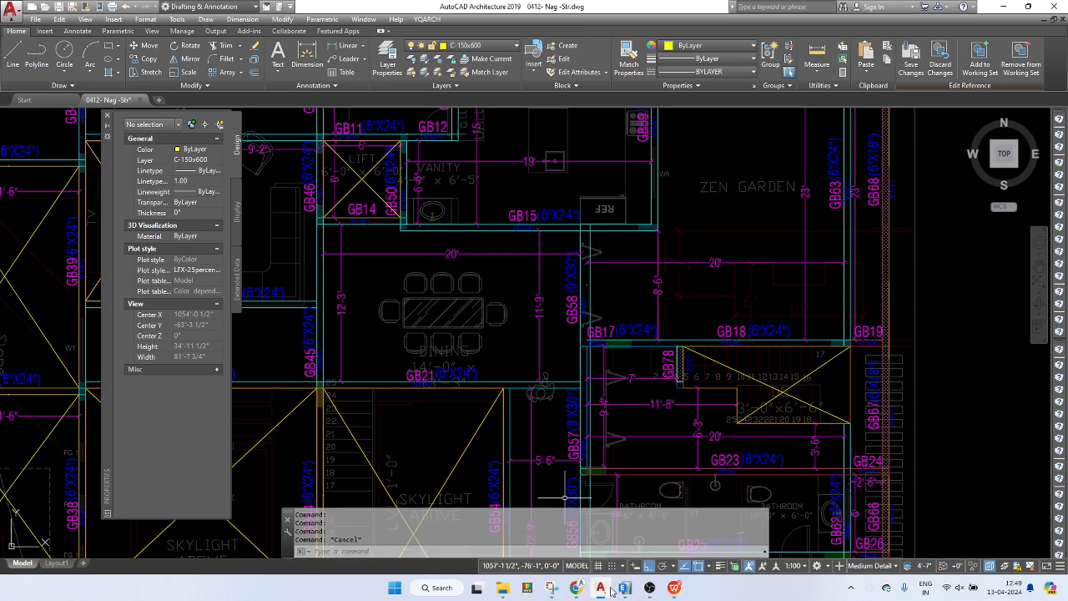
pyautogui.scroll(-1, 678, 205)
pyautogui.moveTo(679, 207)
pyautogui.mouseDown(button='middle')
pyautogui.moveTo(670, 405)
pyautogui.moveTo(924, 391)
pyautogui.moveTo(931, 401)
pyautogui.mouseUp(button='middle')
pyautogui.moveTo(625, 588)
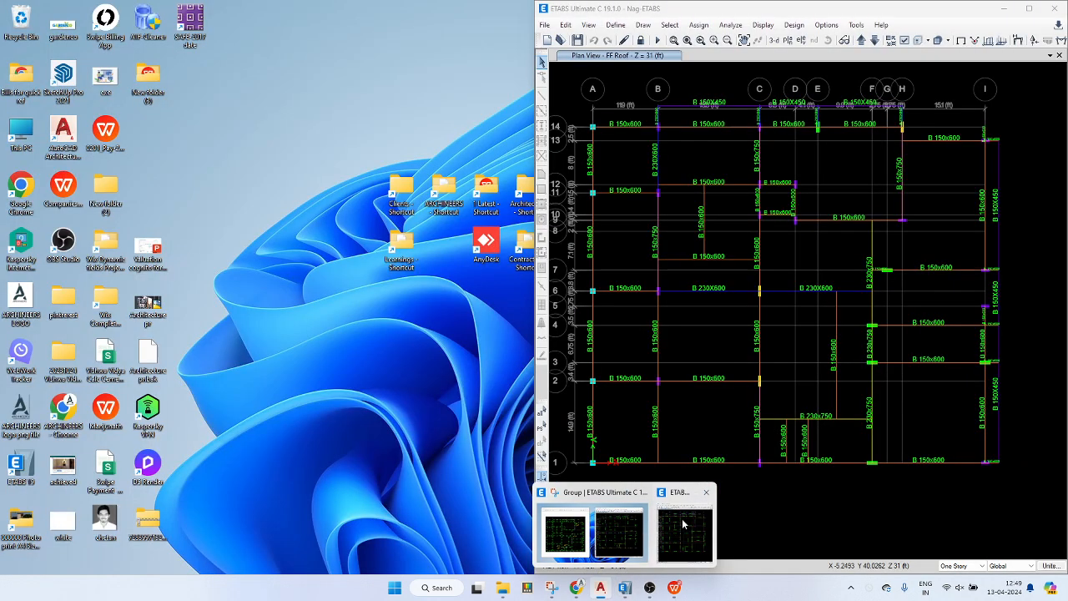
pyautogui.click(682, 518)
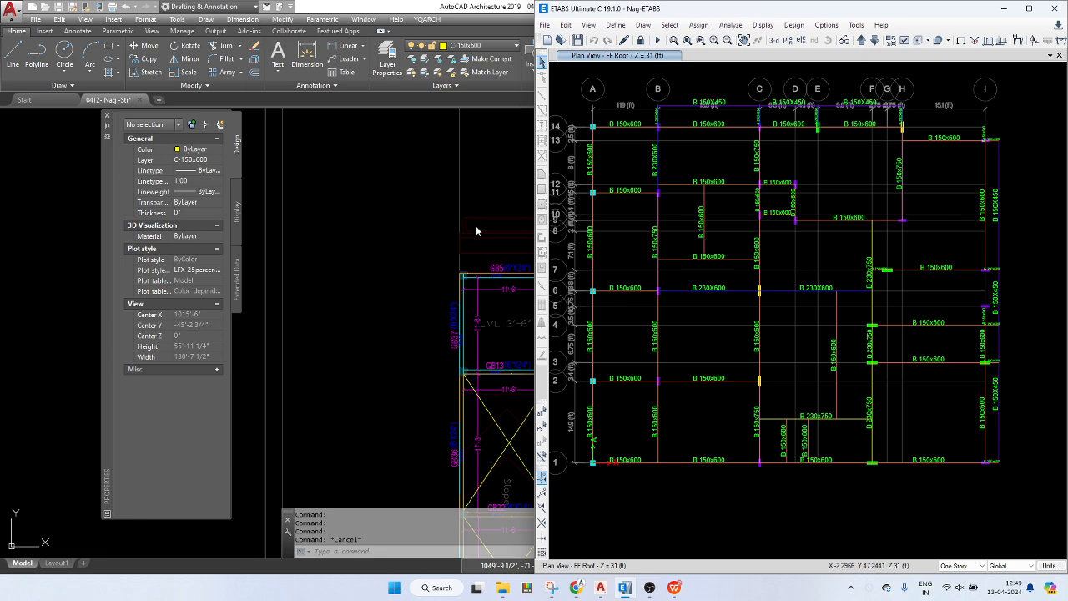
pyautogui.click(496, 264)
pyautogui.moveTo(739, 271); pyautogui.dragTo(555, 264, button='middle')
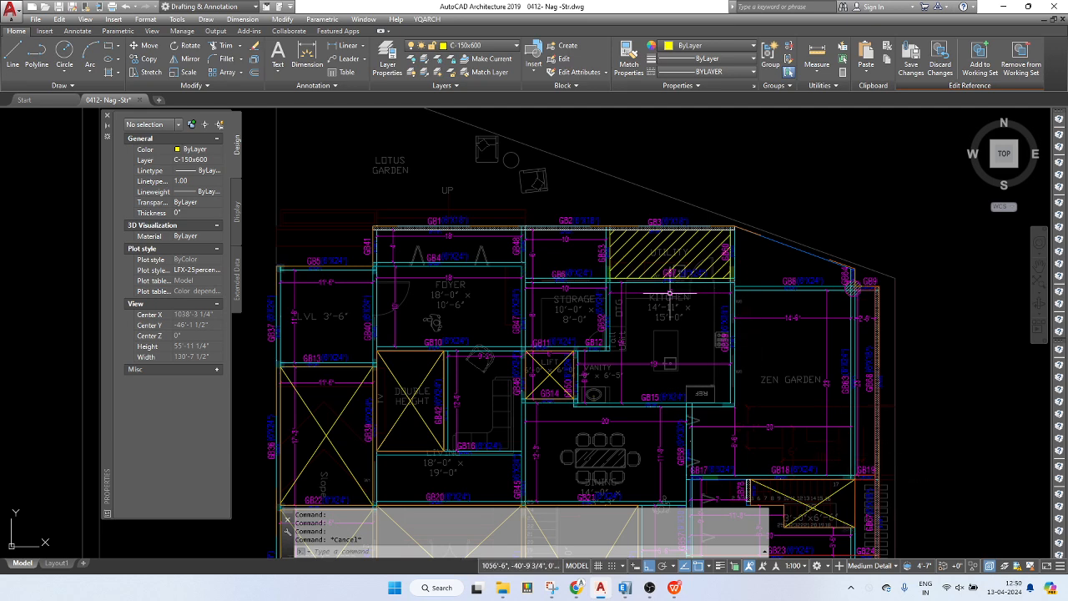
pyautogui.moveTo(598, 302); pyautogui.dragTo(646, 236, button='middle')
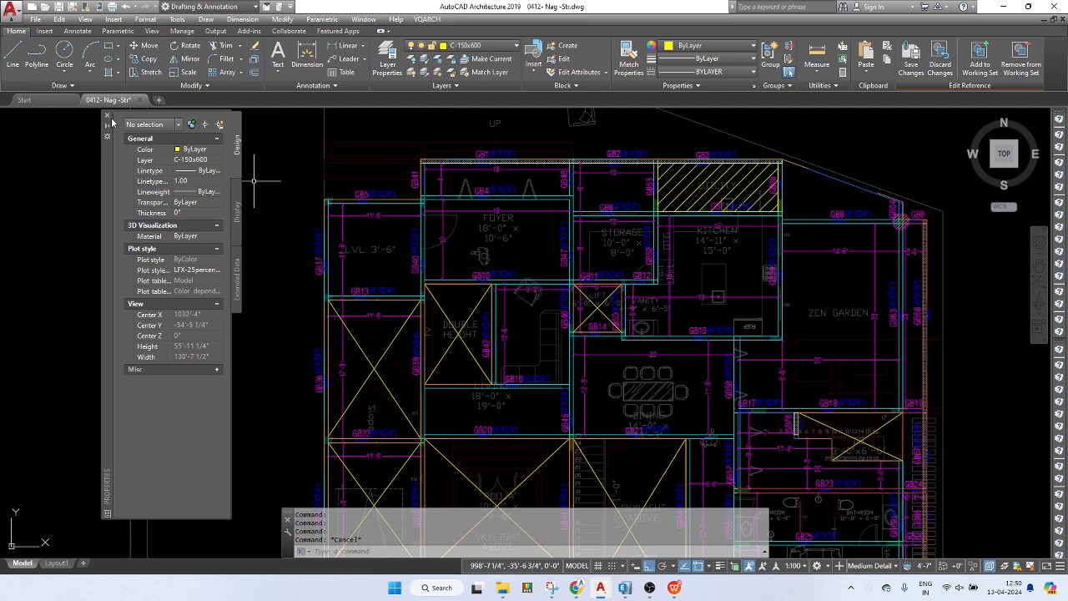
pyautogui.click(108, 116)
pyautogui.moveTo(686, 242); pyautogui.dragTo(603, 240, button='middle')
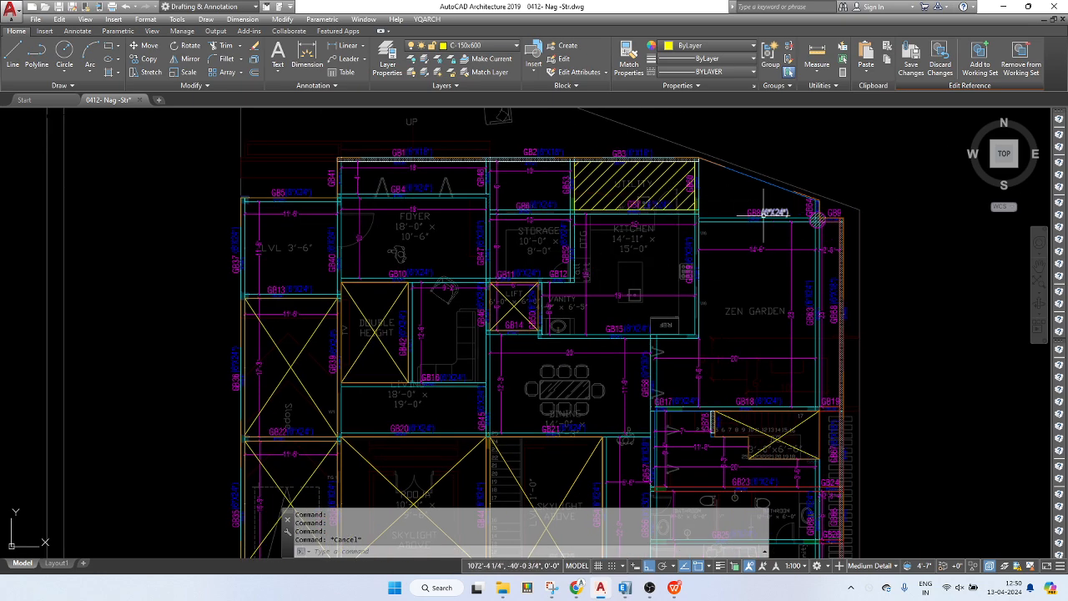
pyautogui.moveTo(770, 318); pyautogui.dragTo(758, 245, button='middle')
pyautogui.moveTo(751, 321); pyautogui.dragTo(738, 230, button='middle')
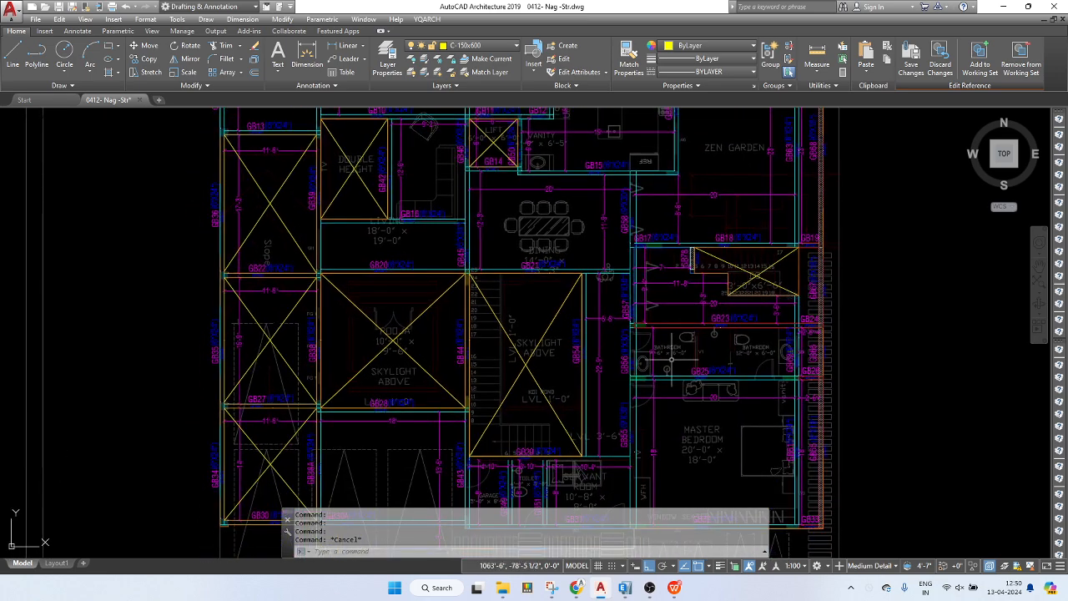
# - Review the ground floor beam block over the floor plan and save the block's reference edits
pyautogui.moveTo(735, 351); pyautogui.dragTo(730, 213, button='middle')
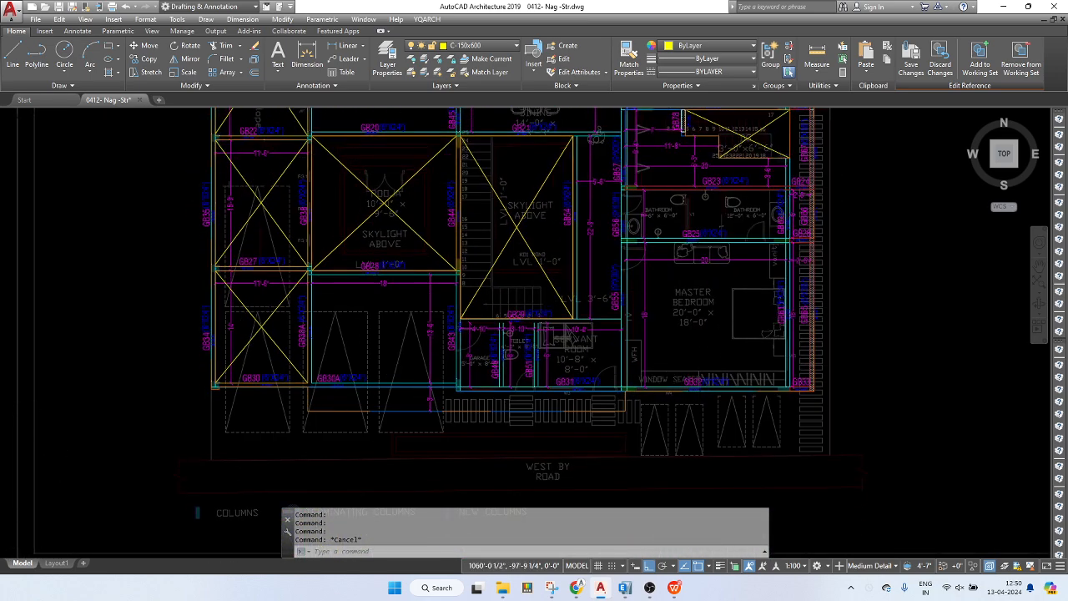
pyautogui.scroll(2, 634, 378)
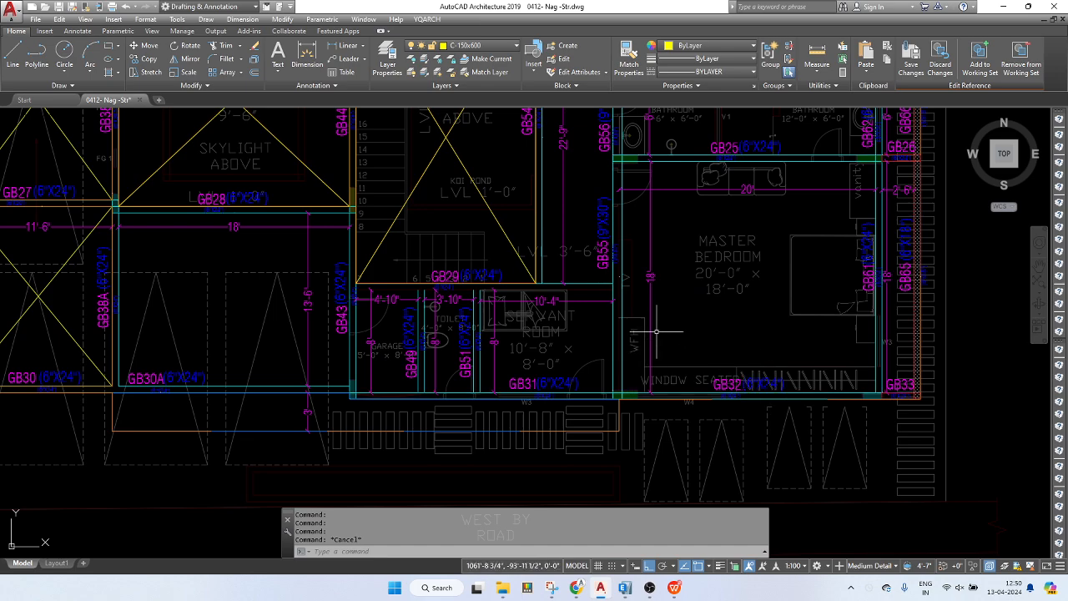
pyautogui.scroll(-2, 644, 338)
pyautogui.moveTo(687, 347); pyautogui.dragTo(683, 403, button='middle')
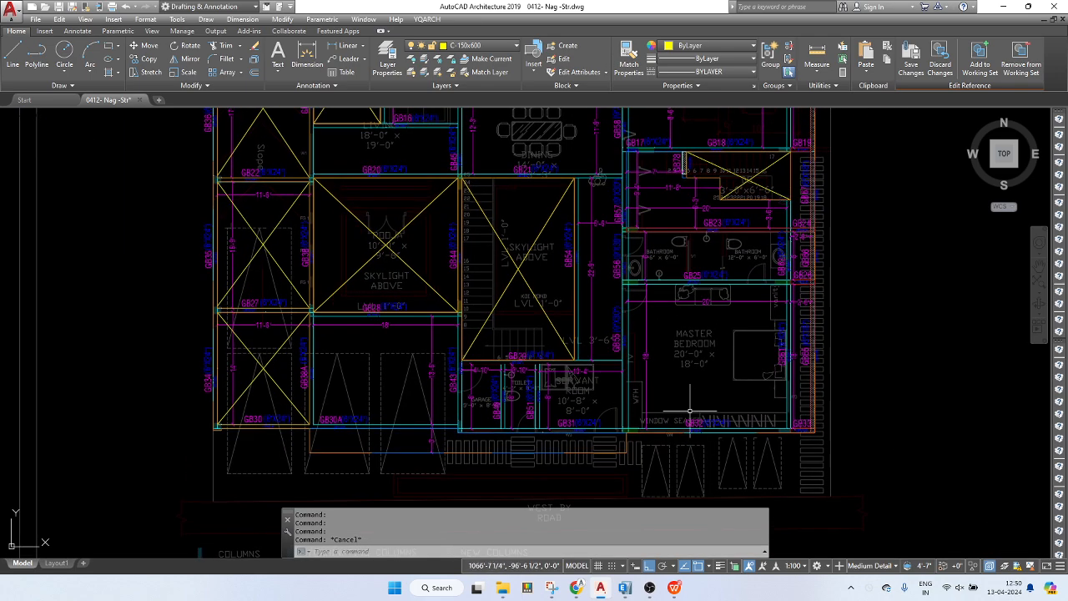
pyautogui.scroll(2, 688, 430)
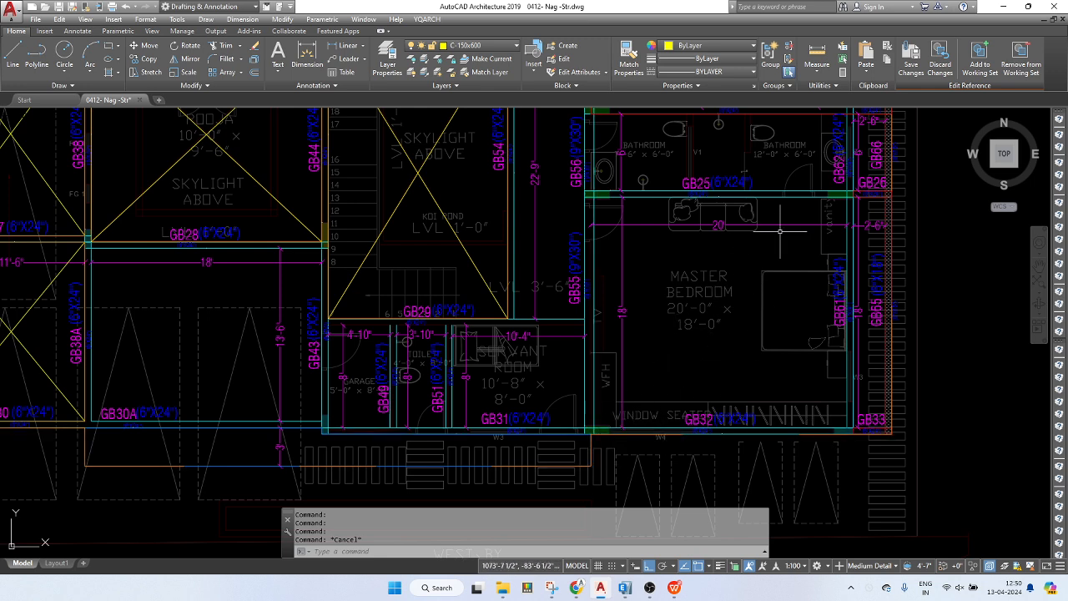
pyautogui.scroll(-3, 782, 334)
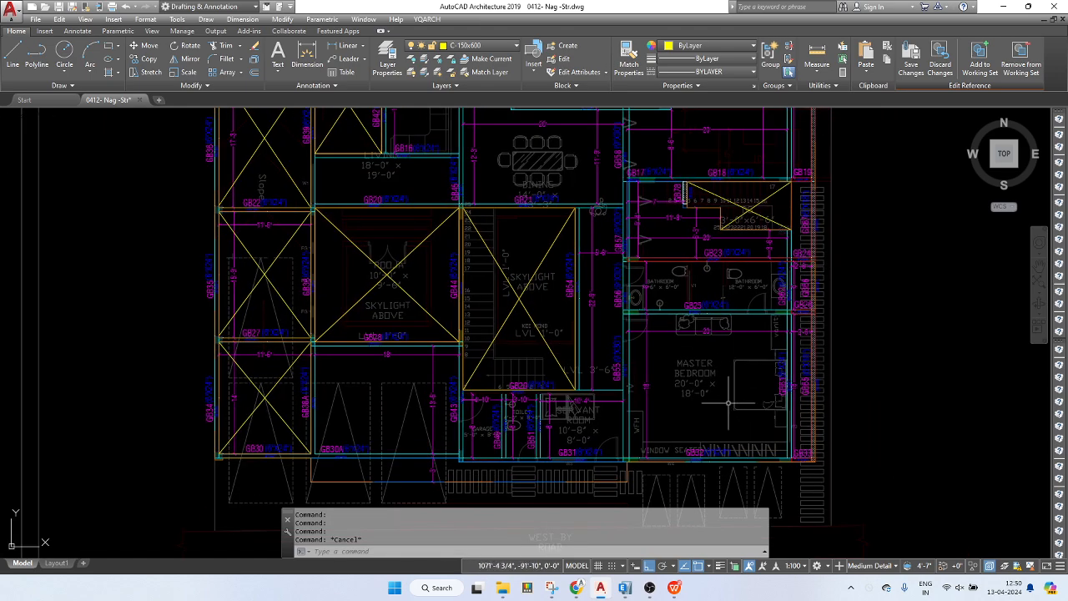
pyautogui.moveTo(660, 405); pyautogui.dragTo(744, 353, button='middle')
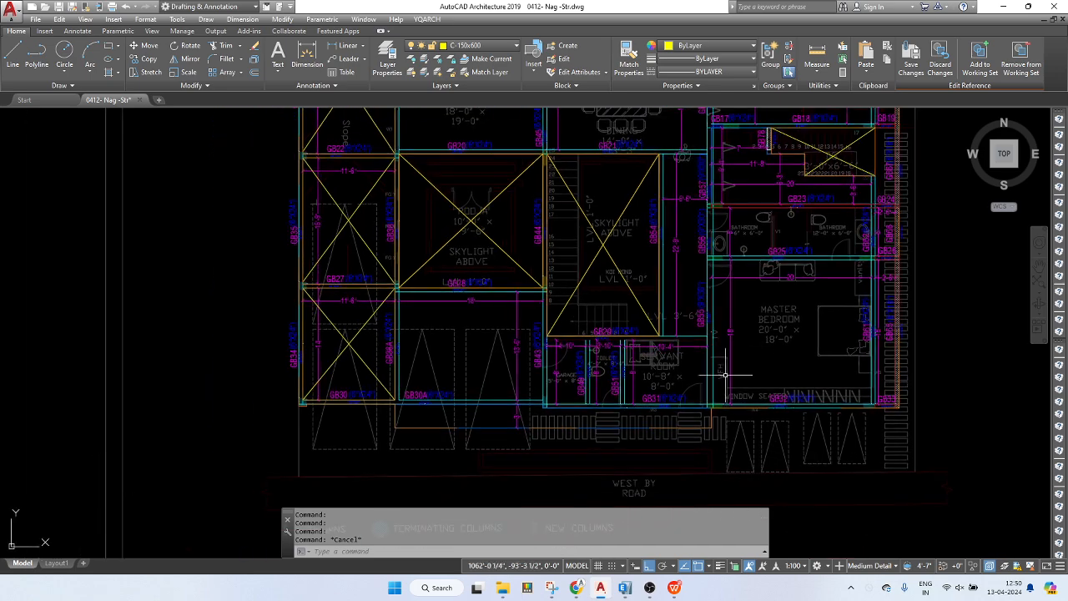
pyautogui.moveTo(764, 316); pyautogui.dragTo(753, 378, button='middle')
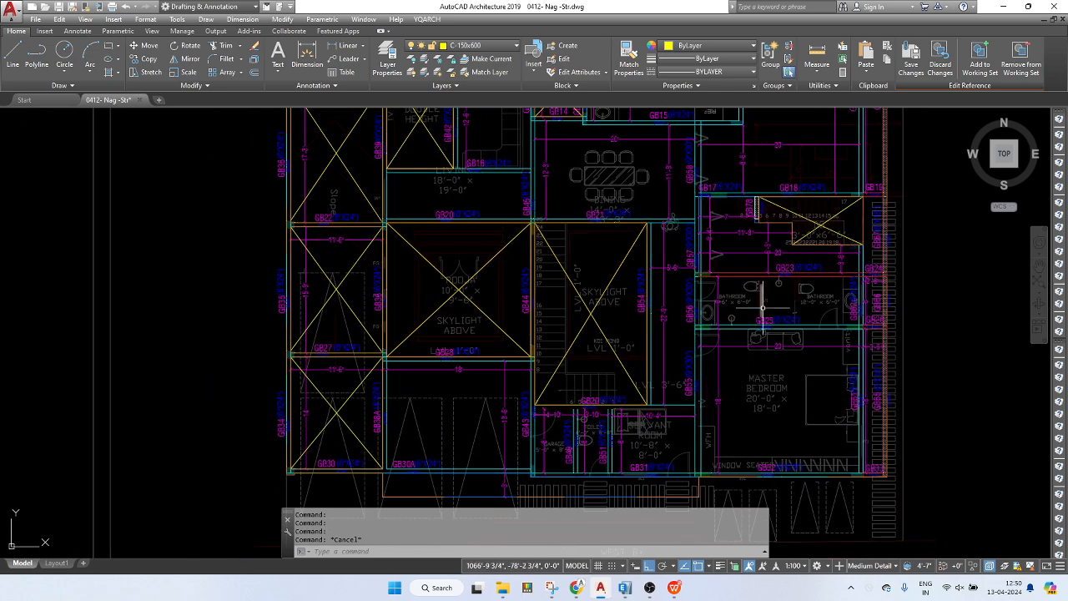
pyautogui.scroll(-2, 745, 225)
pyautogui.moveTo(746, 225); pyautogui.dragTo(718, 403, button='middle')
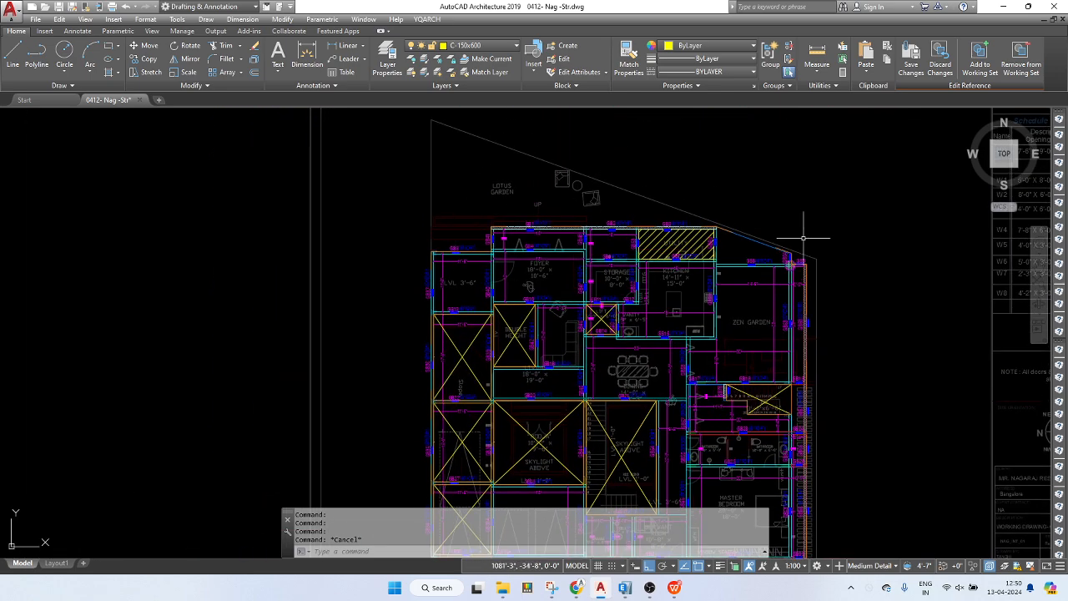
pyautogui.click(912, 64)
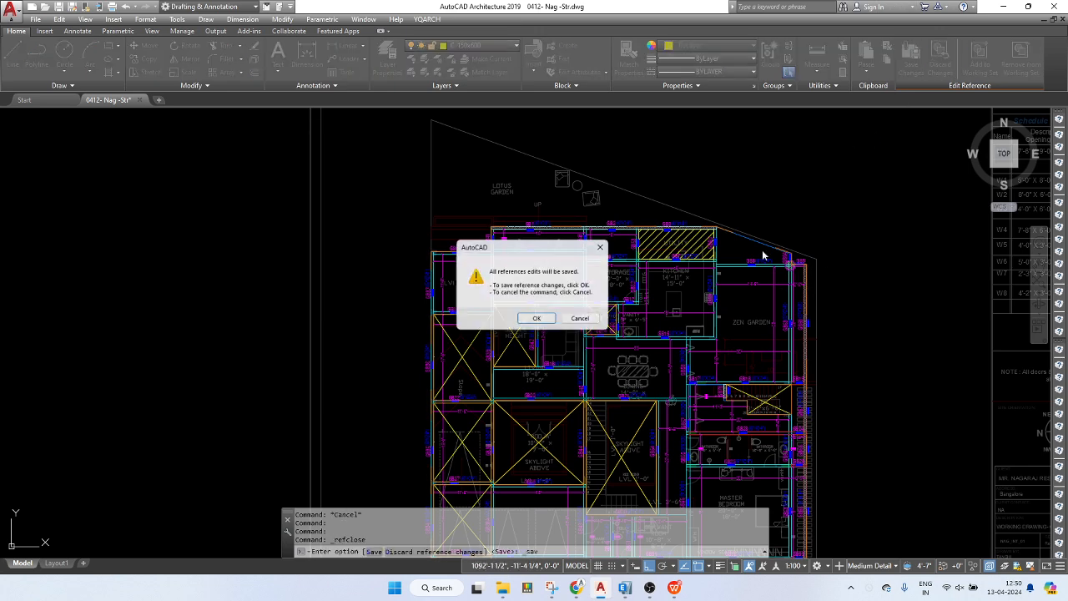
pyautogui.click(539, 321)
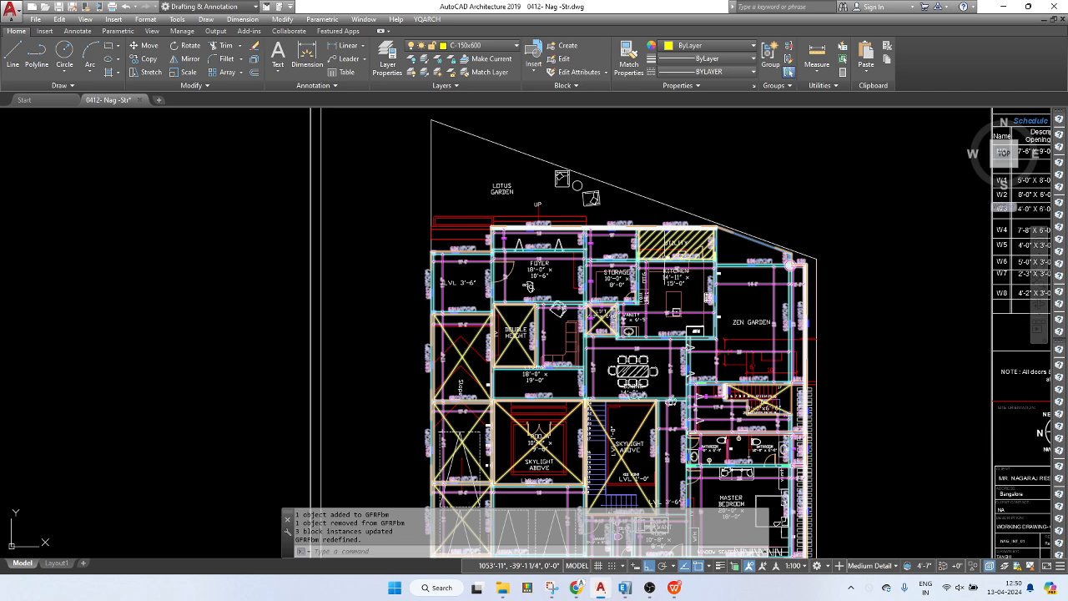
# - Examine the updated GB55–GB58 beam lines and size labels in the Ground Floor Beam Shuttering Layout sheet
pyautogui.scroll(-2, 746, 344)
pyautogui.moveTo(746, 344); pyautogui.dragTo(644, 161, button='middle')
pyautogui.scroll(9, 718, 359)
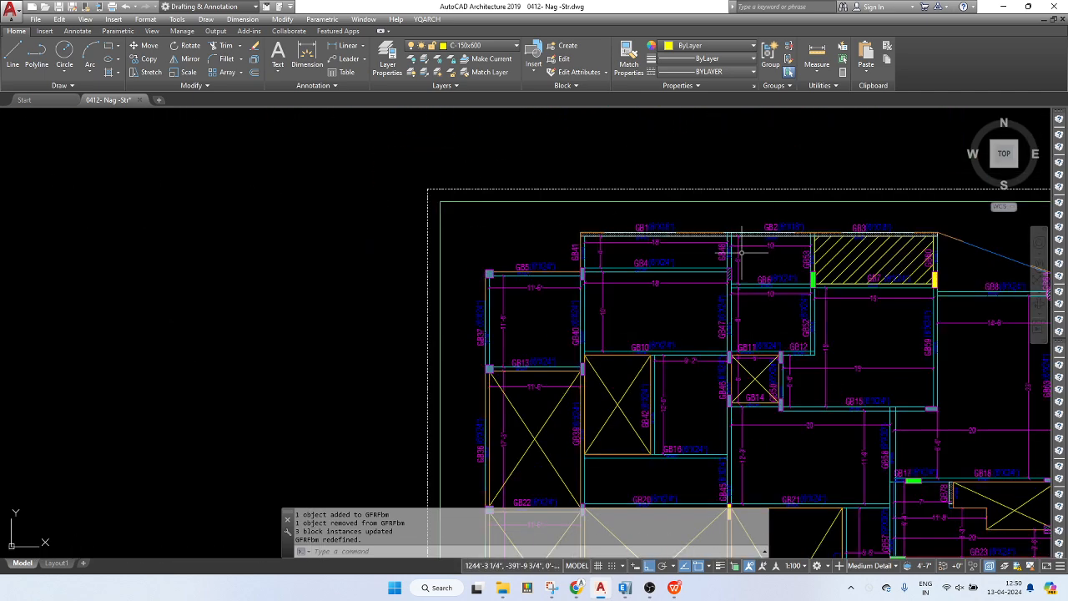
pyautogui.moveTo(830, 333); pyautogui.dragTo(615, 172, button='middle')
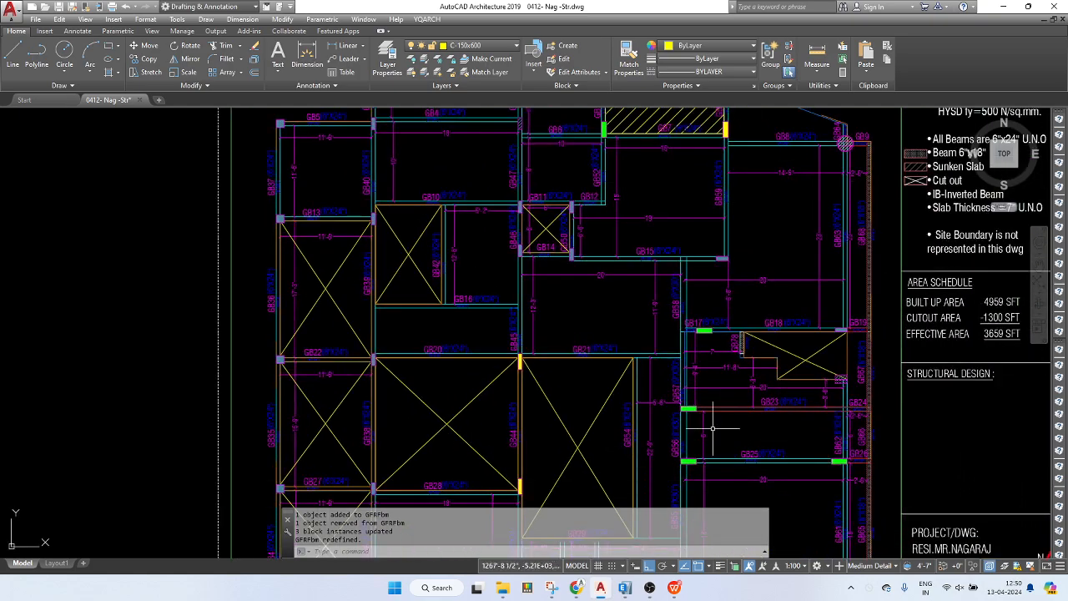
pyautogui.scroll(5, 689, 401)
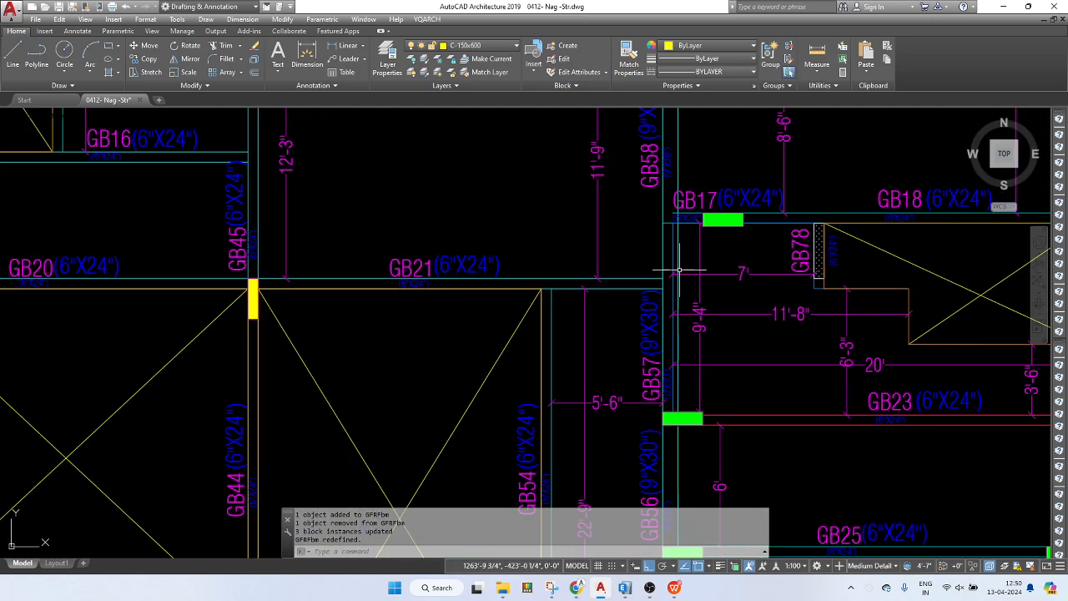
pyautogui.scroll(-10, 675, 401)
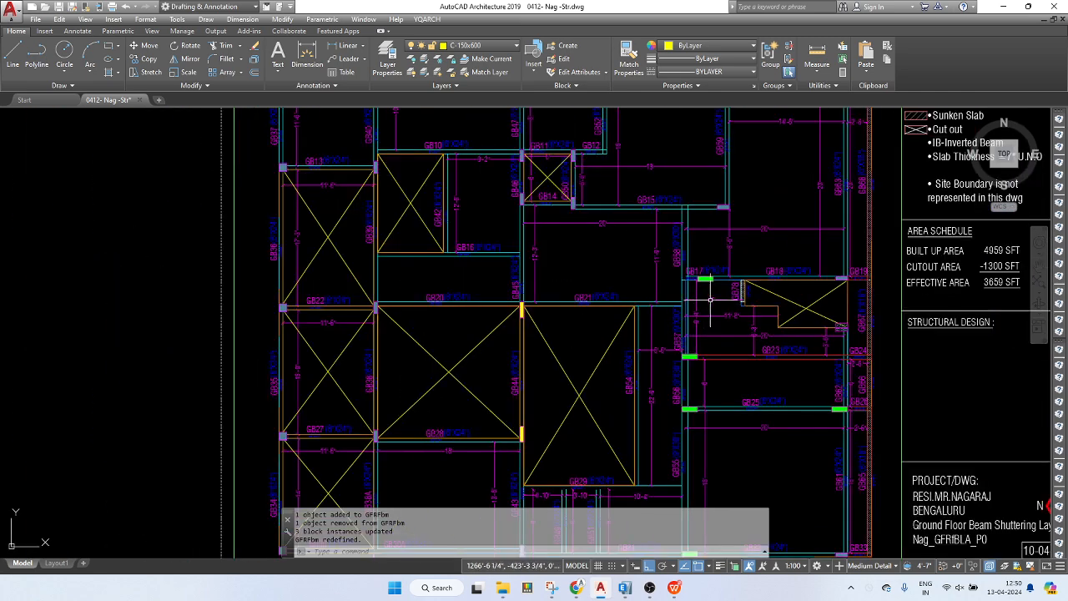
pyautogui.moveTo(725, 405); pyautogui.dragTo(714, 332, button='middle')
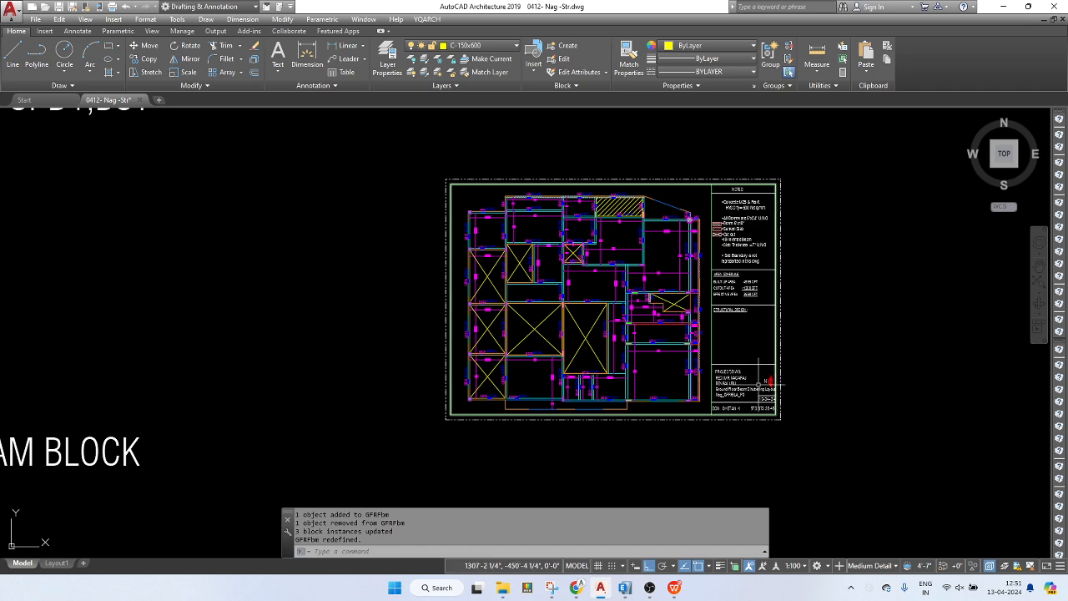
pyautogui.moveTo(712, 289); pyautogui.dragTo(714, 357, button='middle')
pyautogui.scroll(4, 693, 355)
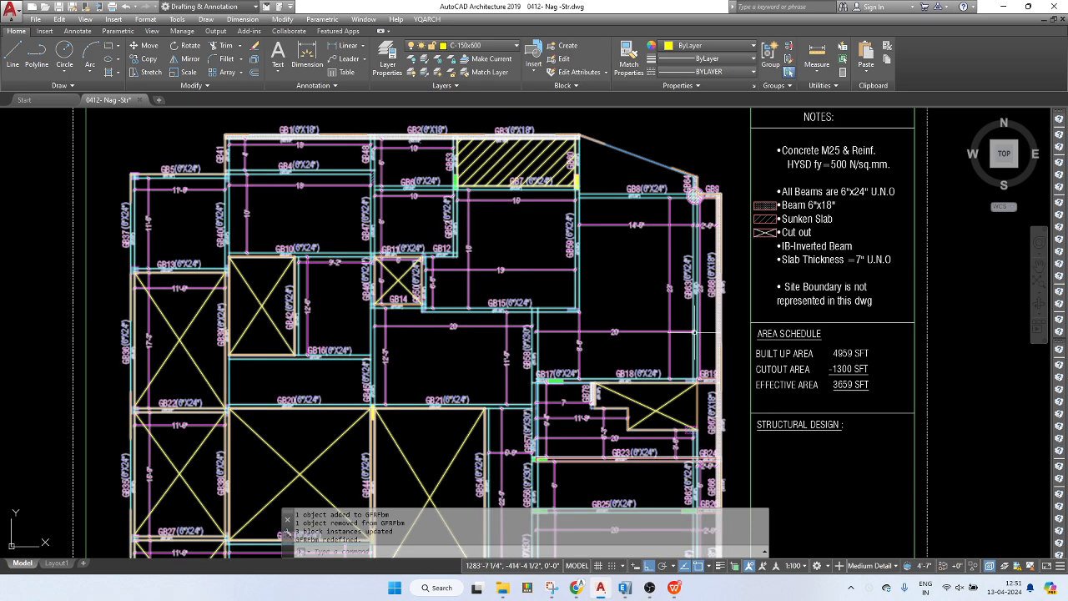
pyautogui.scroll(-2, 676, 349)
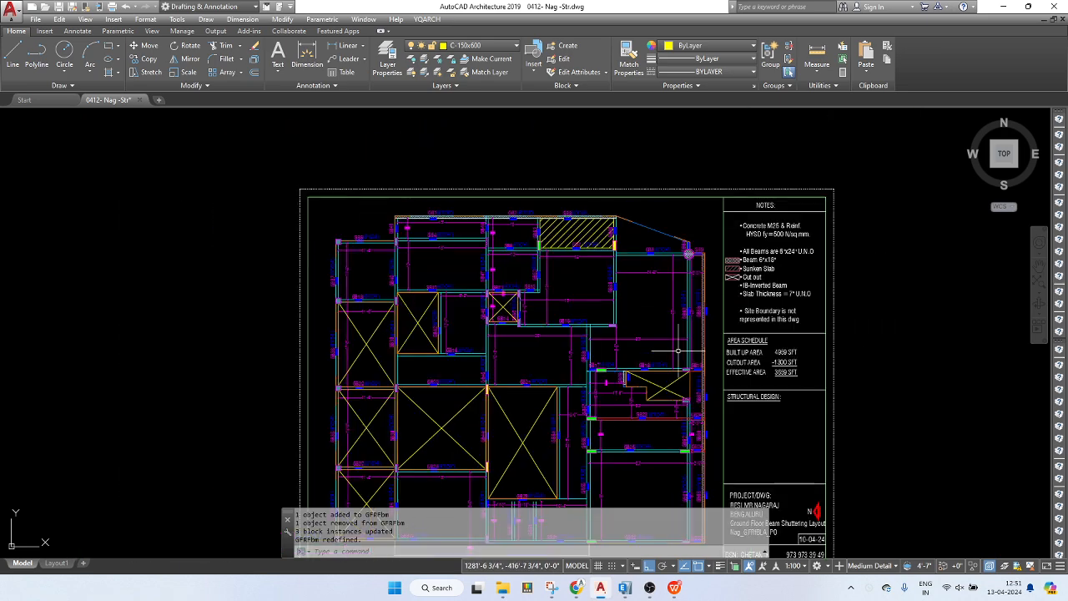
# - Move the upper white beam plan with steel attributes beside the Ground Floor Beam Shuttering Layout sheet, with Ortho off, and save the drawing
pyautogui.scroll(-6, 683, 318)
pyautogui.moveTo(675, 334); pyautogui.dragTo(658, 423, button='middle')
pyautogui.moveTo(633, 228); pyautogui.dragTo(632, 324, button='middle')
pyautogui.scroll(2, 610, 255)
pyautogui.scroll(3, 607, 223)
pyautogui.scroll(-3, 584, 209)
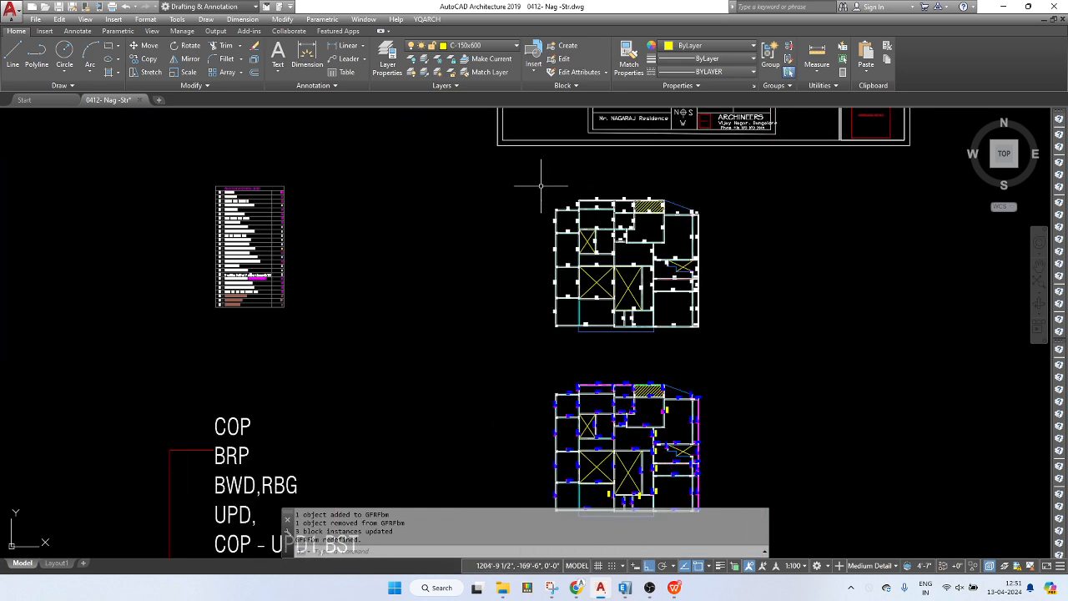
pyautogui.click(535, 188)
pyautogui.click(761, 350)
pyautogui.write('m')
pyautogui.press('space')
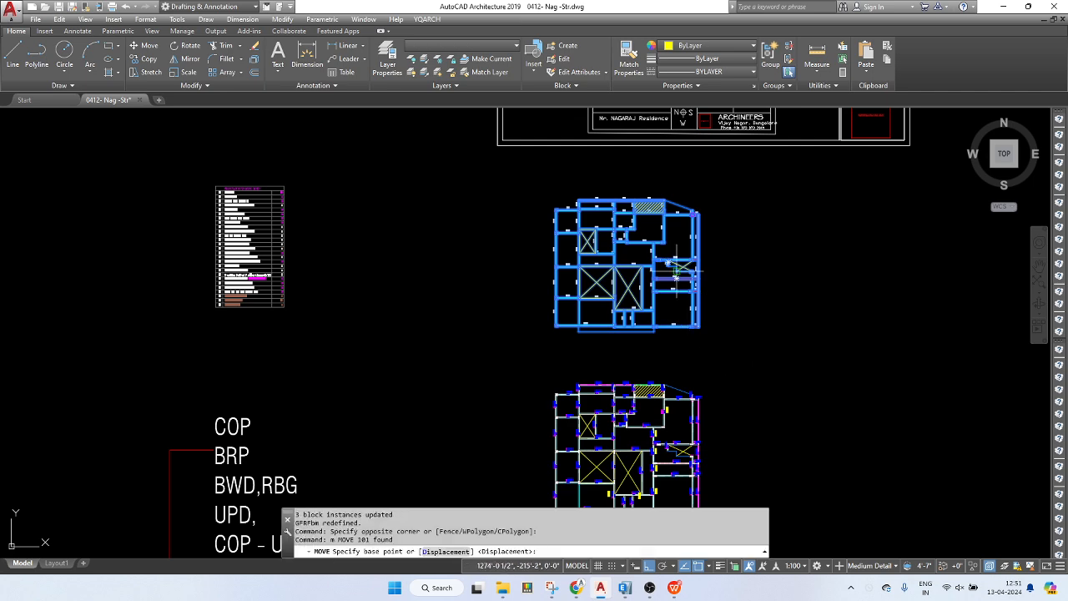
pyautogui.click(718, 282)
pyautogui.scroll(-2, 847, 433)
pyautogui.moveTo(846, 433); pyautogui.dragTo(770, 237, button='middle')
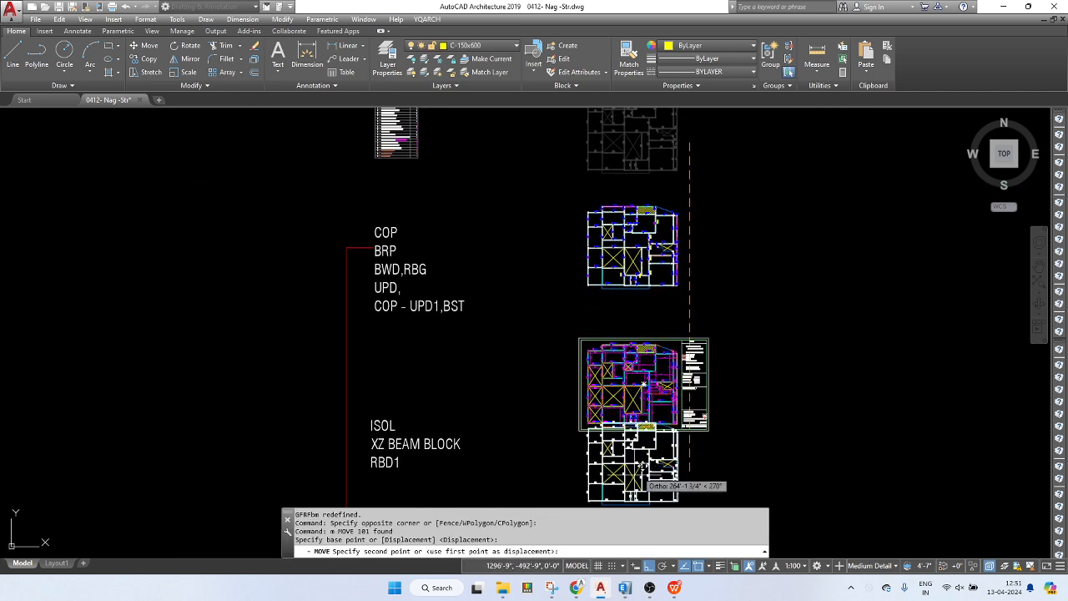
pyautogui.press('F8')
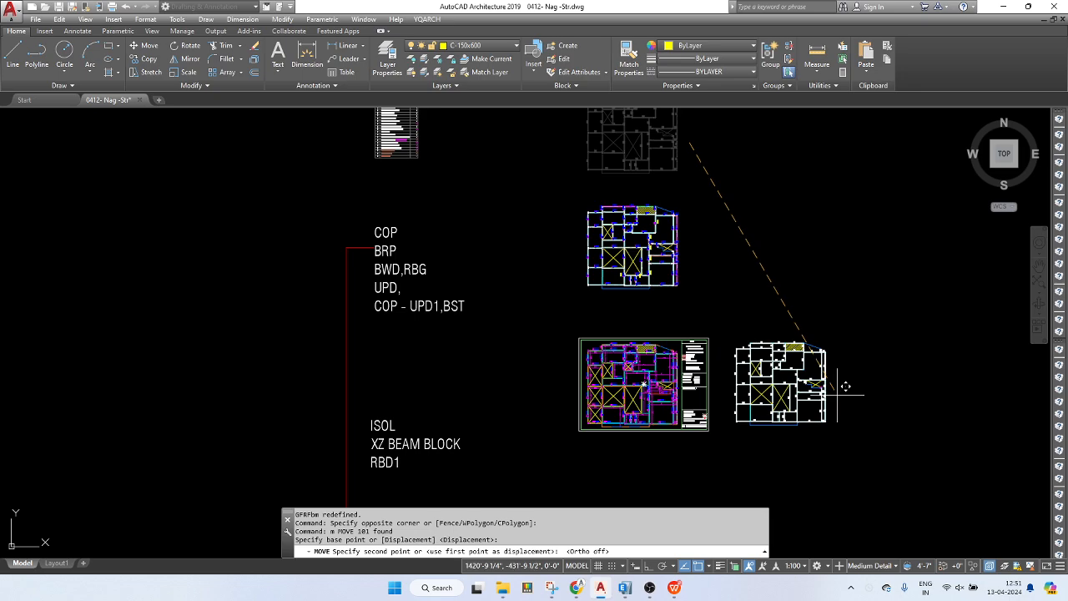
pyautogui.click(853, 394)
pyautogui.scroll(2, 930, 455)
pyautogui.hotkey('ctrl', 's')
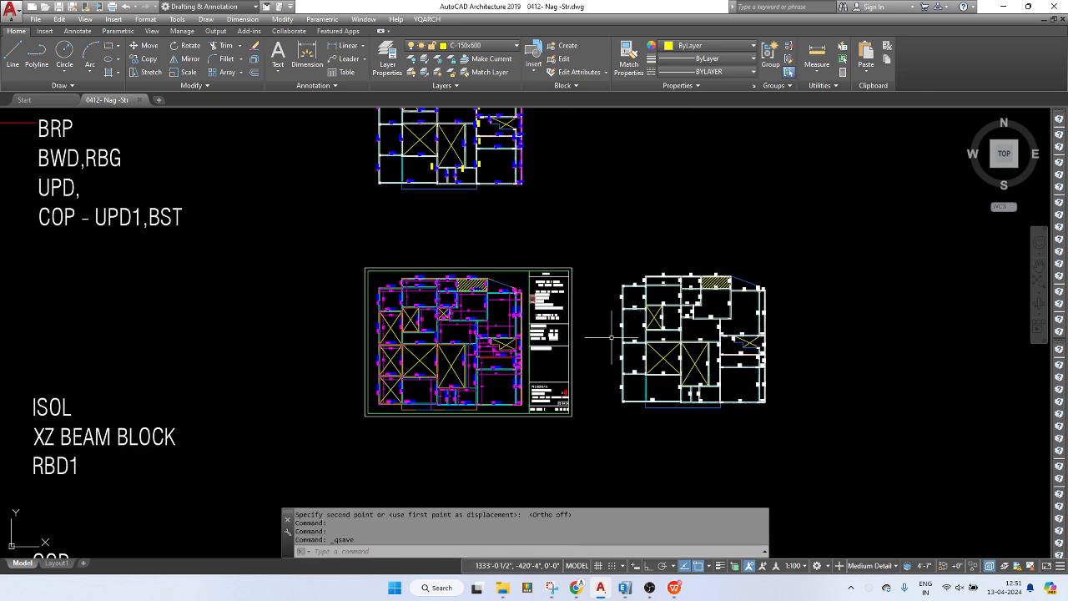
# - Set beam GB58's attributes in the moved beam plan to Beam Depth 30.000 and Beam Size (9"X30.000")
pyautogui.scroll(6, 615, 268)
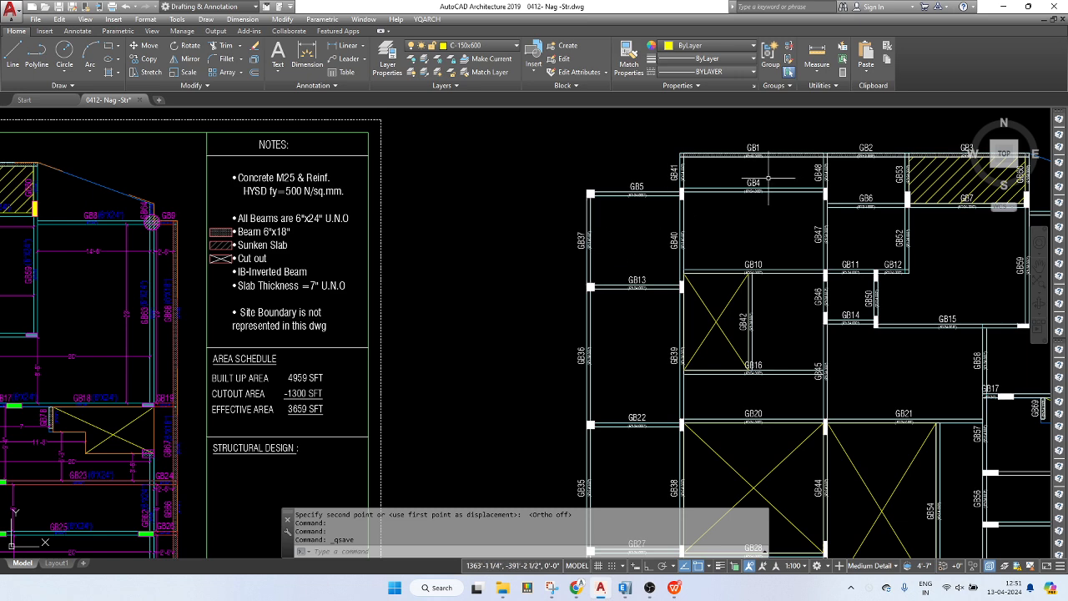
pyautogui.moveTo(1041, 406); pyautogui.dragTo(771, 295, button='middle')
pyautogui.scroll(4, 713, 249)
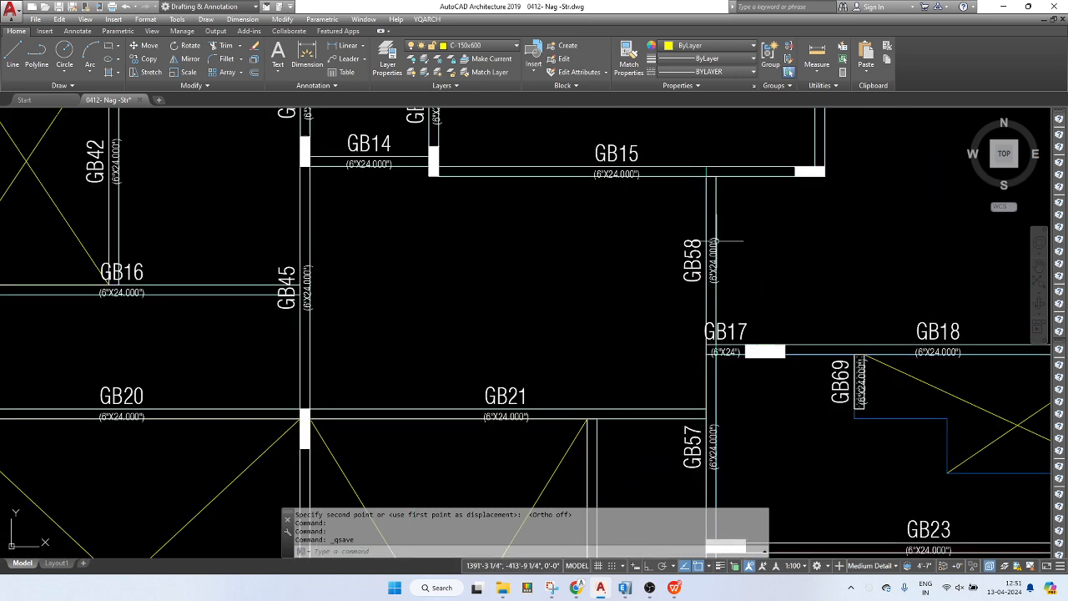
pyautogui.doubleClick(716, 270)
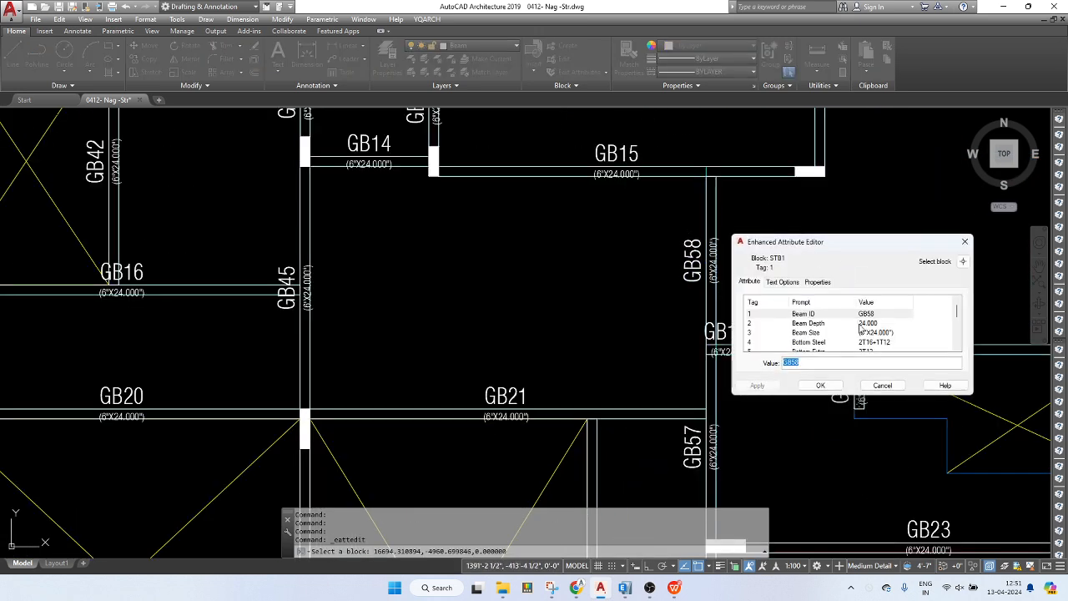
pyautogui.click(875, 324)
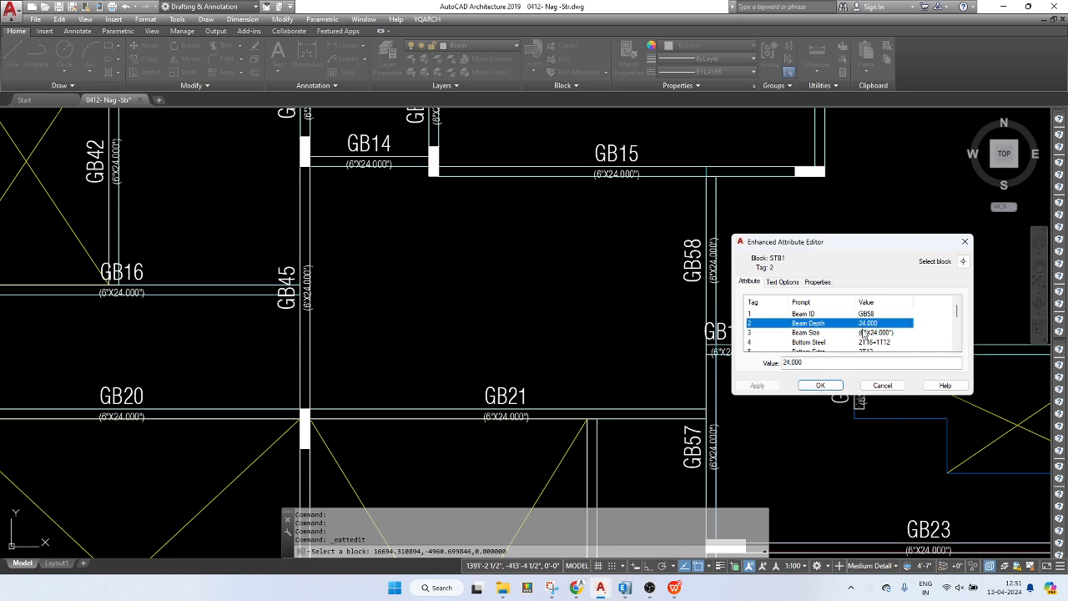
pyautogui.click(791, 363)
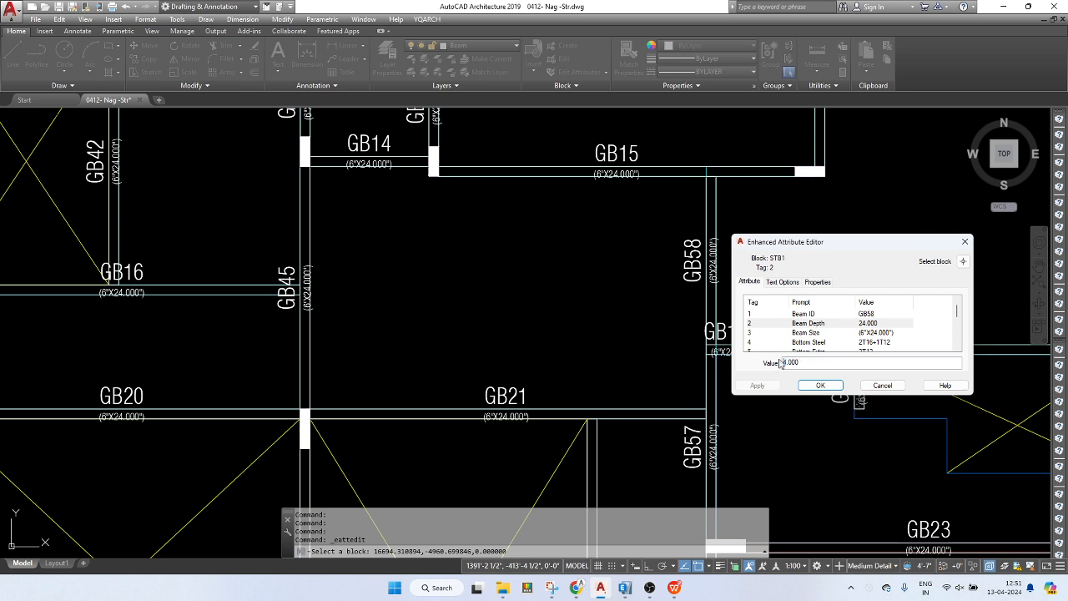
pyautogui.write('30')
pyautogui.click(875, 333)
pyautogui.click(788, 363)
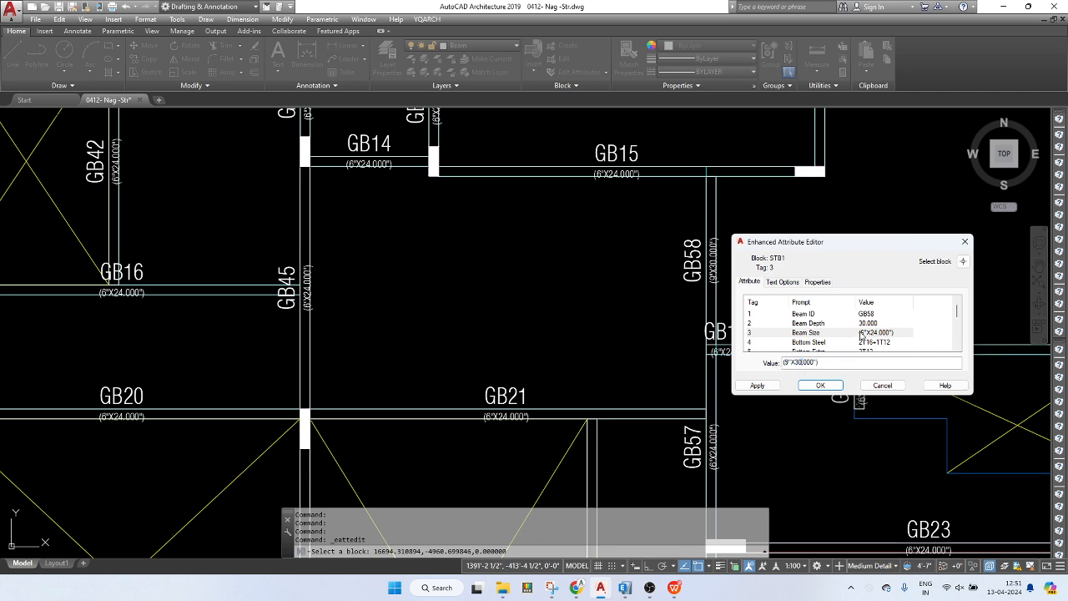
pyautogui.scroll(-3, 868, 338)
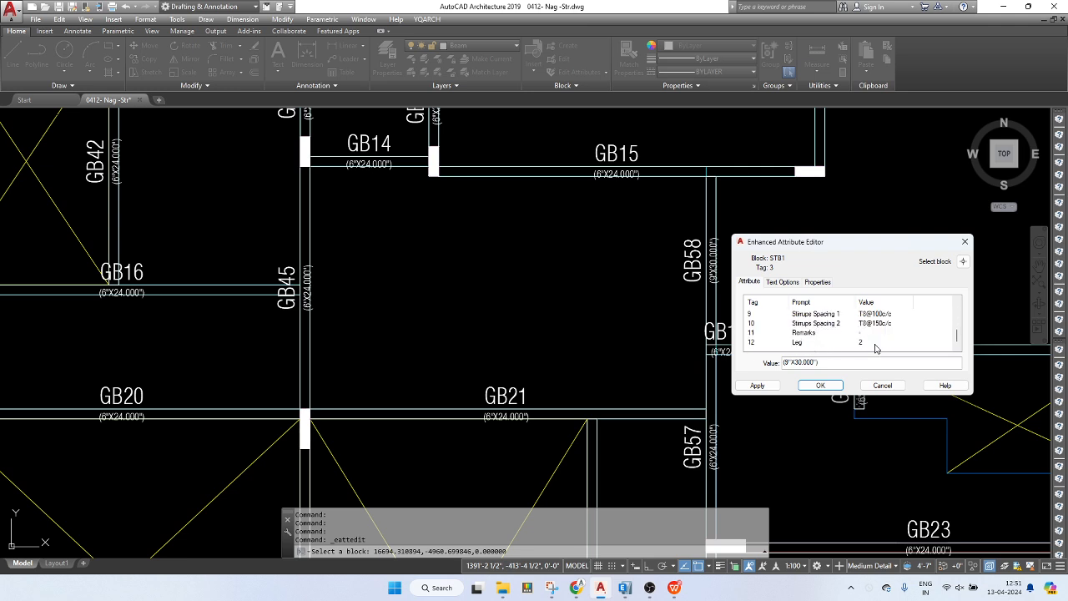
pyautogui.scroll(2, 874, 335)
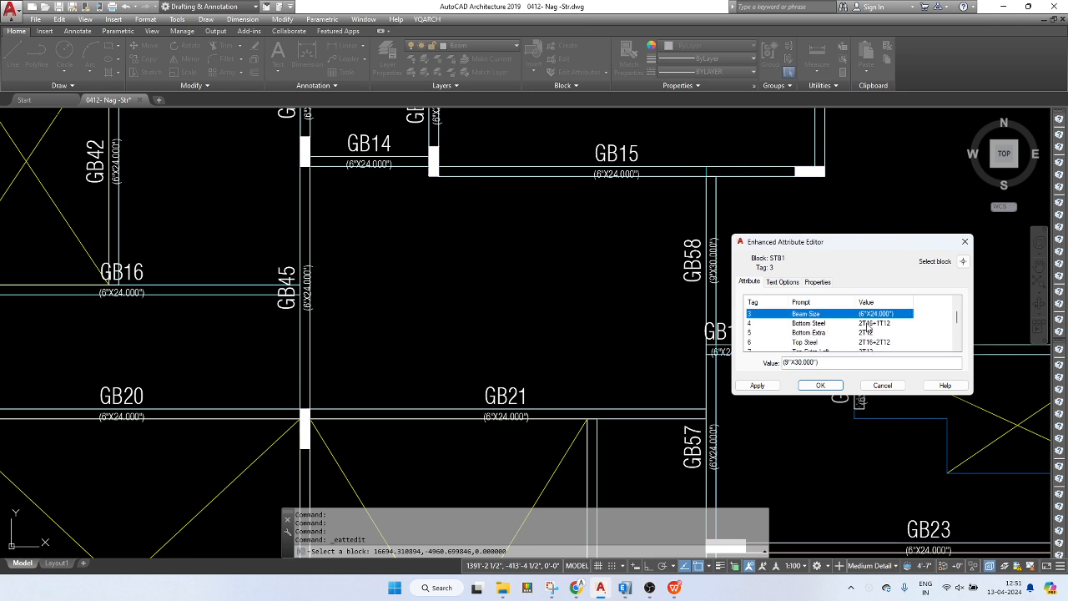
pyautogui.scroll(1, 868, 329)
pyautogui.click(821, 386)
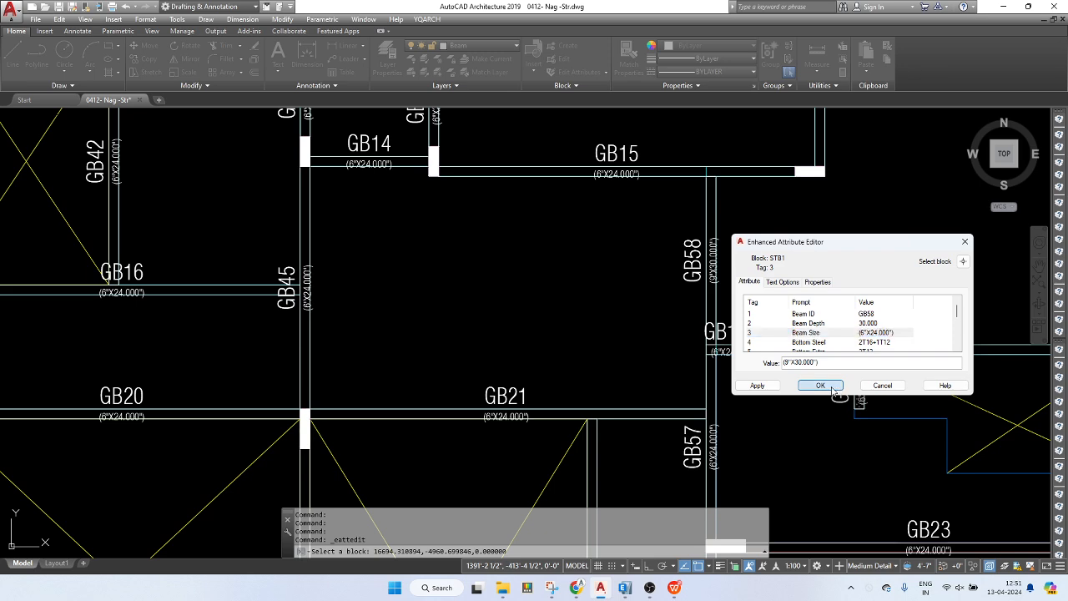
pyautogui.scroll(-6, 716, 259)
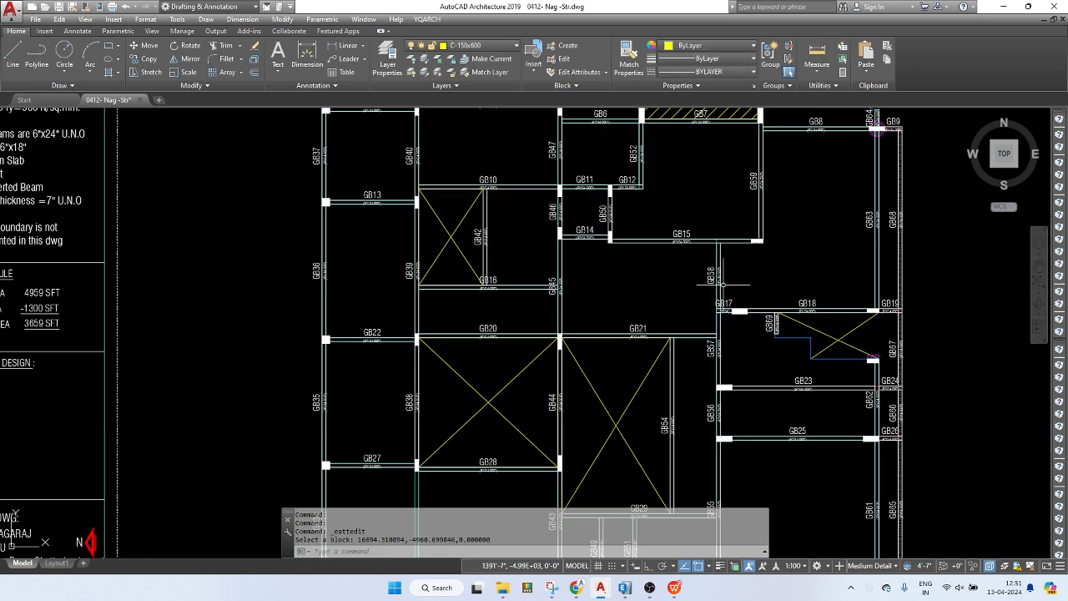
pyautogui.scroll(-2, 726, 317)
pyautogui.scroll(2, 733, 328)
pyautogui.scroll(-4, 732, 327)
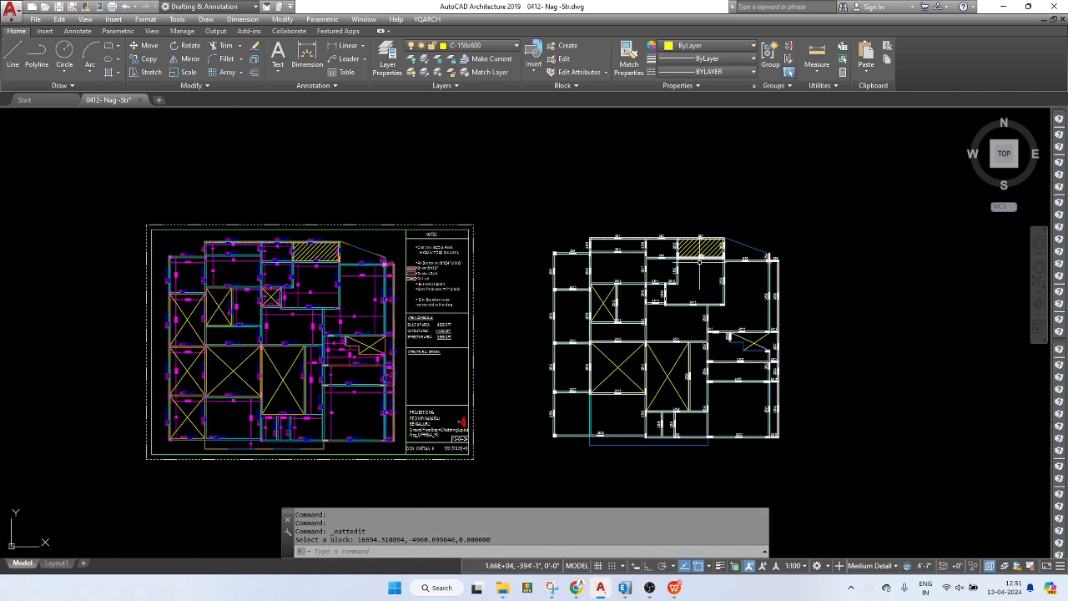
pyautogui.moveTo(677, 295); pyautogui.dragTo(761, 296, button='middle')
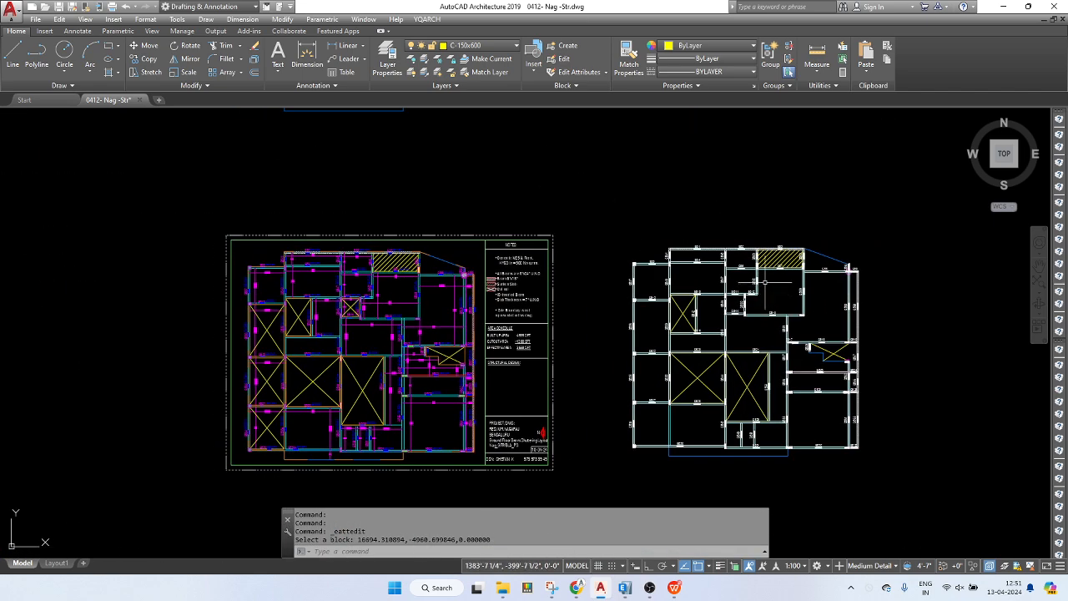
pyautogui.scroll(4, 761, 292)
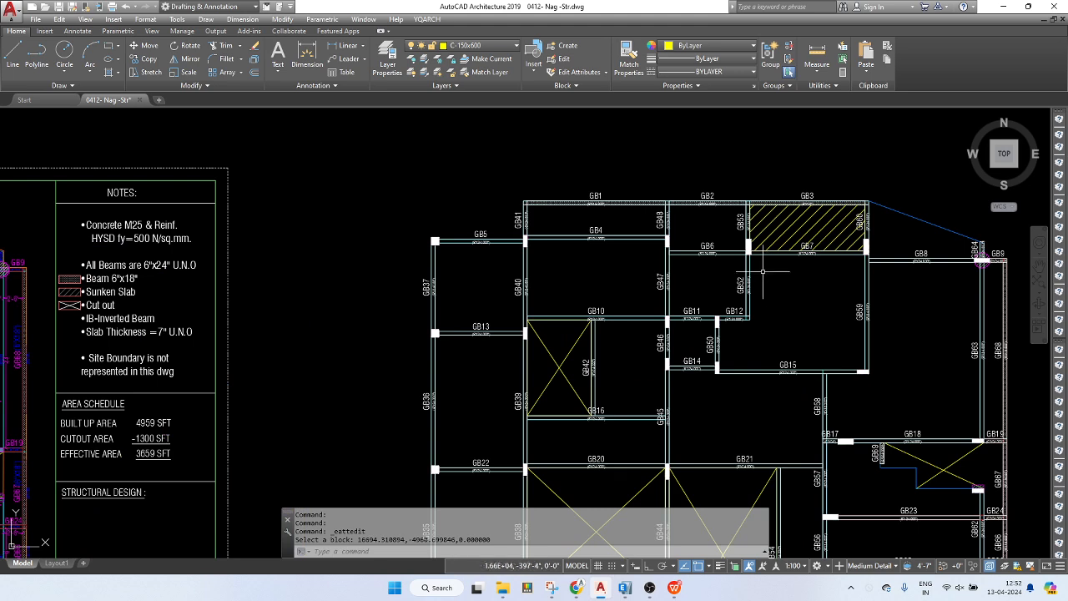
# - Erase the GB52 and GB12 beam labels with their size attributes from the white beam plan
pyautogui.click(761, 284)
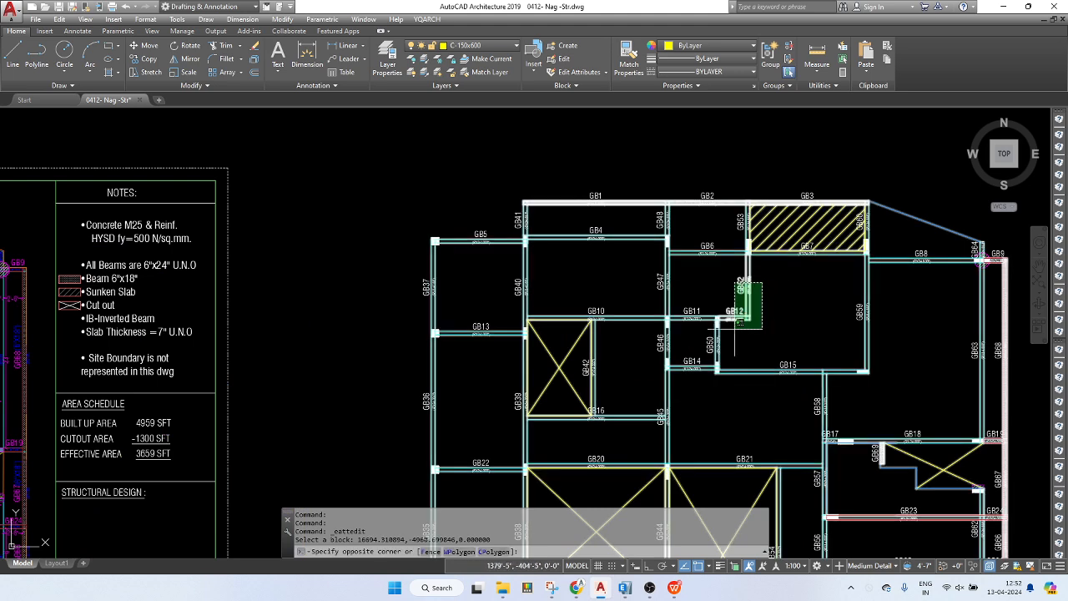
pyautogui.click(743, 310)
pyautogui.click(749, 289)
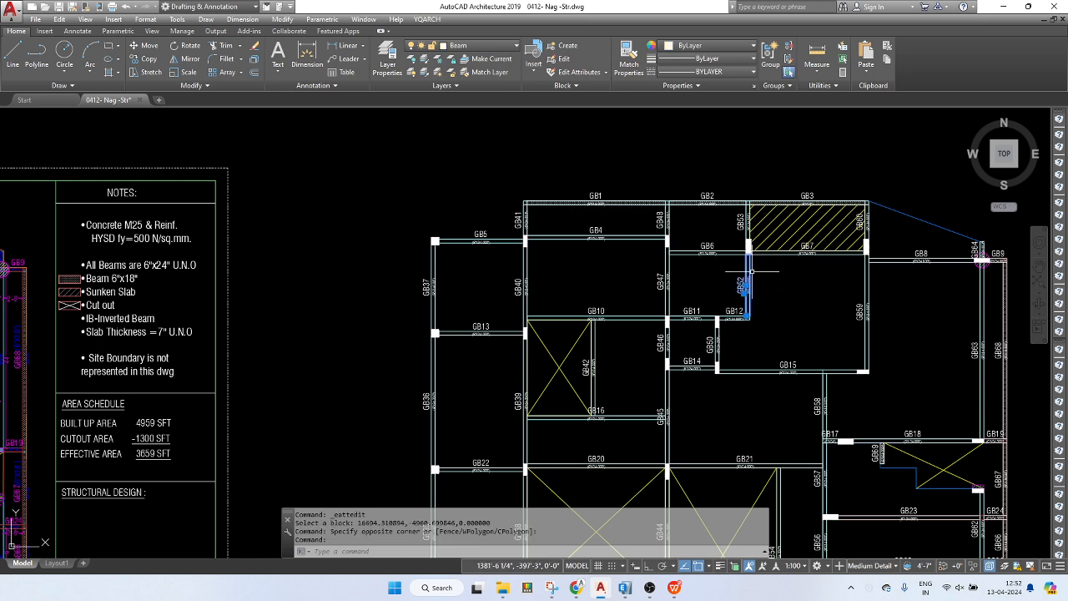
pyautogui.scroll(-5, 751, 271)
pyautogui.scroll(6, 742, 305)
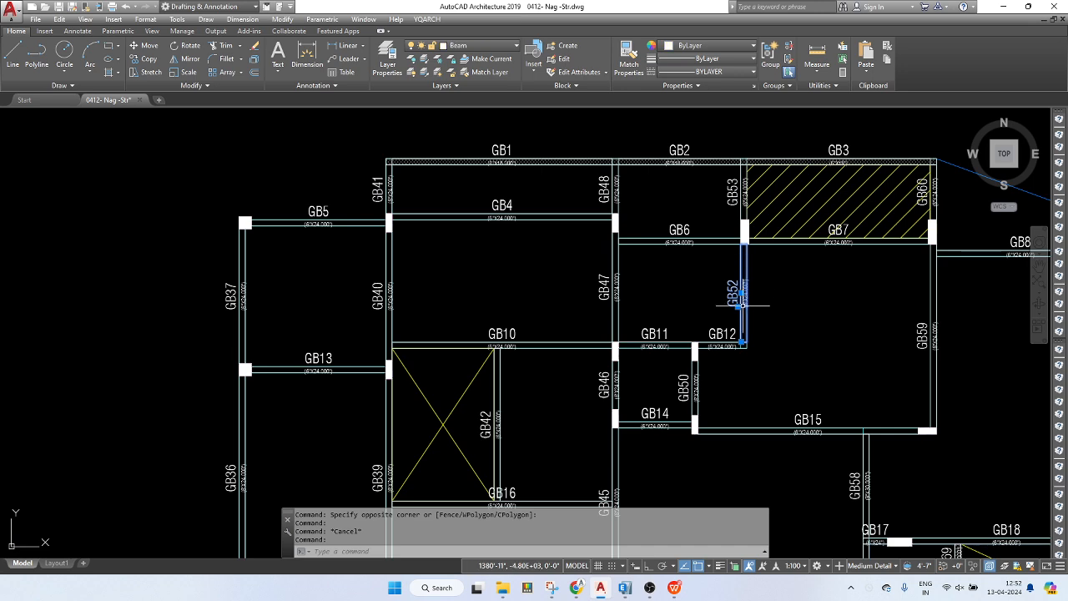
pyautogui.click(744, 335)
pyautogui.write('e')
pyautogui.press('Return')
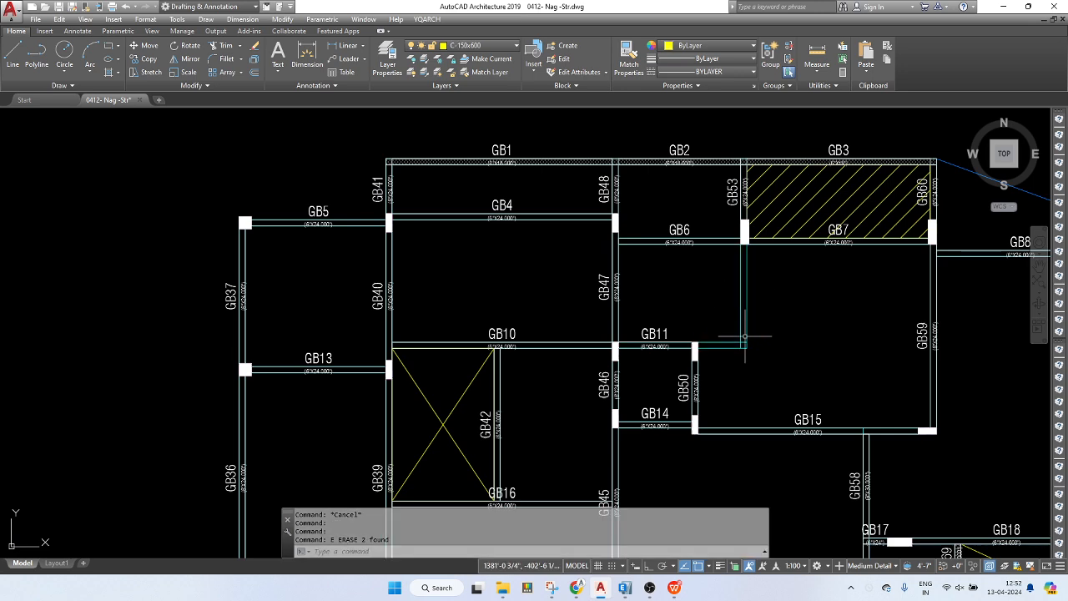
# - Erase the beam layout block lying beneath the white beam plan and save the drawing
pyautogui.hotkey('ctrl', 'a')
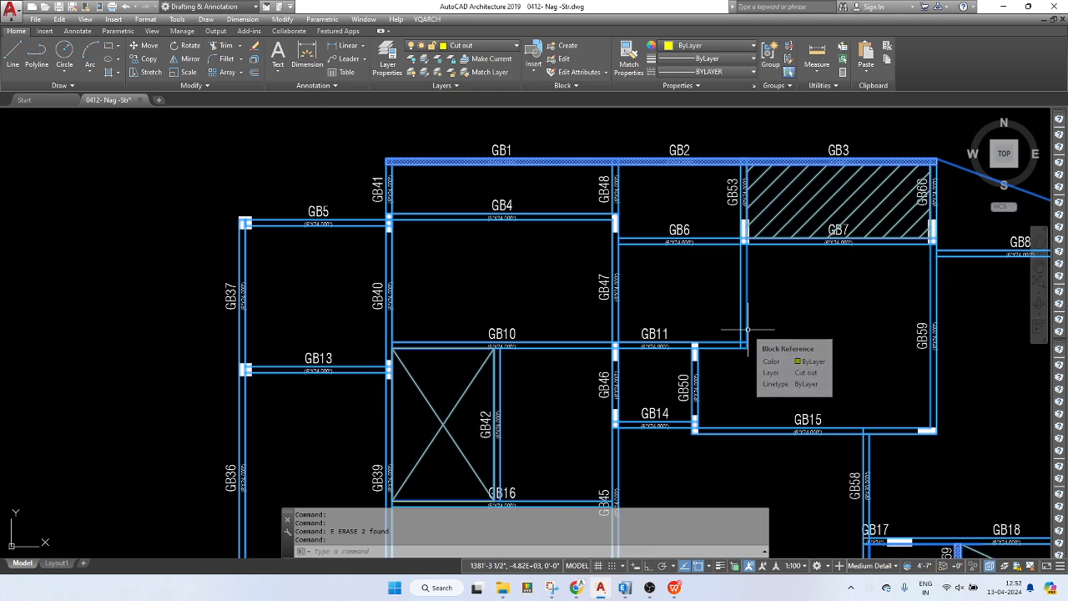
pyautogui.press('Escape')
pyautogui.click(748, 330)
pyautogui.write('e')
pyautogui.press('Return')
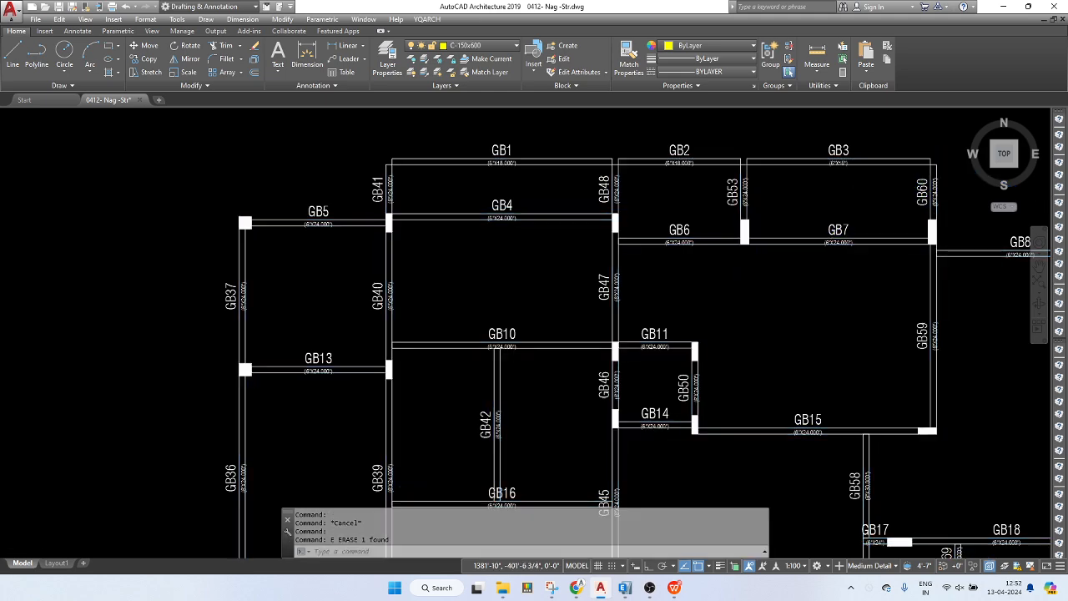
pyautogui.scroll(-8, 823, 257)
pyautogui.scroll(5, 806, 269)
pyautogui.scroll(-2, 745, 247)
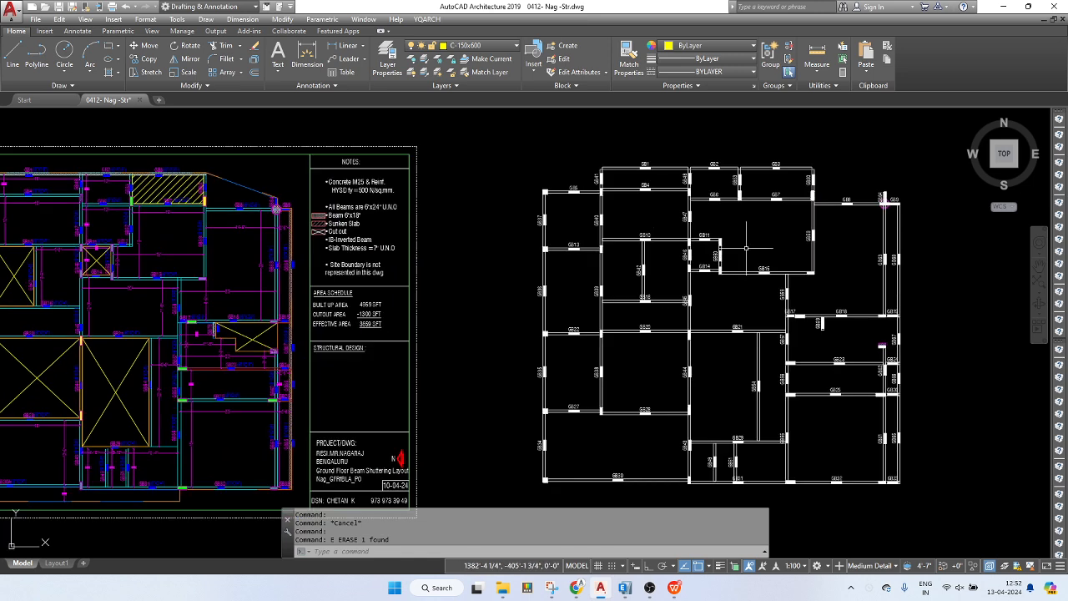
pyautogui.moveTo(750, 291); pyautogui.dragTo(687, 262, button='middle')
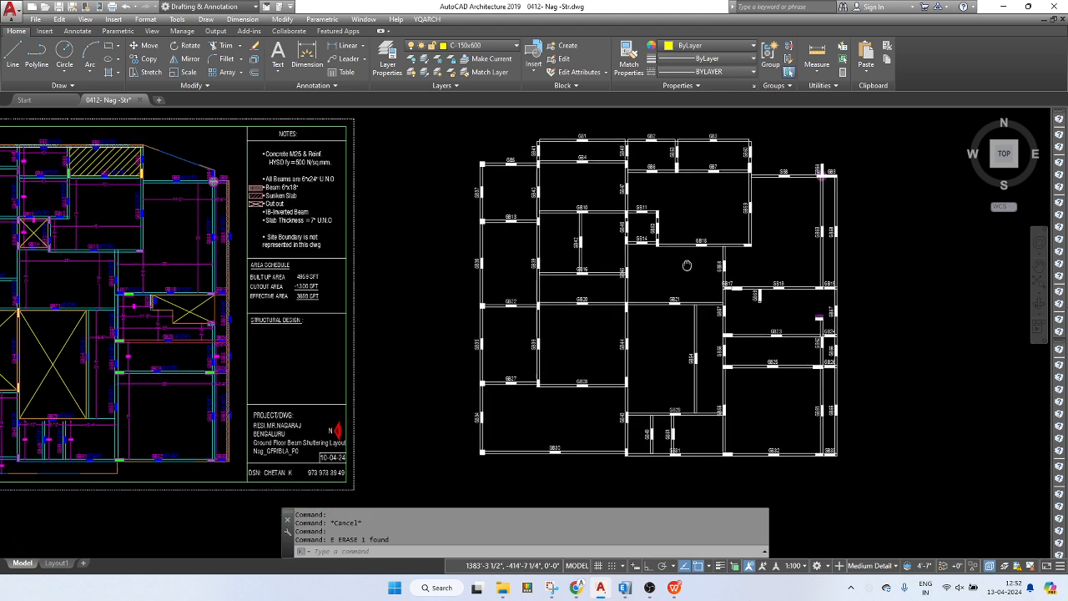
pyautogui.hotkey('ctrl', 's')
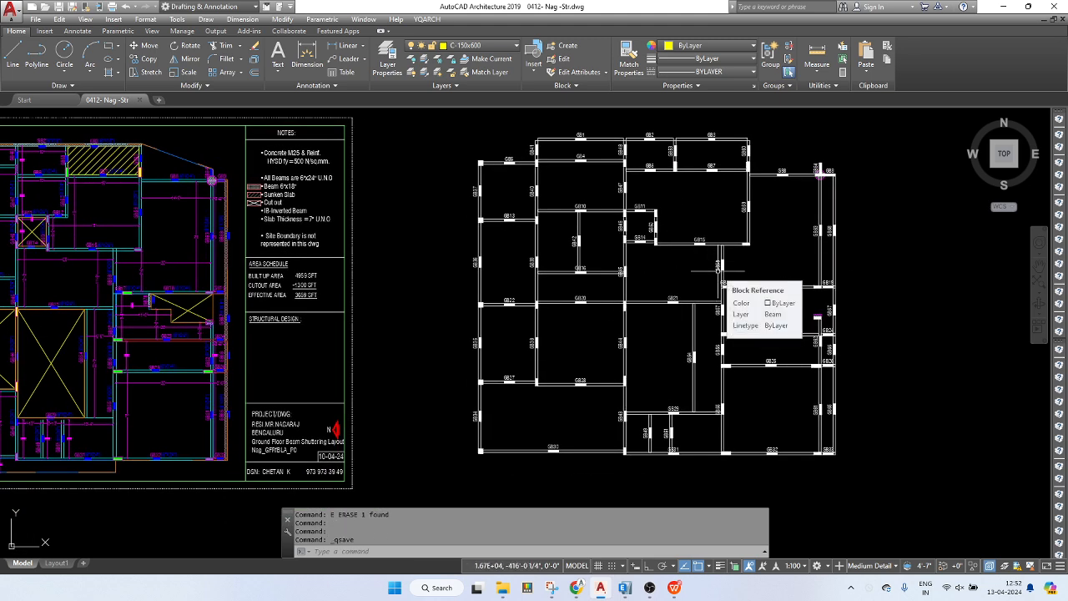
# - Review the cleaned beam plan, the shuttering sheet and the ground and first floor plans, and save the drawing
pyautogui.scroll(4, 766, 302)
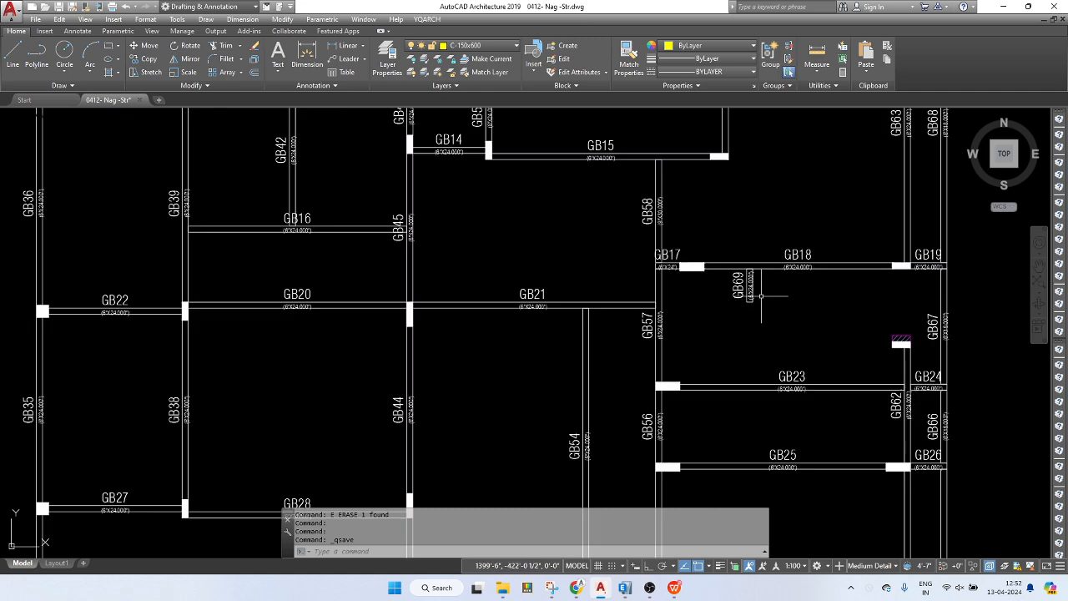
pyautogui.scroll(-6, 759, 284)
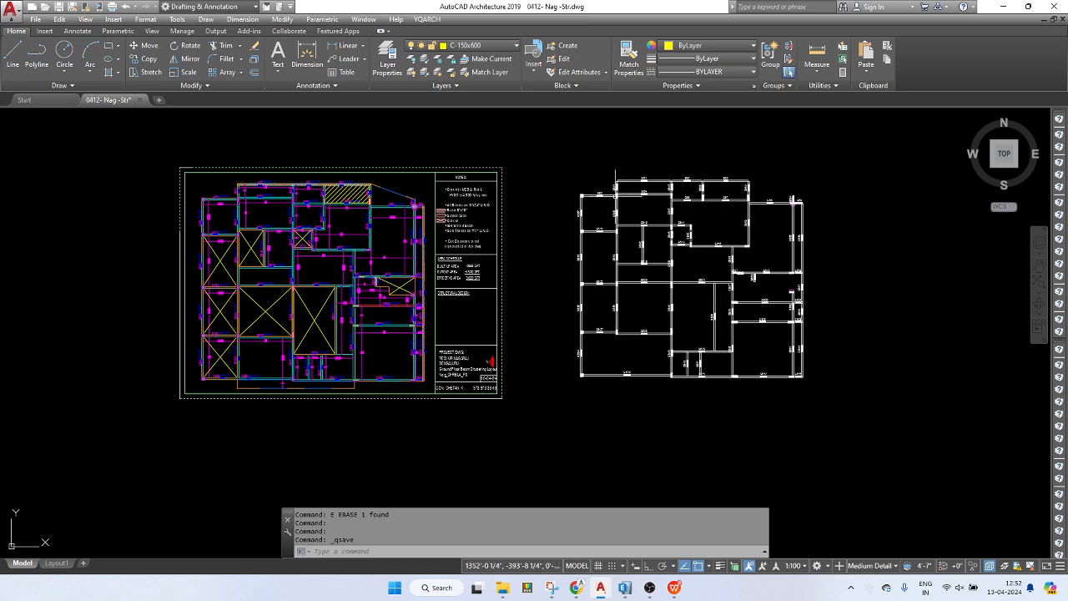
pyautogui.scroll(2, 626, 190)
pyautogui.scroll(-4, 594, 250)
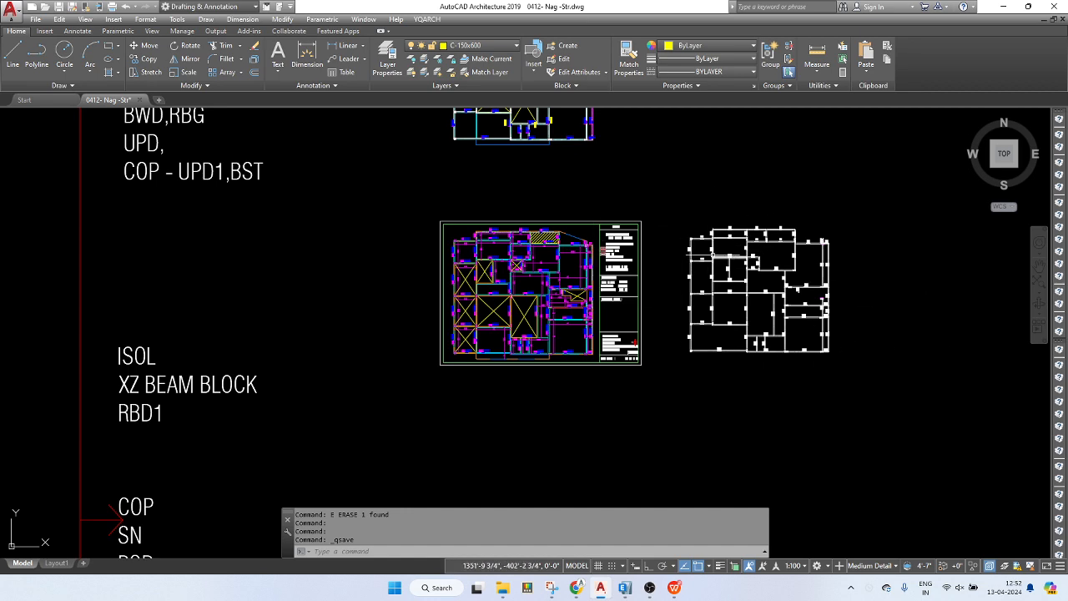
pyautogui.scroll(-4, 759, 247)
pyautogui.moveTo(760, 248); pyautogui.dragTo(734, 382, button='middle')
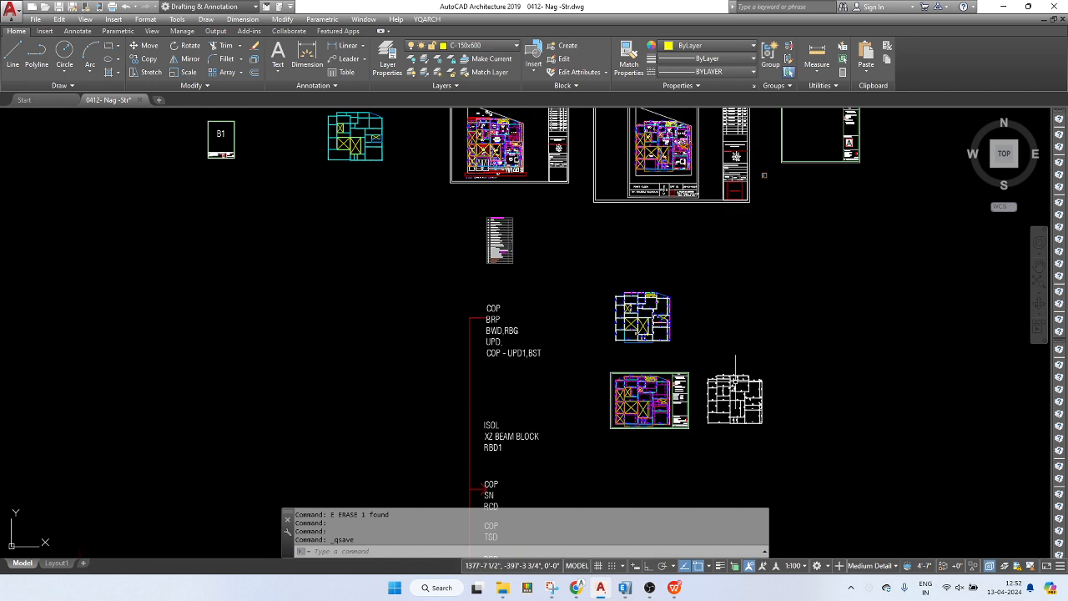
pyautogui.moveTo(640, 164); pyautogui.dragTo(632, 309, button='middle')
pyautogui.scroll(4, 633, 274)
pyautogui.scroll(2, 671, 287)
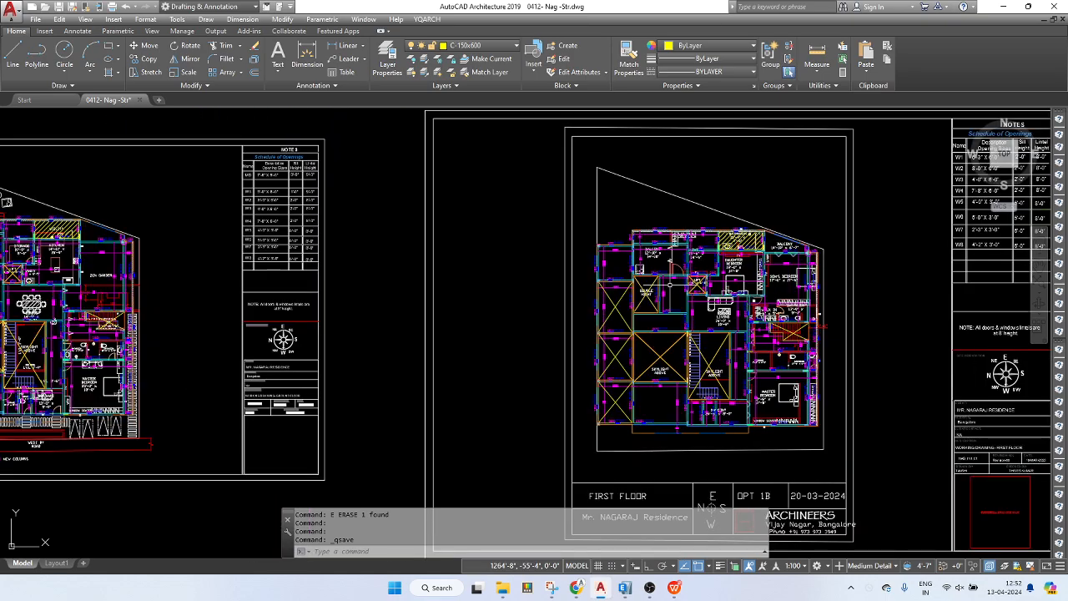
pyautogui.moveTo(591, 278); pyautogui.dragTo(834, 297, button='middle')
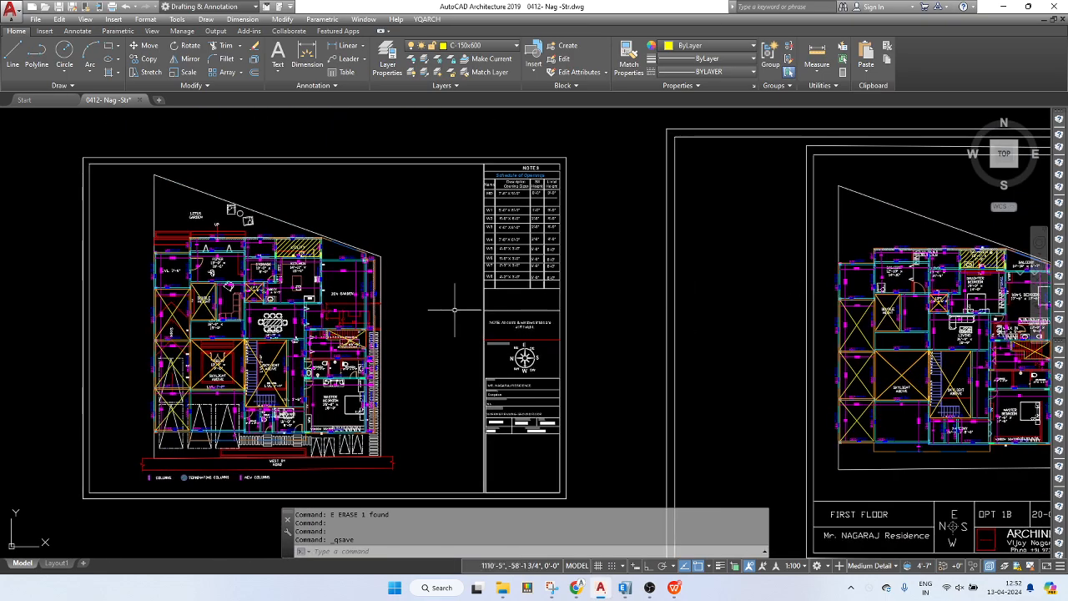
pyautogui.click(58, 6)
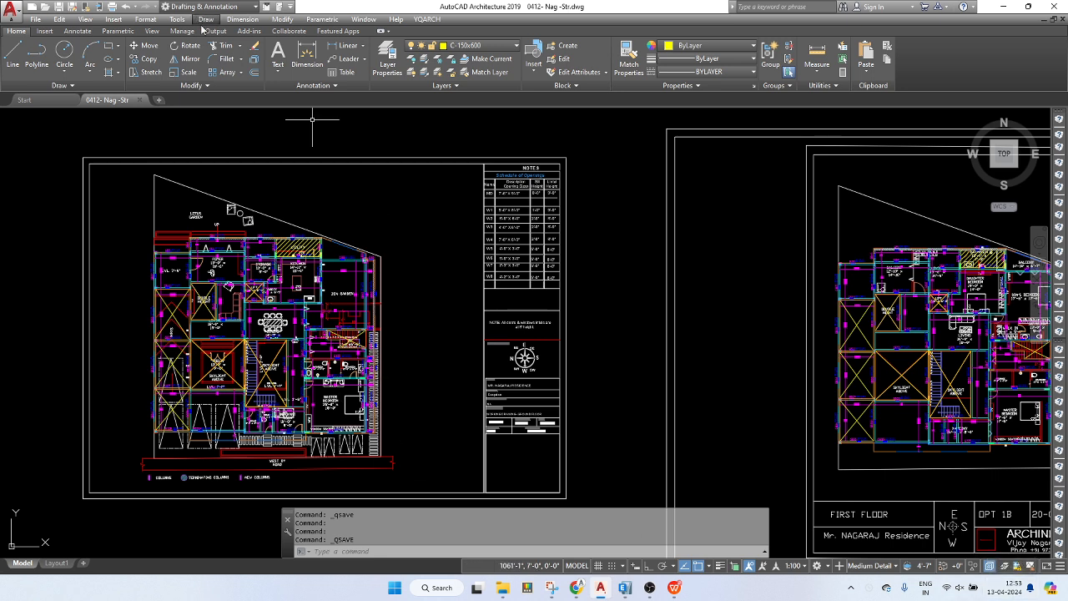
pyautogui.hotkey('ctrl', 's')
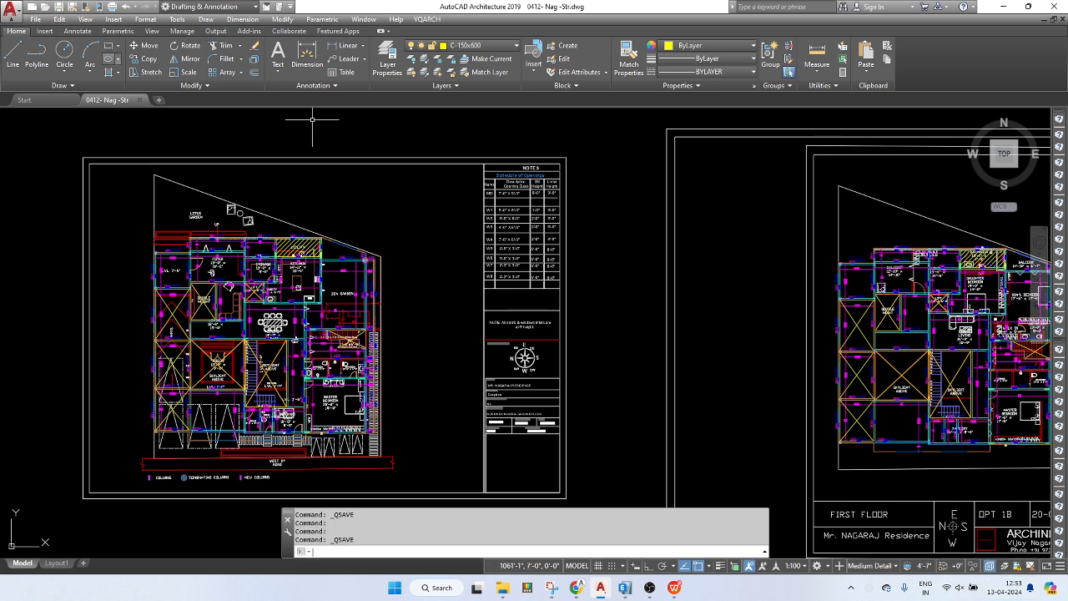
# - Examine the beam layout over the ground floor working drawing around the kitchen, zen garden, staircase and bathrooms, and save the drawing
pyautogui.moveTo(576, 587)
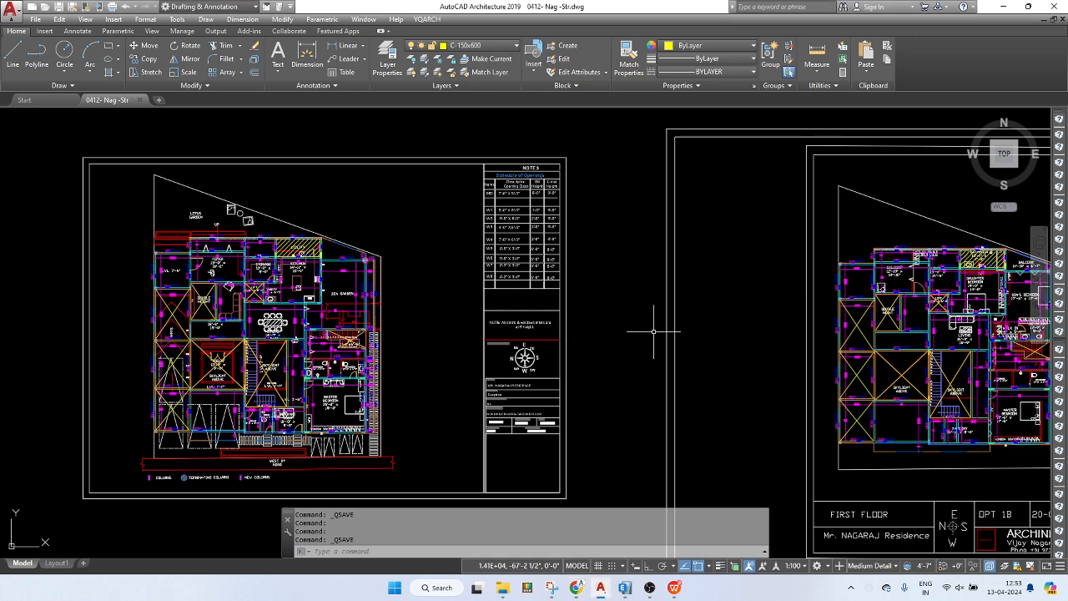
pyautogui.click(635, 301)
pyautogui.click(630, 294)
pyautogui.scroll(-4, 630, 300)
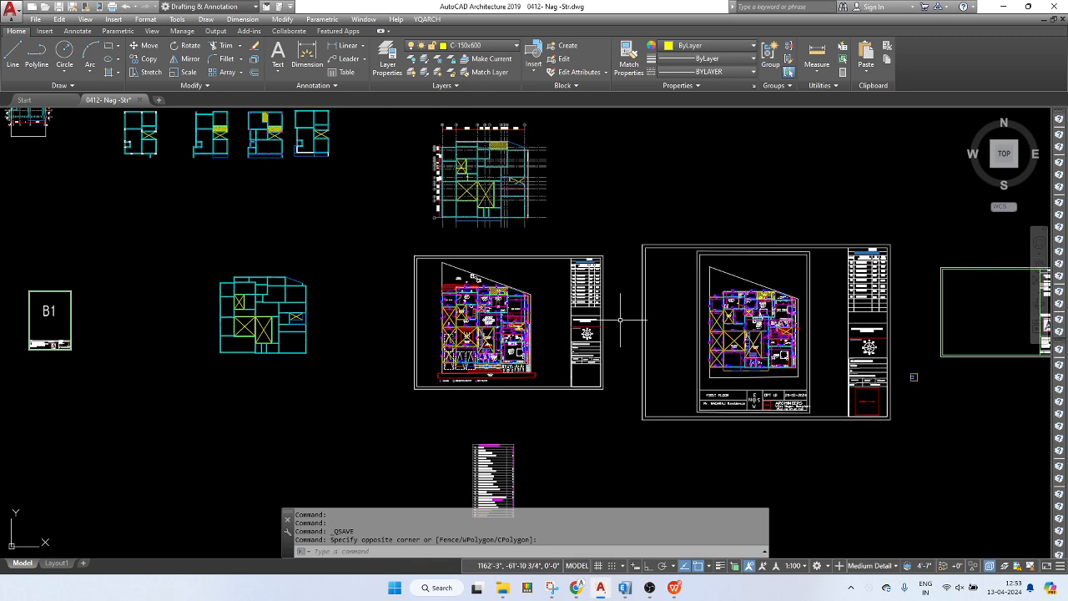
pyautogui.scroll(2, 573, 231)
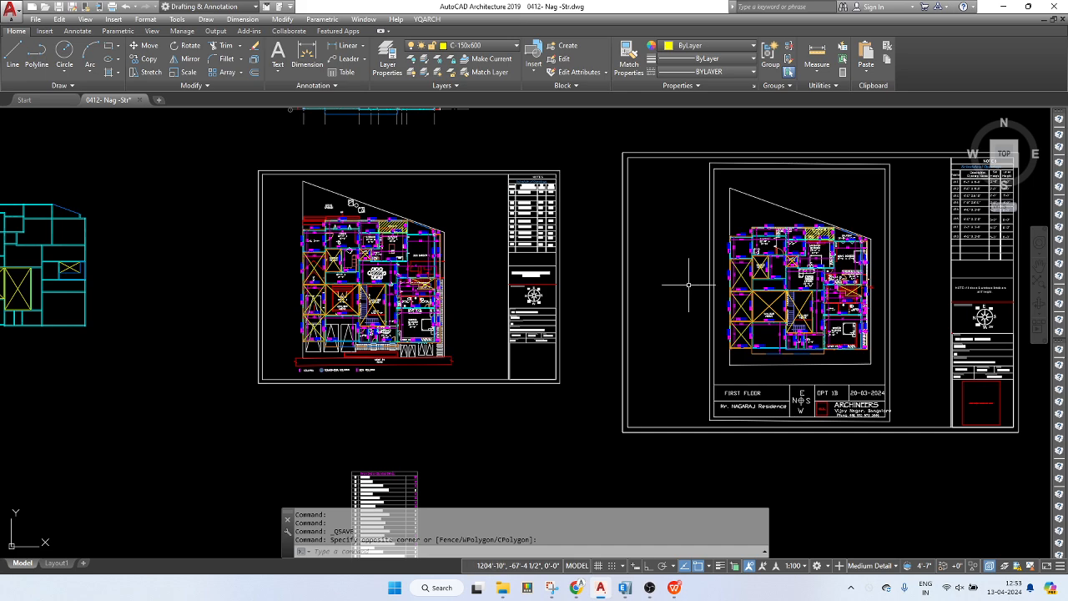
pyautogui.scroll(2, 334, 238)
pyautogui.scroll(2, 338, 200)
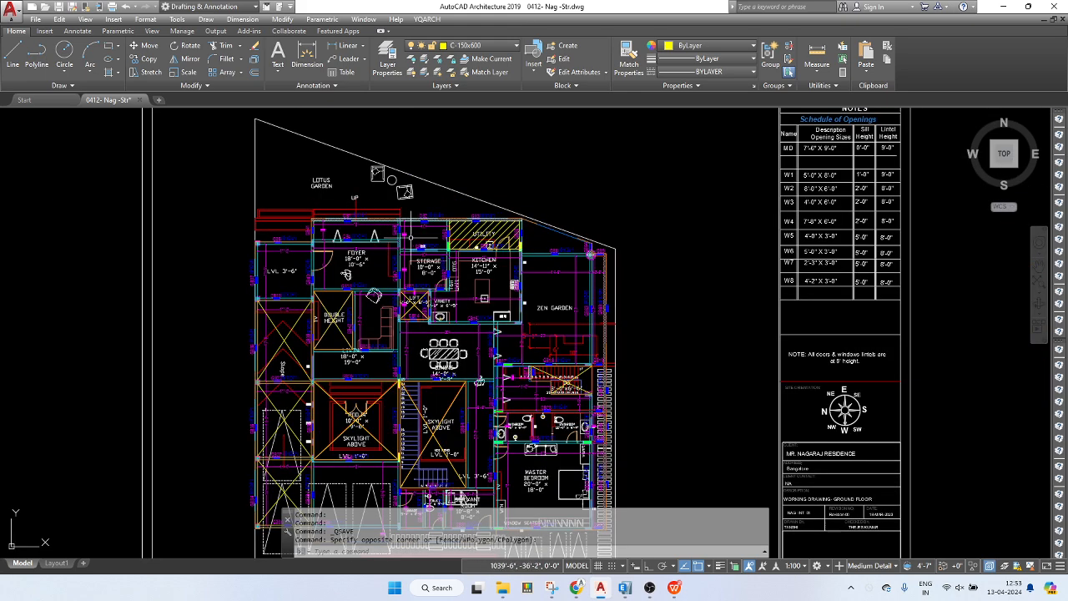
pyautogui.scroll(3, 496, 244)
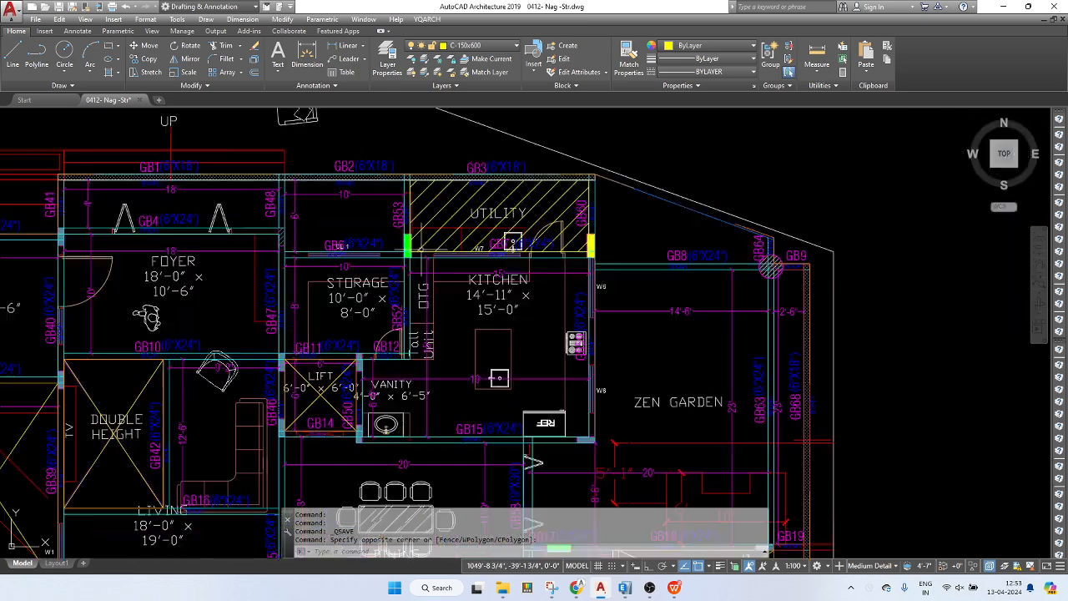
pyautogui.scroll(2, 513, 244)
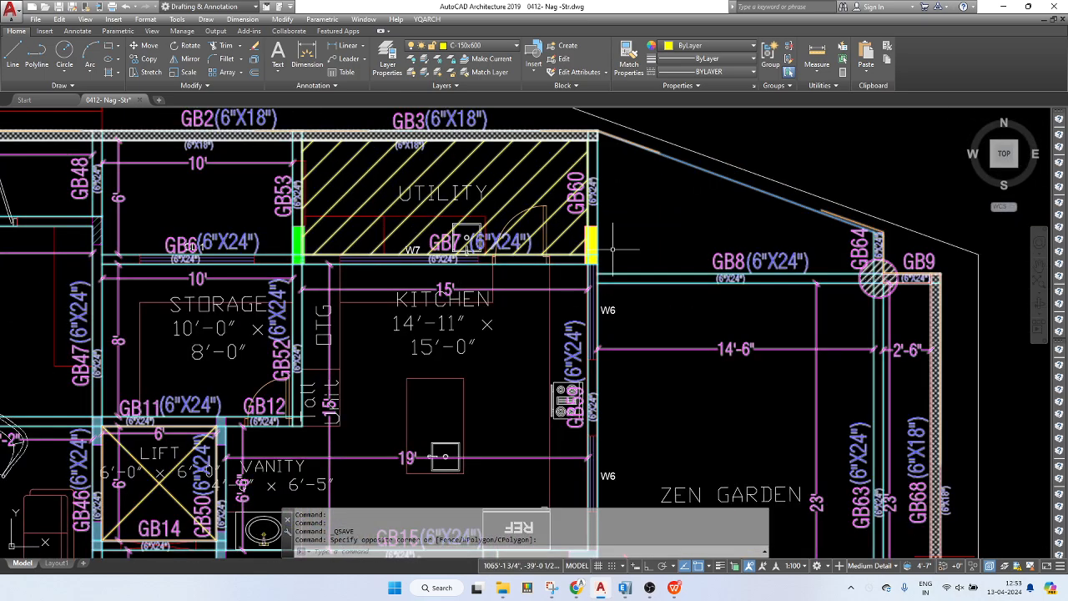
pyautogui.scroll(-5, 467, 242)
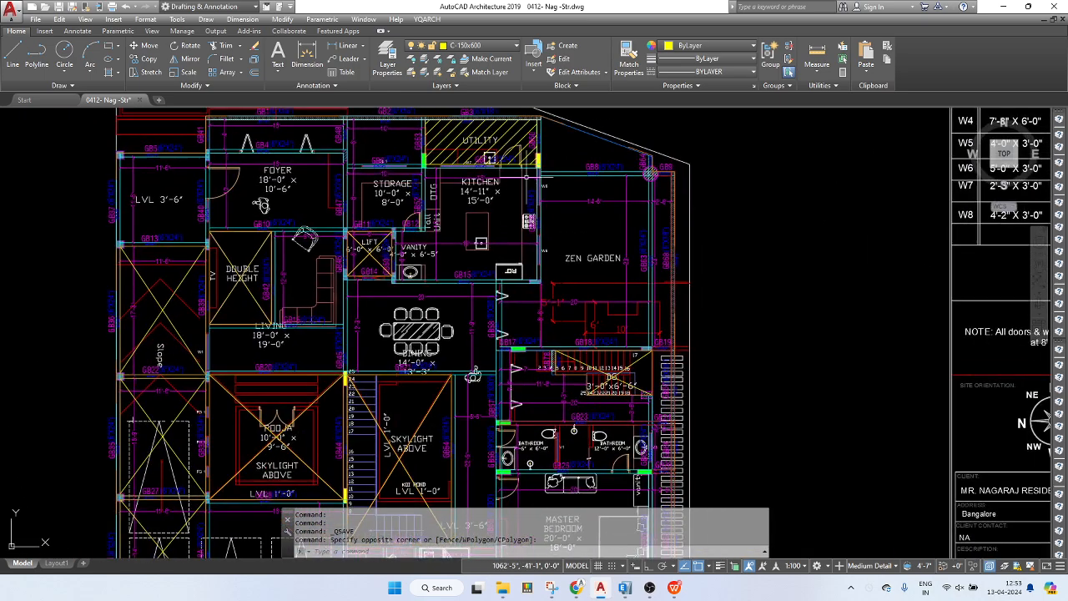
pyautogui.moveTo(572, 259); pyautogui.dragTo(526, 179, button='middle')
pyautogui.moveTo(566, 282); pyautogui.dragTo(551, 267, button='middle')
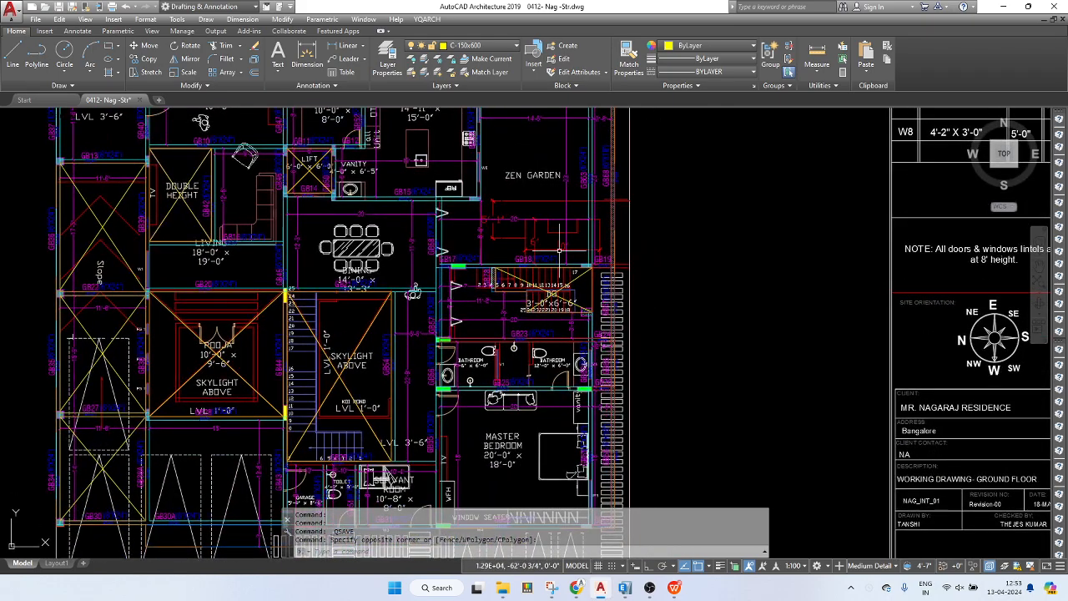
pyautogui.moveTo(492, 310); pyautogui.dragTo(467, 251, button='middle')
pyautogui.scroll(2, 429, 292)
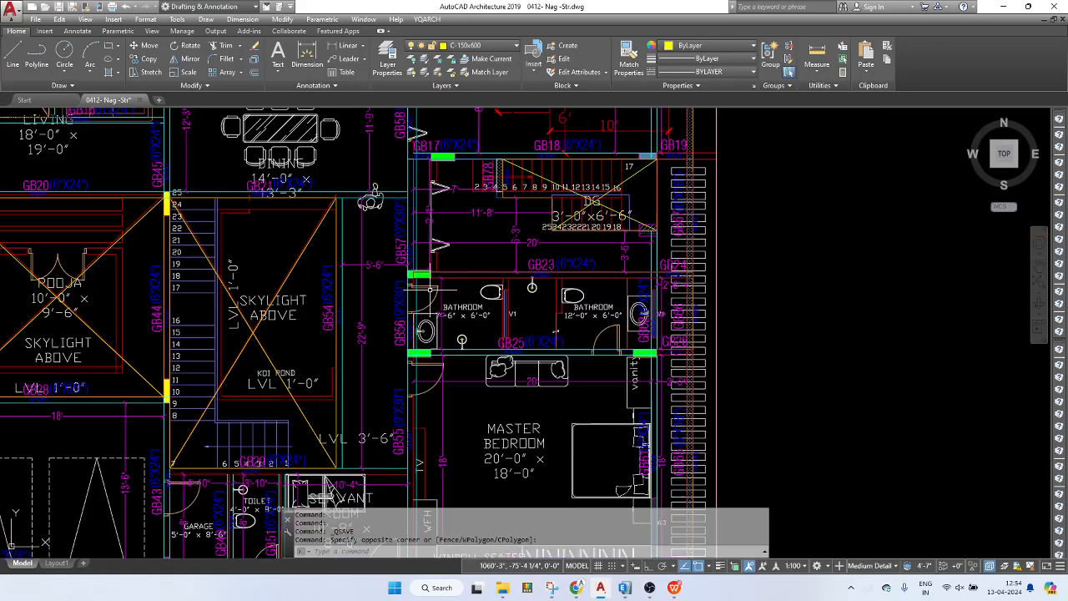
pyautogui.scroll(-6, 445, 247)
pyautogui.moveTo(510, 280); pyautogui.dragTo(500, 313, button='middle')
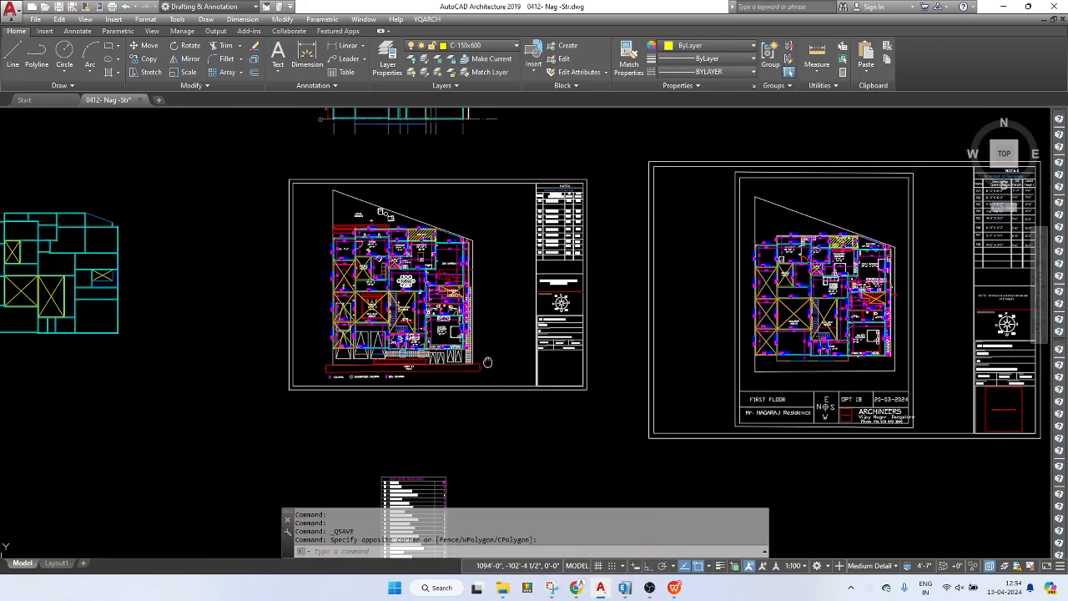
pyautogui.hotkey('ctrl', 's')
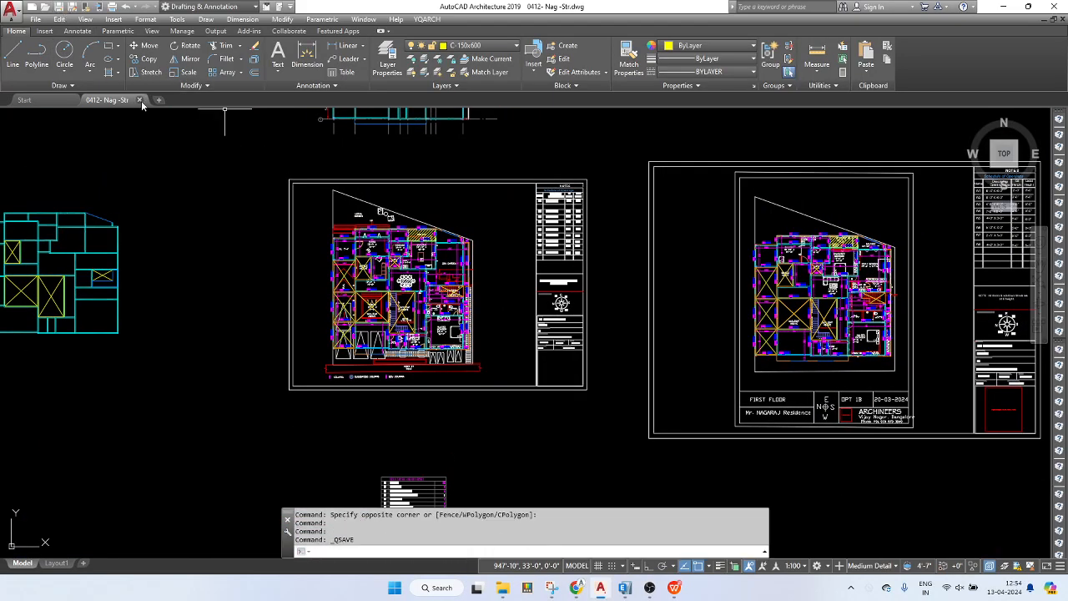
# - Switch to the Nag-ETABS model's window in ETABS and close it
pyautogui.moveTo(624, 588)
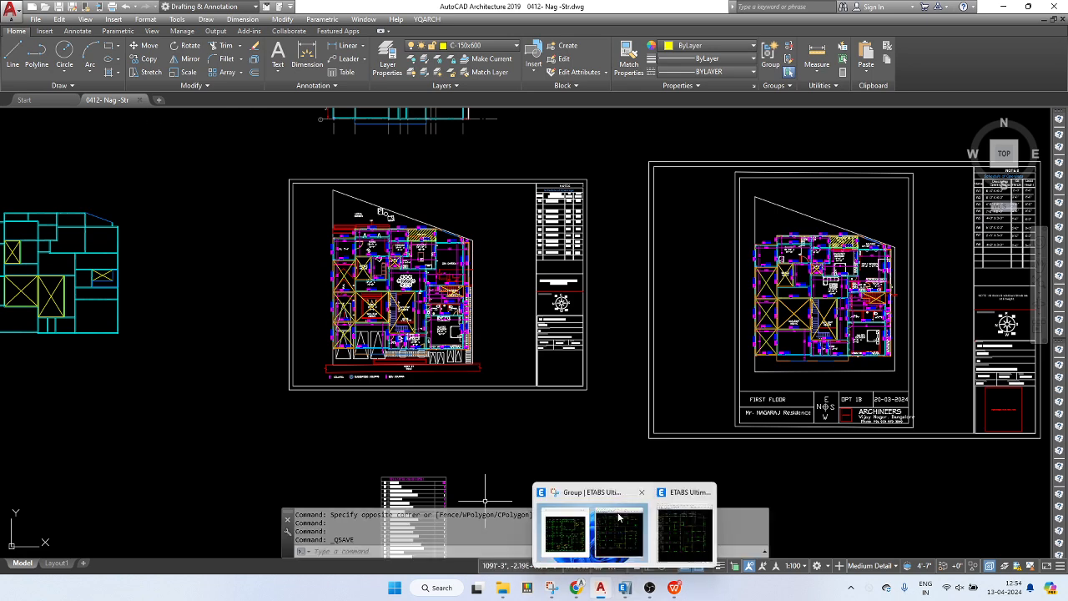
pyautogui.click(621, 515)
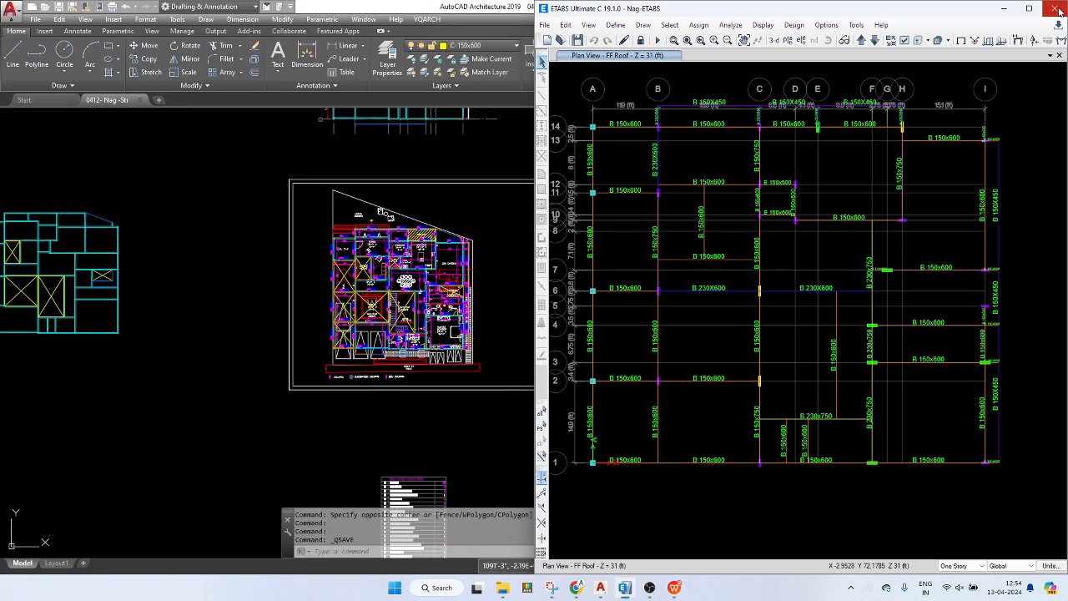
pyautogui.click(1057, 7)
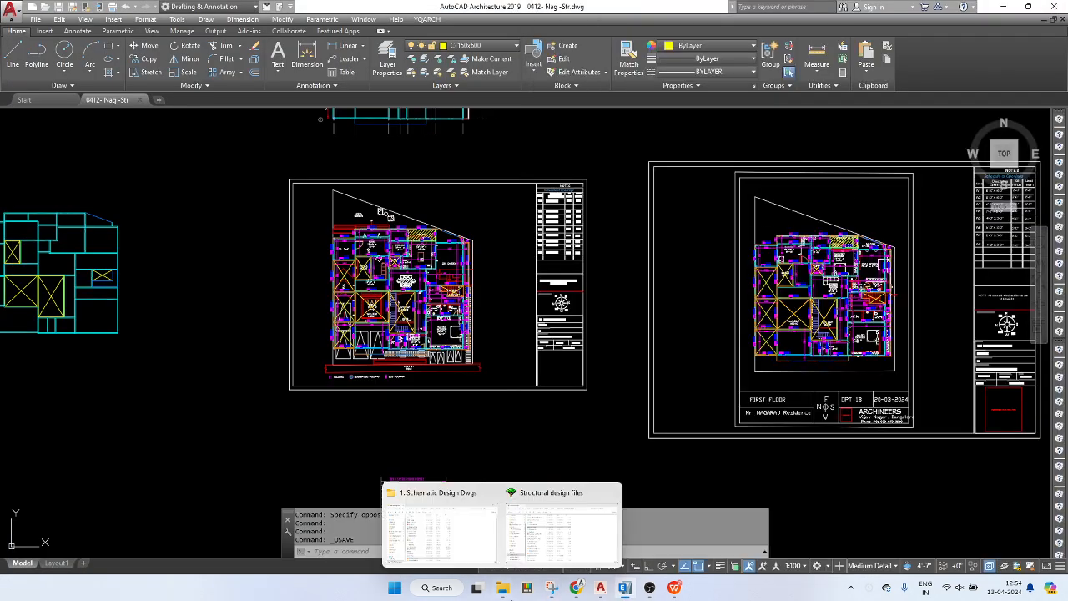
# - Switch to File Explorer's 1. Schematic Design Dwgs folder and go up to the Working folder
pyautogui.moveTo(624, 587)
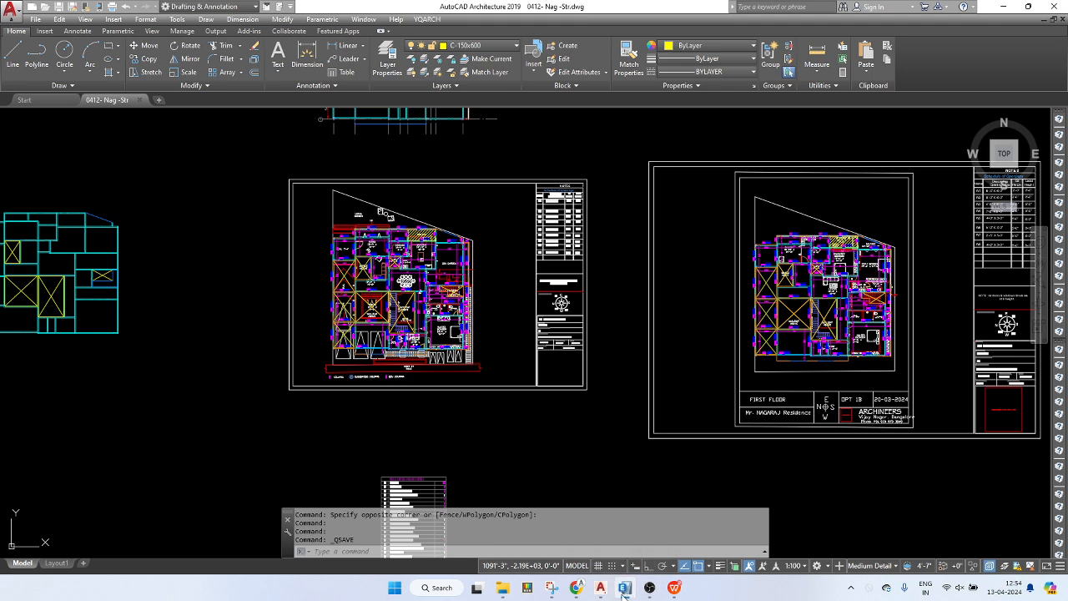
pyautogui.moveTo(503, 588)
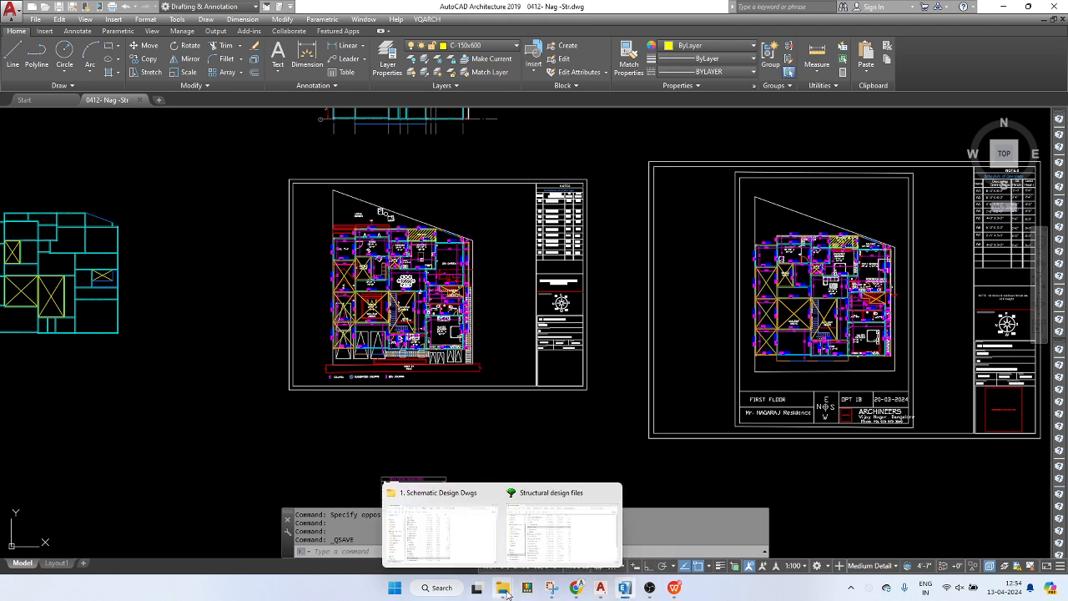
pyautogui.click(454, 534)
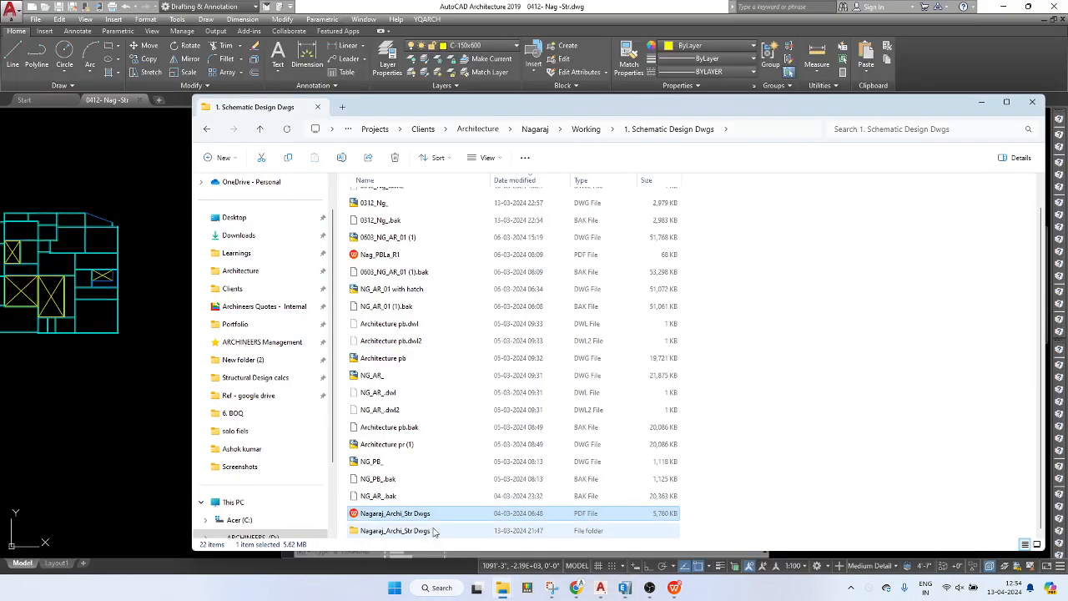
pyautogui.click(592, 131)
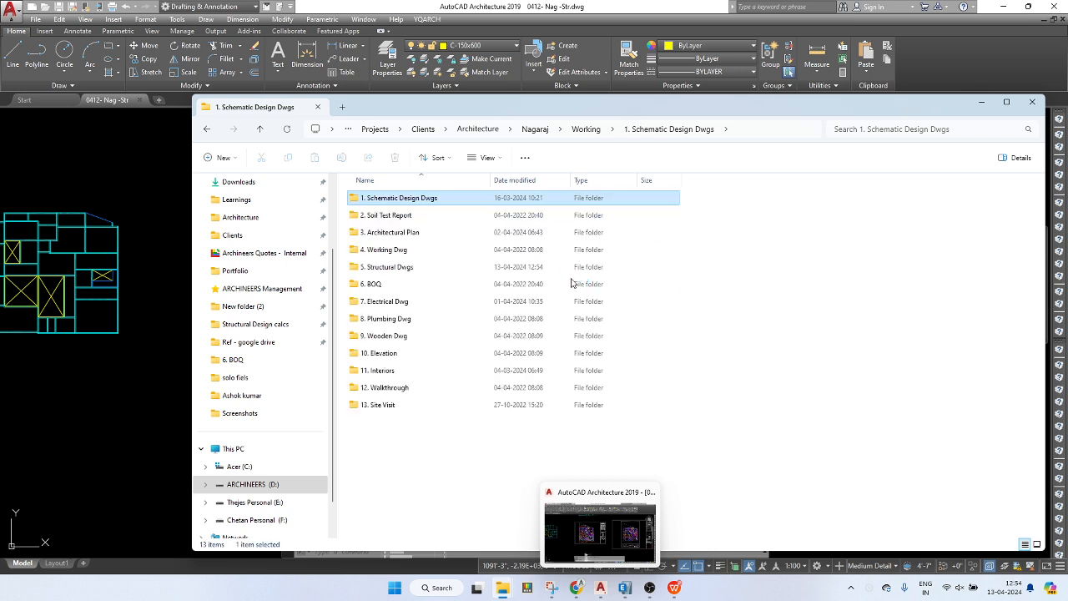
pyautogui.click(390, 267)
pyautogui.press('F2')
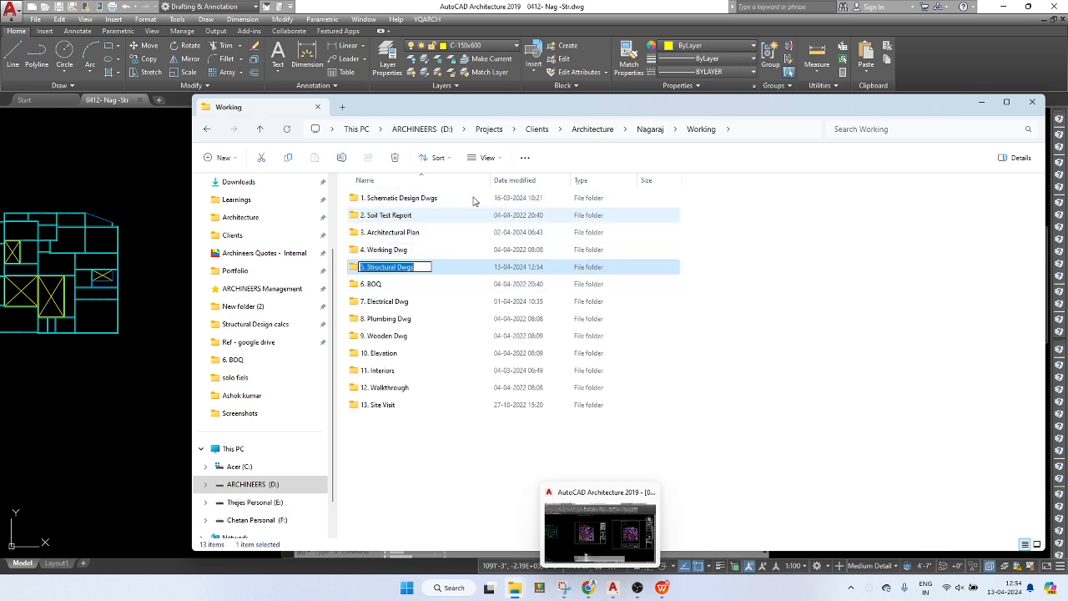
pyautogui.click(722, 275)
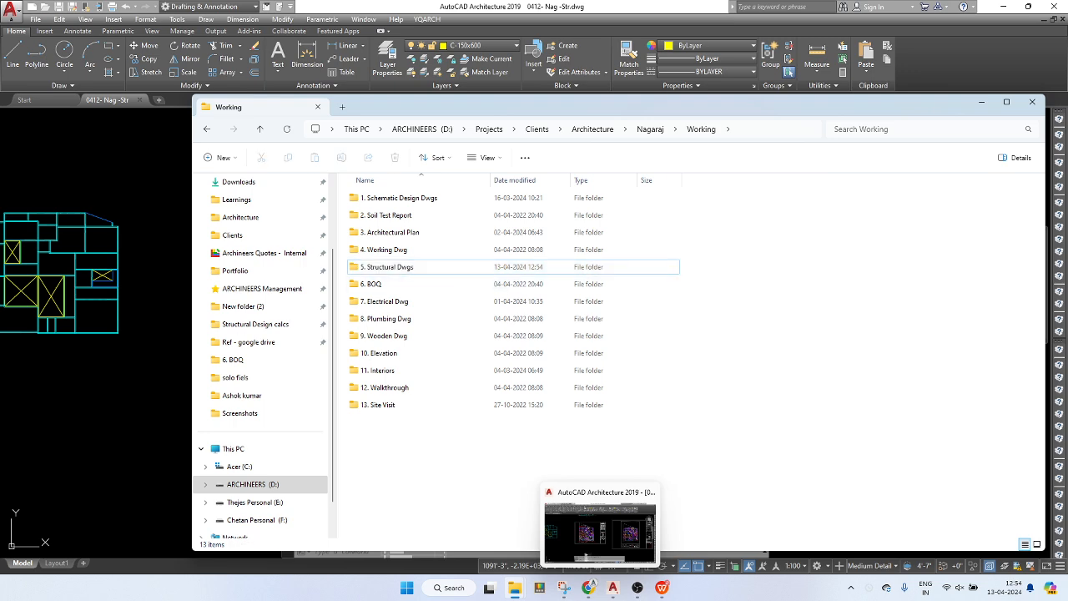
# - Browse the 5. Structural Dwgs folder, checking the 0412- Nag -Str drawing file and the contents of the Nag-ETABS subfolder
pyautogui.click(589, 587)
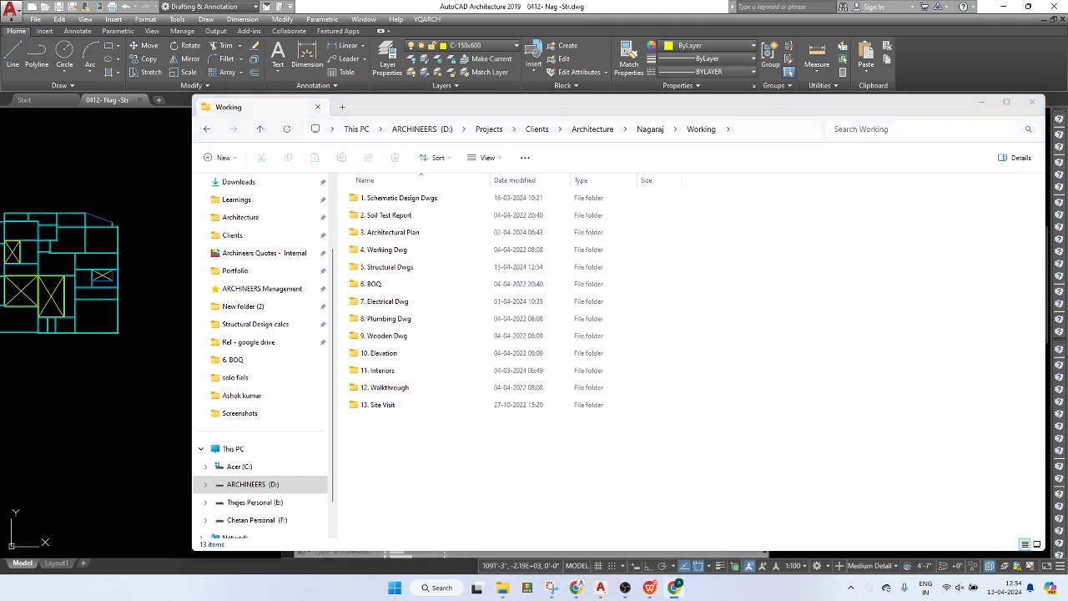
pyautogui.doubleClick(461, 269)
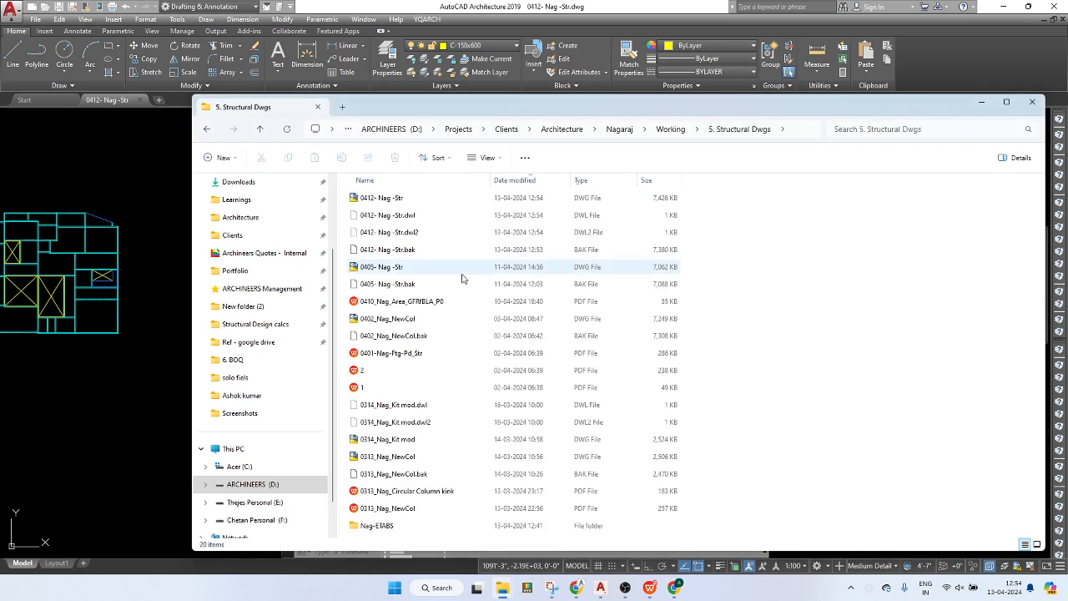
pyautogui.click(446, 201)
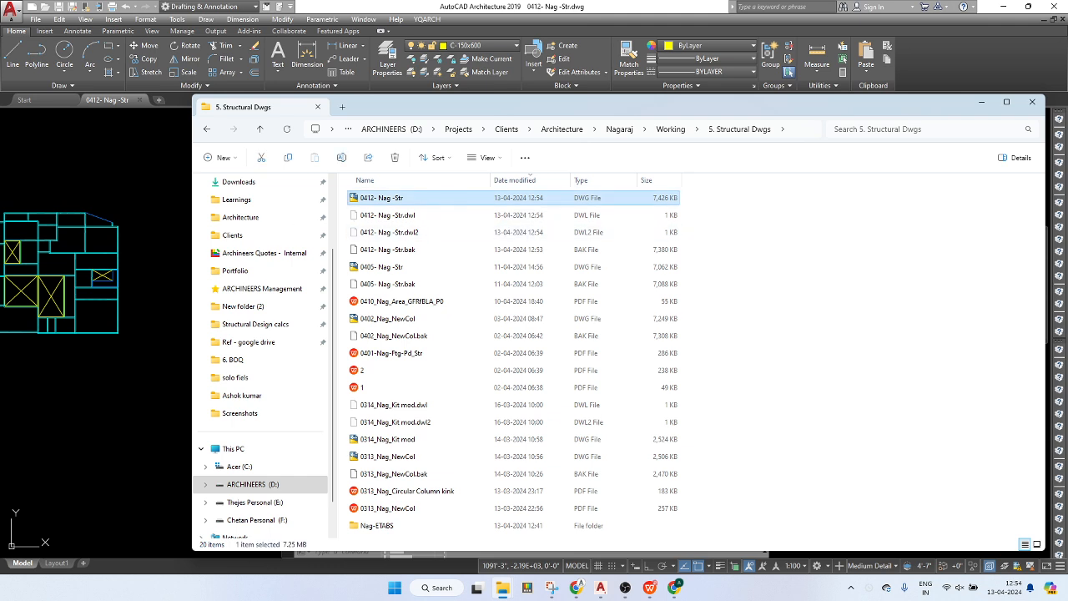
pyautogui.hotkey('alt', 'Tab')
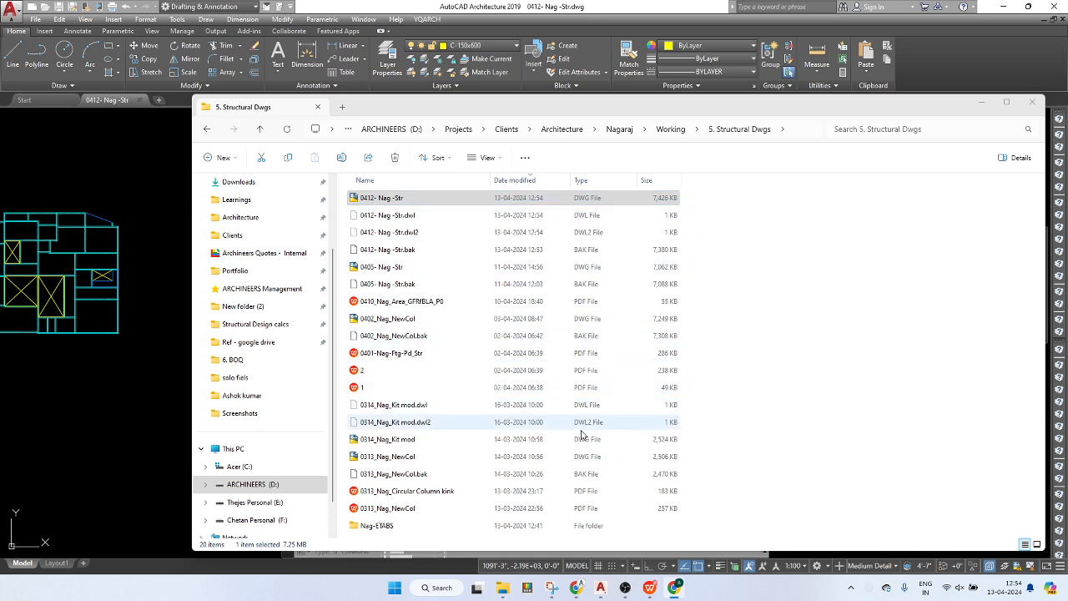
pyautogui.doubleClick(435, 526)
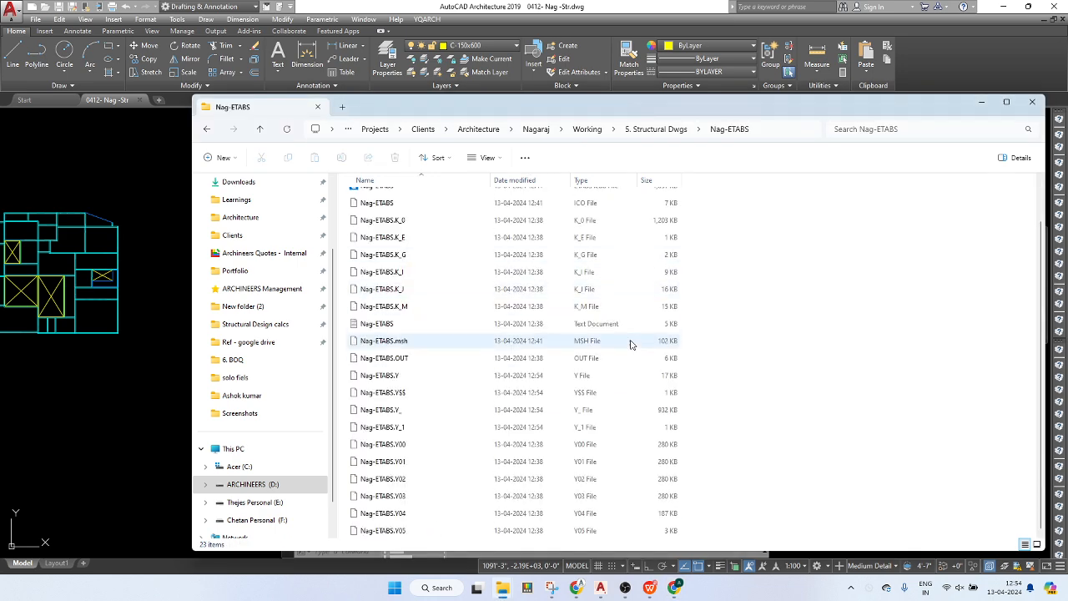
pyautogui.click(678, 131)
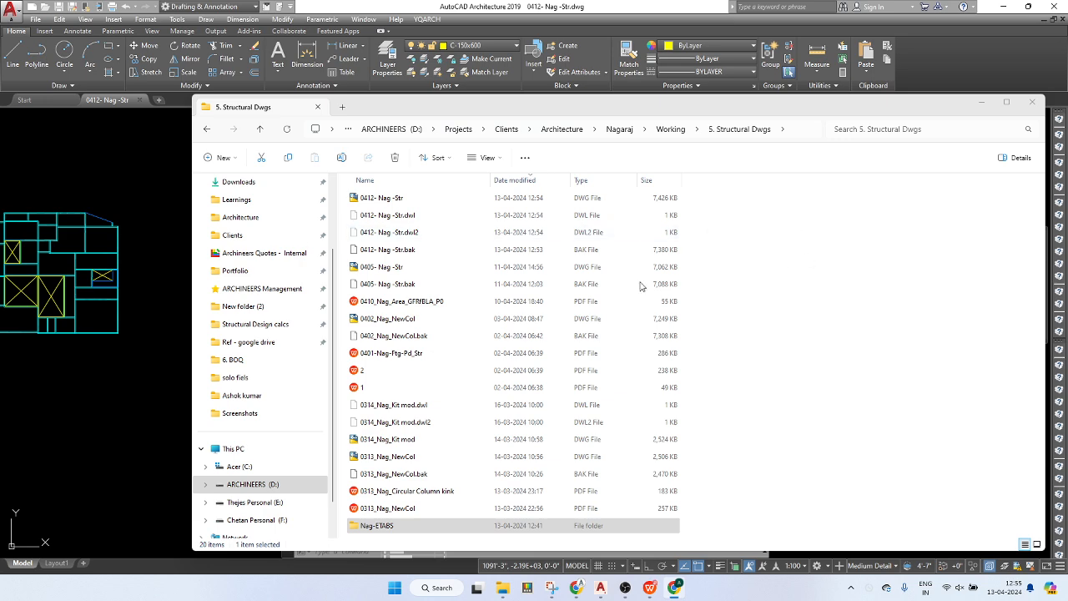
# - Switch back to AutoCAD and save the 0412- Nag -Str drawing
pyautogui.click(165, 197)
pyautogui.click(58, 7)
pyautogui.click(59, 7)
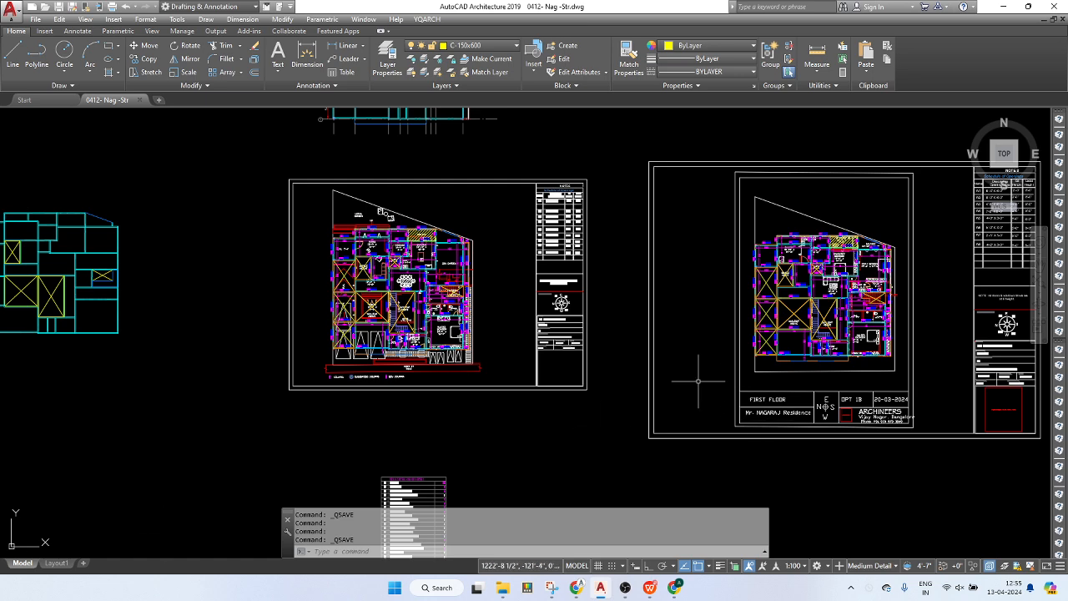
# - Examine the ground floor beam shuttering layout sheet and the beam plan beside it
pyautogui.scroll(-2, 618, 333)
pyautogui.scroll(-2, 613, 340)
pyautogui.moveTo(601, 398); pyautogui.dragTo(477, 226, button='middle')
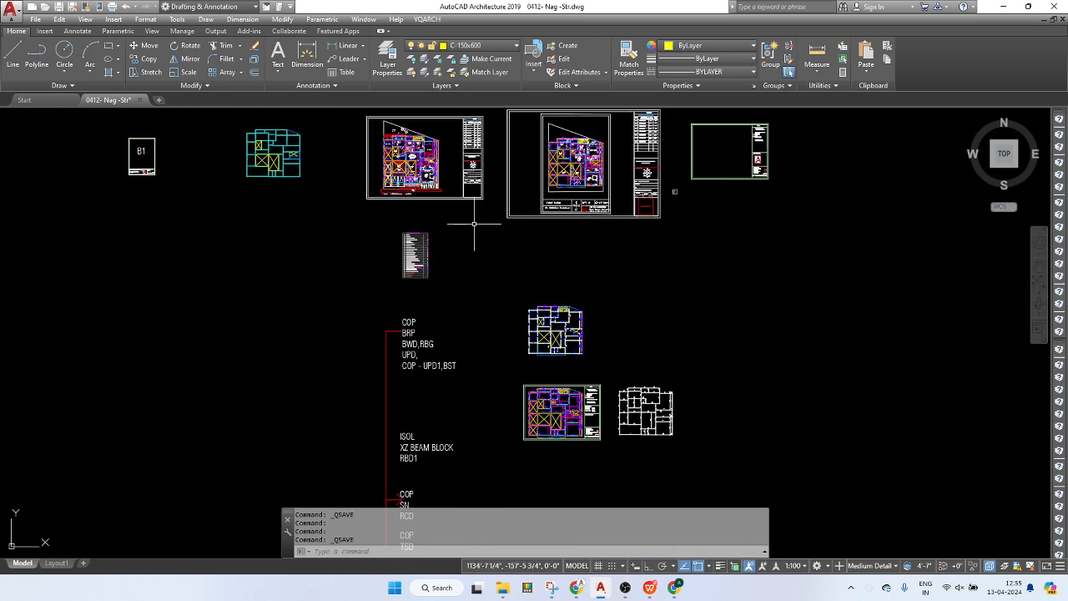
pyautogui.scroll(9, 585, 411)
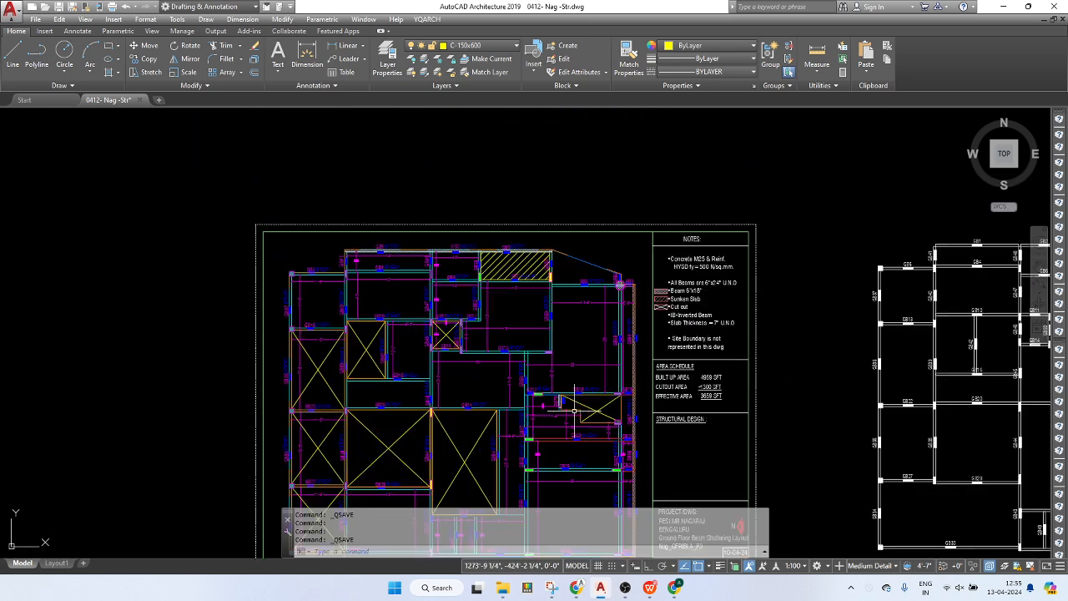
pyautogui.scroll(-3, 586, 382)
pyautogui.scroll(-2, 589, 343)
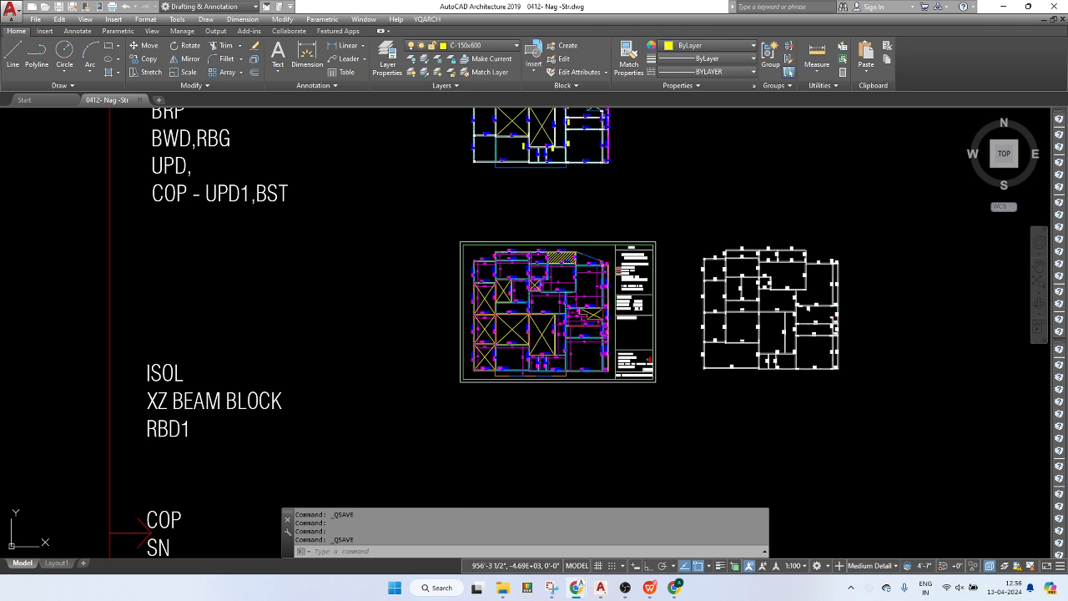
pyautogui.press('super+d')
pyautogui.click(625, 588)
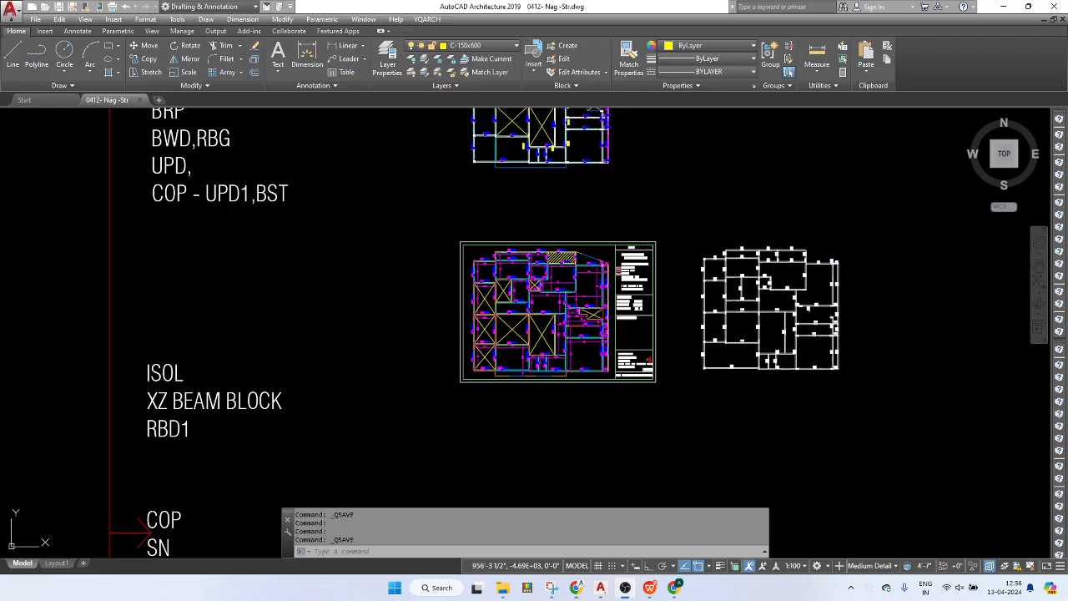